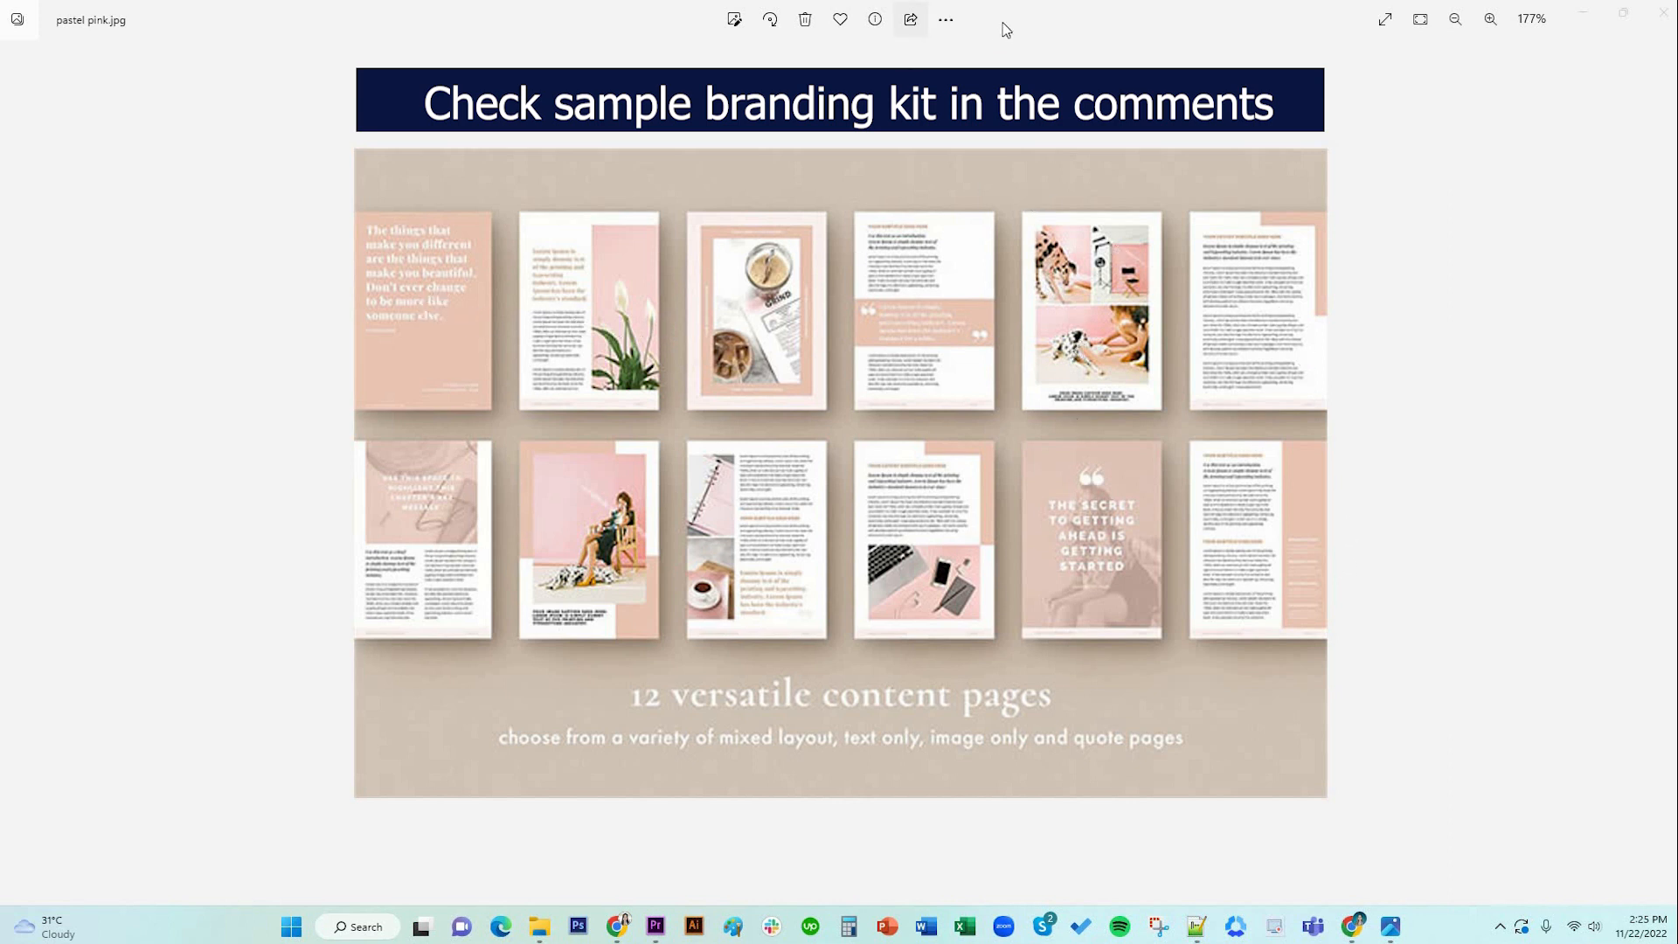
Move the Photos preview of pastel pink.jpg aside and close the File Explorer window.
drag(1016, 19, 1677, 35)
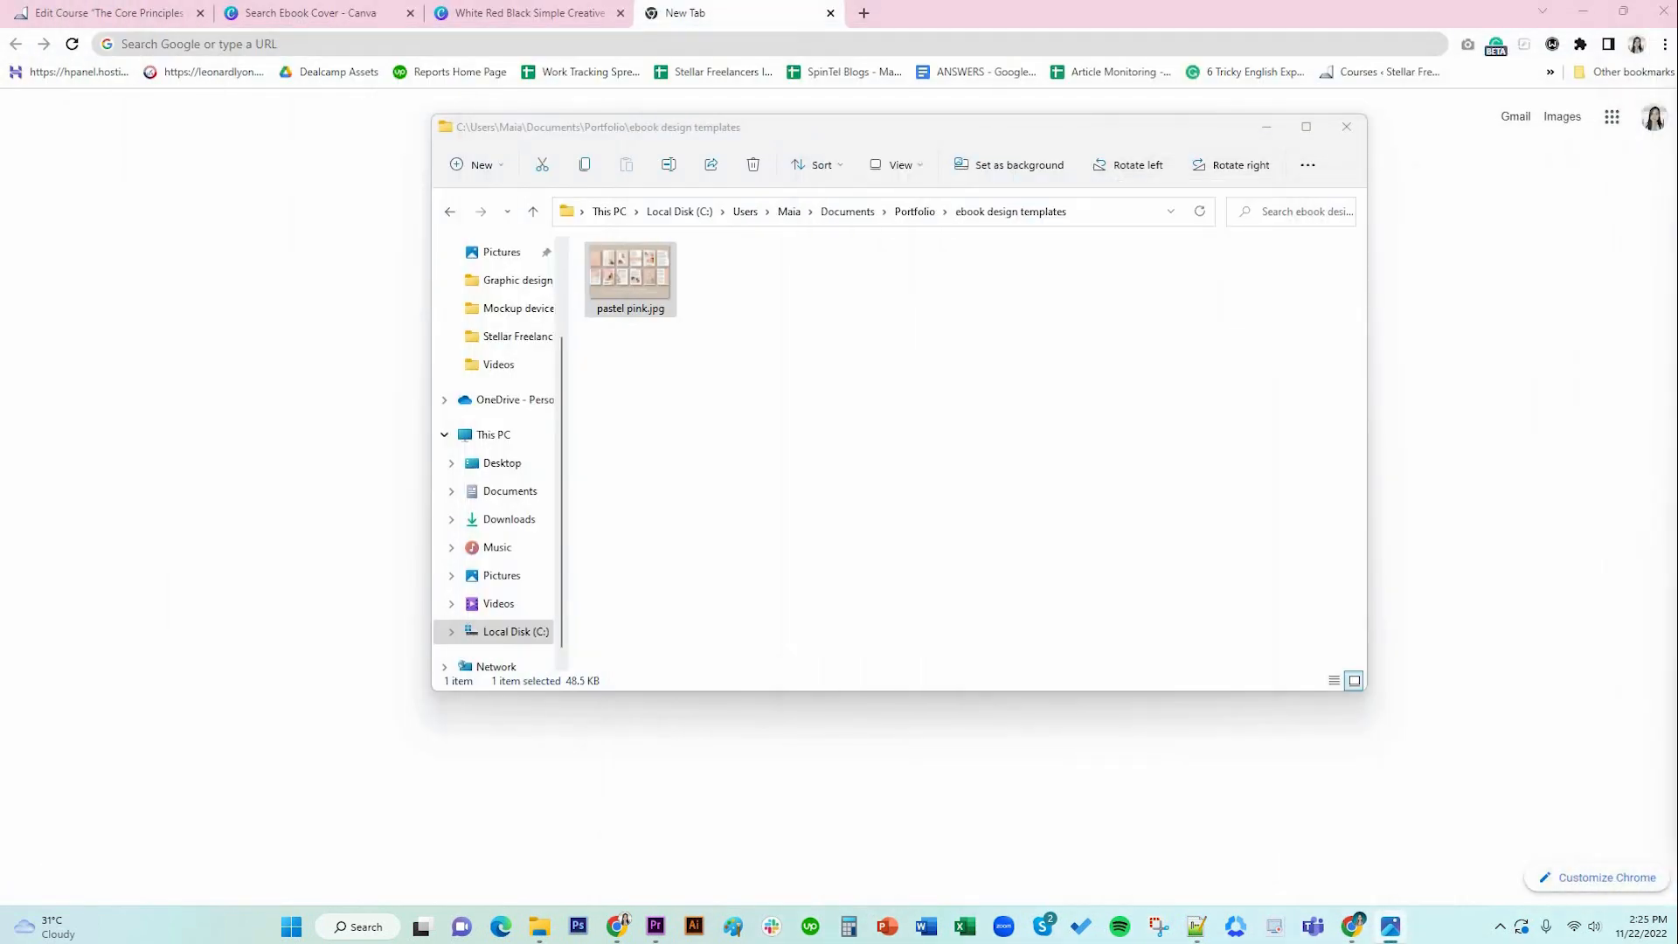
click(1346, 127)
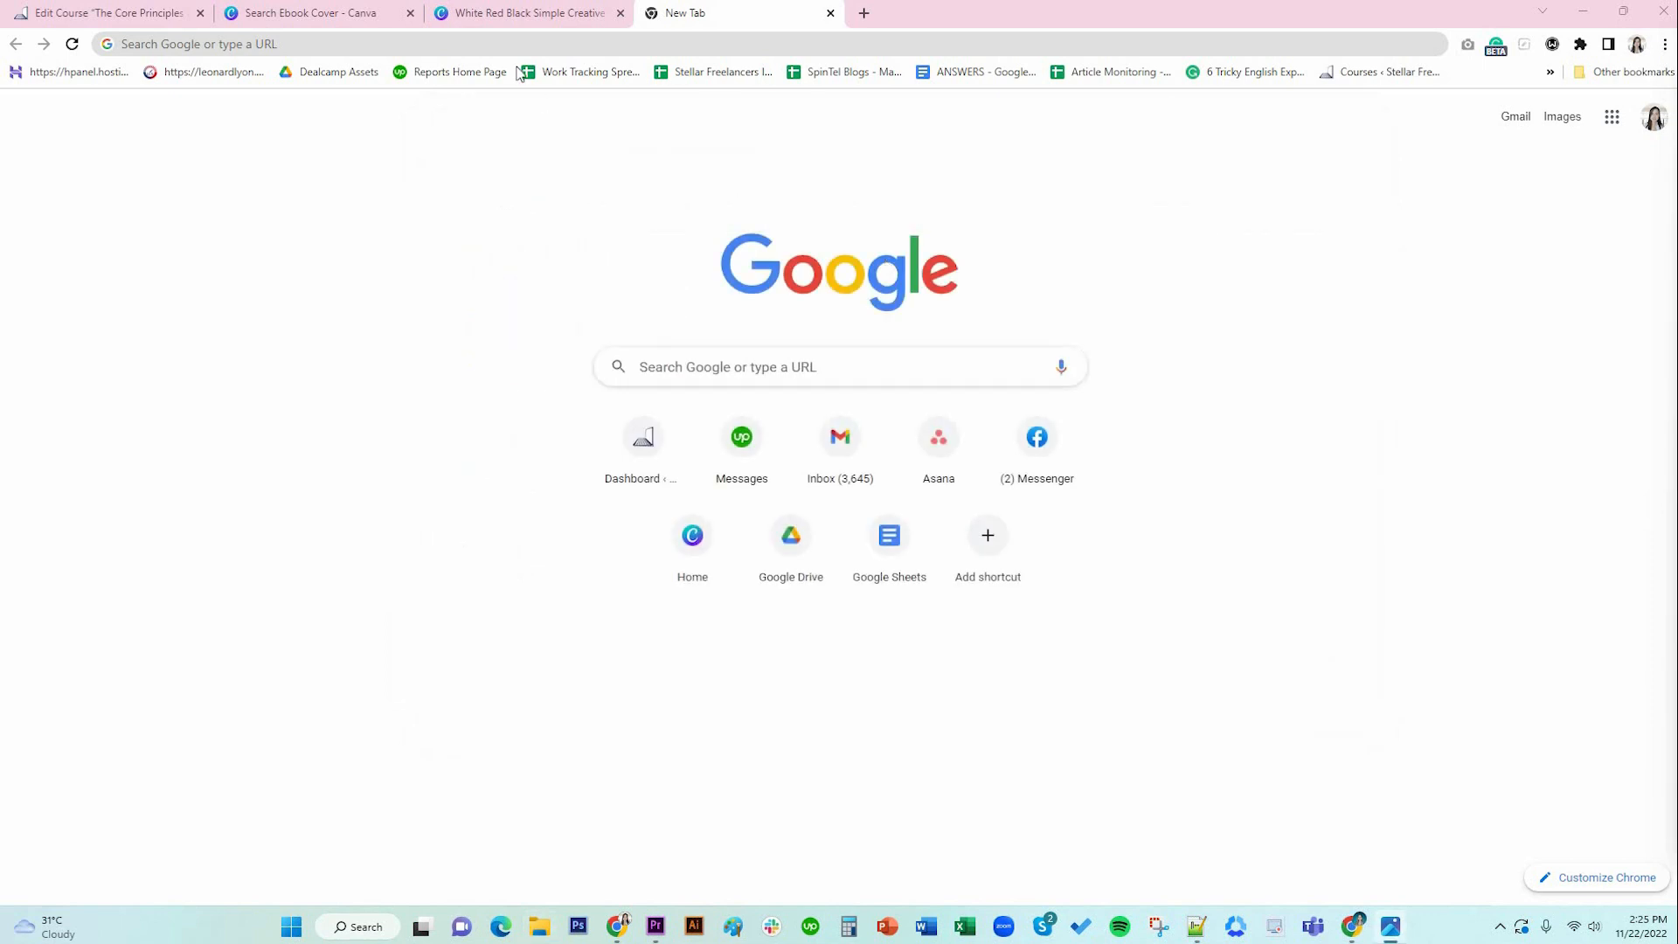
Glance at the Ebook Cover search results, then return to the BEAUTY cover design in the editor.
click(500, 13)
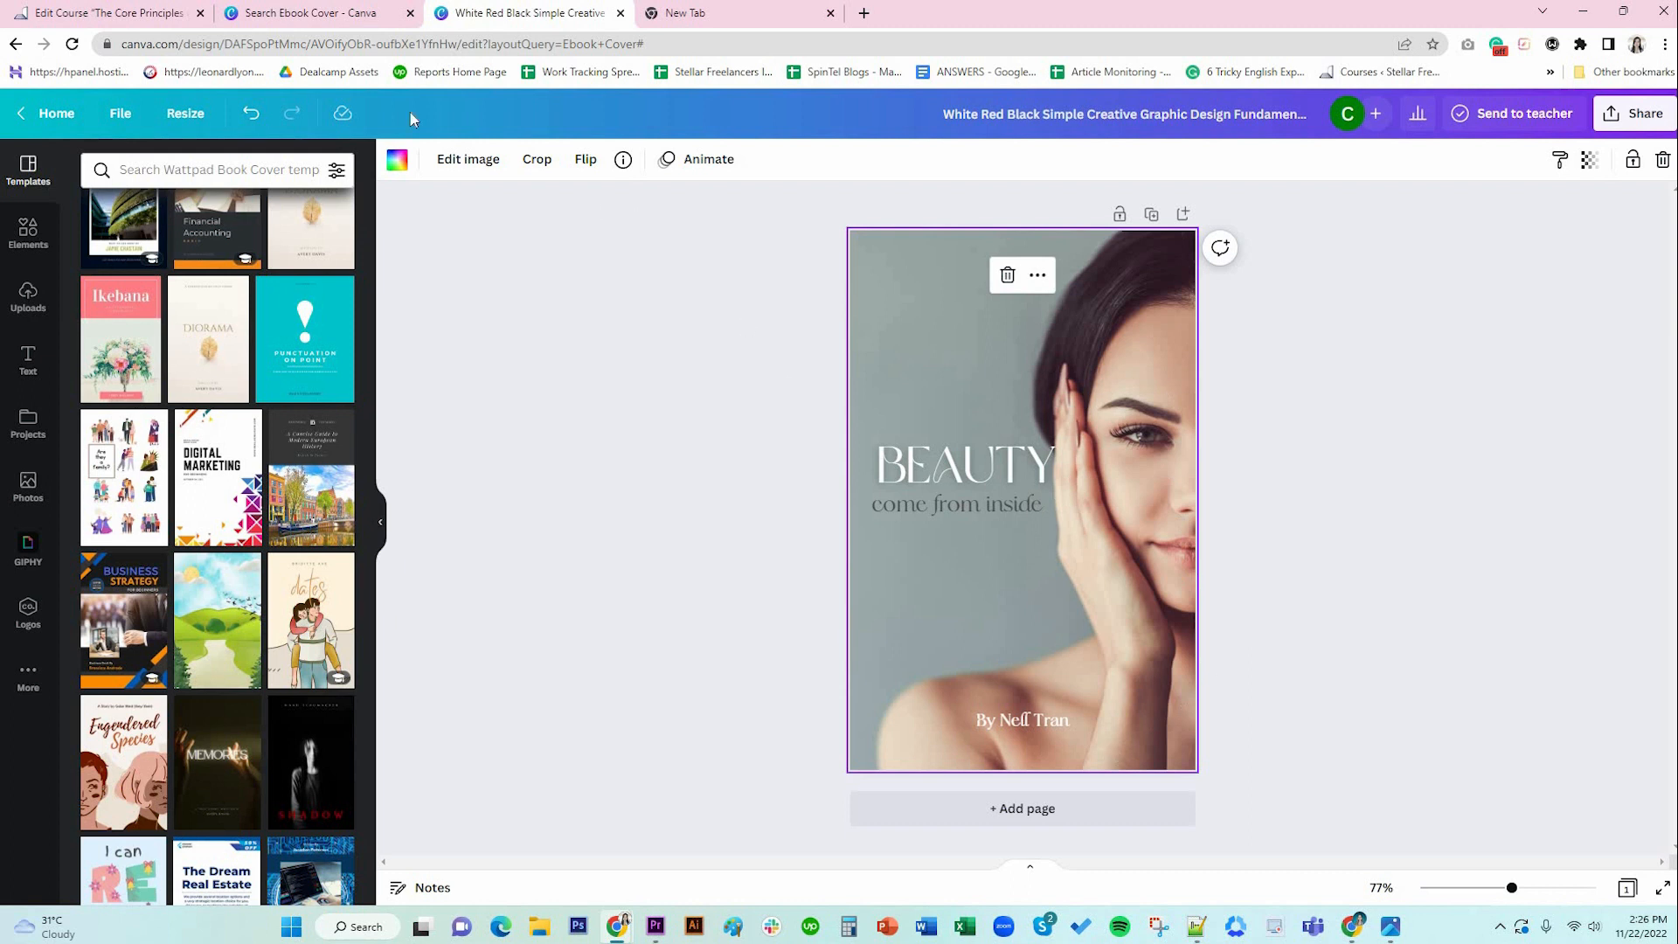
click(316, 13)
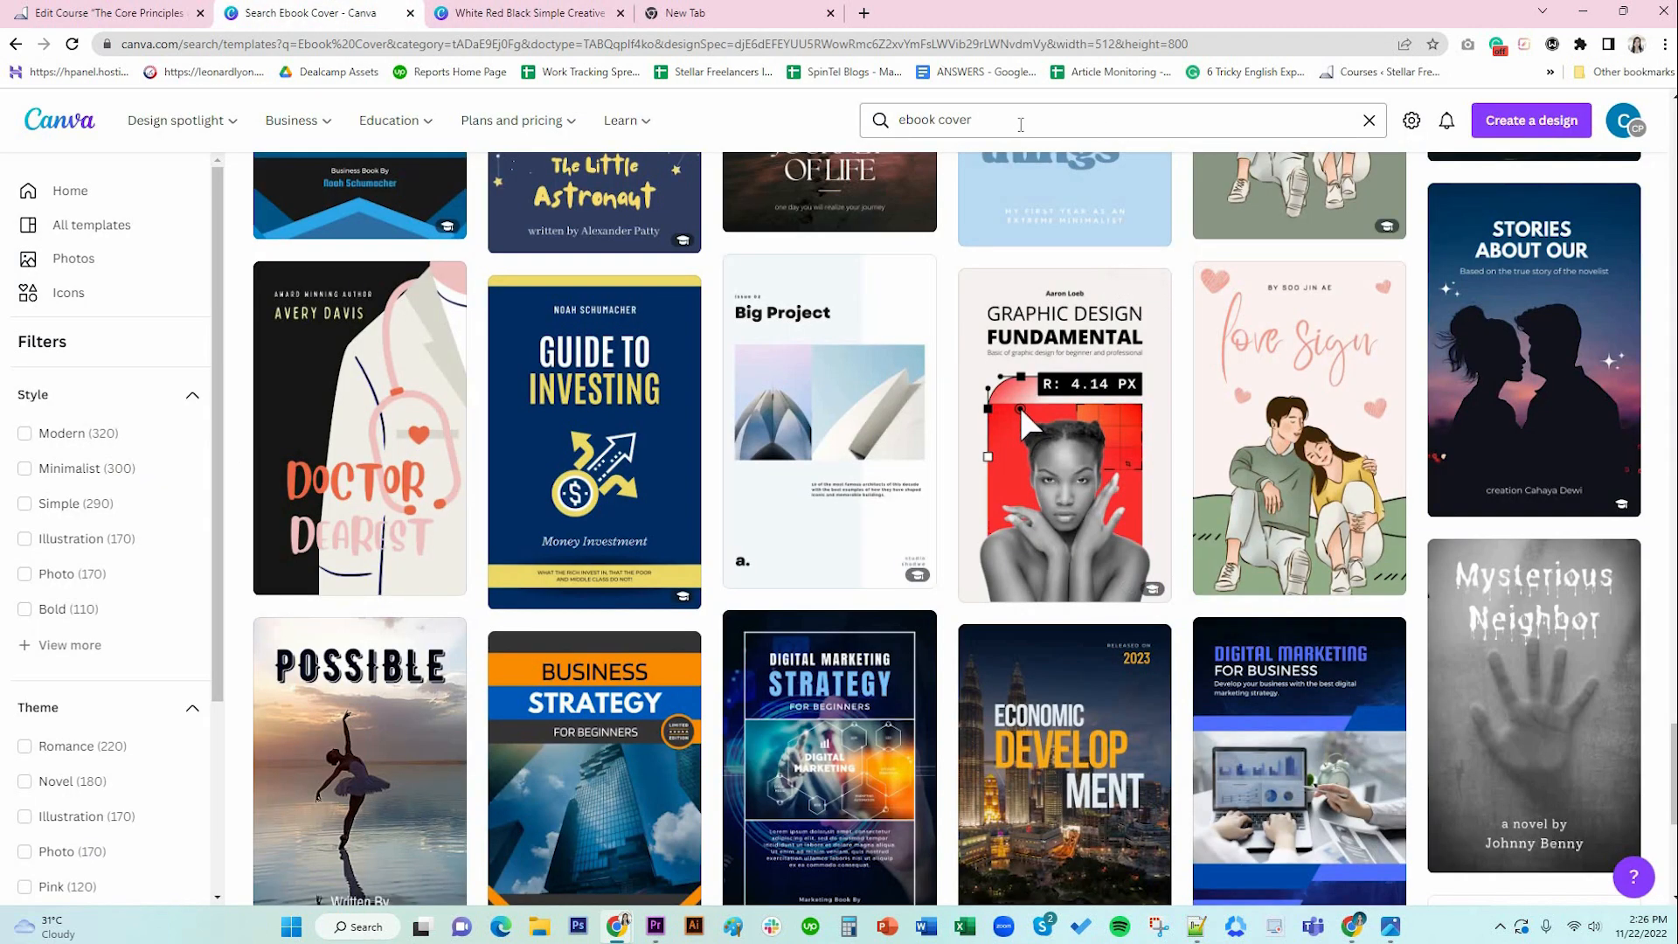
click(1020, 124)
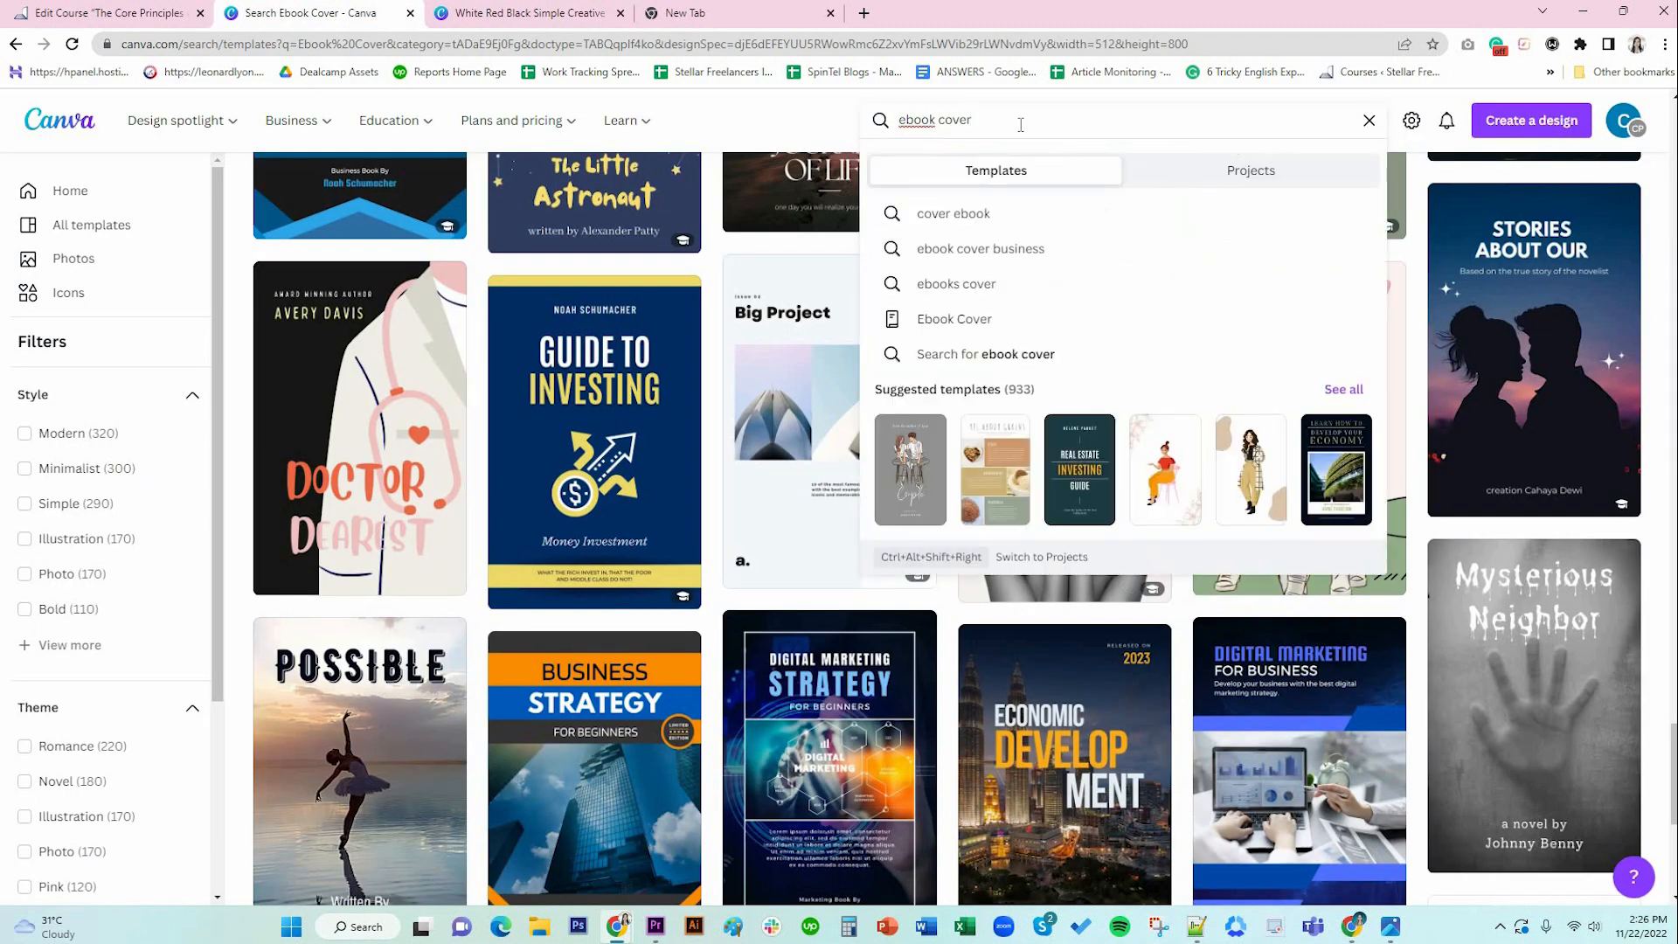
click(510, 15)
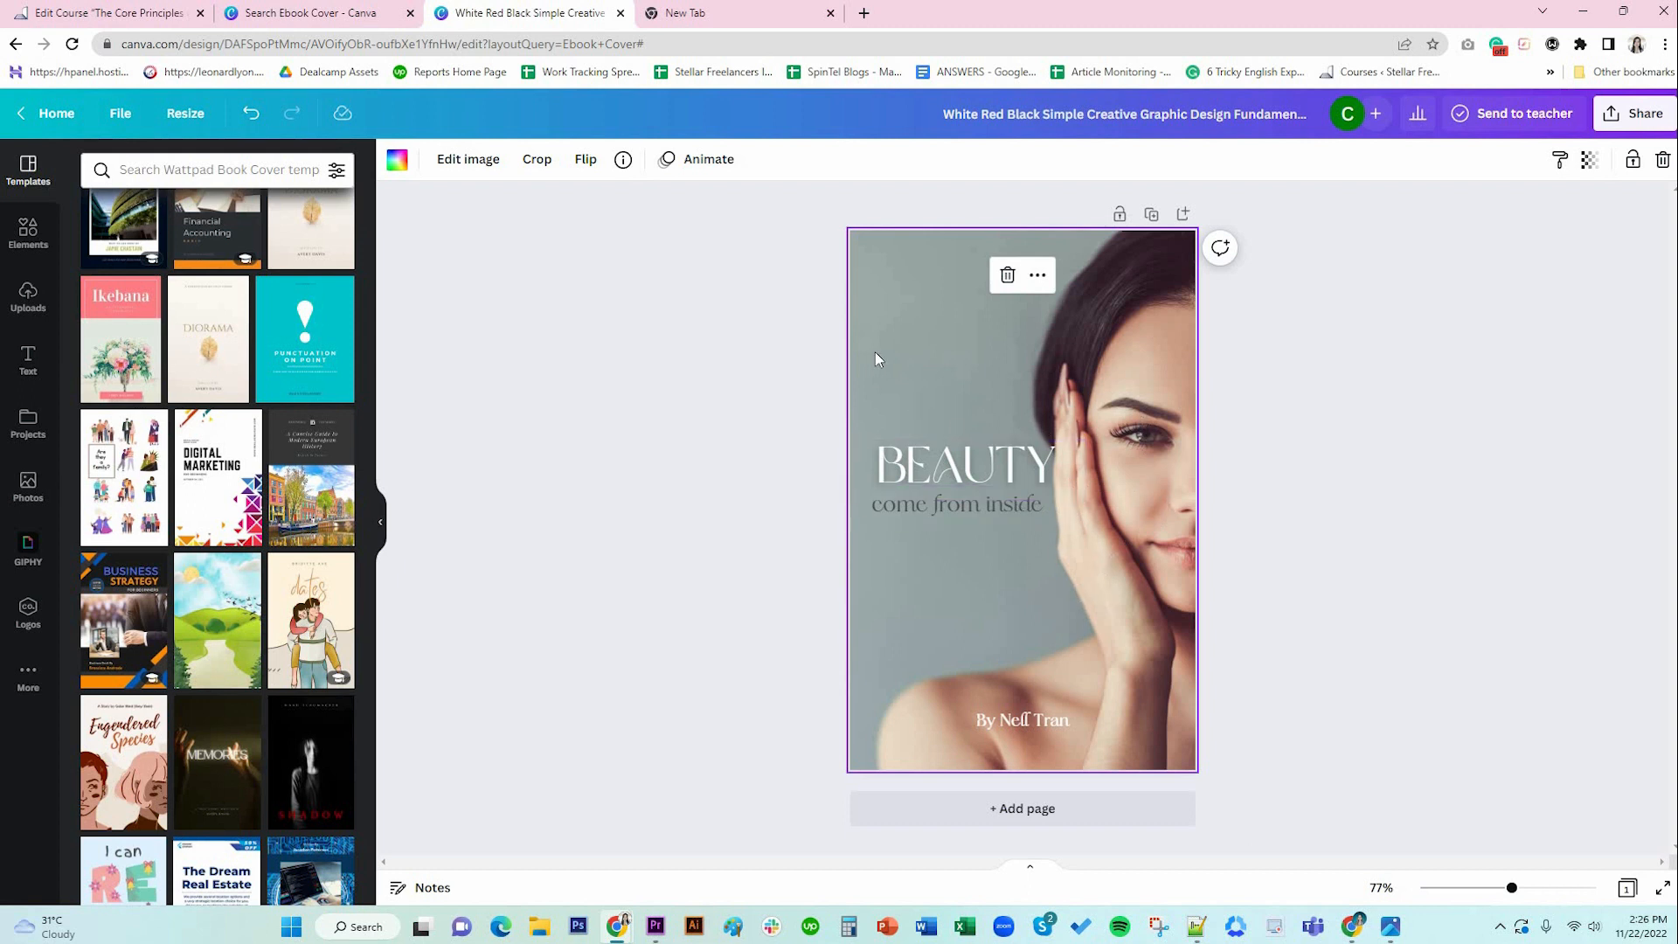
Set the cover photo's Tint adjustment to -70 for a mauve-grey background.
click(469, 164)
click(213, 336)
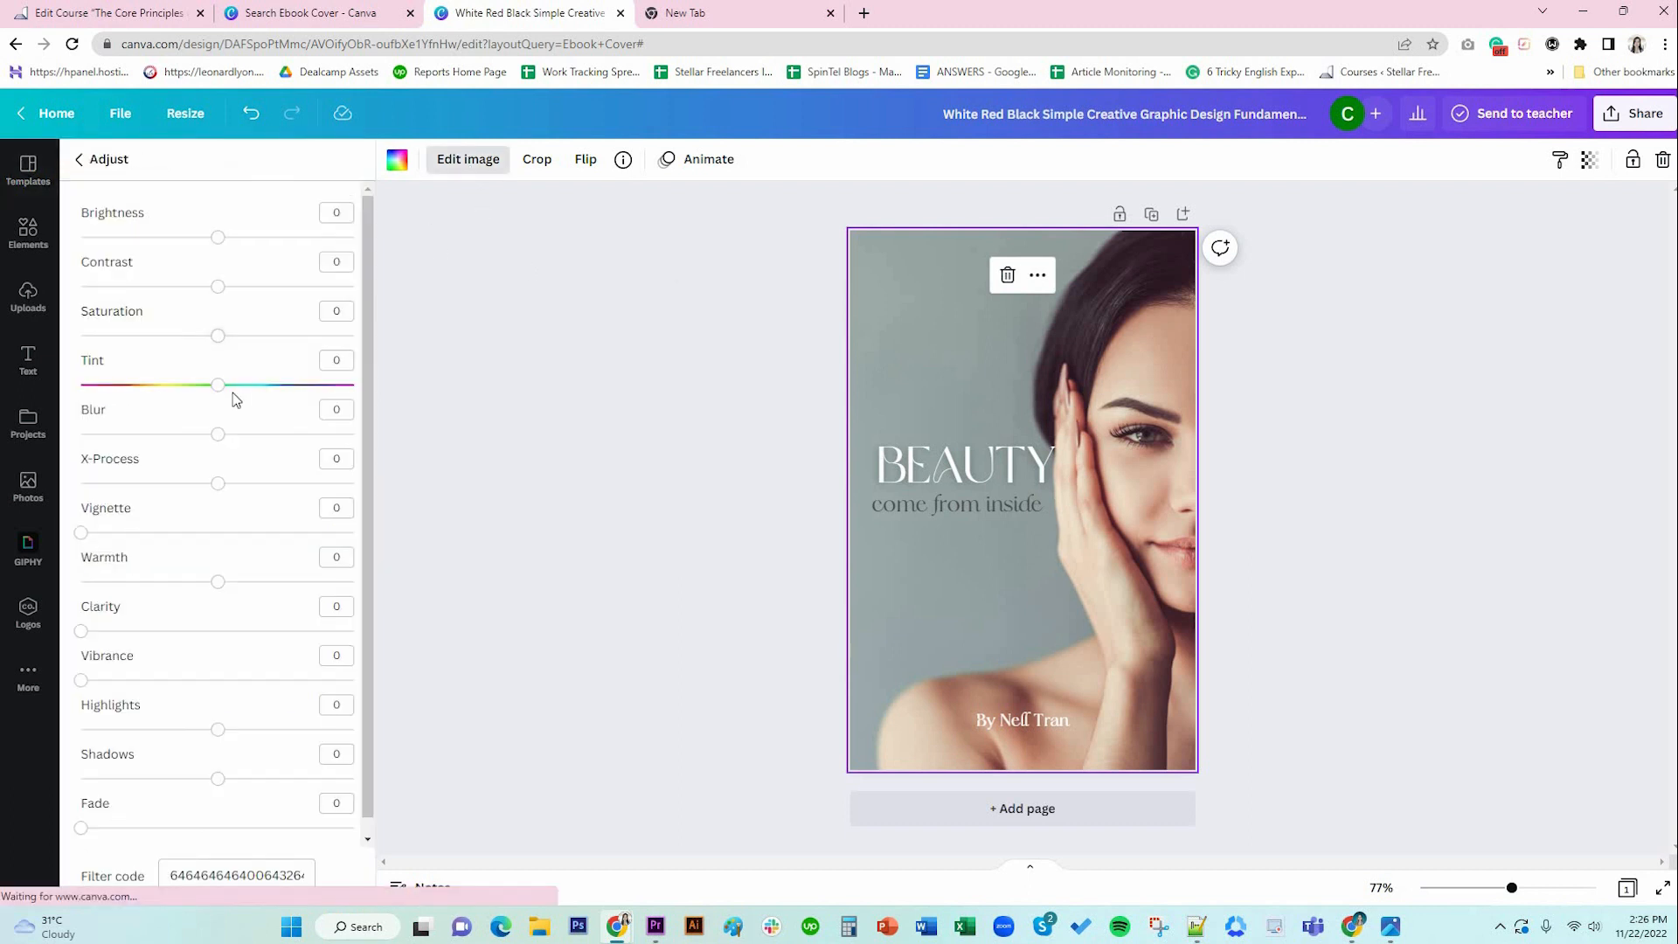
drag(218, 390, 125, 403)
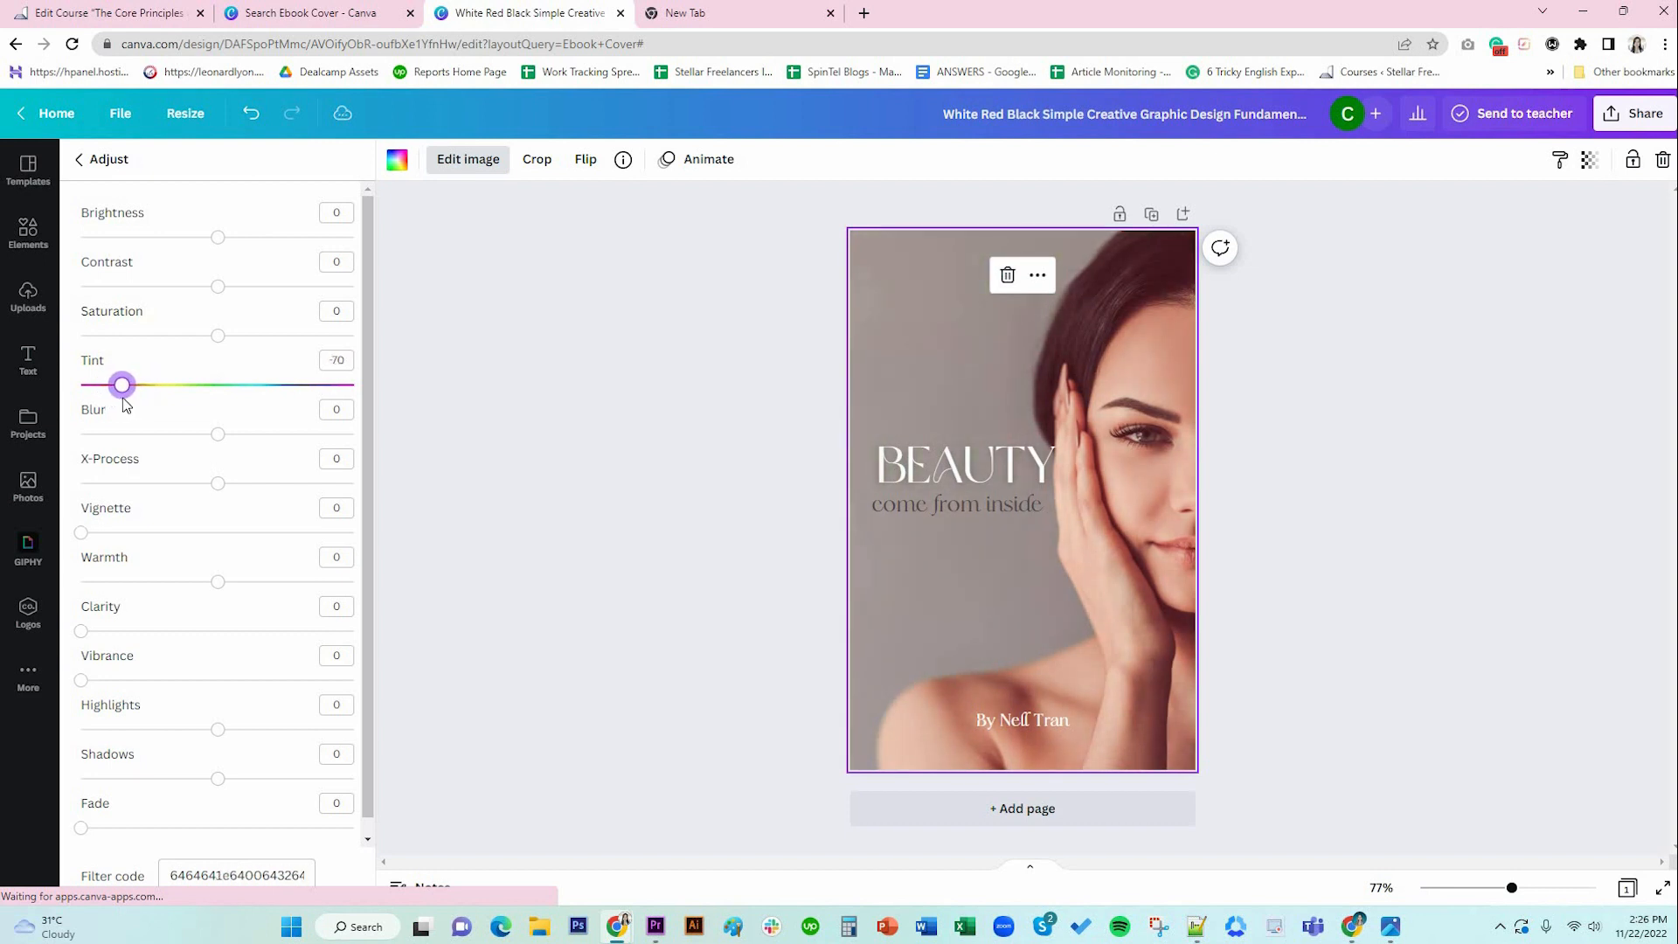
click(1339, 416)
Duplicate the 'come from inside' tagline above BEAUTY and retype it as 'A Young Girl's Guide to'.
click(944, 467)
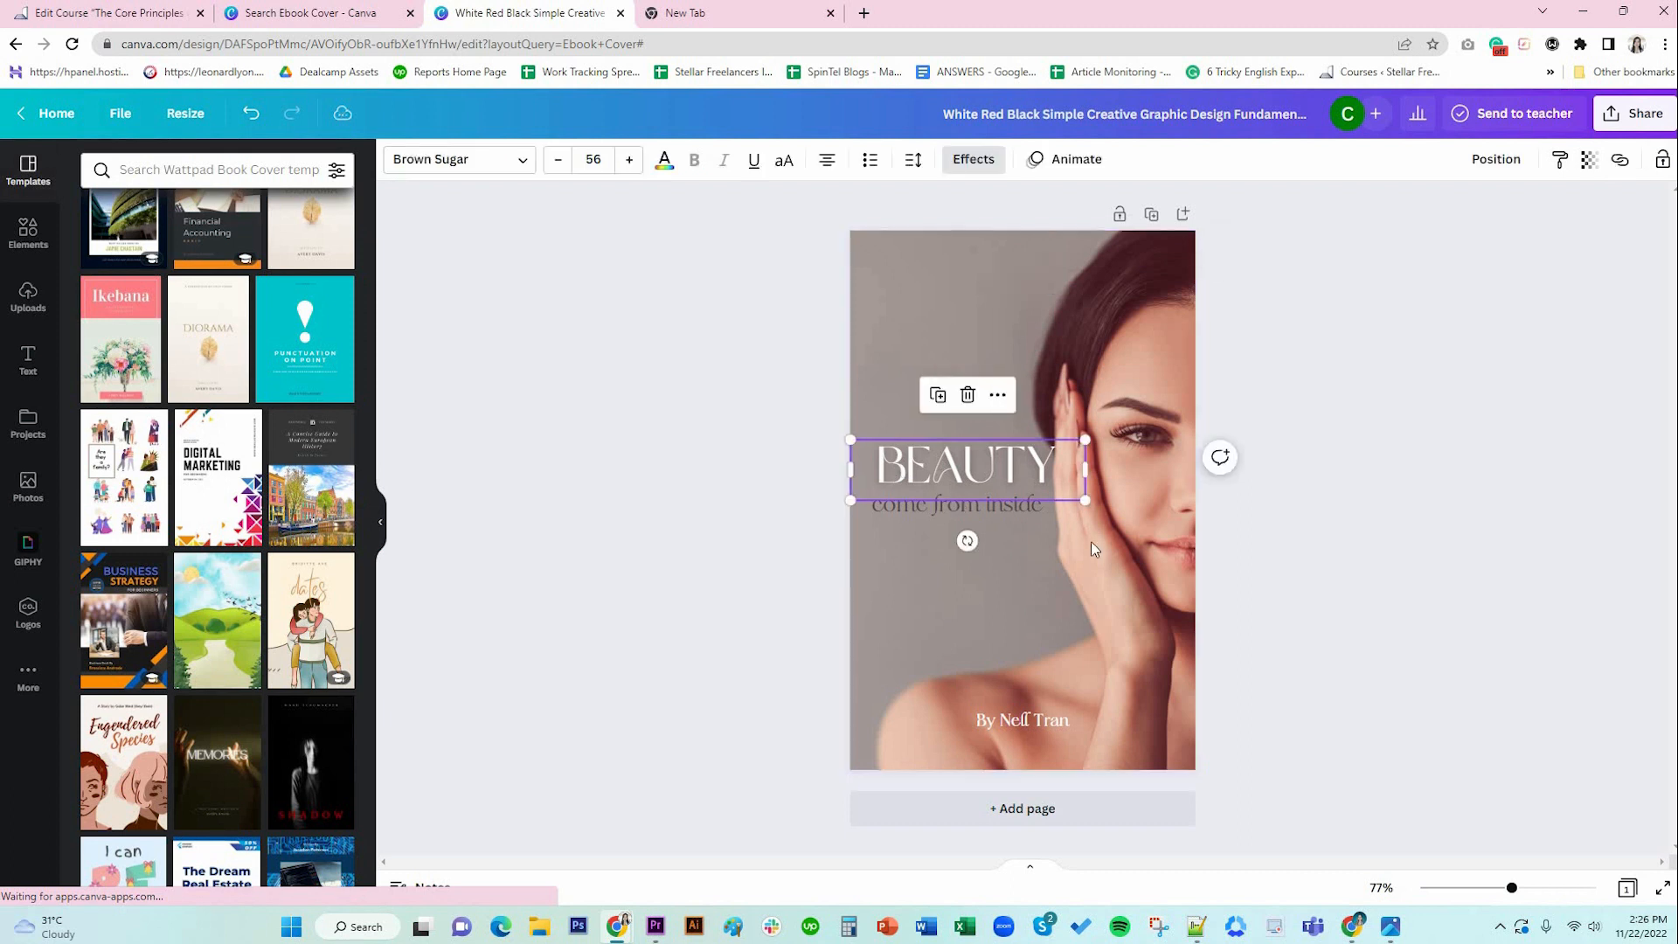
click(1001, 519)
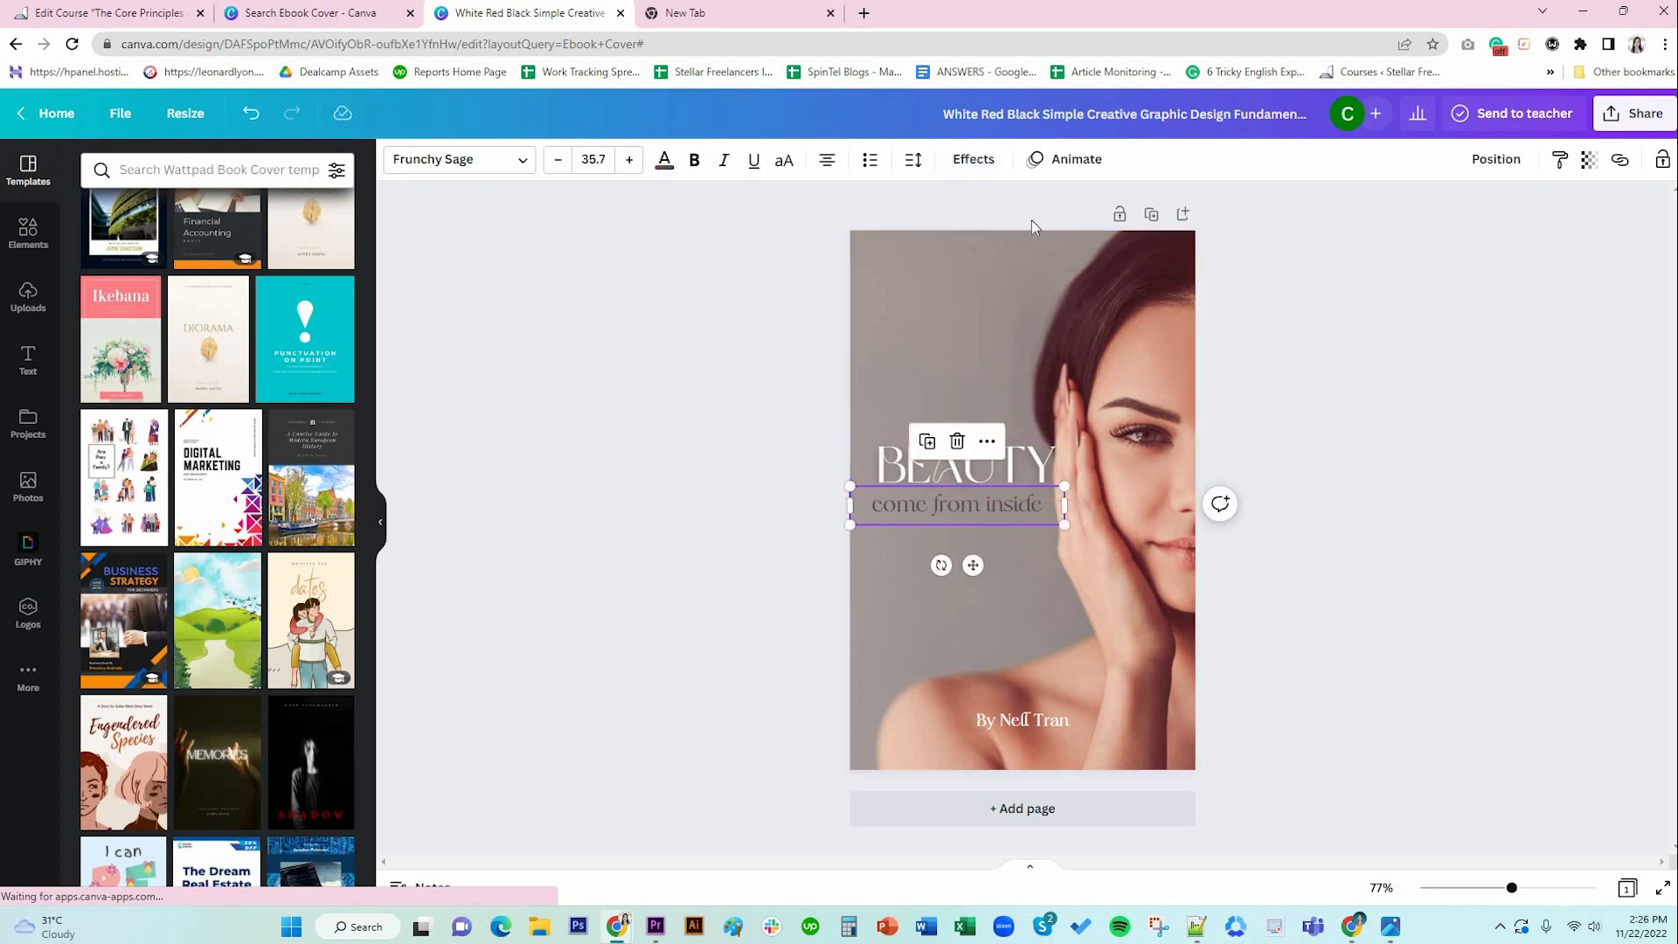
key(ctrl+d)
drag(982, 573, 977, 483)
double_click(996, 416)
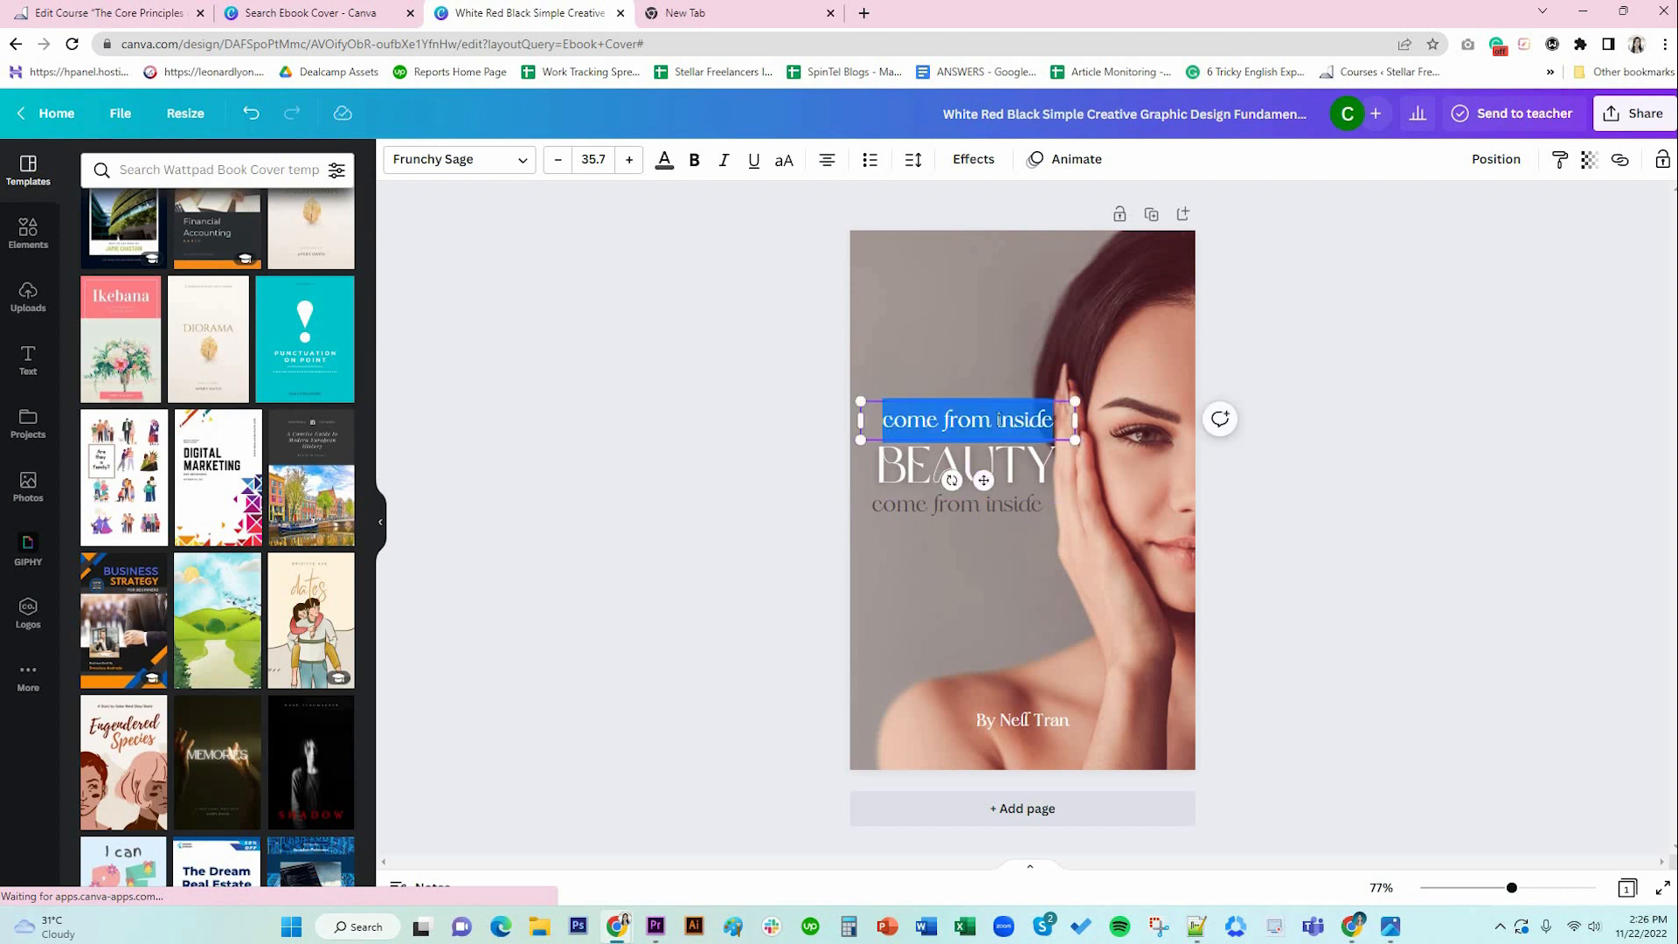
text(A)
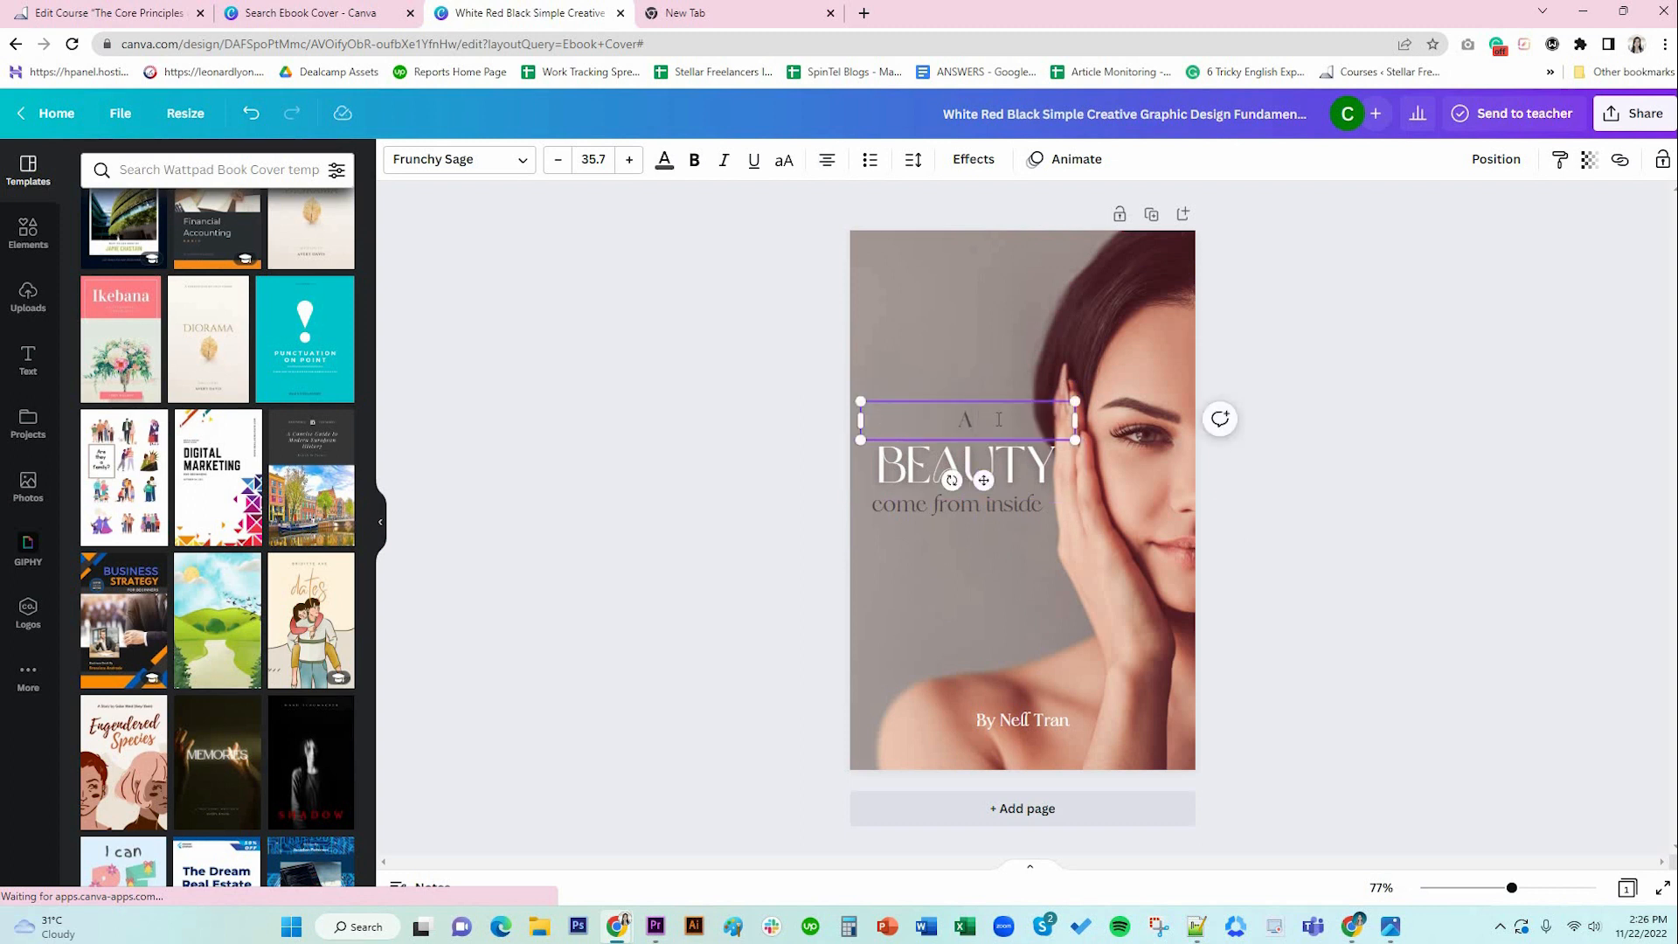
text( Young Girl)
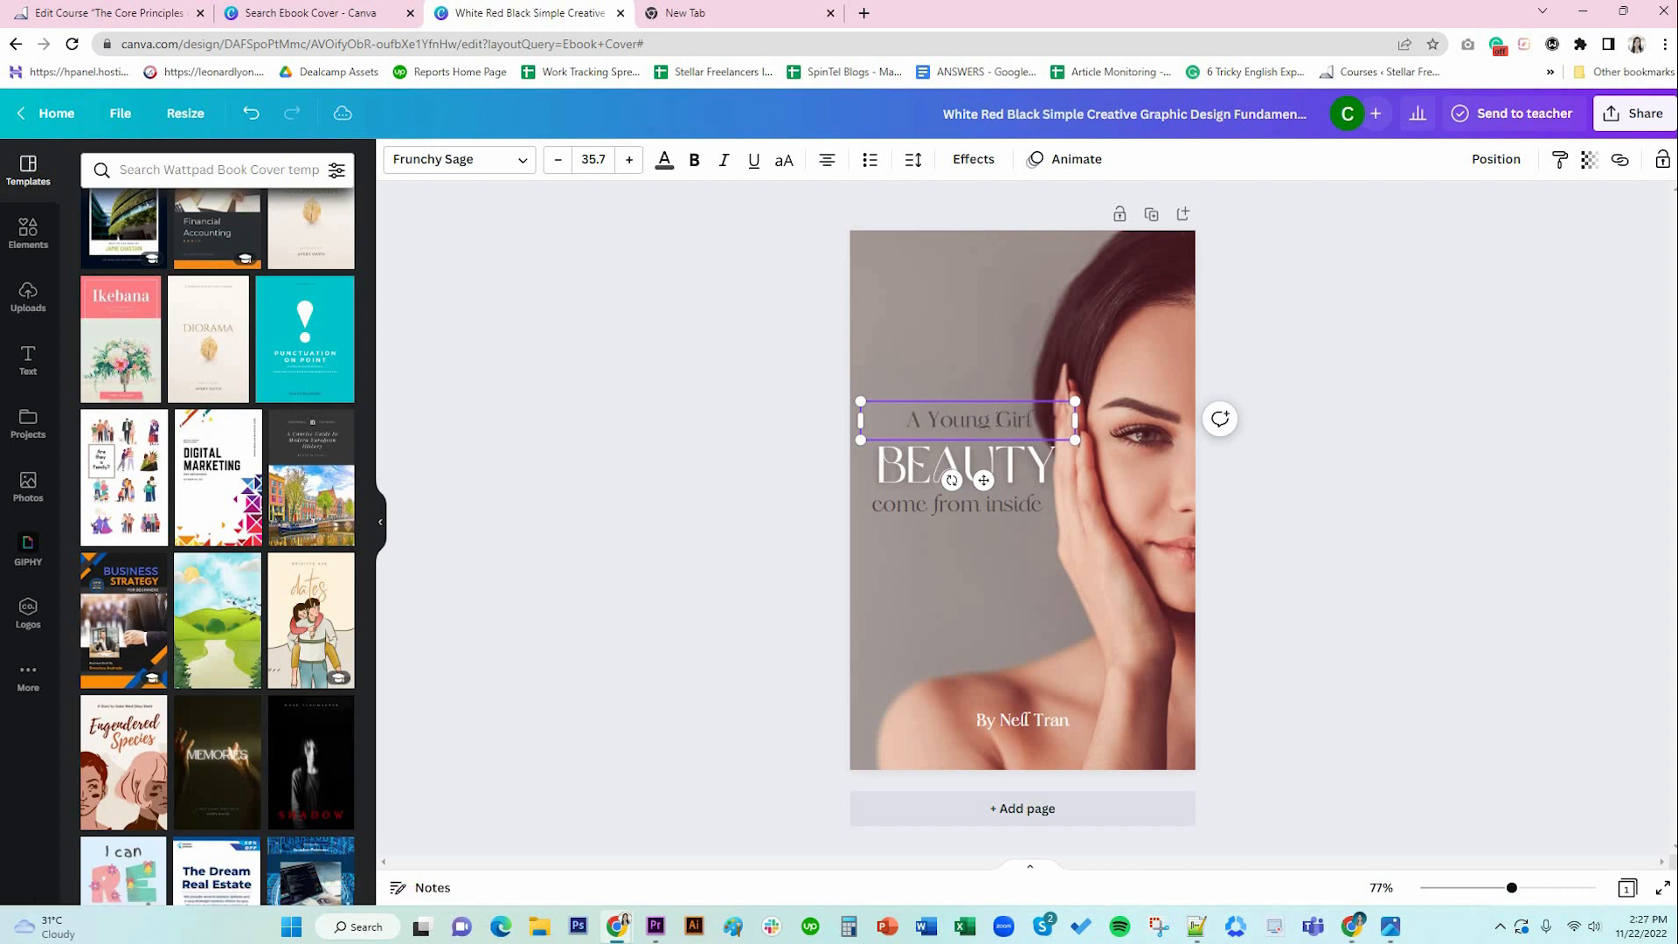
text('s Guide)
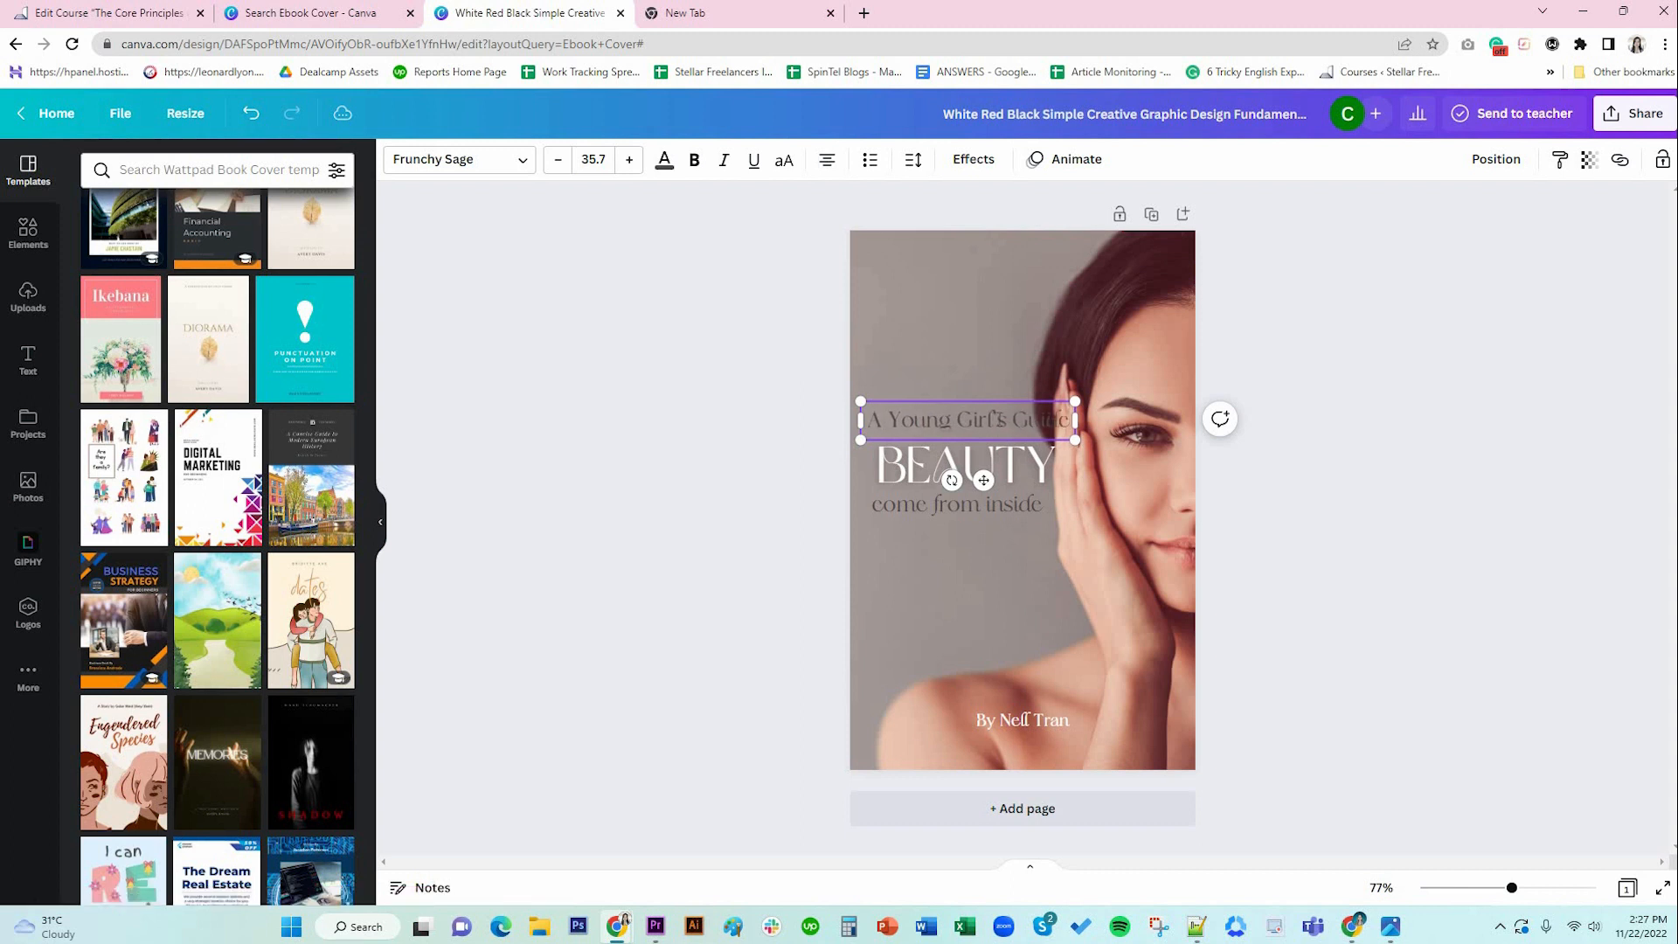
text( to)
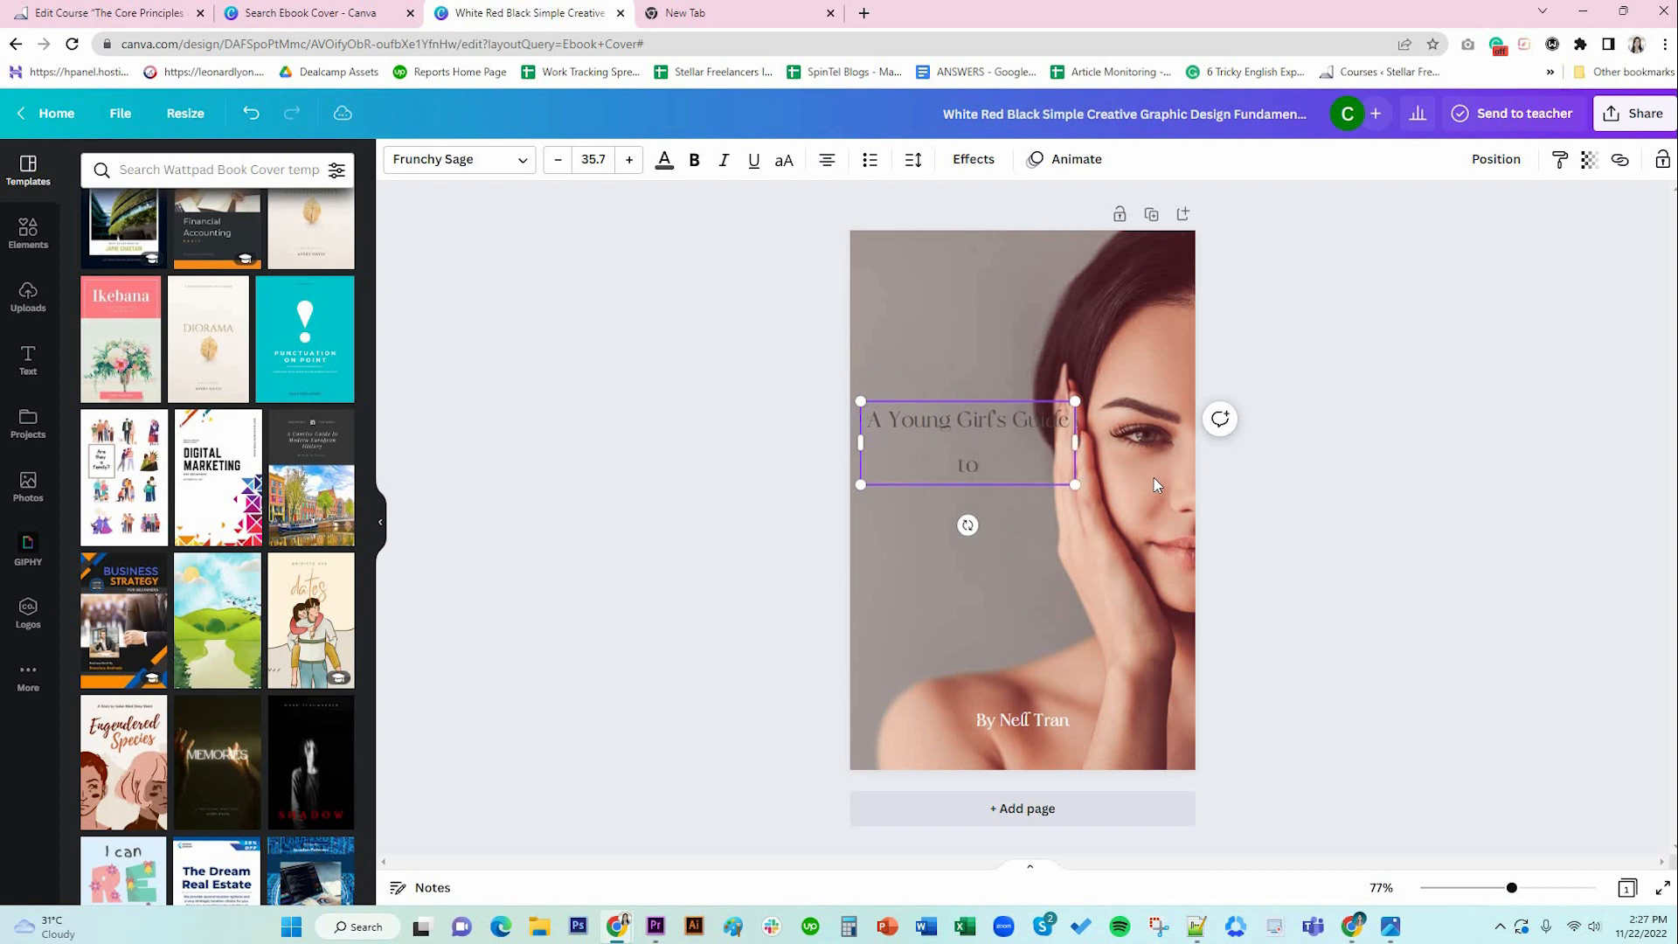
drag(1078, 438, 1115, 433)
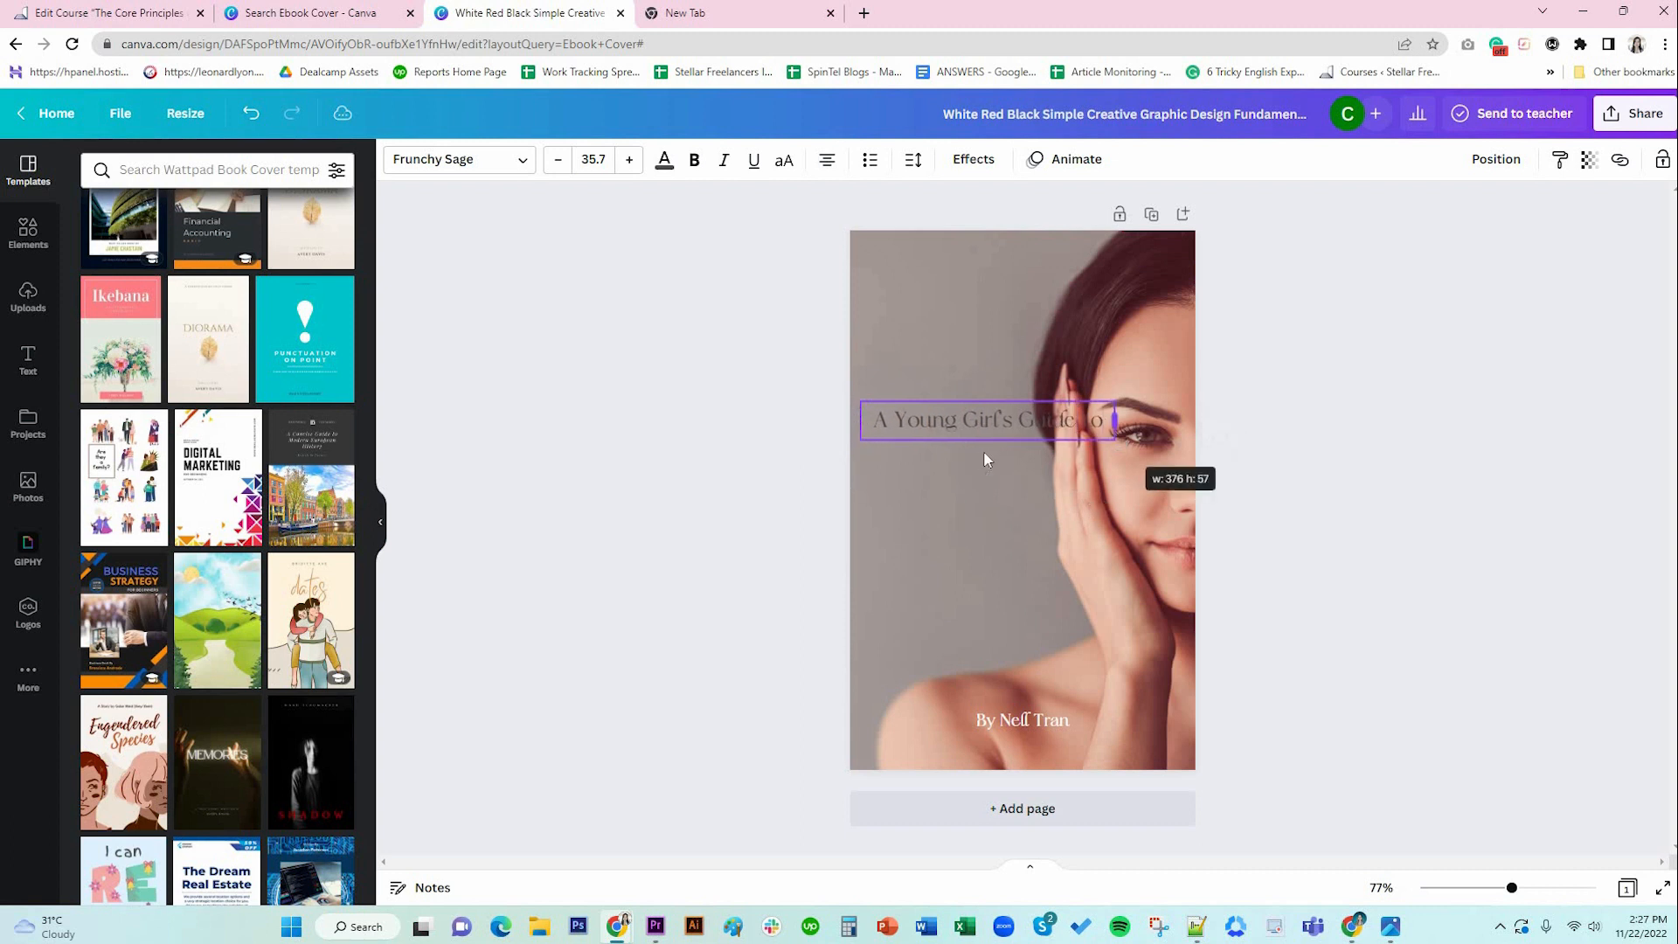
click(1036, 470)
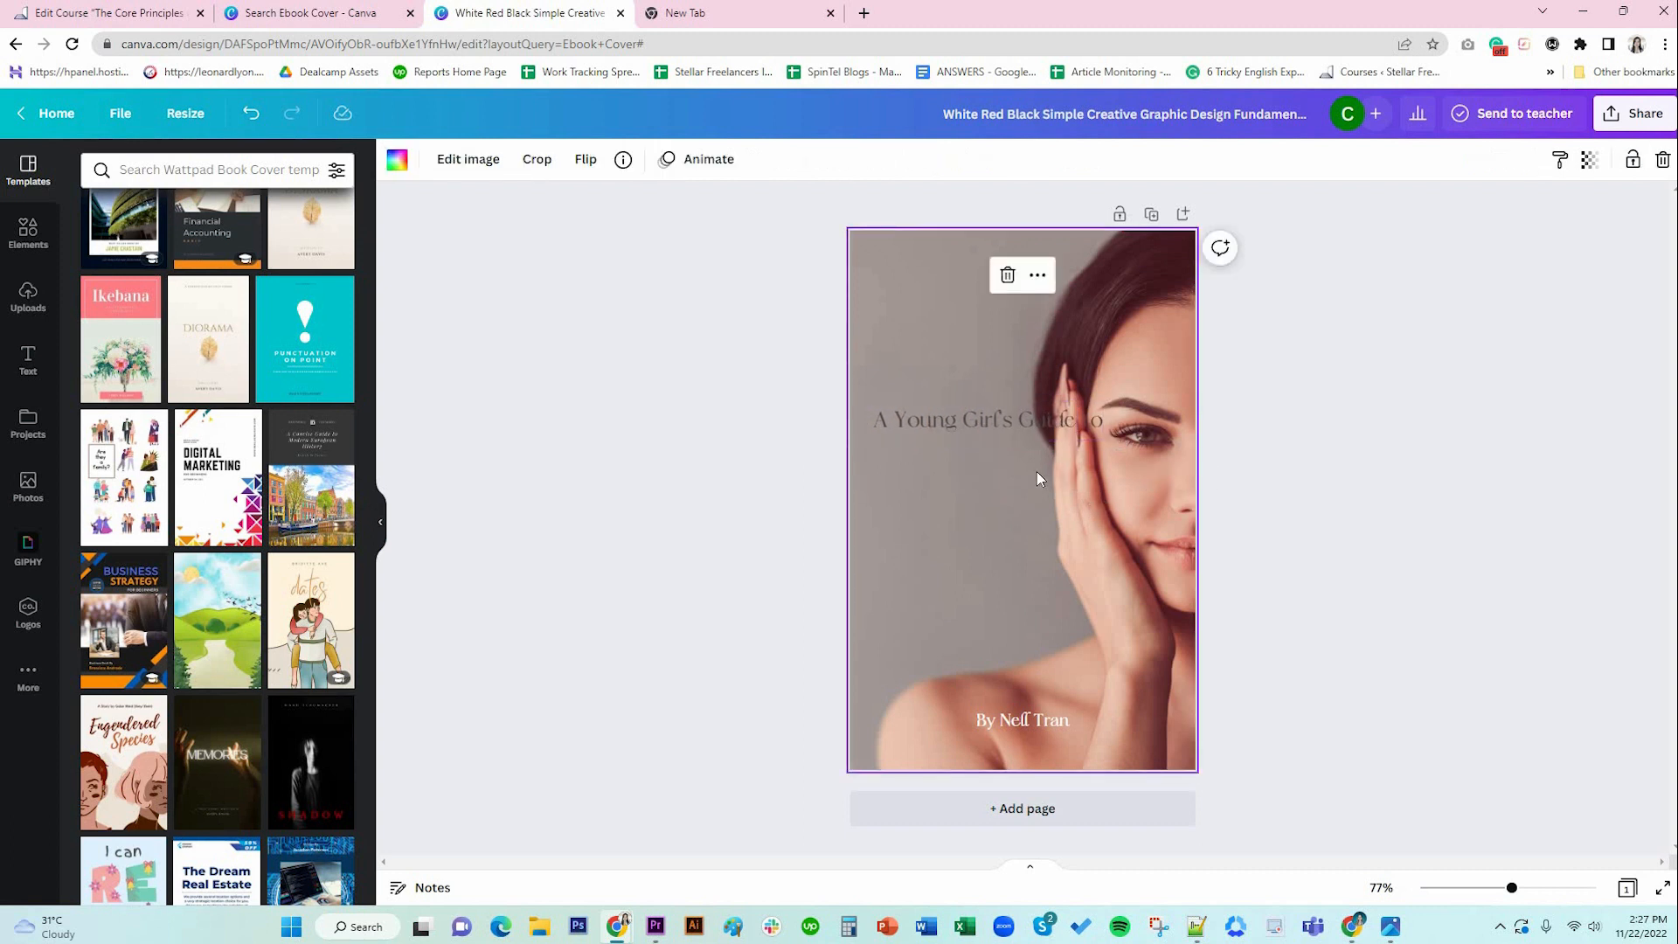
key(ctrl+z)
key(ctrl+z)
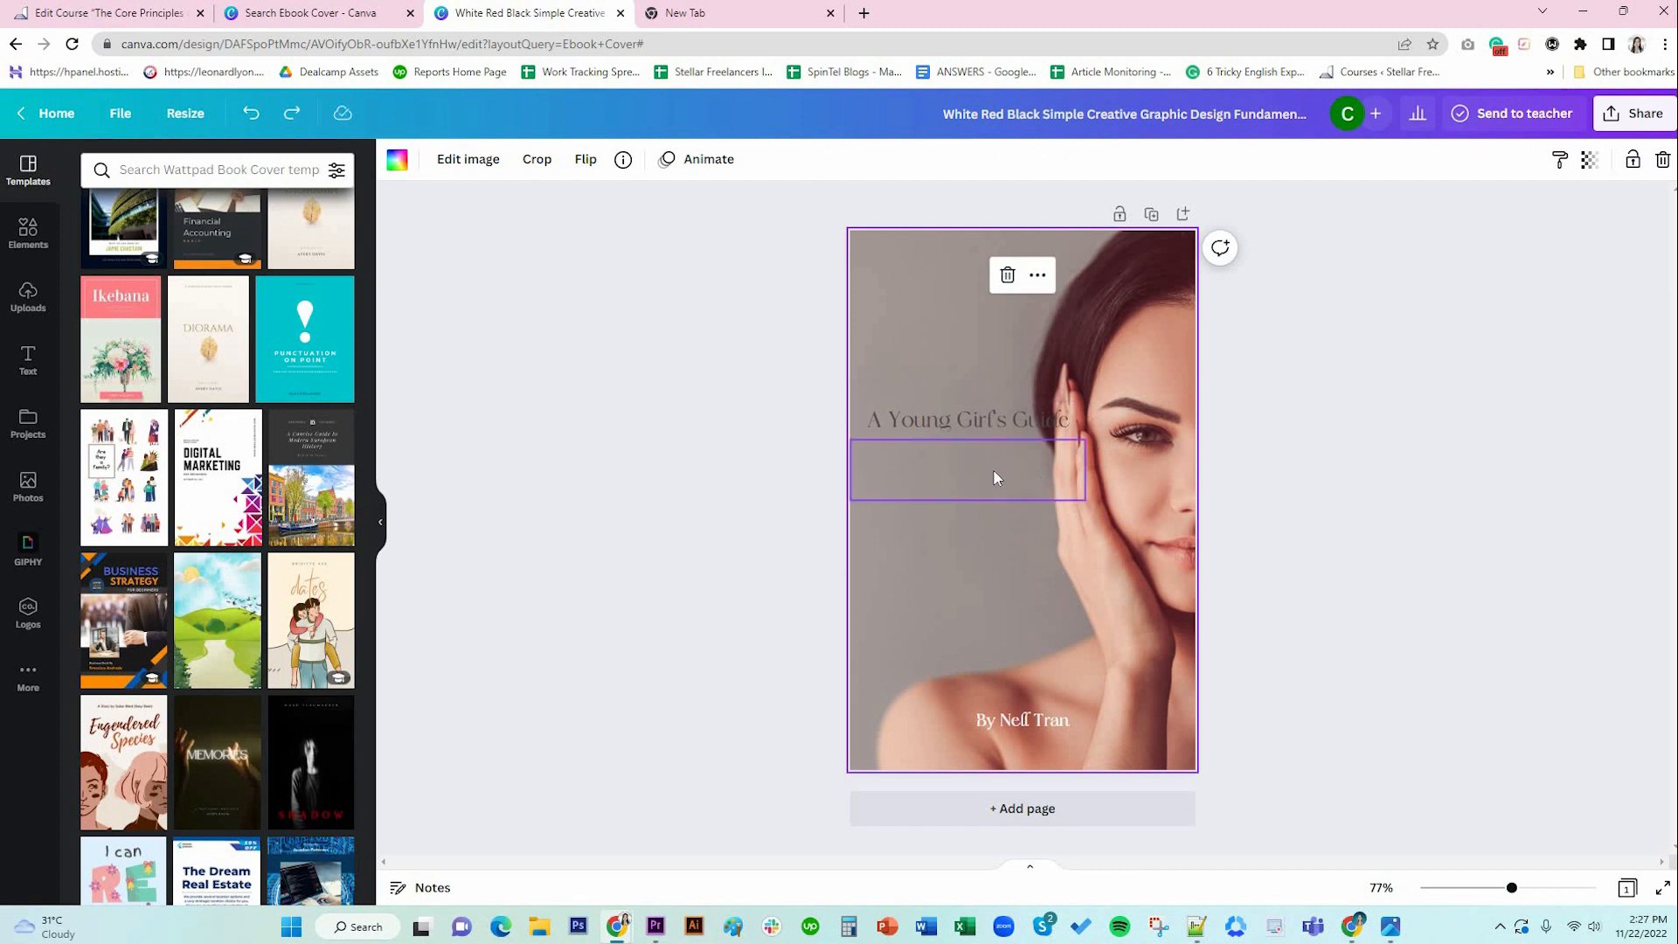
Replace BEAUTY with SKINCARE and restore the full widened 'A Young Girl's Guide to' subtitle.
double_click(993, 477)
text(SKINCARE)
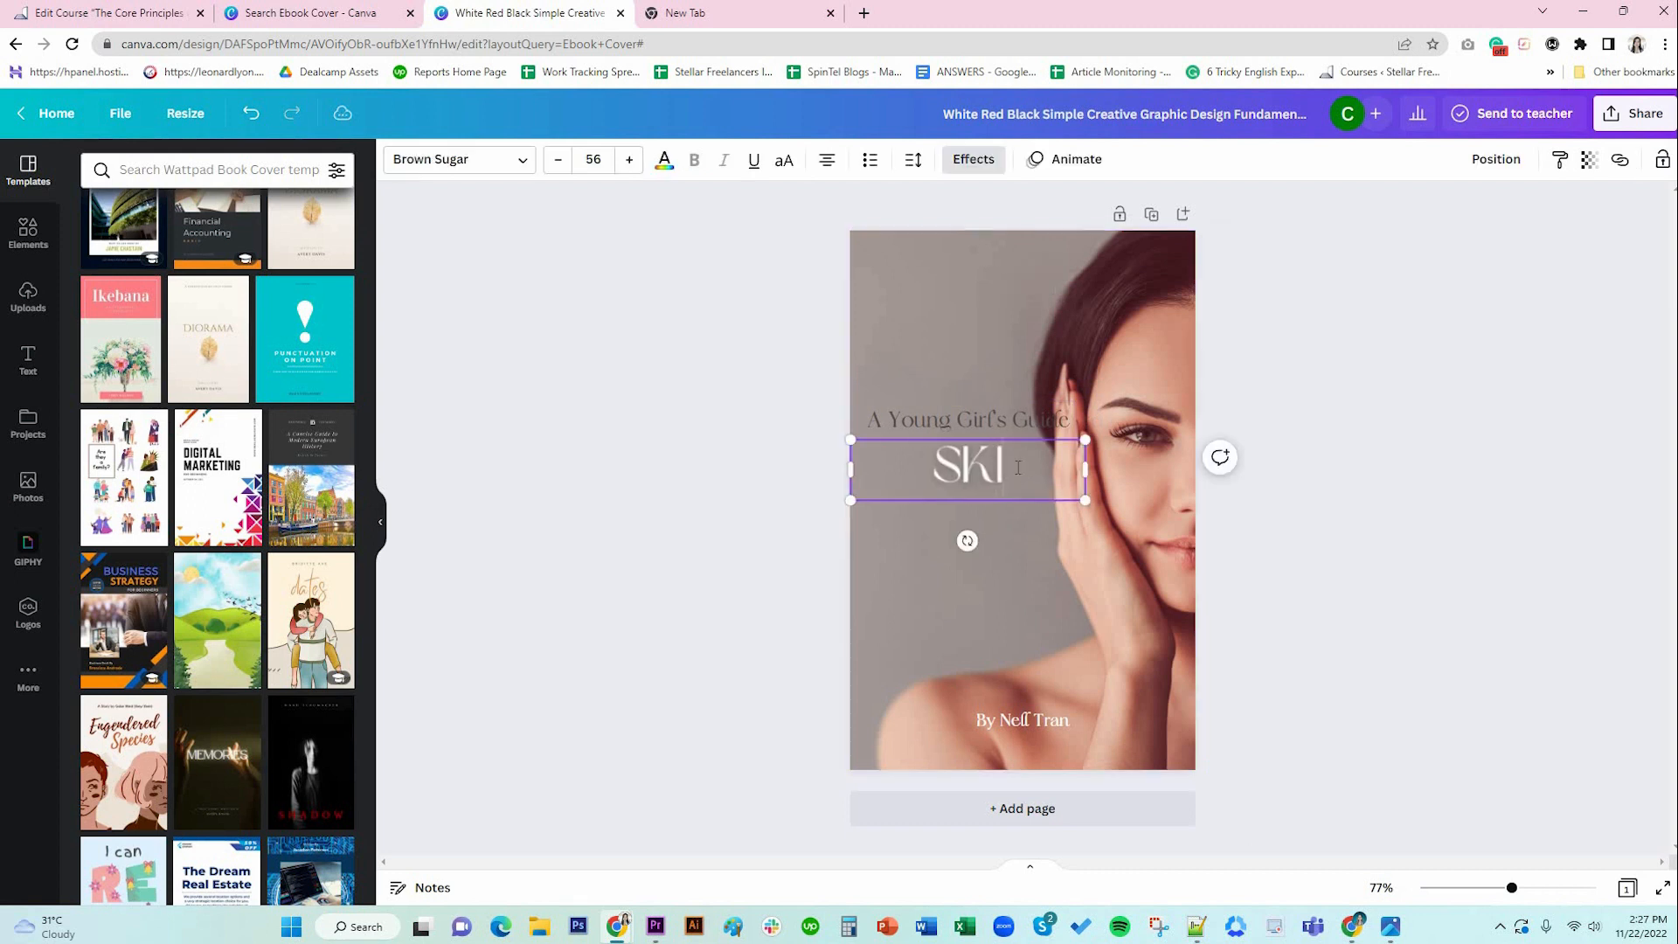
click(1070, 415)
click(1071, 420)
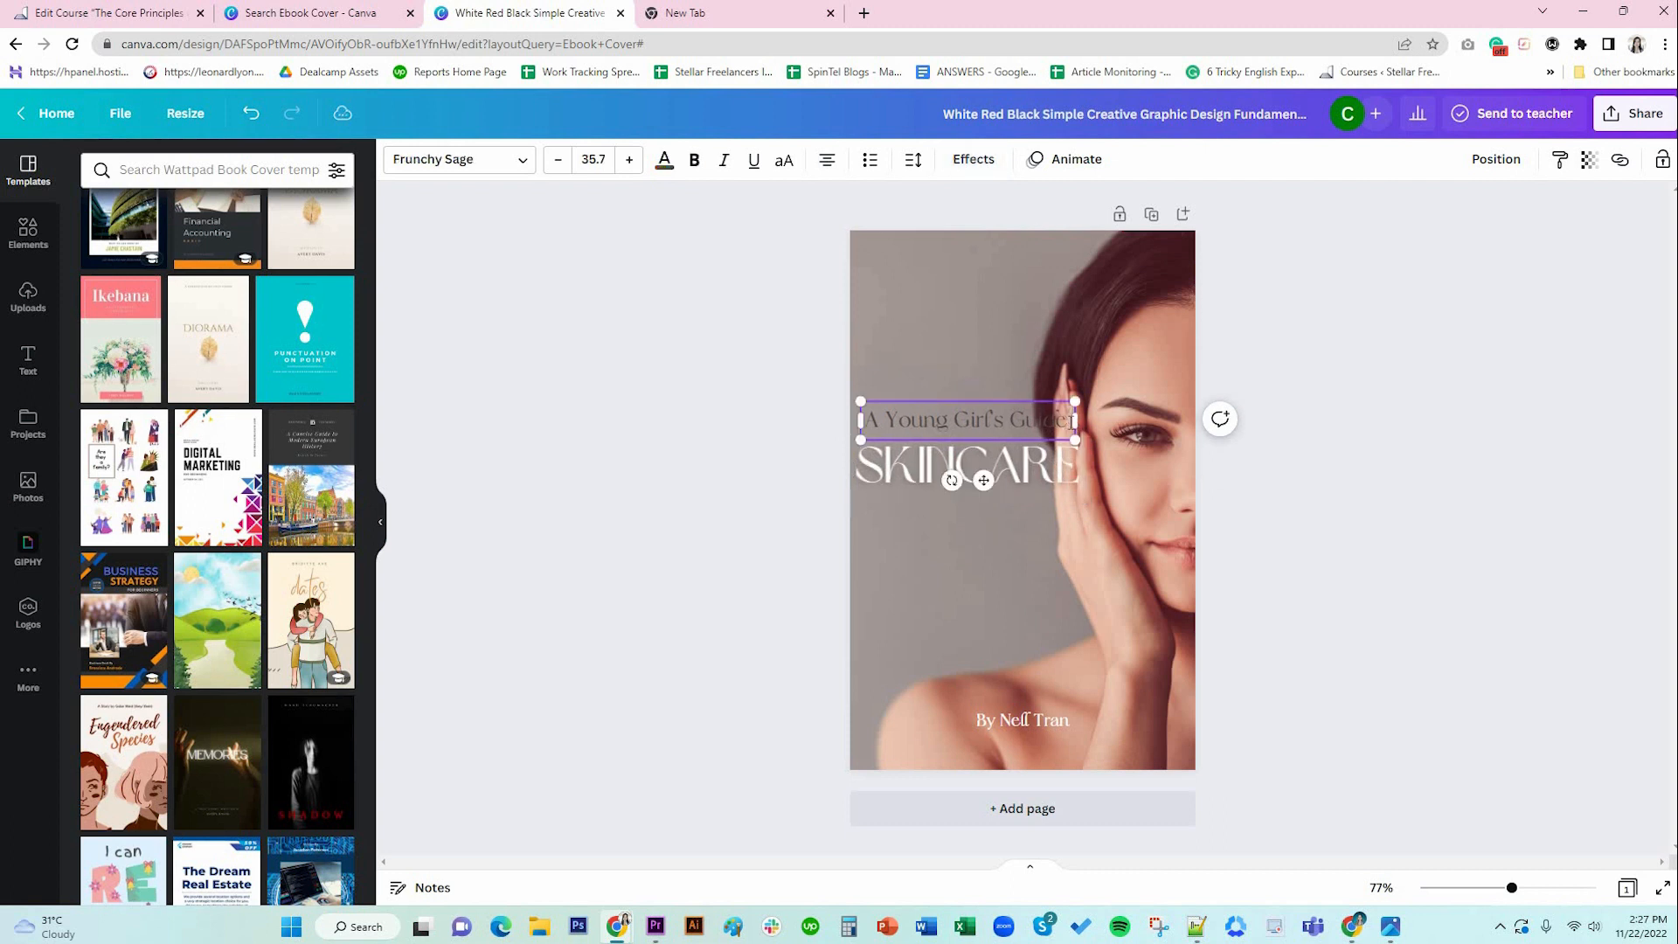
text(to)
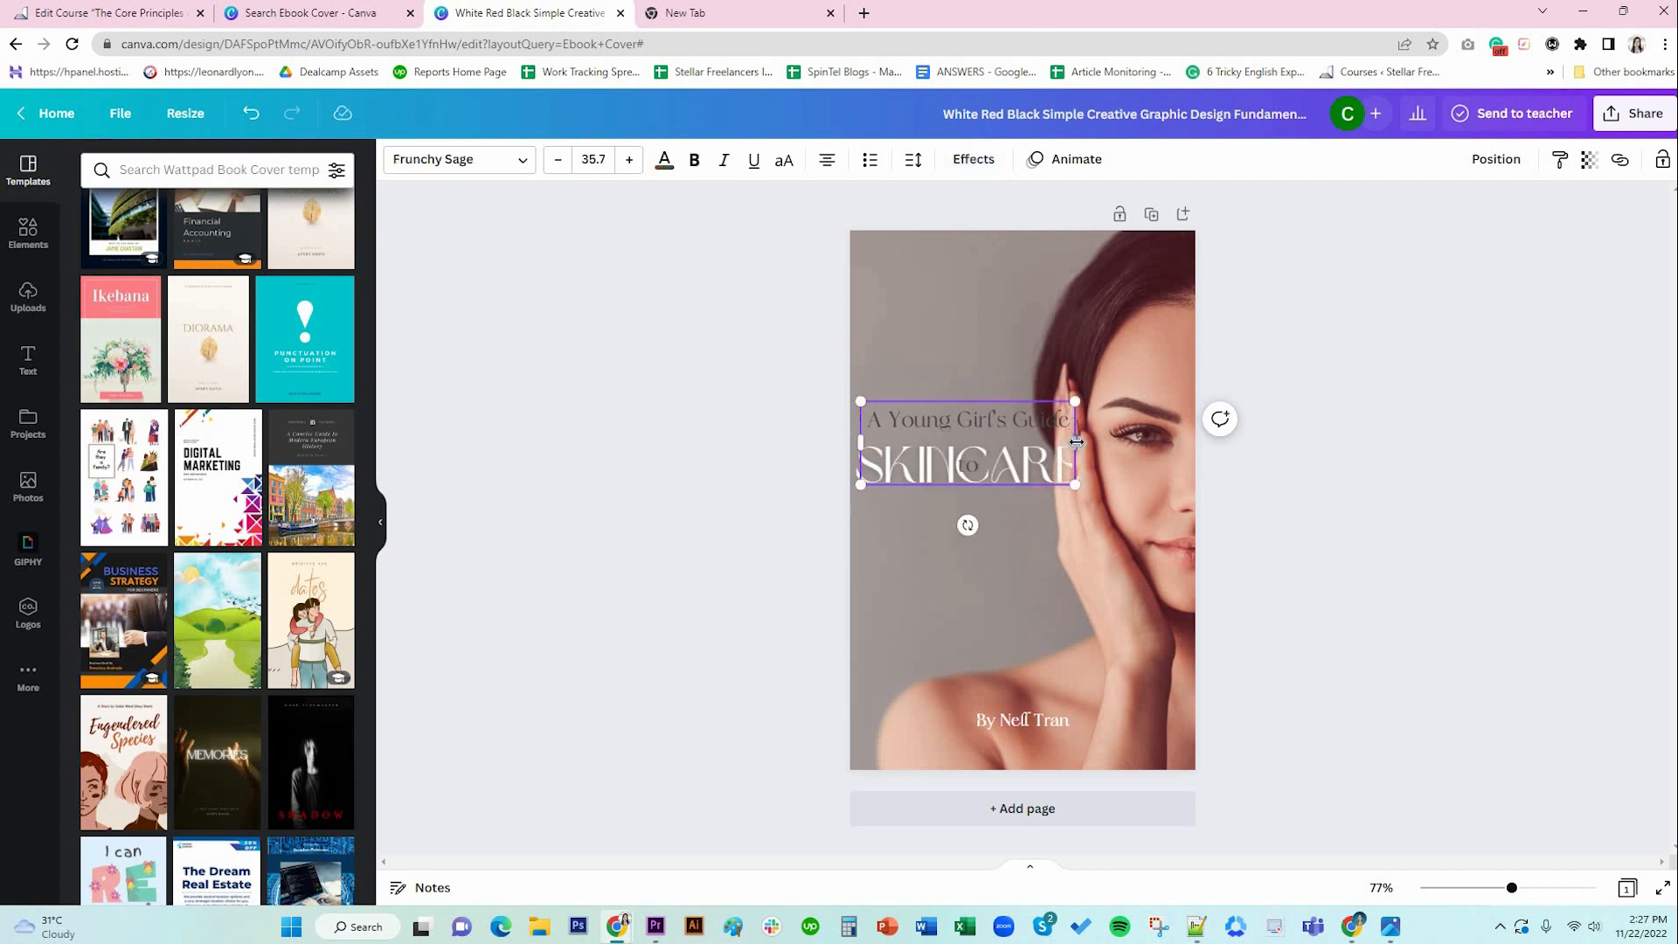
drag(1075, 441, 1115, 441)
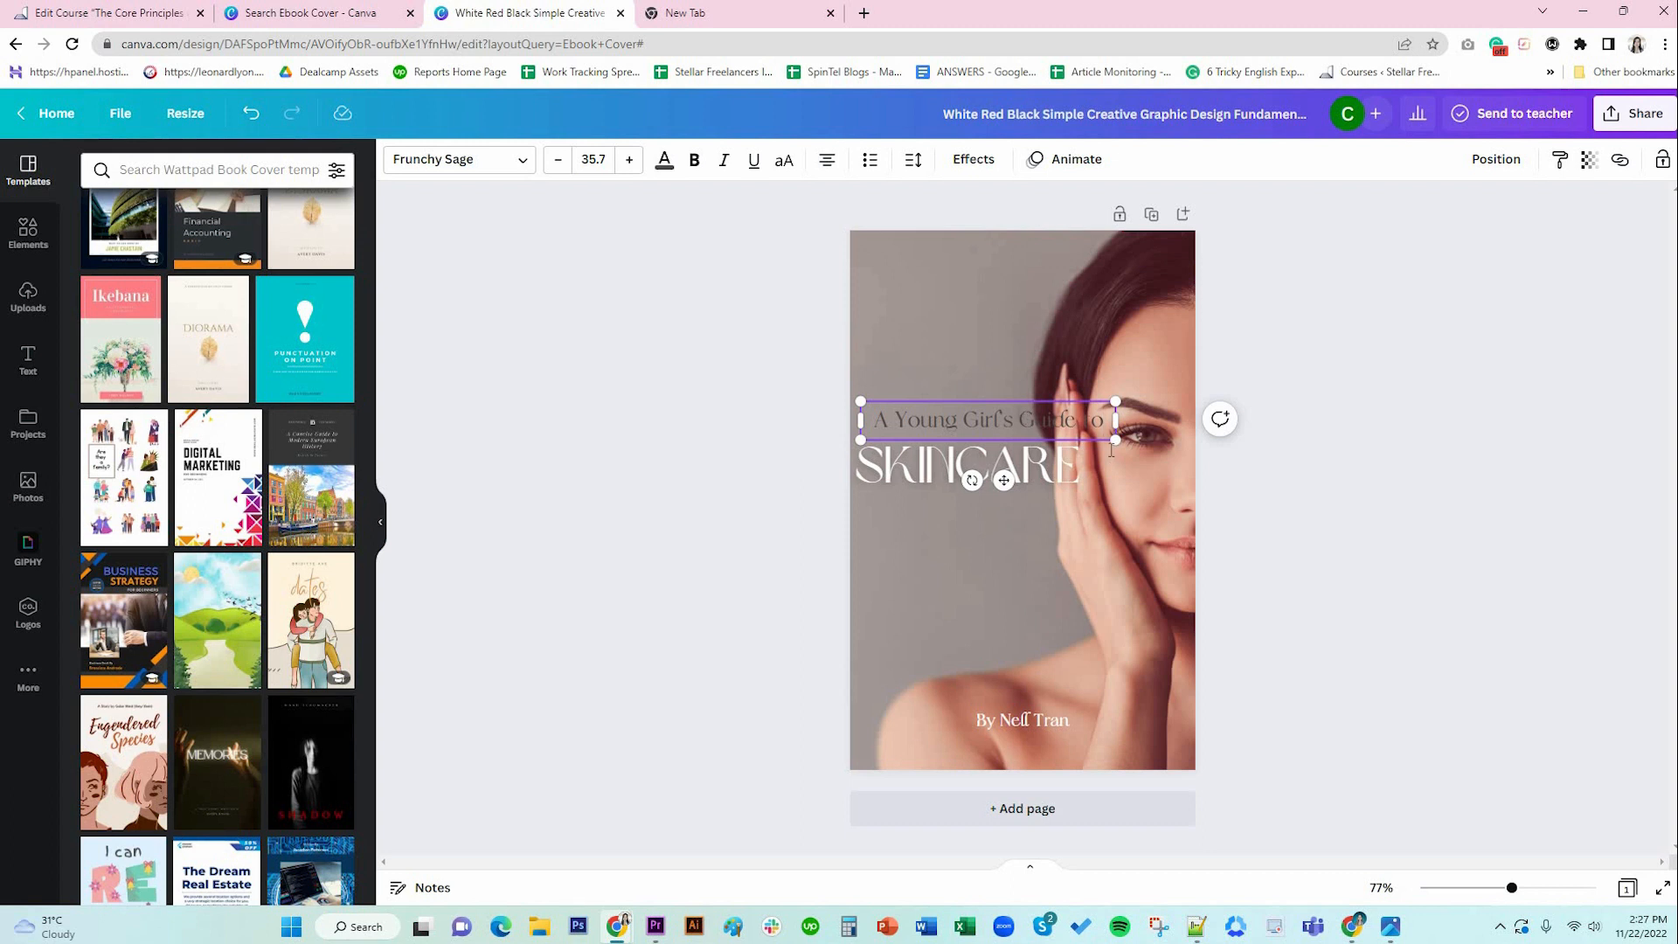
Left-align the subtitle, set its line spacing to 1, and position it just above SKINCARE.
click(826, 159)
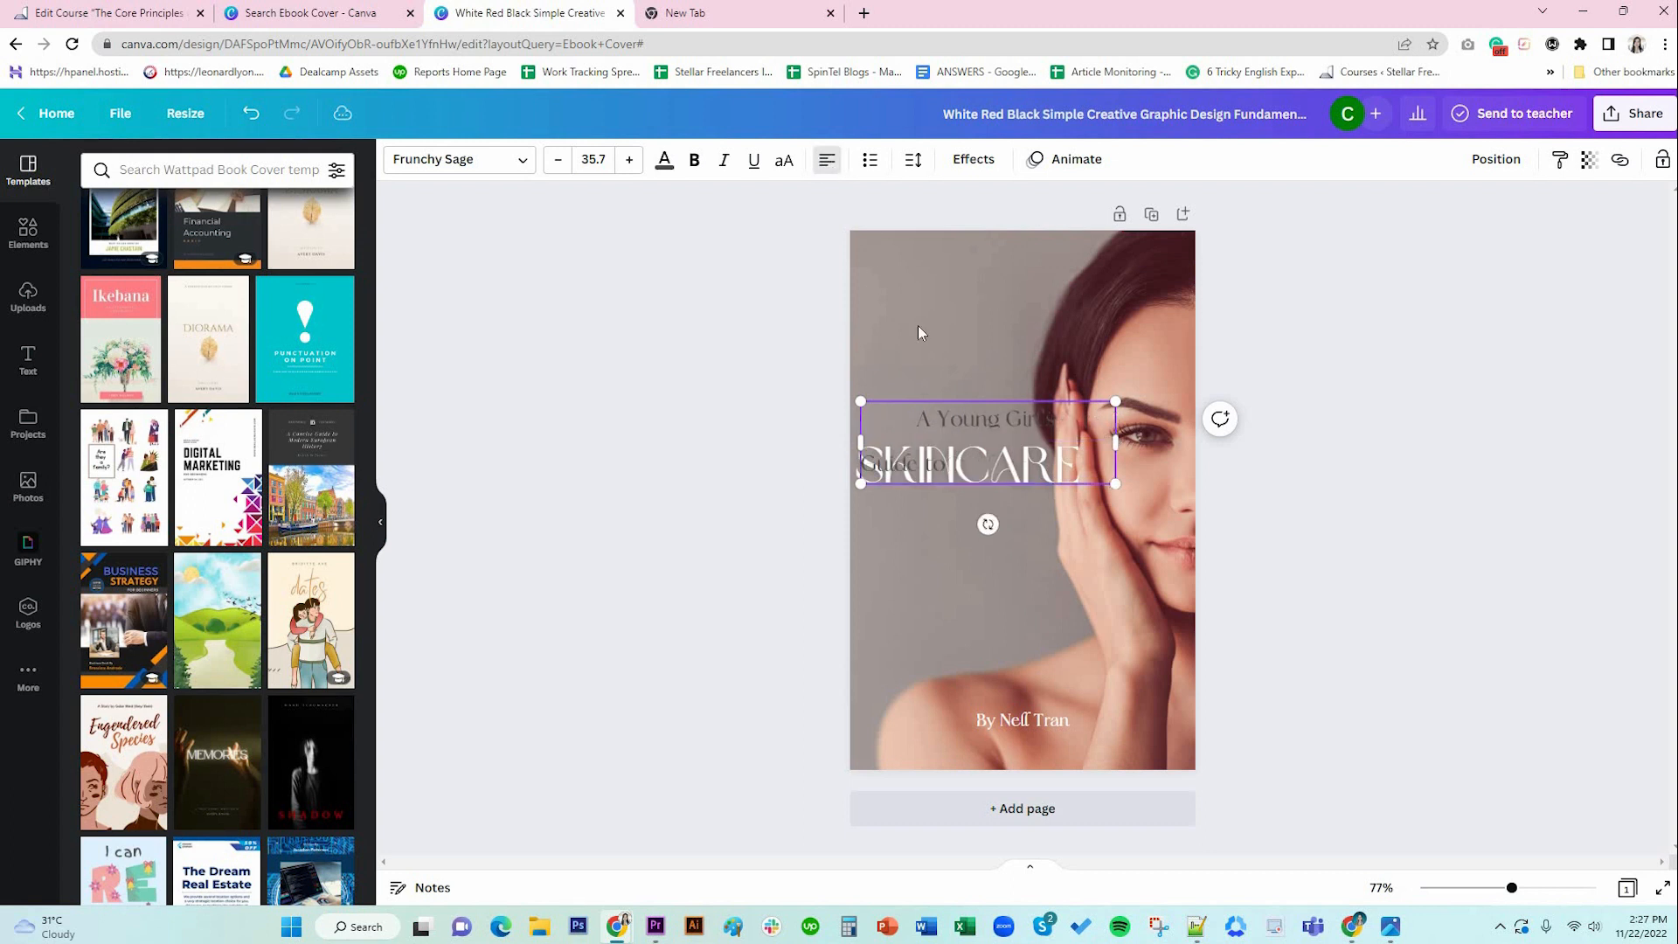
key(ctrl+a)
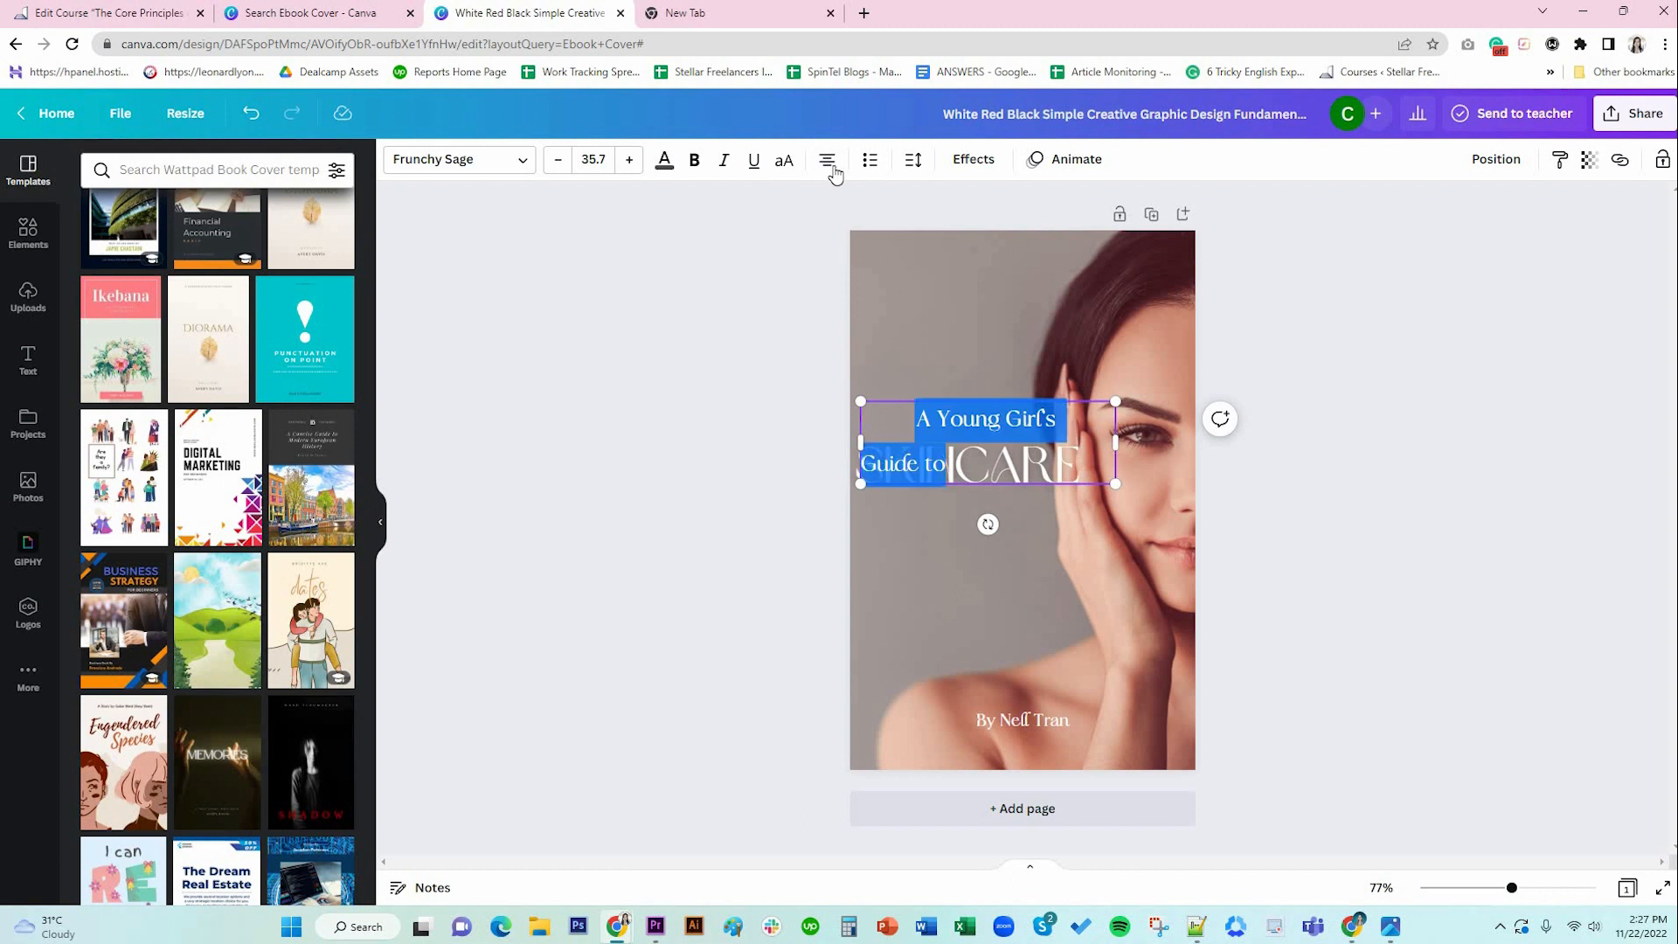
click(828, 162)
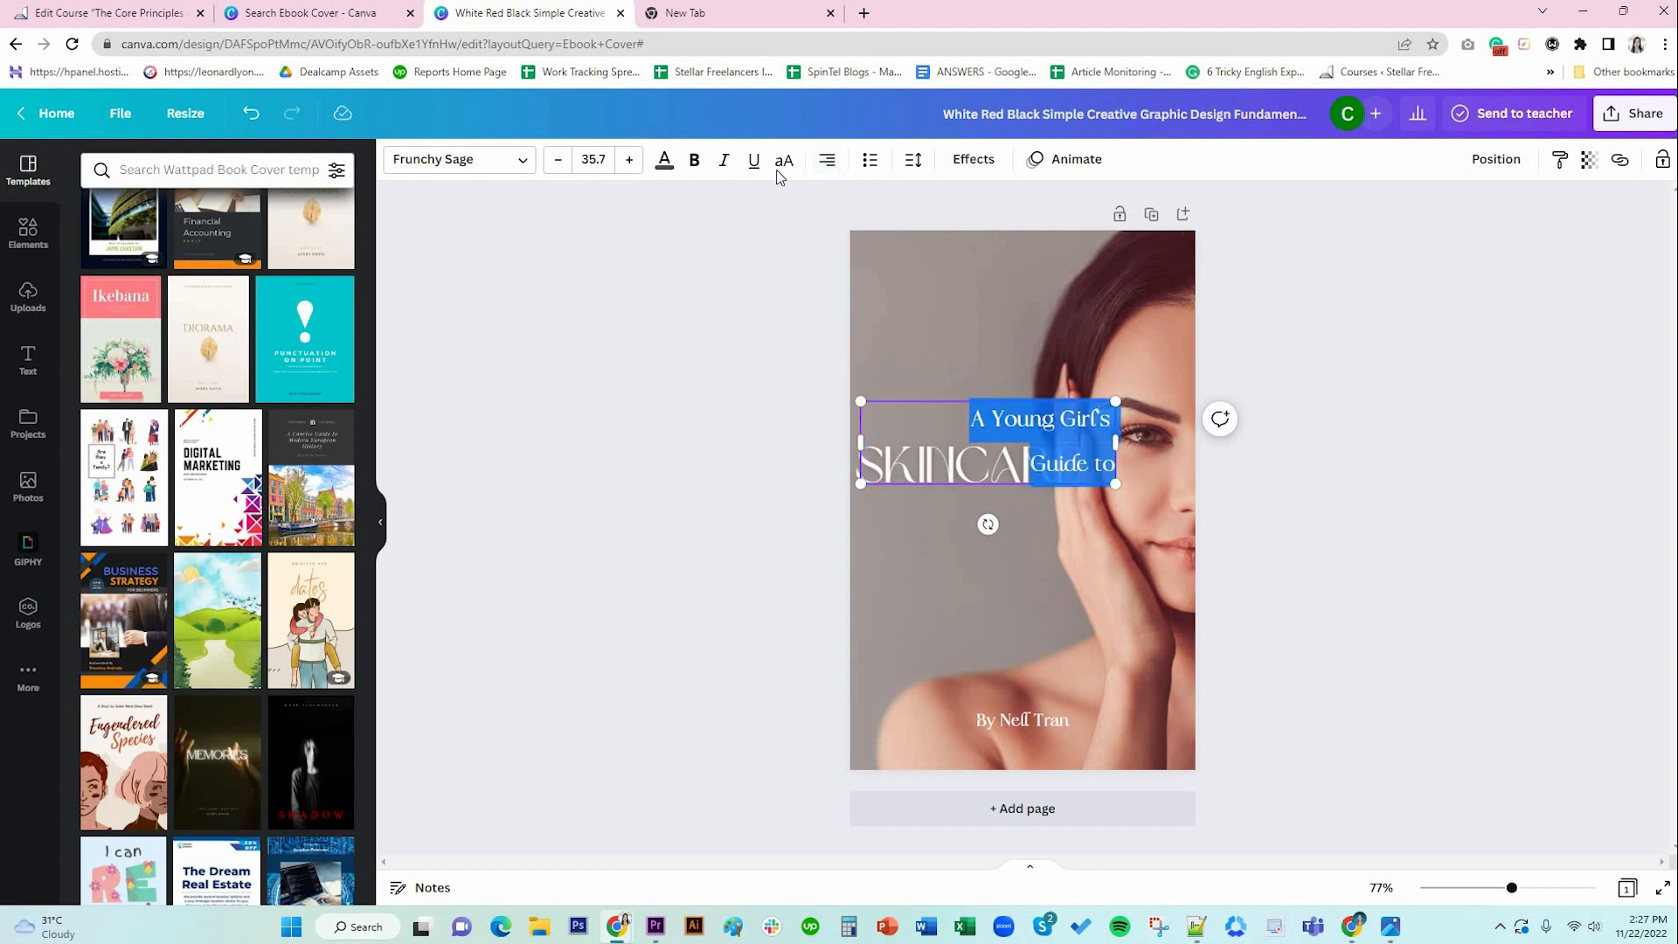
click(826, 159)
drag(1041, 398, 1063, 361)
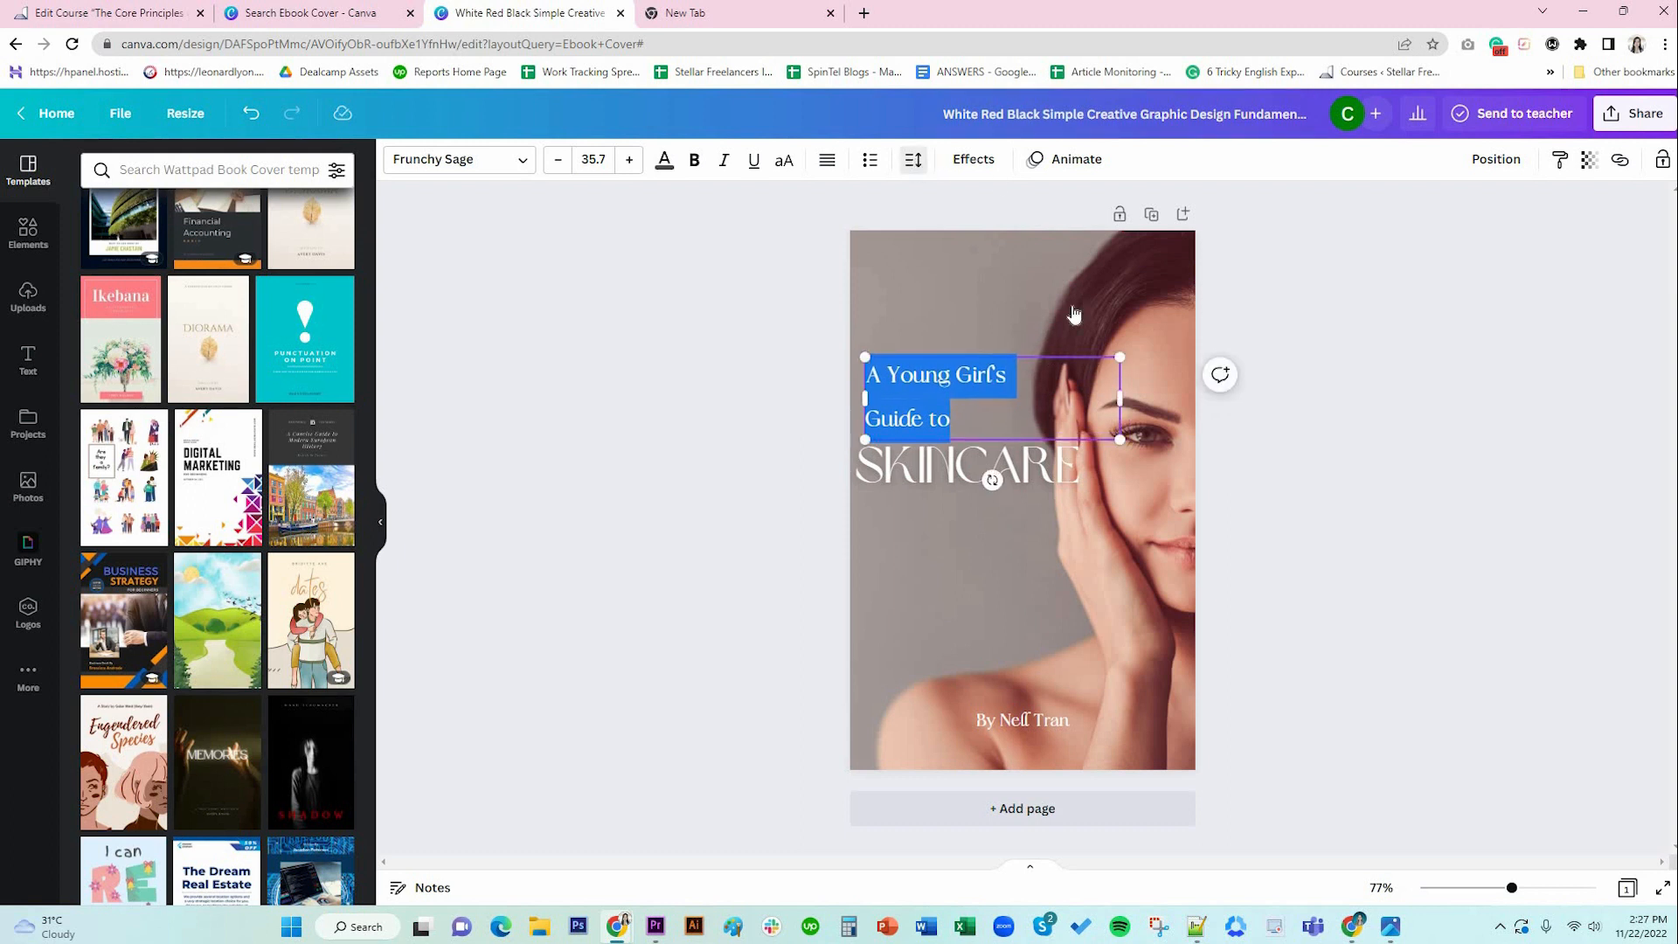
click(1123, 260)
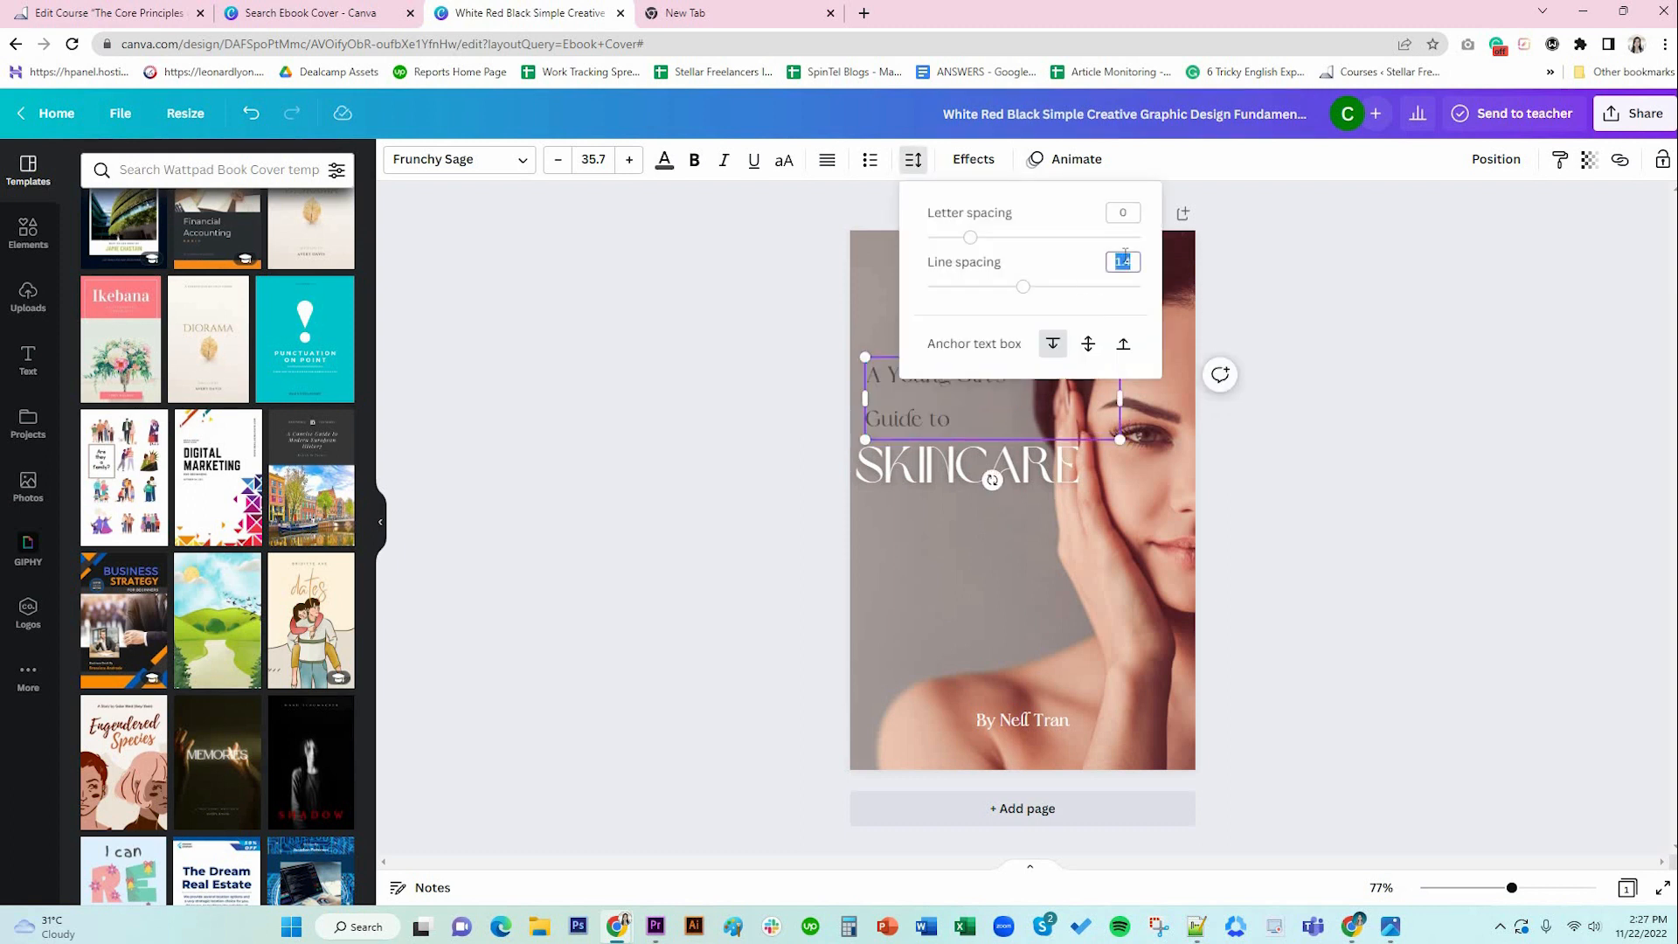
text(1)
key(Return)
click(1059, 477)
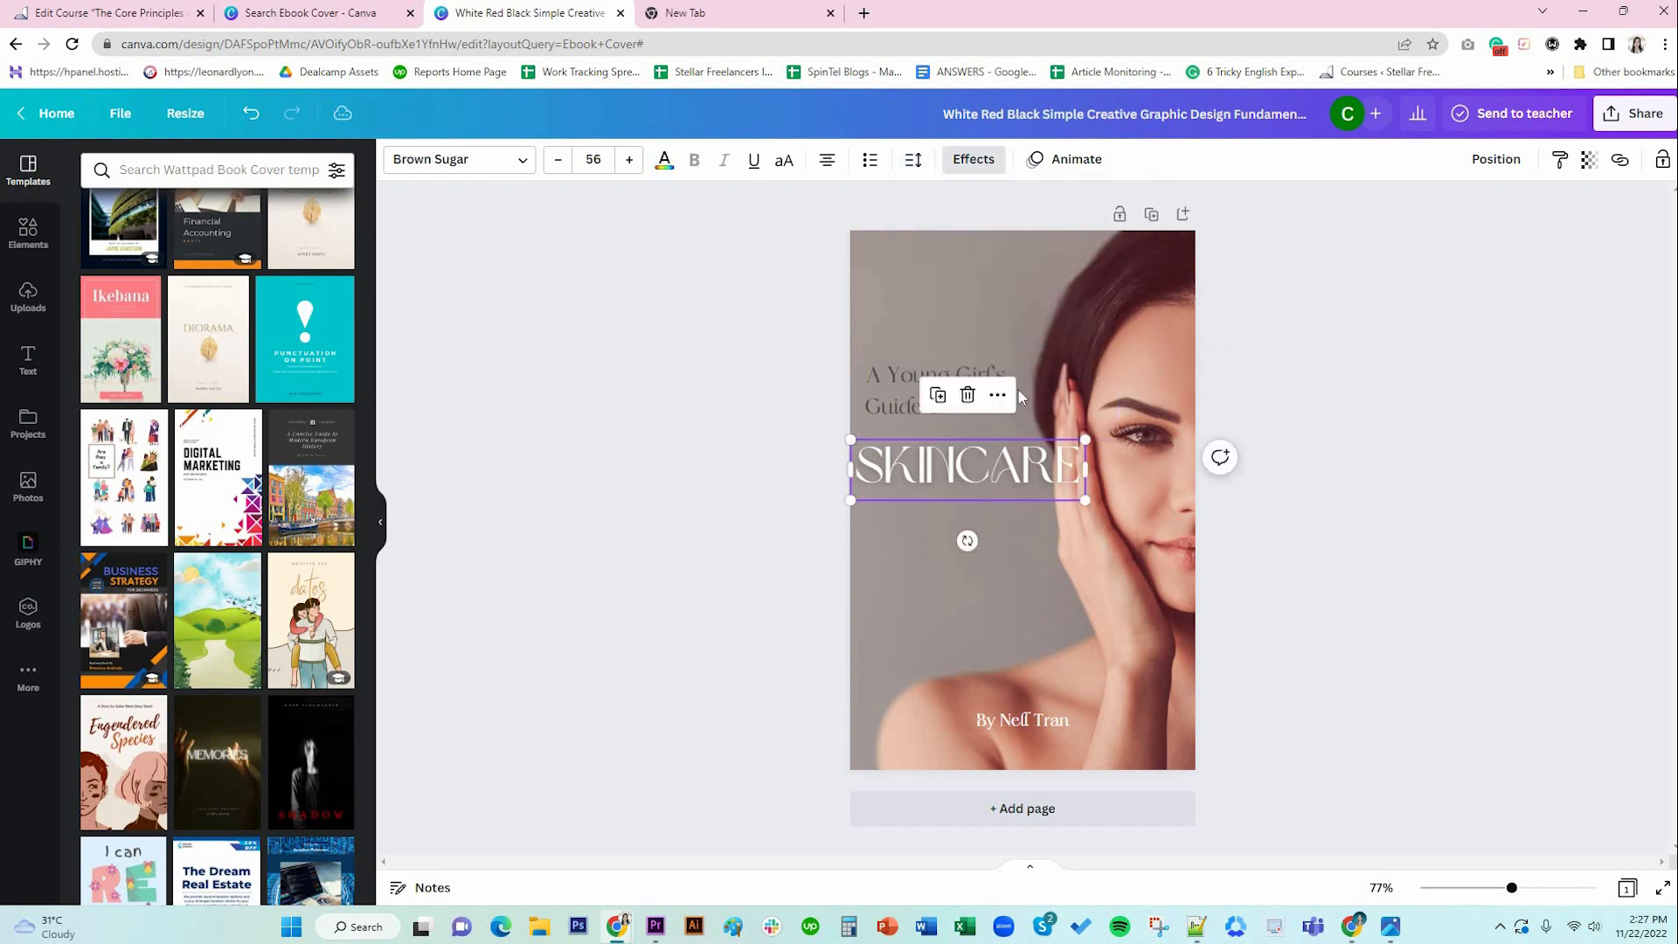
click(1017, 388)
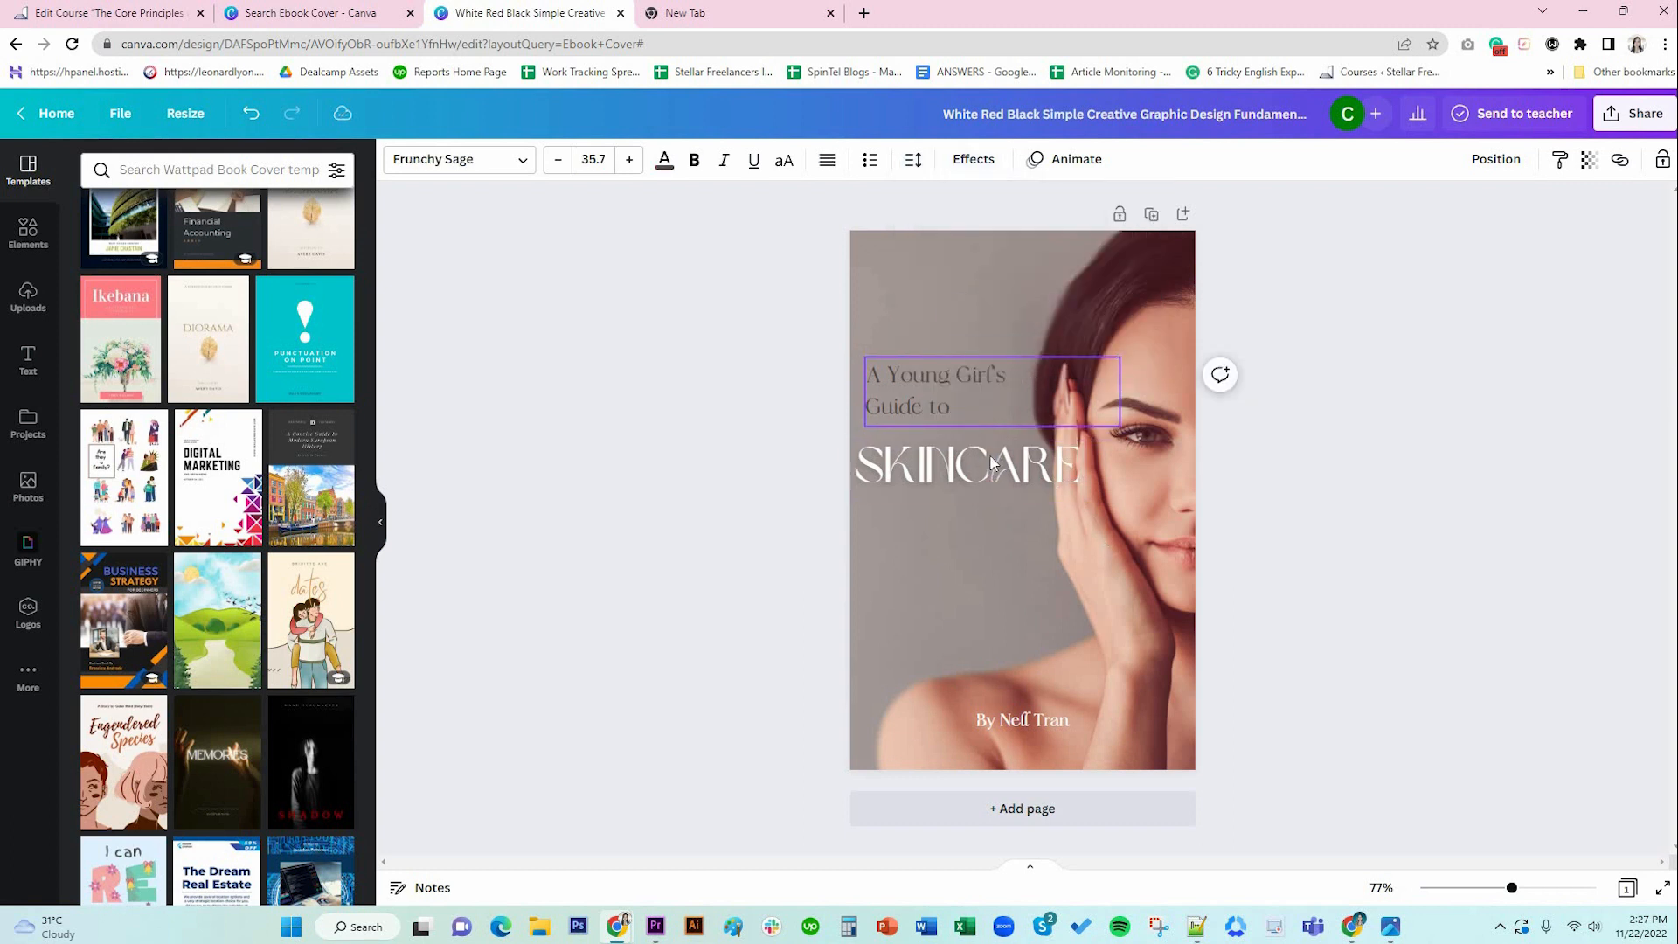
drag(1015, 388, 1014, 401)
click(1388, 617)
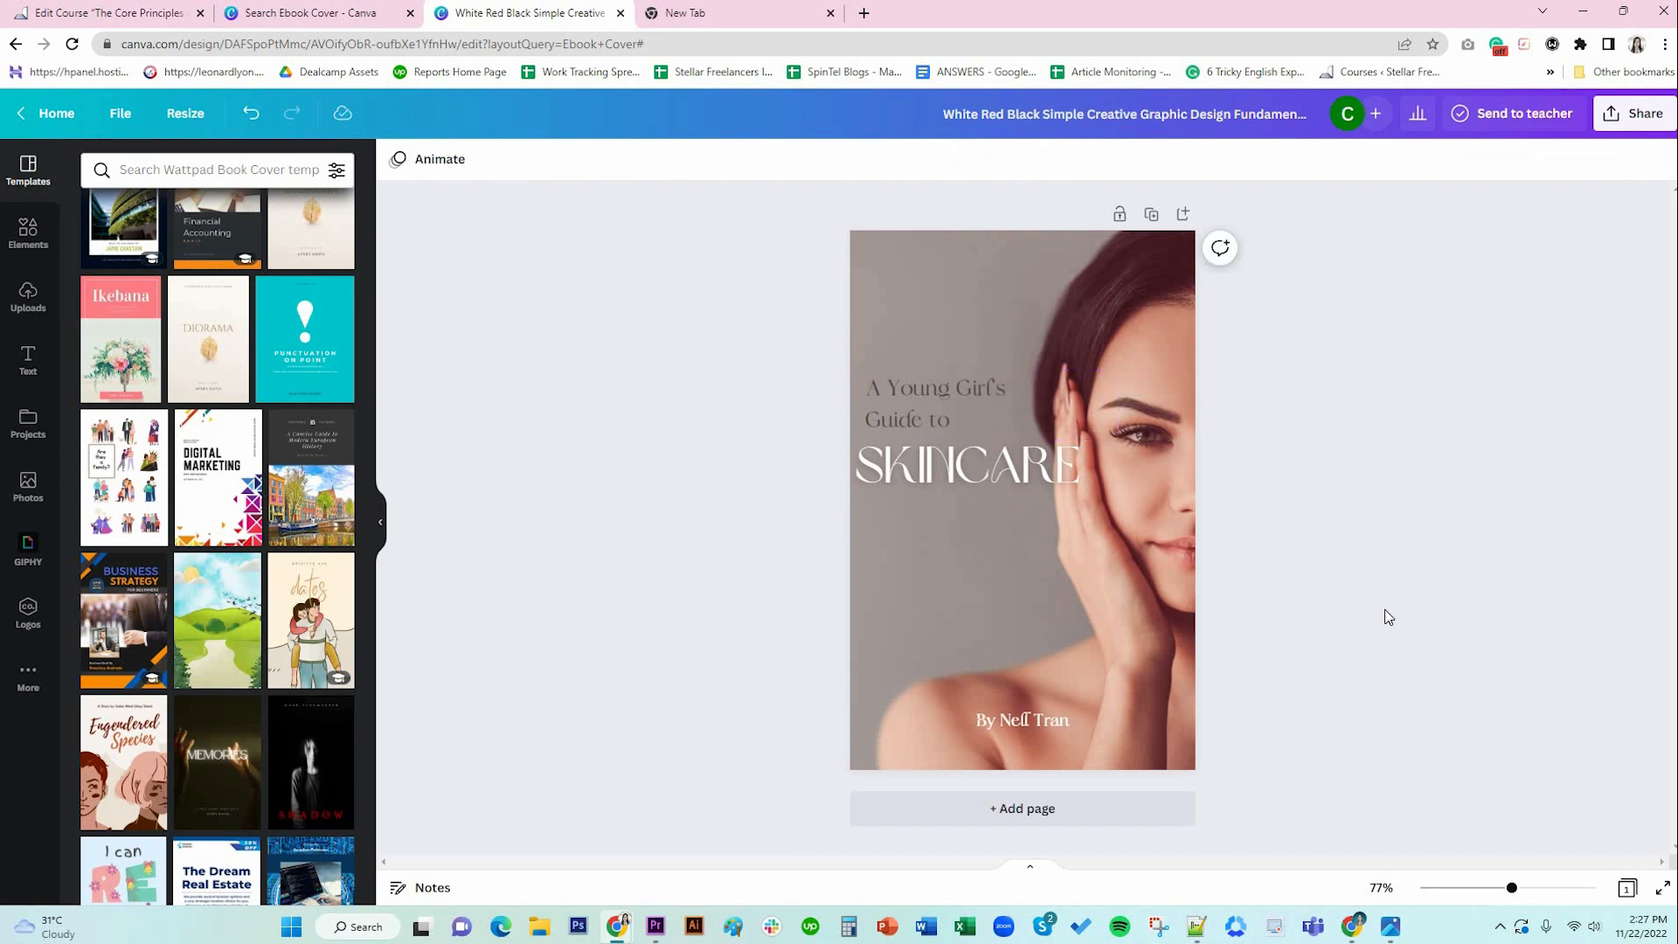
Set the 'A Young Girl's Guide to' subtitle in DM Sans at size 30.
click(919, 418)
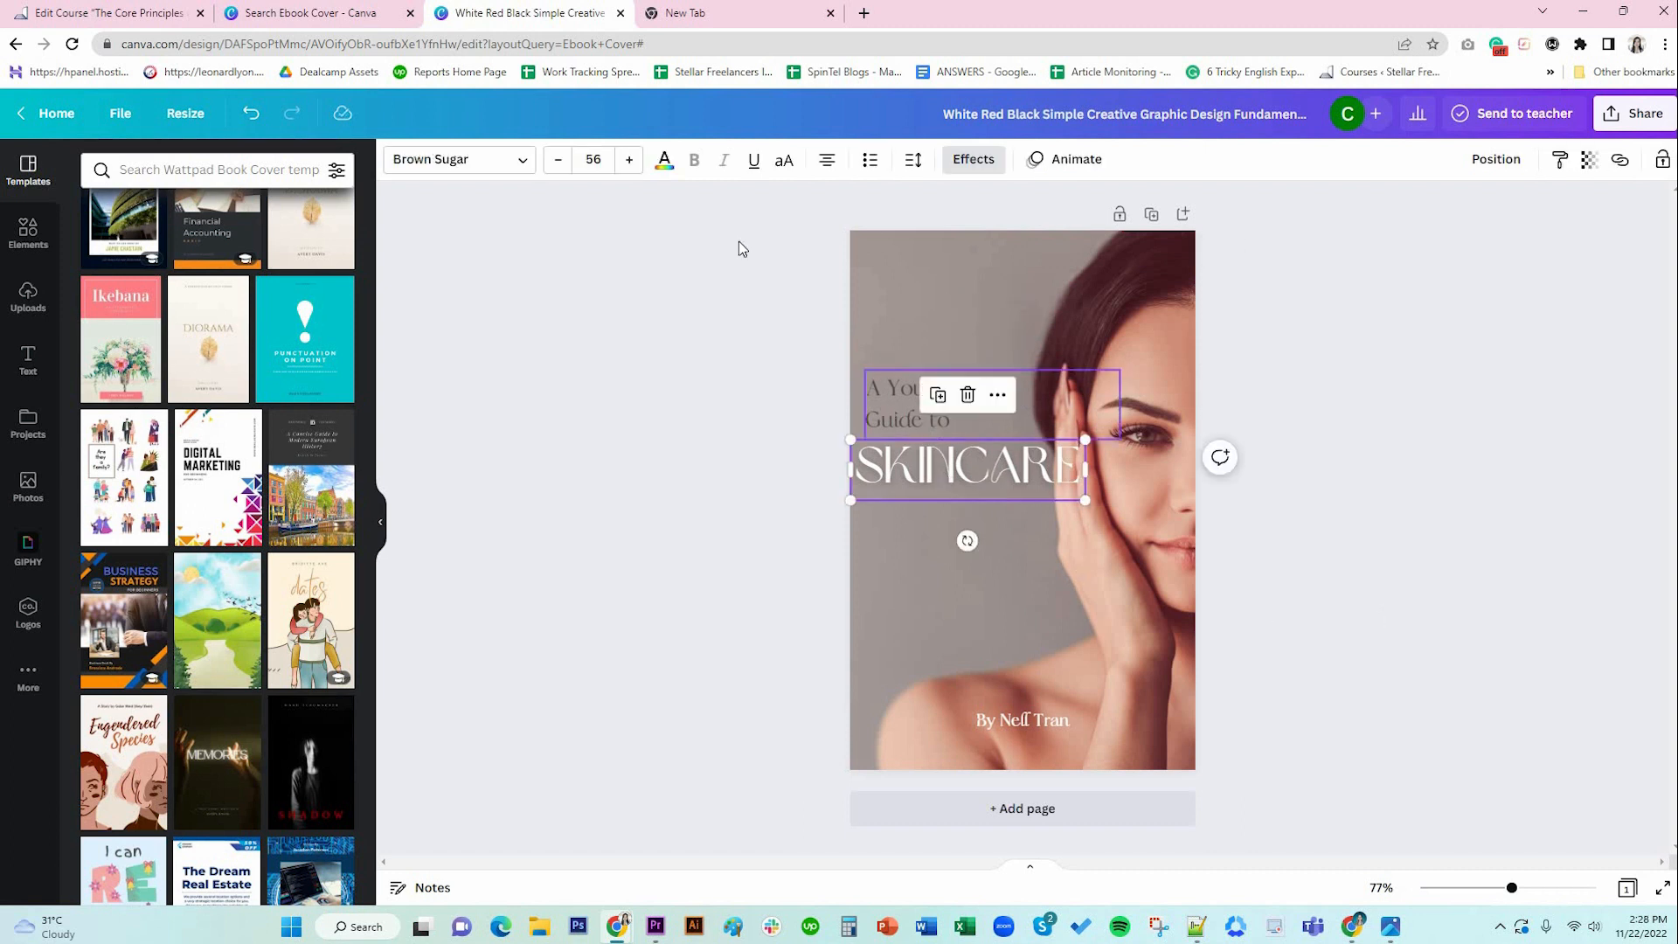
click(472, 166)
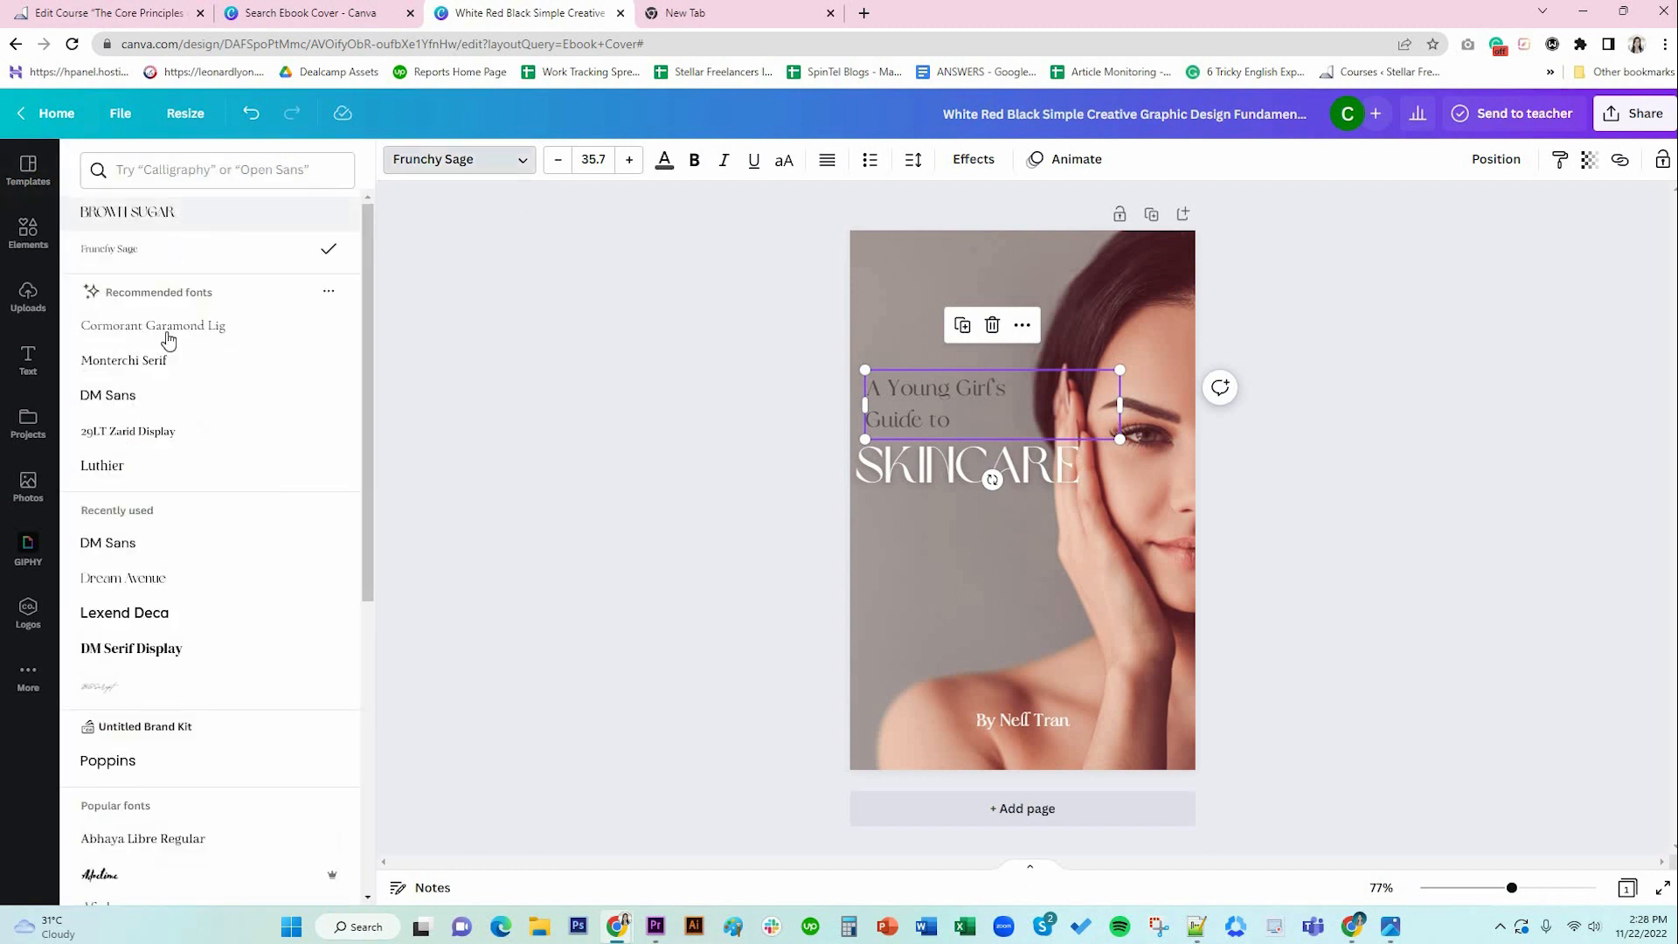
click(170, 400)
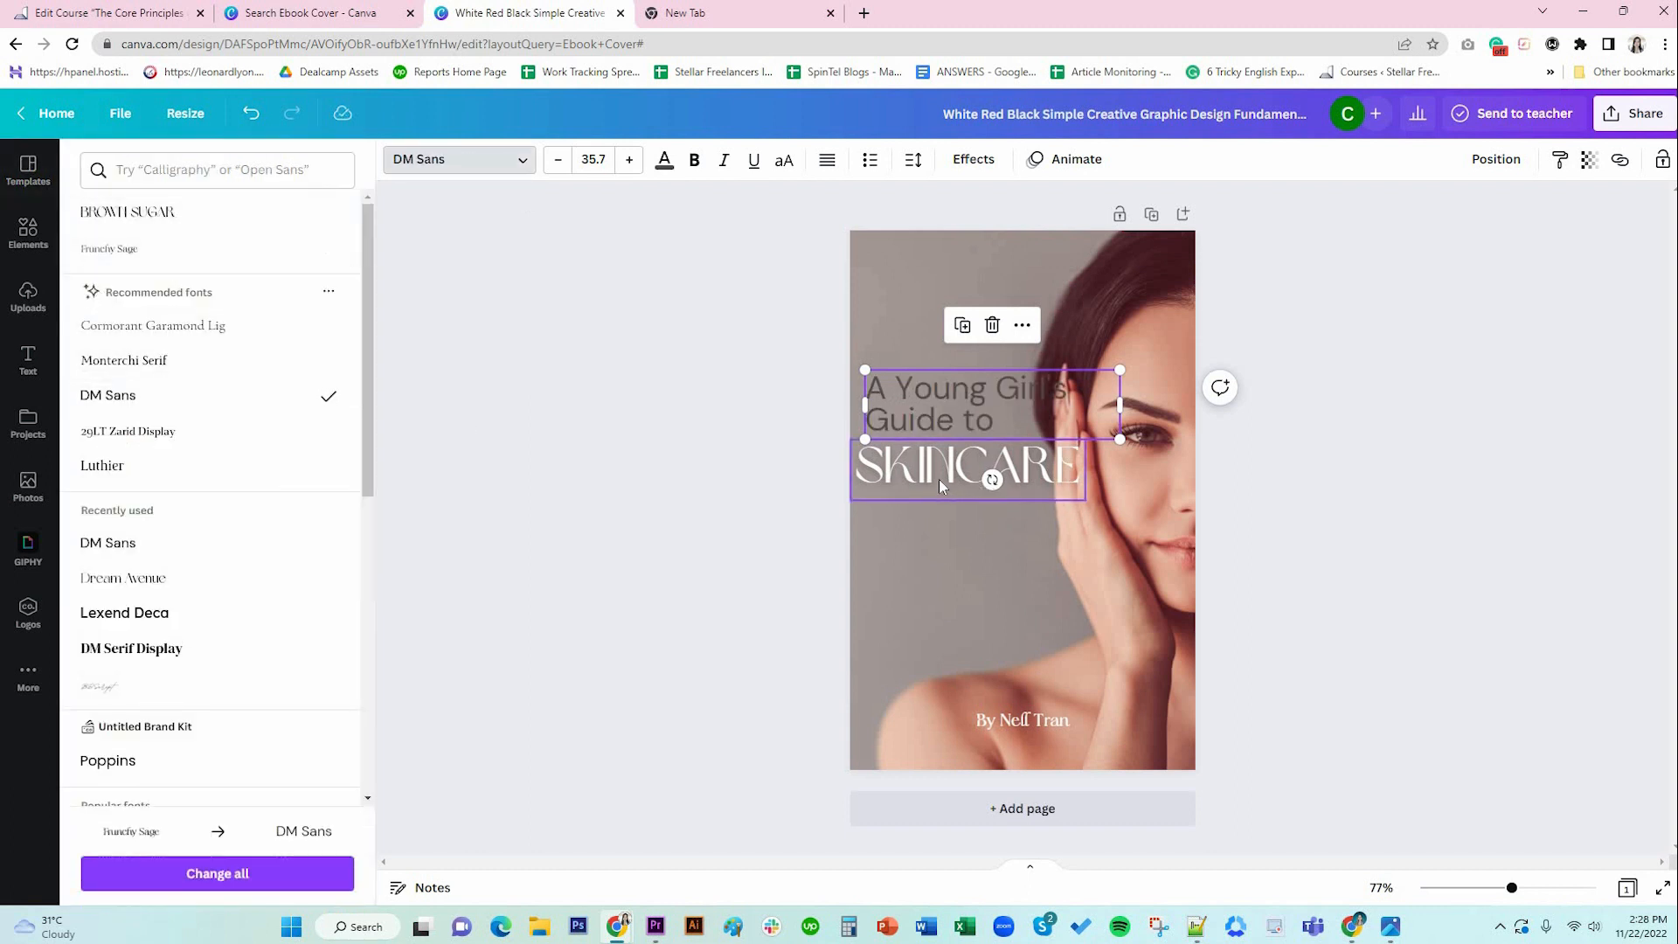
click(593, 159)
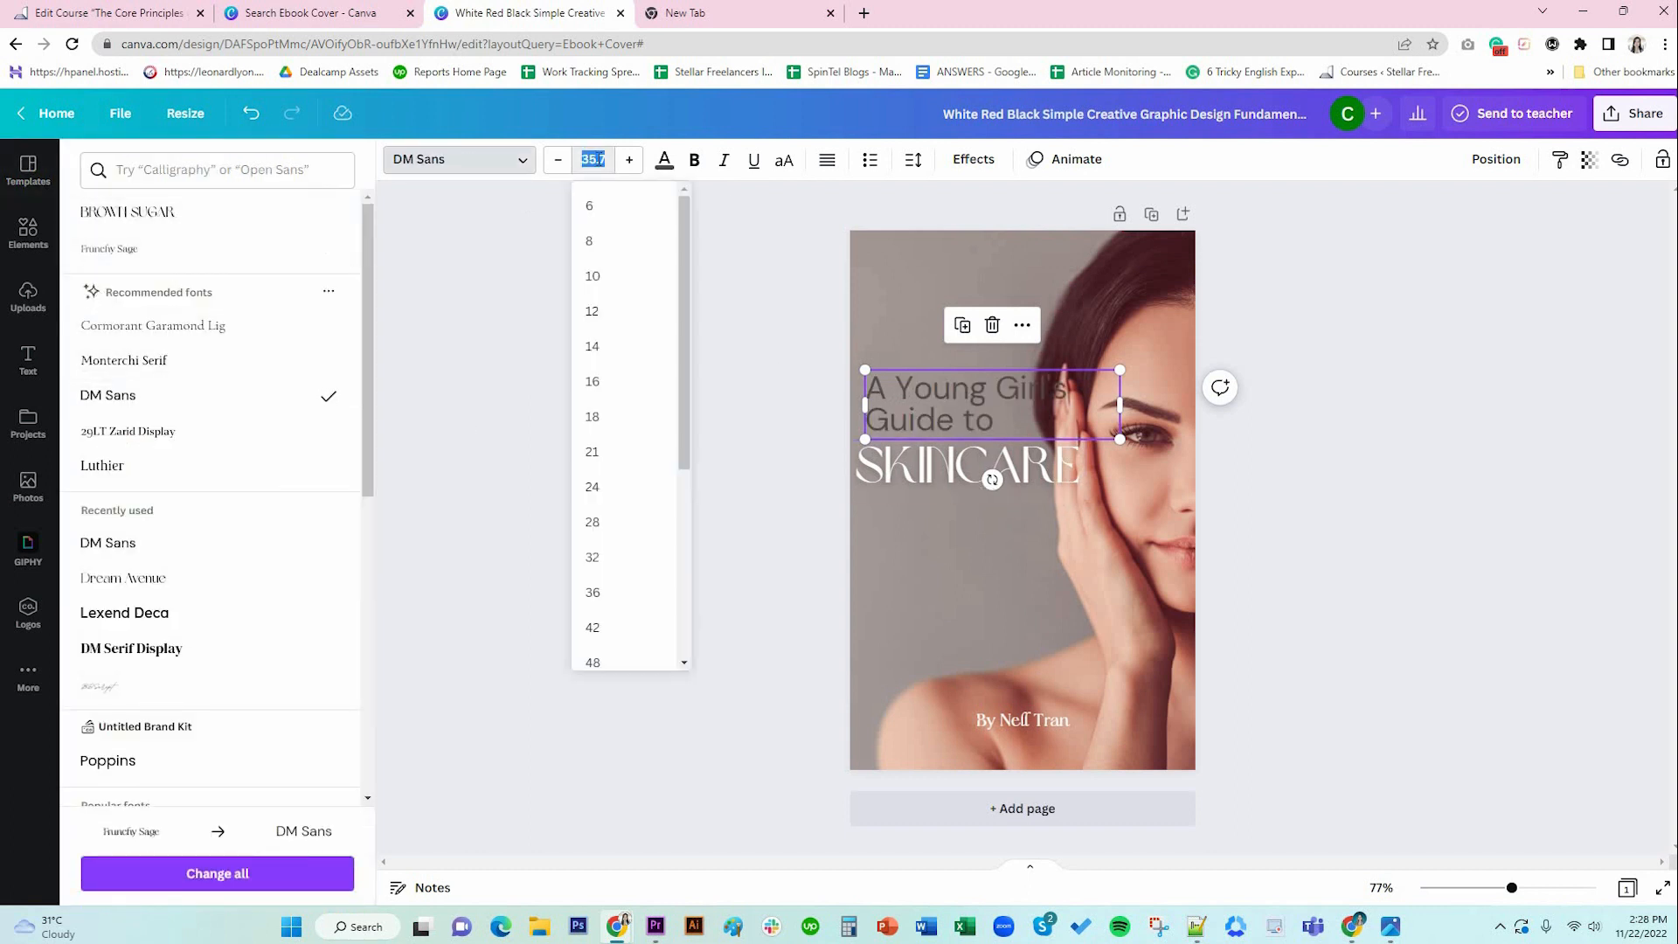
text(32)
key(Return)
click(599, 159)
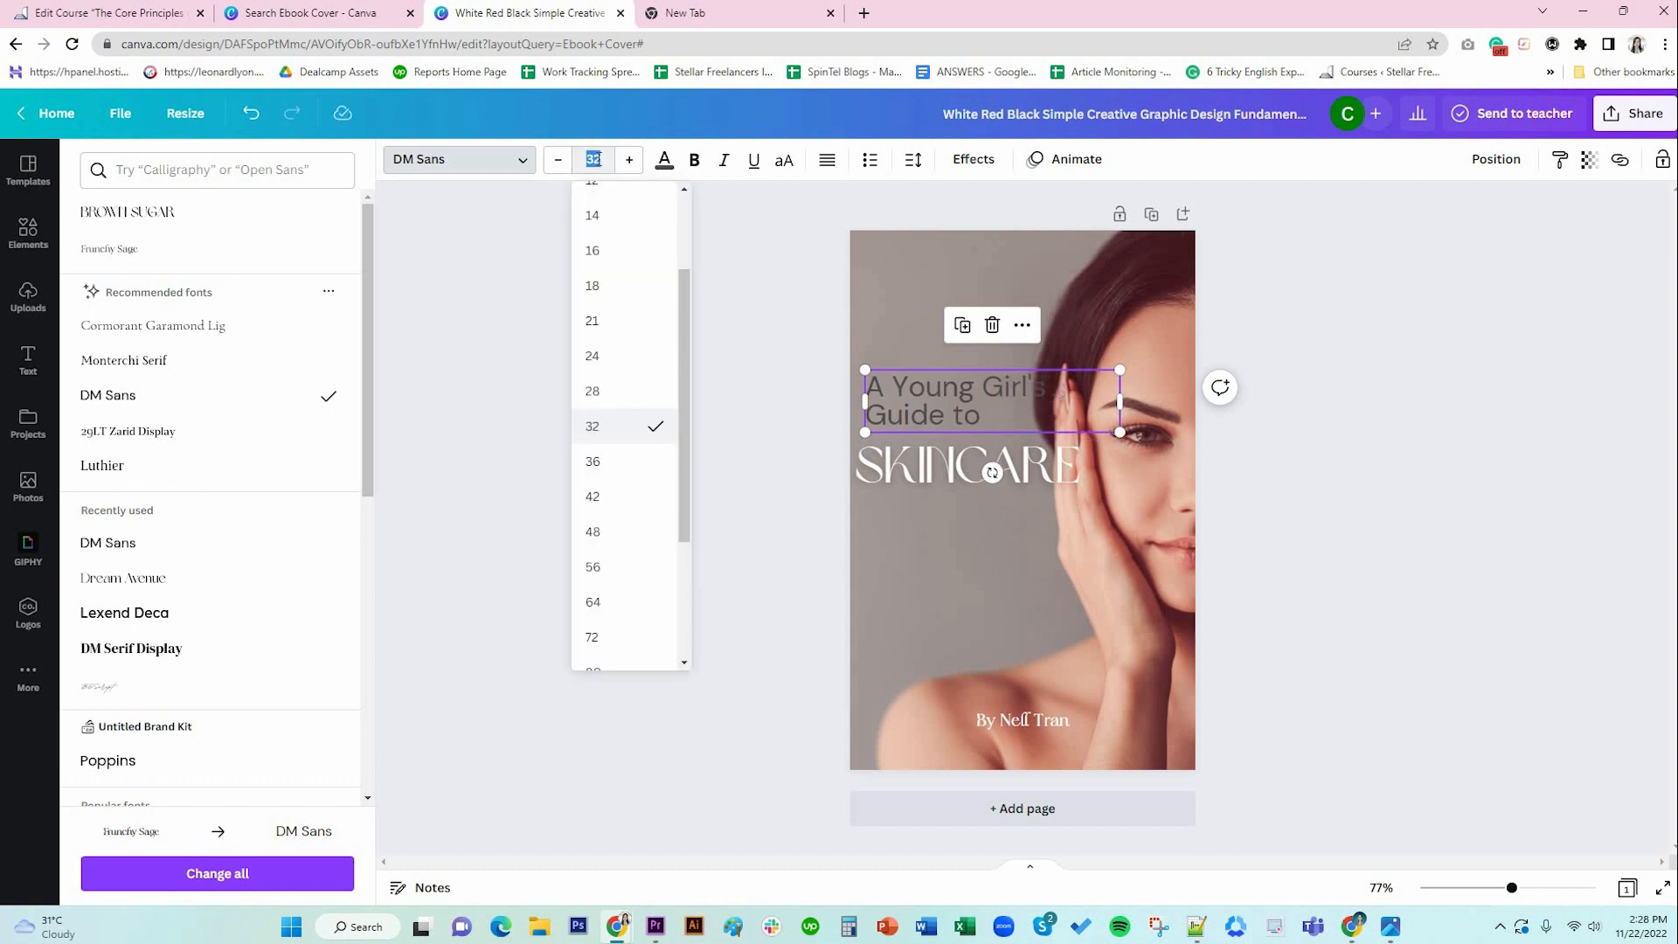
text(30)
key(Return)
Set the Skincare heading in Dream Avenue, left-aligned and lined up with the subtitle.
click(948, 472)
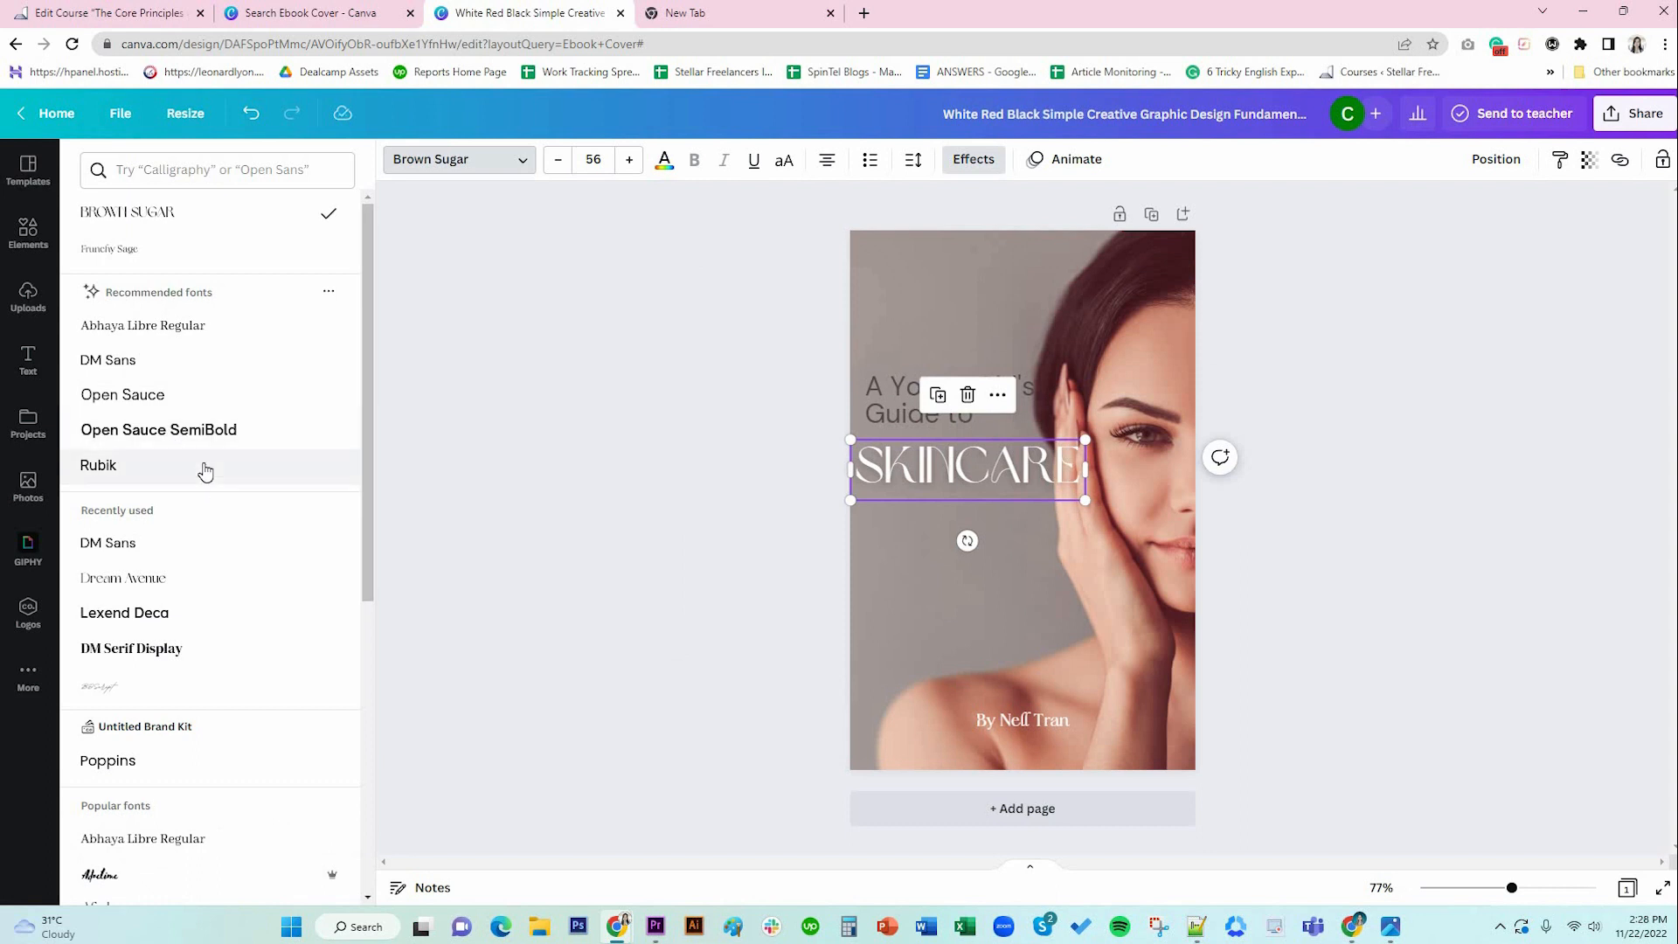
click(207, 584)
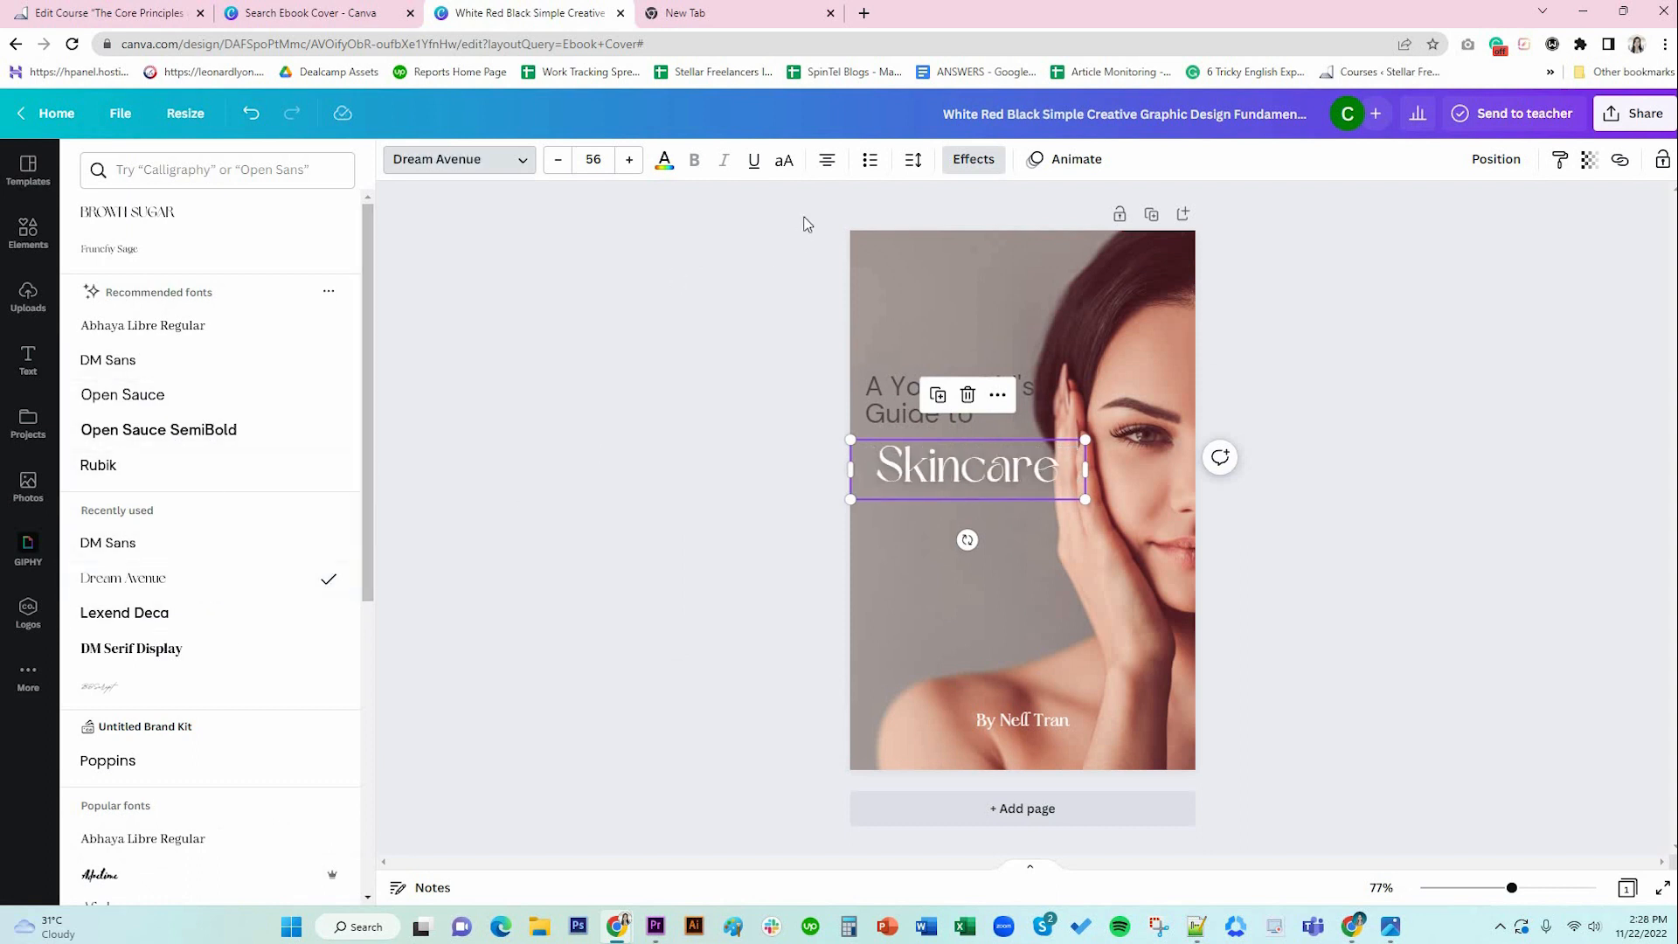
click(783, 163)
click(783, 166)
click(827, 162)
drag(999, 465, 958, 537)
Move both title lines together up near the top of the cover.
shift+click(900, 395)
click(1339, 540)
click(1374, 591)
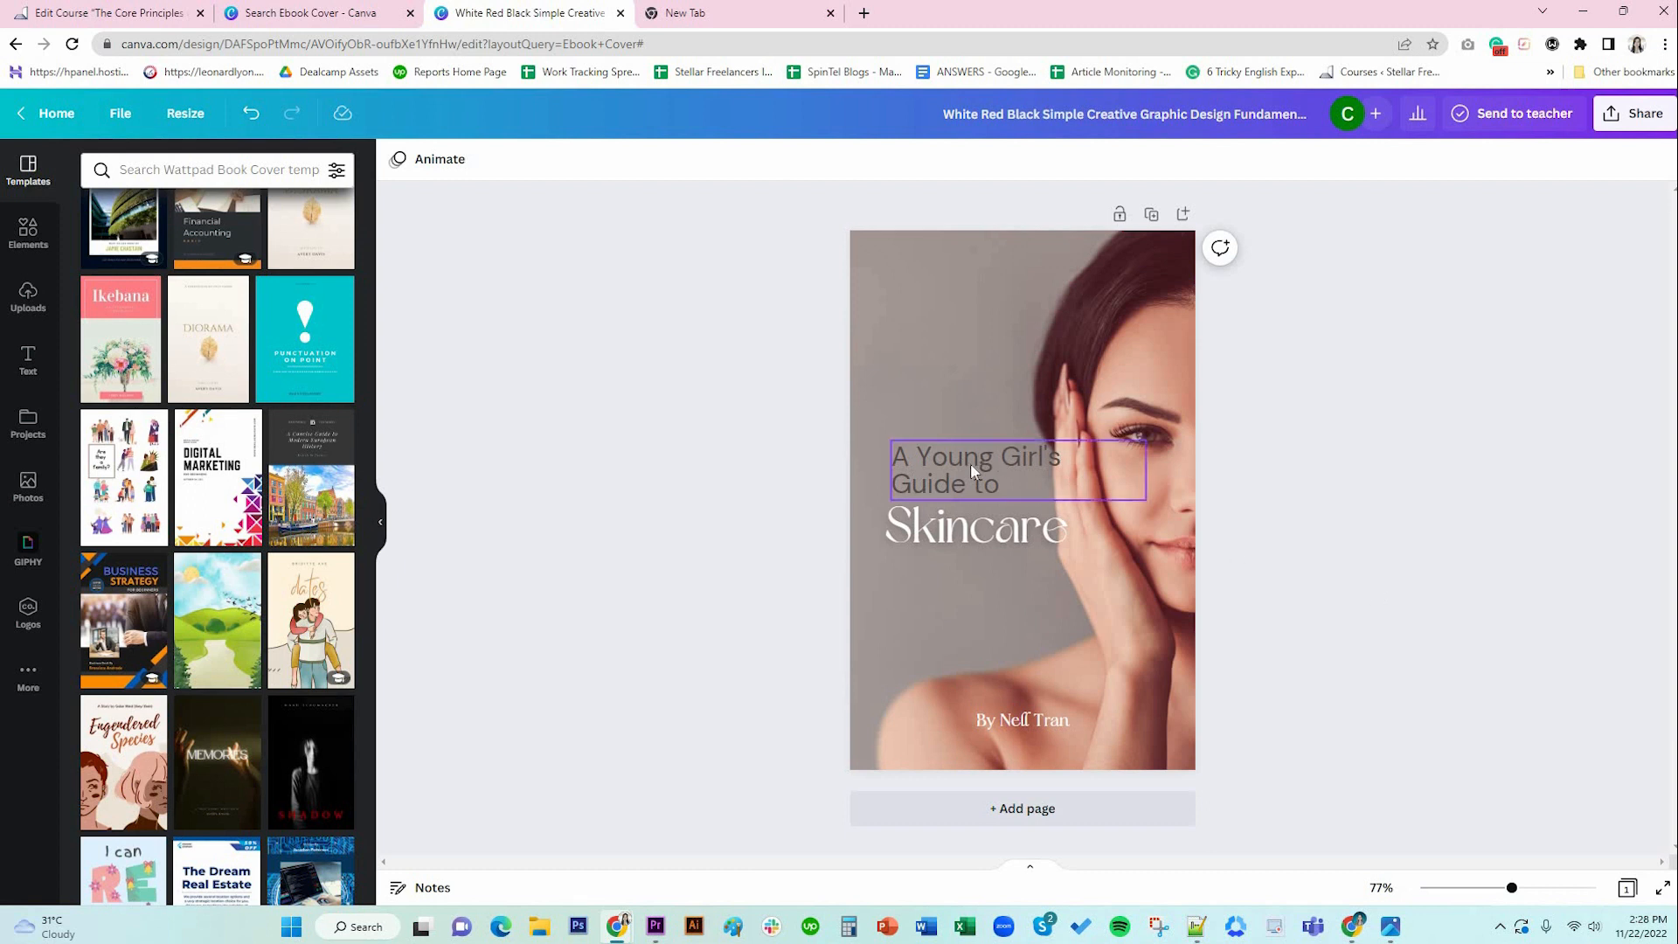
click(948, 509)
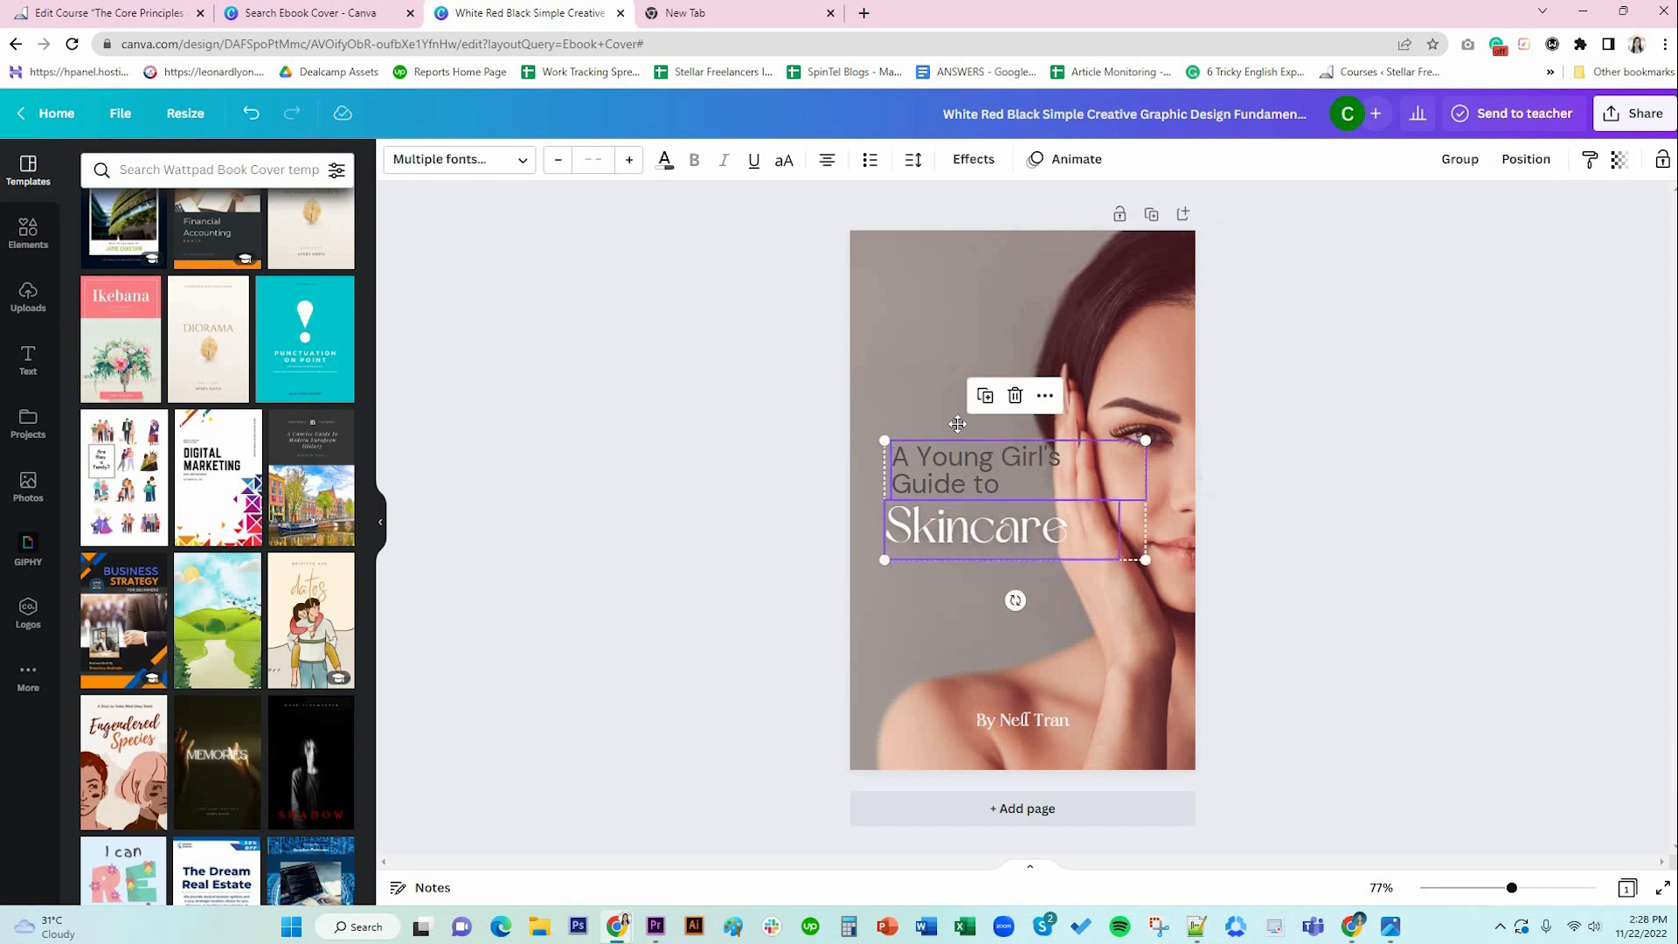
drag(948, 511, 950, 339)
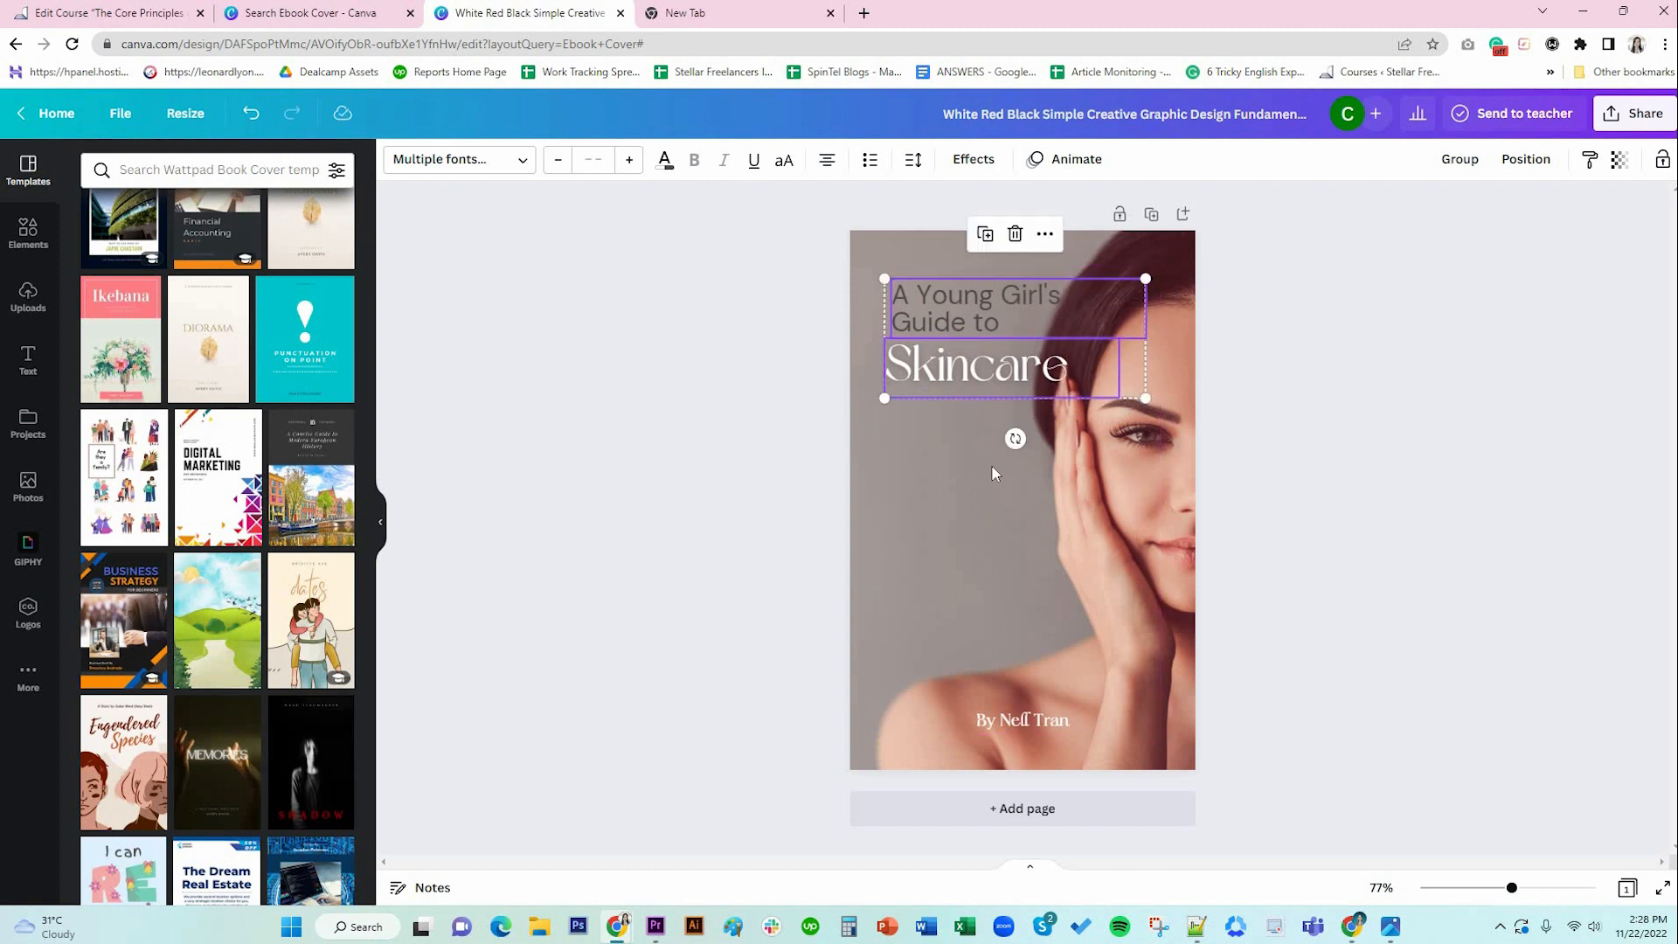
click(974, 404)
click(974, 401)
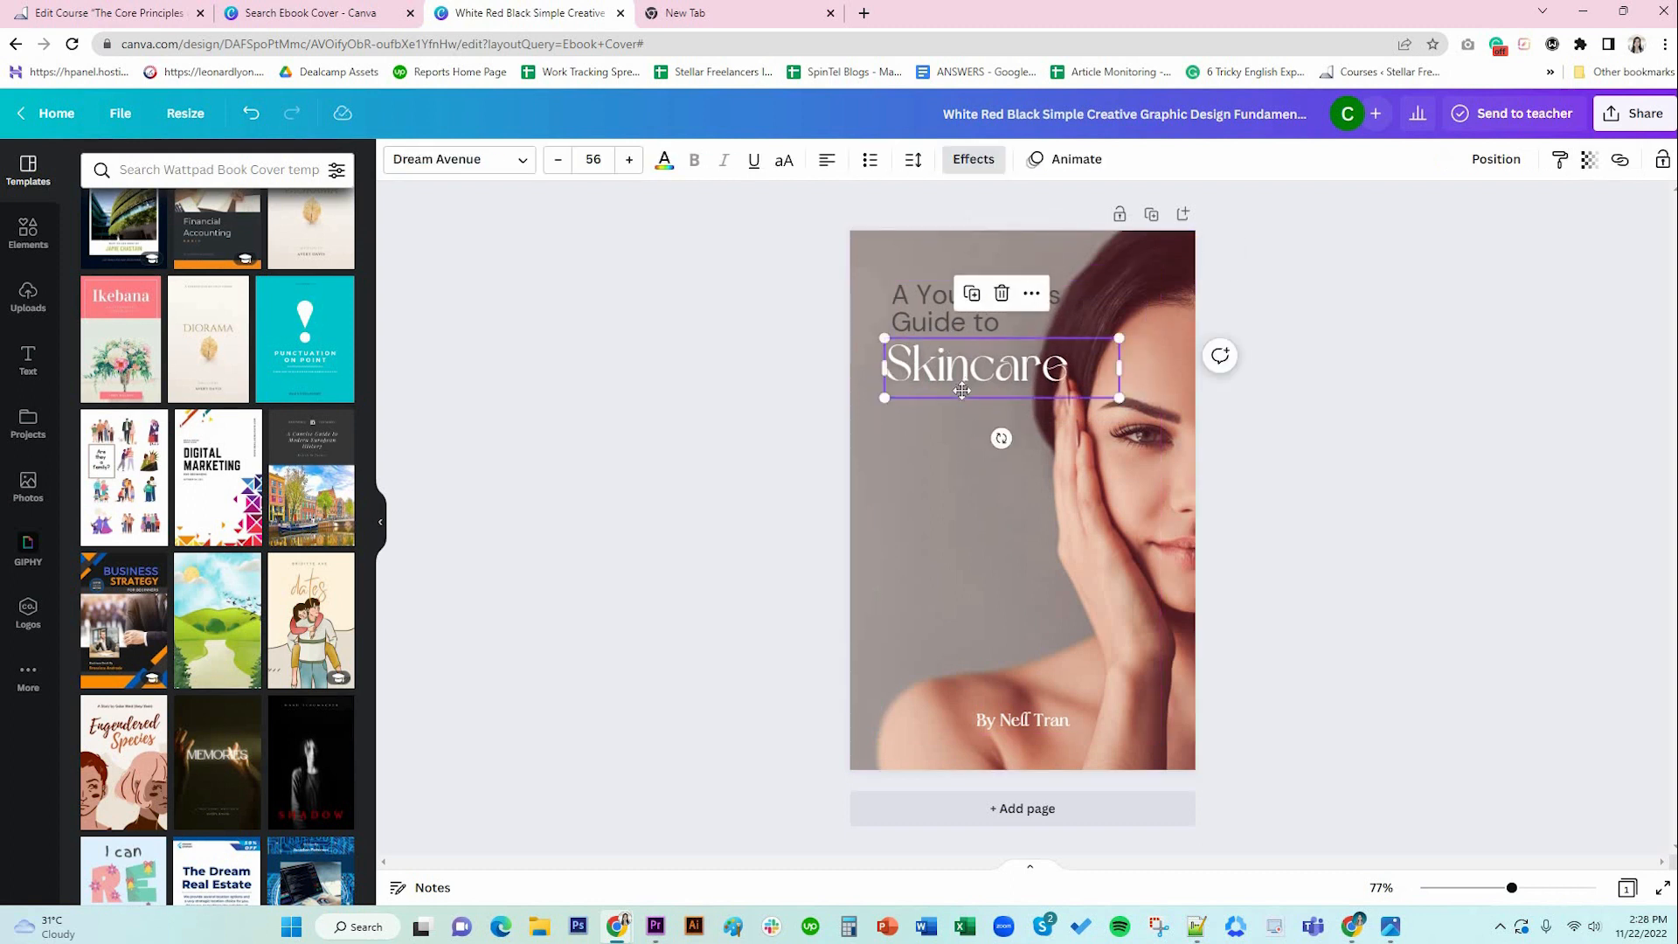
drag(961, 390, 961, 405)
click(1285, 469)
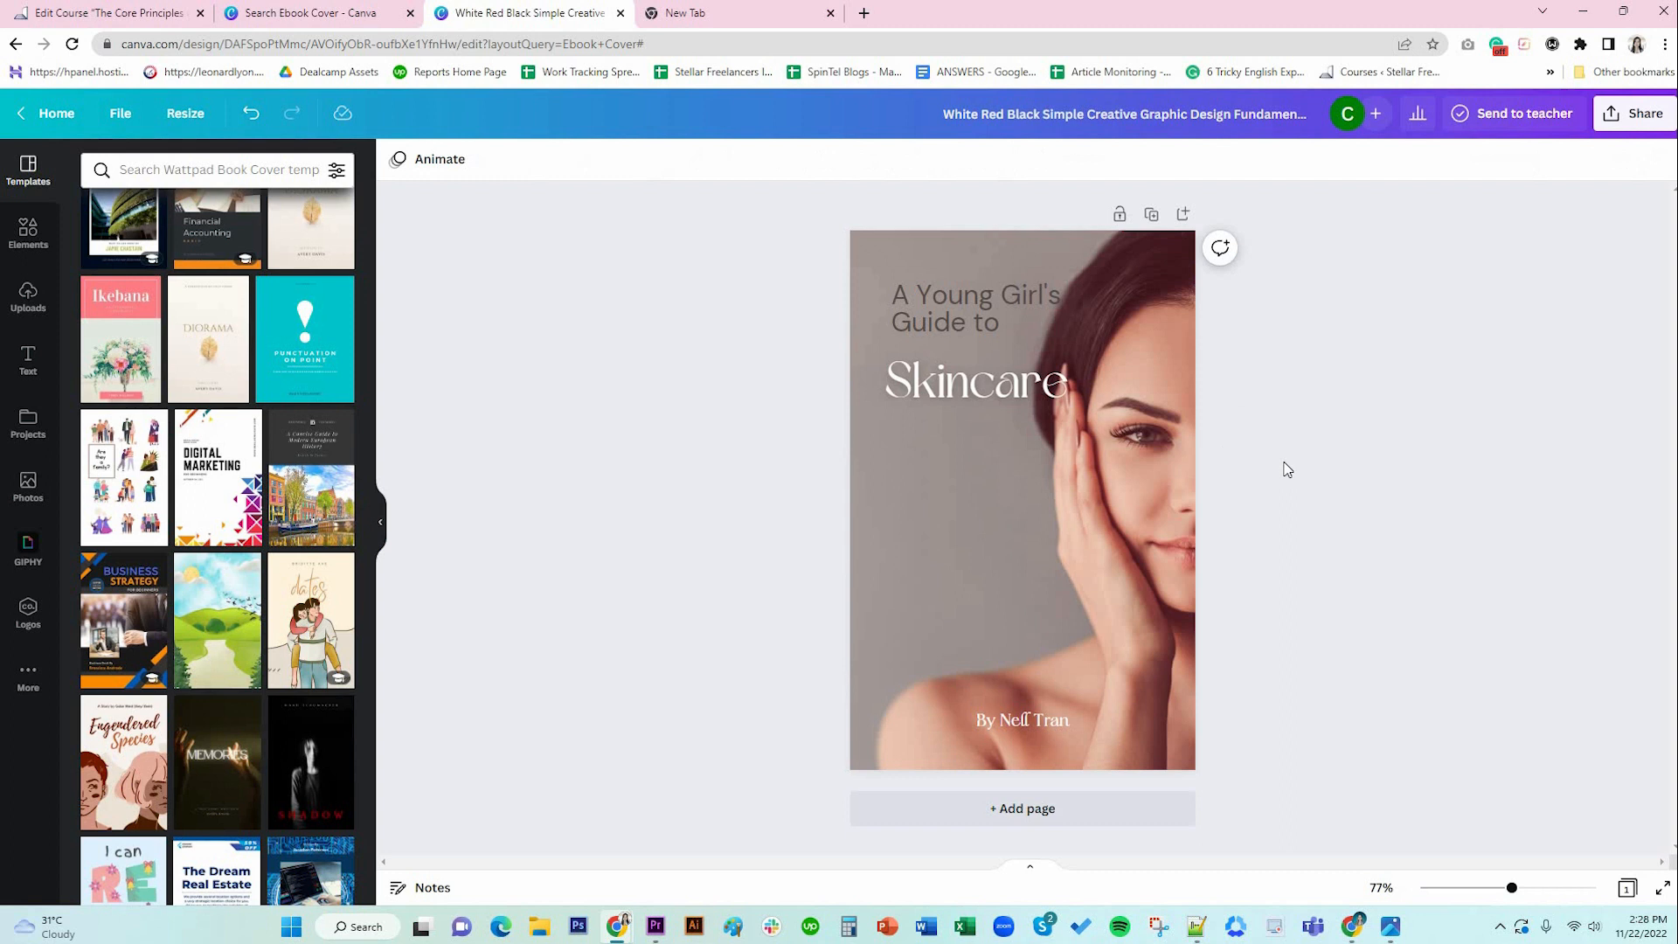
key(ctrl+z)
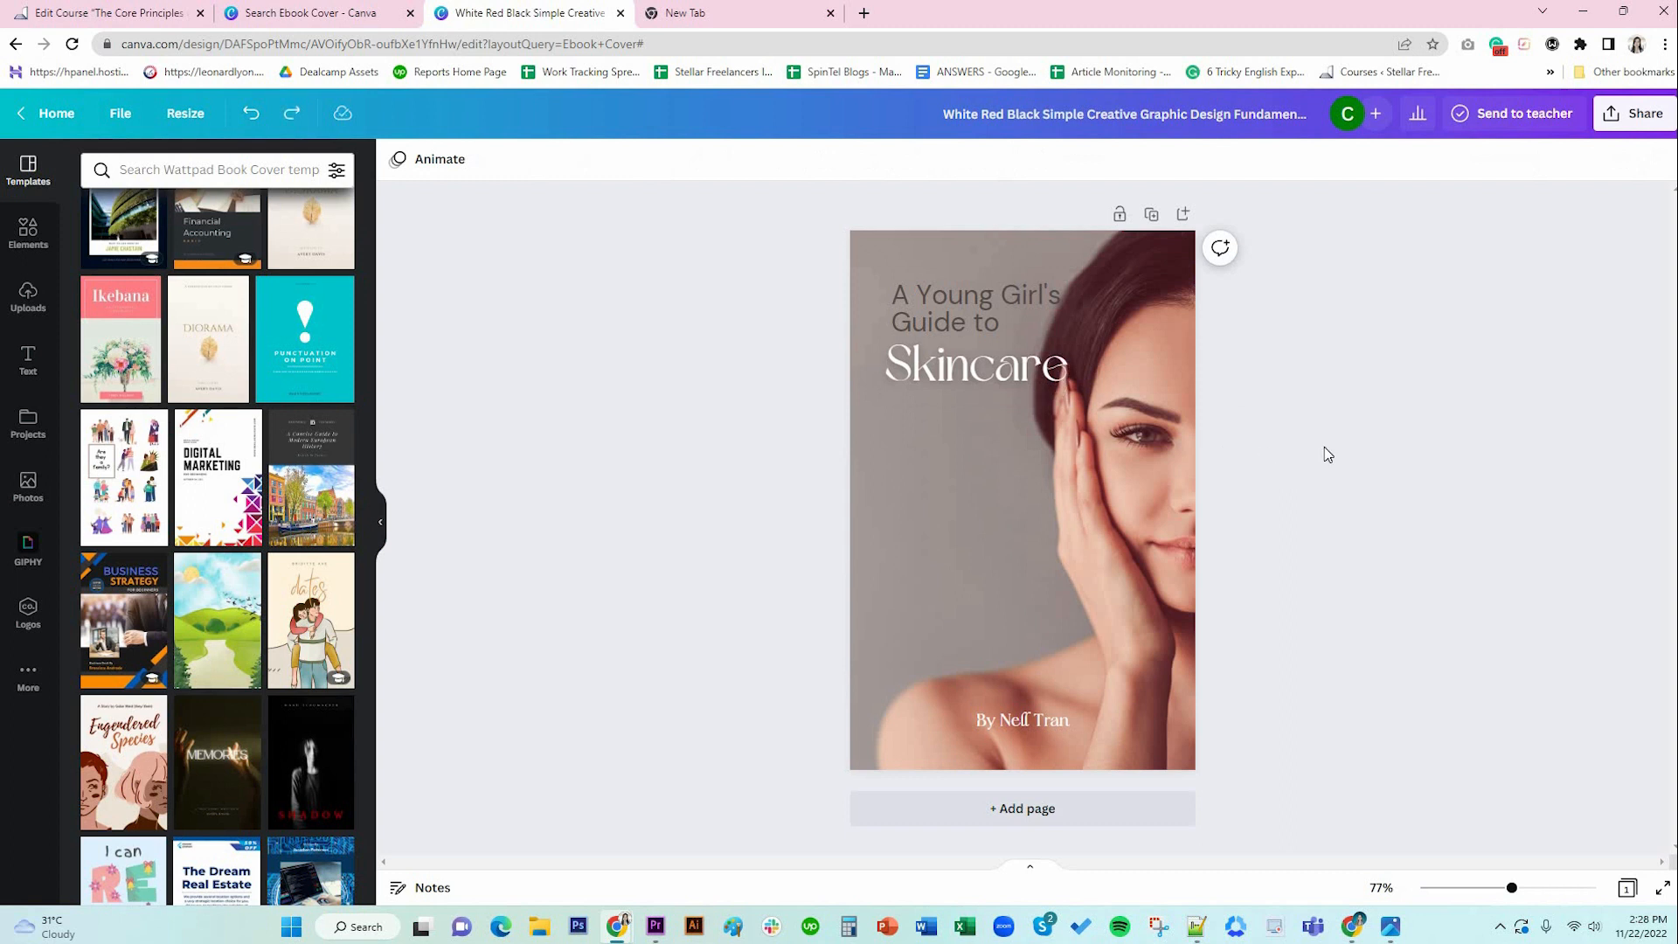
Align the subtitle's left edge with the Skincare heading.
click(981, 321)
shift+click(988, 373)
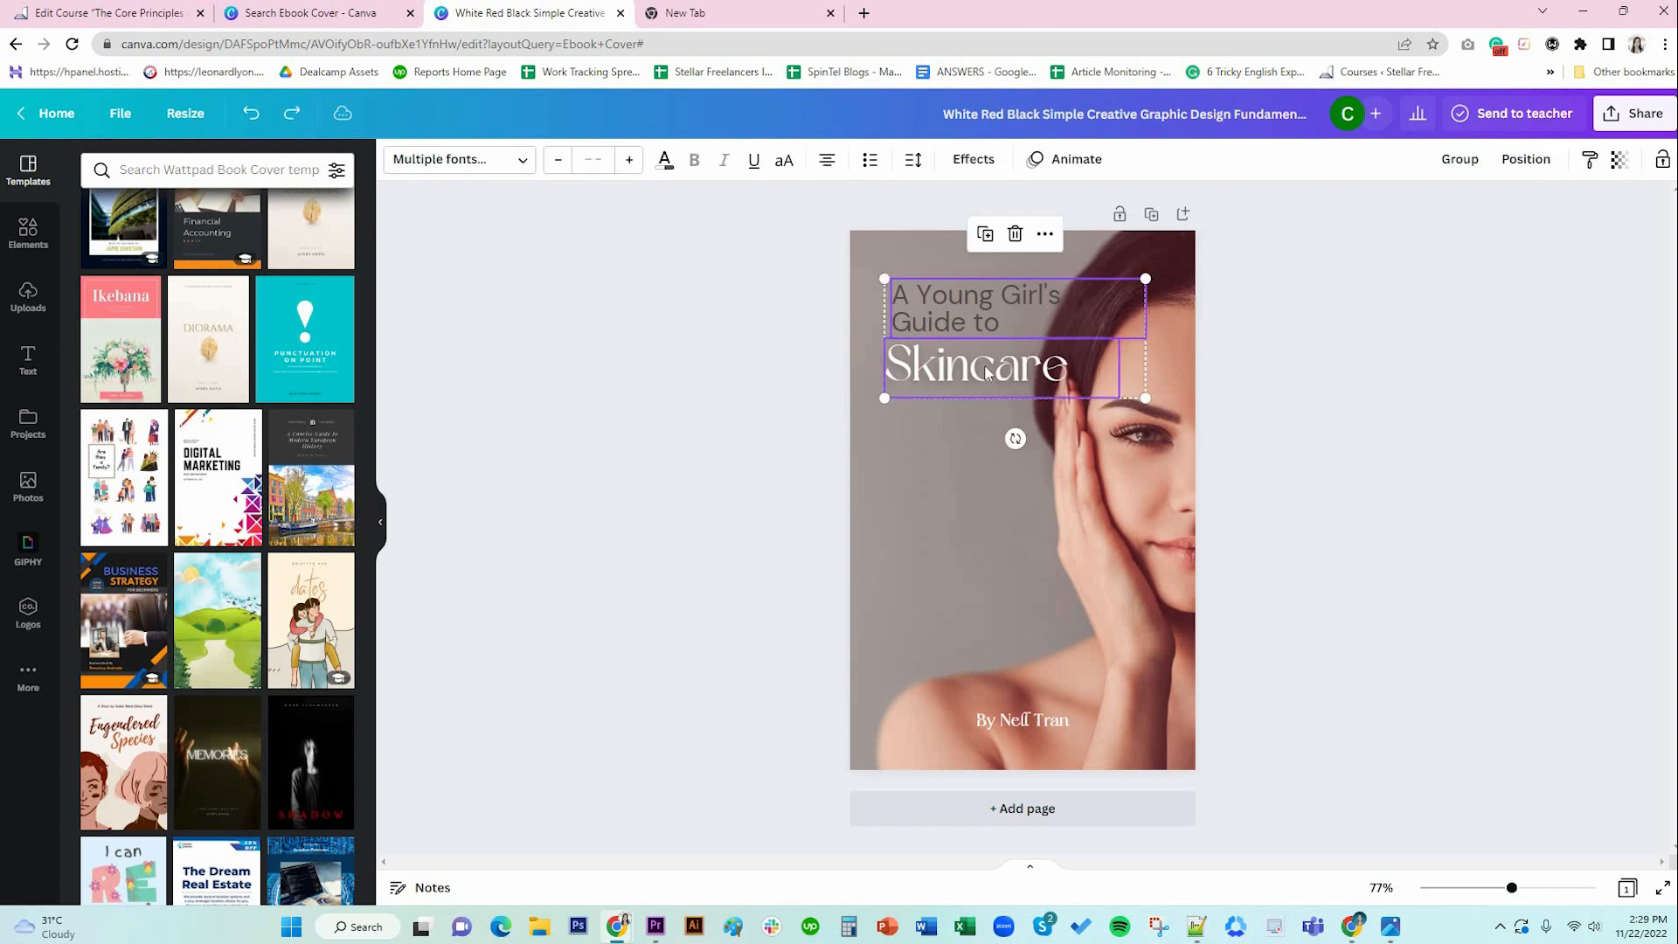
click(961, 430)
drag(956, 317, 944, 314)
click(962, 365)
shift+click(952, 313)
click(1255, 457)
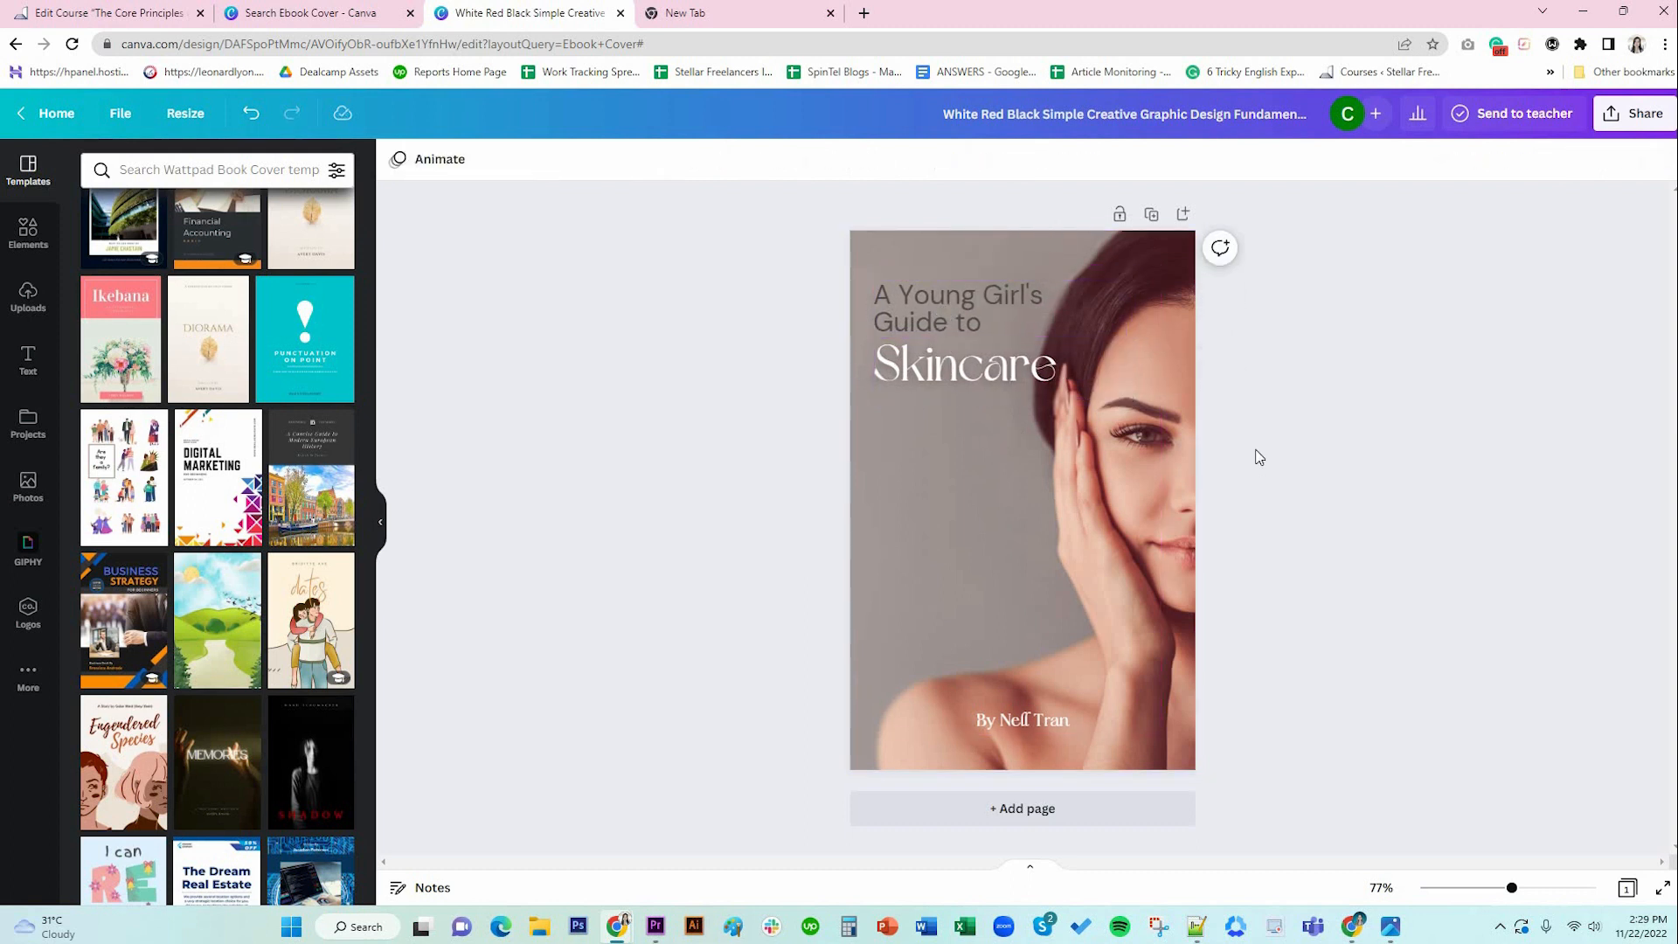
Type a new author name into the byline, set it in DM Sans, widen and centre it.
click(1041, 726)
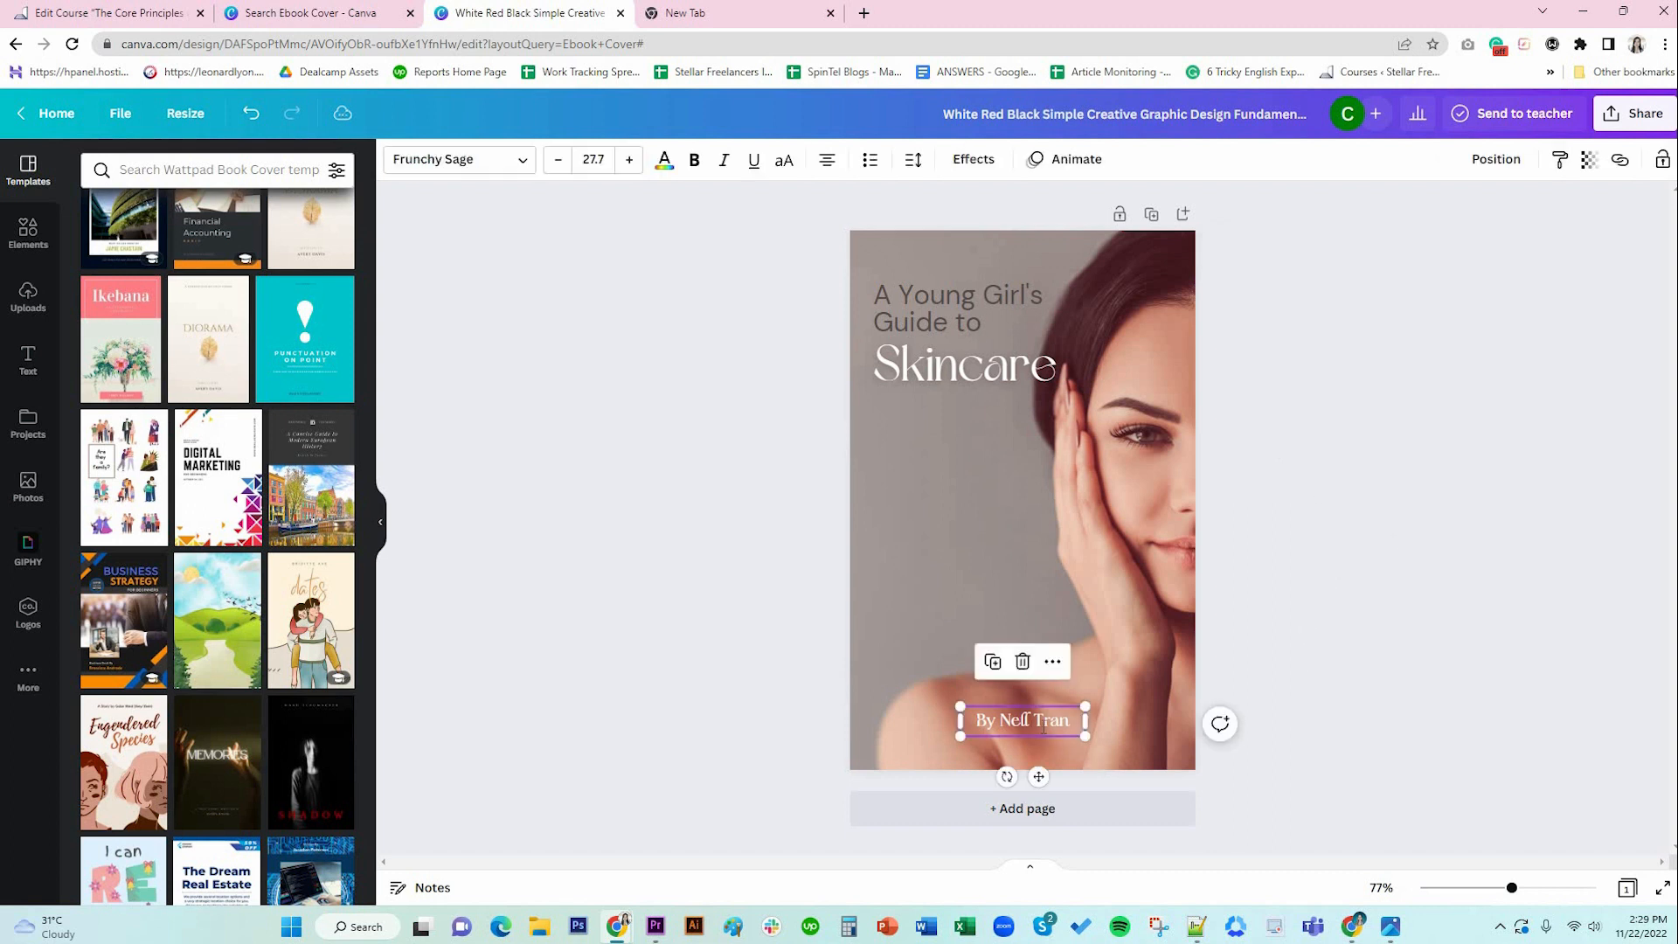
click(1043, 726)
drag(999, 721, 1069, 721)
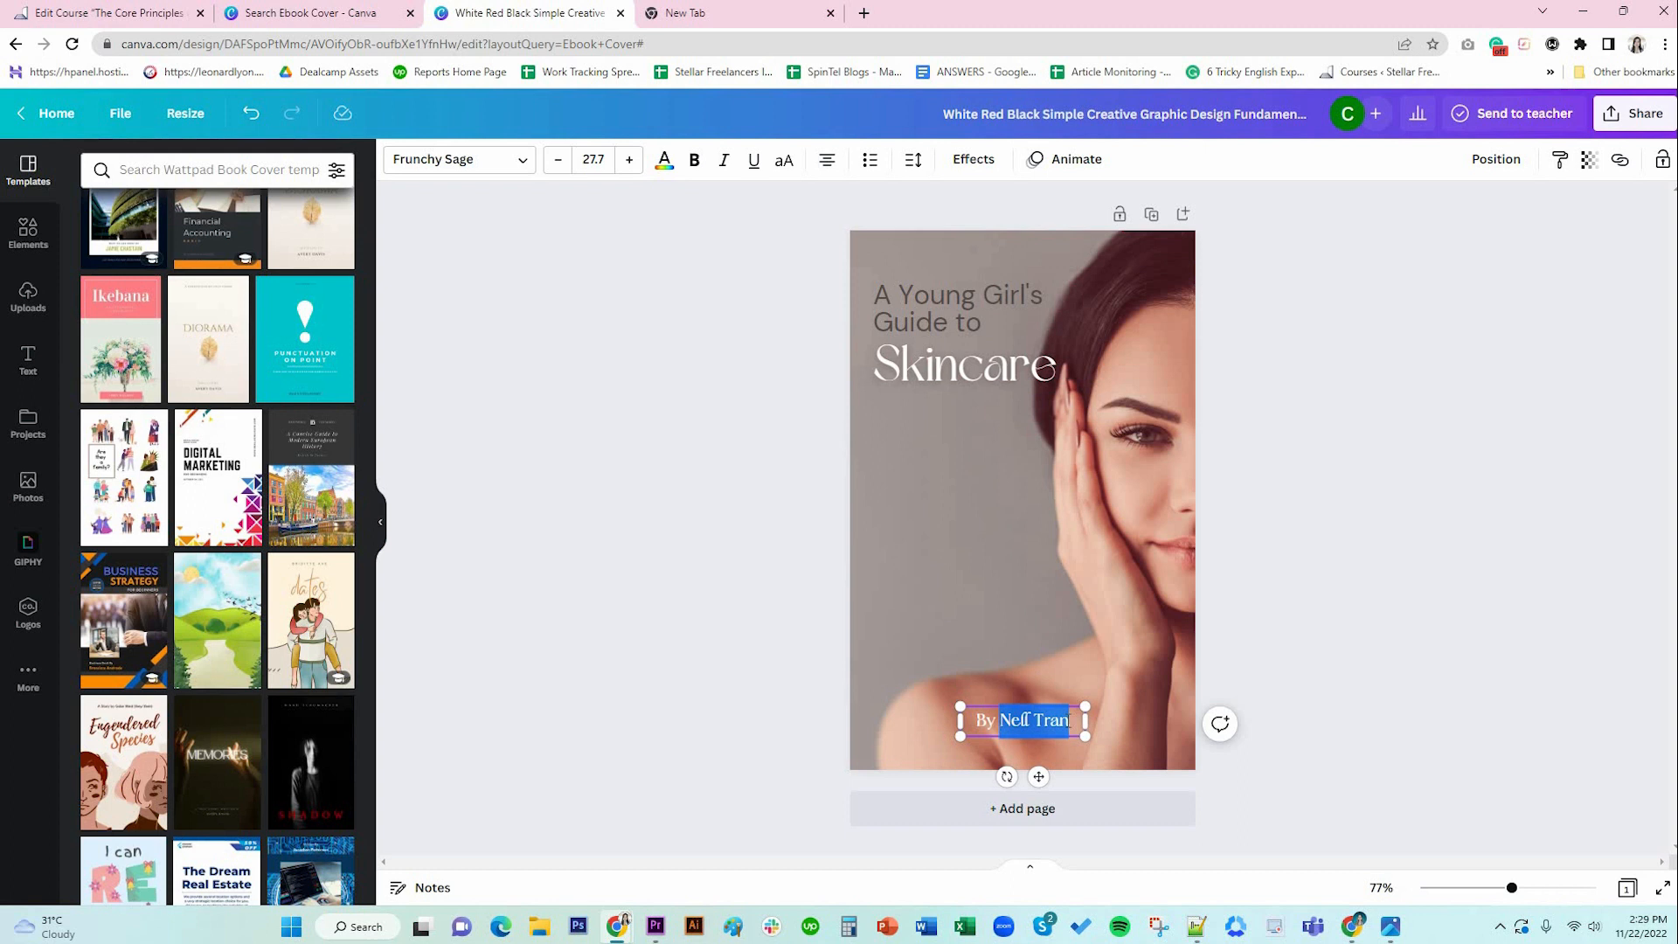
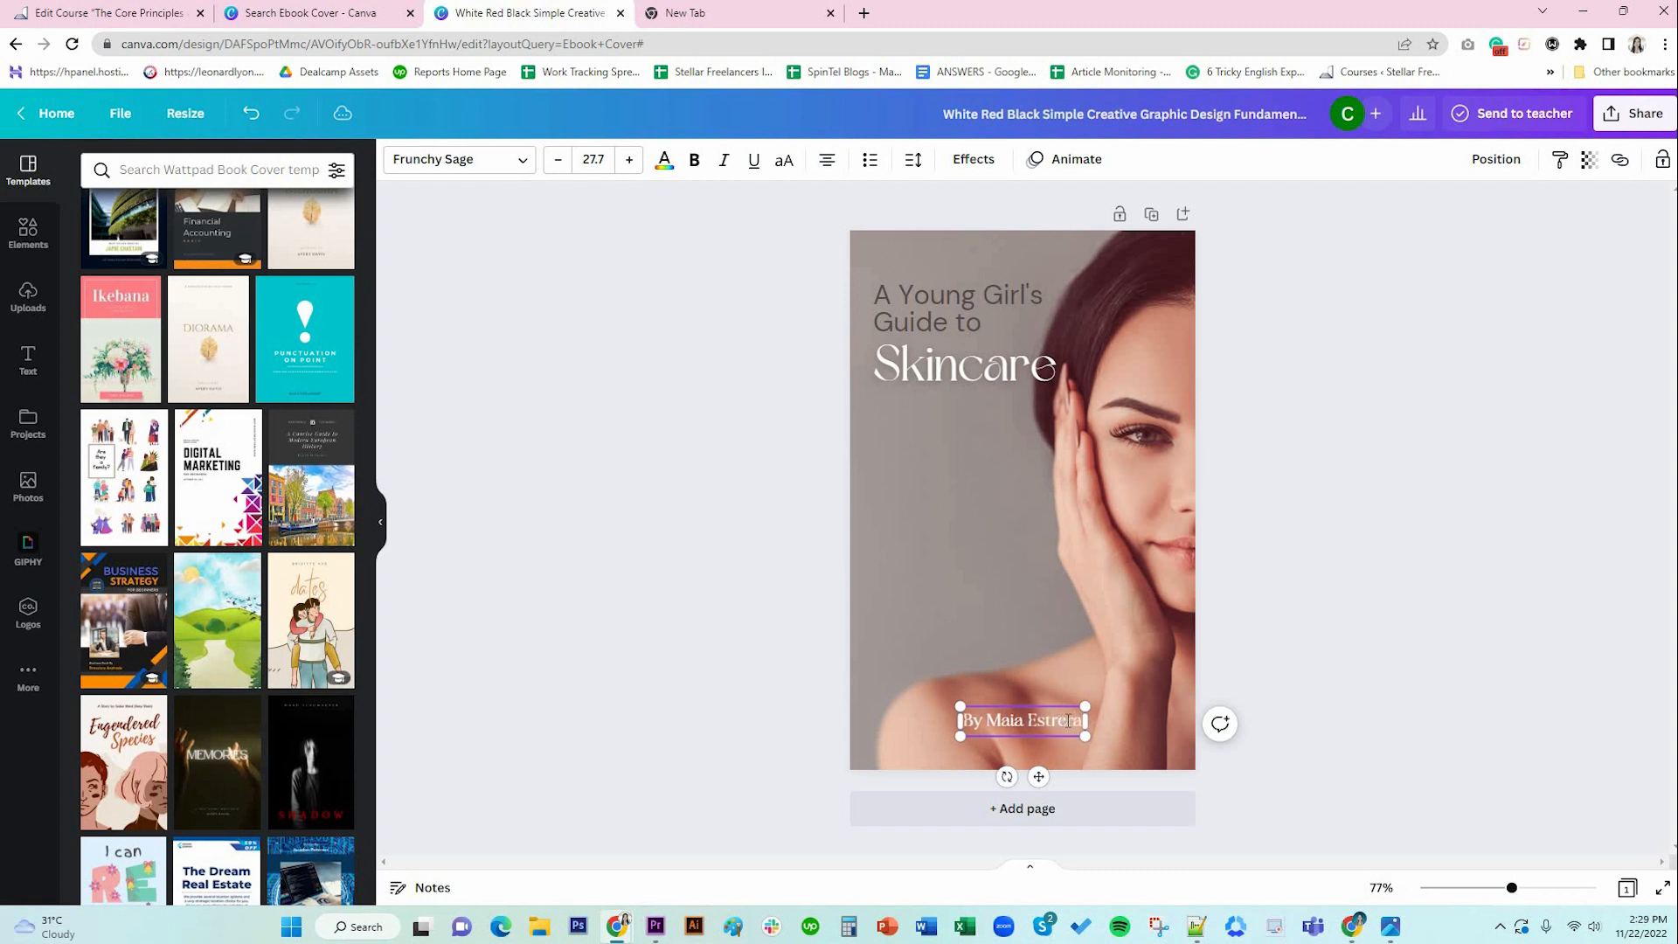
click(457, 160)
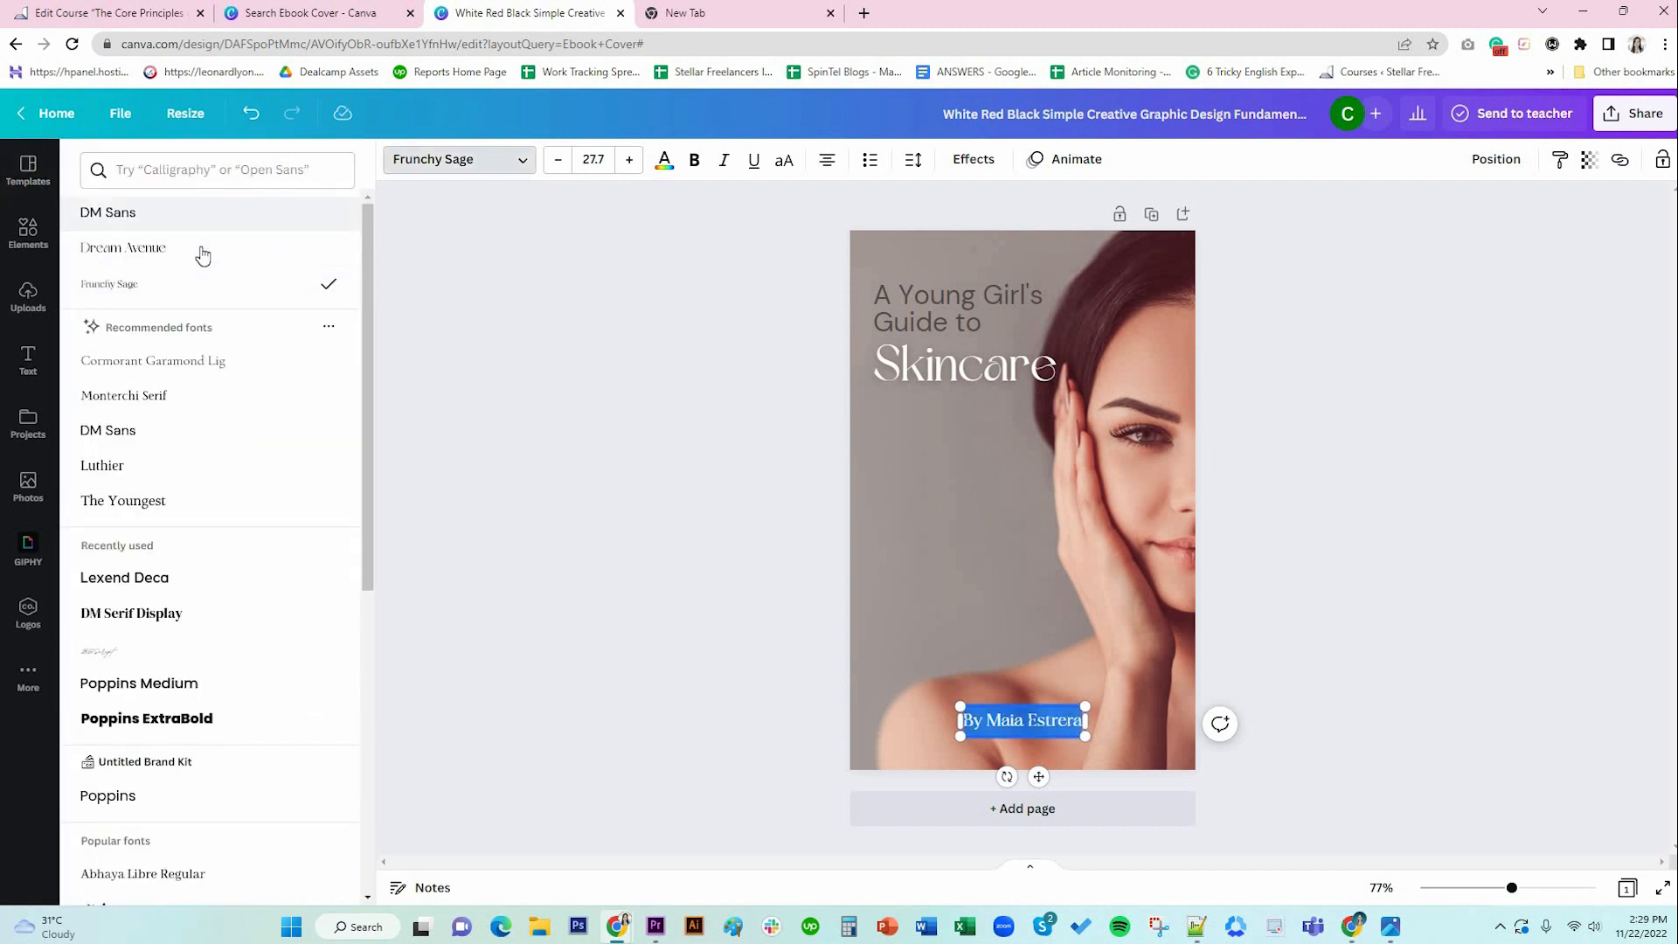
click(202, 250)
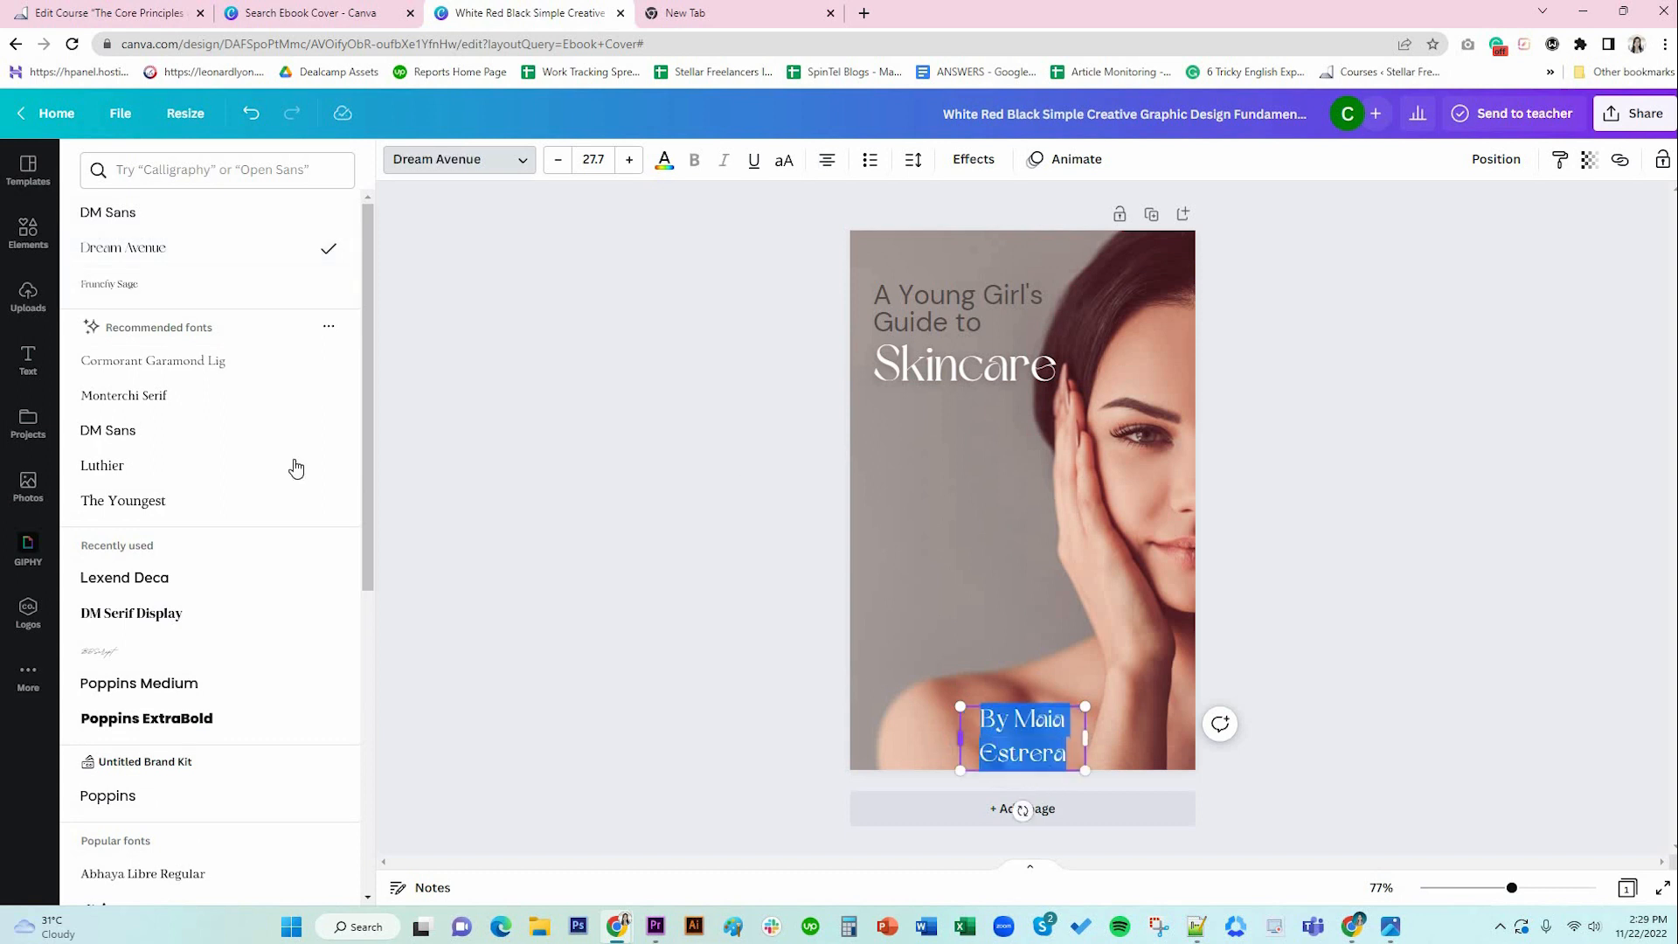
click(176, 440)
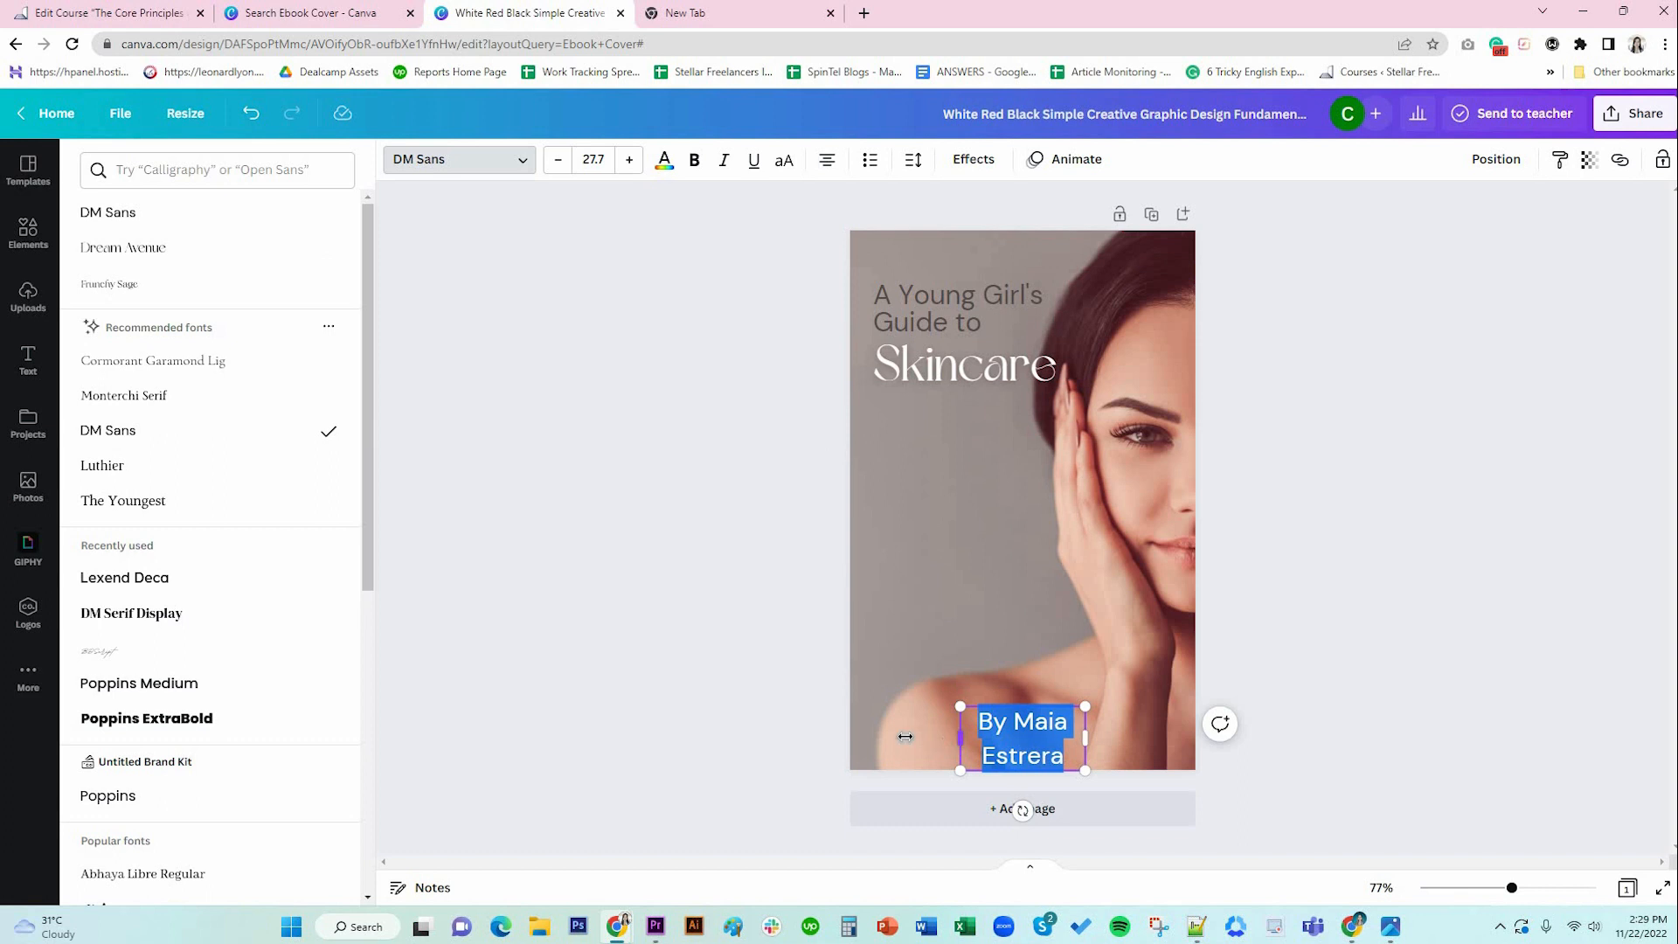
drag(906, 737, 885, 737)
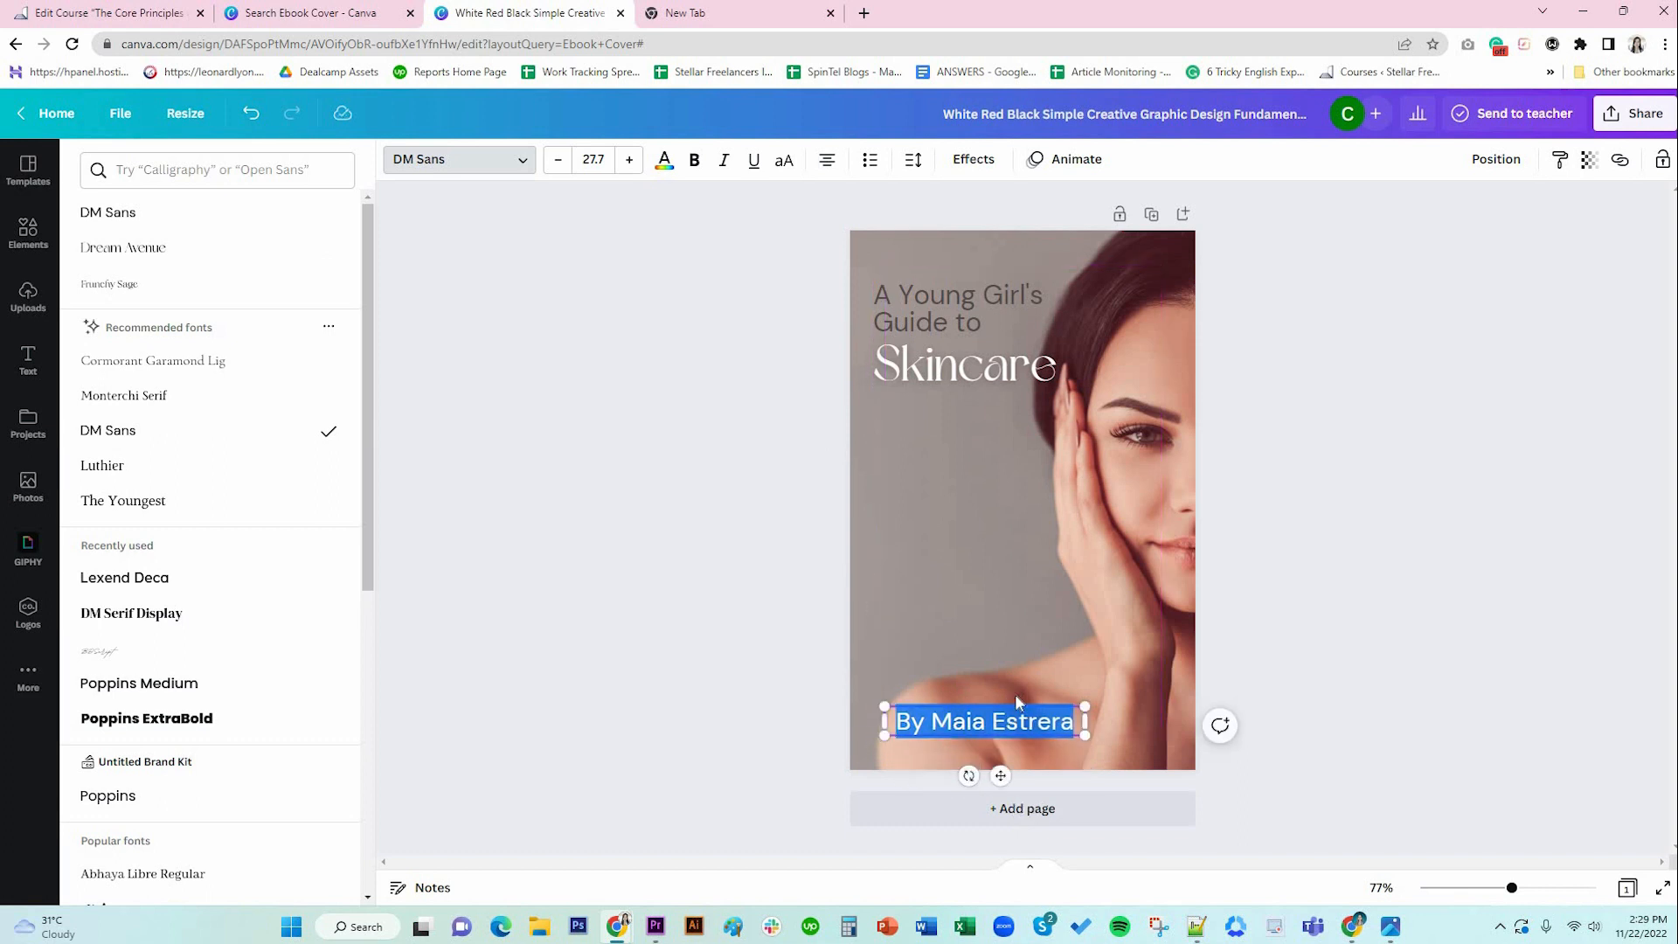
drag(1001, 775, 1037, 776)
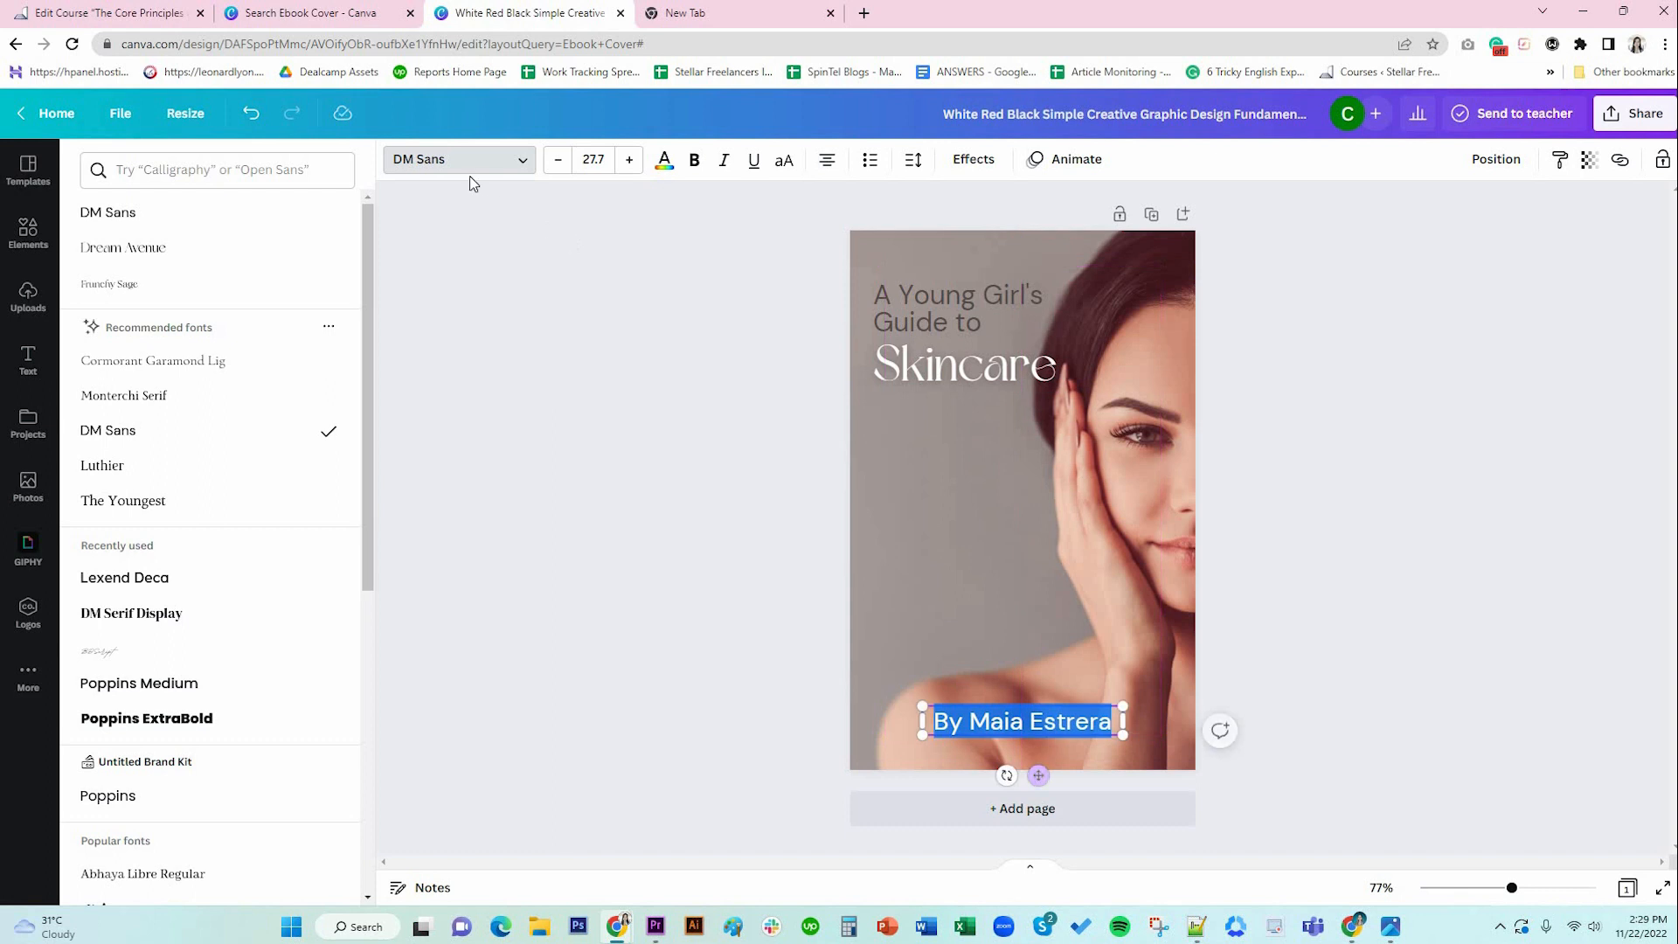
Set the byline to size 20 and lower it slightly on the page.
click(557, 159)
click(556, 160)
click(557, 160)
click(589, 158)
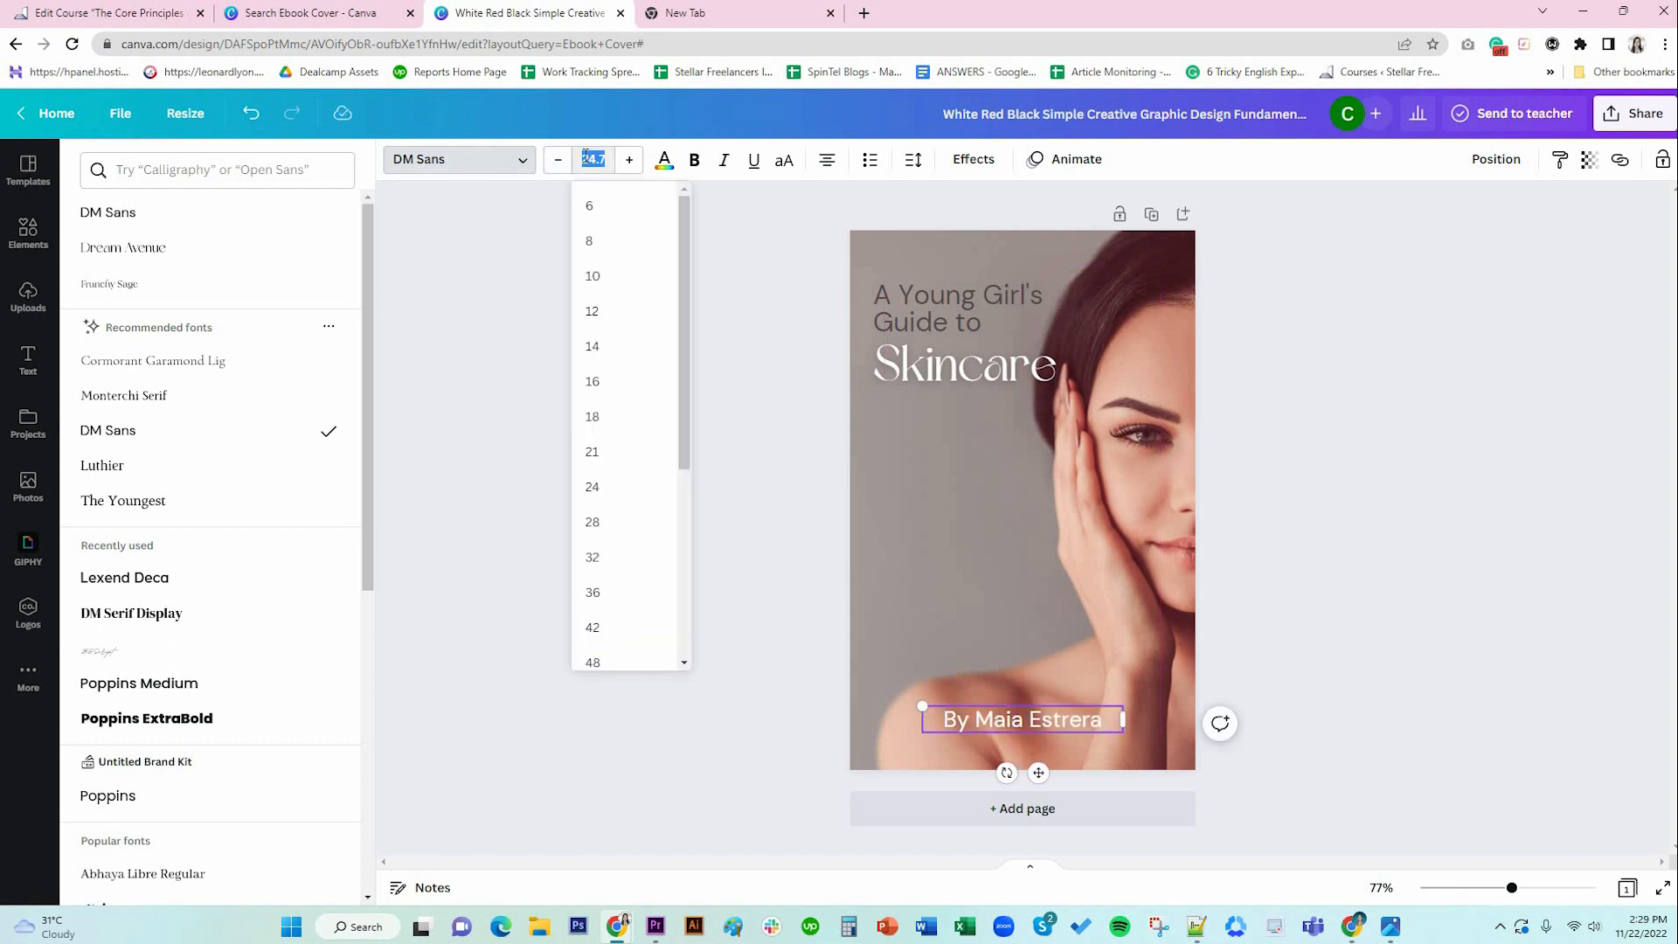
text(20)
key(Return)
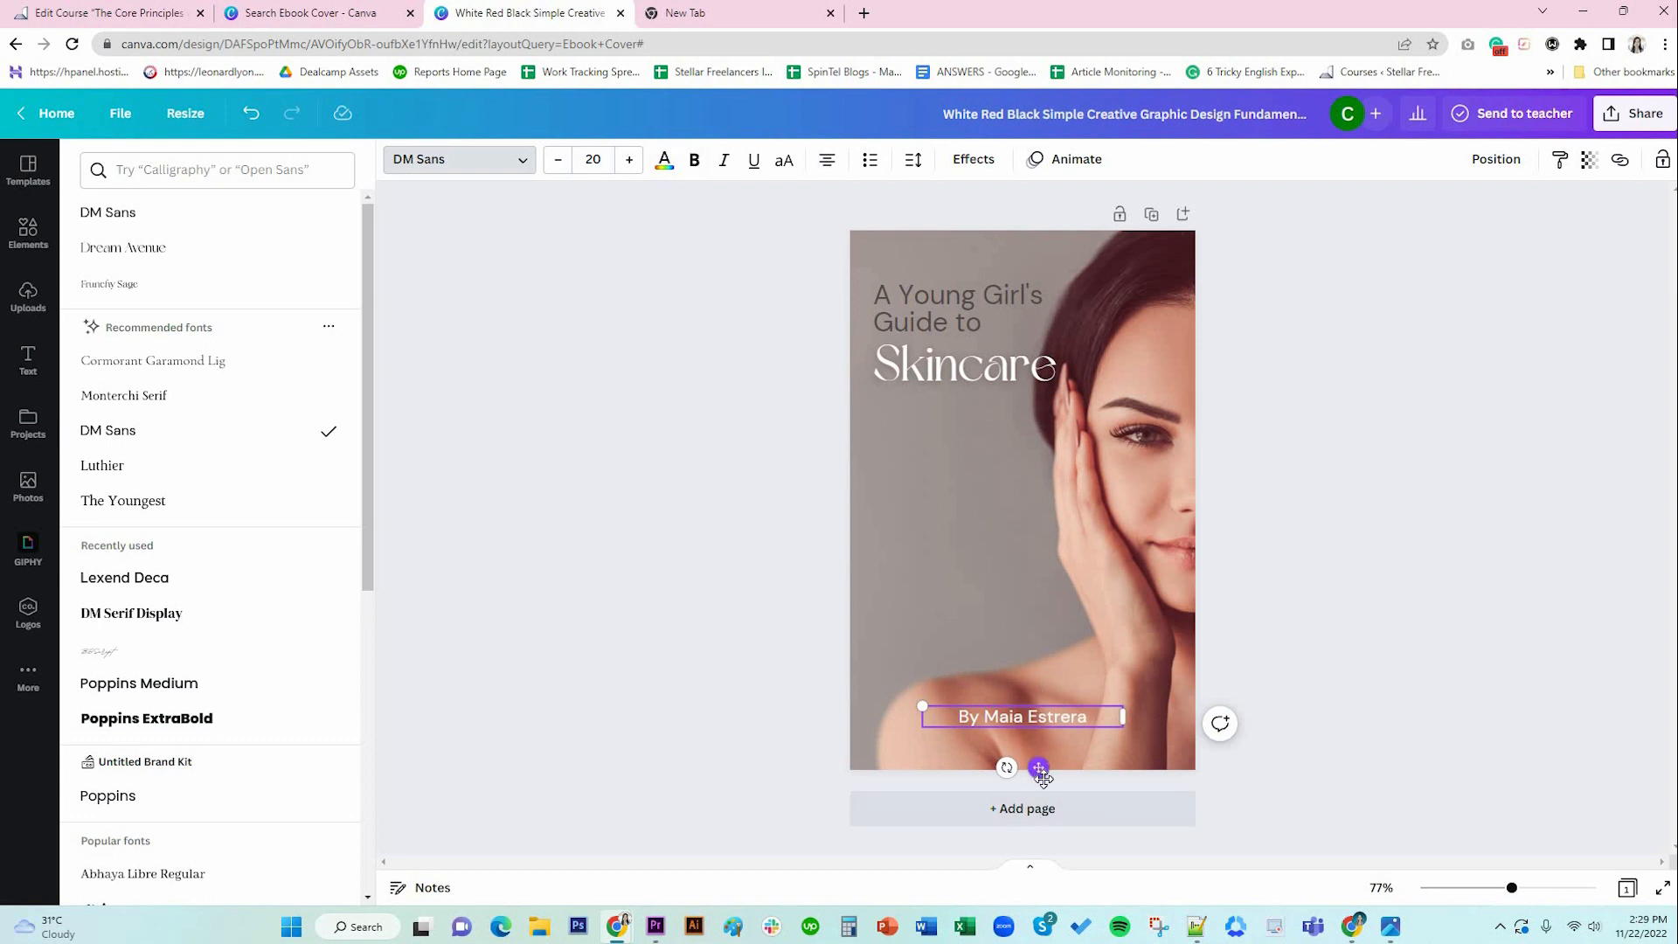
drag(1038, 768, 1038, 775)
click(1255, 769)
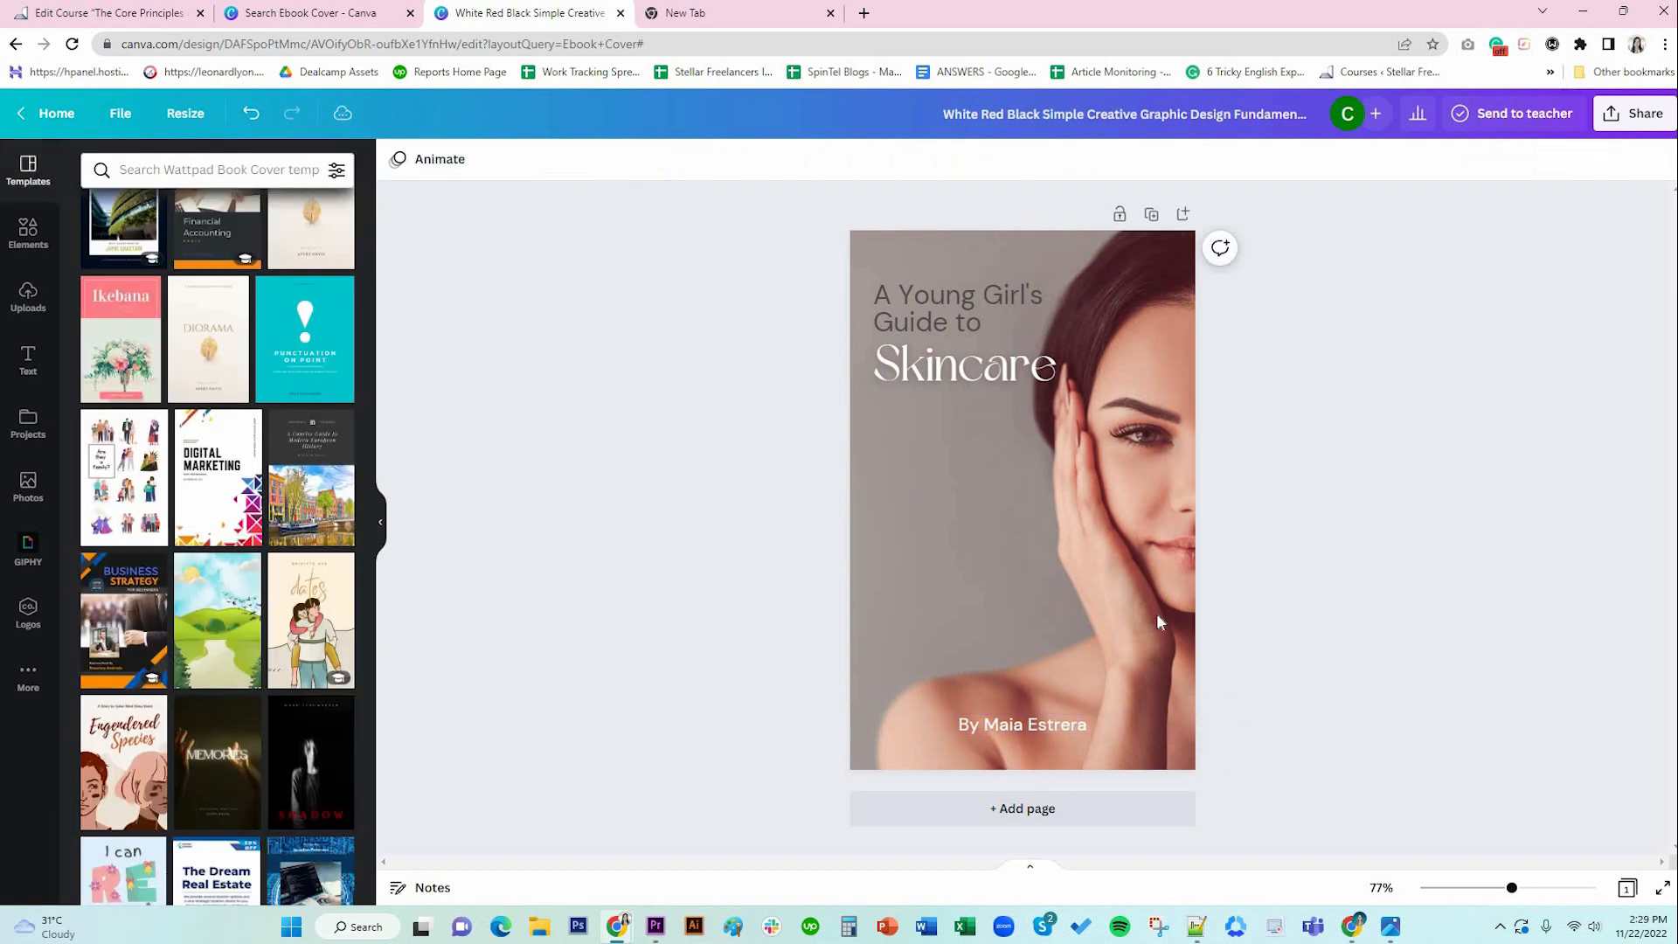
Change the byline text to read 'By DM Organics'.
click(1047, 730)
click(1047, 730)
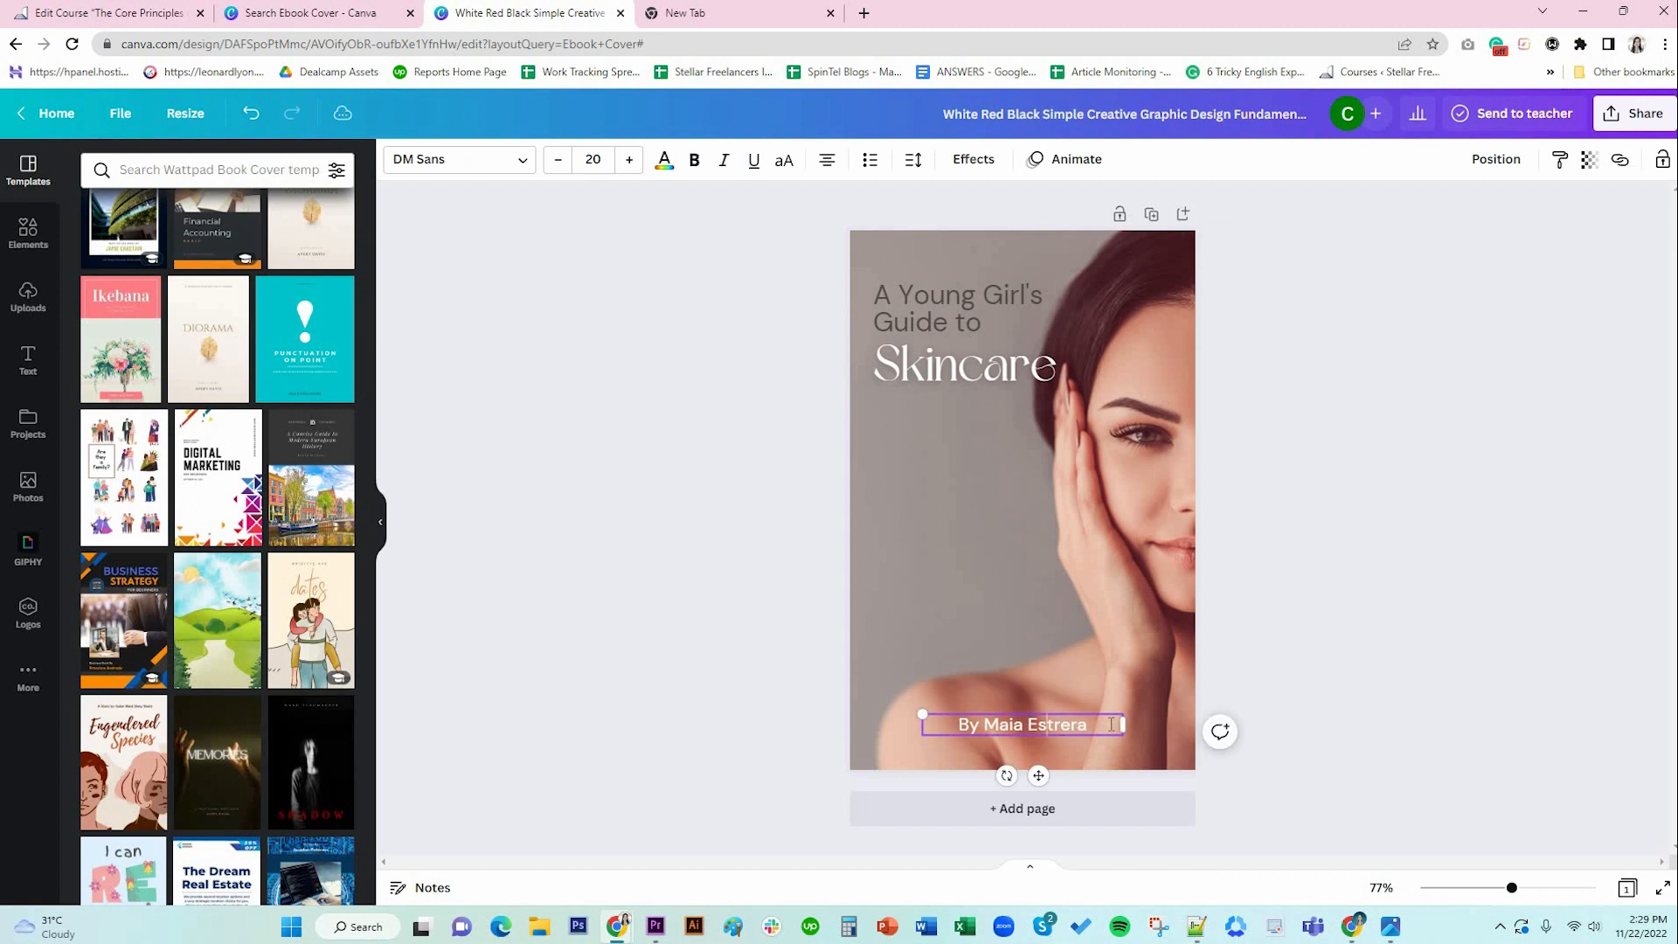
drag(1088, 725, 984, 727)
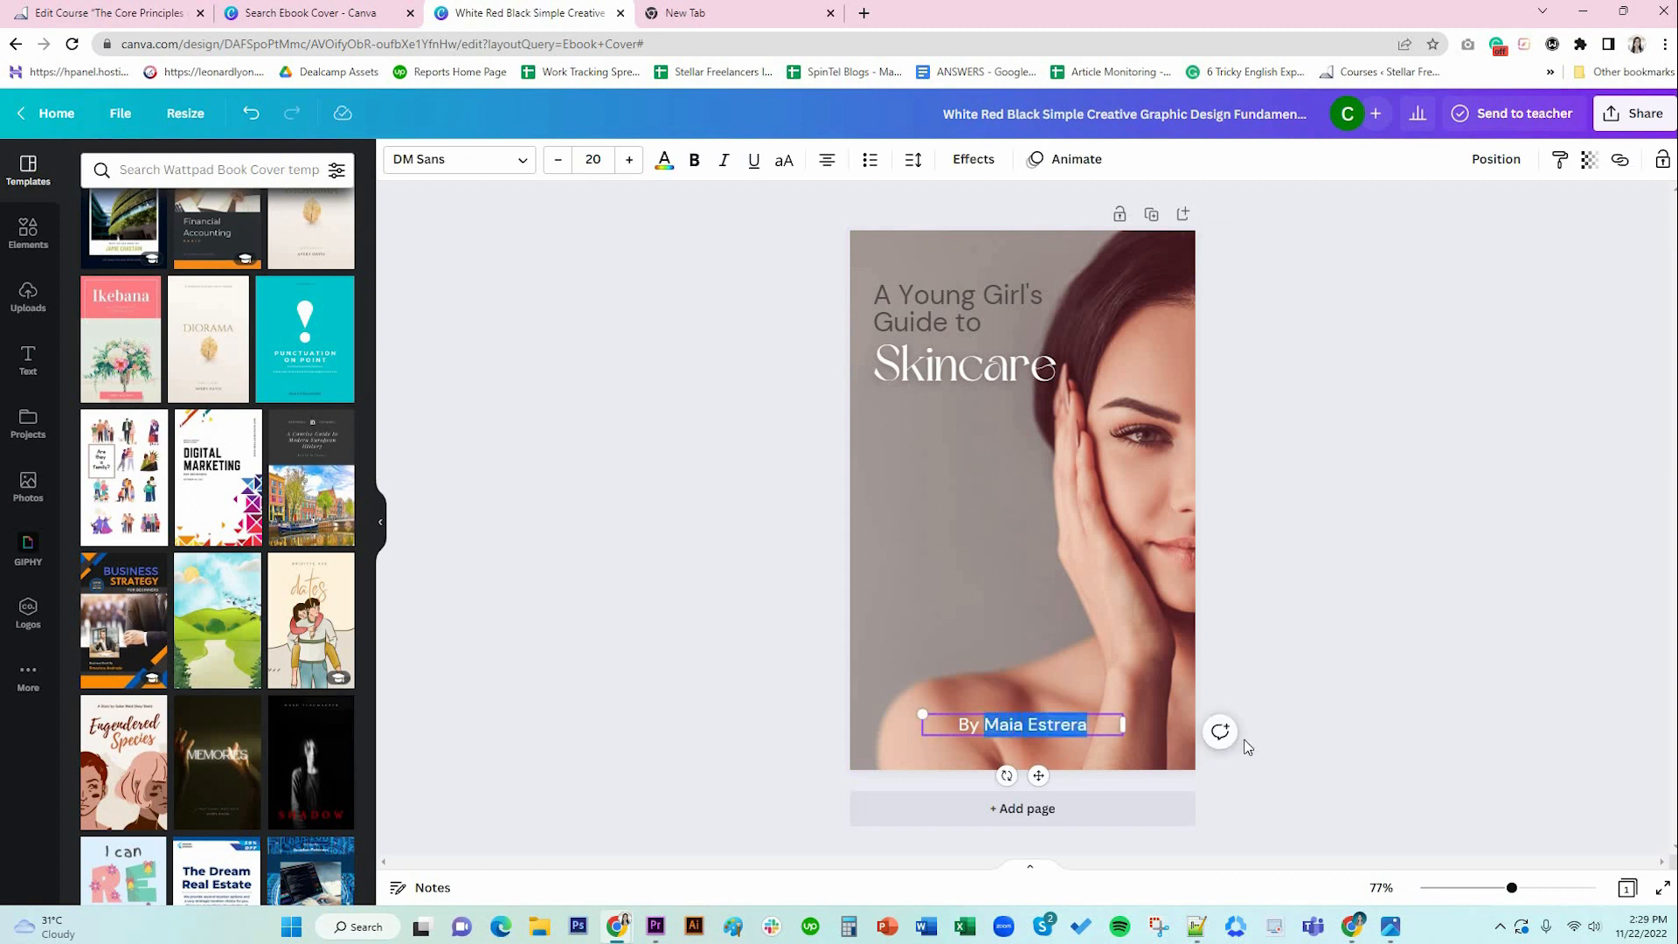
text(DM)
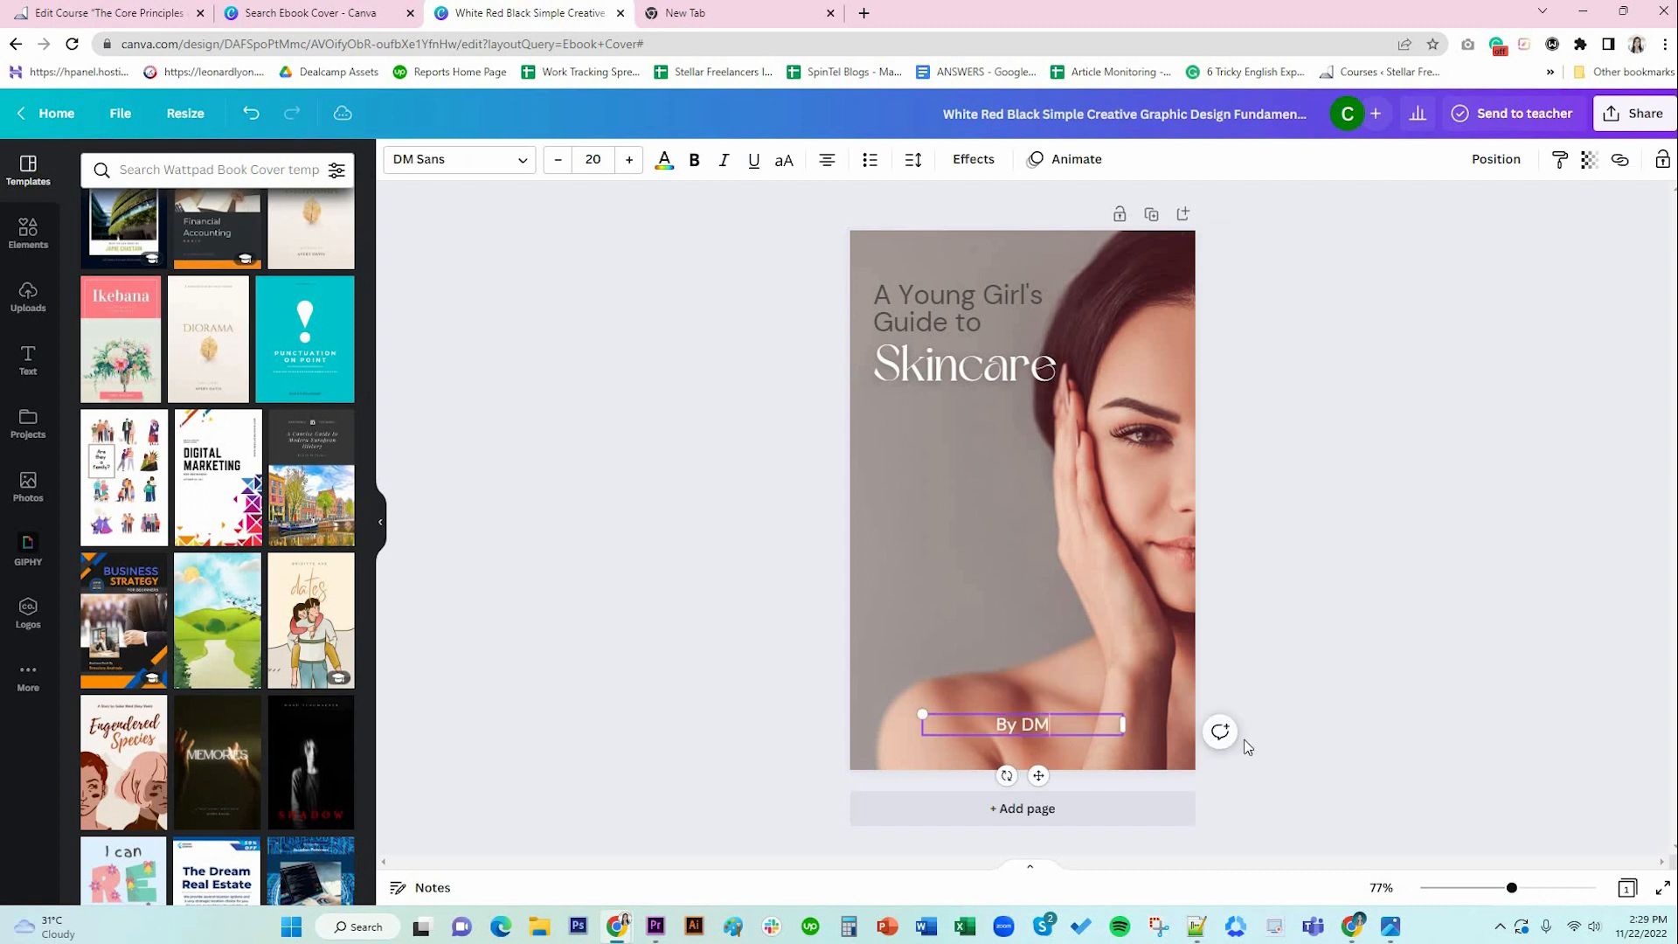
text( Organics)
click(1041, 606)
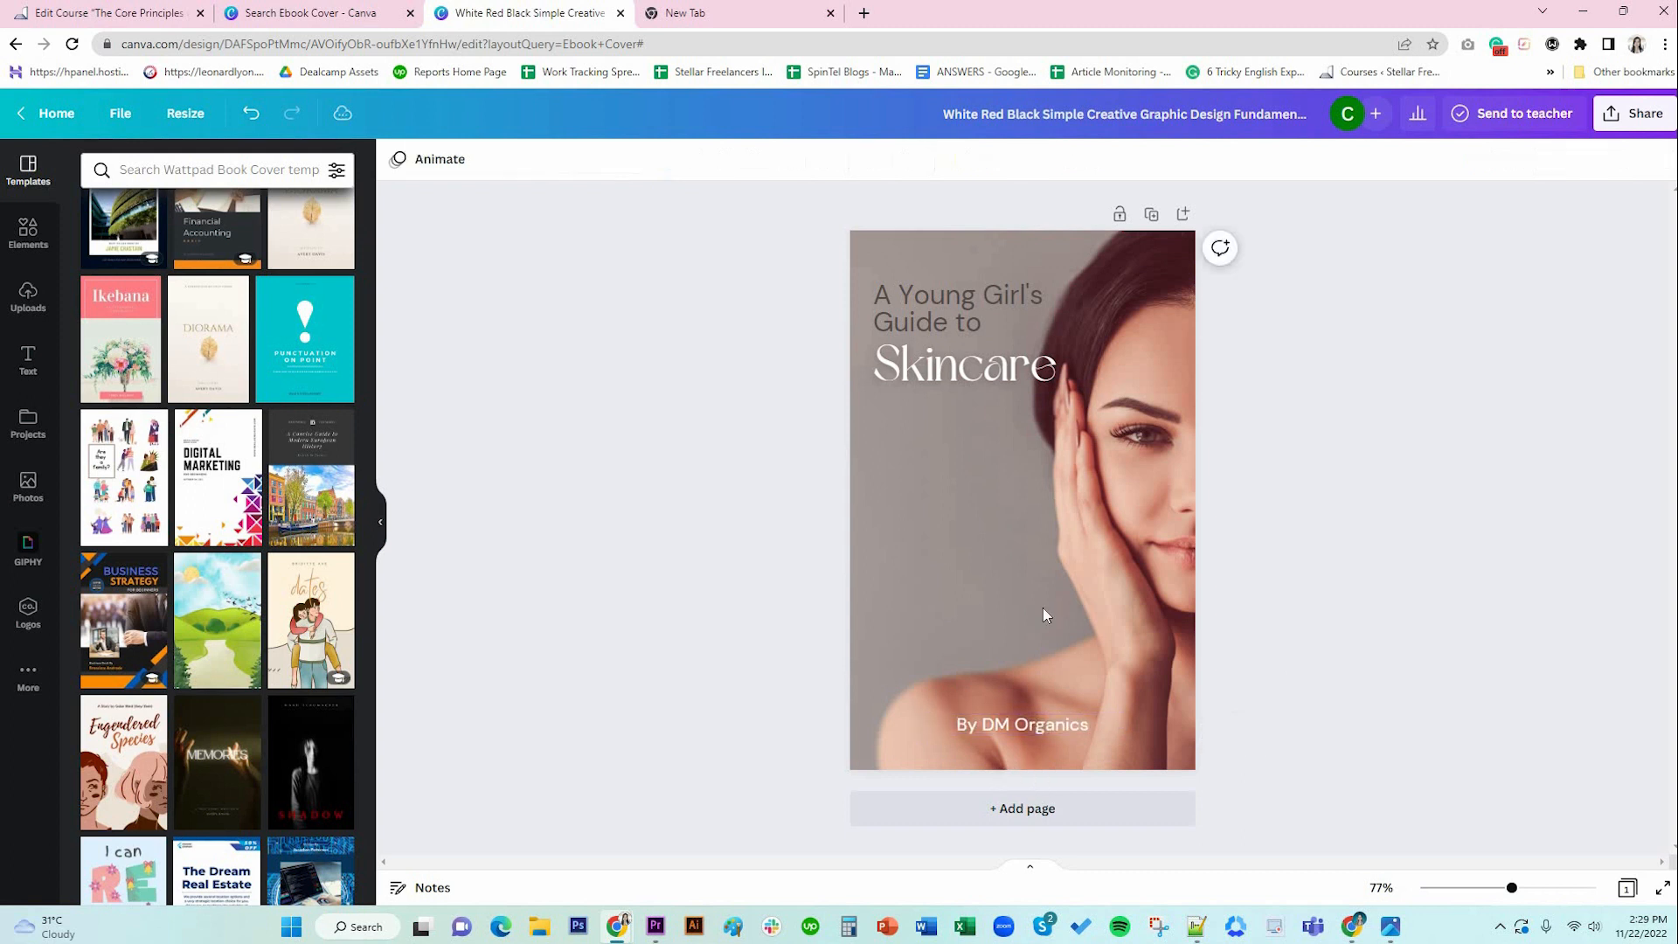
click(1041, 606)
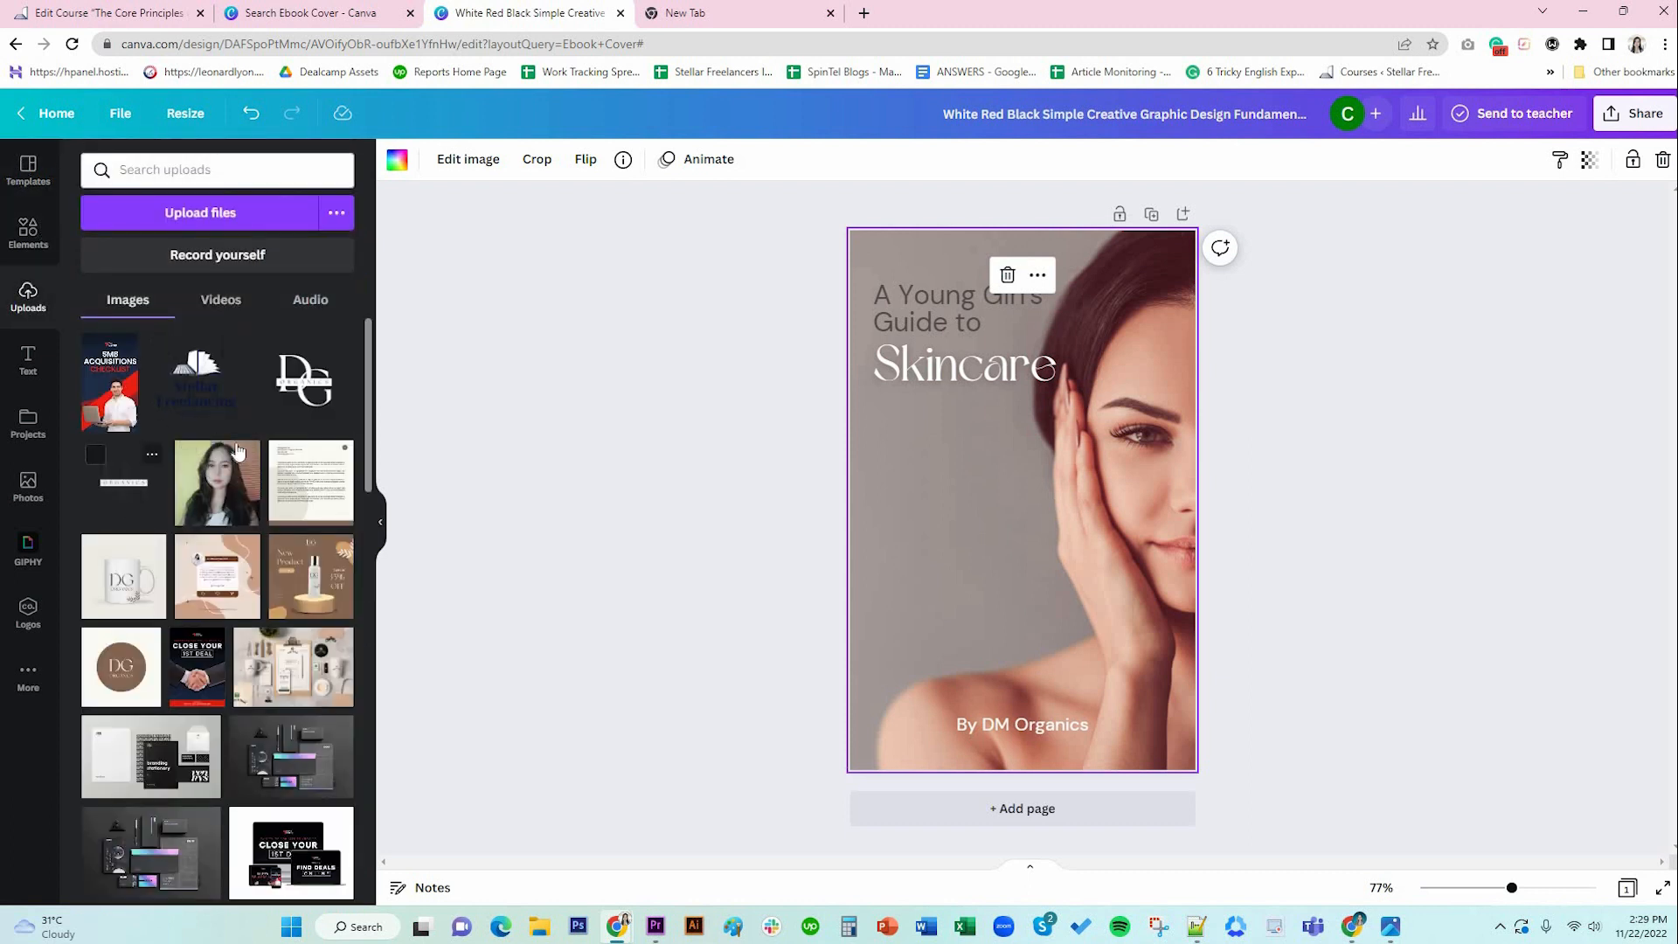
Move the title block lower on the cover and shrink the DG Organics logo.
click(936, 329)
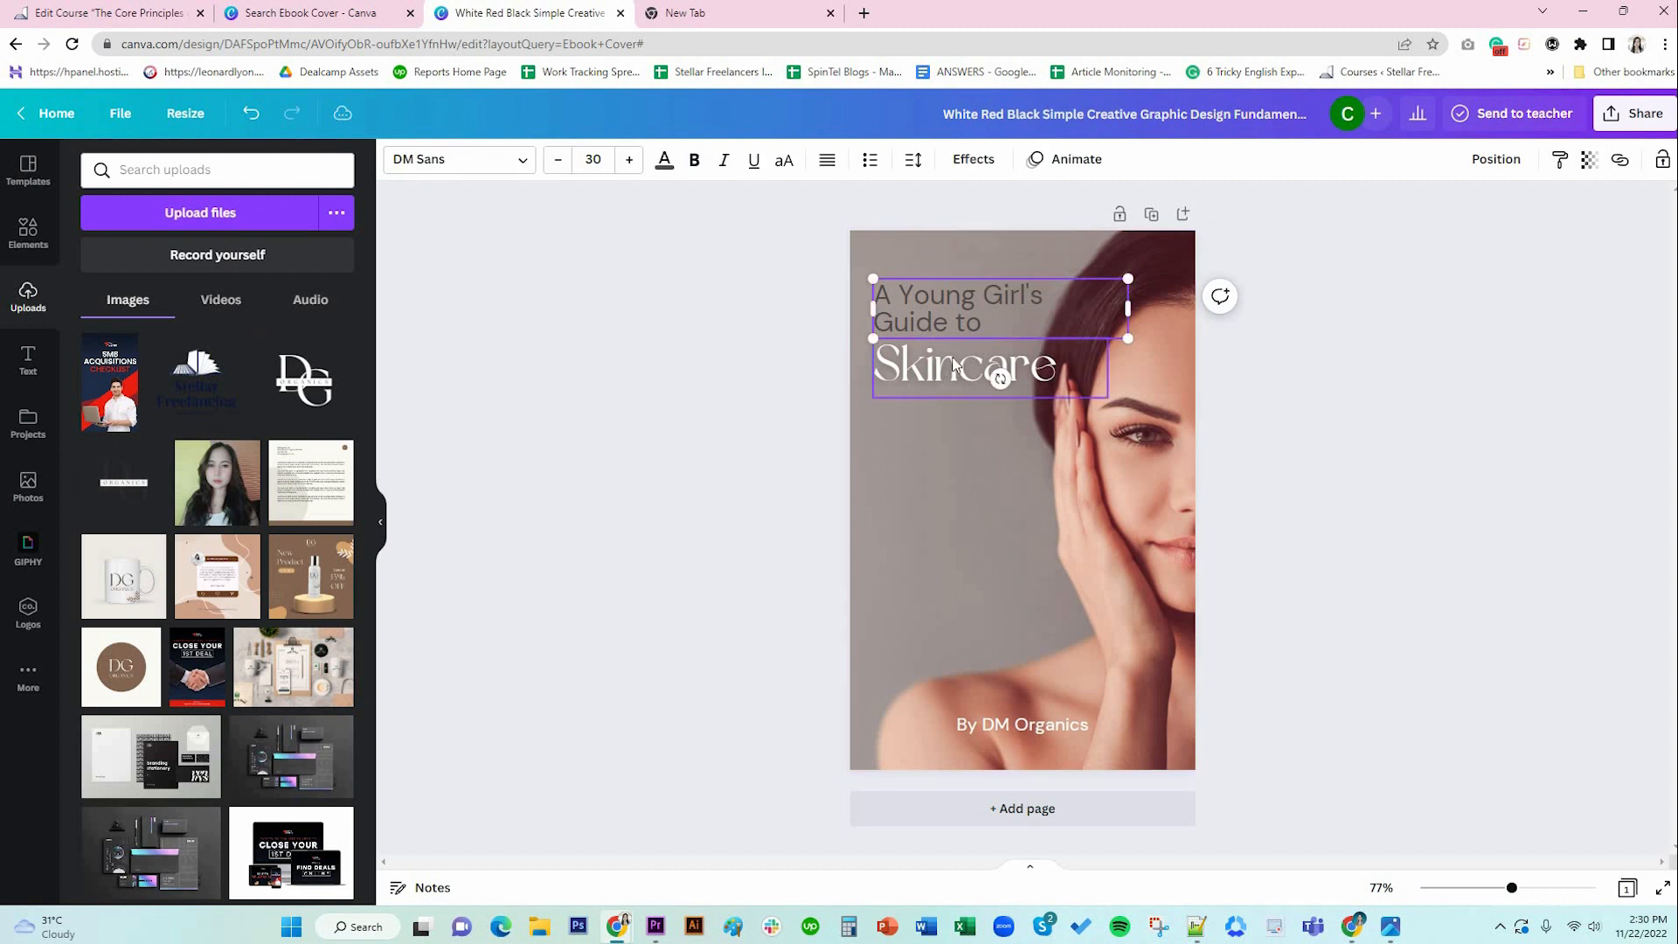
shift+click(992, 371)
drag(952, 357, 955, 439)
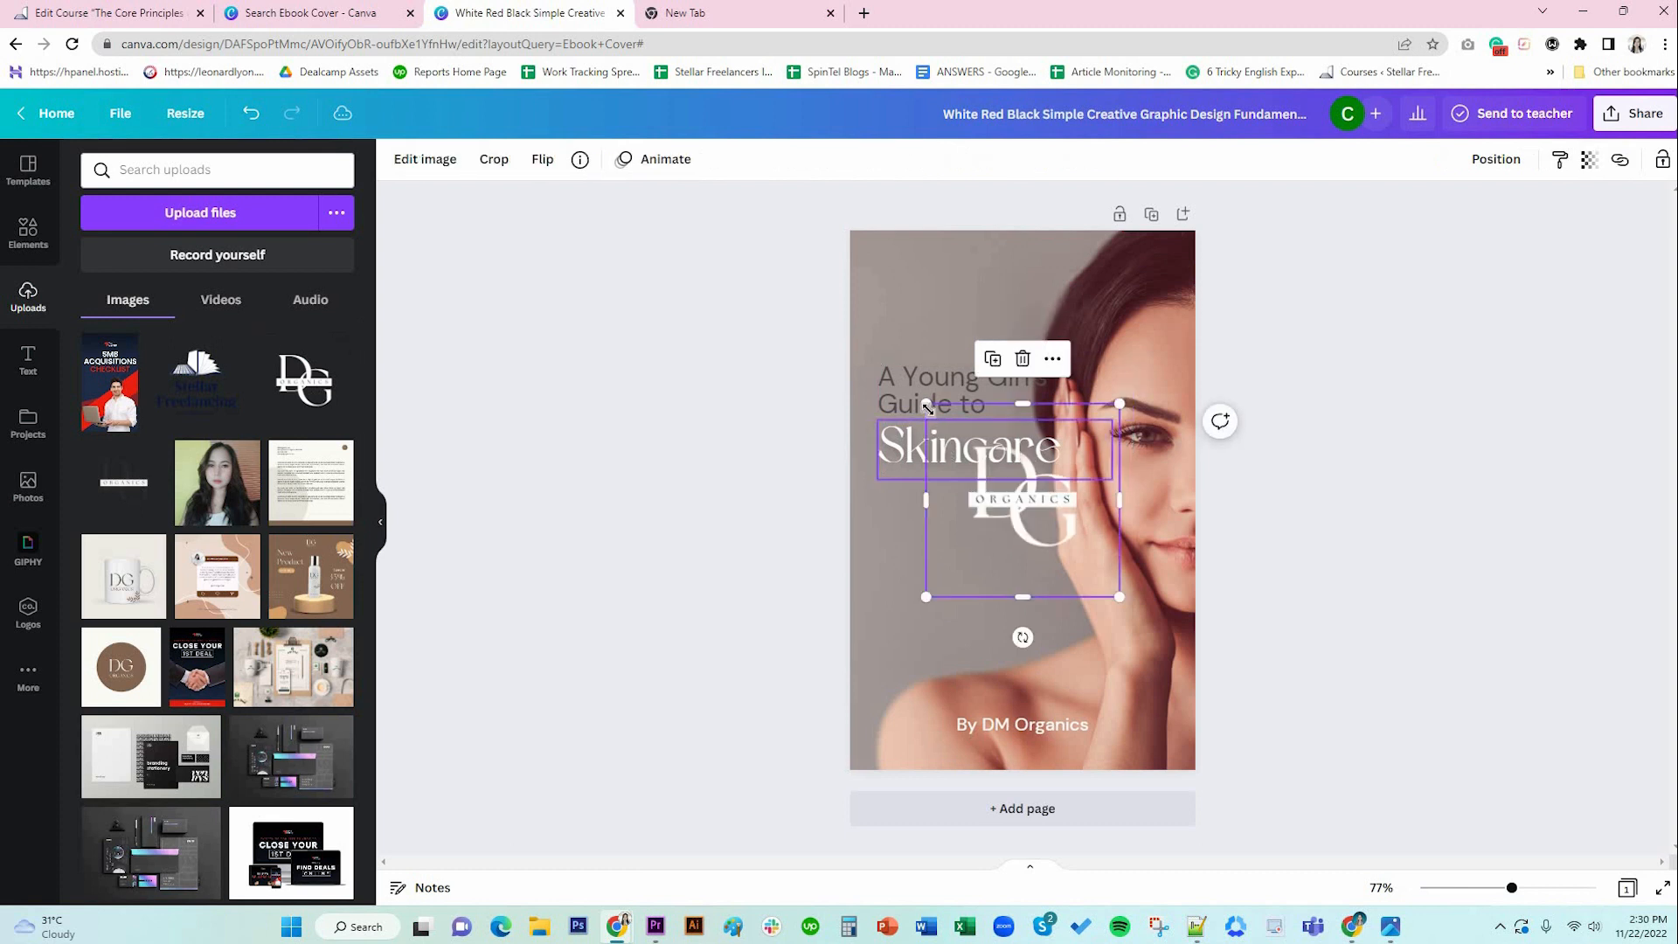
drag(924, 402, 907, 300)
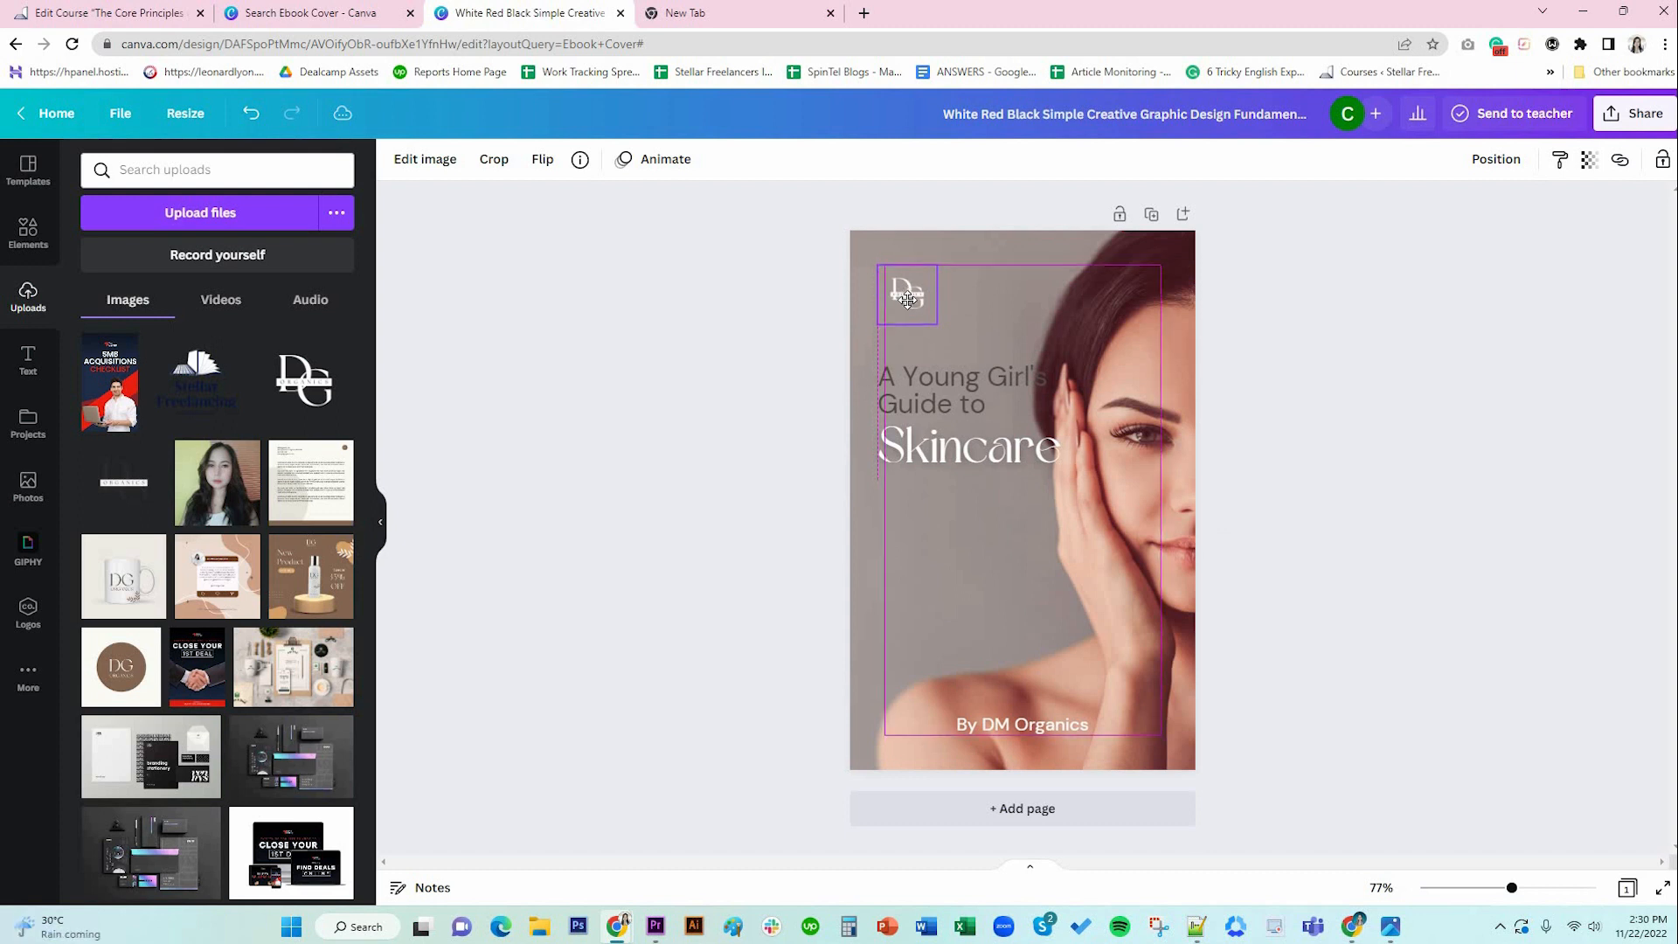
click(1473, 500)
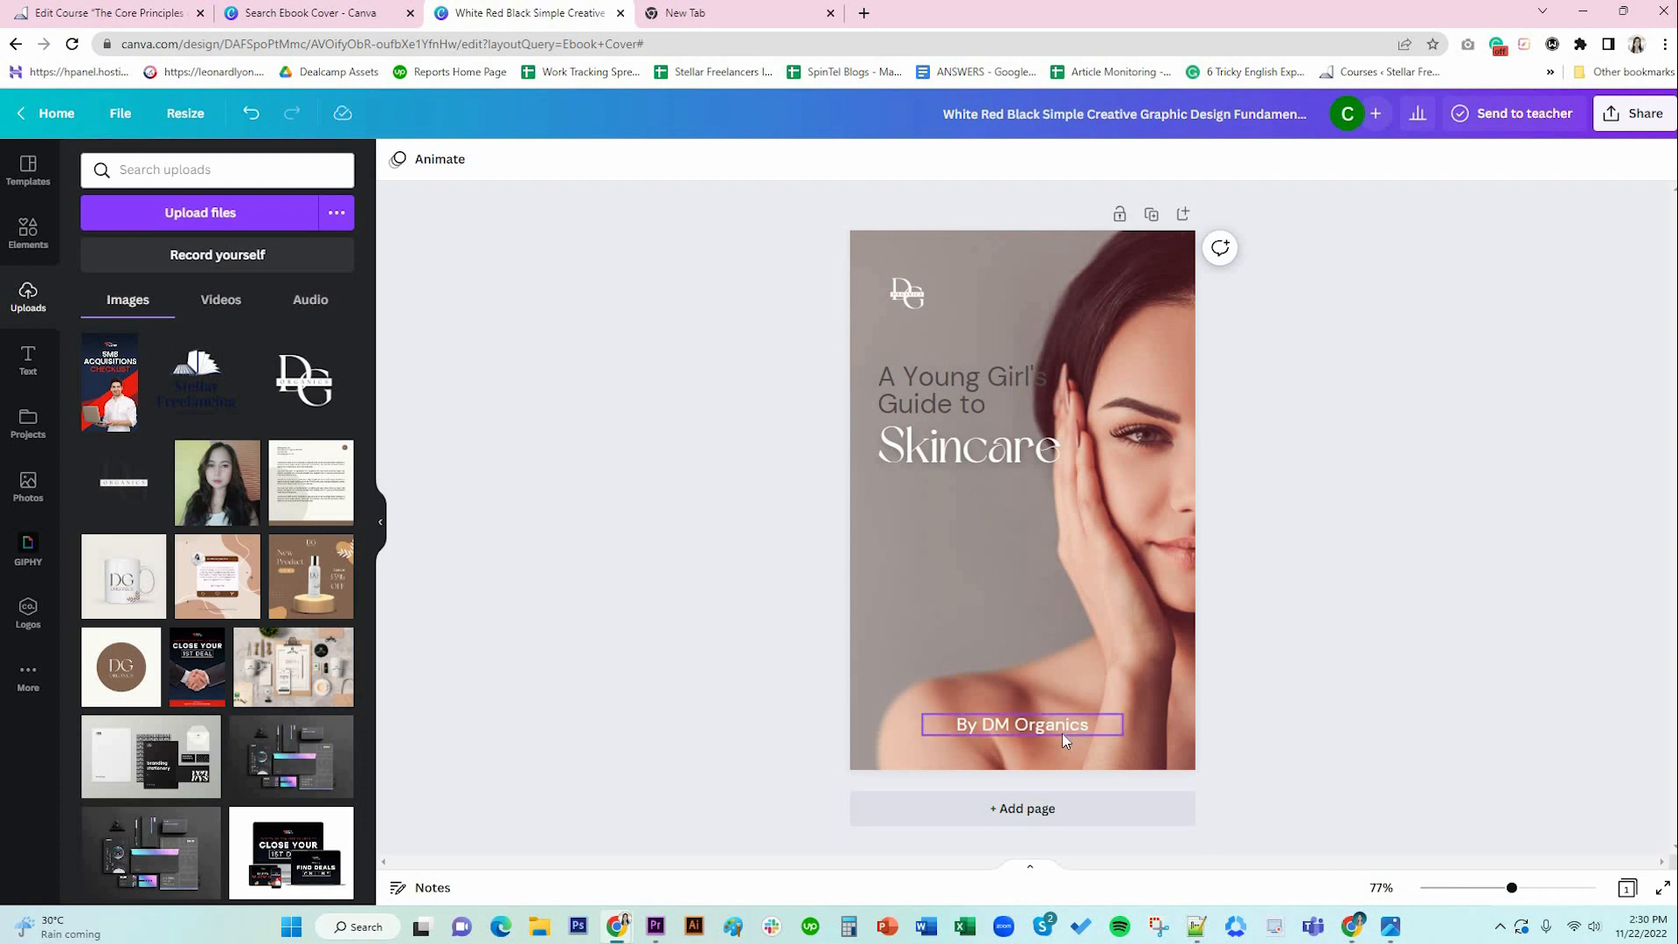
Lower the 'By DM Organics' credit and reduce it to size 16.
drag(1062, 732, 1062, 761)
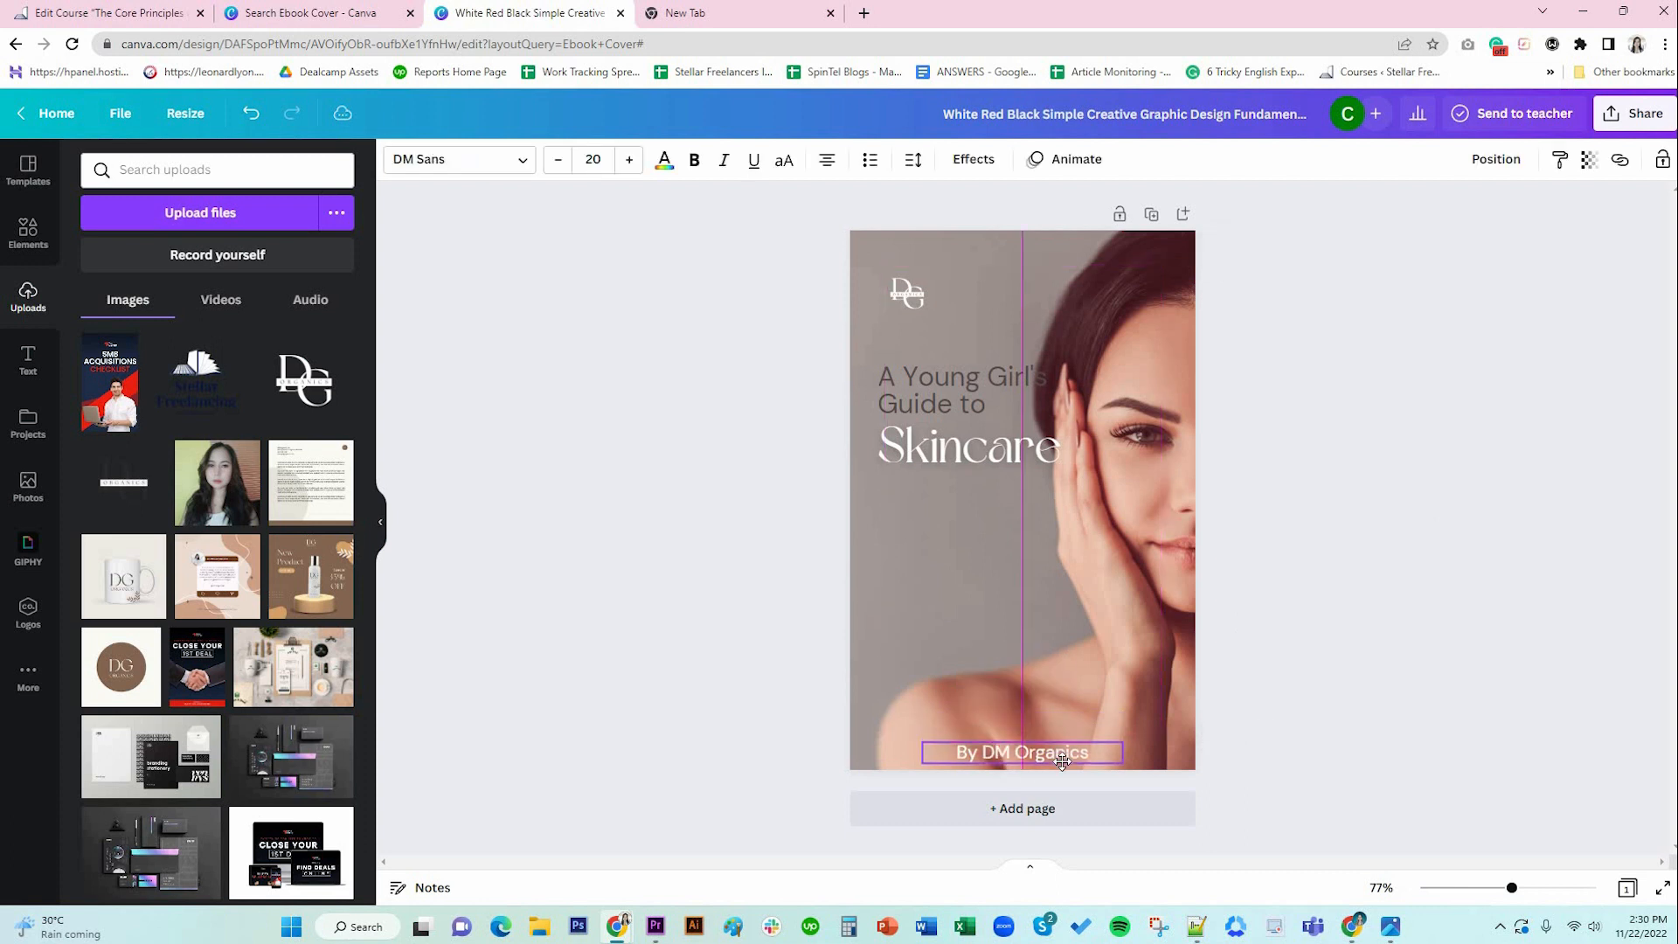
click(557, 159)
click(557, 159)
click(557, 159)
click(557, 159)
click(585, 524)
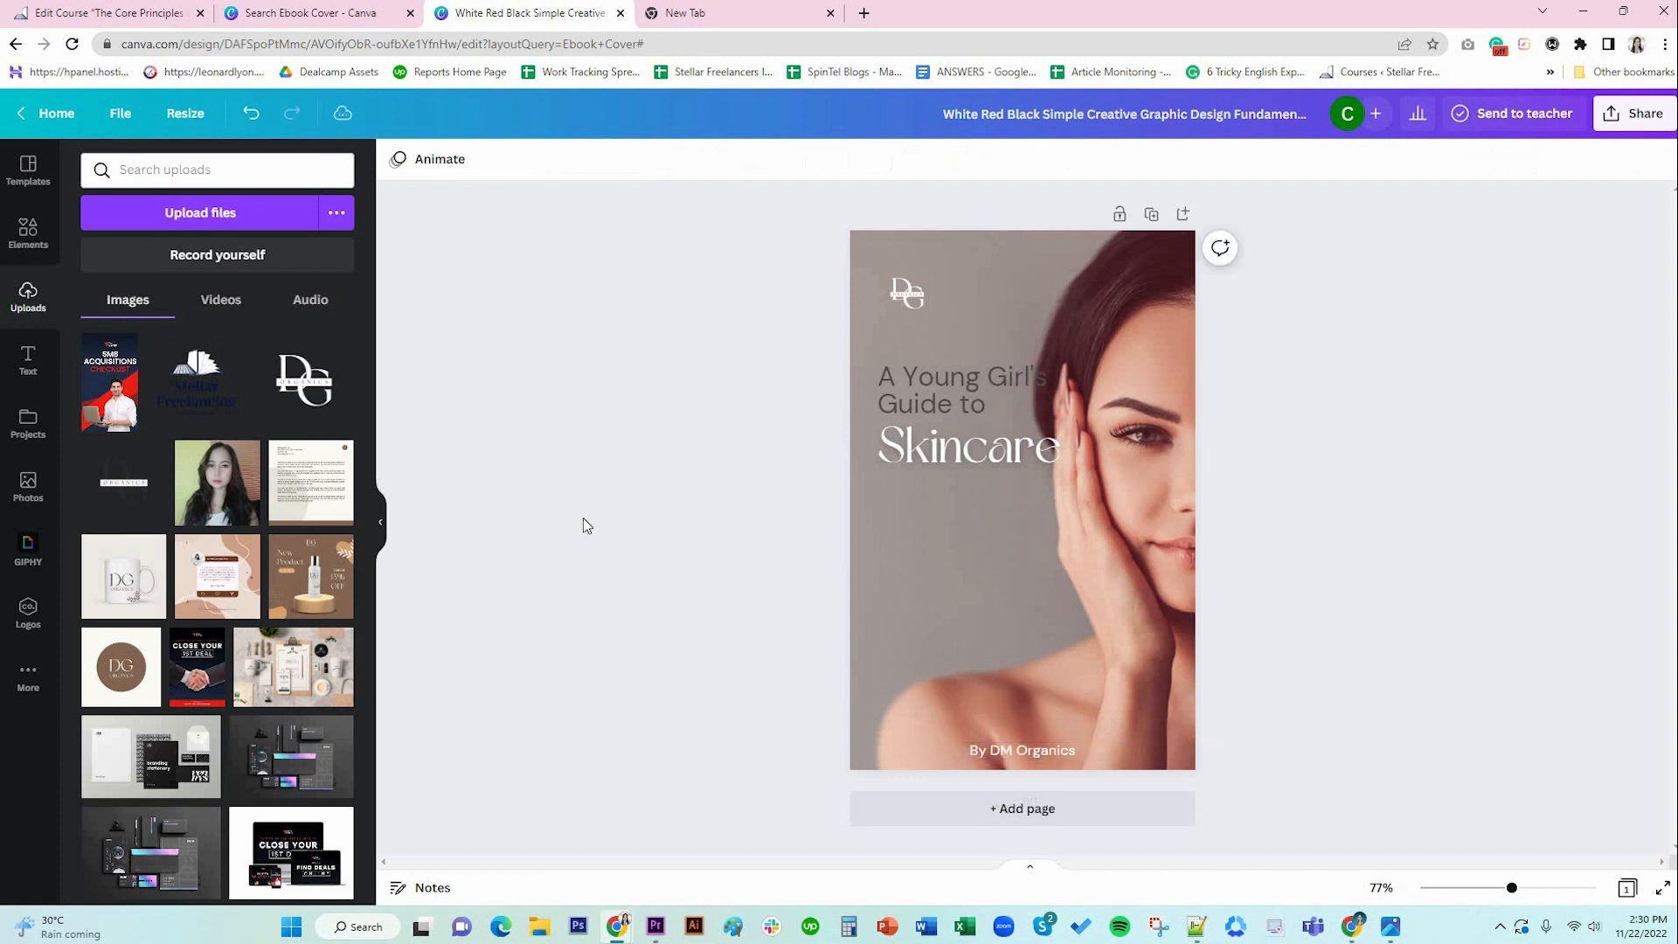
Add a square stretched along the cover's bottom edge and colour it #846652.
click(28, 232)
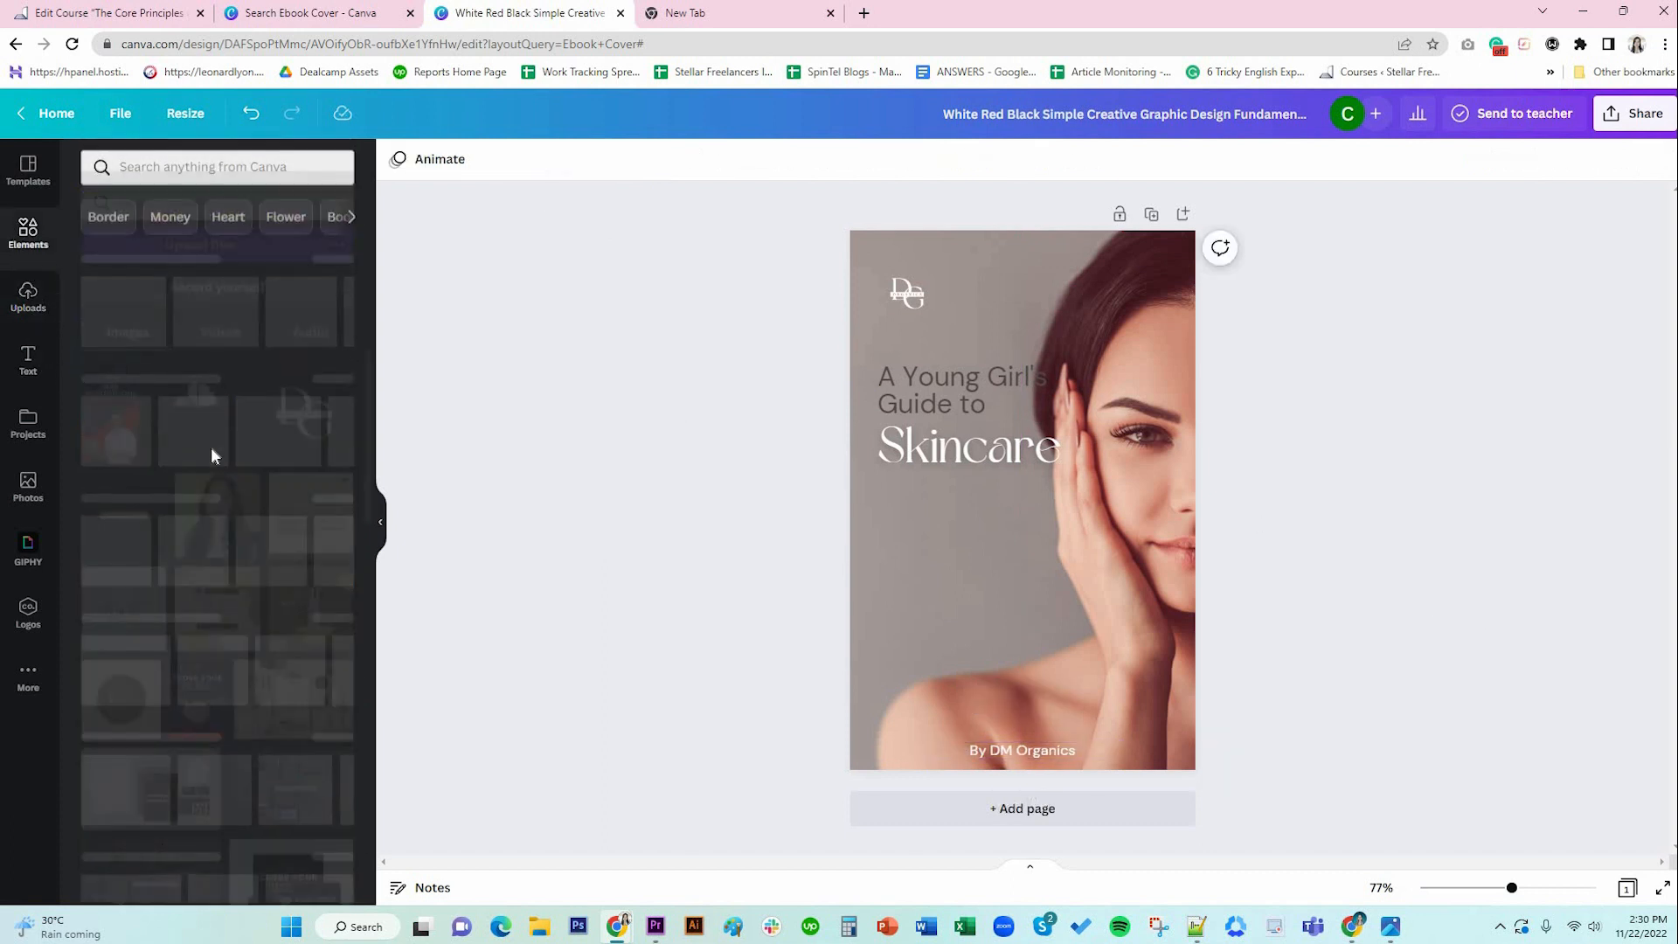
click(103, 429)
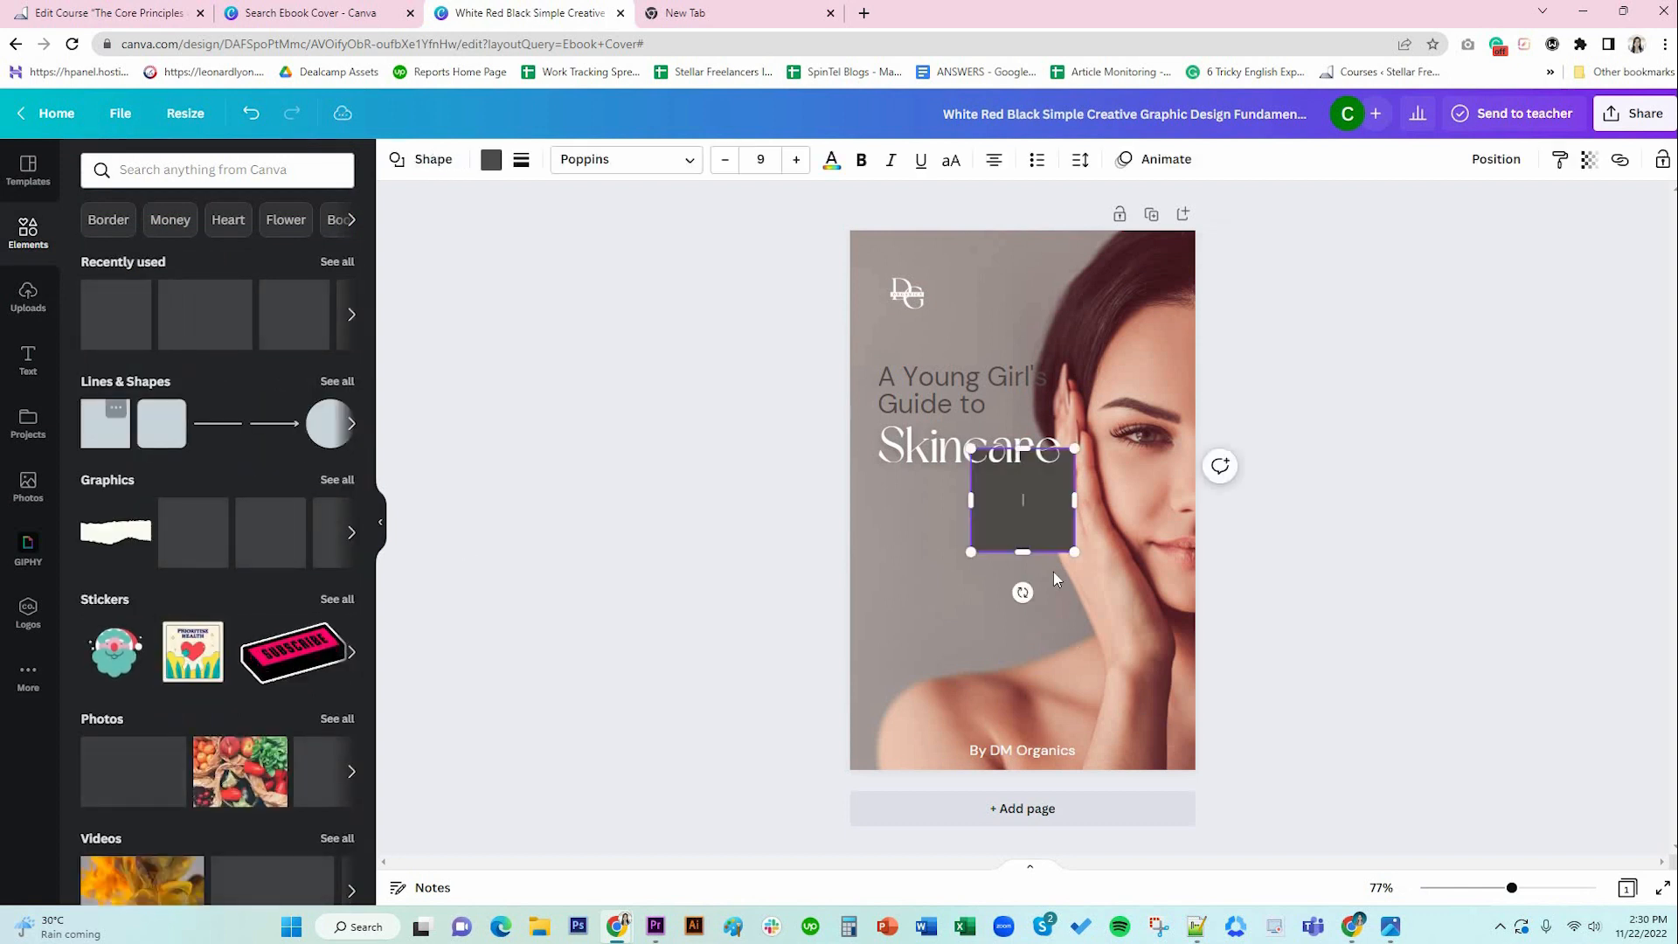
drag(1046, 524, 1204, 783)
click(495, 166)
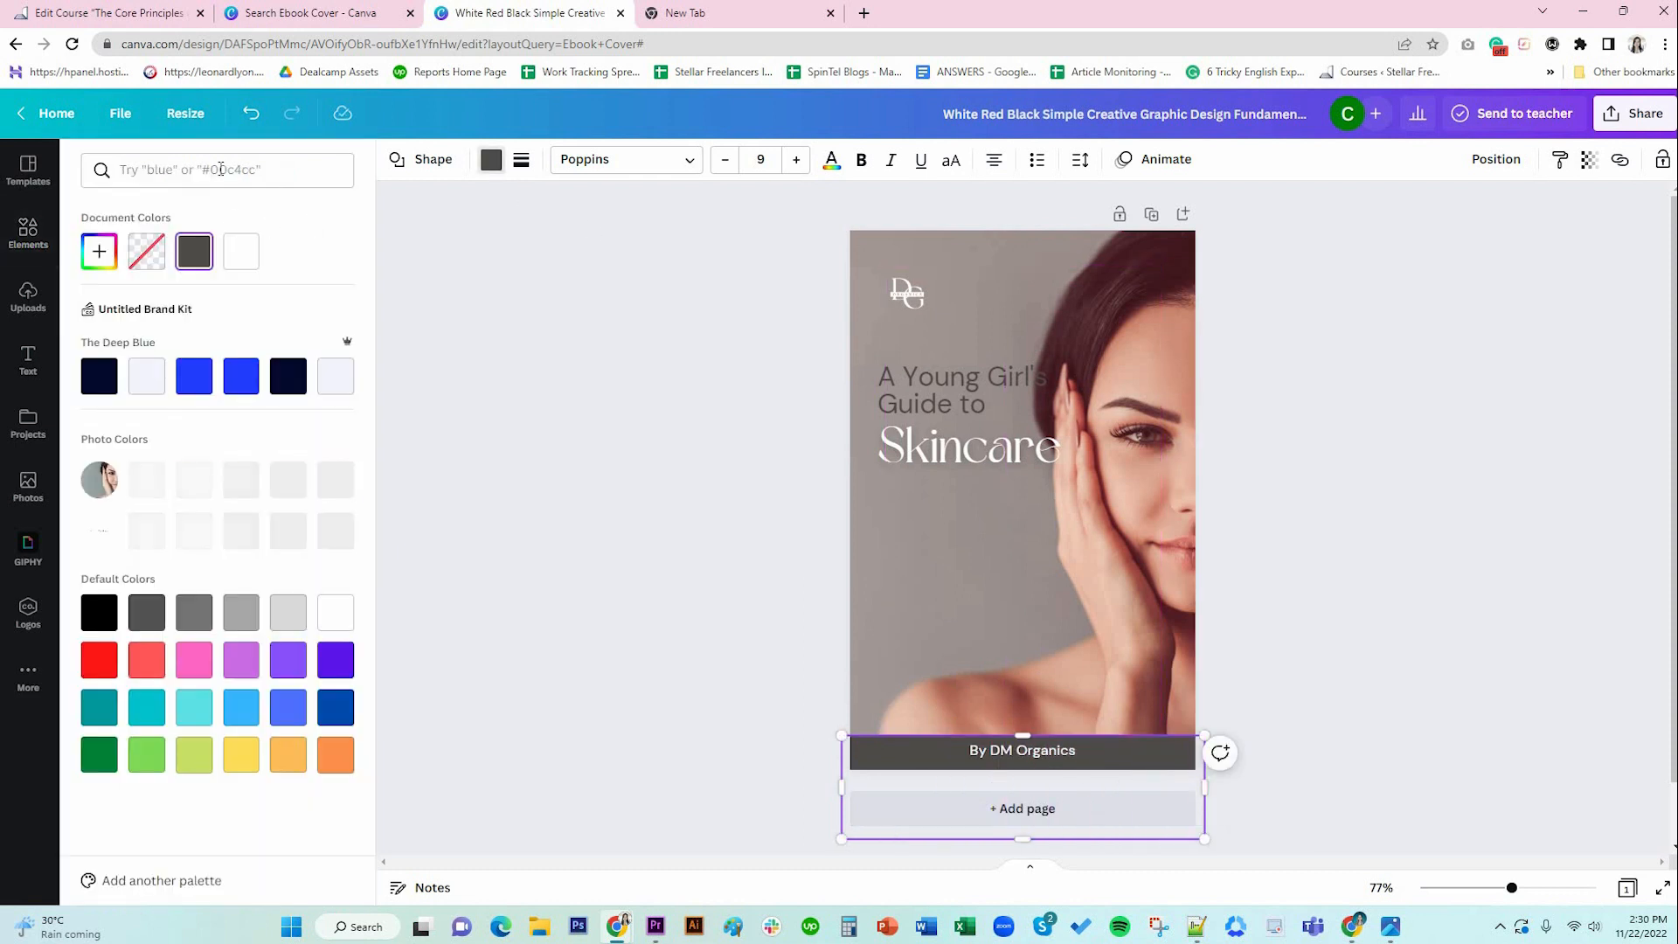
text(846)
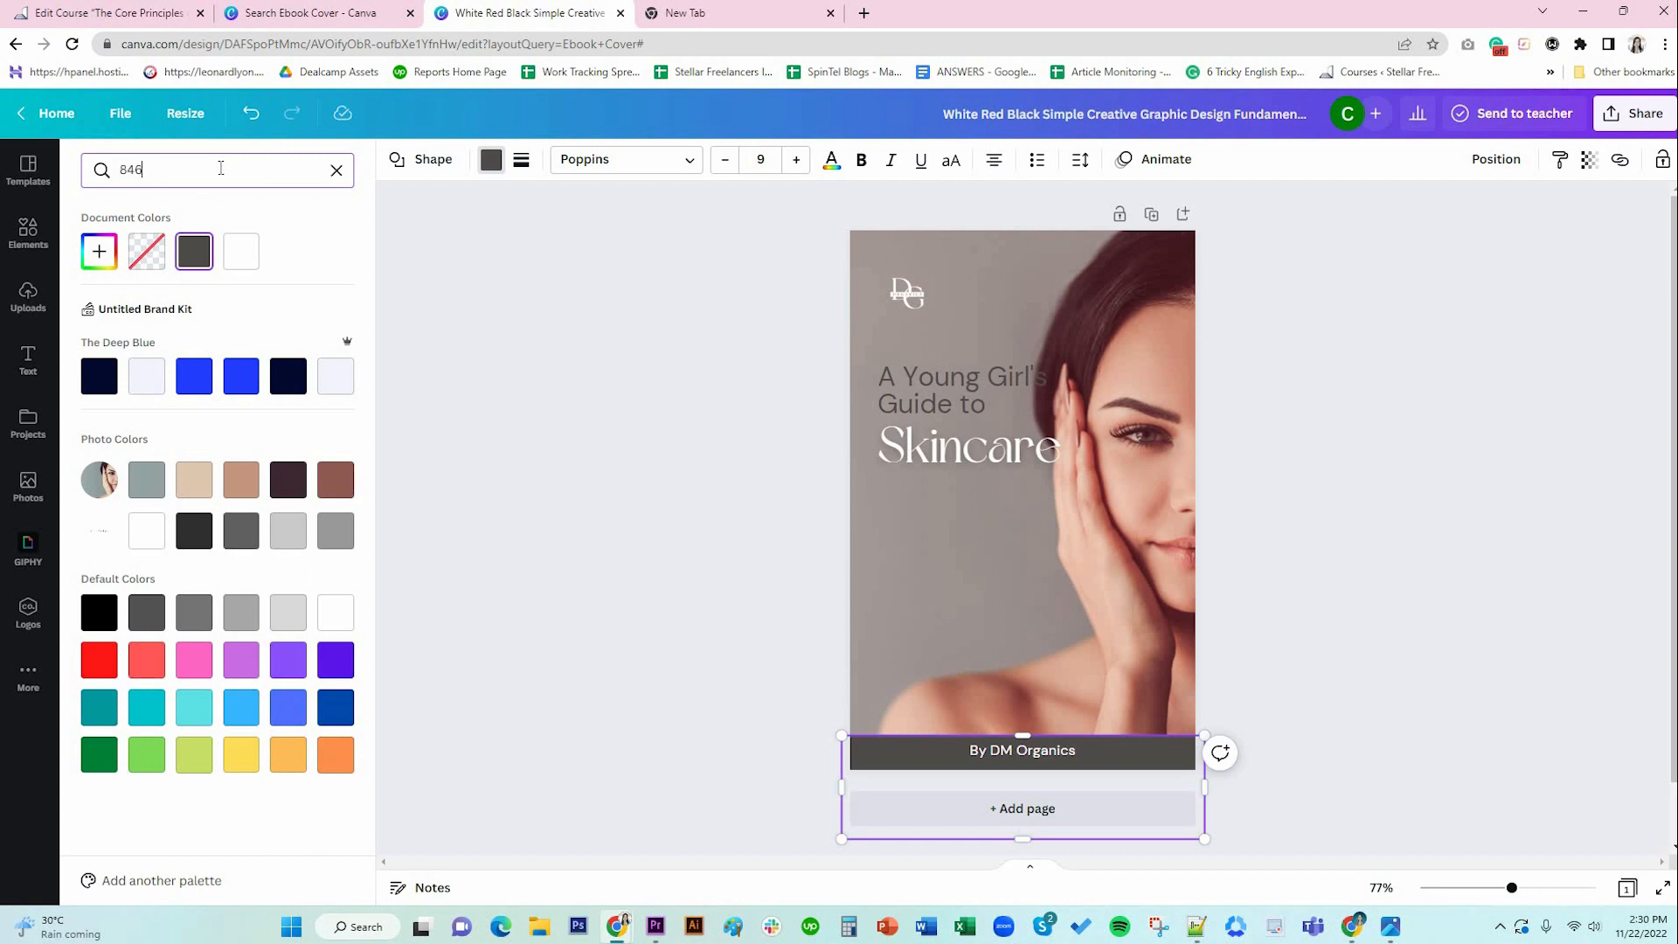
text(652)
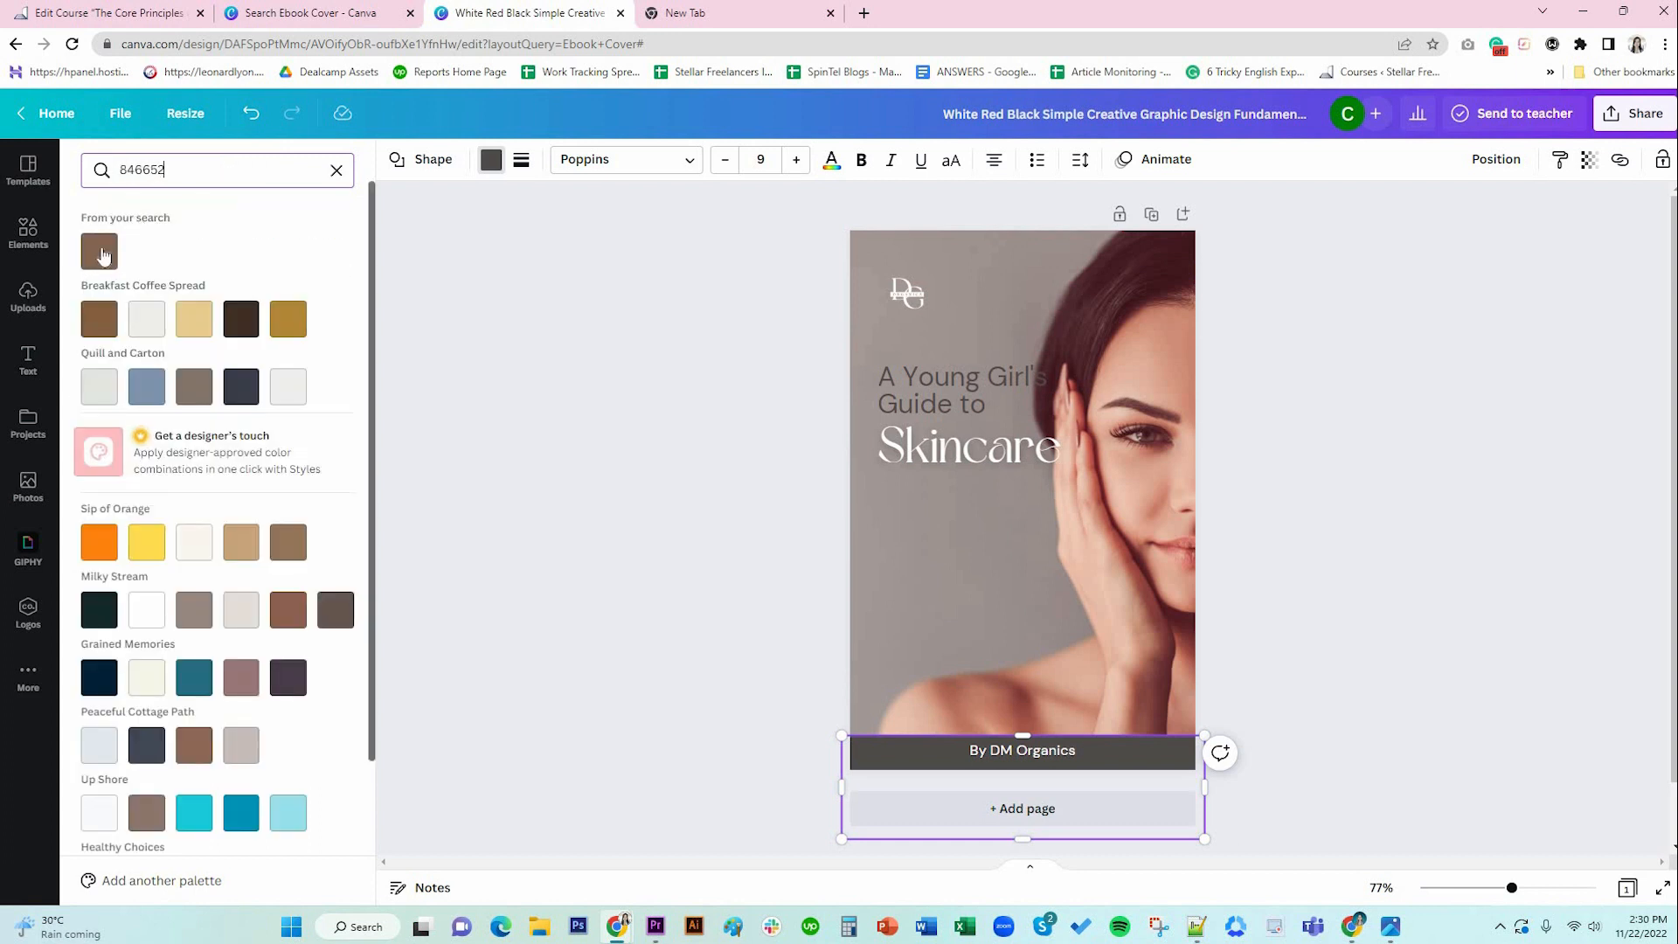
click(102, 253)
click(1376, 624)
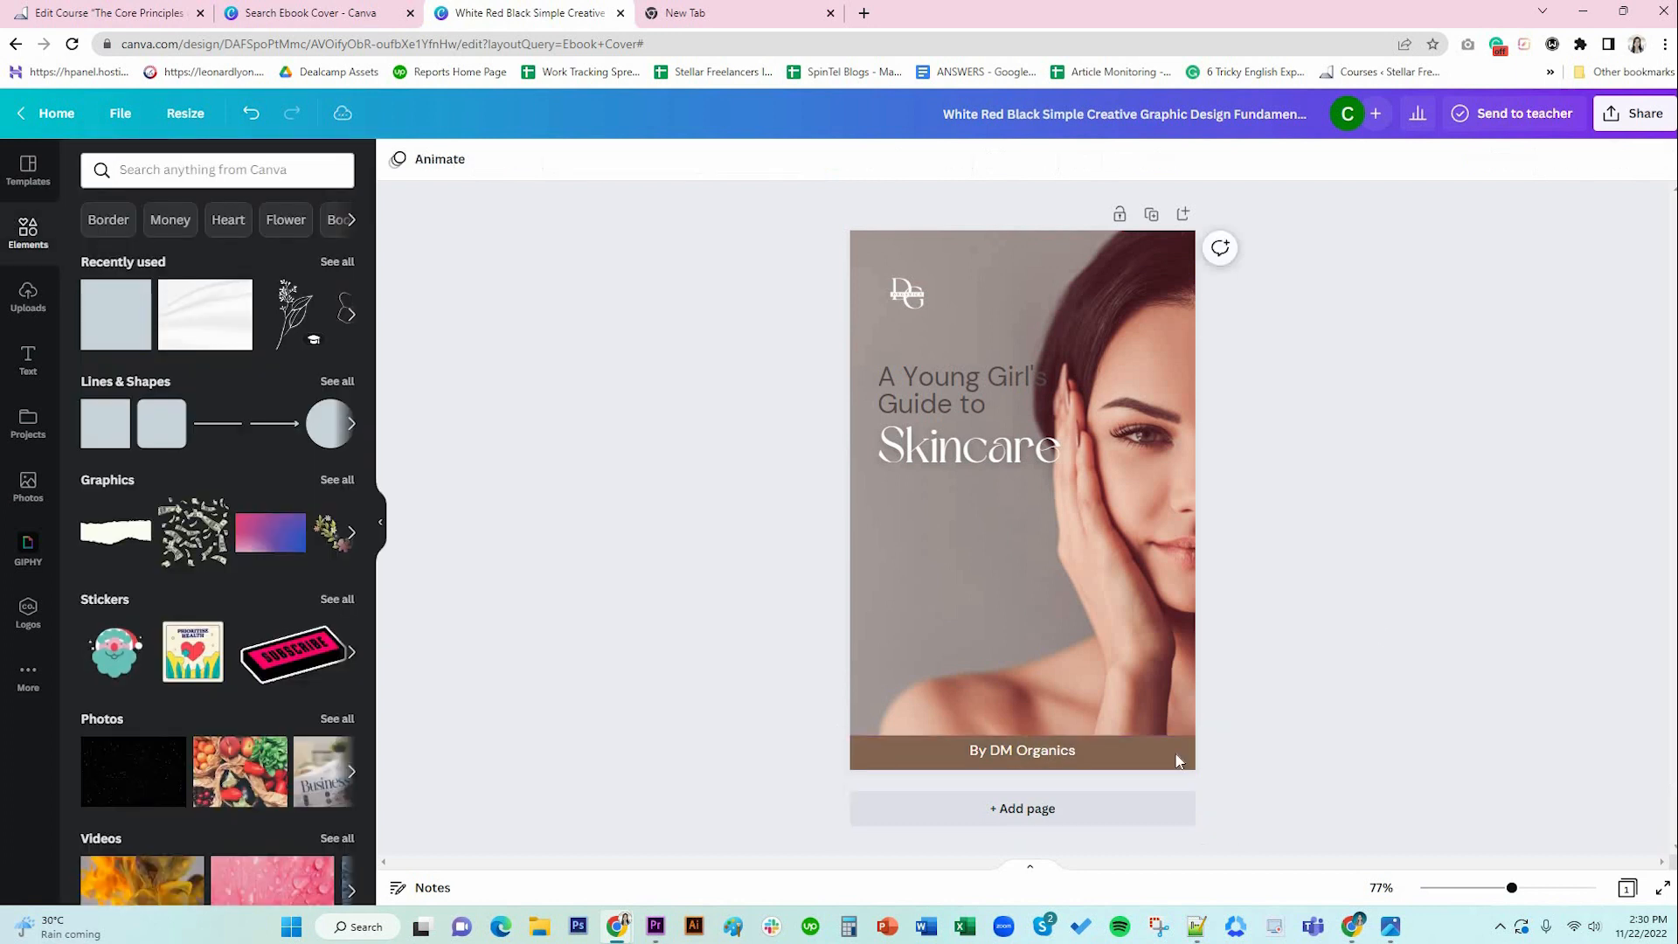
Shrink the 'By DM Organics' credit to size 15 and nudge it down onto the brown bar.
click(1022, 749)
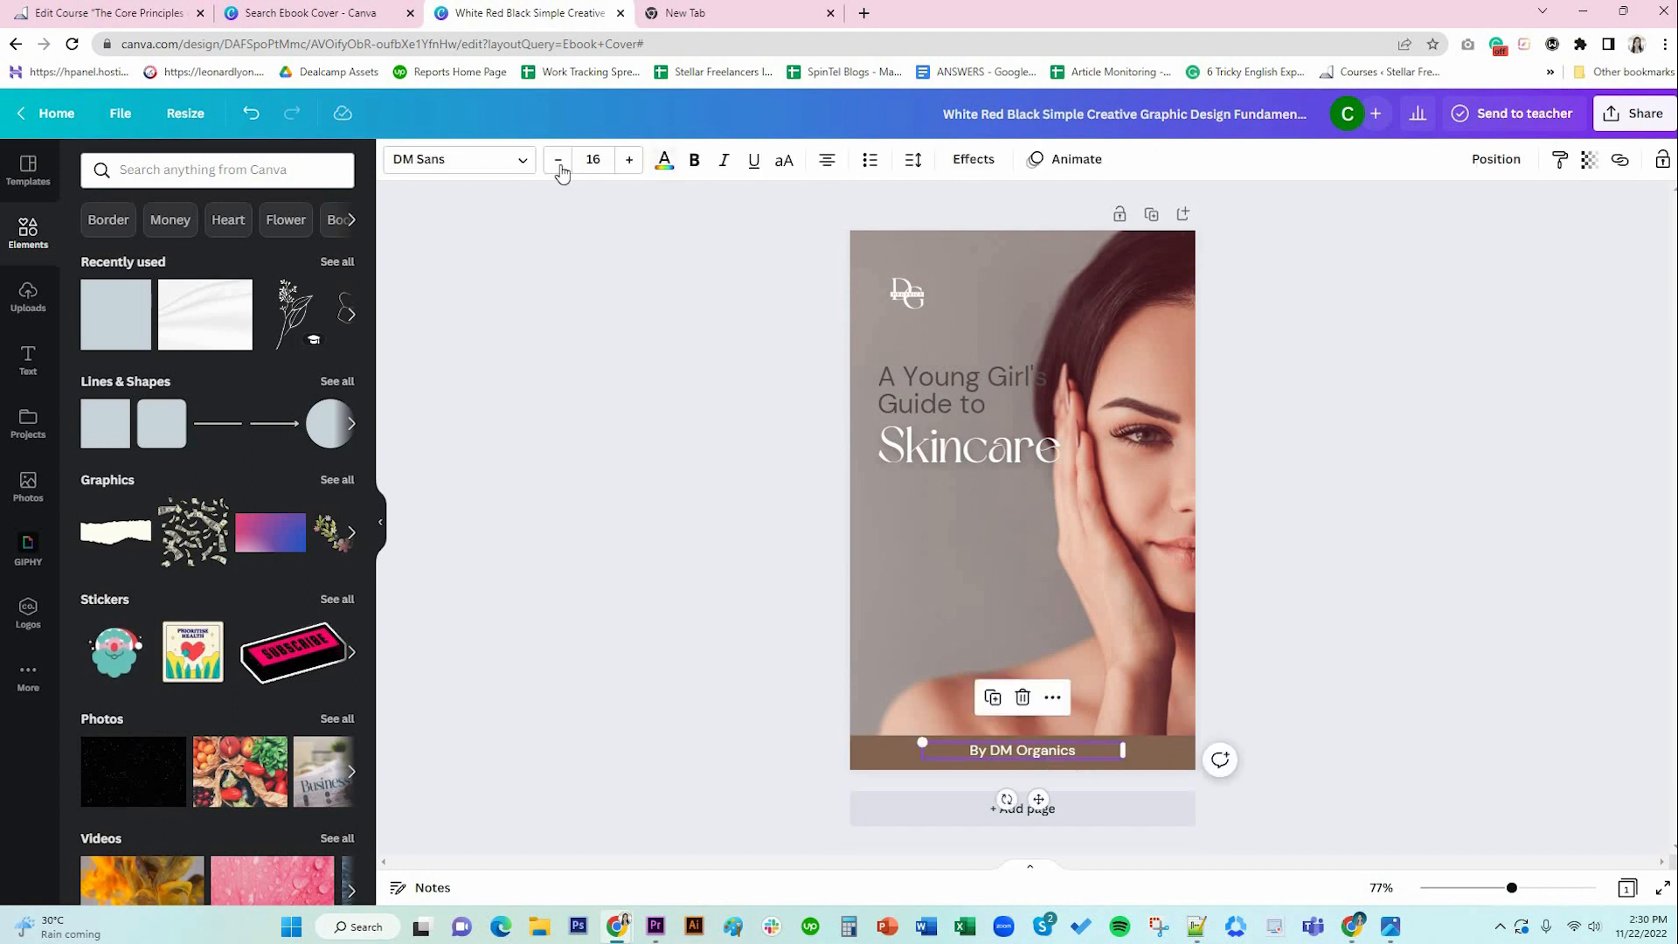
click(558, 161)
click(558, 162)
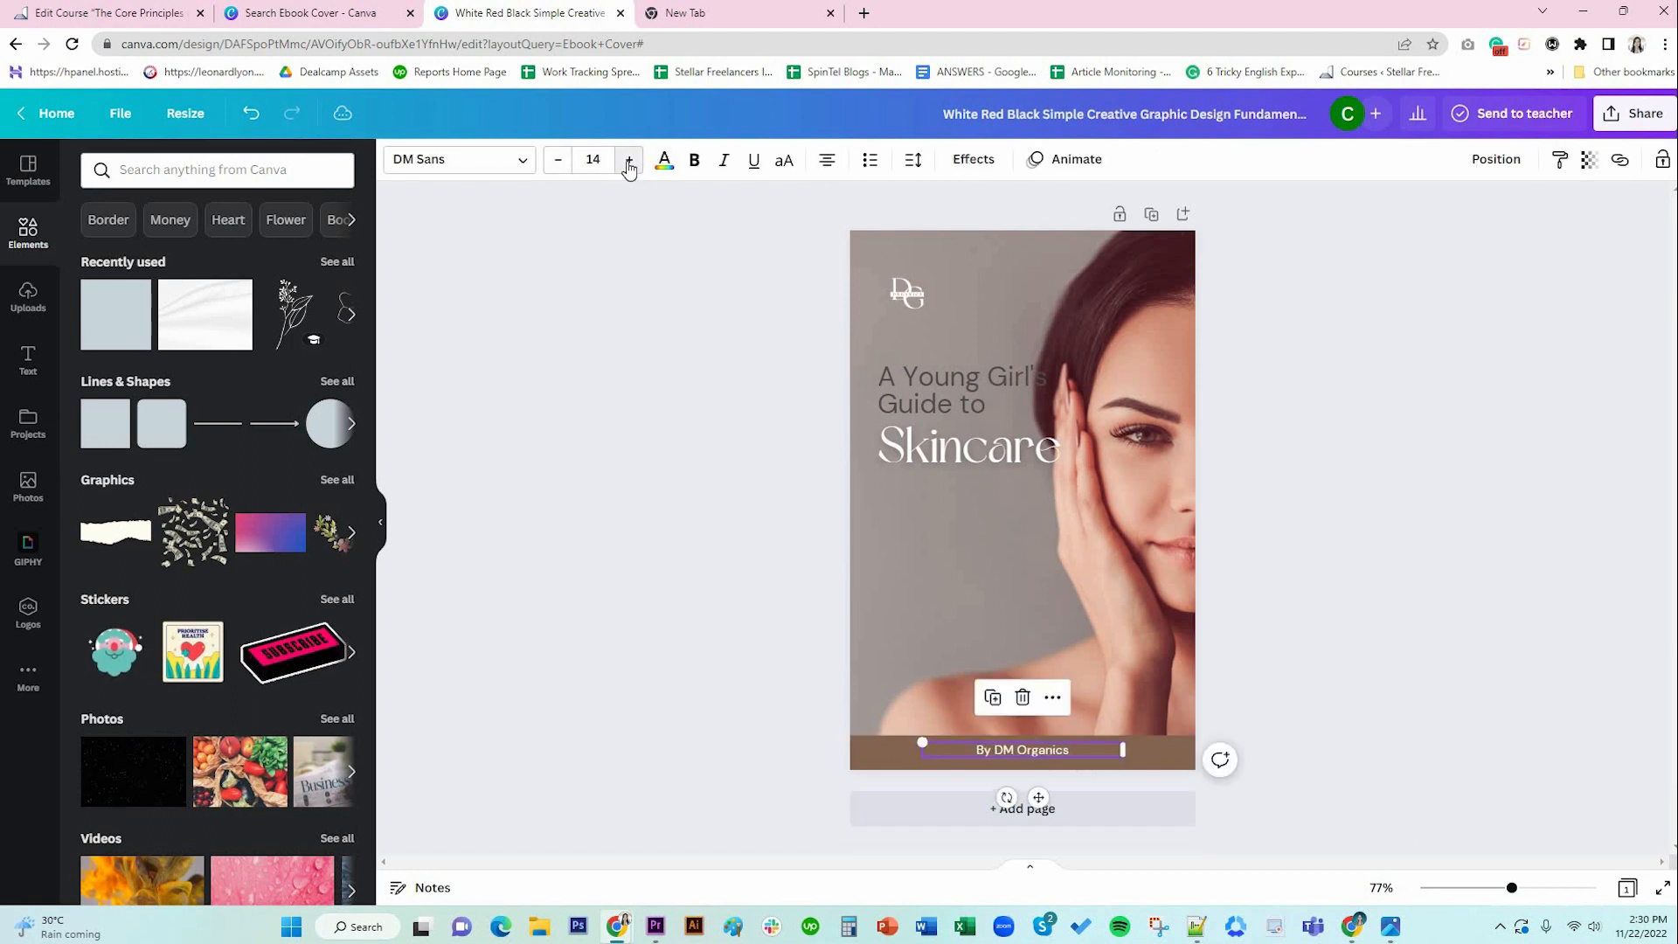
click(1022, 739)
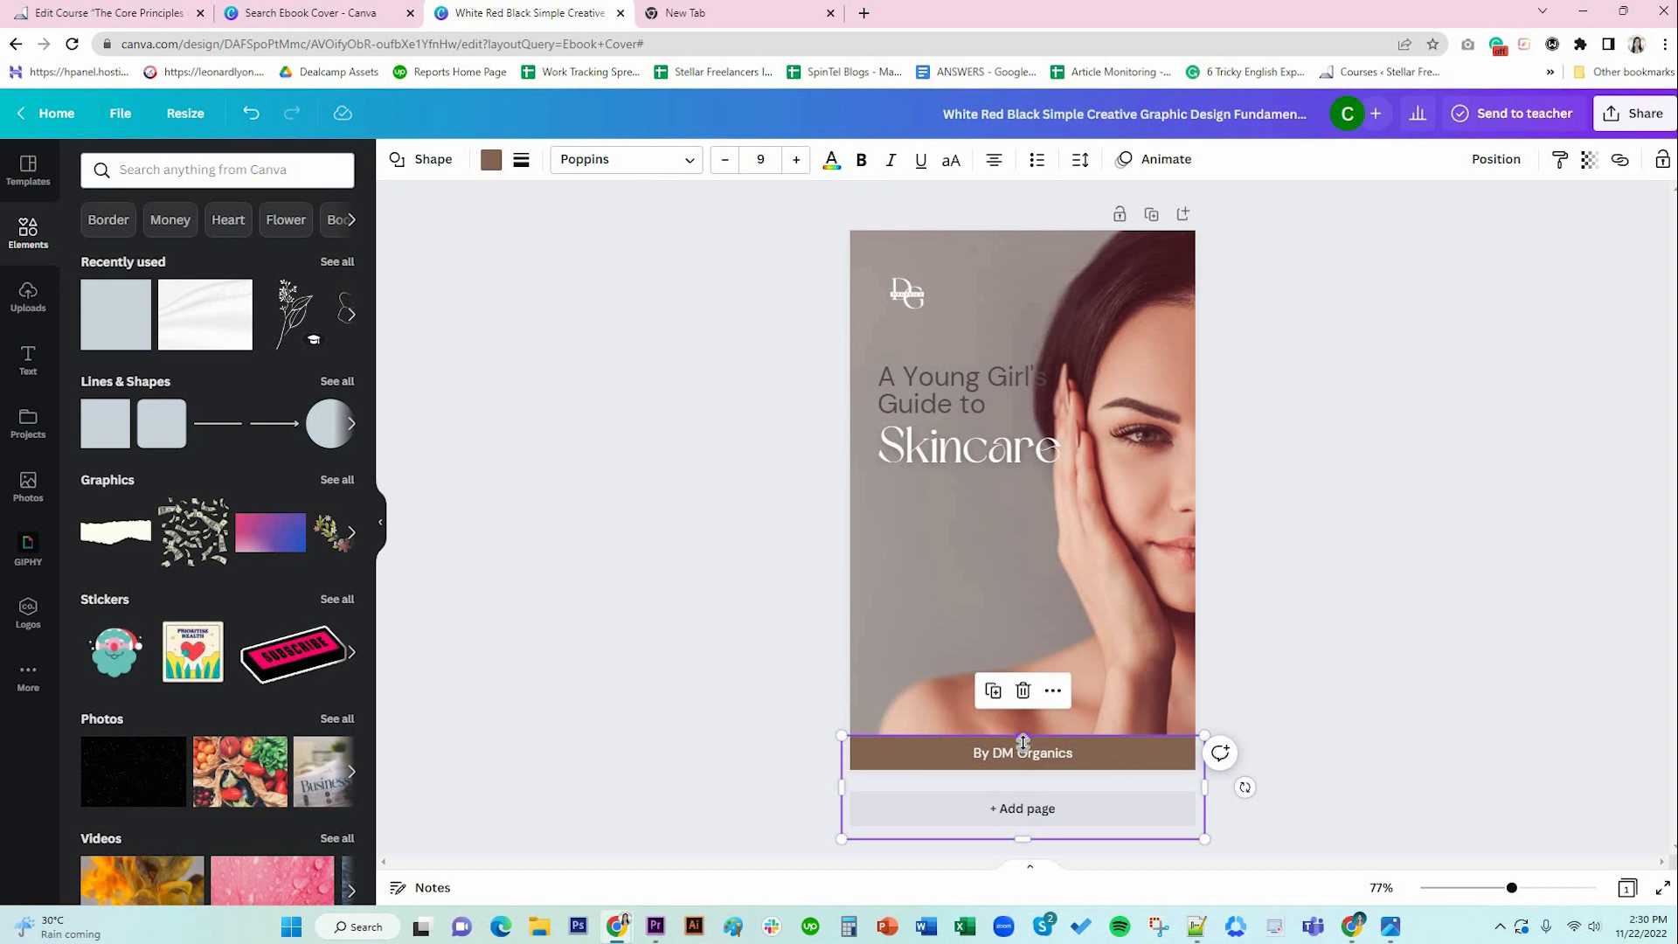
drag(1047, 757, 1049, 762)
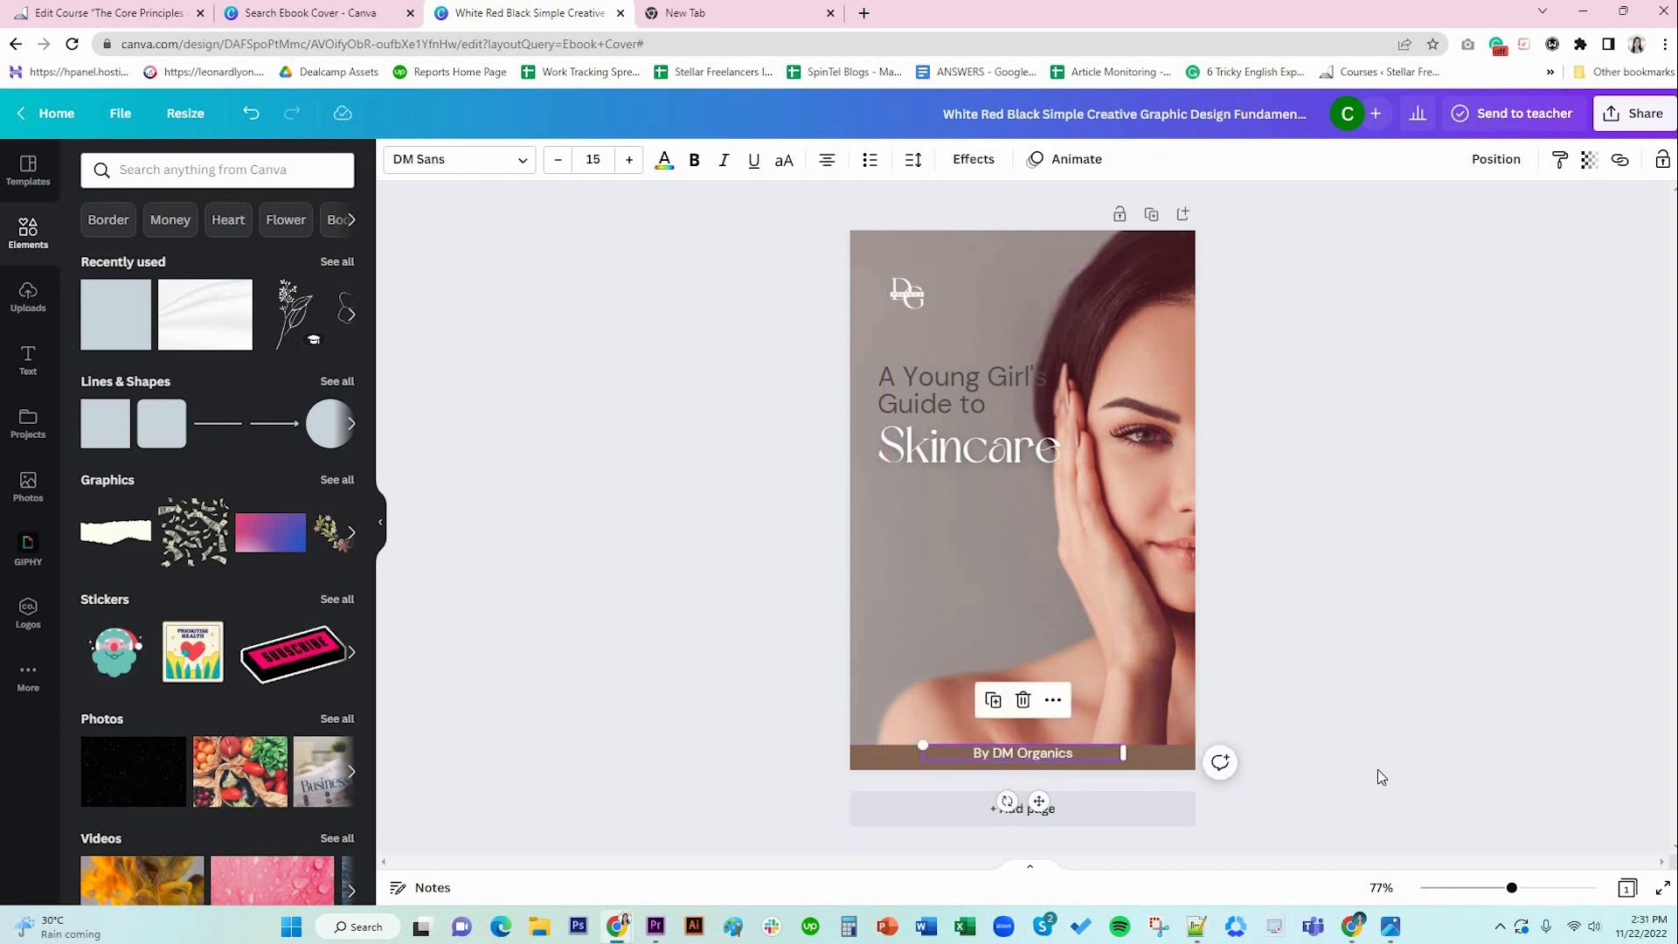
key(Down)
key(Down)
key(Down)
key(Down)
key(Down)
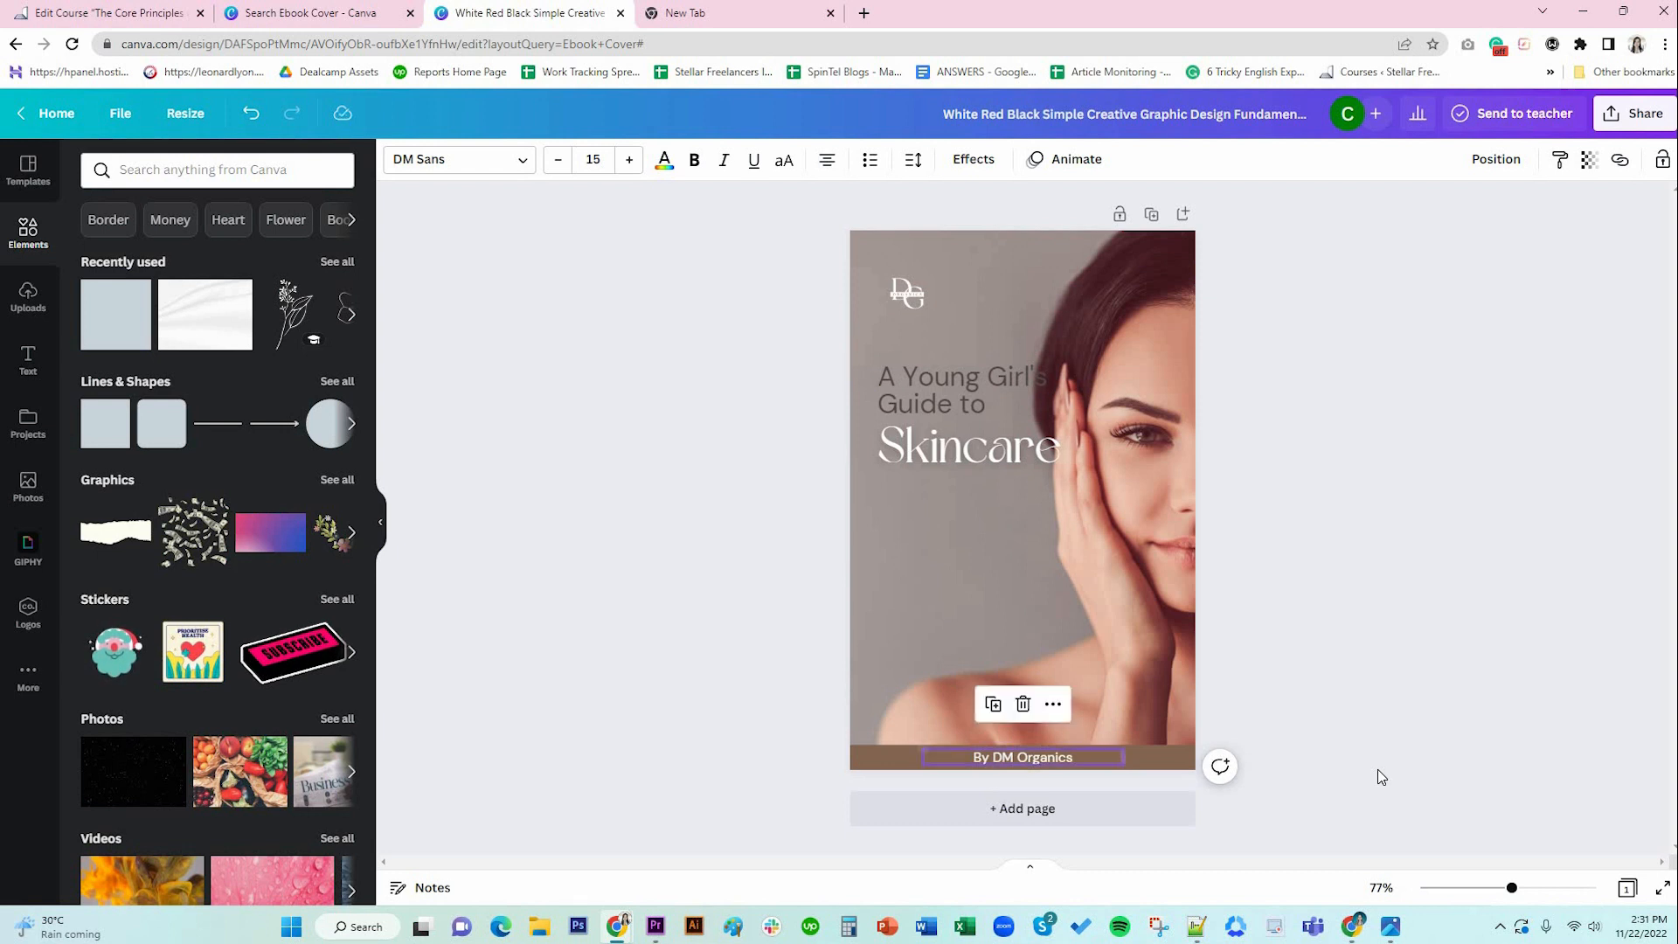
click(1364, 622)
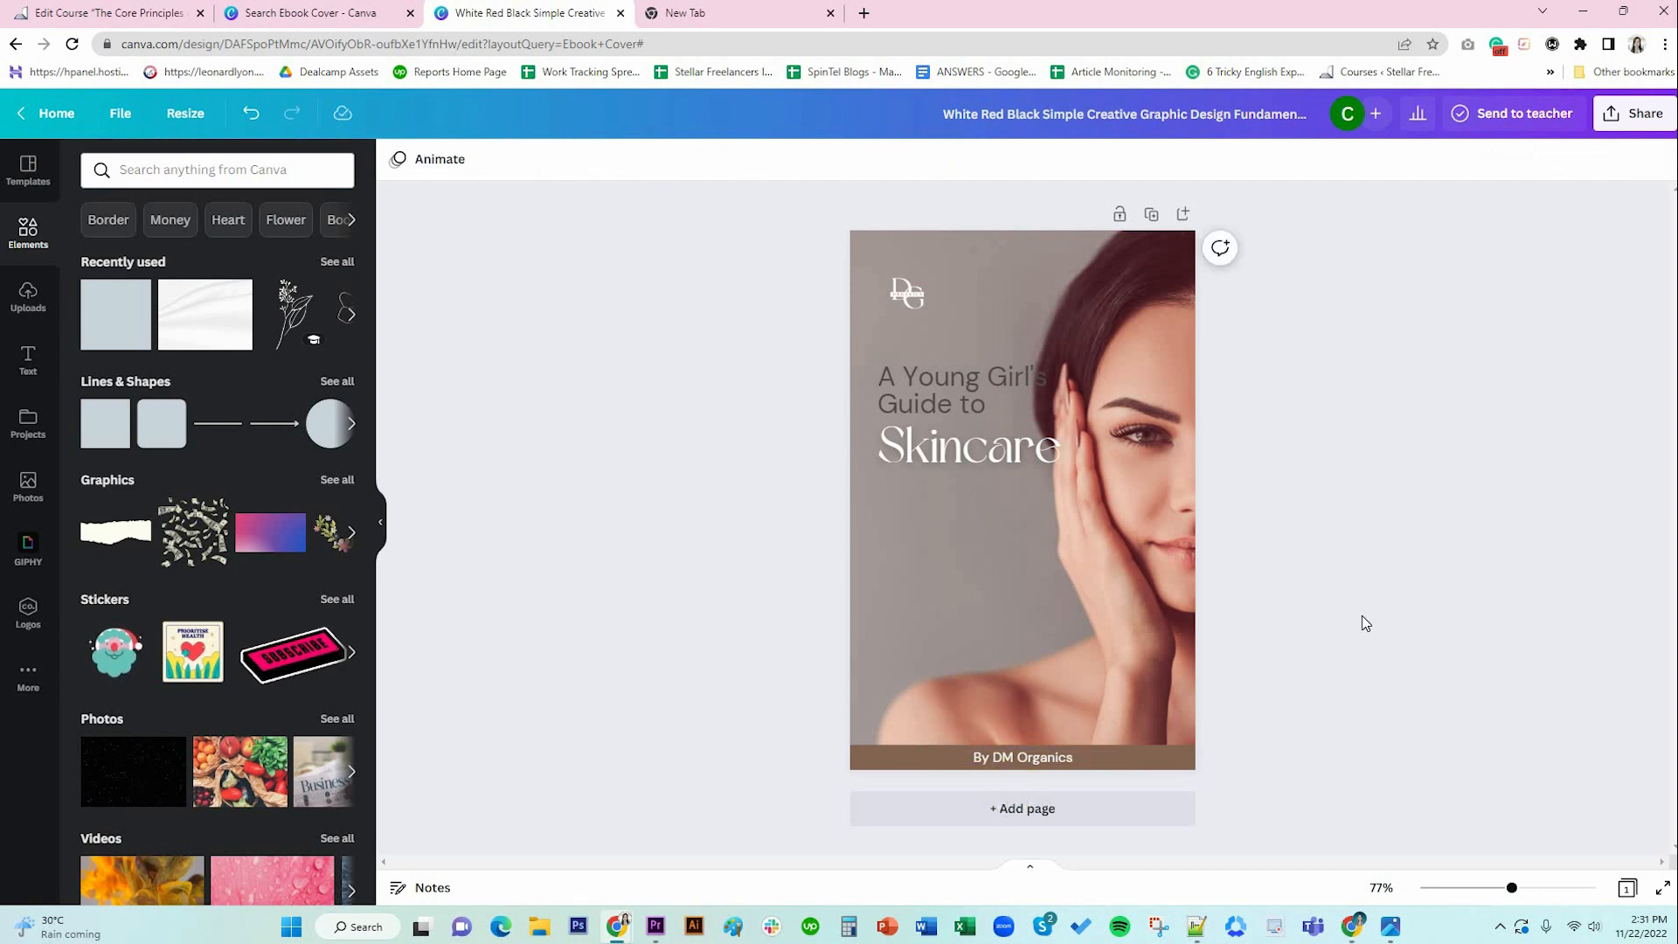
Reduce 'A Young Girl's Guide to' to size 25 and move it down toward the title.
click(931, 385)
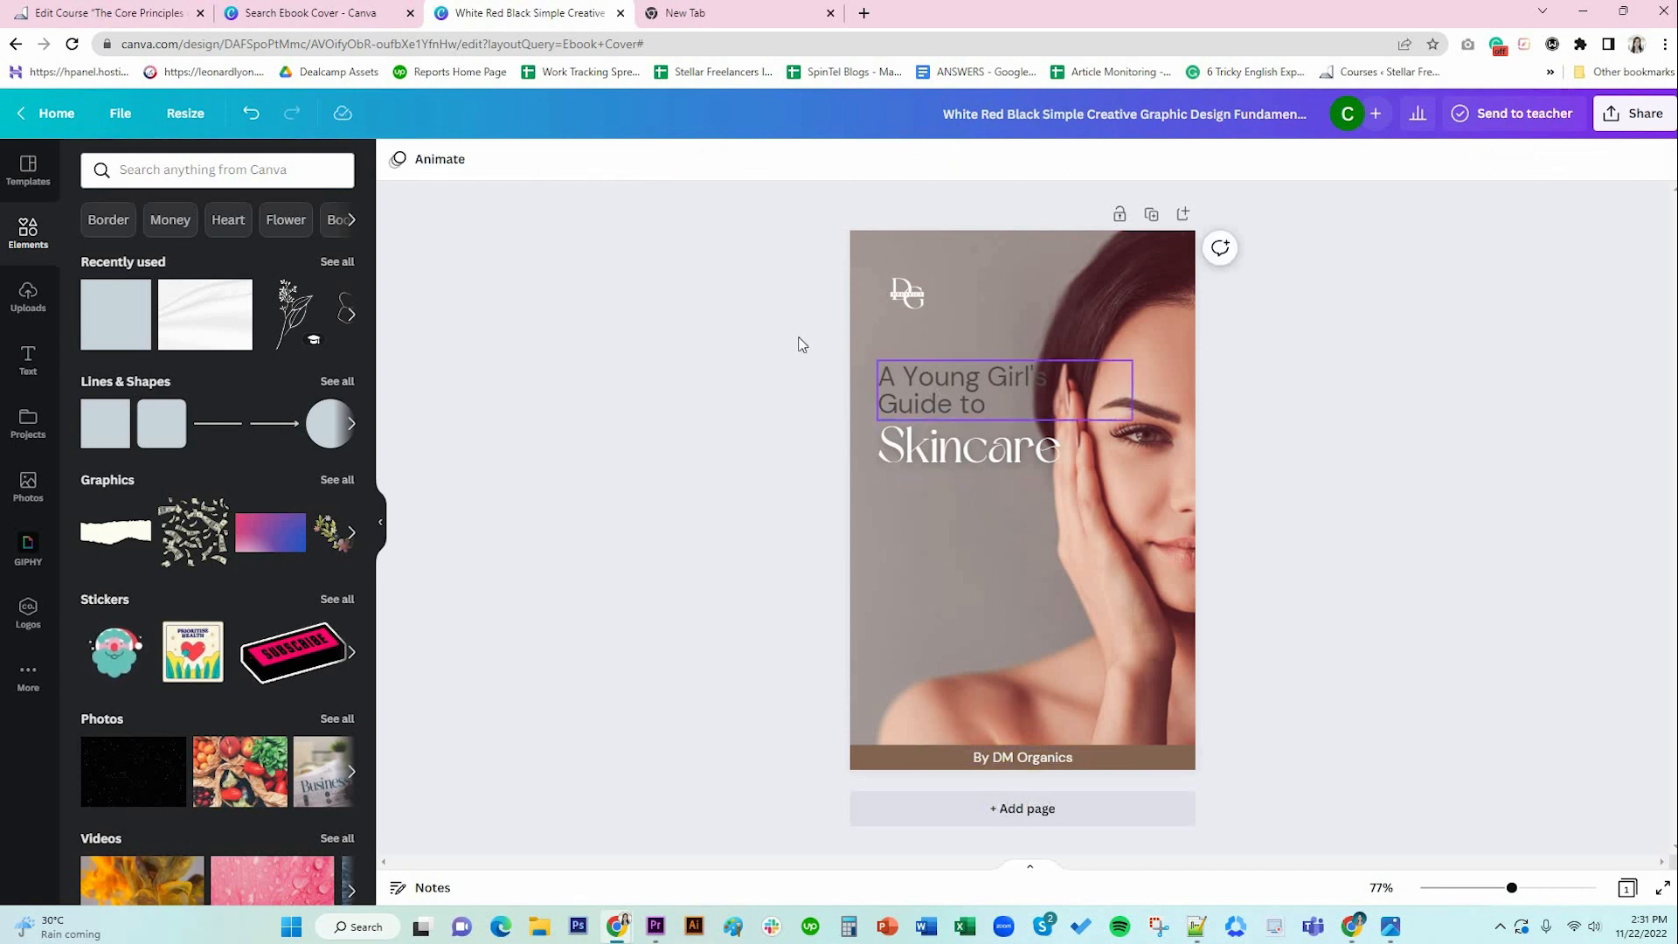
click(783, 161)
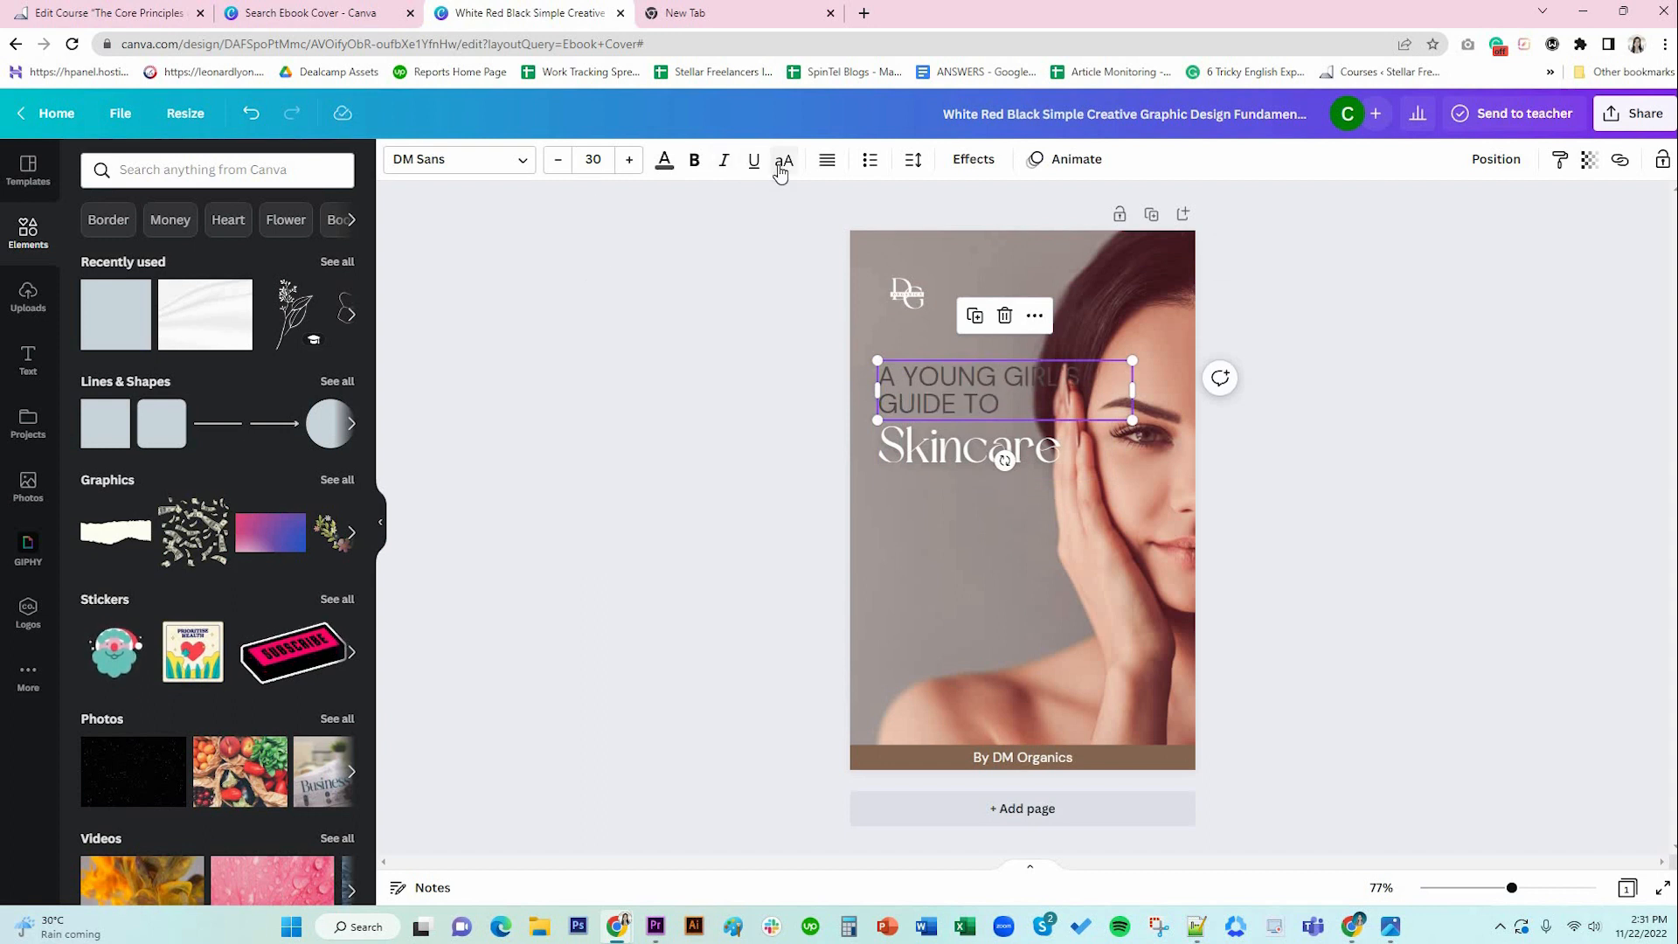
click(782, 166)
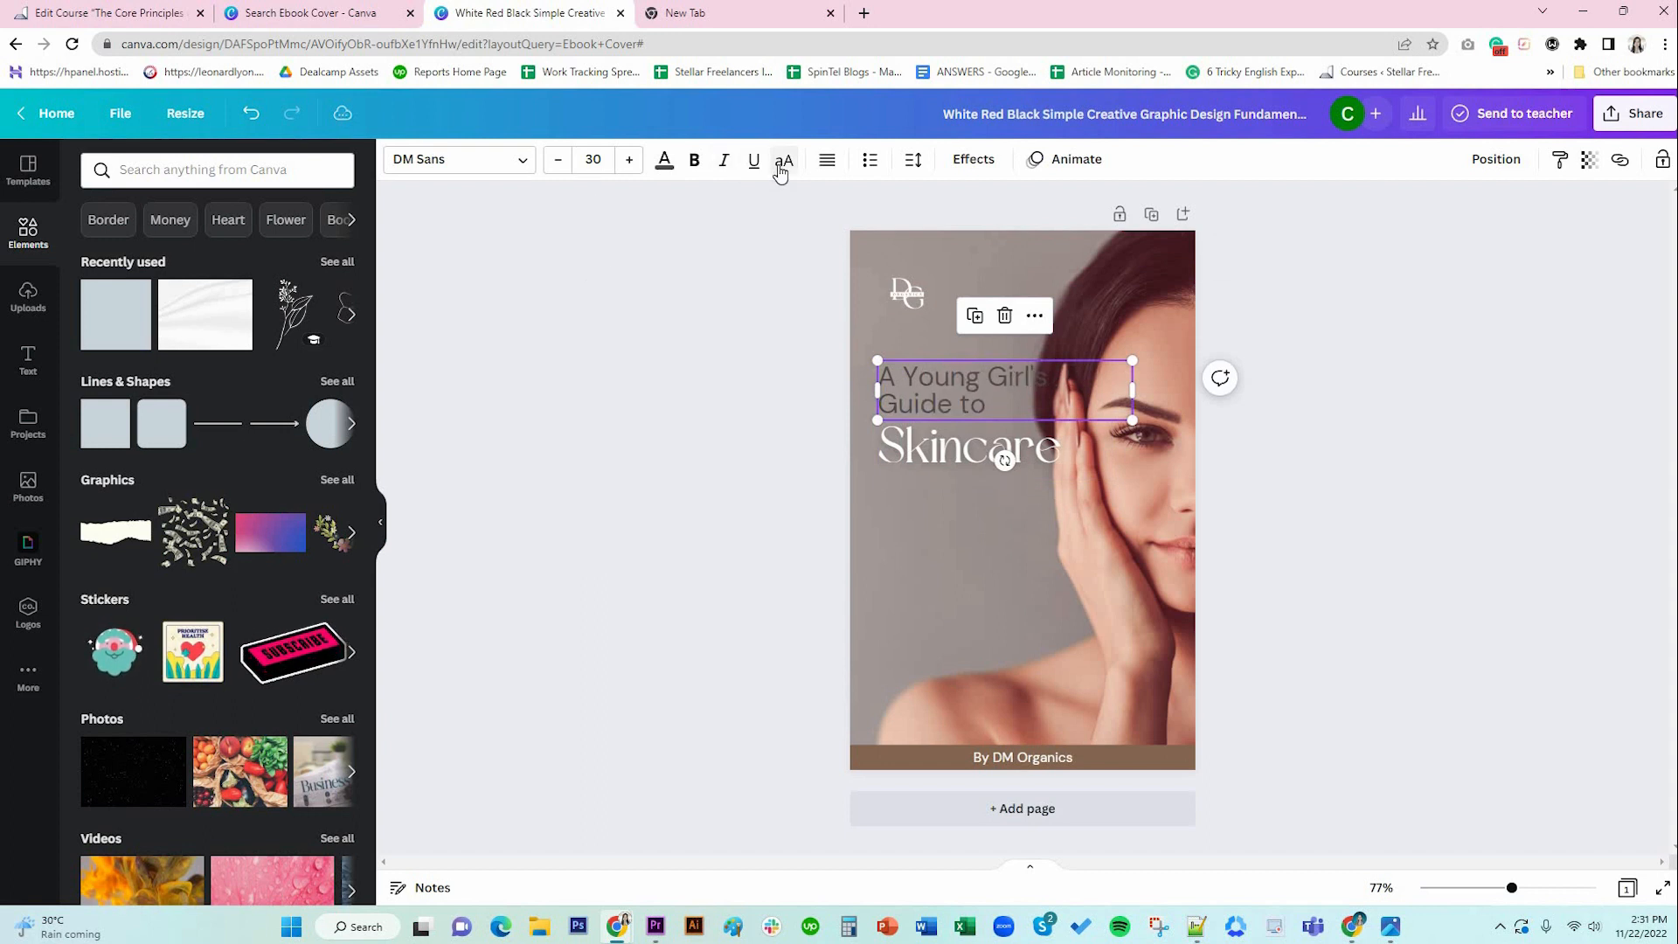
click(559, 162)
click(559, 162)
click(558, 162)
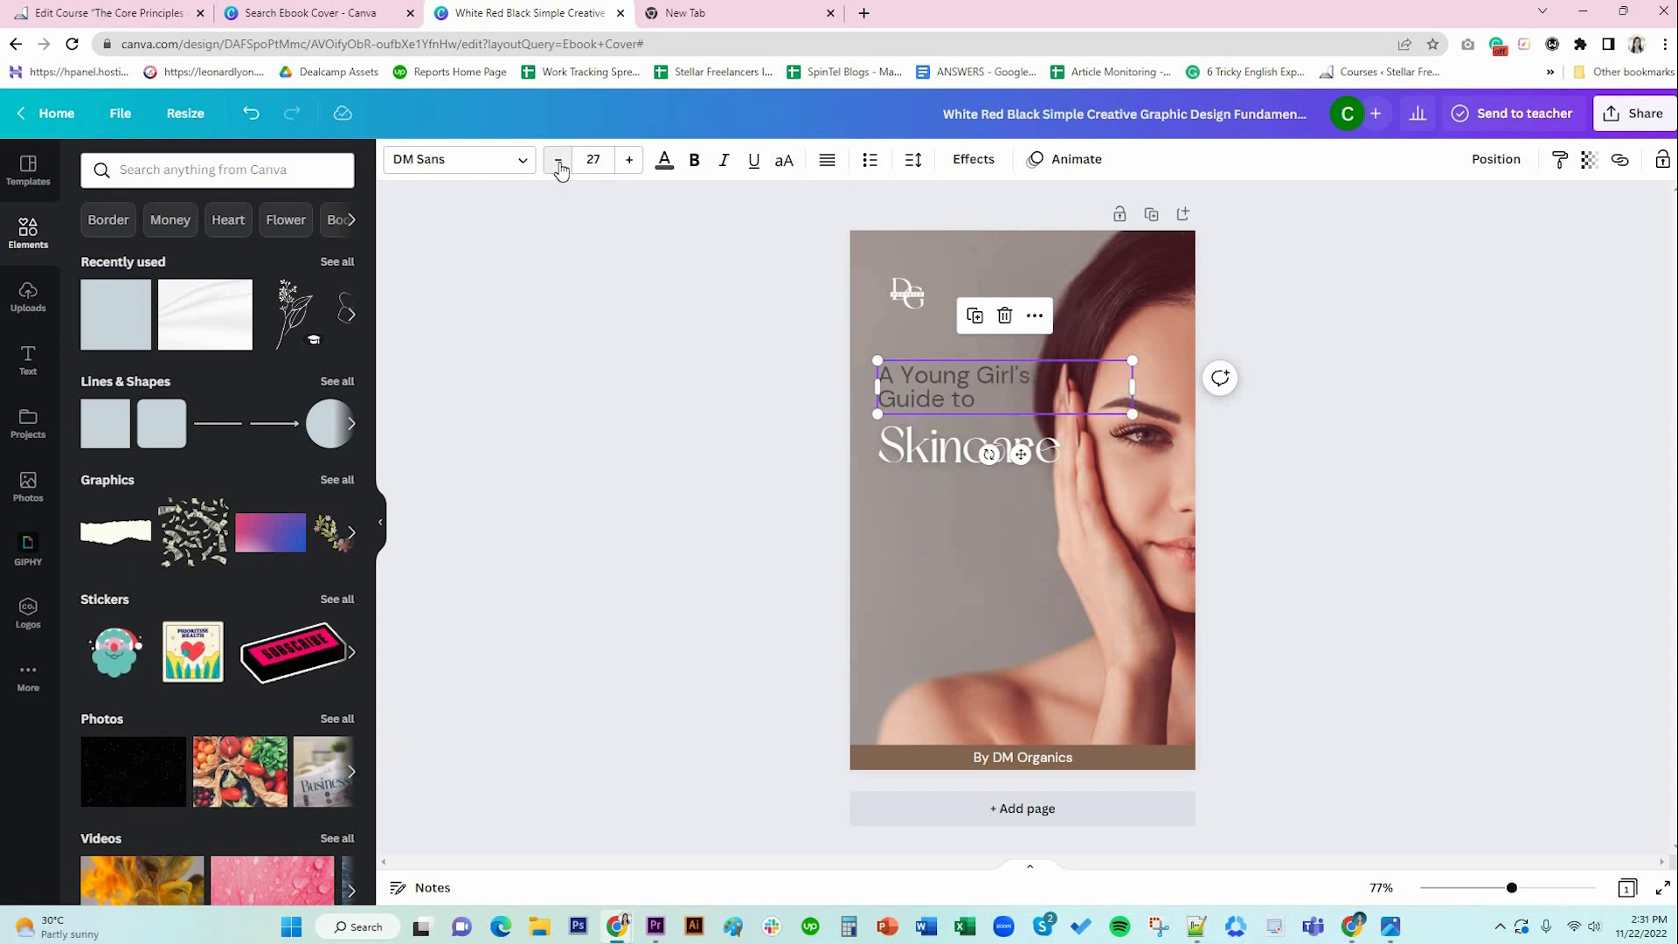
click(560, 166)
click(561, 166)
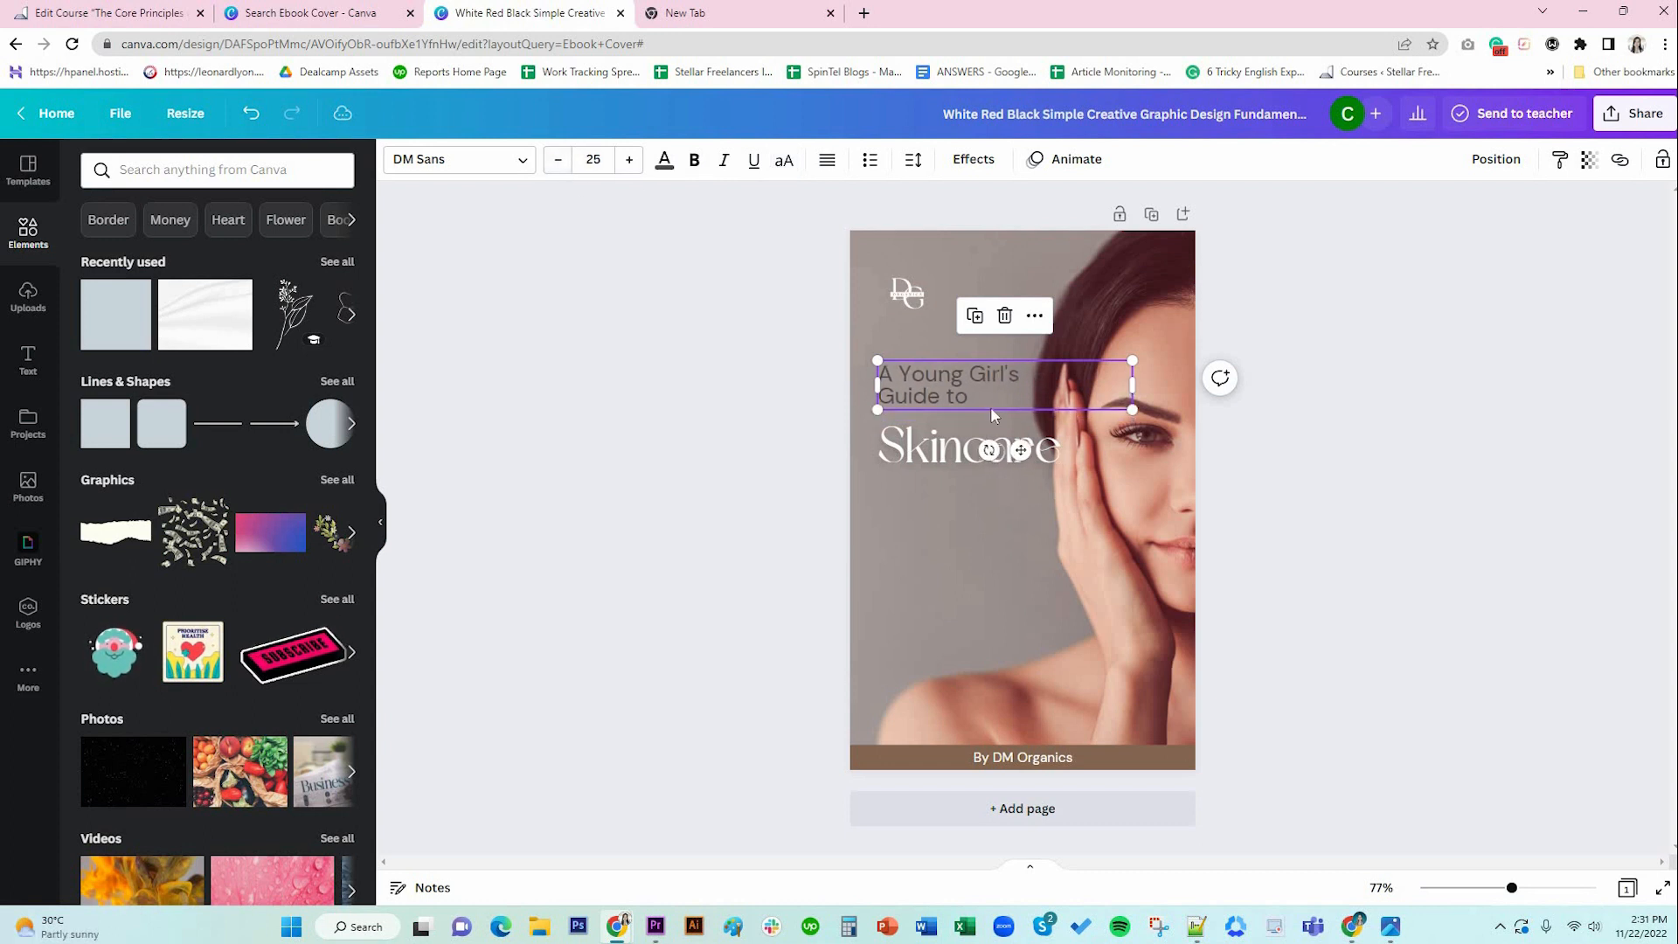
drag(978, 398, 980, 409)
click(1198, 448)
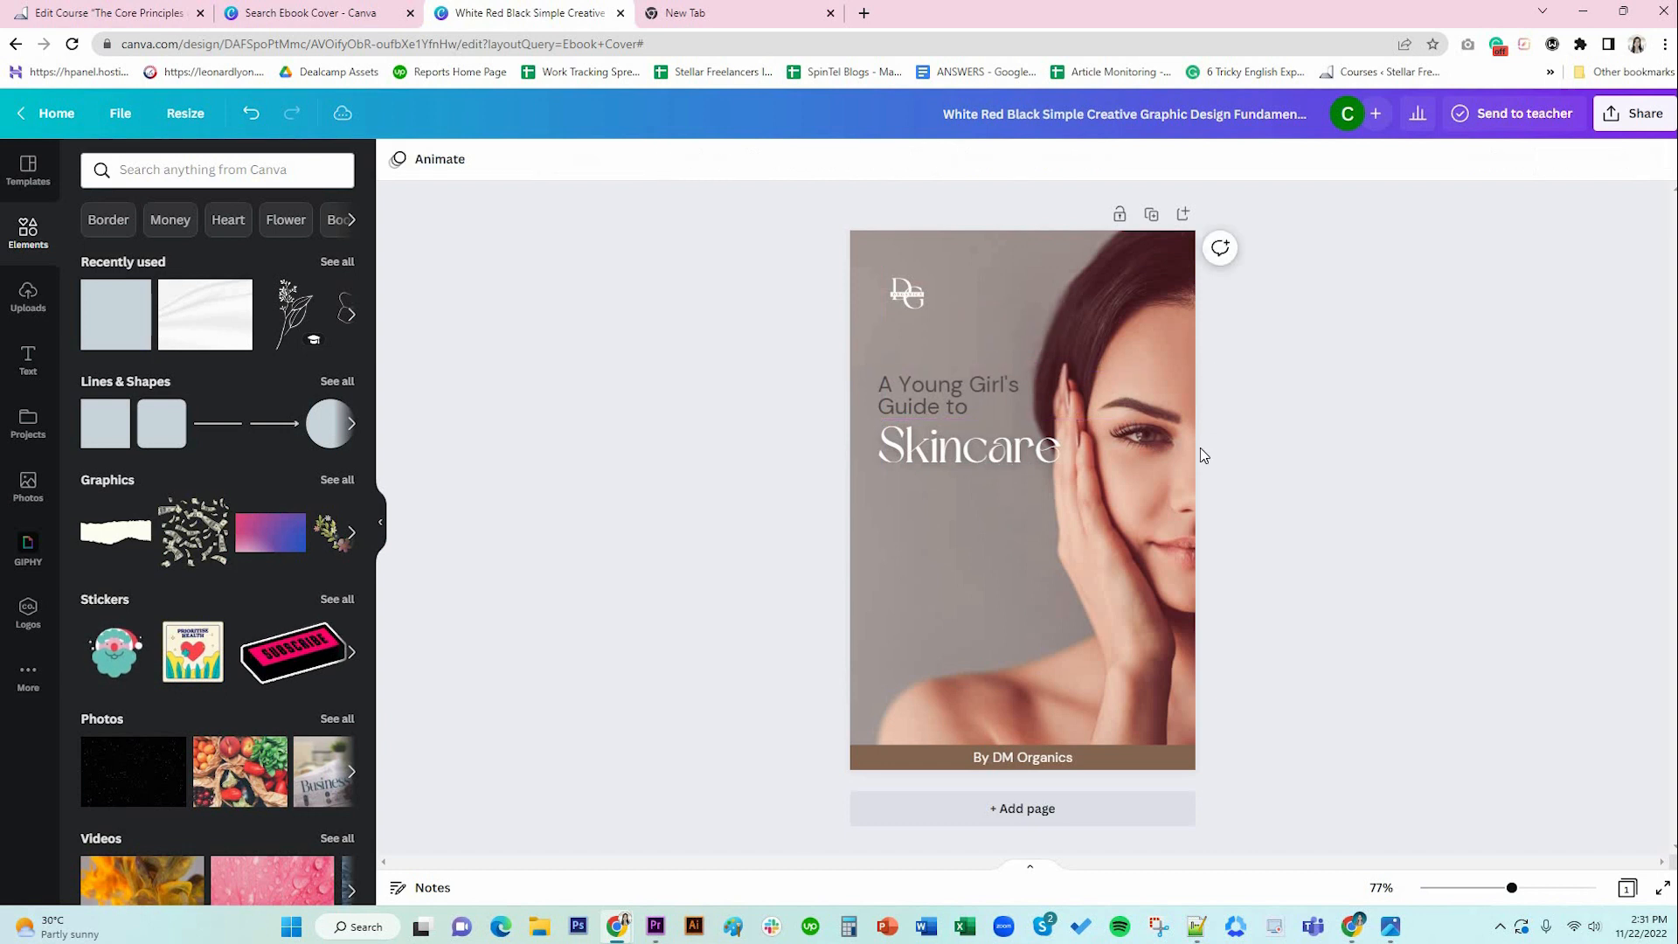
Make SKINCARE all capitals on one line and reduce it to size 53.
click(894, 463)
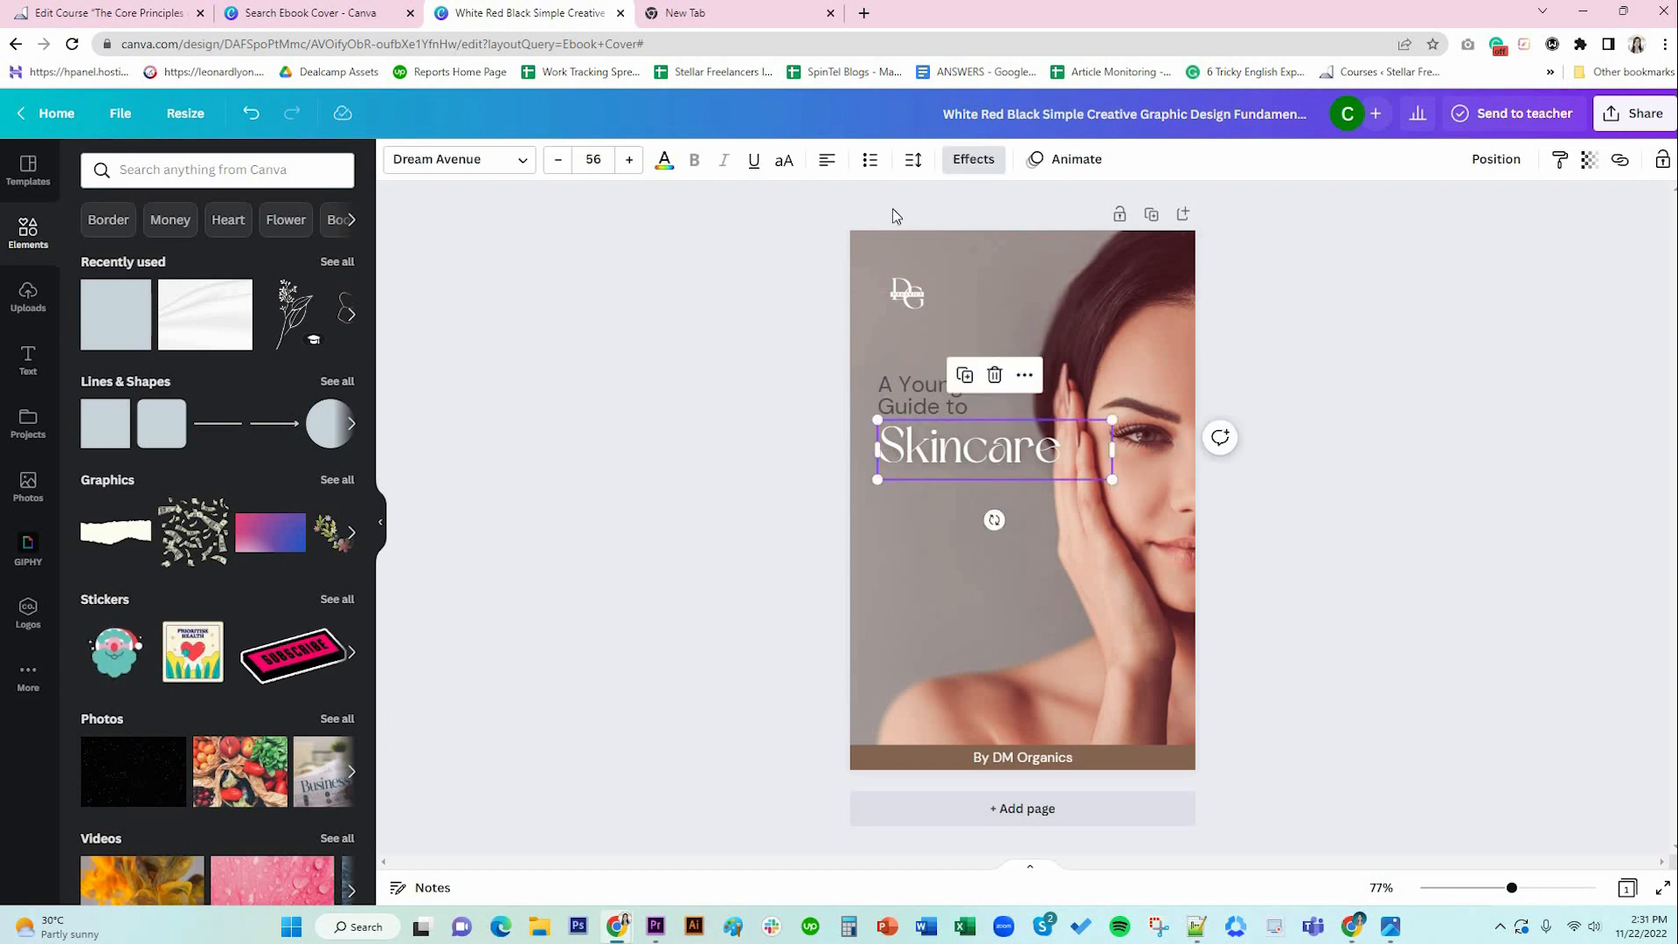
click(786, 166)
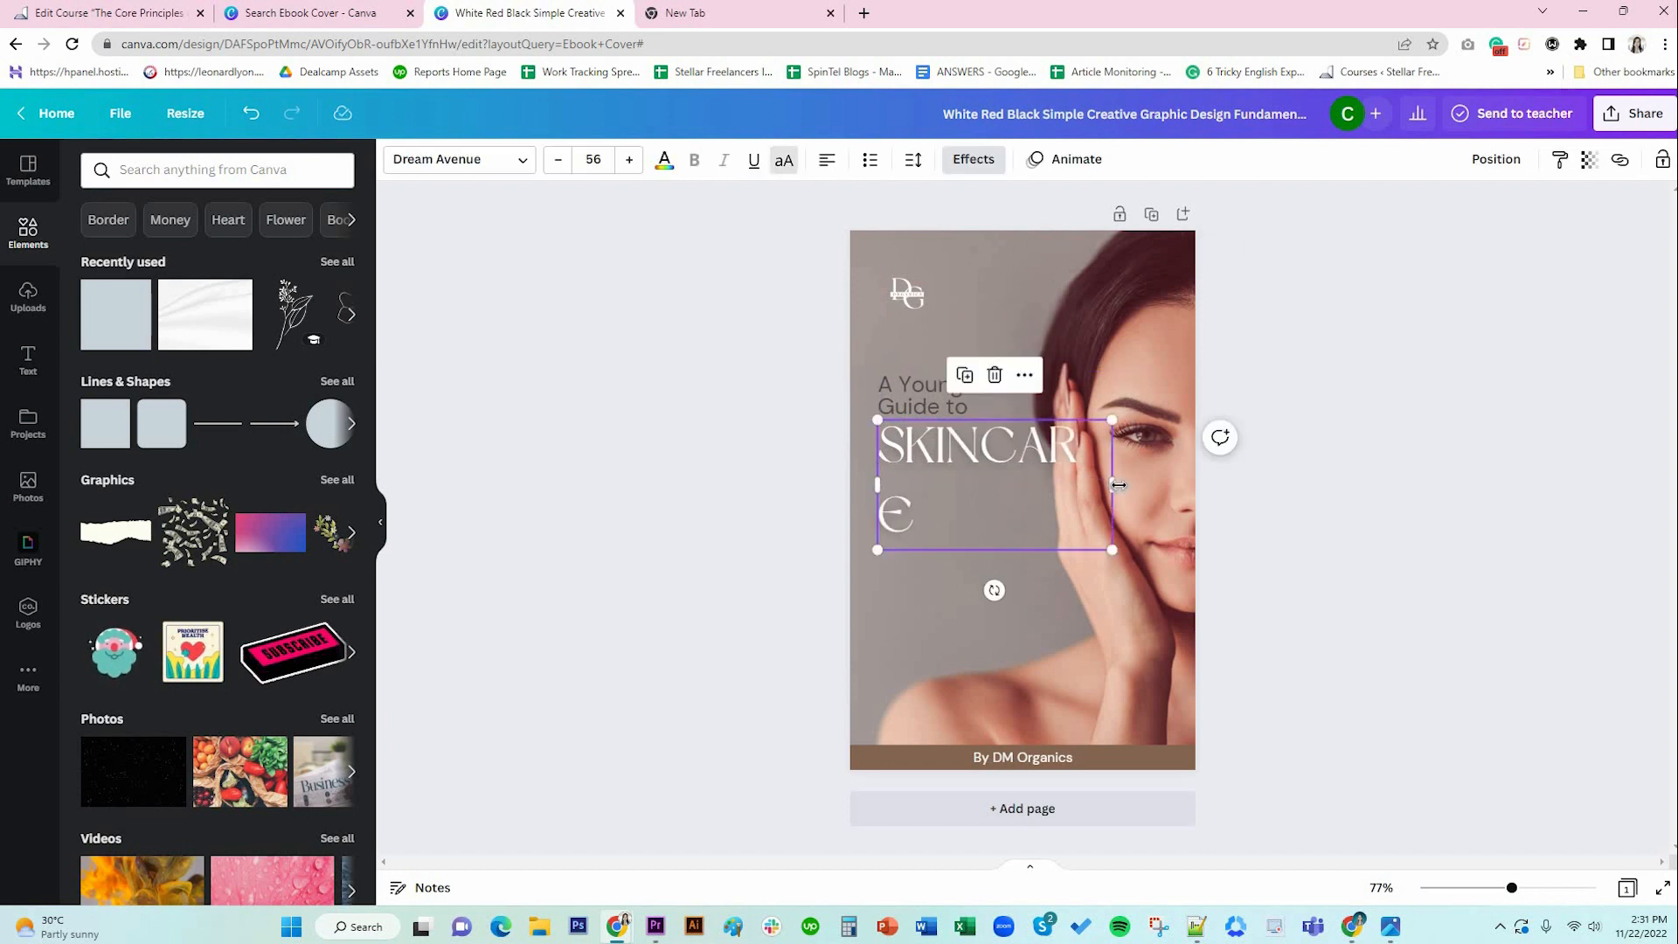
drag(1144, 486, 1162, 487)
click(1290, 540)
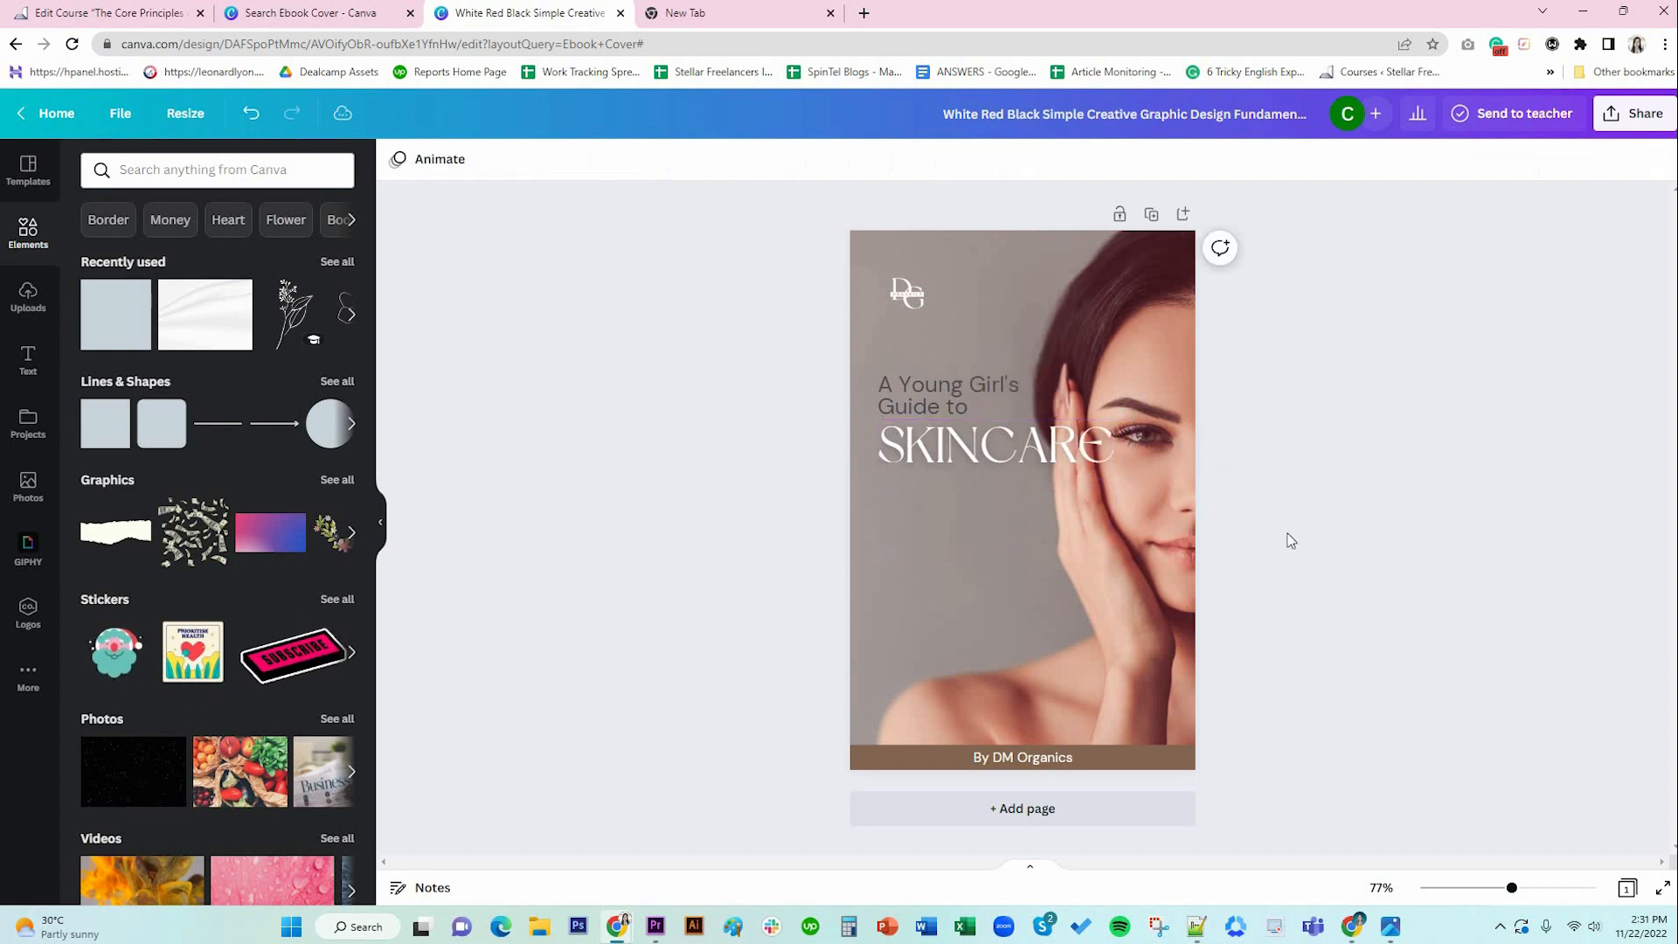
click(996, 448)
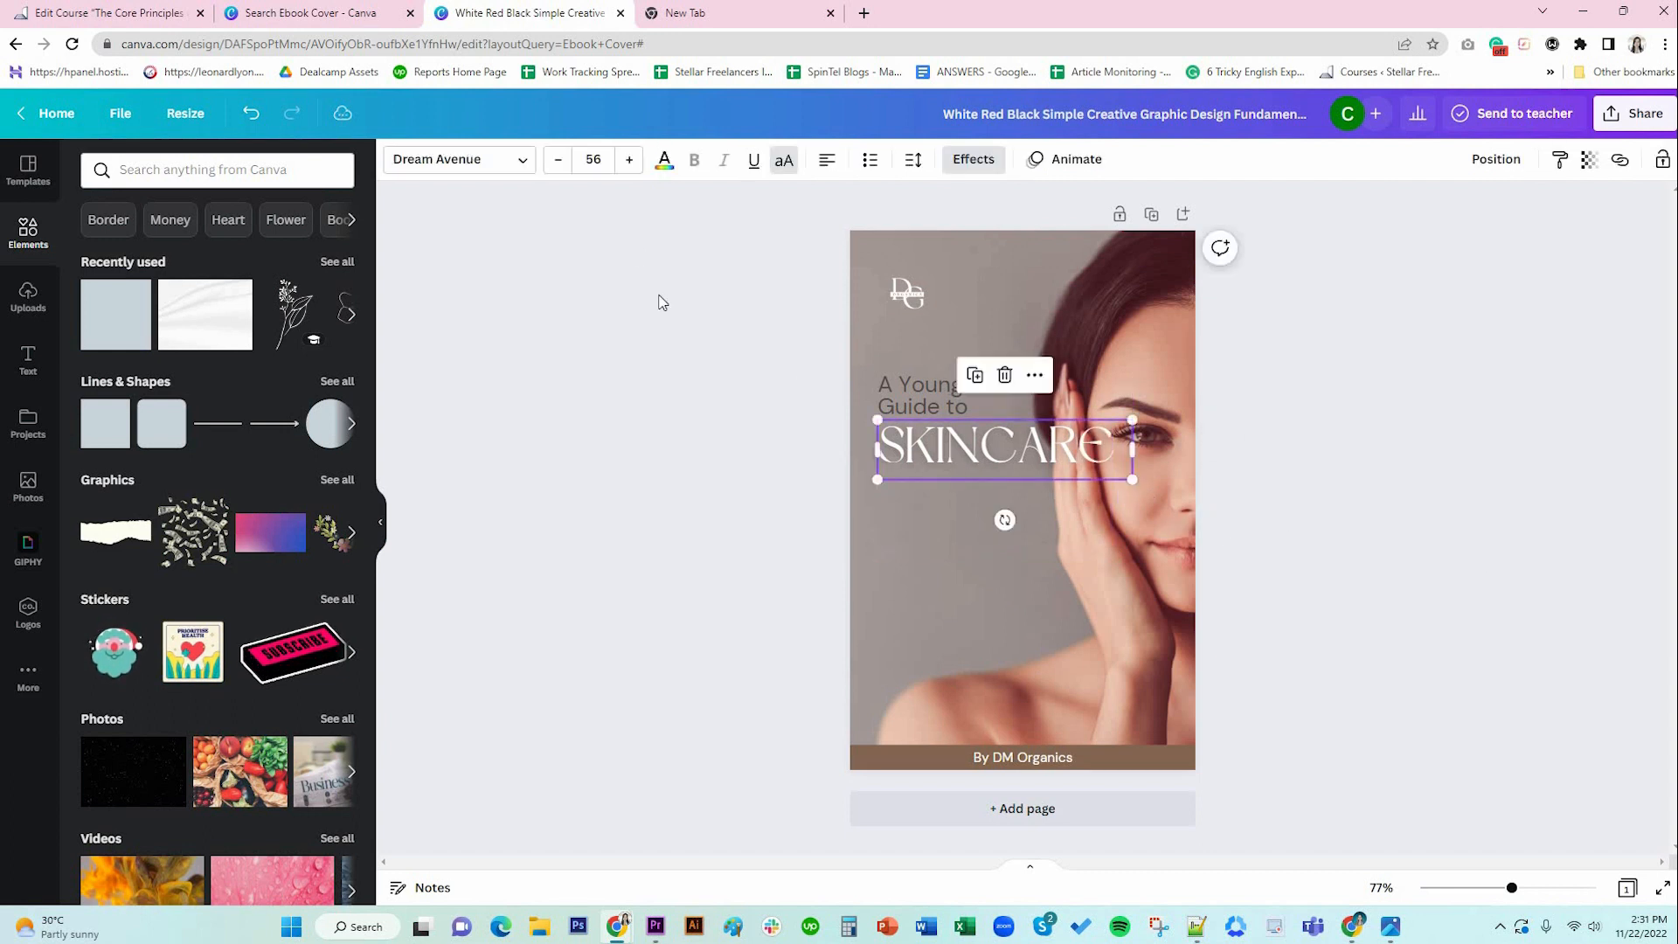
click(558, 162)
click(557, 162)
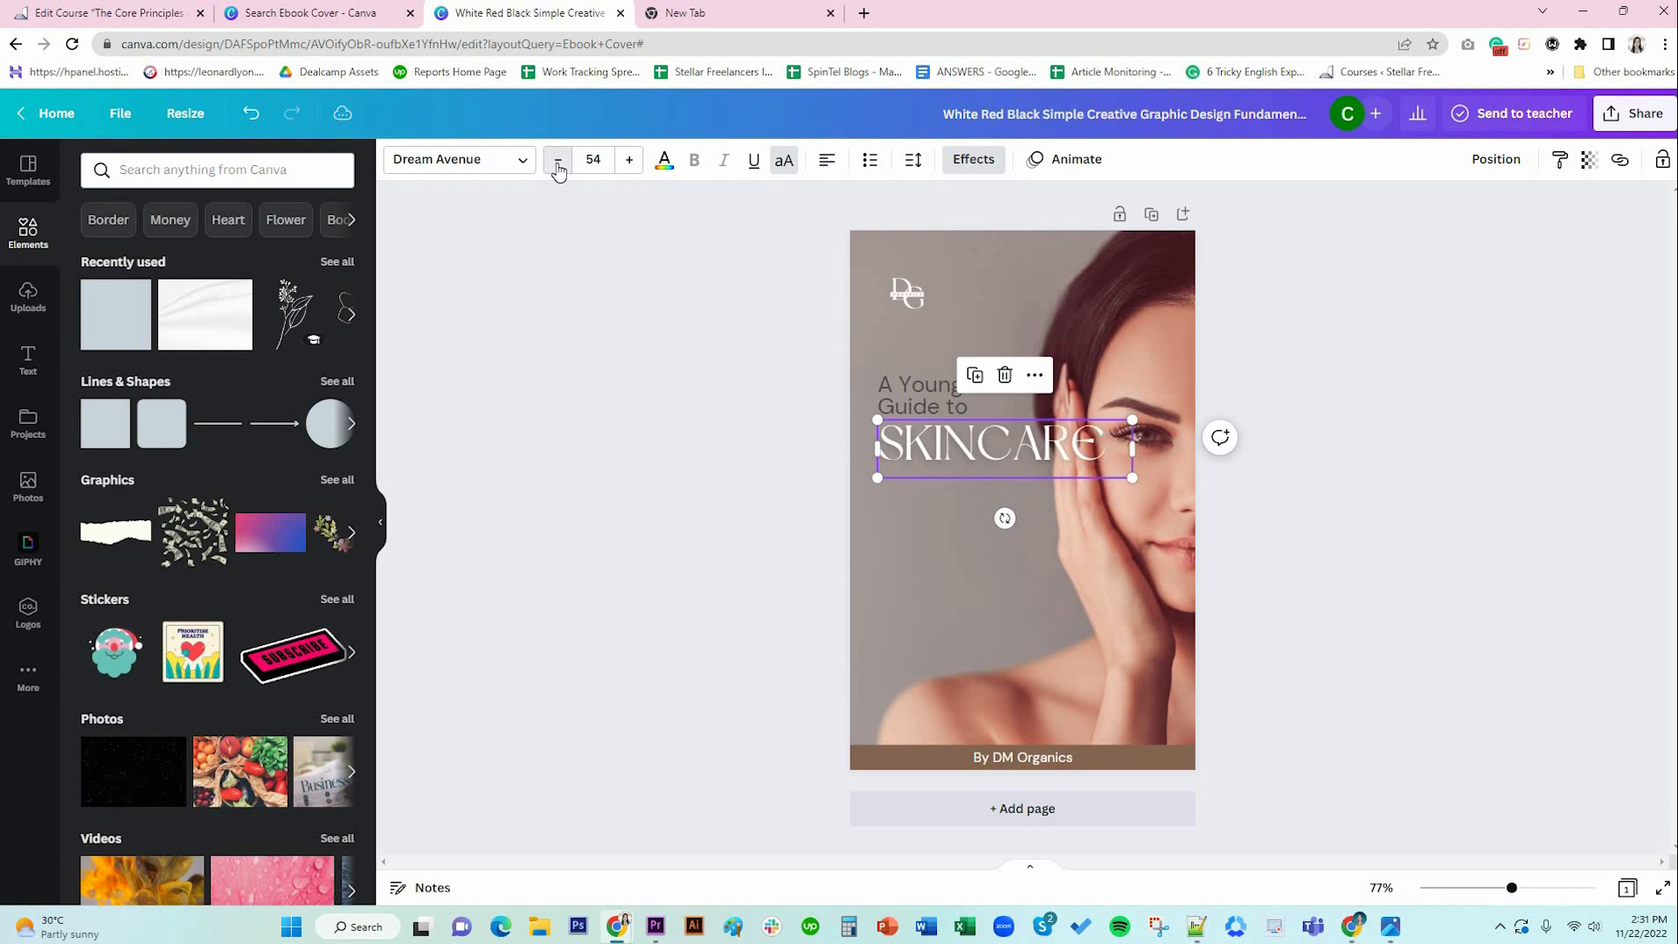
click(558, 161)
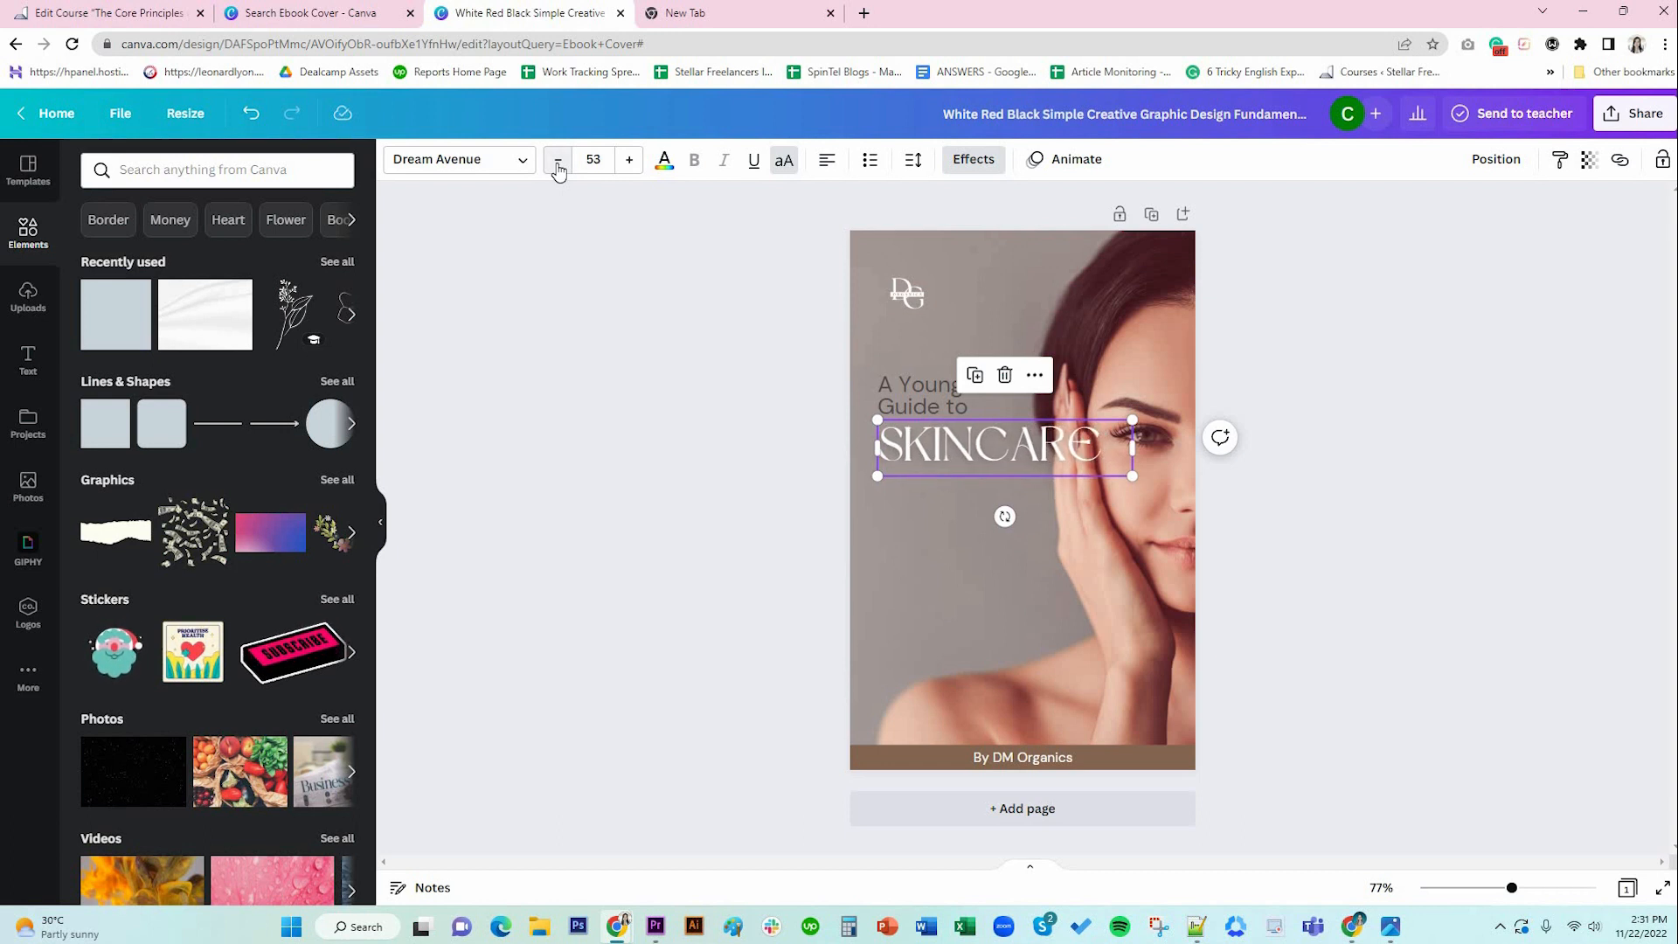
click(1472, 656)
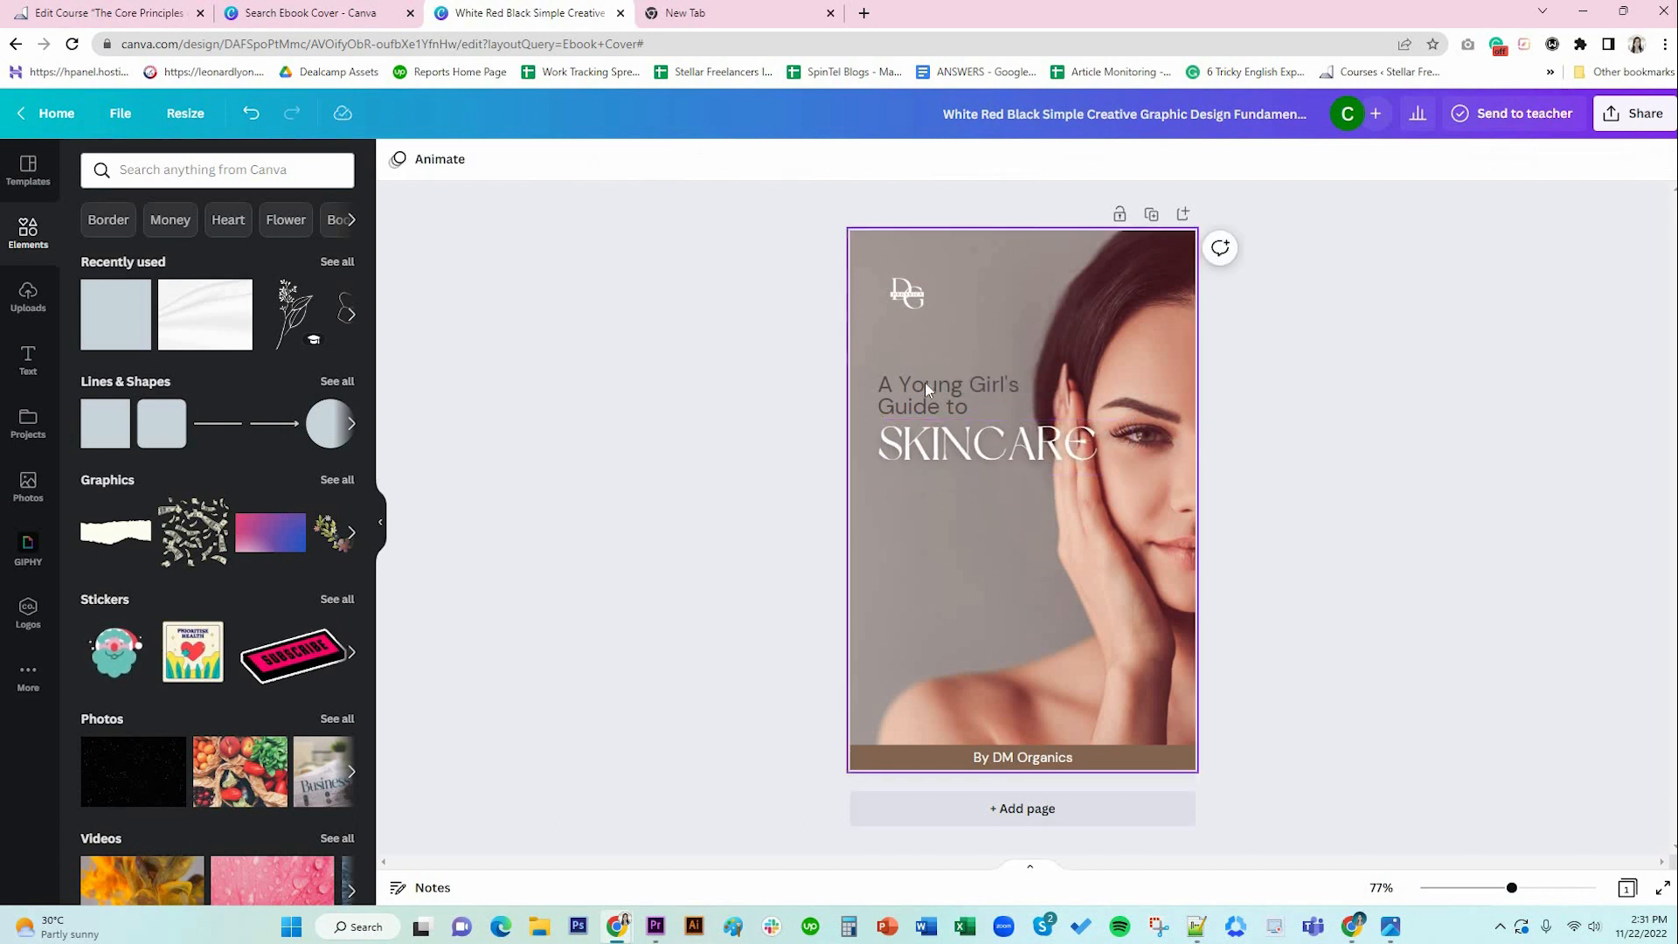
click(1110, 272)
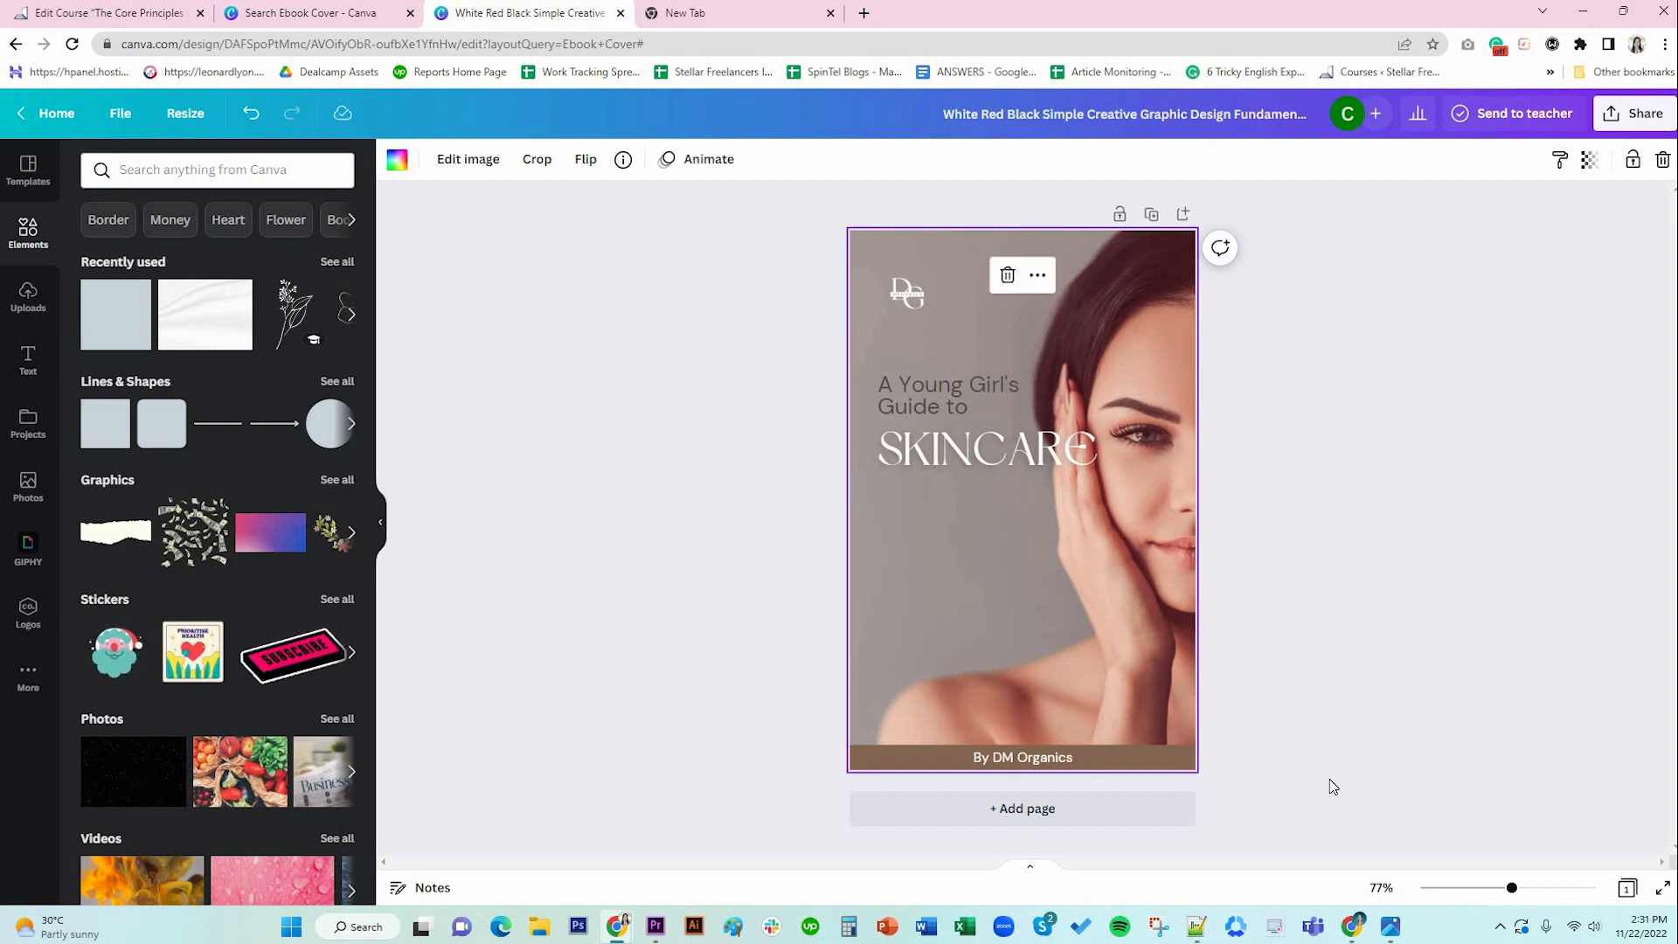
Add a blank second page below the cover.
click(1082, 811)
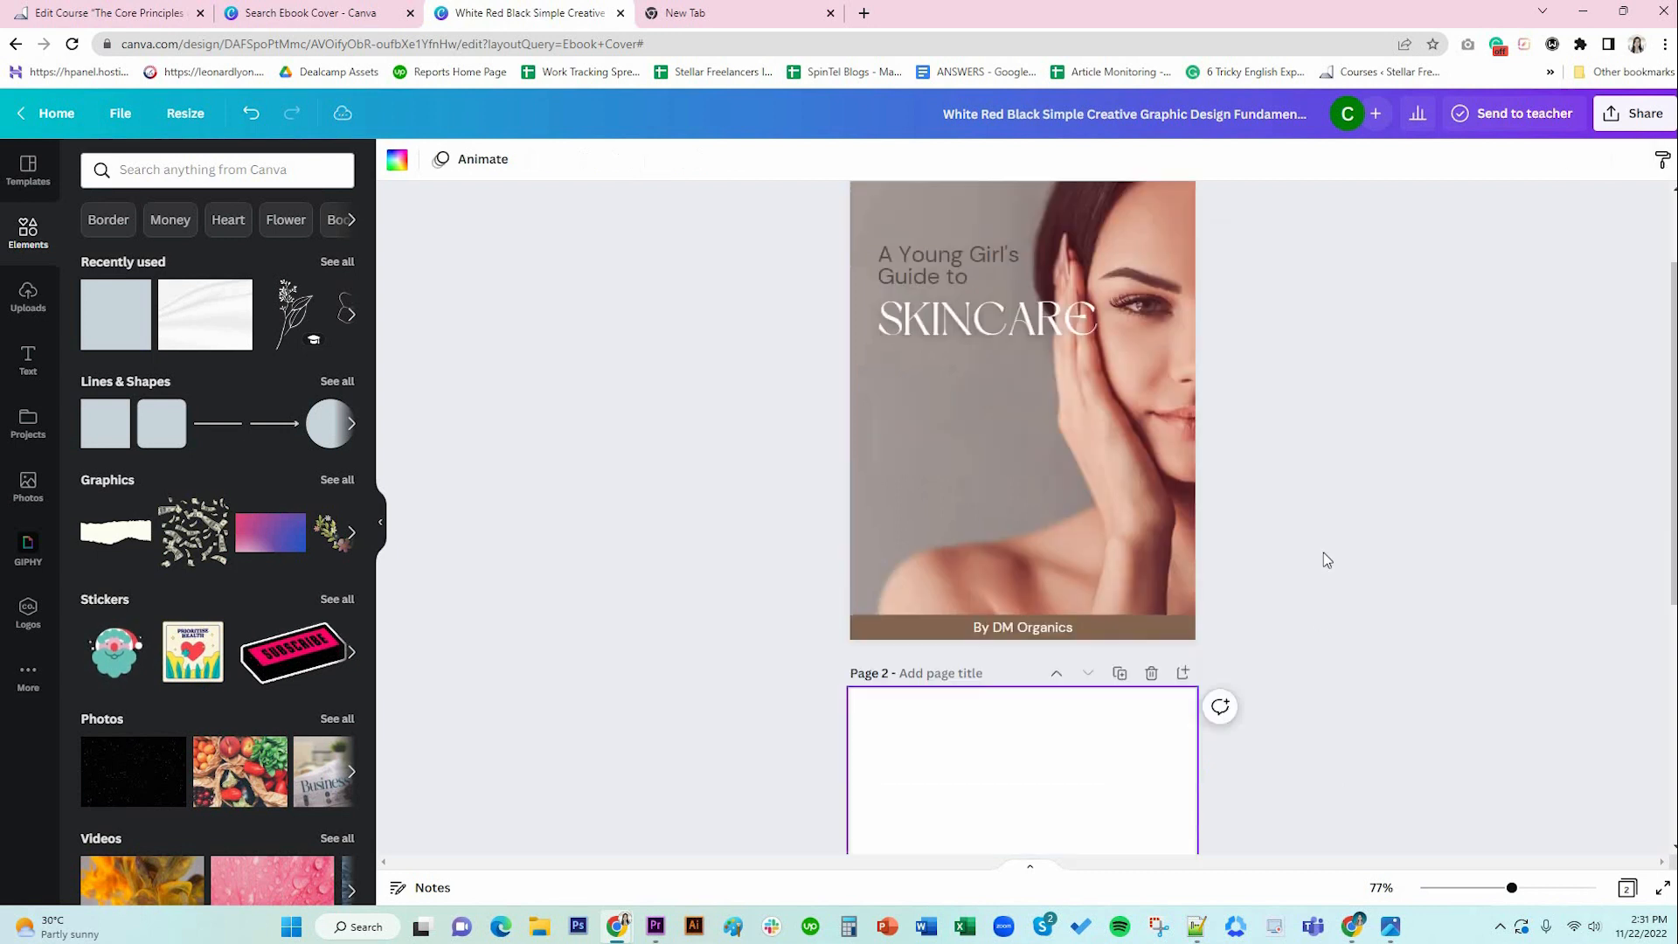
scroll(1146, 543, up, 3)
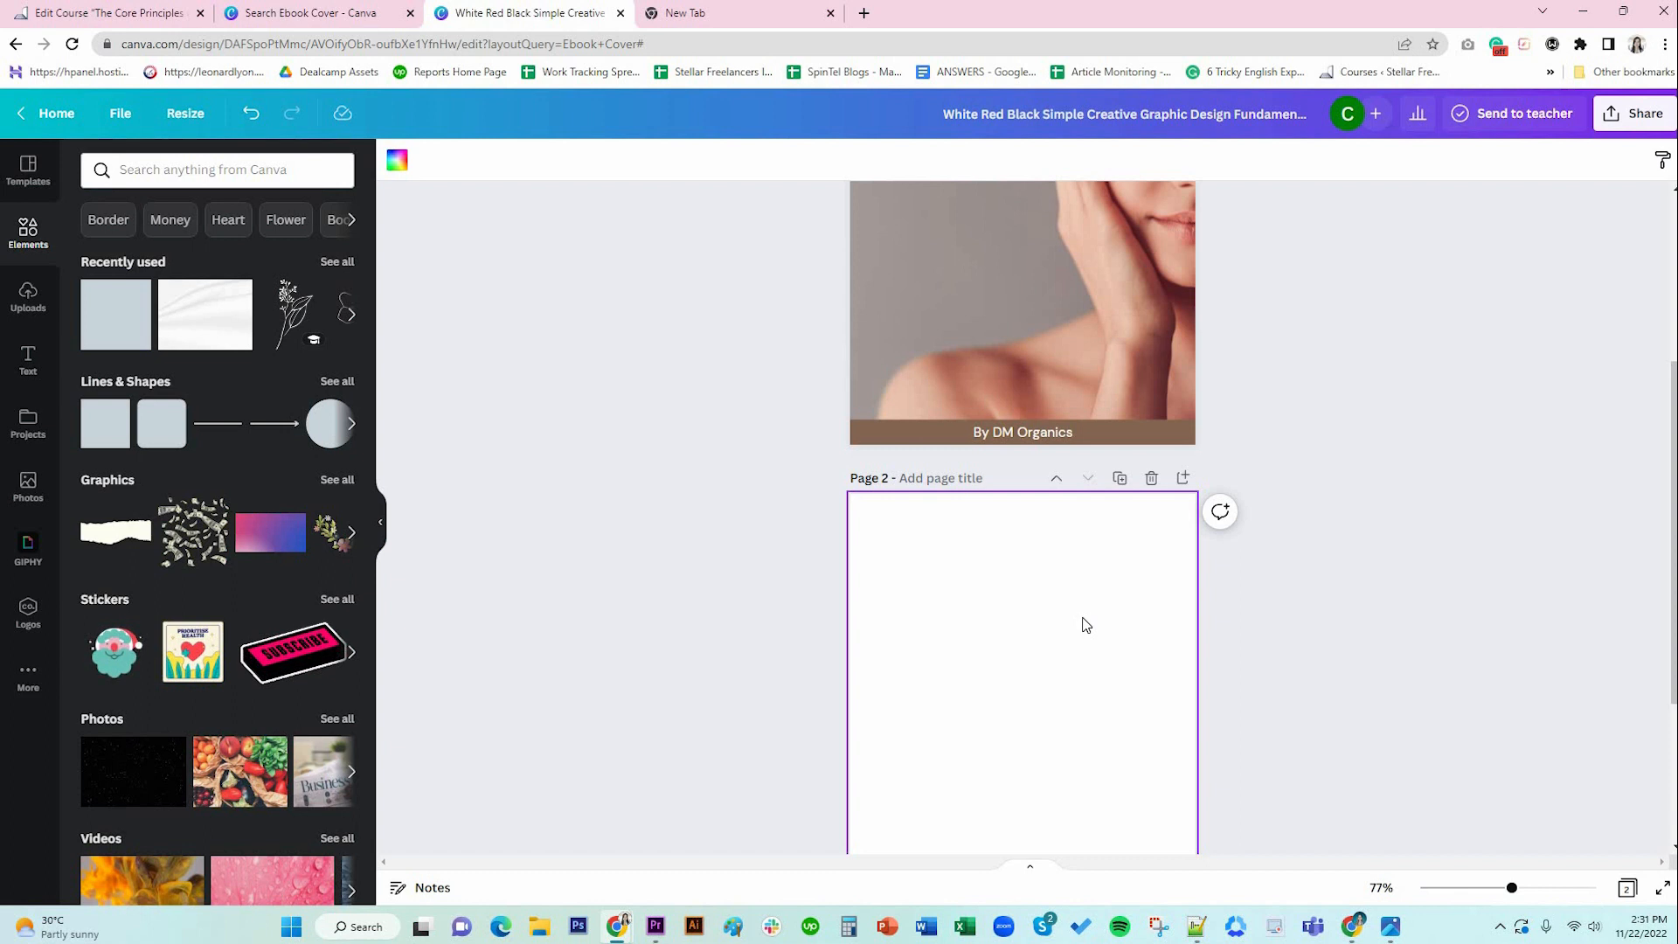
scroll(1085, 624, down, 1)
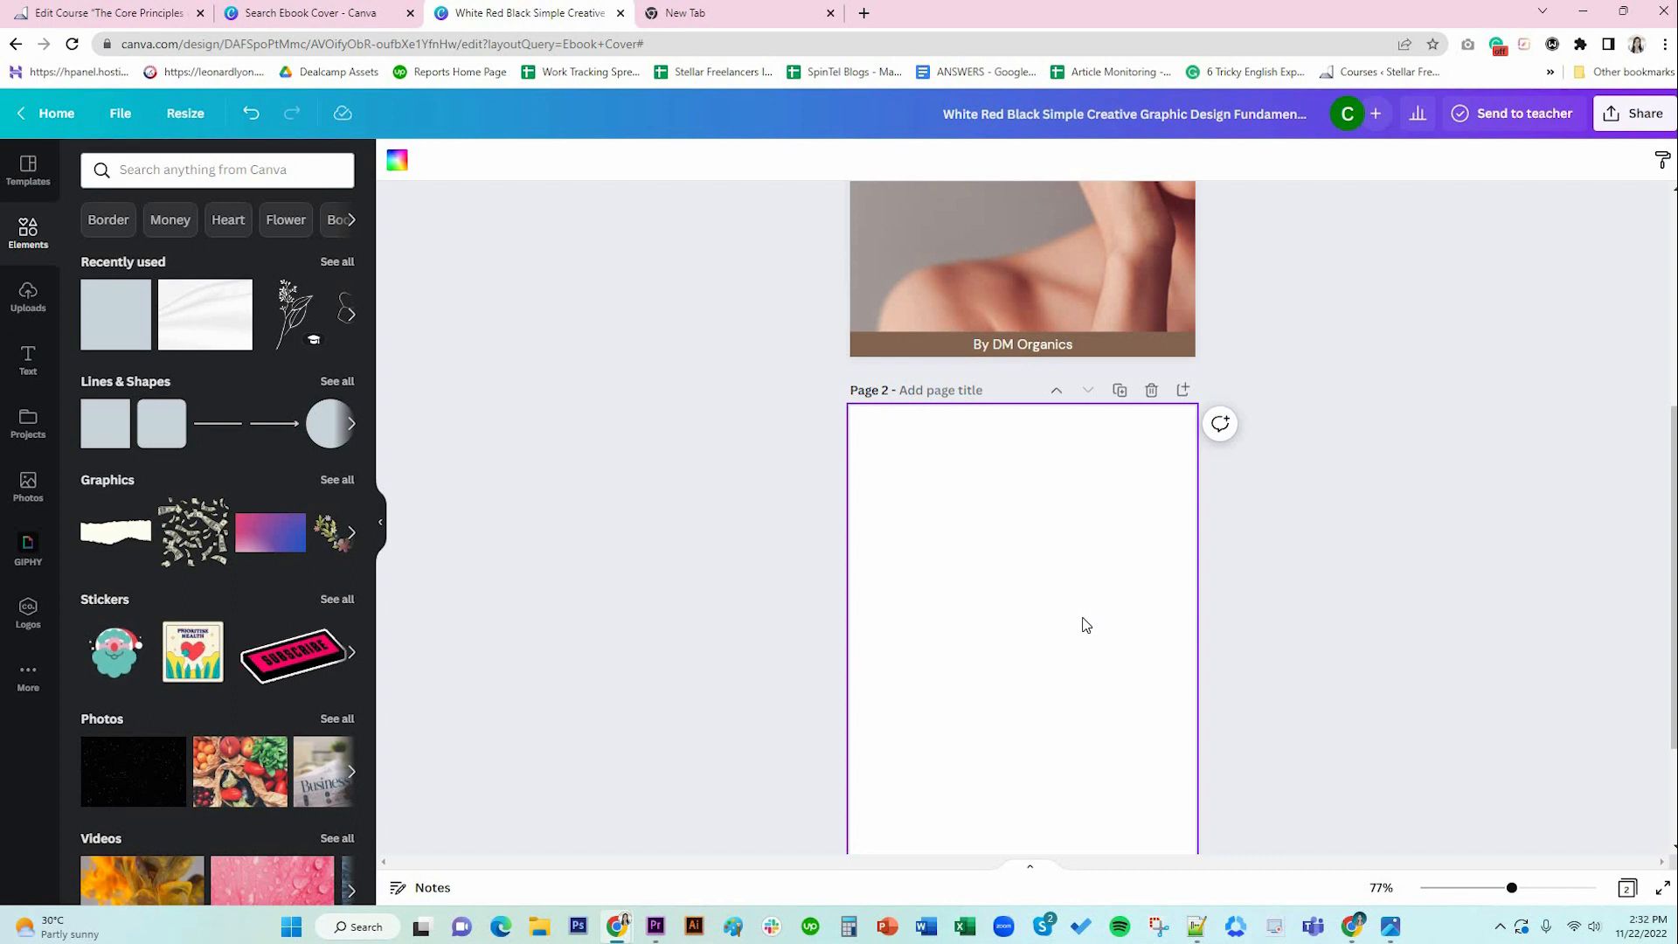
scroll(1085, 623, down, 2)
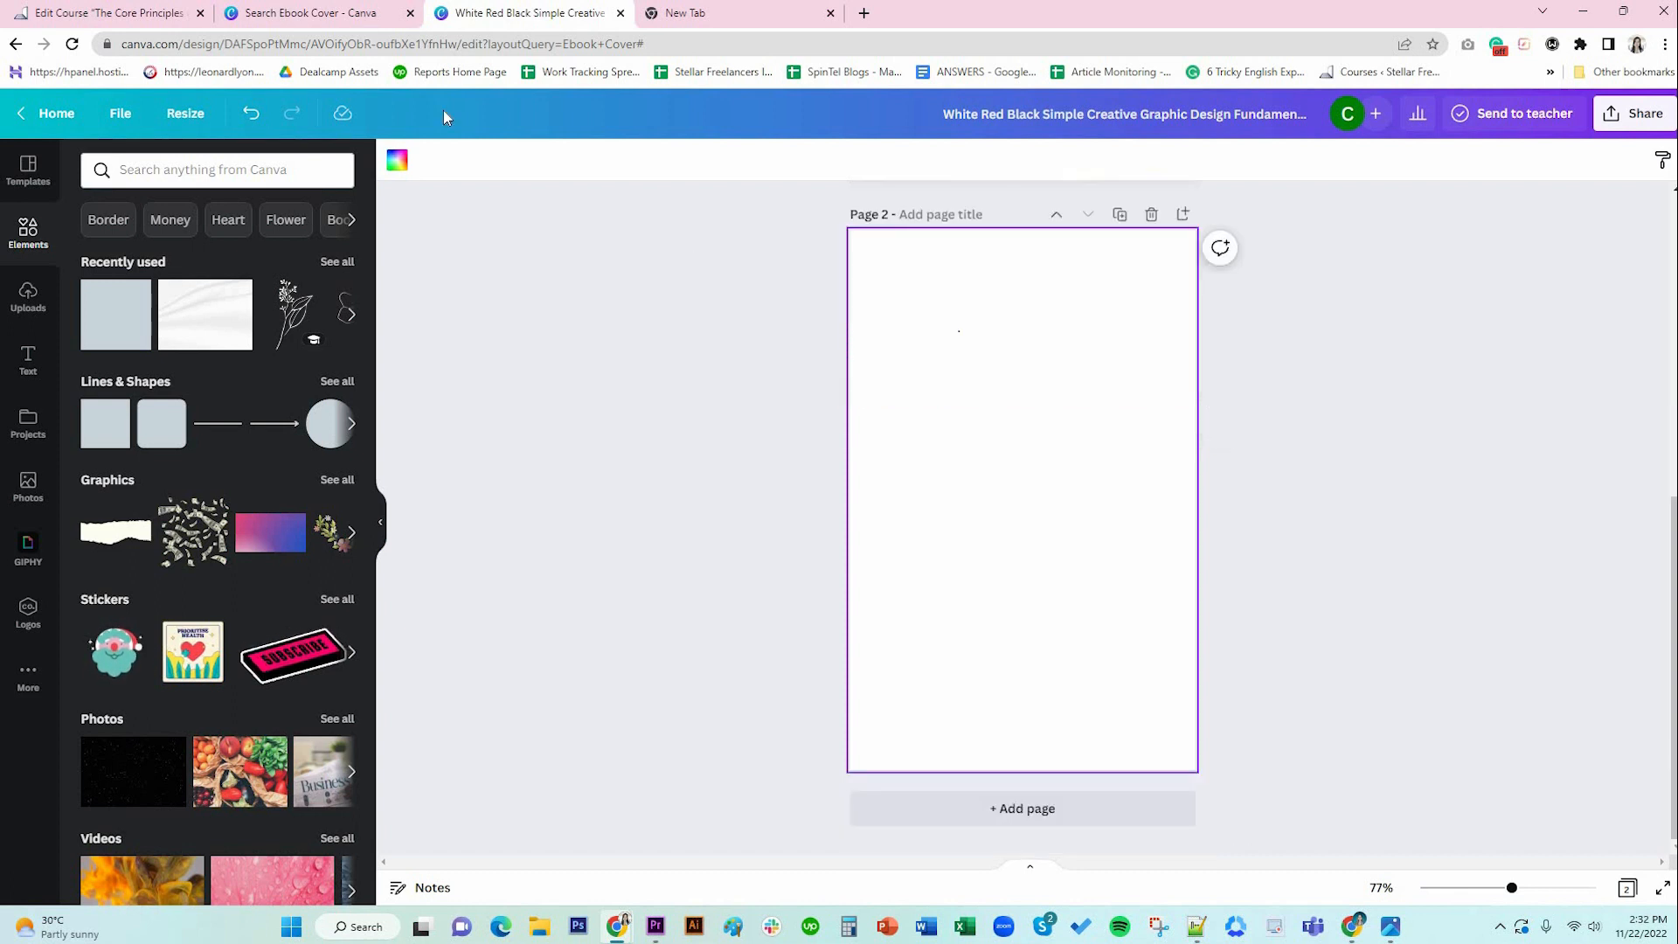
Fill page 2's background with the brown #846652 swatch.
click(398, 161)
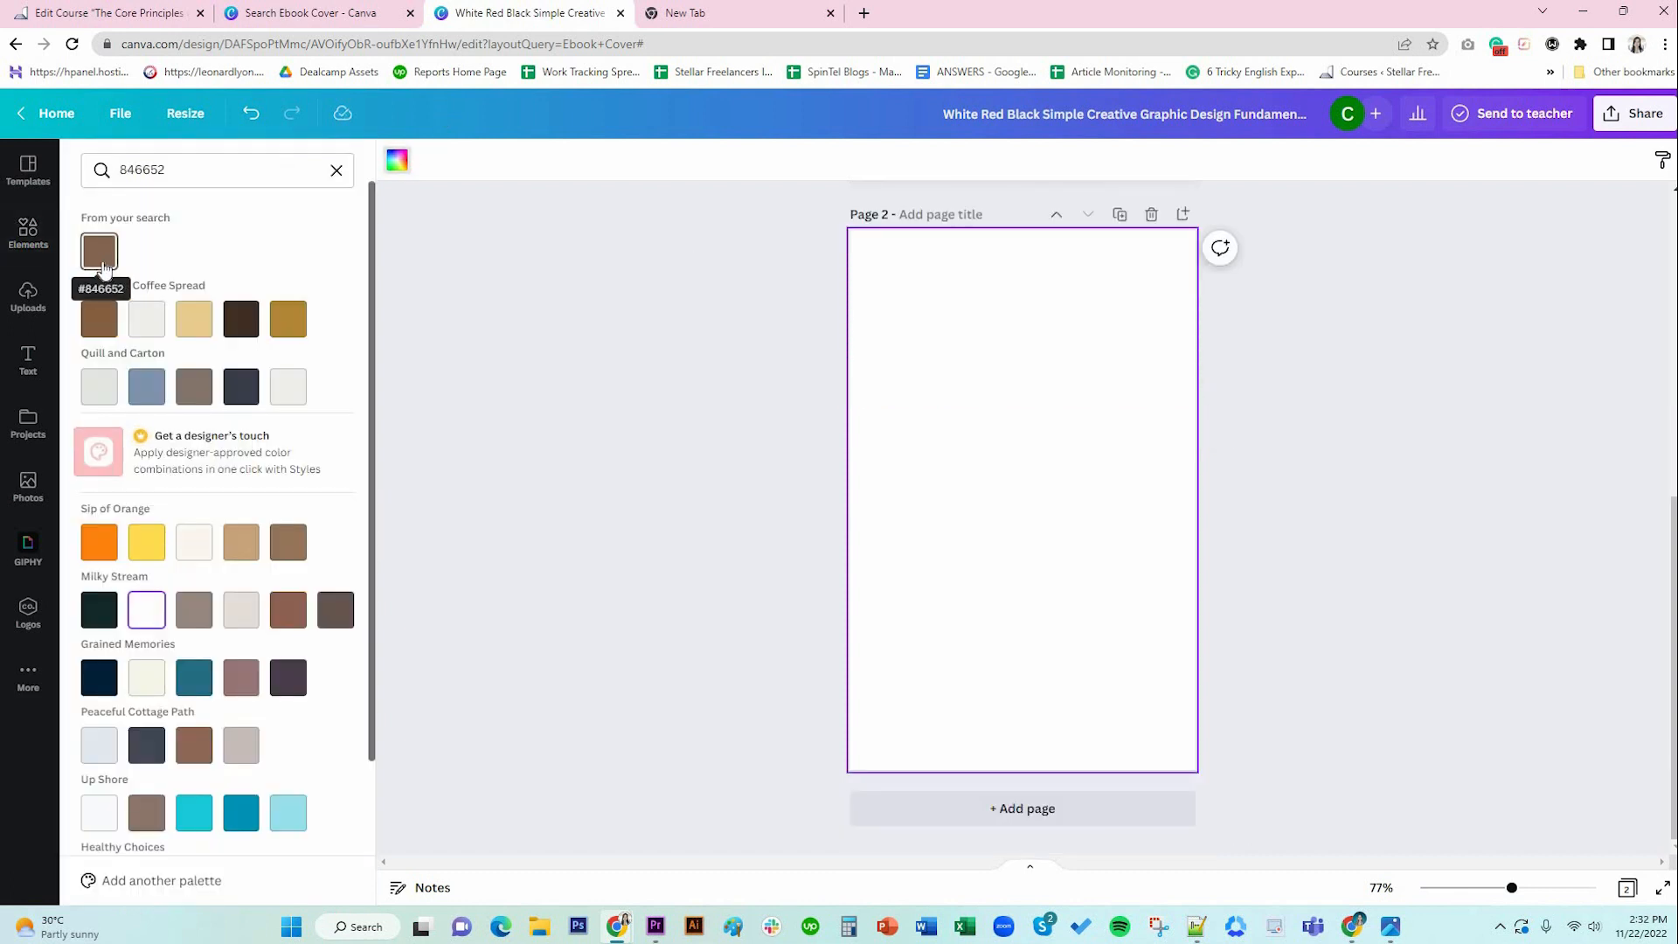
click(102, 262)
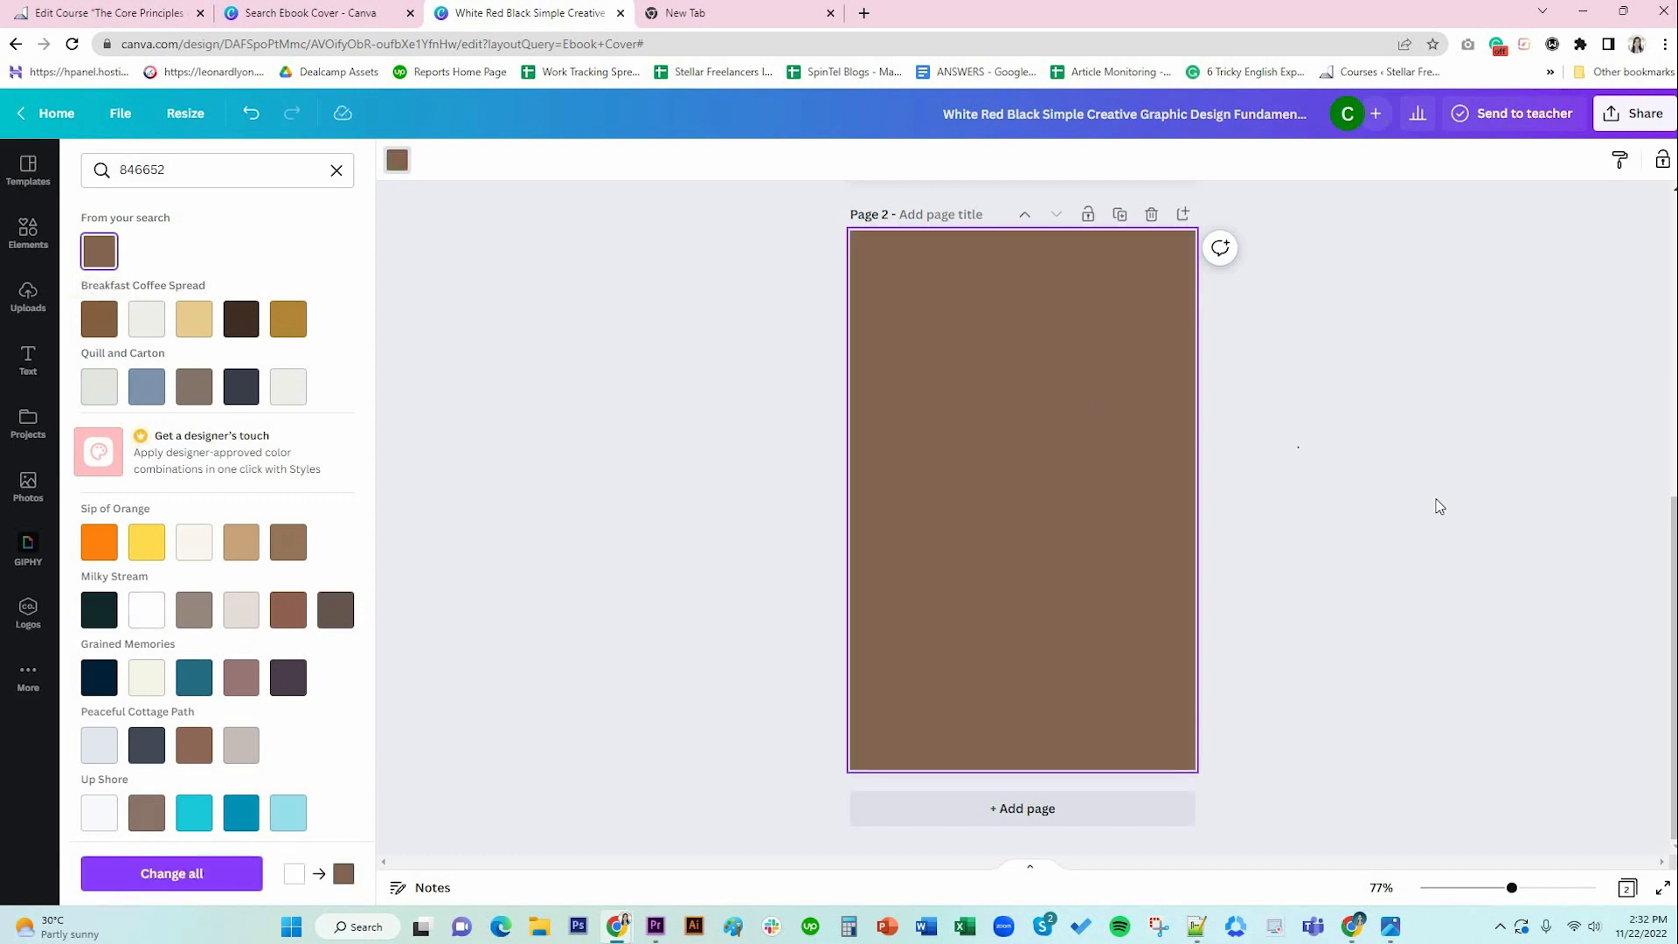
click(1439, 507)
scroll(1439, 507, up, 6)
scroll(1223, 476, down, 6)
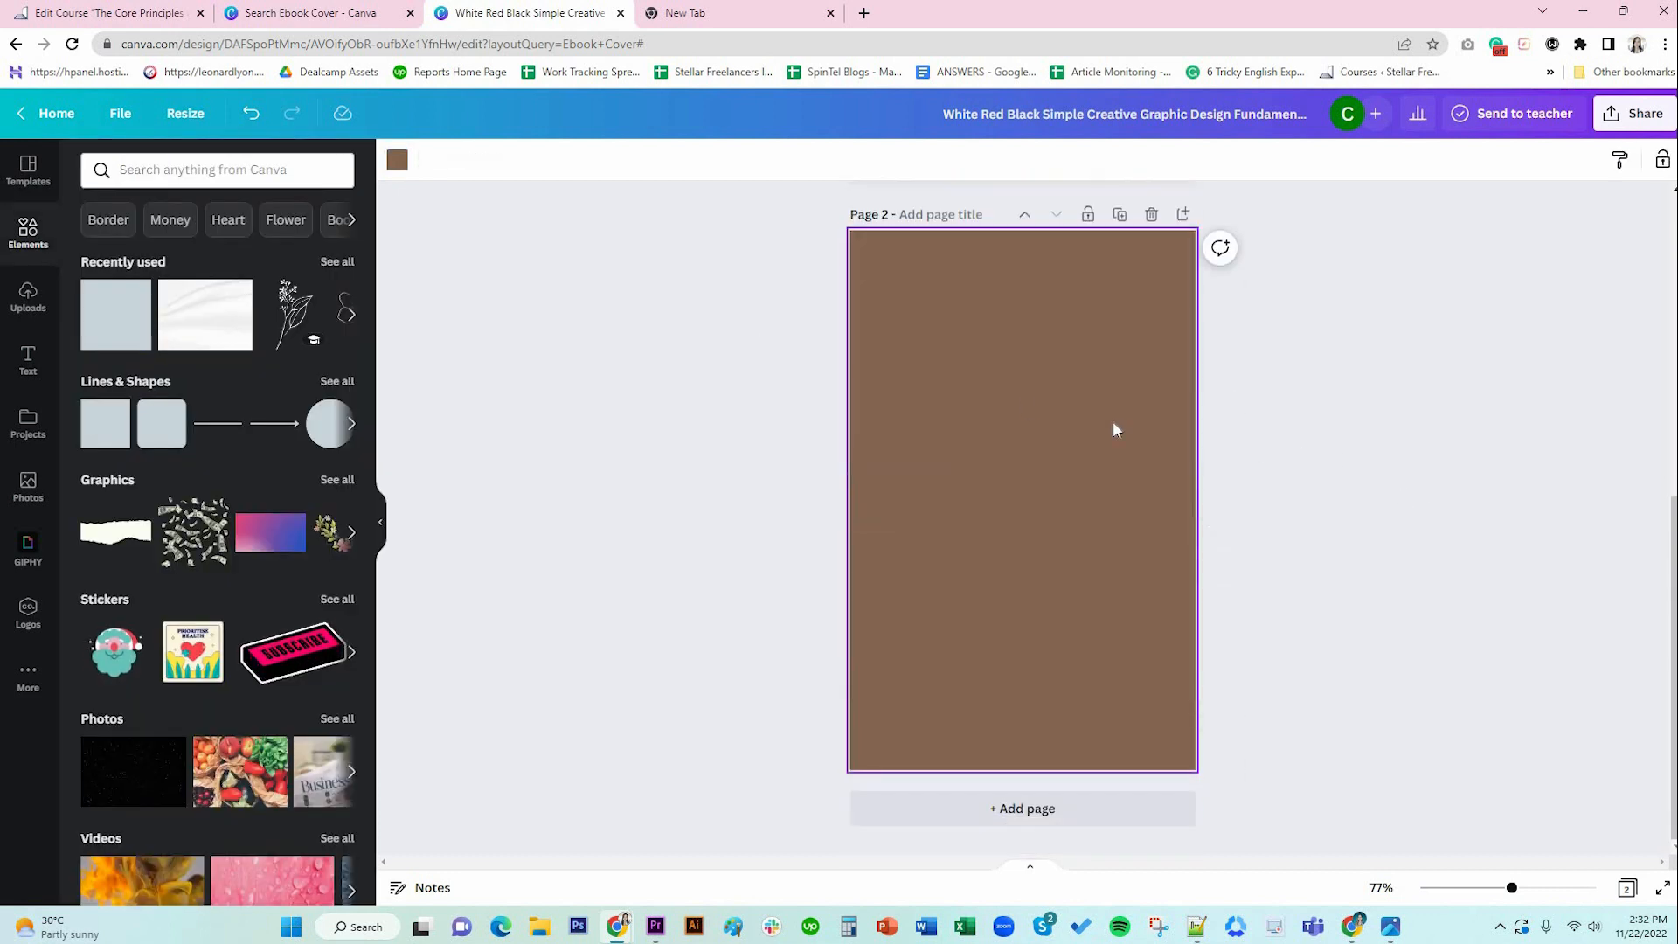
click(1379, 455)
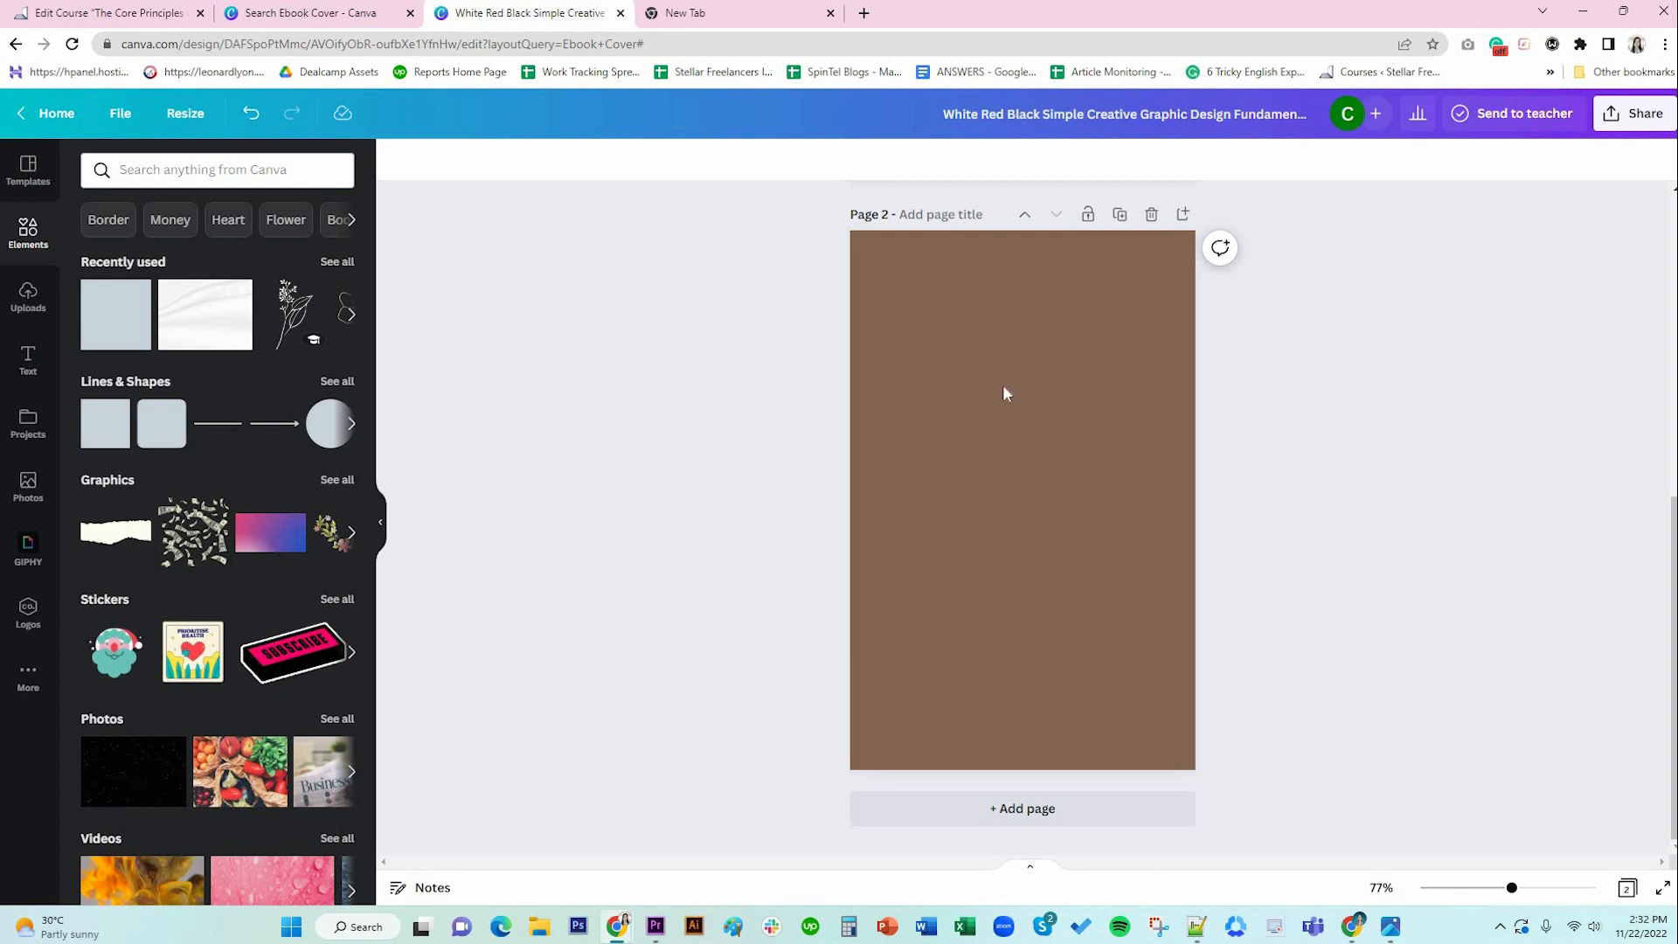
scroll(1094, 422, up, 5)
scroll(910, 411, down, 4)
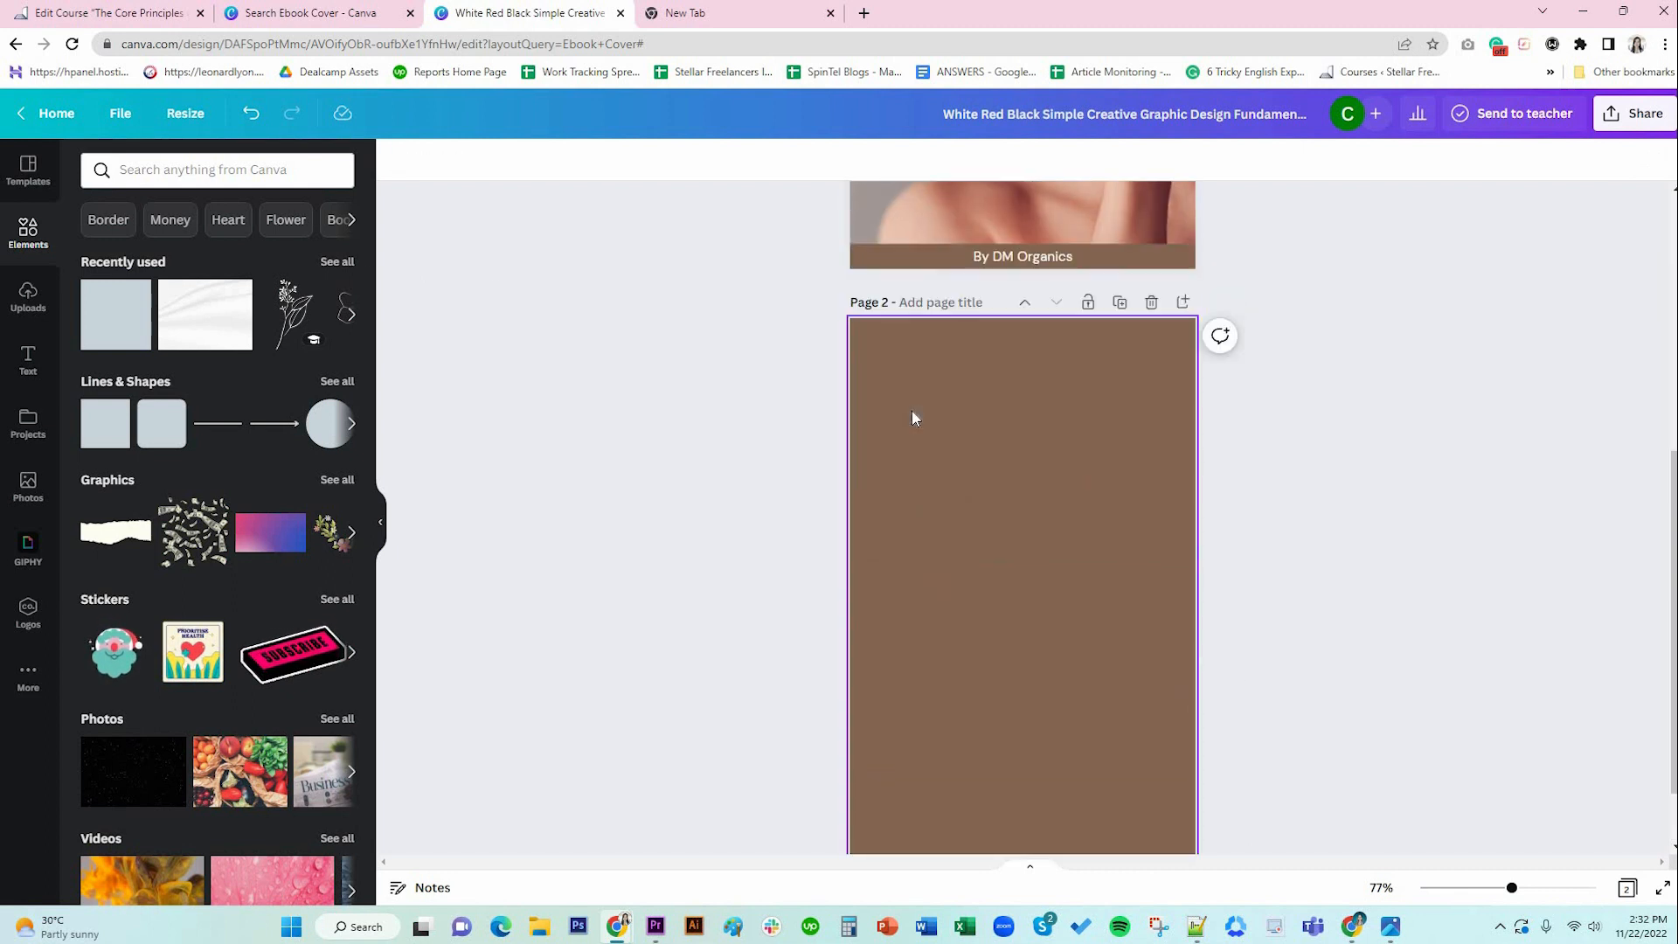
click(913, 416)
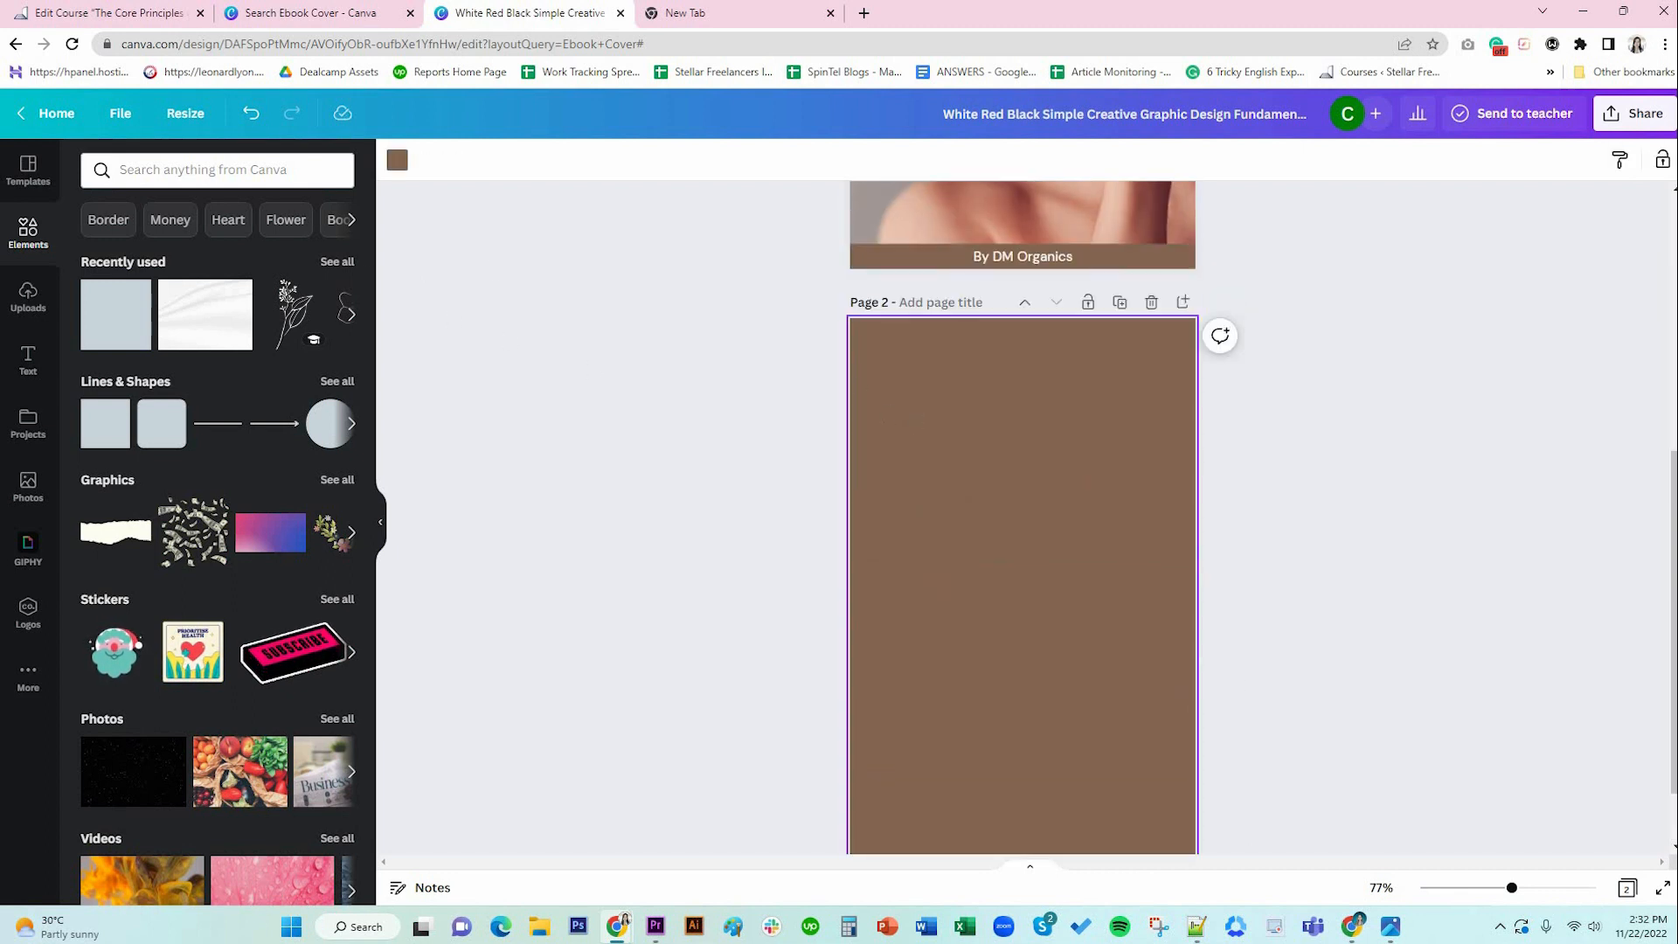
click(28, 297)
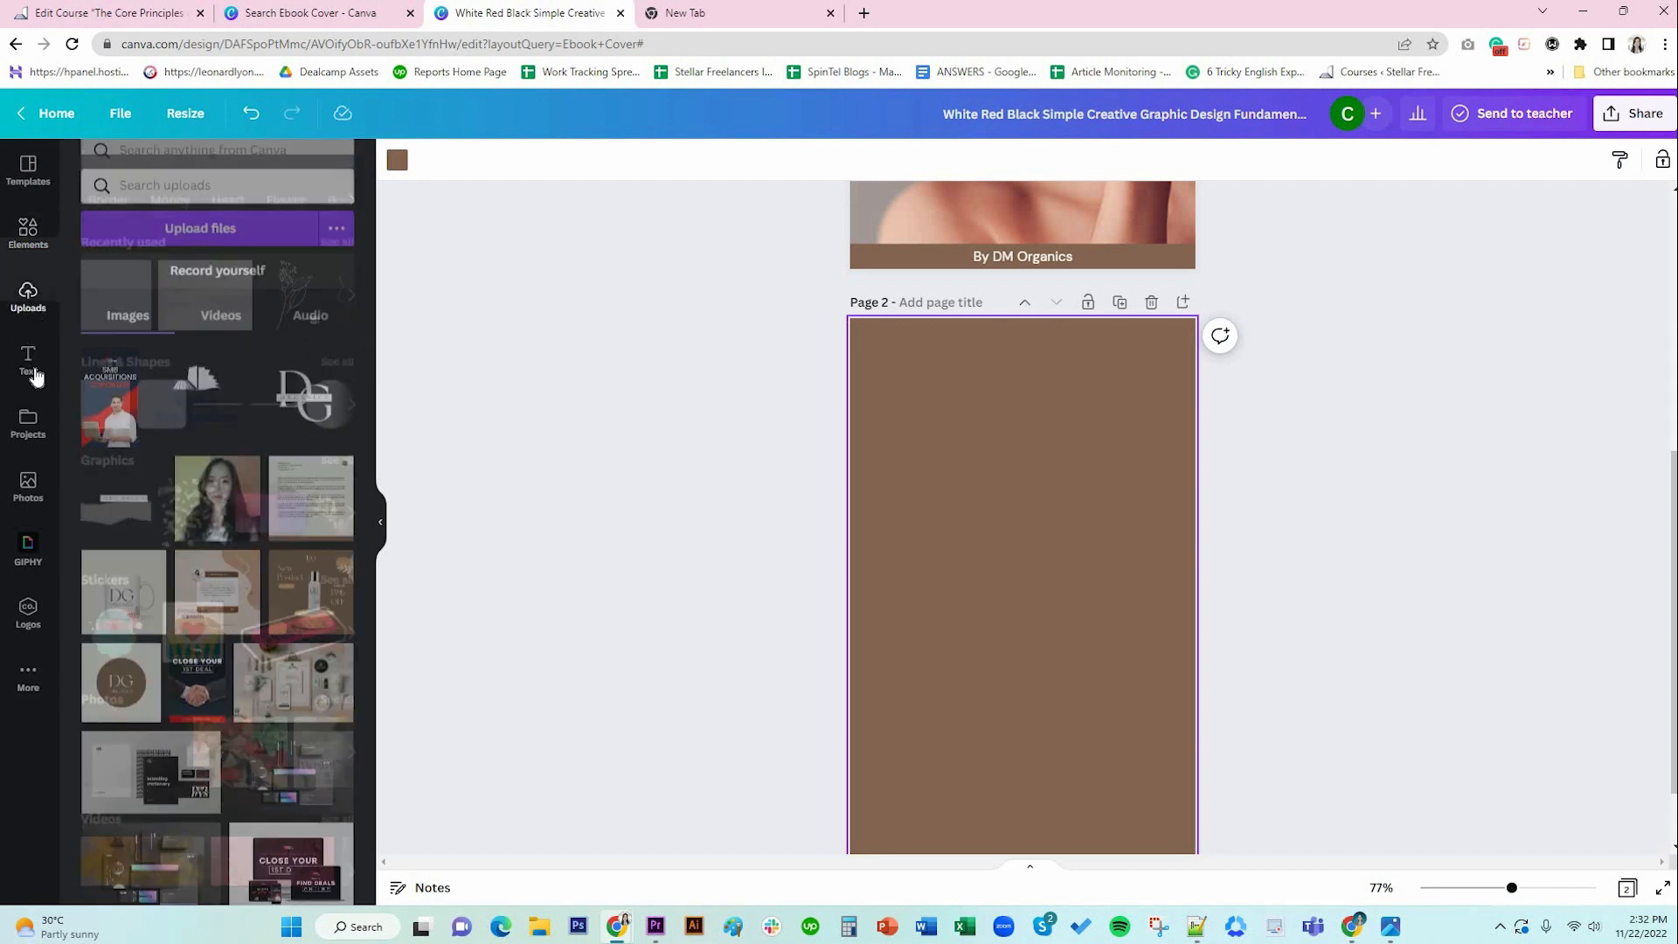
Drop an 'Add a heading' text box near the top of page 2.
click(28, 360)
drag(187, 319, 974, 385)
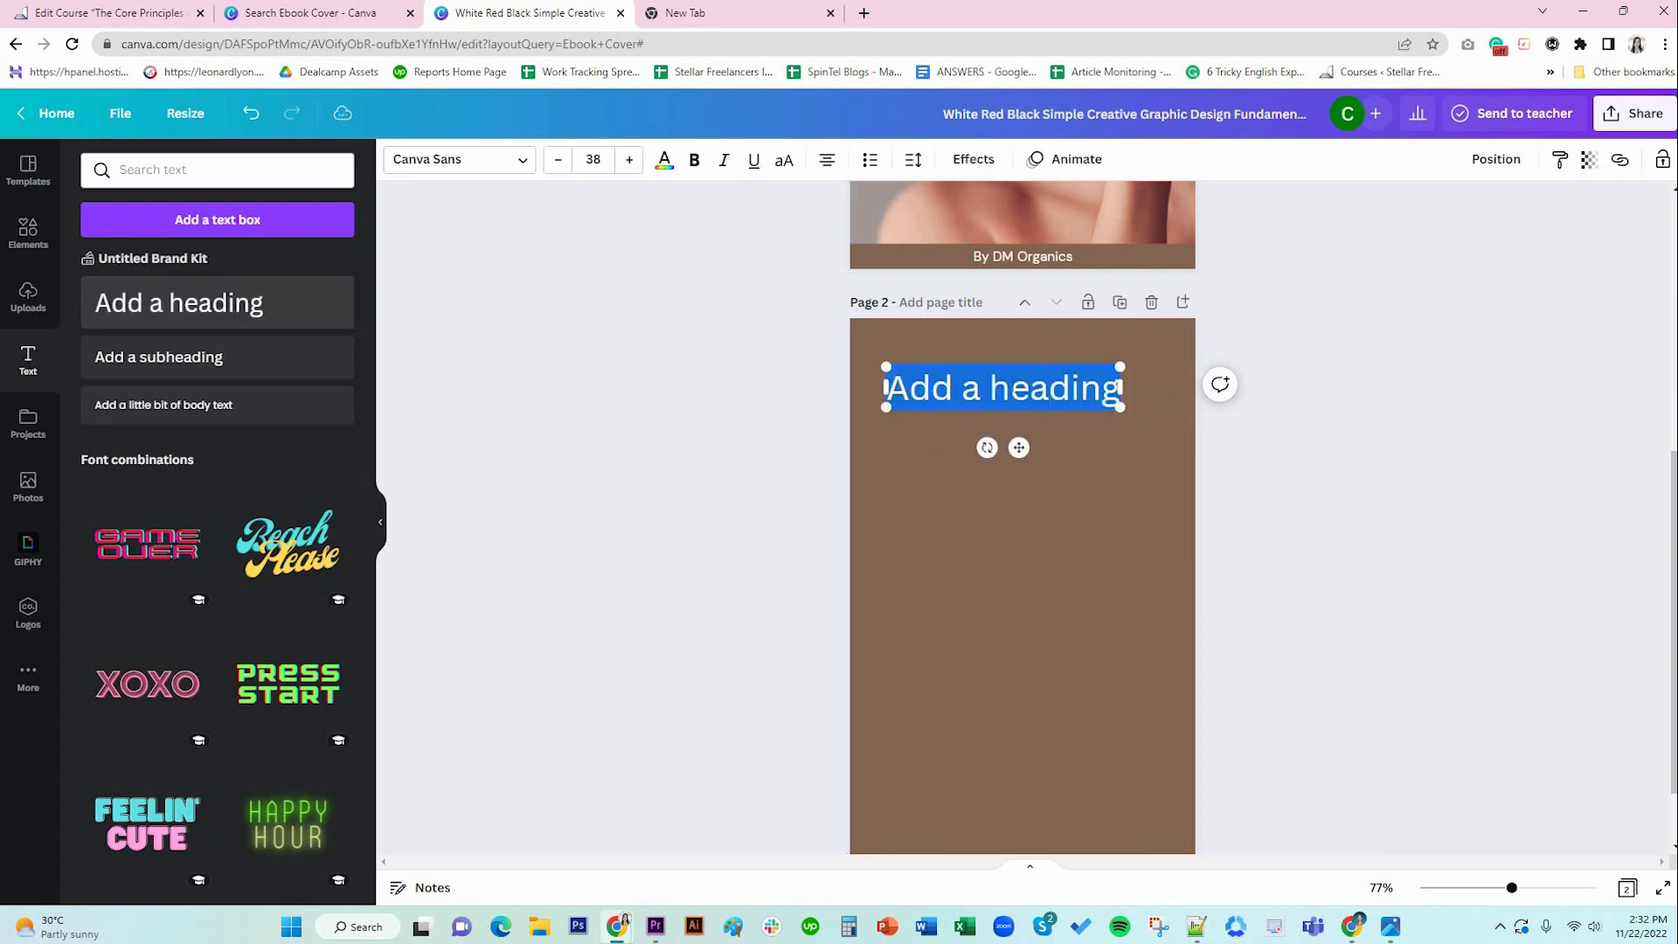
drag(1014, 448, 1051, 441)
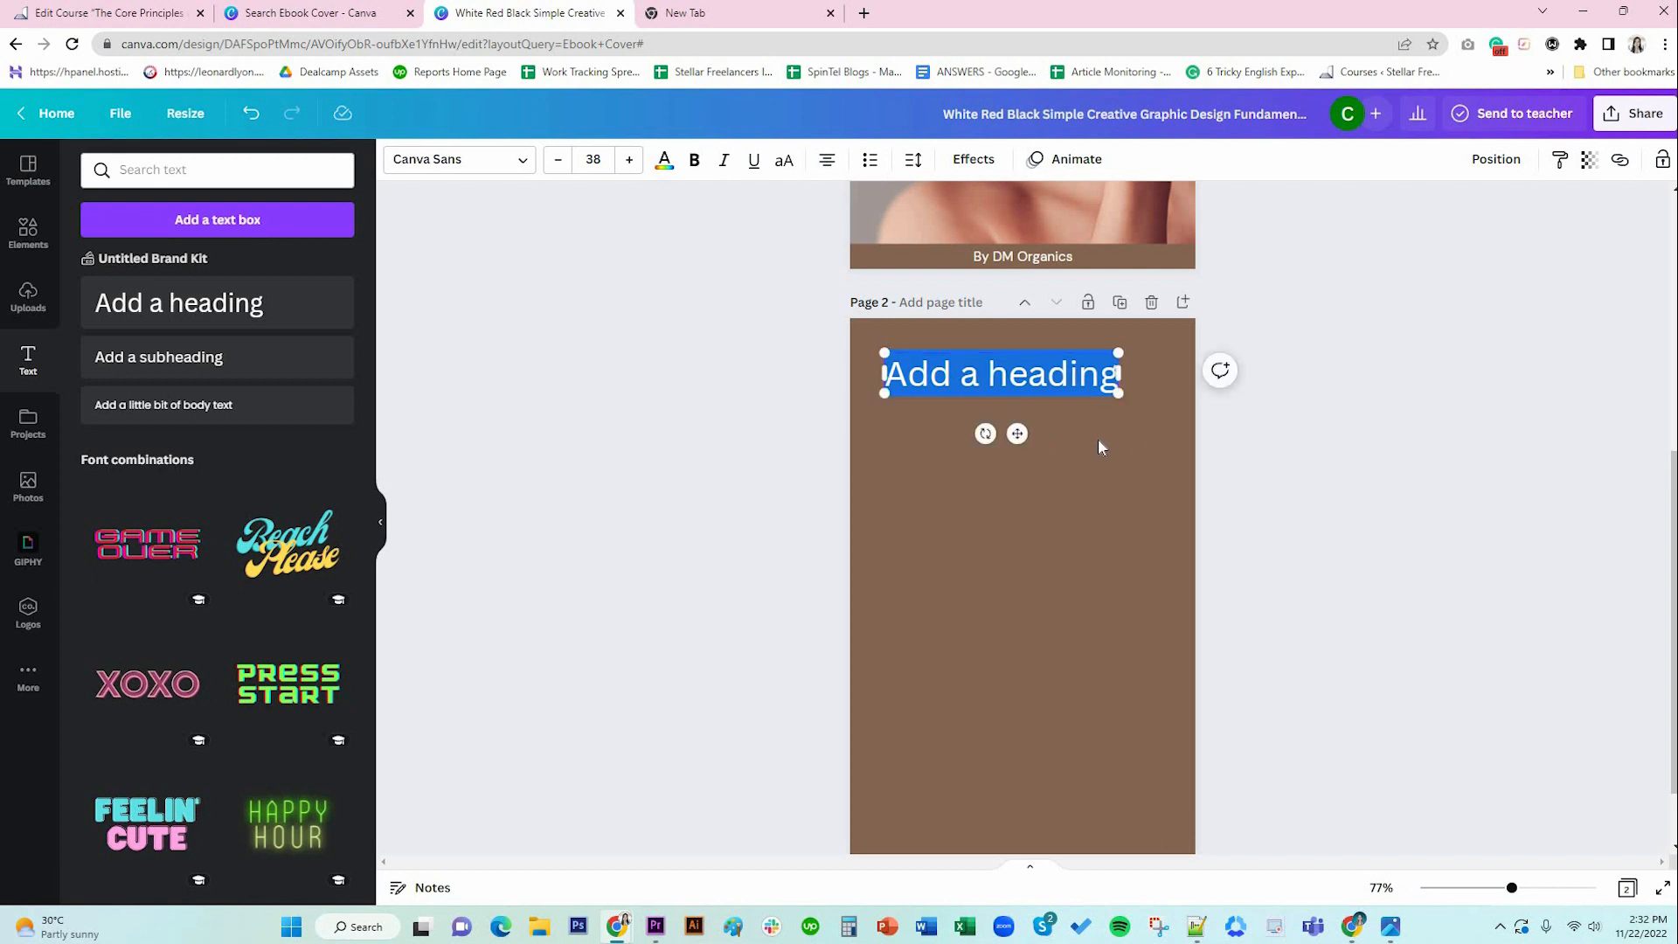
click(1097, 438)
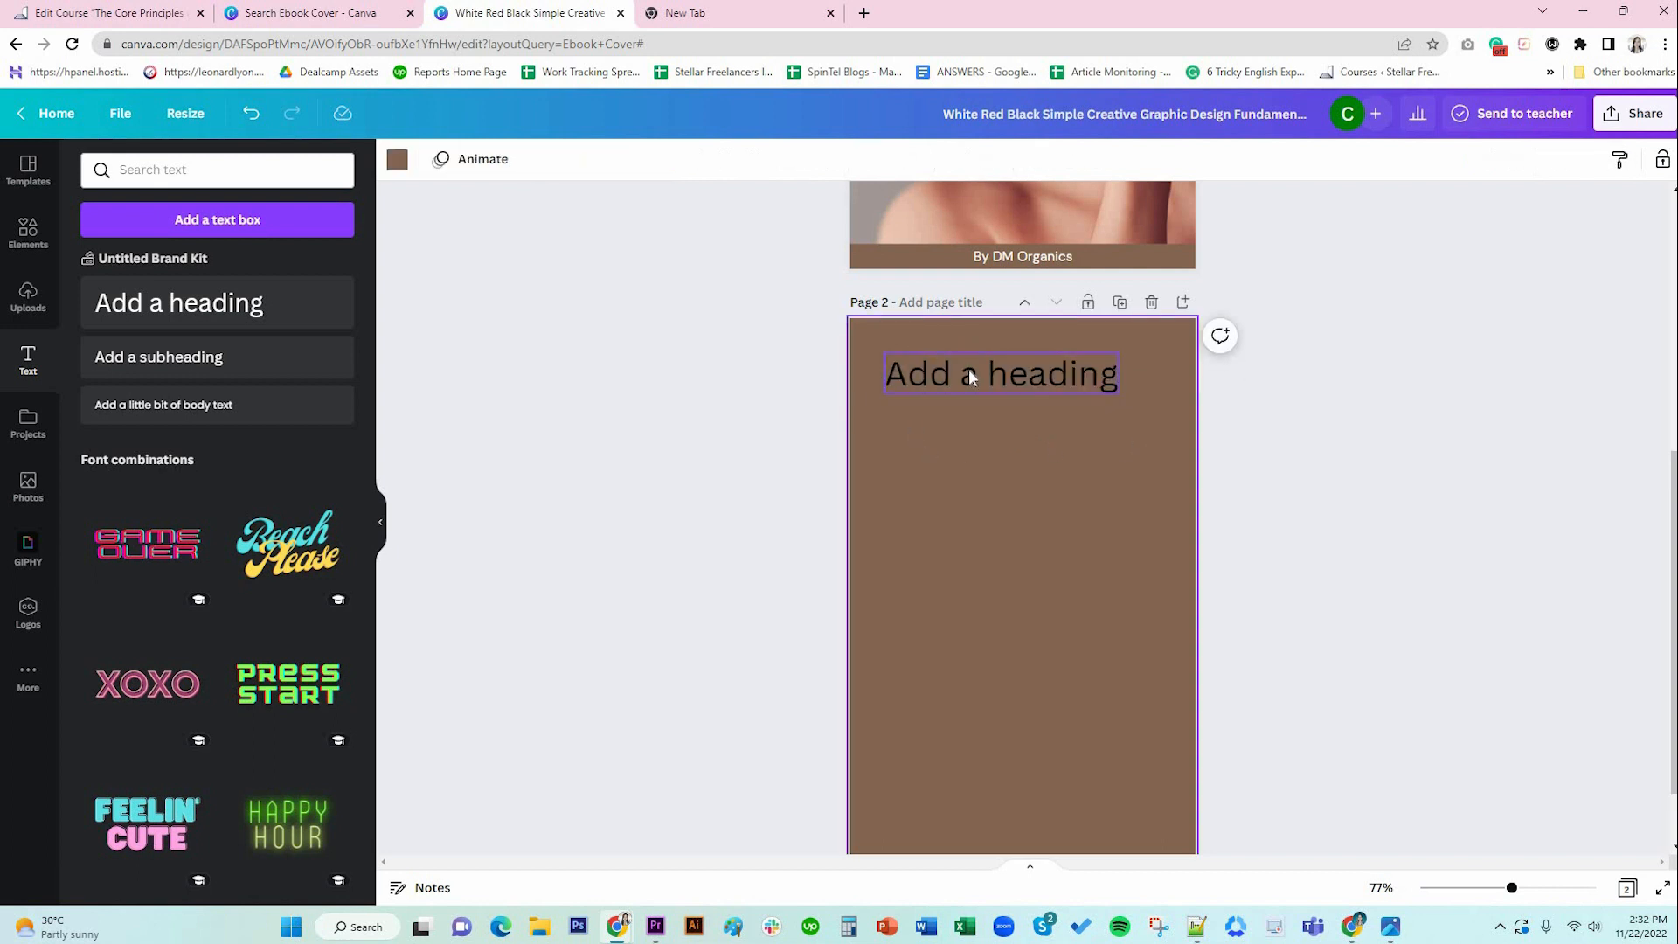
Nudge the heading onto the vertical centre guide and select its placeholder text.
click(970, 376)
click(1114, 437)
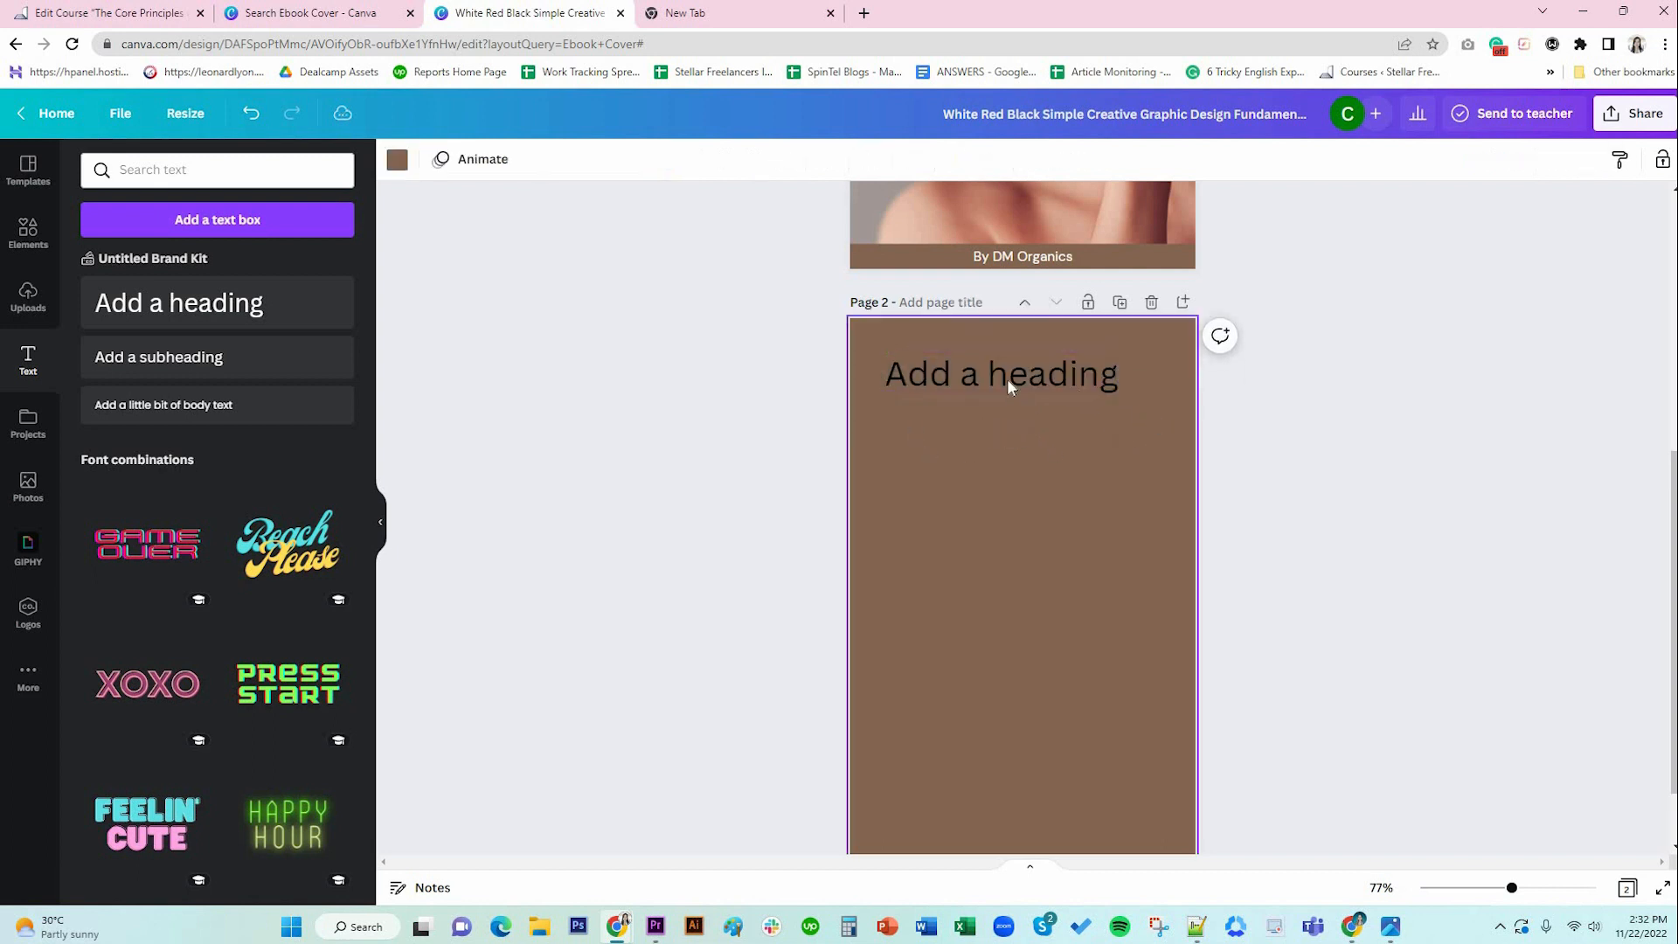
mouse_move(1006, 379)
mouse_down()
mouse_move(1034, 379)
mouse_move(1008, 380)
mouse_up()
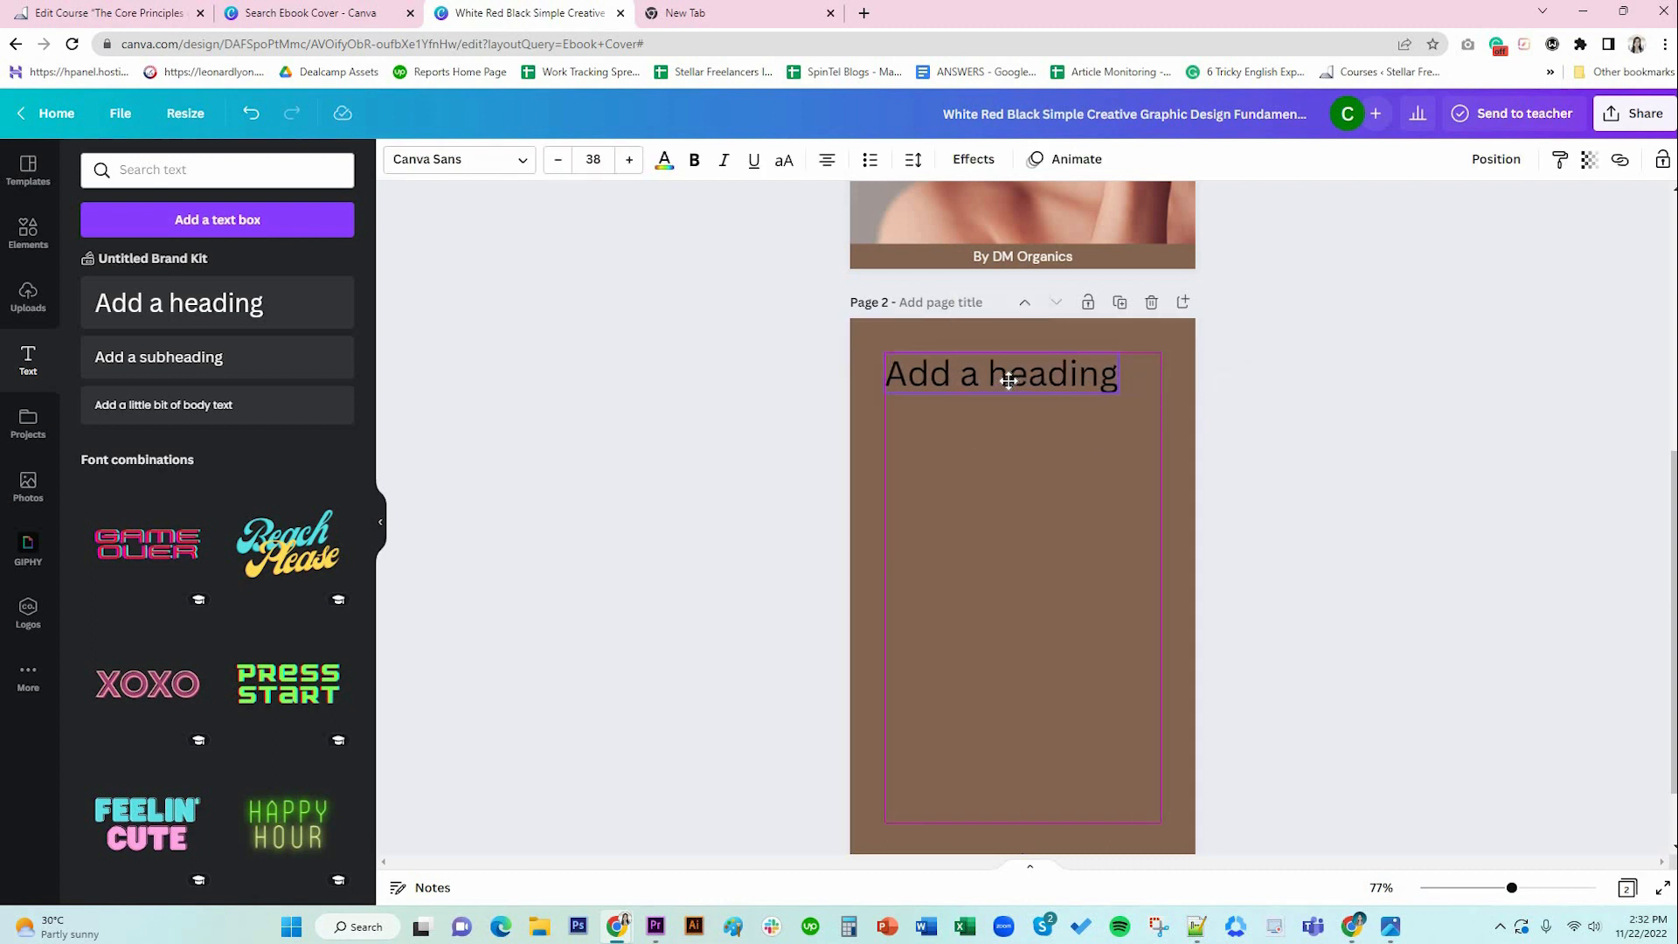
drag(1008, 379, 1009, 379)
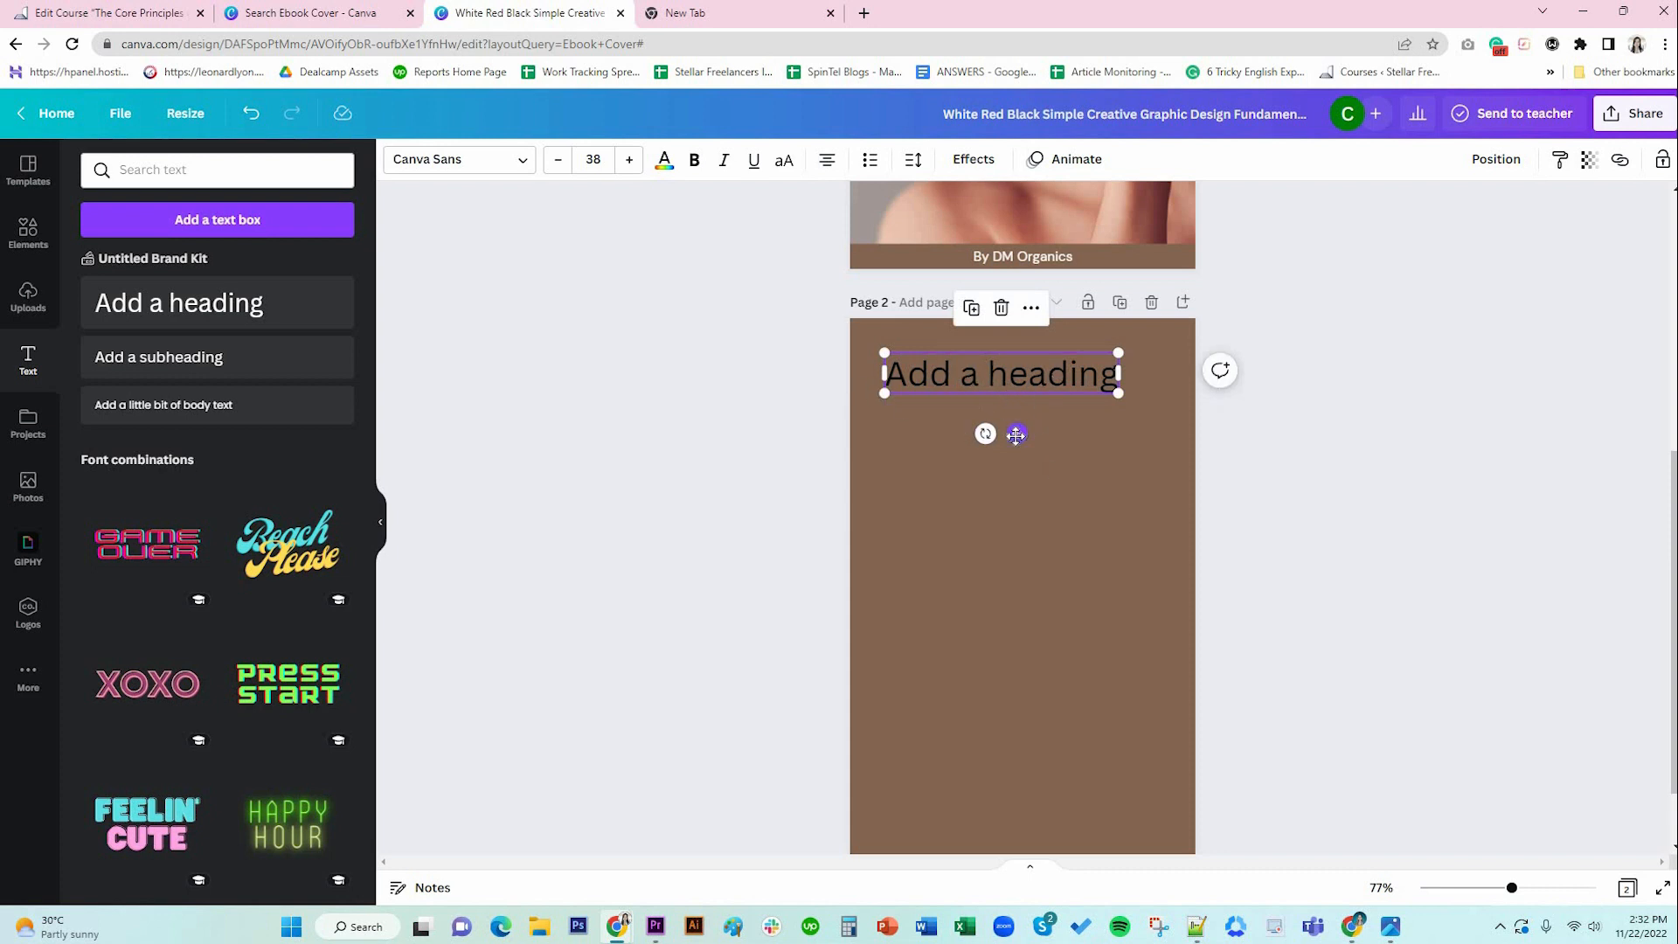
drag(1023, 434, 1017, 435)
drag(1017, 433, 1043, 427)
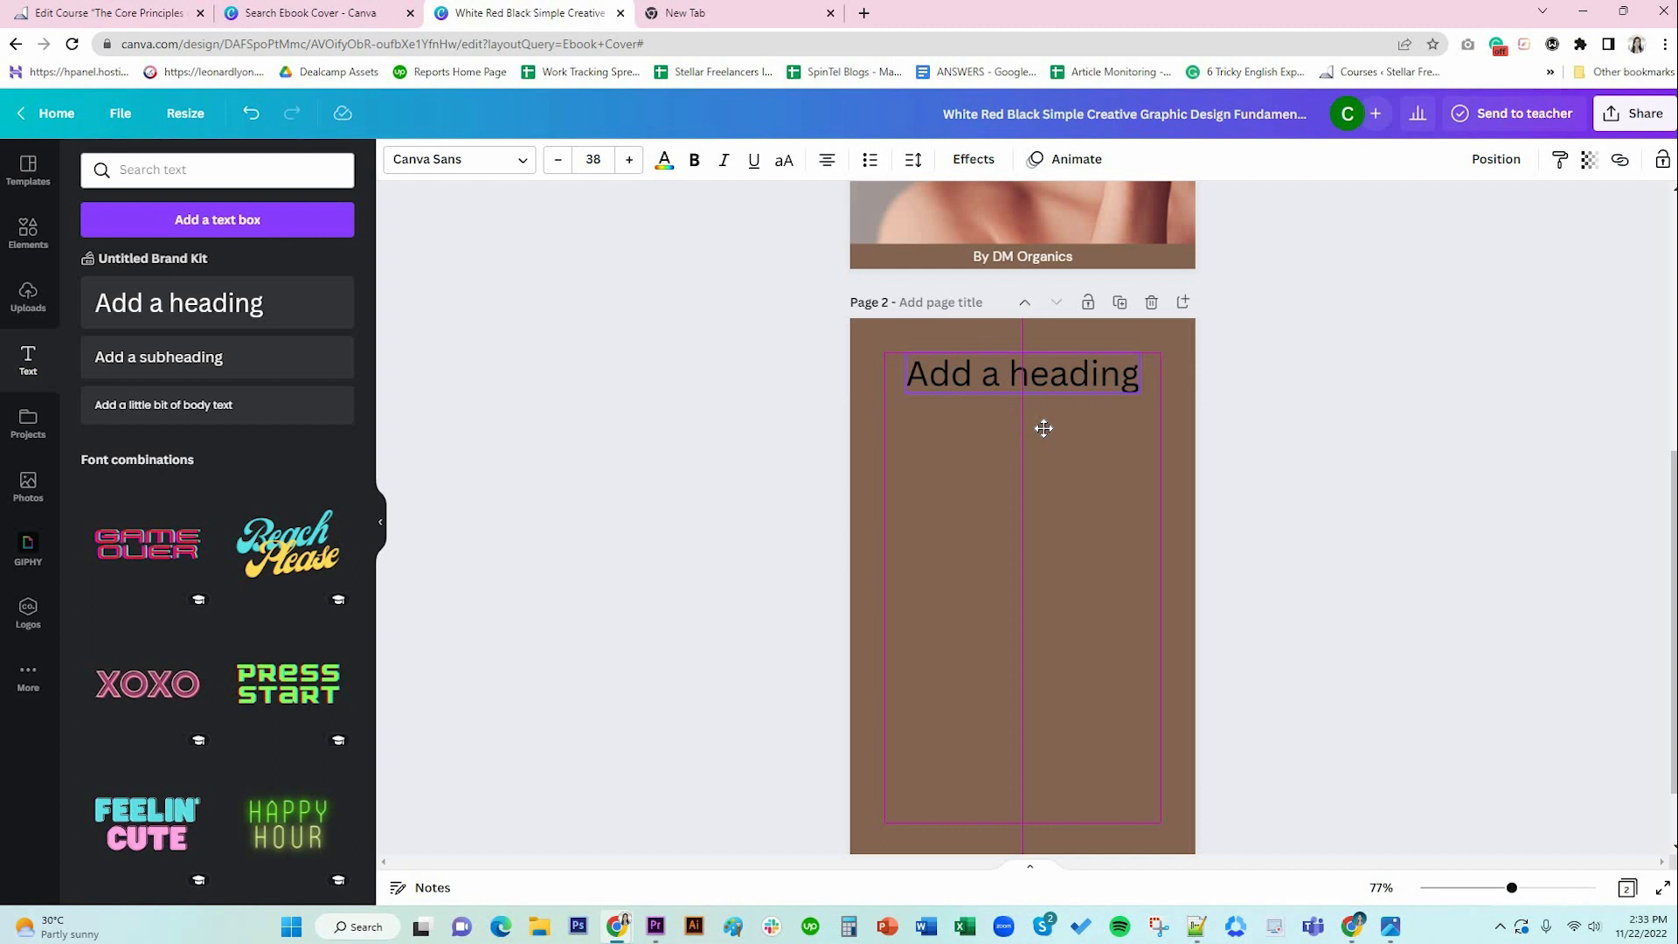
click(1057, 379)
click(1058, 377)
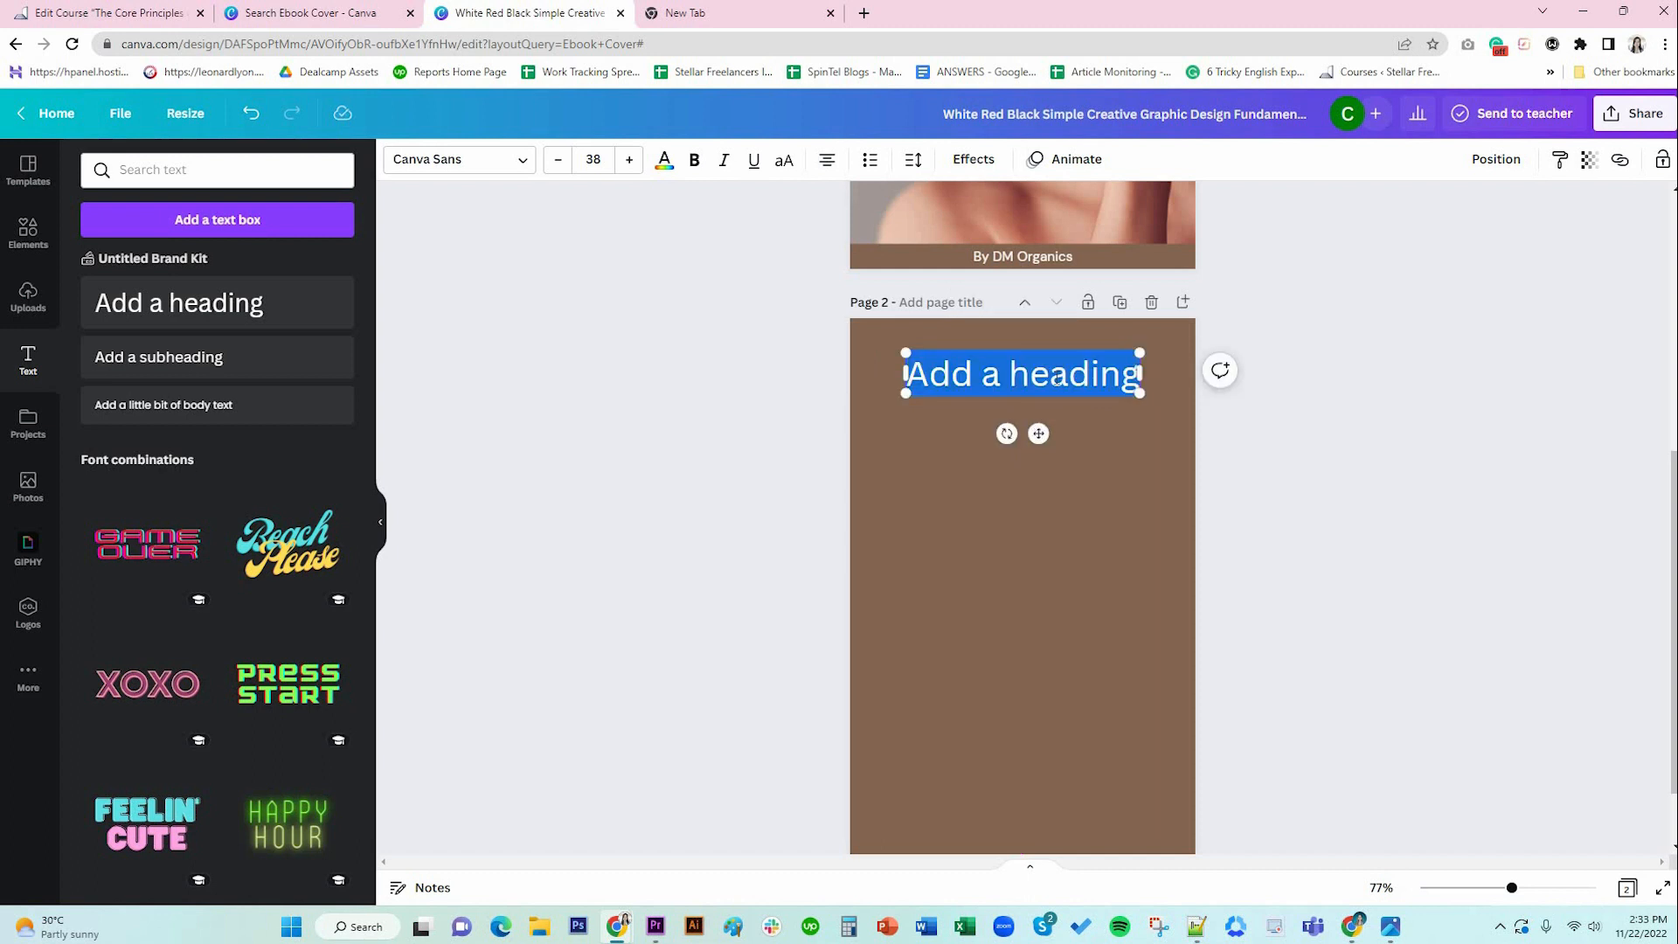
Retype the heading as 'Welcome!'.
text(We;cp)
key(BackSpace)
key(BackSpace)
key(BackSpace)
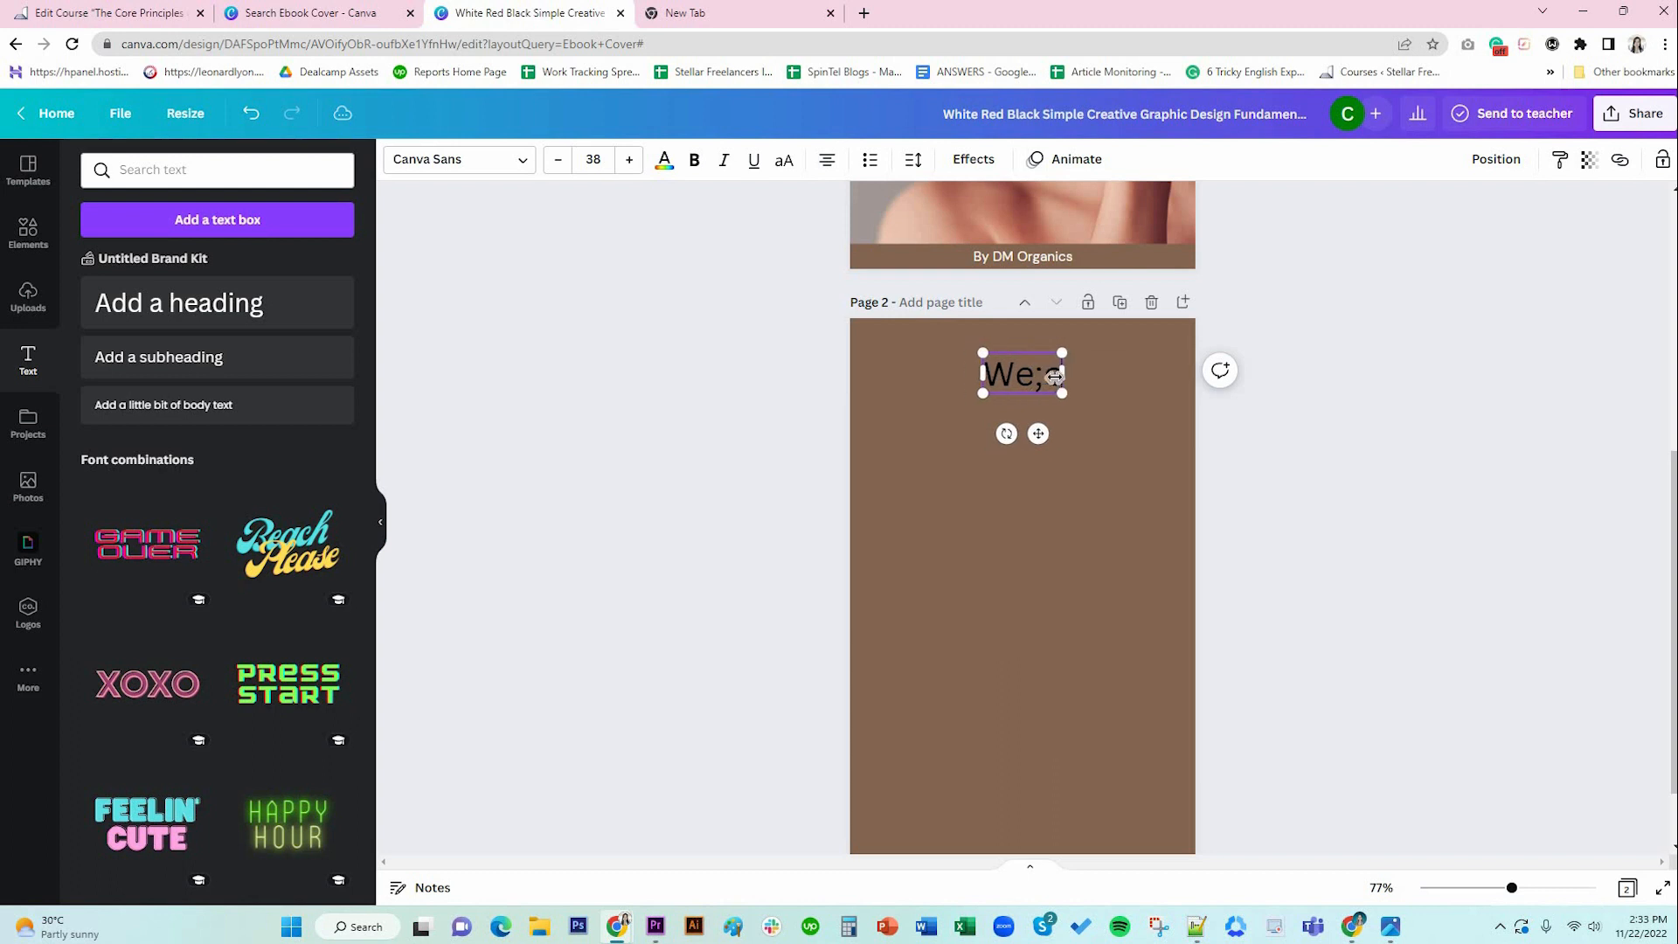
text(lcome!)
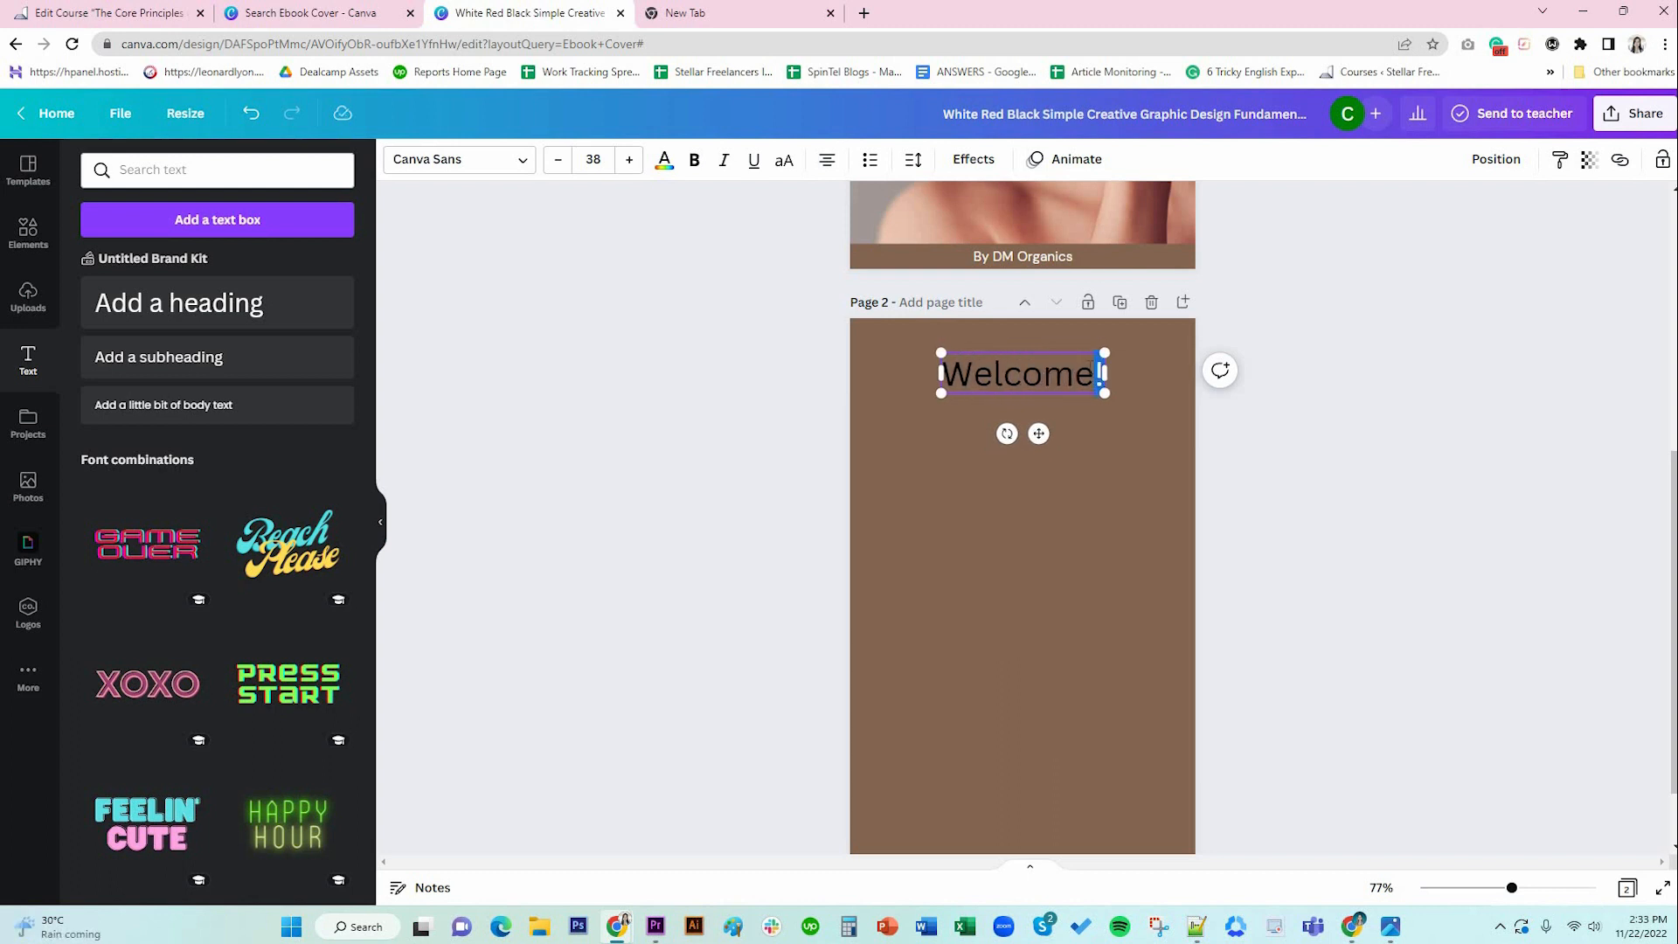
Set the Welcome! heading to the Dream Avenue font in white.
key(ctrl+a)
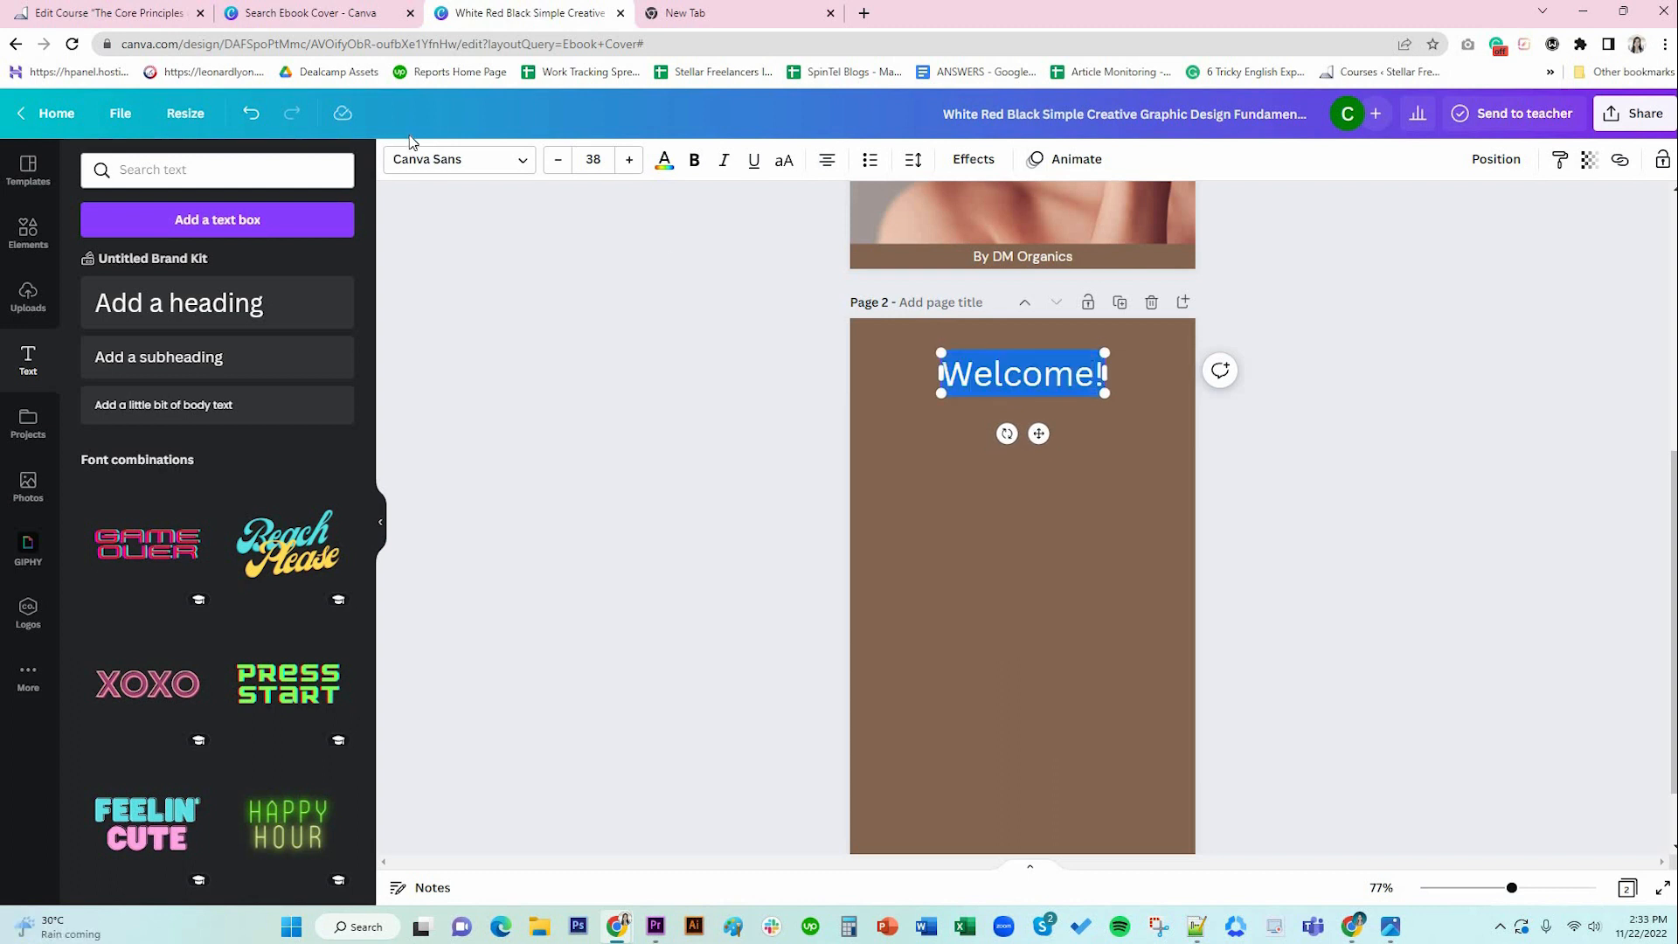
click(437, 159)
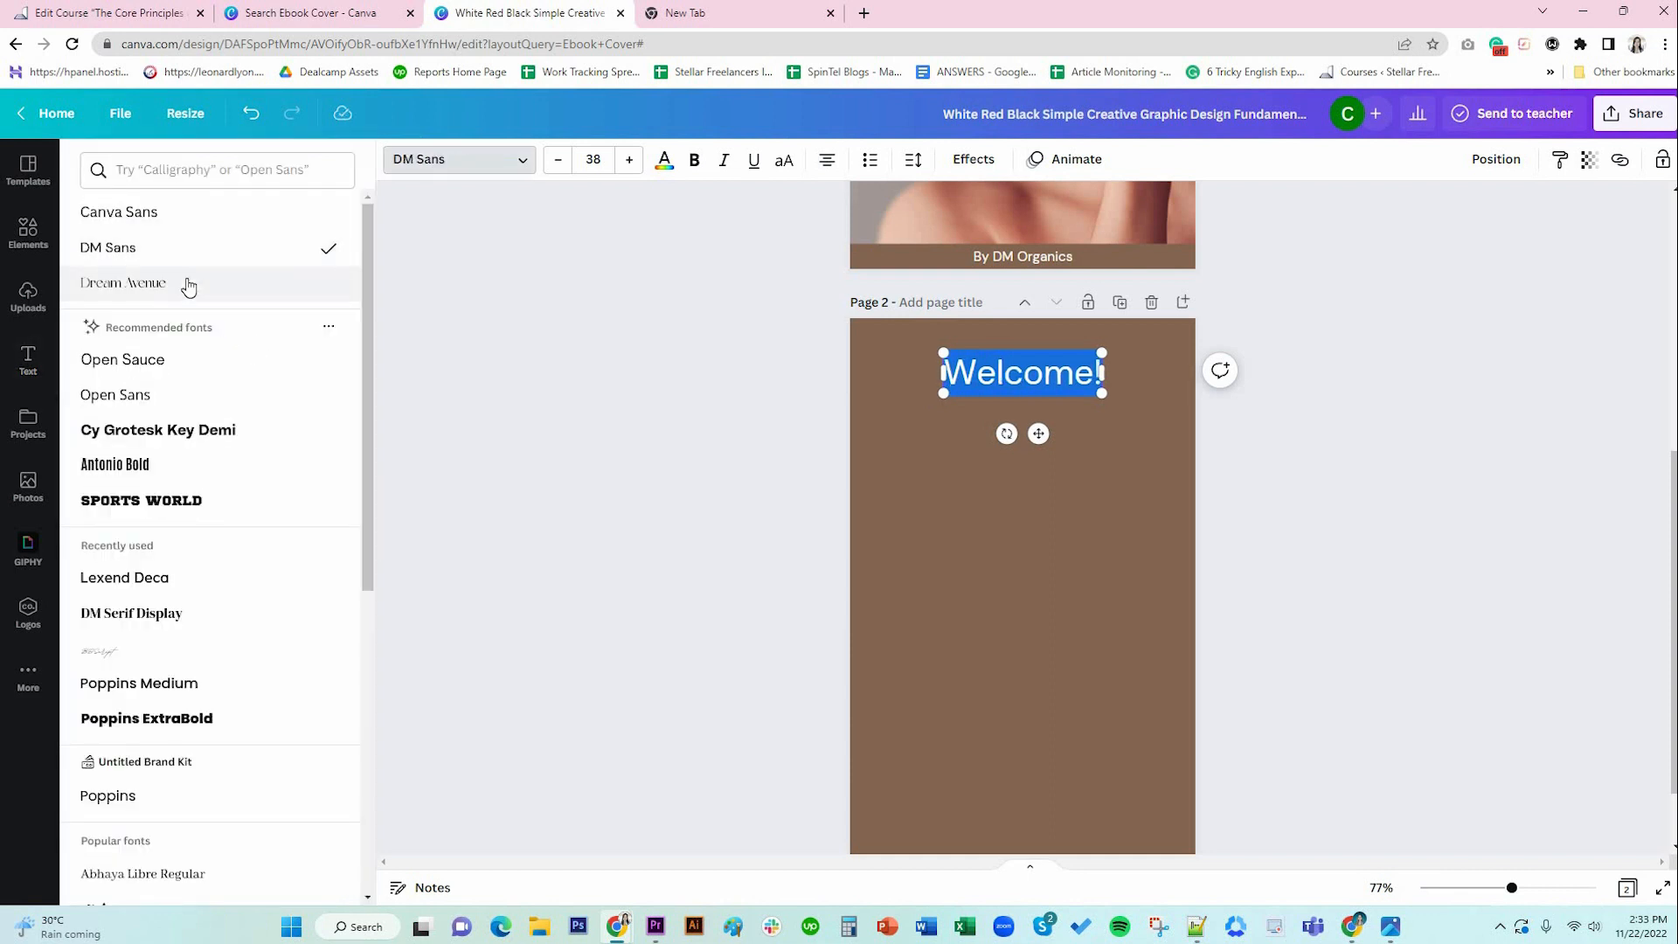
click(187, 283)
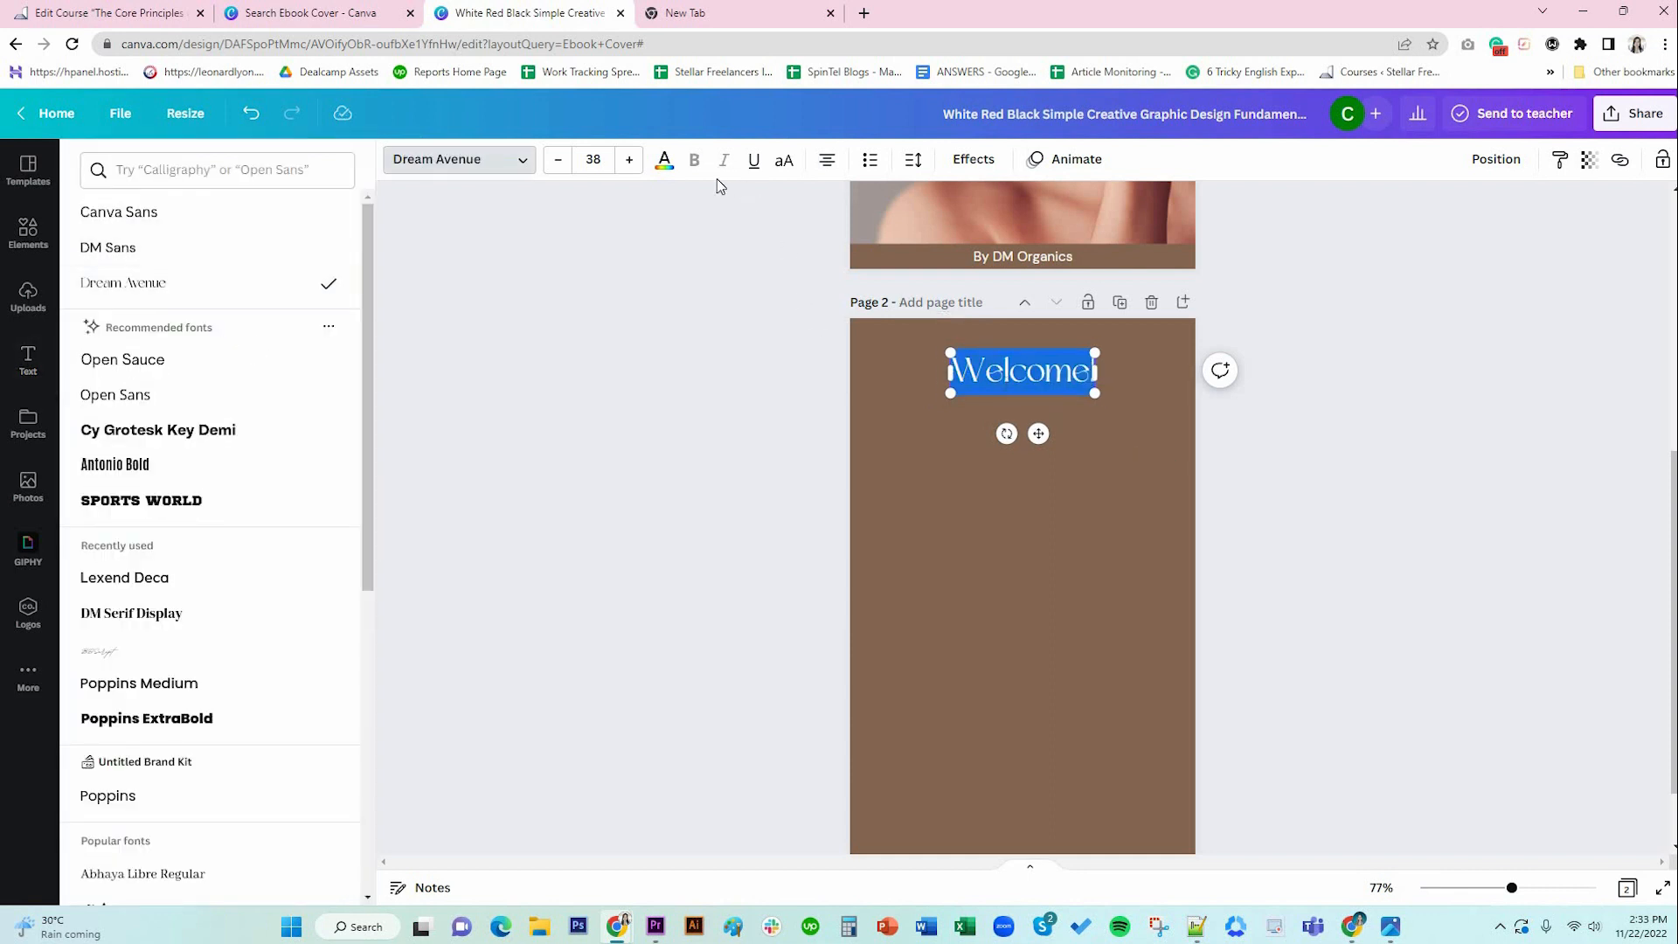
click(664, 161)
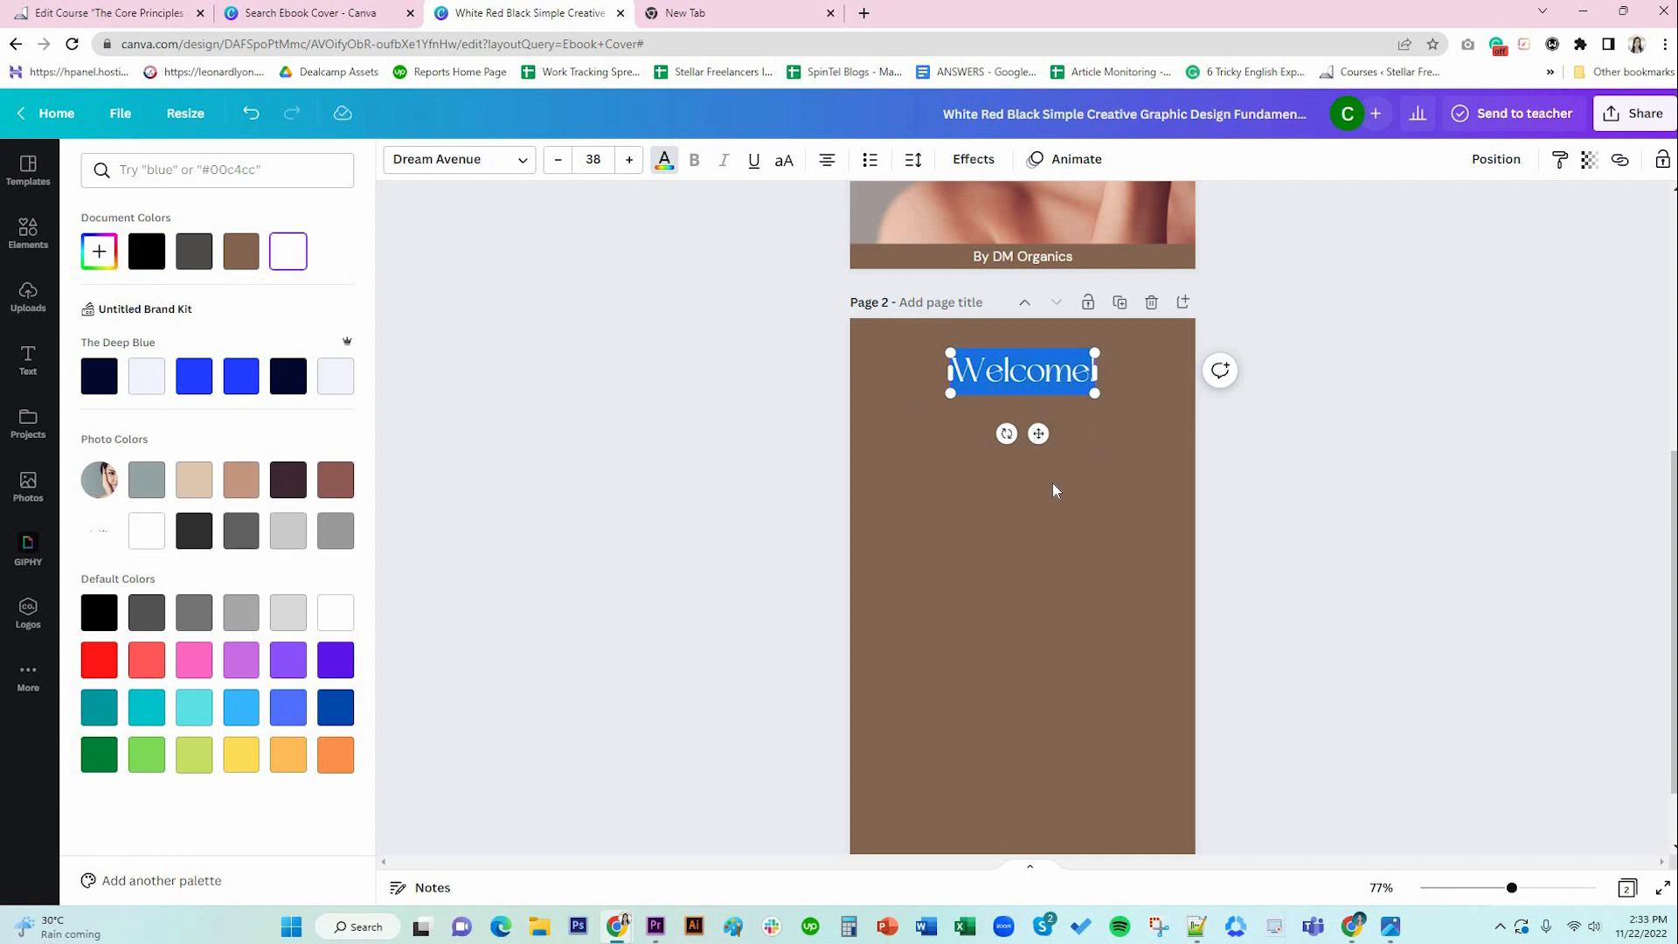
click(1139, 484)
click(993, 417)
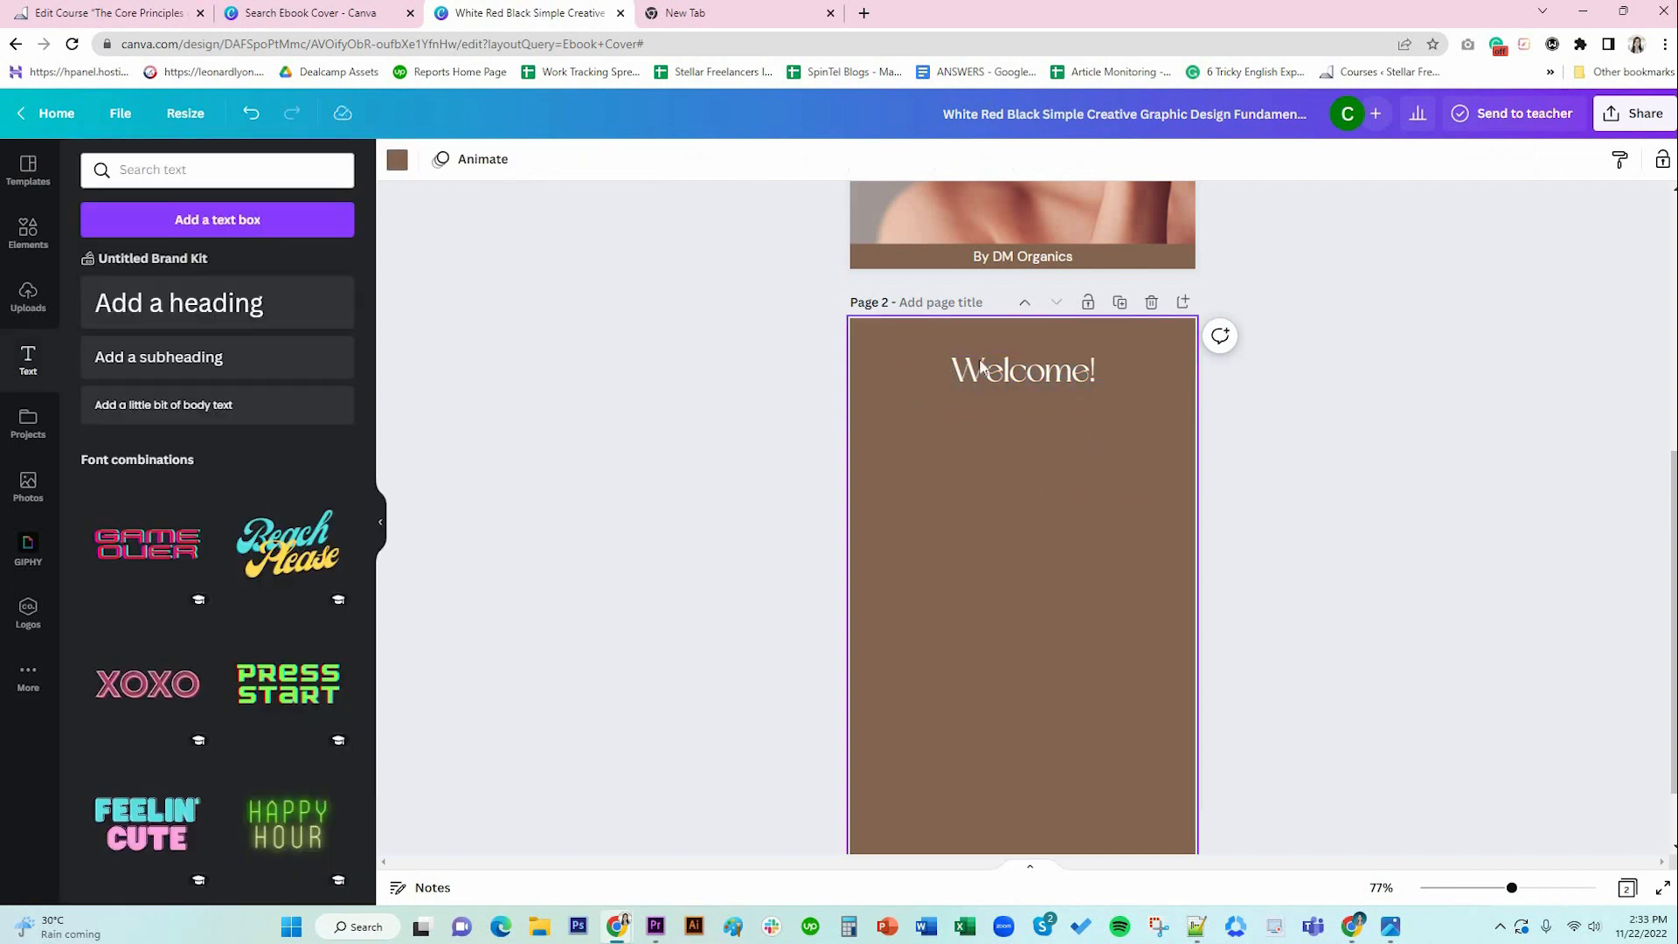
click(1029, 374)
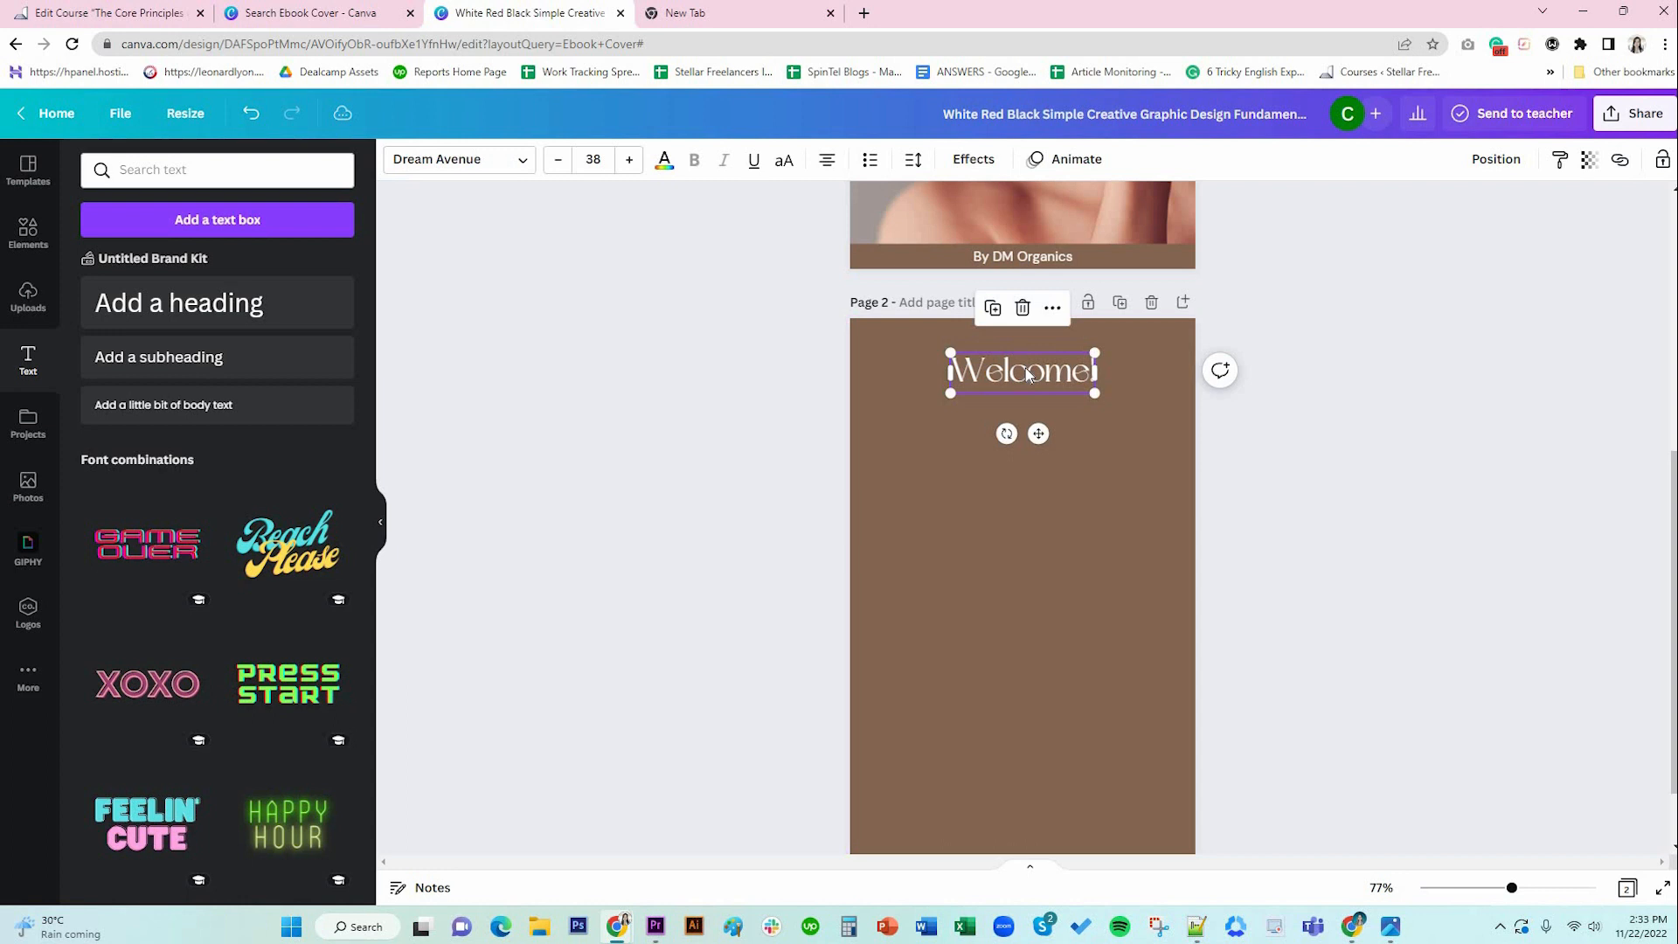
click(1119, 469)
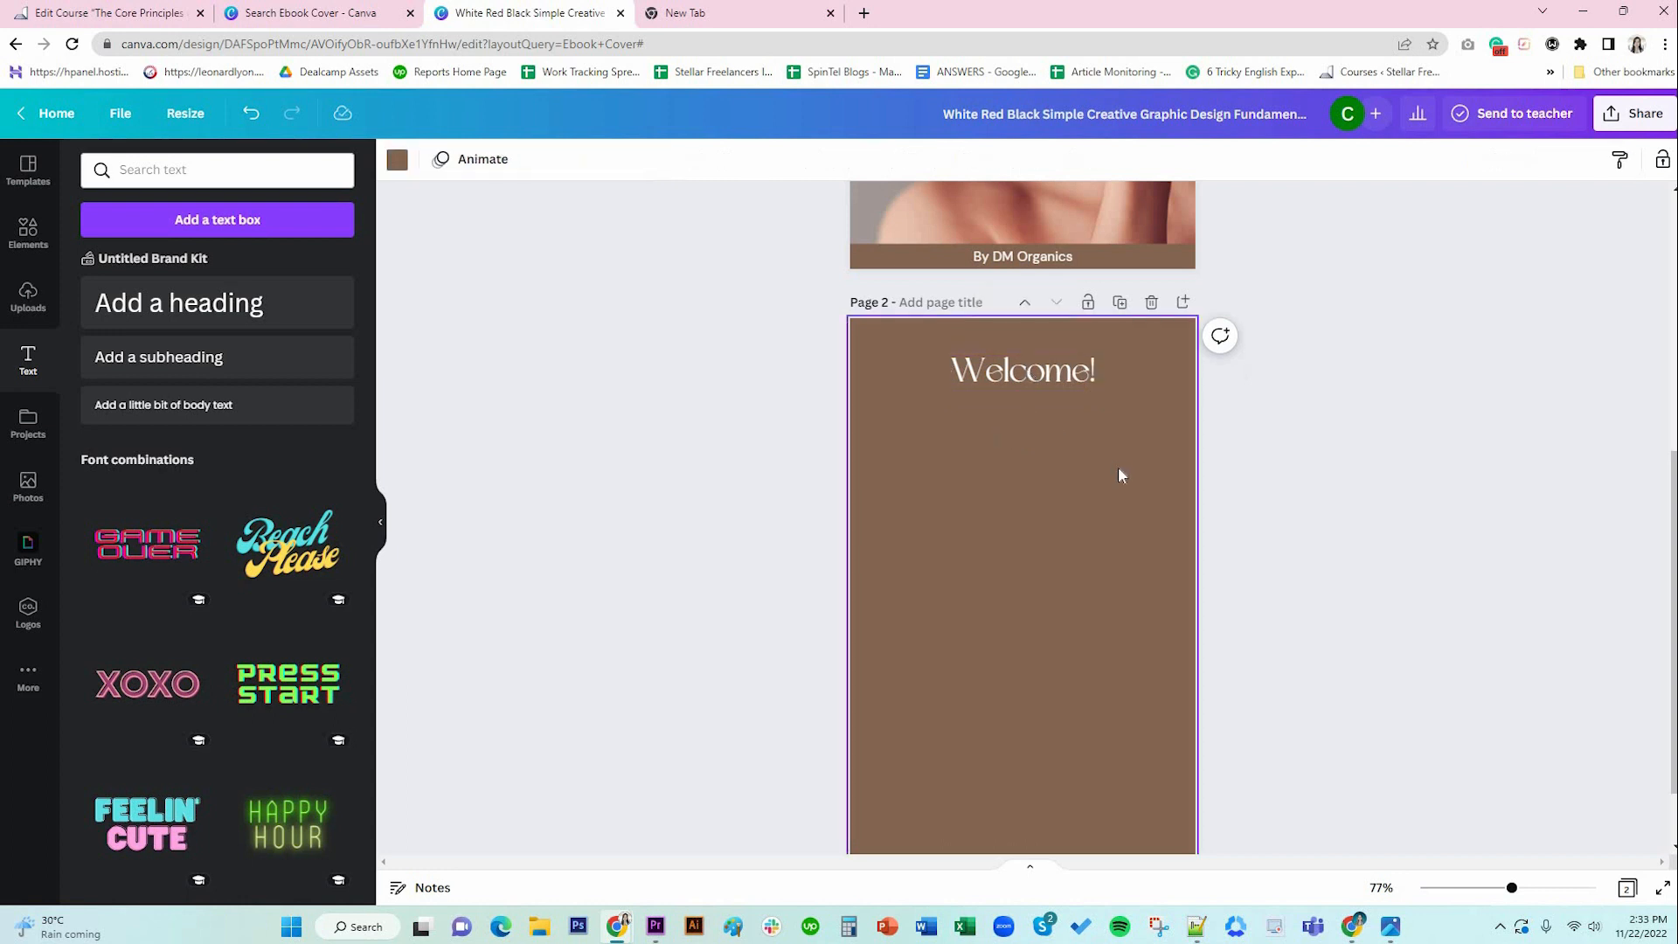
click(1043, 374)
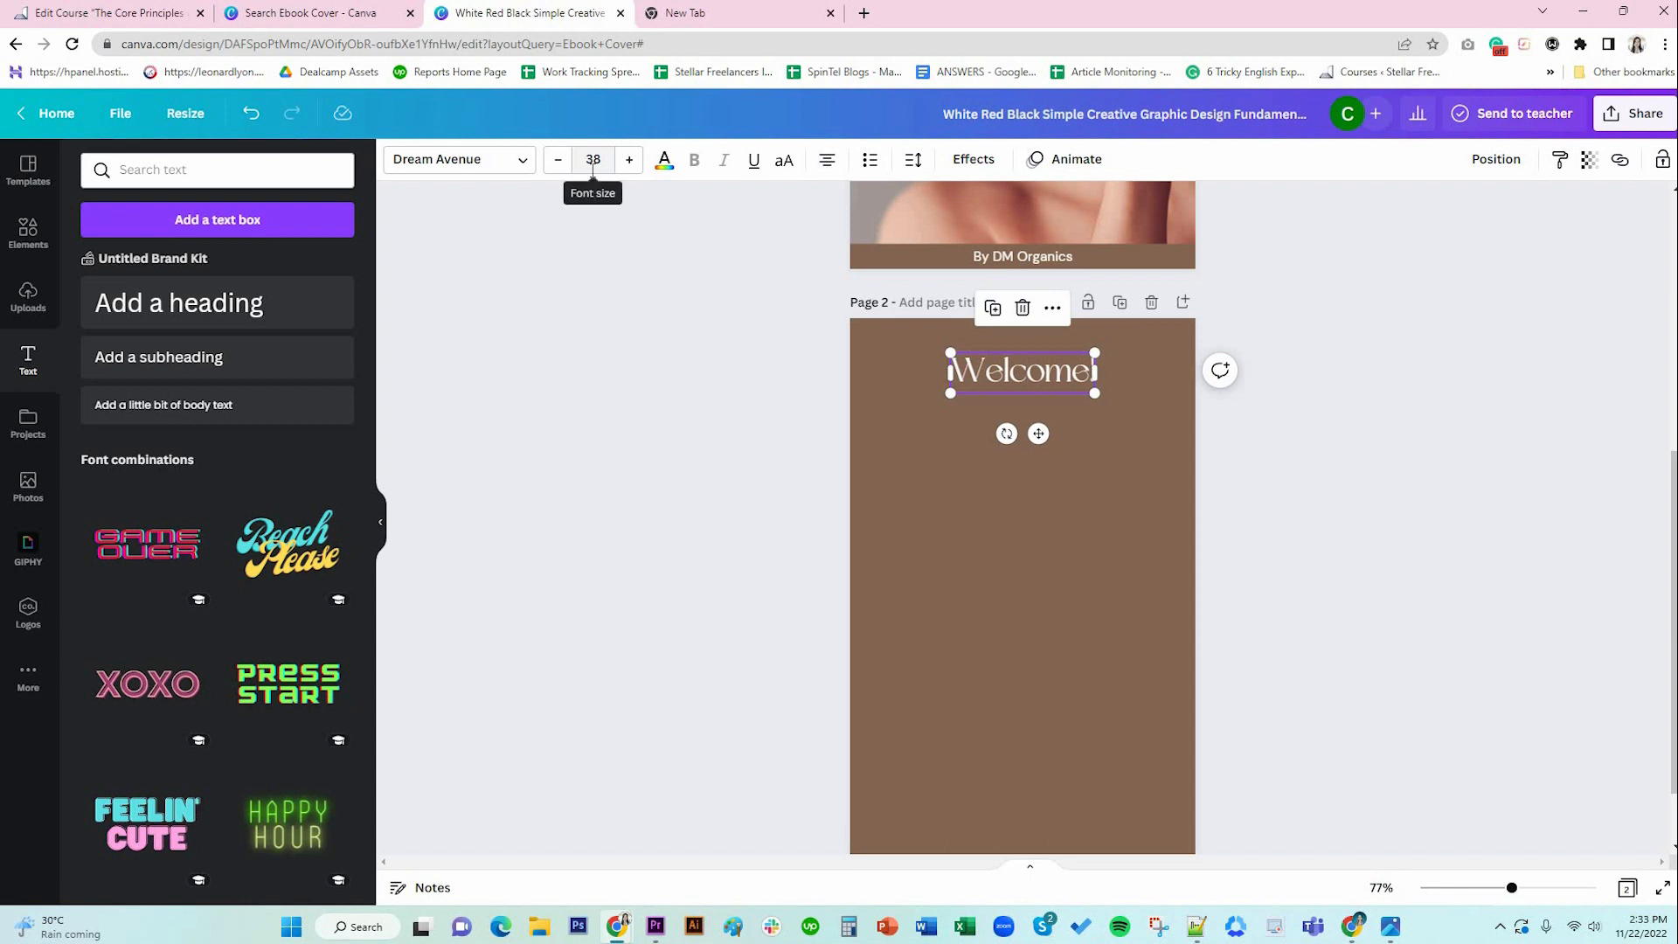
click(1088, 444)
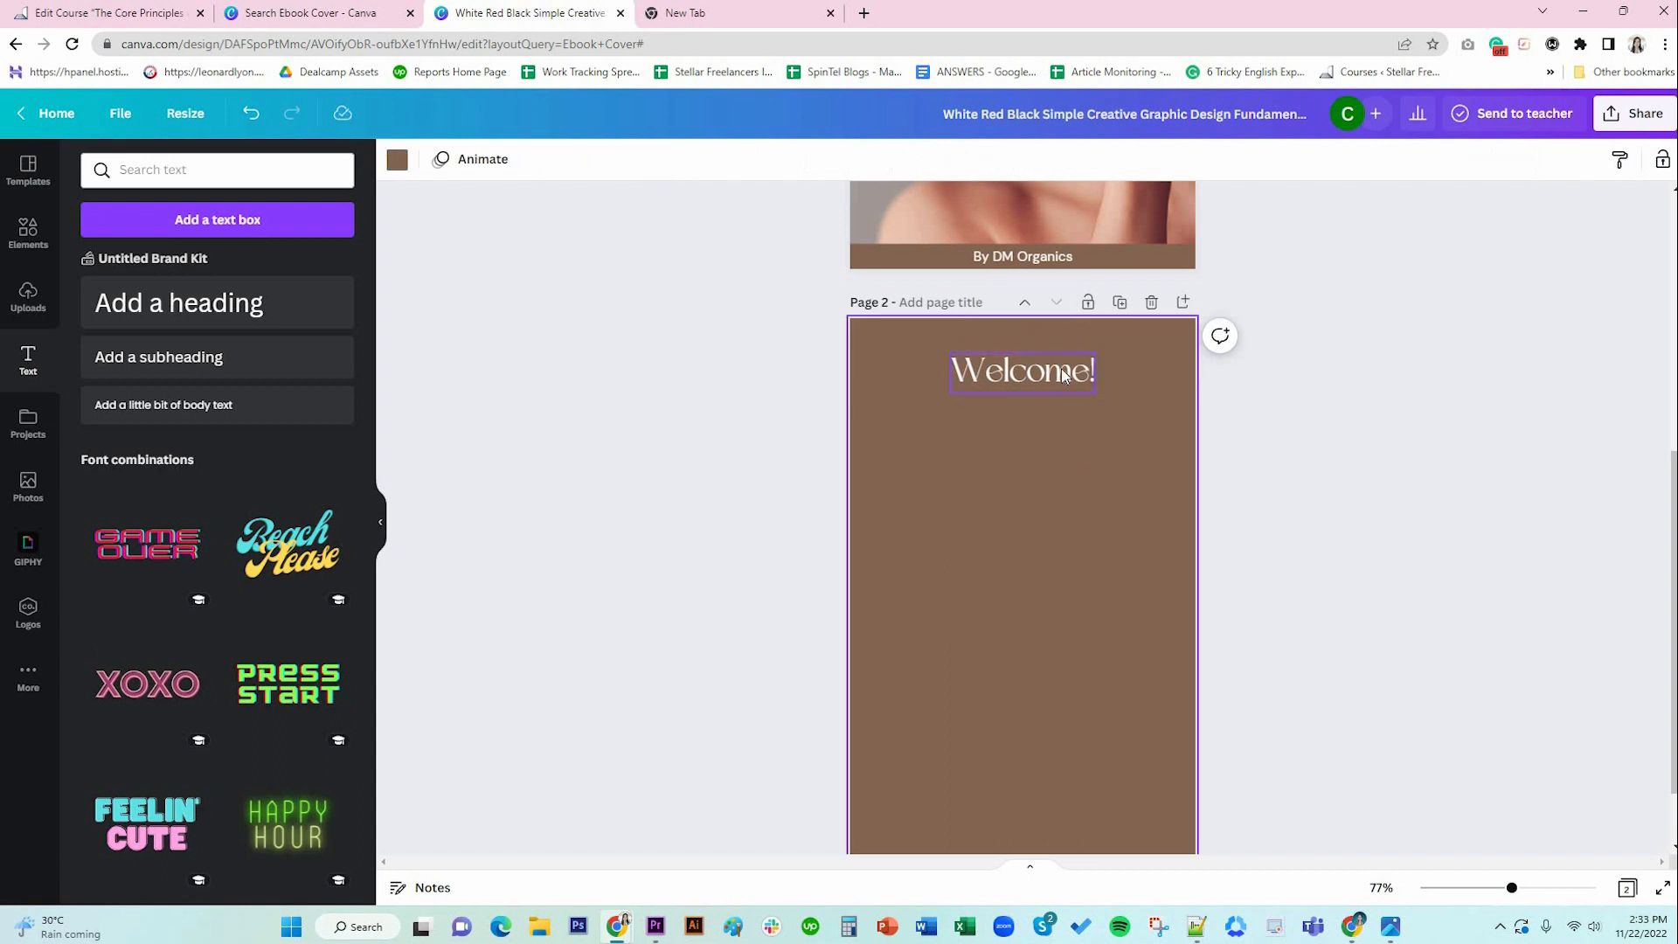
scroll(1049, 494, down, 1)
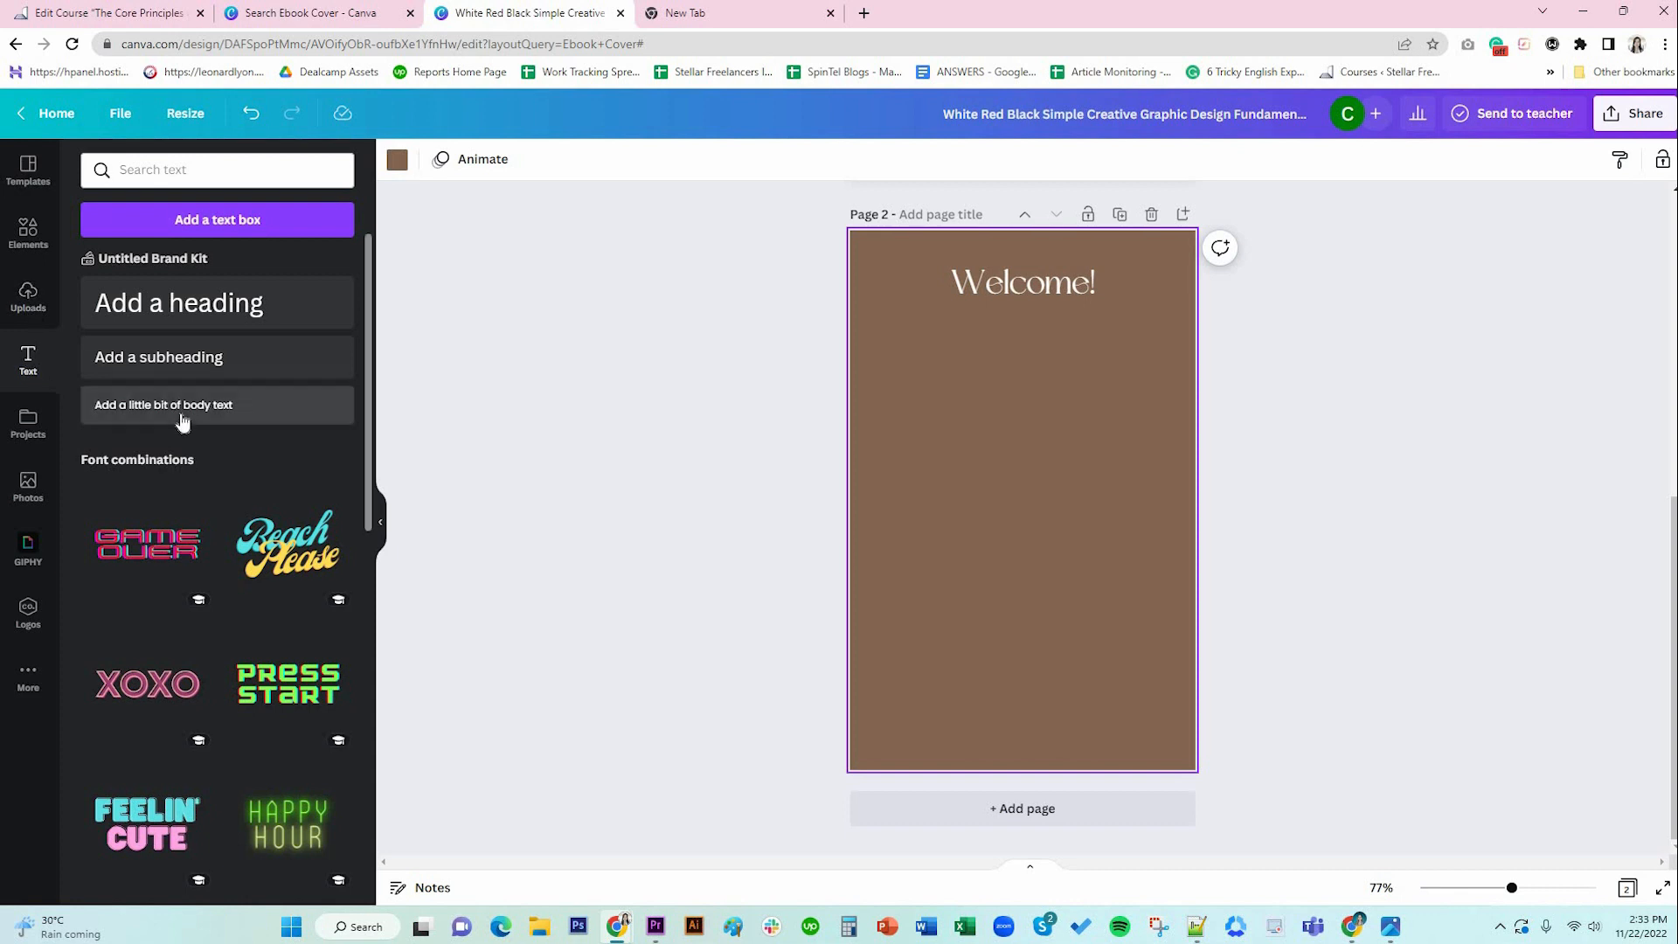
Add a body text box below Welcome! and paste in the lorem ipsum paragraph.
drag(181, 415, 983, 337)
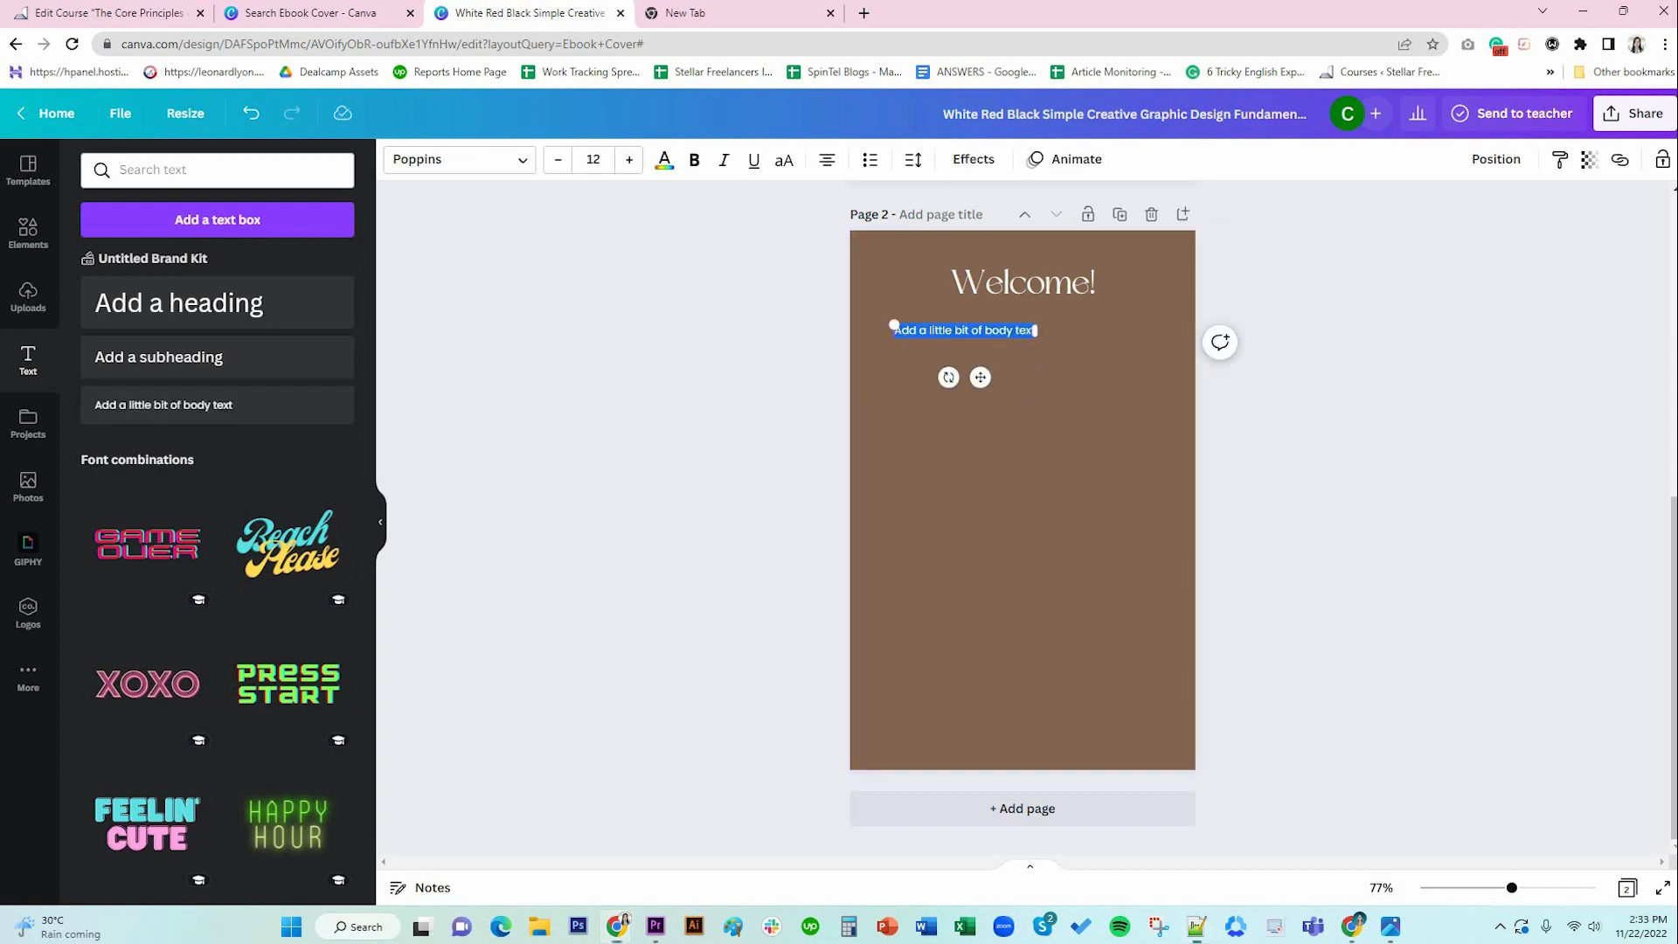
key(alt+Tab)
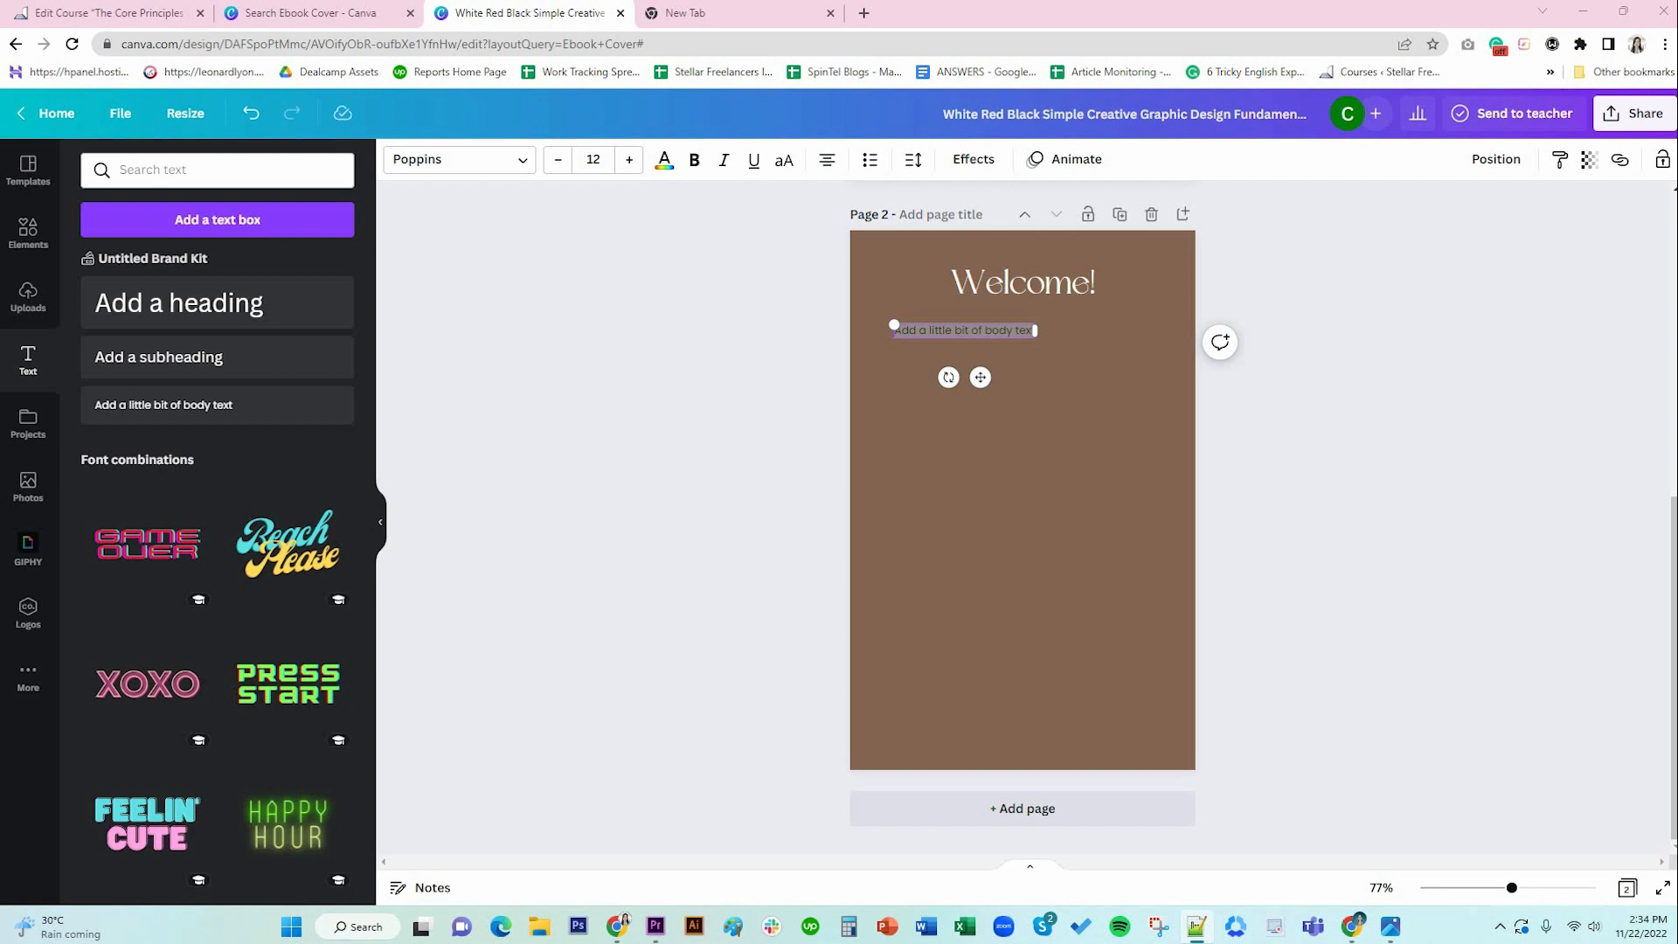
double_click(938, 332)
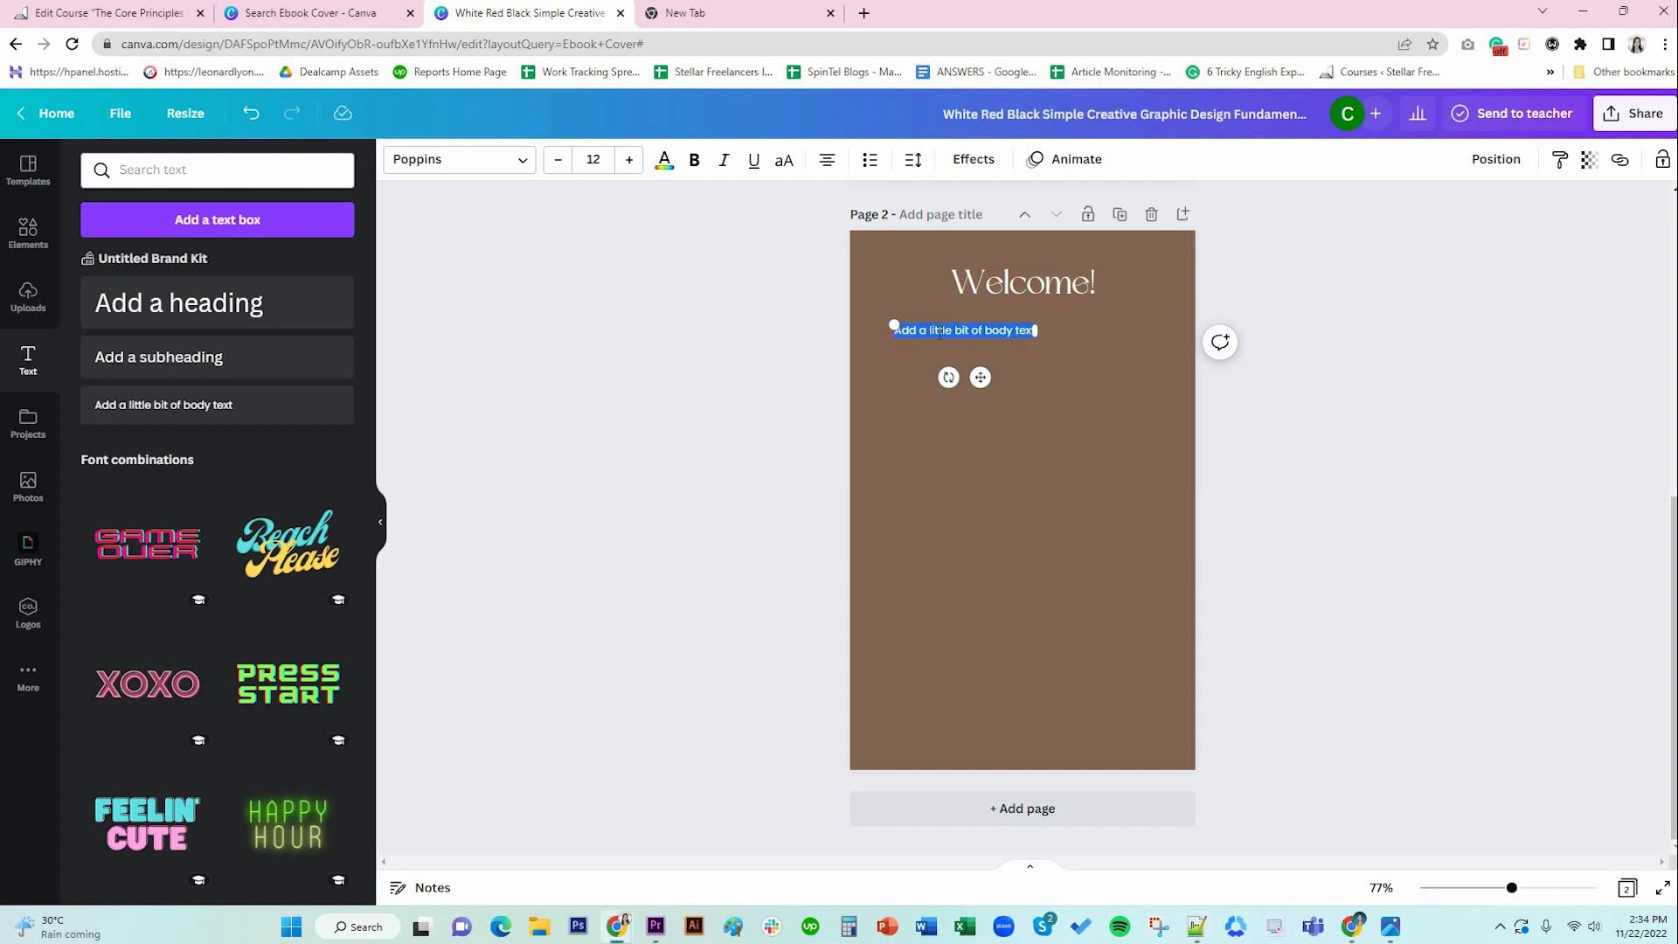
text(Lorem ipsum dolor sit amet, consectetur adipiscing elit, sed do eiusmod tempor incididunt ut labore et dolore magna aliqua. Ut enim ad minim veniam, quis nostrud exercitation ullamco laboris nisi ut aliquip ex ea commodo consequat. Duis aute irure dolor in reprehenderit in voluptate velit esse cillum dolore eu fugiat nulla pariatur. Excepteur sint occaecat cupidatat non proident, sunt in culpa qui officia deserunt mollit anim id est laborum.)
Left-align the paragraph and narrow its box to about 419 wide.
key(ctrl+a)
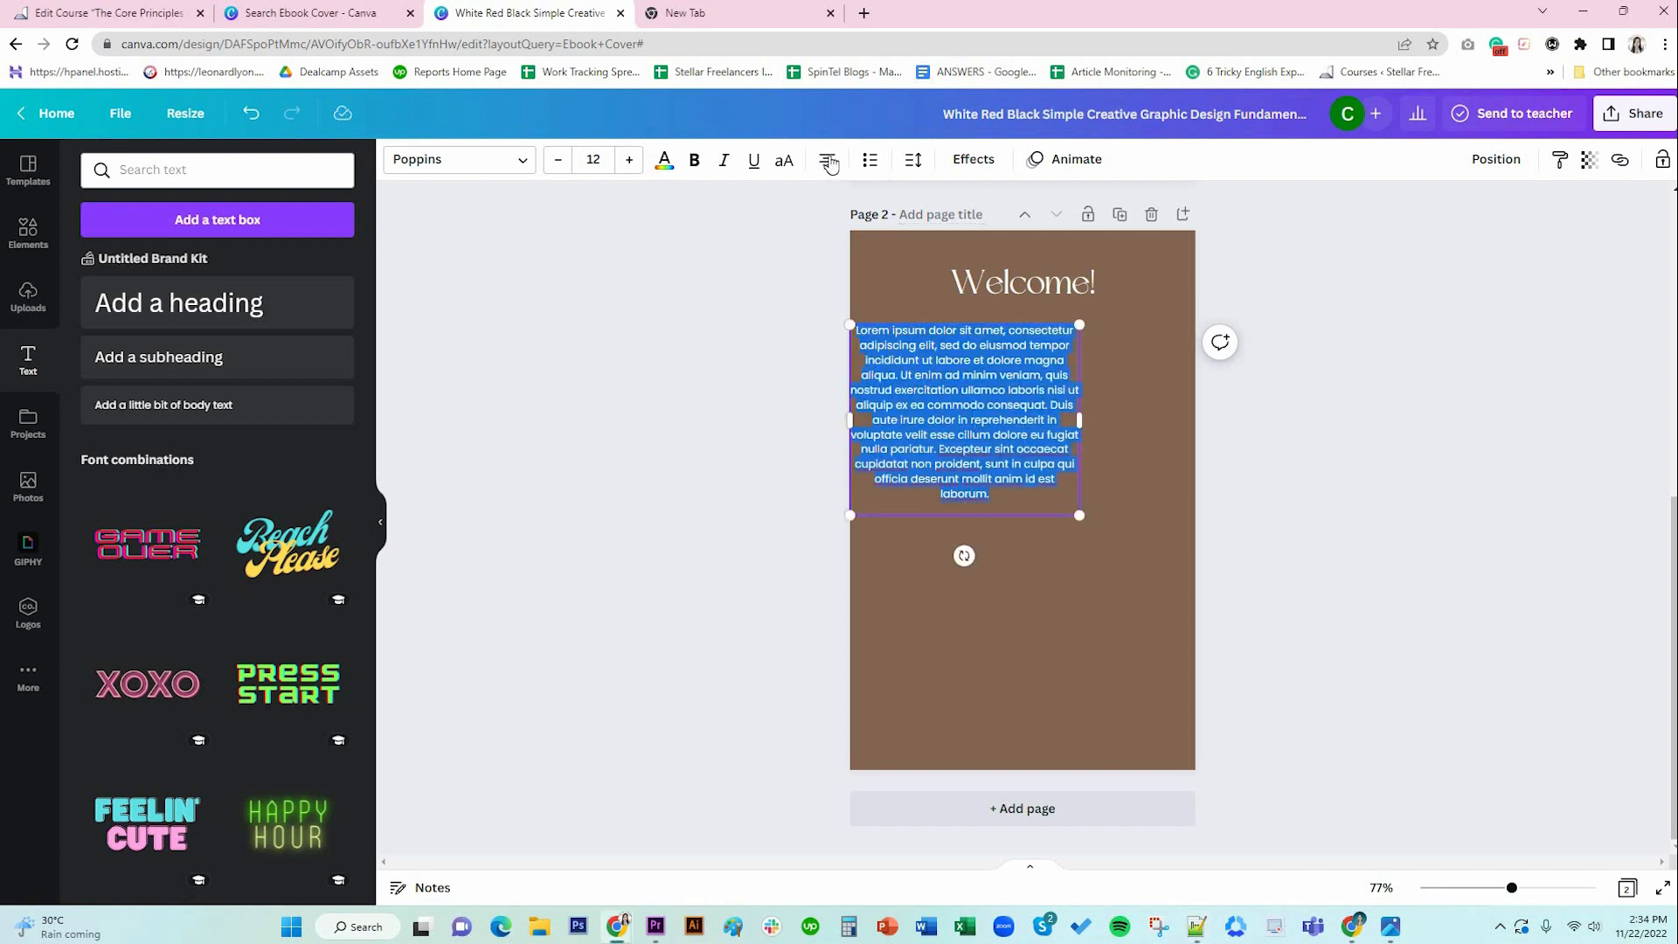
click(826, 159)
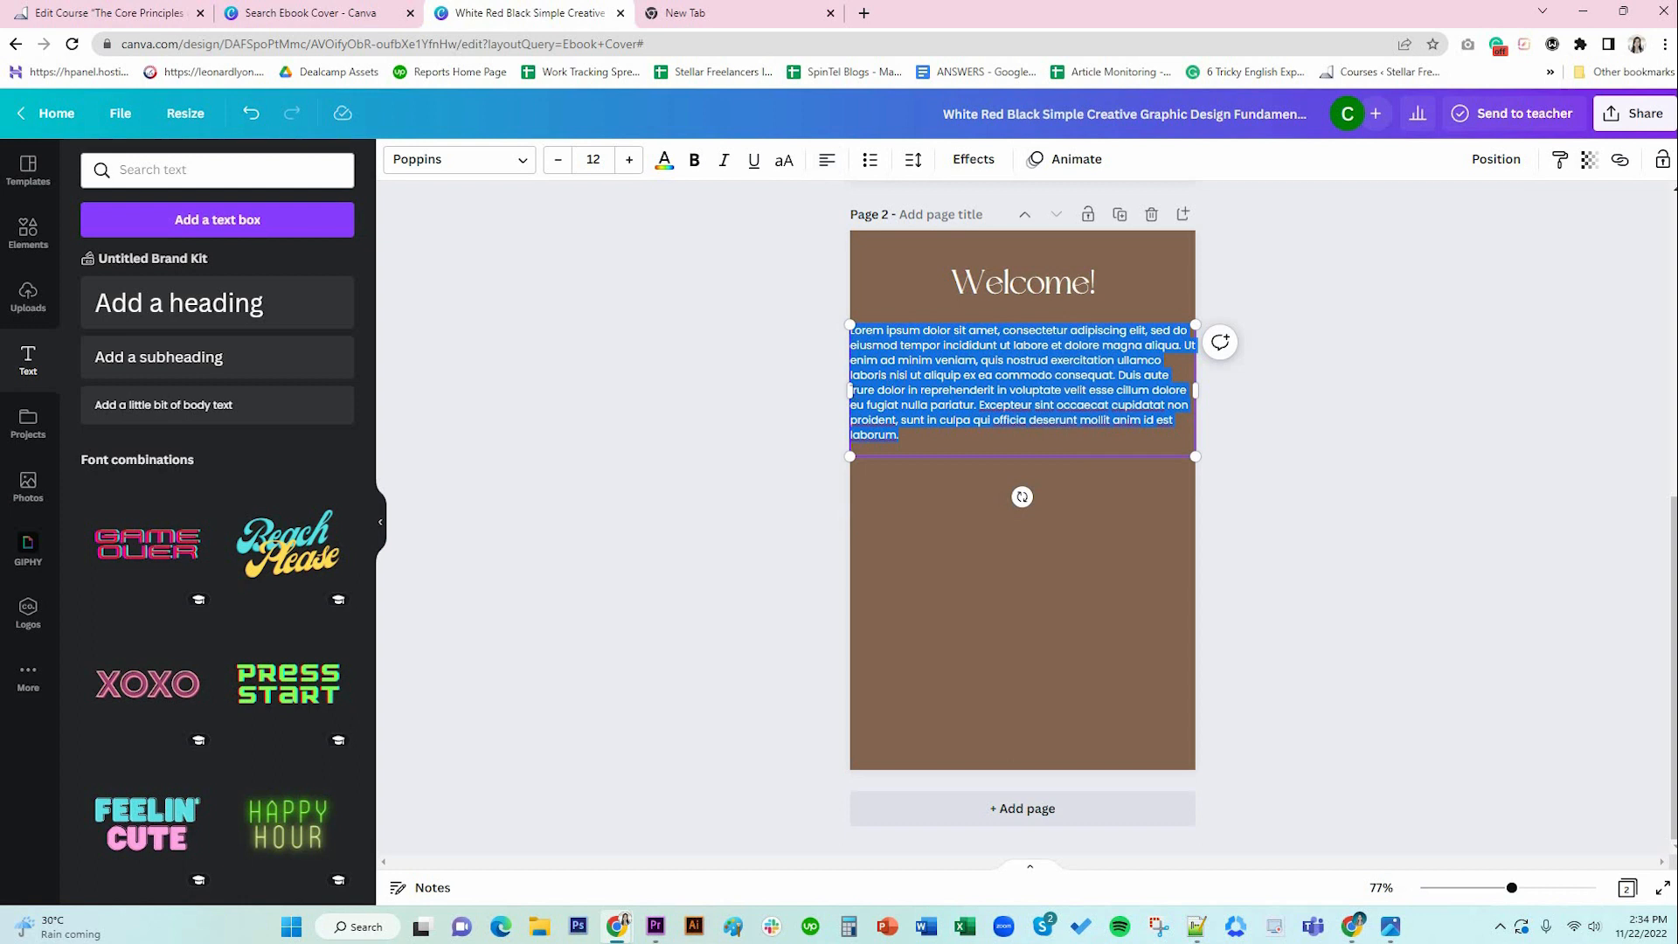
drag(850, 390, 877, 389)
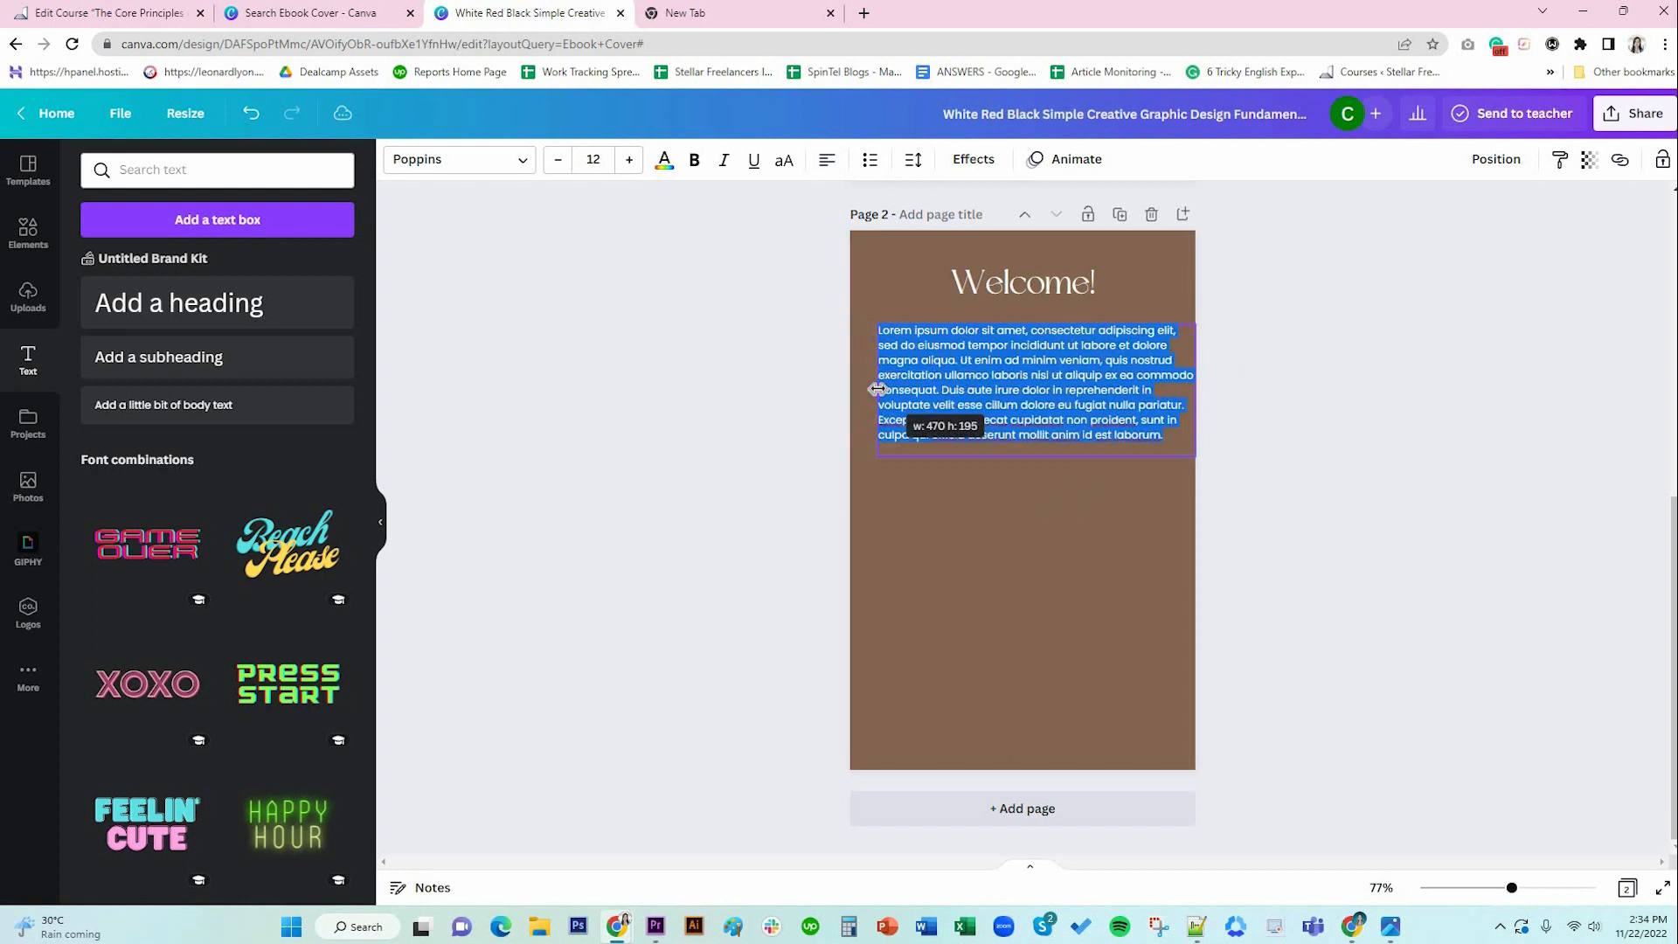
drag(1196, 391, 1167, 391)
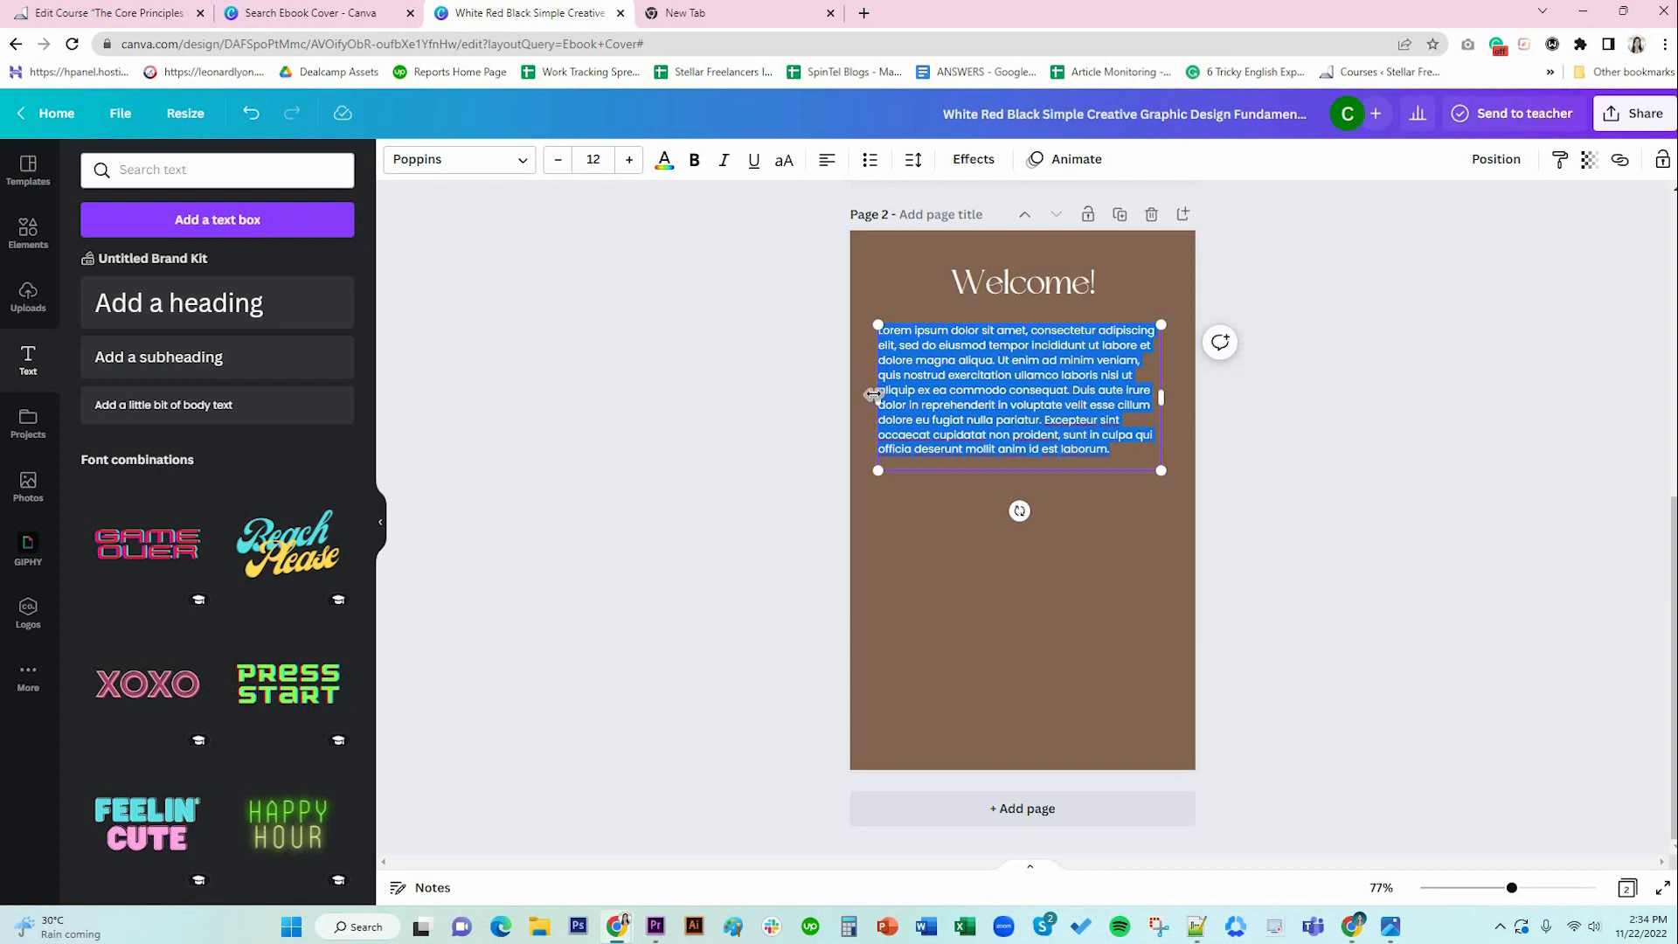
Justify the body text and split it into two spaced paragraphs at 'Duis'.
drag(873, 395, 879, 395)
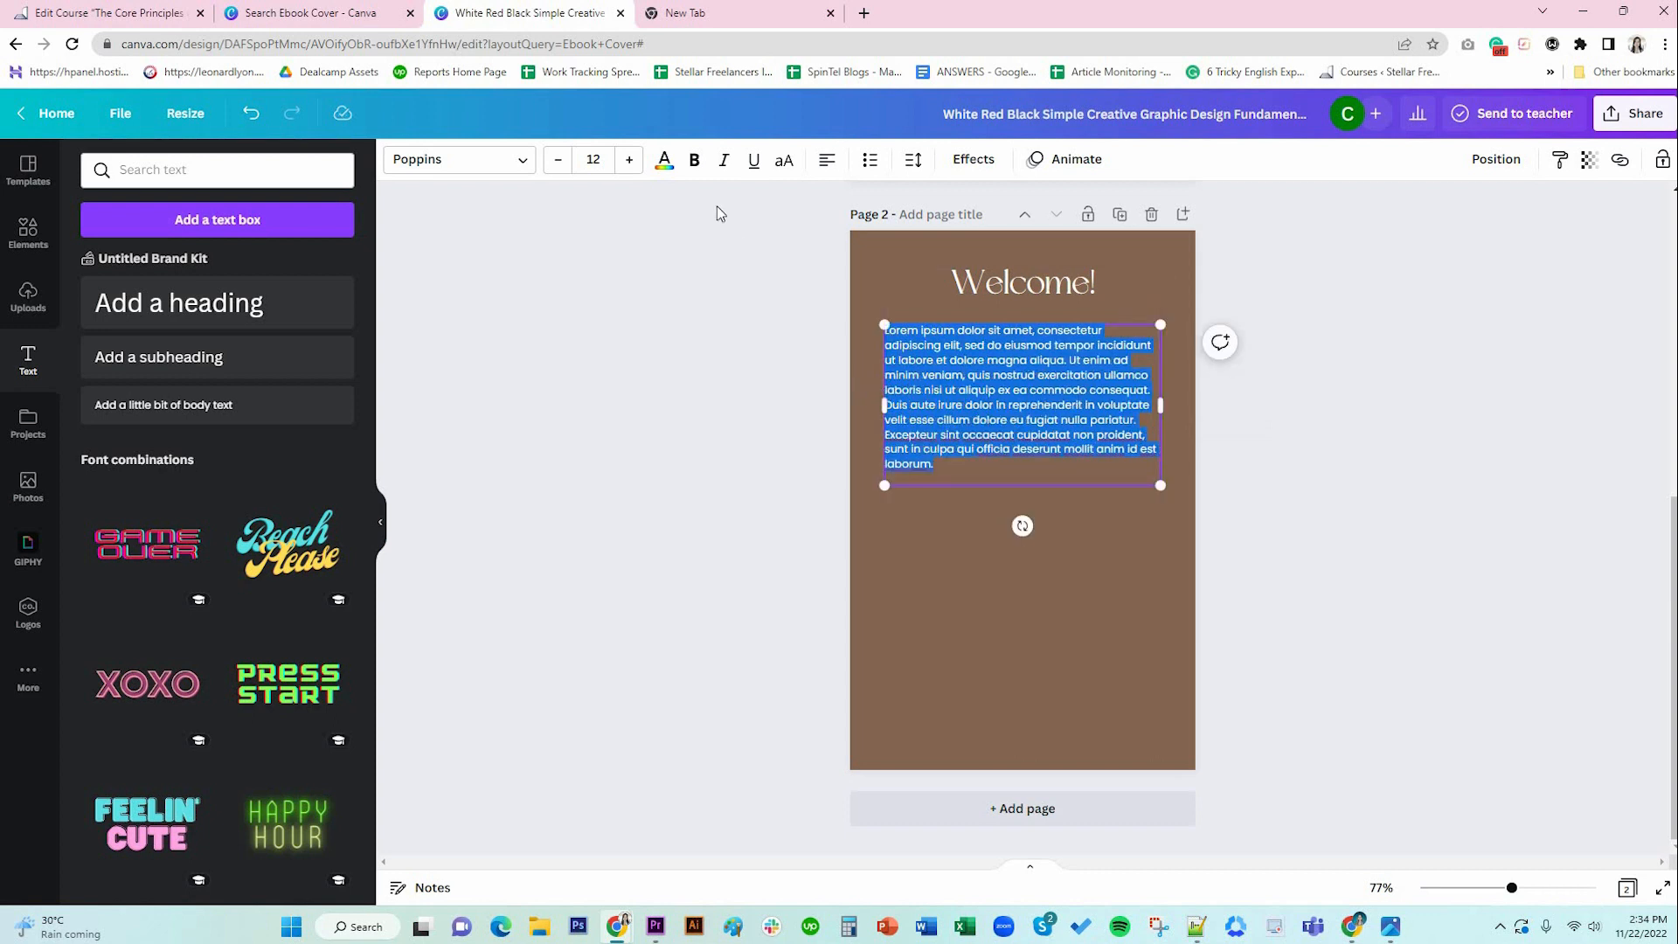
click(664, 162)
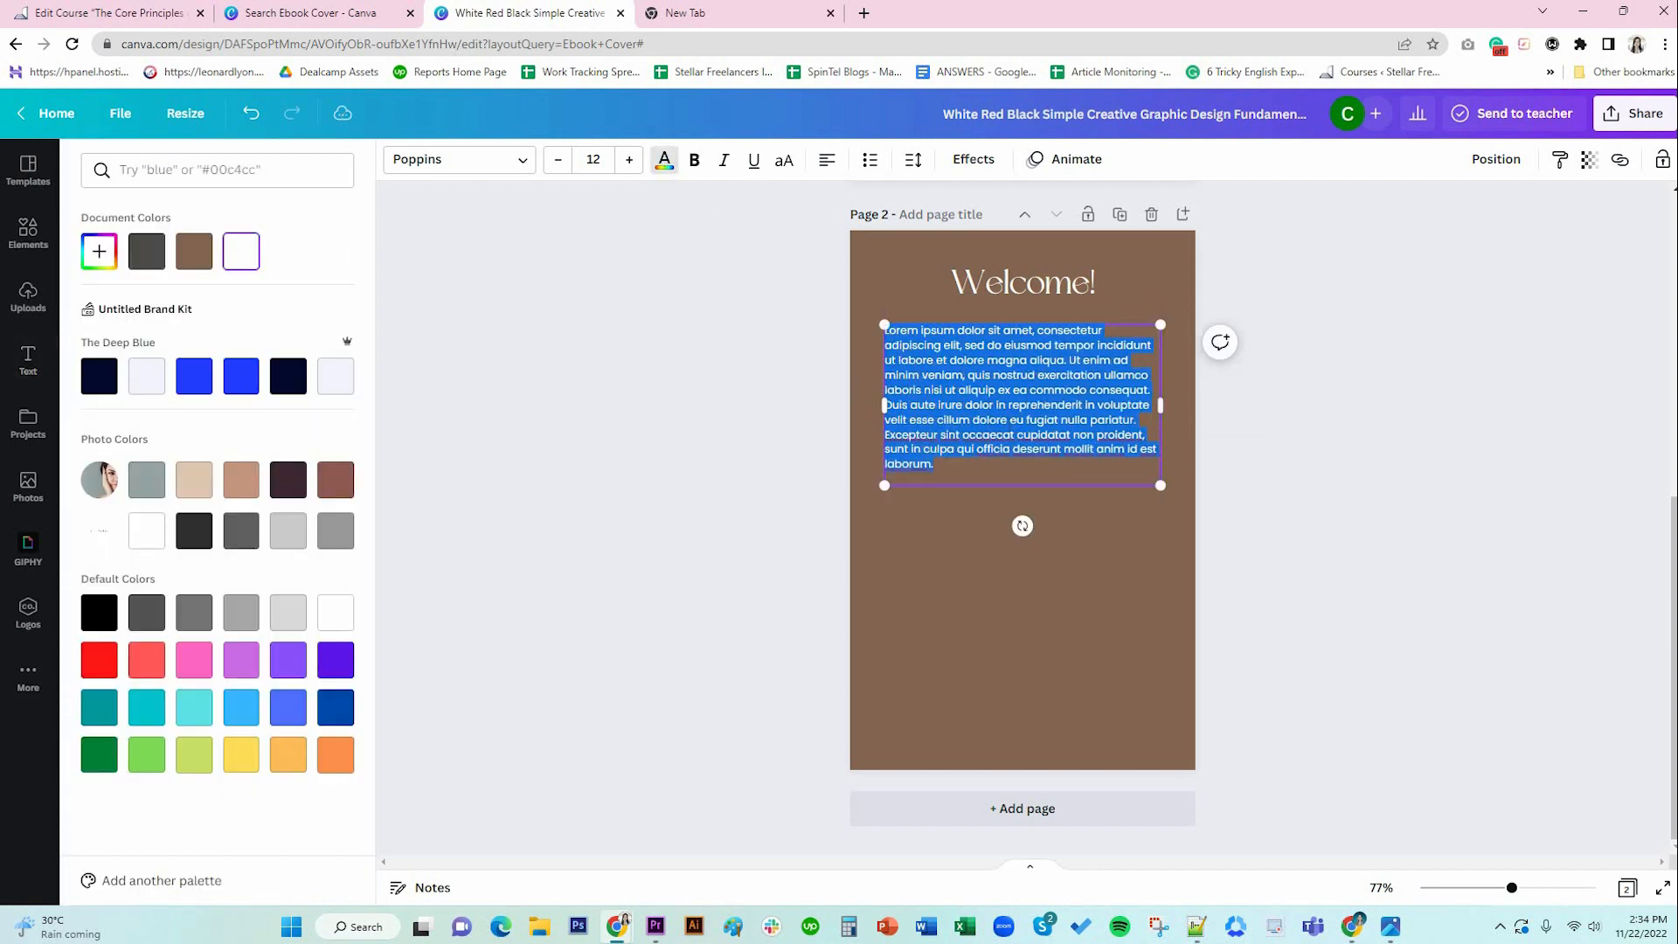
click(827, 160)
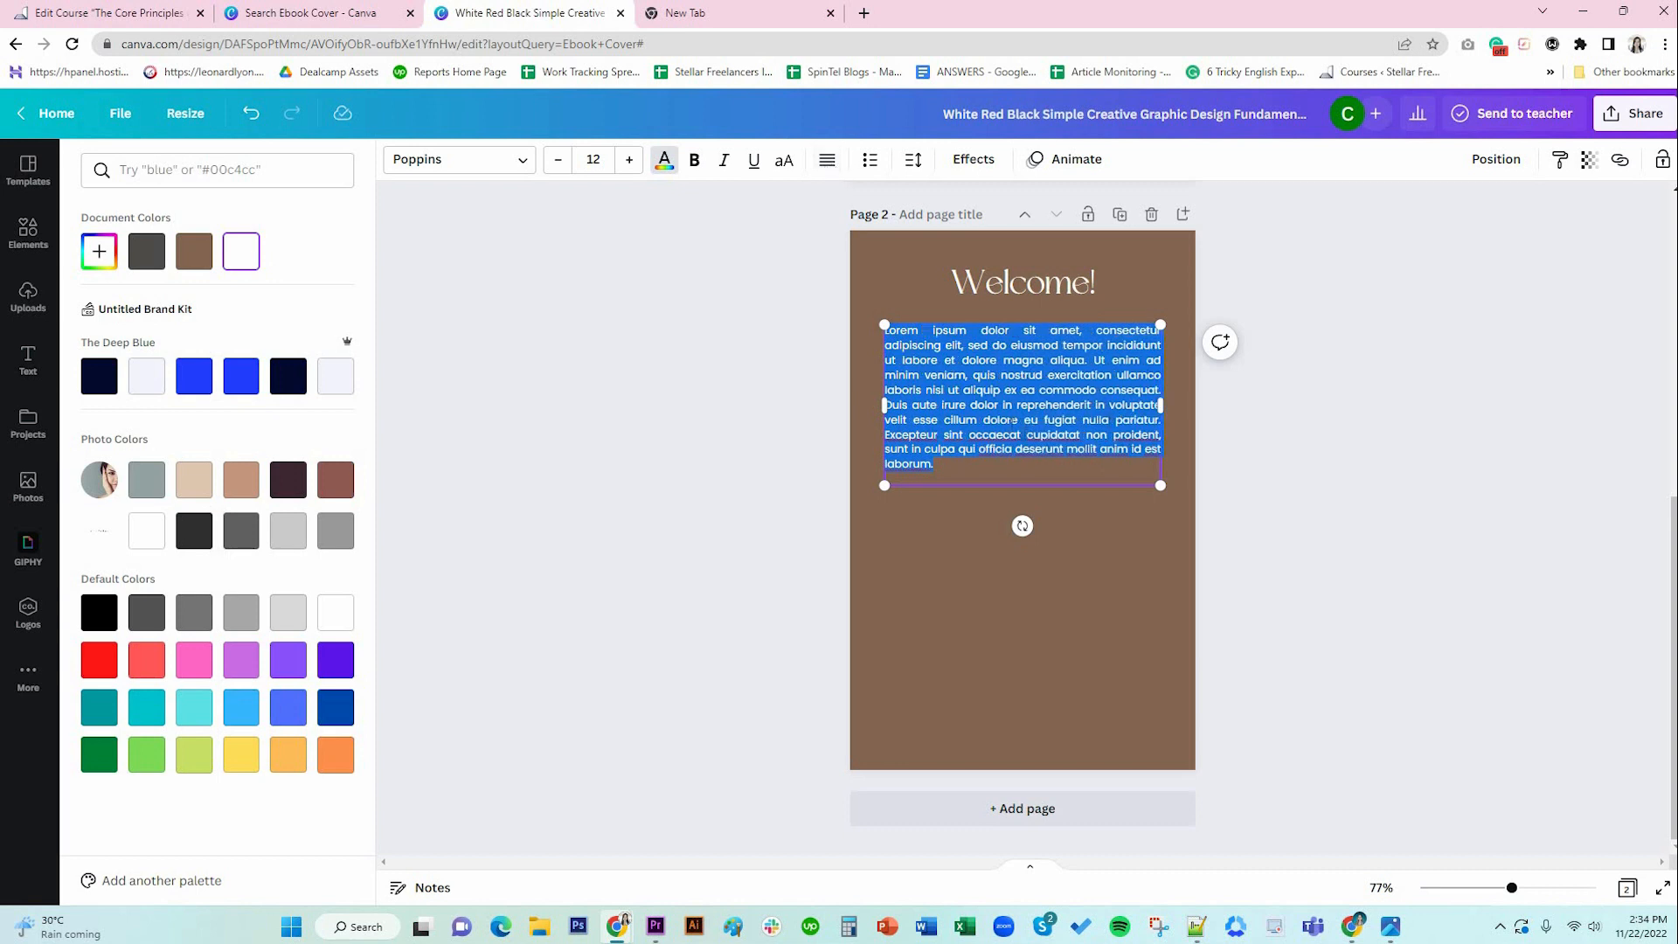
click(892, 404)
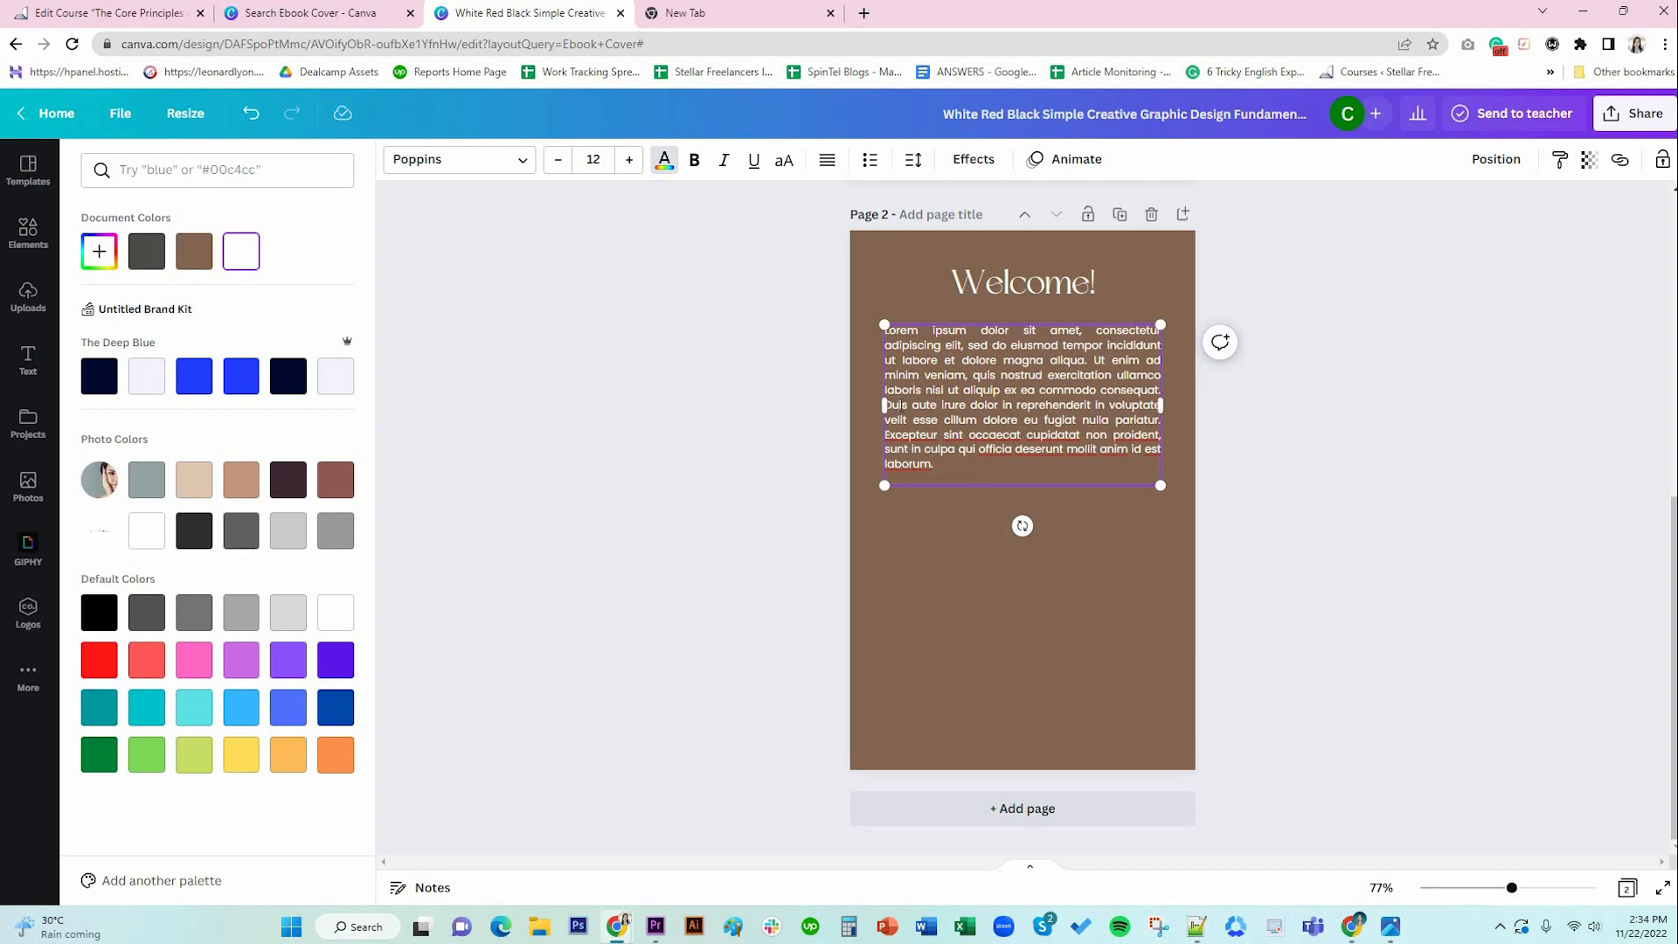
key(Return)
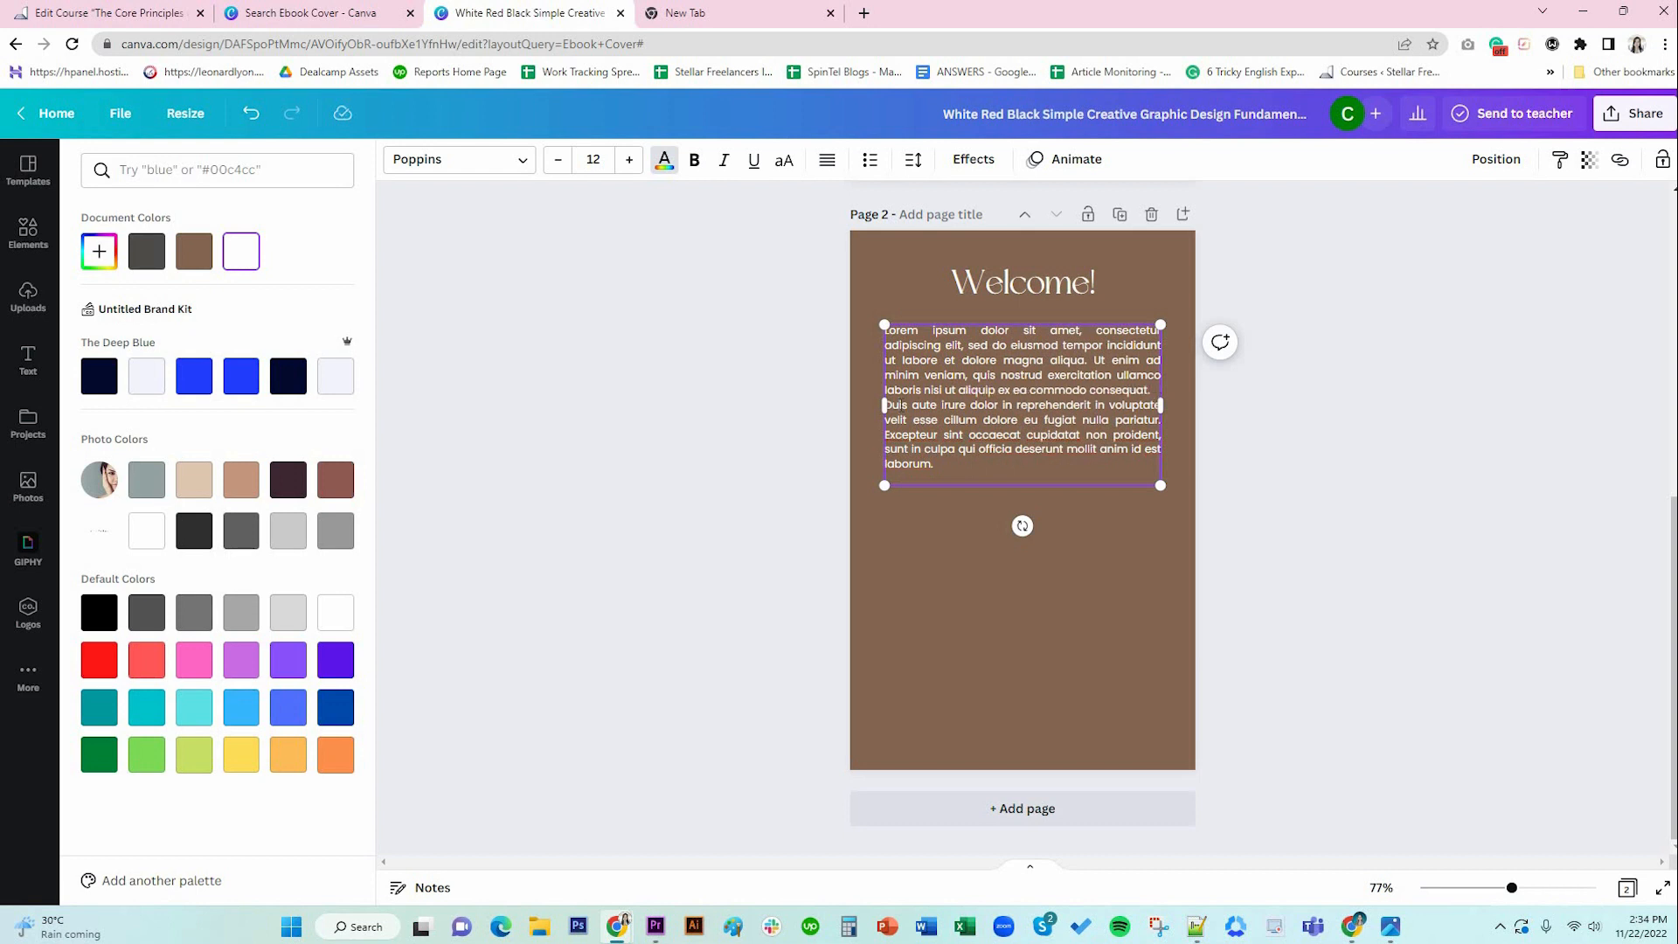
key(Return)
click(1368, 510)
click(1060, 457)
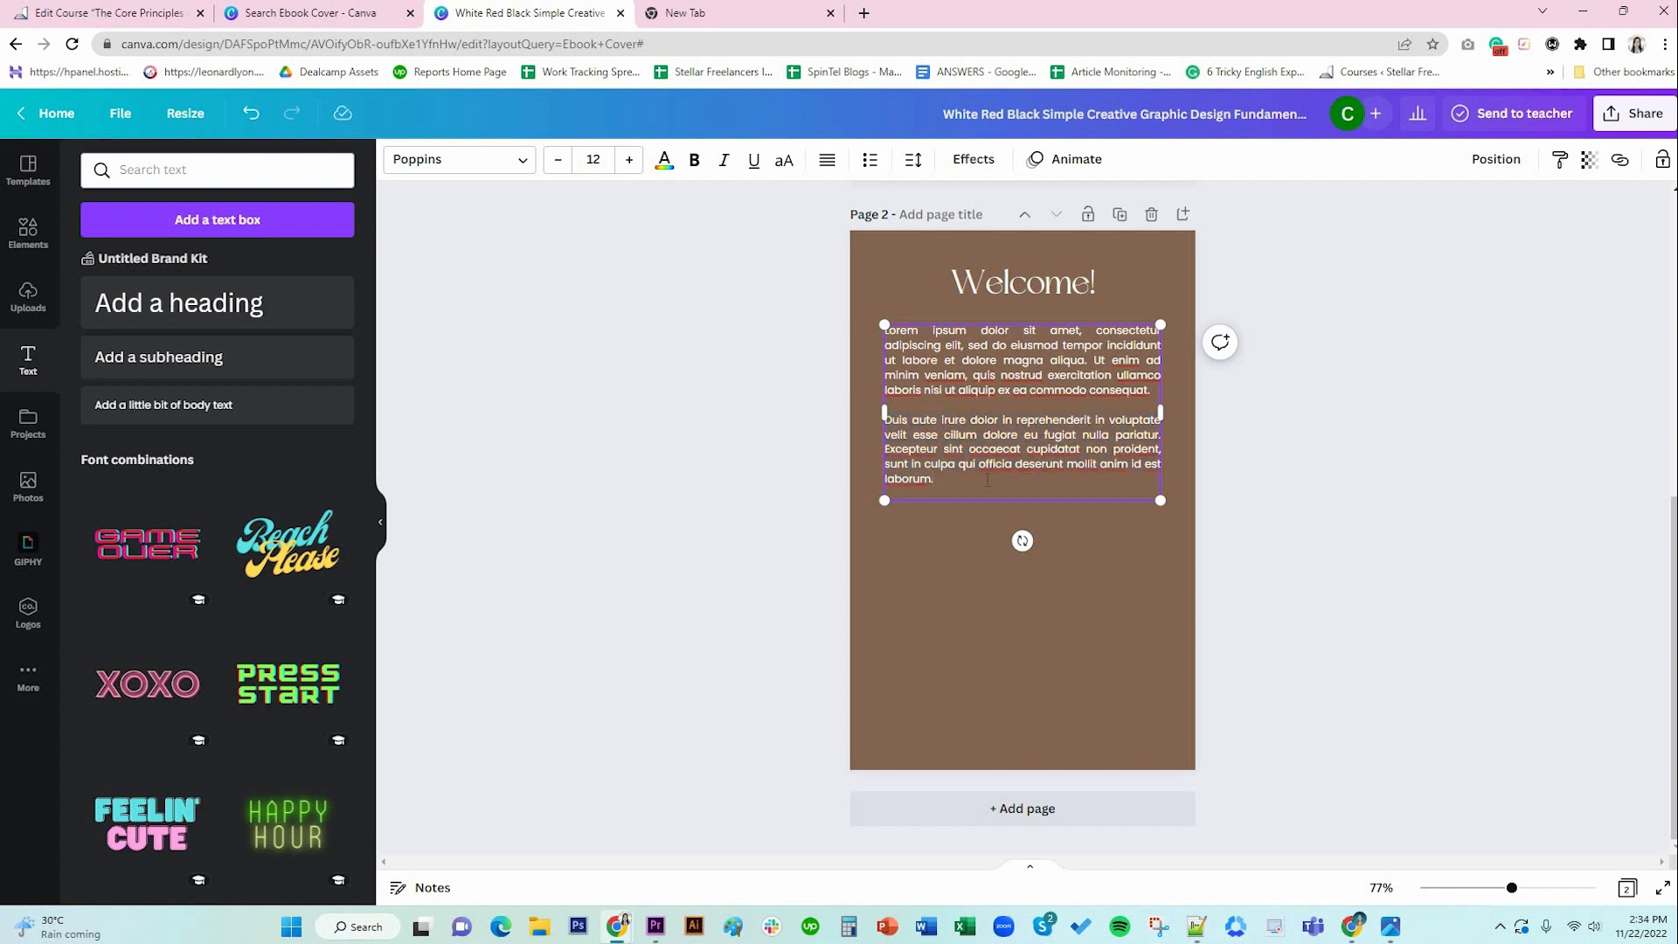
Paste two more copies of the Duis paragraph to make four paragraphs.
key(Return)
key(Return)
text(Duis aute irure dolor in reprehenderit in voluptate velit esse cillum dolore eu fugiat nulla pariatur. Excepteur sint occaecat cupidatat non proident, sunt in culpa qui officia deserunt mollit anim id est laborum.)
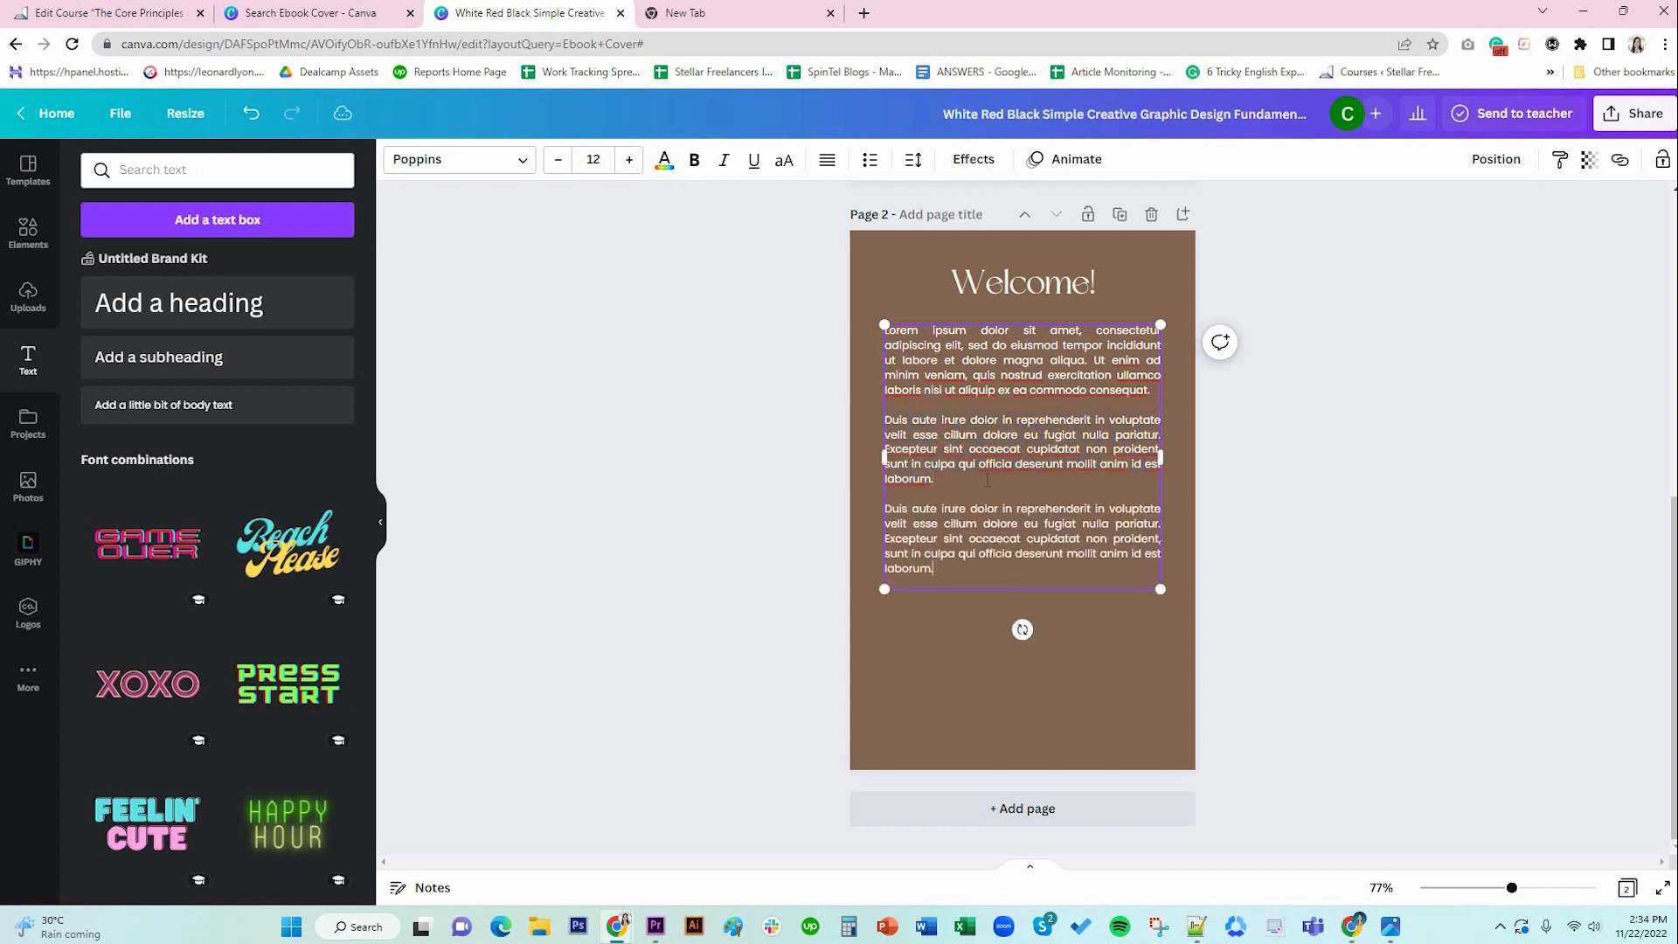
key(Return)
key(Return)
text(Duis aute irure dolor in reprehenderit in voluptate velit esse cillum dolore eu fugiat nulla pariatur. Excepteur sint occaecat cupidatat non proident, sunt in culpa qui officia deserunt mollit anim id est laborum.)
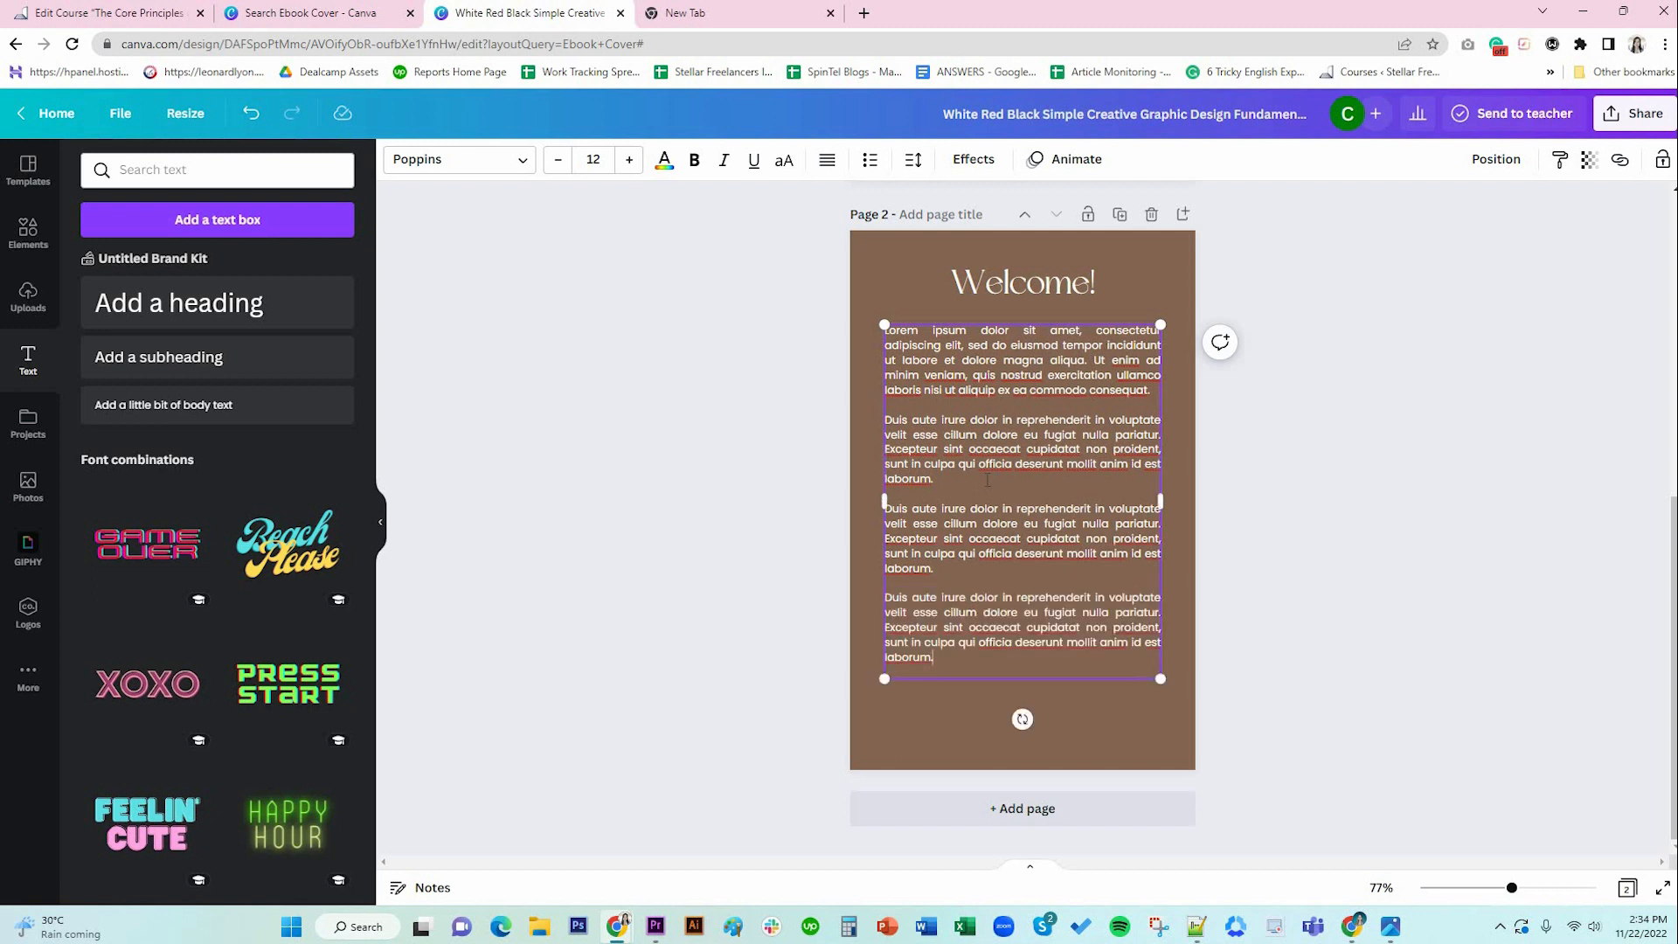
click(1398, 554)
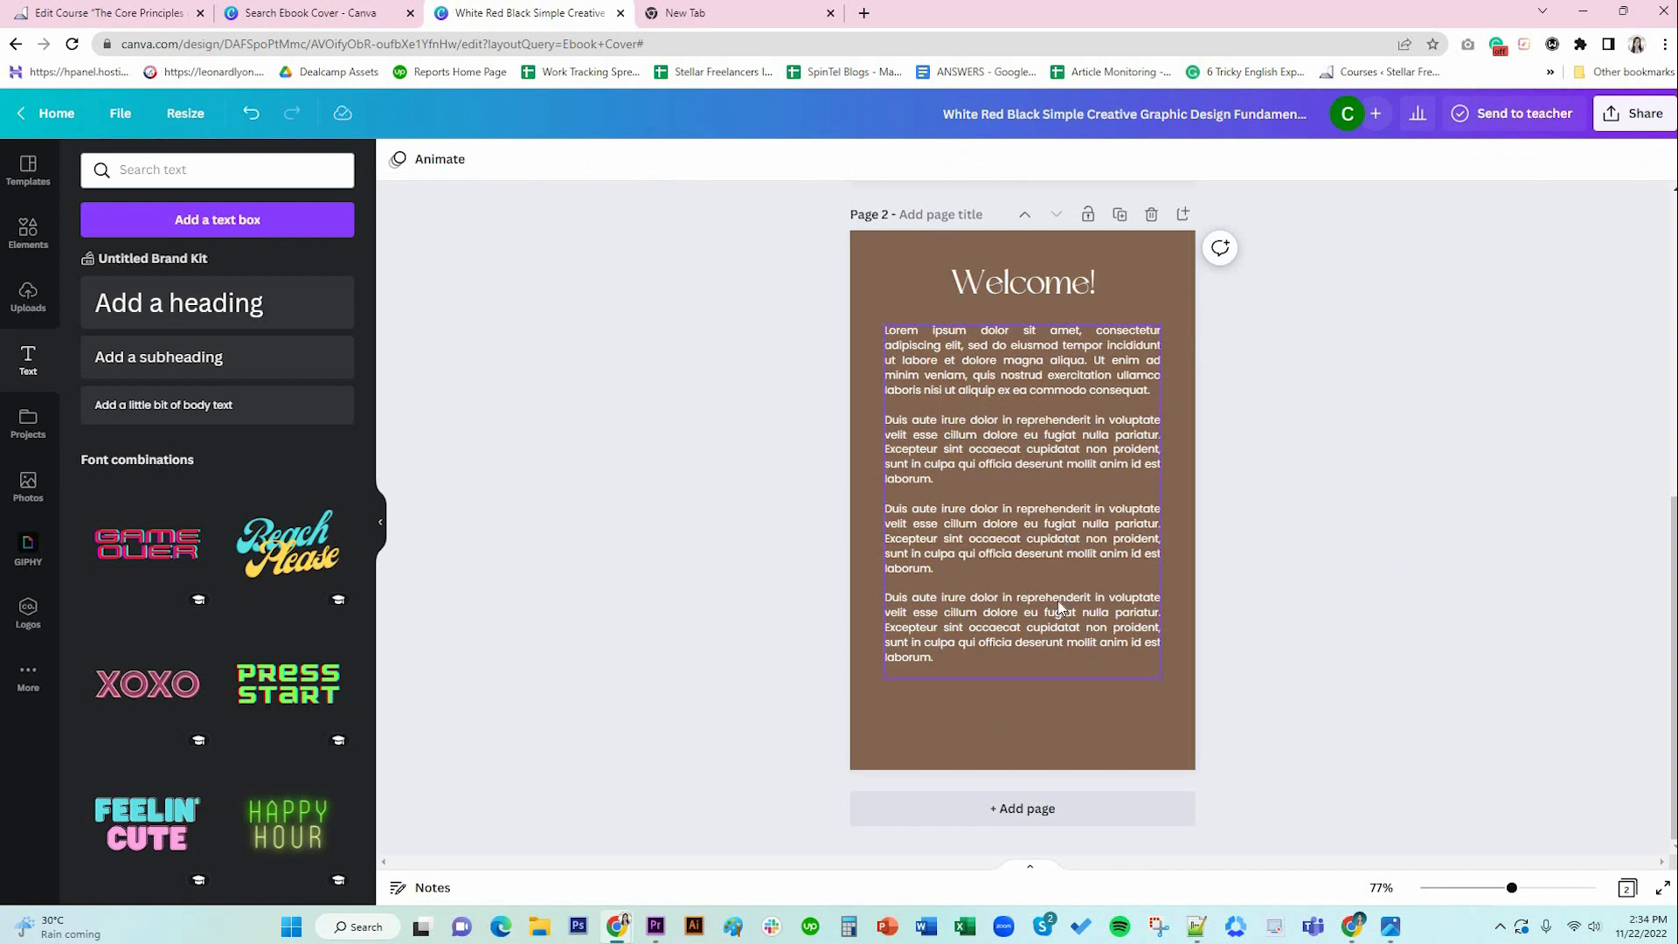
End the body text with the closing line 'Stay healthy,'.
double_click(966, 659)
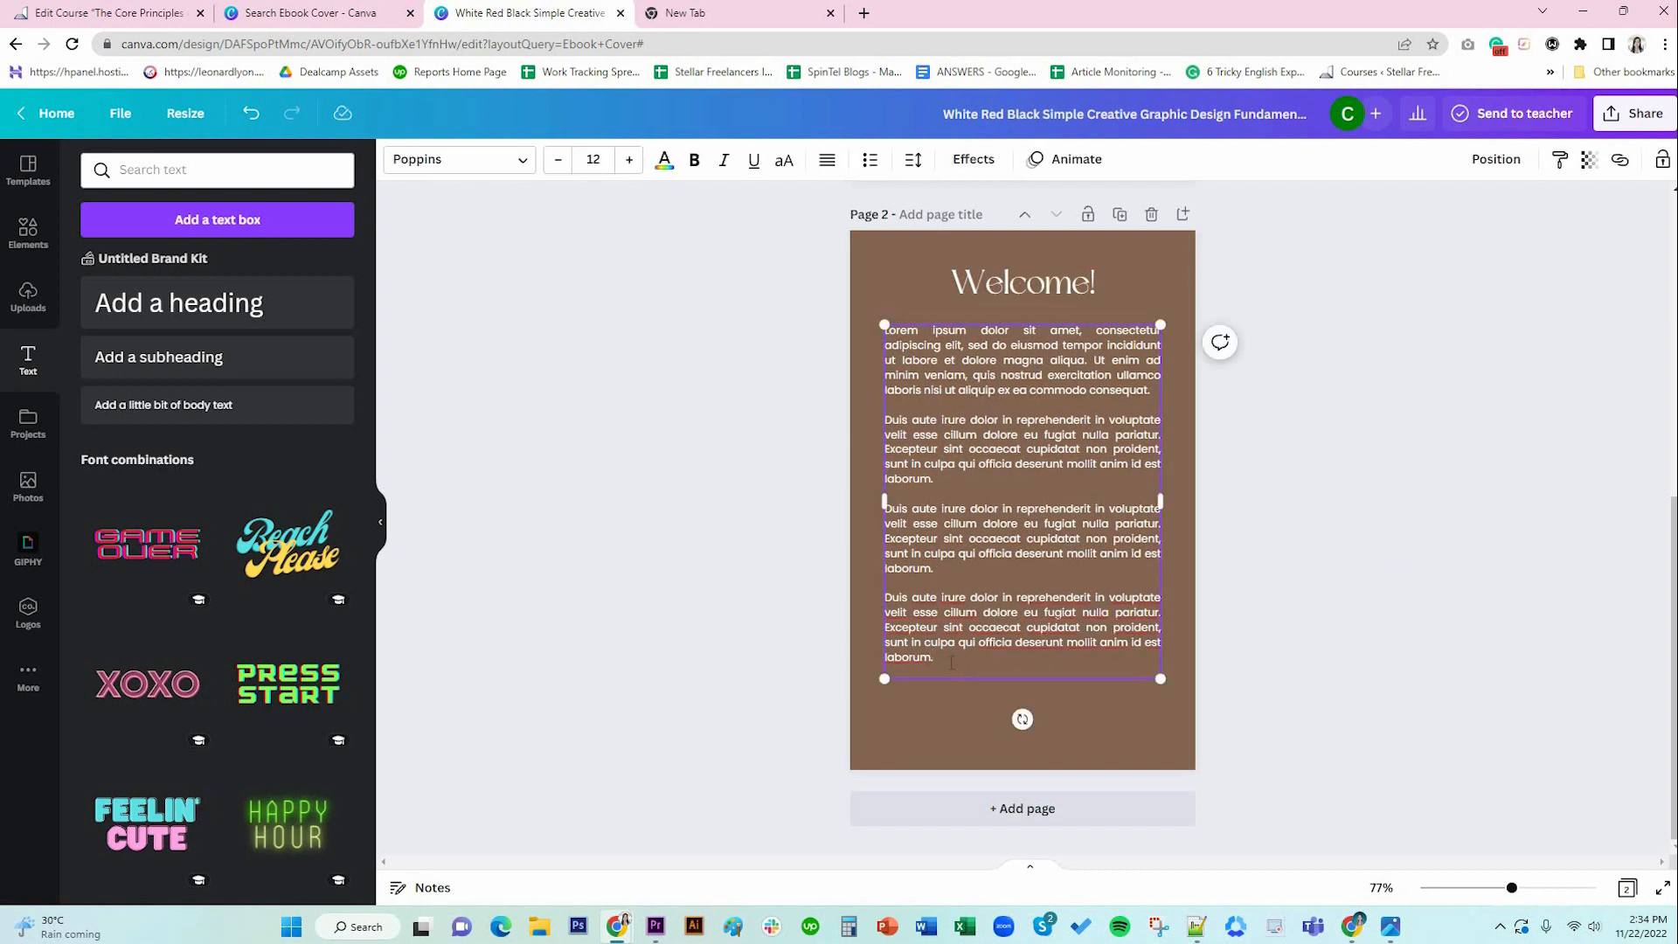
key(Return)
key(Return)
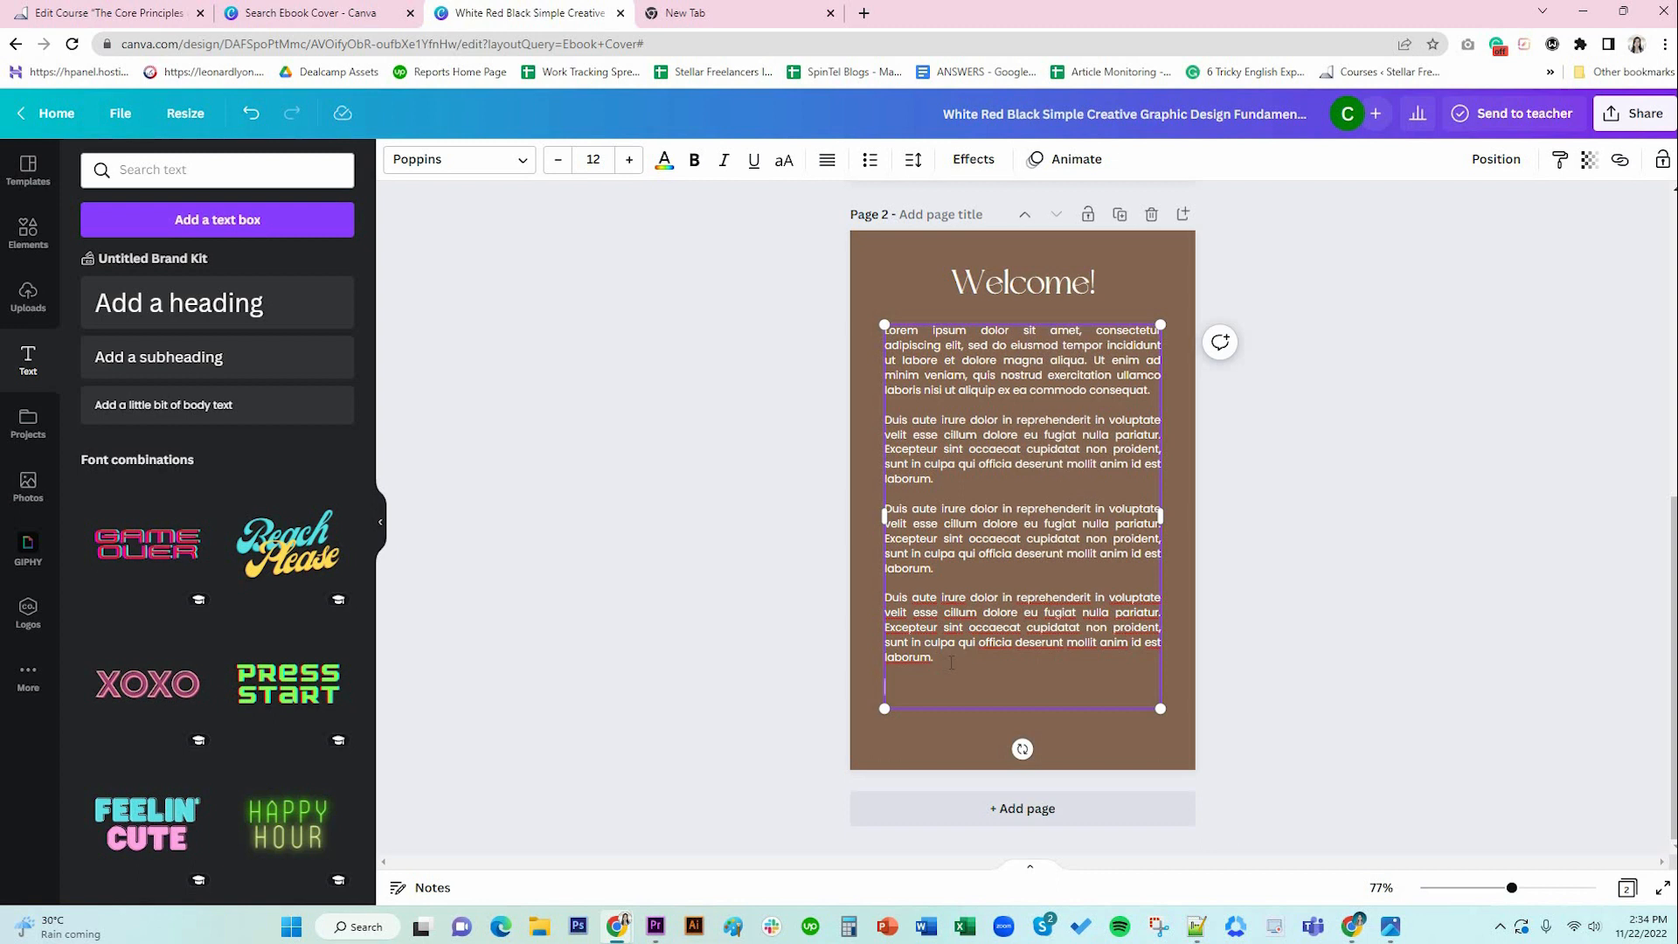
text(Stay healthy,)
key(Return)
key(Return)
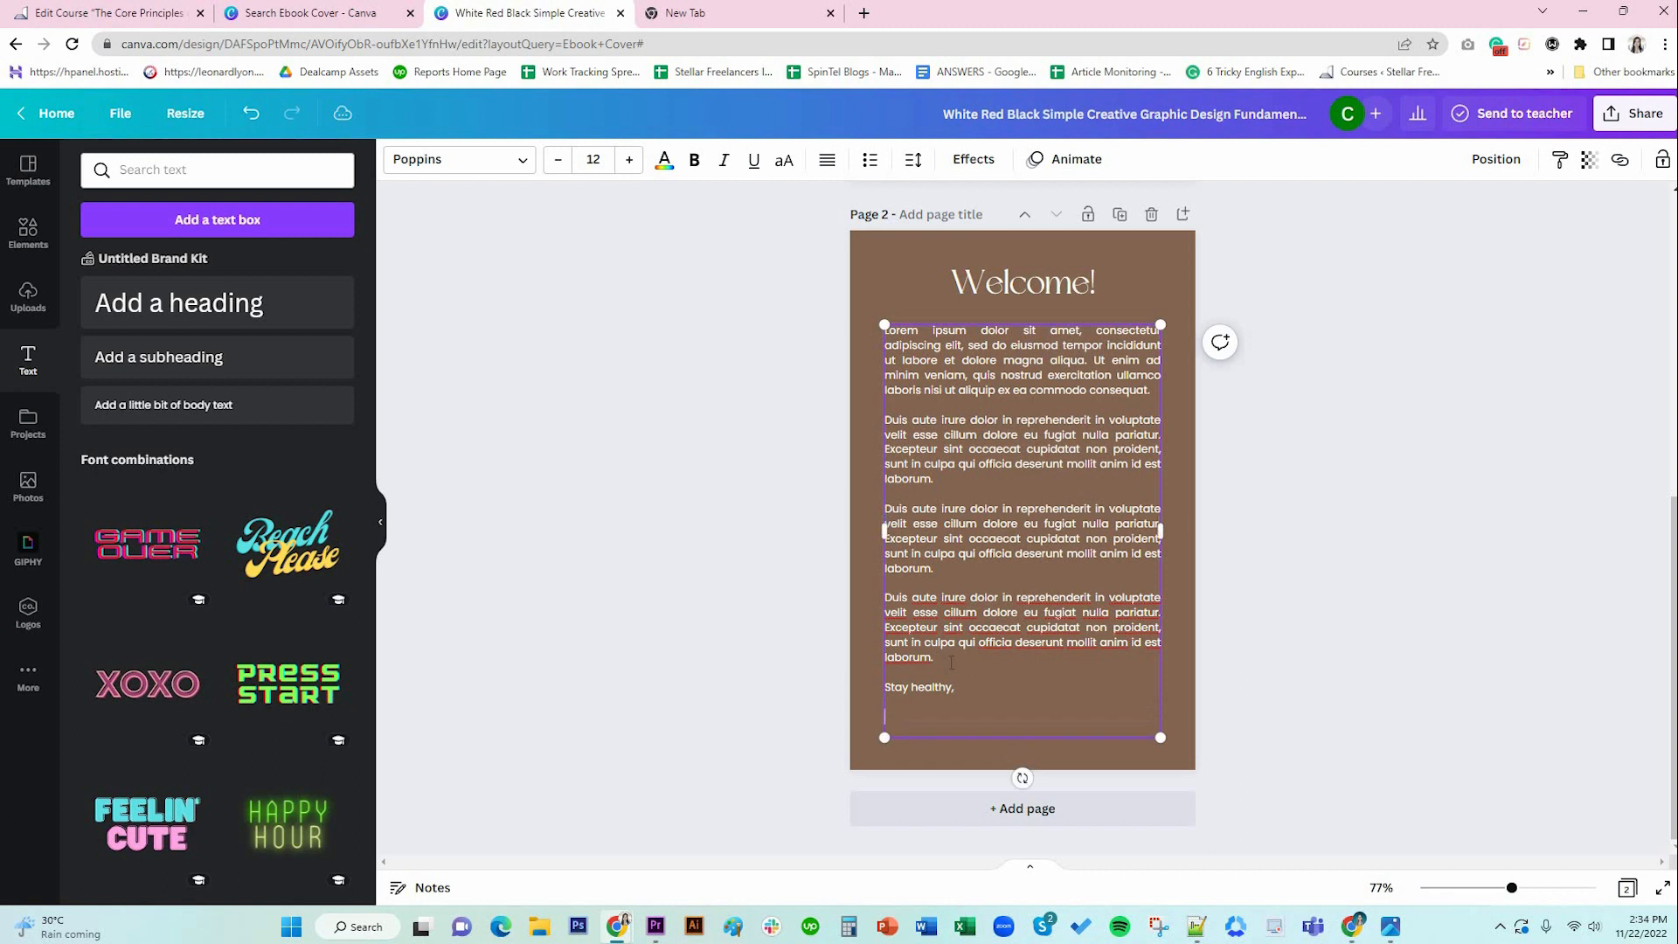
text(M)
key(BackSpace)
key(BackSpace)
key(BackSpace)
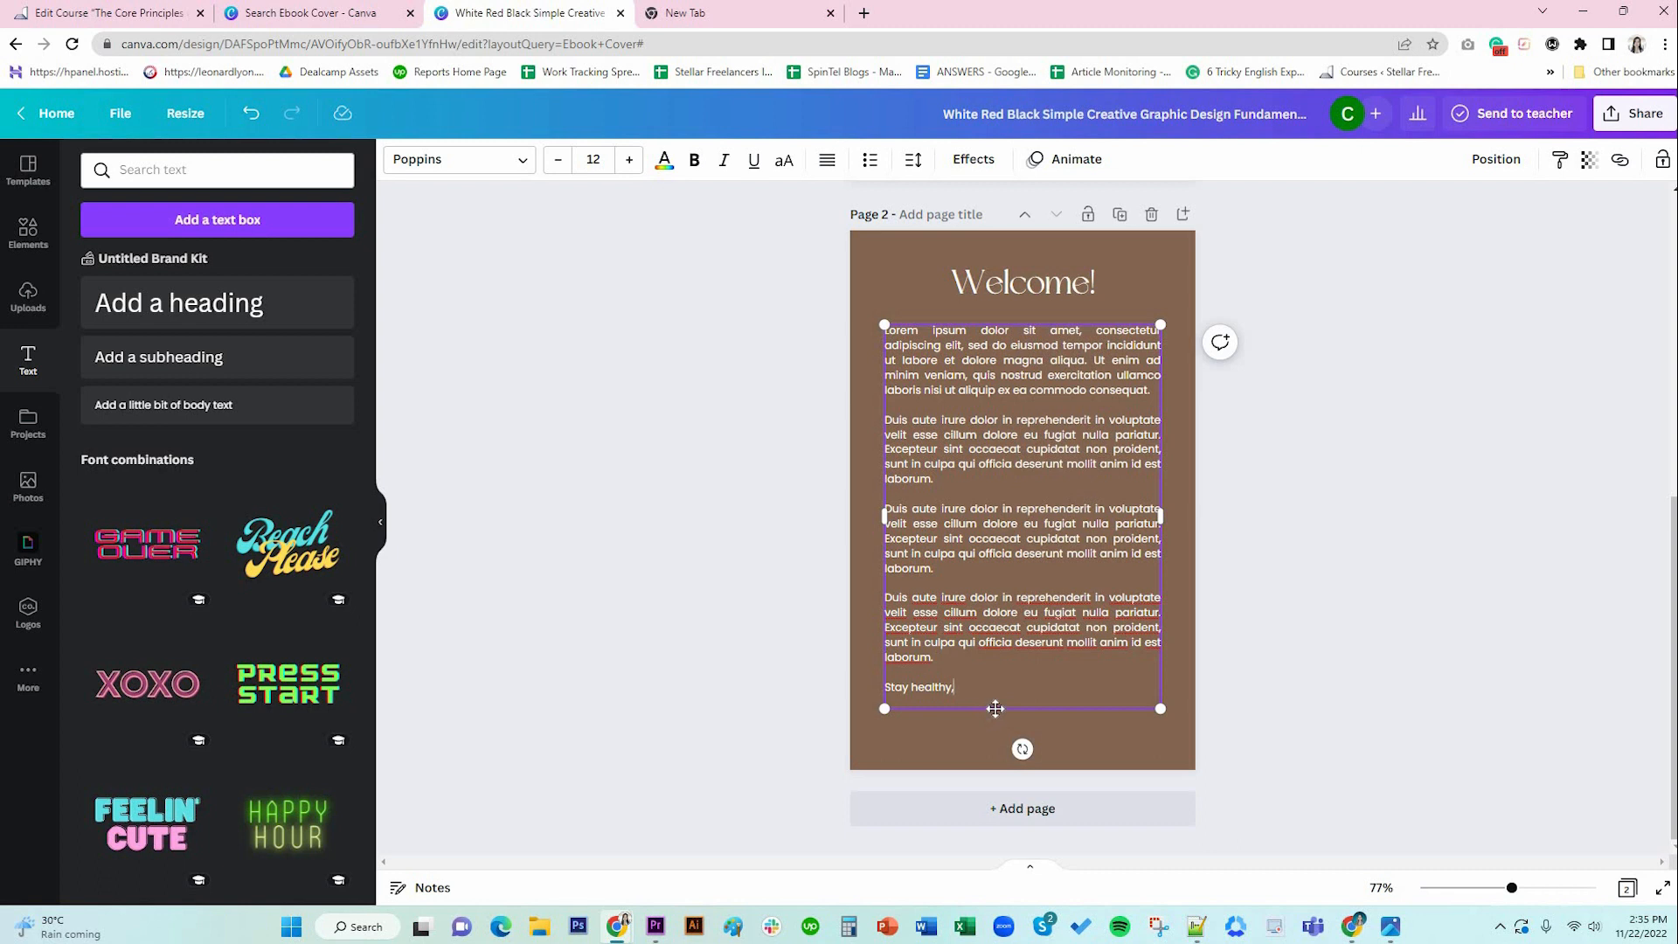
click(1074, 725)
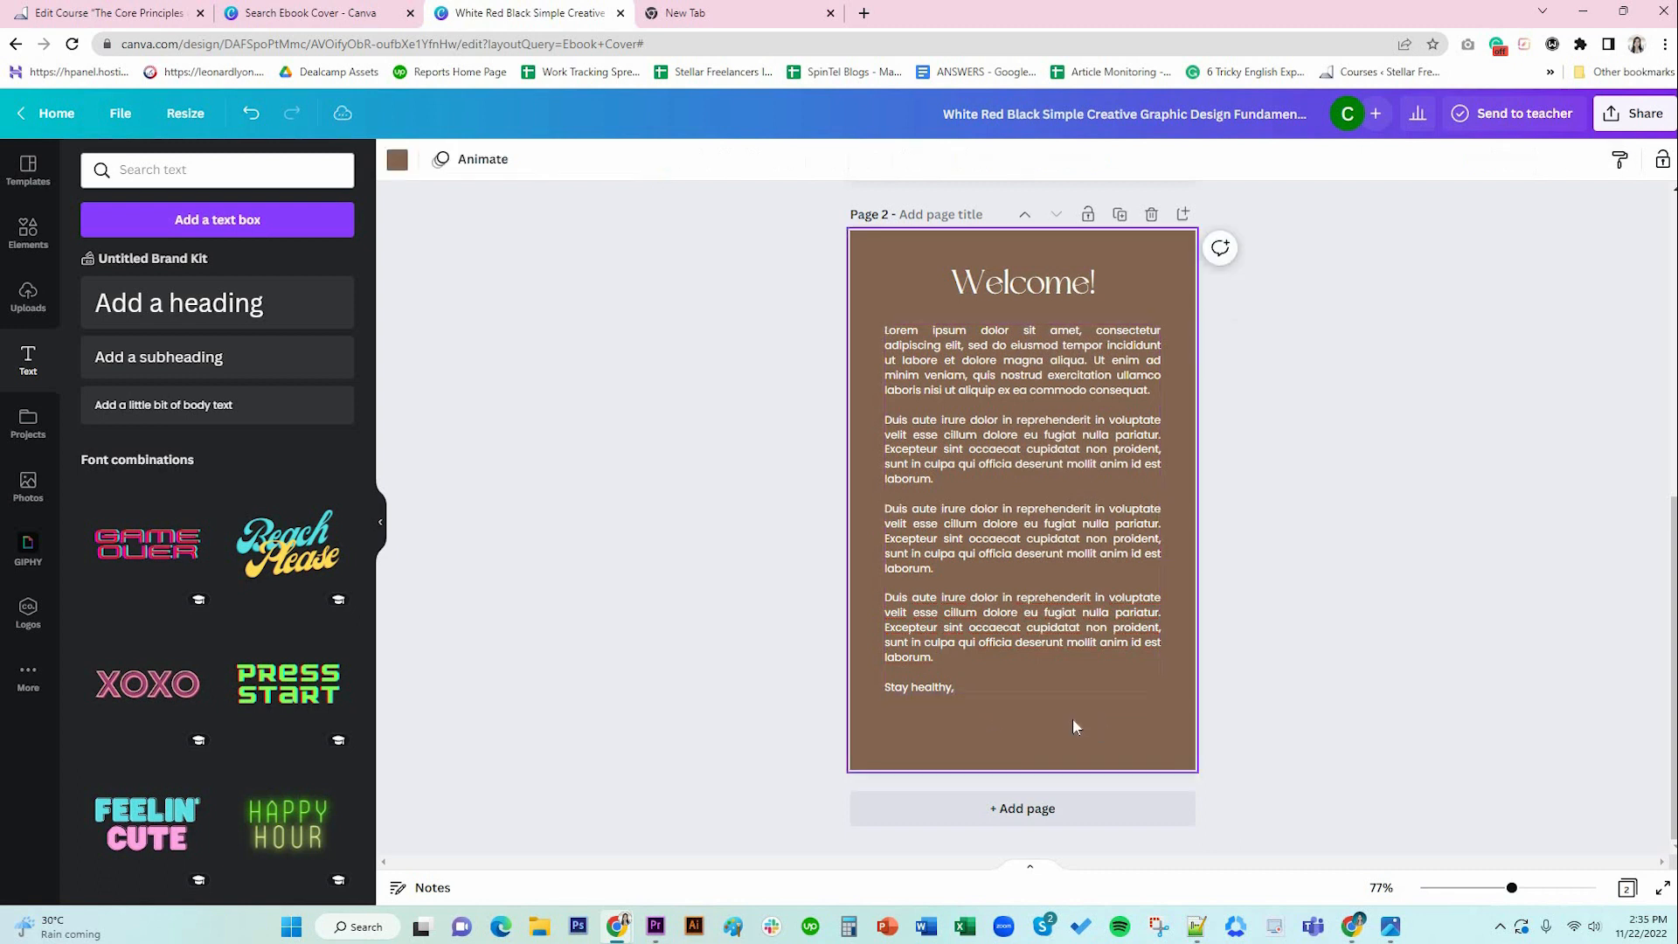
Add a subheading near the page bottom containing the author's name.
click(249, 383)
drag(1005, 551, 982, 772)
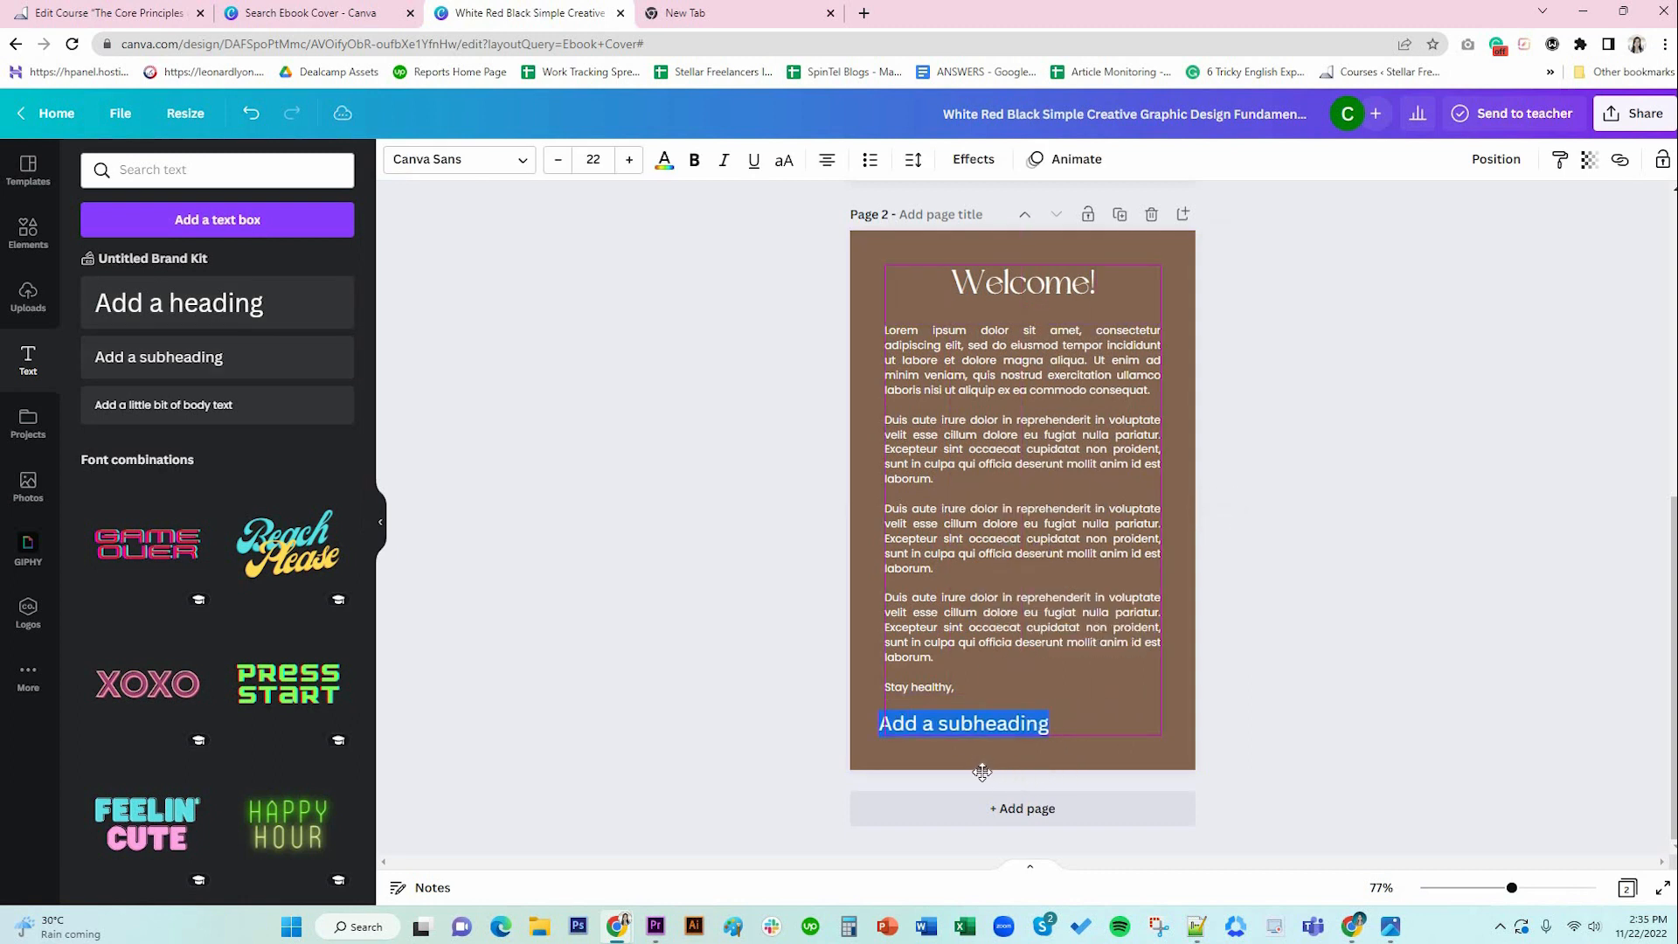
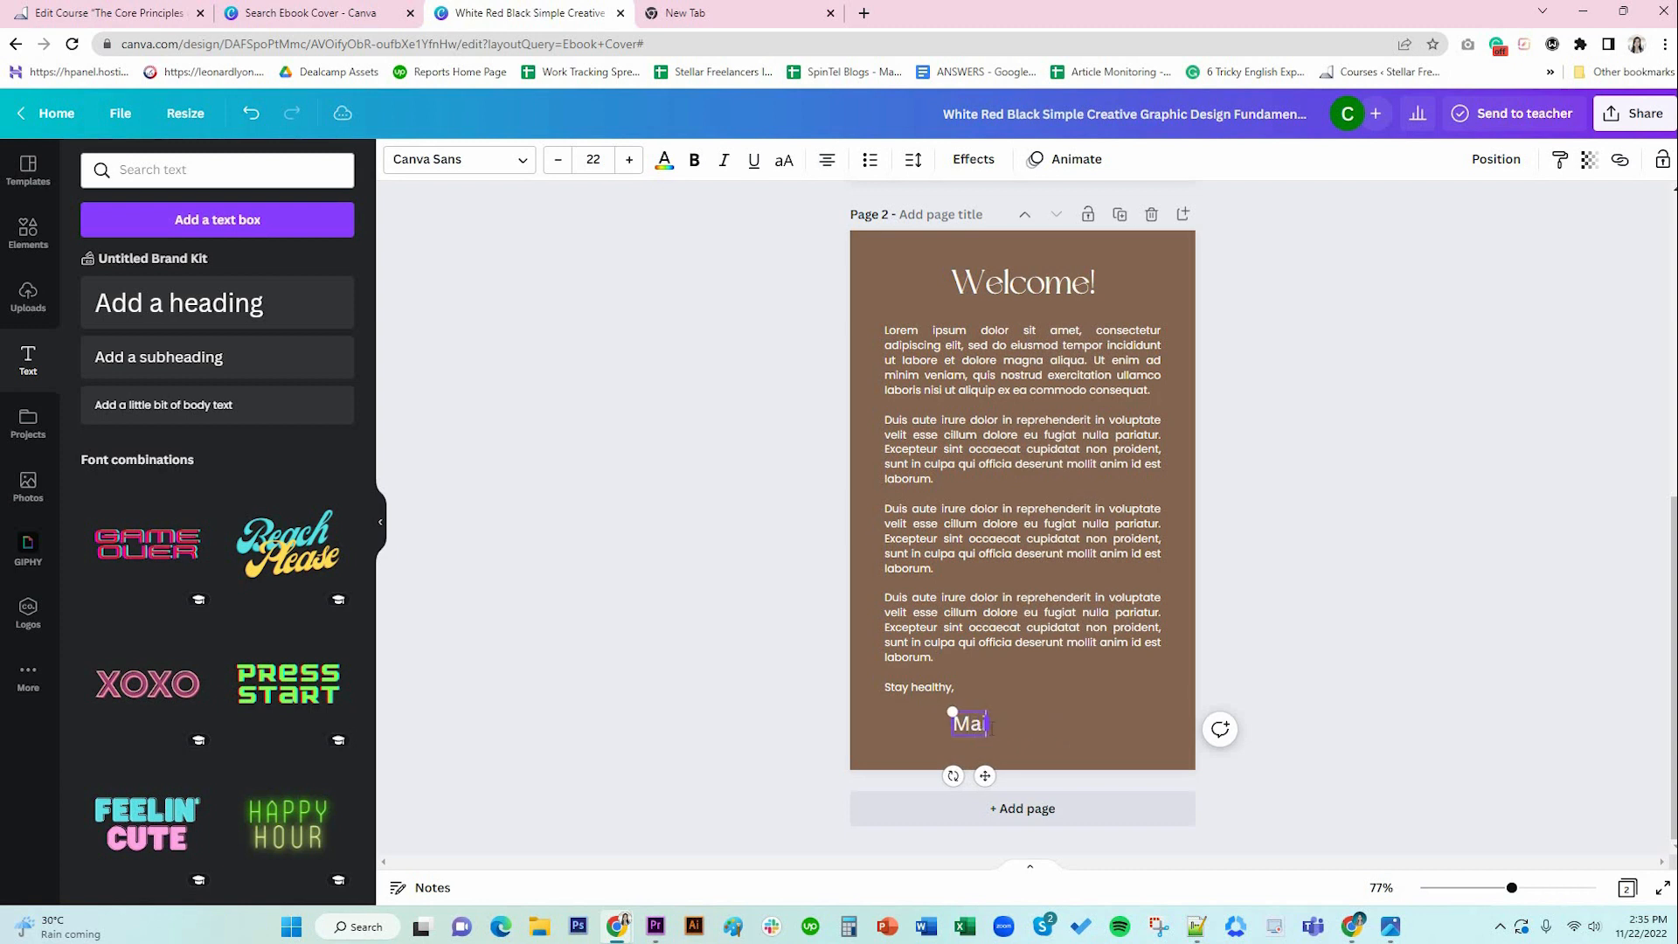
drag(910, 724, 885, 723)
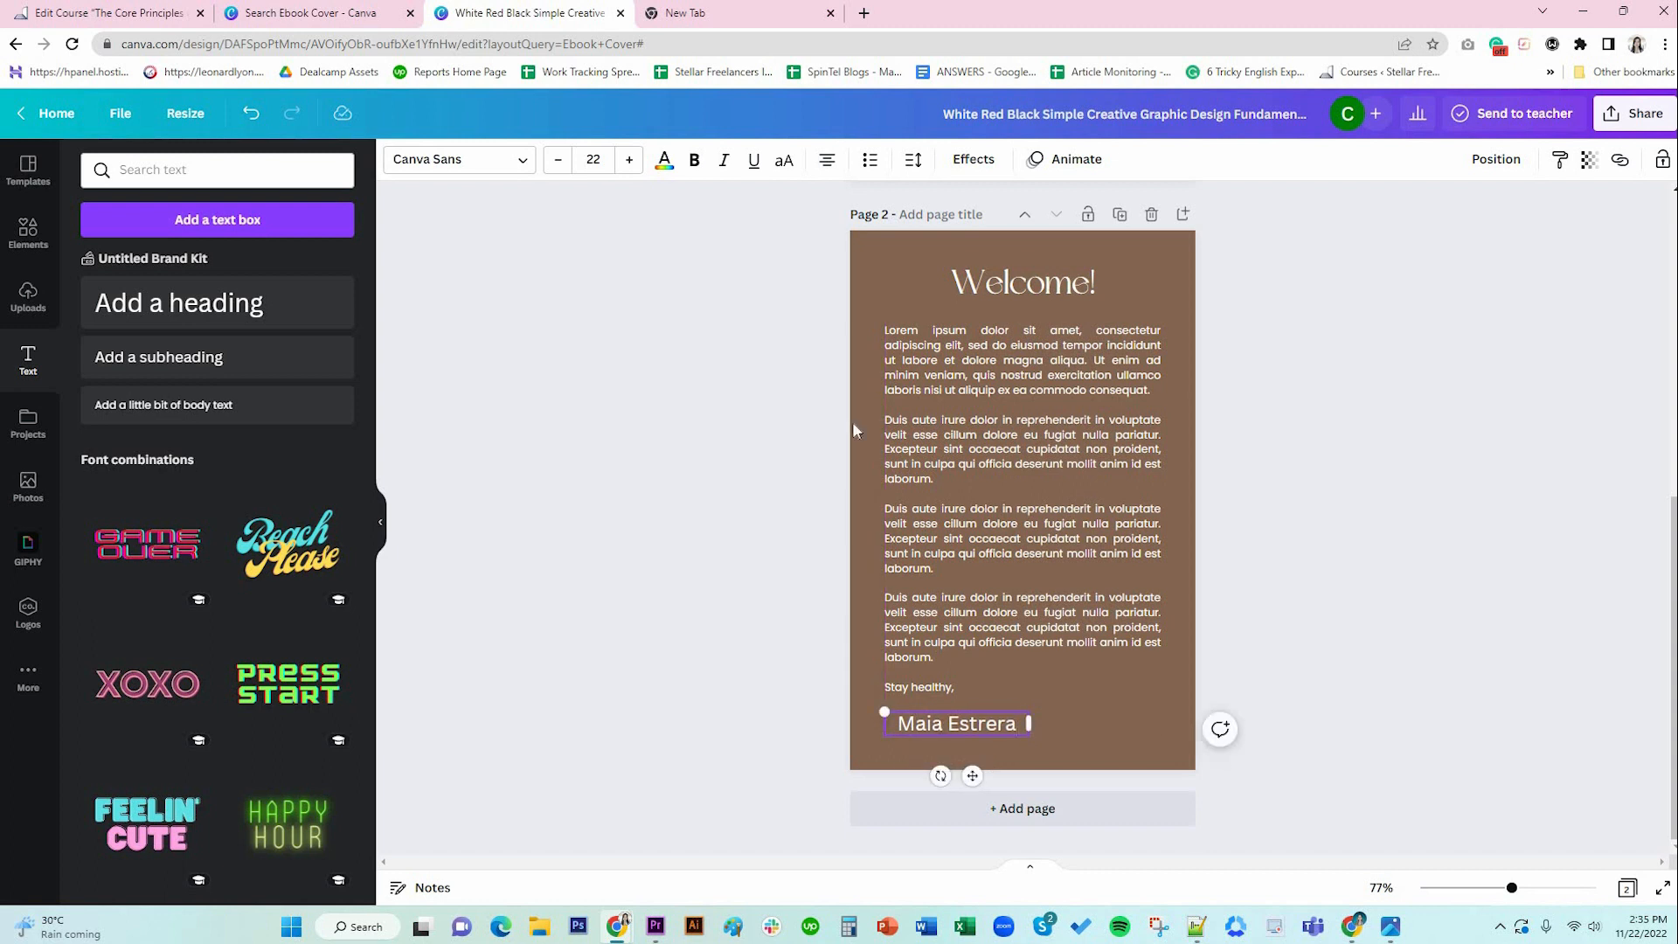
Left-align the name, set it to BDScript at 35, and place it under 'Stay healthy,'.
click(827, 159)
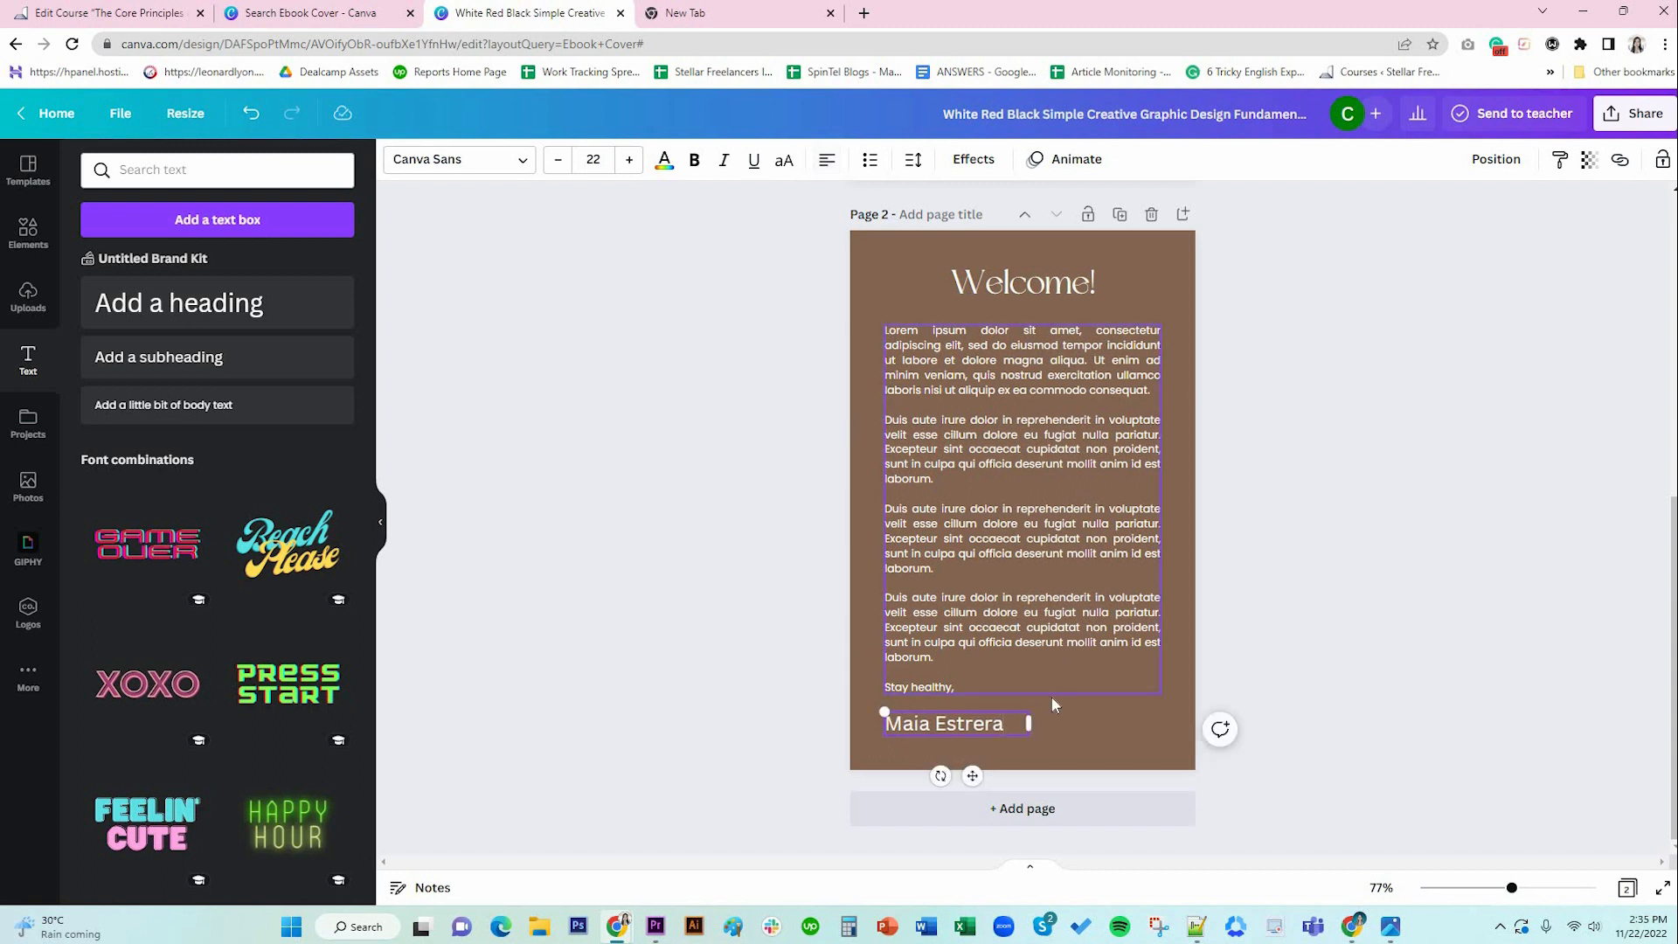
key(ctrl+a)
click(494, 166)
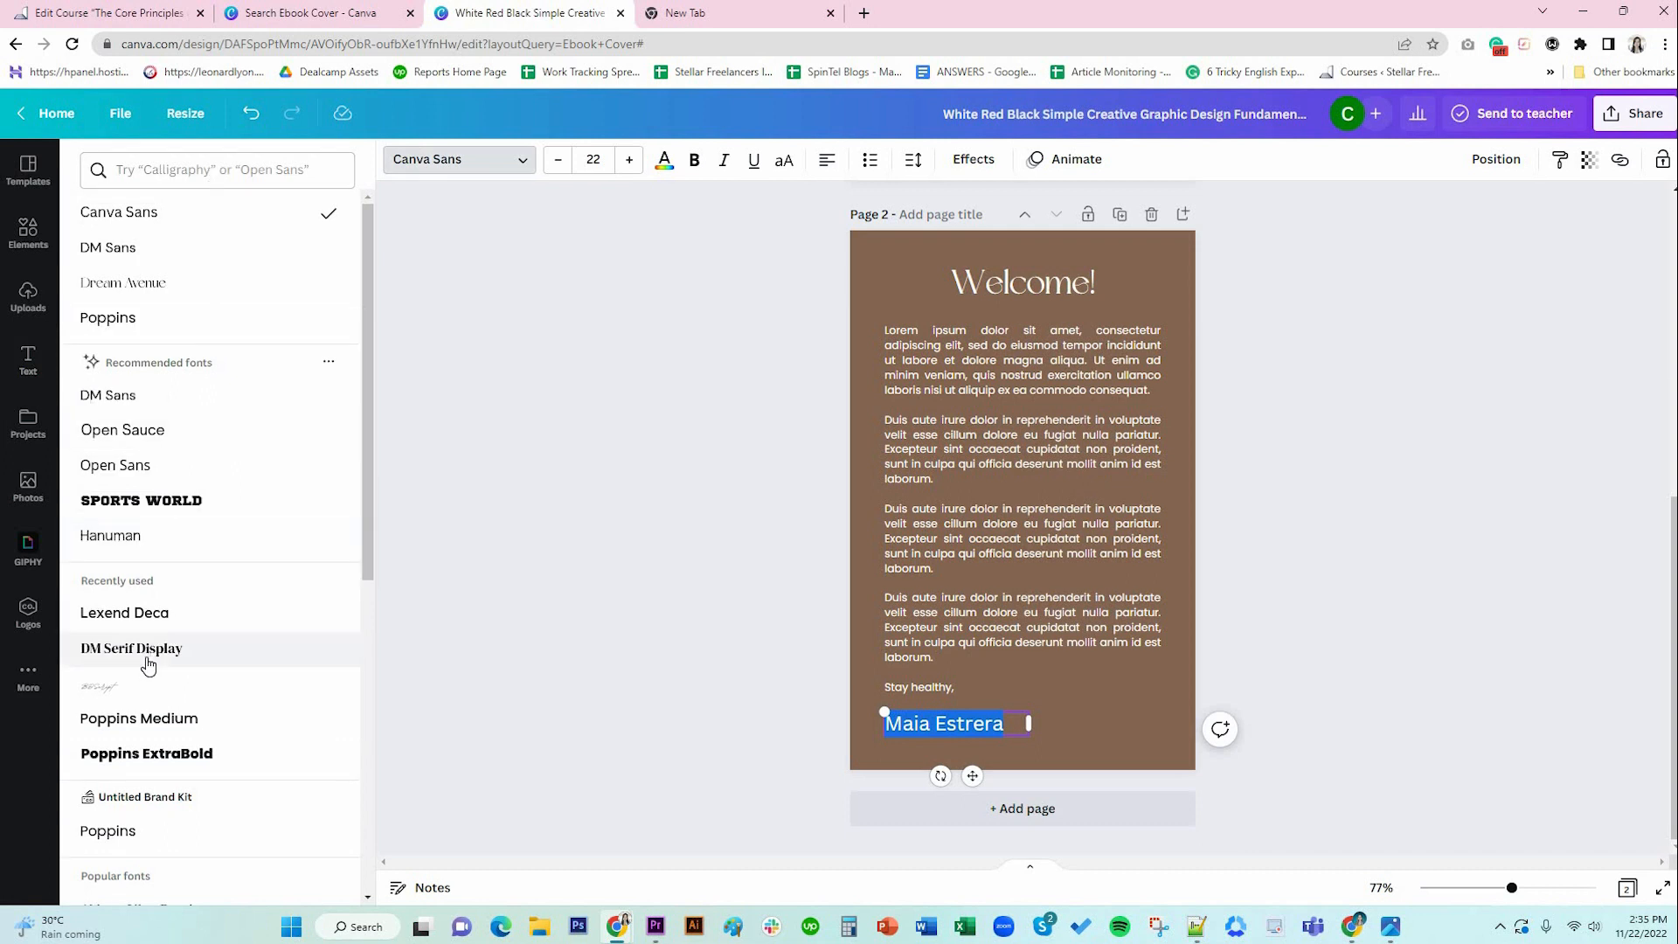
click(168, 686)
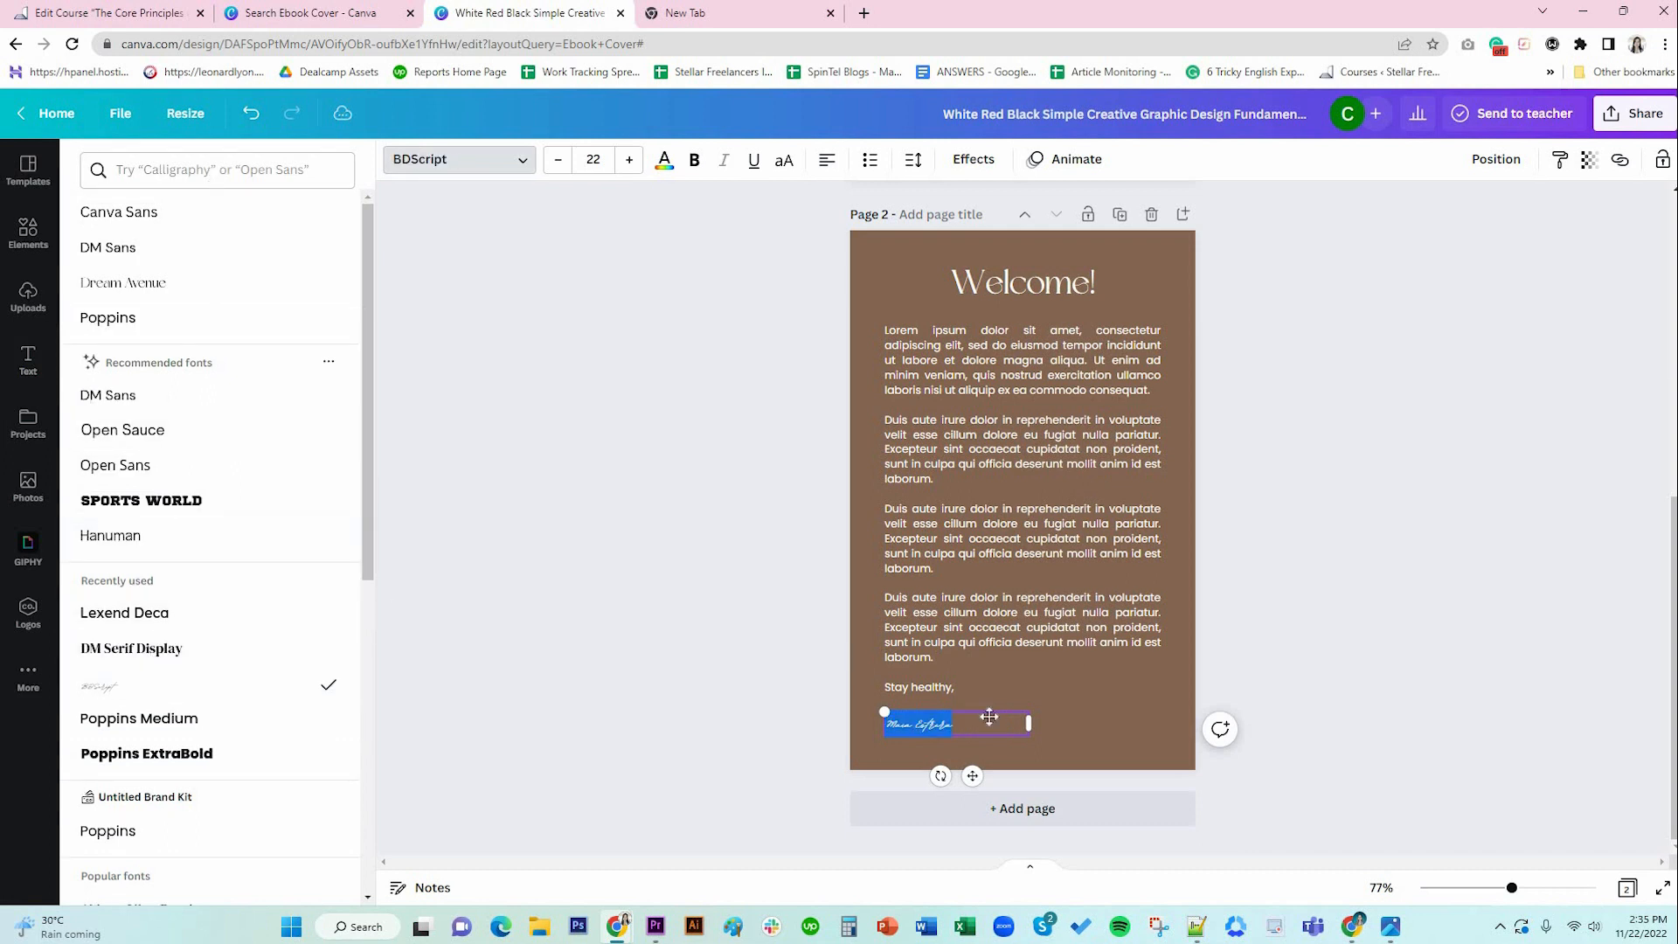
click(628, 161)
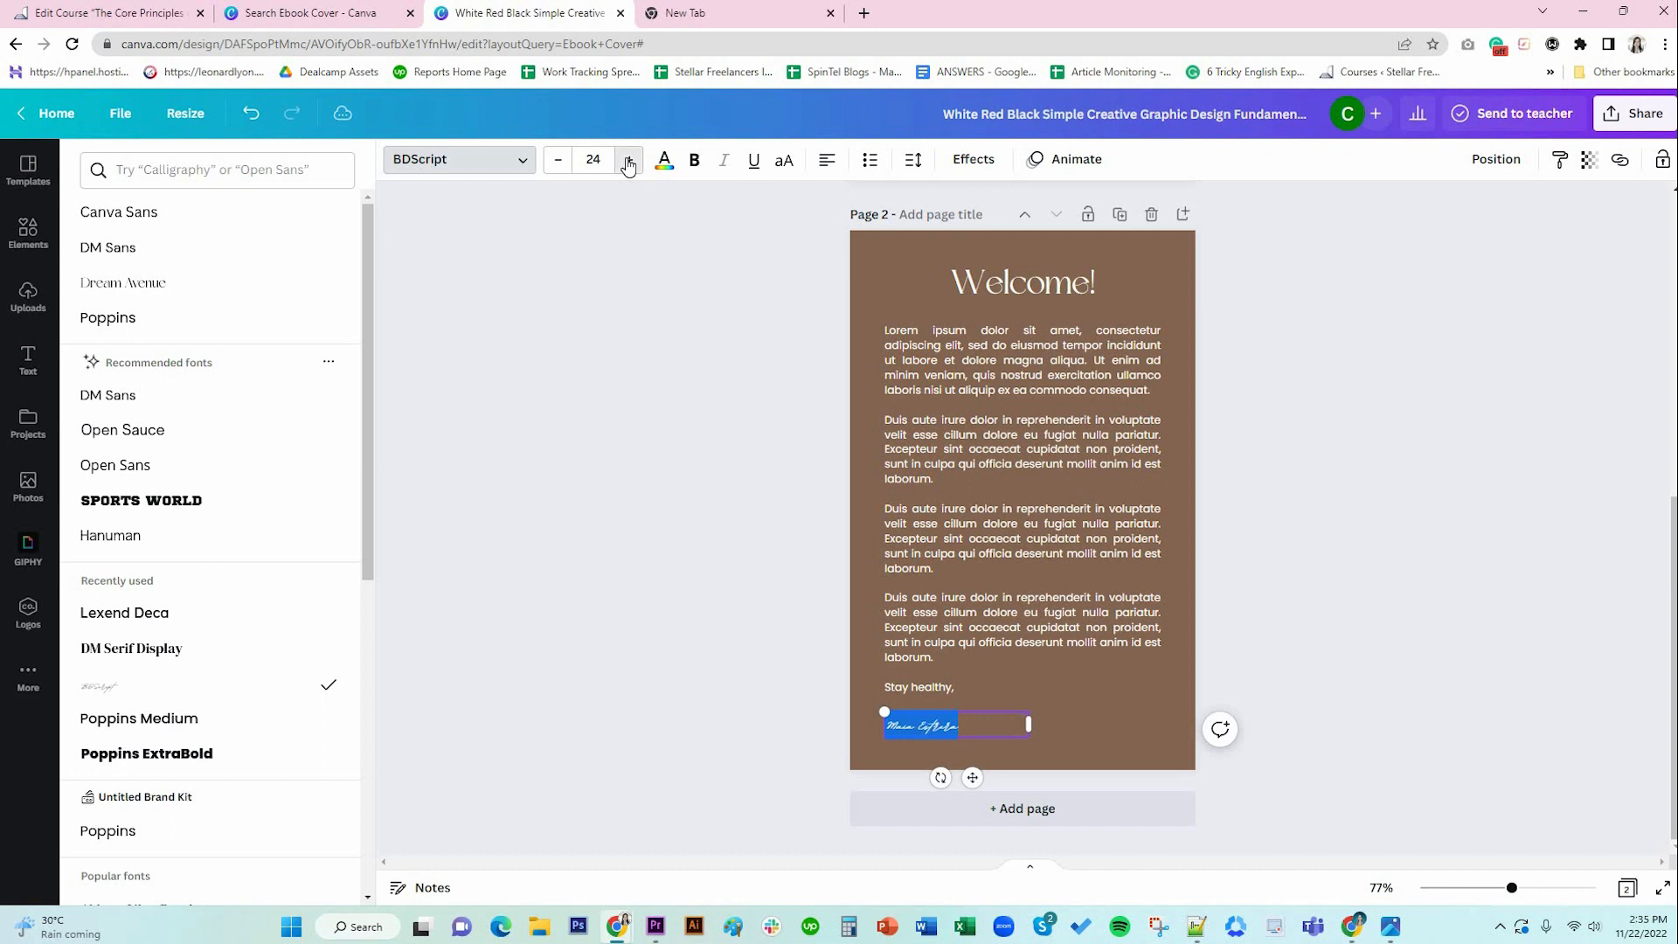
click(627, 161)
click(628, 161)
click(627, 161)
click(627, 161)
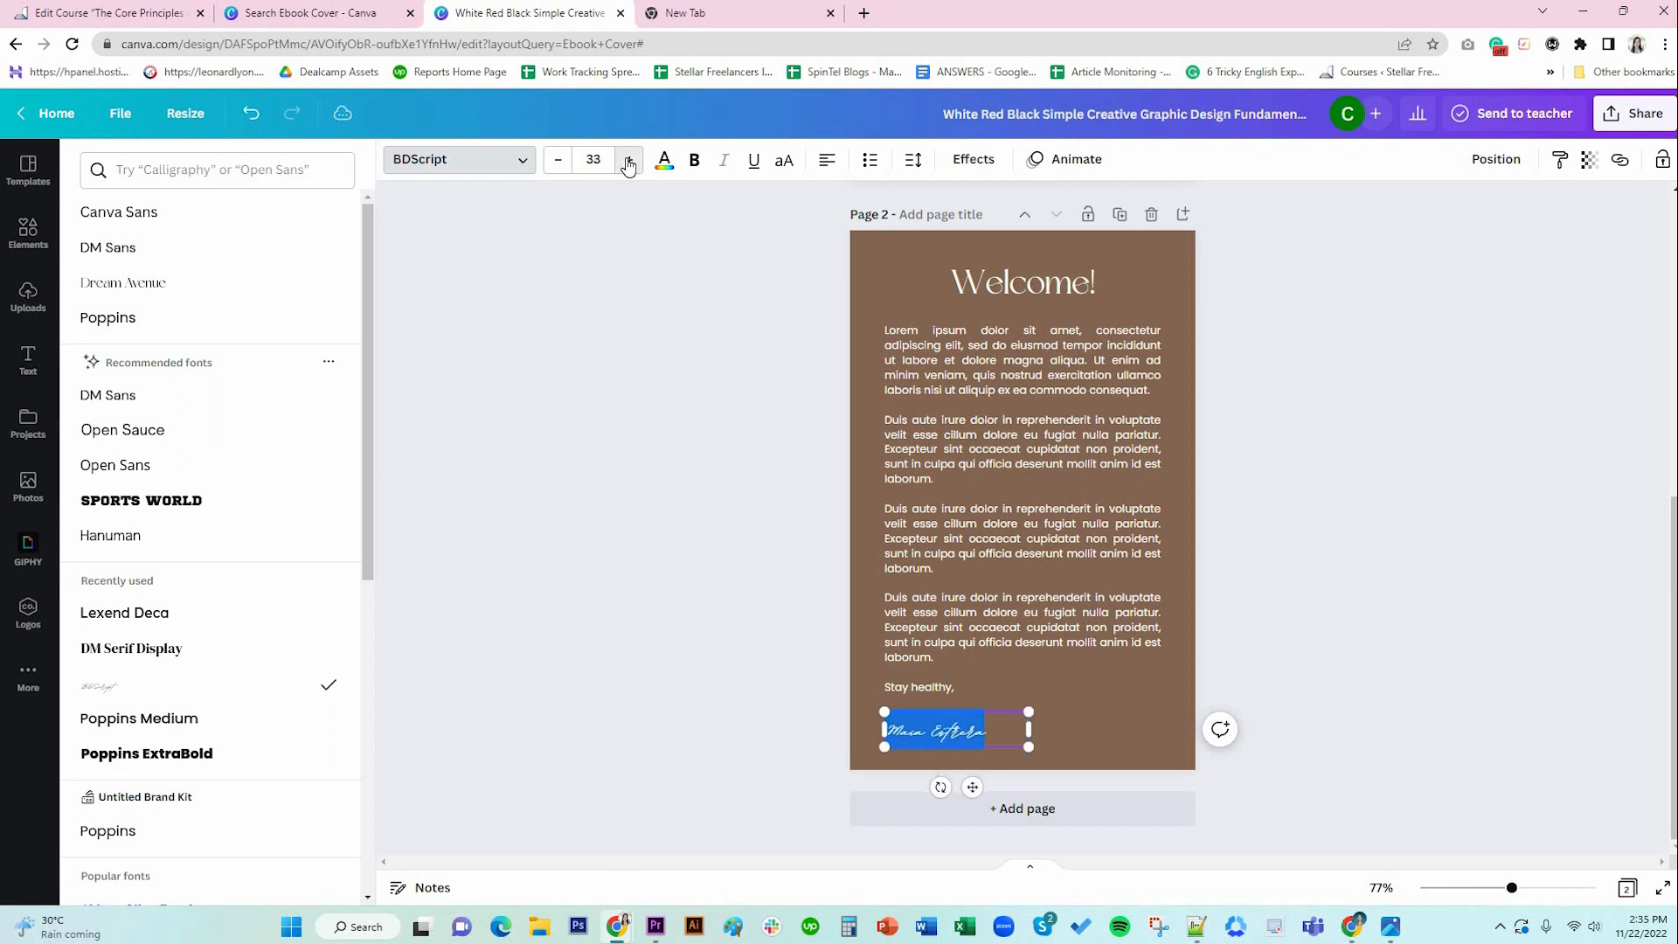
click(627, 160)
click(627, 161)
drag(971, 791, 972, 777)
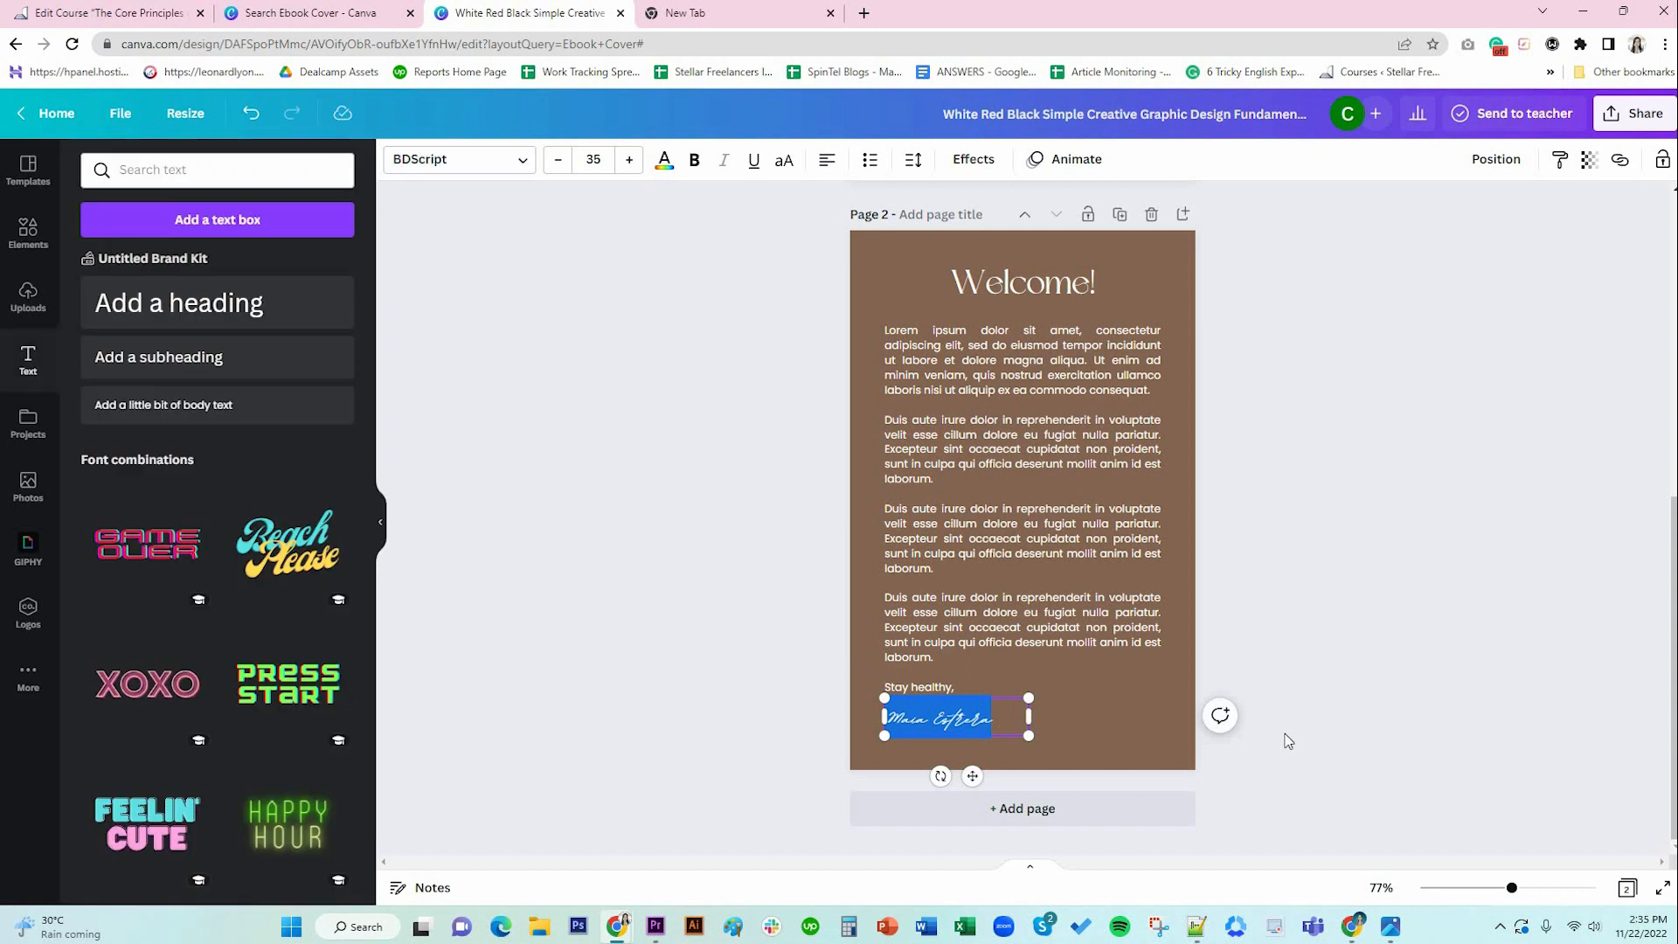
click(1287, 740)
click(990, 727)
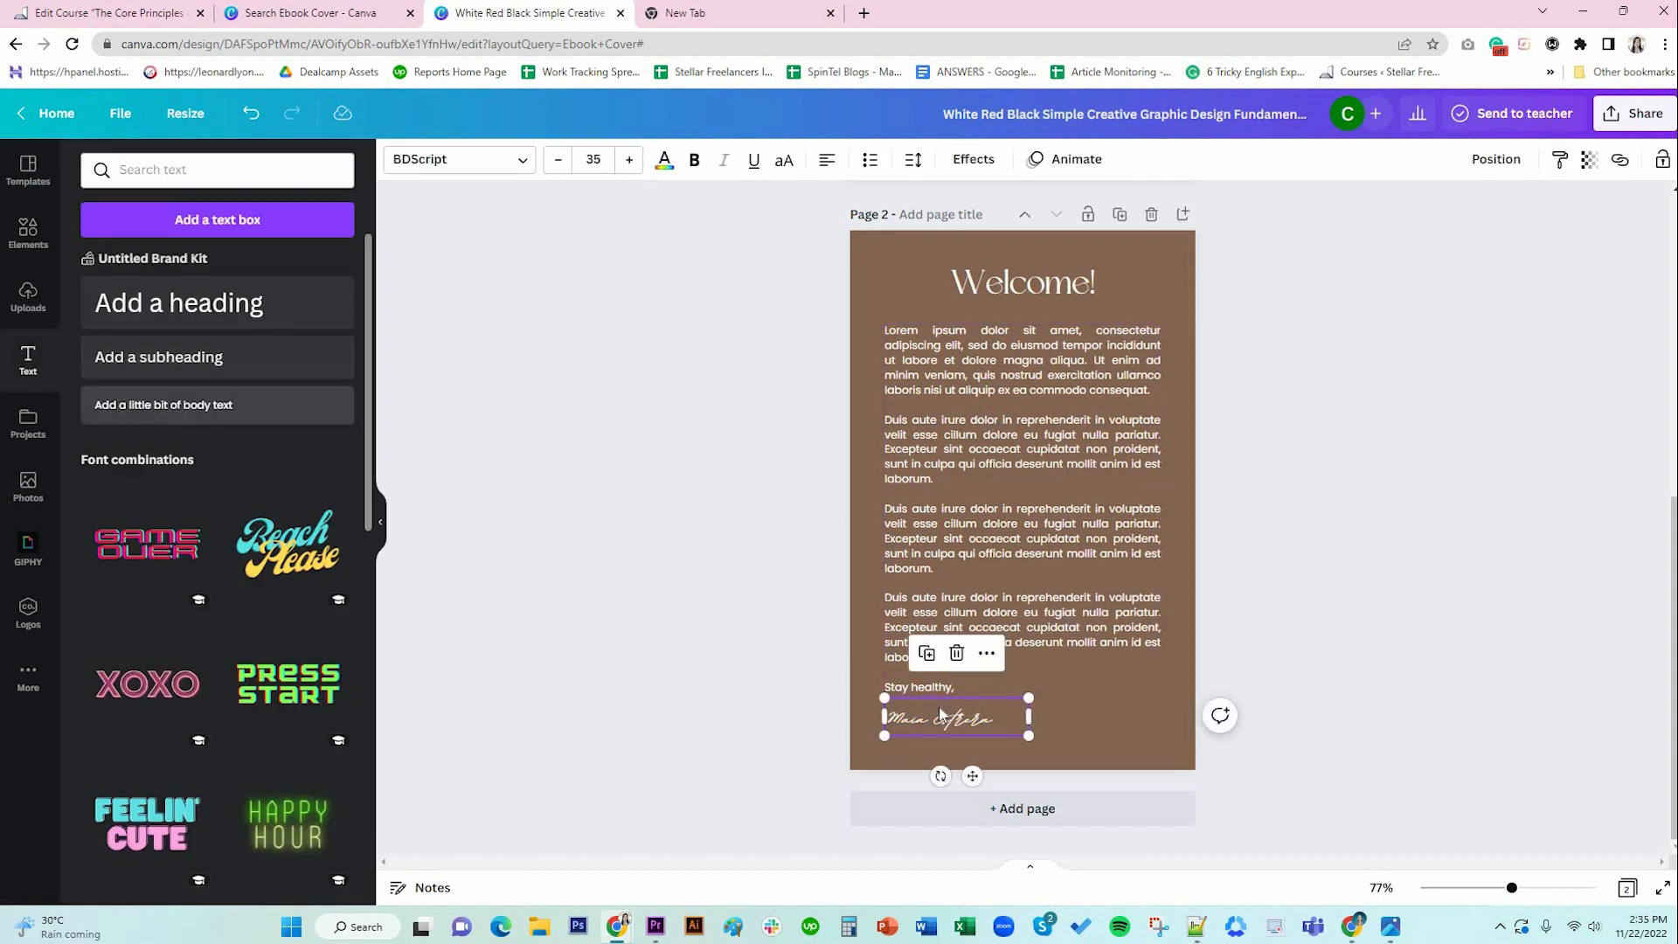
Add a left-aligned 'CEO & Founder of DG Organics' line below the name.
drag(183, 405, 1009, 795)
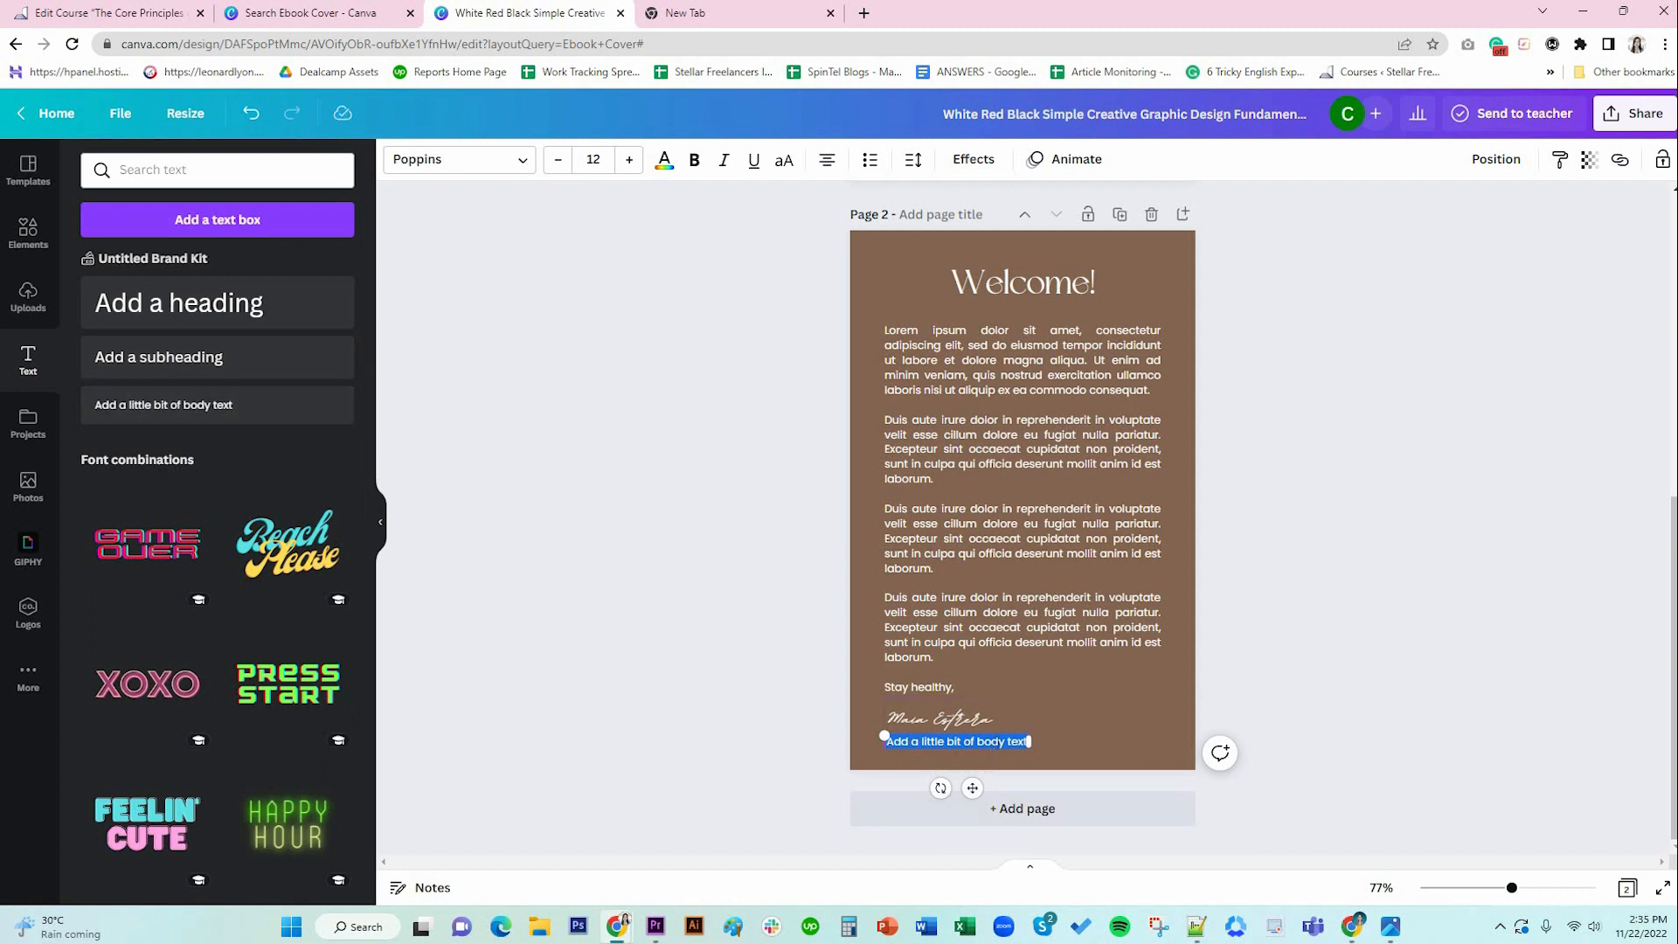
text(CEO & Founder of DG Organics)
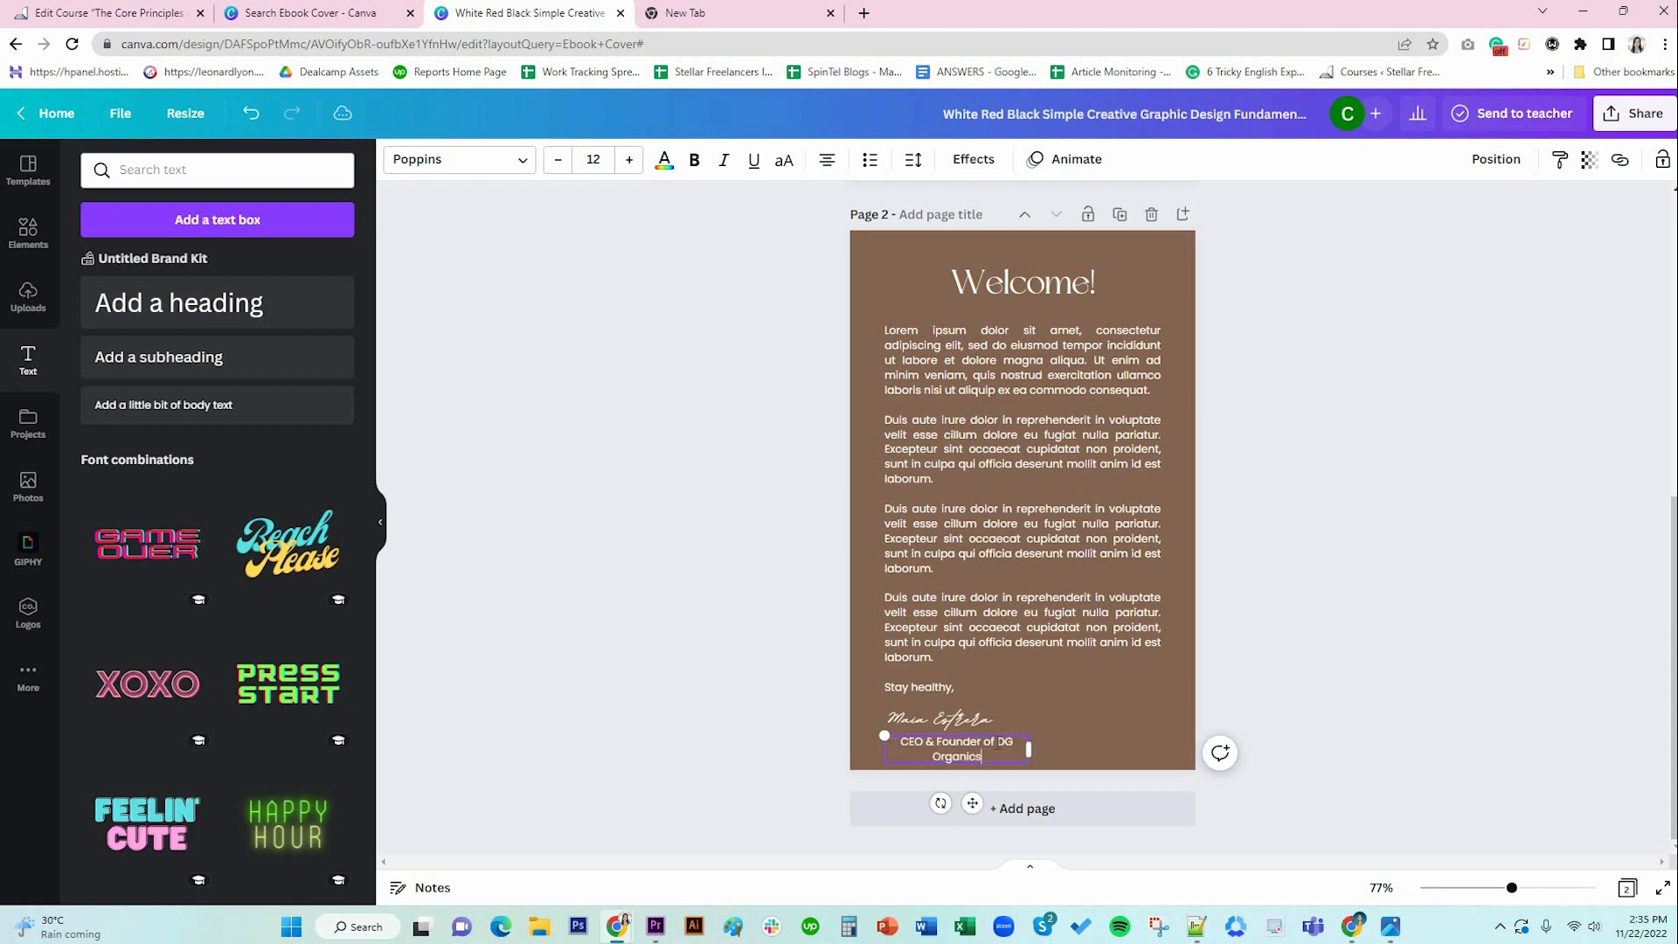
click(826, 159)
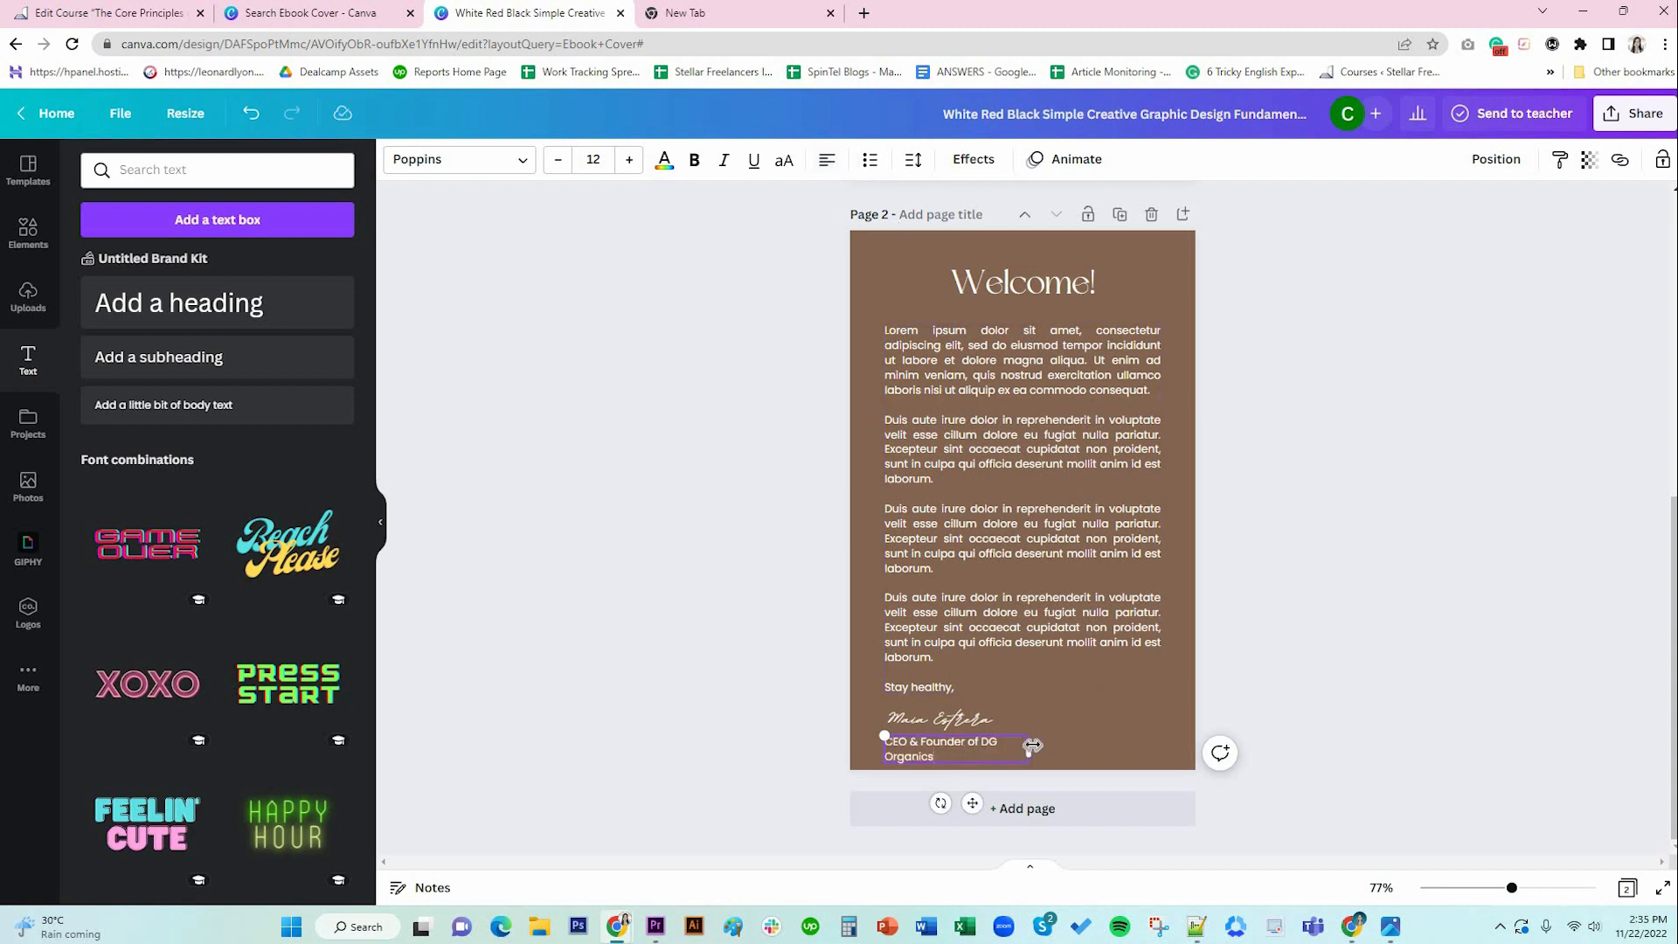
drag(1064, 750, 1068, 749)
click(1126, 725)
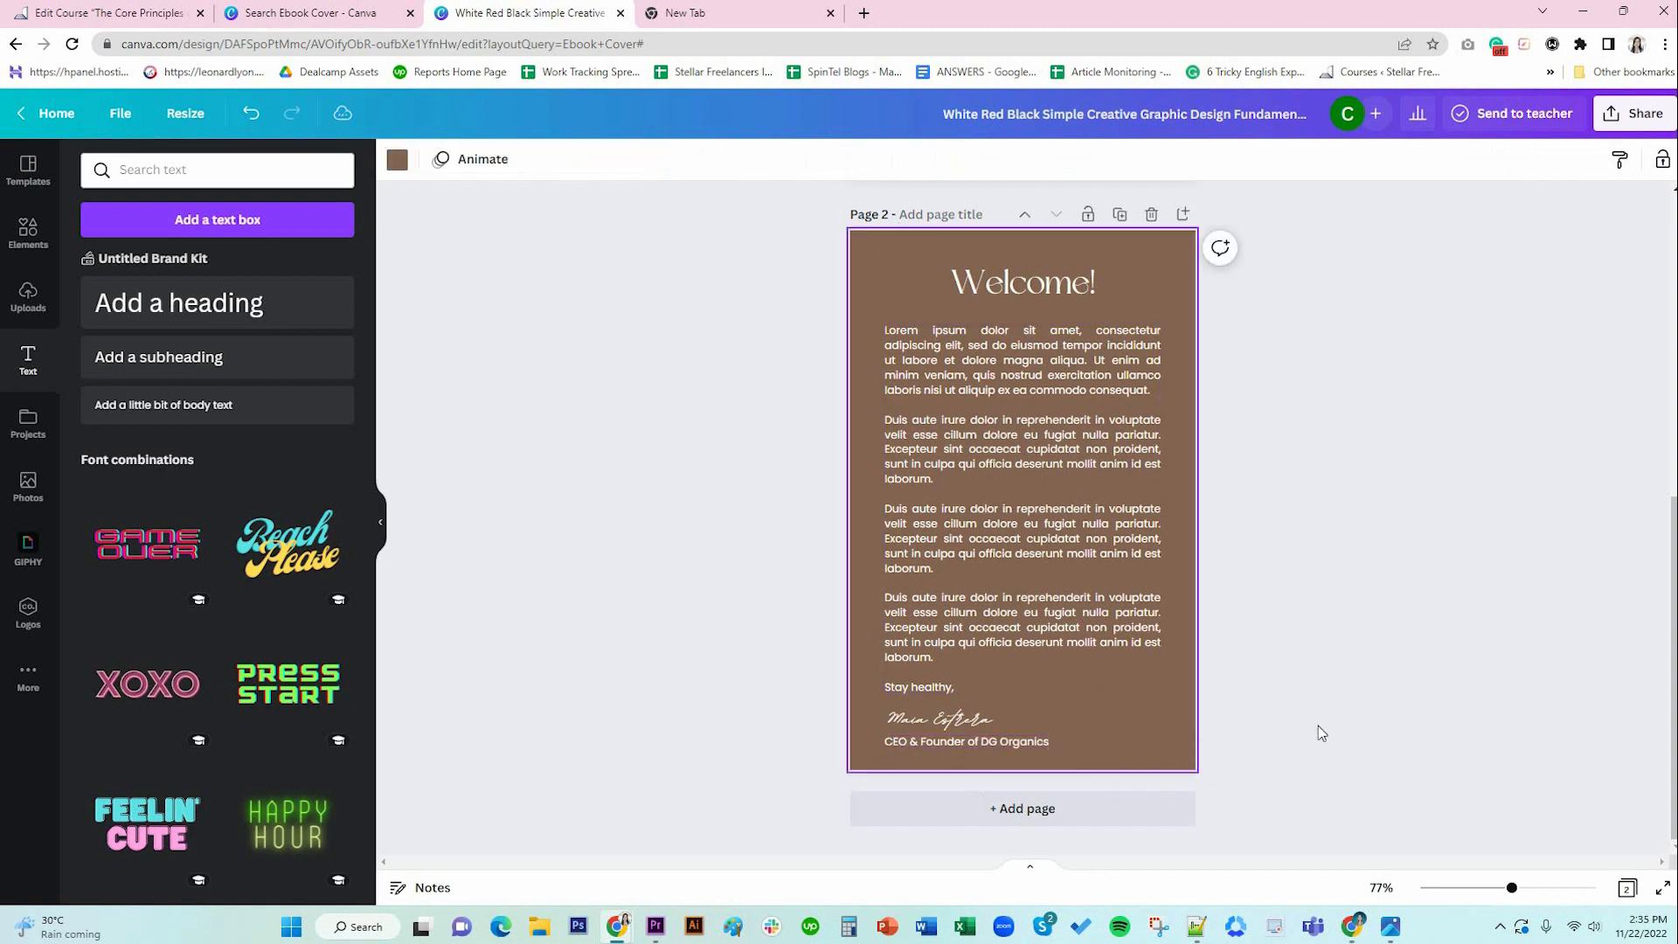
click(978, 741)
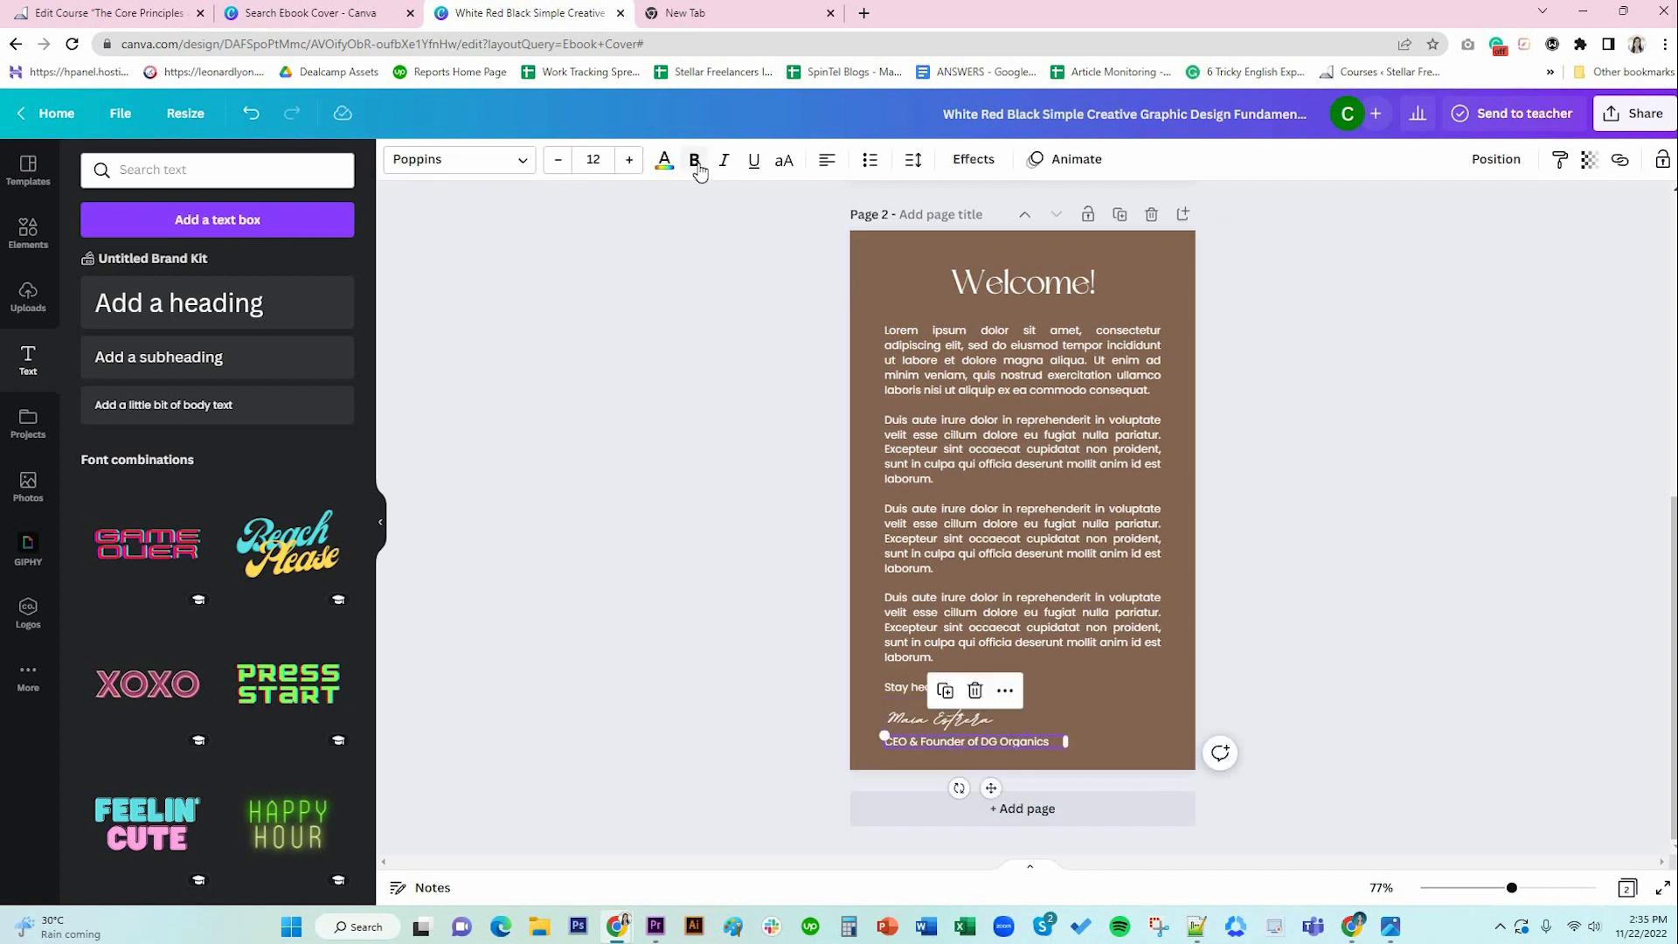
Move the CEO & Founder line up under the name, keeping it non-bold.
click(694, 161)
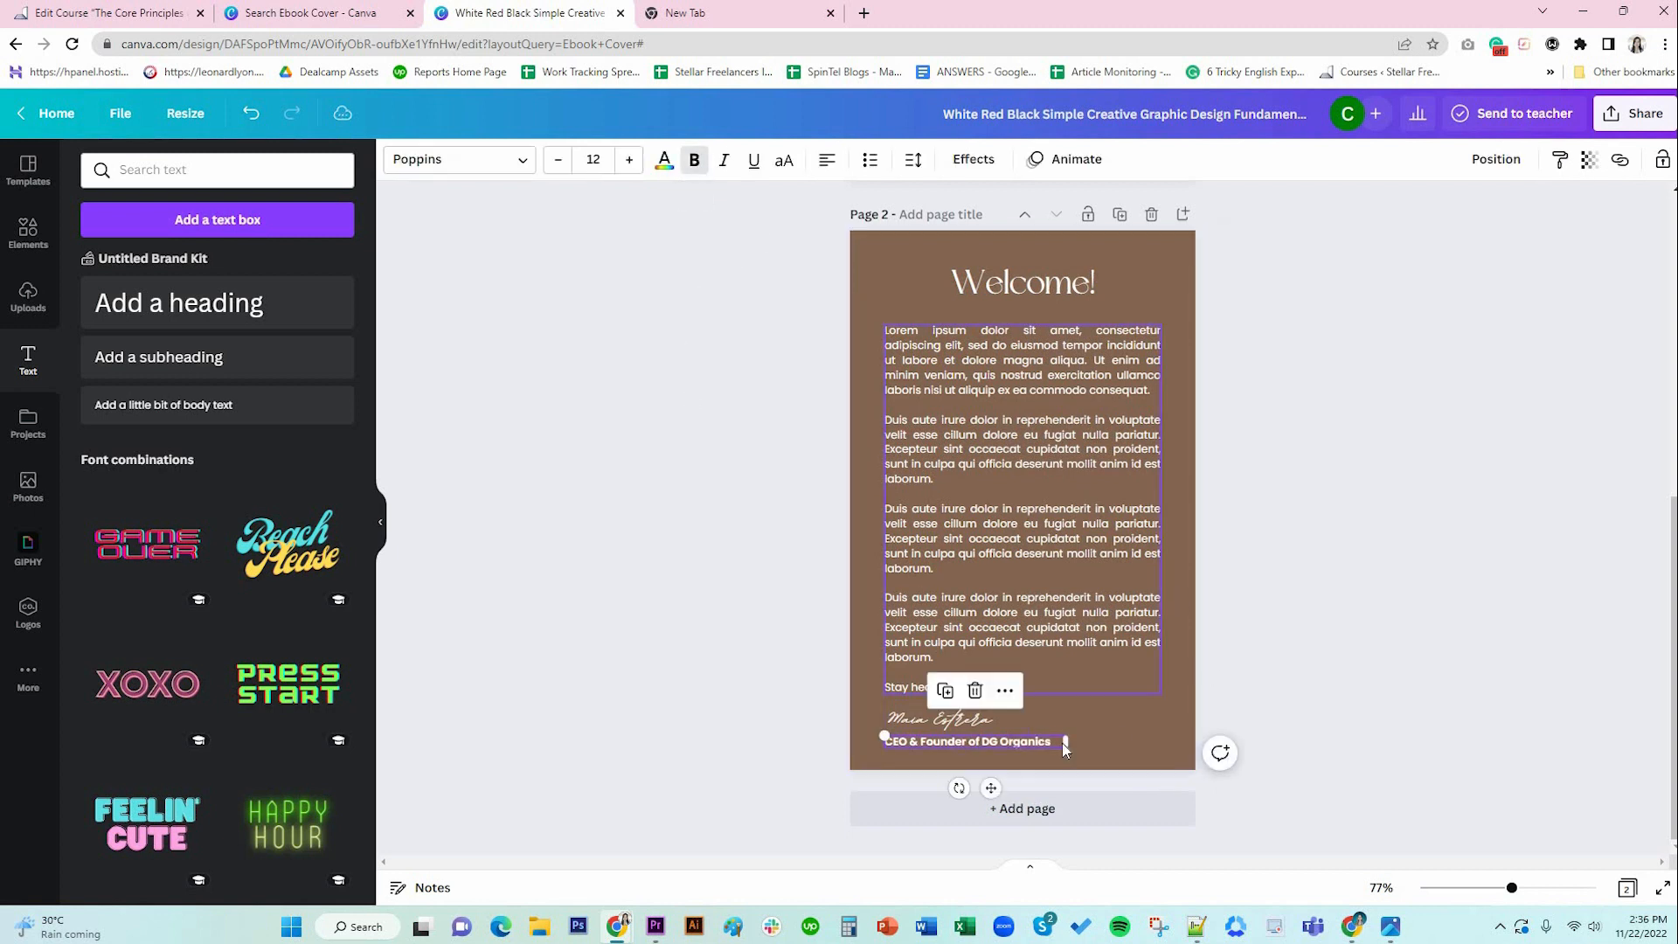
drag(986, 786, 984, 783)
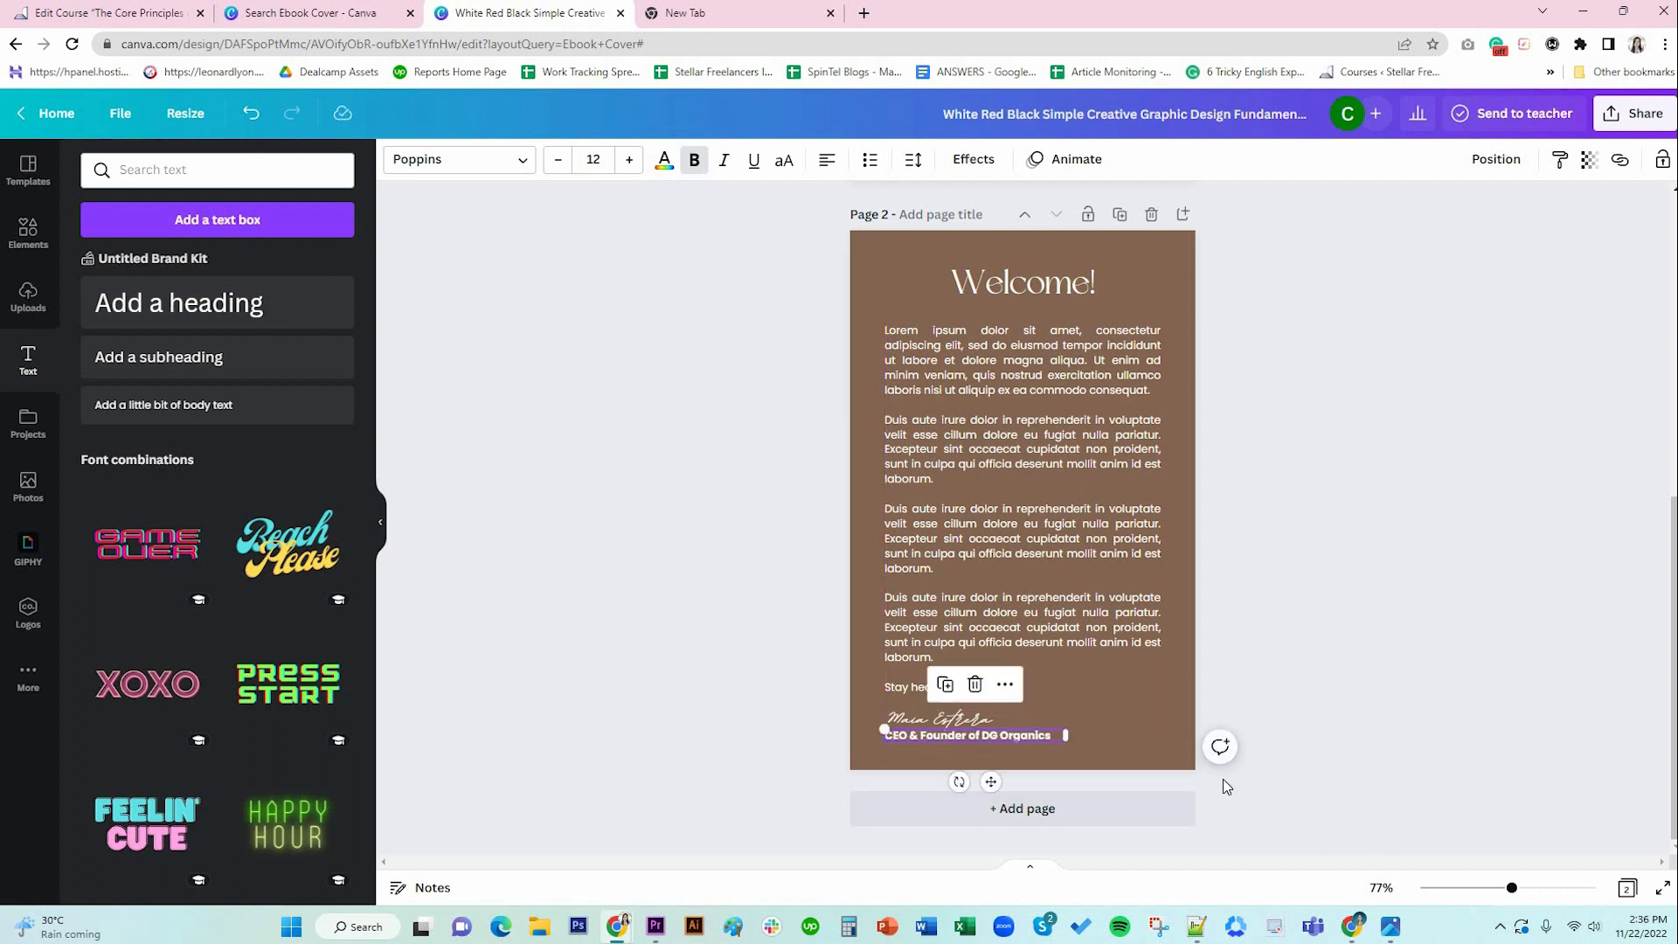
click(1090, 643)
click(1090, 643)
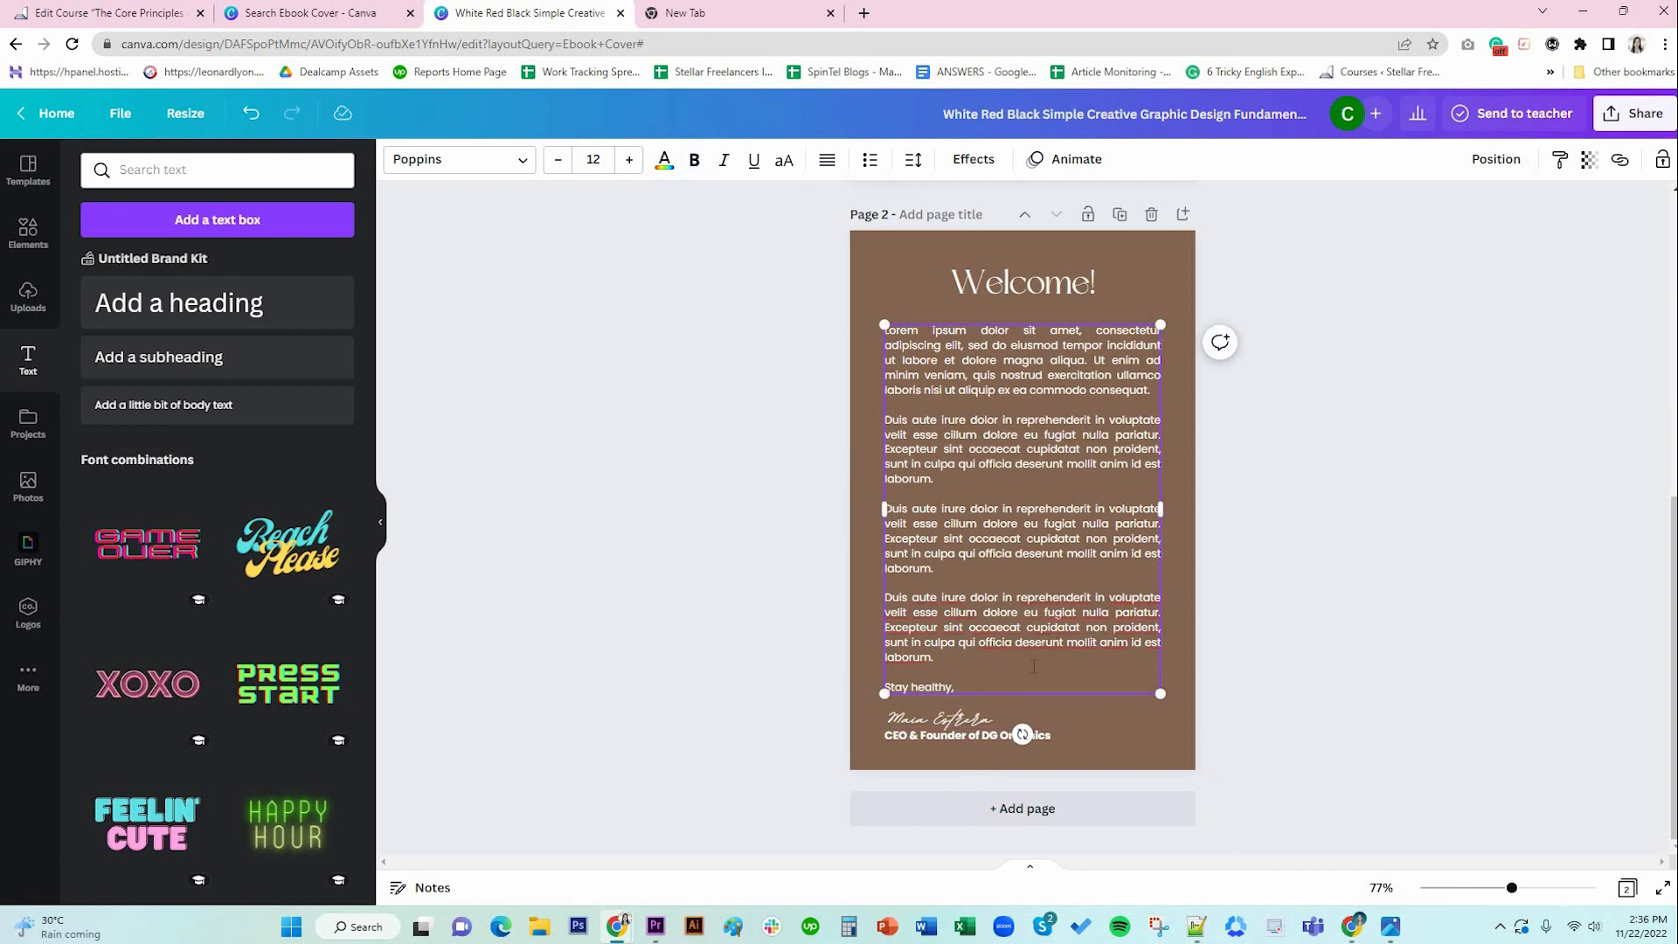
double_click(988, 739)
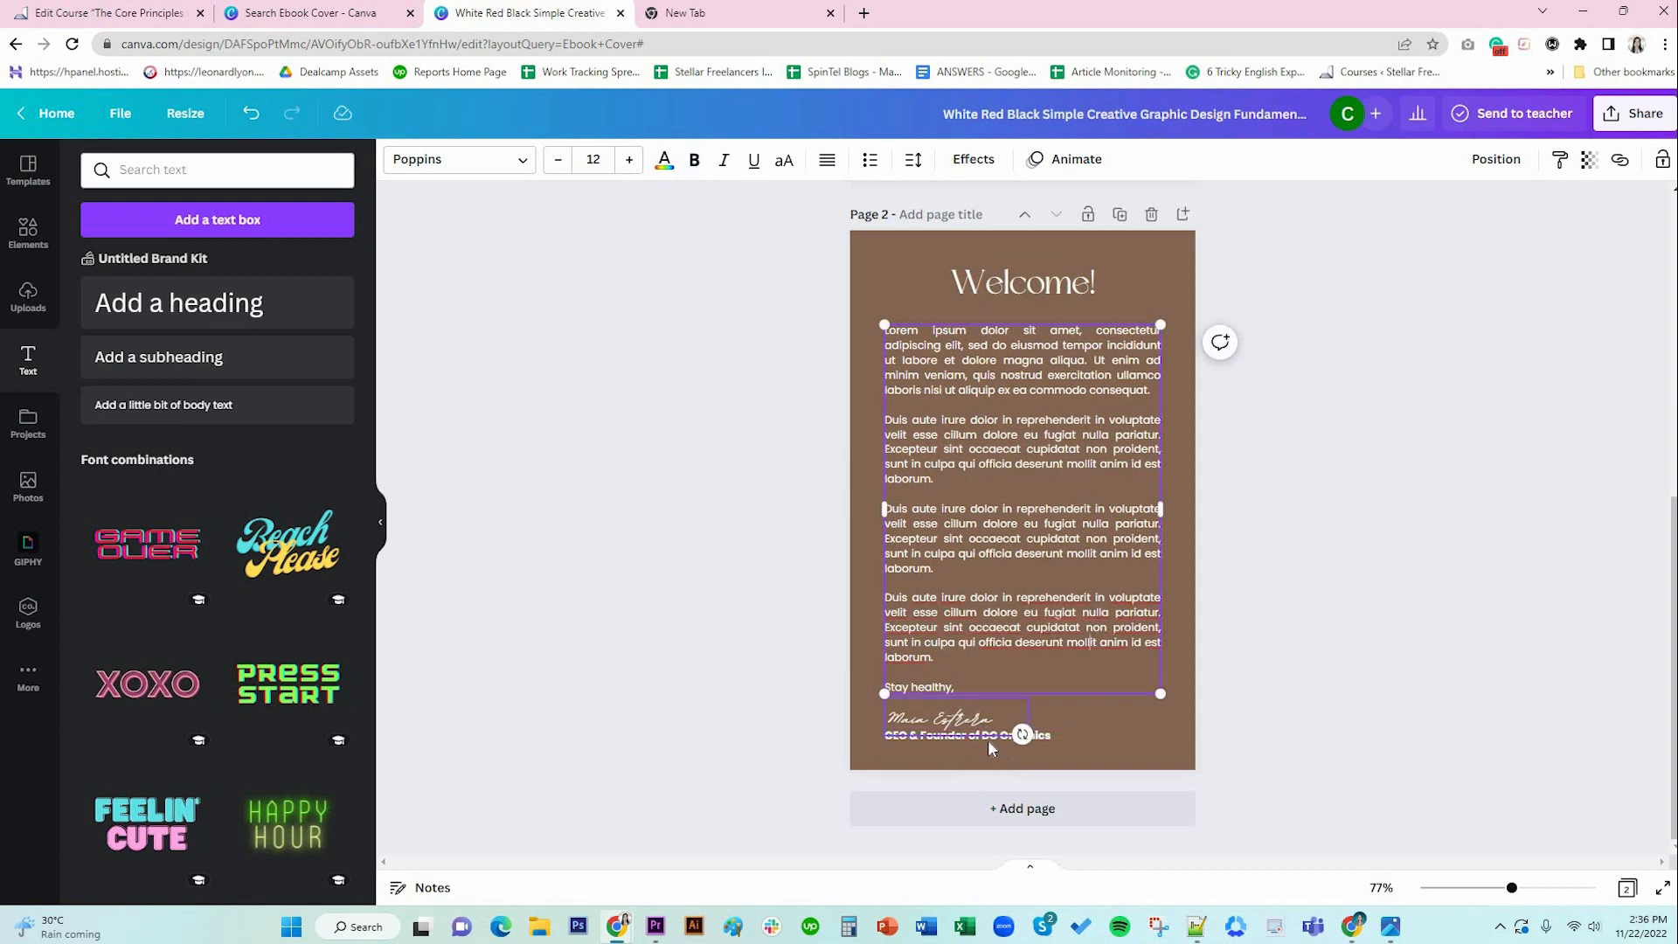
click(693, 161)
click(1130, 740)
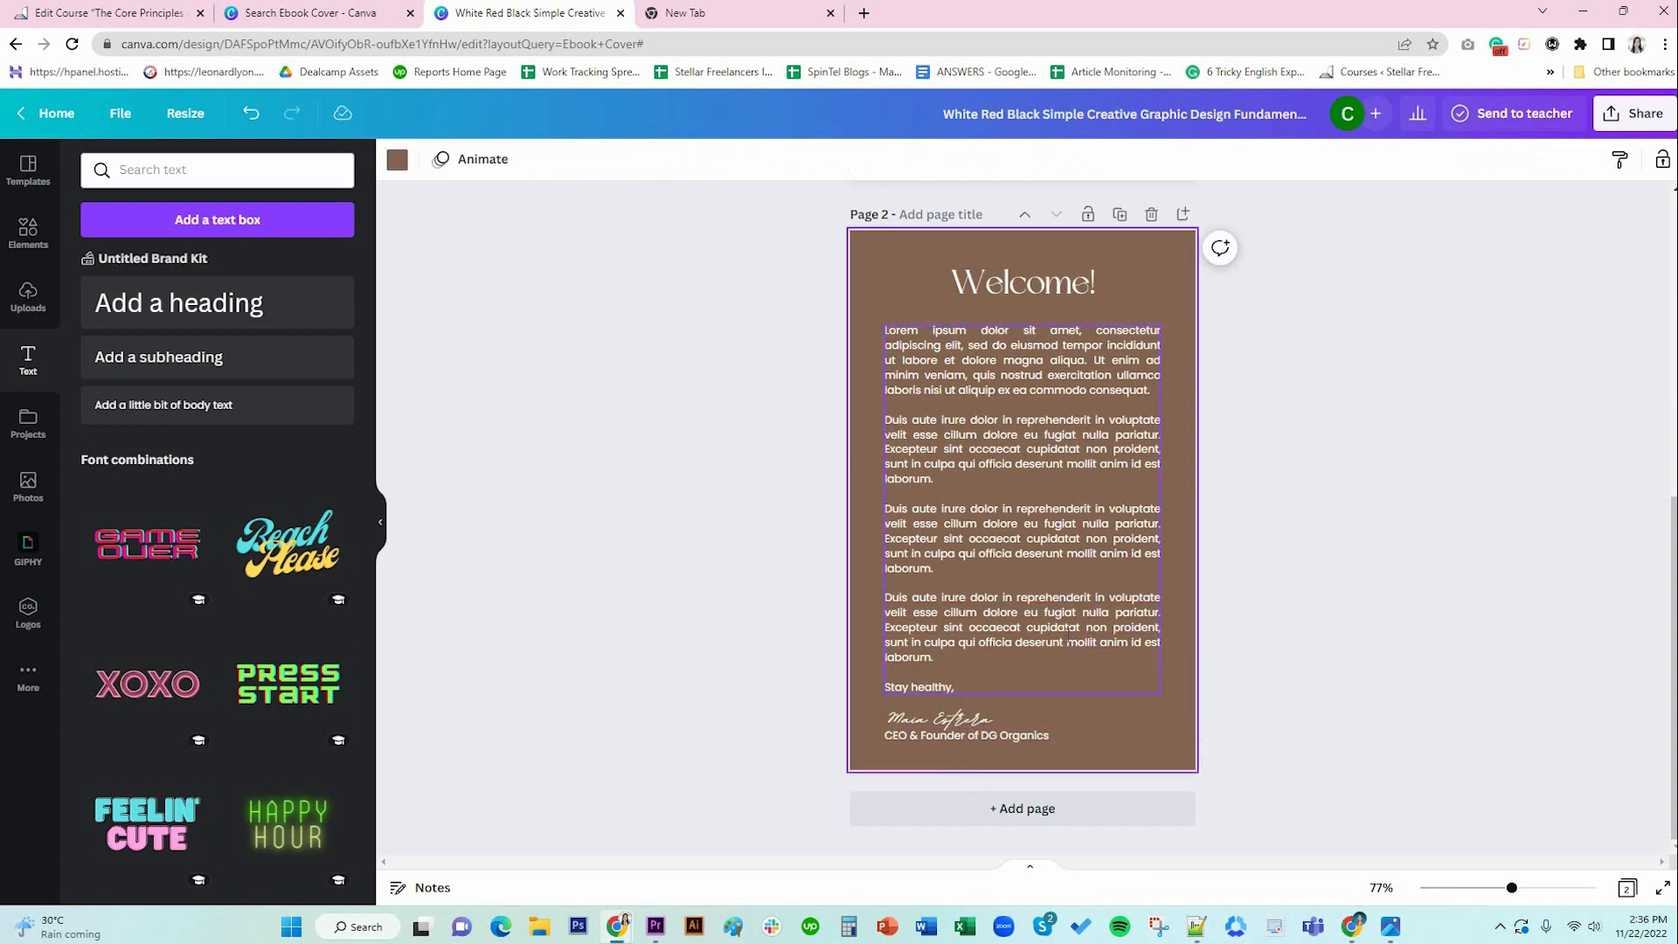
Delete the last paragraph's final sentence and raise the signature and title line.
click(1068, 635)
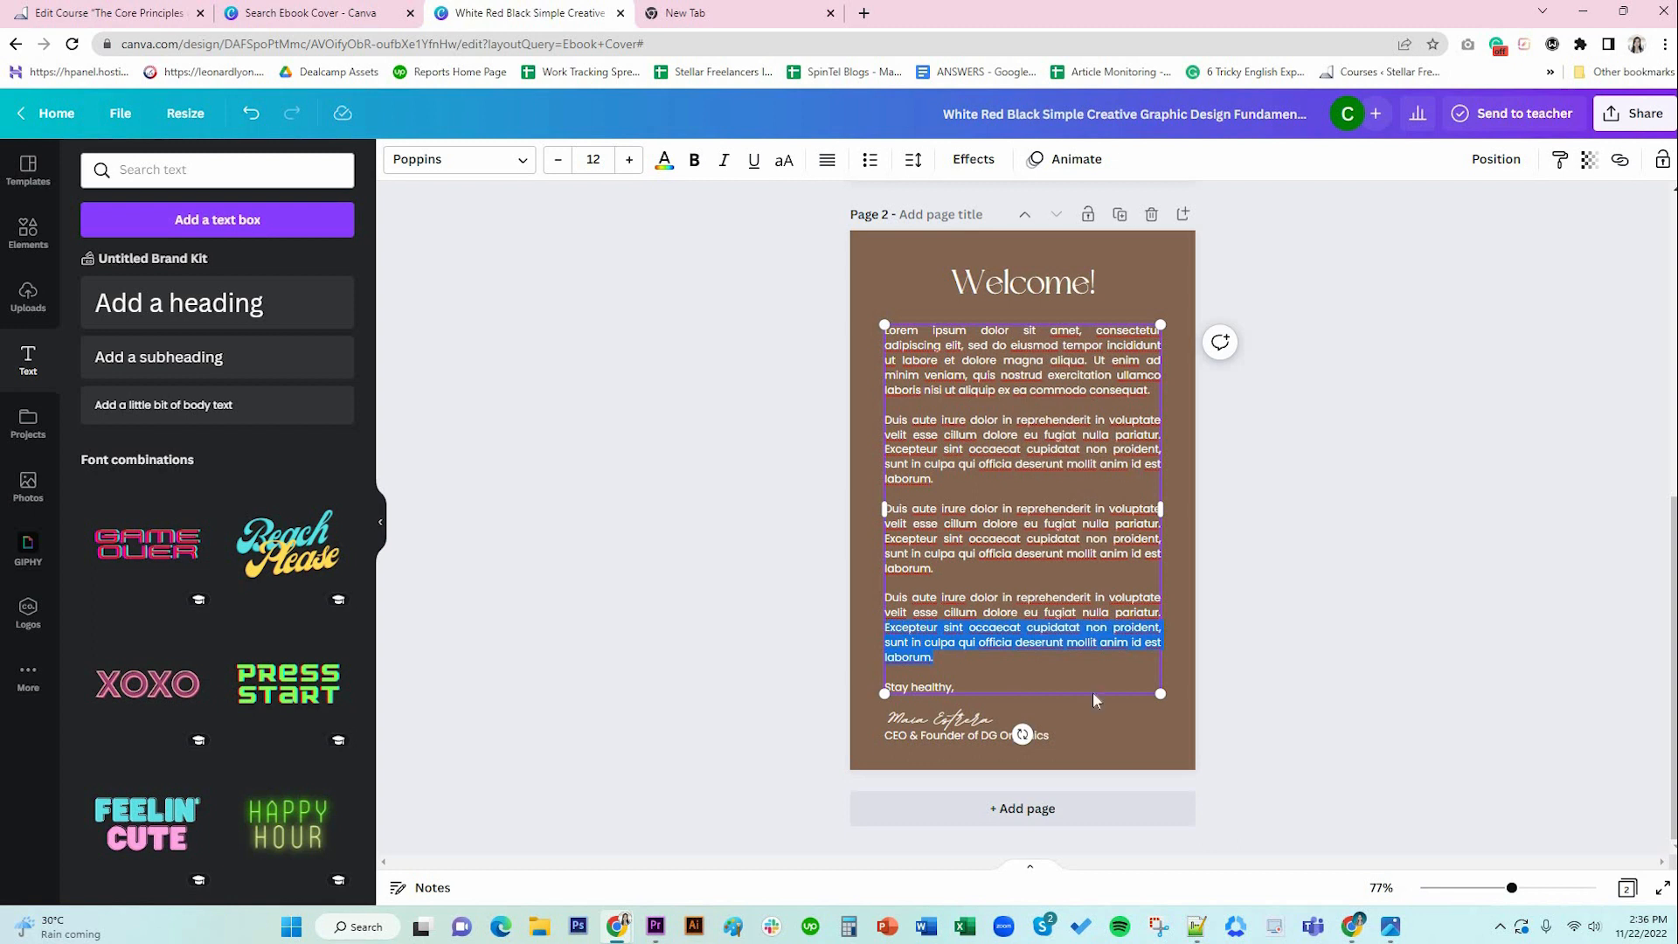
key(BackSpace)
click(1011, 734)
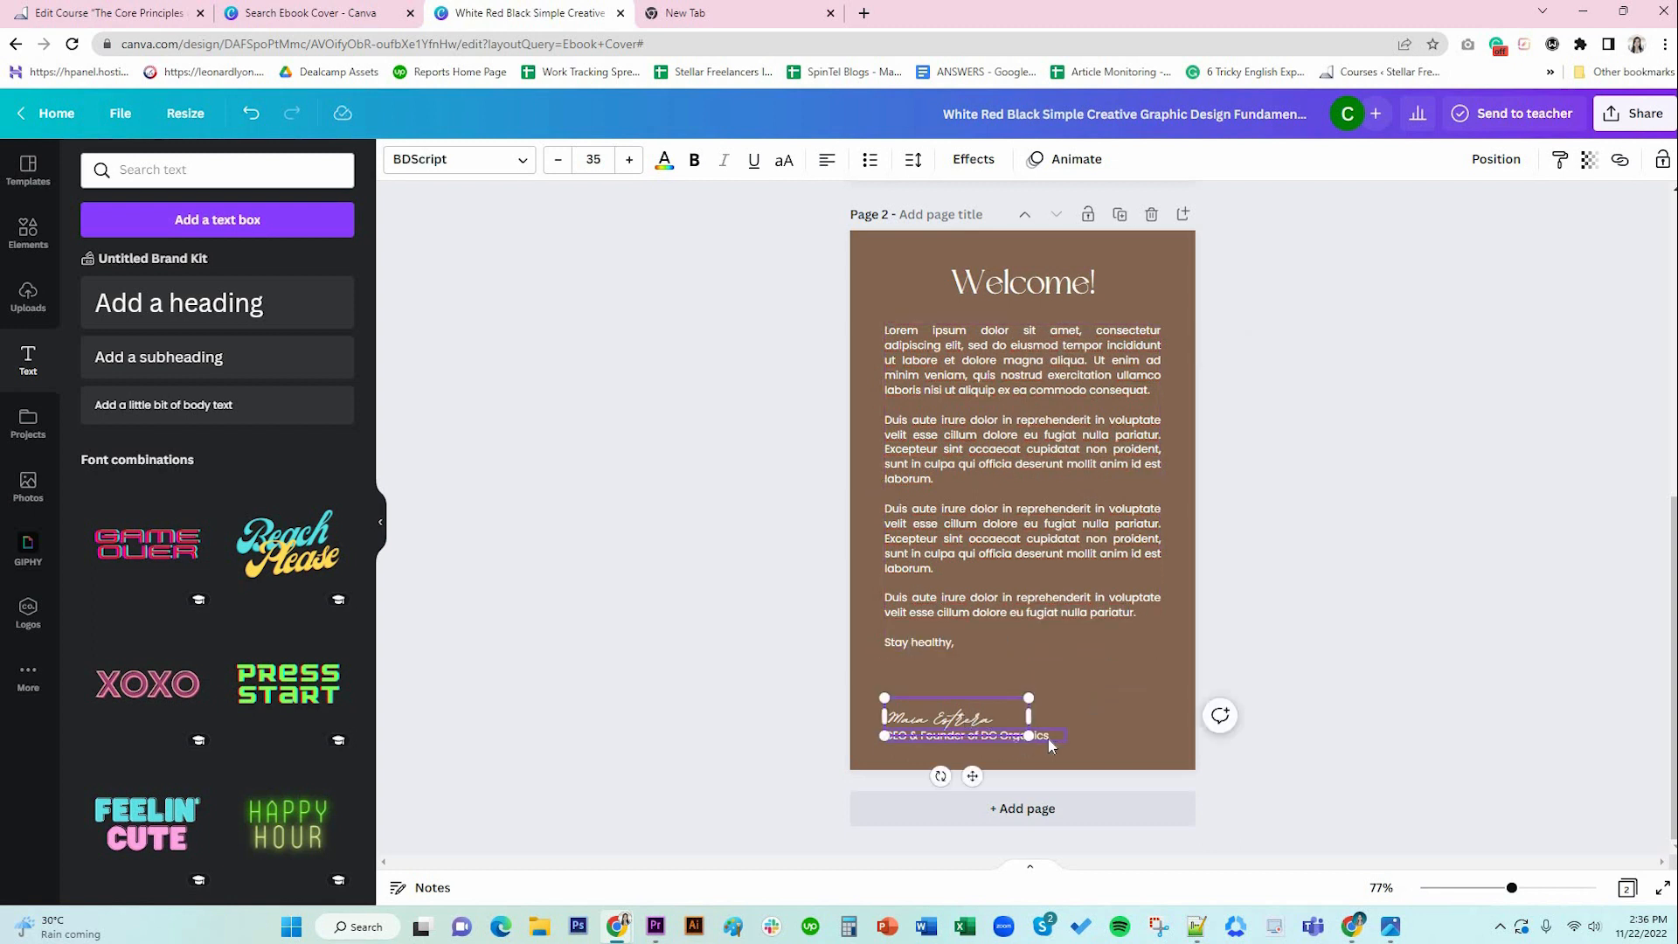
shift+click(1046, 736)
drag(962, 695, 961, 684)
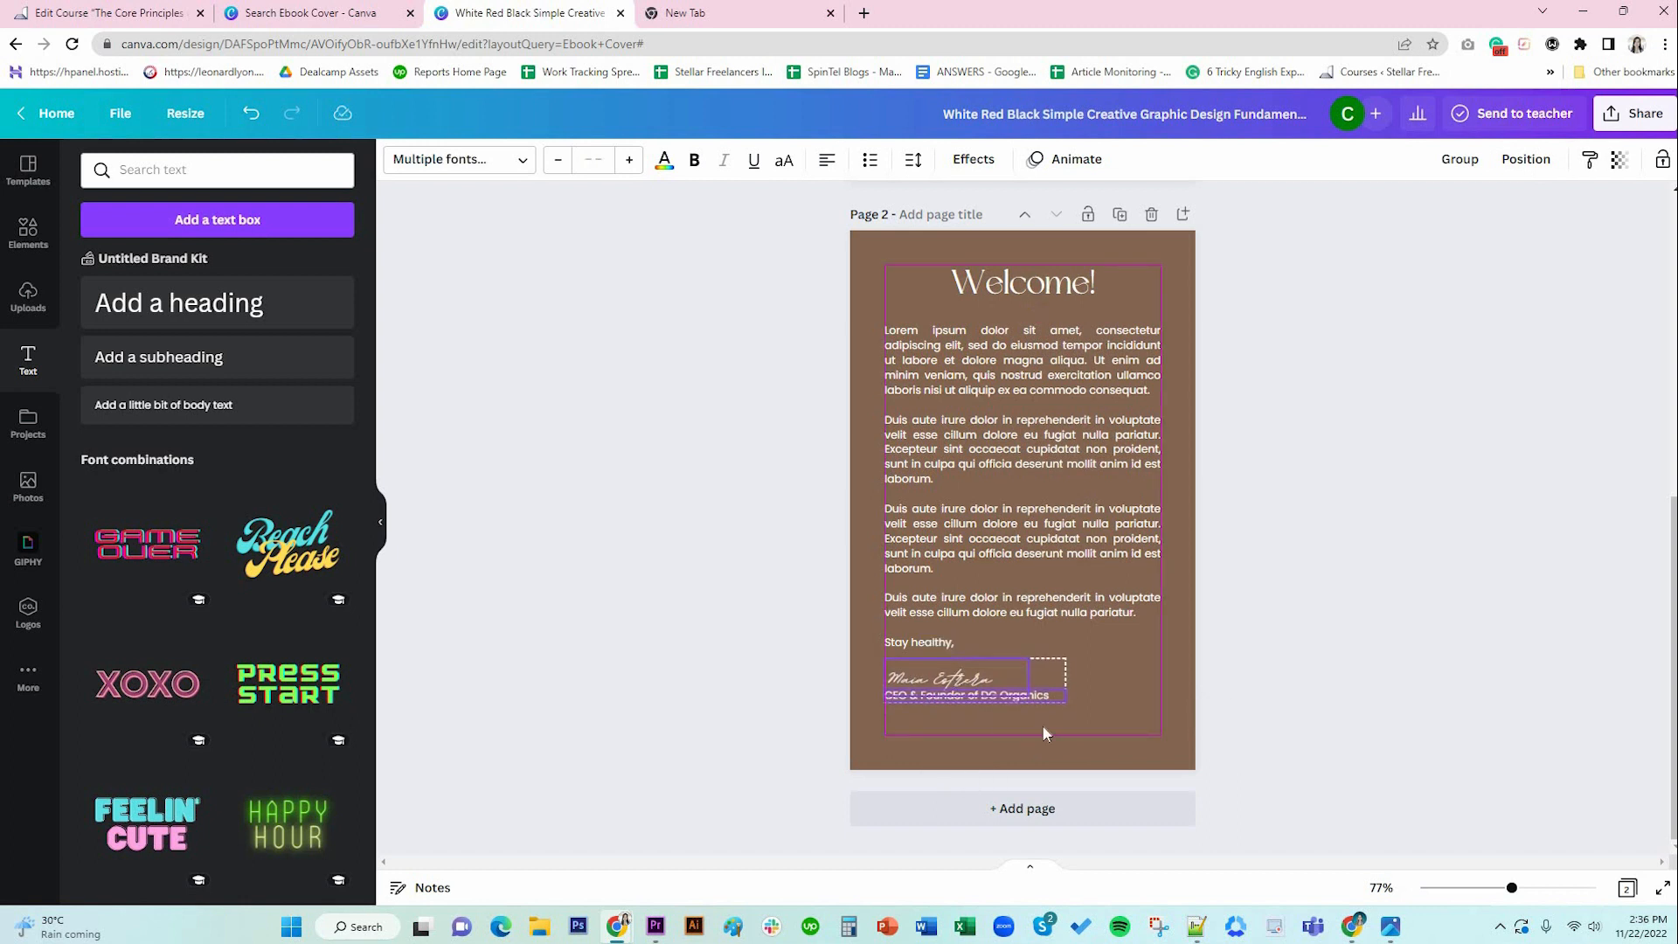
click(1291, 740)
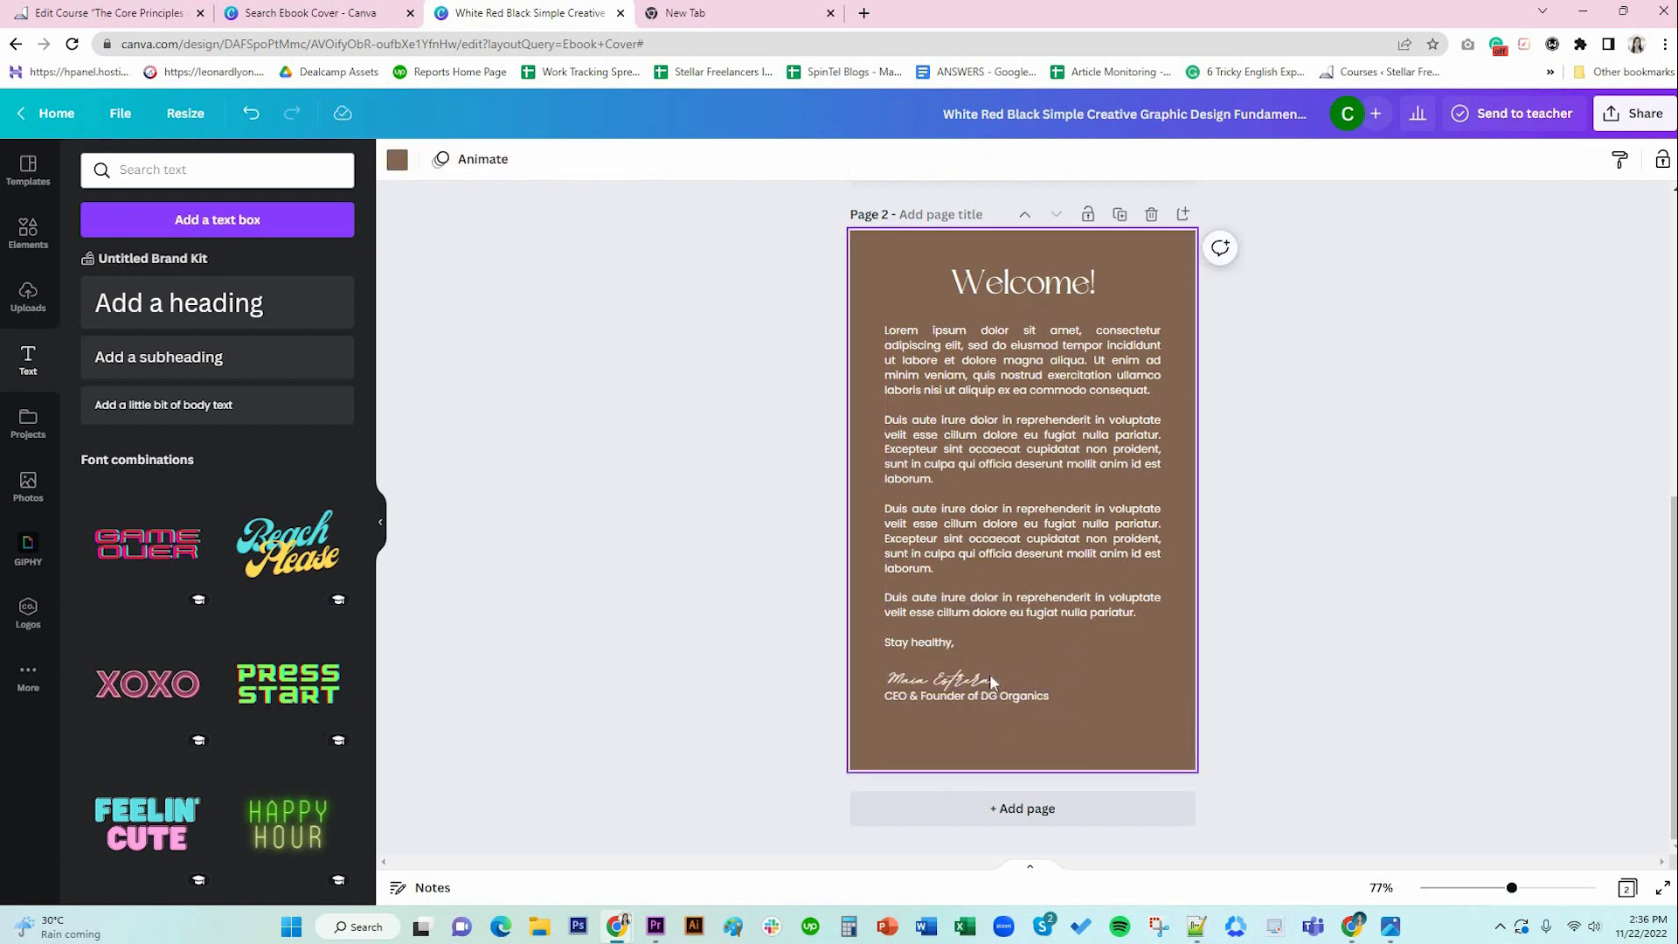
drag(976, 676, 973, 669)
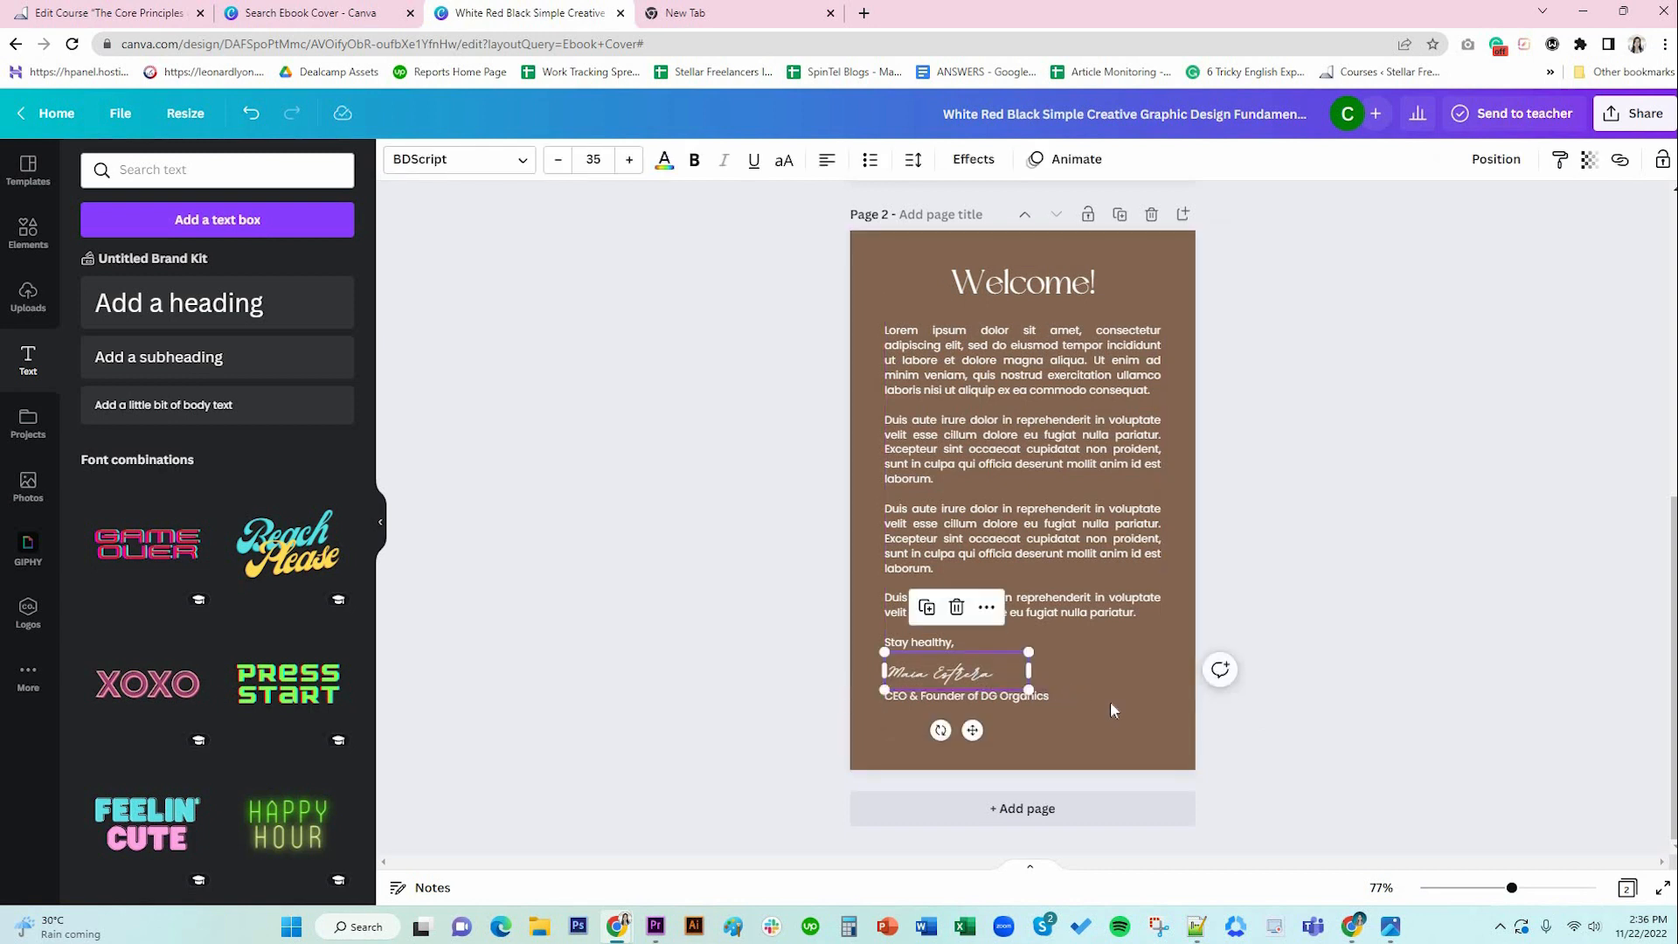
click(1255, 720)
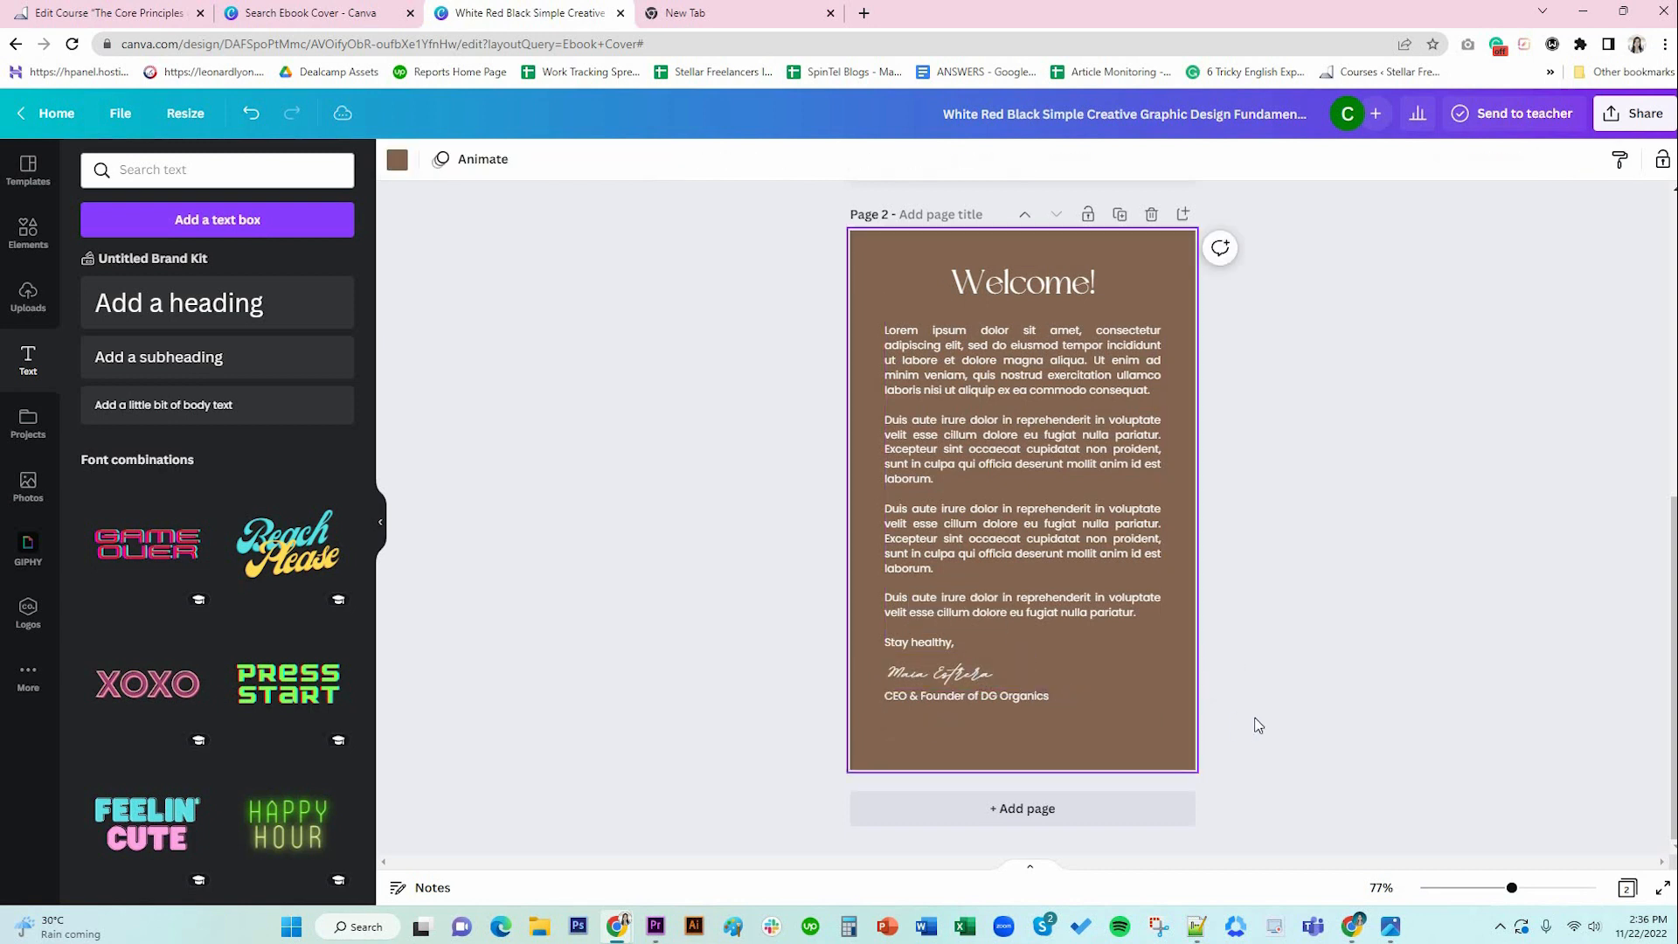
click(1005, 698)
click(1303, 666)
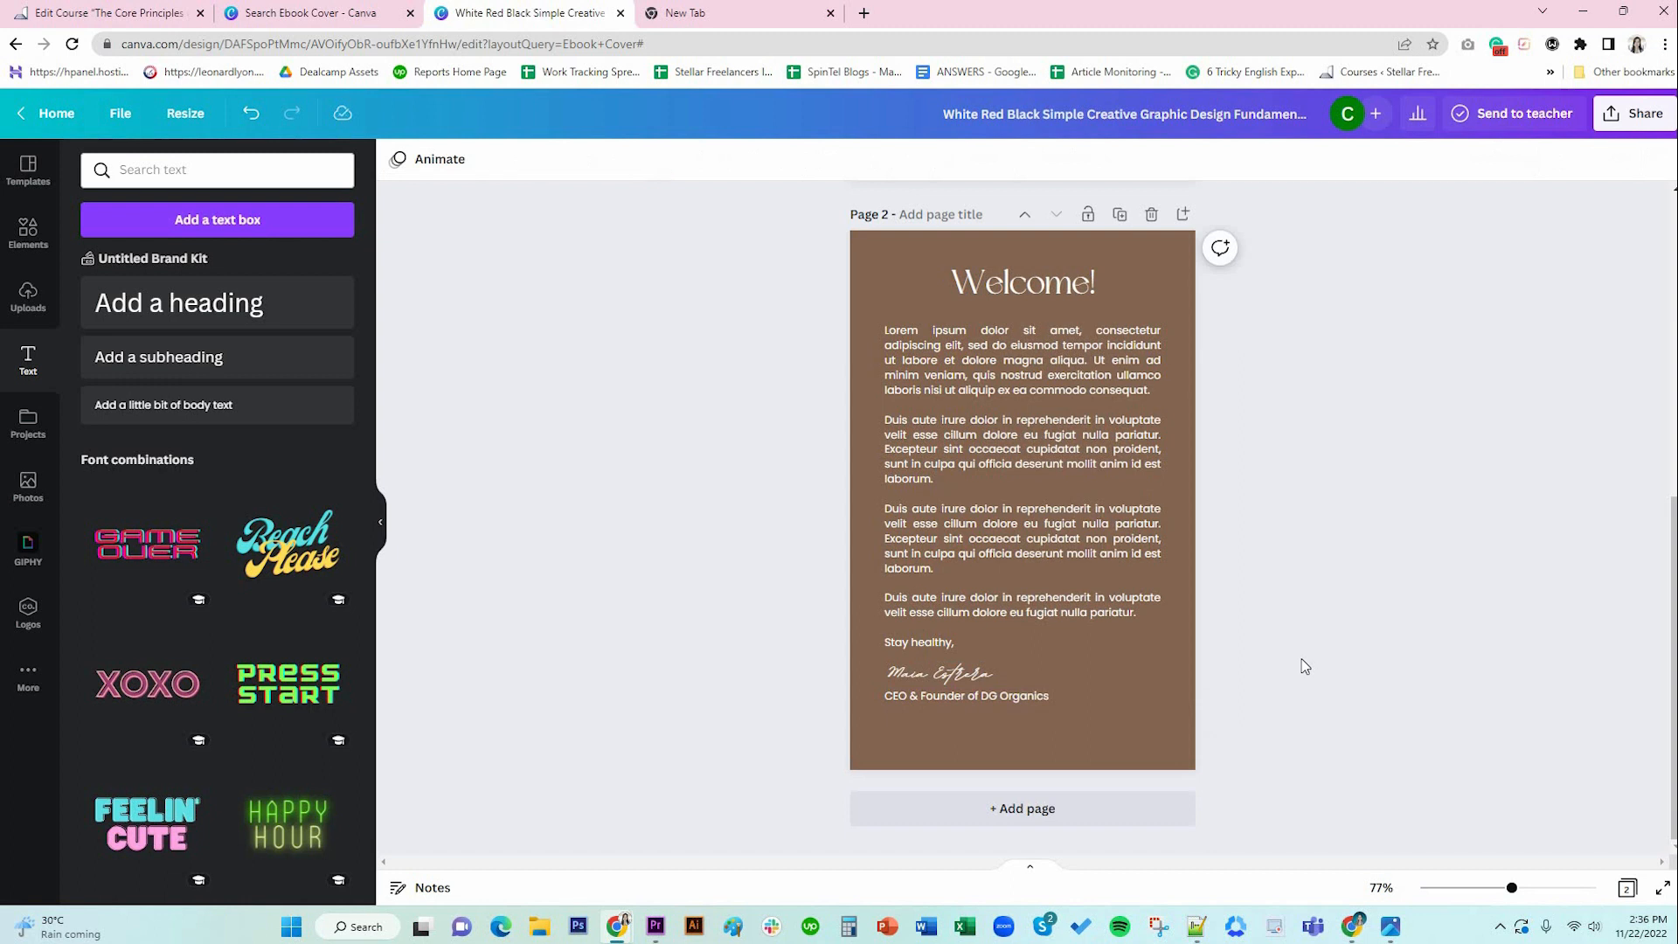
Set the body text size to 13.
scroll(1305, 666, up, 2)
scroll(1305, 666, down, 2)
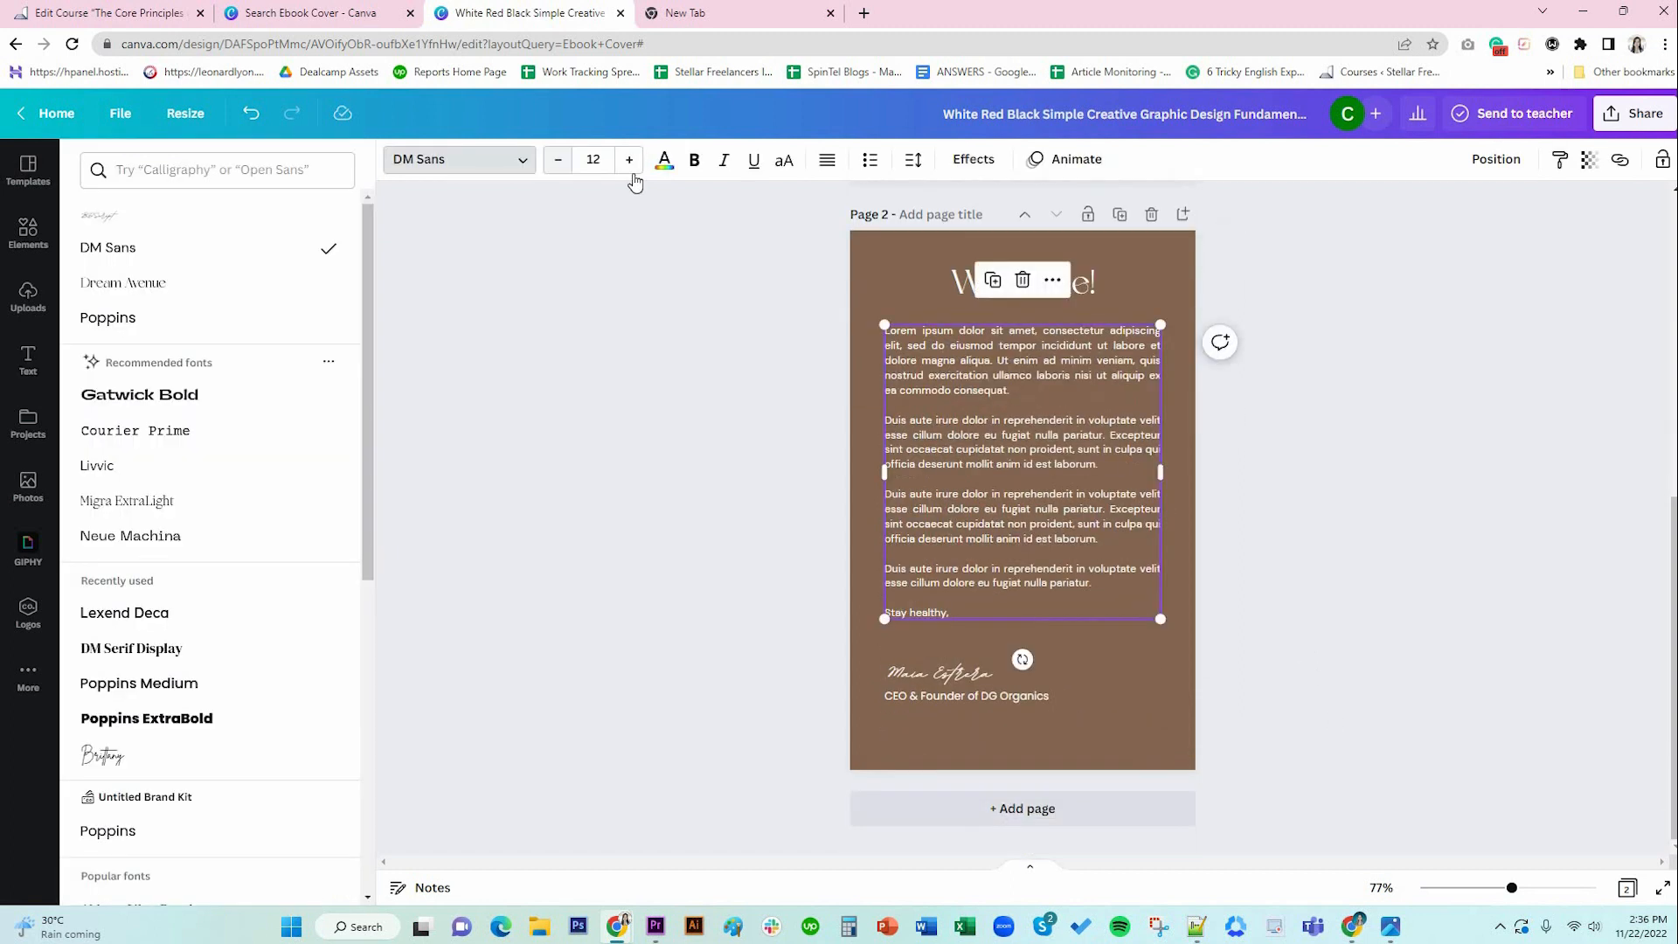
click(593, 159)
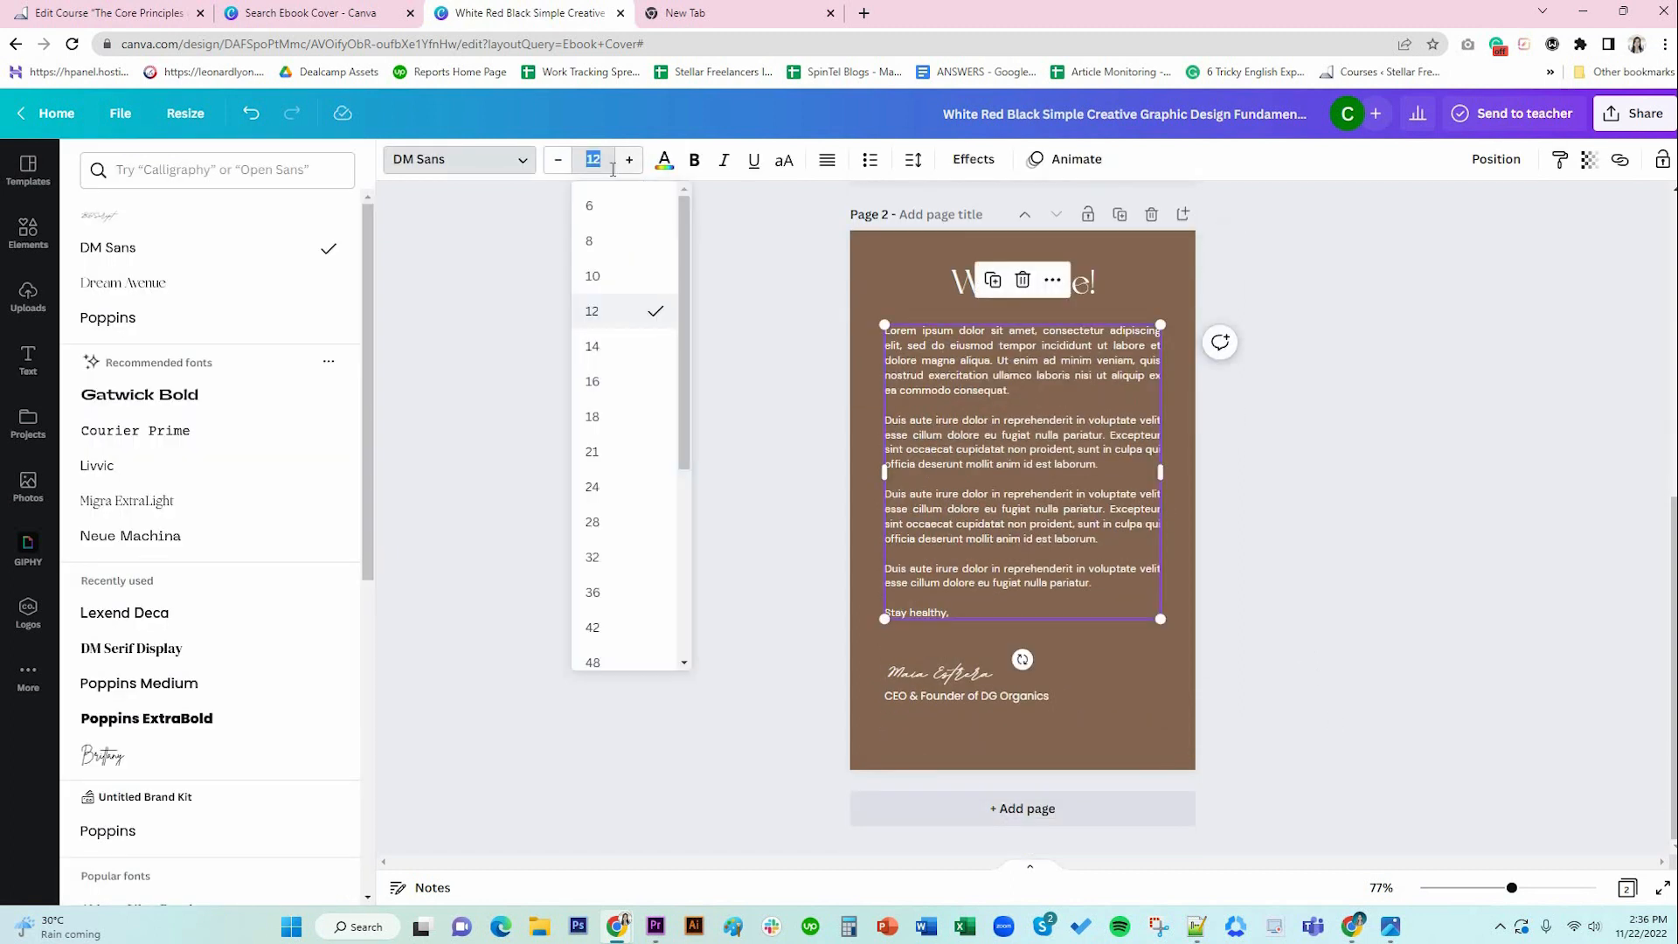
click(644, 362)
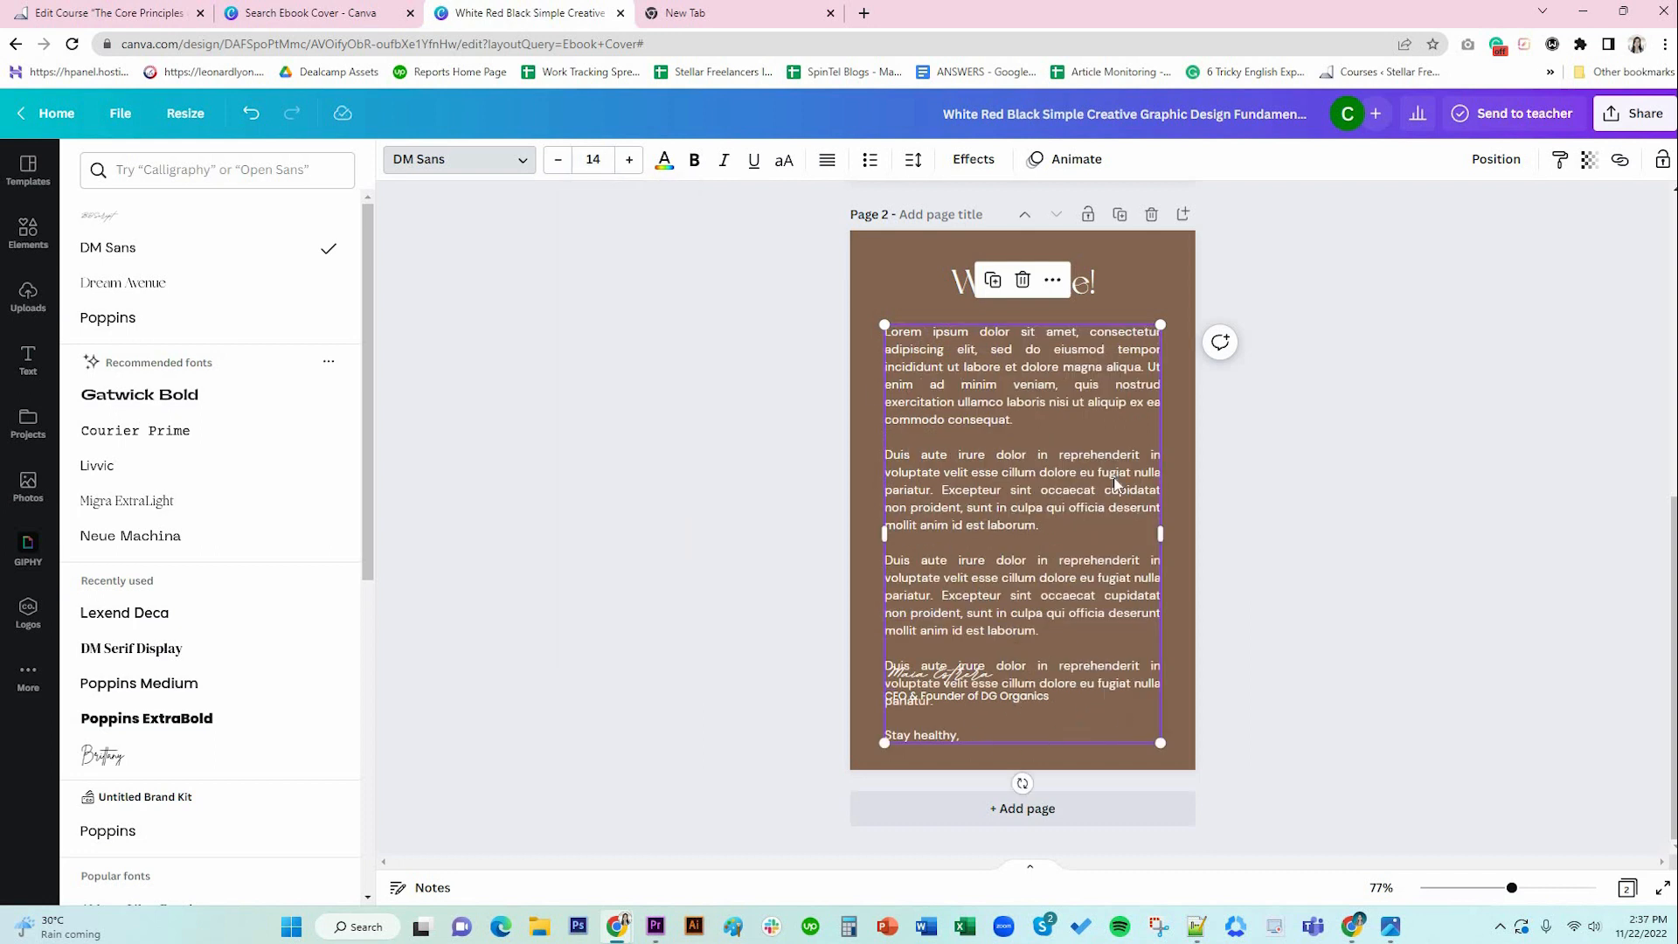
click(560, 166)
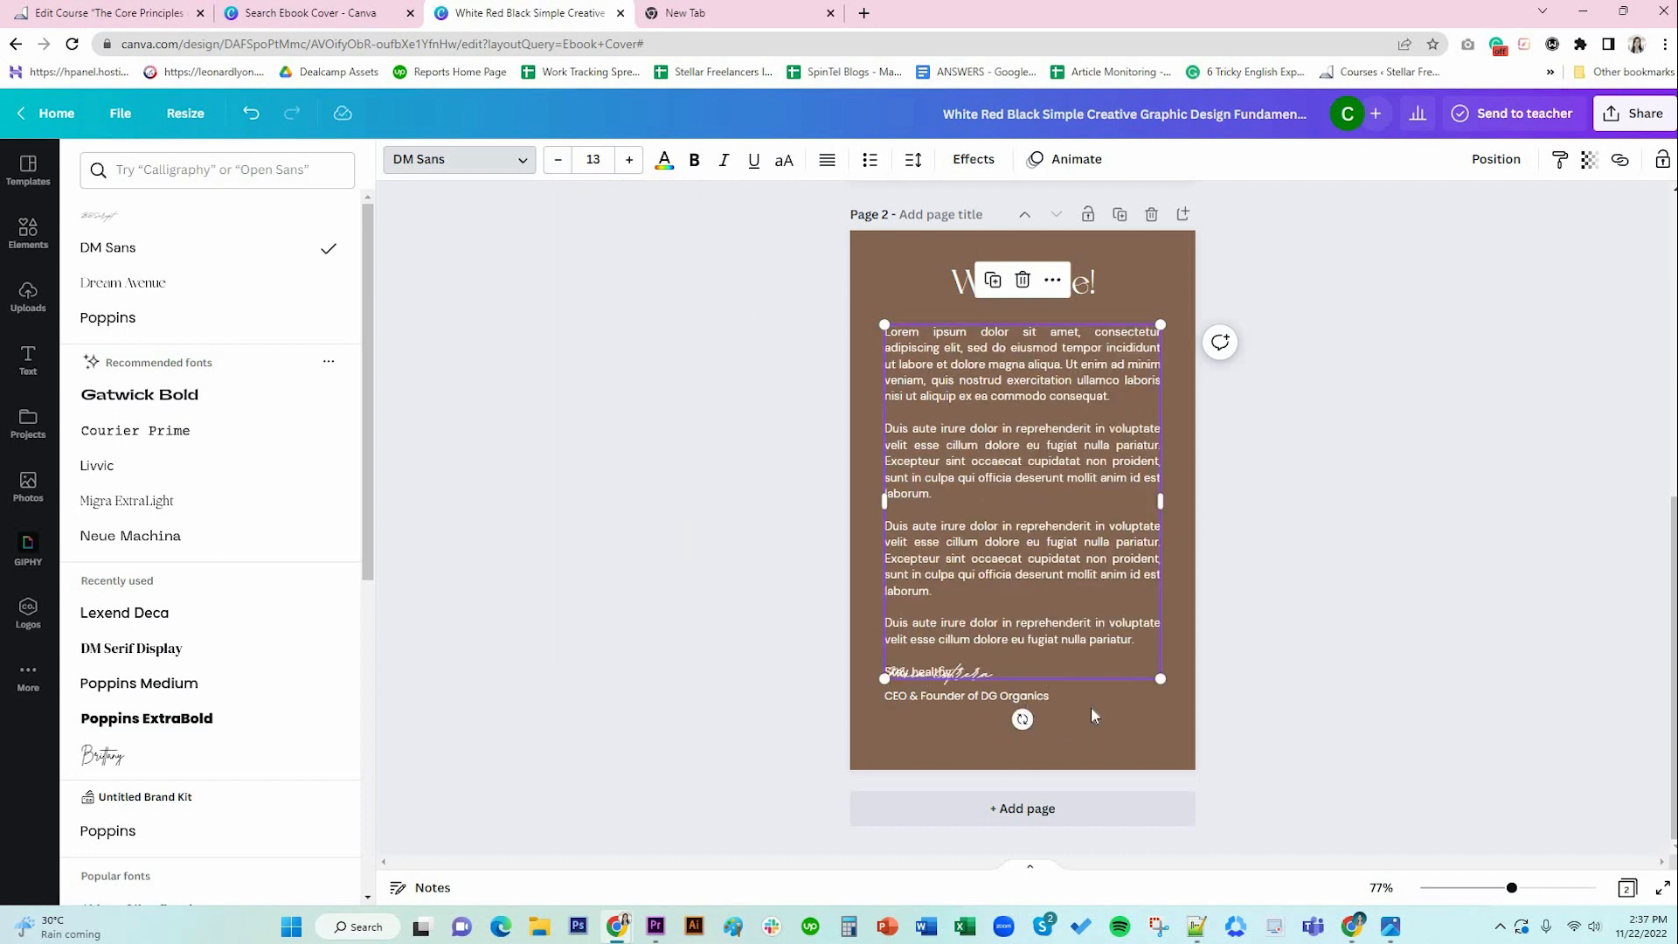
click(956, 696)
Move the signature and CEO line together to sit below 'Stay healthy,'.
click(1003, 675)
shift+click(994, 697)
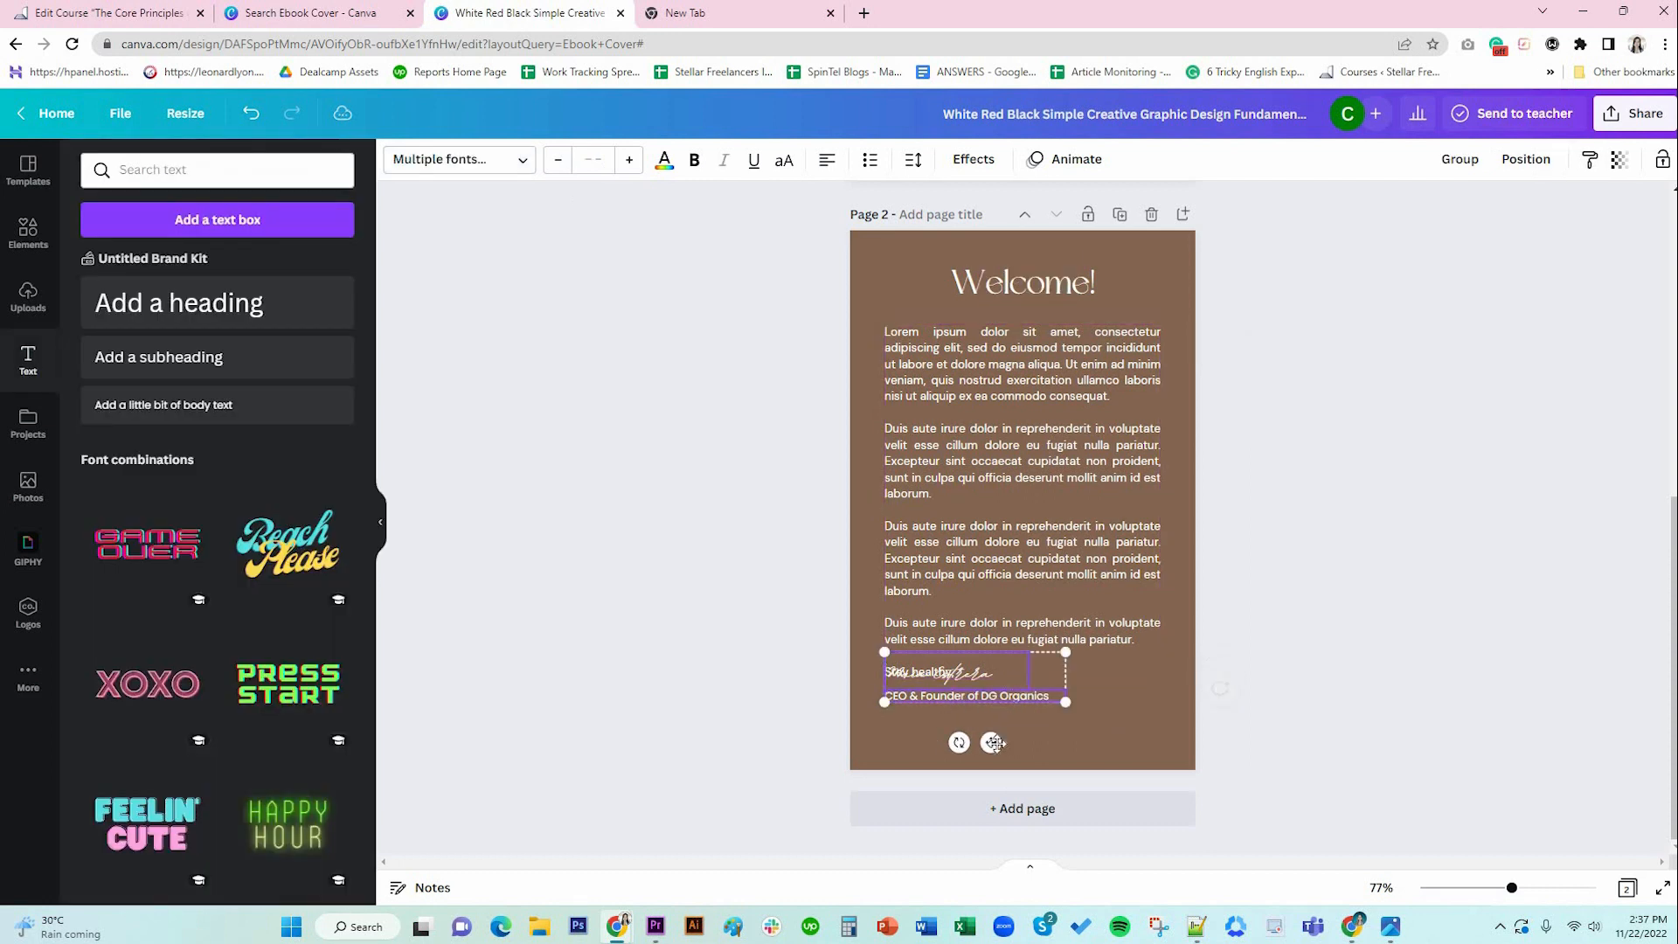
drag(995, 744, 999, 777)
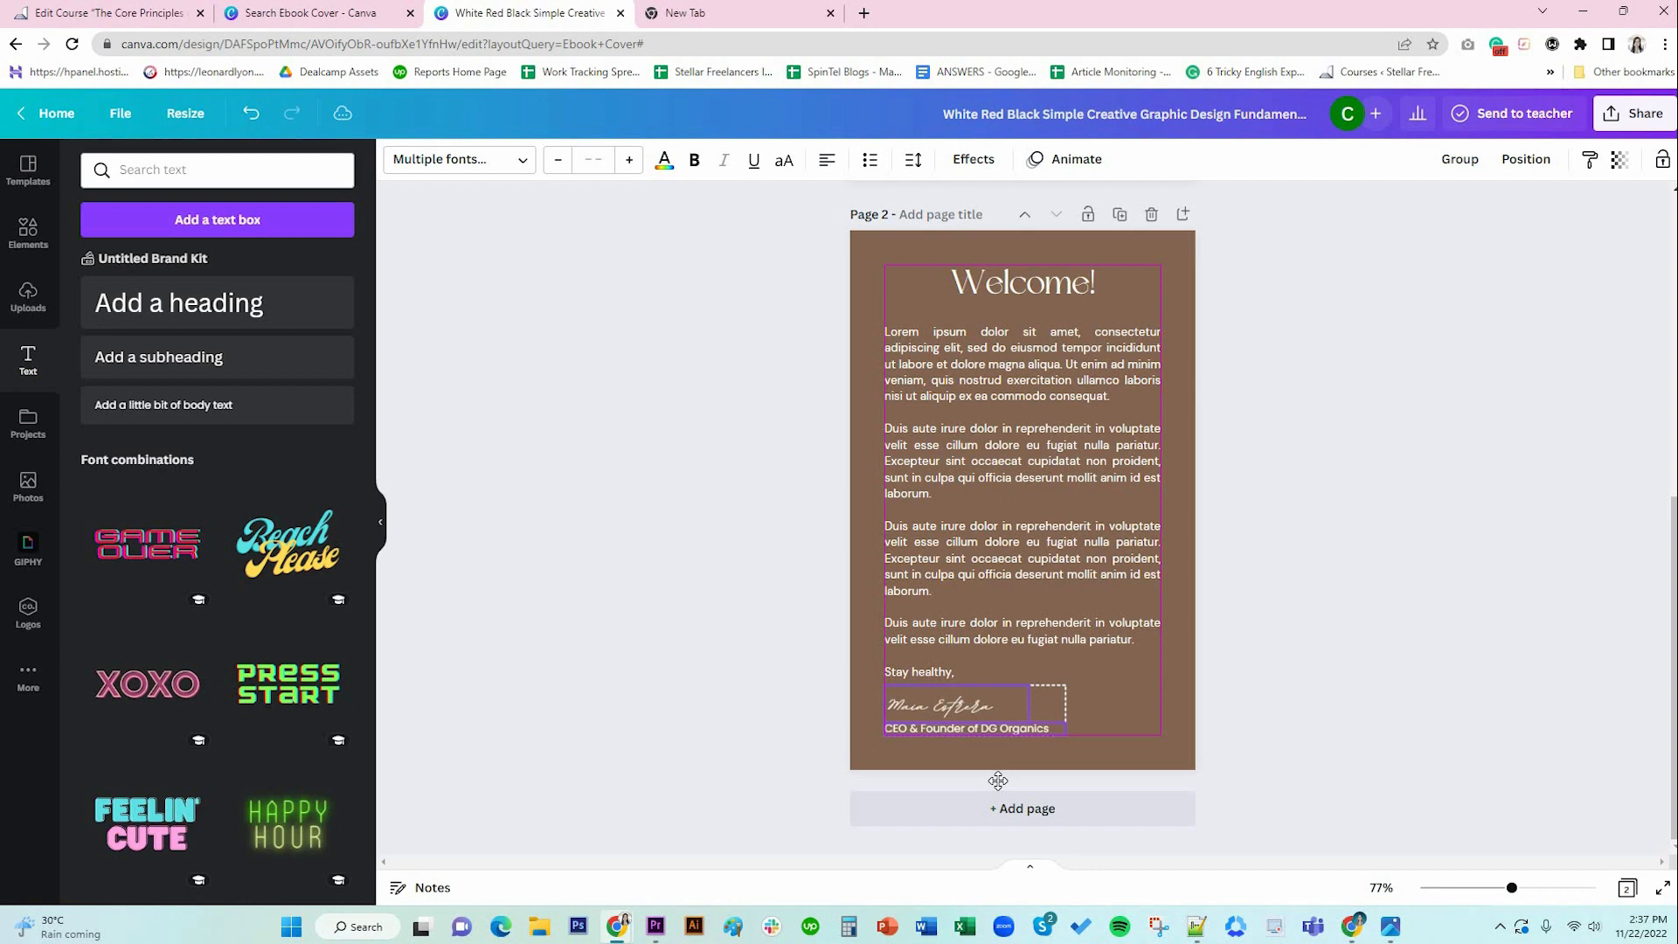
click(1276, 730)
click(1049, 537)
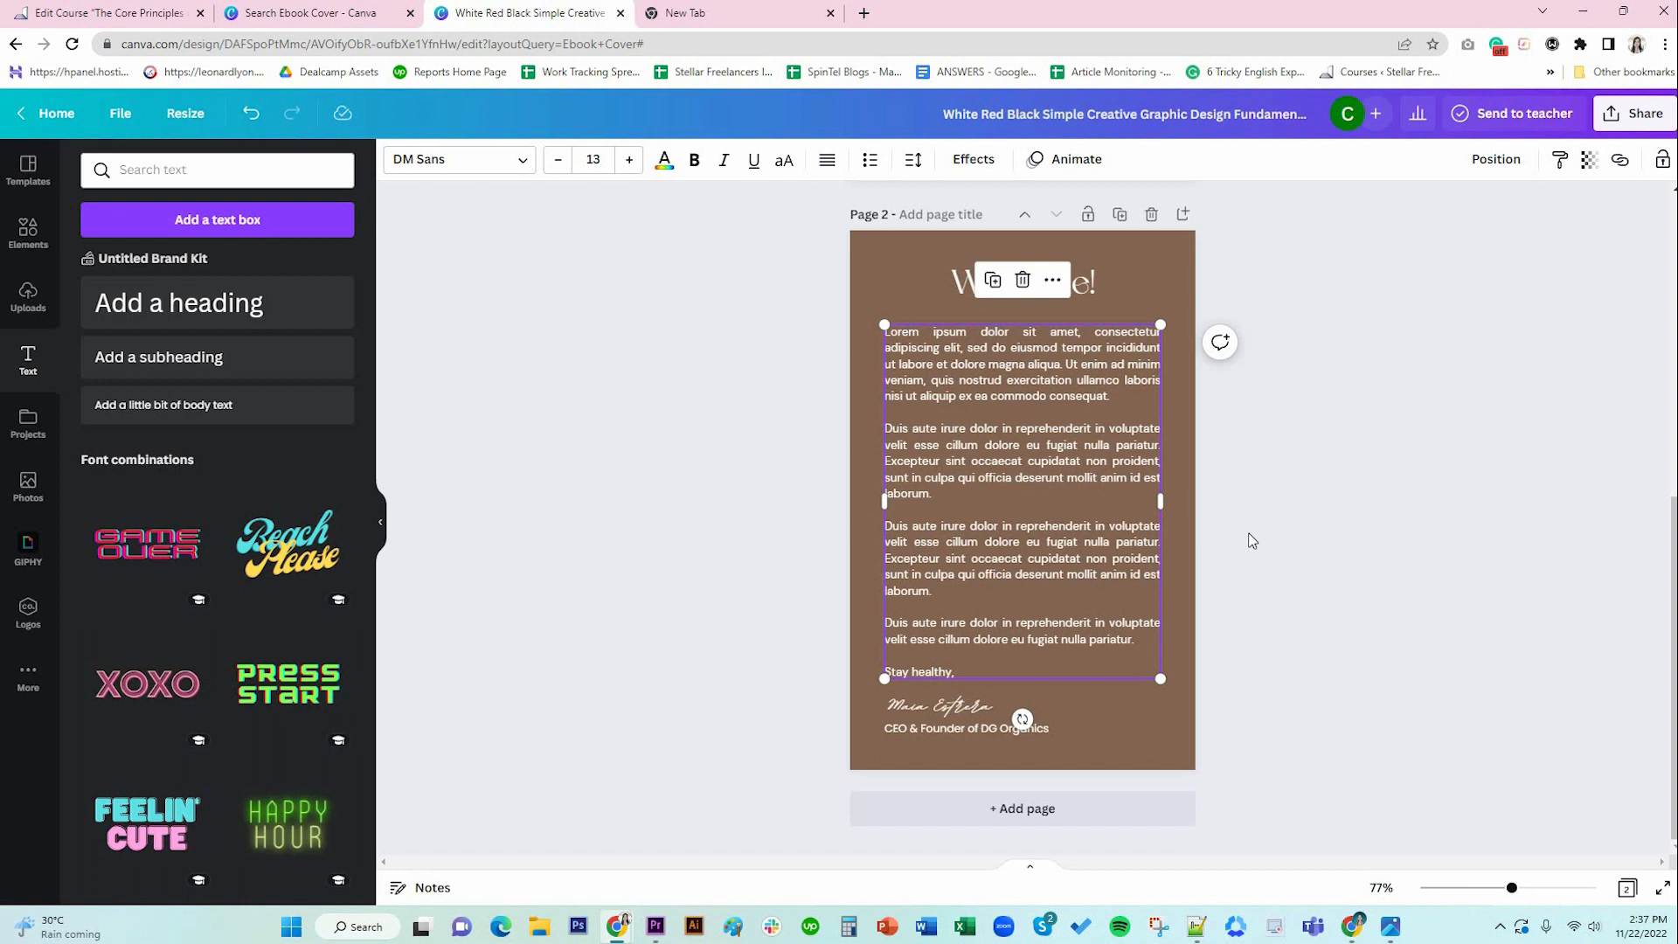
scroll(1252, 541, up, 3)
scroll(1253, 541, down, 3)
click(1202, 738)
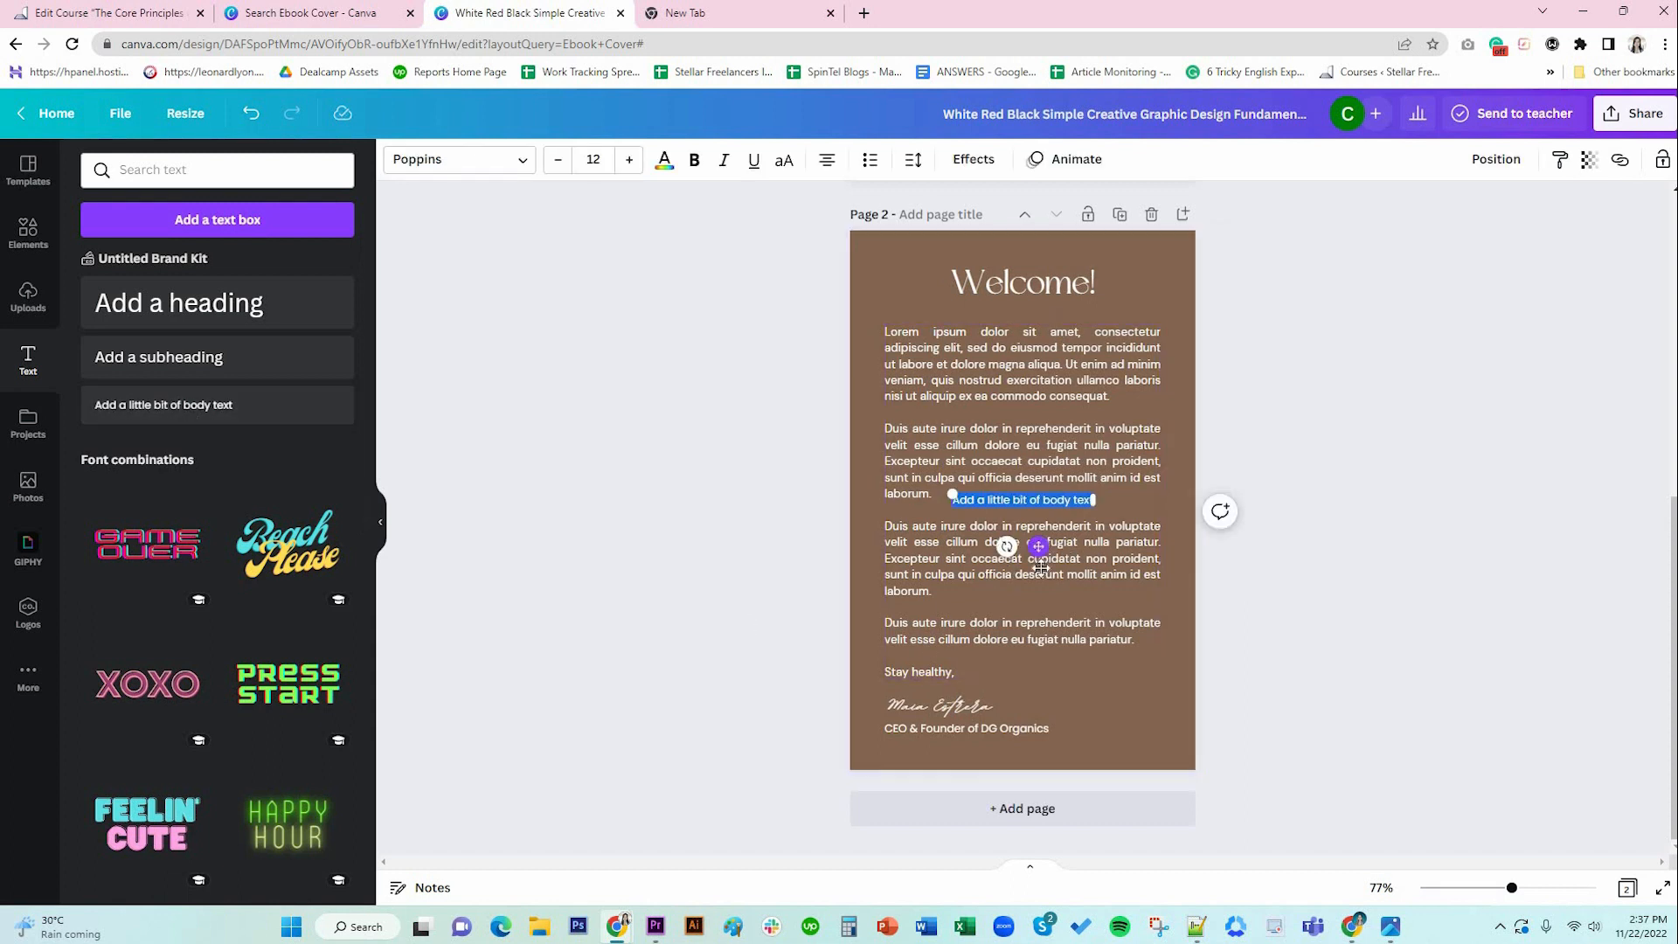
Add a 'PAGE 2' label at the bottom-right, aligned with the body text's right edge.
drag(1136, 797, 1105, 797)
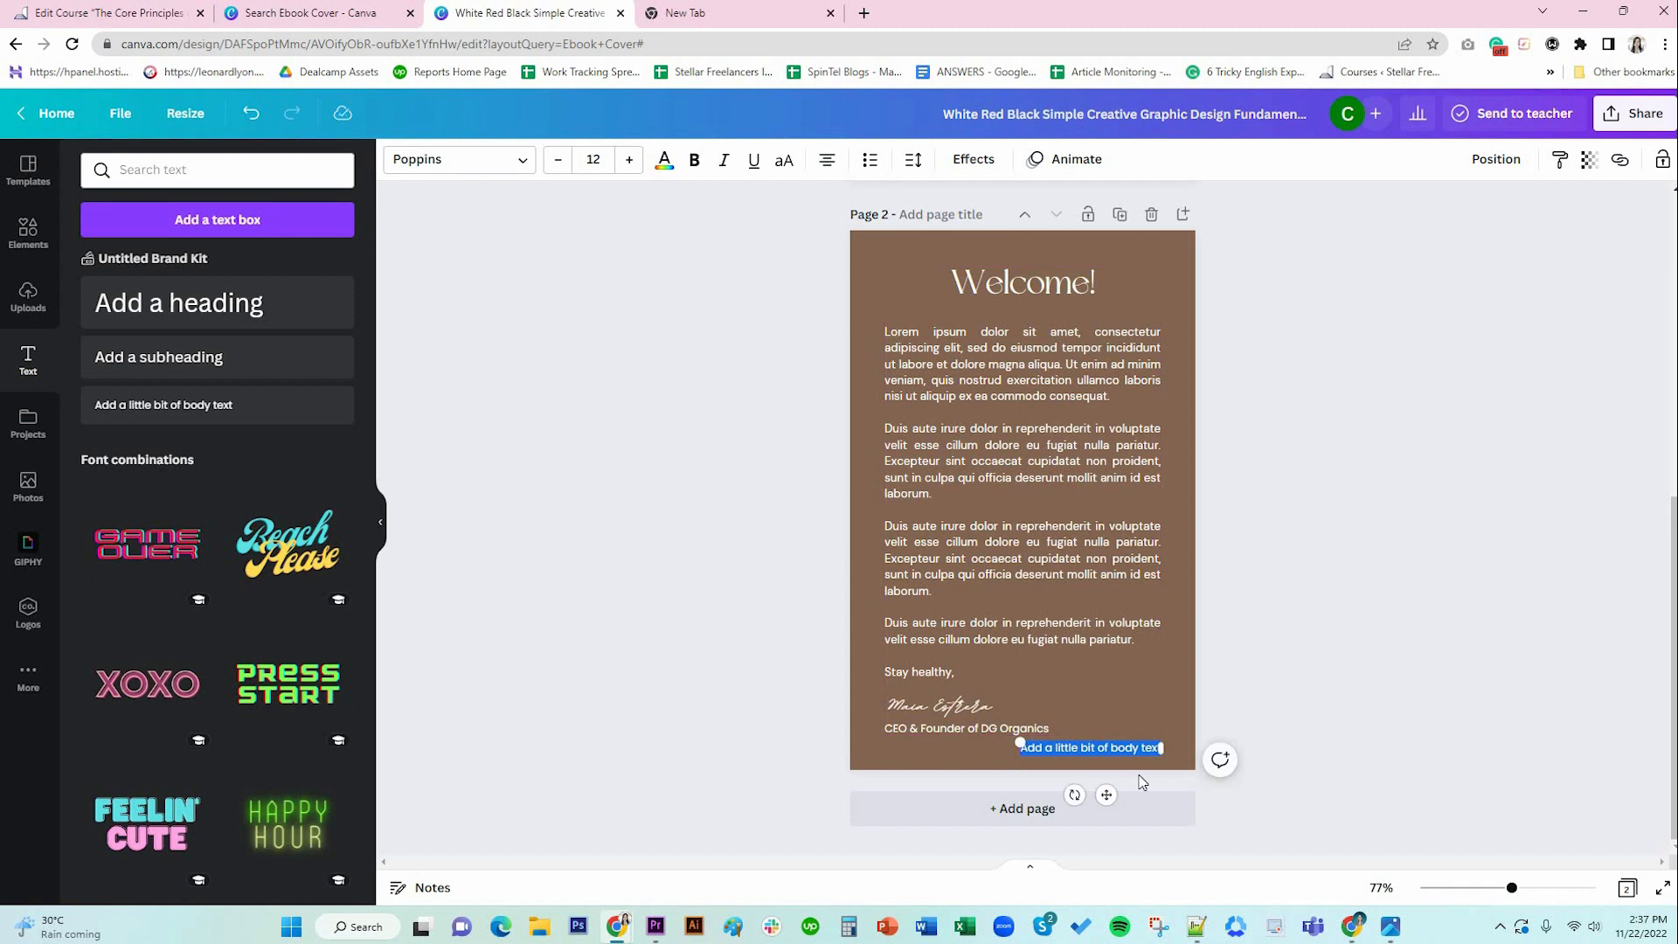
text(PAGE)
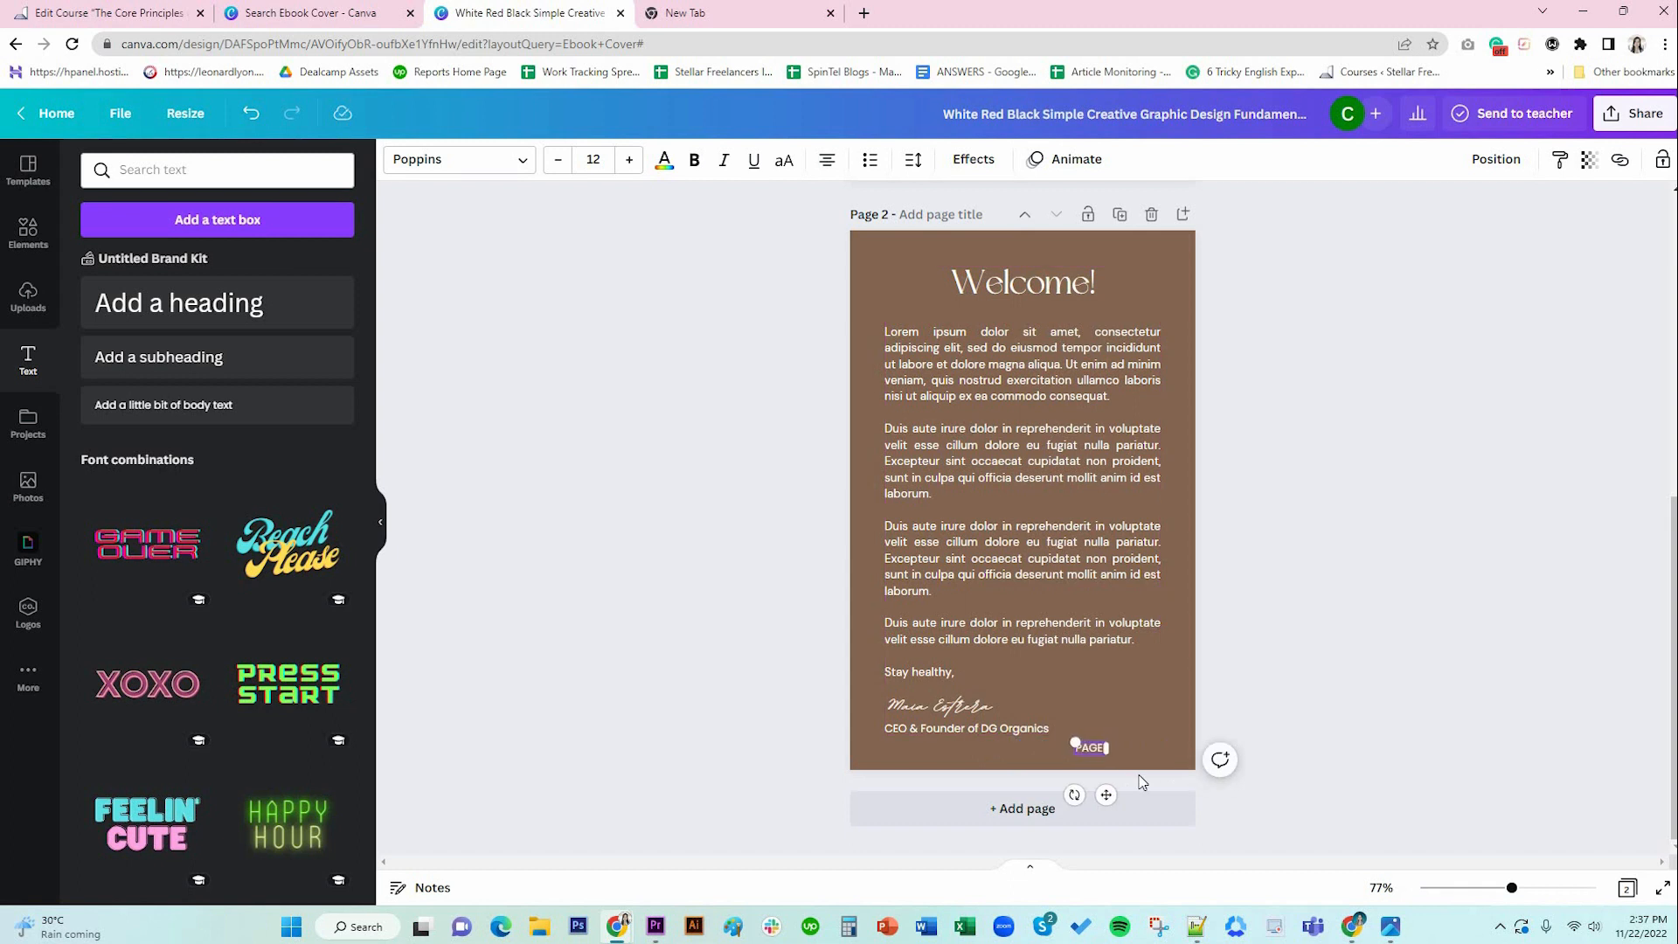
text( 2)
drag(1106, 794, 1154, 795)
Widen the PAGE 2 letter spacing and reduce its size to 10.
click(914, 161)
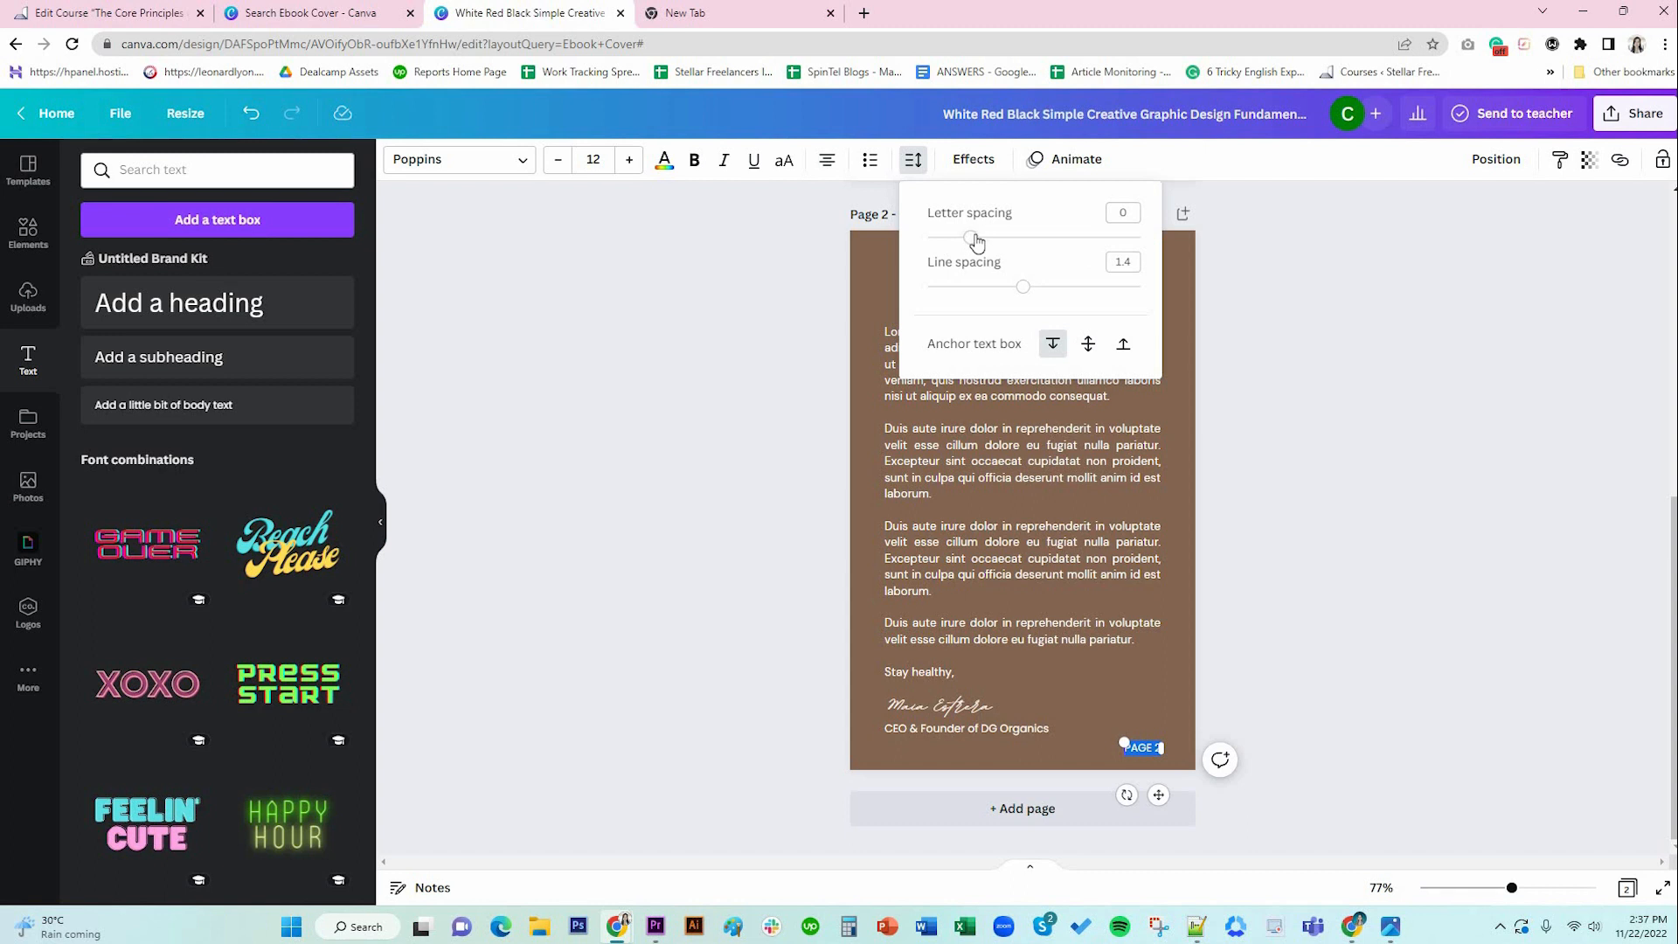
drag(976, 242, 990, 242)
click(1124, 212)
key(BackSpace)
click(1318, 691)
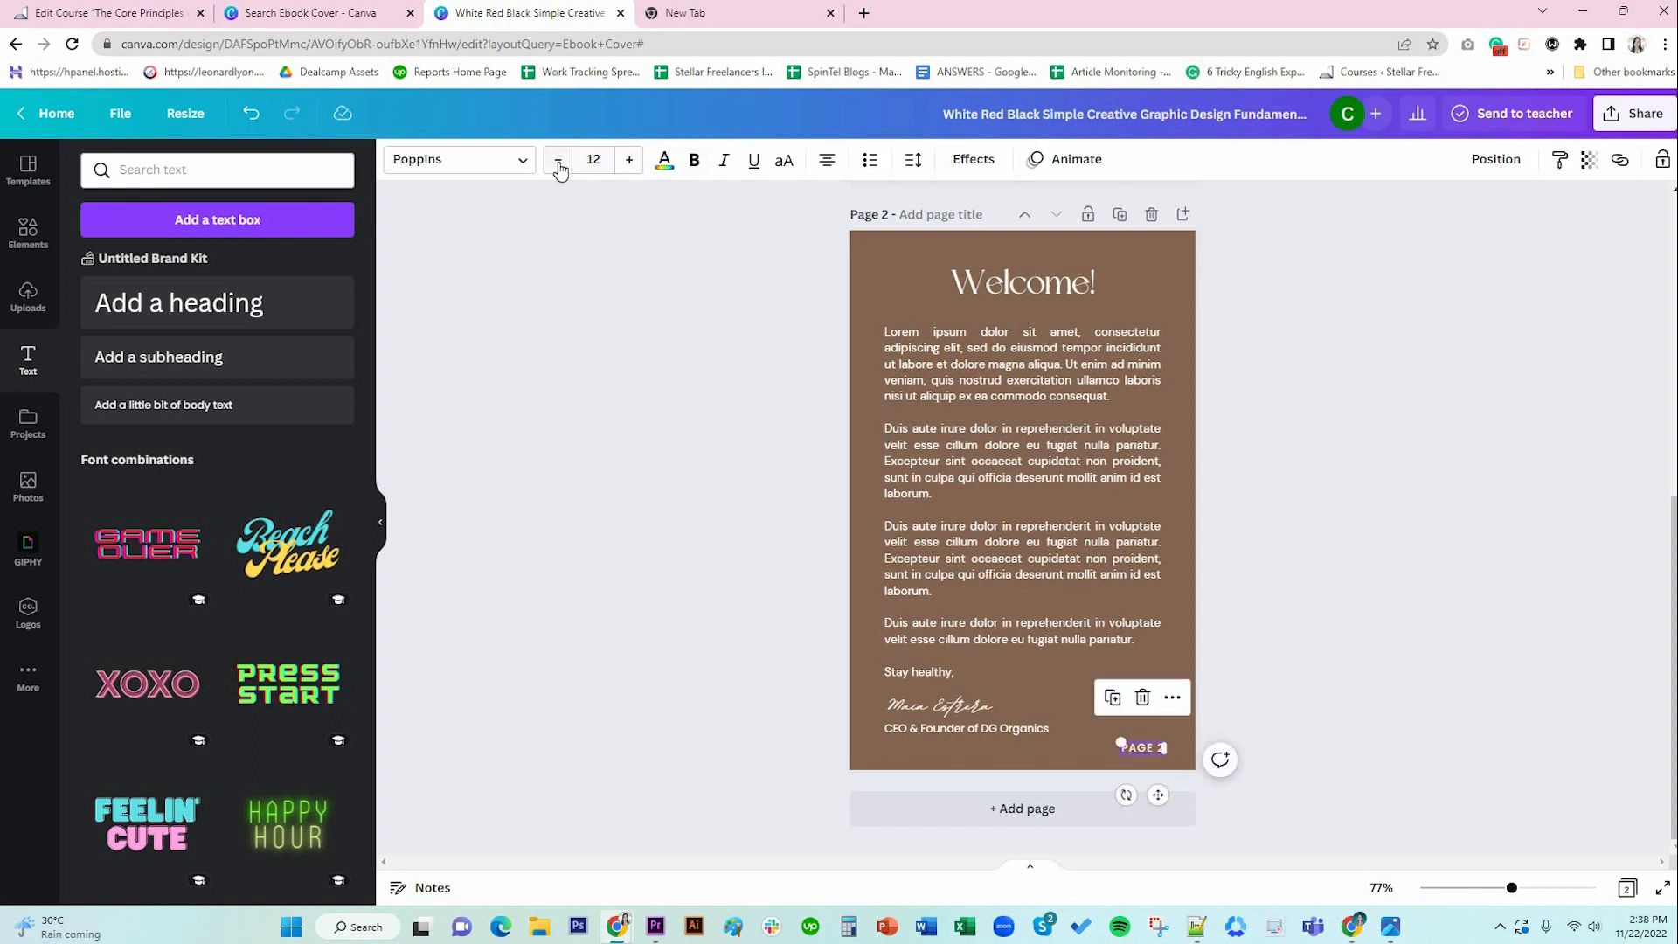
click(559, 166)
click(559, 166)
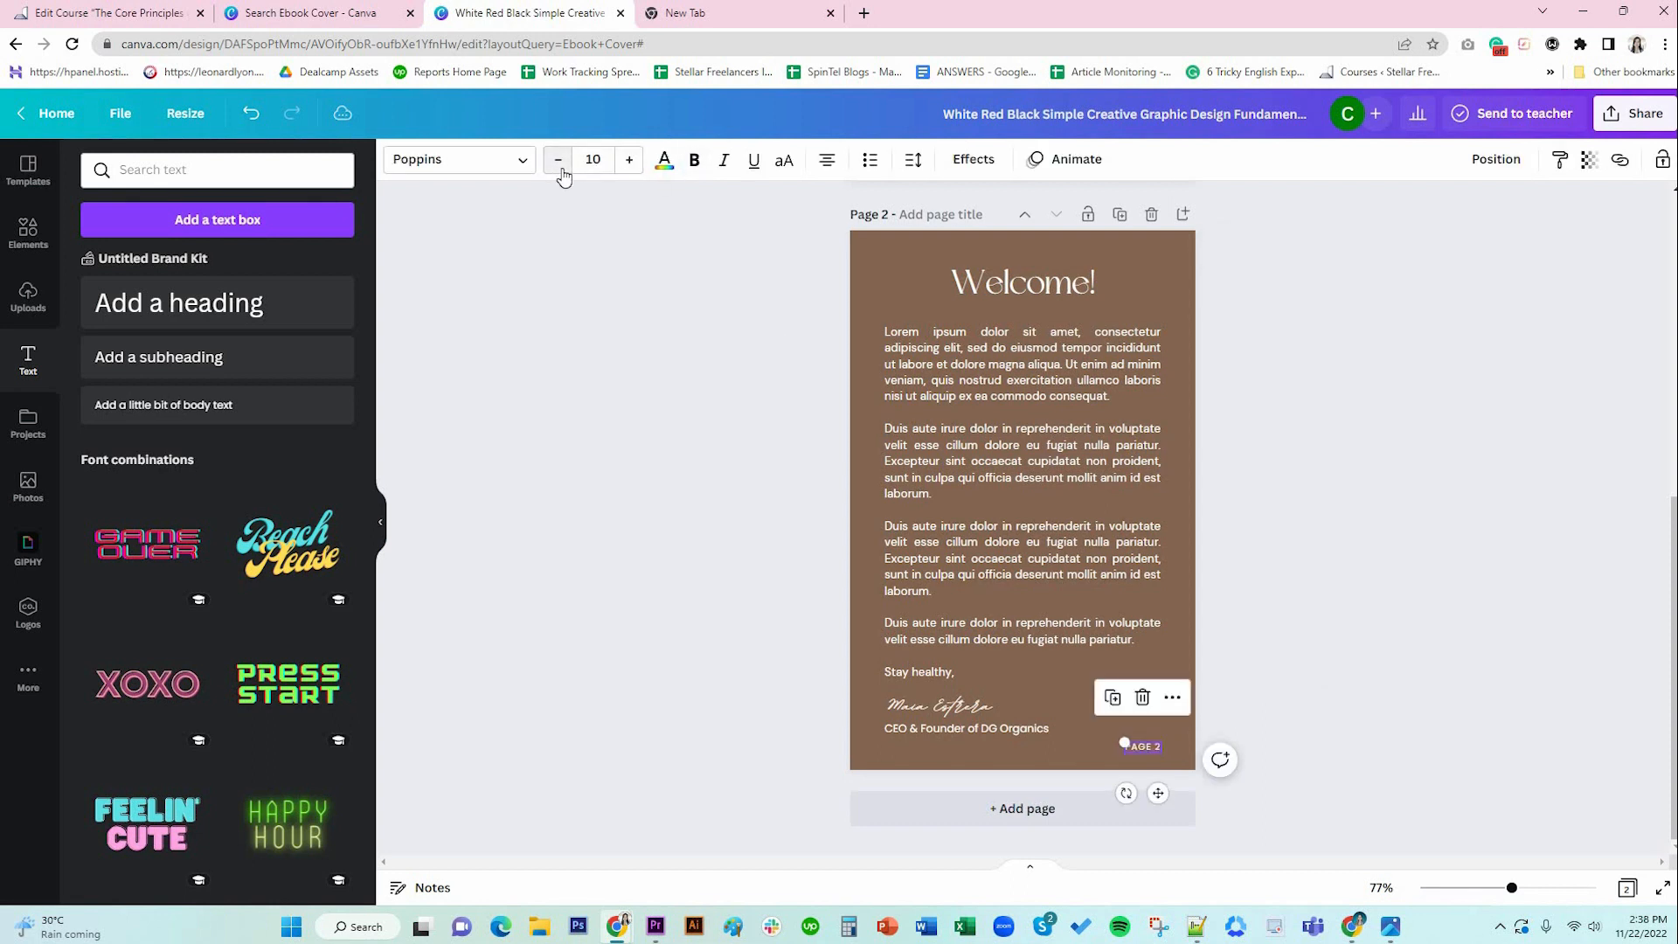
click(1331, 715)
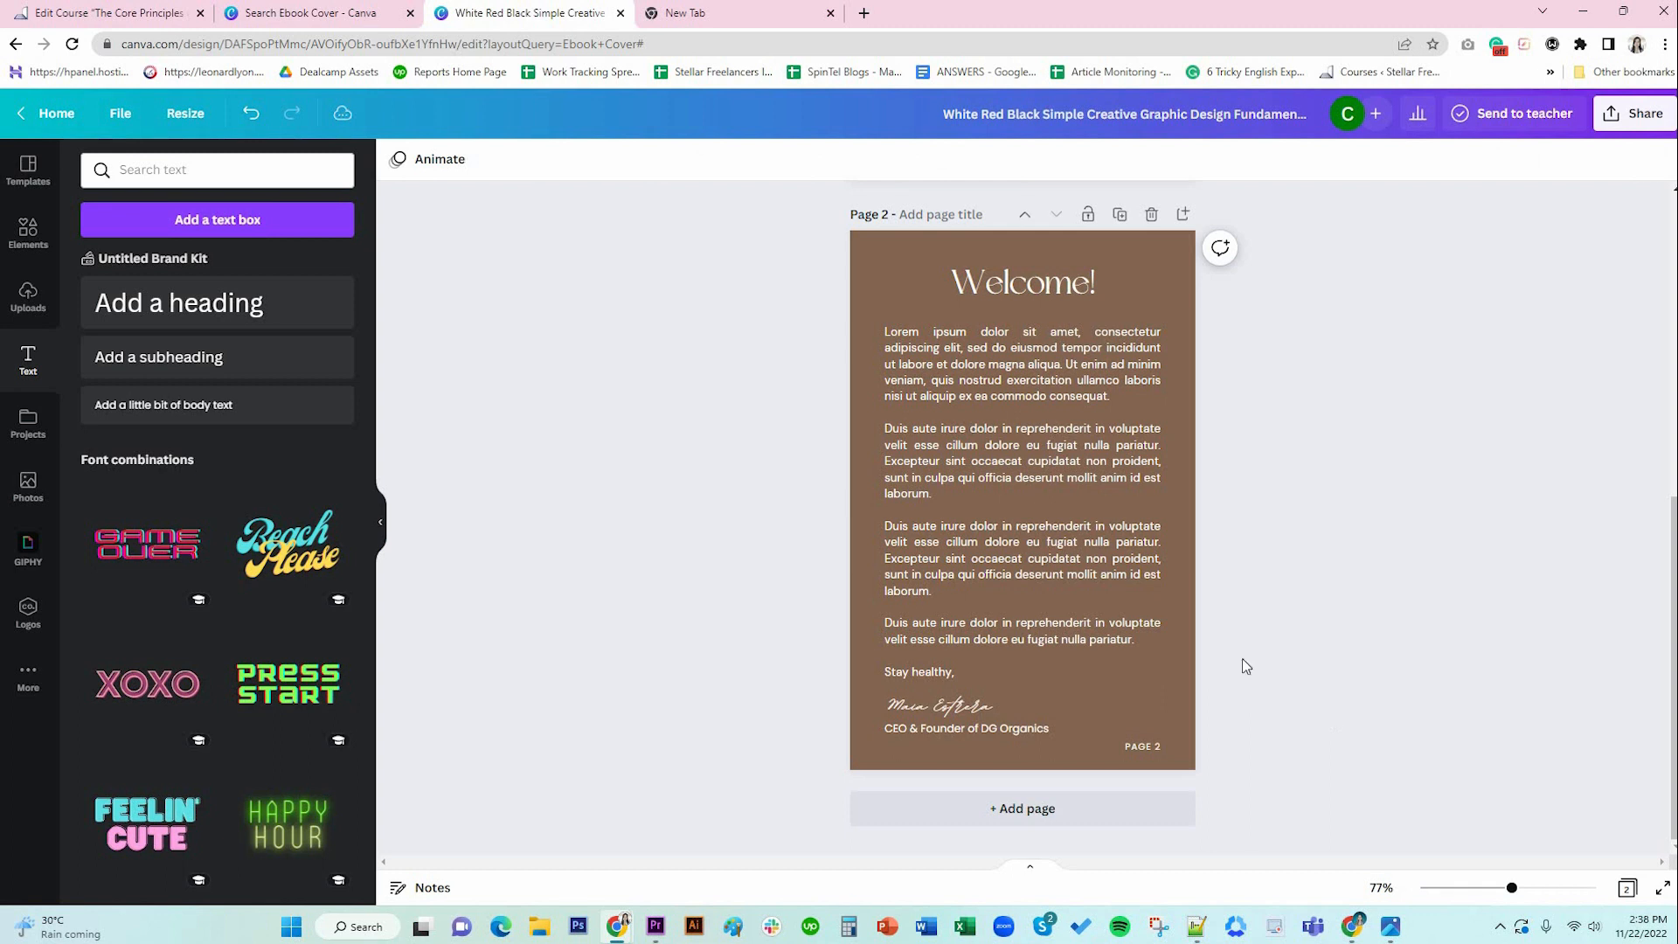
Add a third page after the Welcome page and make its background white.
click(1023, 808)
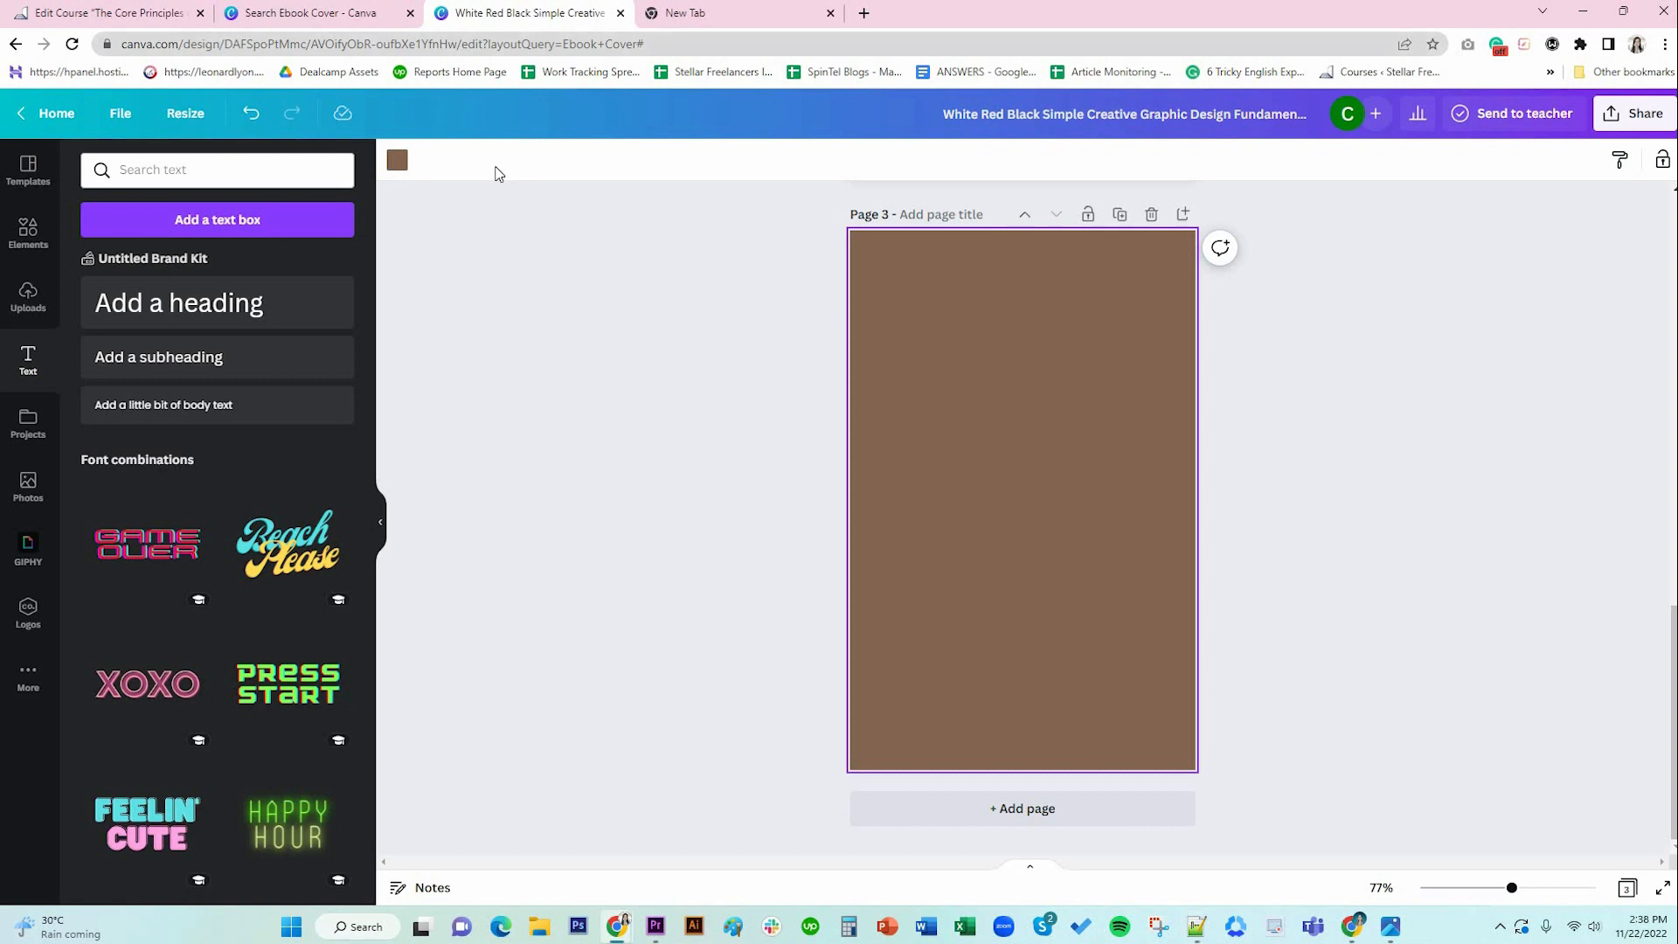
click(397, 160)
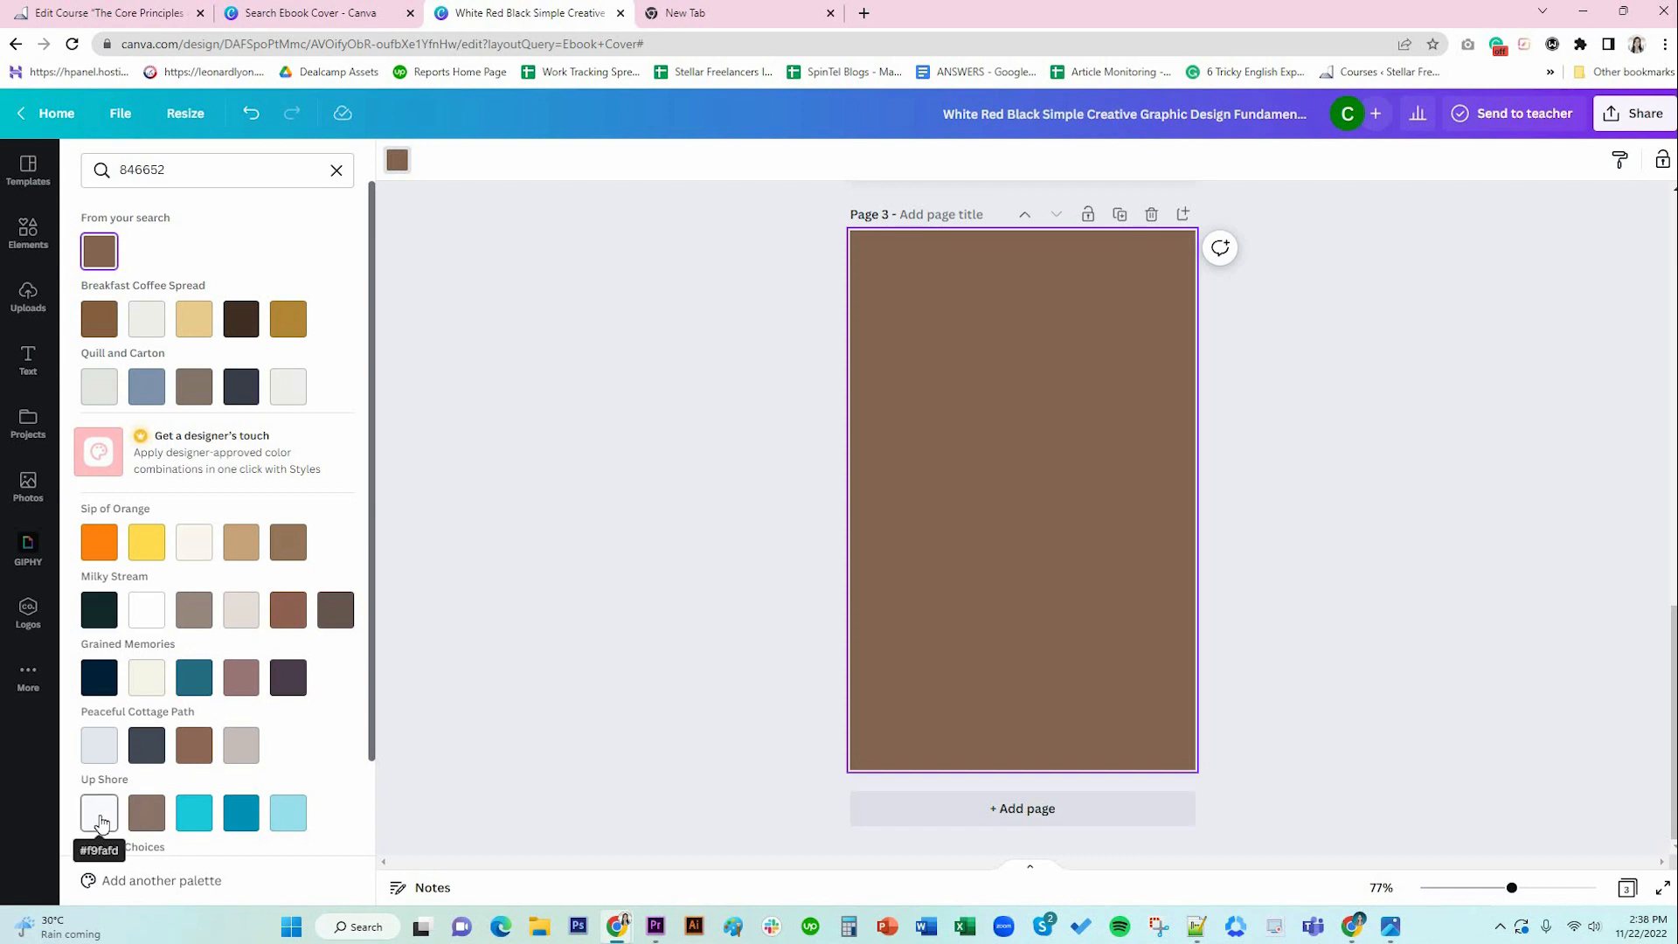
scroll(101, 821, down, 2)
click(146, 768)
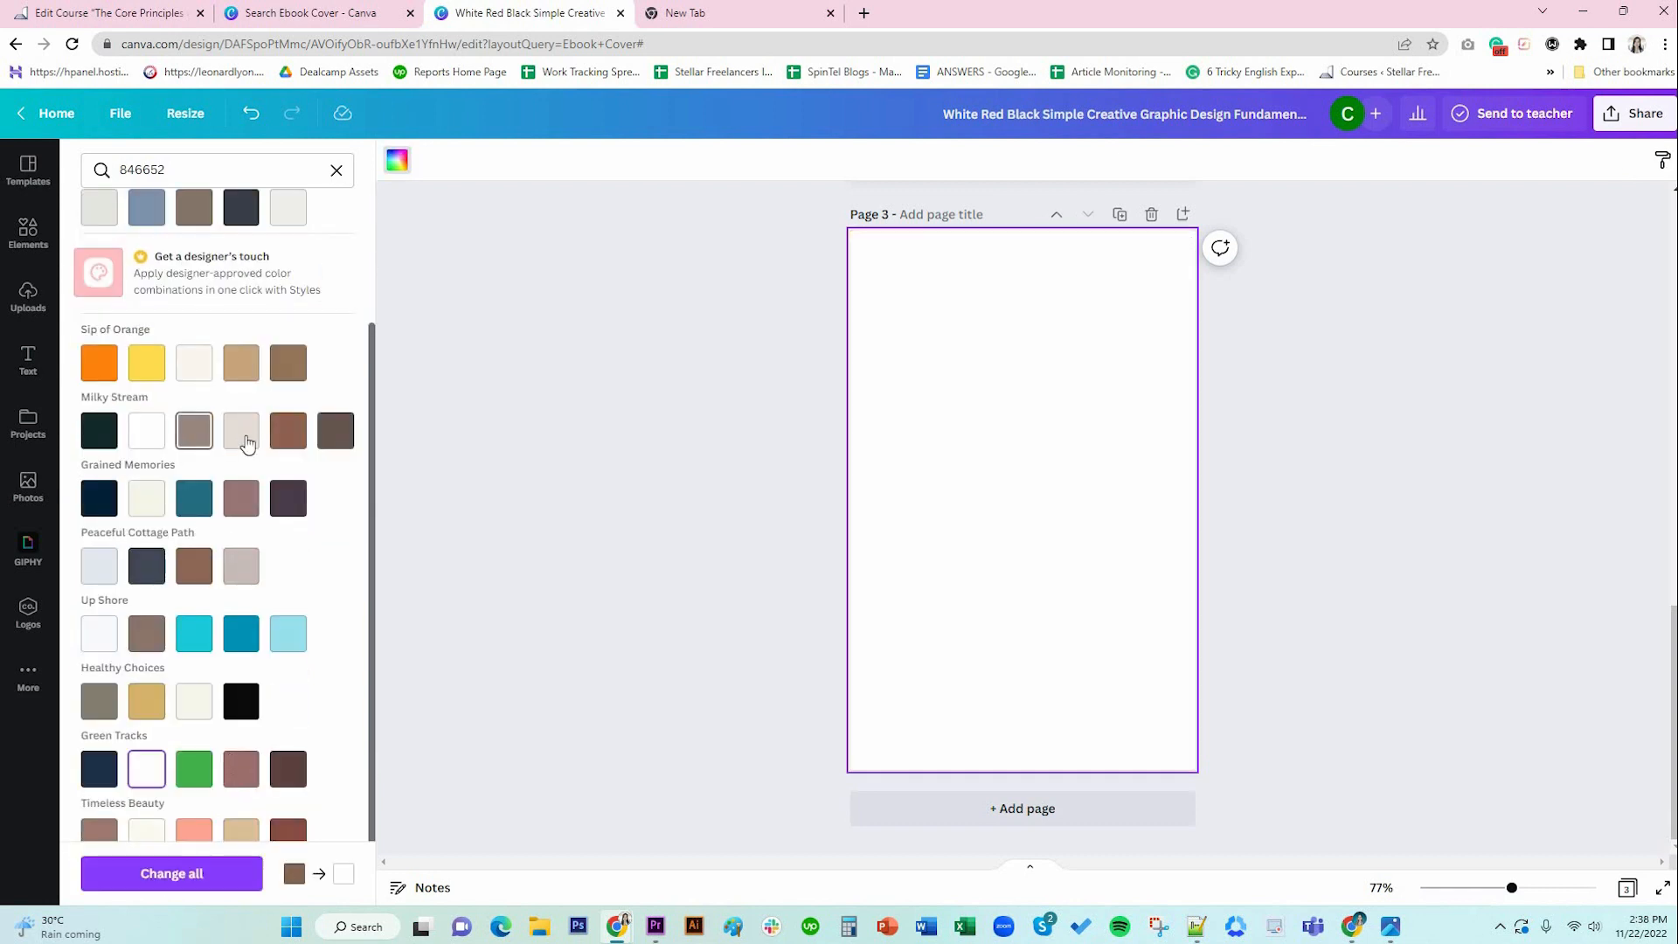
click(336, 169)
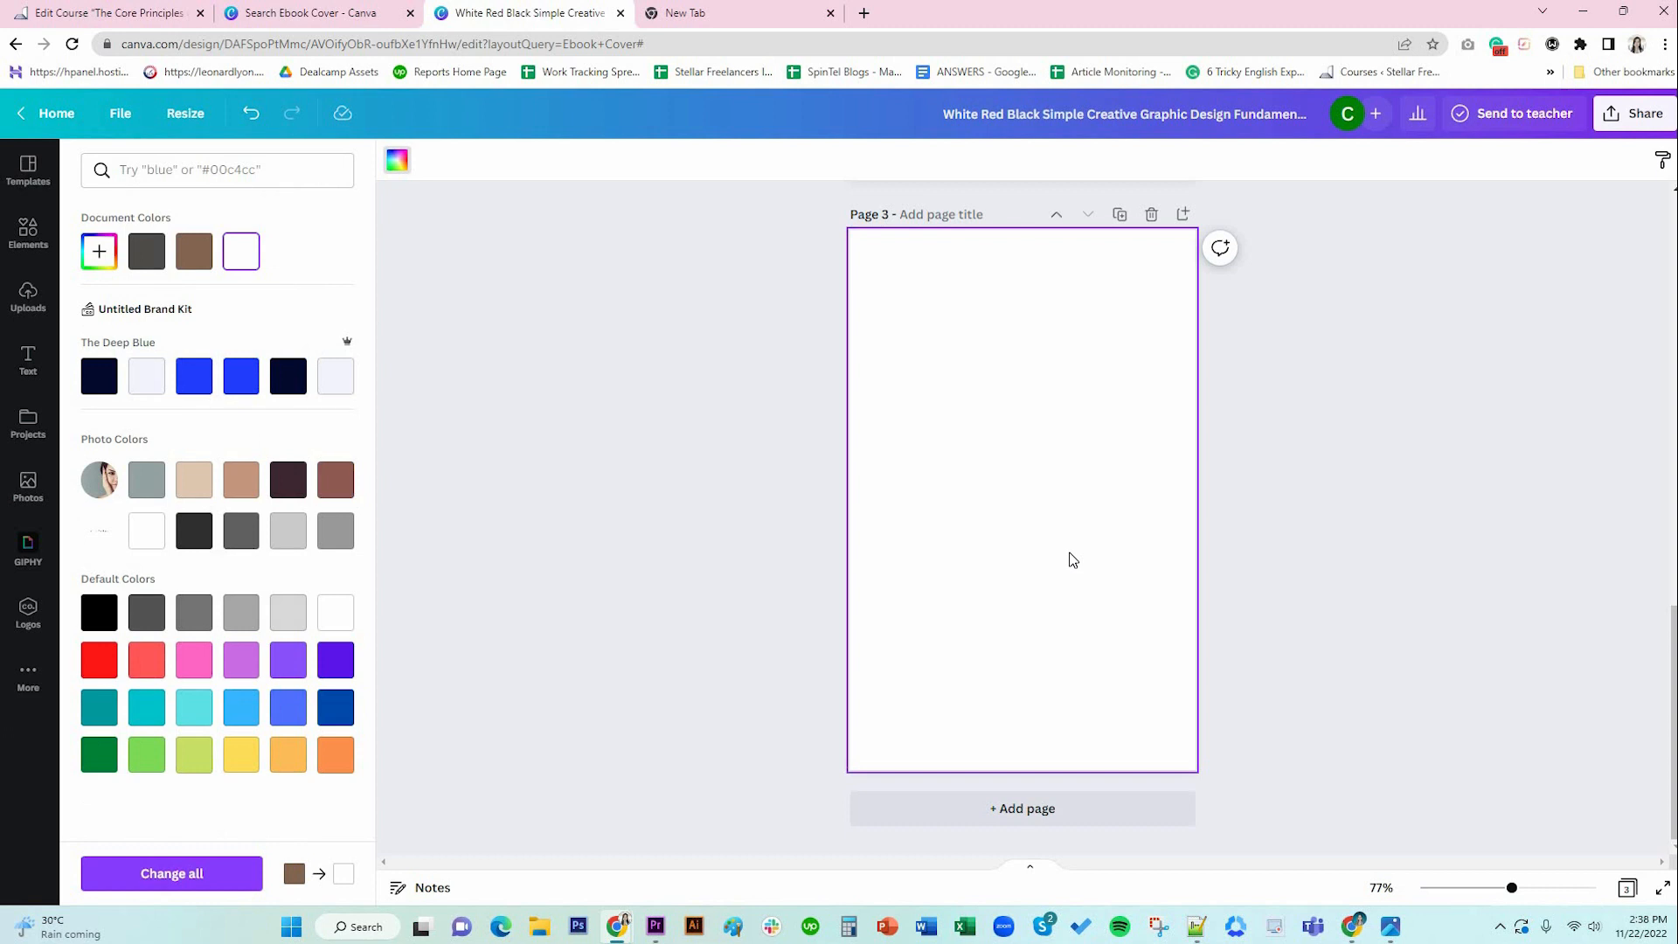
click(28, 232)
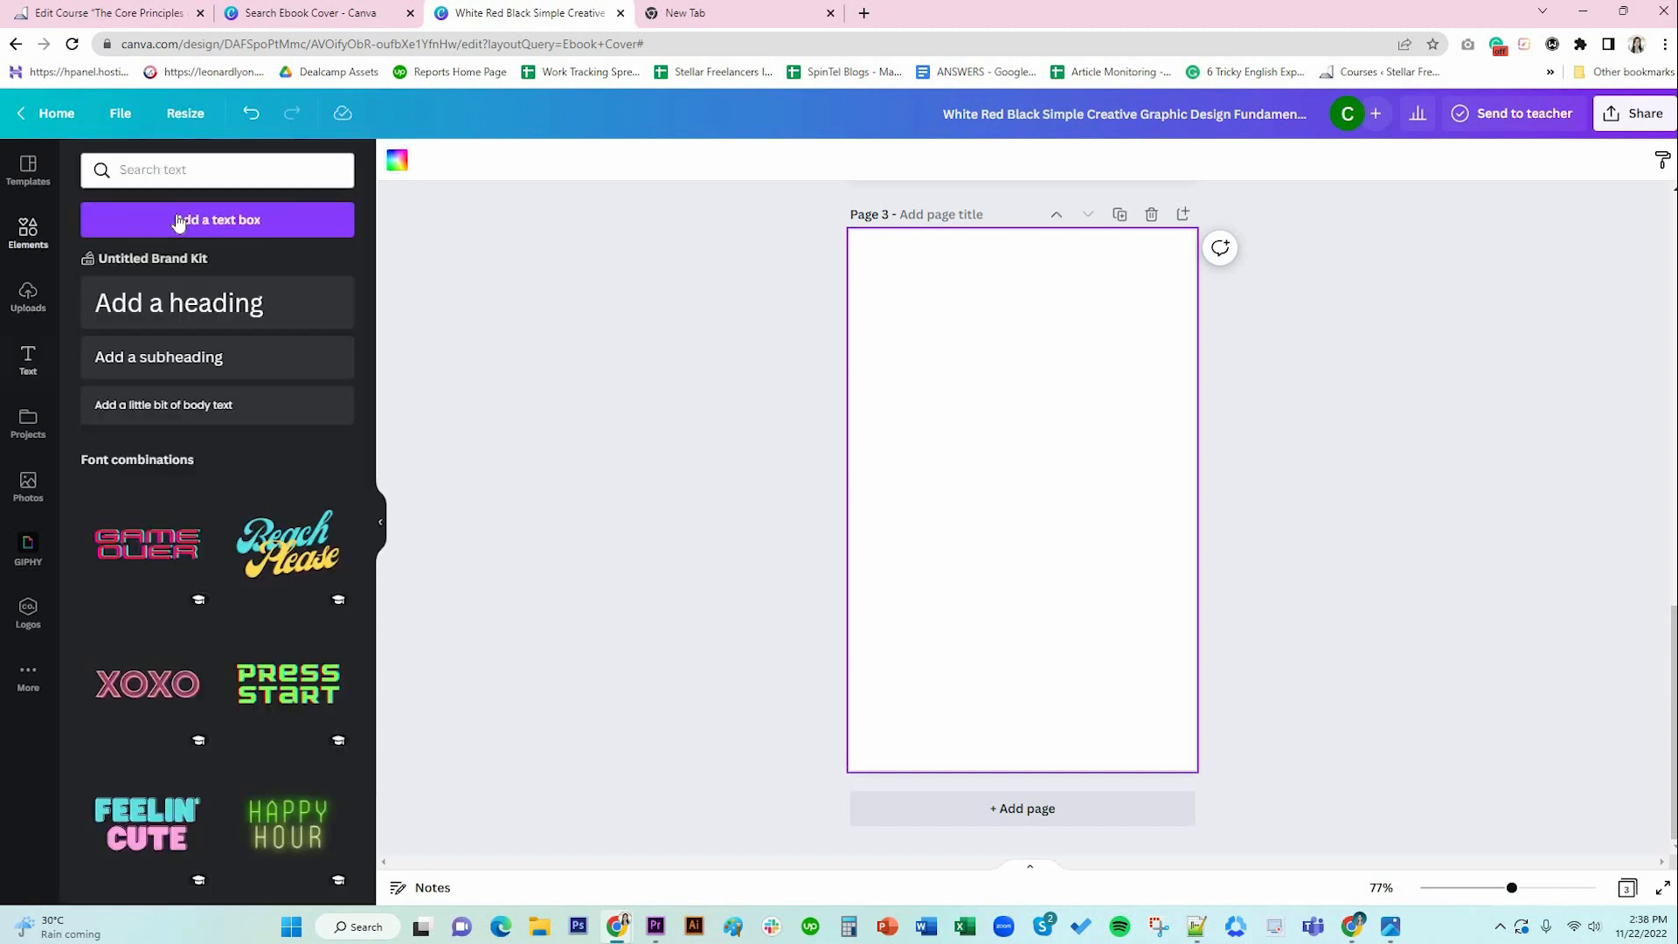
Search Elements for 'GRID' and add the sky-and-hills grid layout to page 3.
click(192, 172)
text(GRI)
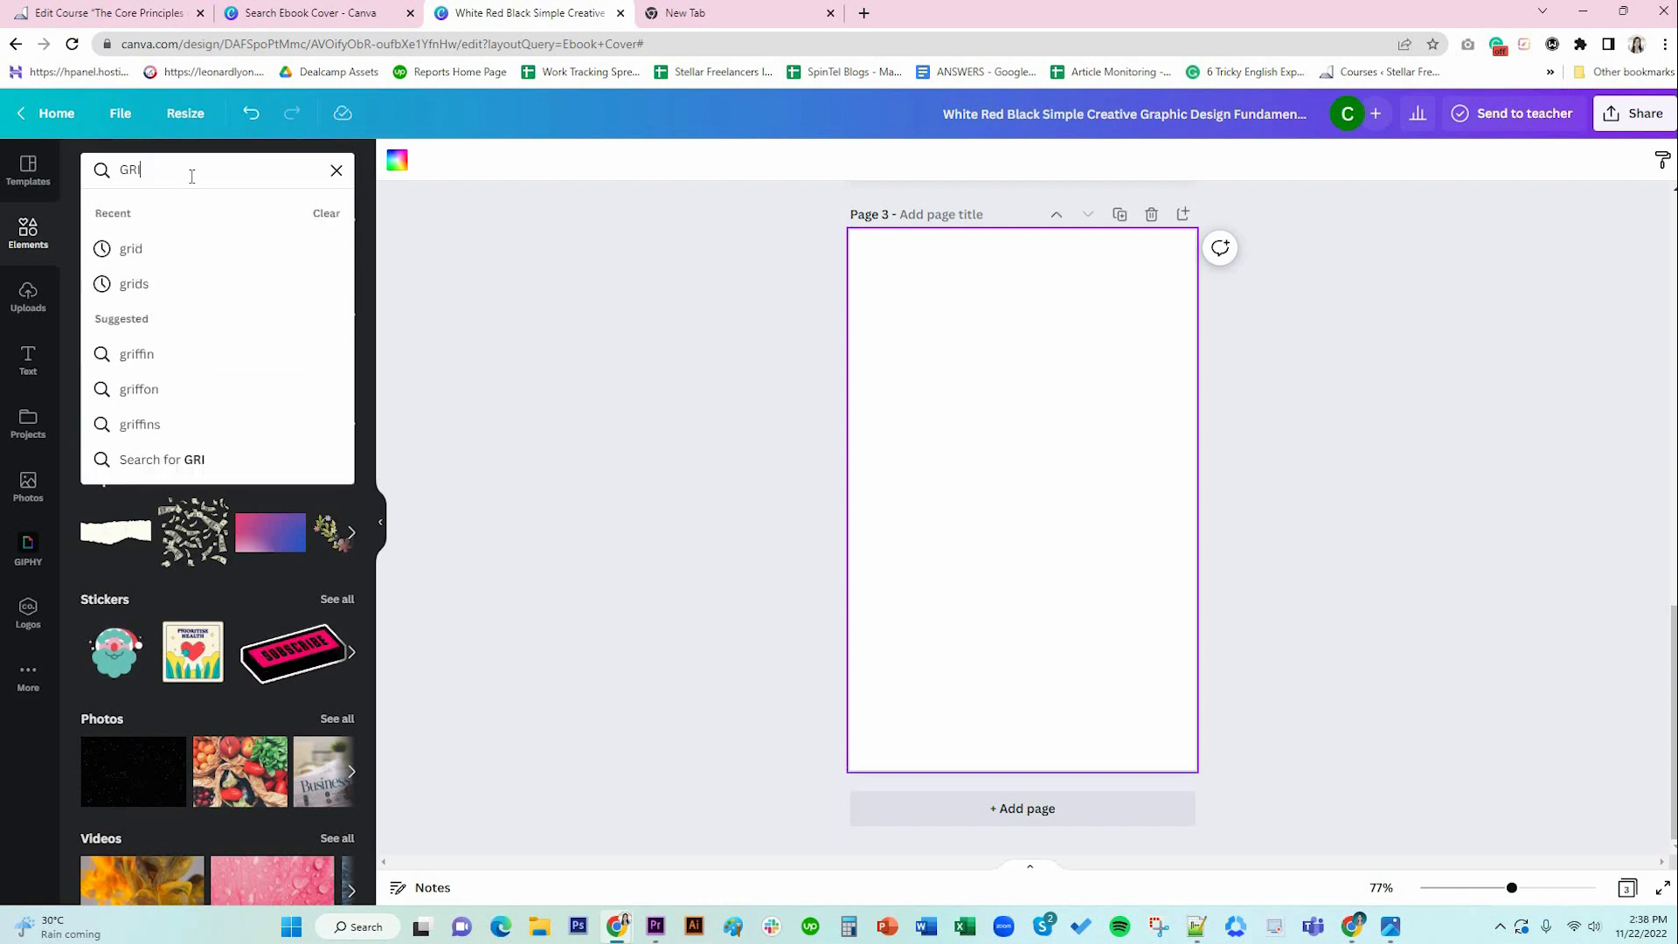
text(D)
click(198, 251)
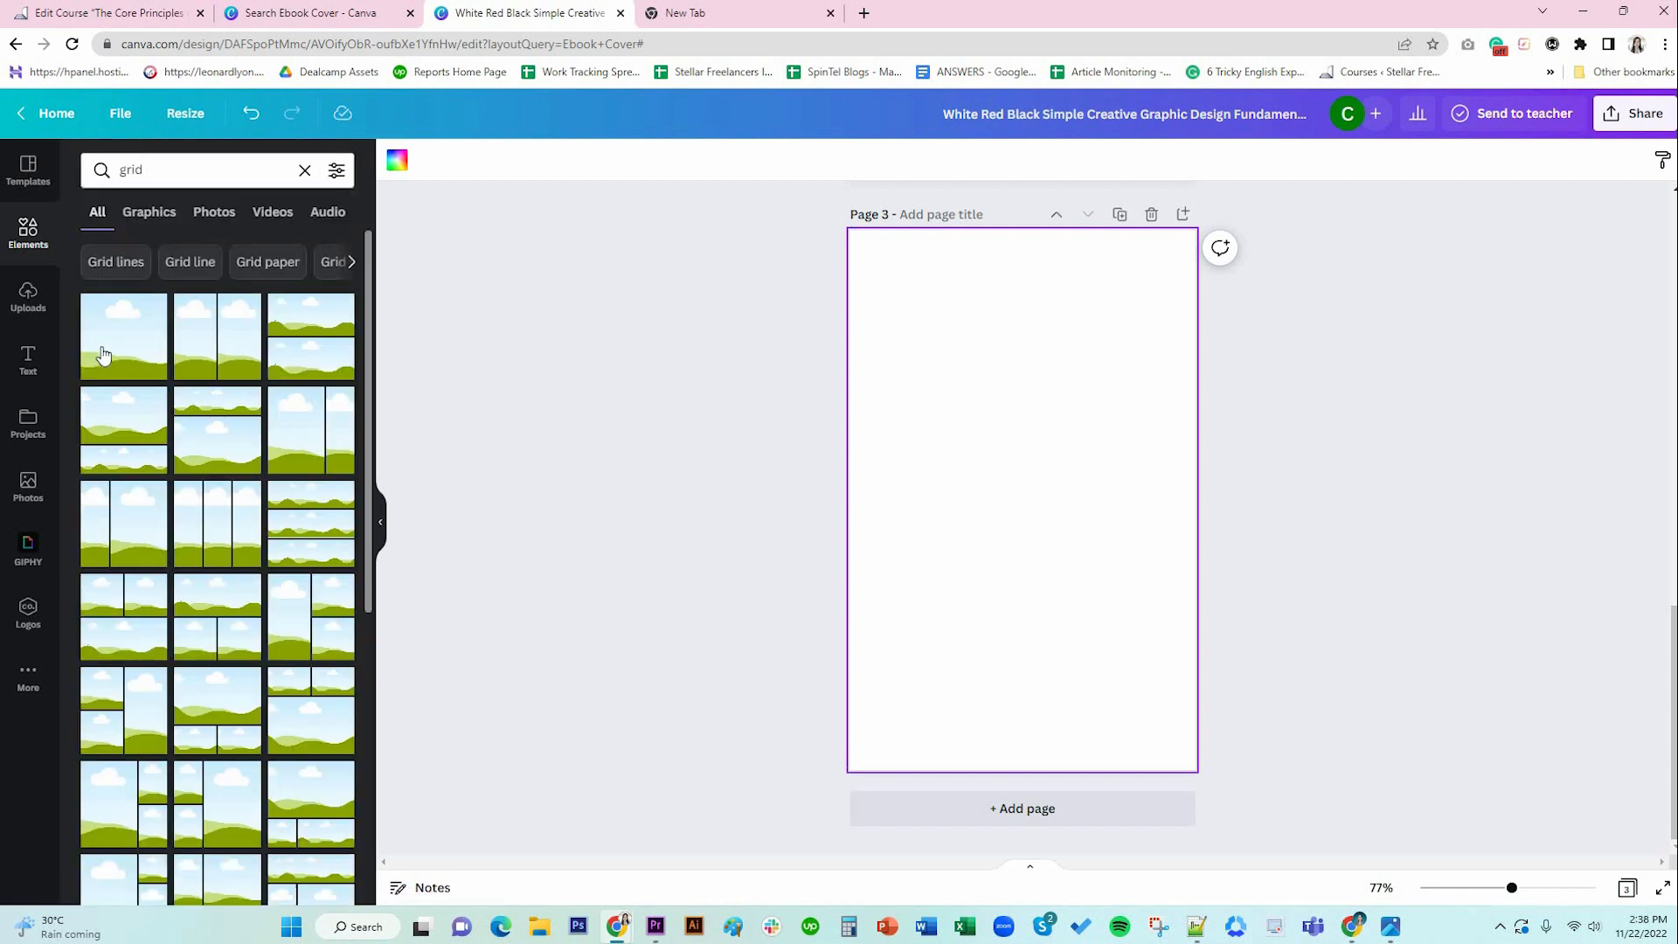
click(109, 350)
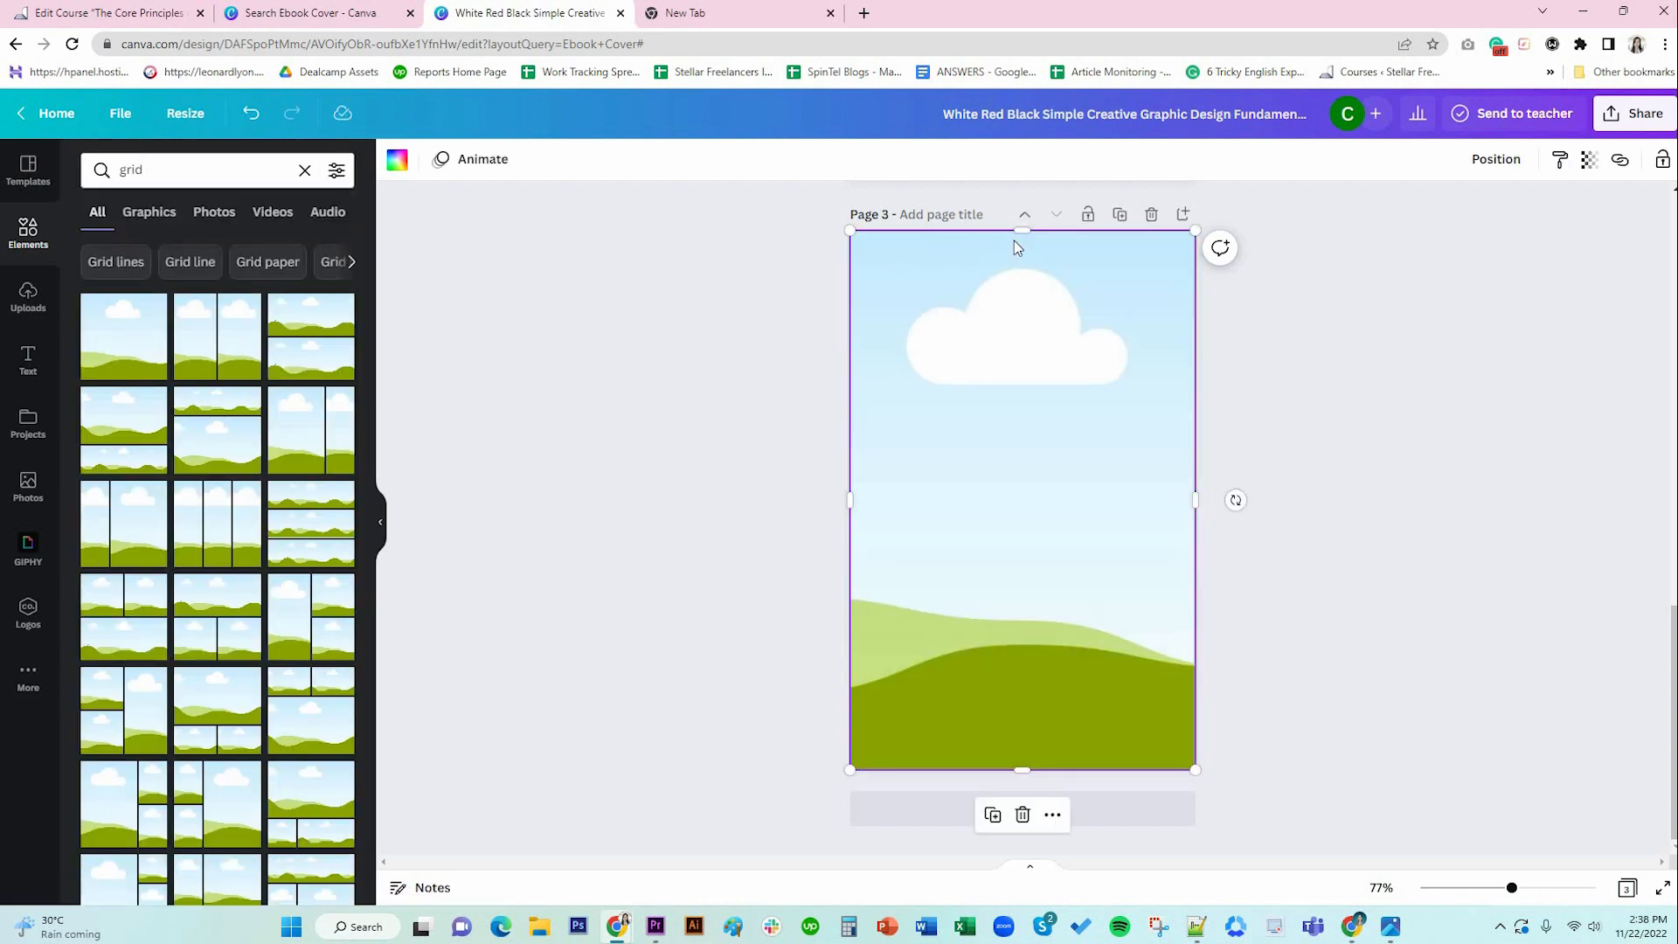
Resize and move the grid to the page's right side, stretched to full height.
drag(1023, 231, 1041, 354)
drag(1078, 464, 1236, 393)
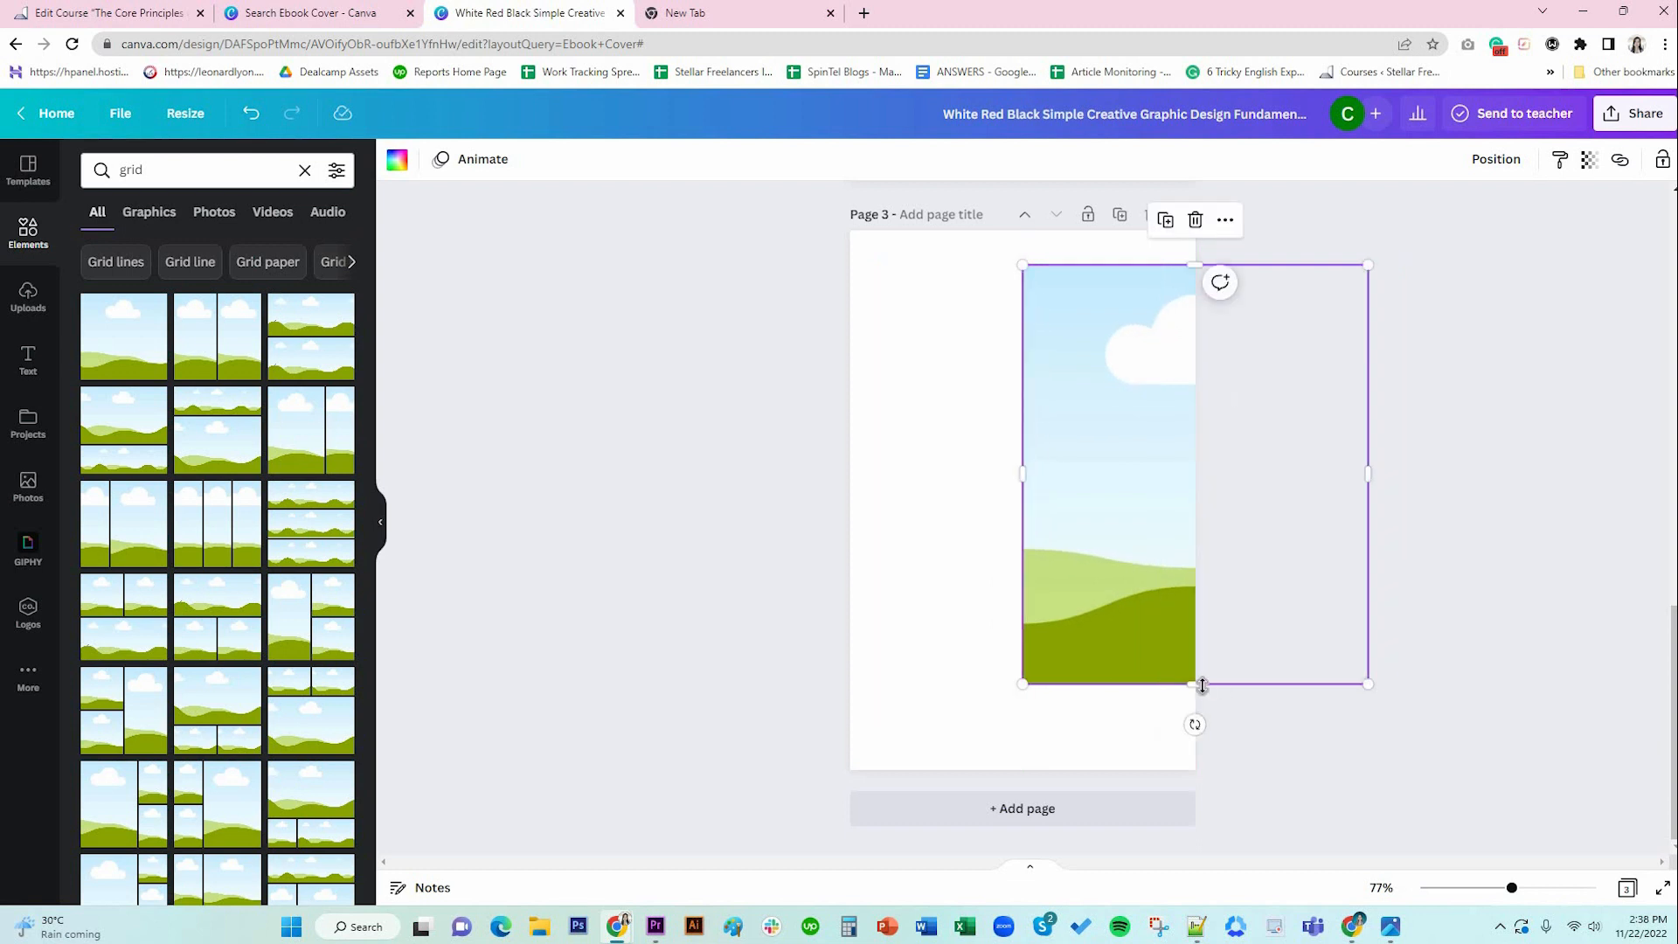
drag(1197, 684, 1202, 737)
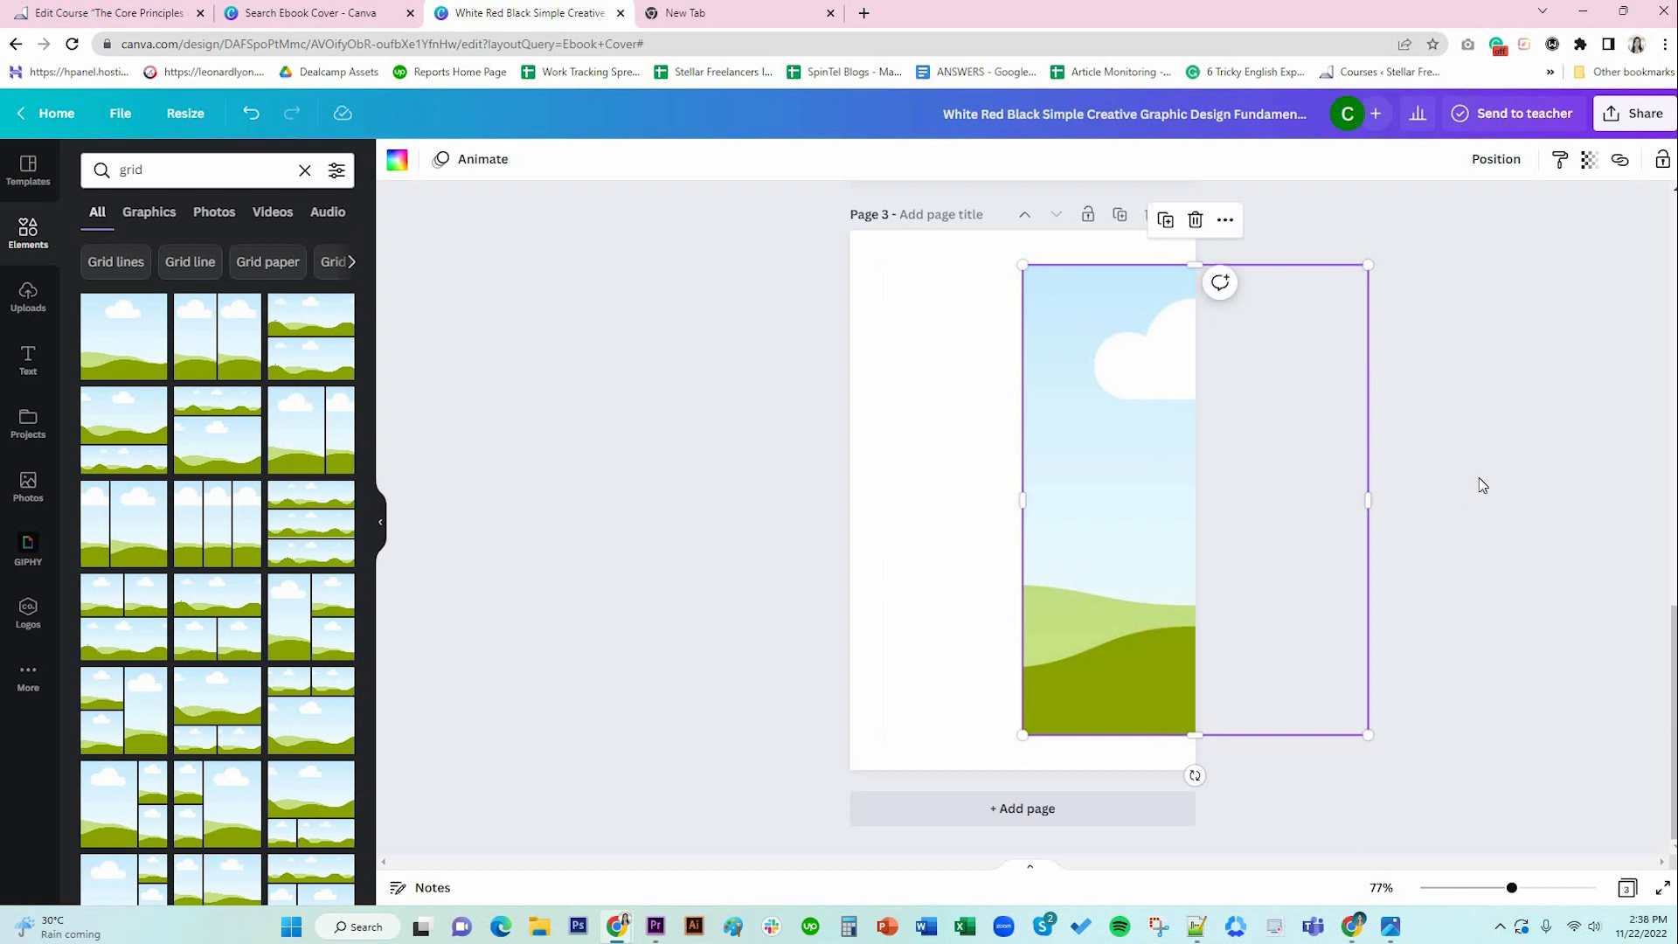
click(1438, 480)
click(1081, 373)
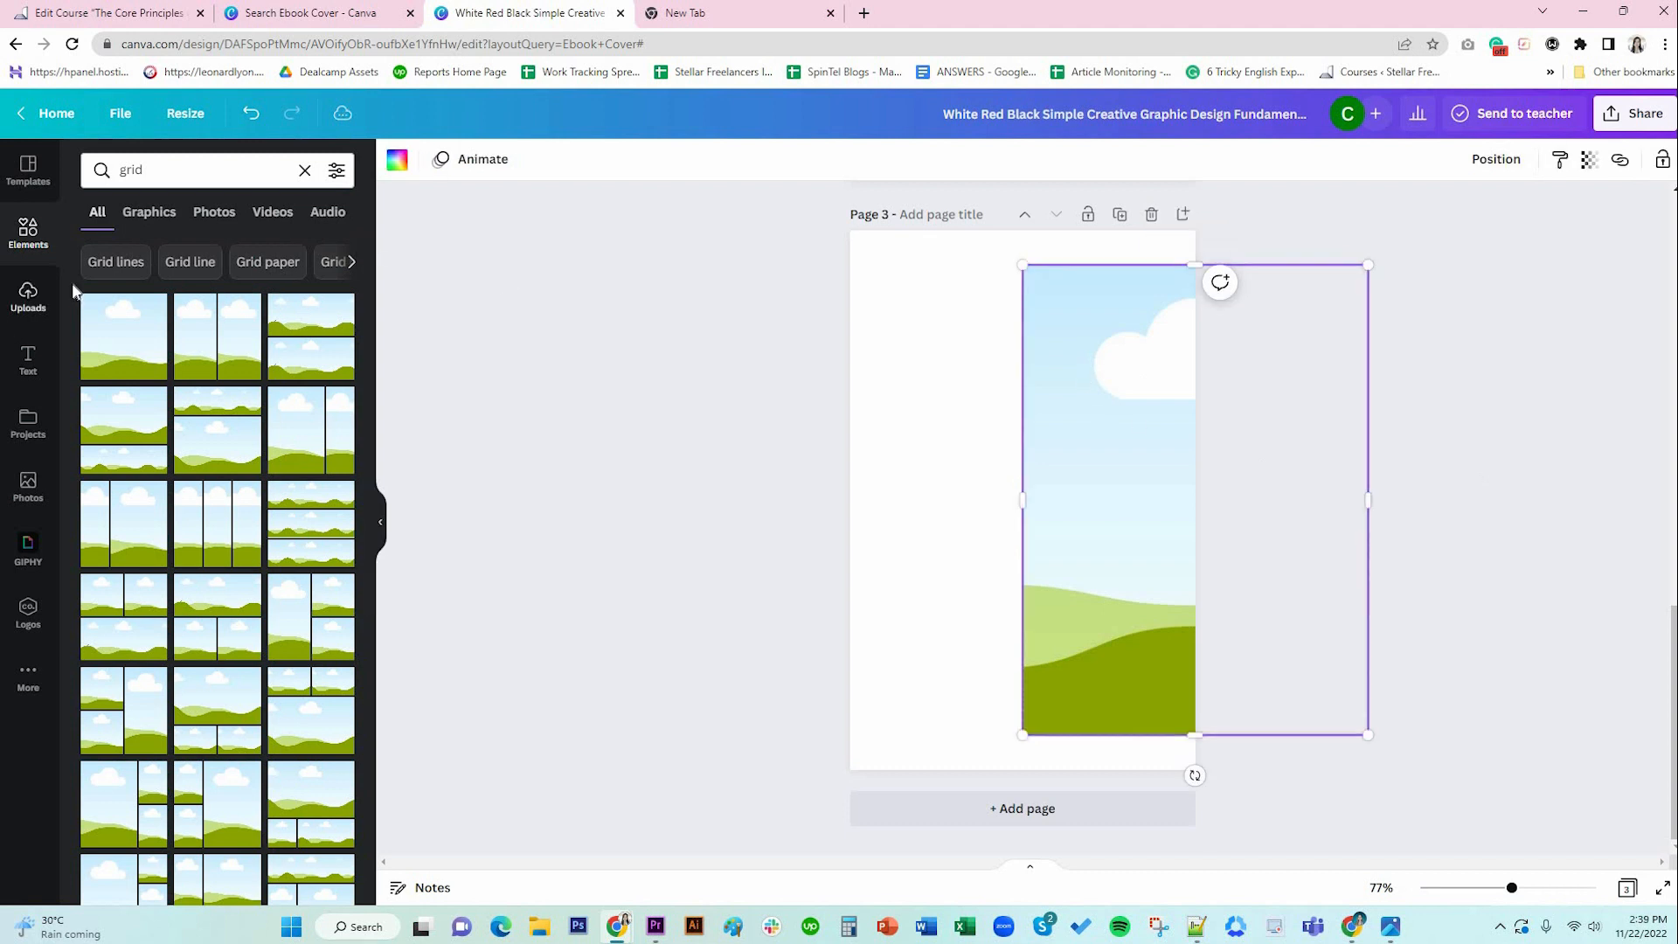
Search Photos for 'SKINCARE' and drop the white-bottles photo into the grid, confirming its crop.
click(44, 480)
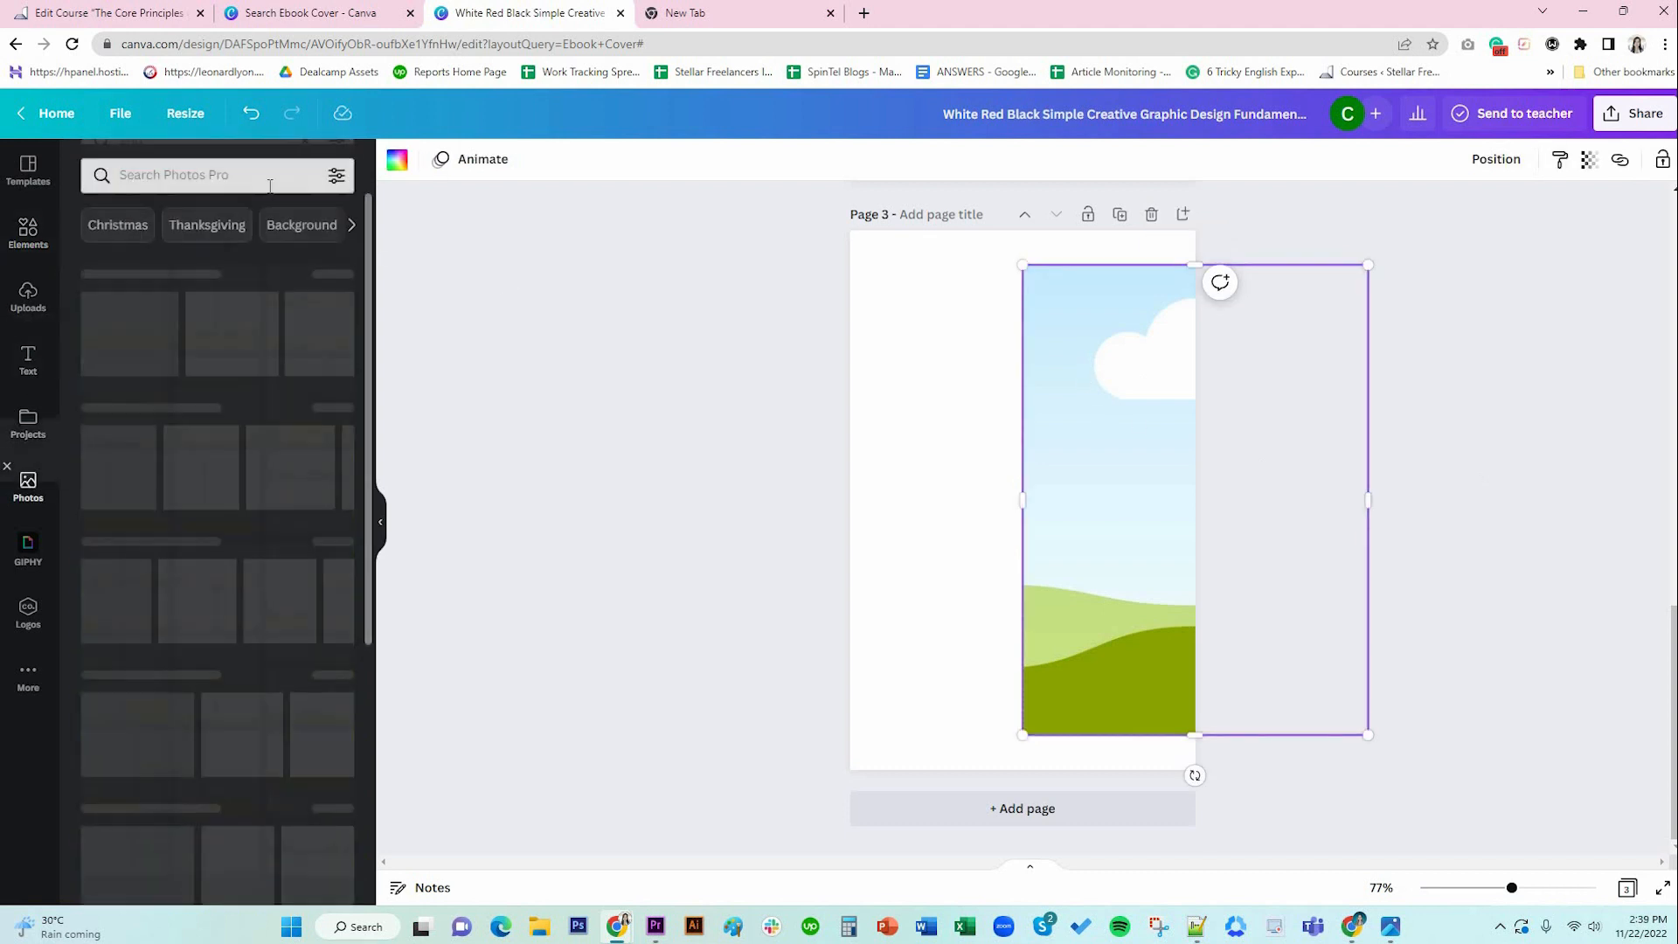
click(223, 169)
text(SKI)
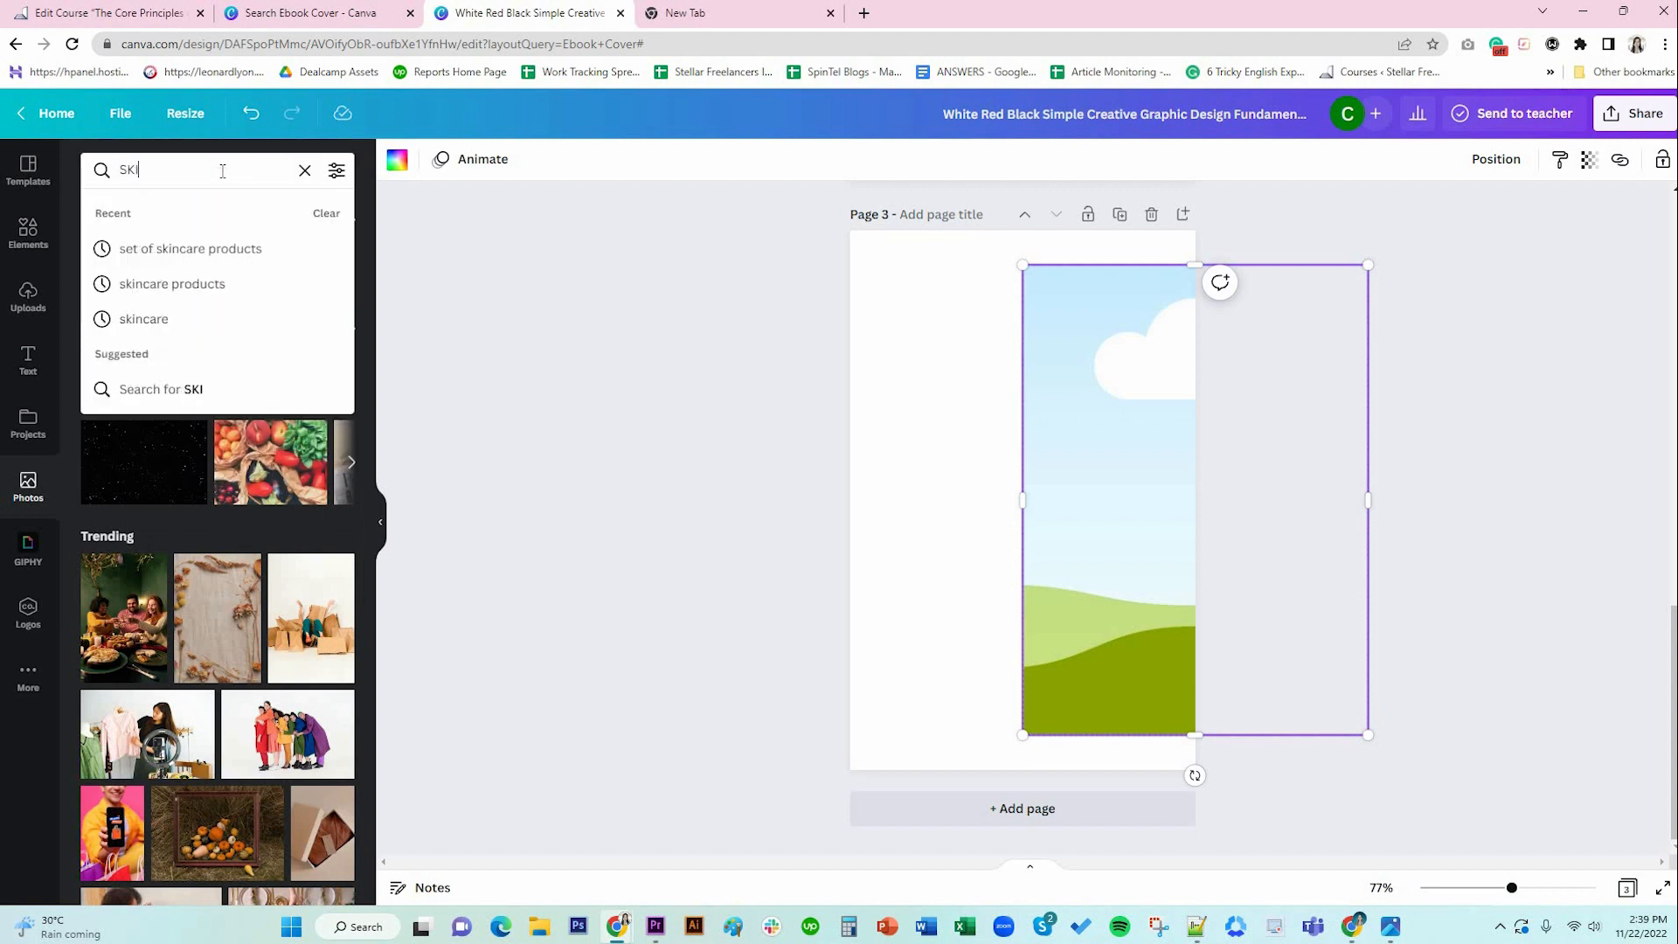
text(NCARE)
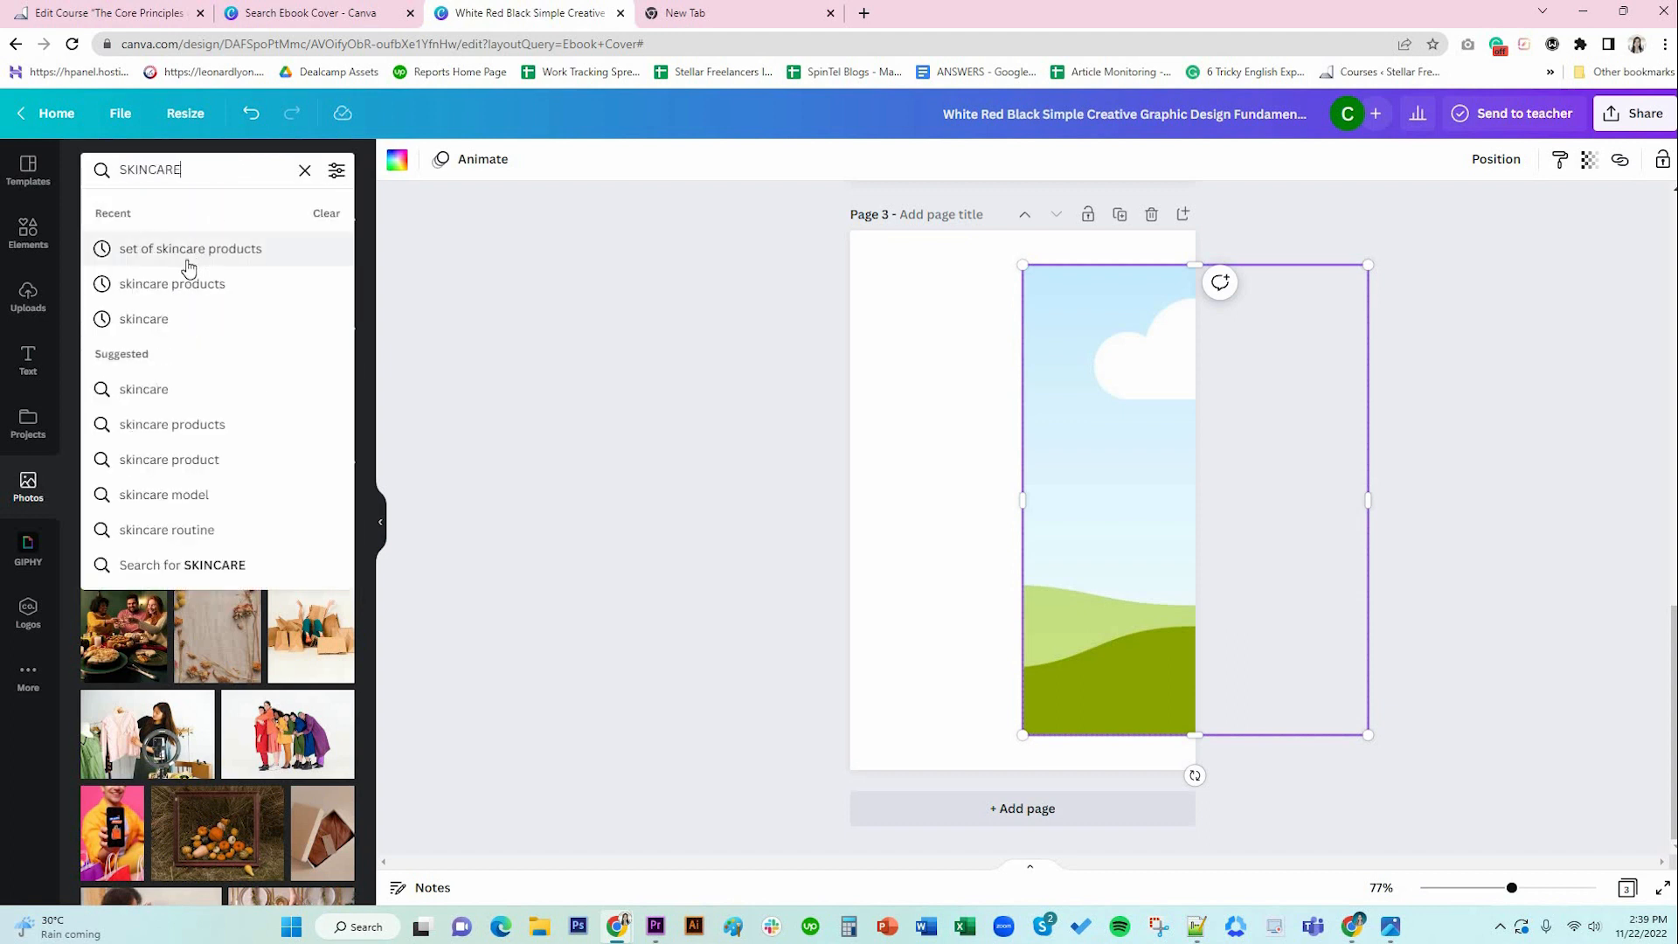
click(180, 285)
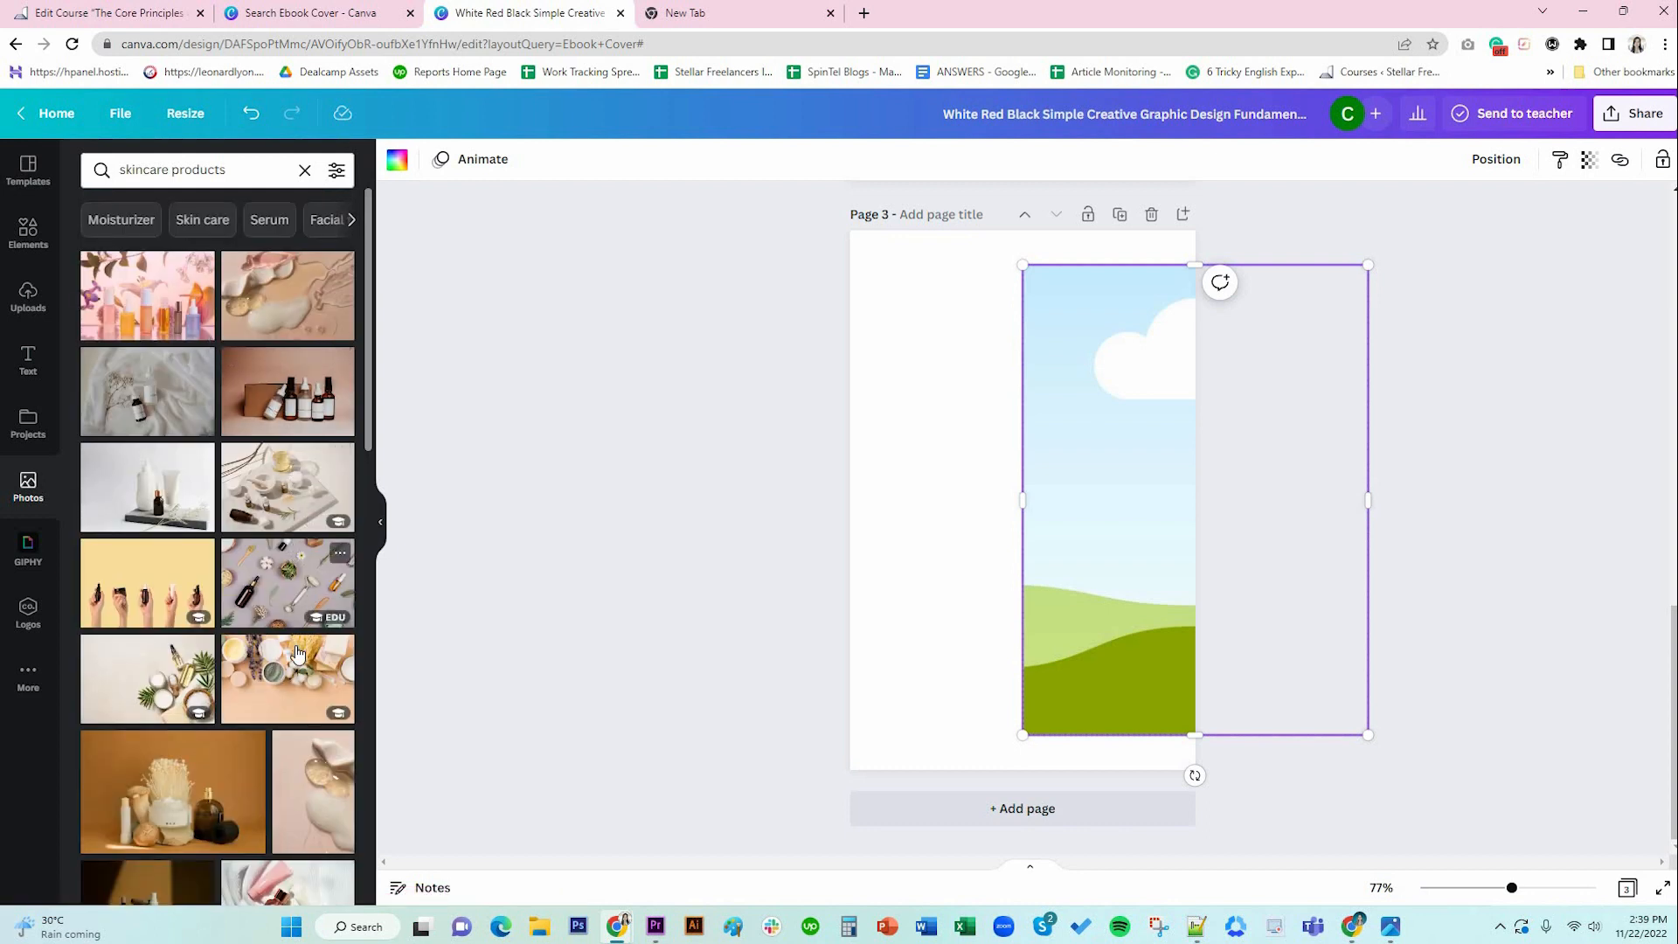
scroll(298, 651, down, 4)
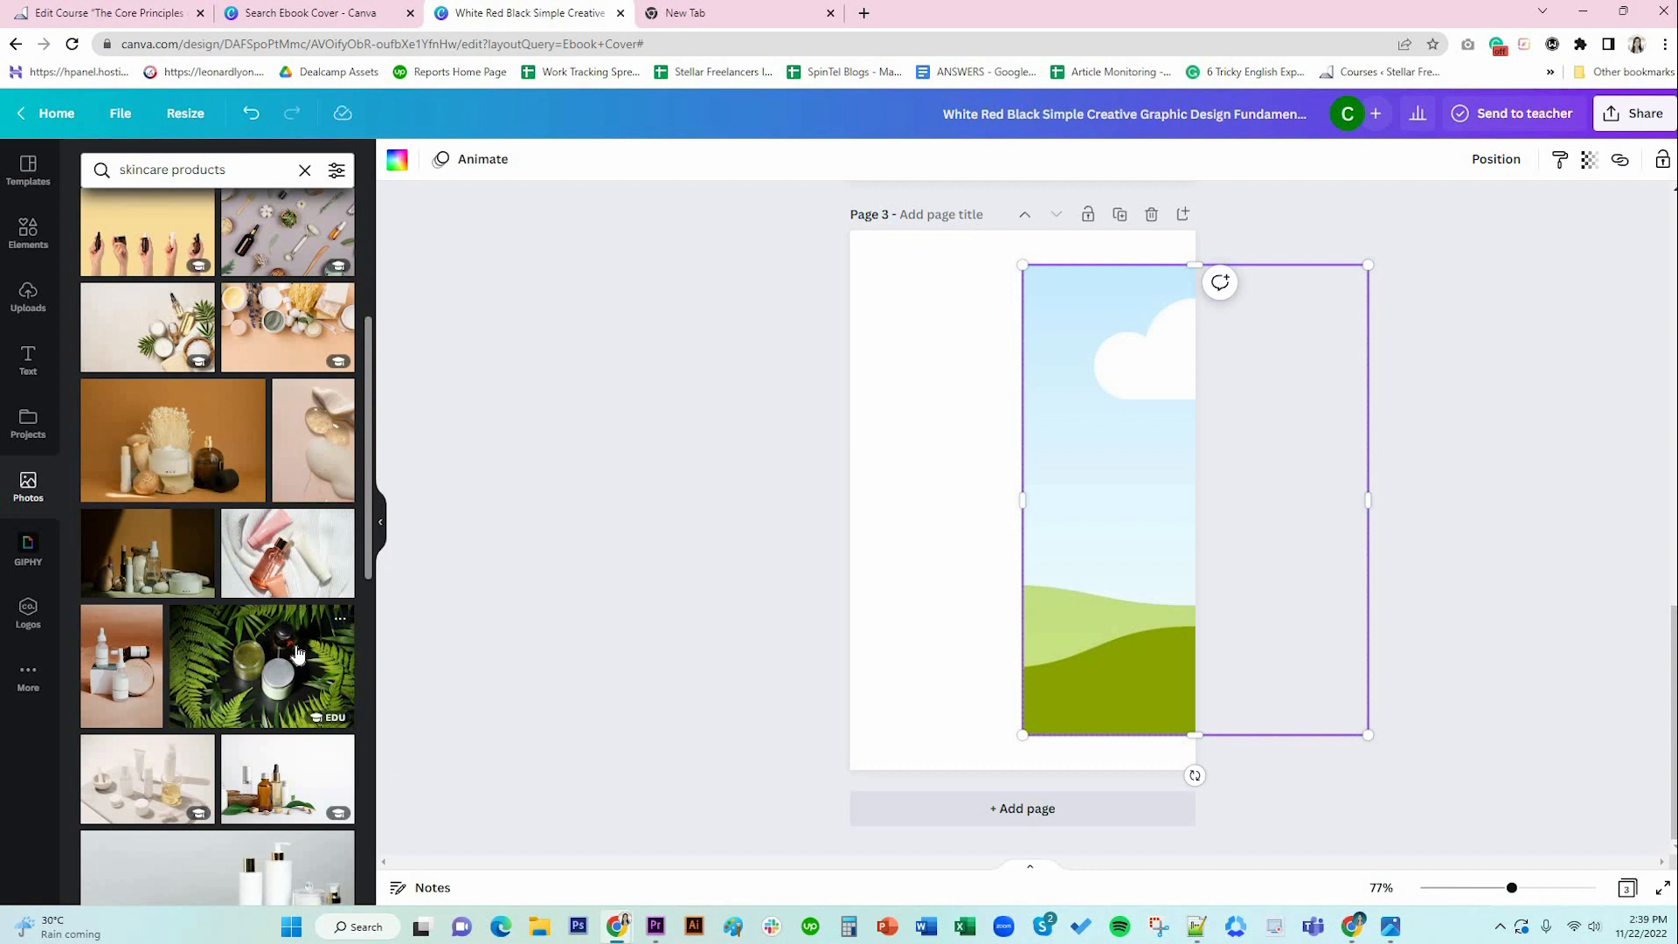
drag(118, 703, 1080, 552)
double_click(1094, 558)
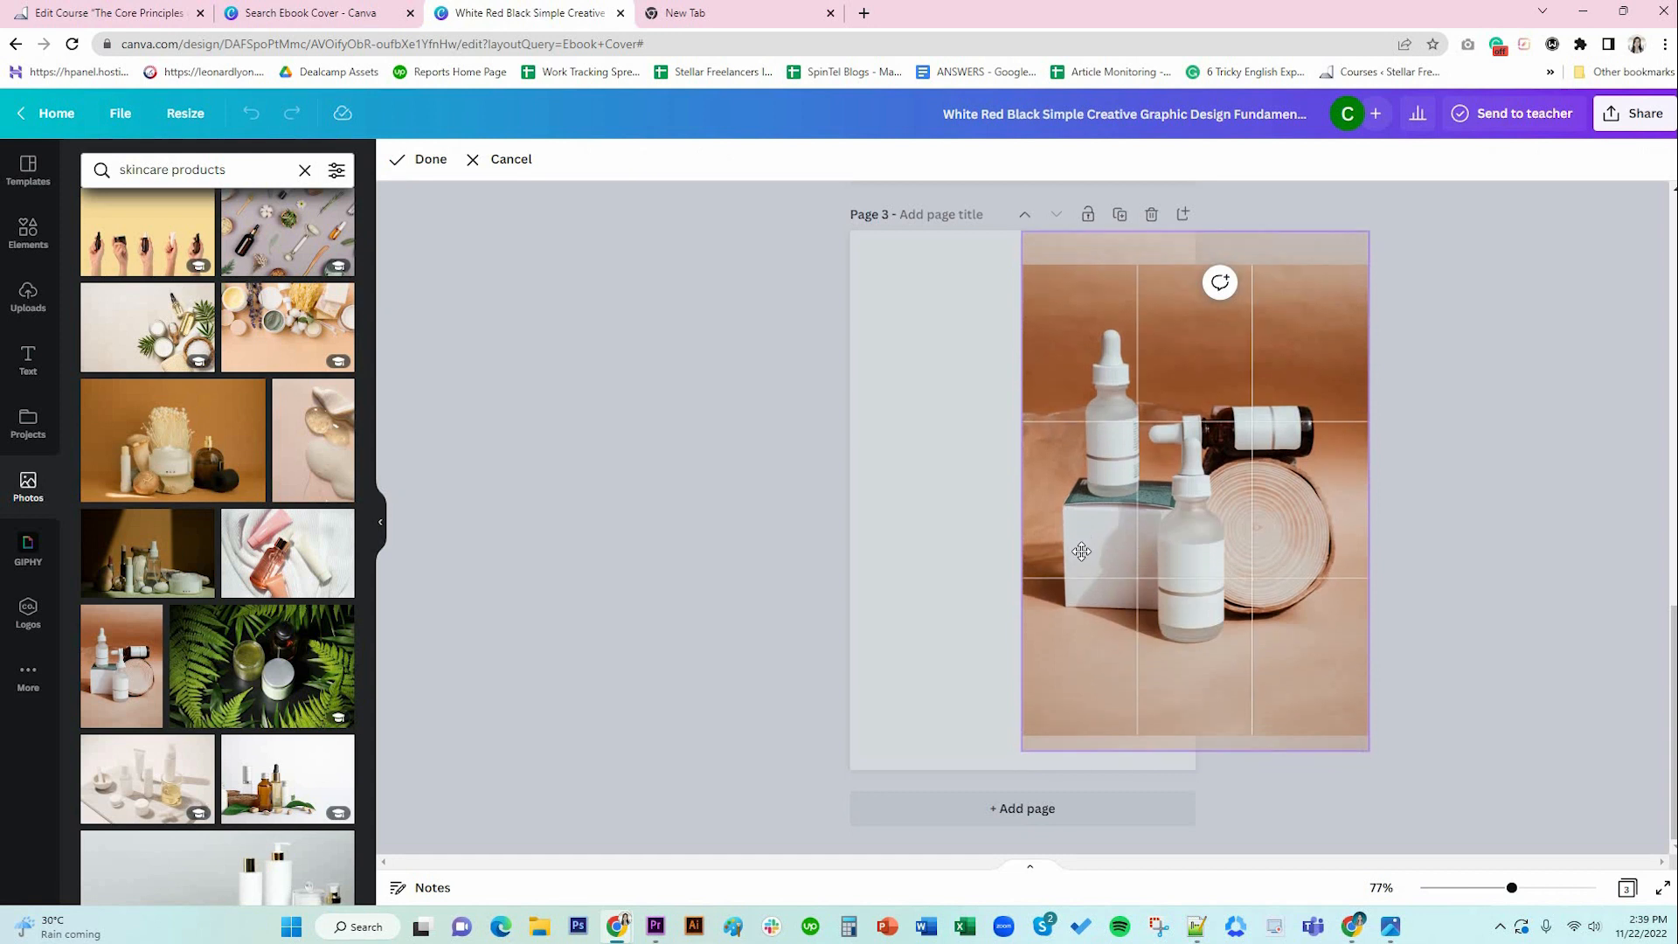
click(413, 165)
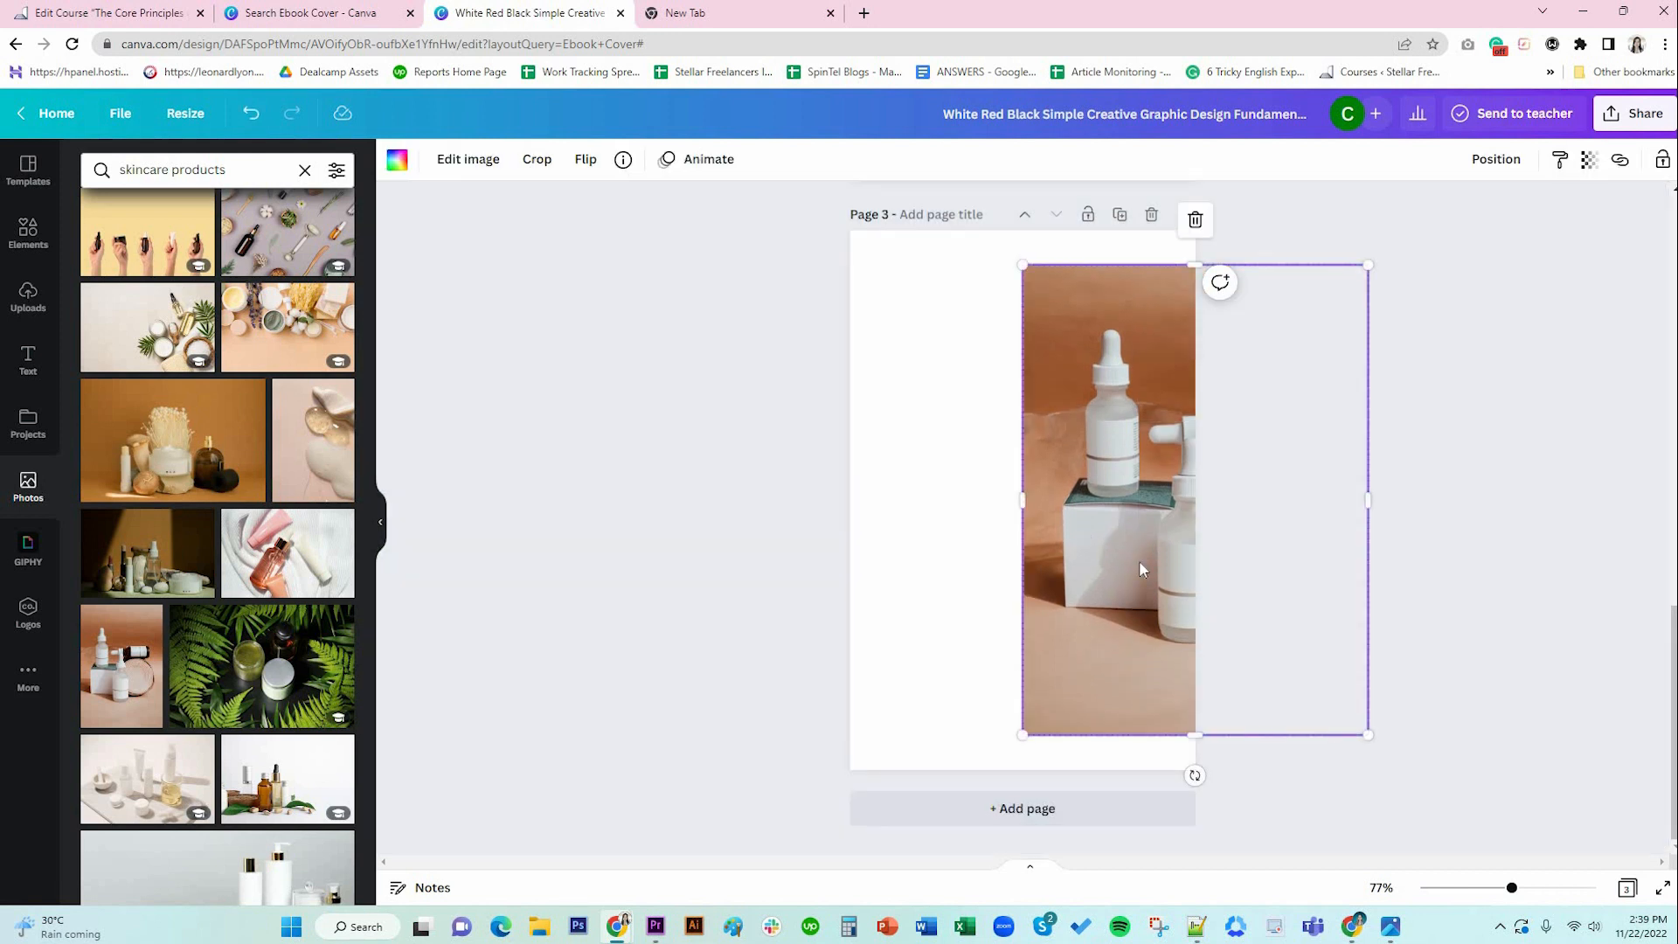
click(1454, 581)
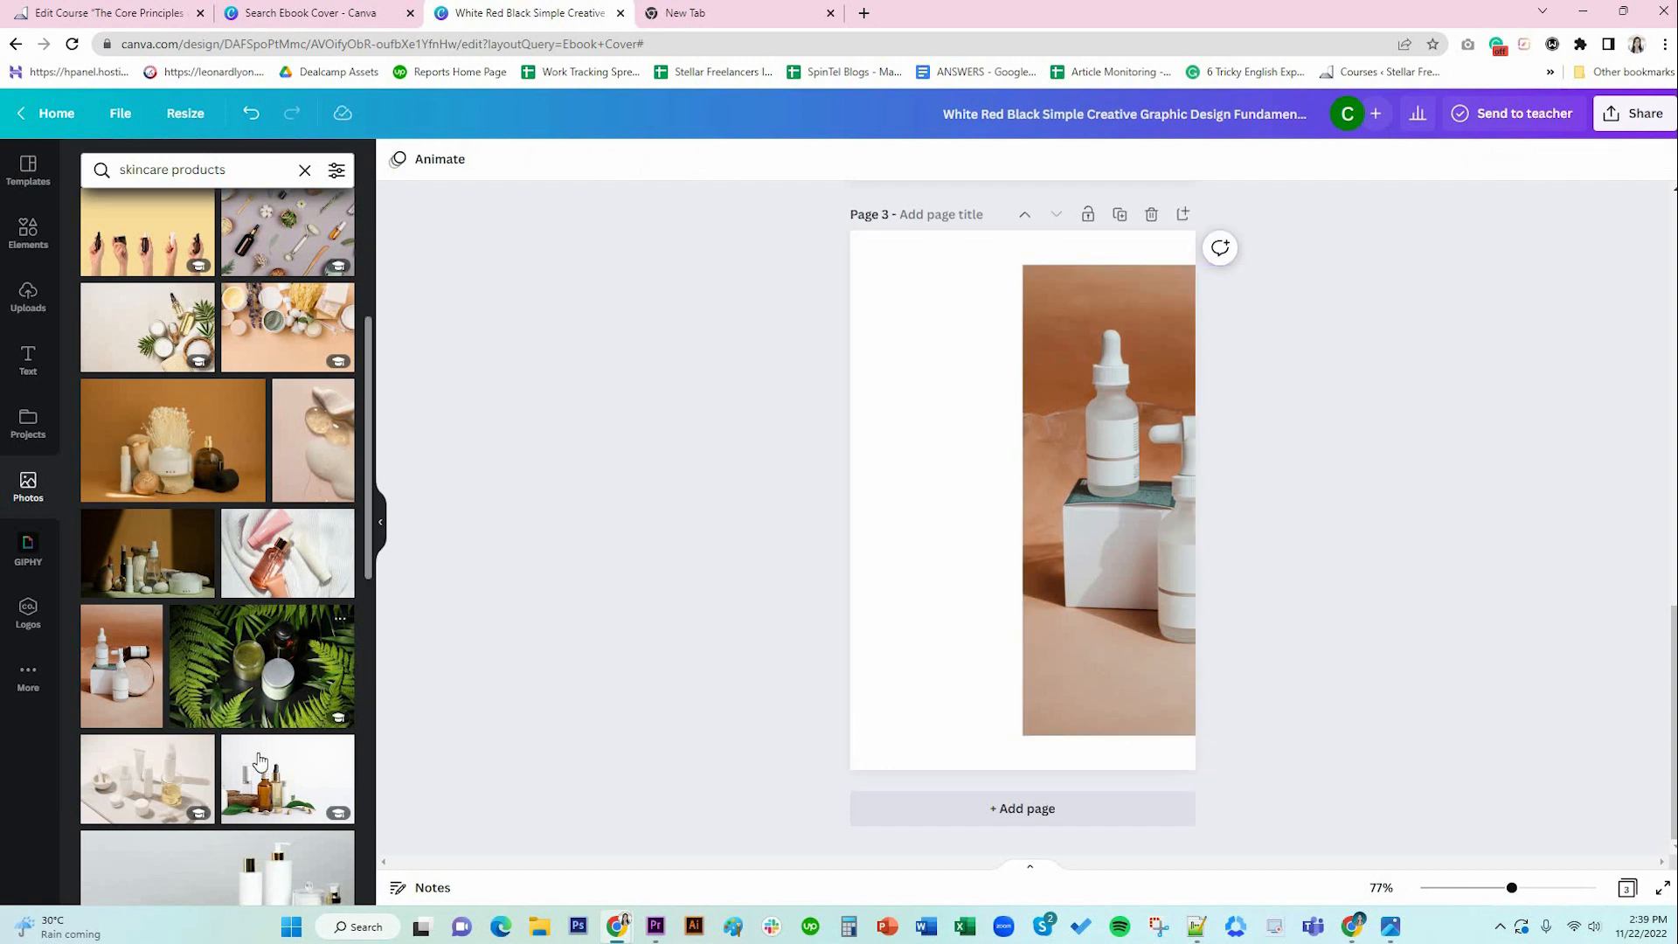
Replace it with the leaf-shadow skincare photo, confirm the crop and shift it slightly left.
scroll(259, 760, down, 5)
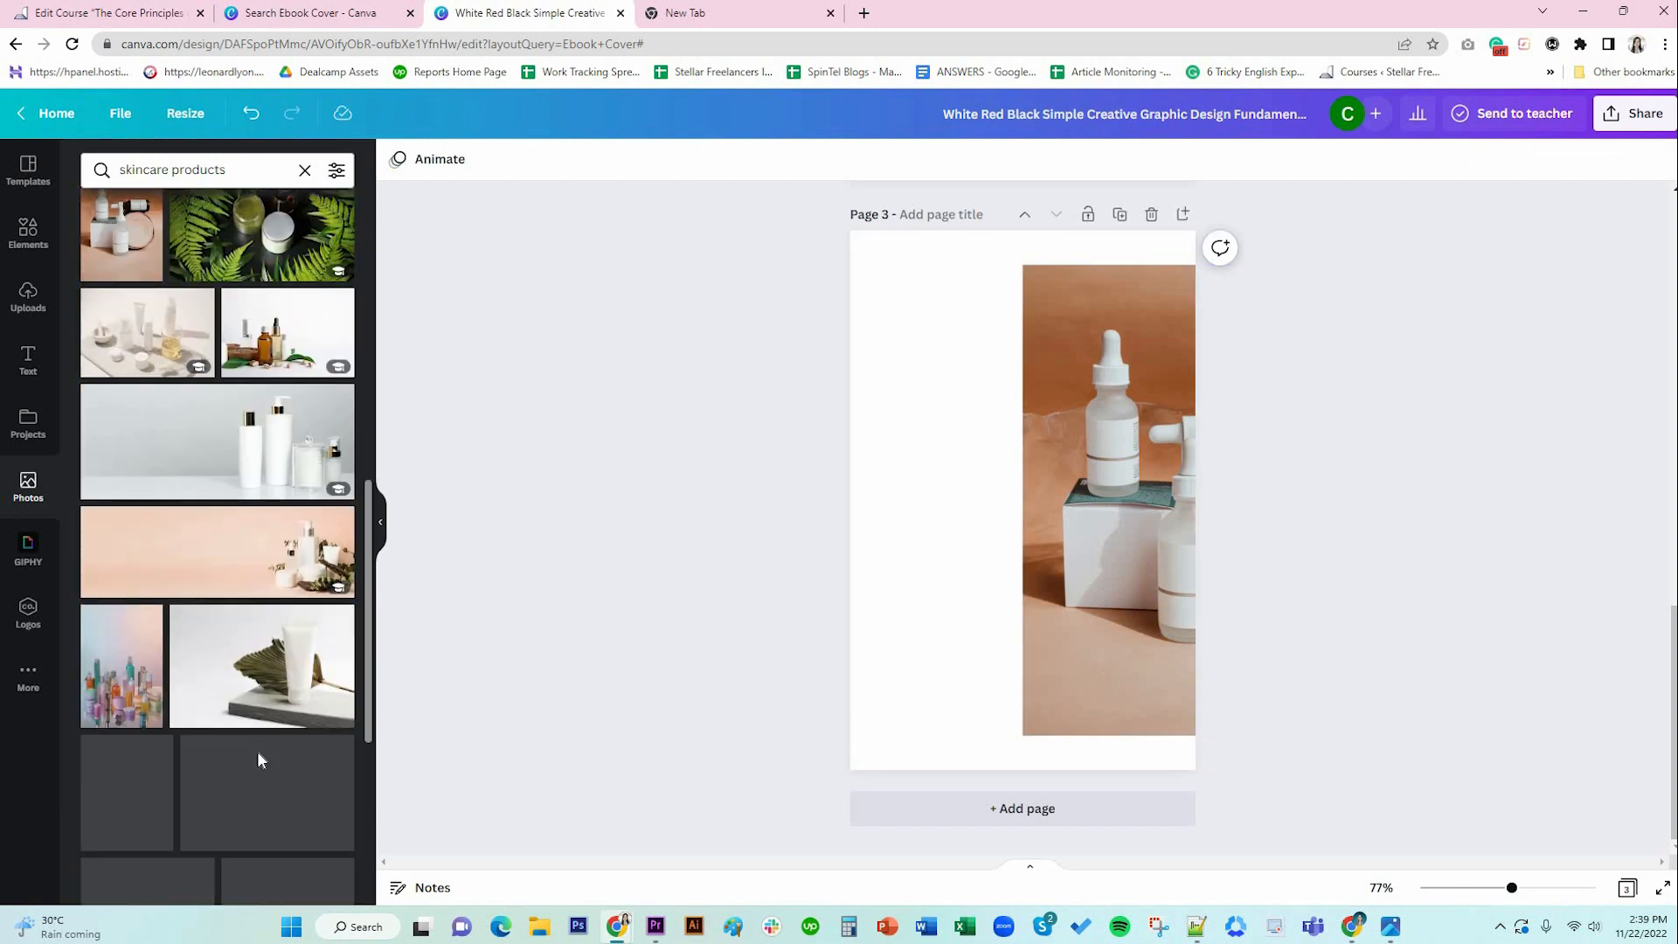
scroll(259, 760, down, 2)
scroll(259, 760, down, 3)
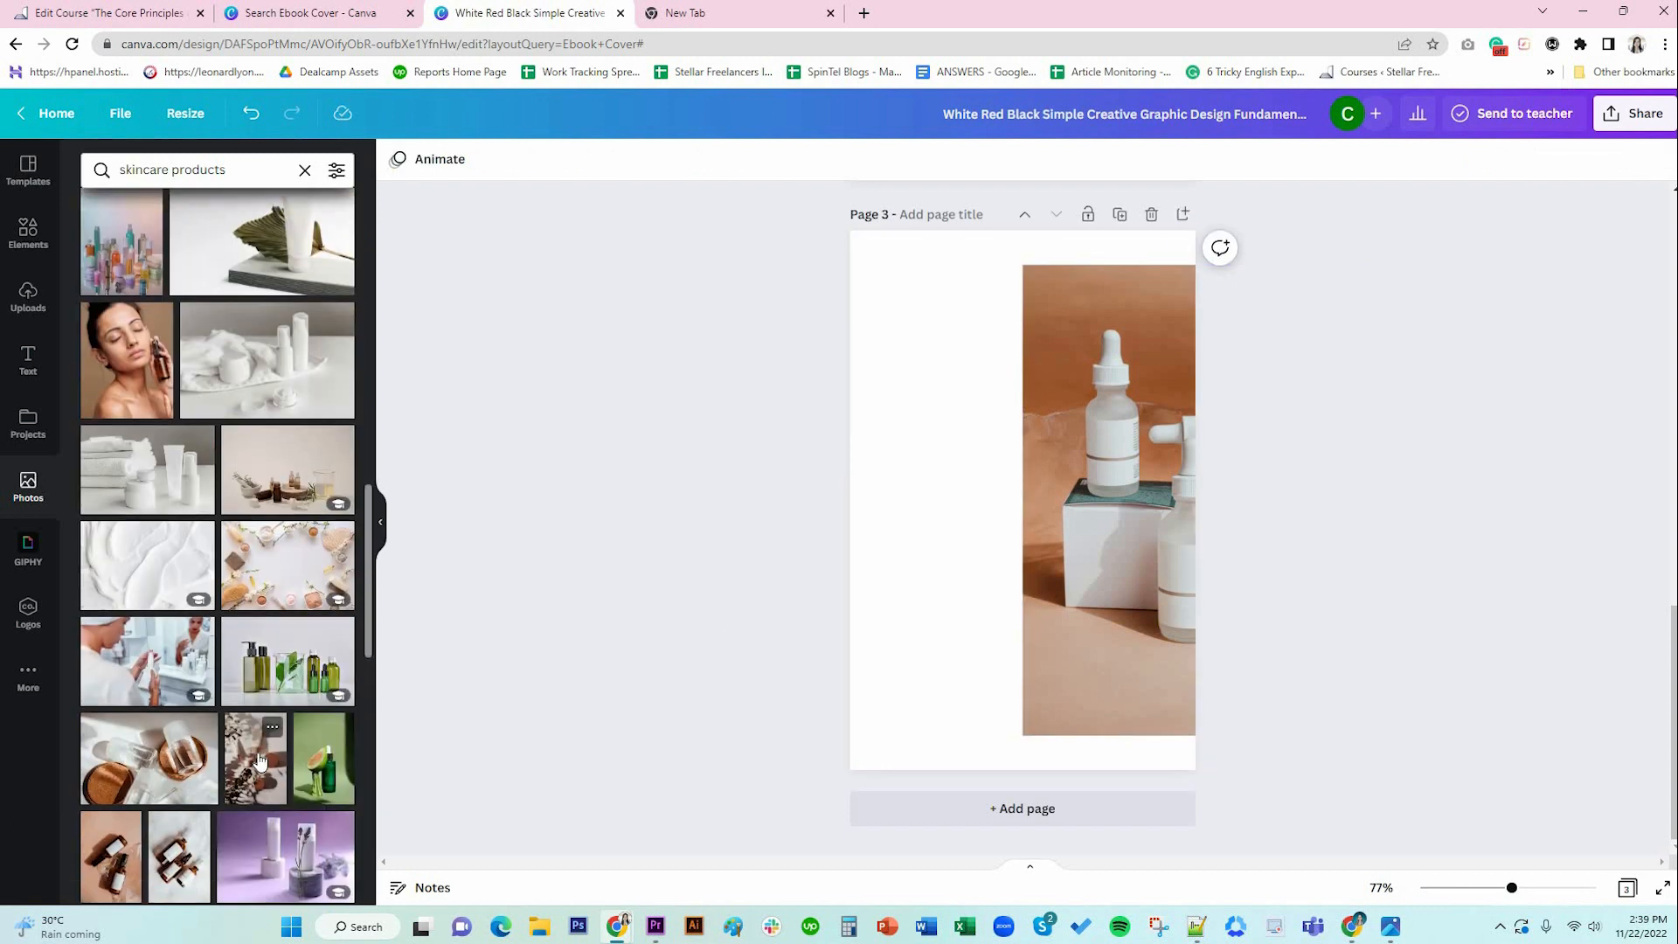
scroll(259, 760, down, 2)
drag(271, 552, 1109, 515)
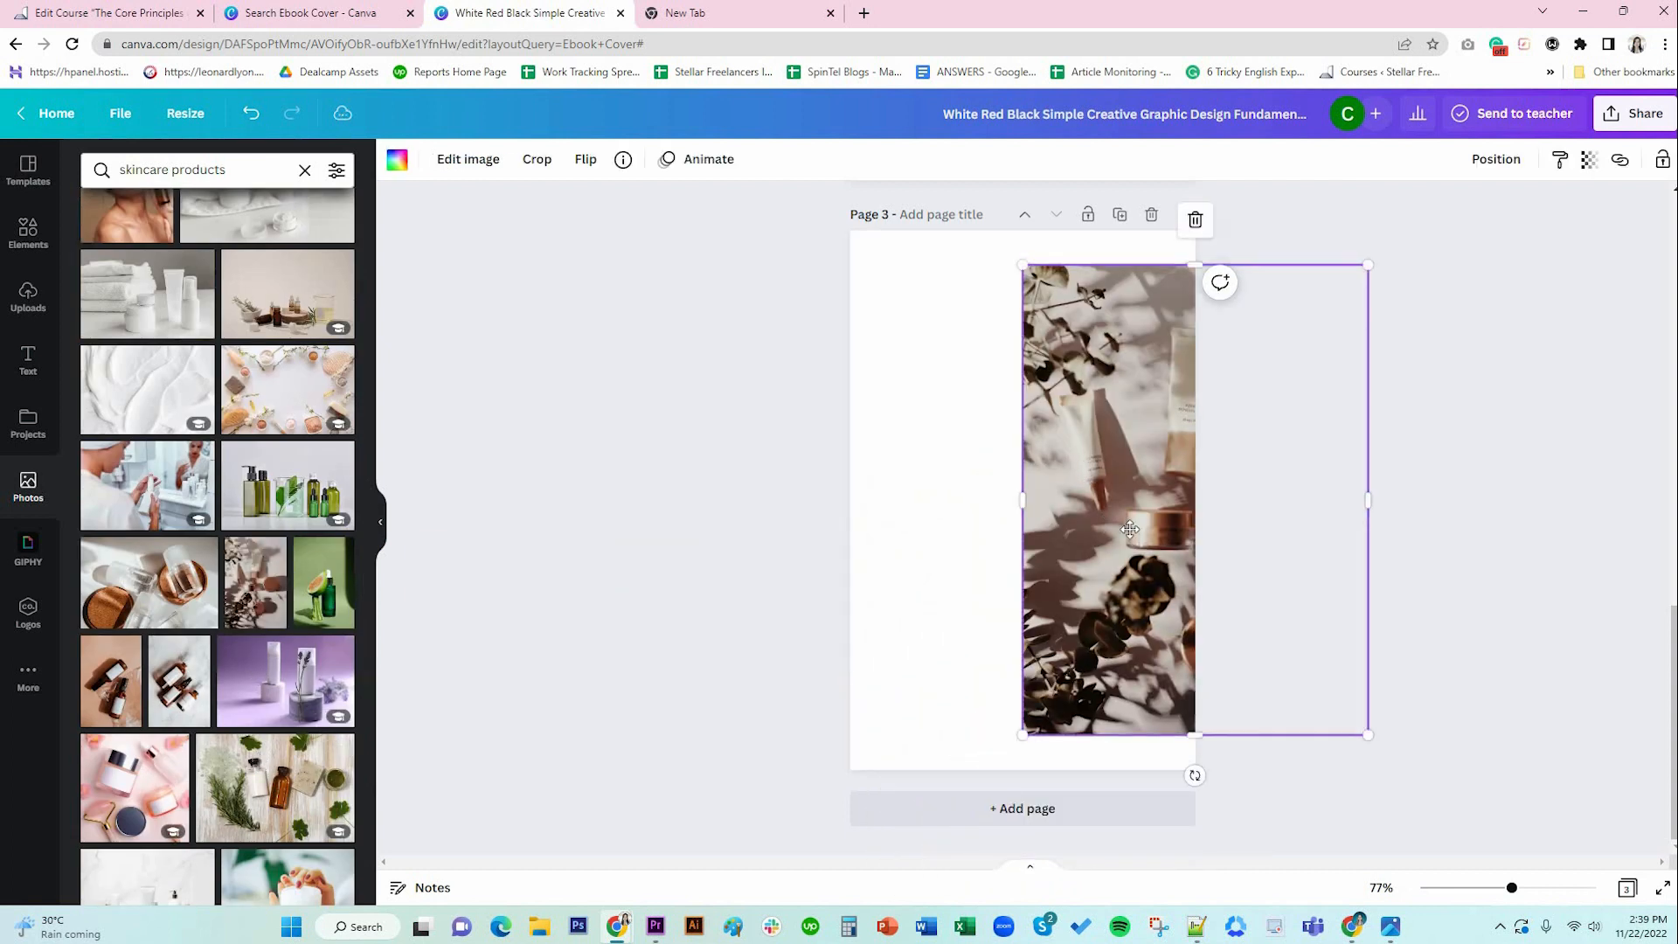
double_click(1107, 525)
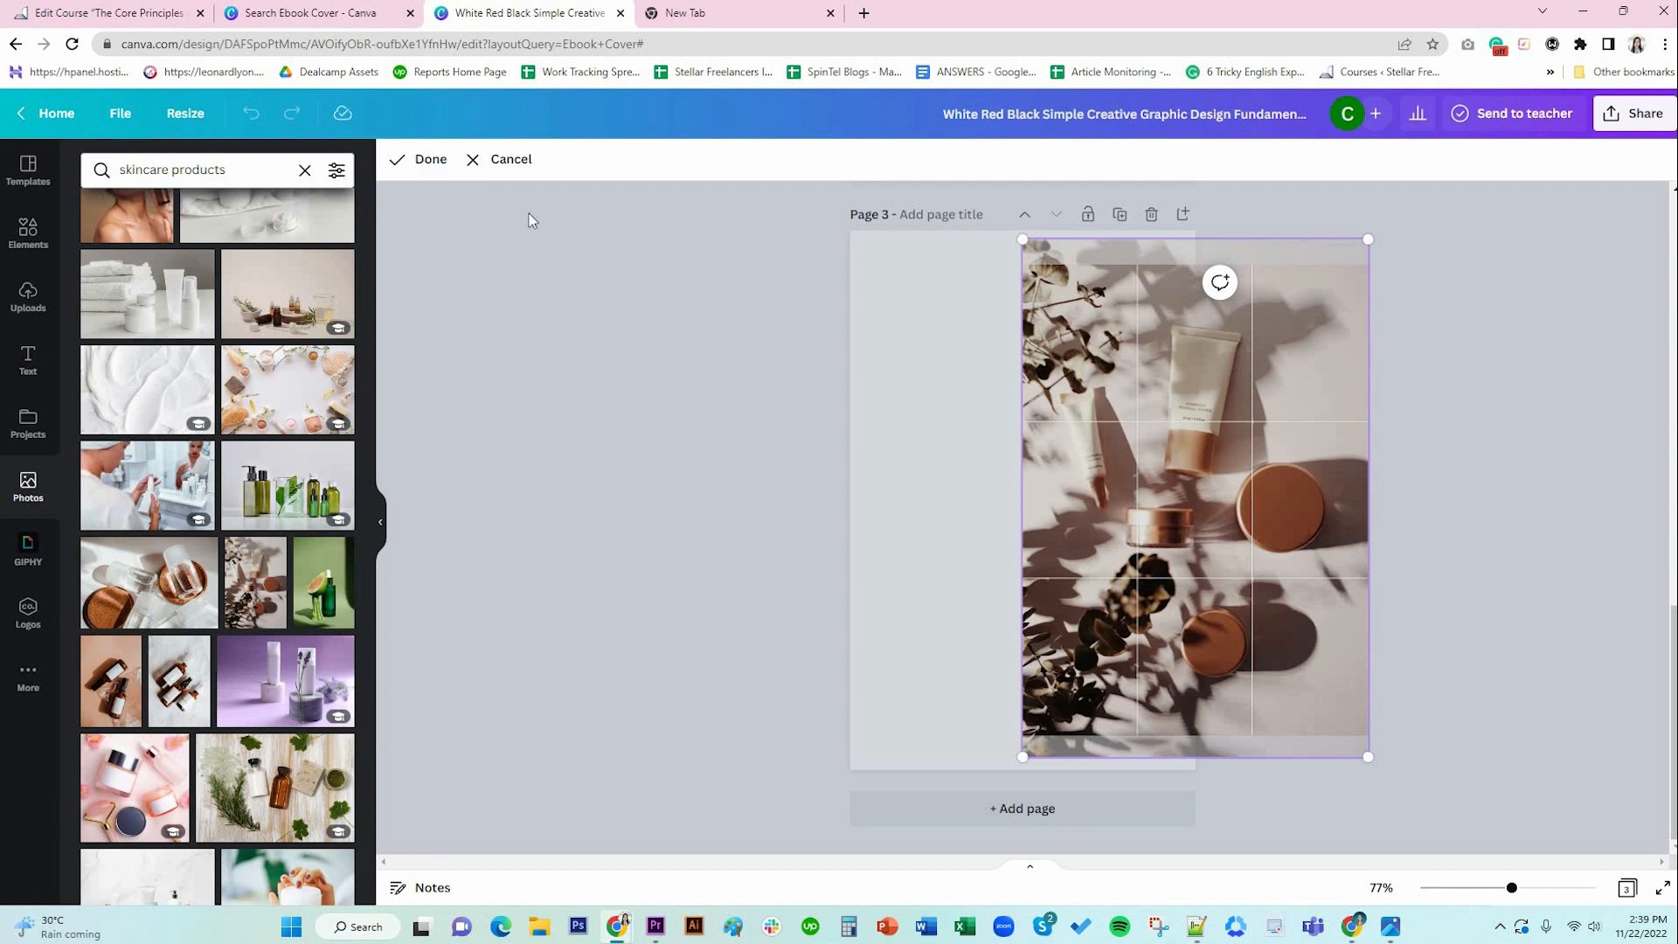
click(430, 161)
mouse_move(1098, 534)
mouse_down()
mouse_move(1078, 533)
mouse_move(1096, 534)
mouse_up()
click(1416, 557)
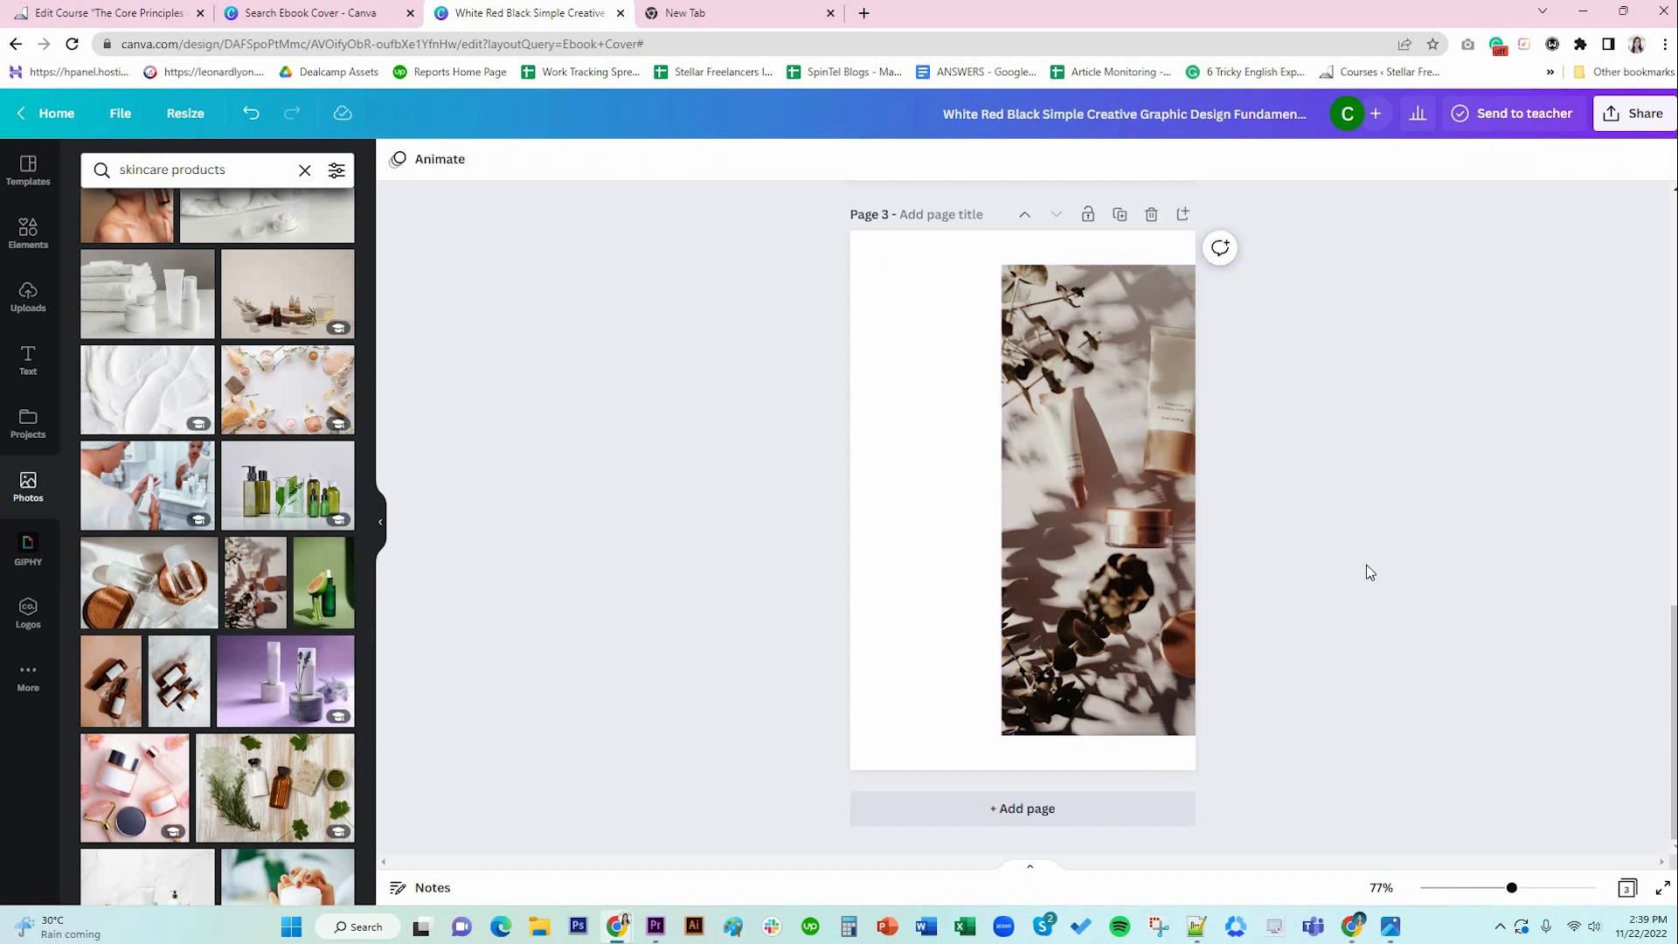
scroll(1461, 535, up, 4)
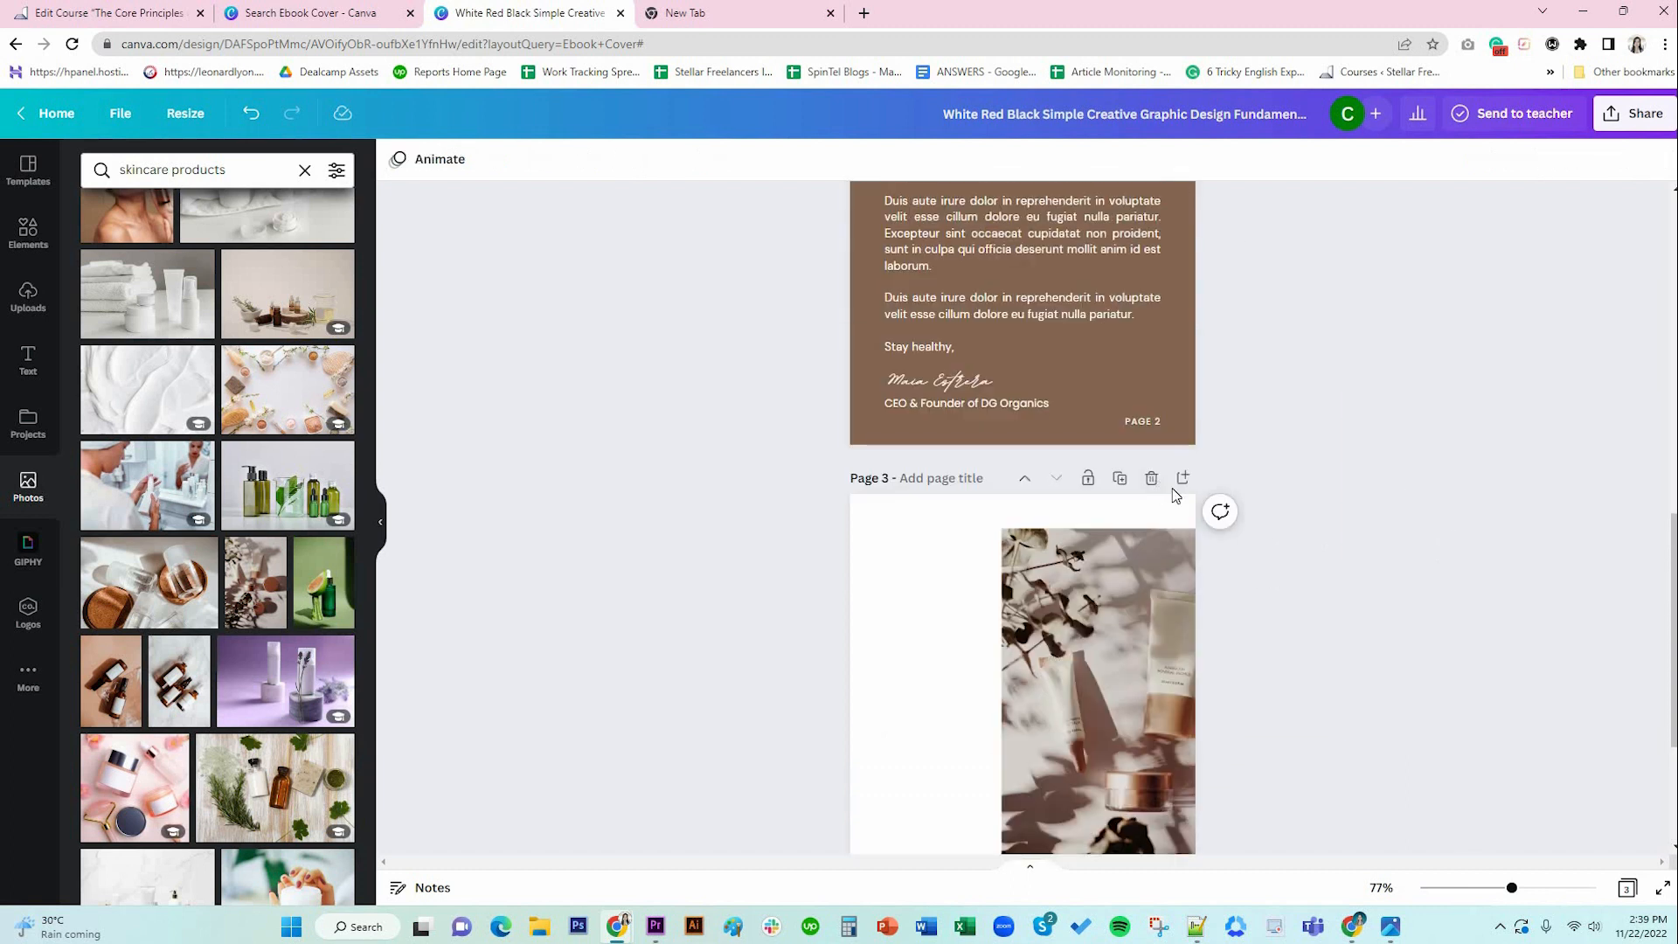
scroll(691, 512, down, 3)
Add a narrow left-aligned DM Sans body-text box at page 3's top left.
click(28, 297)
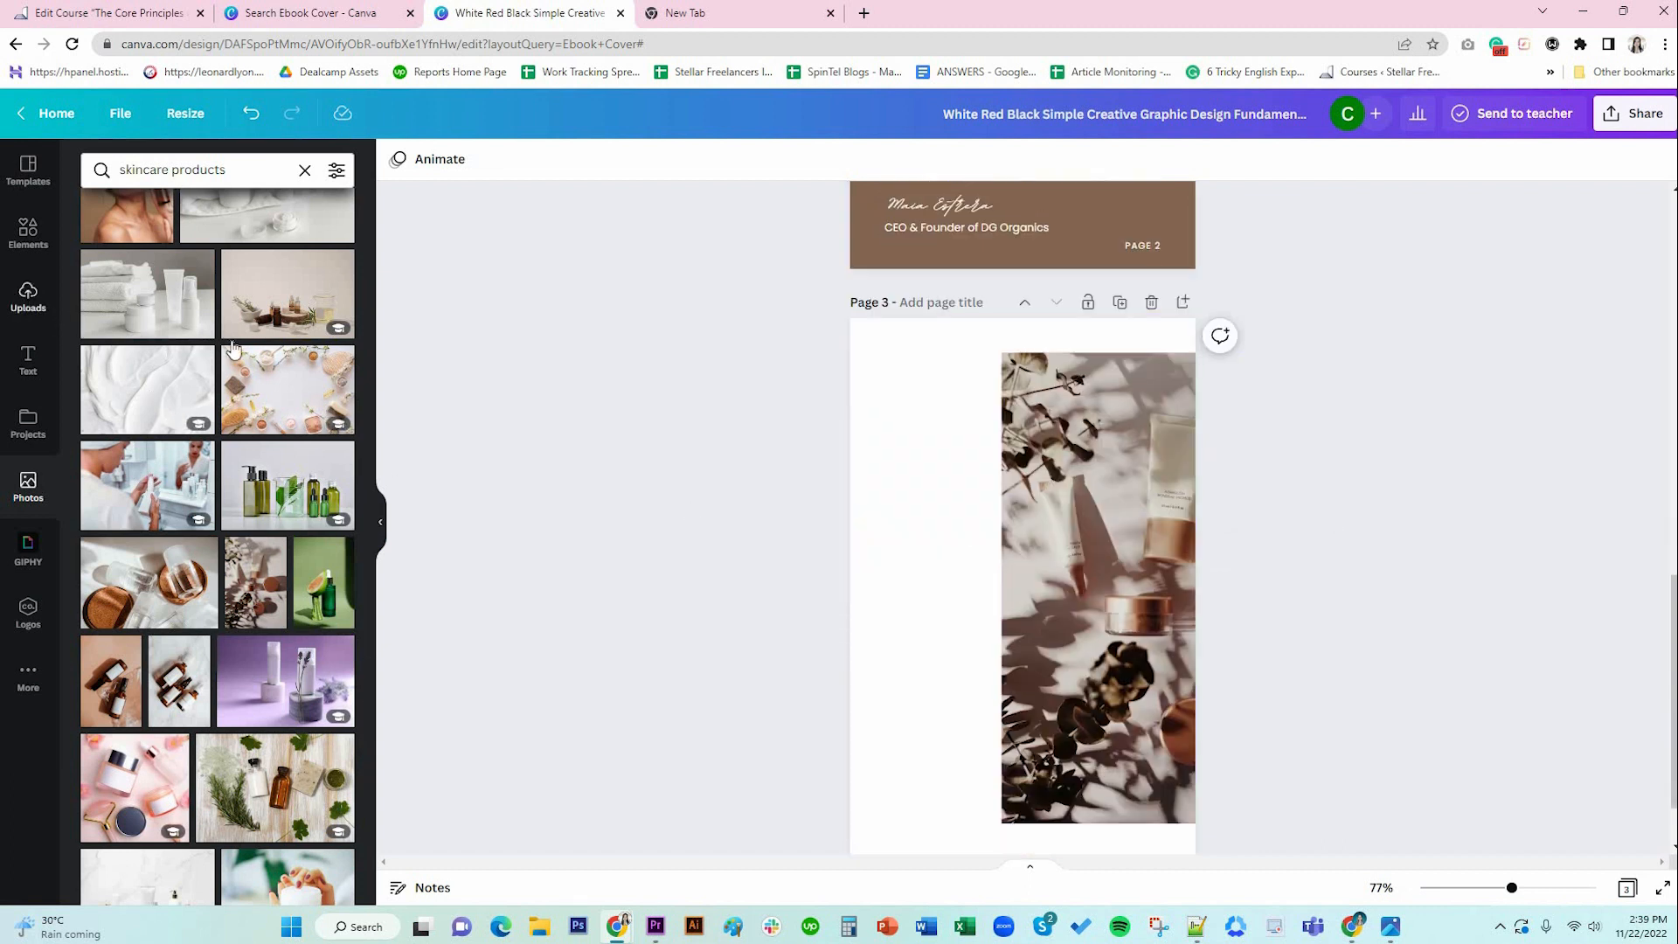
click(27, 367)
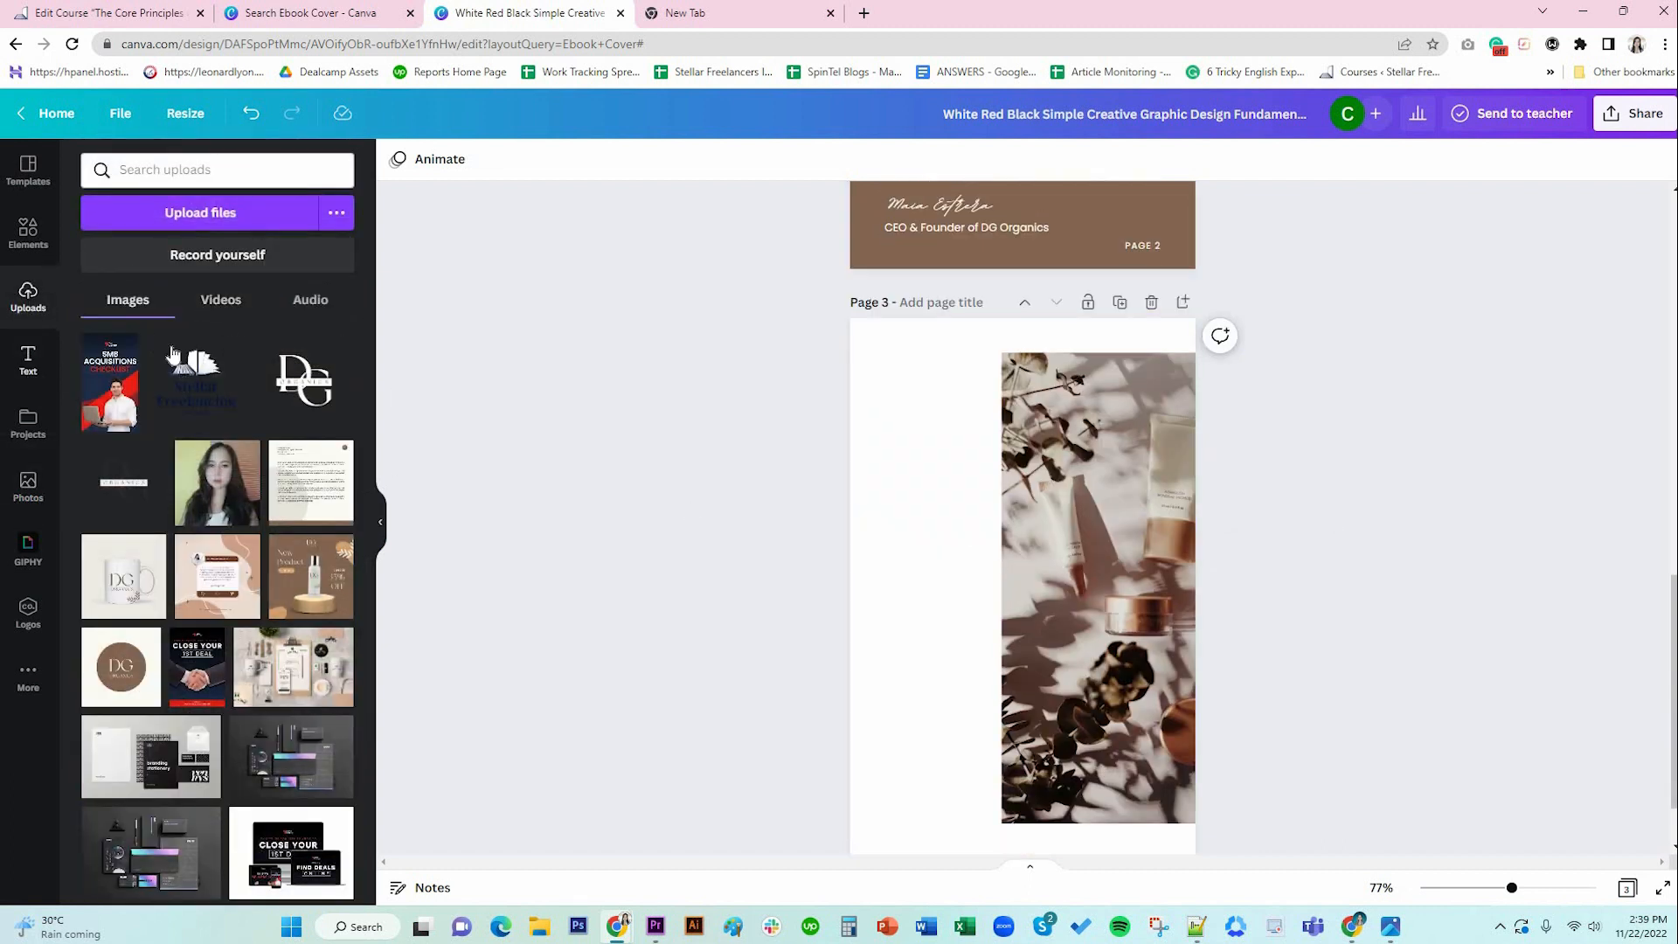
click(237, 402)
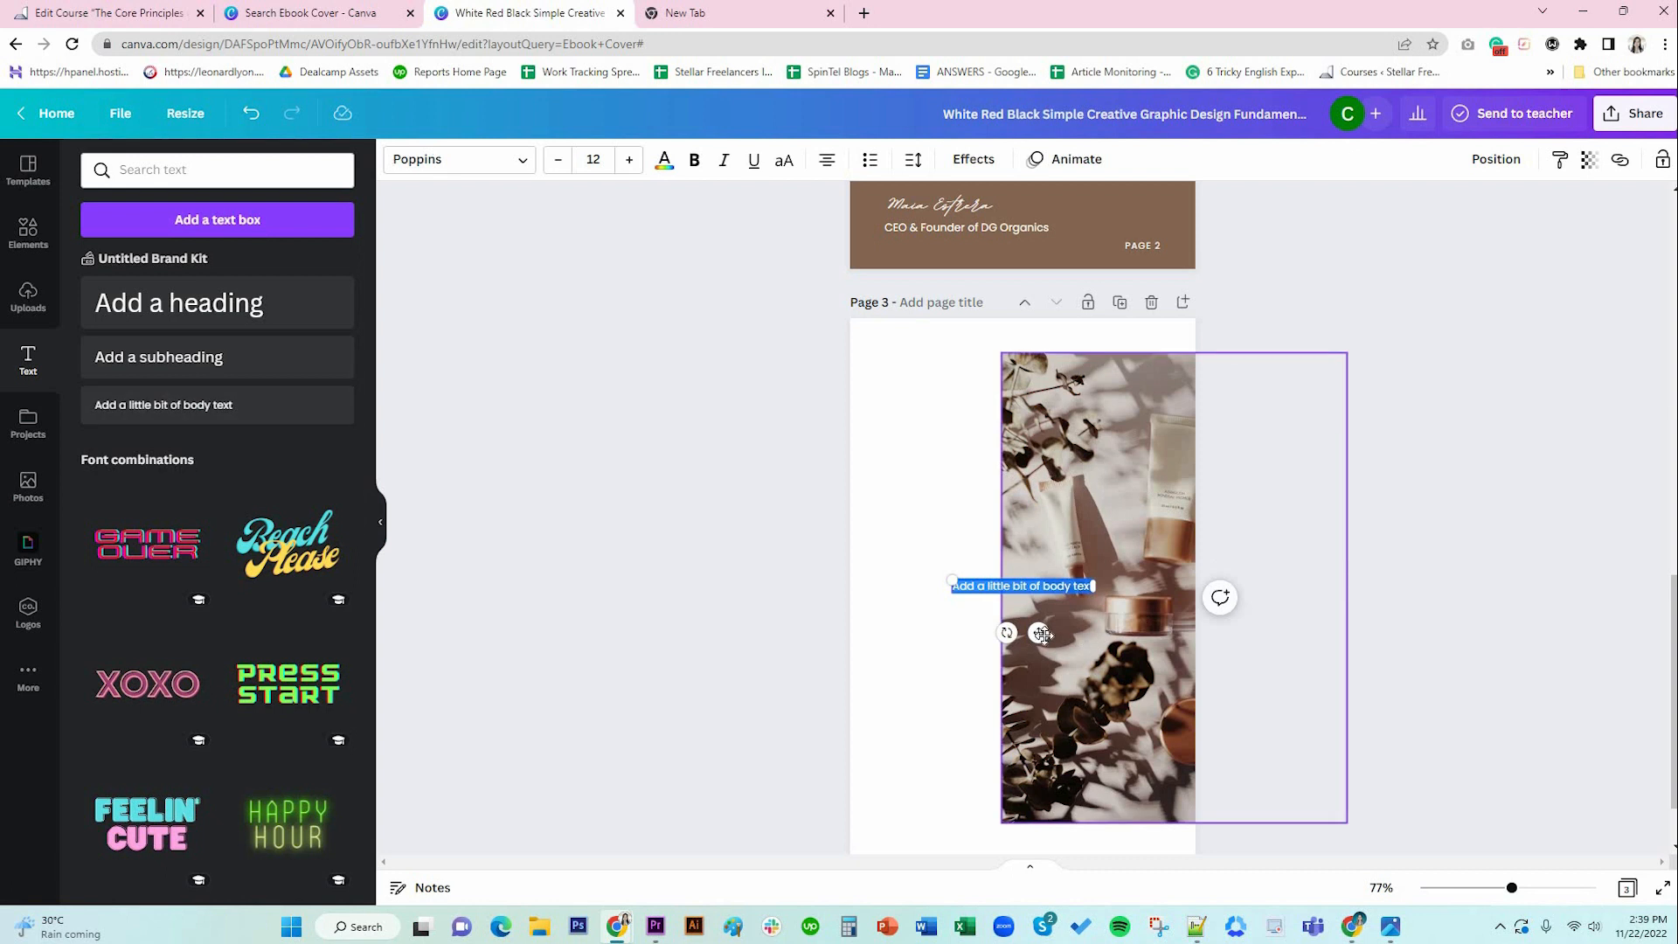
drag(1038, 631, 972, 407)
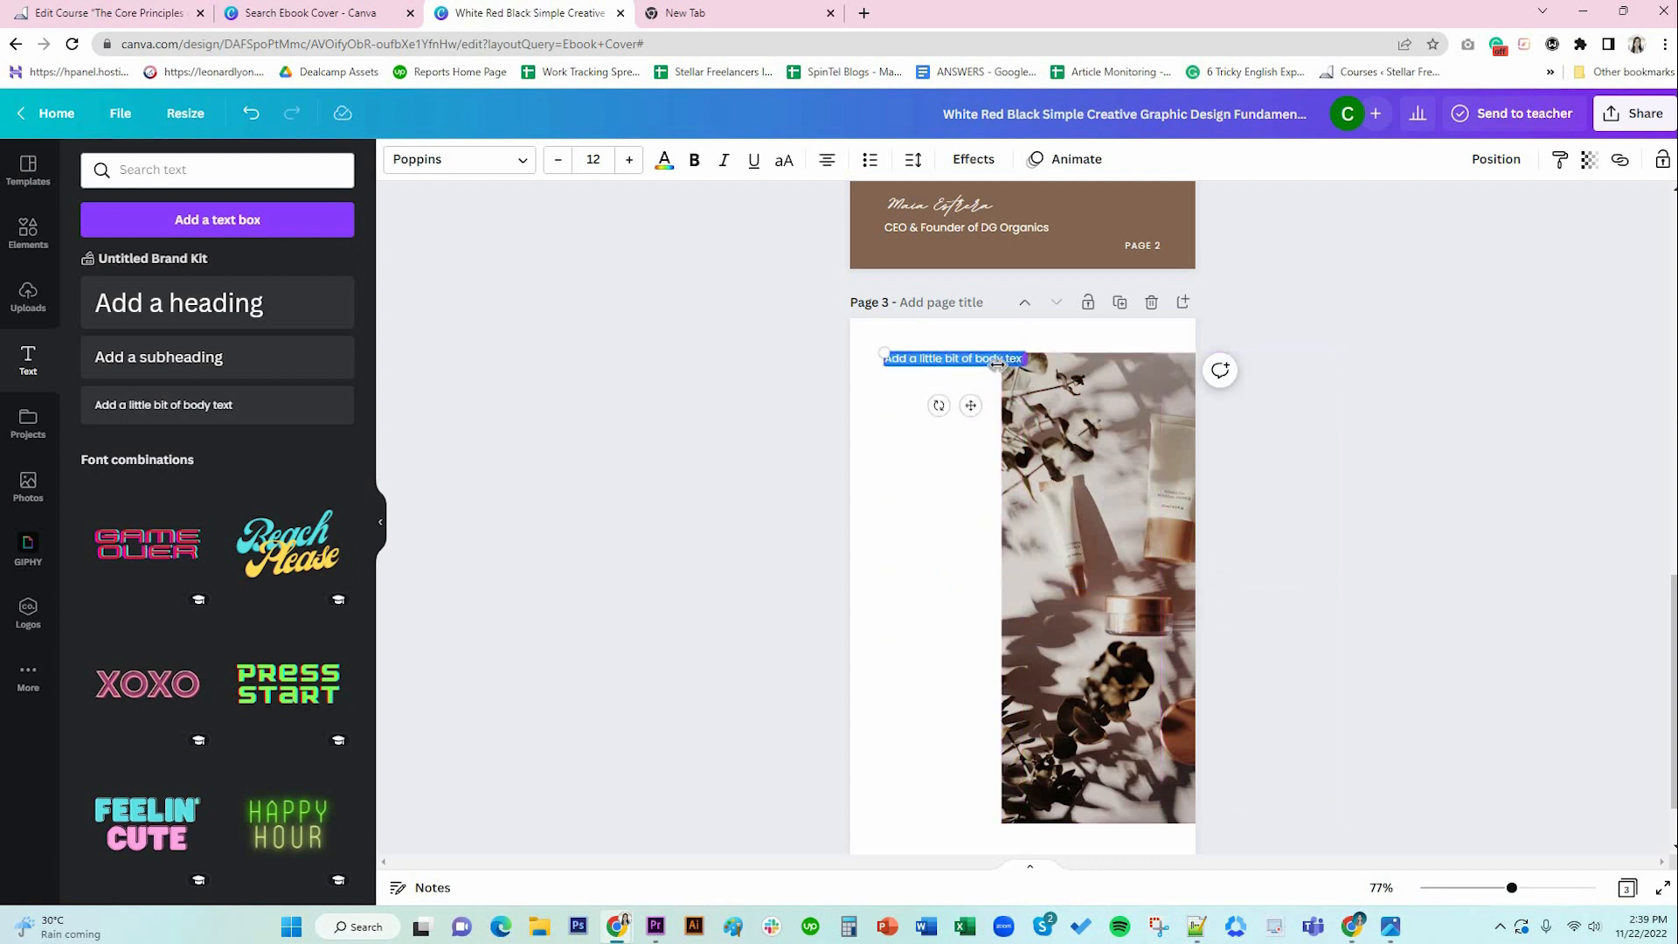
drag(1026, 359, 990, 365)
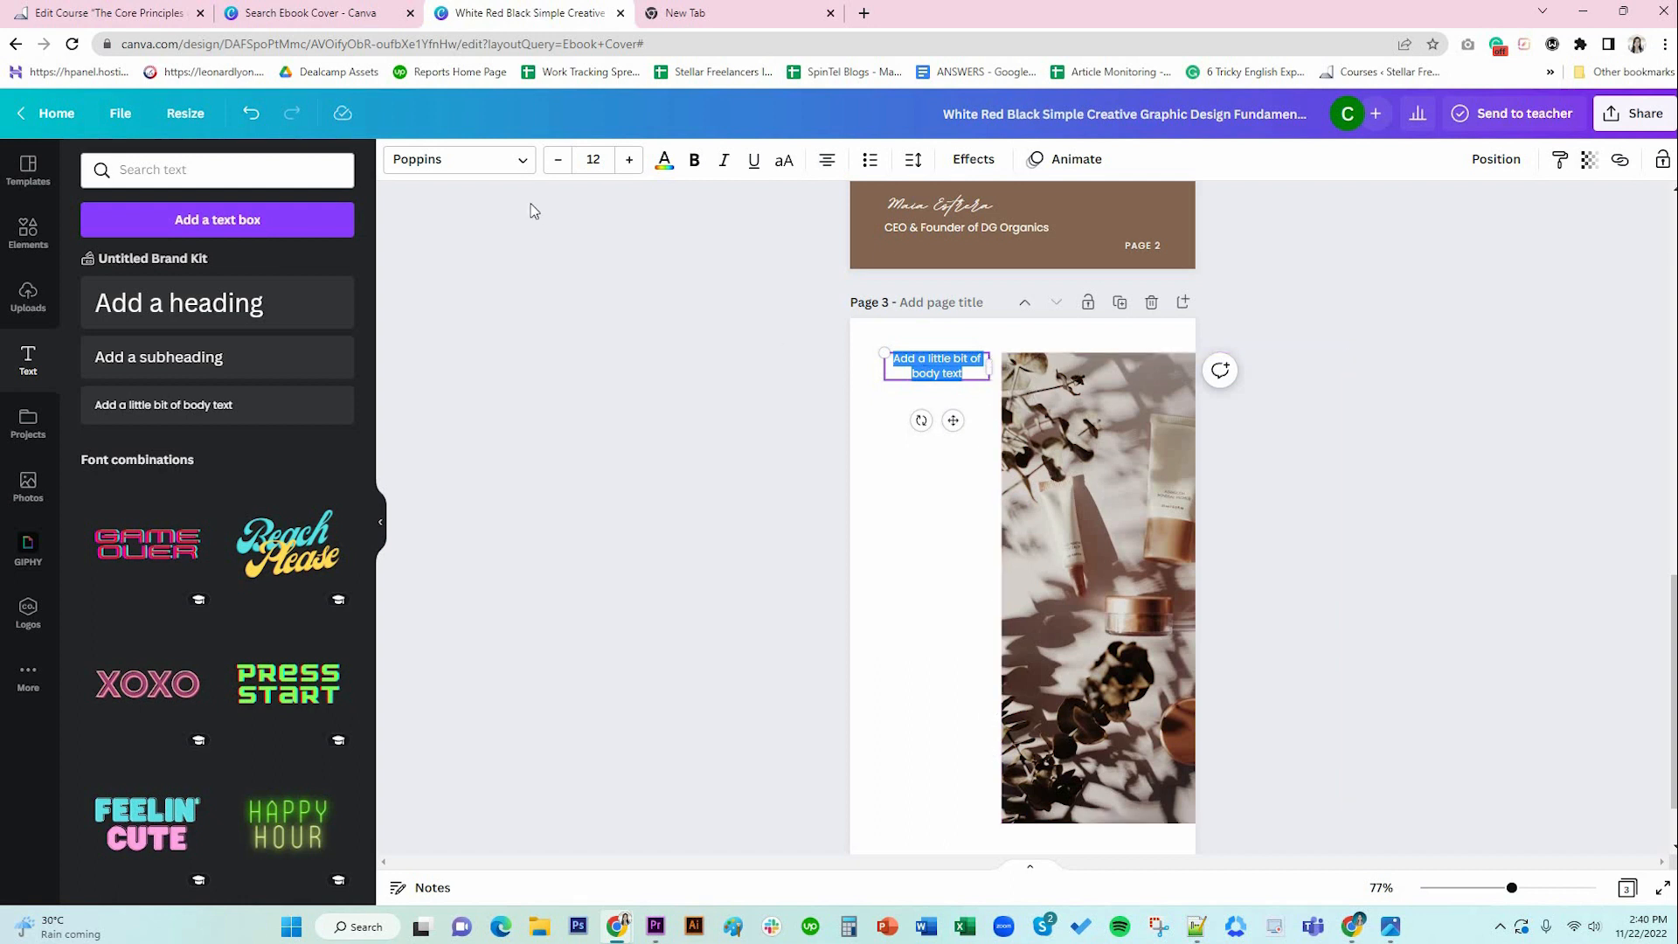
click(824, 162)
click(459, 159)
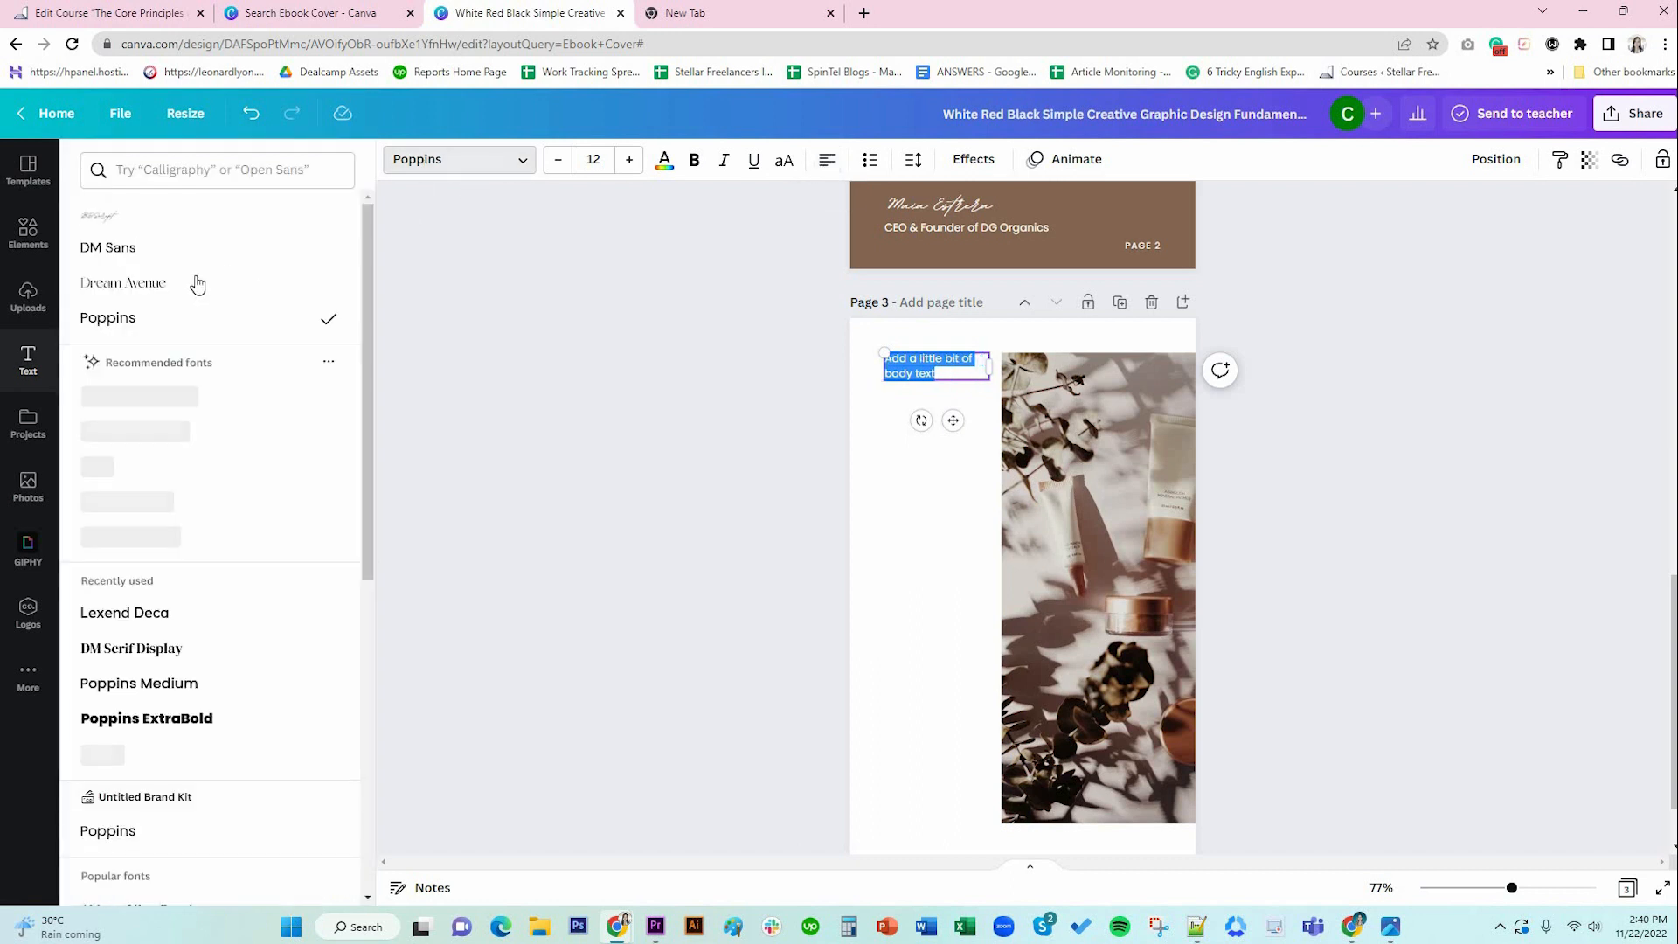
click(183, 248)
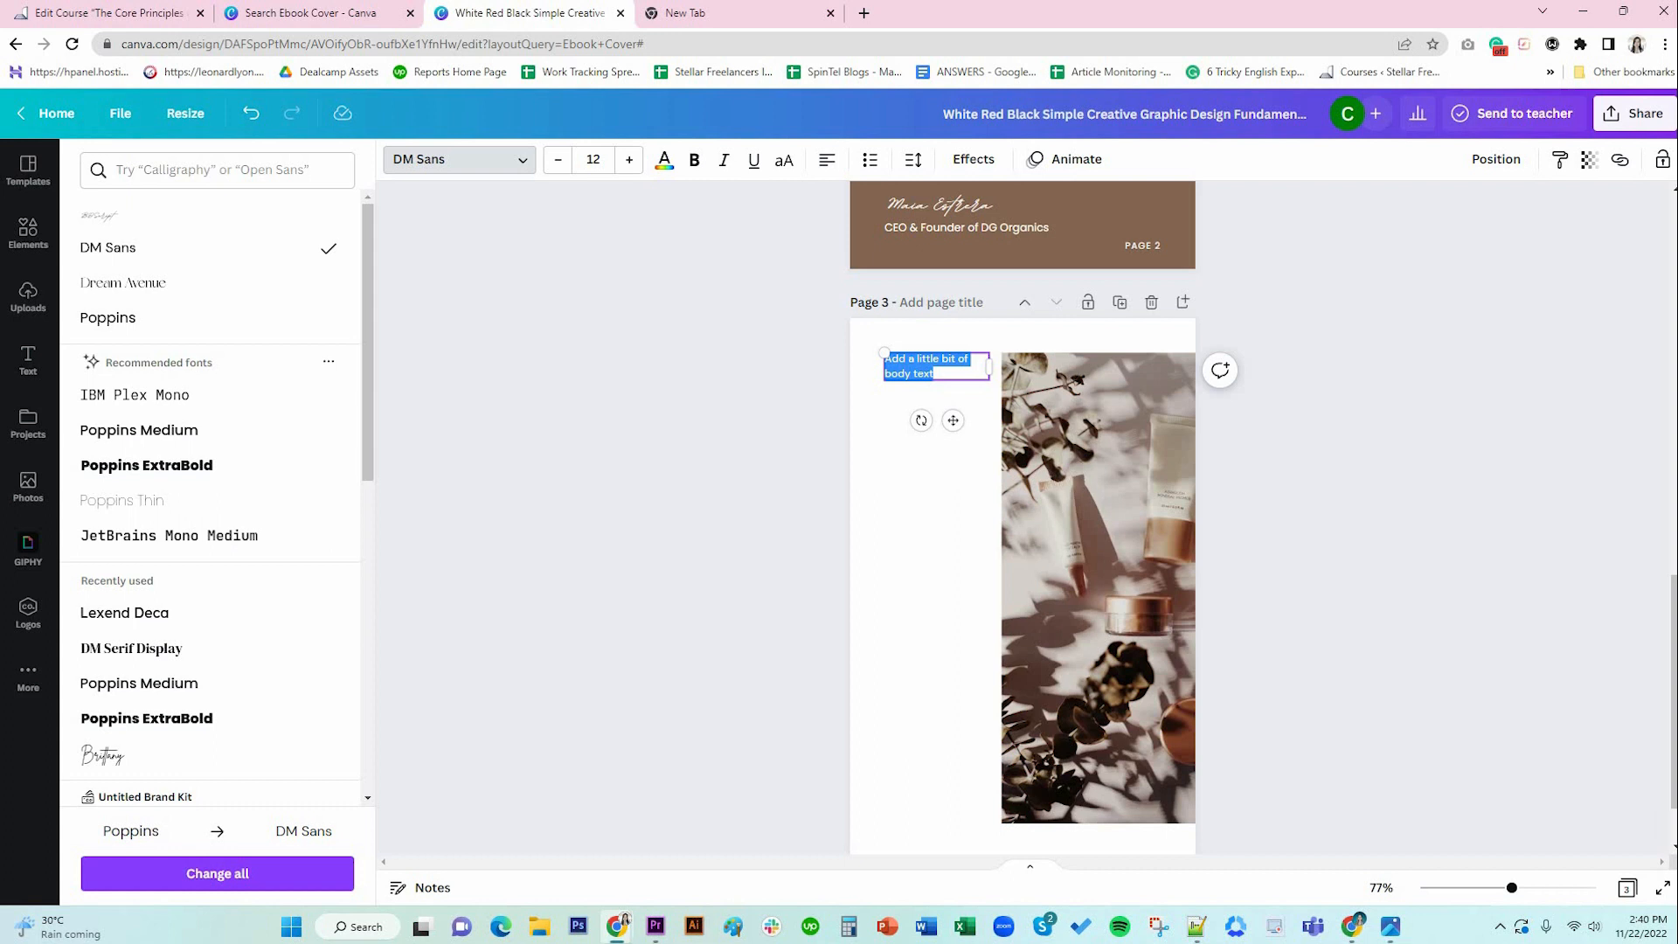
Paste two Lorem ipsum paragraphs into the box and delete the excess second-paragraph text.
key(alt+Tab)
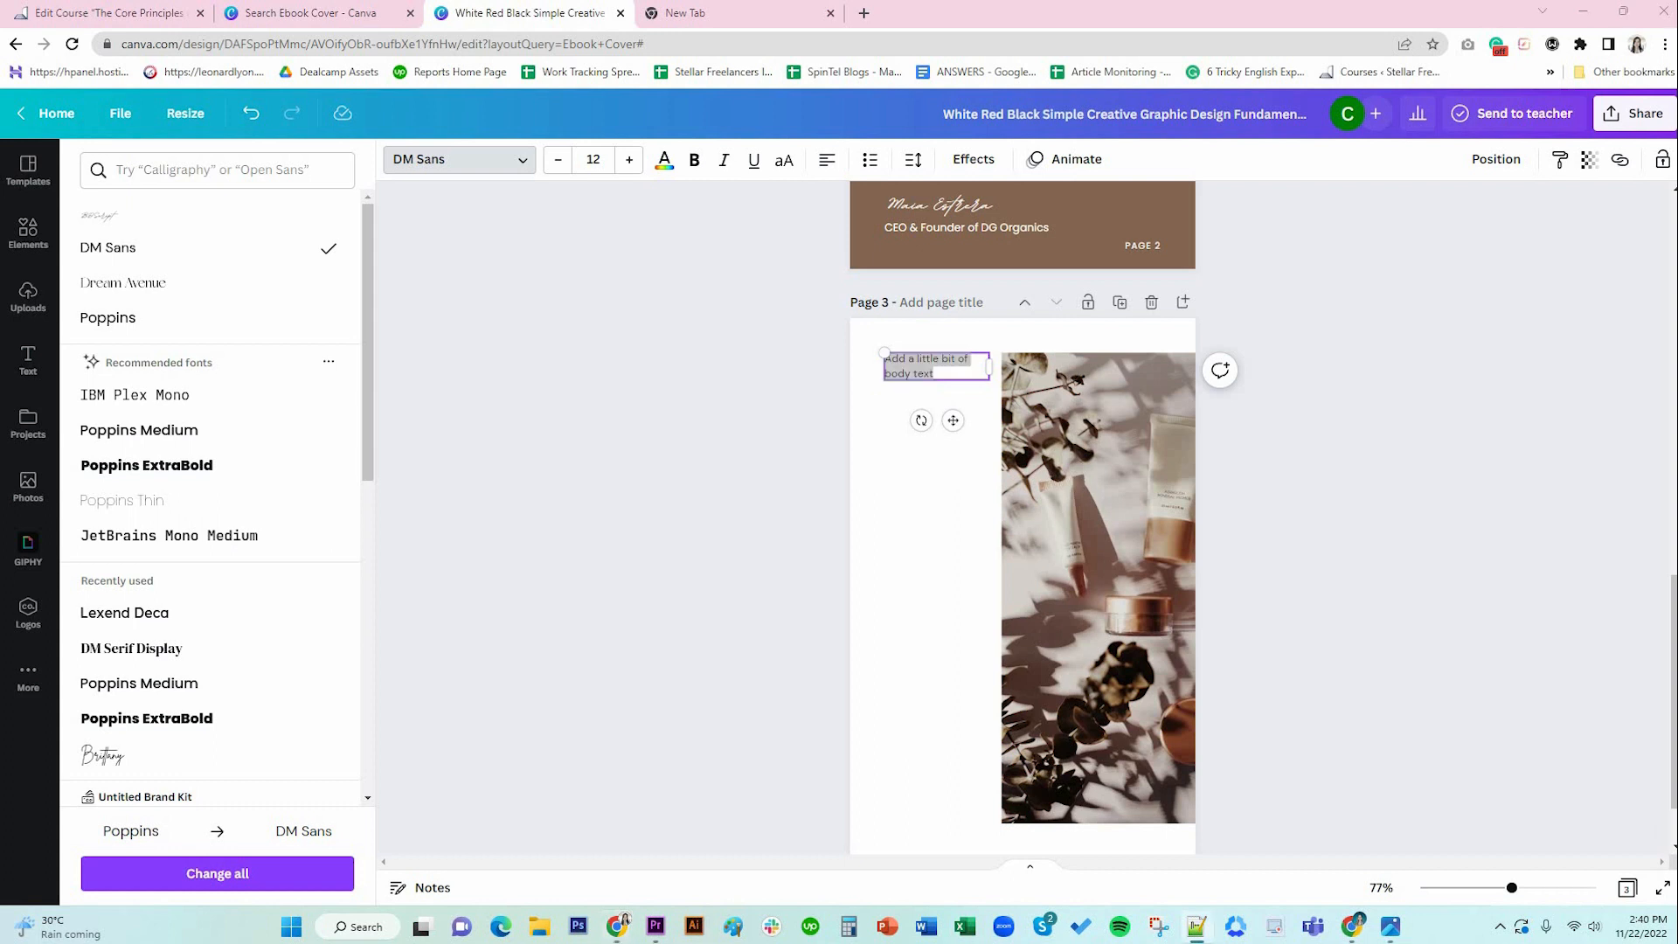
key(alt+Tab)
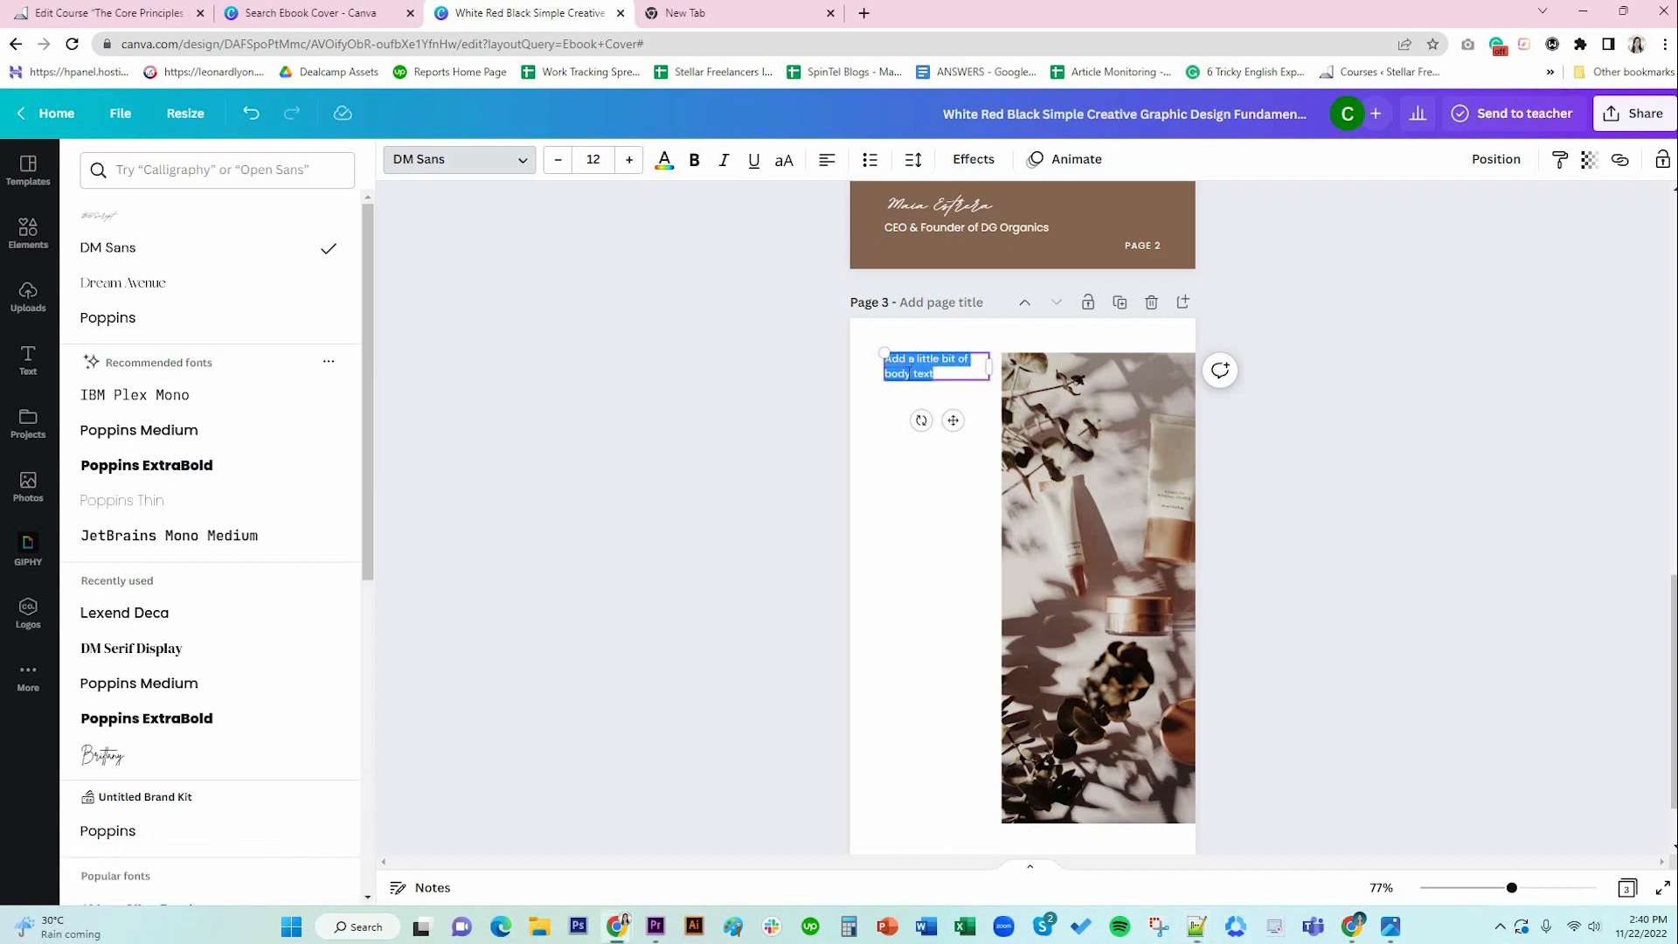
text(Lorem ipsum dolor sit amet, consectetur adipiscing elit, sed do eiusmod tempor incididunt ut labore et dolore magna aliqua. Ut enim ad minim veniam, quis nostrud exercitation ullamco laboris nisi ut aliquip ex ea commodo consequat. Duis aute irure dolor in reprehenderit in voluptate velit esse cillum dolore eu fugiat nulla pariatur. Excepteur sint occaecat cupidatat non proident, sunt in culpa qui officia deserunt mollit anim id est laborum.)
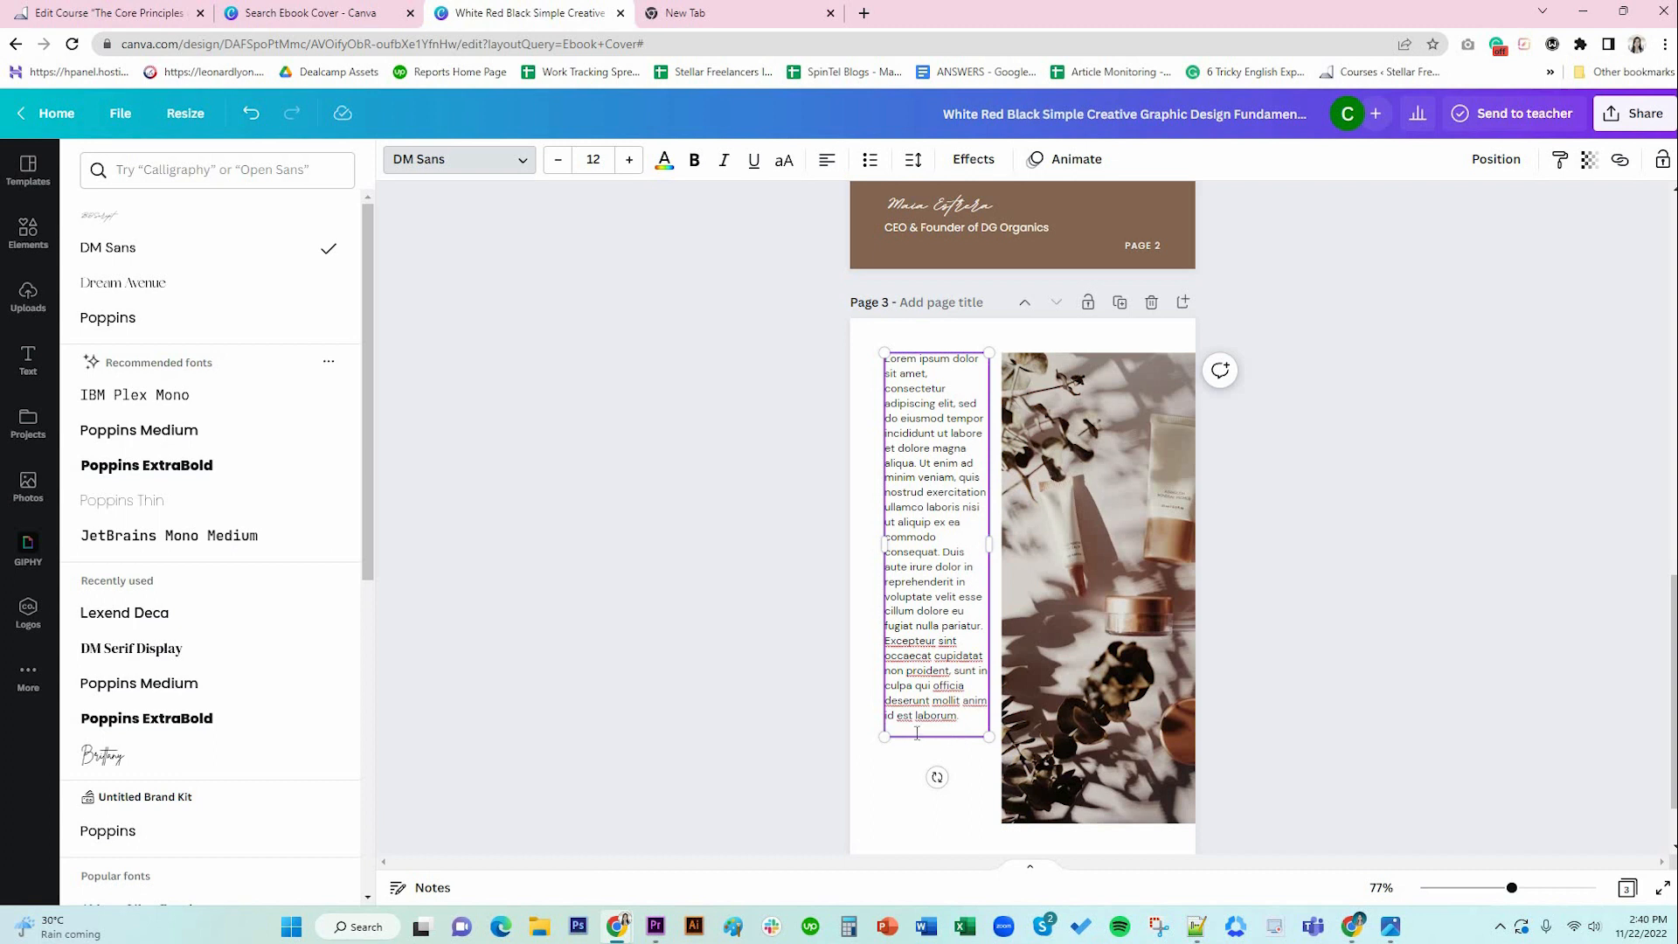
key(Return)
key(ctrl+v)
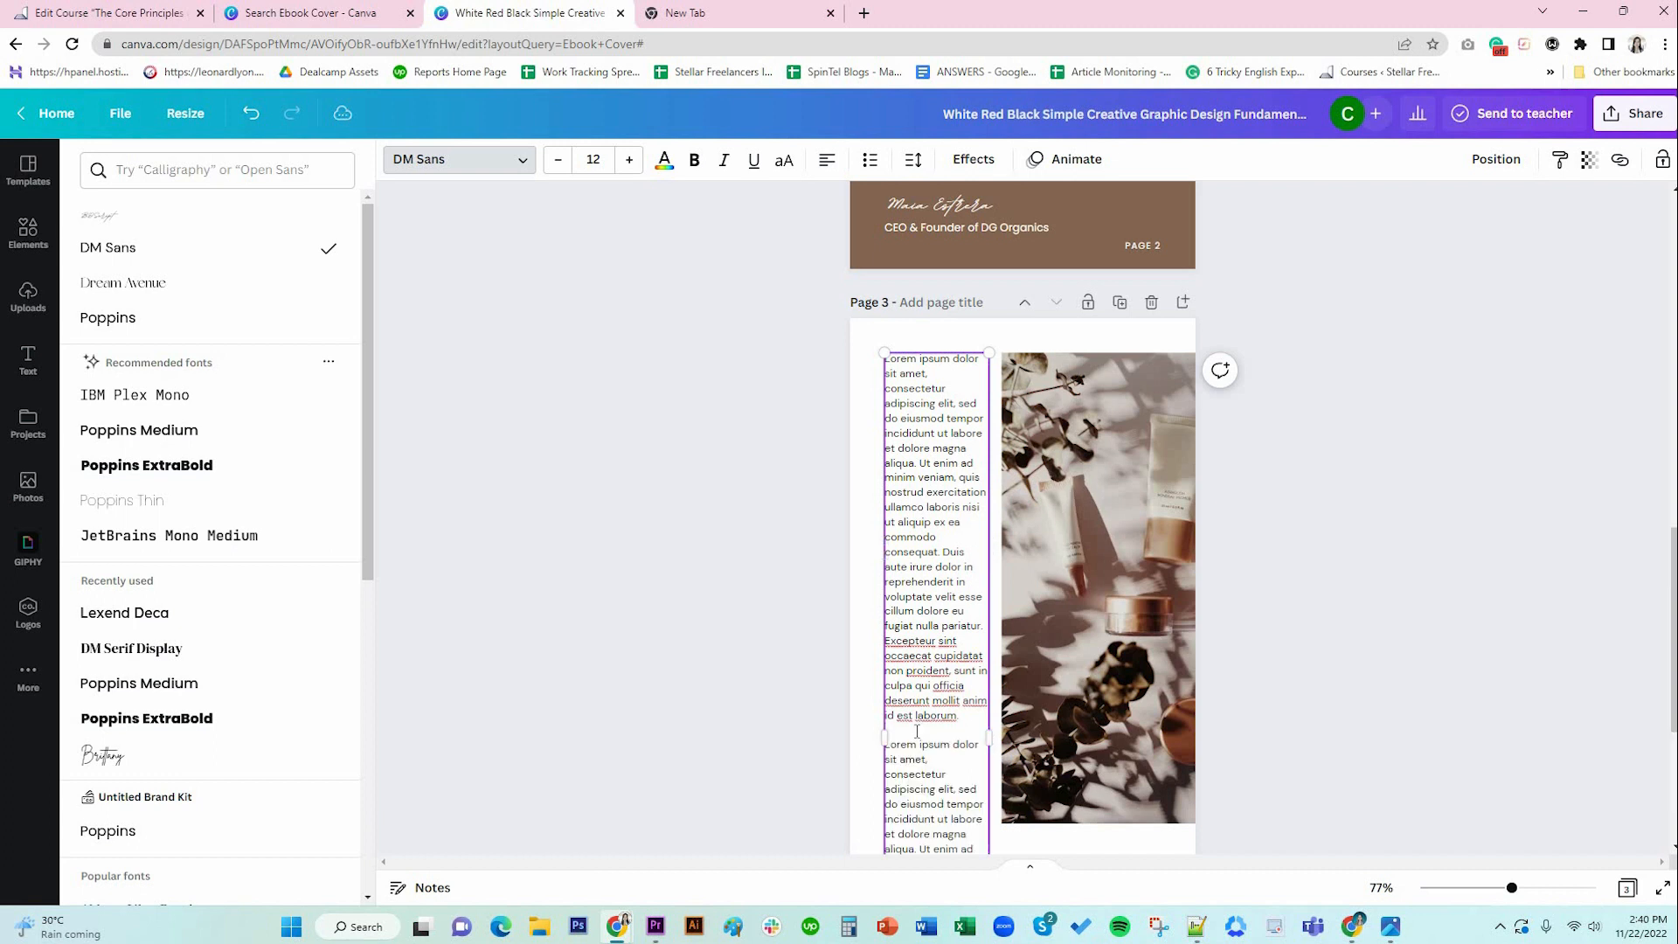
scroll(909, 690, down, 4)
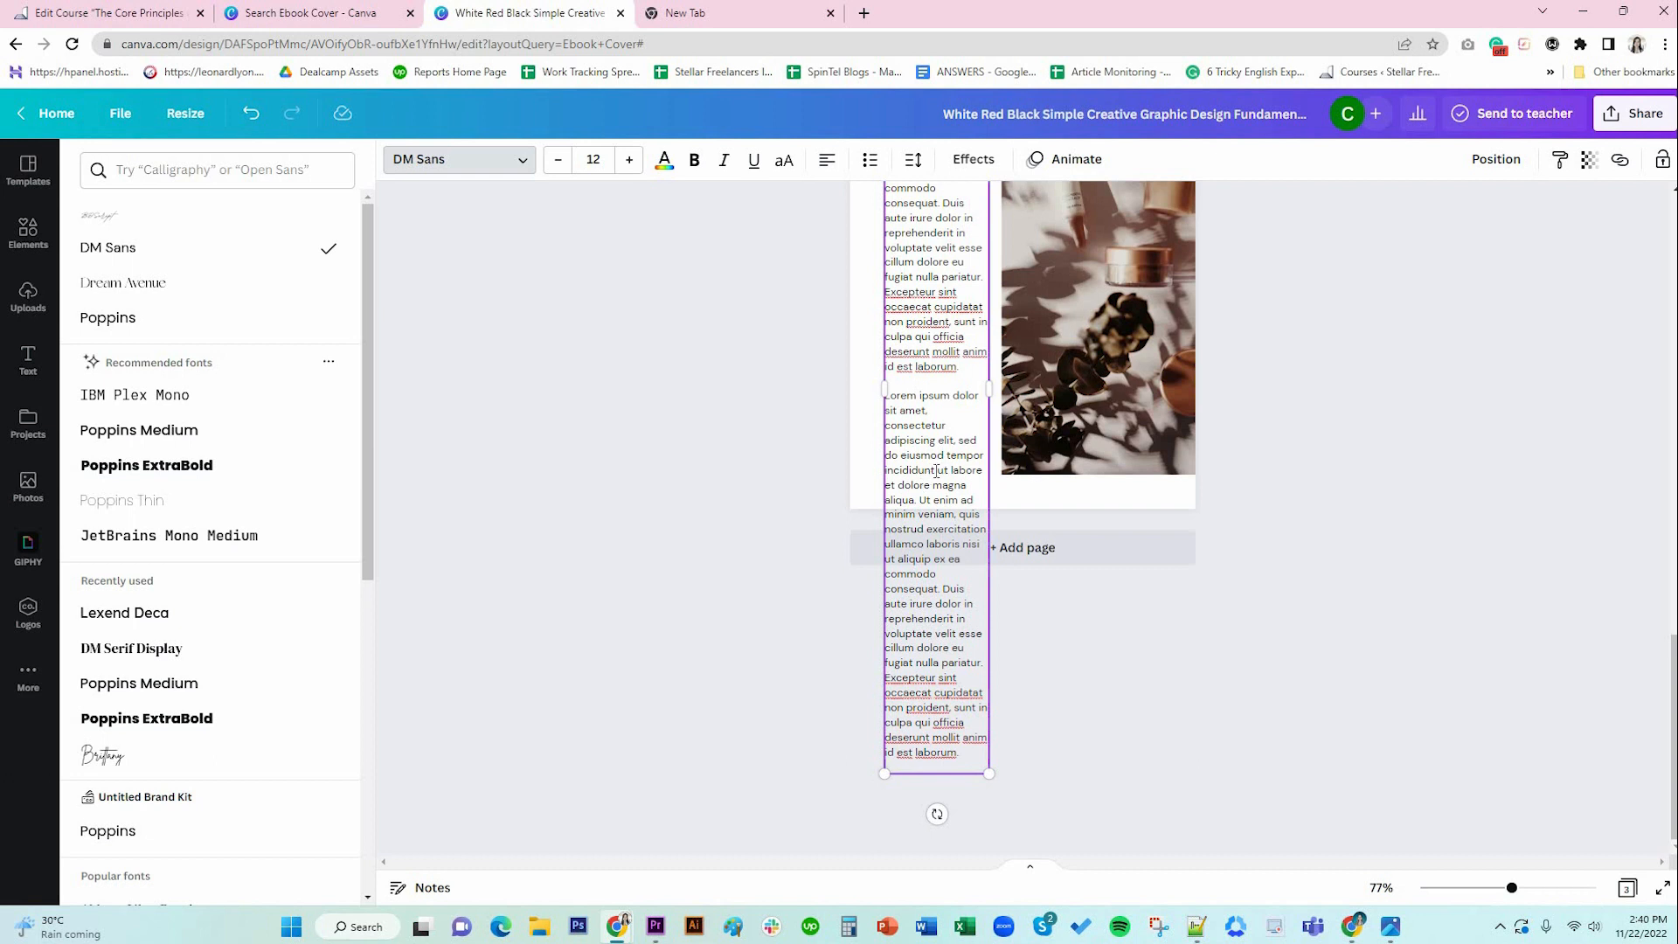
drag(939, 472, 966, 764)
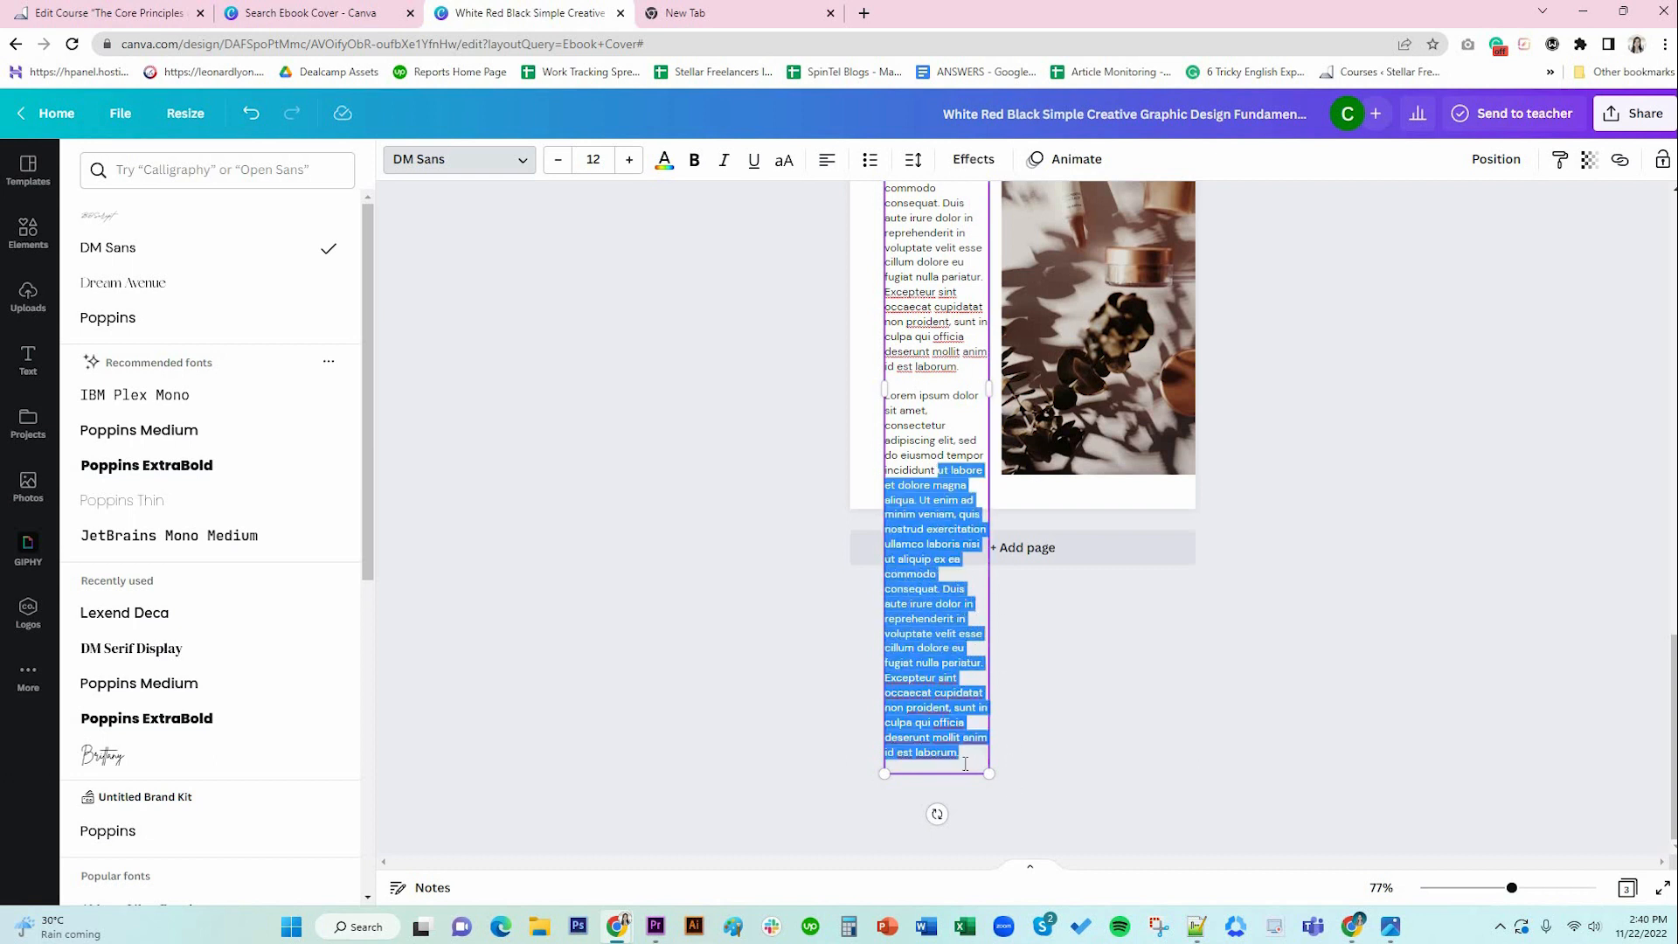
key(BackSpace)
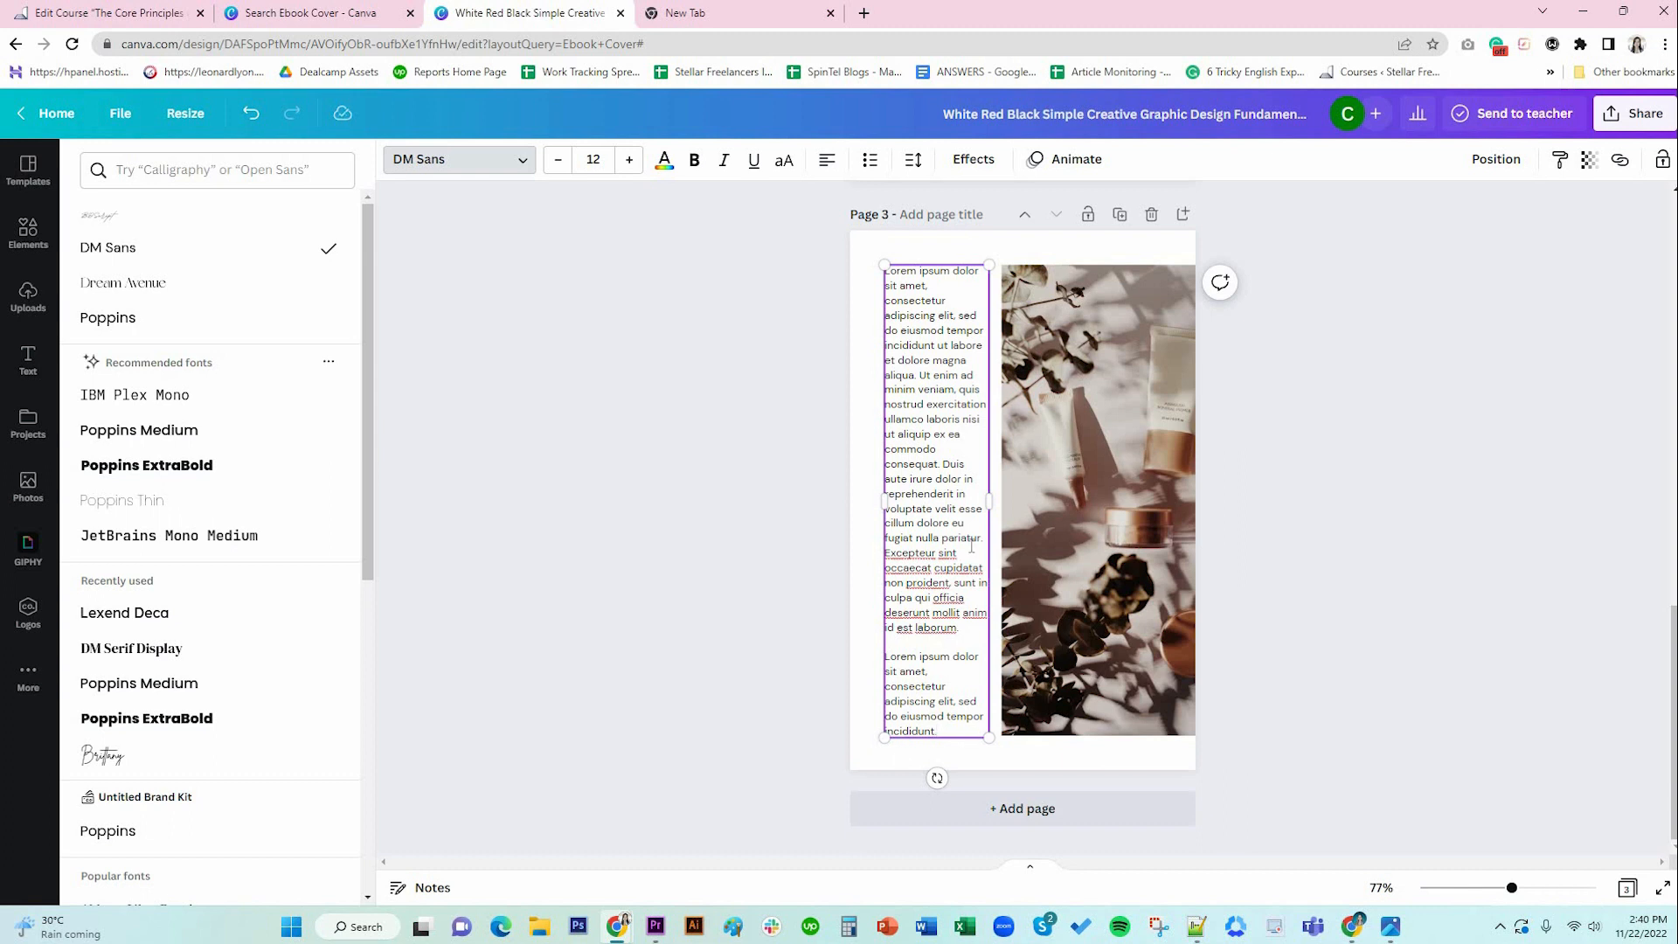
Justify all the body text.
key(ctrl+a)
click(829, 164)
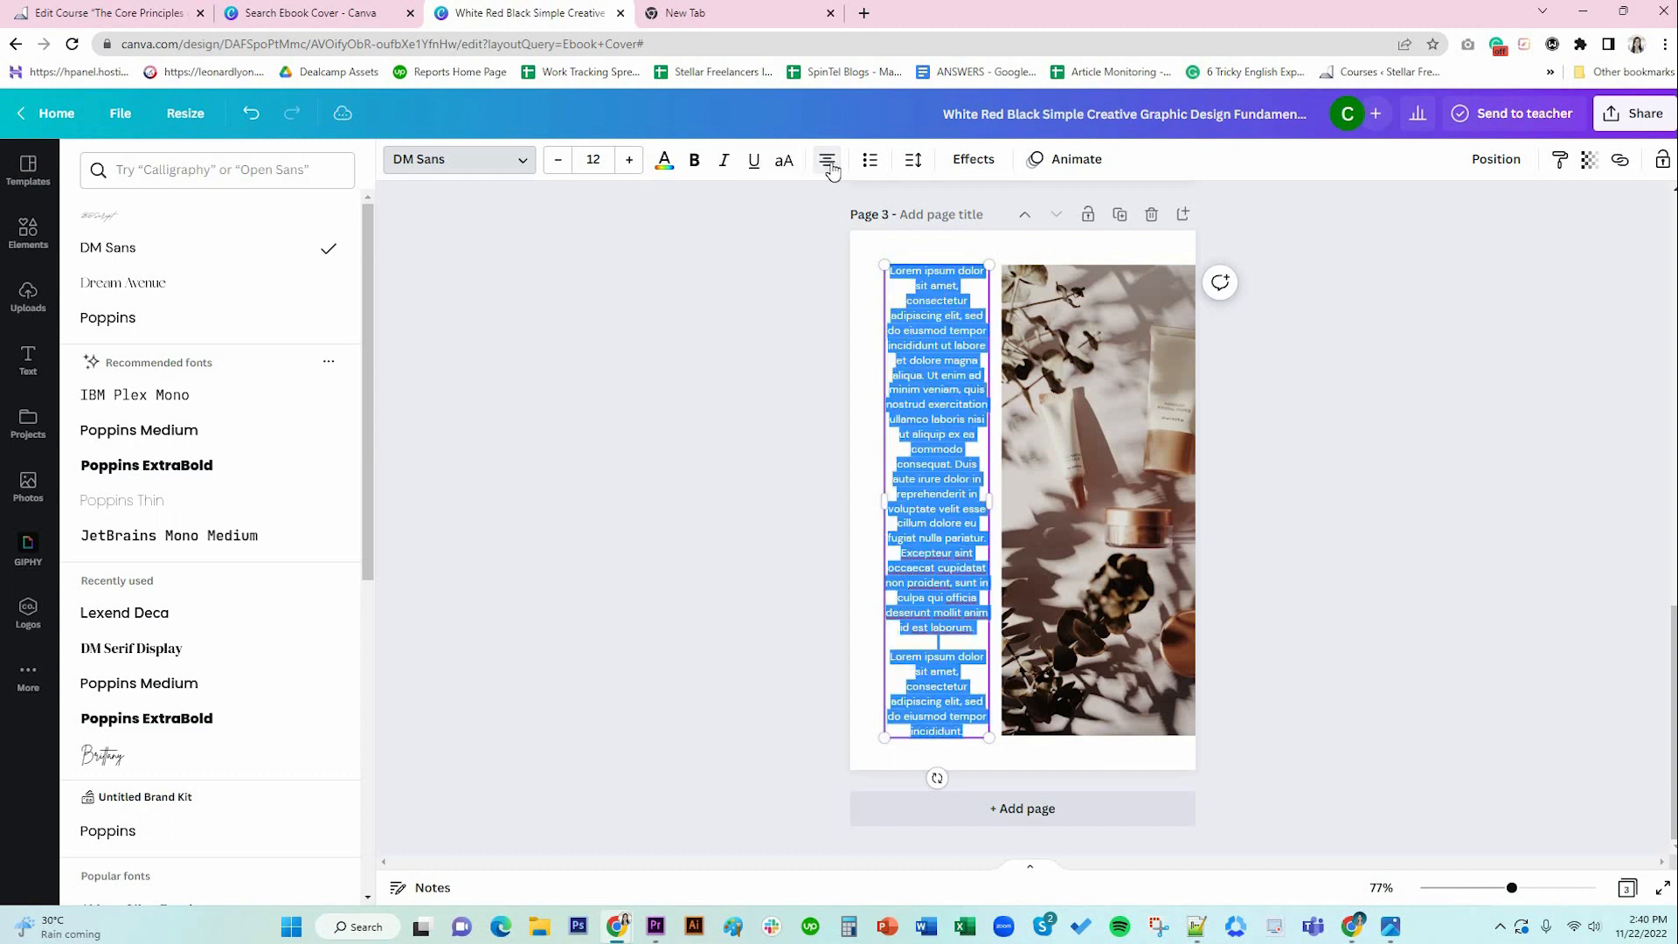
click(829, 165)
click(829, 164)
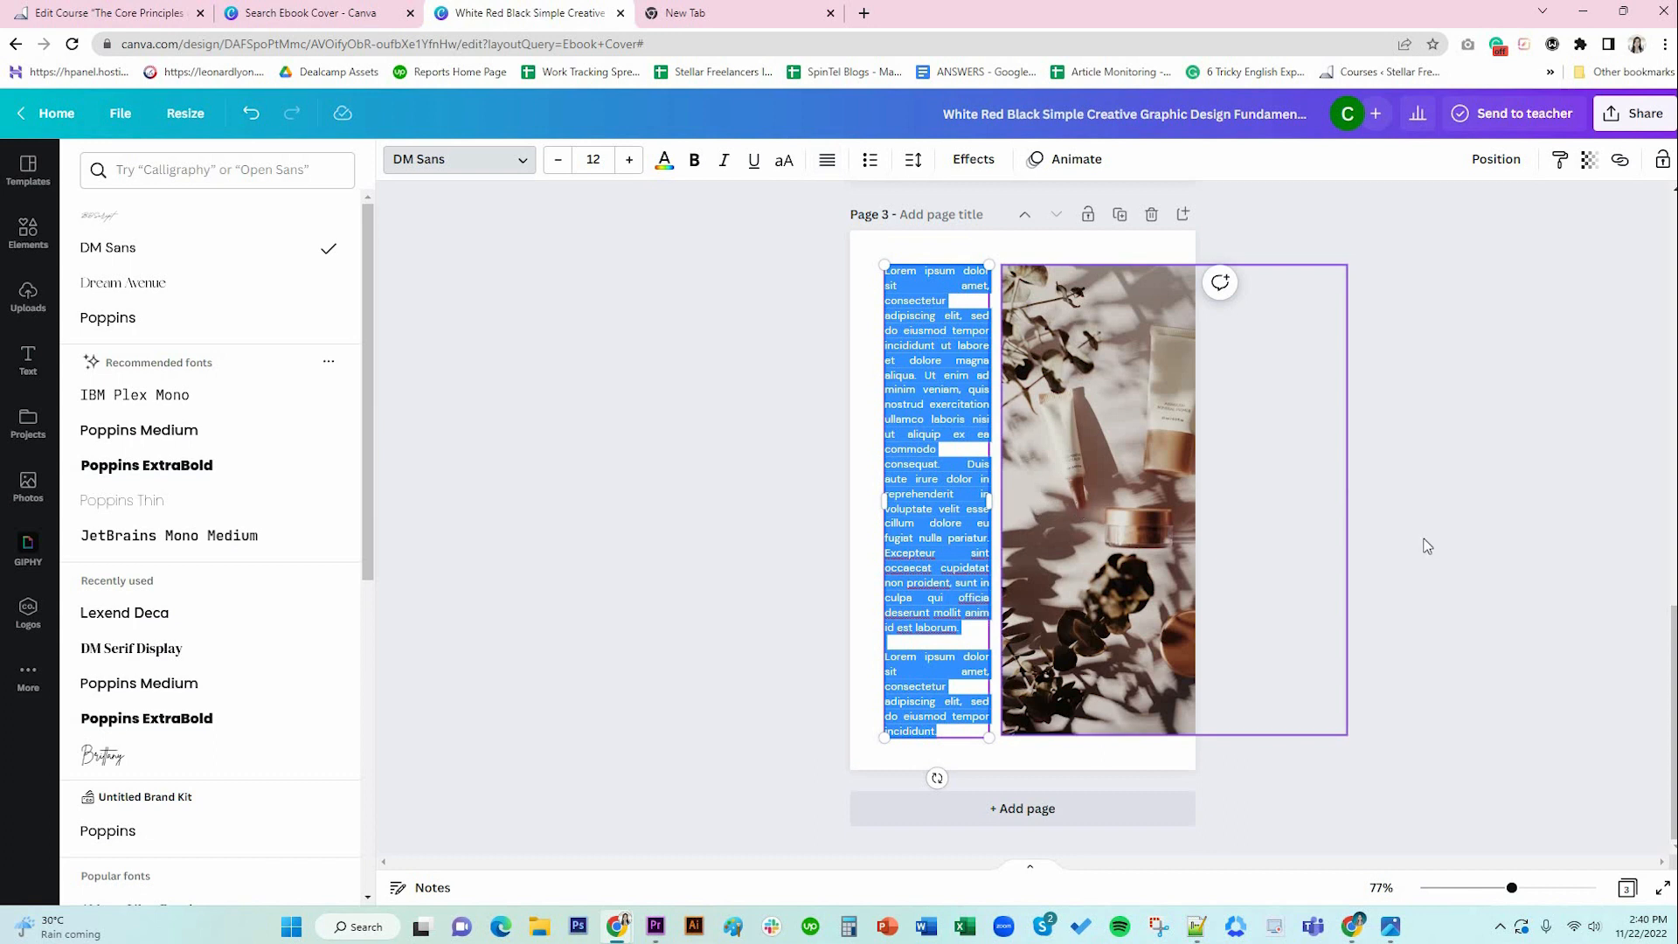
click(1389, 537)
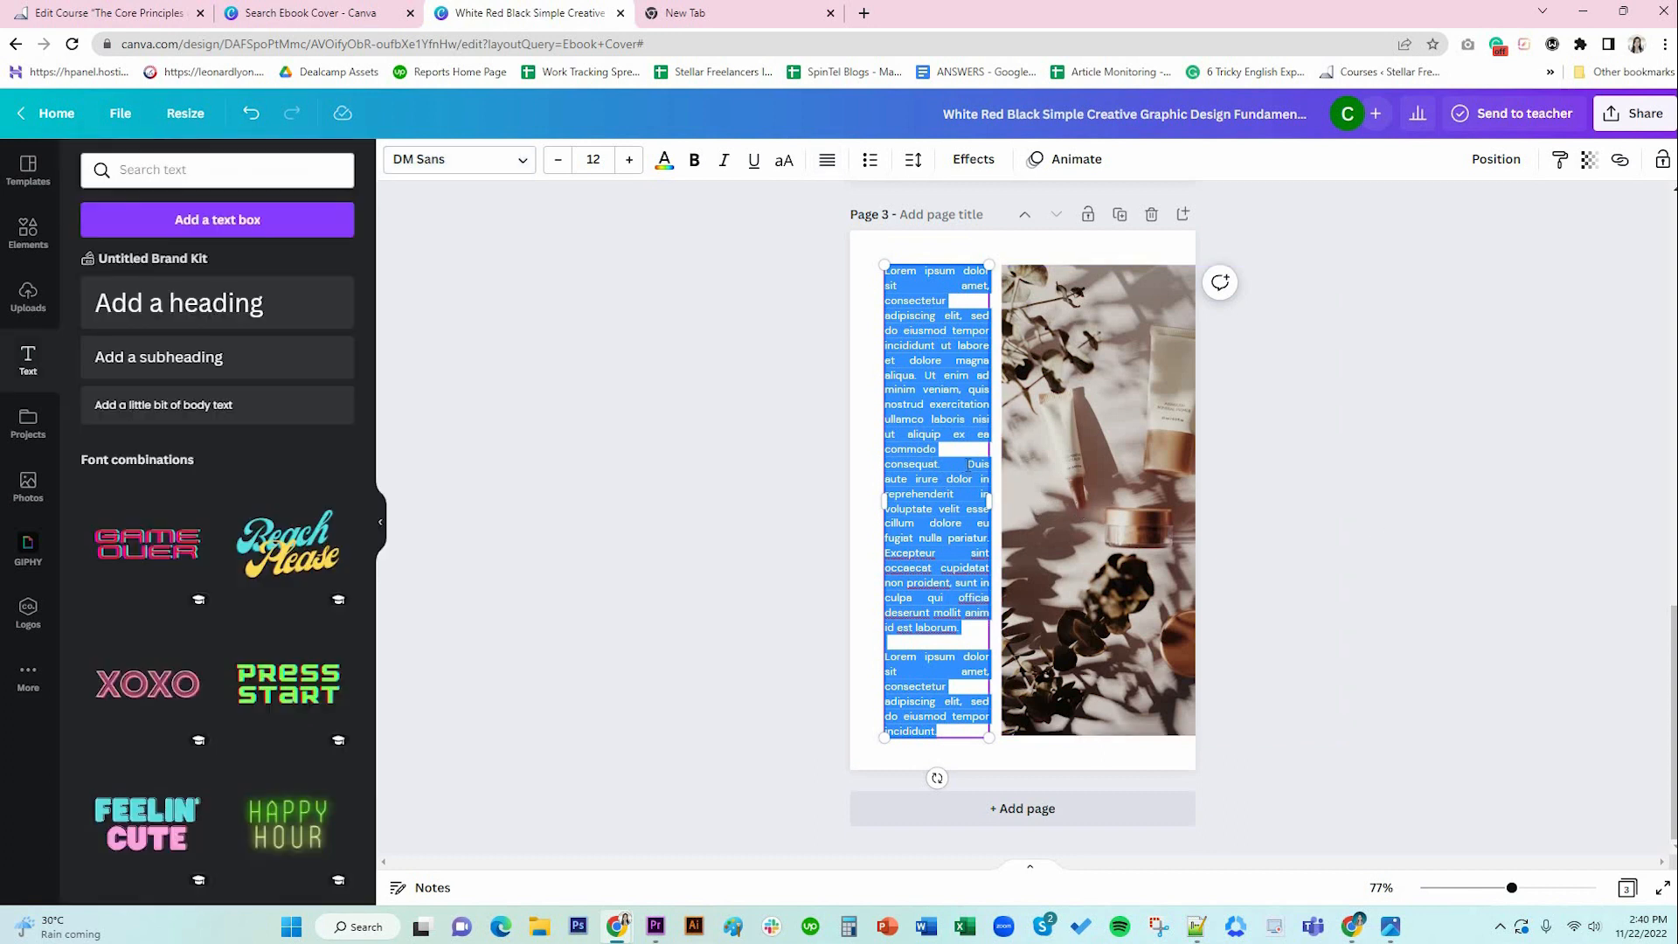
Break the text at 'Duis' with a blank line between paragraphs, then select the photo.
click(968, 466)
key(Return)
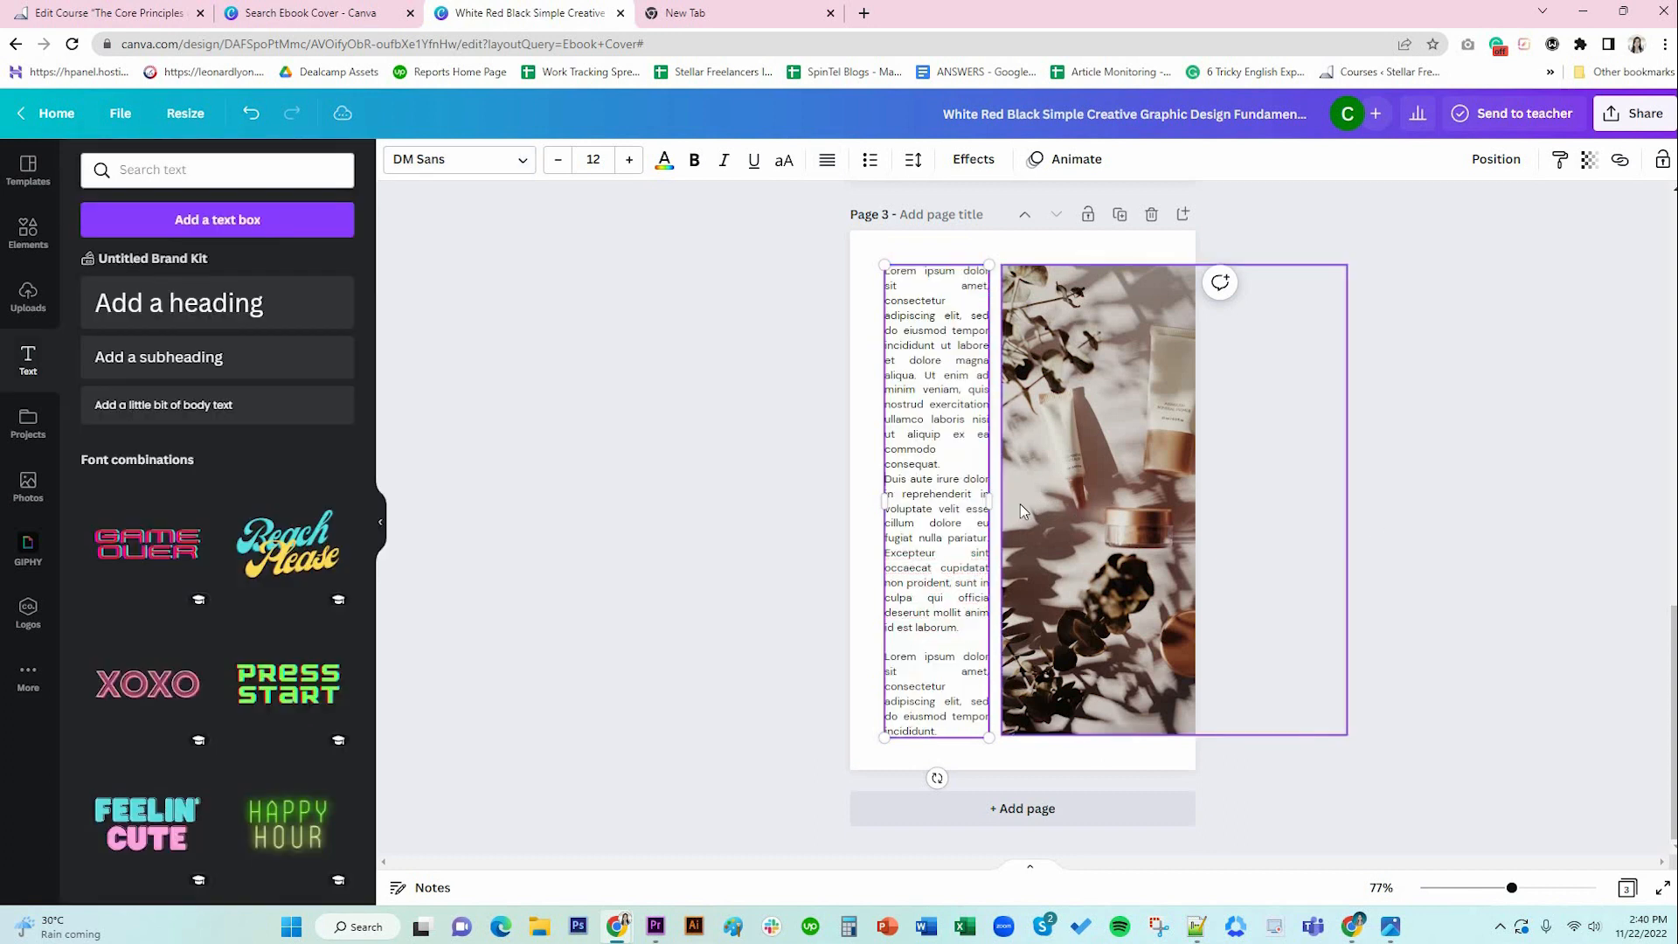
key(Return)
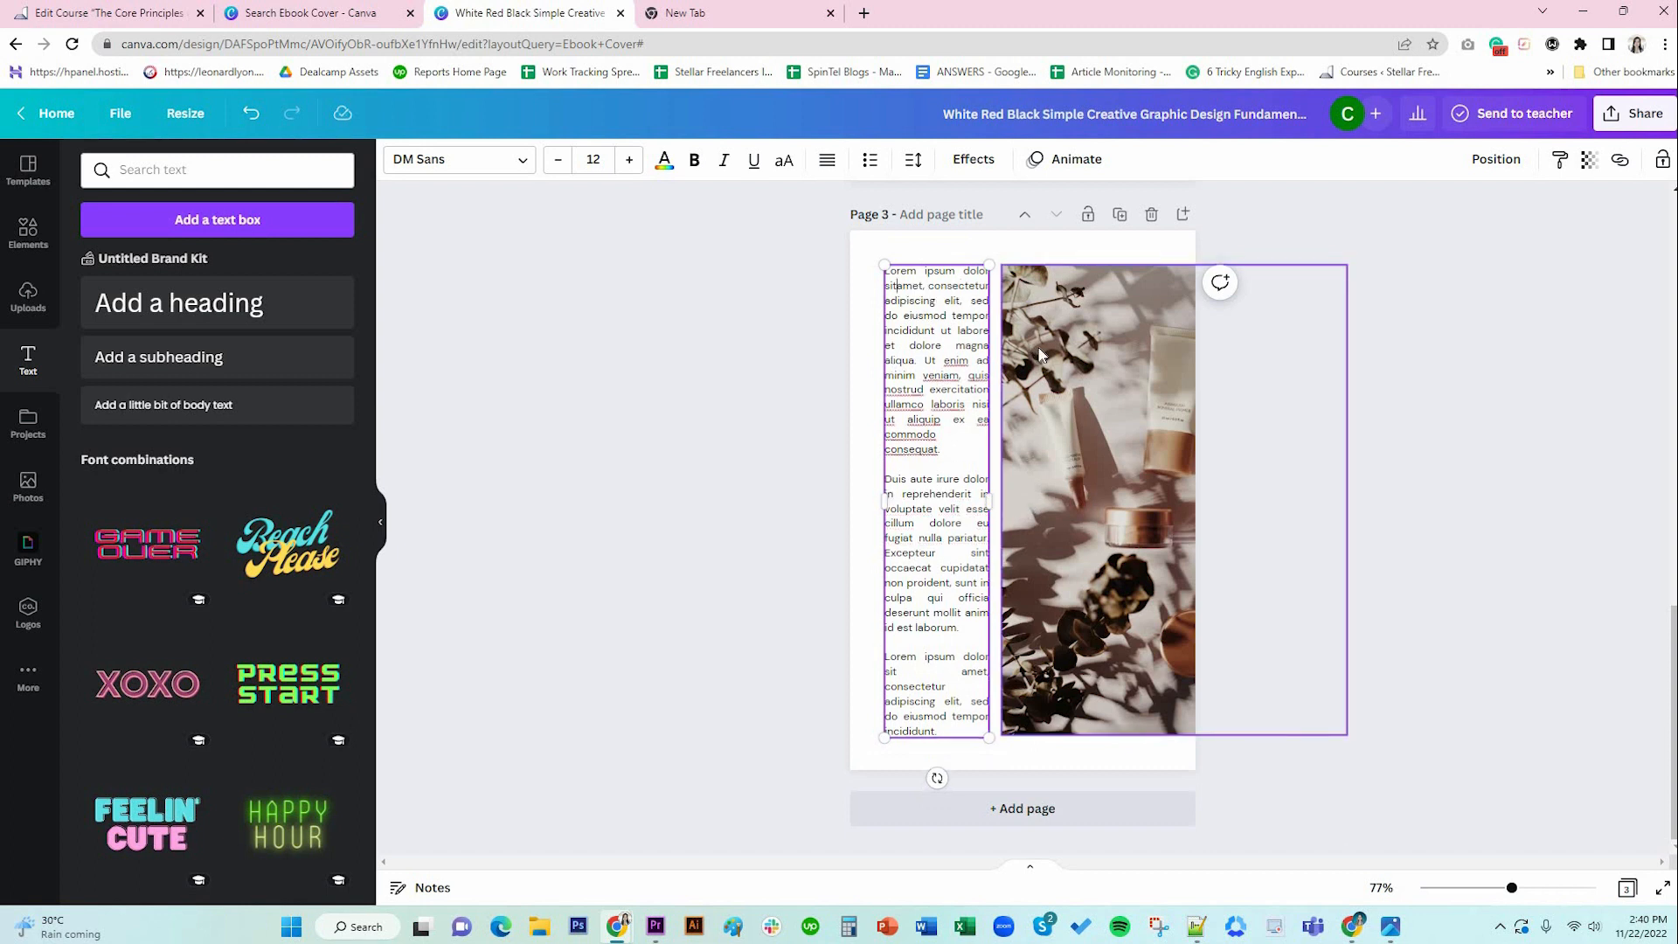
key(BackSpace)
click(1382, 745)
click(965, 678)
click(964, 678)
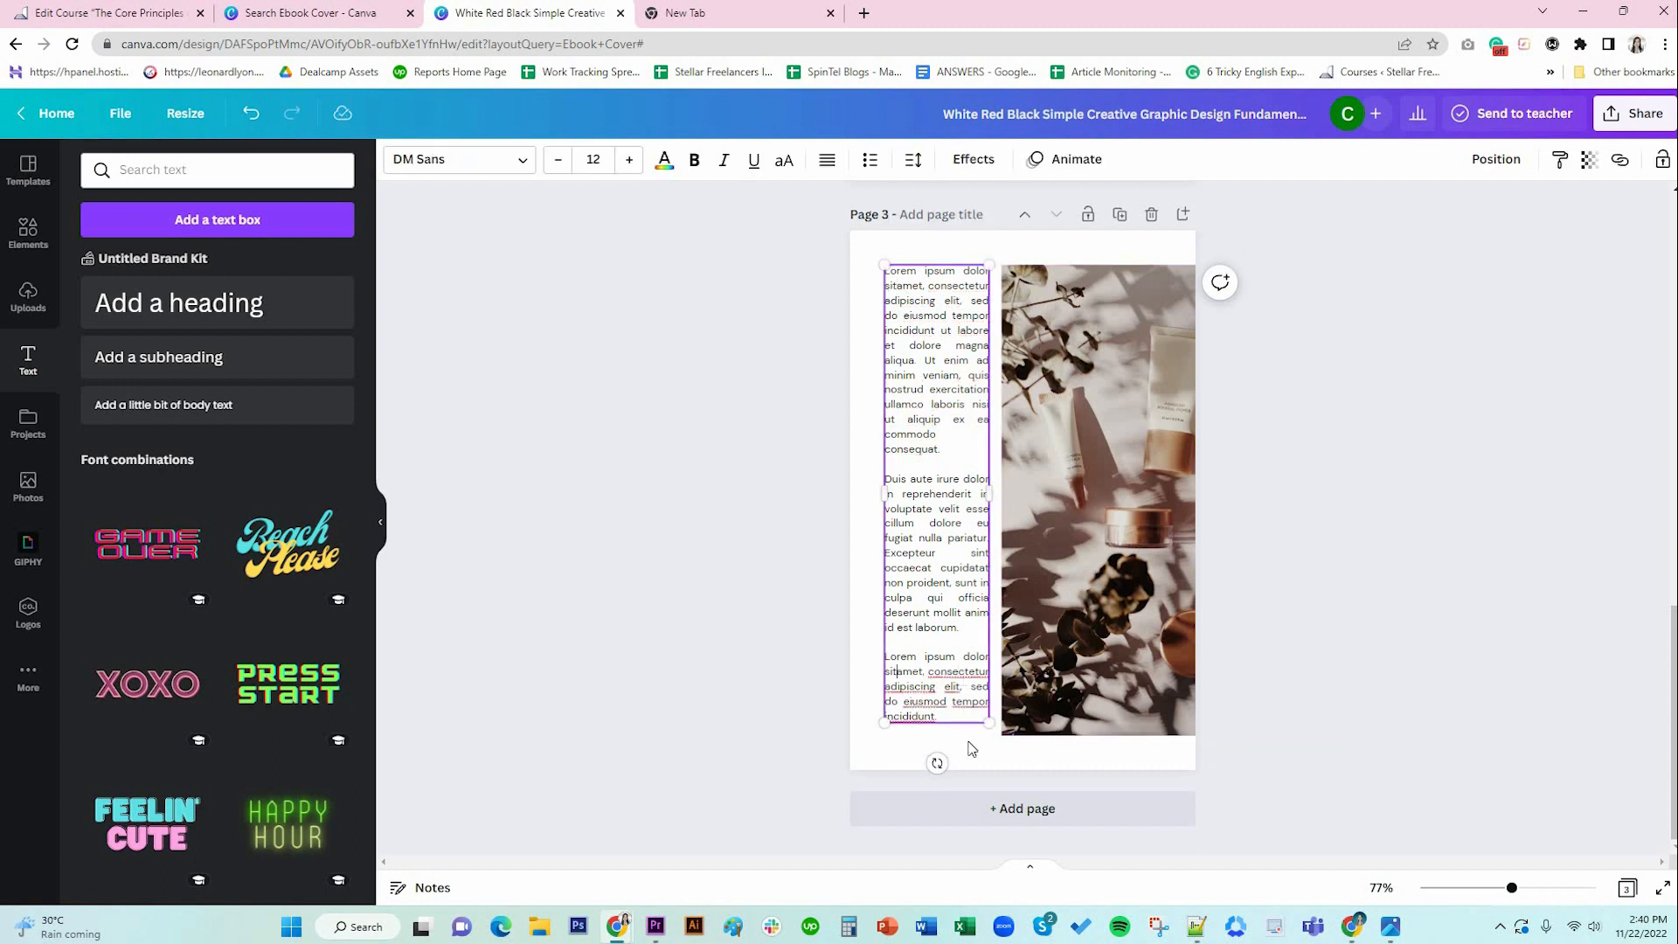
click(1322, 676)
click(906, 466)
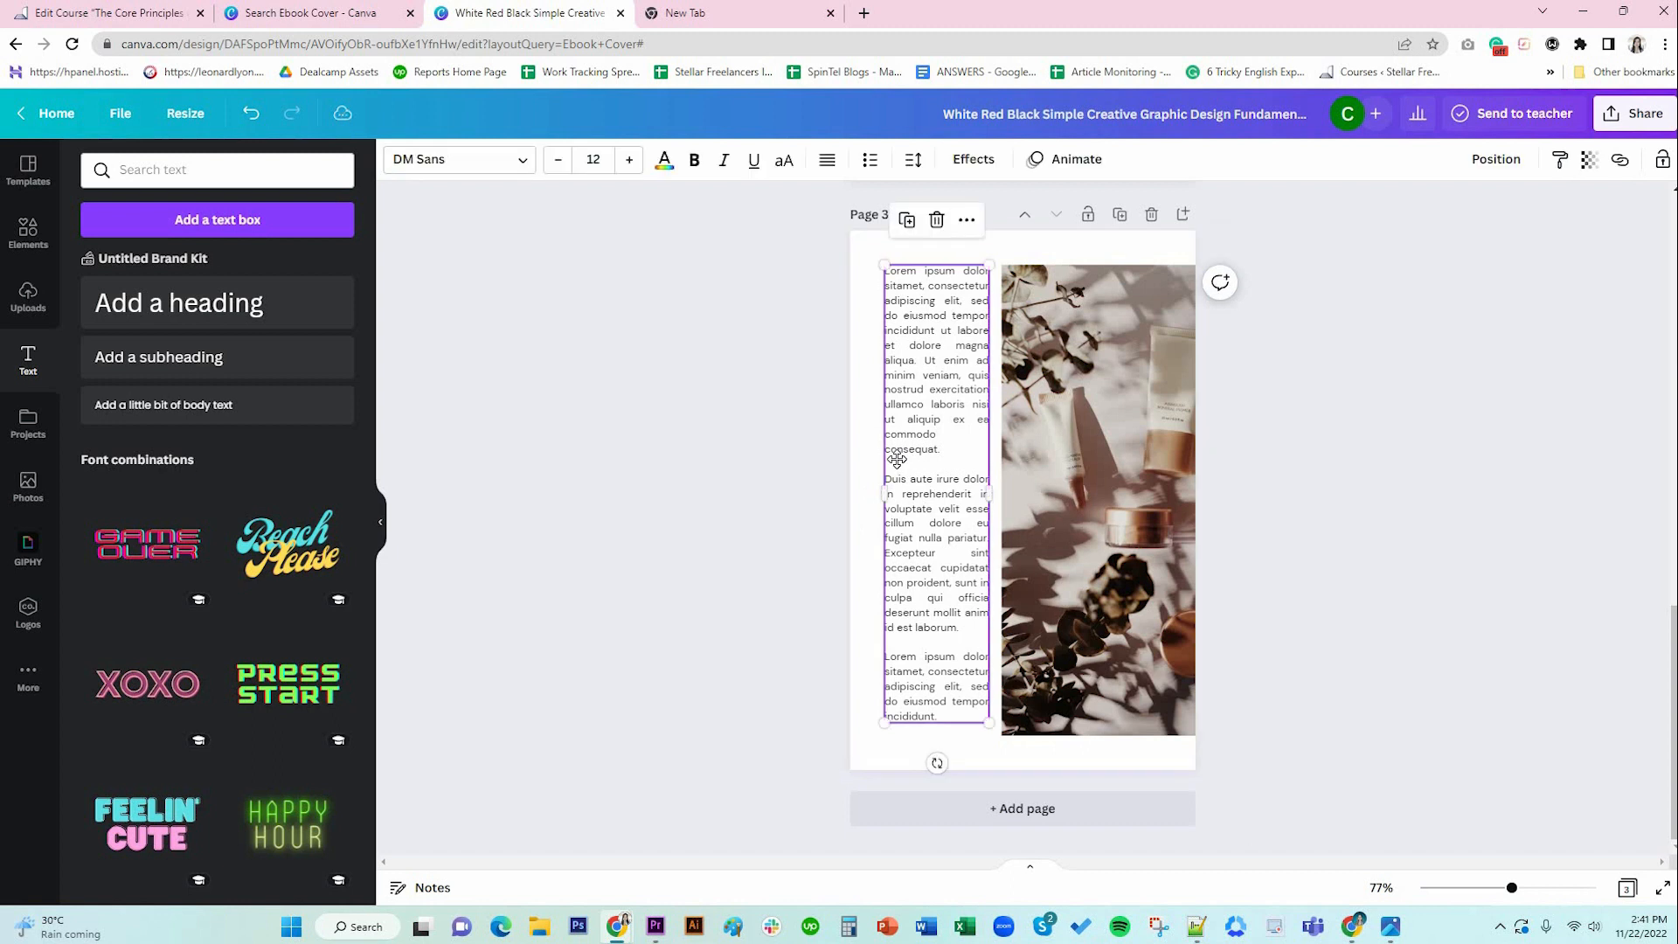
click(1024, 467)
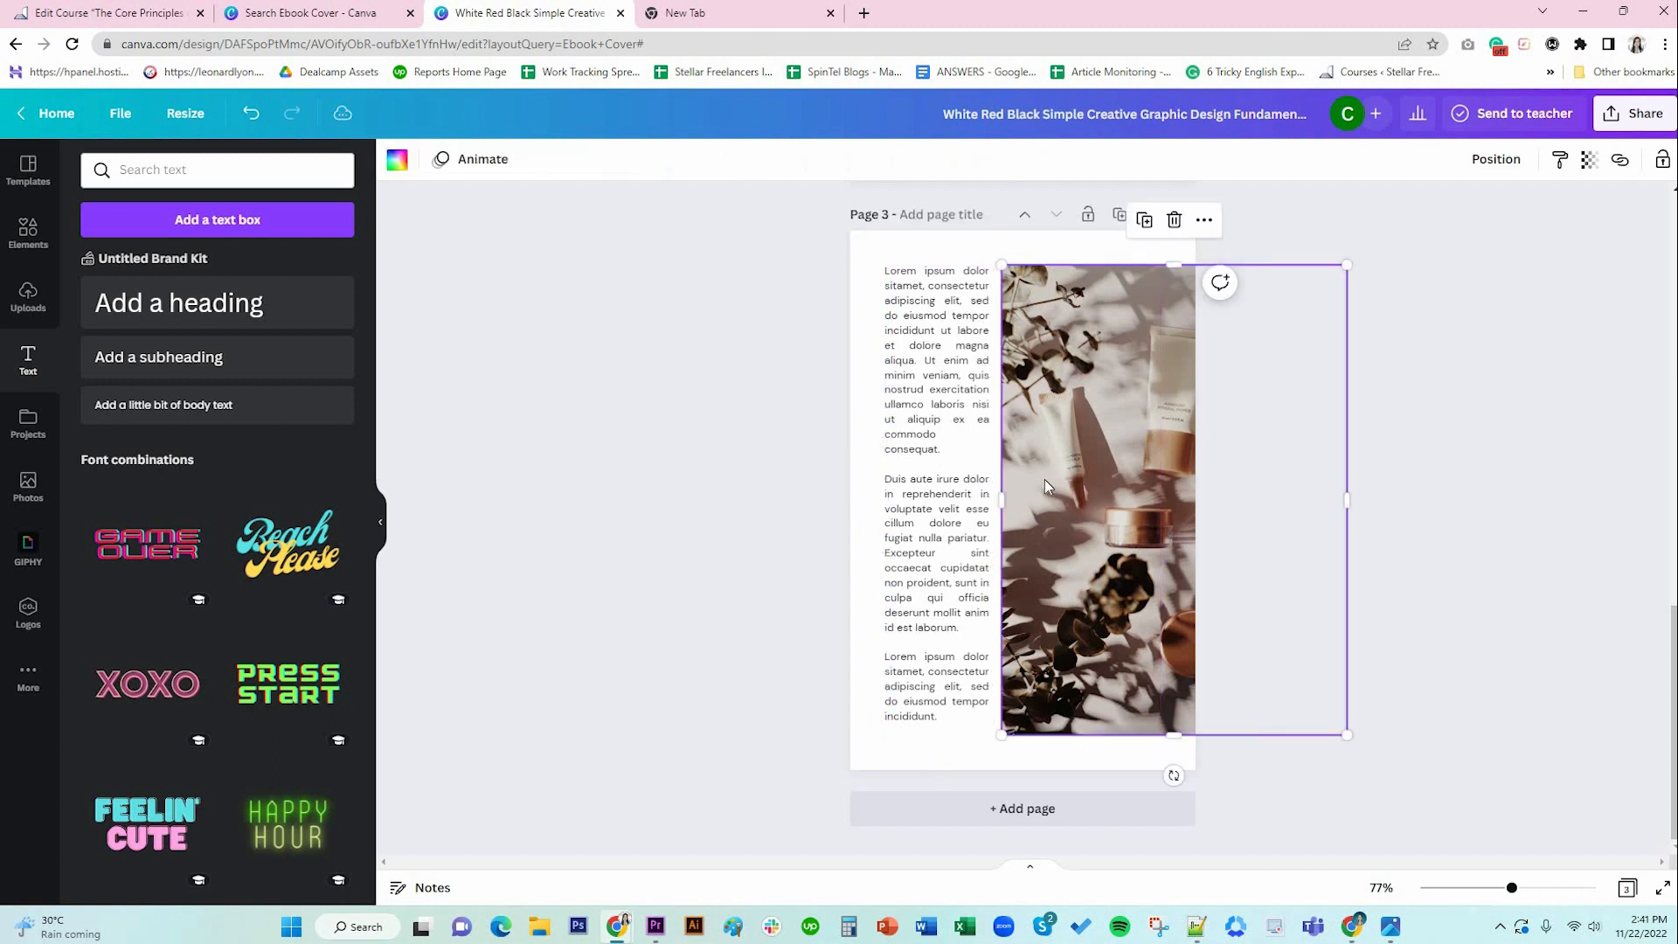
Narrow the photo from the left and trim its top and bottom to match the text.
drag(1003, 501, 969, 486)
click(986, 493)
click(1020, 491)
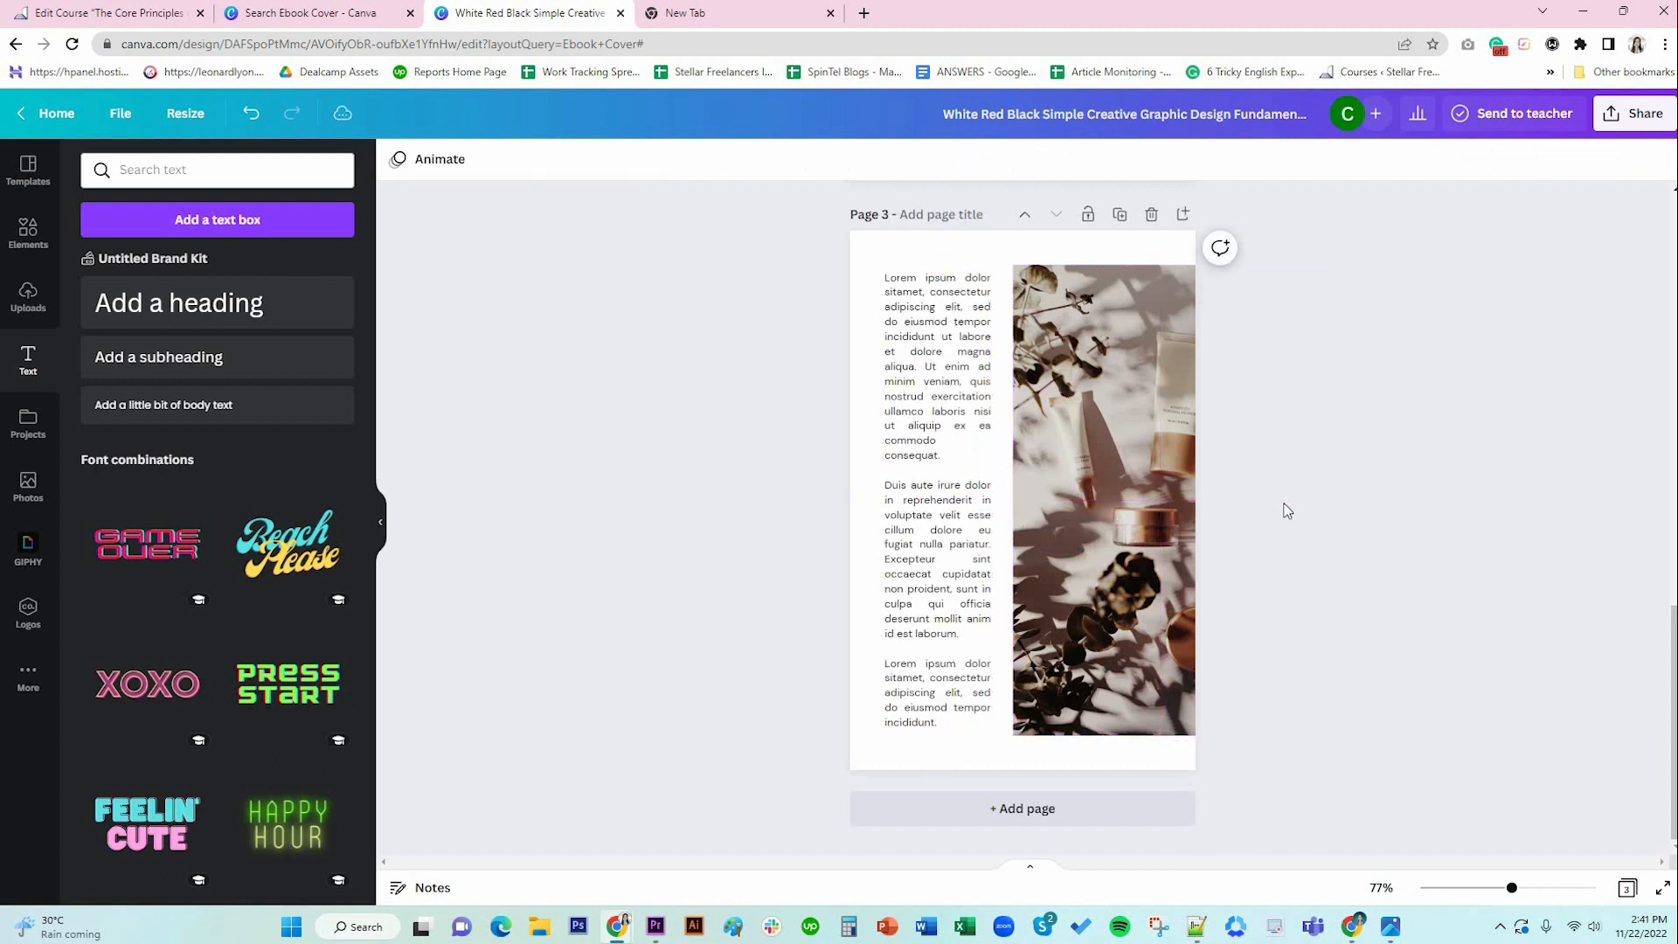
click(1147, 468)
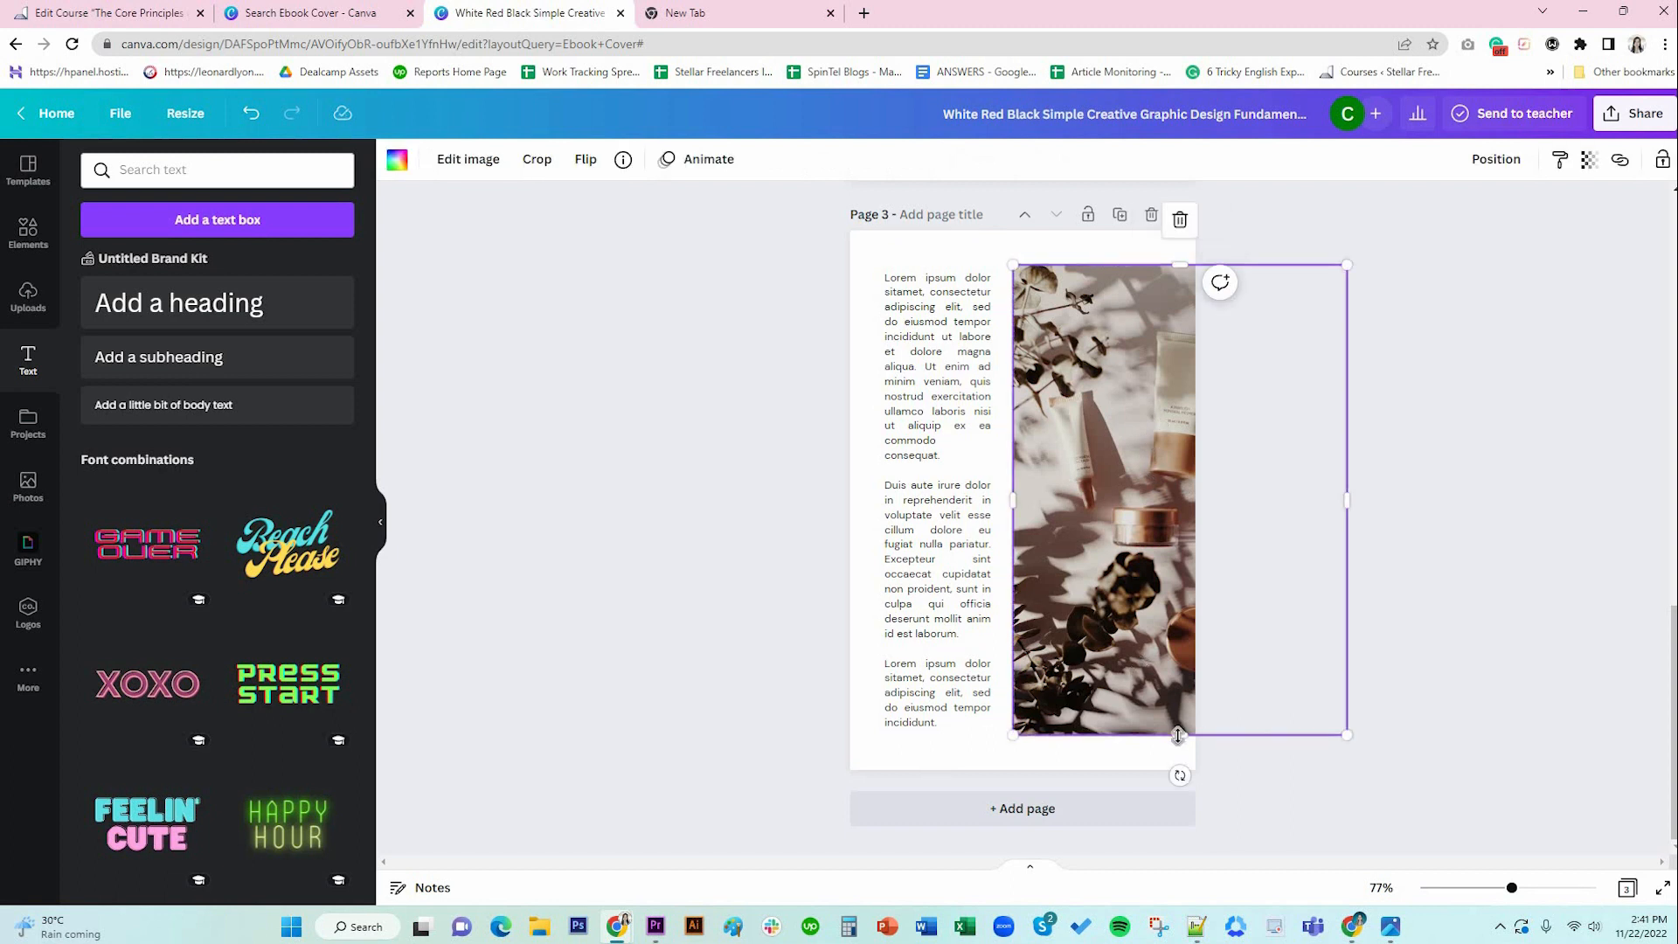
drag(1179, 735, 1180, 728)
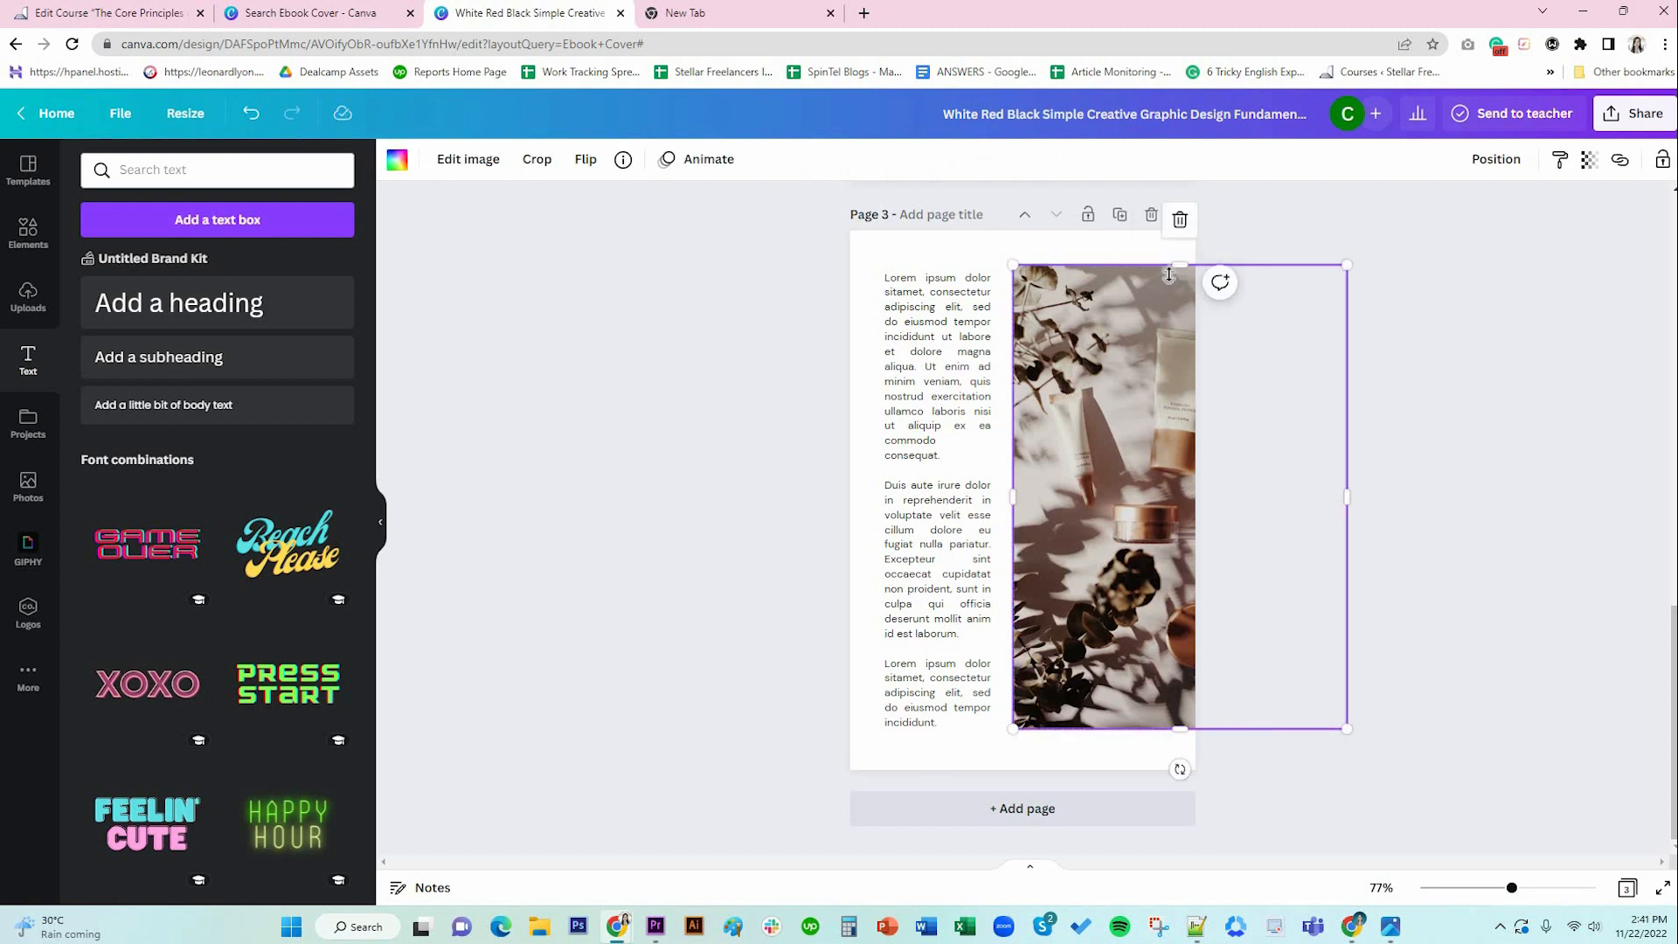
drag(1170, 272, 1171, 280)
Move the body text and photo together as one selection.
click(933, 315)
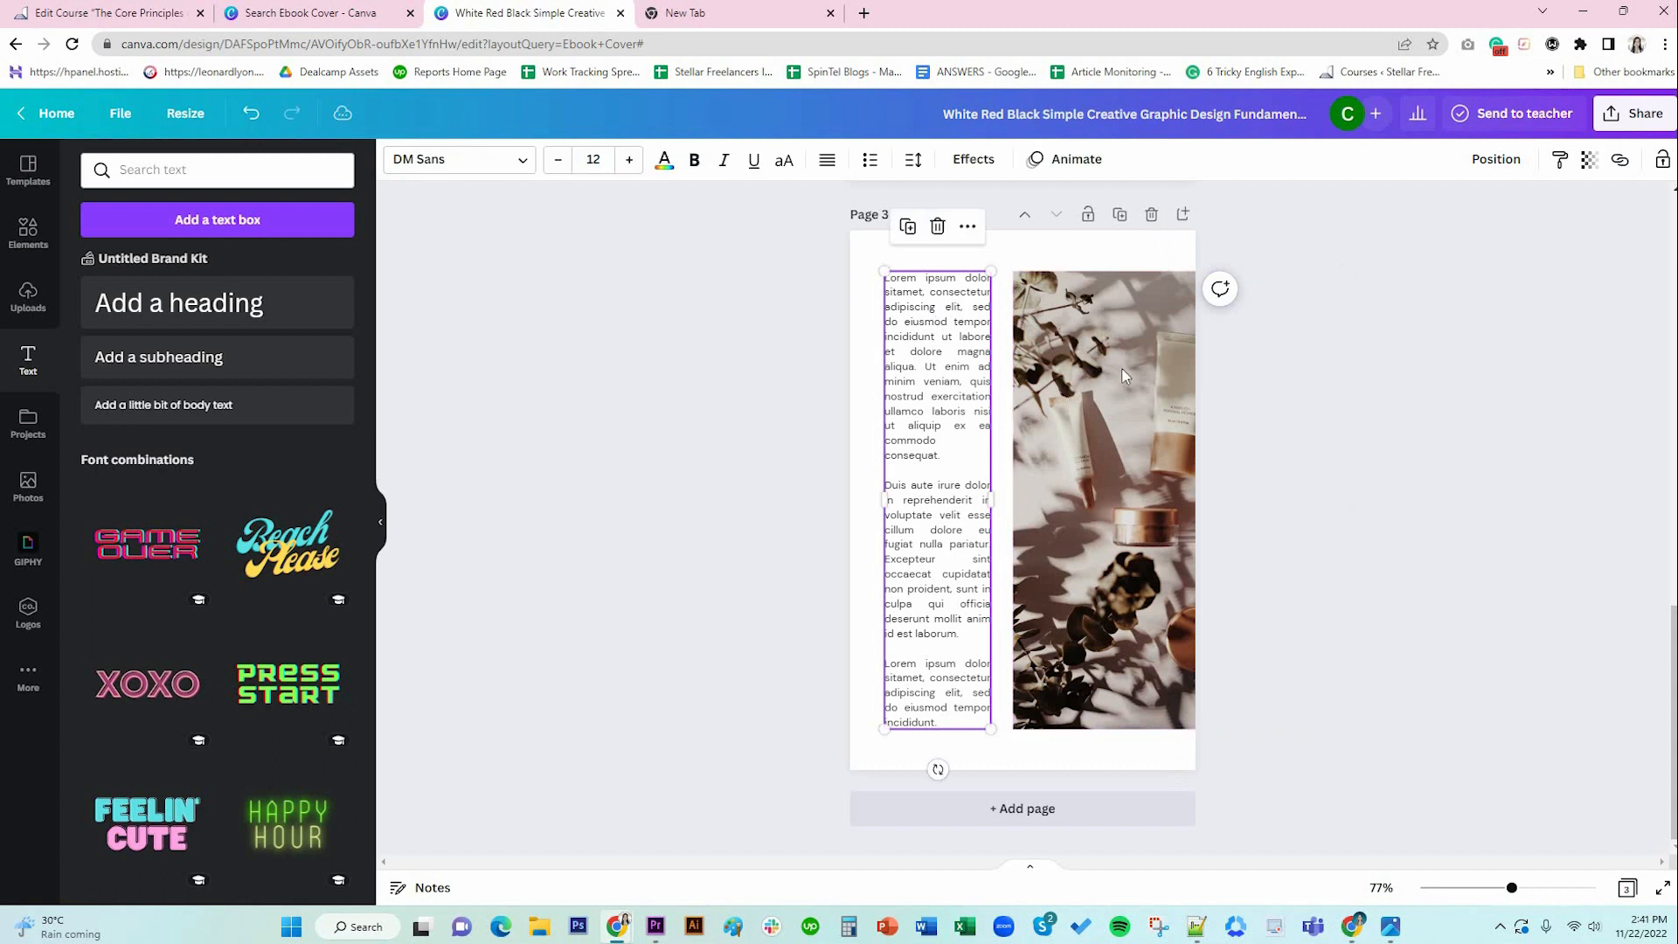
shift+click(1108, 404)
drag(1108, 404, 1117, 427)
click(1457, 627)
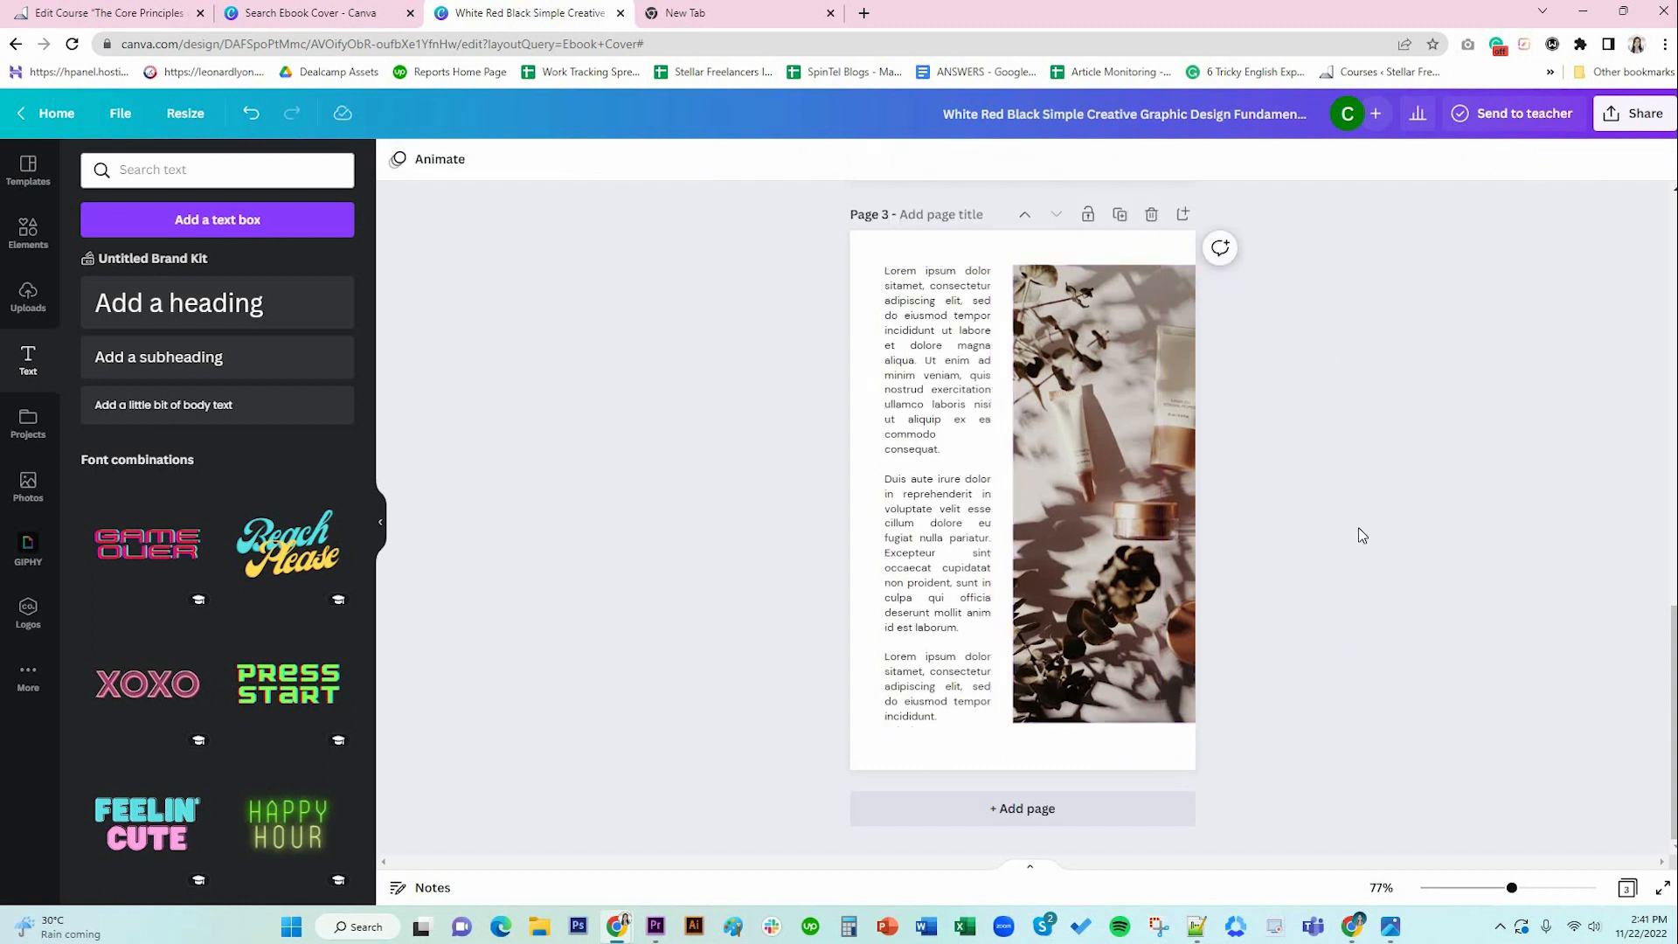
Paste the cover's 'By DM Organics' brown banner onto the bottom of page 3.
scroll(1389, 562, up, 2)
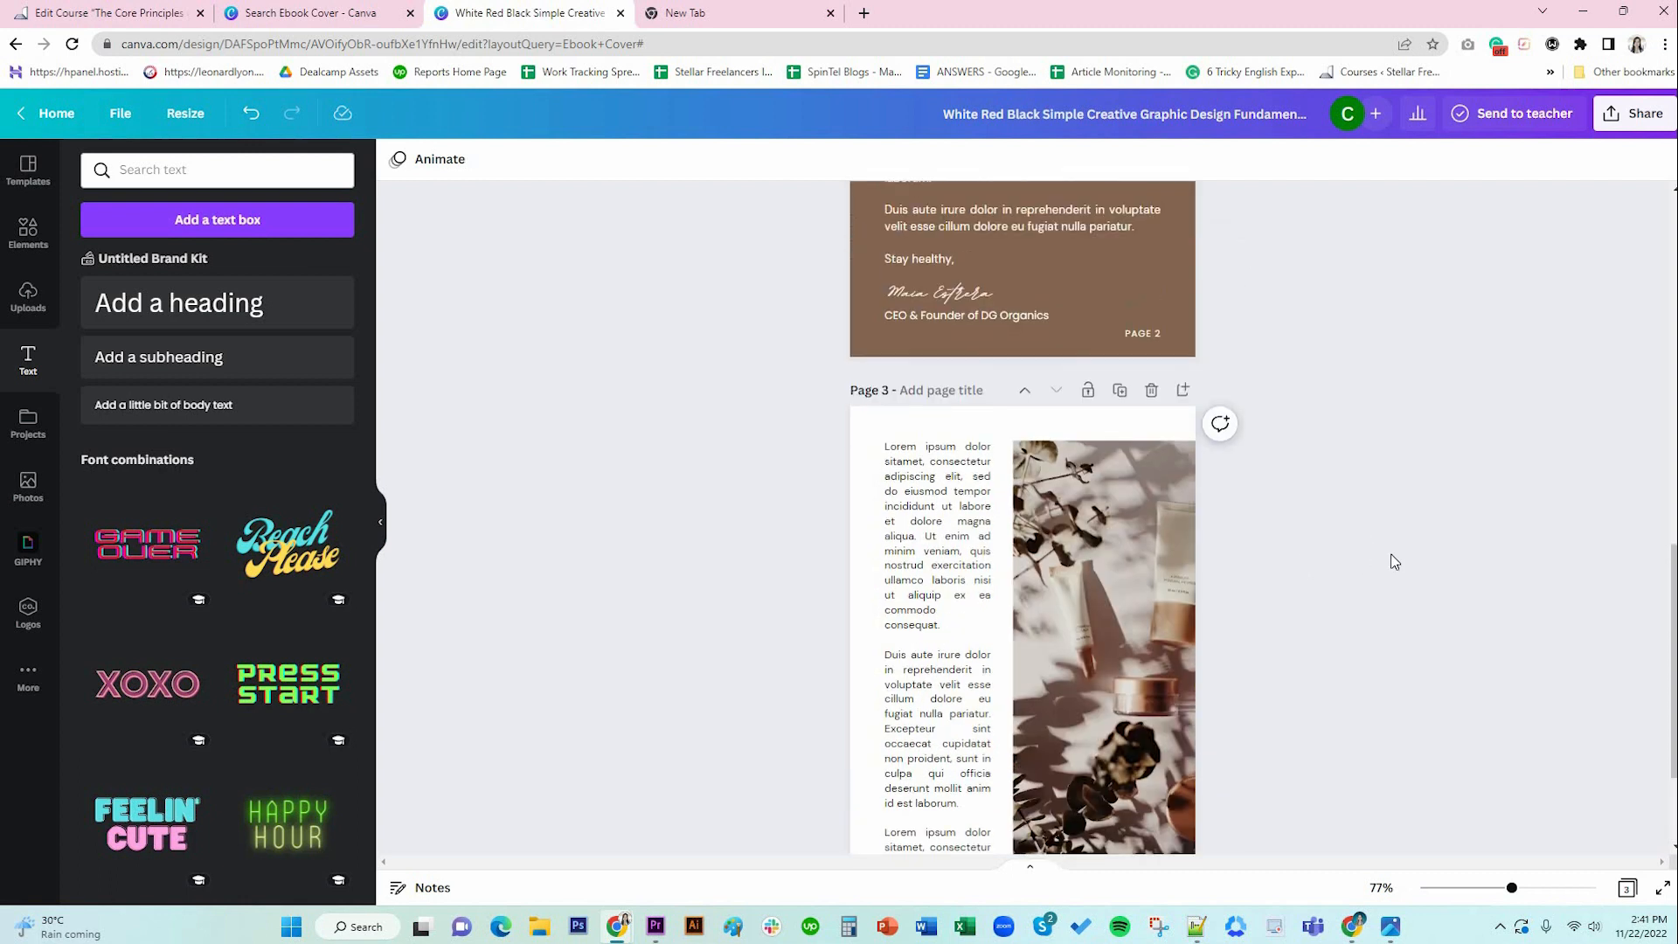
scroll(1394, 562, down, 2)
click(987, 763)
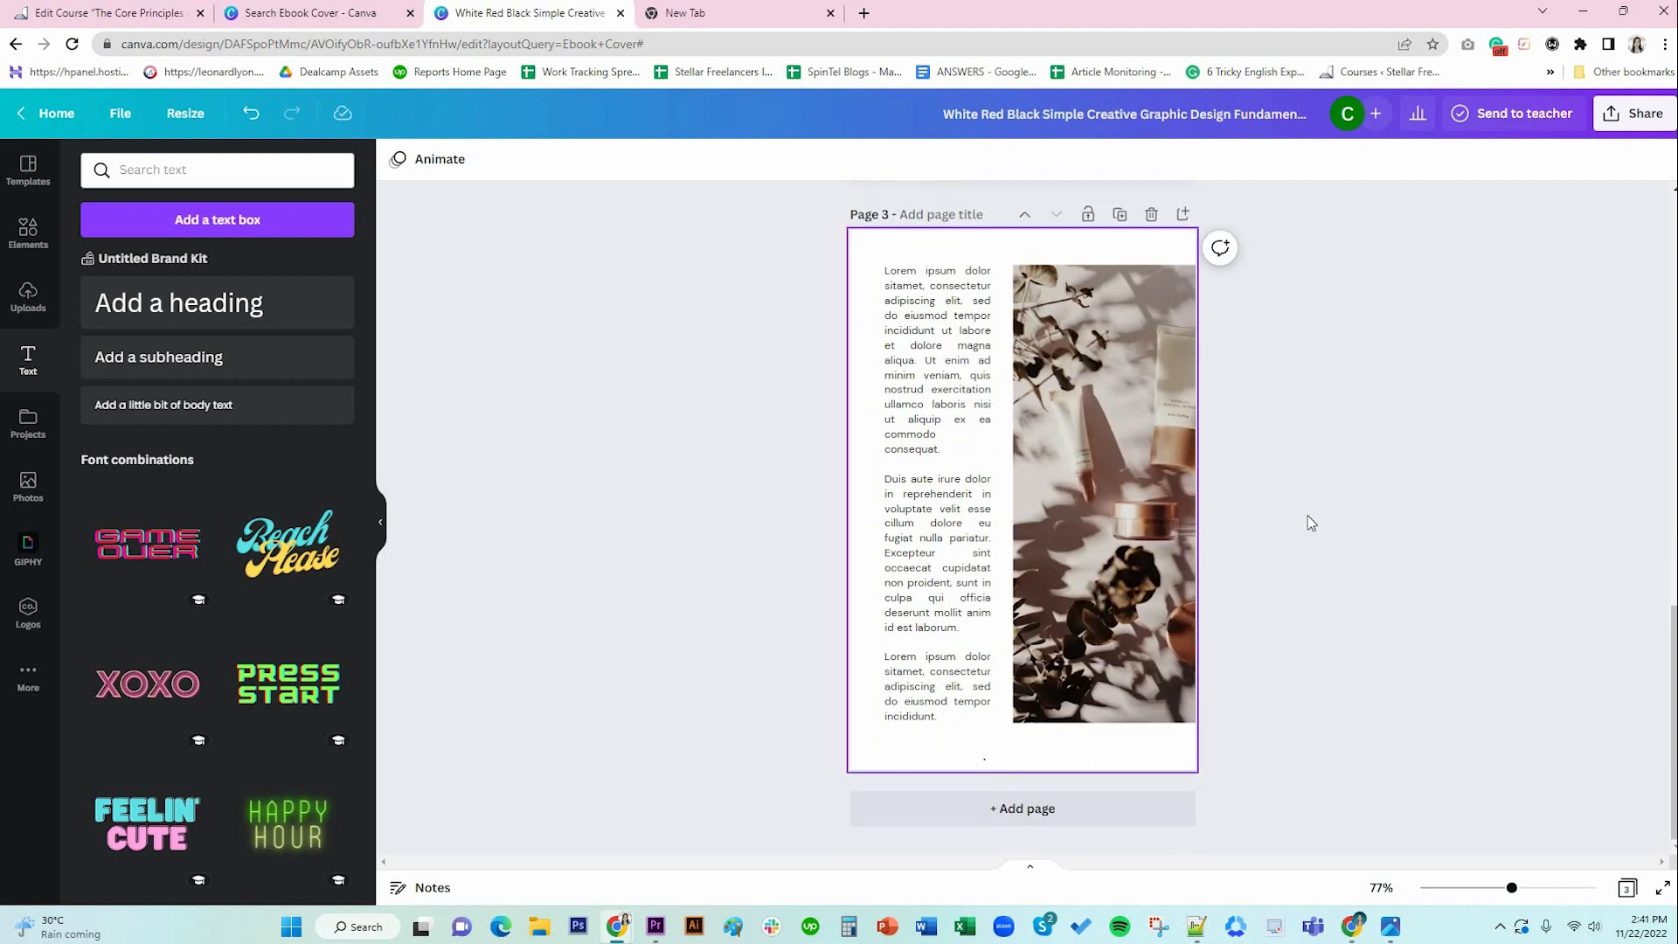
scroll(1312, 523, up, 2)
scroll(1311, 522, up, 8)
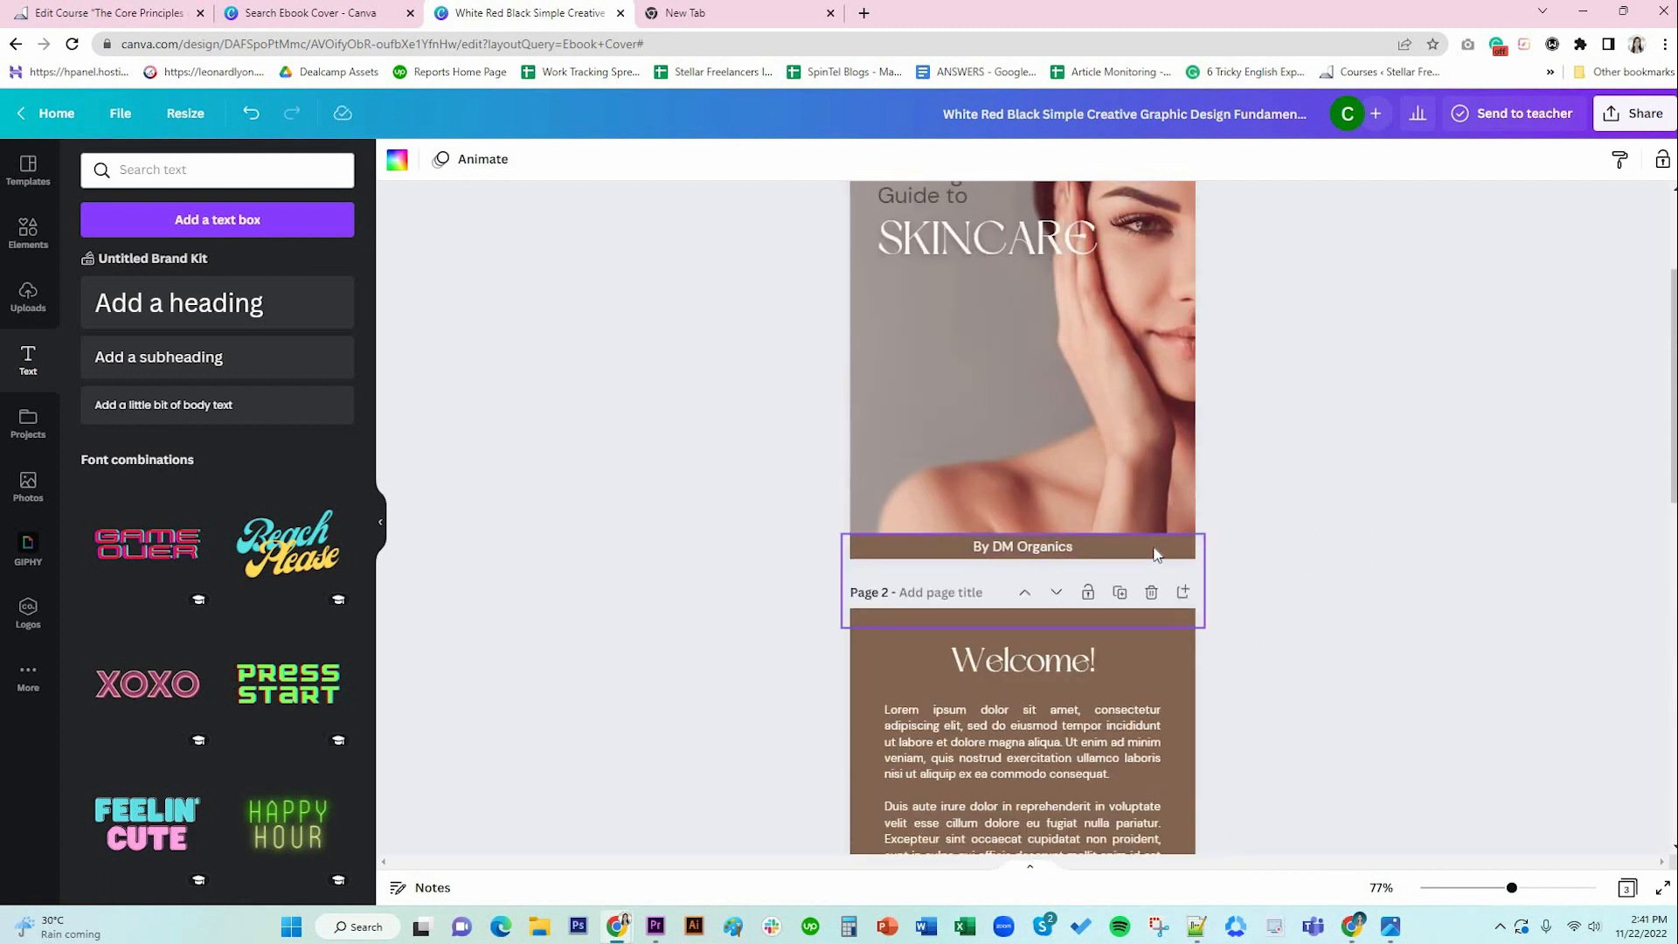
click(1055, 557)
click(1049, 556)
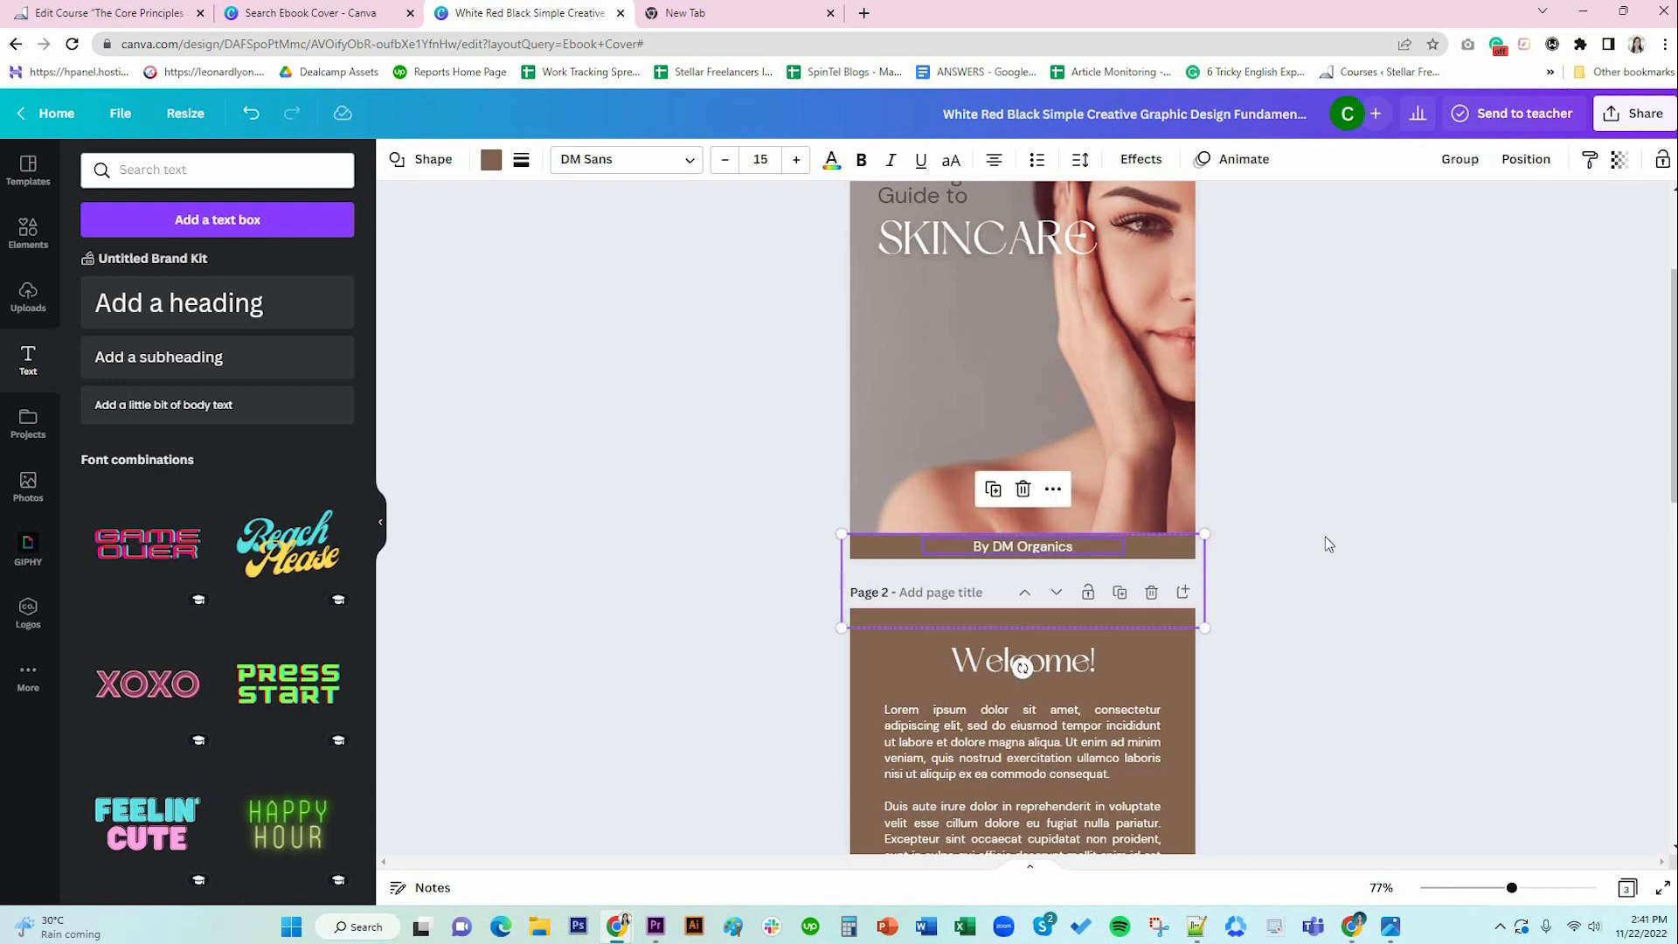
scroll(1325, 537, down, 8)
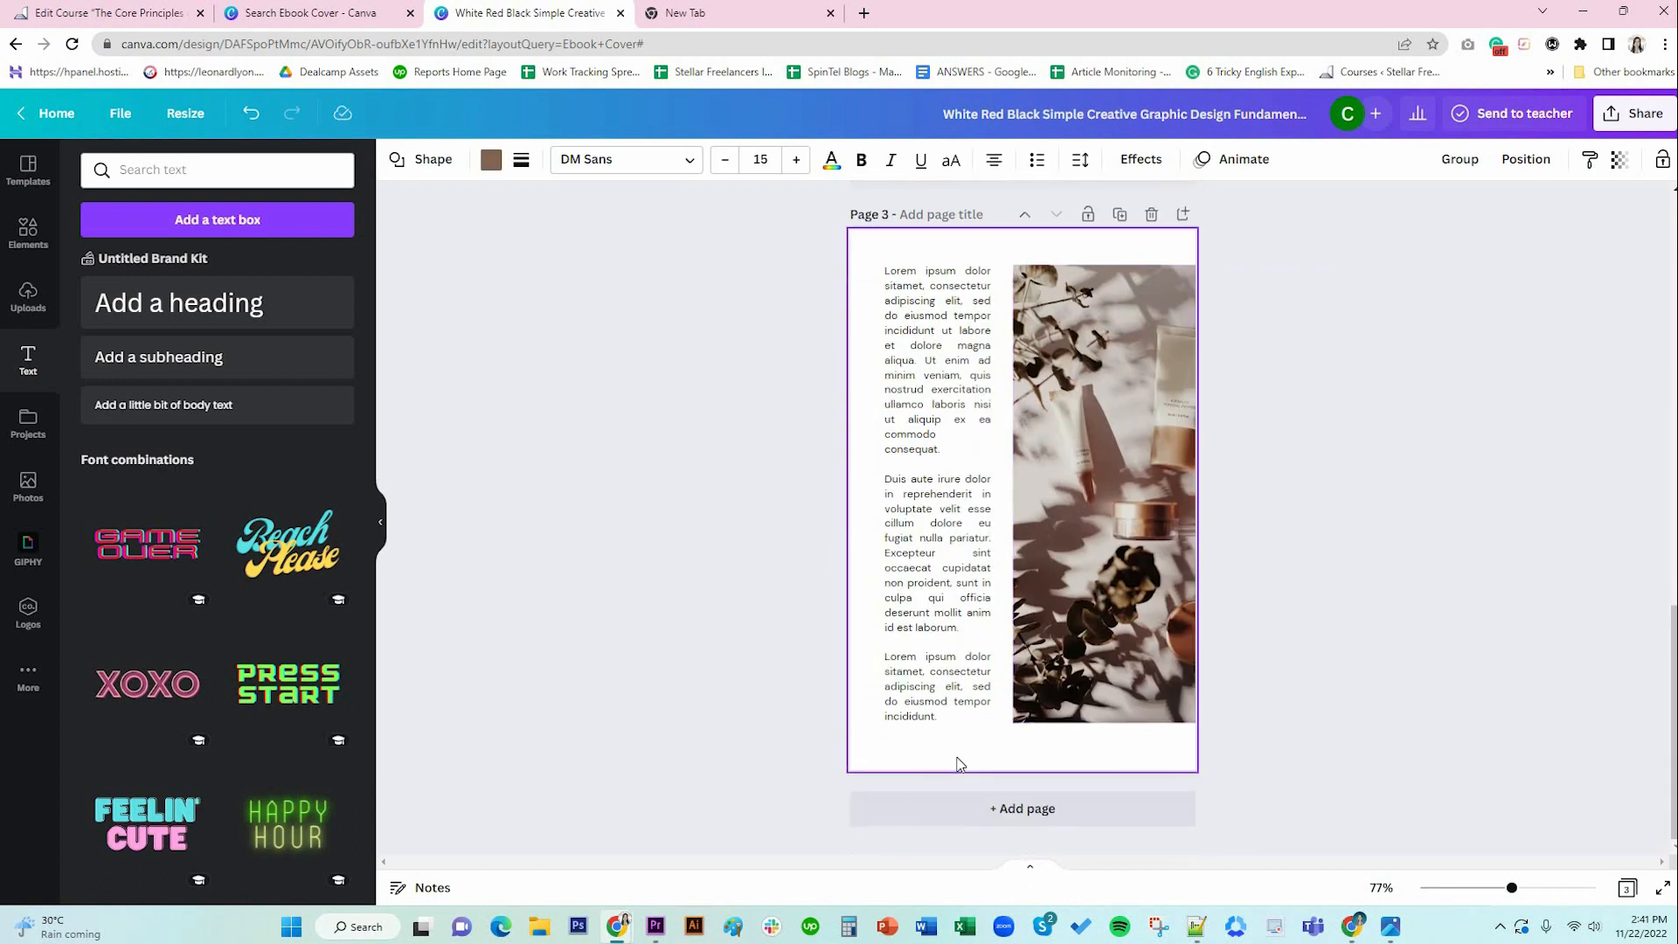
click(960, 764)
key(ctrl+v)
click(1344, 732)
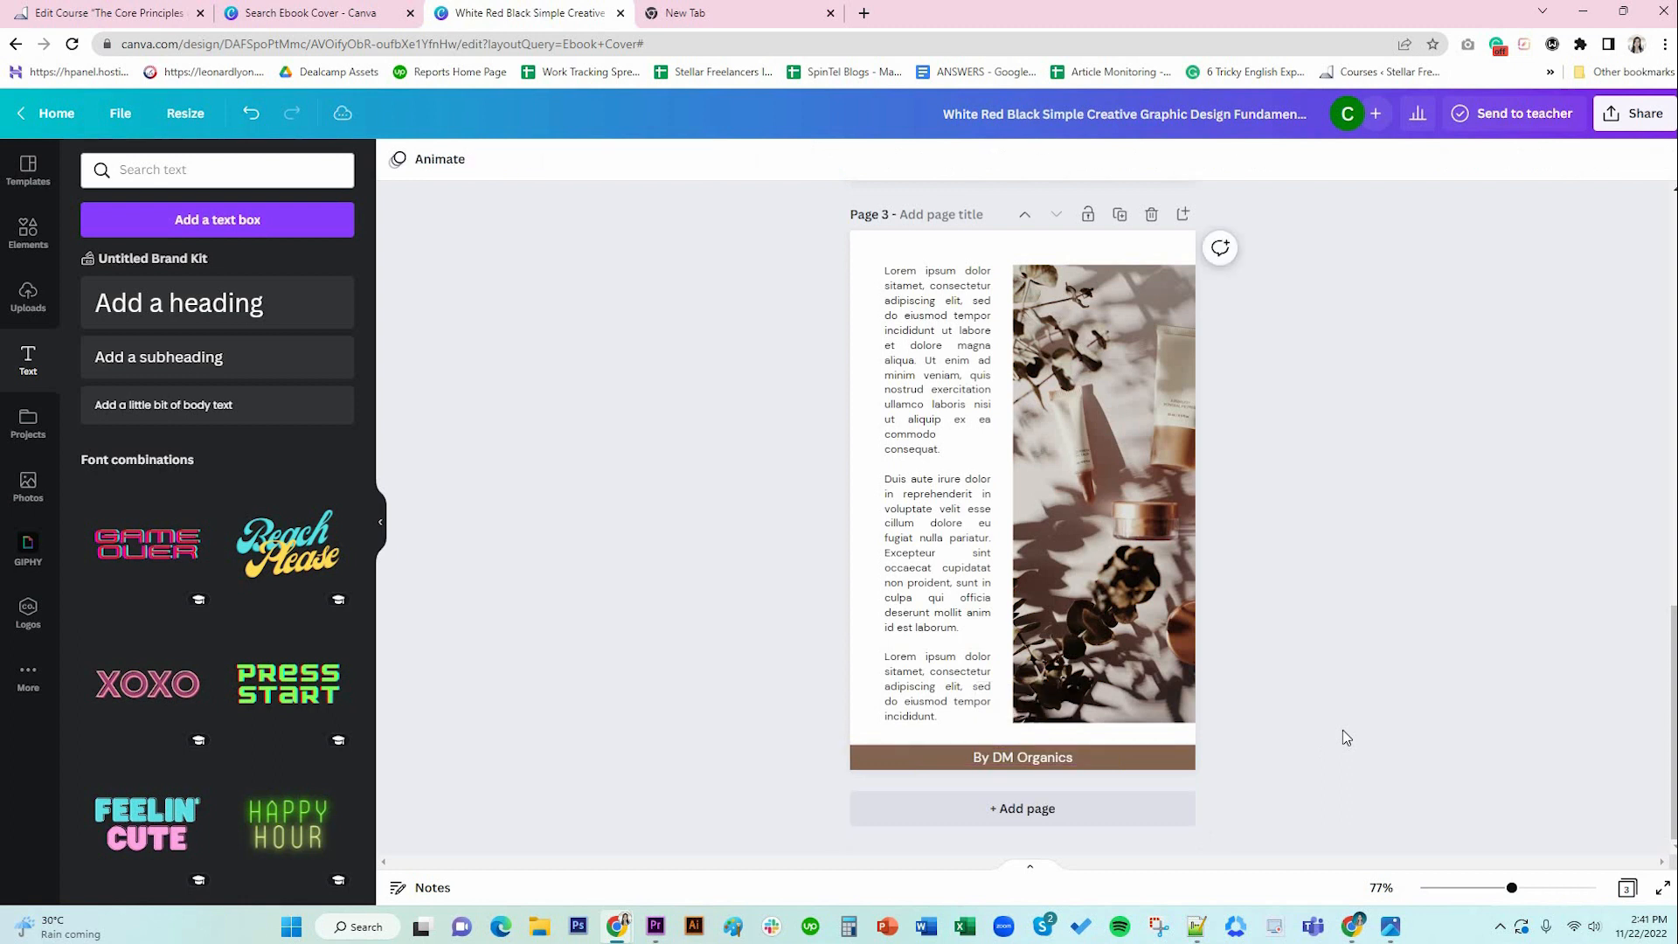
Make the footer text uppercase and shrink its font size.
click(1025, 767)
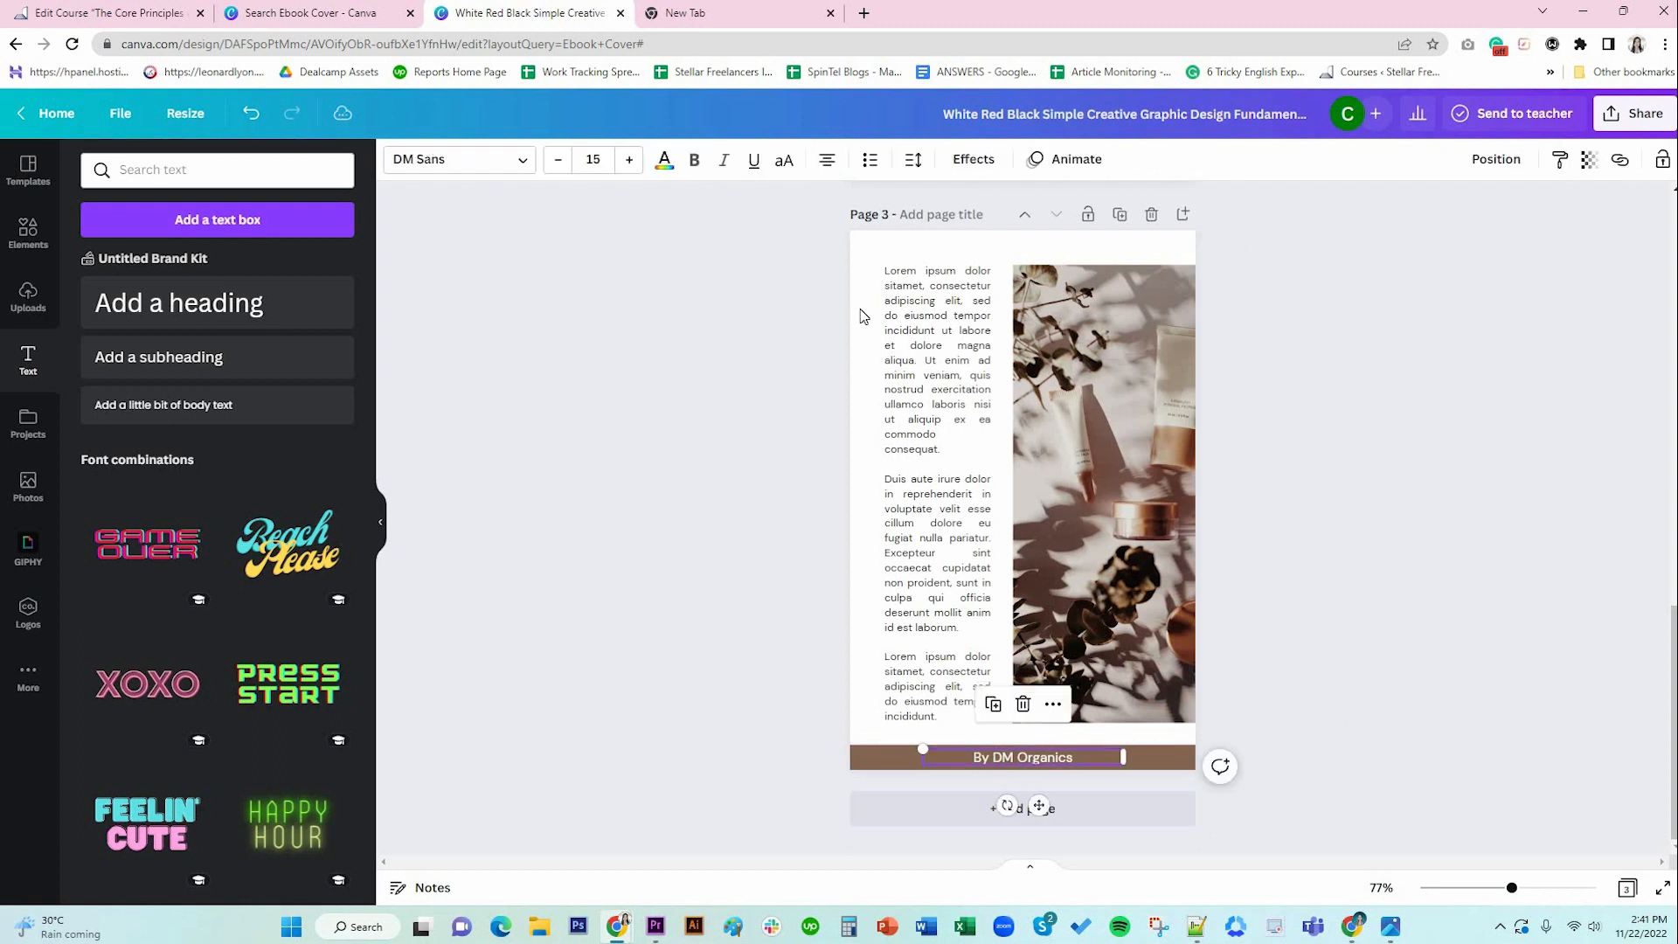
click(784, 162)
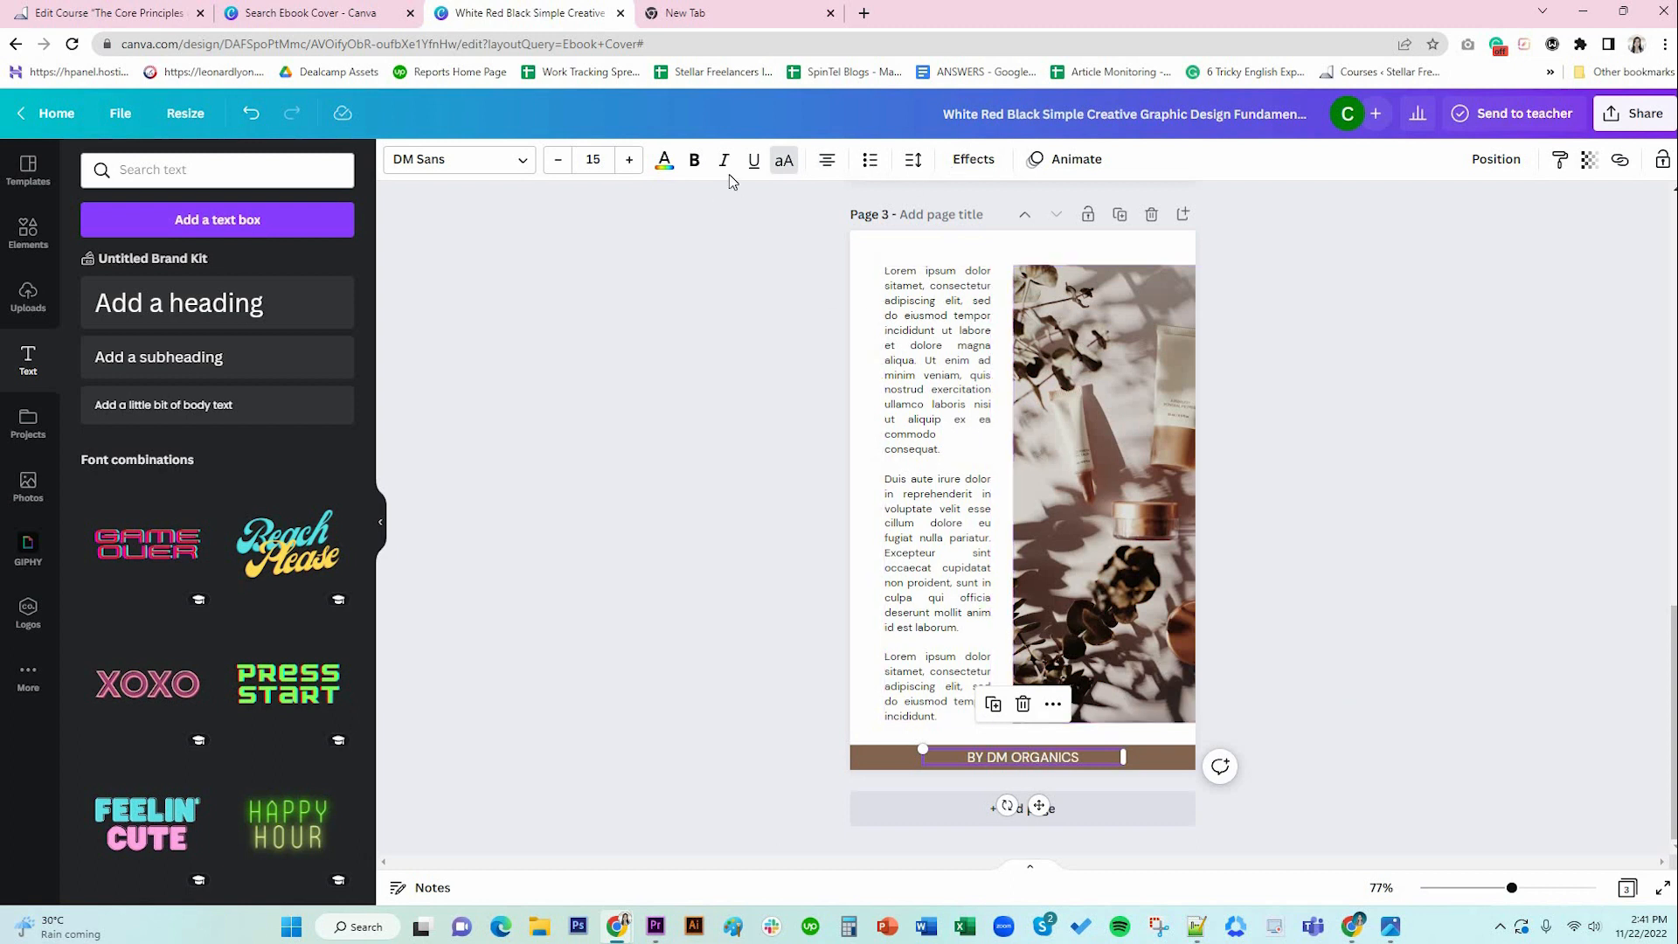
click(558, 159)
click(558, 159)
click(558, 159)
click(557, 159)
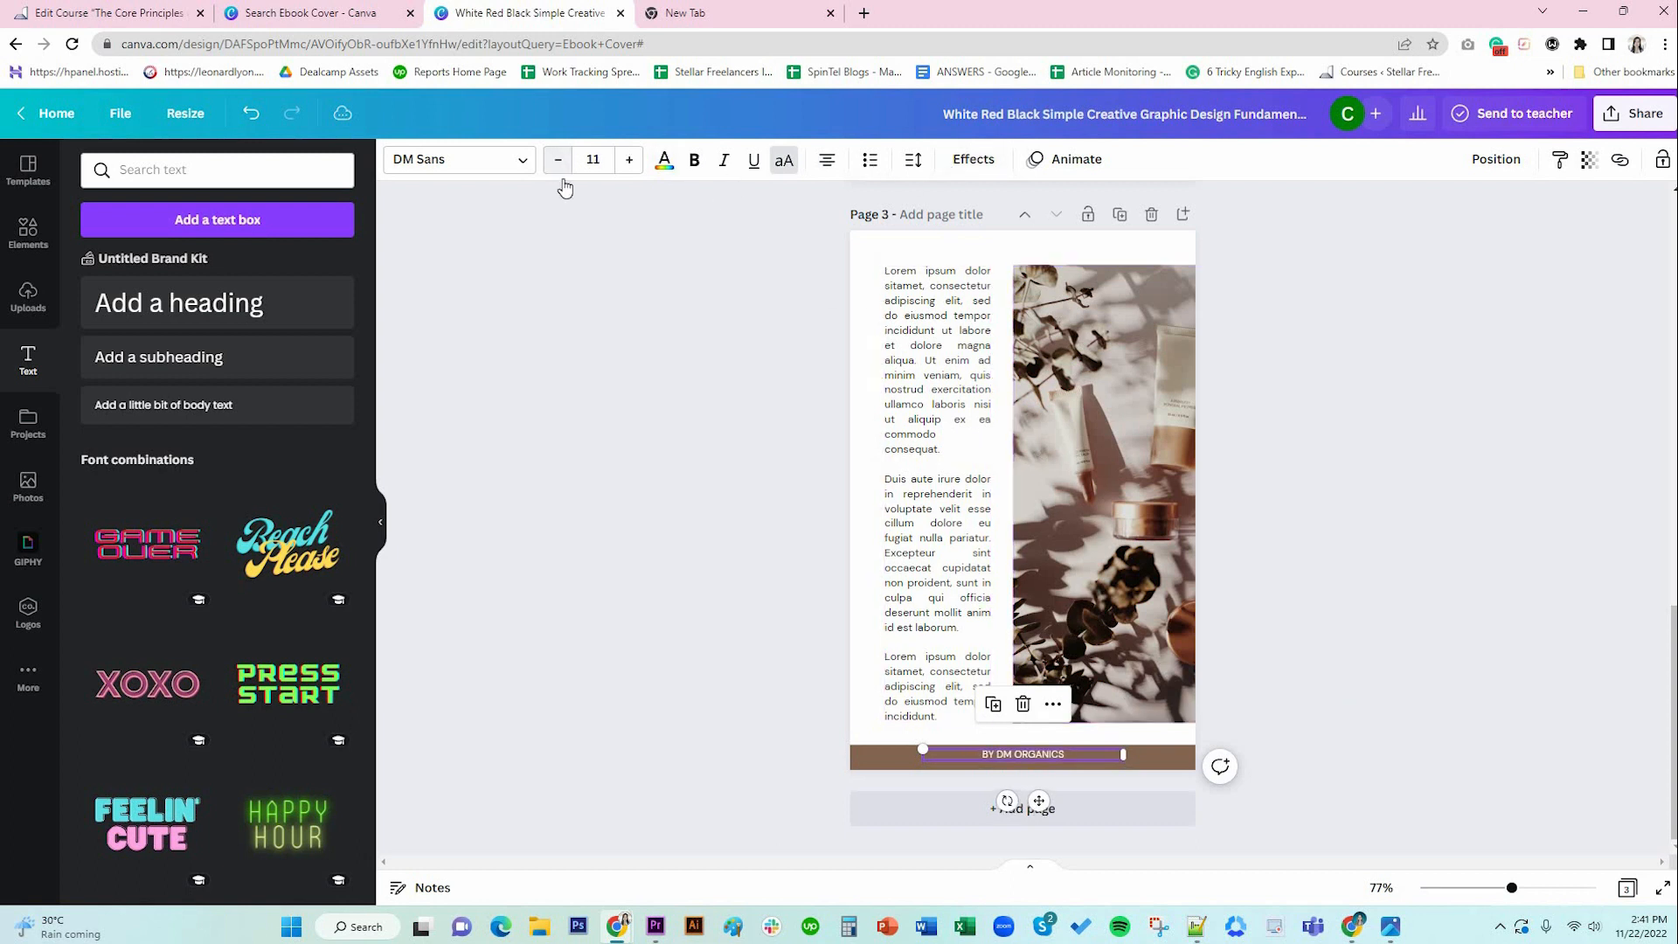
click(558, 159)
Left-align the footer text and position it near the banner's left edge.
drag(1039, 800, 962, 803)
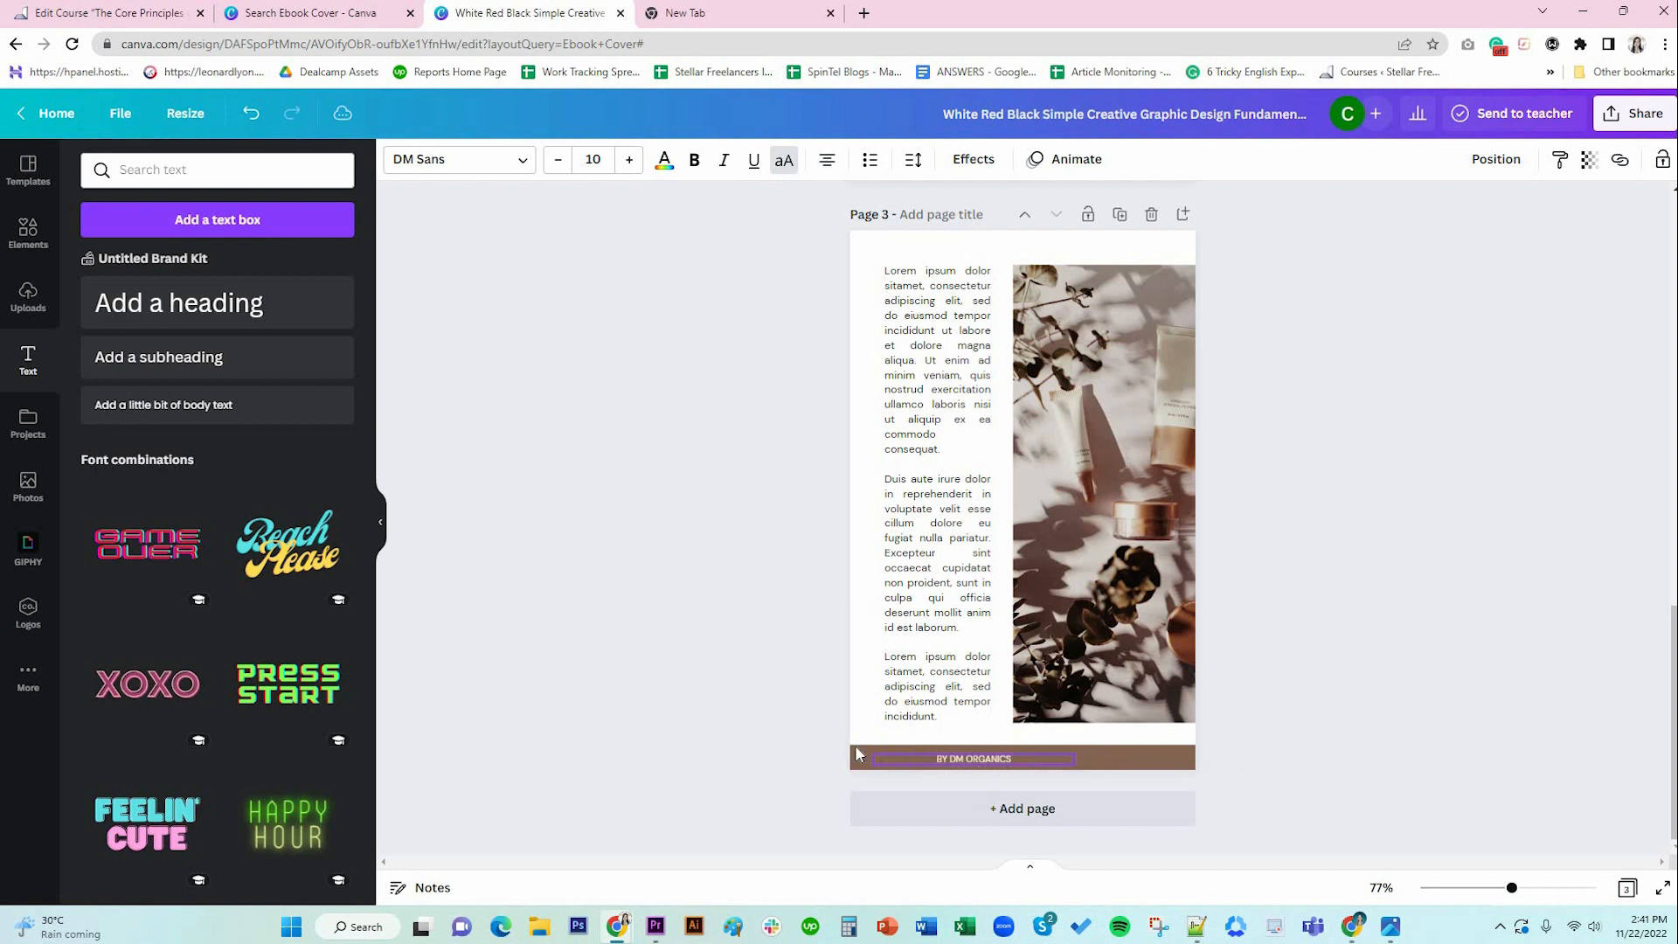
click(828, 160)
drag(989, 805, 1004, 805)
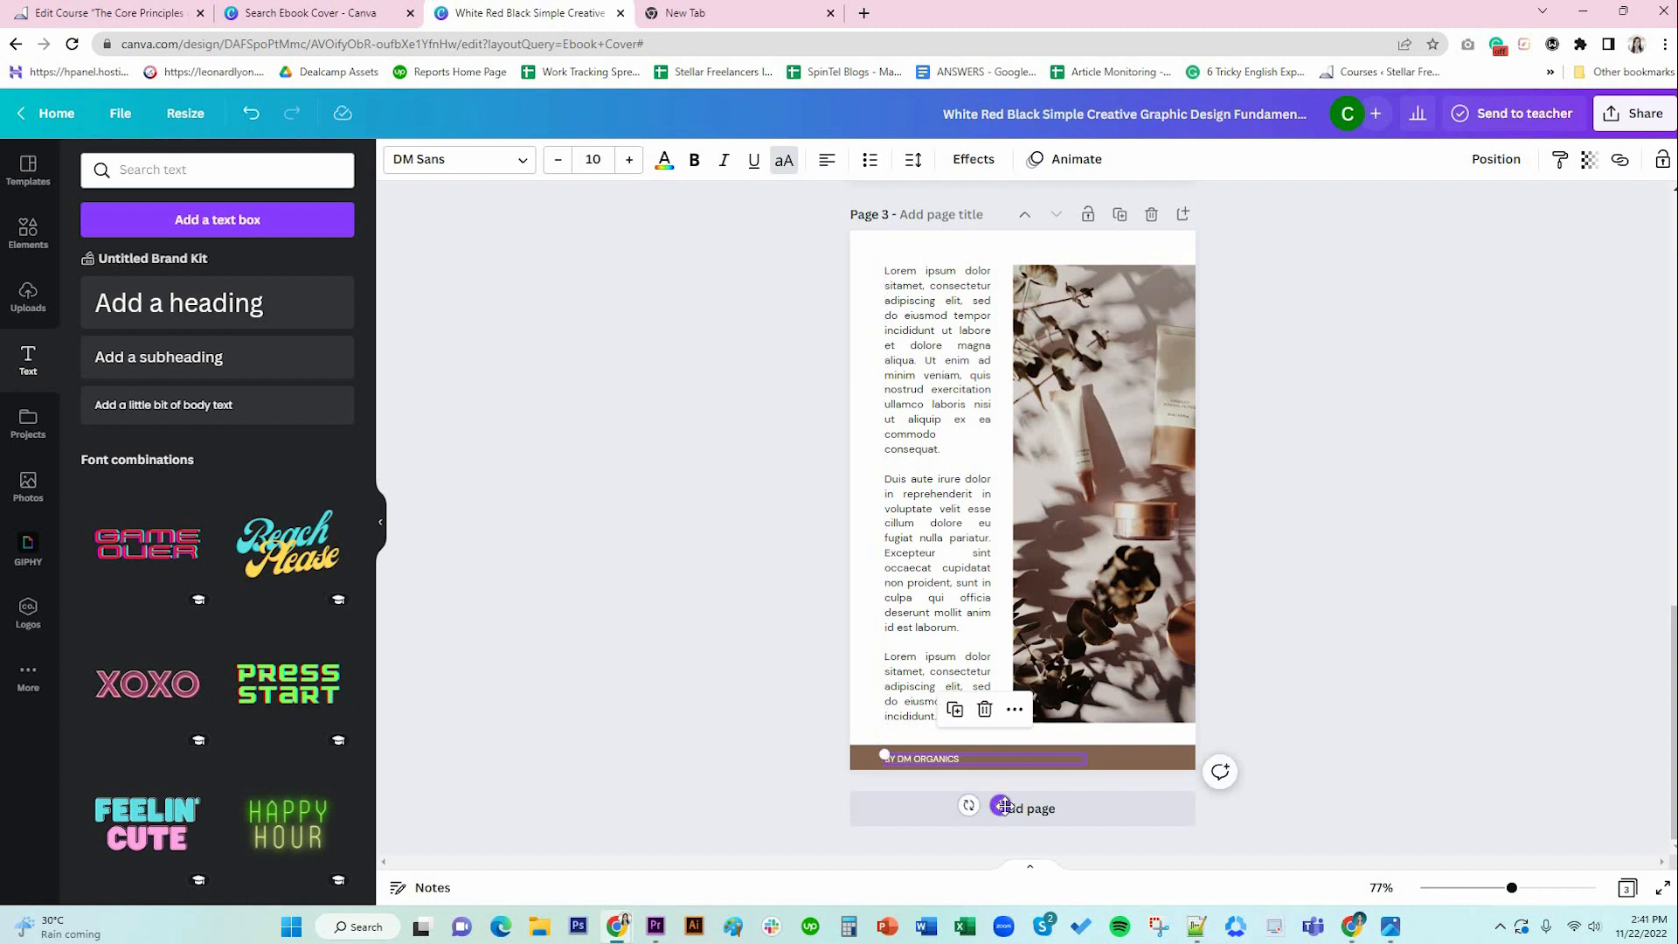
click(1123, 762)
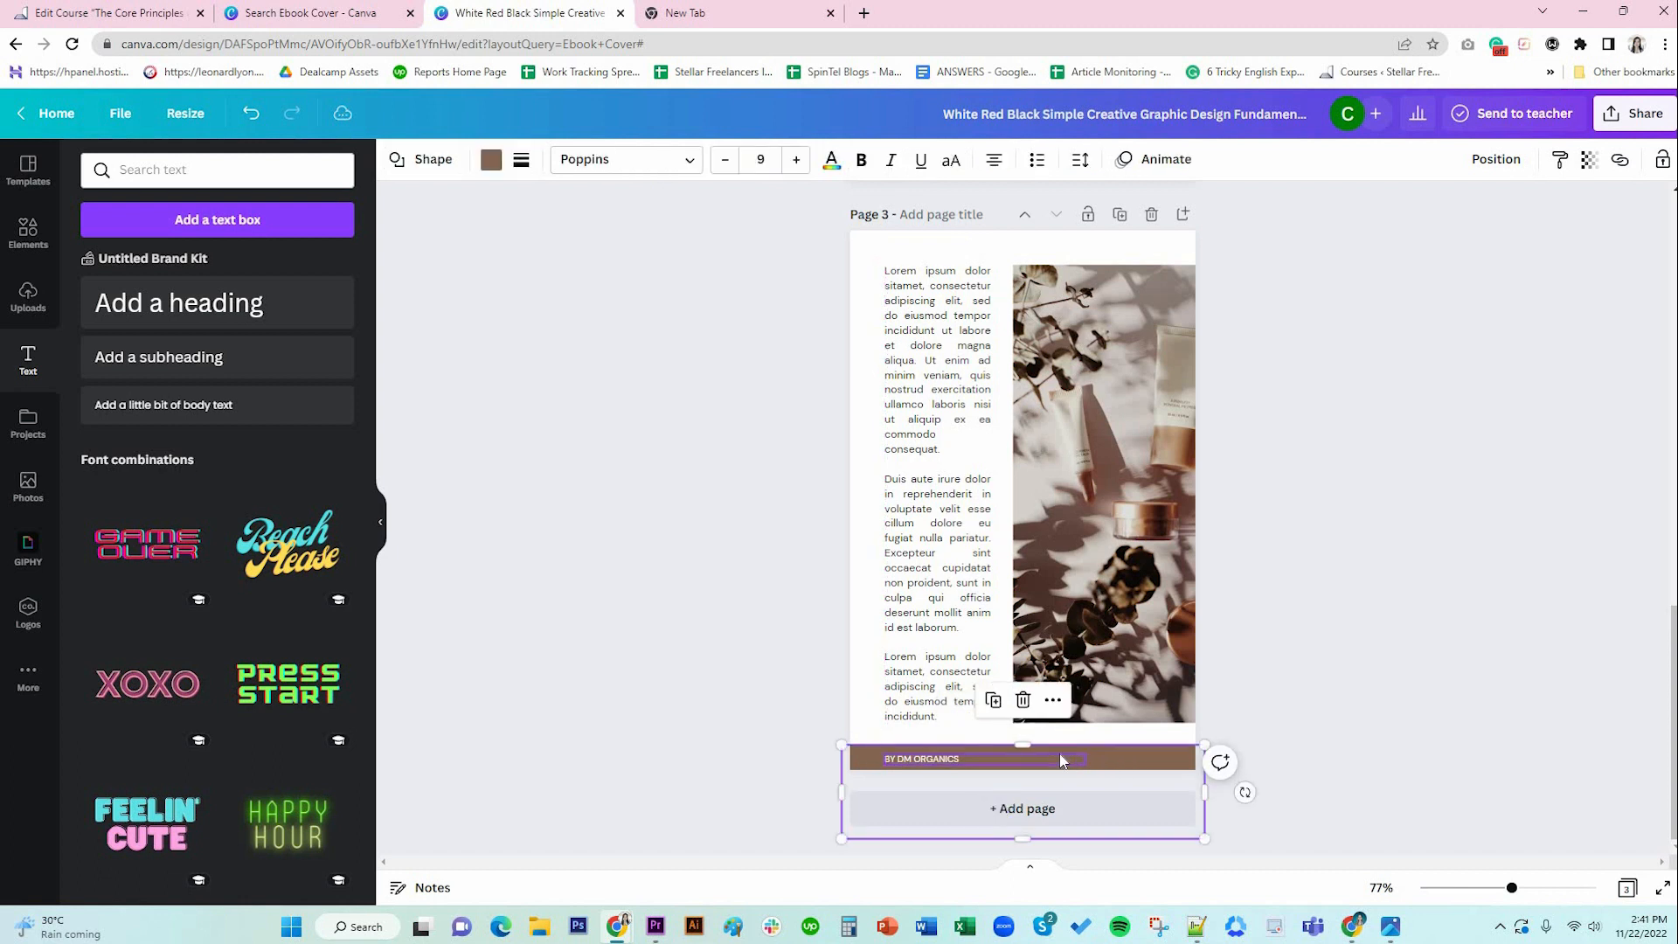
click(1062, 761)
key(Up)
key(Up)
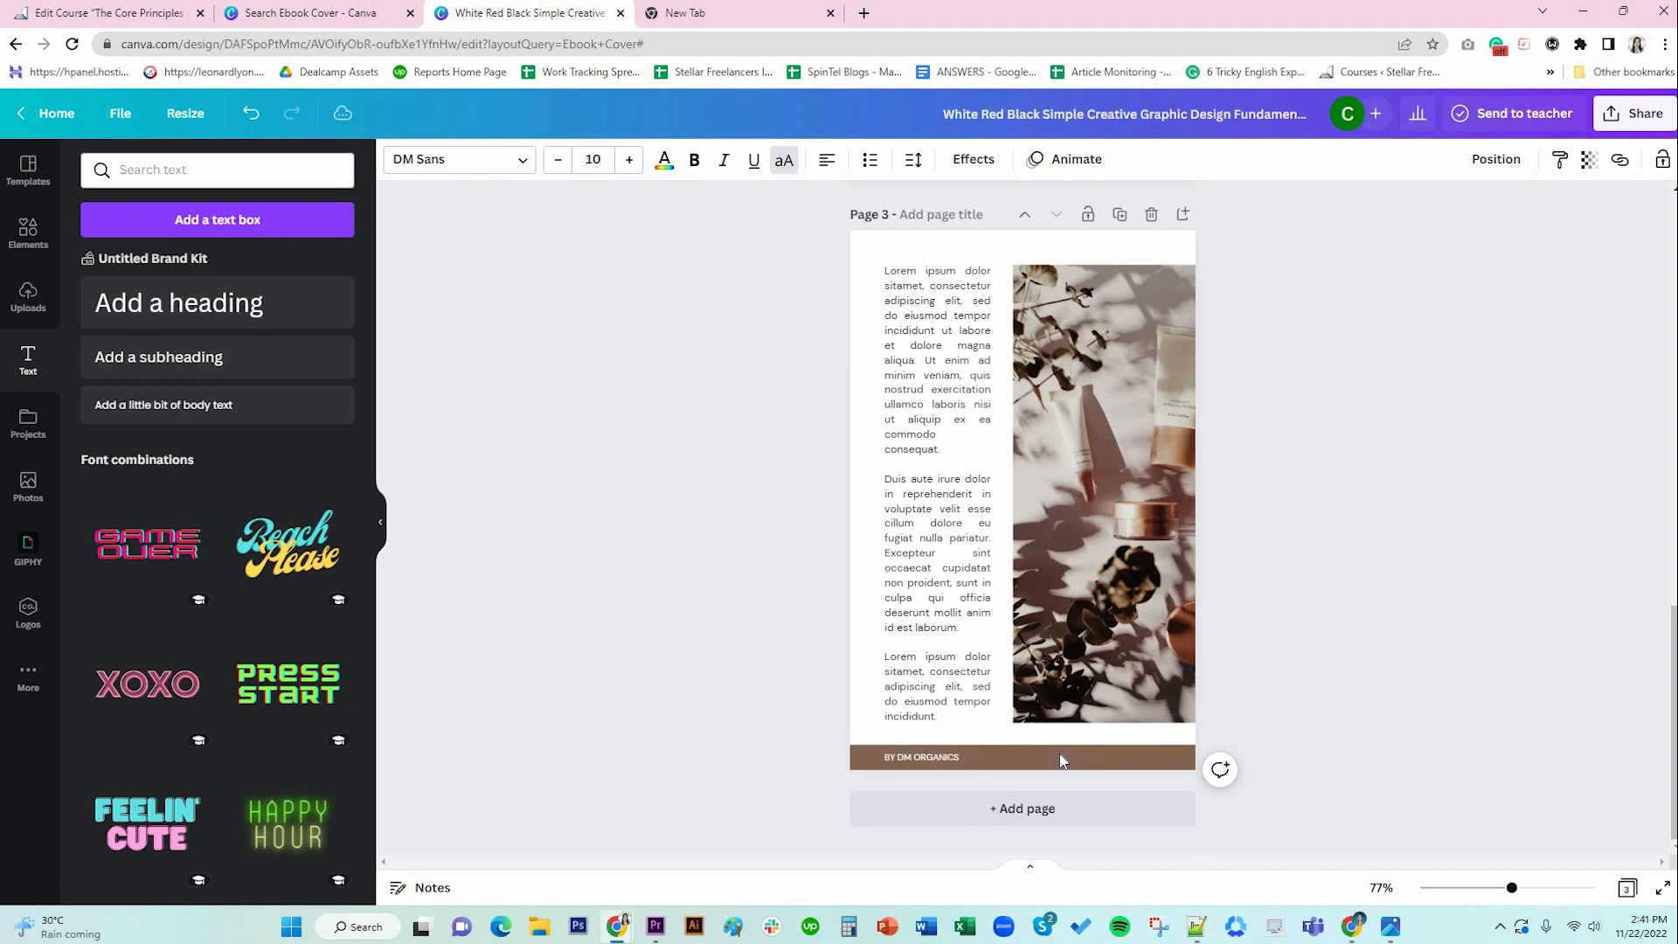
Paste page 2's PAGE label at the right end of page 3's footer as 'PAGE 3'.
scroll(1241, 511, up, 4)
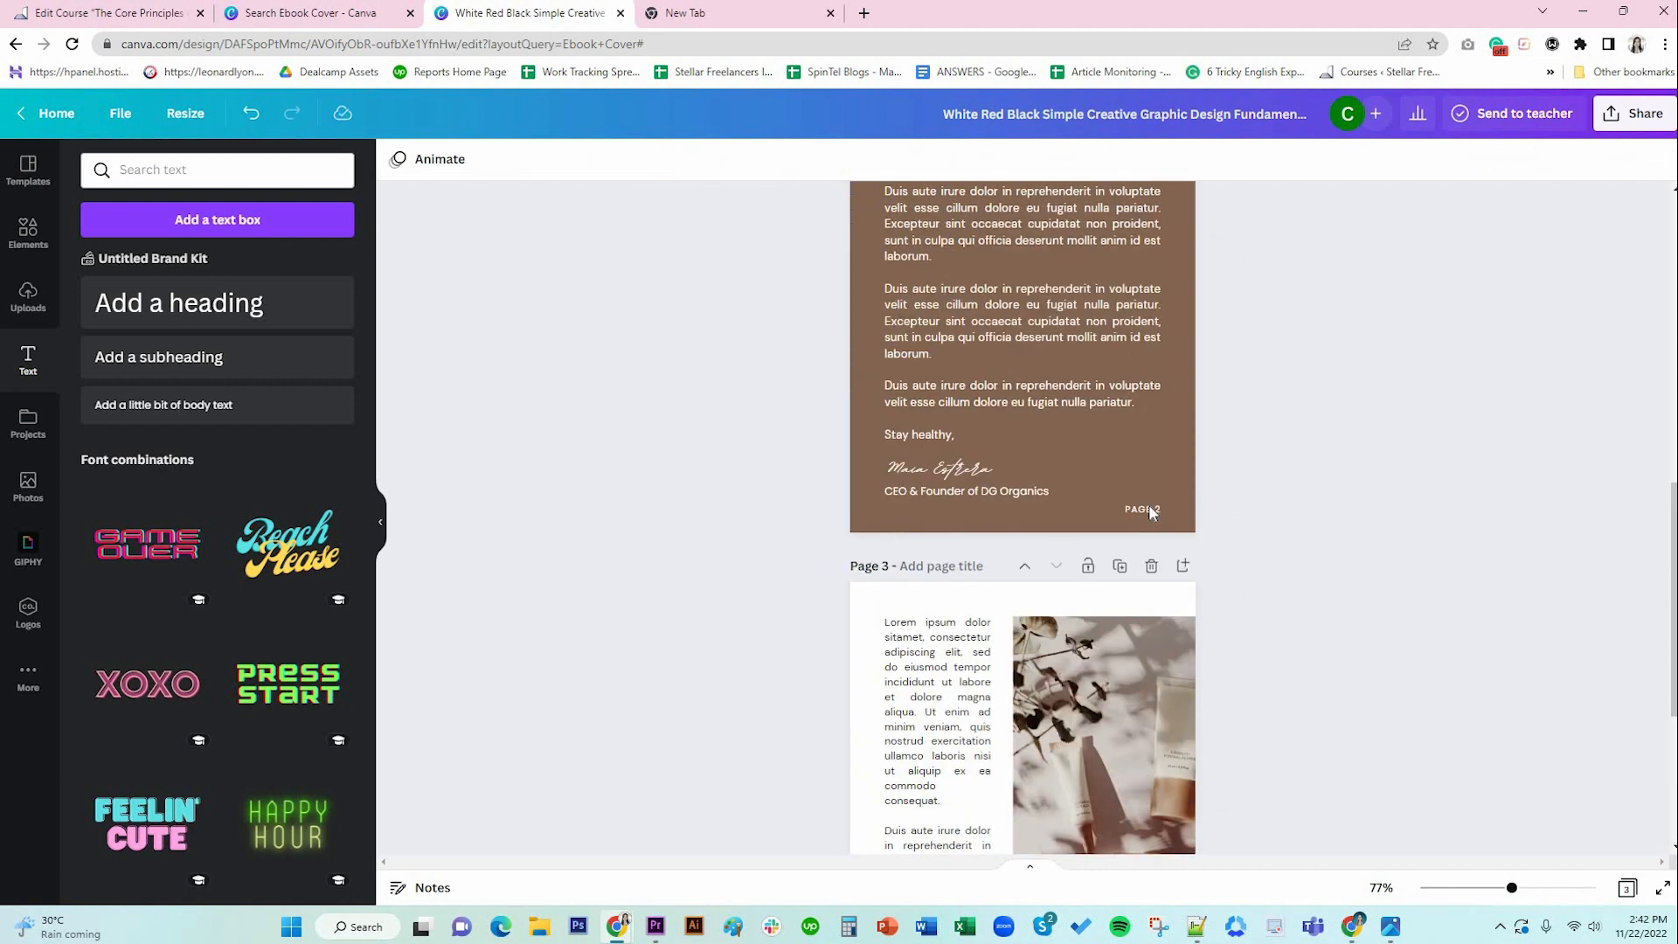
click(1150, 510)
scroll(1353, 605, down, 4)
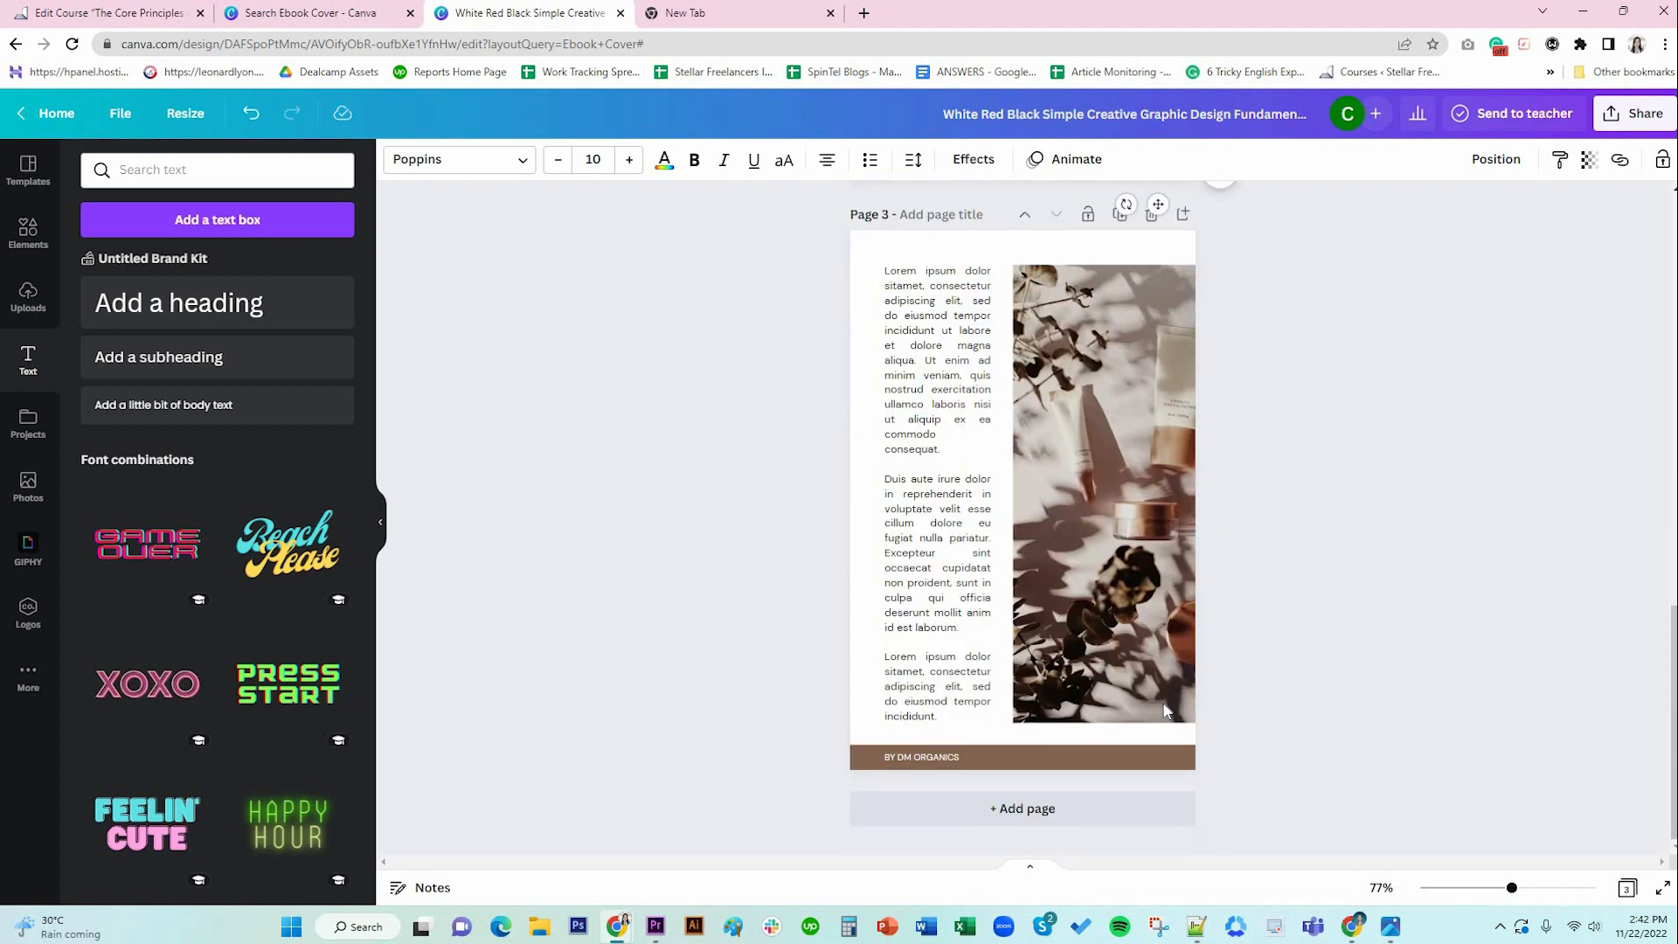
click(1147, 767)
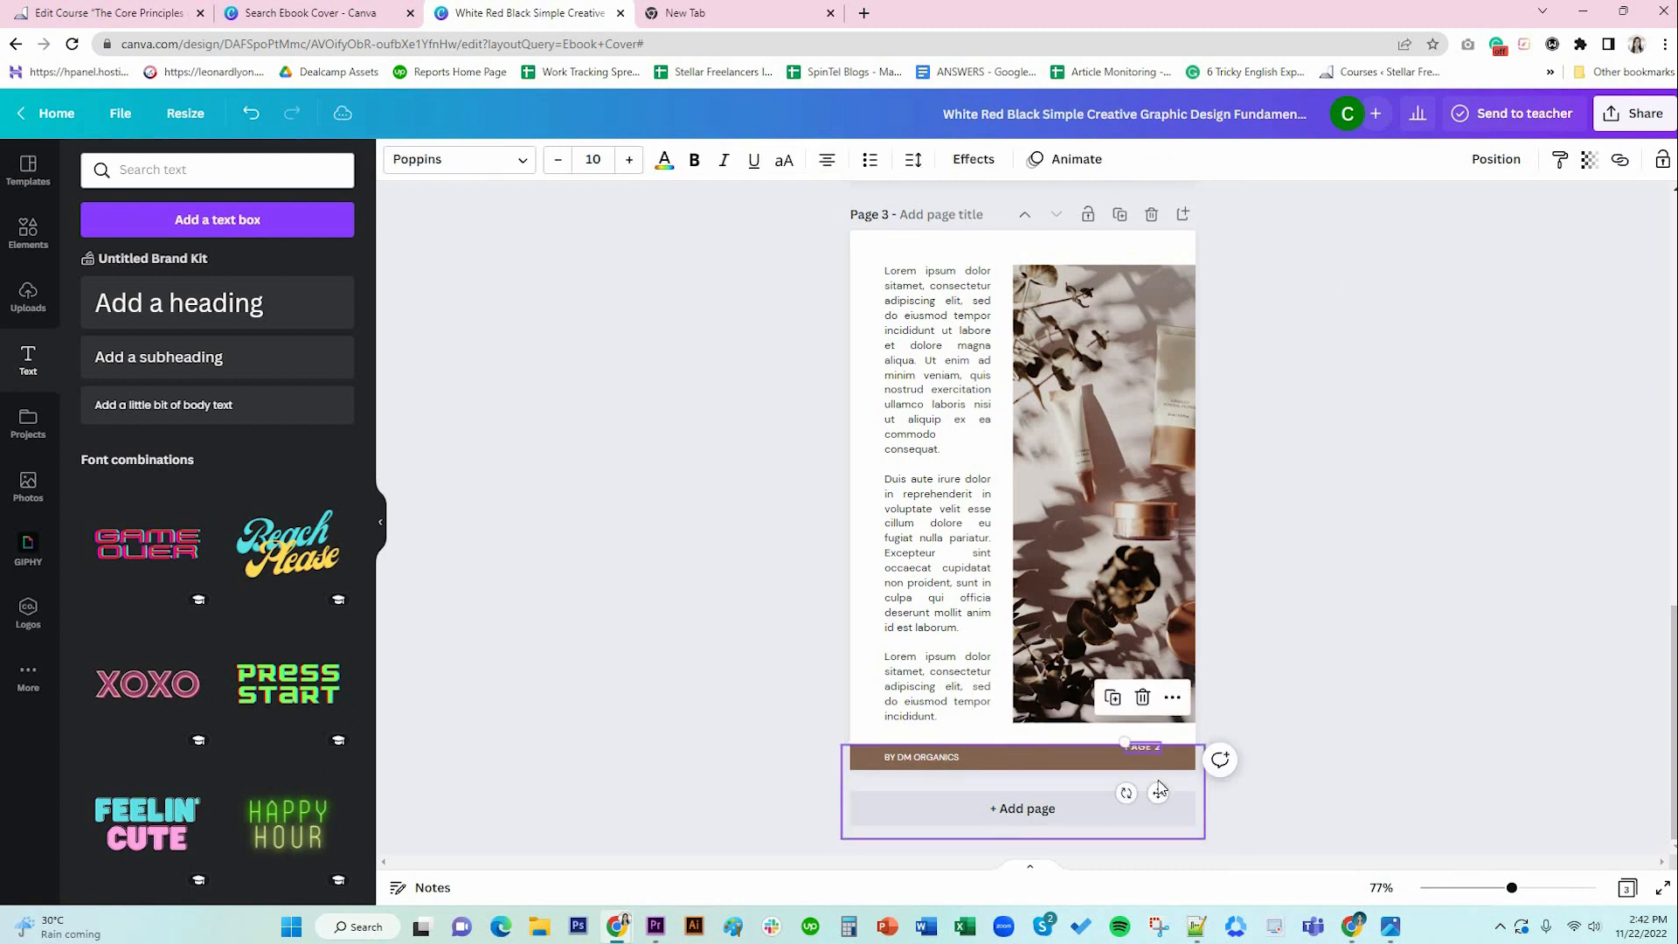
text(PAGE 2)
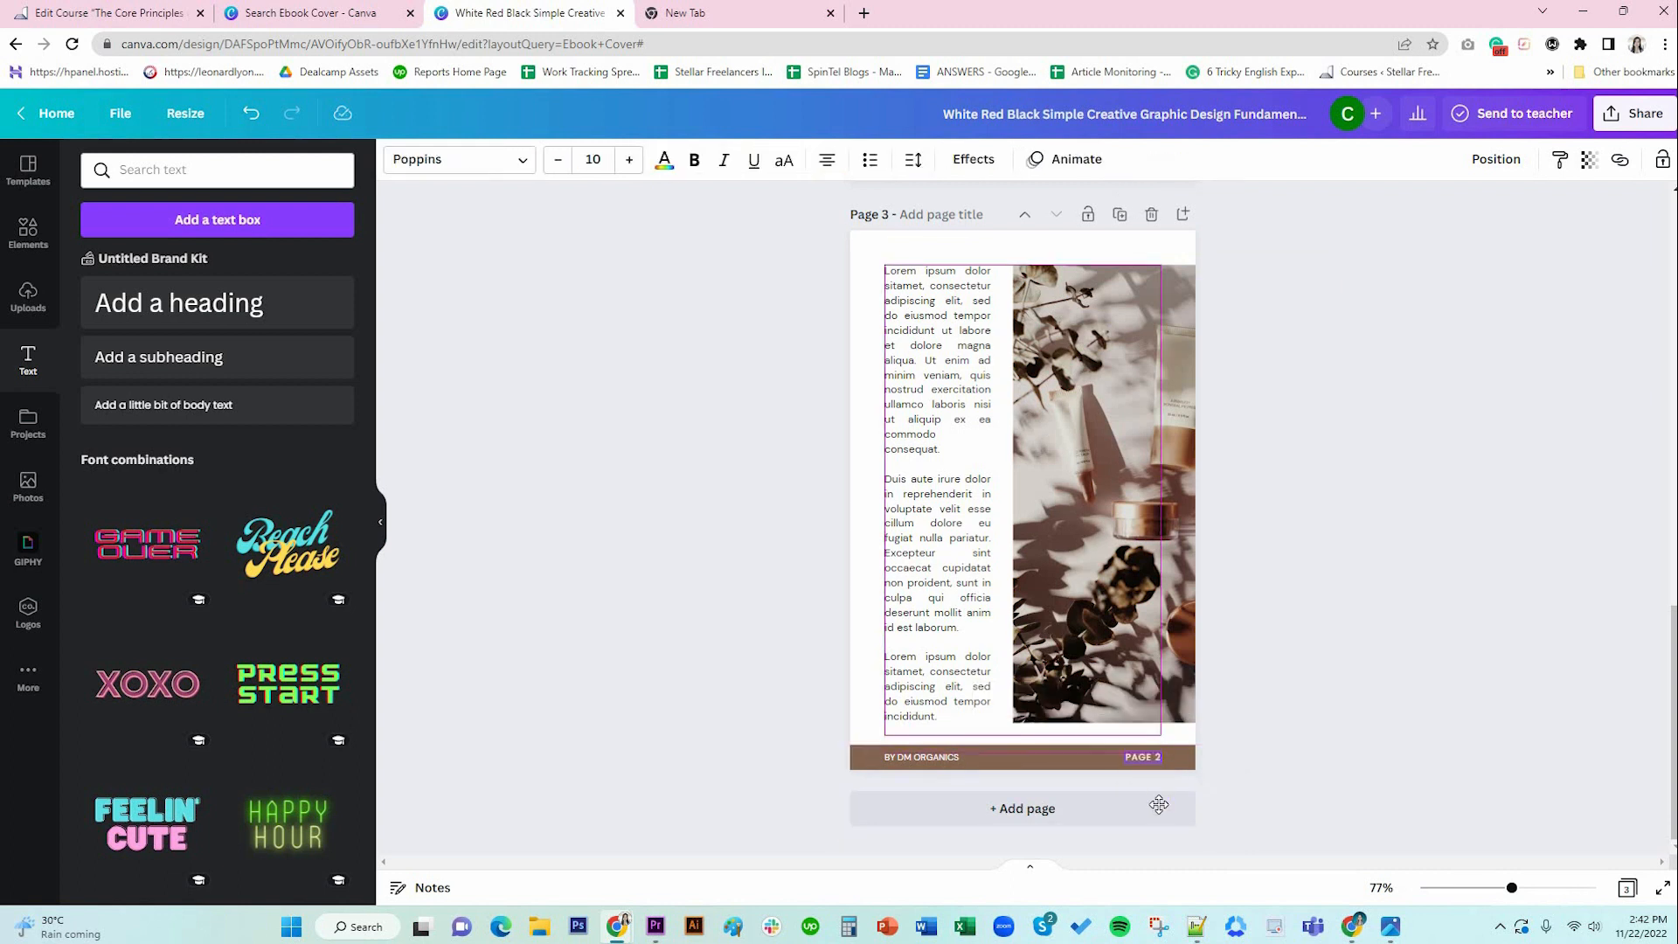
drag(1158, 804, 1158, 802)
key(shift+Left)
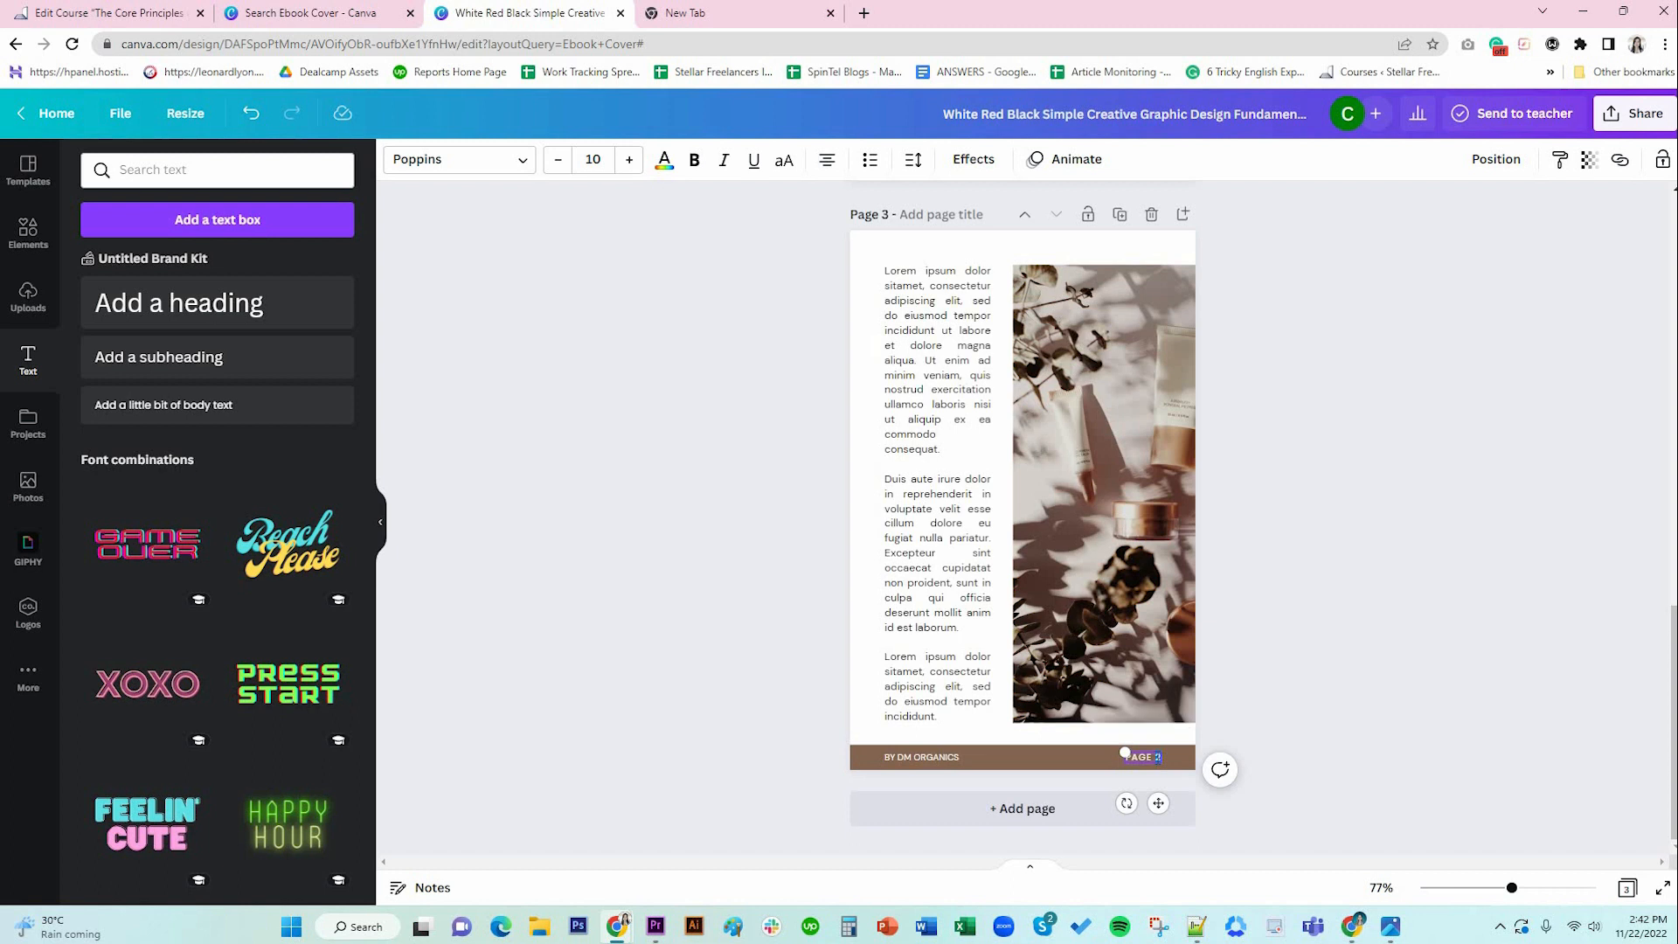
click(1325, 706)
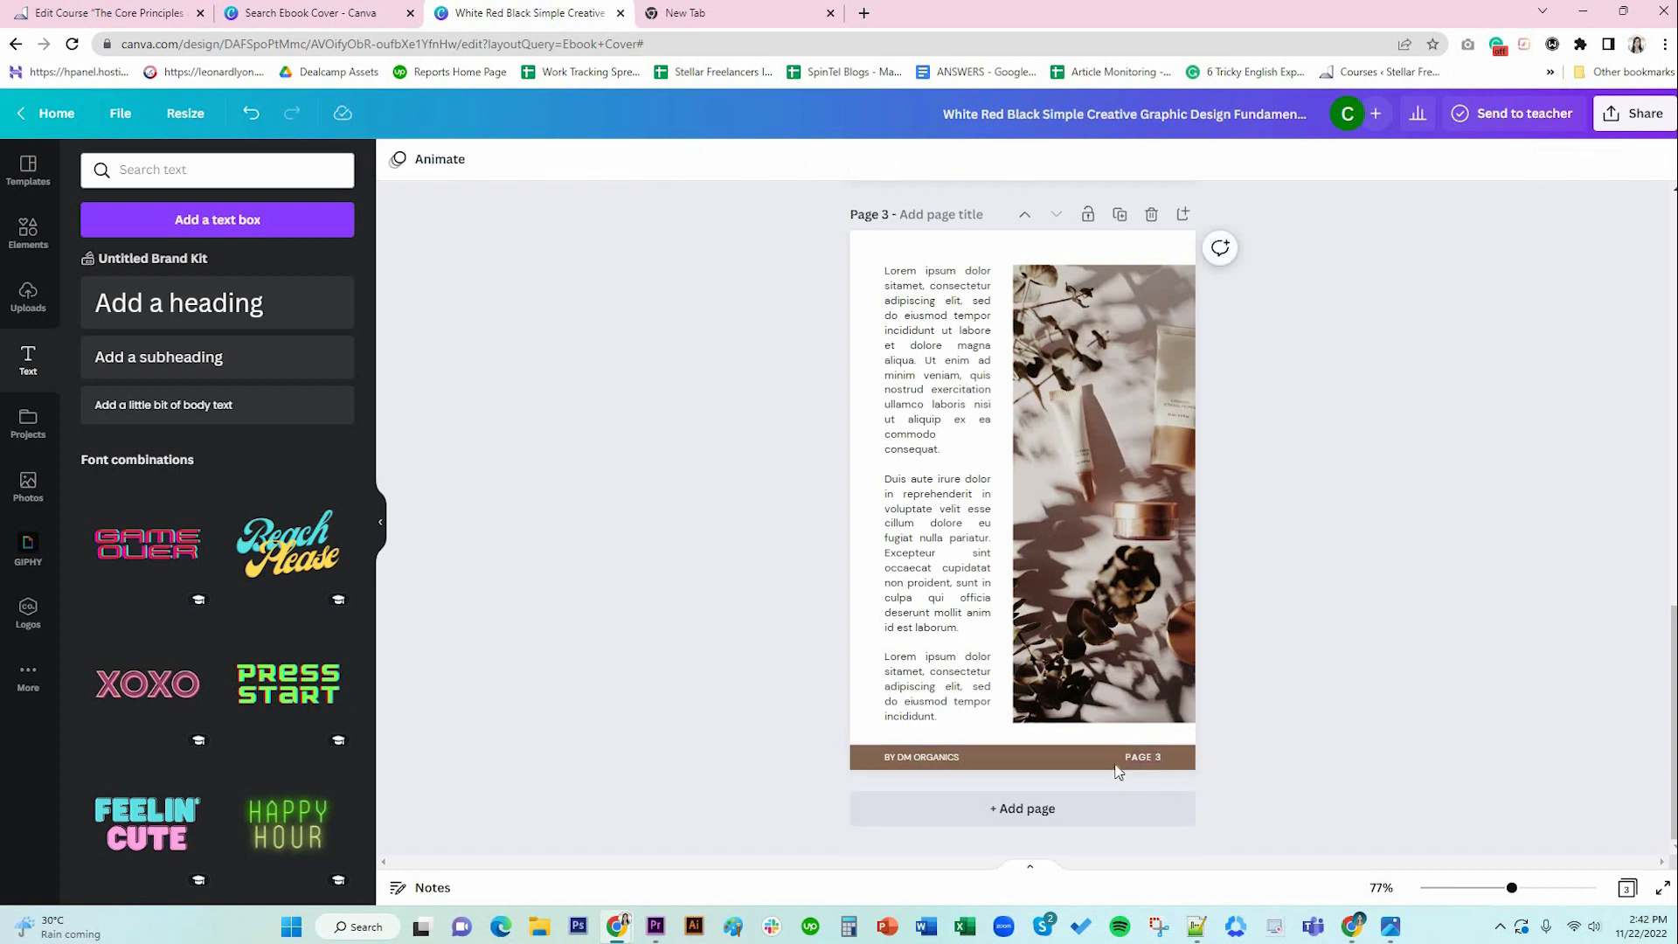
Set the BY DM ORGANICS footer text's letter spacing to 100.
click(955, 757)
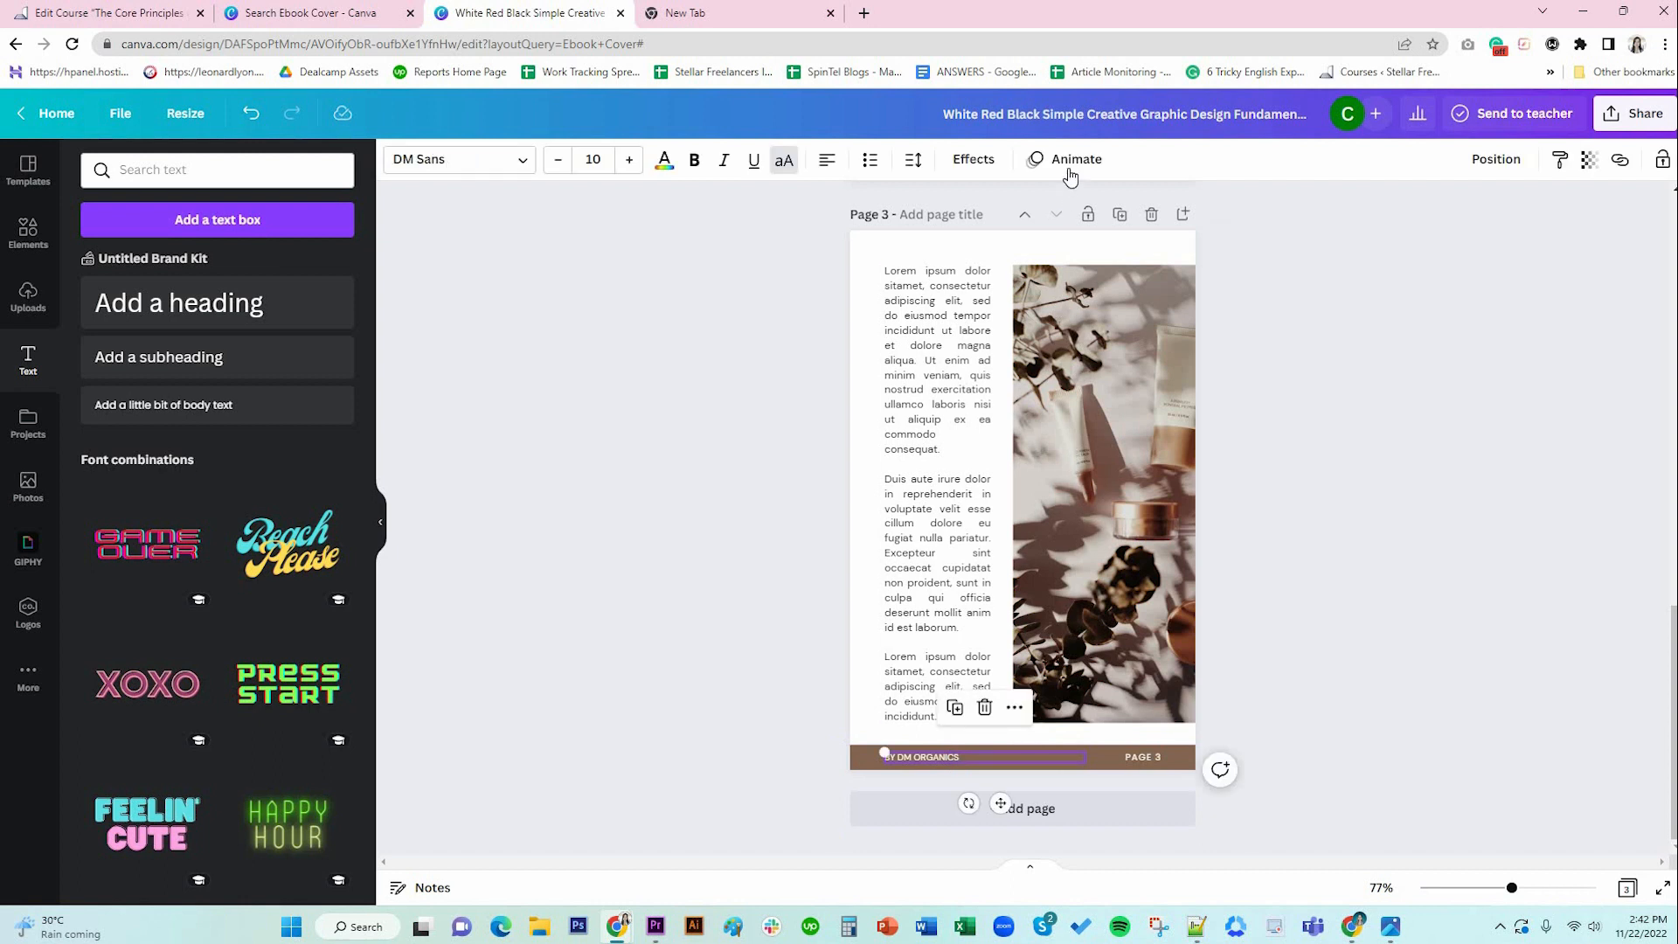
click(973, 159)
click(914, 159)
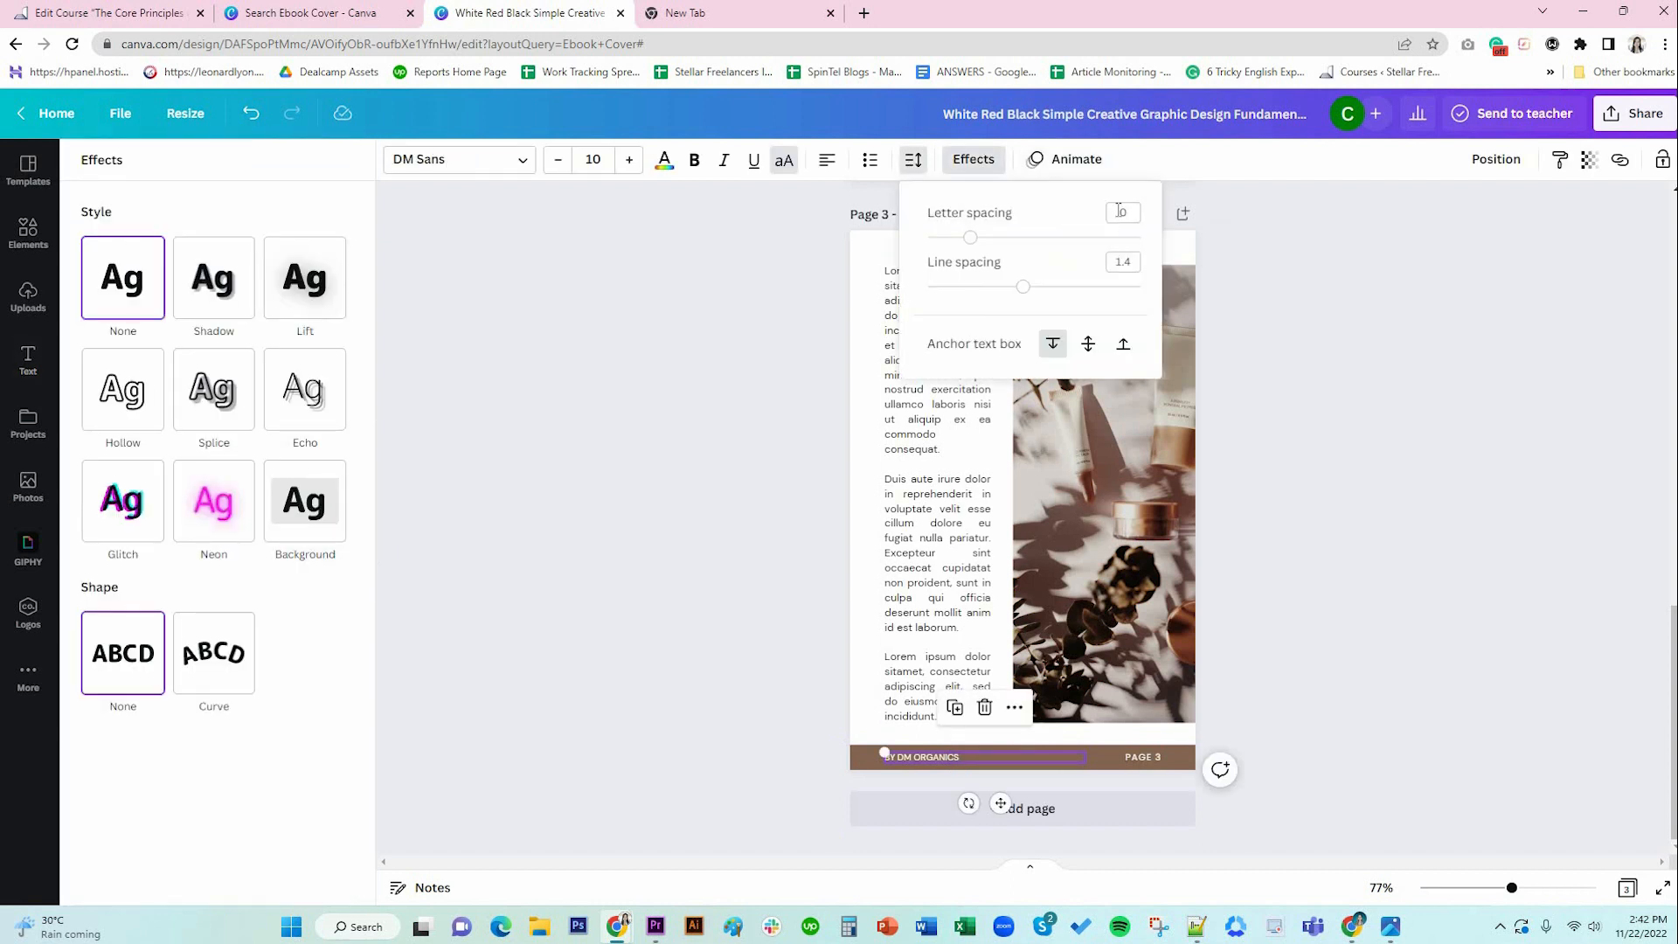
text(100)
click(1433, 643)
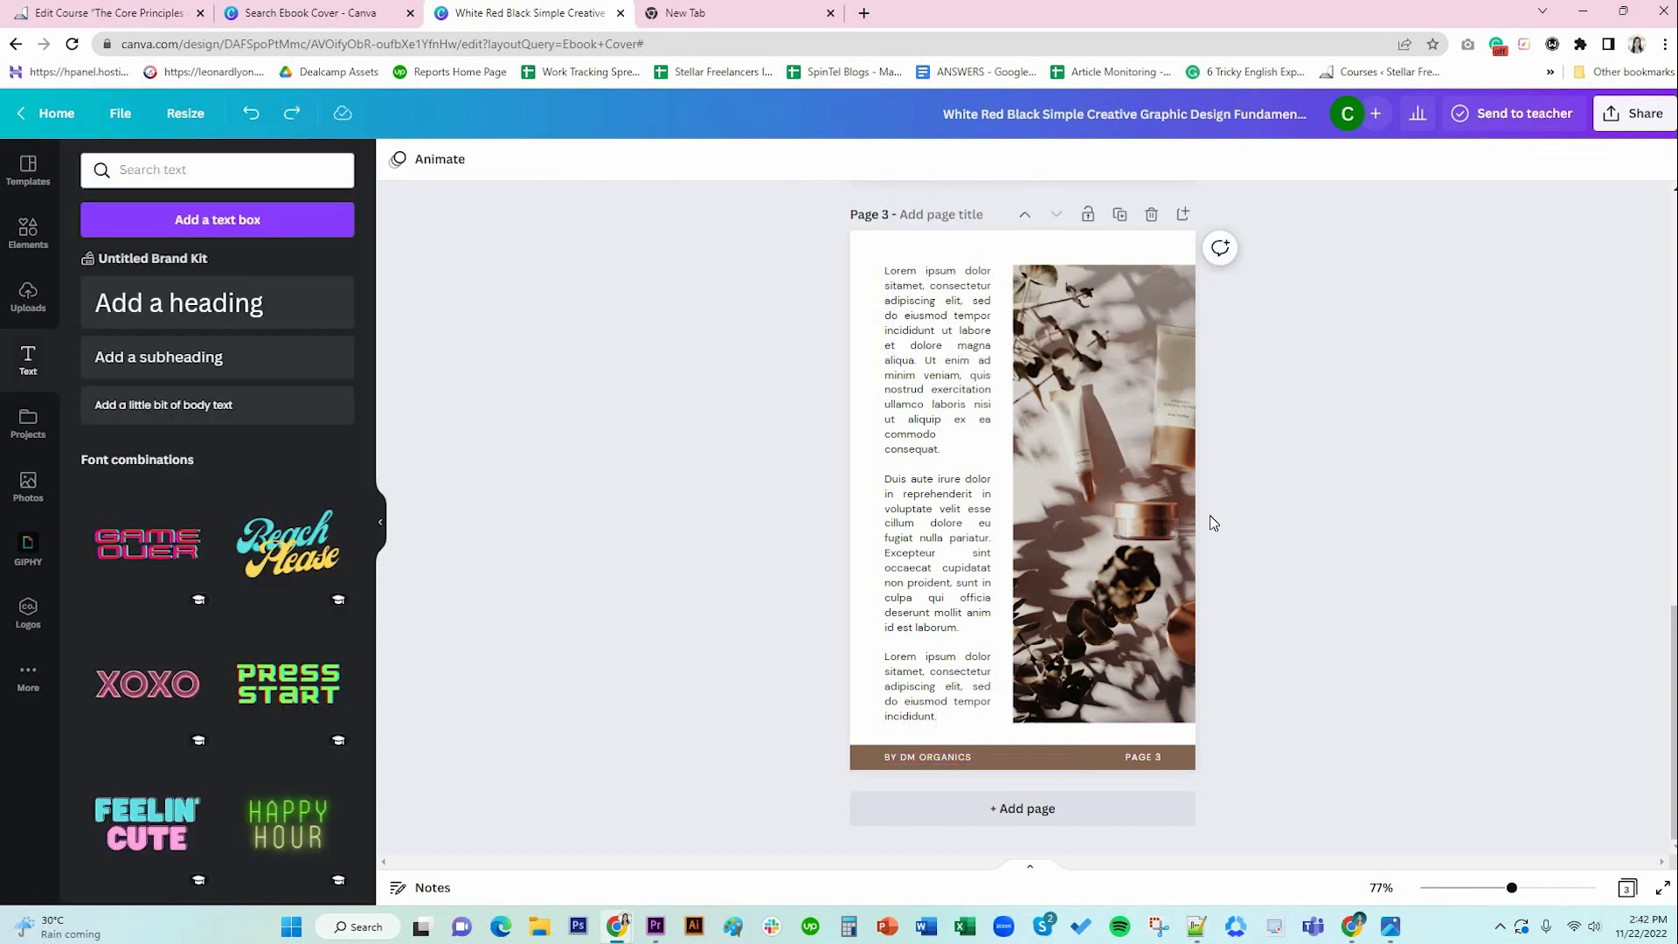
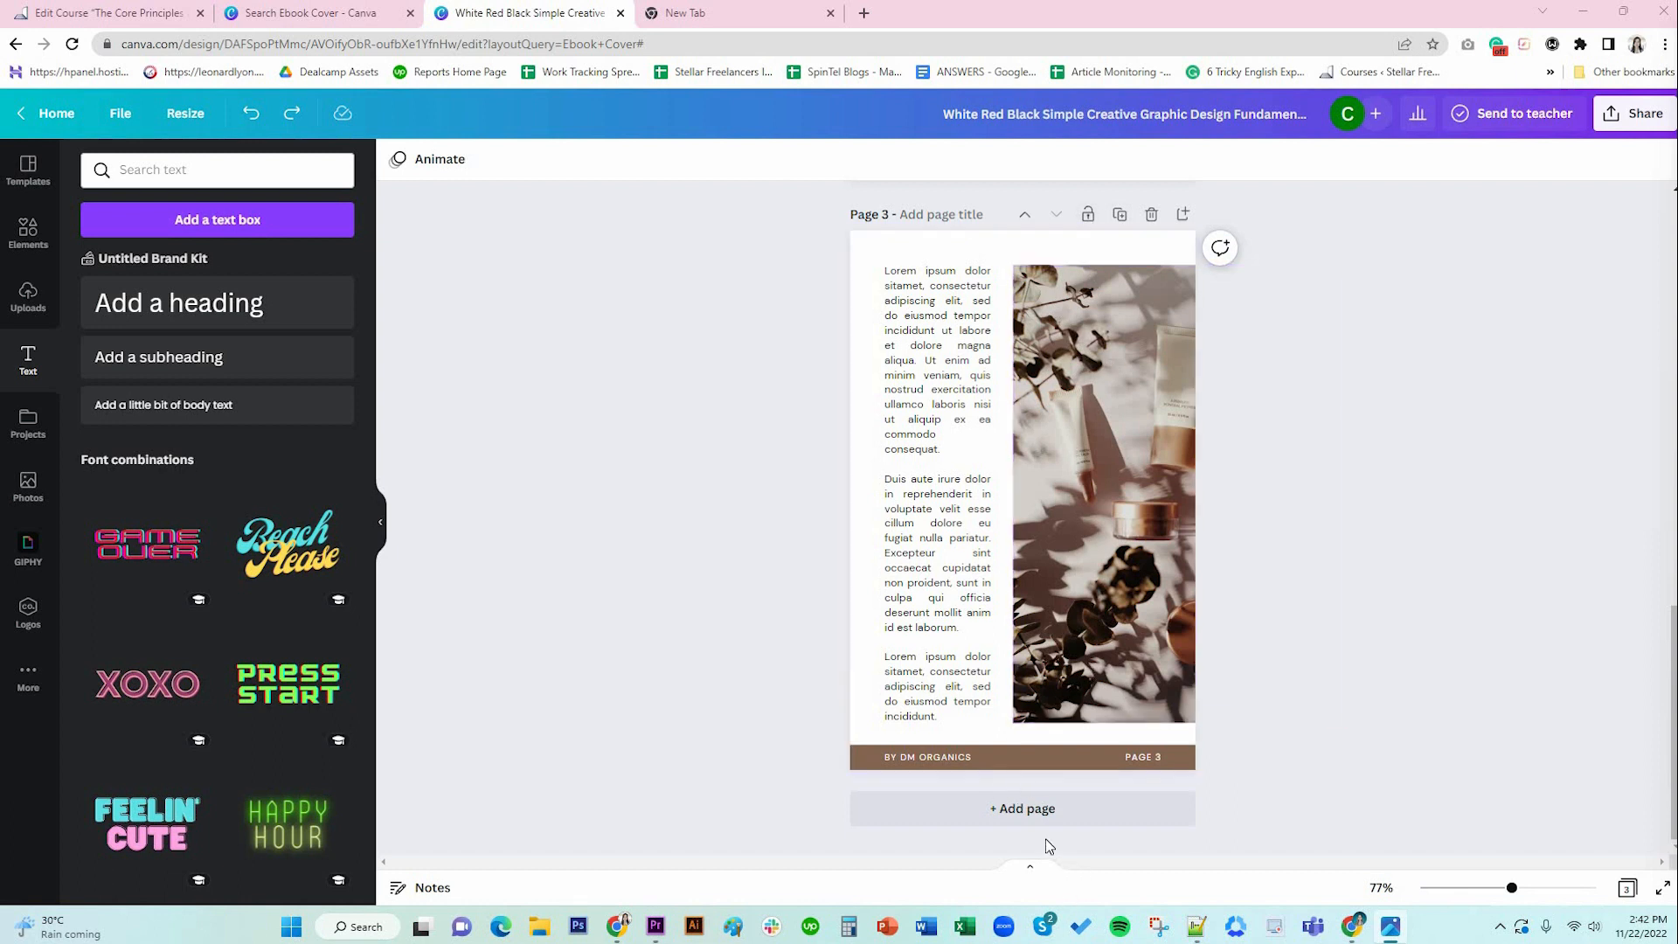
Add a blank page 4 after page 3 and fill its background with brown #846652.
click(1045, 809)
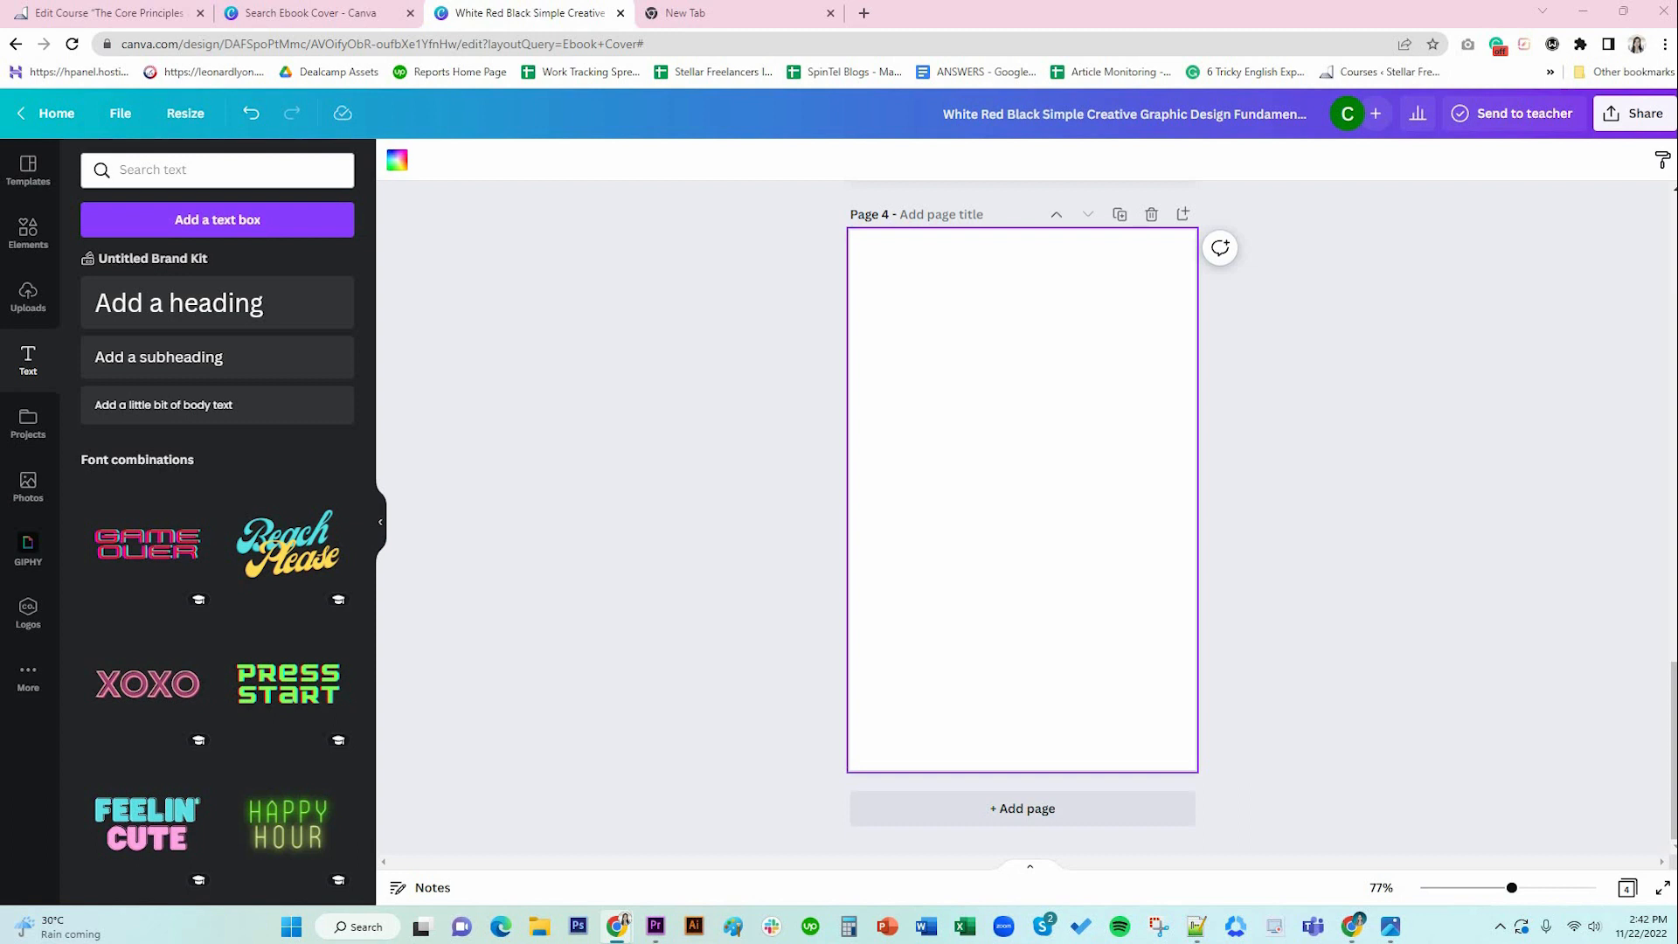
click(396, 160)
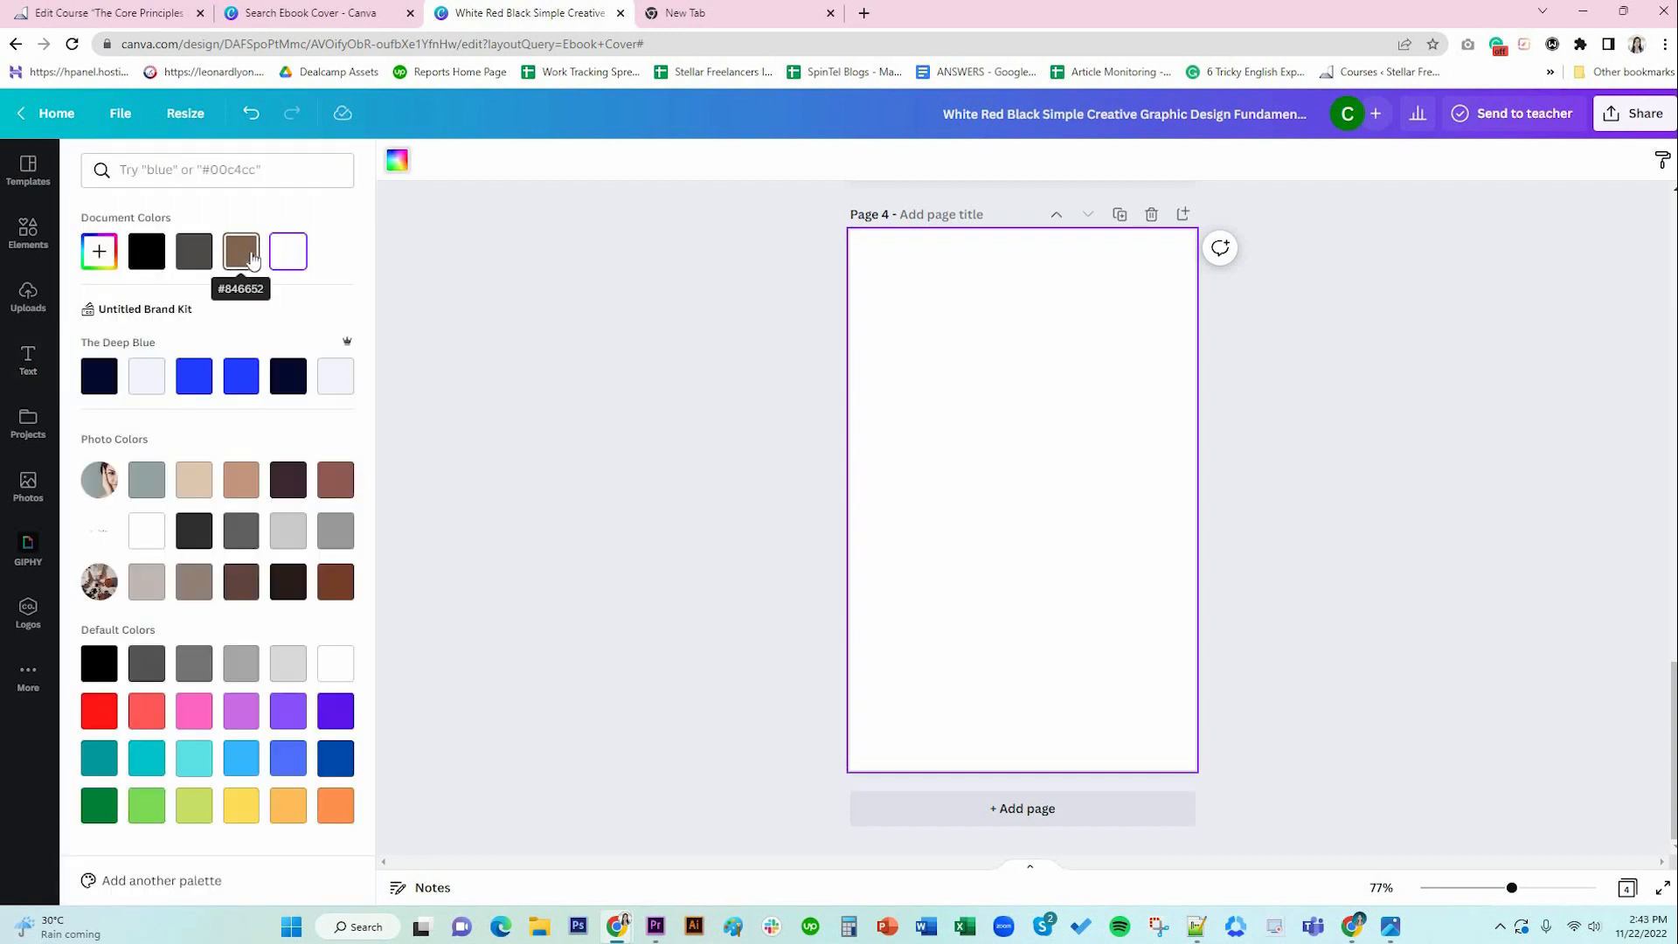
click(241, 251)
click(1405, 540)
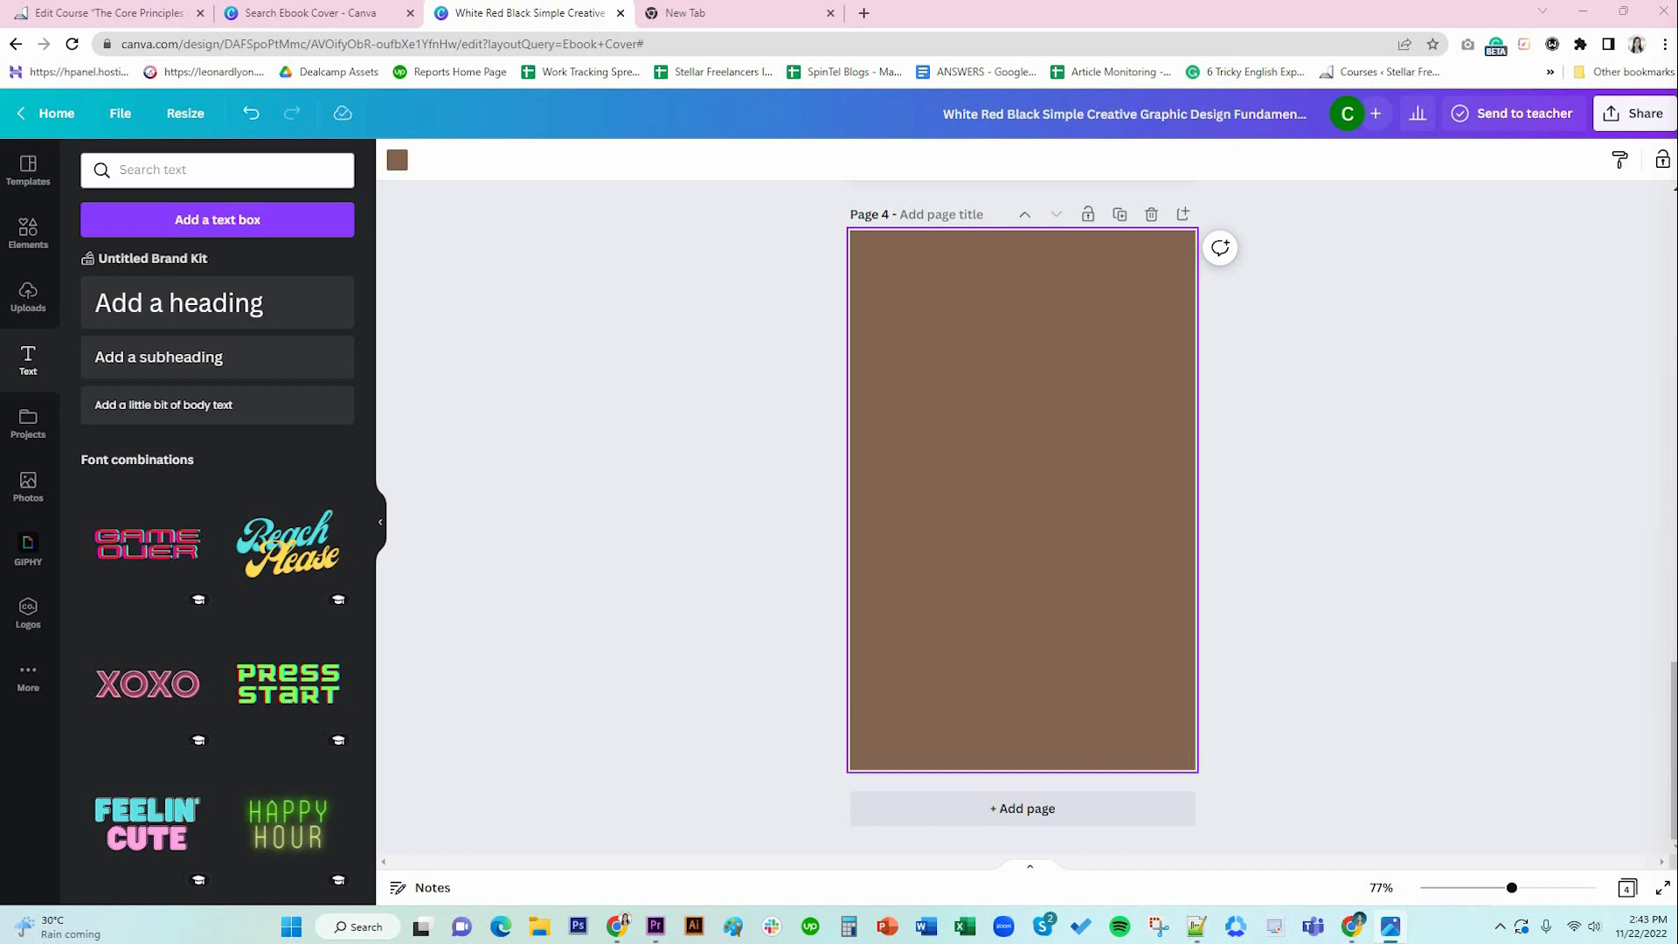
click(28, 233)
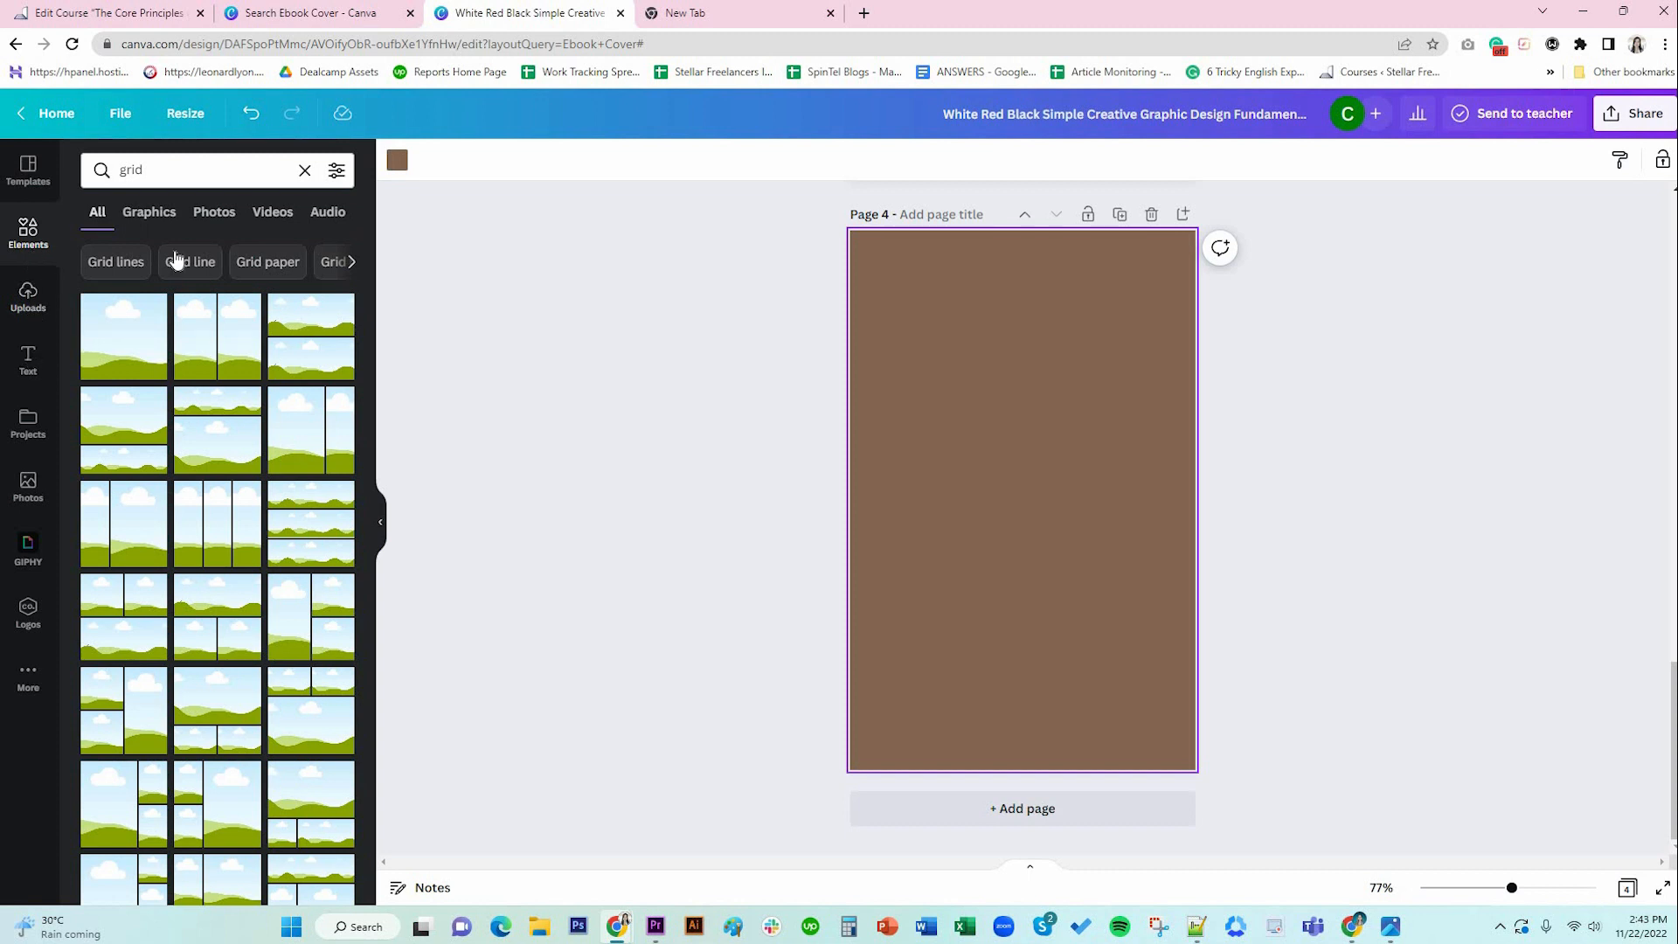
Add a square to page 4, stretch it to nearly fill the page and centre it.
click(304, 170)
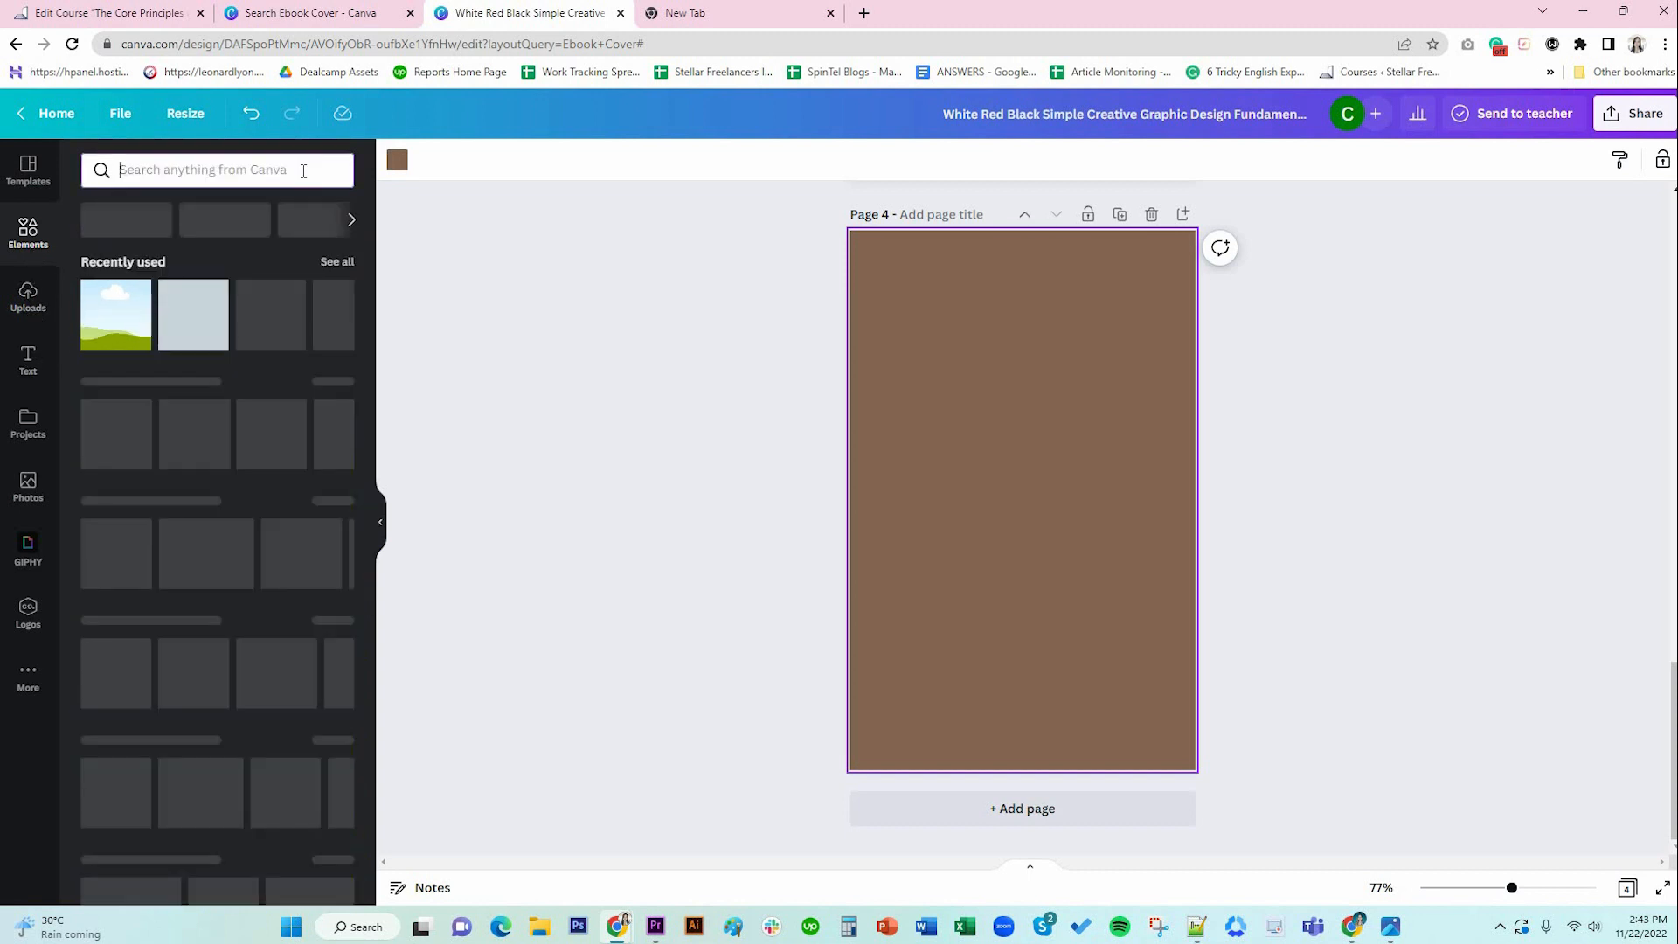
click(187, 334)
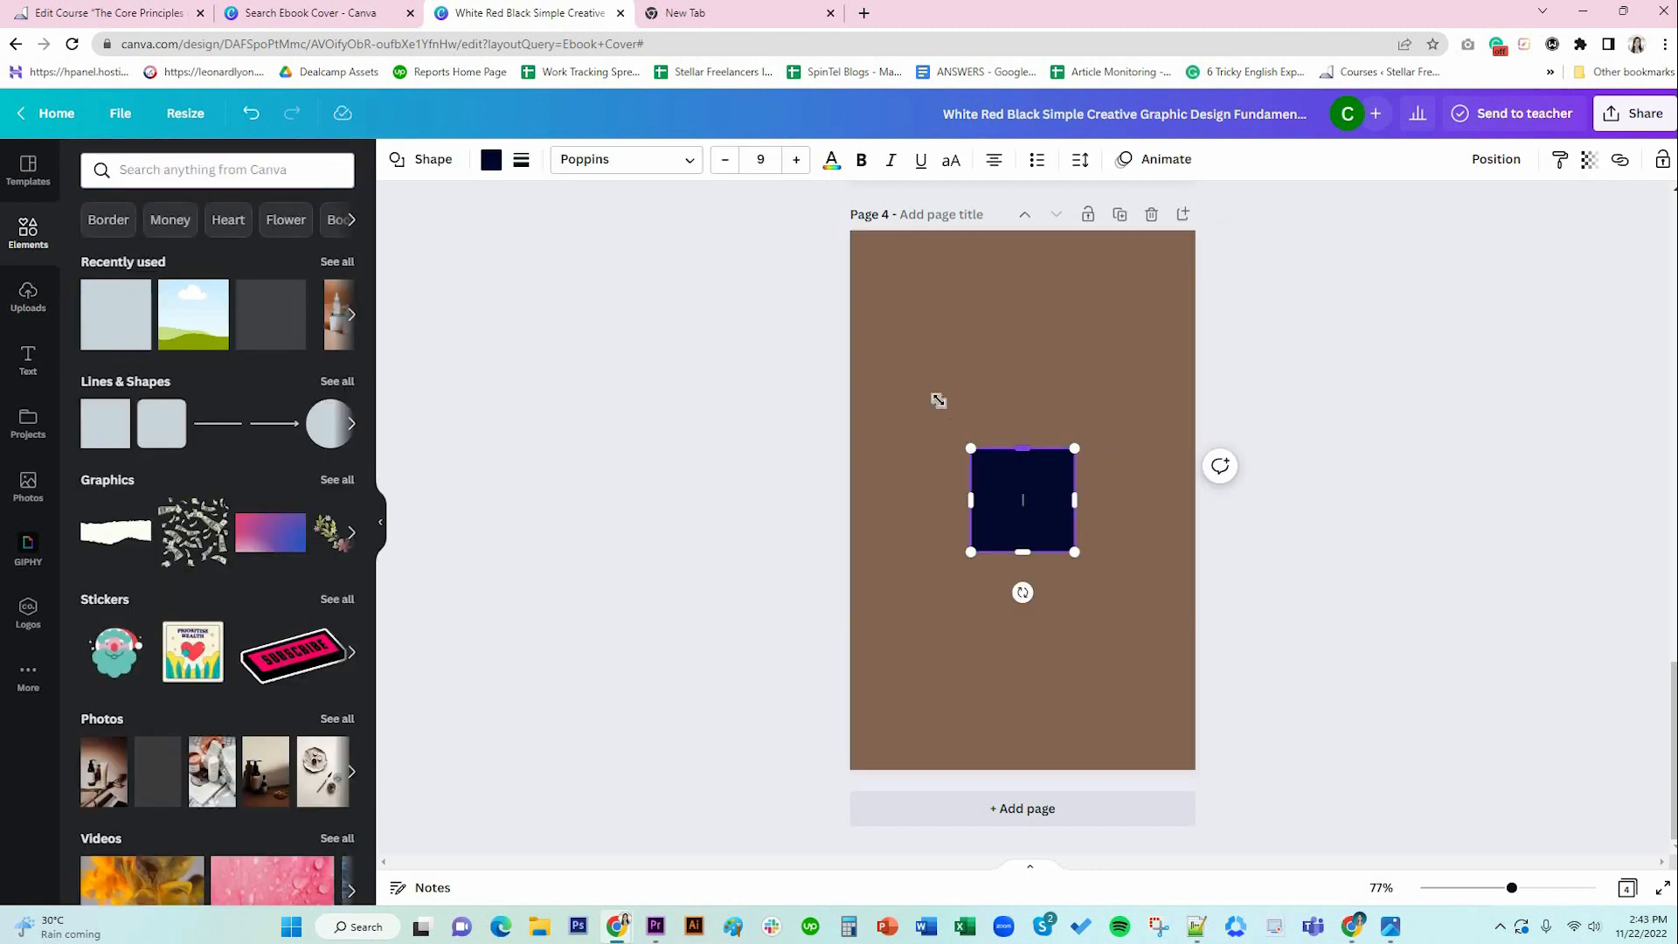
drag(938, 400, 857, 277)
drag(1044, 330, 1061, 330)
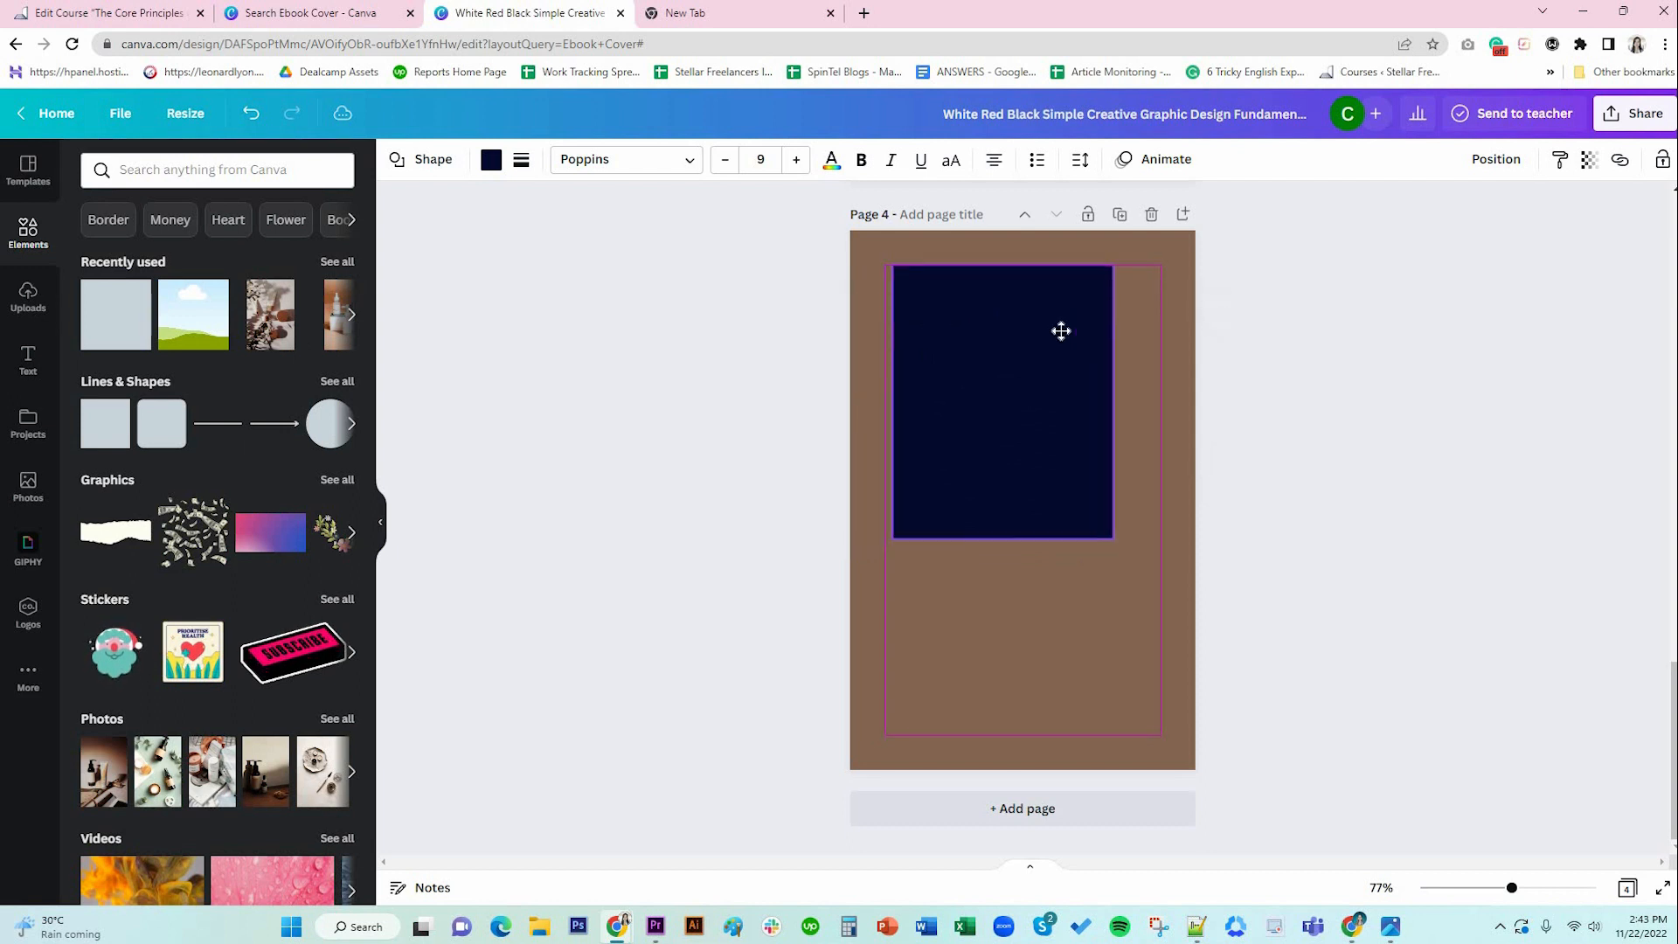
drag(892, 265, 870, 259)
drag(1113, 537, 1169, 613)
drag(1021, 611, 1075, 746)
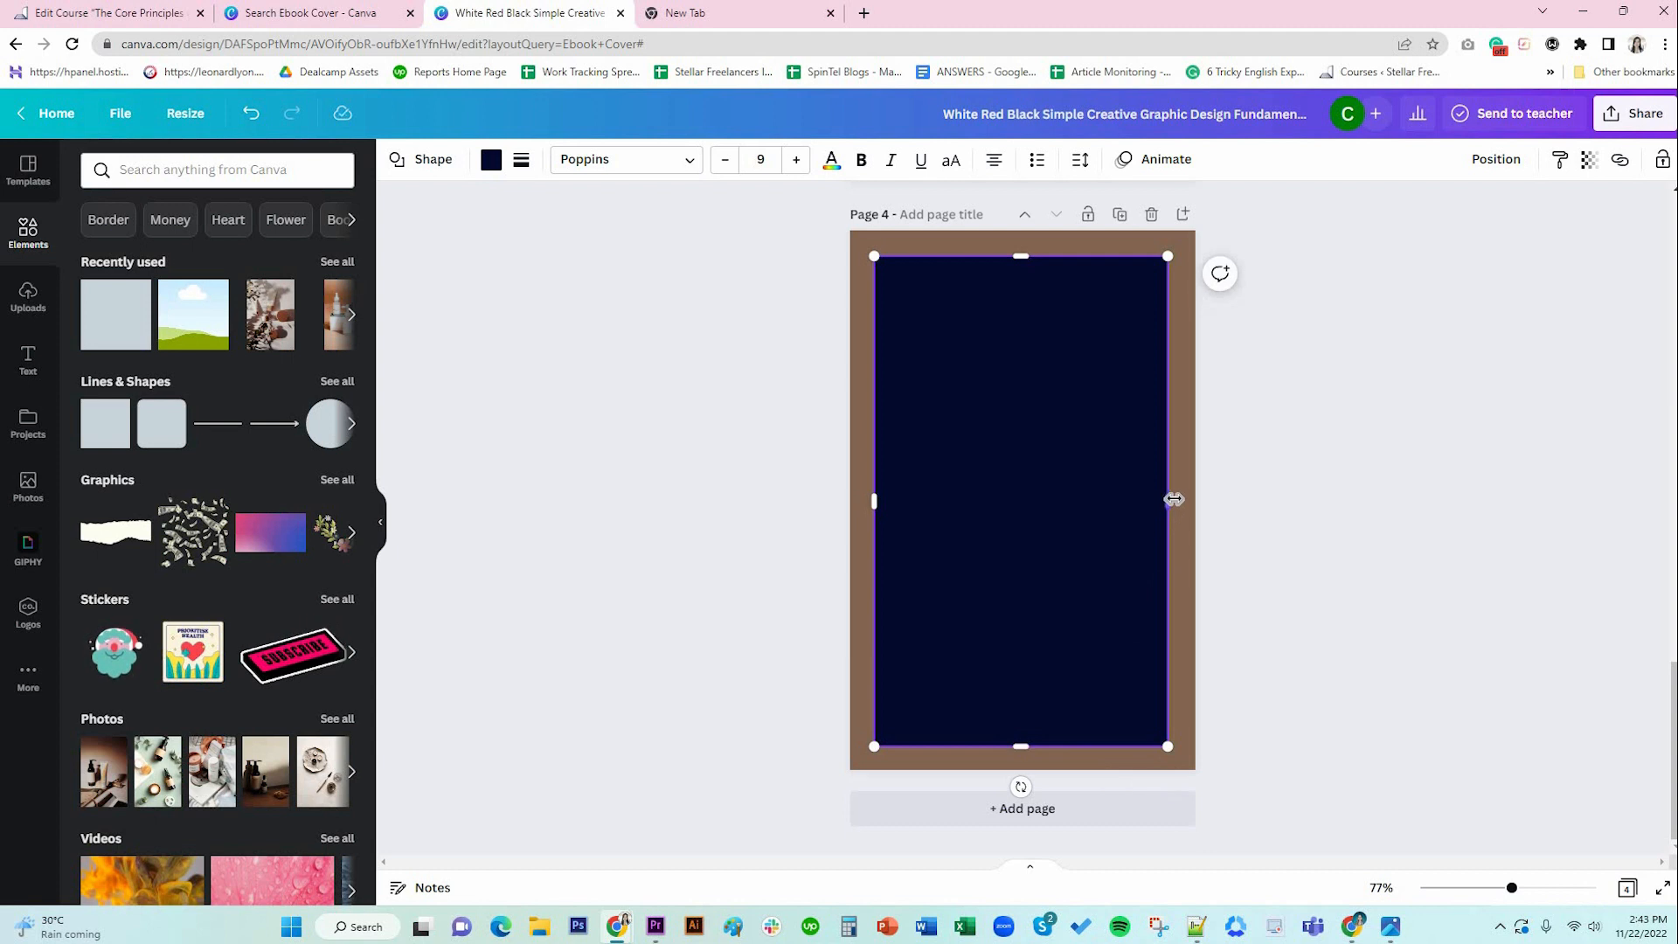
drag(1176, 499, 1173, 500)
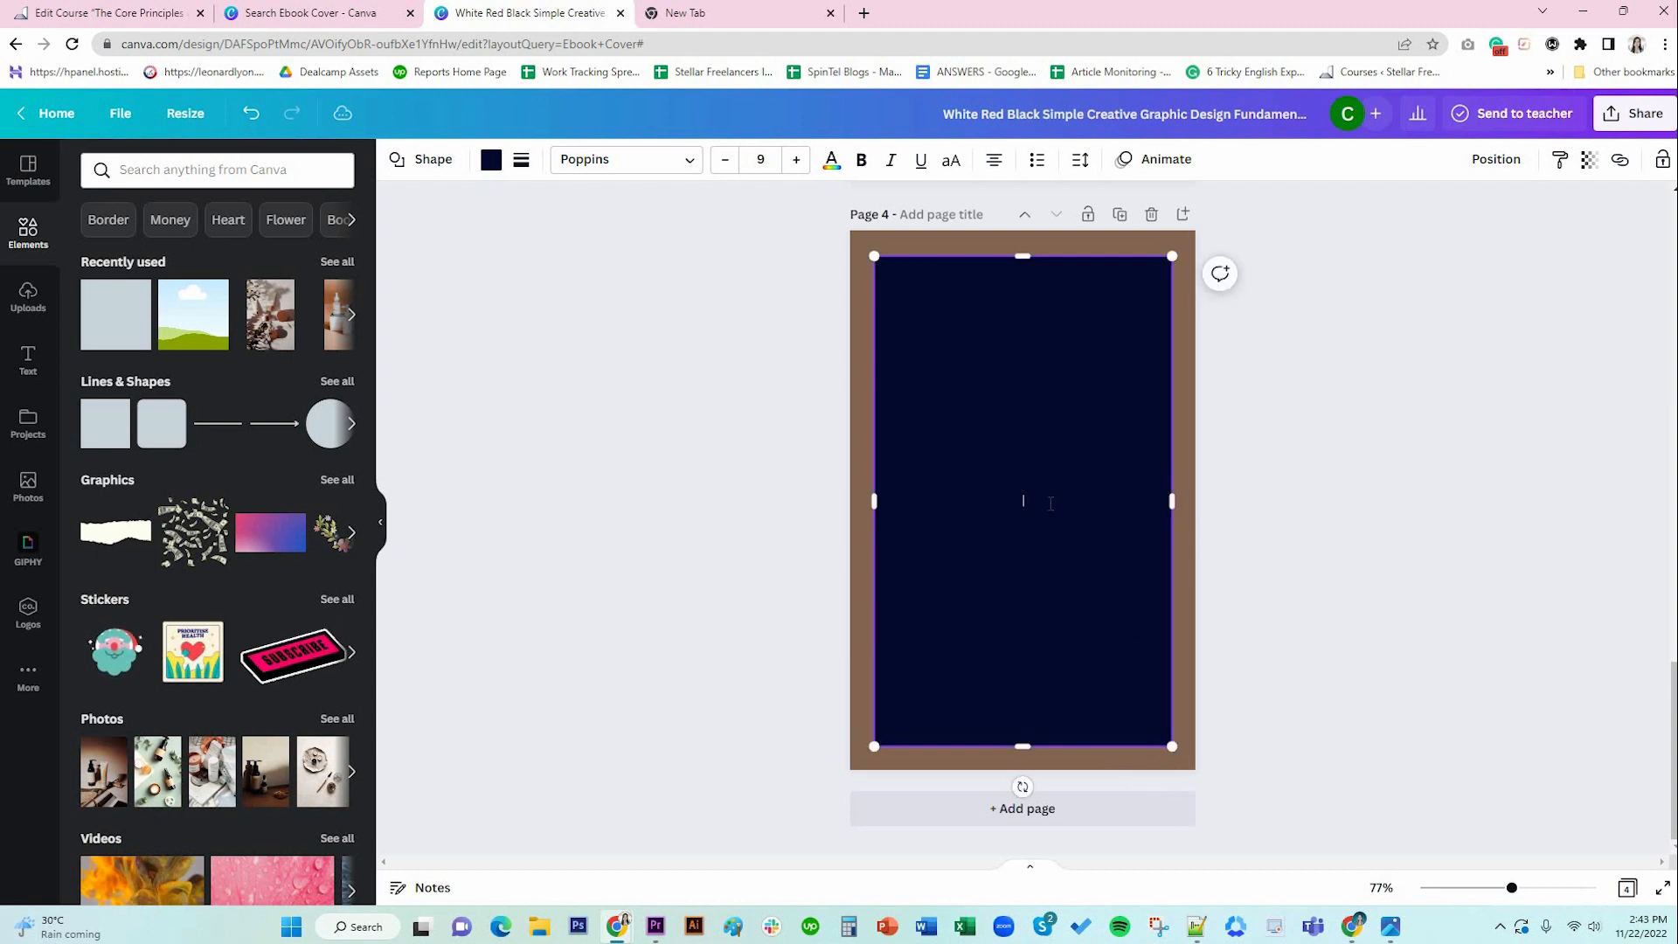
click(1298, 490)
drag(1095, 289, 1106, 299)
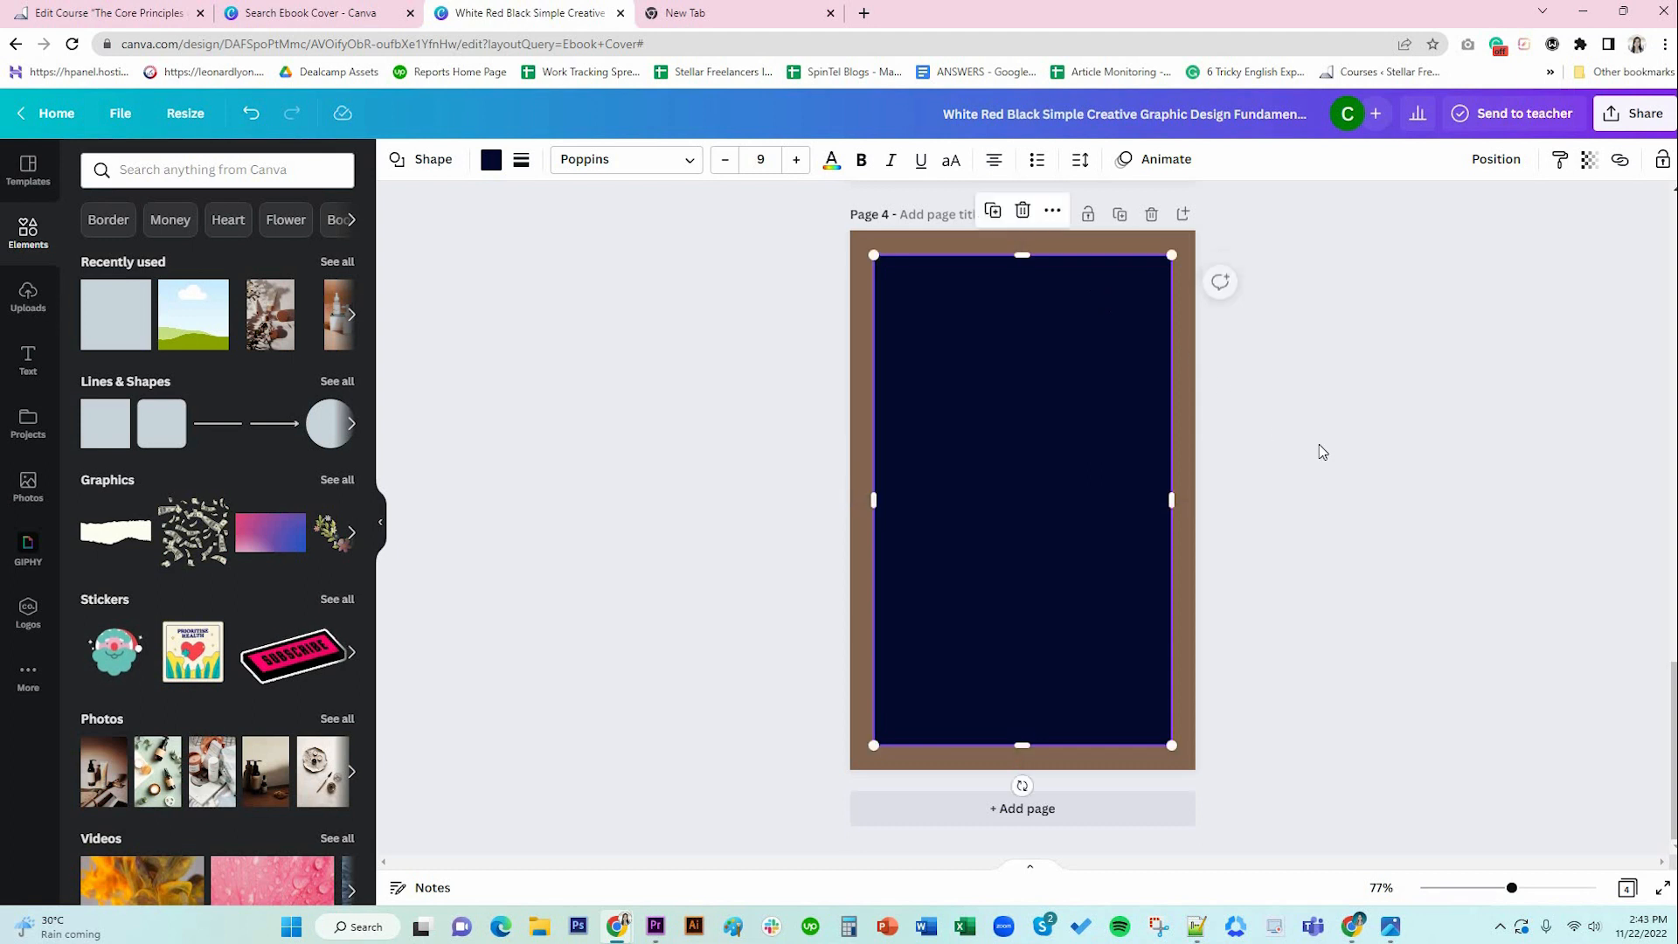
click(1203, 419)
click(1132, 397)
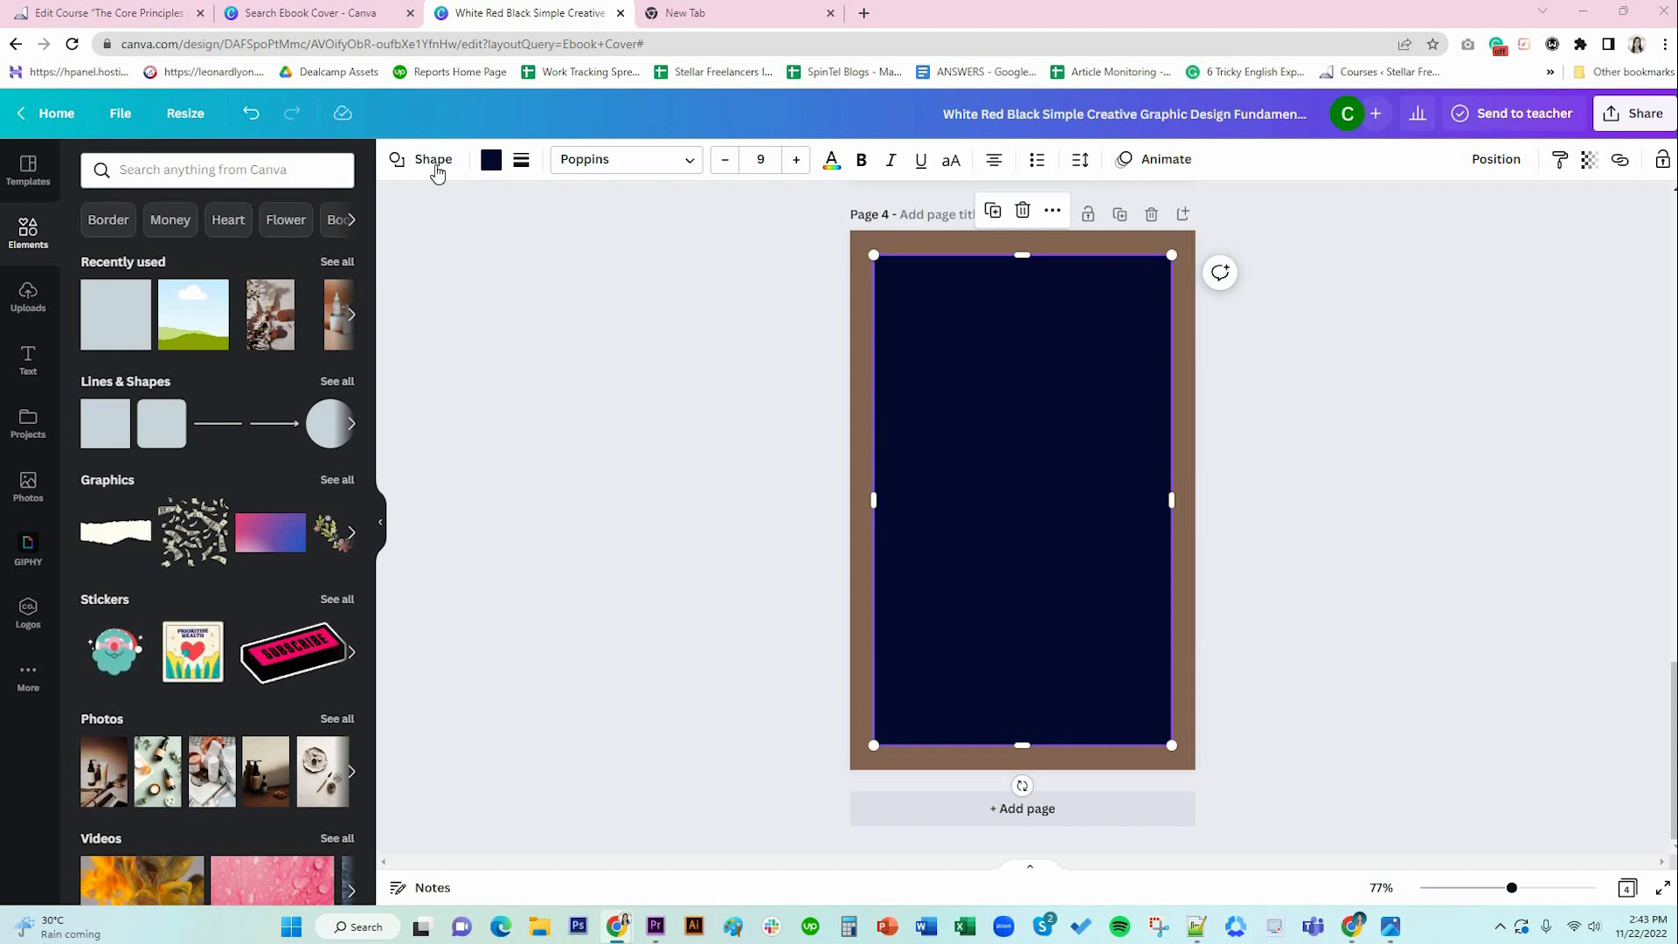
Recolour the rectangle dark brown #4F2C18.
click(215, 165)
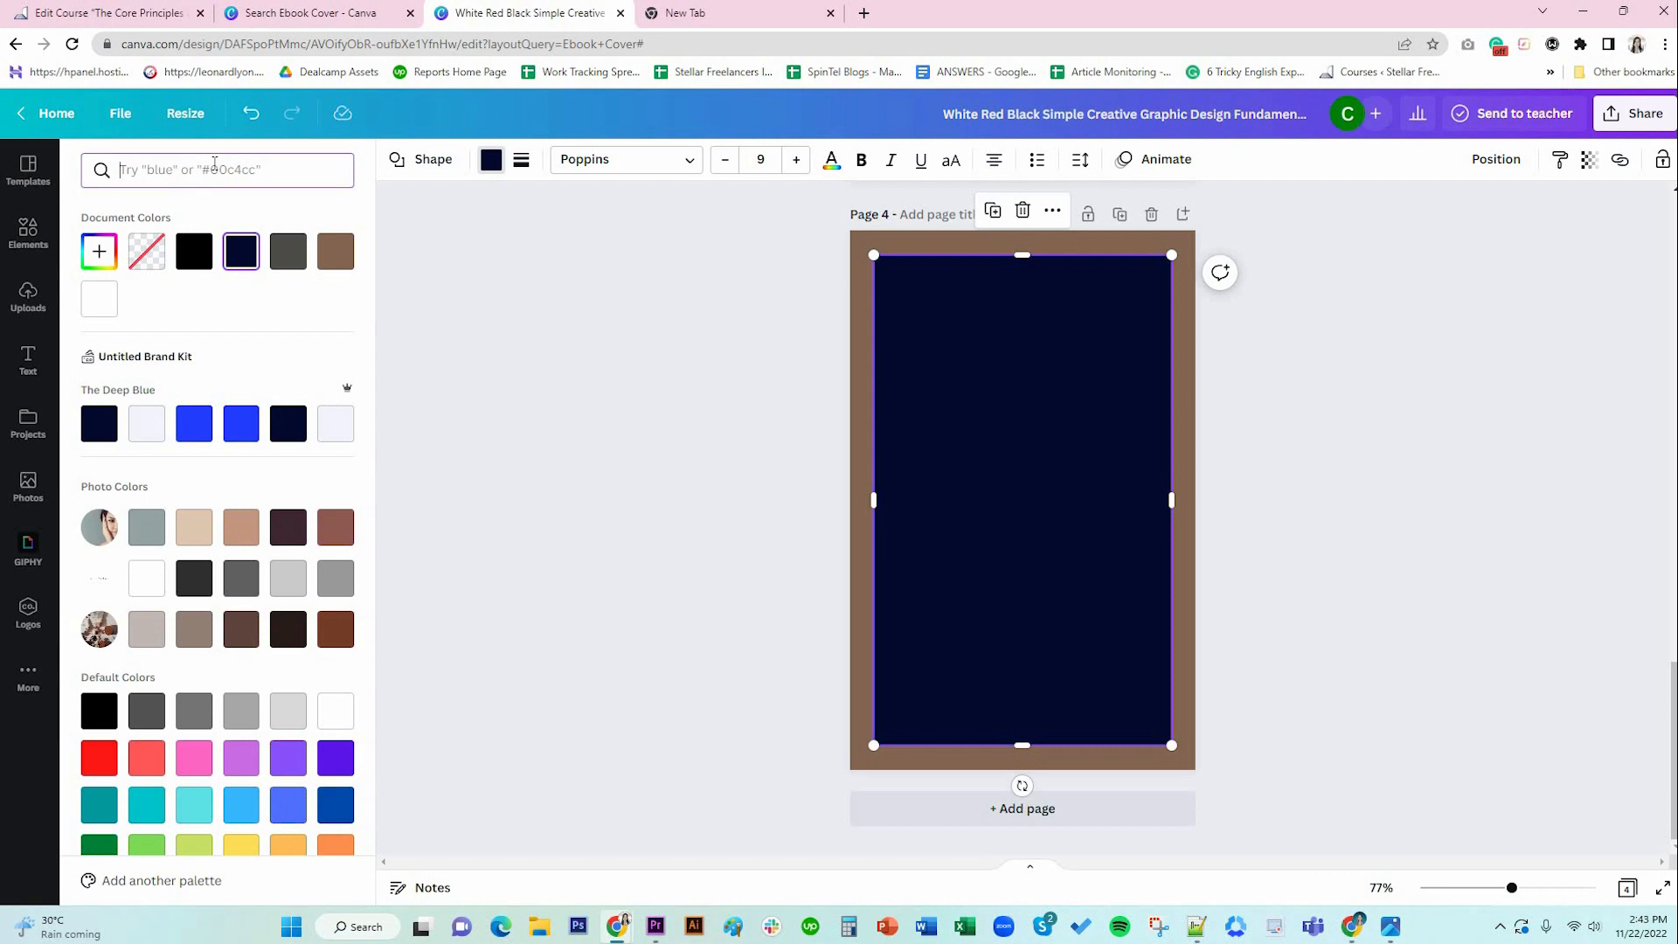
text(4F2C18)
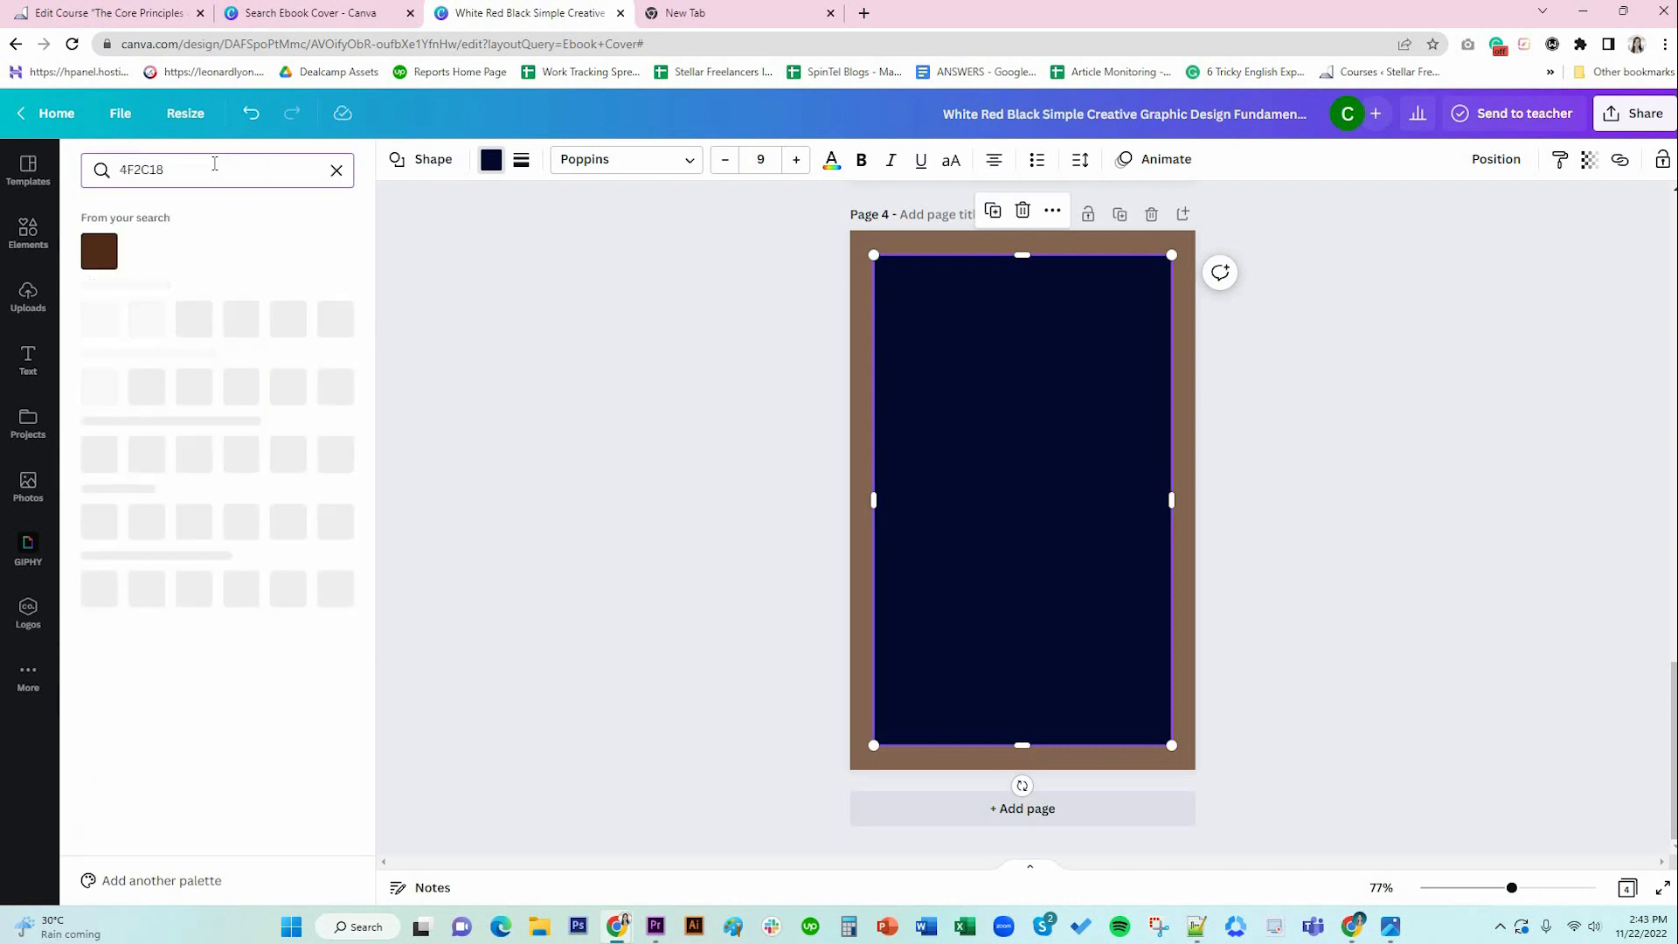
click(99, 250)
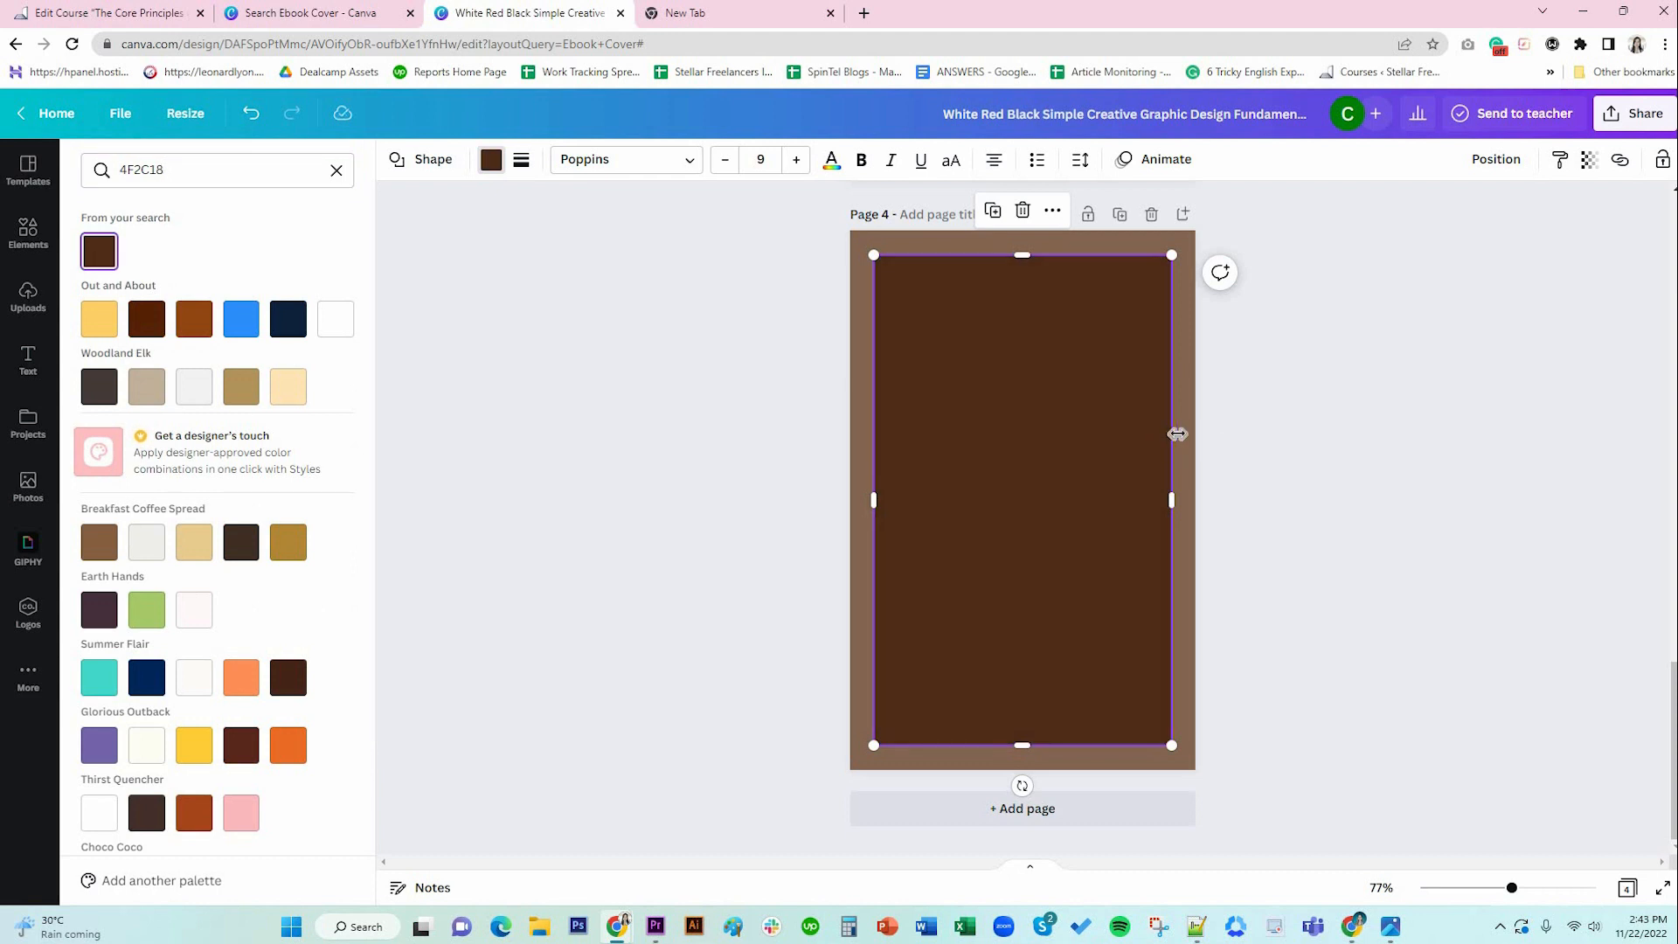
click(1185, 441)
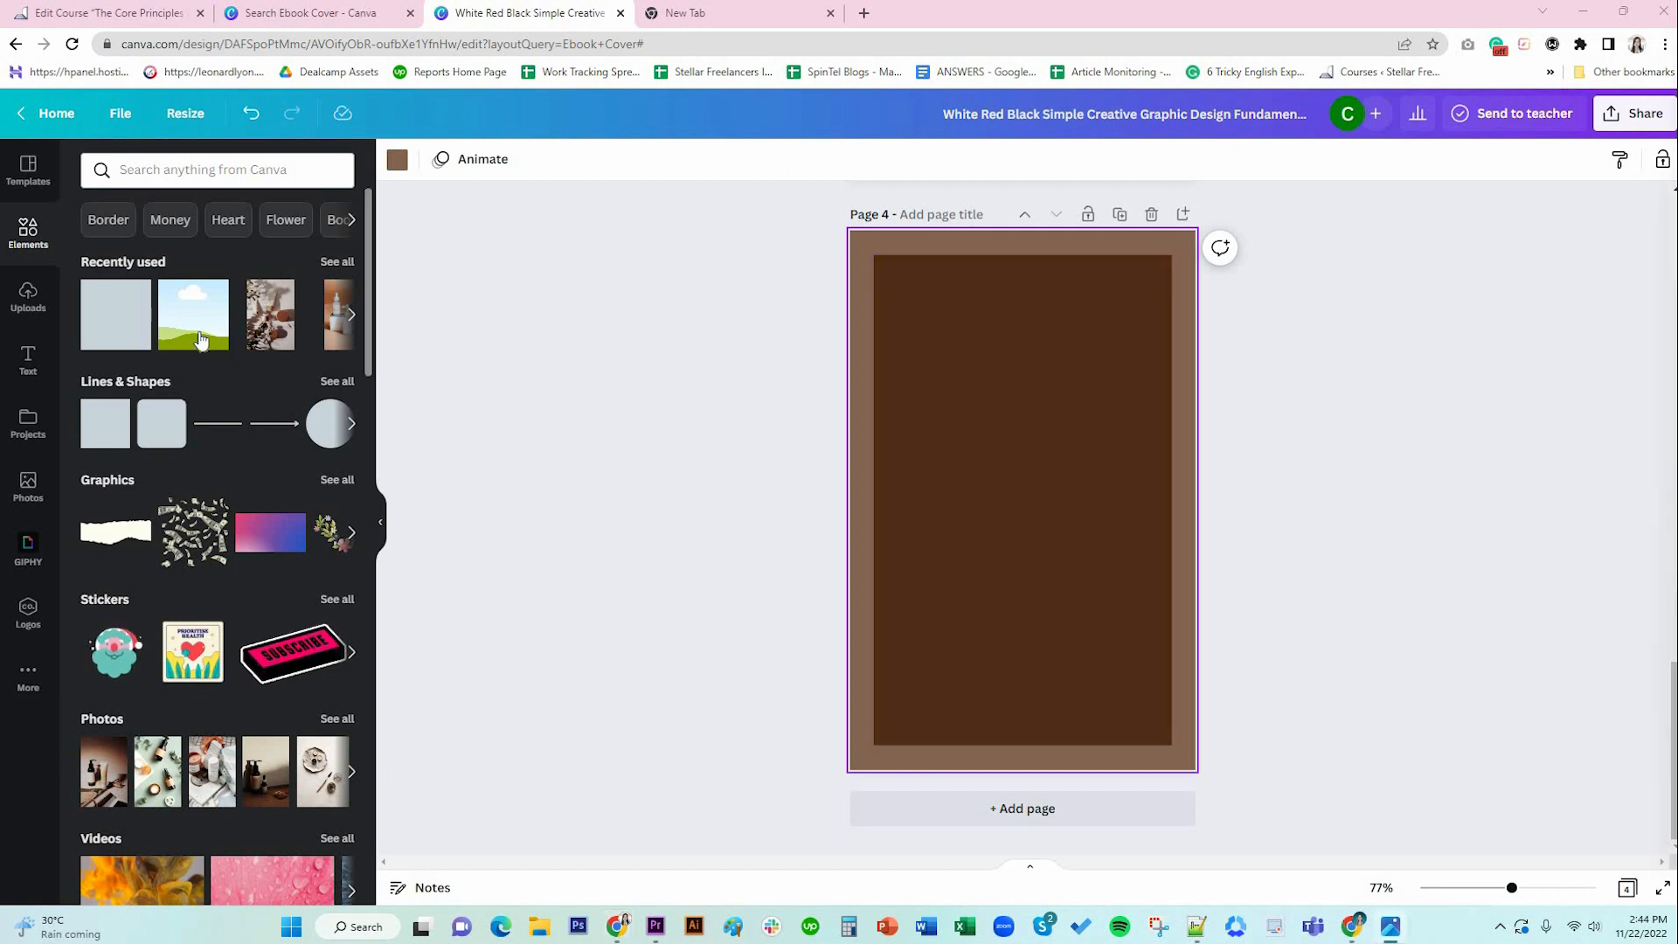
Place the sky-and-hills frame on page 4, resized and centred inside the dark brown rectangle.
drag(200, 339, 1023, 386)
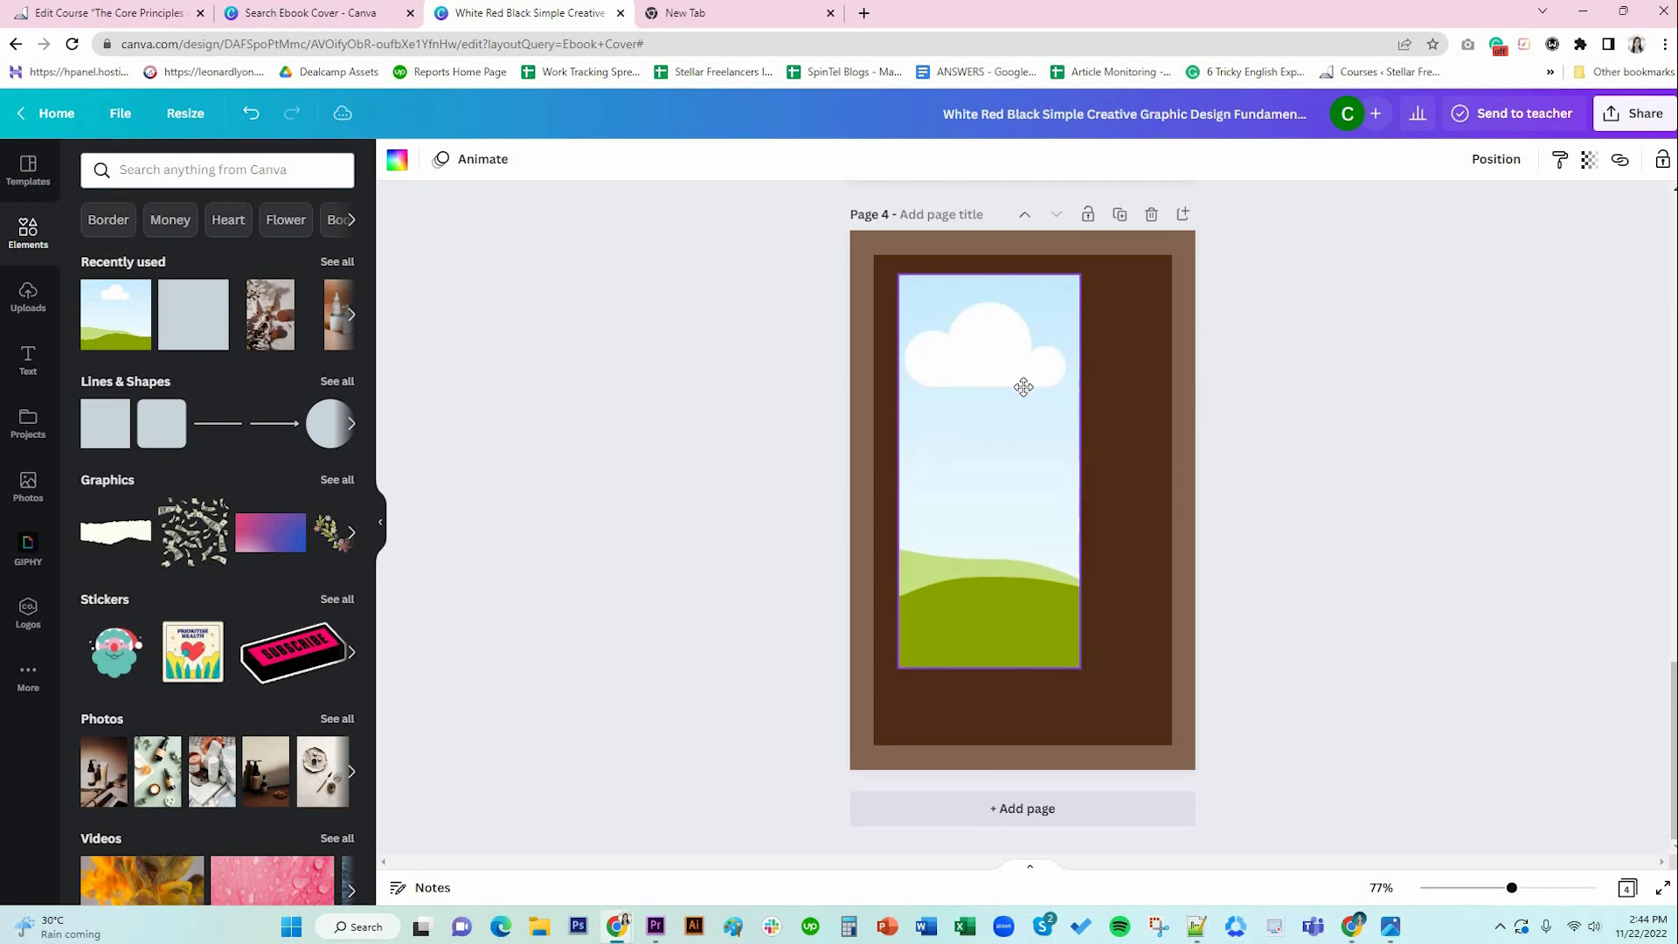
drag(1080, 472, 1152, 477)
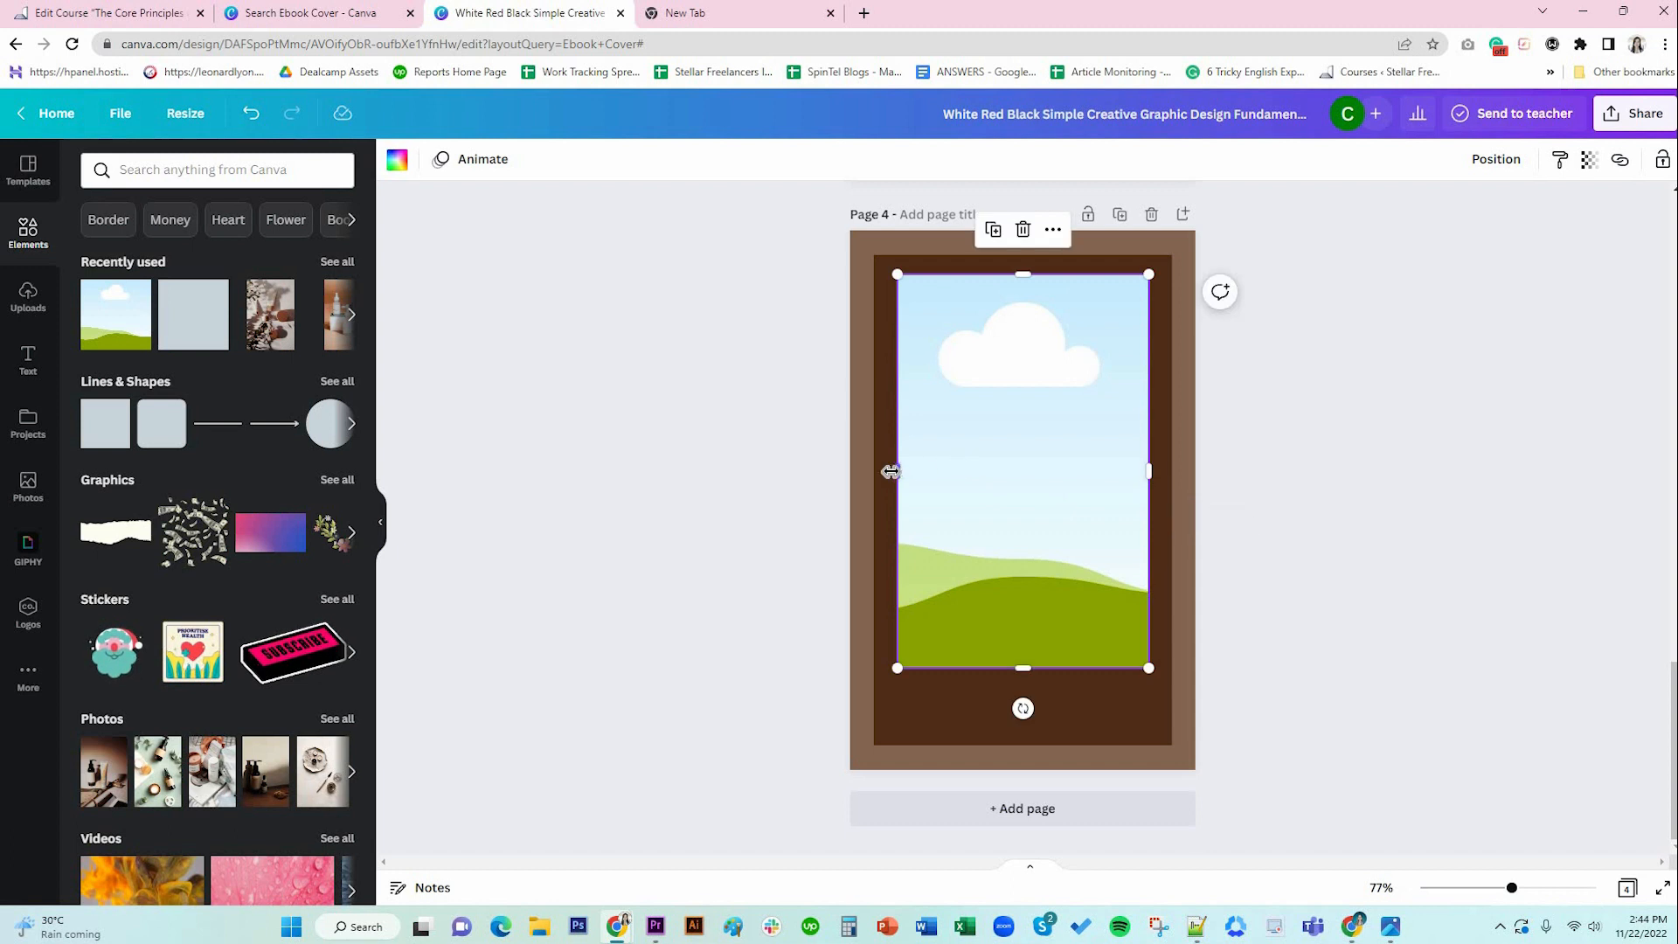
drag(891, 472, 892, 471)
drag(1019, 277, 1019, 265)
drag(1027, 671, 1030, 724)
drag(1073, 549, 1126, 554)
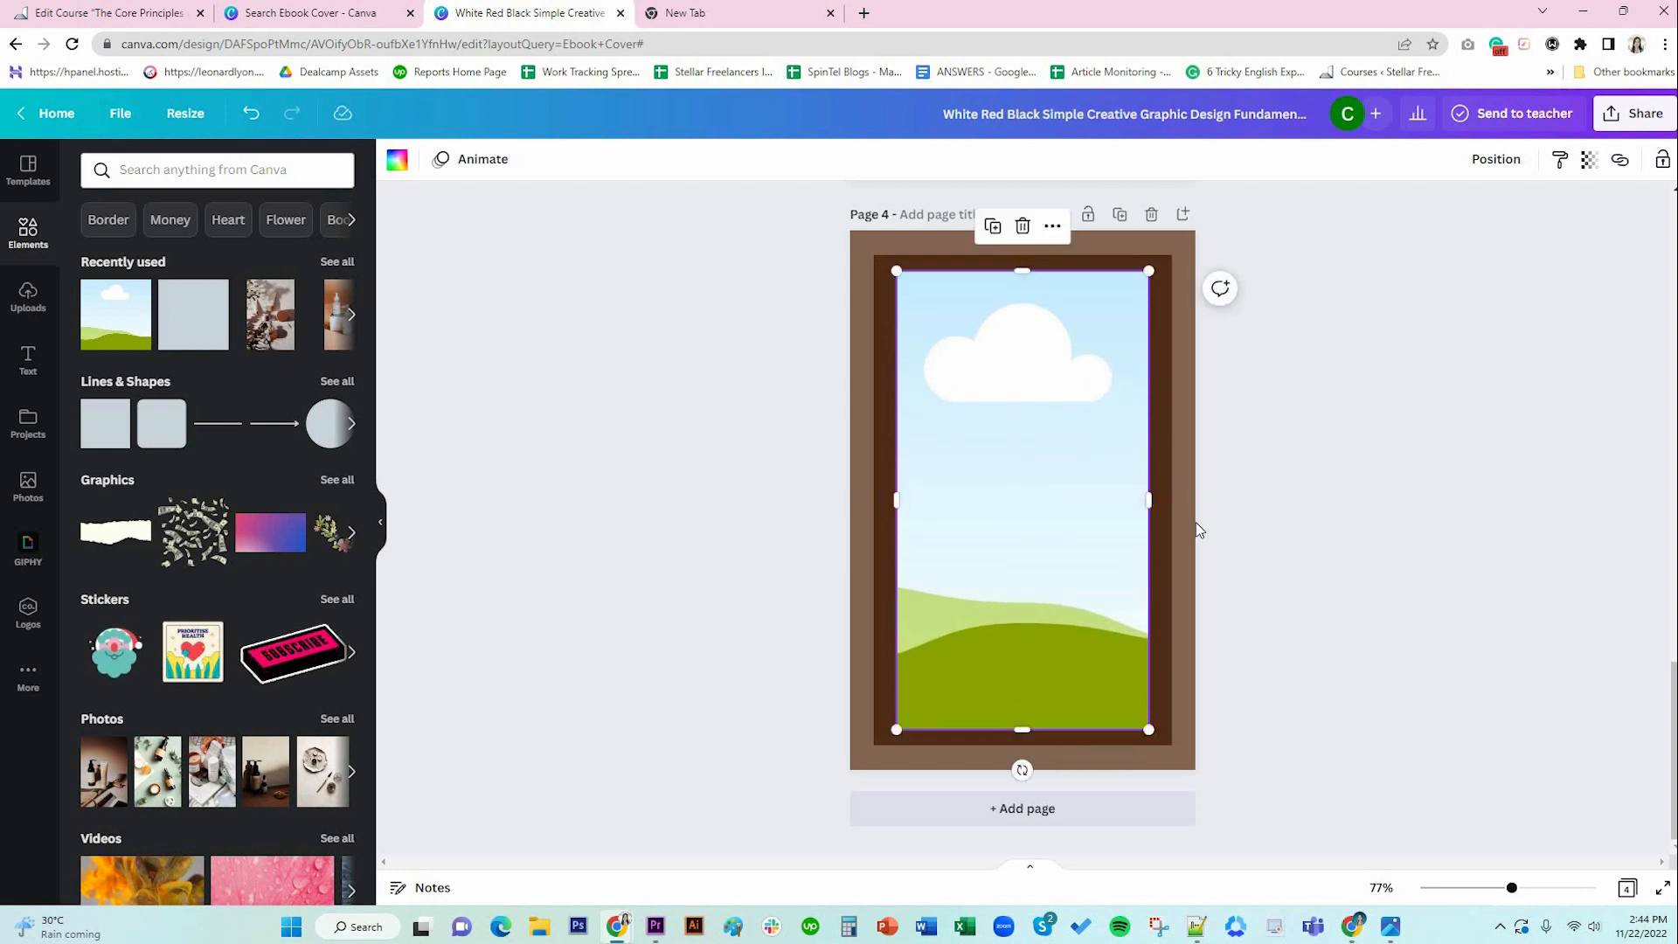
click(1296, 532)
click(1031, 479)
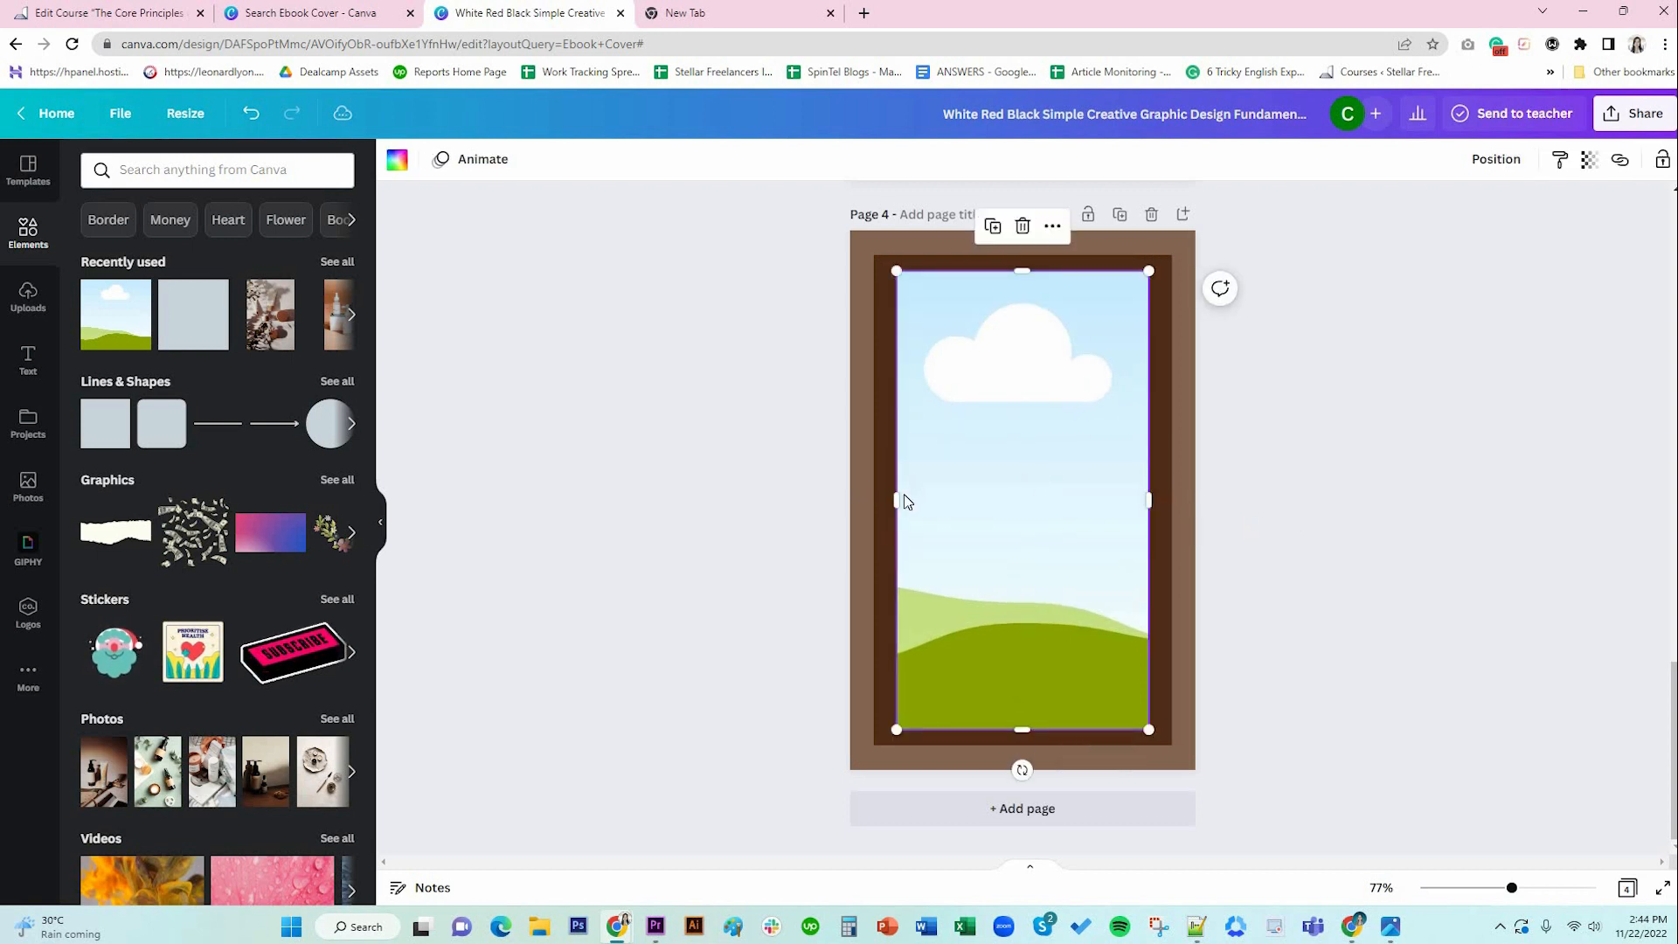
drag(895, 498, 891, 498)
drag(1012, 500, 1016, 500)
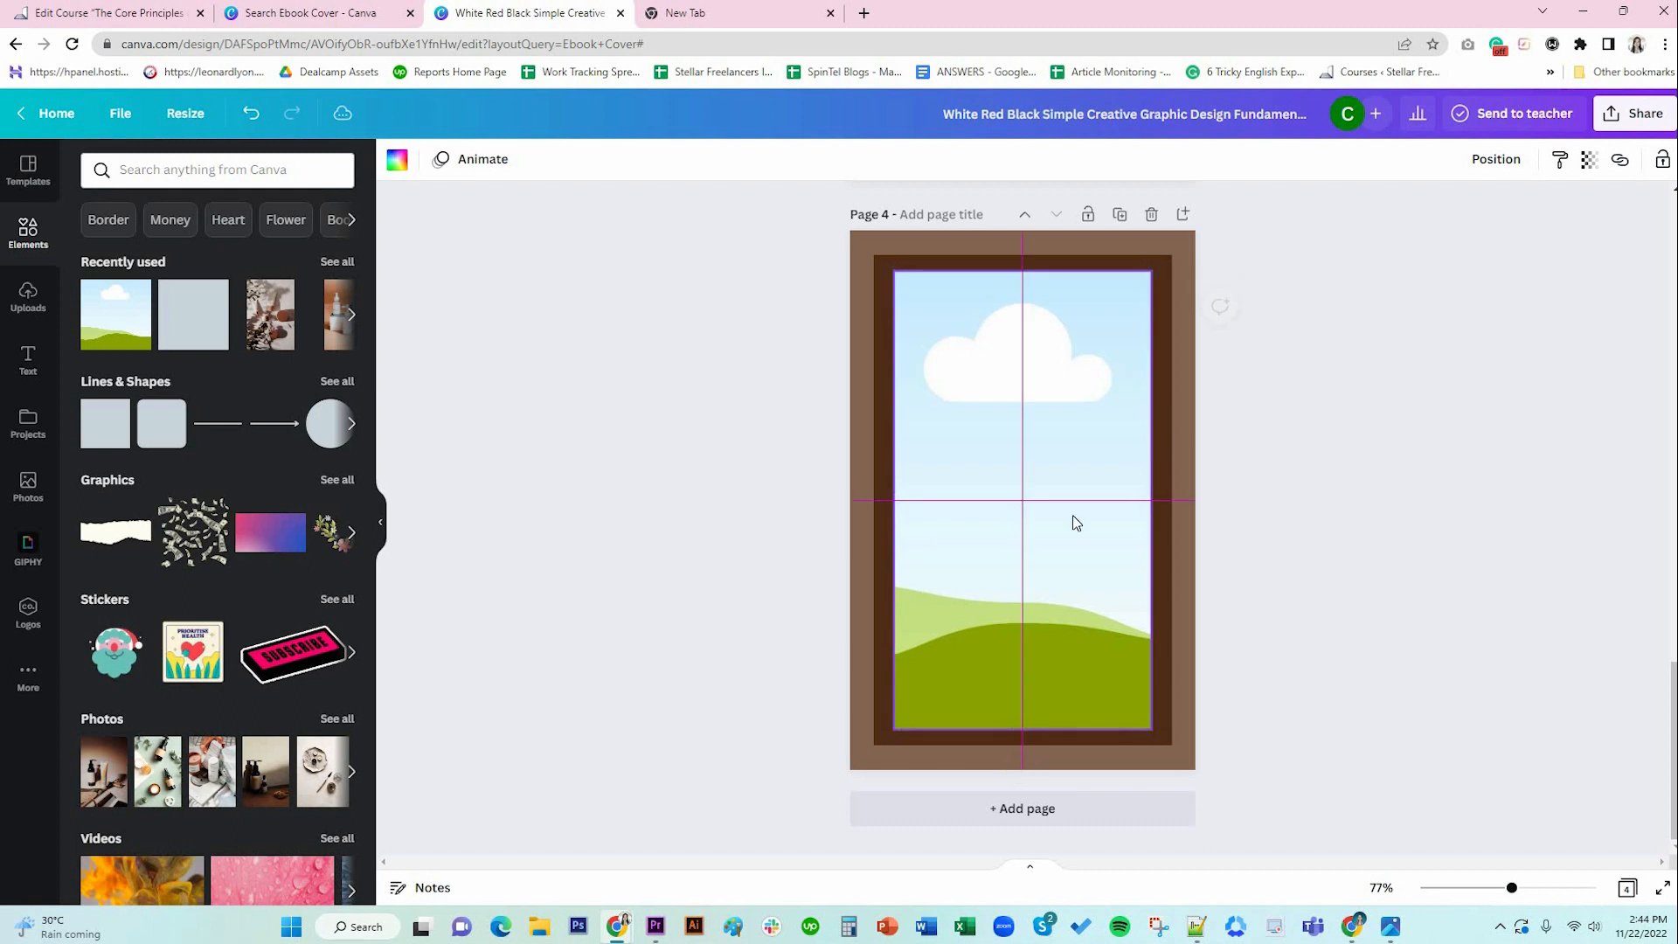
click(1248, 541)
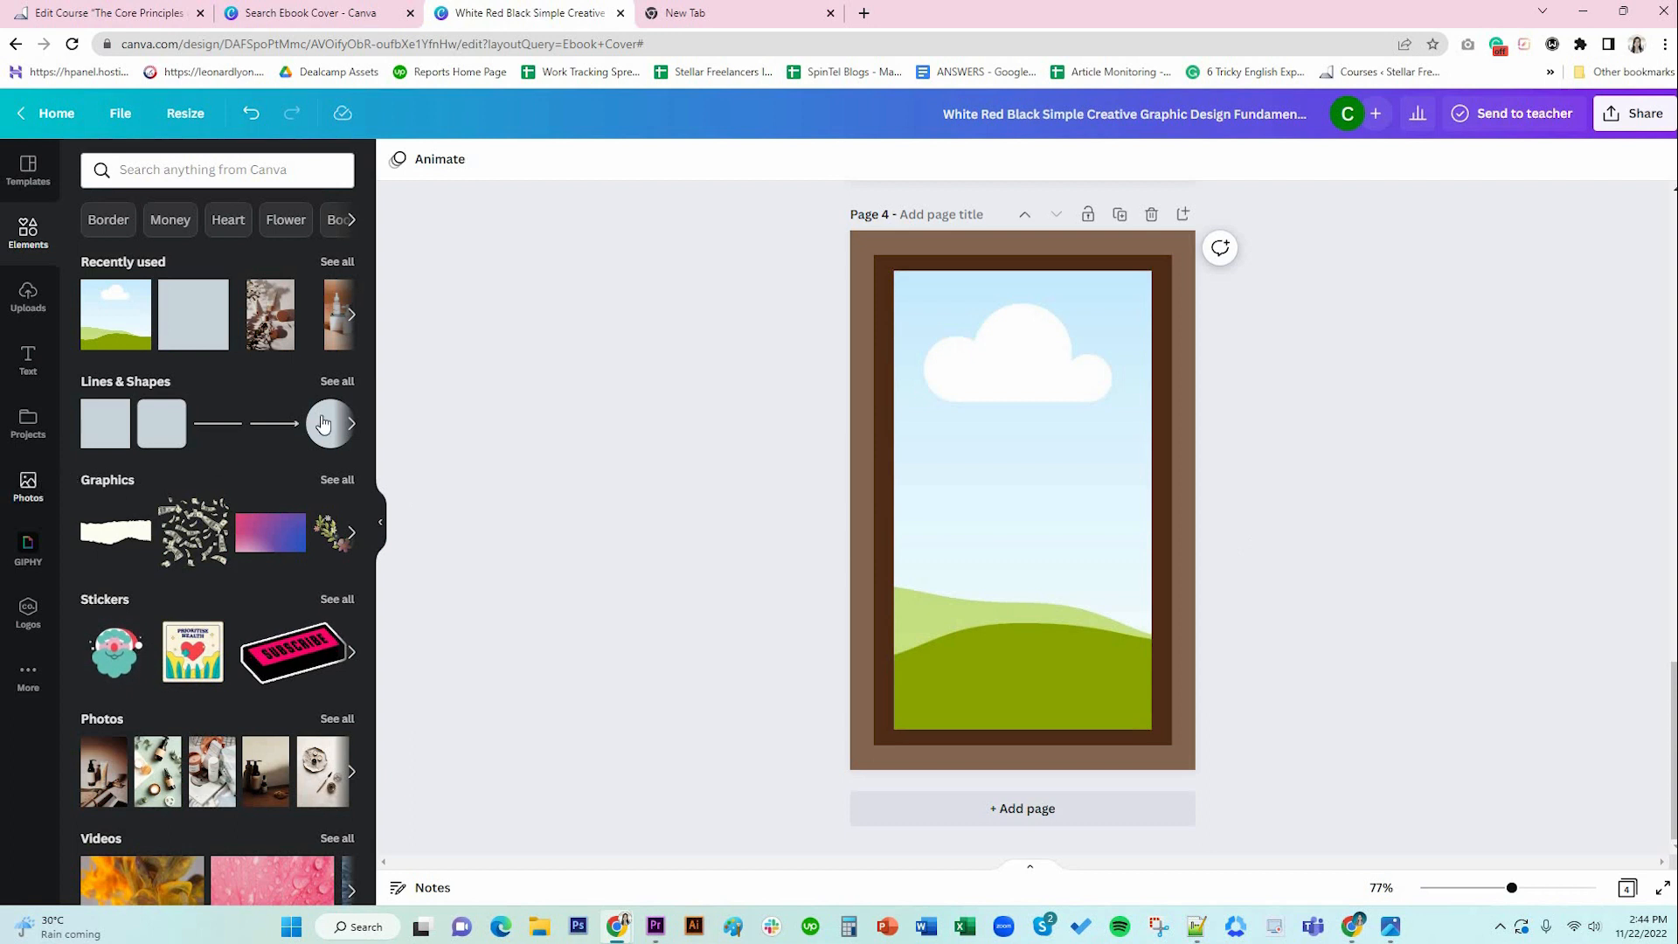
Fill the frame with the skincare photo of amber bottles beside a white sink.
click(28, 486)
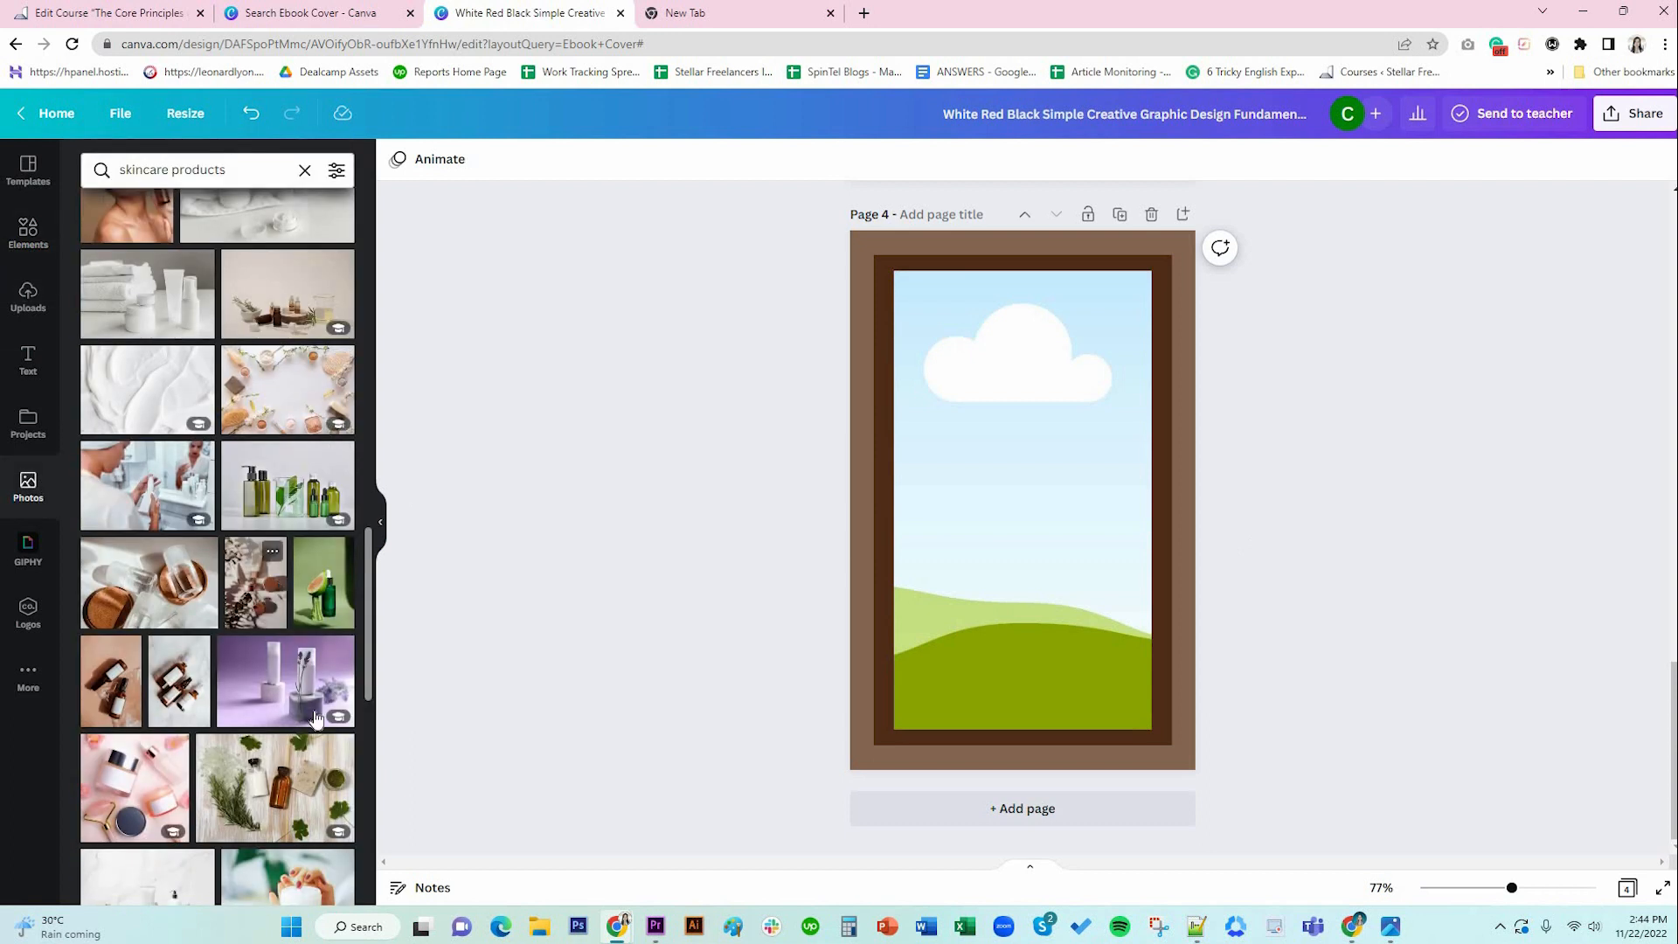
scroll(312, 707, down, 2)
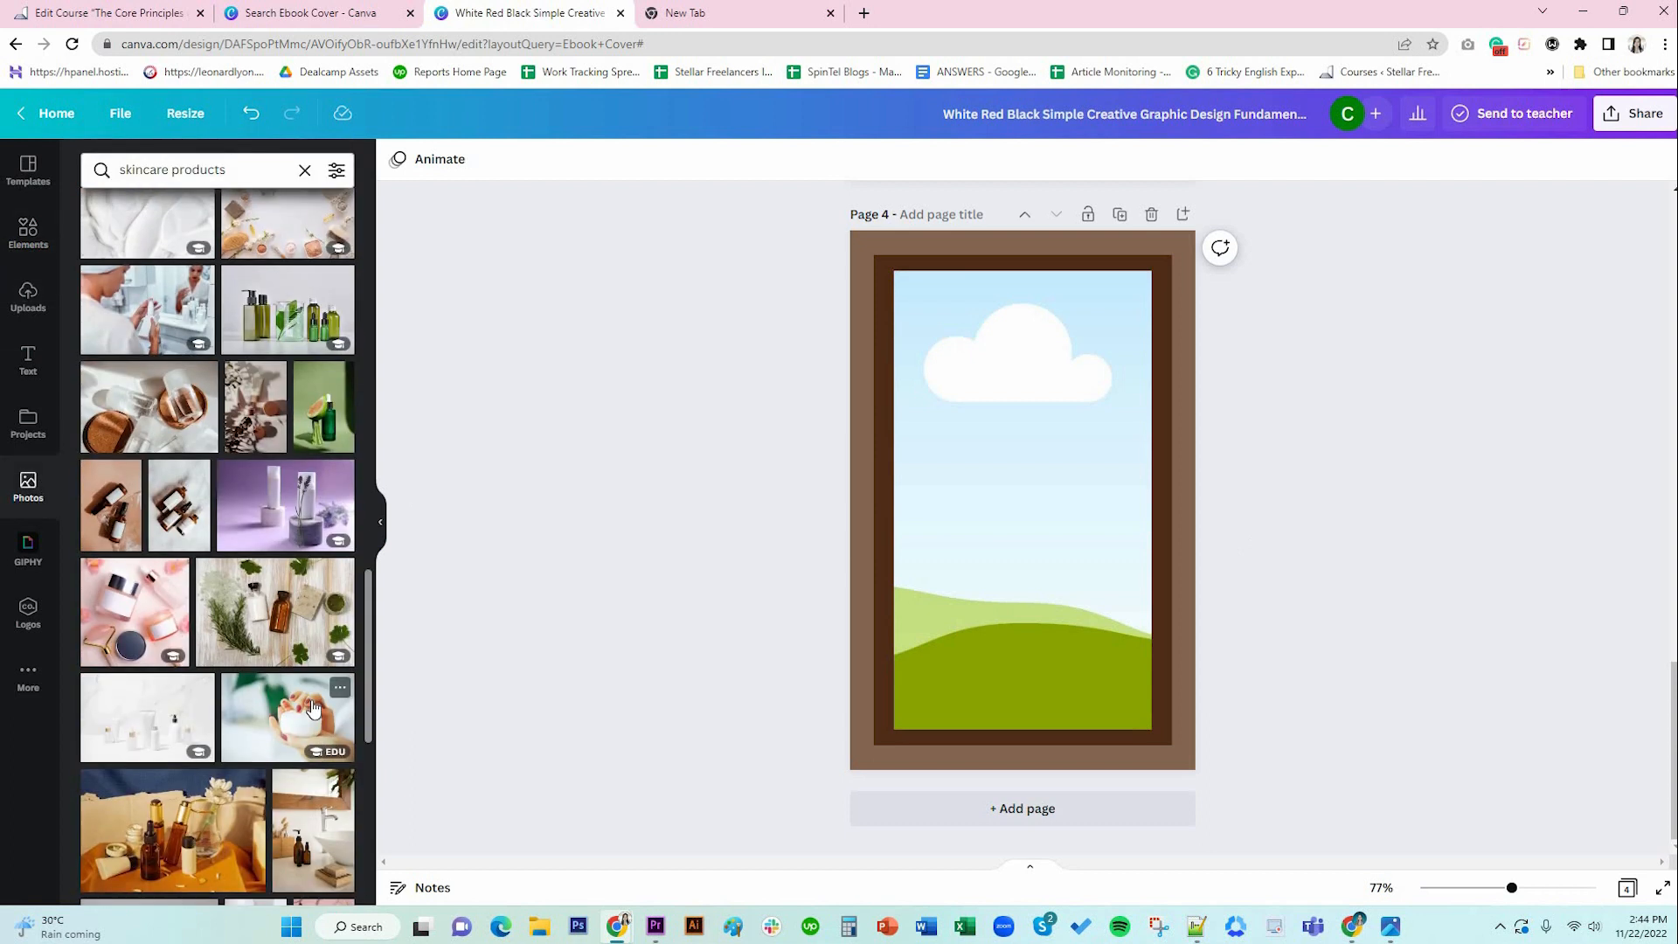
scroll(312, 703, down, 2)
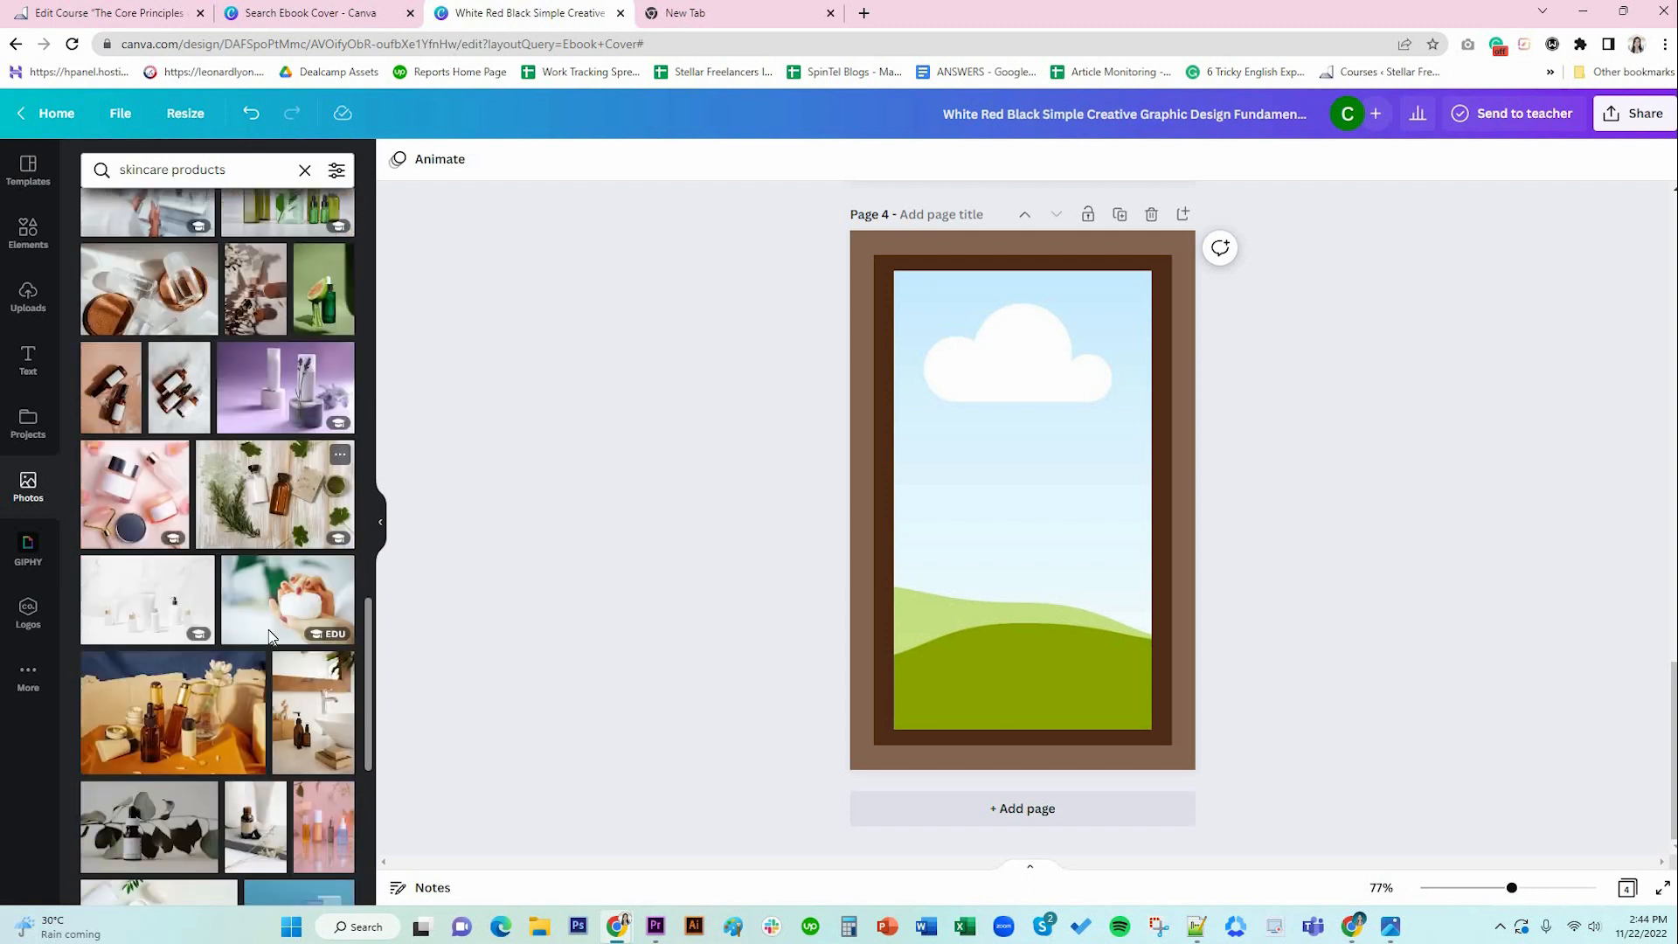
drag(316, 679, 1014, 485)
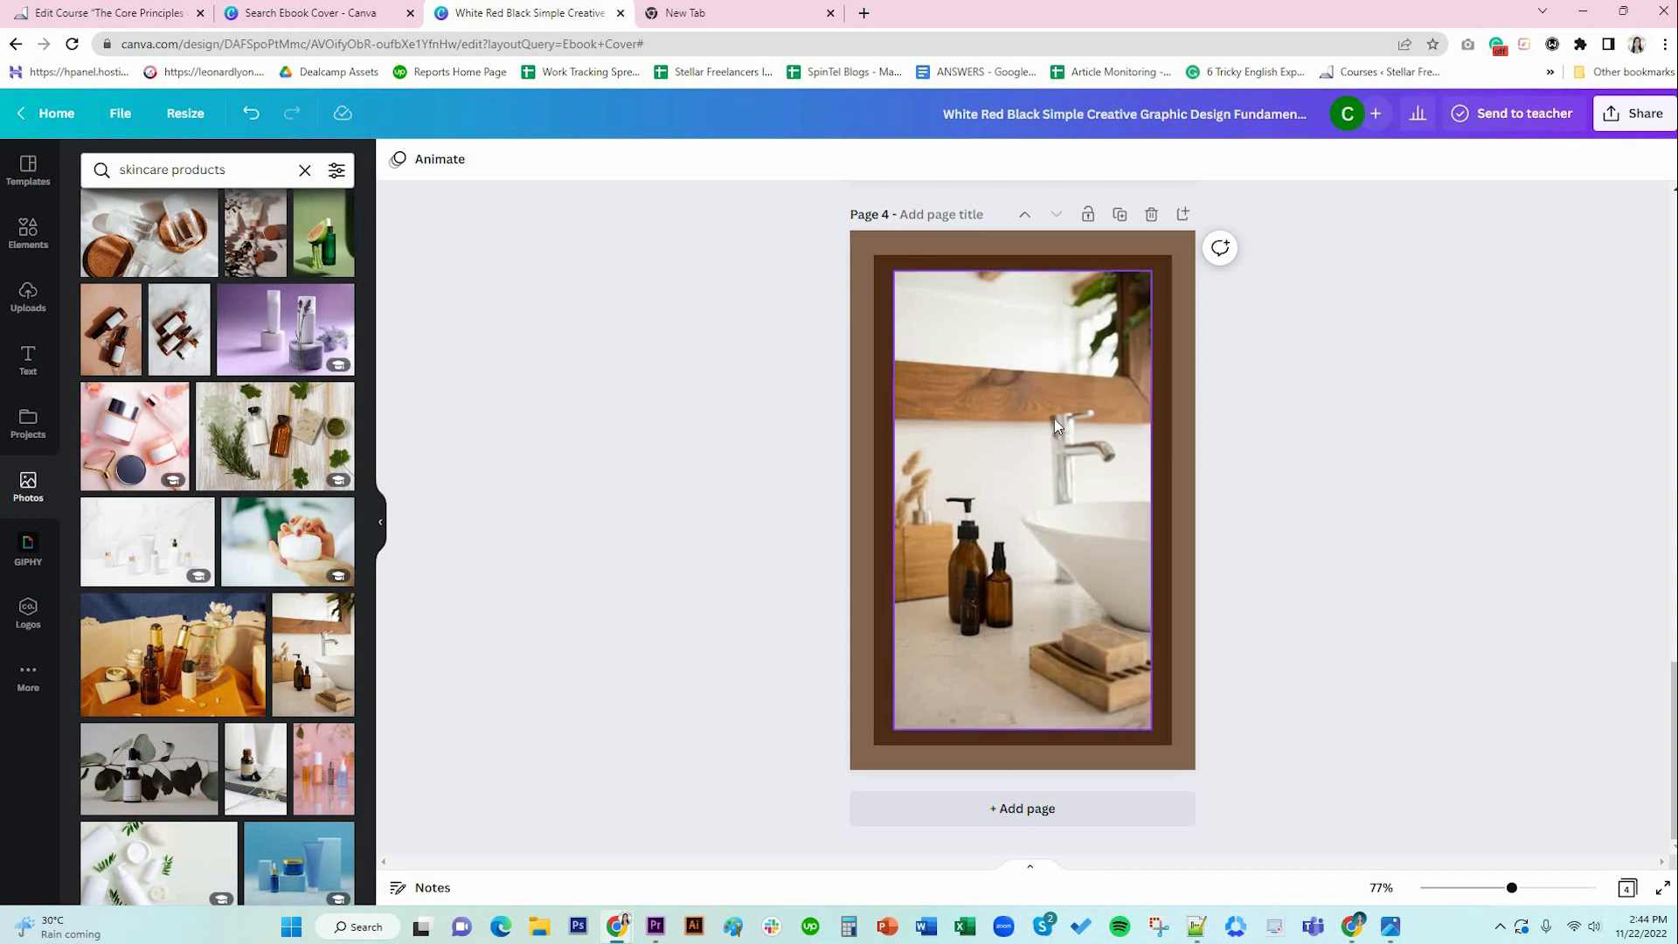
click(1185, 490)
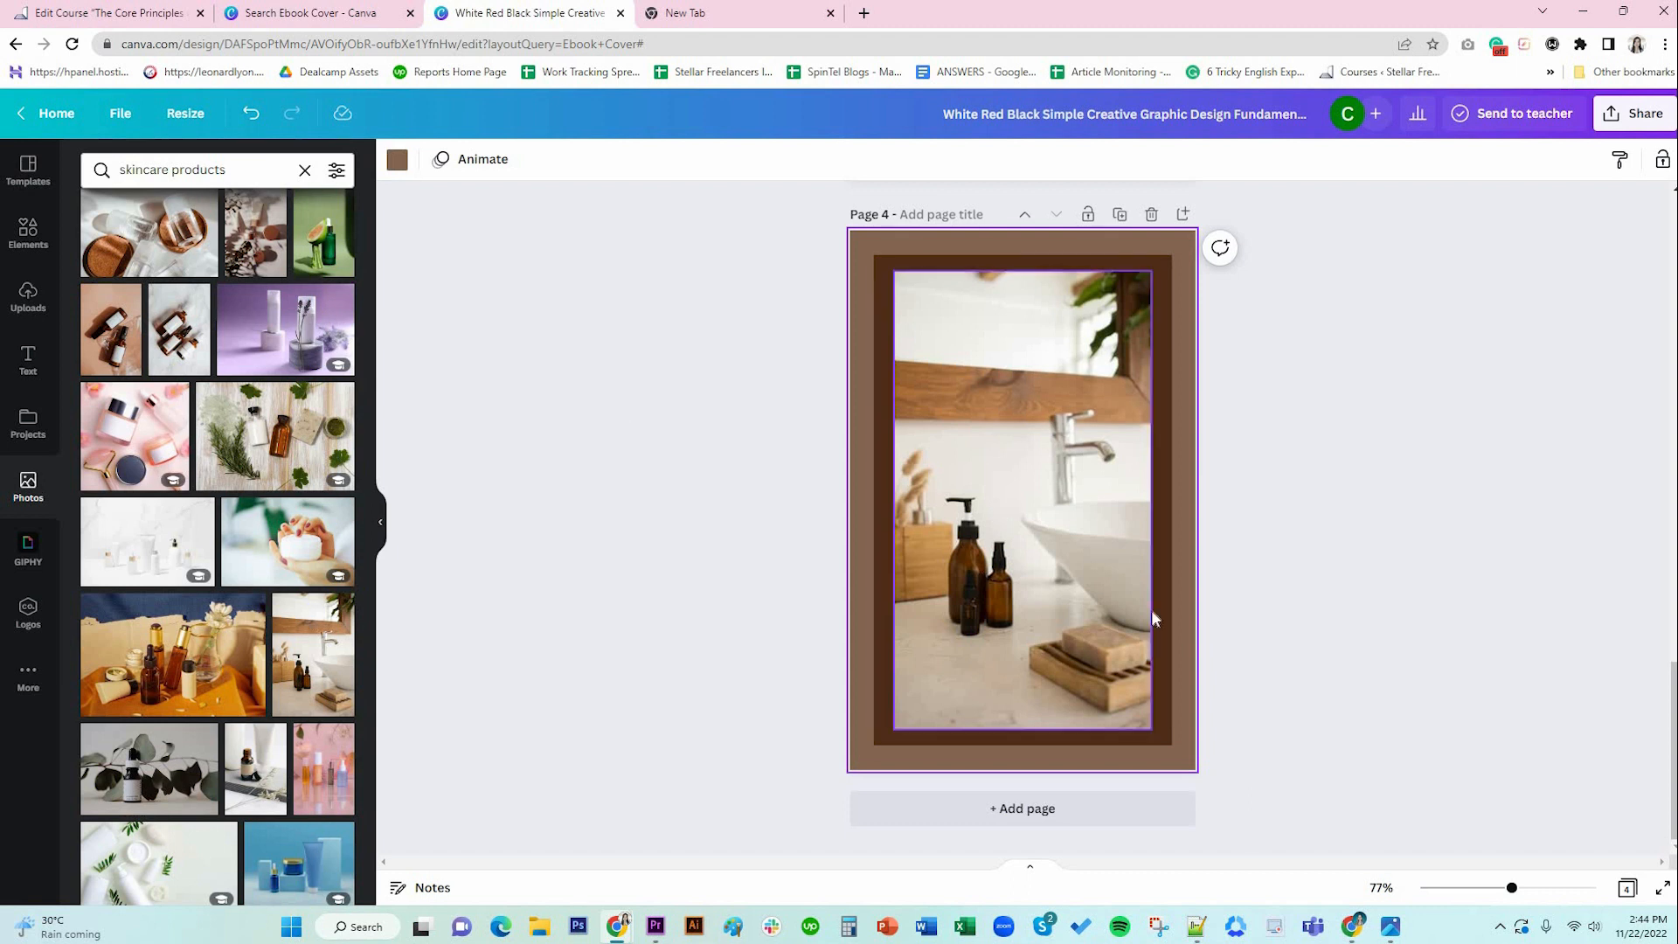
scroll(1214, 516, up, 3)
Copy page 3's BY DM ORGANICS and page-number footer texts onto page 4.
click(1149, 432)
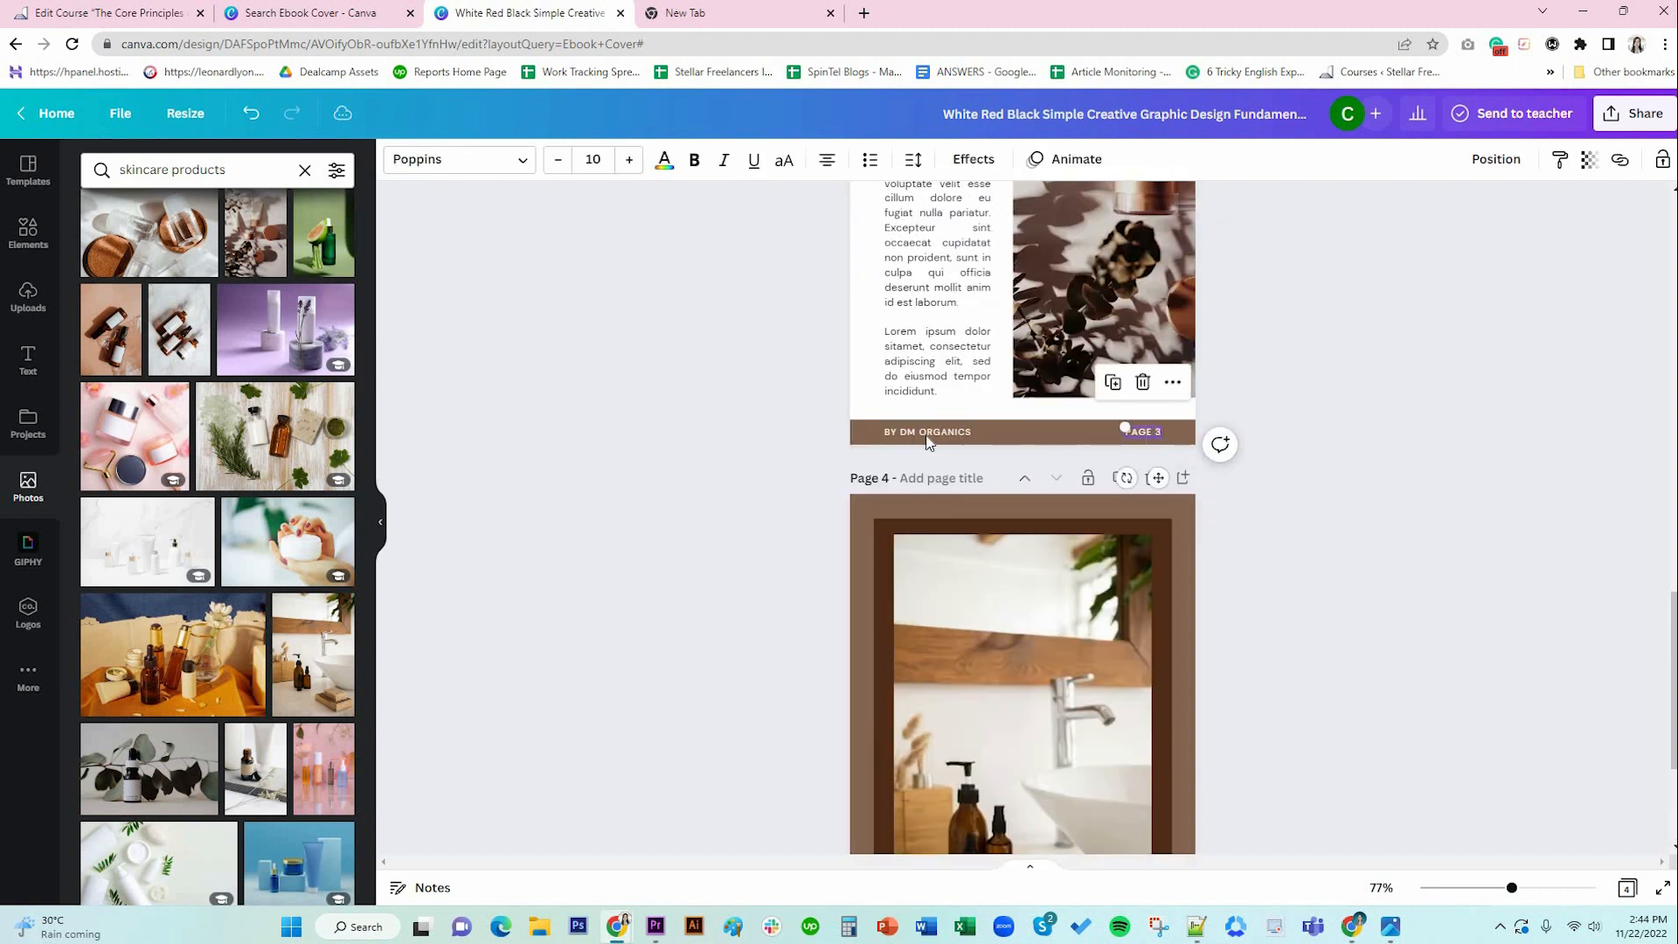
shift+click(928, 436)
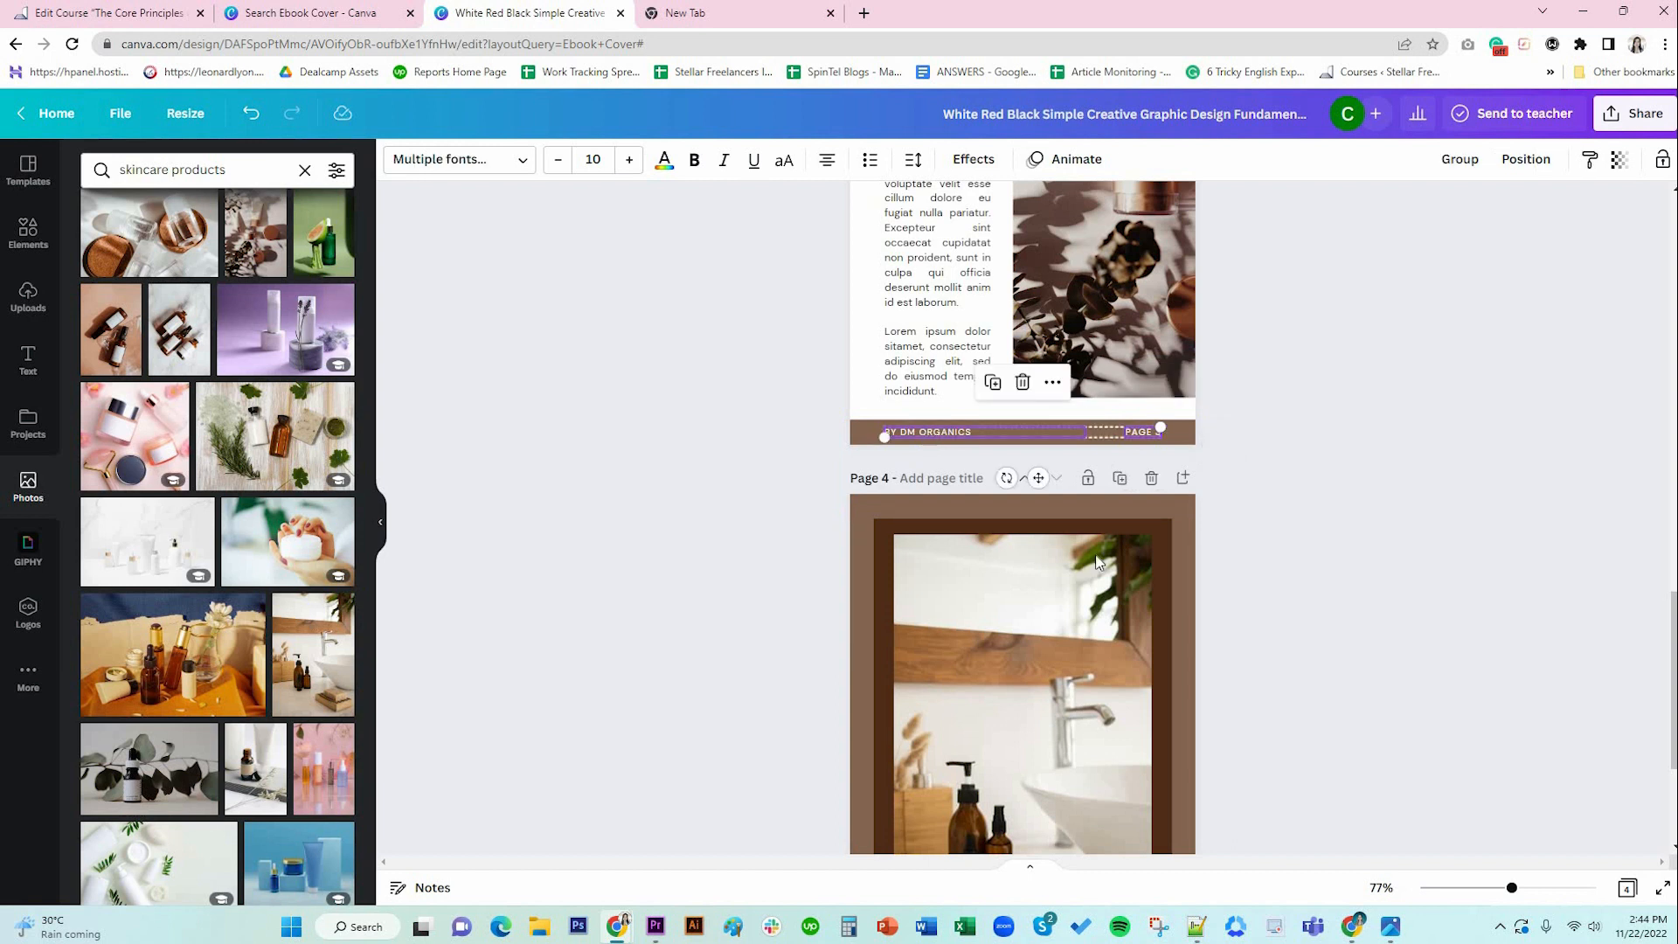
scroll(1146, 605, down, 3)
click(1104, 763)
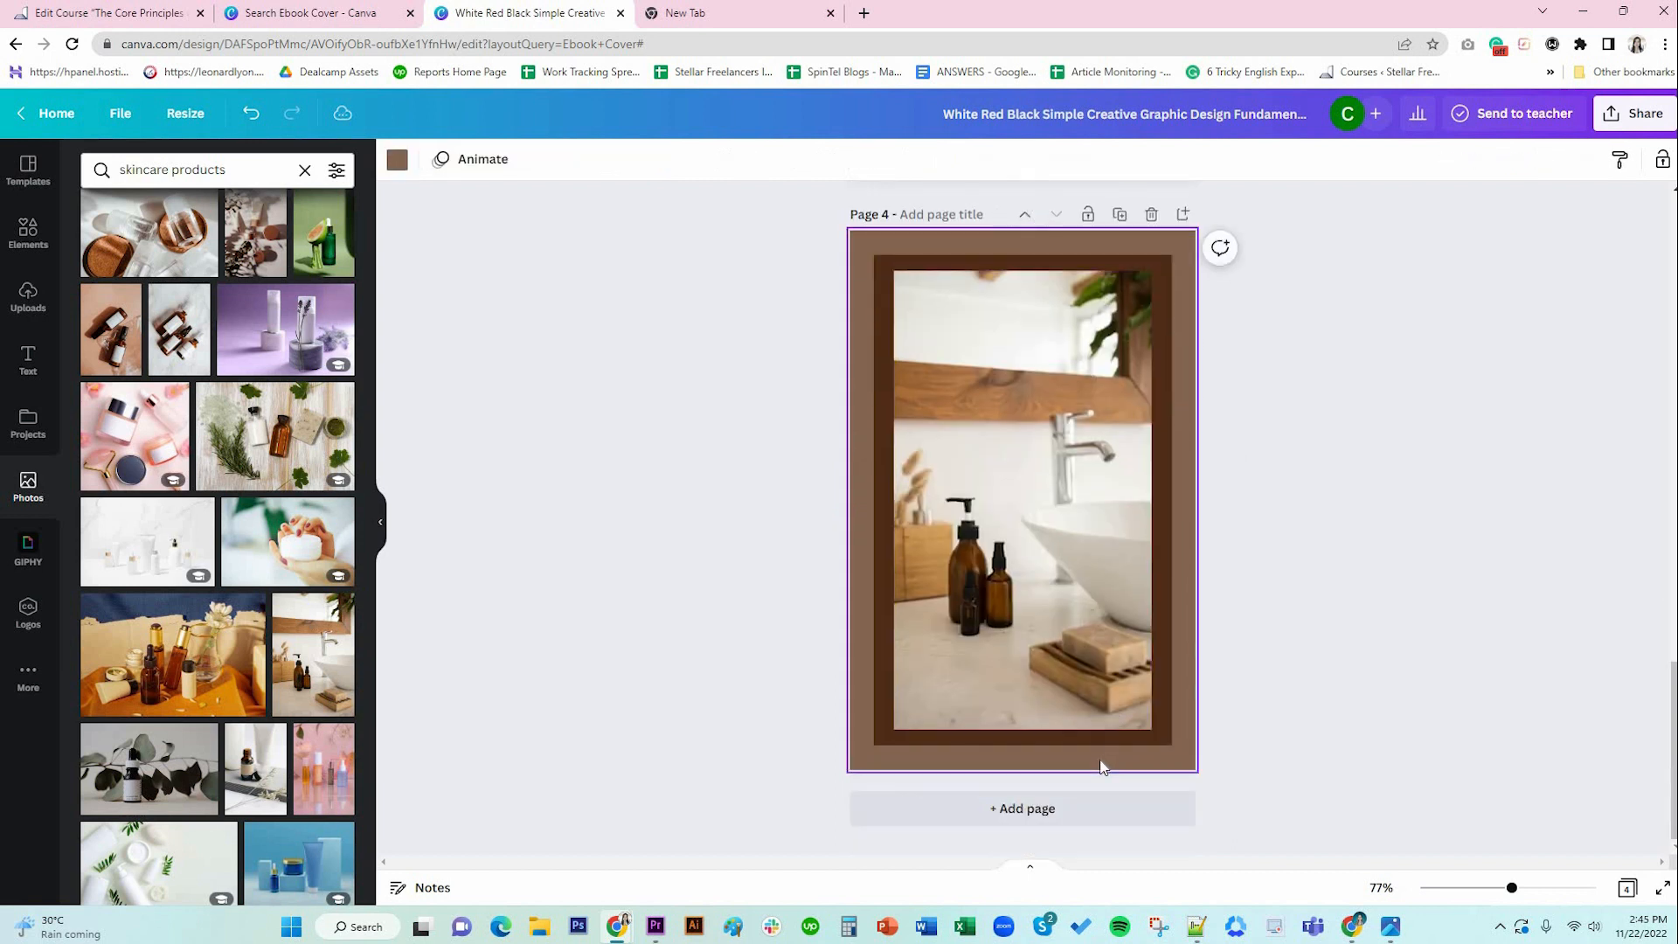
key(ctrl+v)
click(1176, 775)
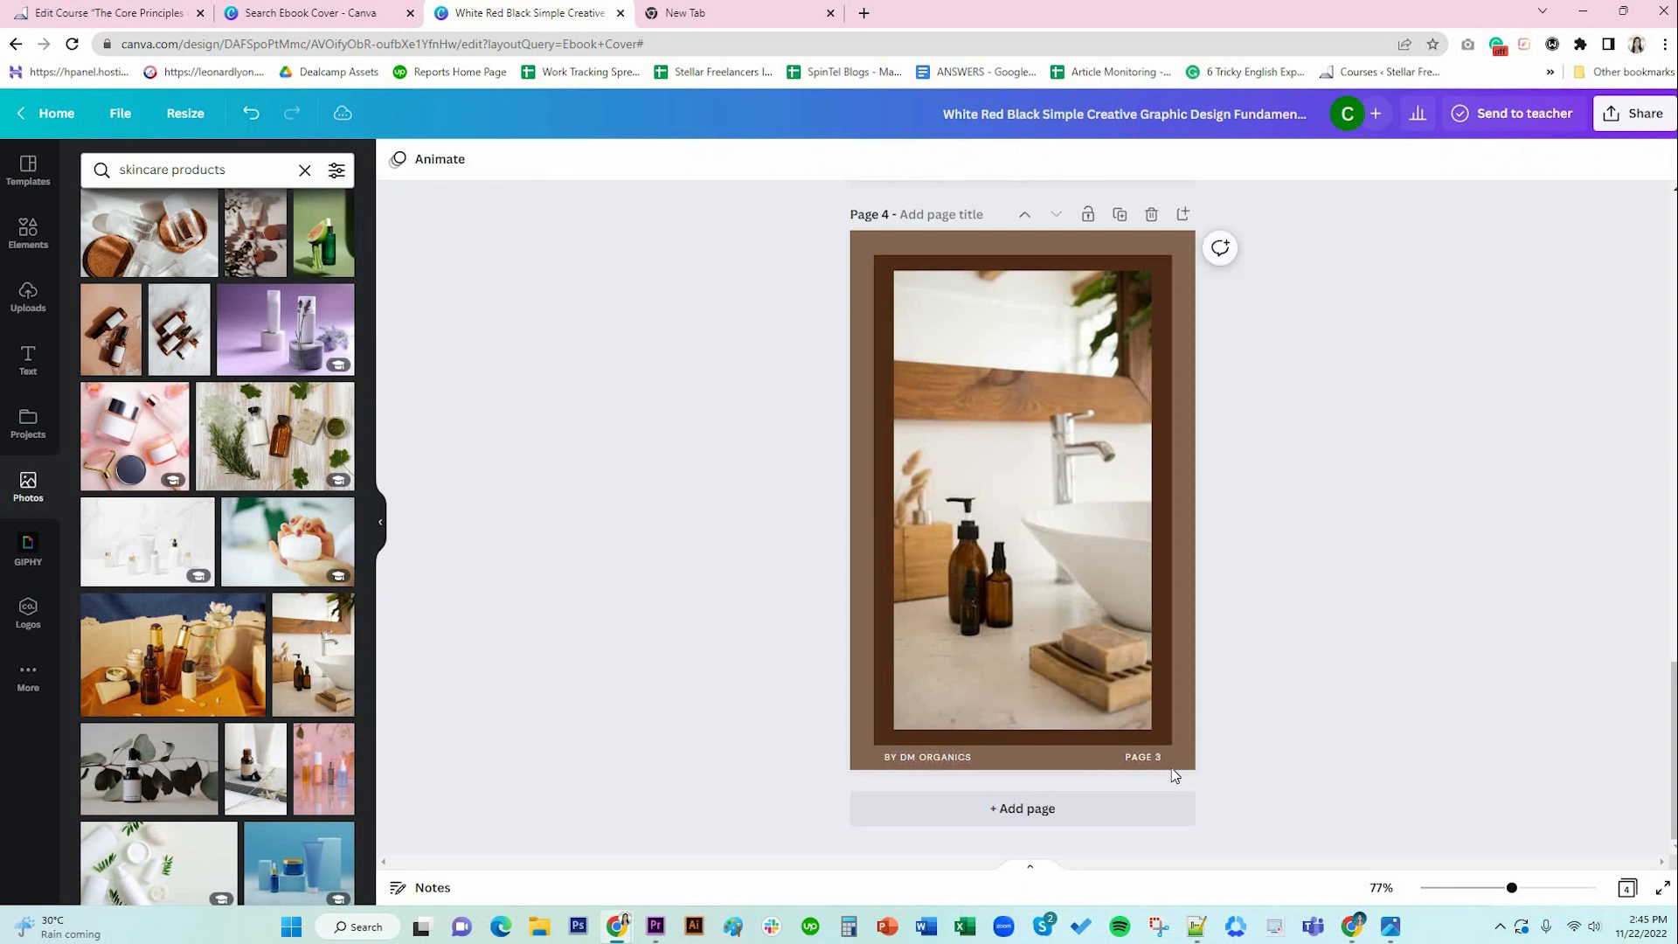
Change page 4's footer page number to 'PAGE 4'.
click(942, 761)
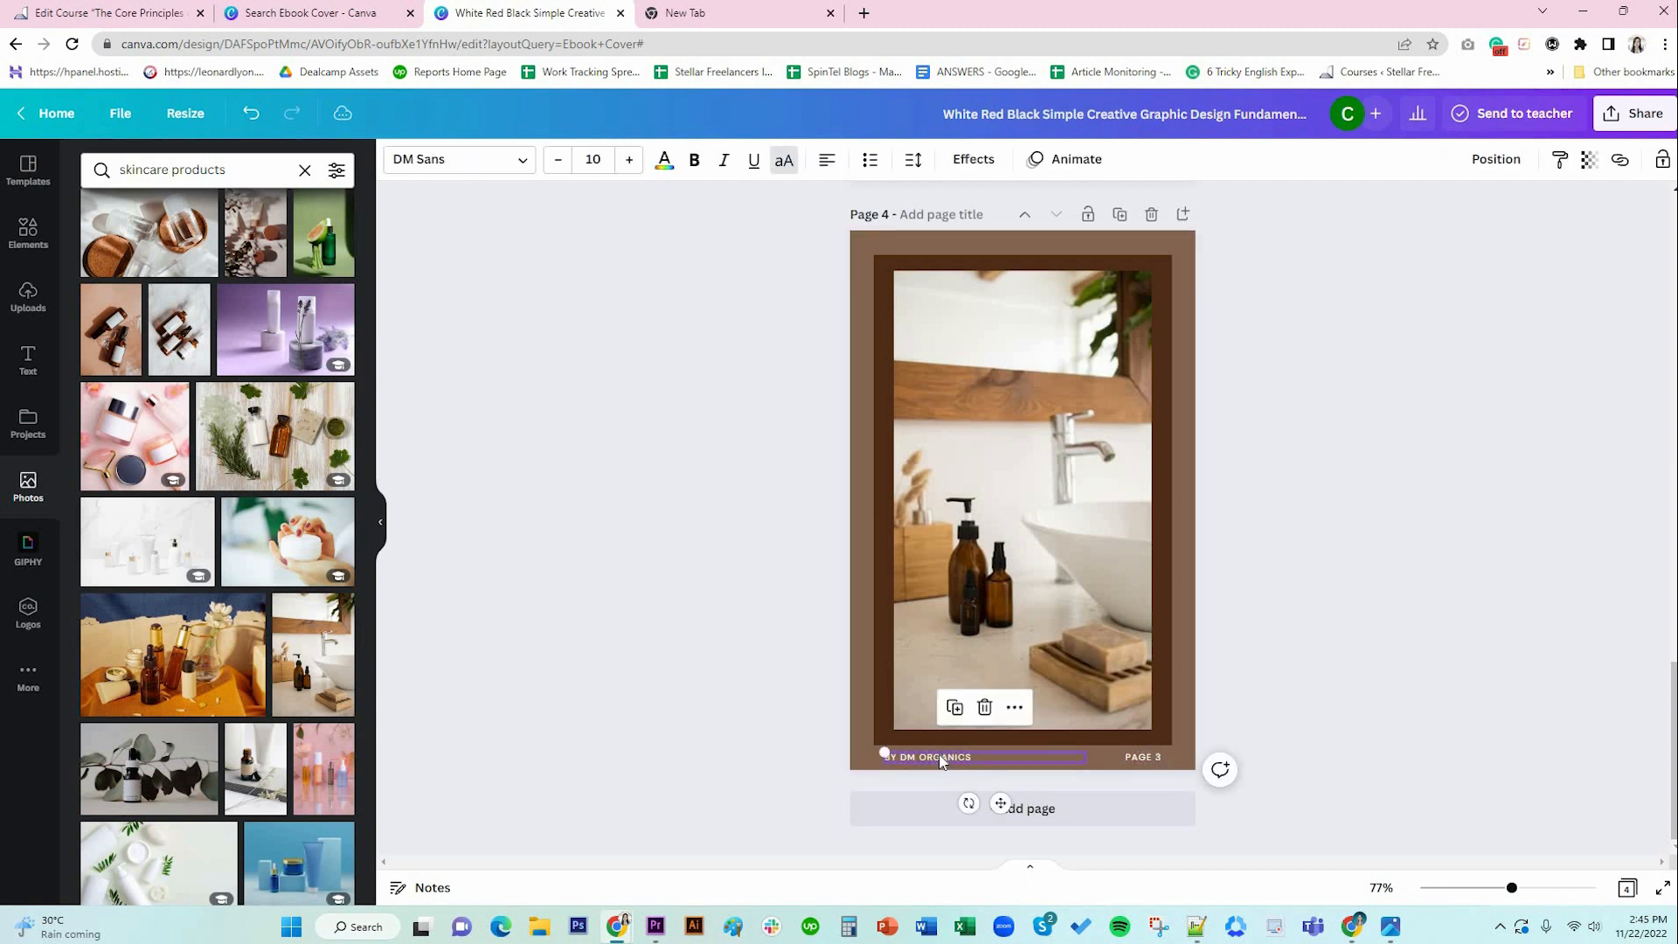
click(1153, 762)
click(1153, 762)
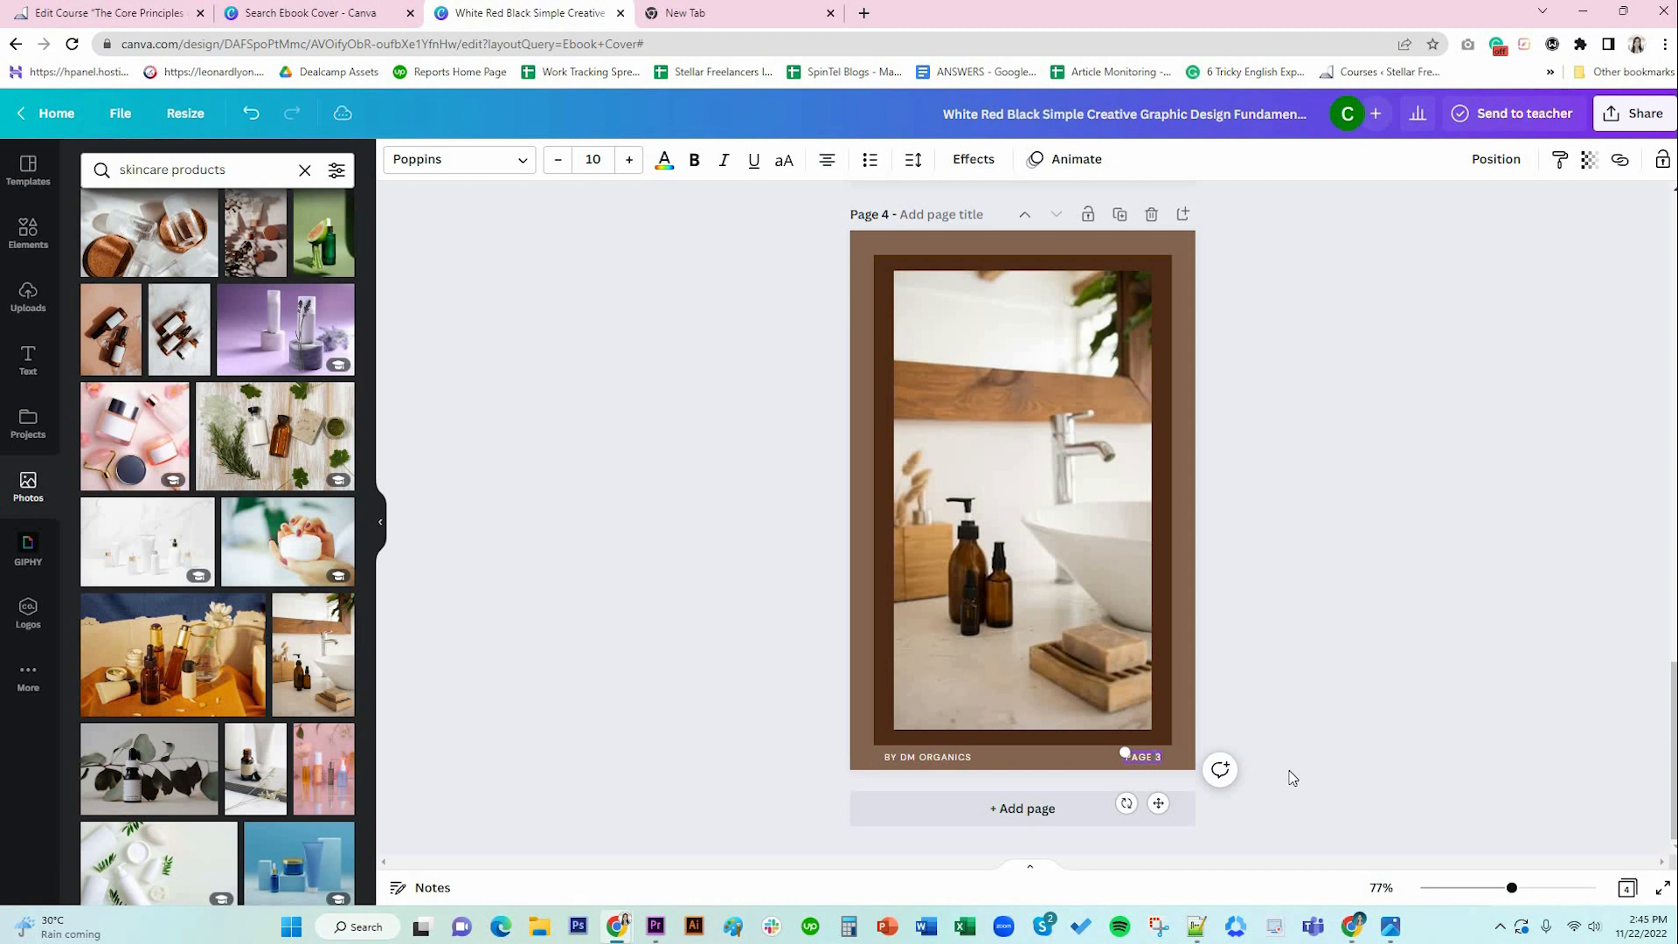
text(4)
click(1366, 495)
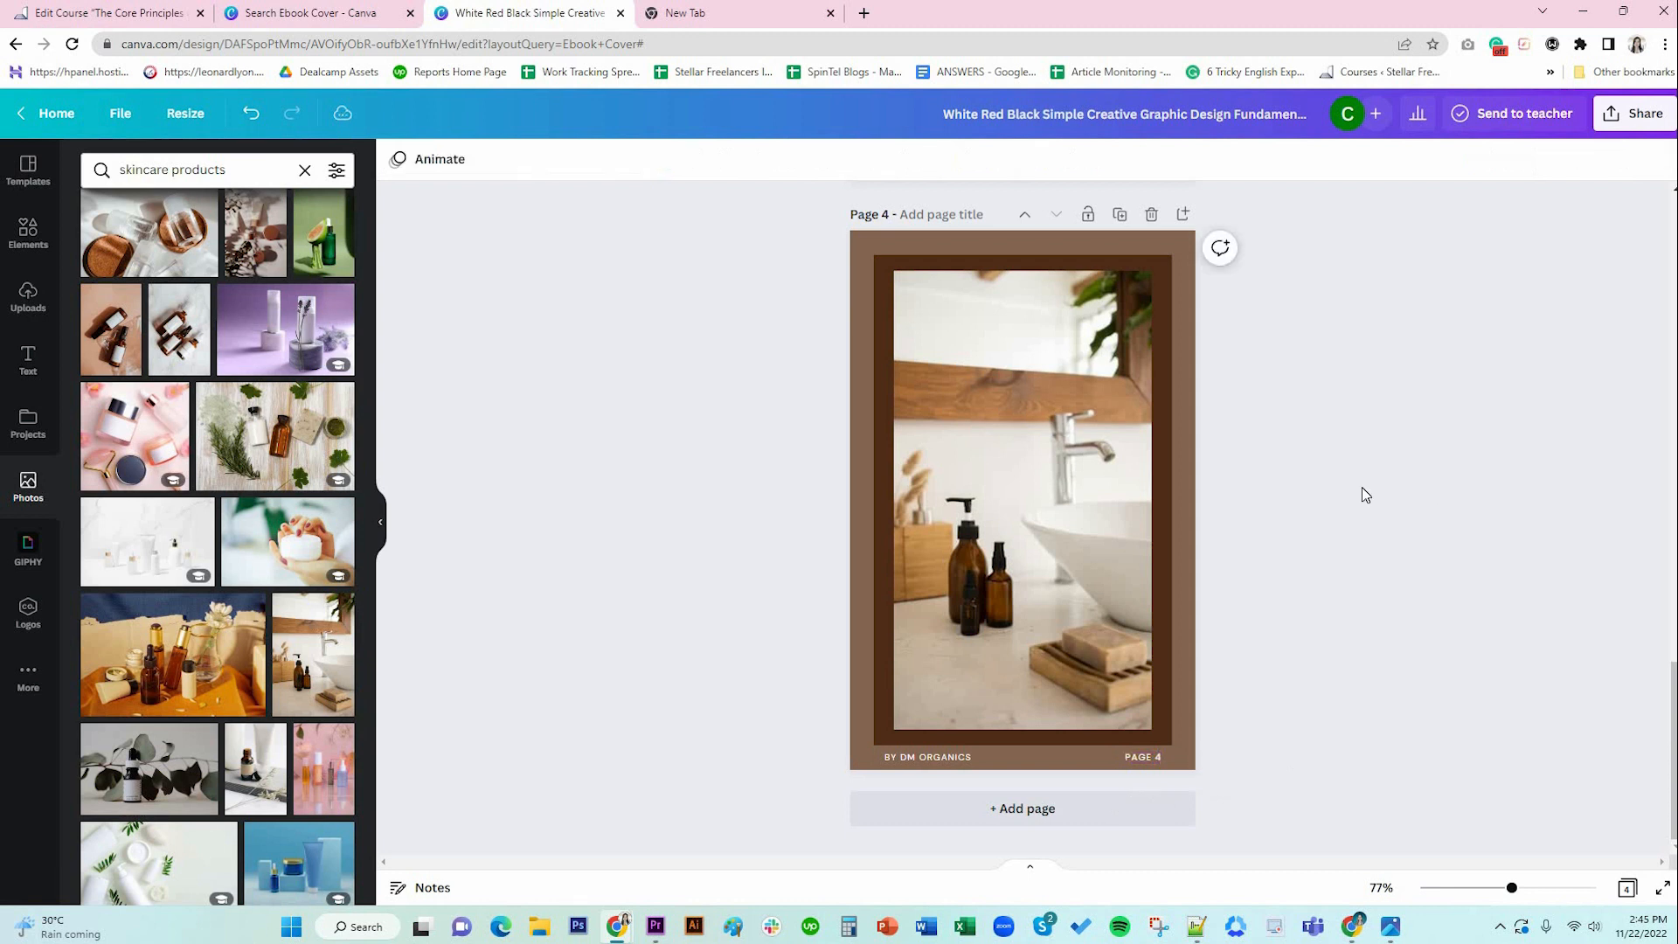
scroll(1369, 612, up, 2)
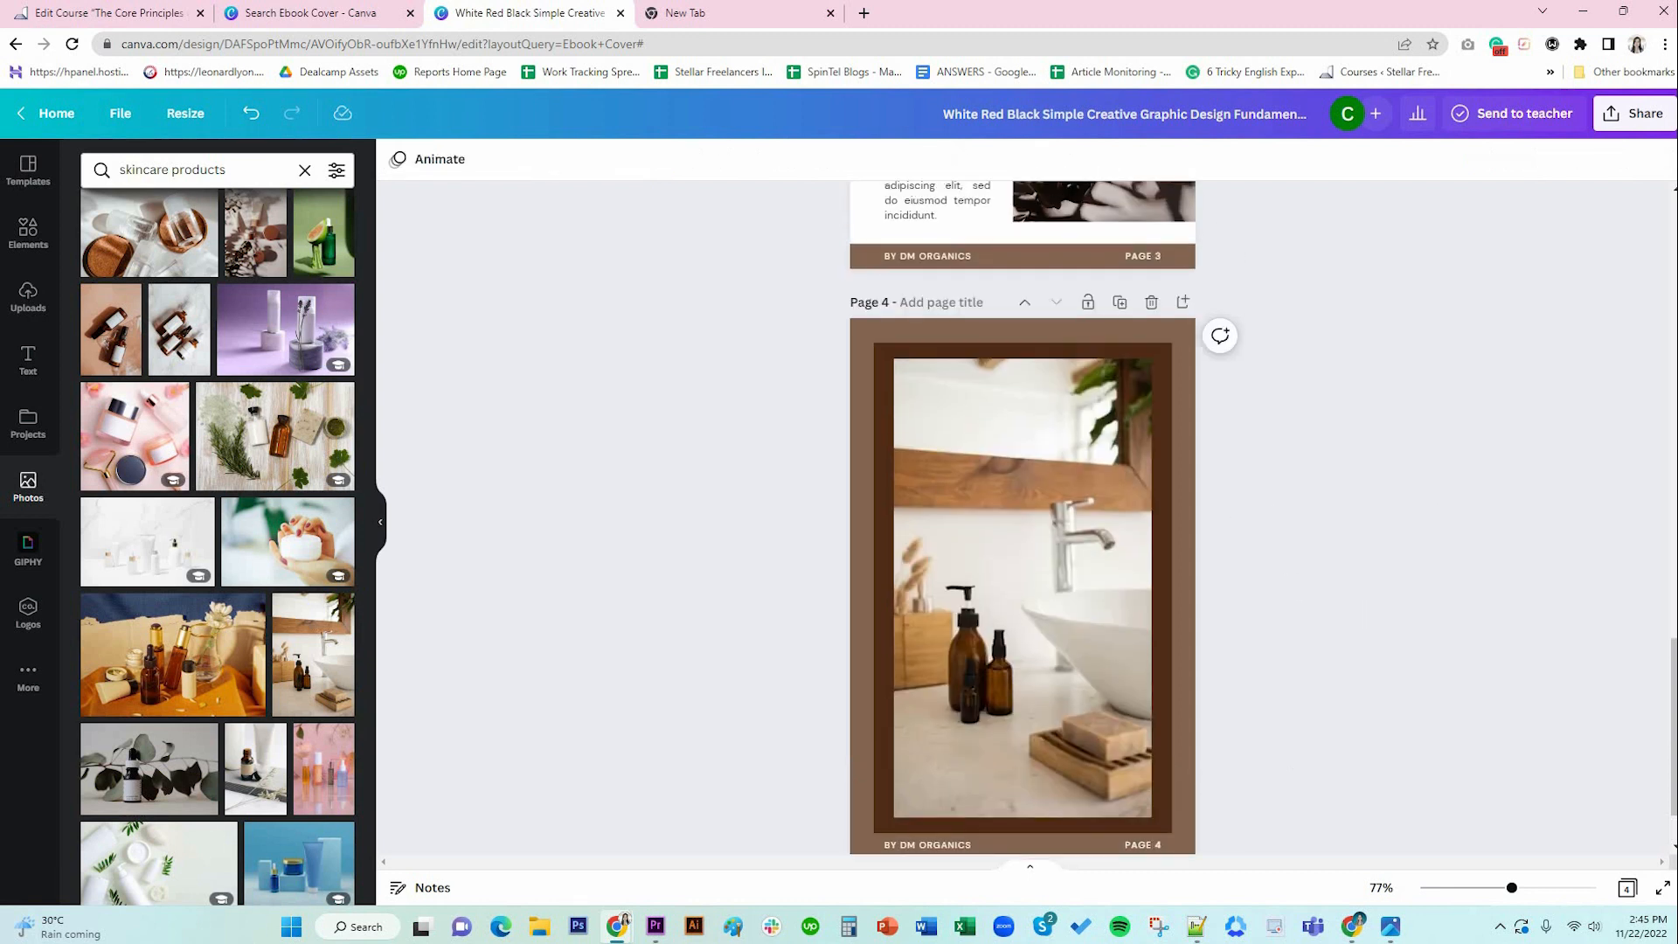
Add the uploaded DG Organics logo, shrunk and moved to the top of the photo.
click(28, 297)
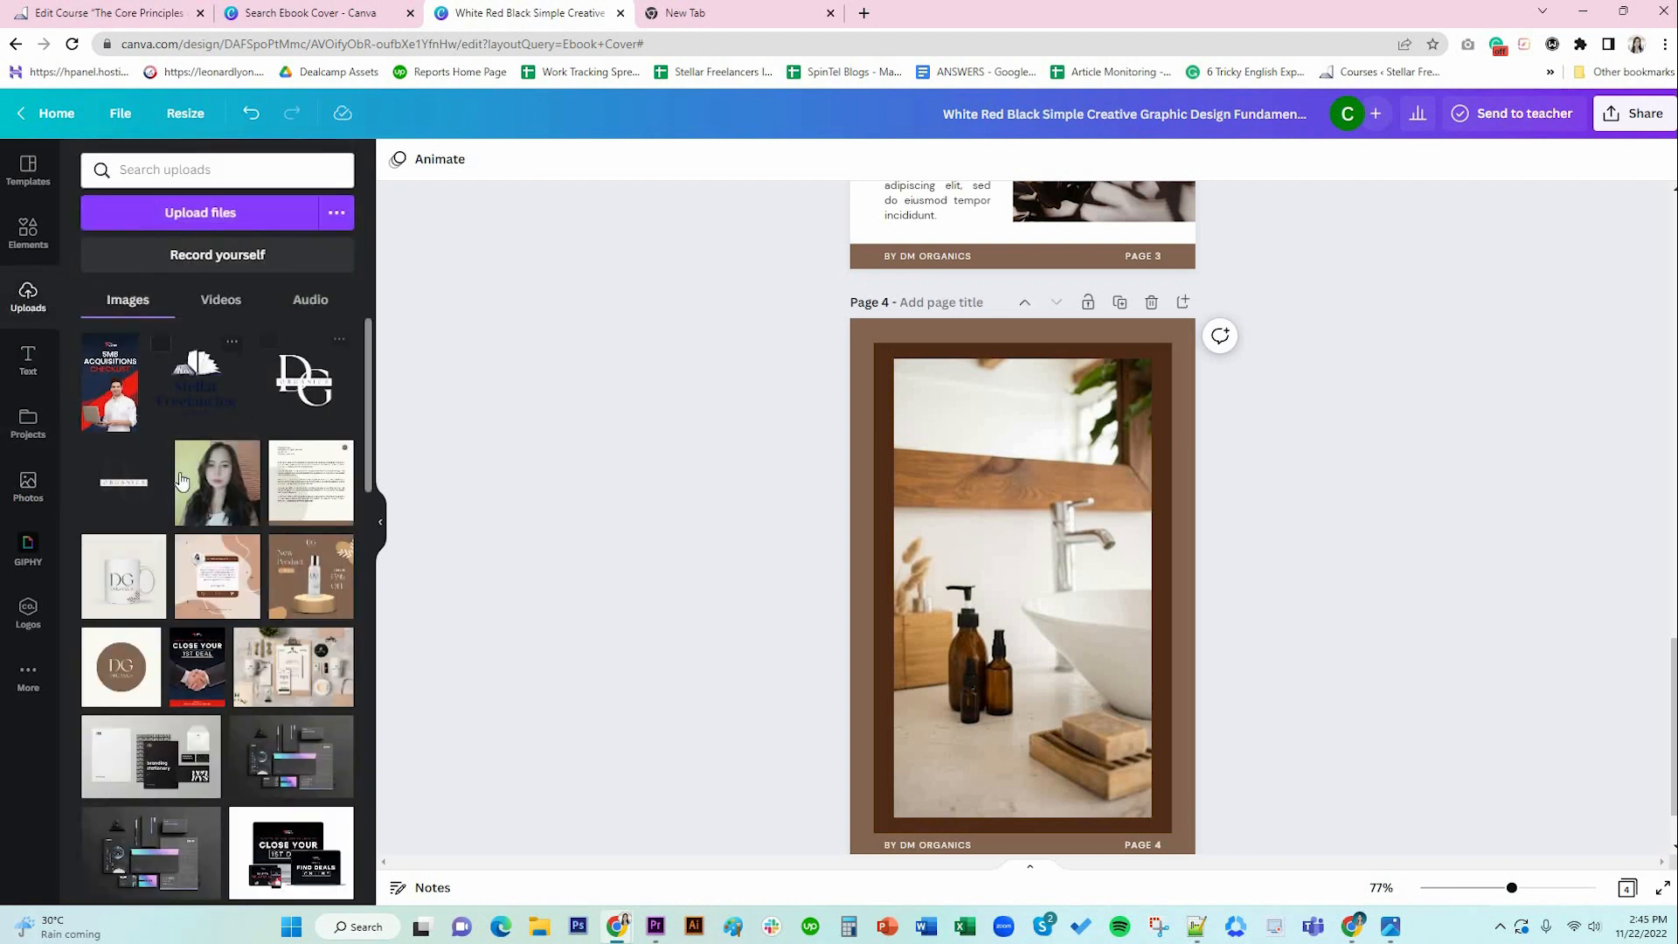
click(108, 502)
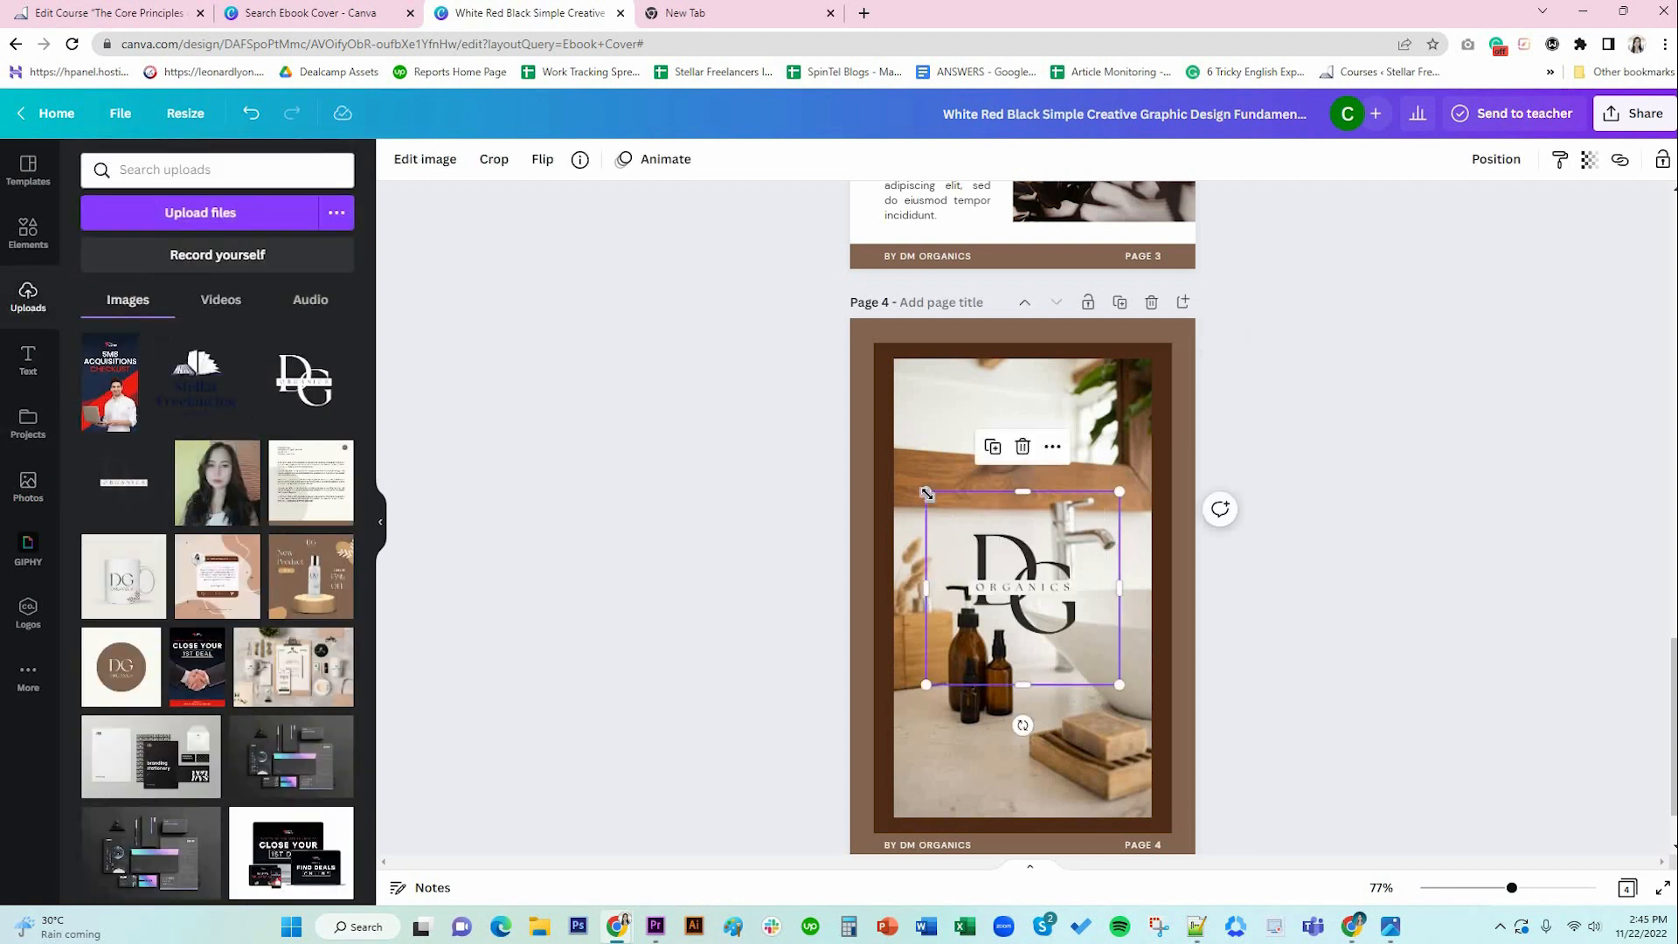
drag(1032, 615, 1034, 463)
click(1234, 481)
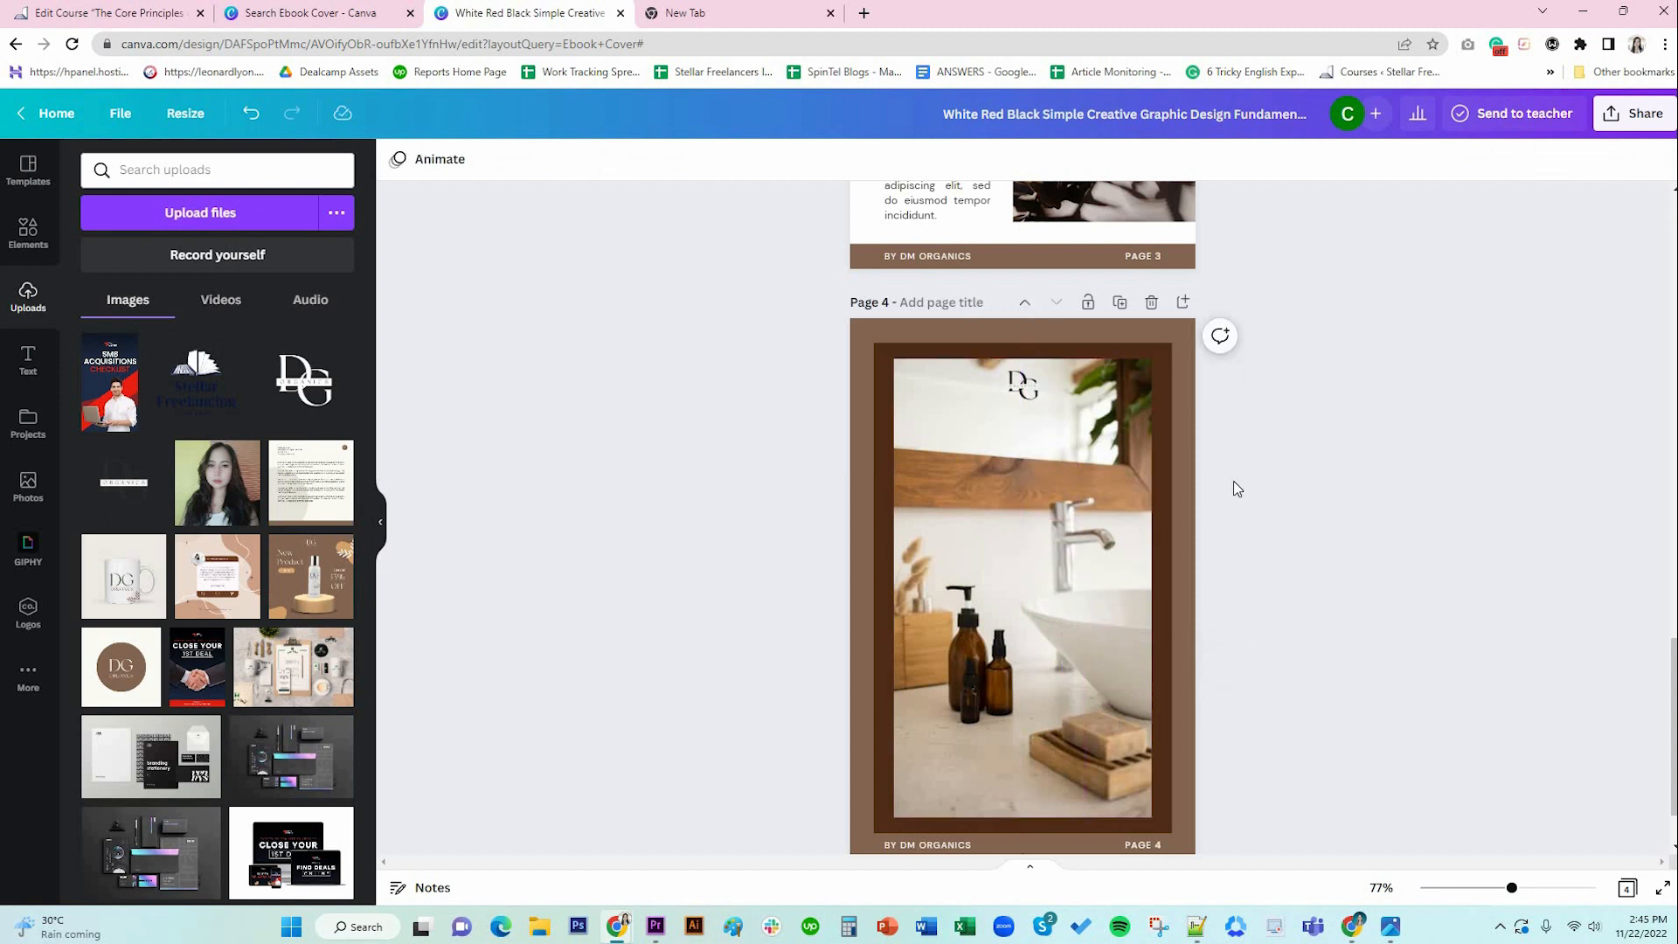
Enlarge the DG logo slightly and centre it at the photo's top.
drag(1513, 888, 1556, 887)
scroll(1133, 568, up, 3)
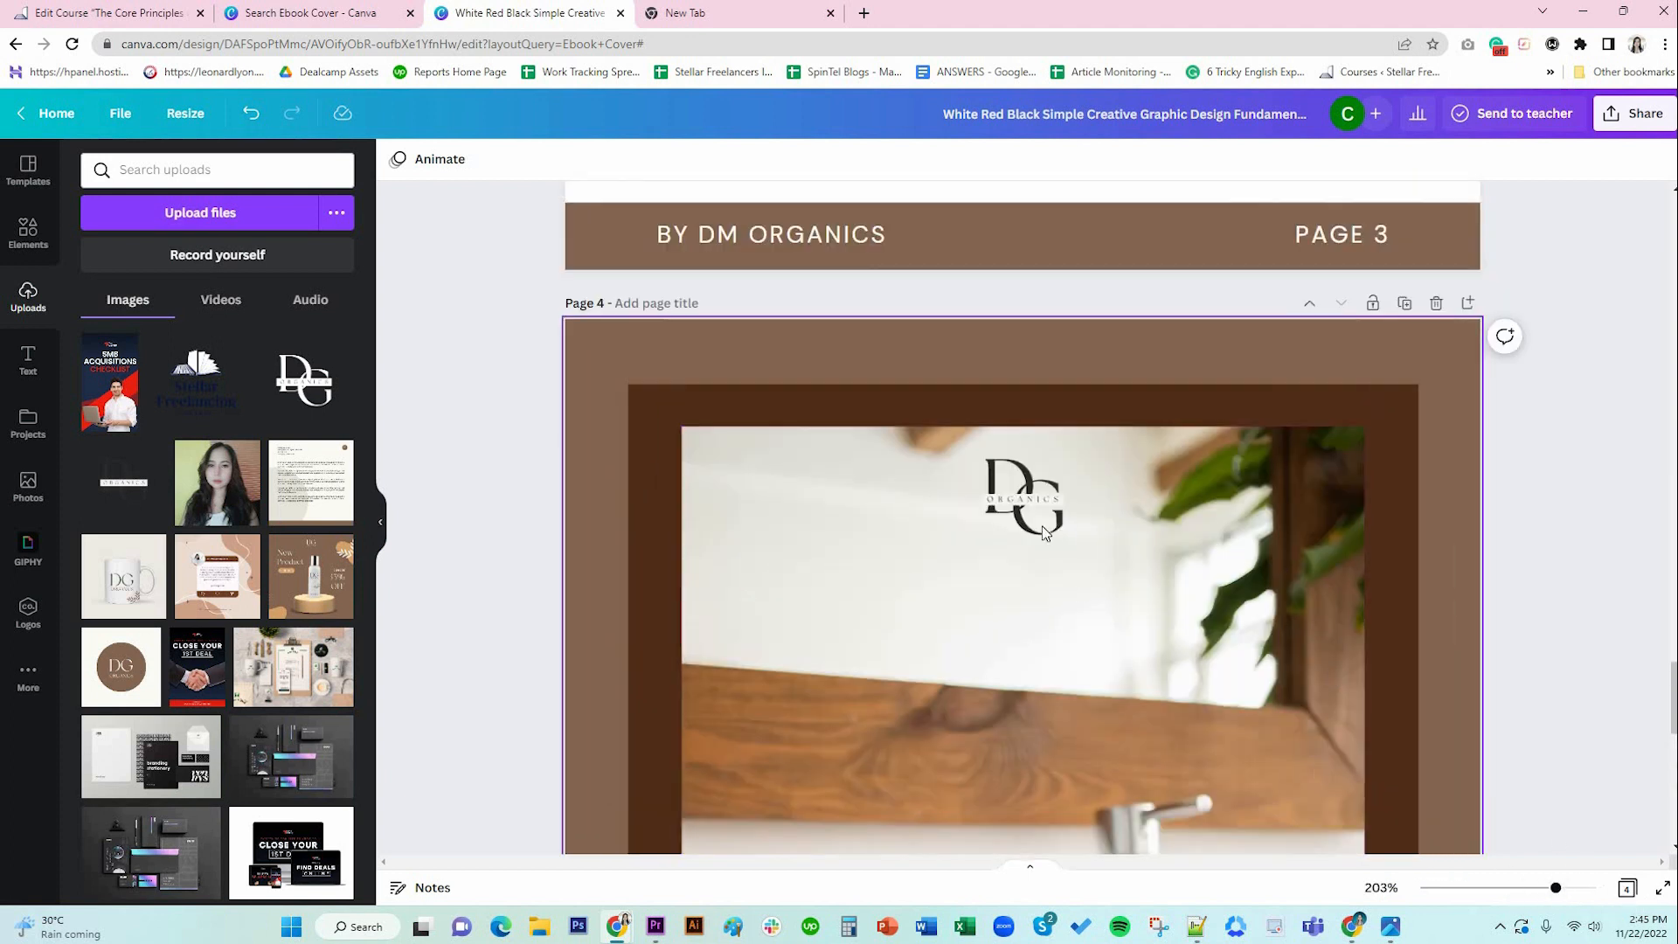
drag(1087, 569, 1113, 594)
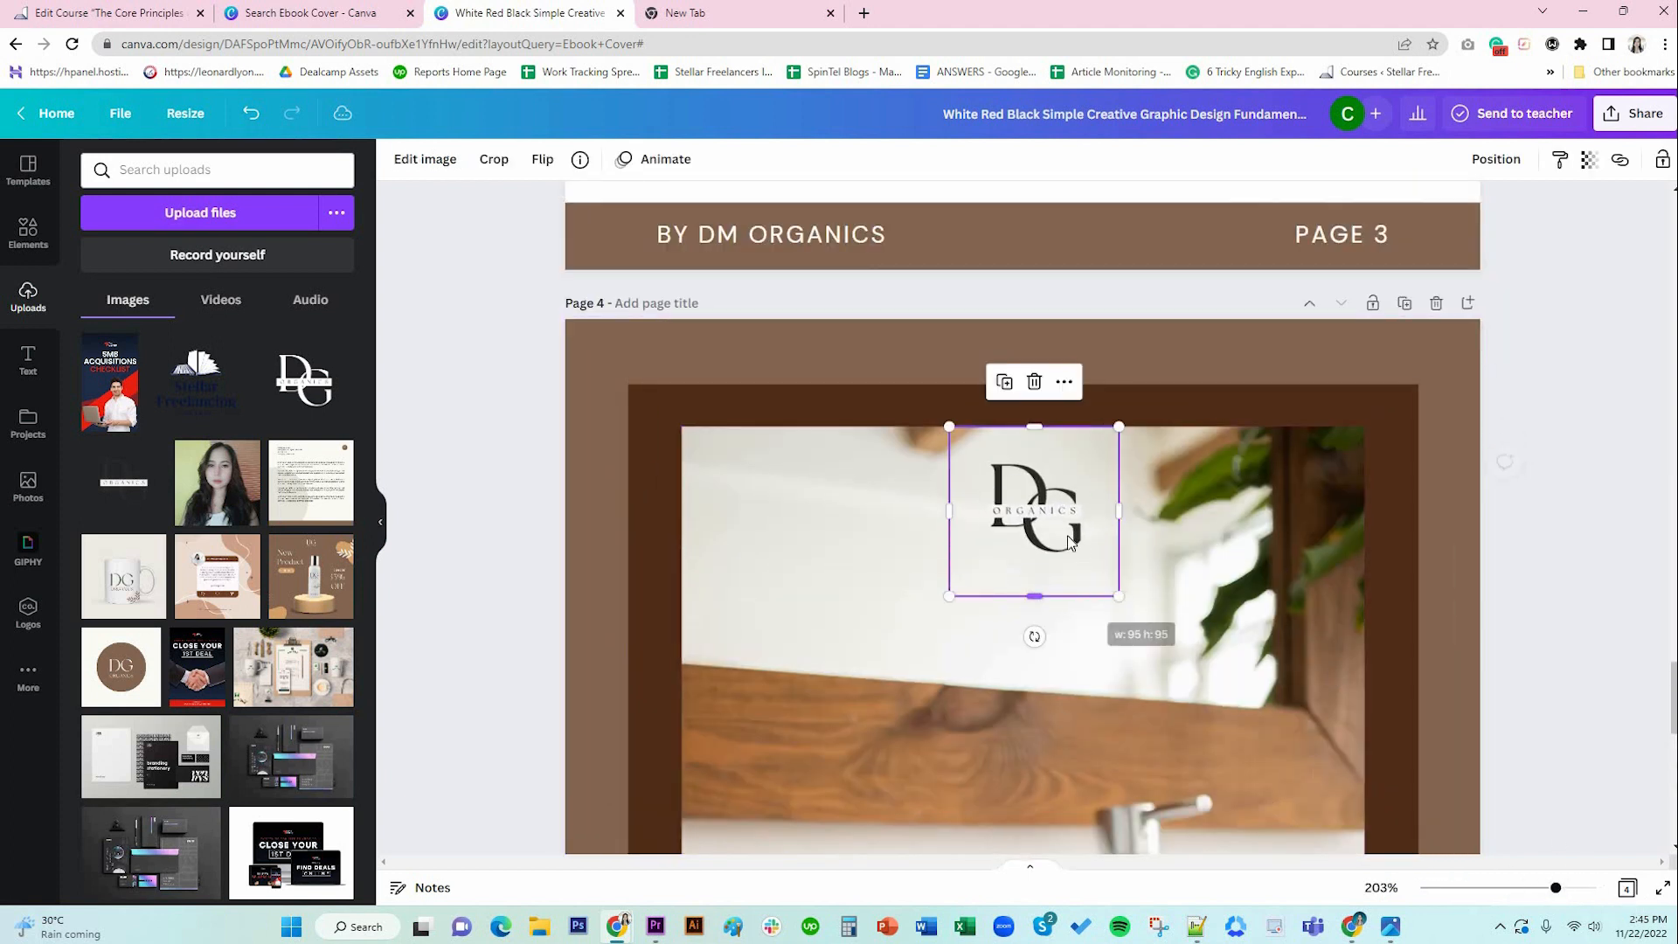
drag(1073, 536, 1061, 535)
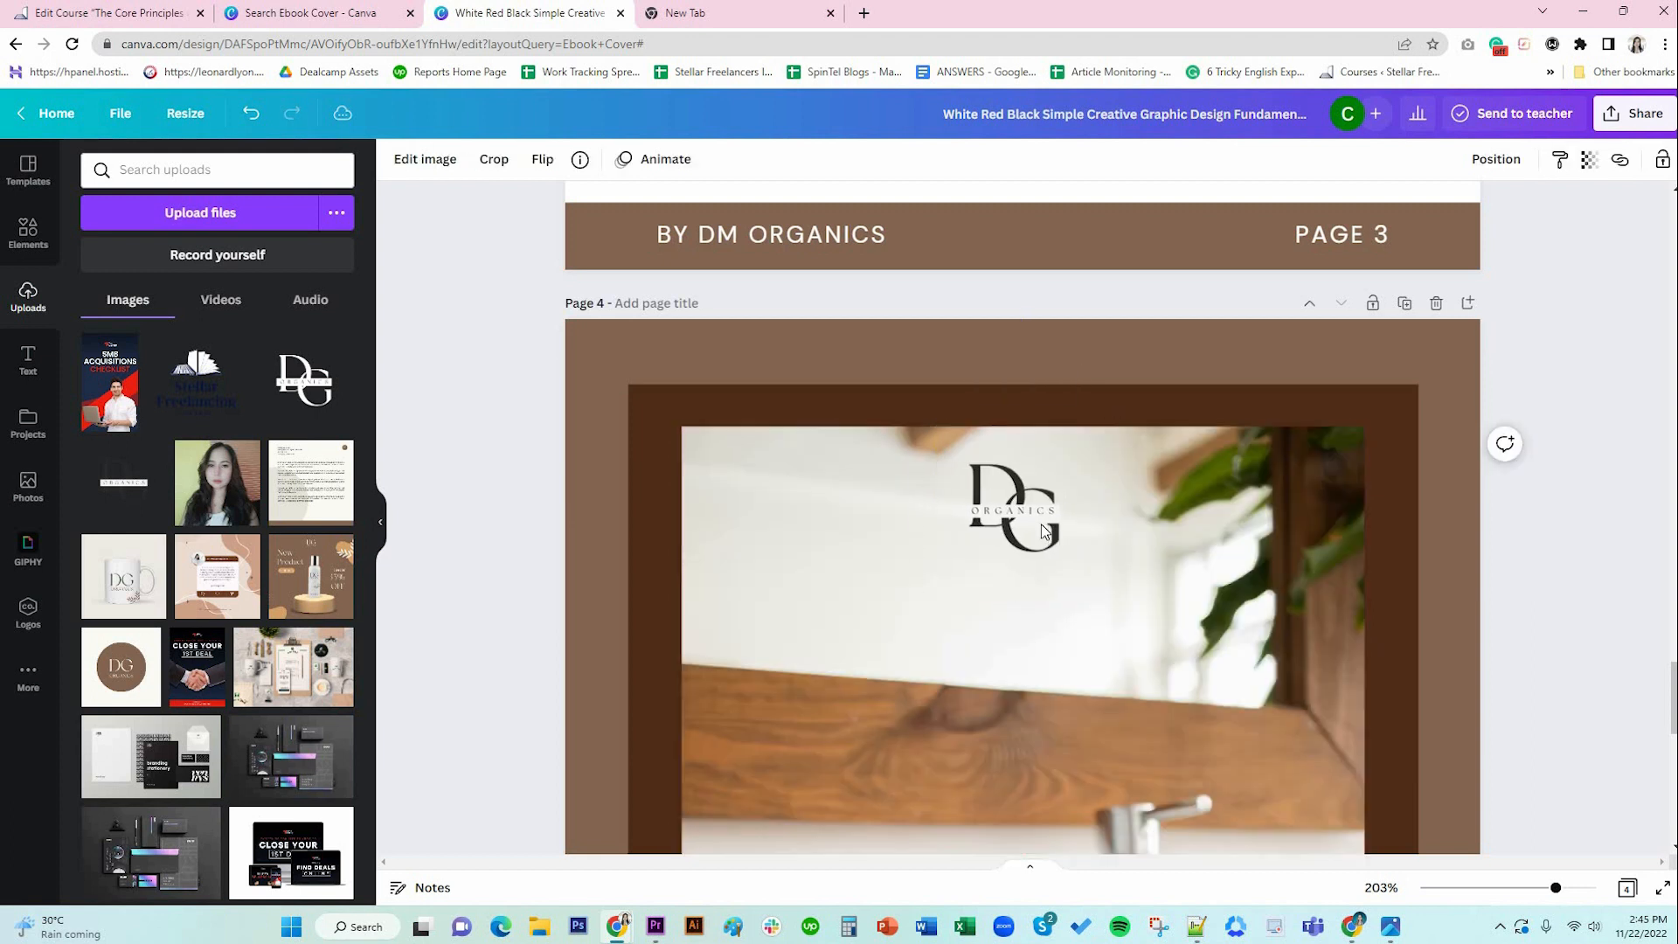
click(1040, 522)
drag(1041, 523, 1051, 521)
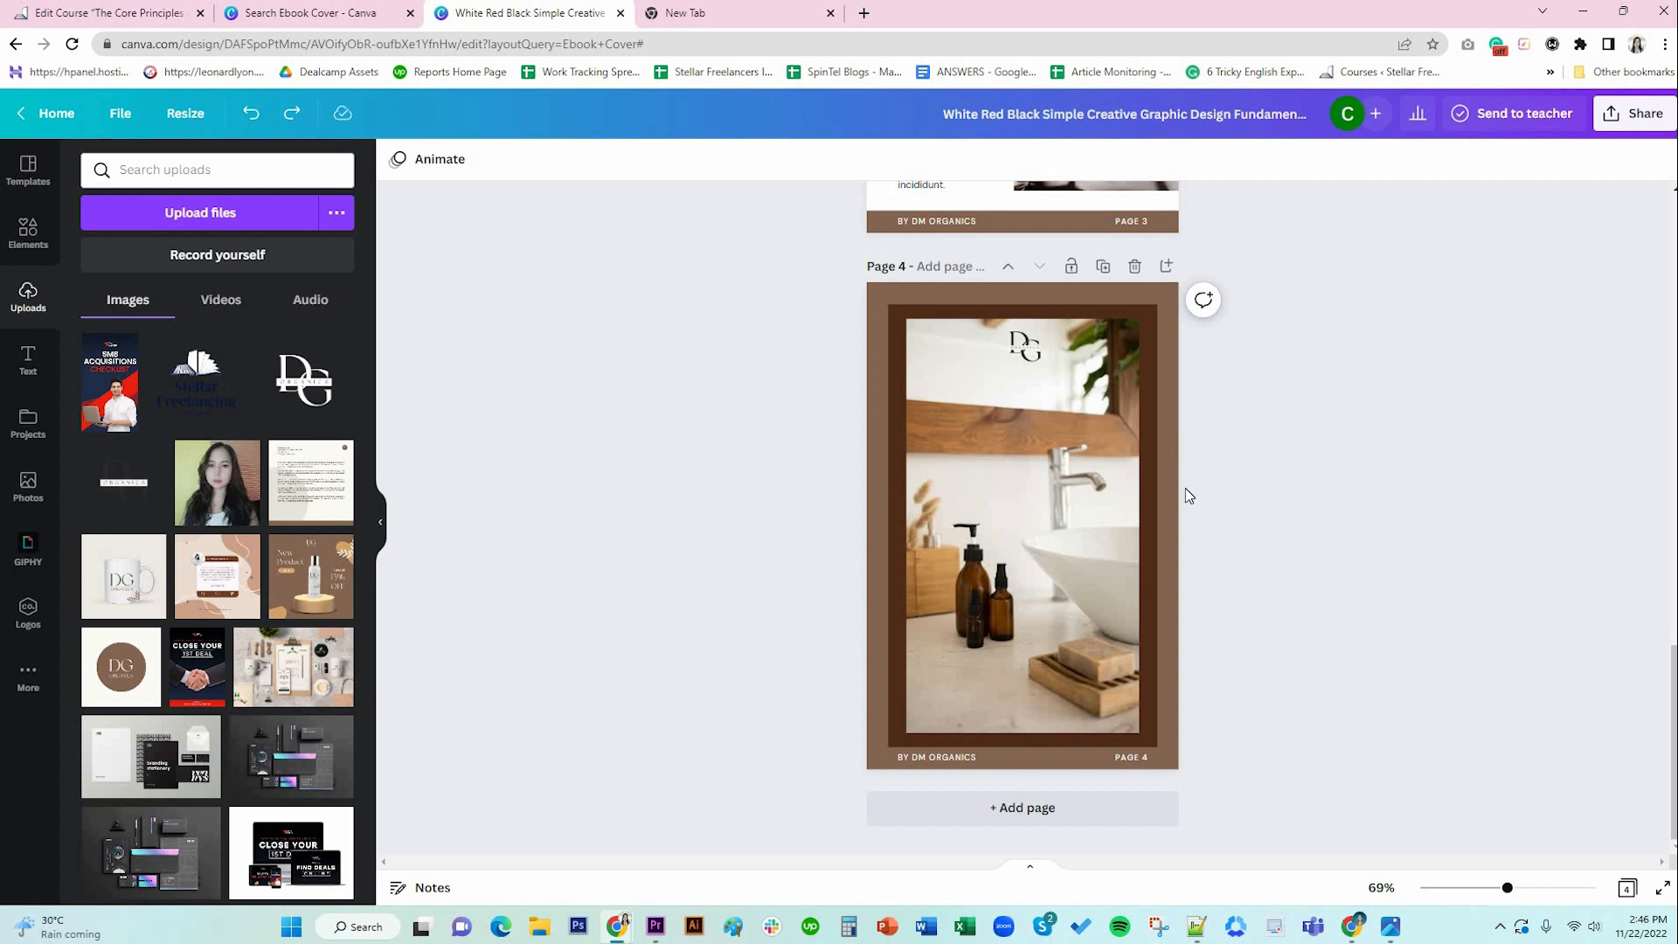
Add page 5 after page 4 with a white background.
click(1093, 810)
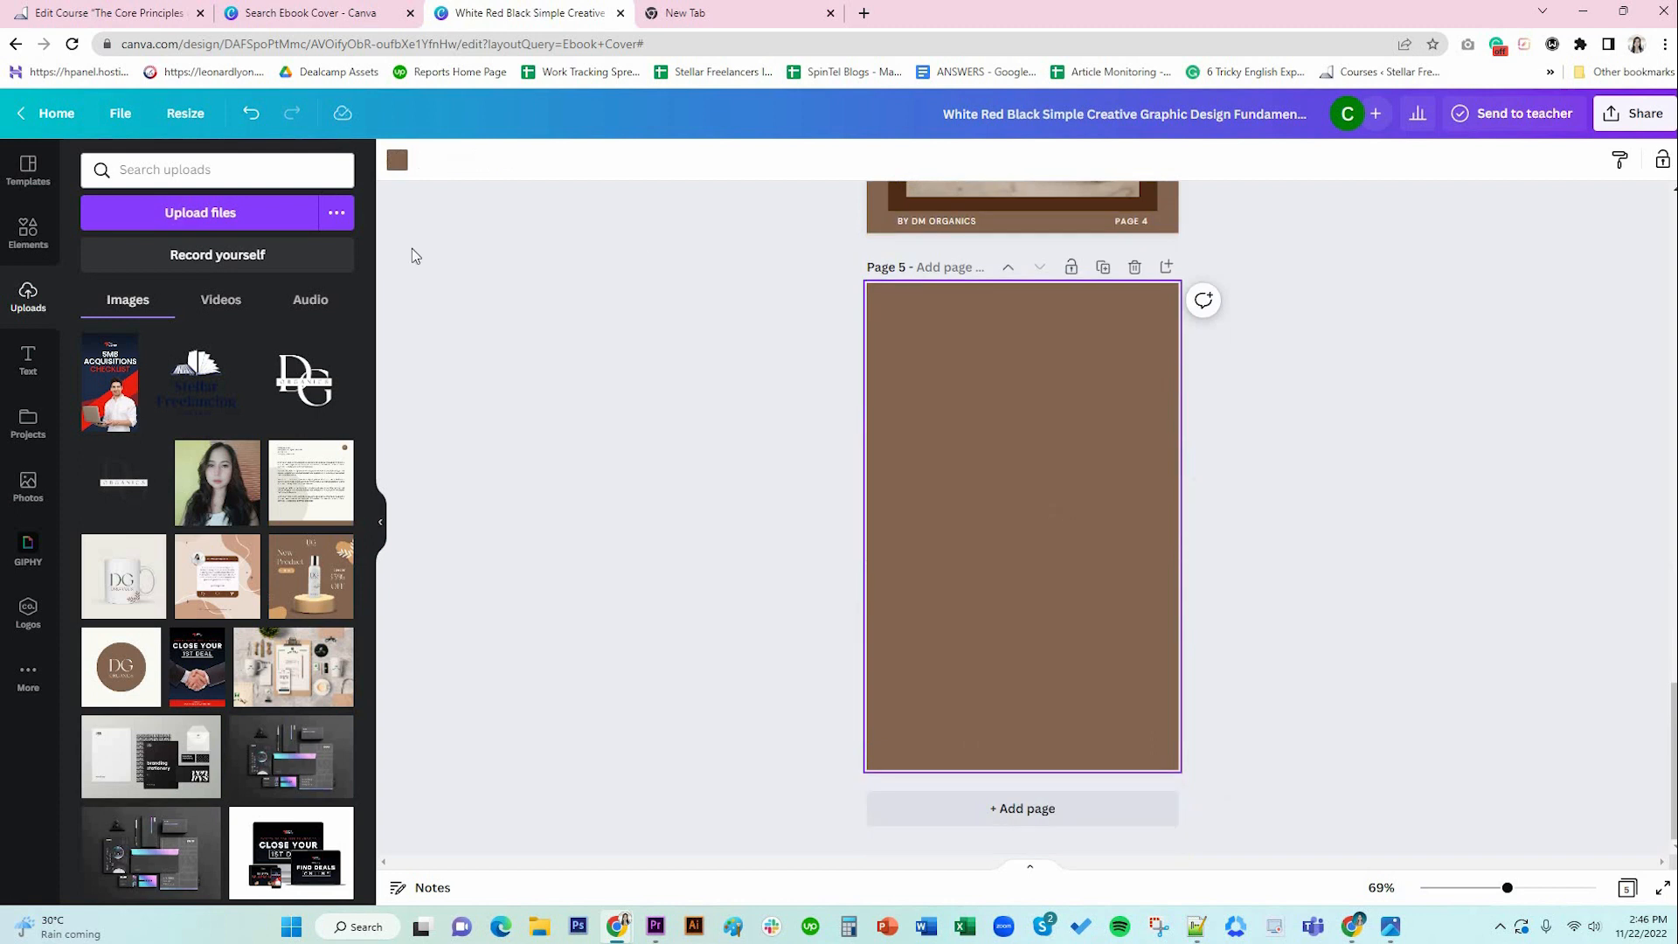
click(397, 160)
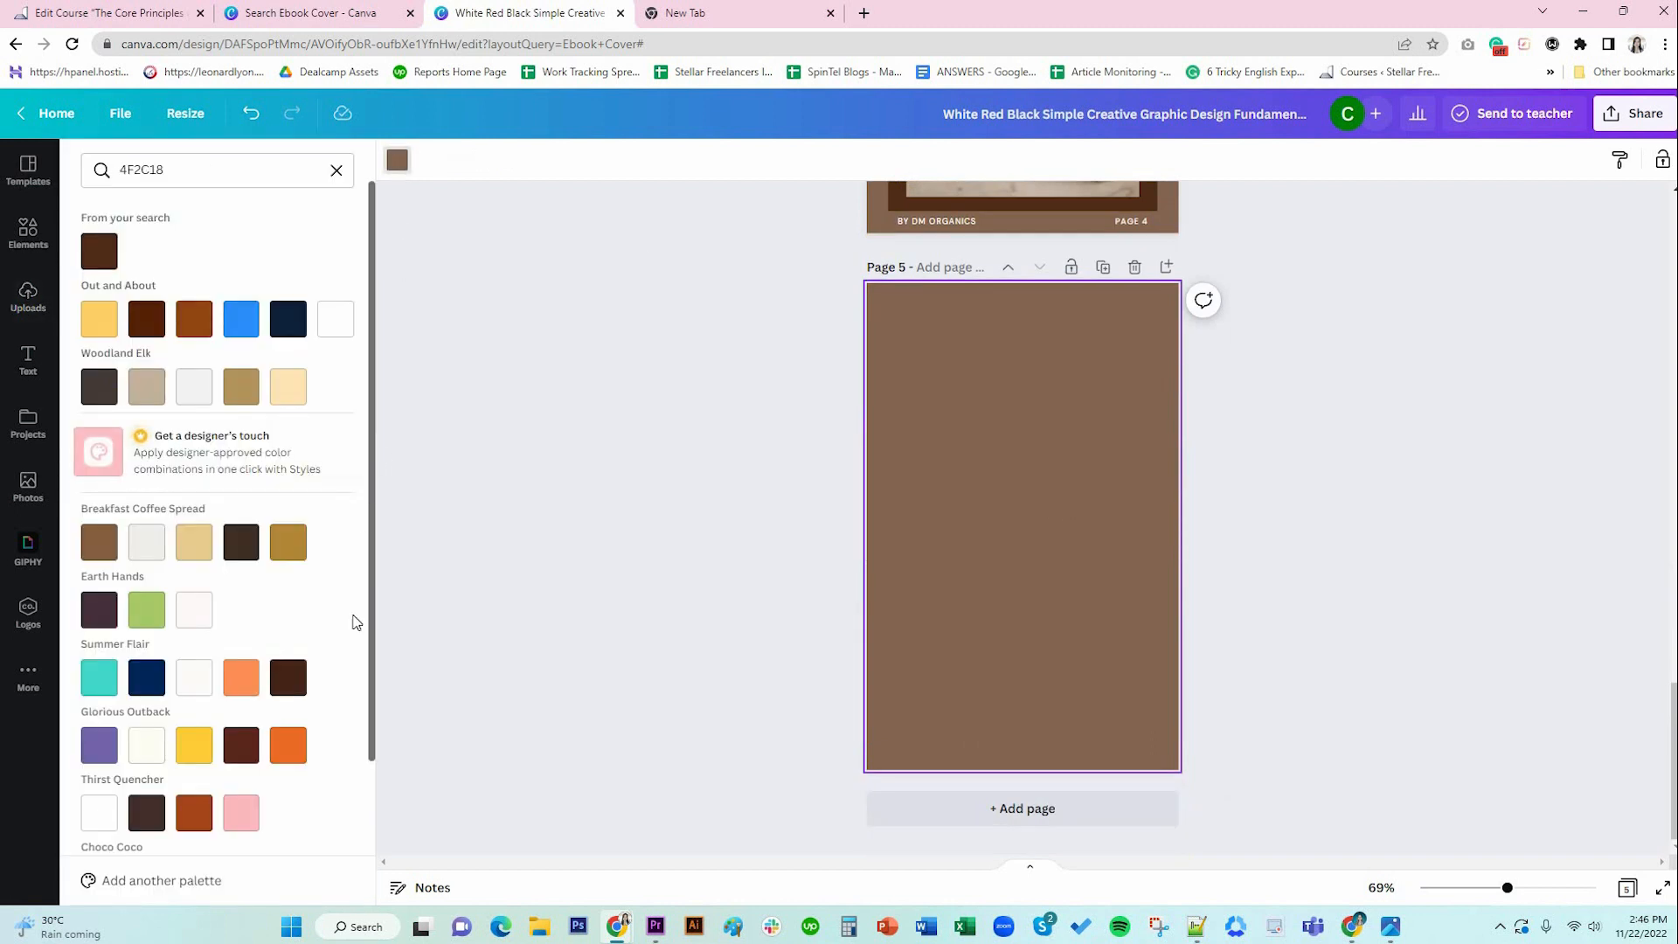
scroll(234, 704, down, 2)
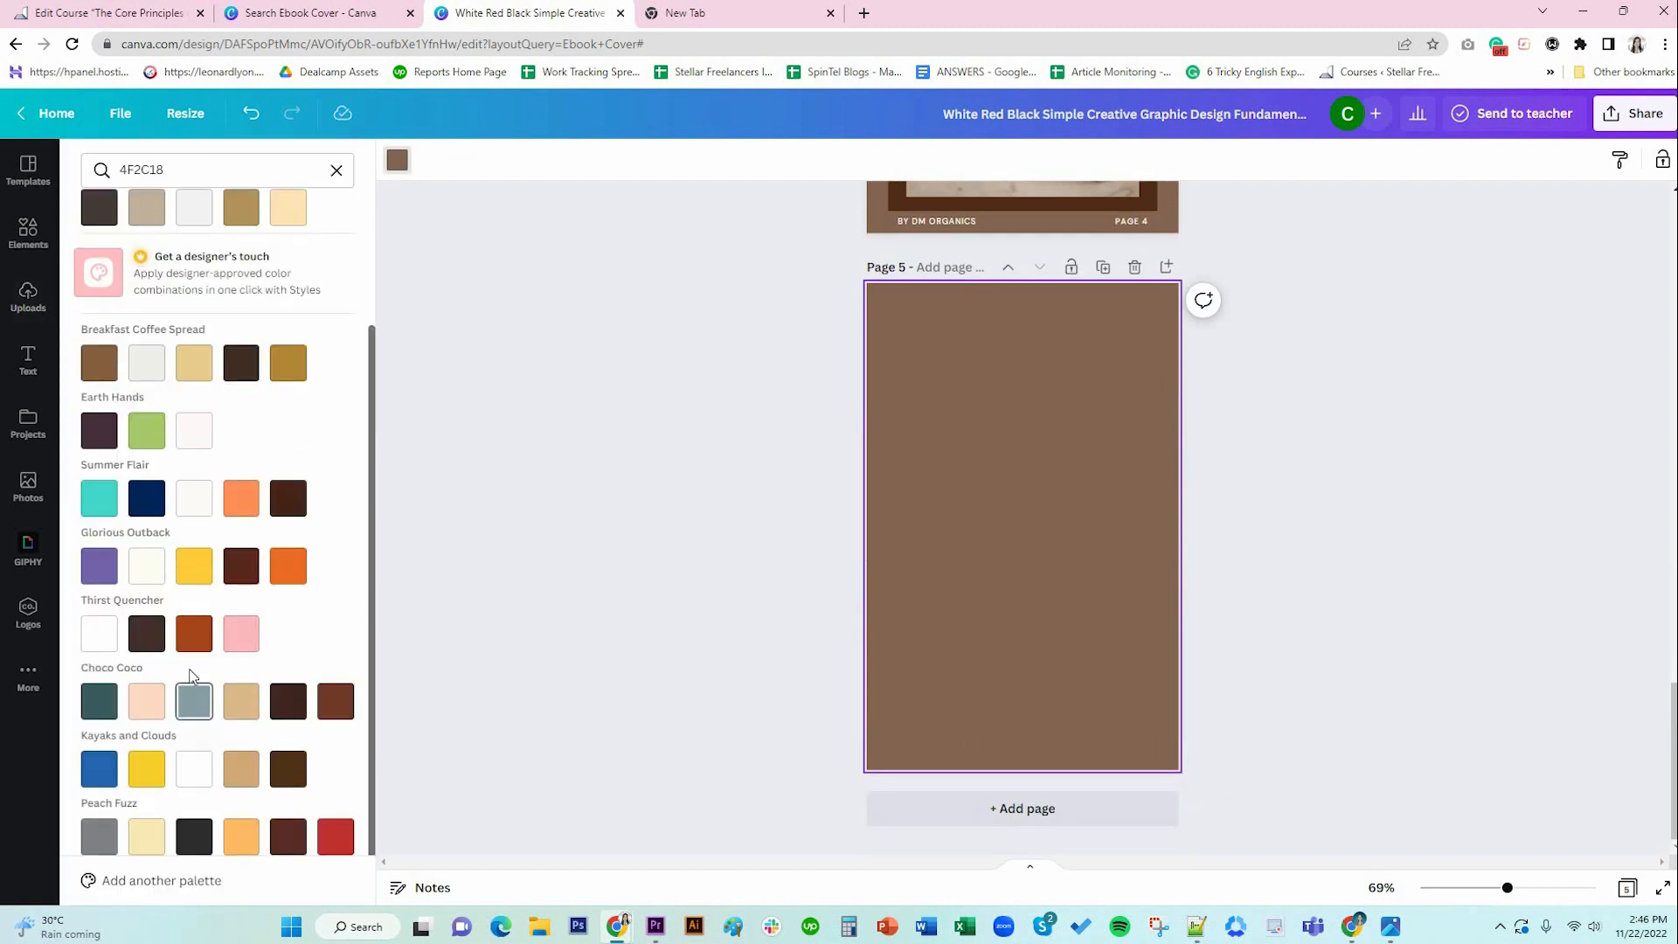
click(102, 636)
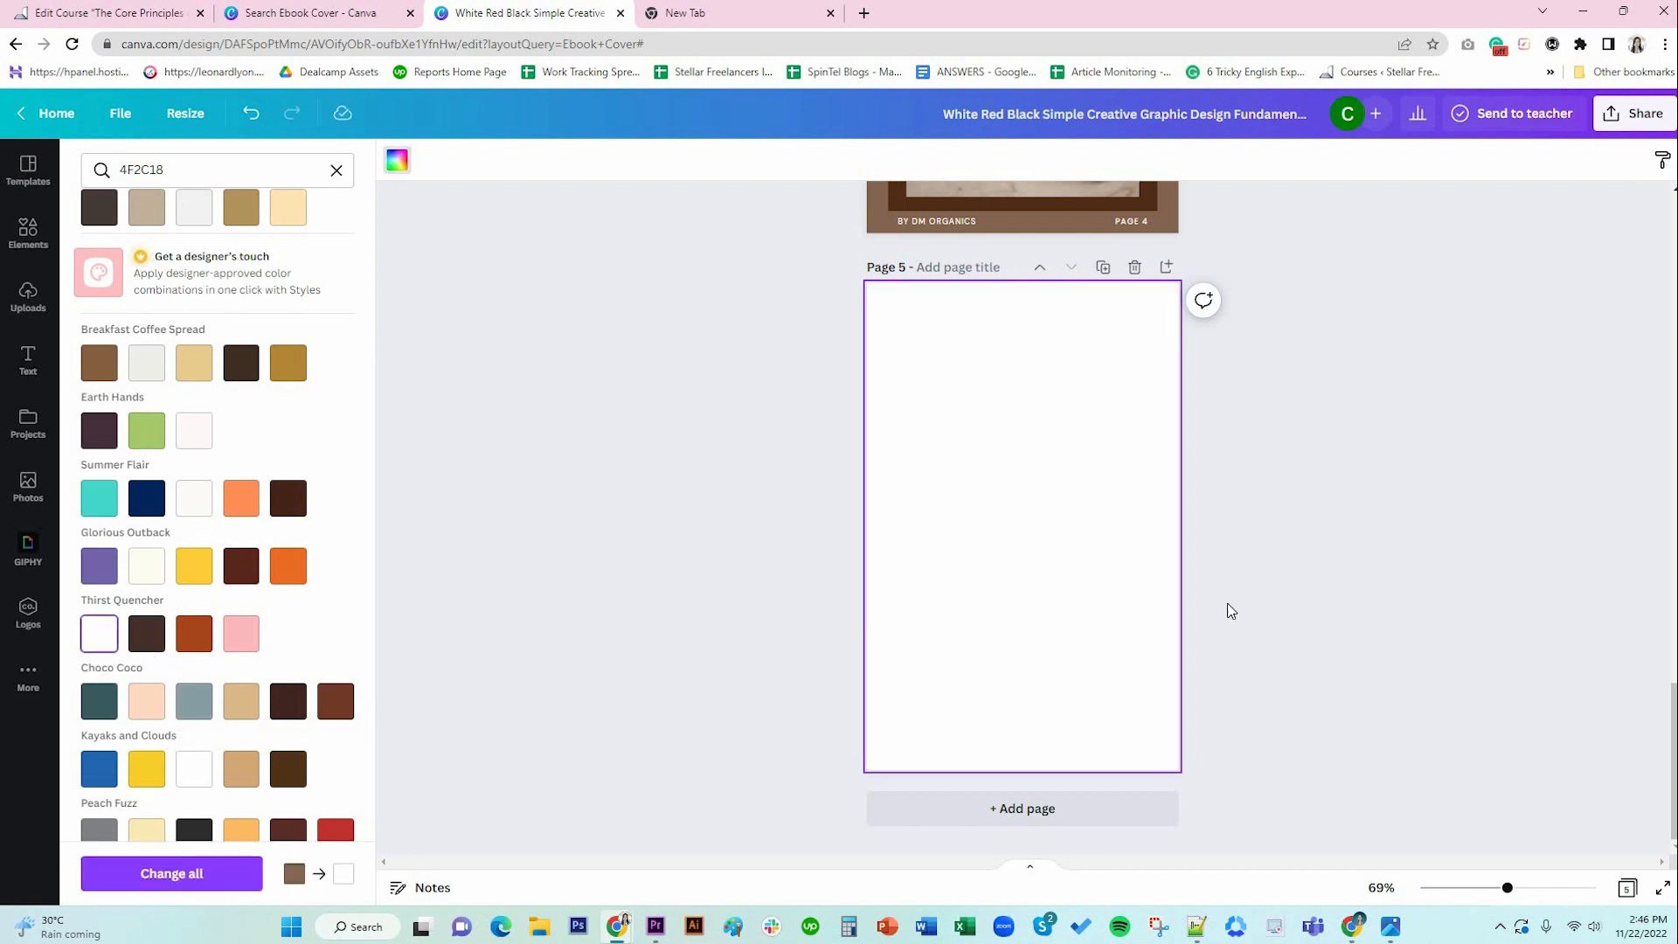
scroll(1230, 610, up, 15)
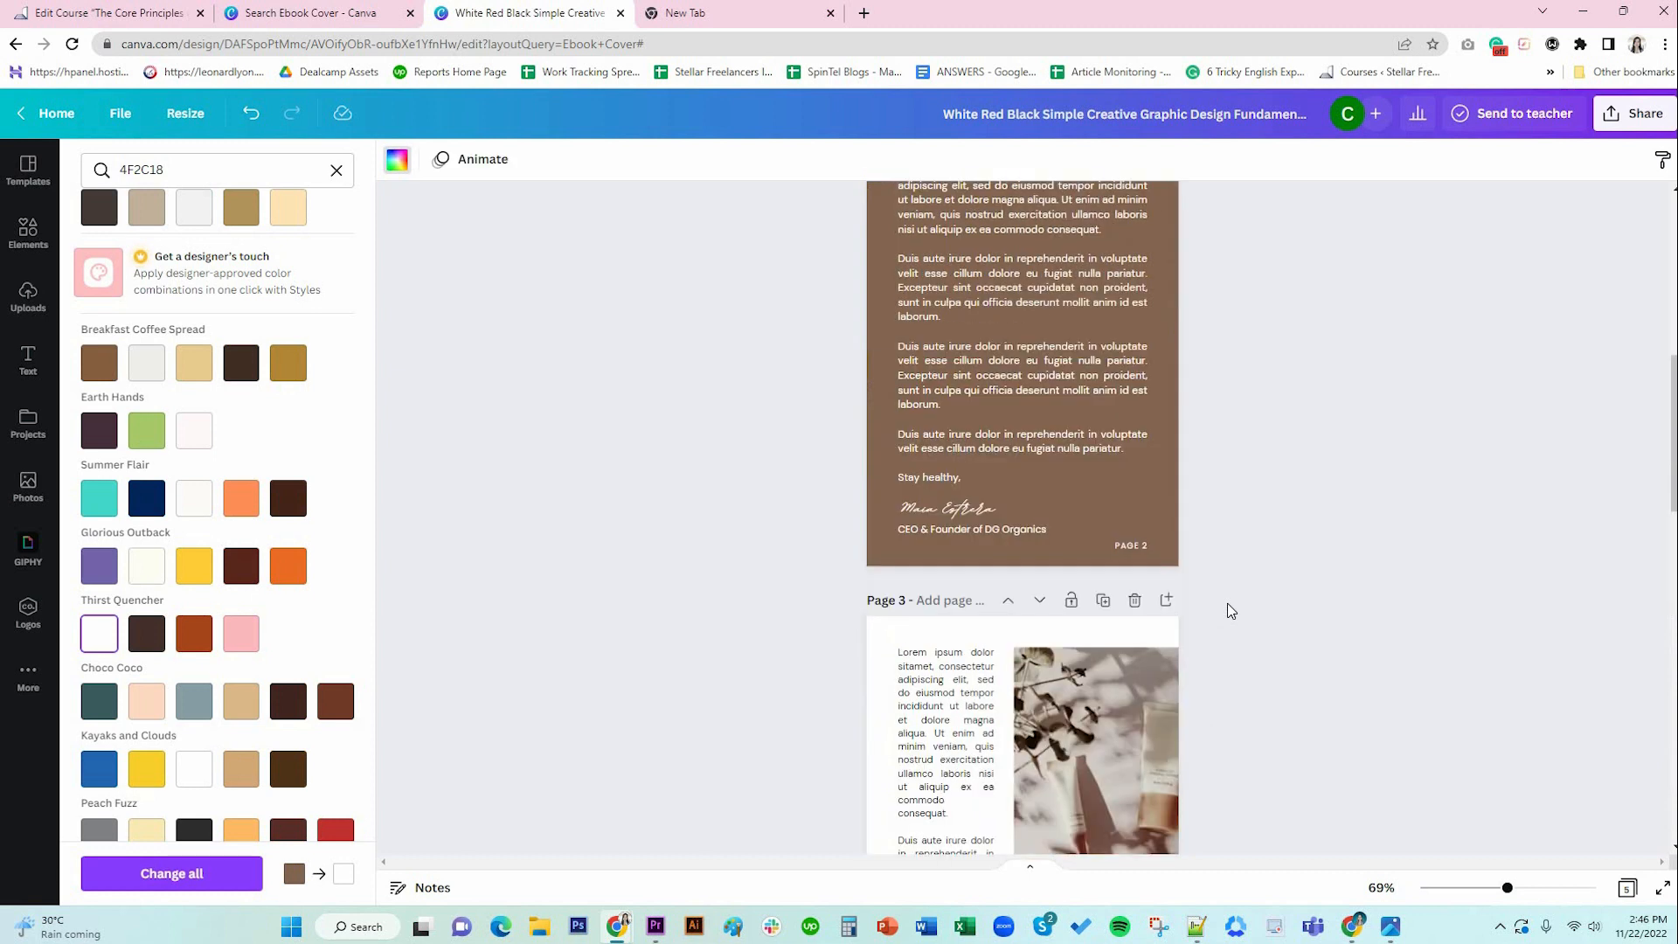
scroll(1231, 610, up, 6)
click(1016, 664)
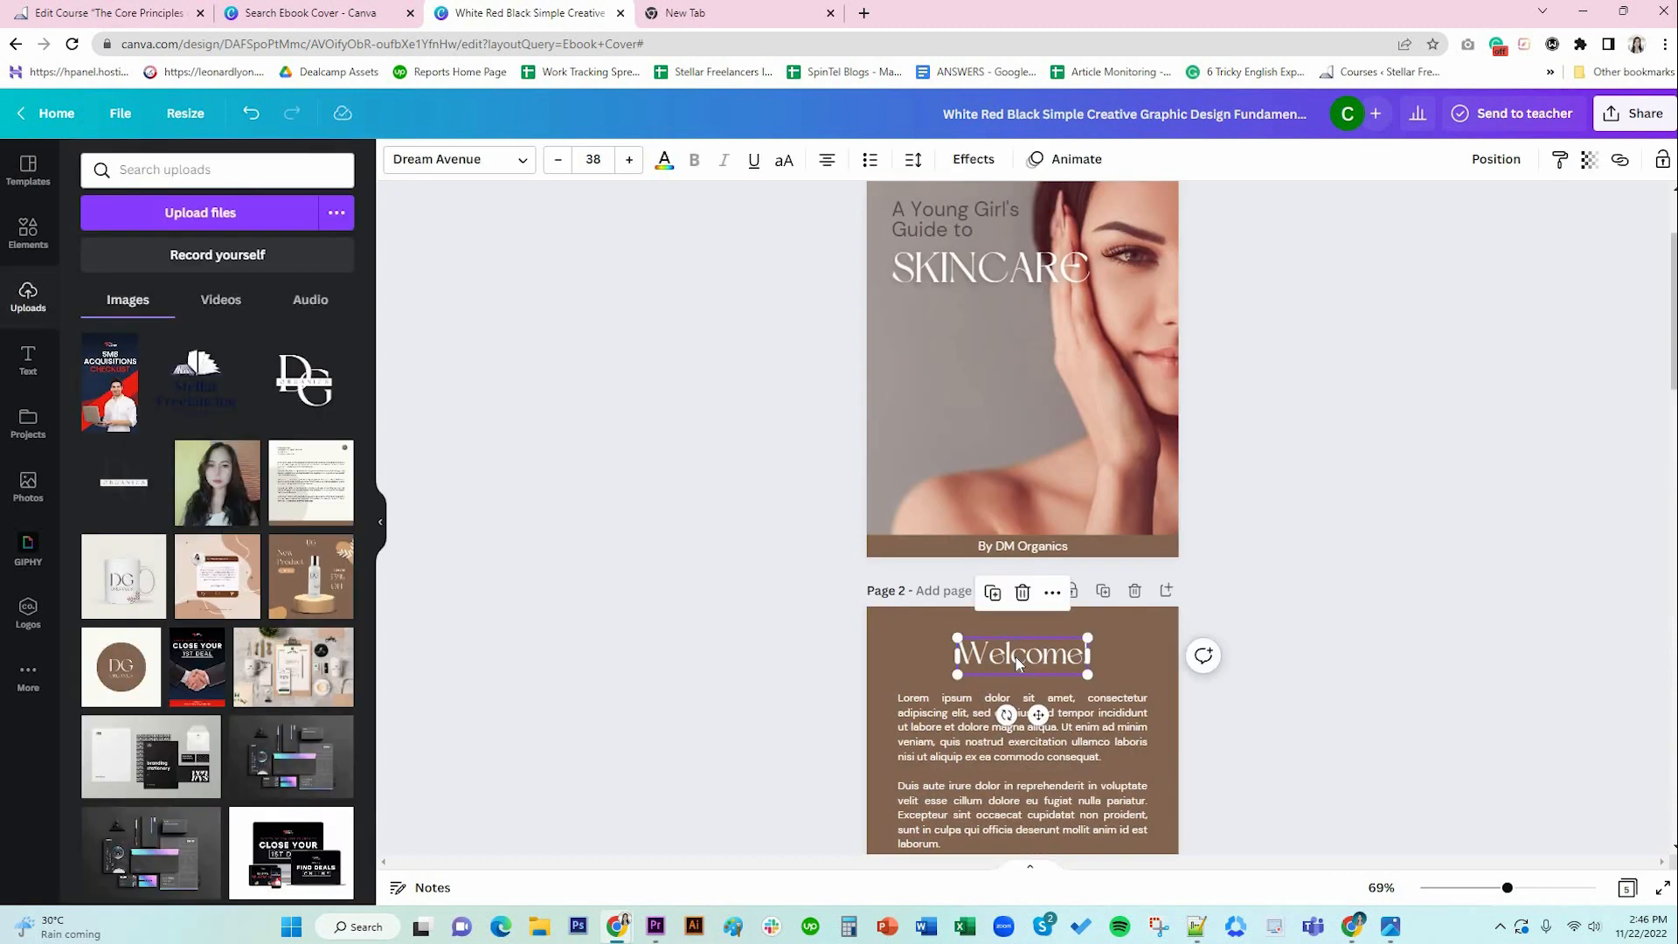
Paste the Welcome heading onto page 5 in dark brown #4f2c18, size 25, left-aligned.
scroll(1284, 701, down, 20)
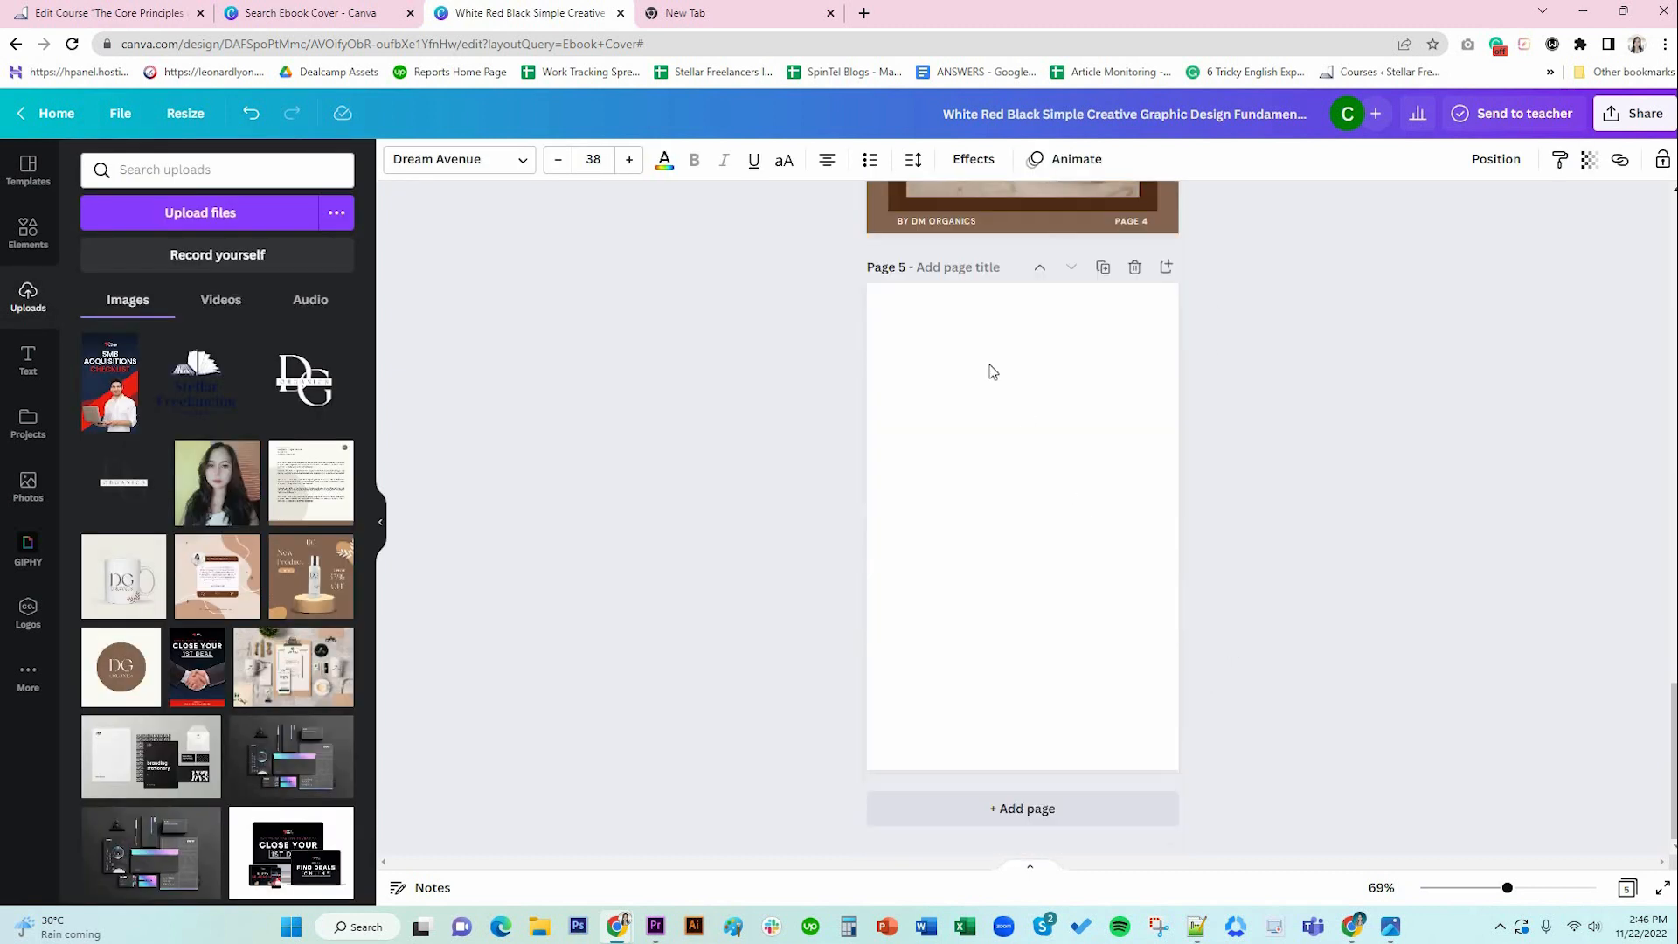
key(ctrl+v)
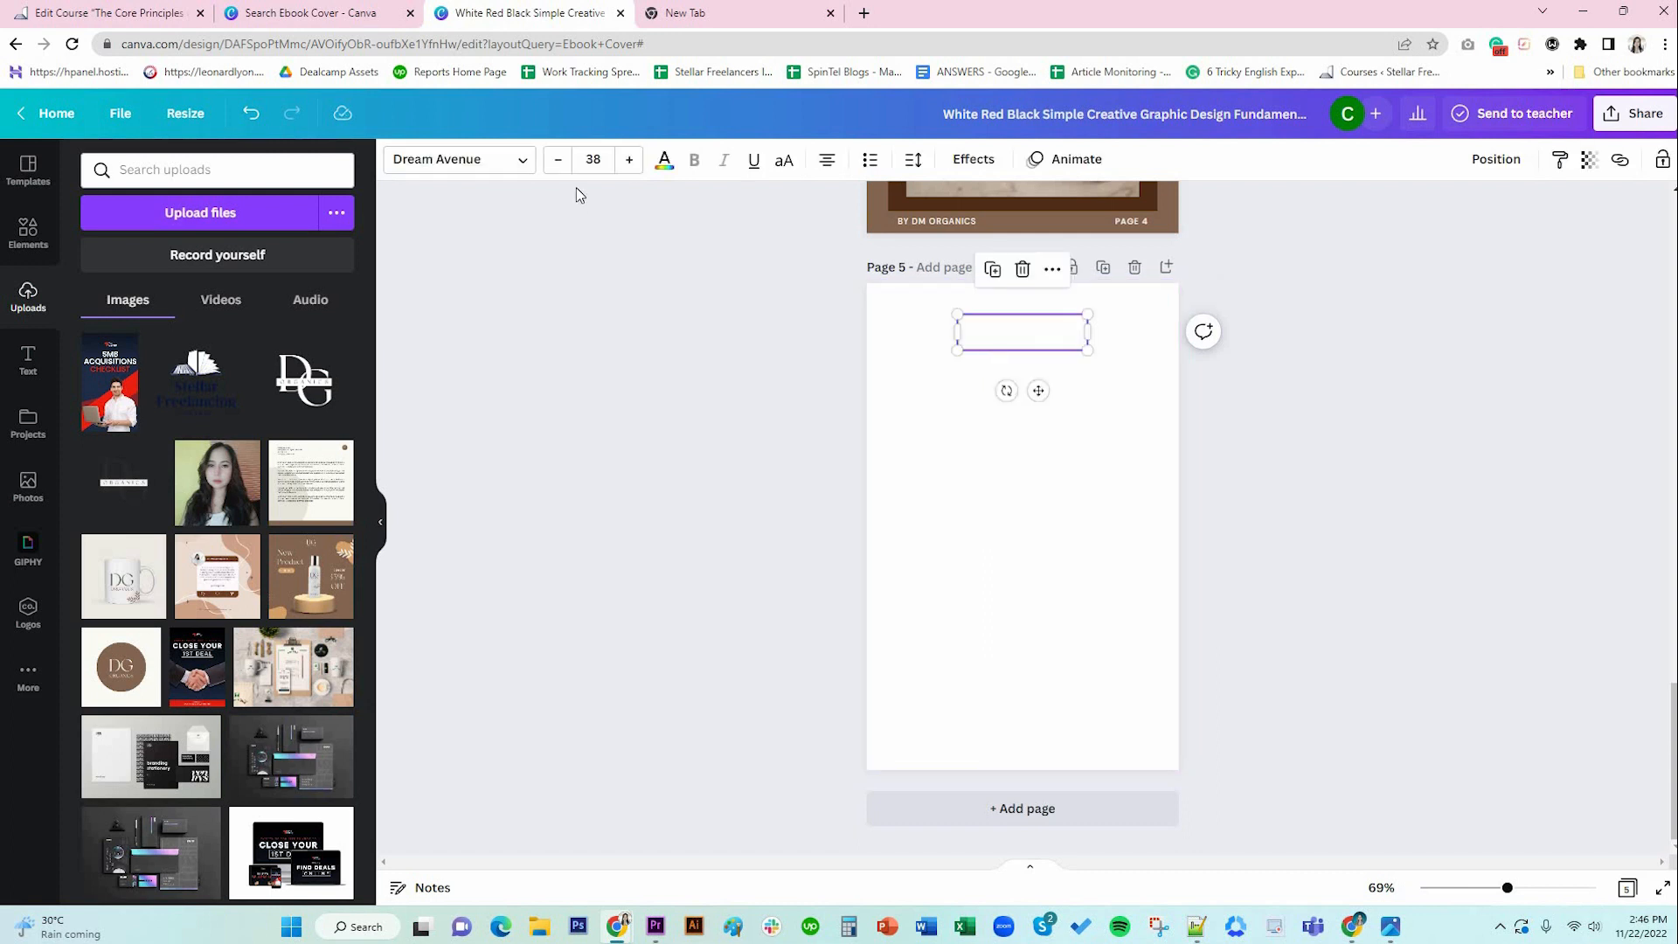
click(664, 160)
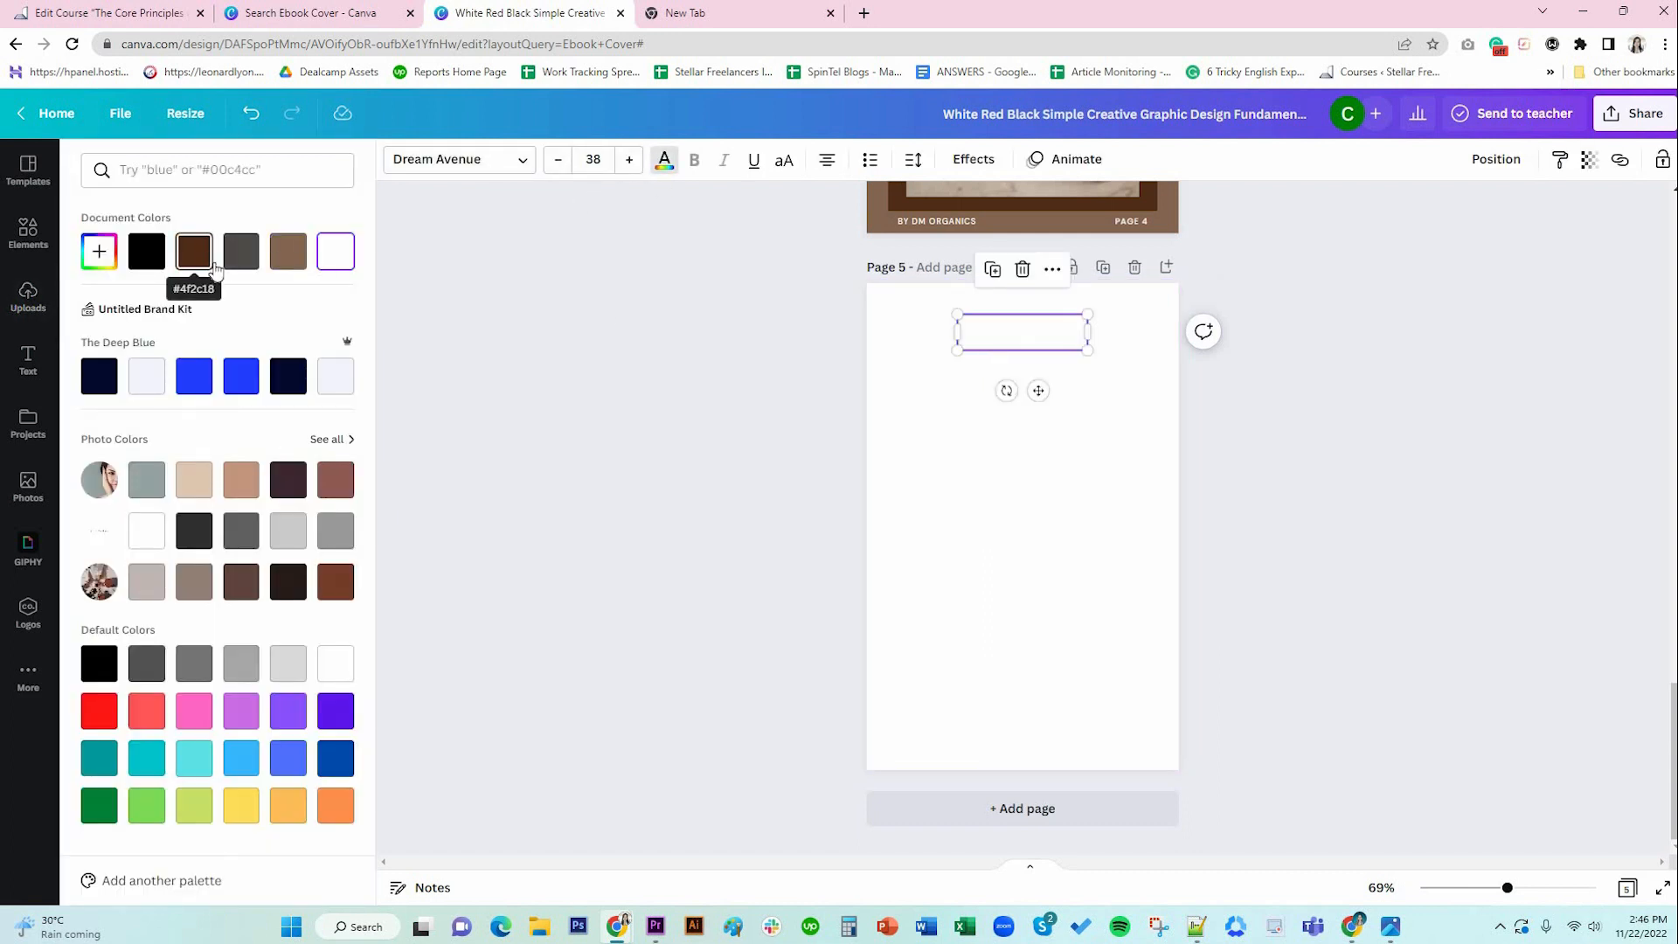
click(194, 265)
drag(1016, 393, 978, 390)
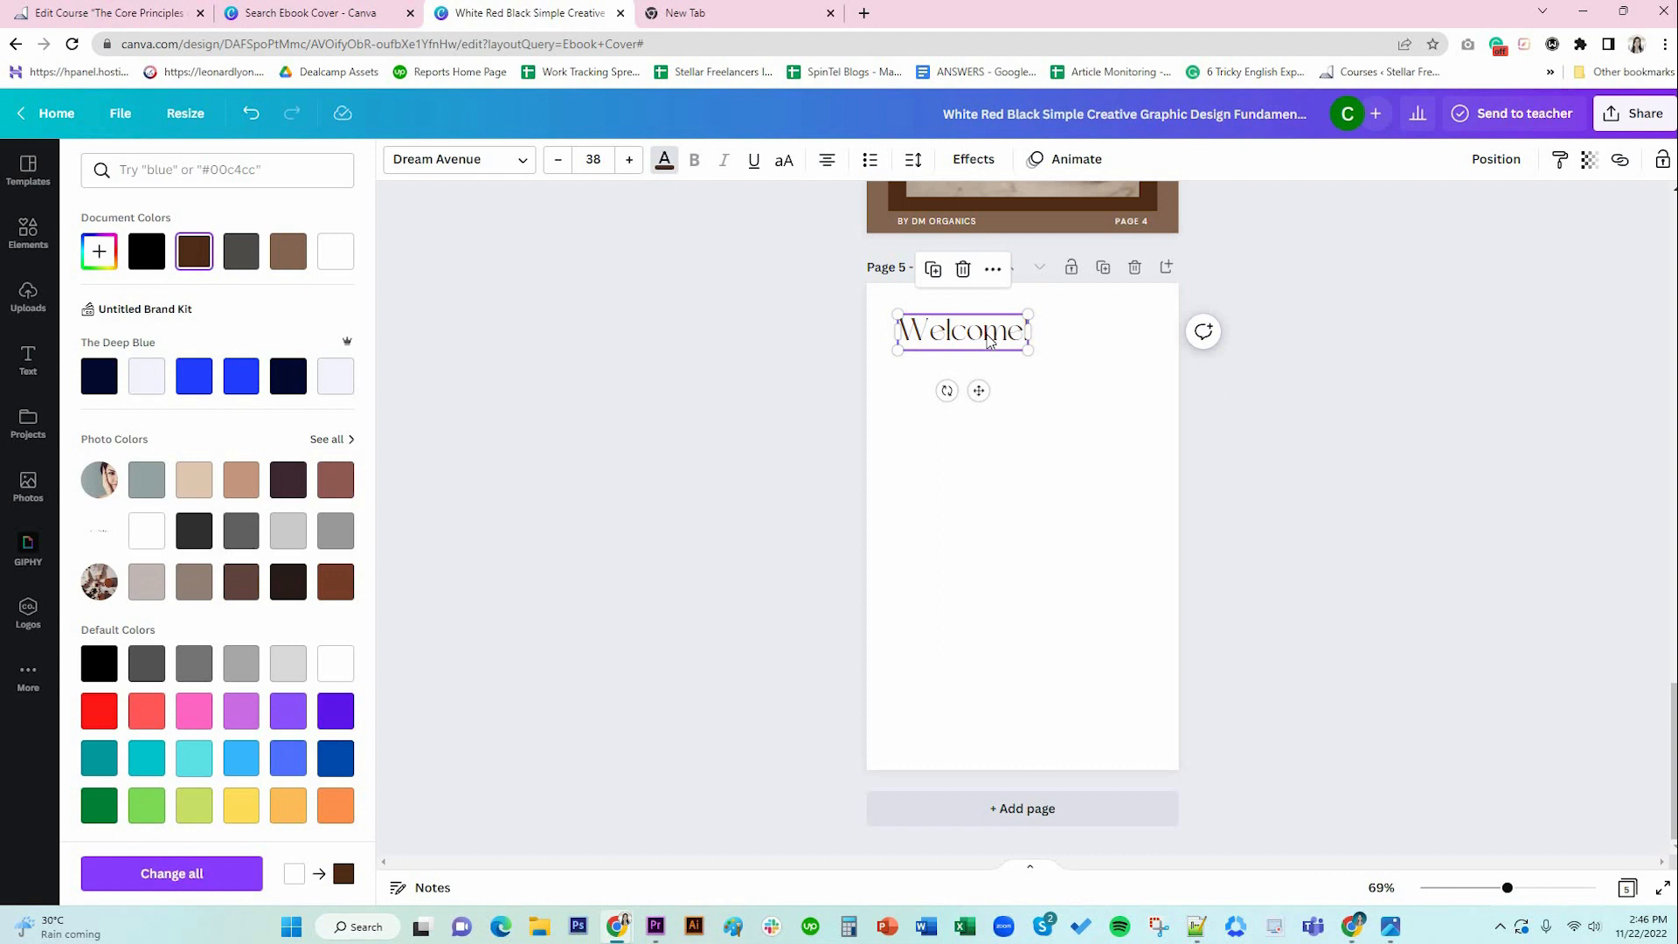
click(595, 161)
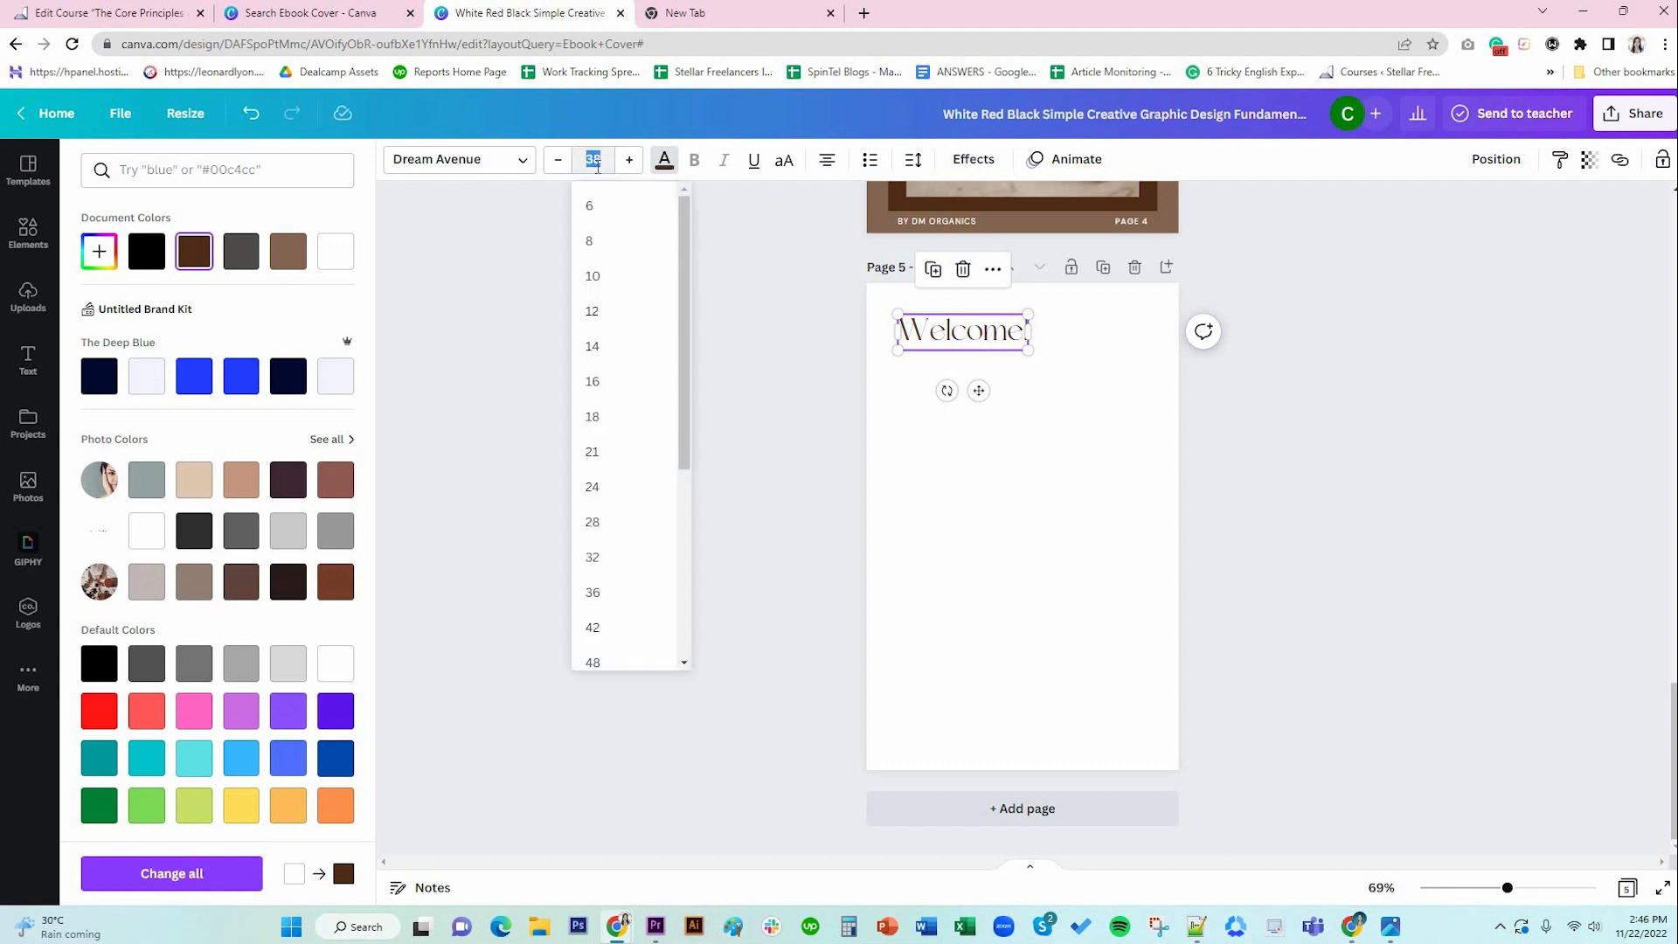
key(Return)
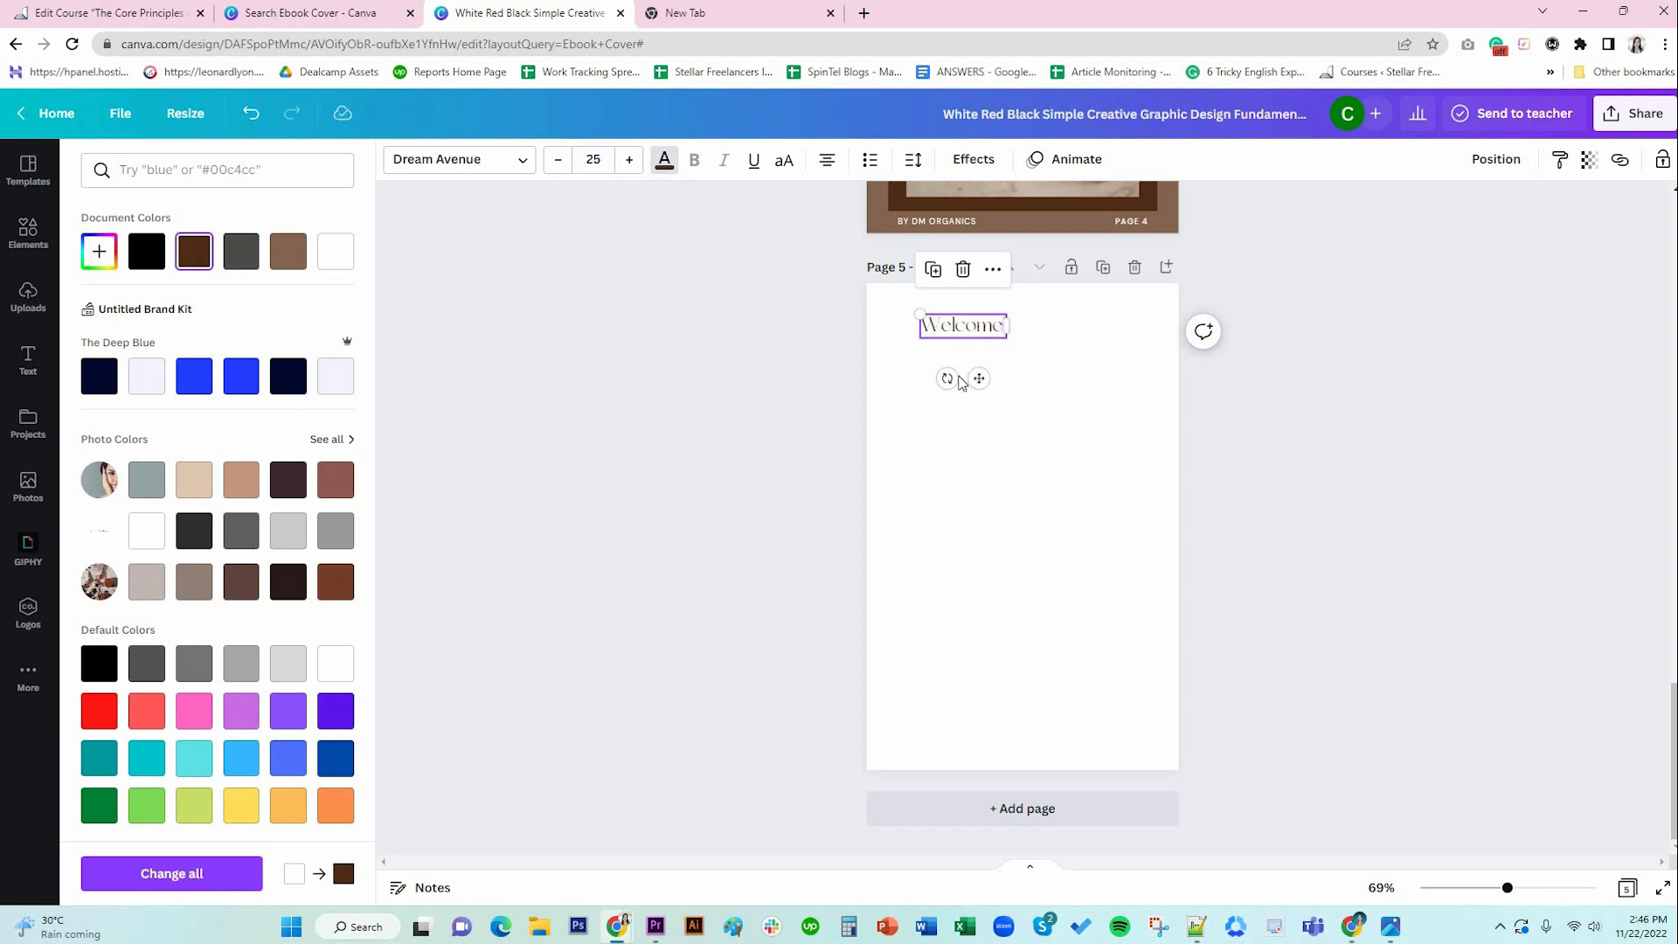
drag(978, 332, 961, 332)
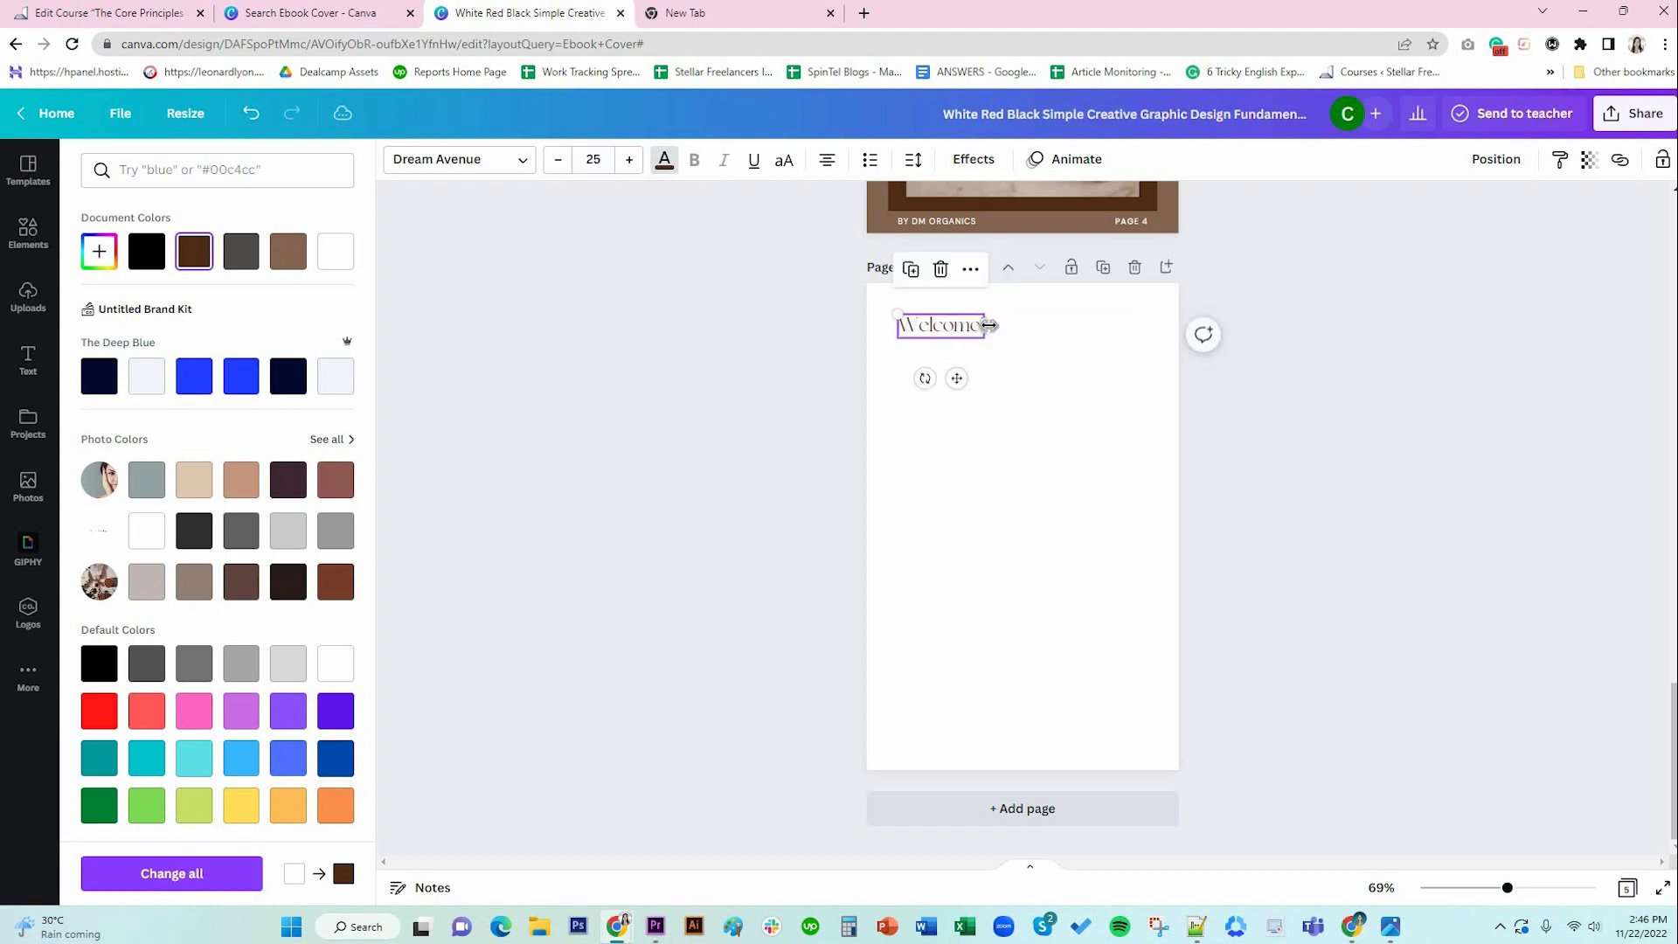
Retype the heading as 'Introduction' at size 38, positioned near the top-left.
double_click(960, 326)
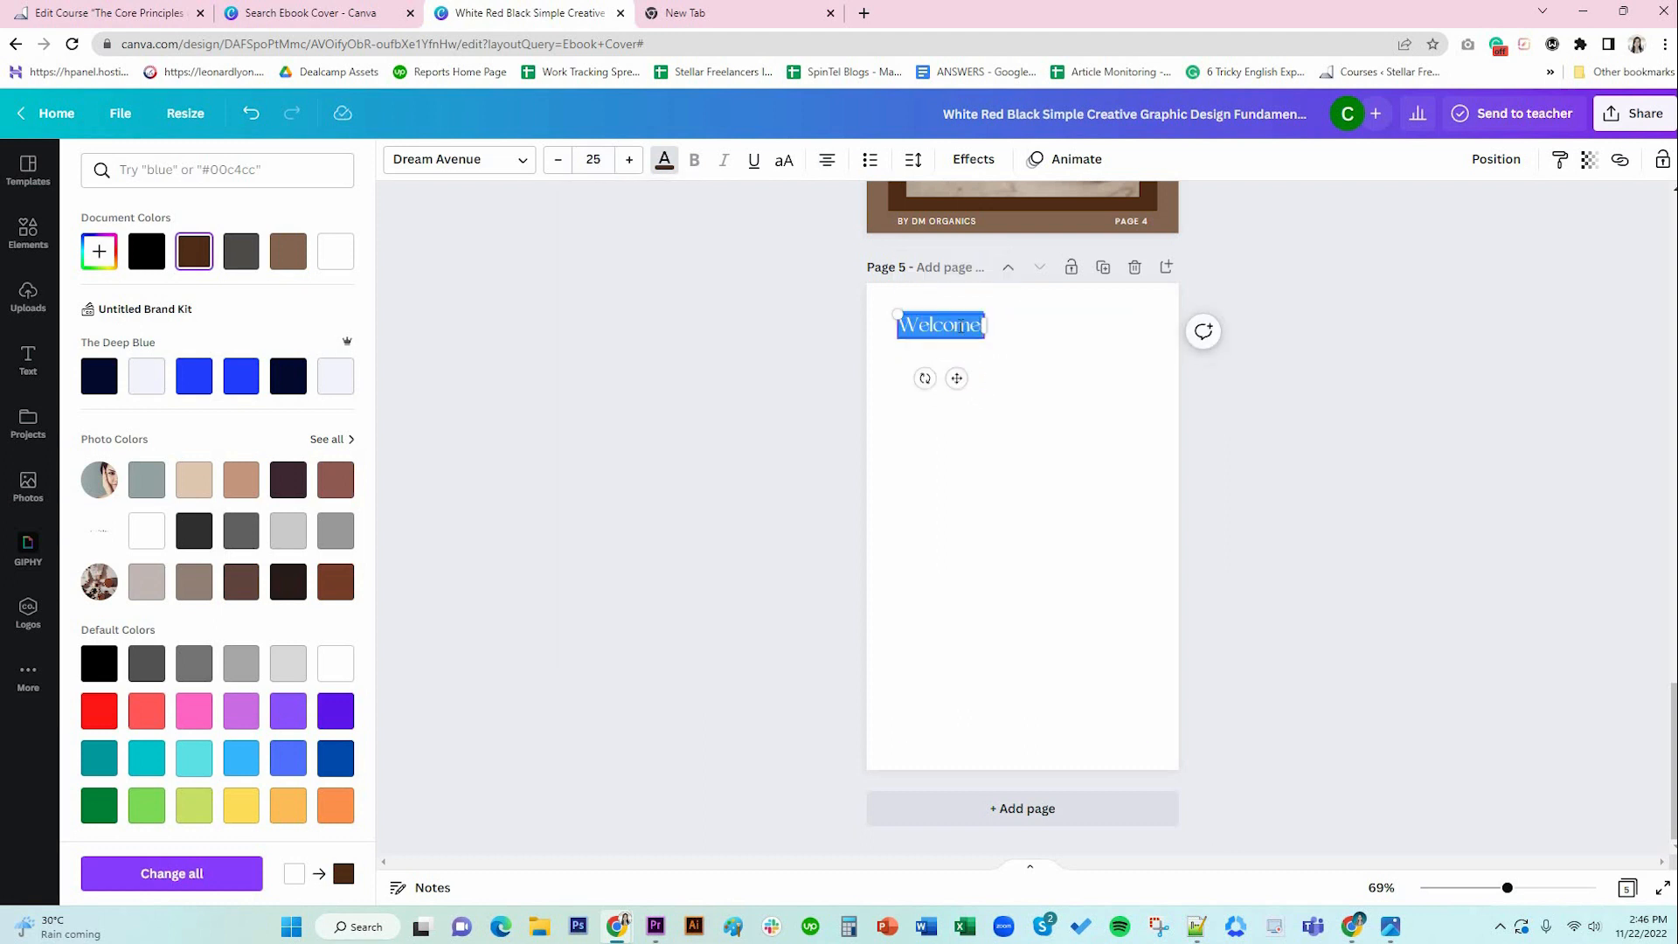
key(BackSpace)
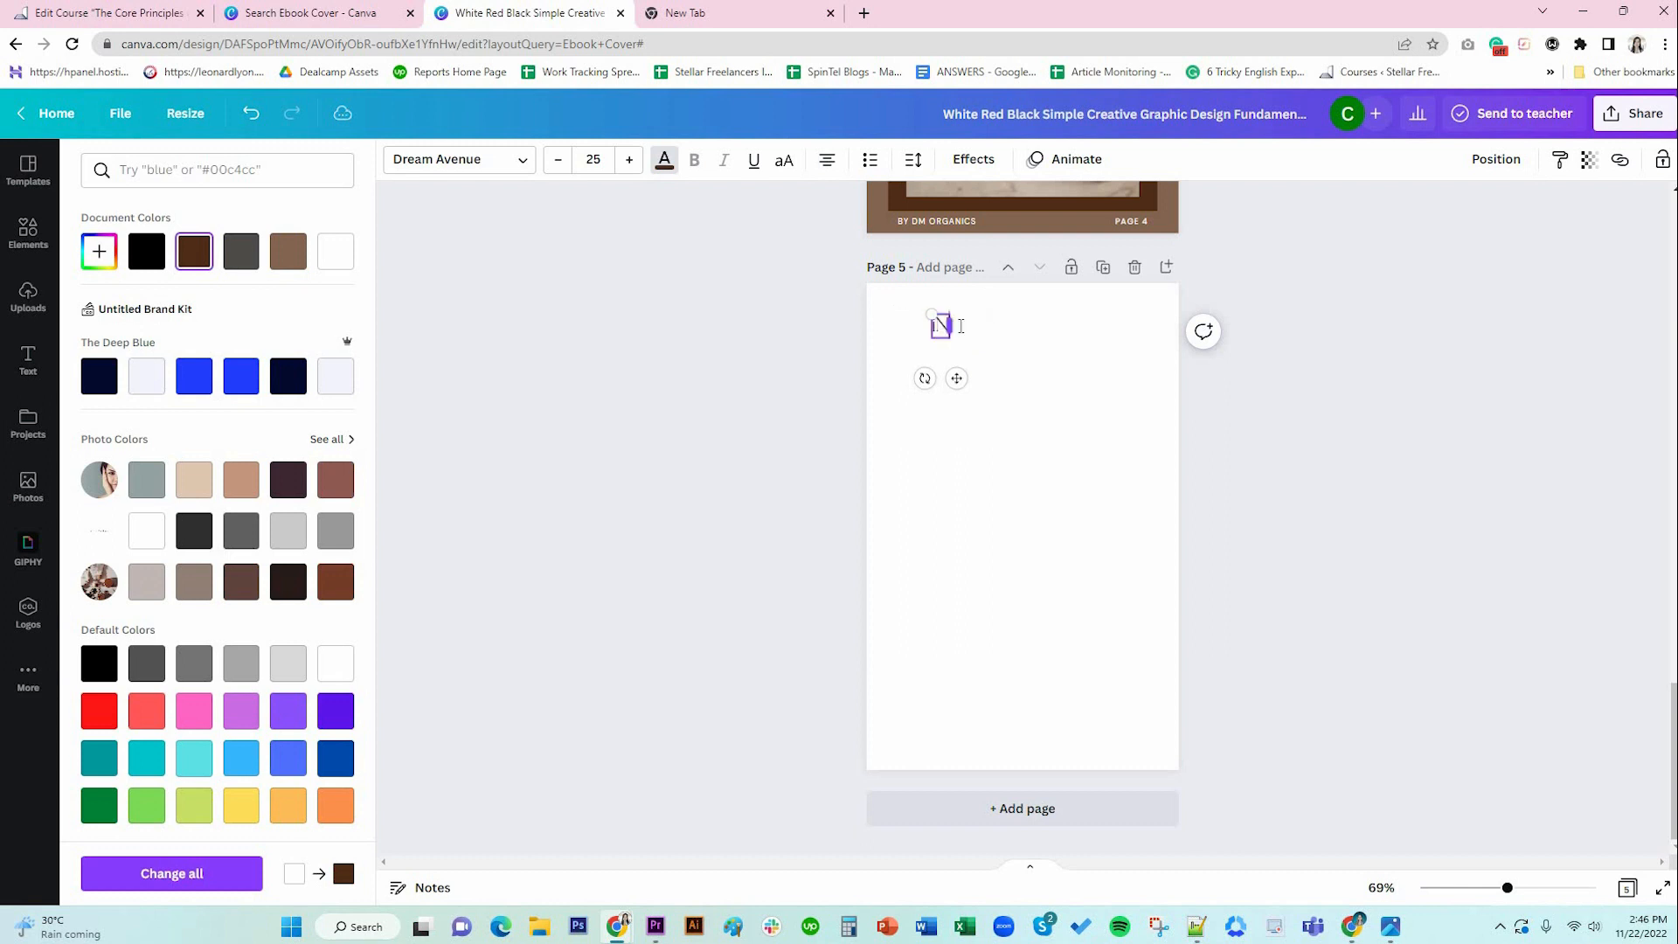
text(Introduction)
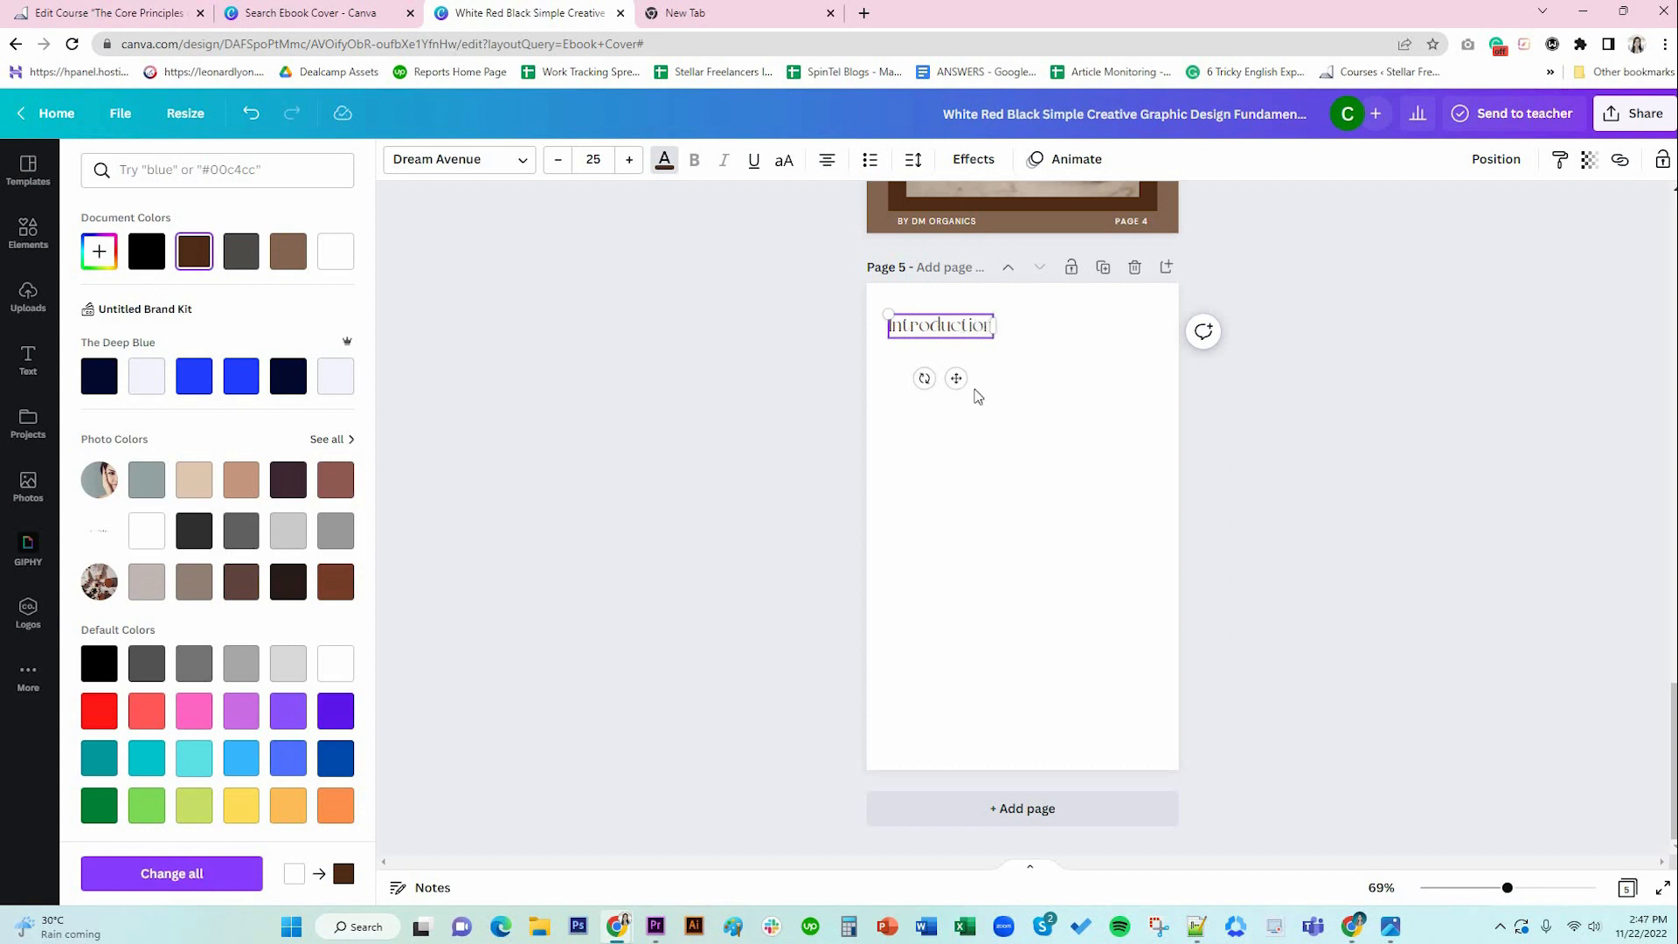
drag(956, 378, 966, 377)
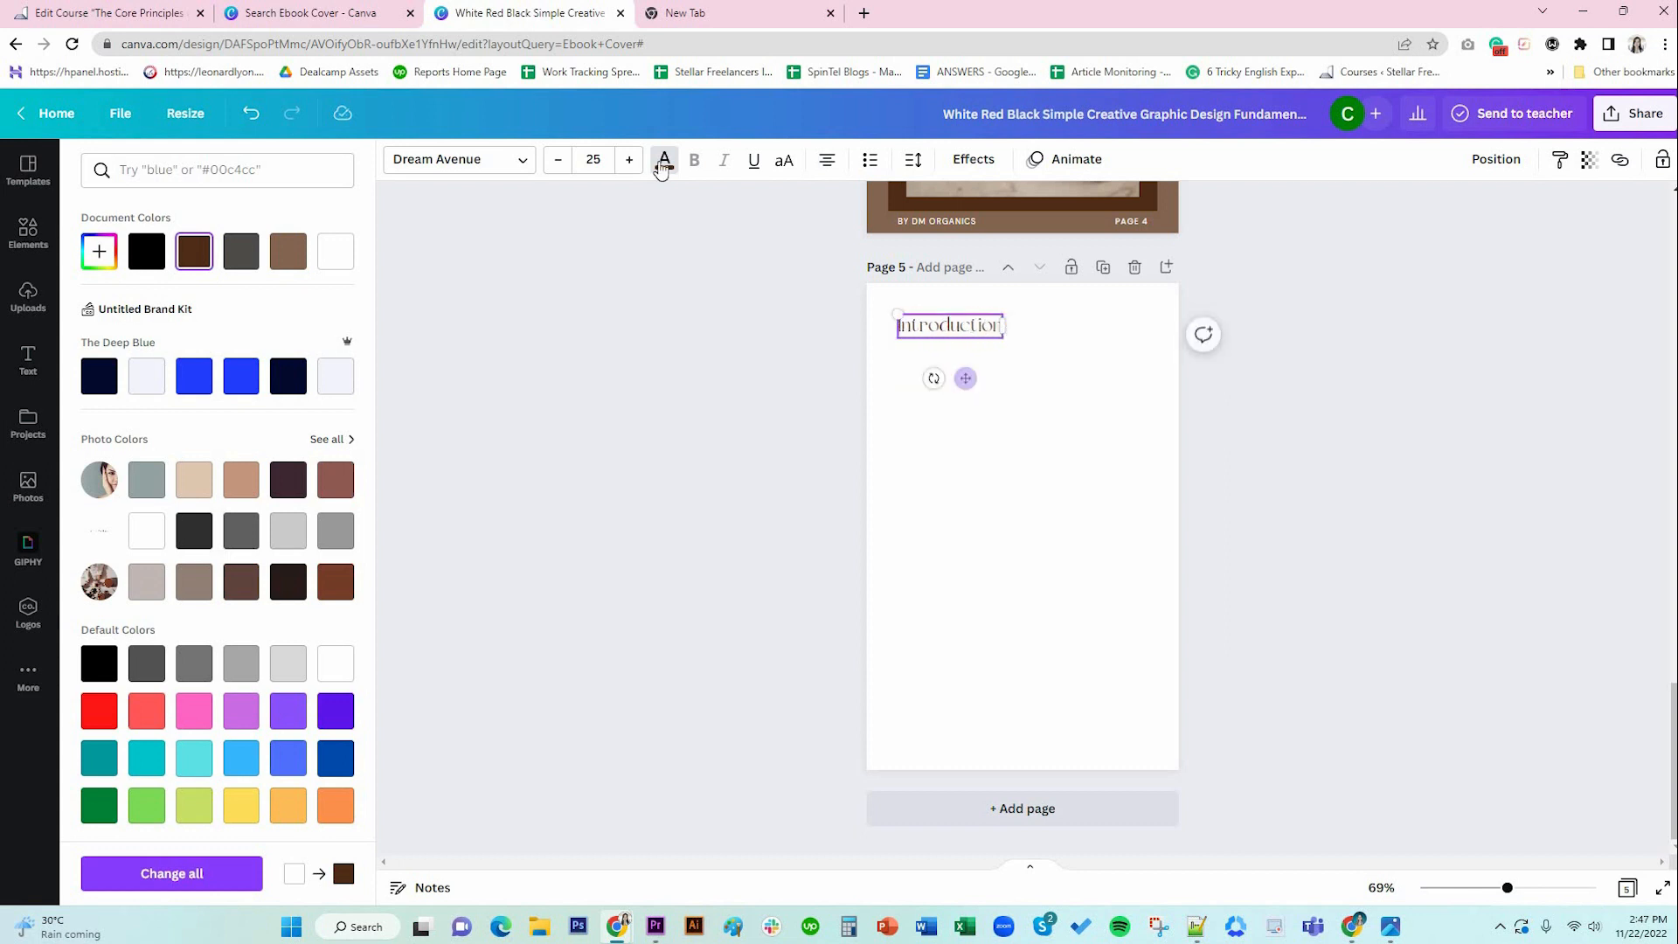
click(603, 161)
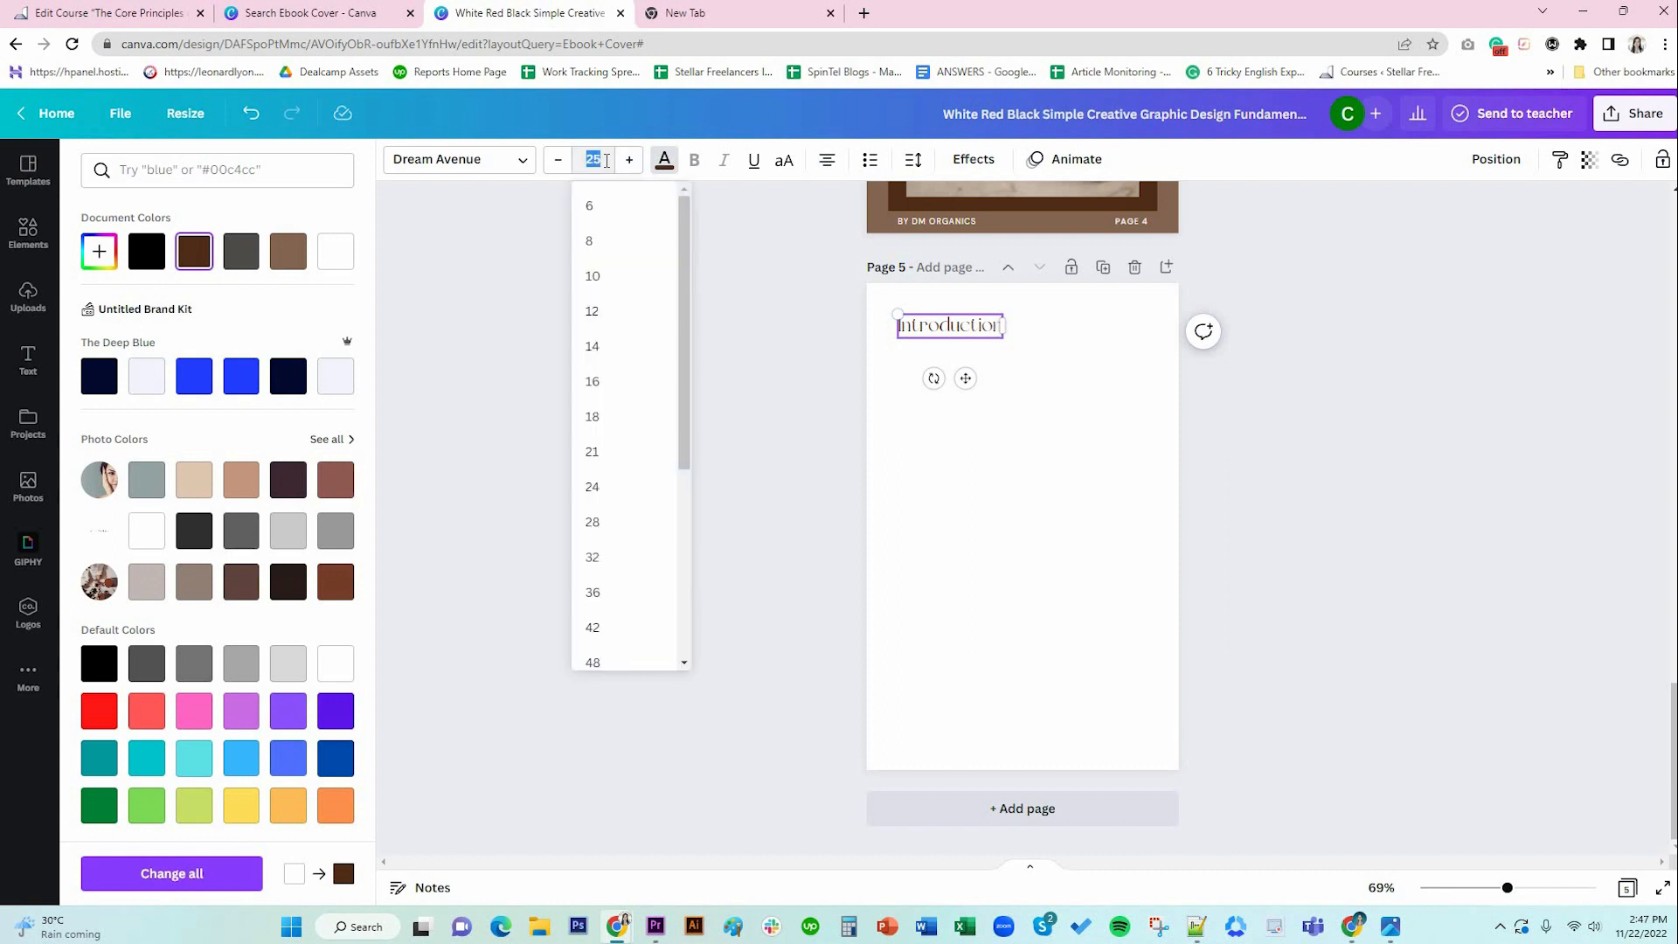
key(Return)
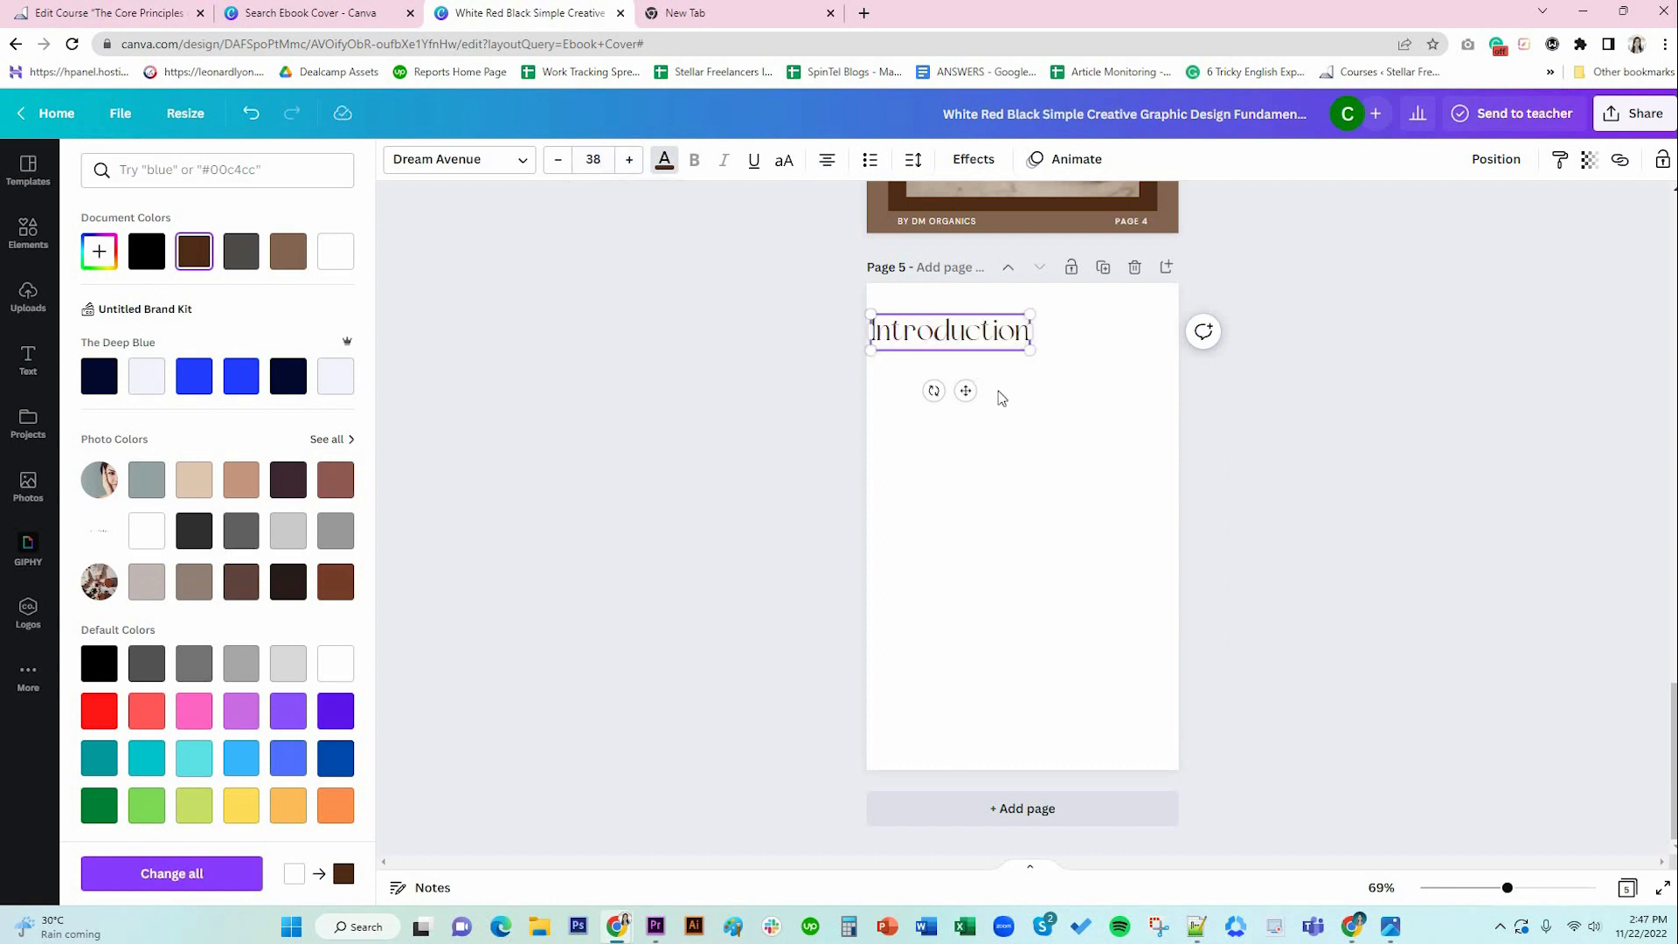
drag(968, 386, 999, 389)
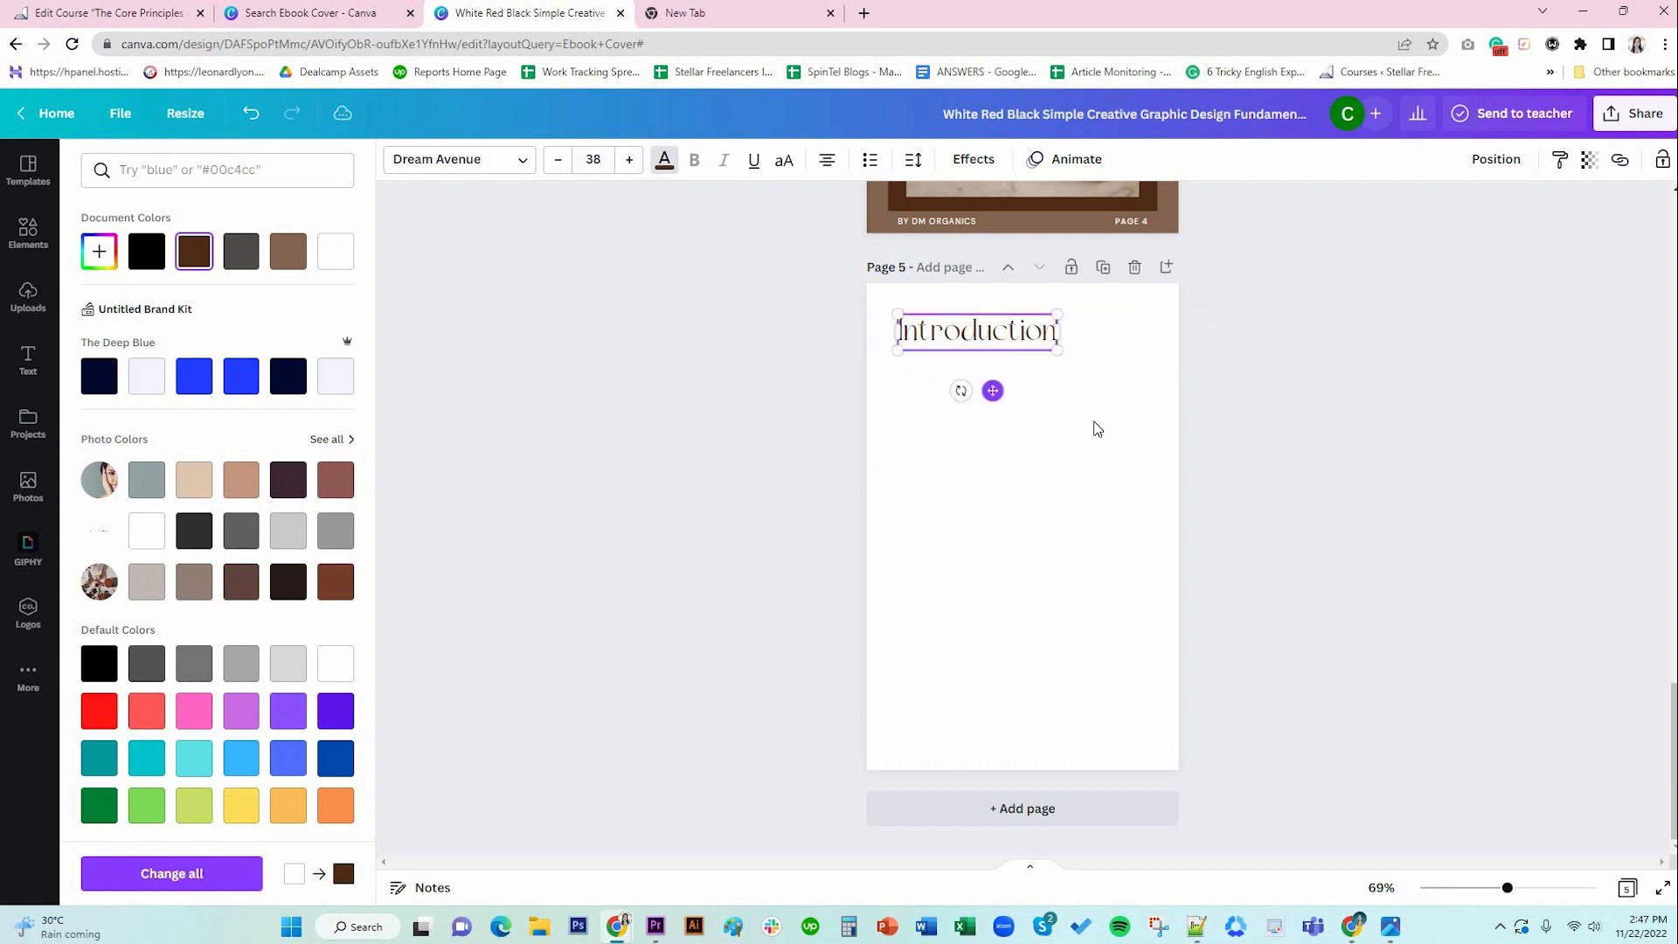
click(1271, 476)
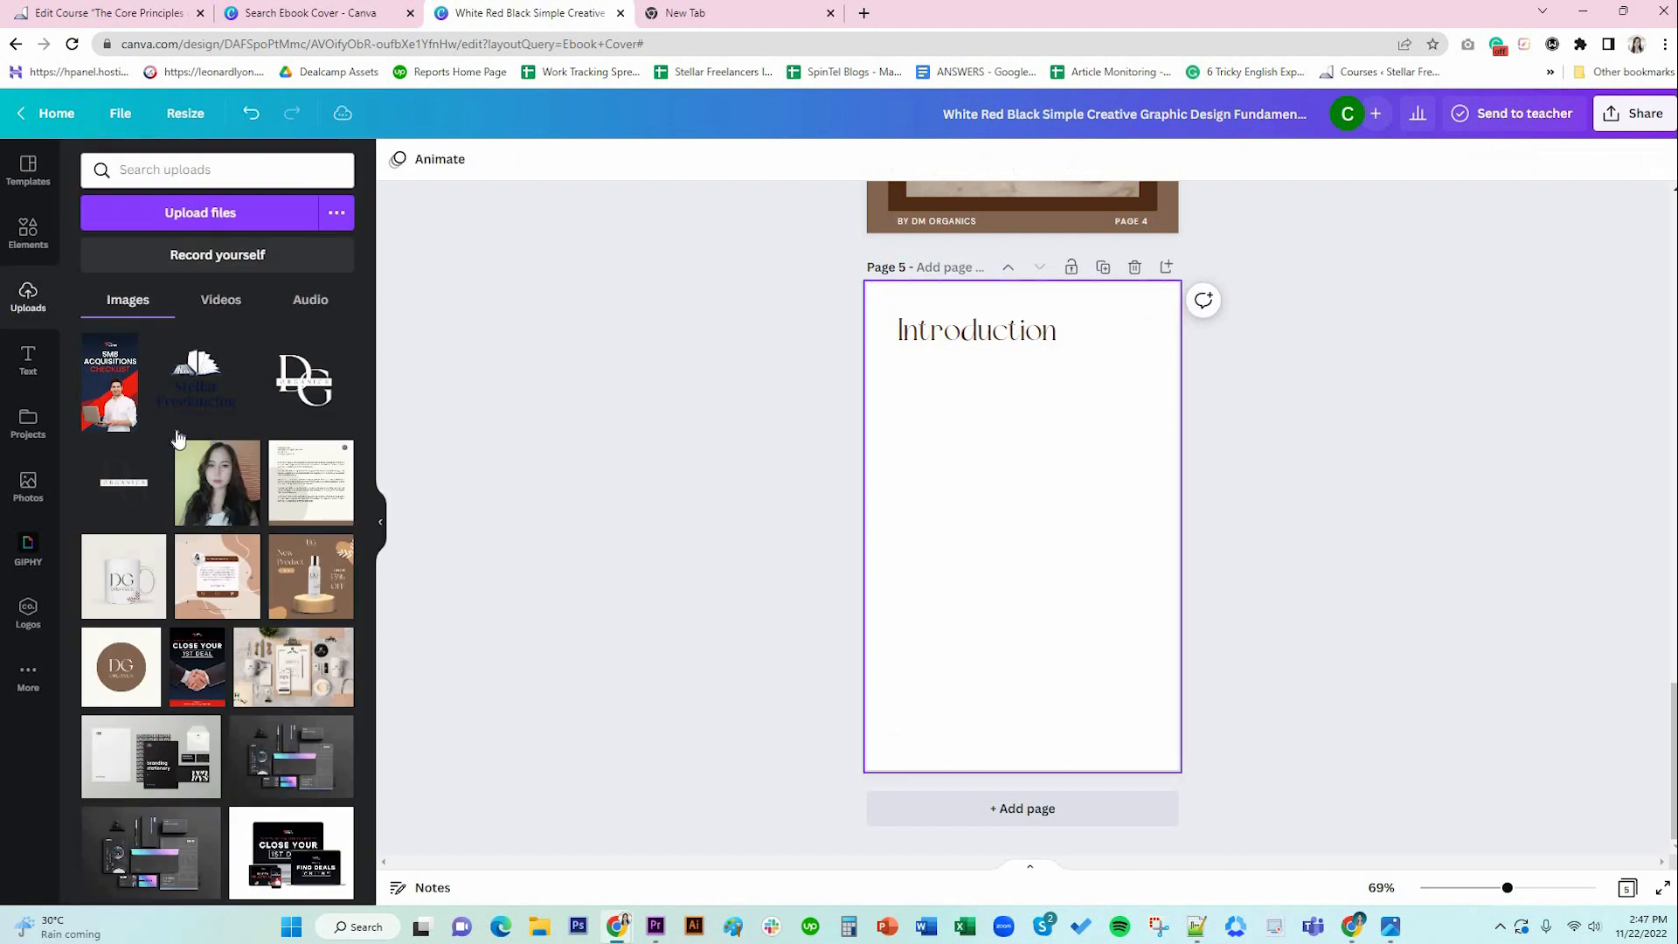
click(35, 364)
Add a body text box under Introduction filled with Lorem ipsum, left-aligned in a narrower box.
click(194, 412)
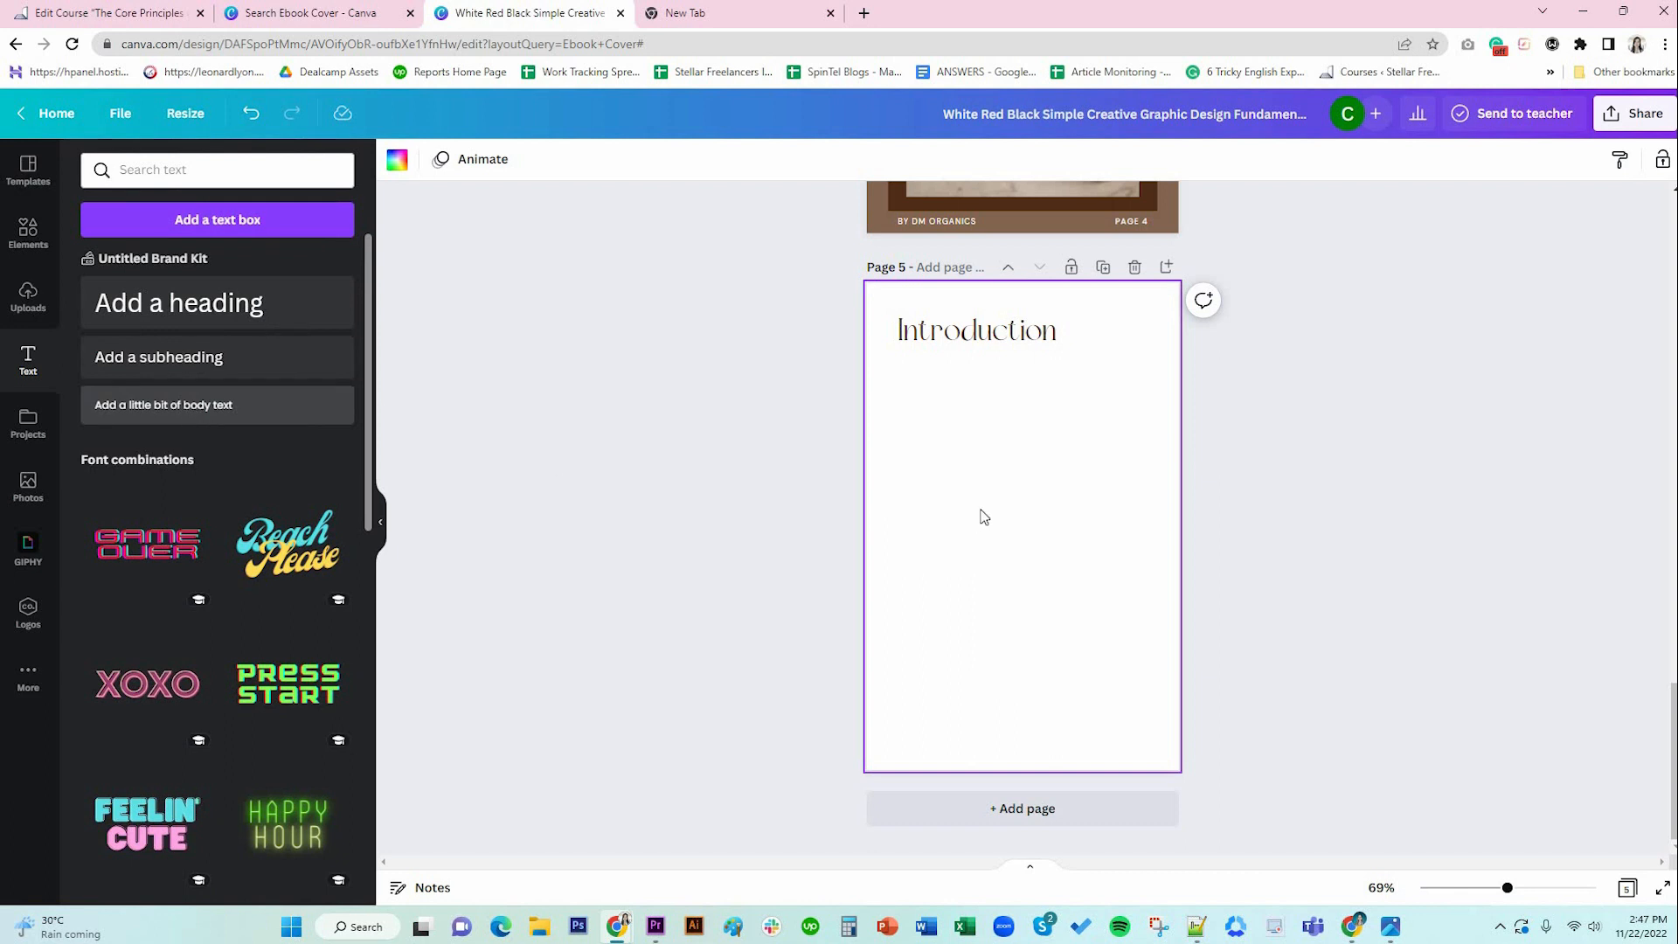
drag(1013, 527, 986, 402)
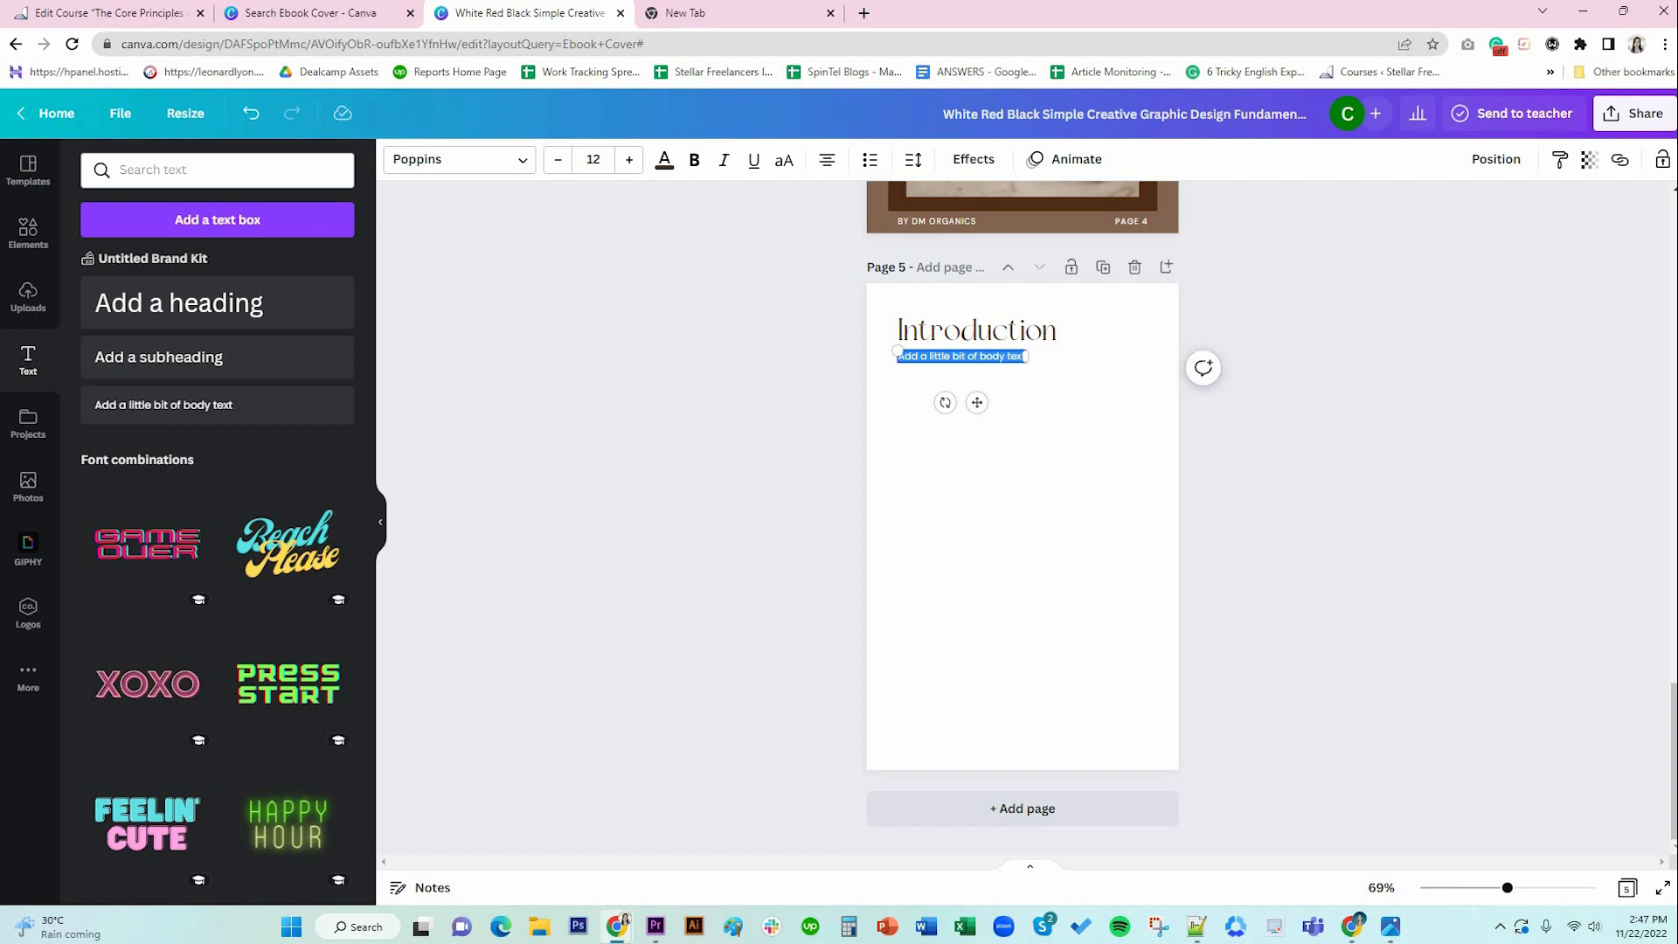
key(alt+Tab)
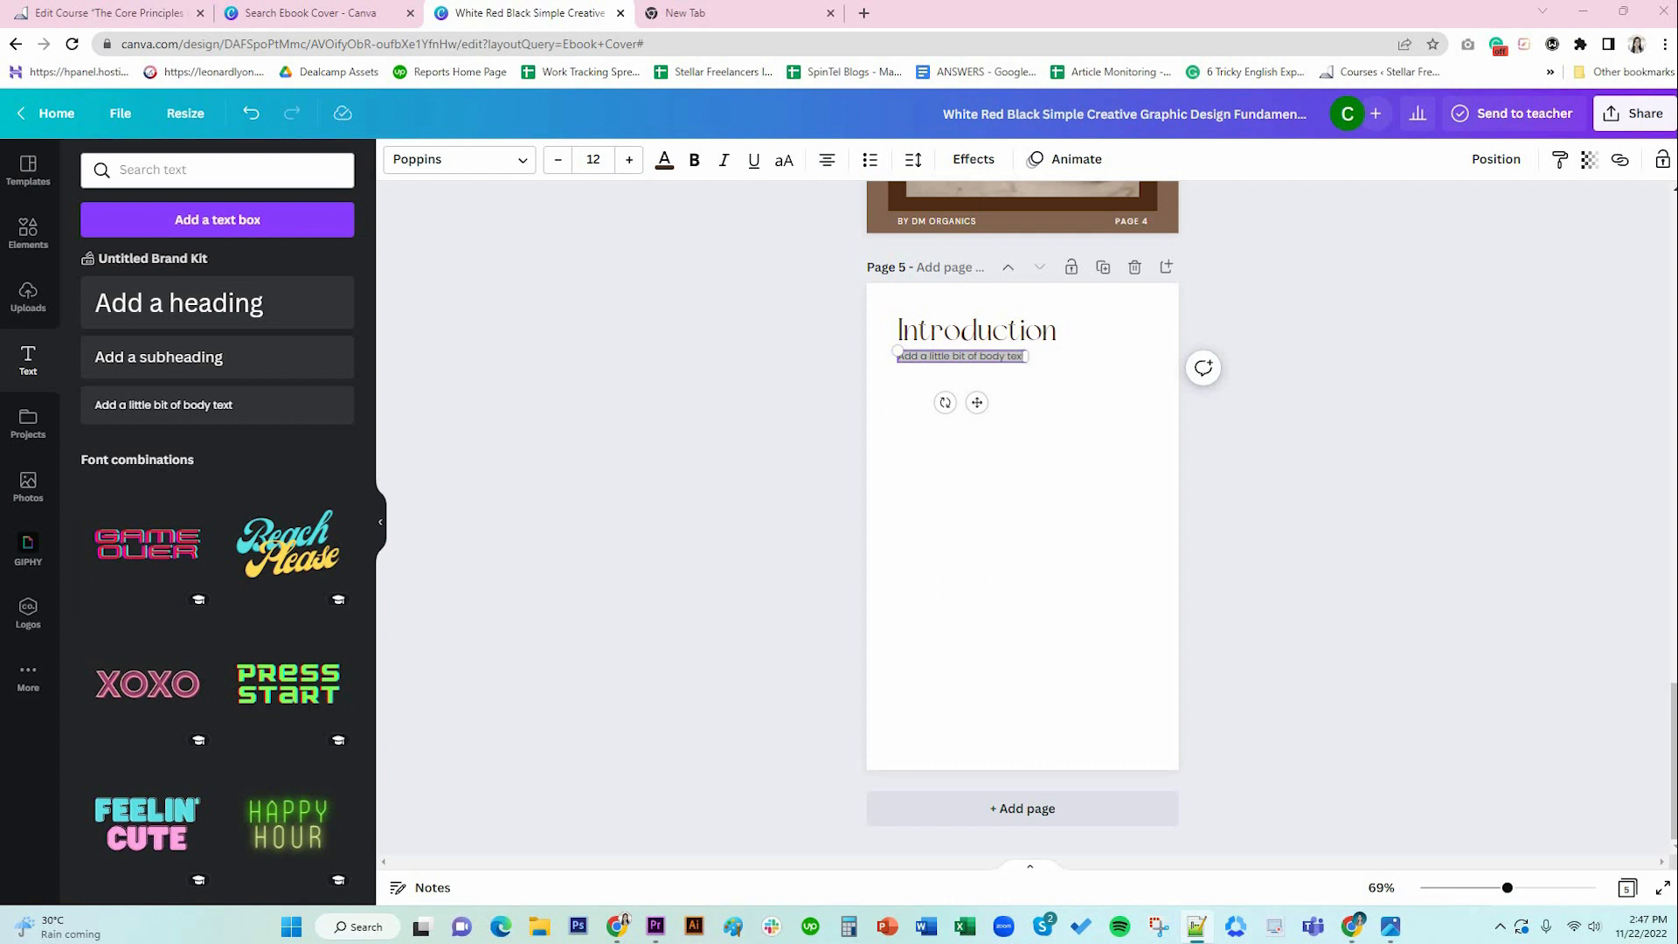
key(alt+Tab)
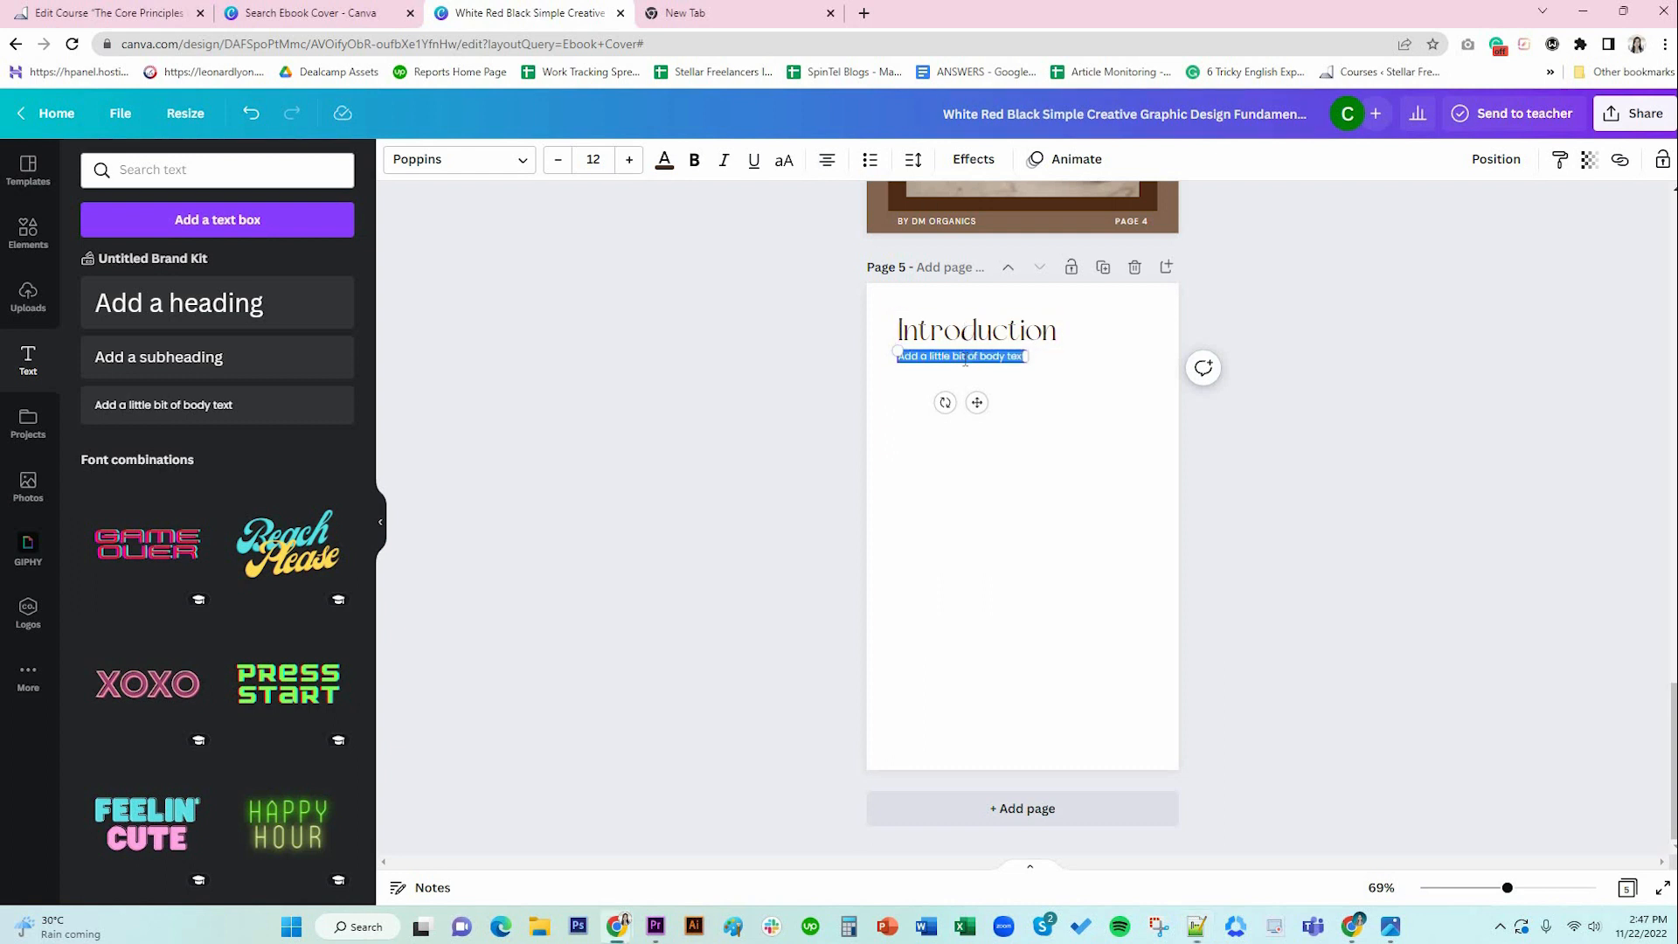
text(Lorem ipsum dolor sit amet, consectetur adipiscing elit, sed do eiusmod tempor incididunt ut labore et dolore magna aliqua. Ut enim ad minim veniam, quis nostrud exercitation ullamco laboris nisi ut aliquip ex ea commodo consequat. Duis aute irure dolor in reprehenderit in voluptate velit esse cillum dolore eu fugiat nulla pariatur. Excepteur sint occaecat cupidatat non proident, sunt in culpa qui officia deserunt mollit anim id est laborum.)
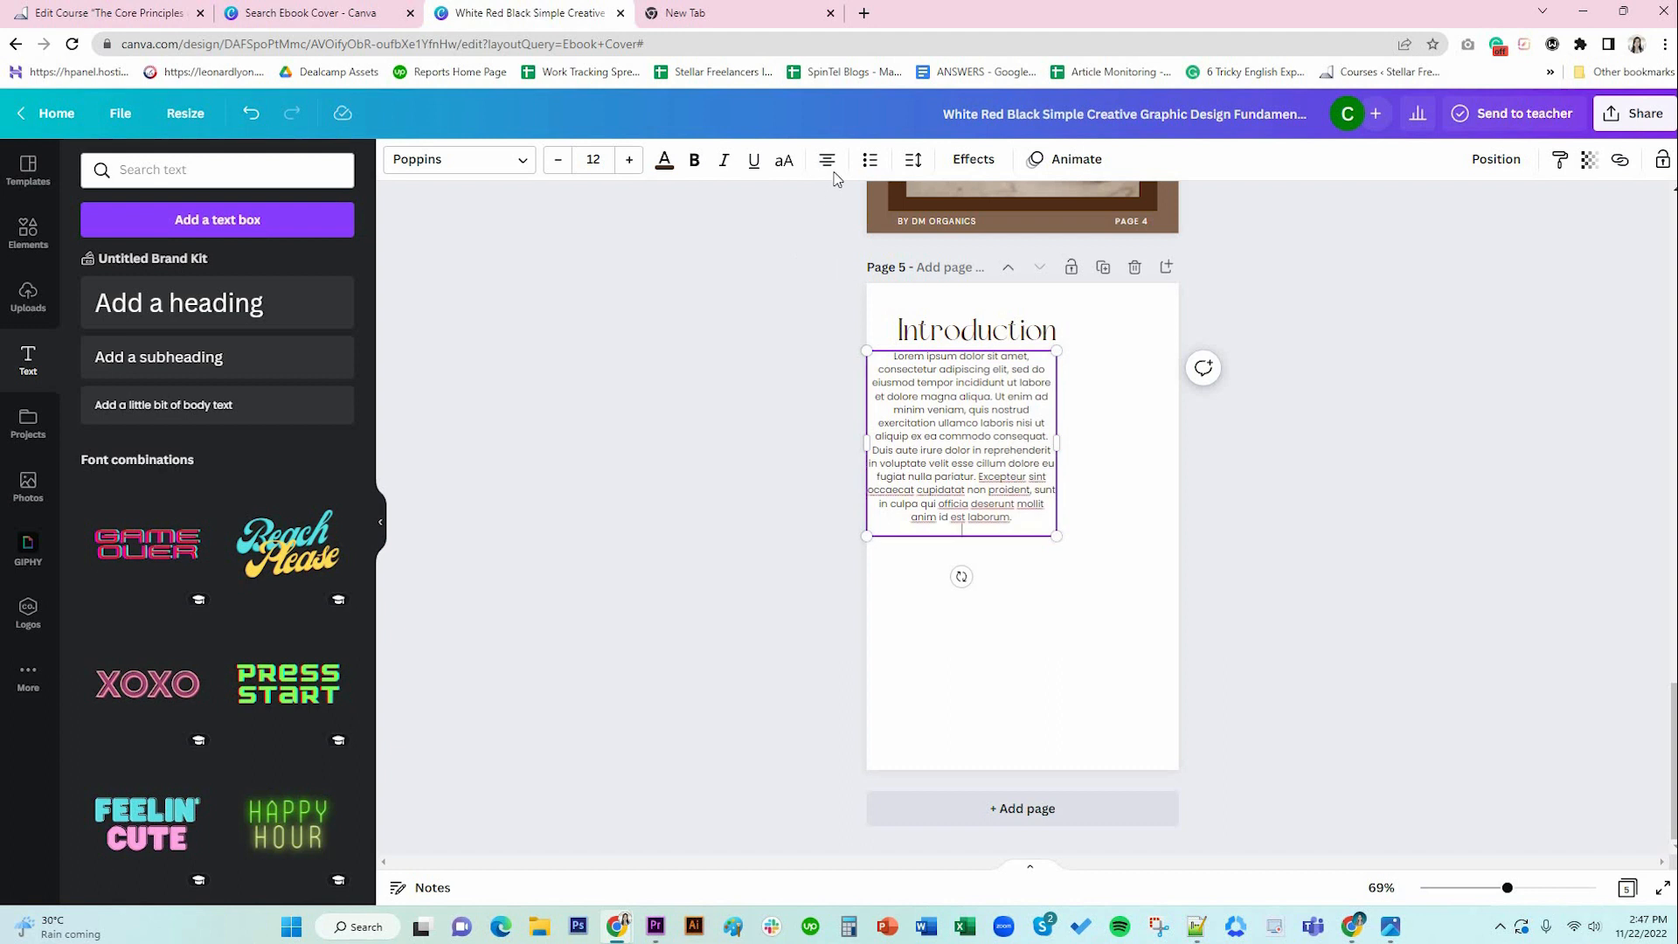
key(ctrl+a)
click(827, 159)
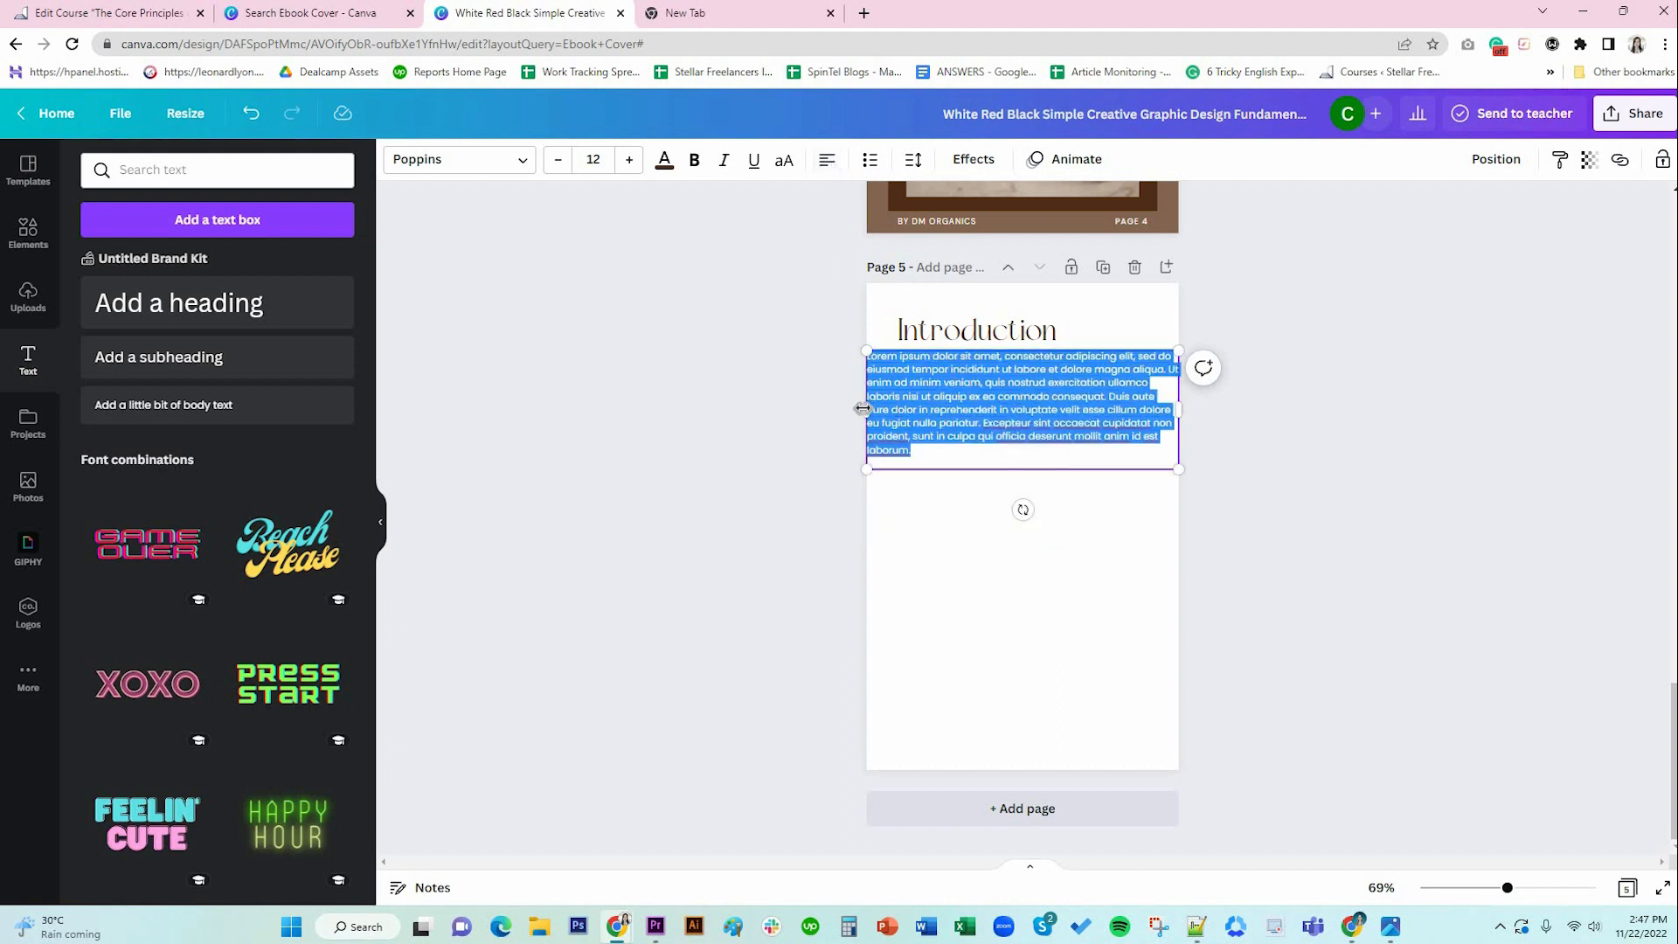
drag(862, 408, 897, 409)
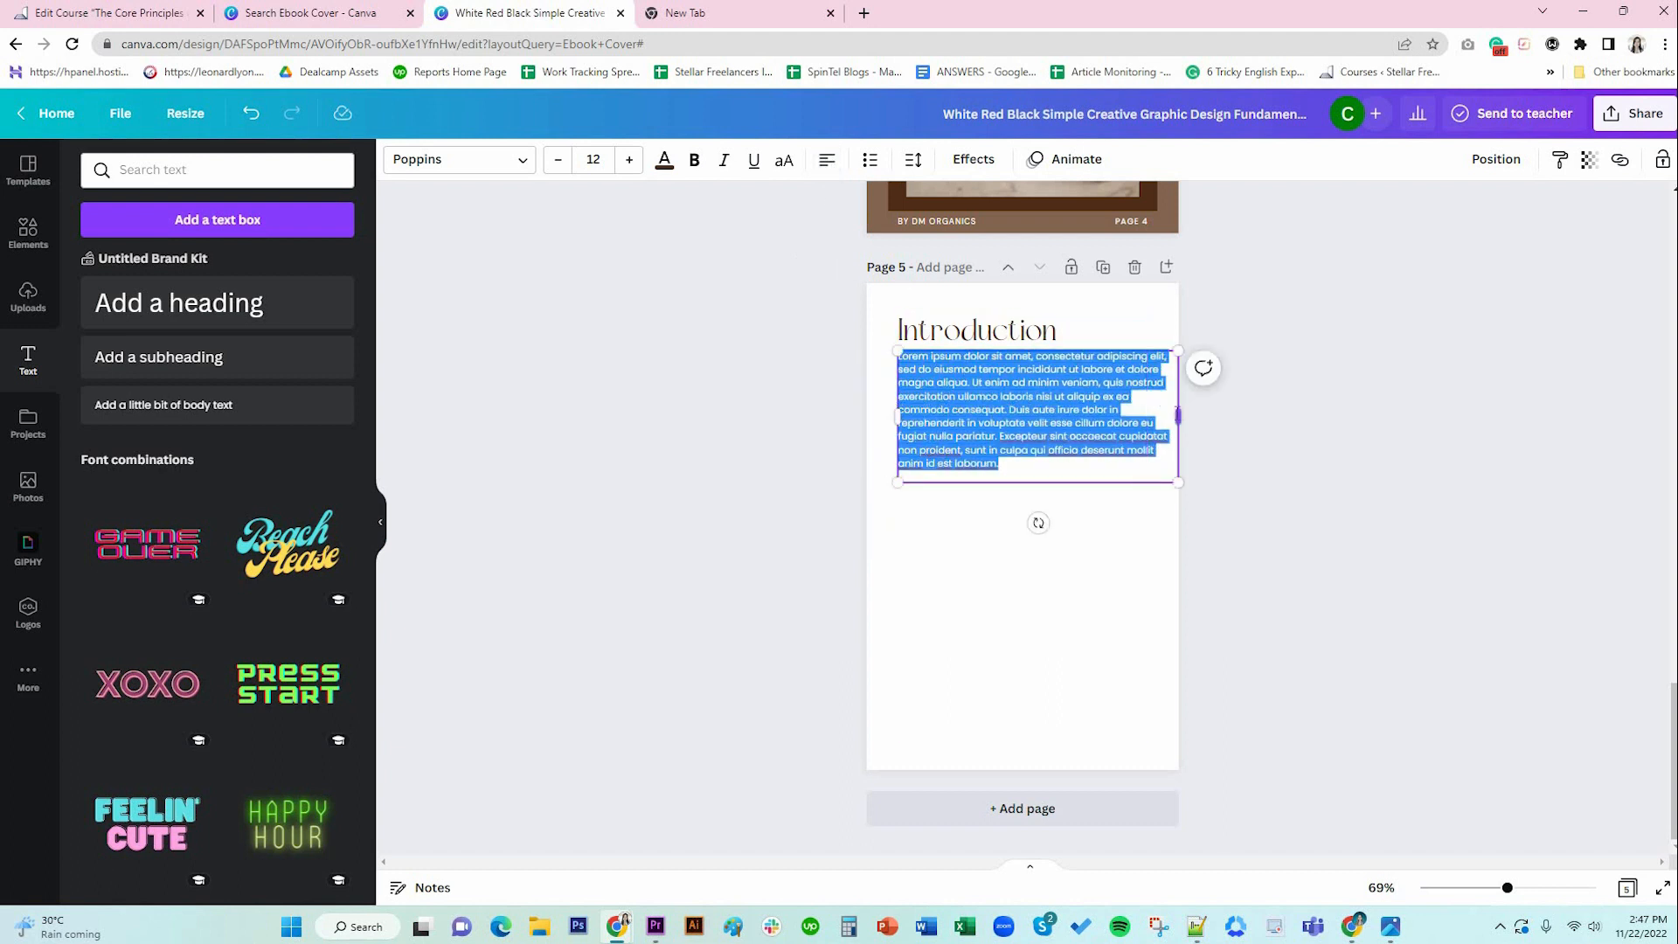
drag(1178, 416, 1147, 418)
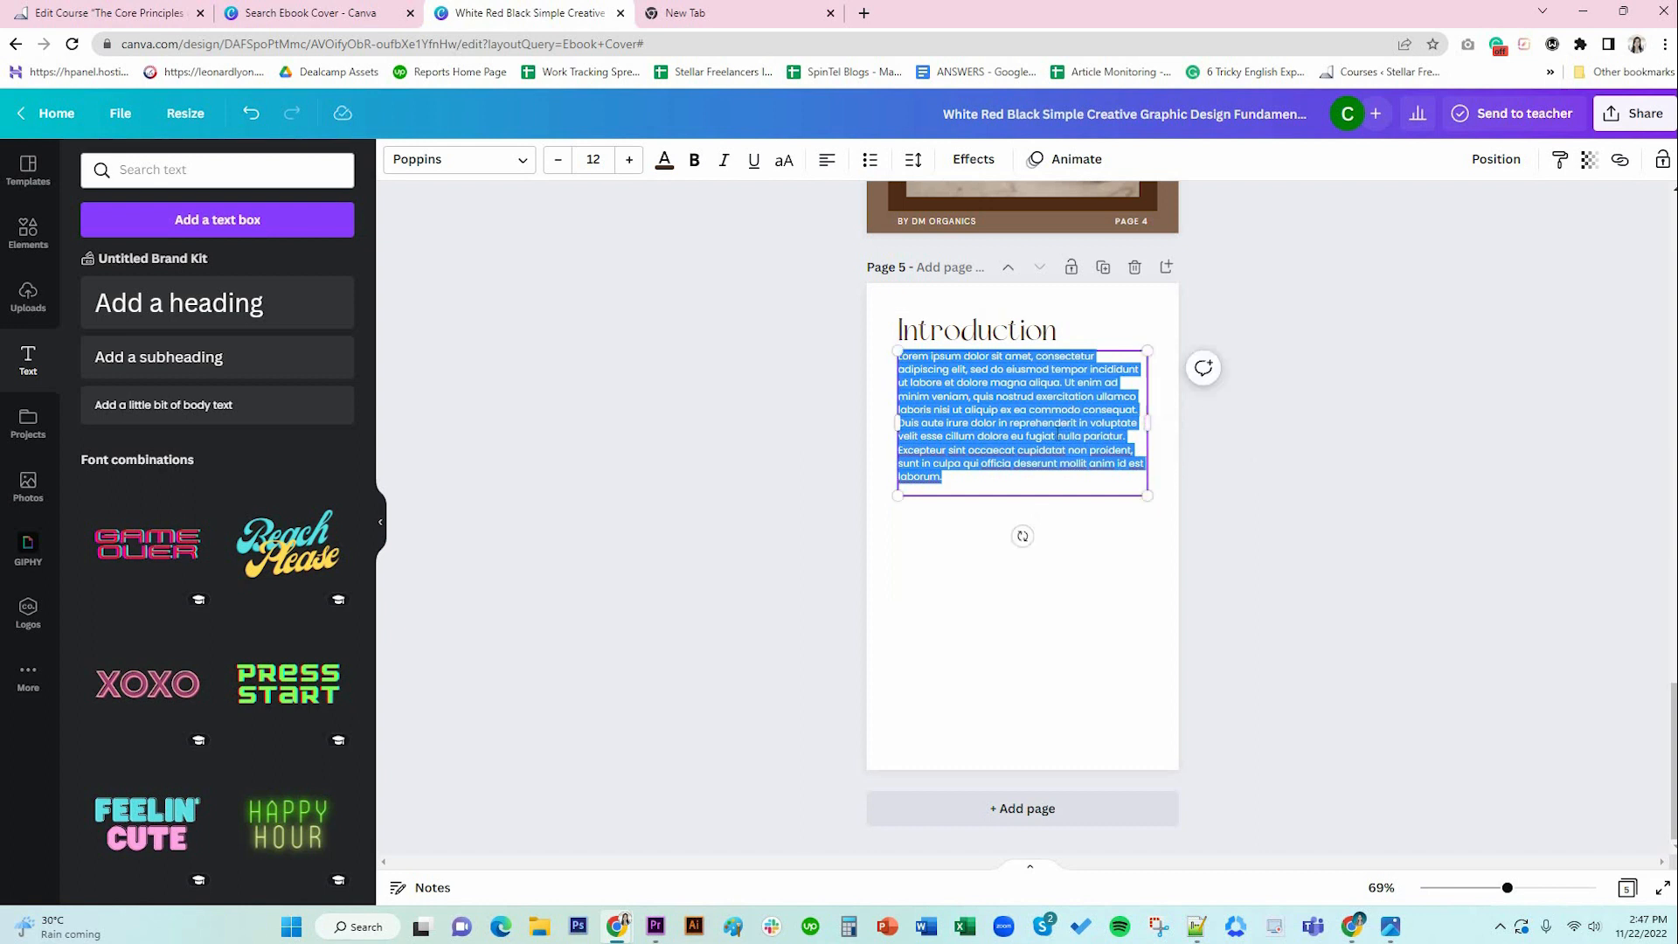
Split the body text into two paragraphs and bold the first.
click(1055, 436)
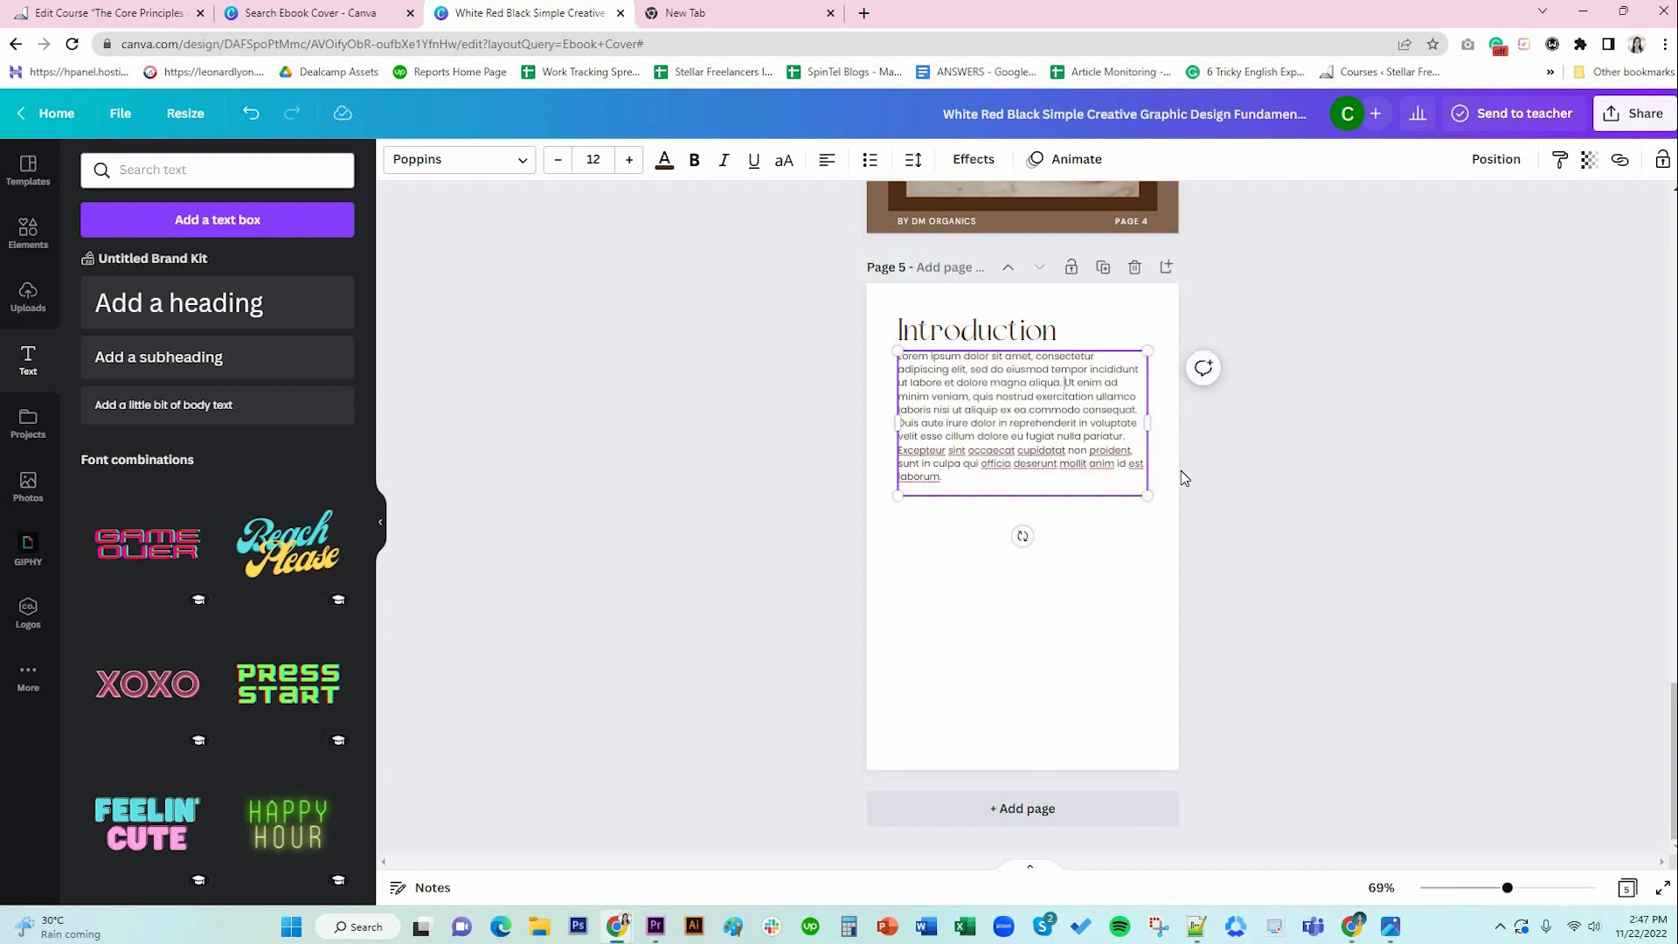
key(Return)
key(Return)
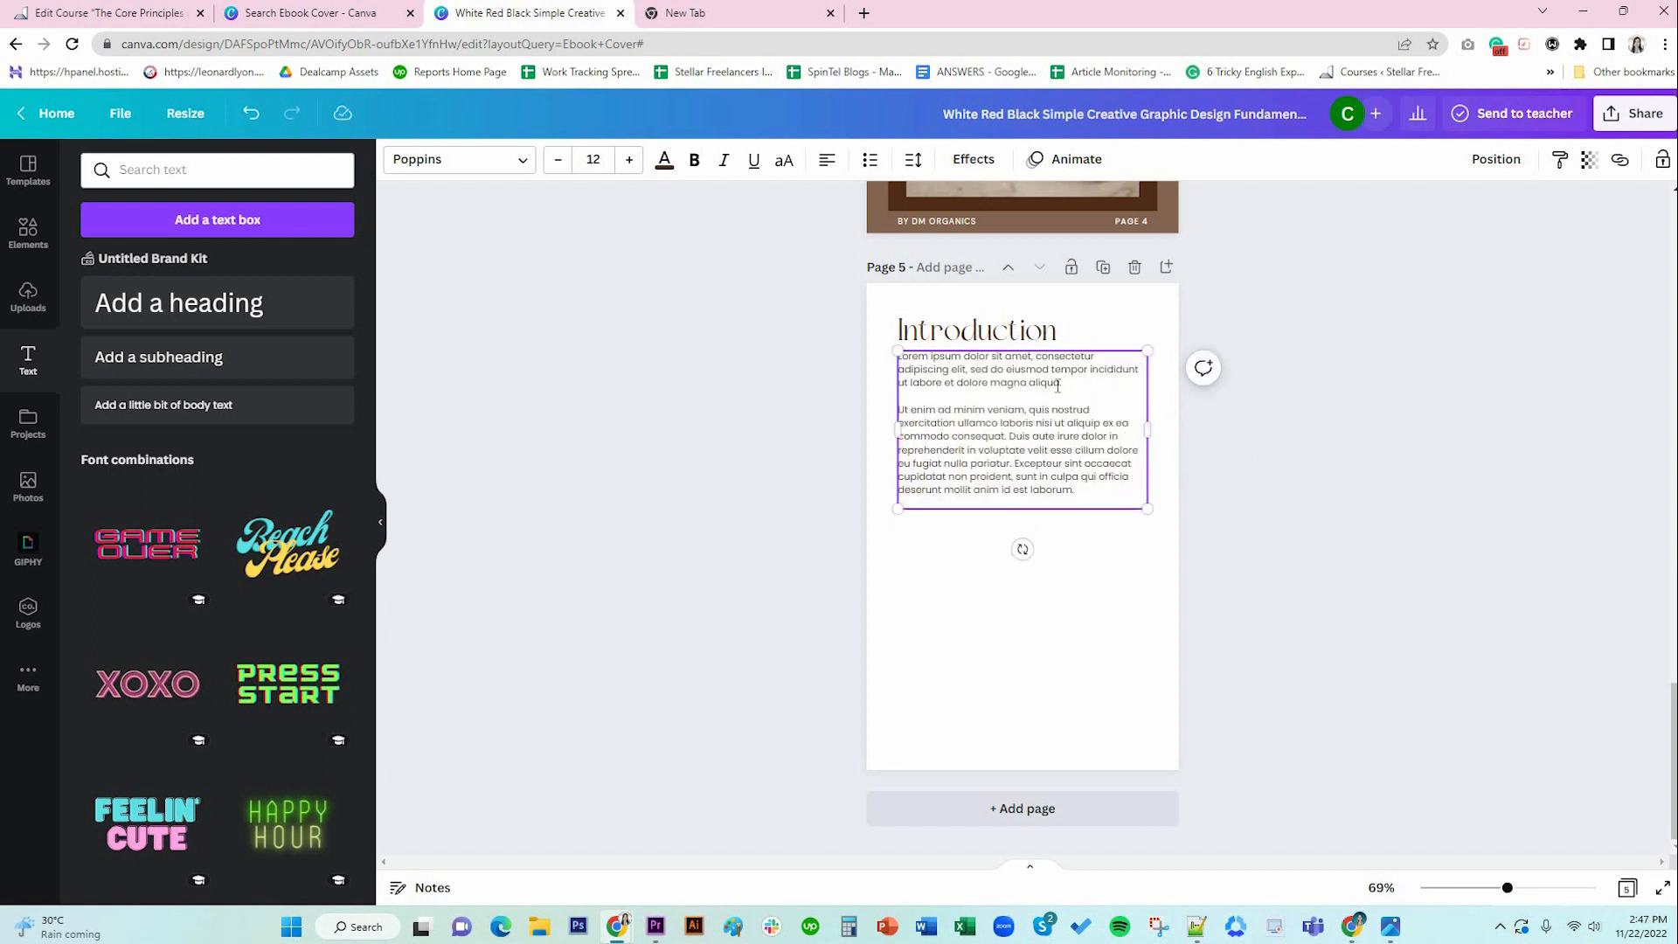
drag(1078, 386, 898, 354)
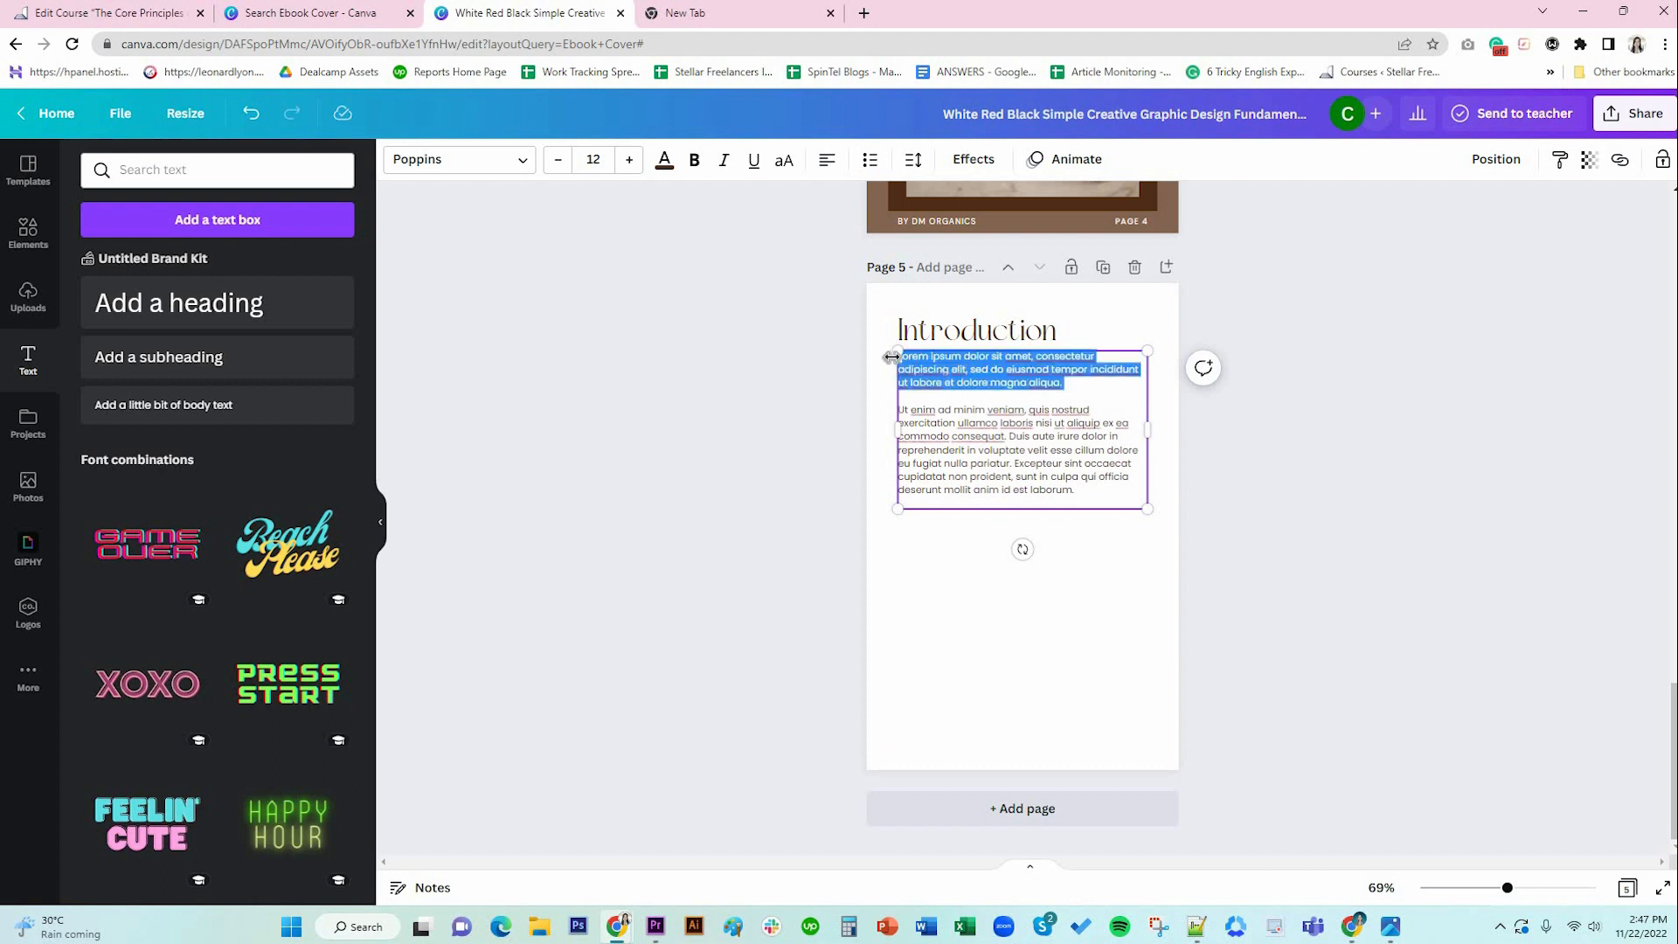
click(695, 163)
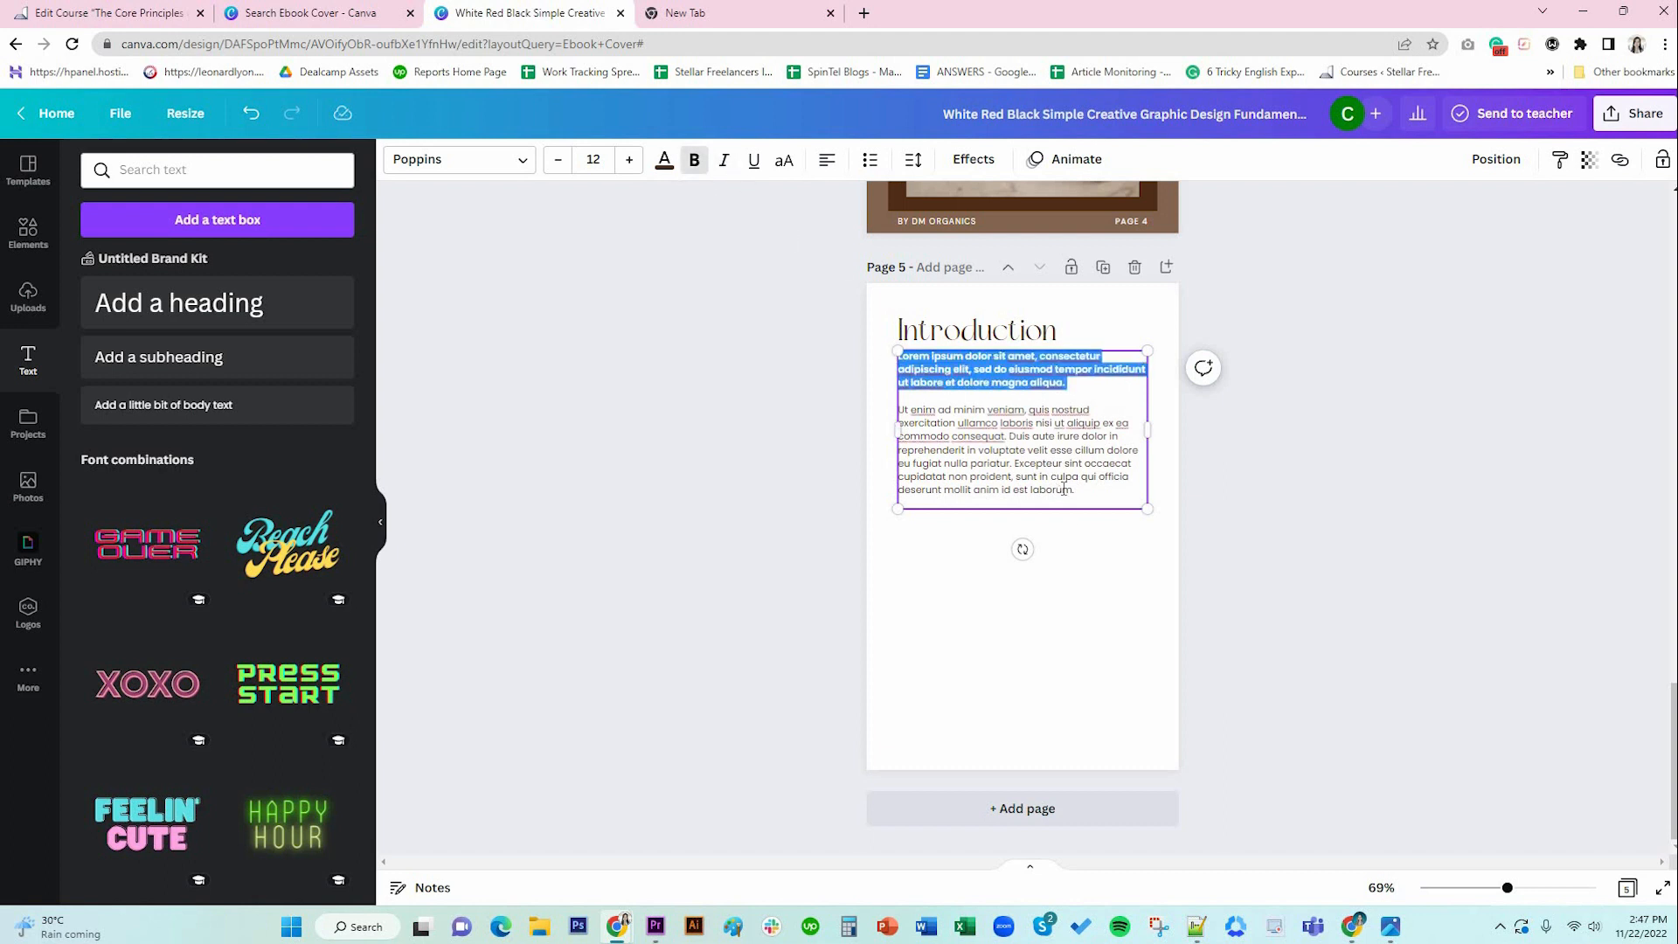
click(1058, 490)
click(1127, 552)
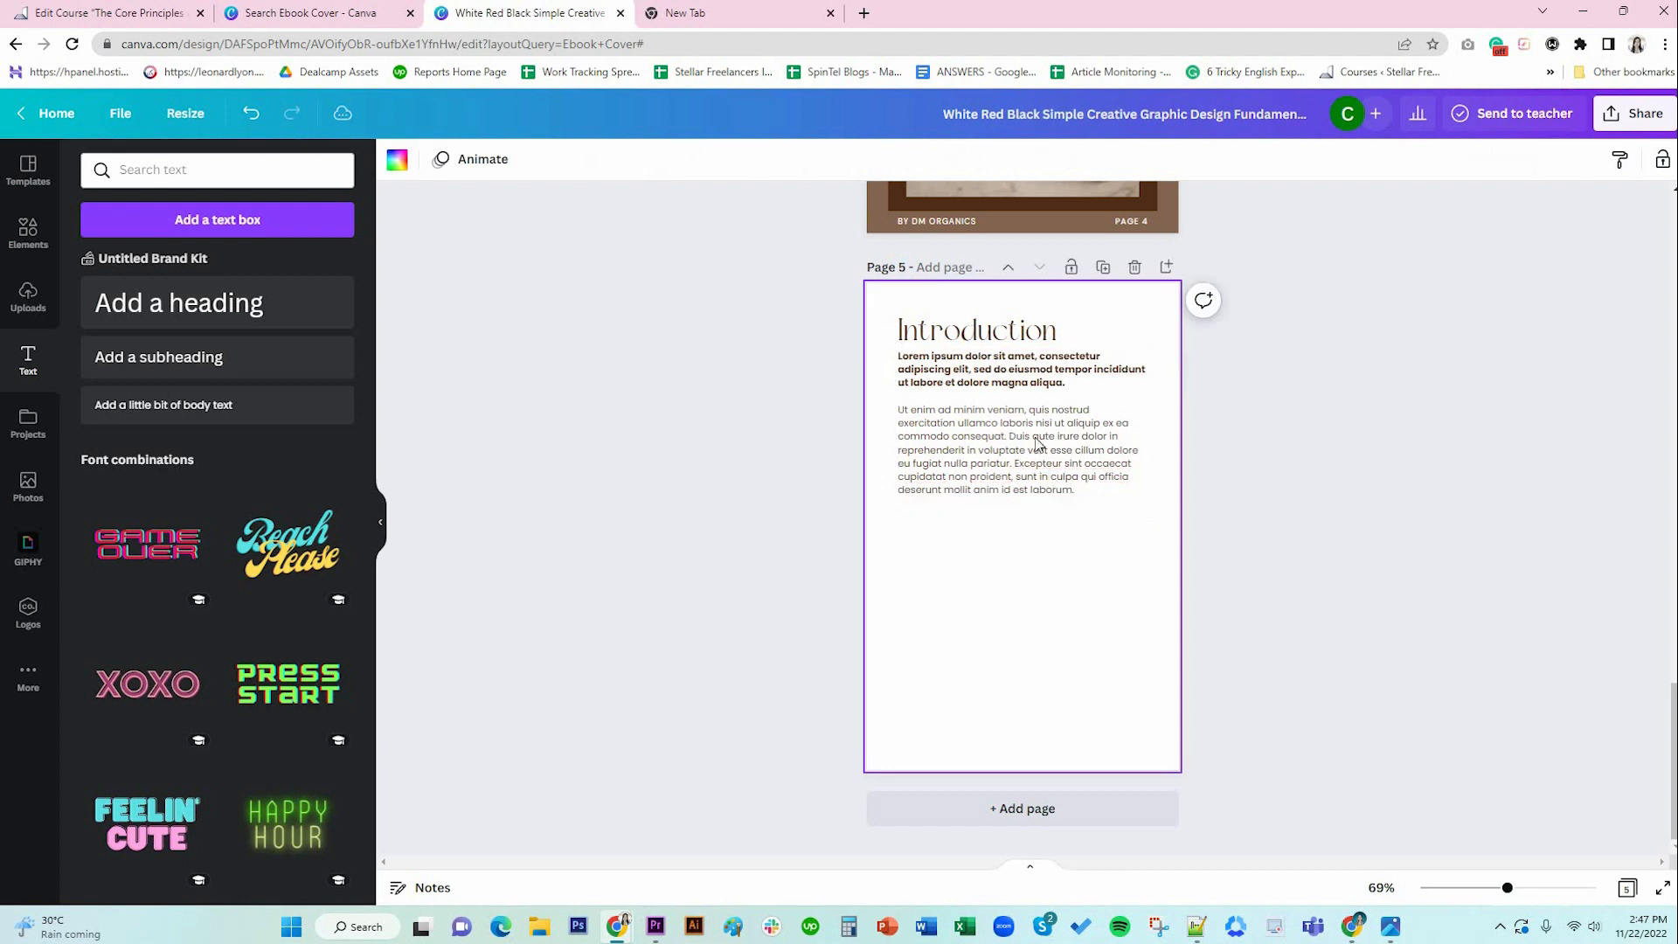
Make the body text black and justified, nudging it down slightly.
click(1029, 380)
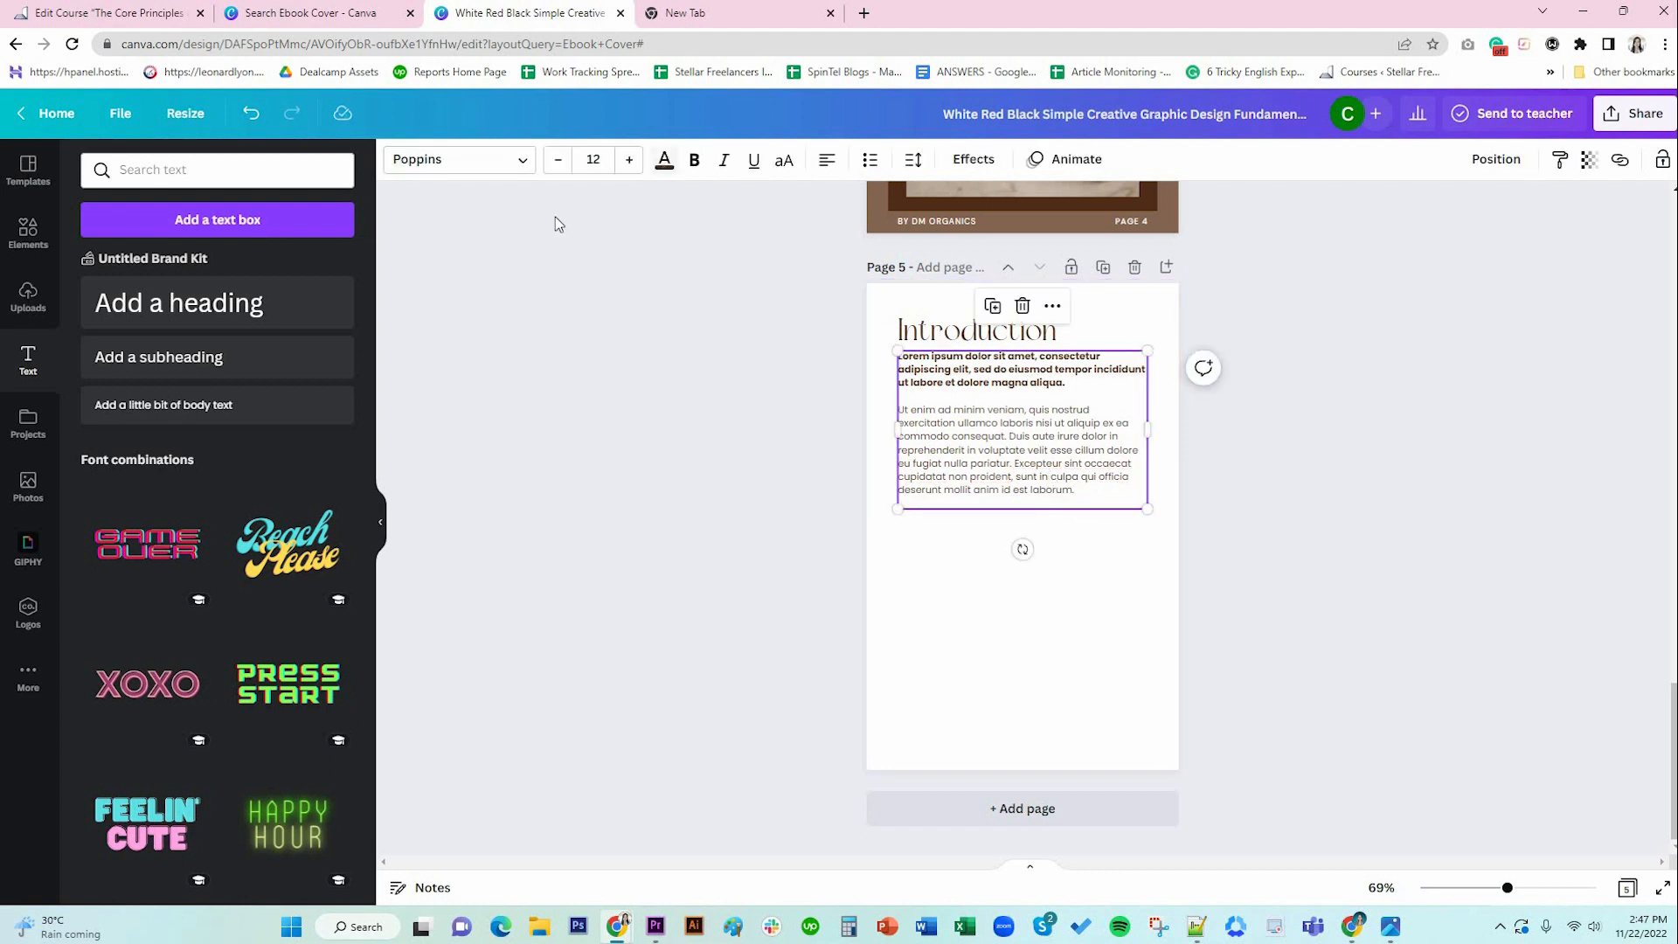
click(664, 159)
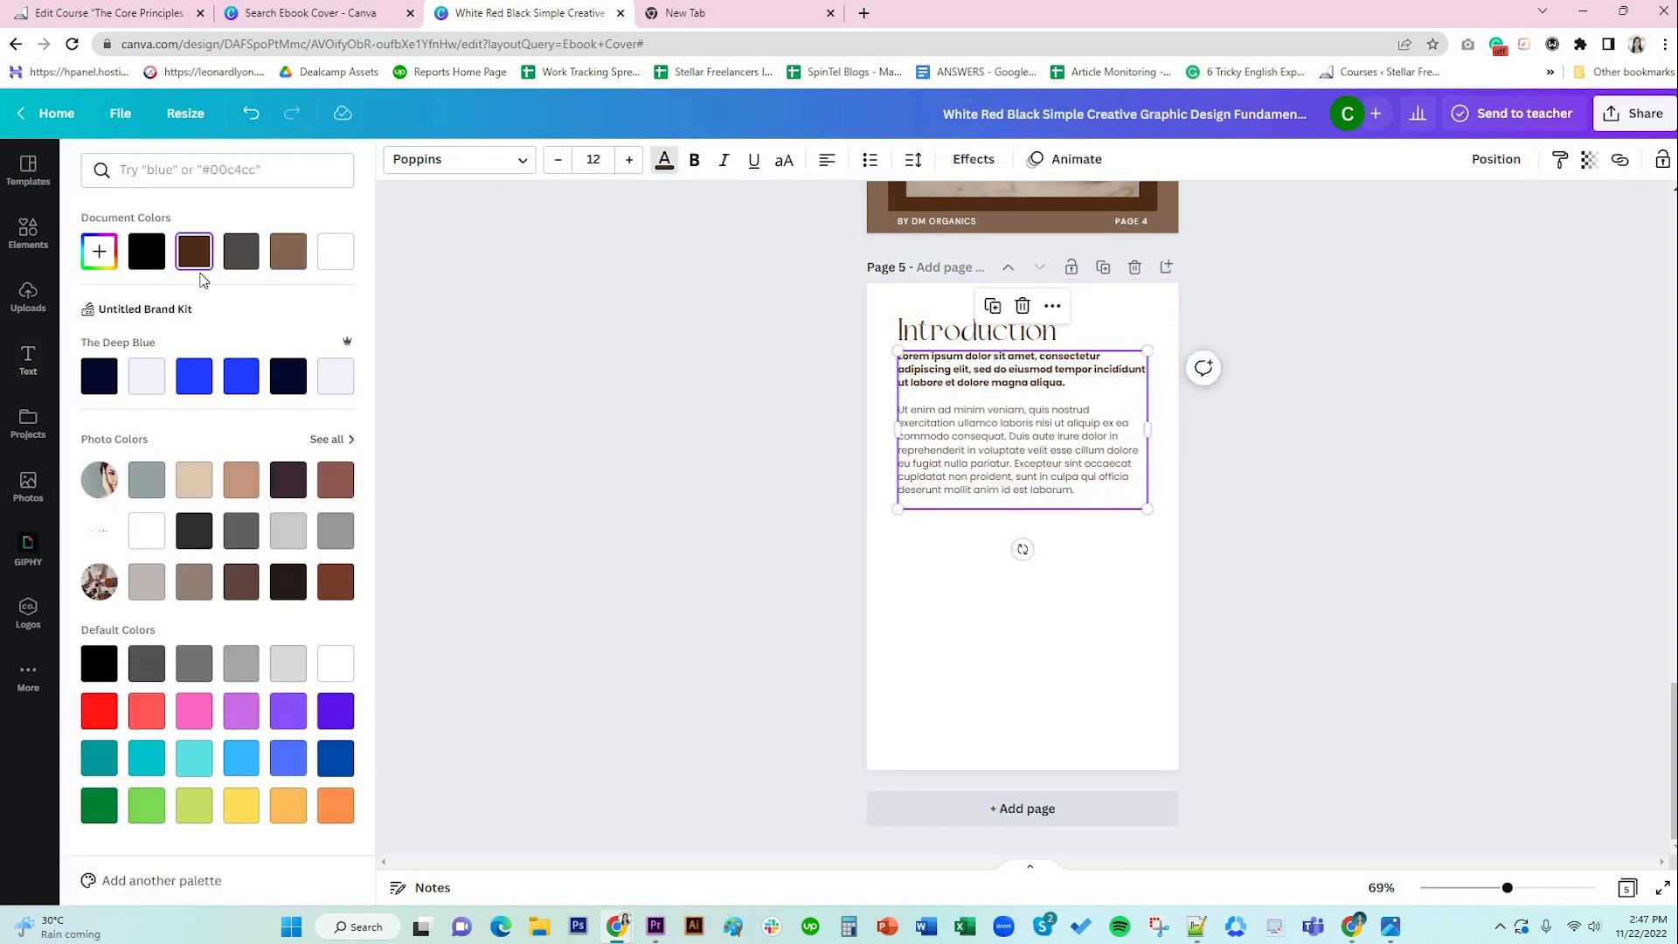
click(149, 256)
click(1150, 559)
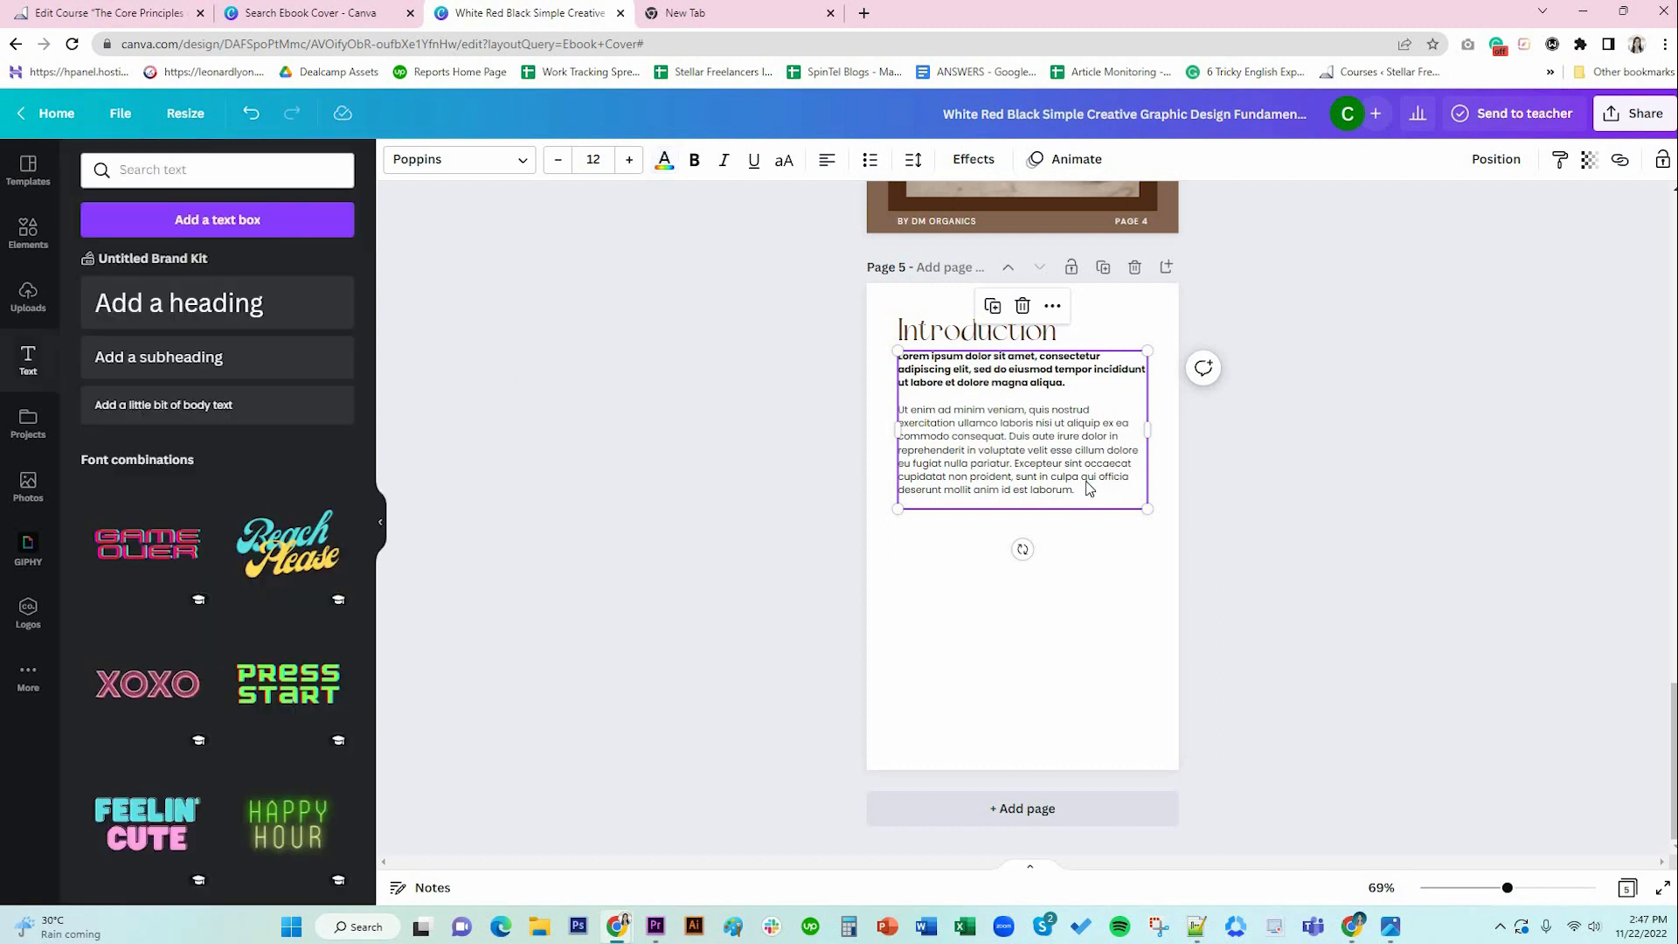
click(826, 166)
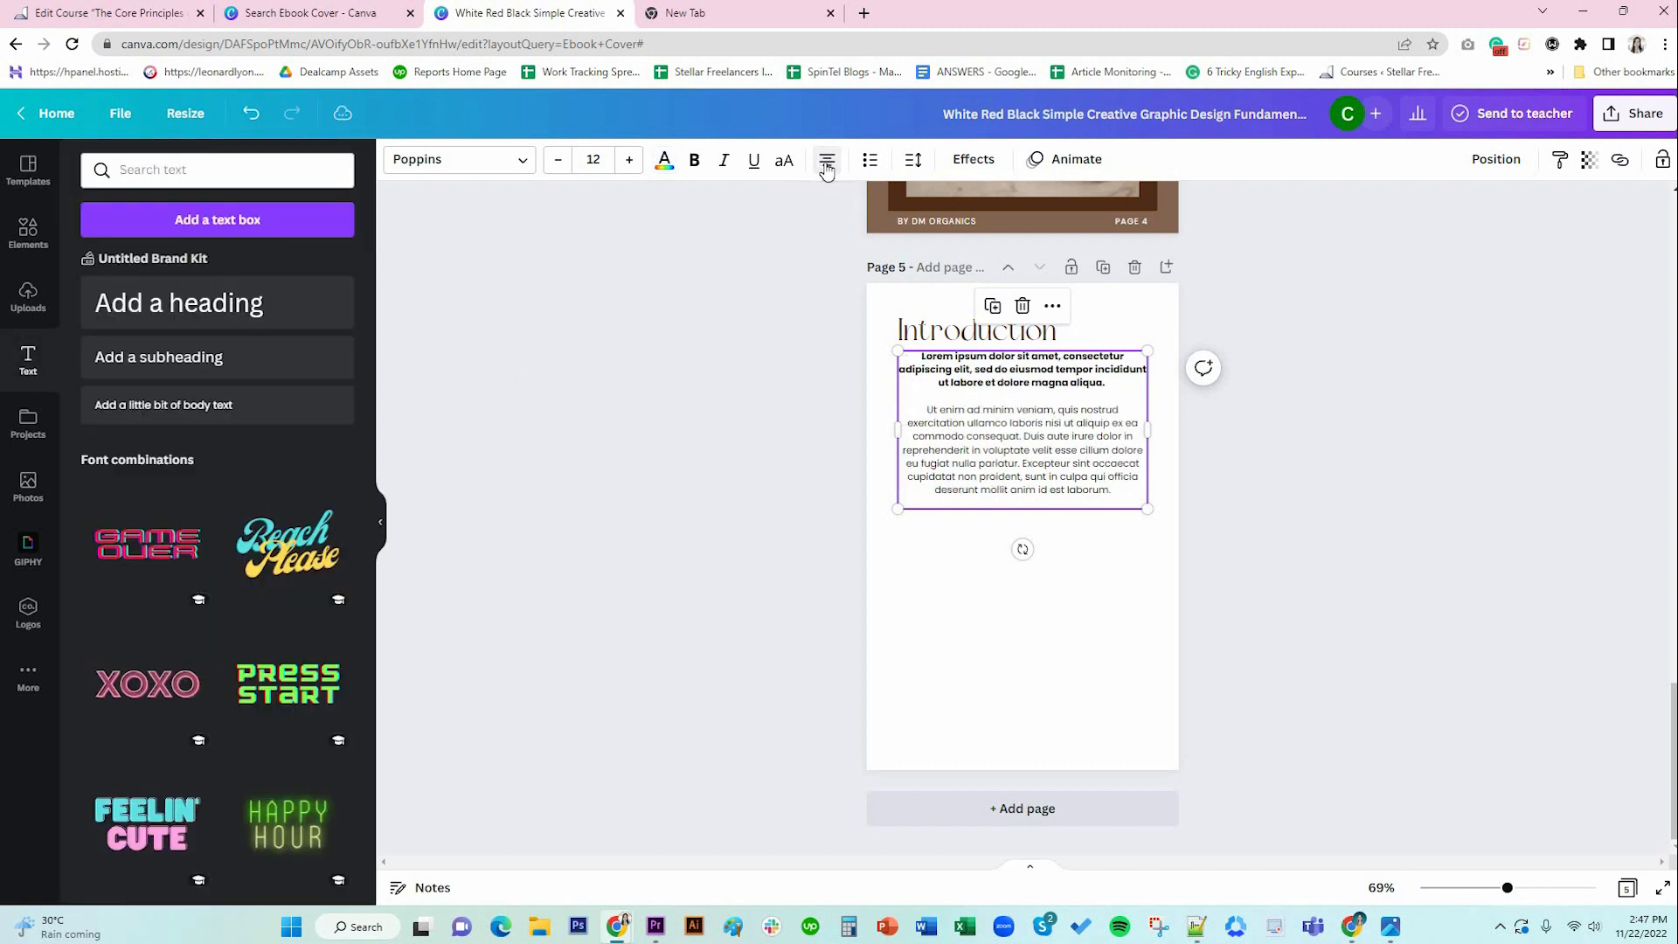
click(826, 166)
click(826, 167)
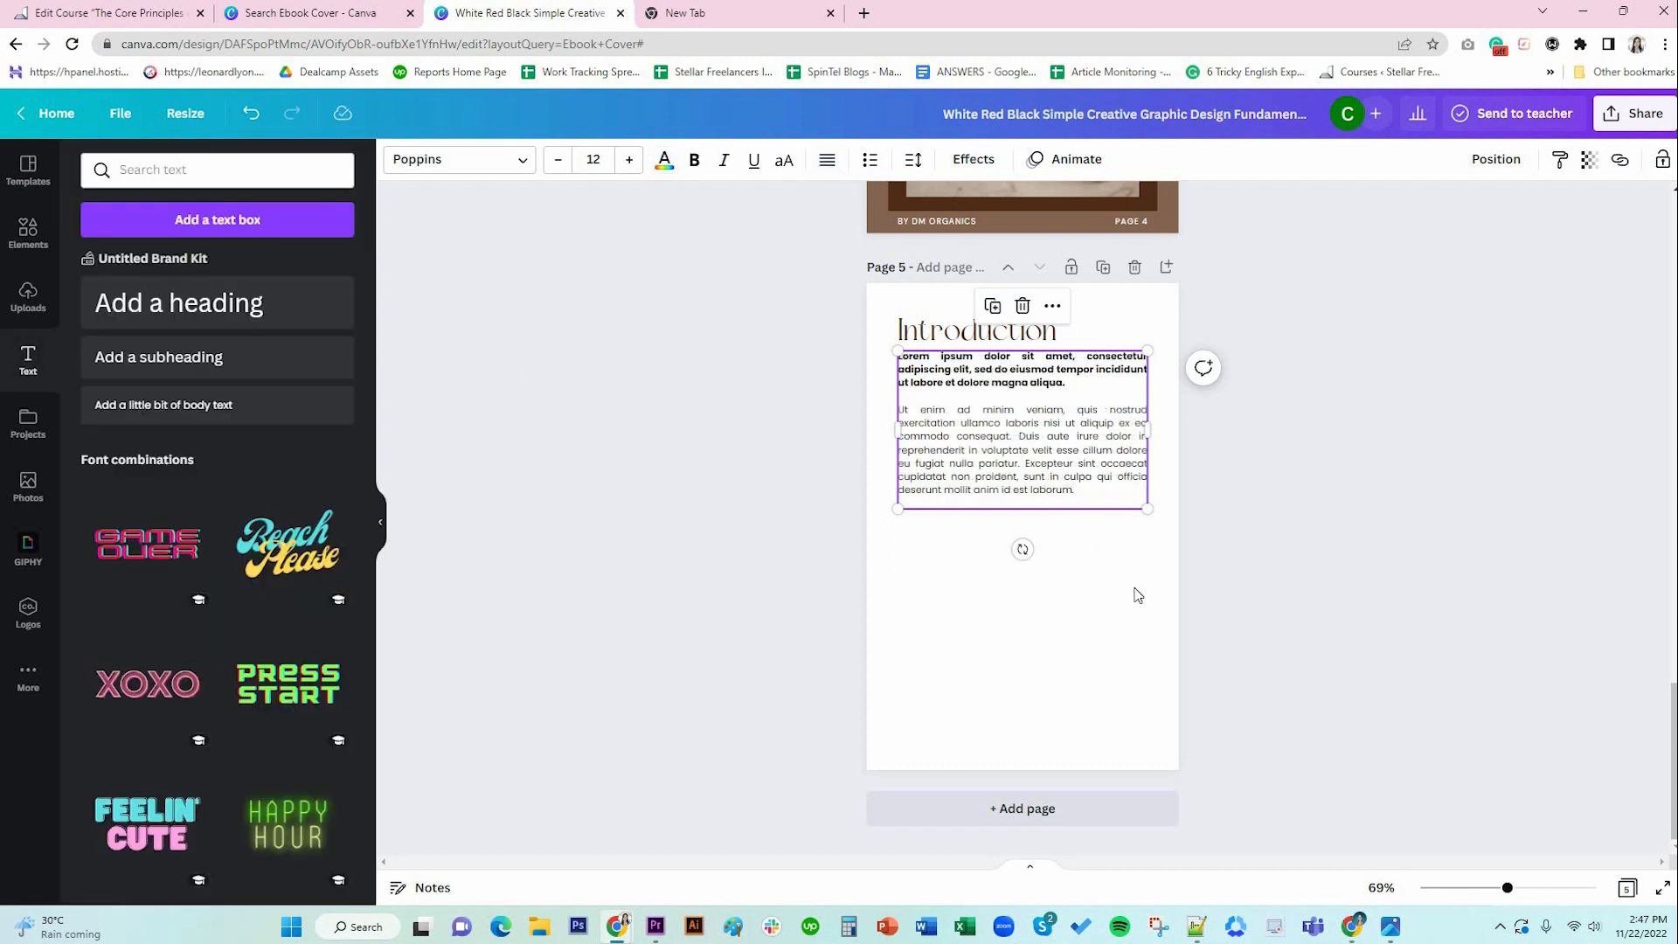
click(1135, 592)
drag(1062, 428, 1061, 435)
key(alt)
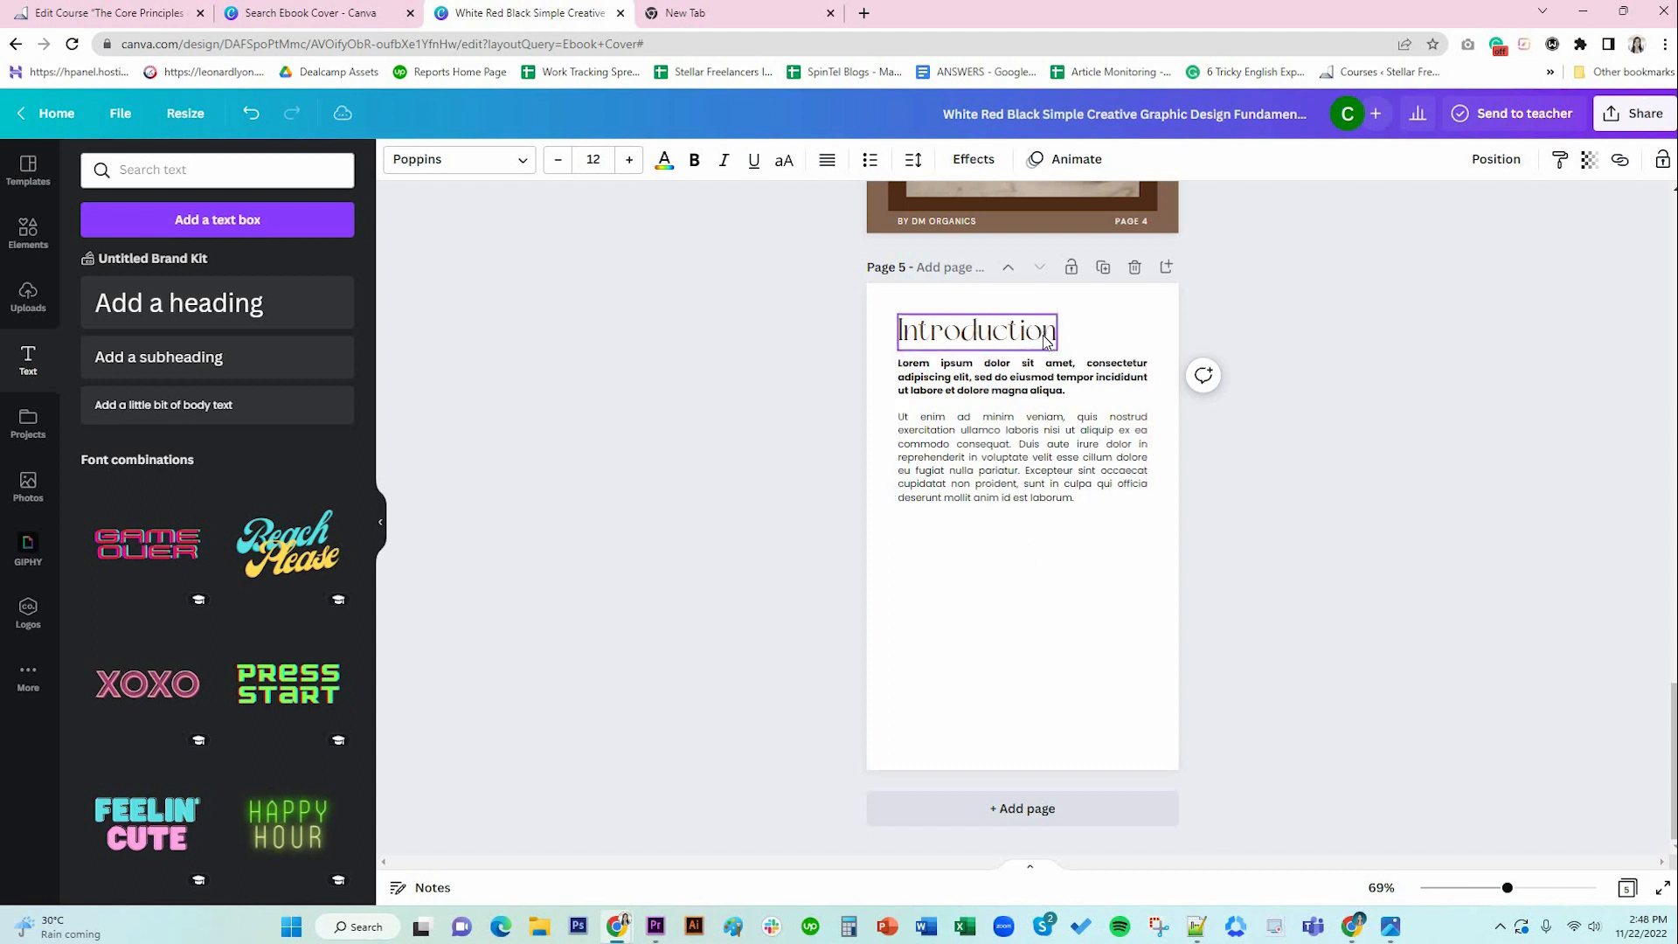
Set the Introduction heading 12 above the body text.
click(1048, 362)
drag(1048, 362, 1018, 341)
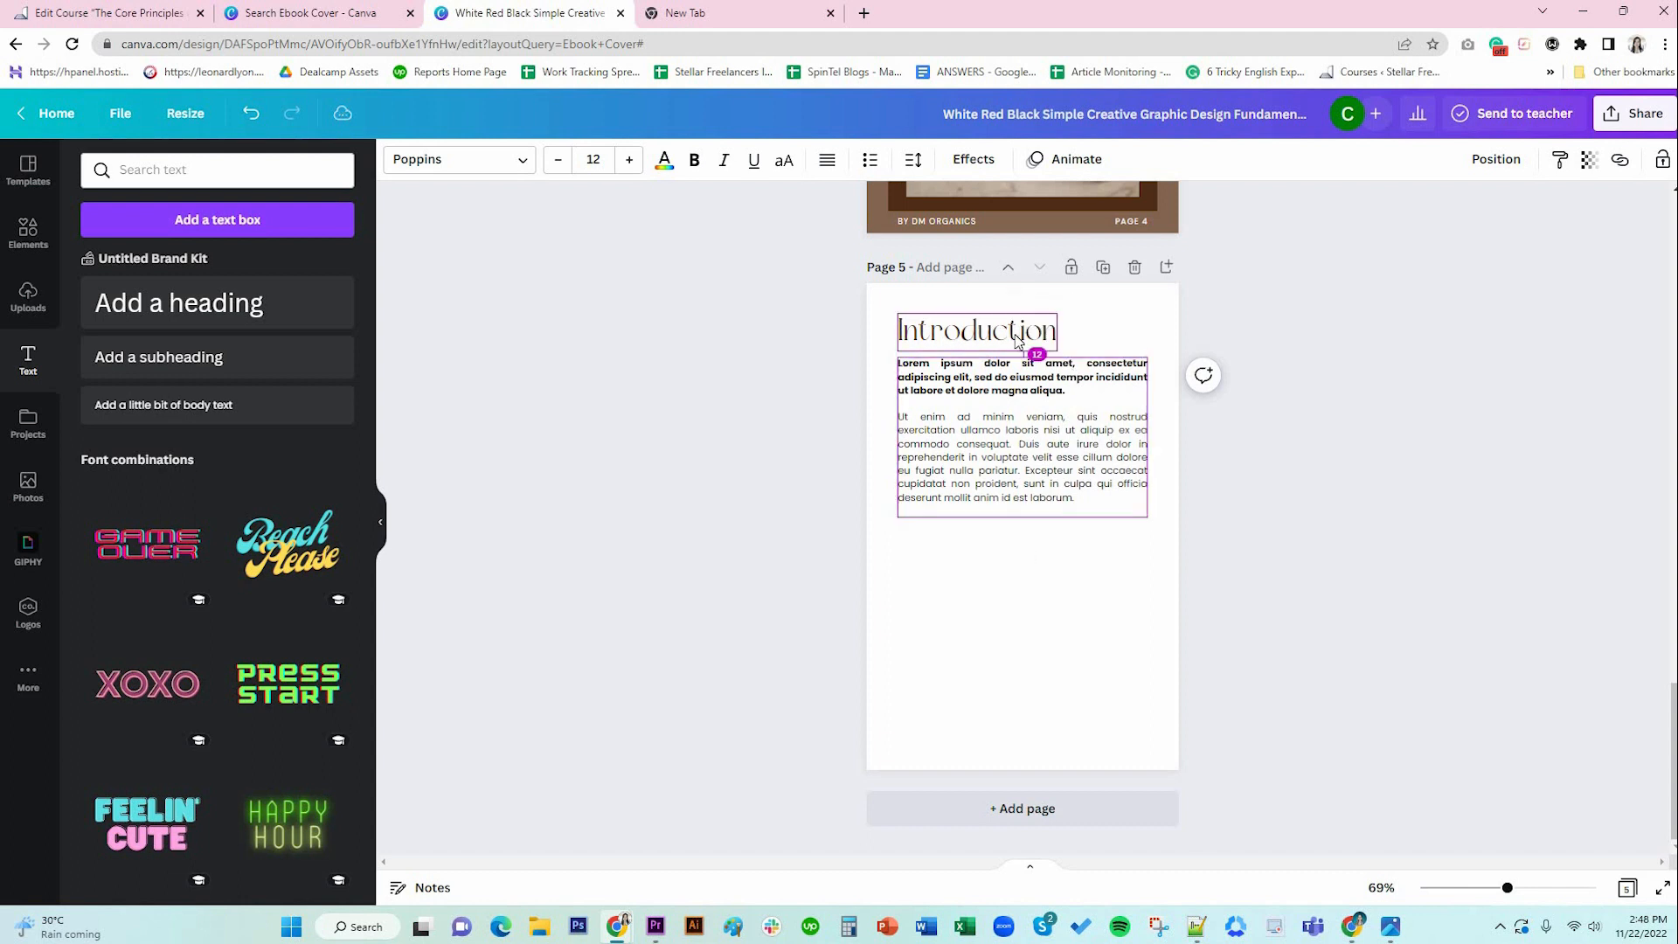
click(1018, 341)
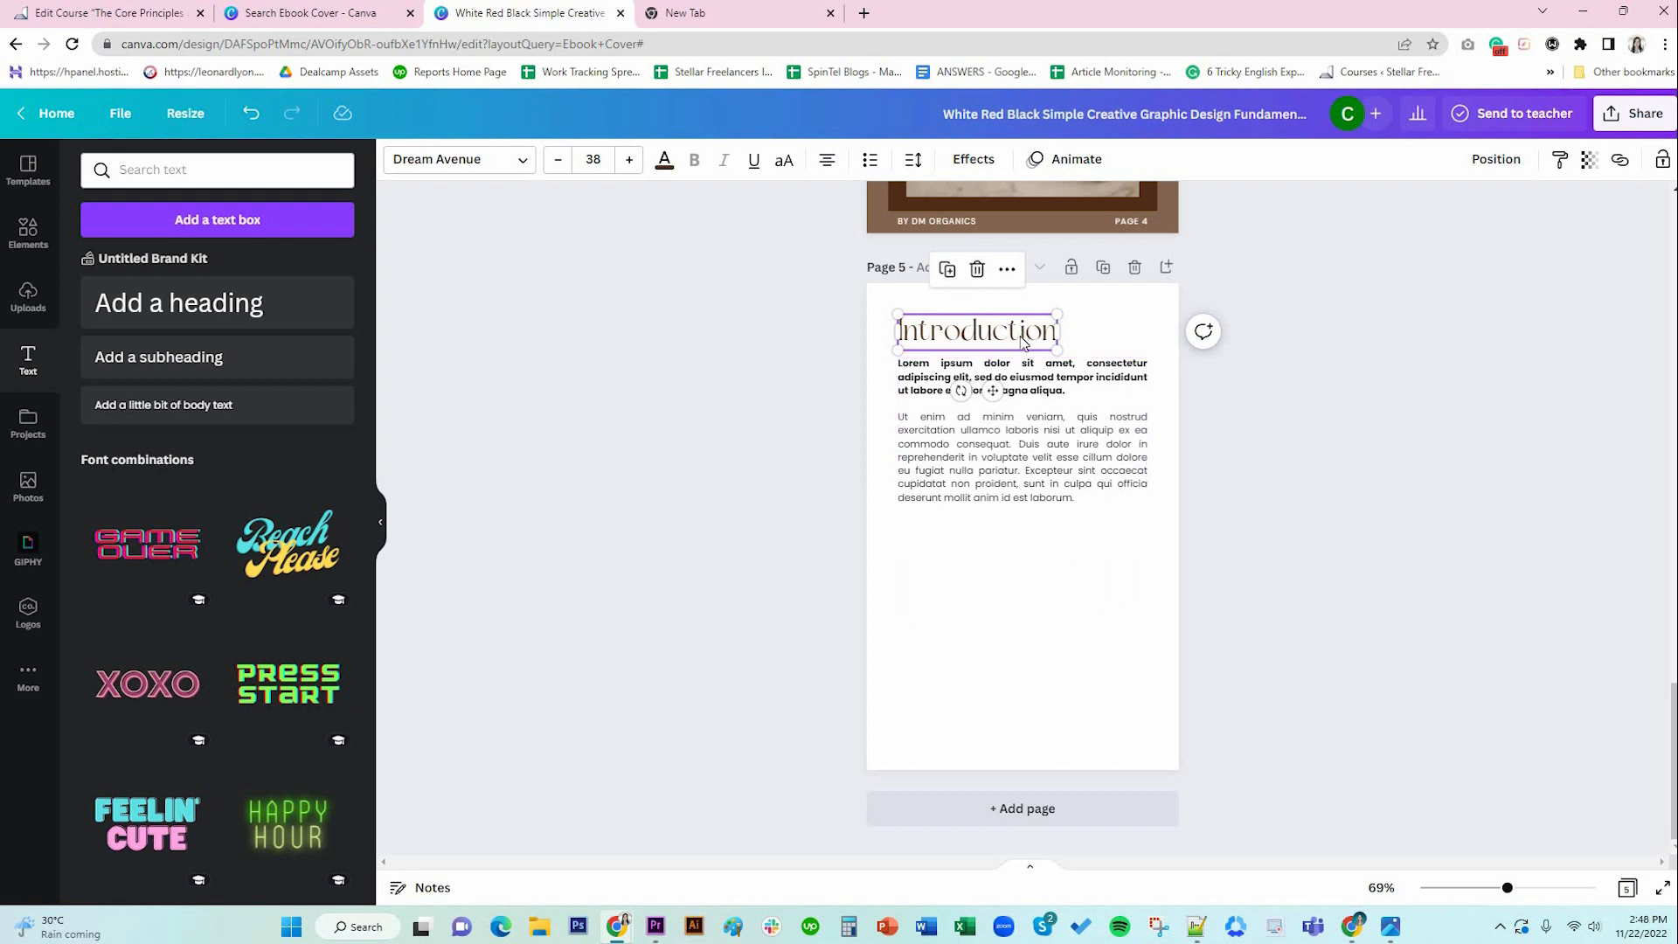
drag(1038, 374, 1040, 382)
click(1070, 437)
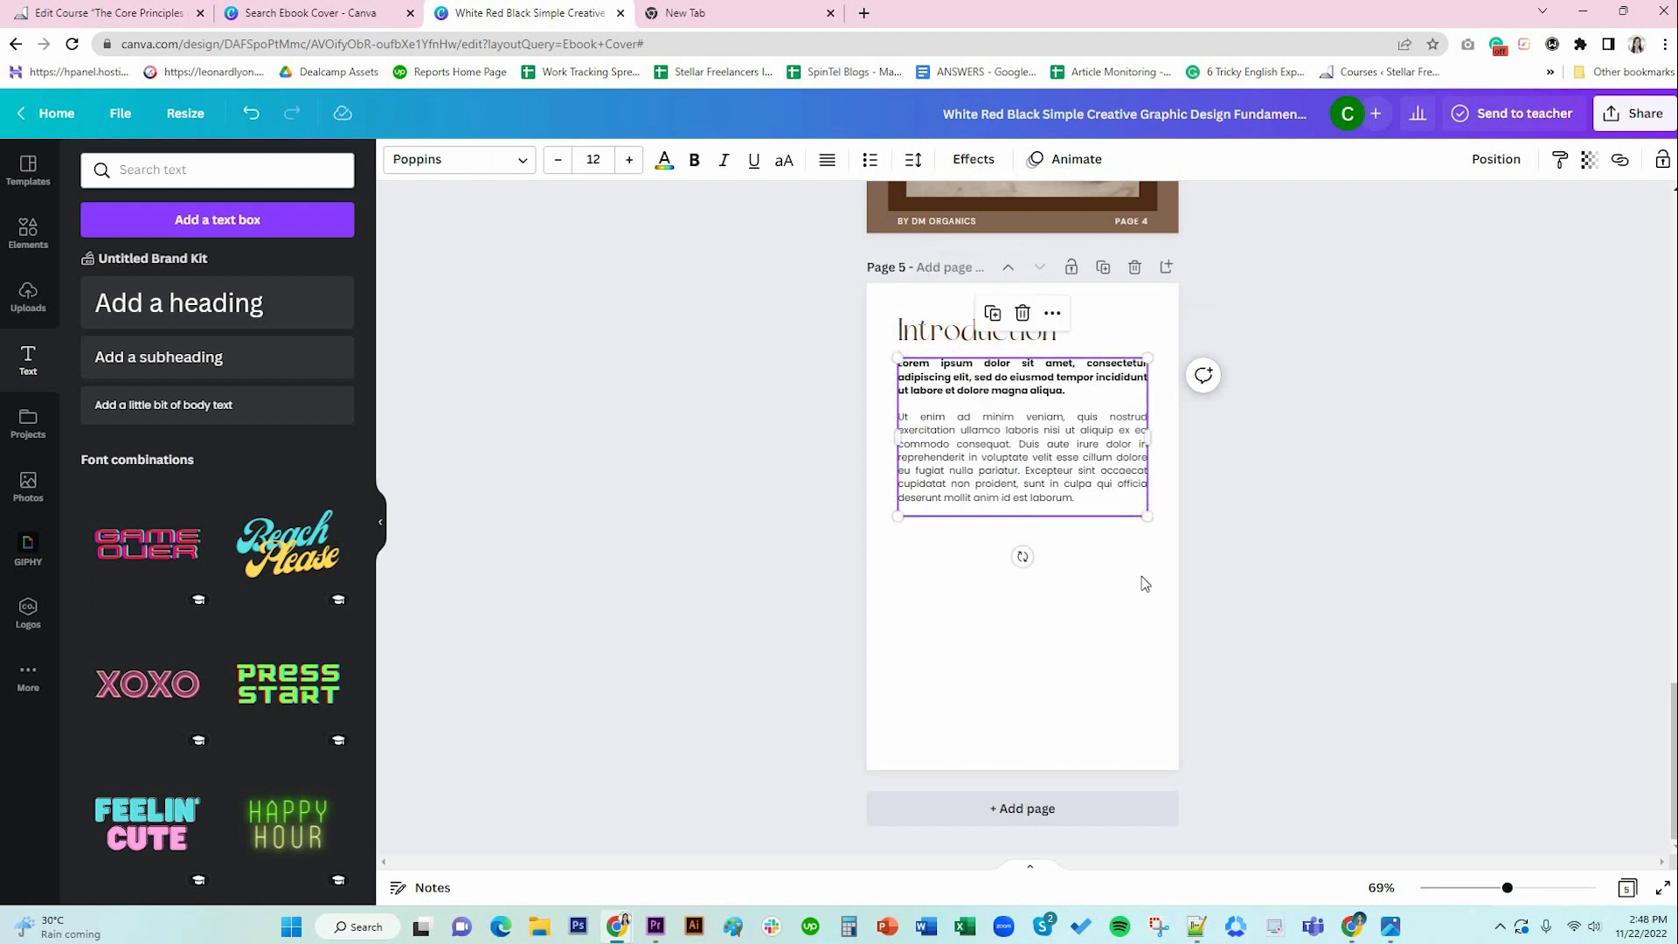
Adjust the line breaks at the end of the body text, removing the trailing empty line.
click(1097, 521)
double_click(1101, 501)
drag(1099, 501, 898, 413)
key(ctrl+c)
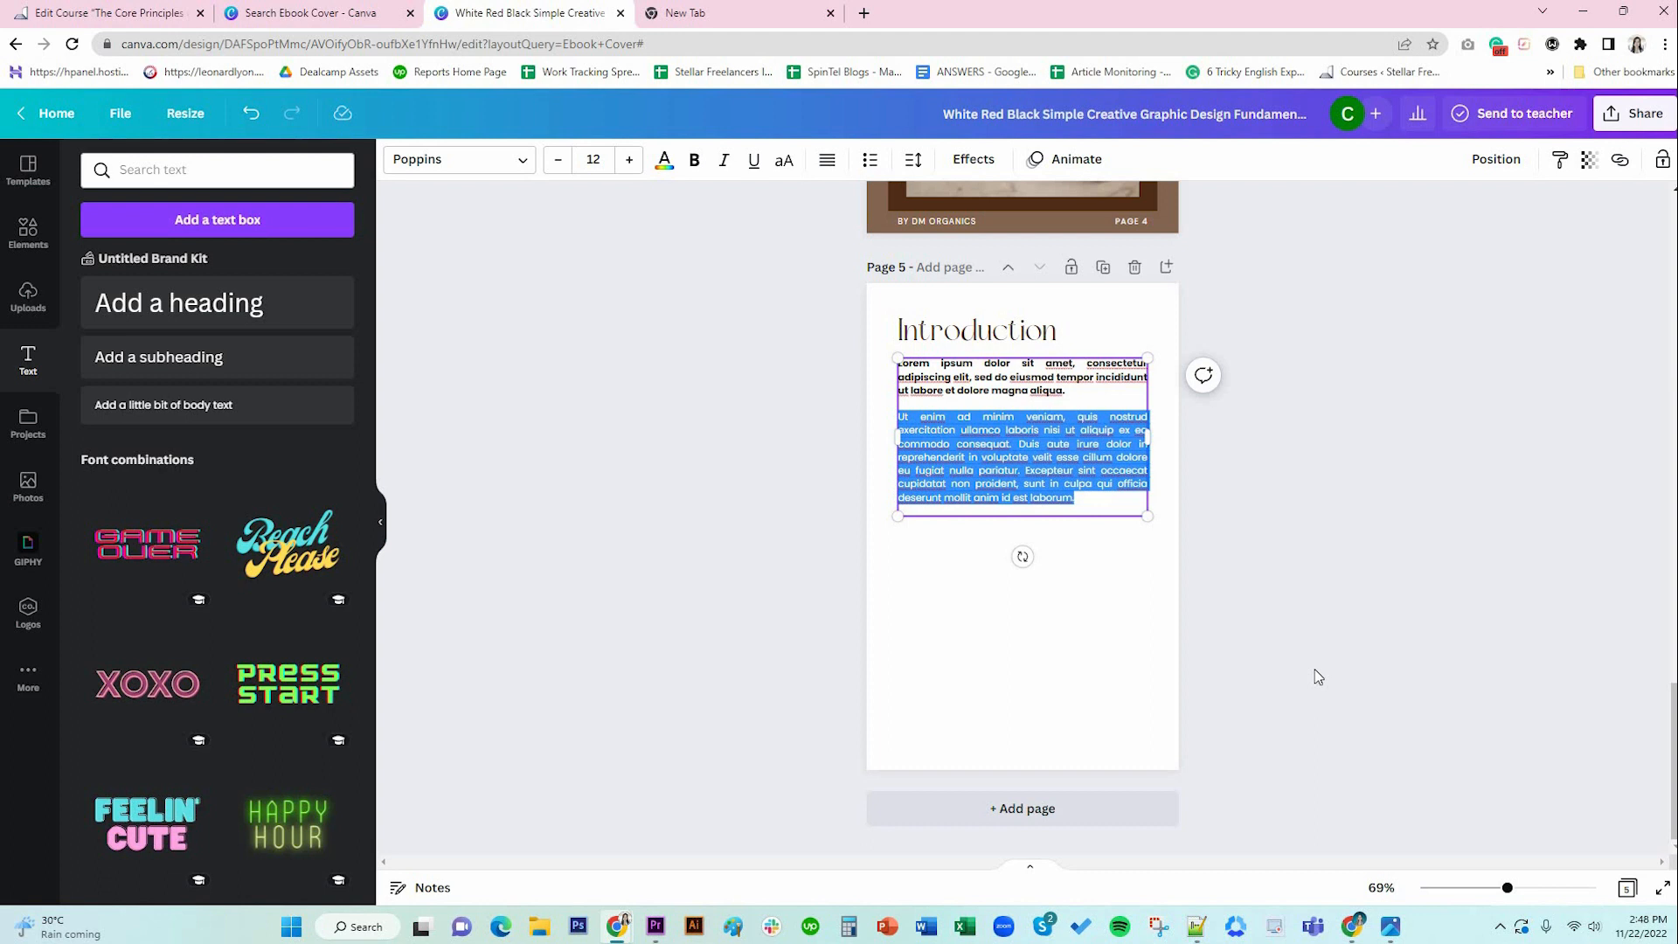
key(Right)
key(Return)
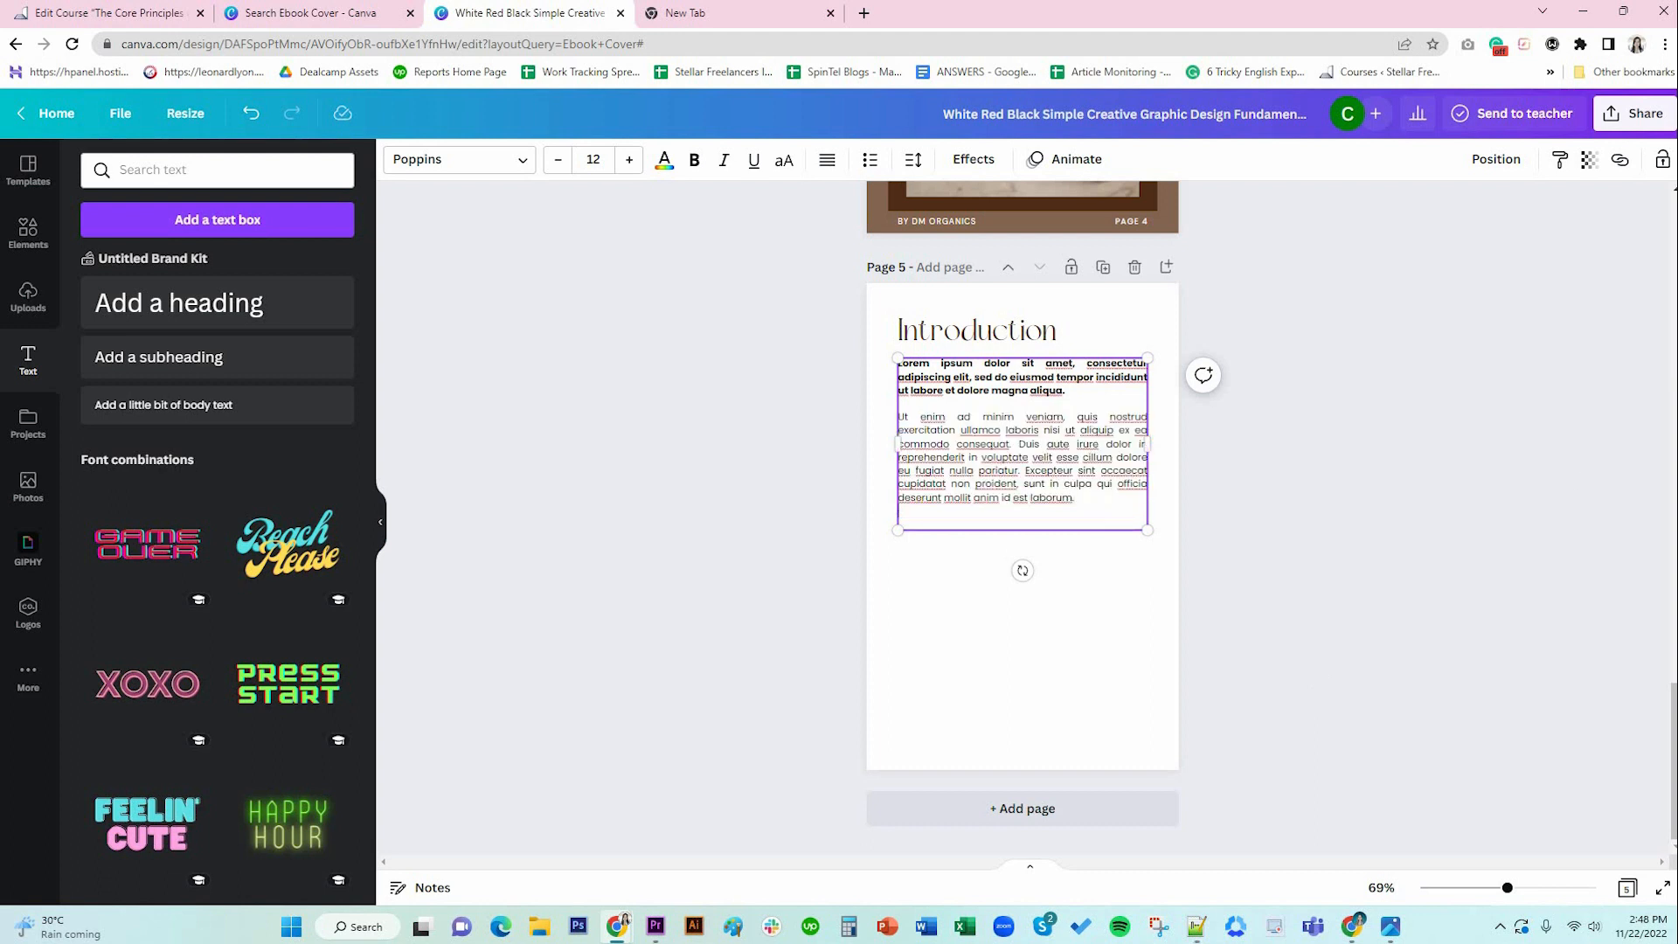
click(1103, 555)
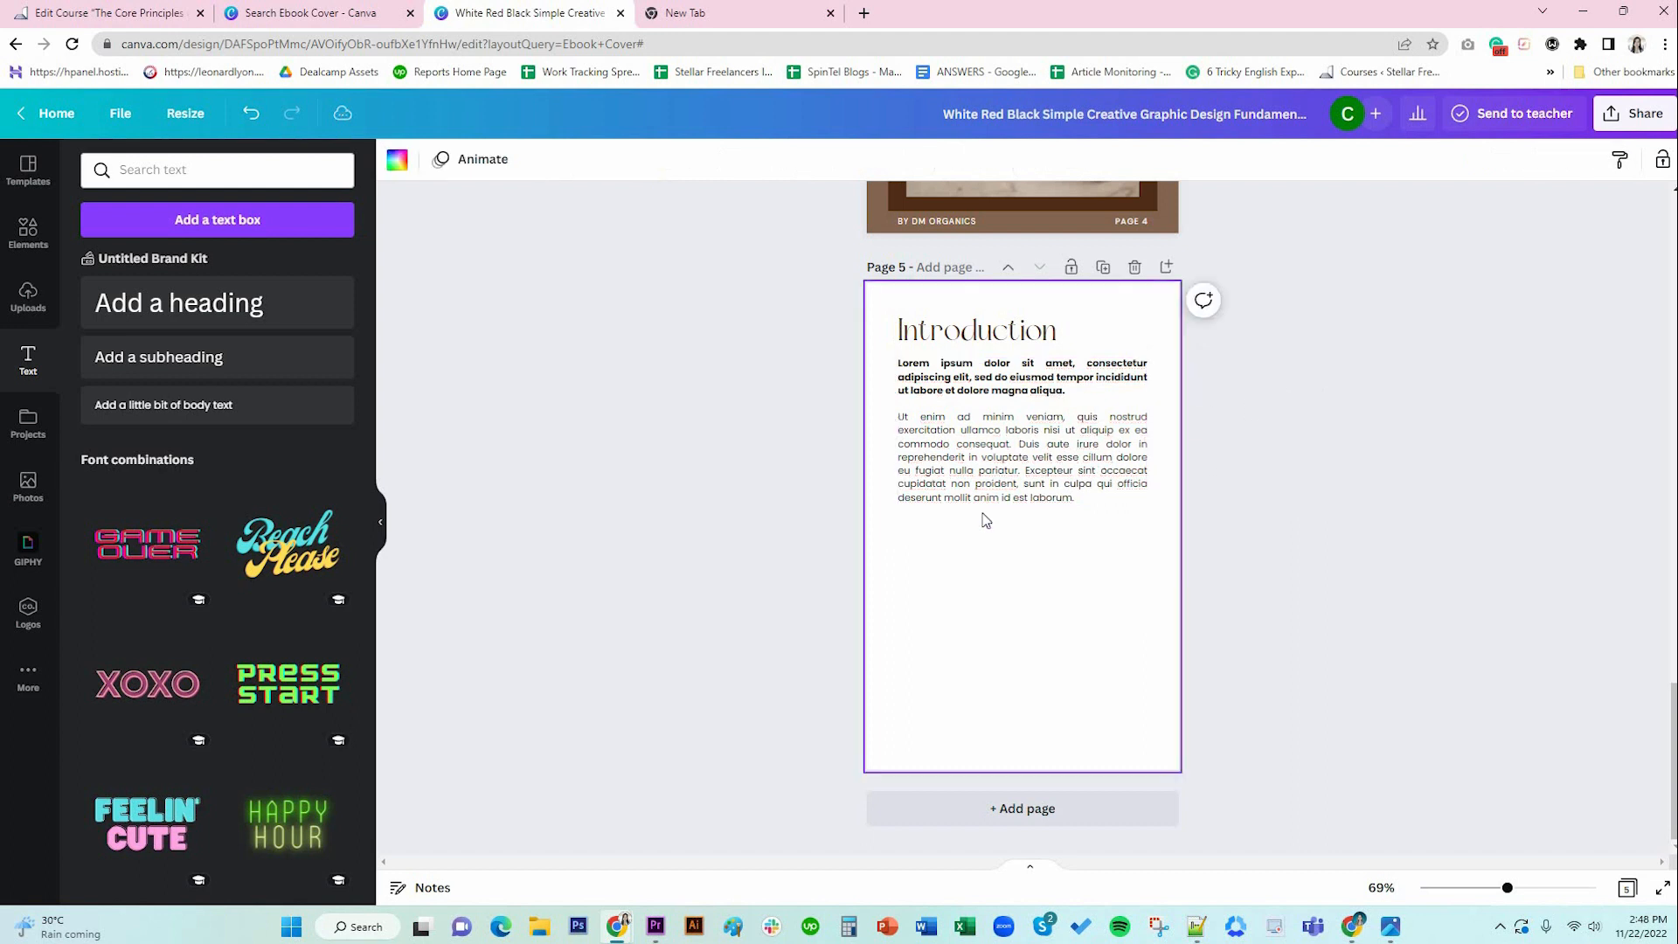
click(953, 517)
key(BackSpace)
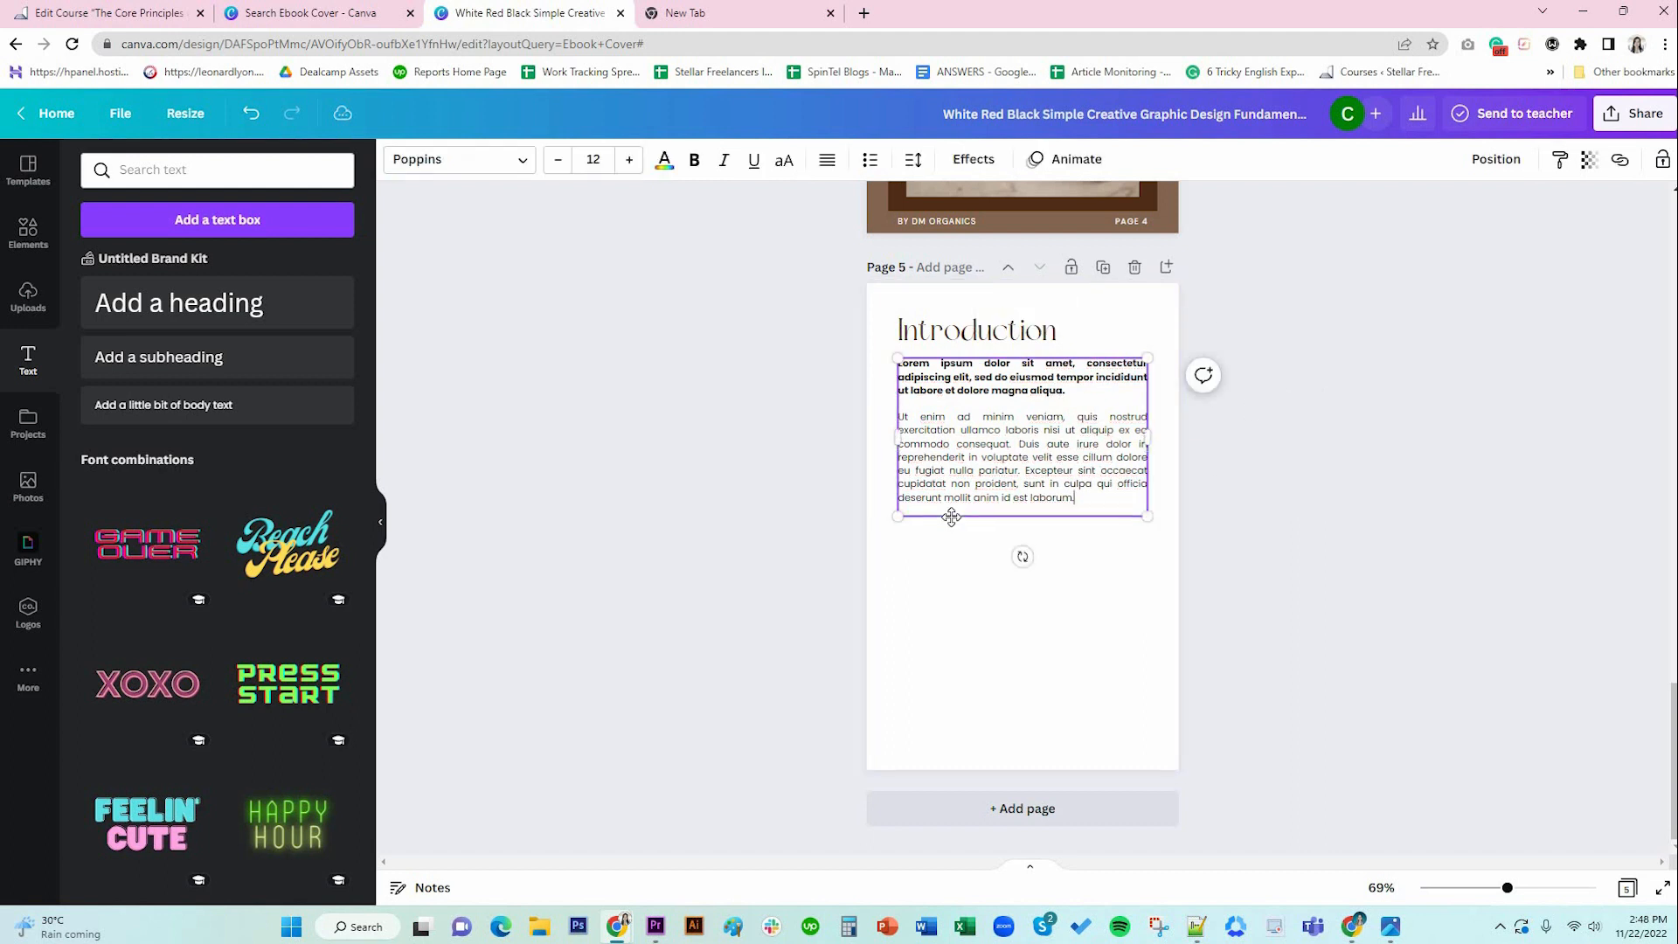
click(1047, 599)
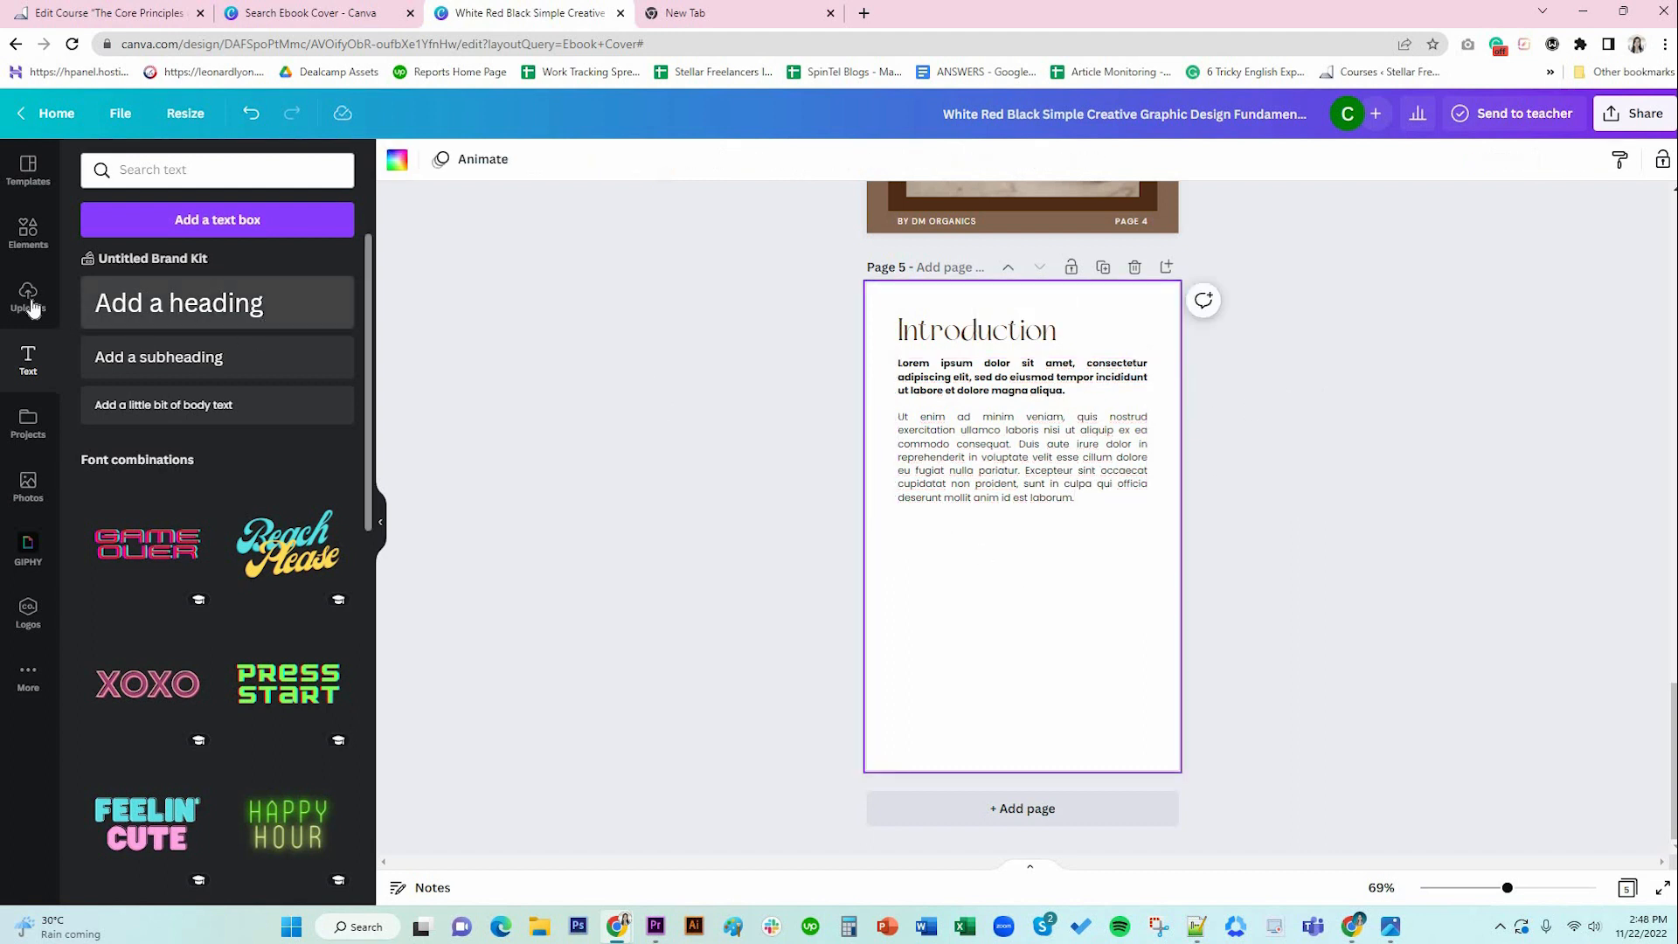
Add a square shape and stretch it into a wide band across the lower part of page 5.
click(28, 231)
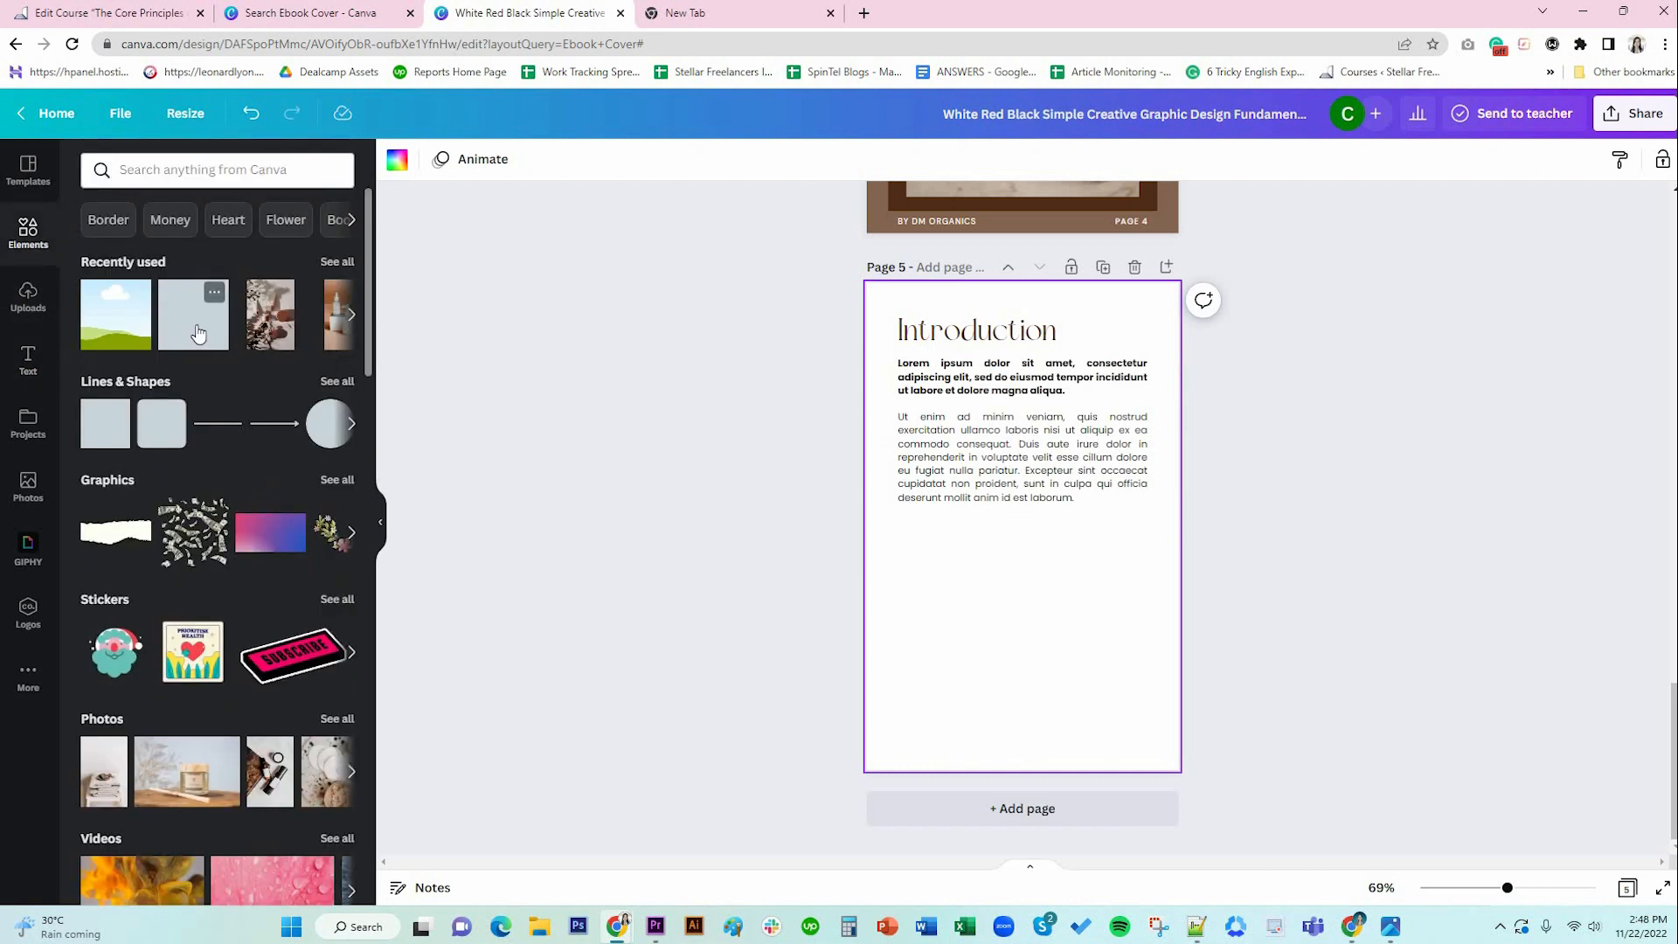
click(131, 288)
drag(1045, 502, 1191, 601)
key(ctrl+z)
click(1039, 554)
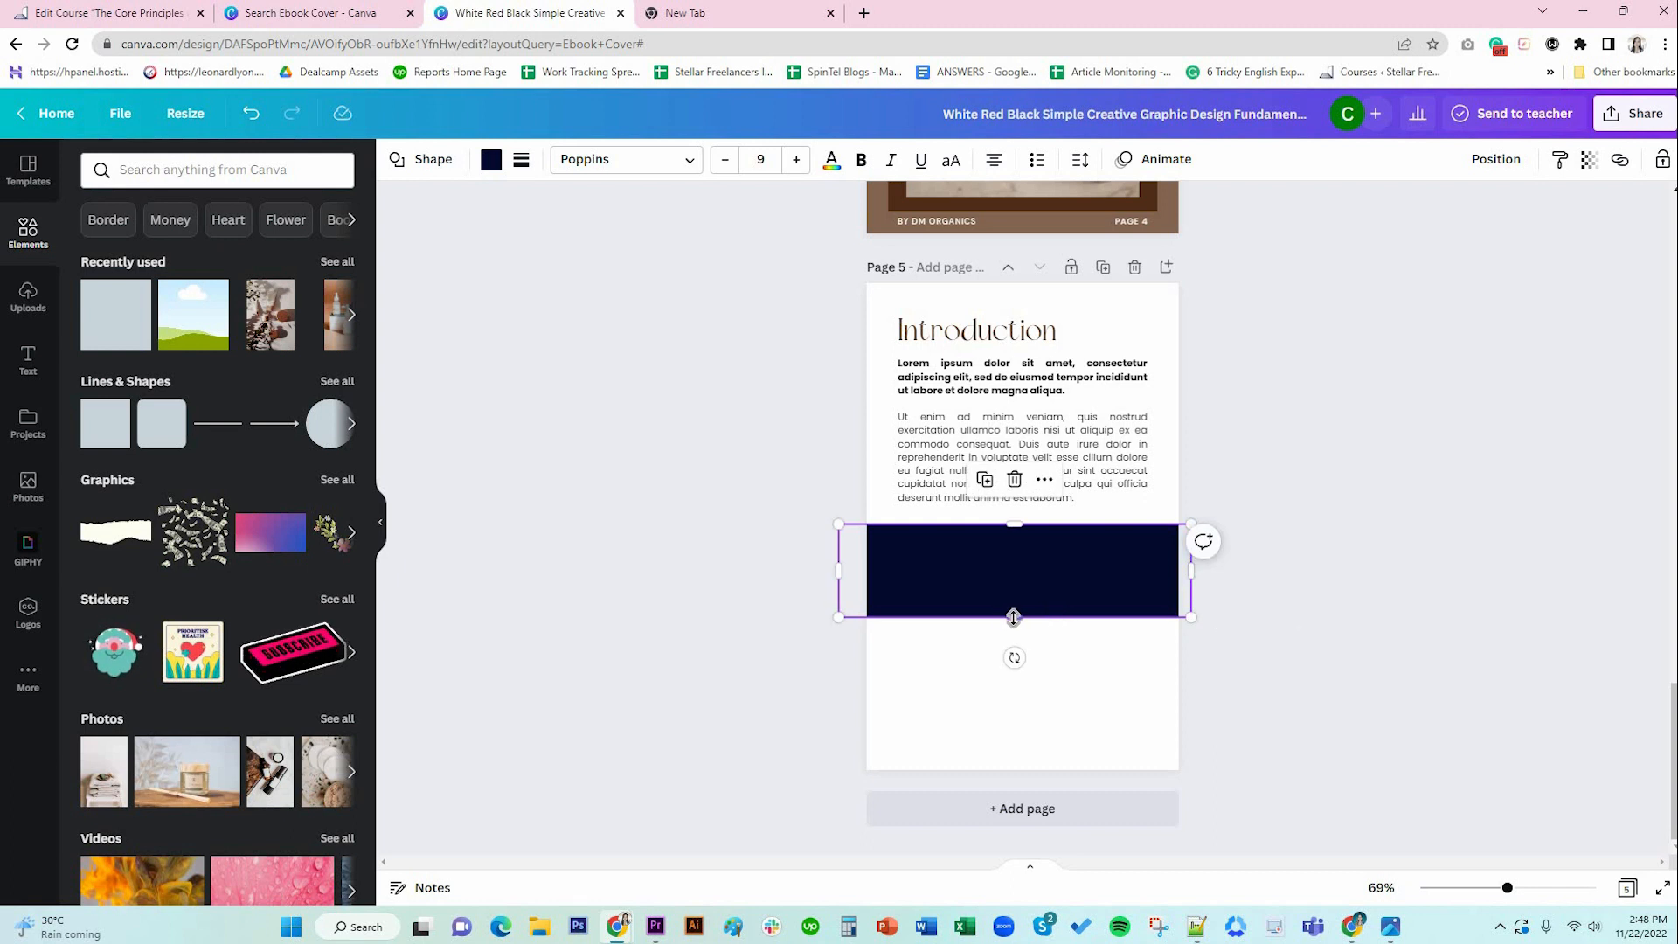
drag(1015, 618, 1015, 647)
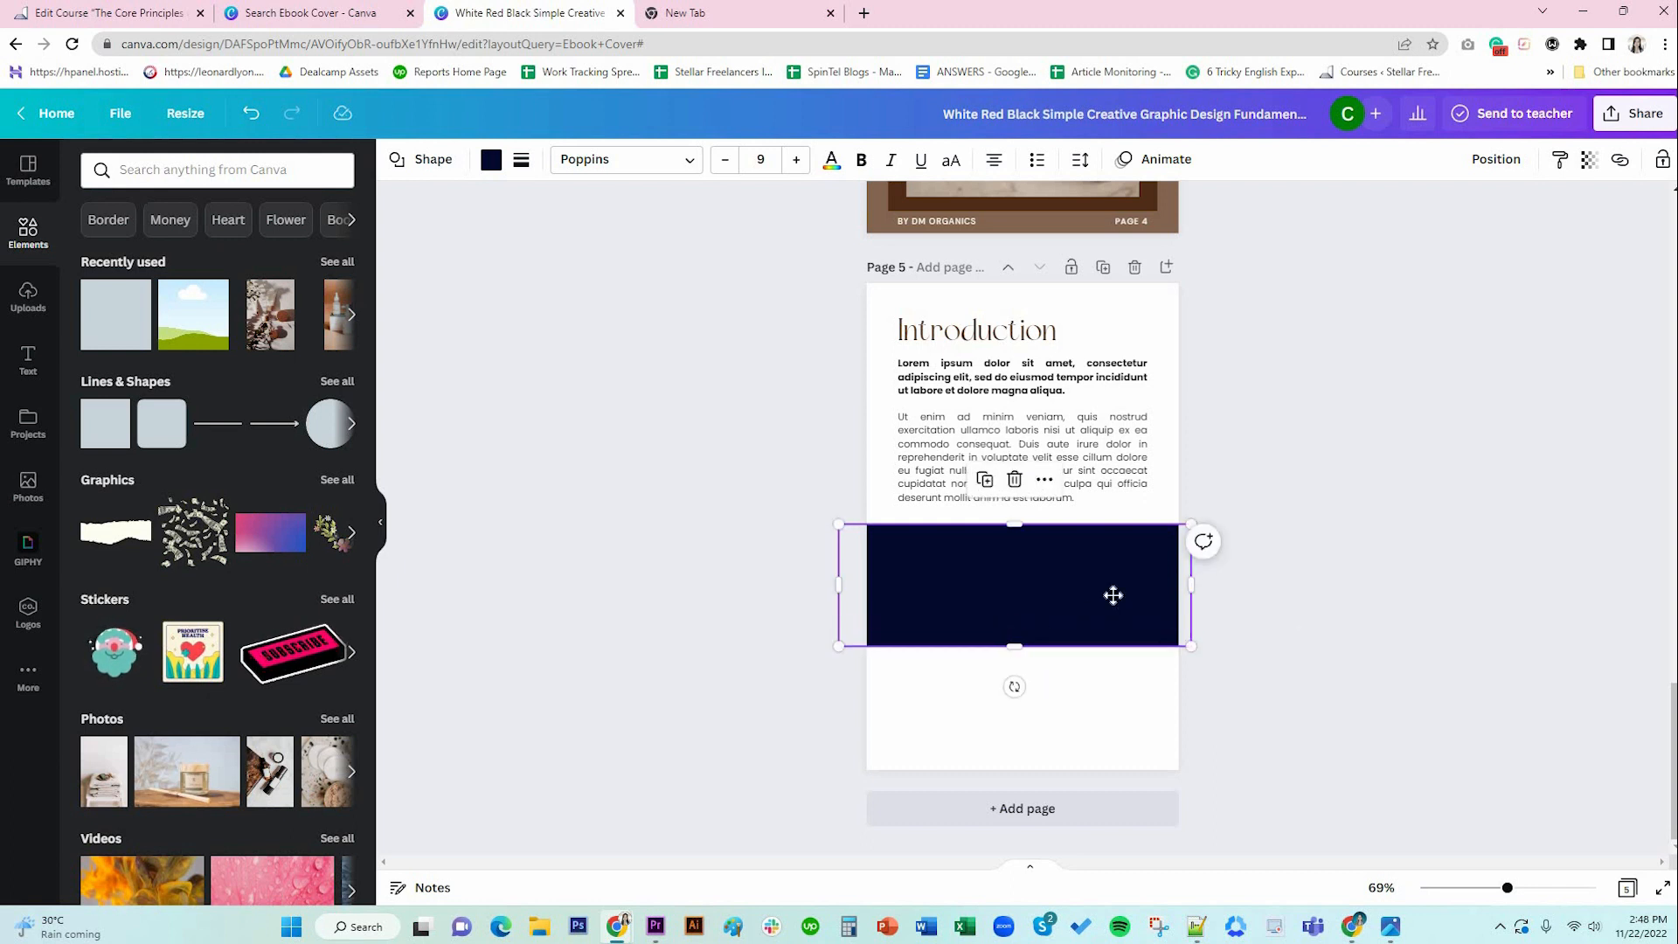
drag(1113, 601, 1113, 595)
click(1304, 609)
click(1026, 595)
Colour the rectangle light brown.
click(491, 160)
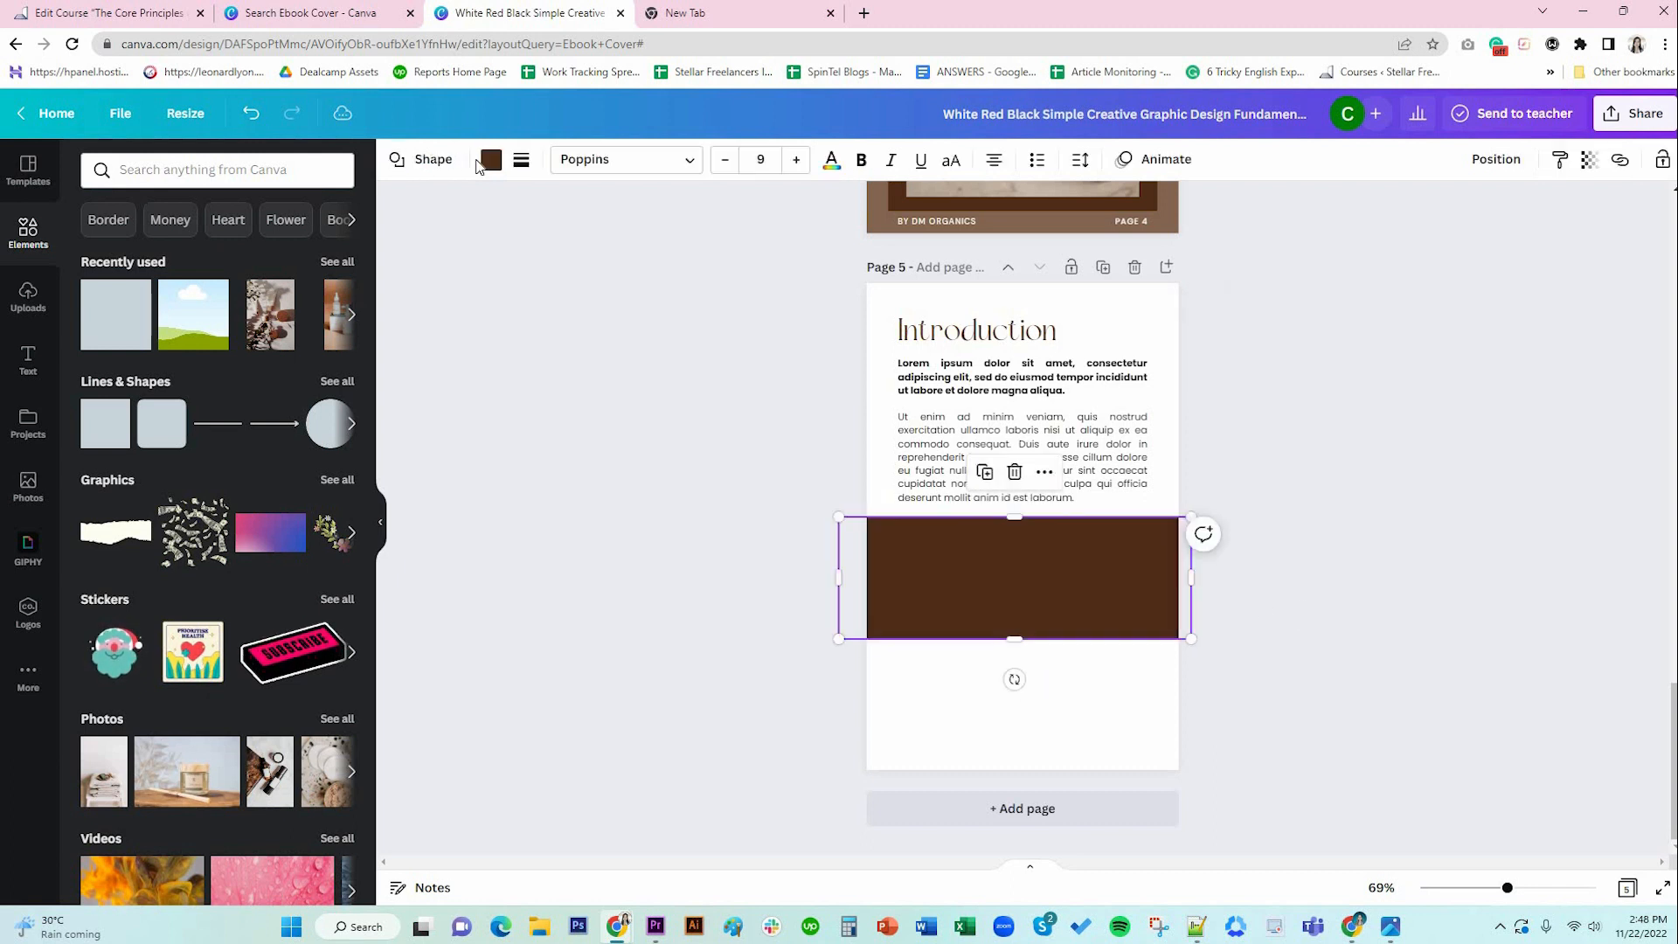
click(335, 170)
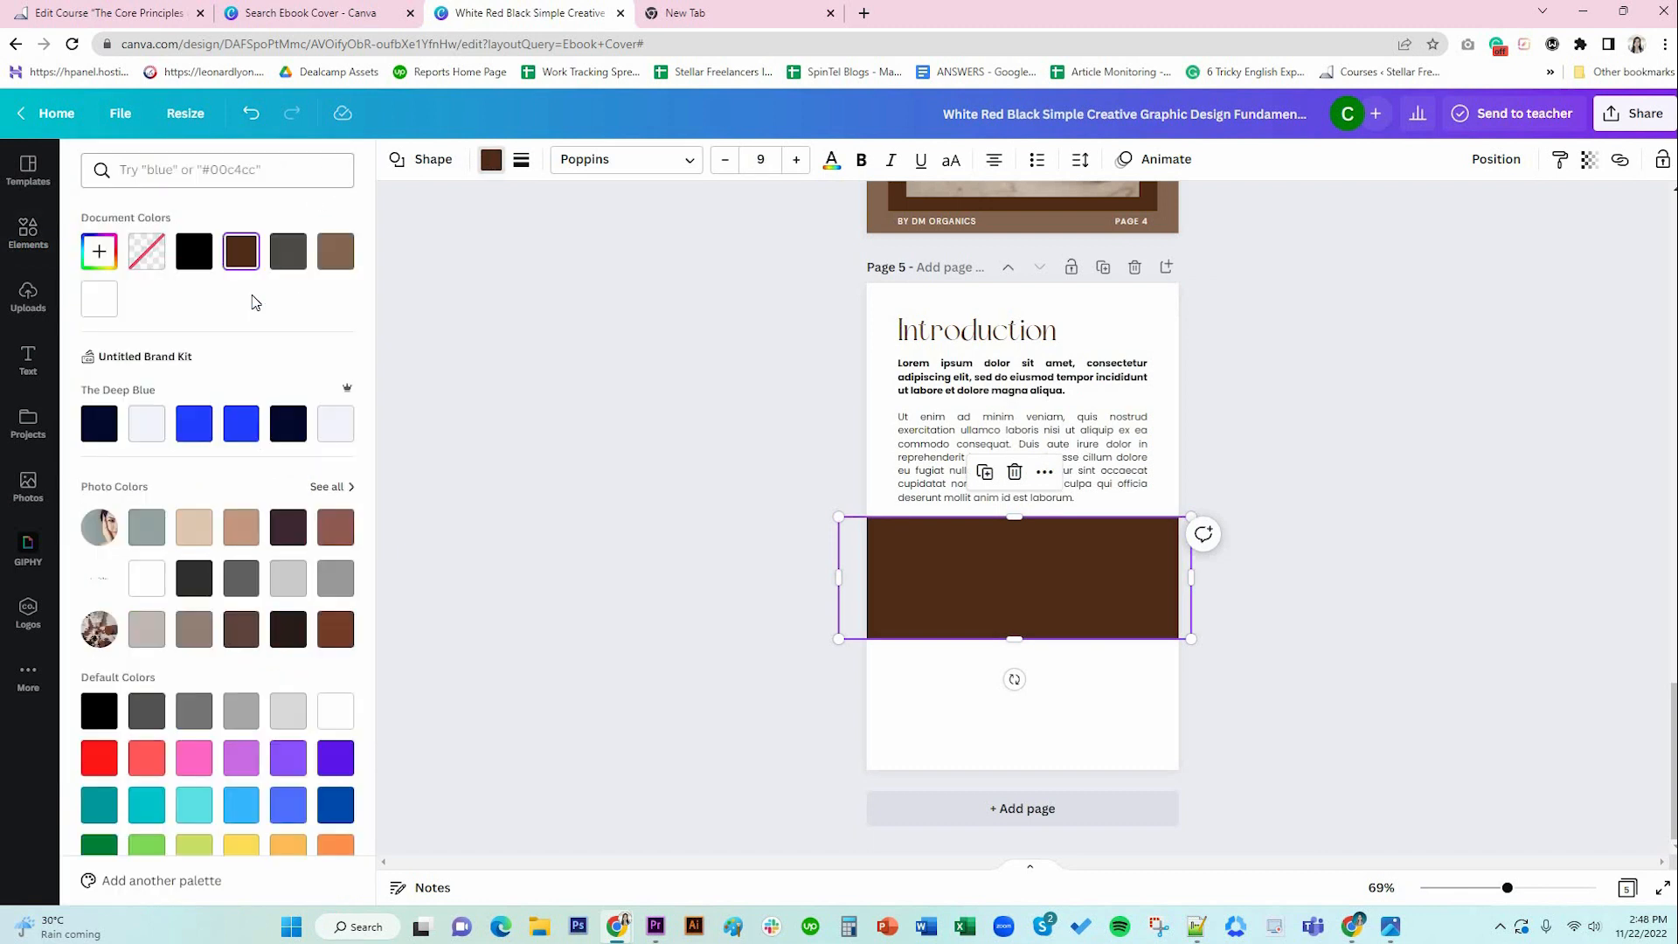
click(336, 251)
click(1329, 605)
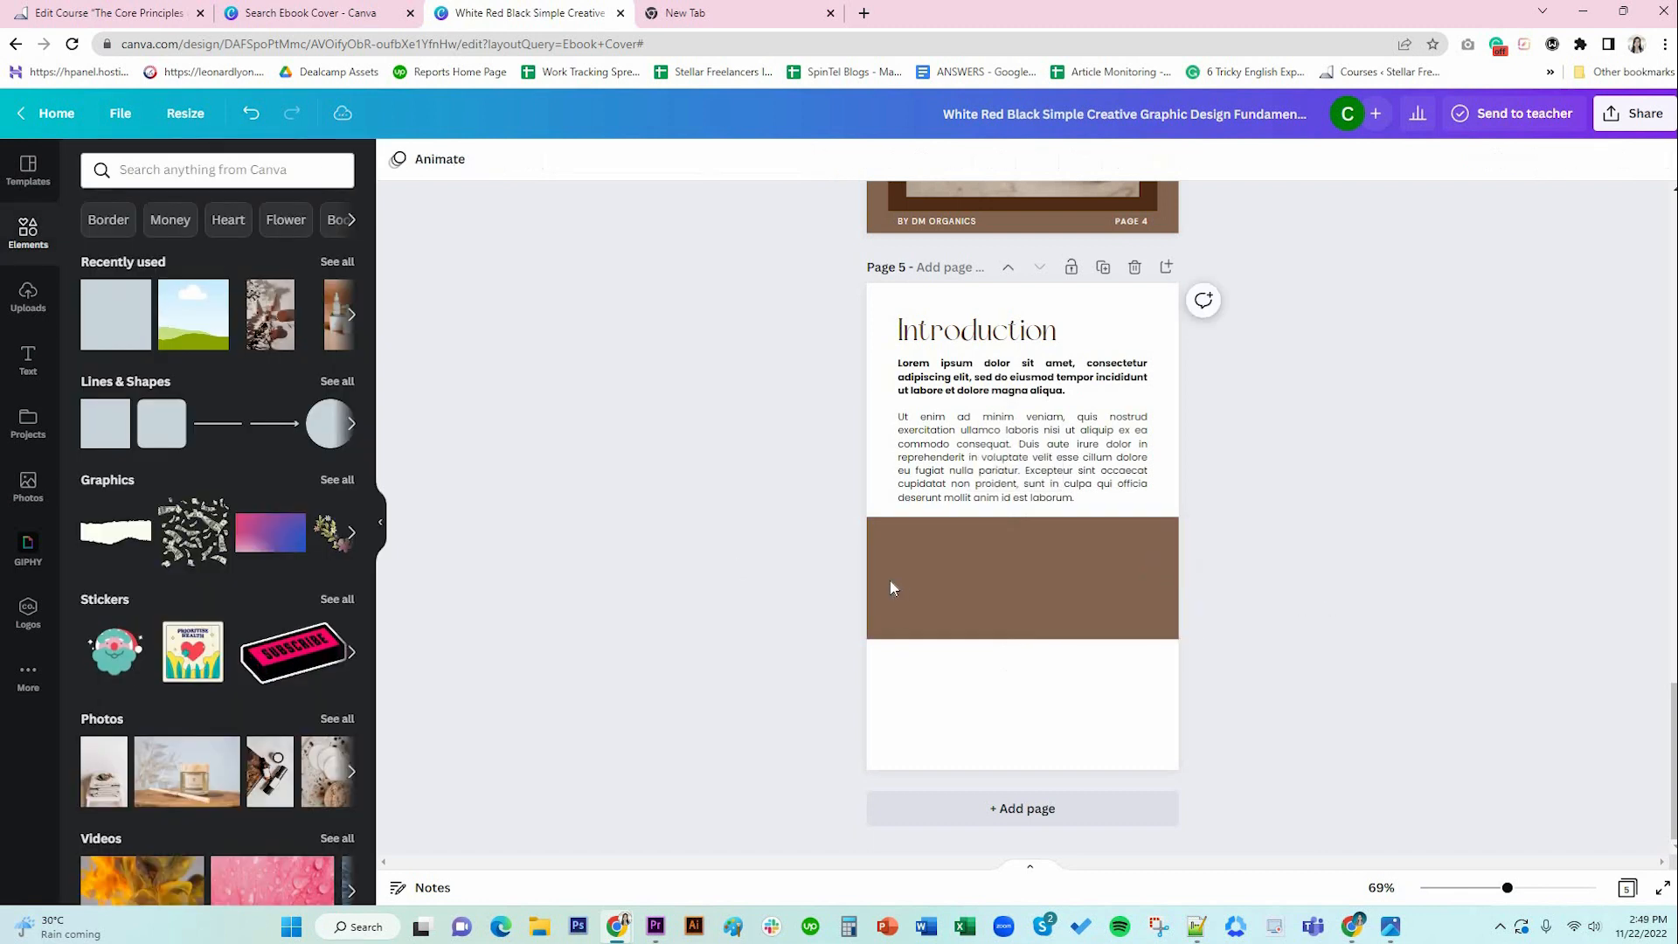
Paste a Lorem ipsum paragraph into the brown band, then undo the paste.
click(985, 569)
click(1036, 575)
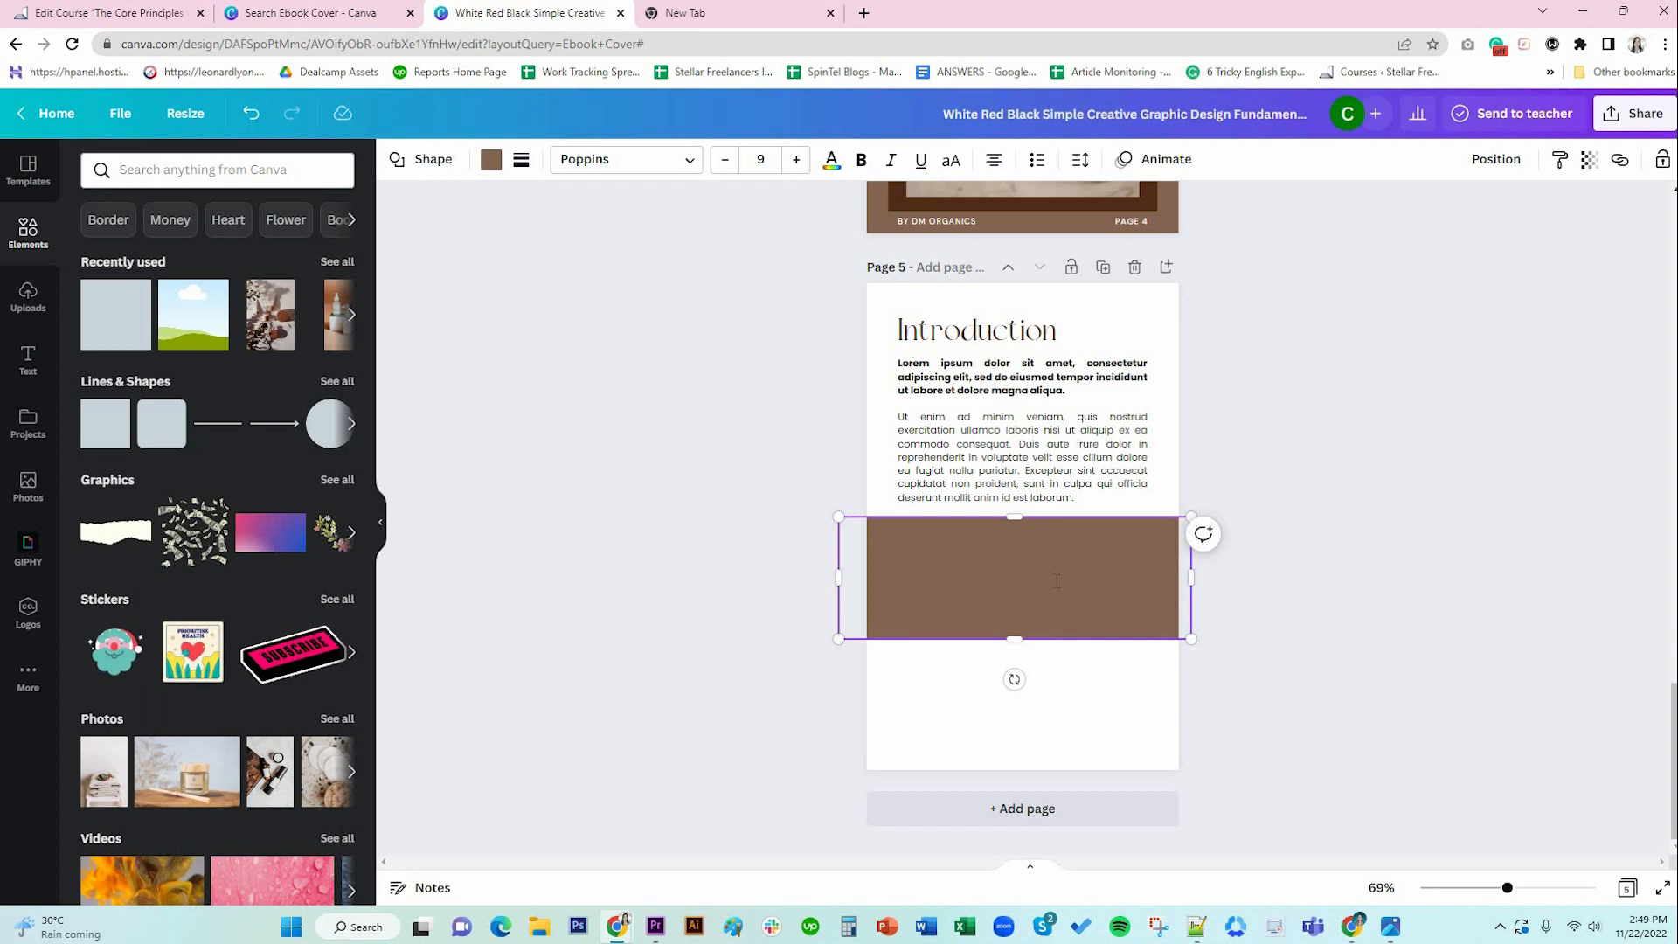
key(ctrl+v)
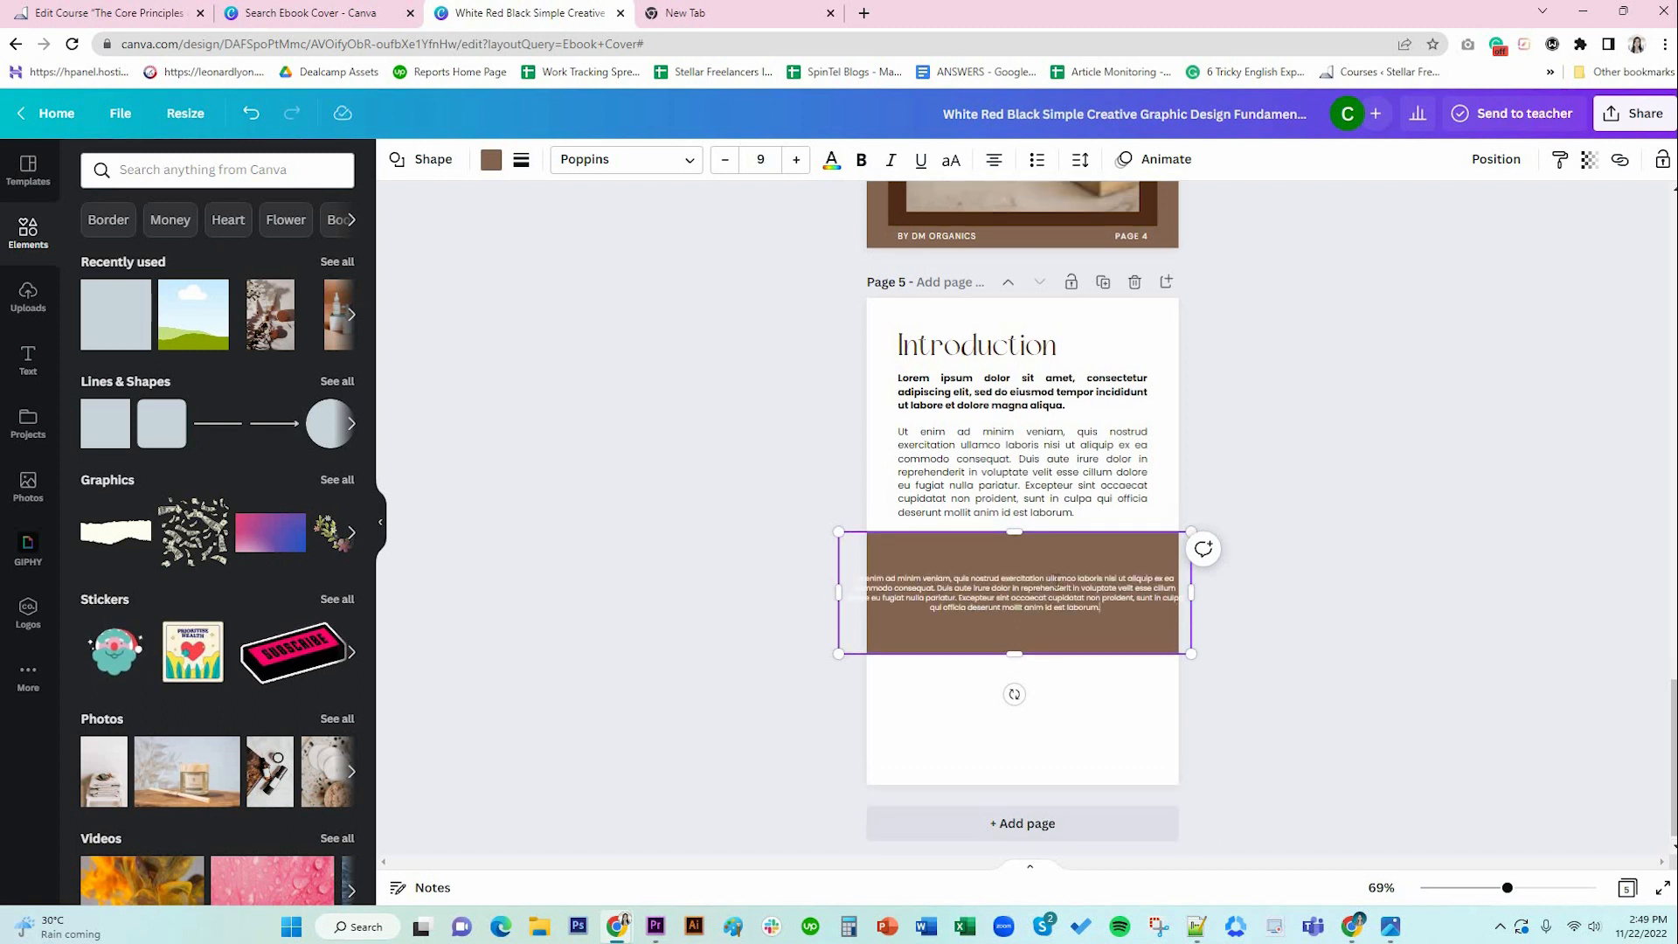
key(ctrl+a)
key(ctrl+c)
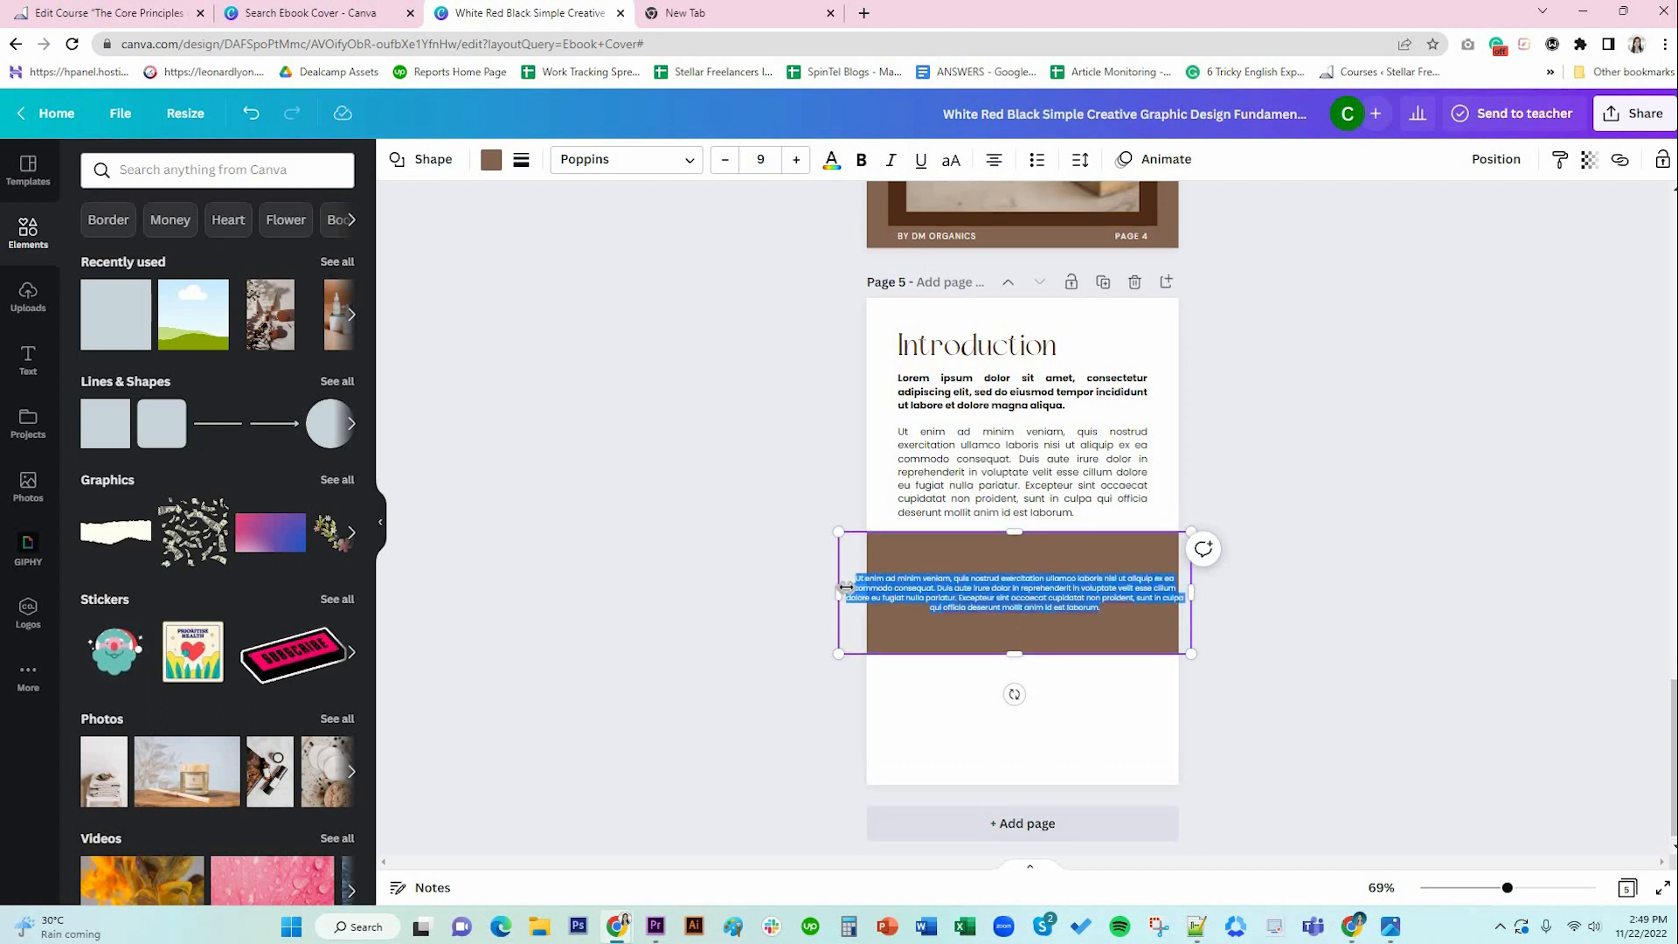
drag(839, 590, 899, 591)
key(ctrl+z)
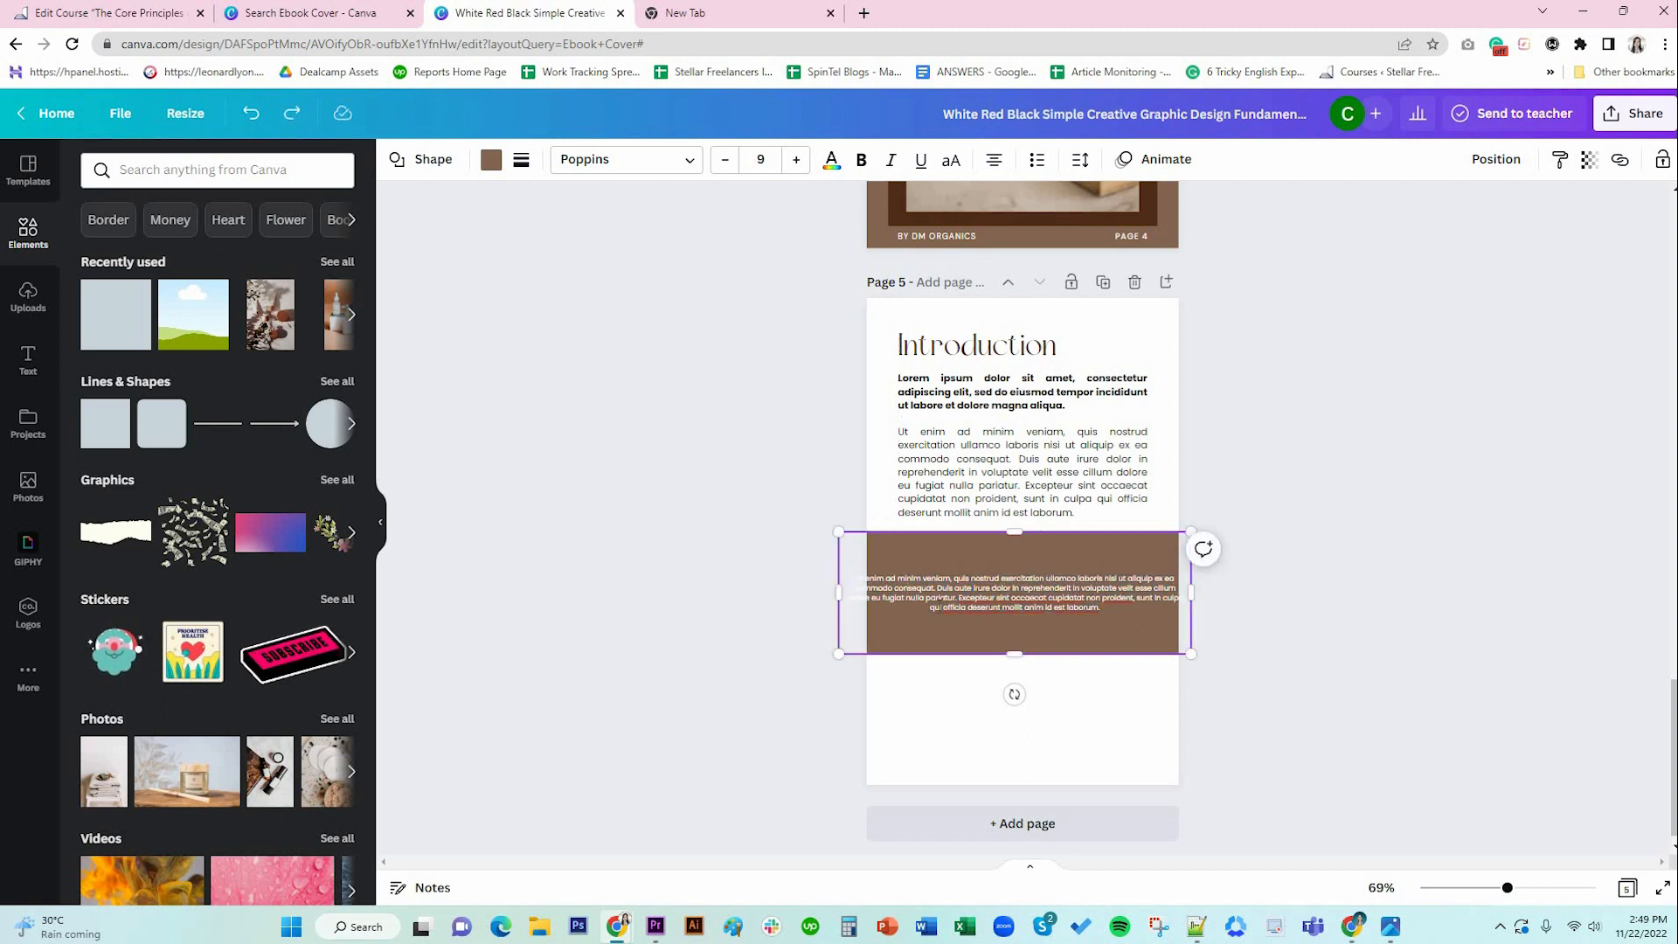
key(ctrl+z)
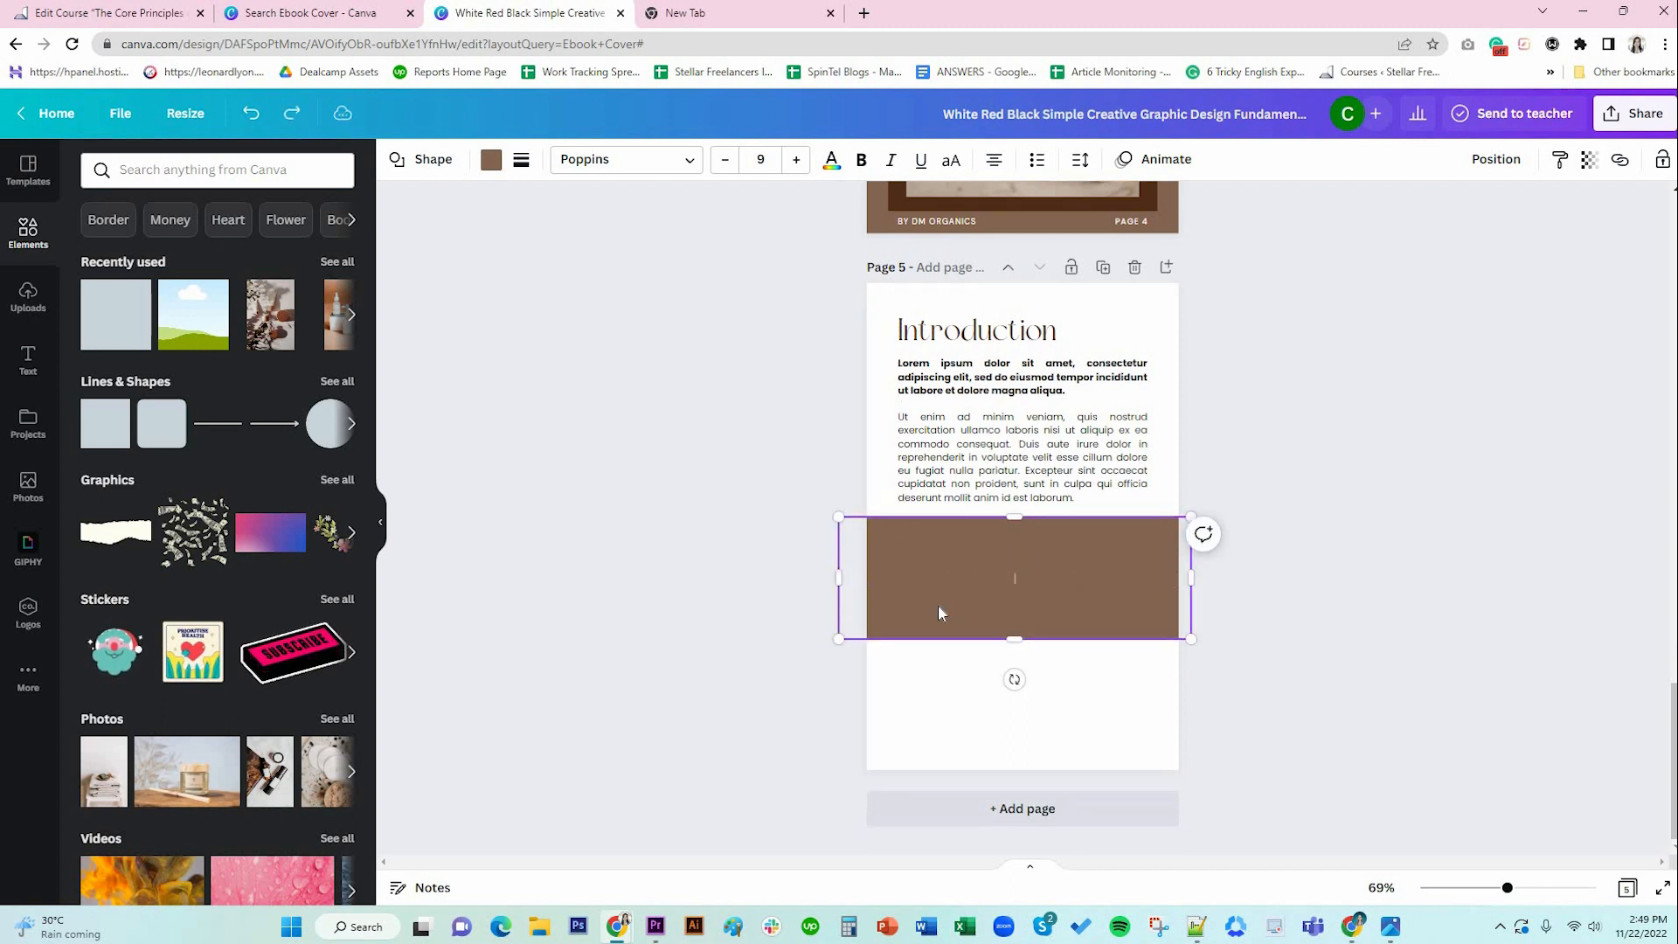
Lock the brown band in place.
click(1375, 599)
click(1132, 572)
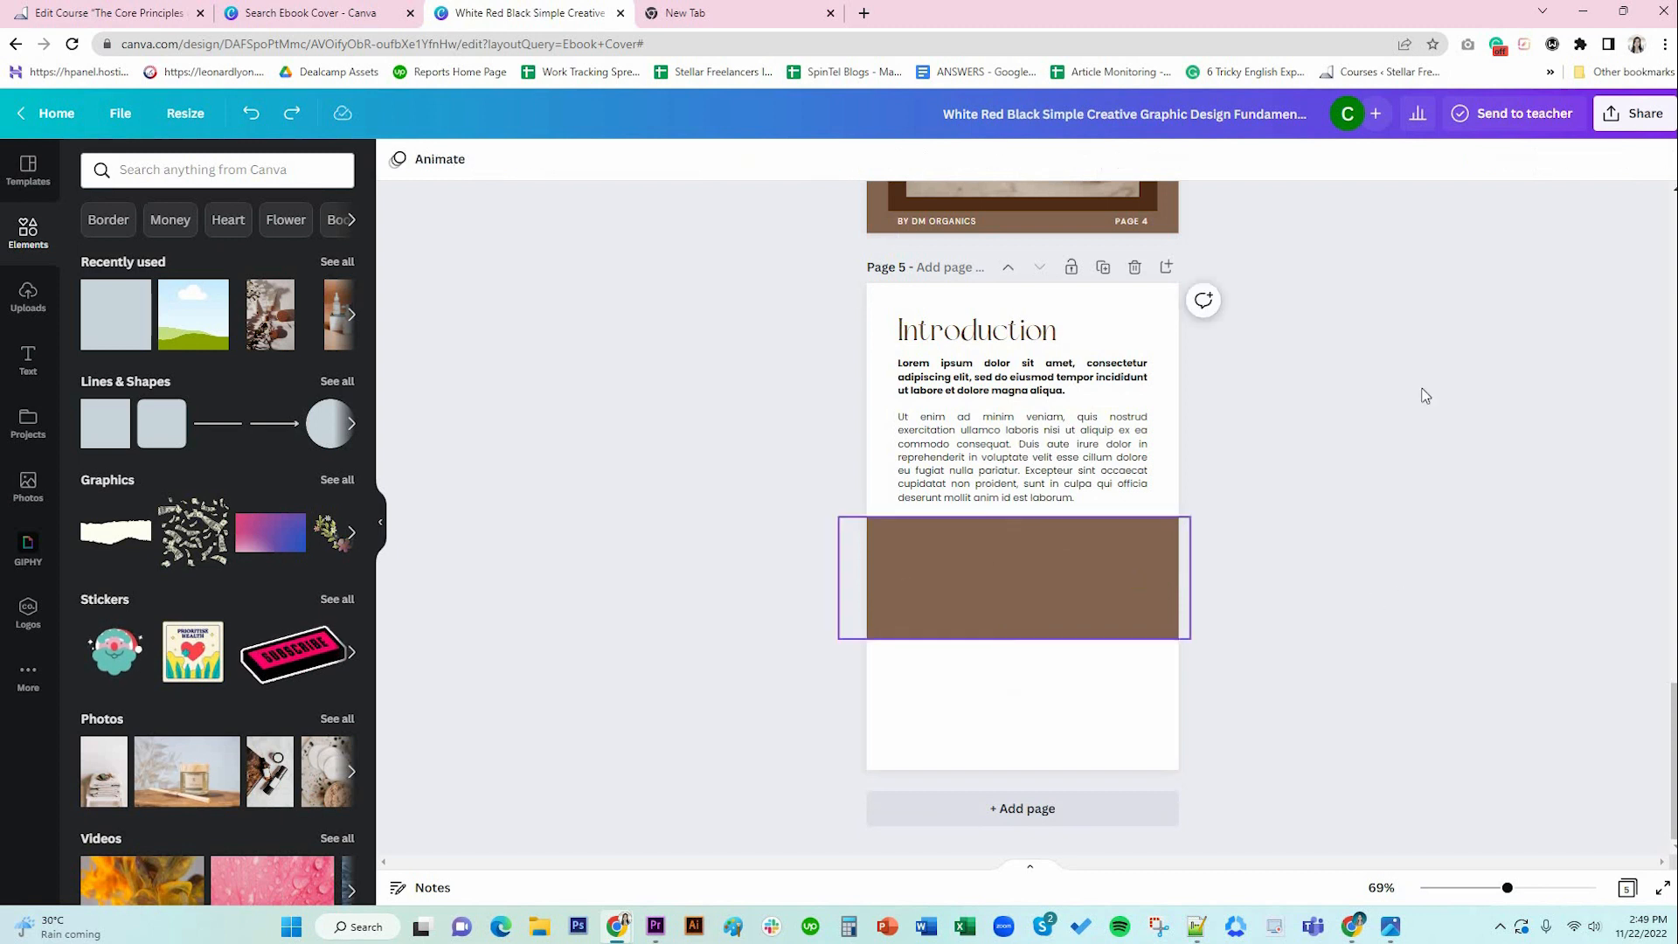
click(1662, 161)
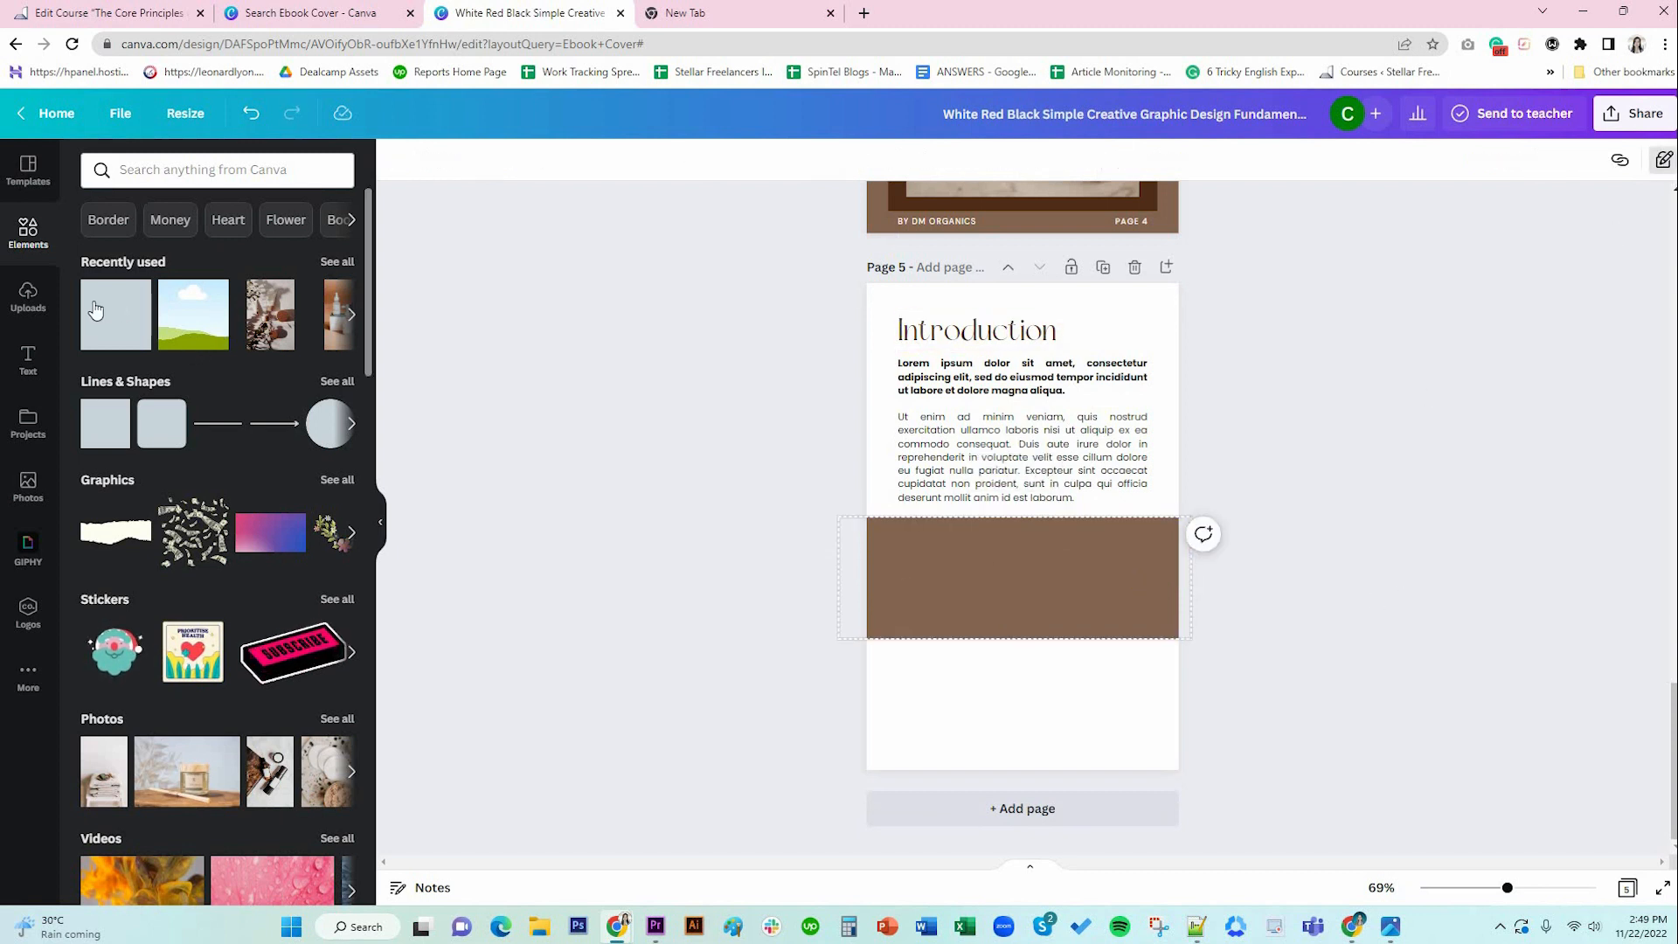
Add a body text box on the brown band and paste the Lorem ipsum paragraph into it.
click(28, 358)
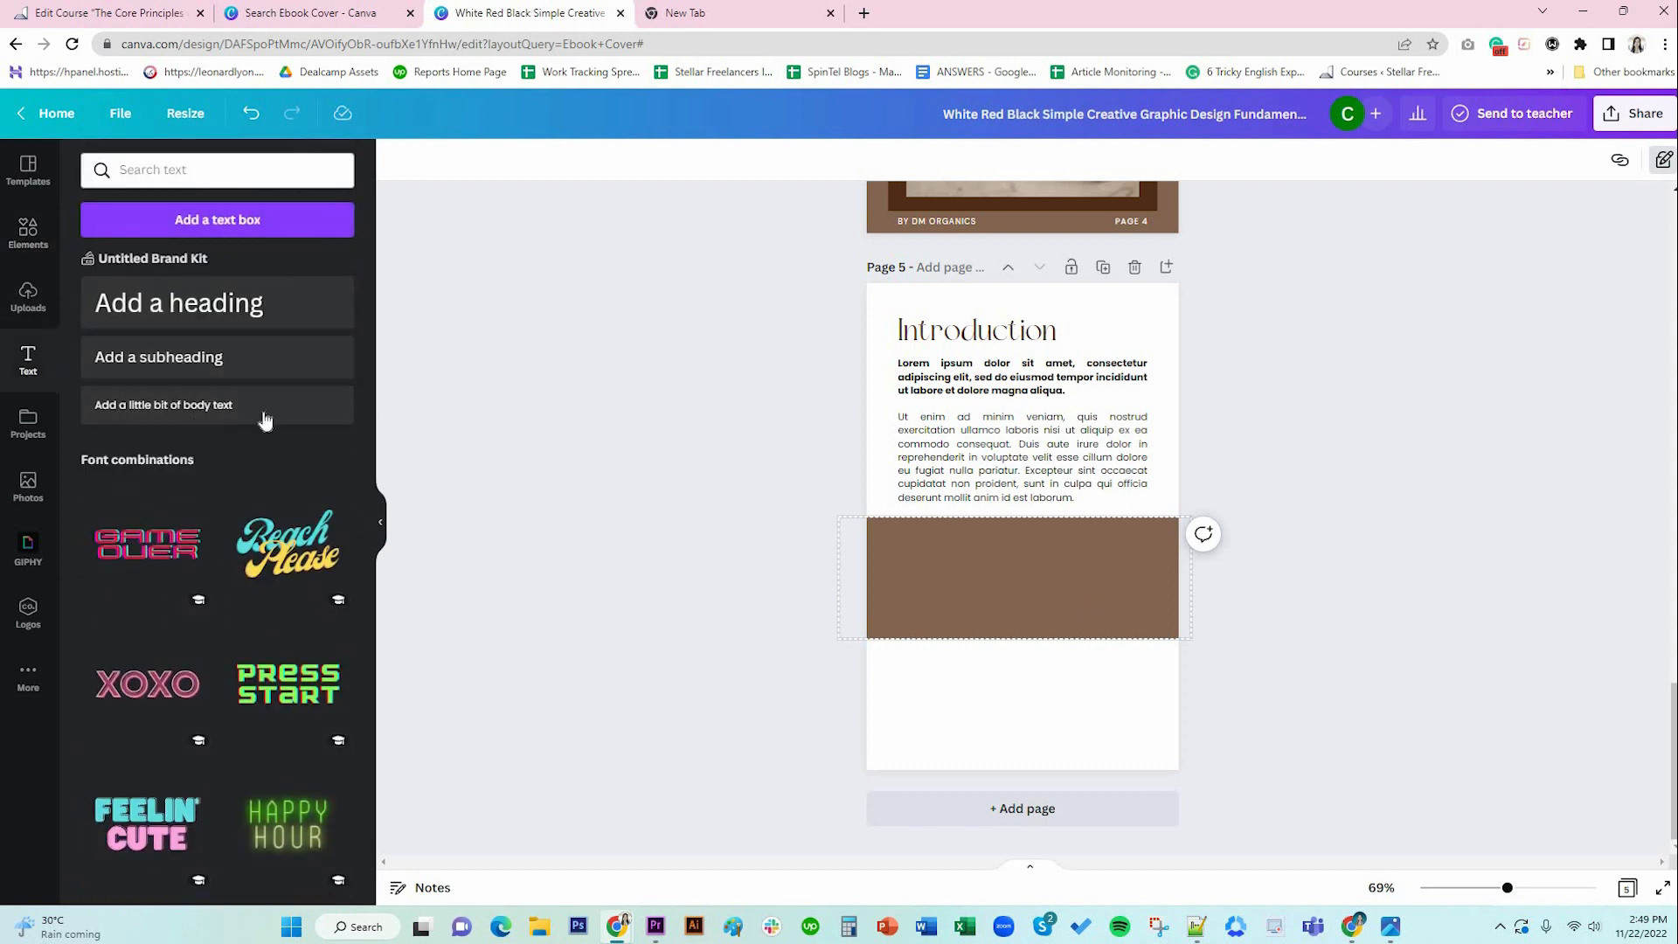
click(208, 413)
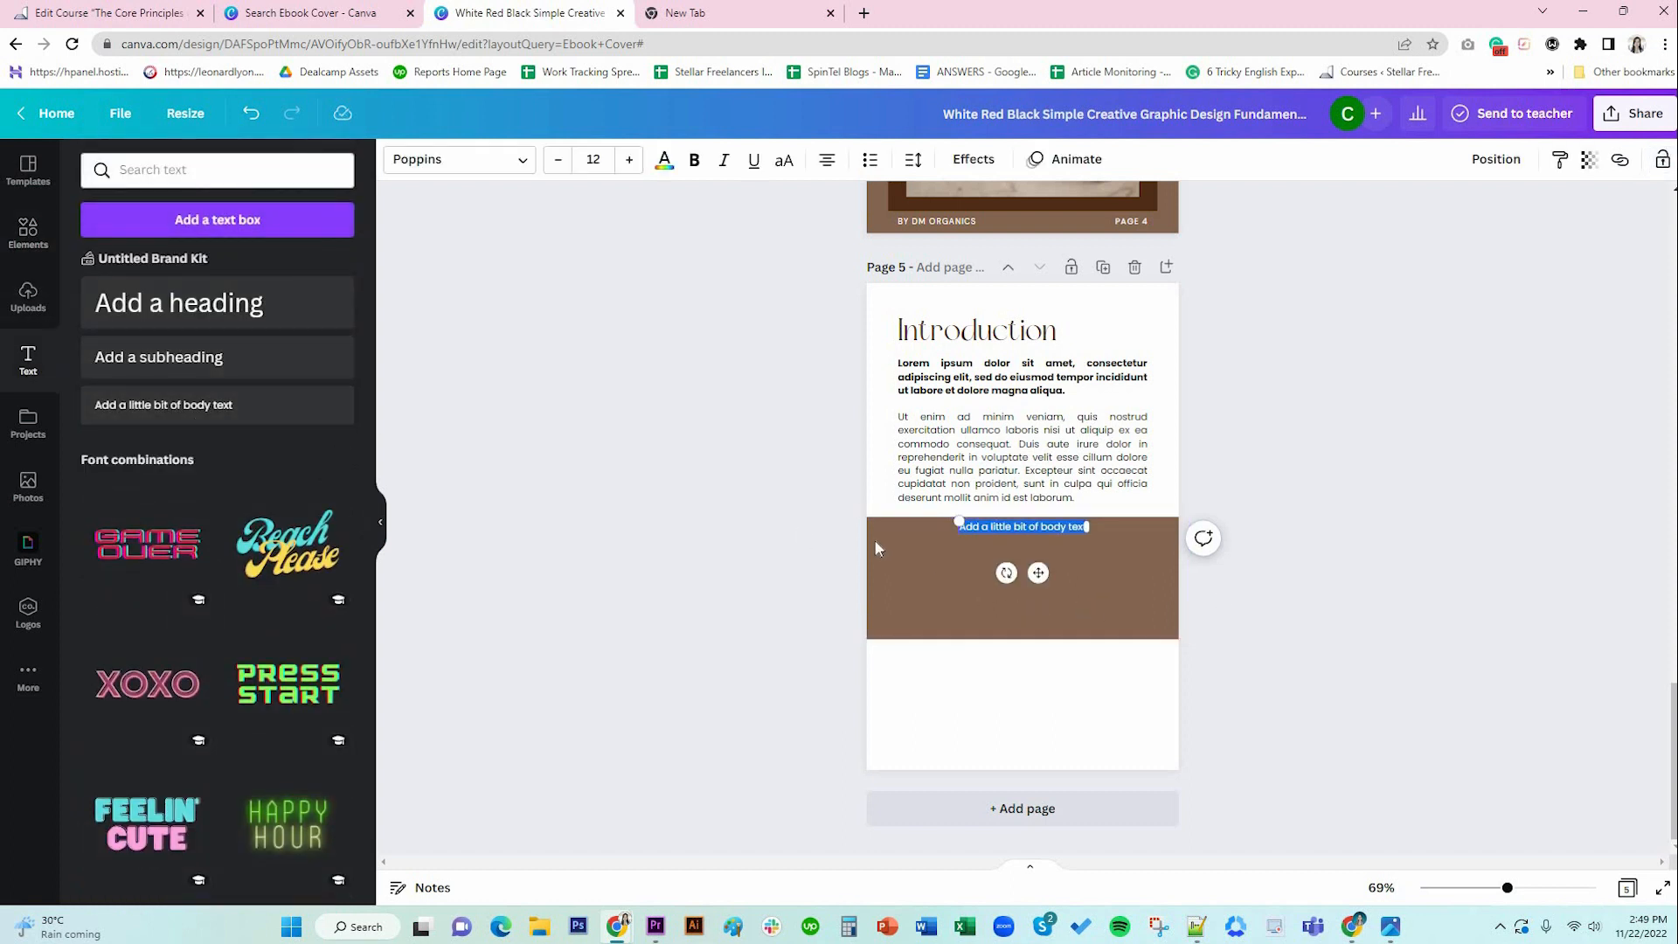
drag(1035, 572, 976, 589)
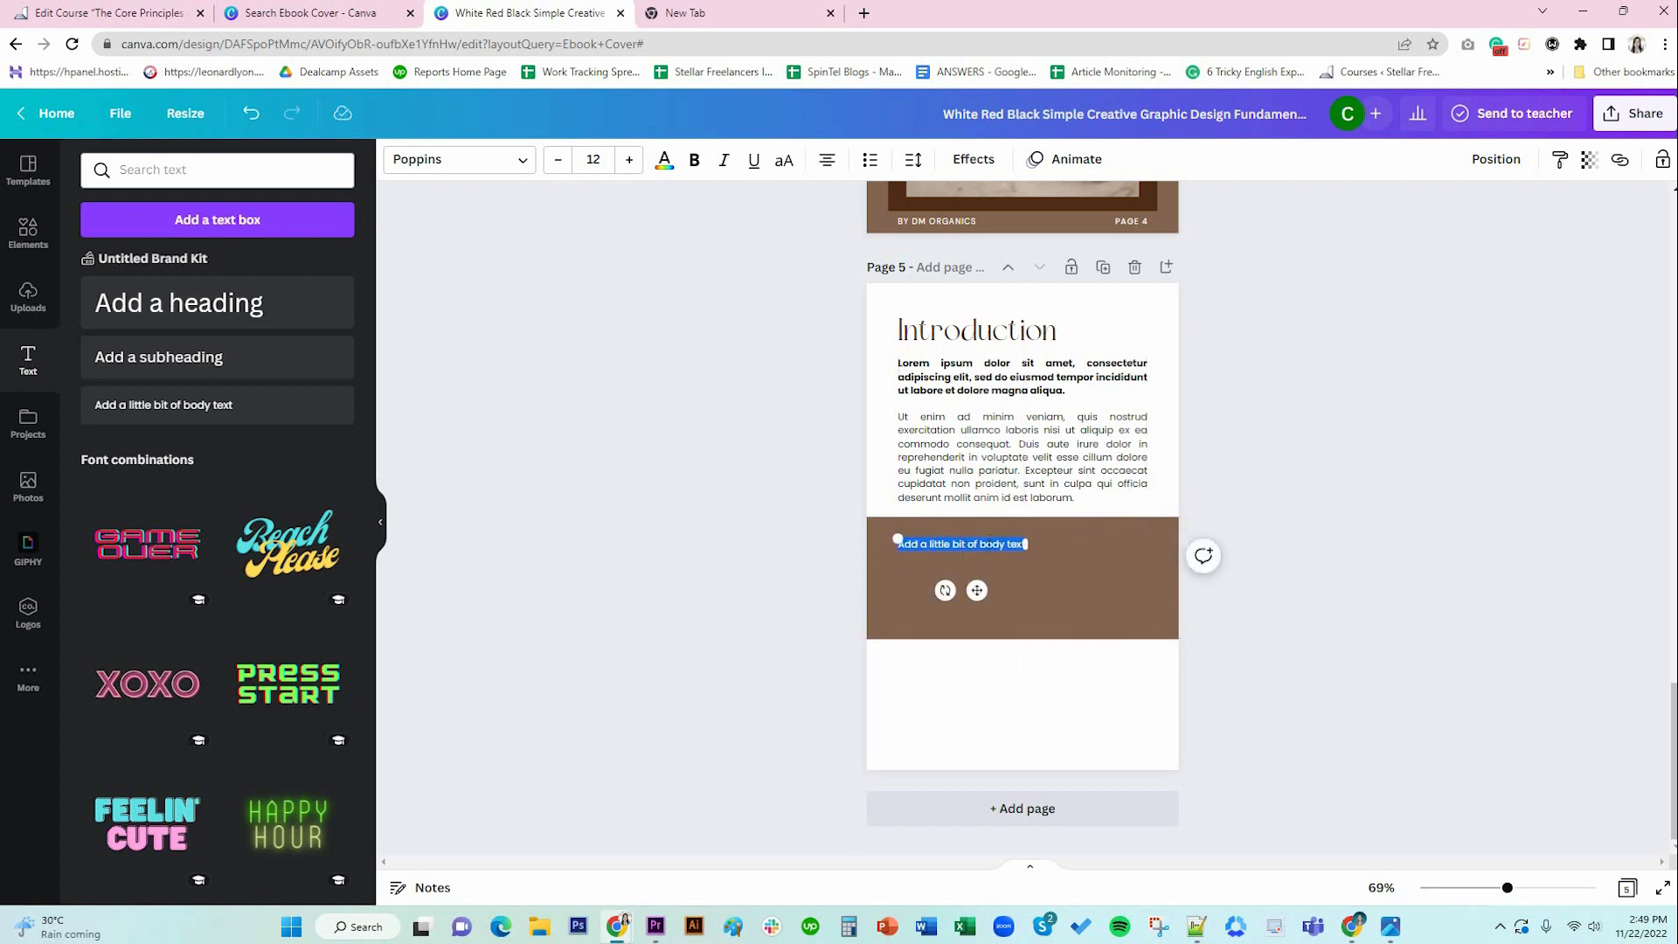
key(ctrl+v)
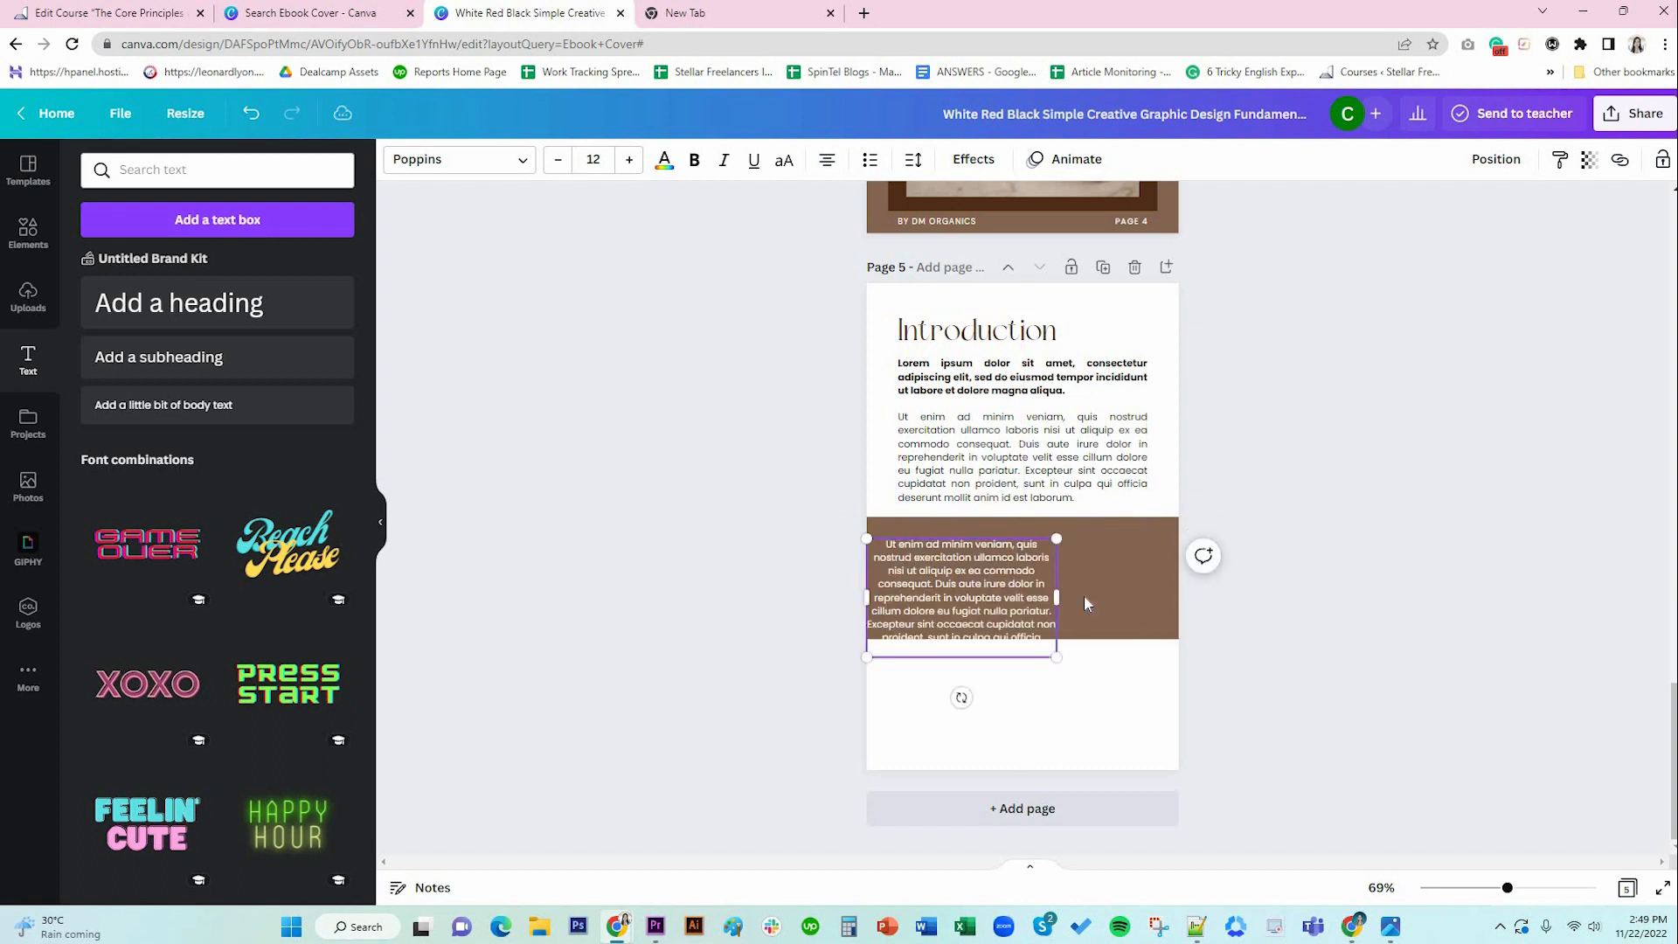
drag(1058, 600, 1148, 599)
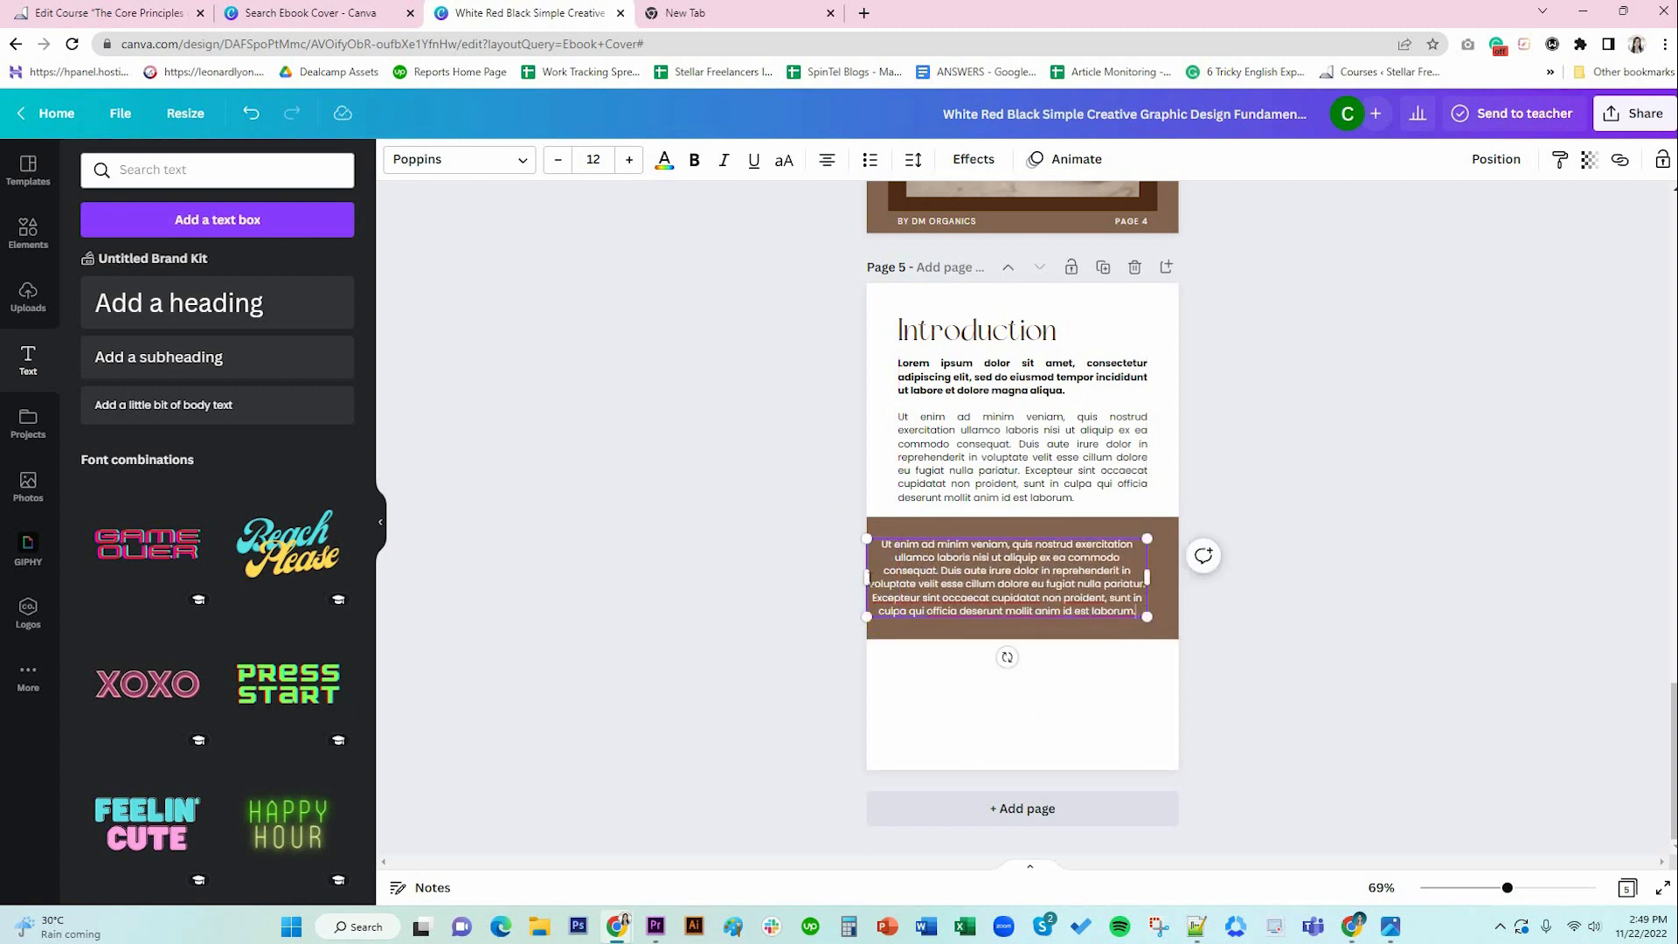
drag(865, 578, 898, 581)
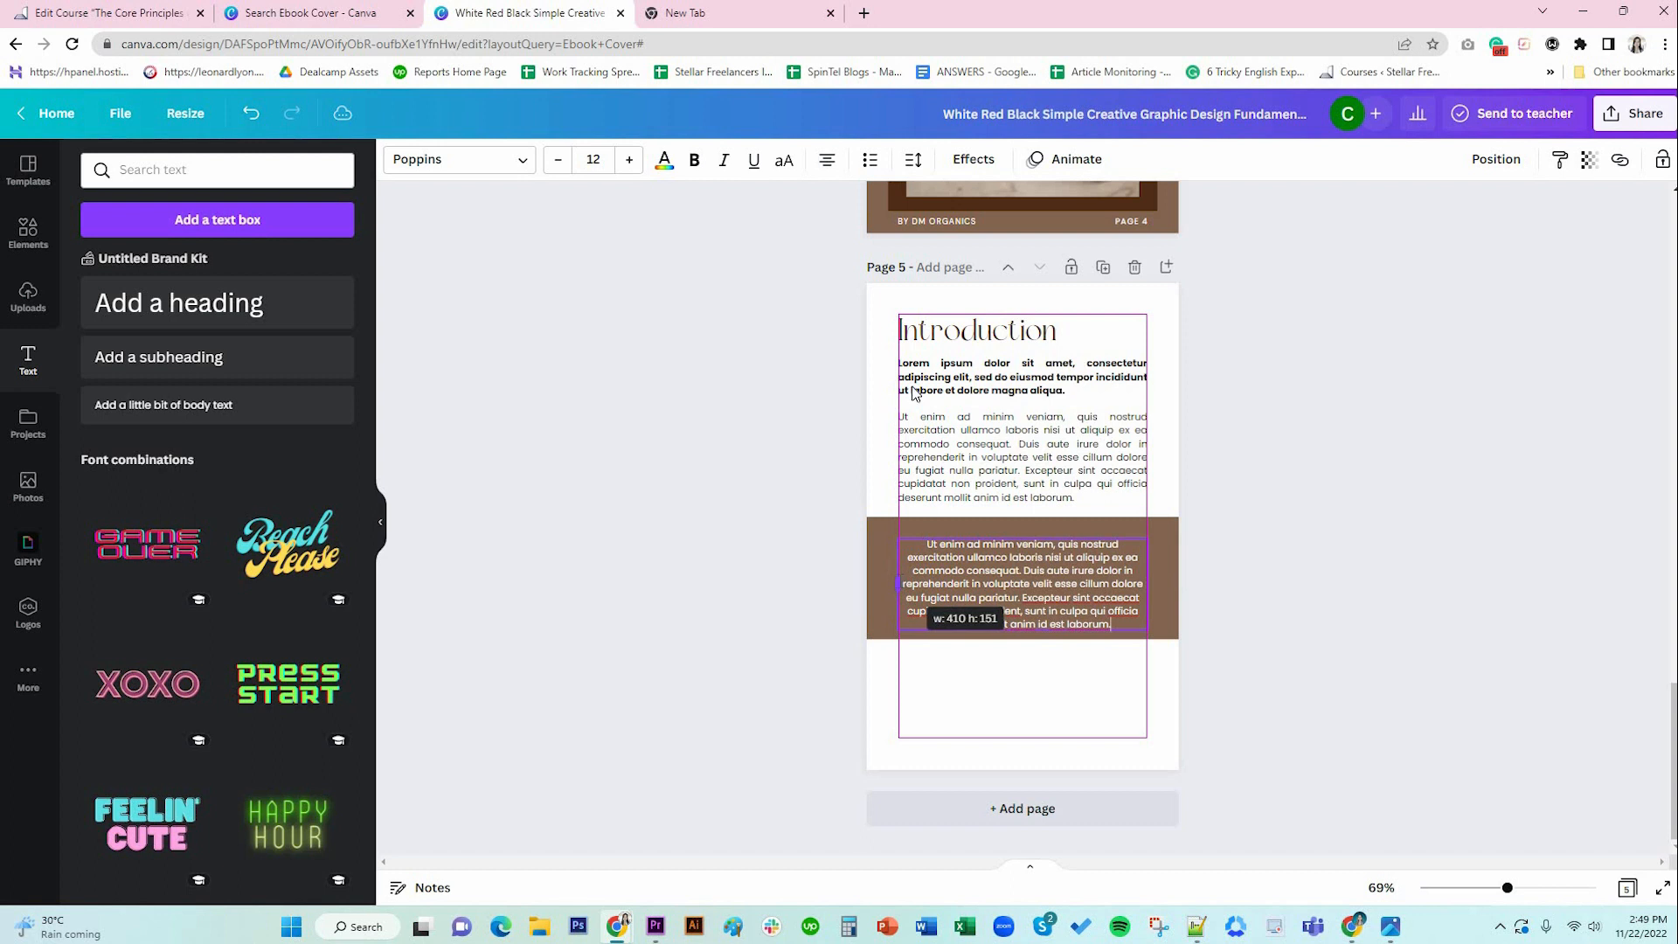
Justify the paragraph, narrow it from both sides and centre it vertically in the band.
click(828, 159)
click(827, 160)
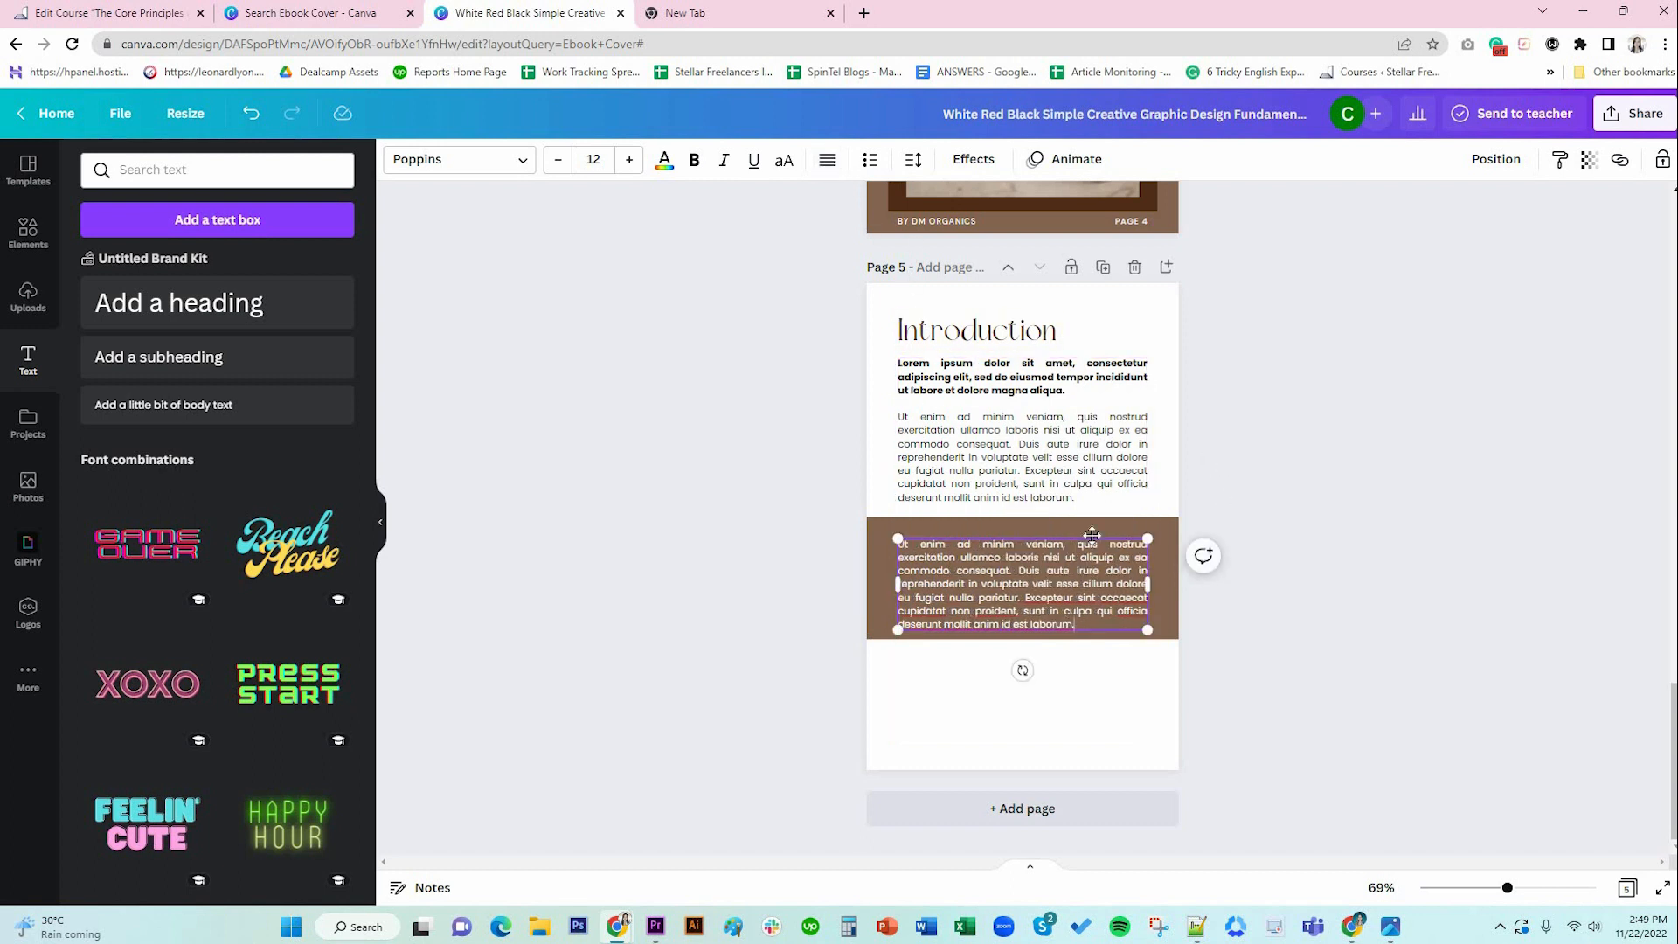
drag(1091, 535, 1094, 528)
drag(897, 577, 913, 577)
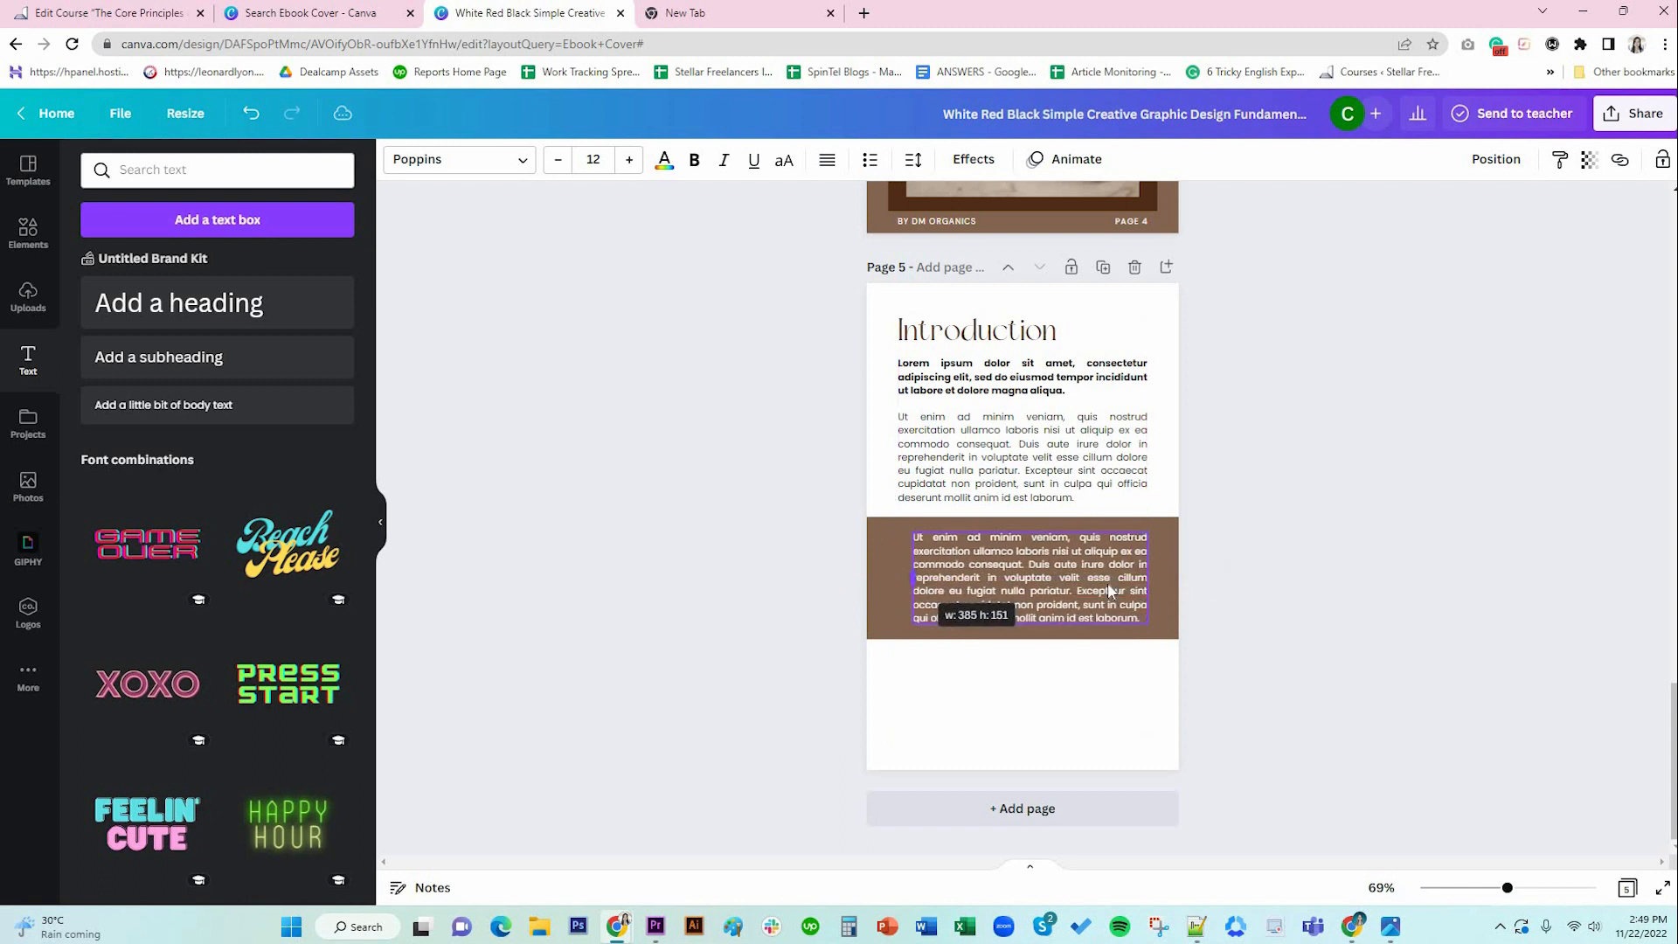
drag(1129, 578, 1132, 578)
Trim the paragraph to end at 'proident.' and centre it within the brown band.
double_click(1028, 593)
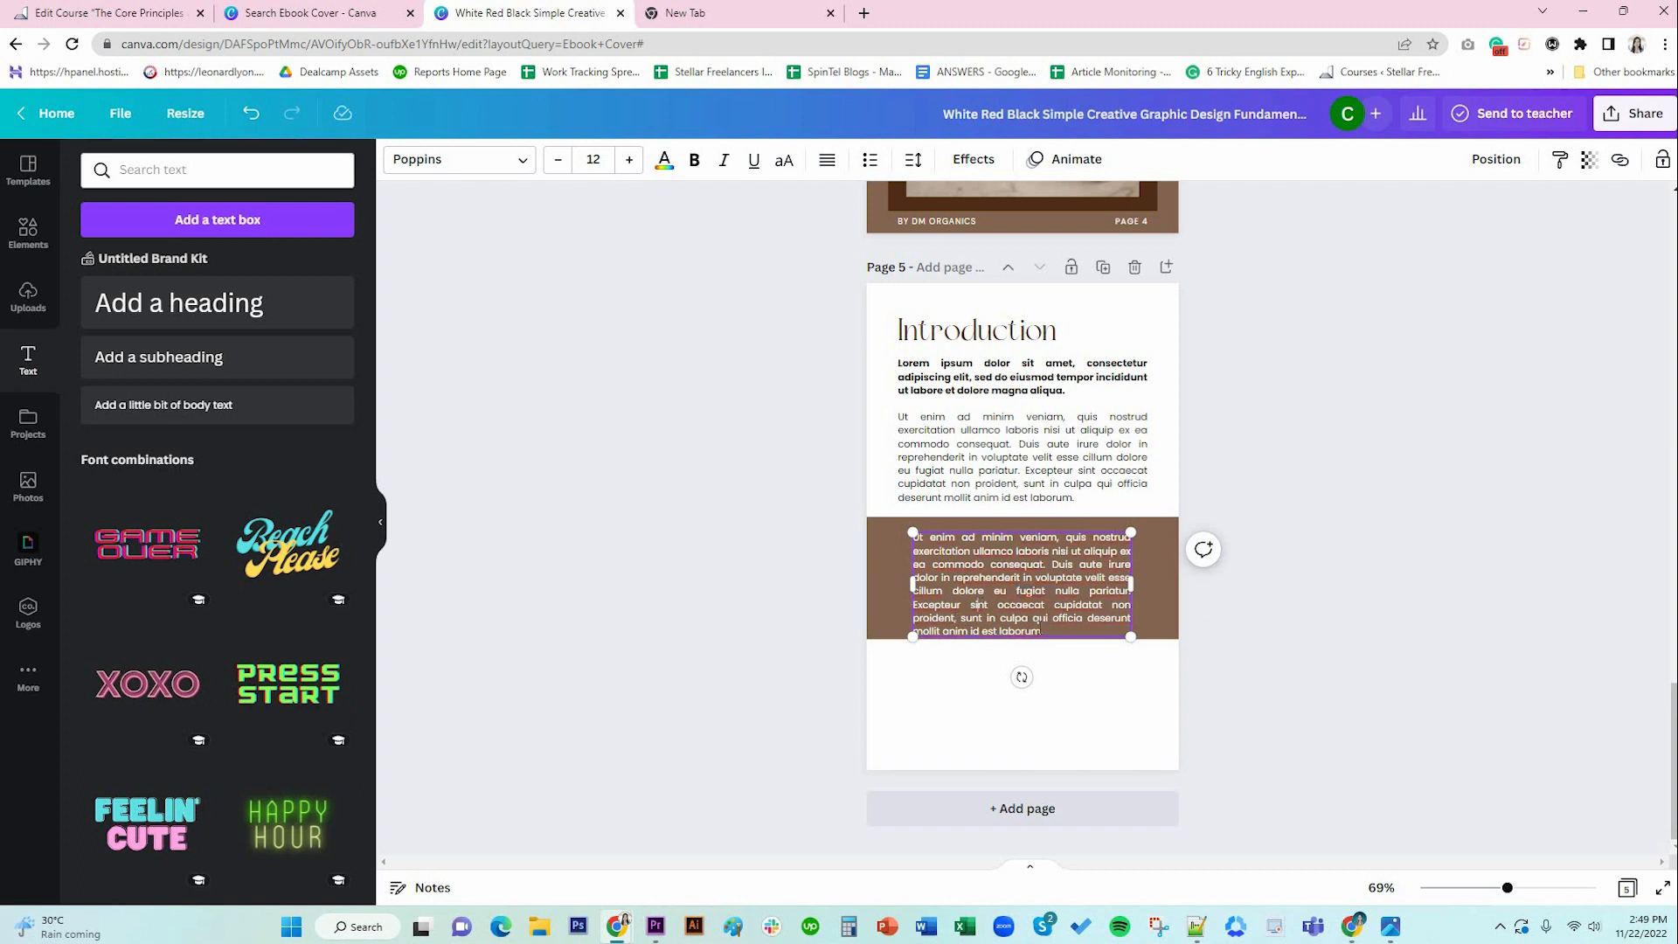
key(BackSpace)
click(1256, 642)
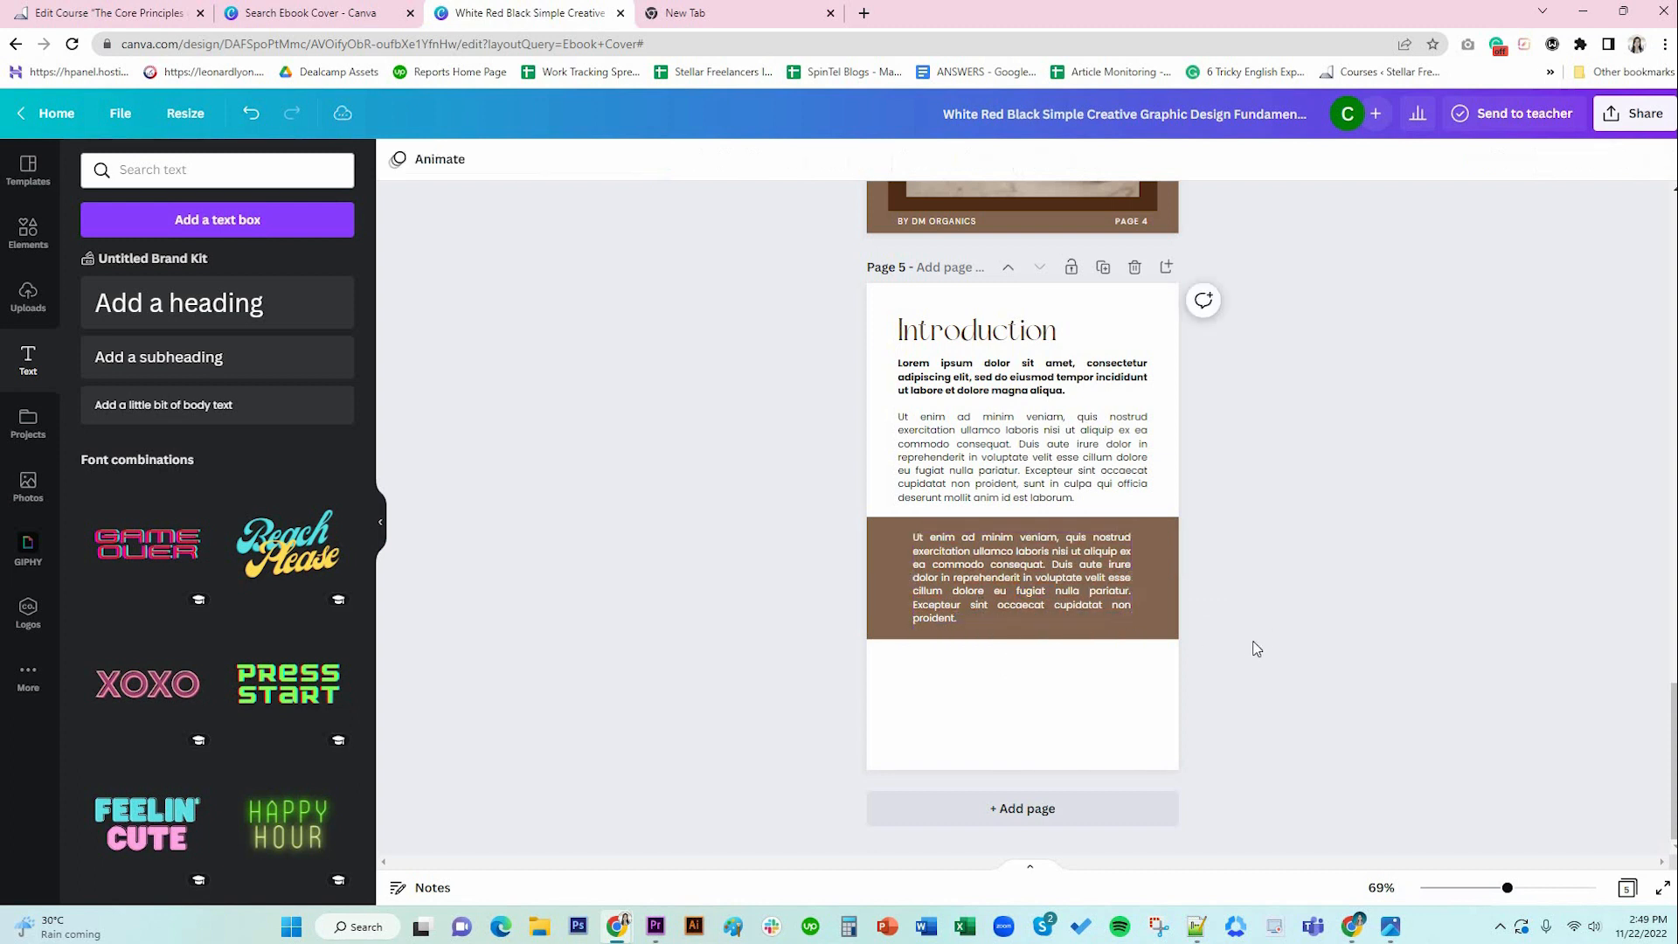
click(976, 570)
drag(976, 570, 976, 572)
drag(1232, 588, 1232, 588)
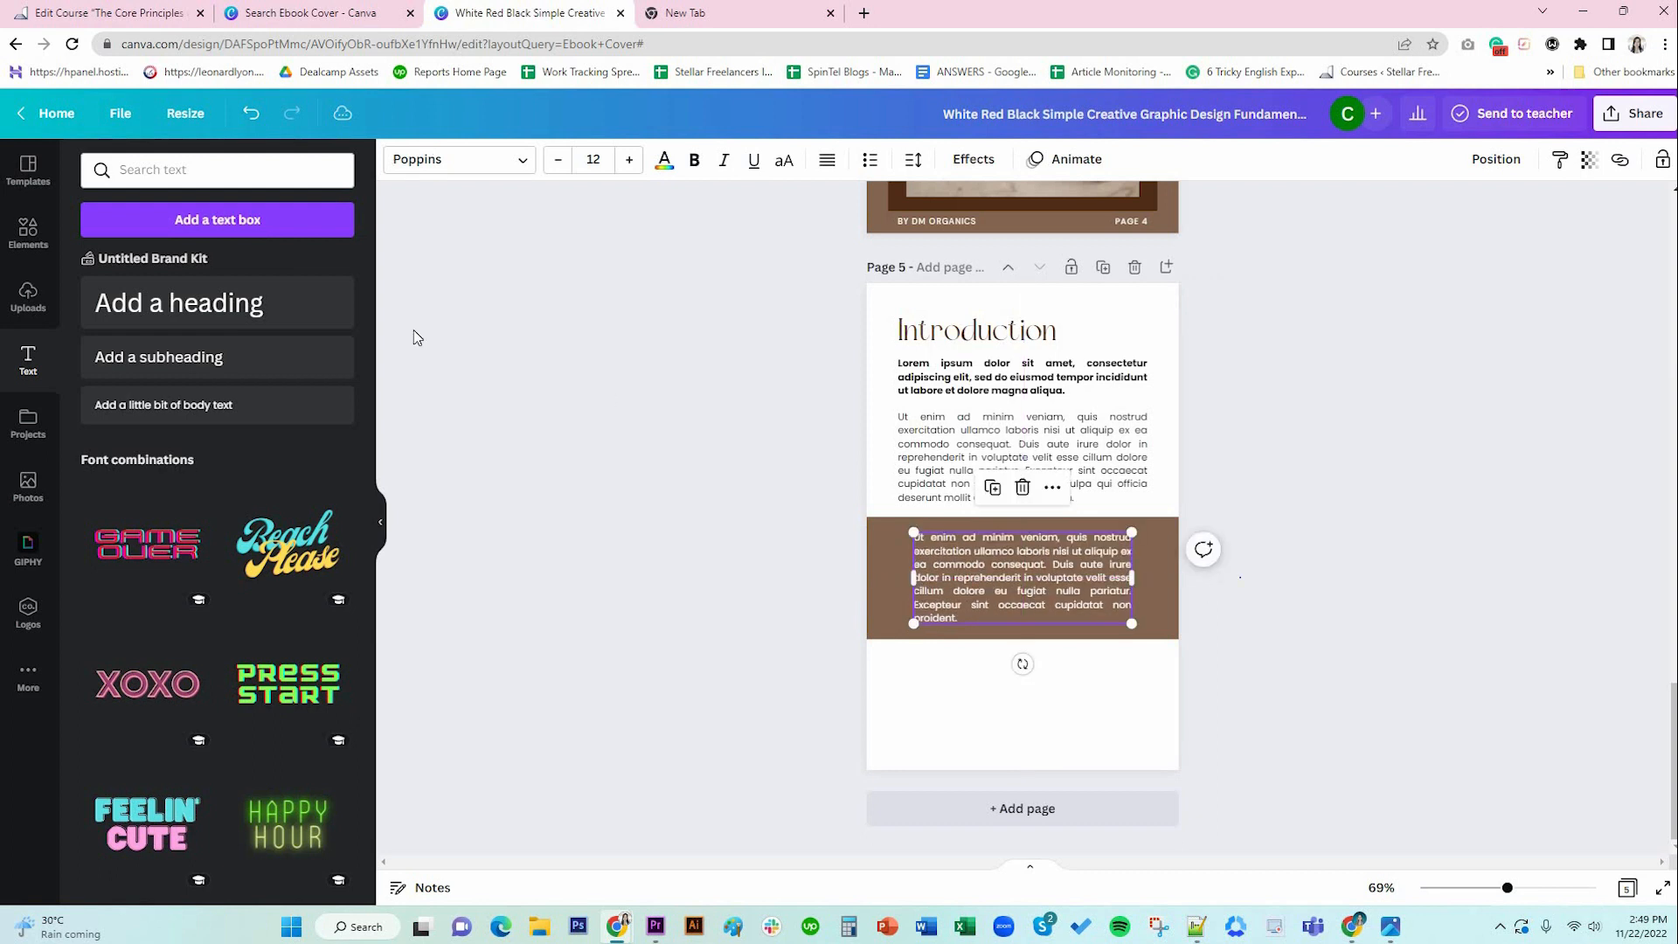
click(412, 328)
click(28, 232)
Add the 66 quote graphic from a 'quotes' Elements search, shrunk at the band's top-left.
click(205, 170)
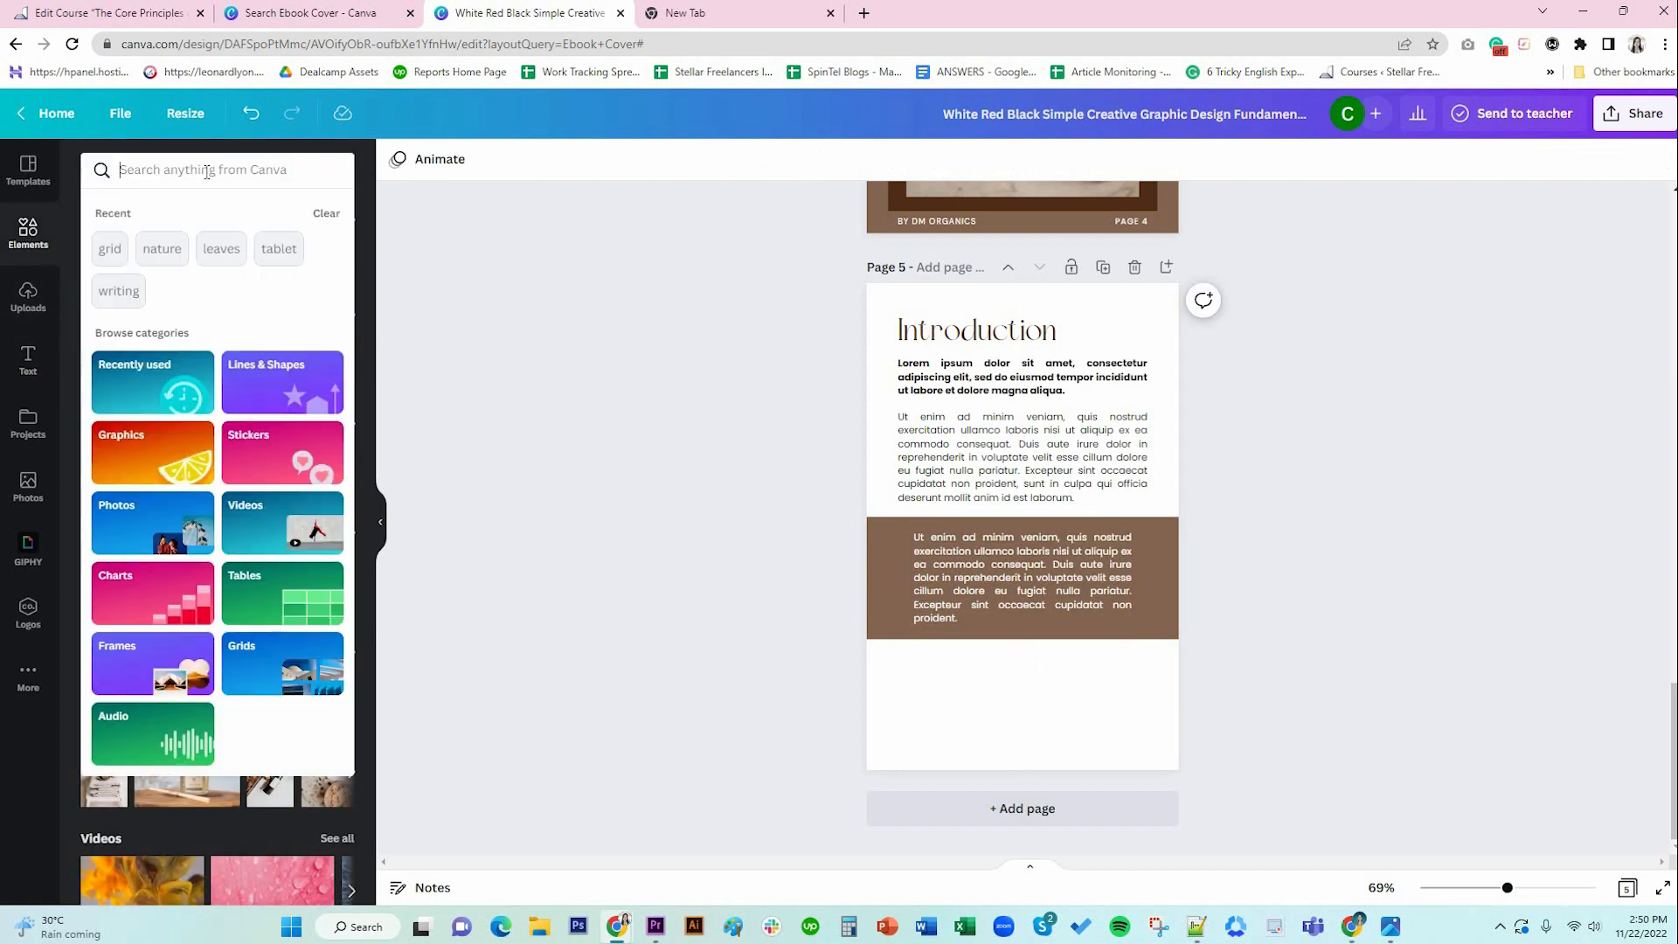
text(quotes)
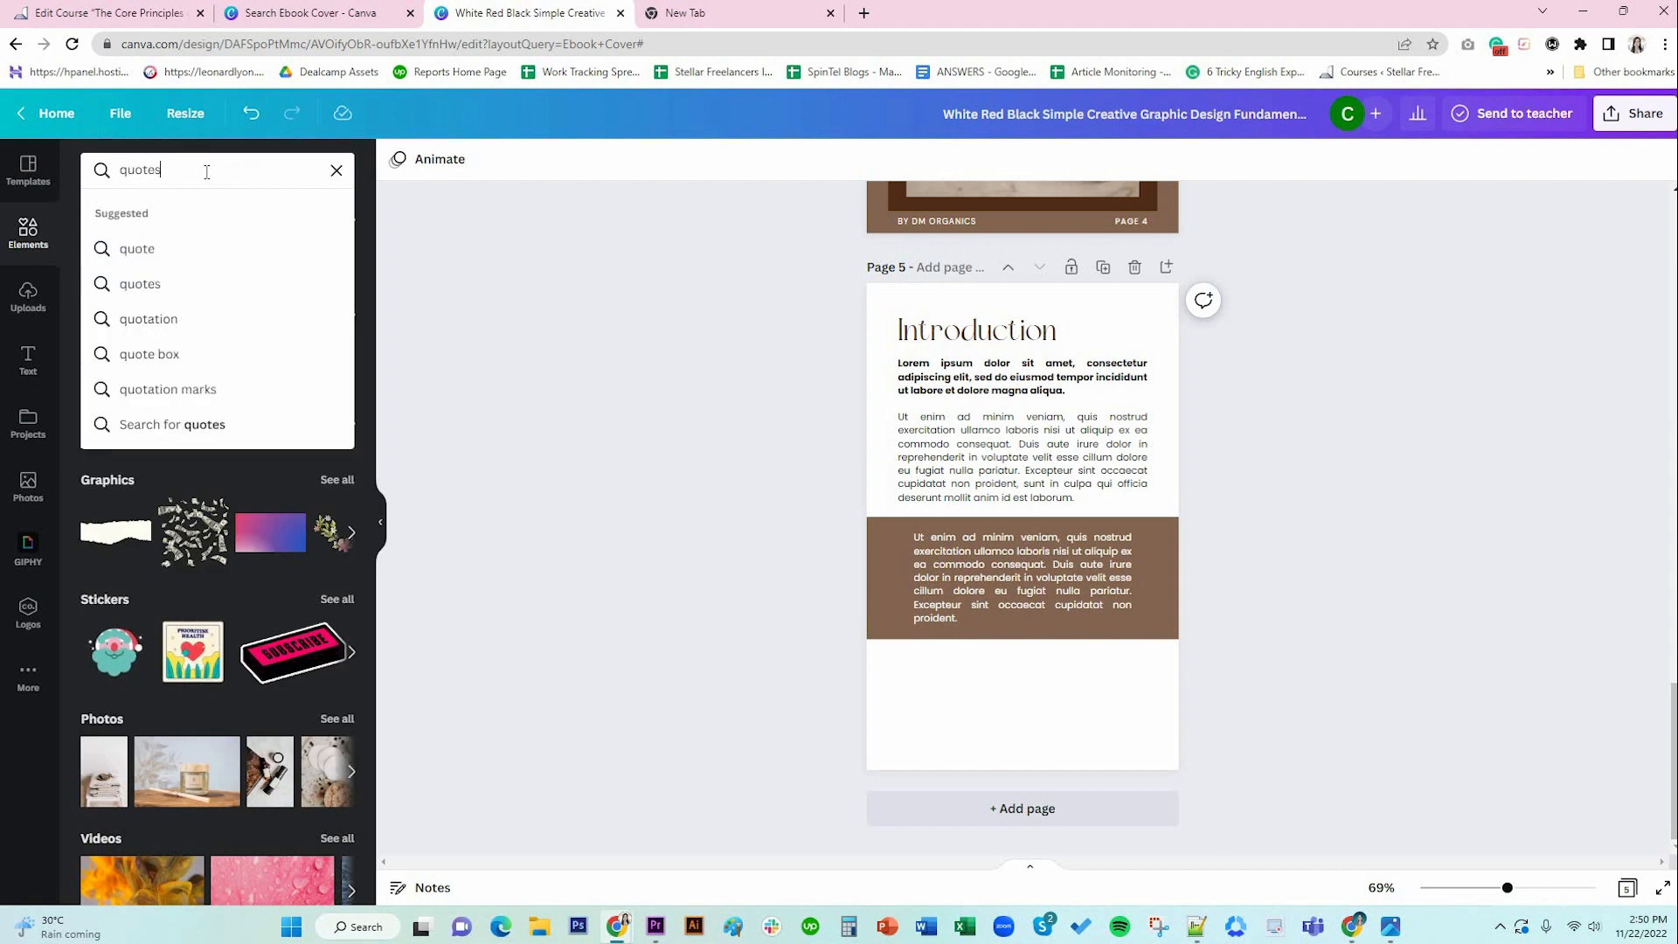
click(195, 283)
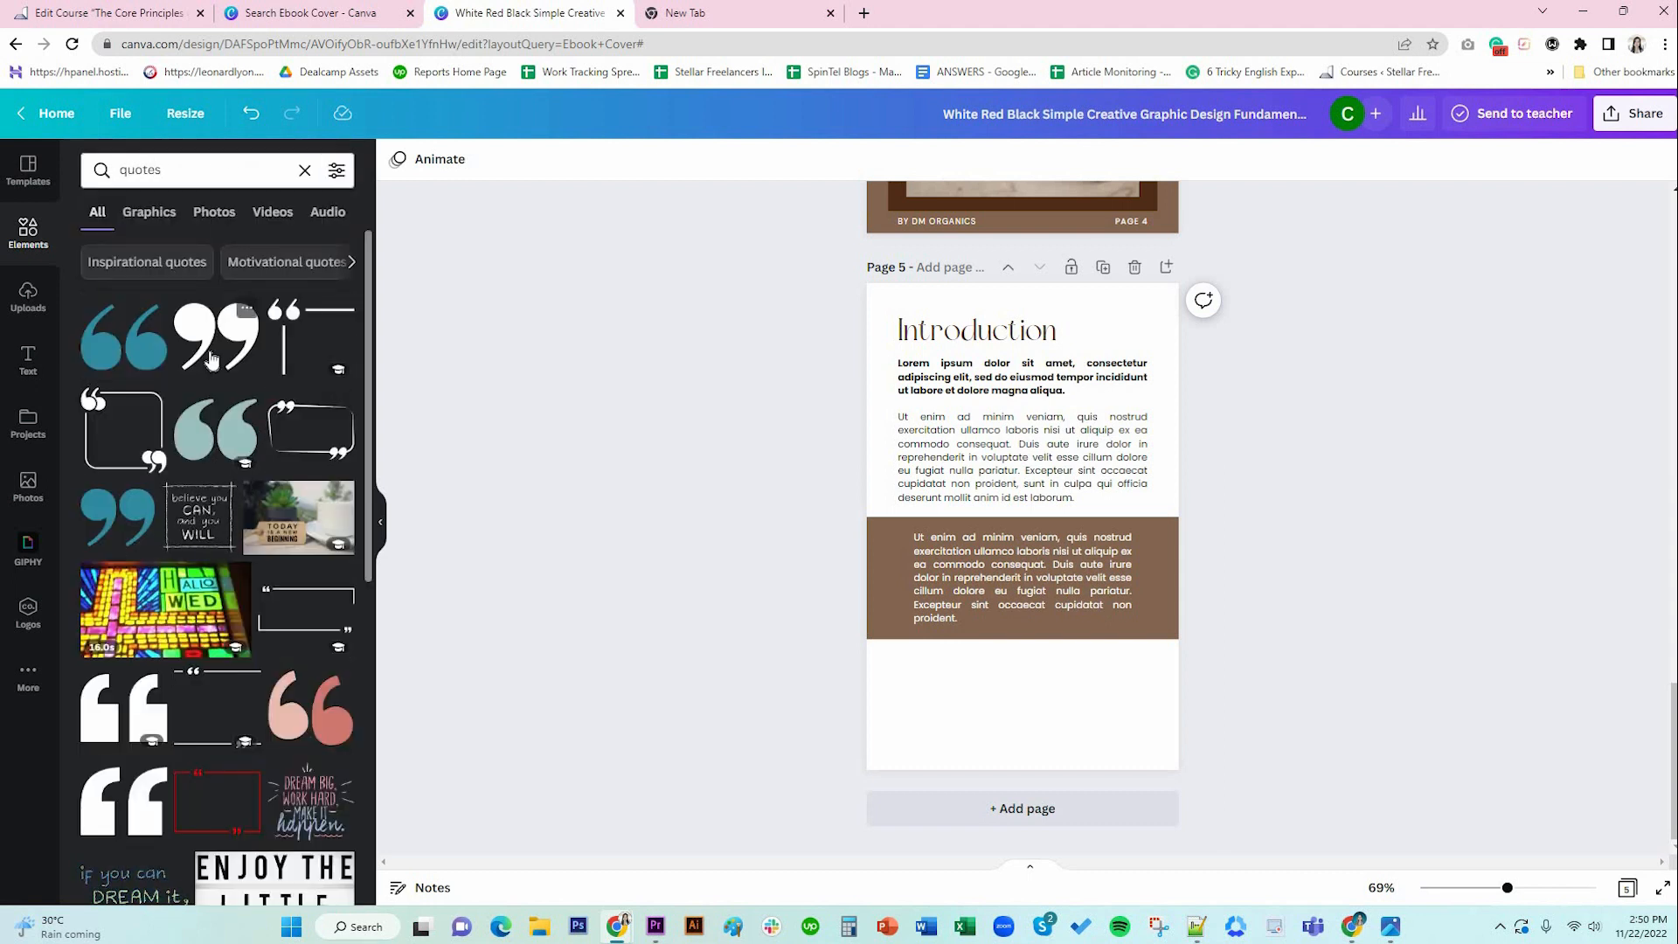
click(135, 358)
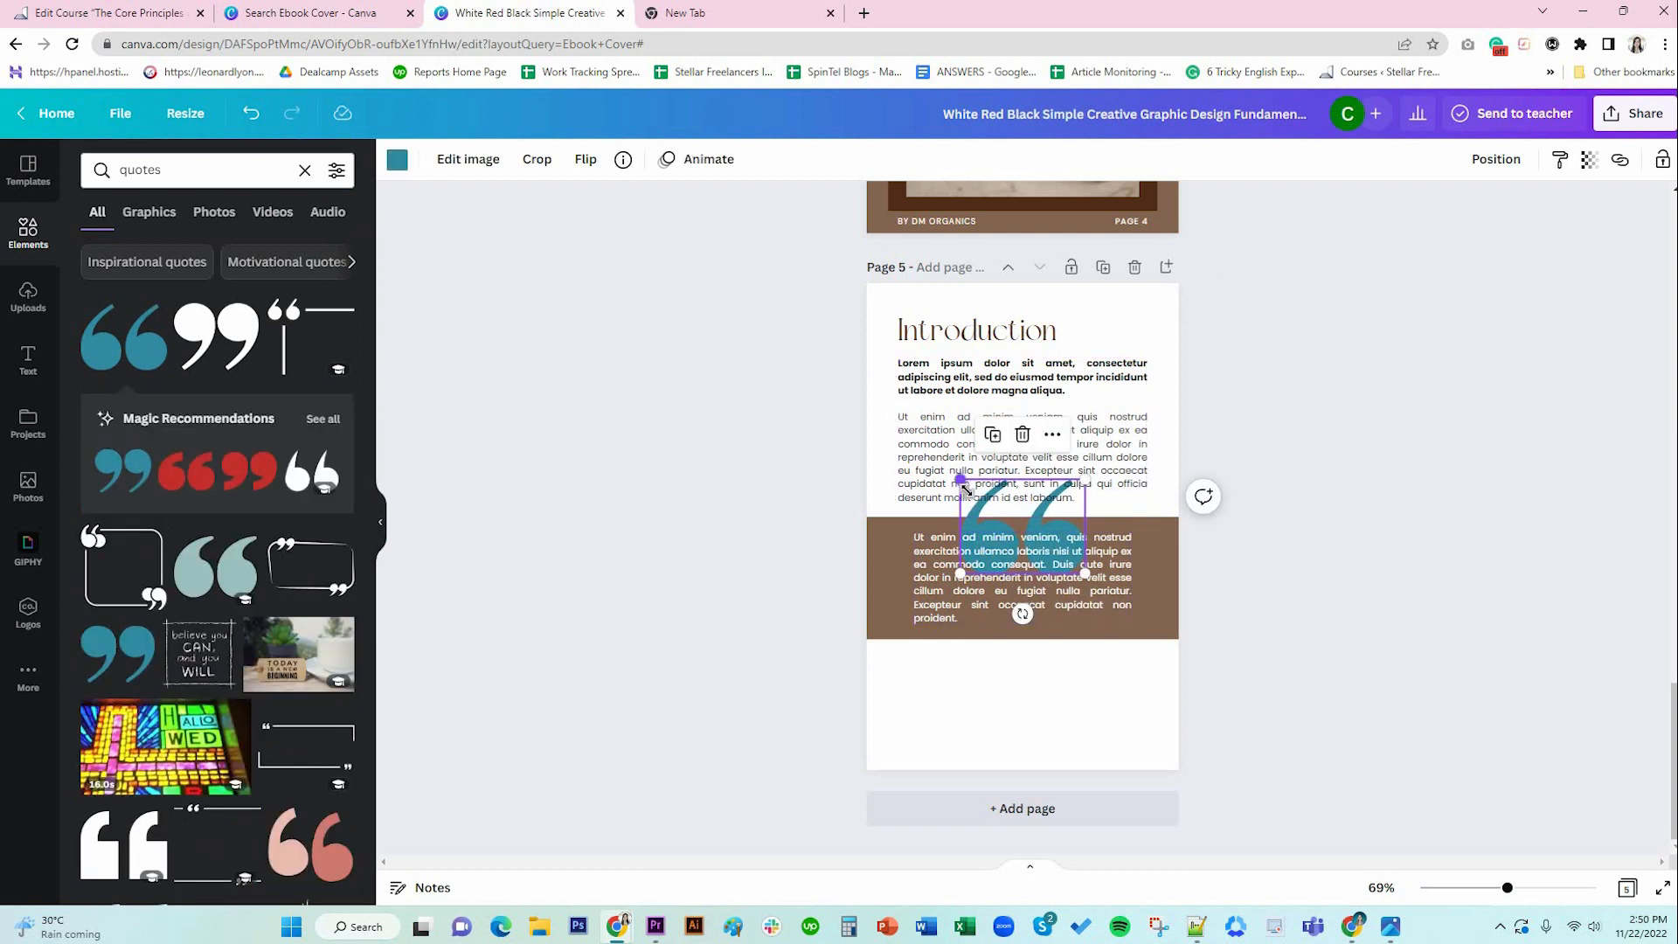
drag(966, 487, 1049, 550)
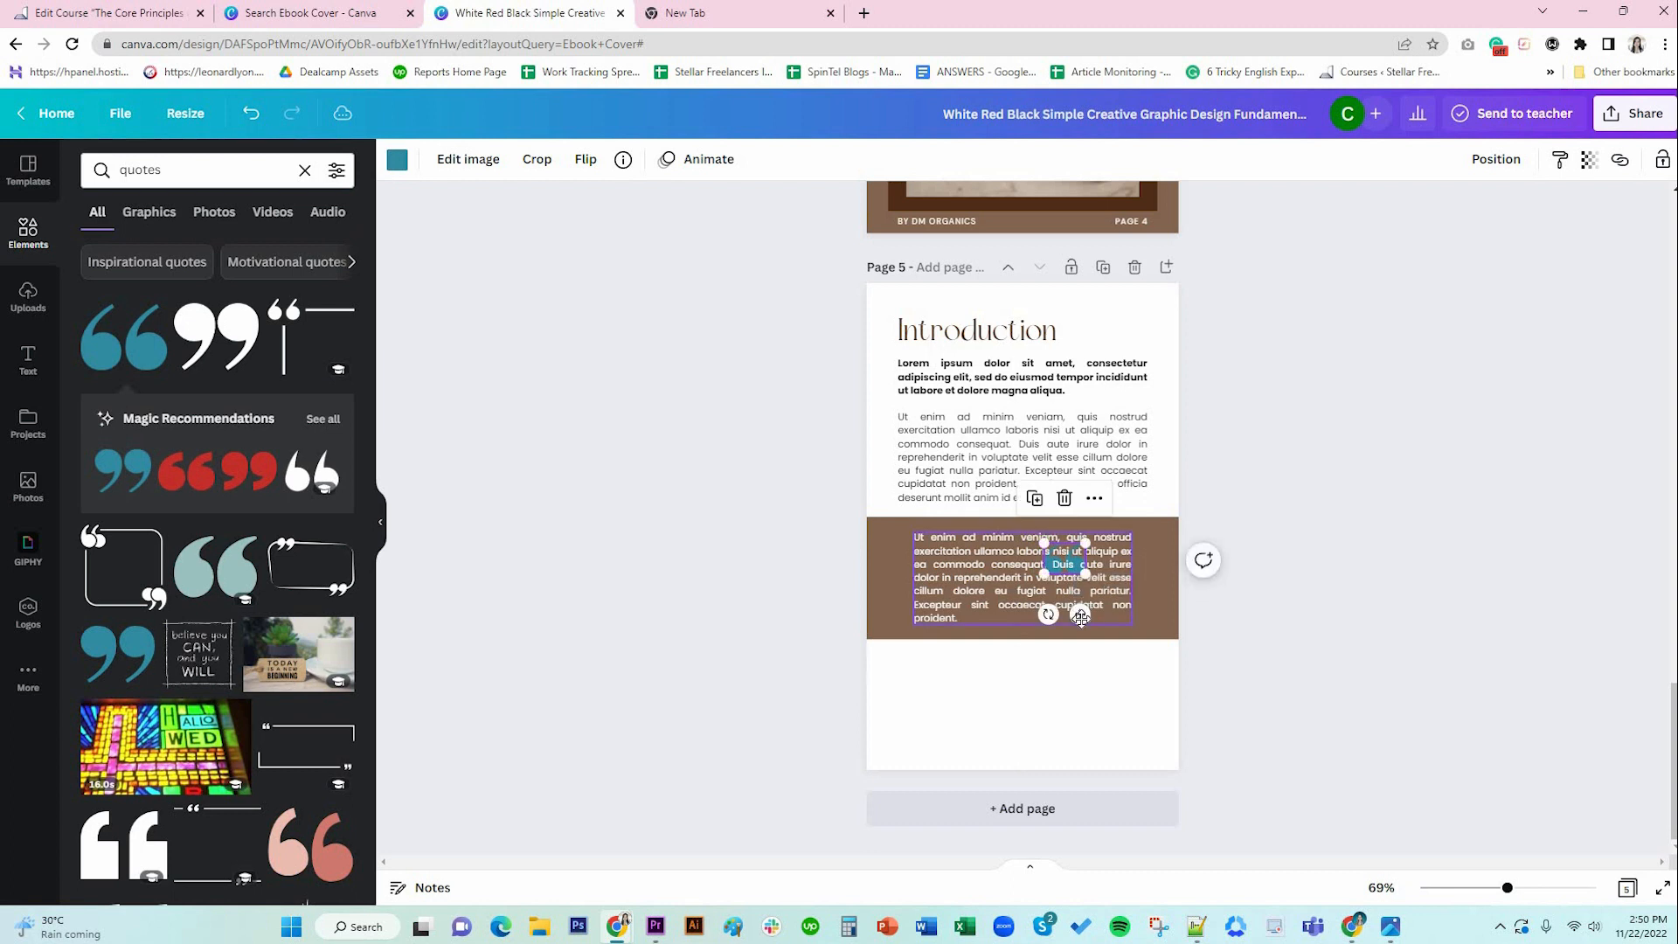
drag(1081, 617, 909, 596)
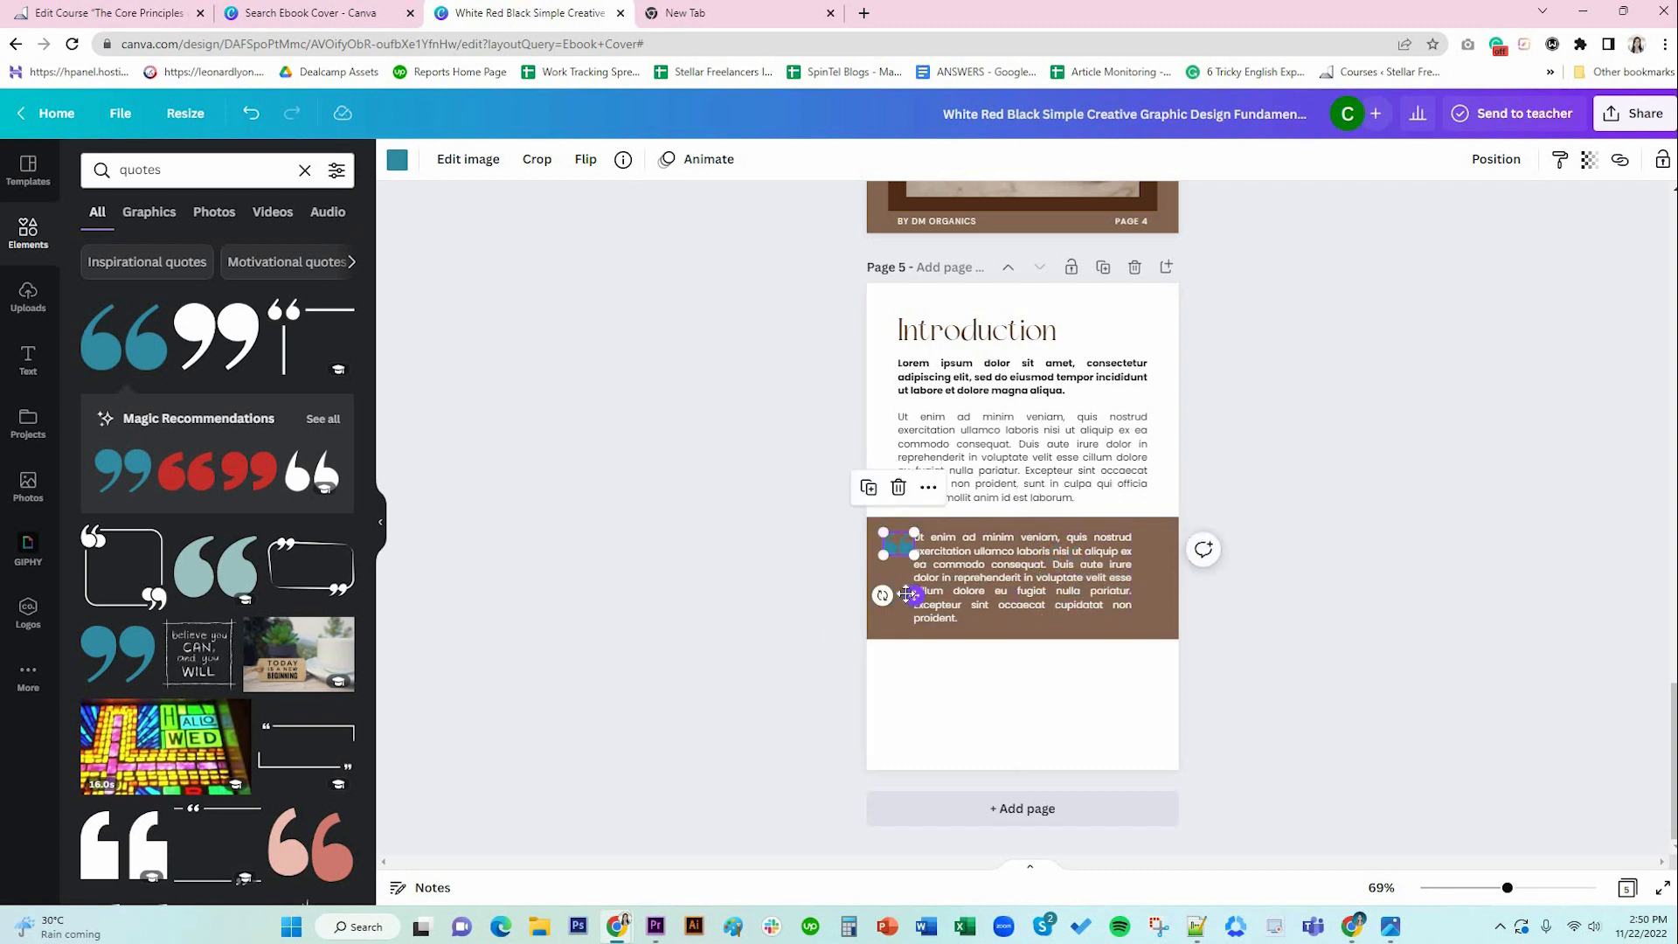
drag(909, 595, 906, 594)
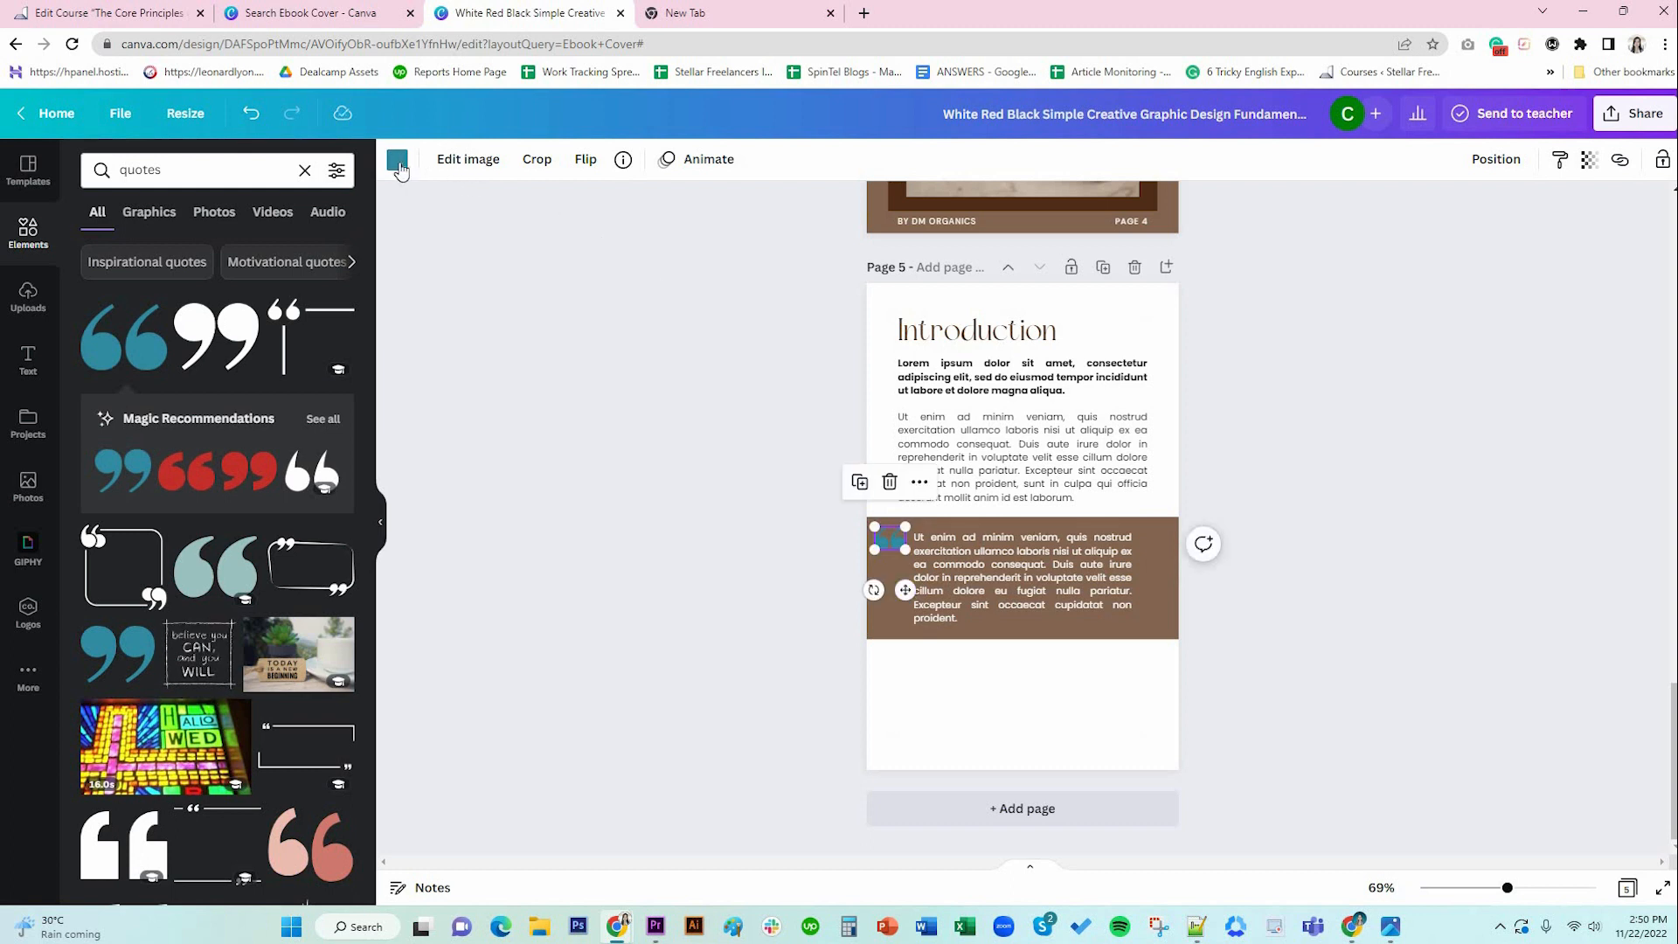
Colour the quote mark white, then duplicate it, rotate the copy 180° and place it bottom-right.
click(398, 161)
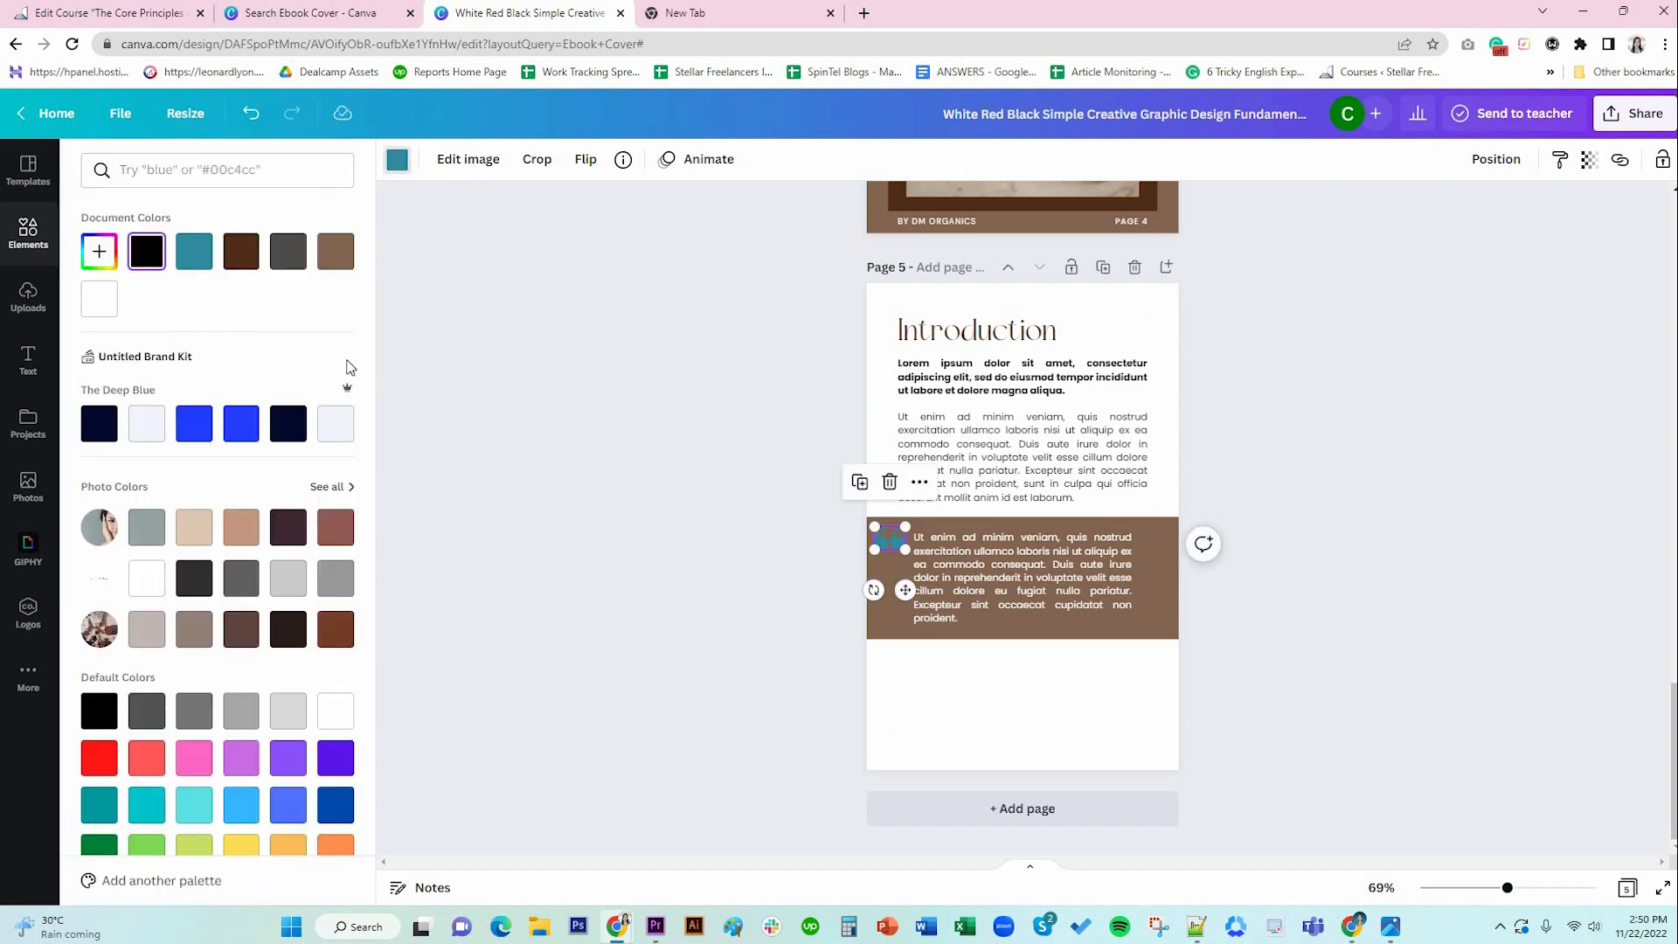
click(103, 299)
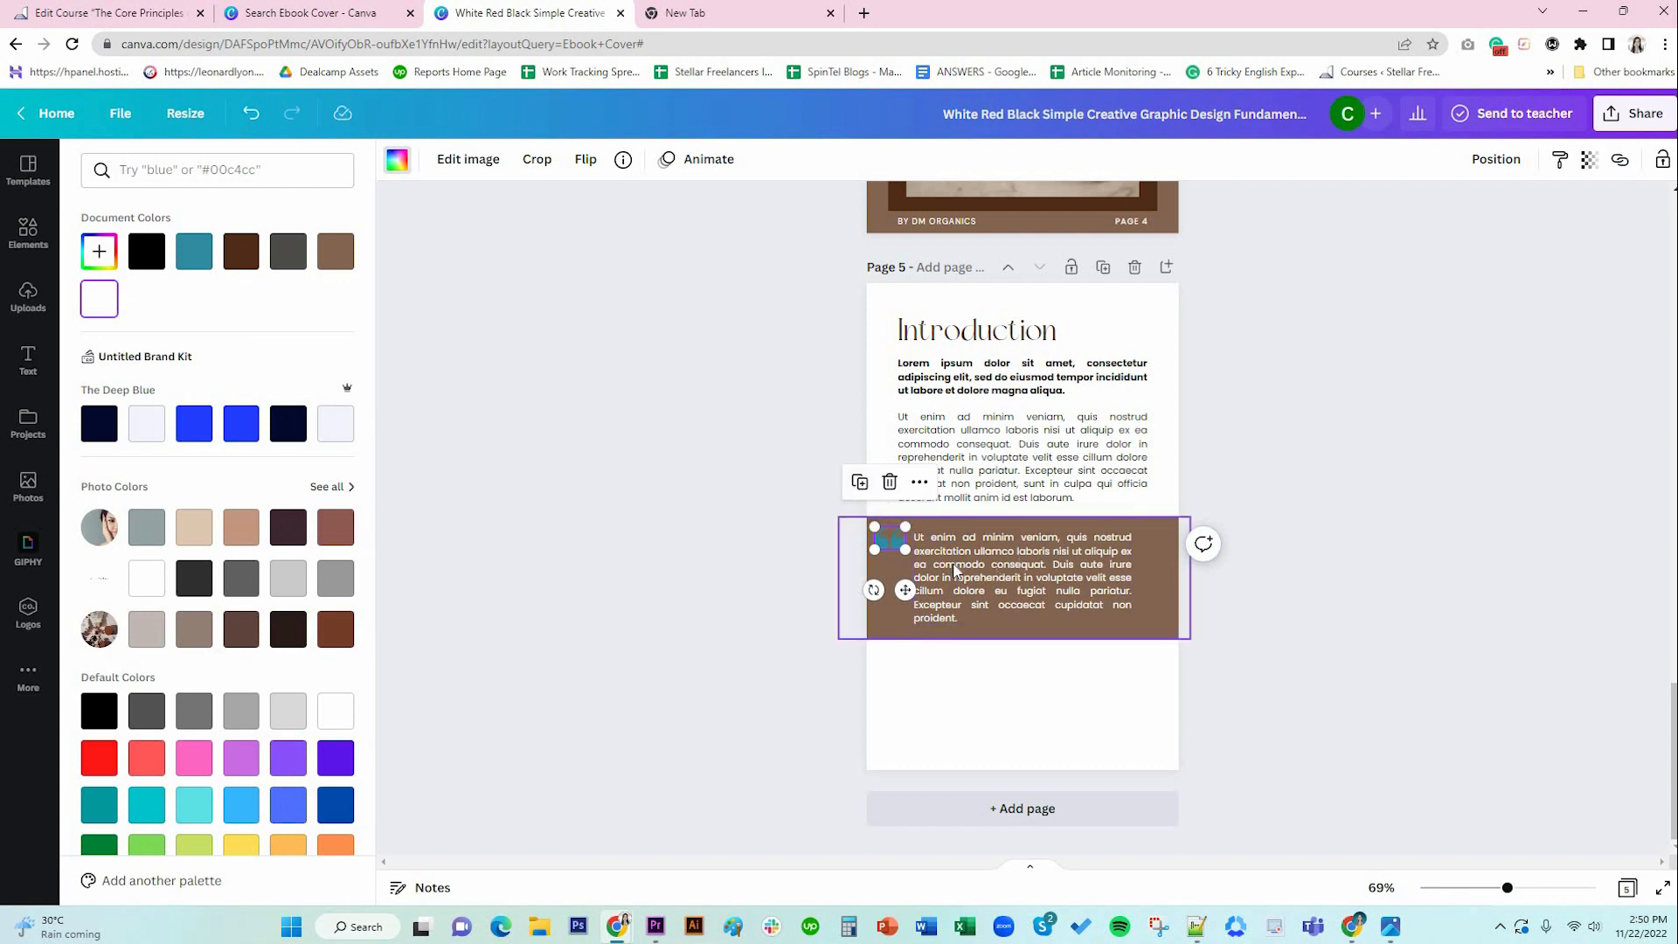
click(859, 483)
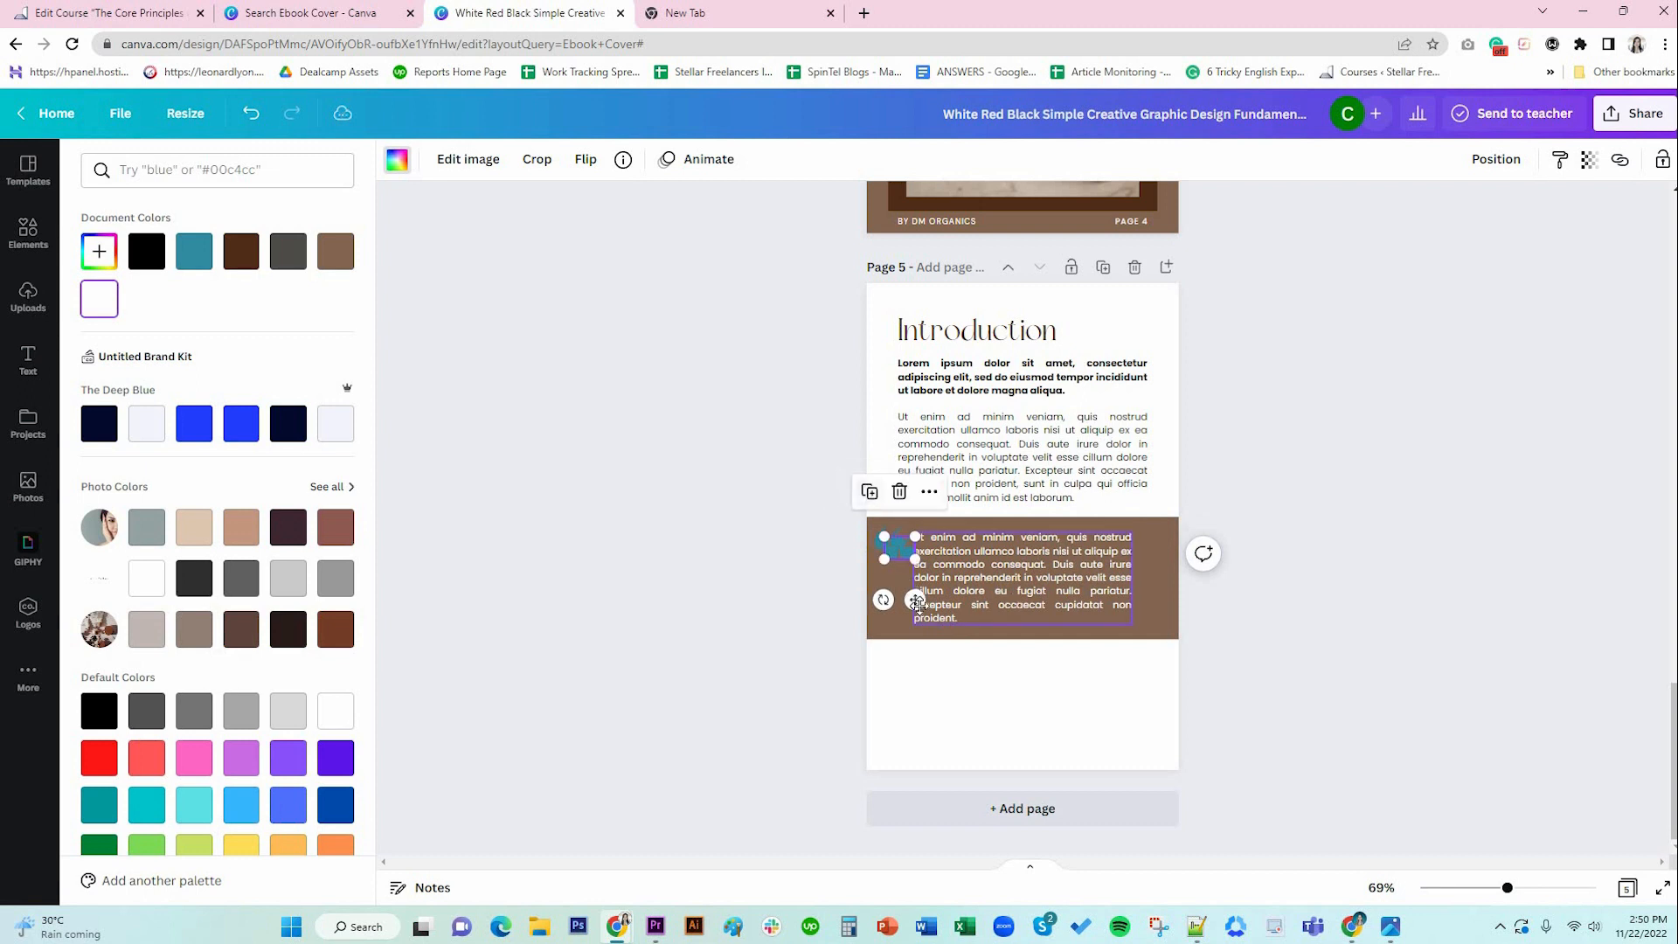
drag(990, 523, 913, 443)
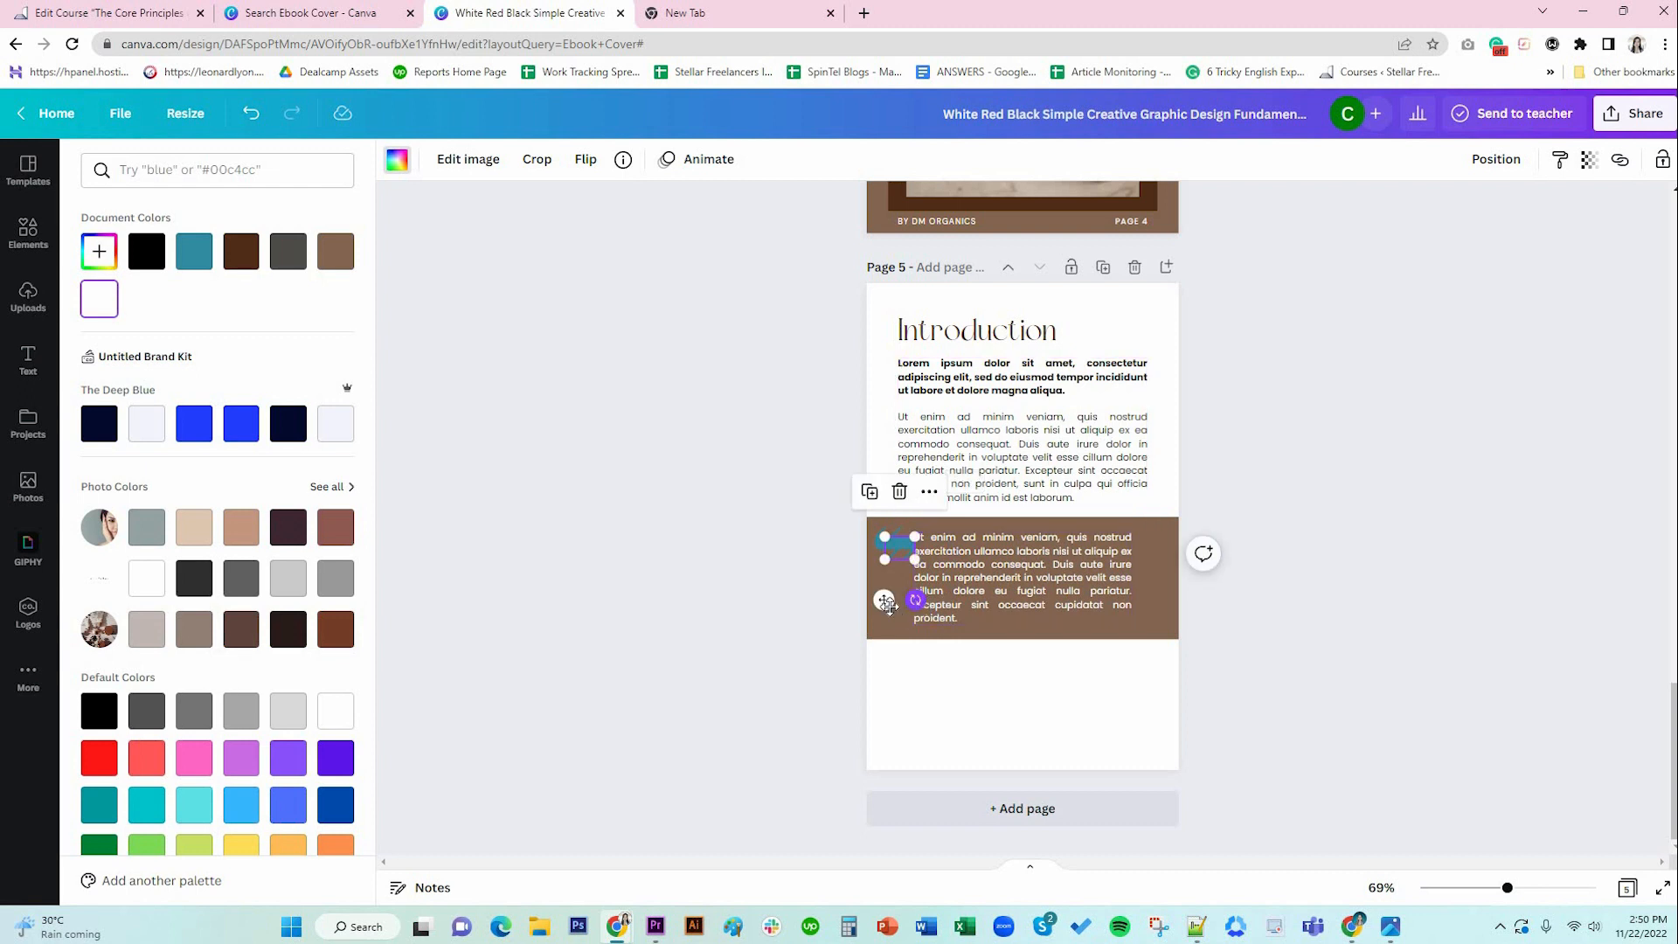
drag(1061, 630, 1138, 679)
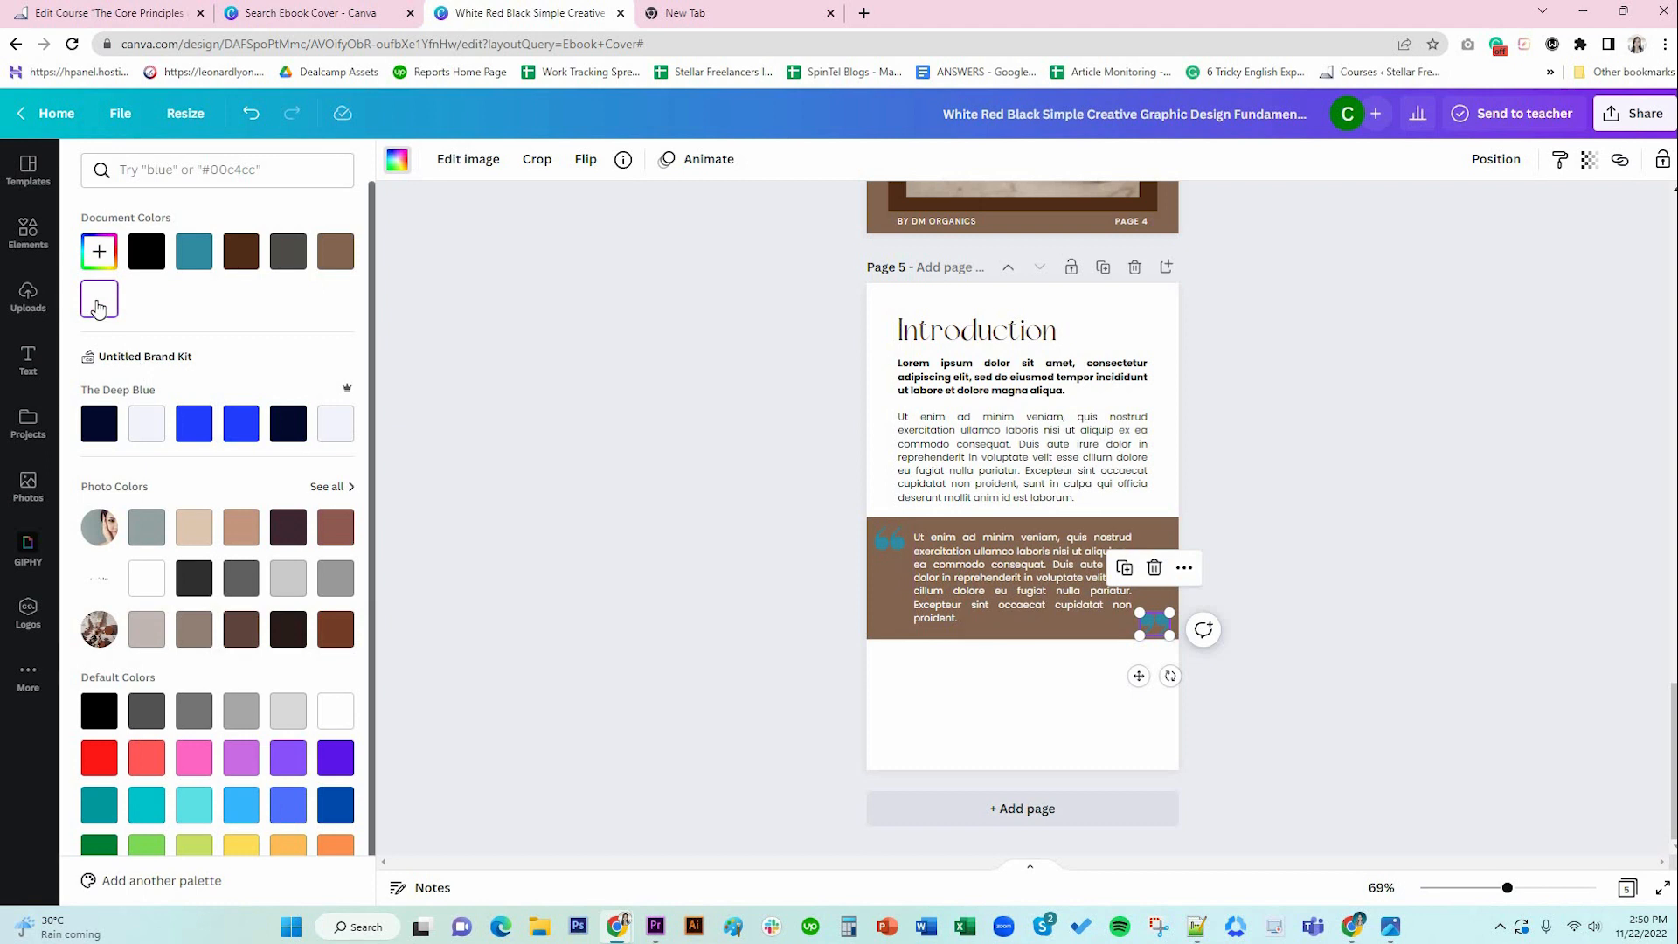
Preview the page full screen and return to the editor.
click(890, 539)
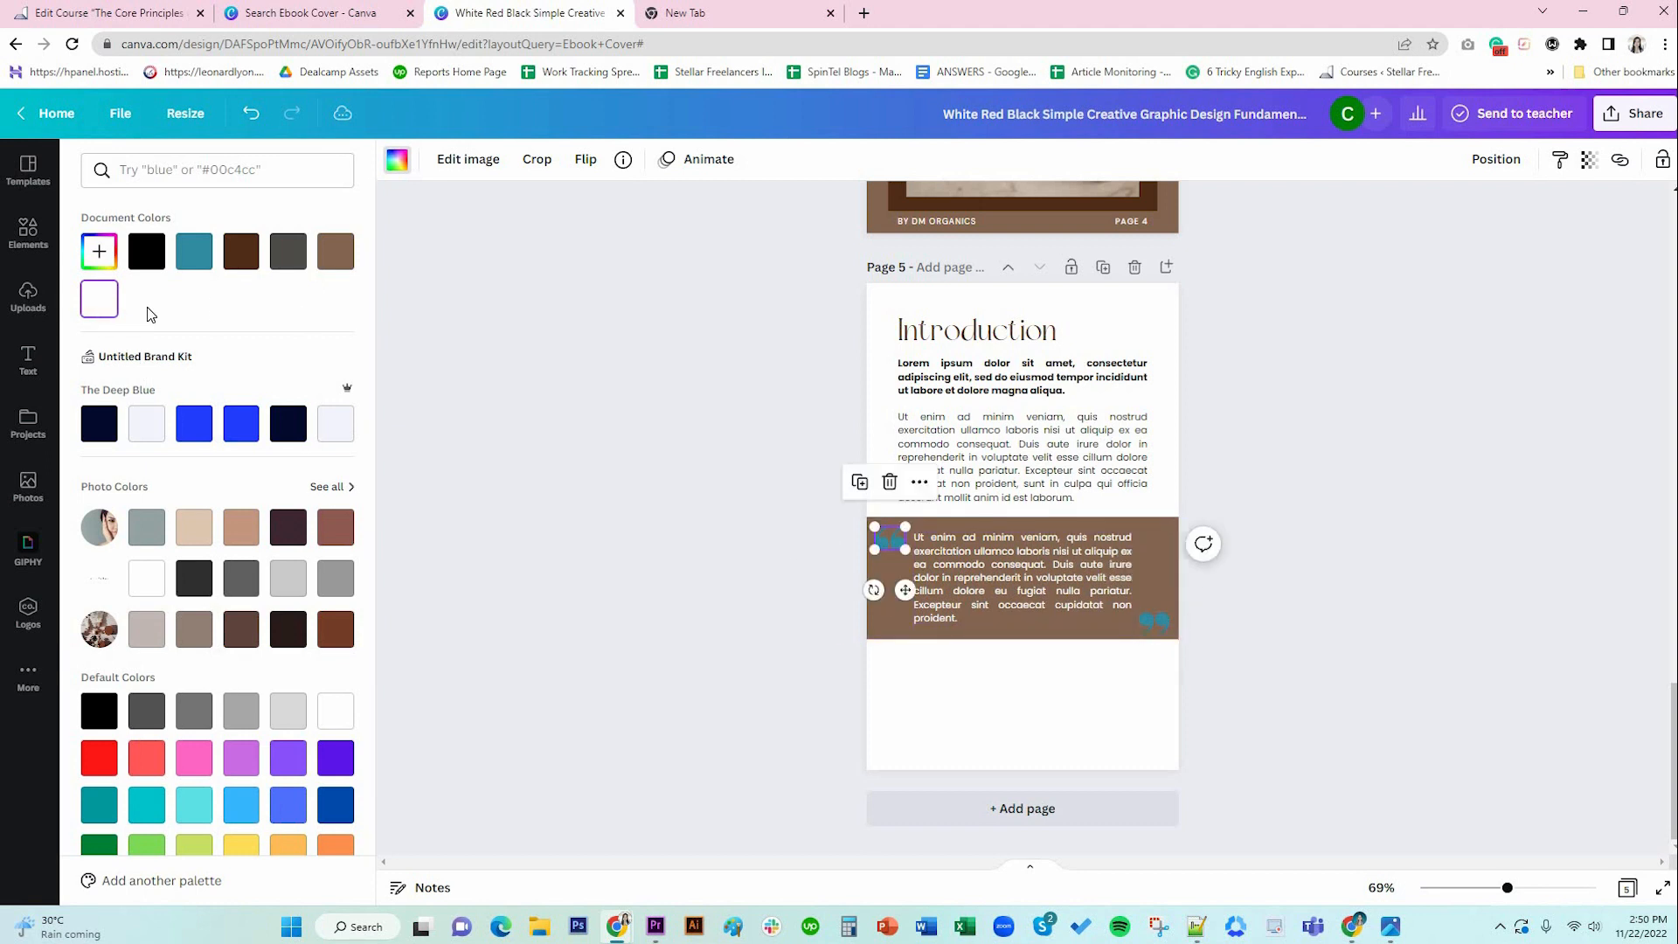
click(1662, 888)
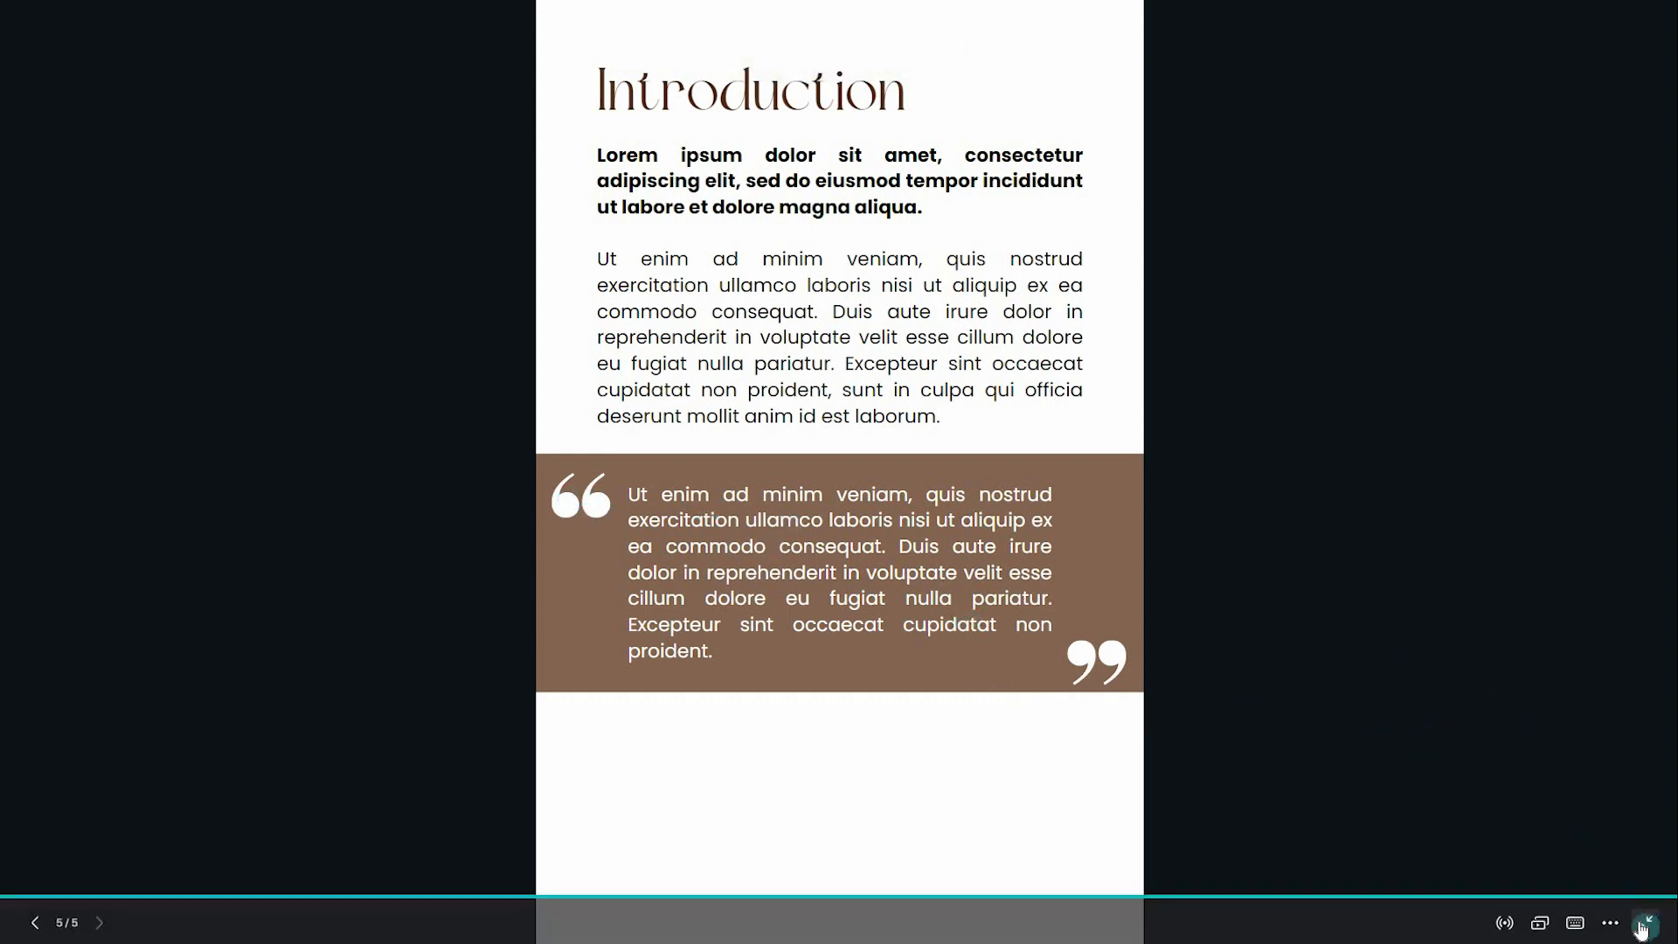
key(Escape)
Nudge the opening quote mark, shrink and align the closing quote mark, then preview full screen.
click(907, 712)
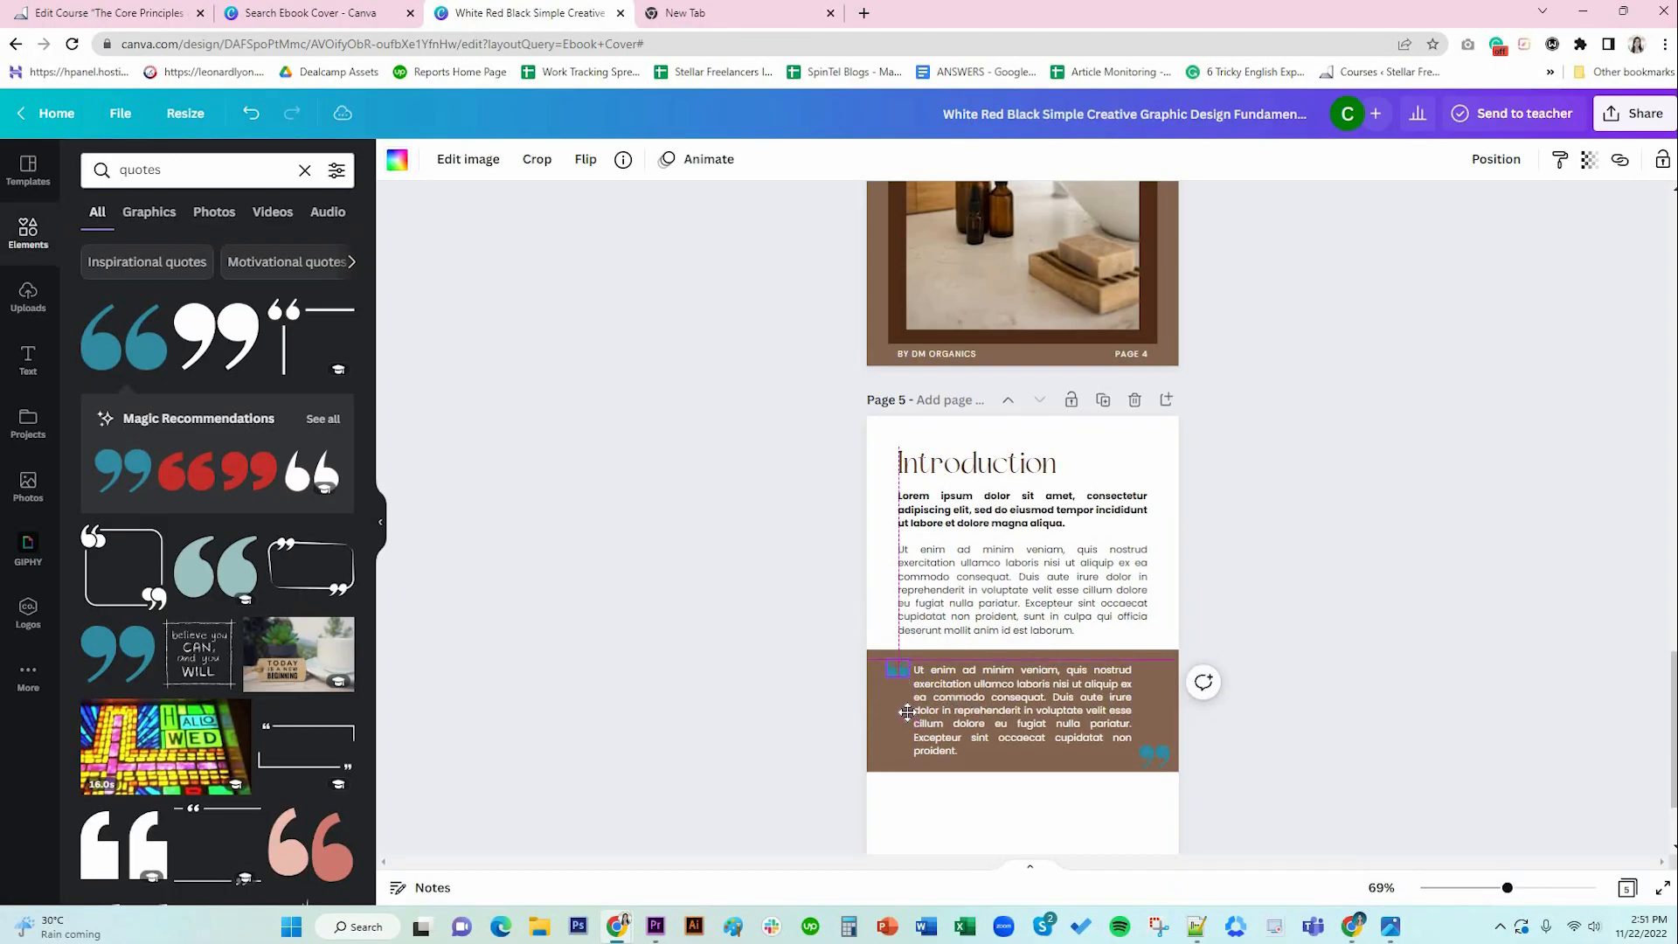
drag(907, 713, 907, 712)
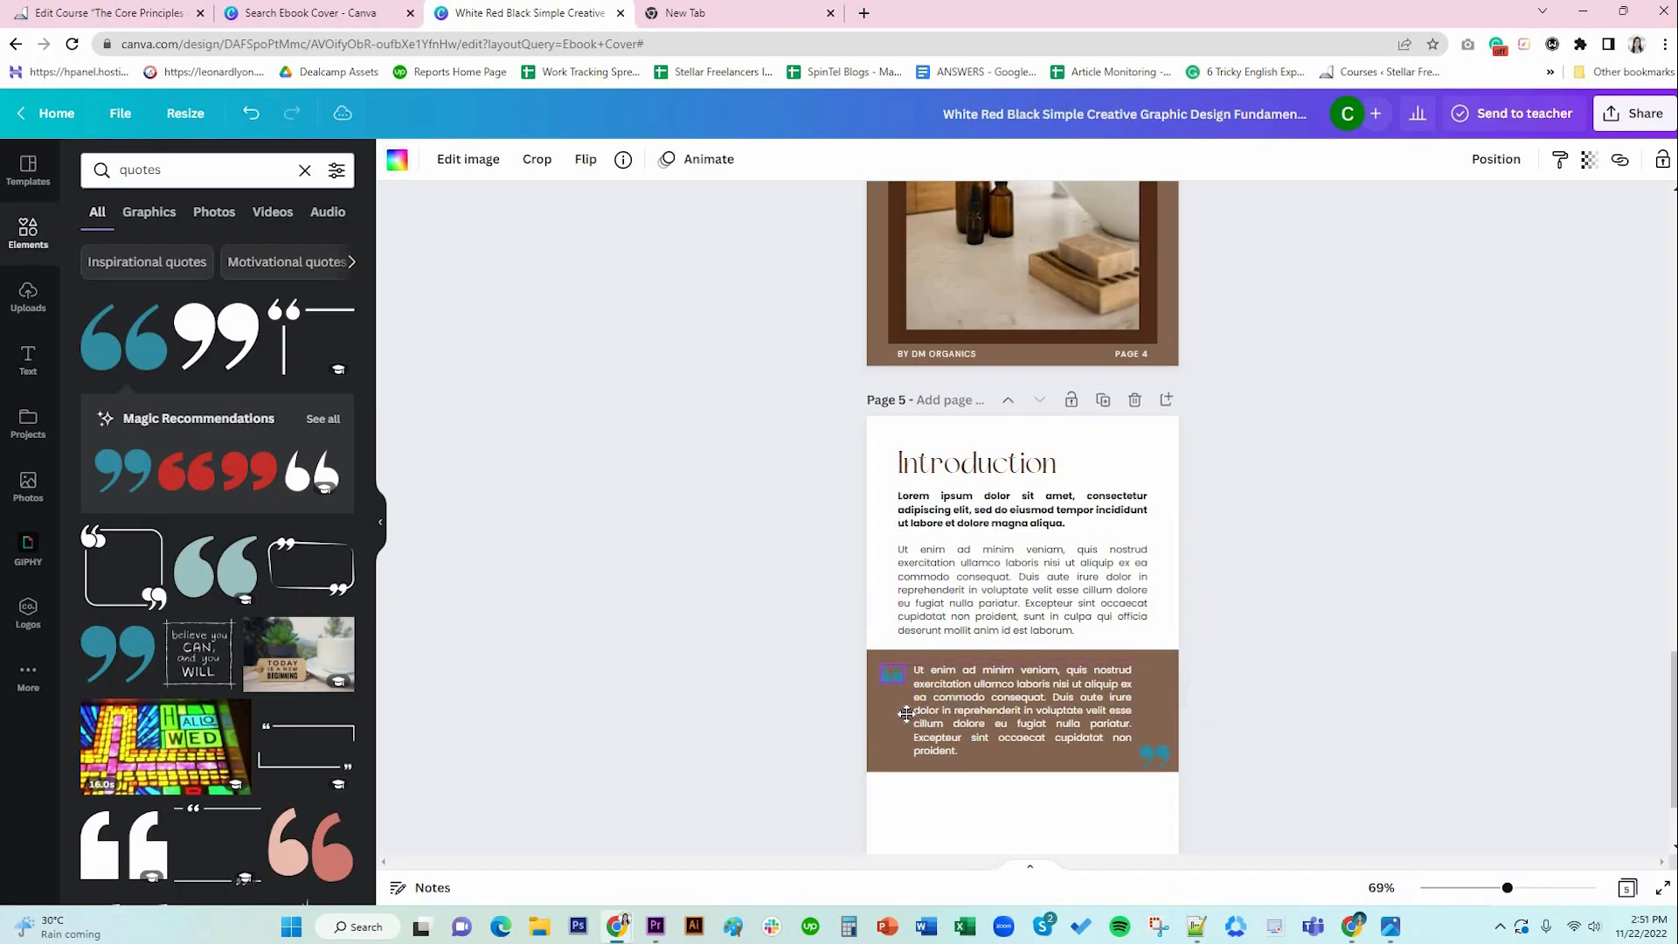
click(1153, 755)
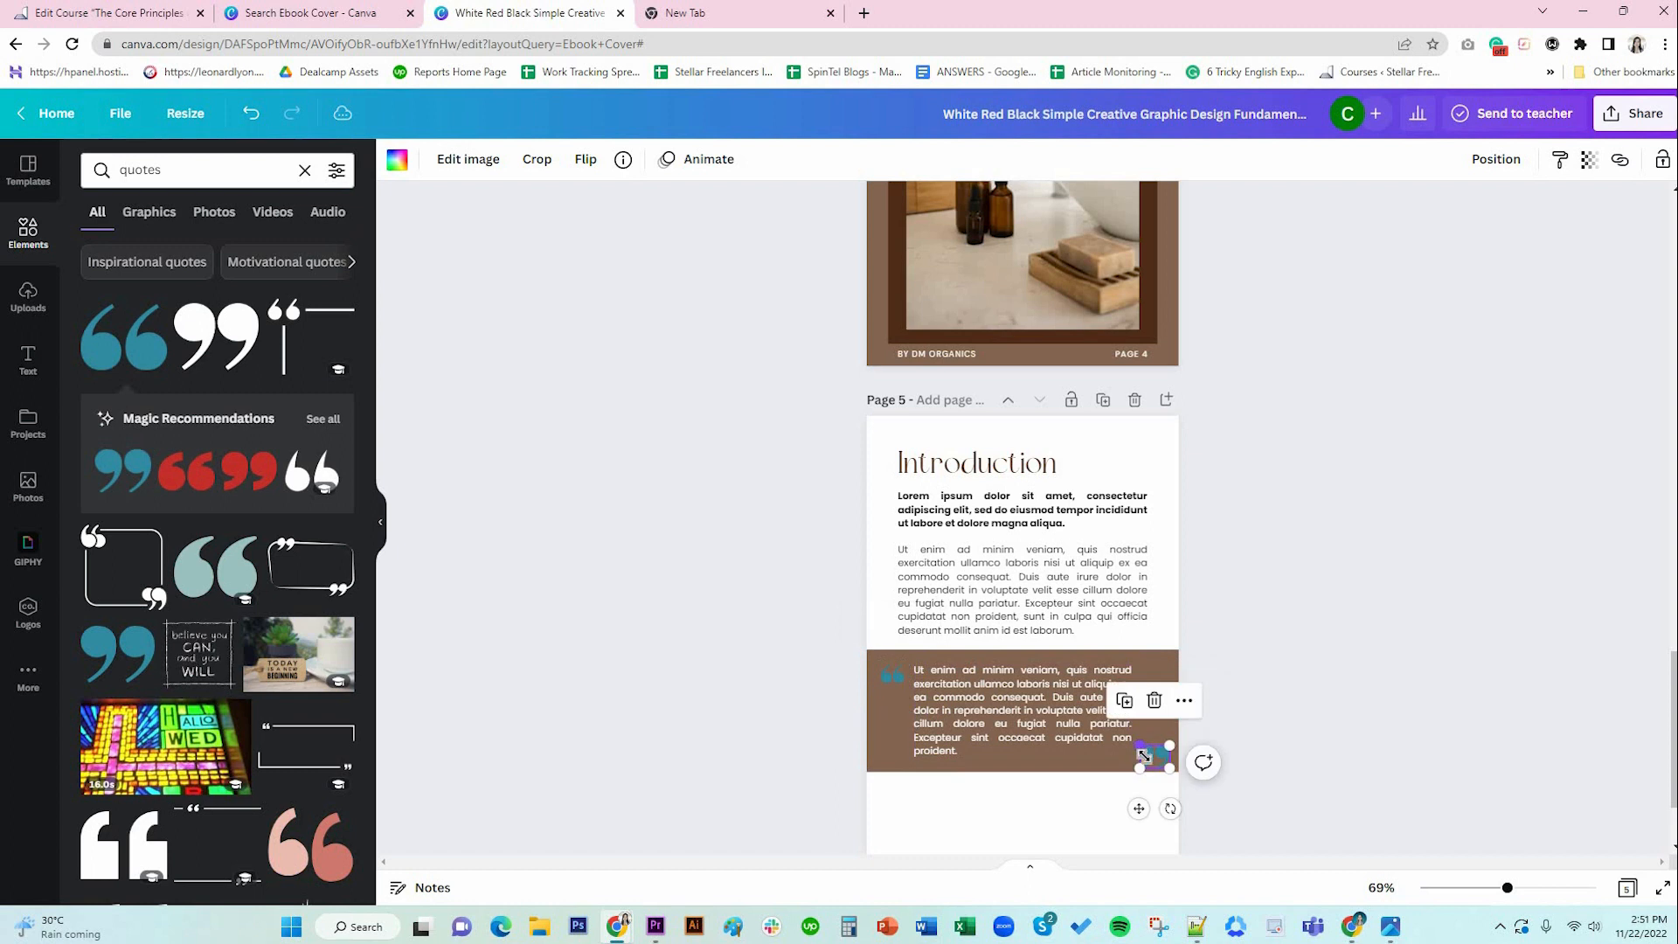
drag(1140, 745, 1147, 751)
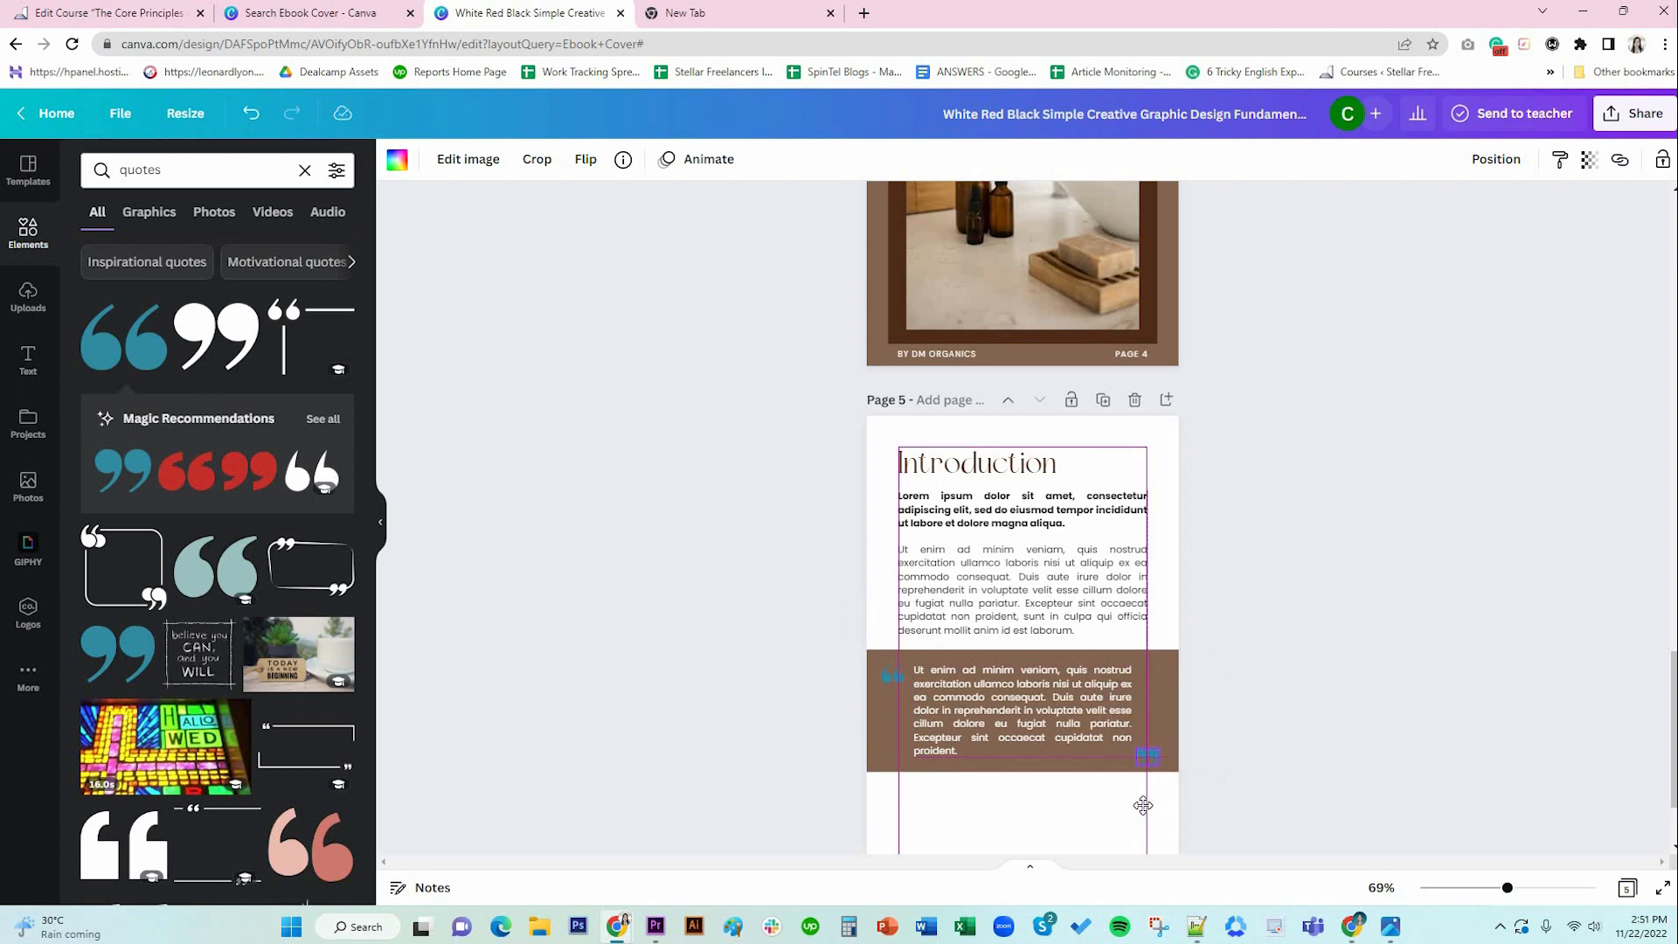
drag(1145, 804, 1144, 804)
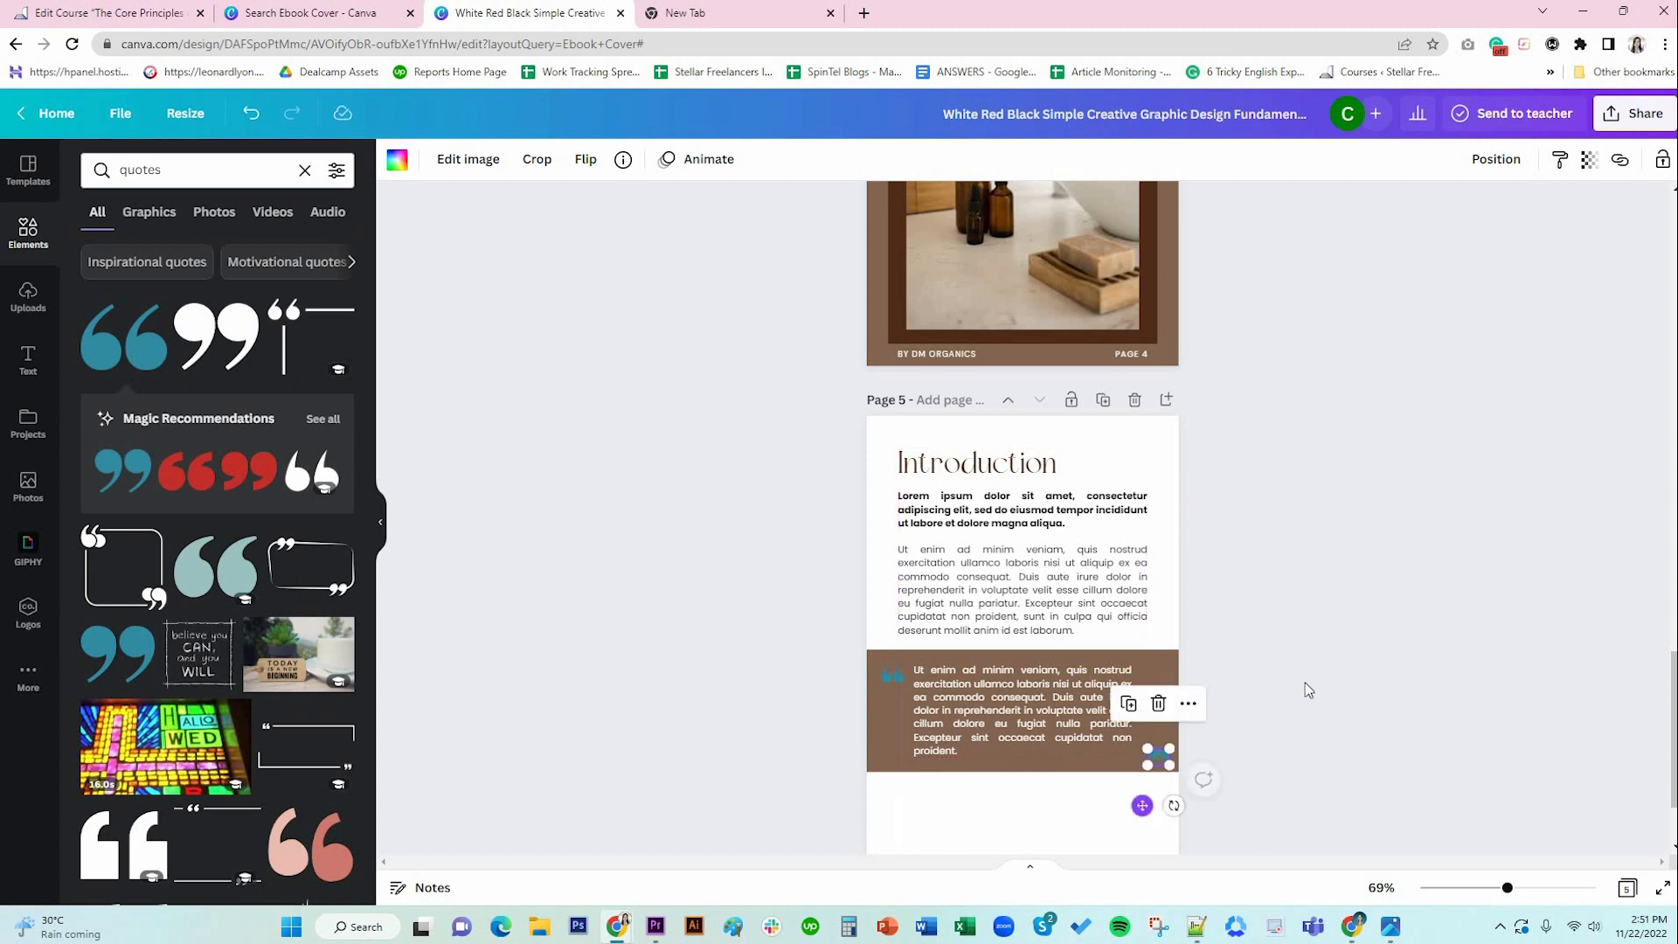
click(1663, 890)
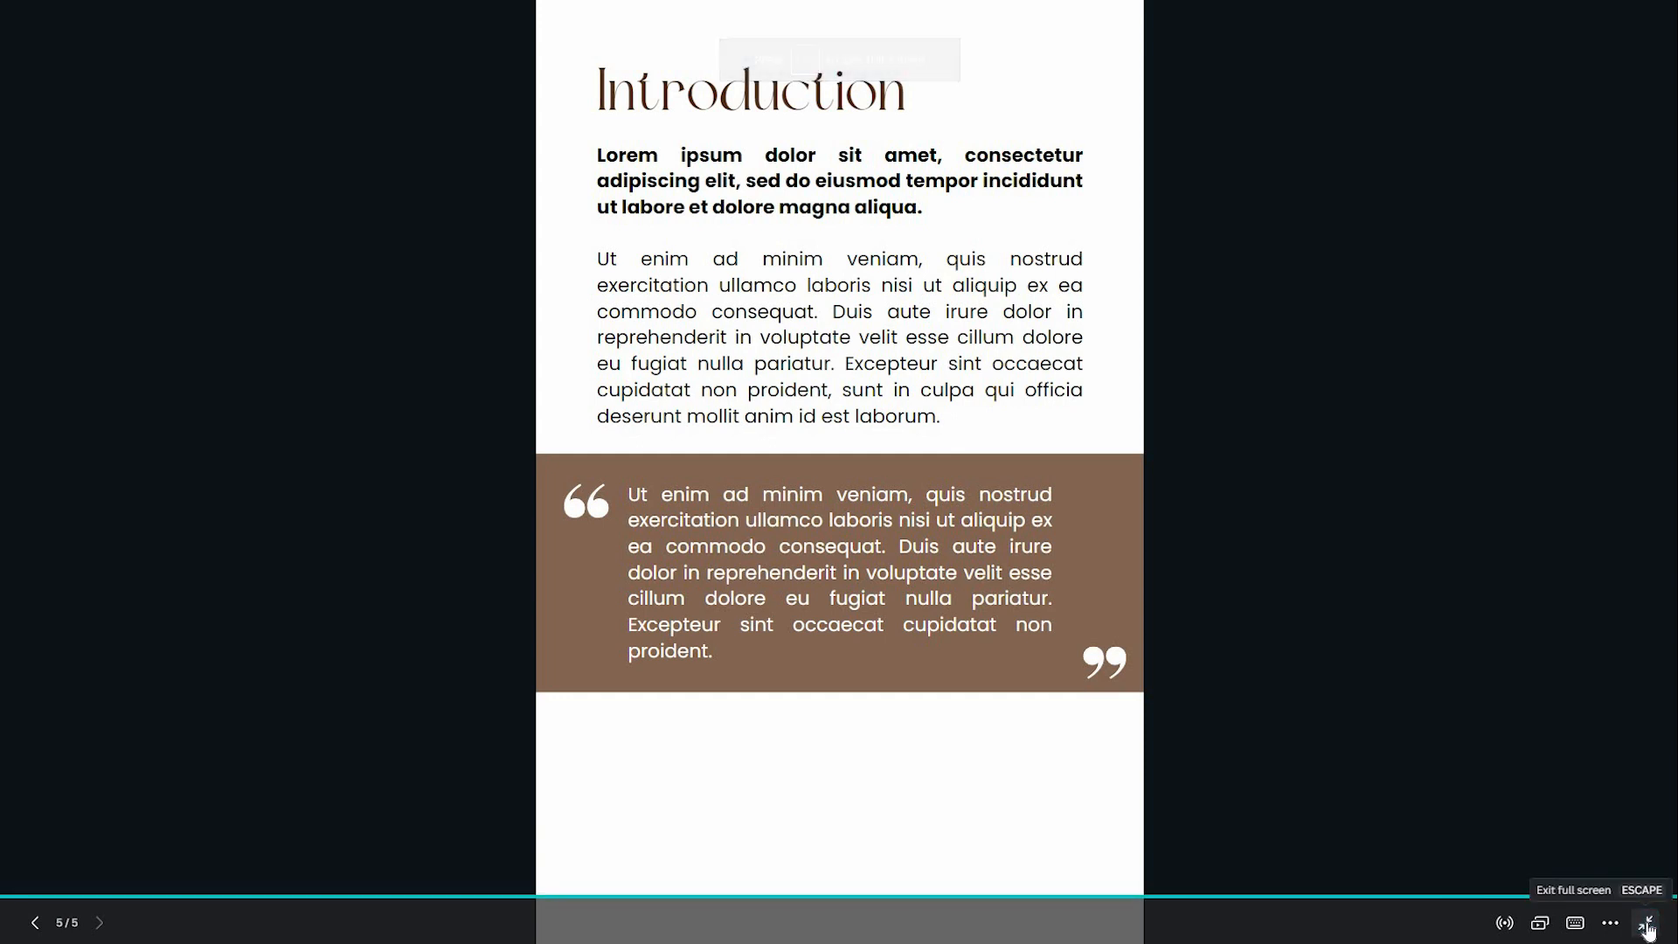
Make the brown-band quote paragraph italic.
key(Escape)
click(1011, 710)
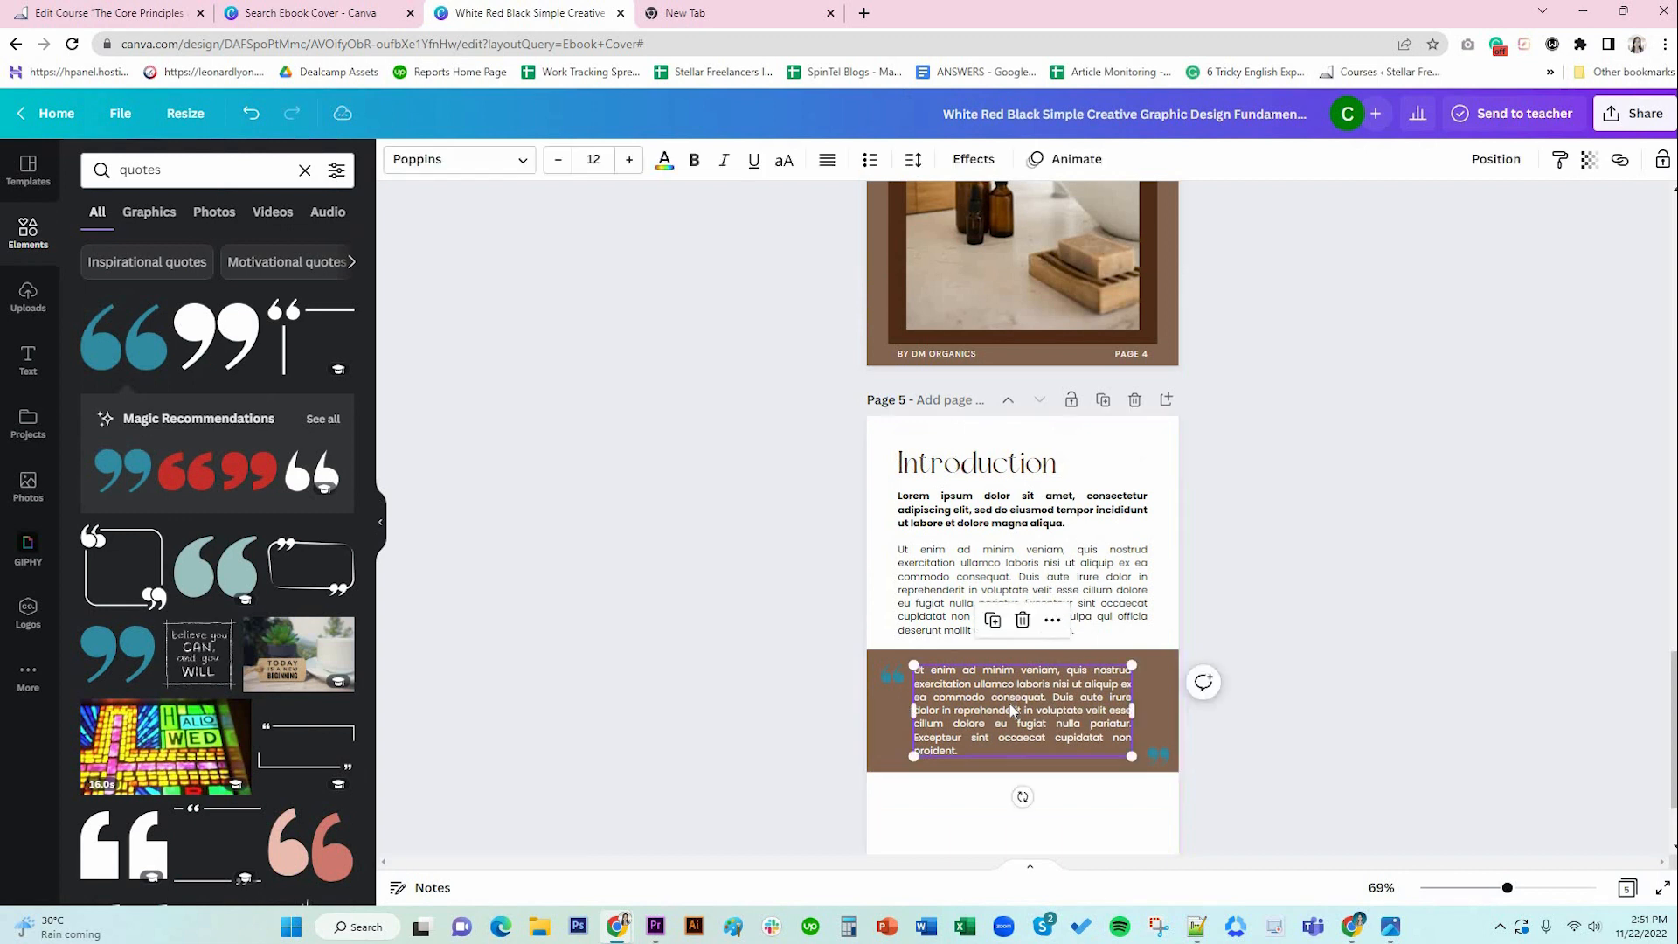
key(ctrl+a)
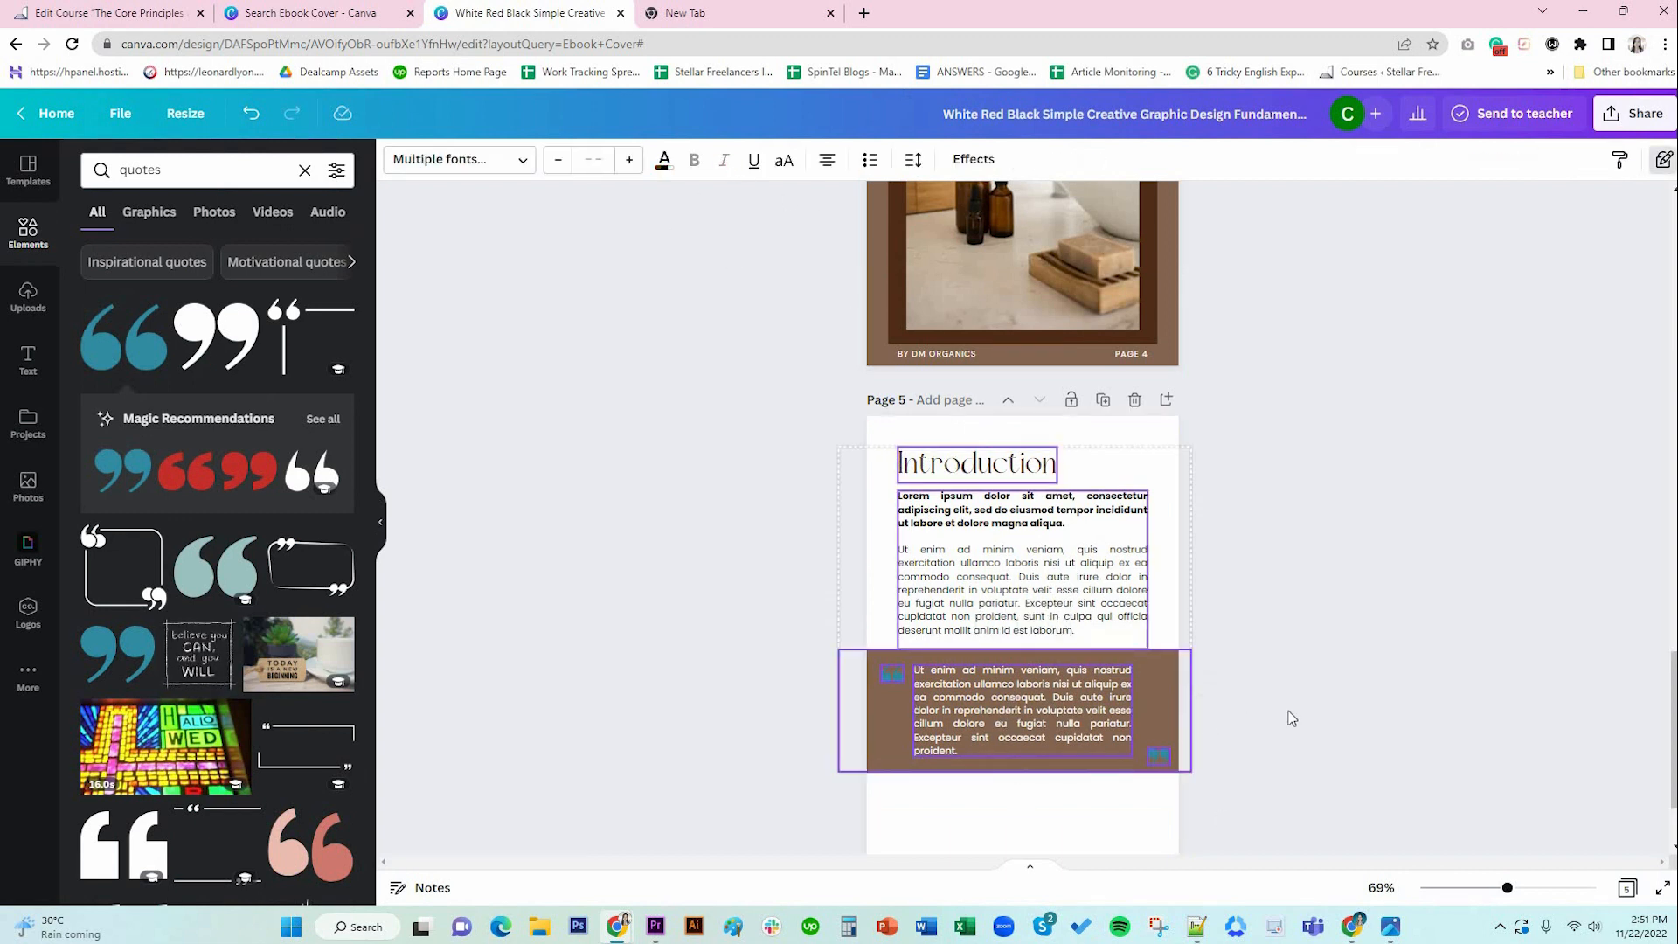
click(1090, 709)
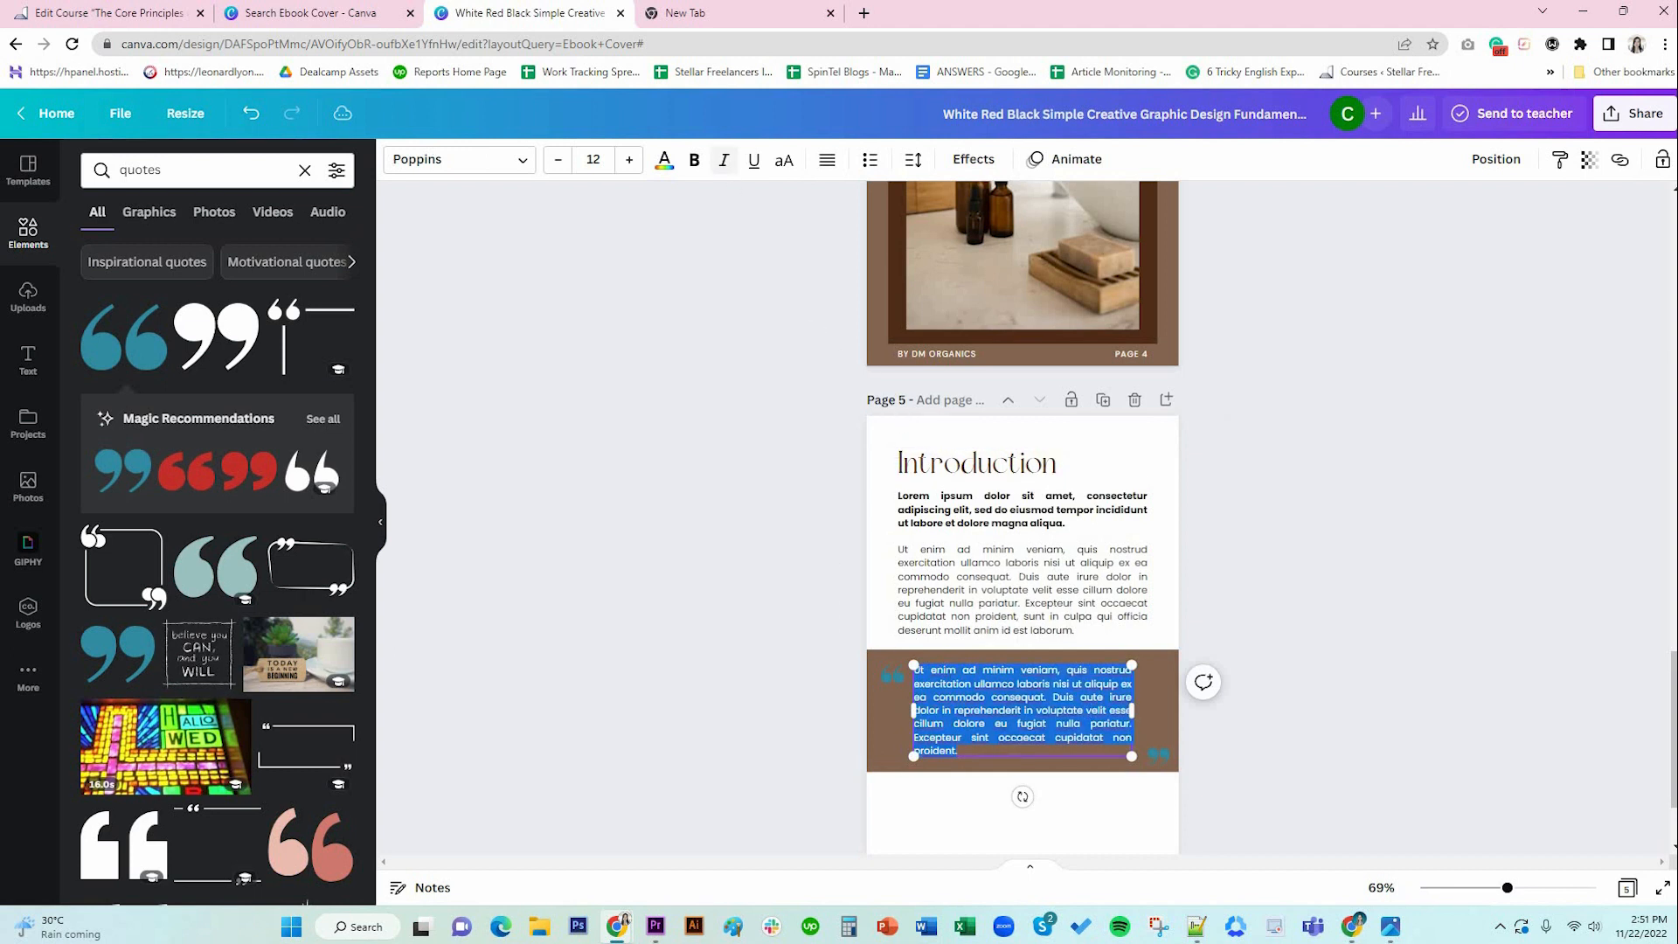
click(724, 159)
click(1132, 824)
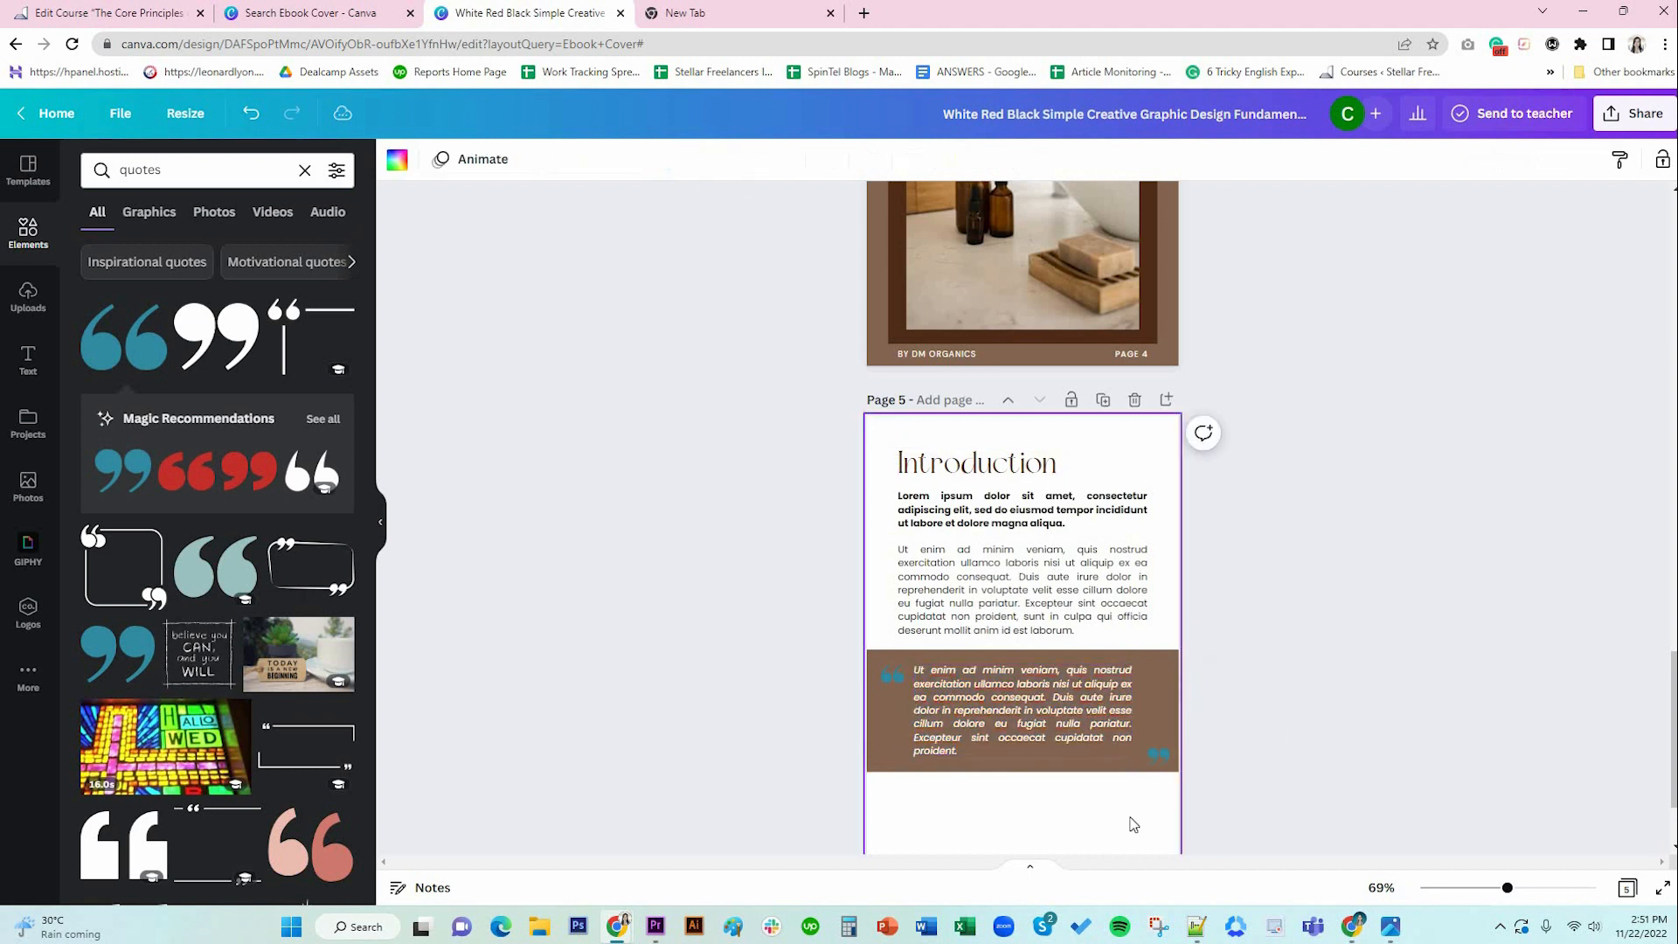
Set the quote text to DM Sans at size 13 and widen its text box.
scroll(1132, 824, down, 2)
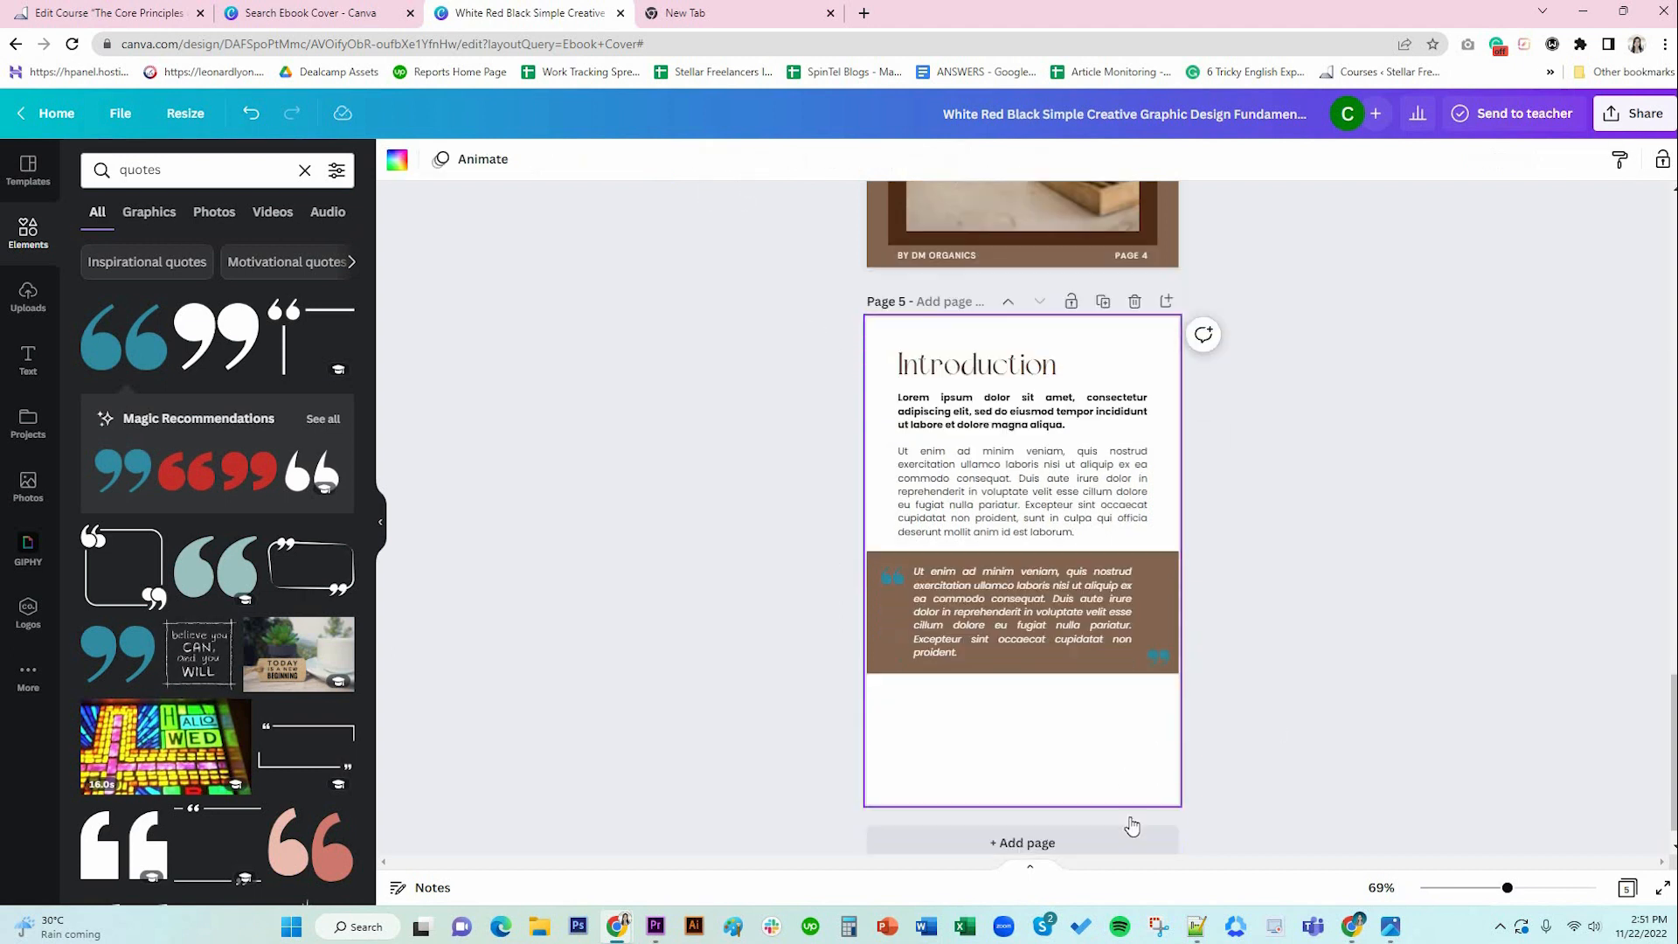
click(1011, 593)
click(519, 163)
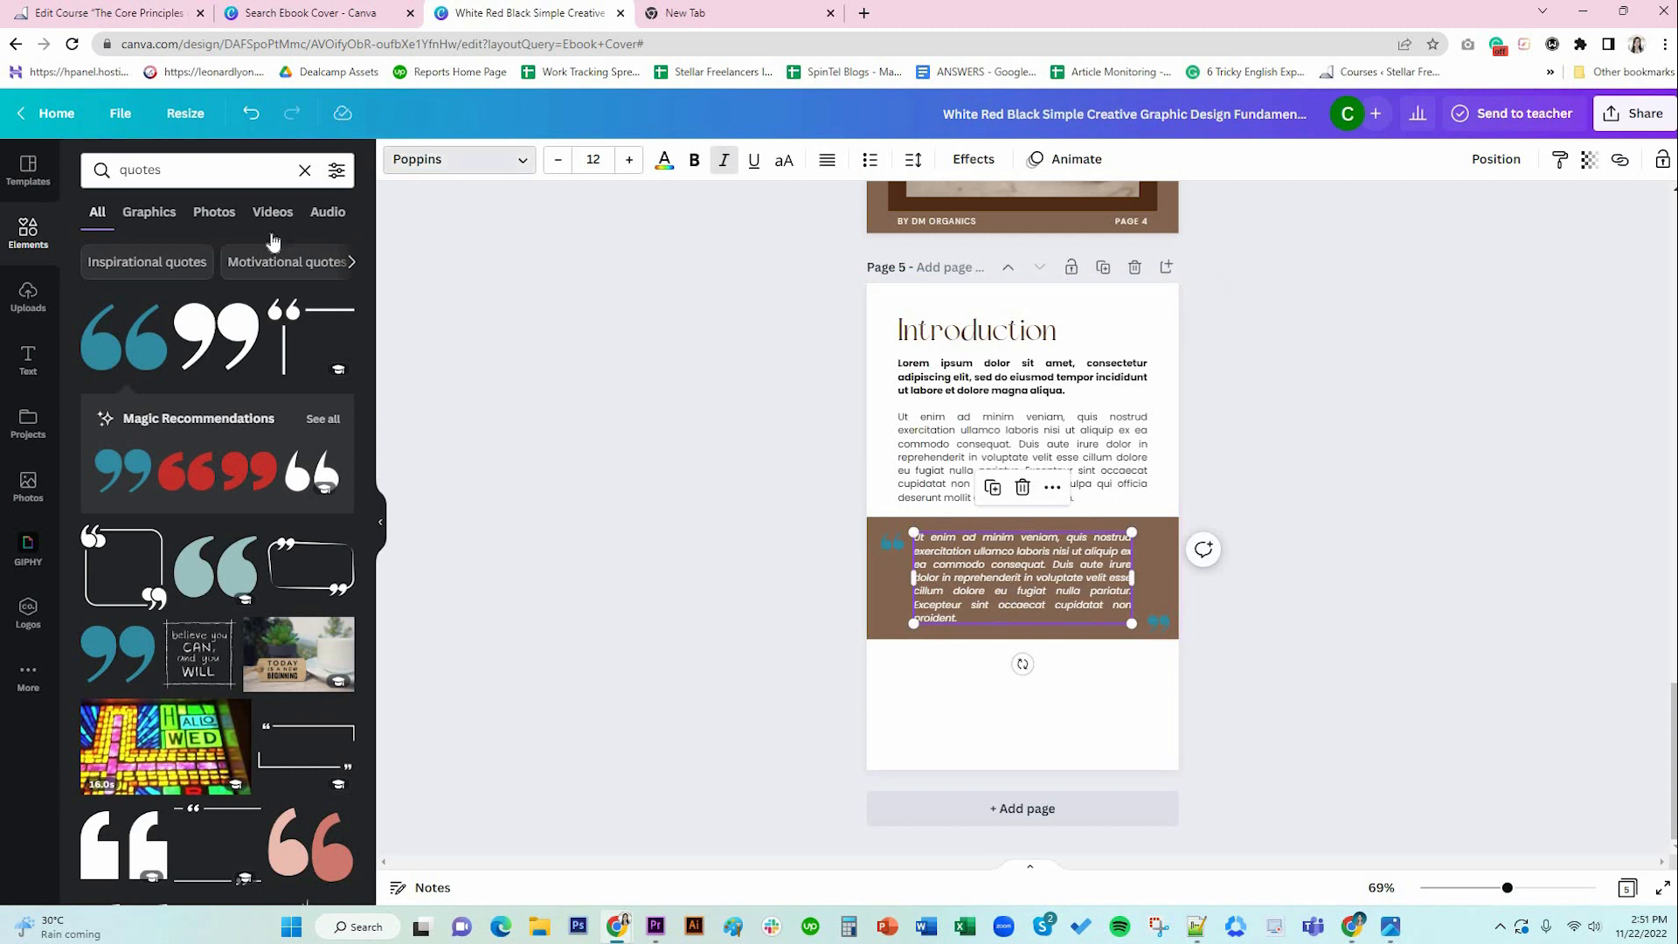
click(237, 253)
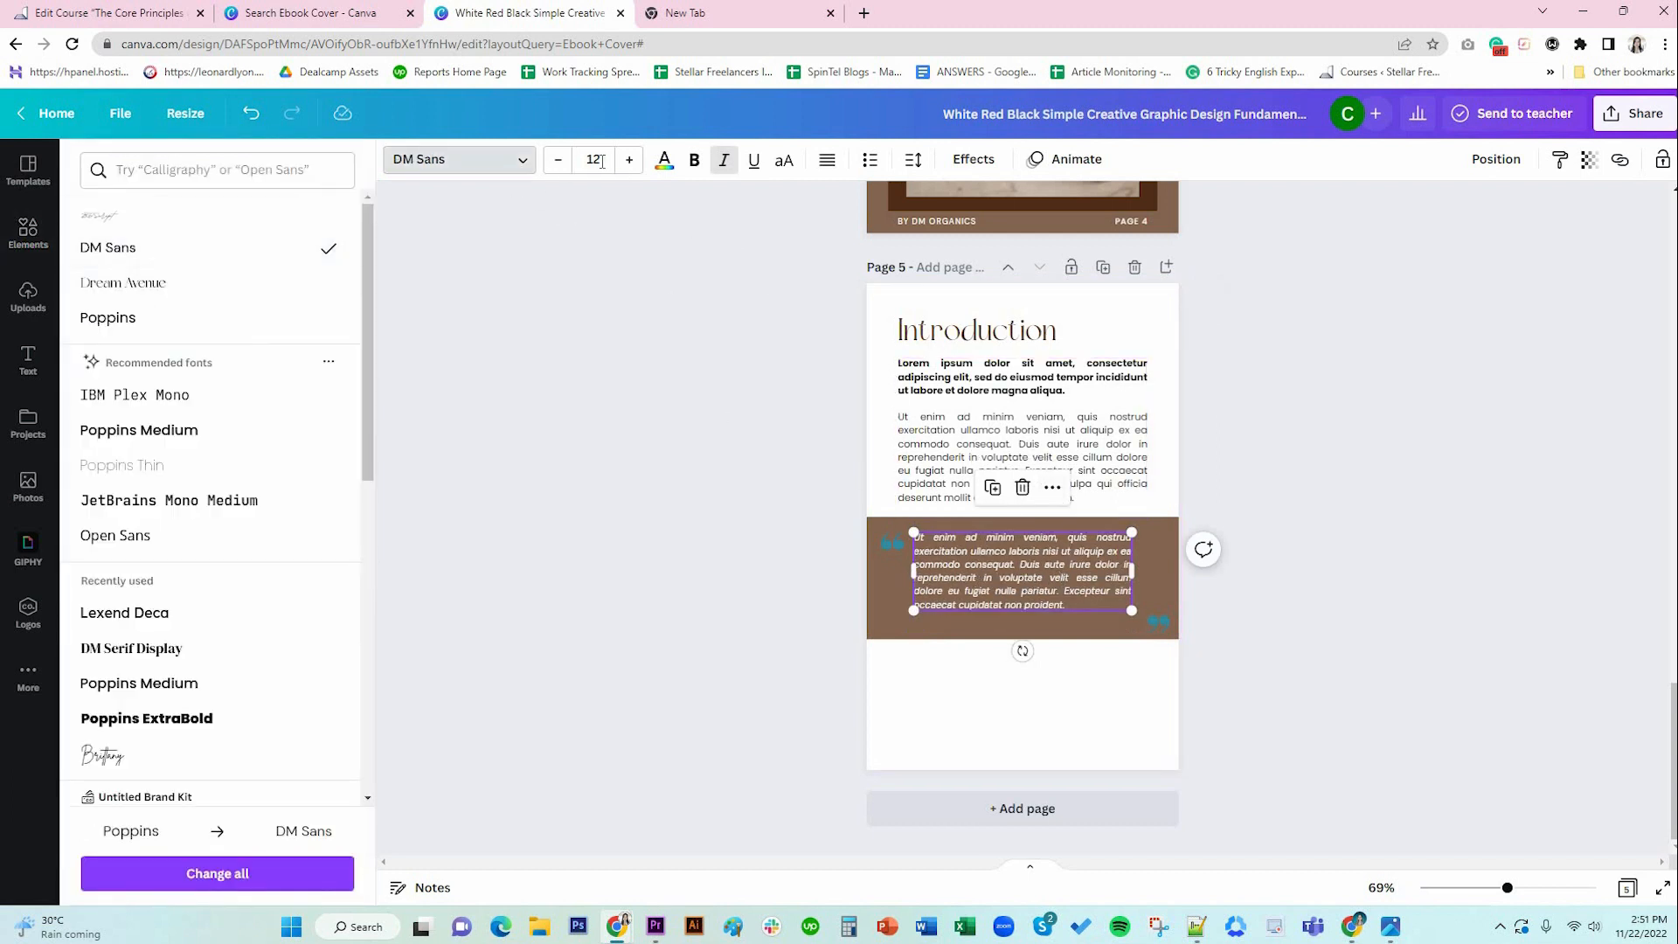
click(628, 162)
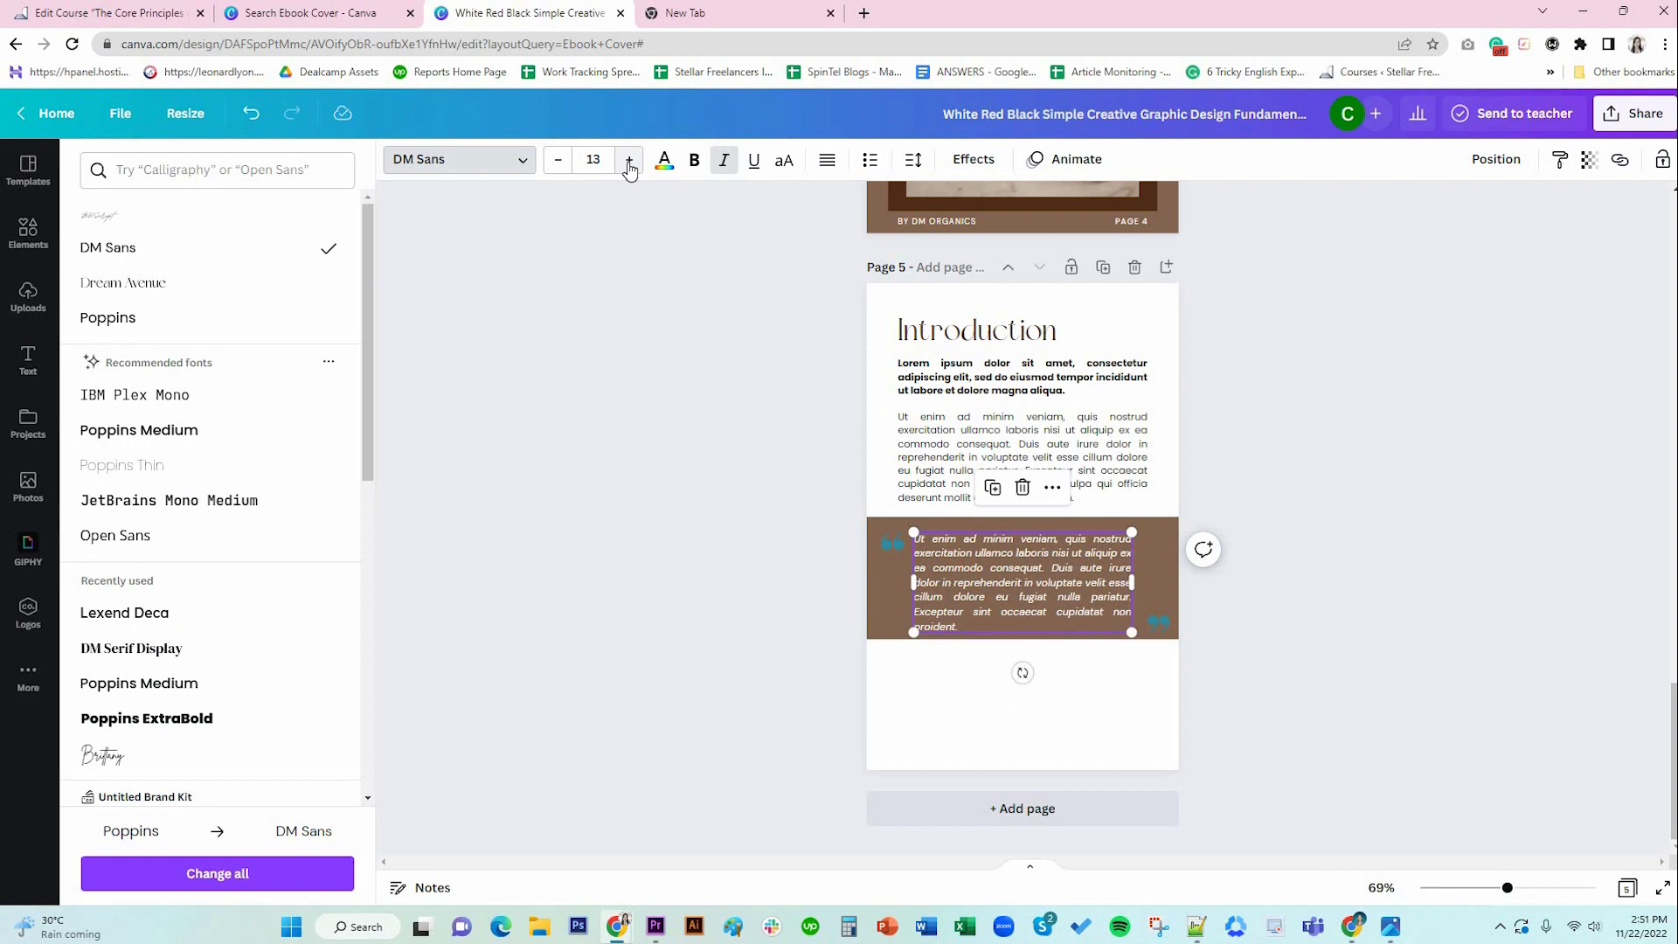
drag(1132, 582, 1148, 582)
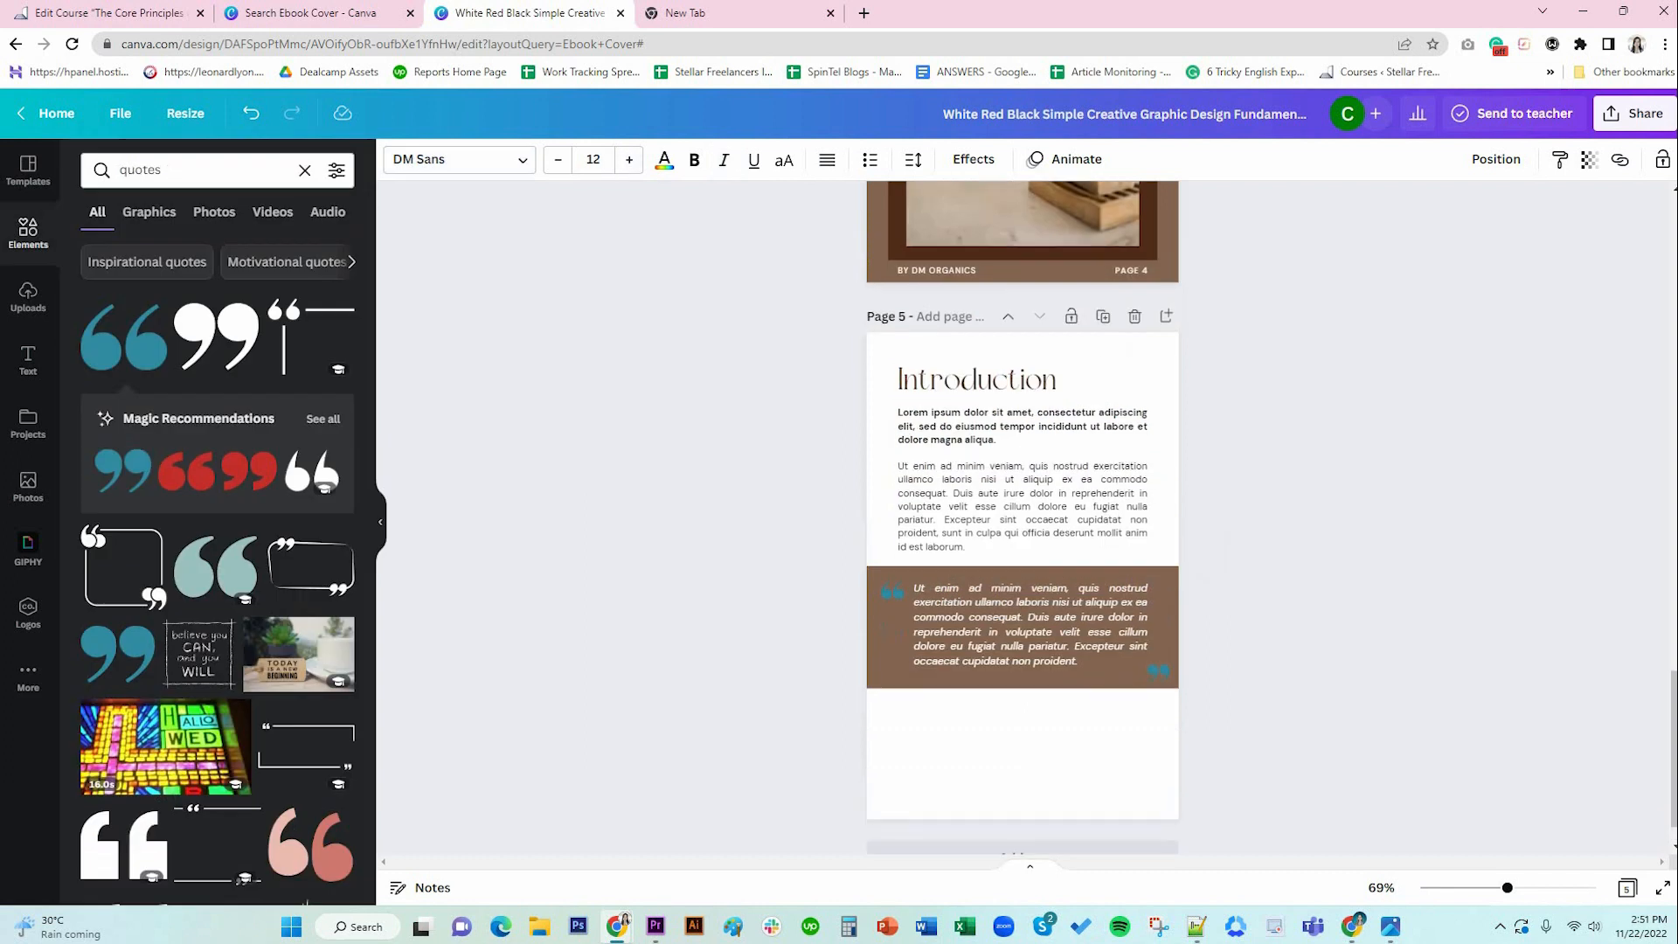
click(1062, 684)
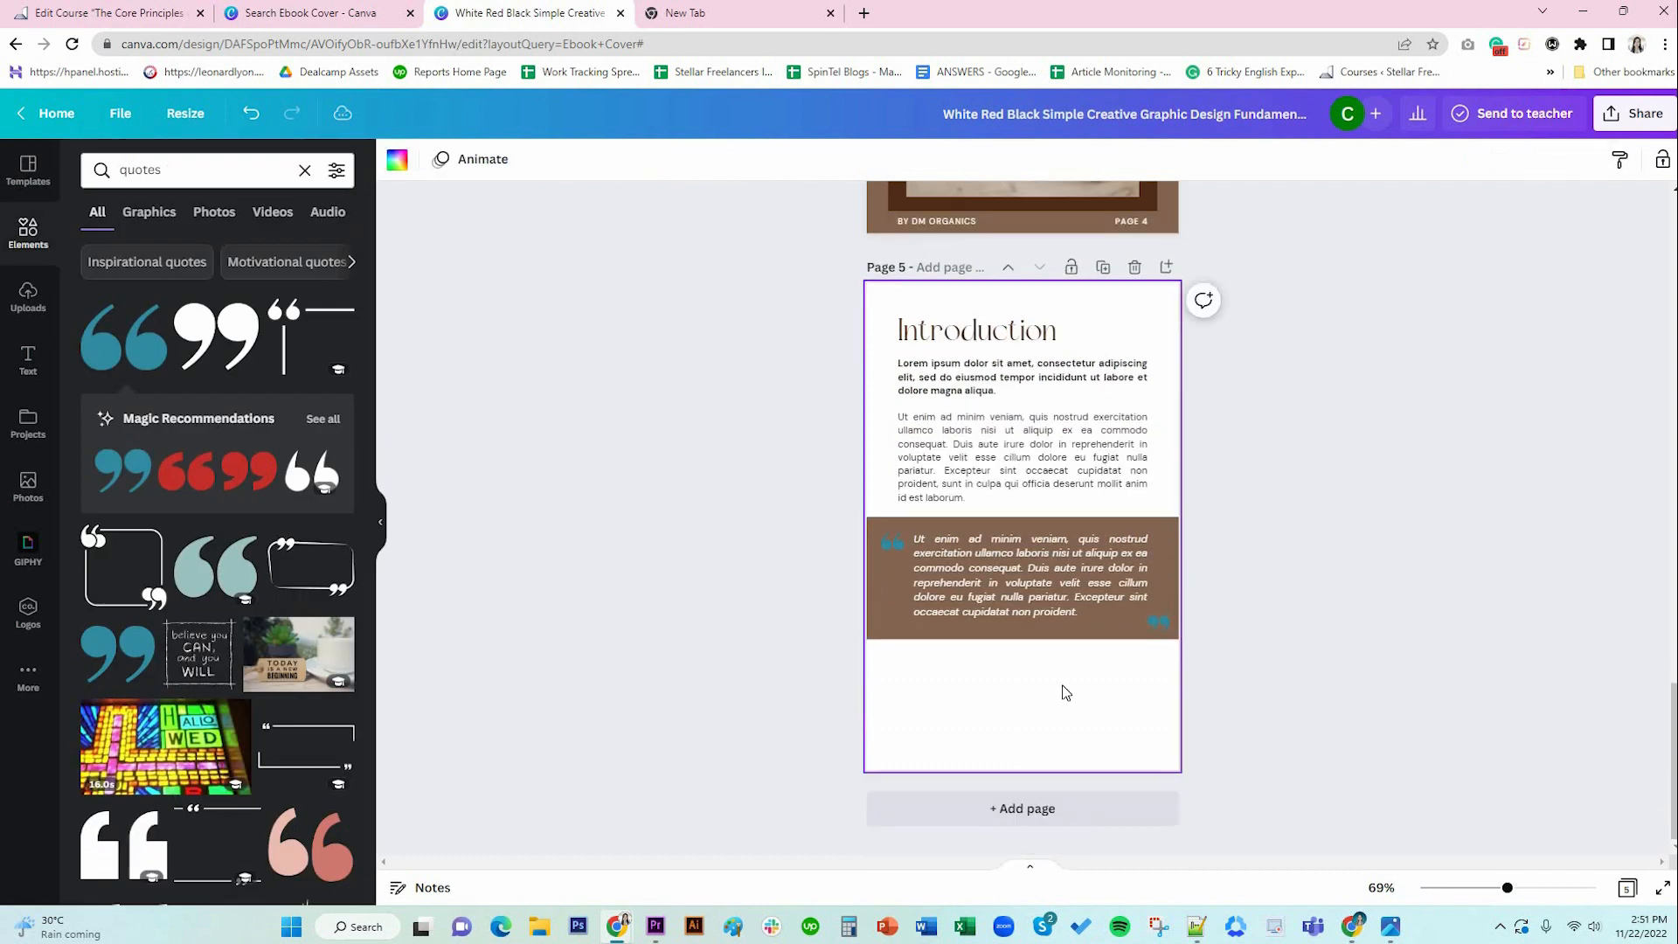
Duplicate the upper body paragraph and move the copy below the brown quote block.
click(1037, 468)
click(992, 313)
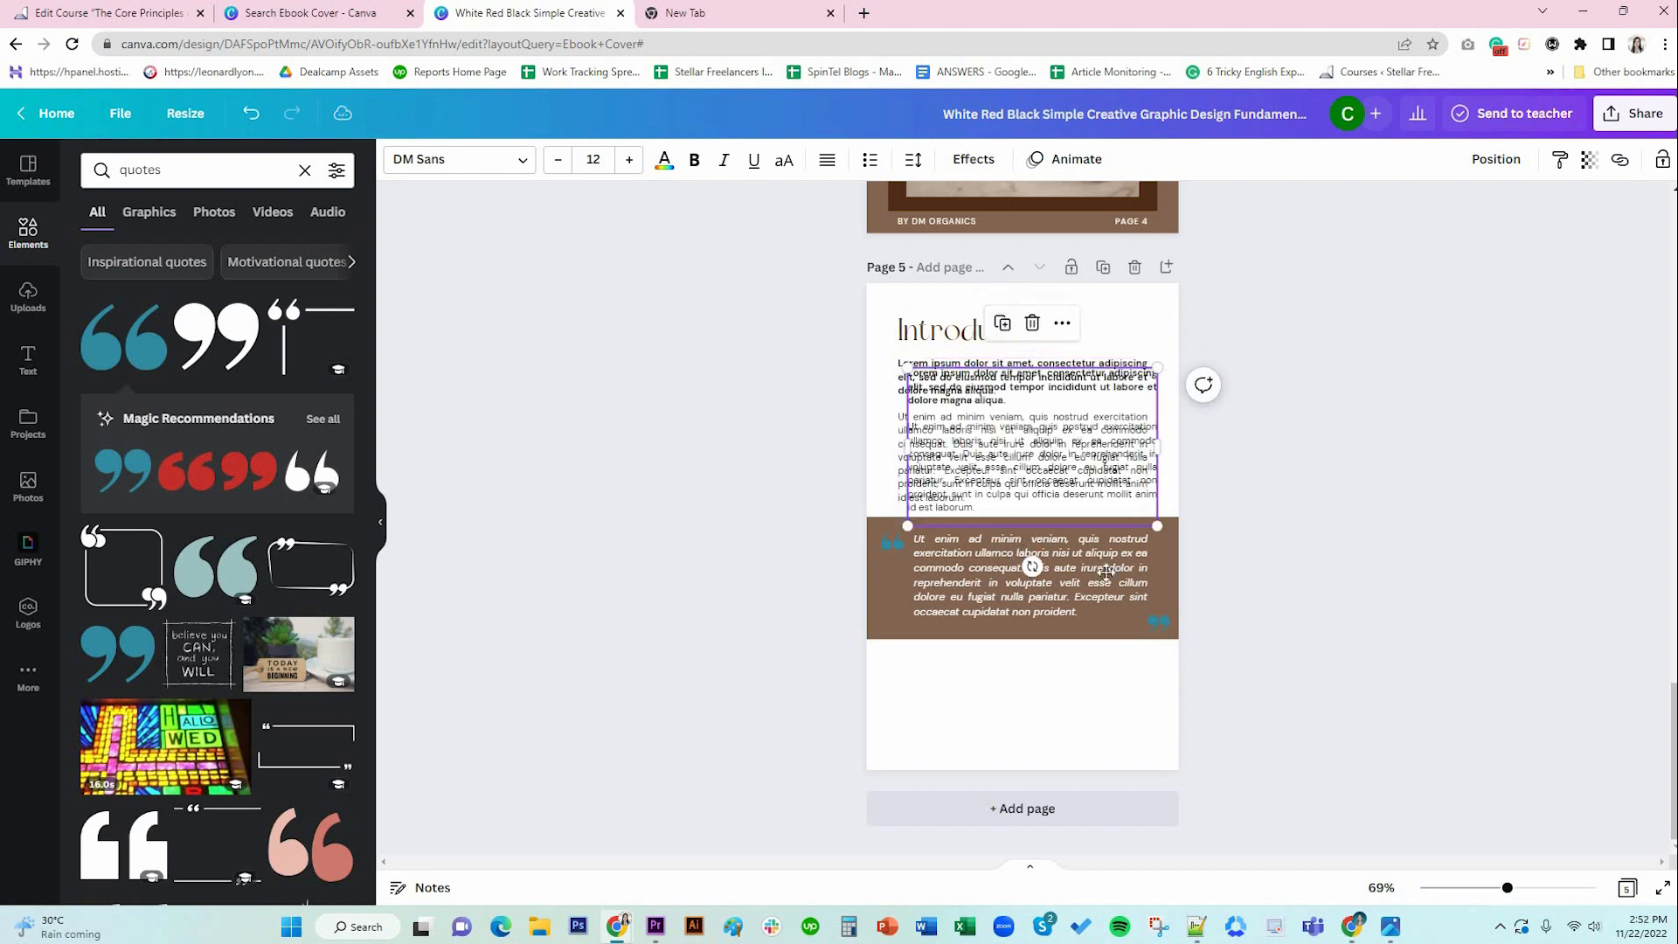
drag(1071, 477, 1068, 750)
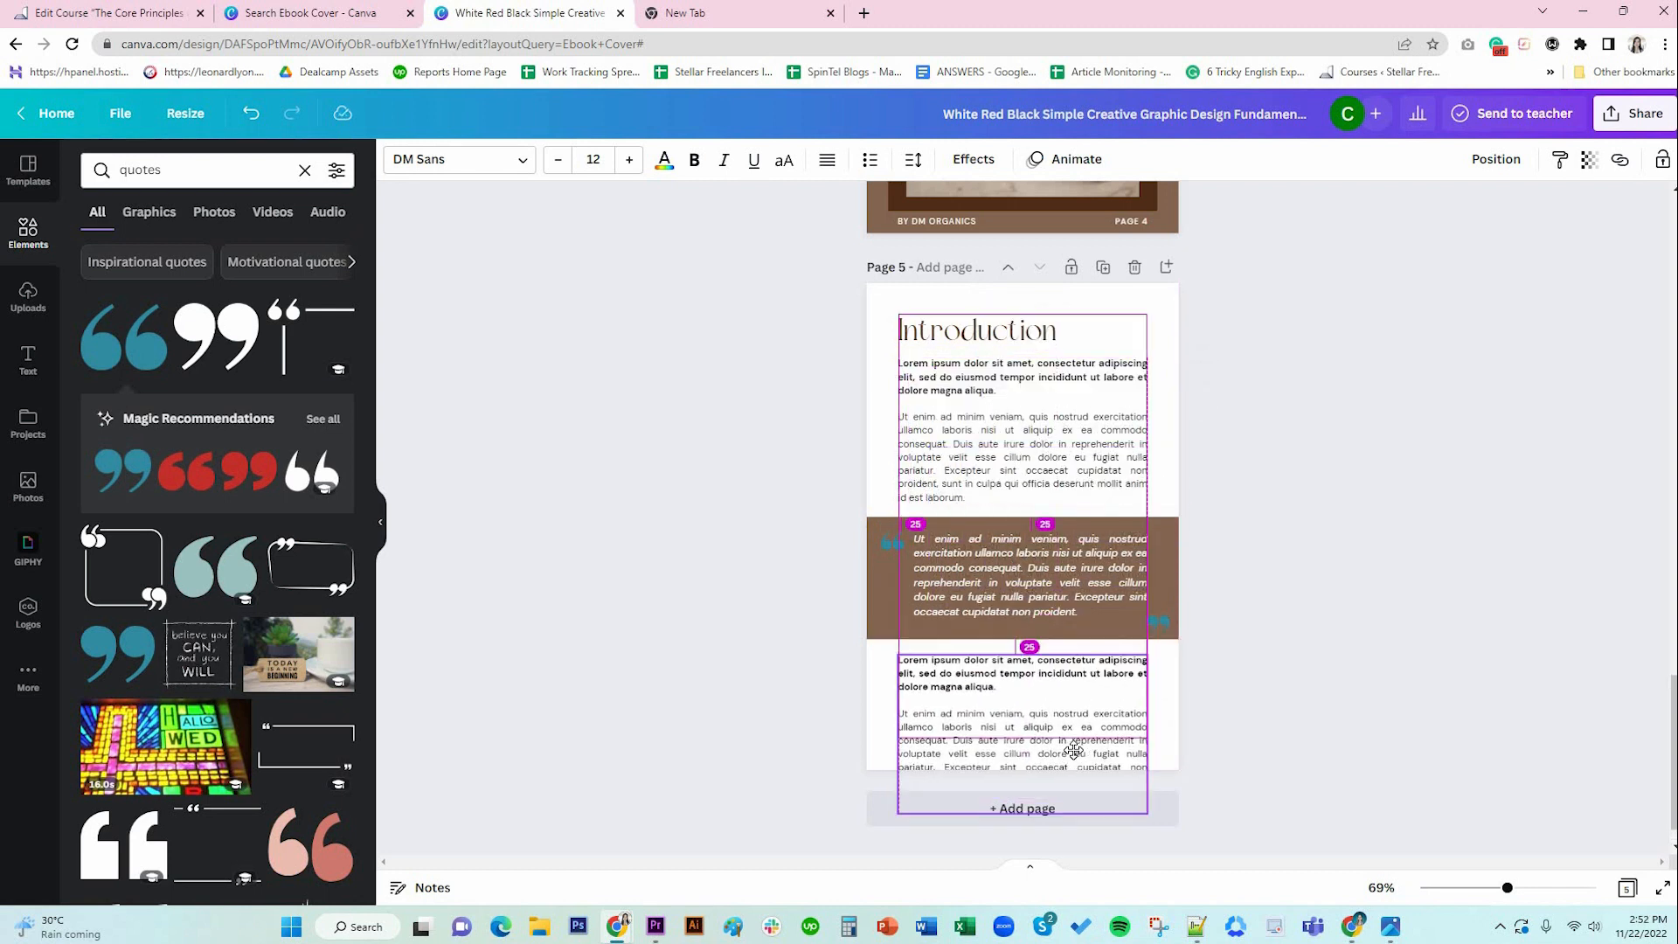
drag(1073, 750, 1073, 750)
Delete the copy's bold first paragraph, blank line and the sentences after 'pariatur.'.
click(953, 680)
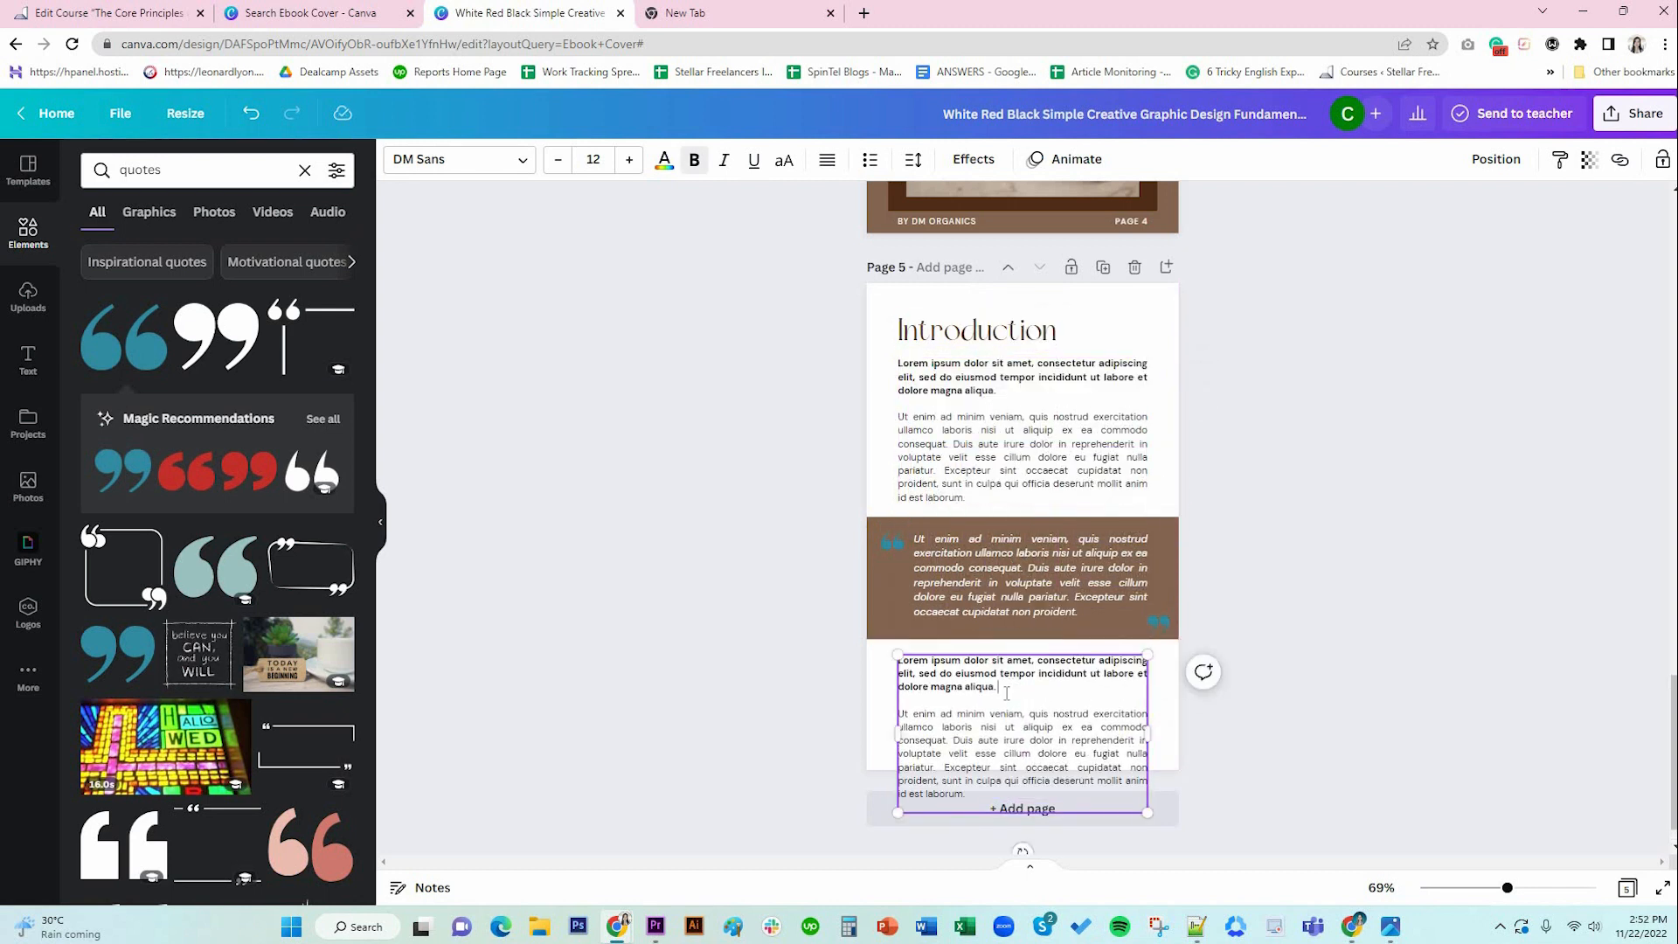
triple_click(907, 671)
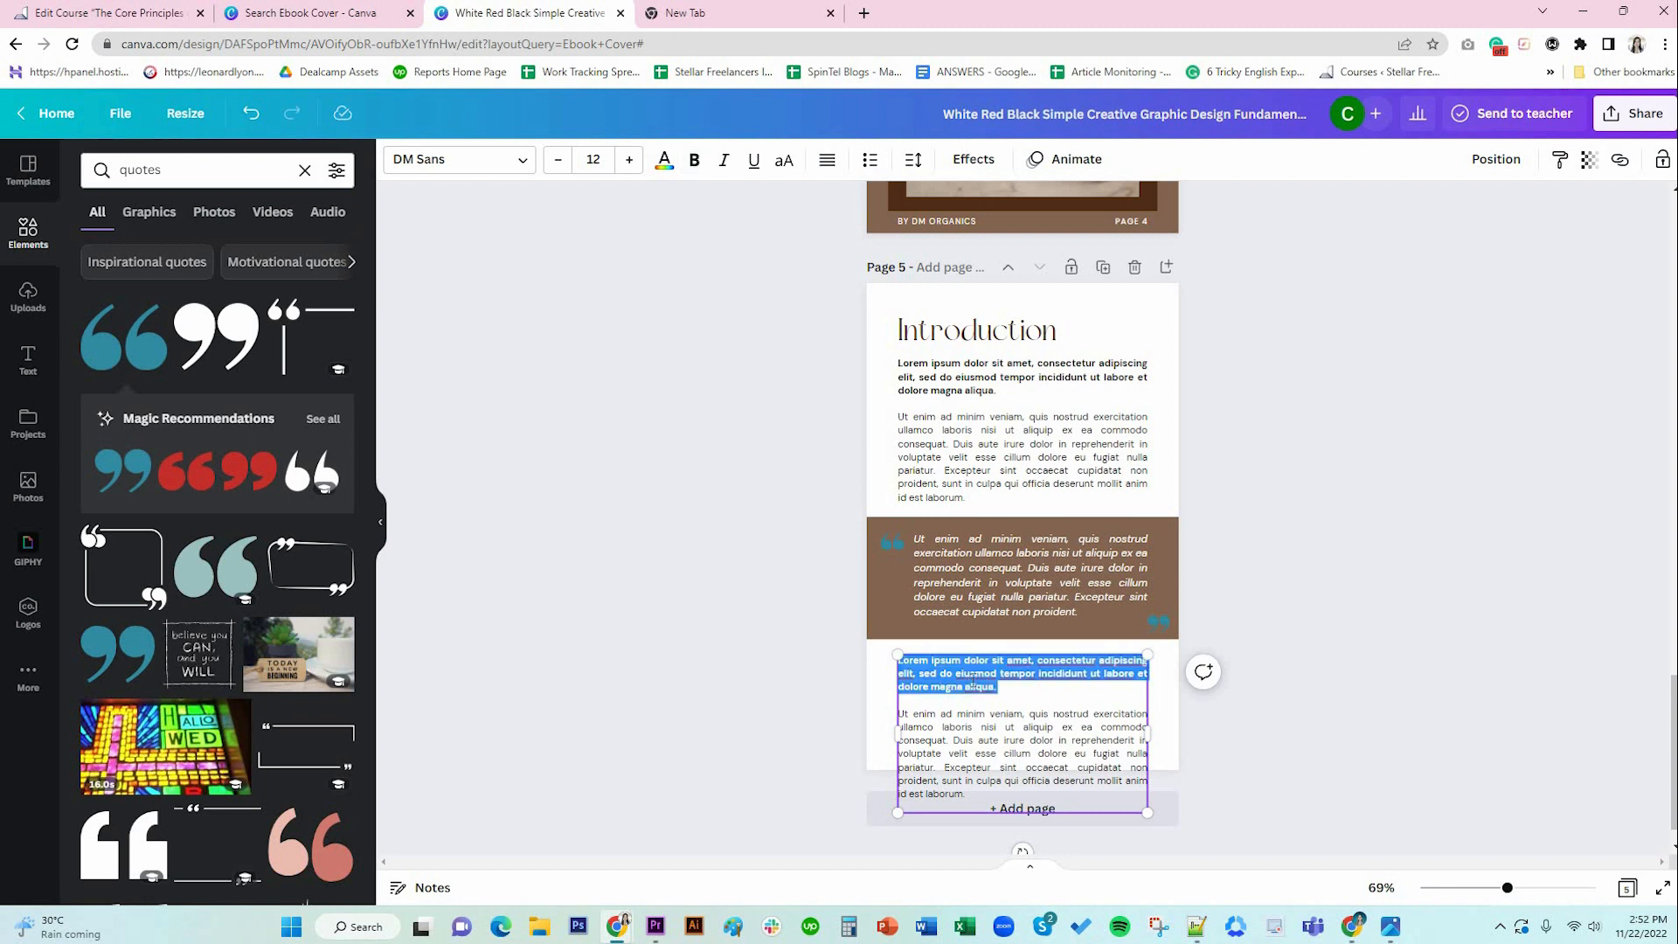
key(BackSpace)
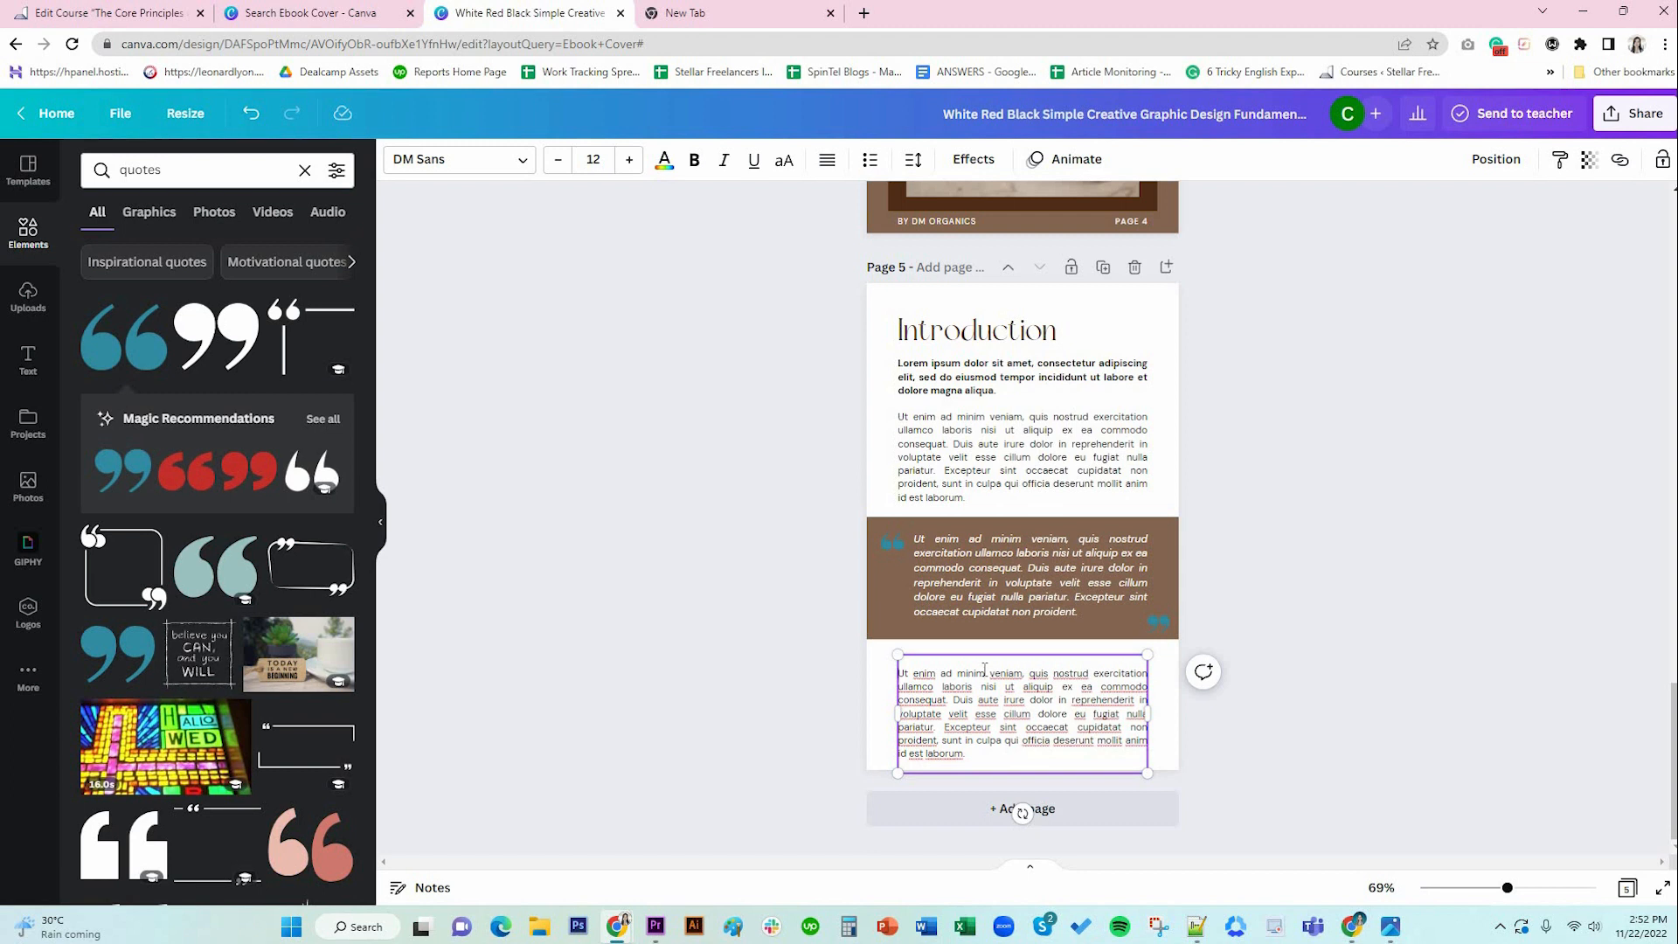
key(Delete)
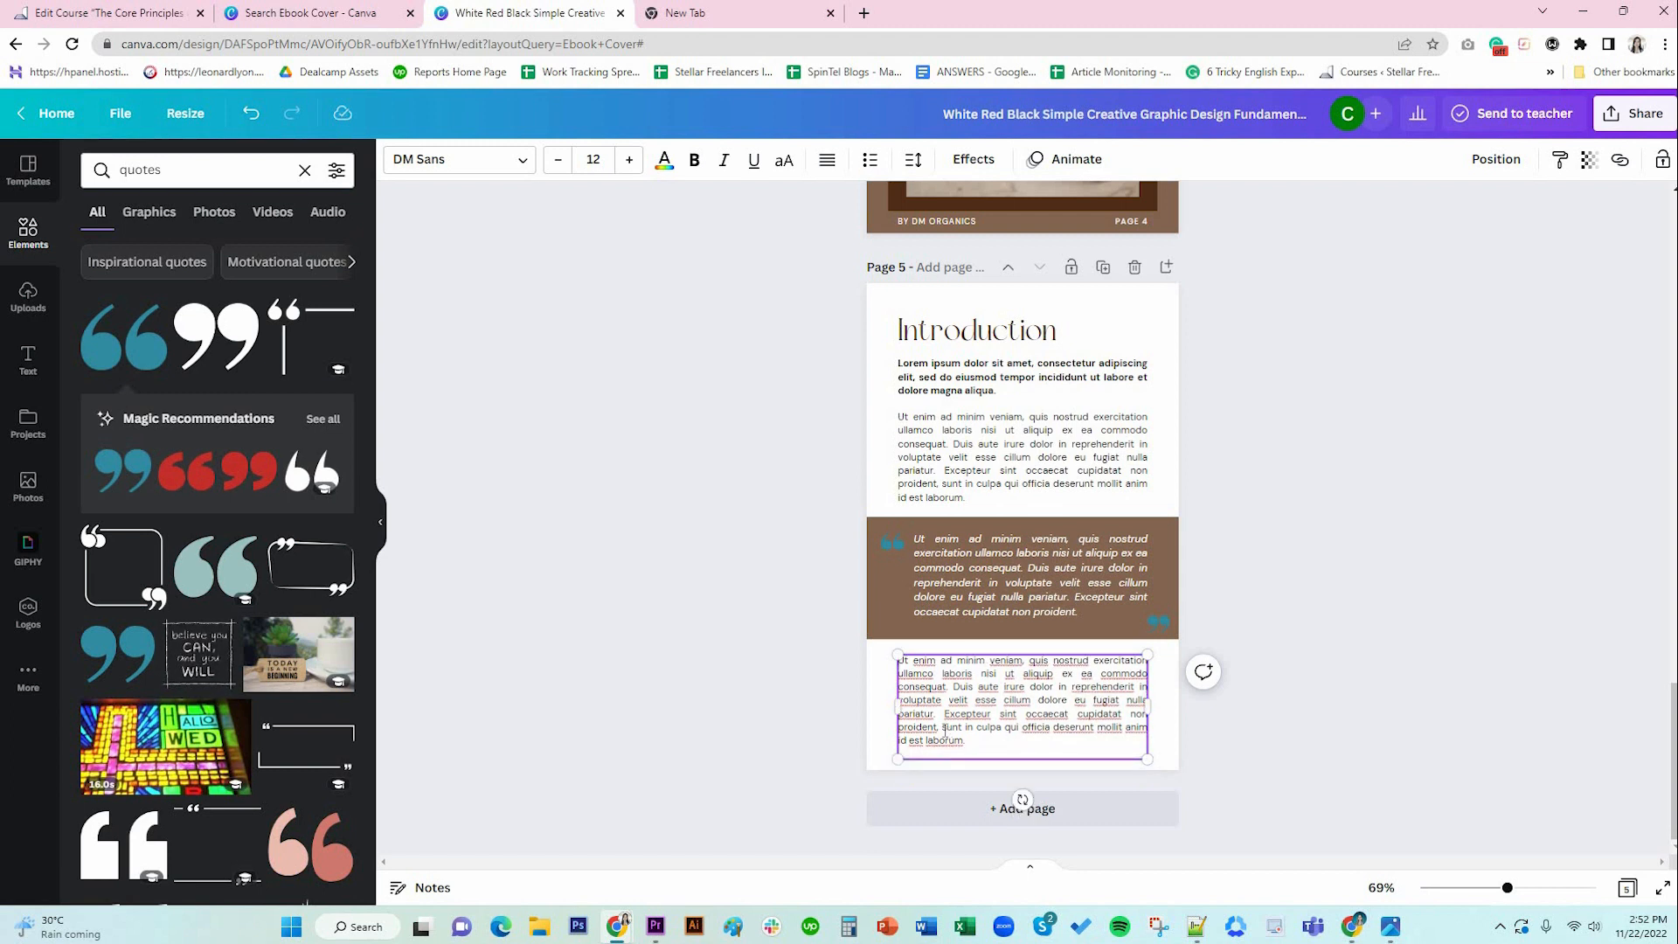
shift+click(965, 746)
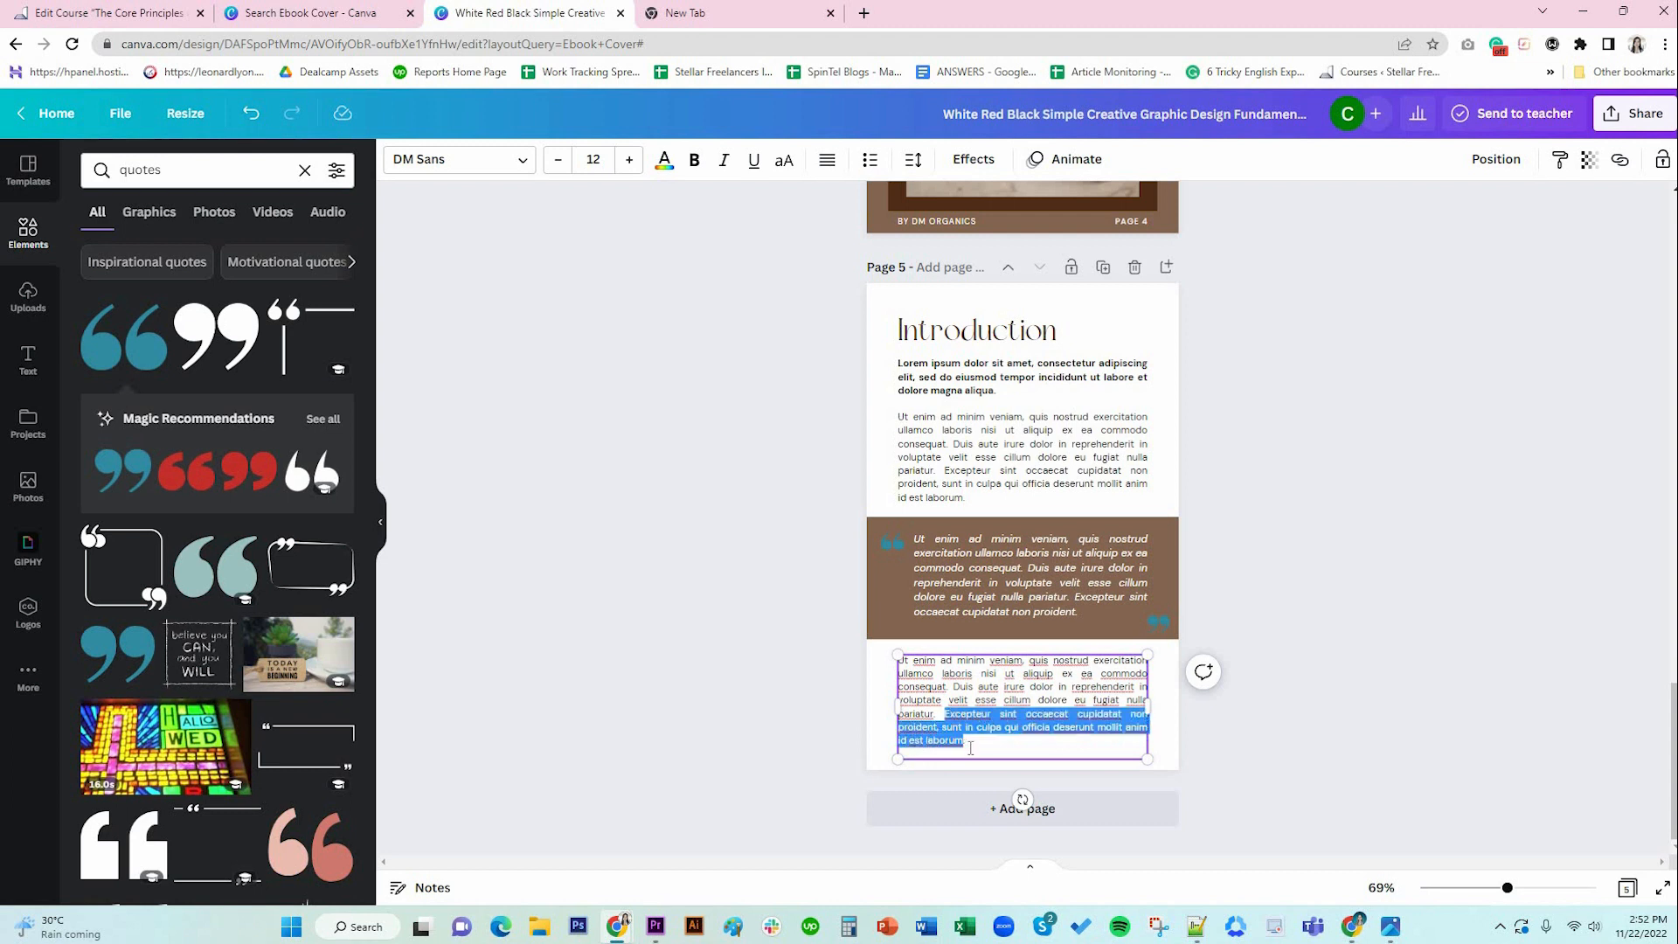
key(BackSpace)
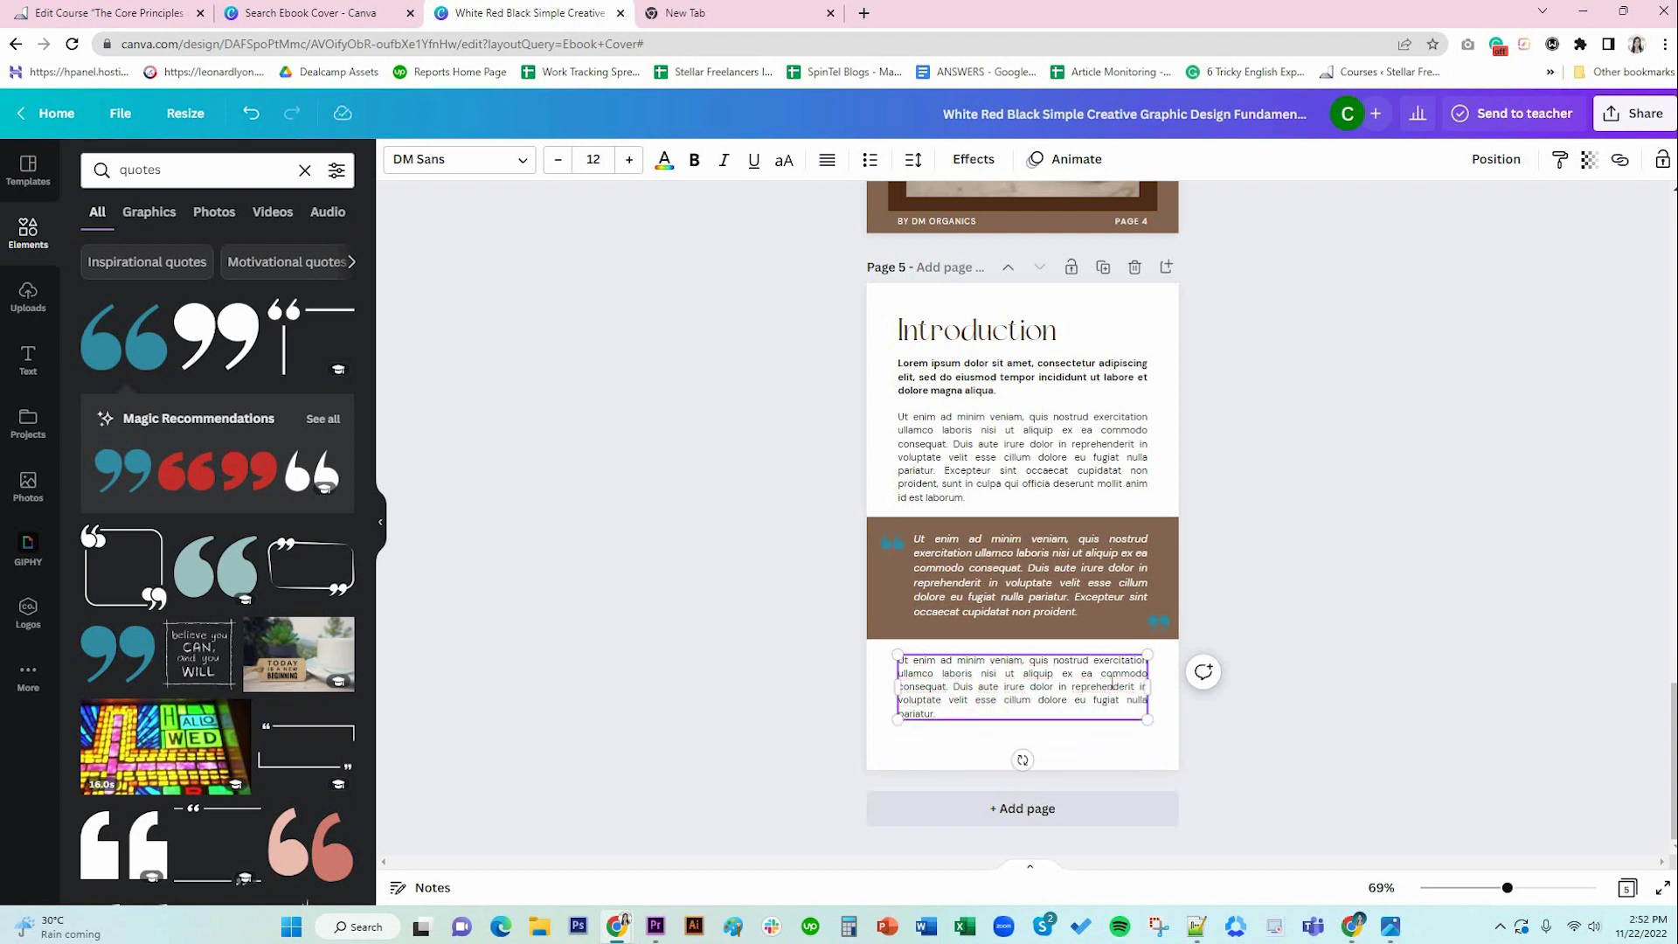
click(1053, 724)
click(1119, 706)
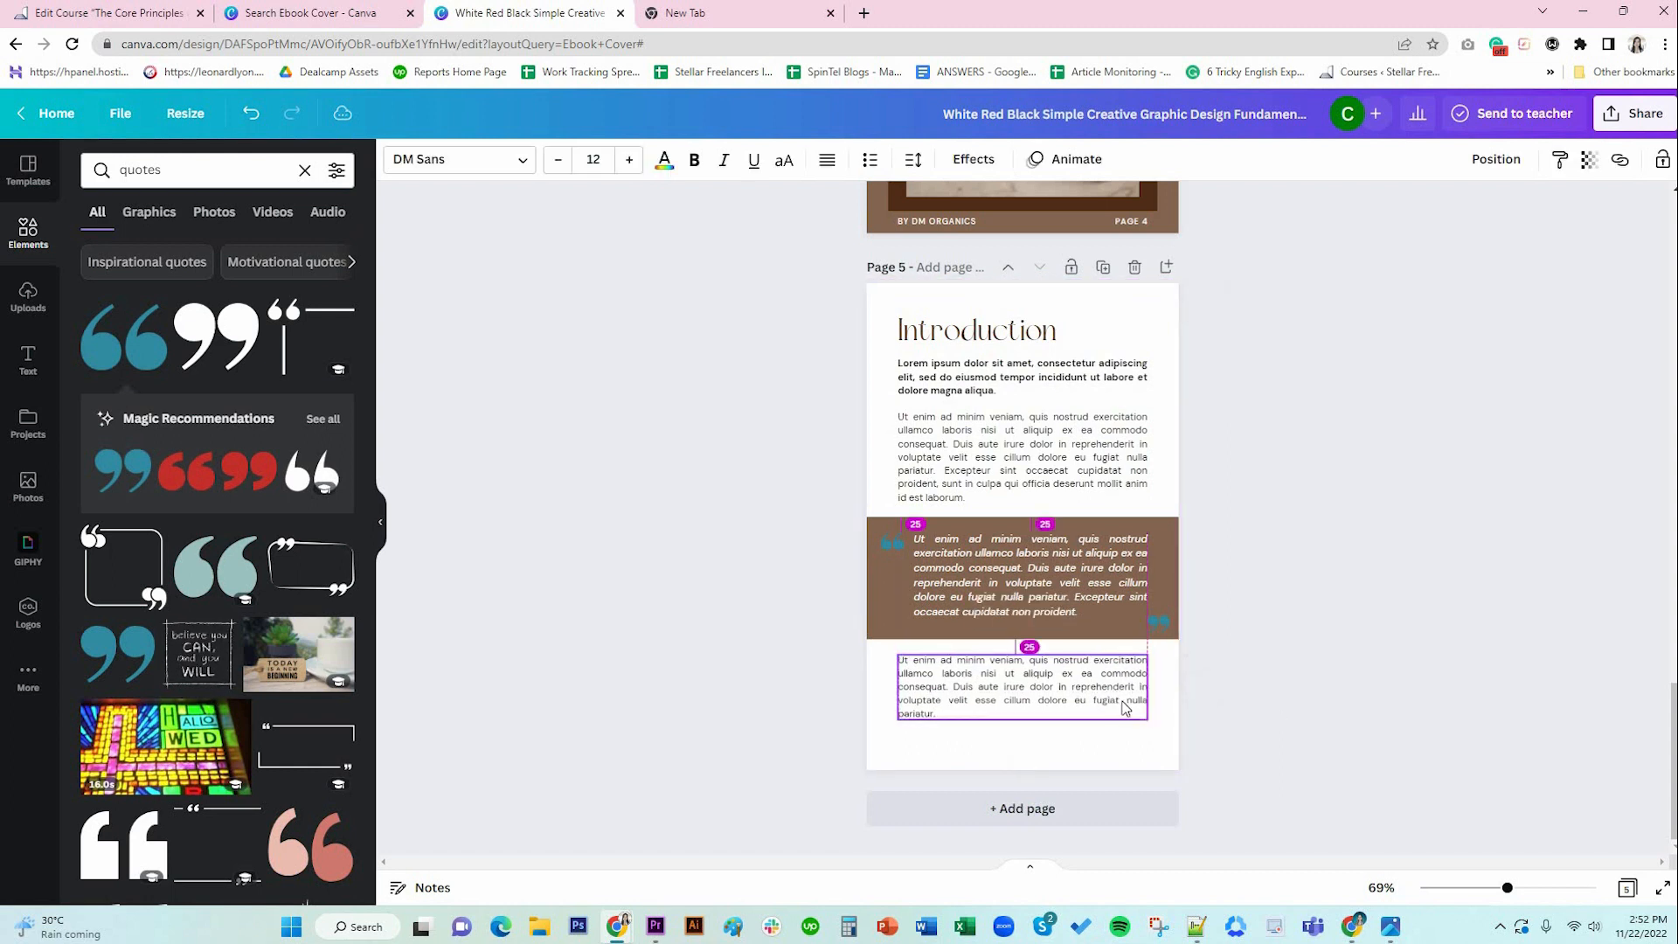
click(1309, 695)
Copy page 3's BY DM ORGANICS footer bar and paste it onto page 5.
scroll(1310, 690, up, 6)
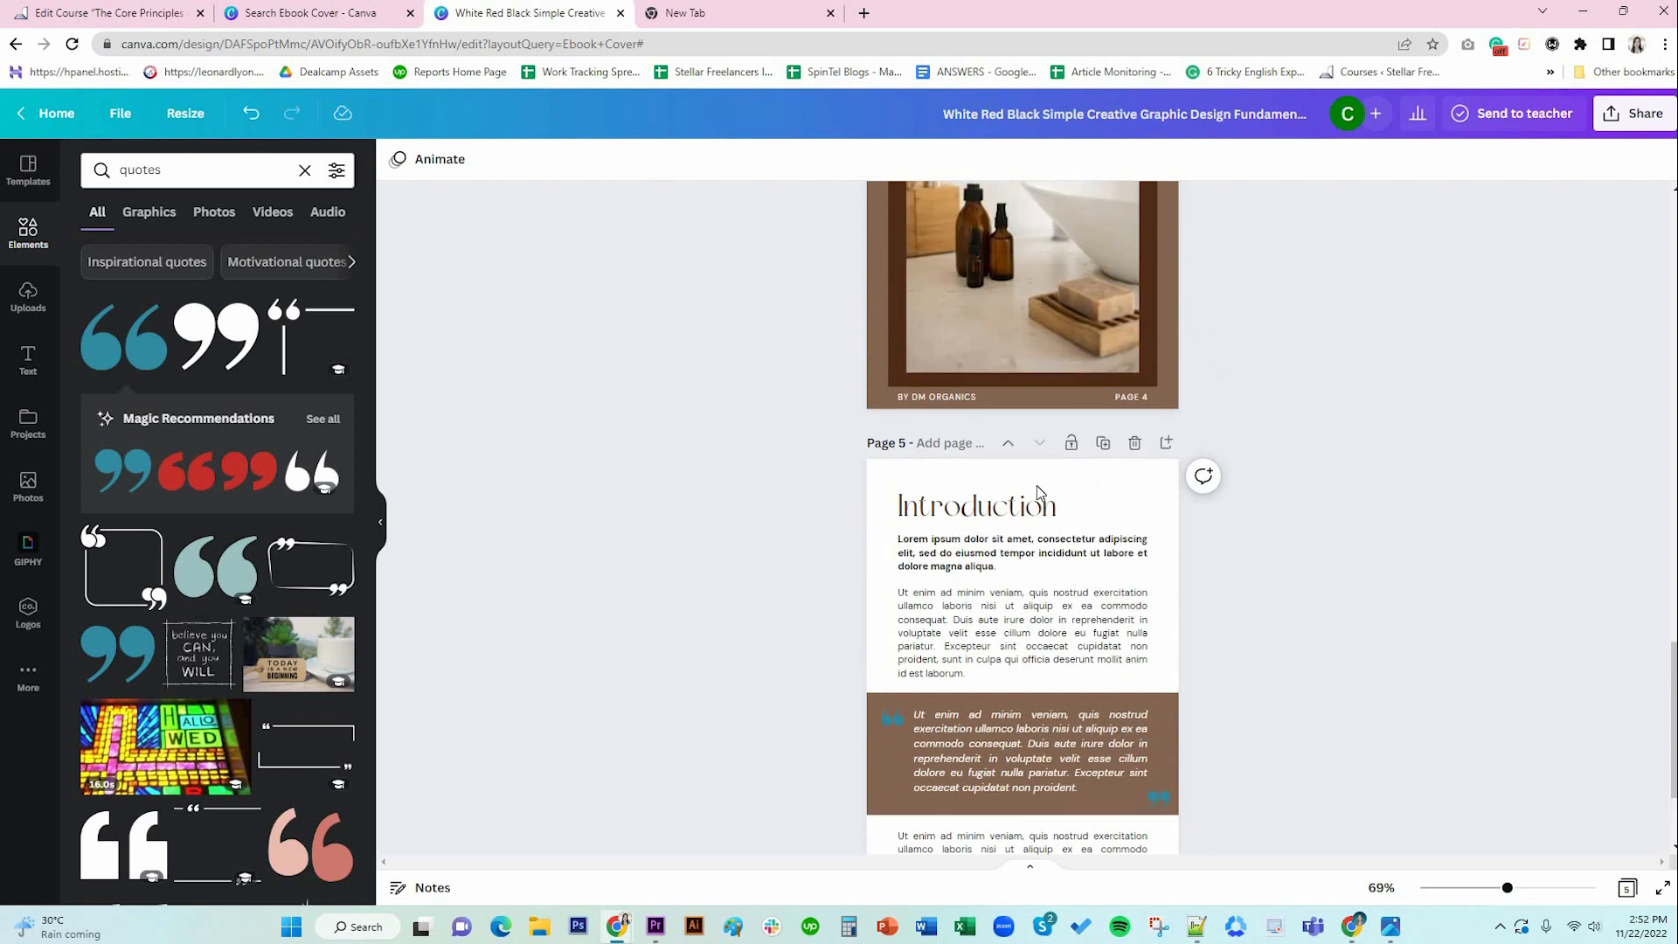
scroll(1323, 502, up, 2)
click(966, 390)
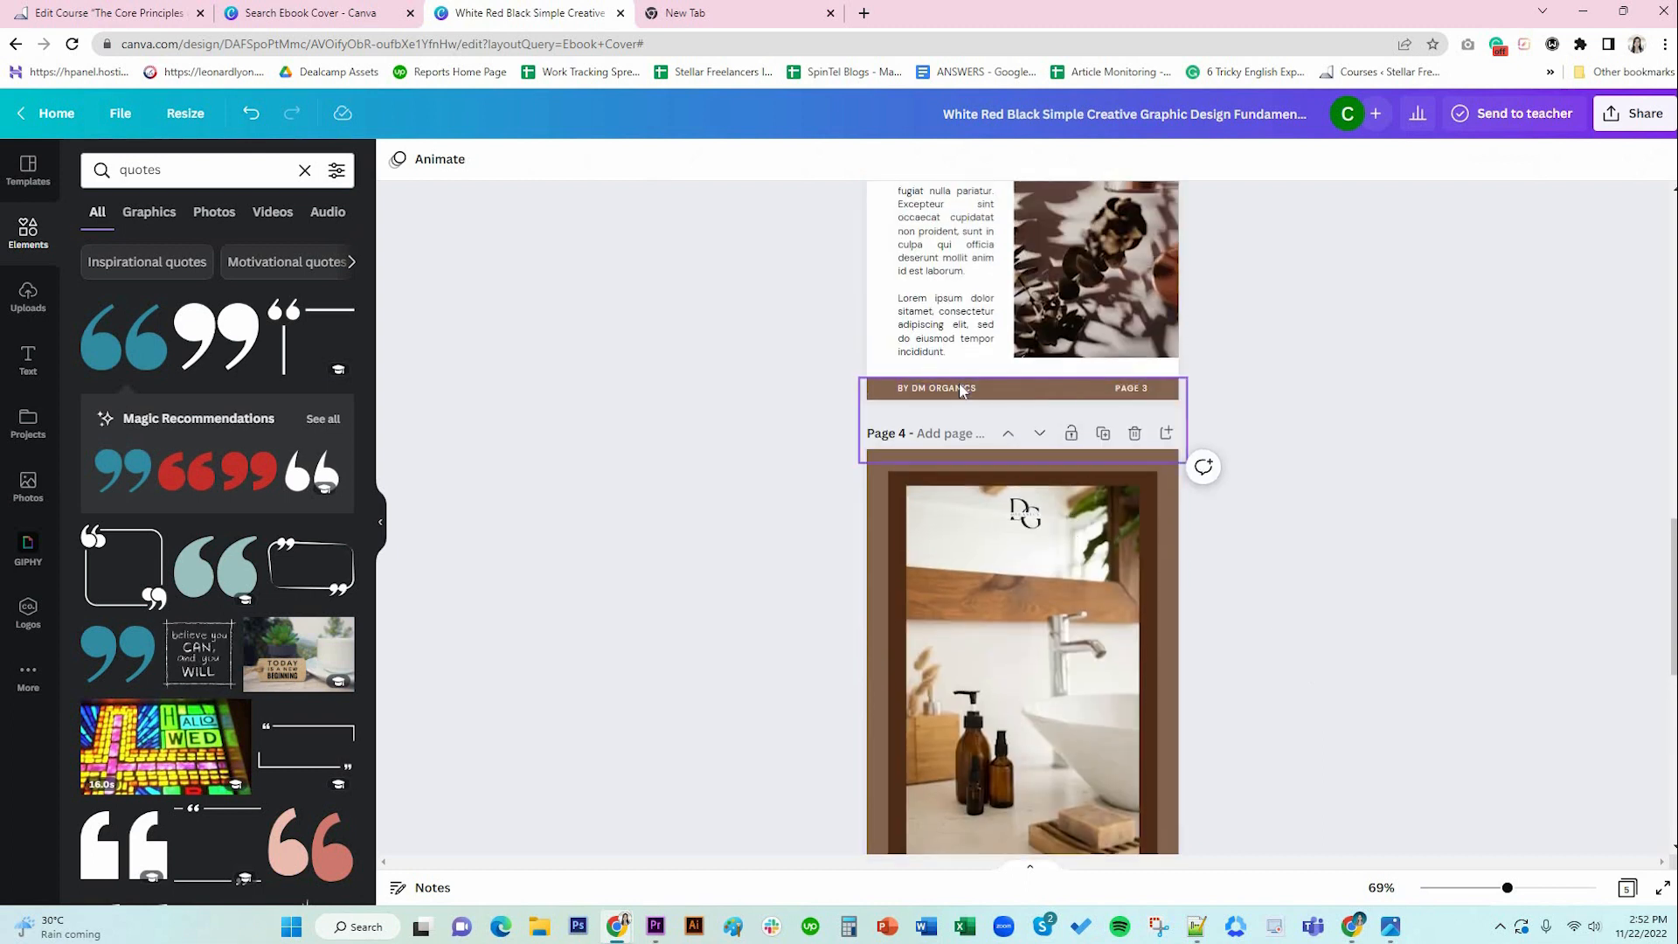
shift+click(1145, 390)
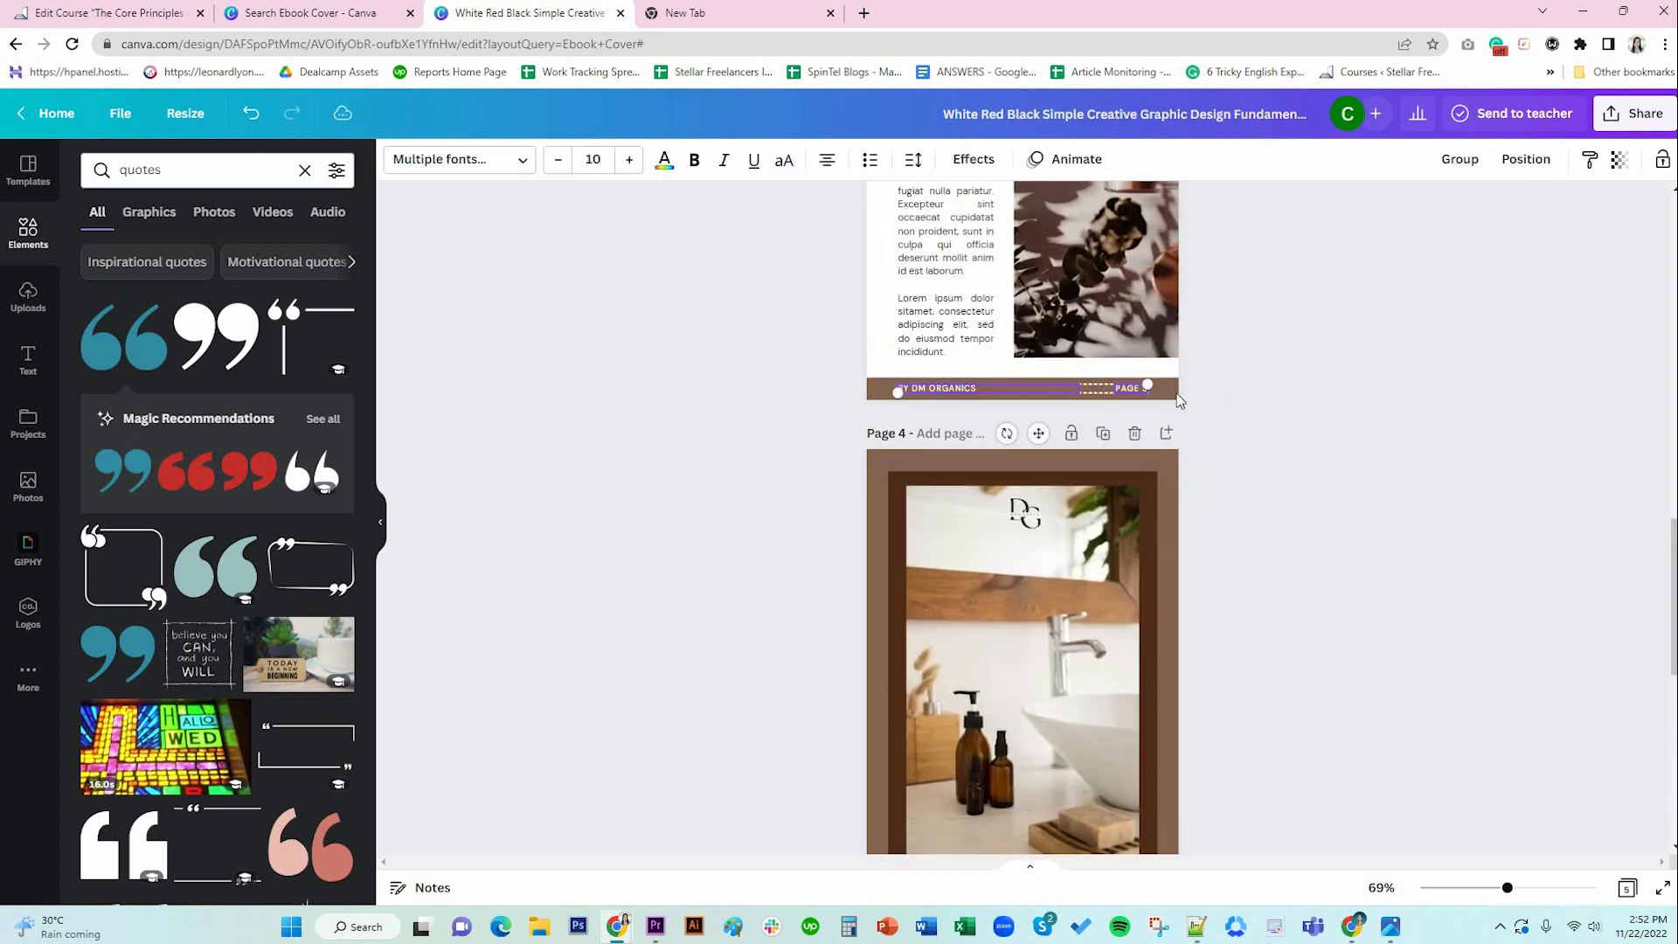
scroll(1271, 498, down, 8)
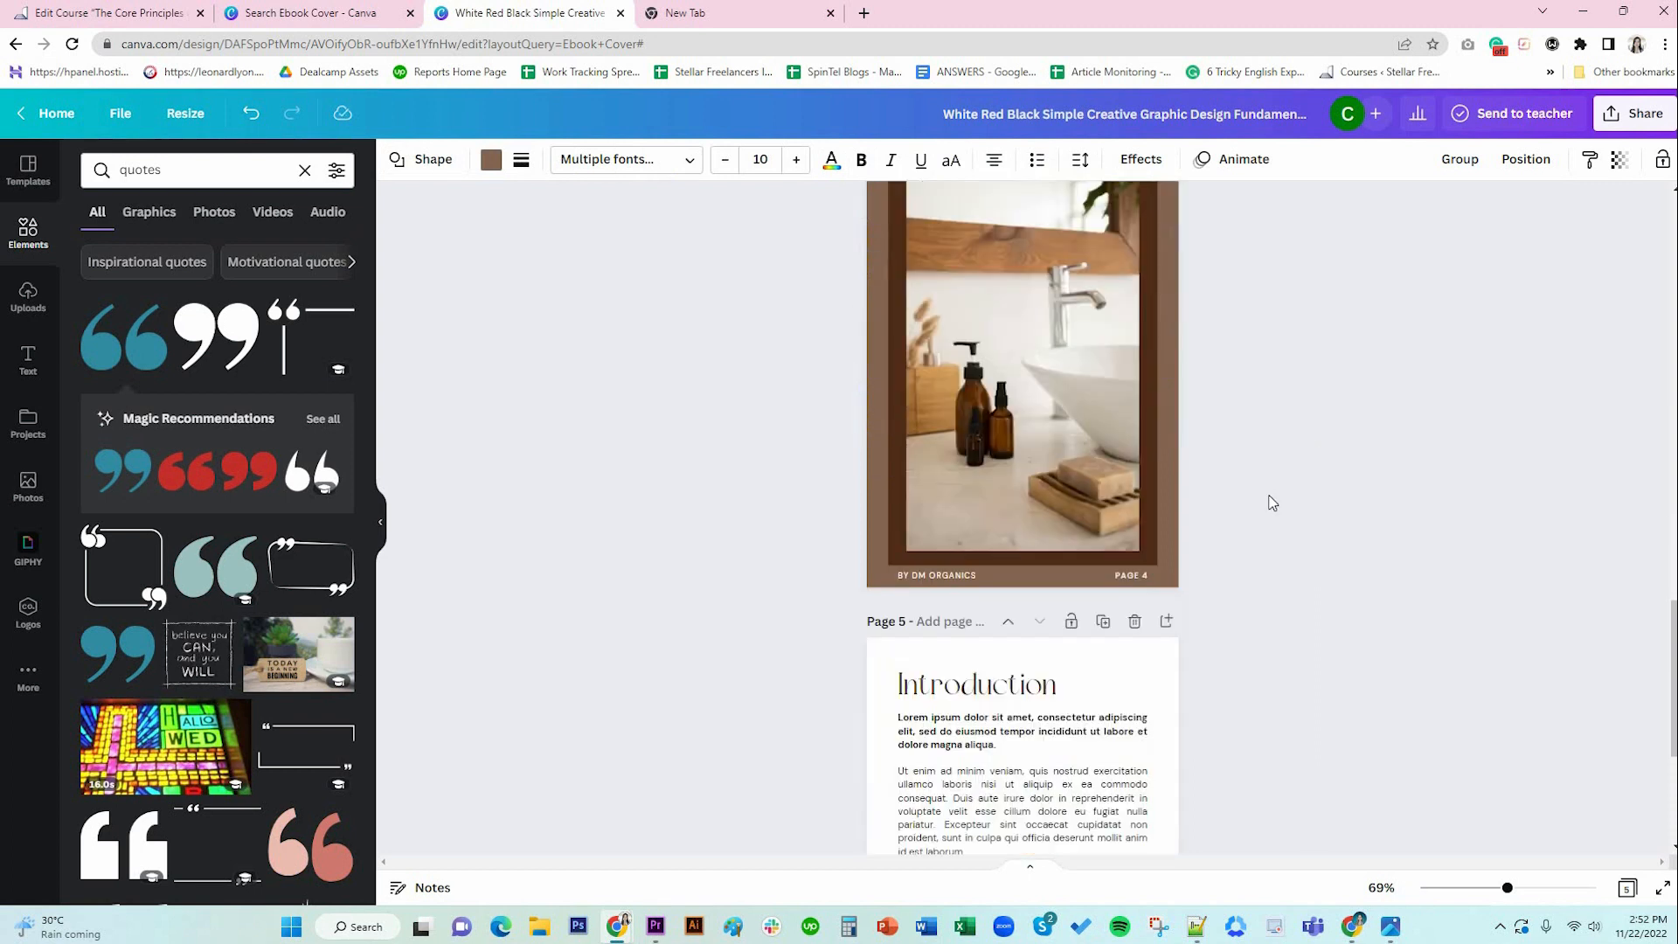
click(1045, 761)
key(ctrl+v)
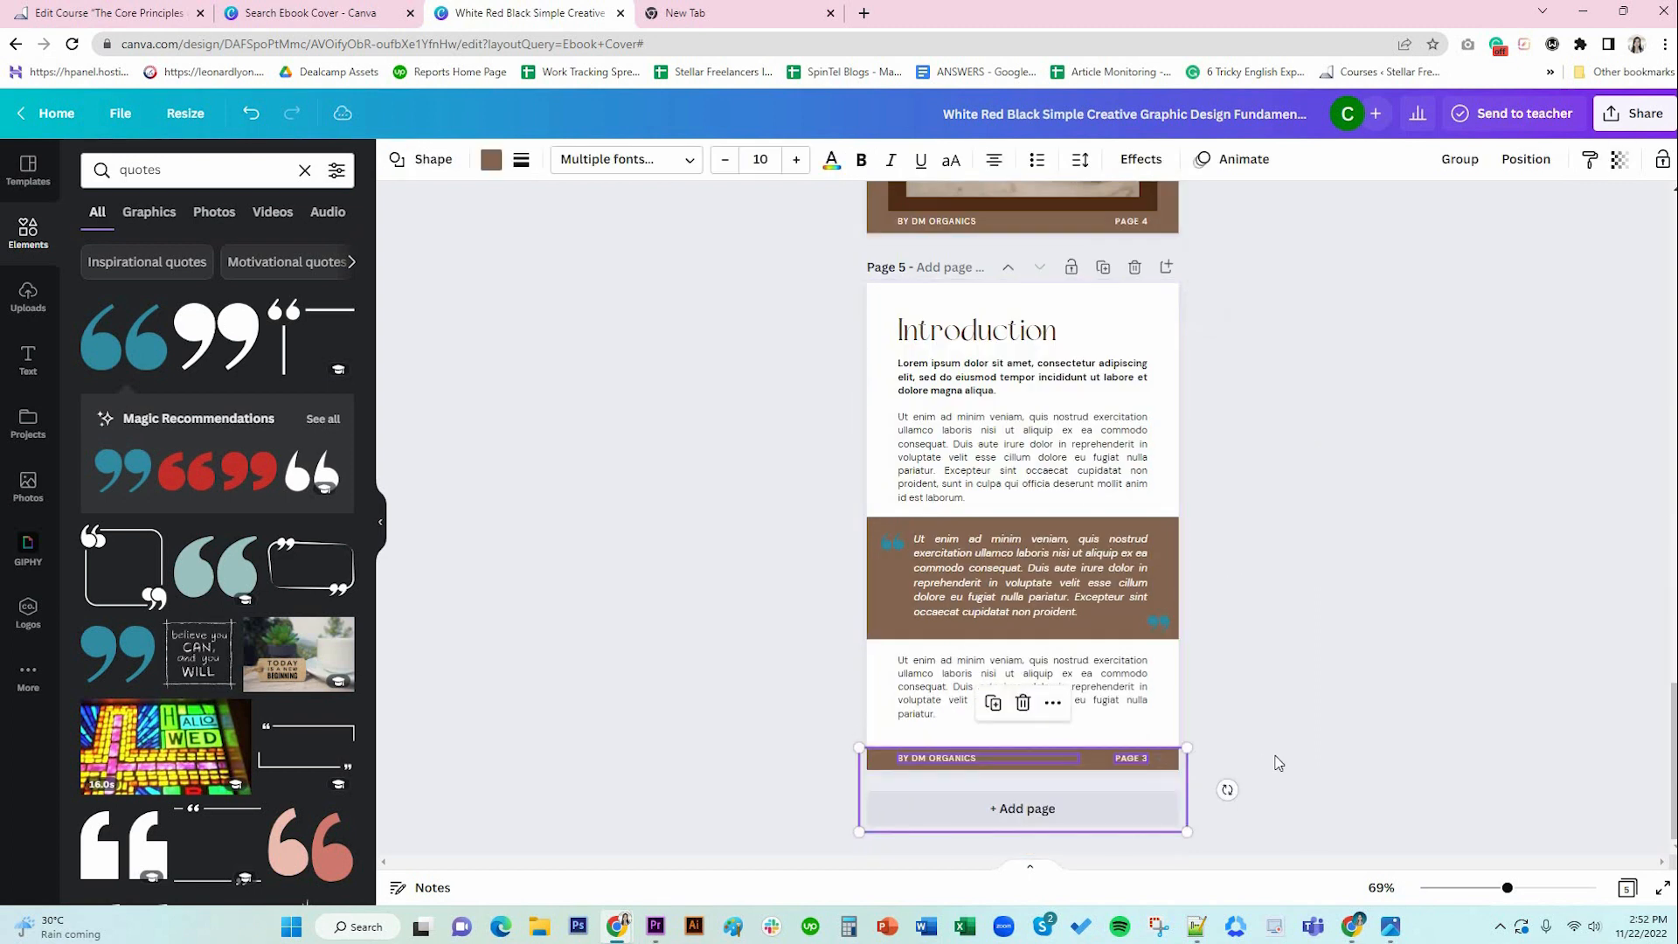
click(1273, 764)
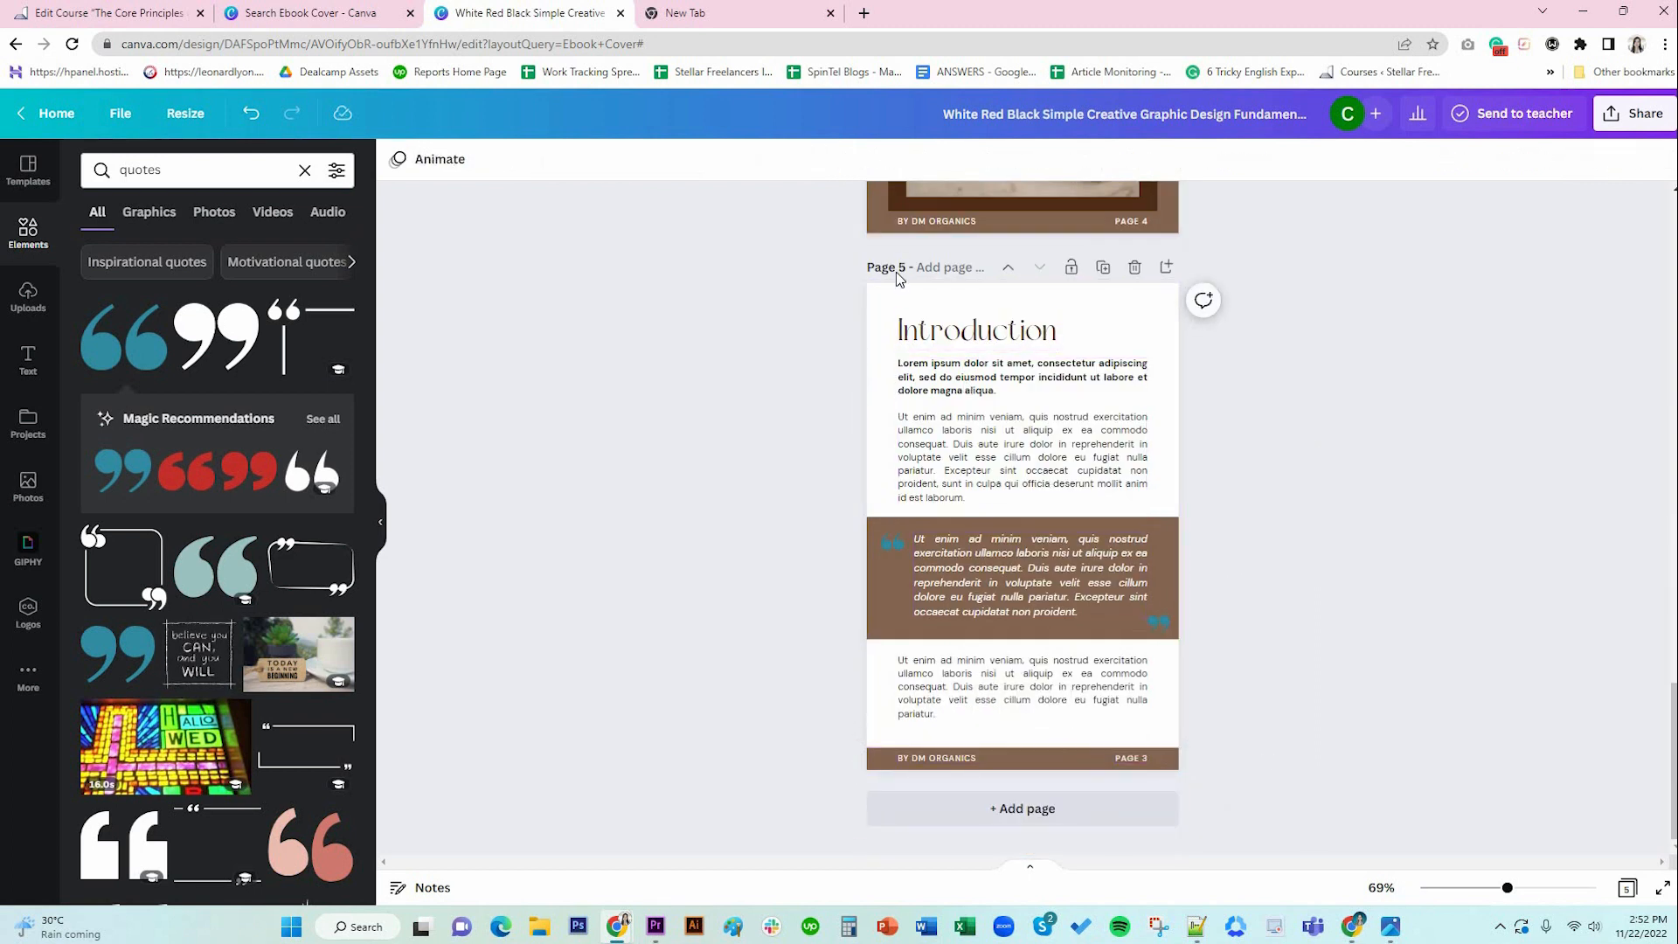
Change the pasted footer label from PAGE 3 to PAGE 5 and add a blank page 6.
click(1139, 759)
click(1147, 764)
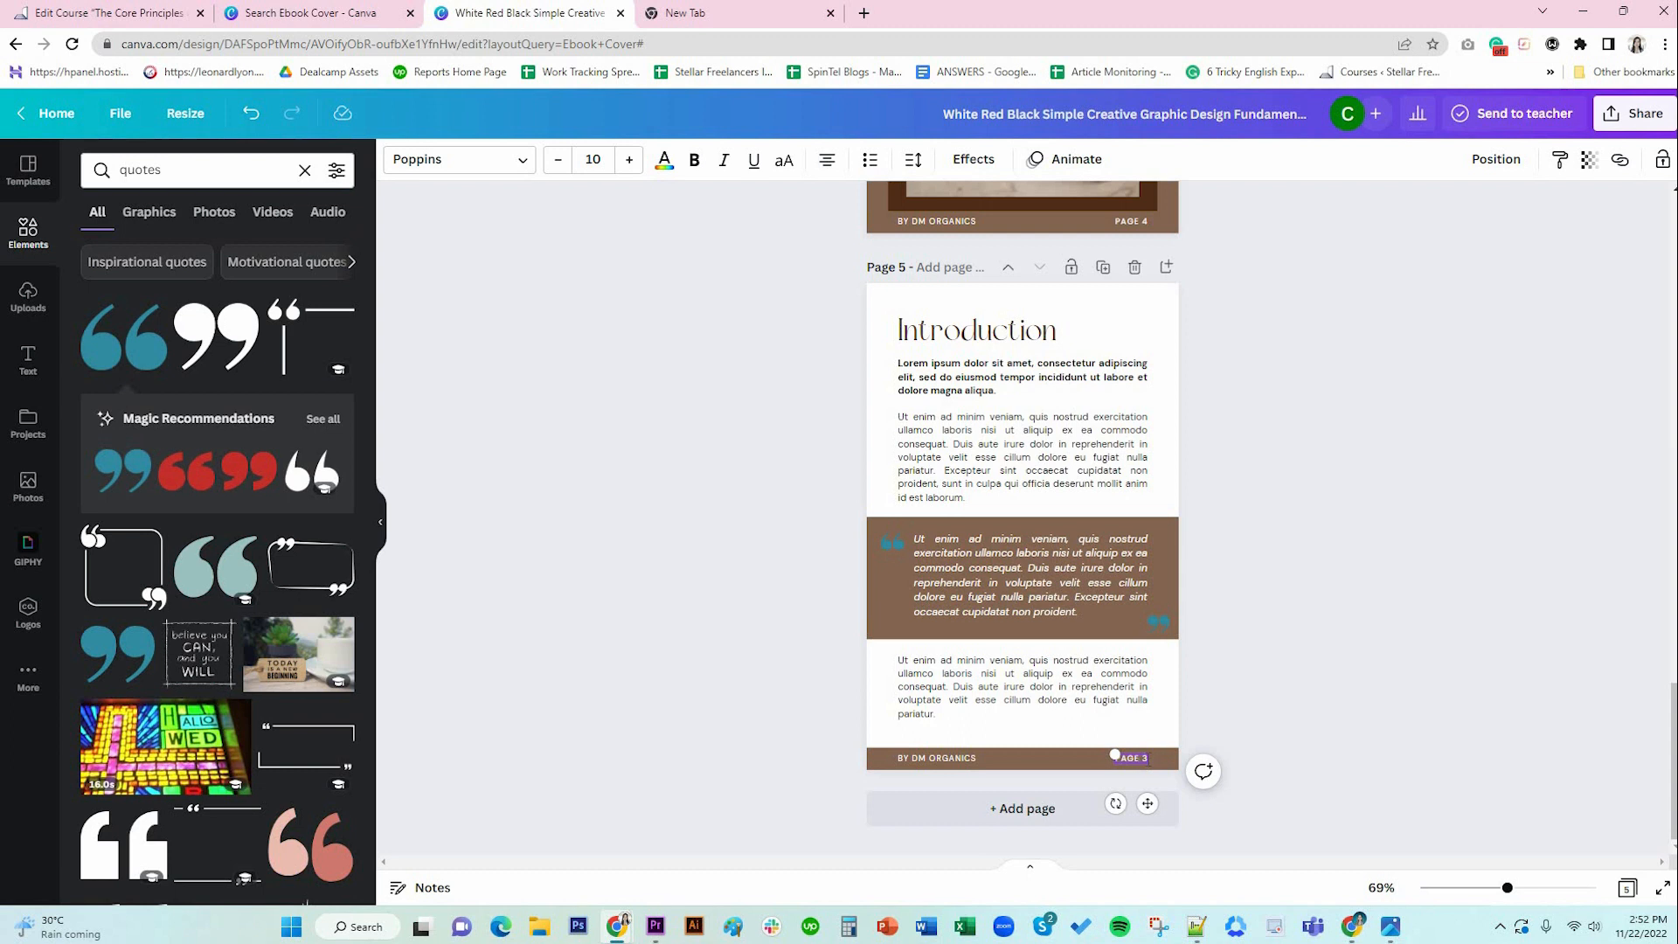
text(S)
key(BackSpace)
text(5)
key(BackSpace)
key(BackSpace)
key(BackSpace)
key(BackSpace)
text(5)
click(1372, 680)
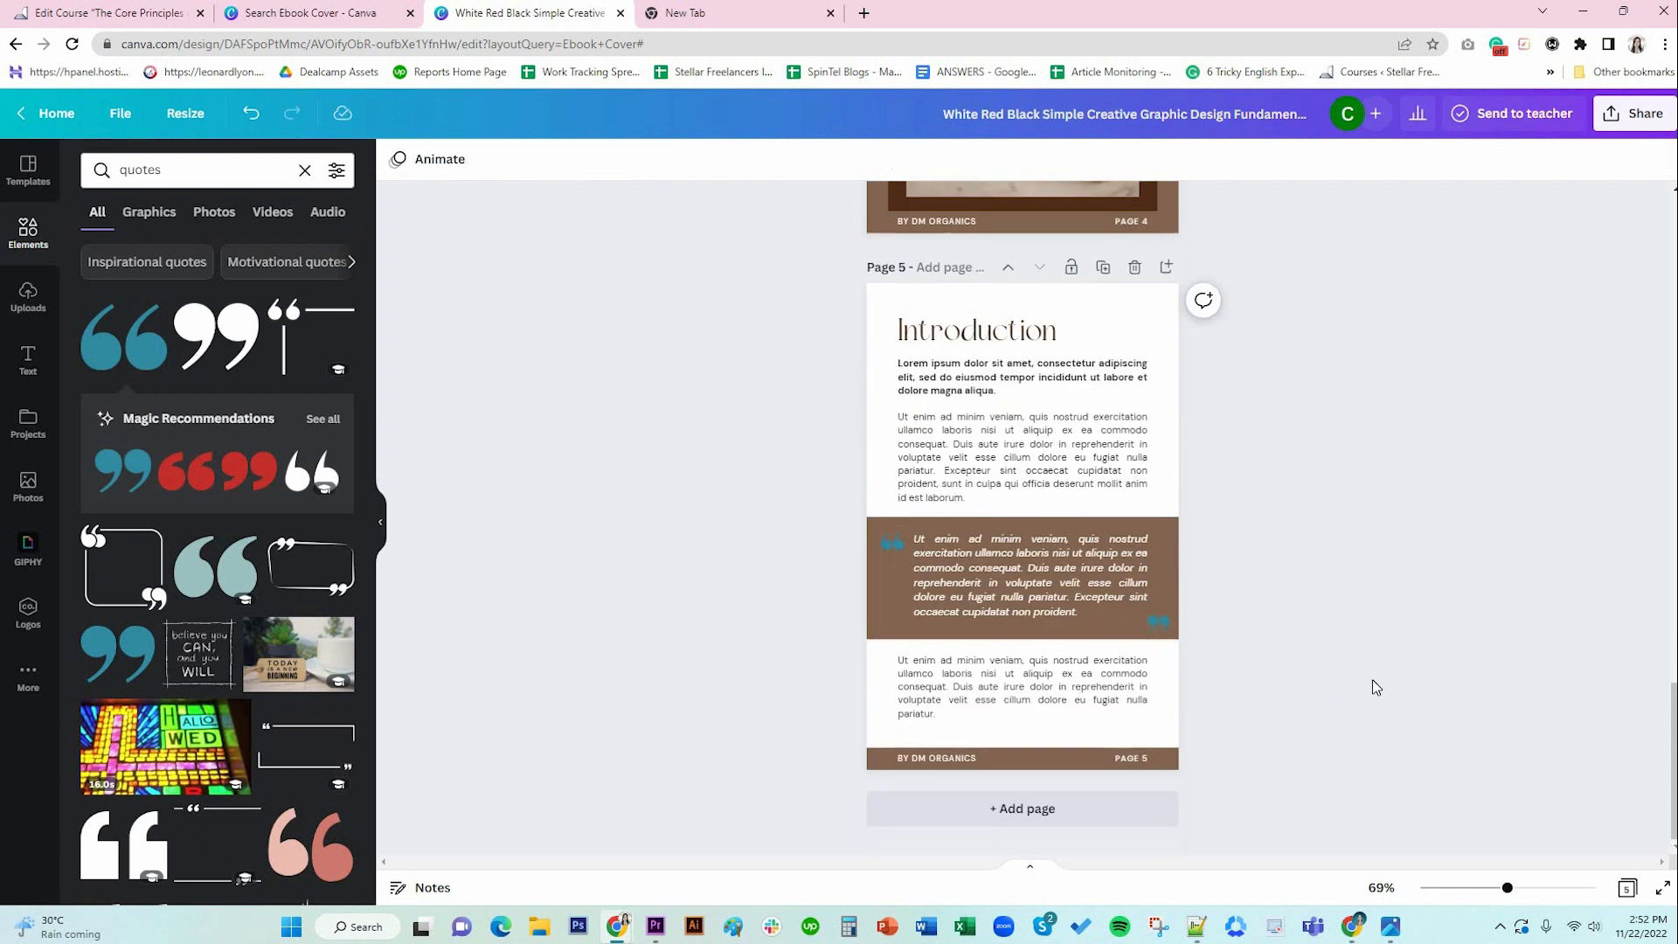
click(1093, 812)
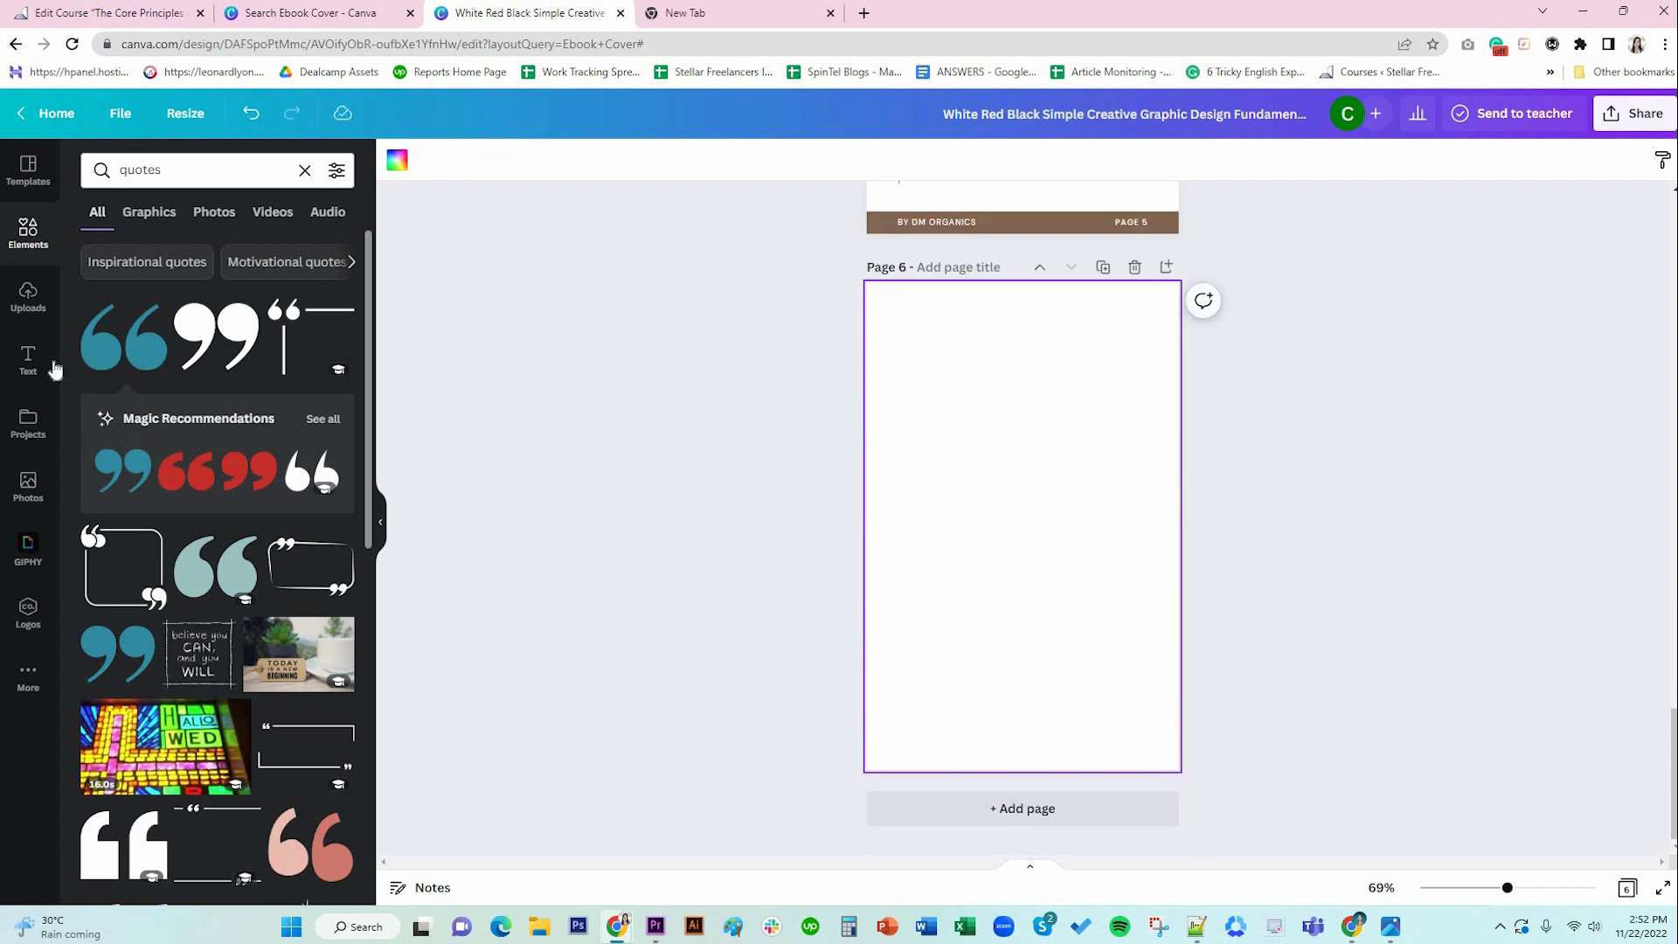
Search Elements for 'grids' and add the two-over-one photo grid to page 6.
click(28, 486)
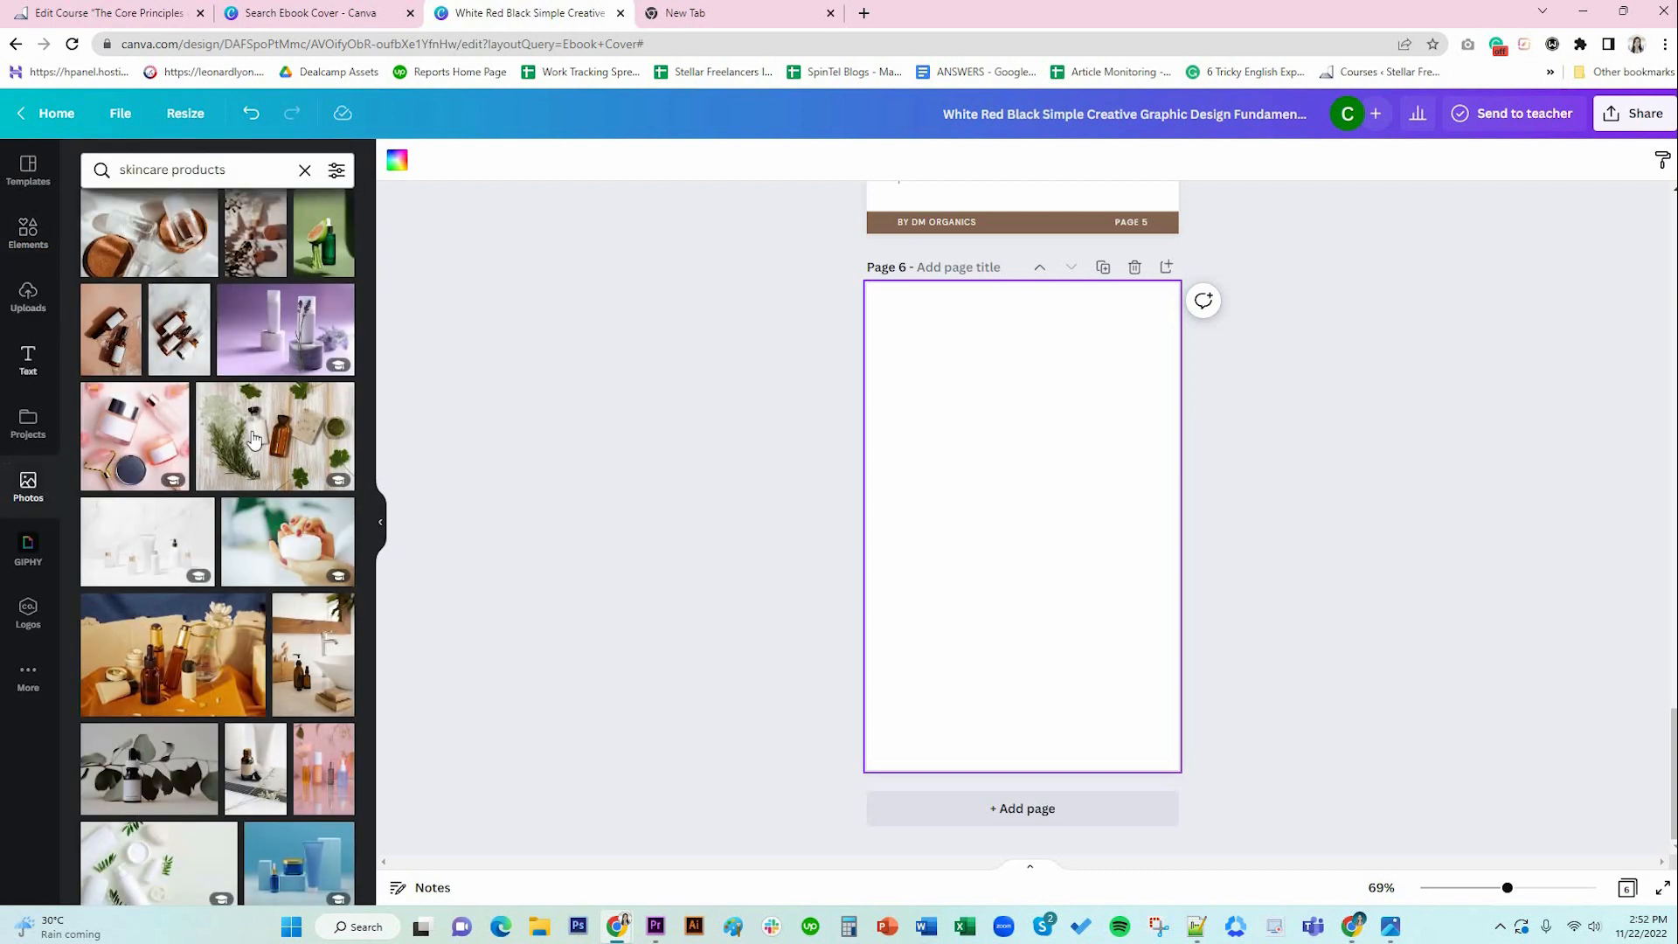
click(31, 234)
scroll(1054, 567, up, 8)
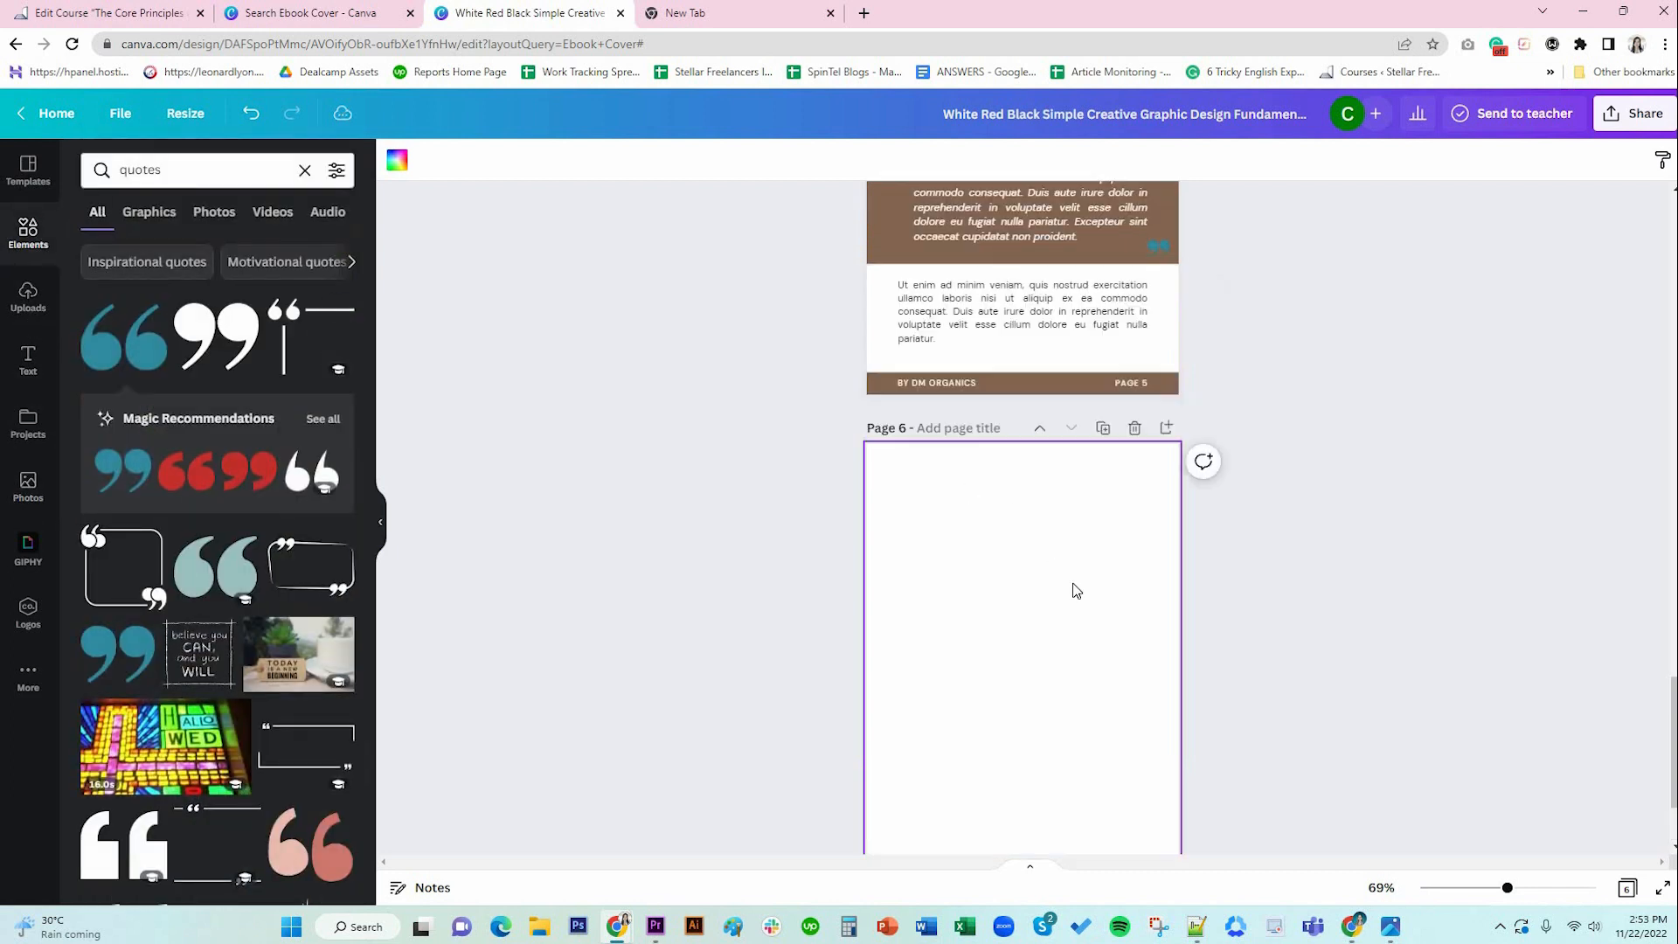
scroll(1073, 589, down, 8)
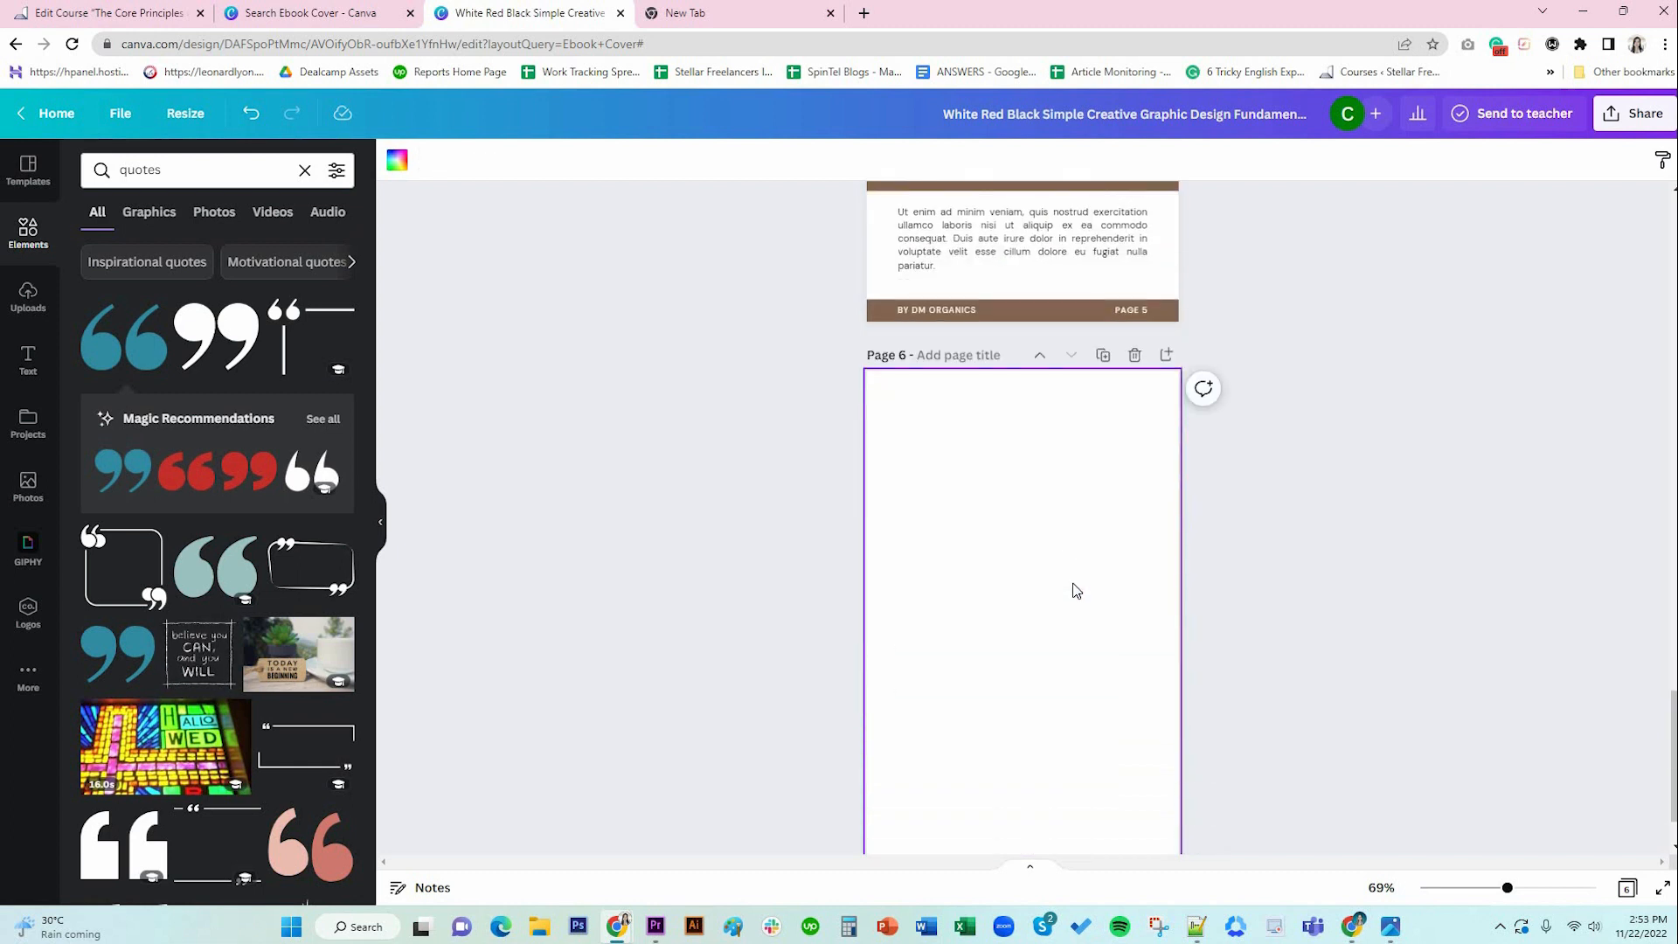
click(175, 170)
key(Return)
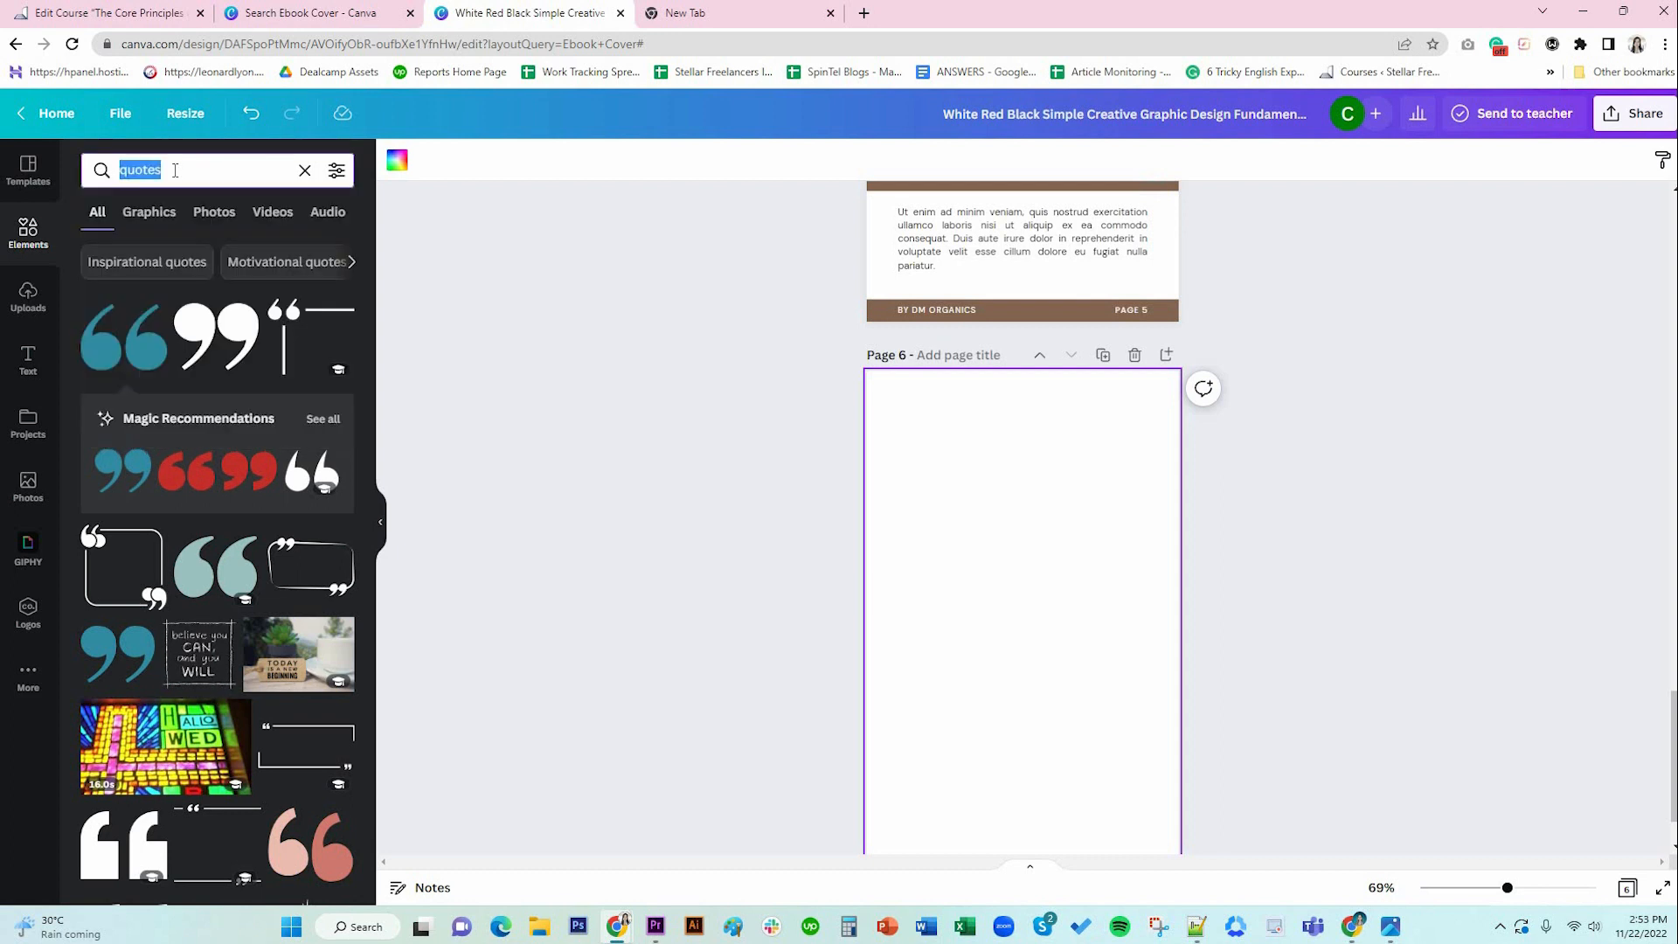
text(grids)
key(Return)
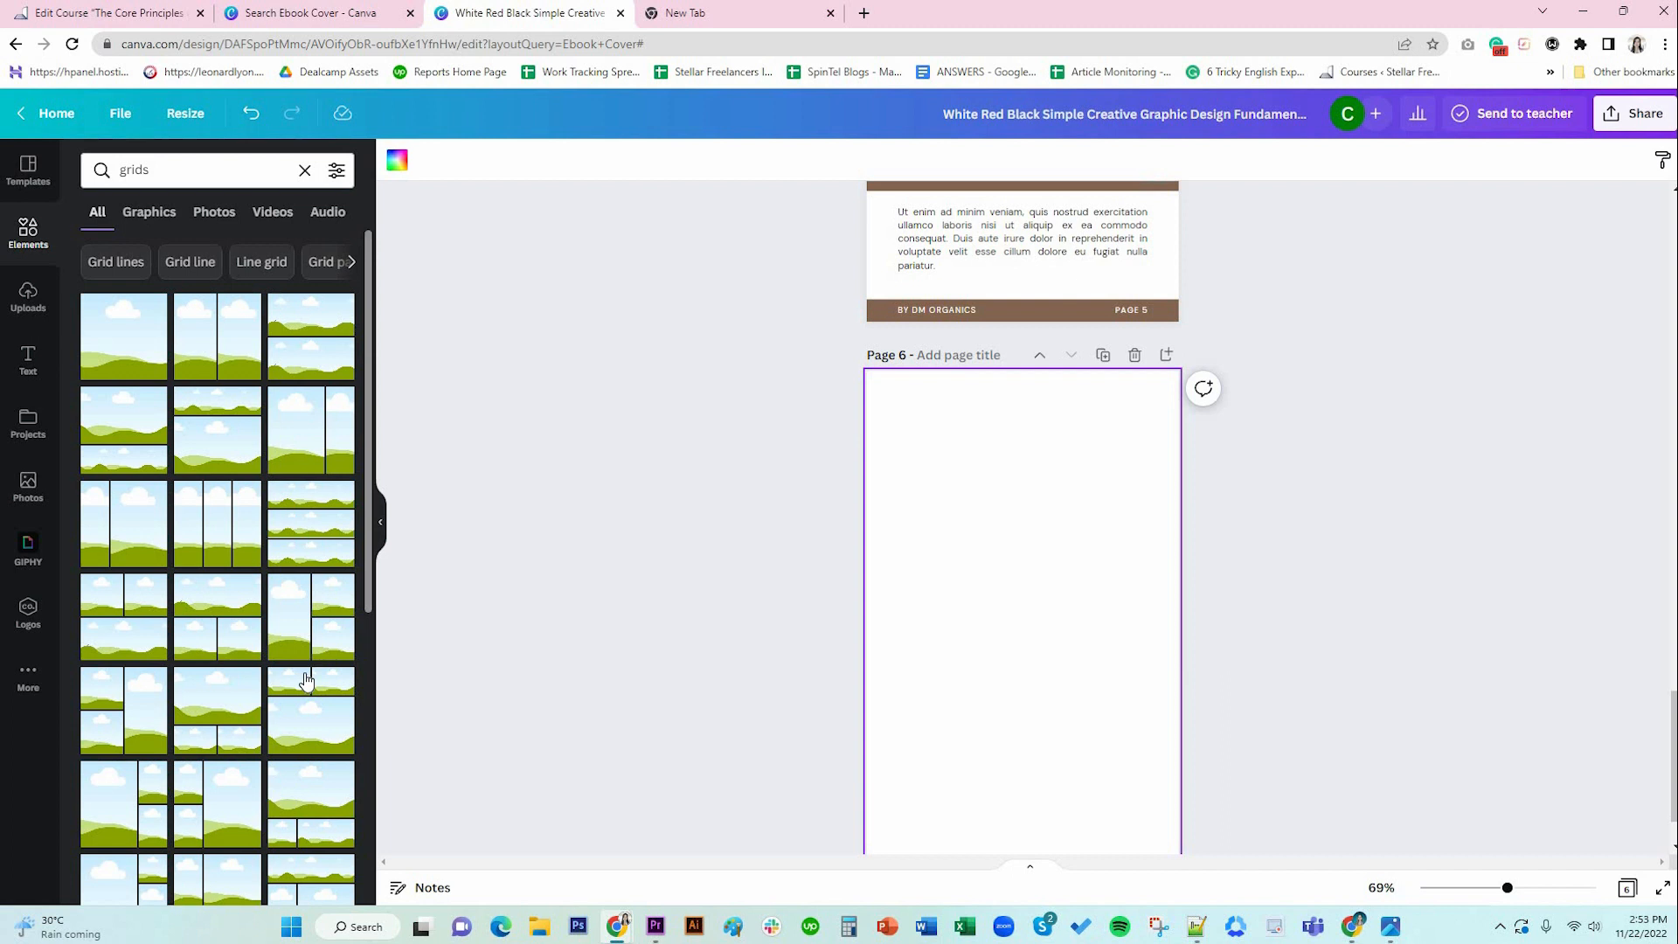
click(125, 621)
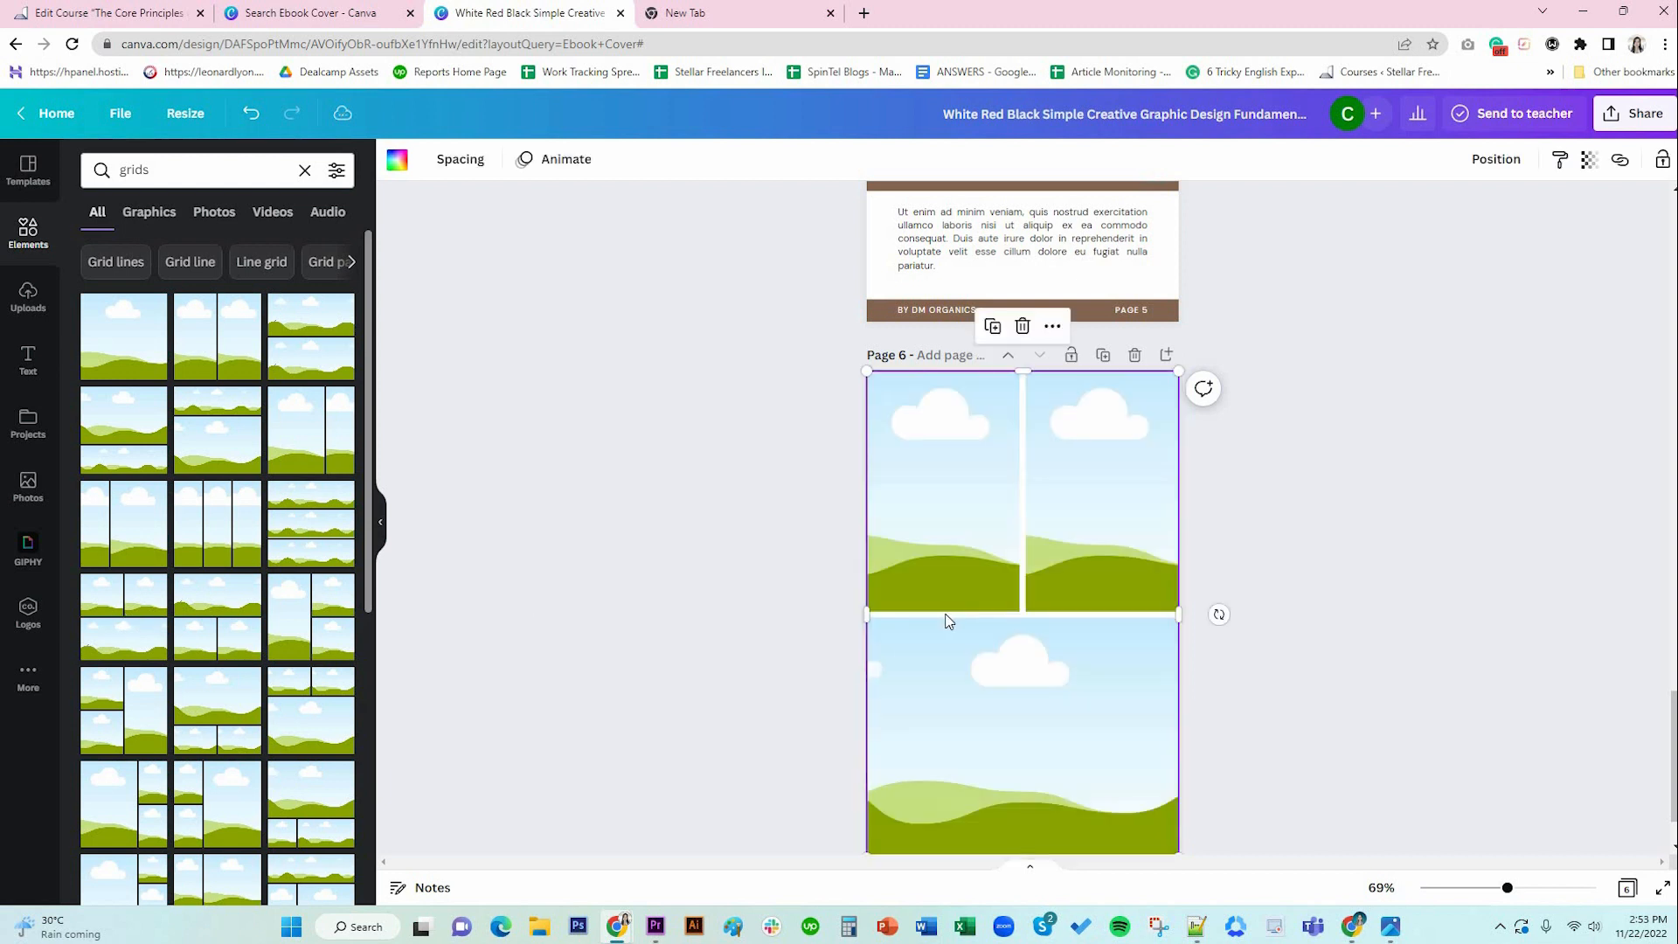
Resize and reposition the photo grid so it fills most of page 6.
drag(861, 372, 1007, 542)
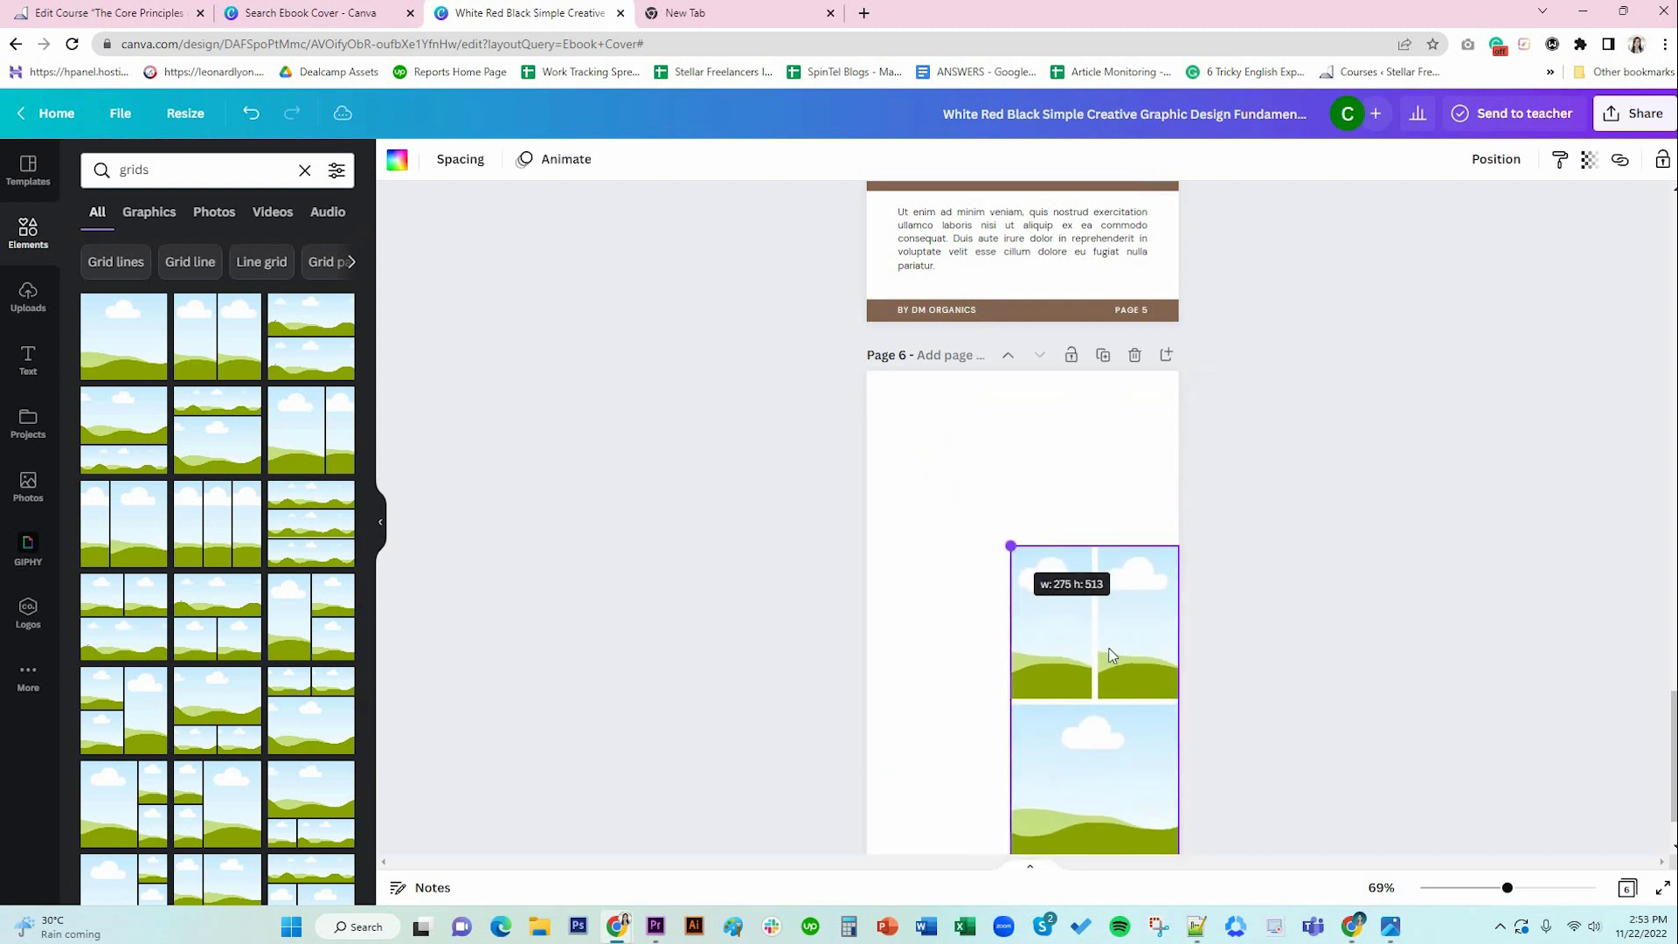
drag(1090, 627, 997, 503)
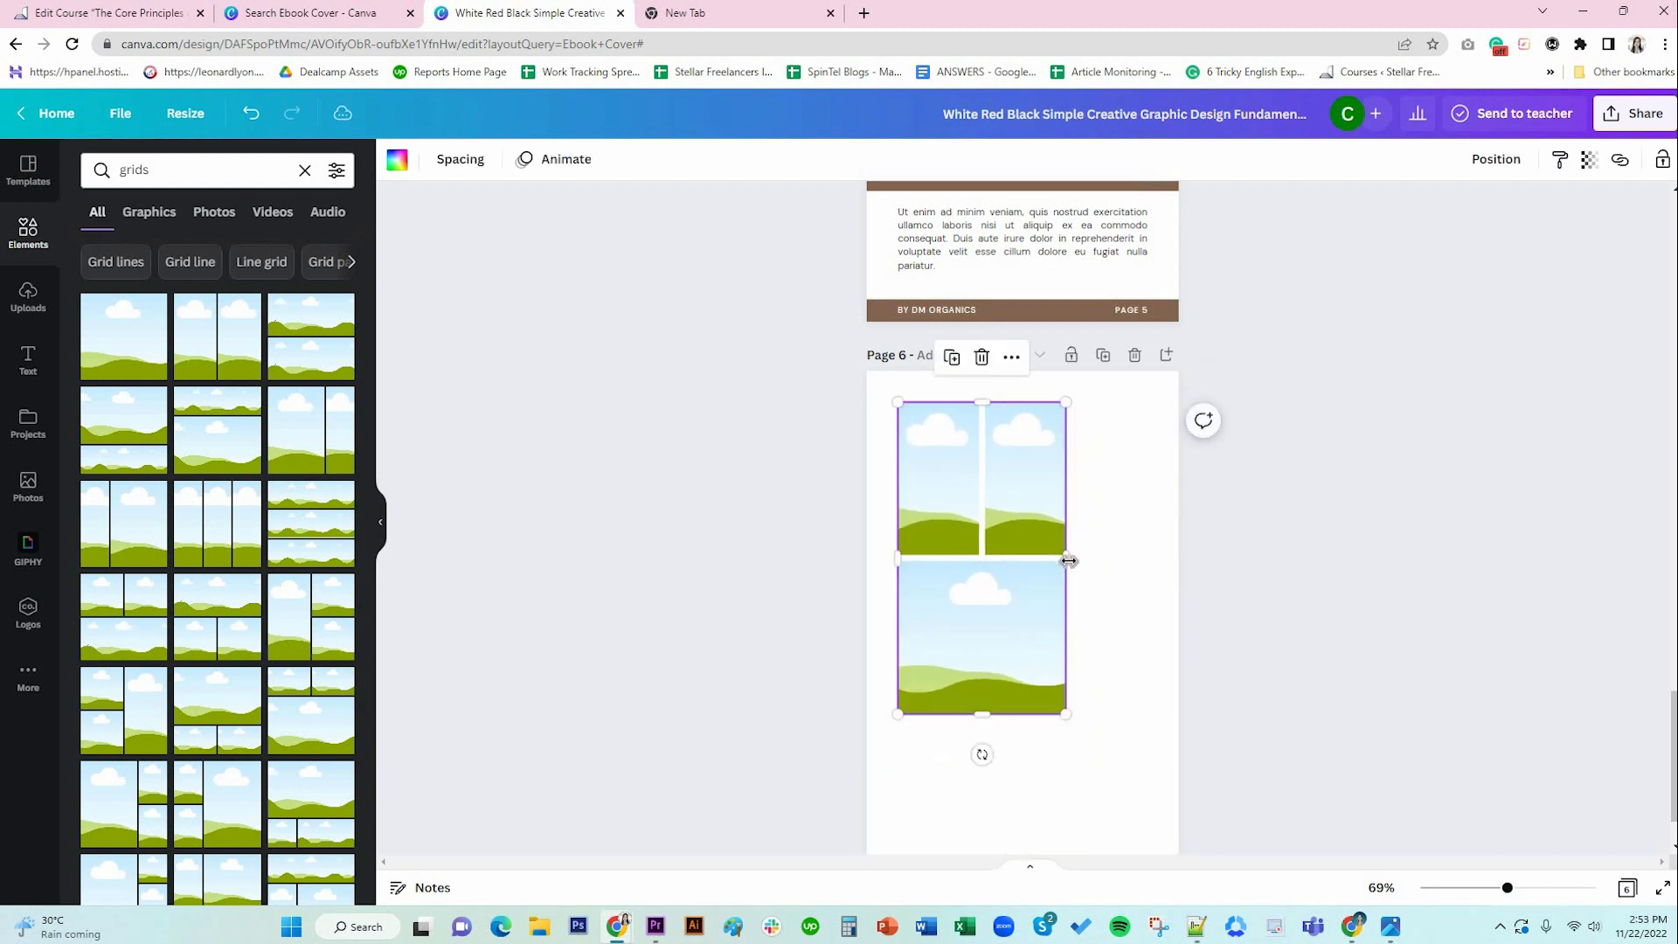
drag(1067, 559, 1155, 560)
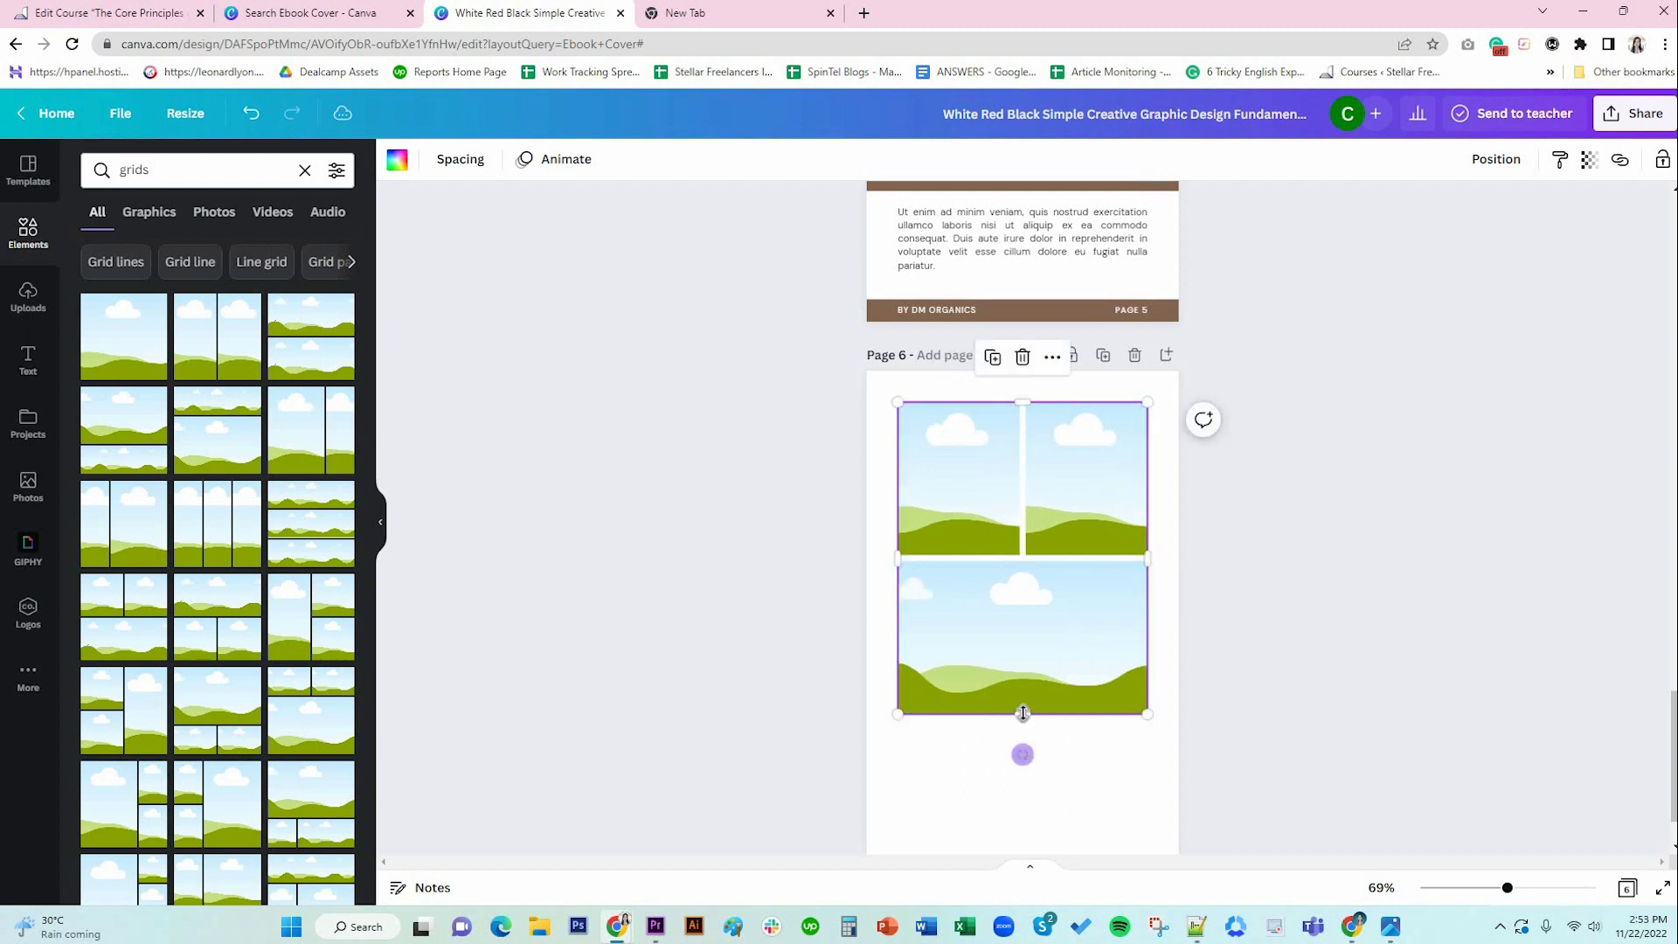
drag(1020, 712, 1024, 794)
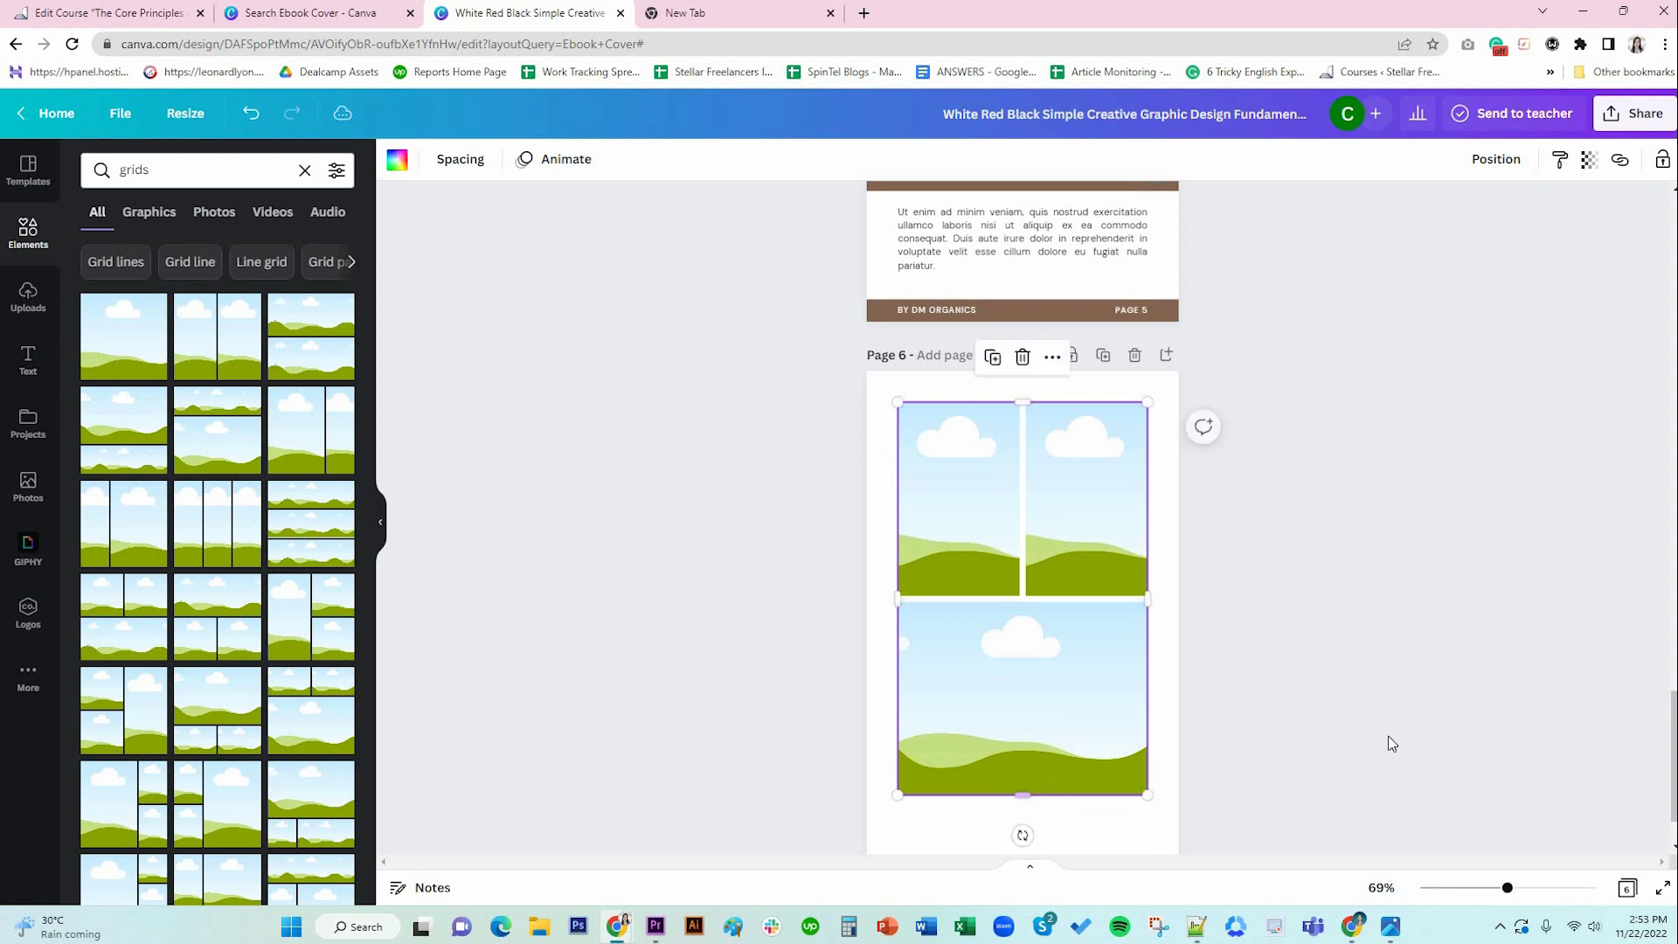
scroll(1053, 734, down, 1)
drag(1024, 694, 1020, 693)
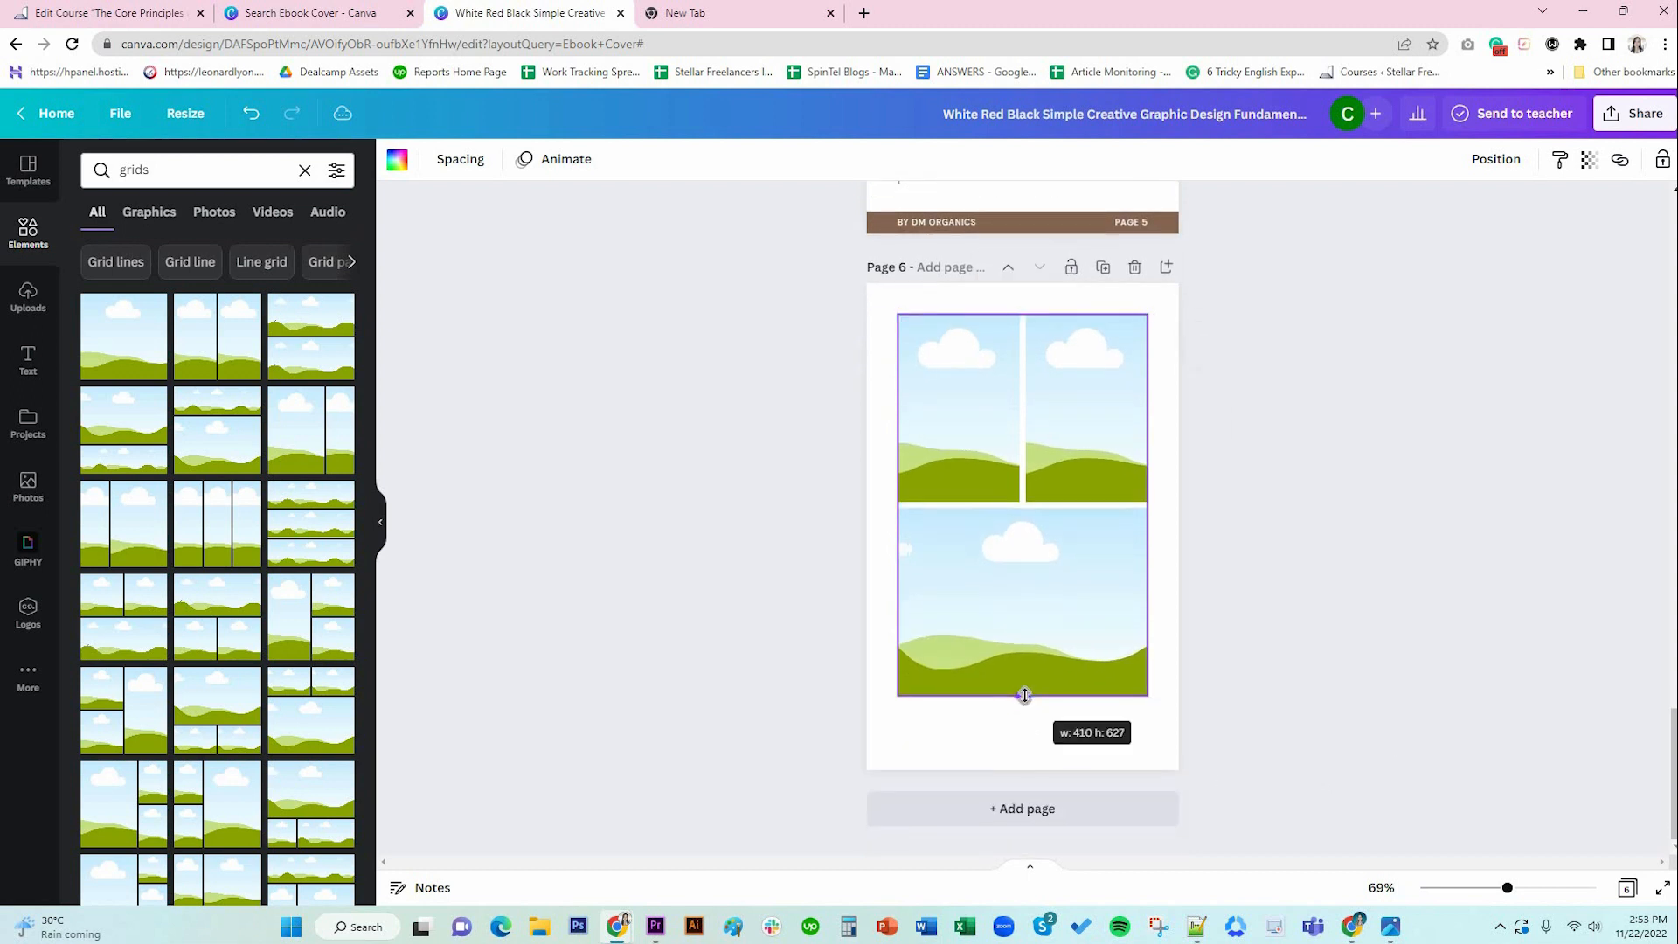
click(1222, 633)
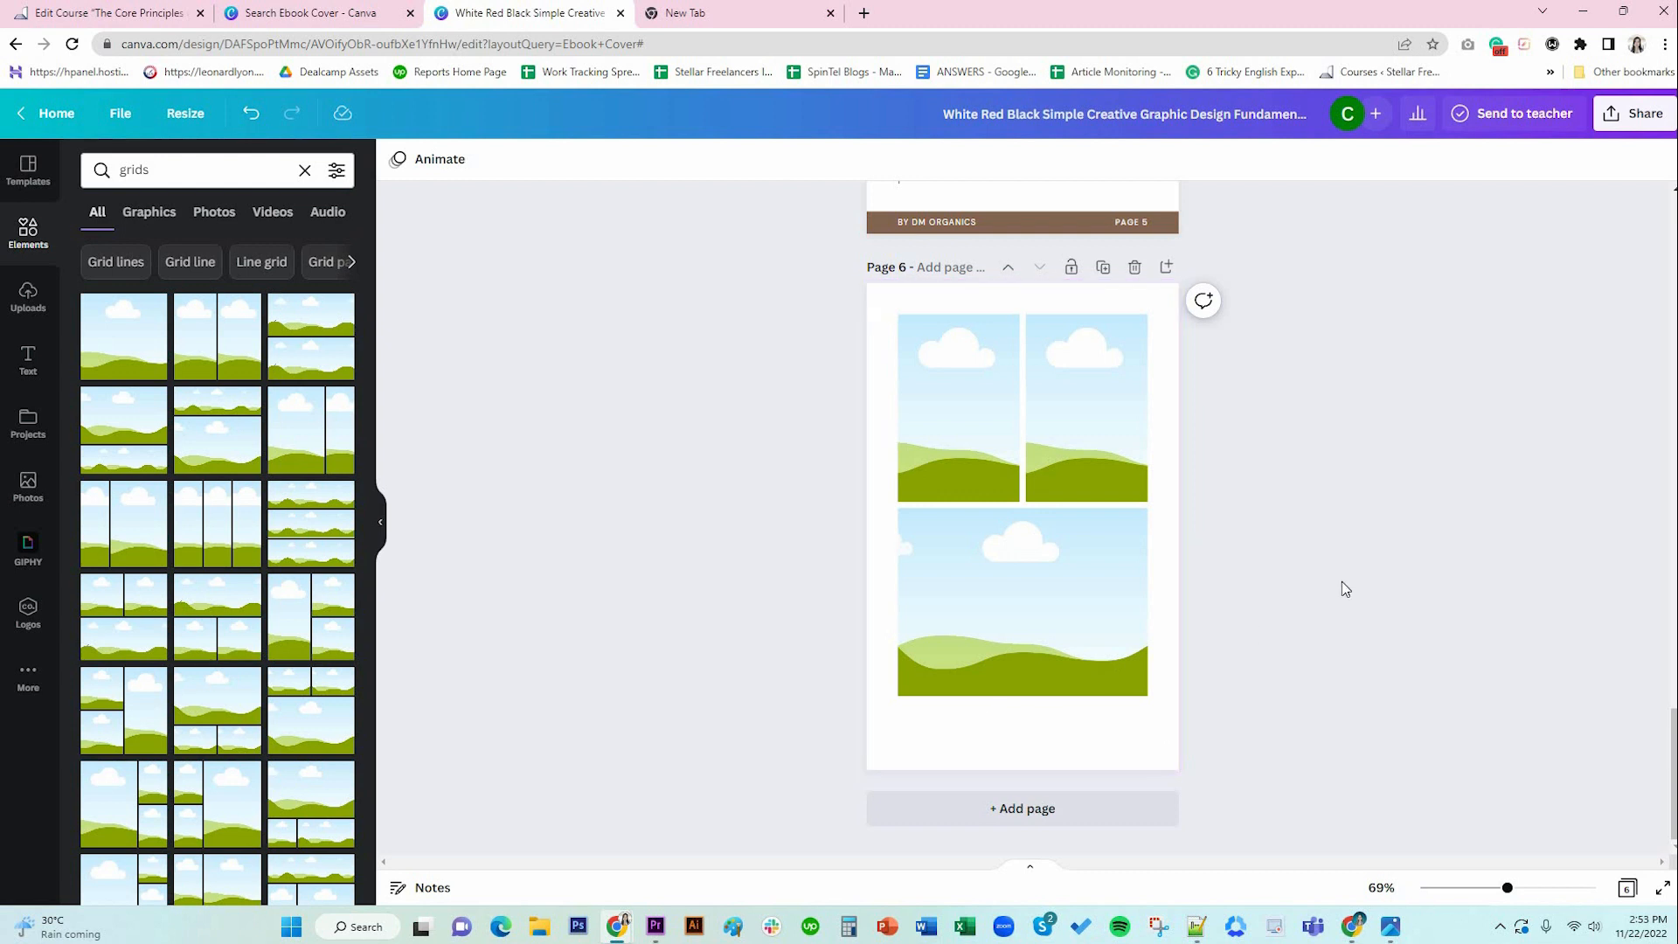
scroll(1340, 582, up, 1)
Place the gold bottles and white-bottle-with-leaves photos in the top frames, cropping the top-right one.
click(28, 489)
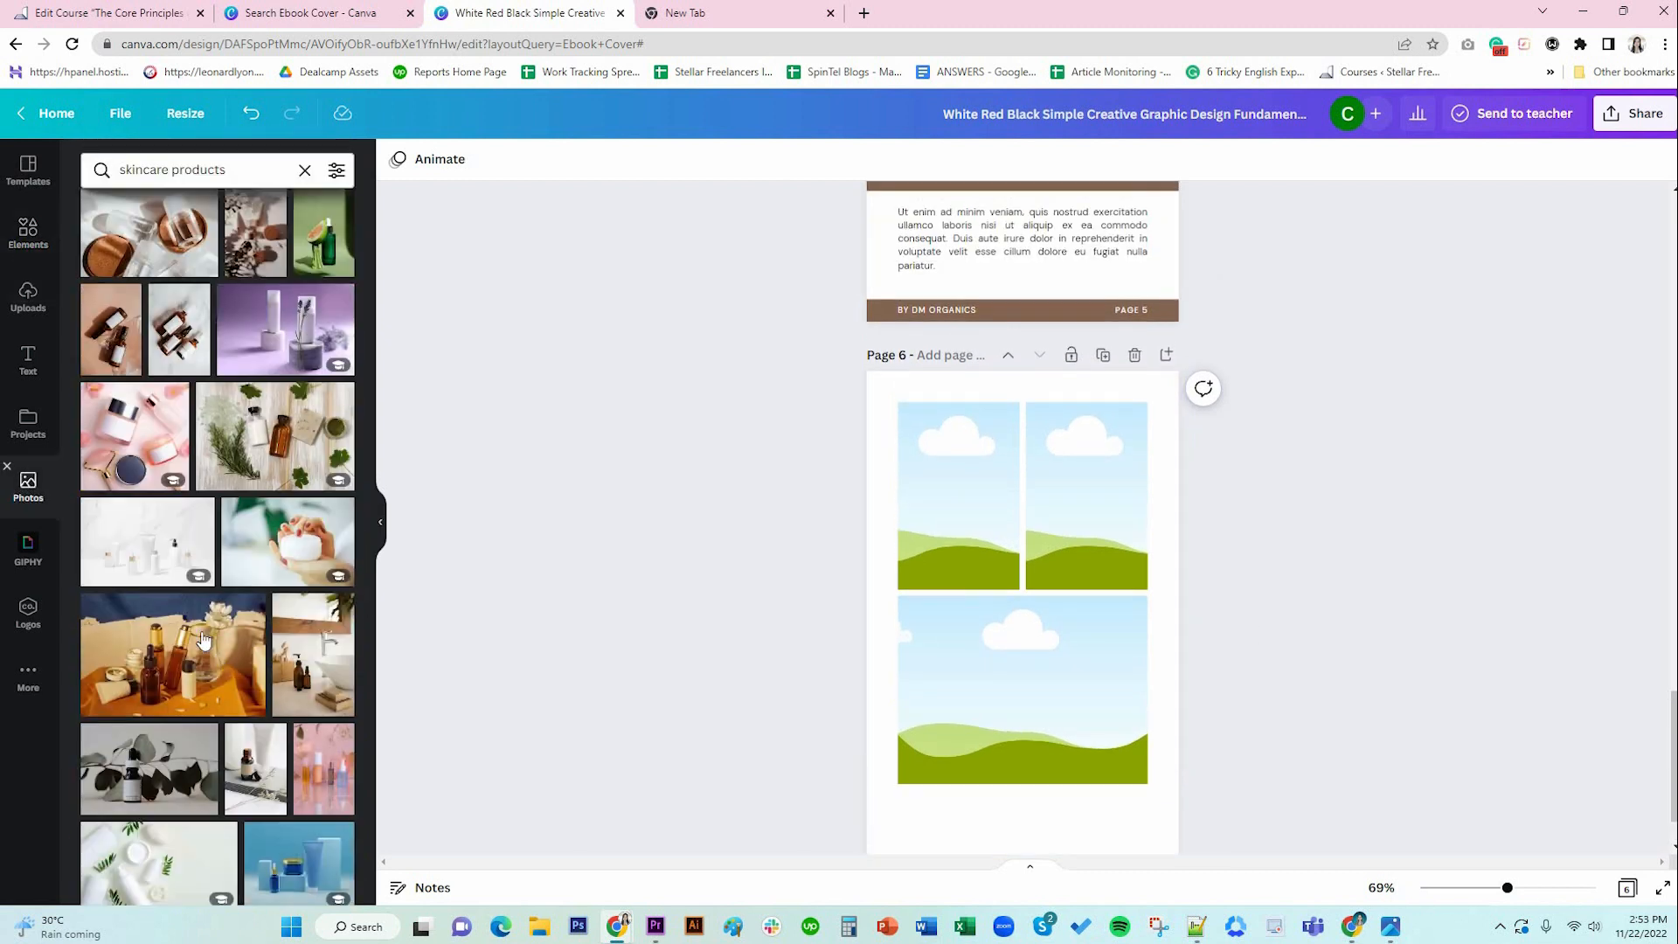
scroll(254, 668, down, 5)
scroll(254, 669, down, 3)
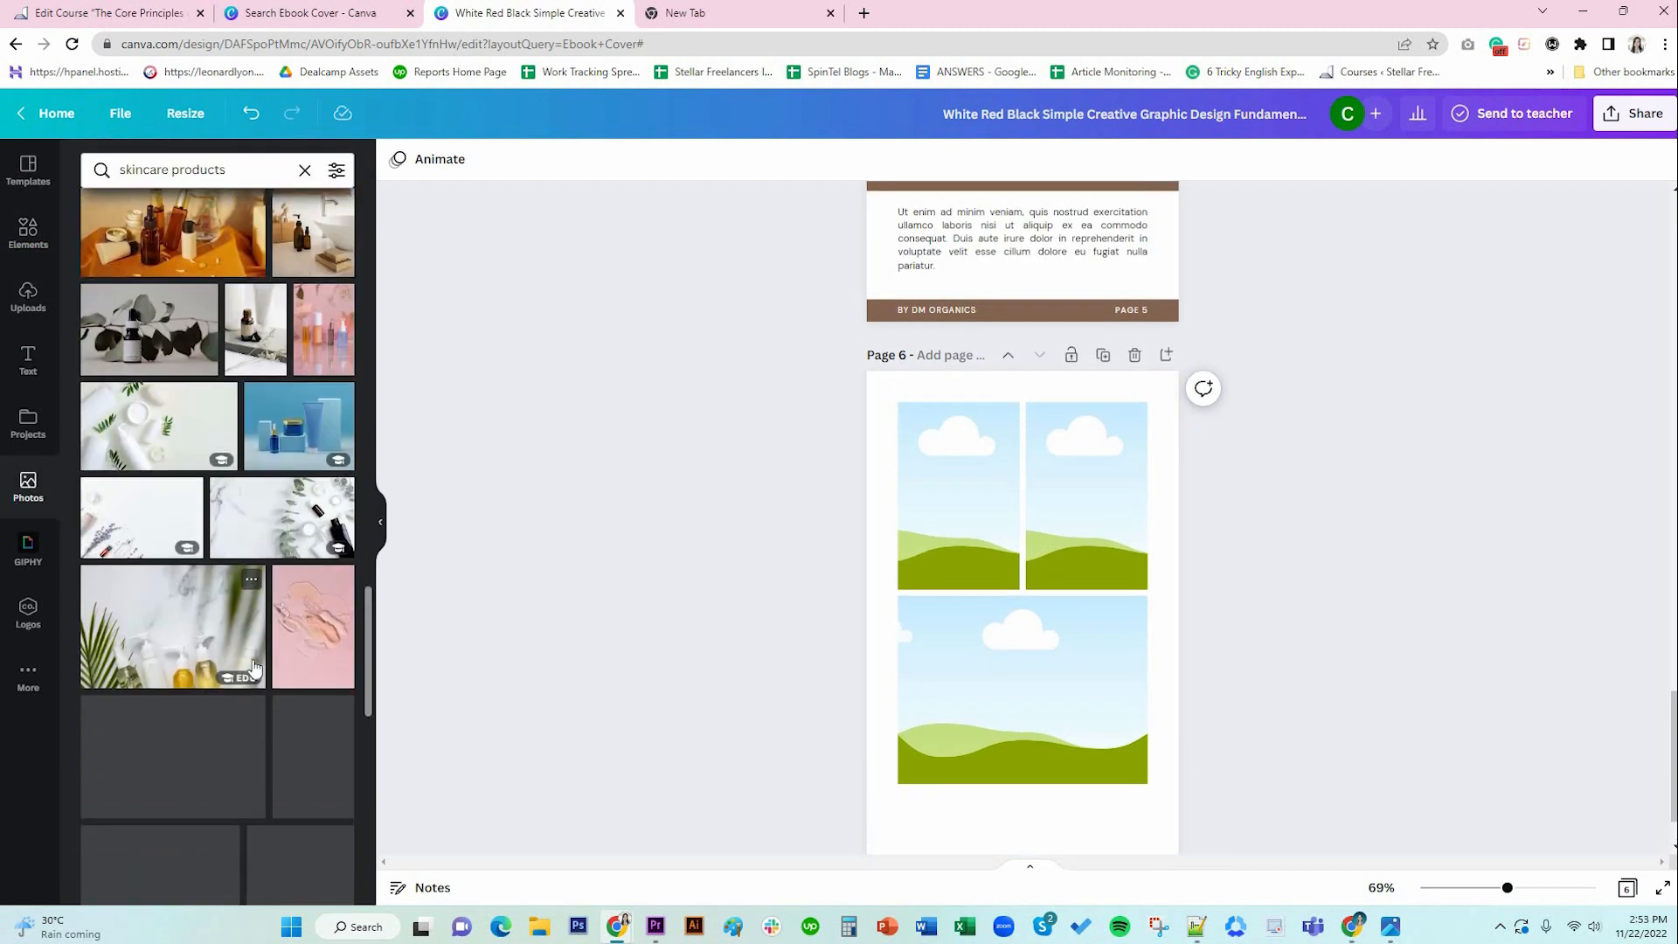
scroll(254, 669, down, 2)
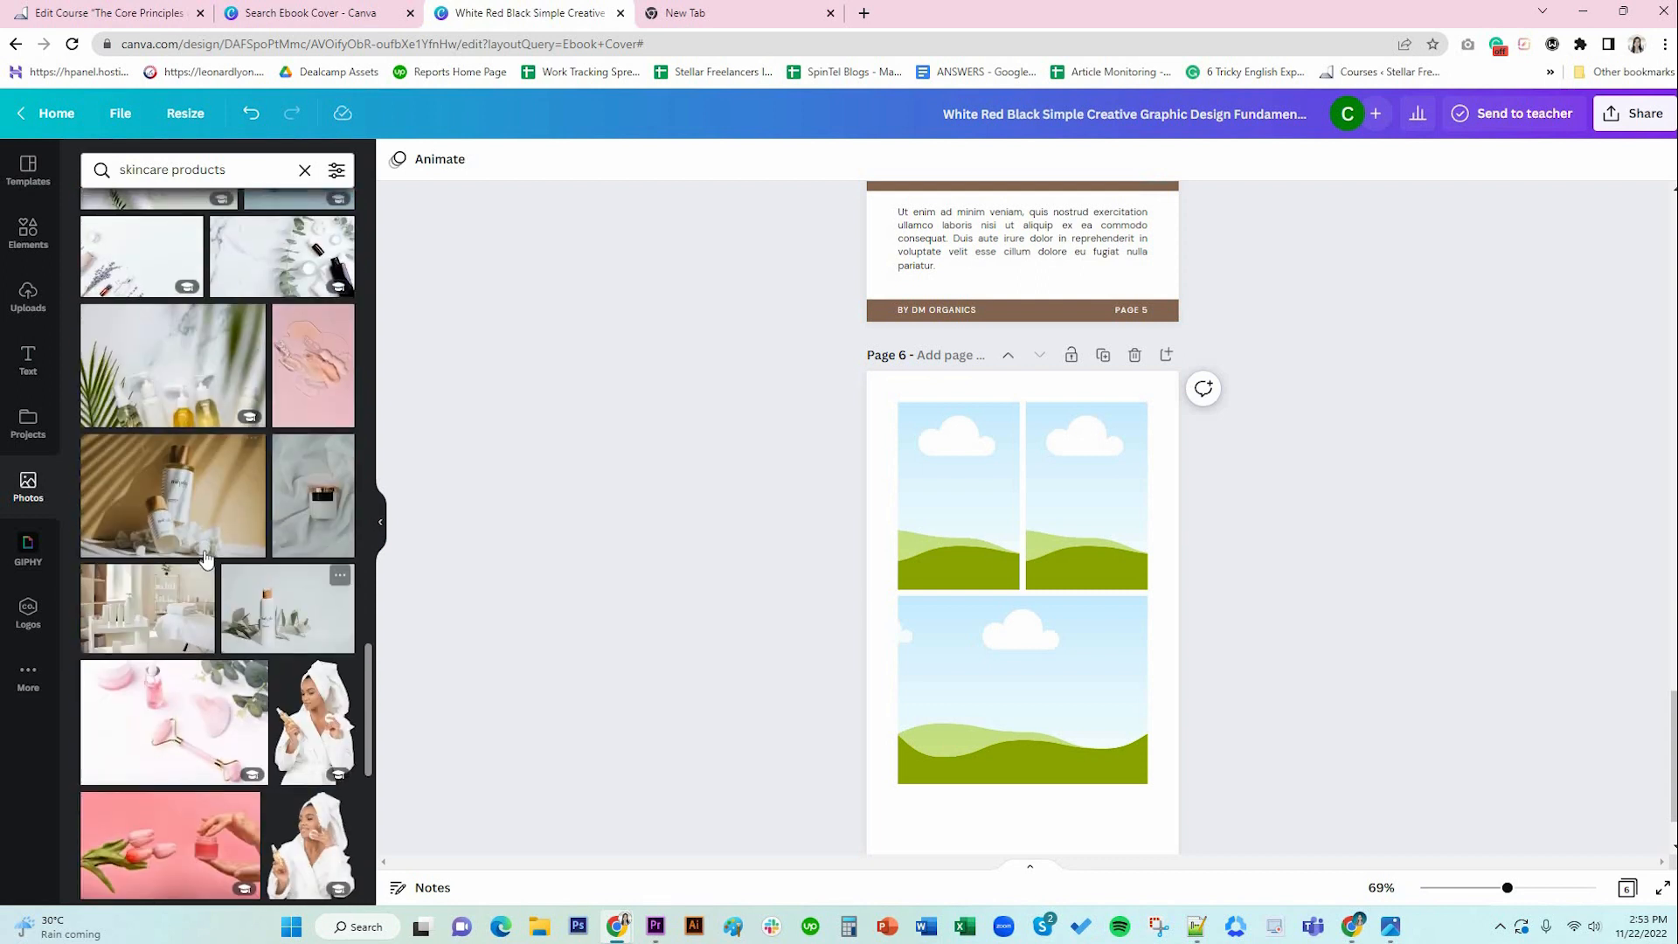
drag(209, 494, 958, 496)
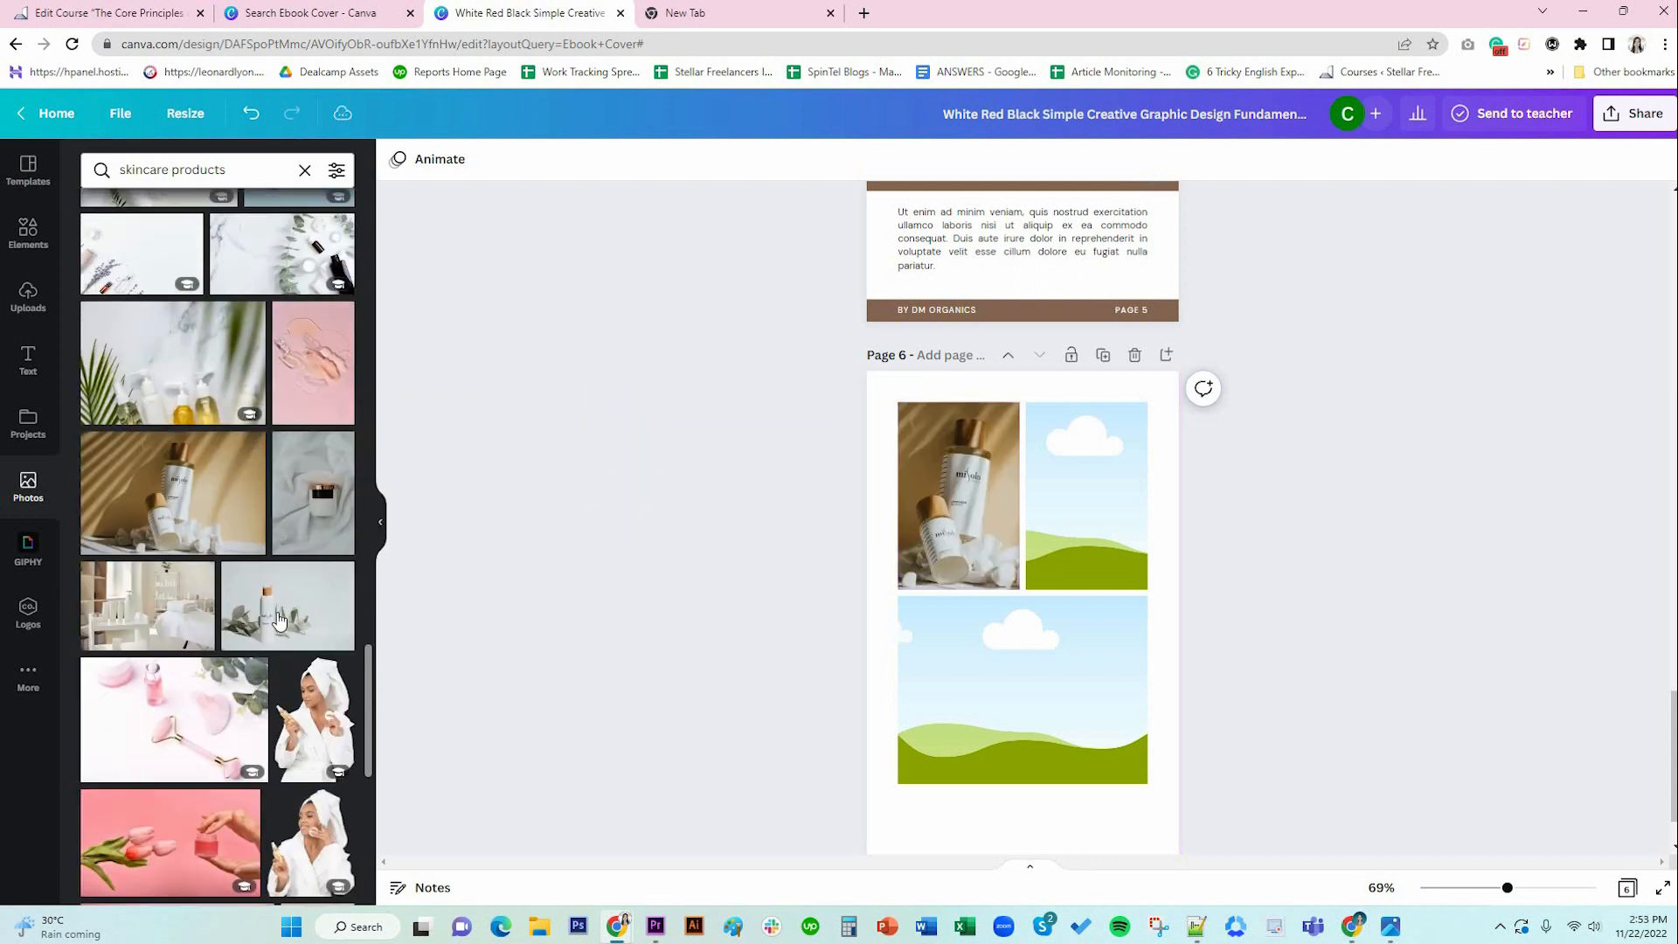
drag(284, 612, 1172, 515)
double_click(1096, 509)
click(442, 159)
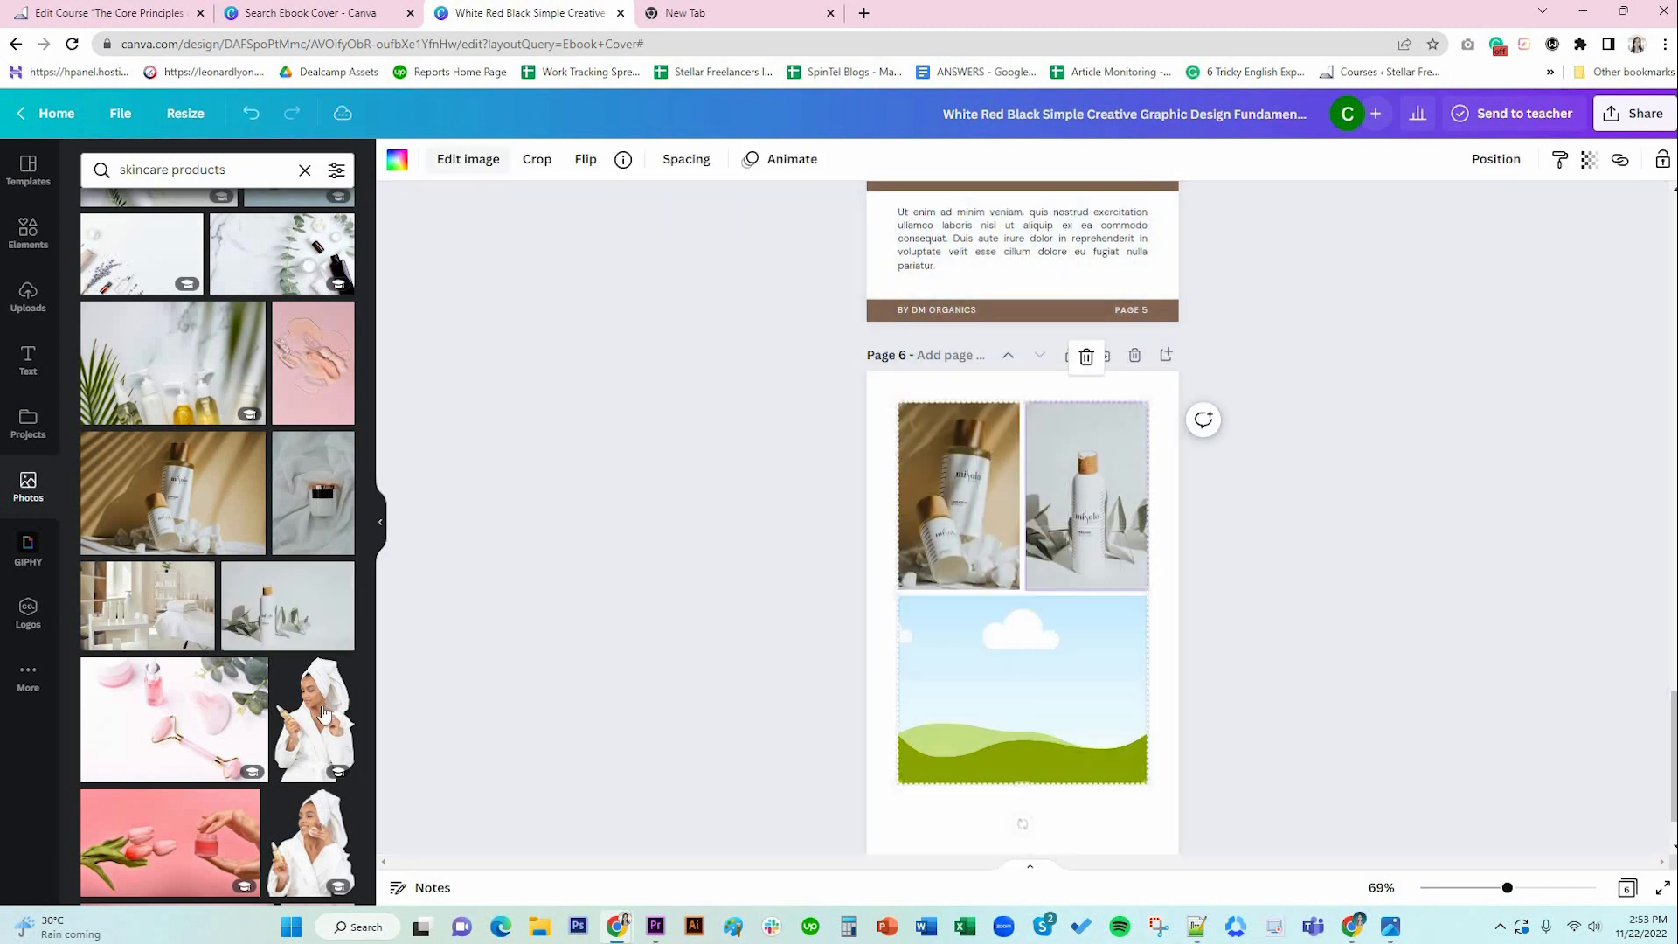
Fill the wide bottom frame with the photo of hands holding a product box.
scroll(210, 695, down, 7)
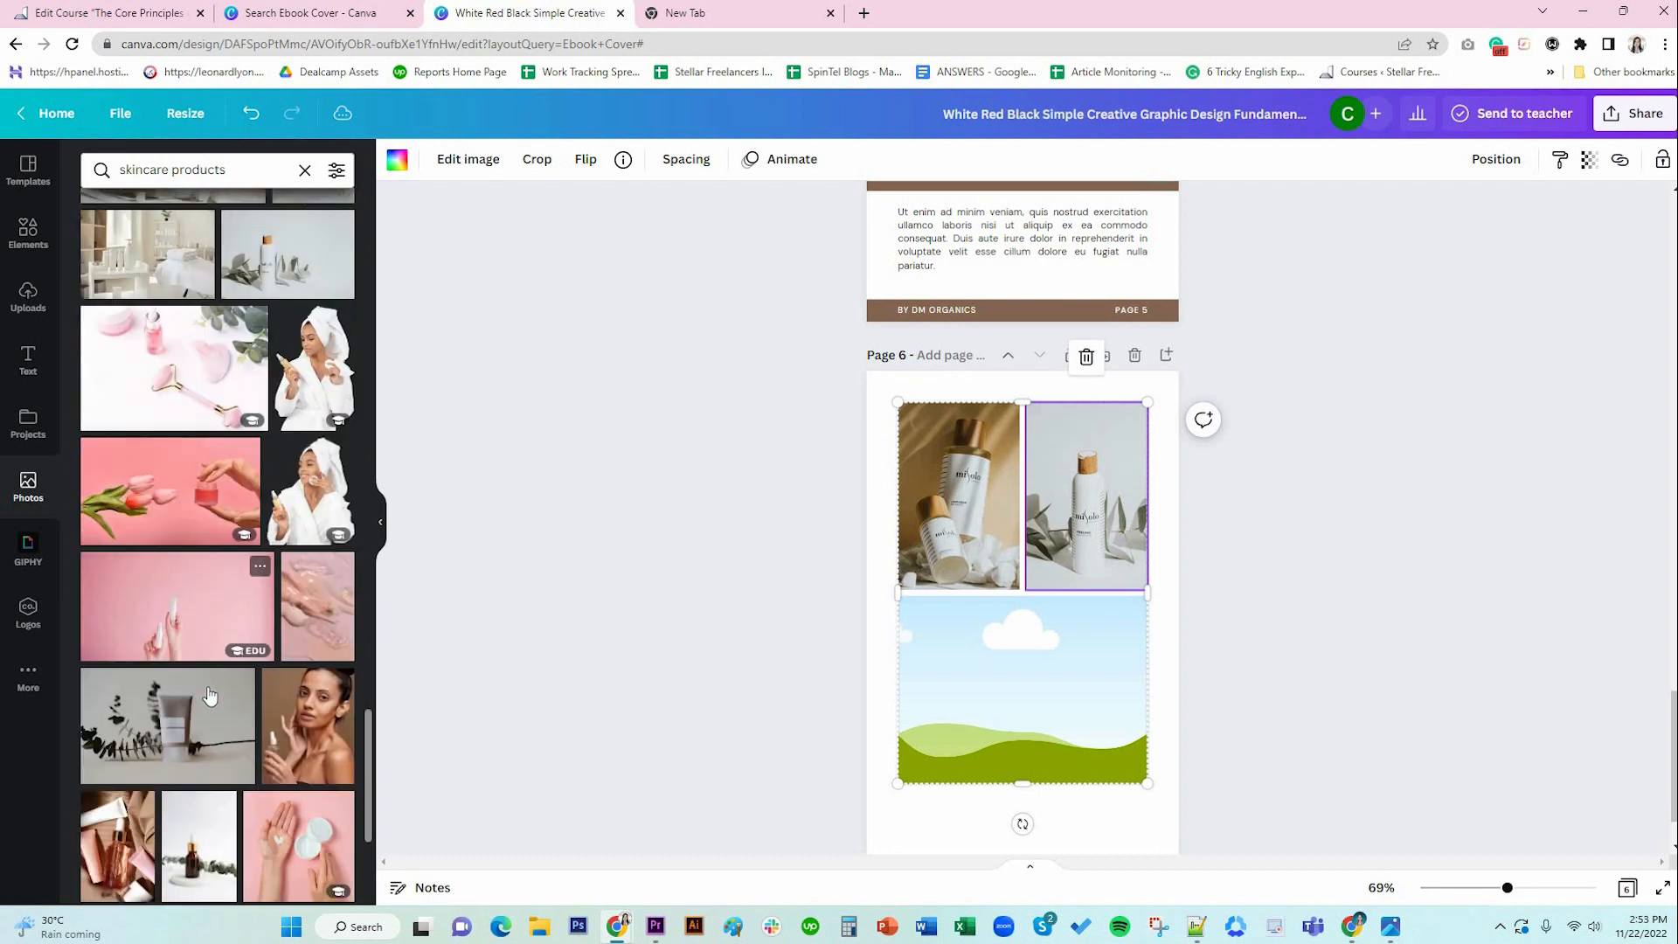
scroll(209, 695, down, 2)
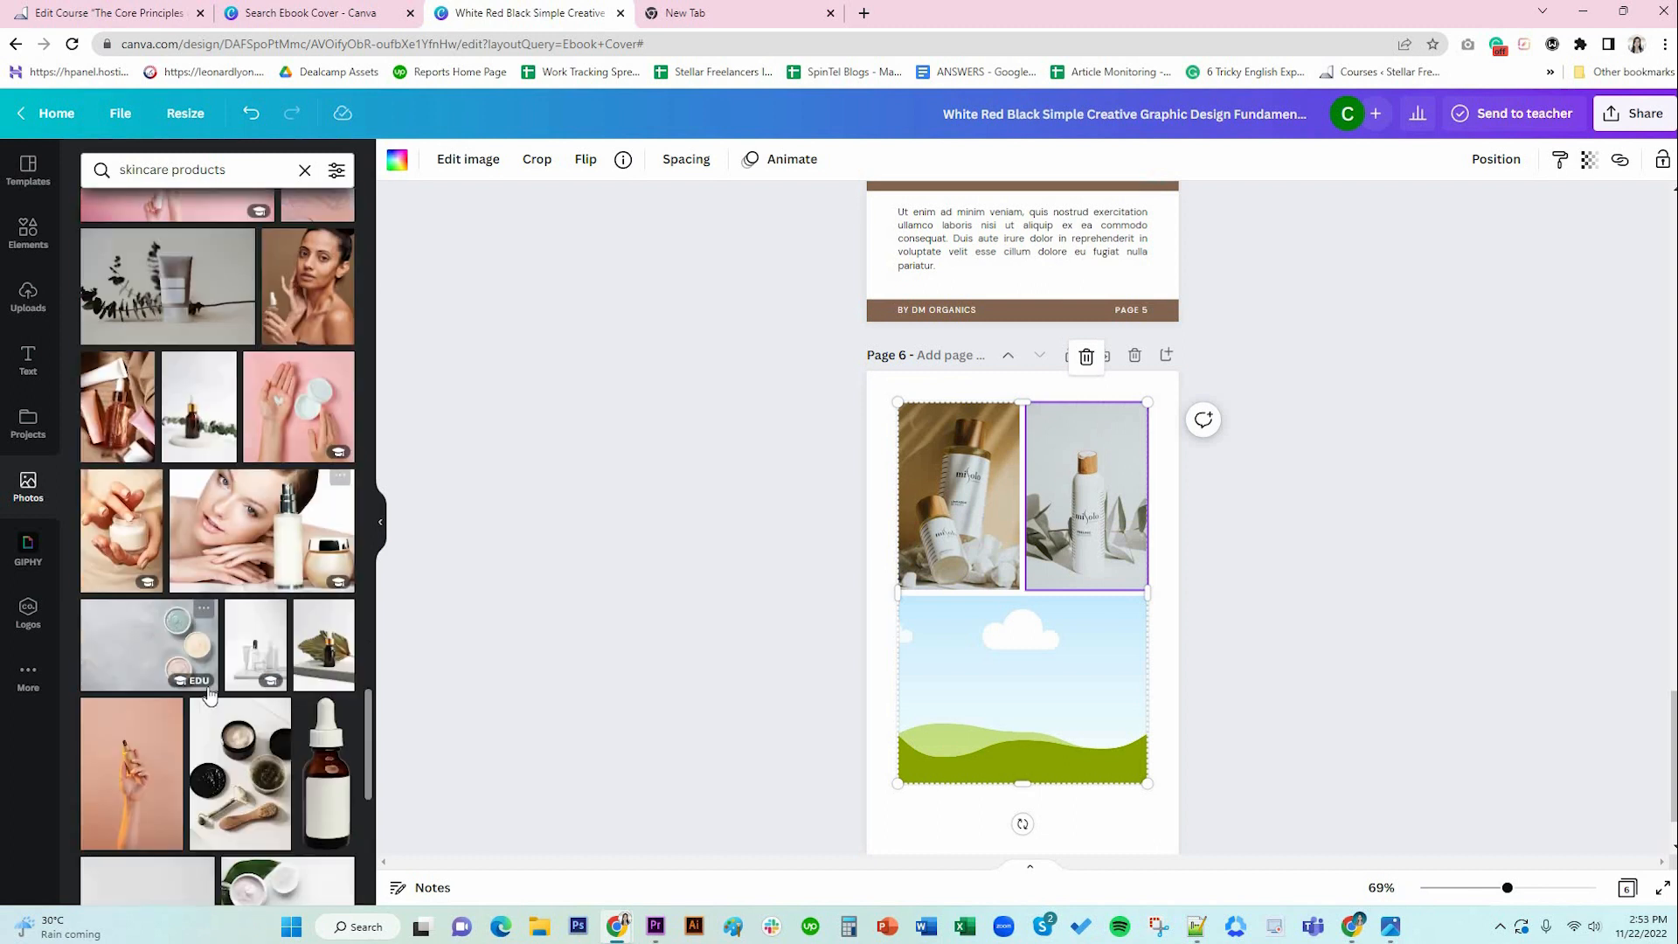
scroll(209, 695, down, 3)
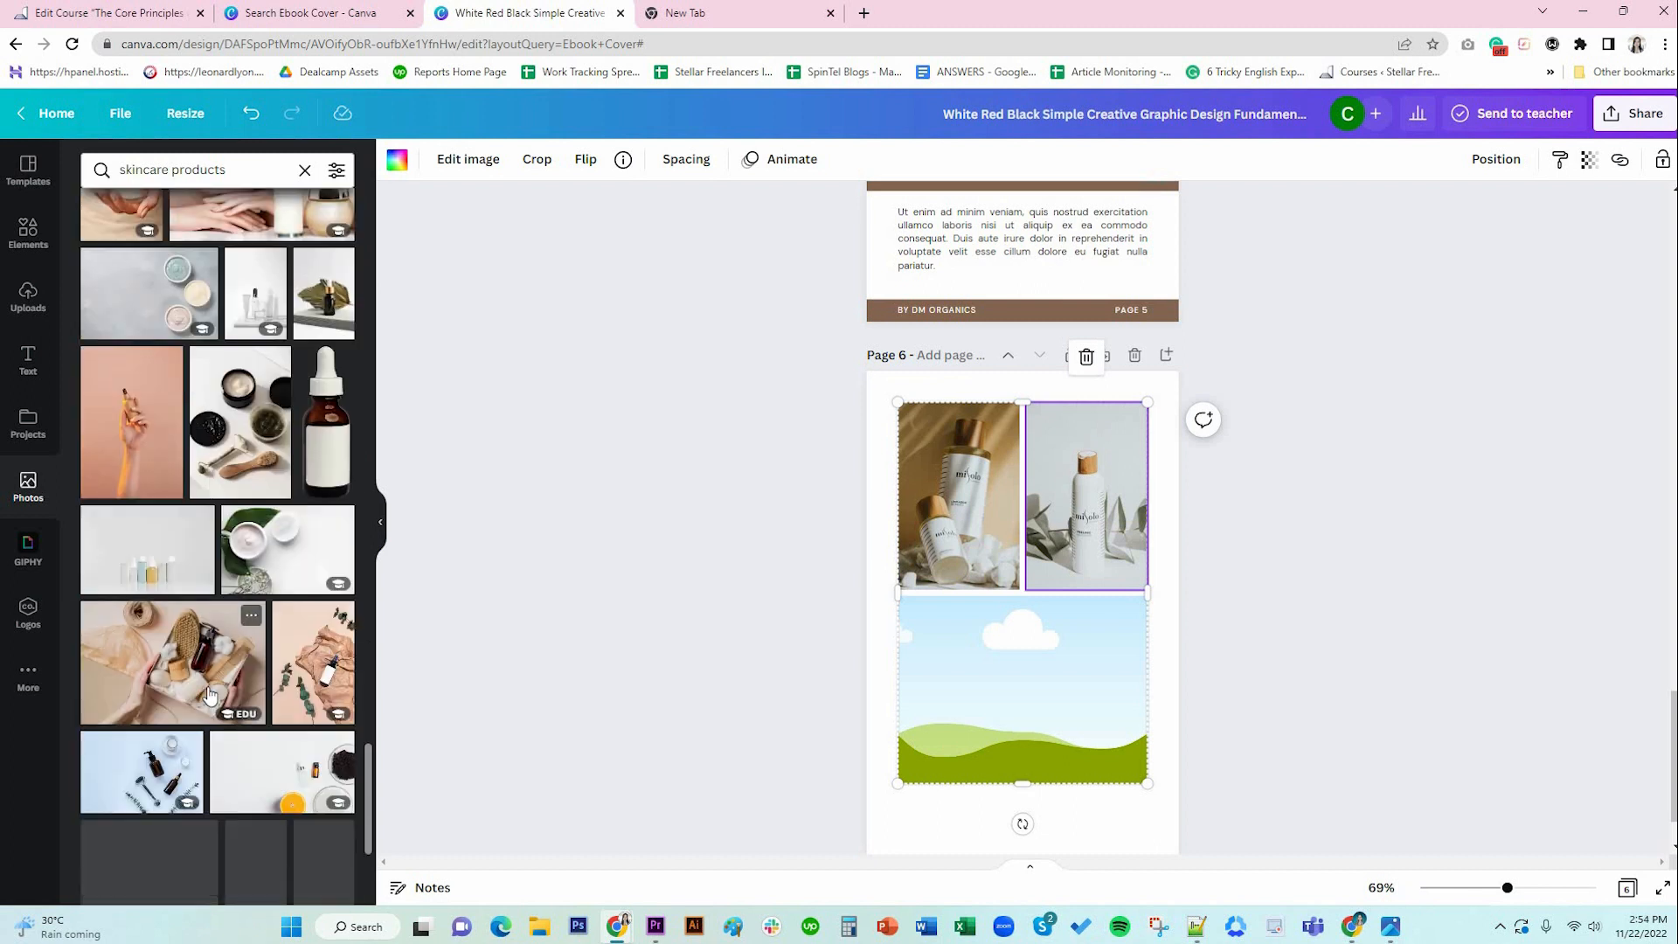
drag(210, 695, 1004, 705)
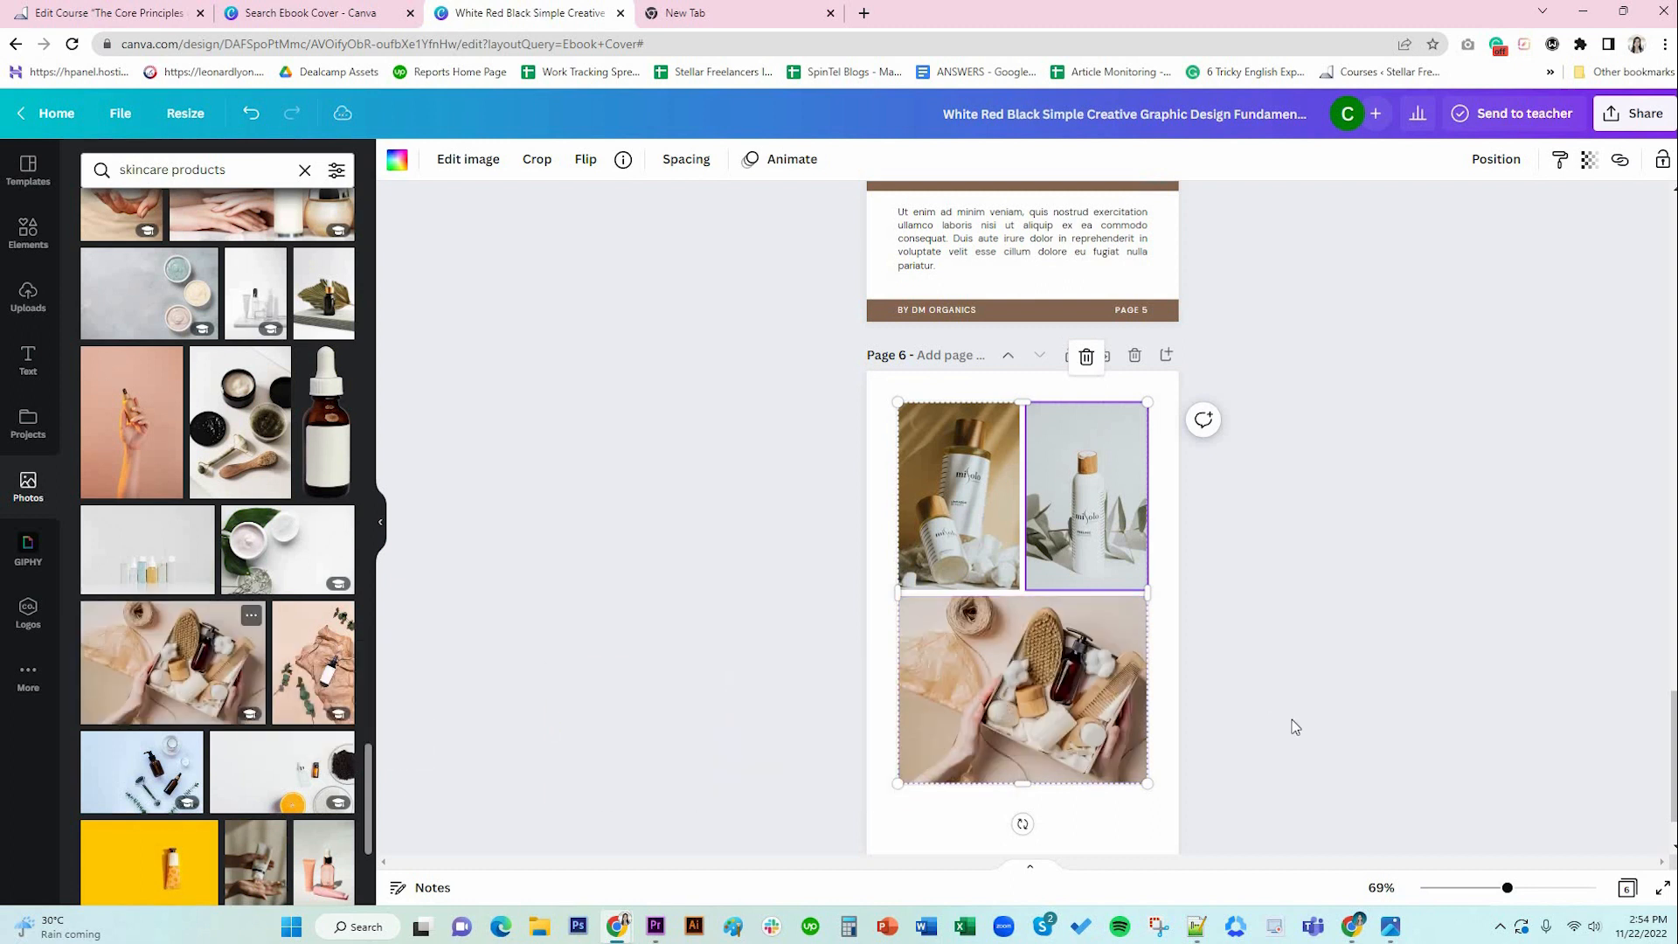
click(1109, 813)
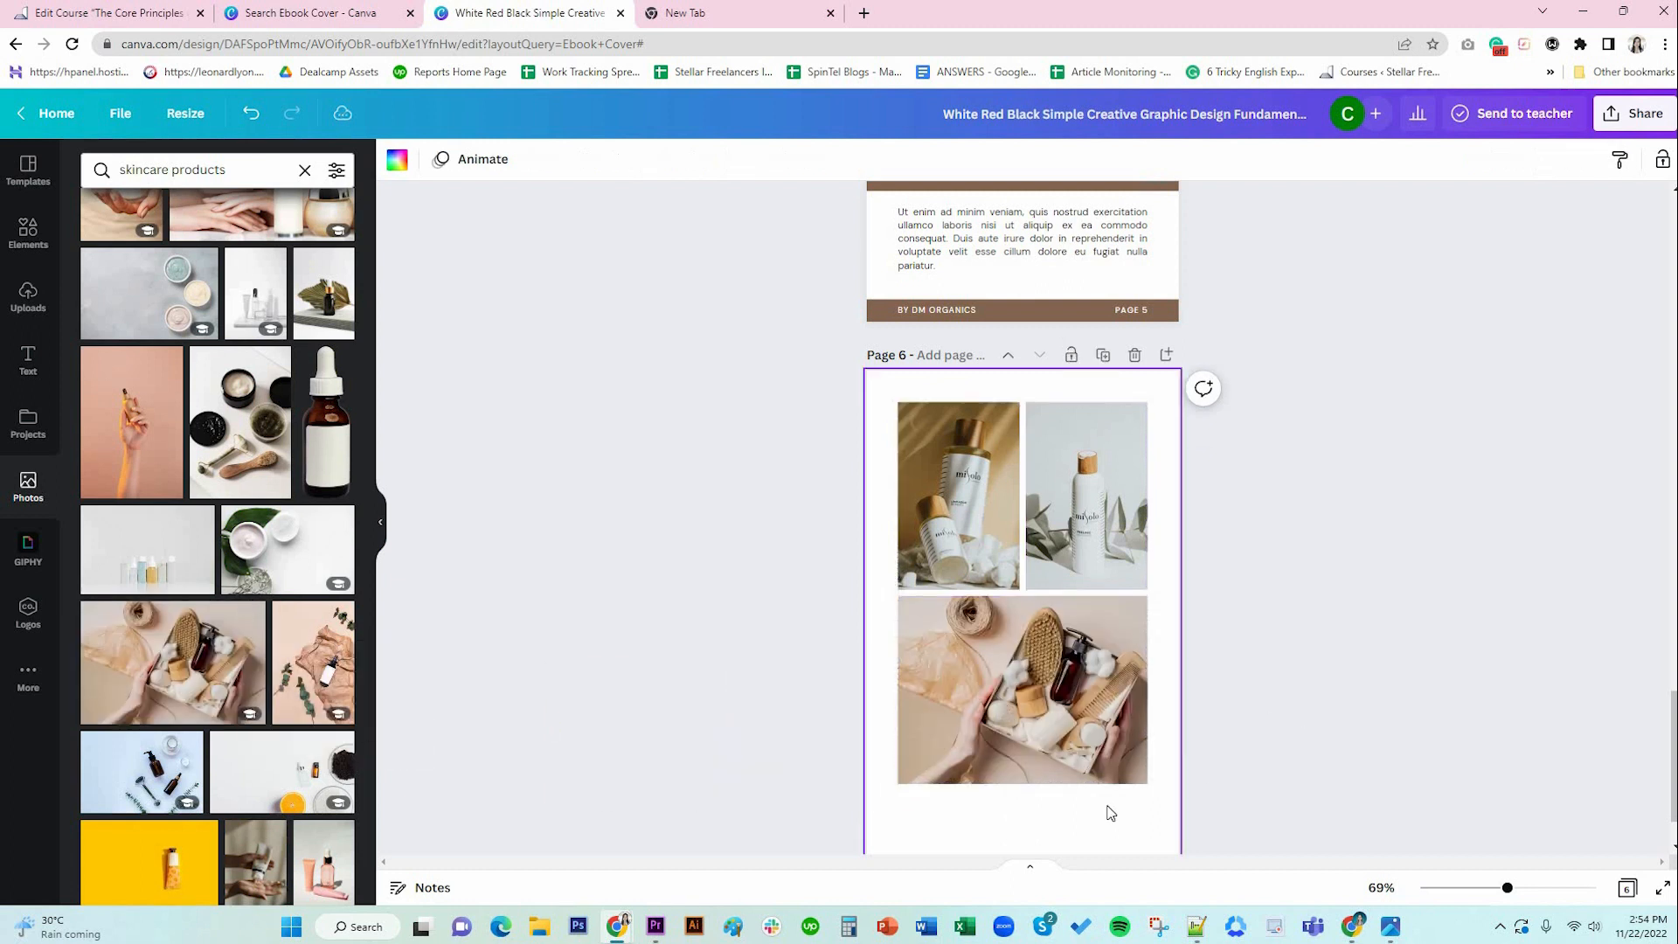
scroll(1105, 805, down, 1)
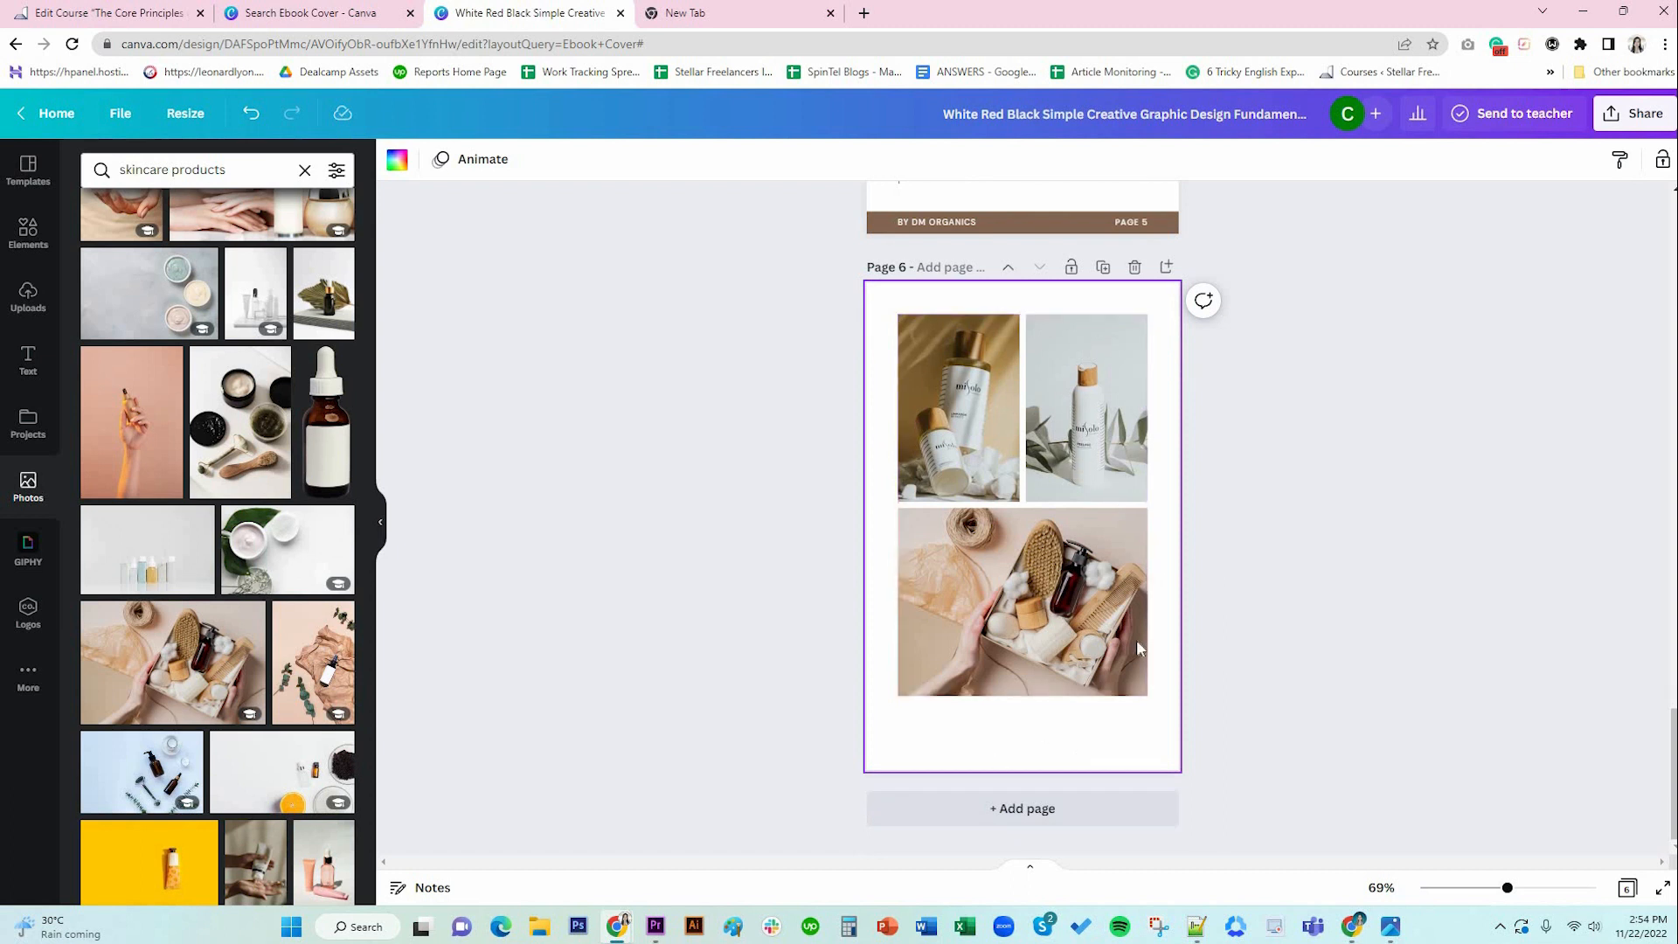
Paste the copied paragraph onto page 6 and delete its second half from 'Duis' onward.
scroll(1136, 639, up, 4)
scroll(1018, 532, down, 4)
text(Ut enim ad minim veniam, quis nostrud exercitation ullamco laboris nisi ut aliquip ex ea commodo consequat. Duis aute irure dolor in reprehenderit in voluptate velit esse cillum dolore eu fugiat nulla pariatur.)
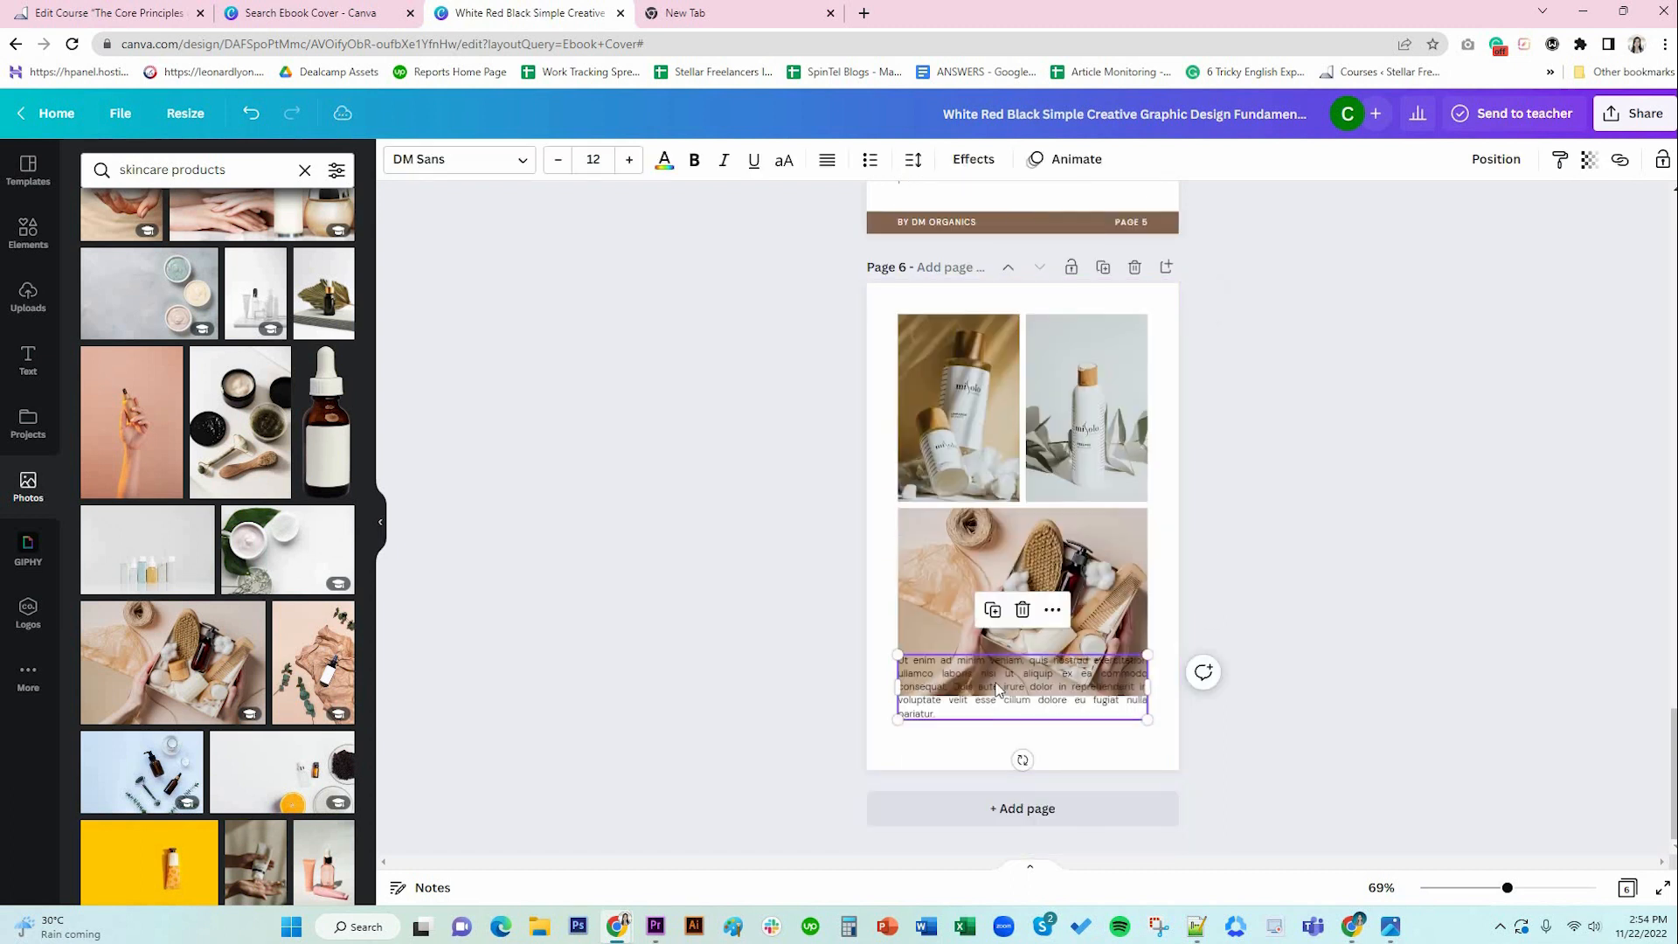
click(998, 680)
click(972, 699)
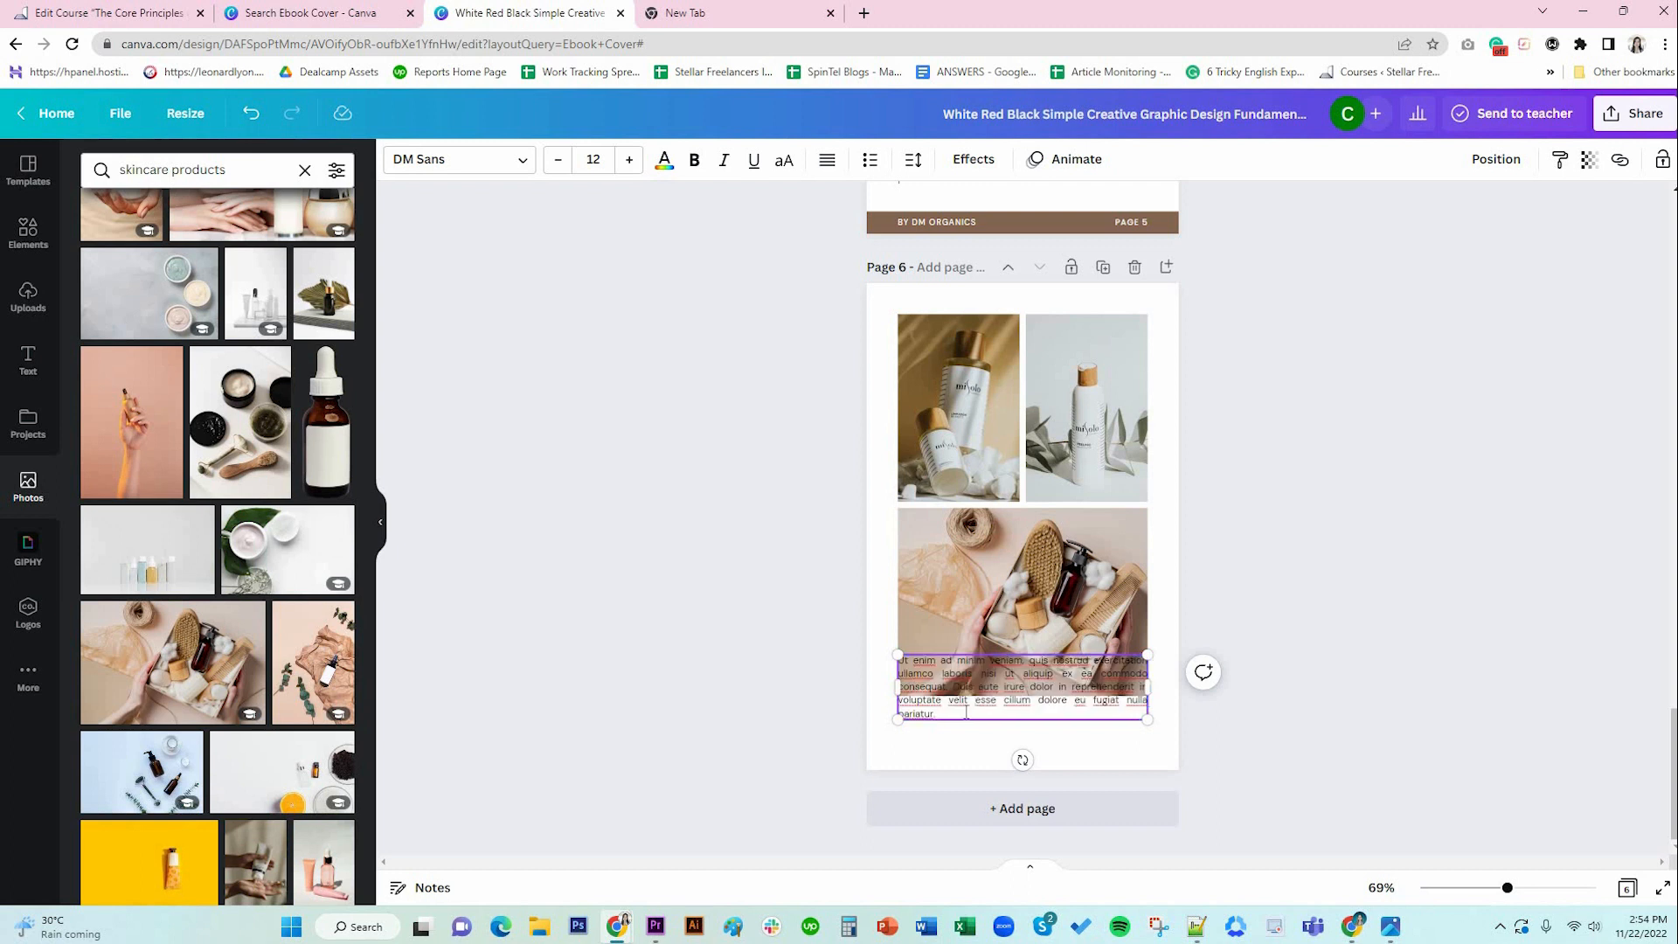
drag(953, 686, 967, 713)
key(BackSpace)
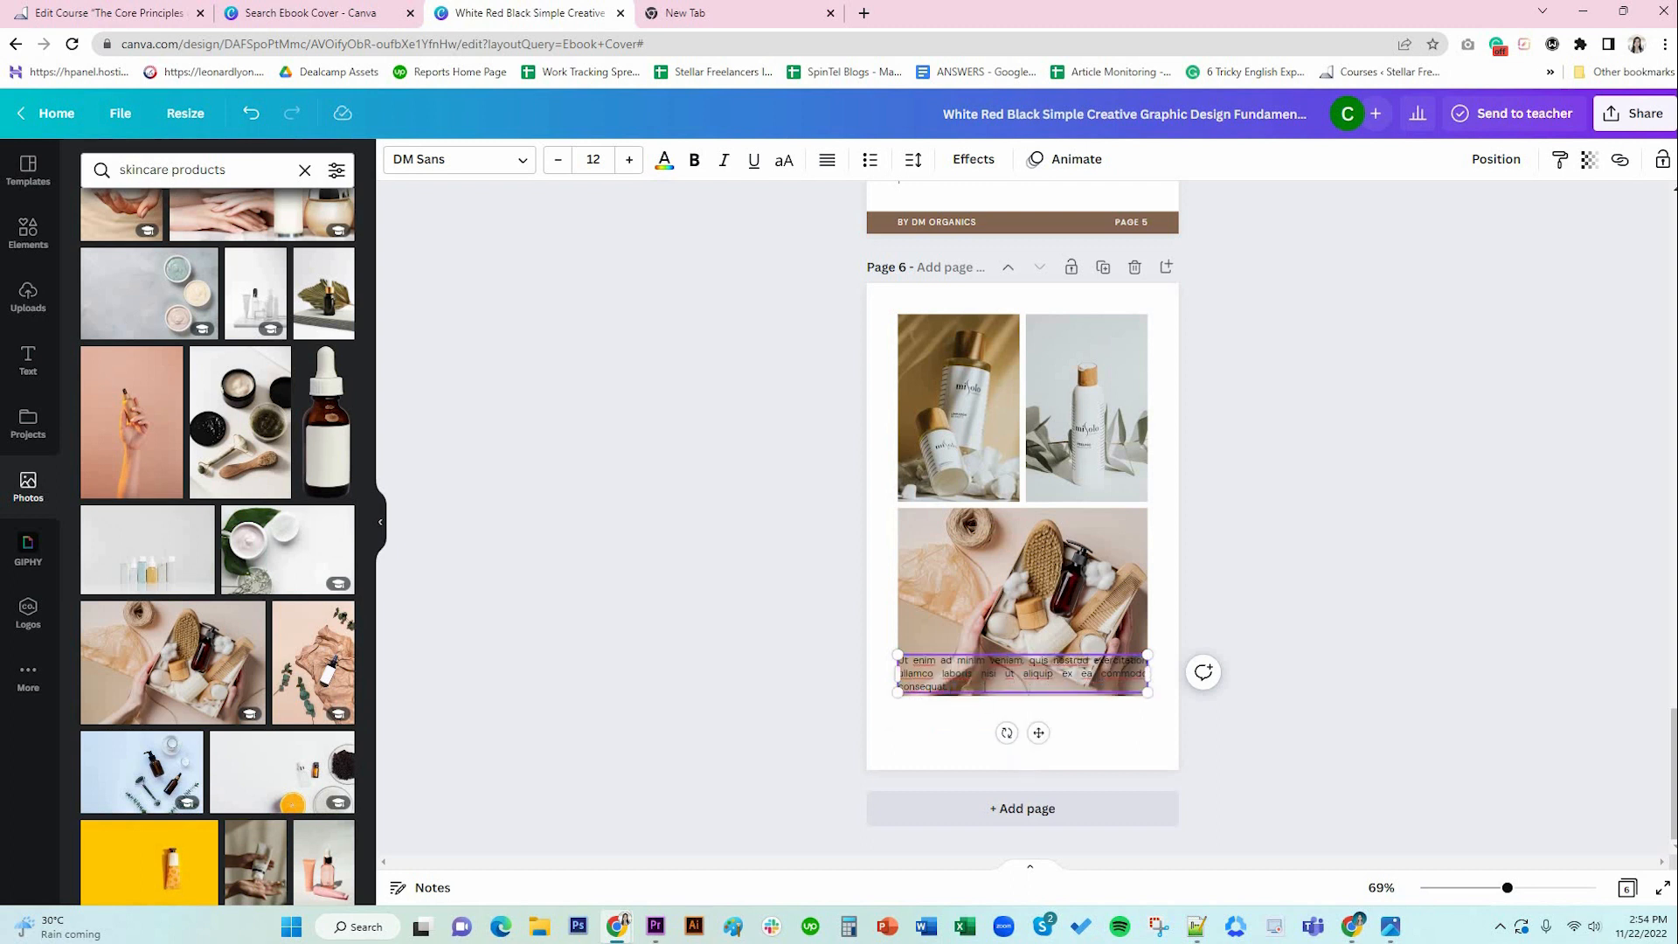
Centre the 'Ut enim…' caption, move it below the photo grid, and make it bold italic.
key(ctrl+a)
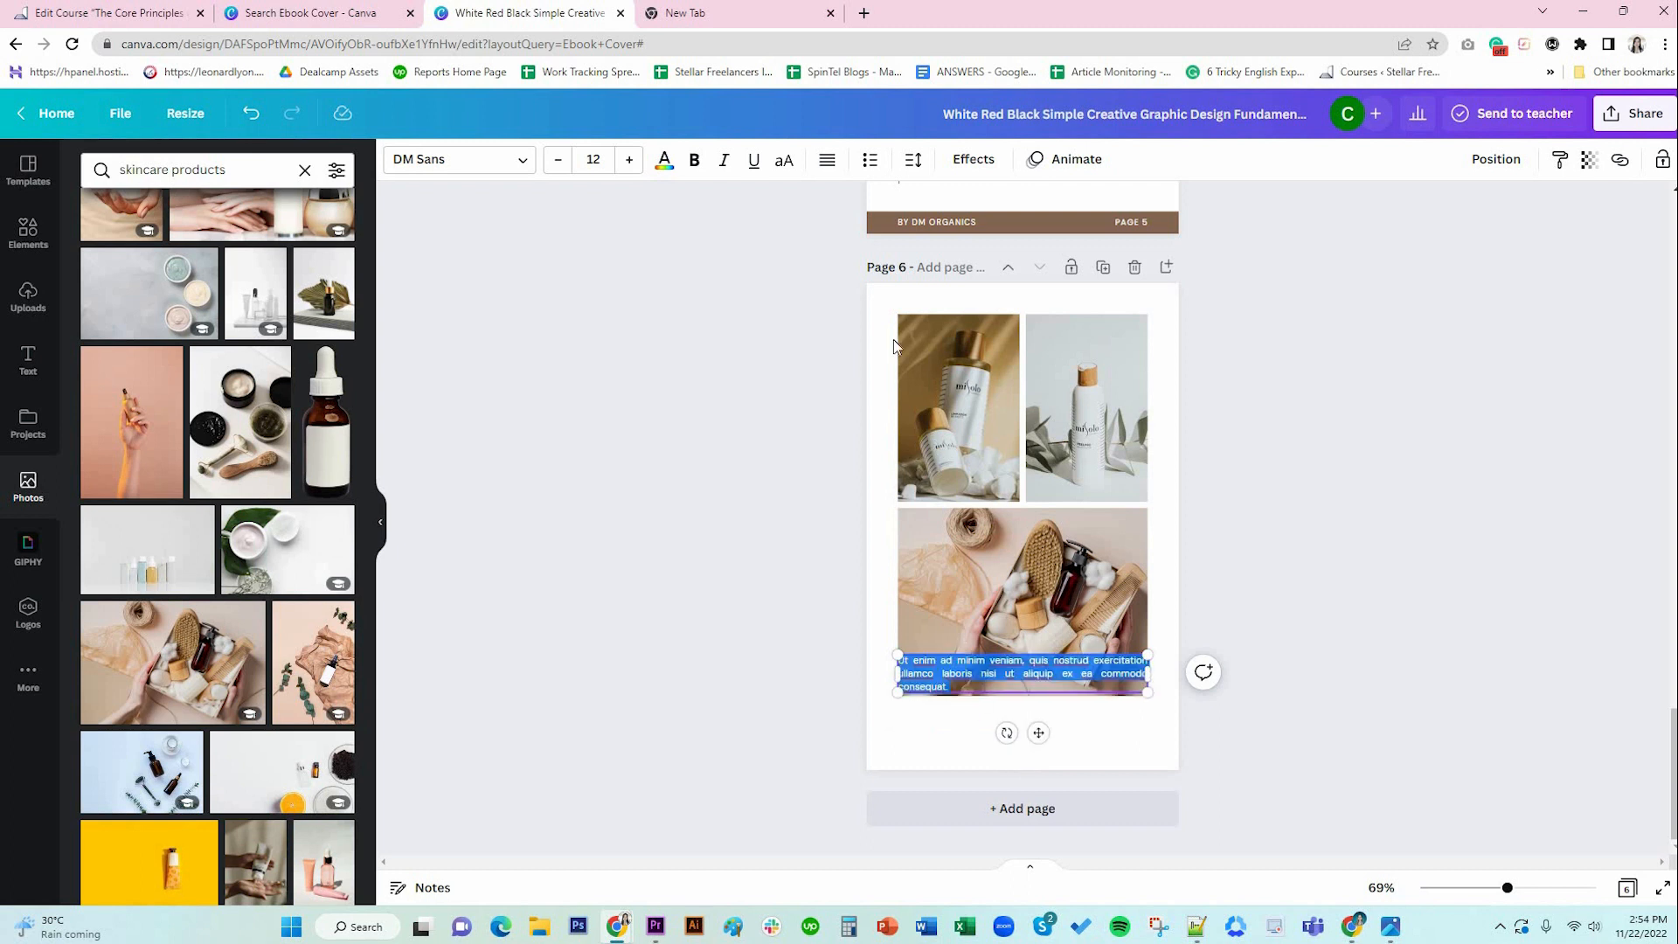
click(827, 160)
click(827, 160)
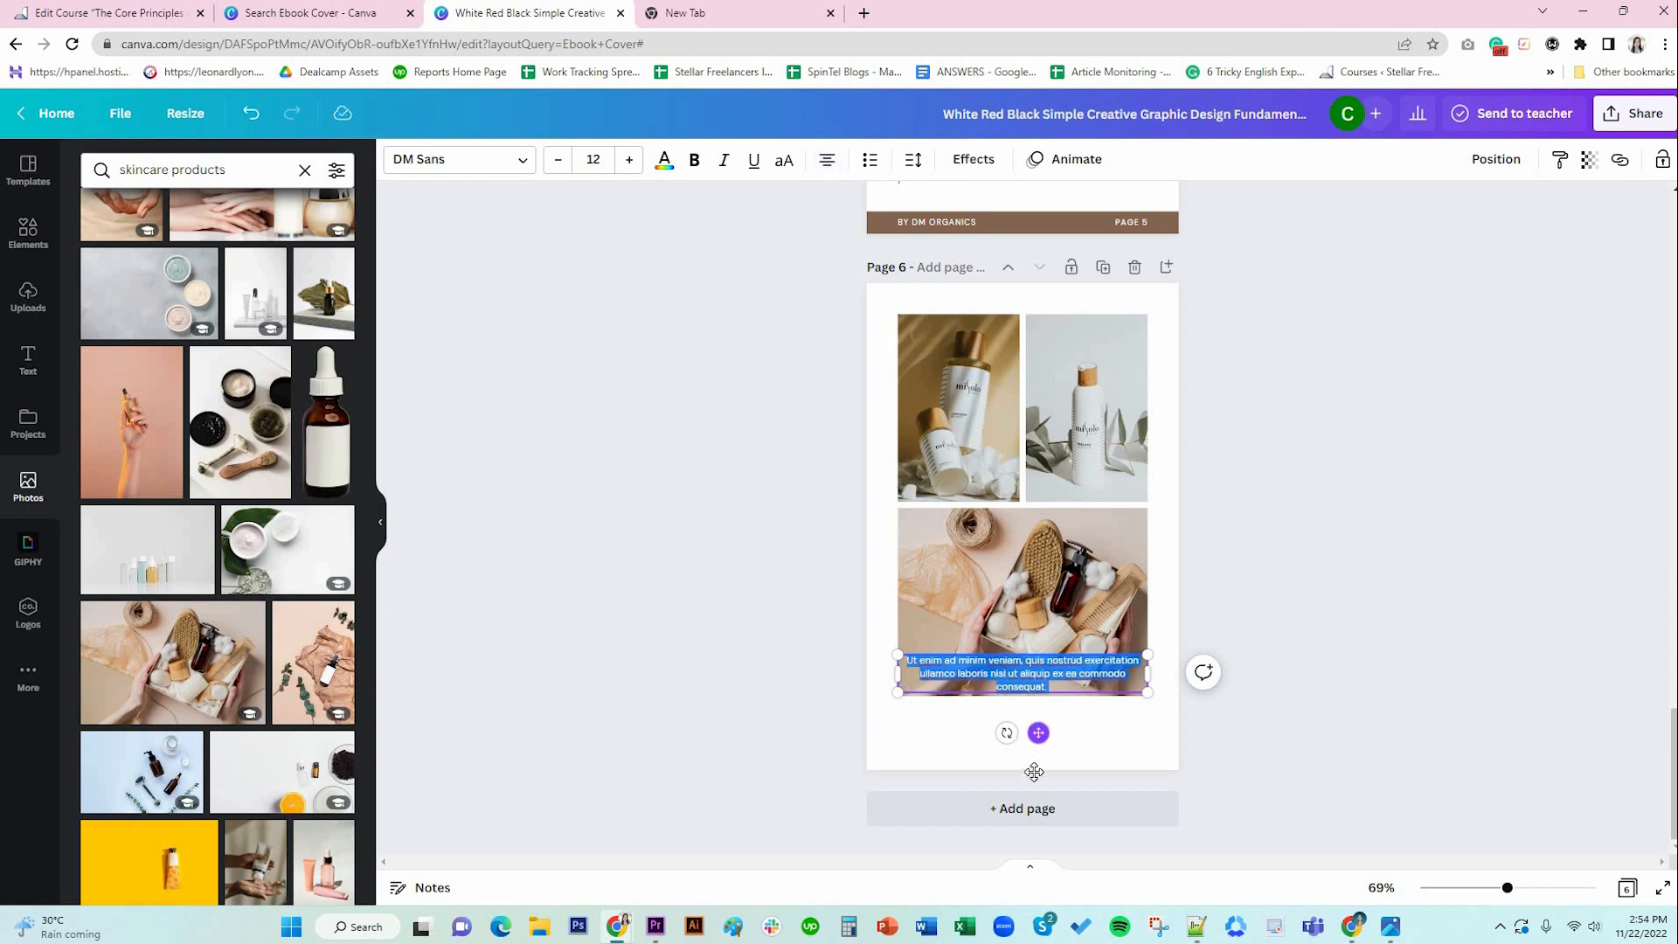
drag(1034, 771, 1032, 779)
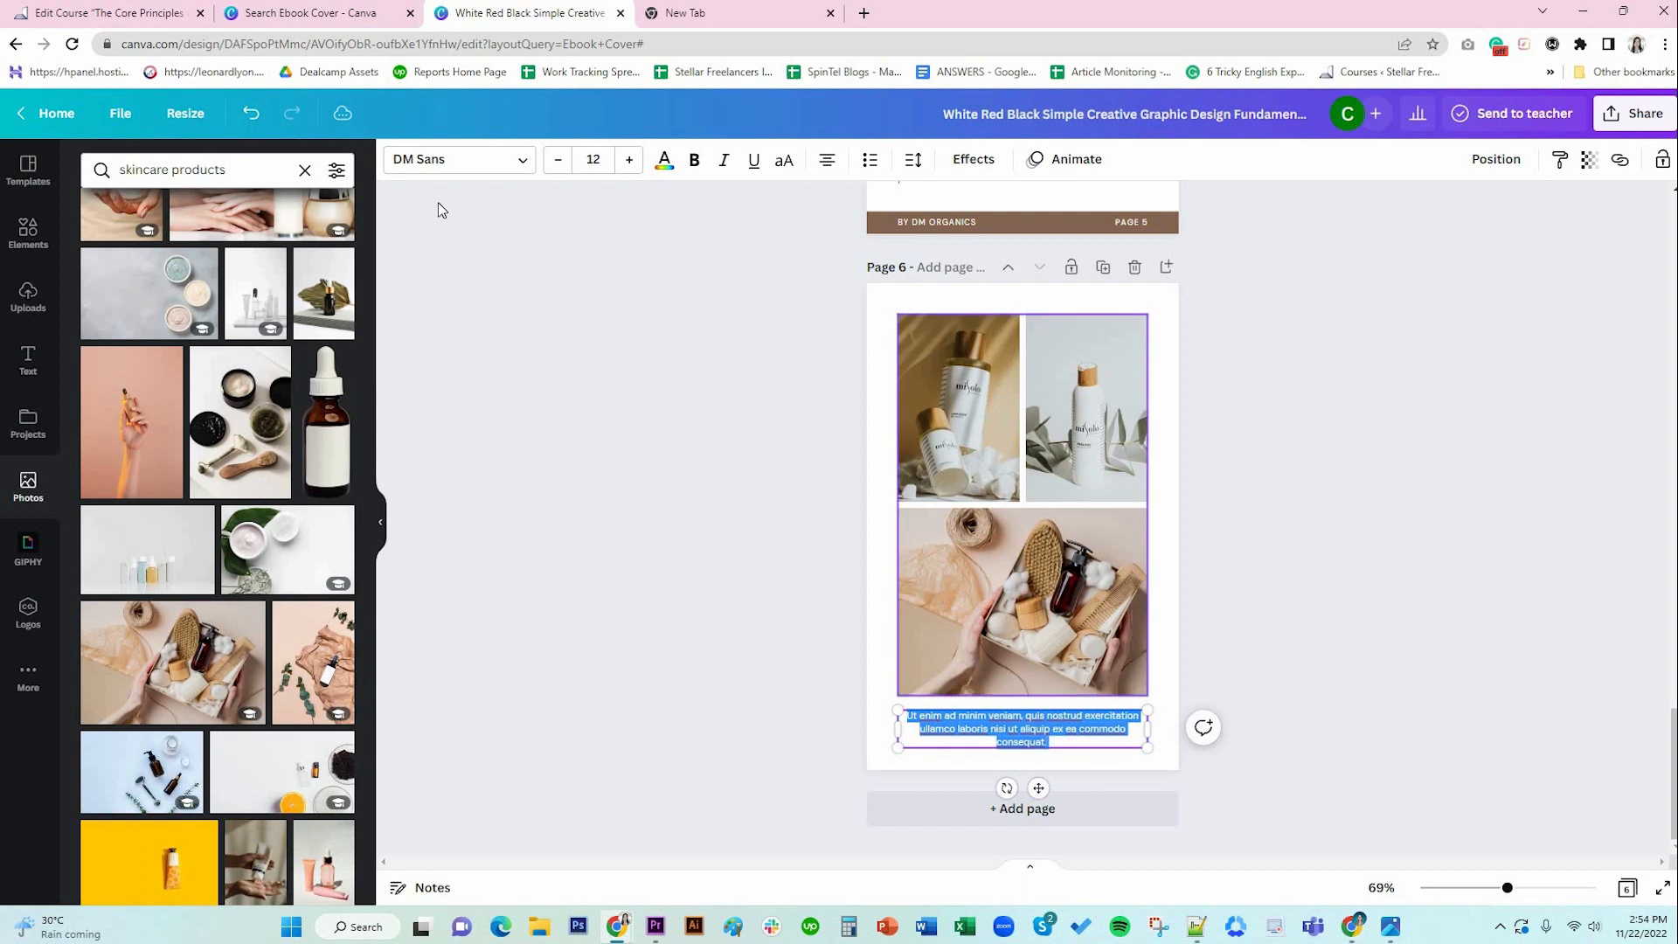
click(695, 161)
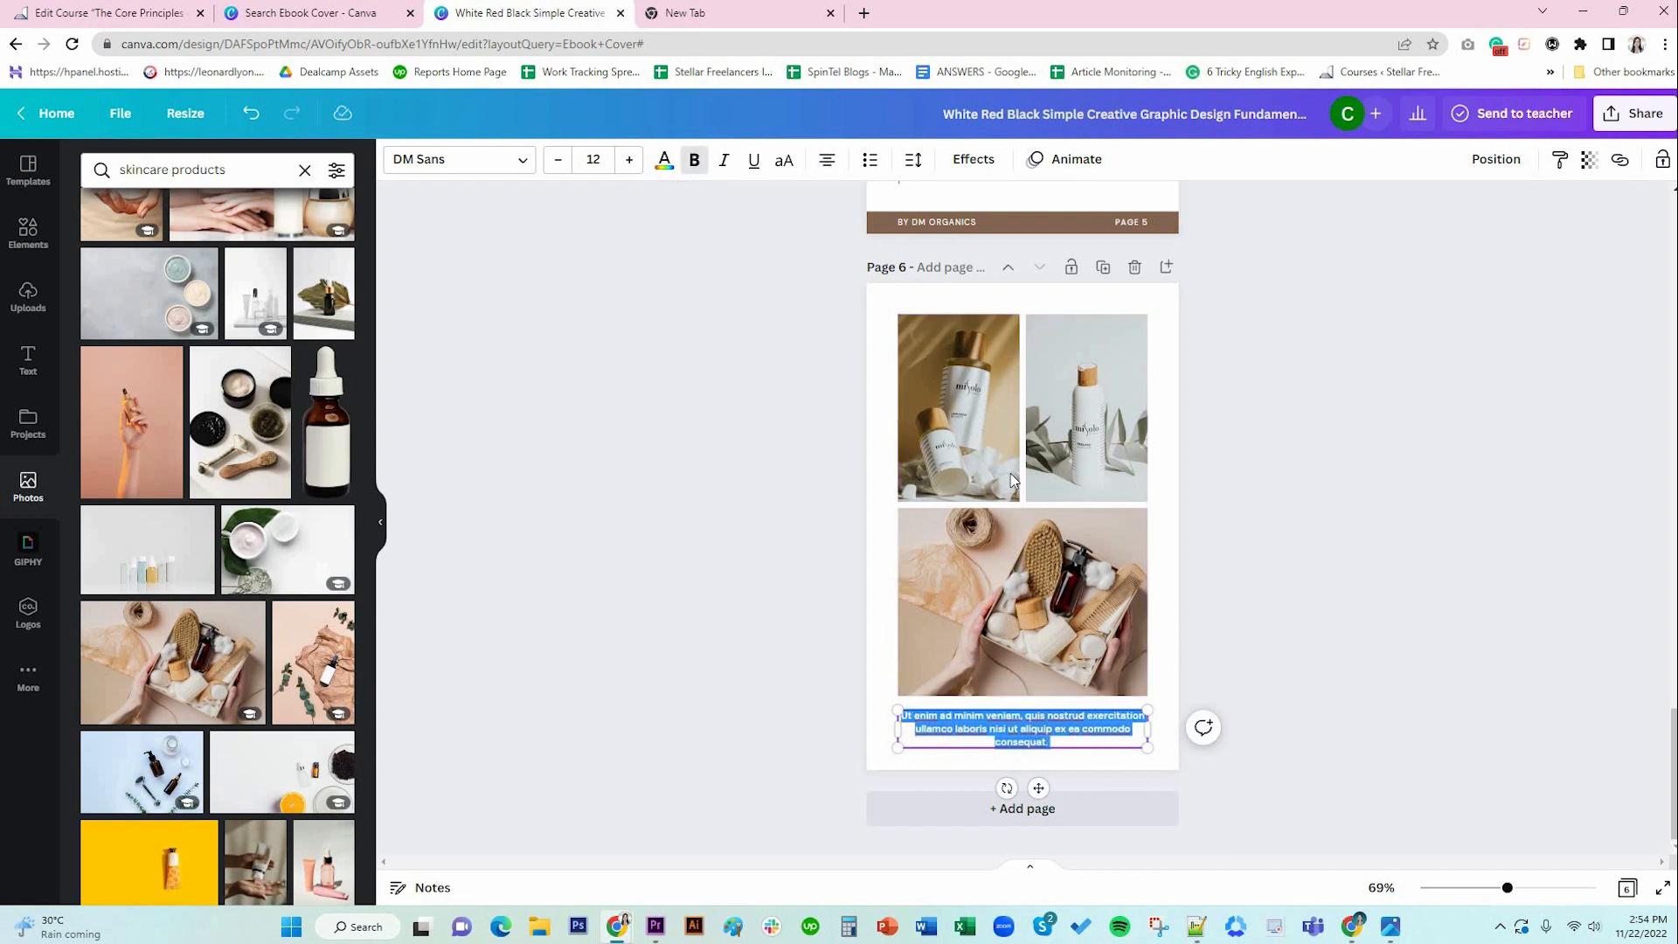
click(726, 163)
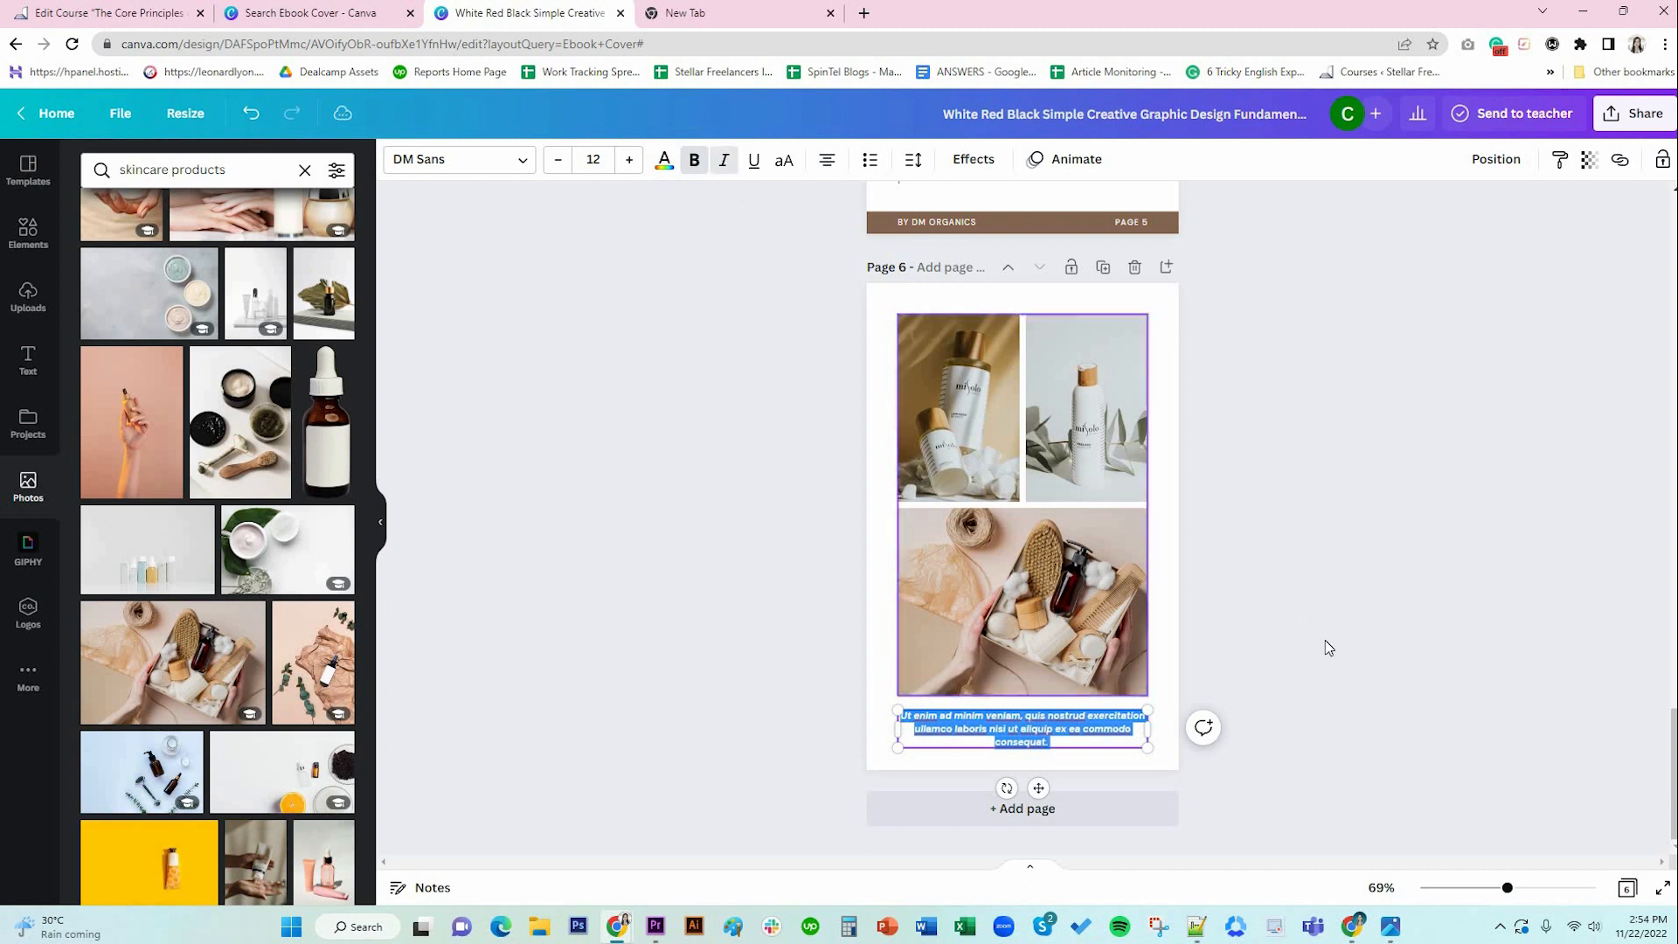
click(1329, 694)
Check the caption's placement, then select the PAGE 5 footer text.
scroll(1329, 694, up, 1)
scroll(1329, 703, down, 1)
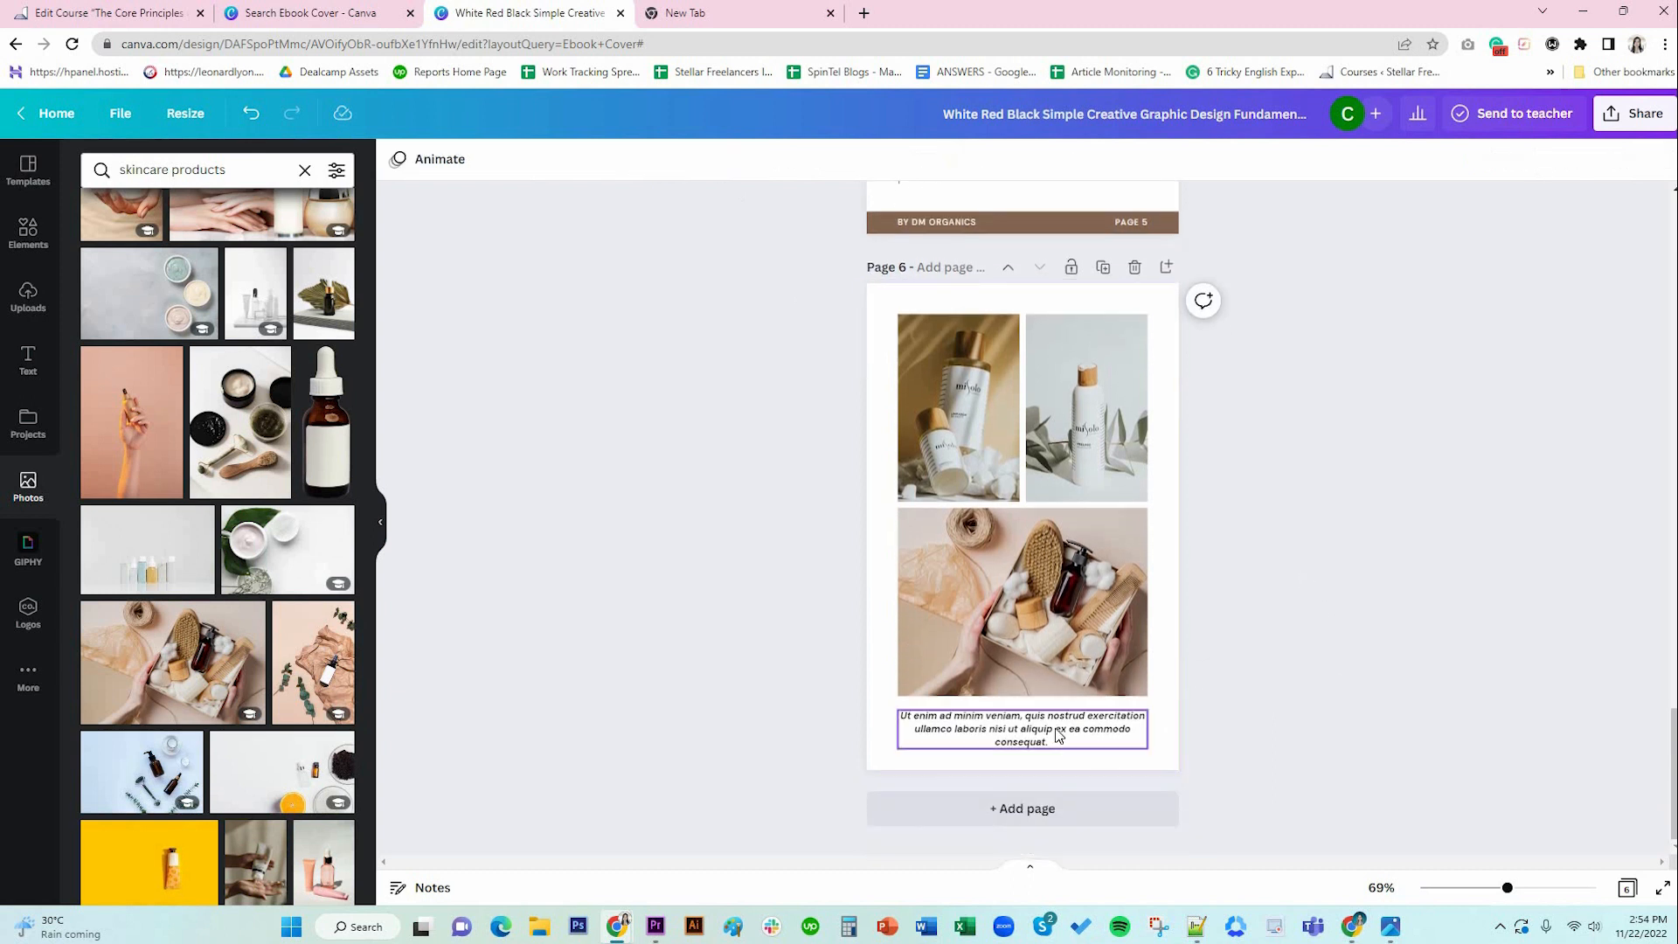
click(1060, 737)
click(1351, 731)
scroll(1351, 730, up, 1)
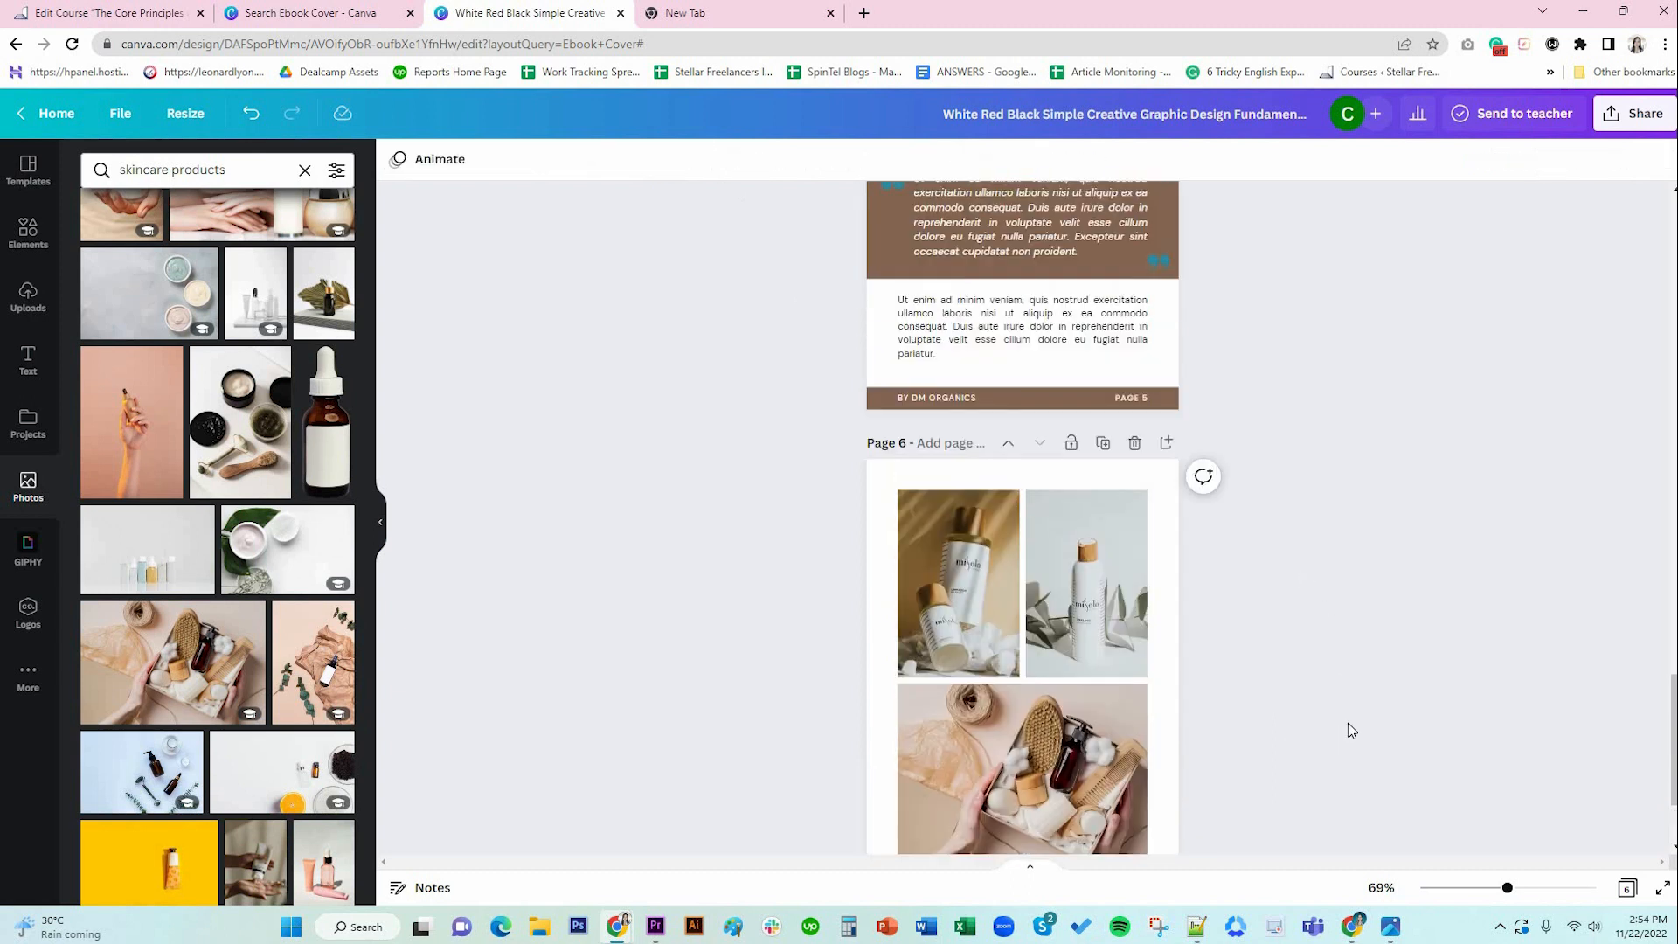
scroll(1351, 730, down, 1)
scroll(1300, 629, up, 2)
click(1127, 399)
scroll(1172, 764, down, 2)
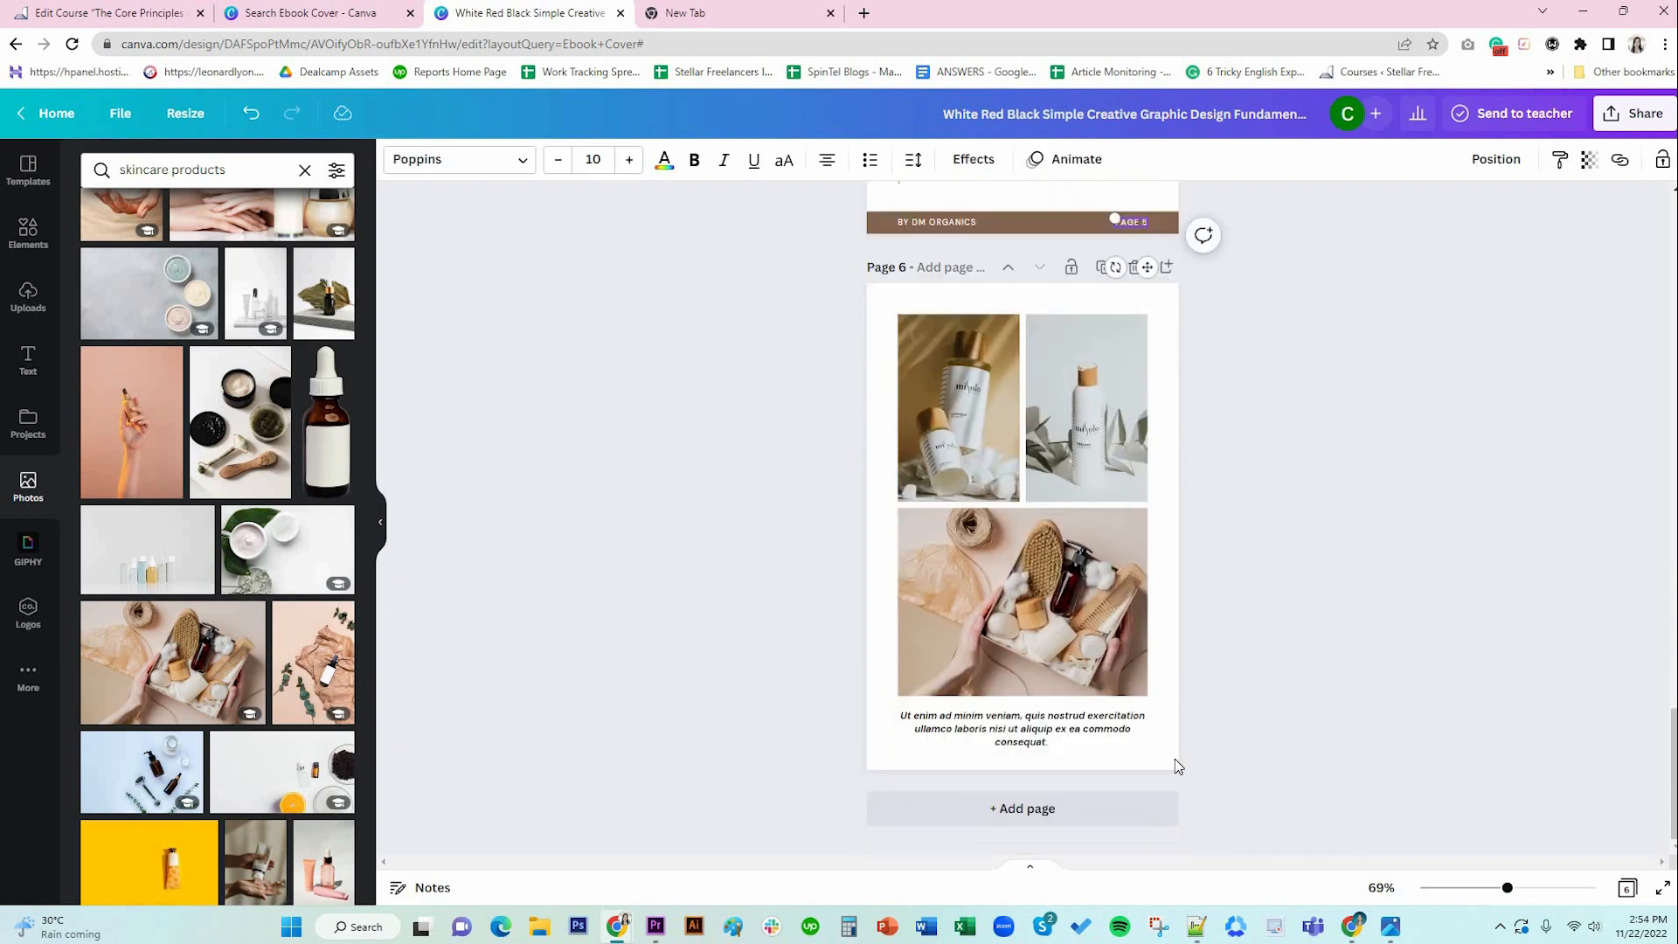
Keep page 6's page label in Poppins after trying DM Sans, and colour it black.
click(1142, 766)
click(1139, 760)
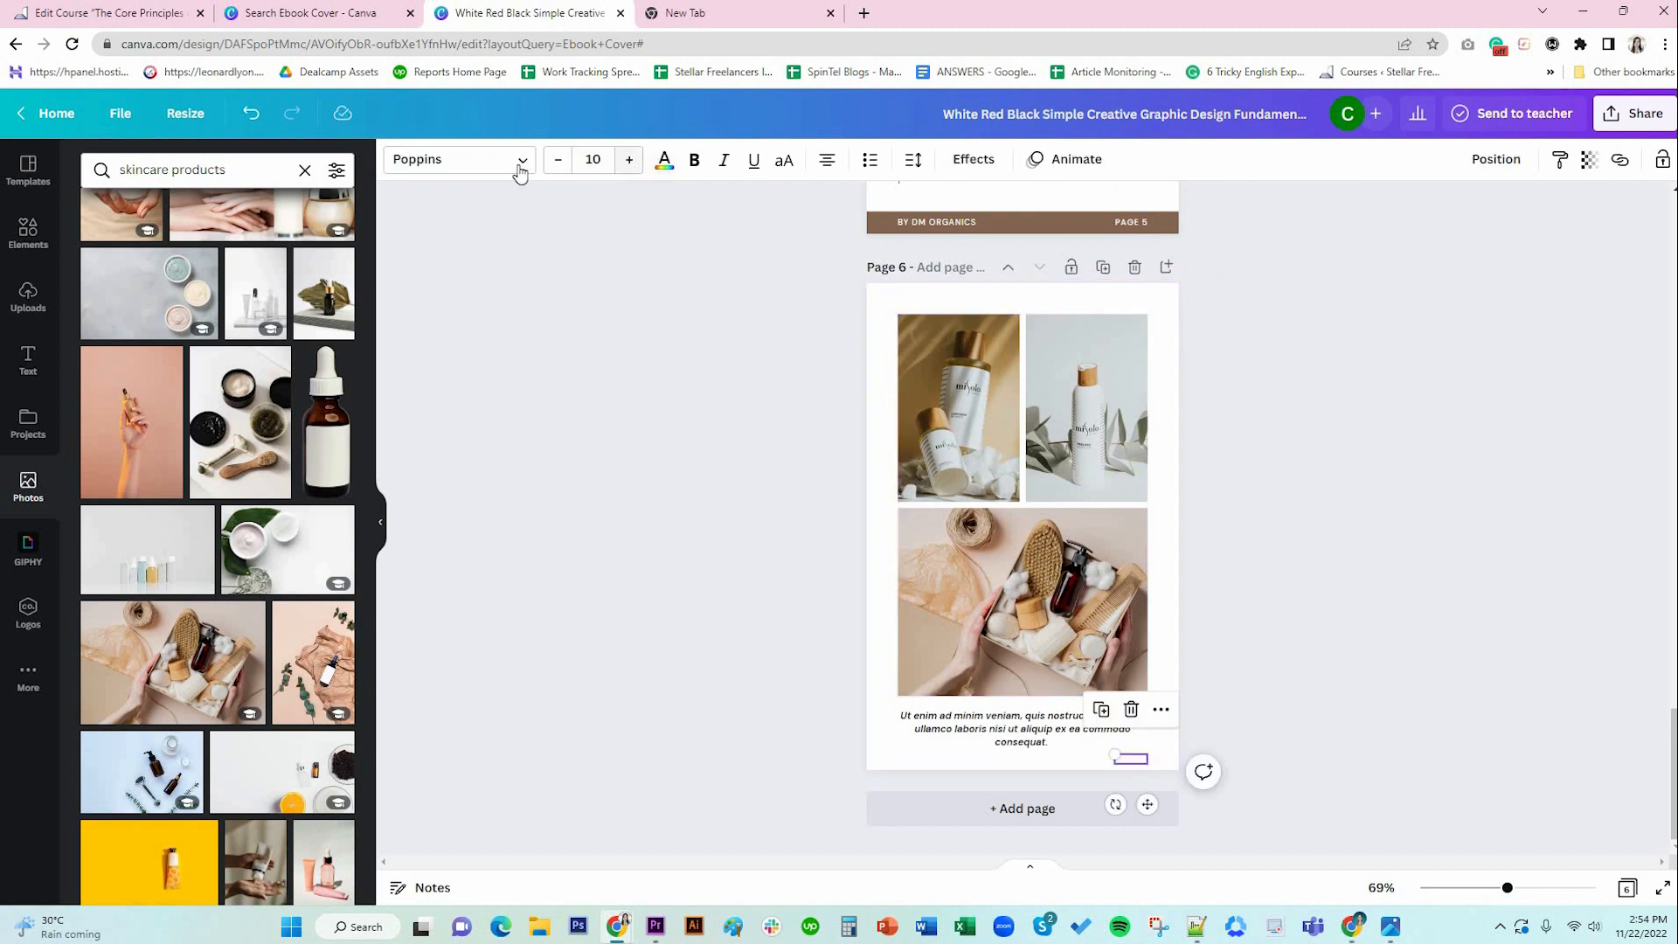
click(454, 159)
click(180, 248)
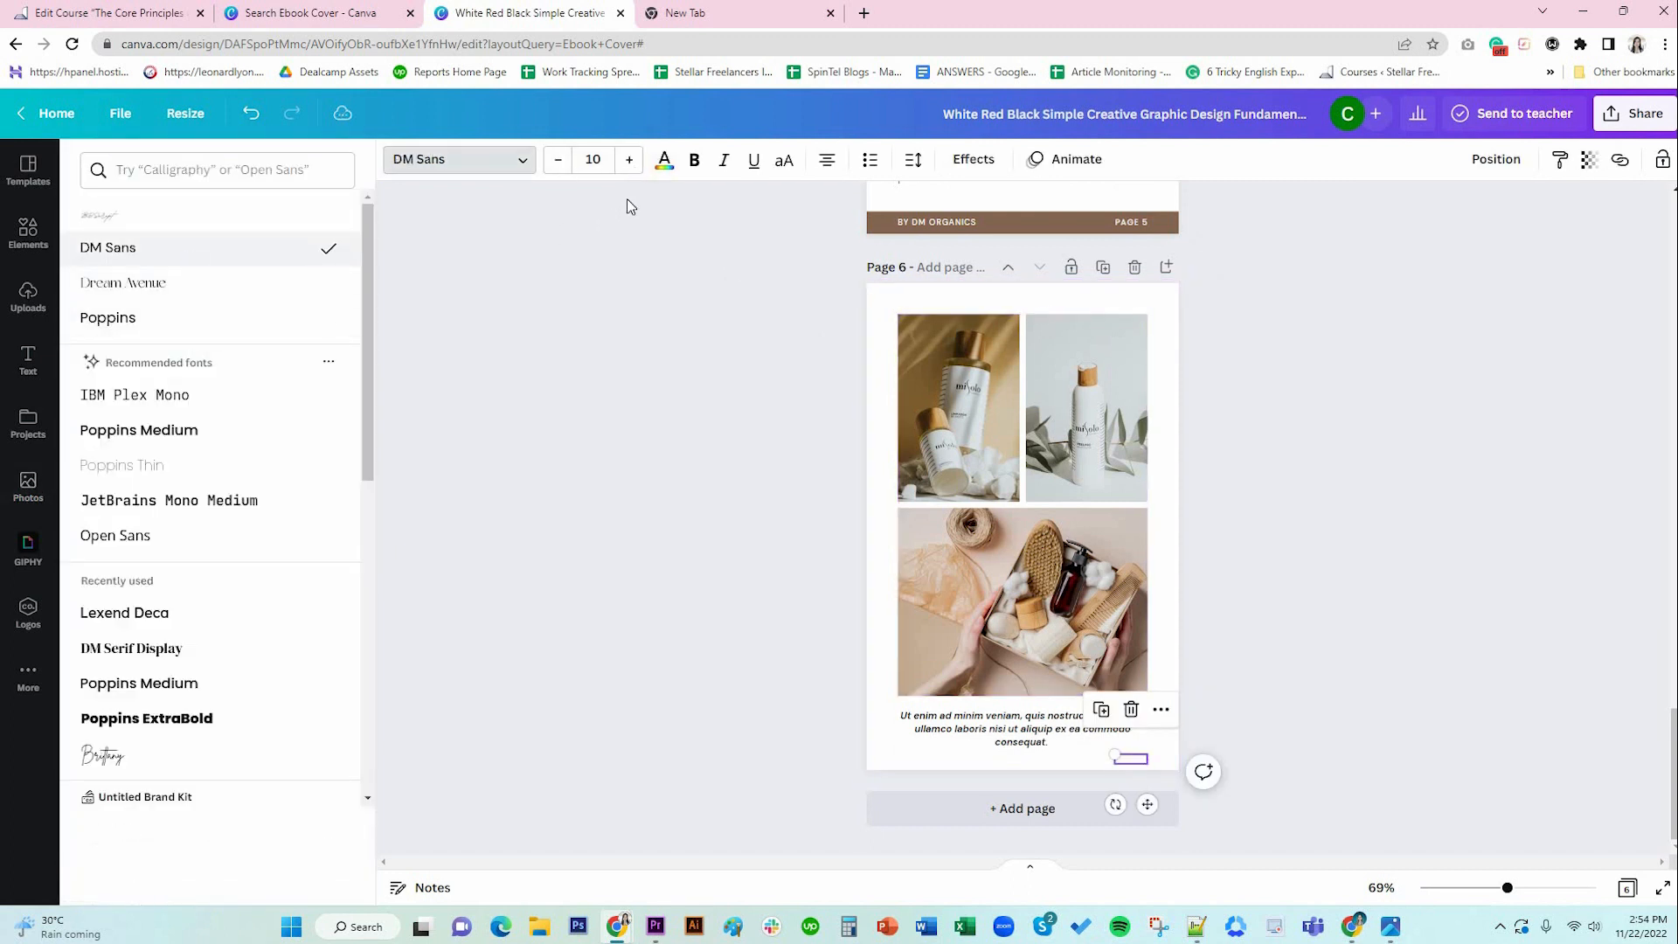
key(ctrl+z)
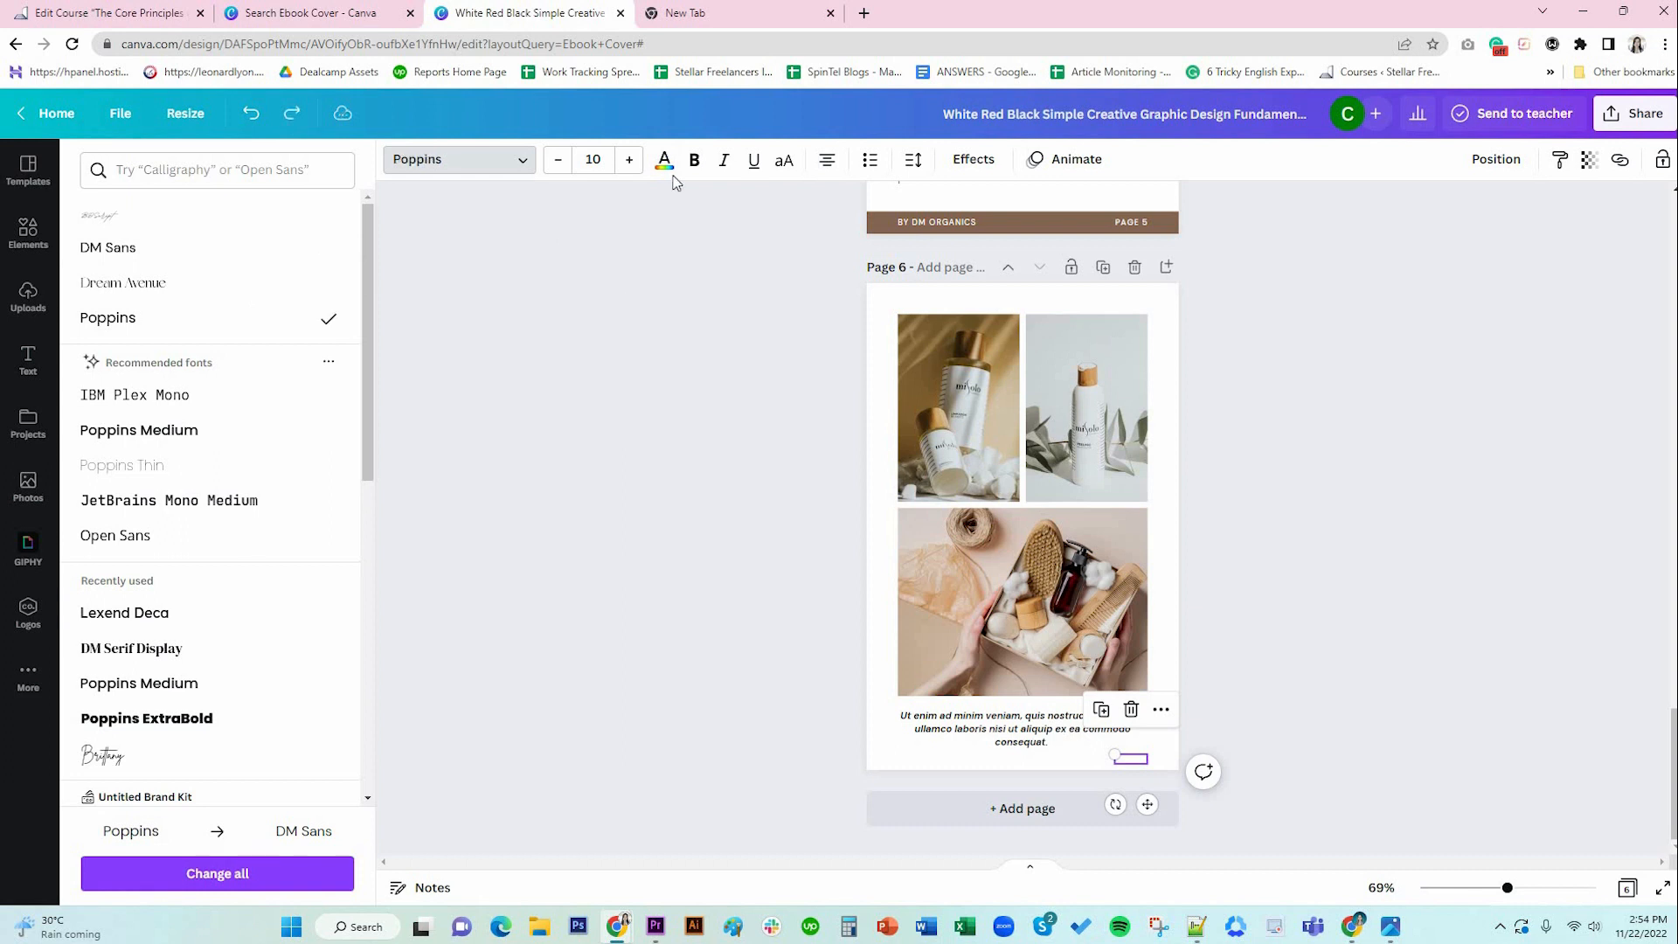
click(664, 162)
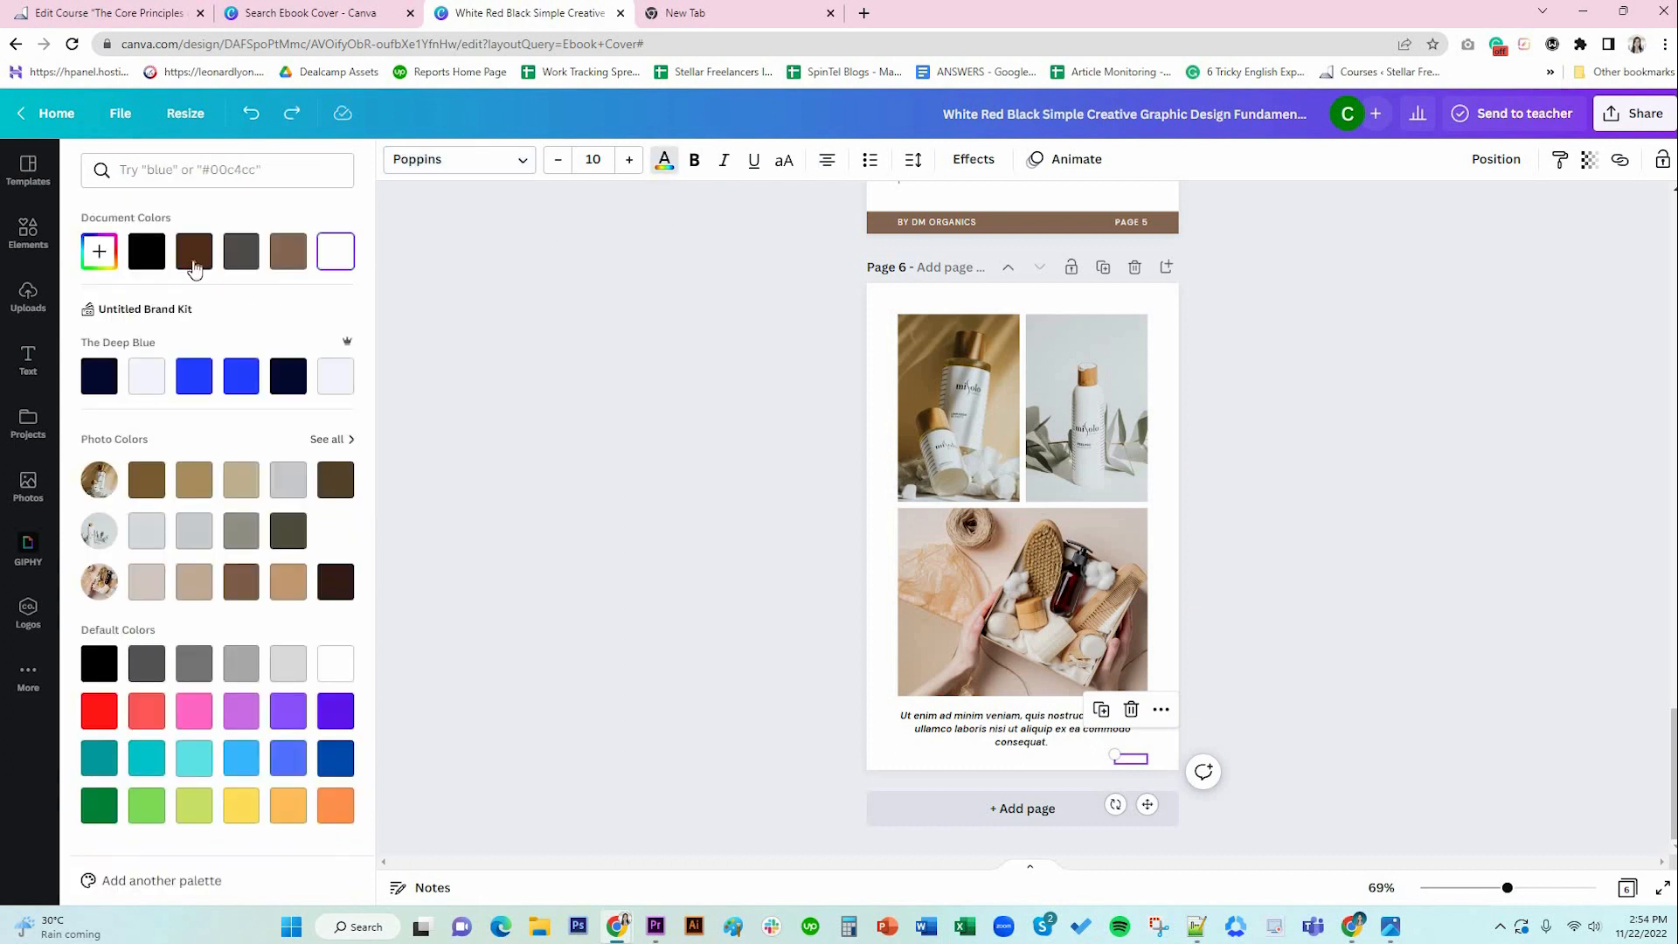
click(140, 262)
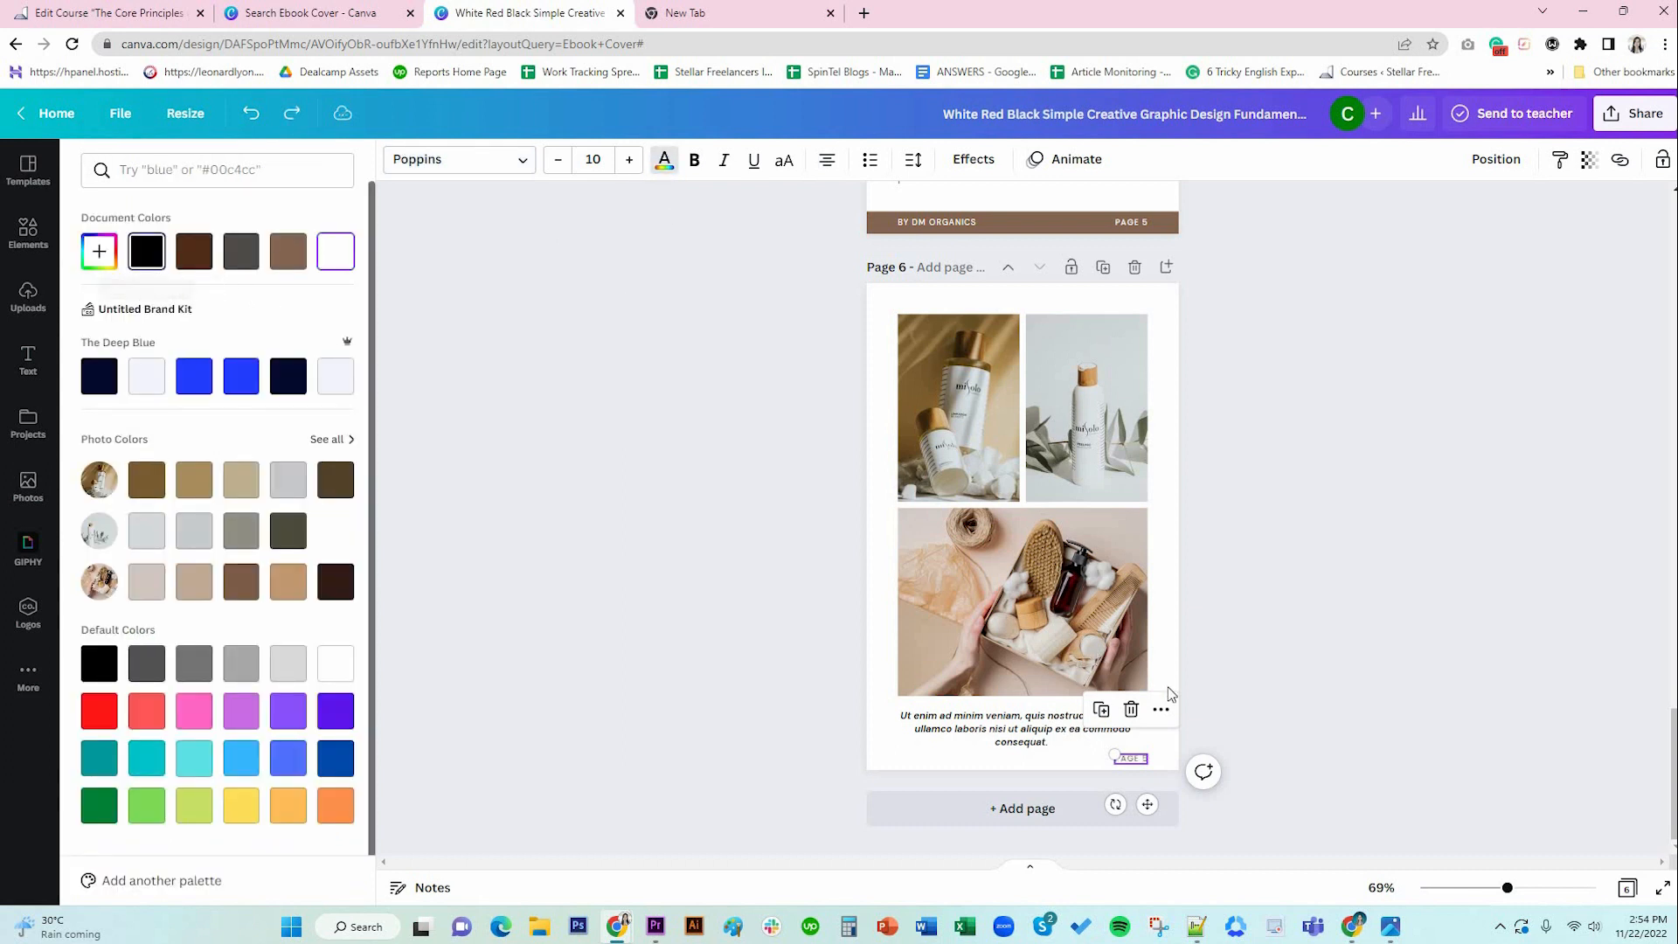
Preview the finished page 6 layout in full screen, then exit the preview.
click(1363, 730)
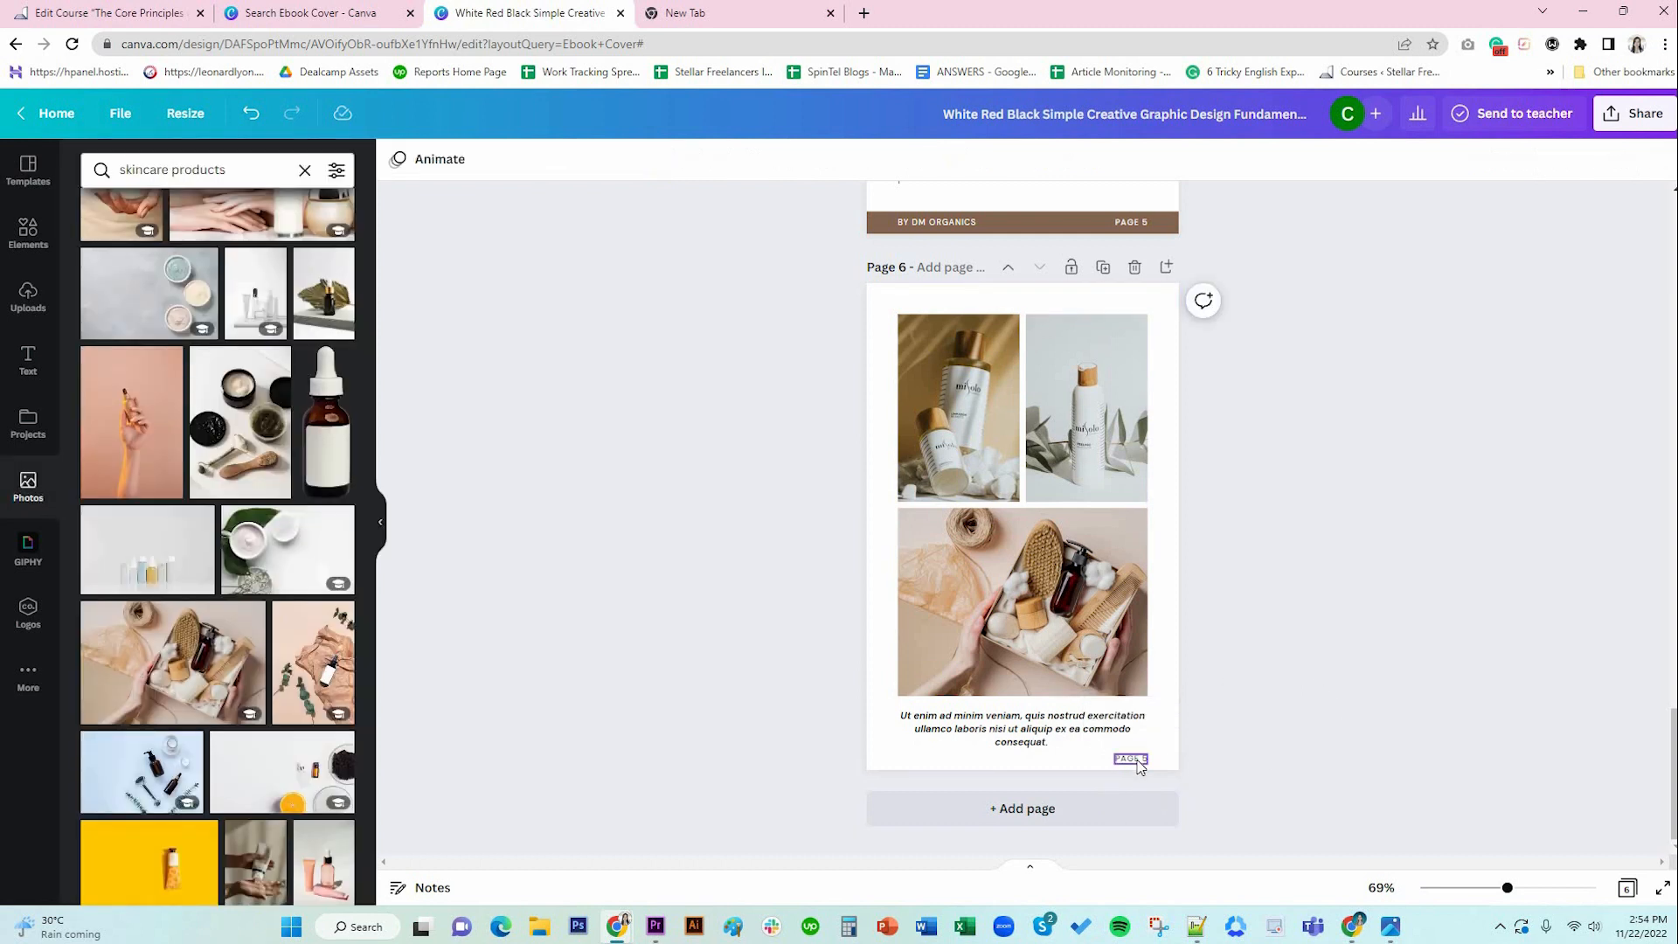
click(1657, 901)
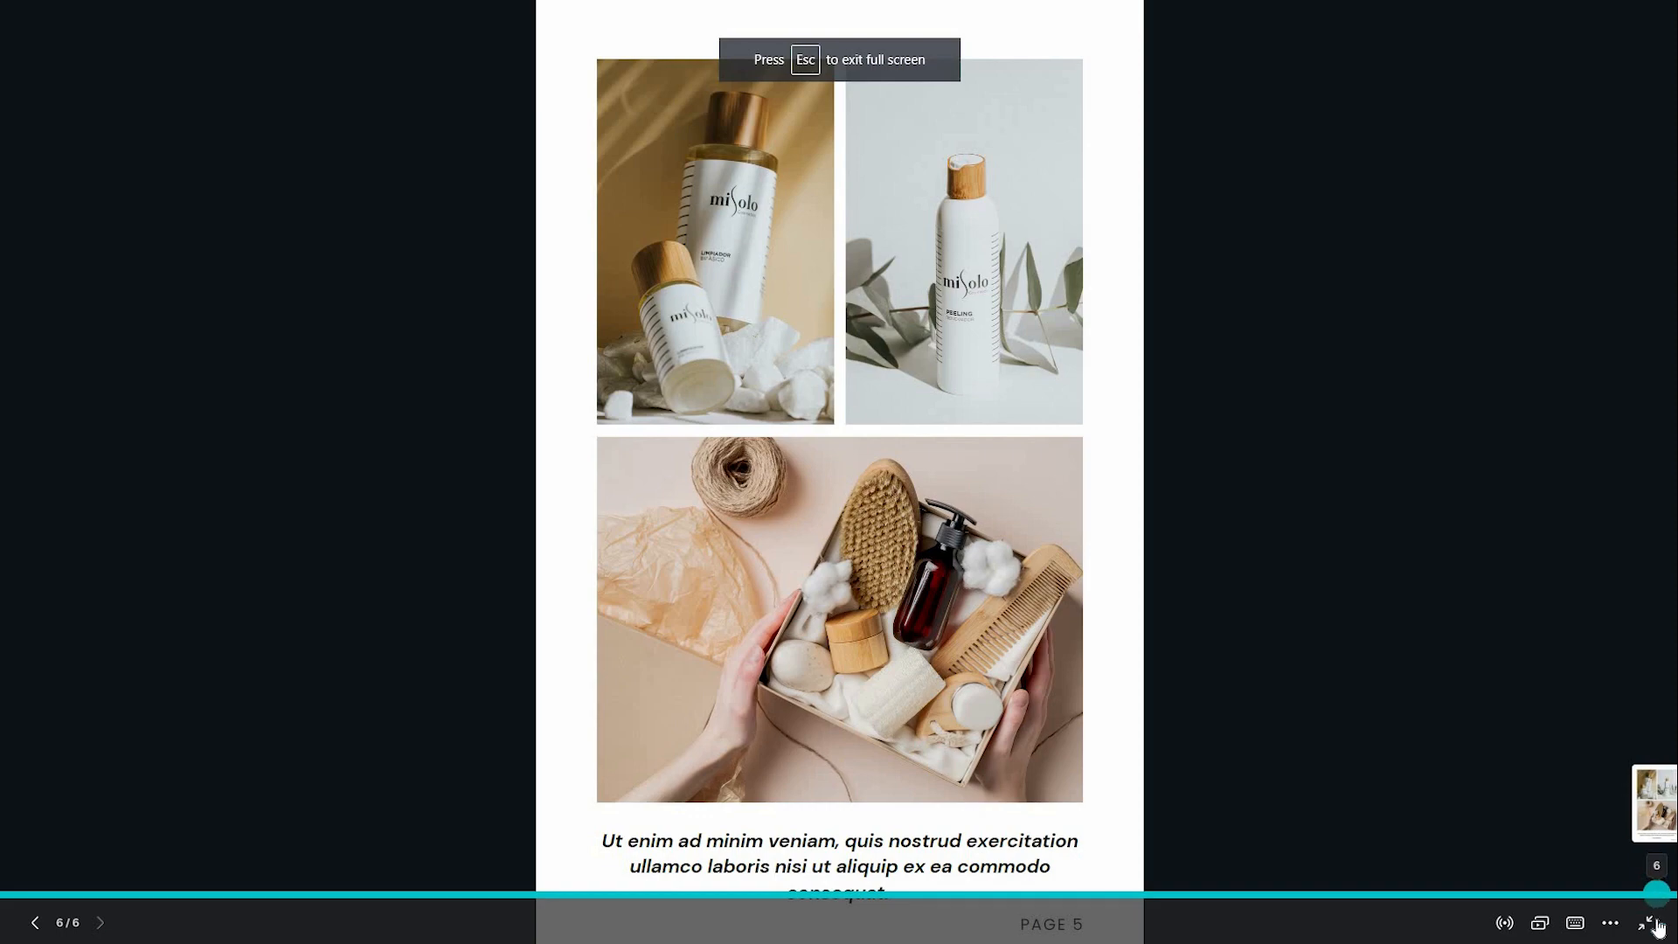
key(Escape)
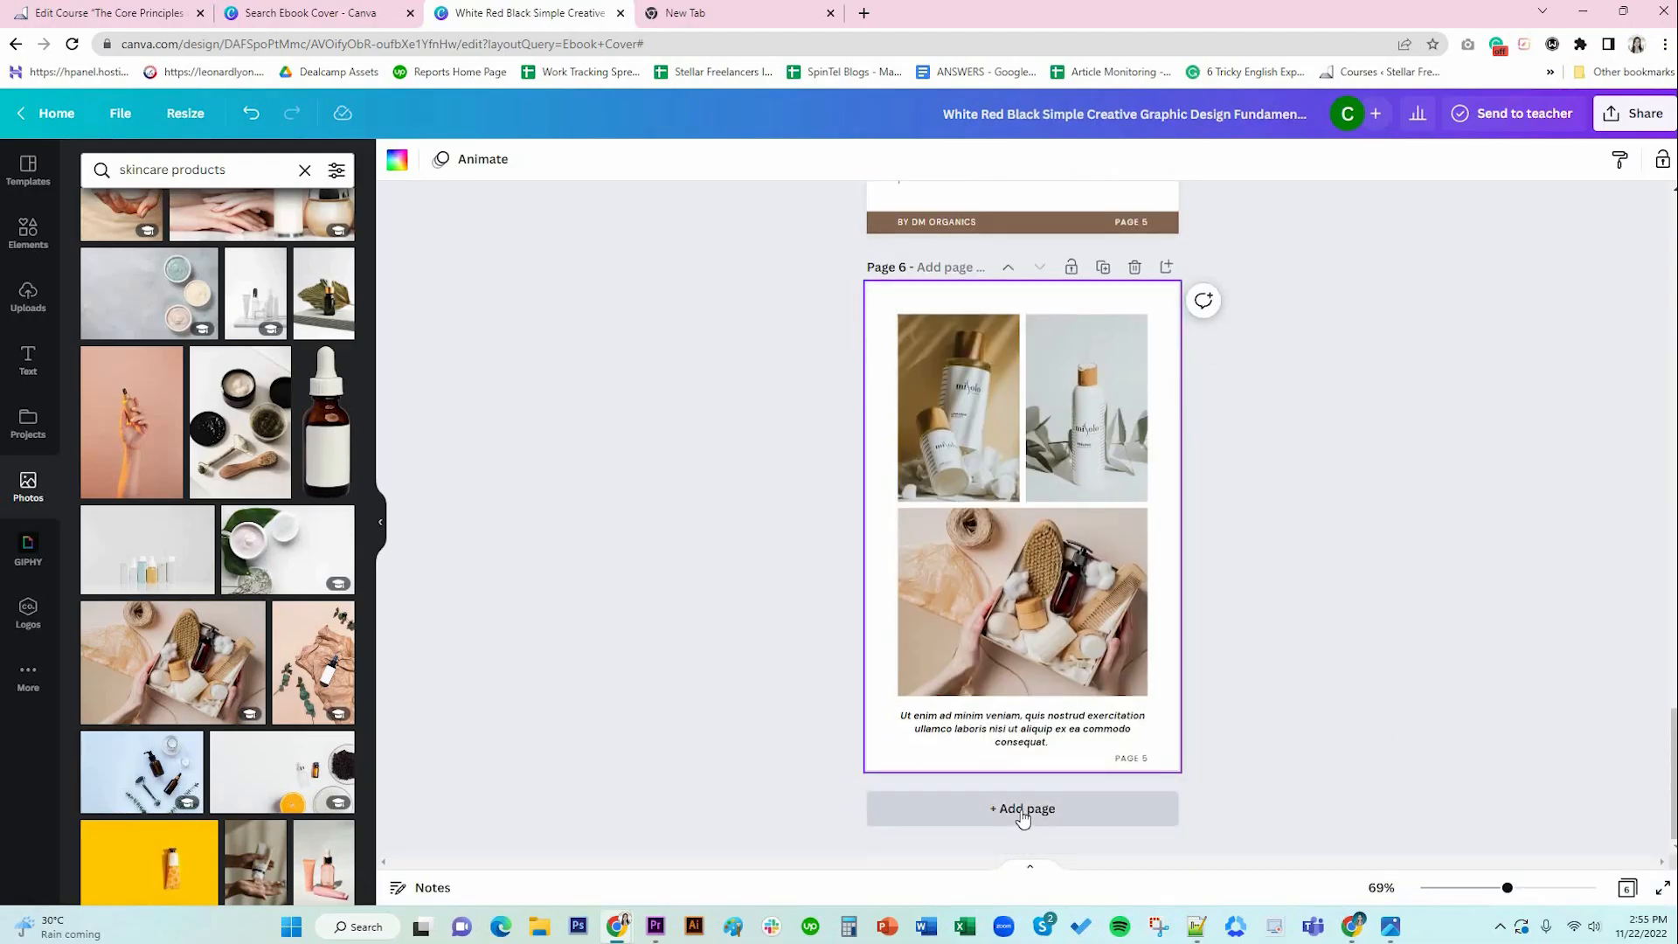
Add a square from Elements to page 7 and place it as a bar at the top-right corner.
scroll(1393, 635, down, 2)
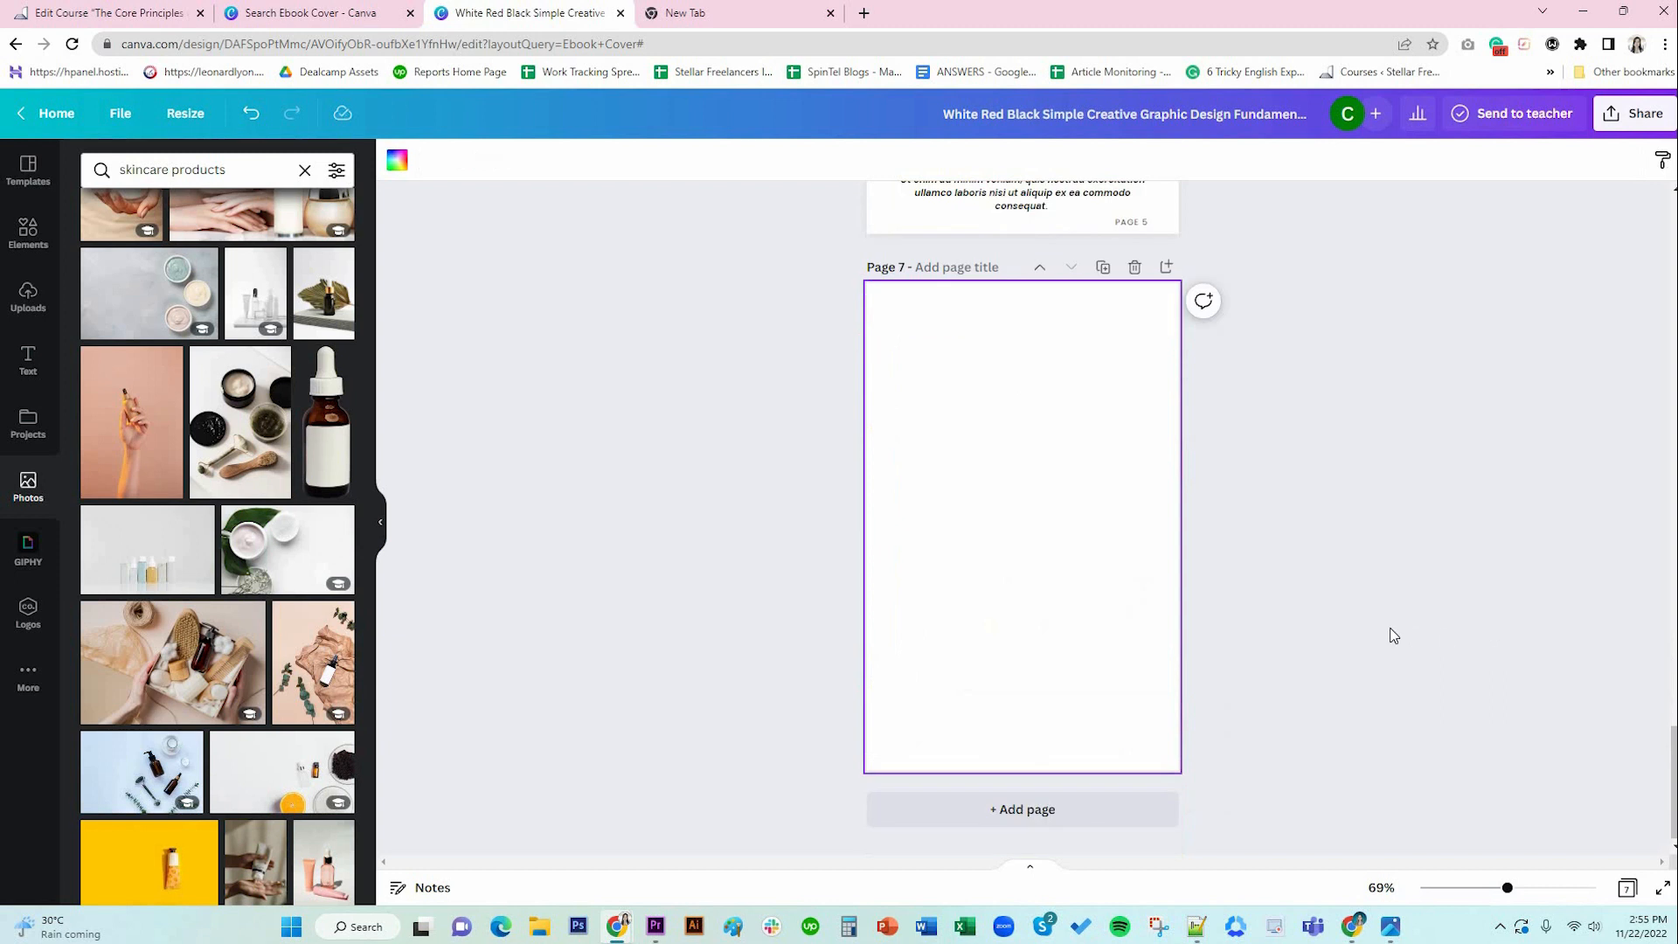
scroll(1393, 635, up, 2)
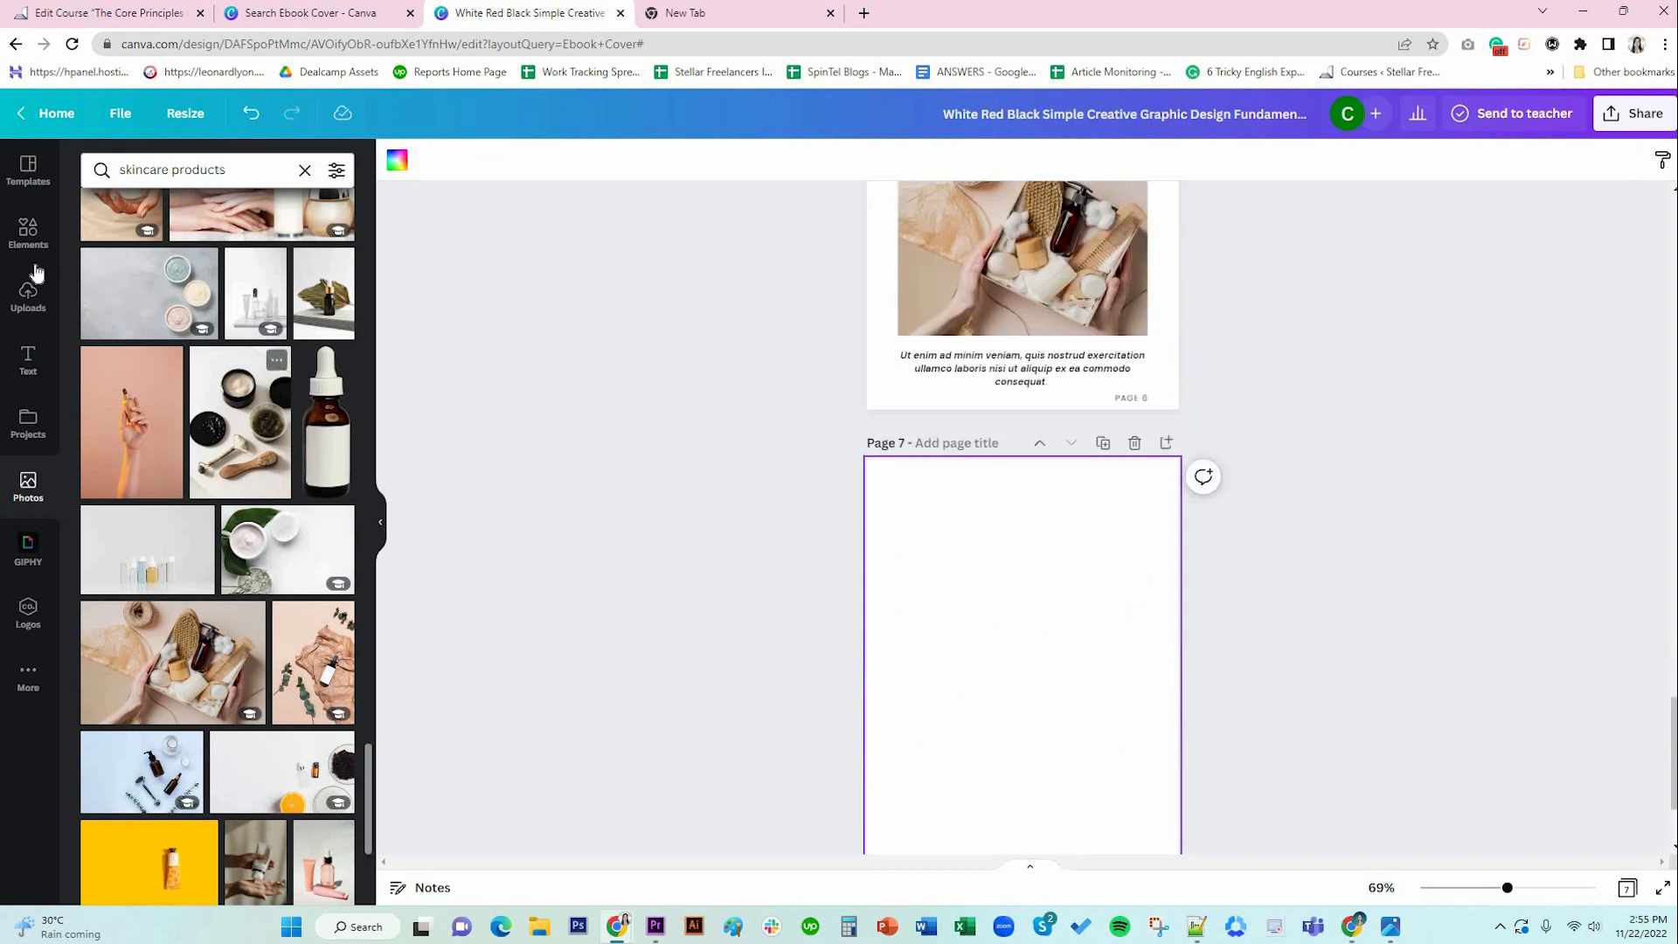
click(28, 232)
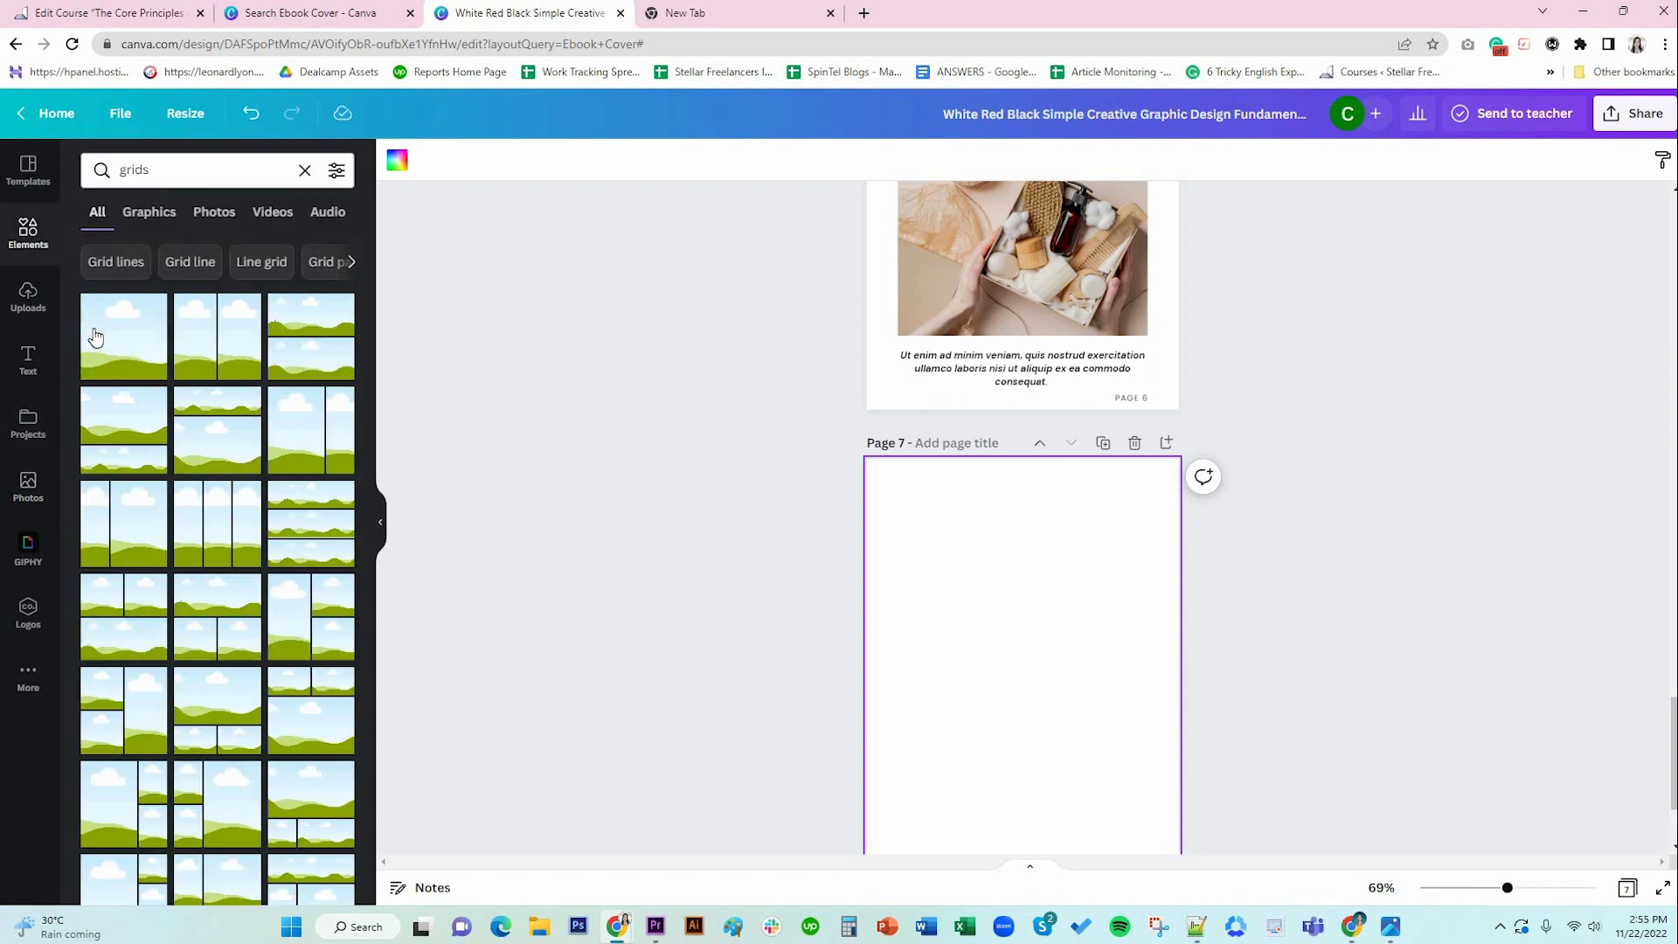
click(28, 297)
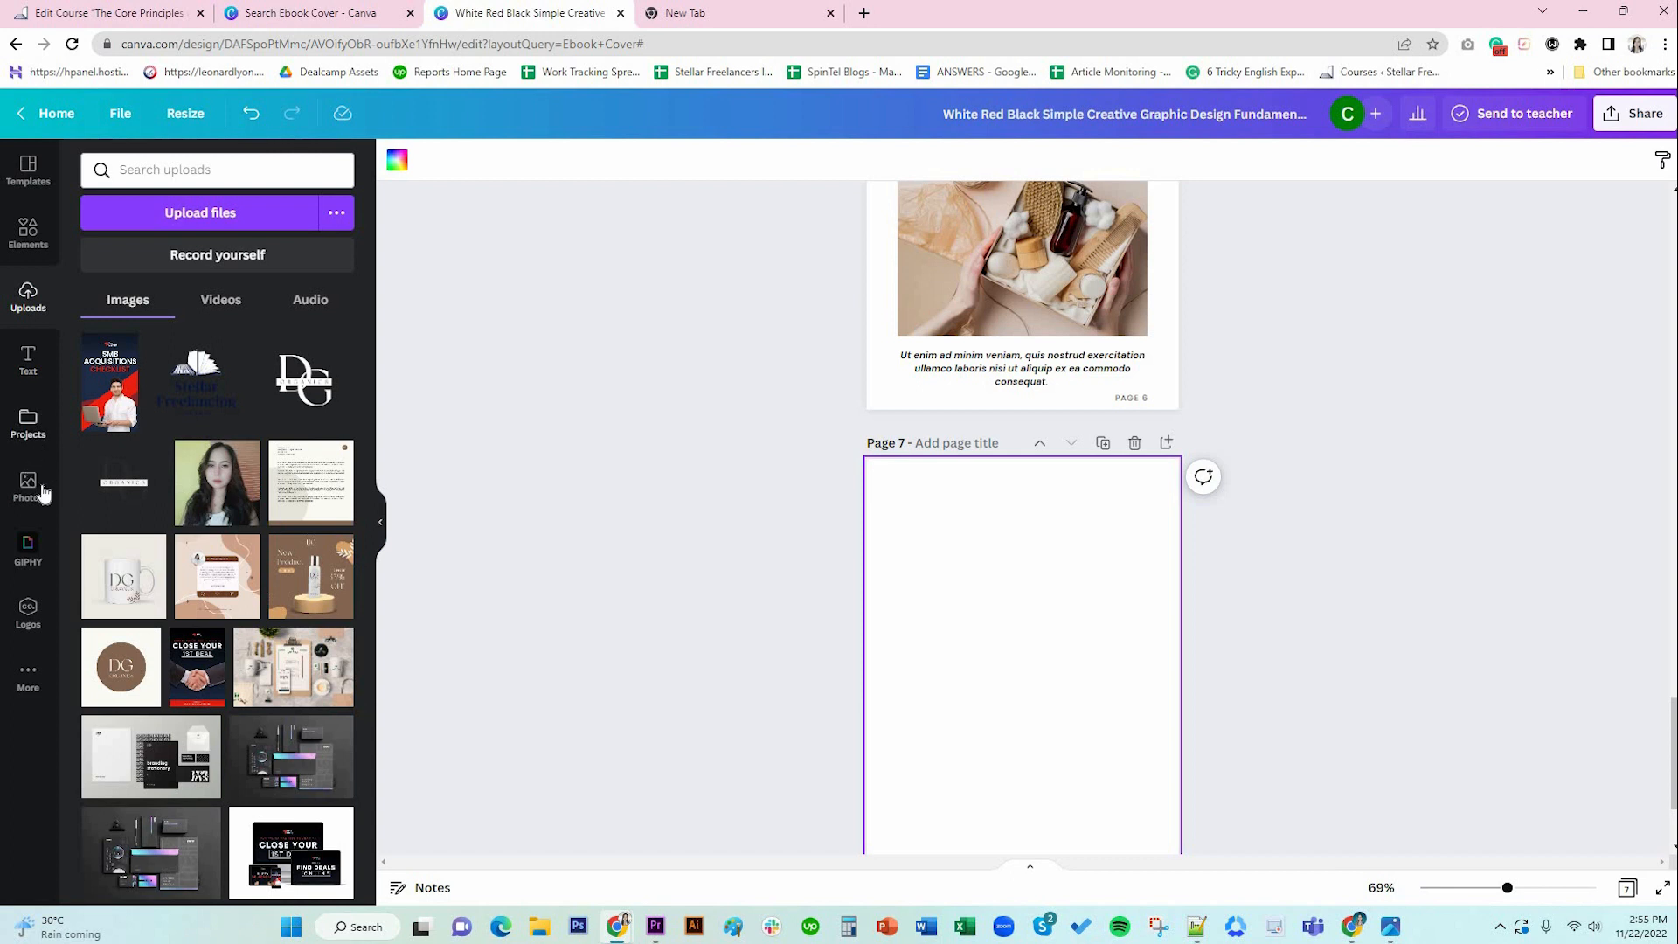
click(35, 245)
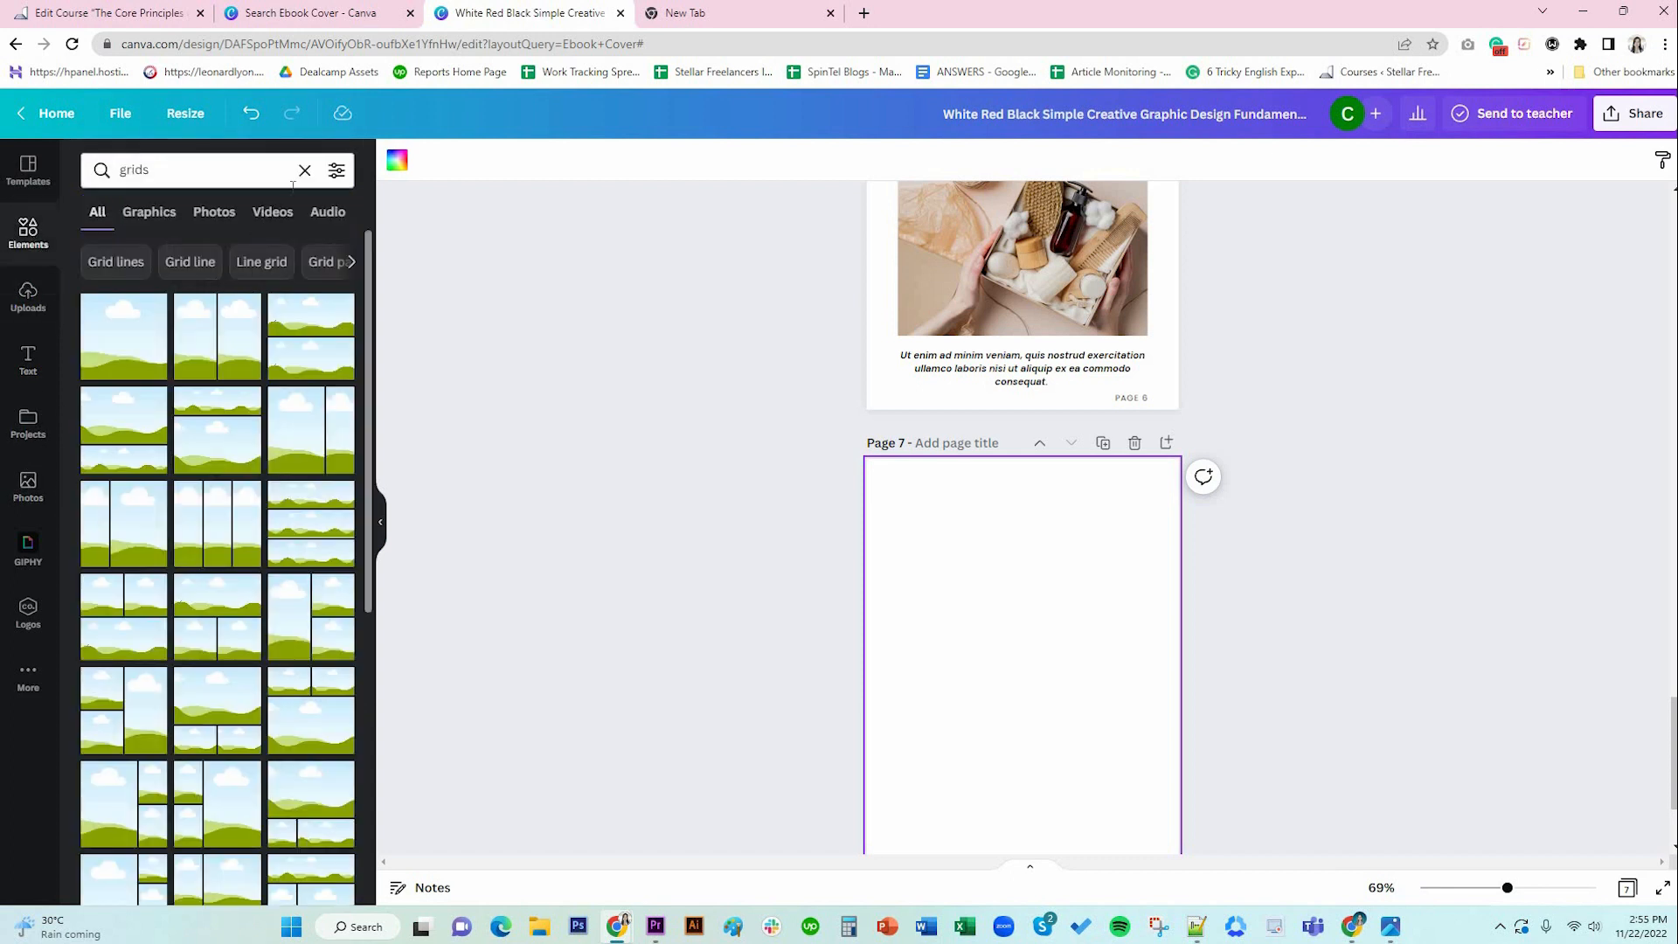
click(301, 172)
click(264, 335)
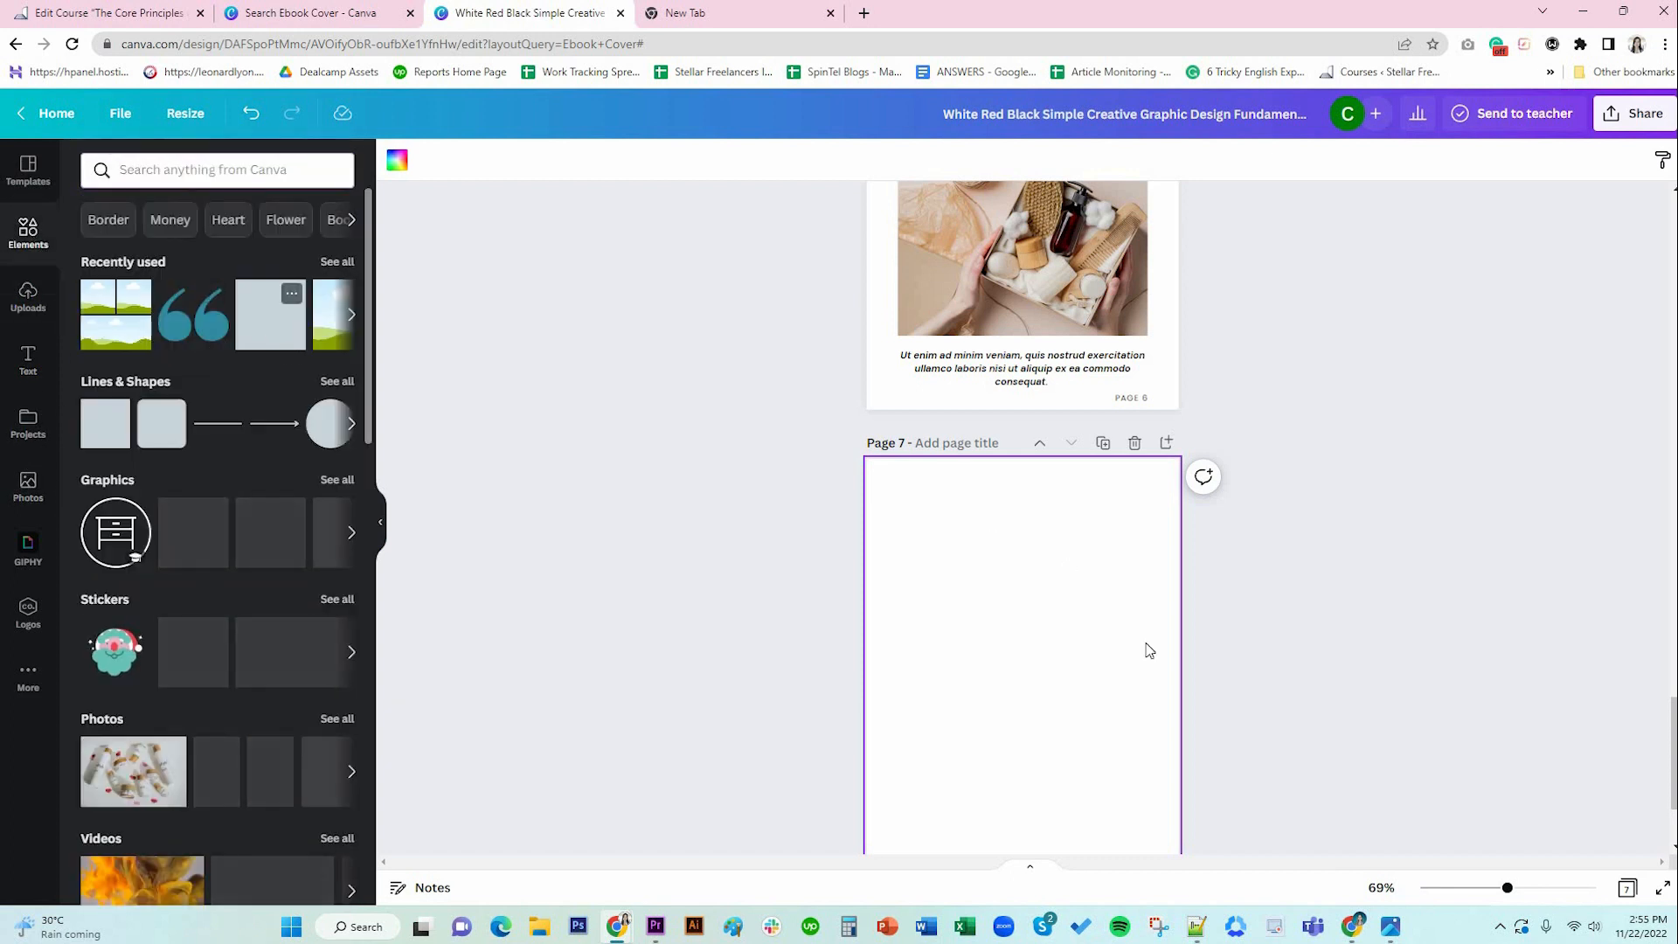
drag(1046, 680, 1064, 469)
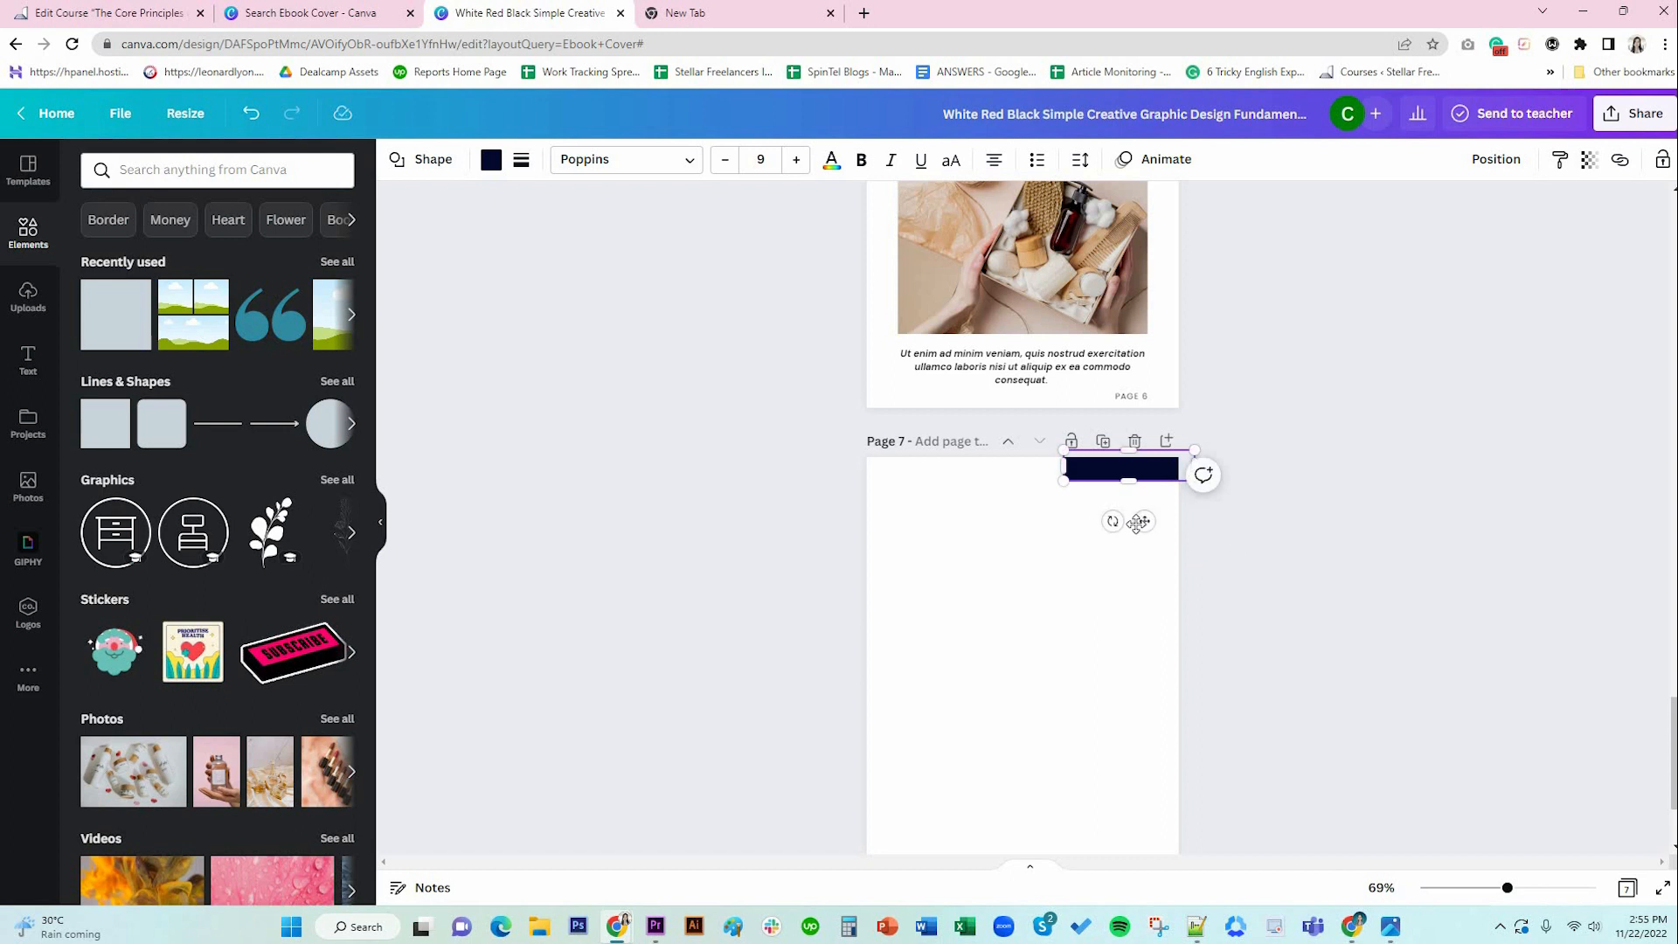
Recolour the bar brown and nudge it slightly down and right.
click(1074, 566)
click(1088, 468)
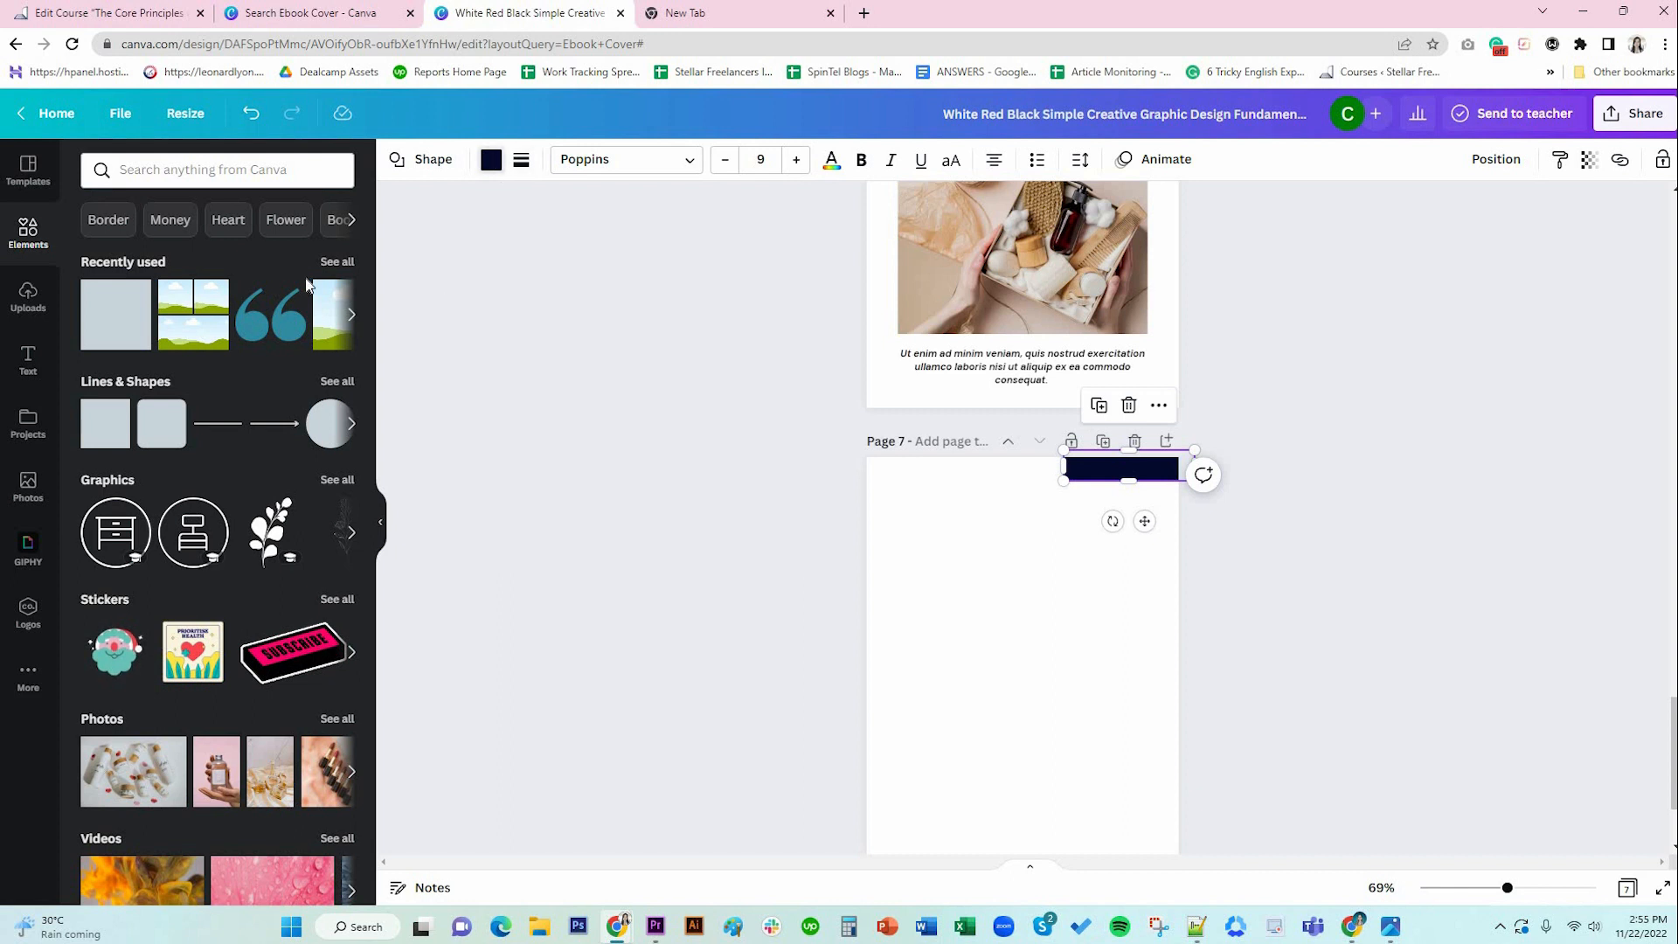
click(493, 164)
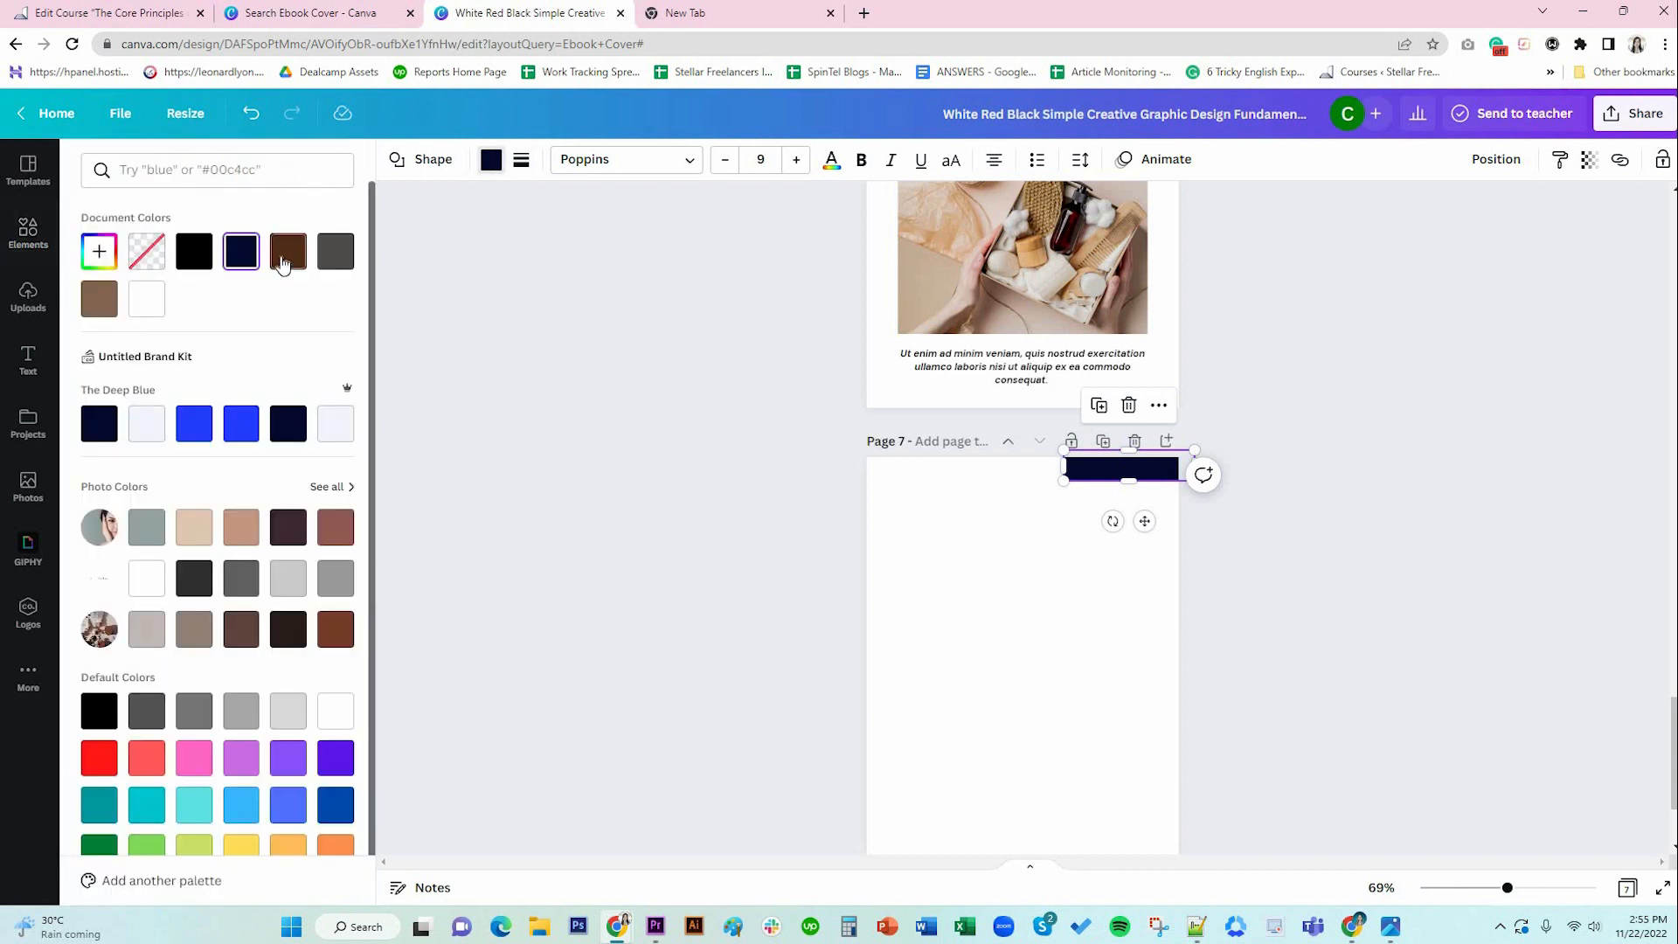
click(99, 299)
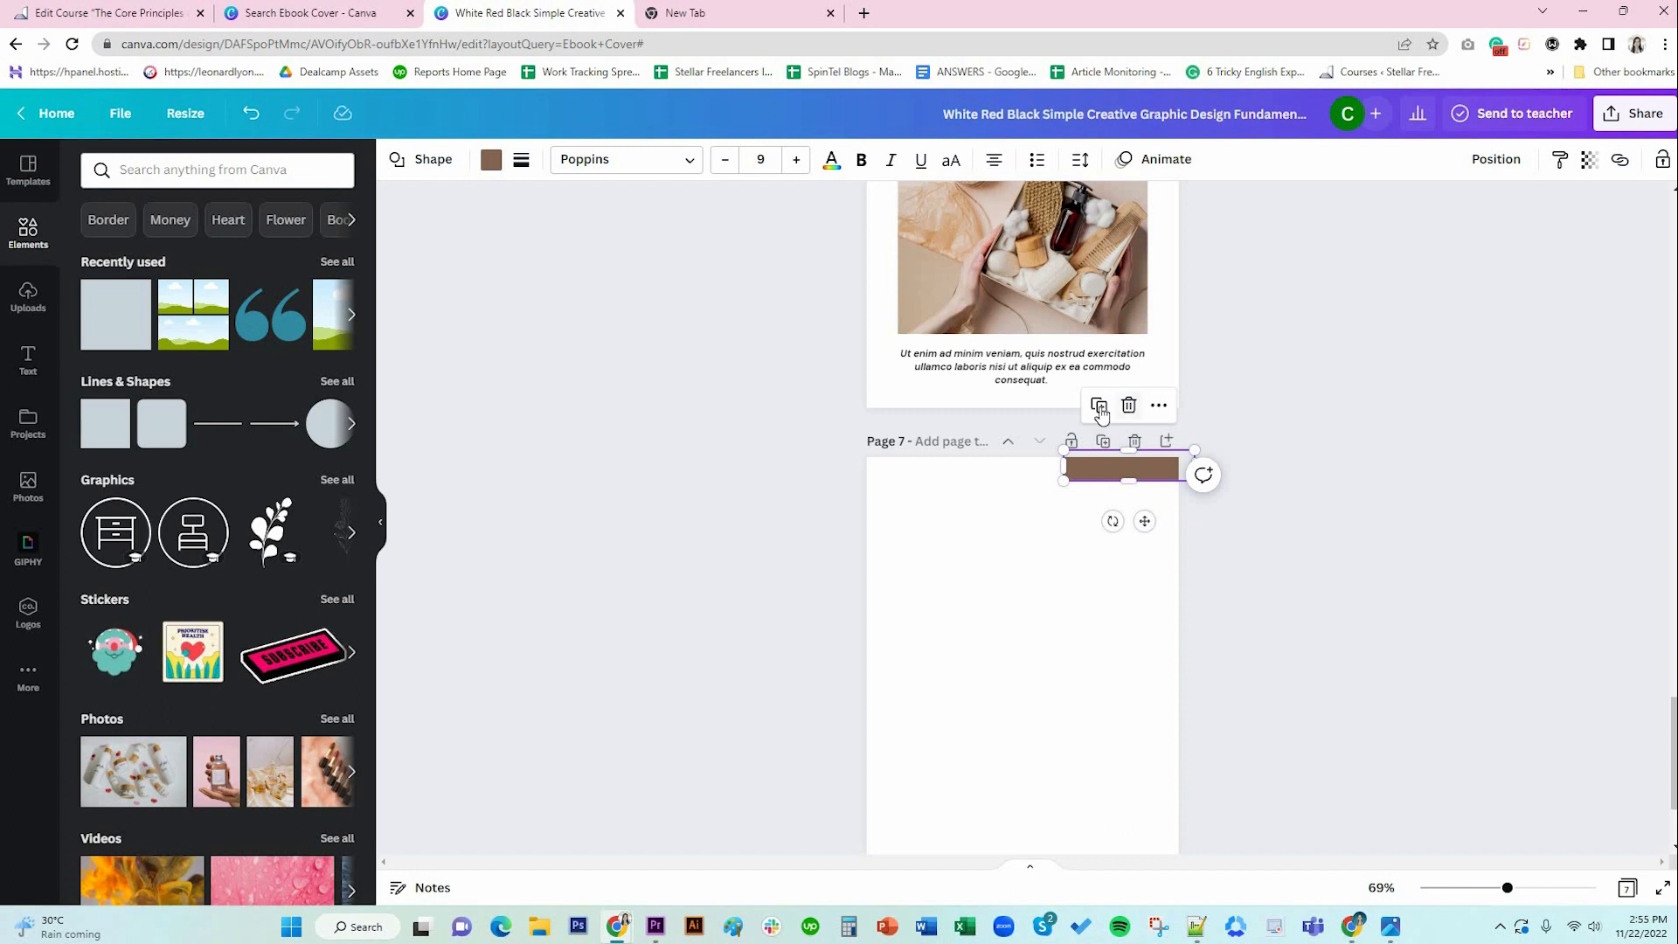
drag(1145, 522, 1180, 545)
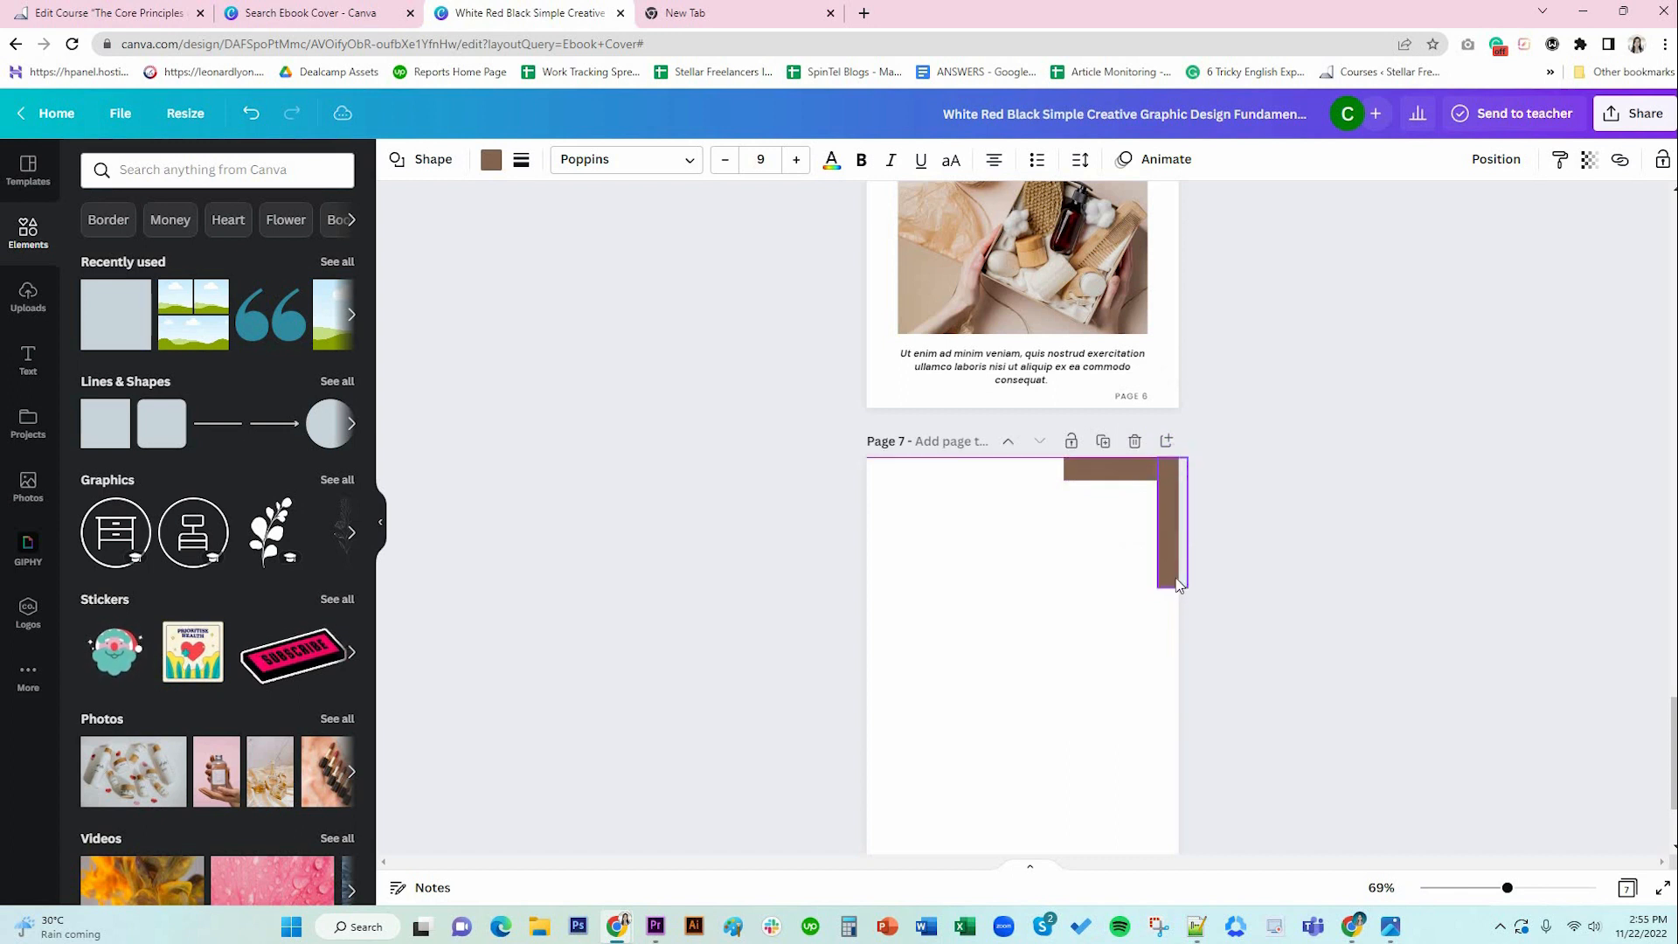
Stretch the vertical brown bar down page 7's right edge to complete the L-shaped corner.
drag(1173, 588, 1329, 588)
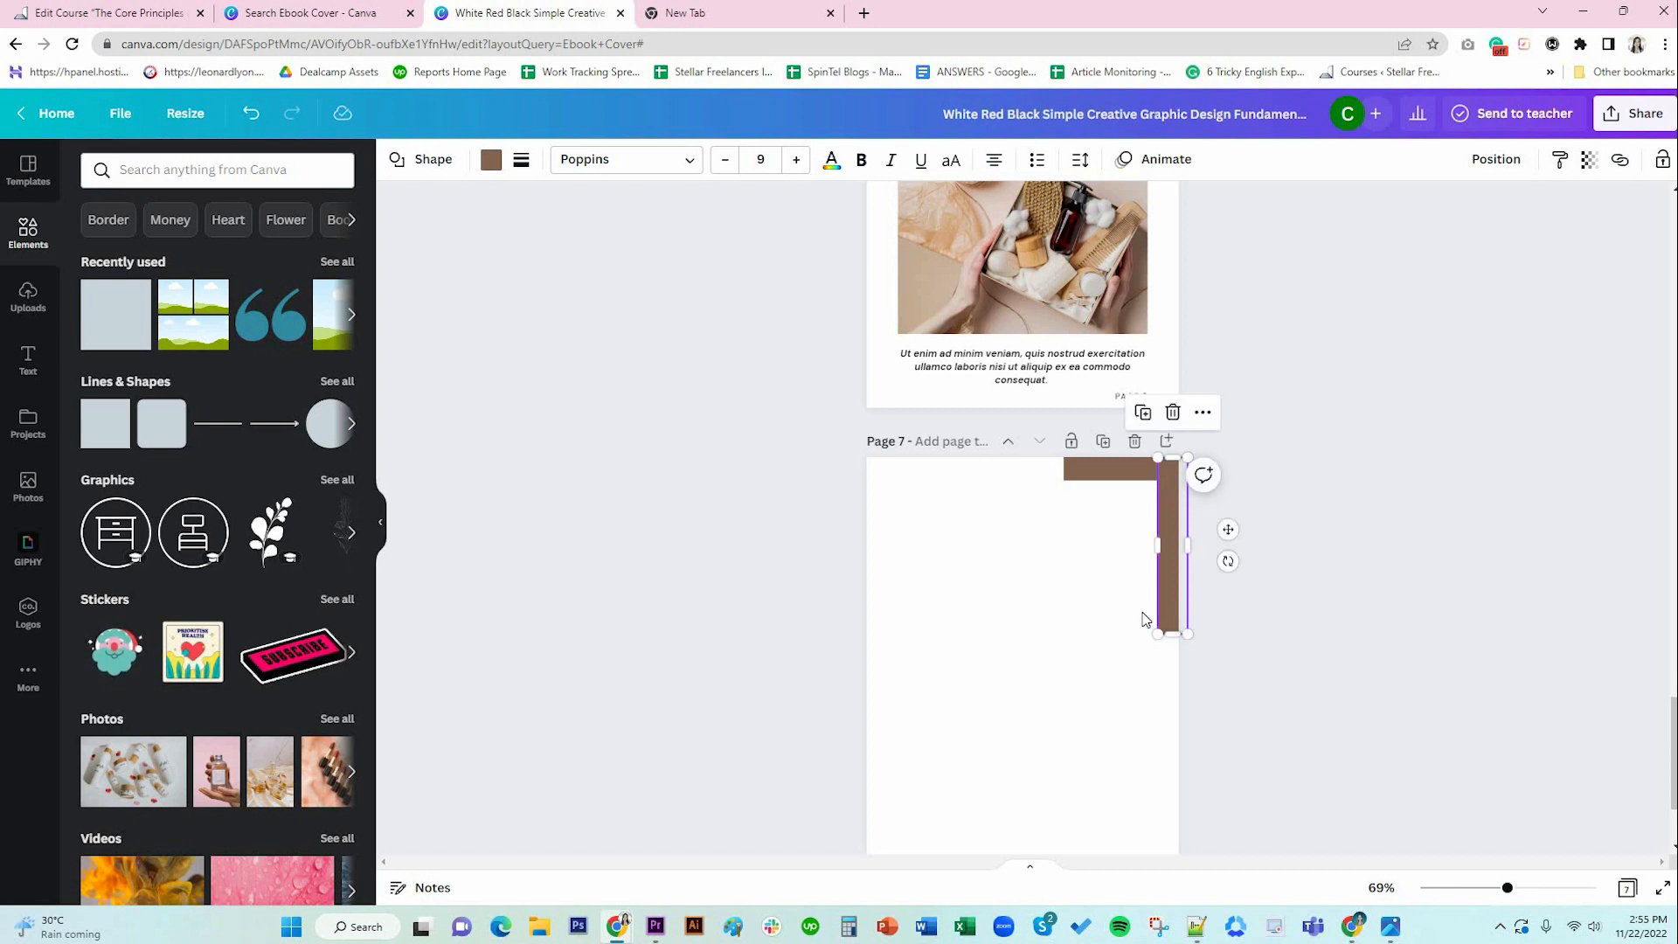
click(1096, 596)
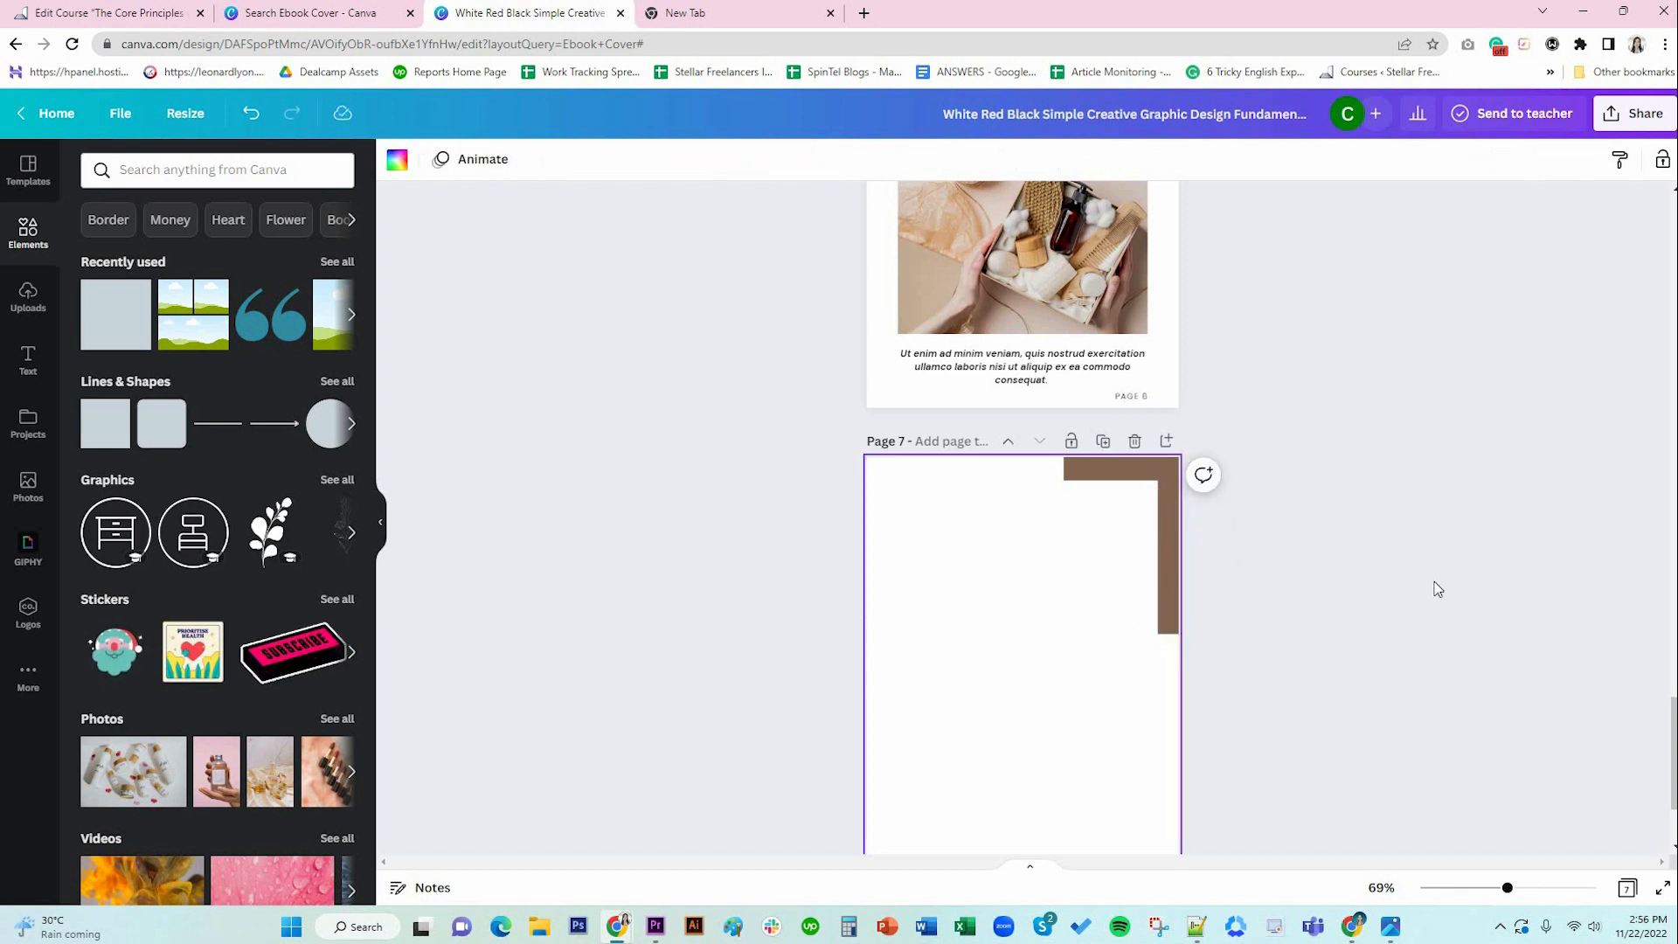
scroll(1437, 589, down, 2)
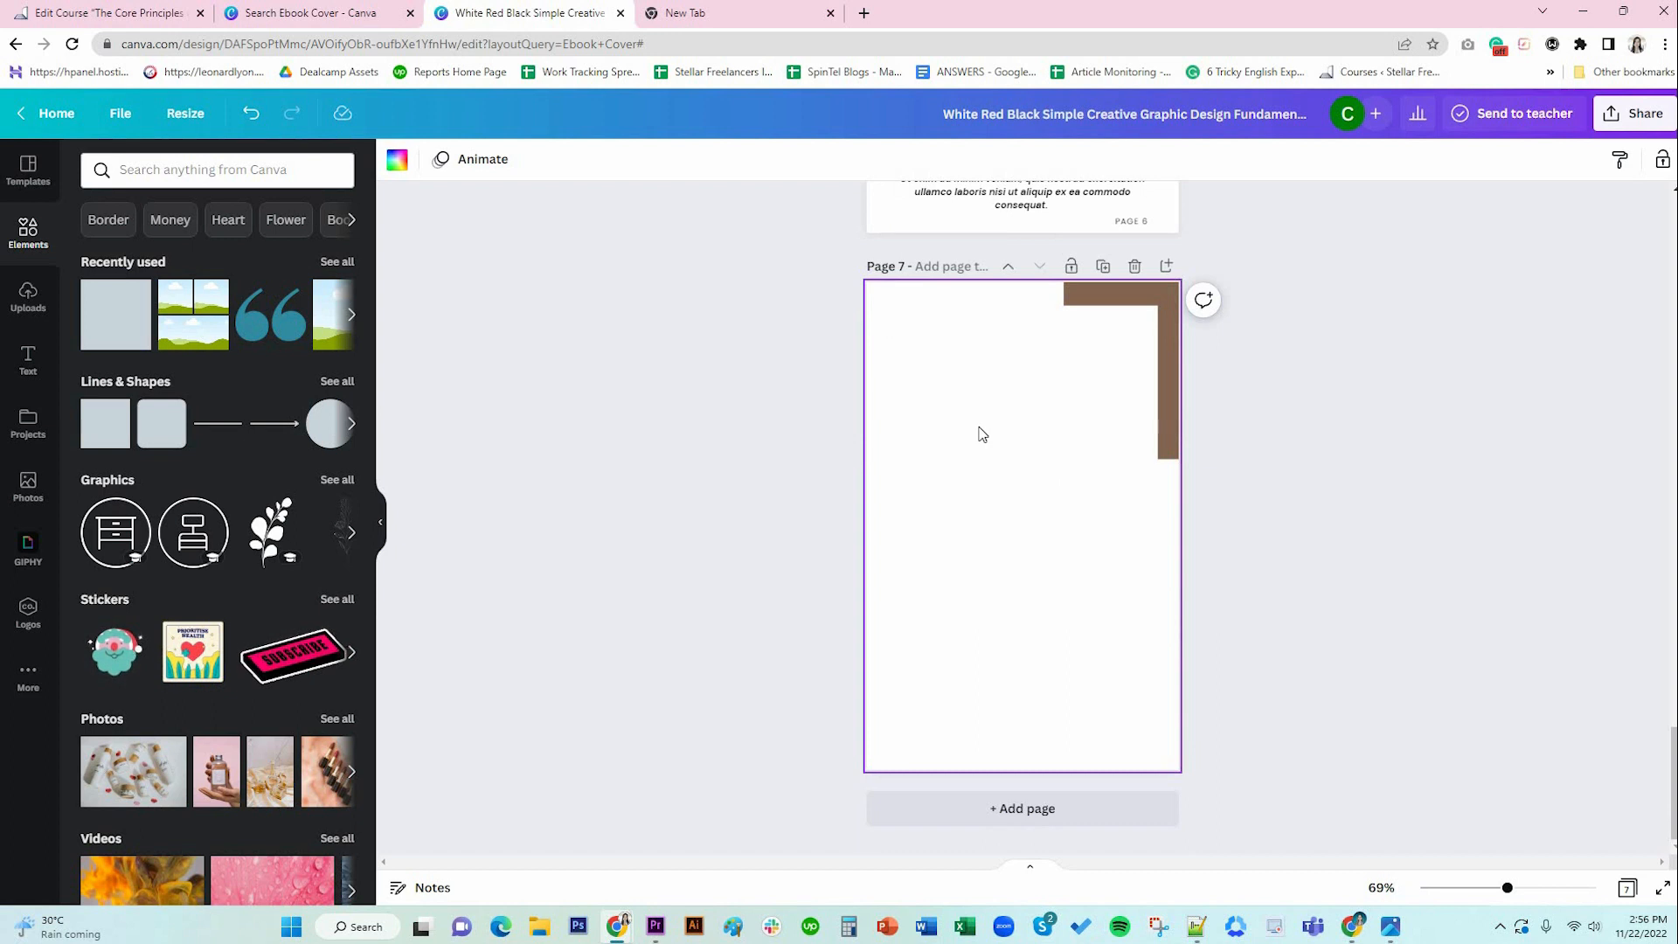
scroll(981, 435, up, 12)
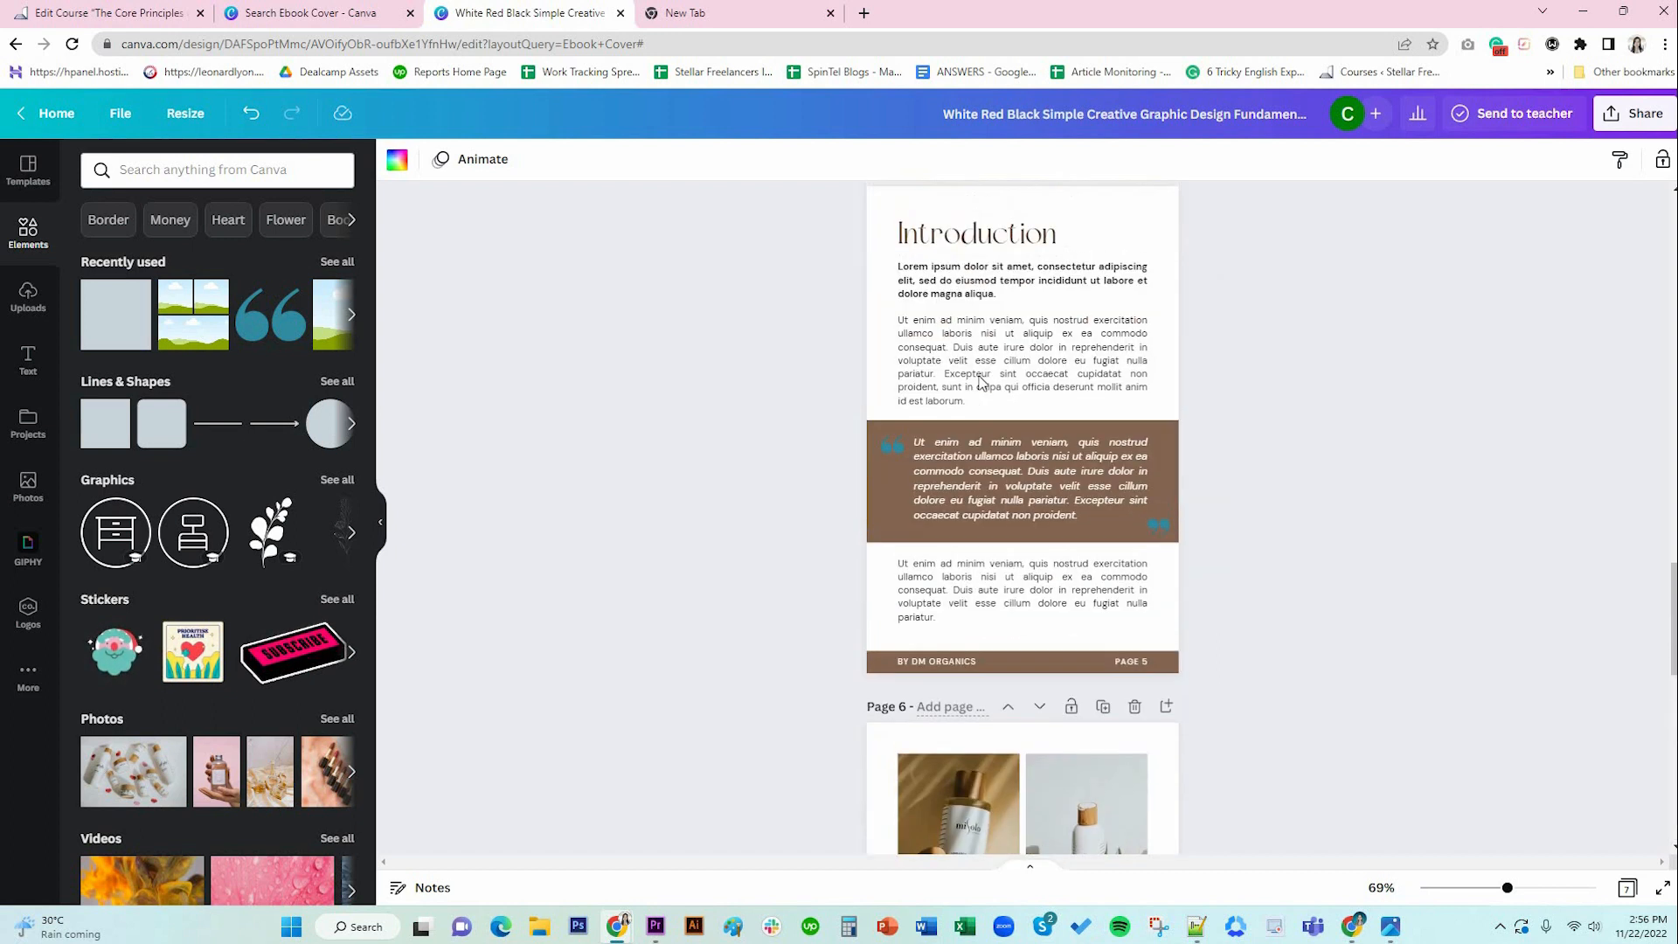
Copy page 5's Introduction heading and body text onto page 7 and retitle it 'Skincare Tip #1'.
click(969, 406)
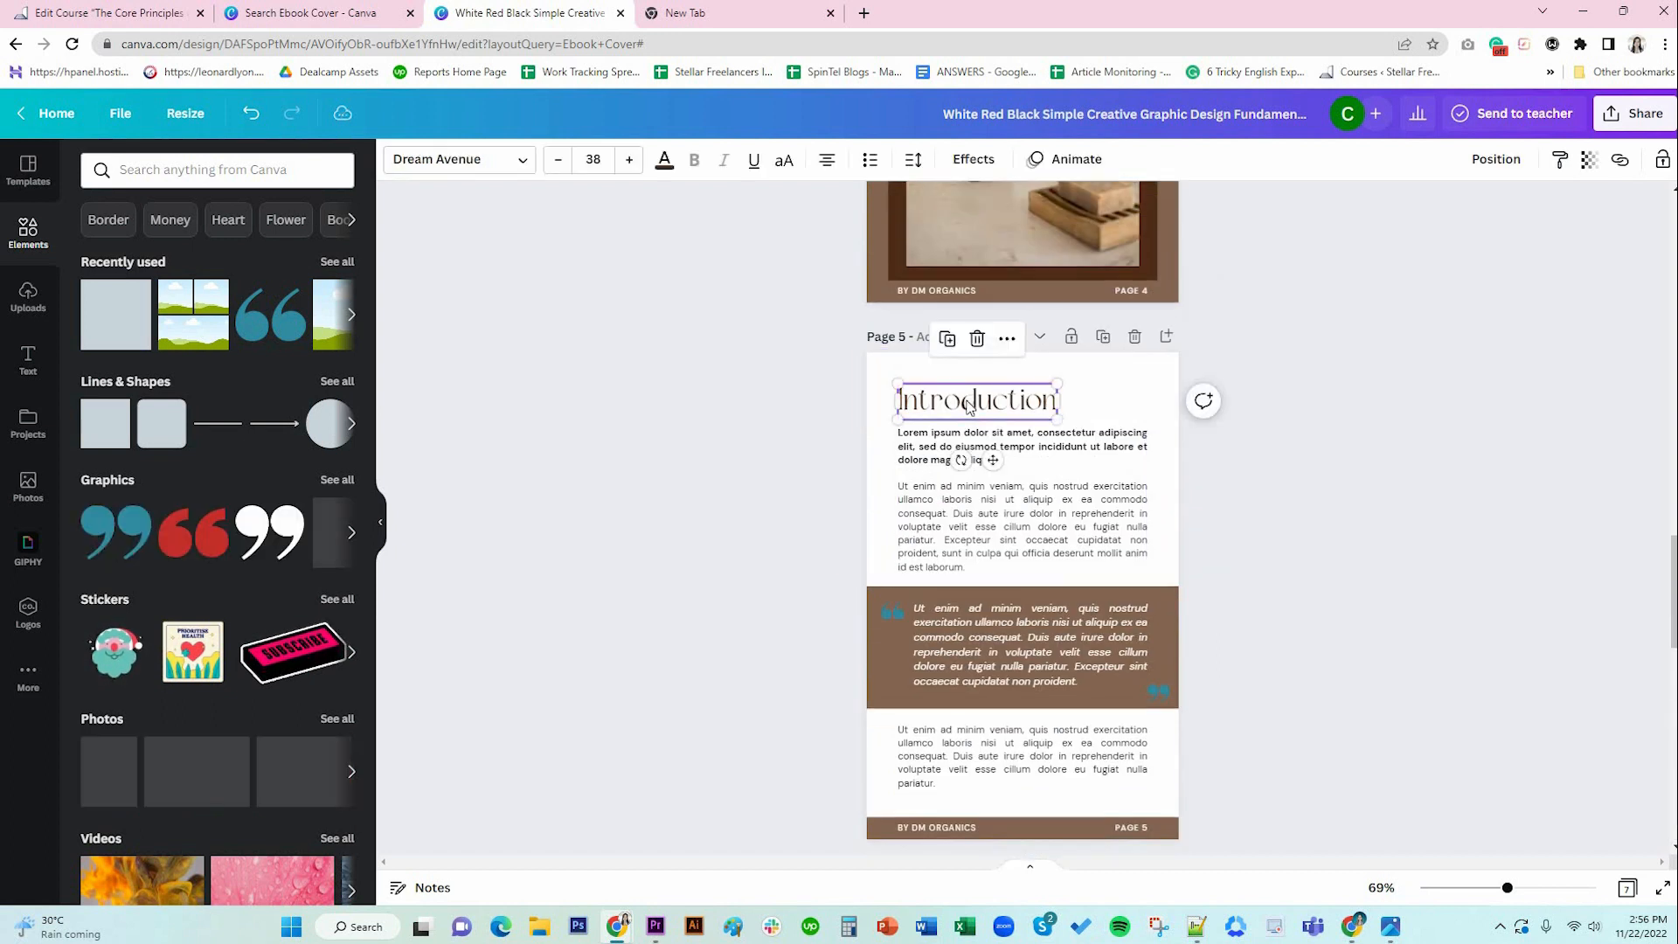
shift+click(1061, 464)
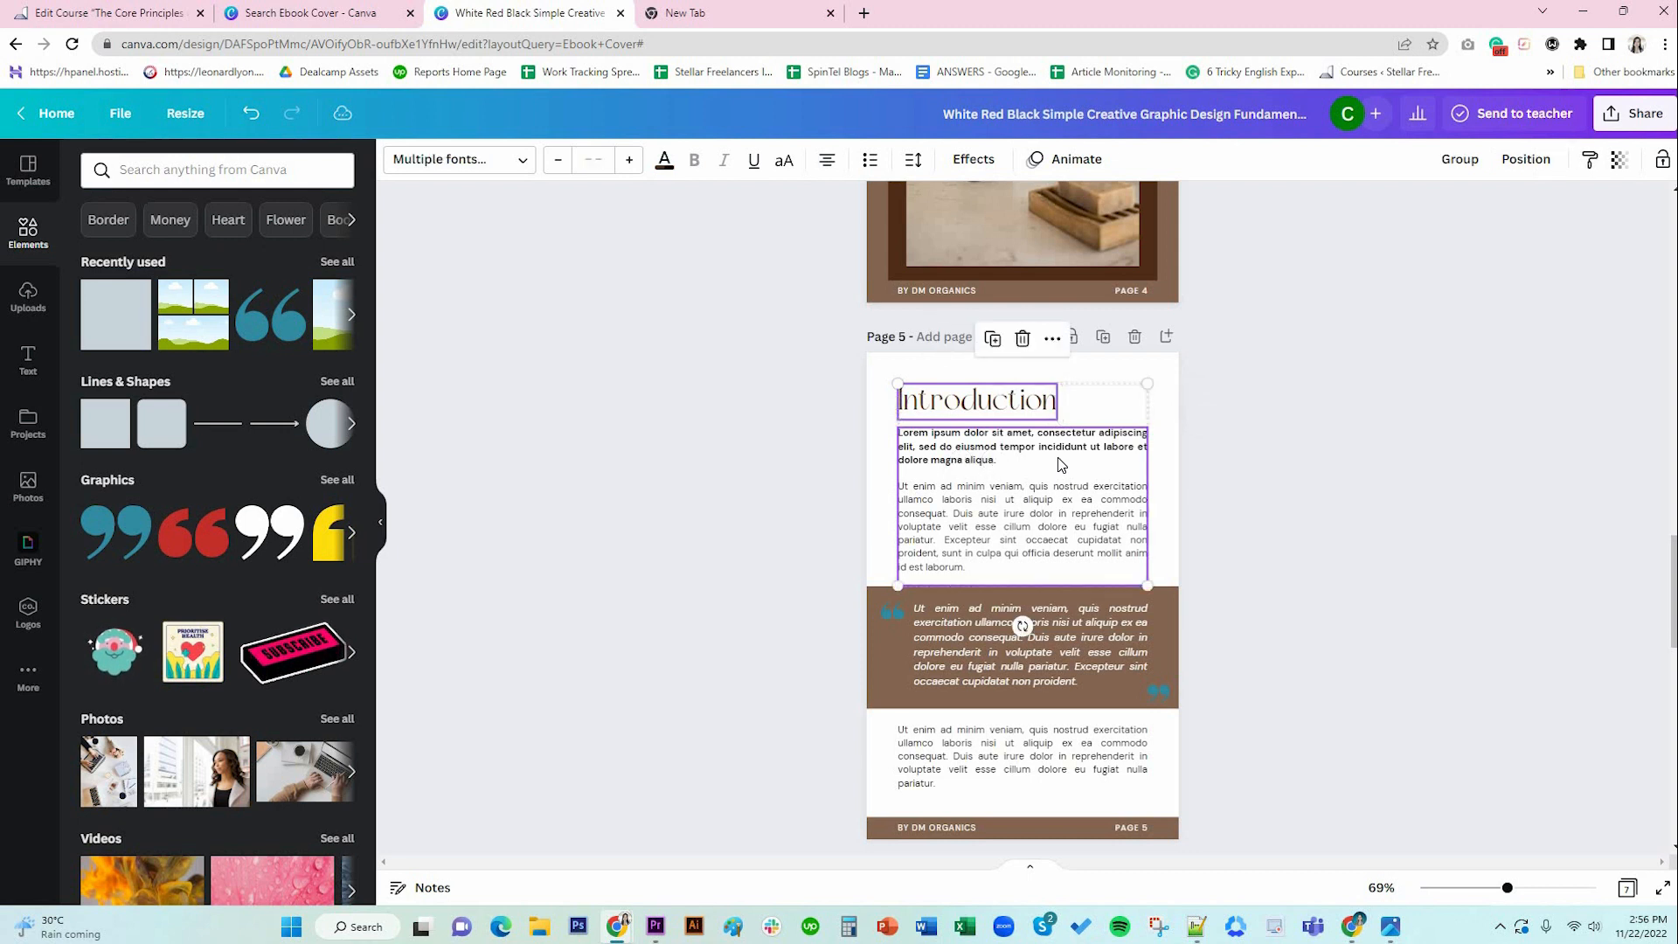
scroll(1264, 461, down, 12)
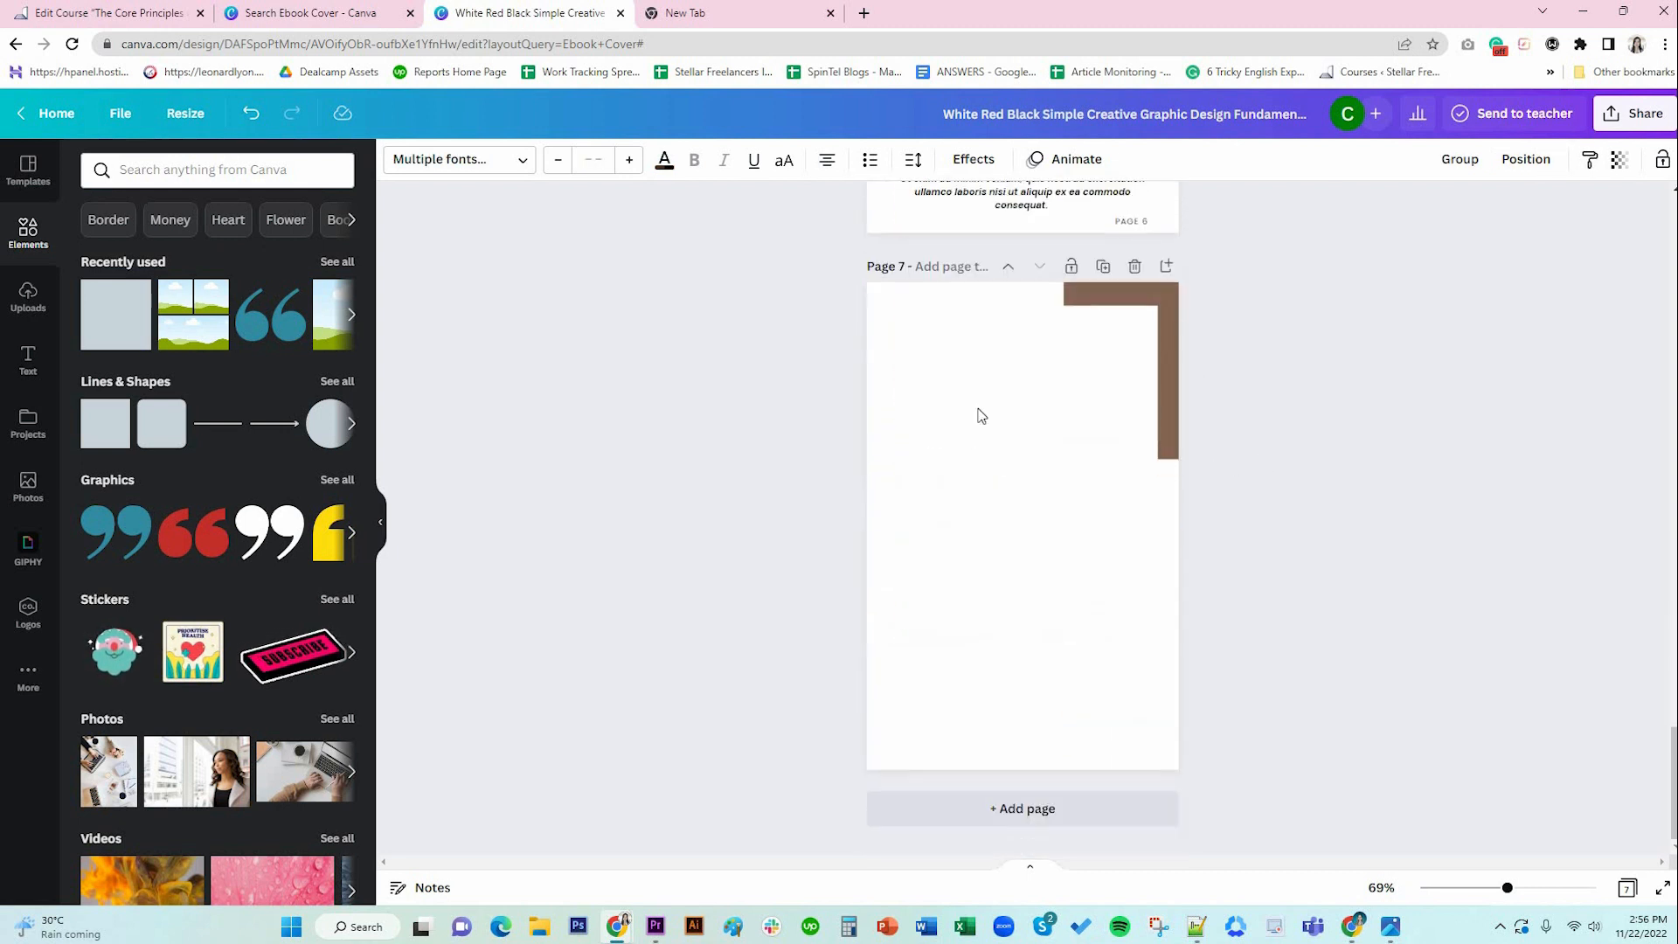
key(ctrl+v)
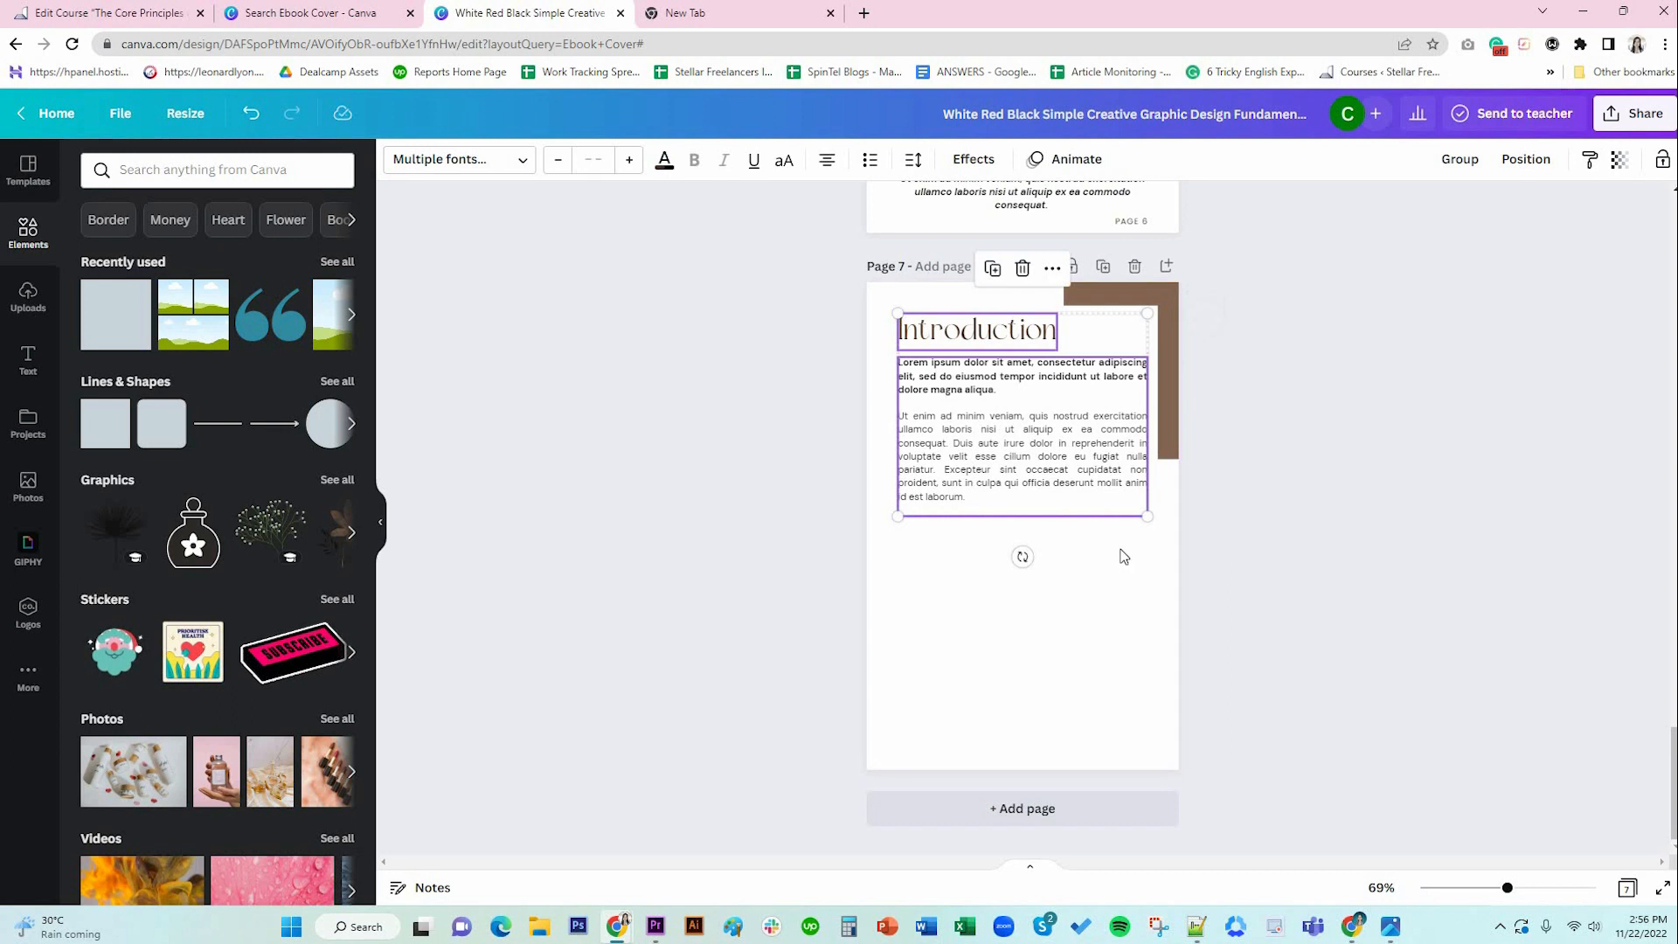
click(1090, 560)
click(977, 331)
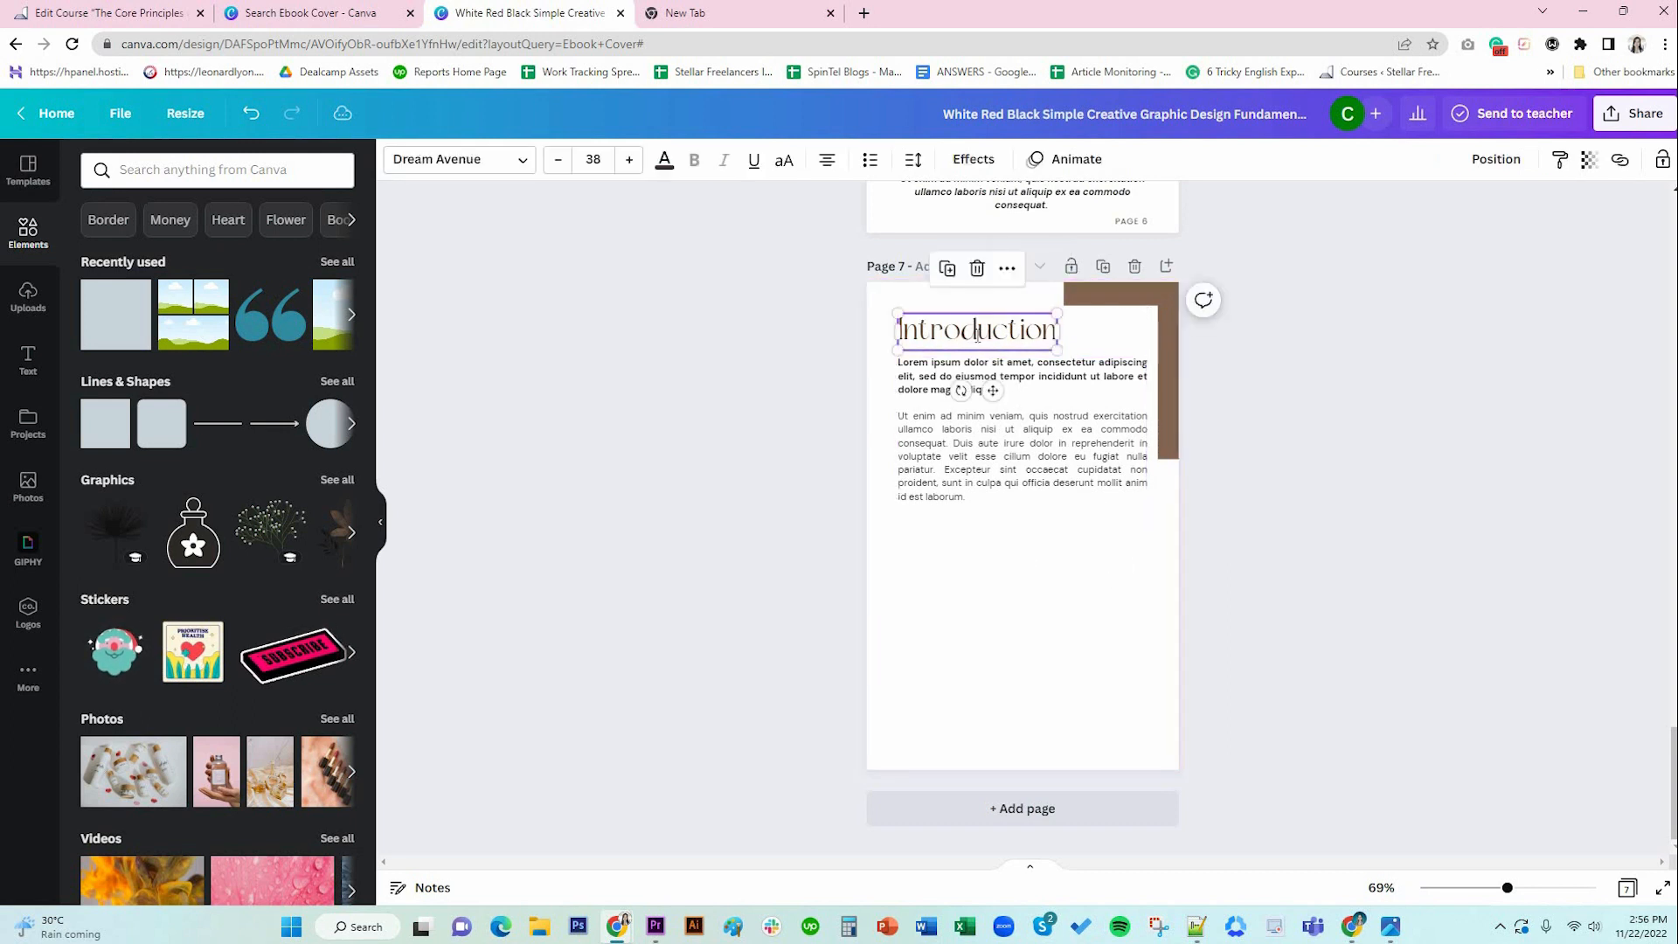
double_click(977, 330)
text(S)
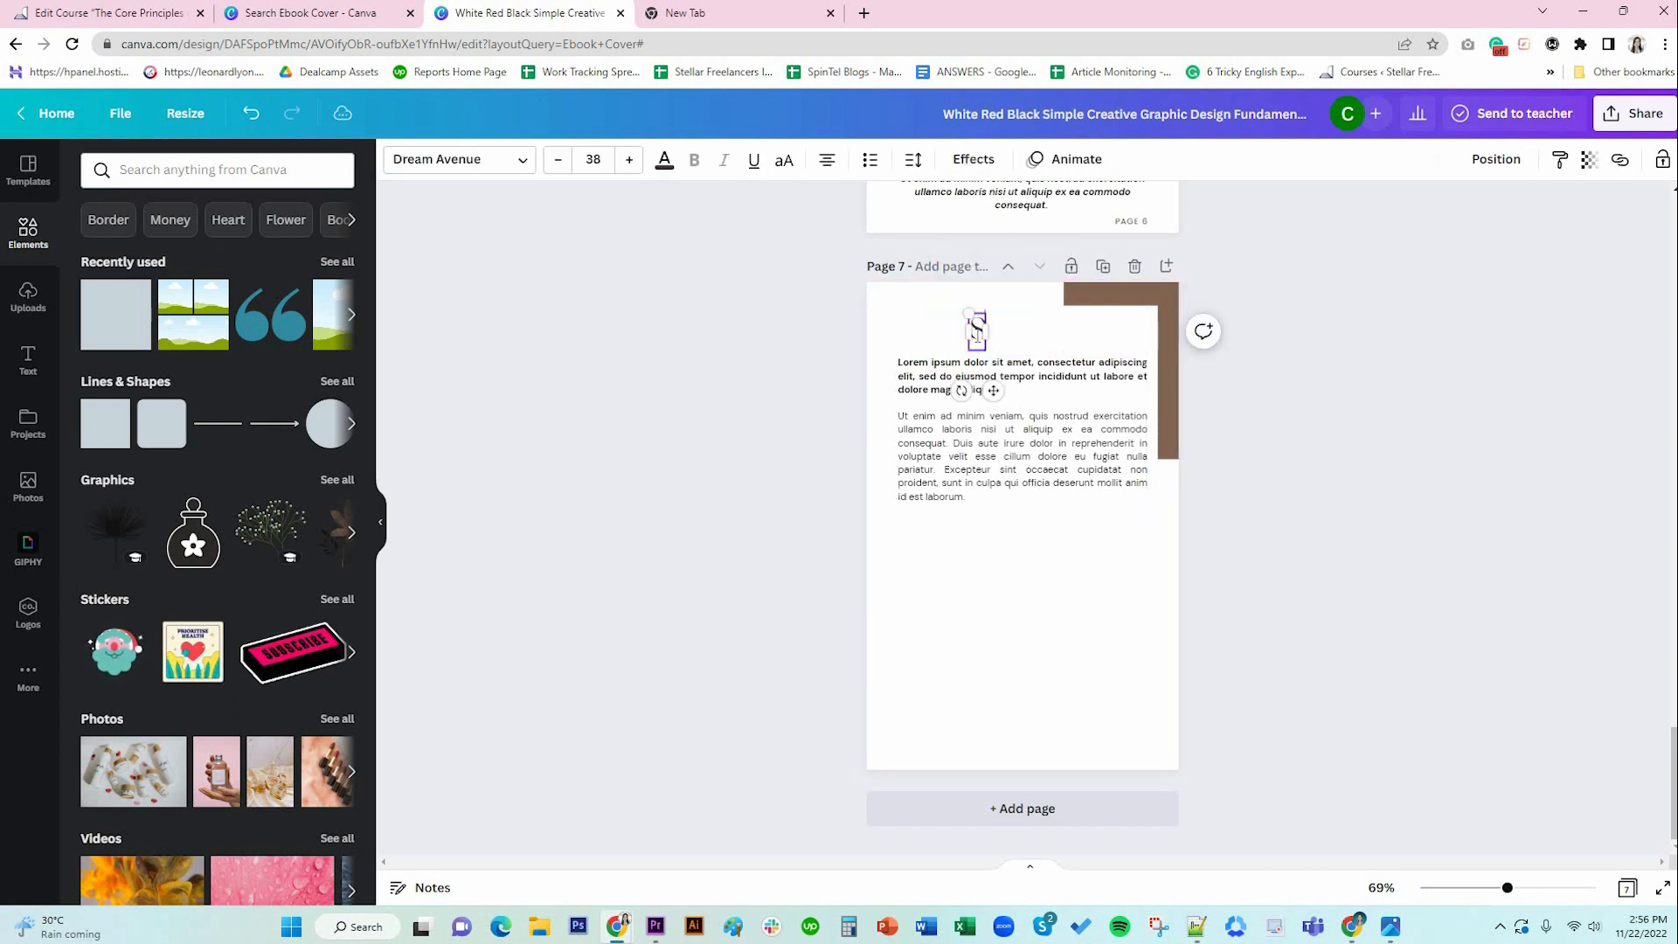
text(kincare)
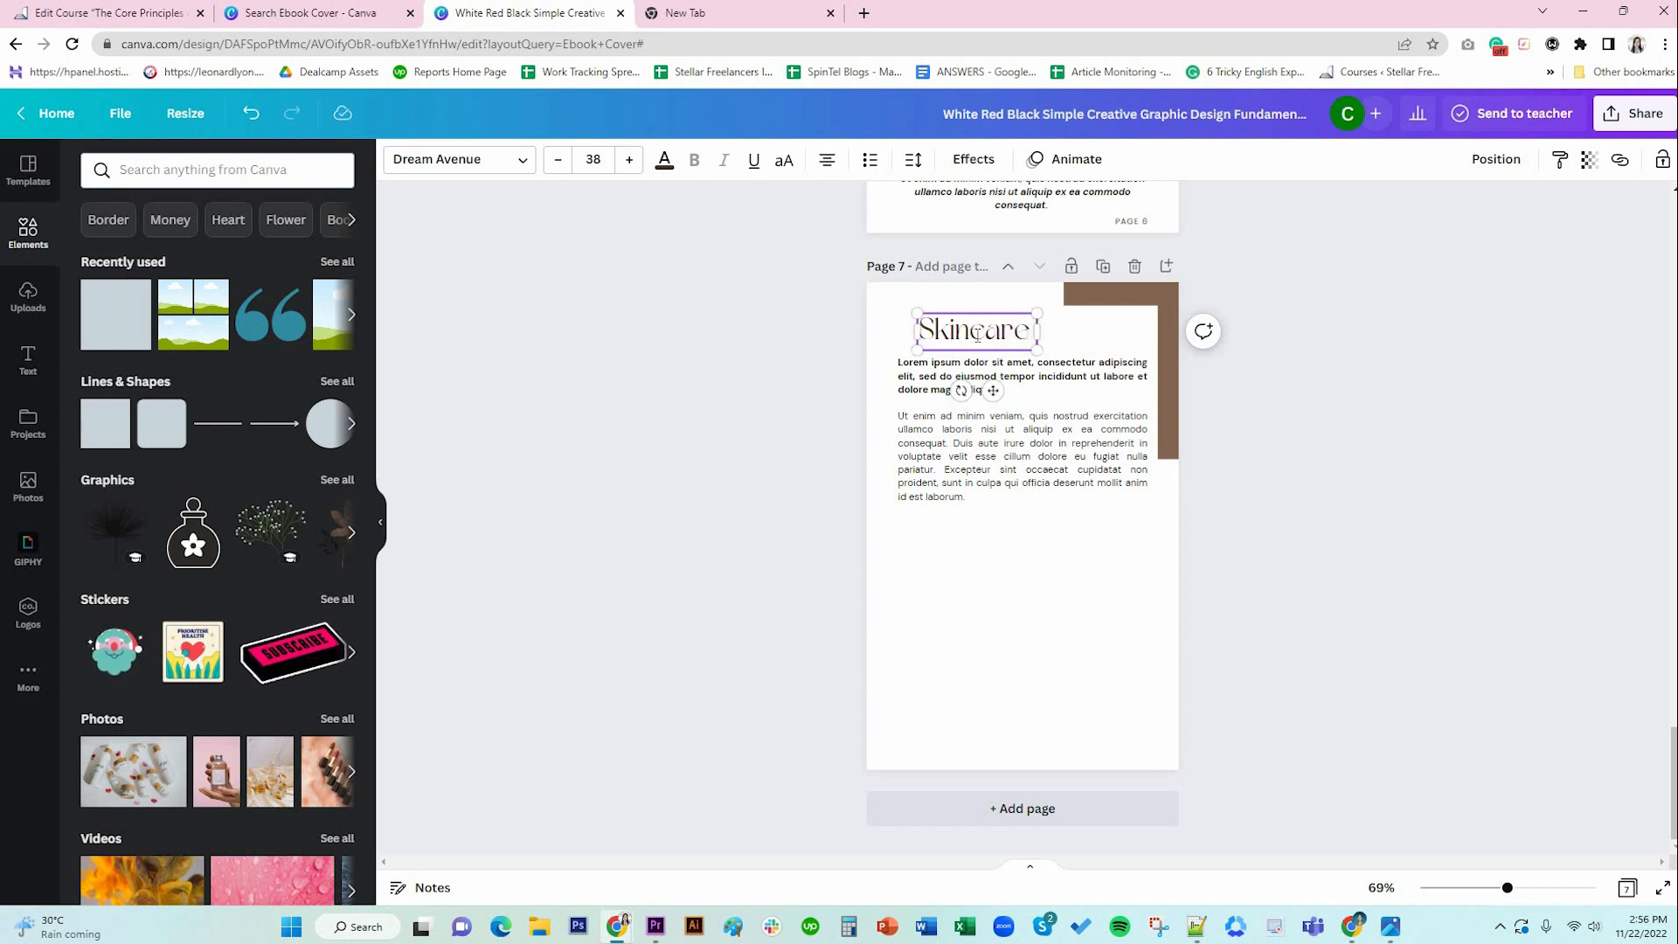
text( Tip)
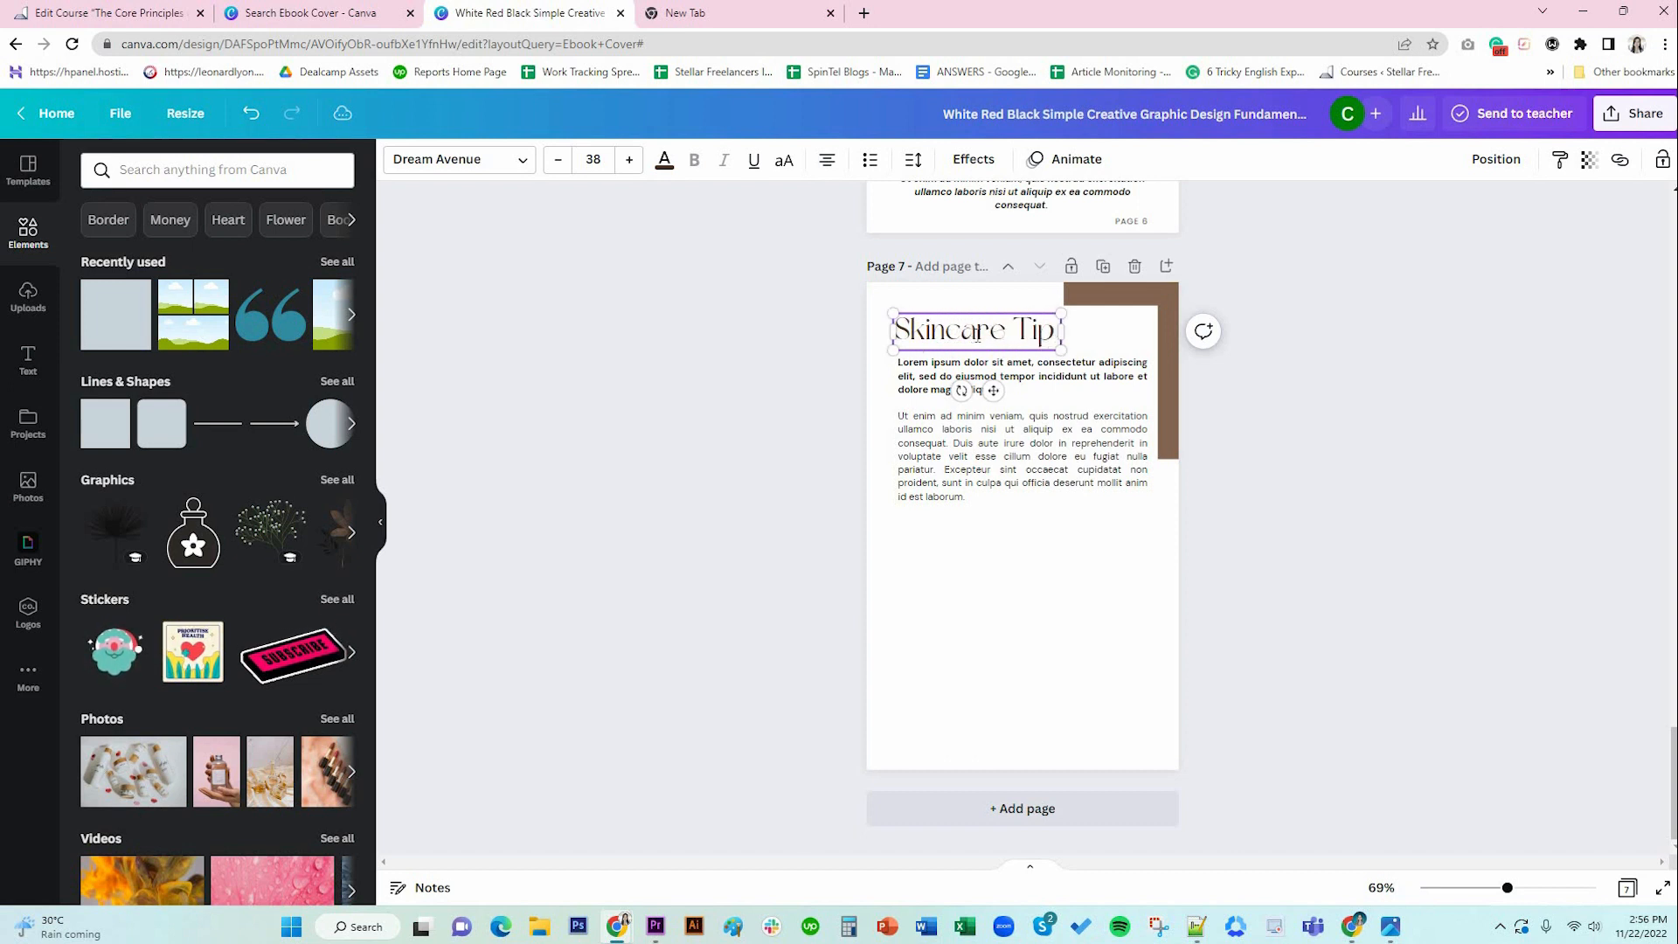
text( #1)
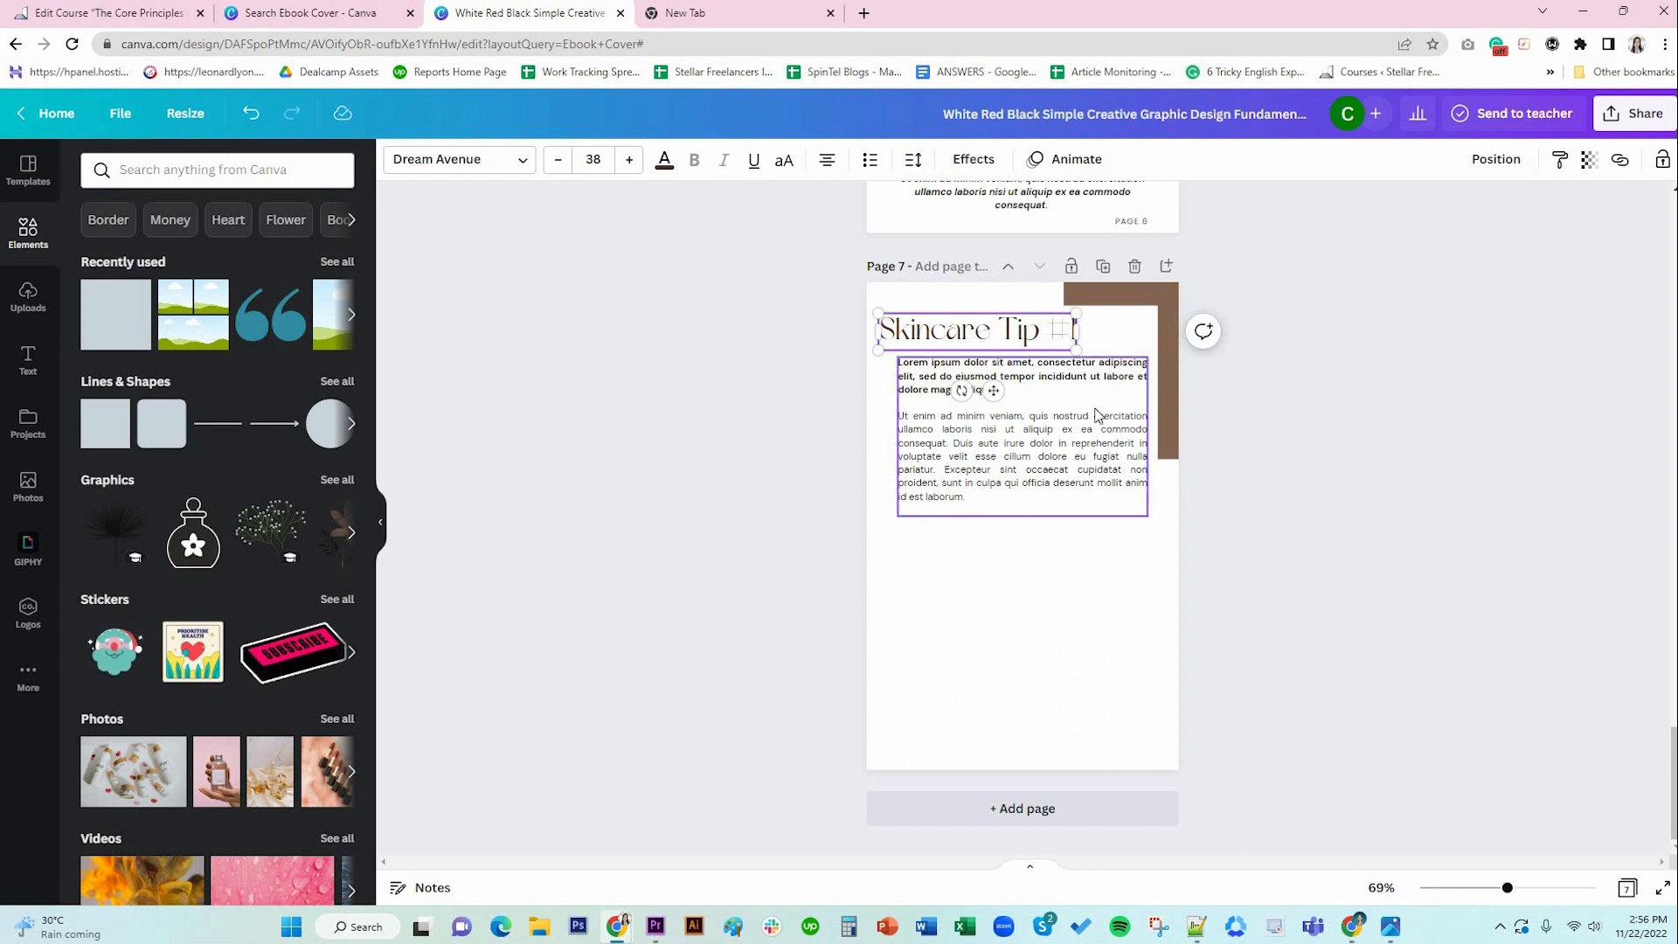
Align the heading with the body text and place a duplicate body text box below the original.
drag(994, 392, 1014, 392)
click(1424, 557)
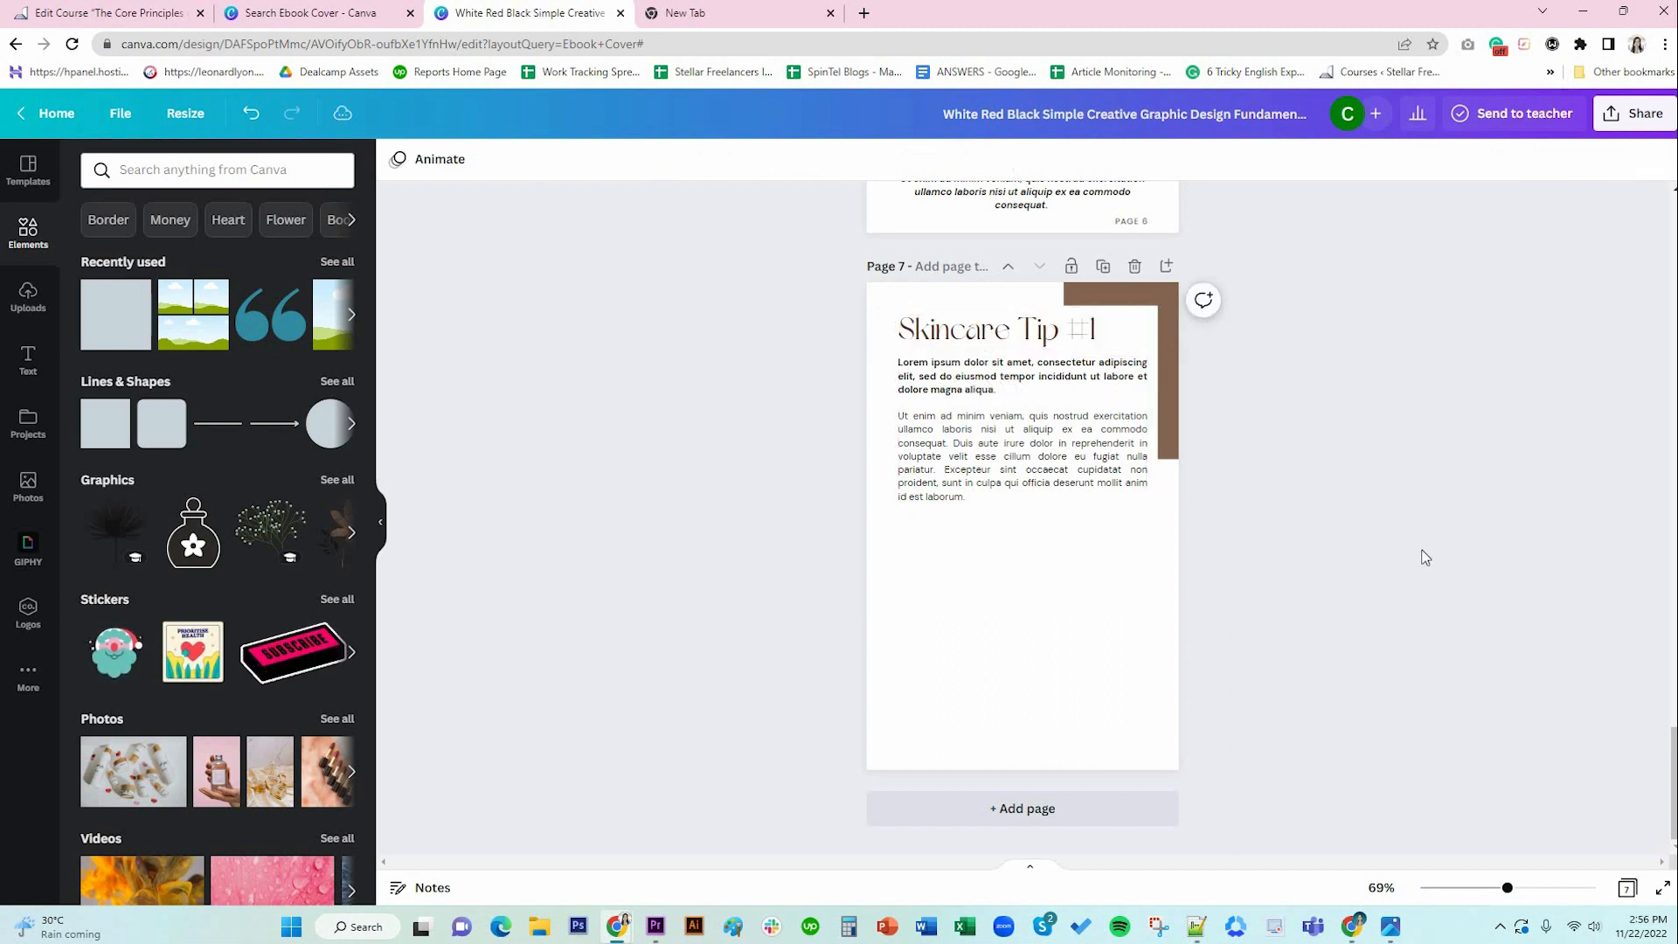
click(1031, 469)
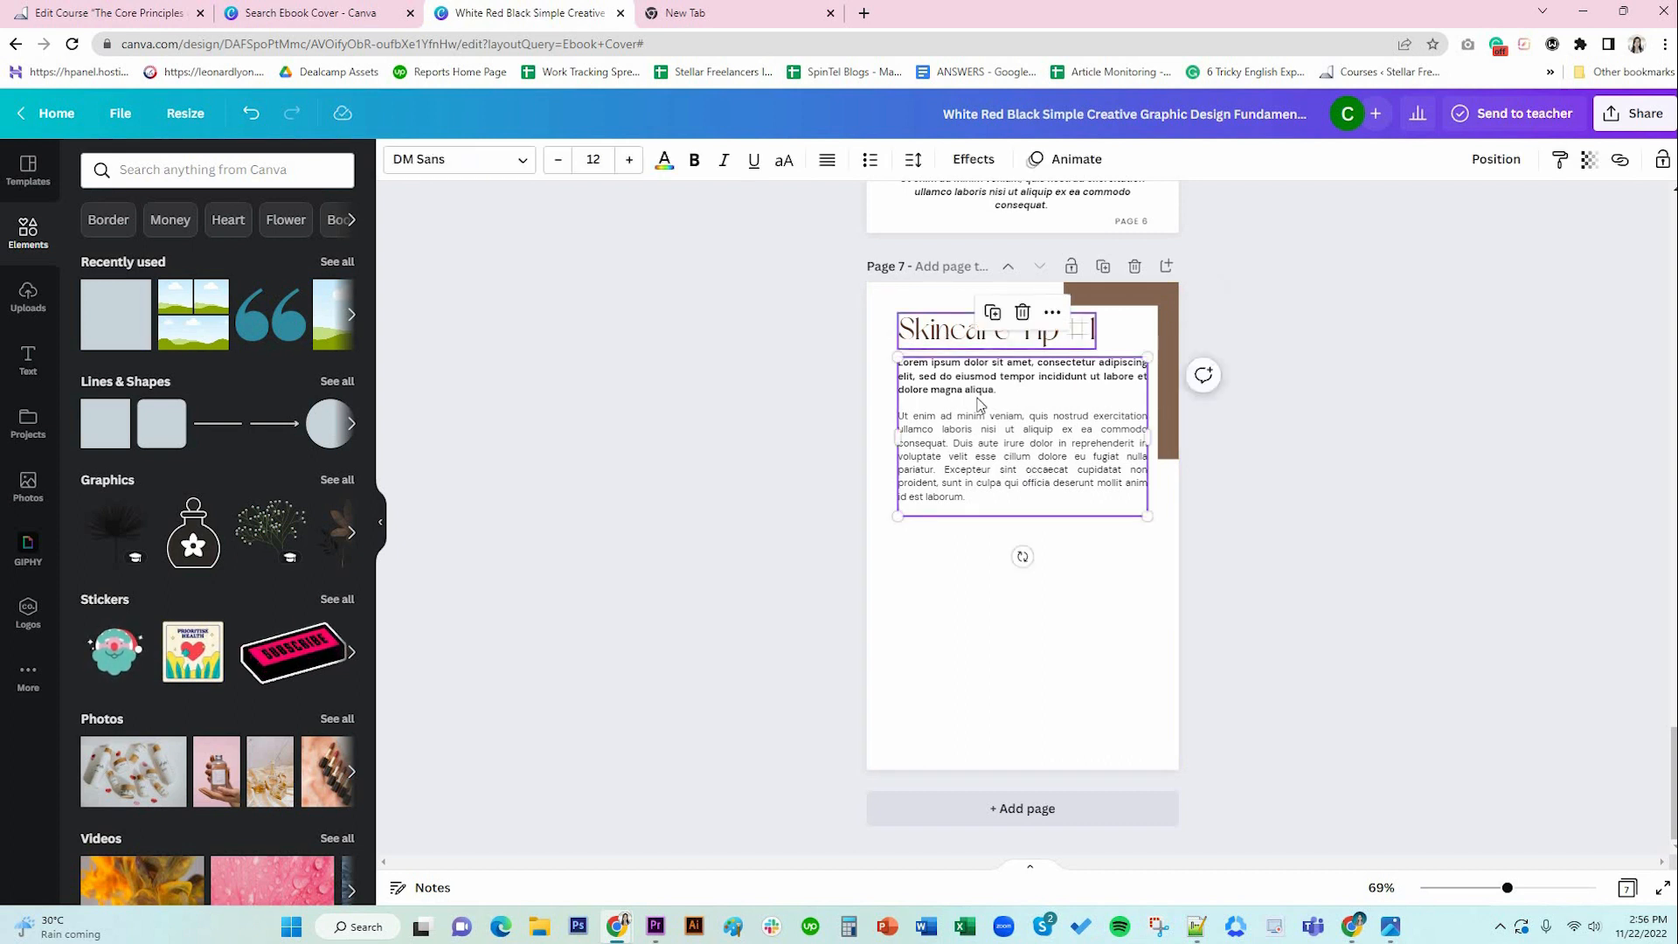
double_click(985, 455)
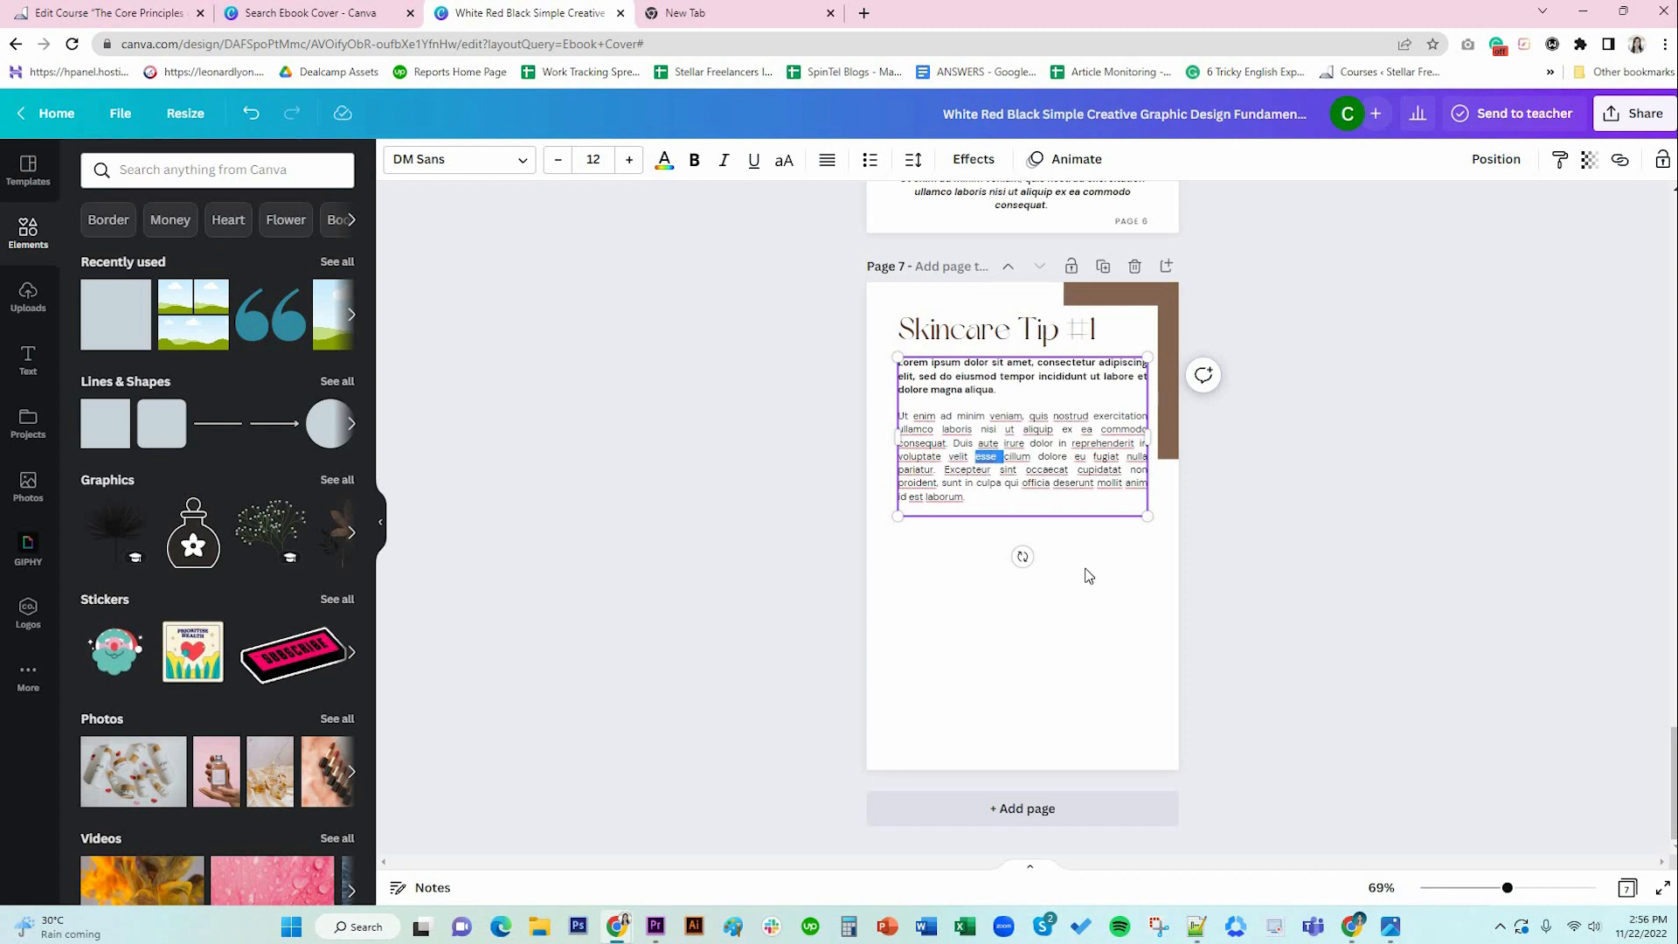
key(Escape)
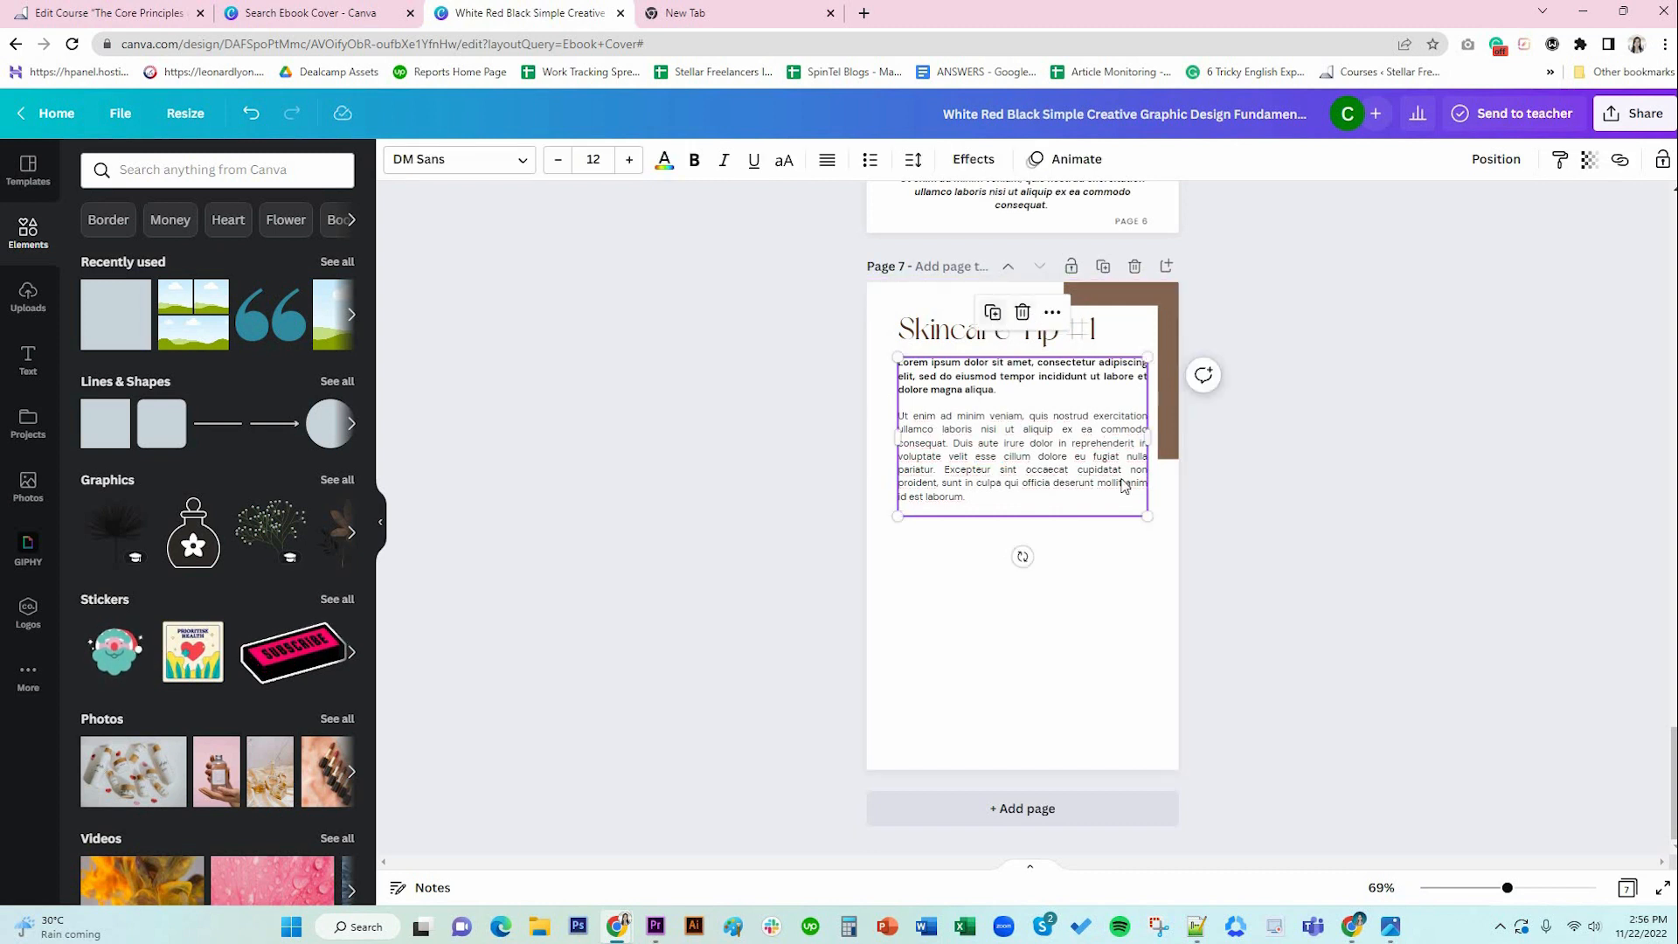
key(ctrl+v)
drag(1112, 473, 1106, 622)
Unbold the copy's first paragraph and split the Excepteur sentence into its own paragraph.
triple_click(1024, 533)
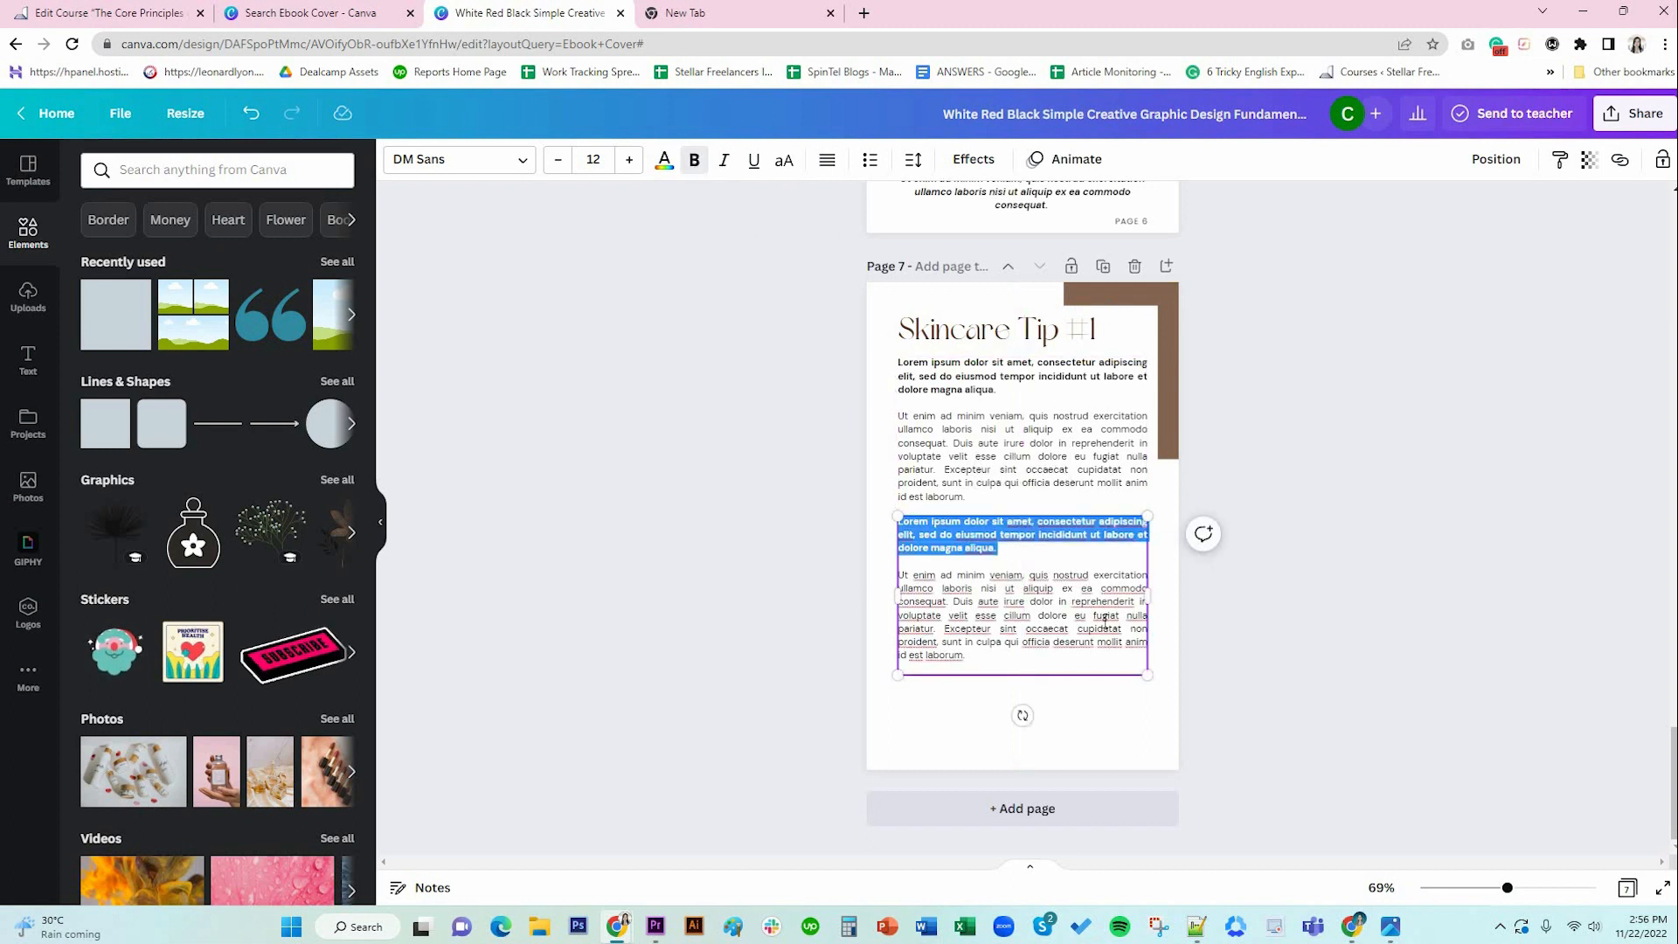
key(ctrl+b)
click(1112, 711)
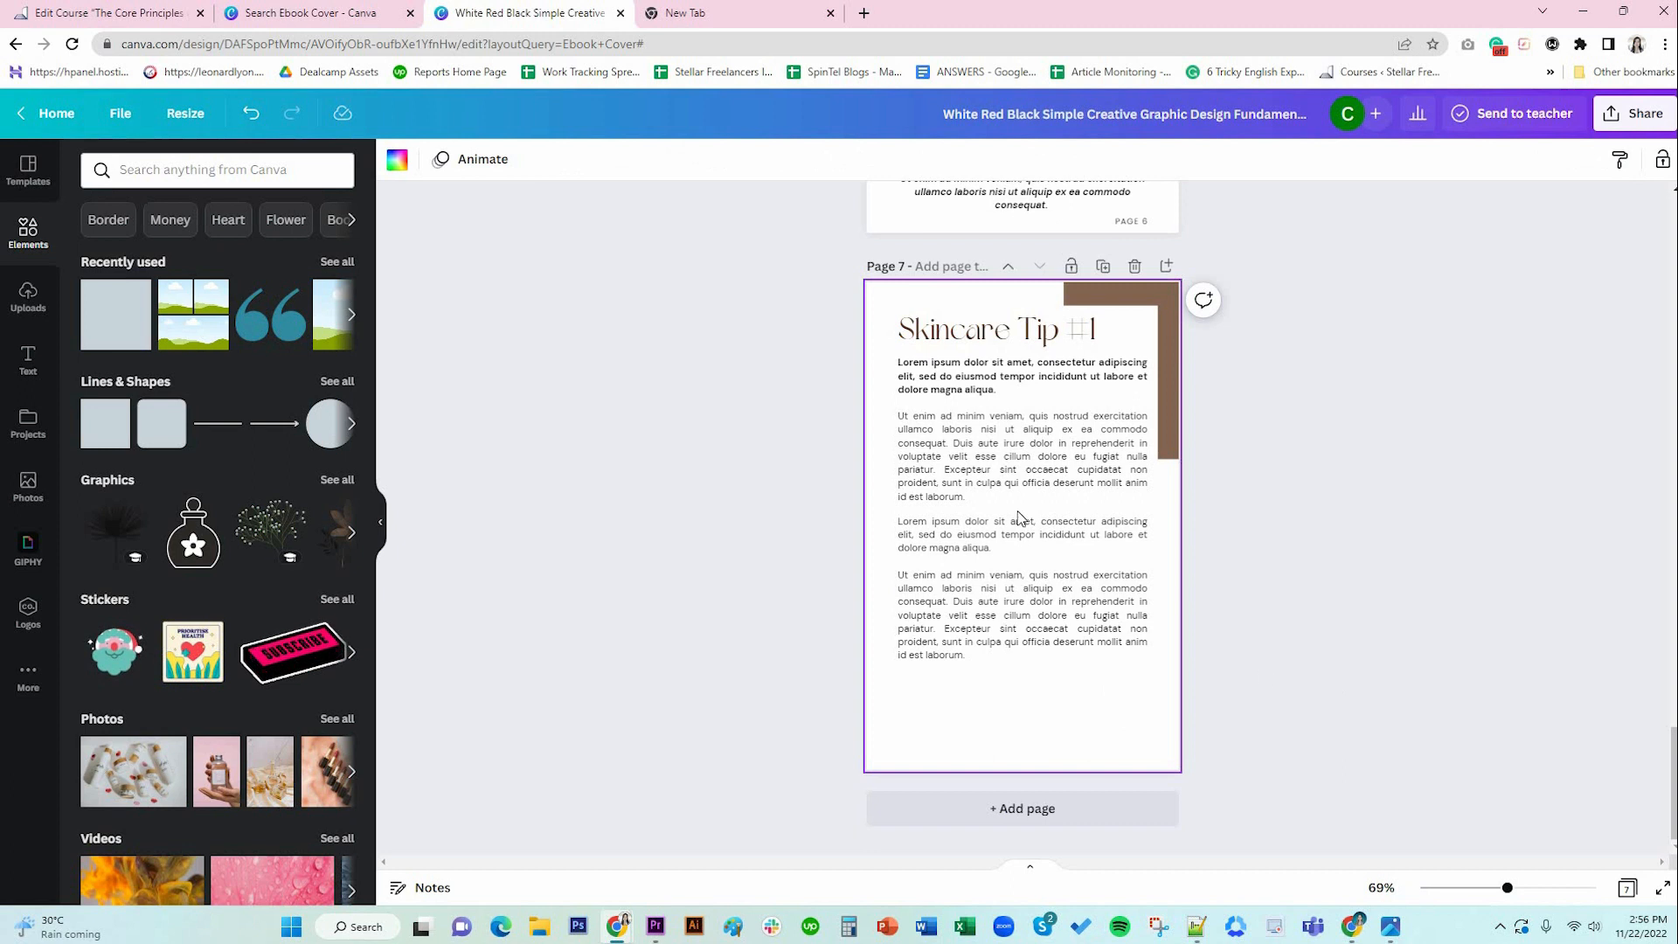
click(961, 651)
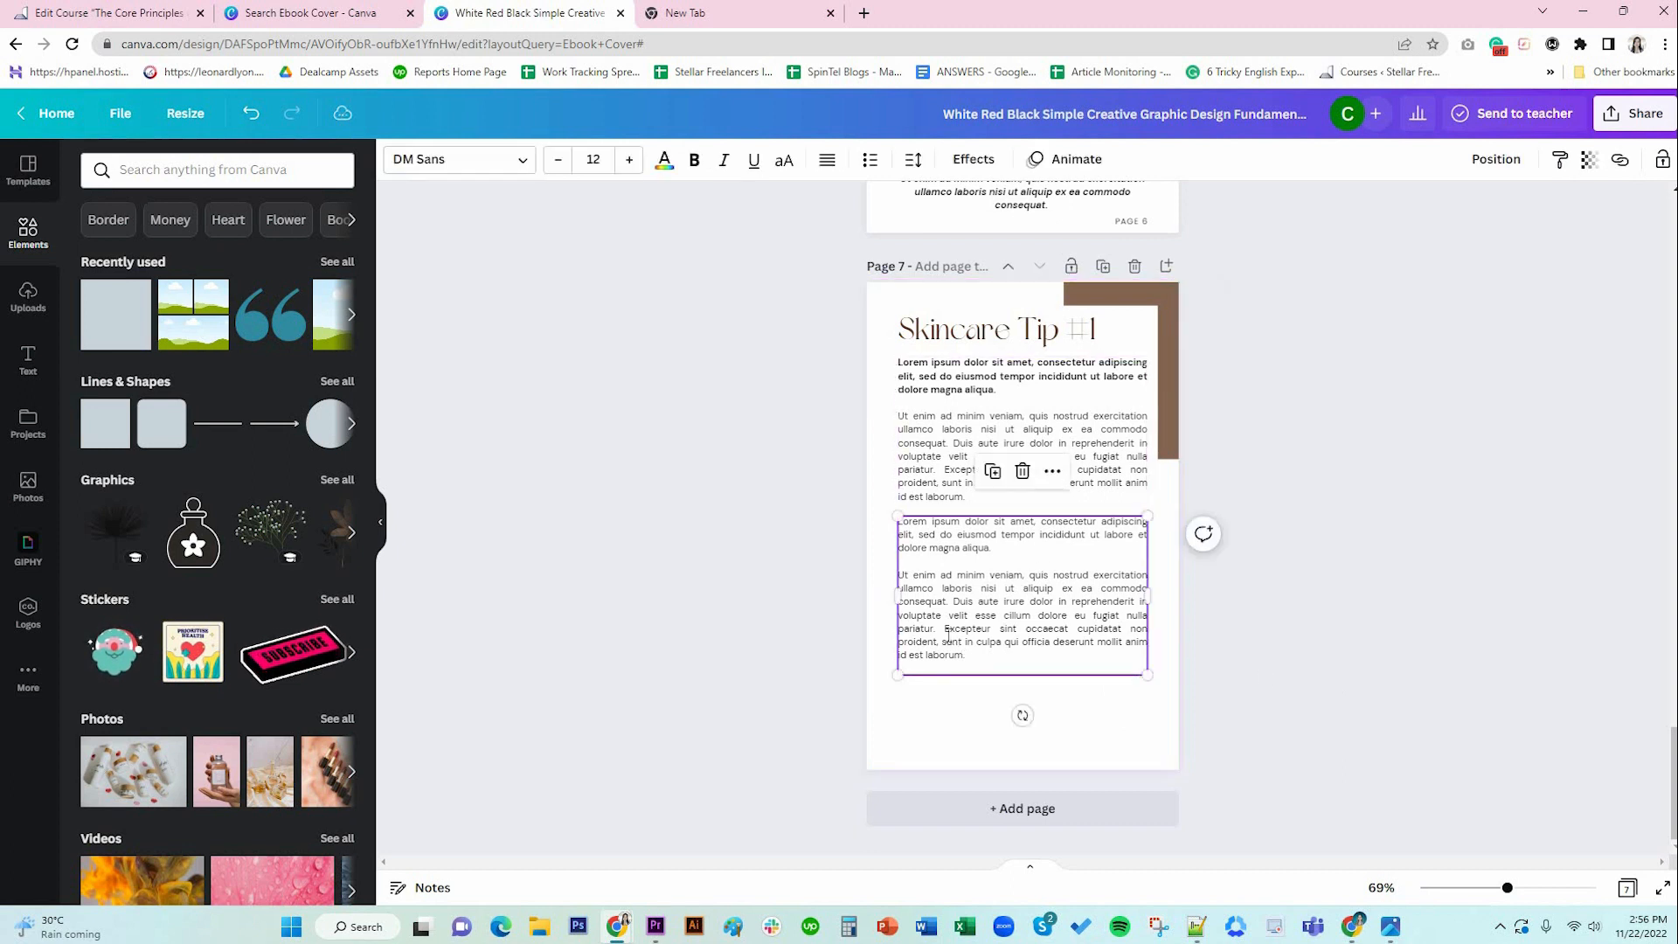
click(945, 631)
key(Return)
key(Return)
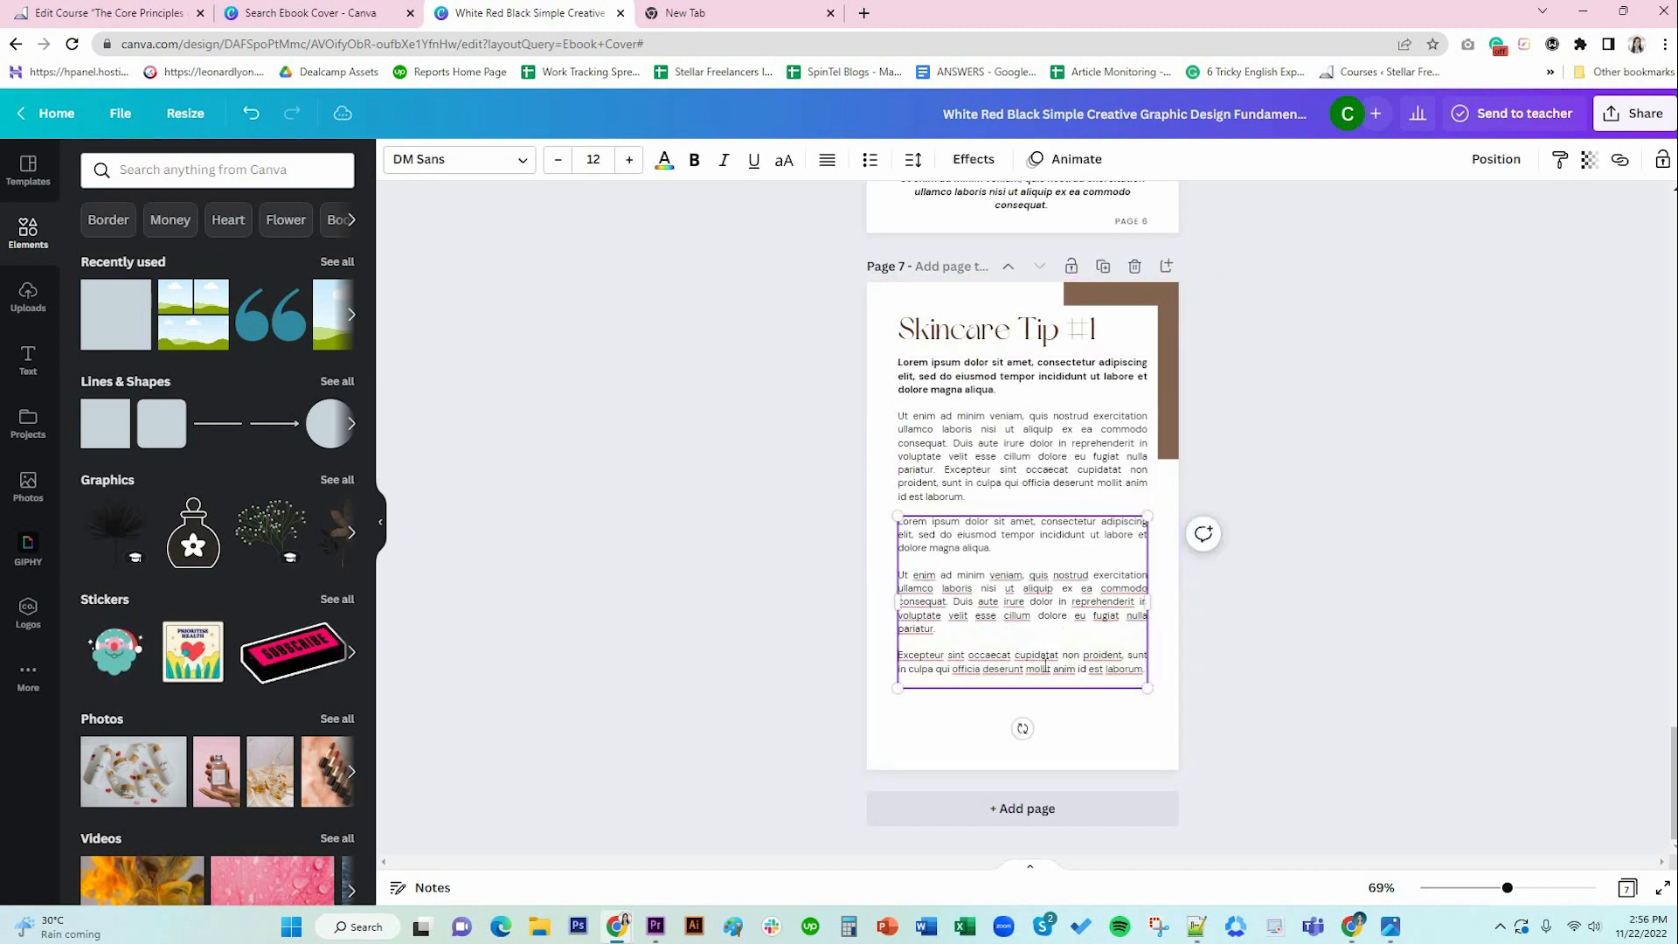
click(1292, 727)
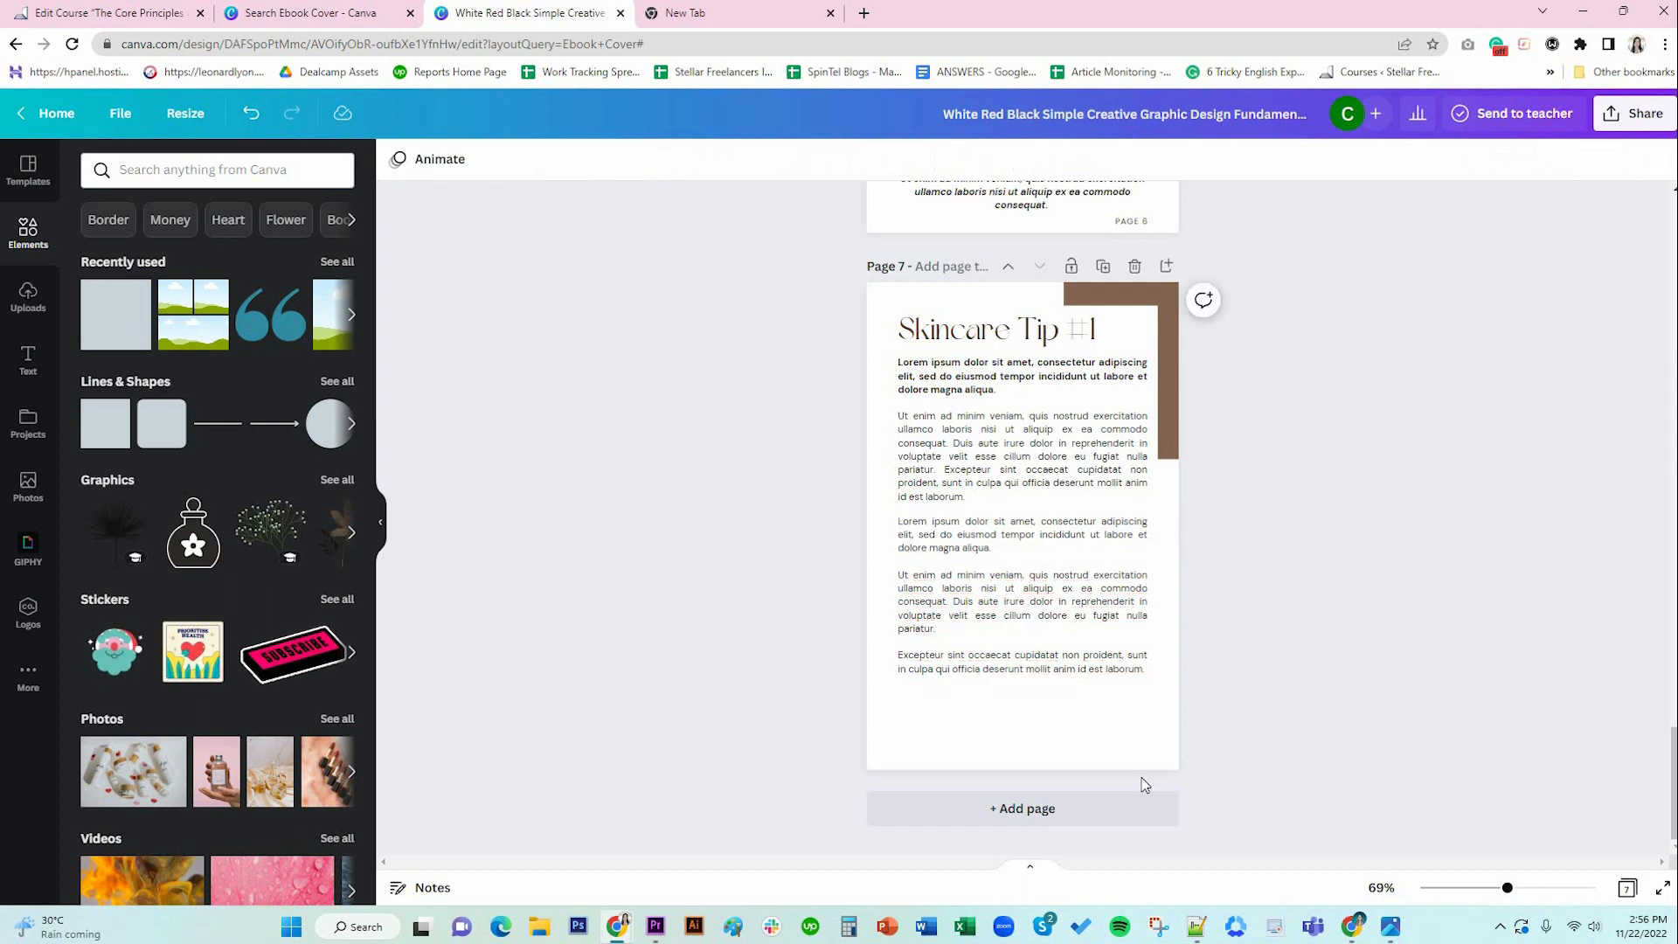
scroll(1318, 568, up, 4)
Copy page 5's brown BY DM ORGANICS footer onto page 7 and relabel it PAGE 7.
scroll(1317, 572, up, 8)
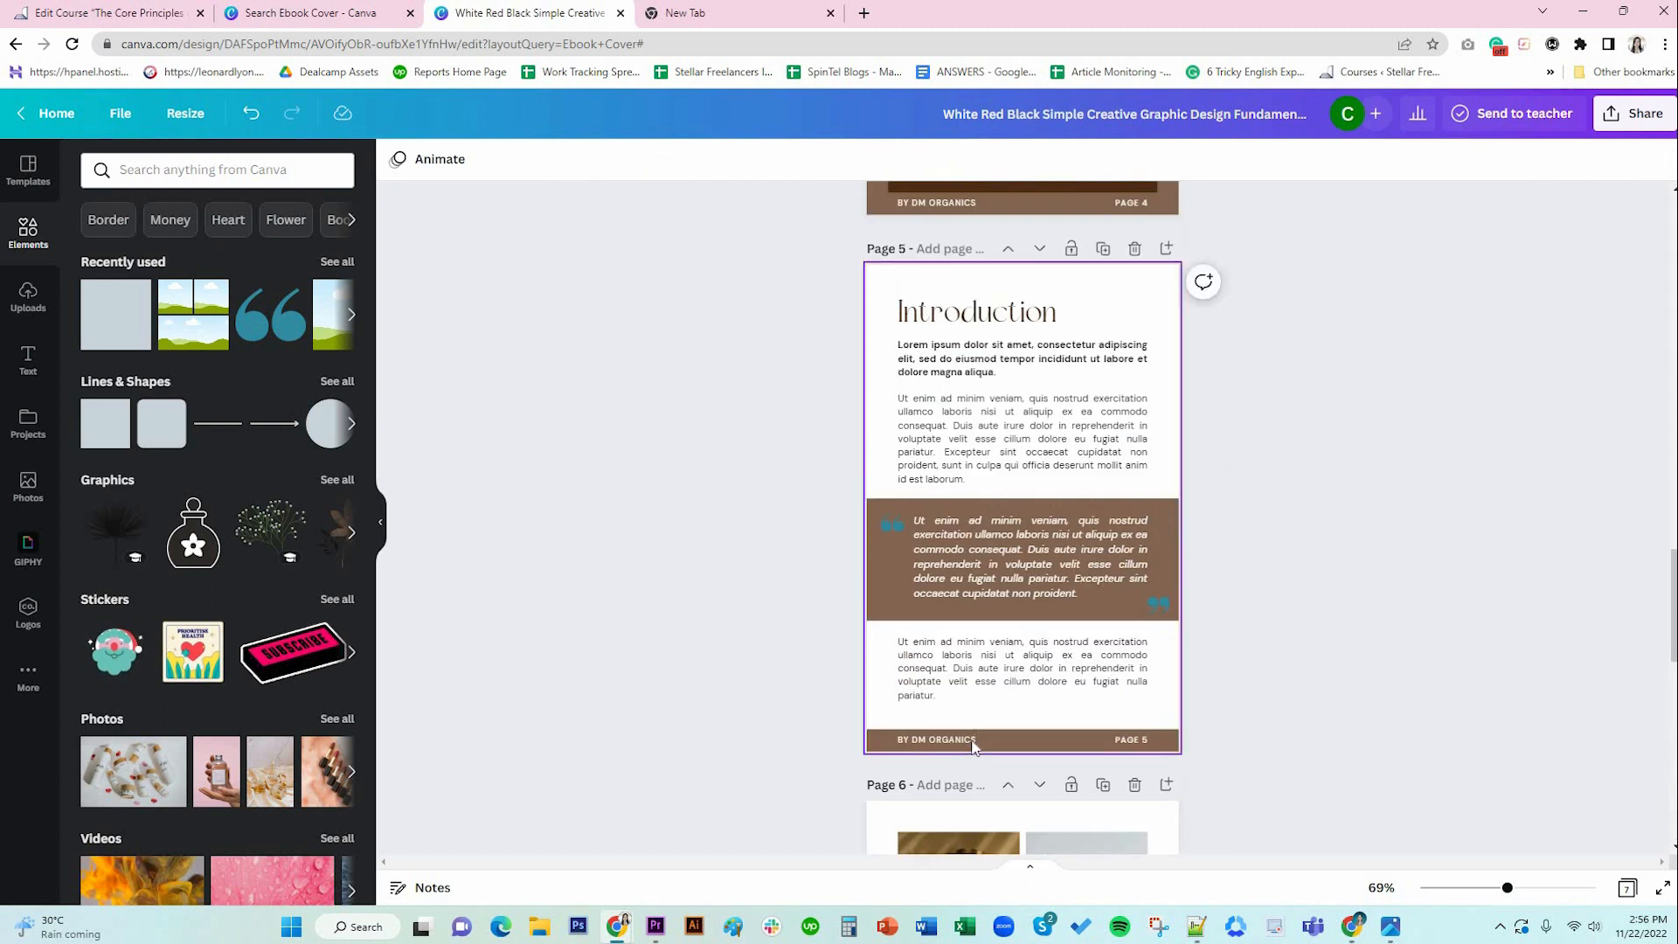
click(1075, 741)
shift+click(1106, 741)
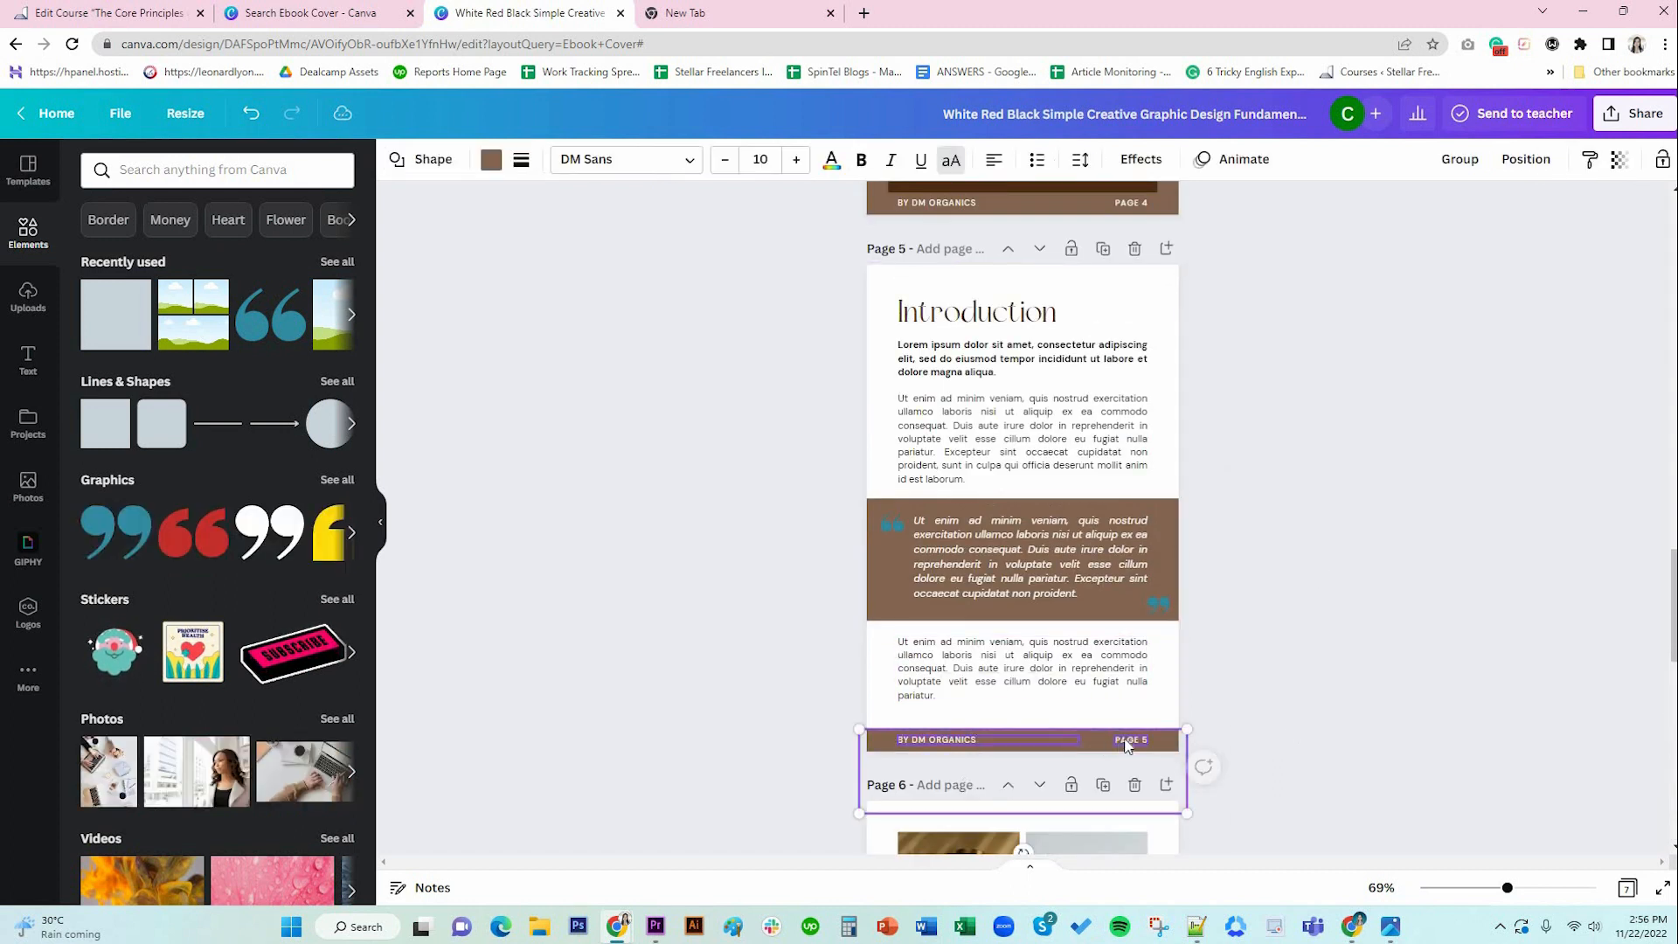
shift+click(1136, 741)
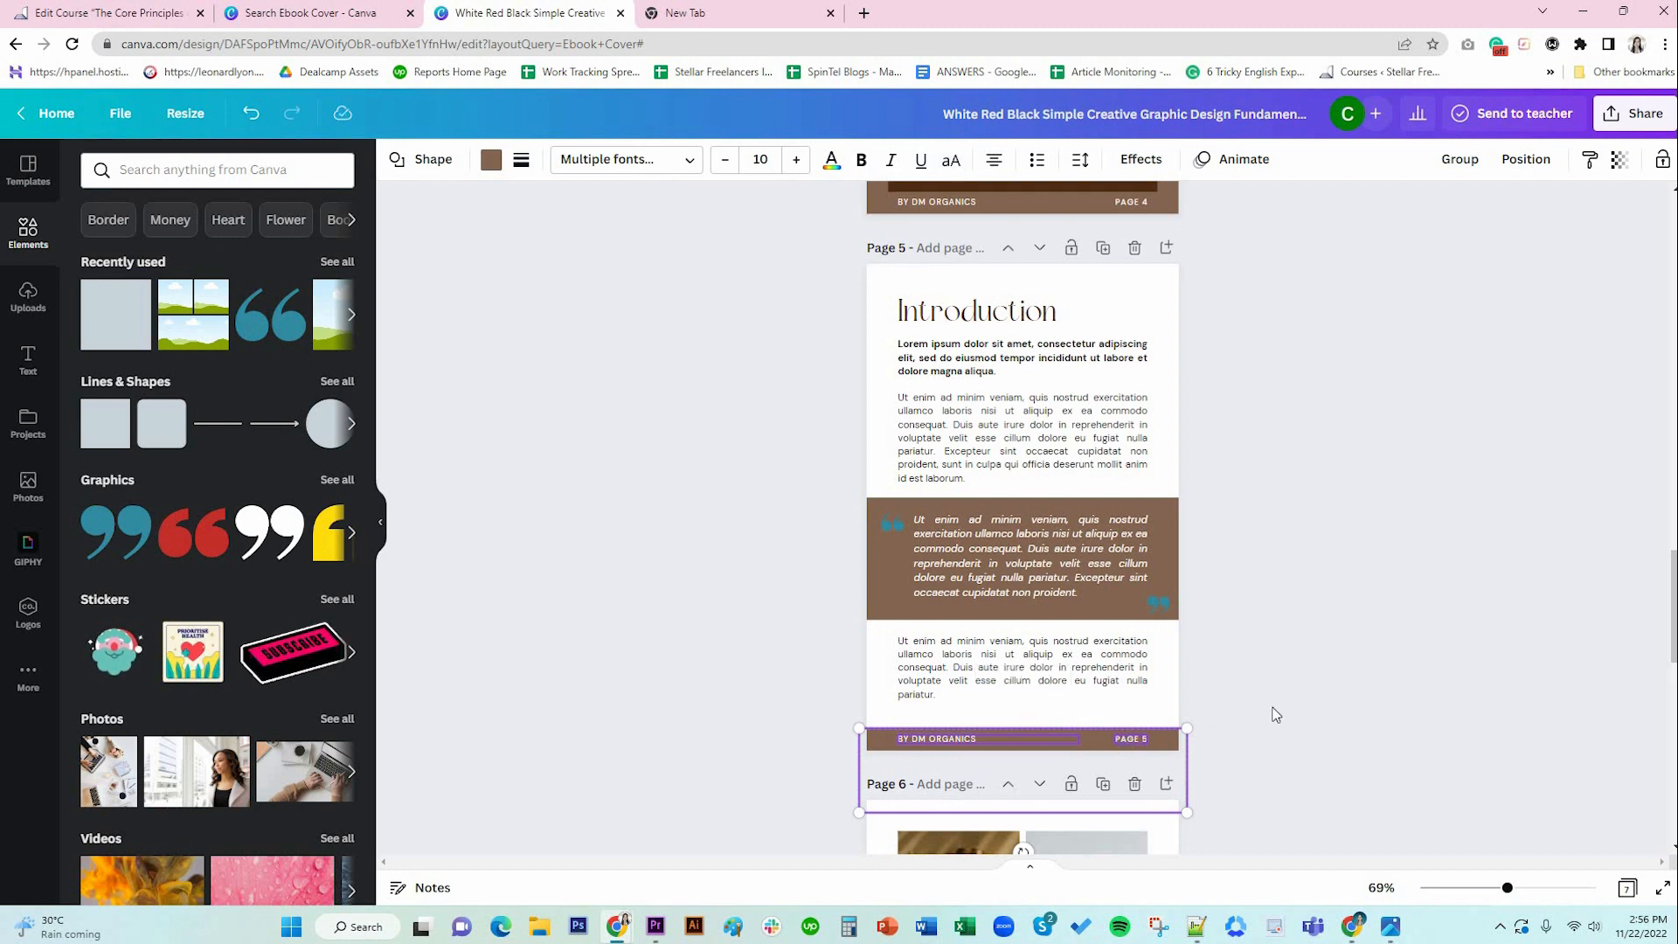
scroll(1183, 778, down, 12)
click(1067, 712)
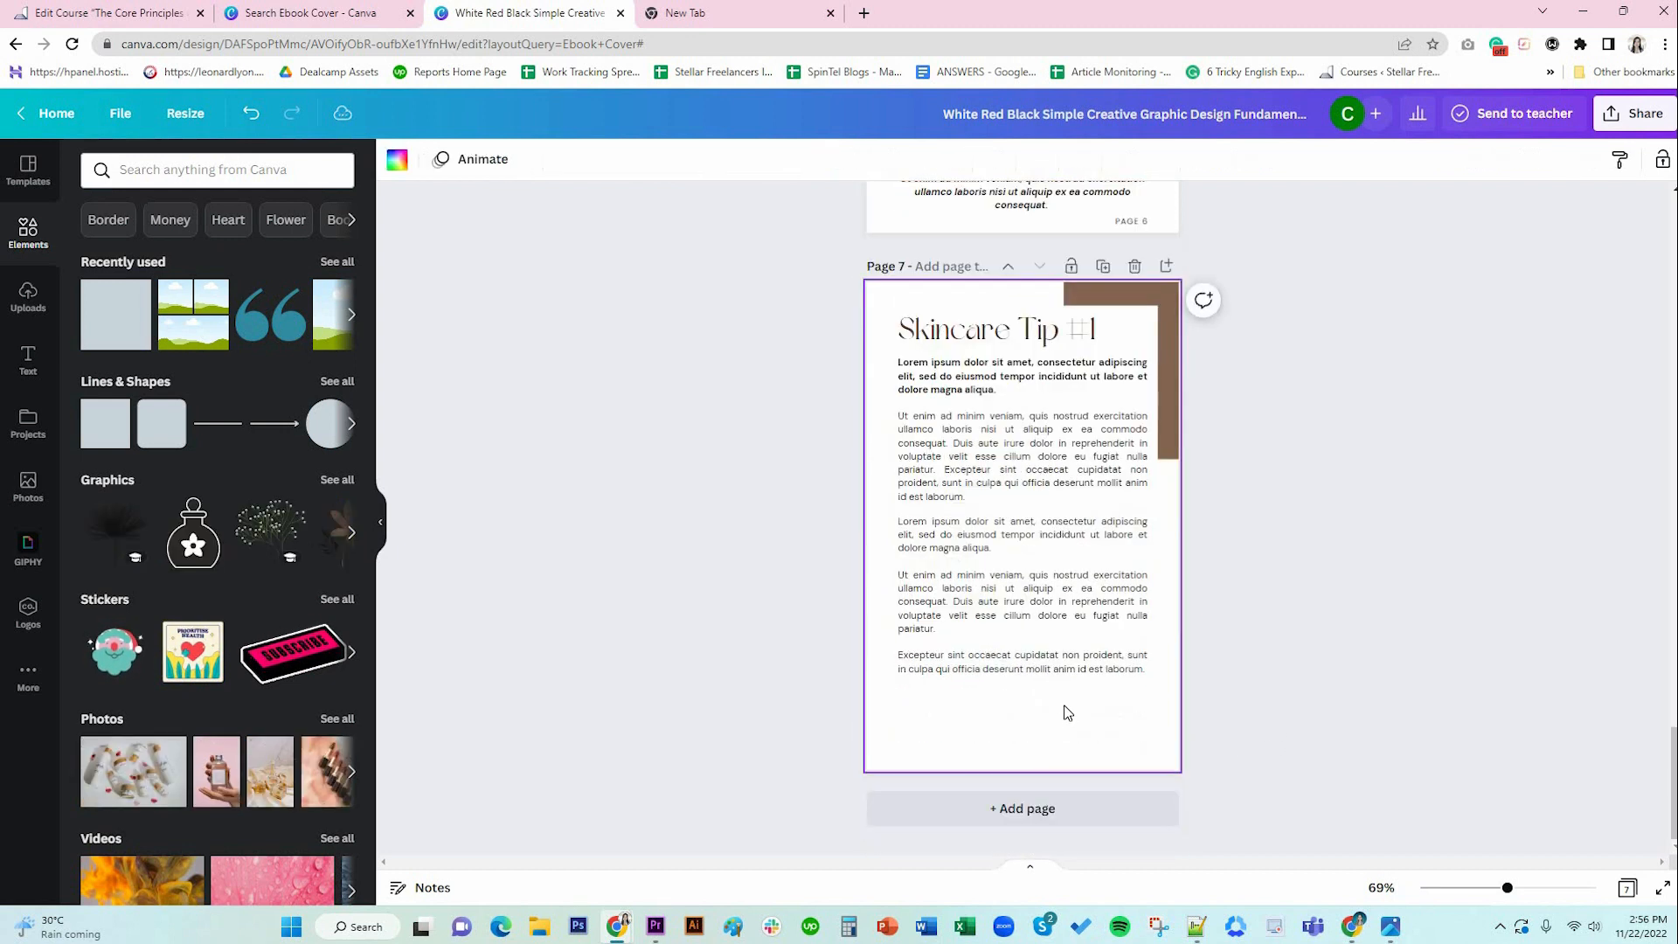
key(ctrl+v)
click(1214, 769)
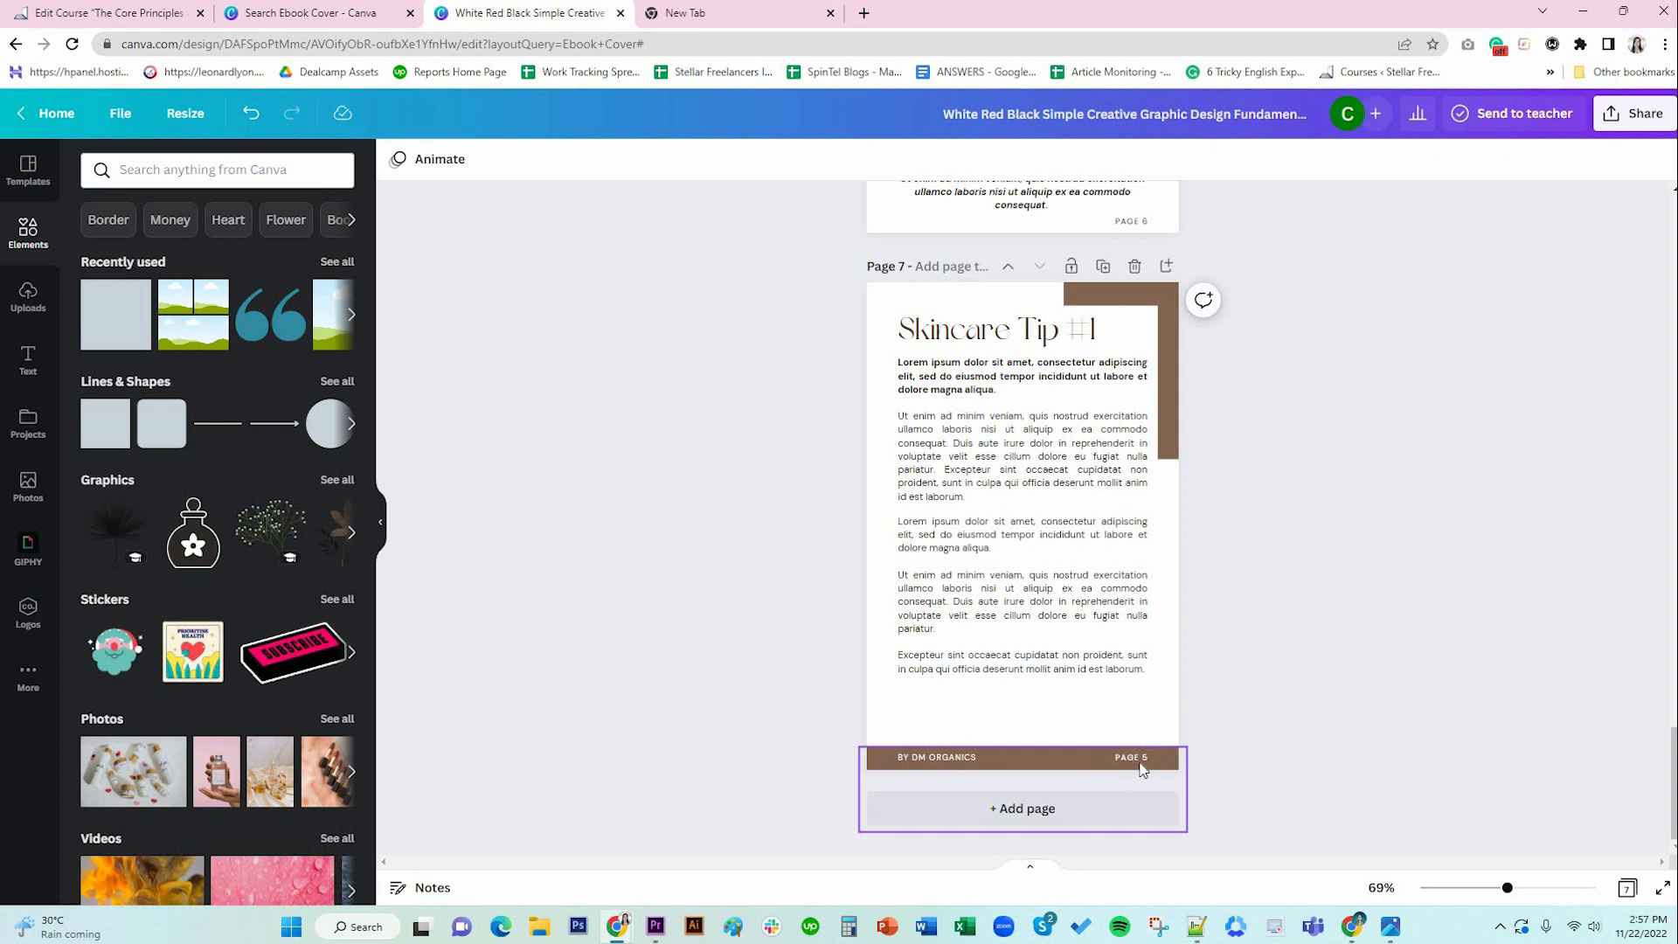
double_click(1136, 757)
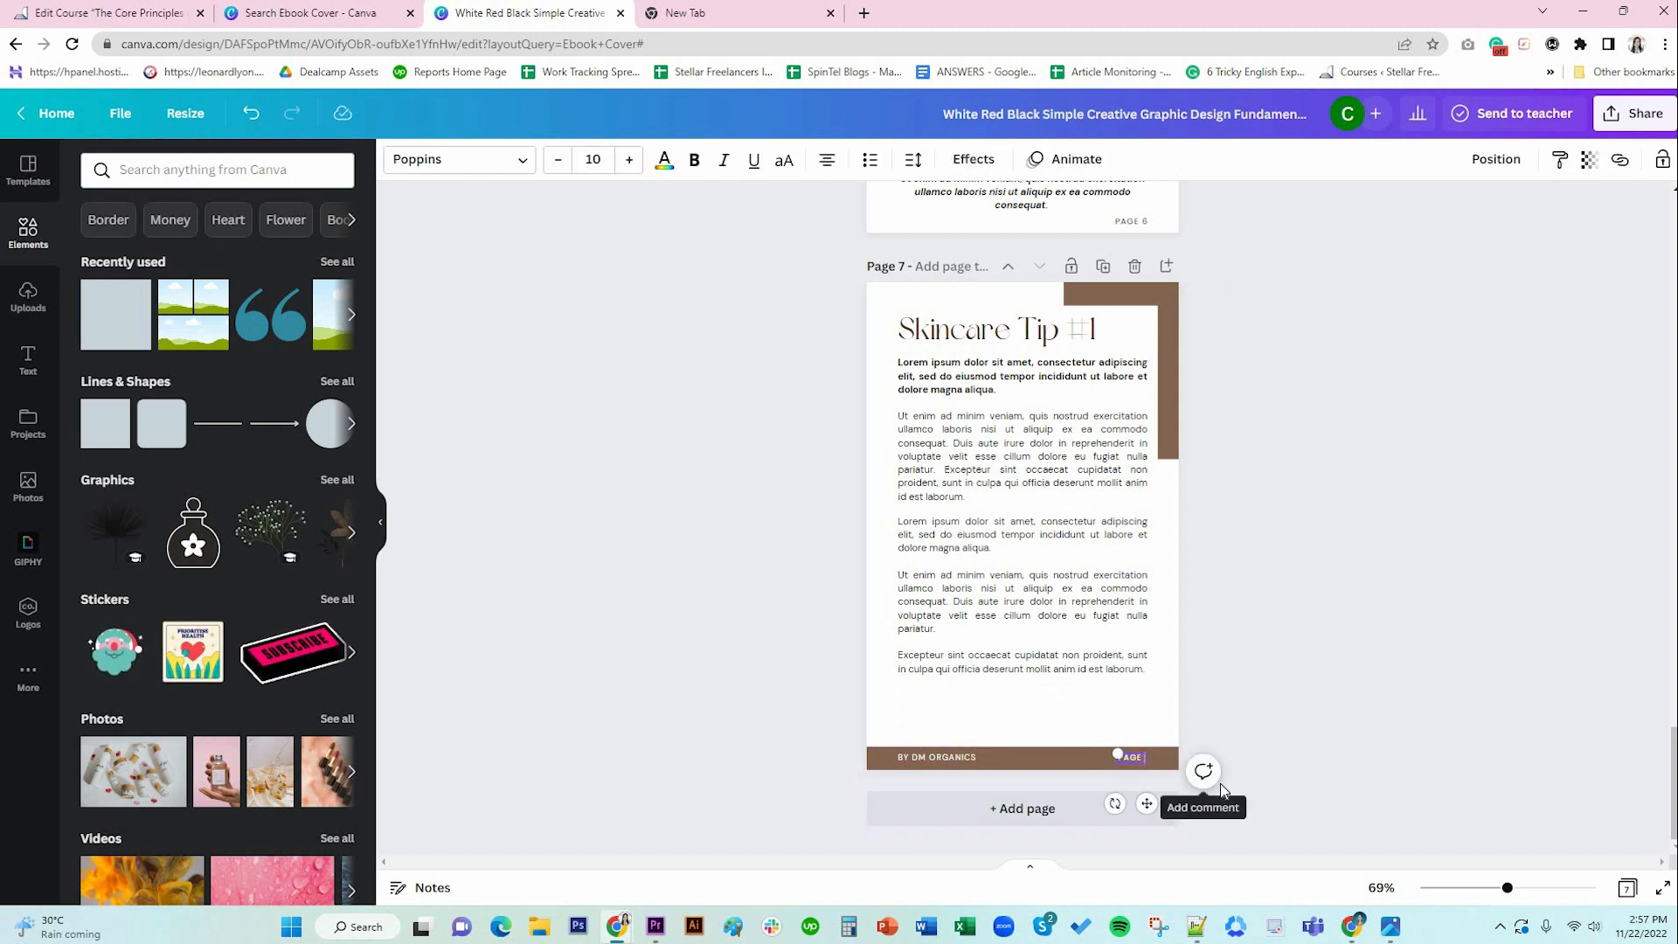
click(1296, 626)
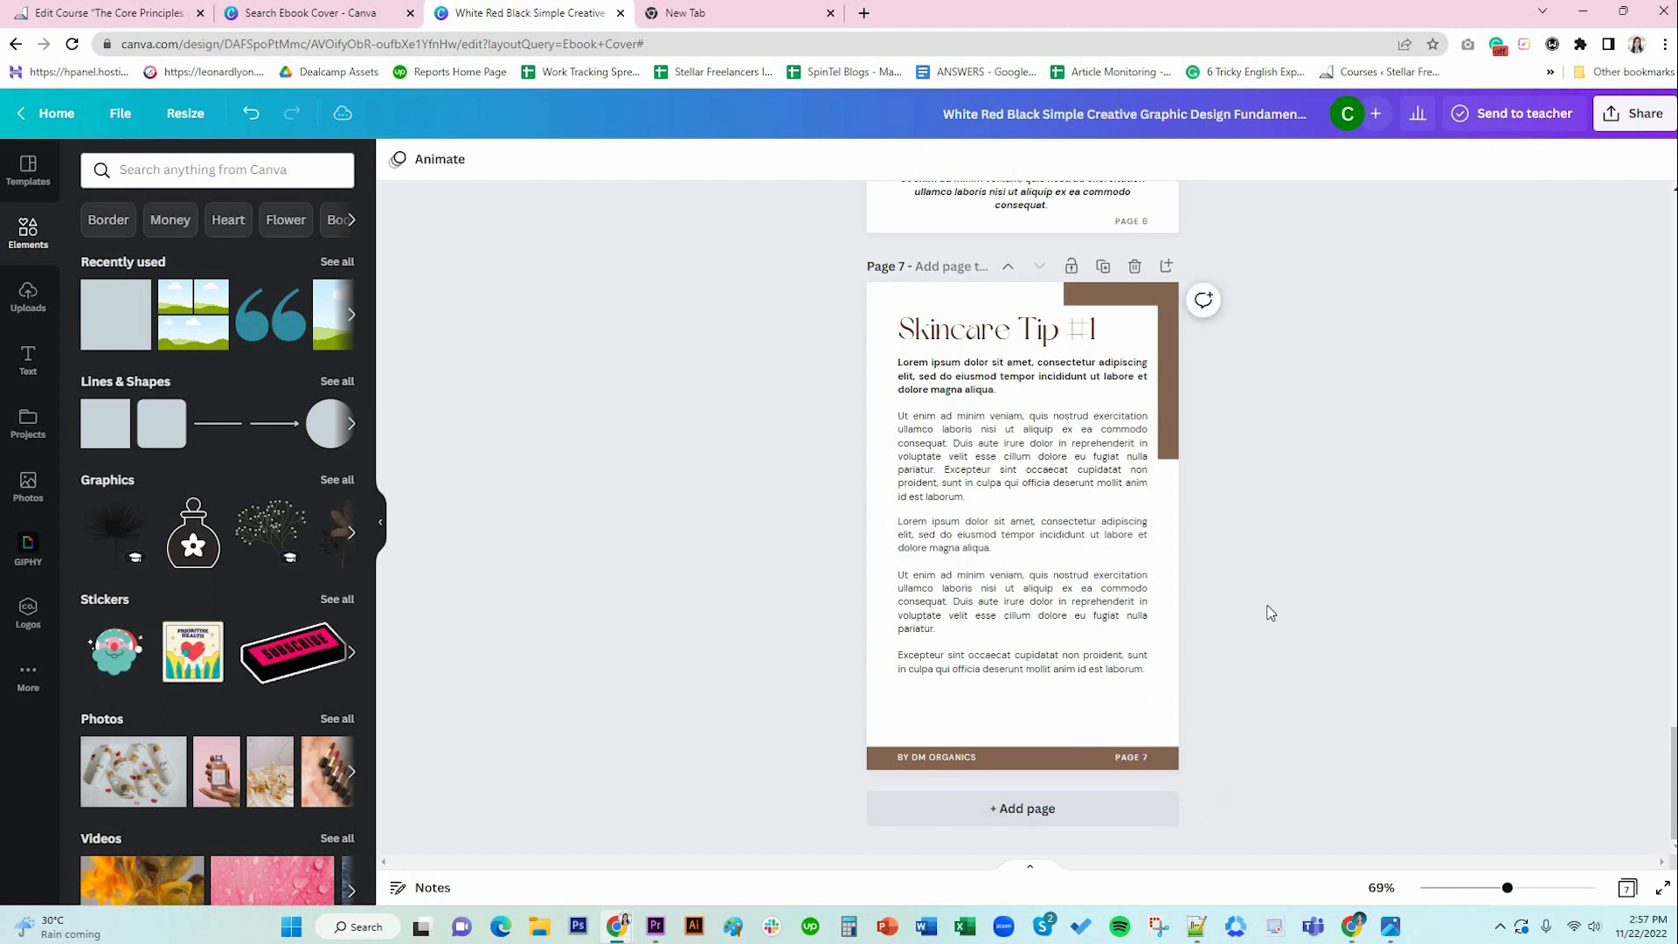
Narrow both page 7 body text boxes so they clear the brown right-edge bar.
click(996, 332)
shift+click(1002, 405)
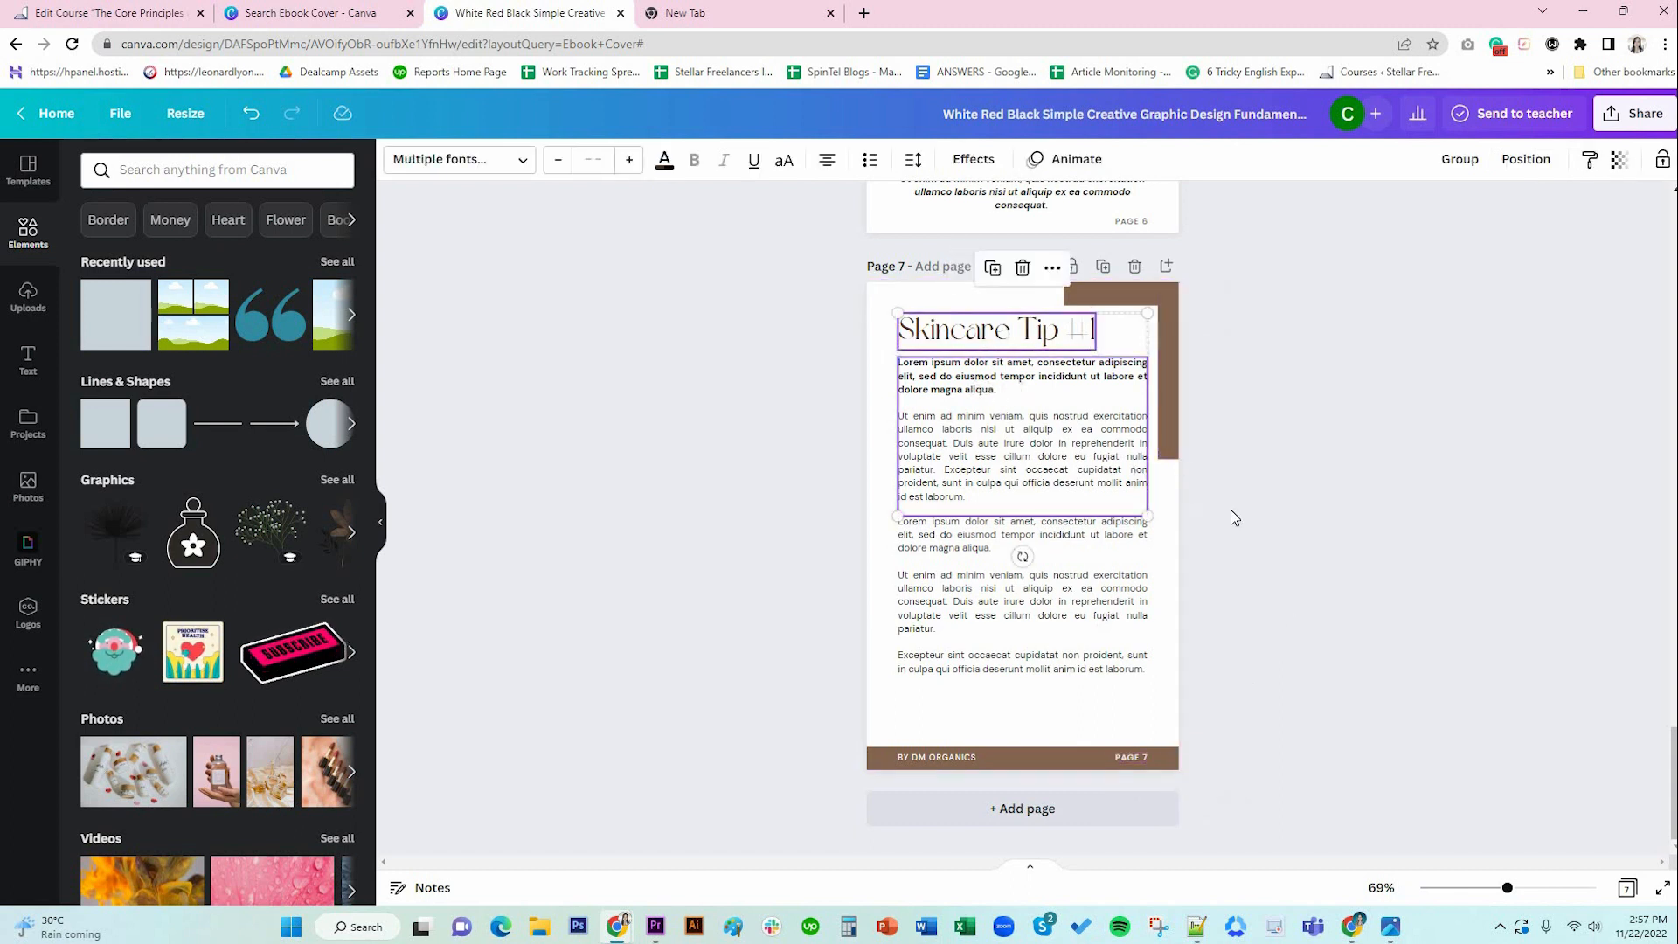
click(1109, 450)
drag(1148, 436, 1139, 435)
click(1134, 571)
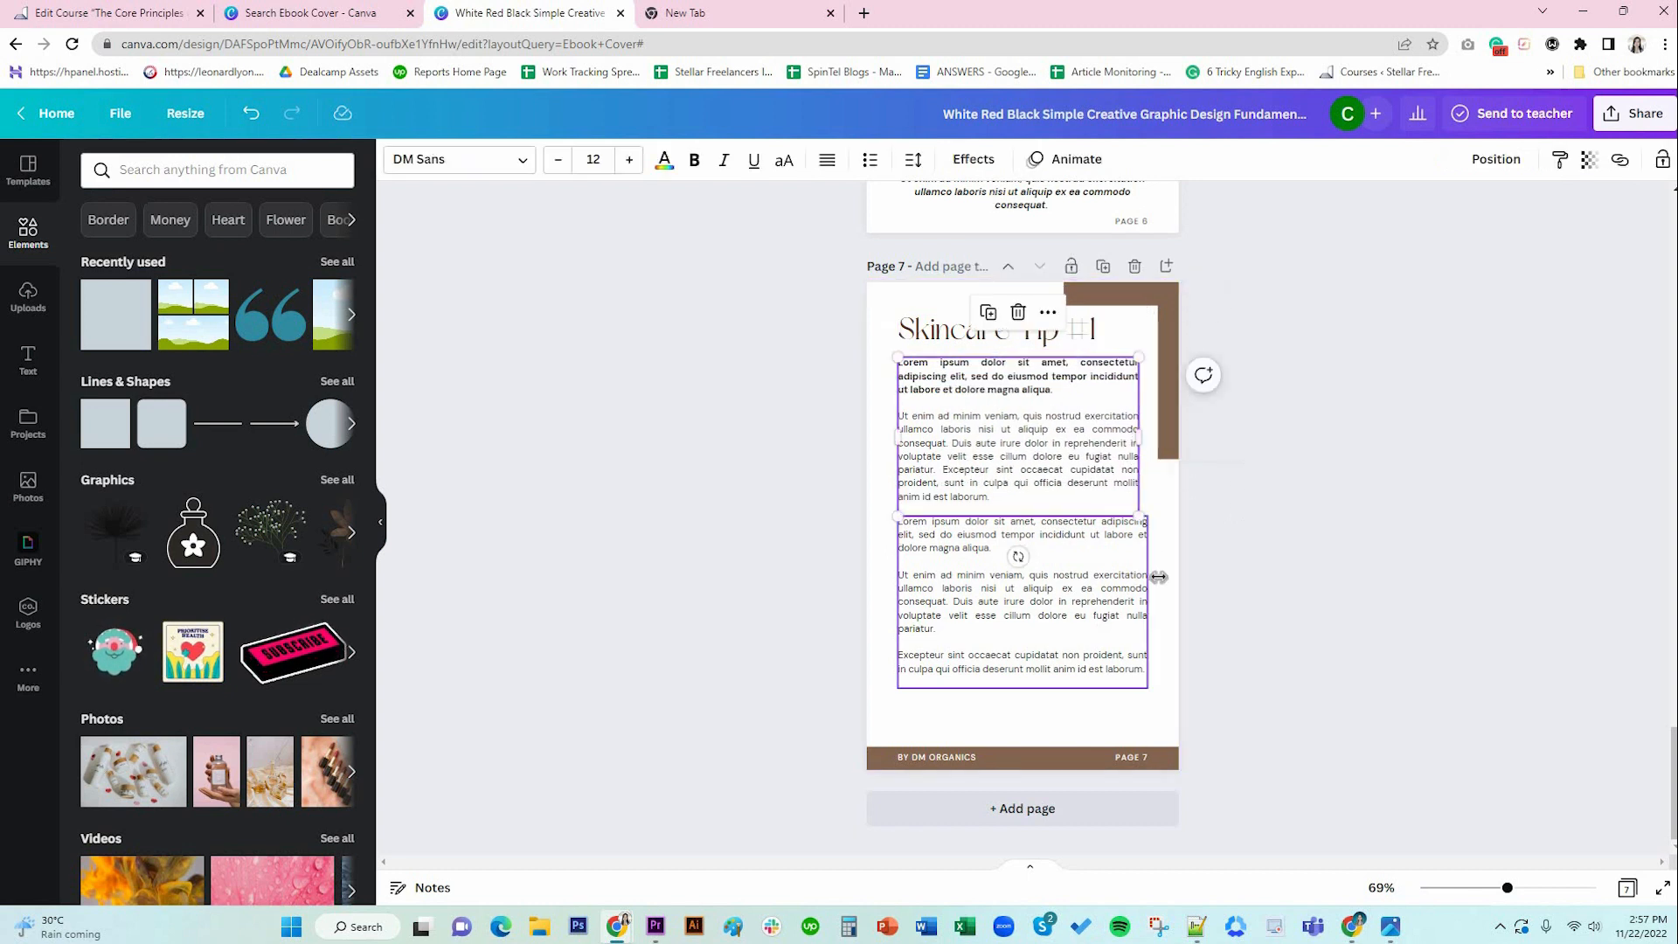
drag(1143, 604, 1138, 604)
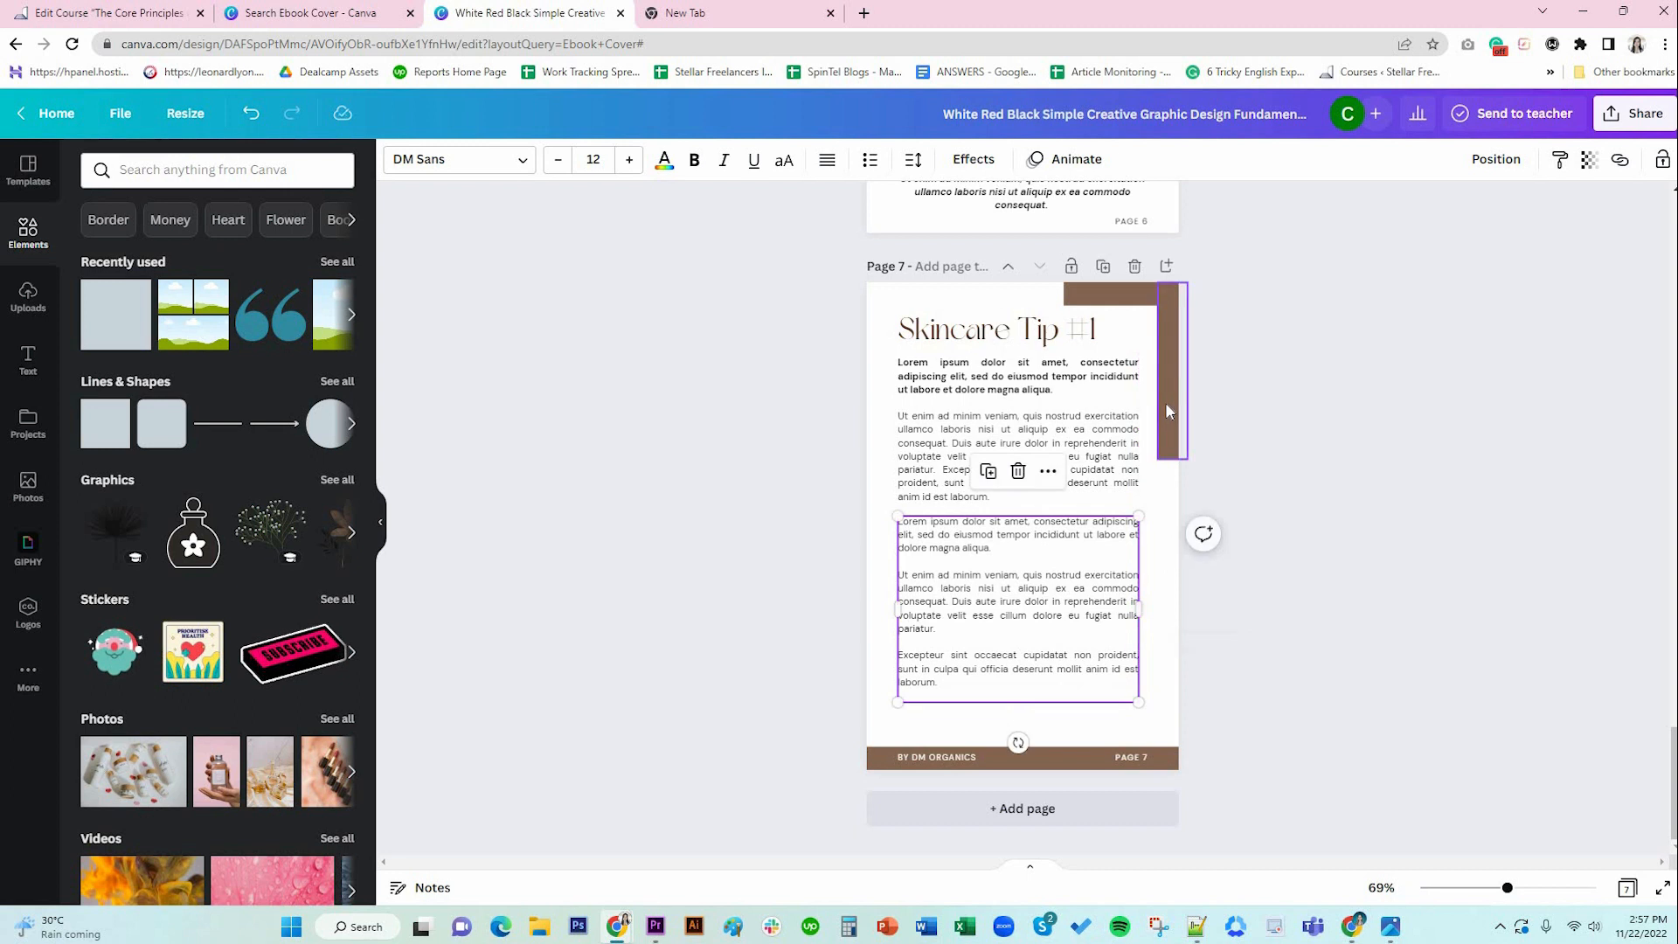
click(1152, 369)
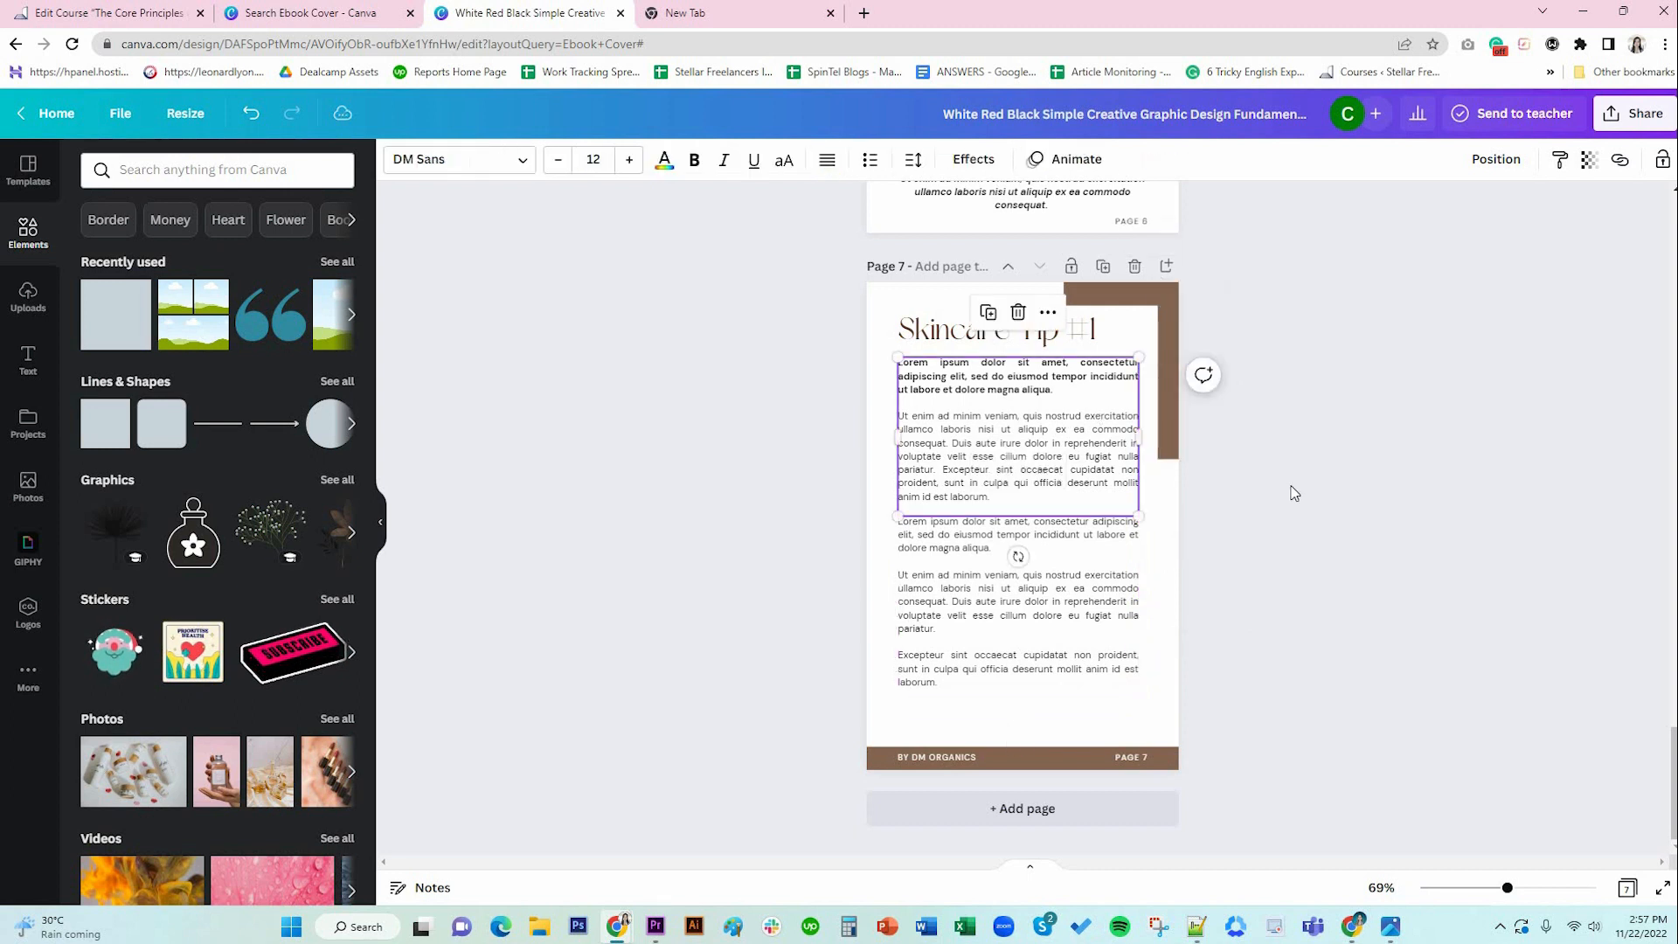
click(1170, 419)
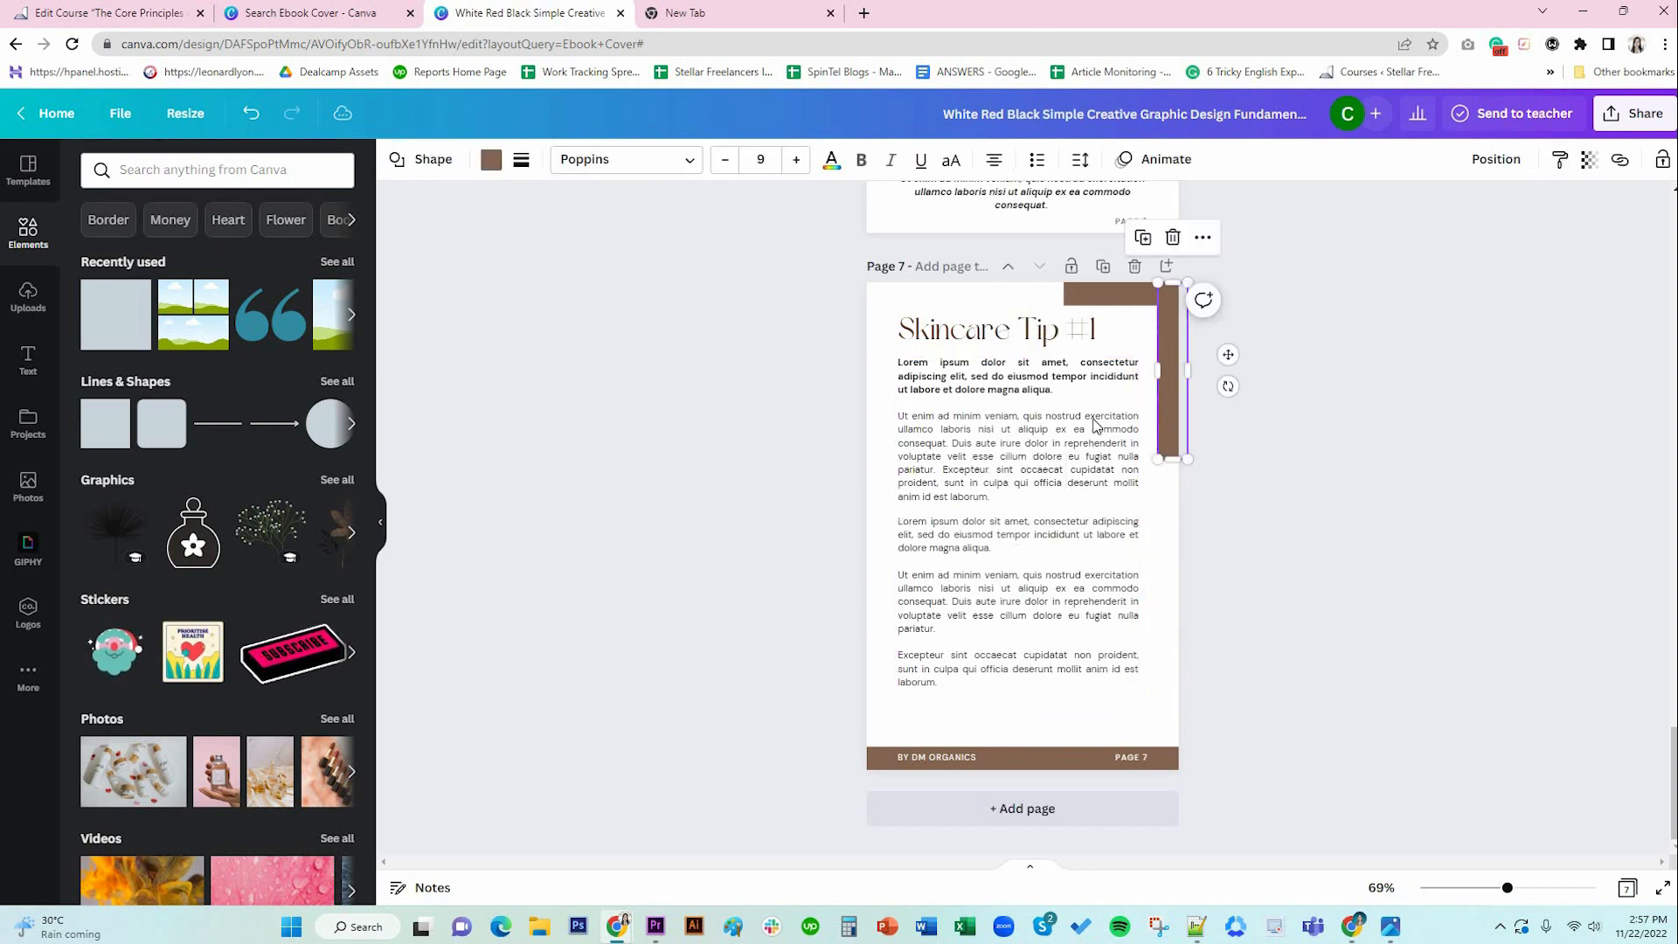
click(1143, 470)
click(1296, 506)
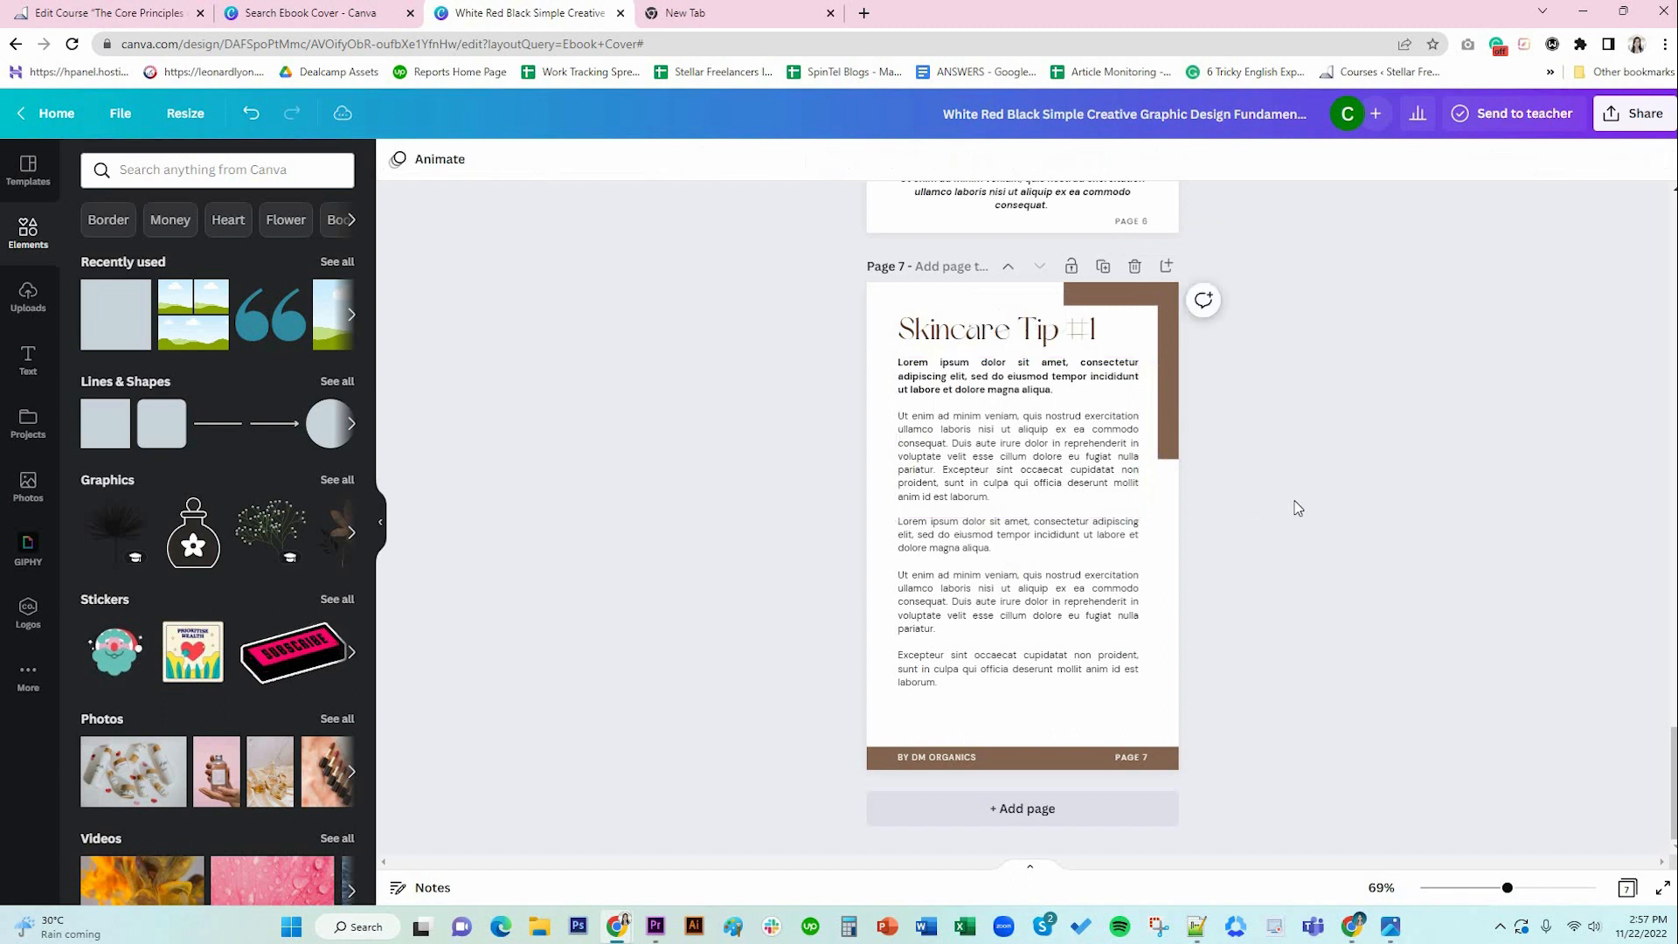
Move the Skincare Tip #1 heading and both body text boxes slightly lower together.
click(952, 350)
shift+click(989, 463)
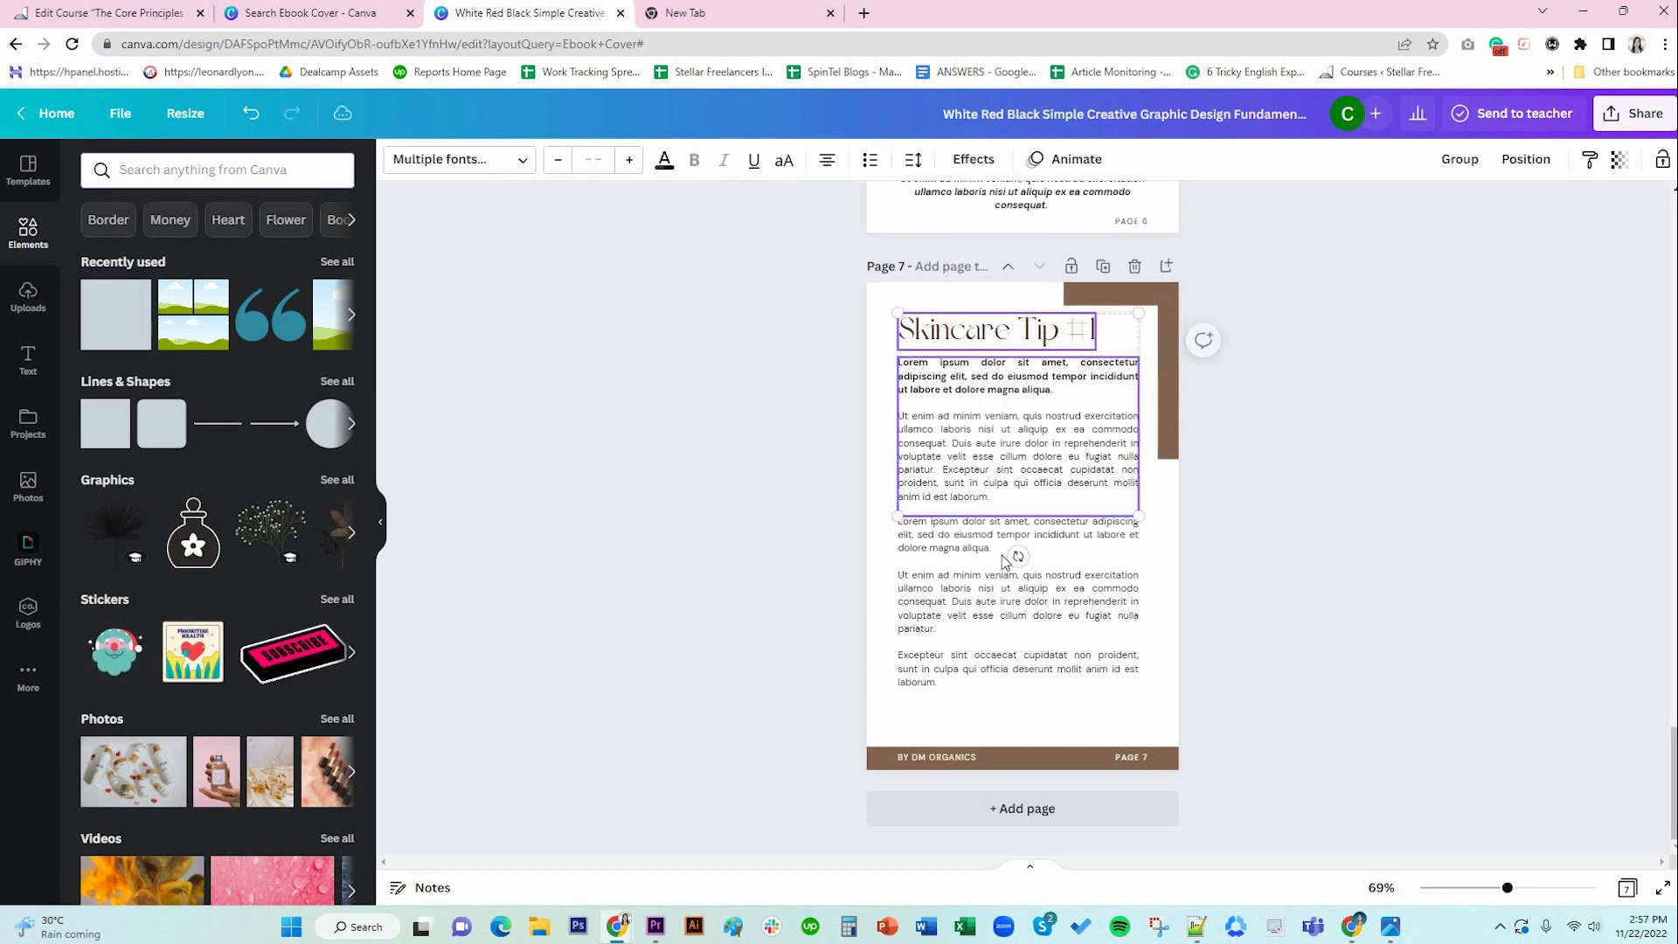
shift+click(961, 603)
drag(961, 603, 962, 603)
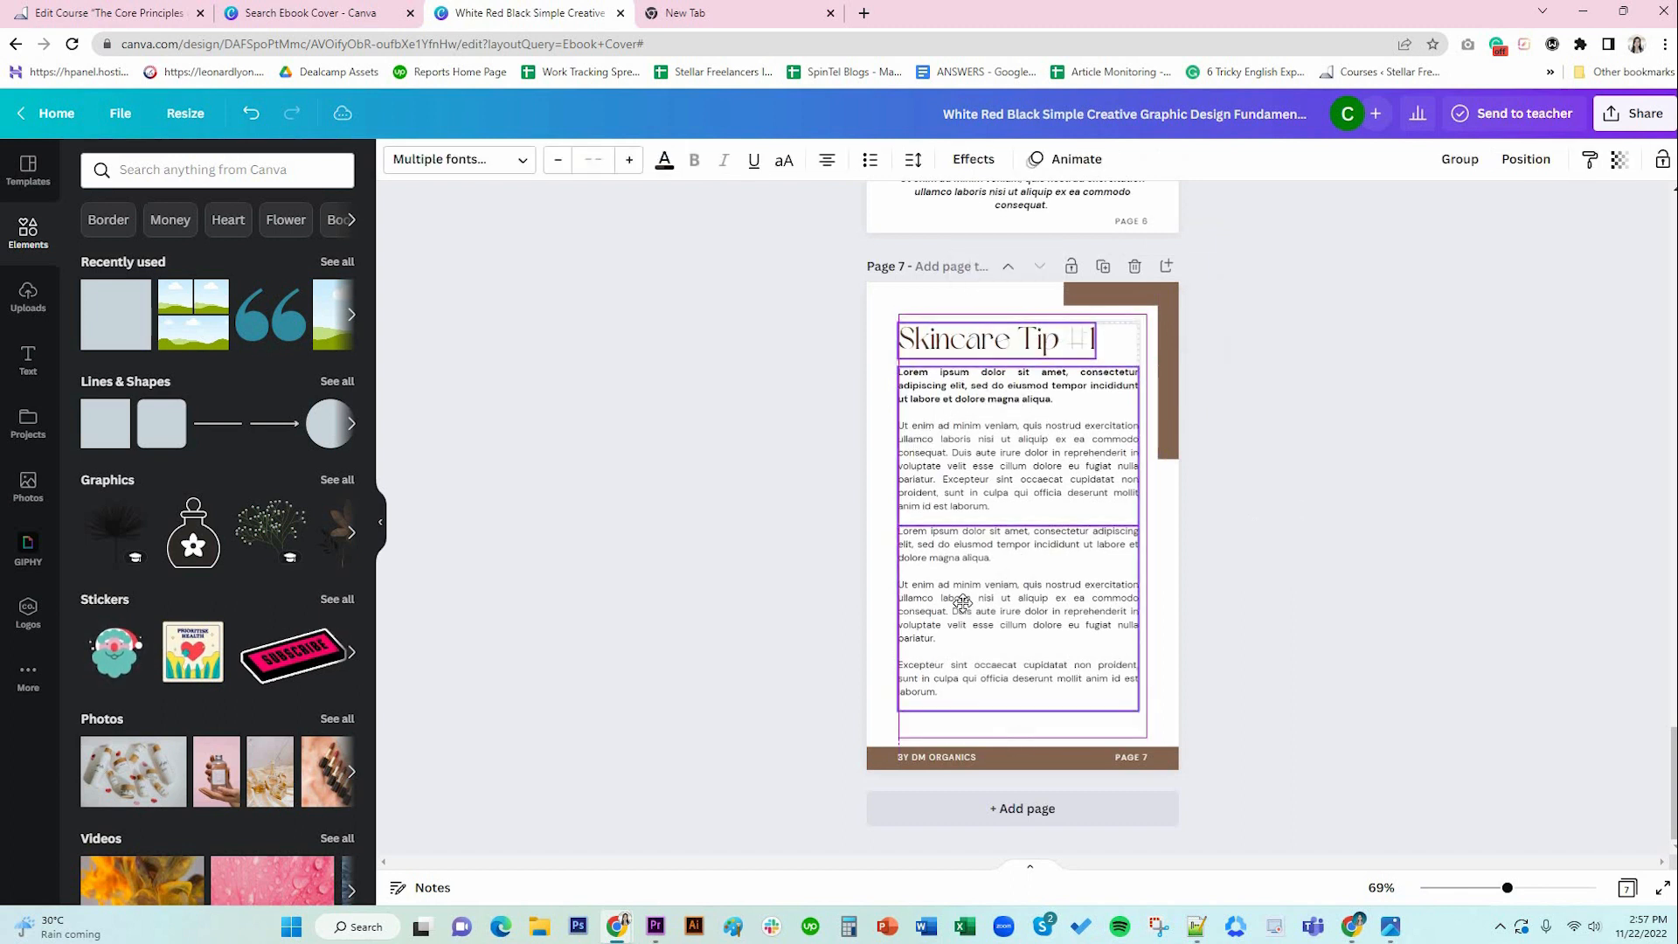
click(1268, 622)
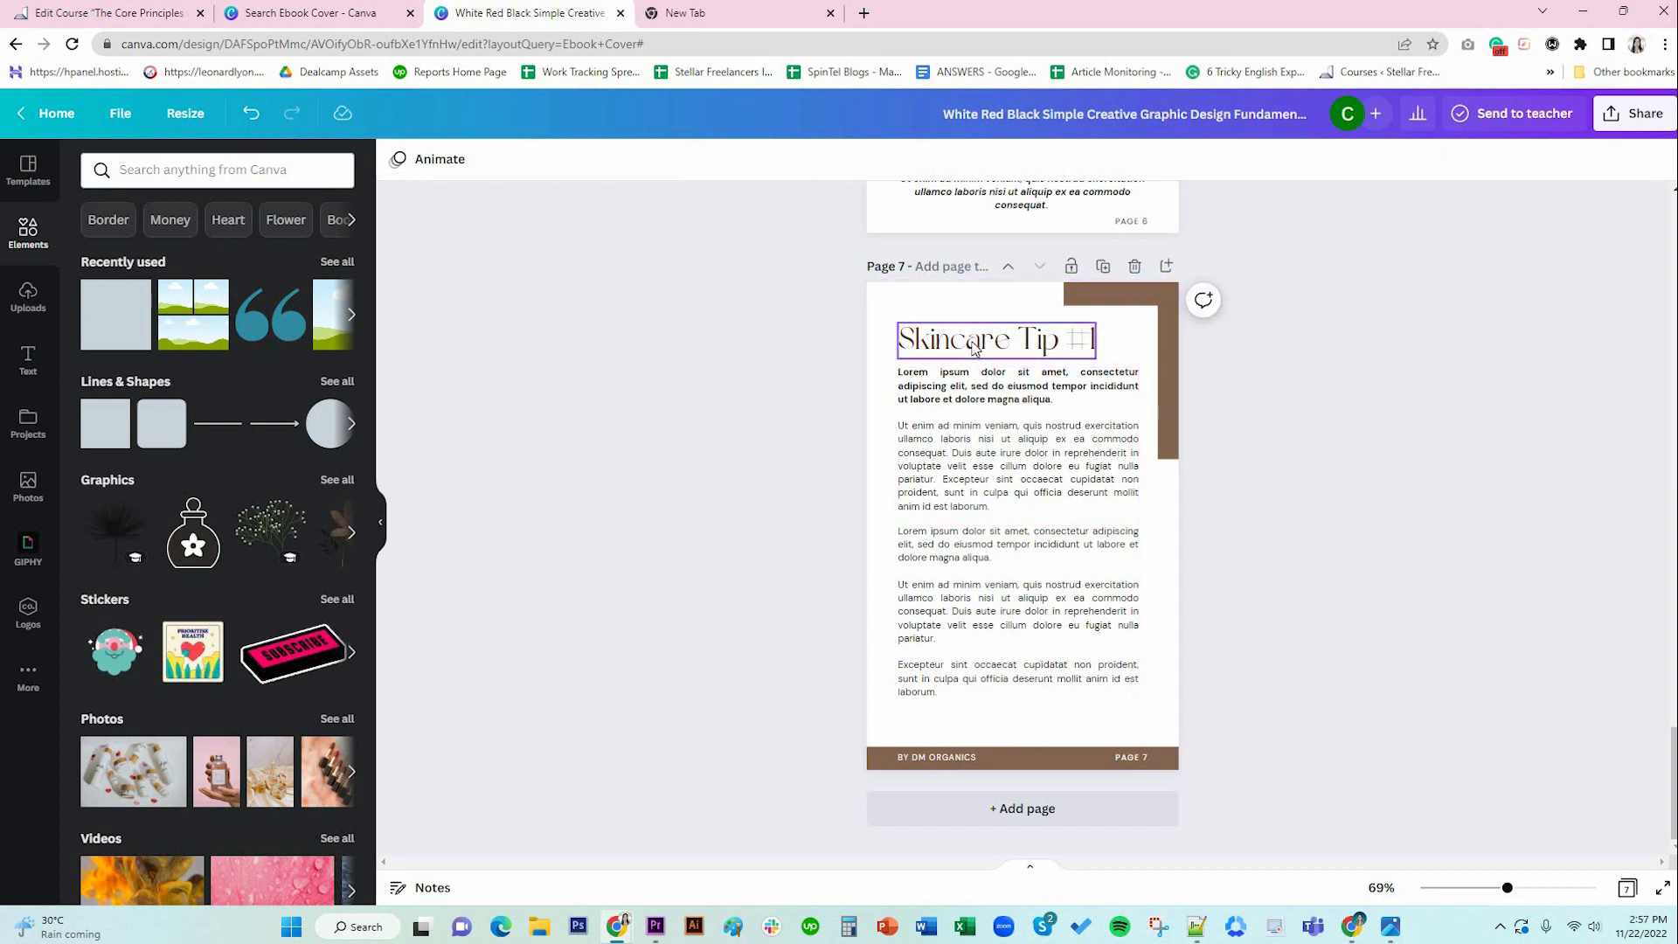
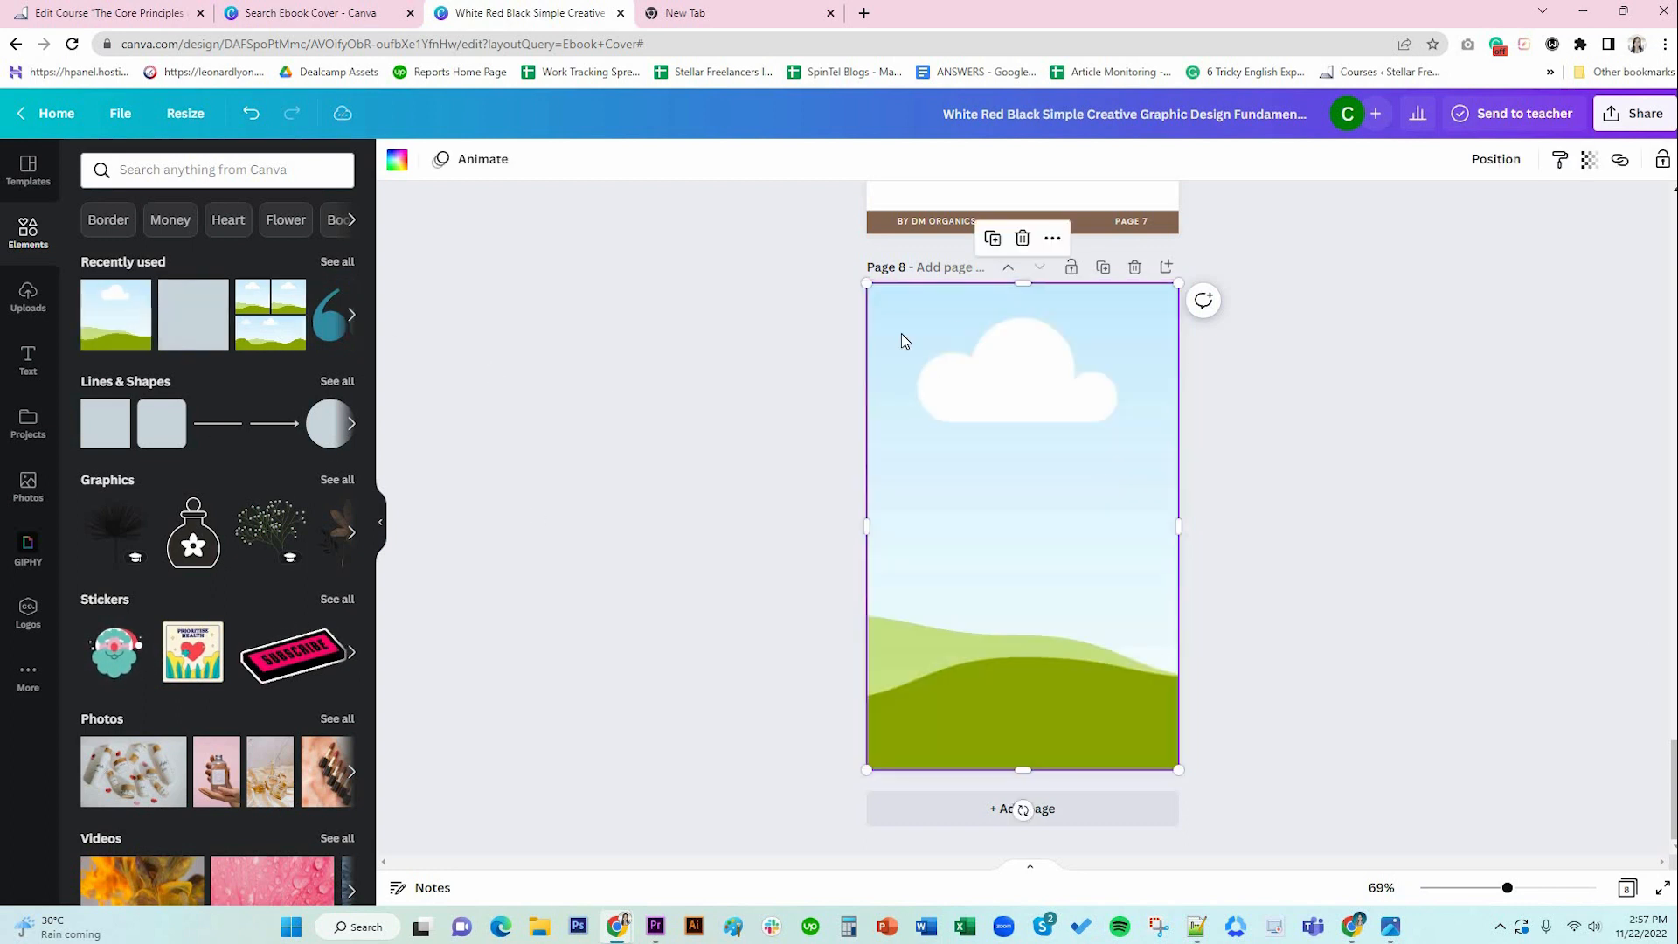
Resize page 8's image frame into a wide landscape shape across the top of the page.
drag(865, 284, 942, 406)
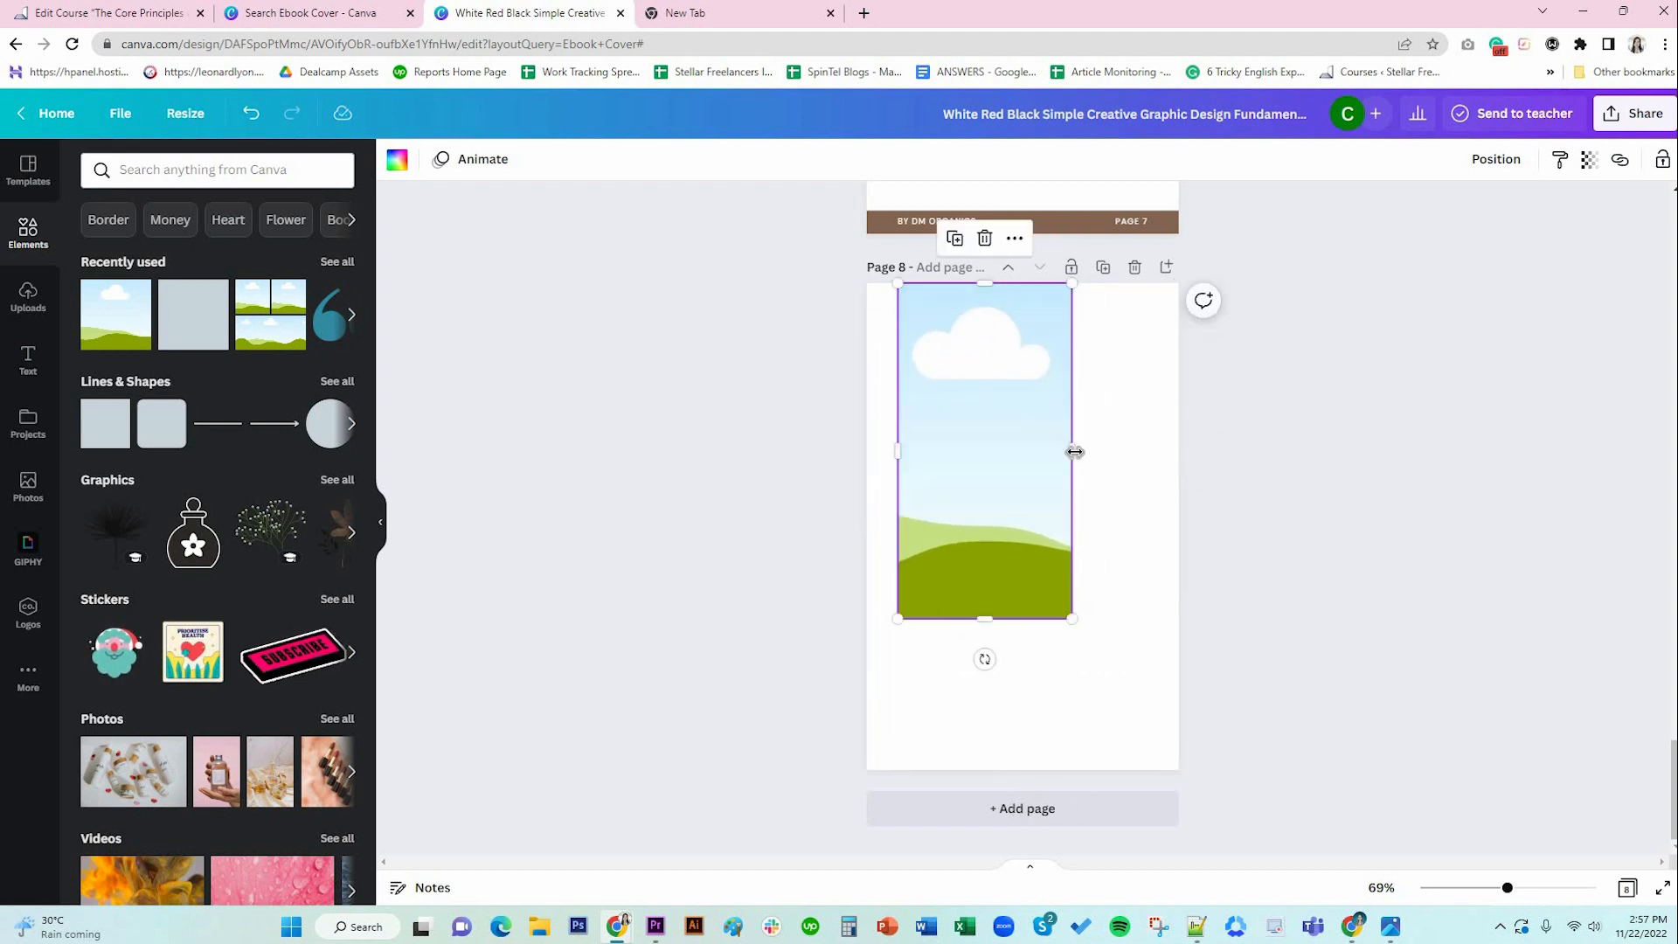
drag(1075, 450, 1149, 456)
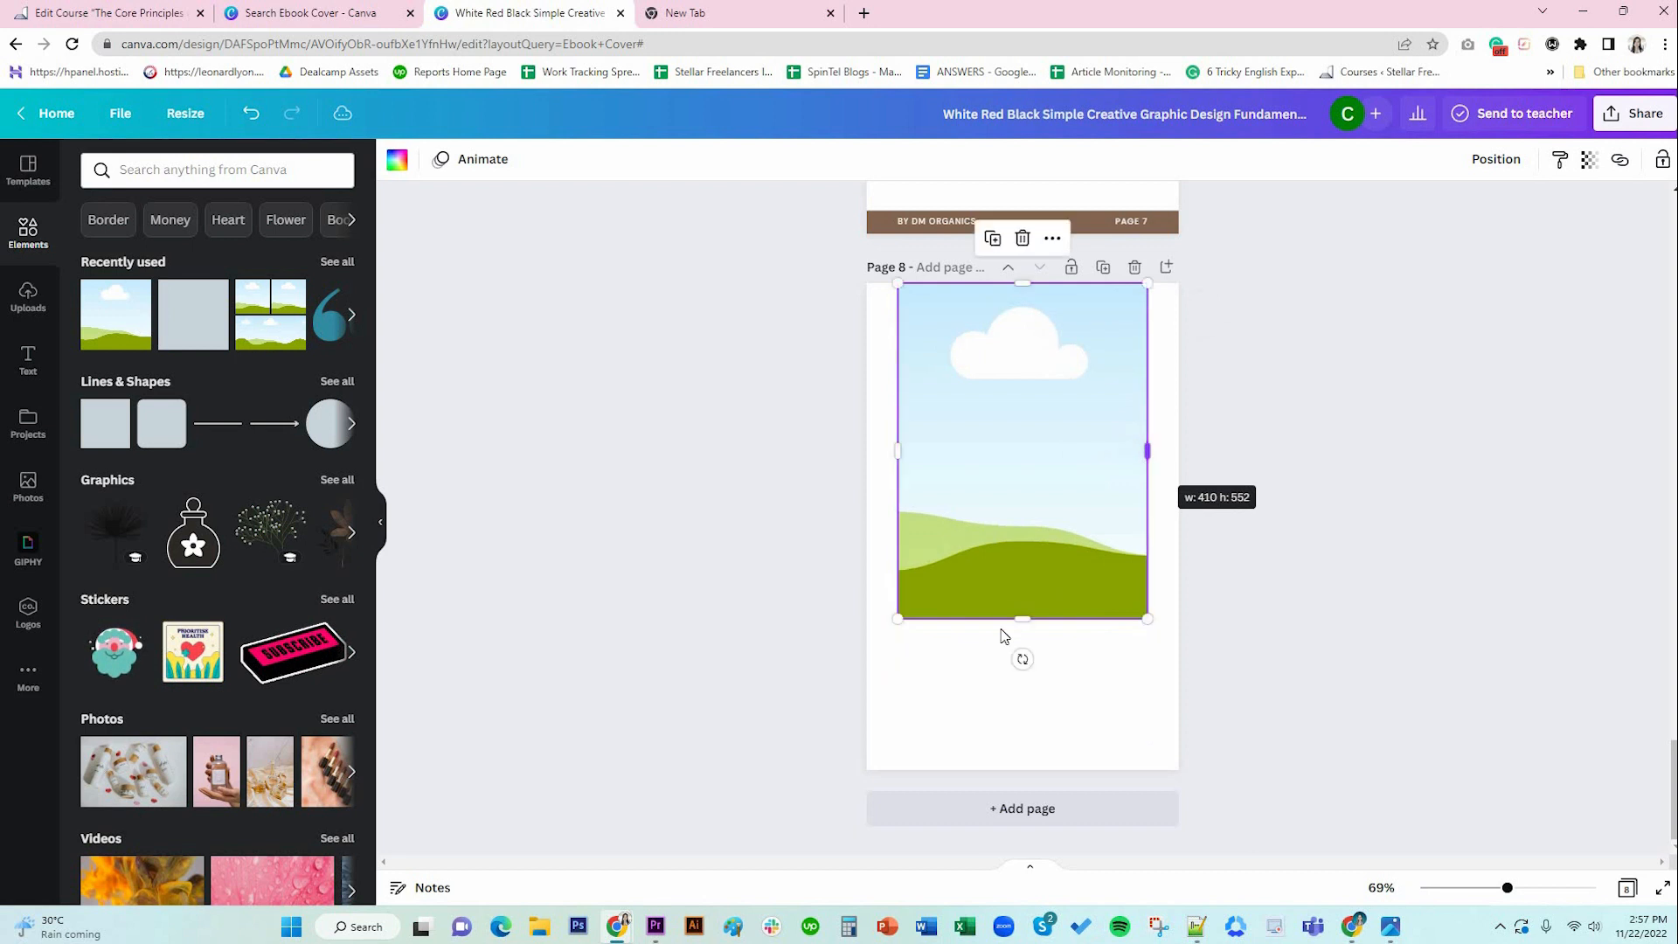
mouse_move(1022, 498)
mouse_down()
mouse_move(1023, 471)
mouse_move(1023, 526)
mouse_up()
drag(1150, 507, 1150, 507)
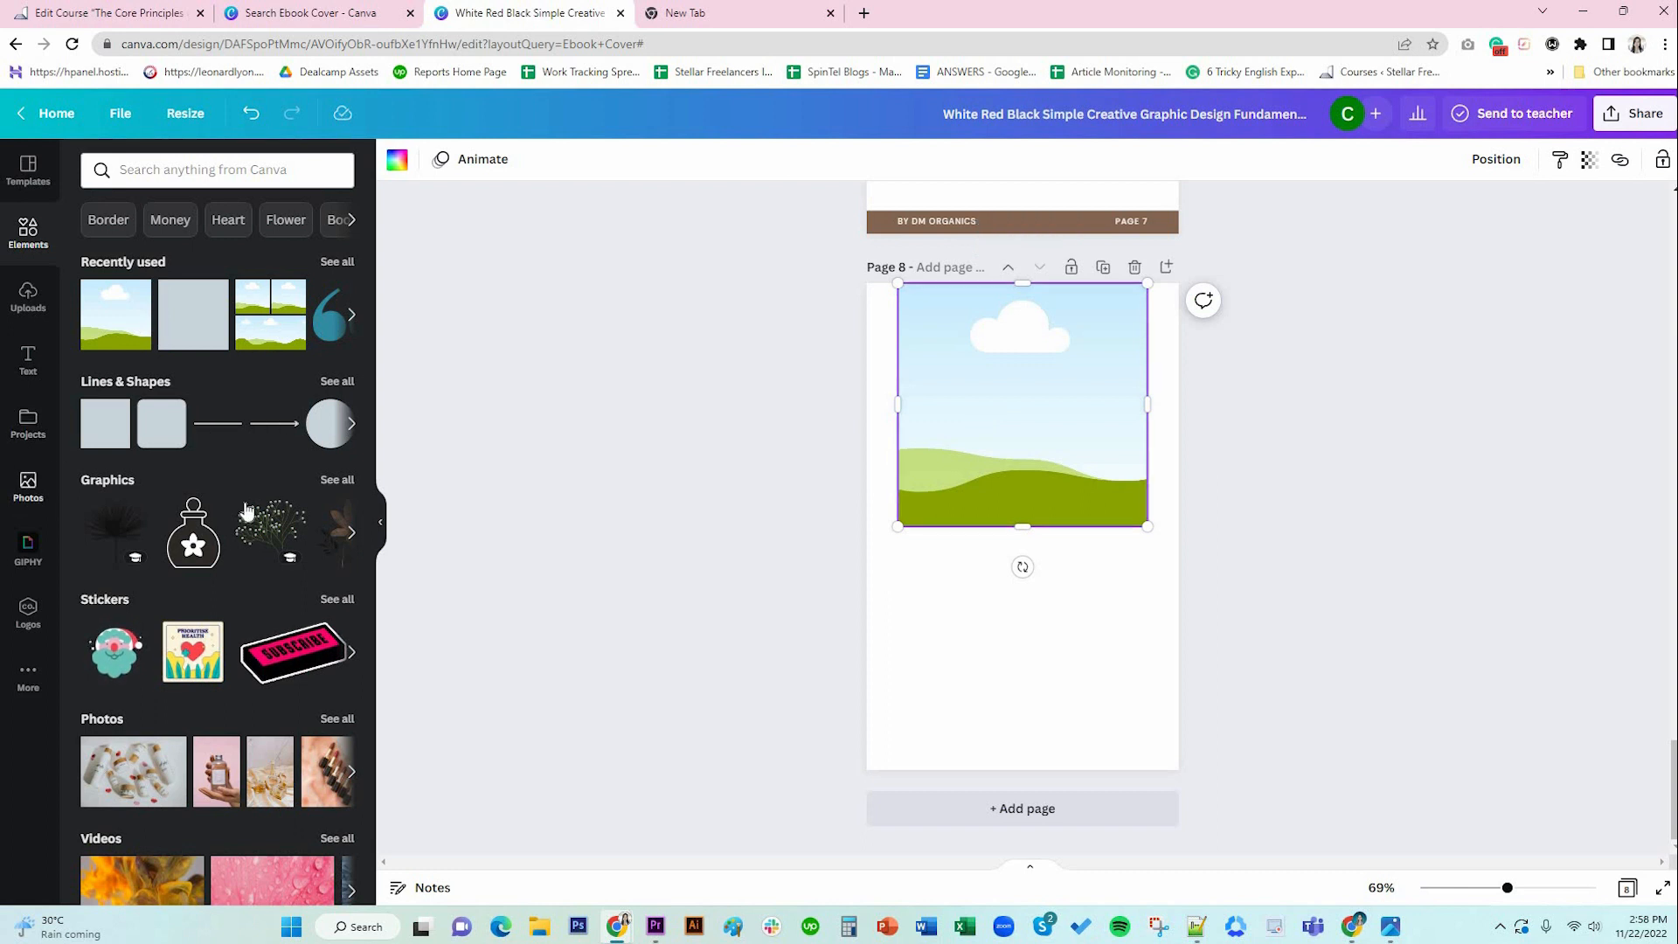
Fill the frame with the pink-background skincare bottles photo and adjust its crop.
click(34, 503)
scroll(247, 573, down, 1)
scroll(248, 574, down, 3)
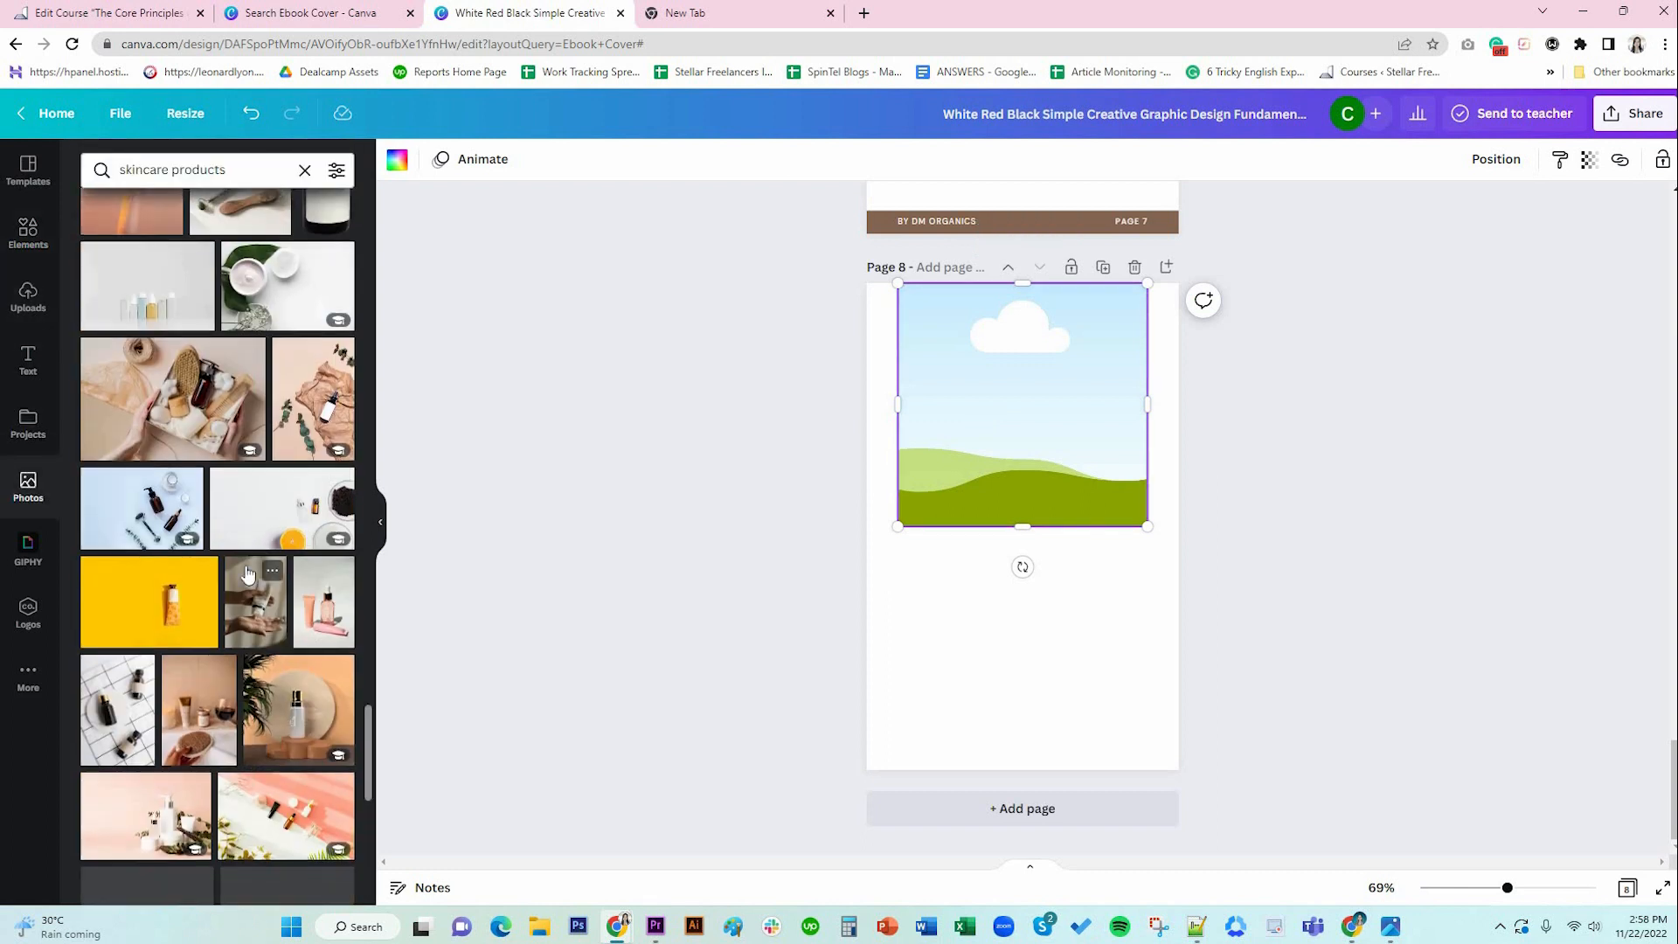
scroll(247, 573, down, 2)
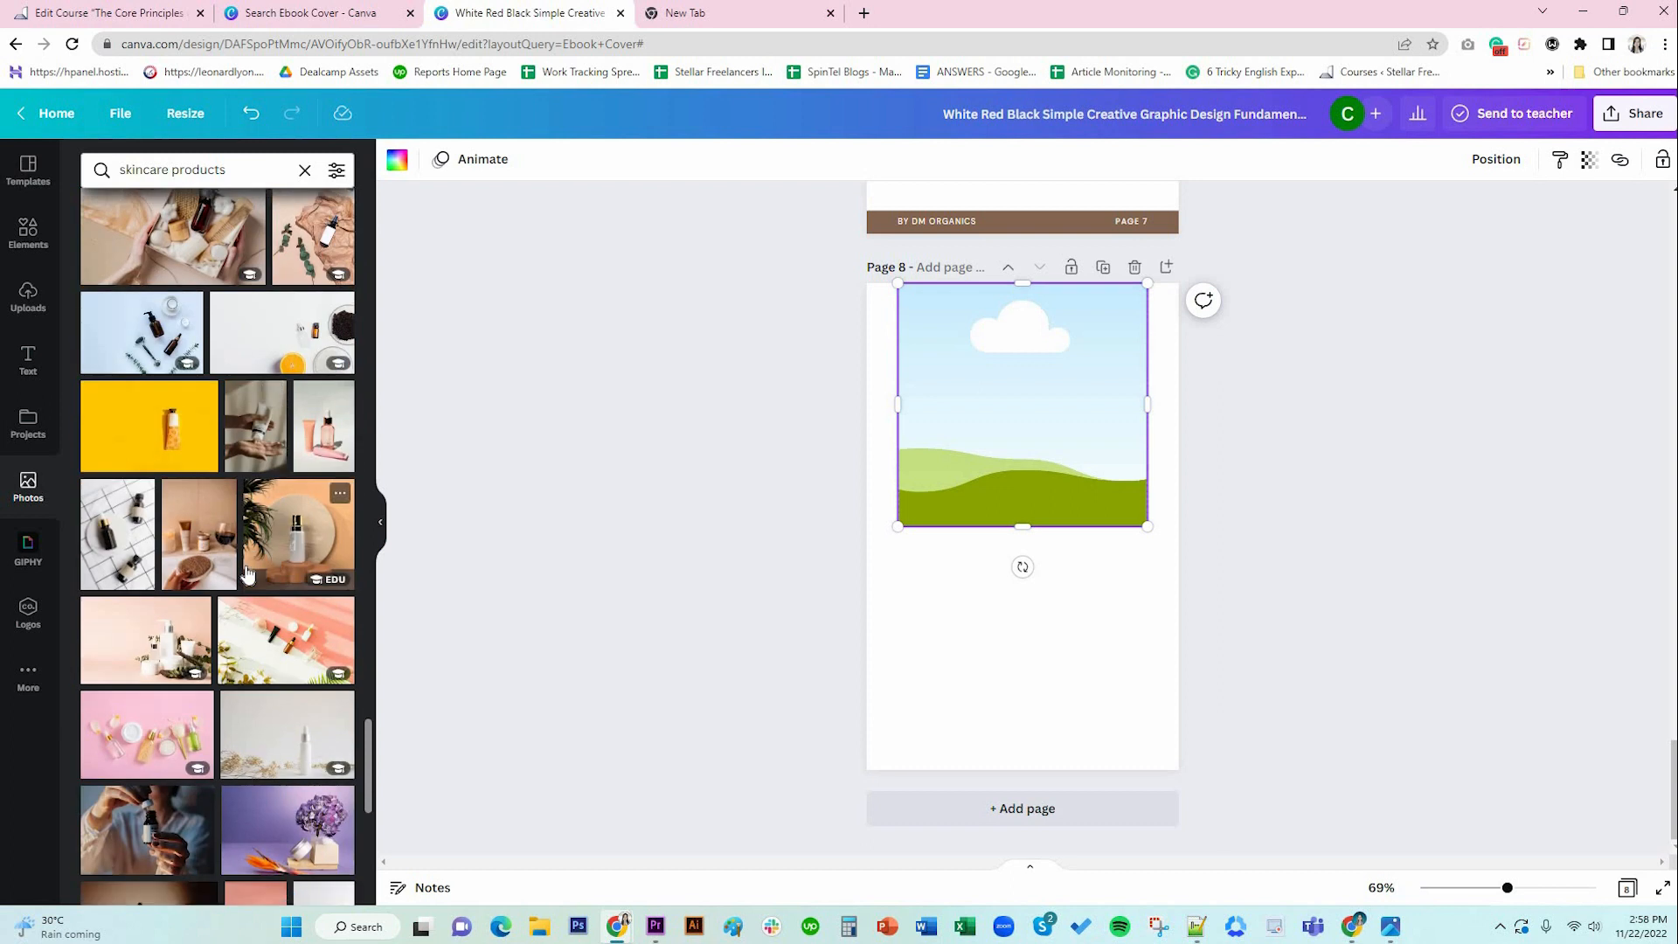
drag(114, 546, 944, 407)
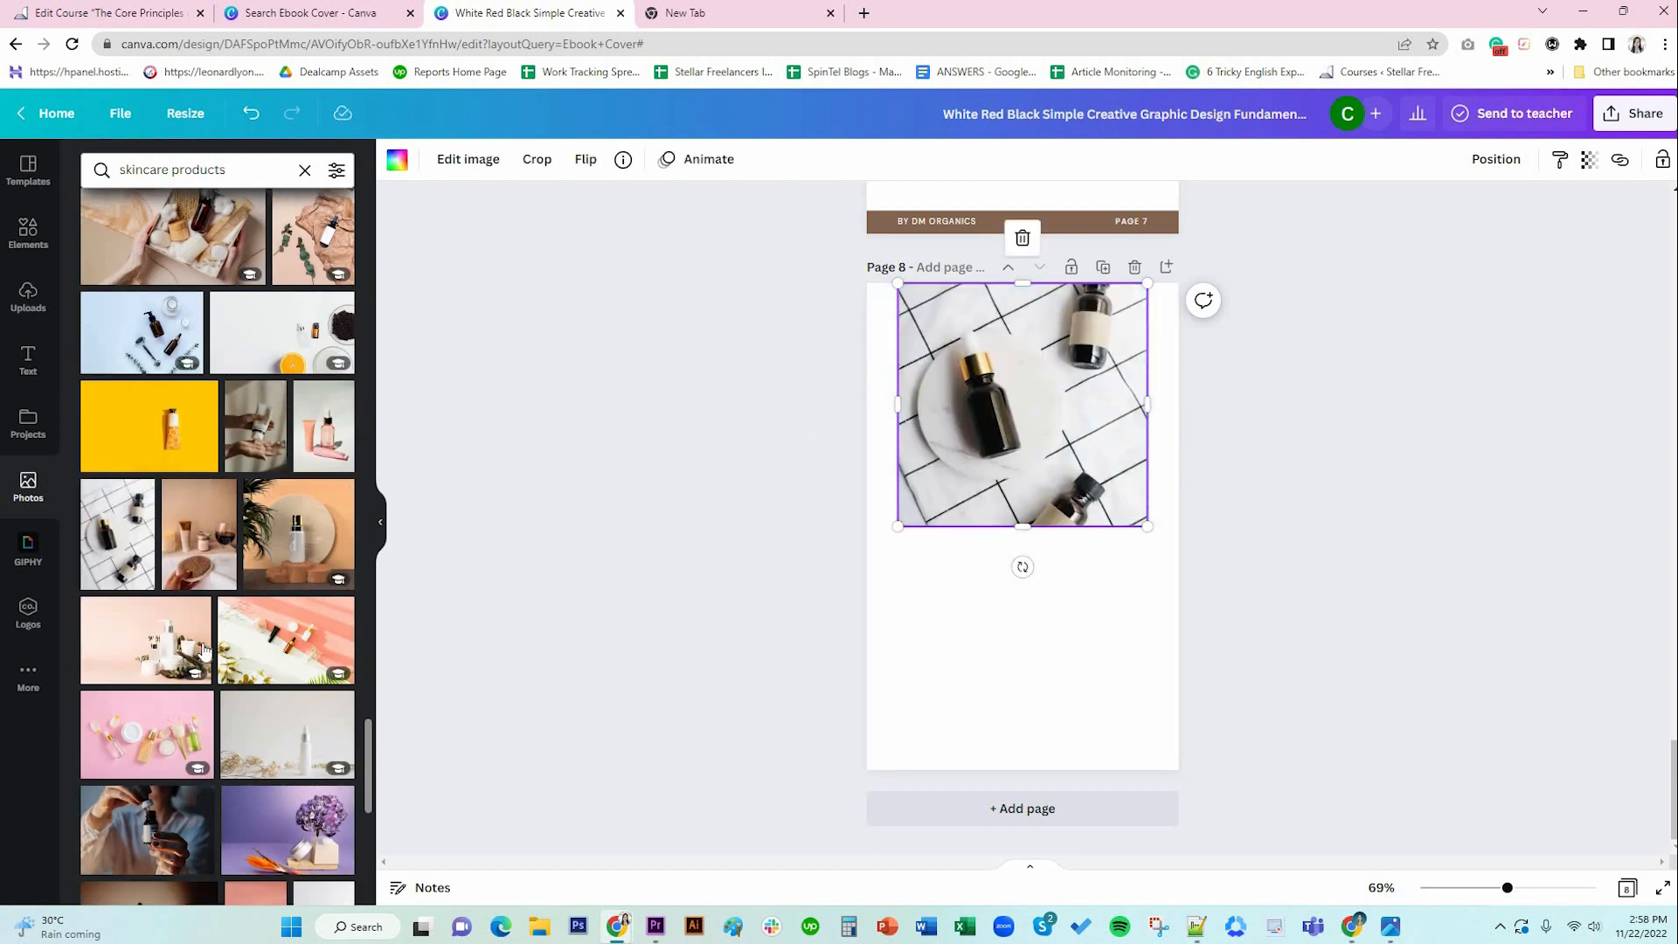
drag(573, 552, 992, 449)
double_click(1087, 449)
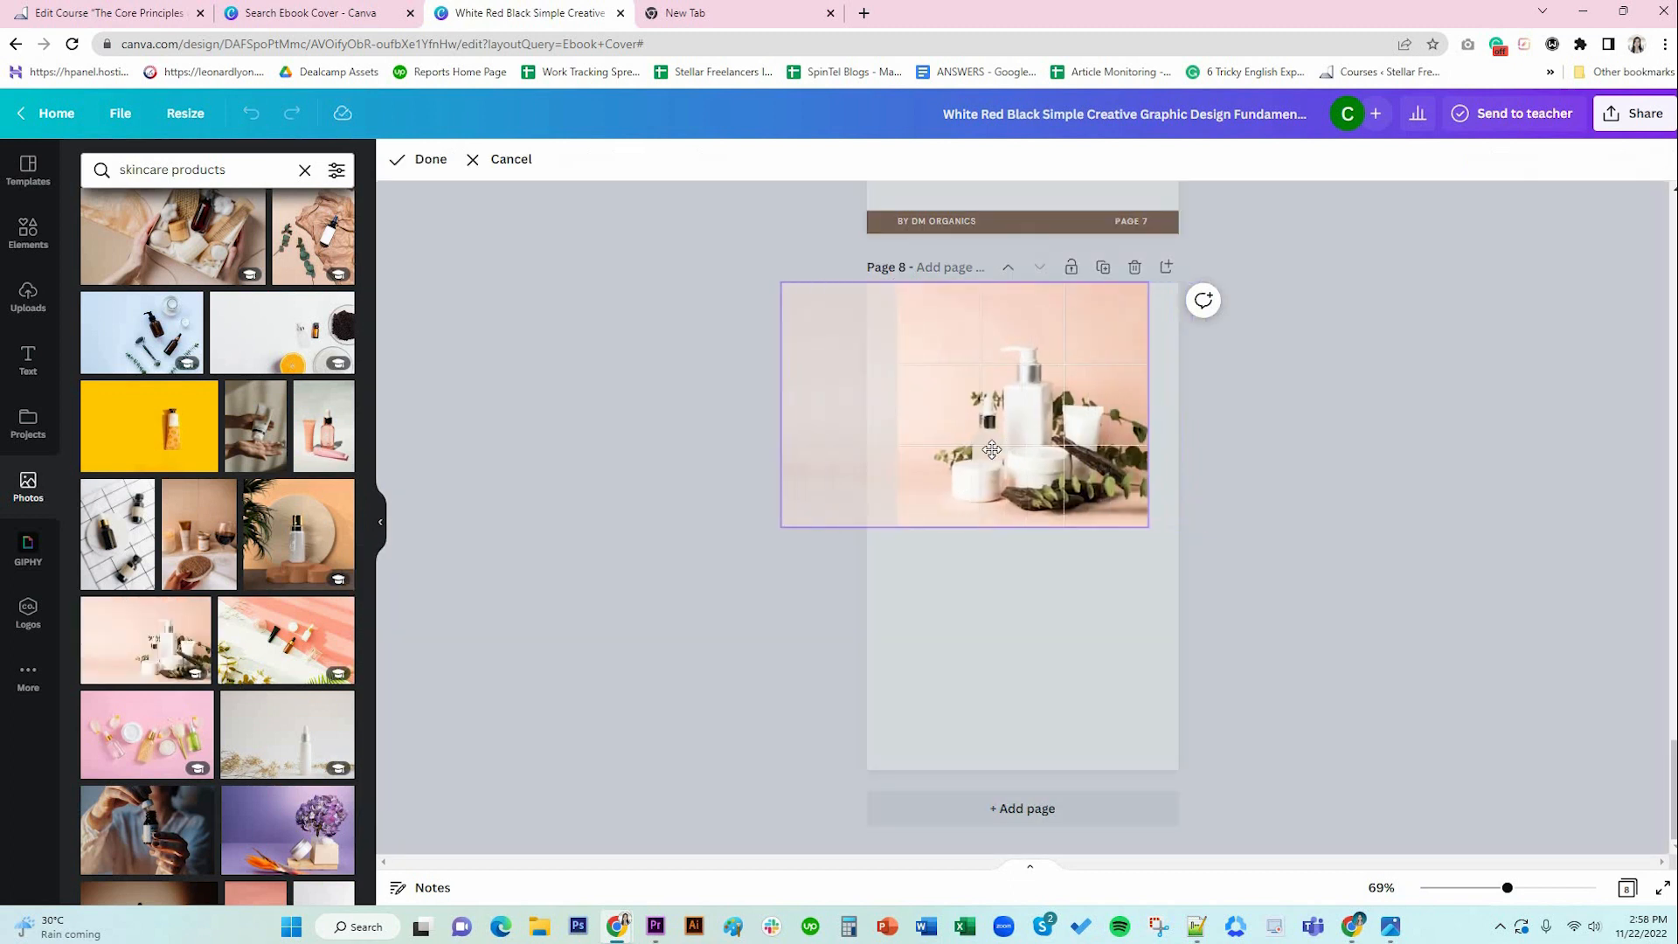
click(419, 159)
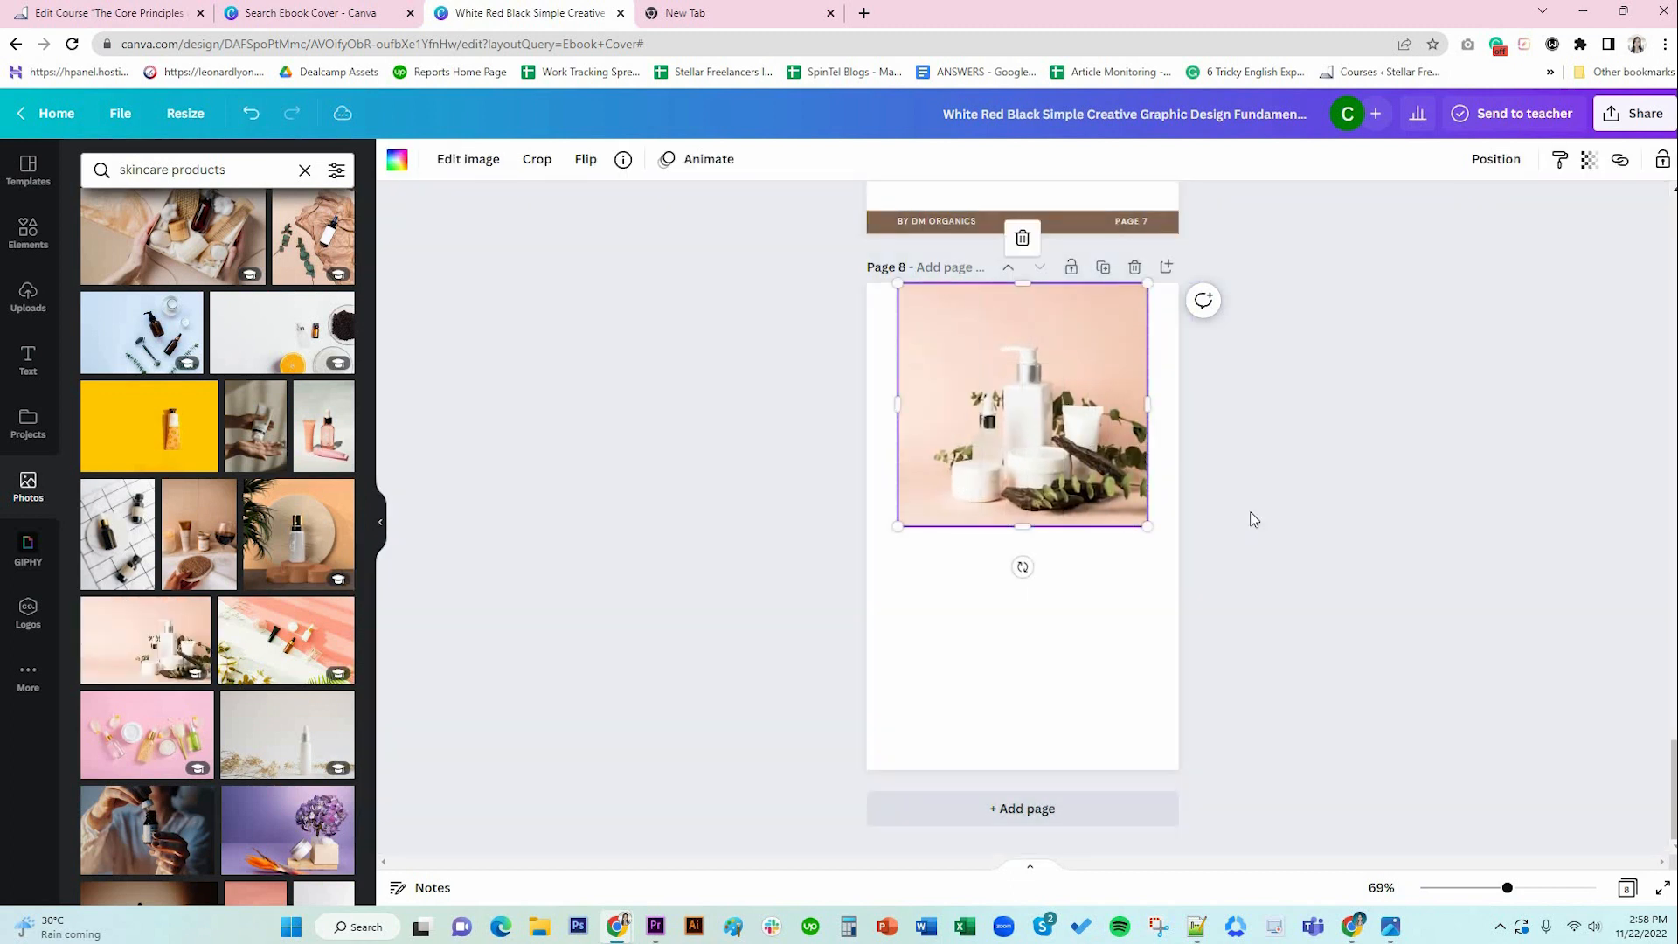
click(1249, 519)
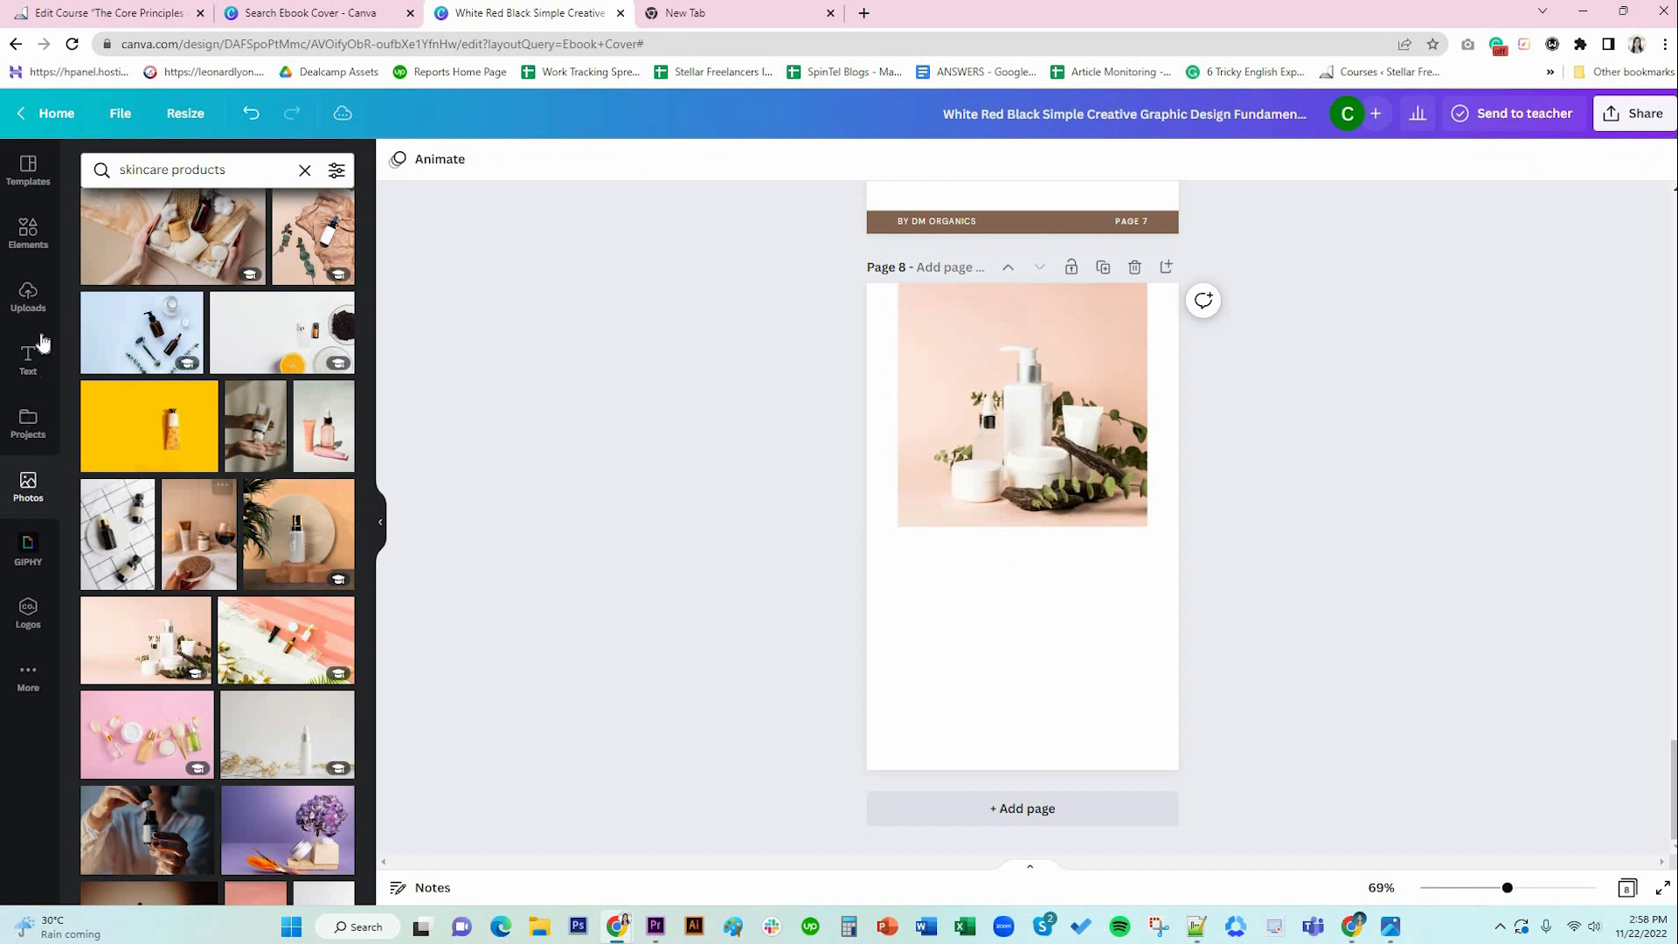
click(28, 233)
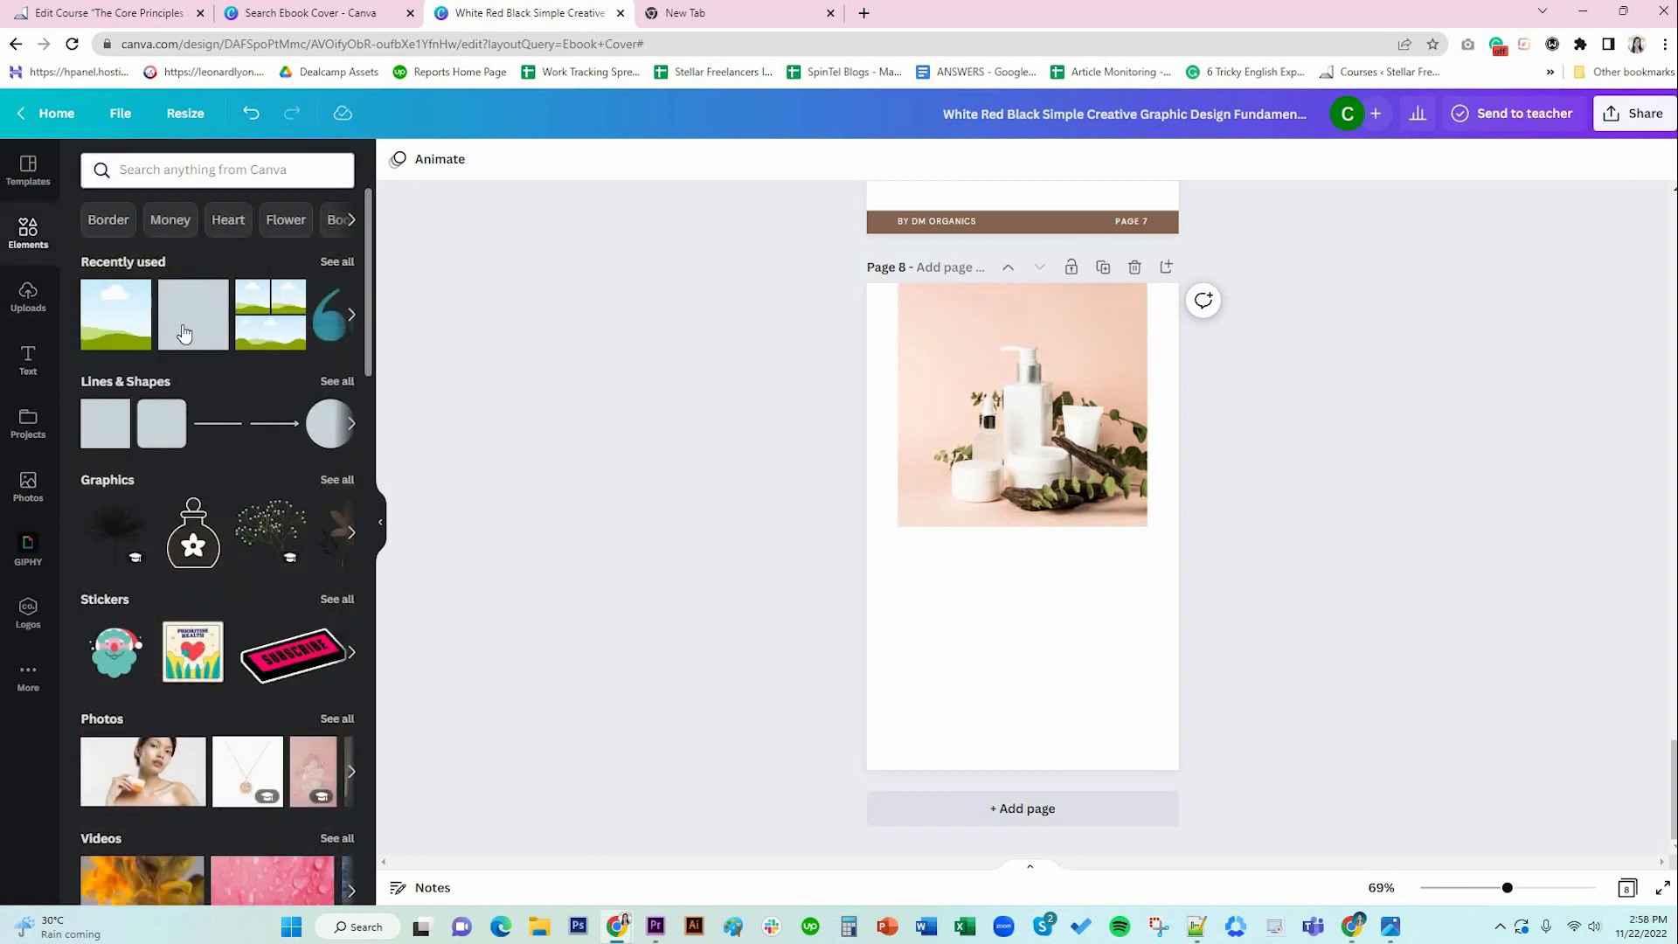
Cover page 8's photo with a brown square set to 70 transparency.
click(183, 332)
drag(1040, 533, 1150, 525)
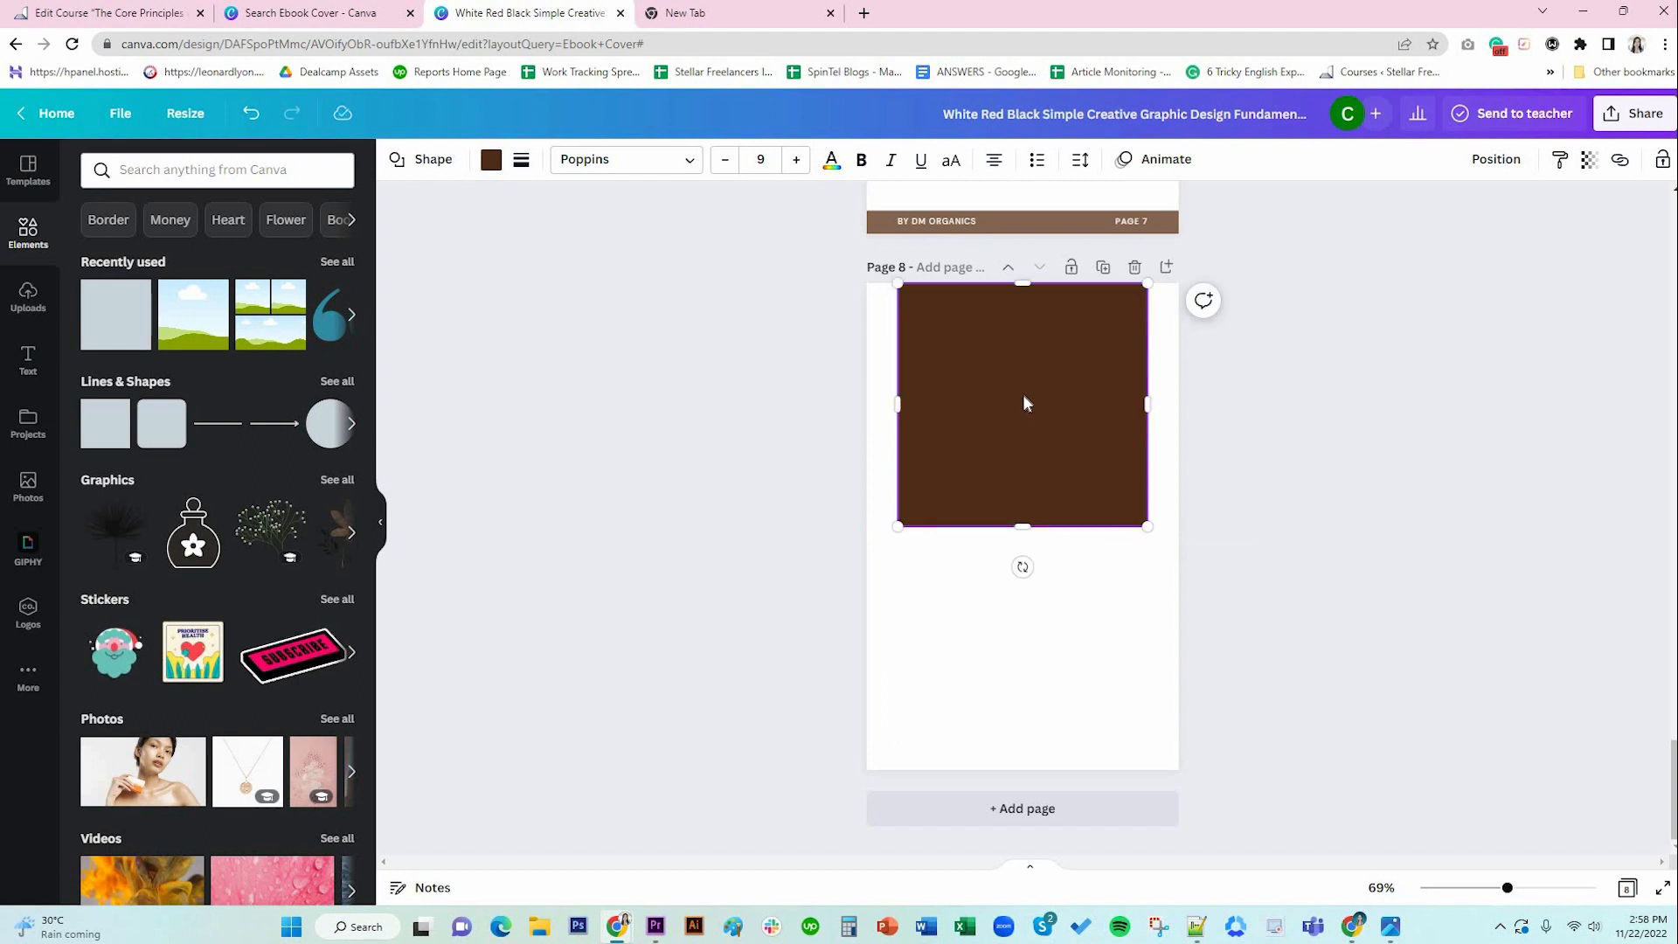
click(1592, 163)
drag(1564, 238, 1547, 236)
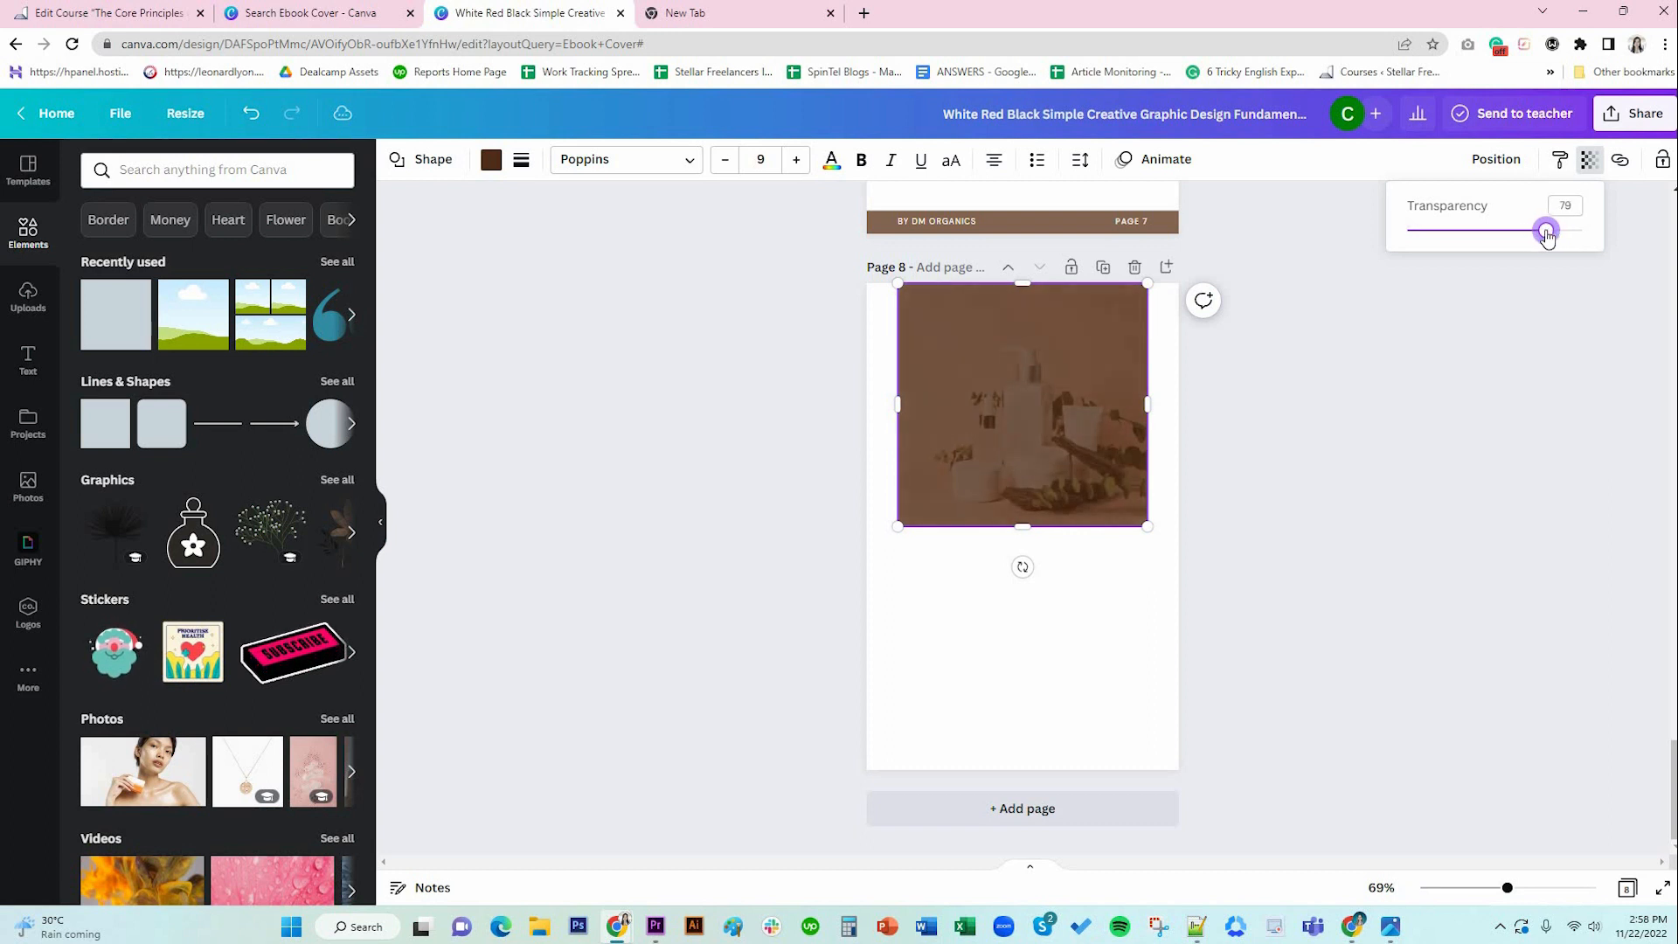
double_click(1566, 206)
text(7)
key(Return)
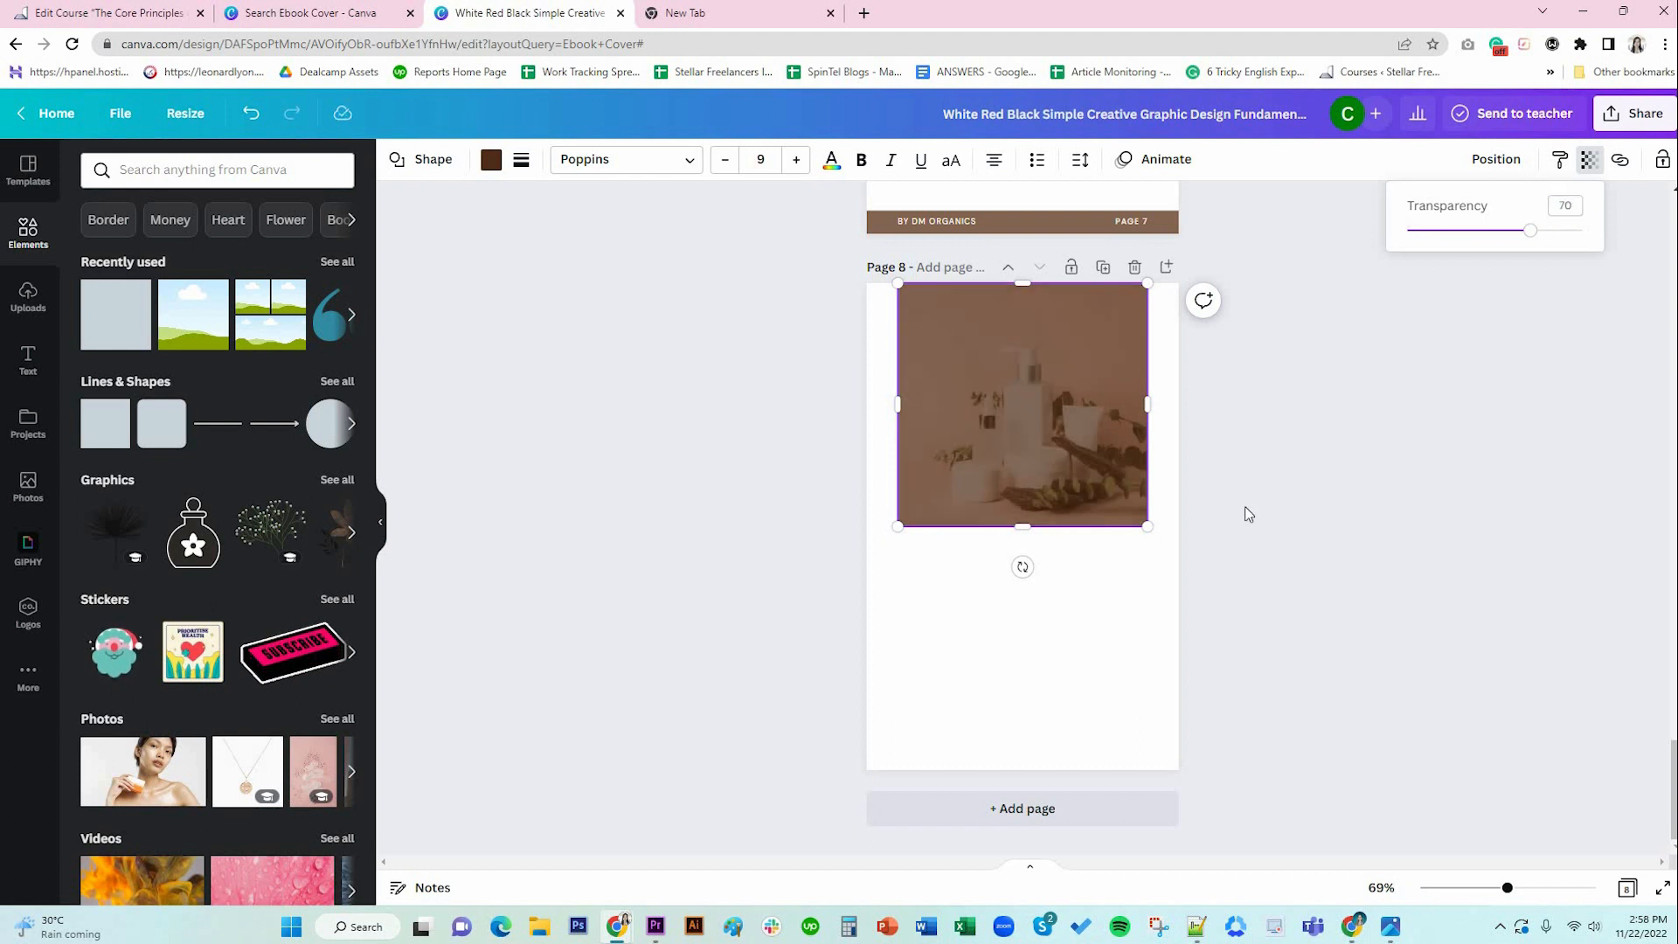
click(1091, 606)
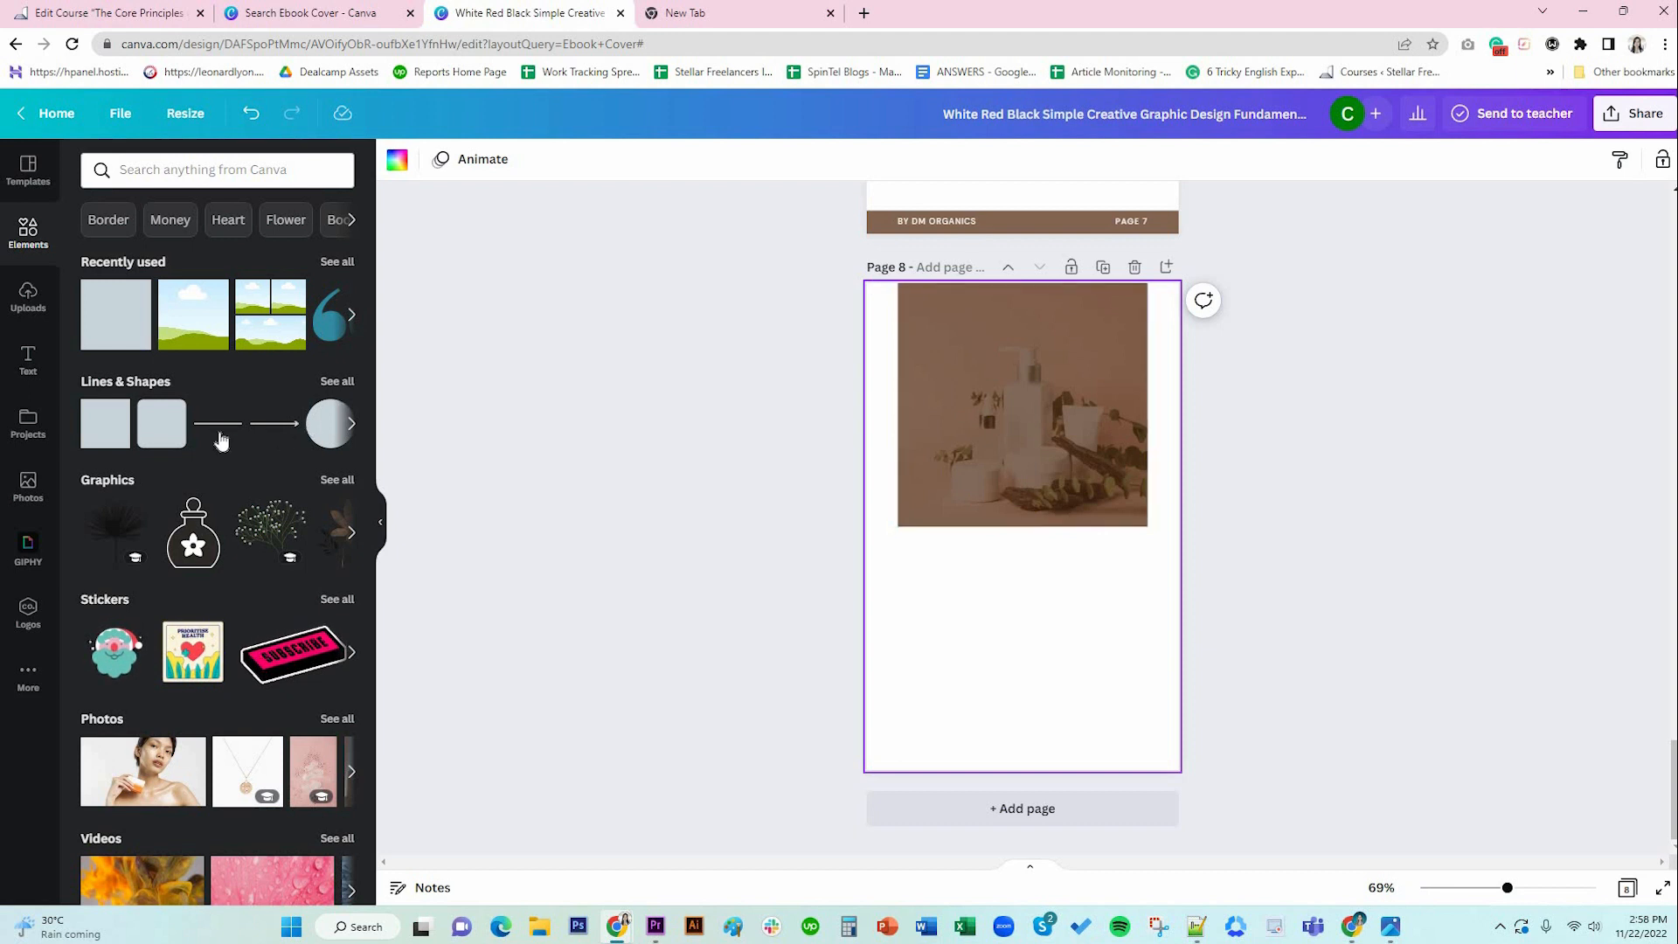
Add a subheading text box onto page 8's photo and paste Lorem ipsum text into it.
click(43, 352)
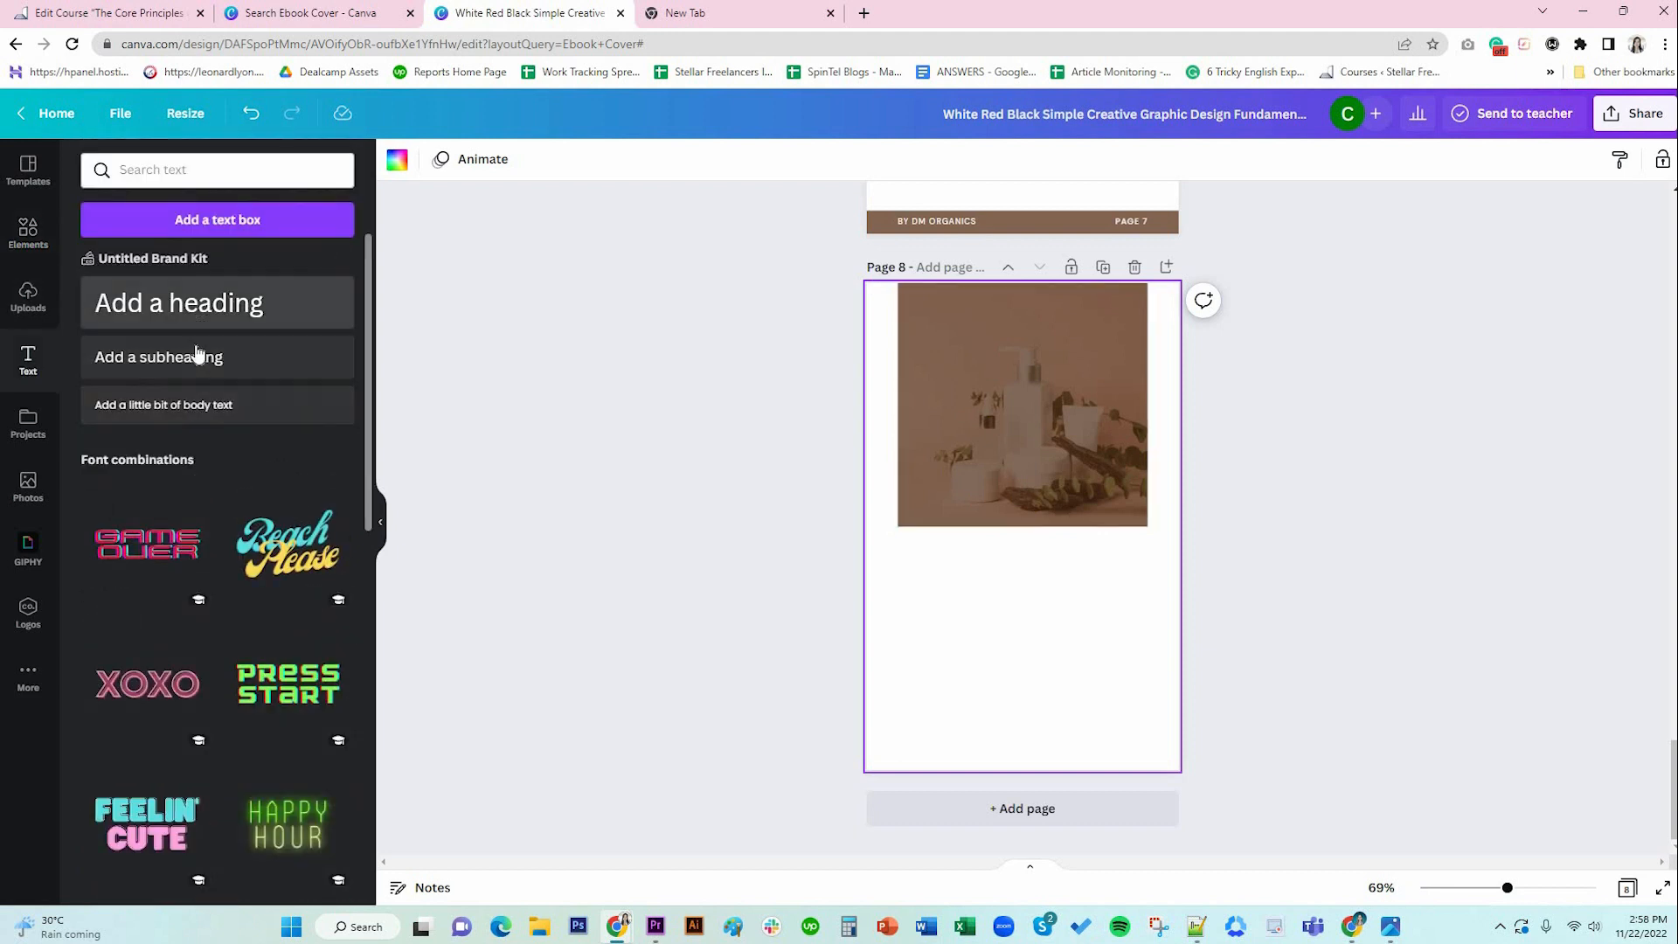
click(192, 364)
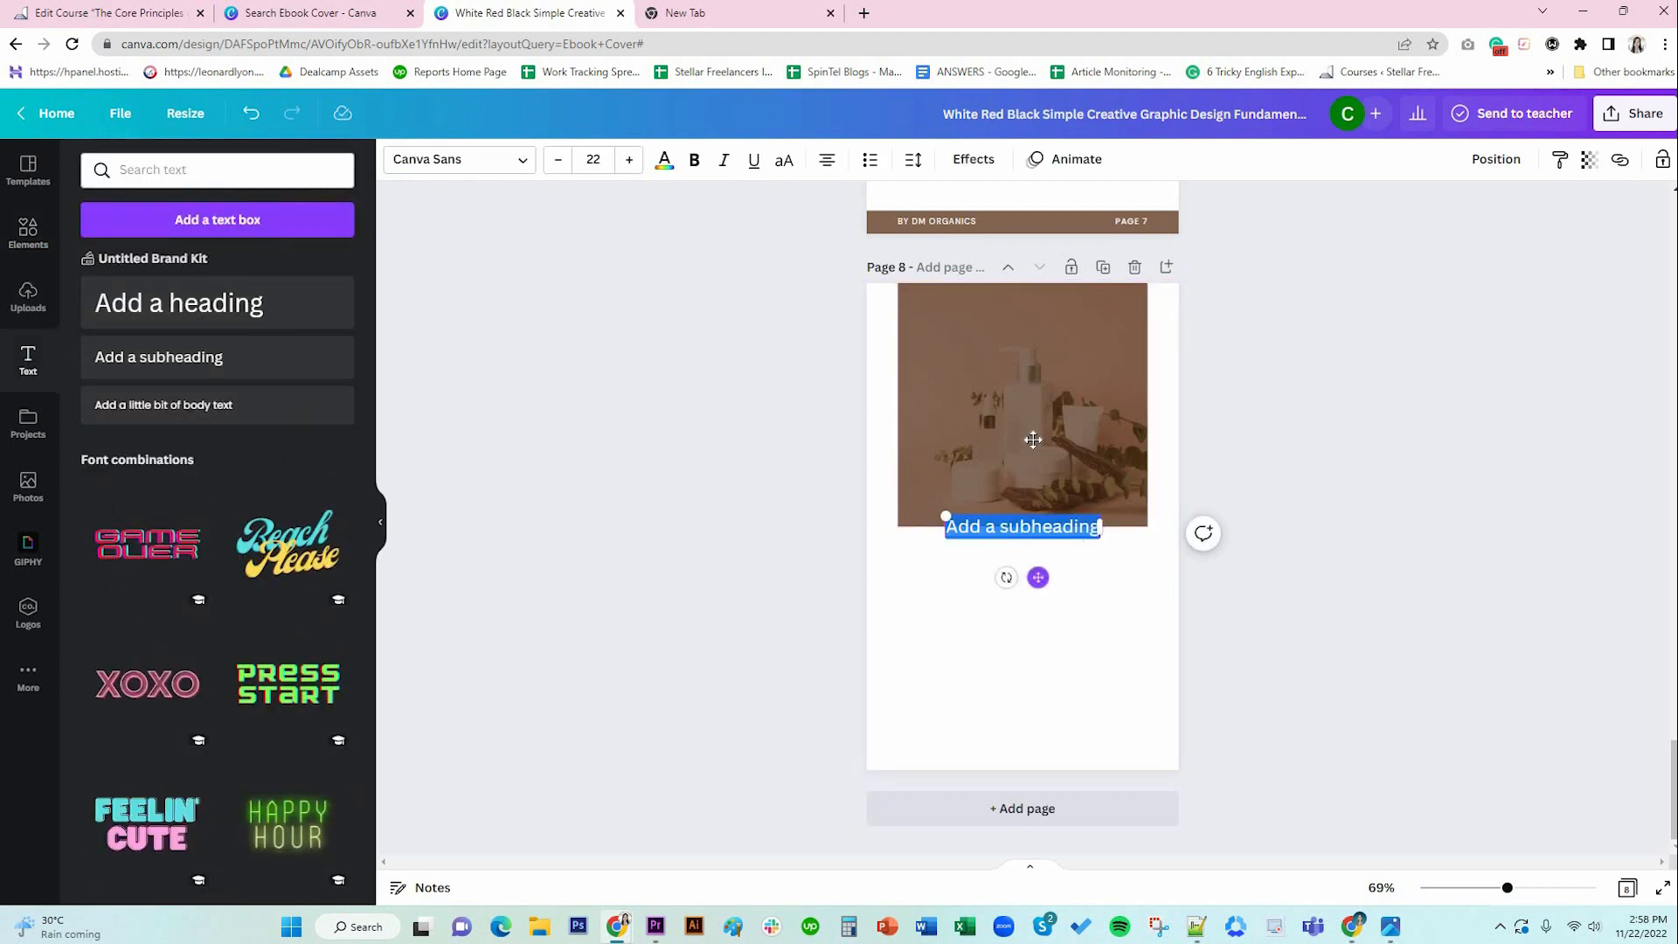
drag(1024, 530, 1067, 326)
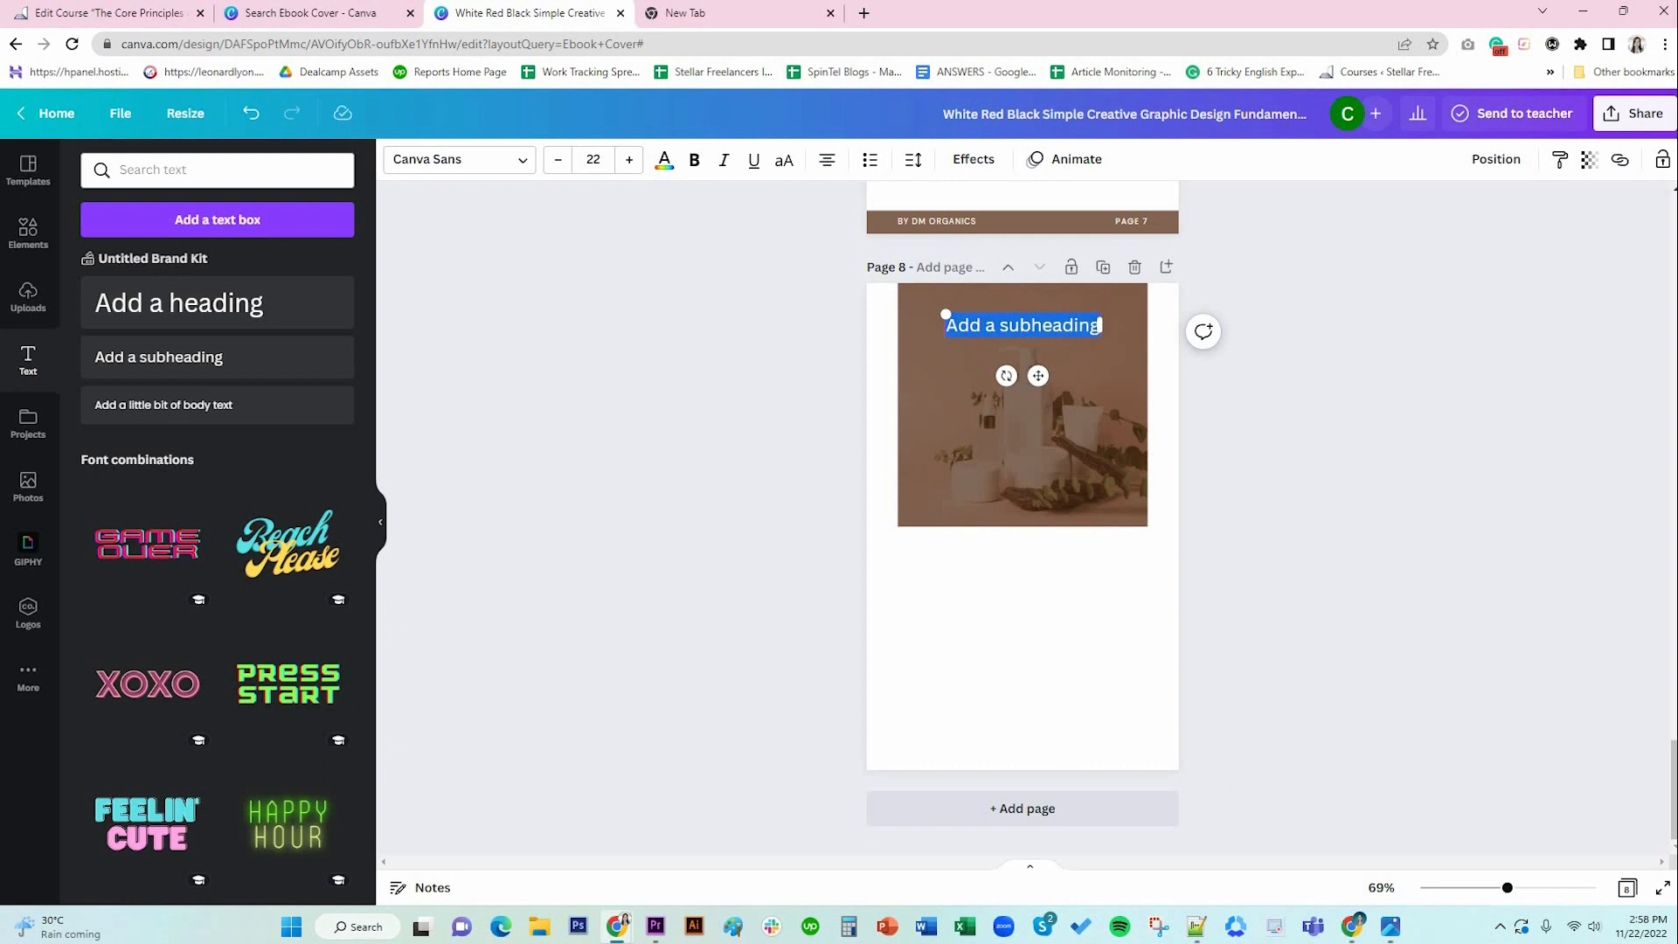
key(alt+Tab)
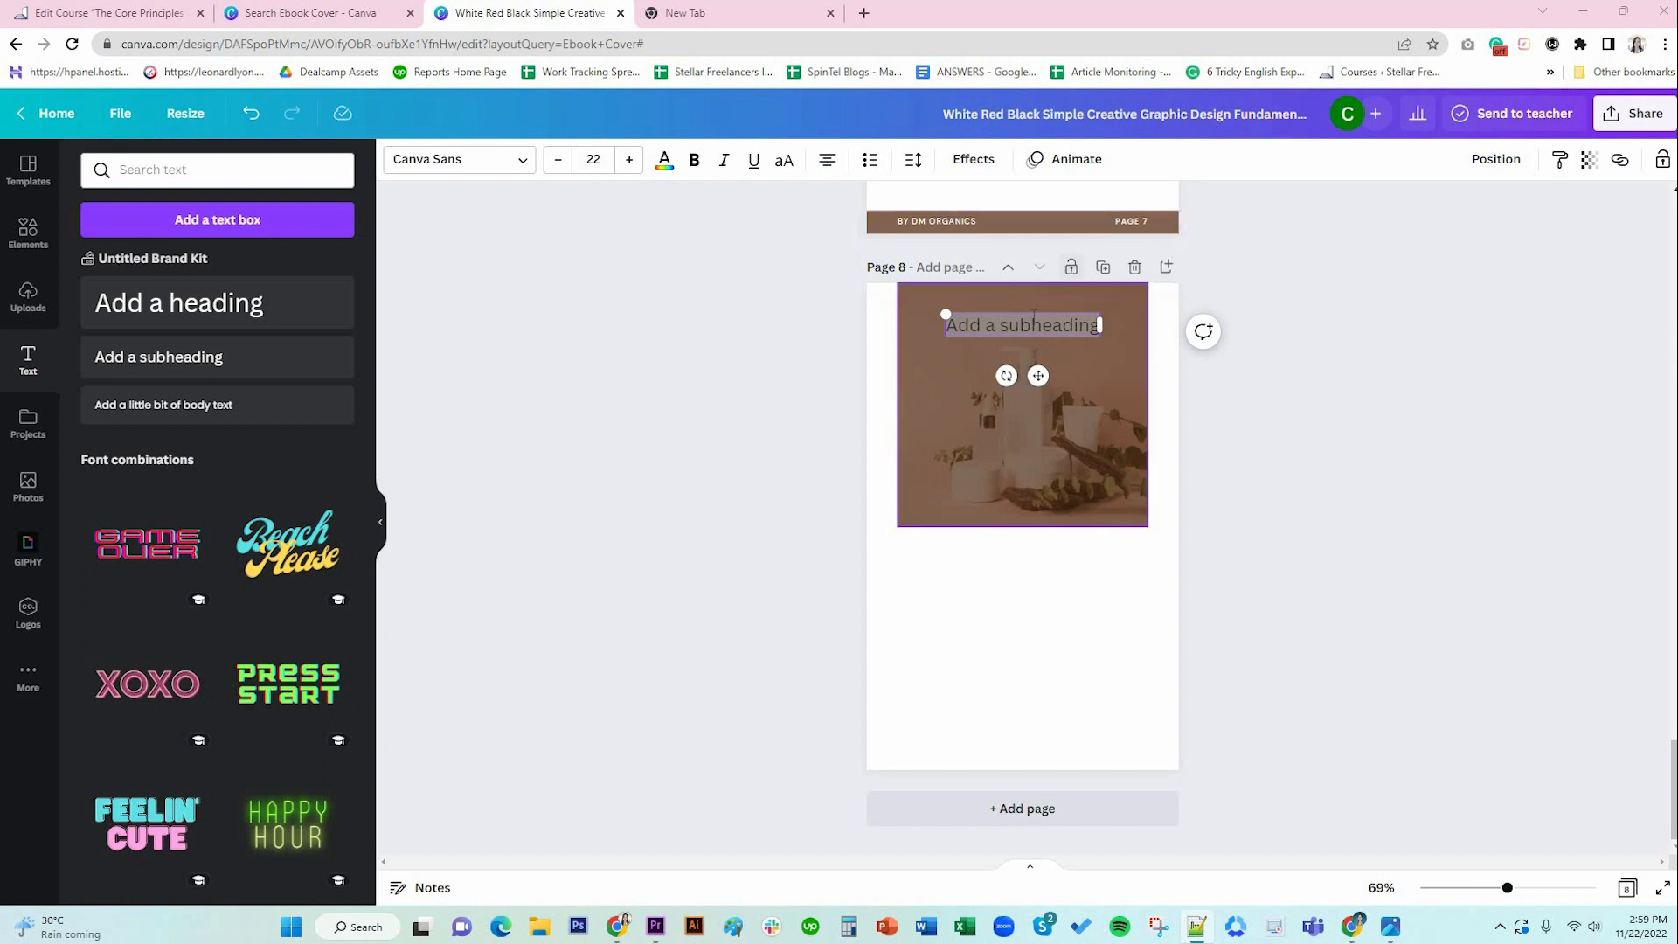
text(Lorem ipsum dolor sit amet, consectetur adipiscing elit)
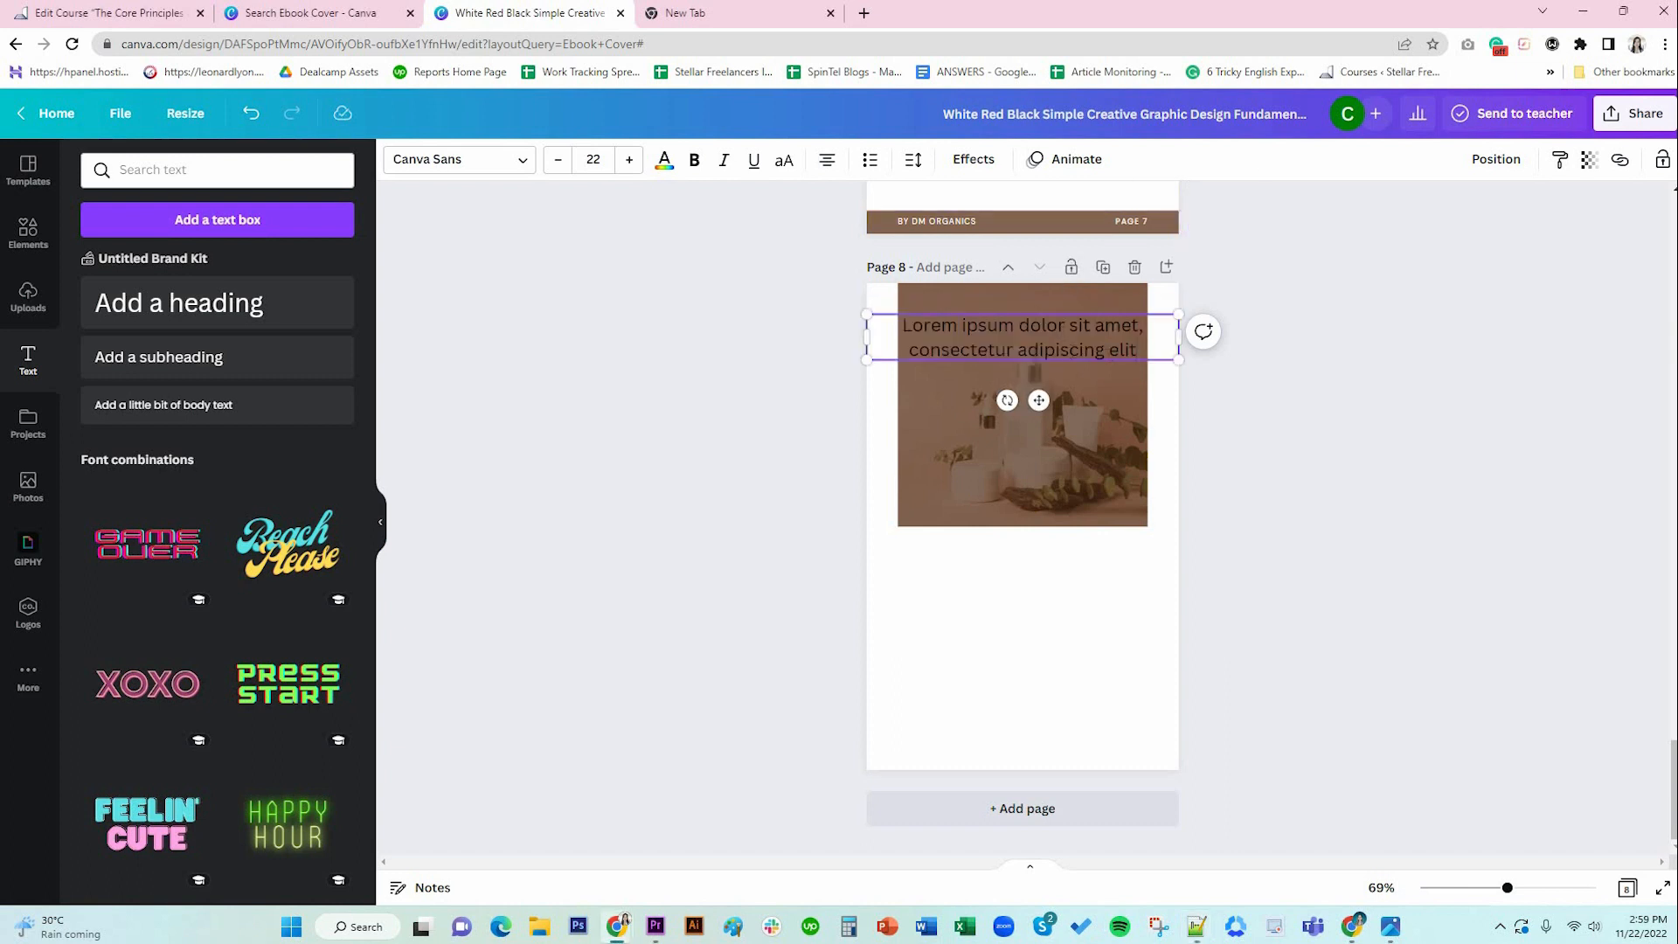
drag(865, 331, 898, 332)
drag(1159, 339, 1148, 339)
Set the Lorem ipsum text to DM Sans font in white.
click(485, 168)
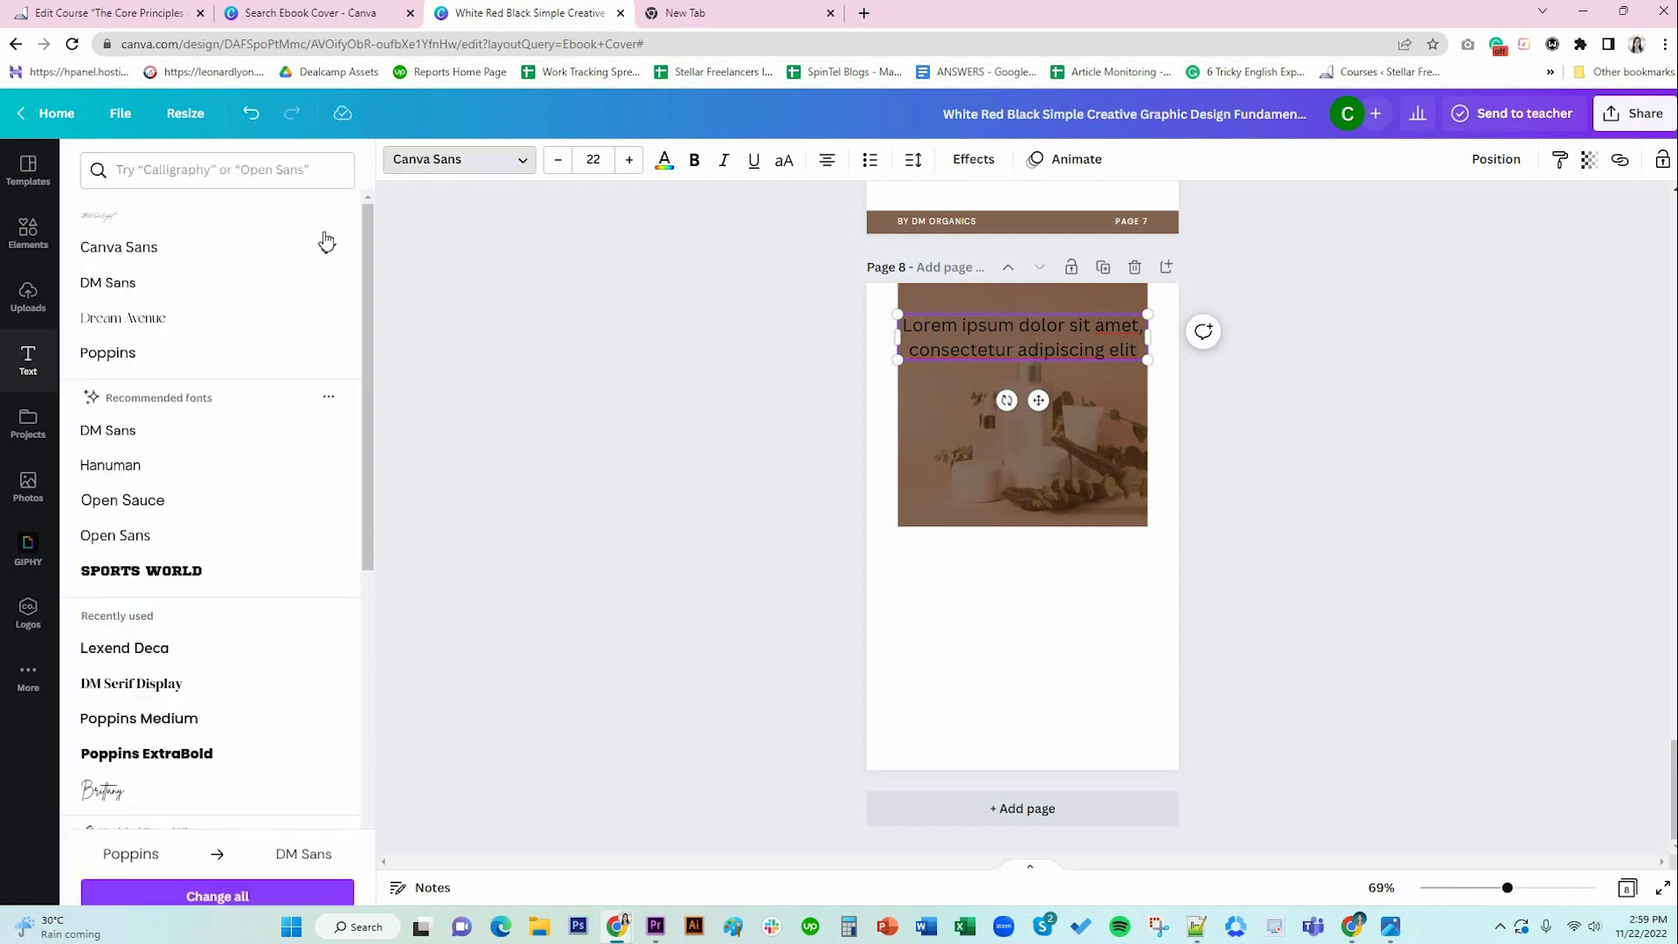
click(166, 284)
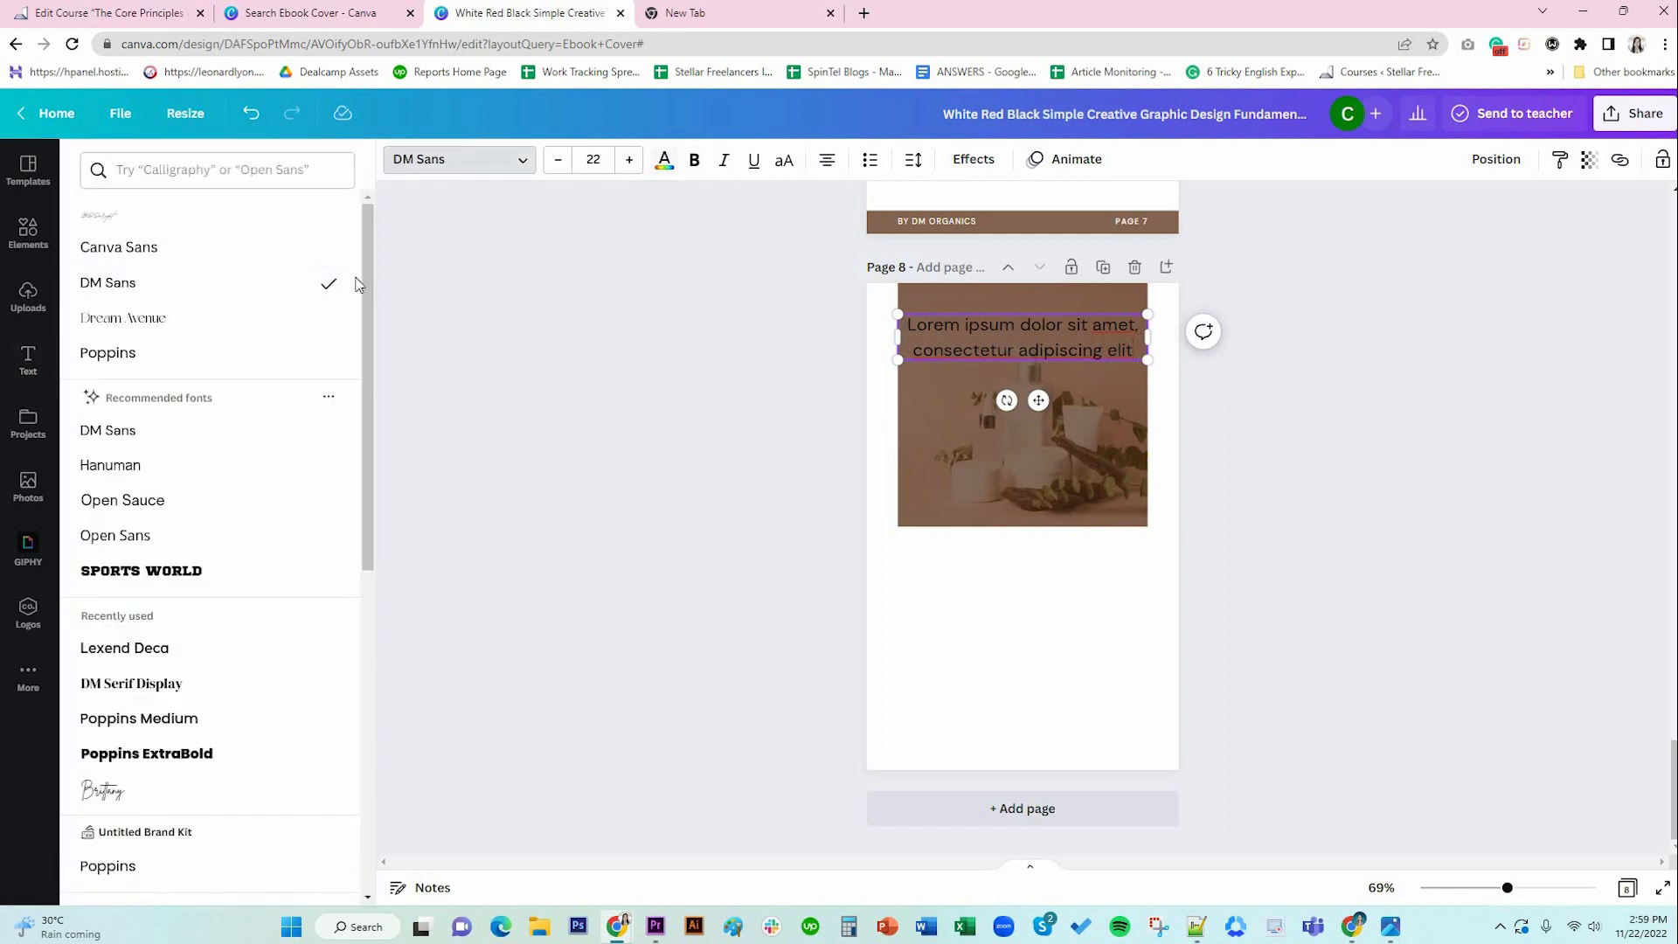
click(664, 159)
click(335, 251)
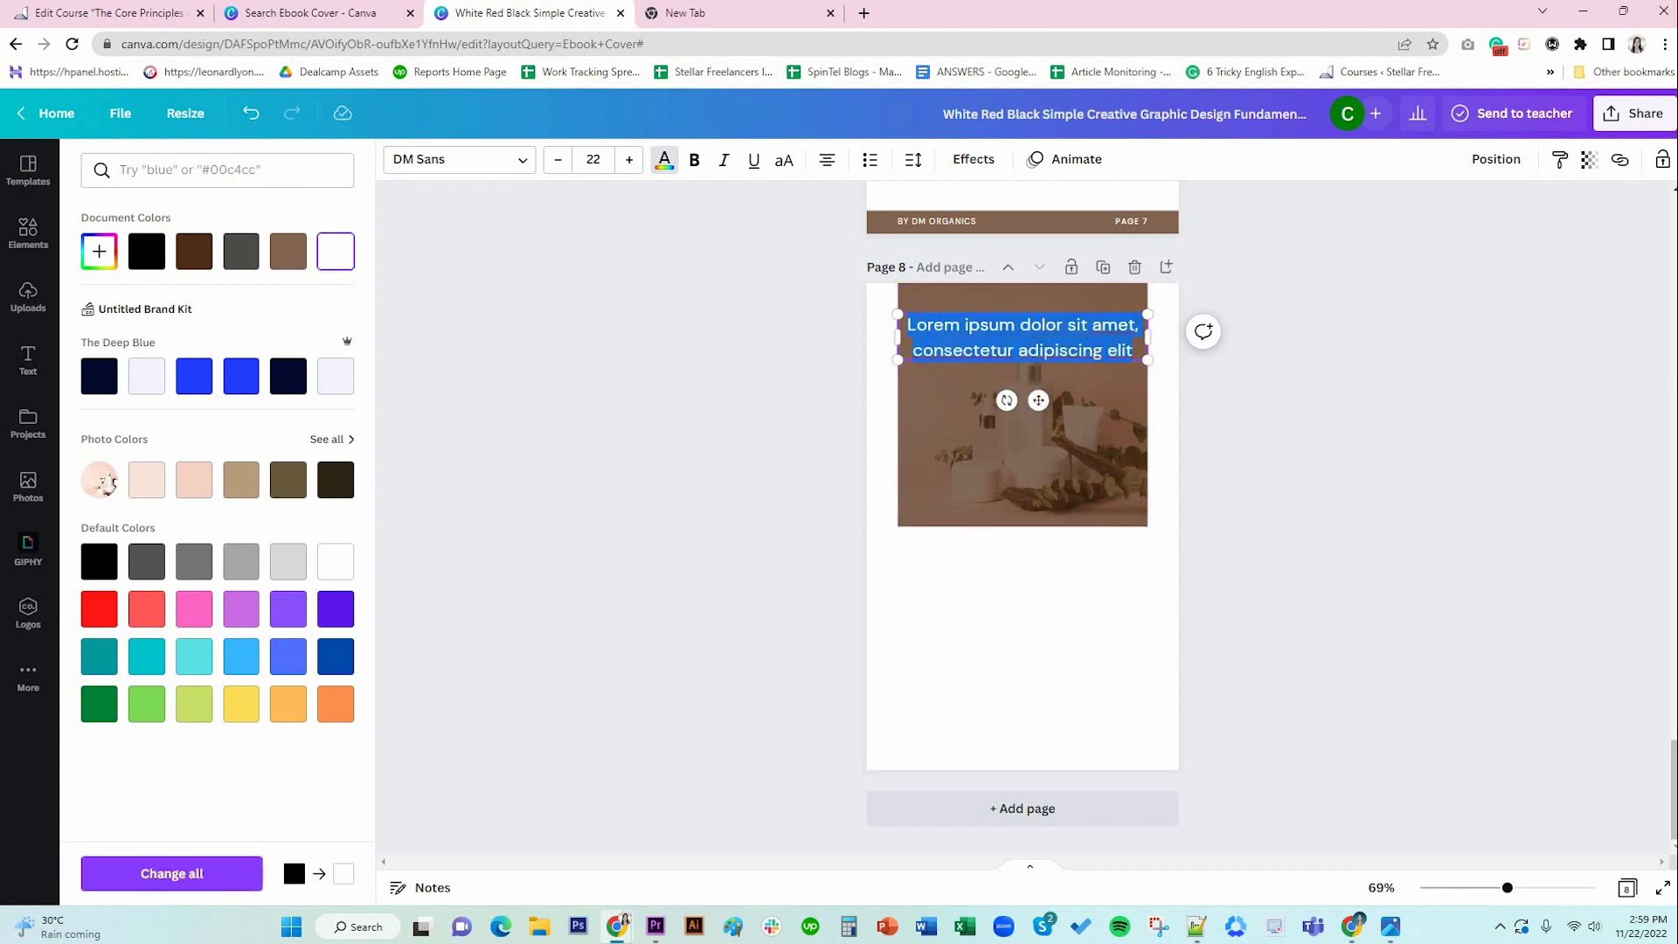
Append the rest of the Lorem ipsum sentence and narrow the box to six wrapped lines.
key(alt+Tab)
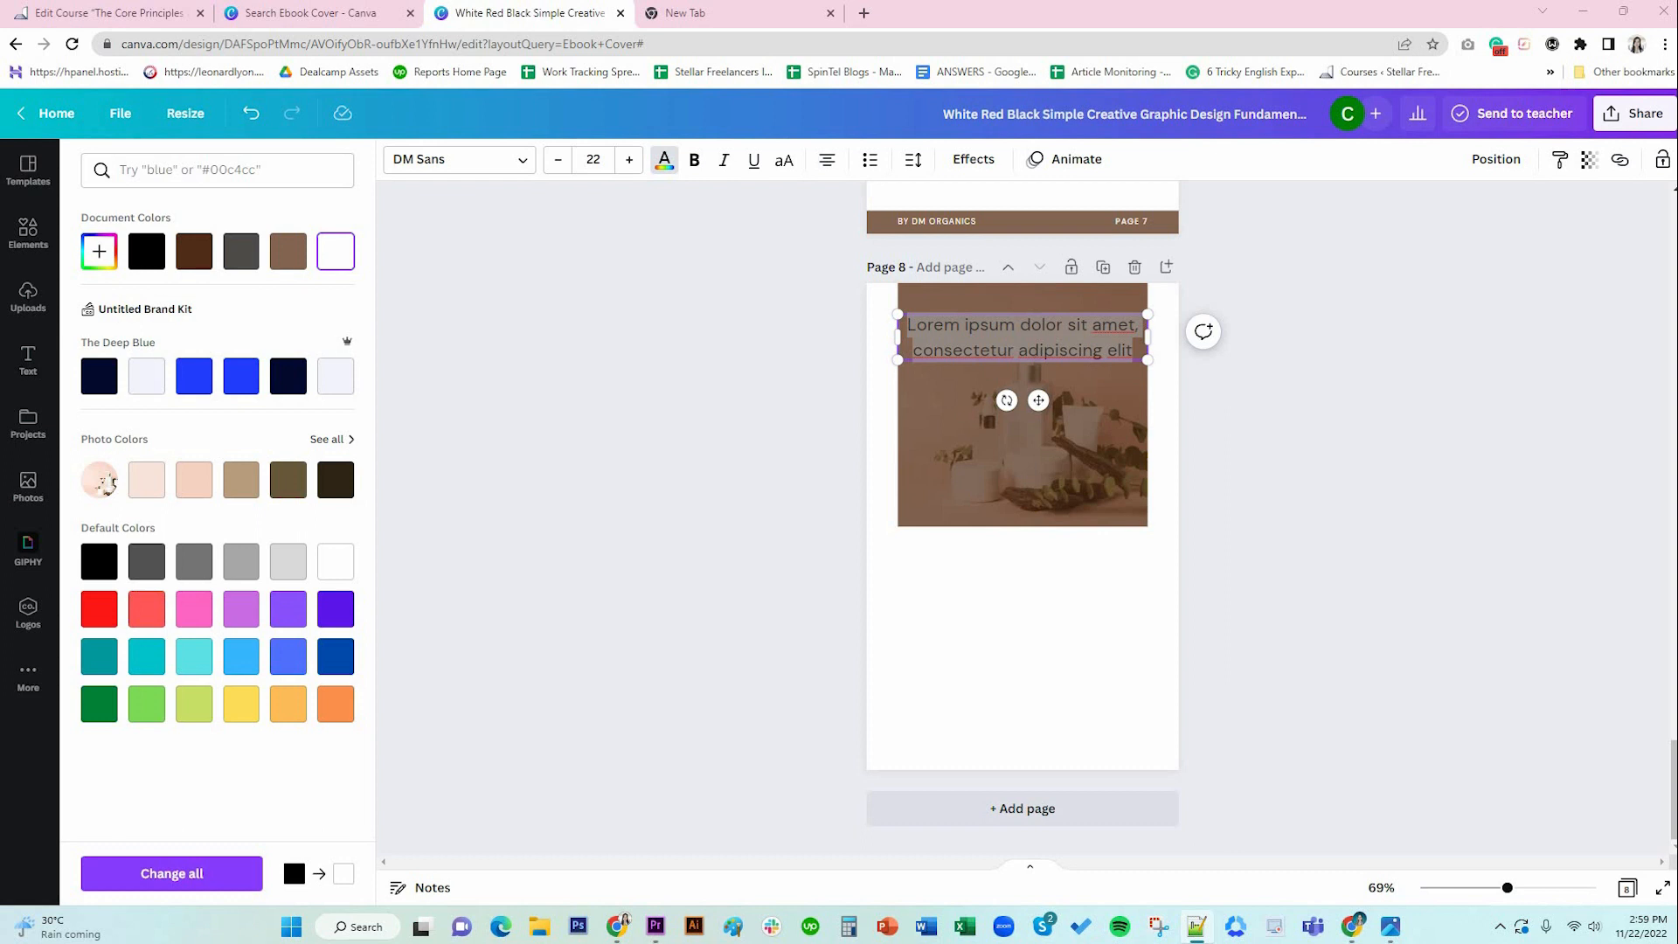
key(alt+Tab)
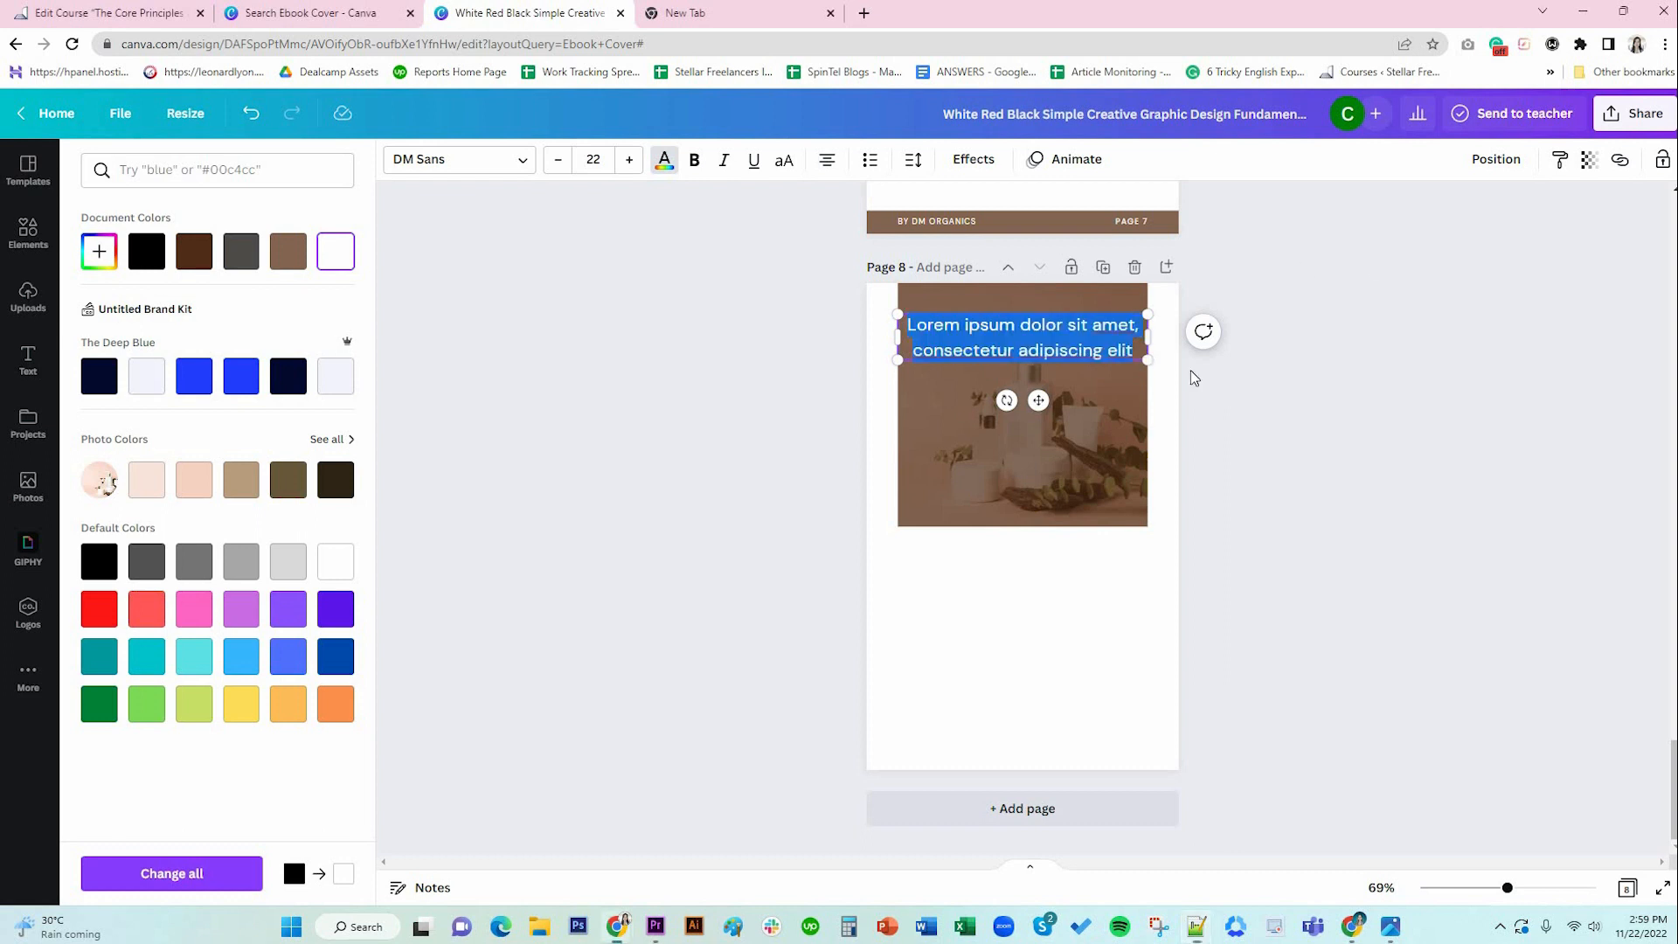
key(Right)
text(,)
text(sed do eiusmod tempor incididunt ut labore et dolore magna aliqua)
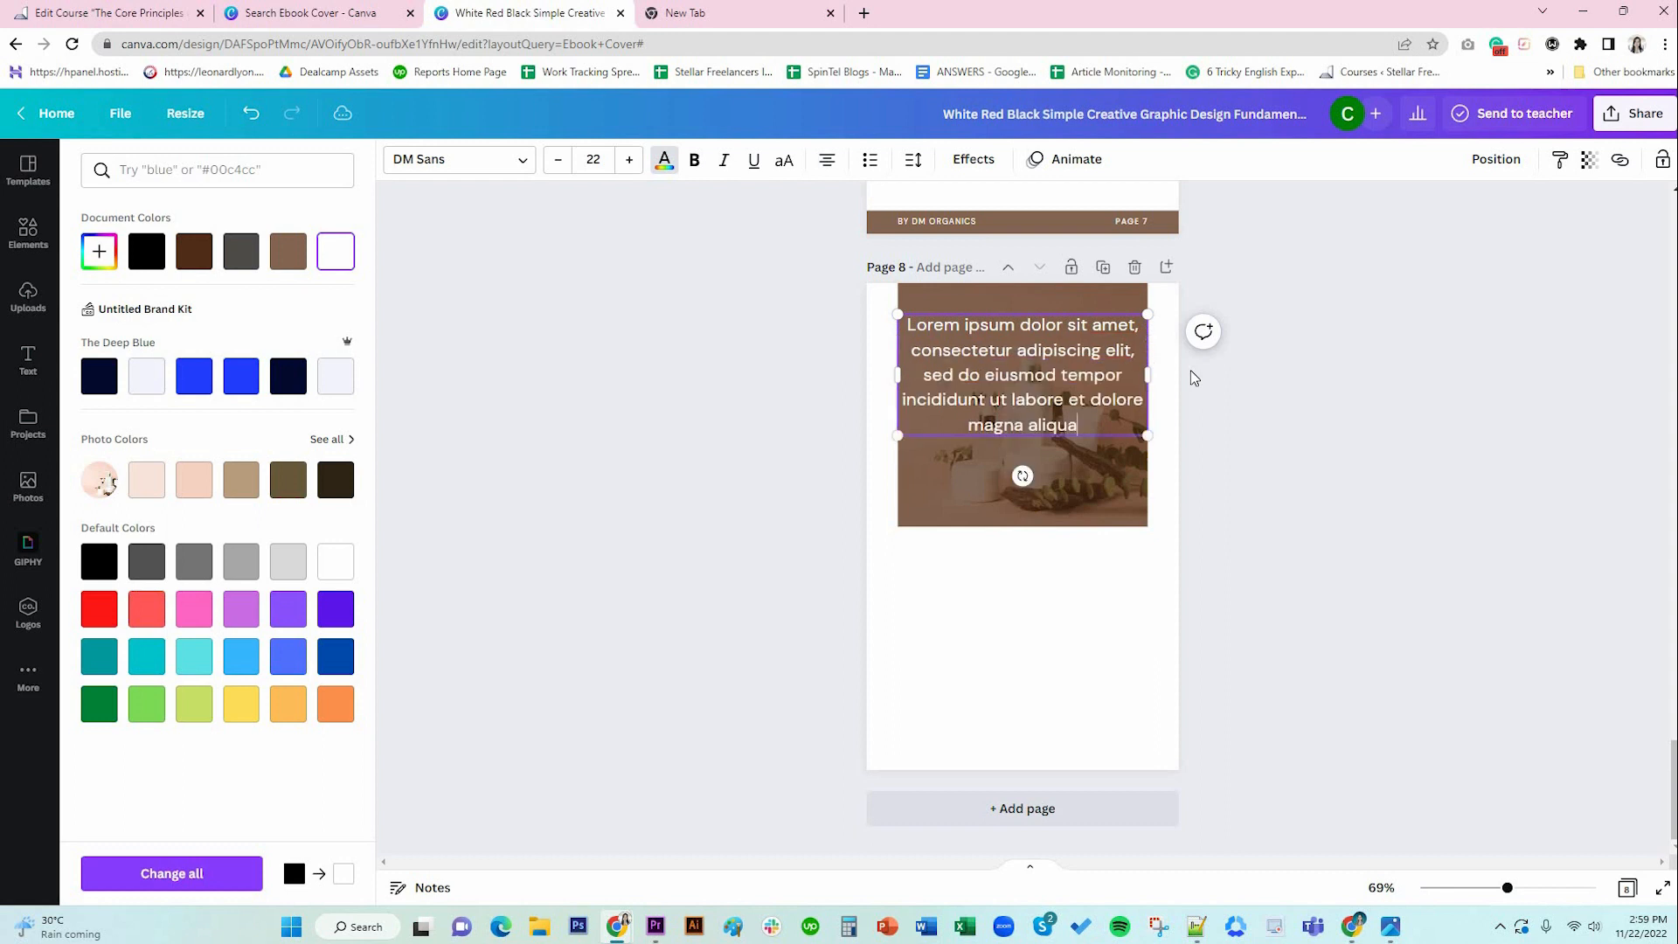
key(ctrl+a)
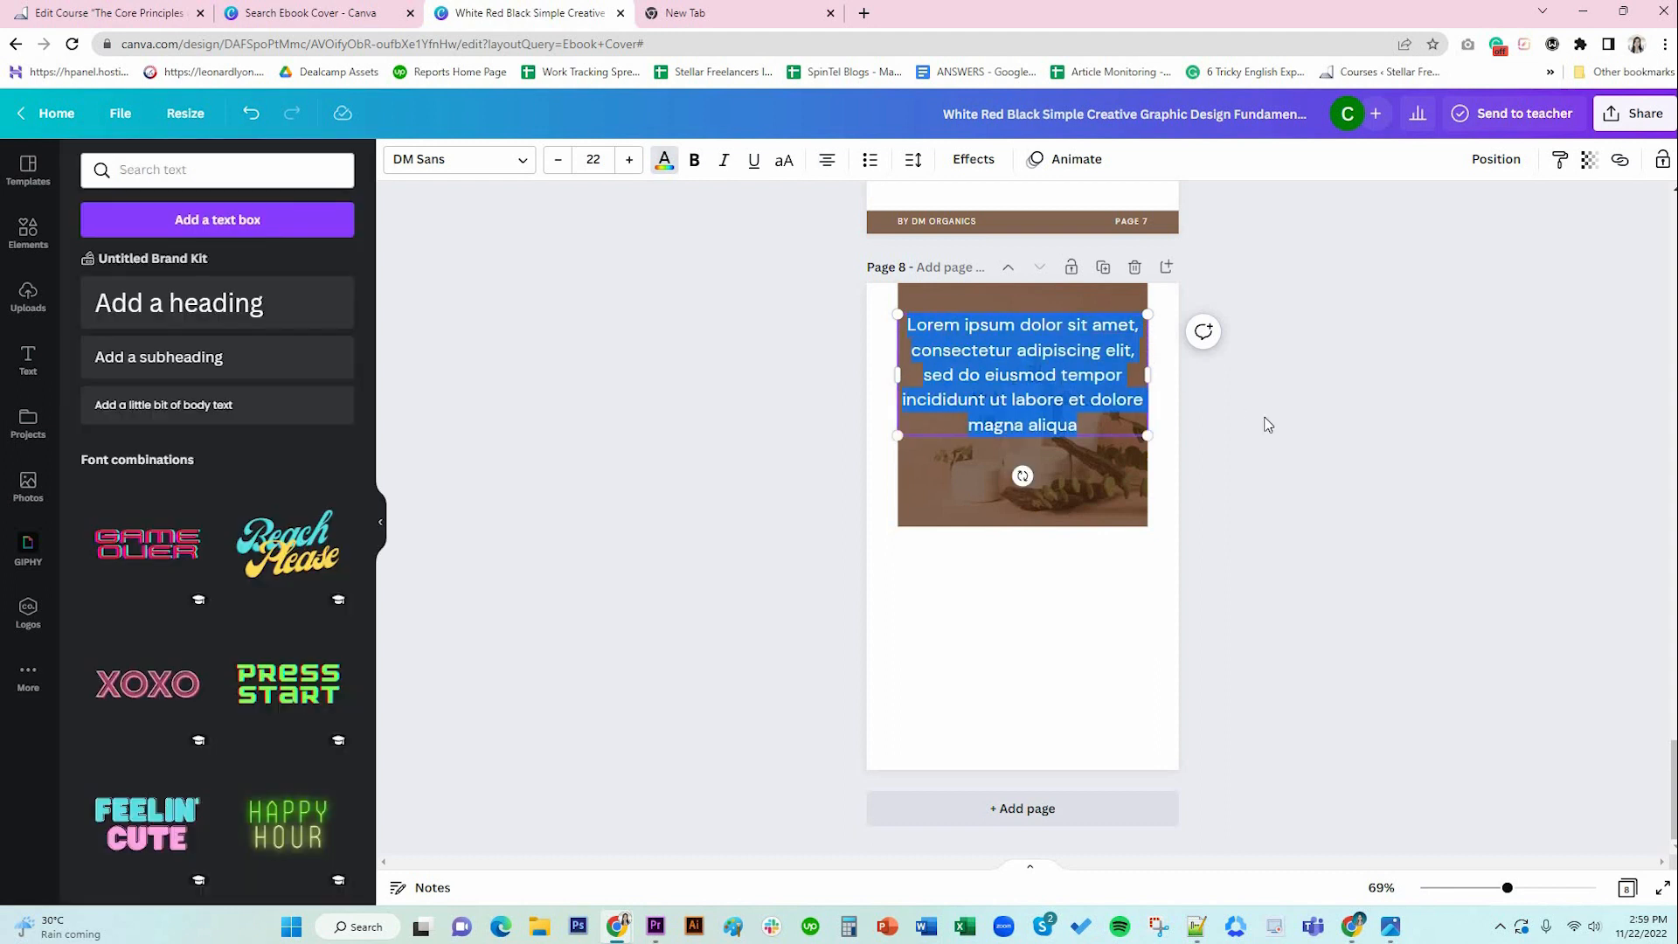
drag(903, 375, 909, 376)
drag(1148, 376, 1138, 376)
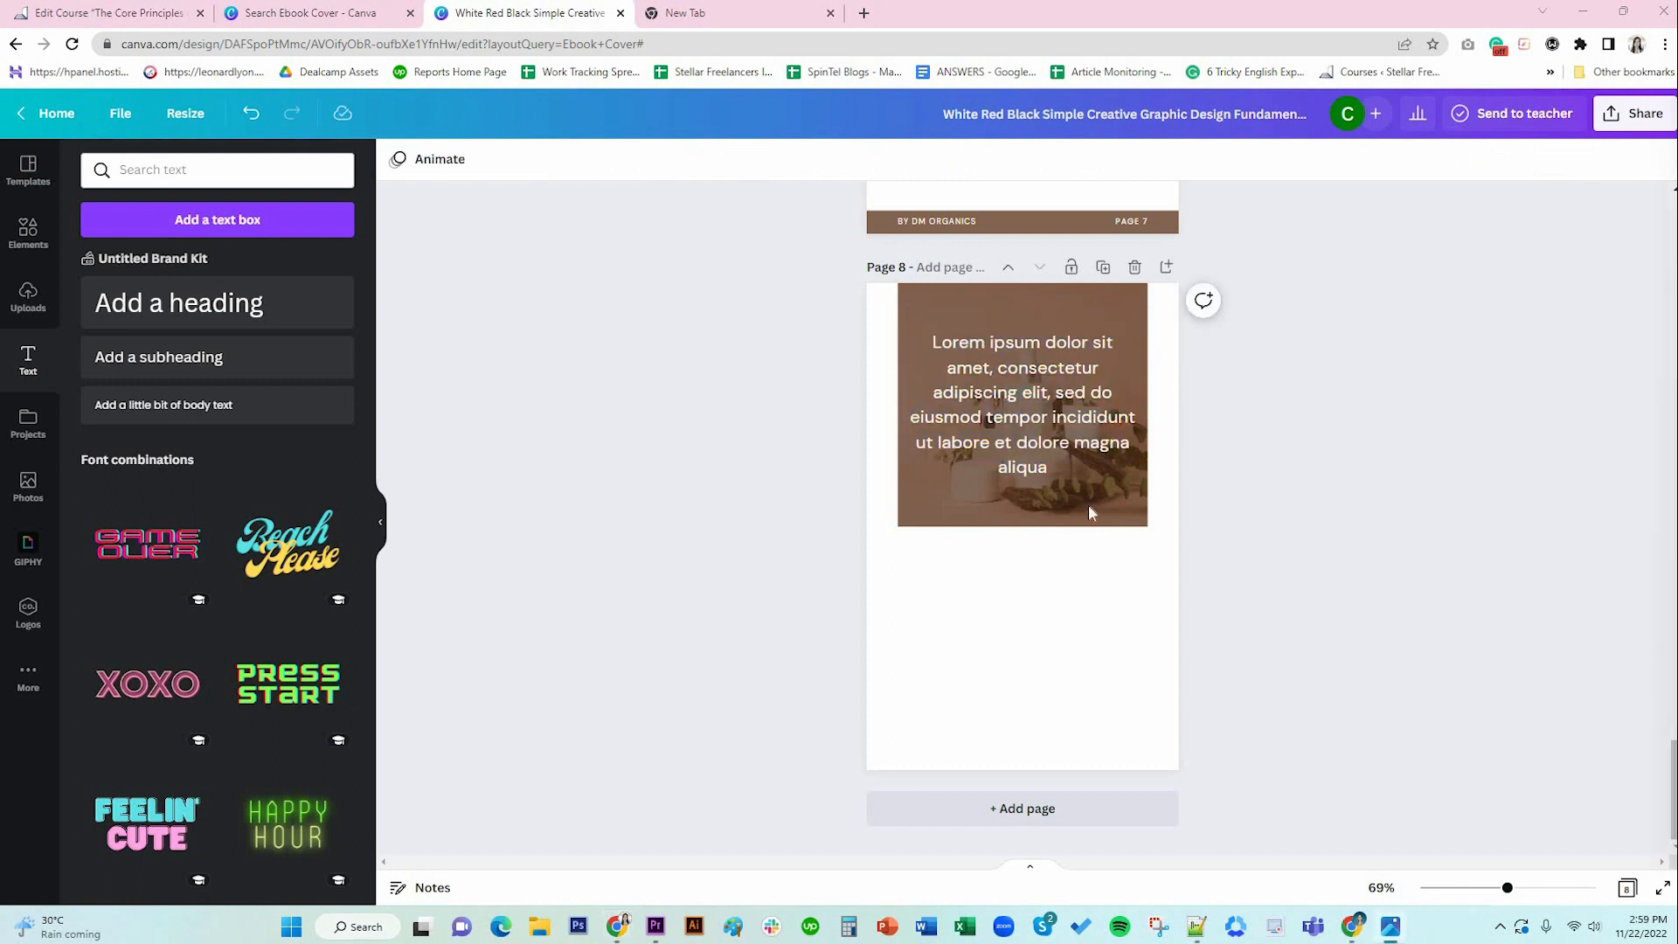
Copy page 7's body text box onto page 8 below the brown image.
scroll(1106, 600, up, 6)
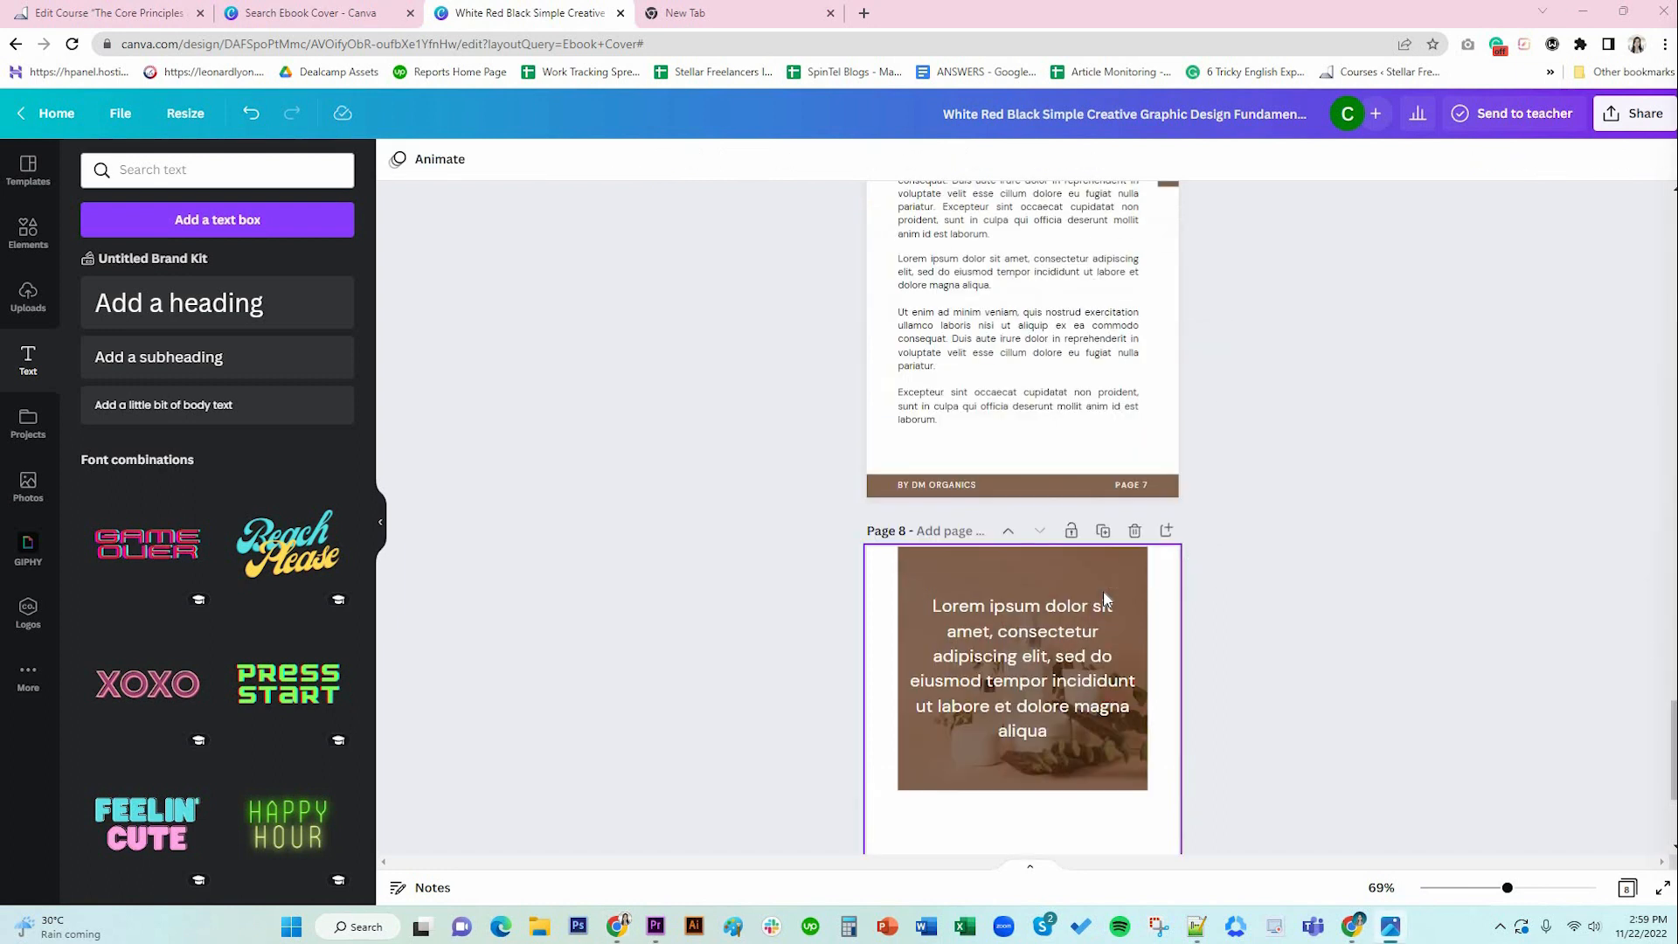
click(1021, 411)
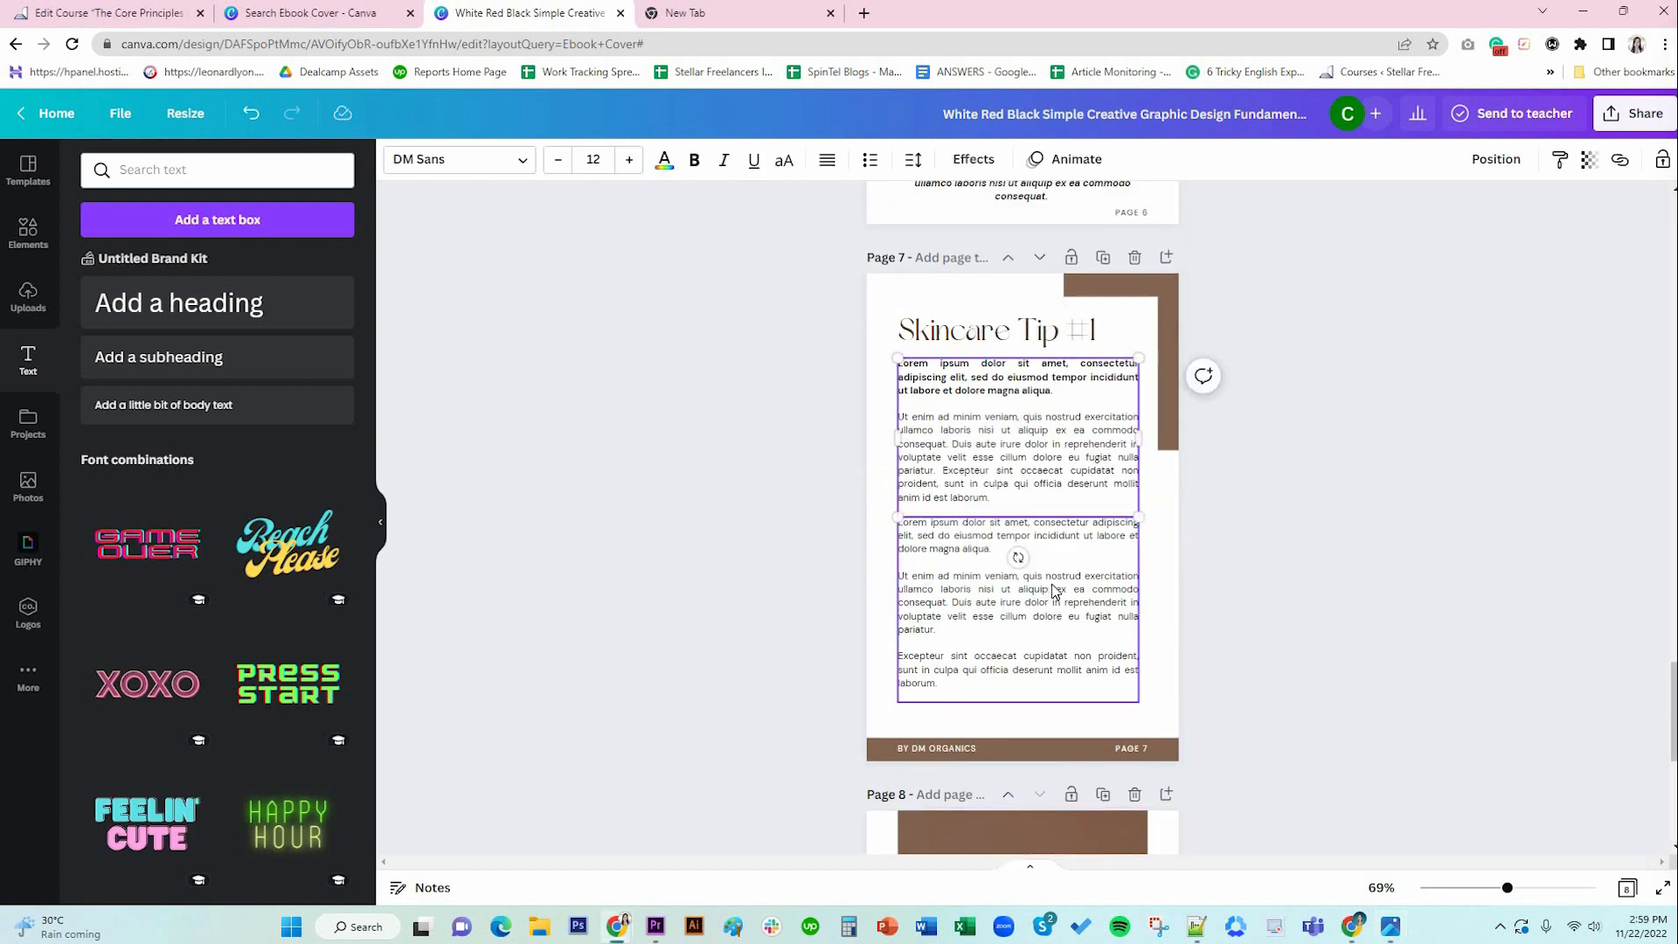
scroll(1117, 599, down, 6)
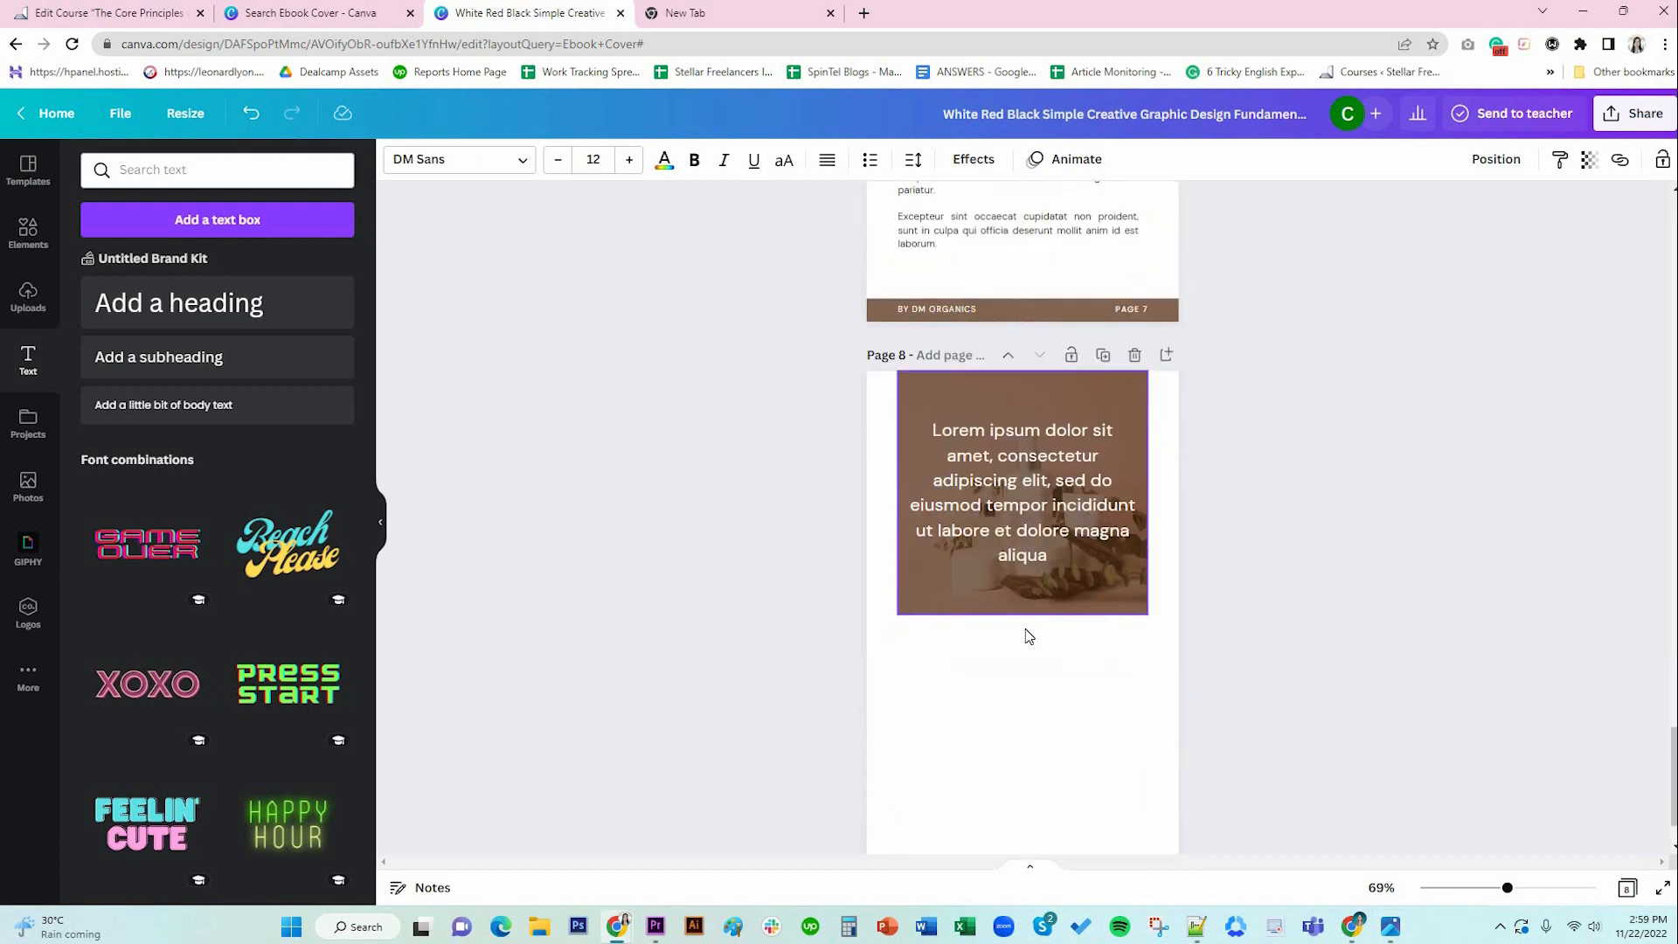
key(ctrl+v)
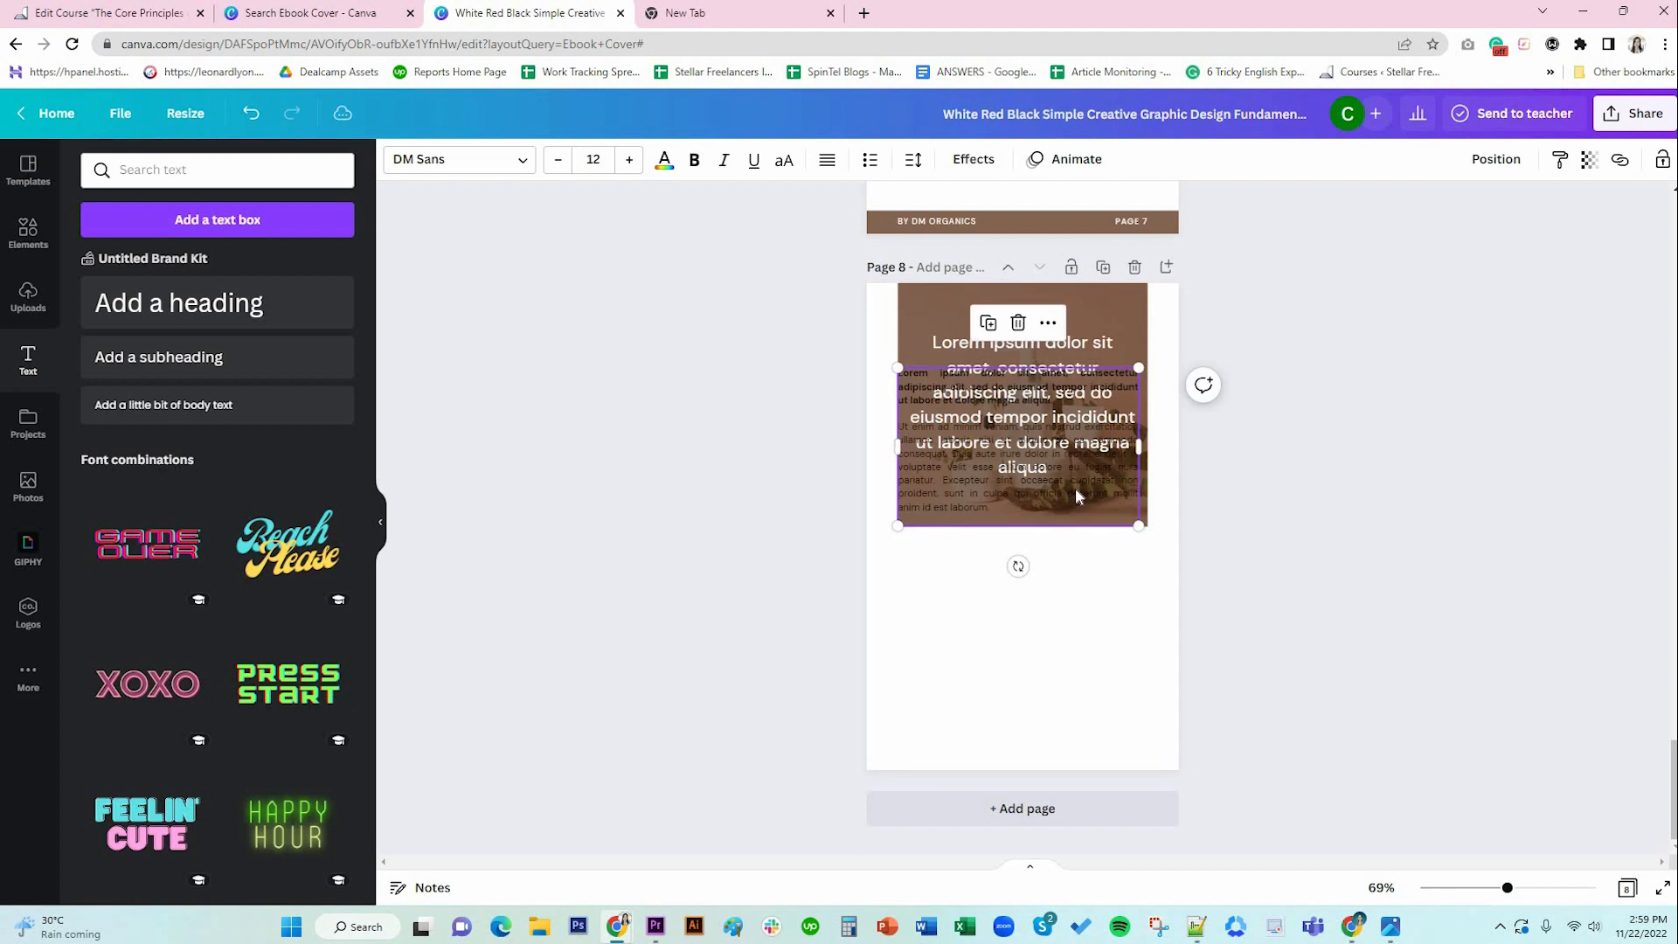
drag(1077, 491, 1007, 649)
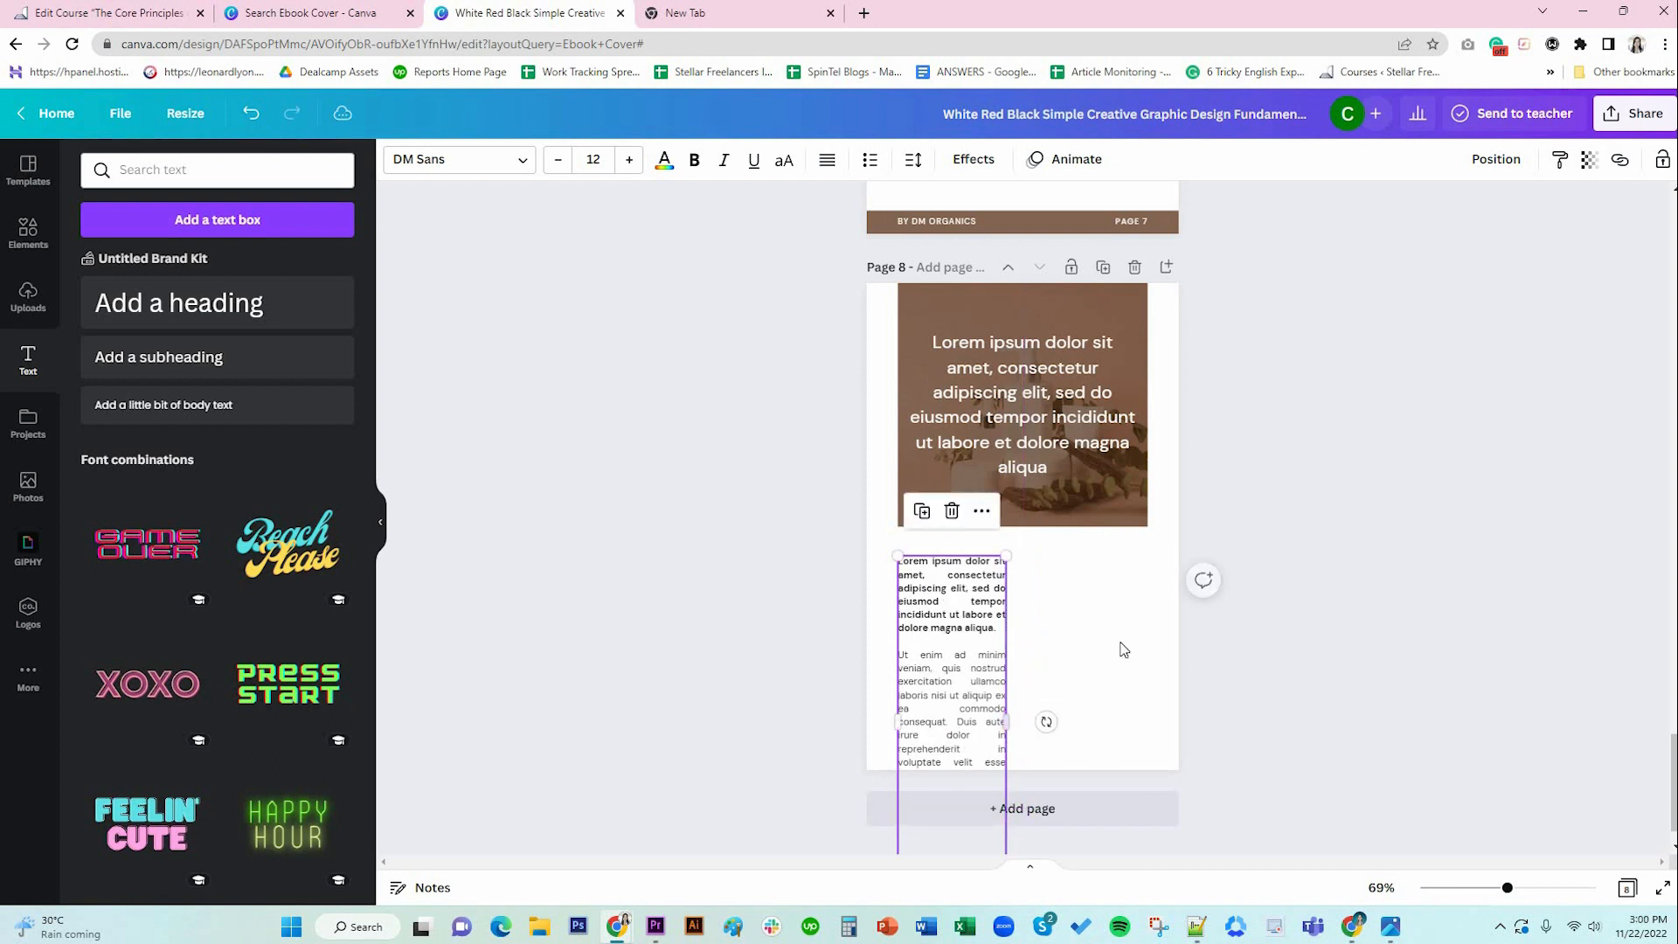
Delete the pasted text from 'Duis aute' onward and left-align the rest.
scroll(957, 700, down, 1)
click(958, 726)
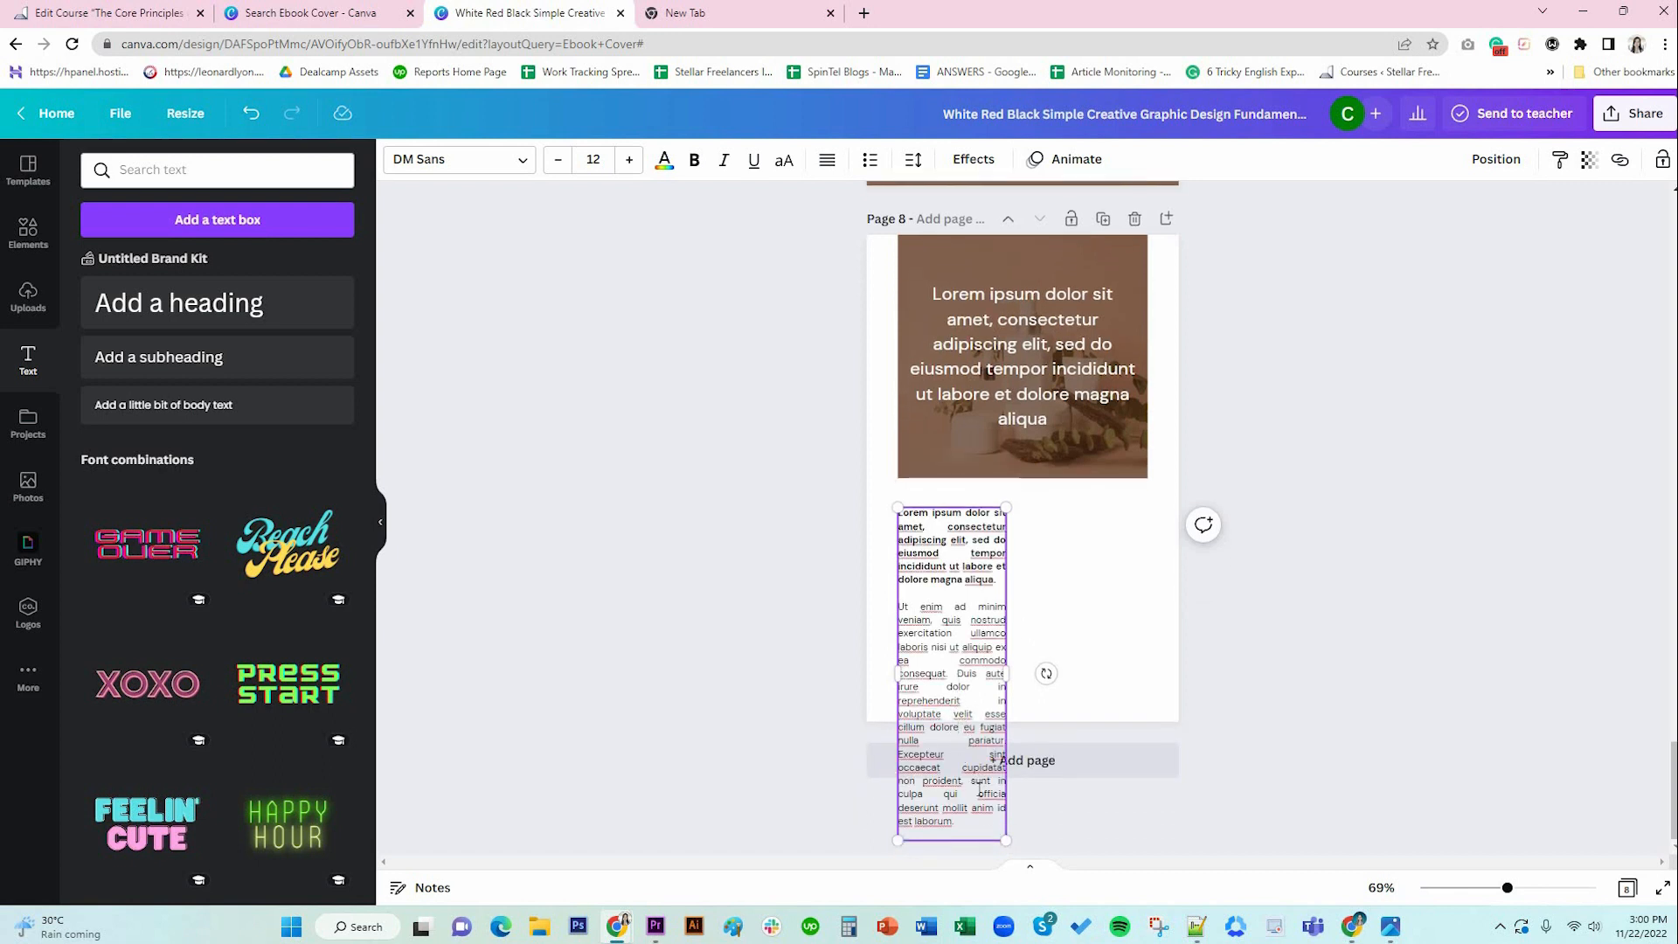
drag(956, 674, 988, 830)
key(BackSpace)
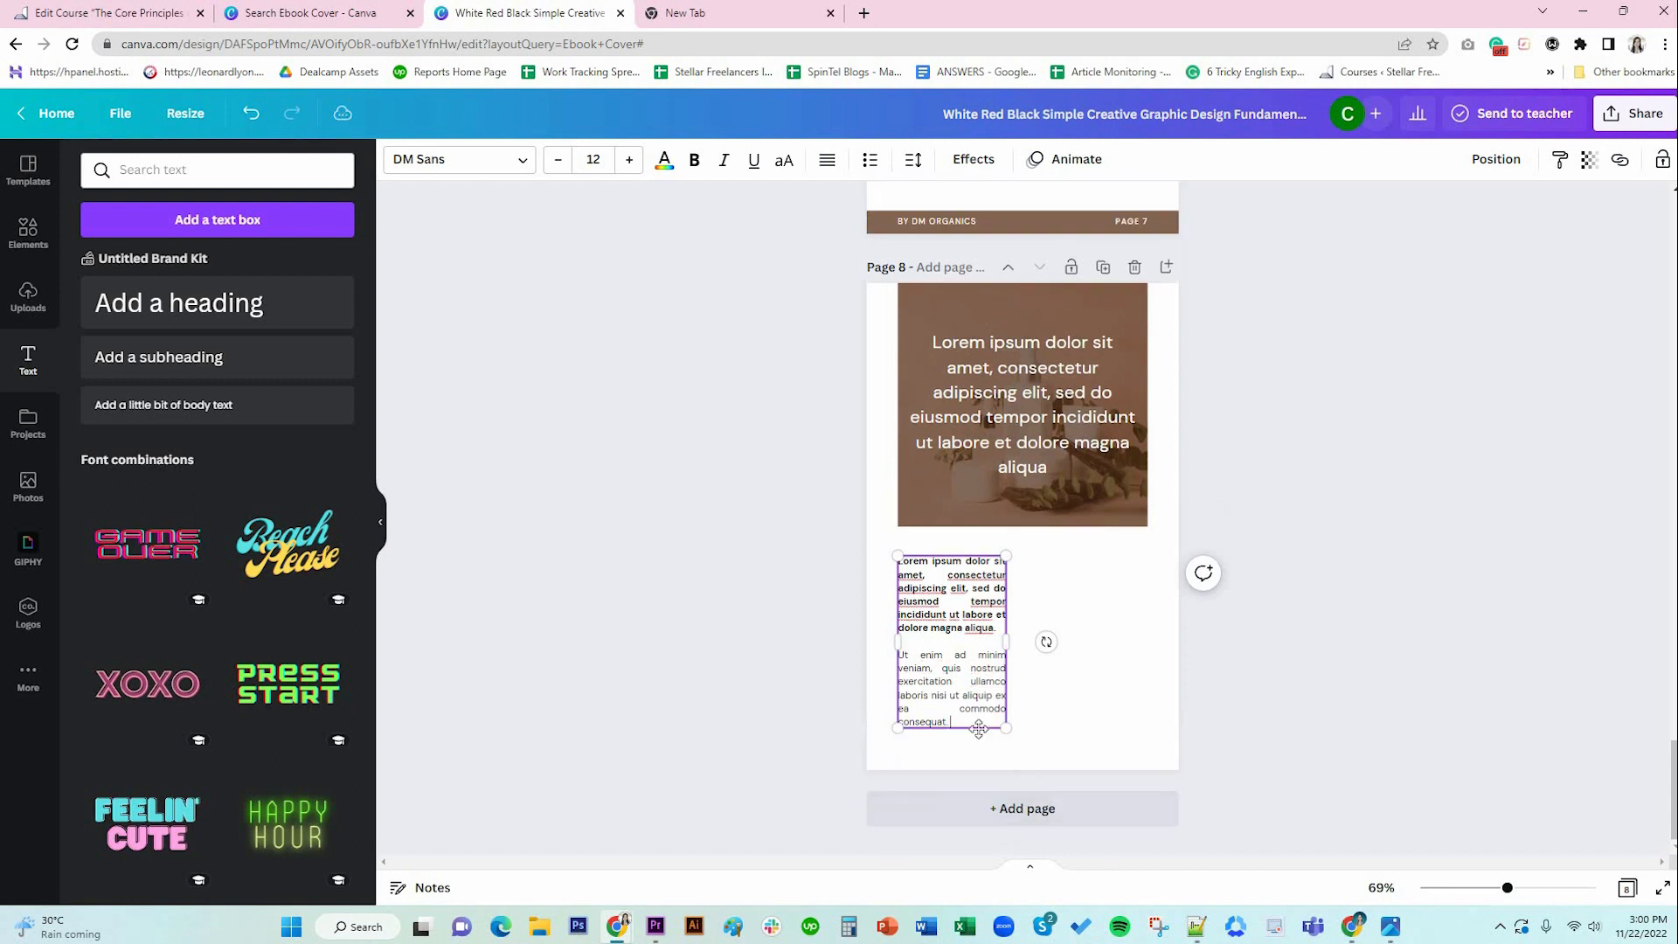
triple_click(962, 692)
key(ctrl+a)
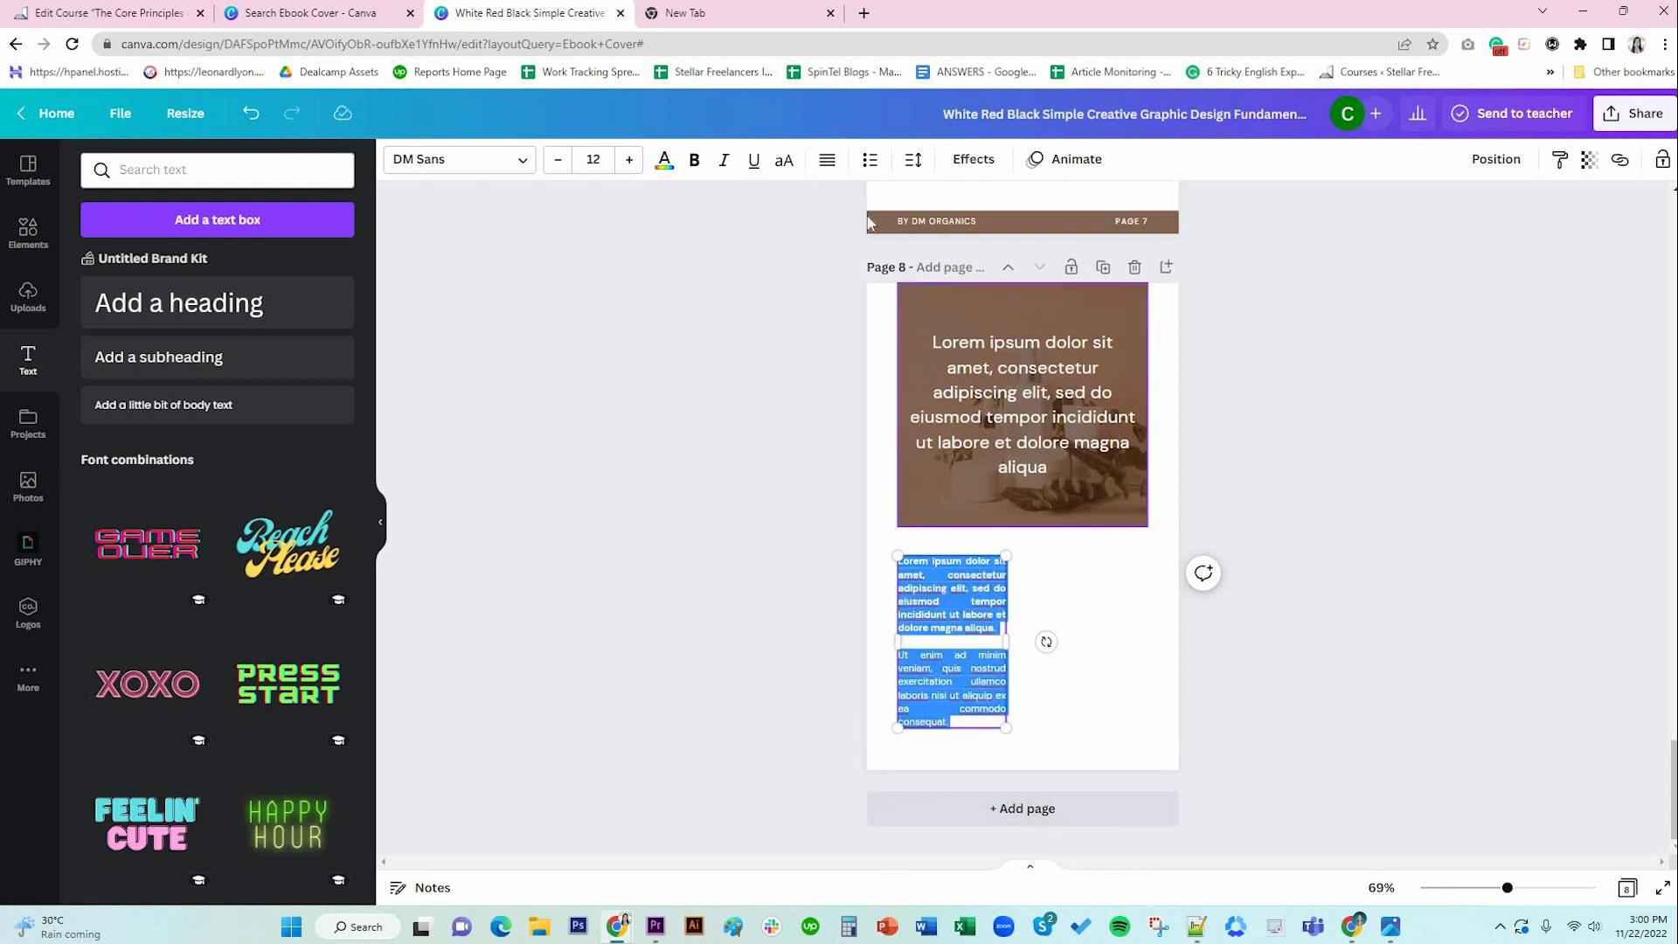
click(825, 163)
click(1088, 686)
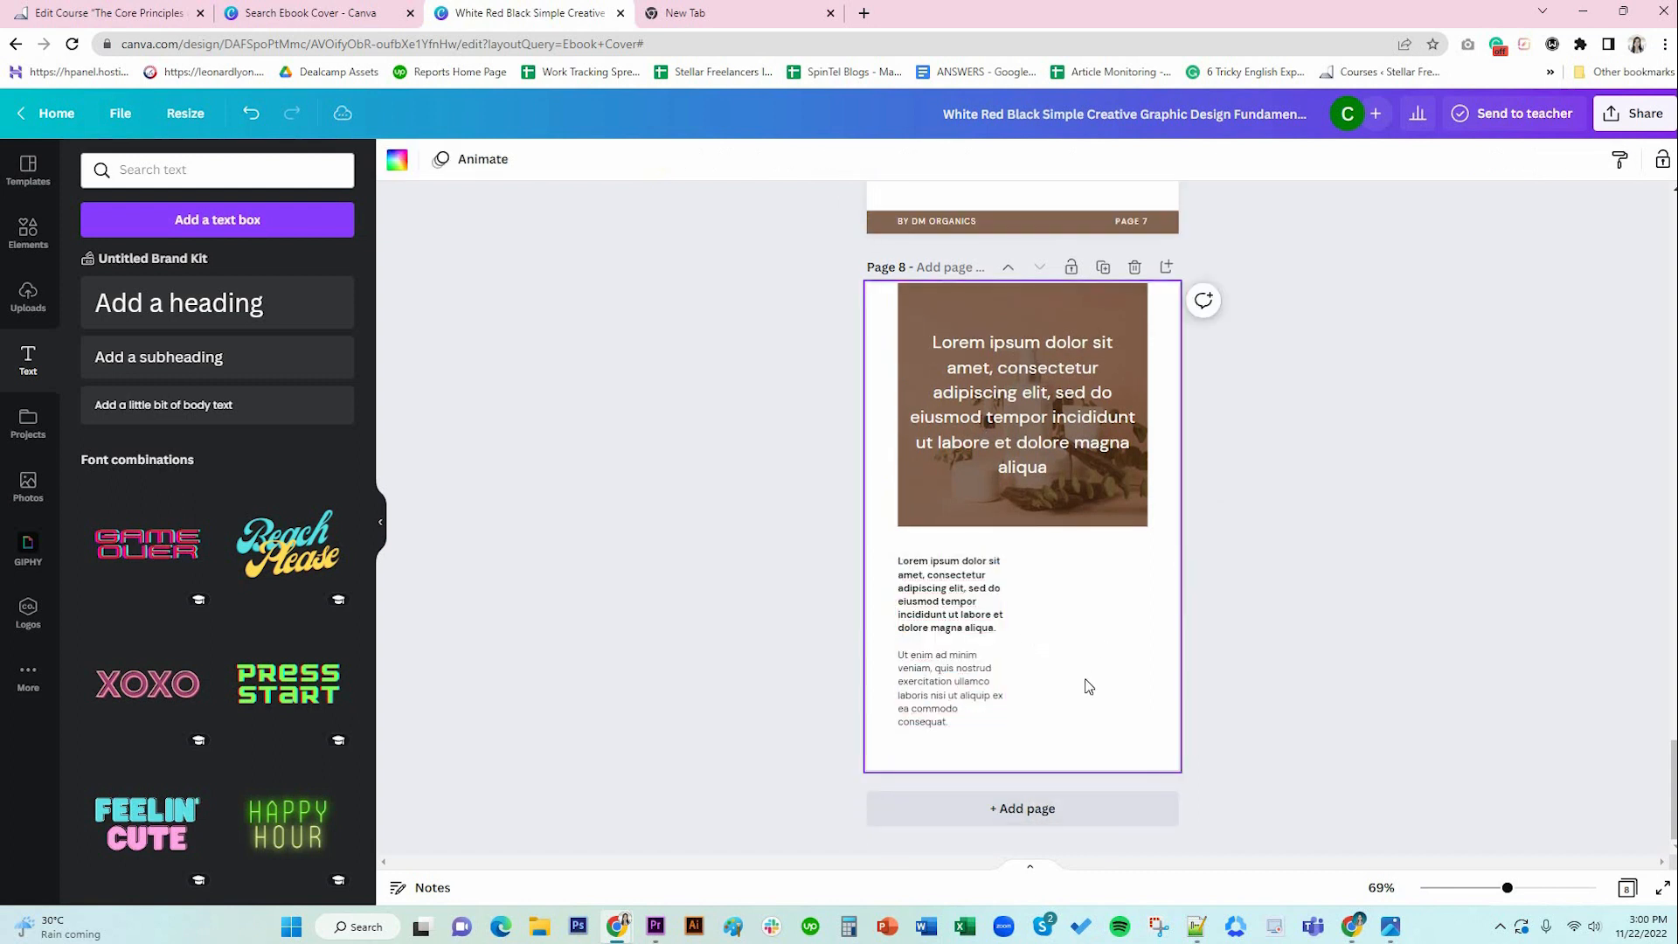
Duplicate the text box into a second column on the right.
click(977, 622)
click(921, 512)
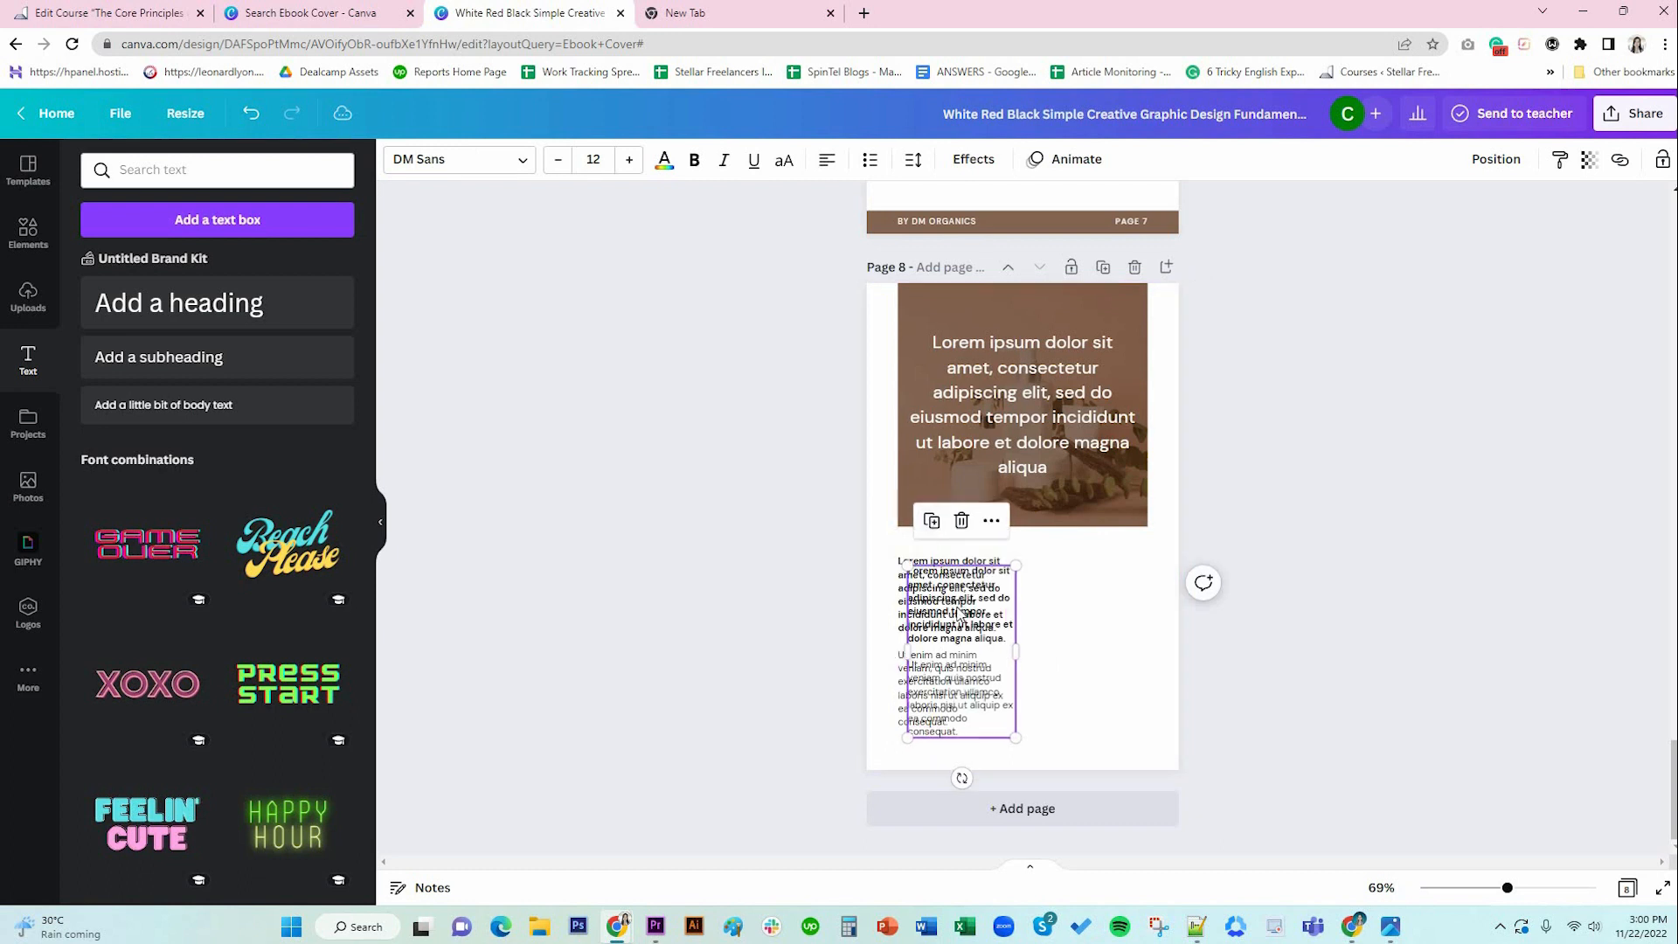
drag(1080, 596, 1088, 596)
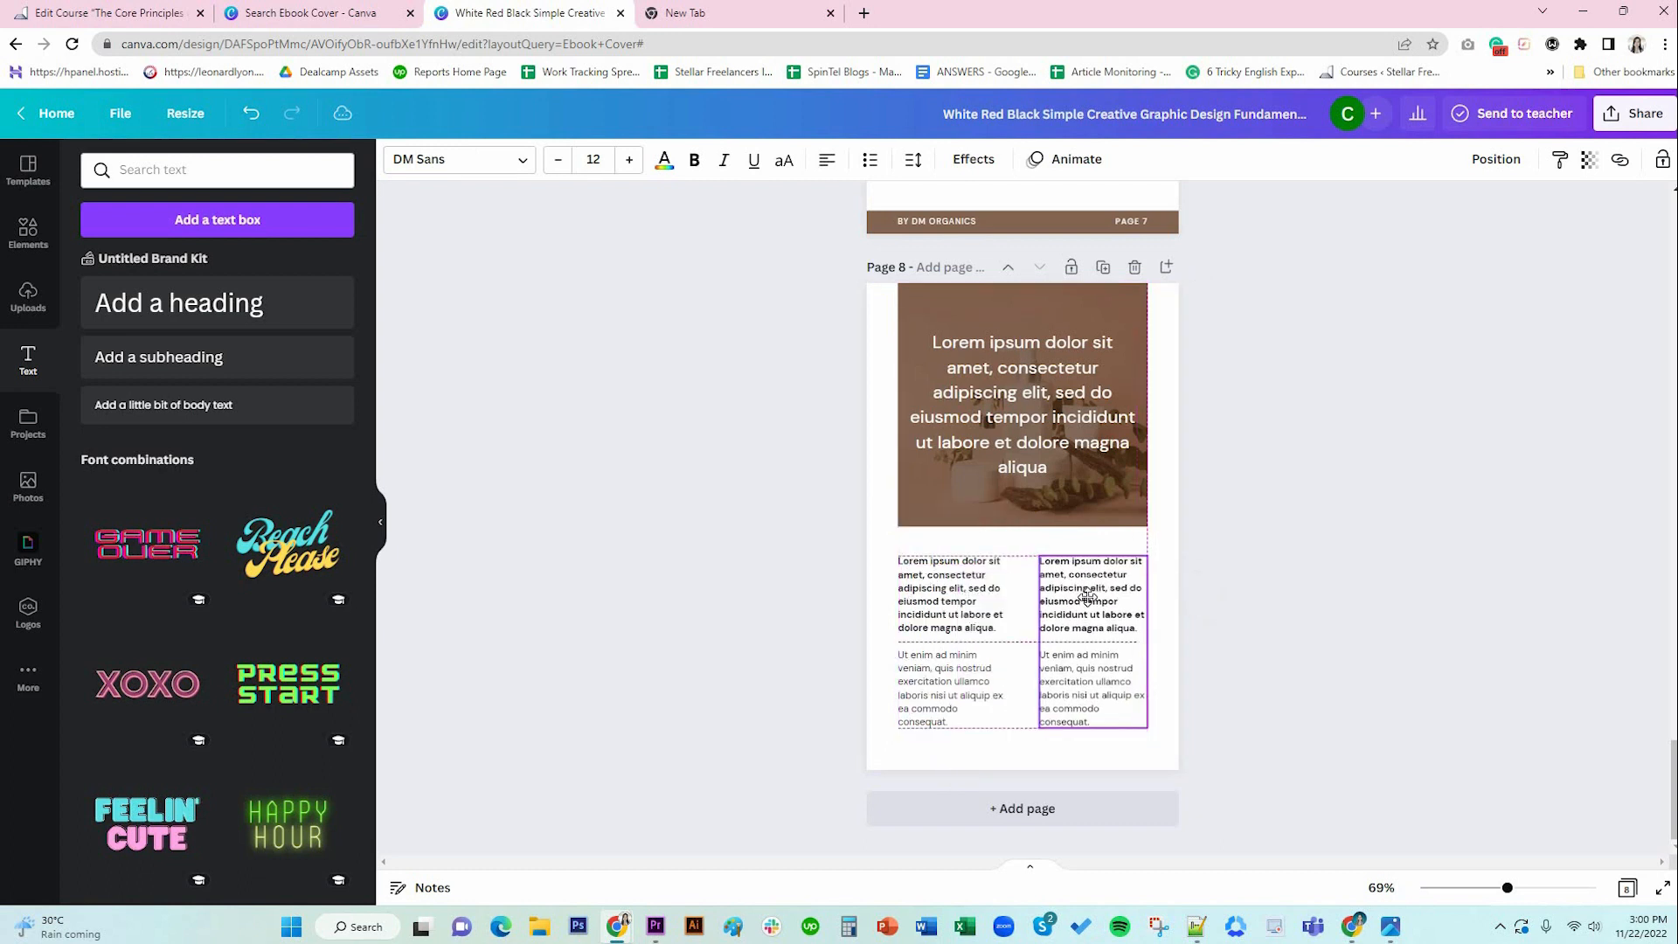
click(1001, 633)
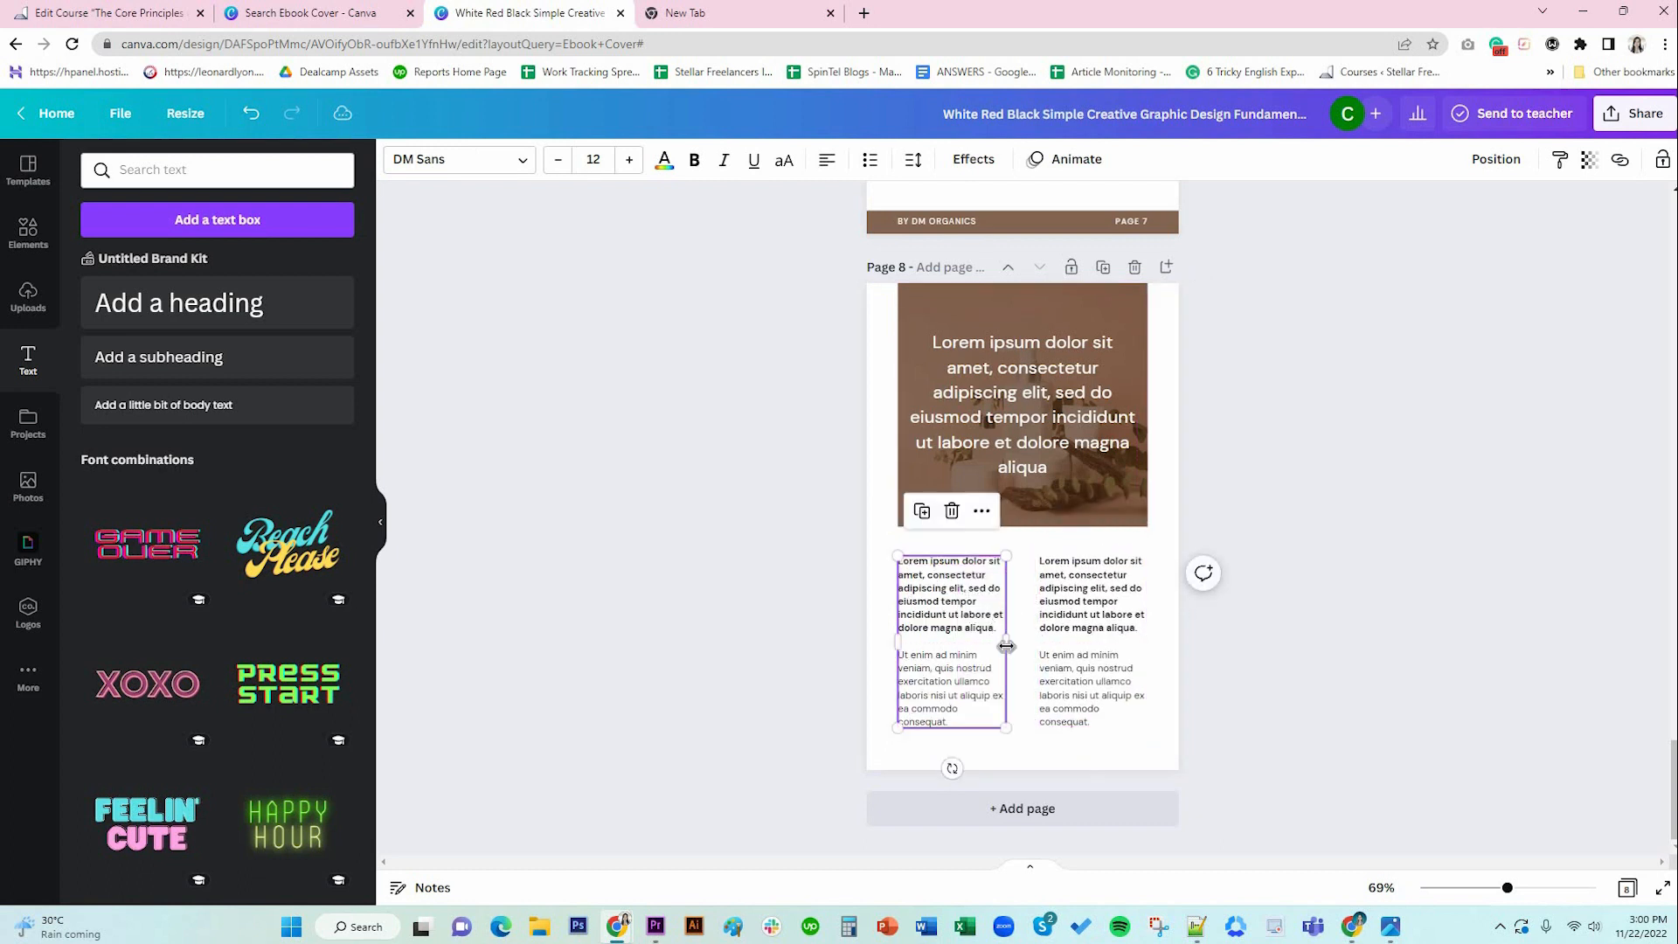
drag(1015, 647, 1025, 643)
click(1047, 646)
click(977, 637)
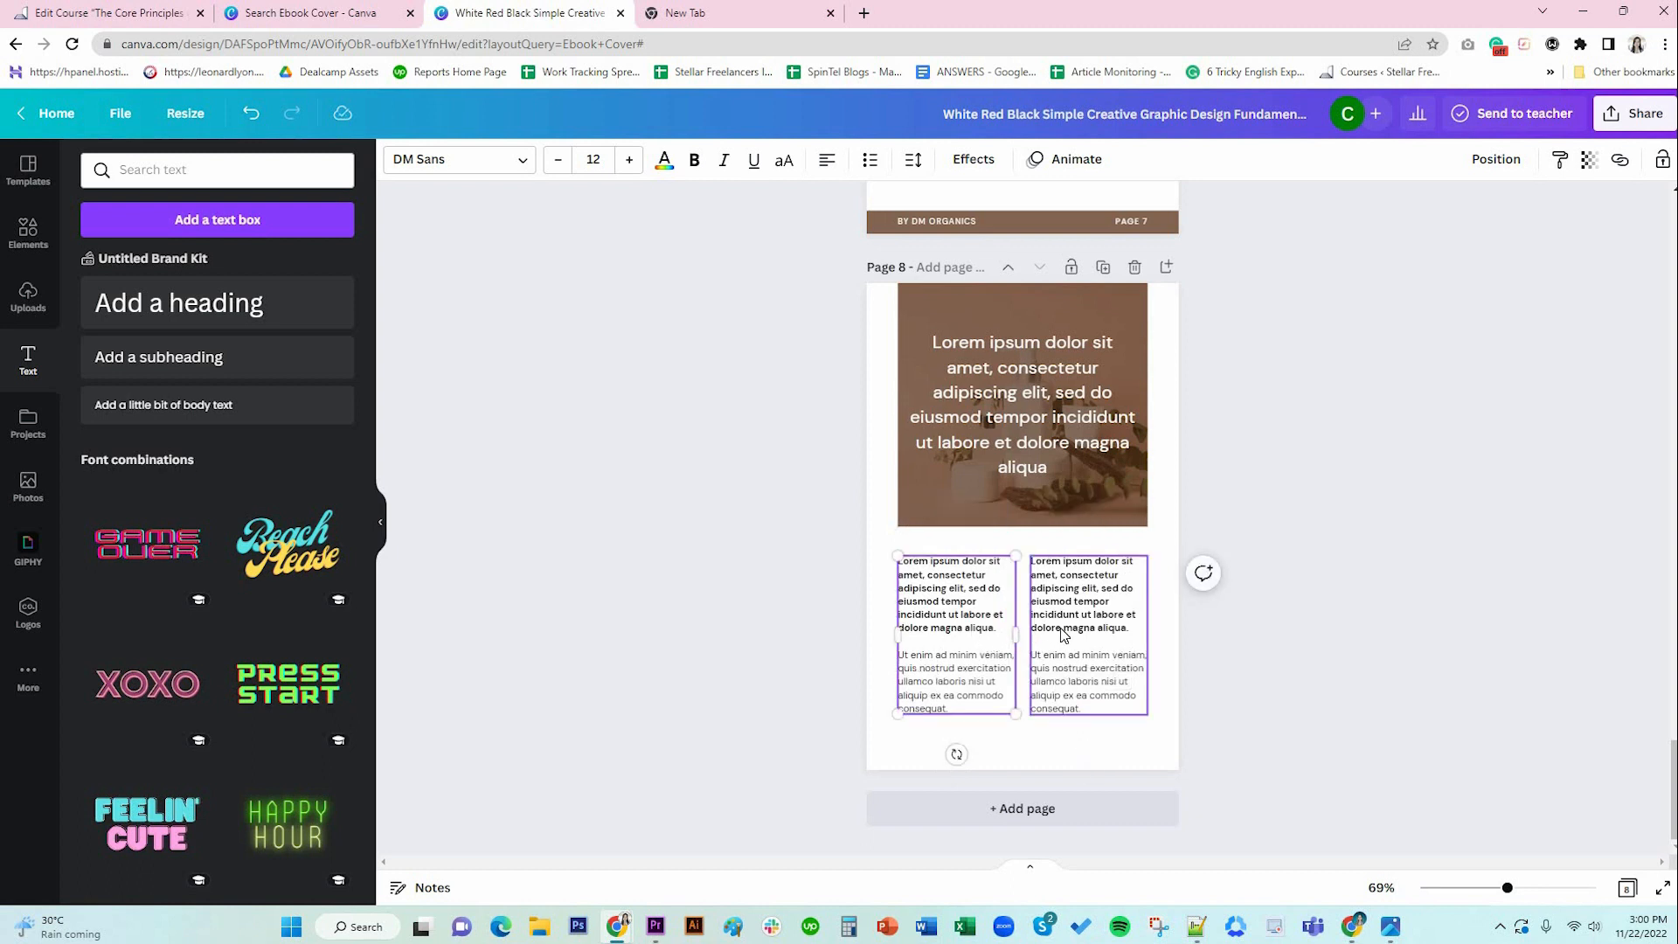
shift+click(1063, 635)
click(1023, 657)
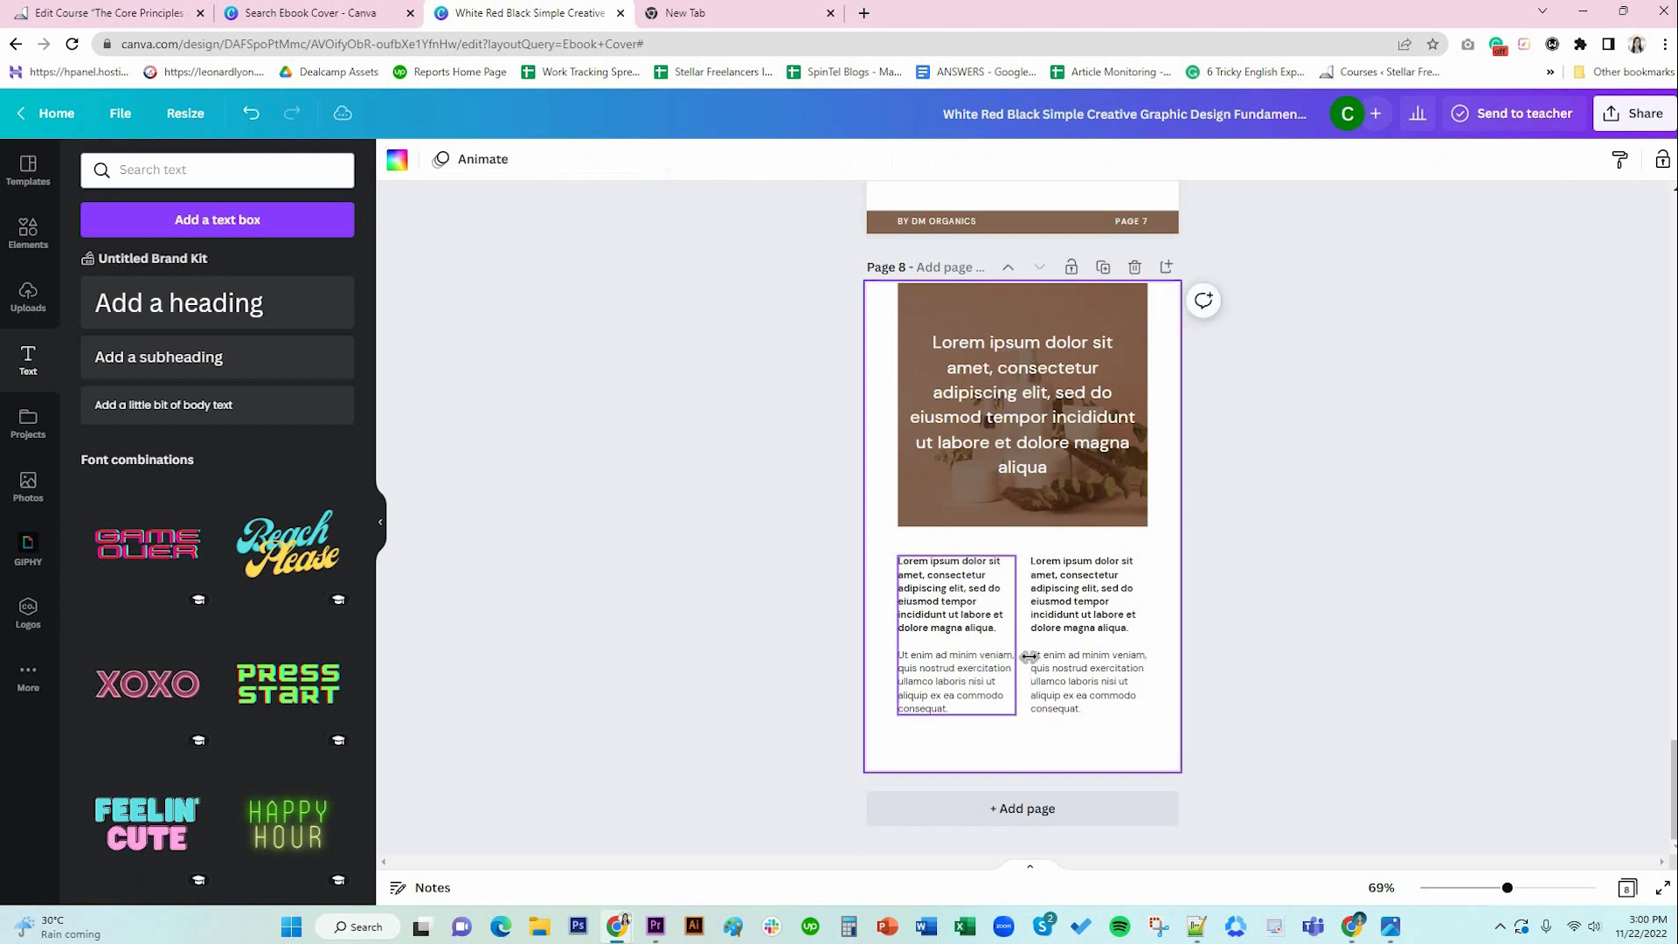
Fine-tune the widths of the two text columns so they match side by side.
click(1006, 651)
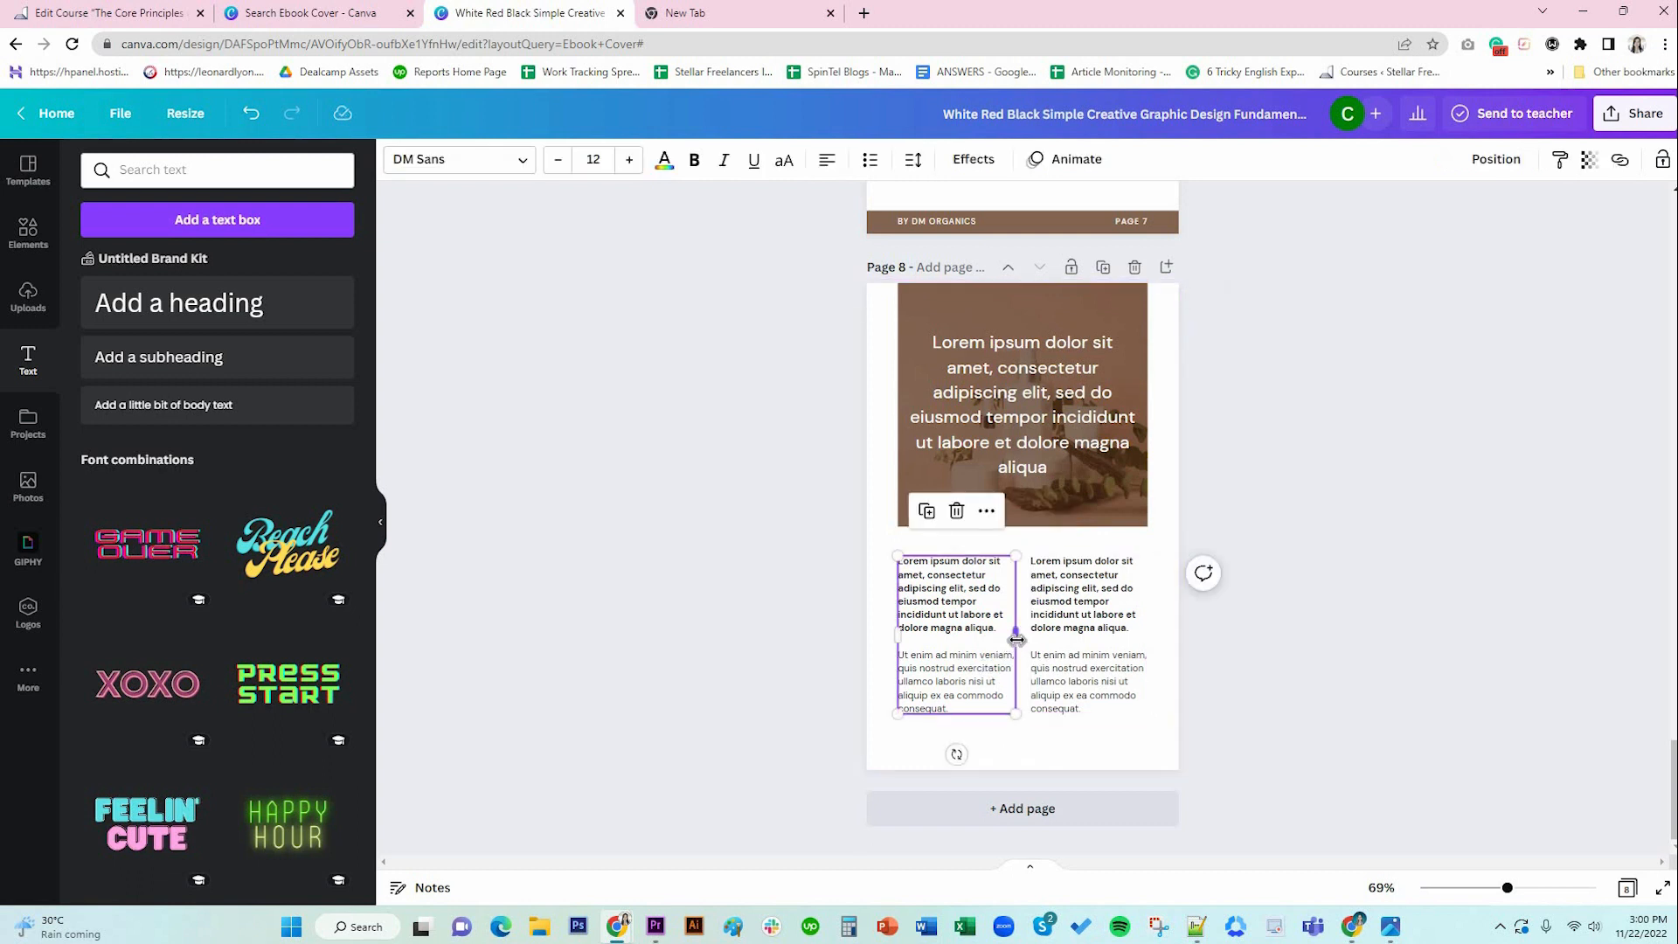
mouse_move(1016, 640)
mouse_down()
mouse_move(1042, 643)
mouse_move(1018, 641)
mouse_up()
click(1036, 650)
click(1018, 641)
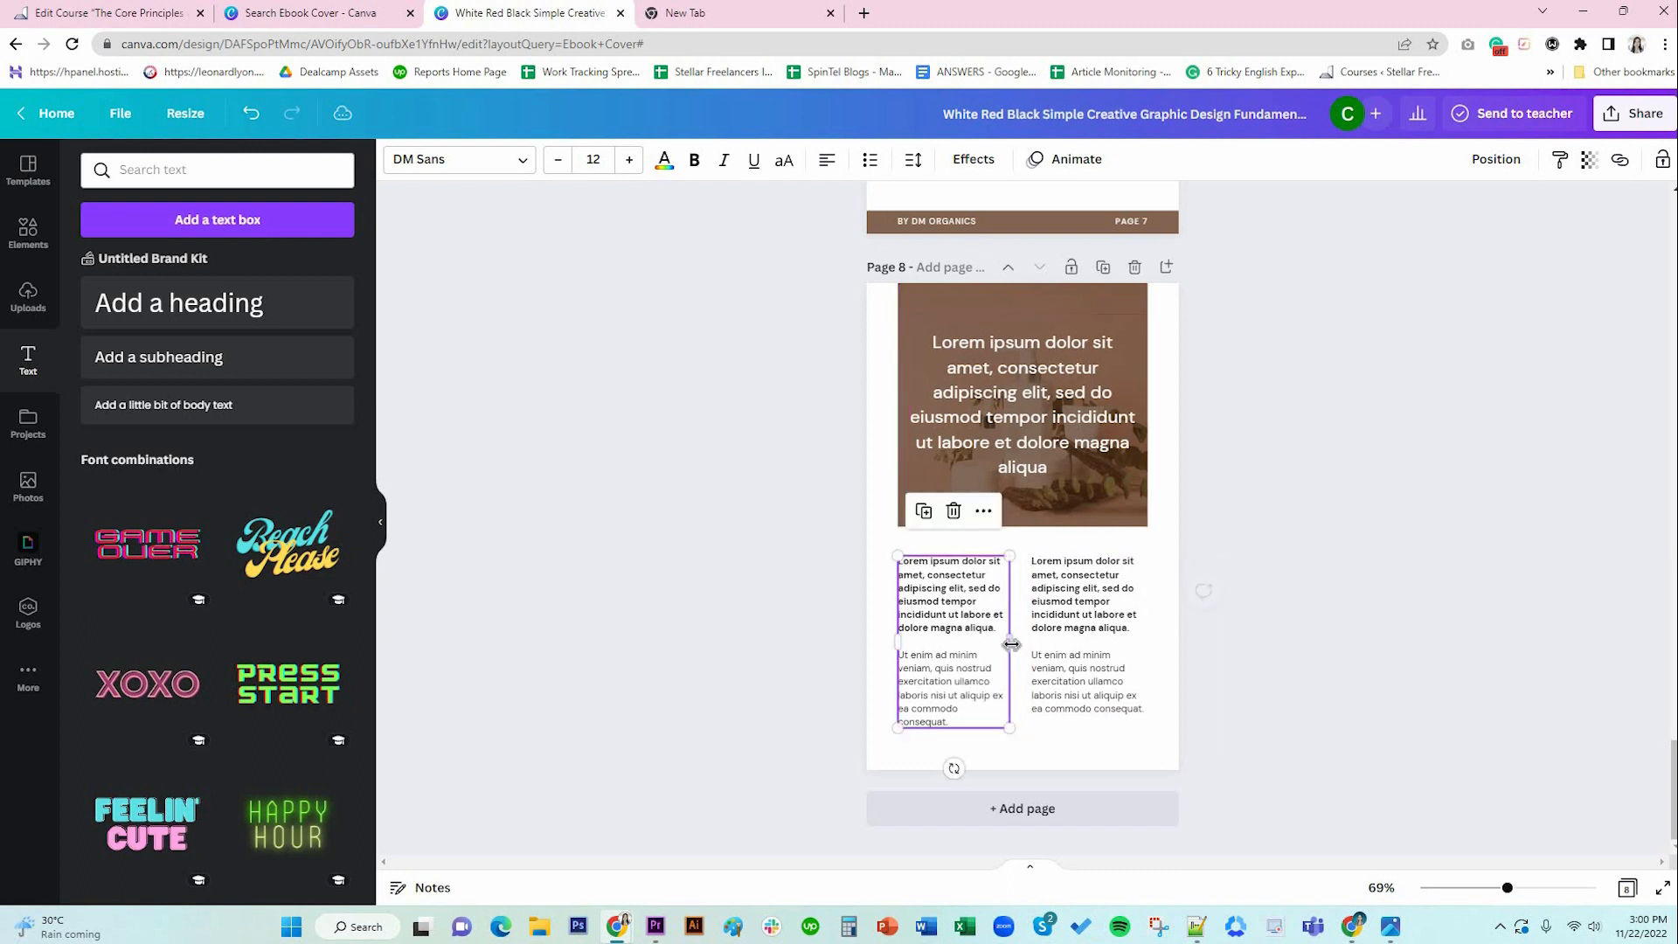
drag(1008, 640, 1032, 638)
click(1027, 636)
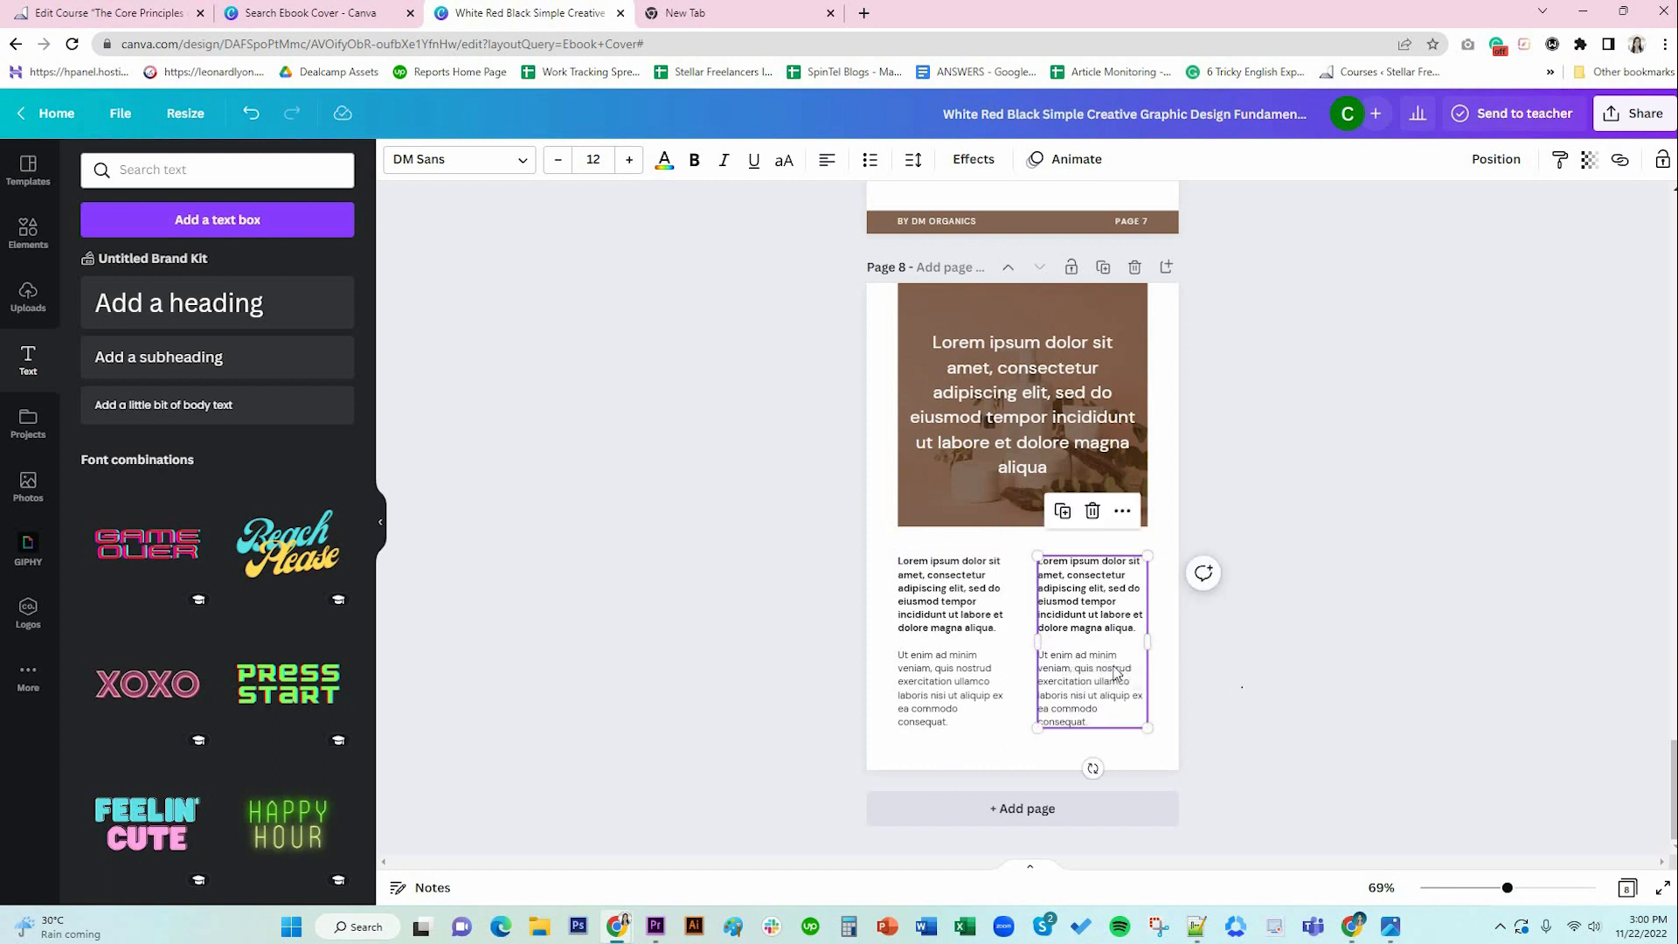
click(951, 635)
click(1116, 672)
click(968, 649)
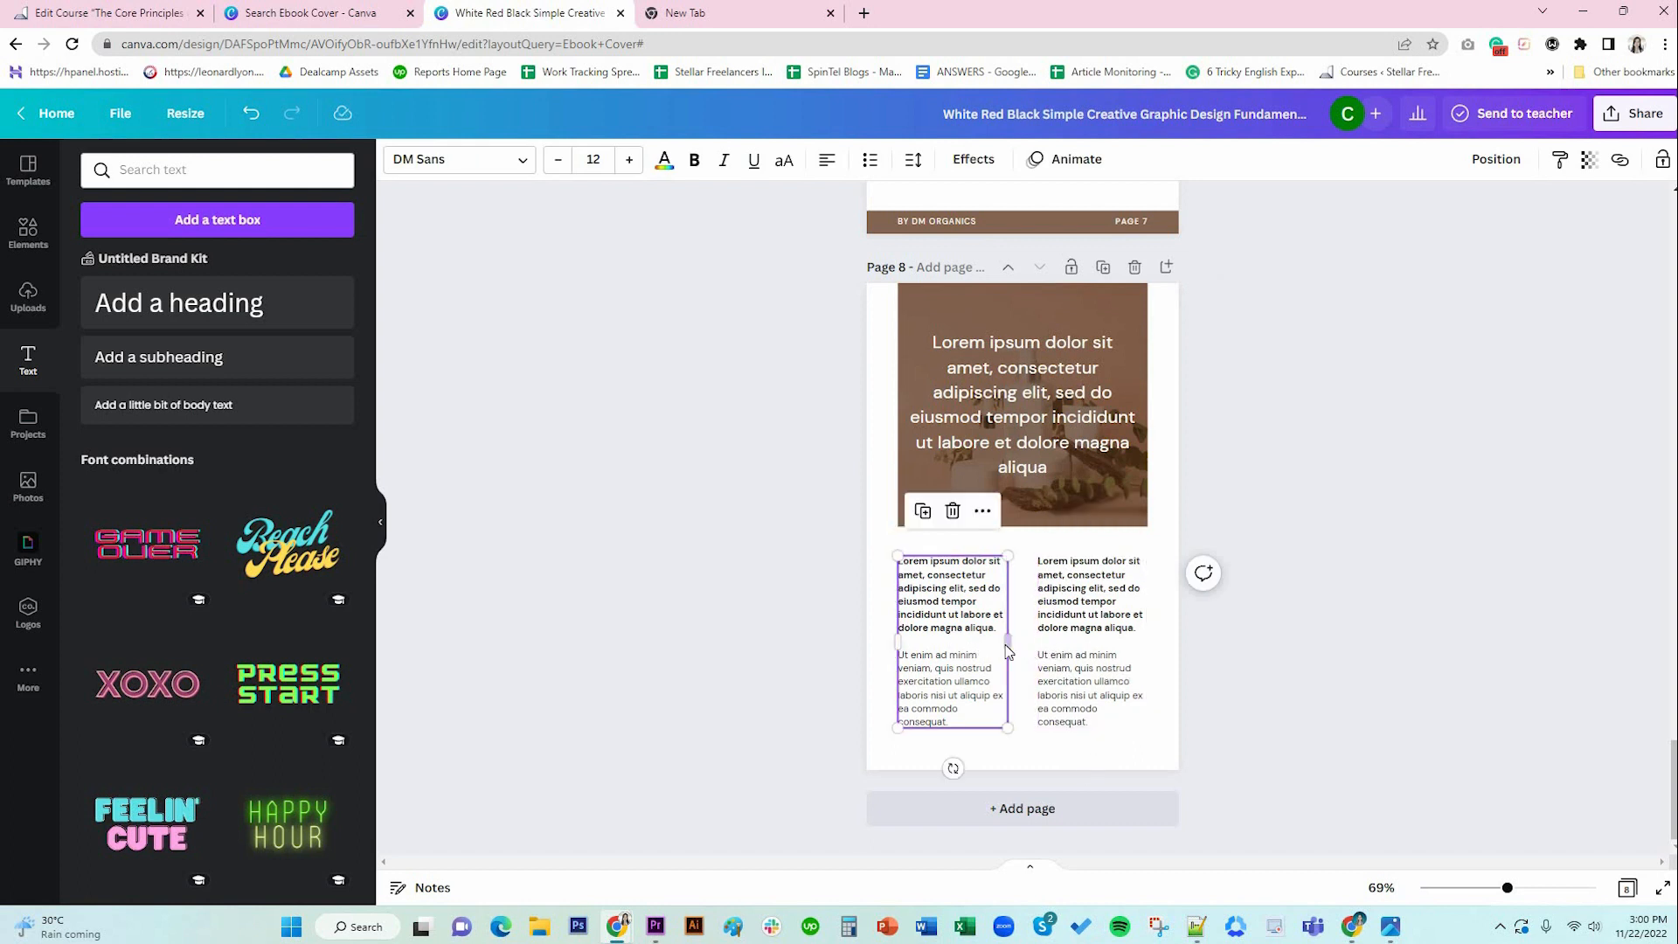
drag(1007, 649, 1009, 649)
click(1123, 745)
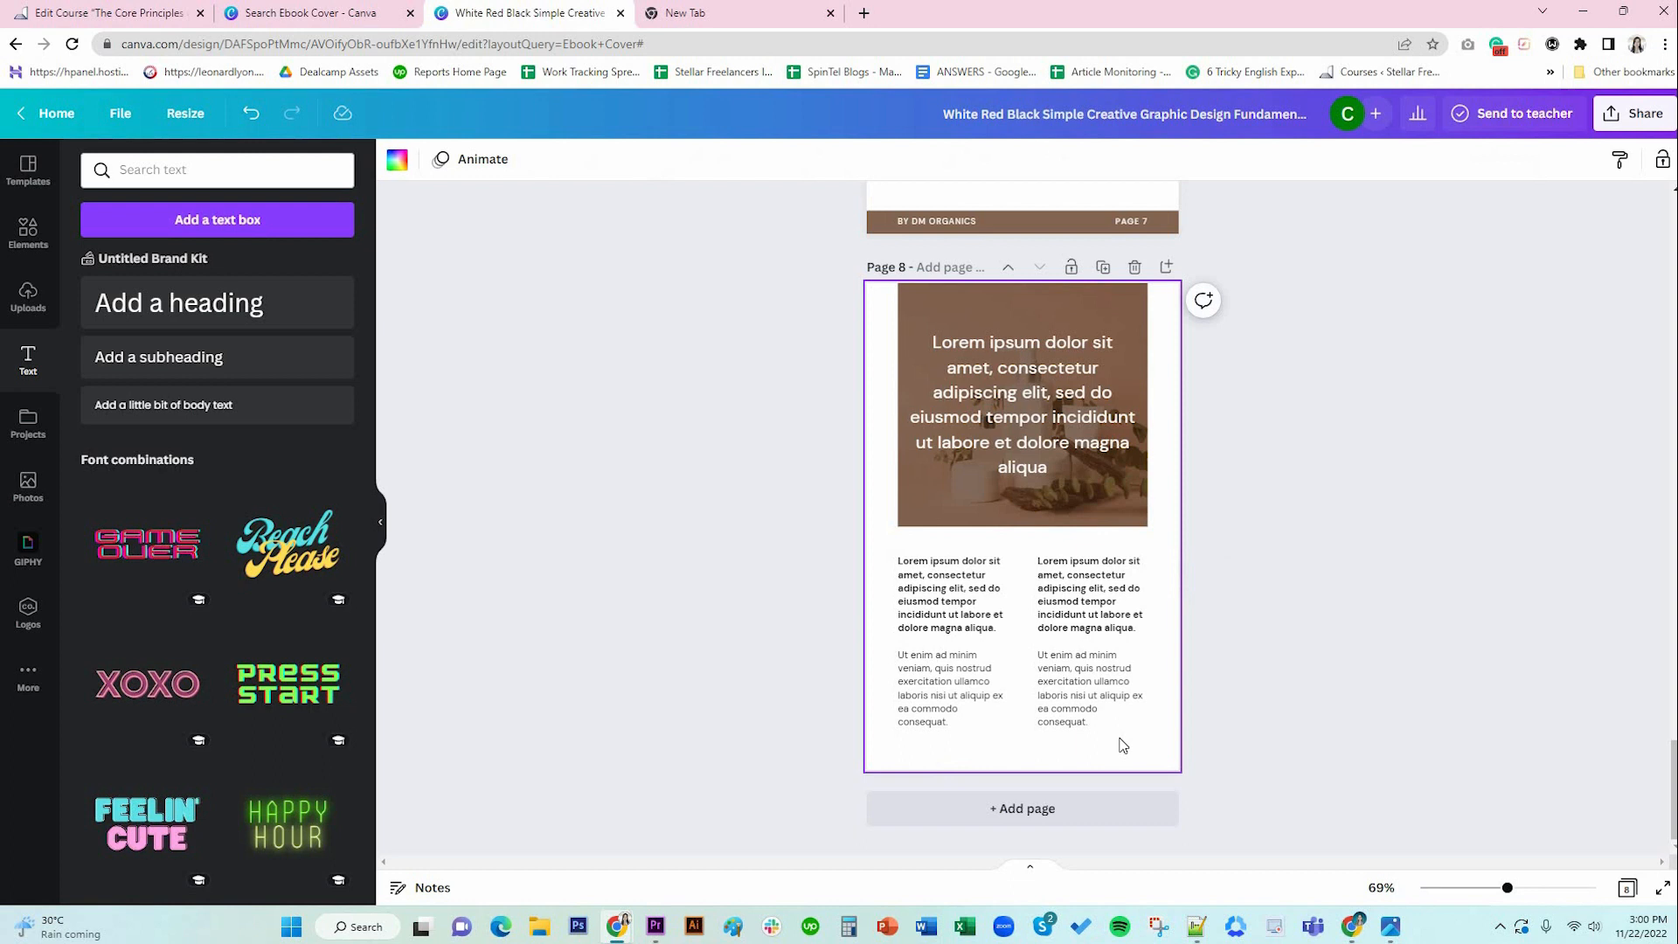
click(987, 651)
shift+click(1088, 669)
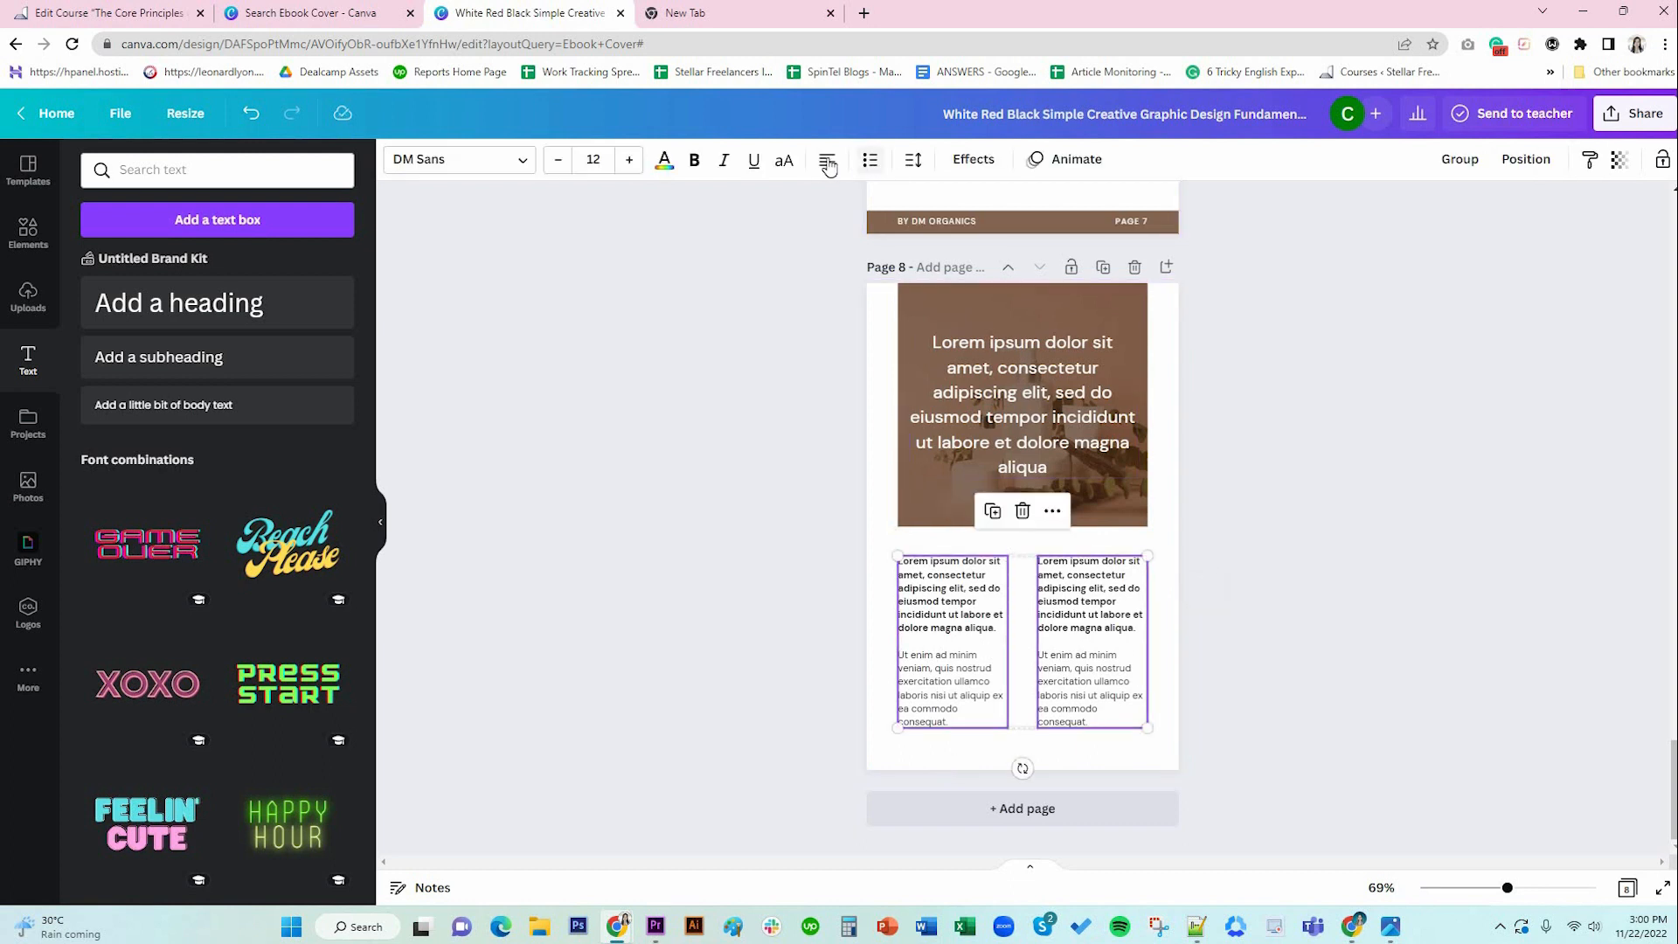
click(1267, 713)
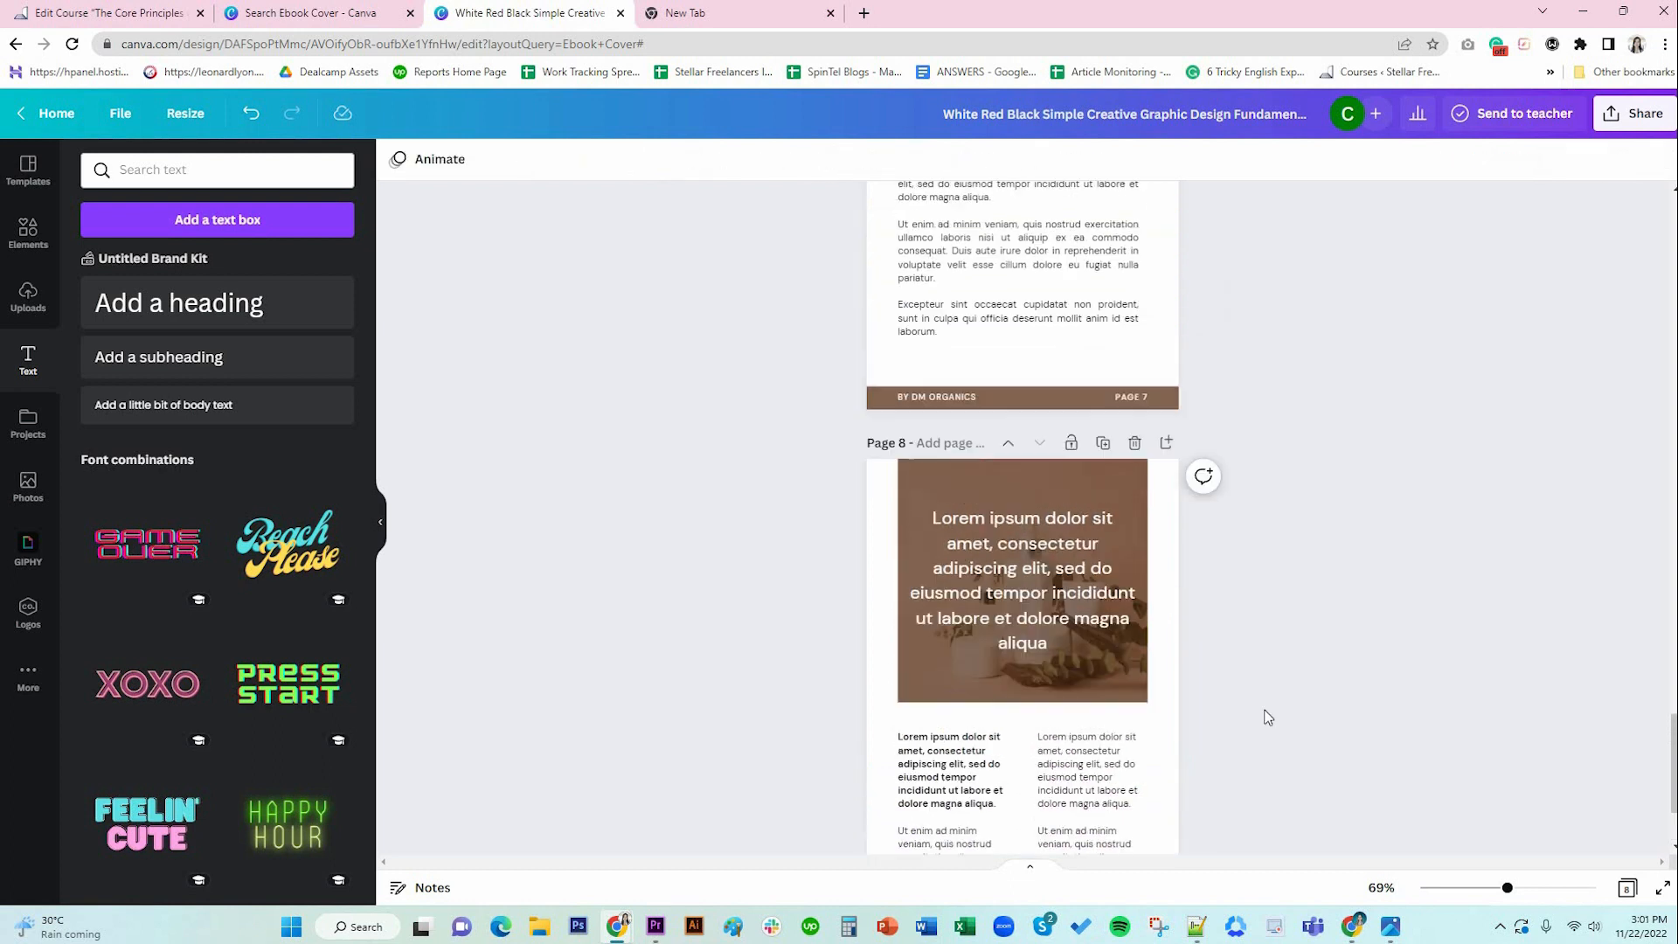
scroll(1268, 716, down, 1)
scroll(1254, 708, up, 5)
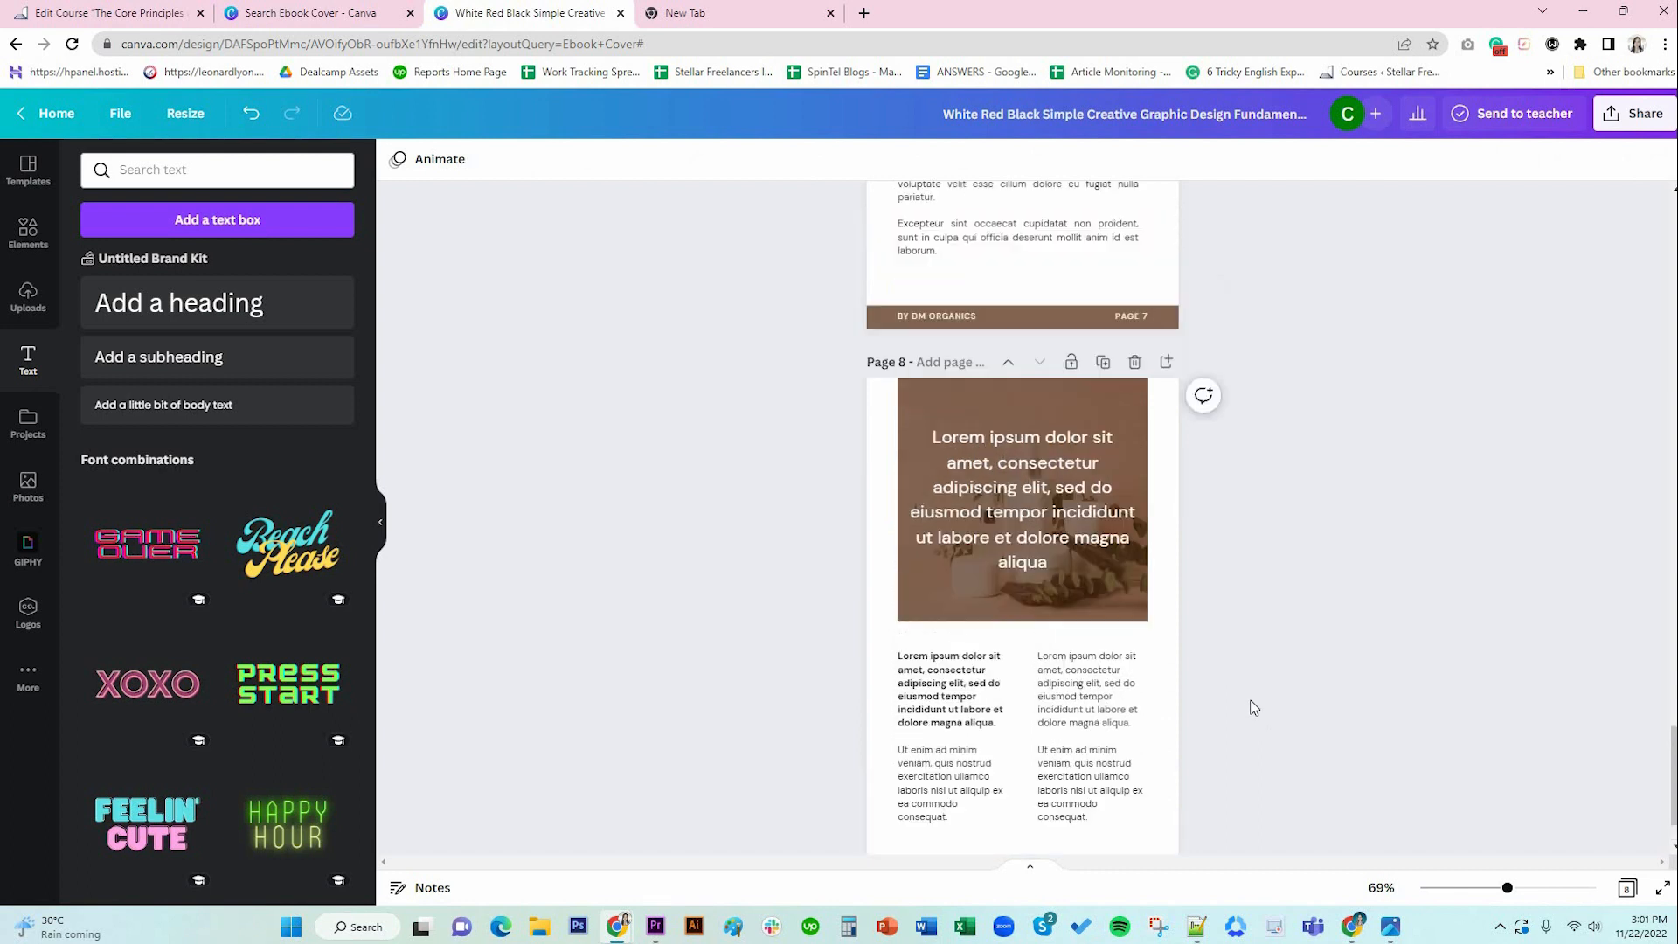
Copy page 7's brown BY DM ORGANICS footer onto page 8 and relabel it PAGE 8.
click(1078, 576)
shift+click(1134, 574)
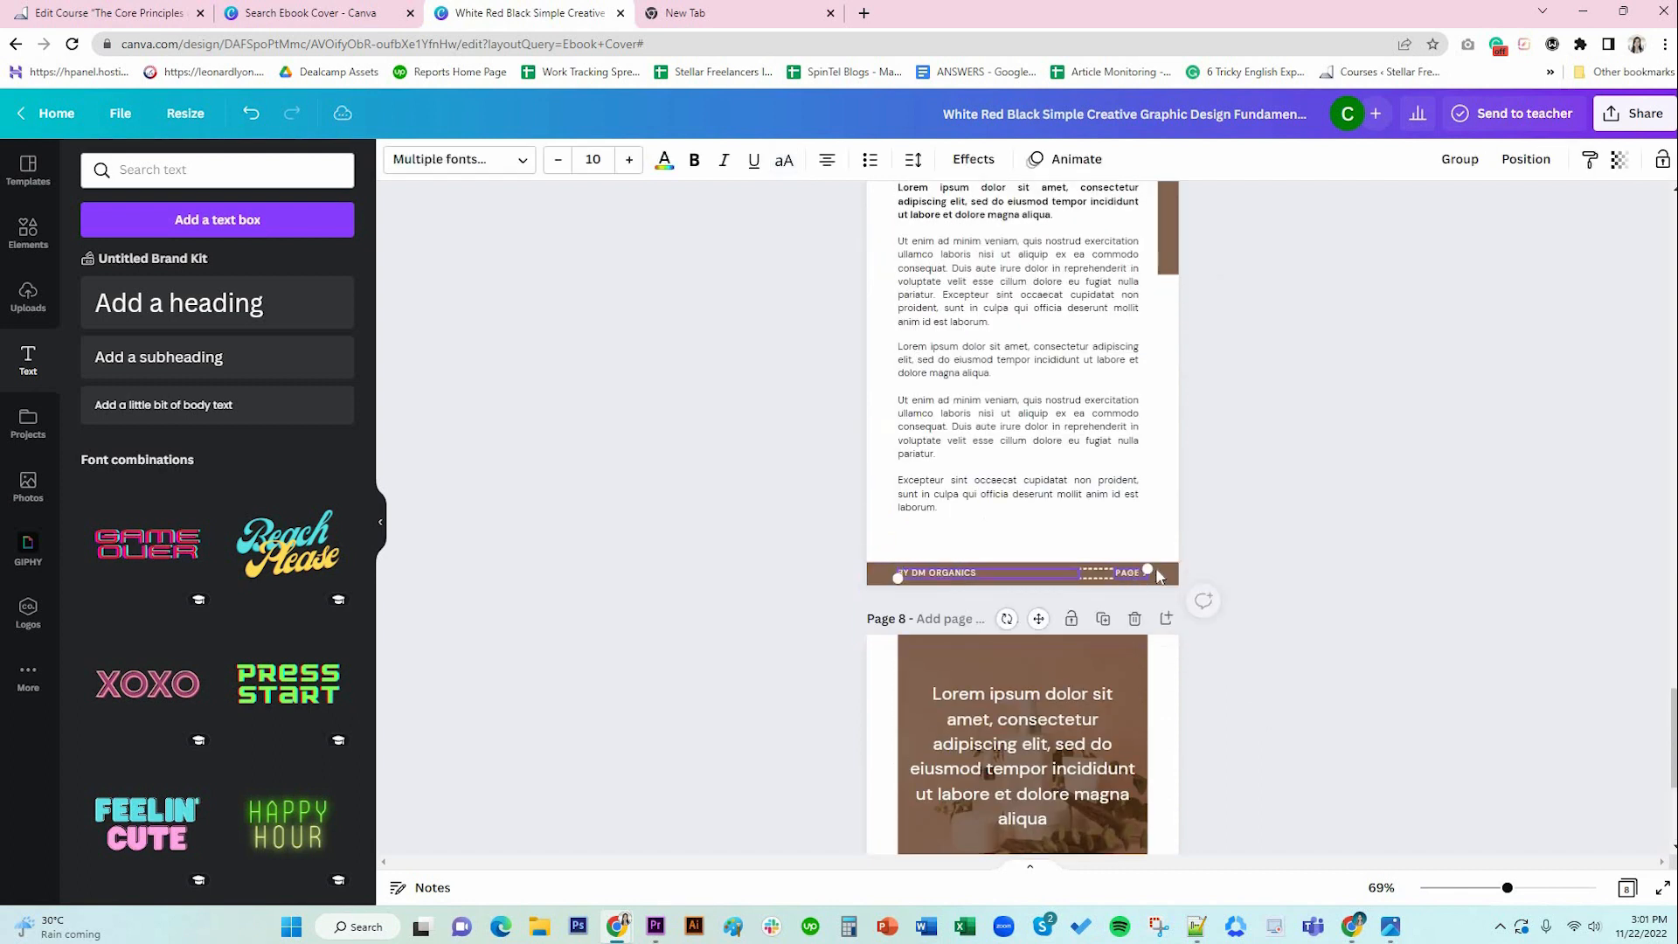
shift+click(1162, 575)
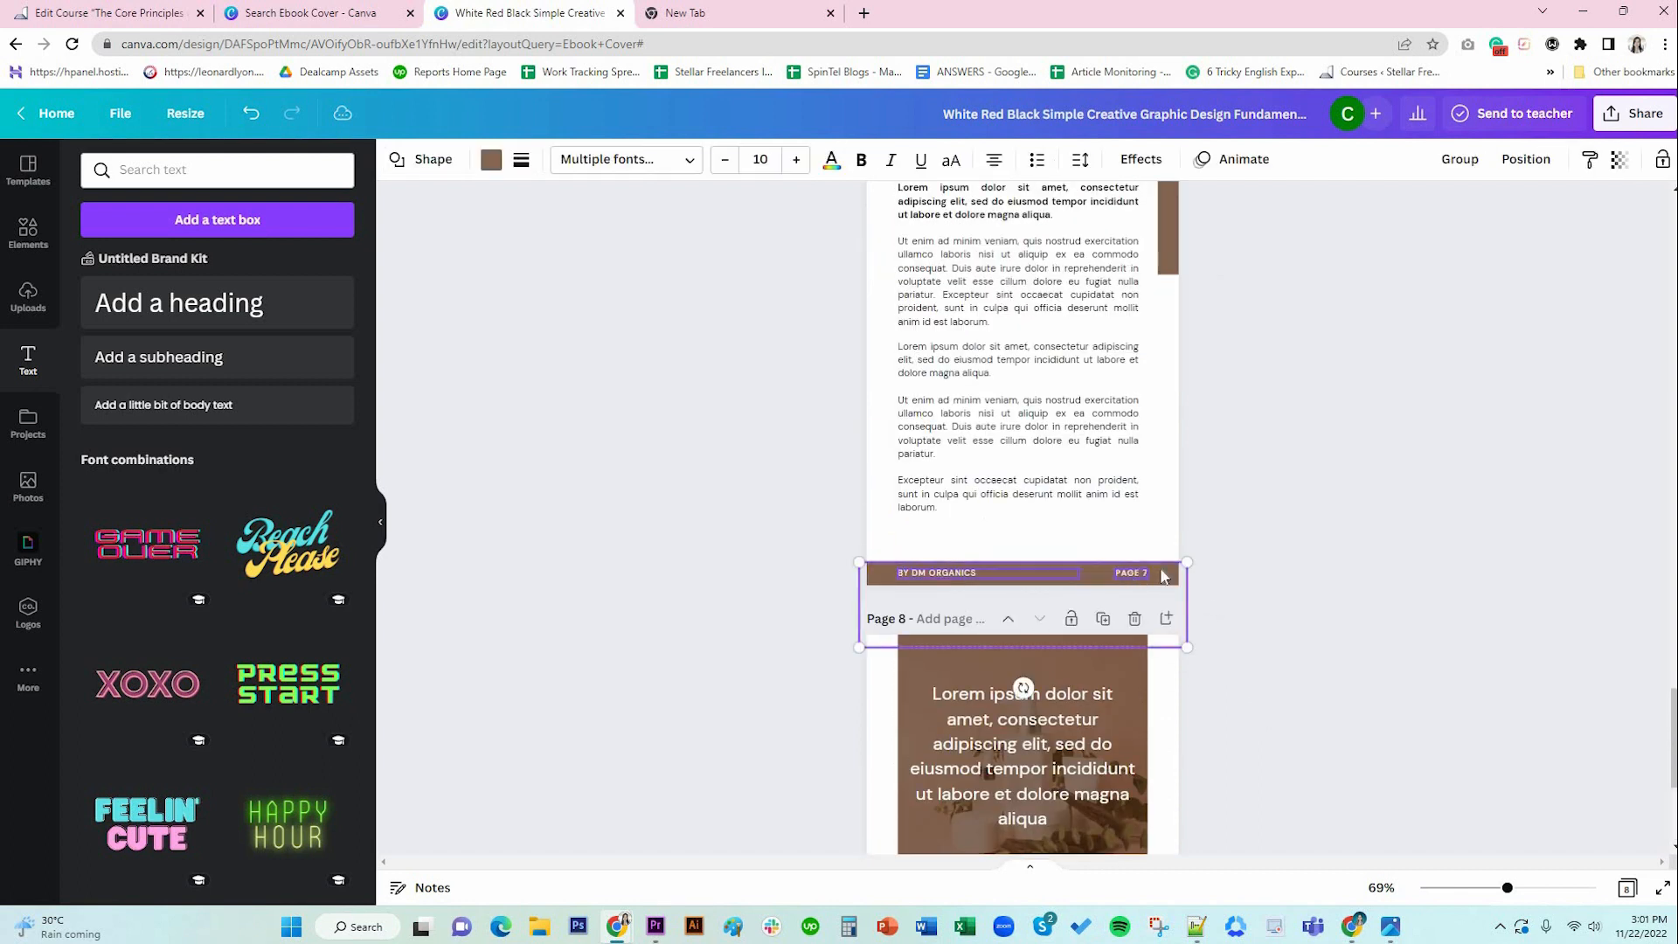
scroll(1063, 755, down, 5)
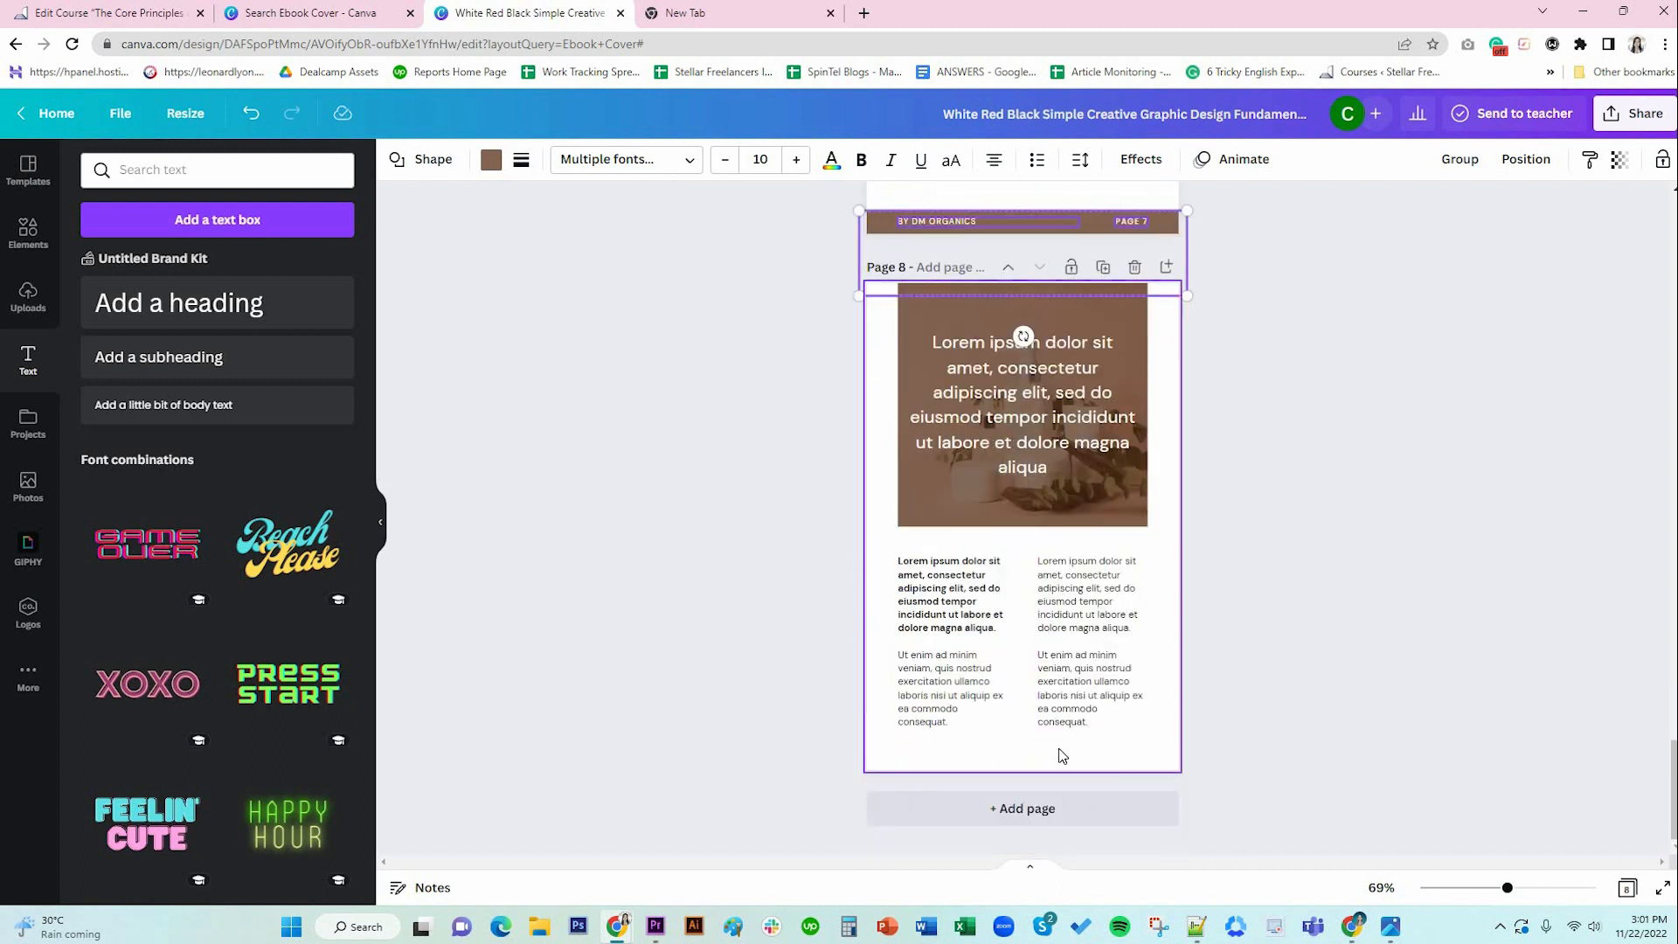
click(1063, 756)
key(ctrl+v)
click(1230, 767)
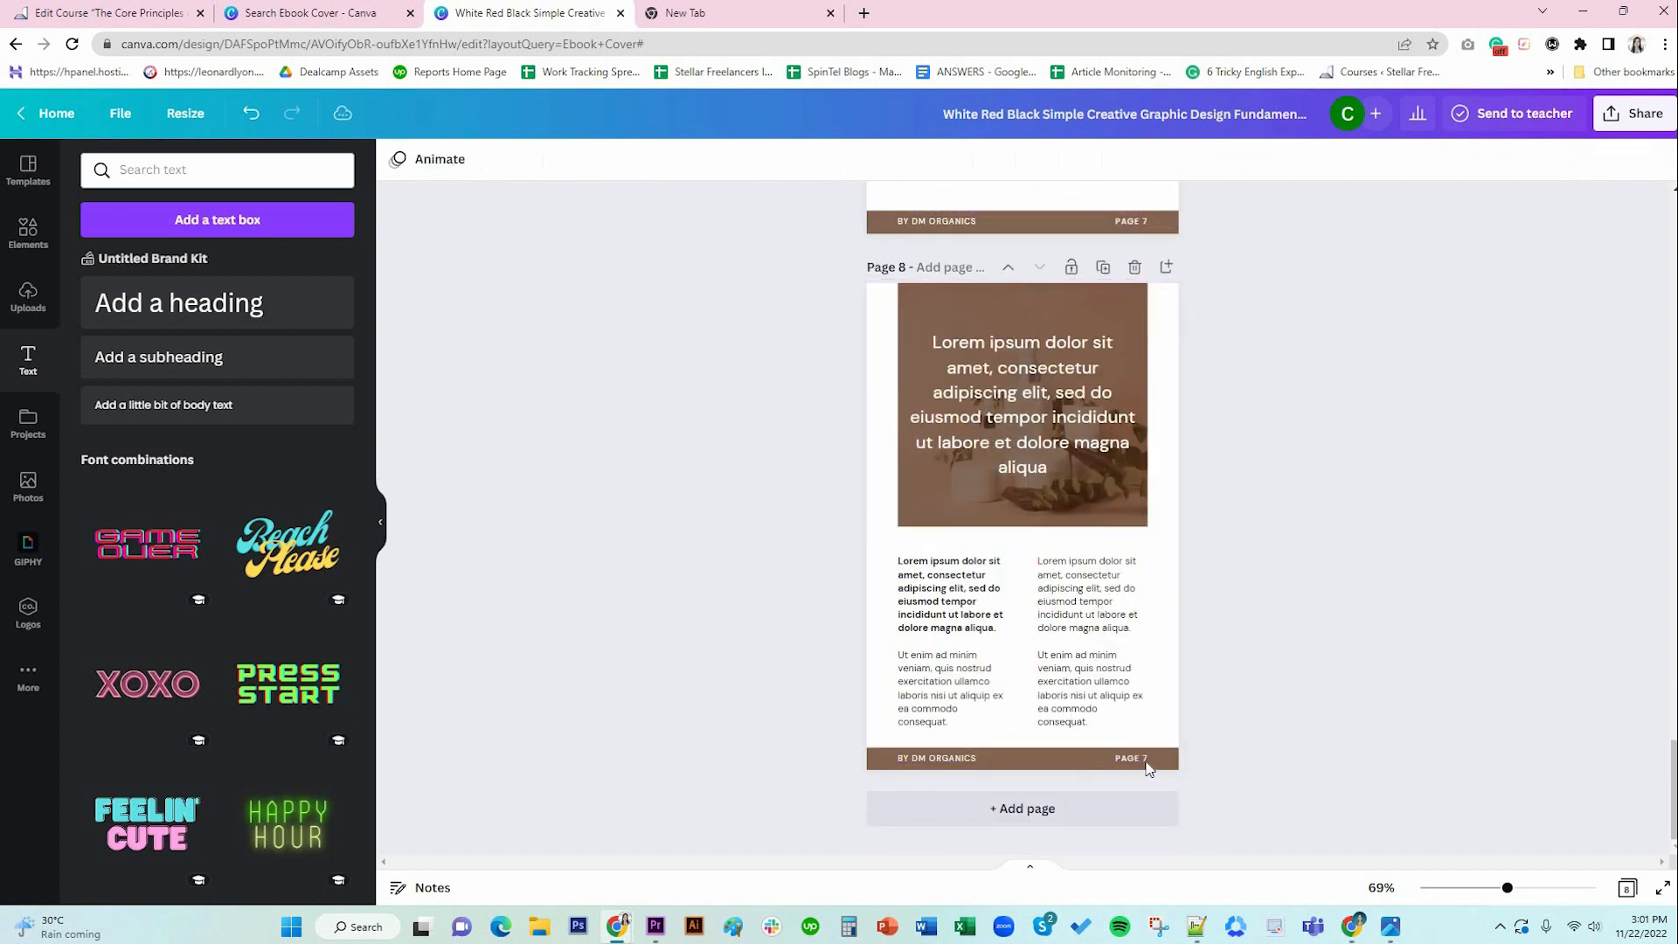
double_click(1137, 759)
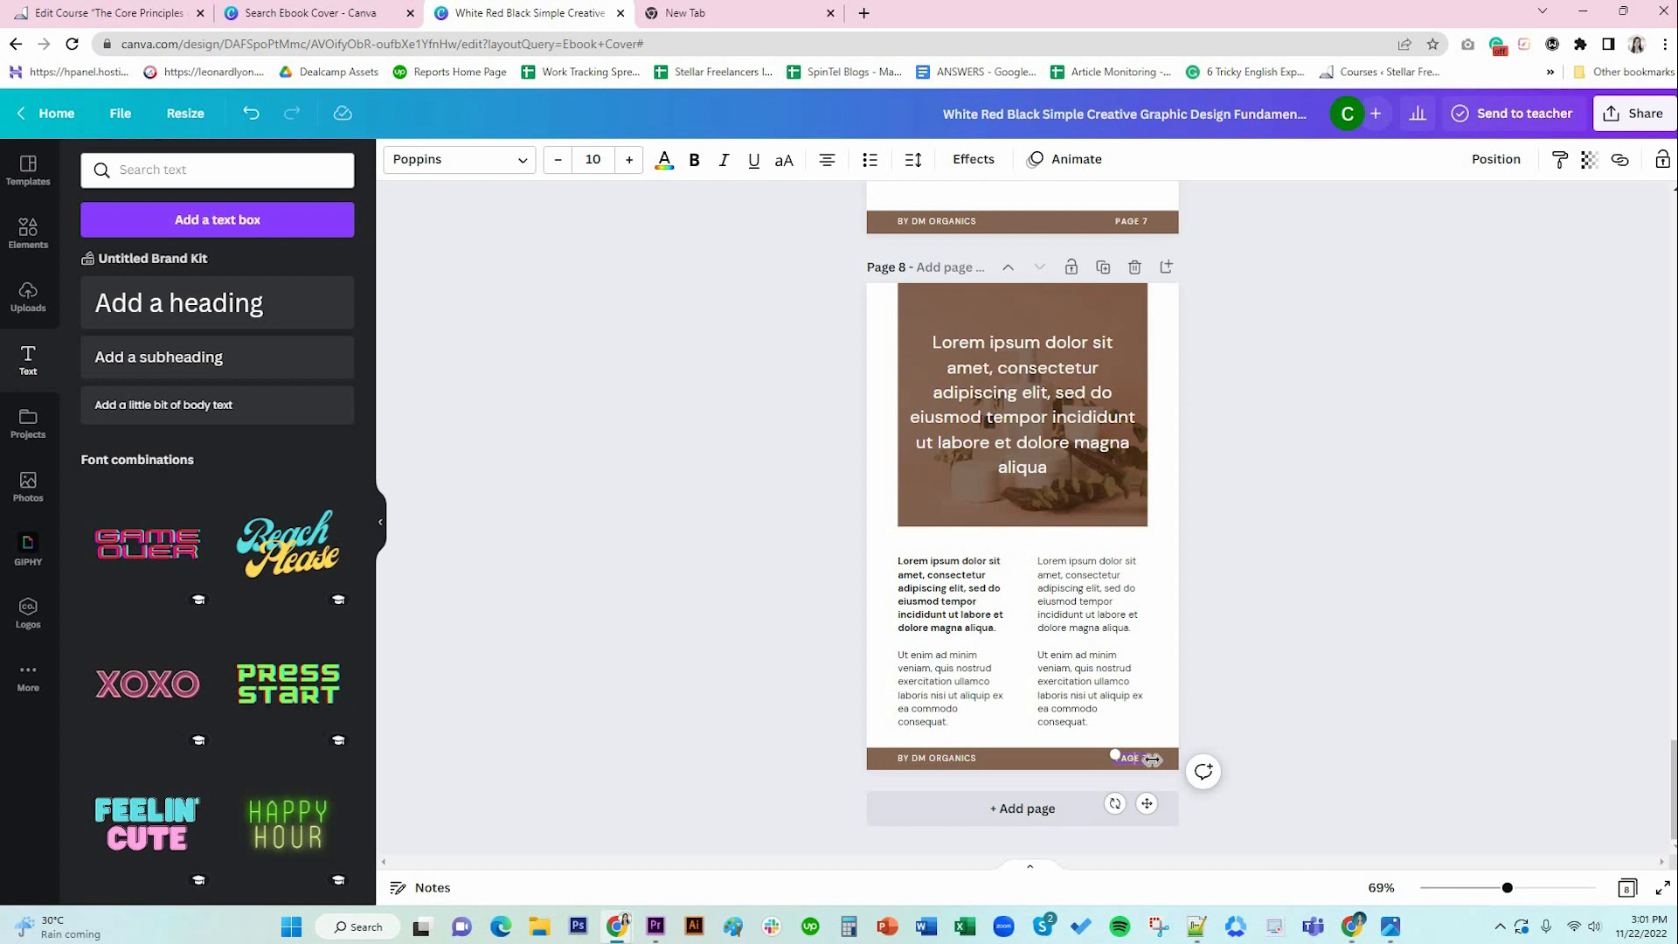
text(8)
click(1276, 585)
scroll(1276, 585, up, 2)
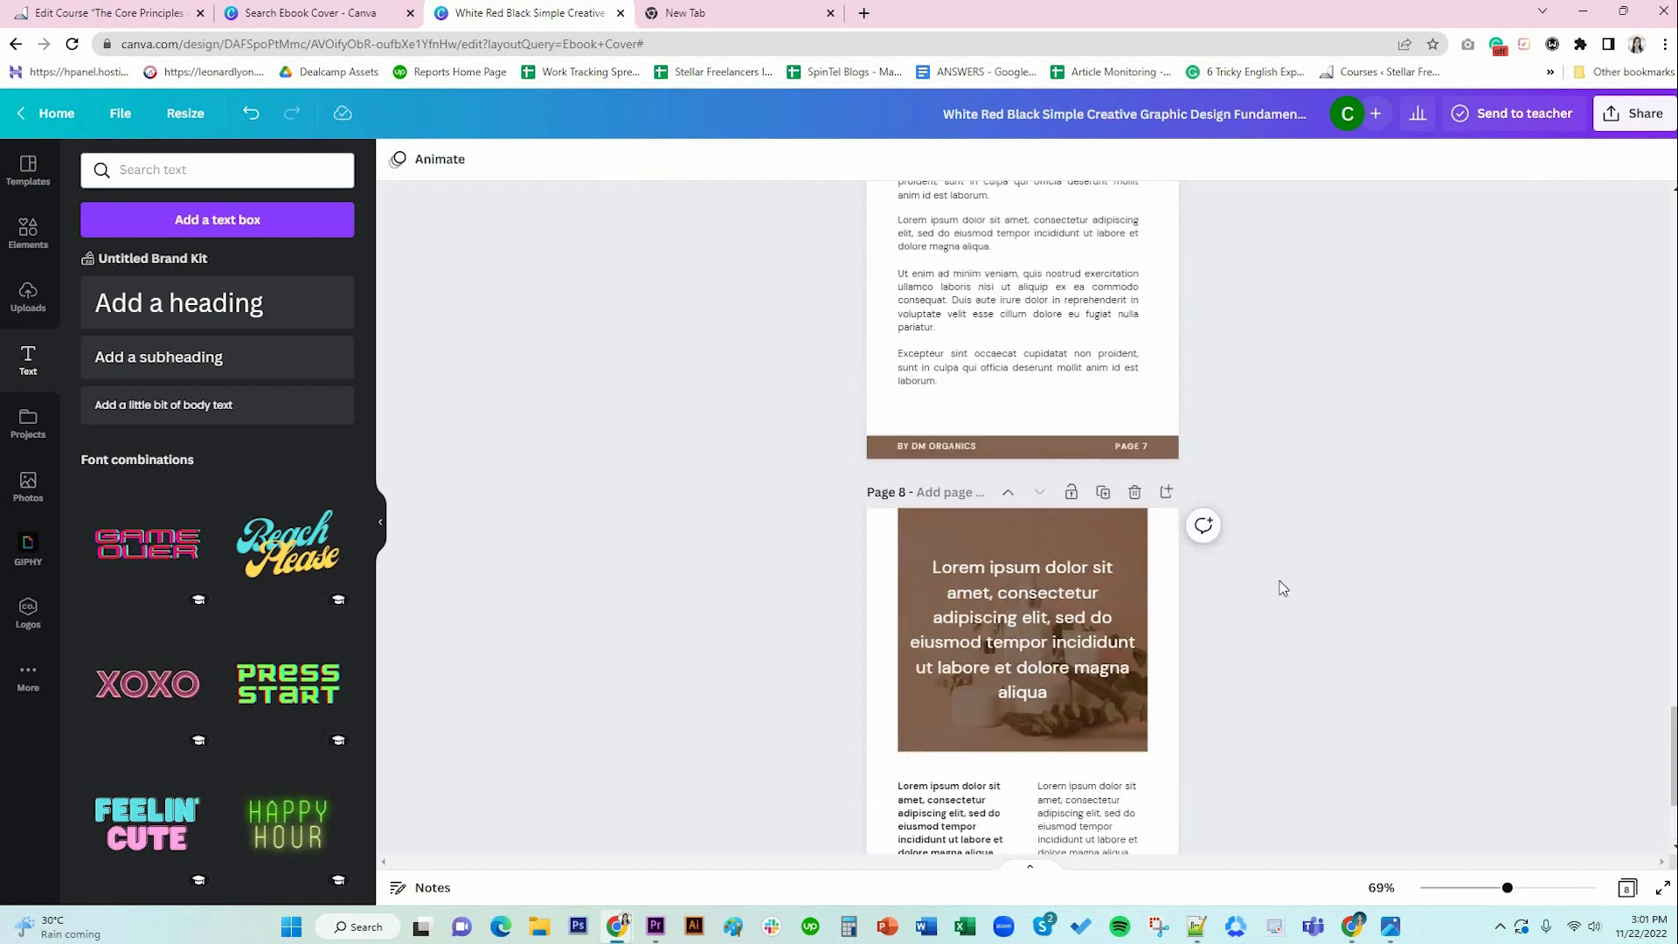
scroll(1276, 585, down, 2)
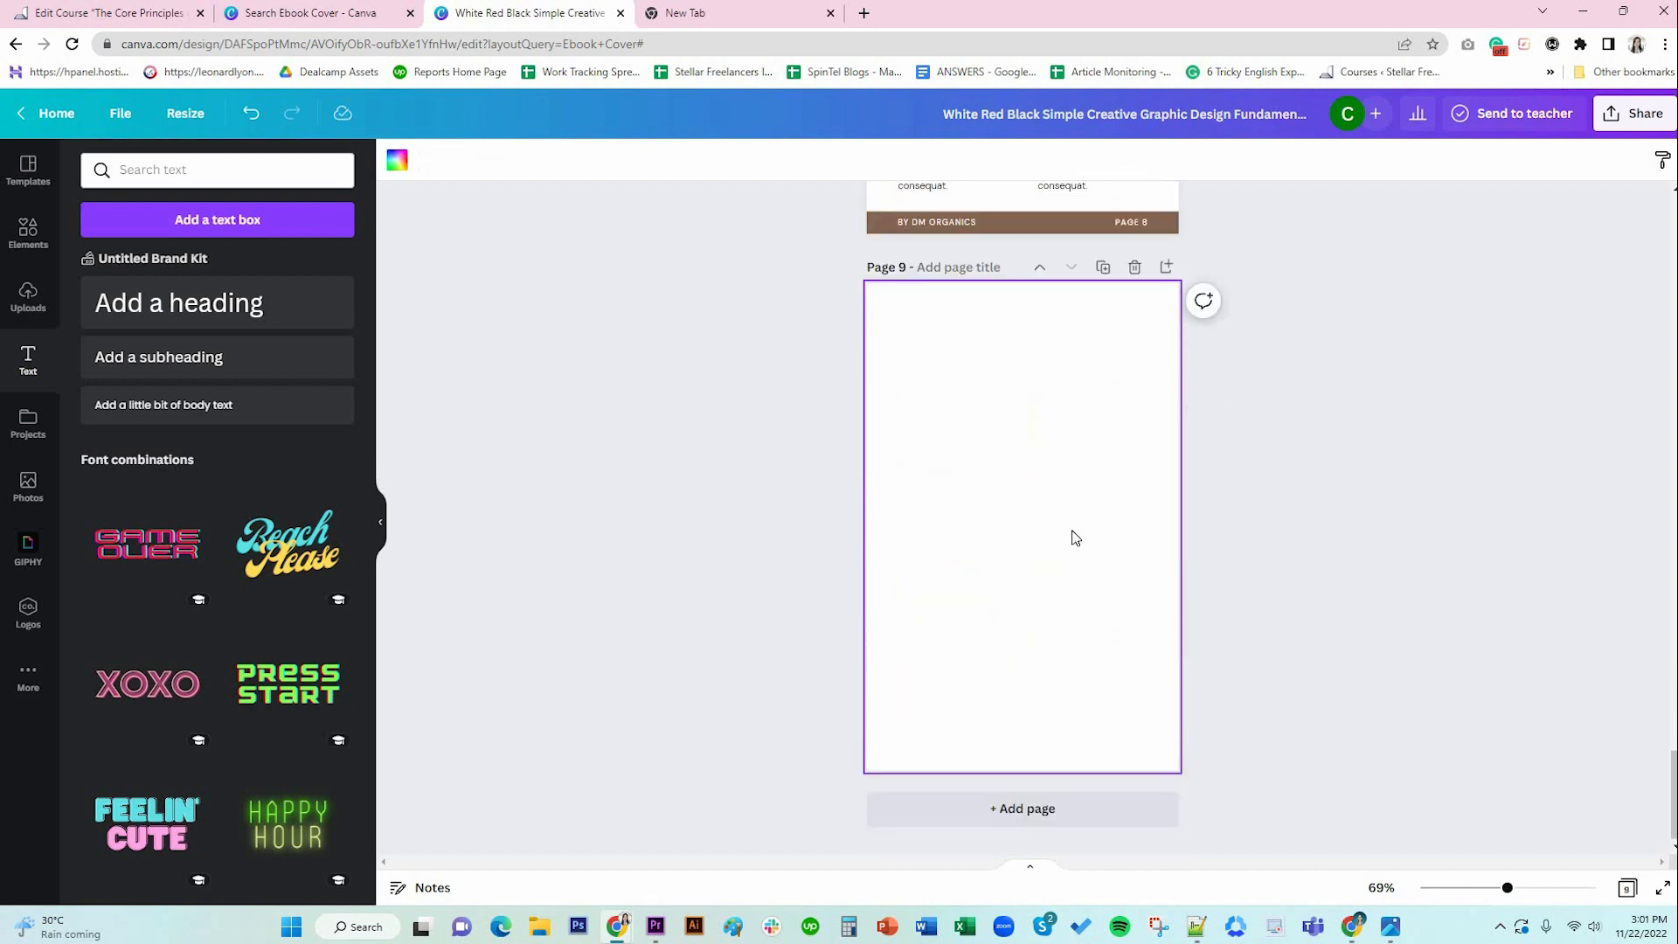
scroll(1071, 530, up, 4)
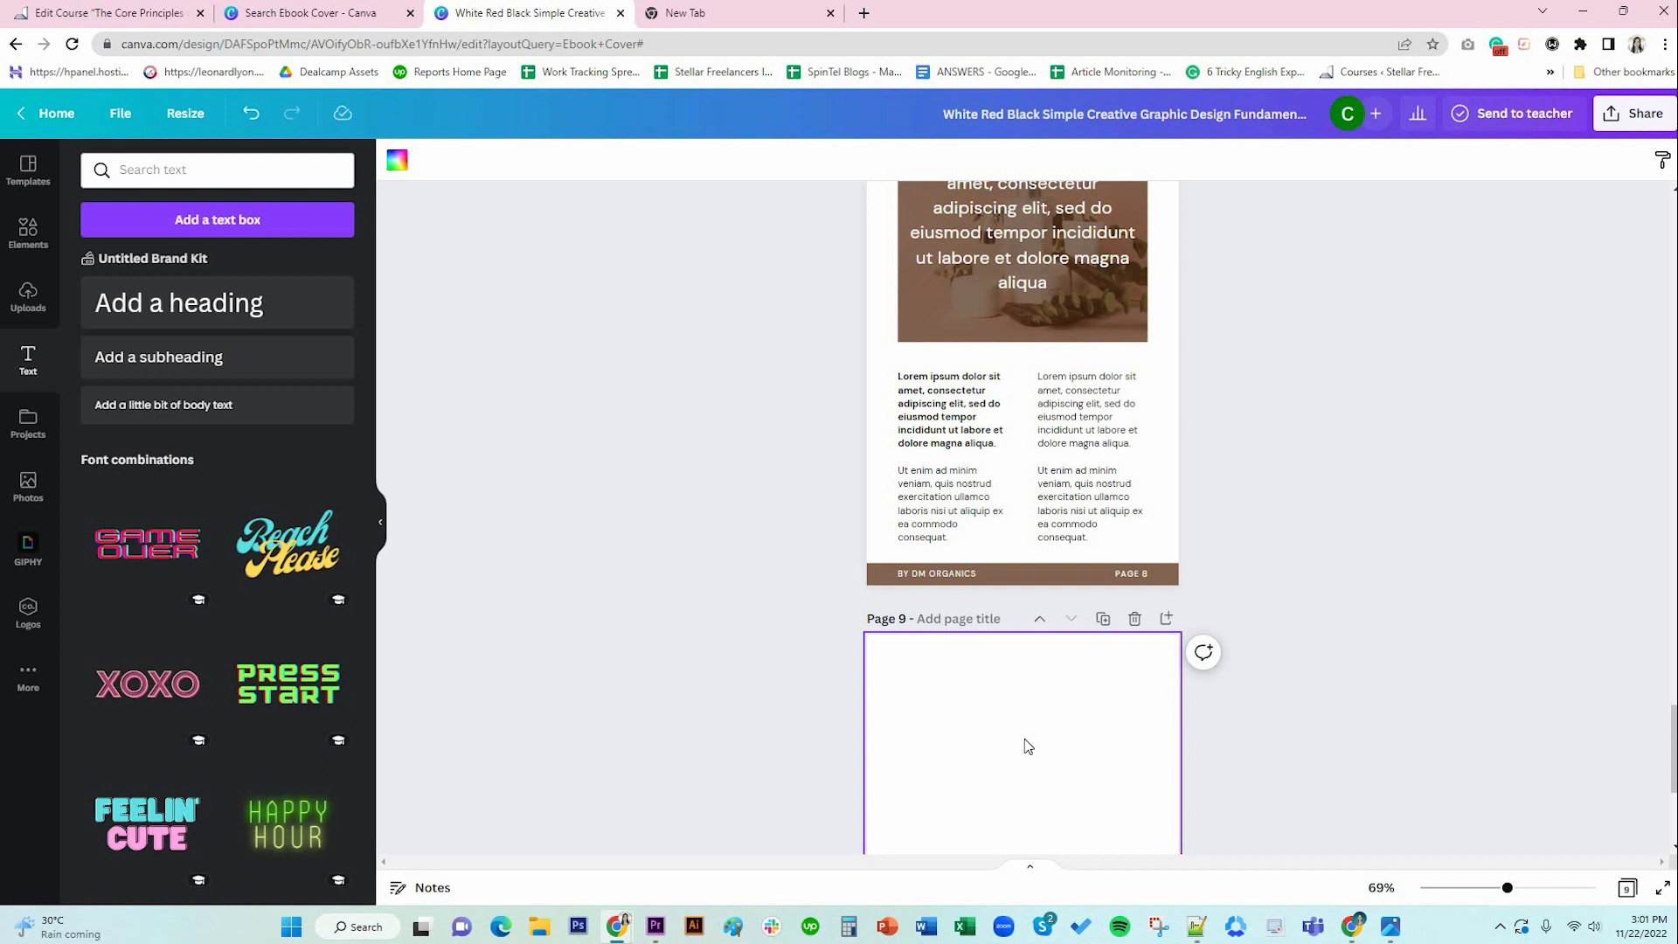
scroll(1028, 747, down, 4)
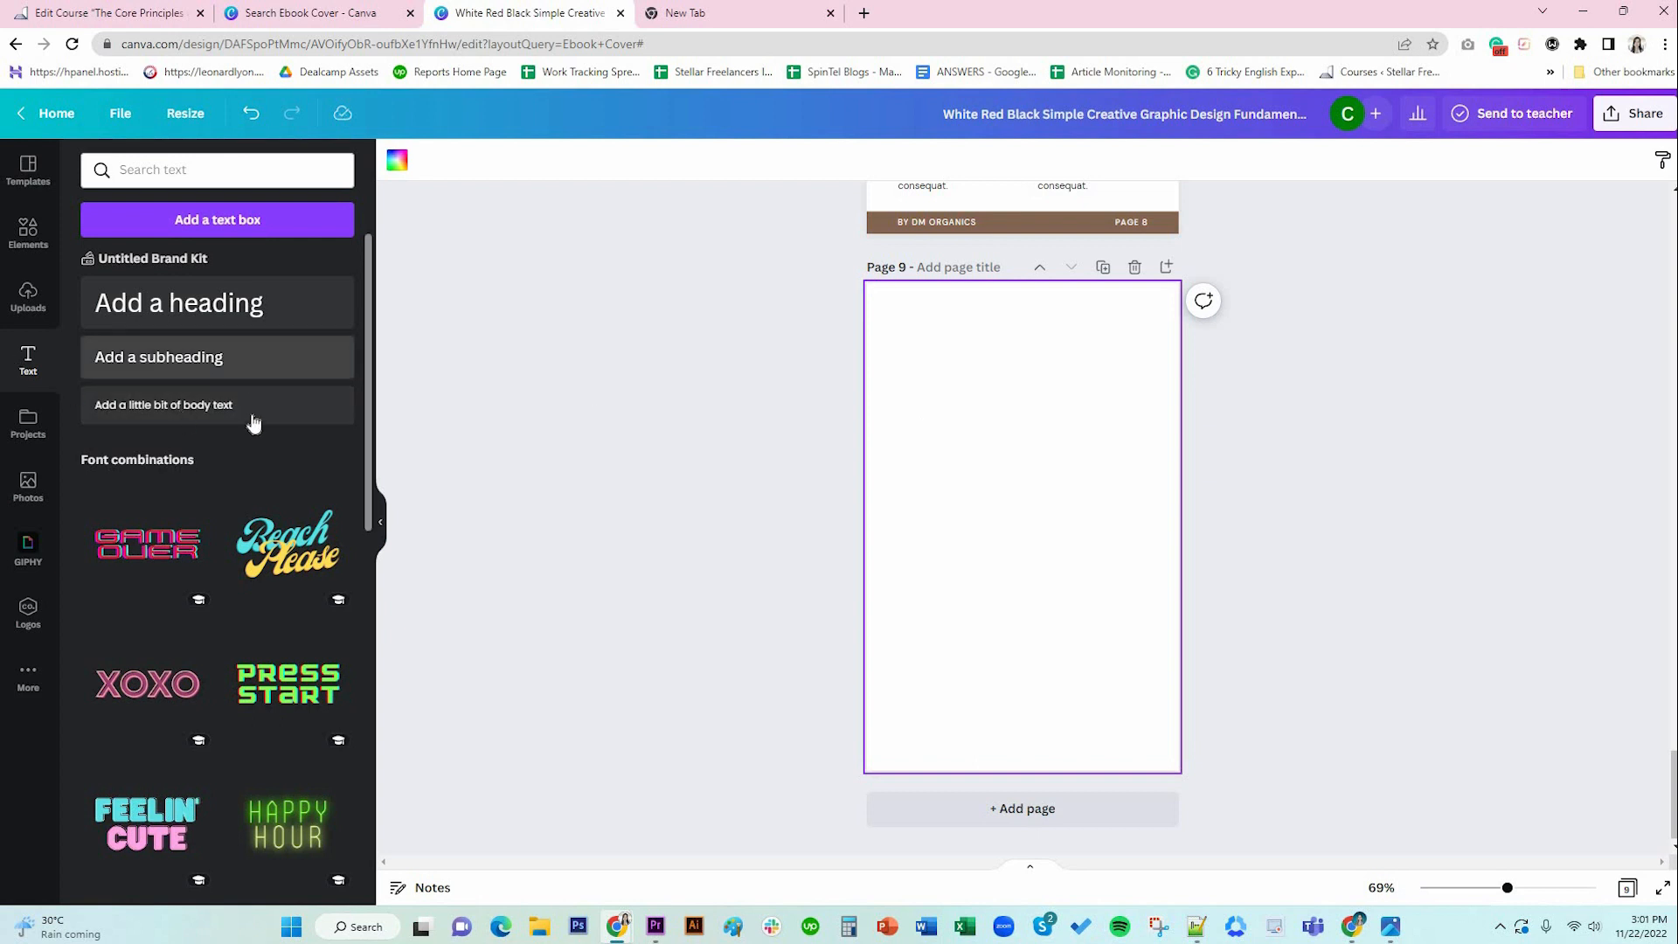
Set a 'skincare' product photo from Photos as page 9's background under the brown overlay.
click(27, 228)
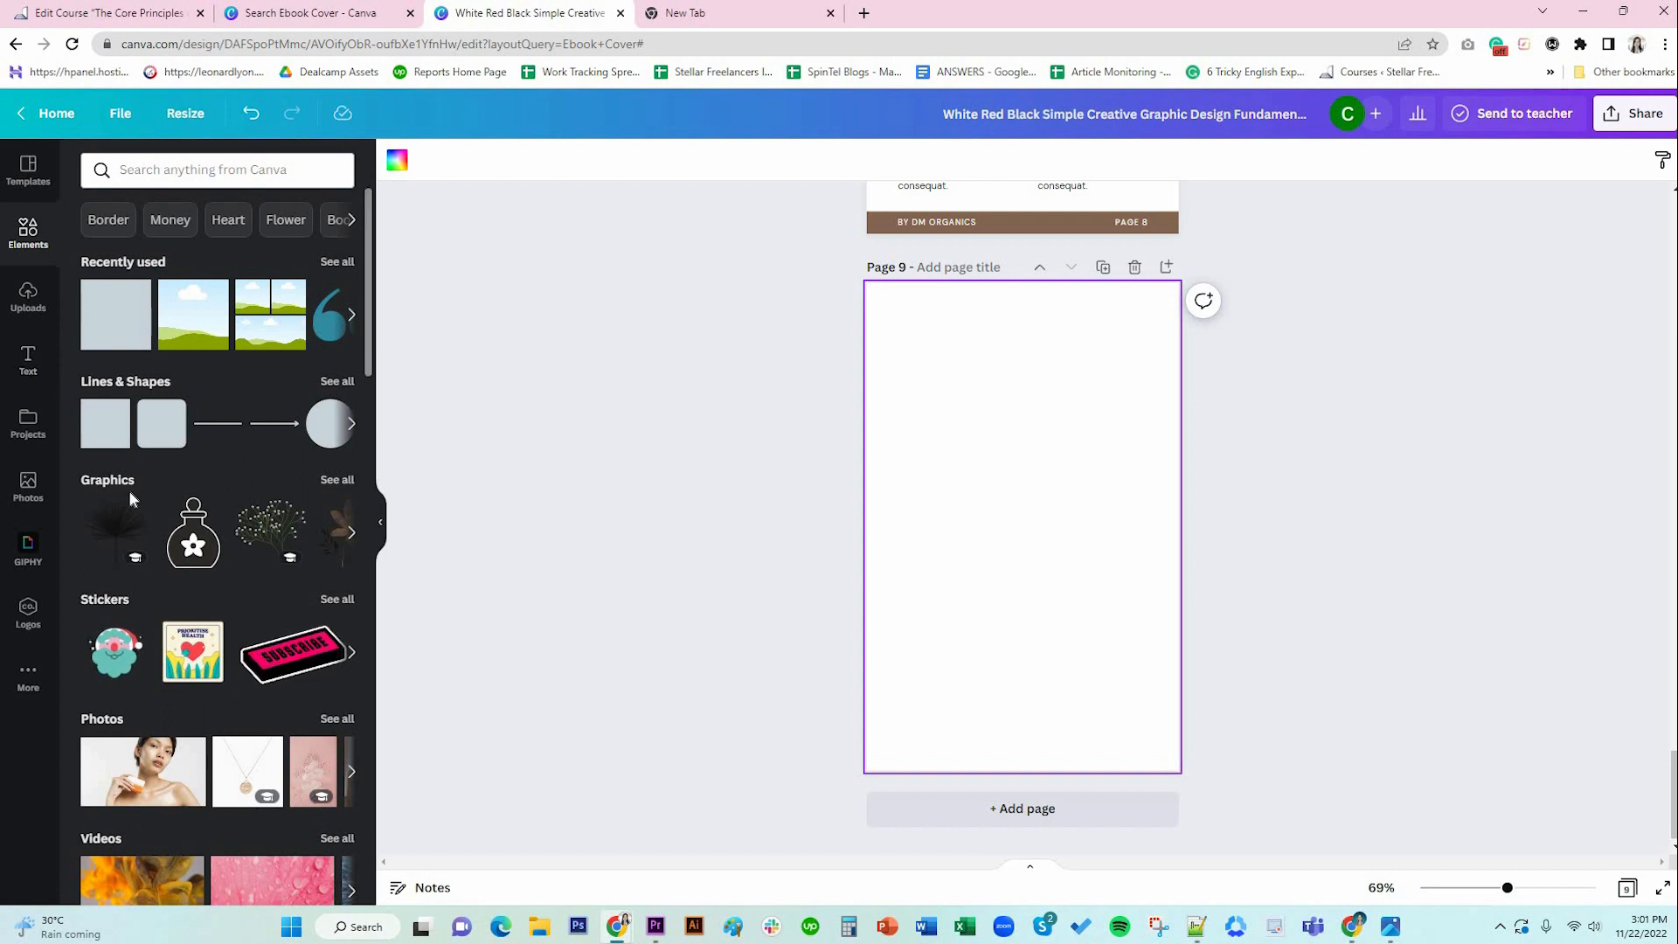
click(28, 487)
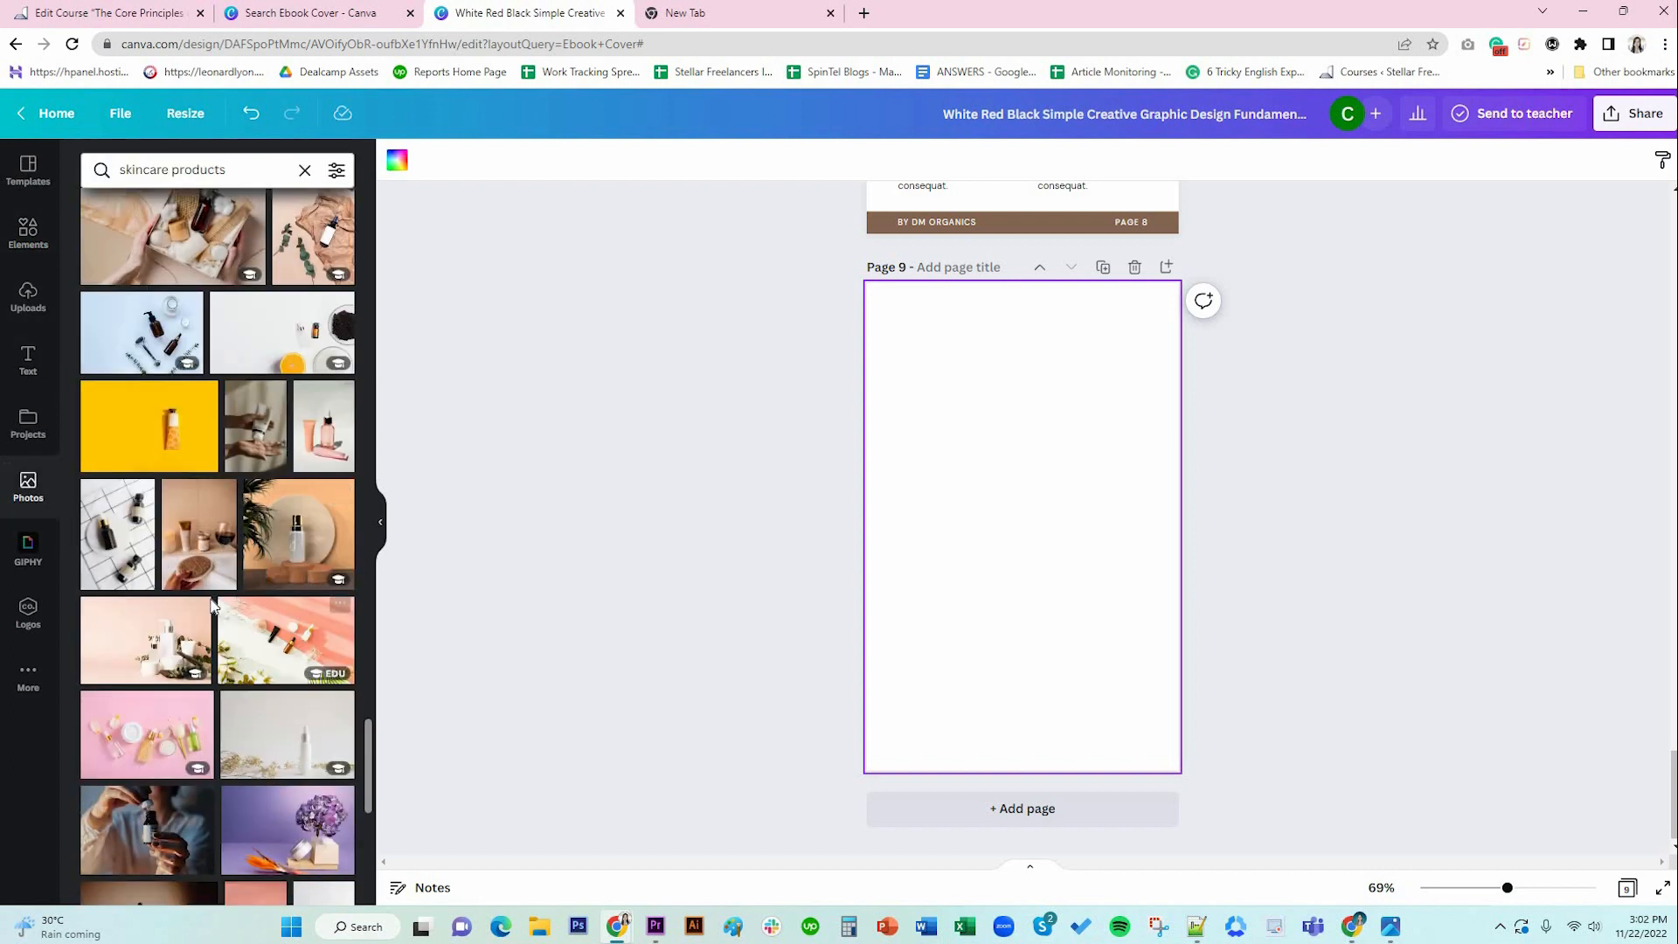
scroll(209, 597, down, 2)
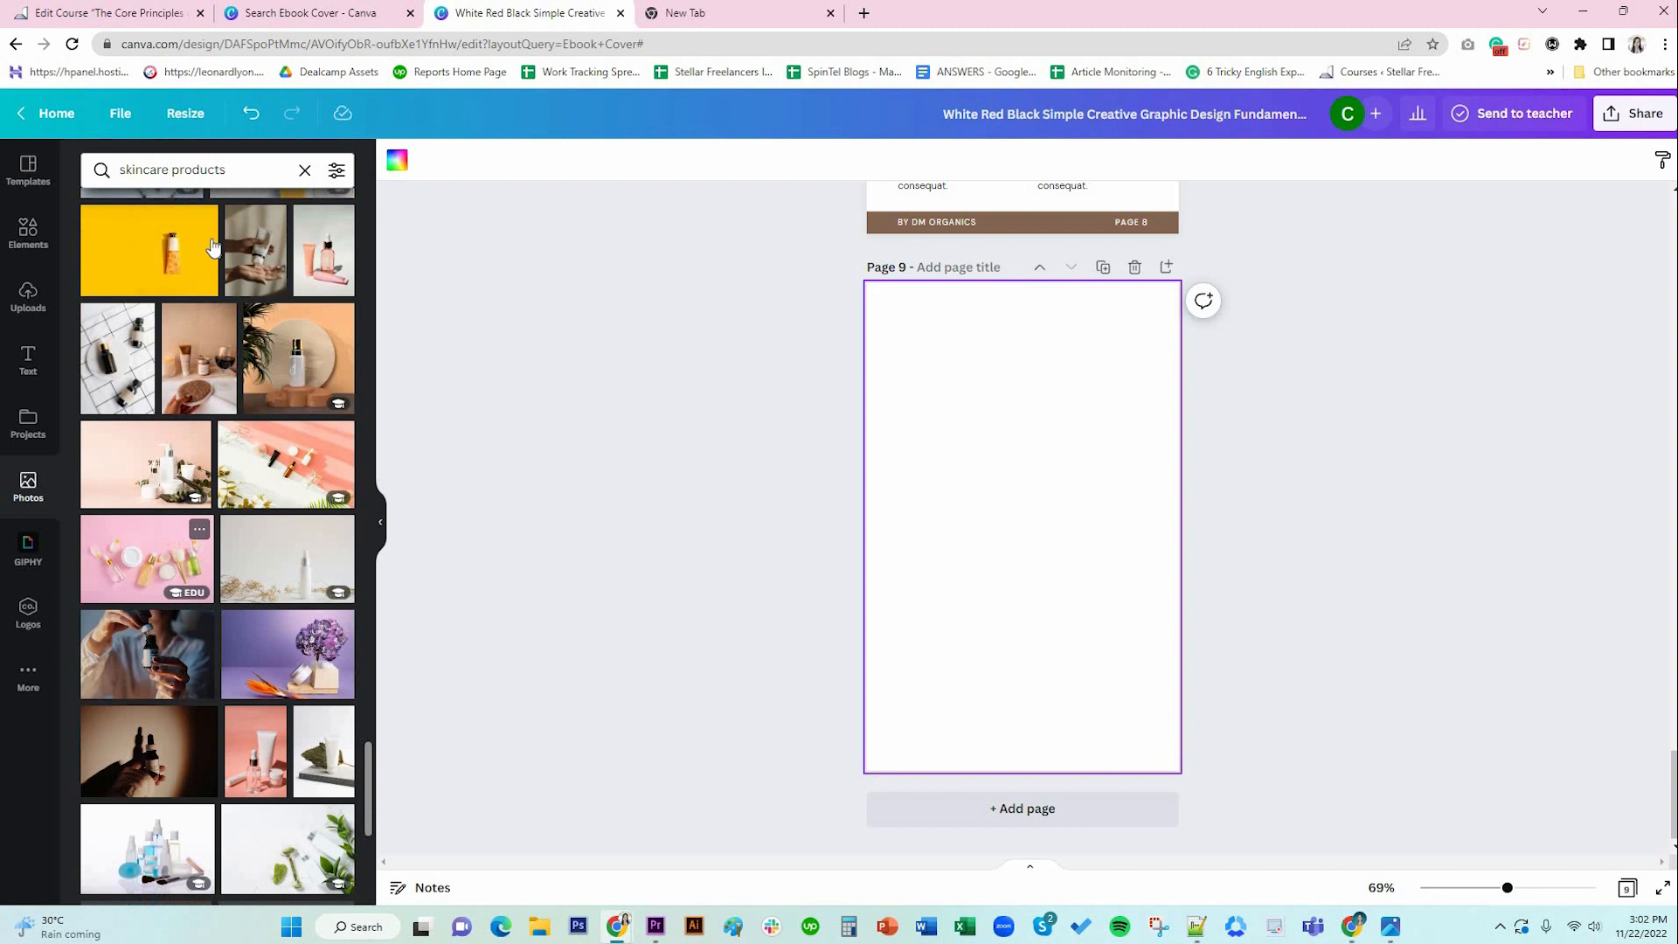
click(244, 174)
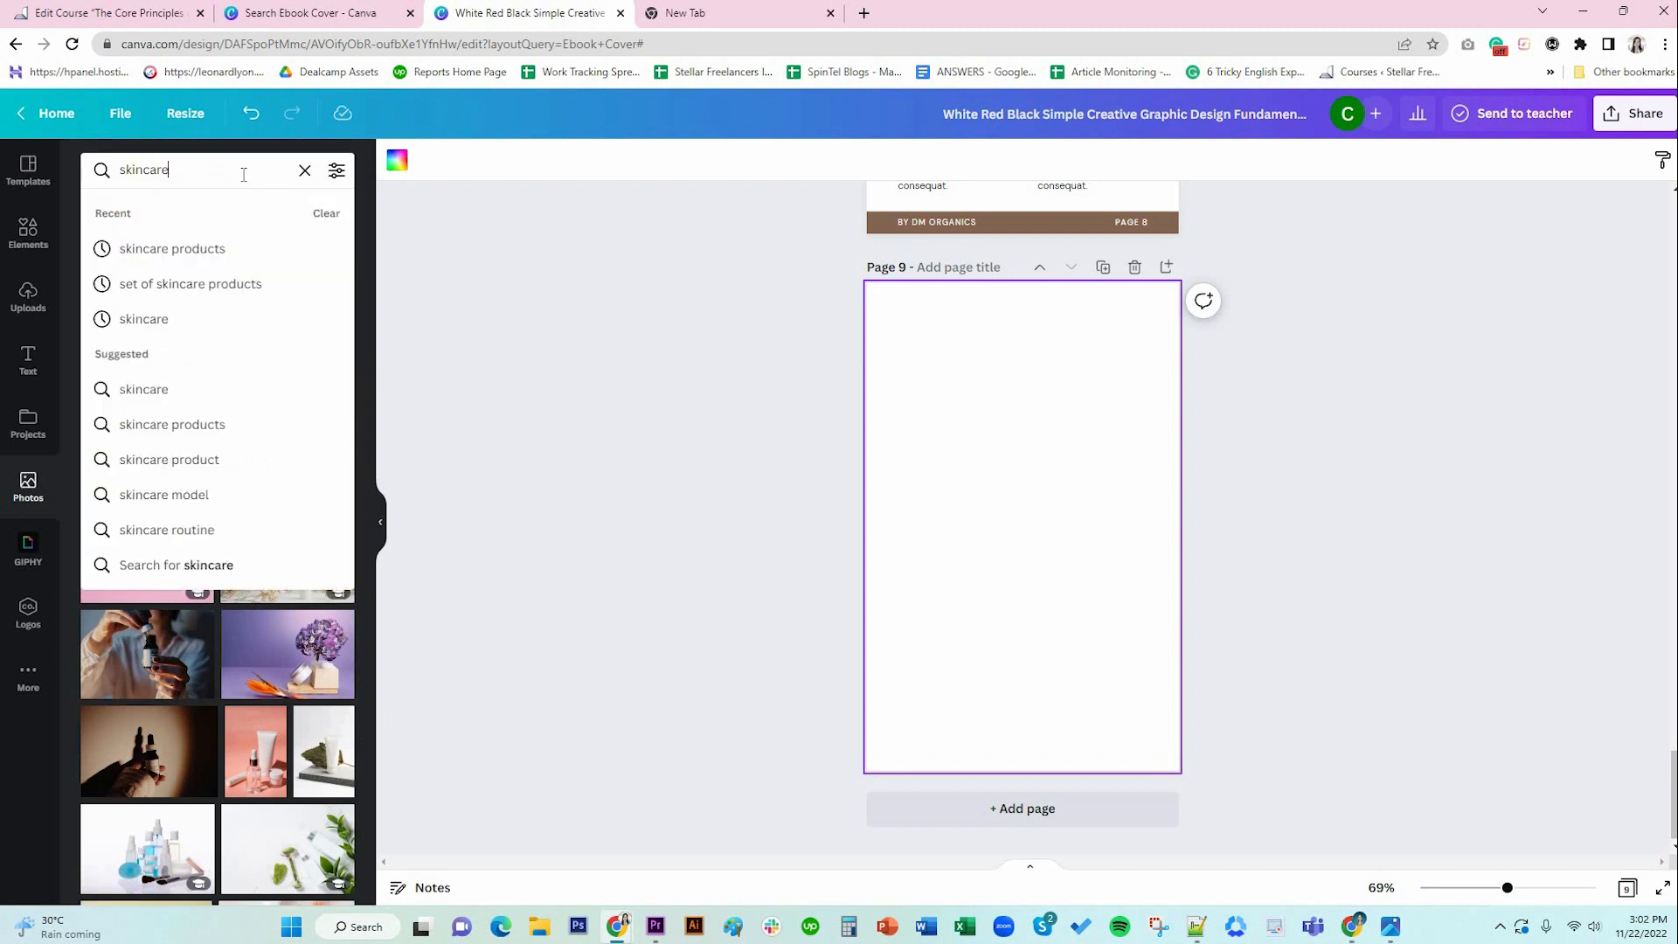
key(Return)
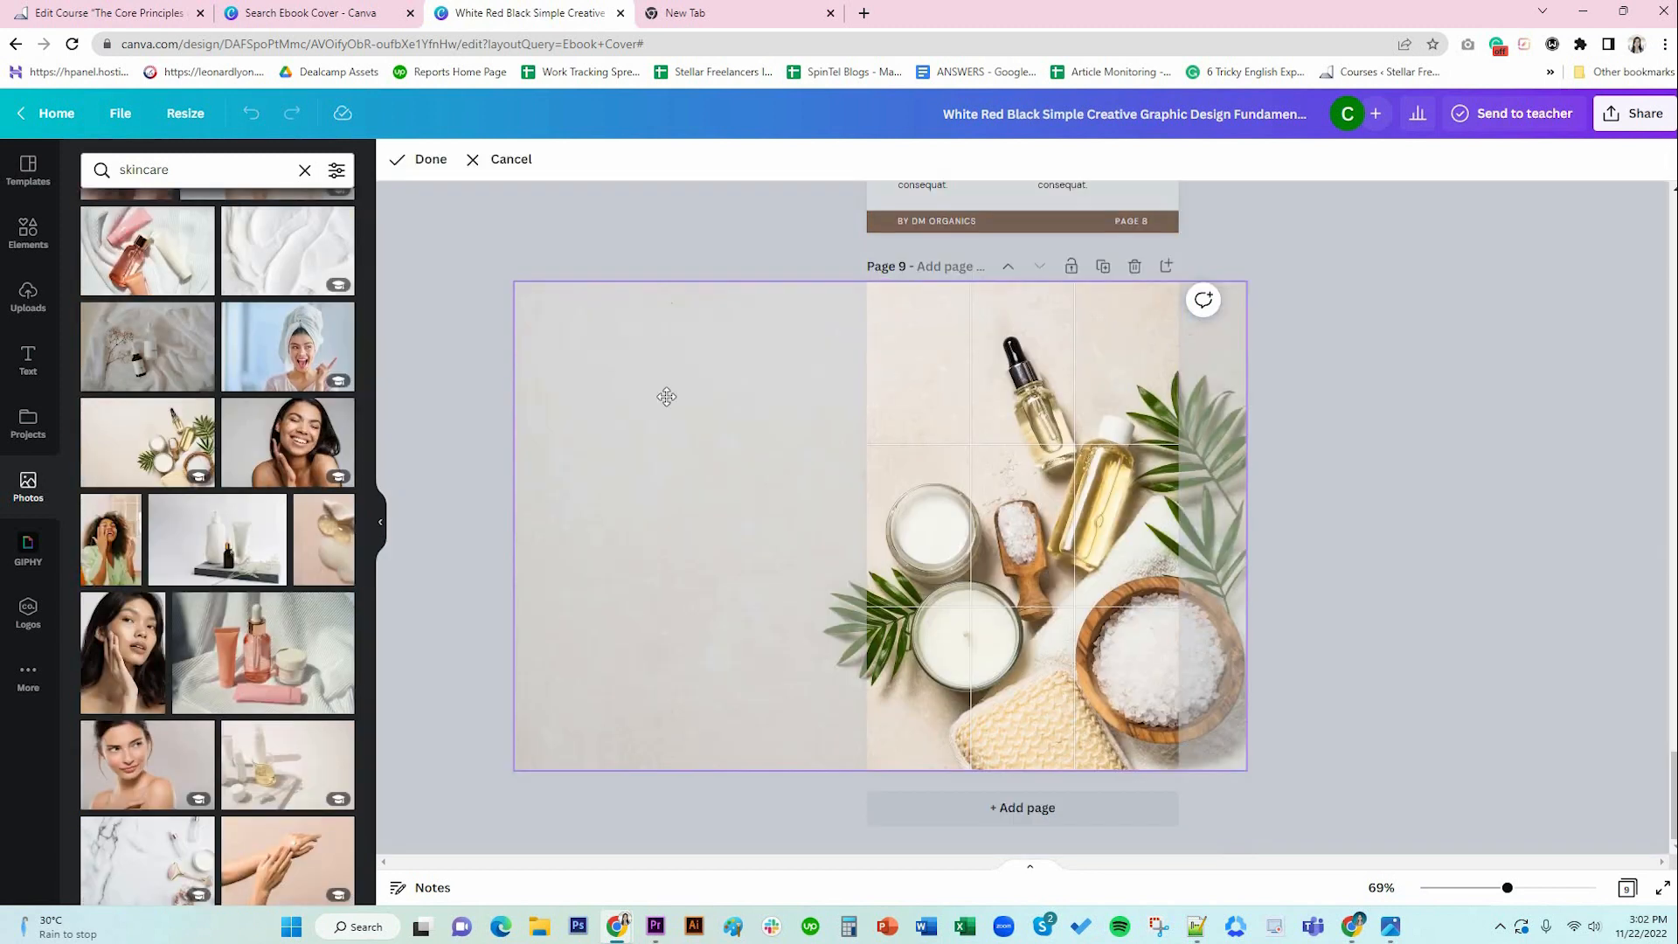
click(1063, 577)
drag(1064, 577, 954, 584)
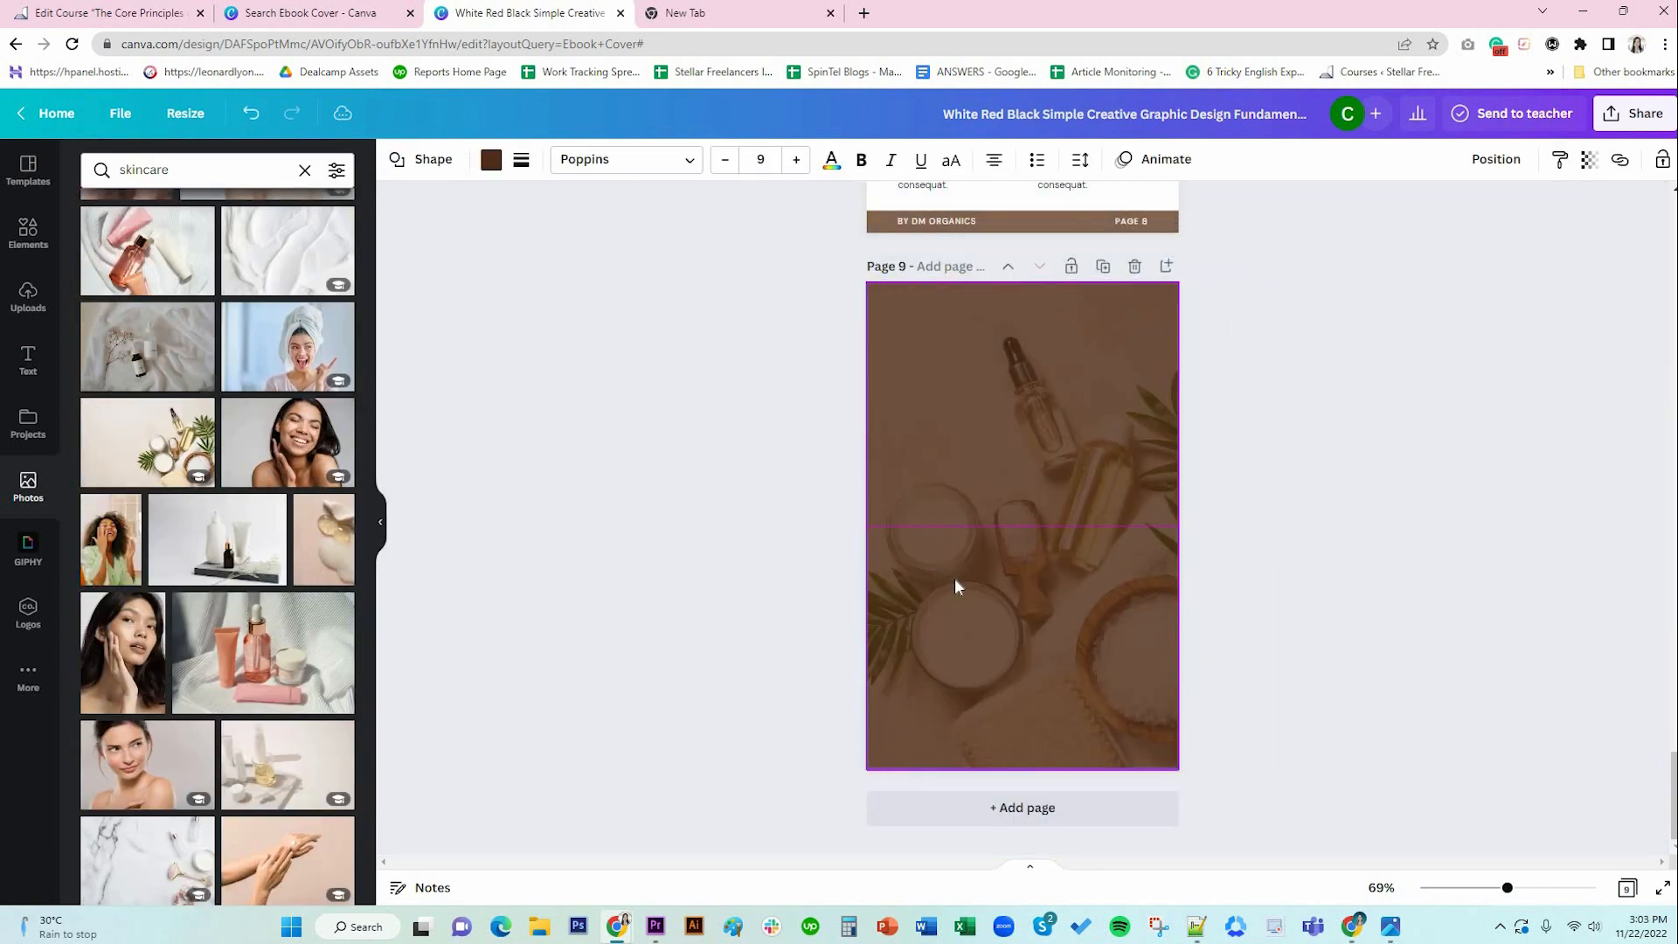
click(1249, 602)
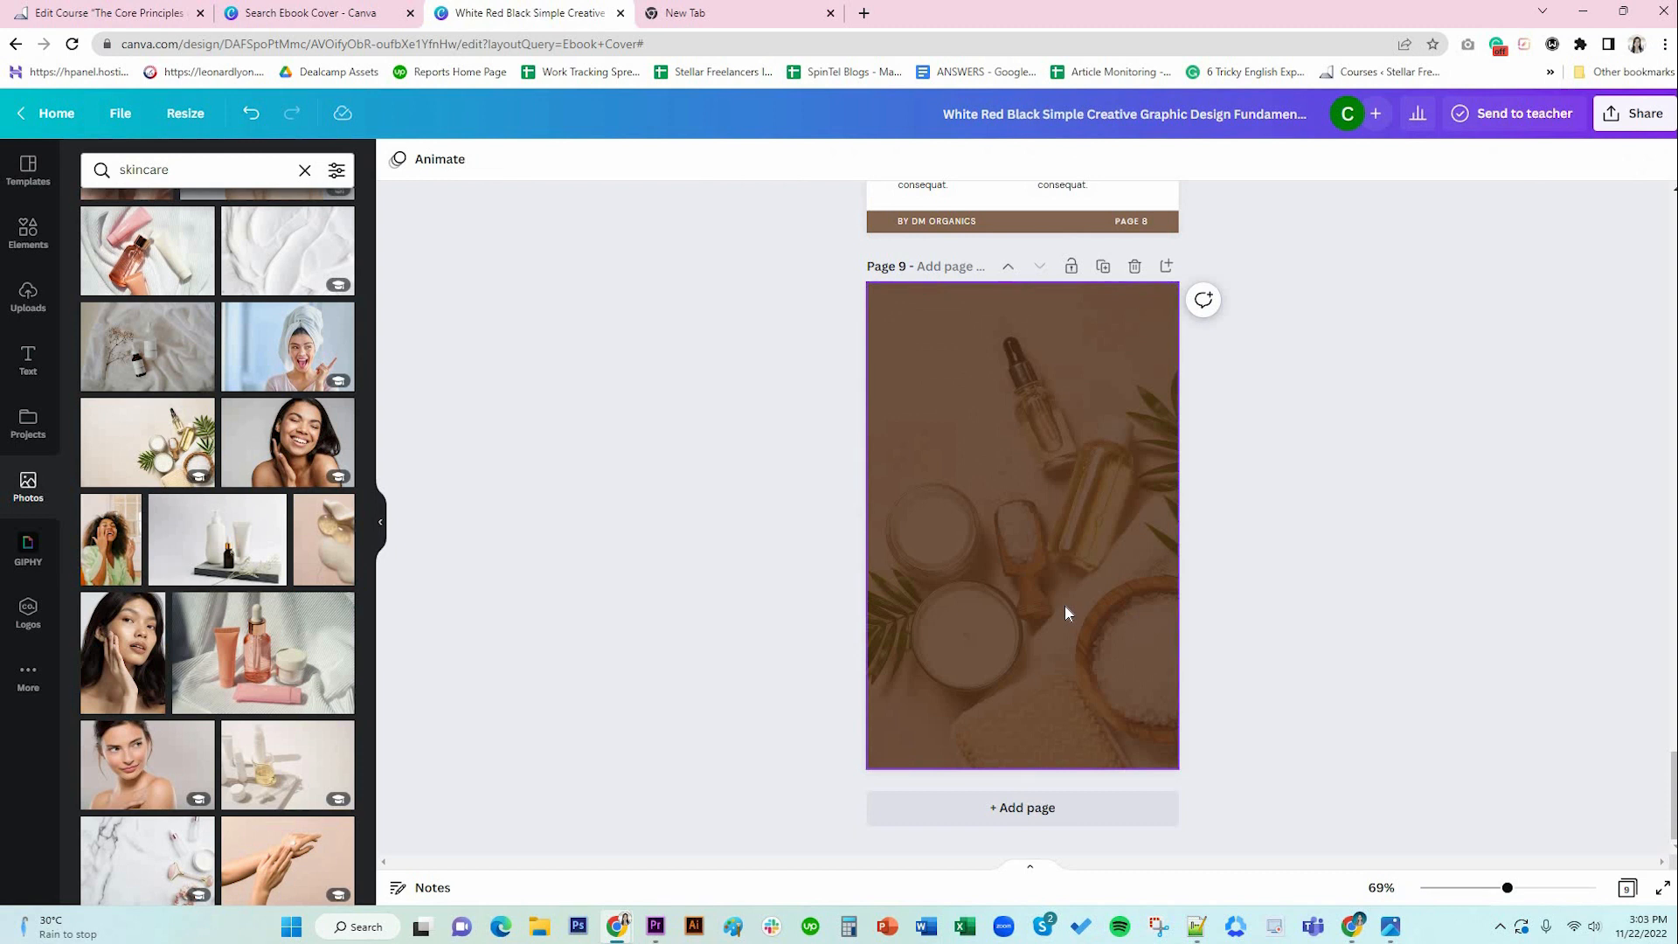
Add a small circle frame from an Elements search for 'frames' near page 9's top.
click(28, 232)
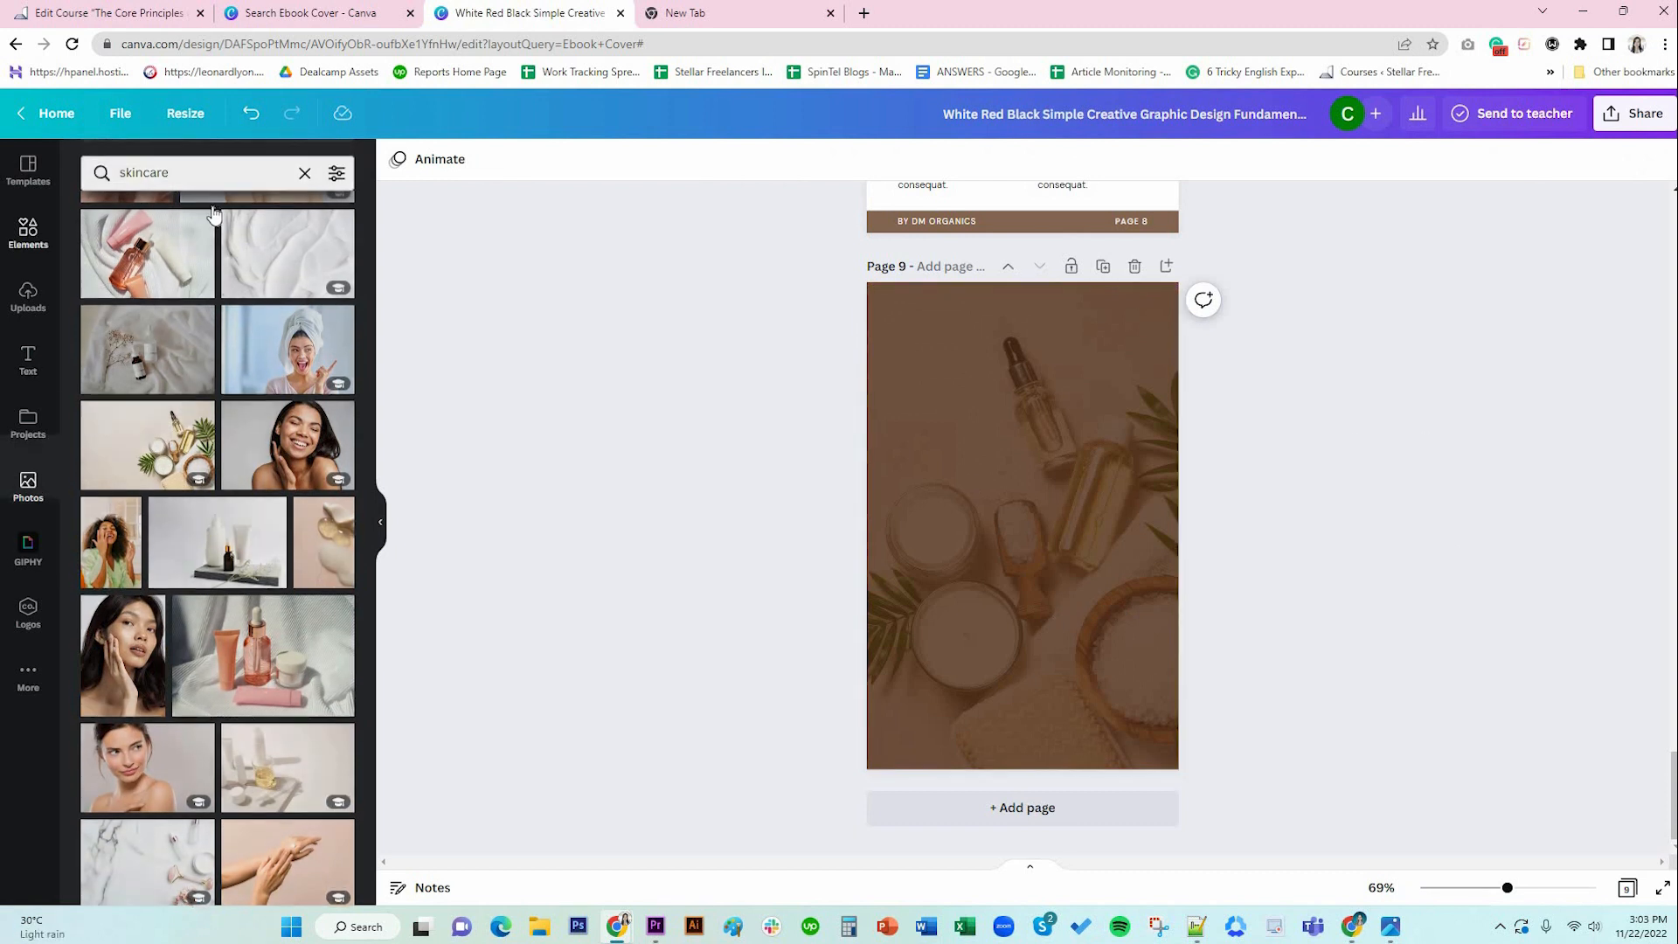
click(218, 166)
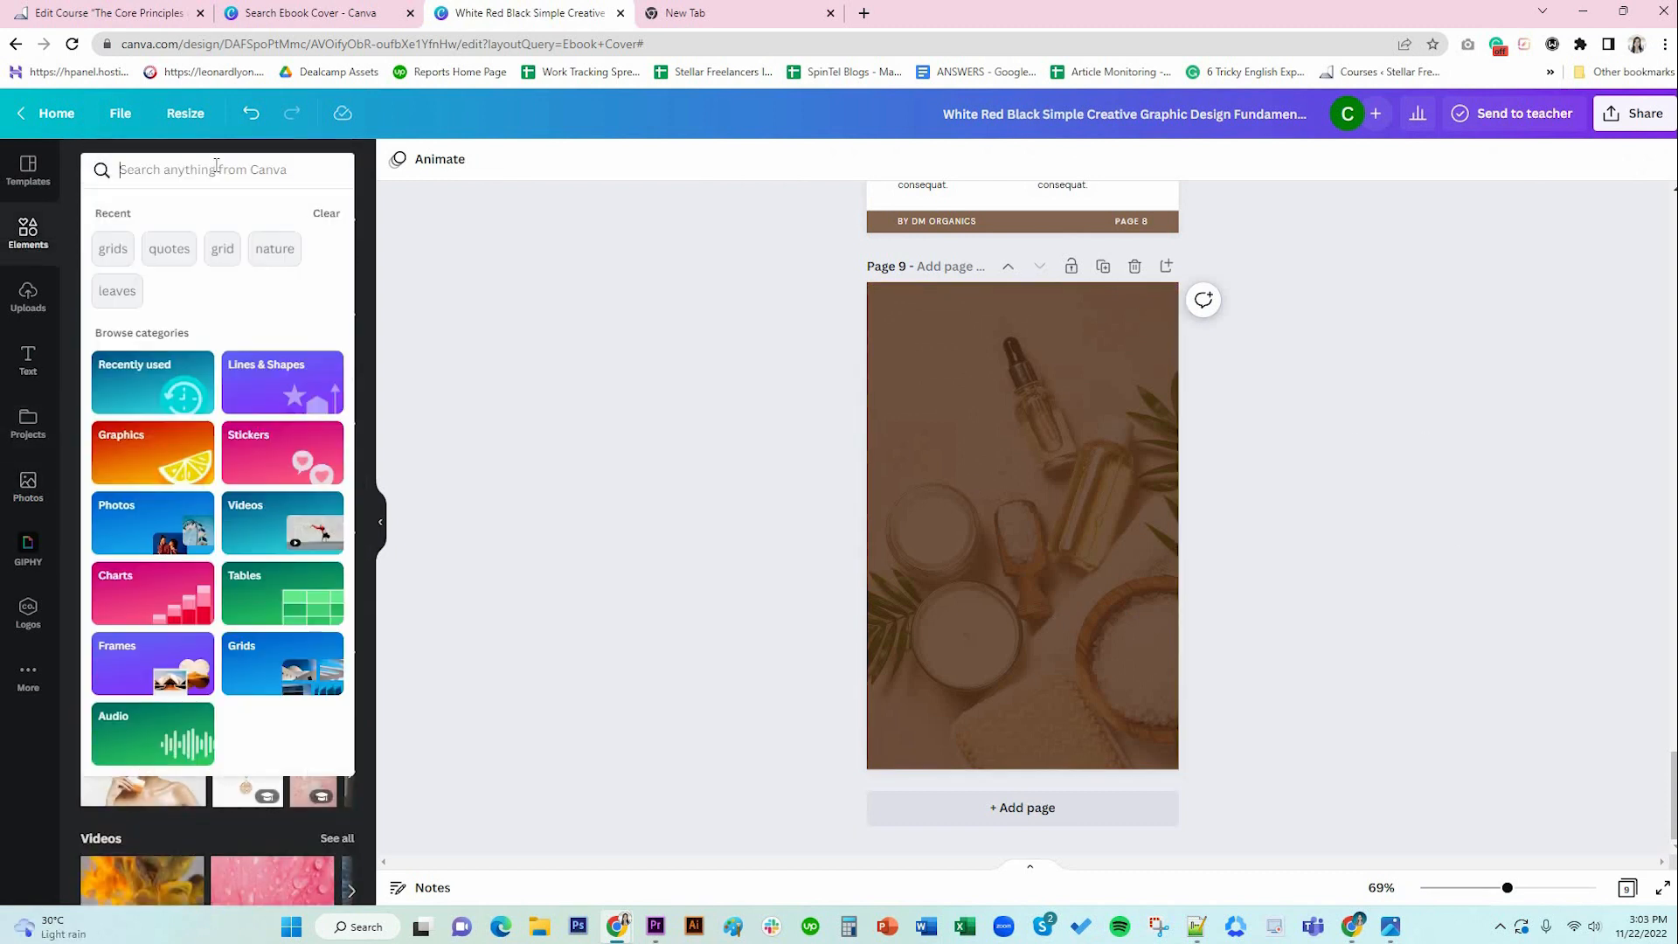
text(gfram)
key(BackSpace)
key(BackSpace)
key(BackSpace)
key(BackSpace)
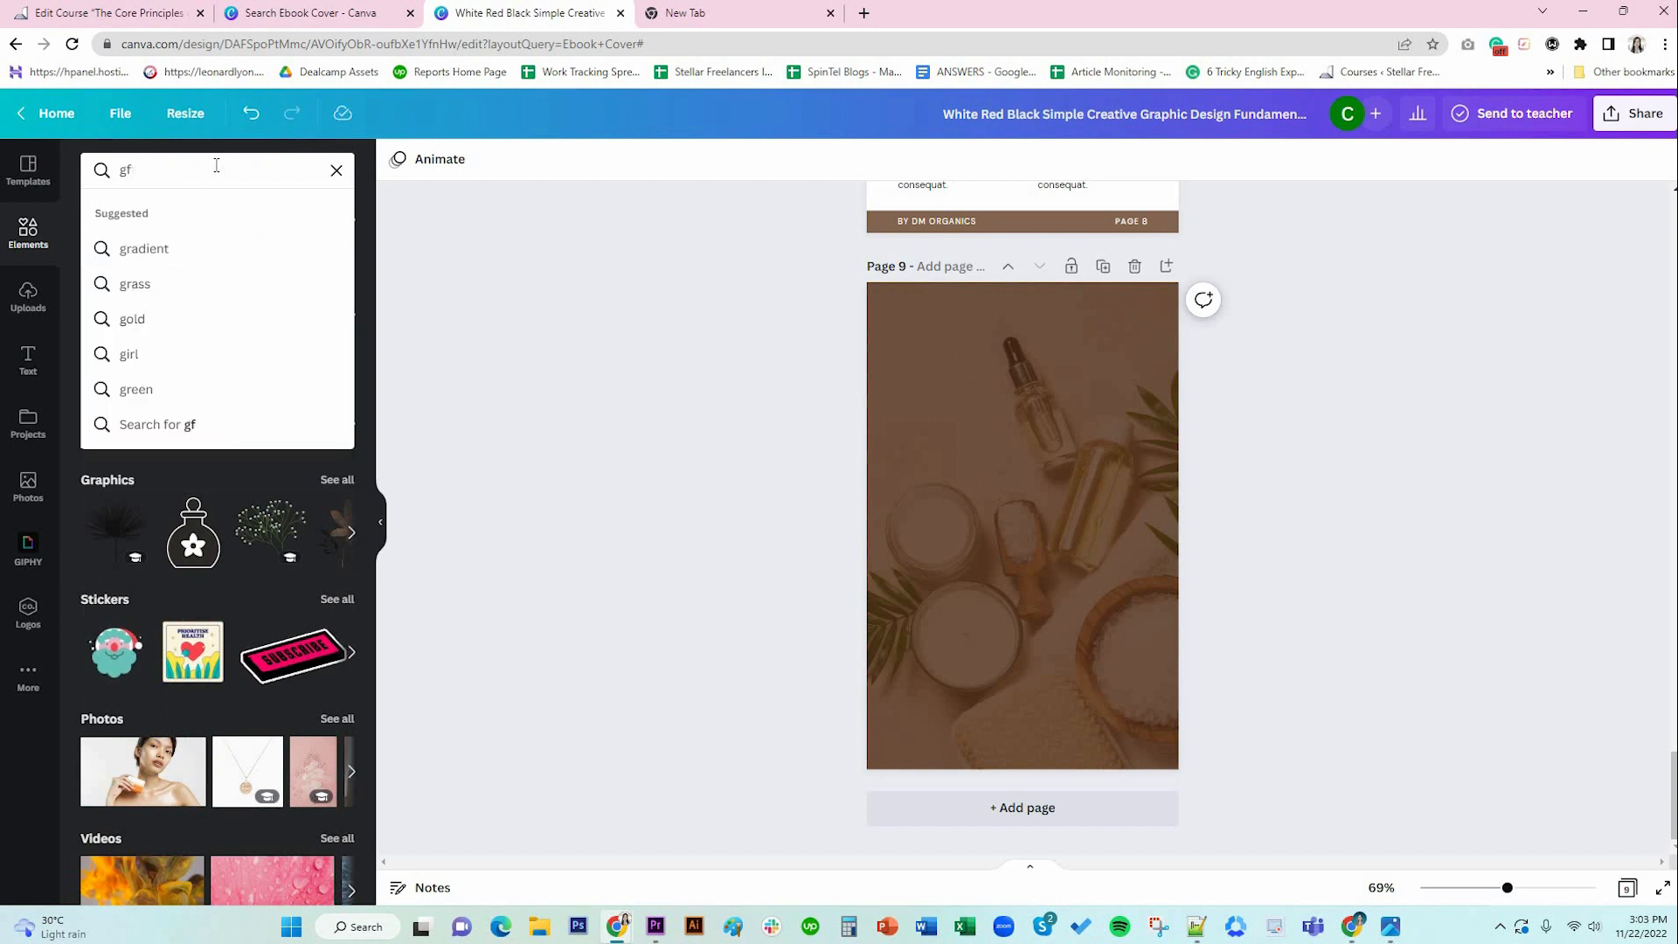
key(BackSpace)
text(frame)
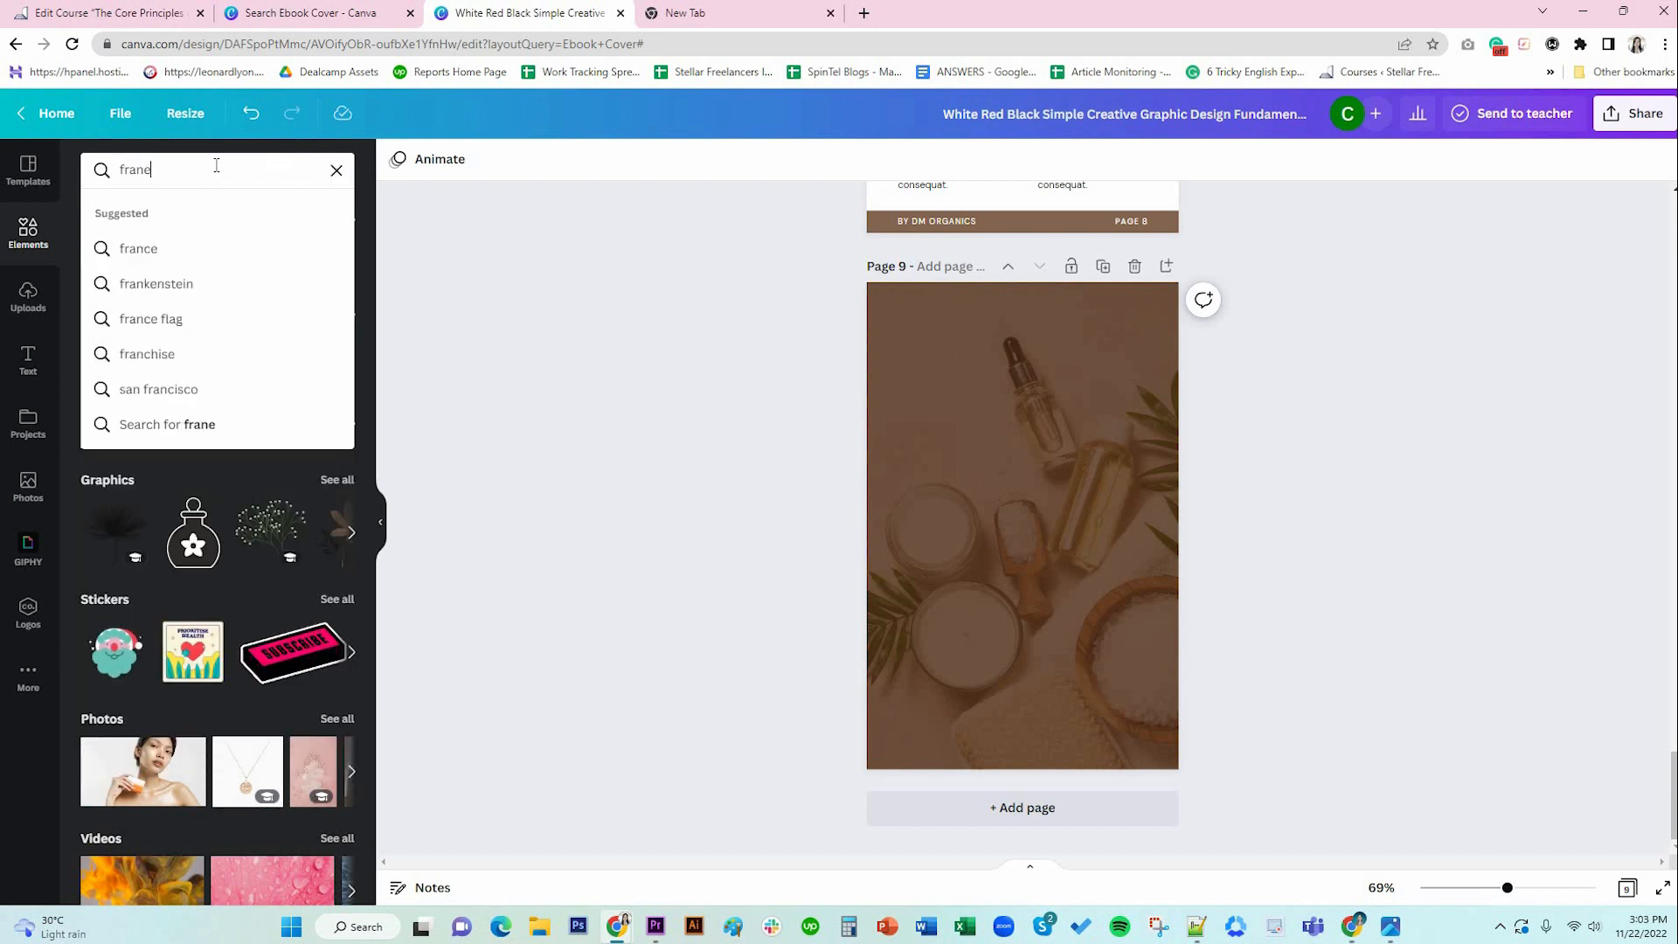
text(s)
key(Return)
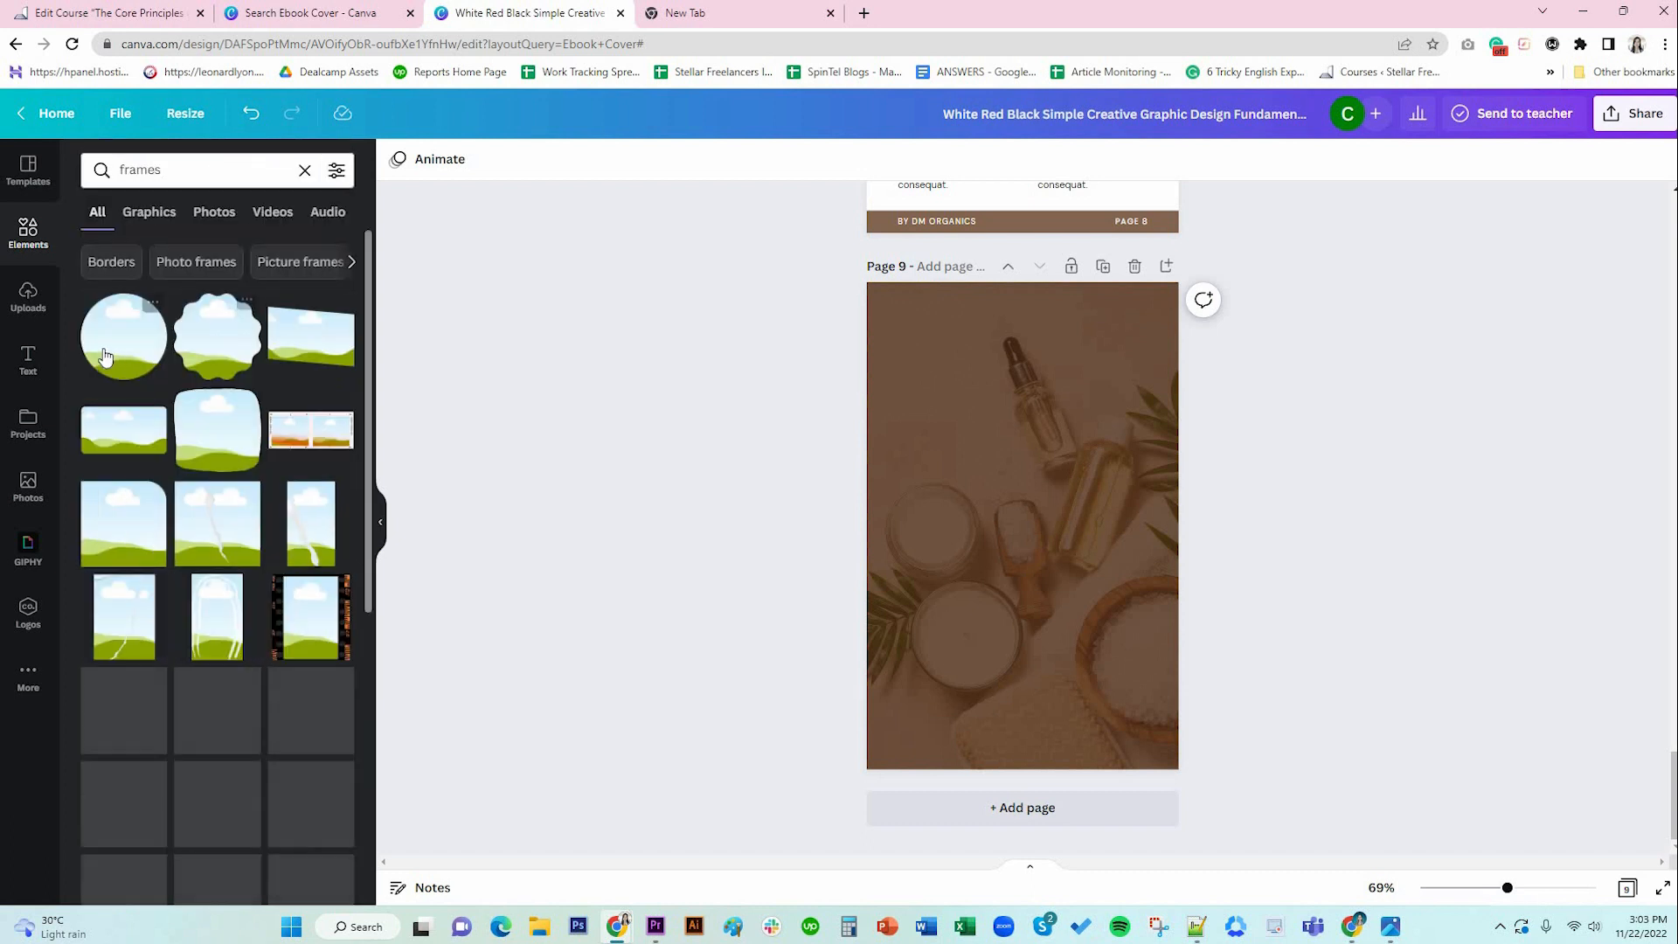
click(111, 348)
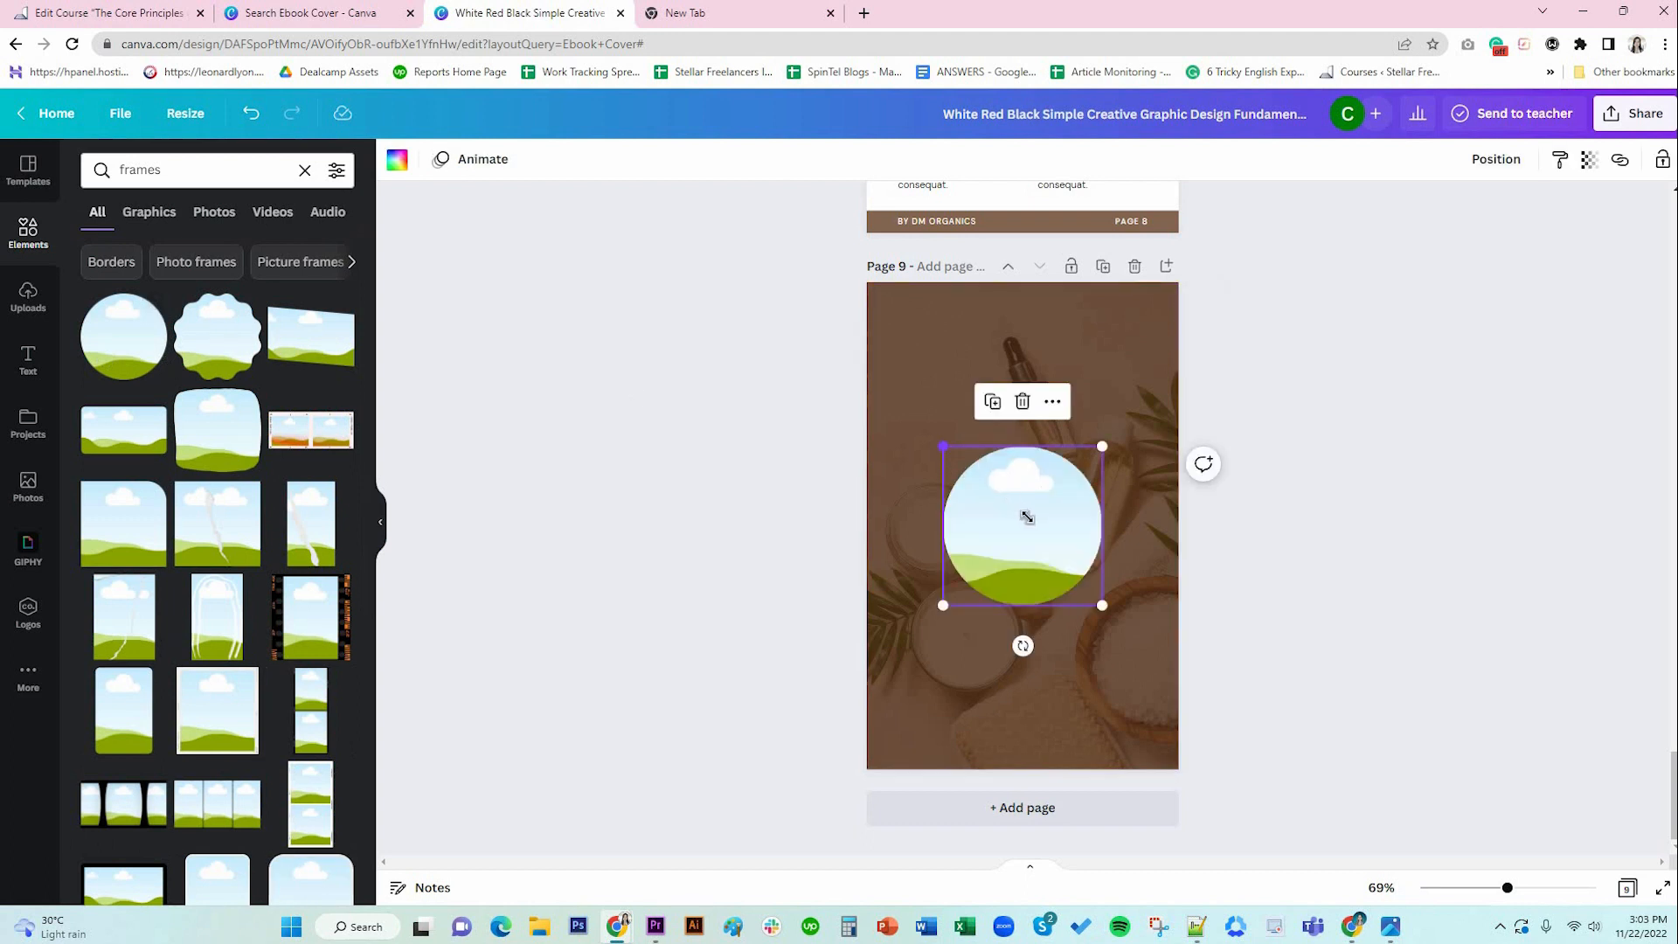
drag(943, 449, 1023, 353)
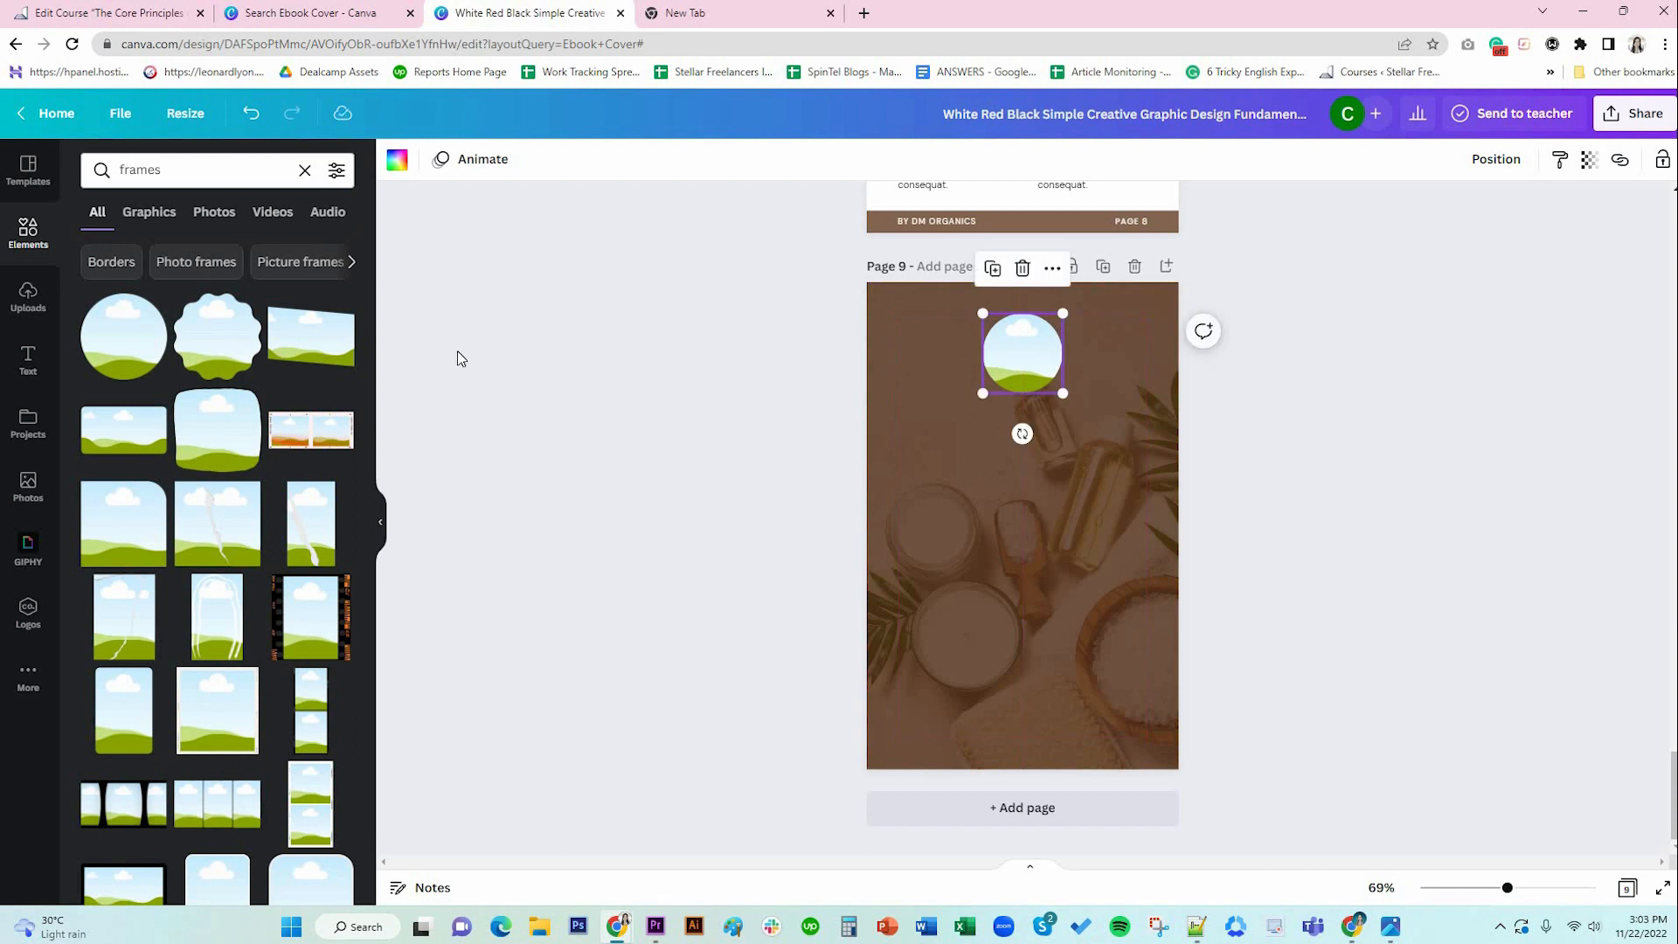
click(27, 301)
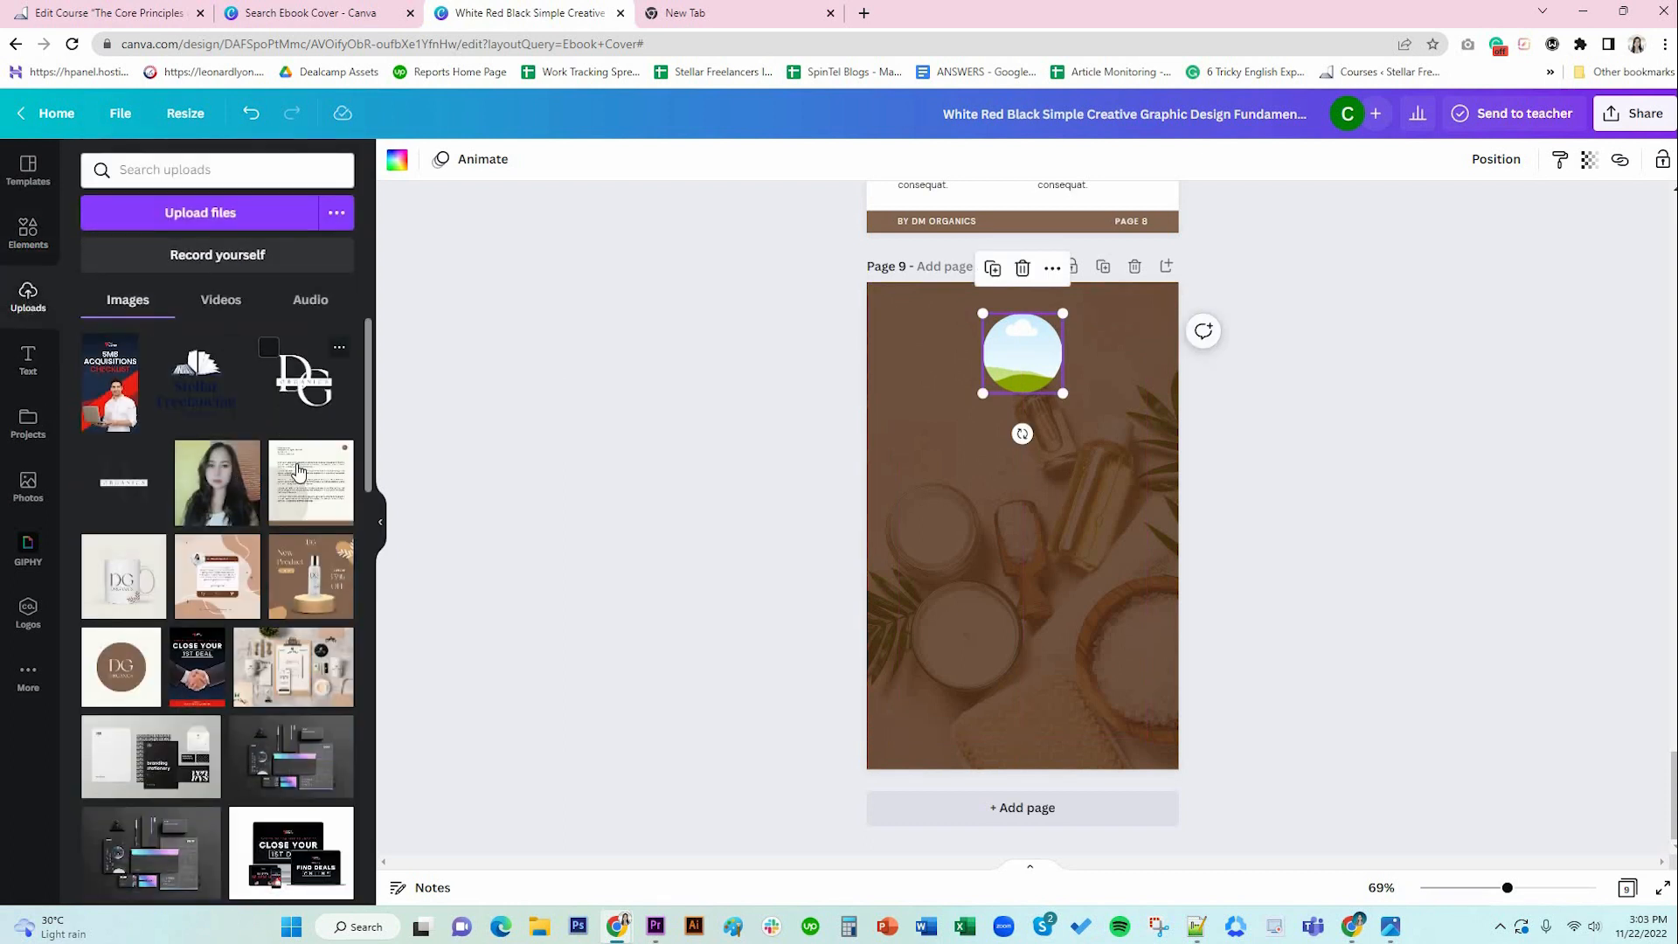
Drop the uploaded woman's portrait into page 9's circle frame.
drag(219, 512, 1006, 372)
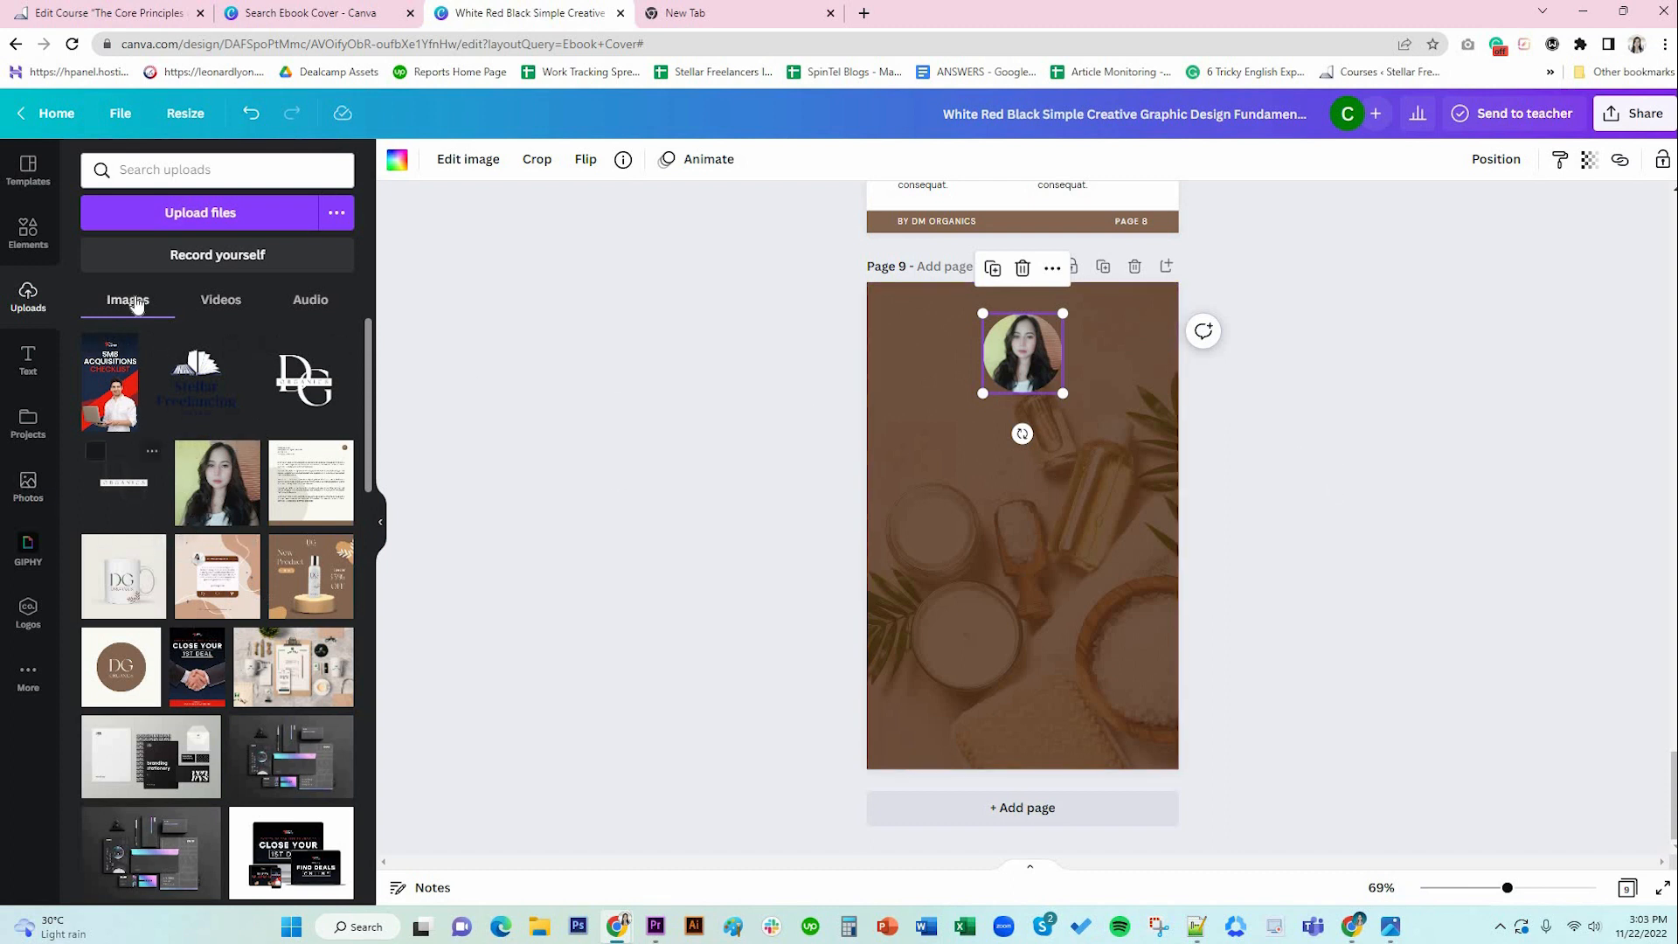
click(29, 232)
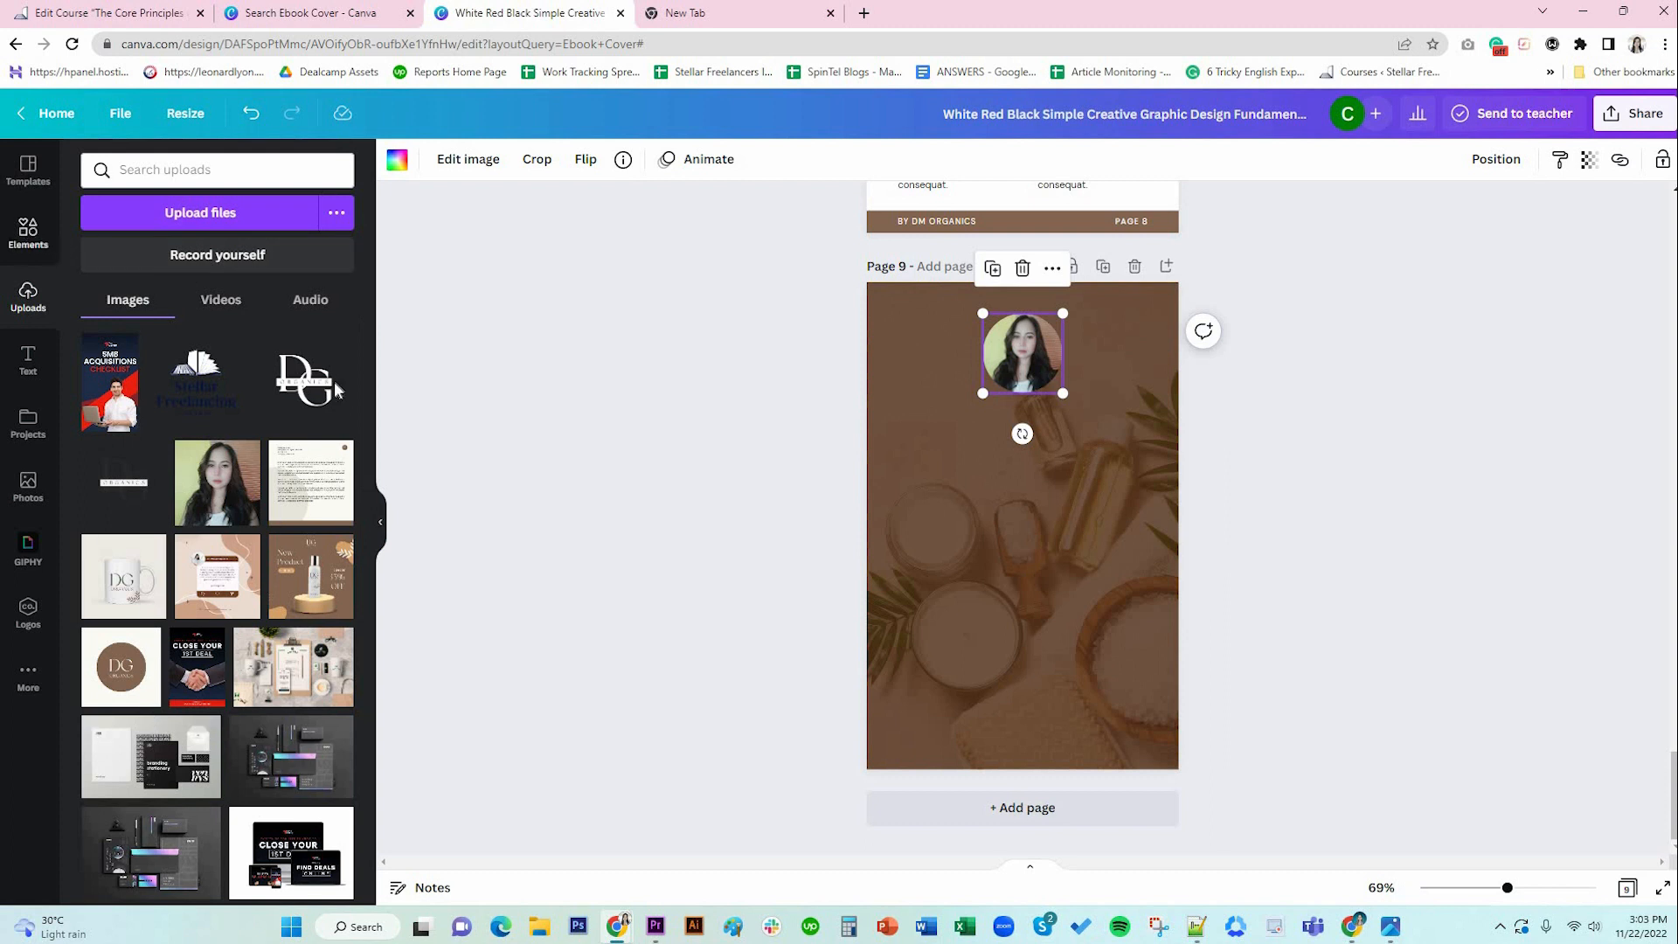
click(304, 169)
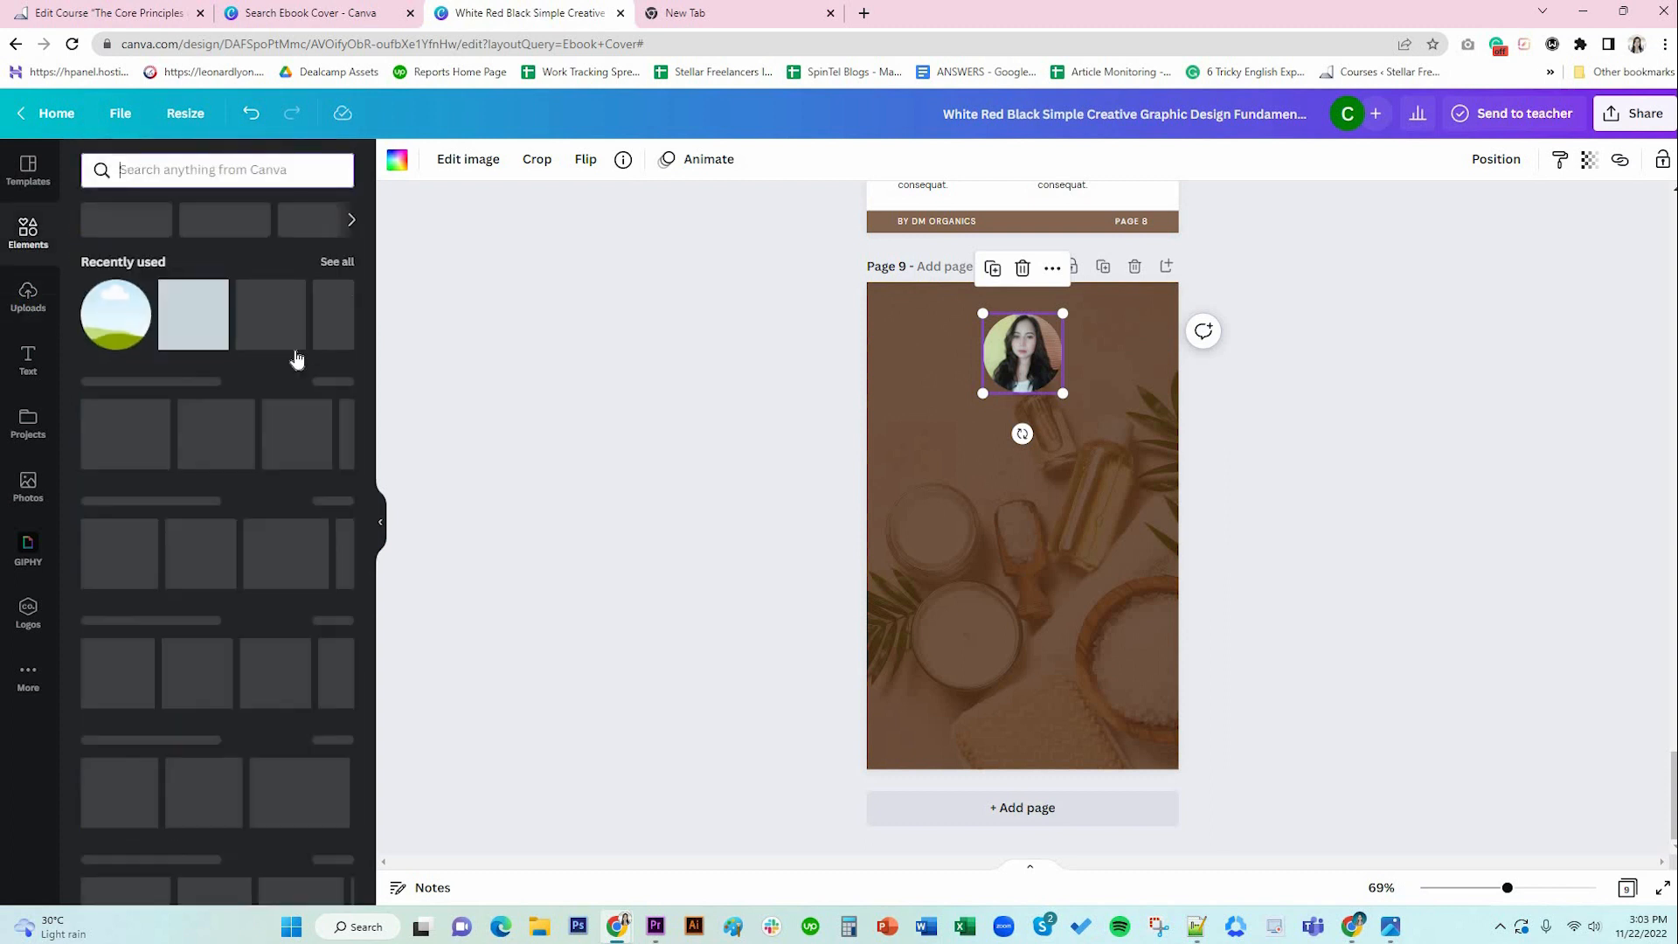
Place a slightly larger white circle behind the portrait to form a thin ring.
click(329, 425)
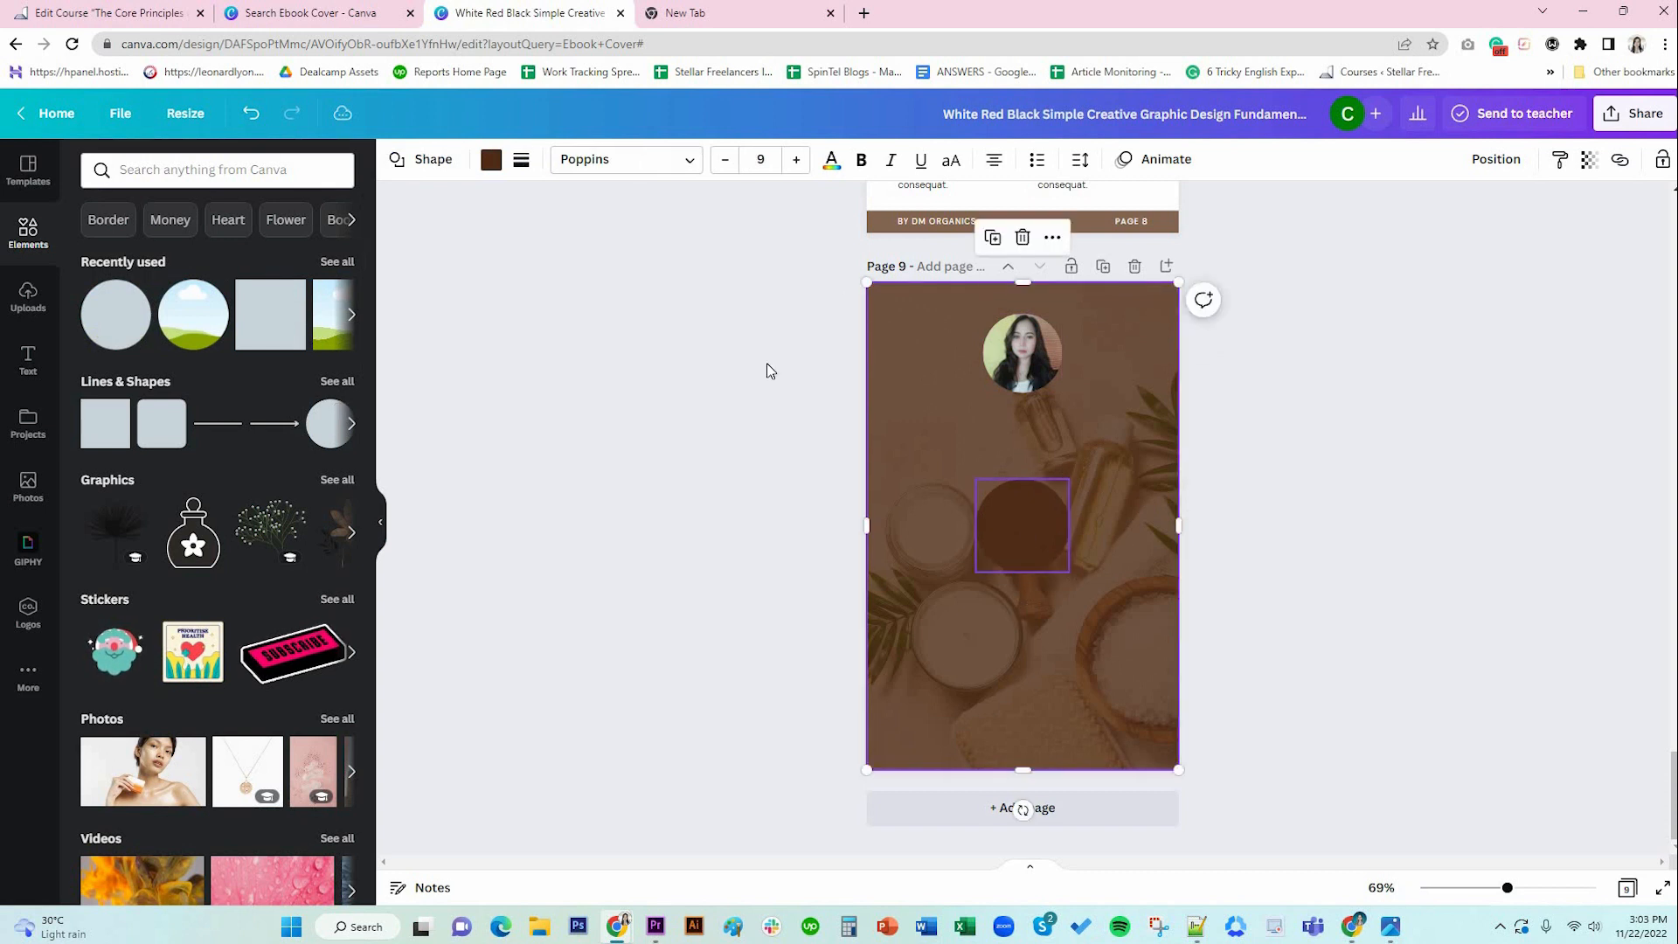
click(491, 160)
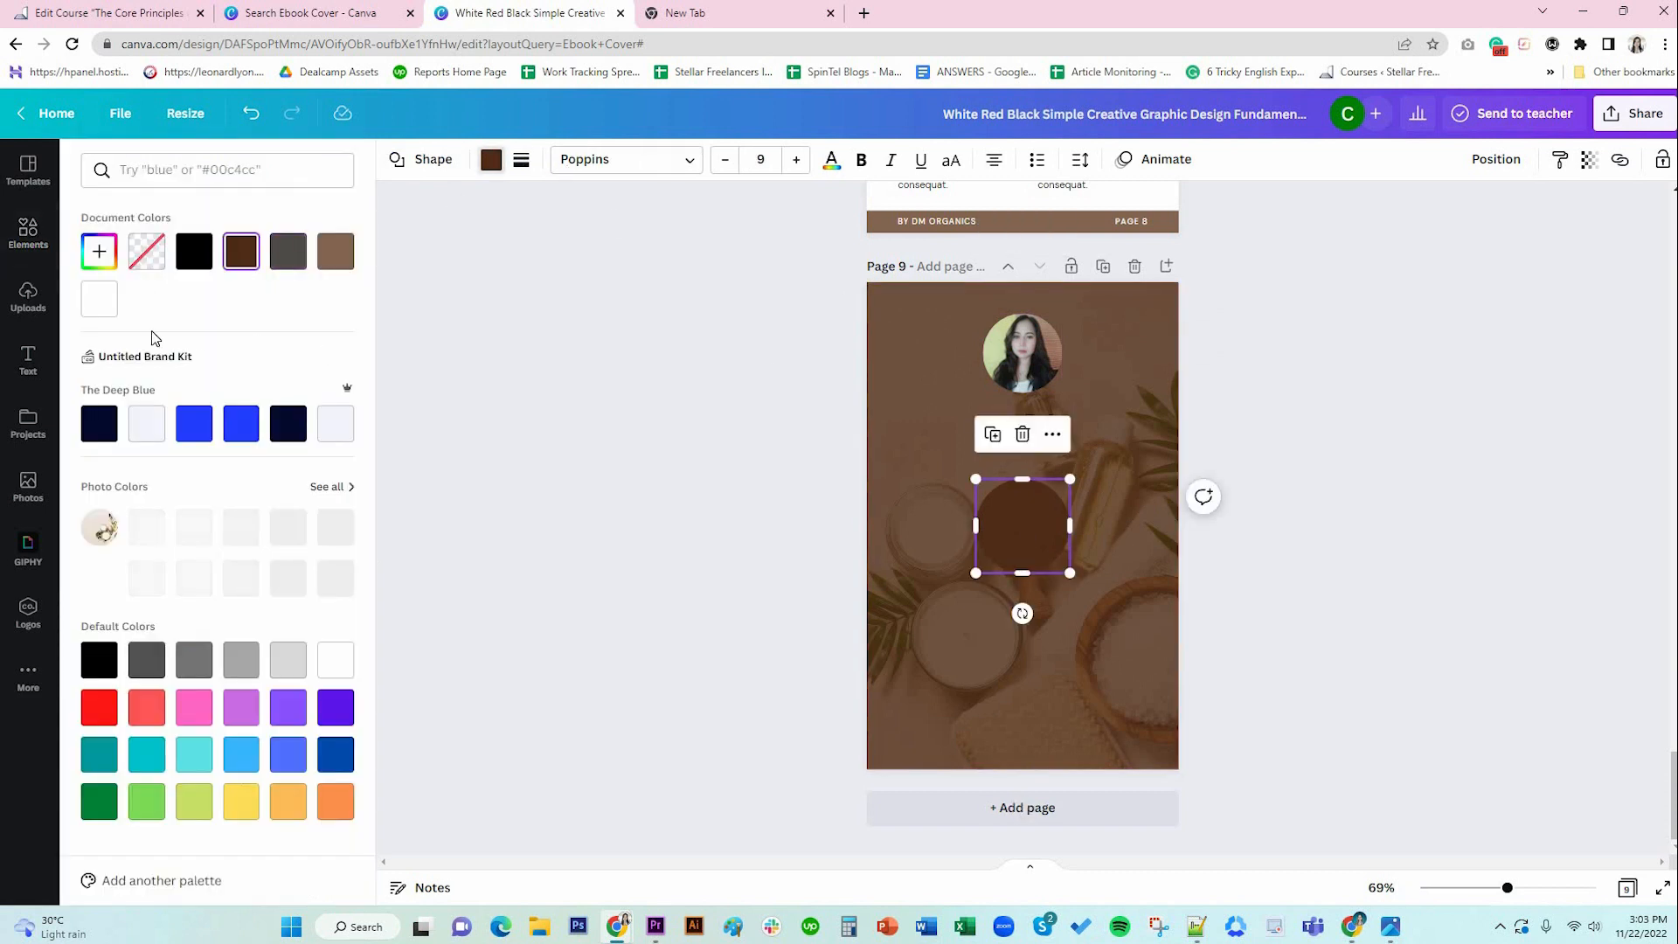
click(101, 297)
drag(1040, 500, 1027, 359)
right_click(1037, 358)
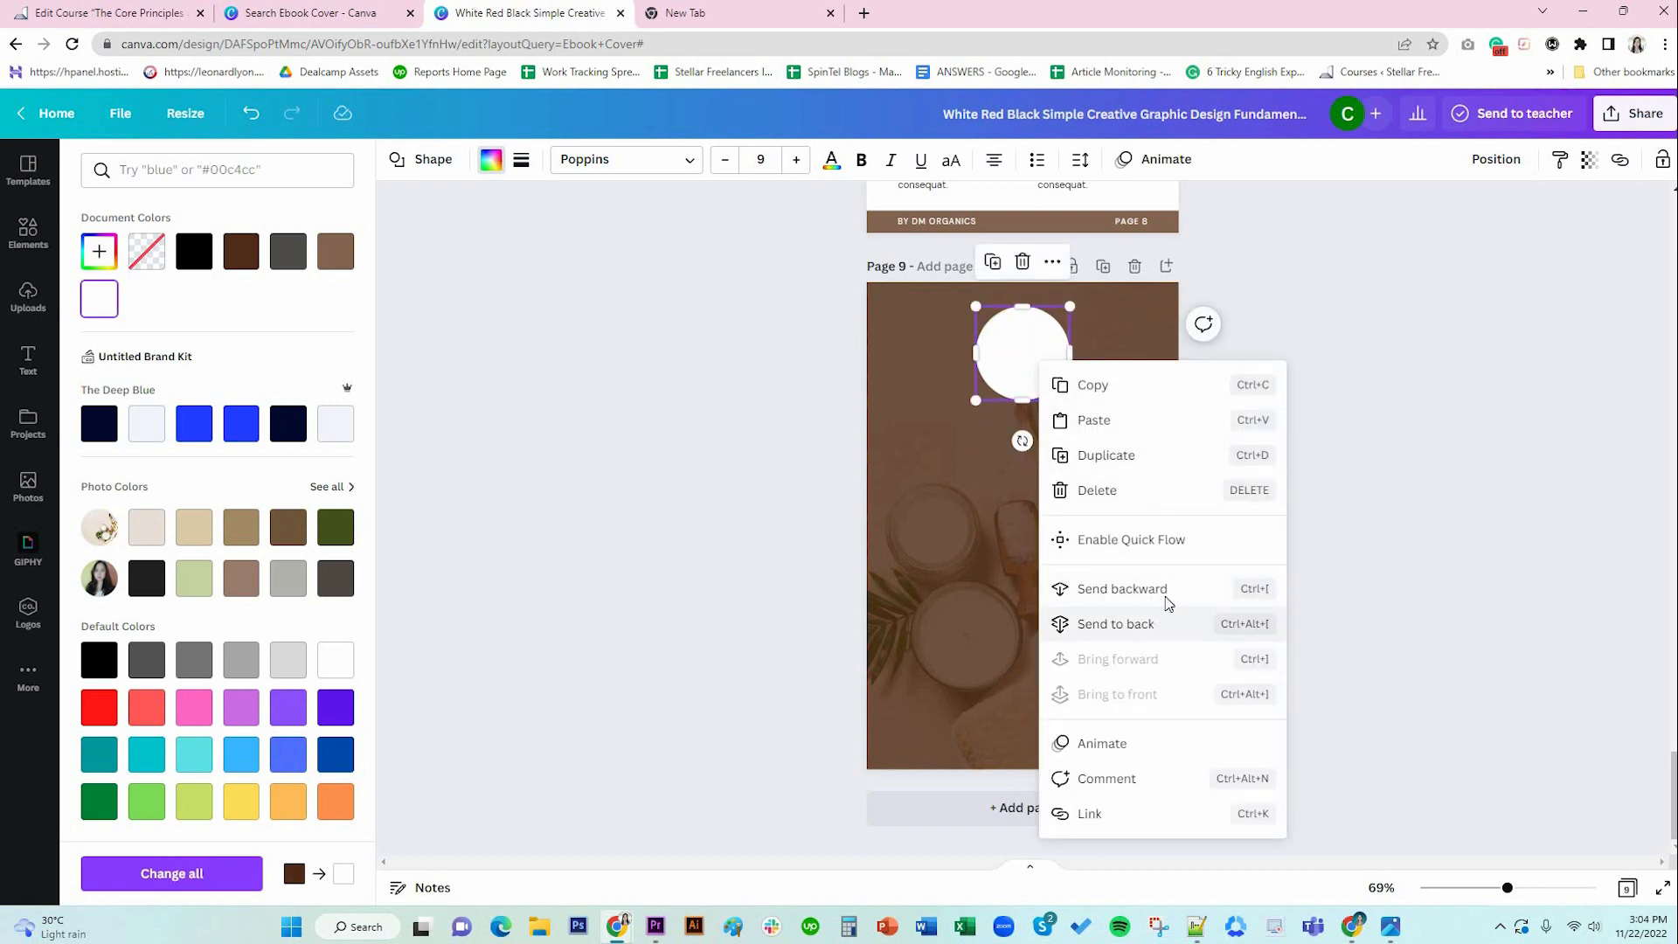
click(1136, 589)
drag(1069, 405, 1064, 401)
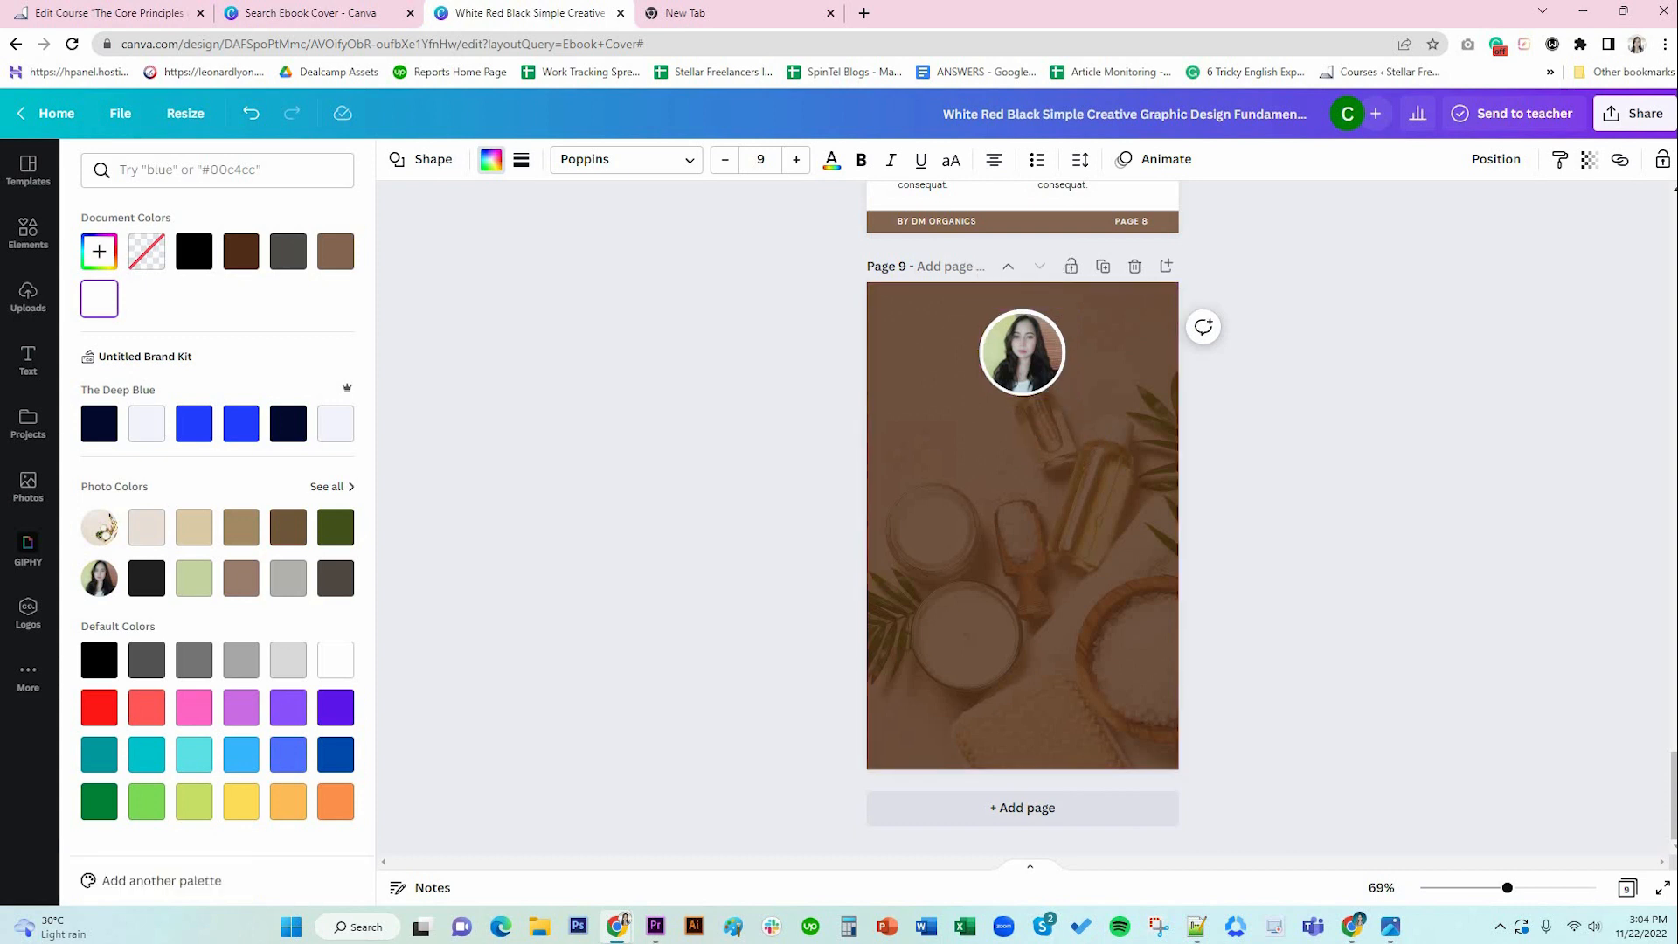
click(1111, 523)
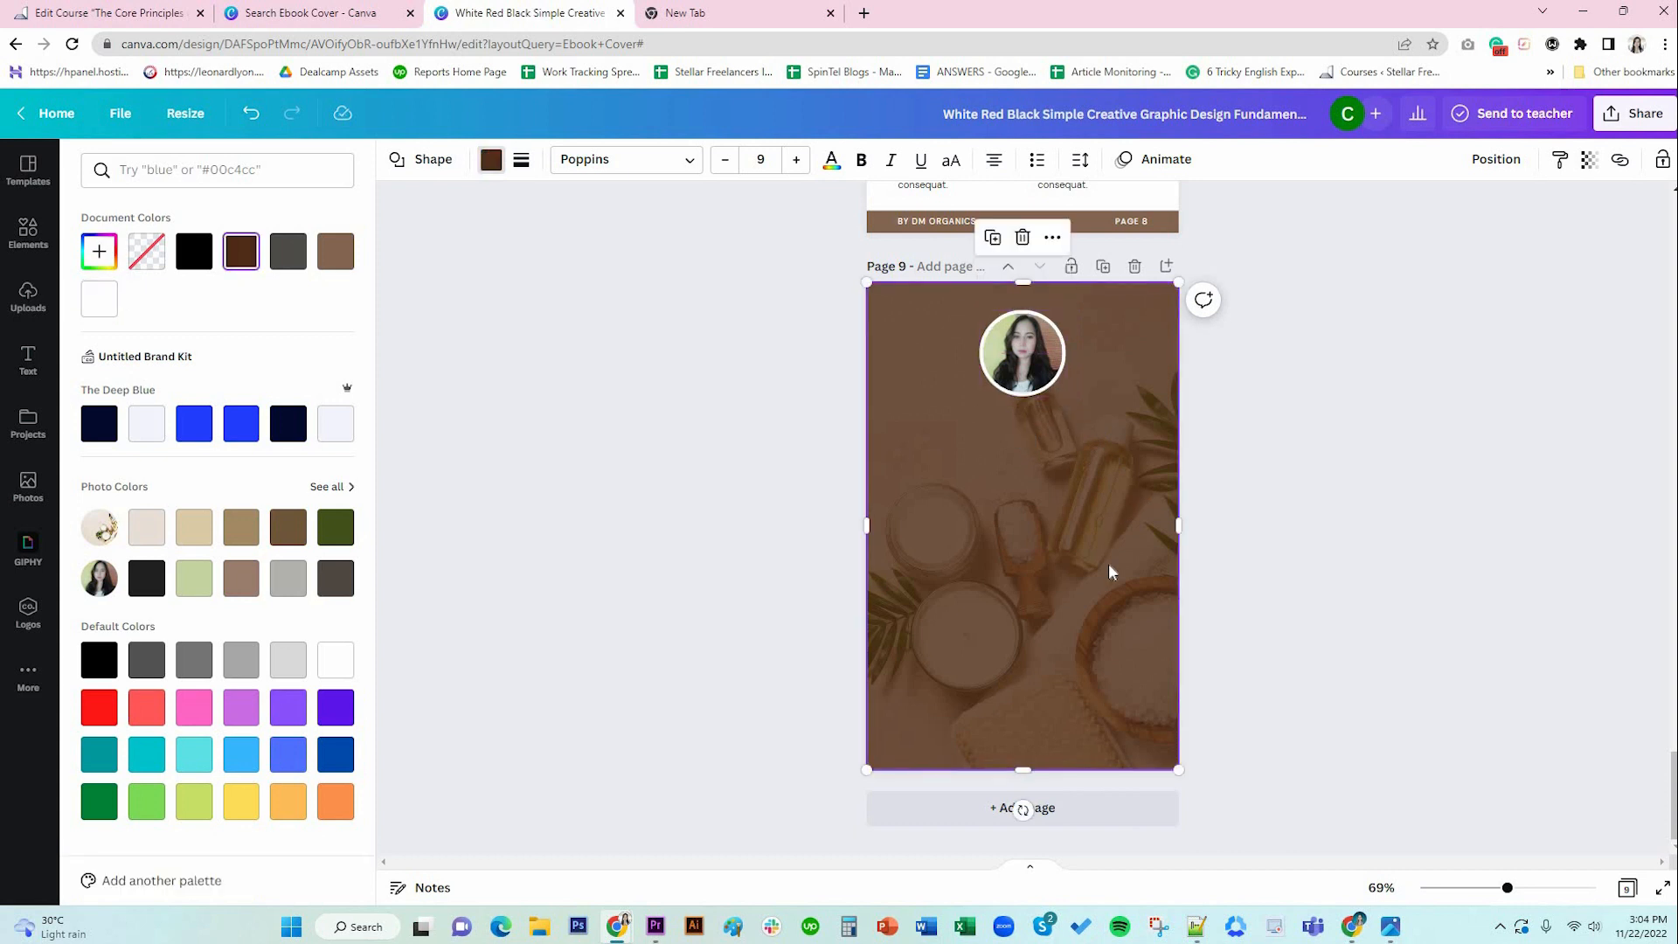
Select the Skincare Tip #1 heading on page 7 to copy it.
scroll(1031, 500, up, 10)
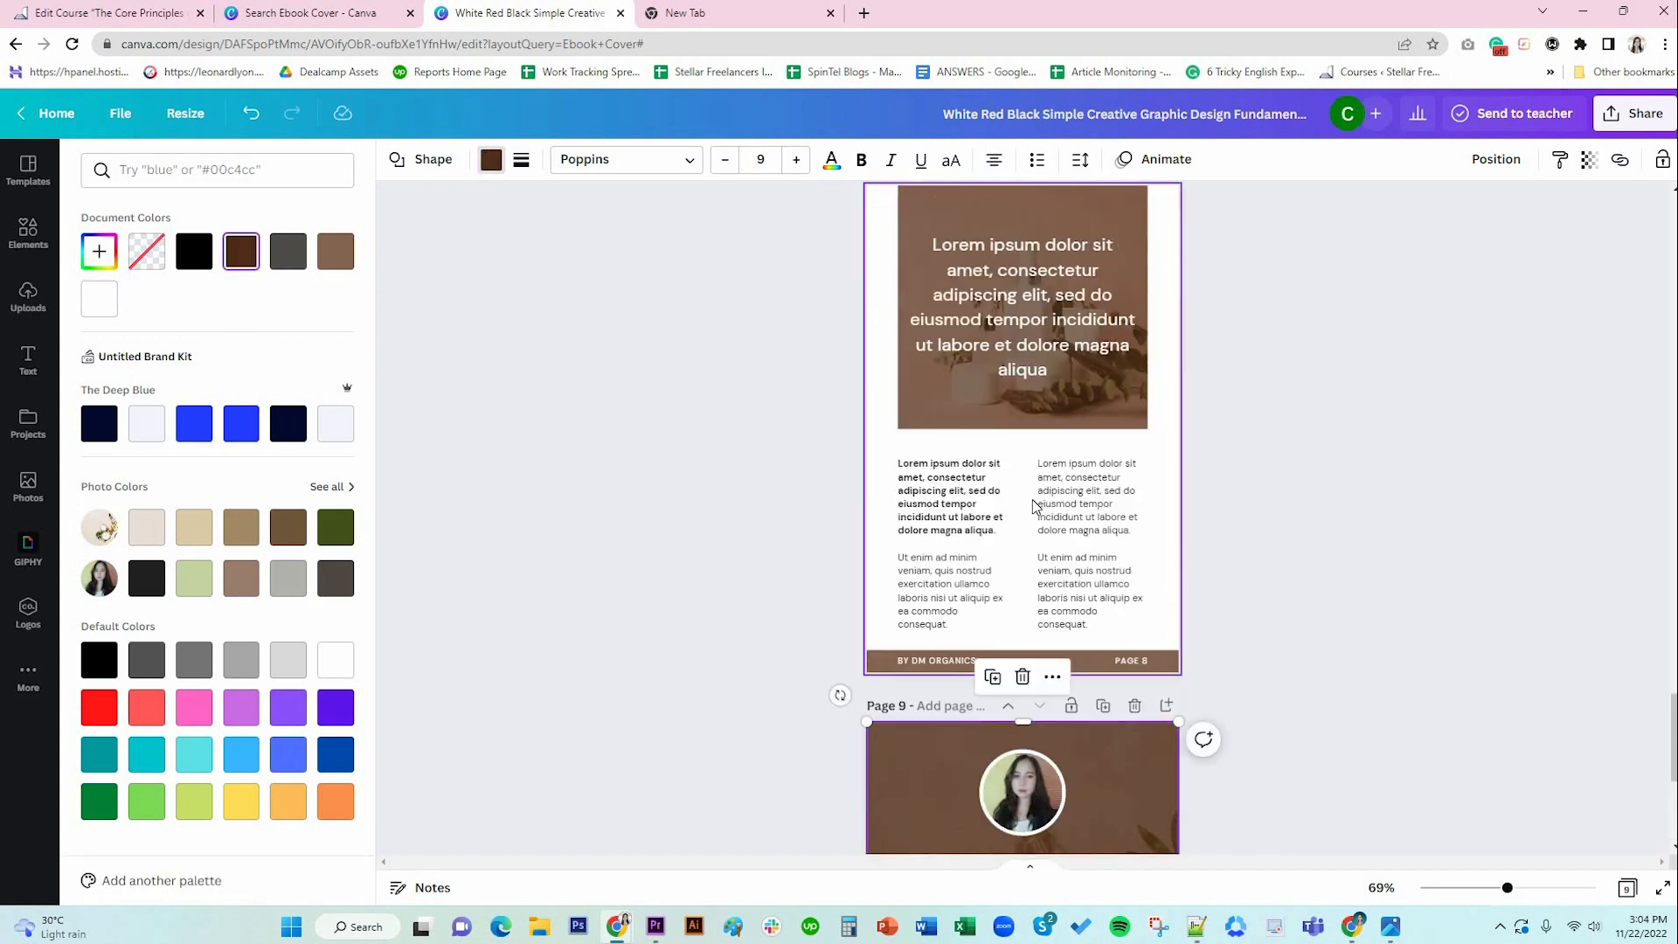
click(1005, 321)
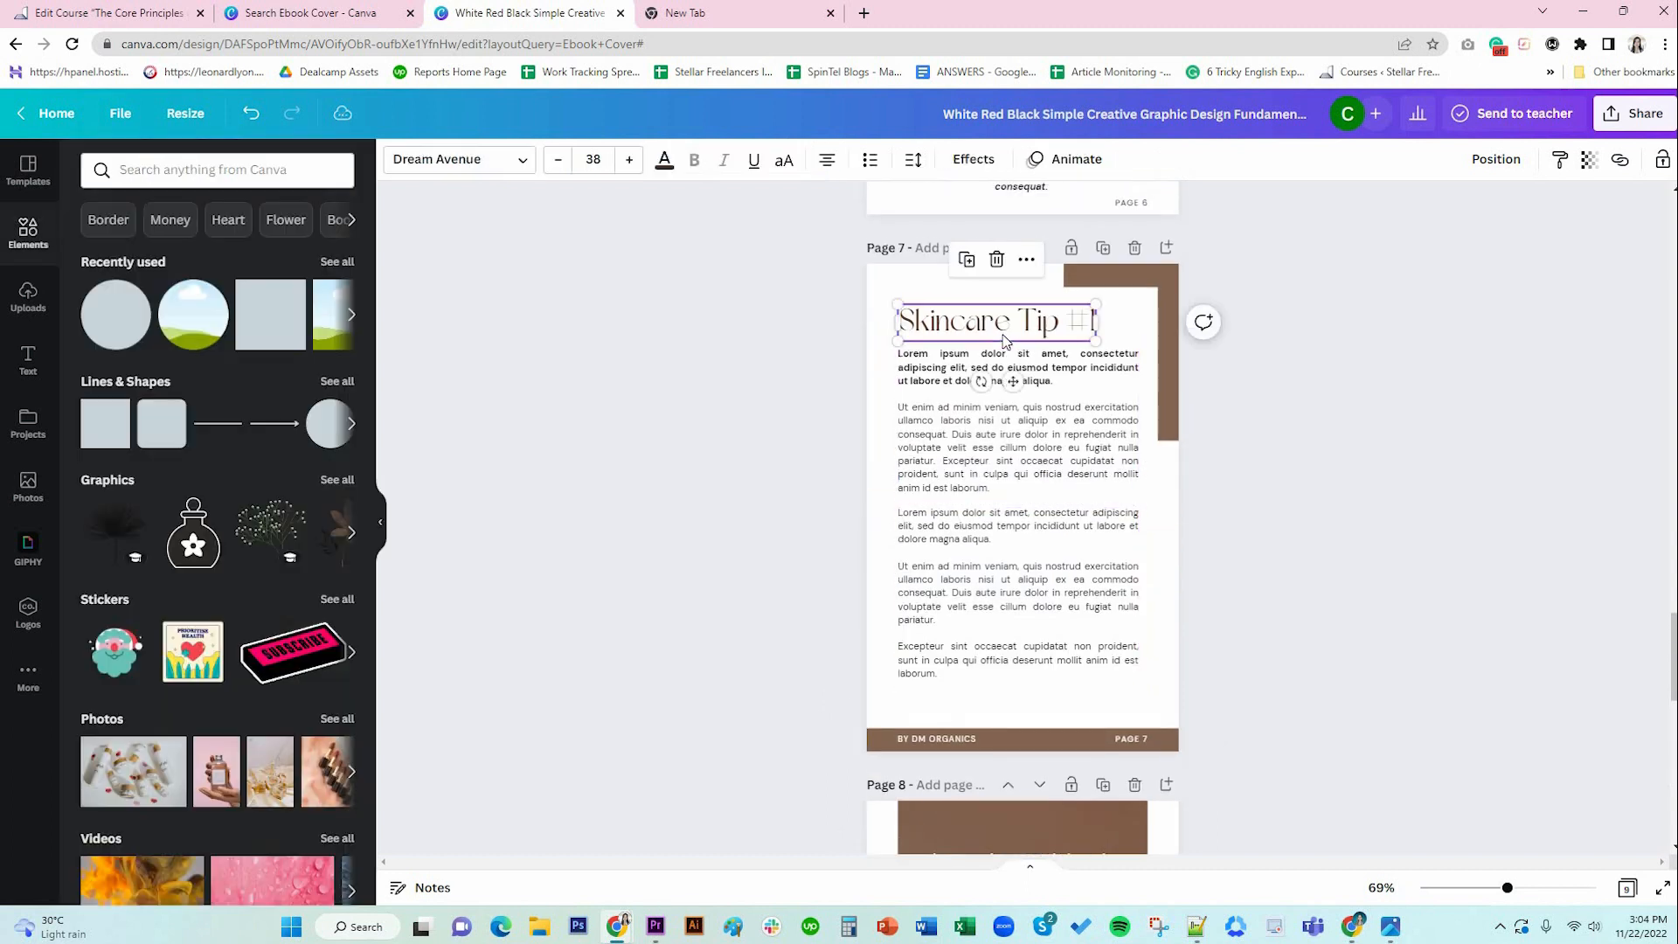
scroll(1095, 604, down, 5)
Paste the heading below page 9's portrait, retype it 'About the Author' and make it white.
scroll(1095, 605, down, 4)
click(1021, 746)
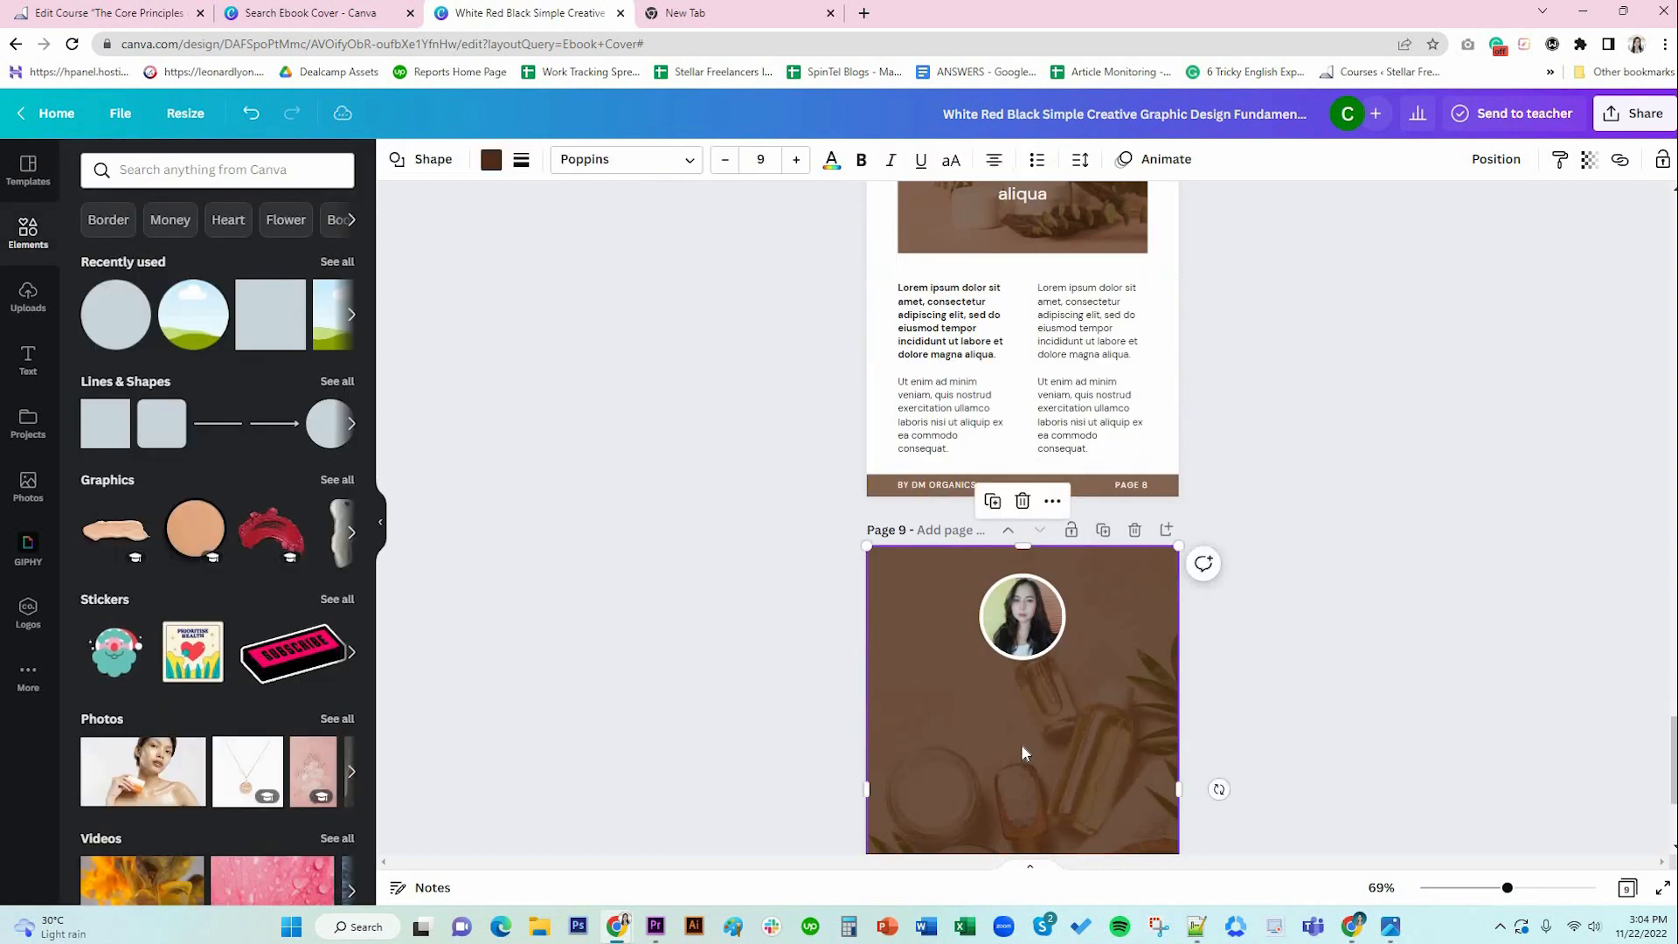
key(ctrl+v)
drag(1011, 664, 1044, 747)
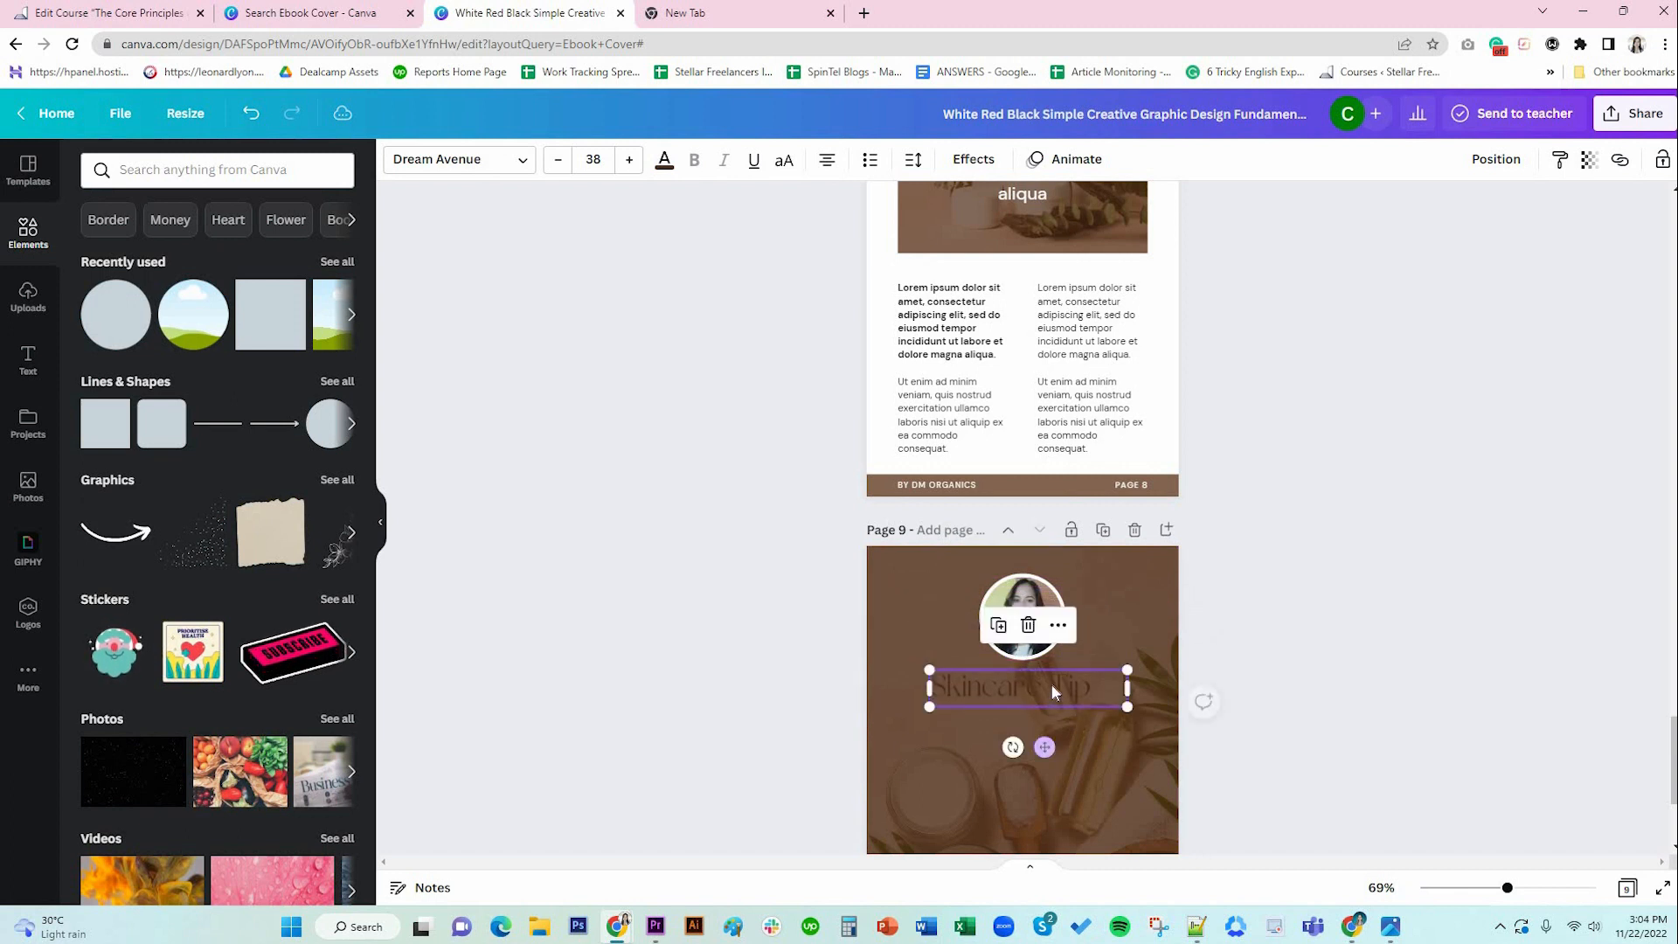
double_click(1055, 691)
text(About)
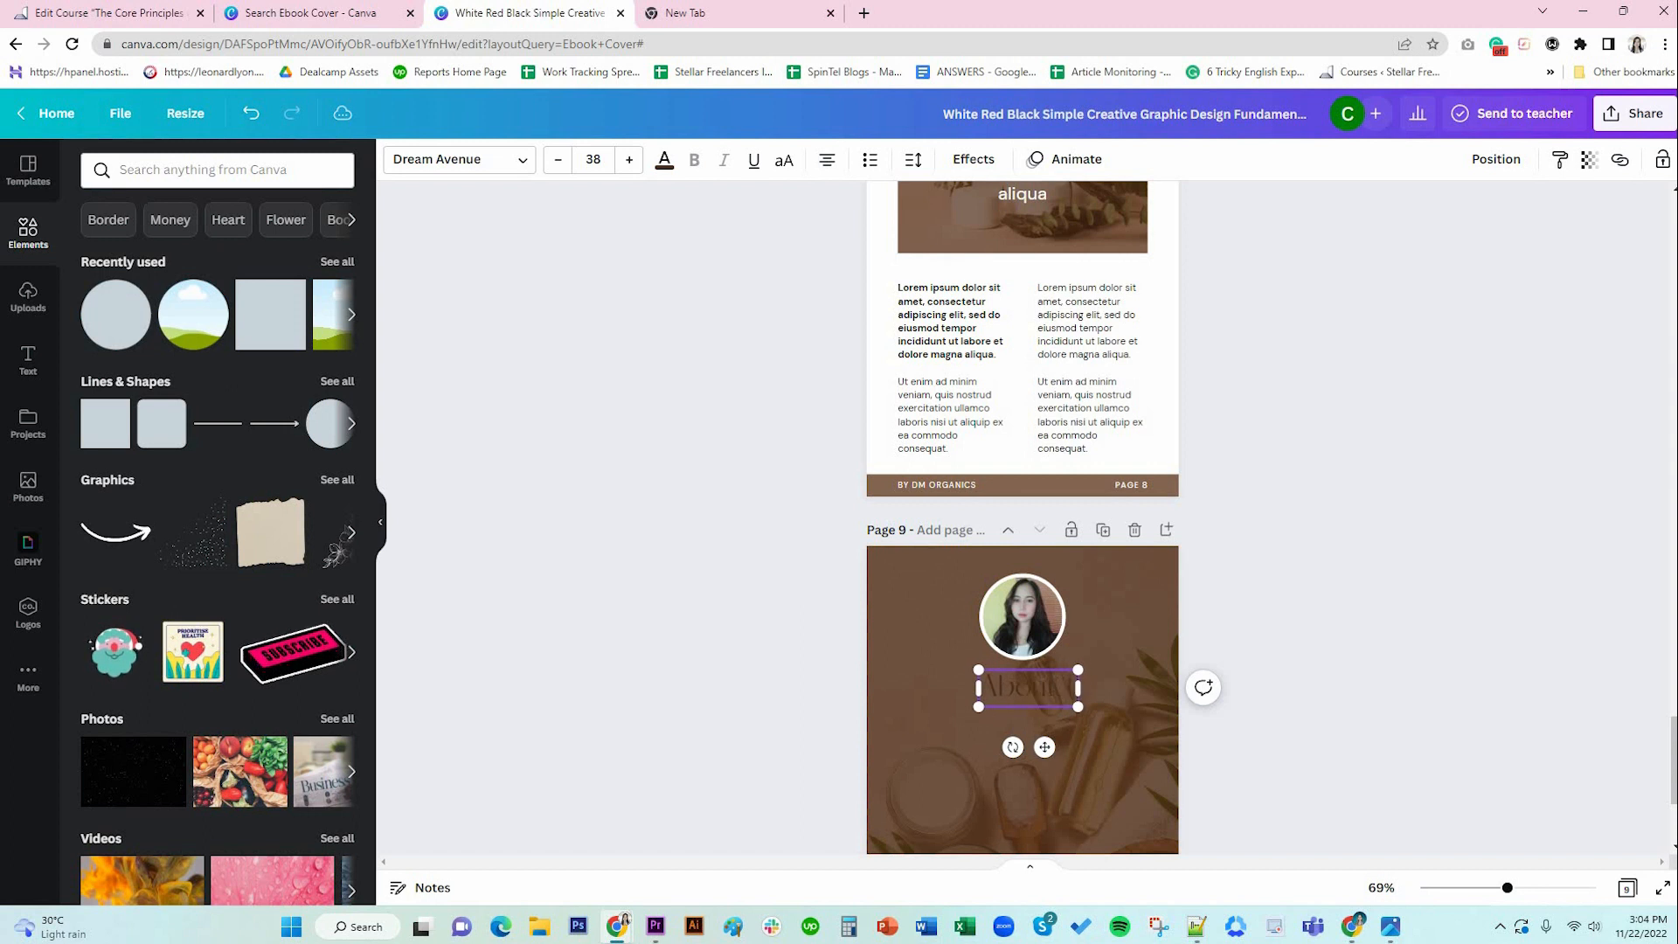
text( Mhe Author)
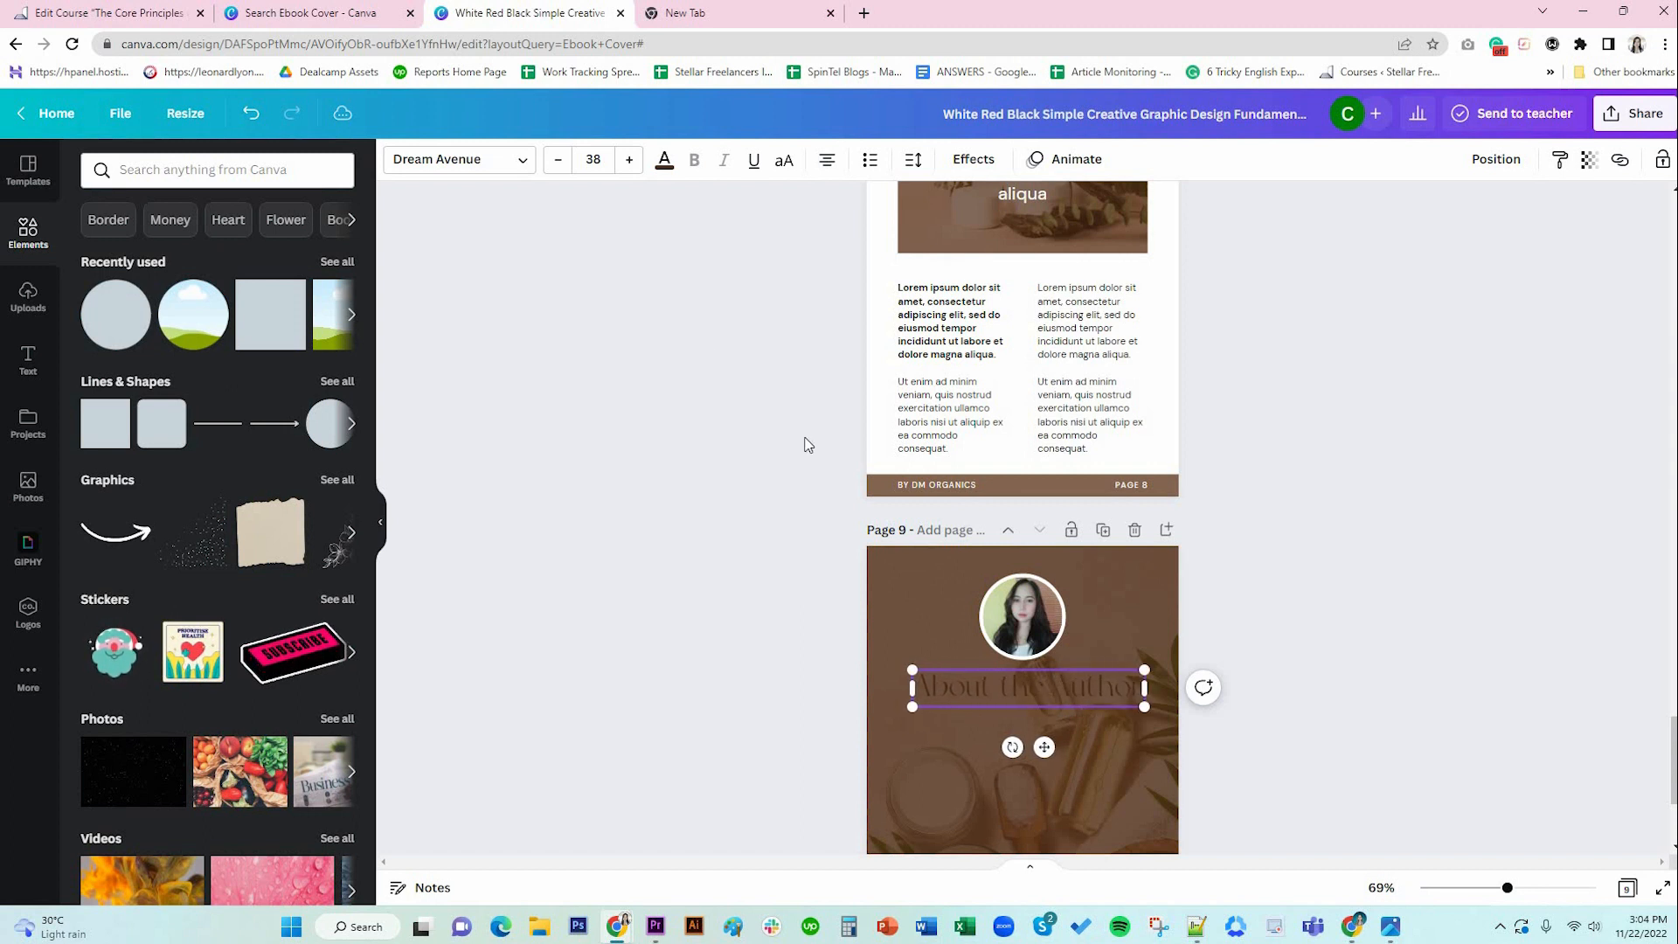
key(ctrl+a)
click(664, 160)
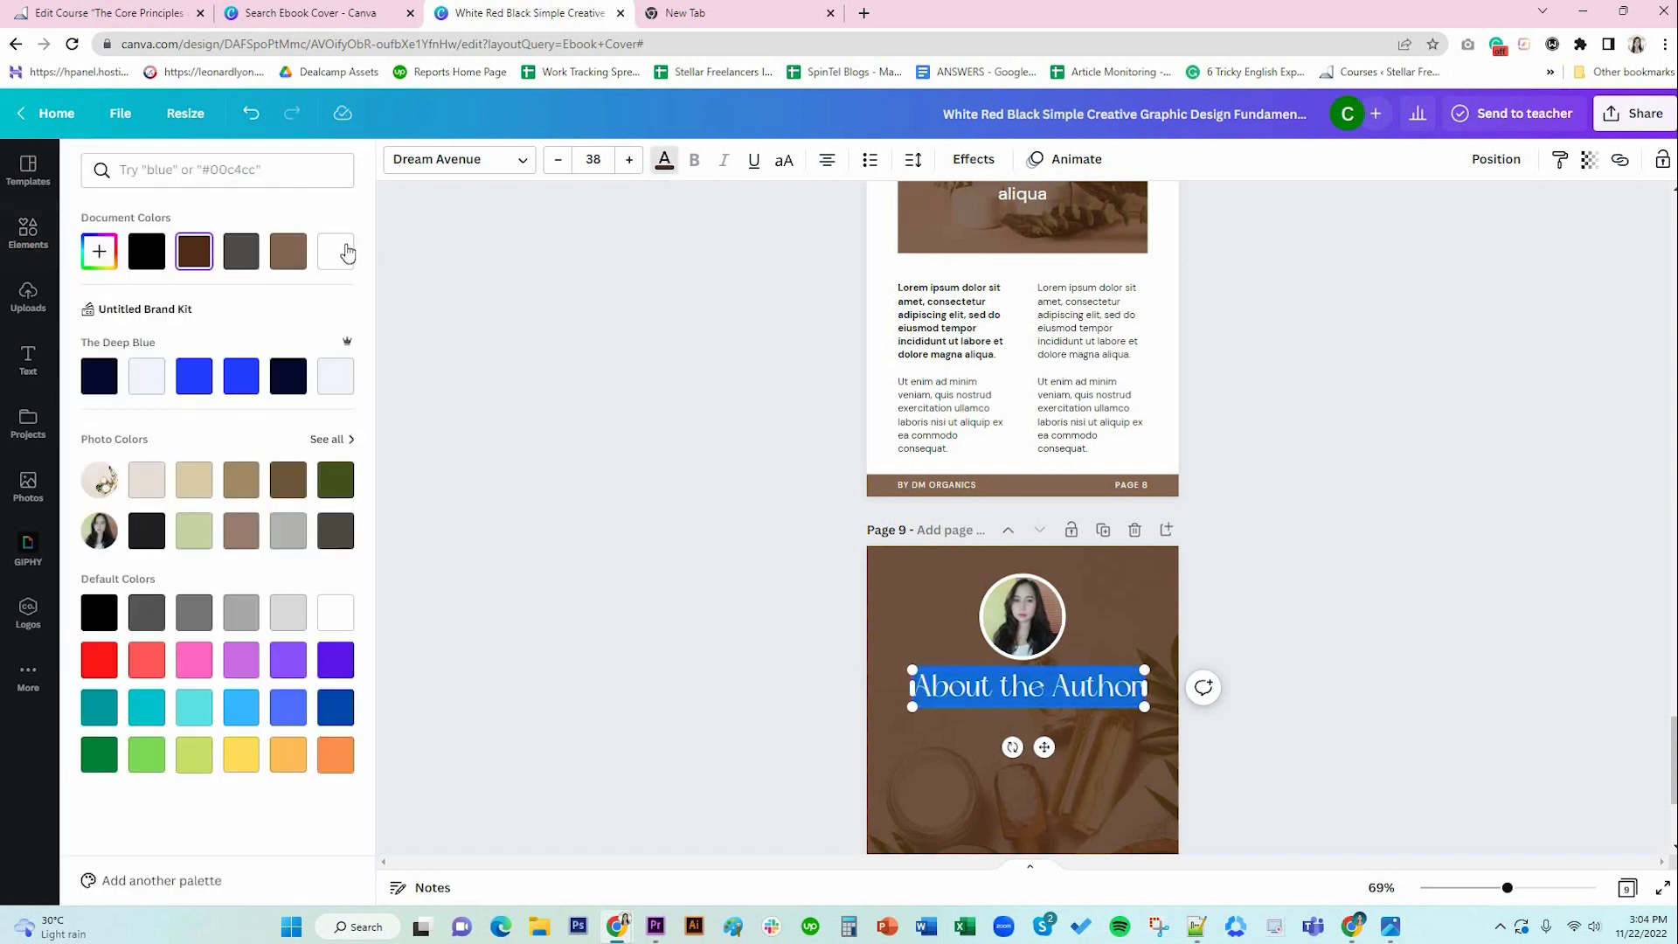
click(1119, 807)
scroll(1121, 809, down, 3)
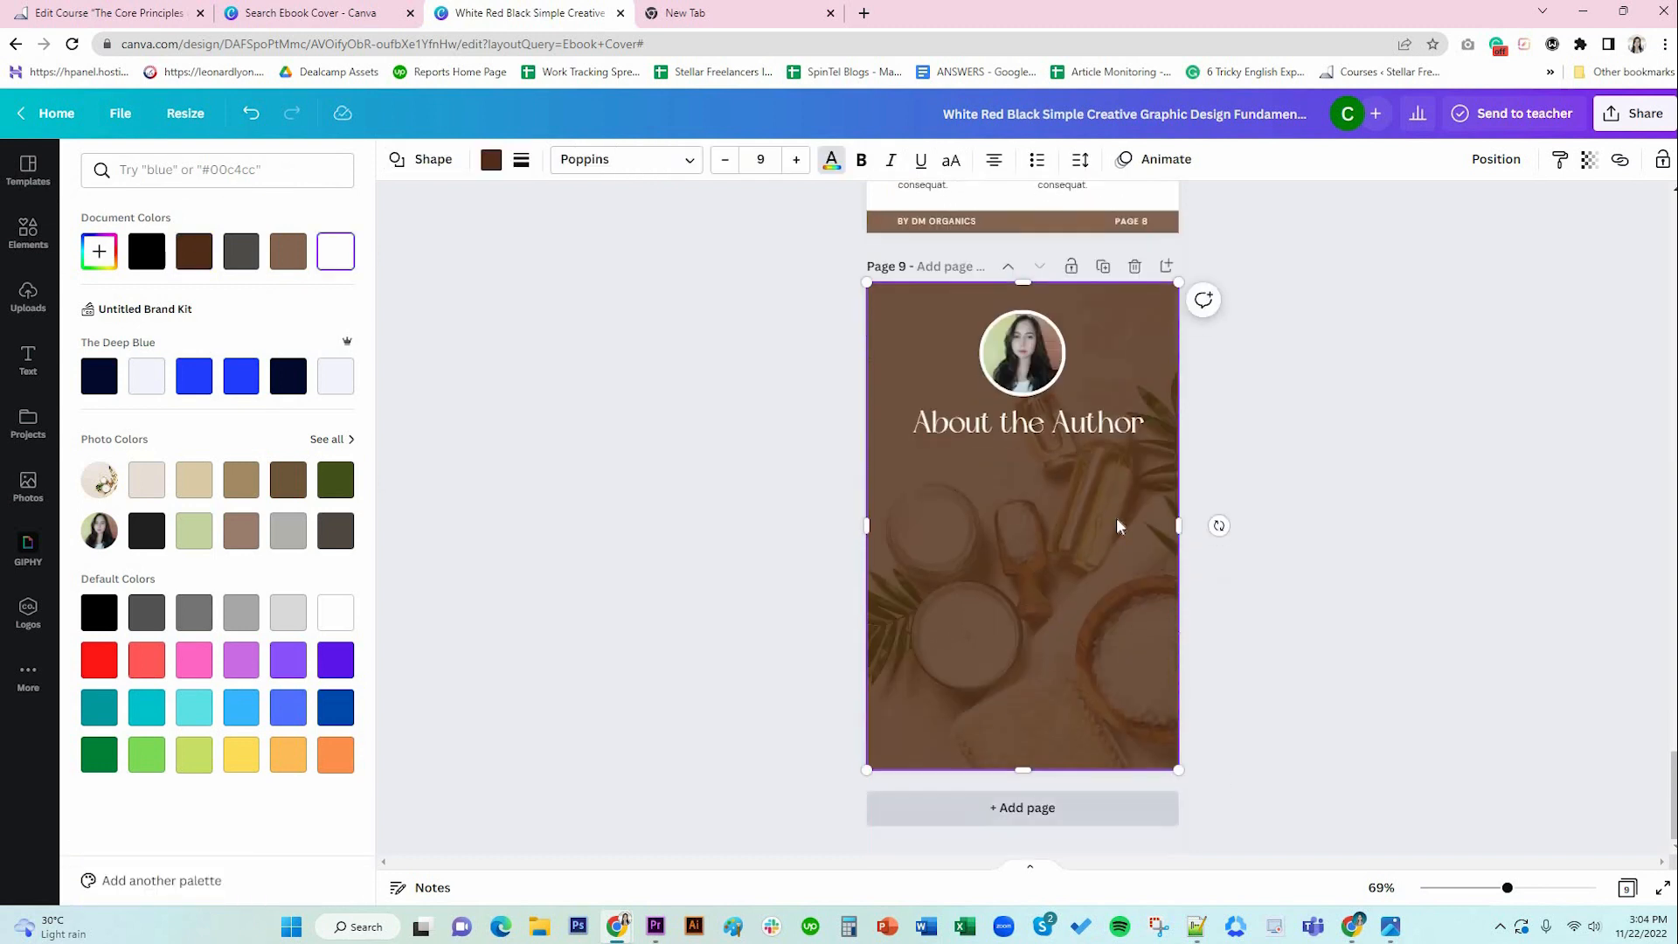
scroll(1146, 664, up, 3)
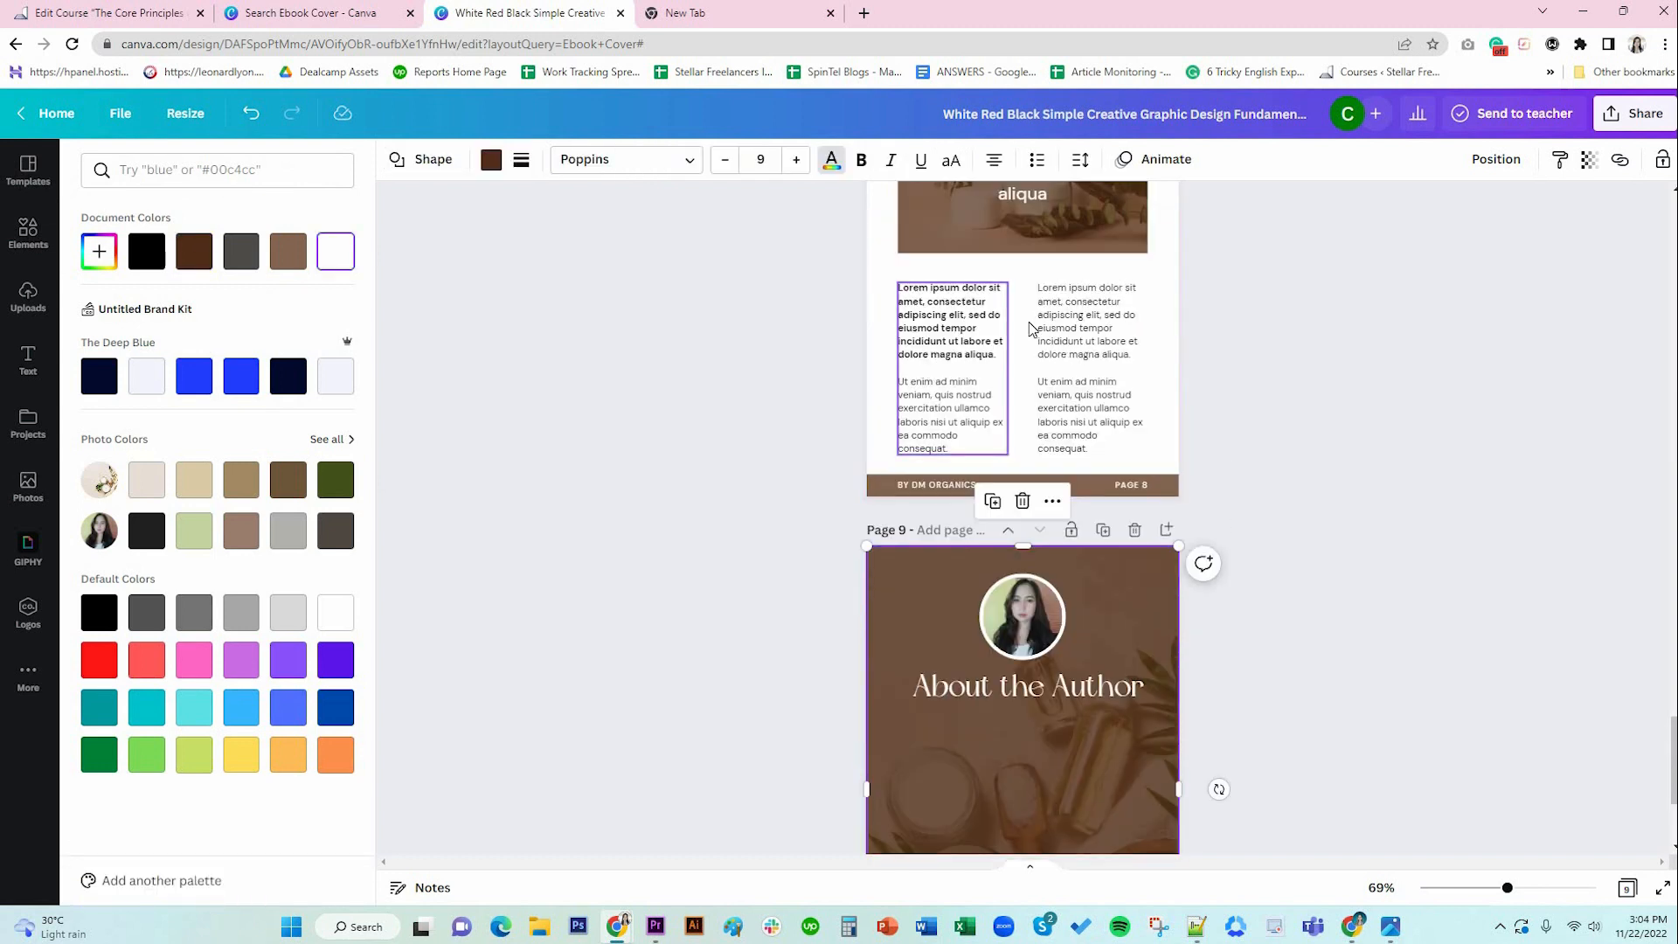
scroll(1029, 522, up, 5)
Paste page 7's body text boxes onto page 9 and delete the final Excepteur sint paragraph.
scroll(1029, 523, up, 3)
click(1051, 584)
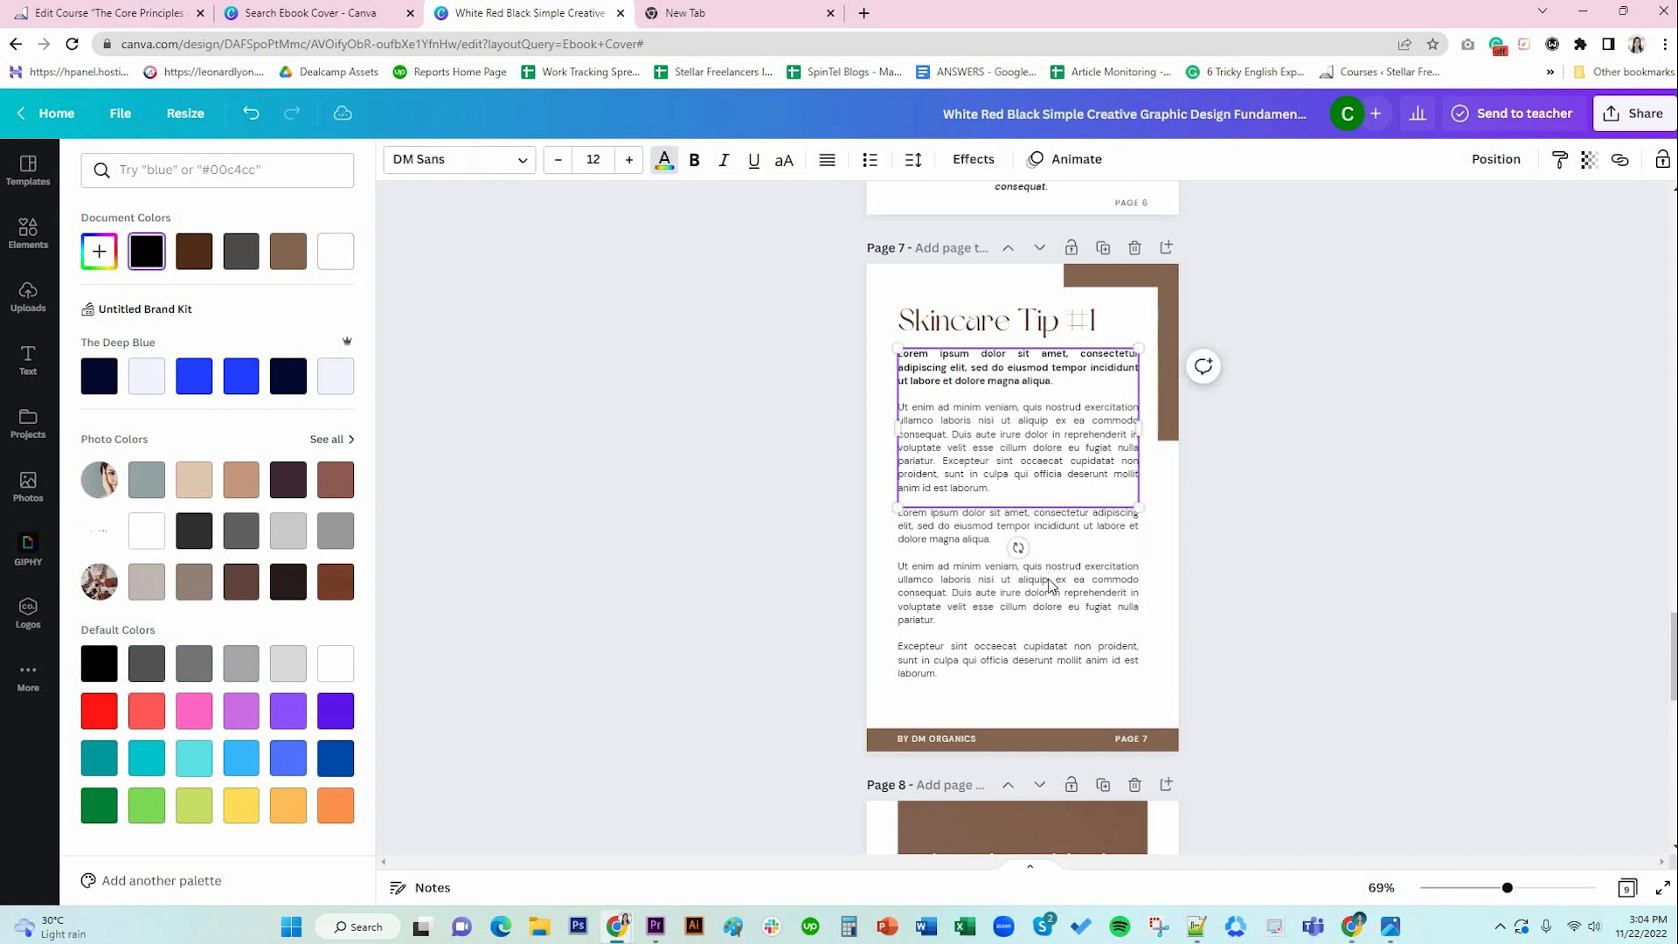
scroll(1051, 584, down, 10)
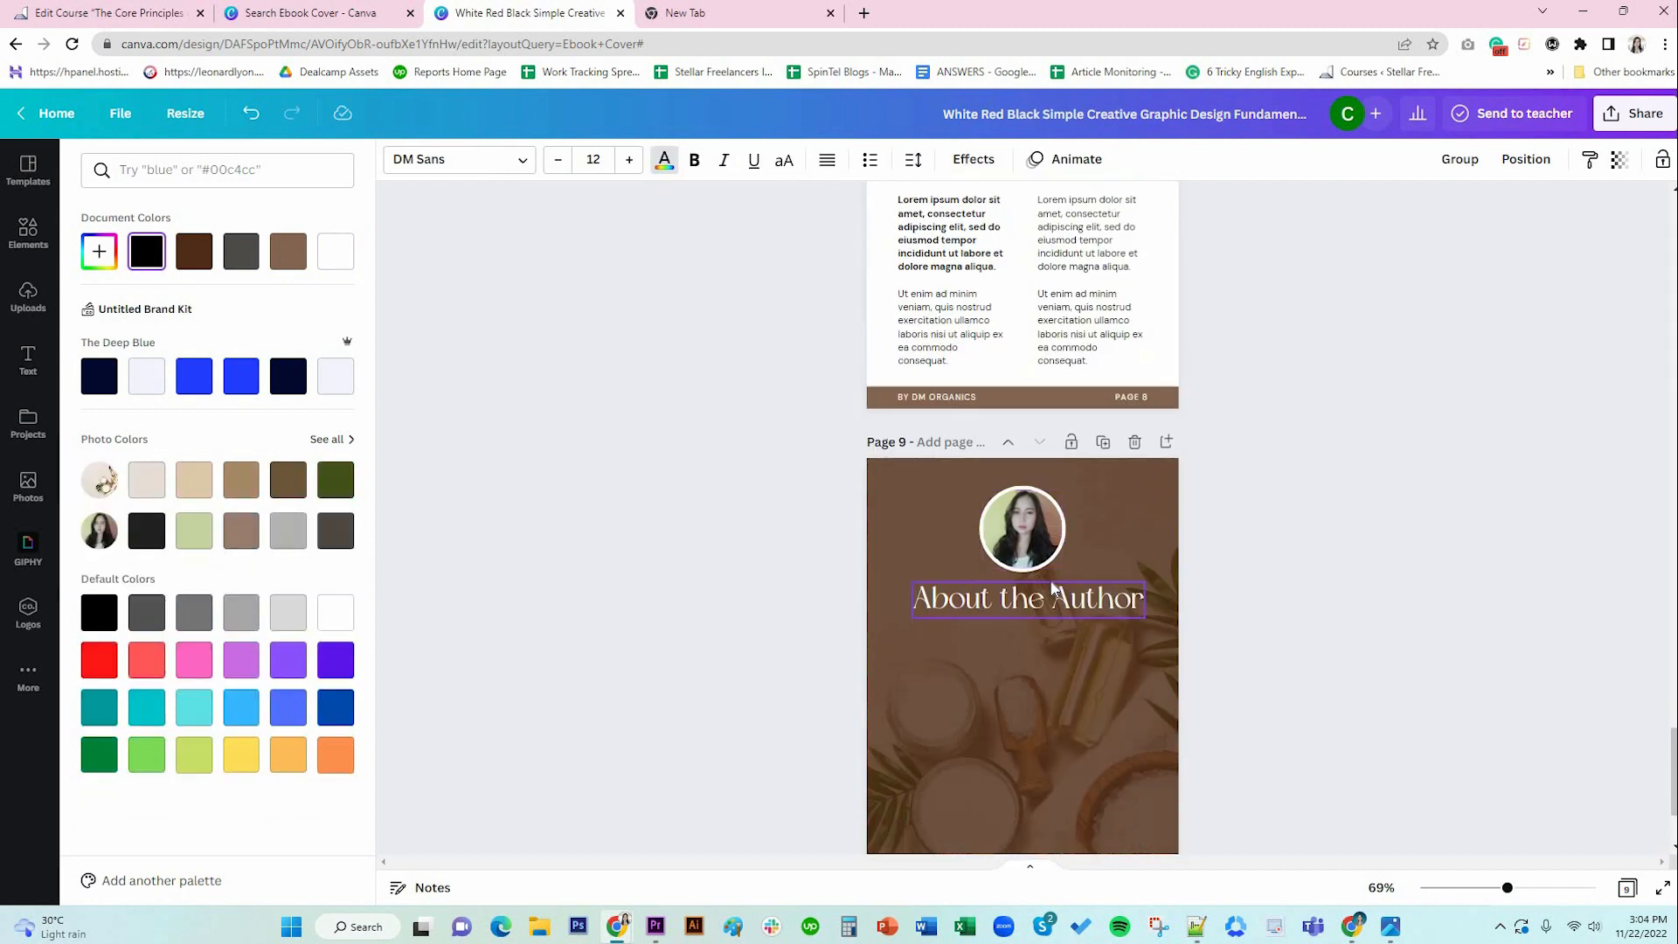
click(1043, 577)
key(ctrl+v)
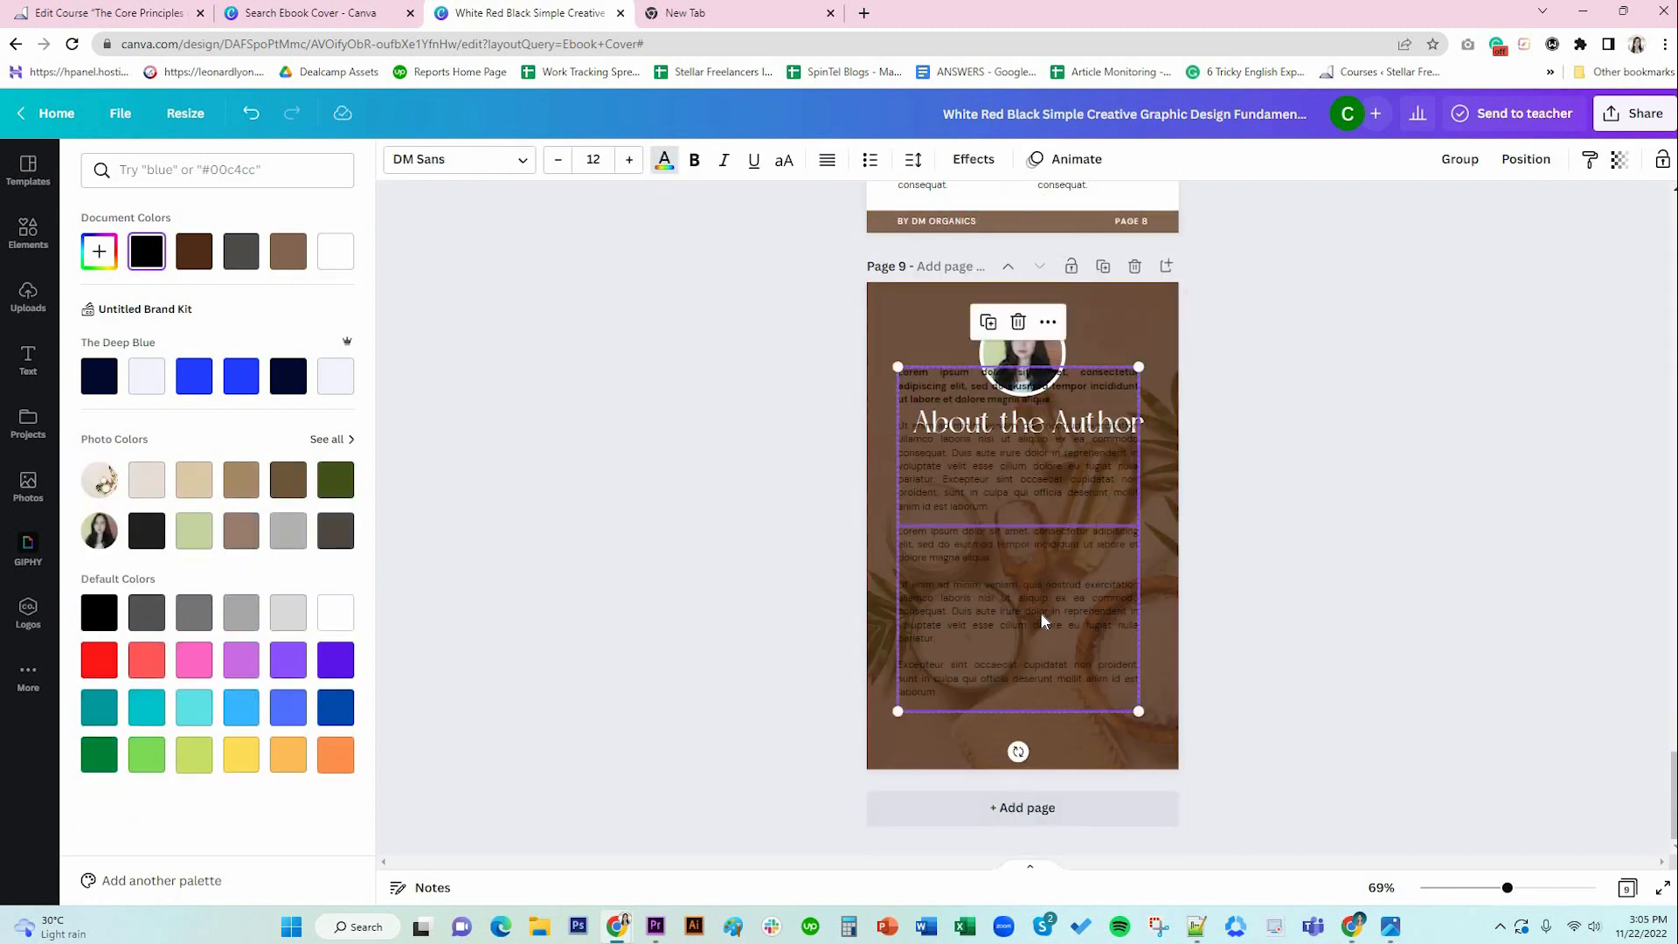
click(1161, 663)
click(982, 666)
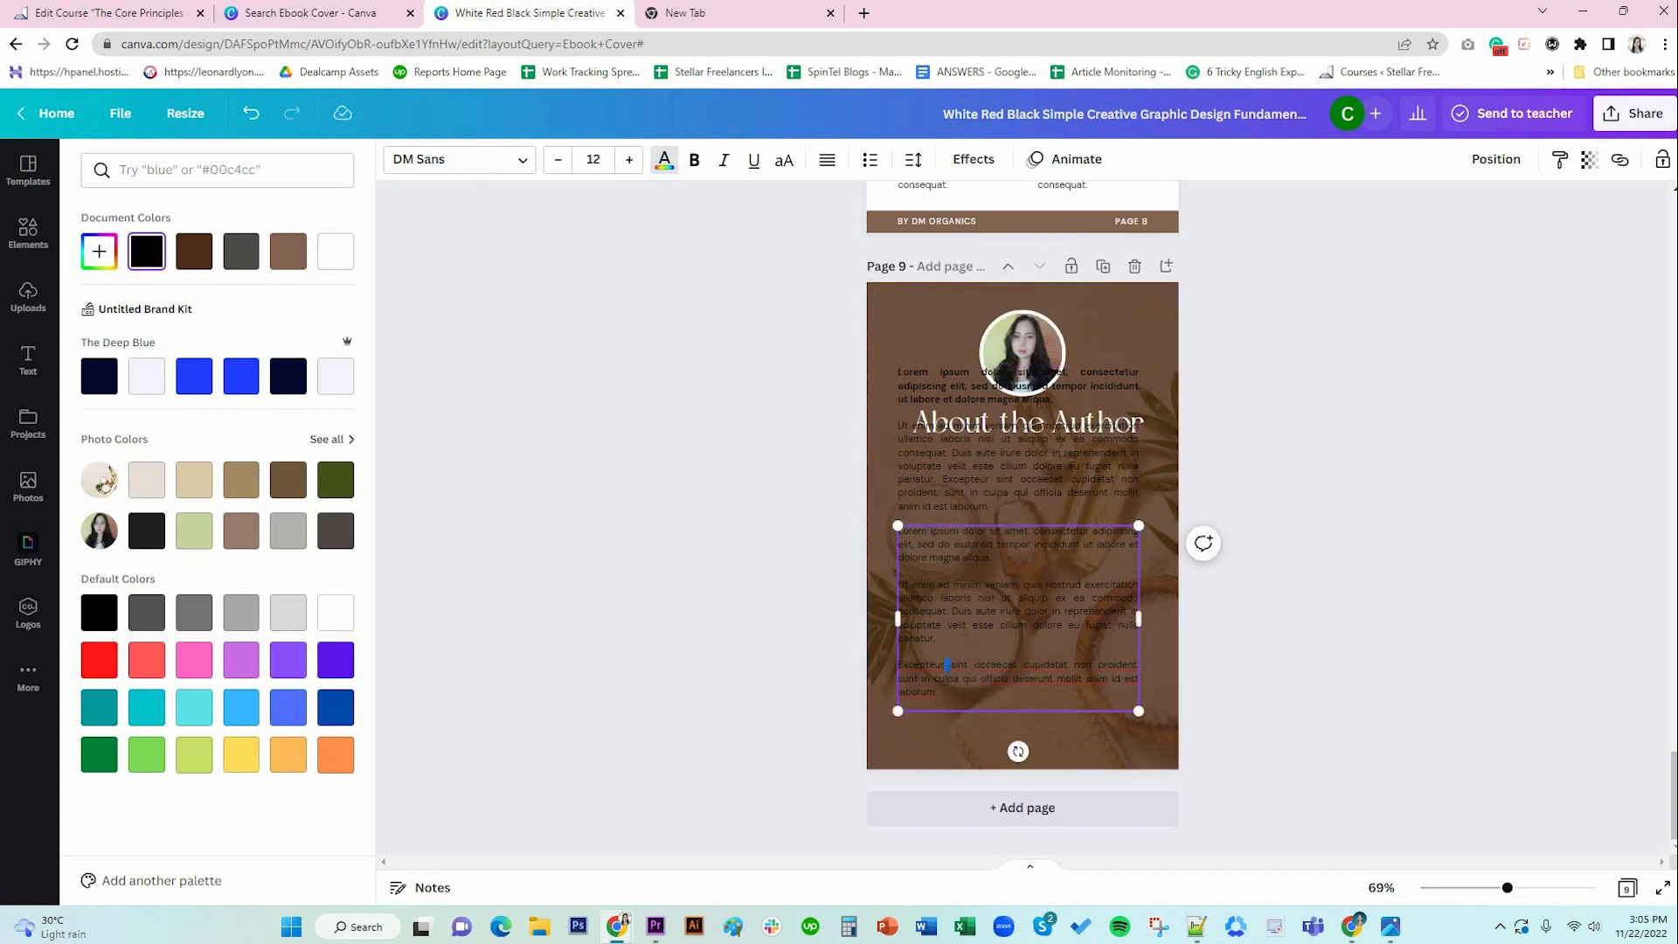
triple_click(947, 666)
key(BackSpace)
key(BackSpace)
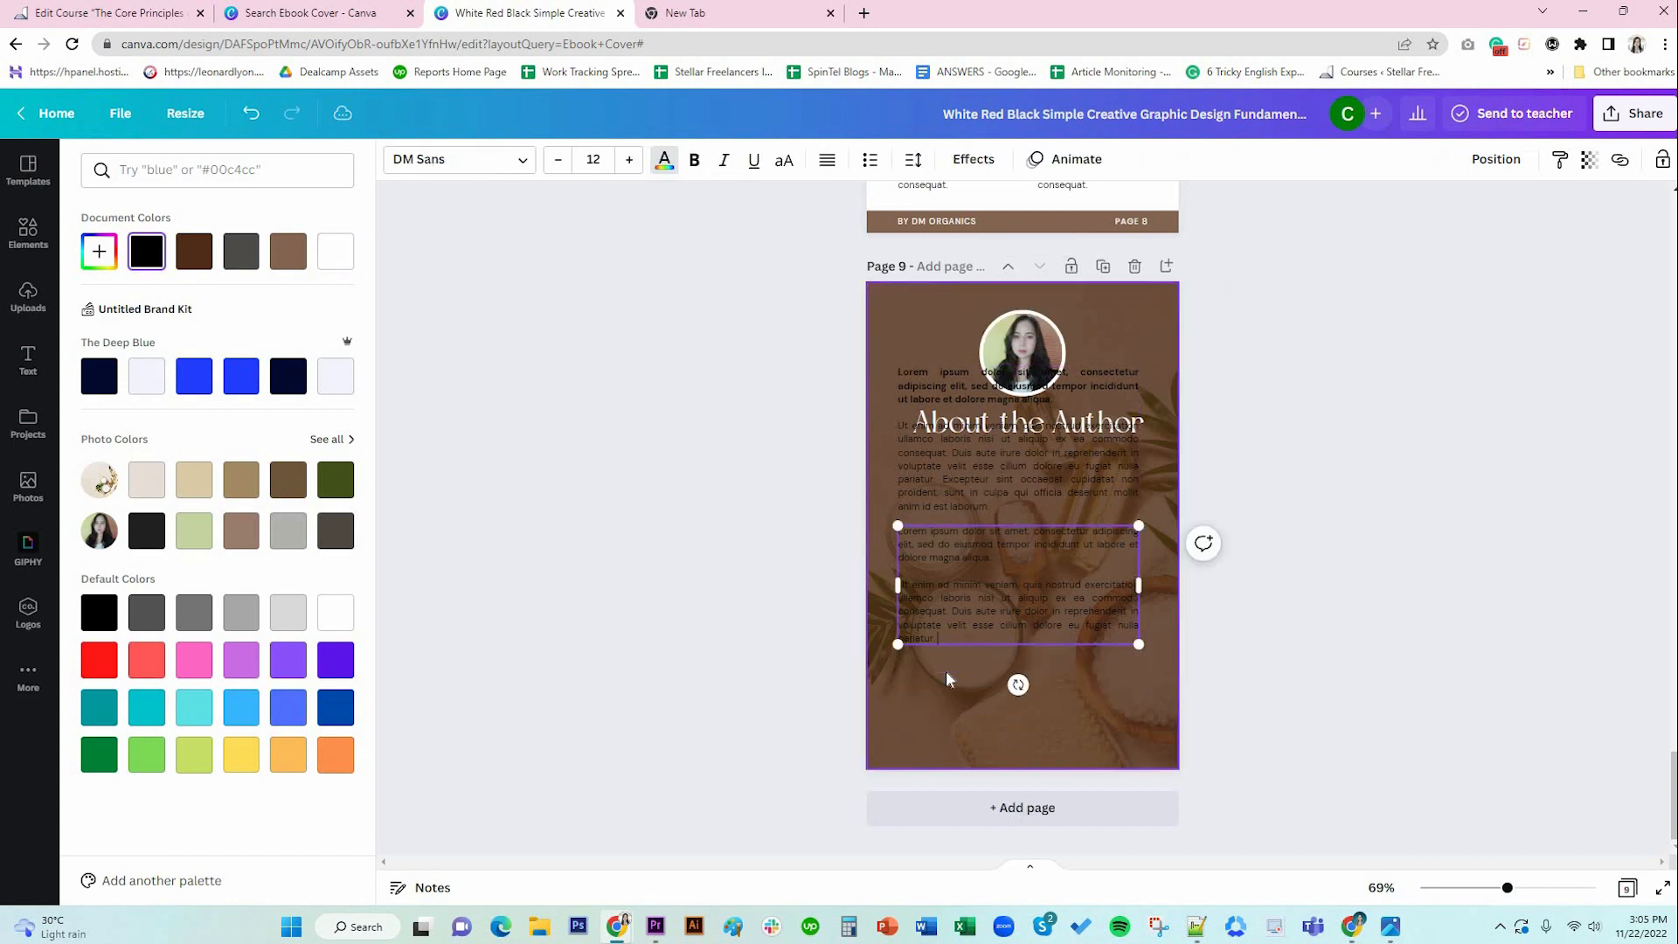
Move both boxes below the About the Author heading and close the gap between them.
click(1068, 463)
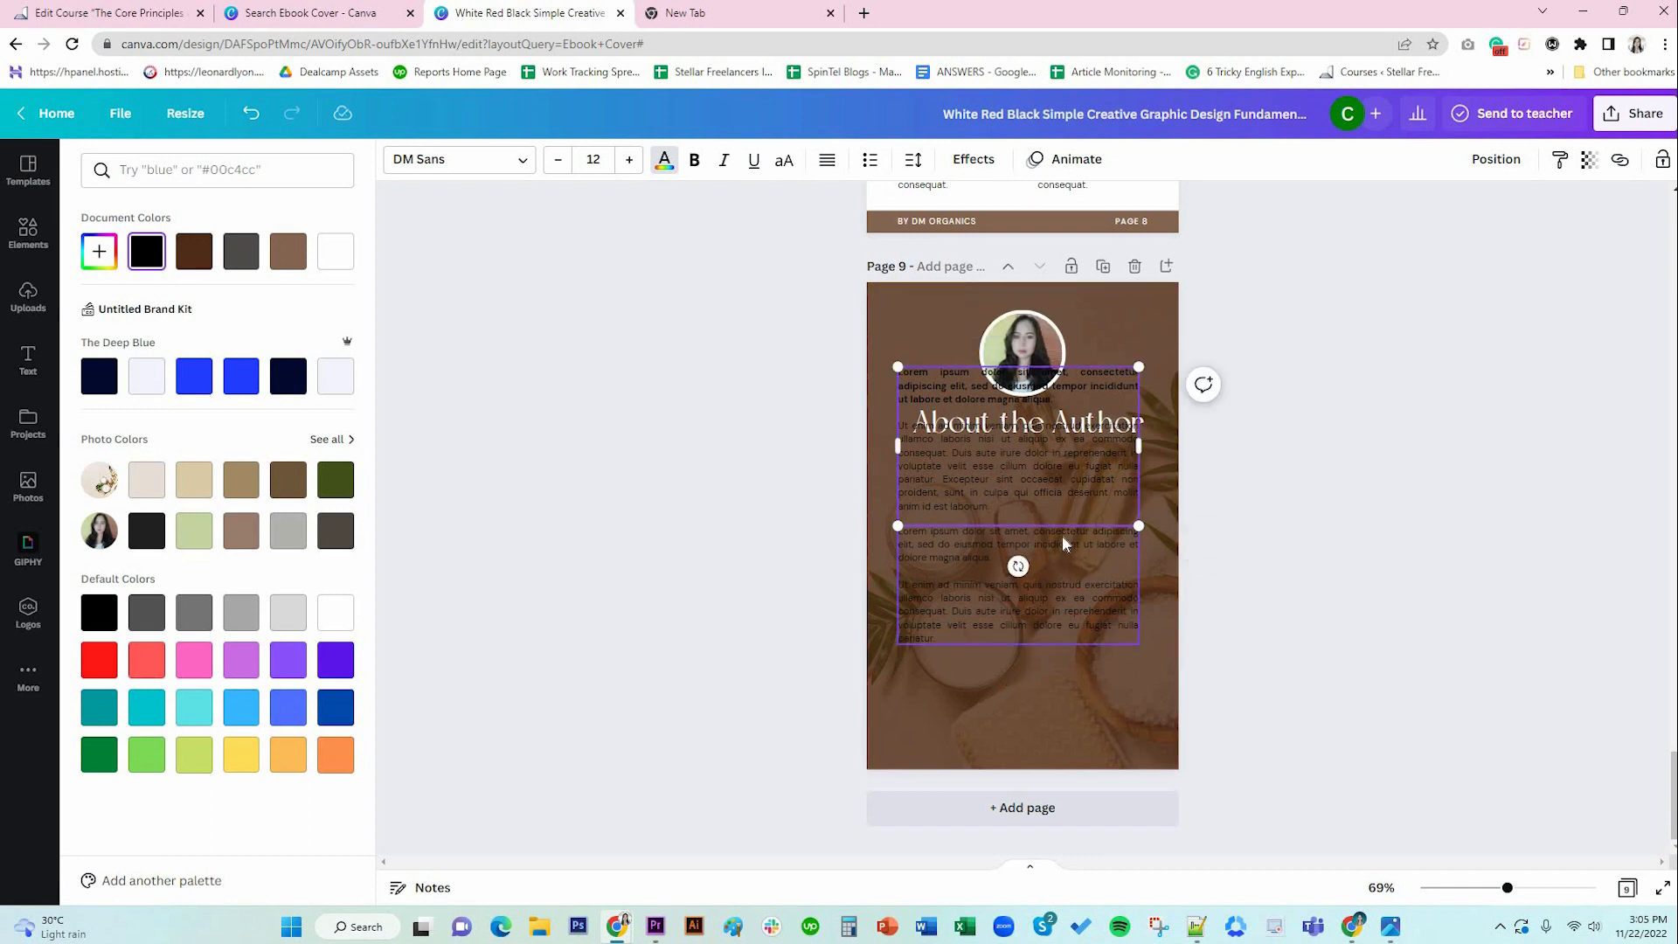
shift+click(1063, 544)
drag(1063, 544, 1073, 627)
click(1094, 619)
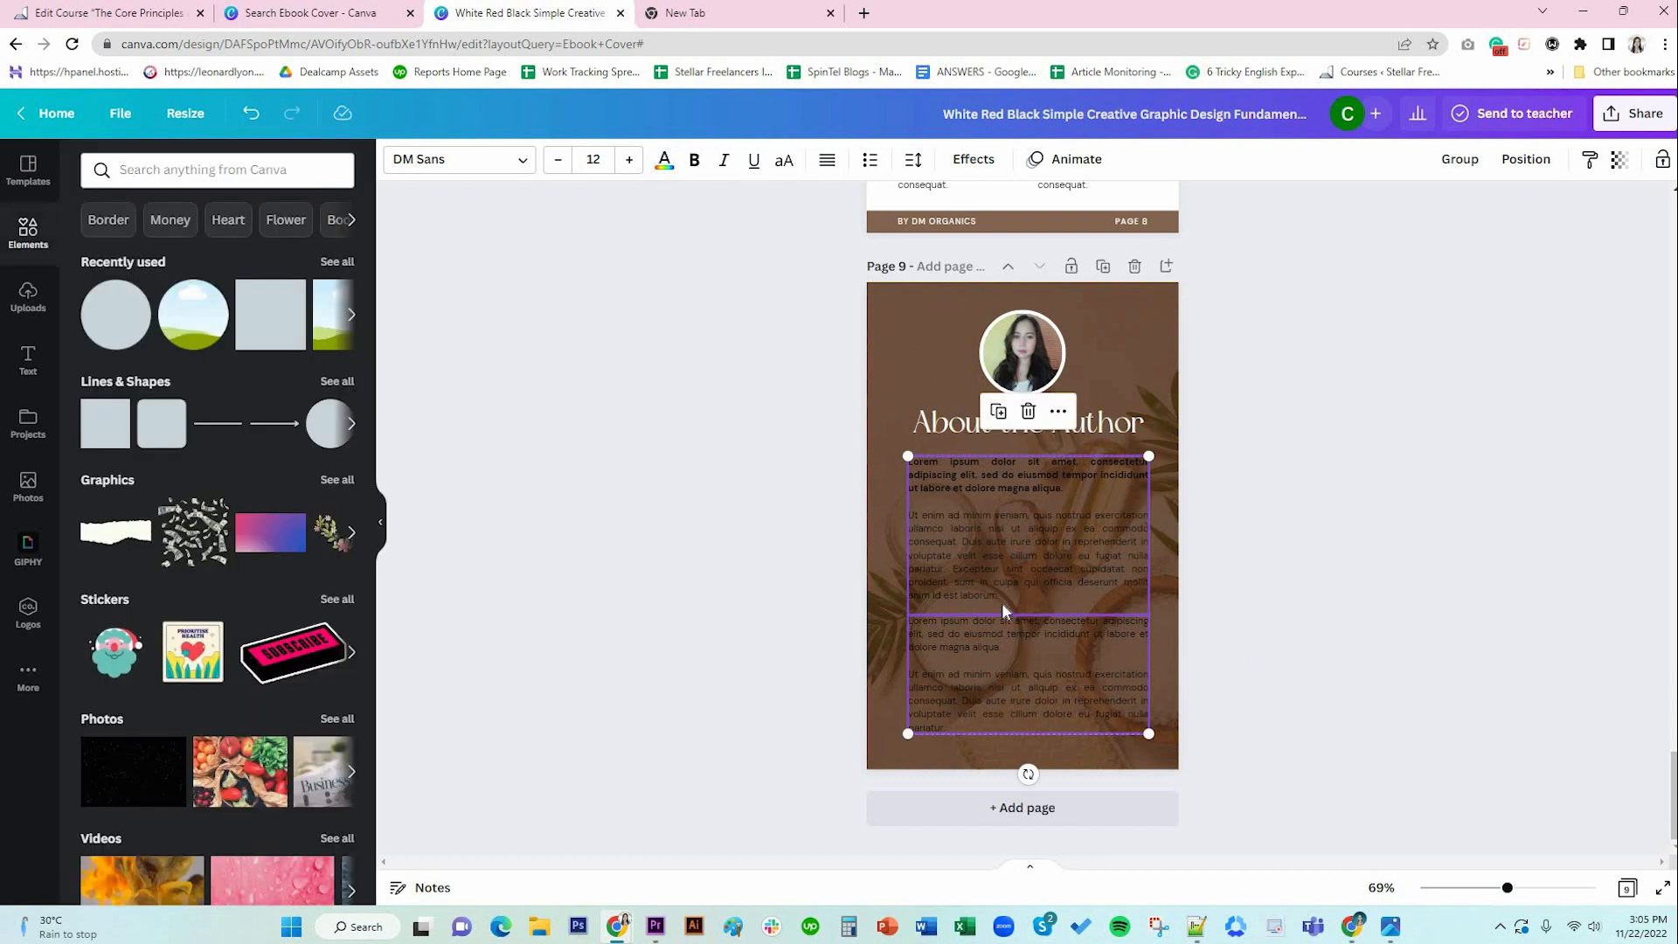
click(1222, 646)
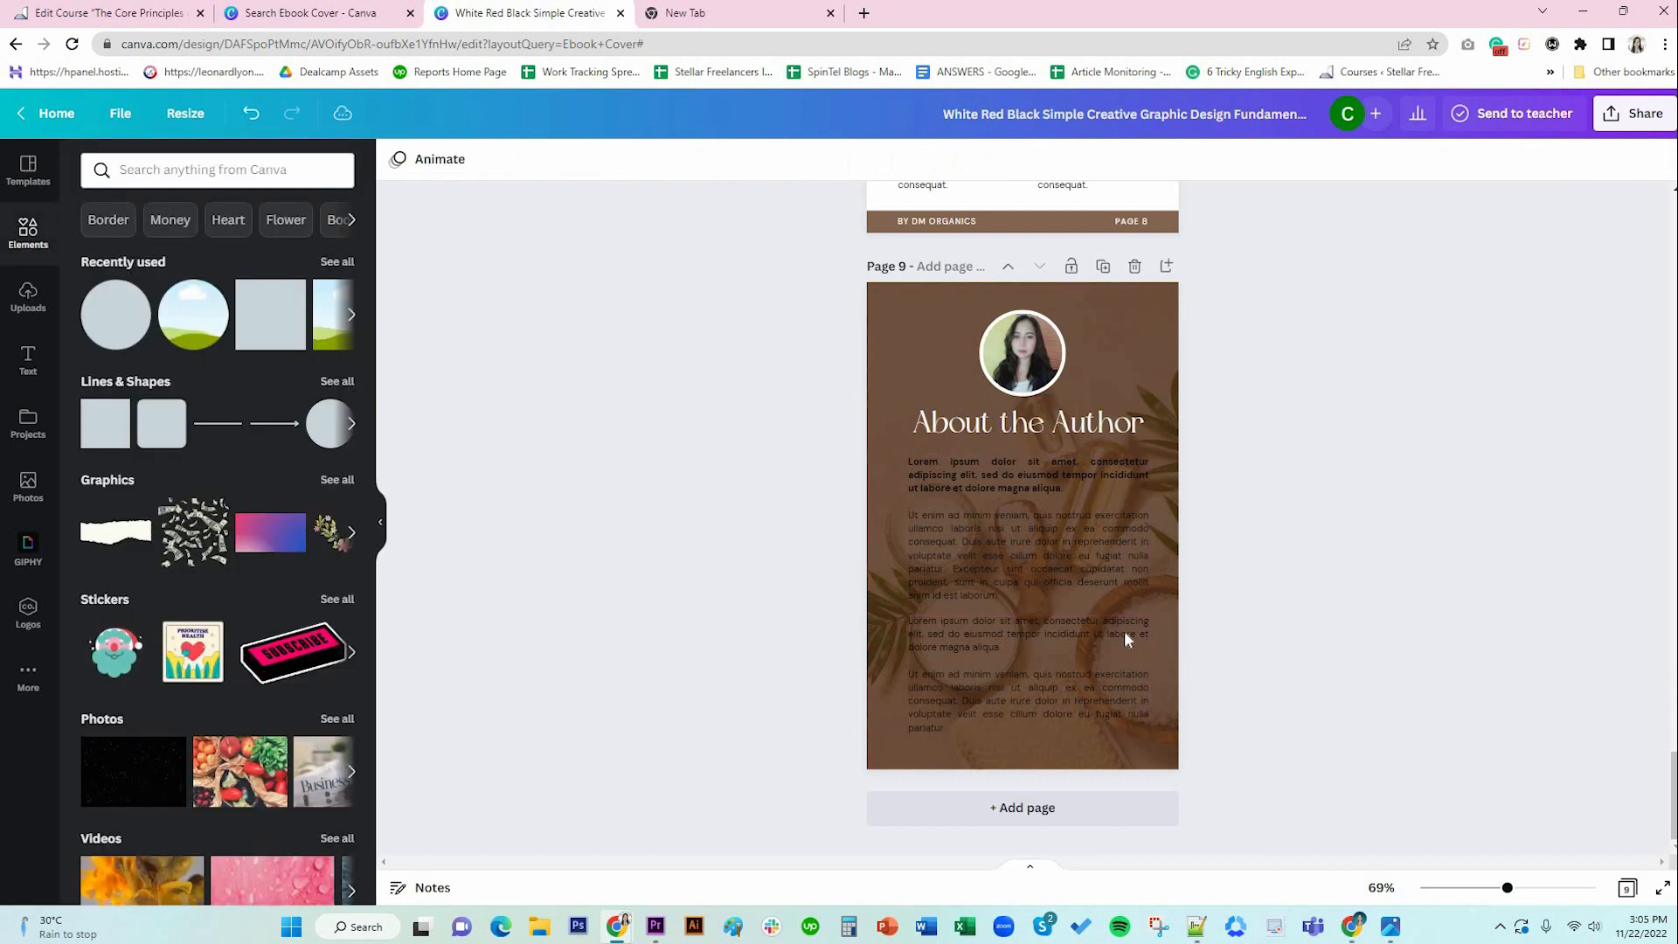
click(961, 591)
click(945, 609)
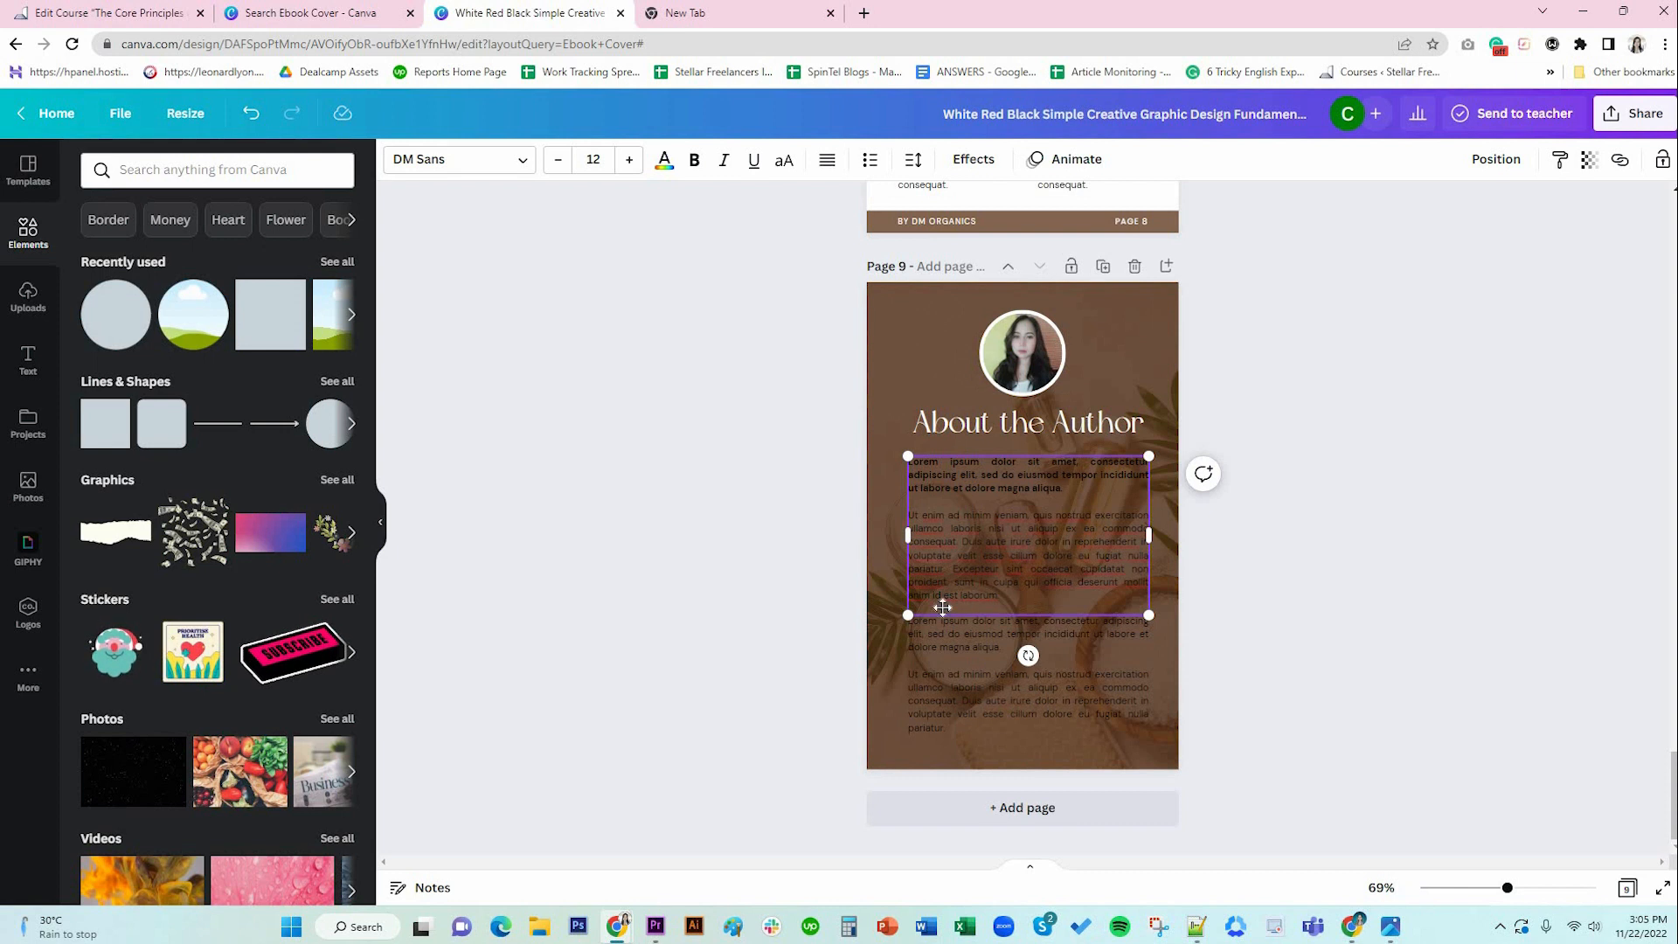
key(BackSpace)
click(1068, 671)
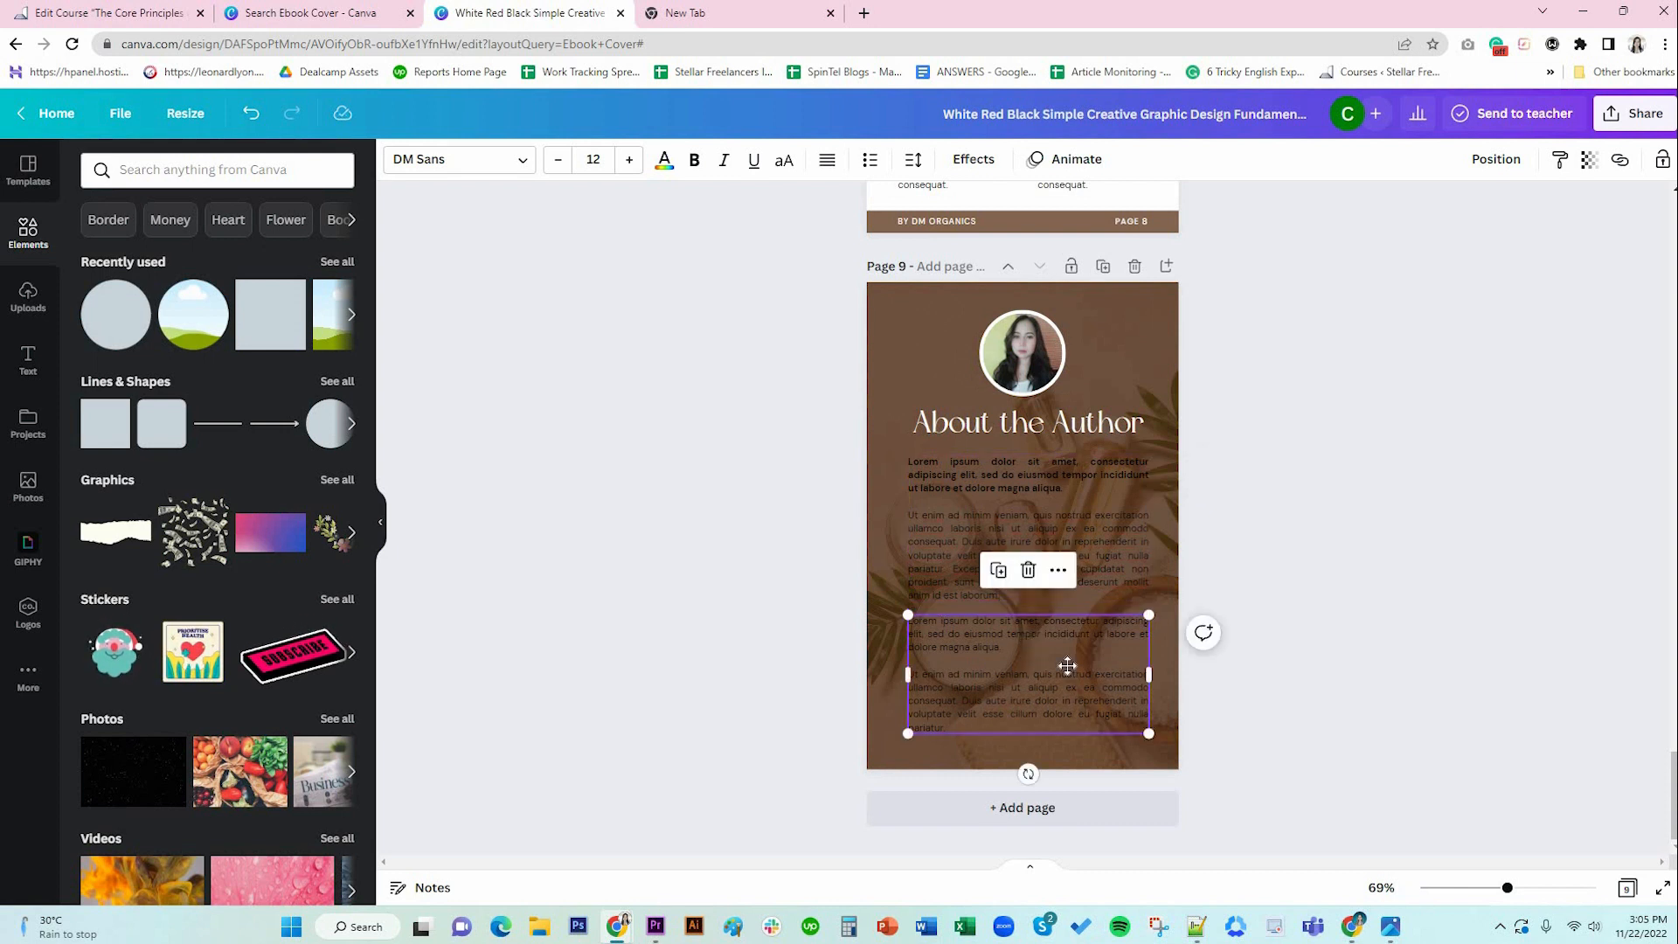
drag(1067, 668, 1067, 663)
click(1293, 654)
Turn the text in both paragraph boxes white.
click(1054, 532)
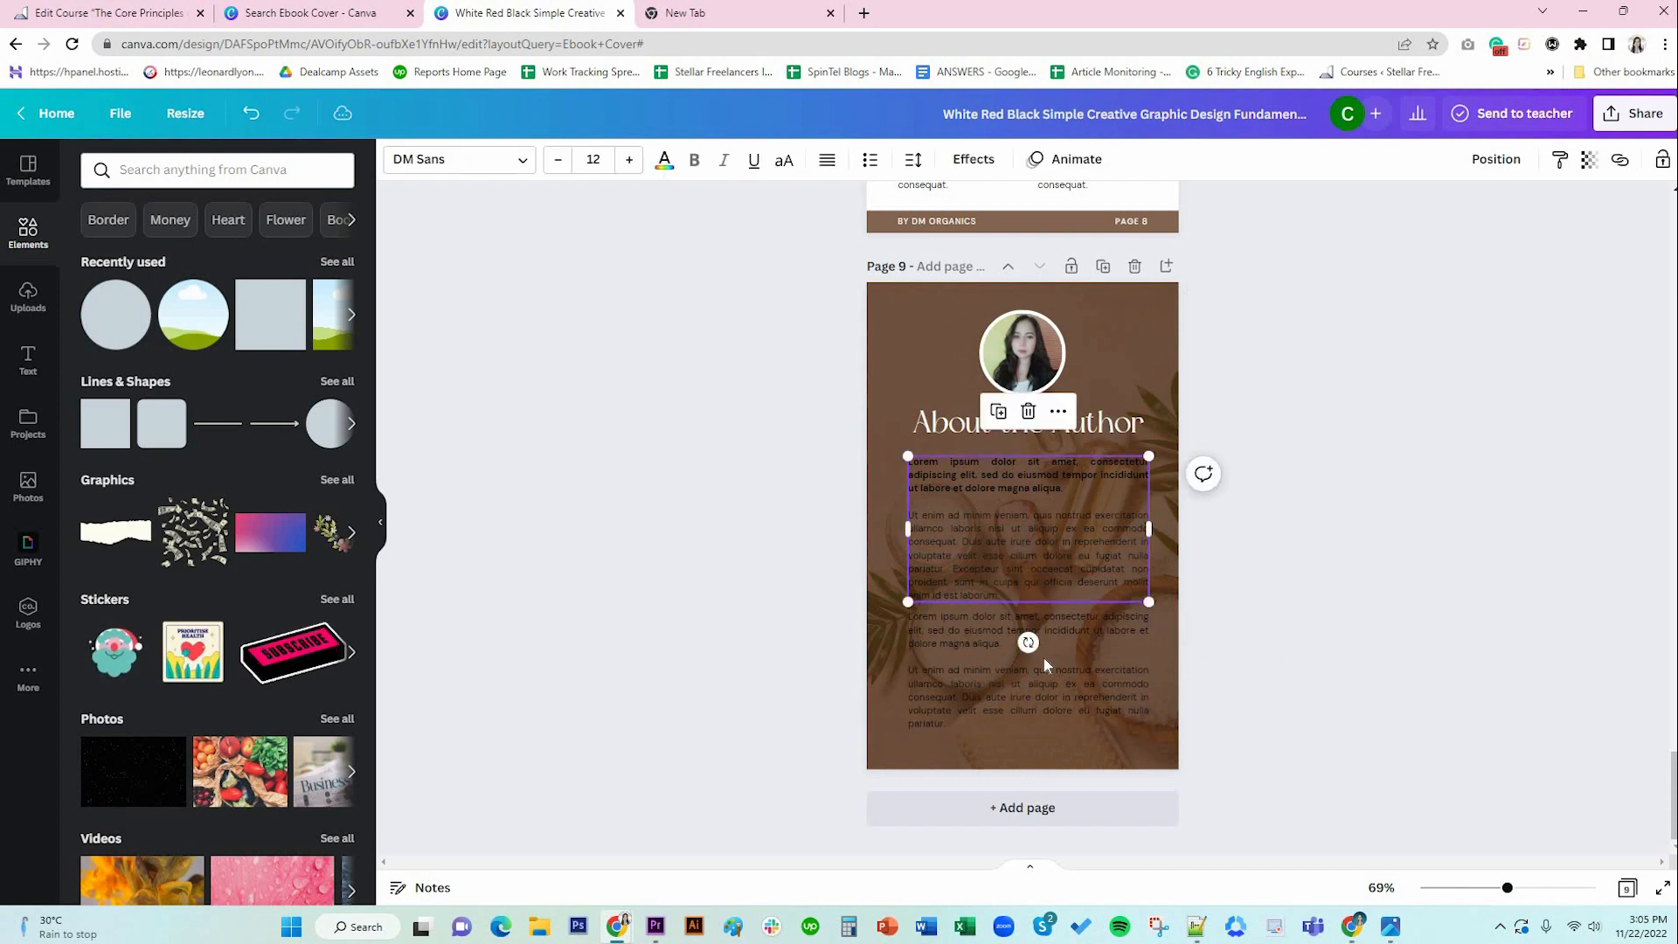
shift+click(1044, 657)
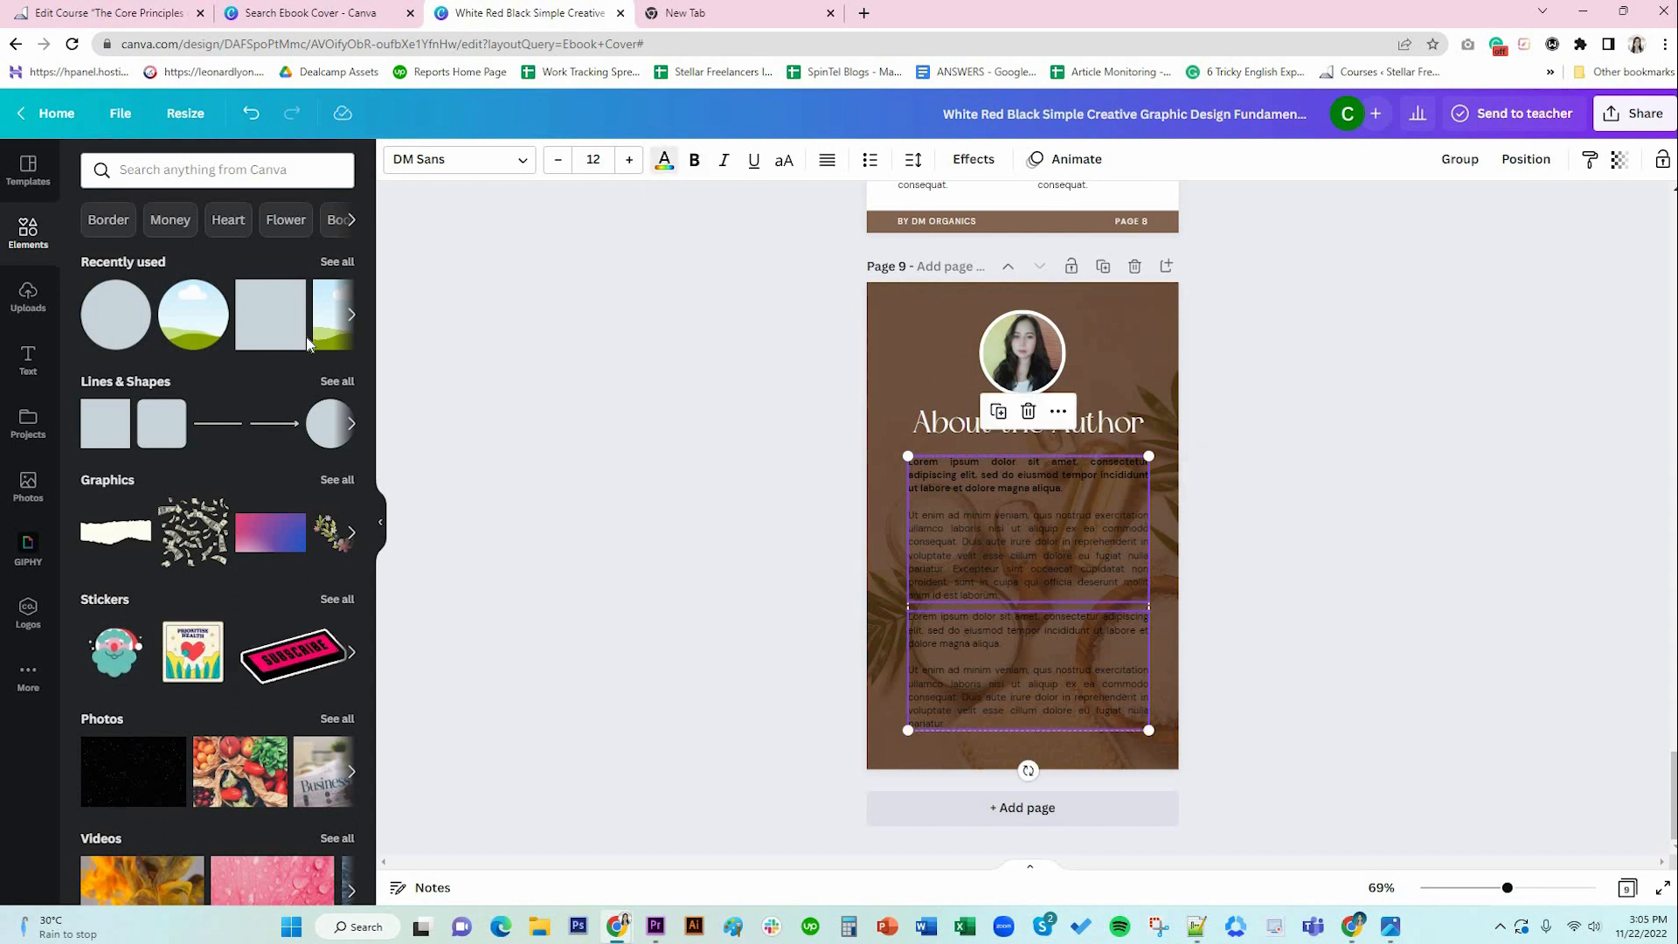
click(666, 164)
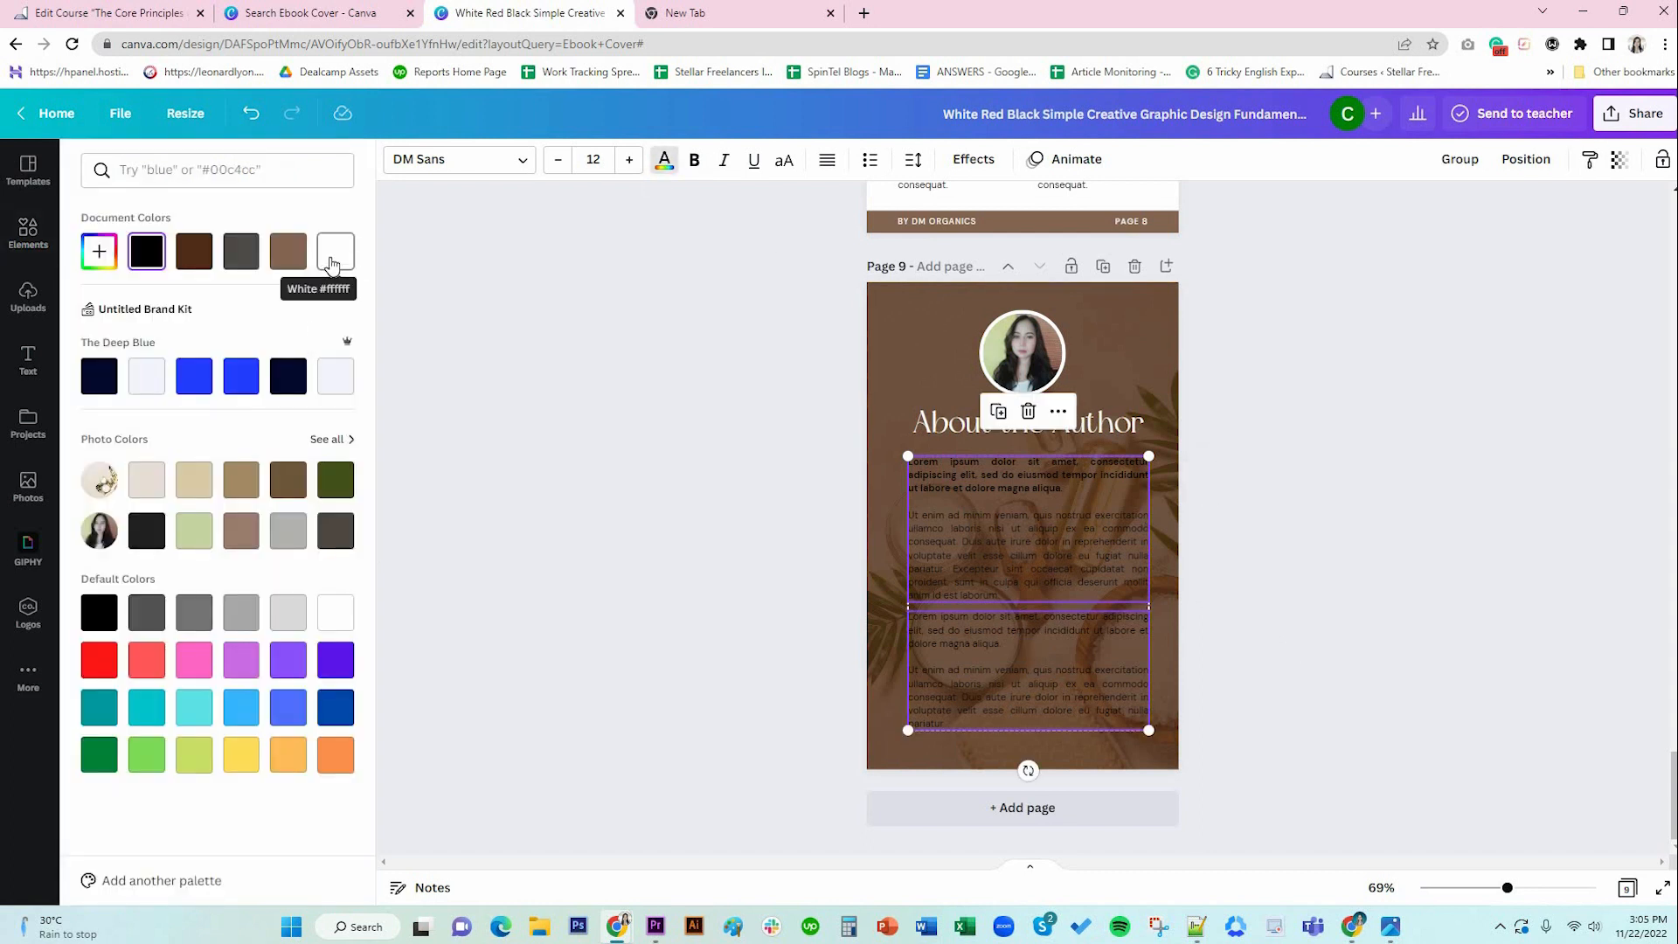
click(330, 262)
click(1160, 668)
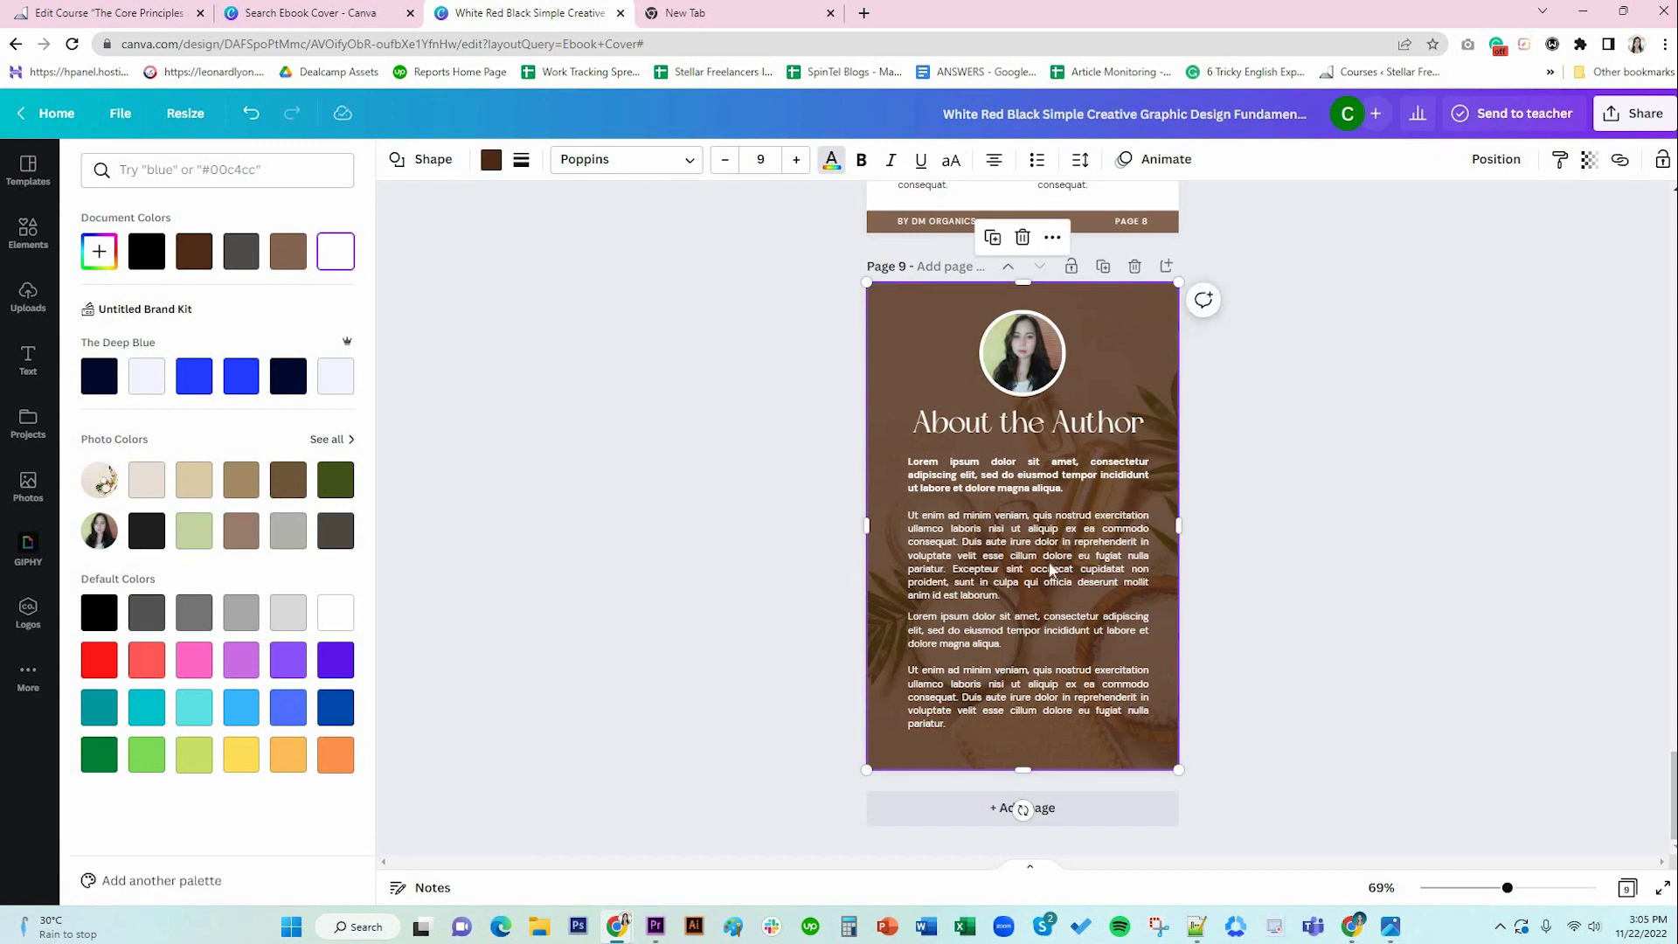
Remove the bold from the first paragraph on page 9.
click(1033, 476)
triple_click(1032, 476)
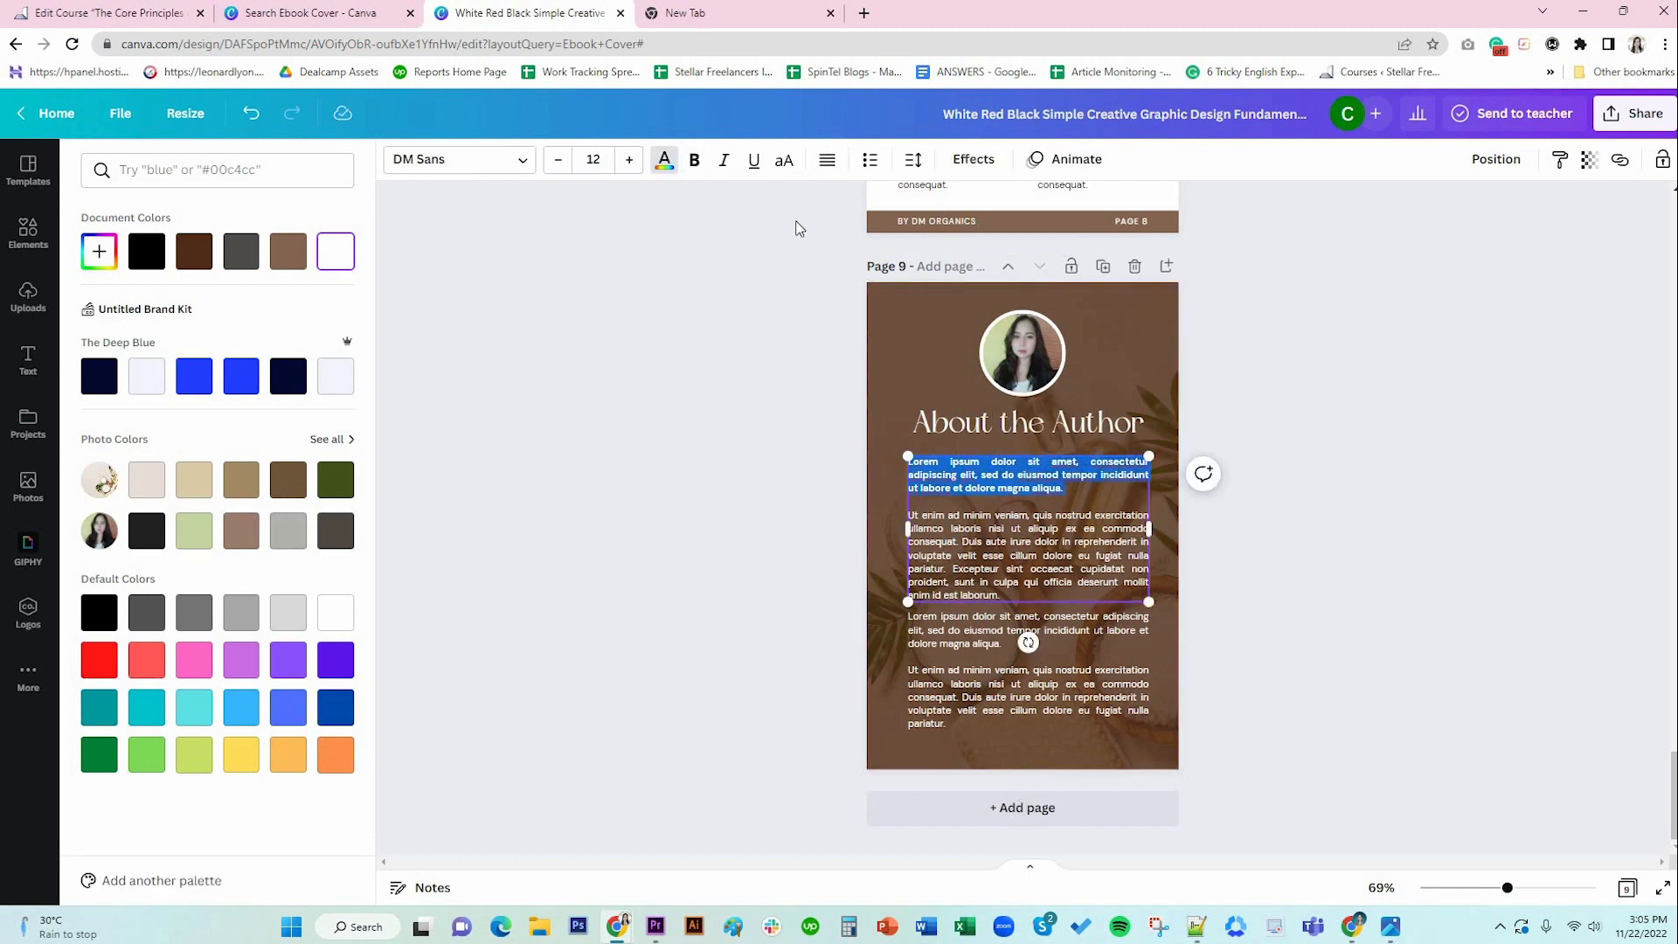
click(695, 161)
click(1156, 632)
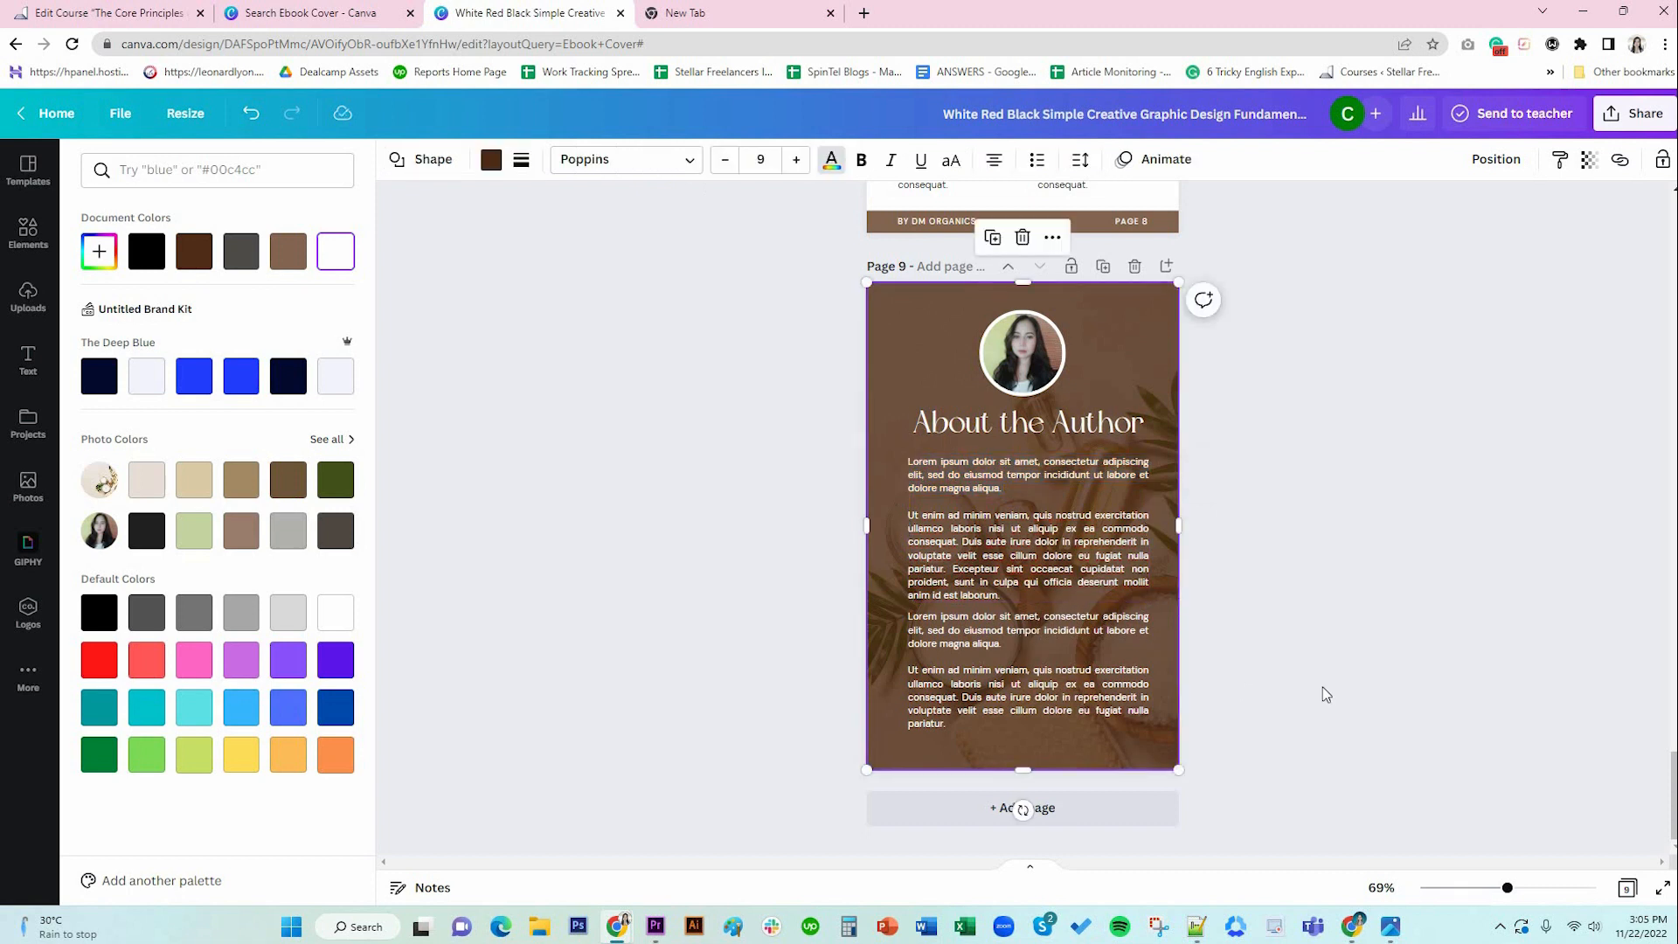
click(1088, 707)
click(1280, 670)
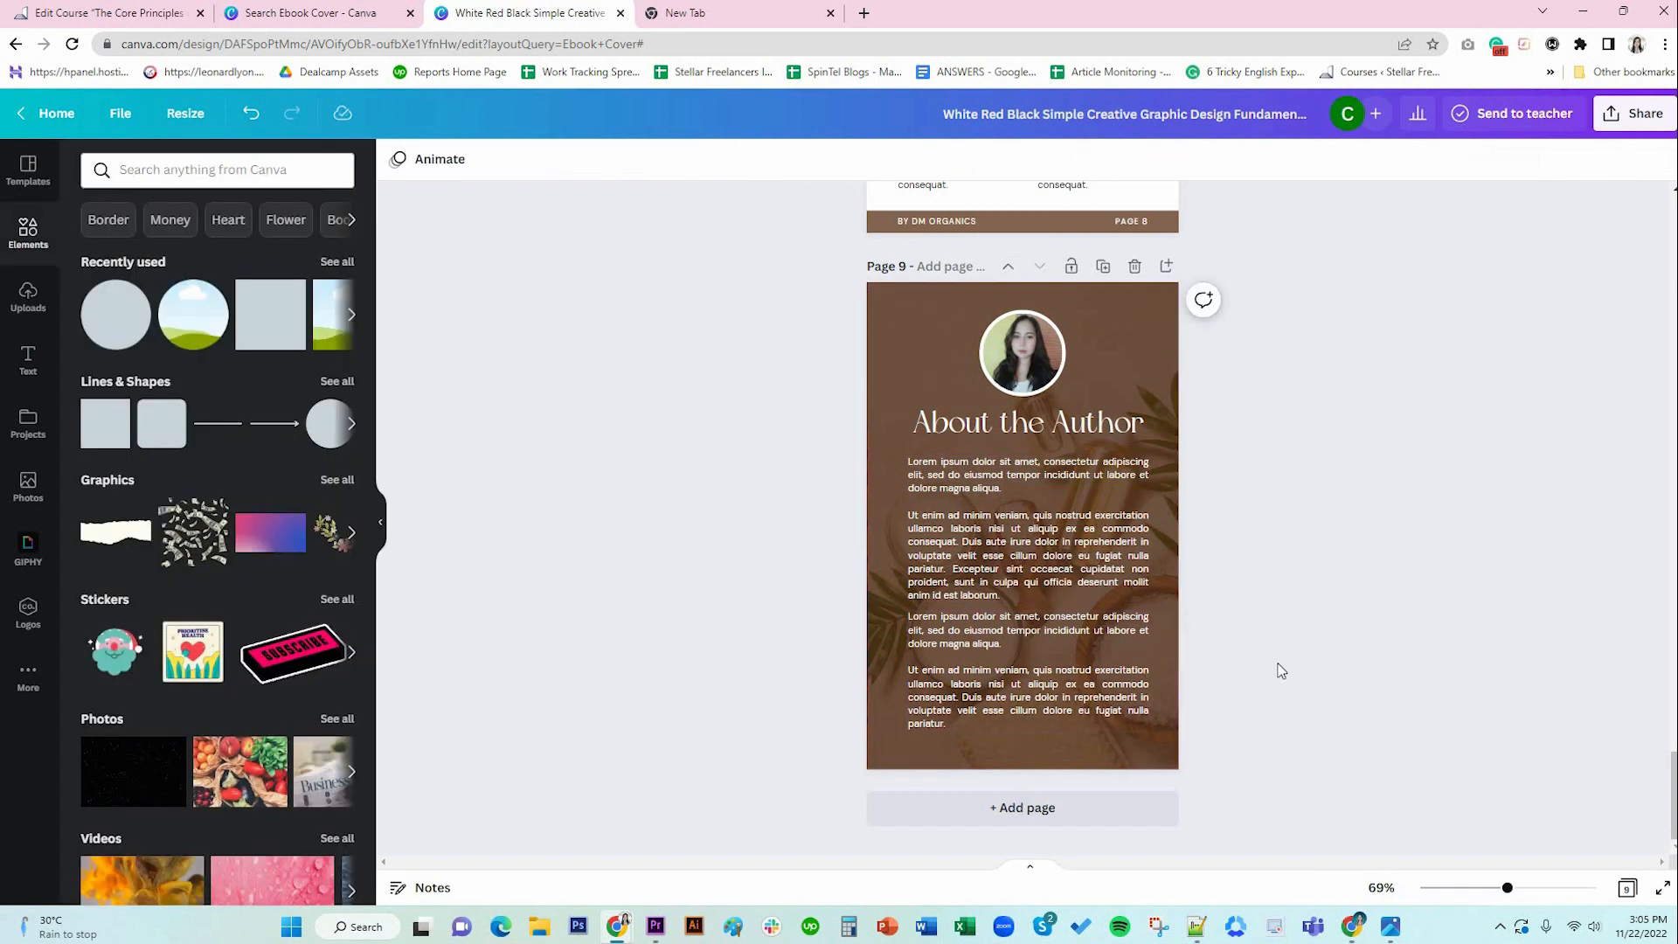
scroll(1267, 668, up, 20)
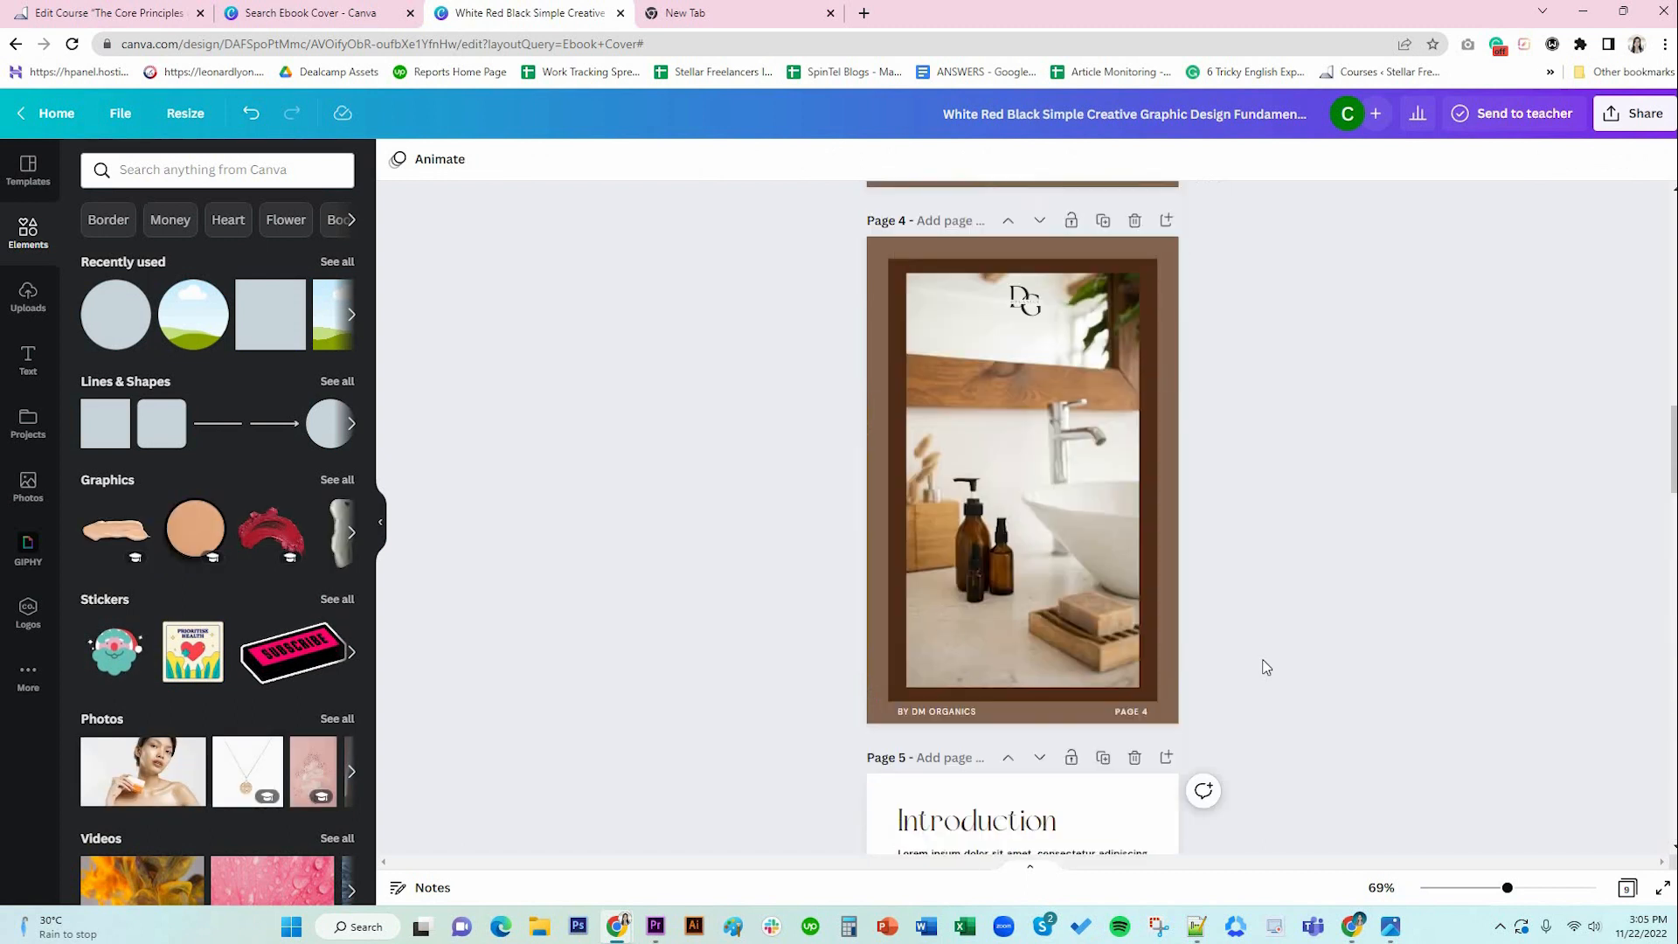
scroll(1262, 667, up, 15)
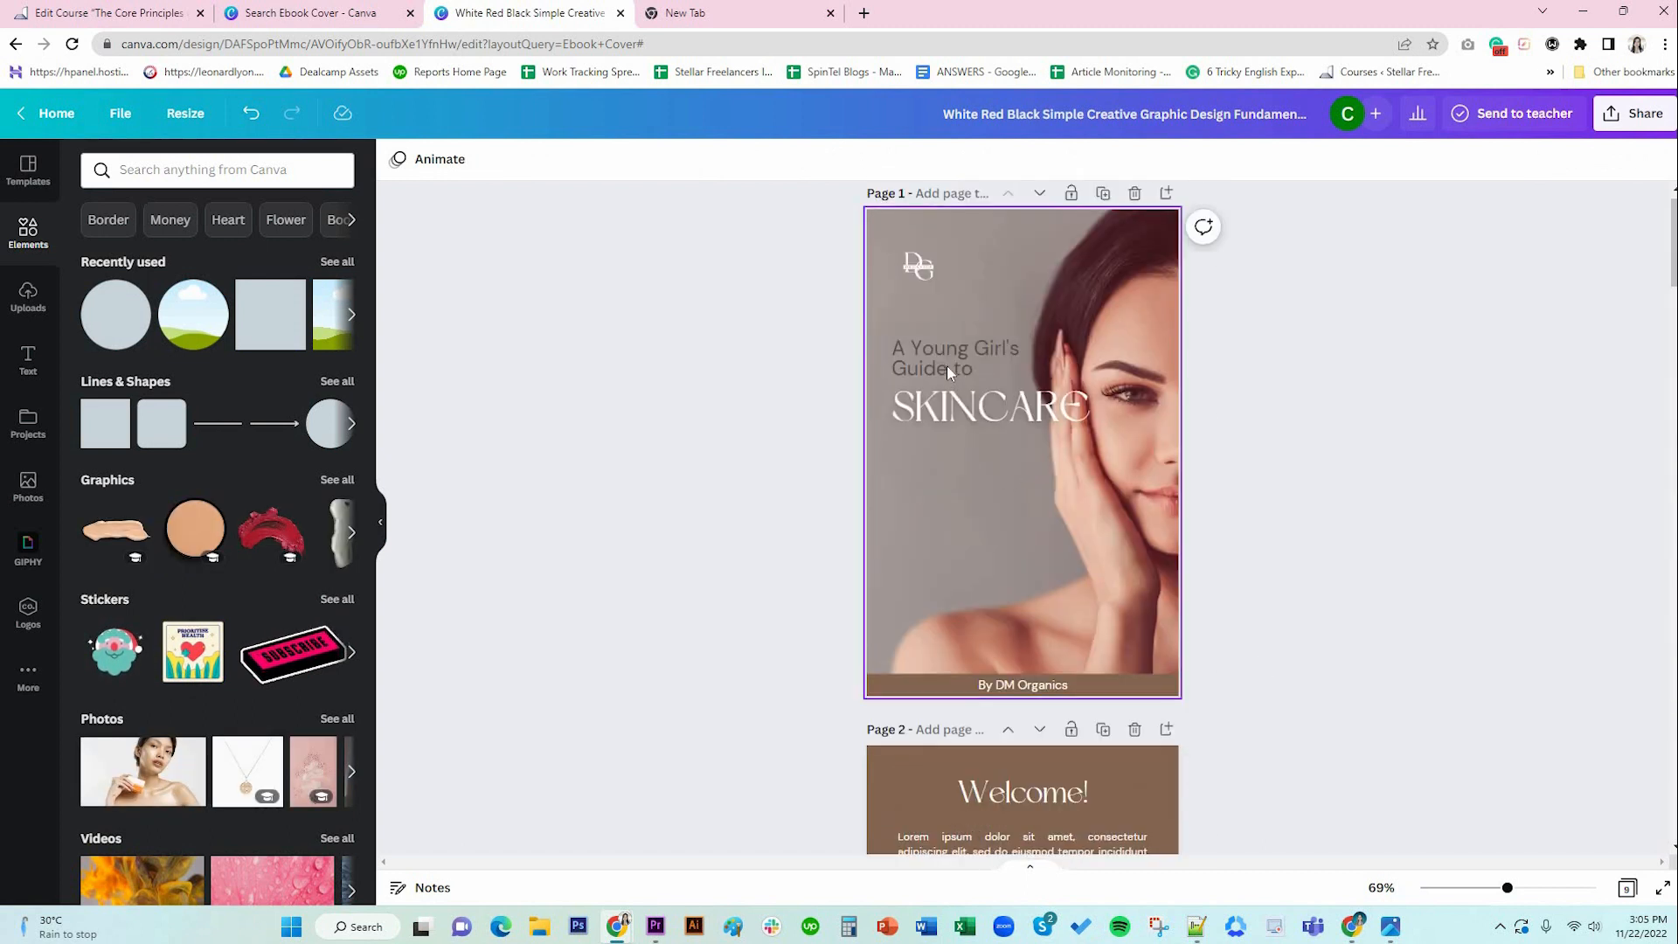
click(945, 362)
click(987, 409)
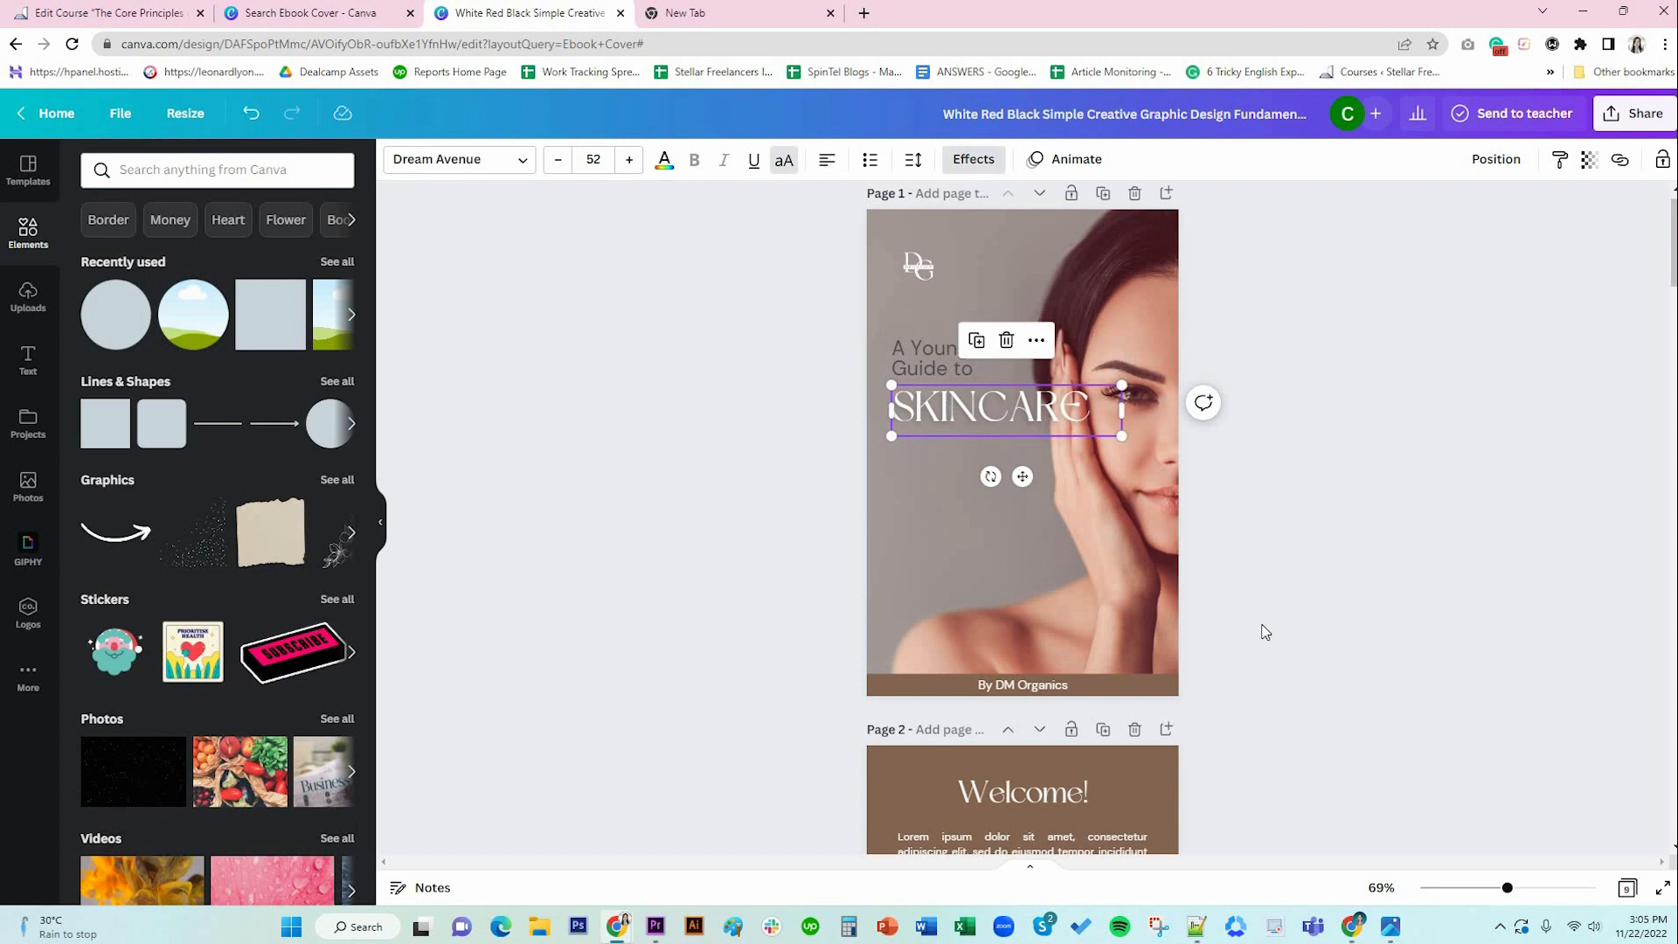
scroll(1249, 594, down, 6)
click(1018, 267)
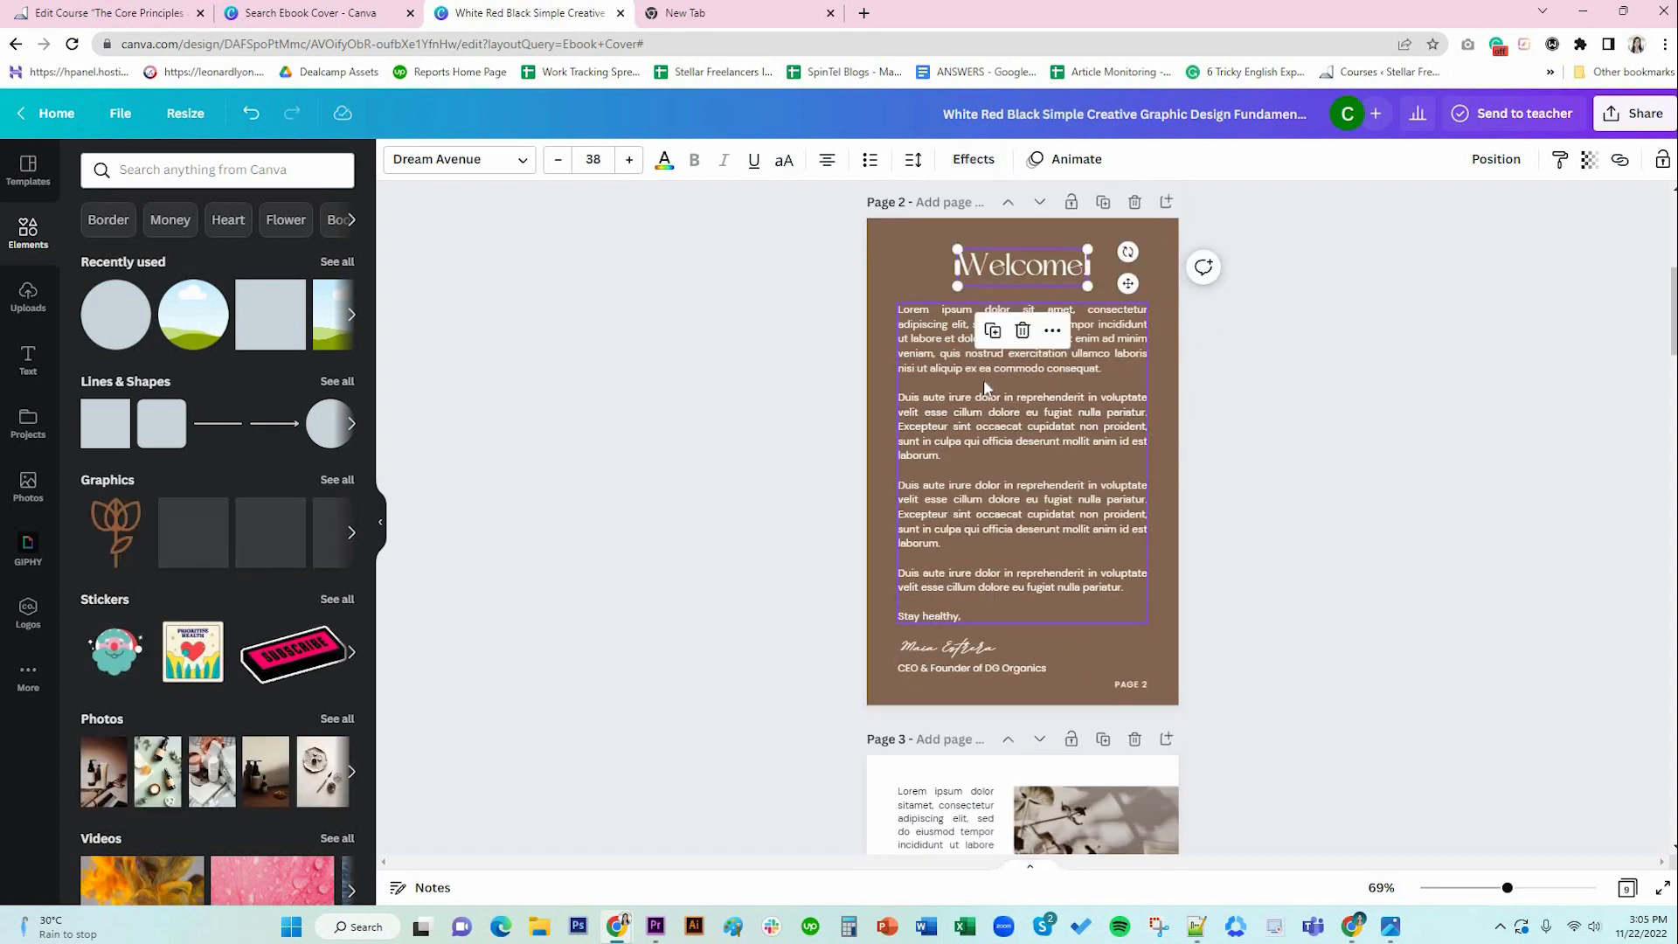
click(983, 379)
scroll(970, 393, down, 3)
click(945, 384)
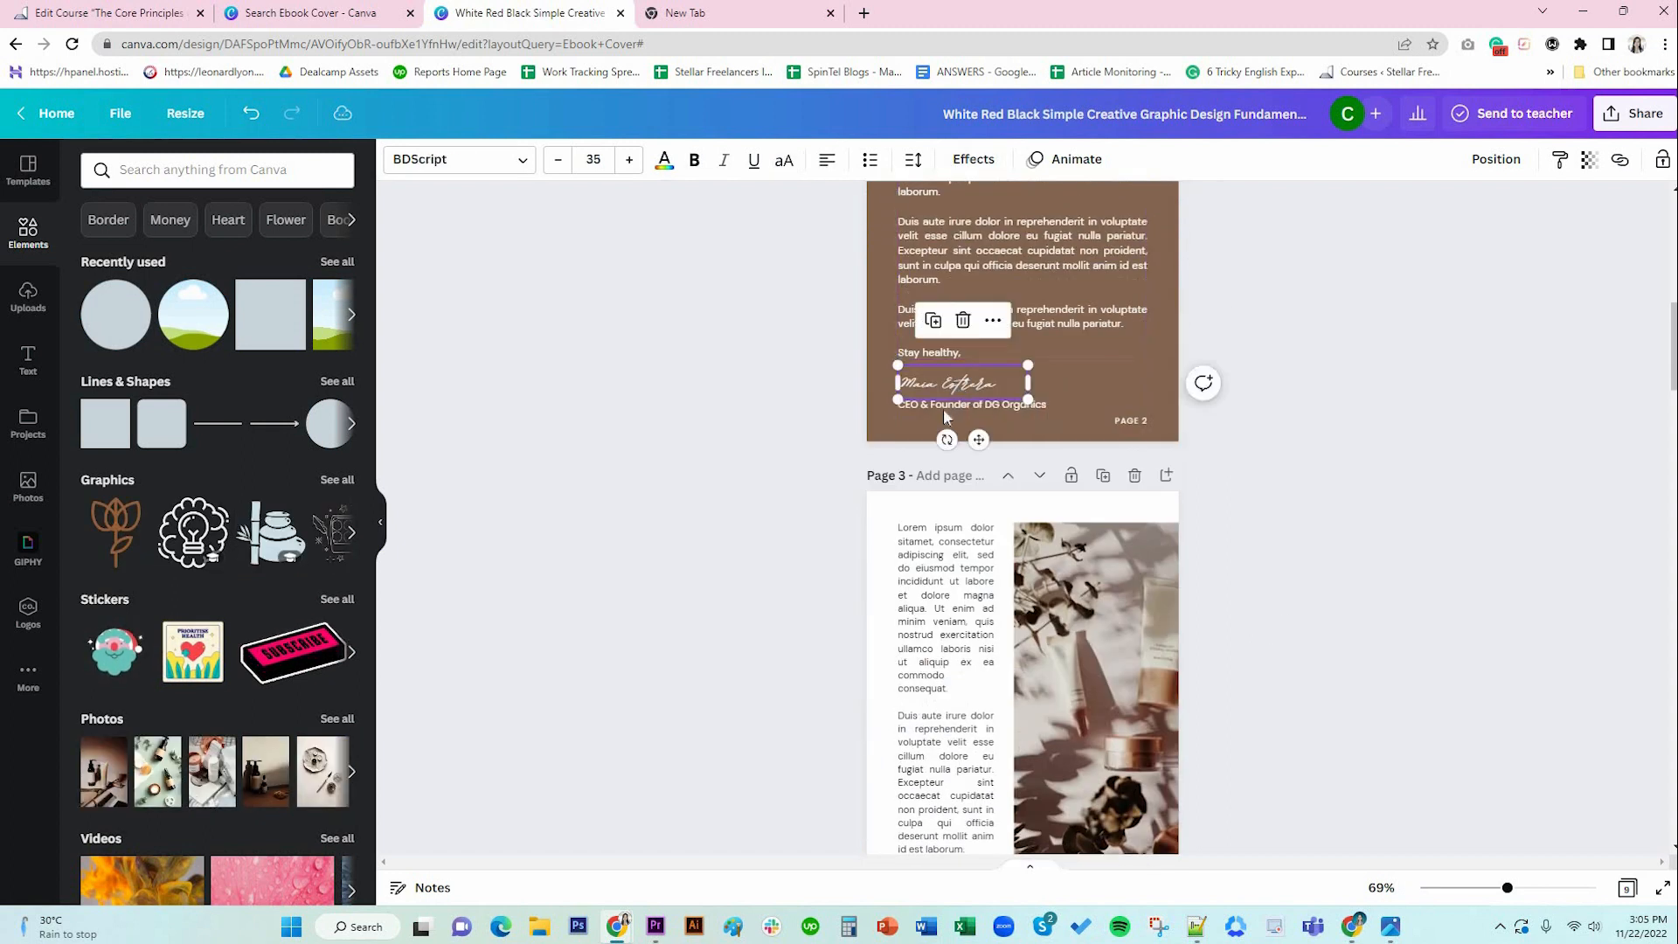
click(977, 408)
scroll(966, 446, down, 3)
click(957, 427)
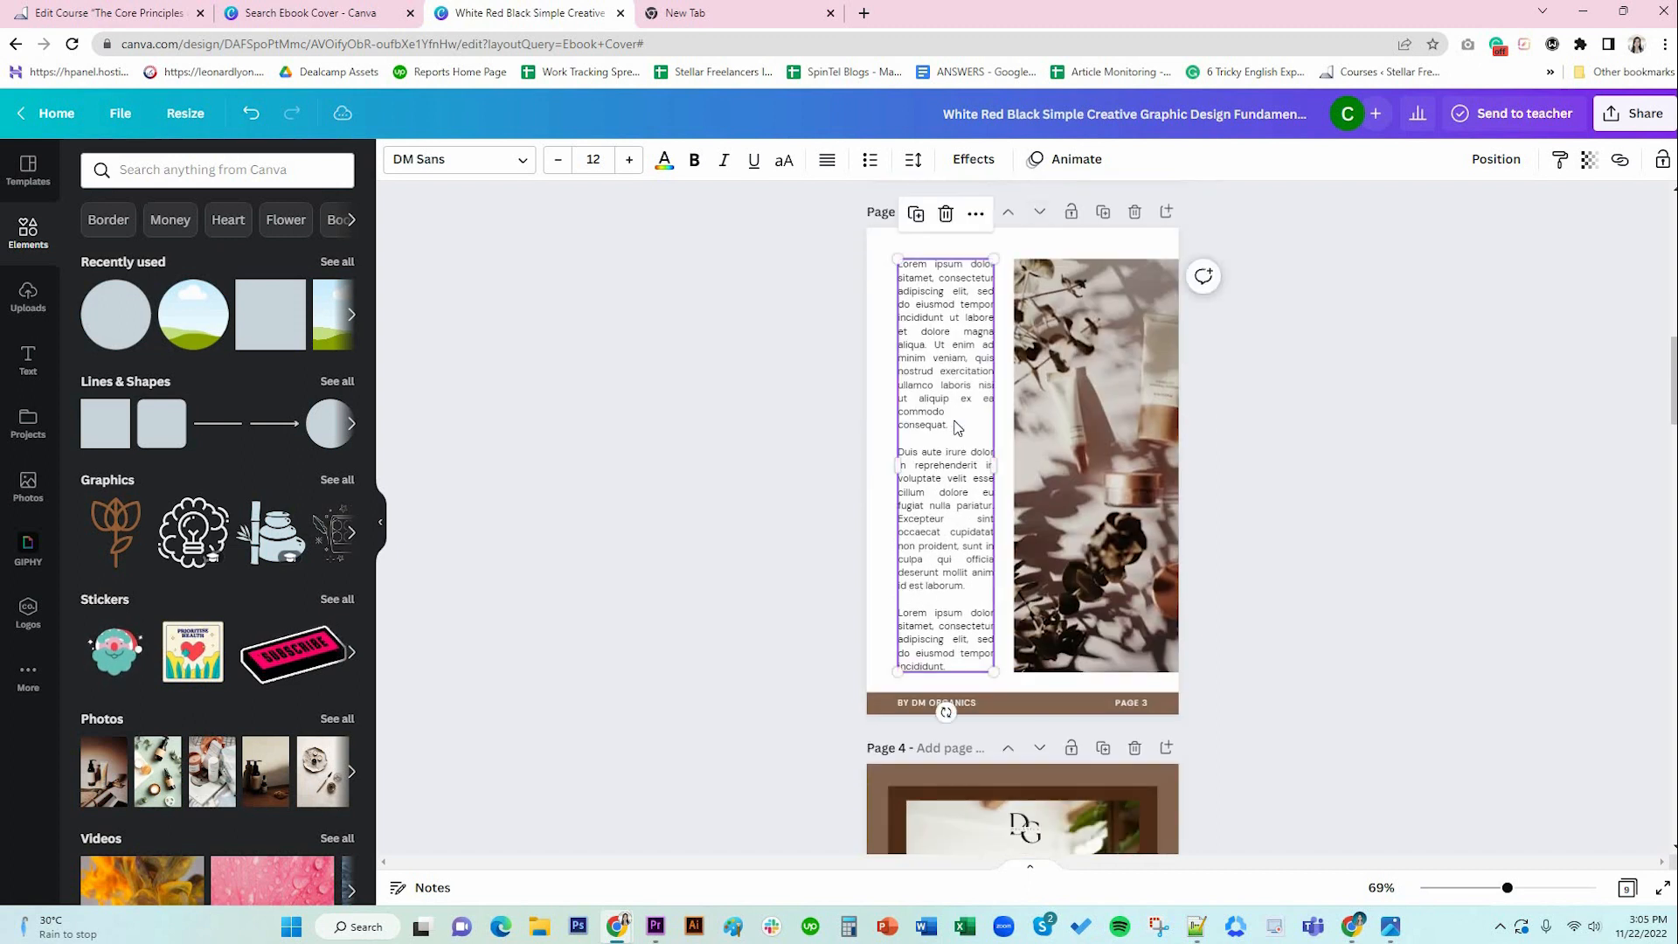
scroll(959, 431, down, 1)
scroll(970, 455, down, 3)
scroll(1026, 490, down, 3)
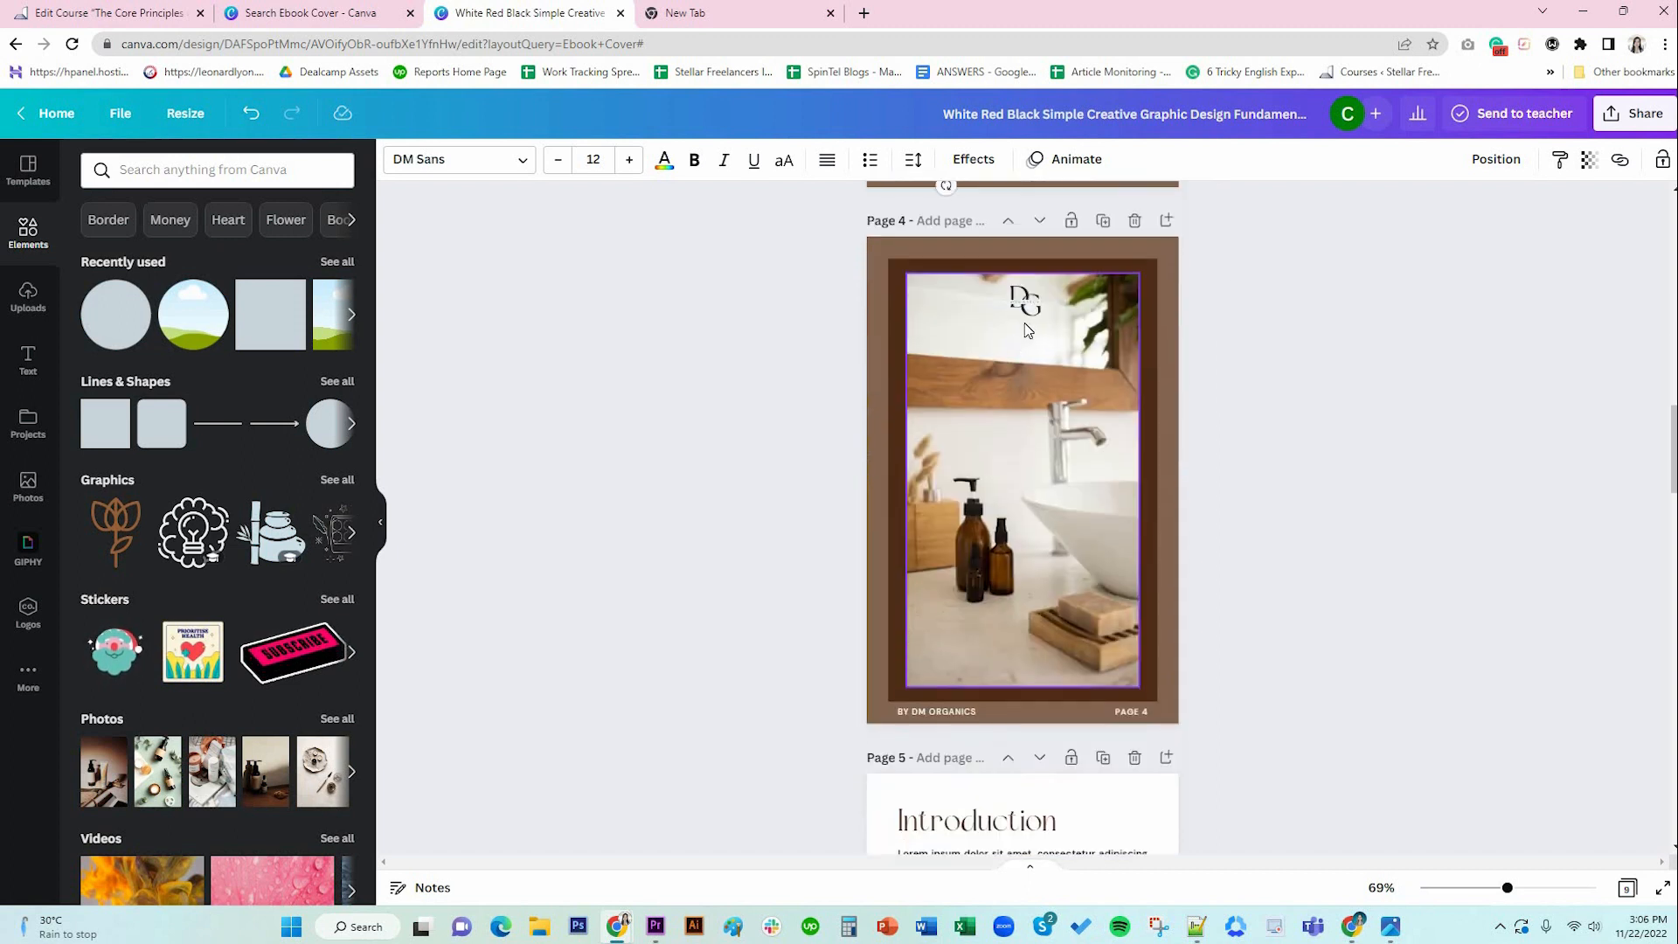
scroll(1022, 503, down, 3)
click(1040, 447)
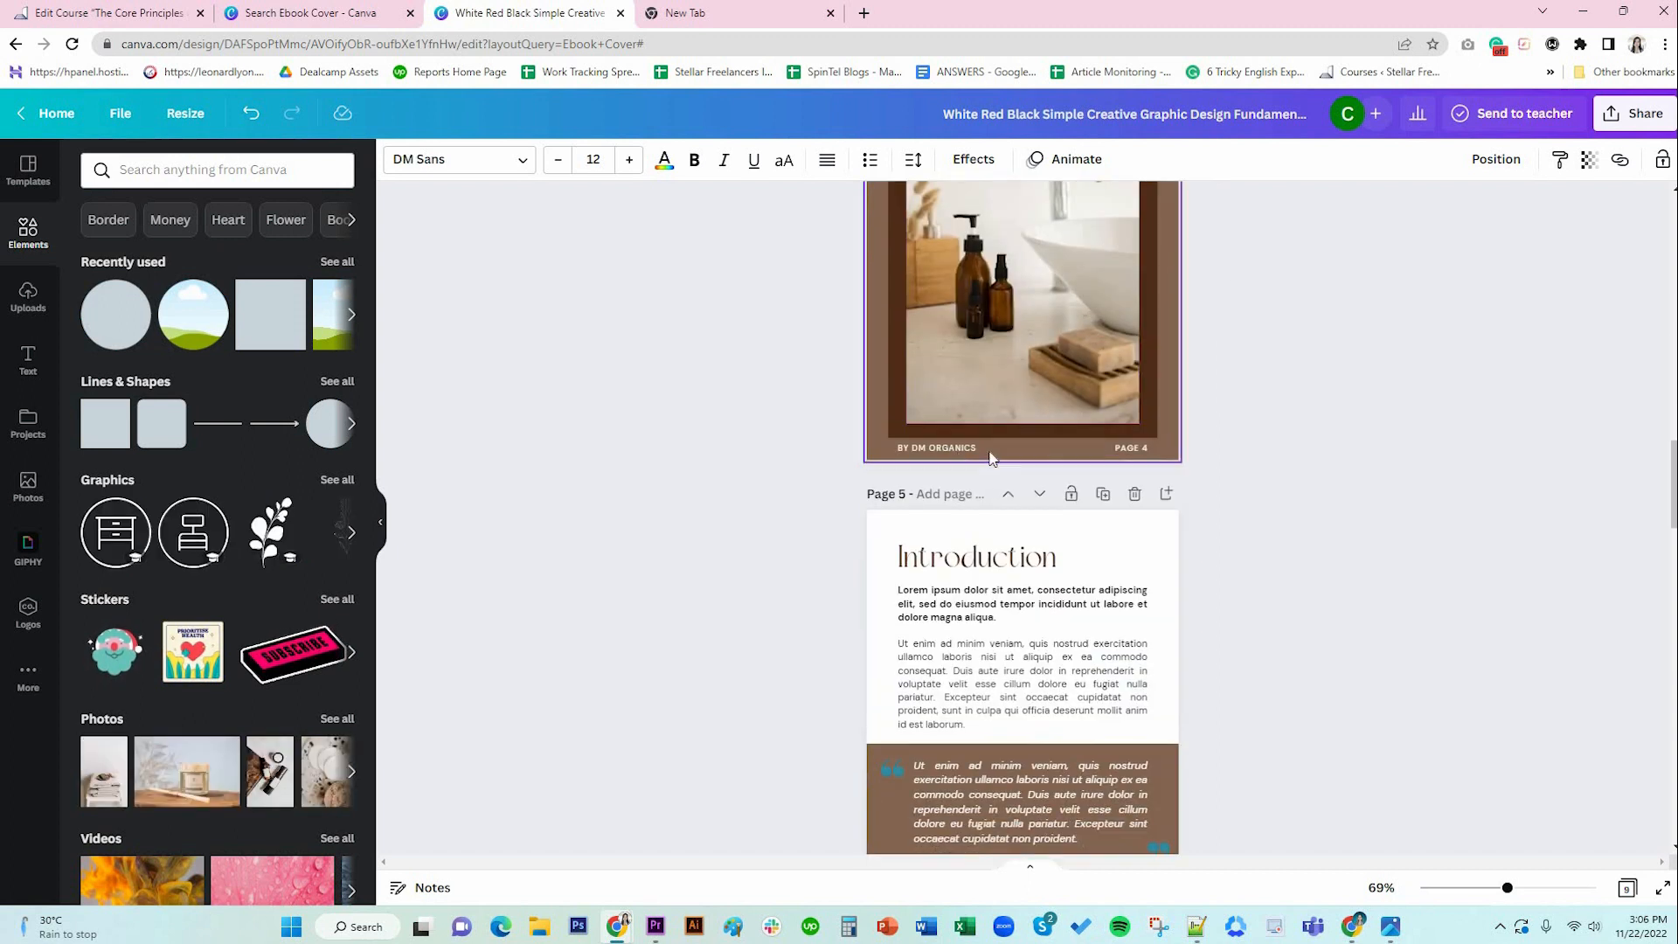
click(1130, 450)
click(1054, 627)
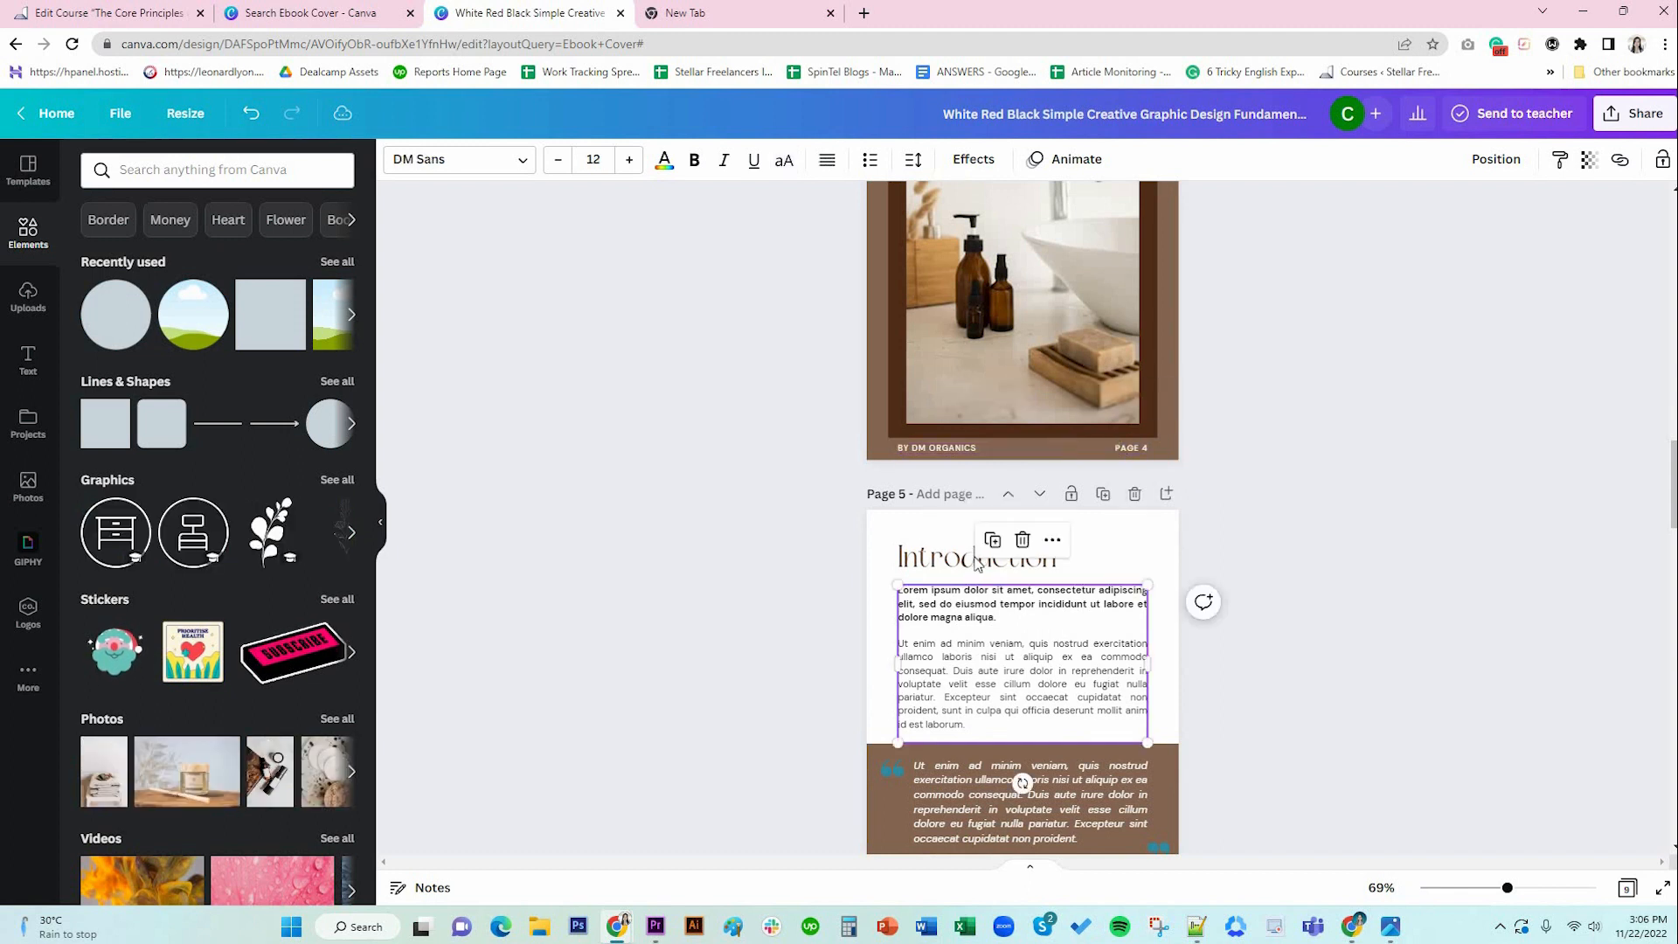
click(968, 561)
scroll(1103, 635, down, 3)
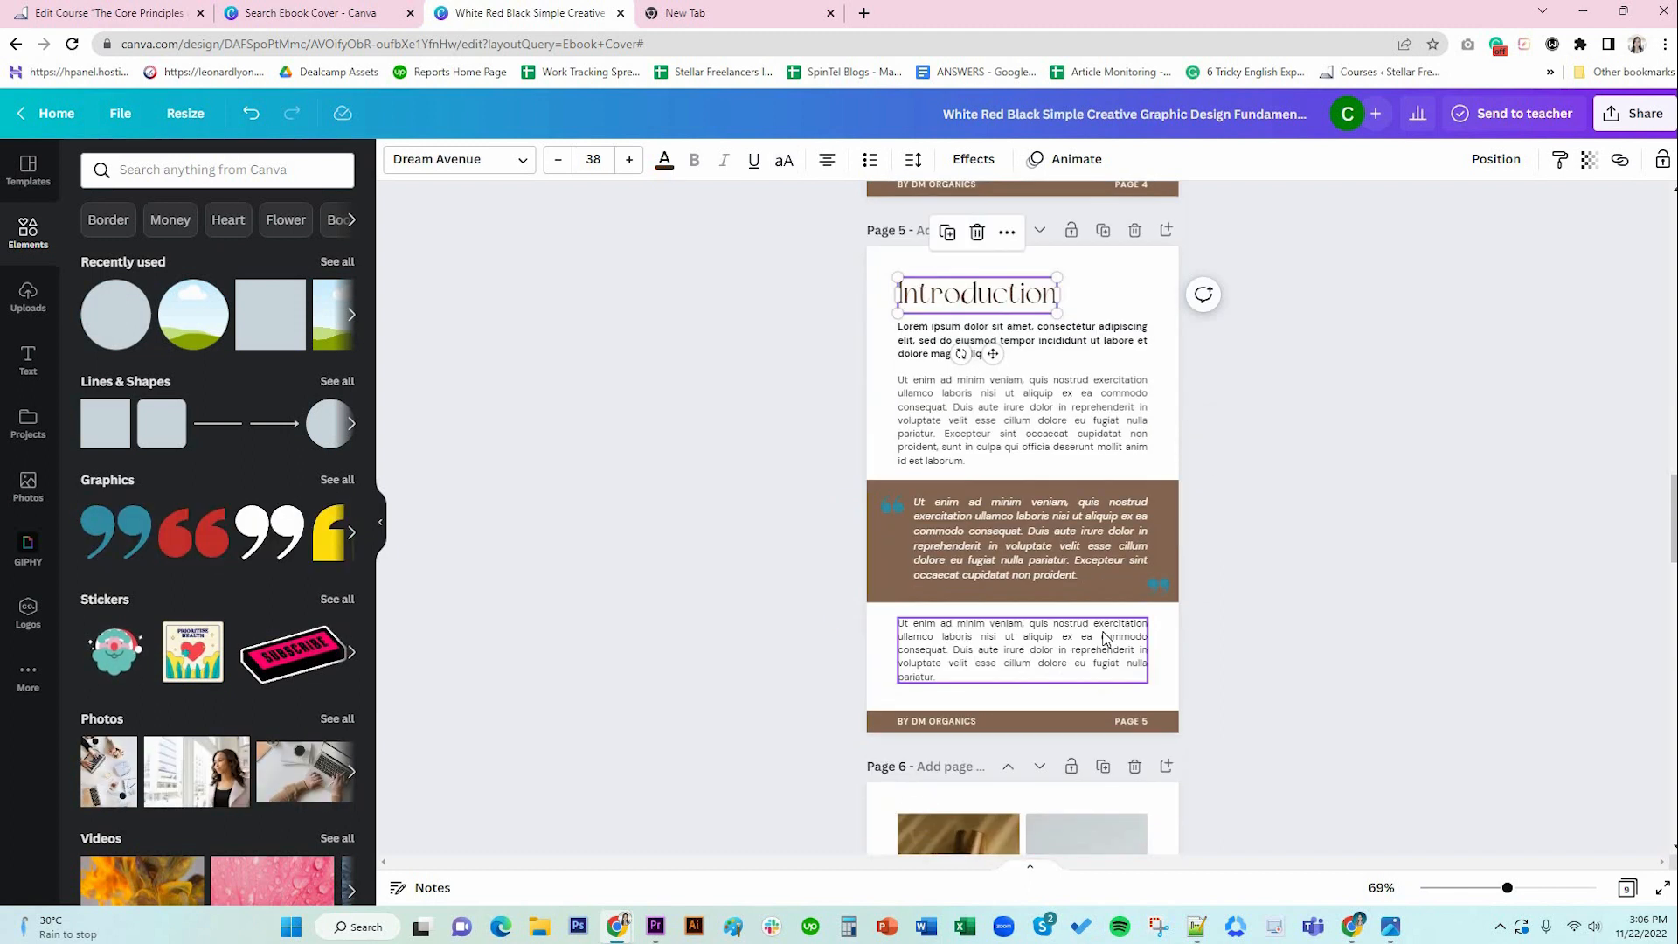
click(1023, 341)
scroll(1008, 559, down, 4)
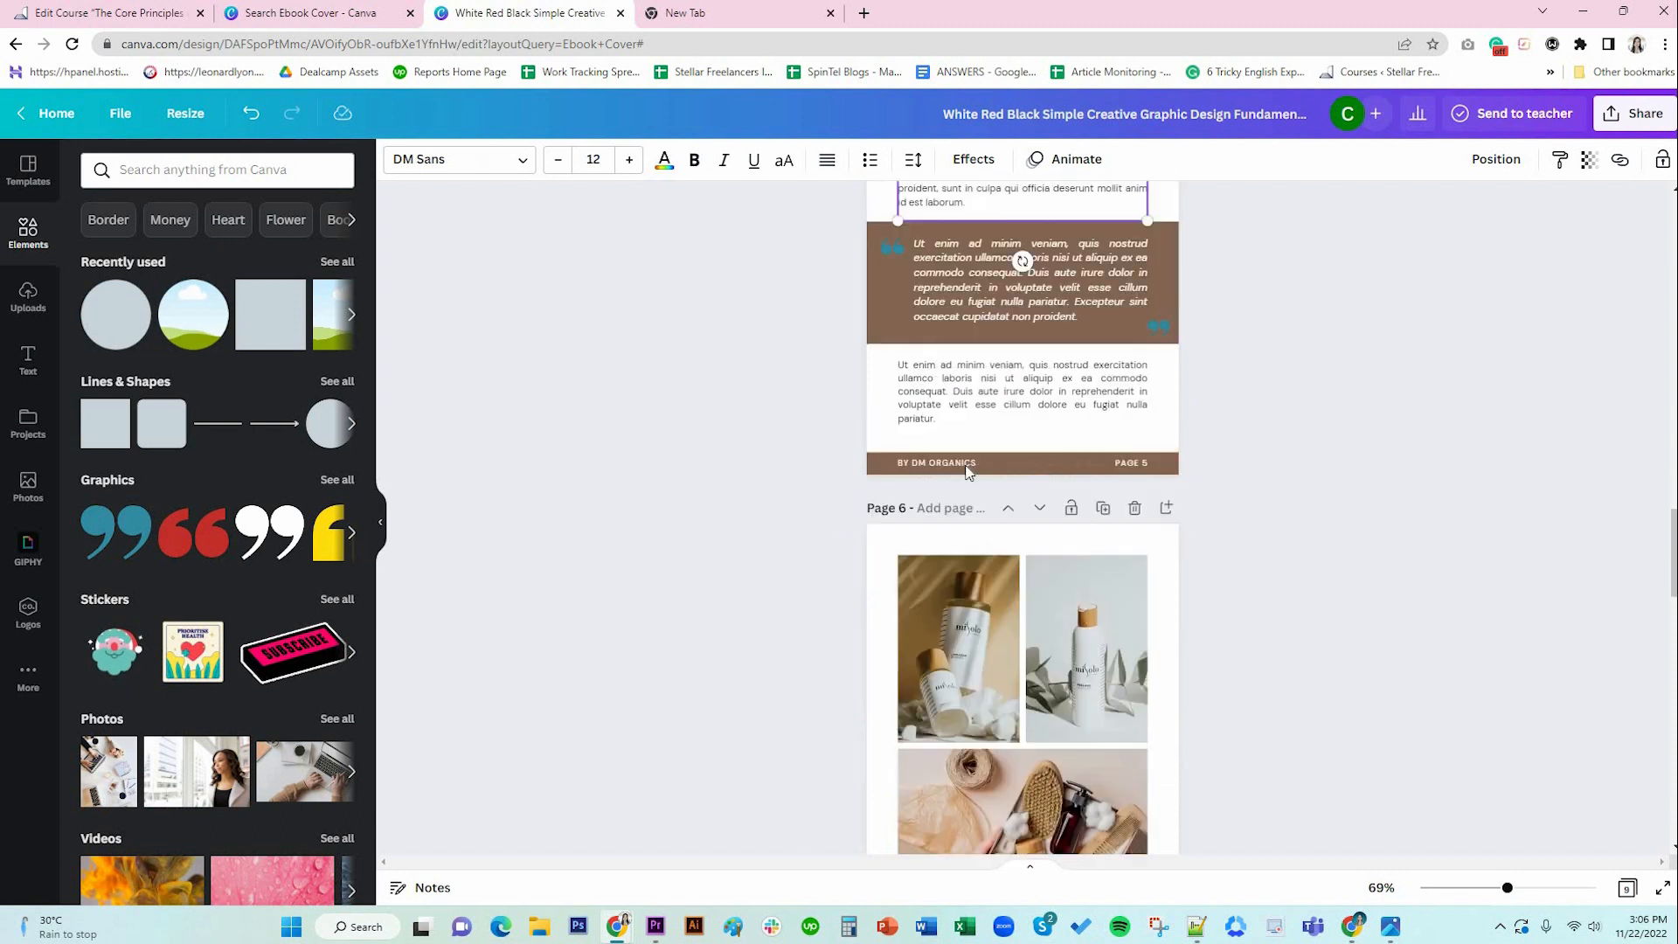
click(1008, 578)
scroll(1013, 568, down, 4)
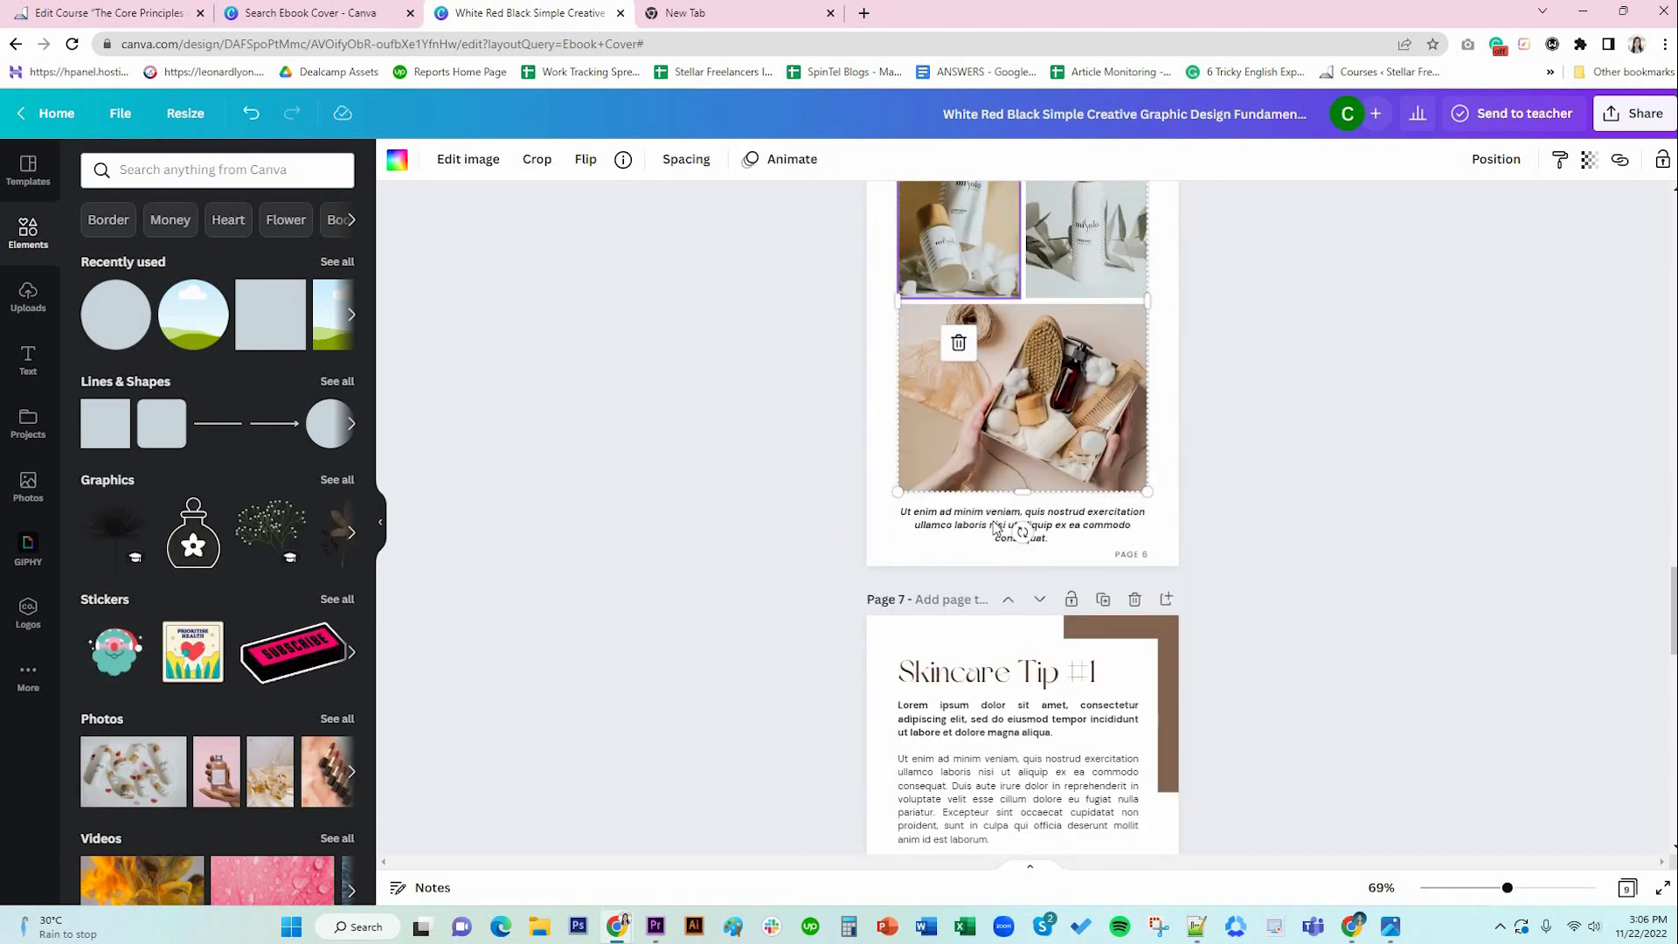
click(995, 526)
scroll(965, 530, down, 3)
click(987, 408)
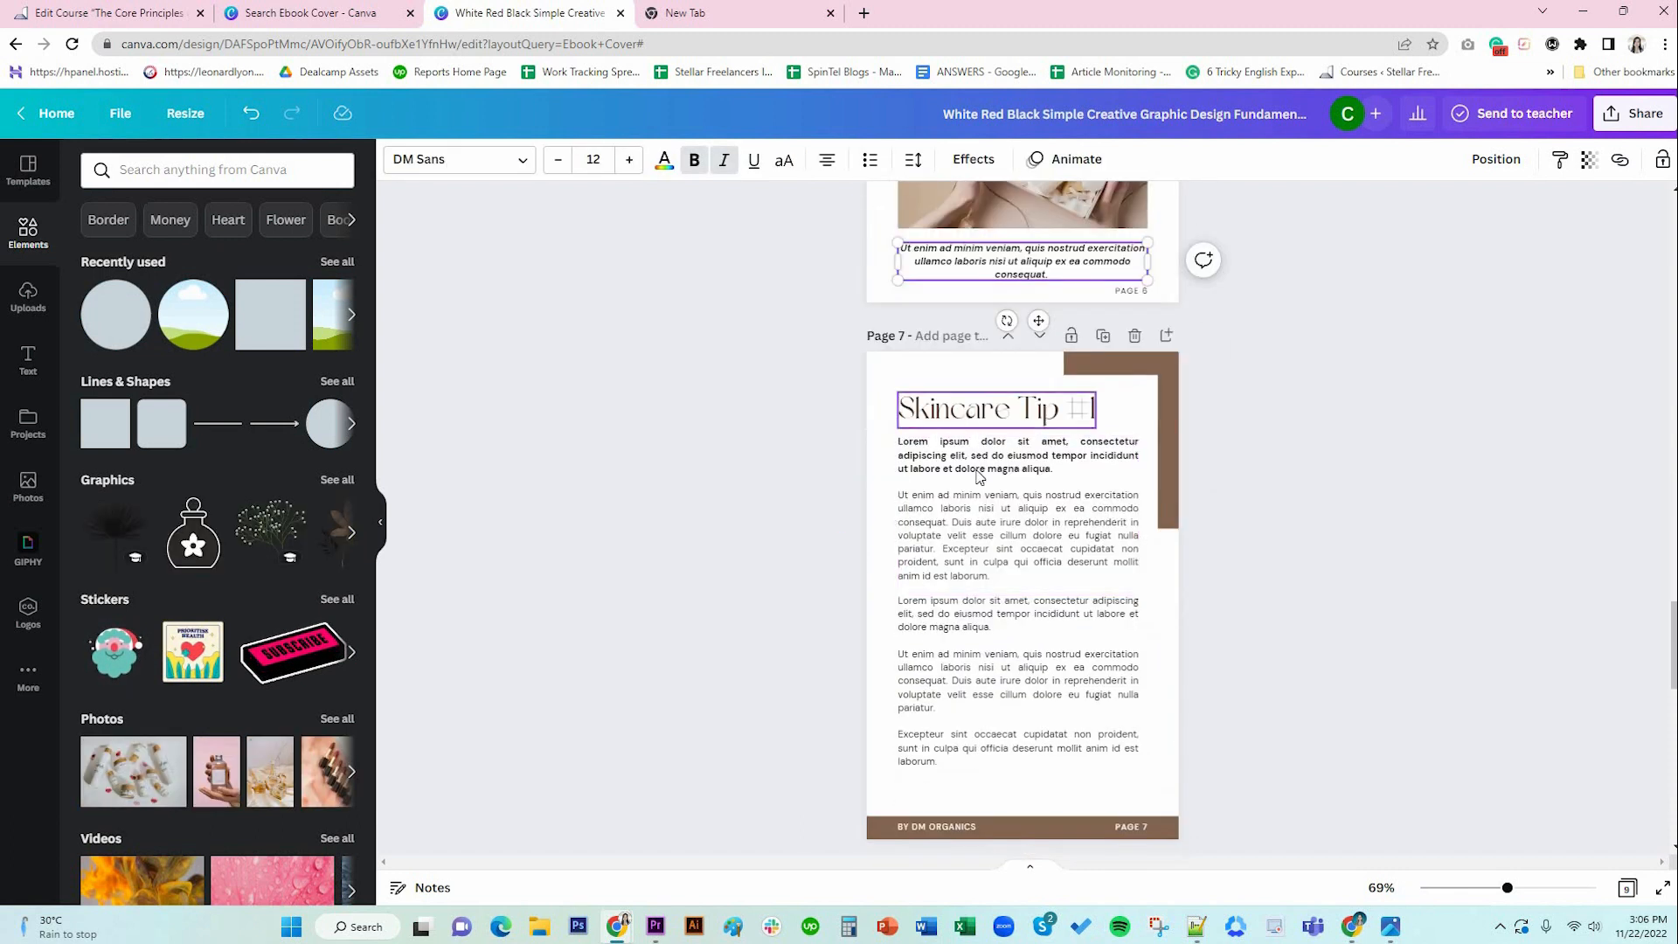
click(980, 552)
scroll(982, 560, down, 5)
click(981, 315)
click(1000, 631)
scroll(1000, 634, down, 3)
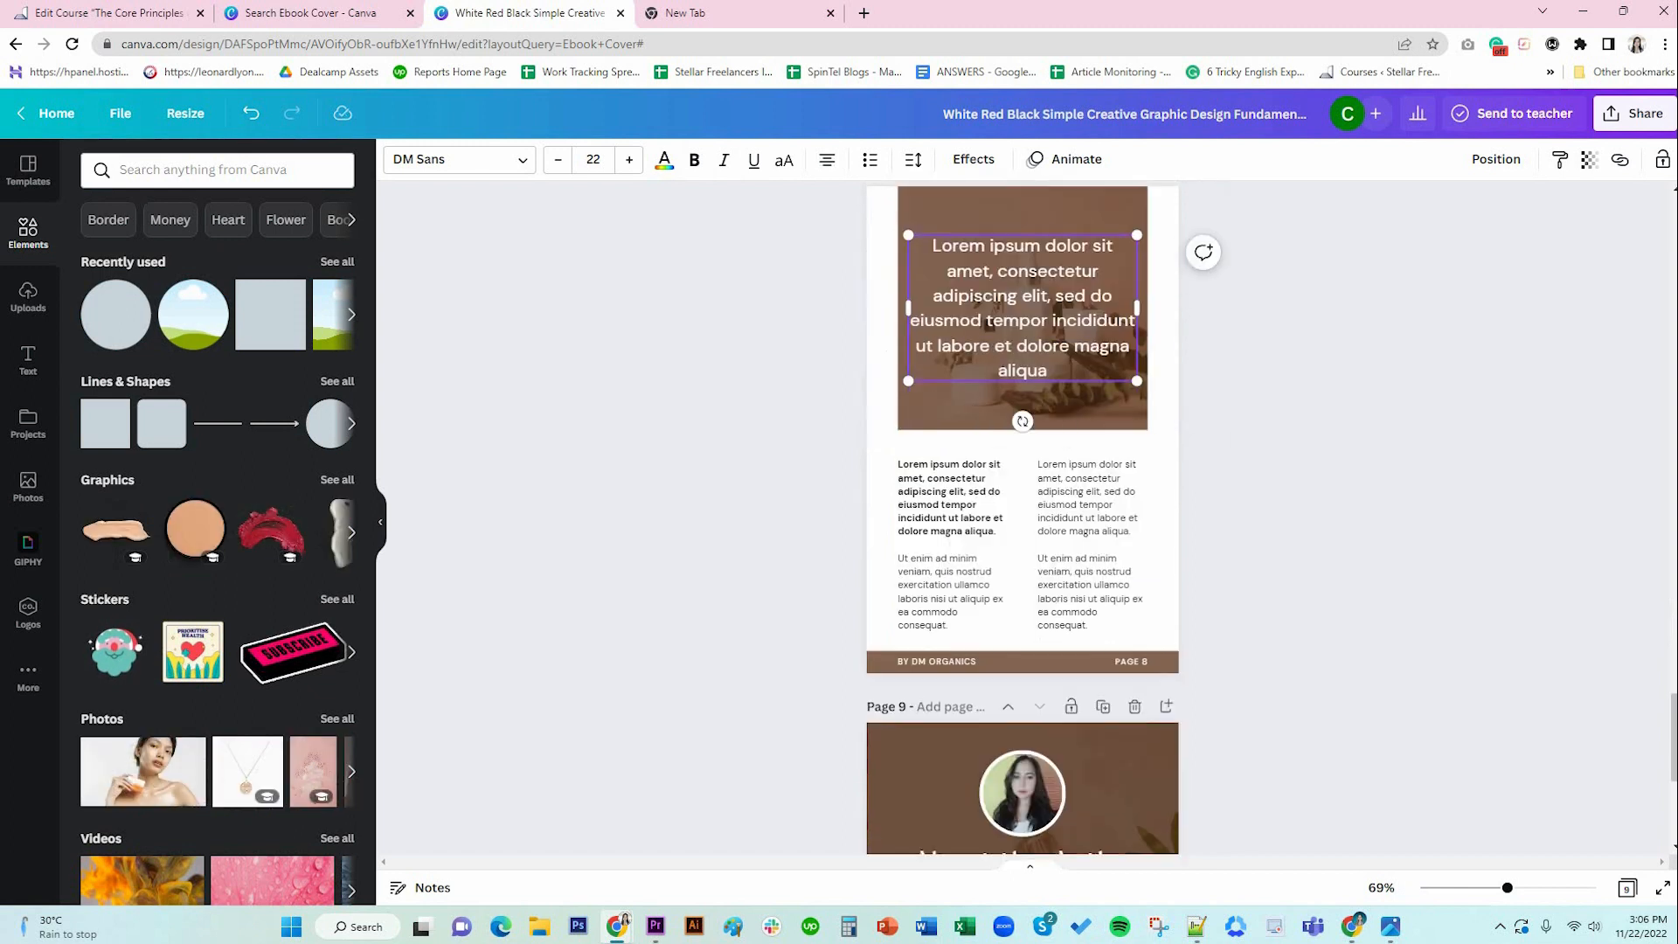
click(961, 584)
click(1103, 603)
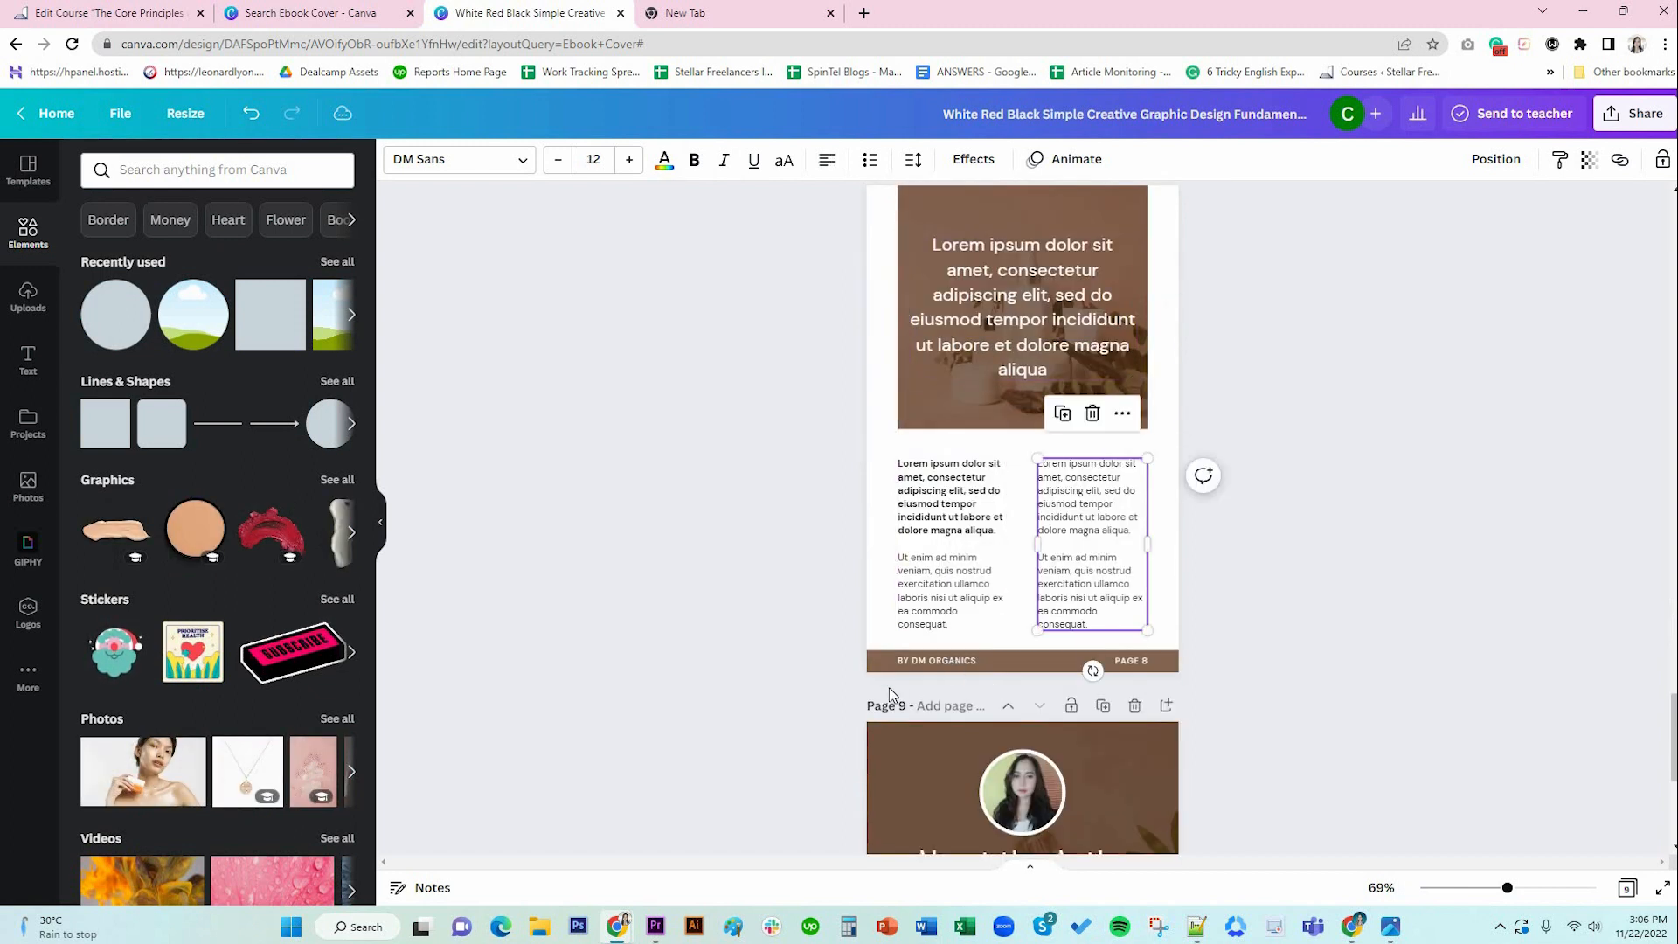
shift+click(962, 552)
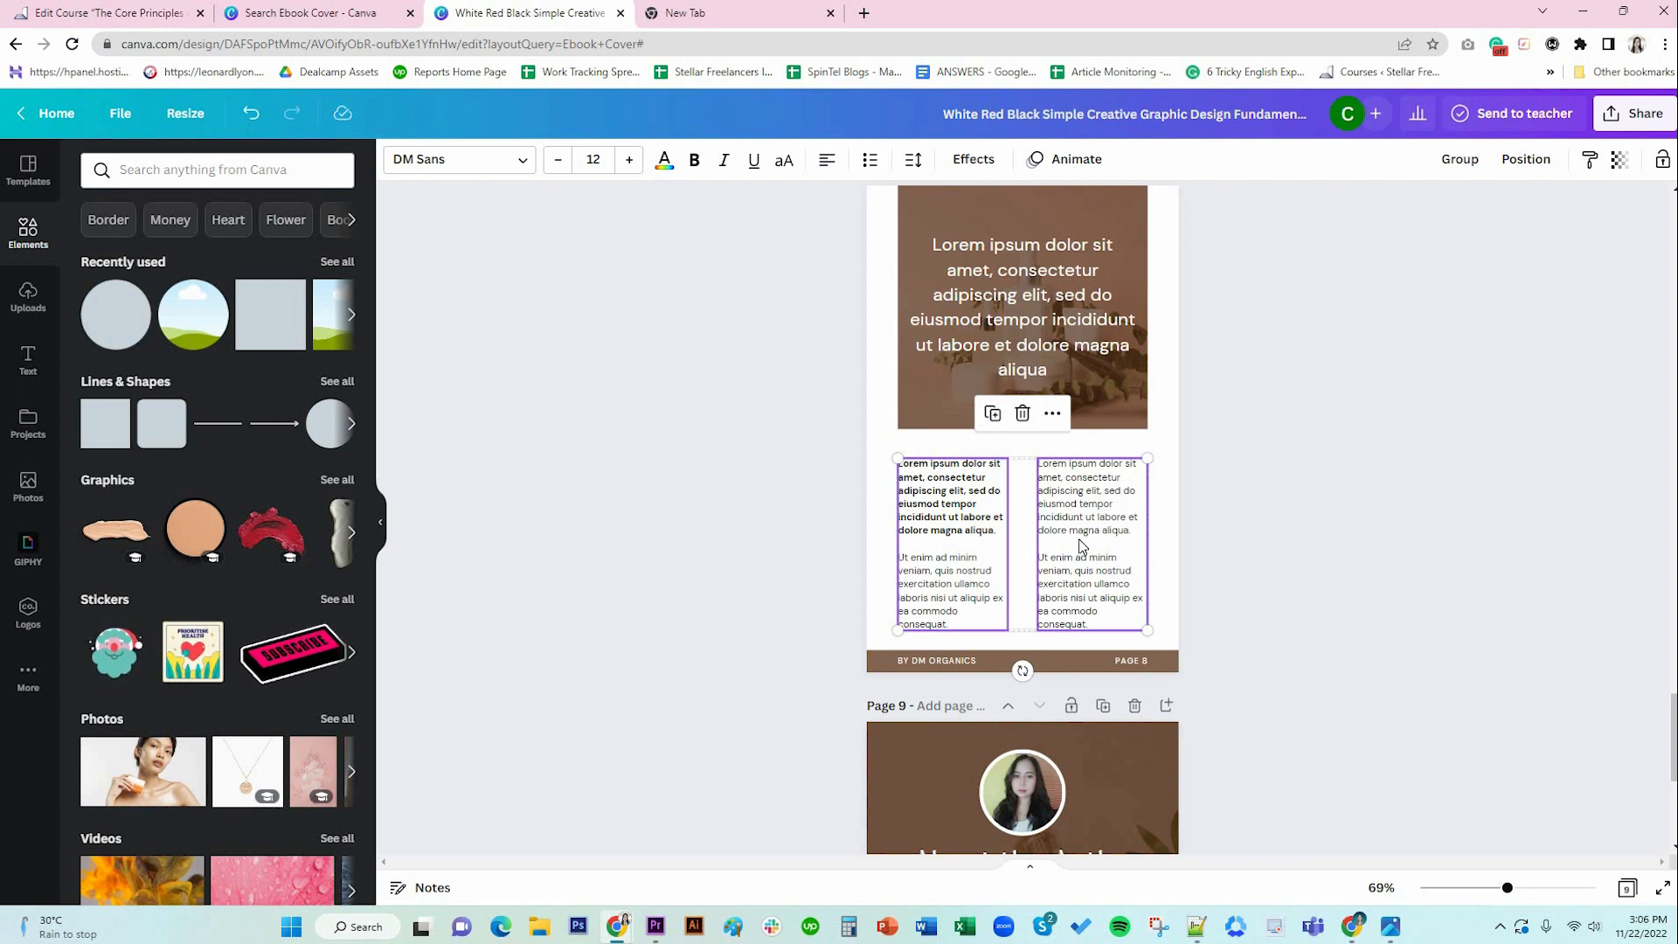
click(1324, 558)
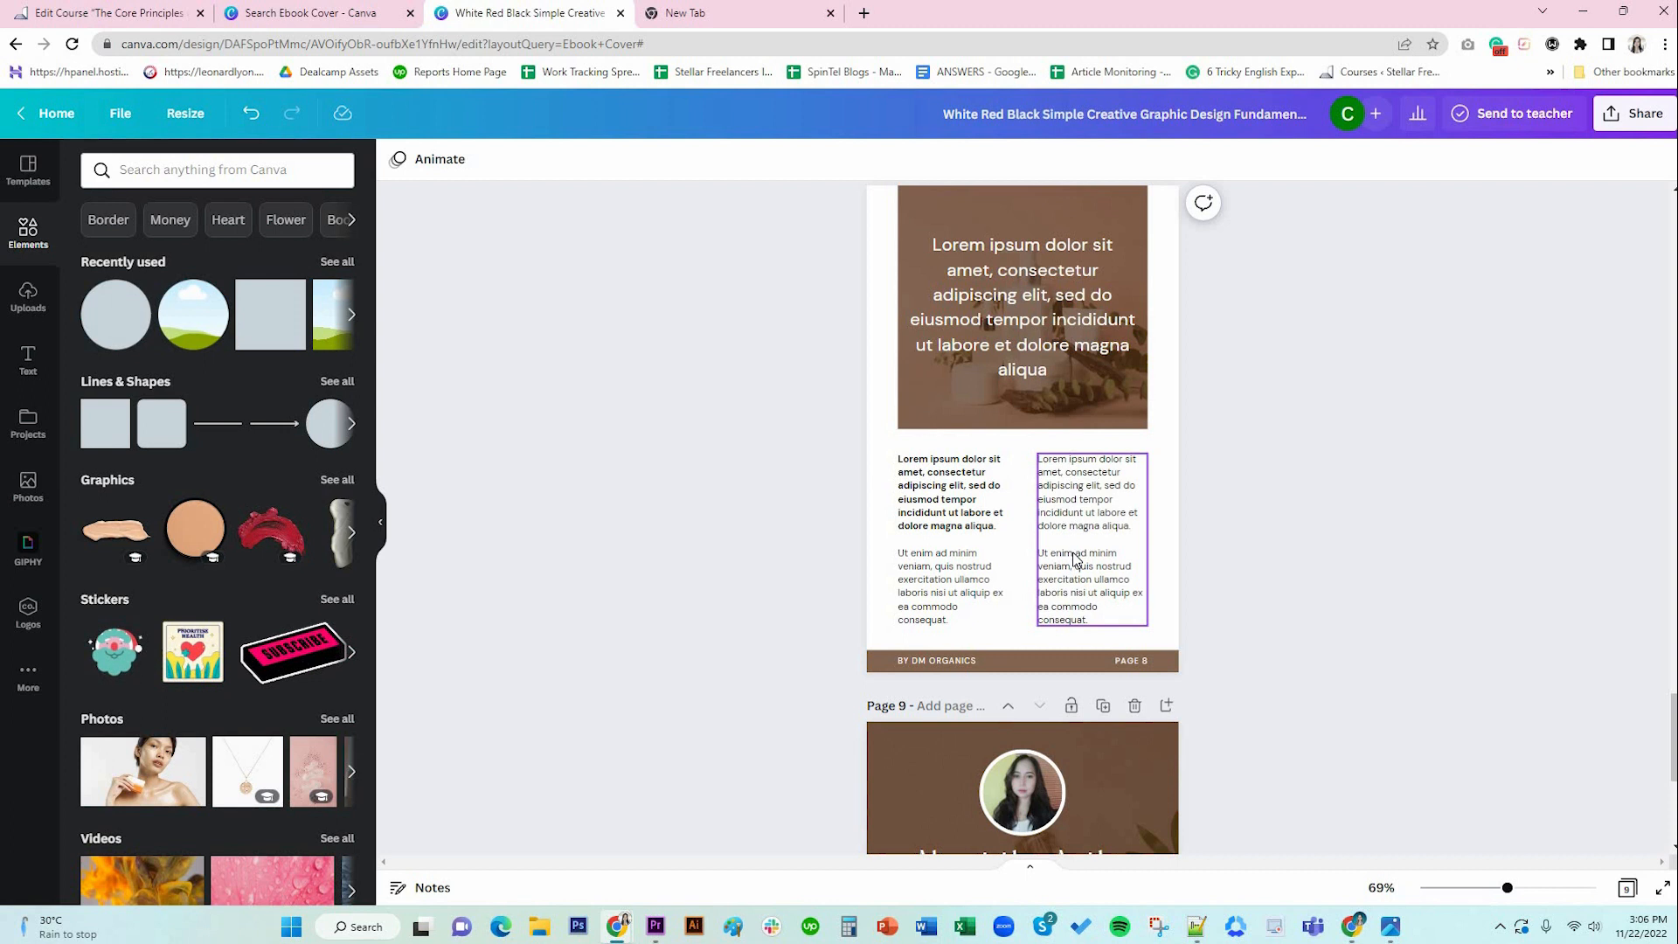
scroll(1074, 557, down, 4)
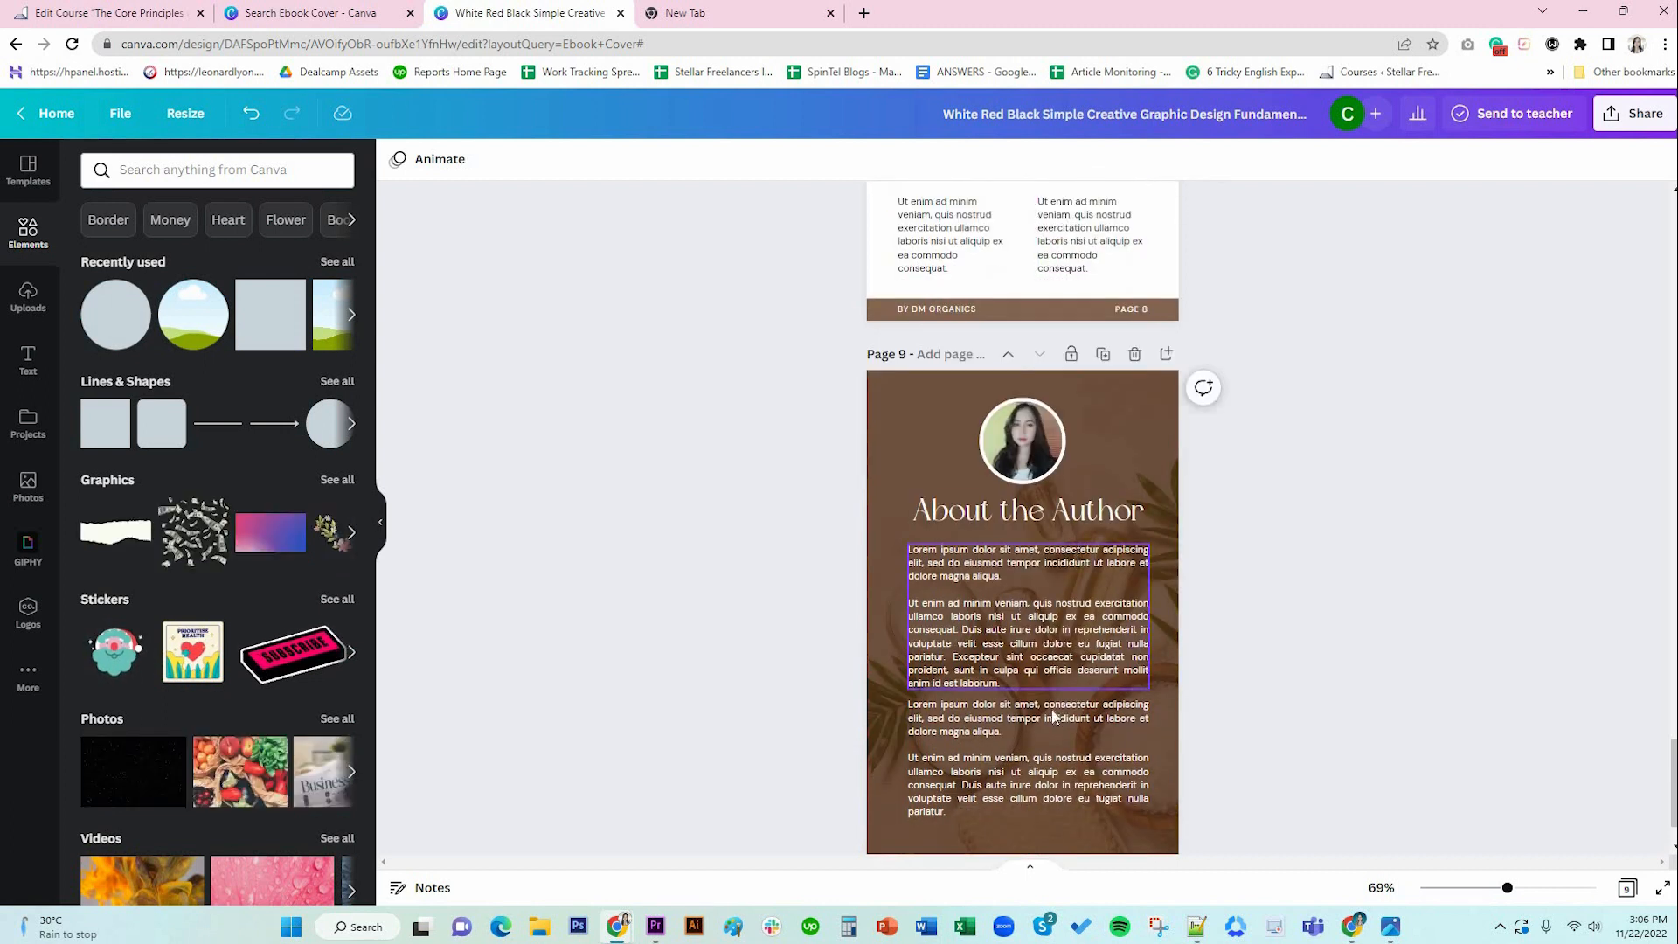
click(1054, 716)
click(1067, 745)
scroll(1067, 746, down, 1)
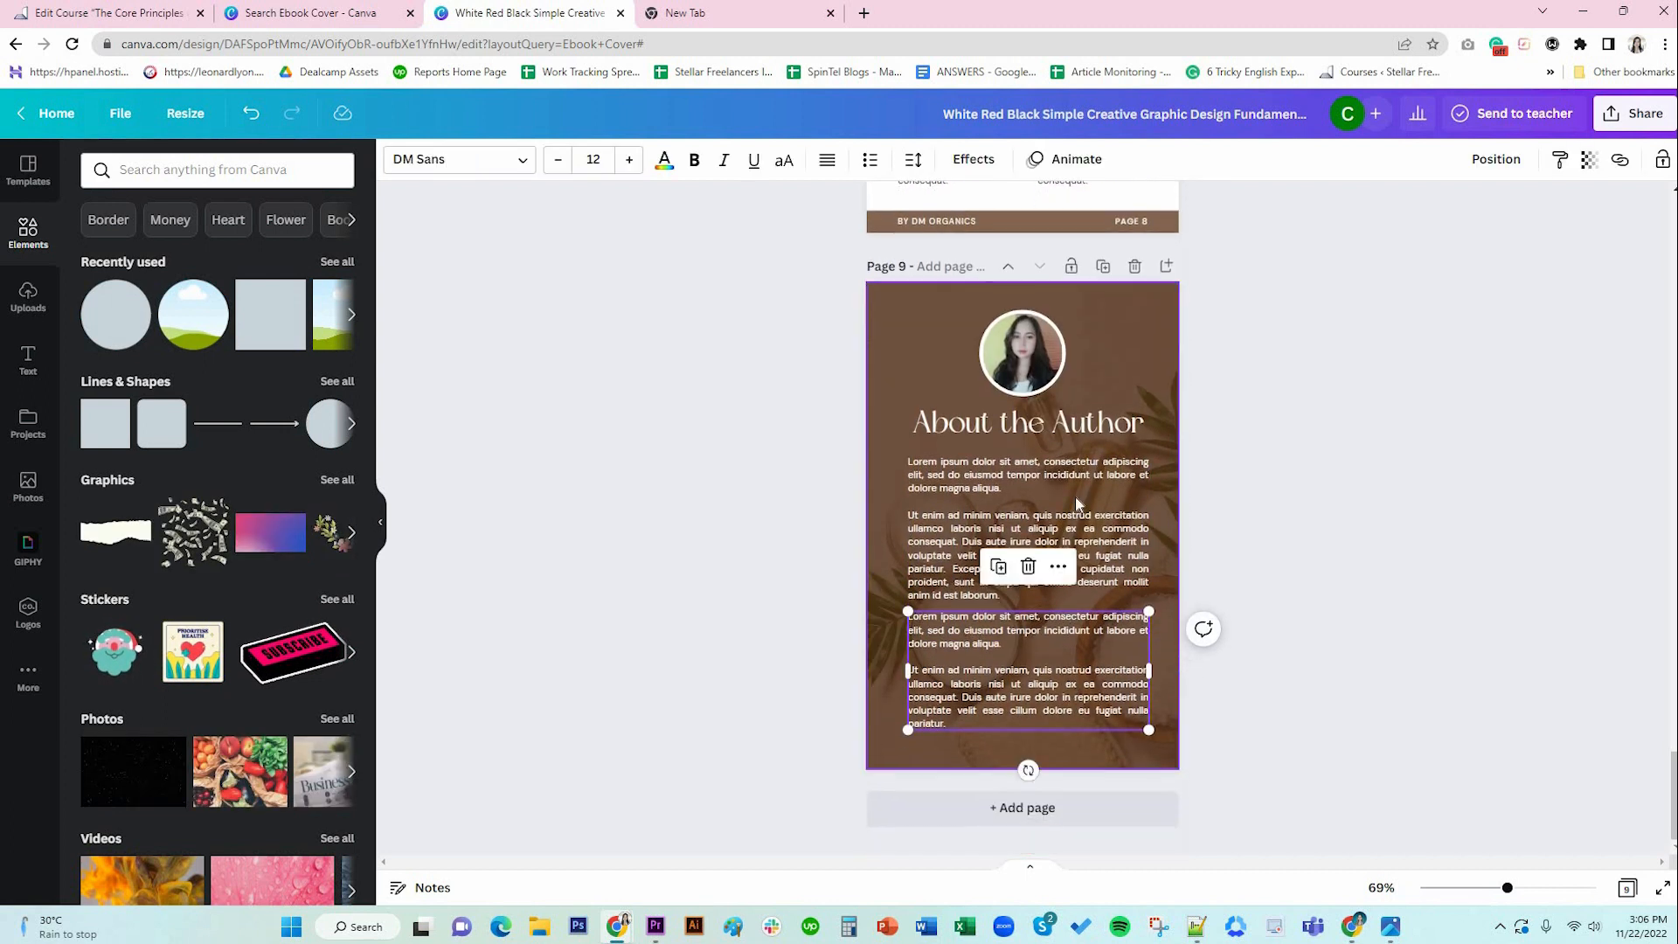
click(1099, 425)
click(1098, 697)
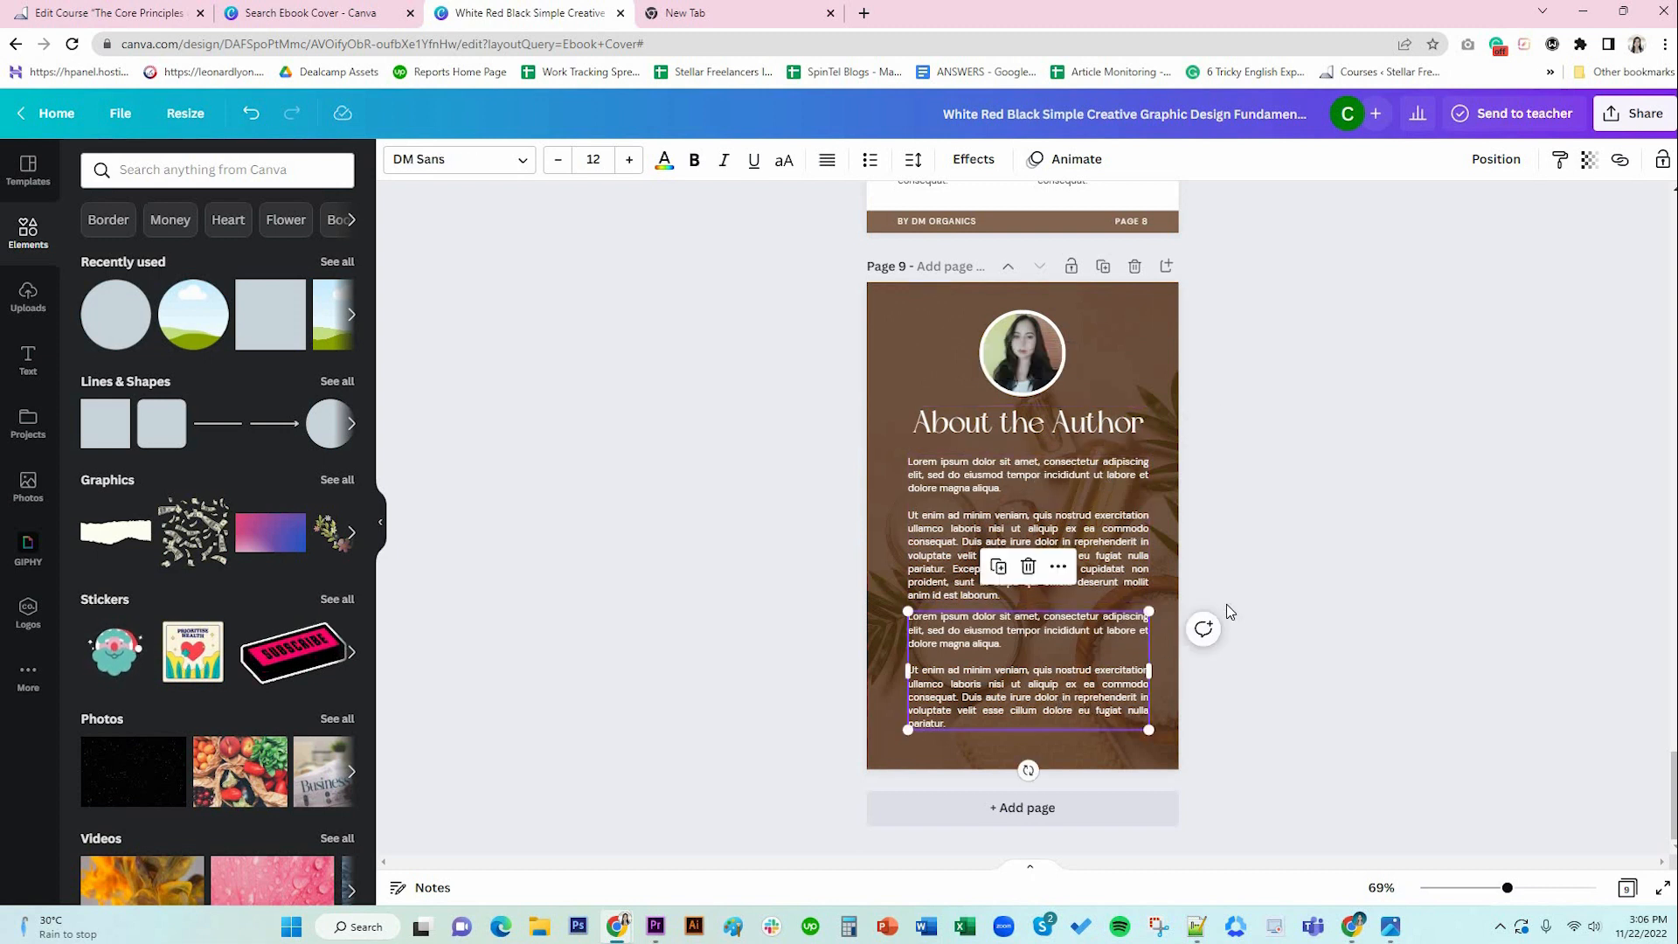
scroll(1227, 611, up, 20)
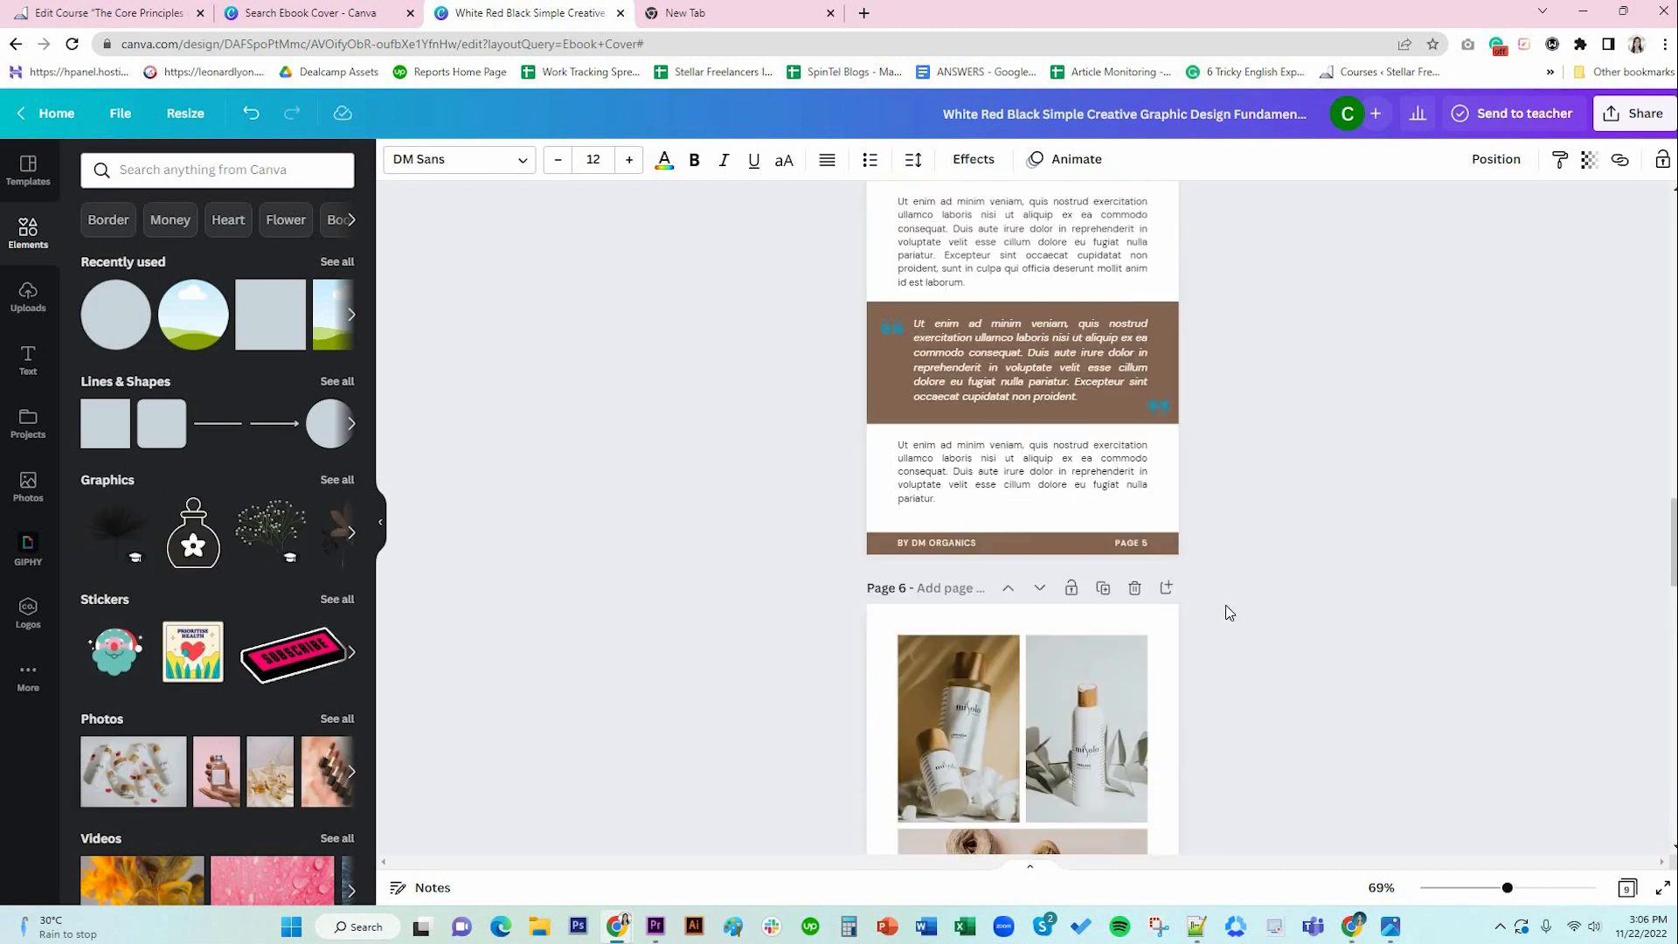
scroll(1227, 611, down, 20)
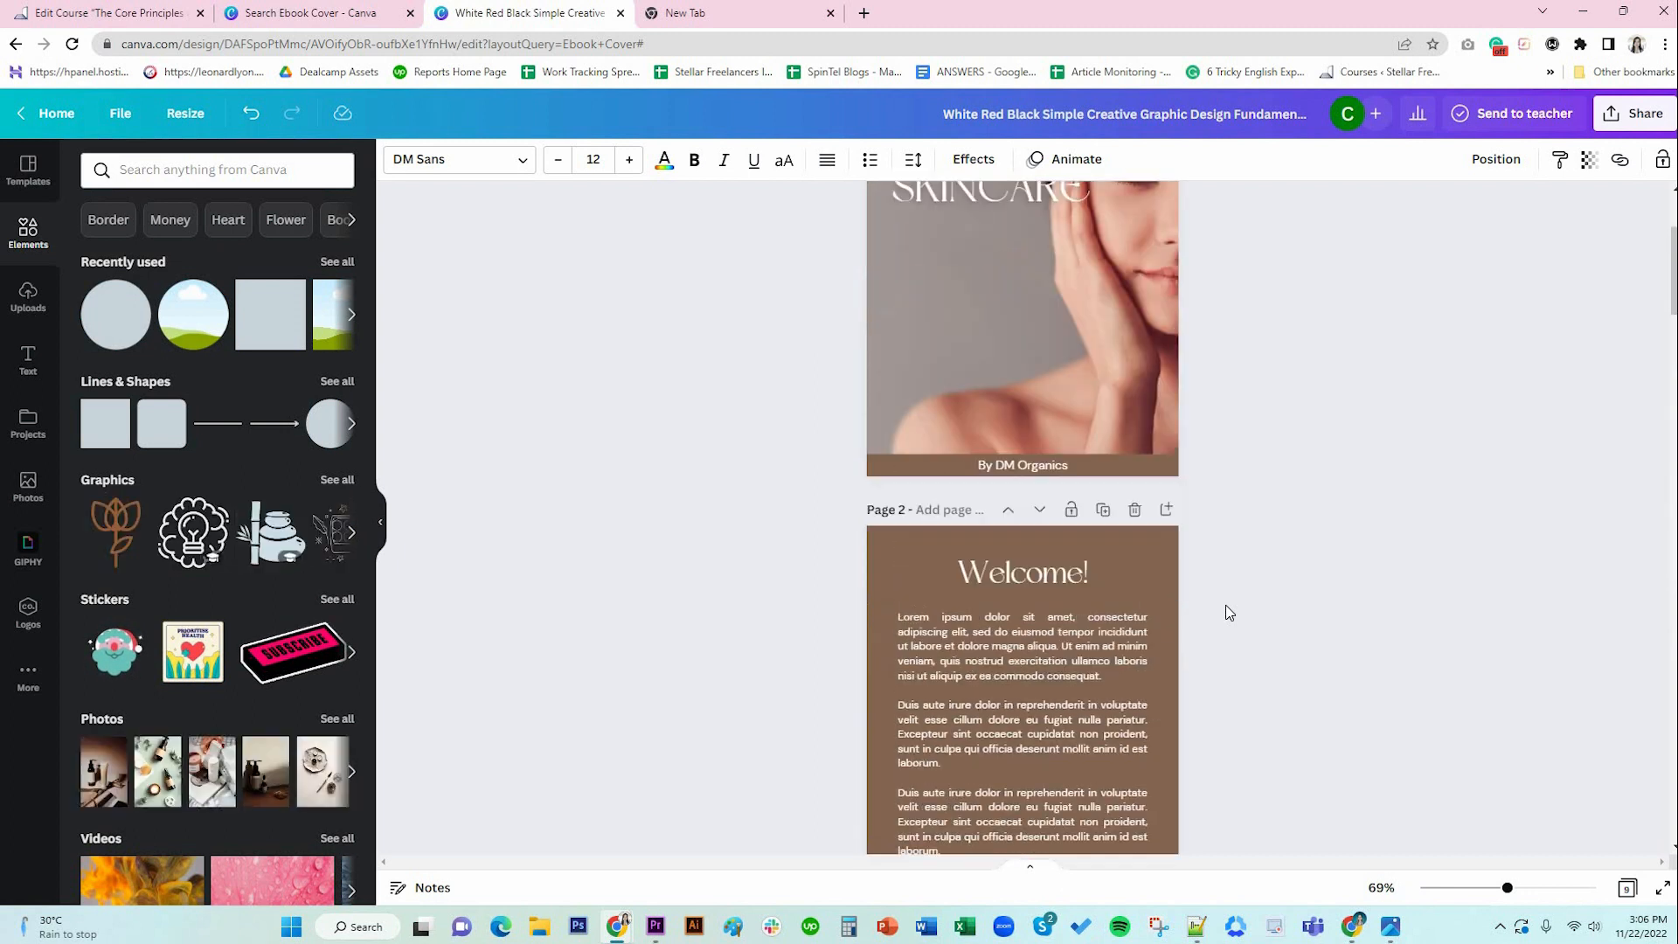
scroll(1167, 598, down, 1)
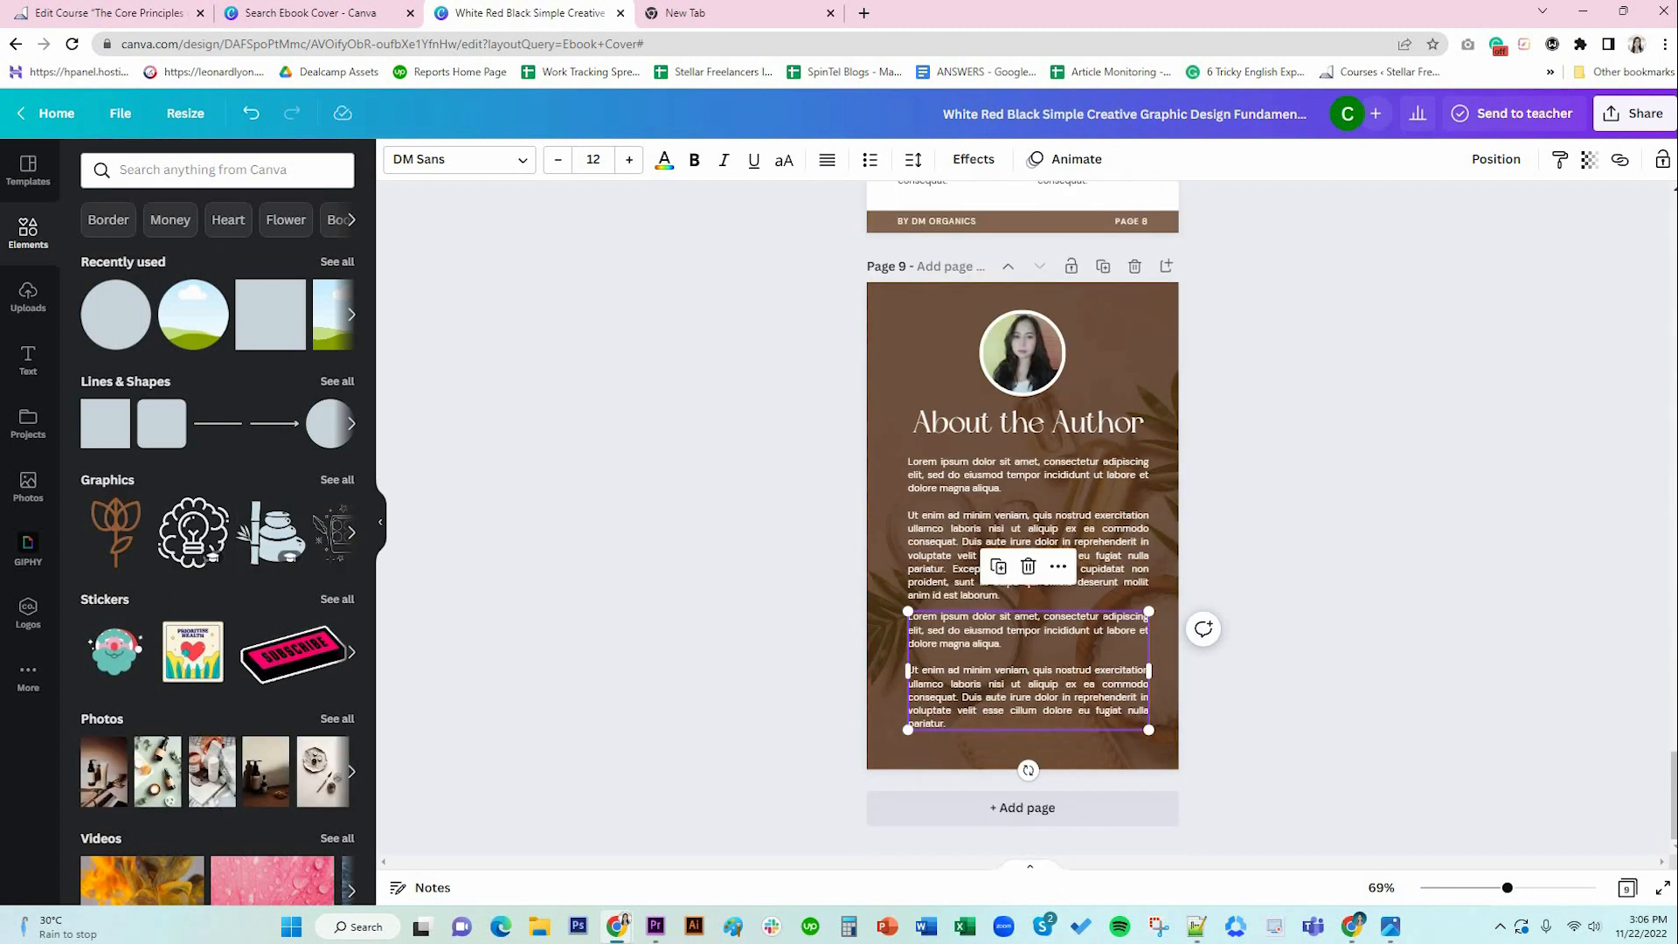
click(1167, 597)
scroll(1305, 609, up, 20)
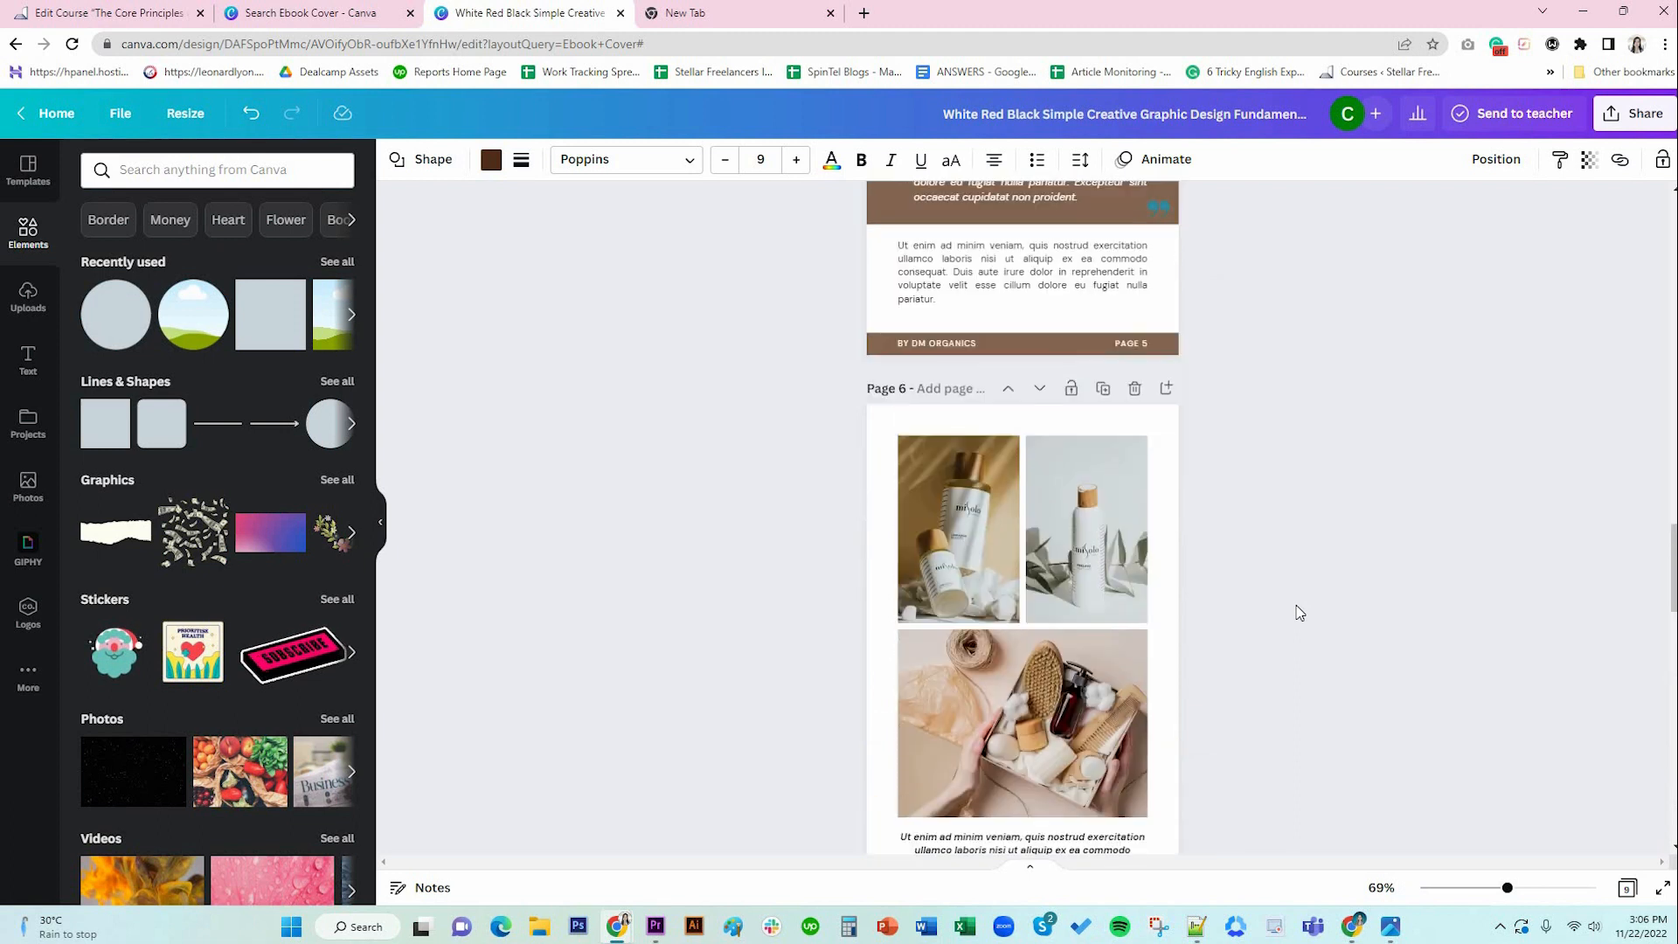
scroll(1297, 612, up, 10)
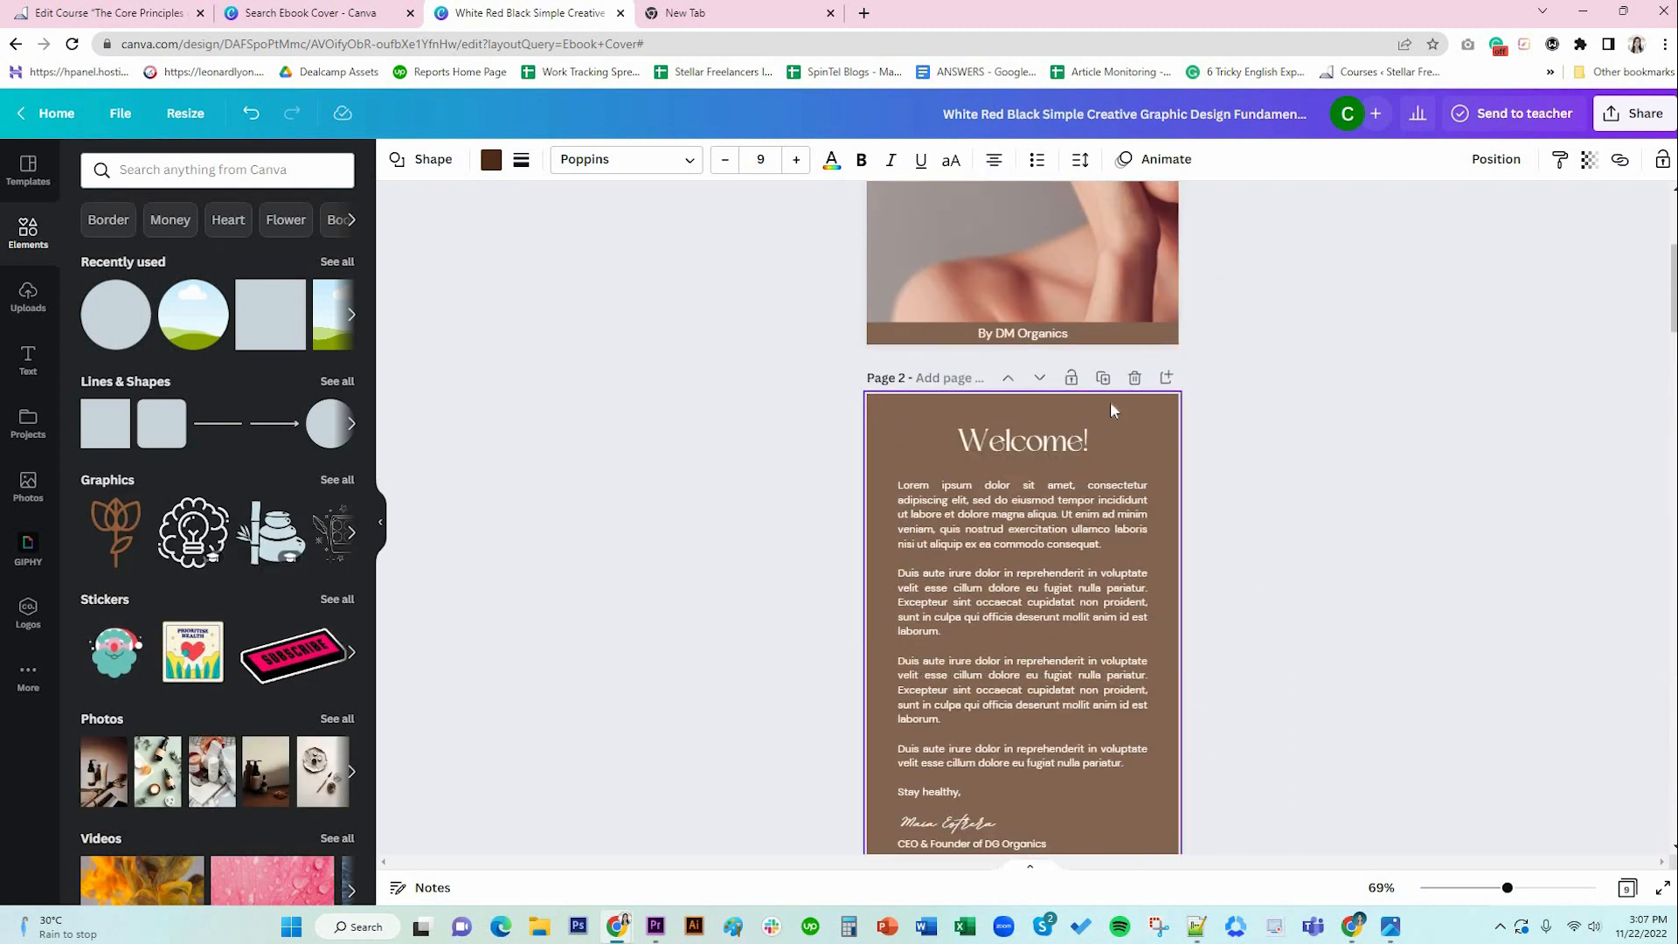
Duplicate the Welcome page as page 3, retitle it 'Table of Contents', and make its background white.
click(1104, 379)
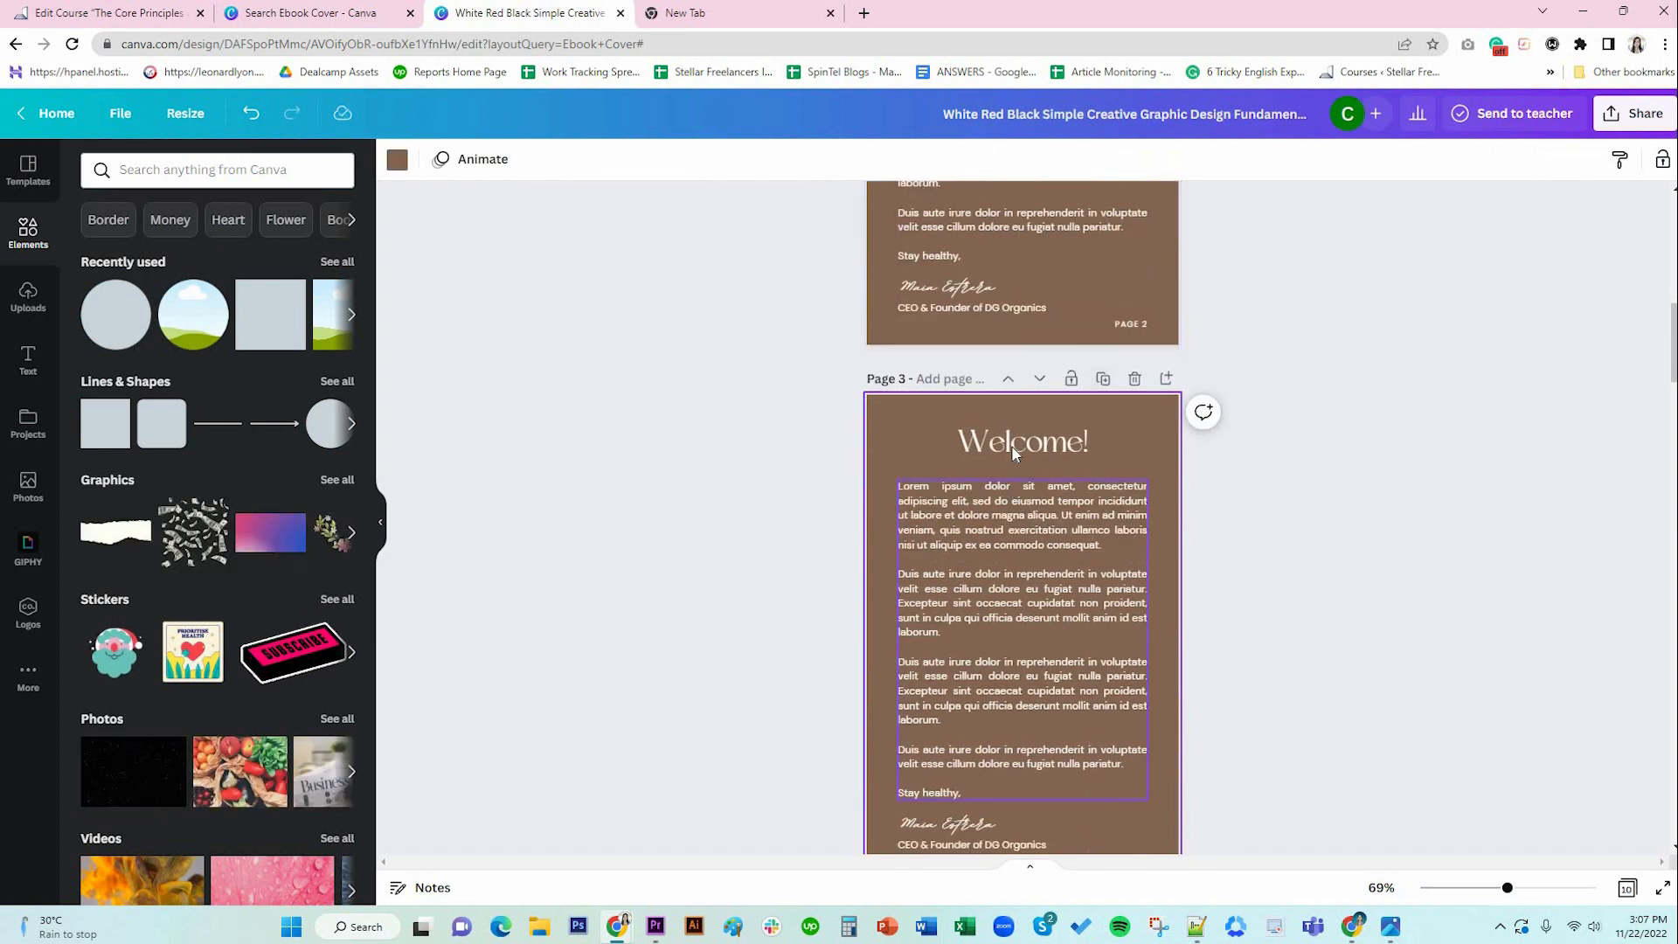
double_click(1023, 442)
text(T)
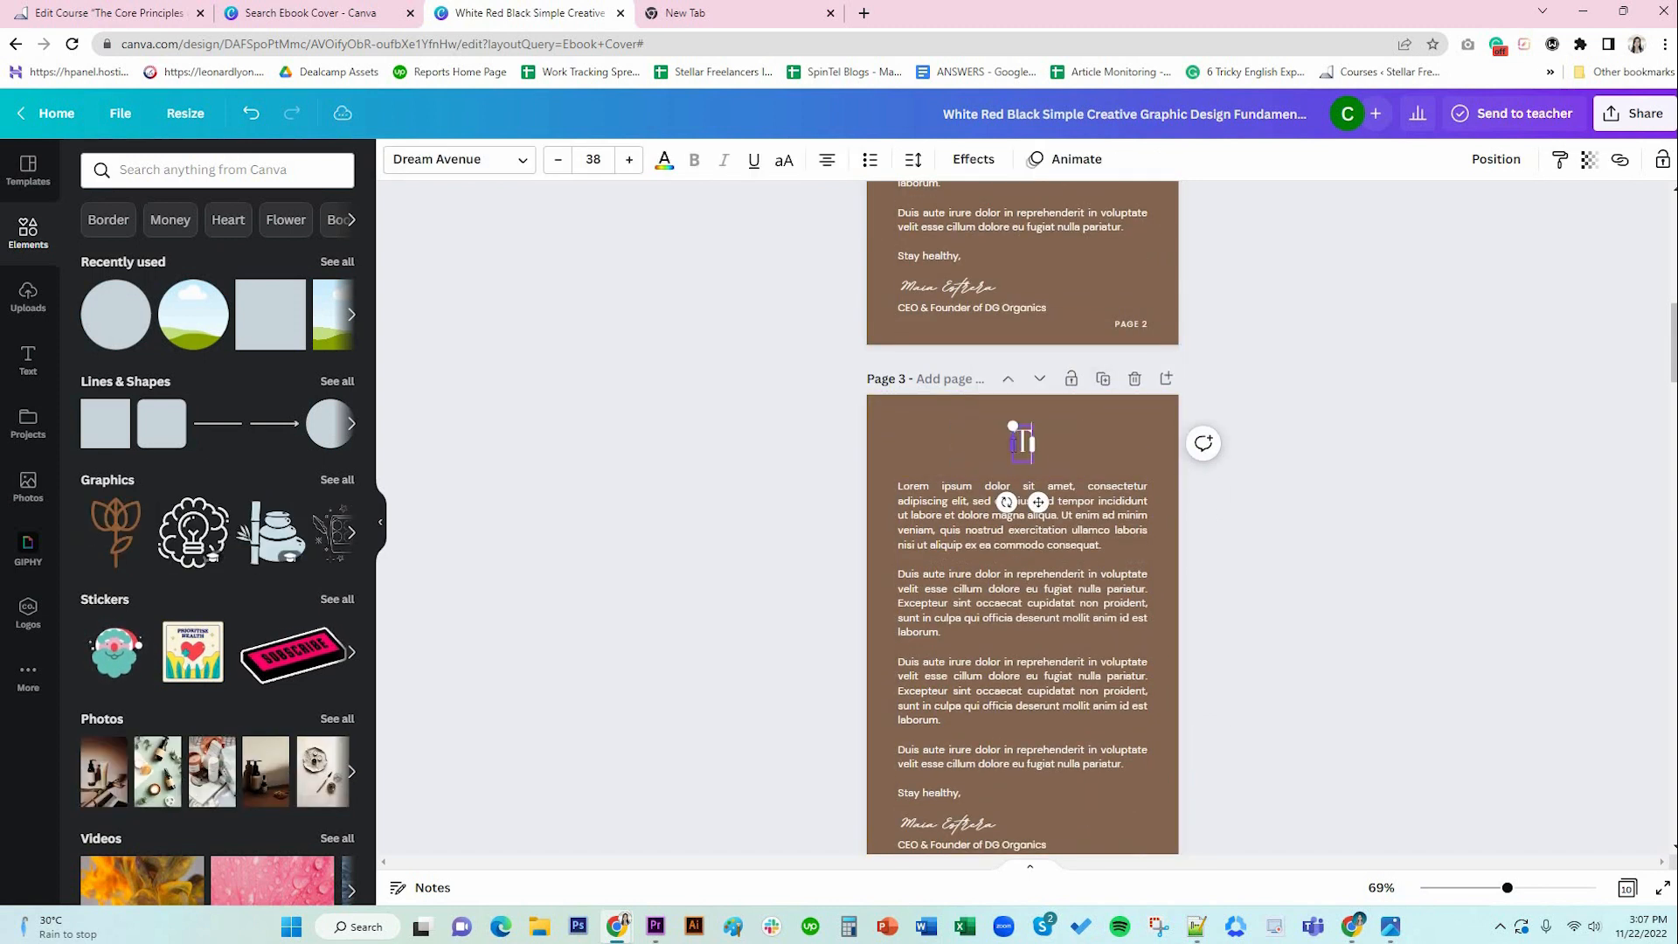
text(able of Contents)
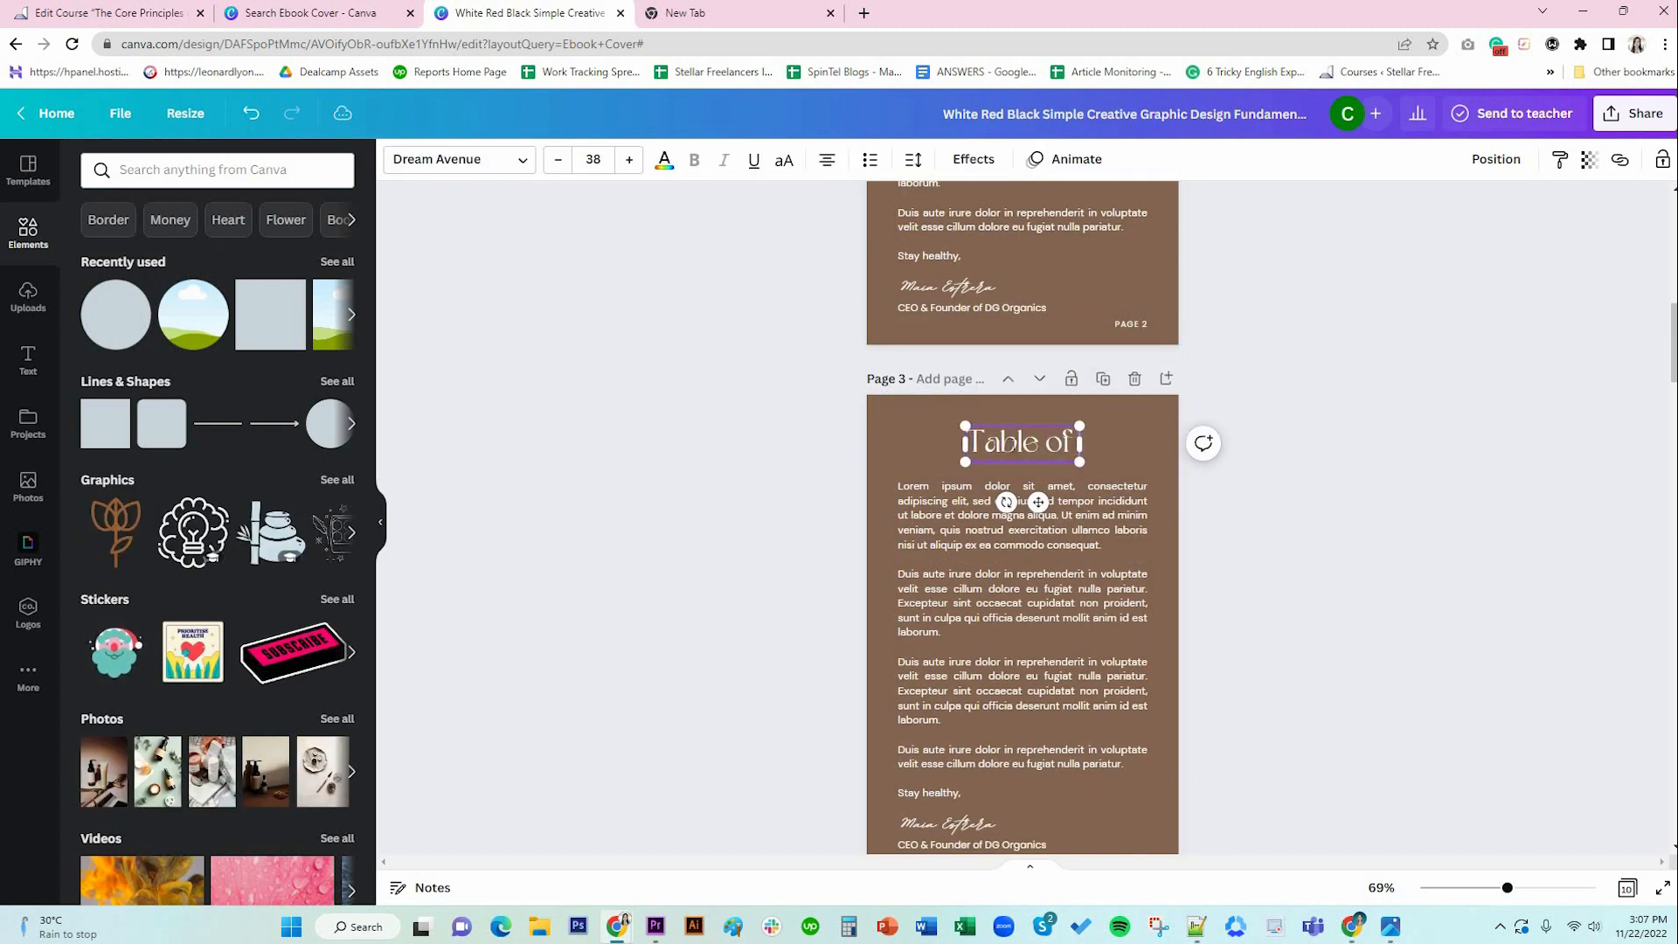
click(420, 404)
click(397, 161)
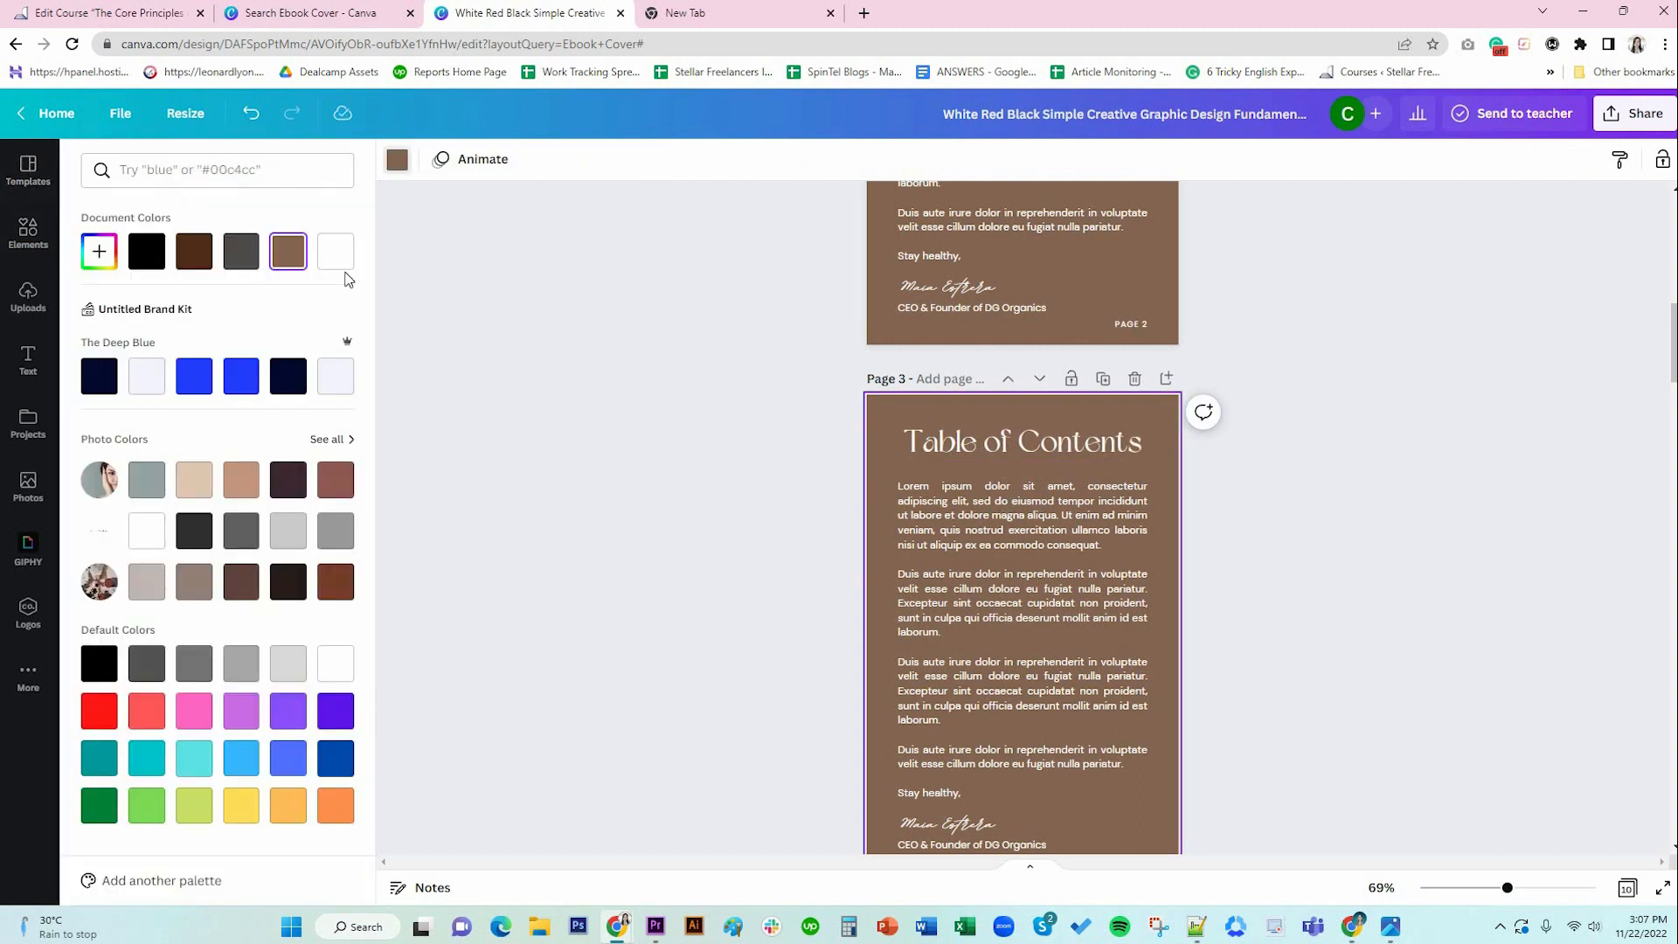
click(332, 262)
Turn all the text on page 3 black.
click(1018, 441)
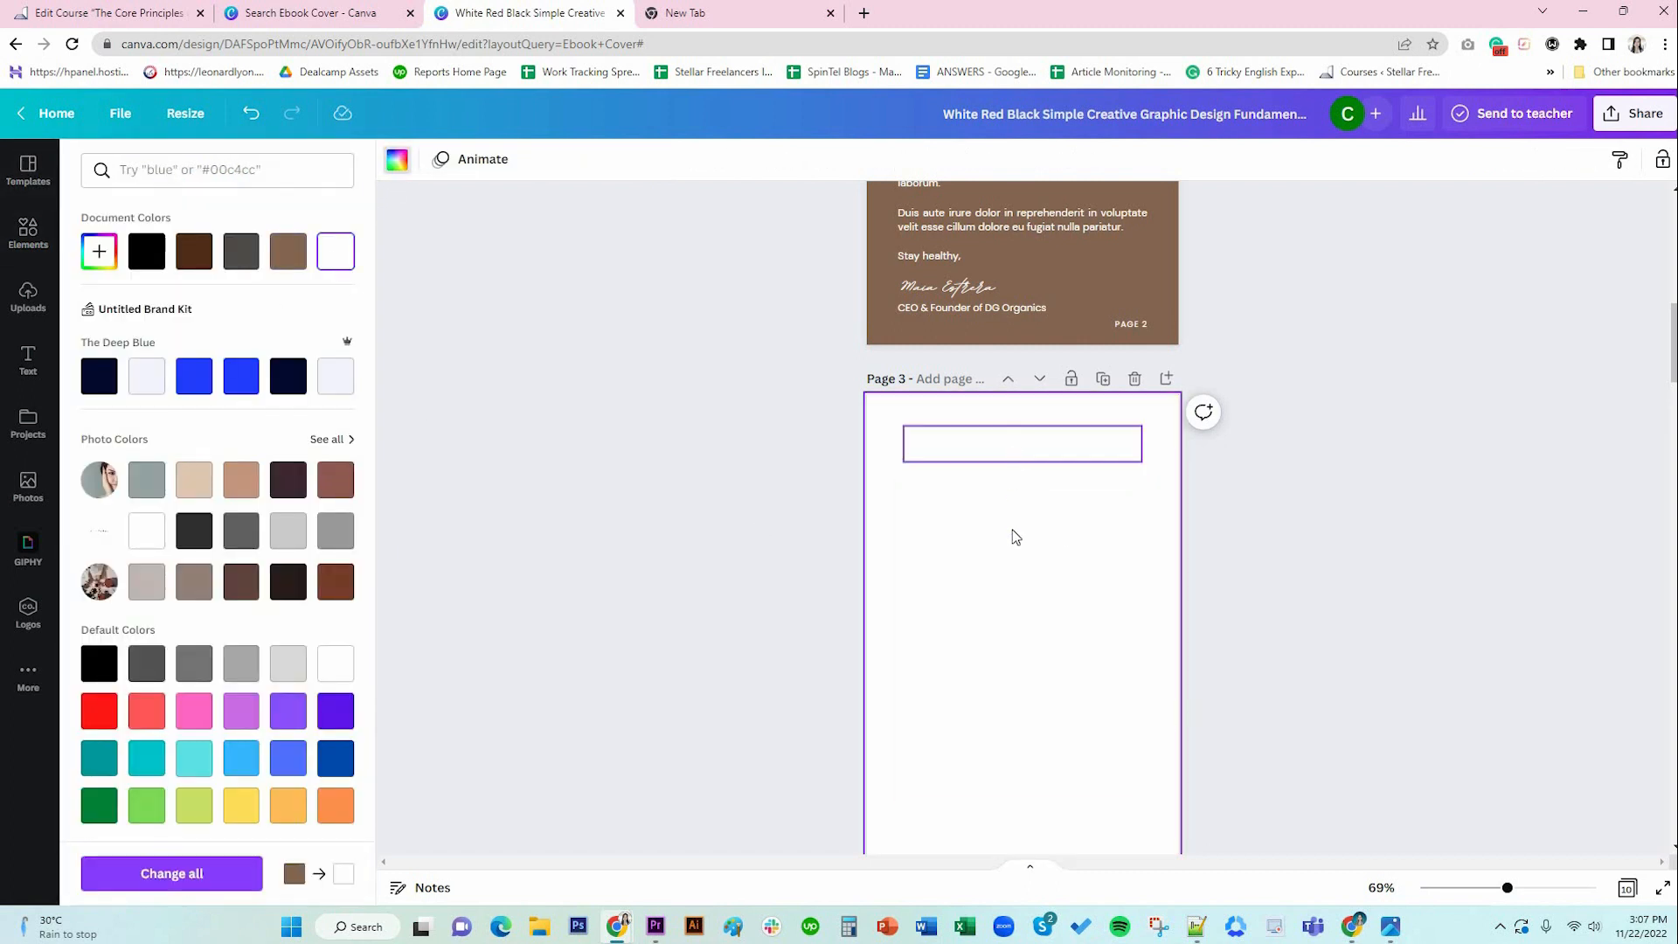
key(ctrl+a)
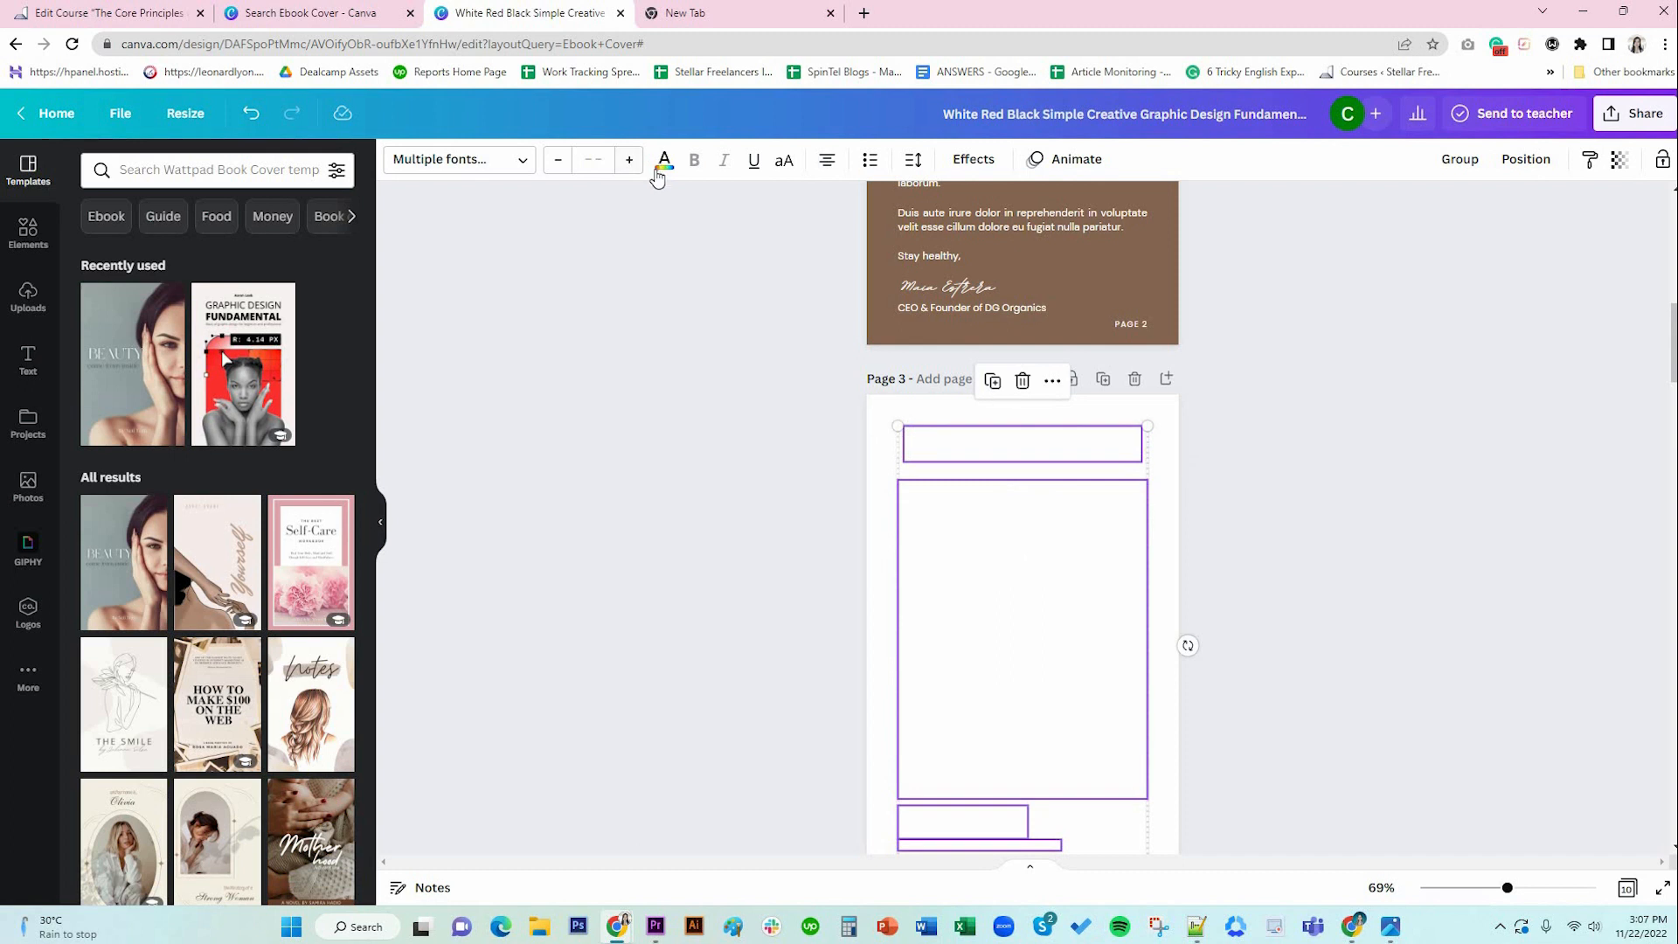
click(664, 163)
click(145, 251)
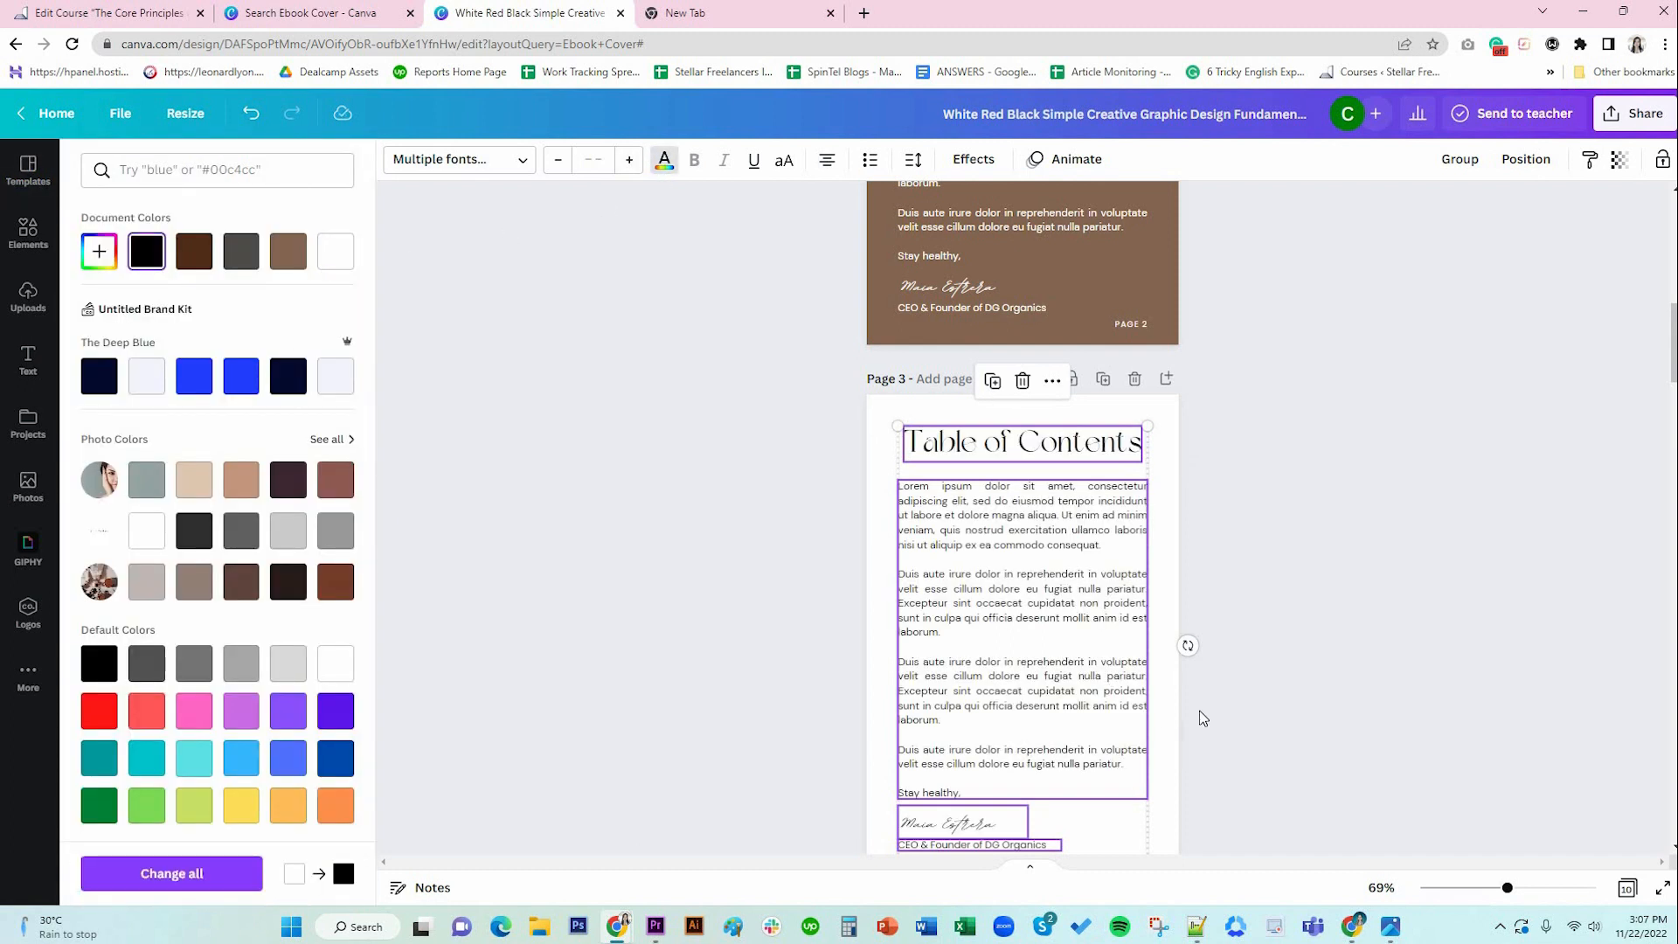
scroll(1202, 726, down, 3)
scroll(1163, 453, up, 2)
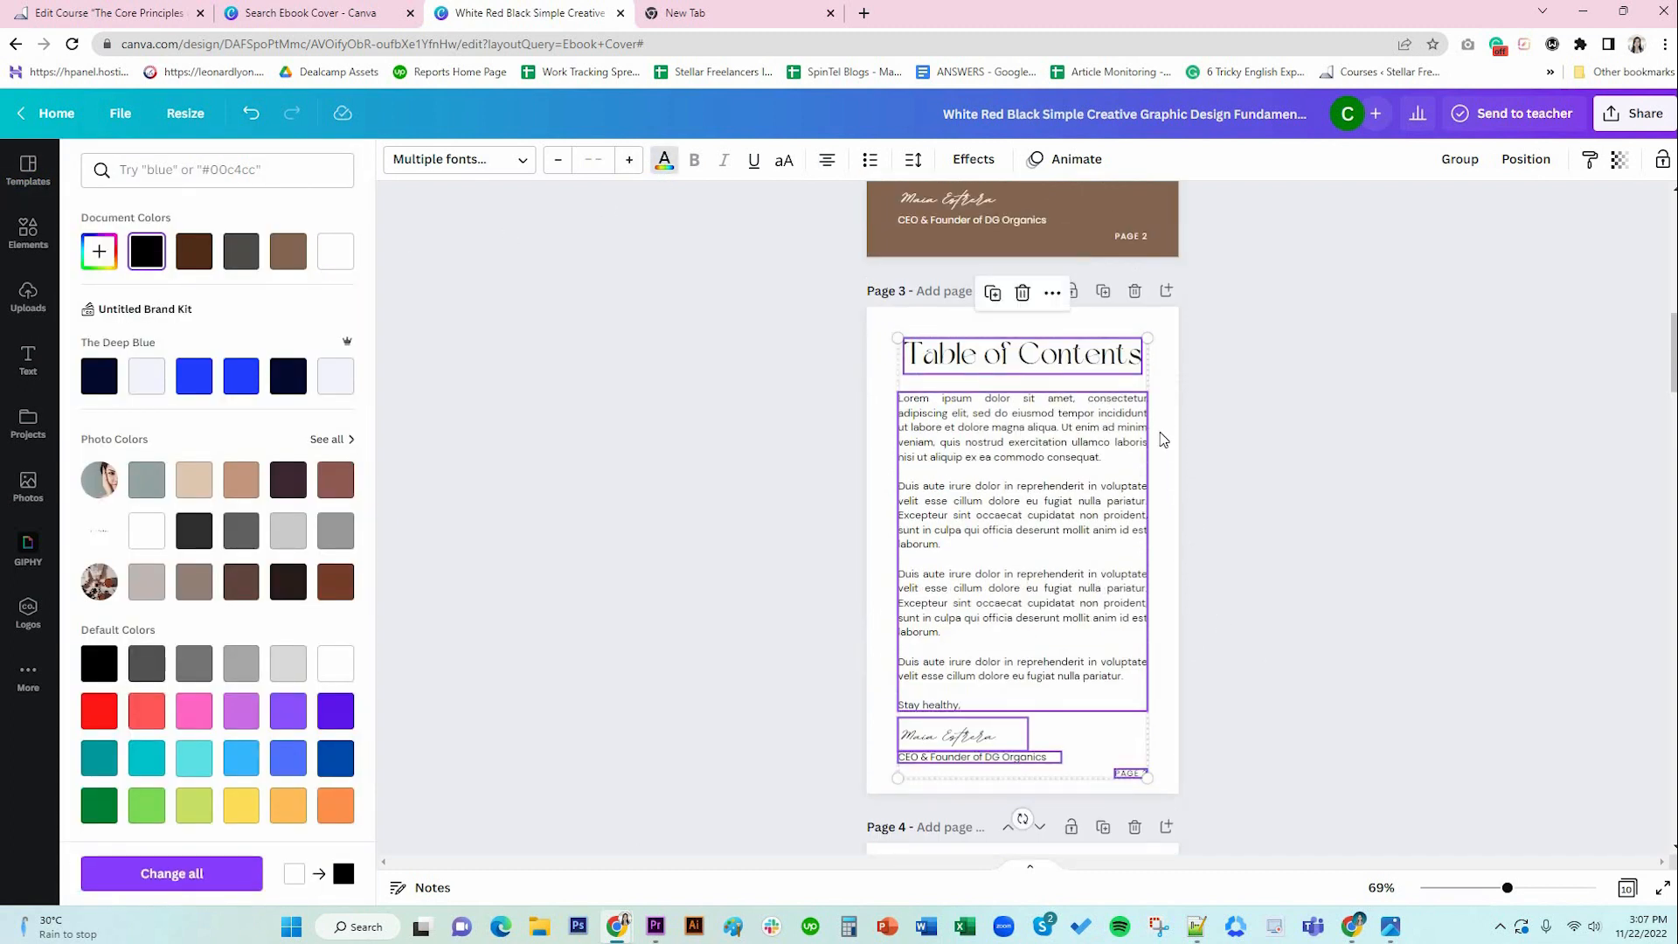
click(1198, 508)
Delete page 3's body text and turn the CEO & Founder line into an 'Introduction' entry under the title, in a narrower box.
click(1071, 512)
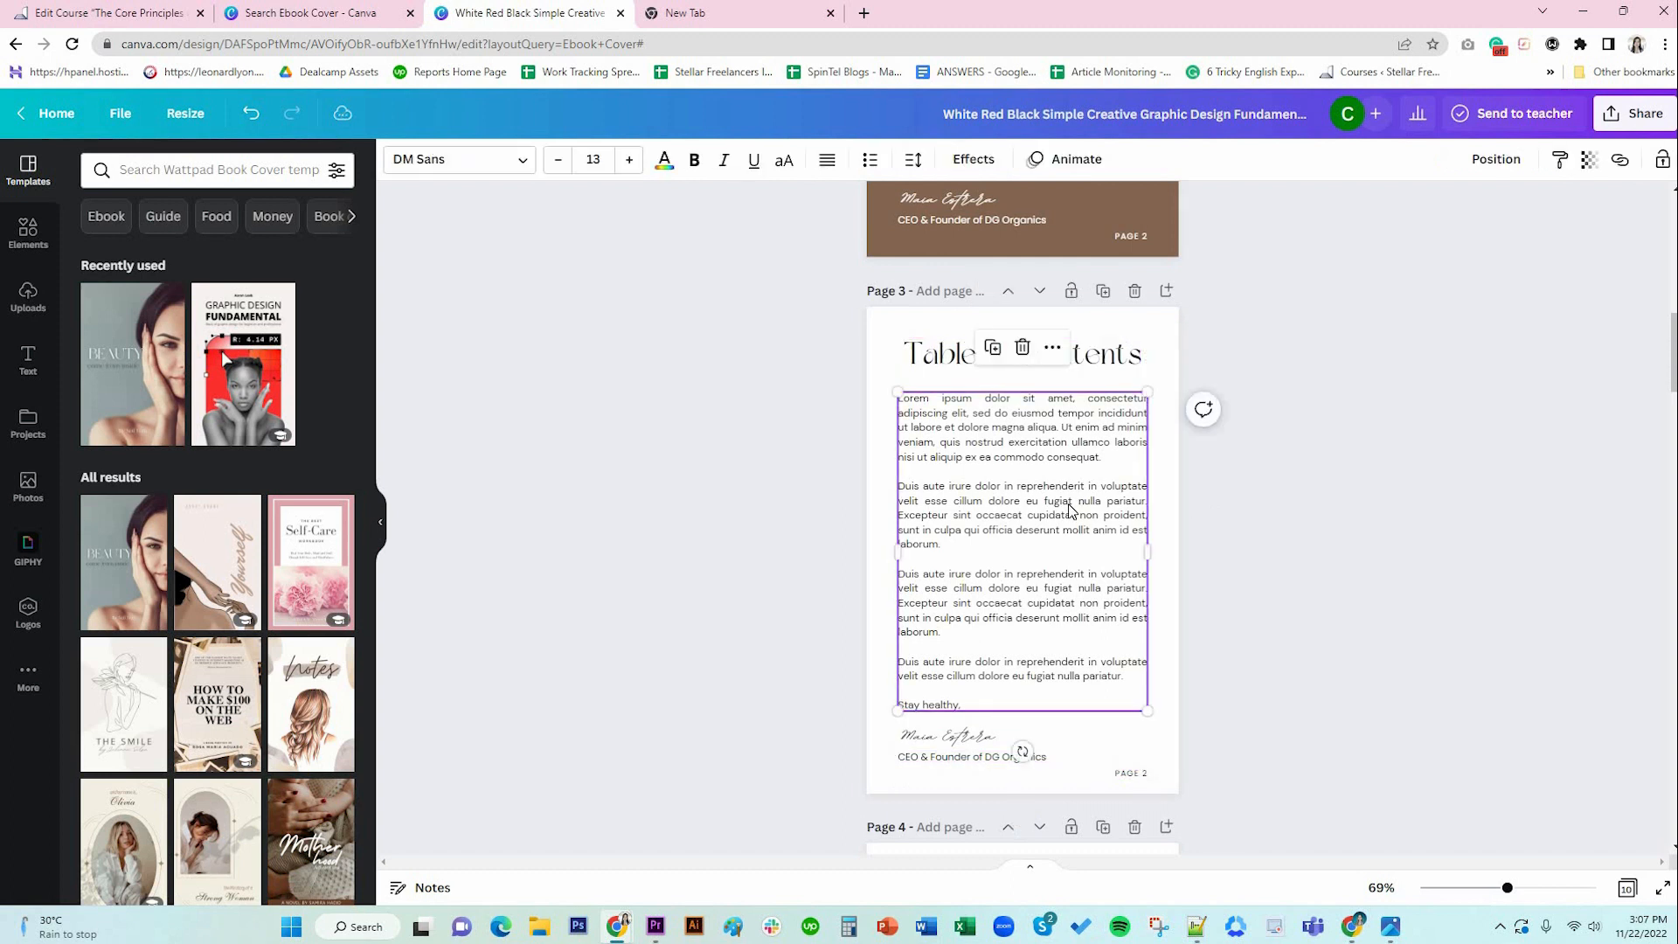
key(Delete)
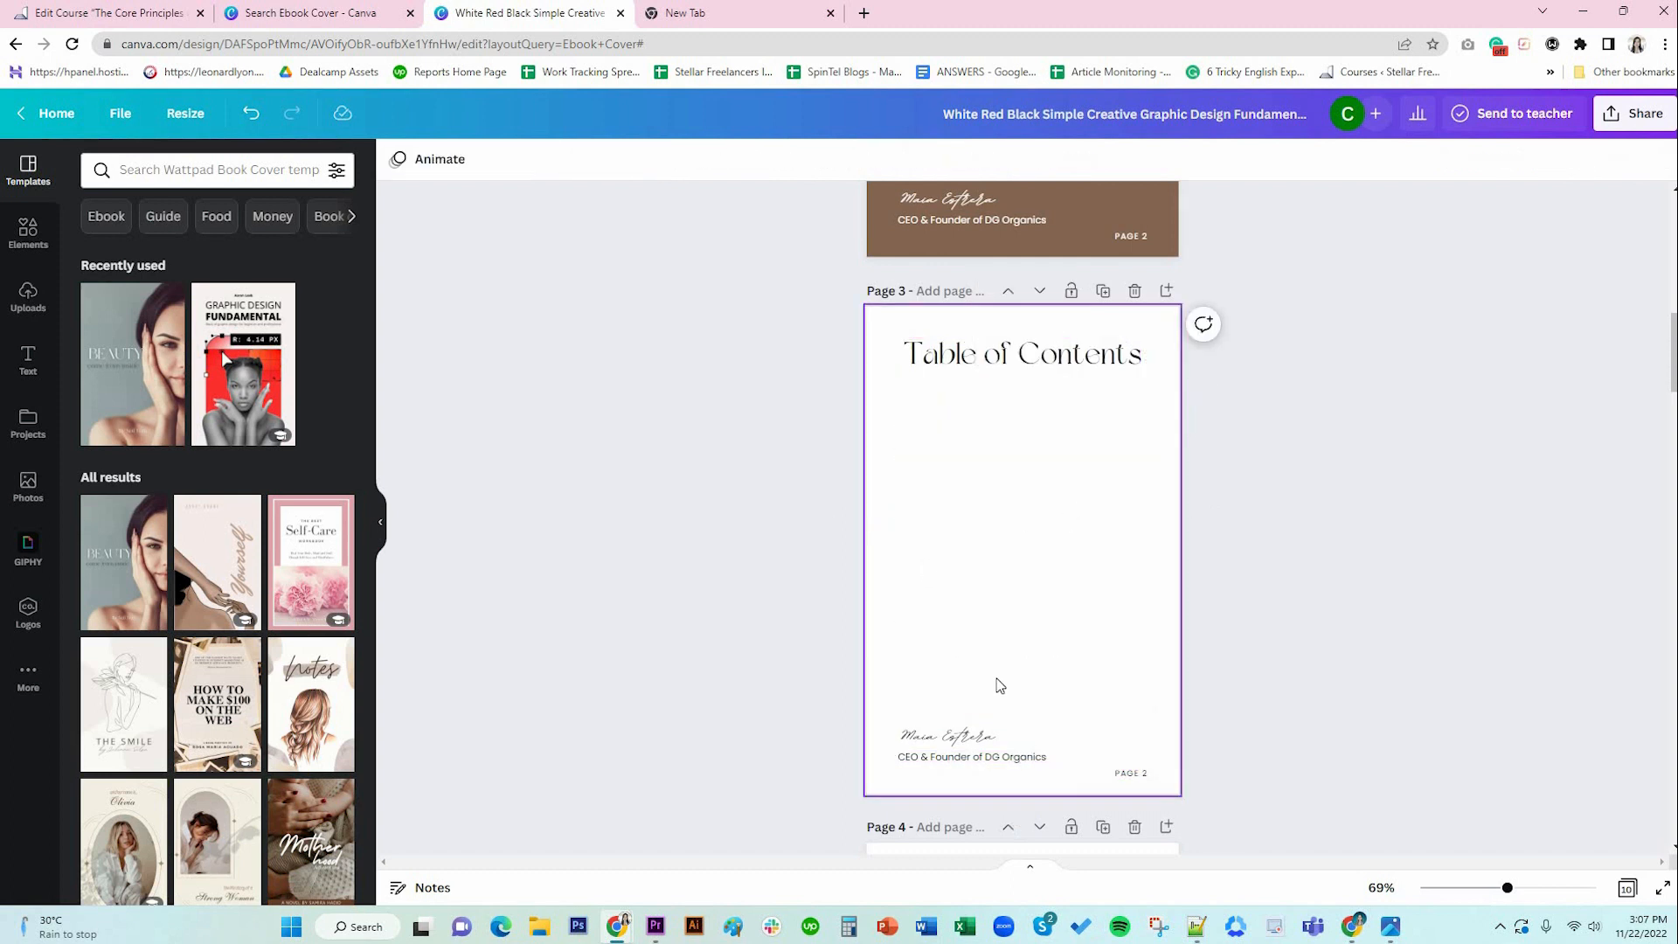
drag(959, 766, 959, 417)
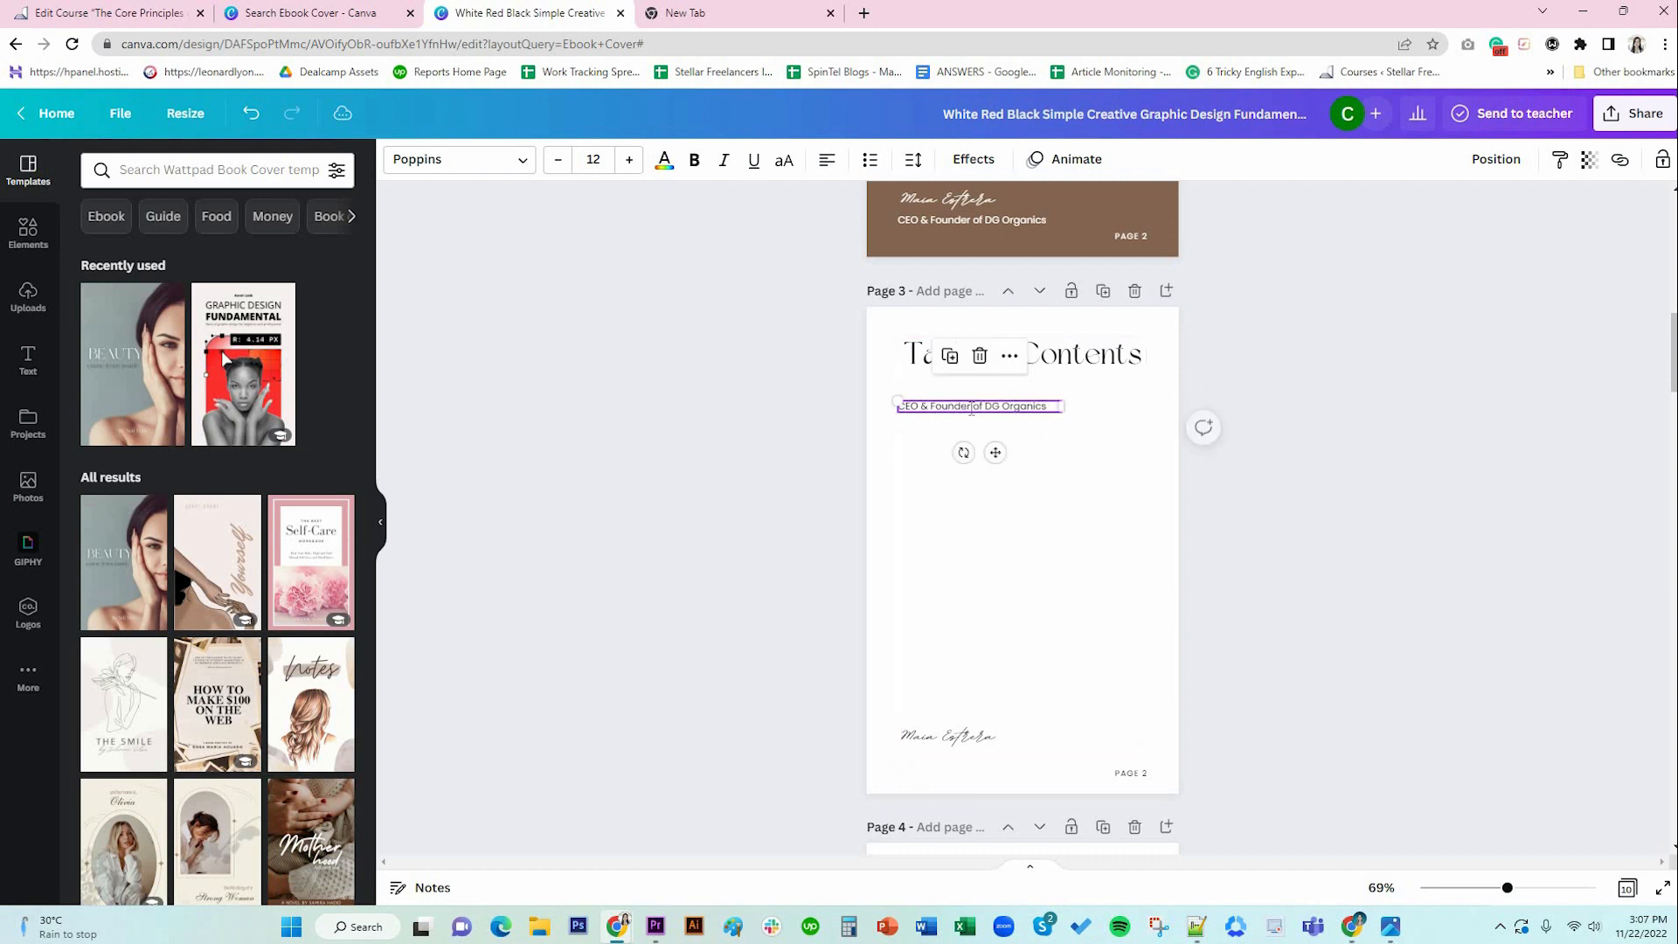
key(ctrl+a)
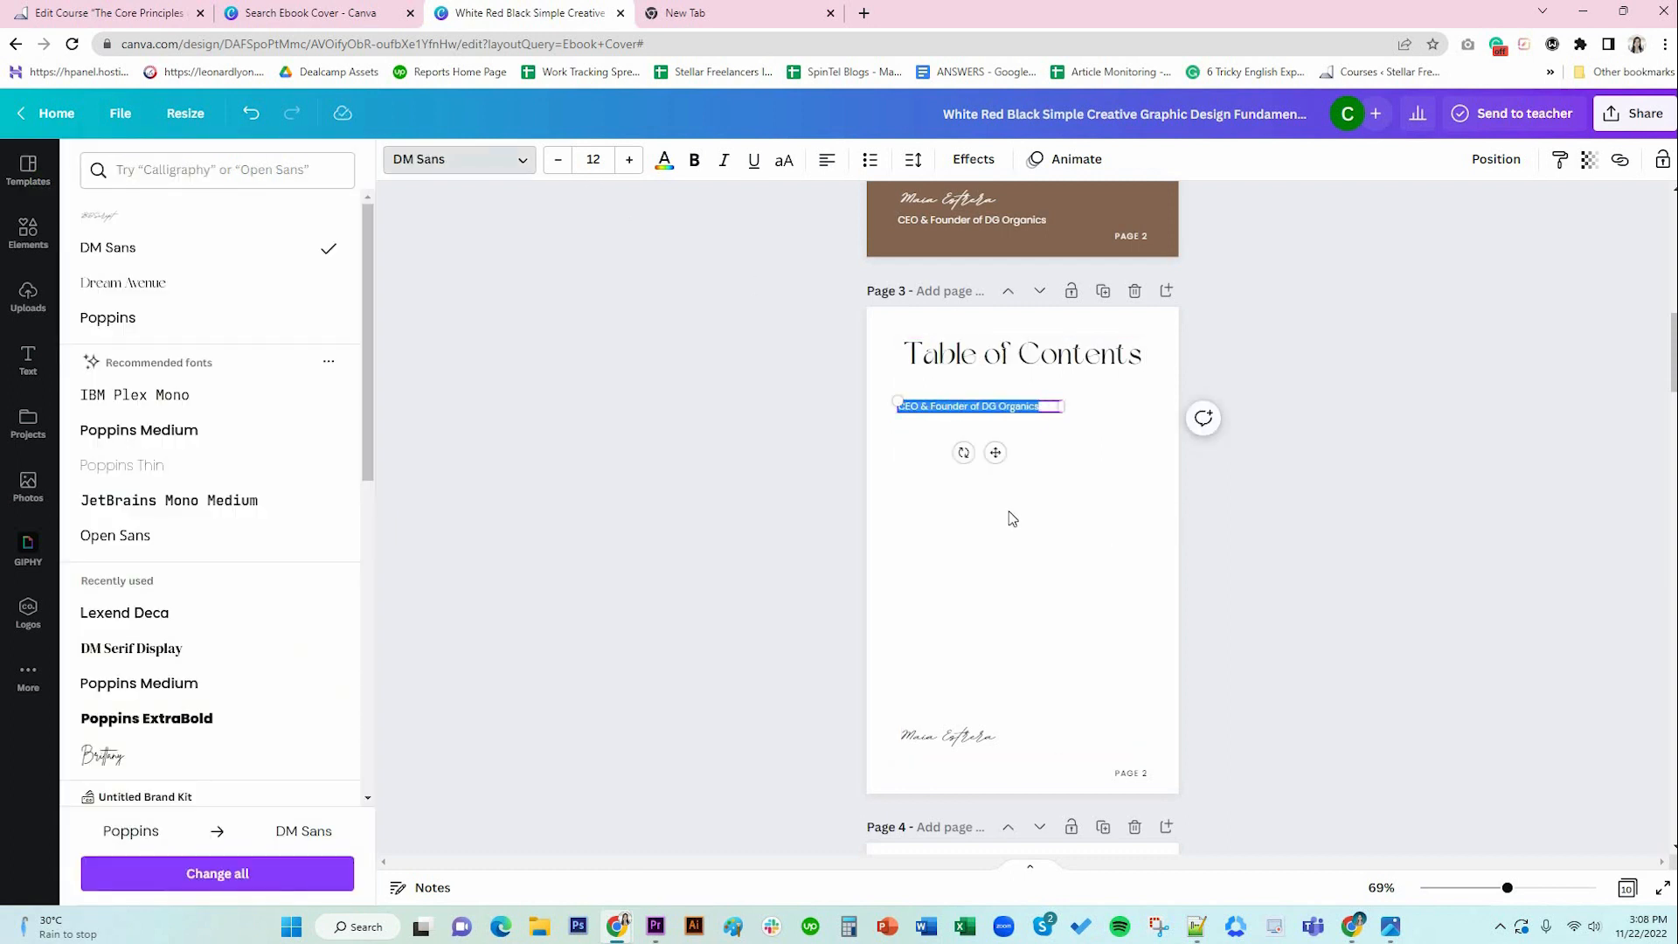
text(Introduction)
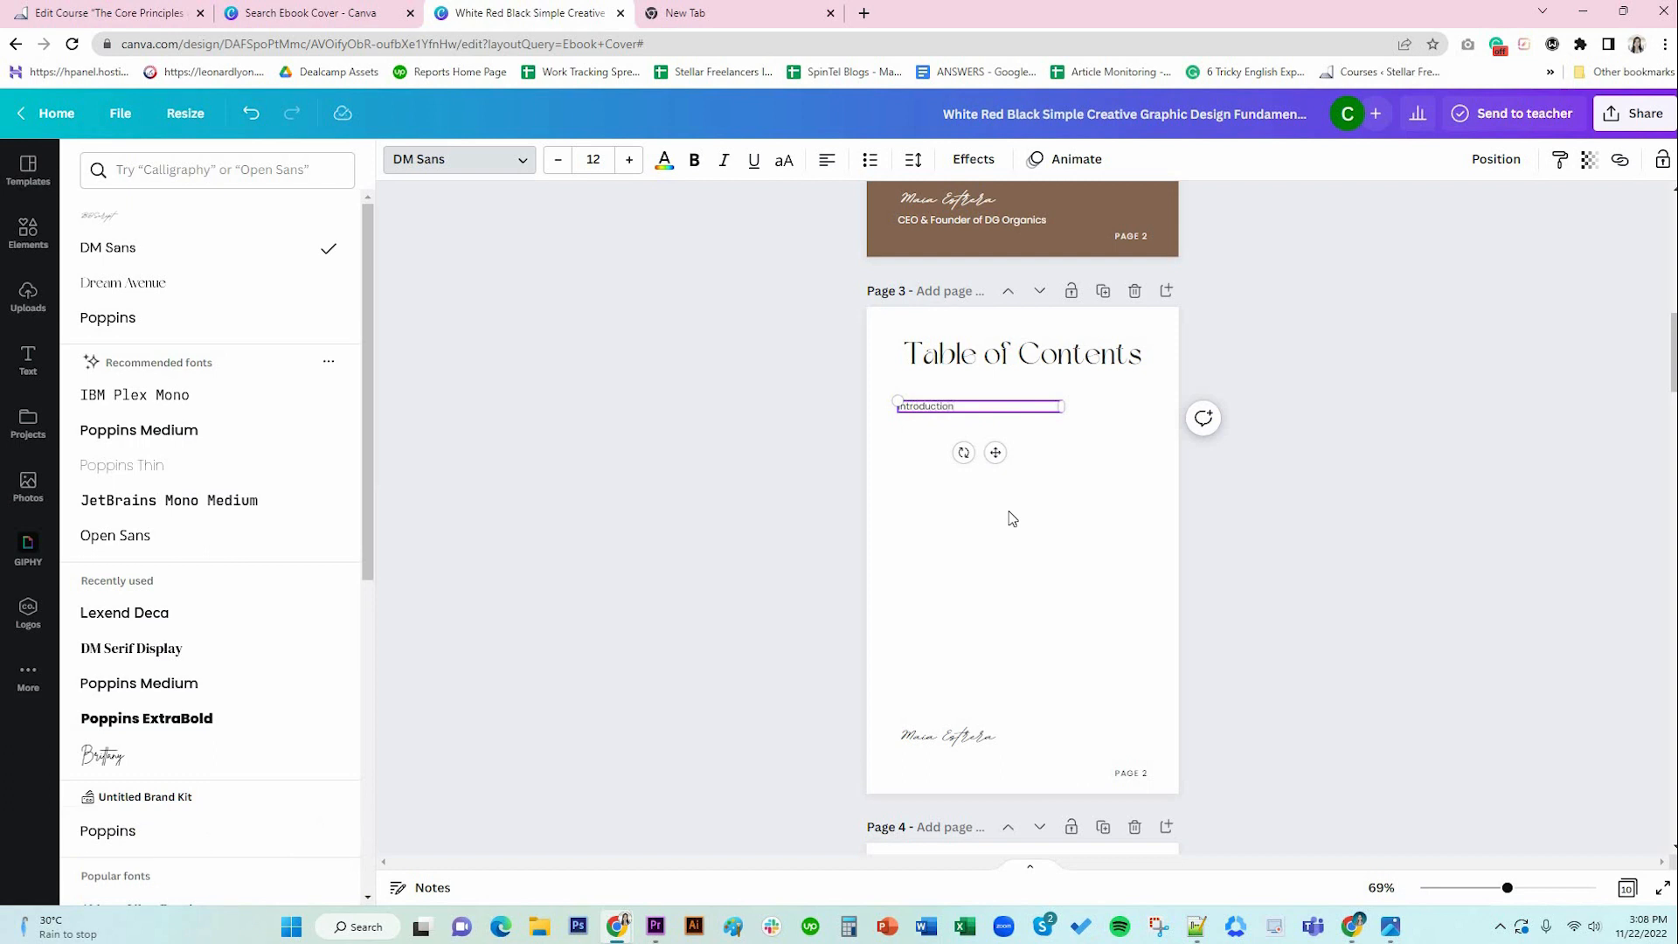
drag(1157, 420, 1143, 405)
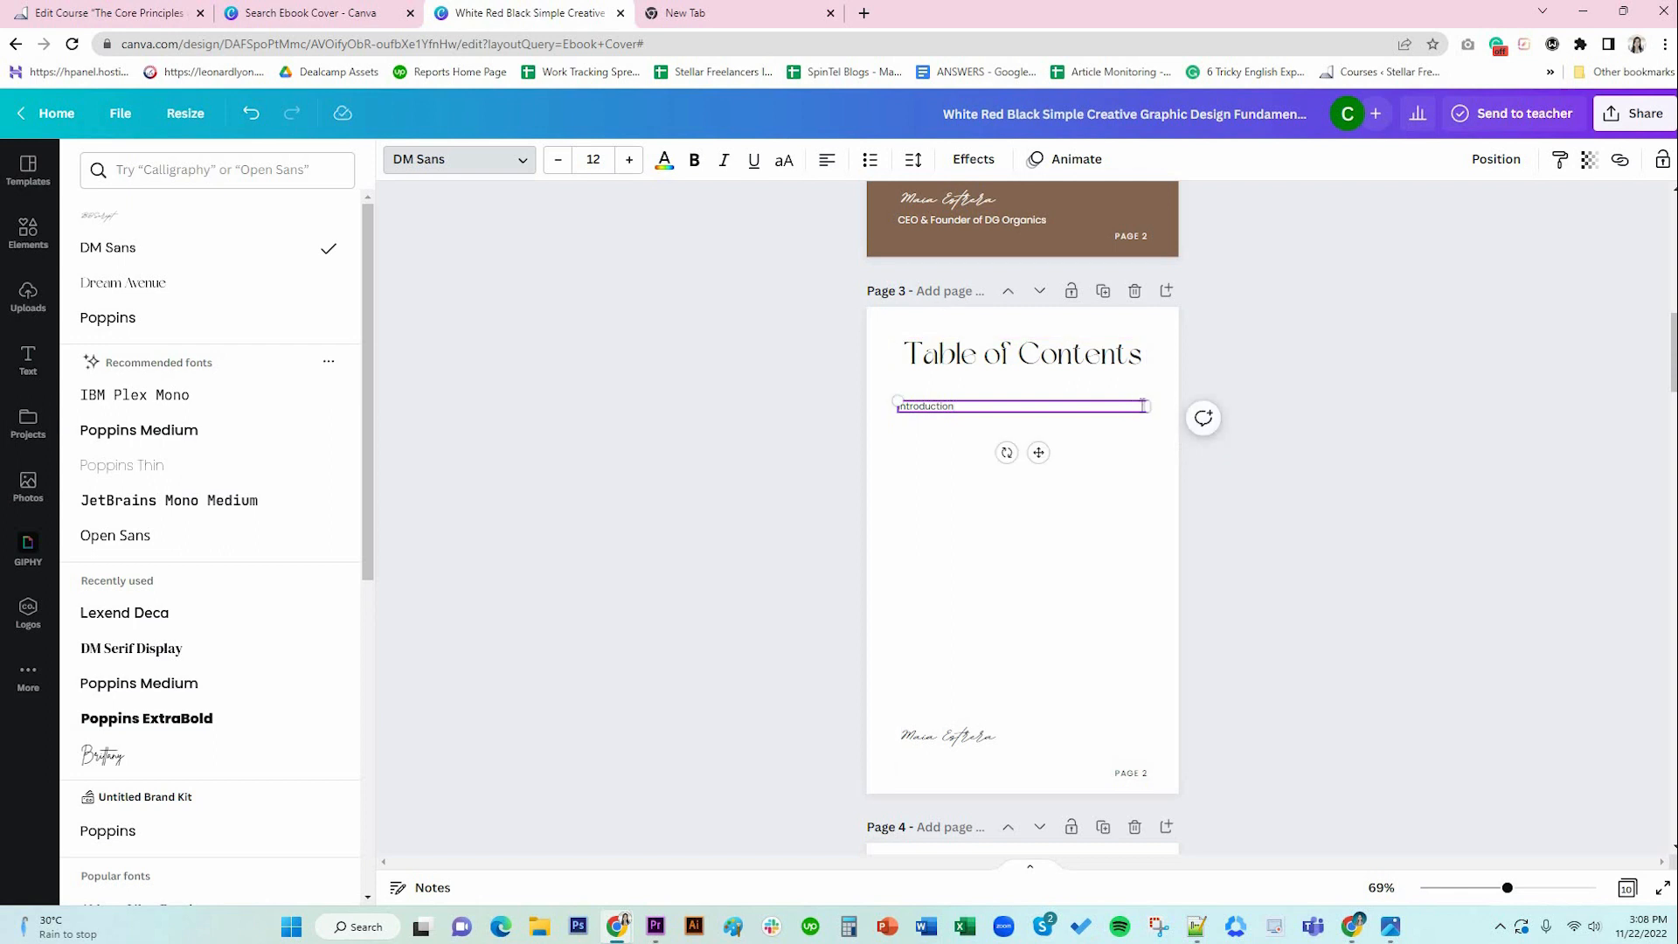
drag(1042, 406, 1024, 407)
Duplicate the Introduction box and place the copy at the title's right edge.
click(933, 408)
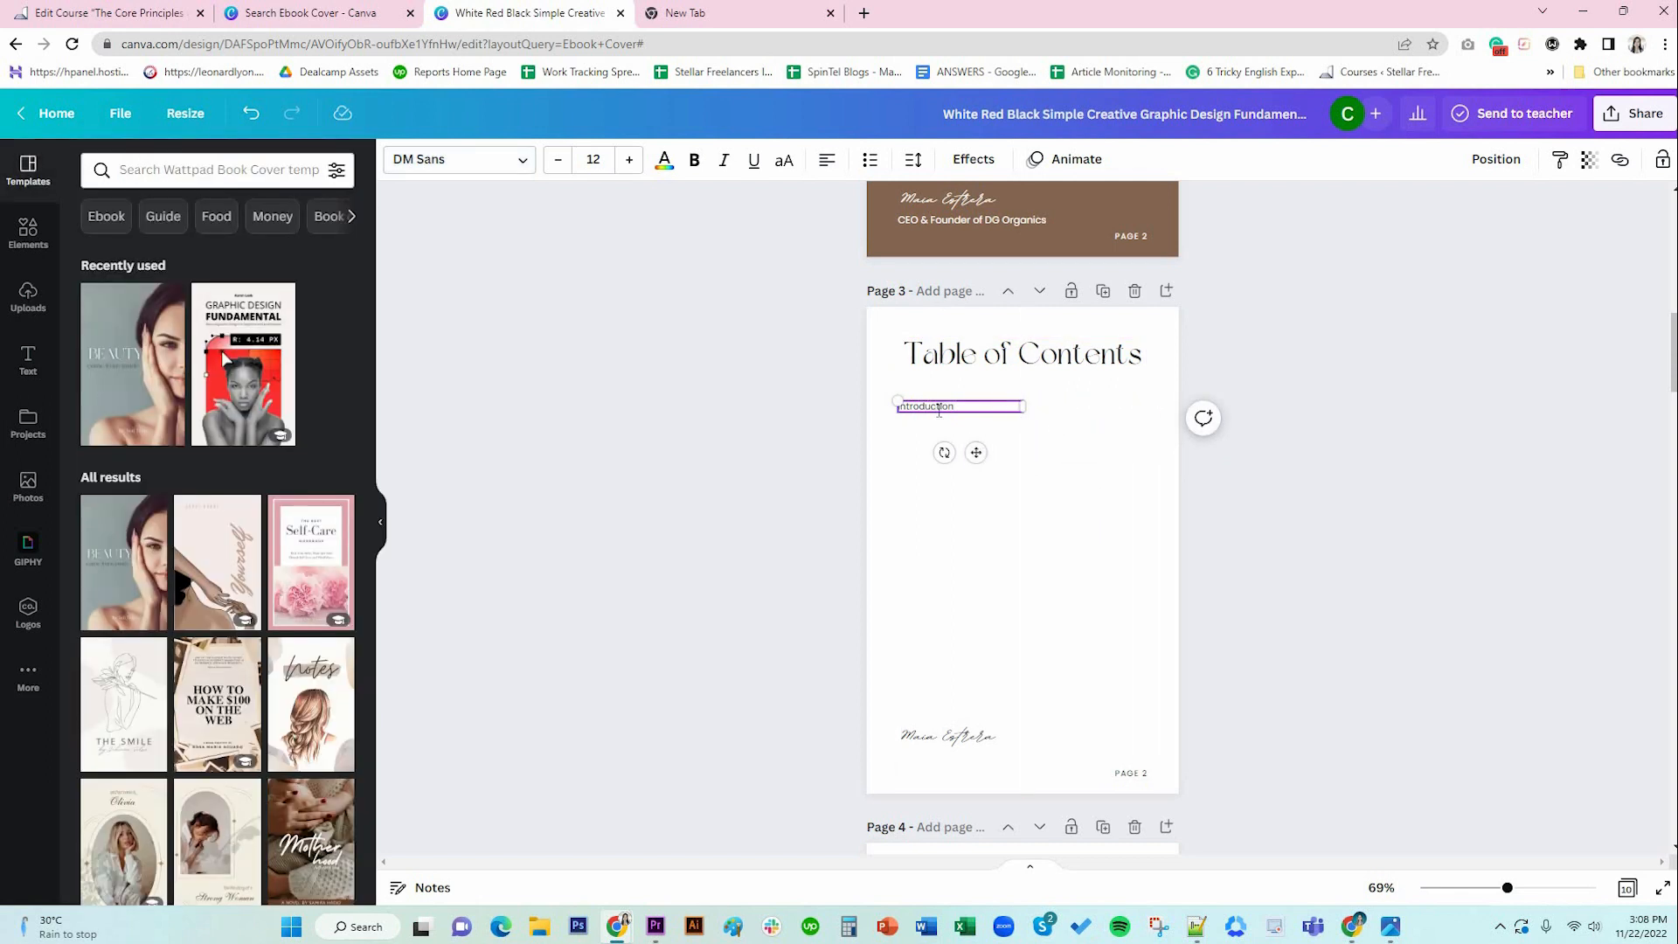
click(1059, 452)
click(977, 407)
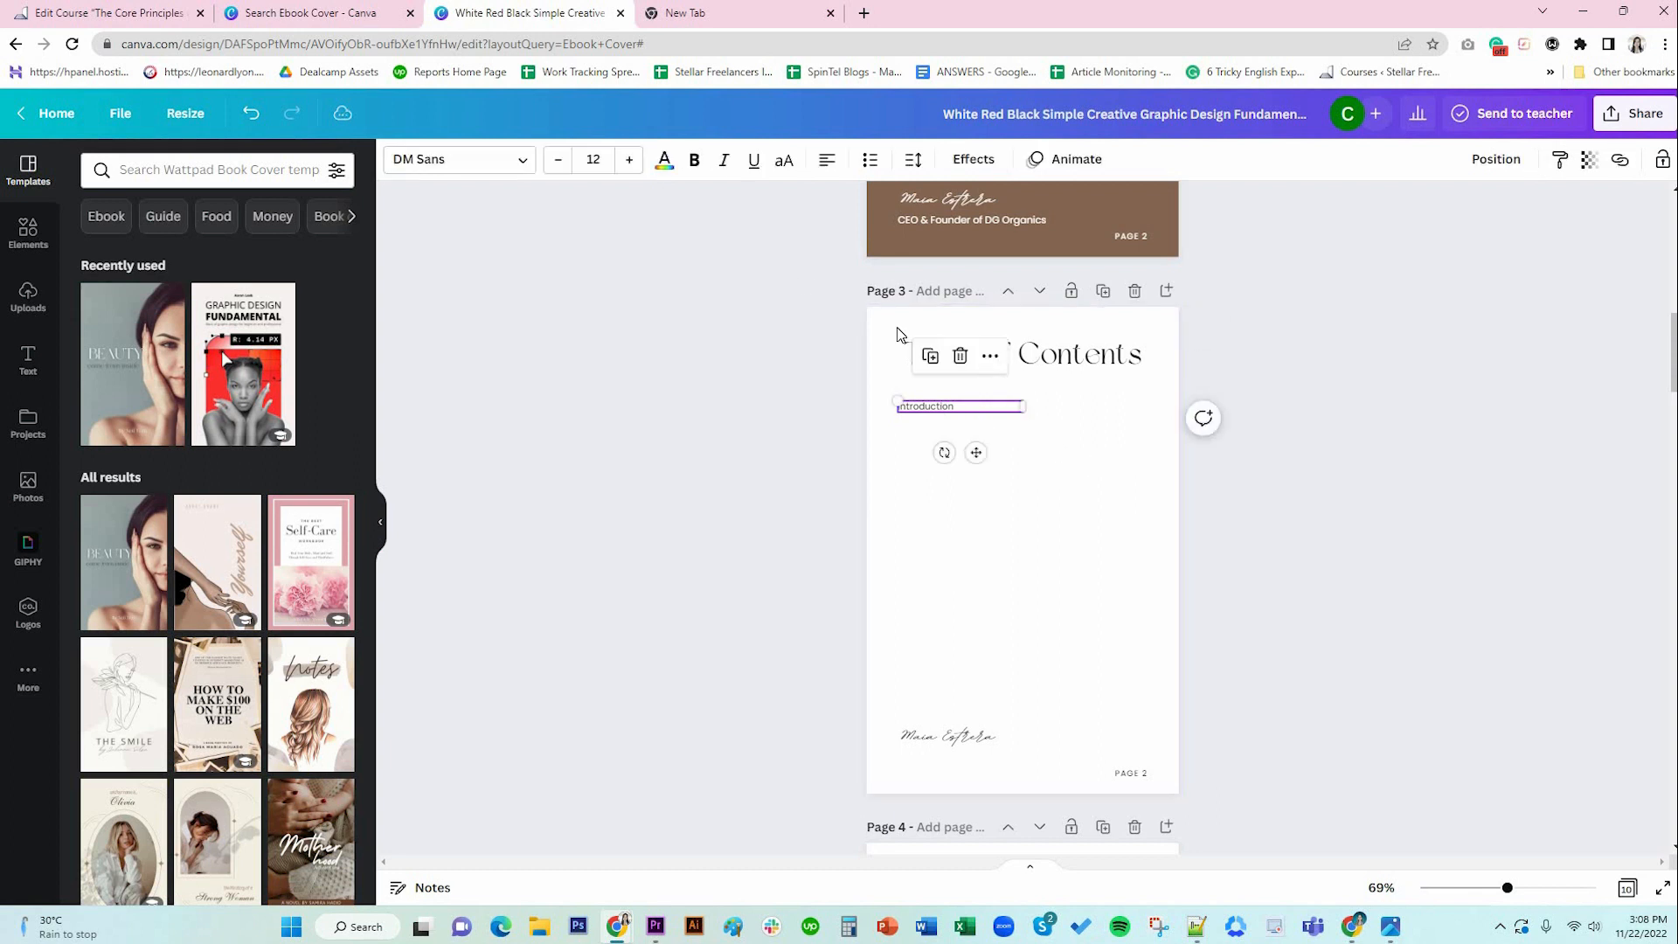
click(930, 356)
drag(977, 455, 1125, 453)
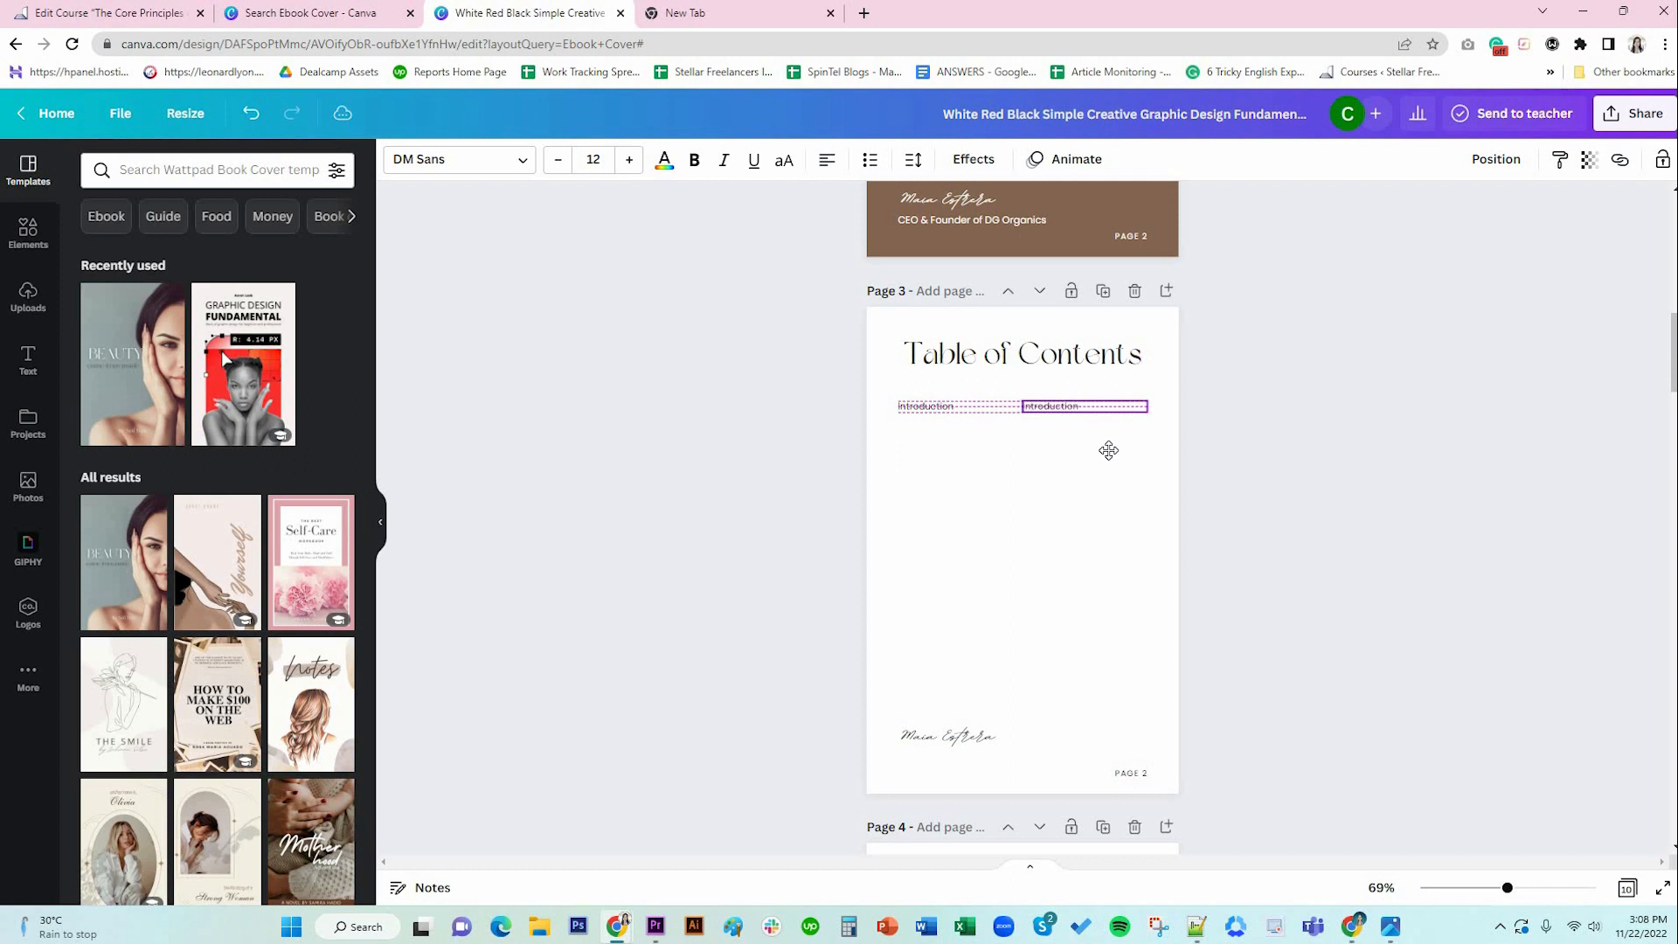
drag(1102, 450, 1101, 450)
drag(1101, 449, 1101, 449)
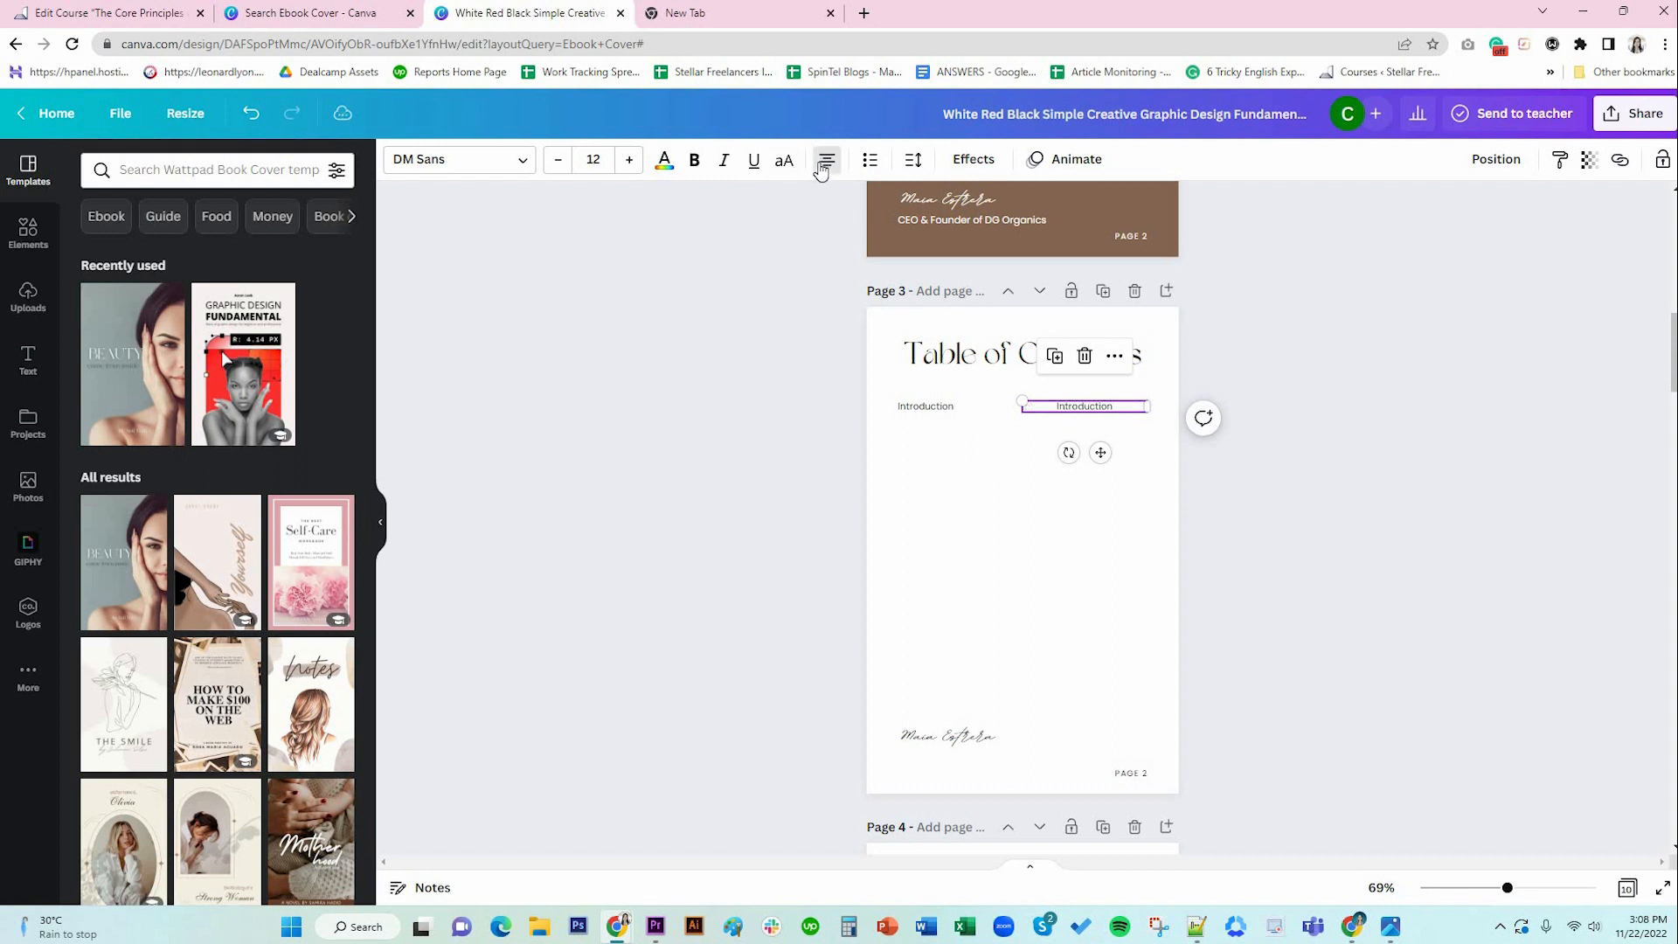
Change the copy's text to page number 2 and align Introduction with the title.
double_click(1109, 404)
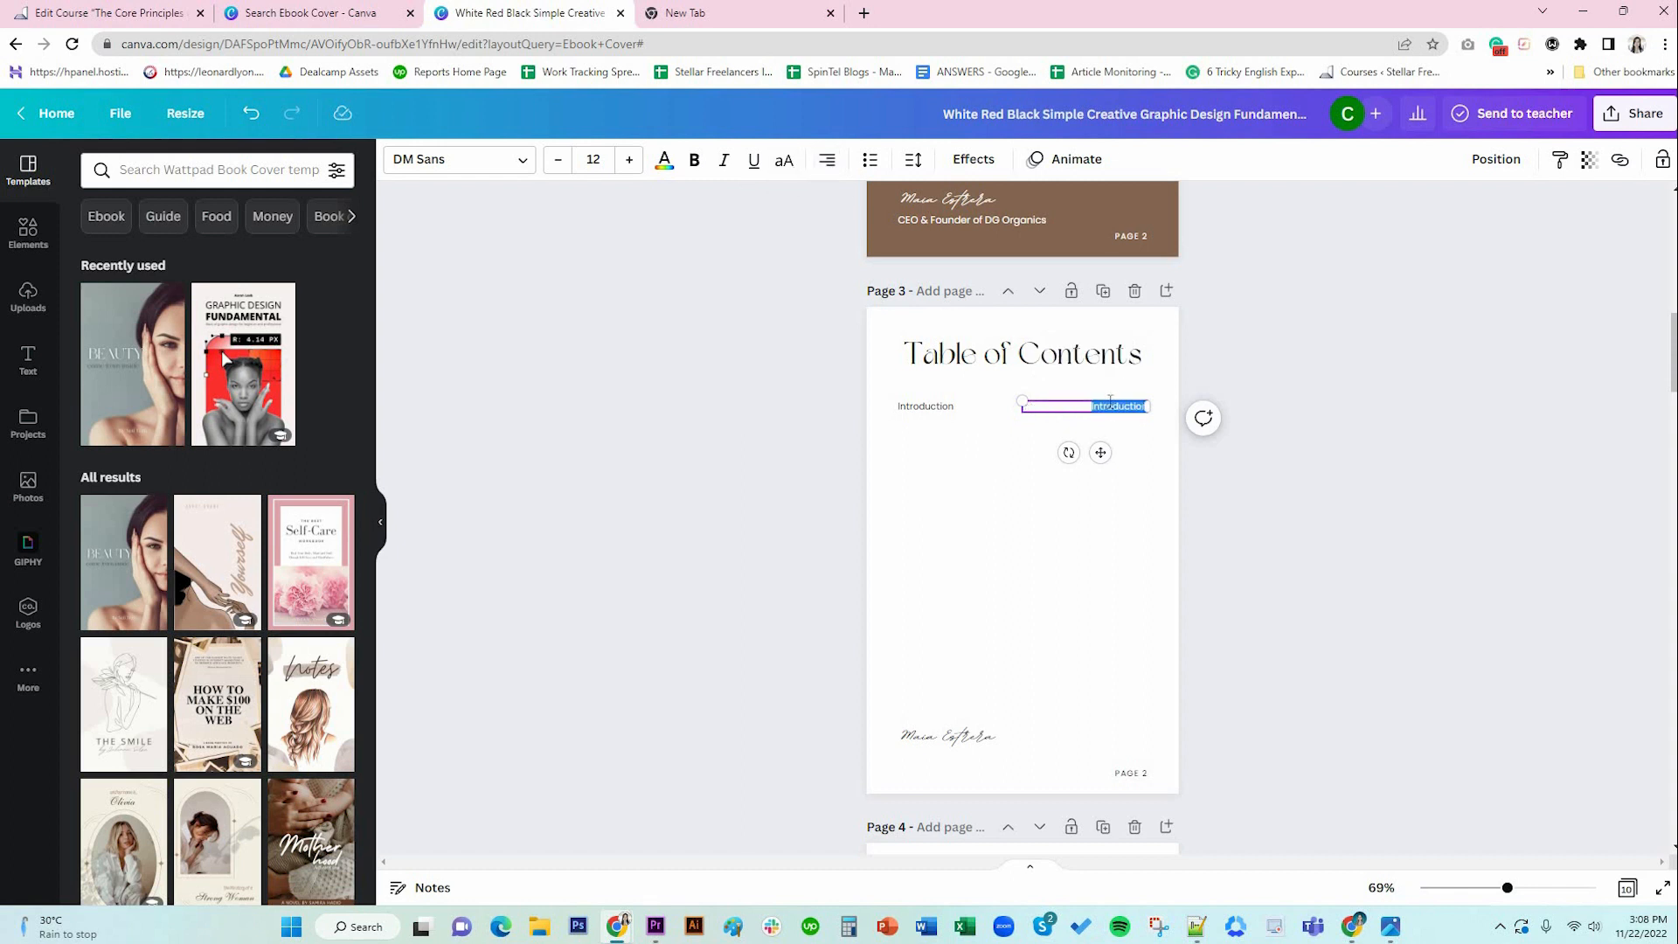
text(2)
click(1145, 569)
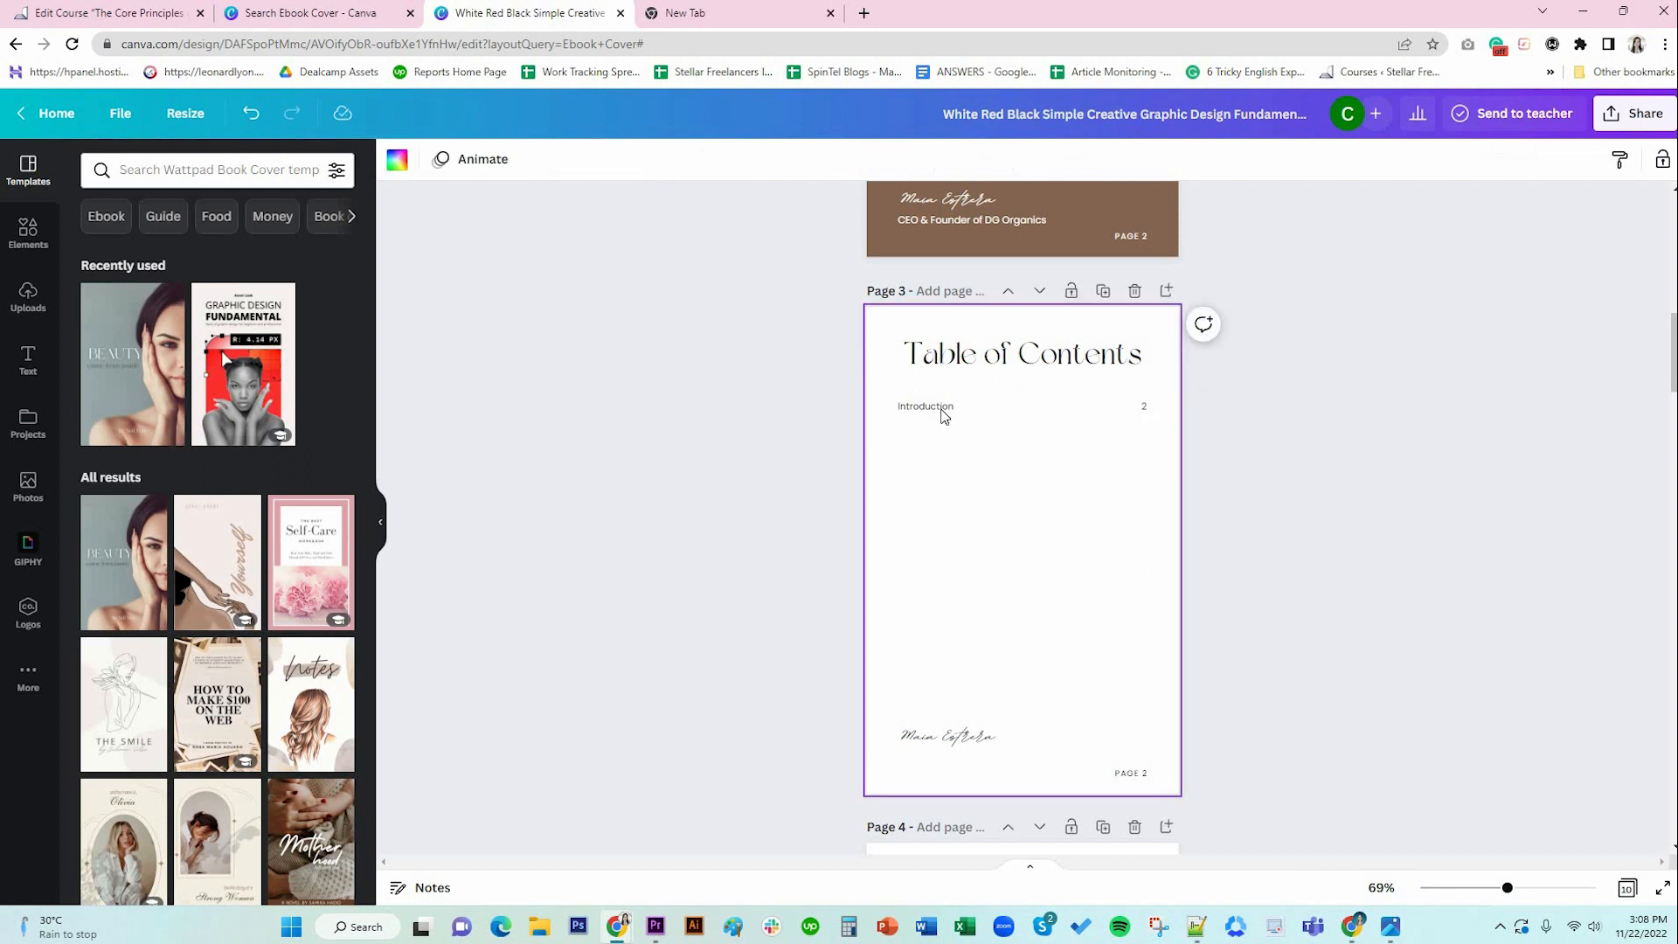
drag(941, 408, 947, 408)
click(1116, 409)
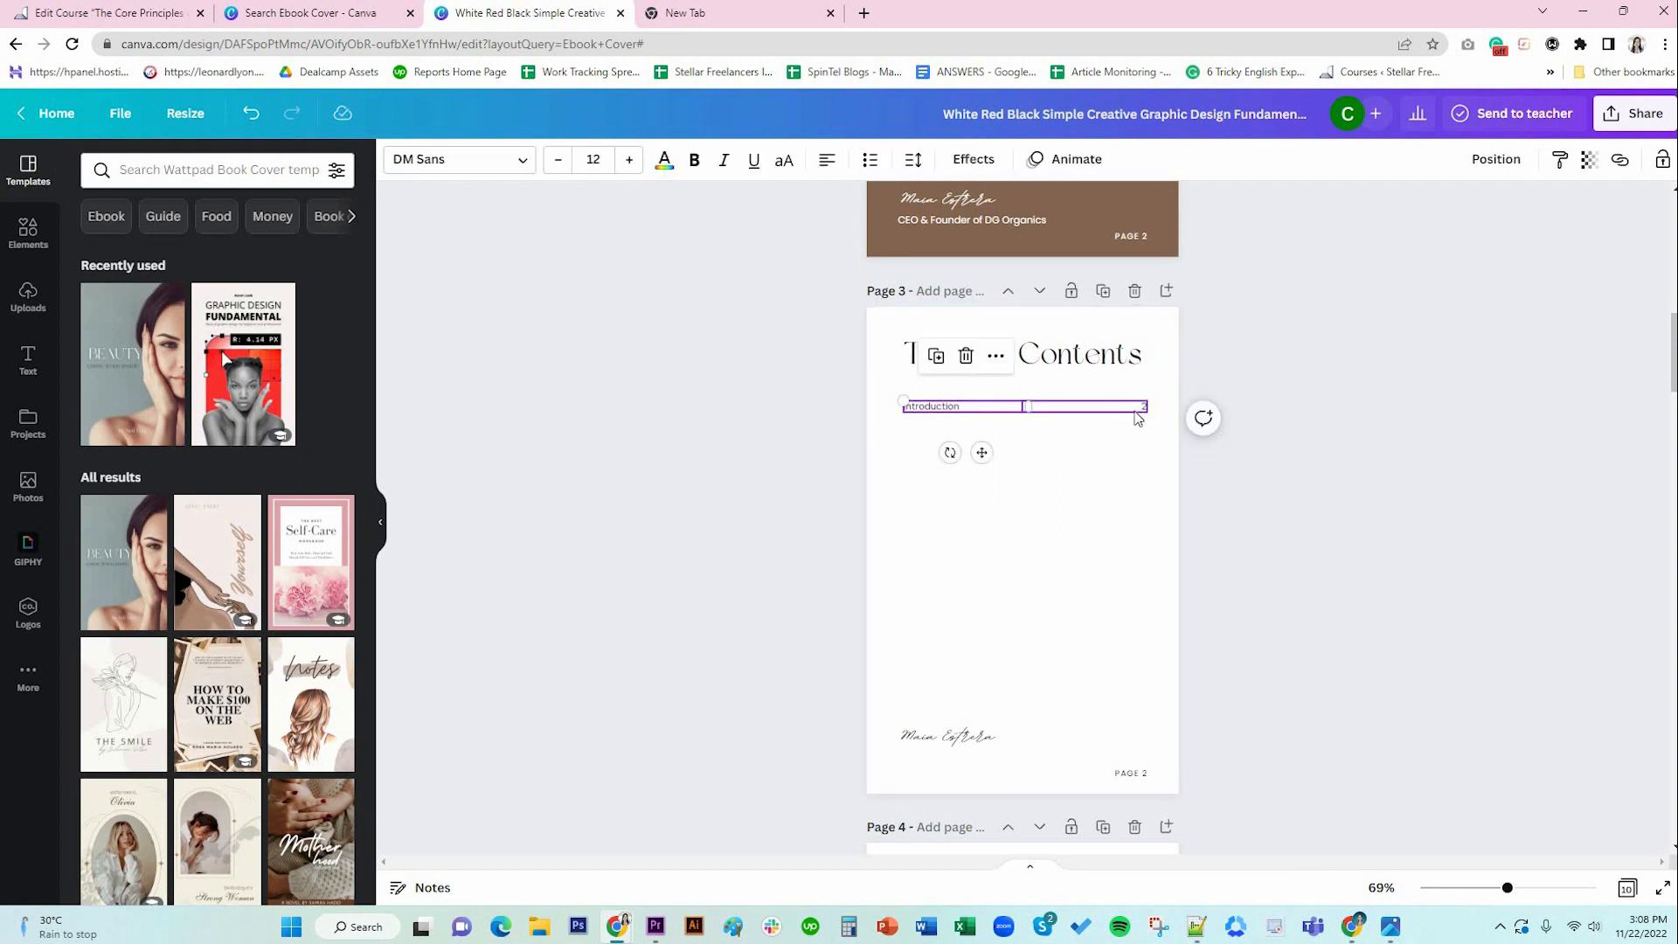
click(1311, 511)
click(948, 414)
Add a Skincare Tip #1 line below Introduction in the contents list.
double_click(991, 404)
click(991, 404)
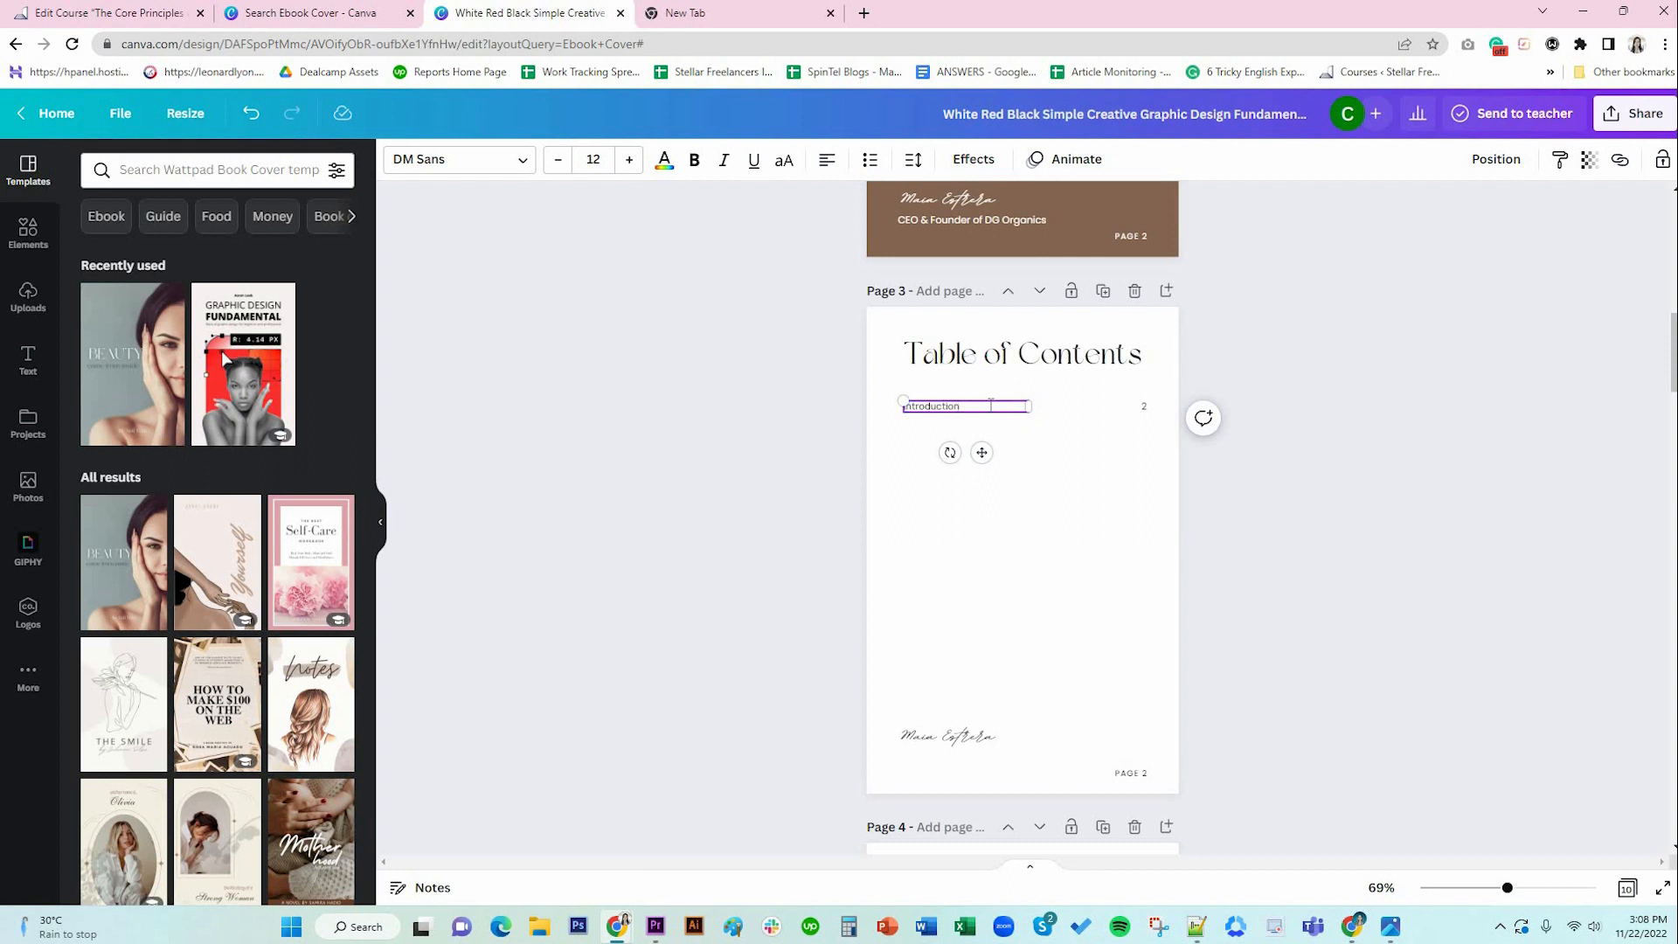
key(Return)
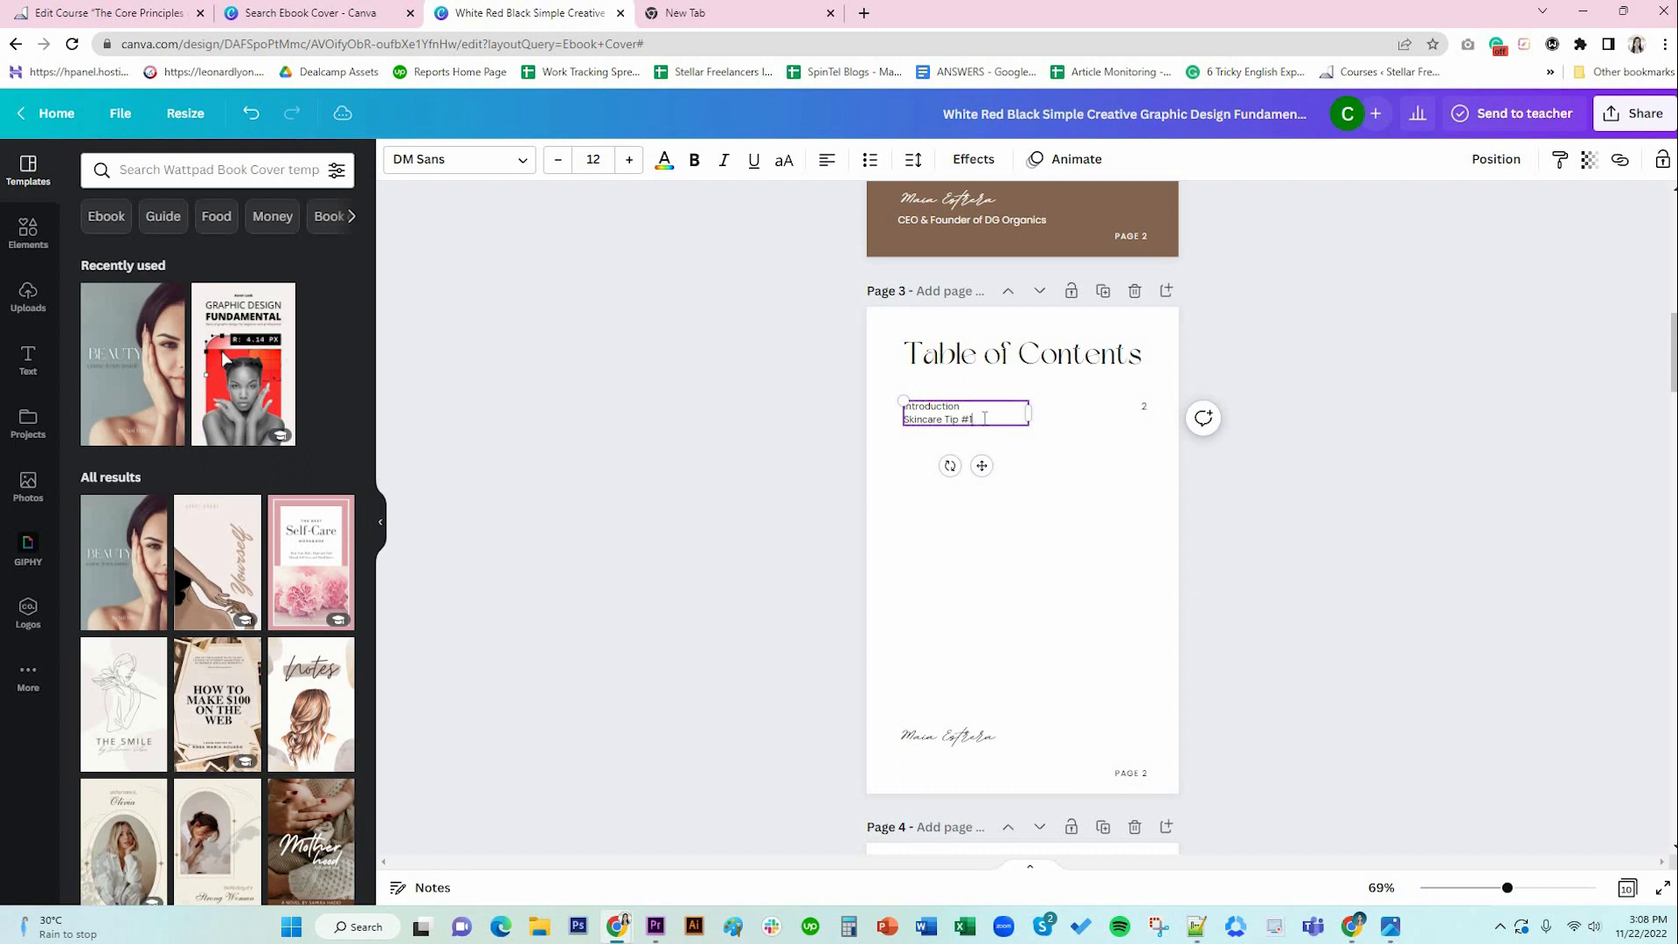
scroll(1031, 432, up, 9)
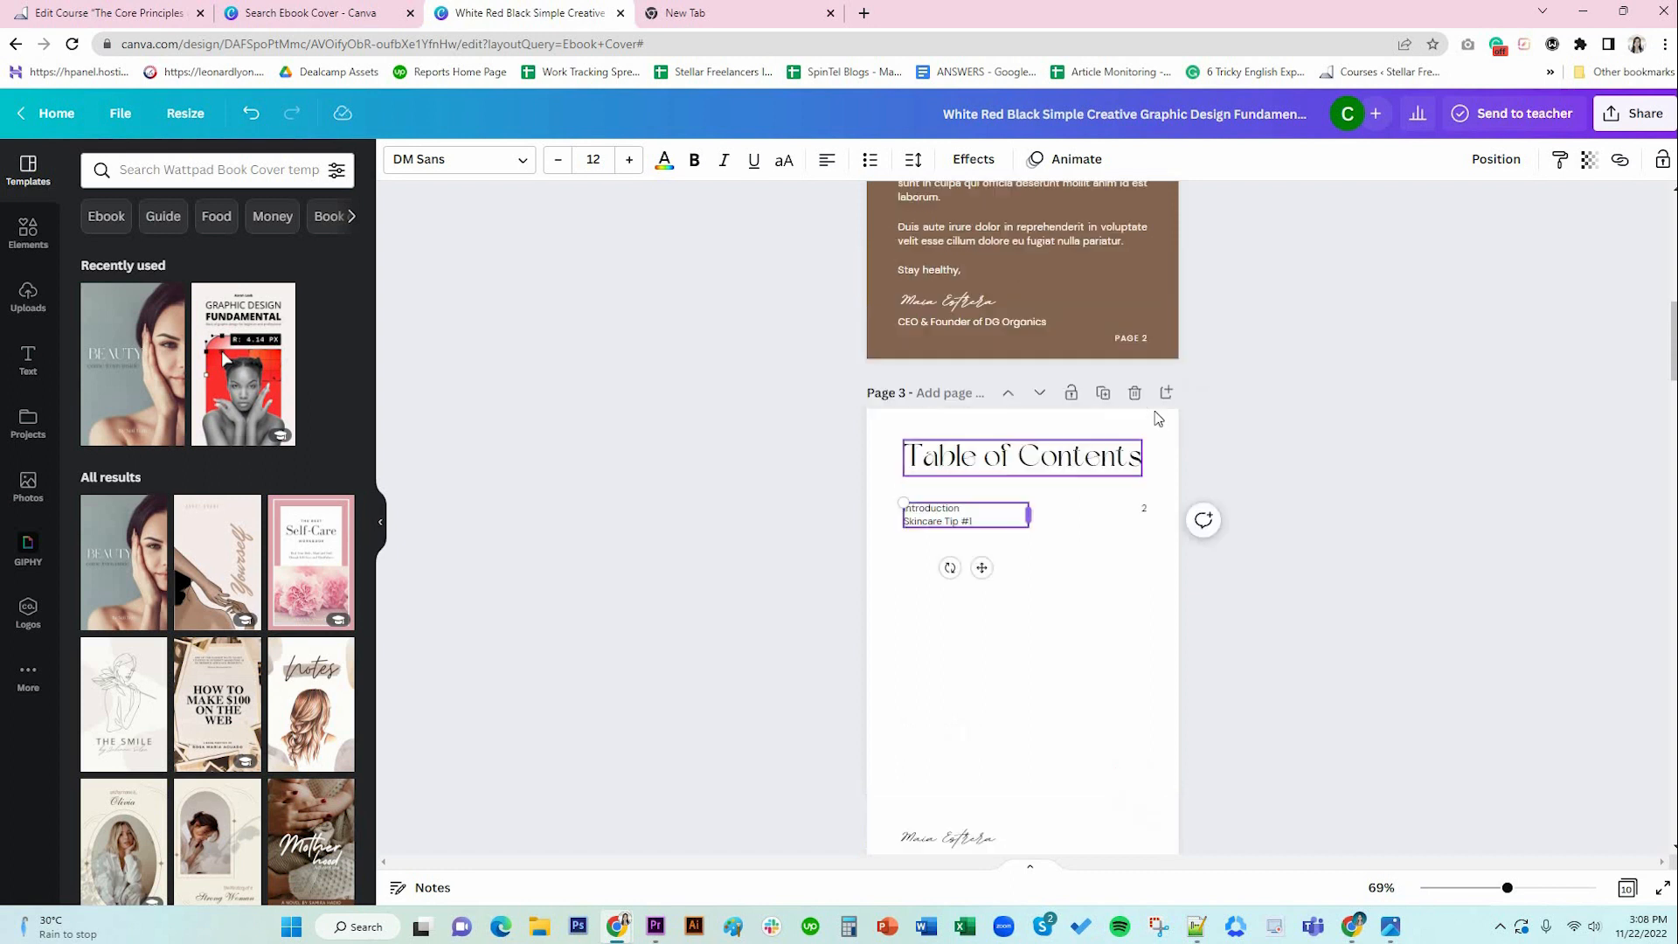
scroll(1083, 548, down, 4)
scroll(1084, 548, down, 3)
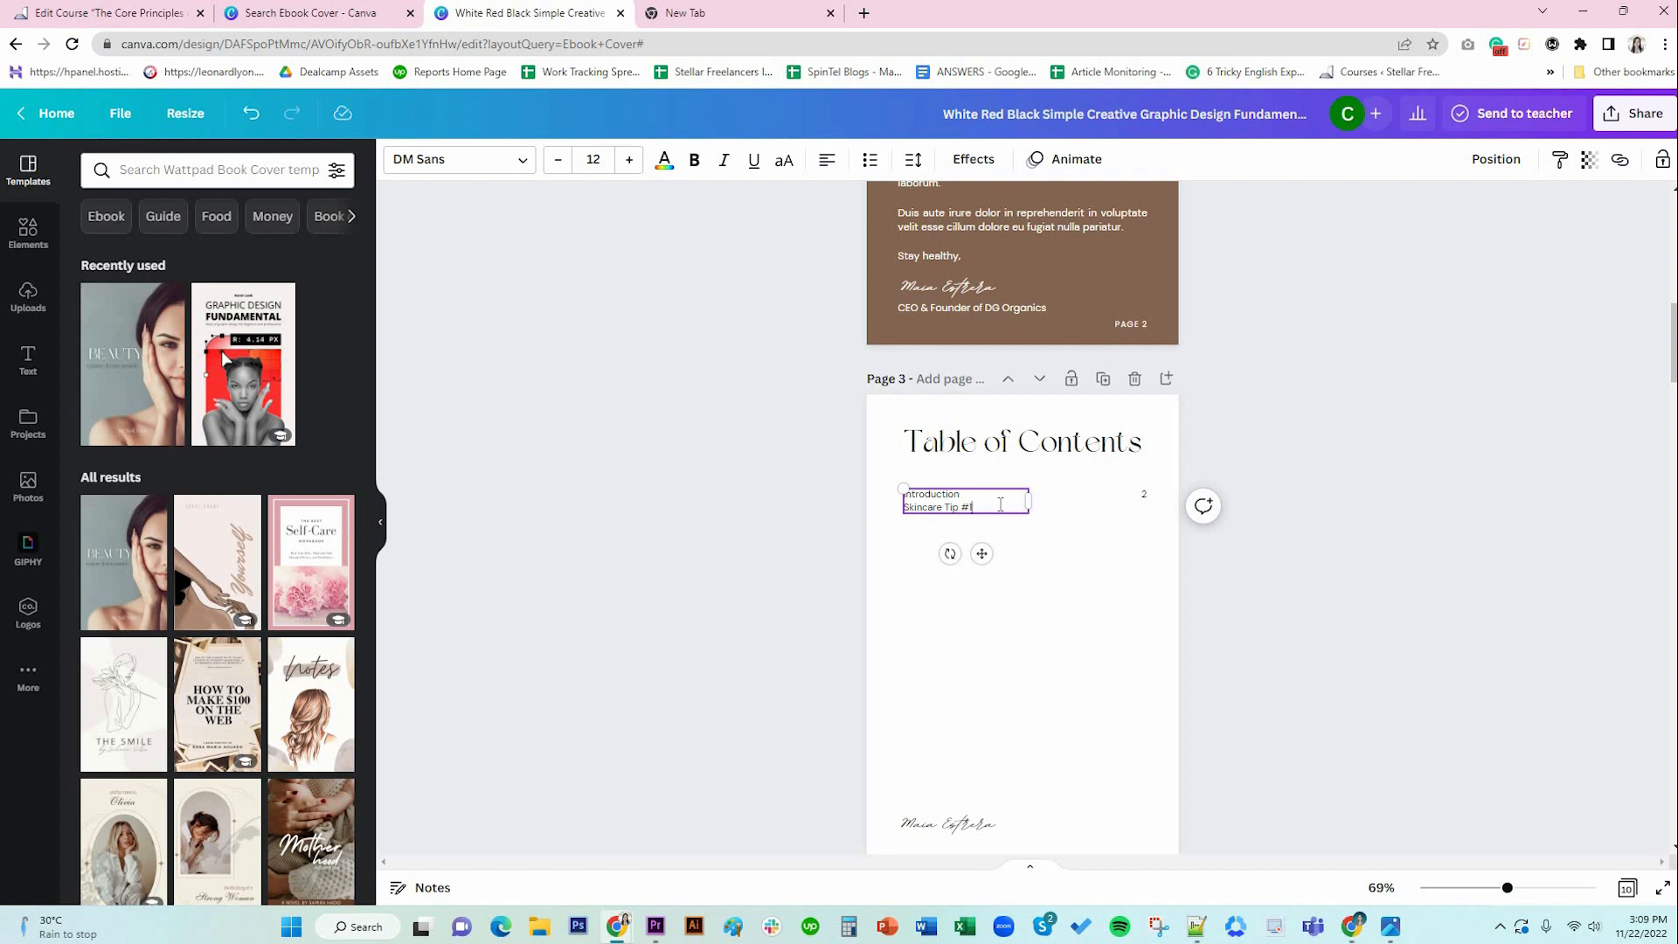
Paste copies of the Skincare Tip line onto new lines for the remaining tips.
triple_click(1001, 505)
click(1000, 505)
key(Return)
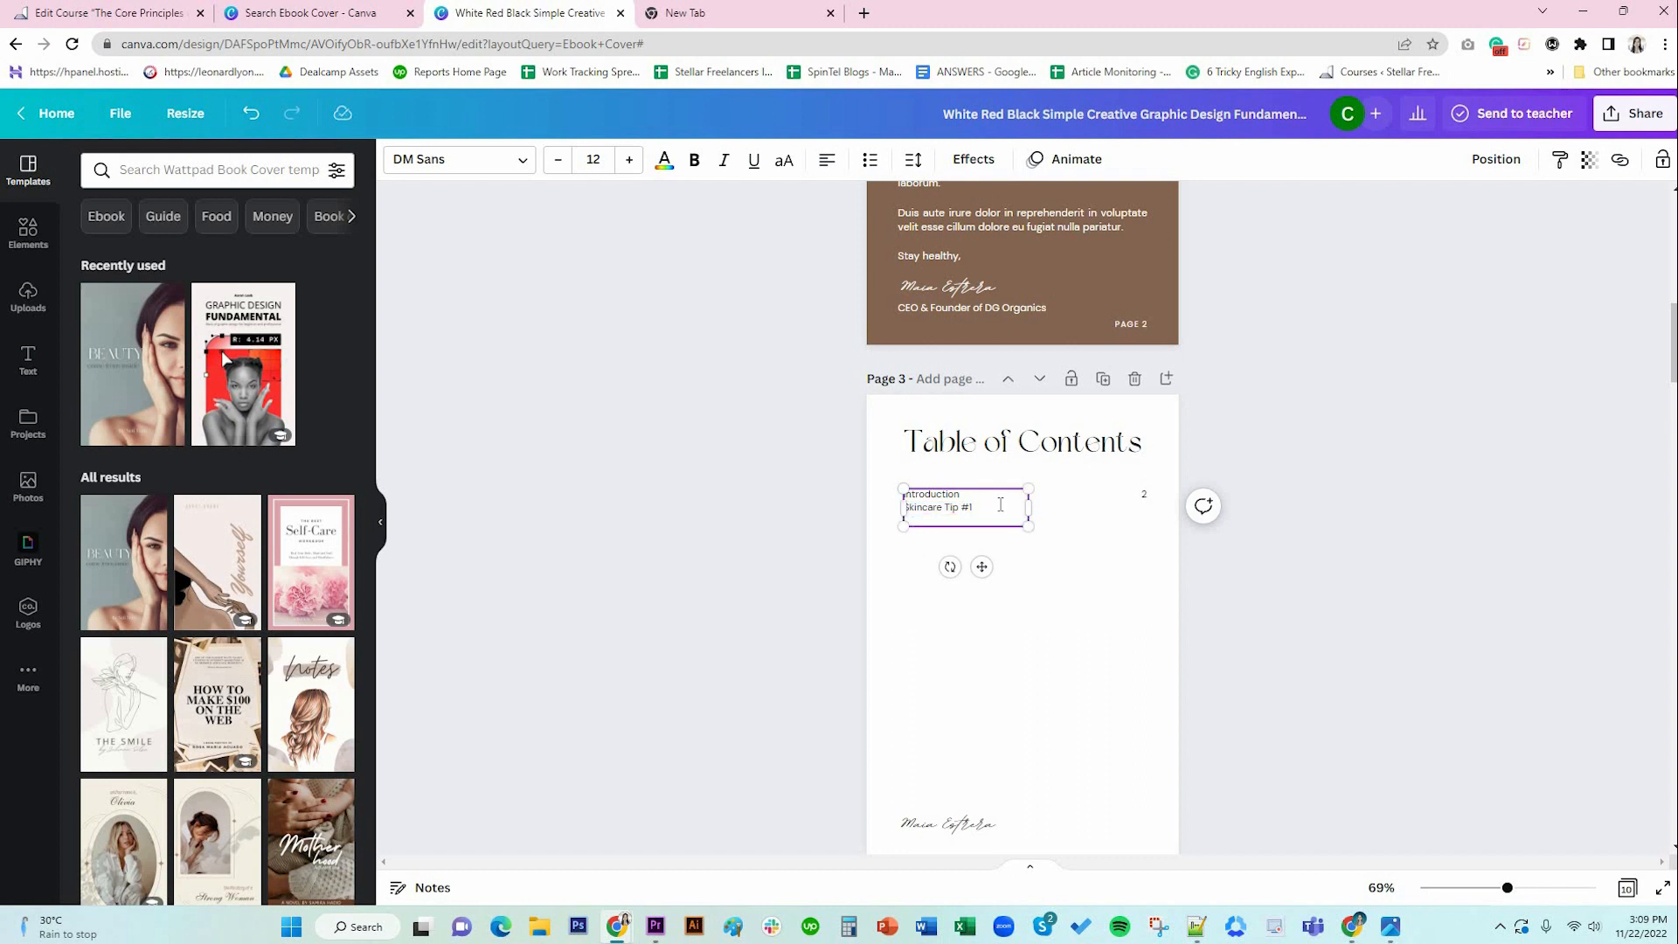
key(ctrl+v)
key(ctrl+v)
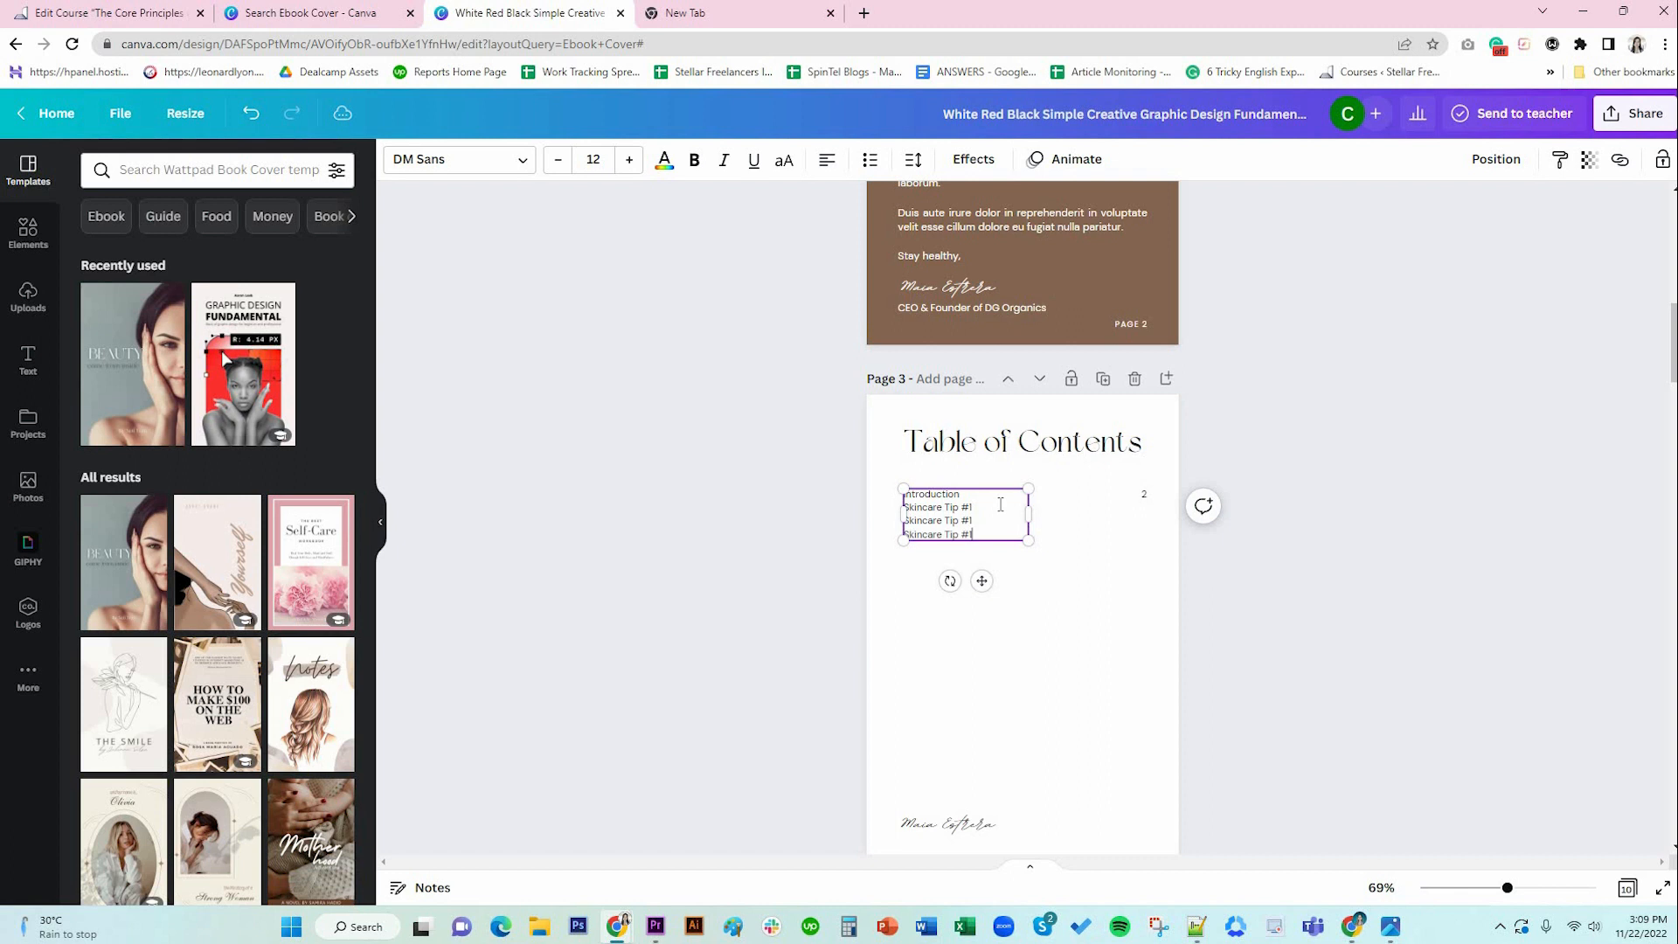
key(Return)
key(ctrl+v)
key(Return)
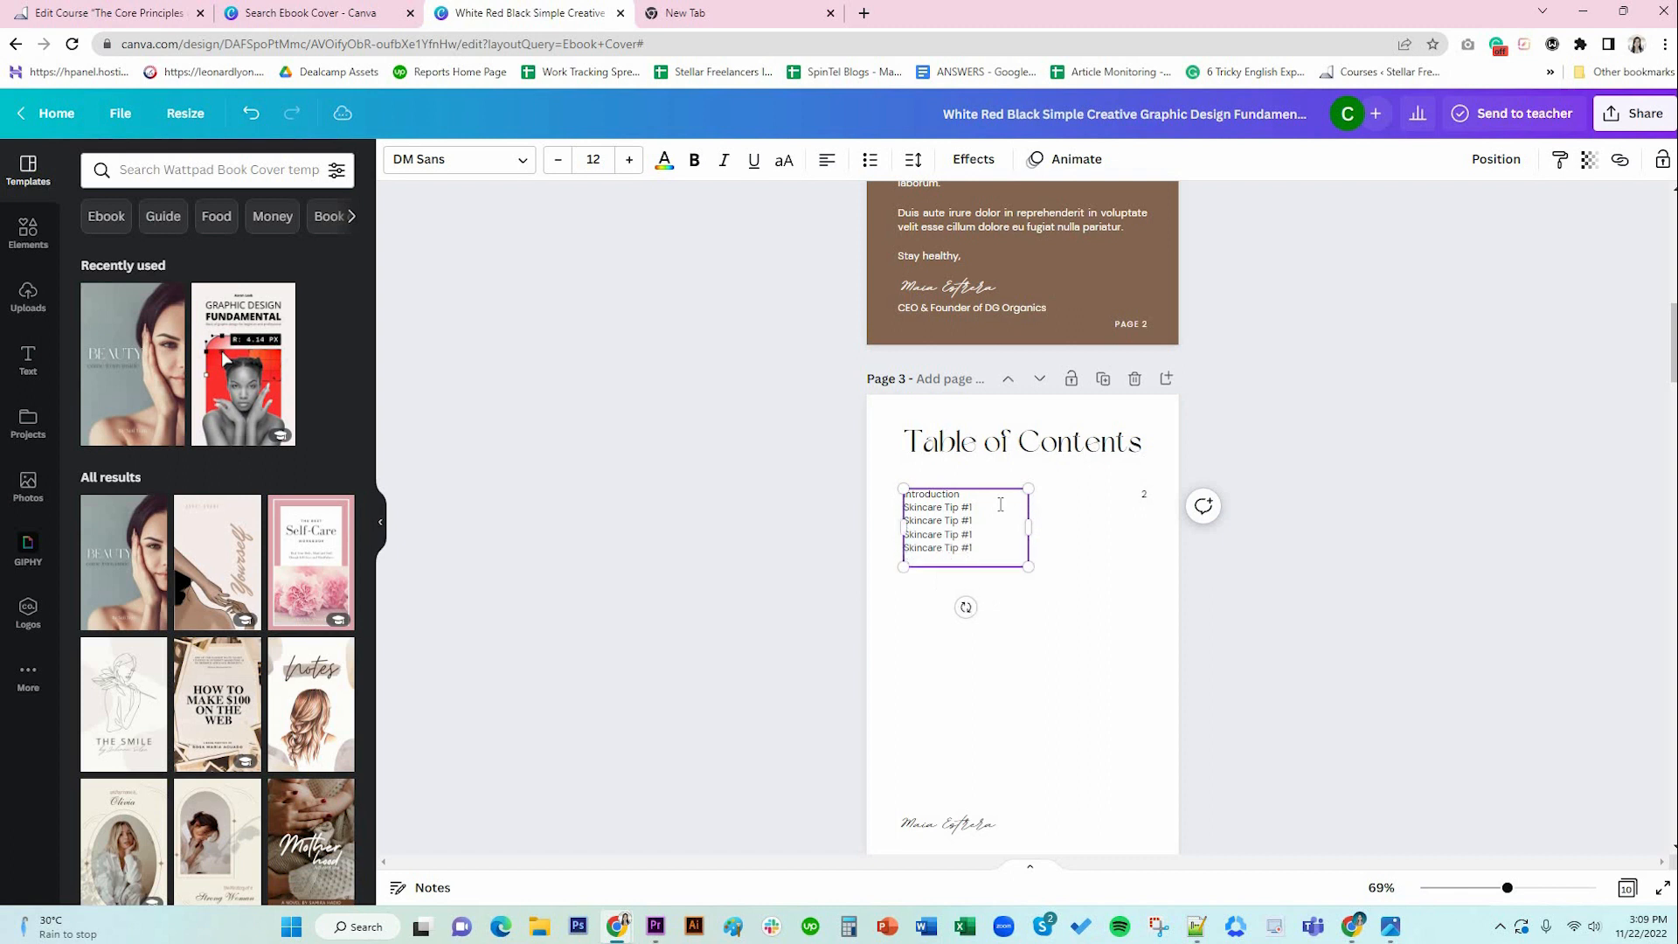
key(ctrl+v)
key(Return)
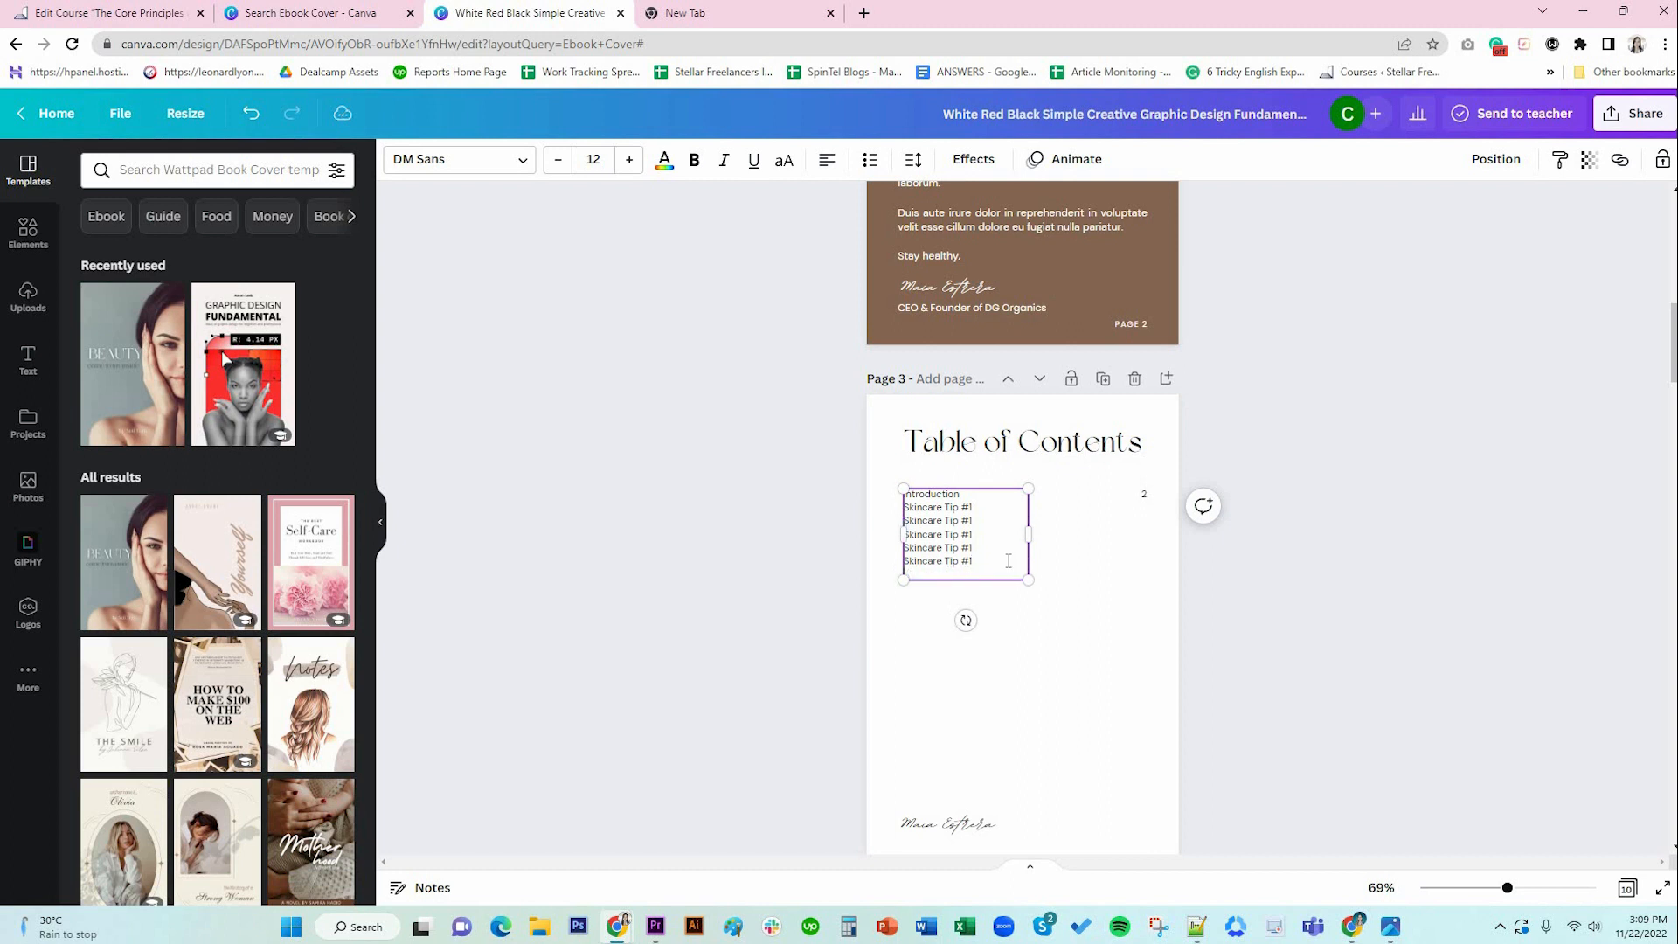
key(ctrl+v)
key(Return)
key(ctrl+v)
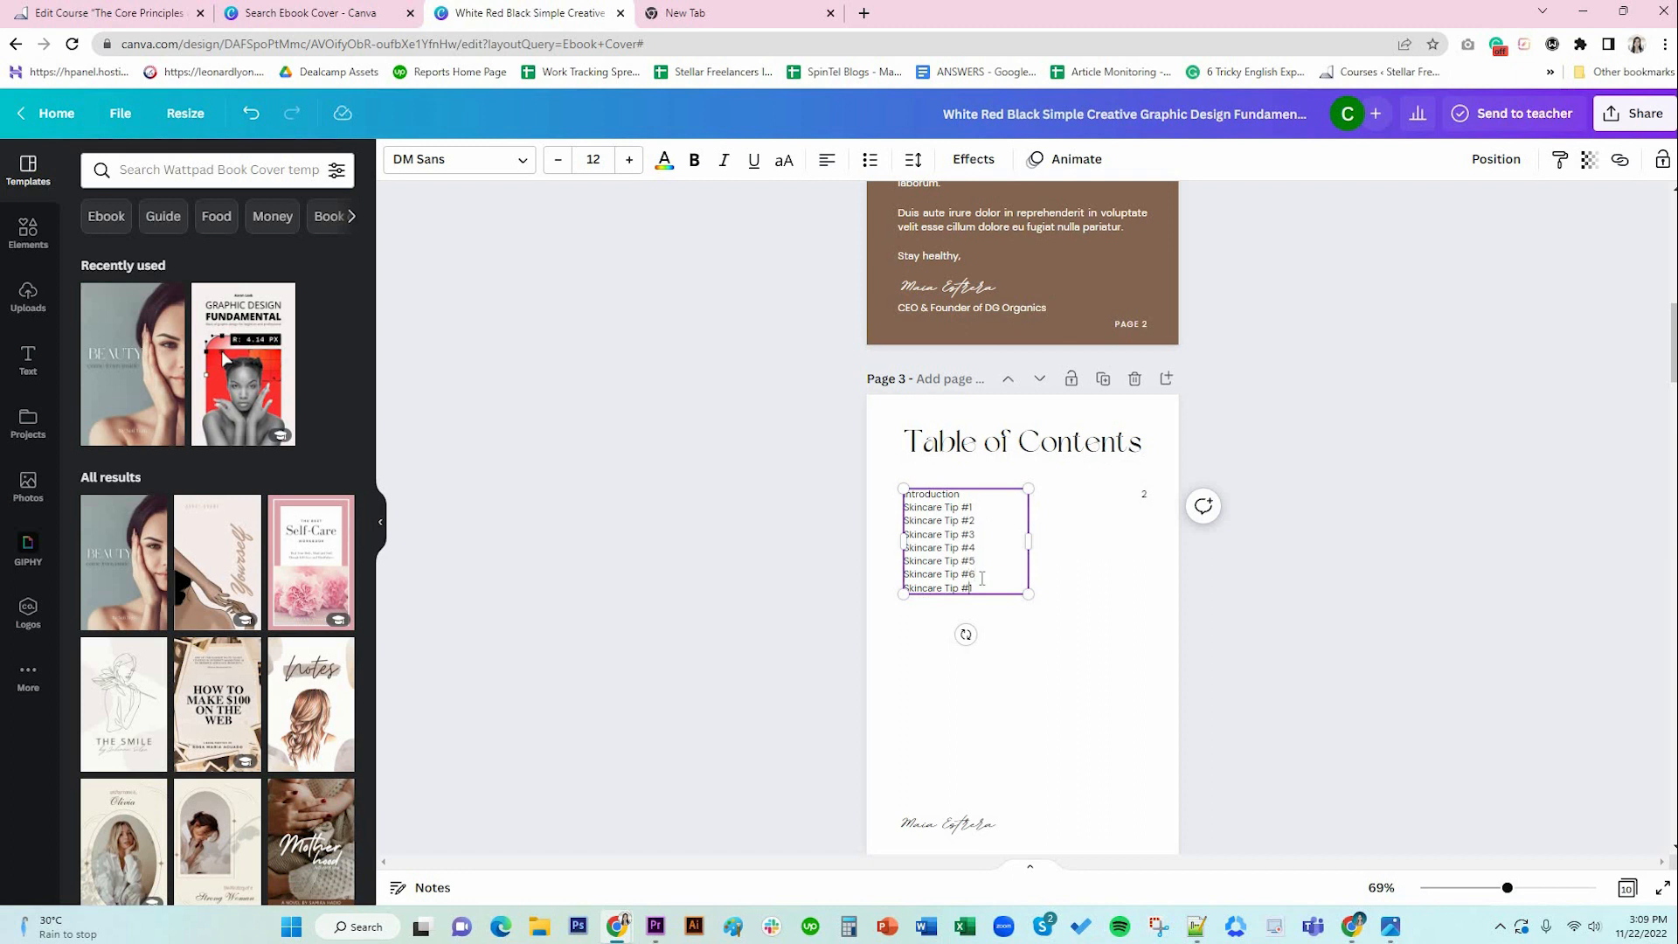
Fill the page-number column with numbers 2 through 10, one per line.
click(1097, 600)
click(1142, 495)
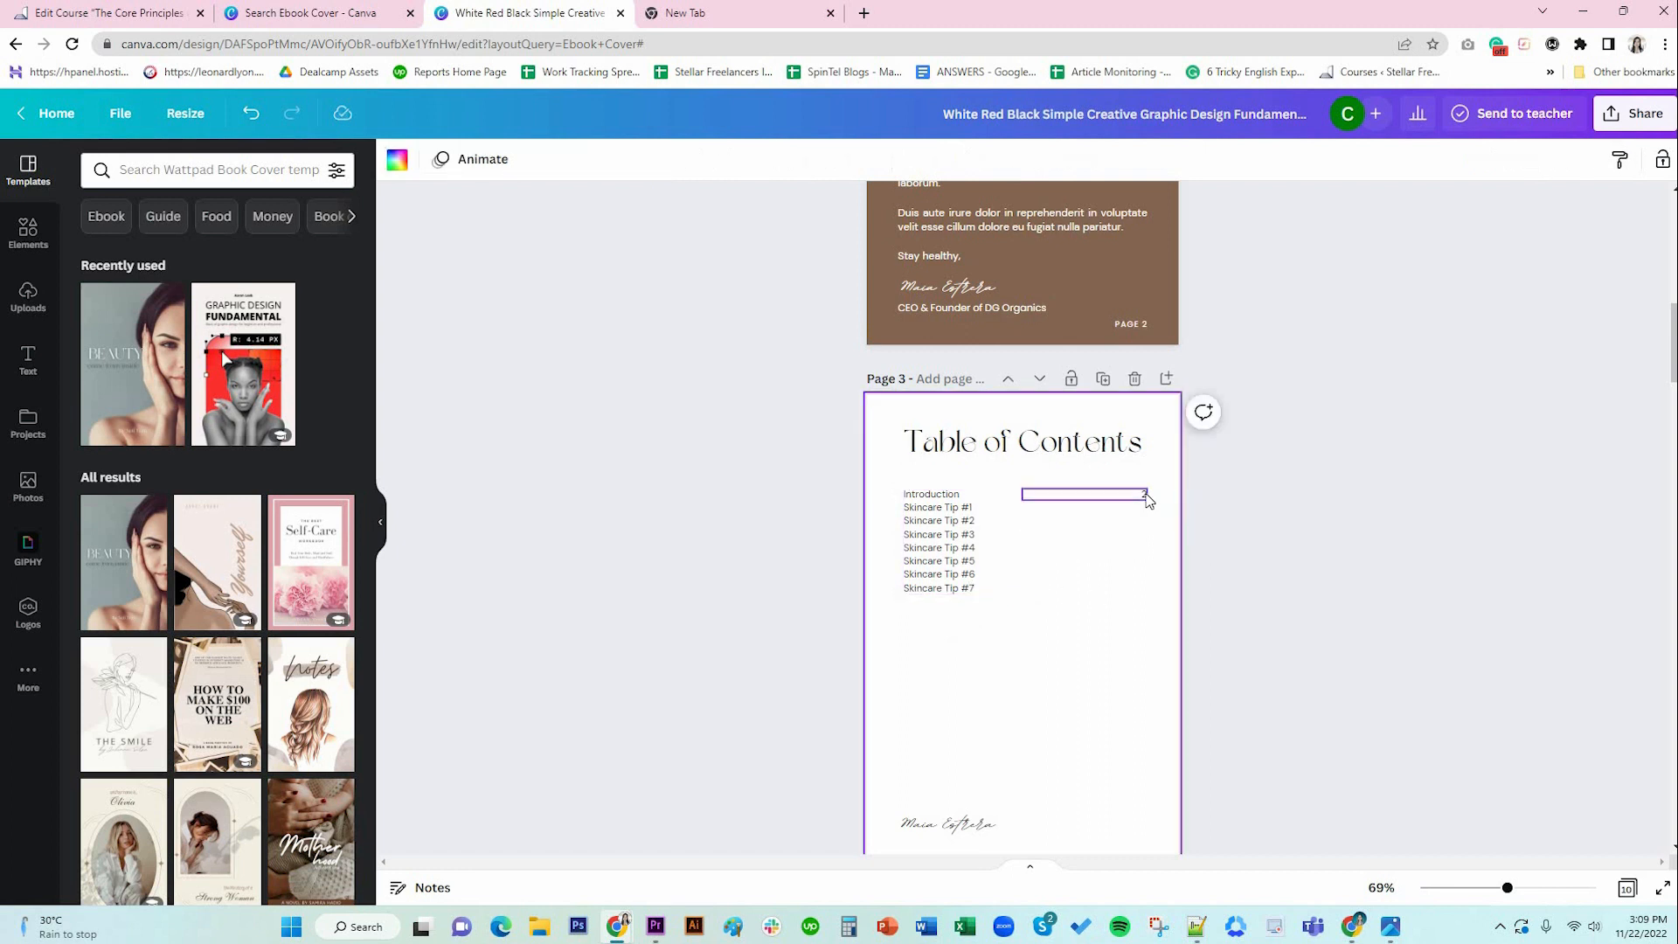
key(Return)
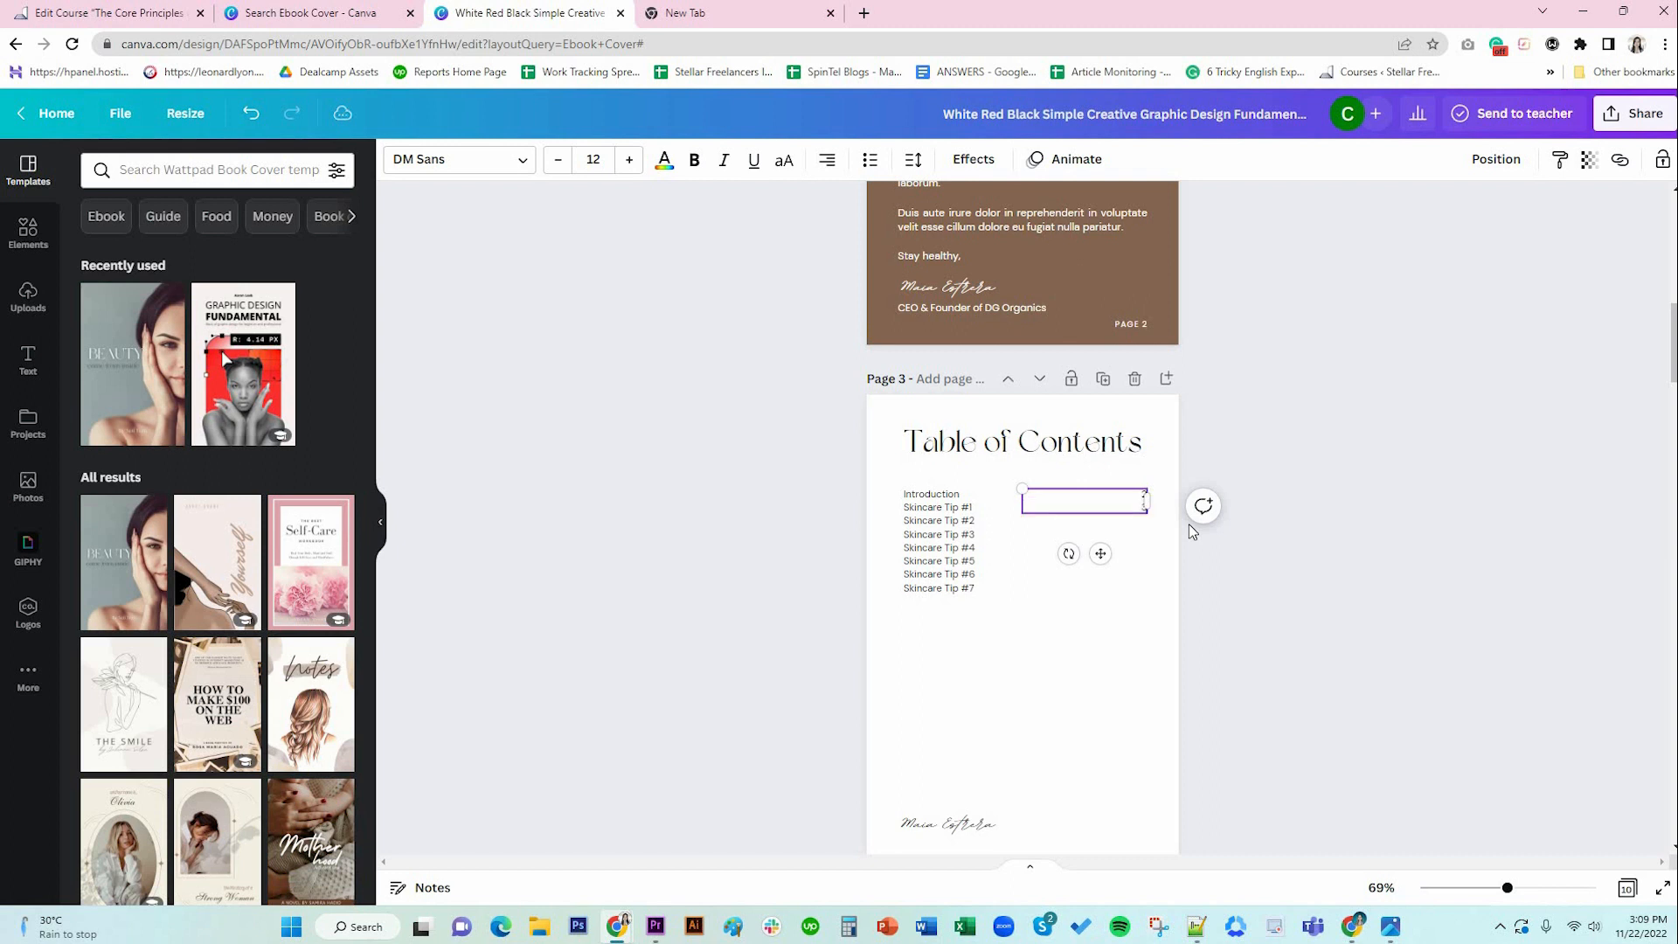
key(Return)
text(4)
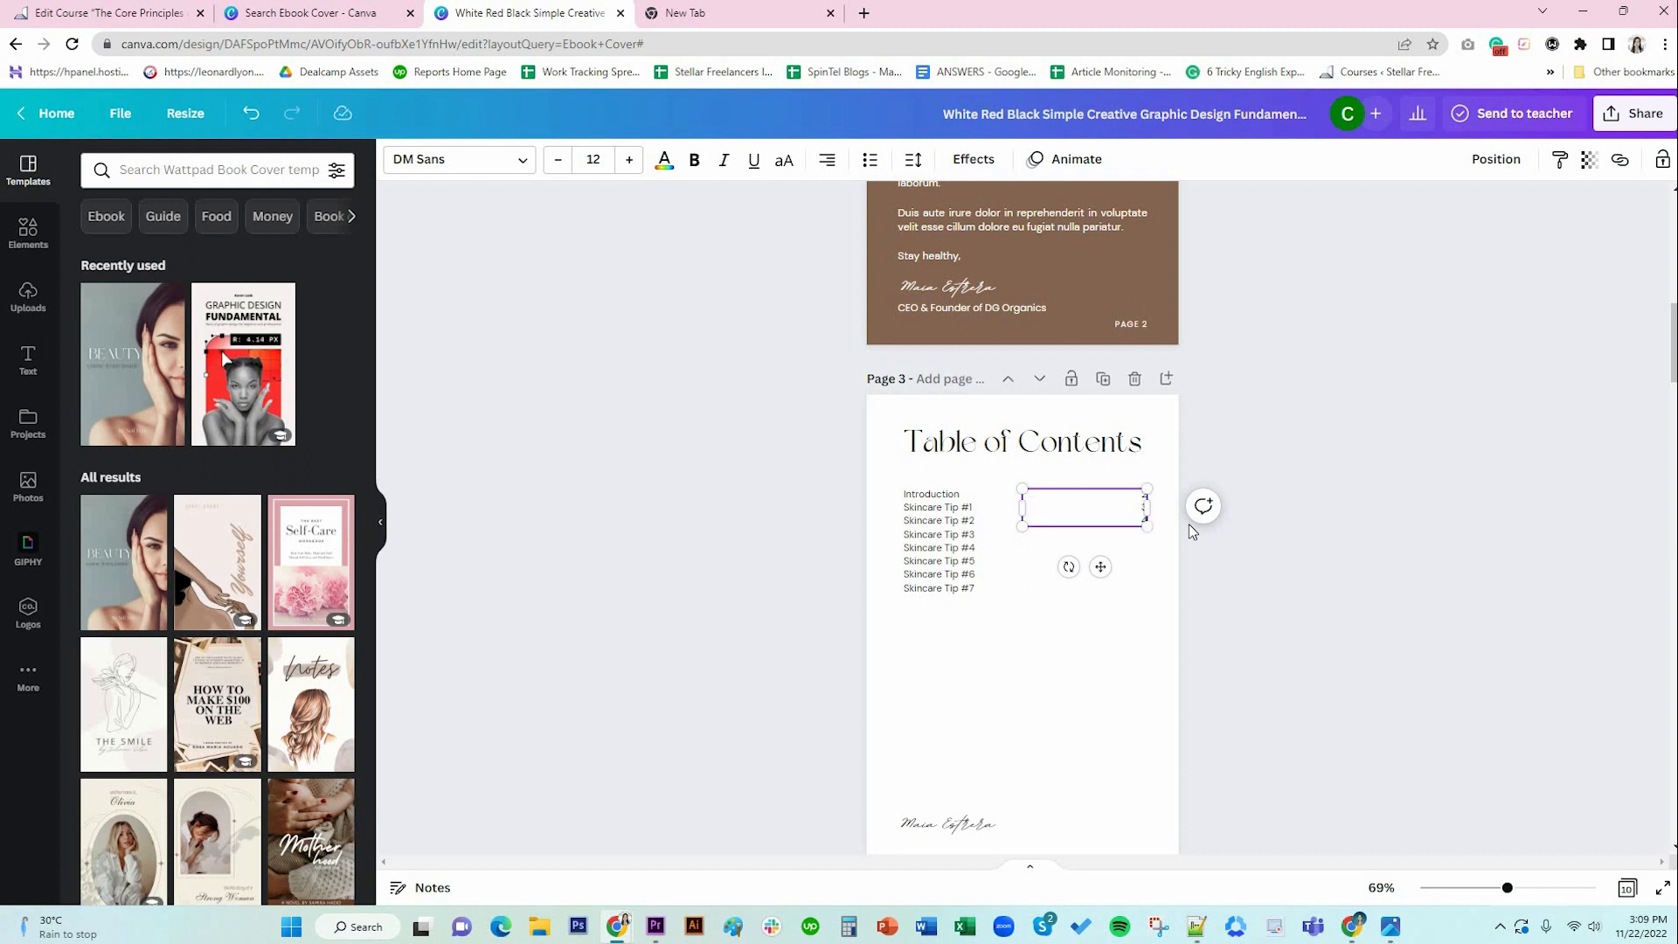
key(Return)
text(5)
key(Return)
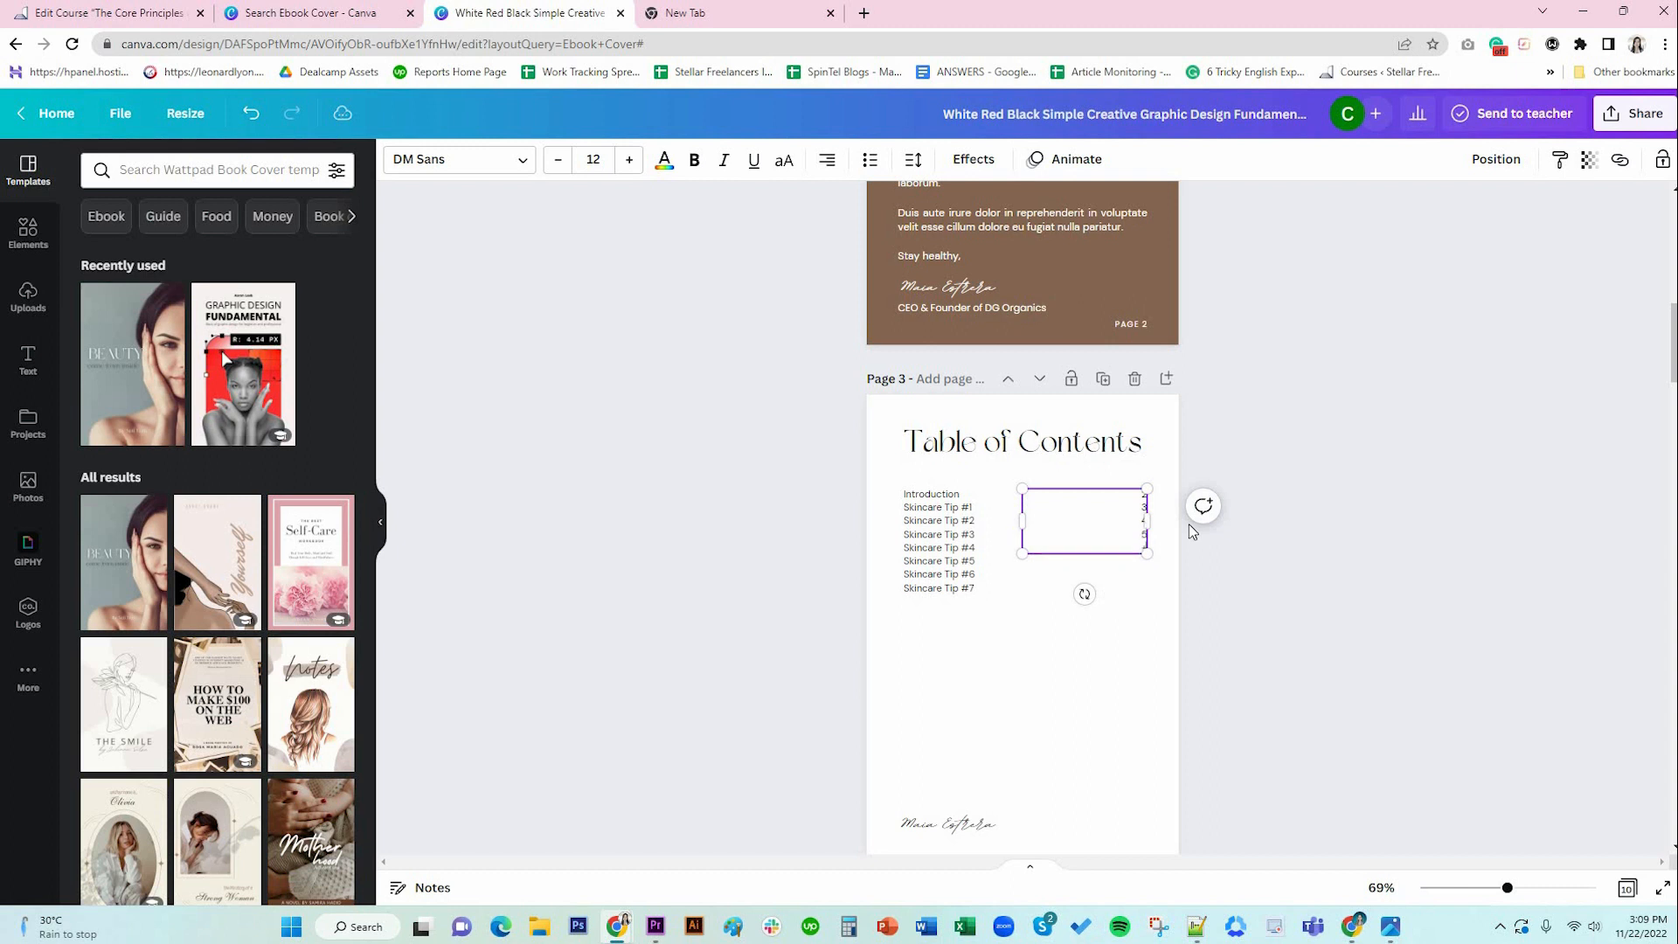
text(6)
key(Return)
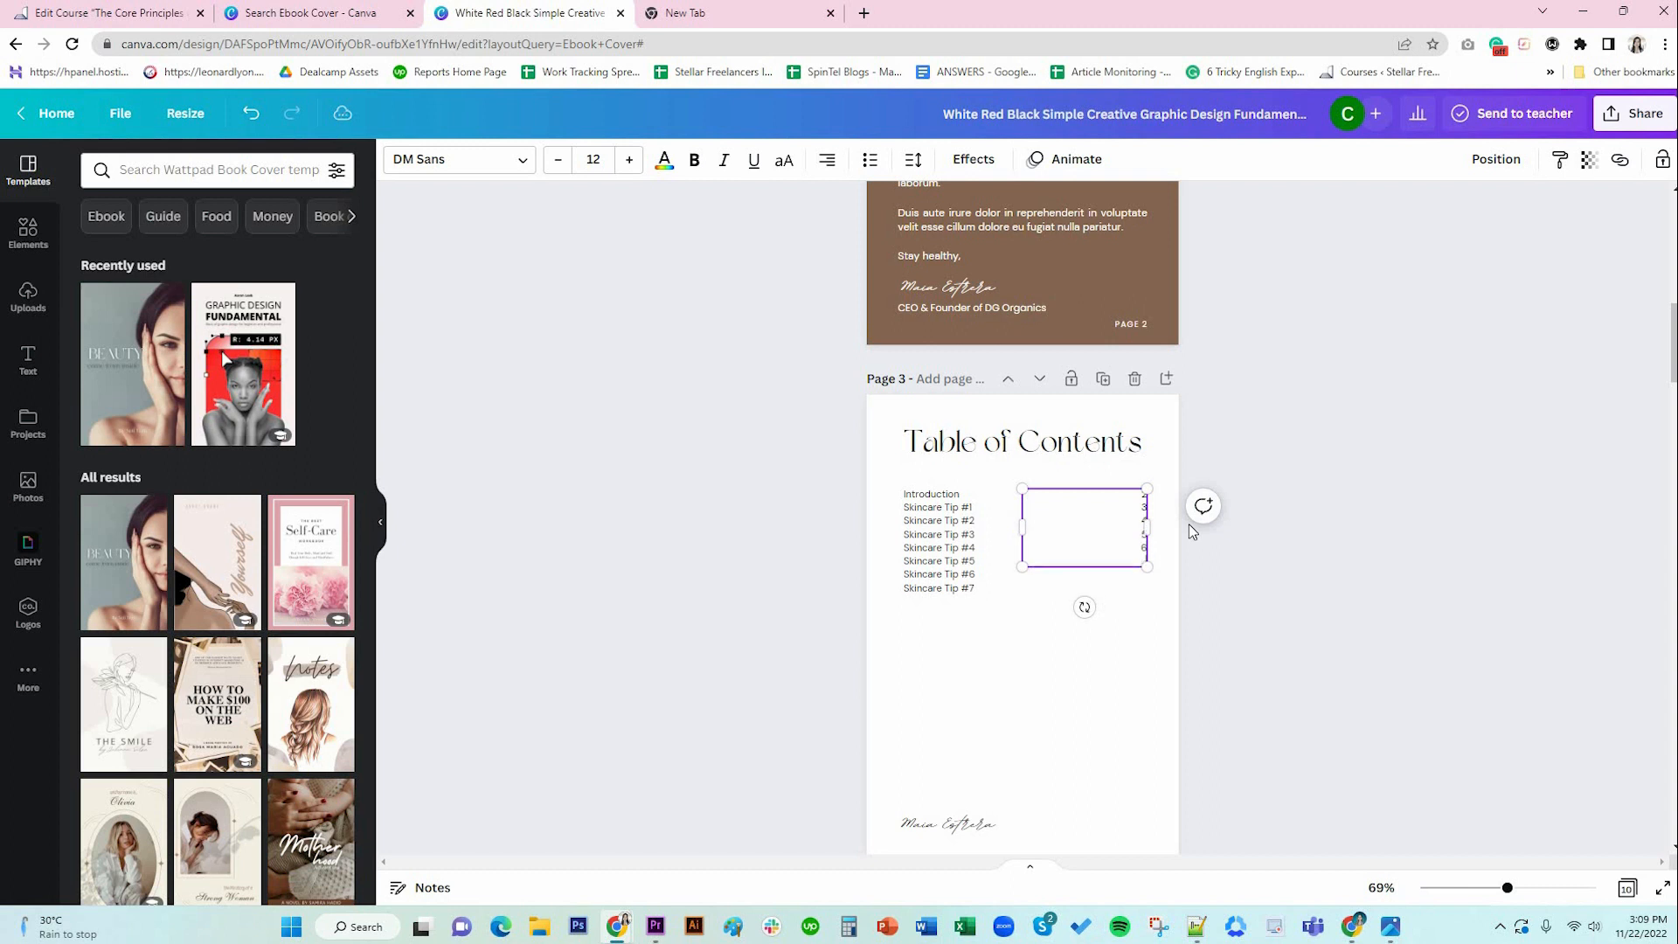
text(7)
key(Return)
text(8)
key(Return)
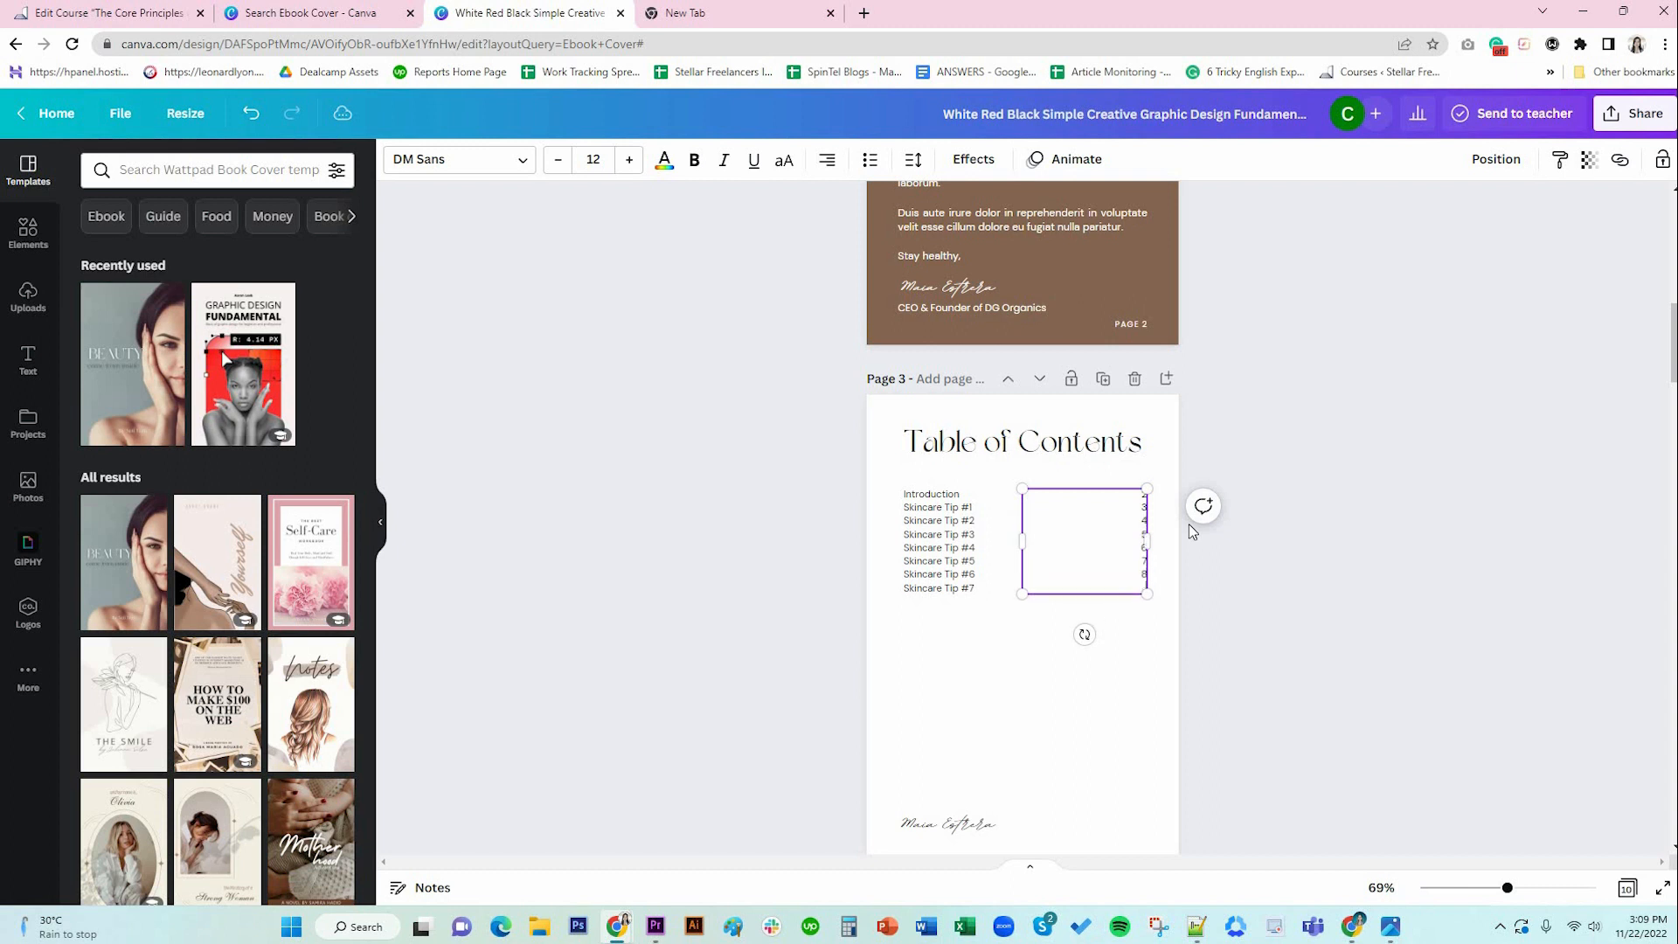
text(9)
key(Return)
text(10)
click(967, 605)
Add an About the Author entry after Skincare Tip #7 and delete the signature from page 3.
click(955, 574)
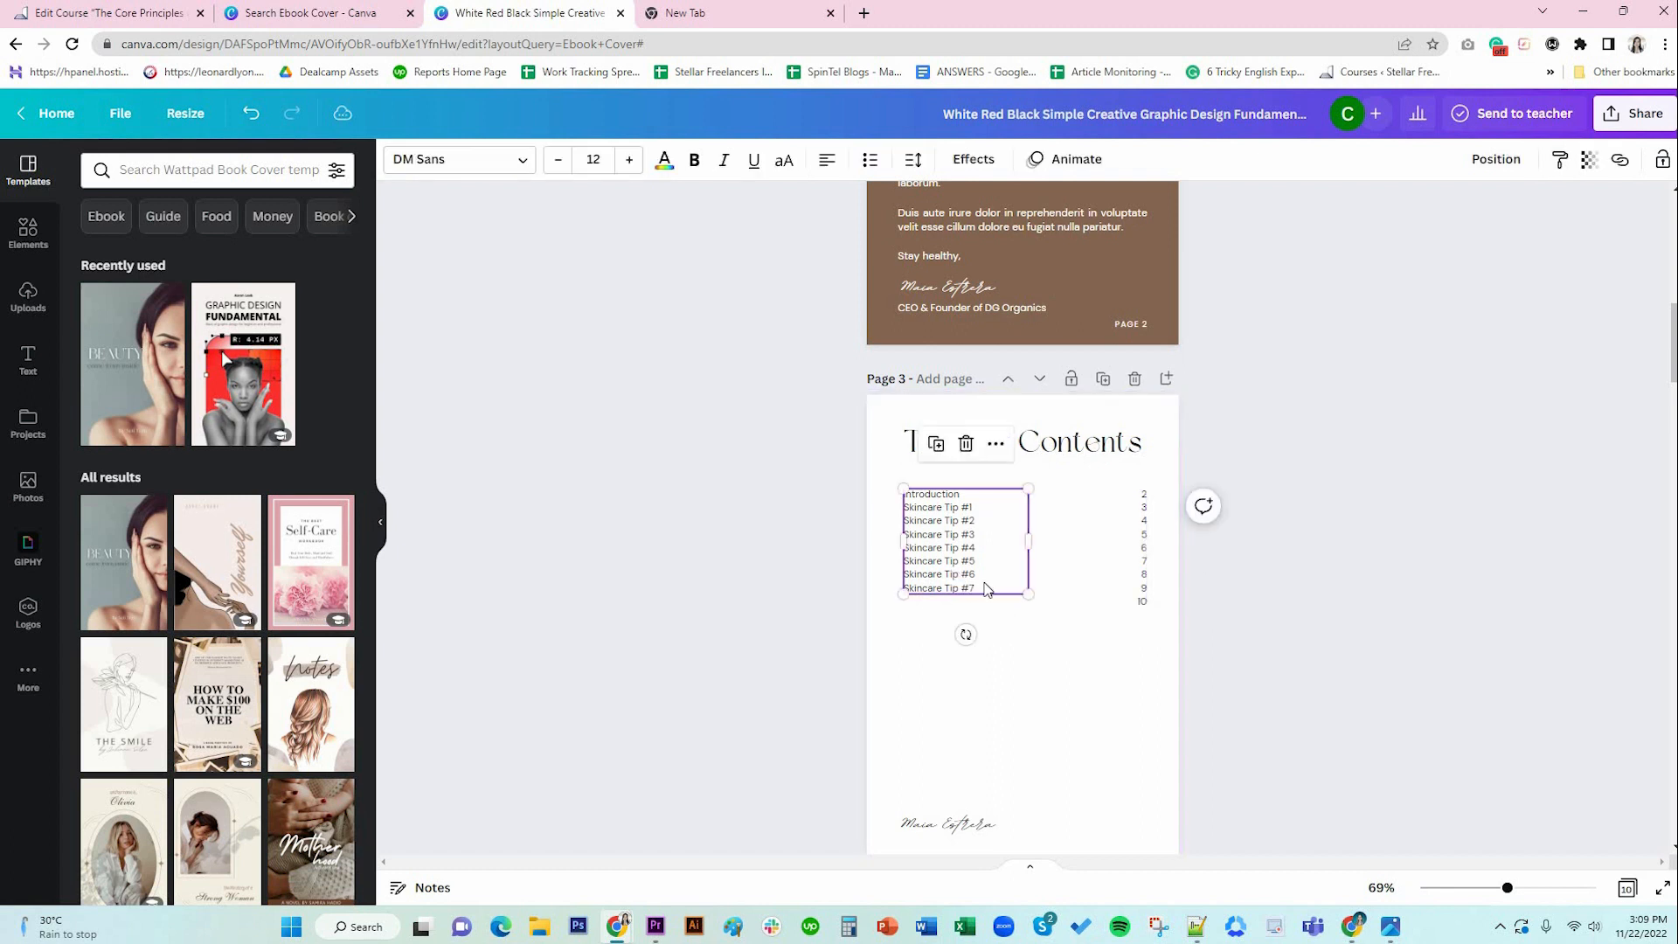
double_click(986, 588)
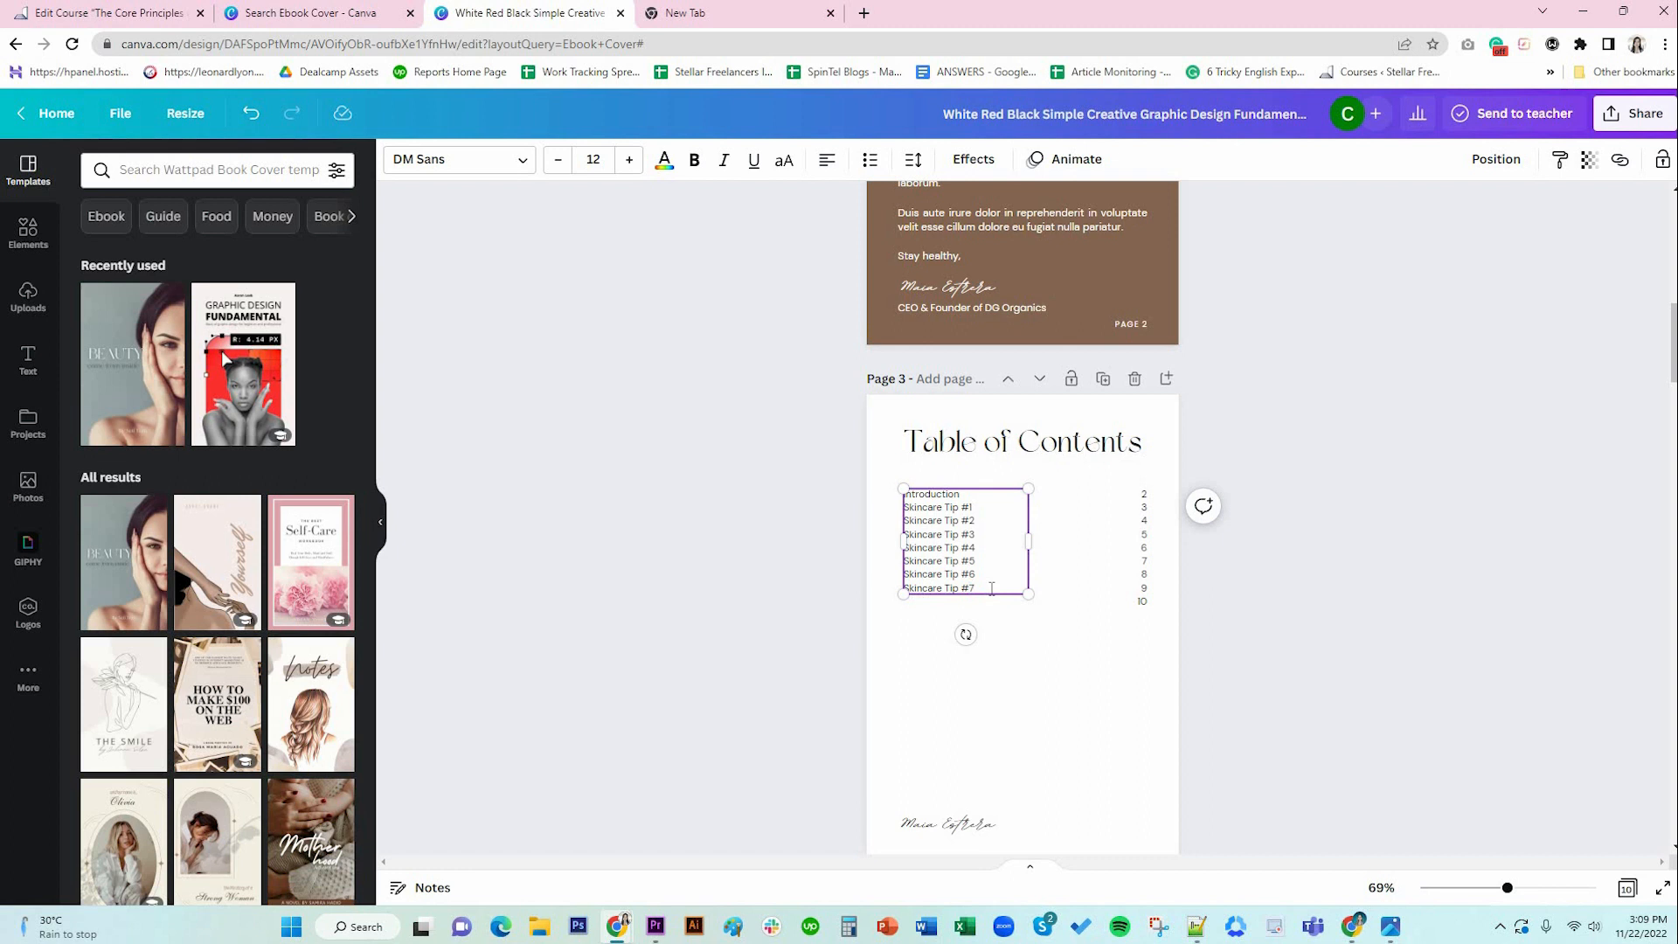
key(Return)
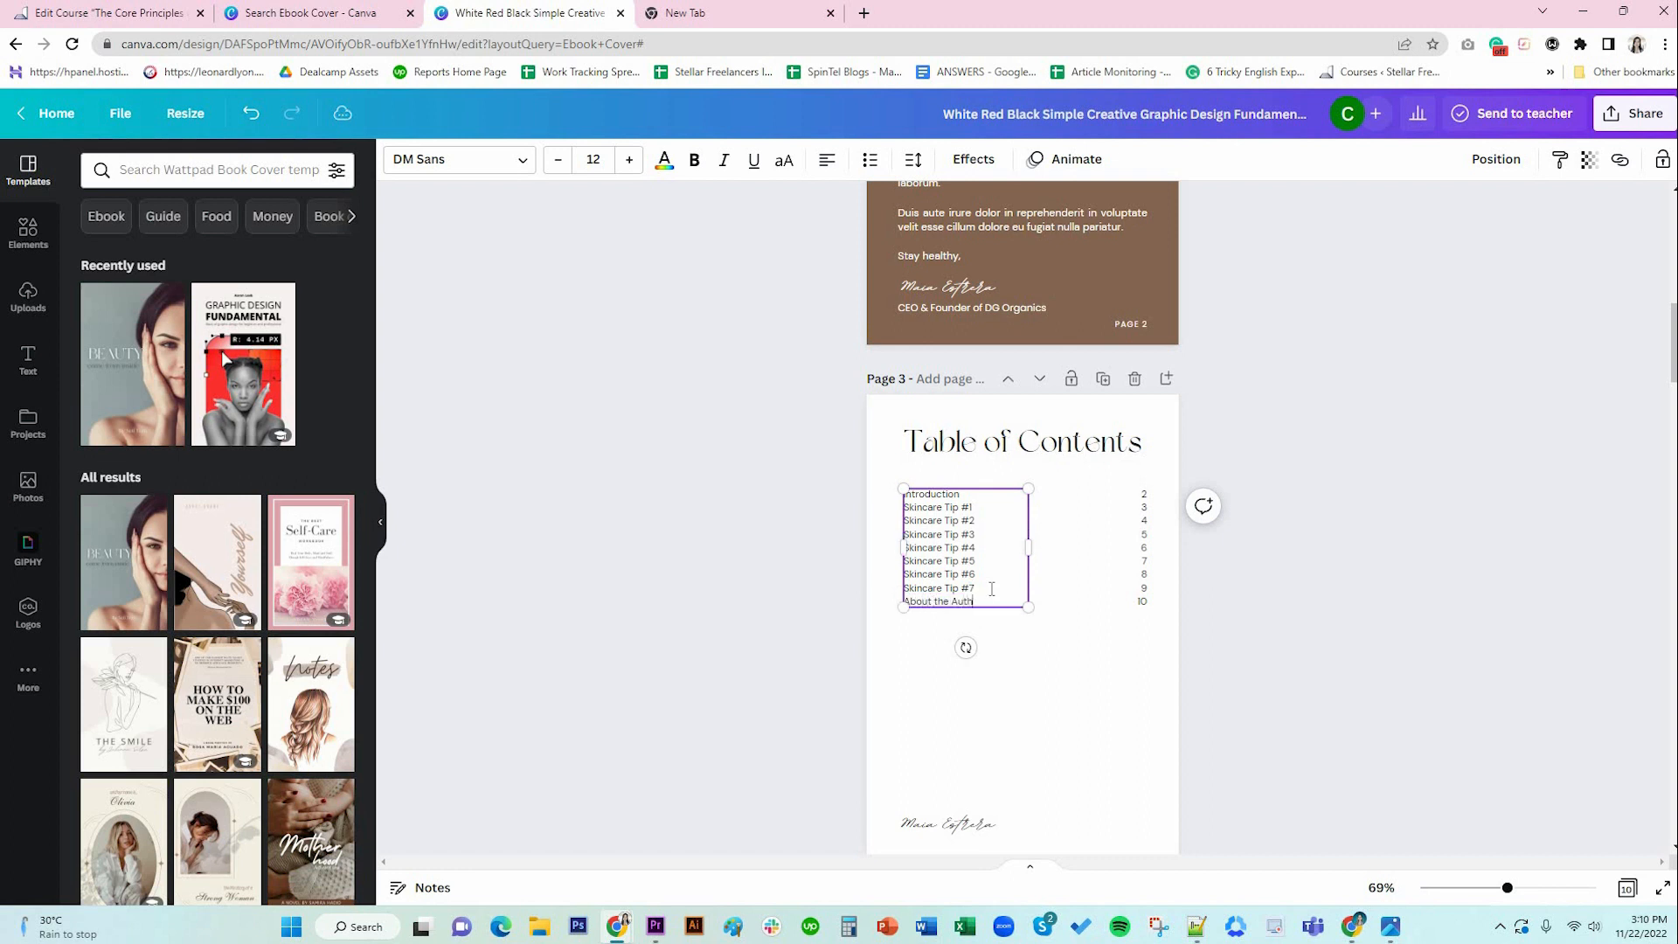
click(983, 830)
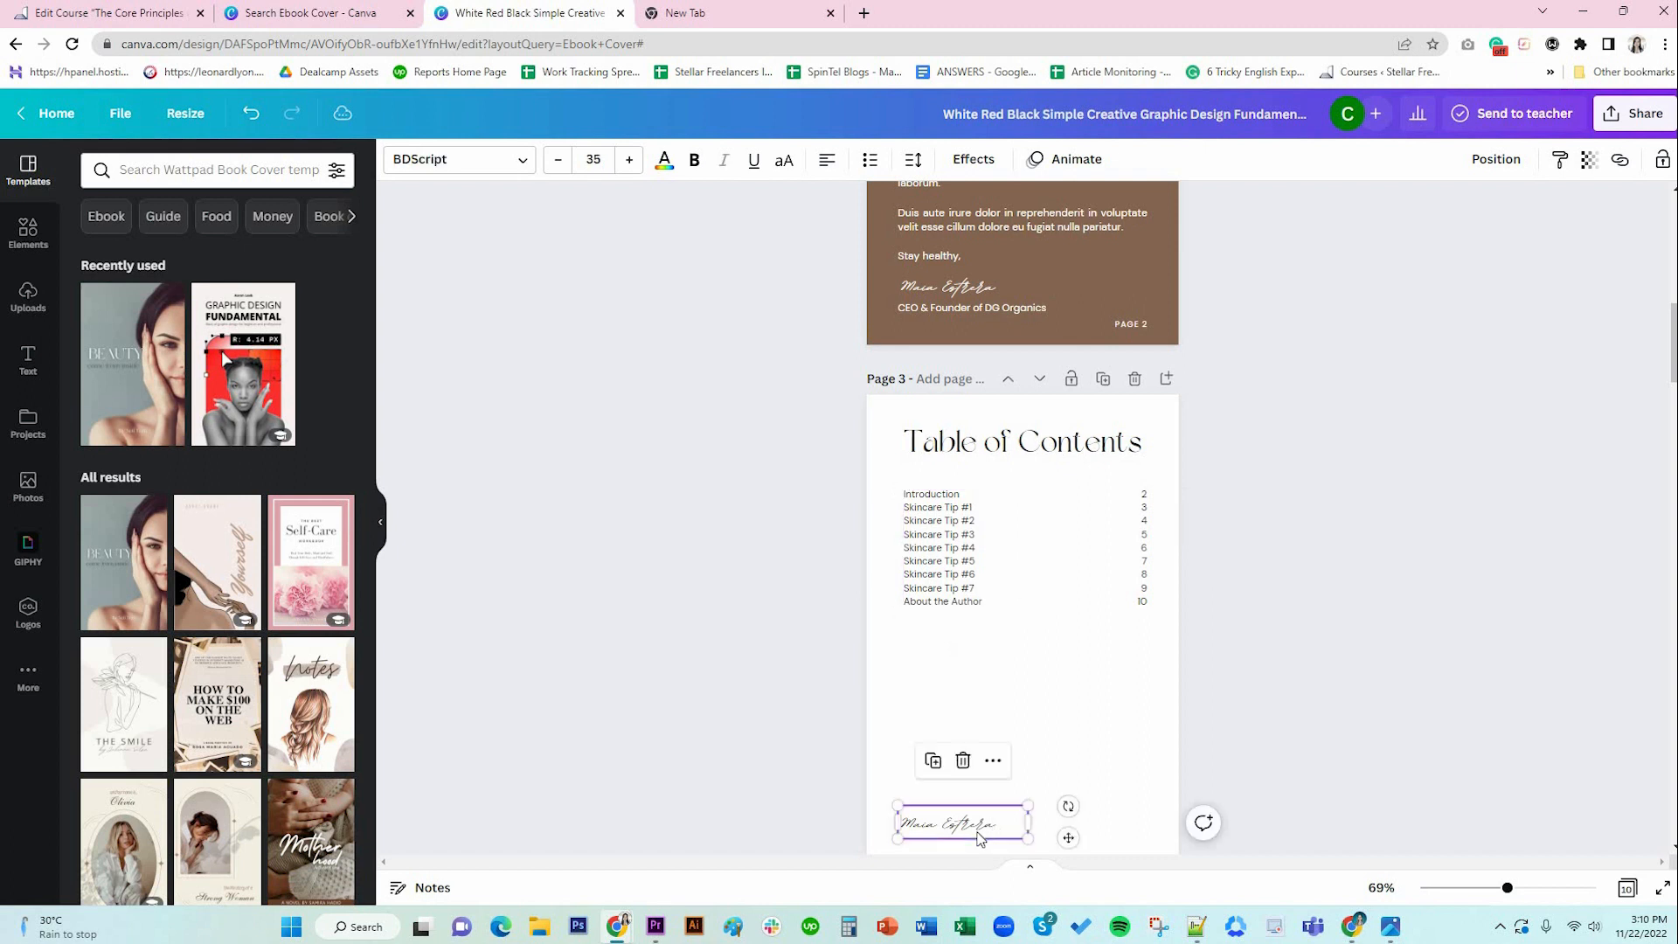
key(Delete)
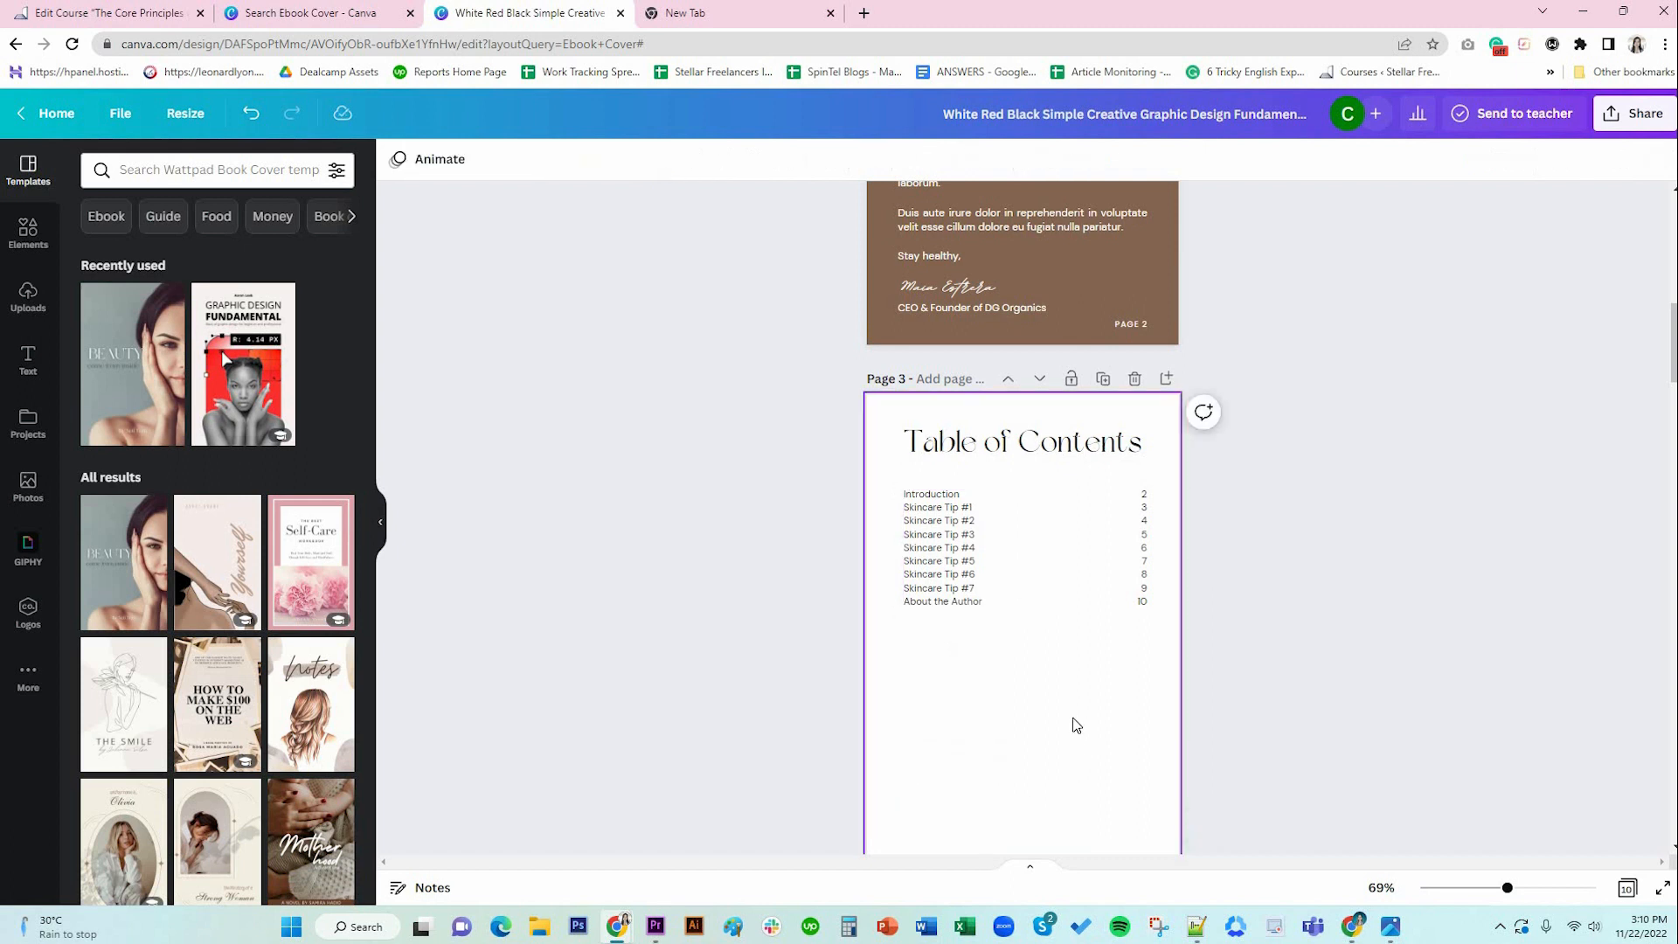
click(1103, 645)
click(958, 531)
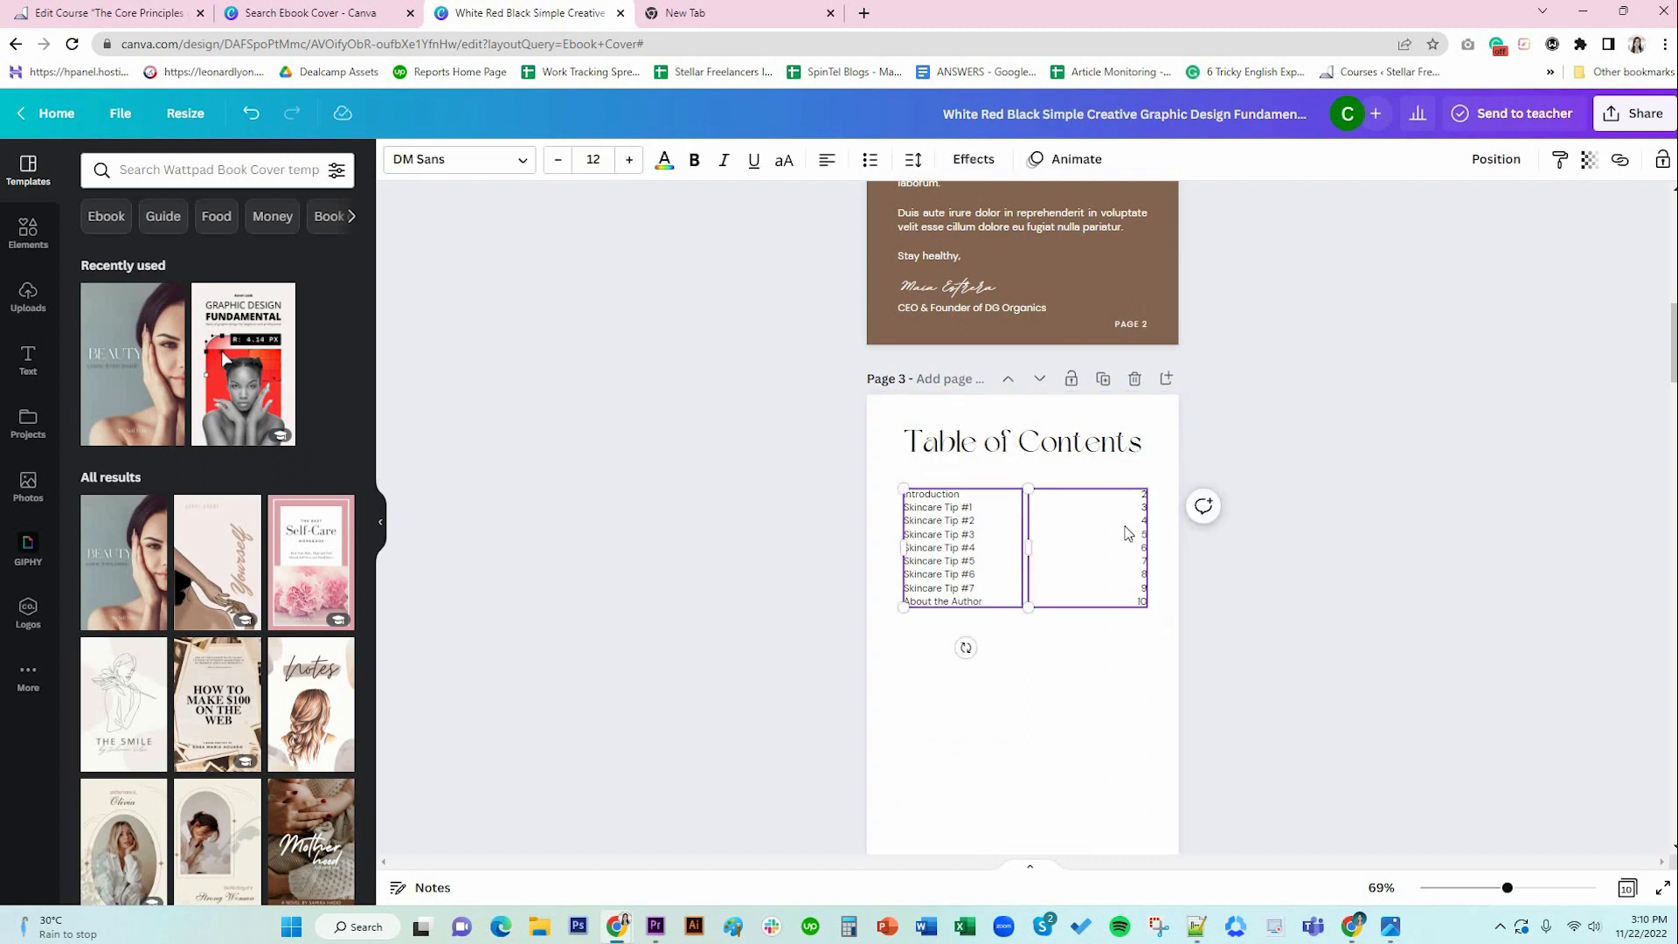
Set line spacing to 2 for both the contents list and page-number column.
shift+click(1127, 527)
click(914, 162)
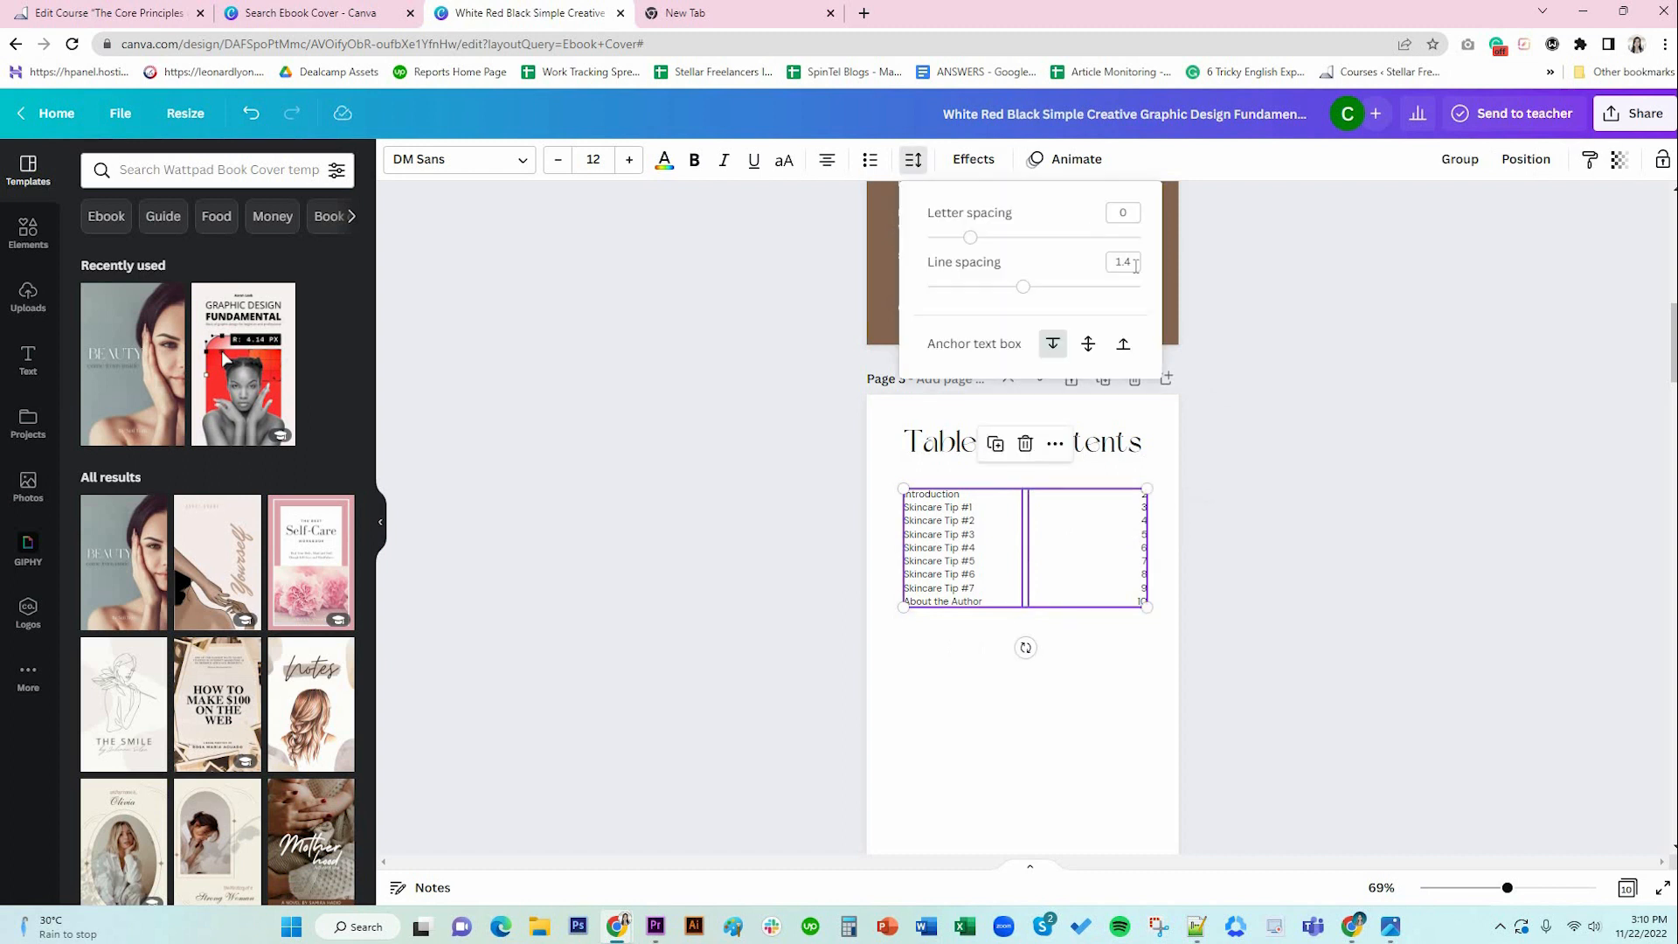
click(1134, 262)
text(2)
key(Return)
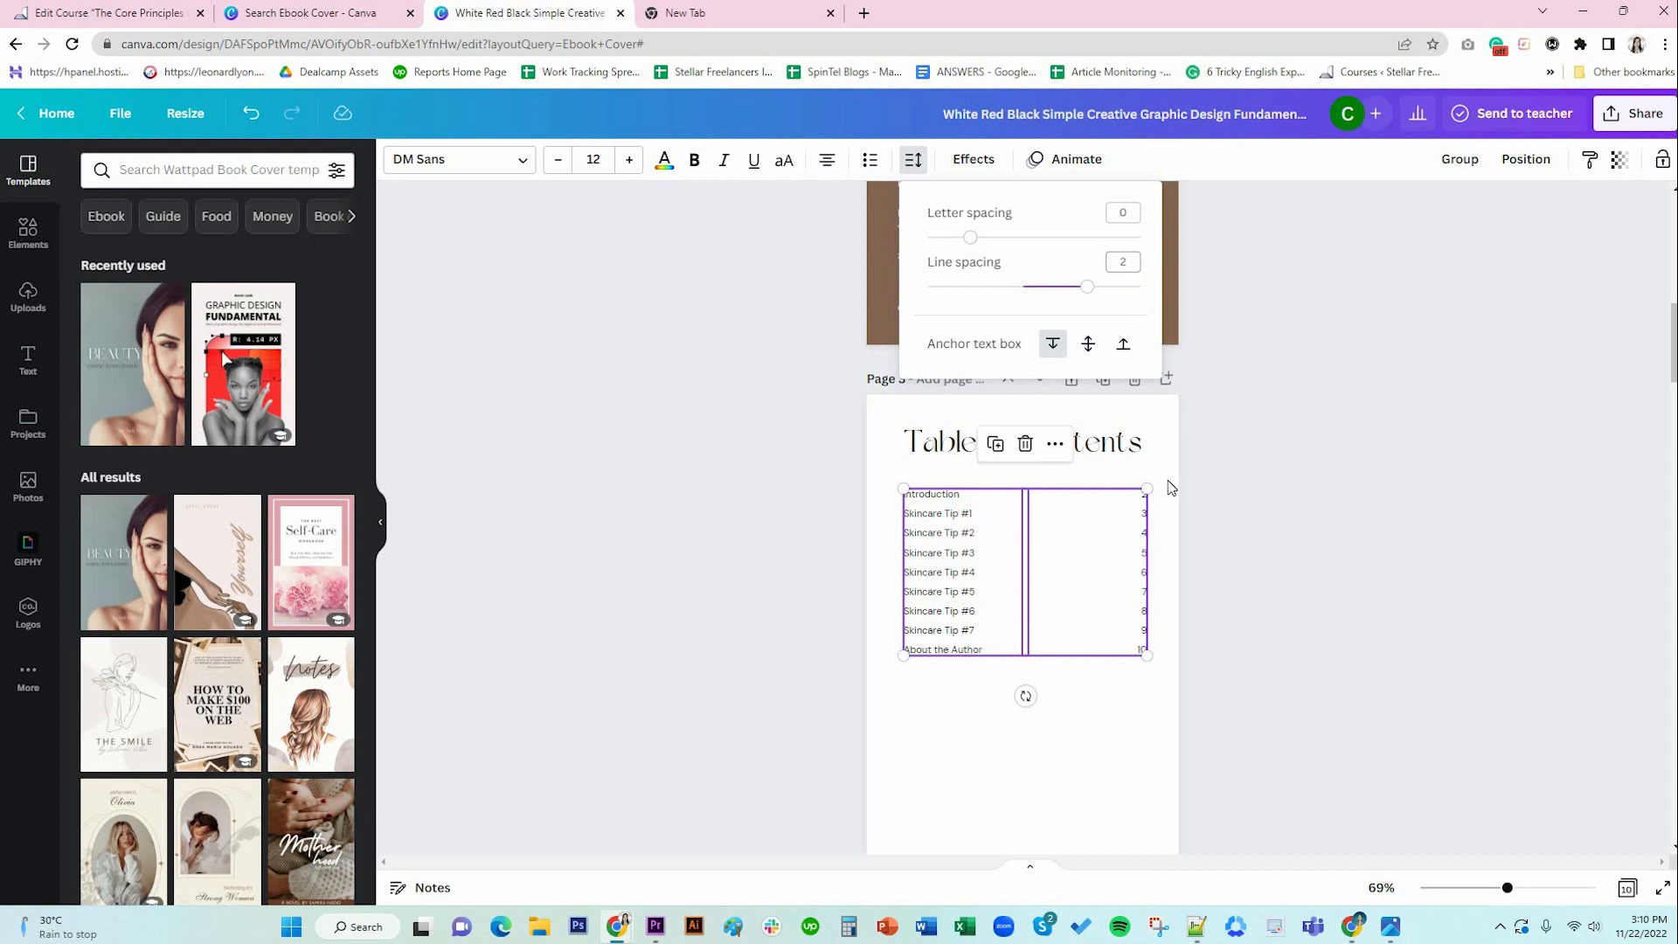
click(1125, 726)
Narrow the contents entry-titles box on the Table of Contents page.
scroll(1123, 725, down, 2)
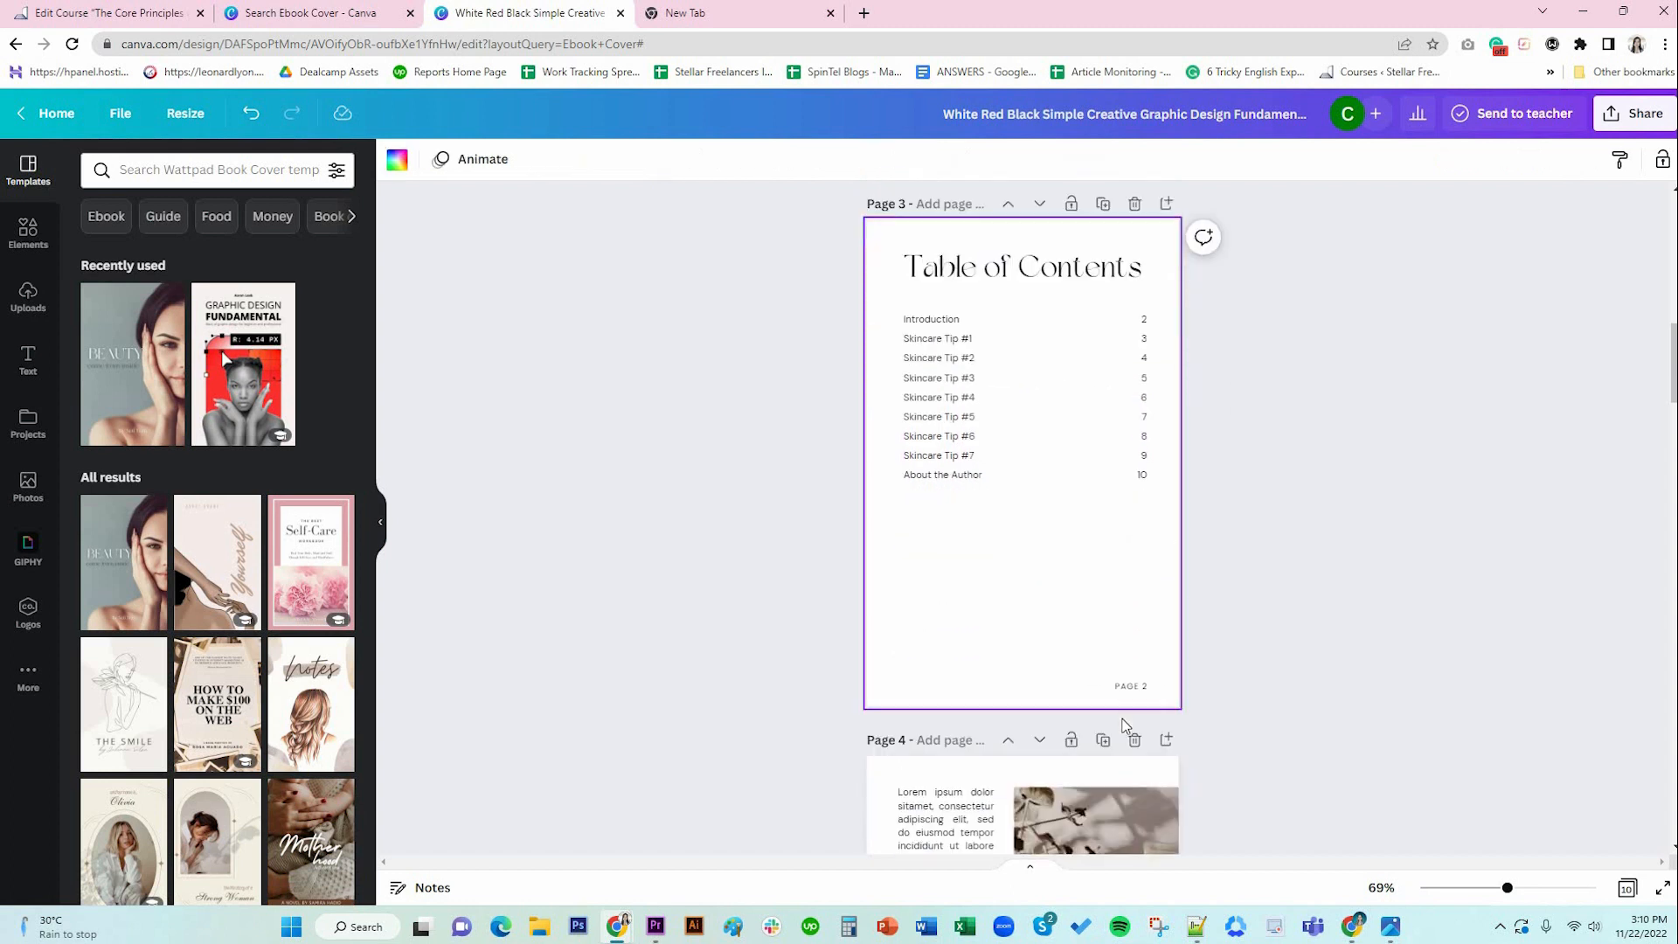
click(1002, 389)
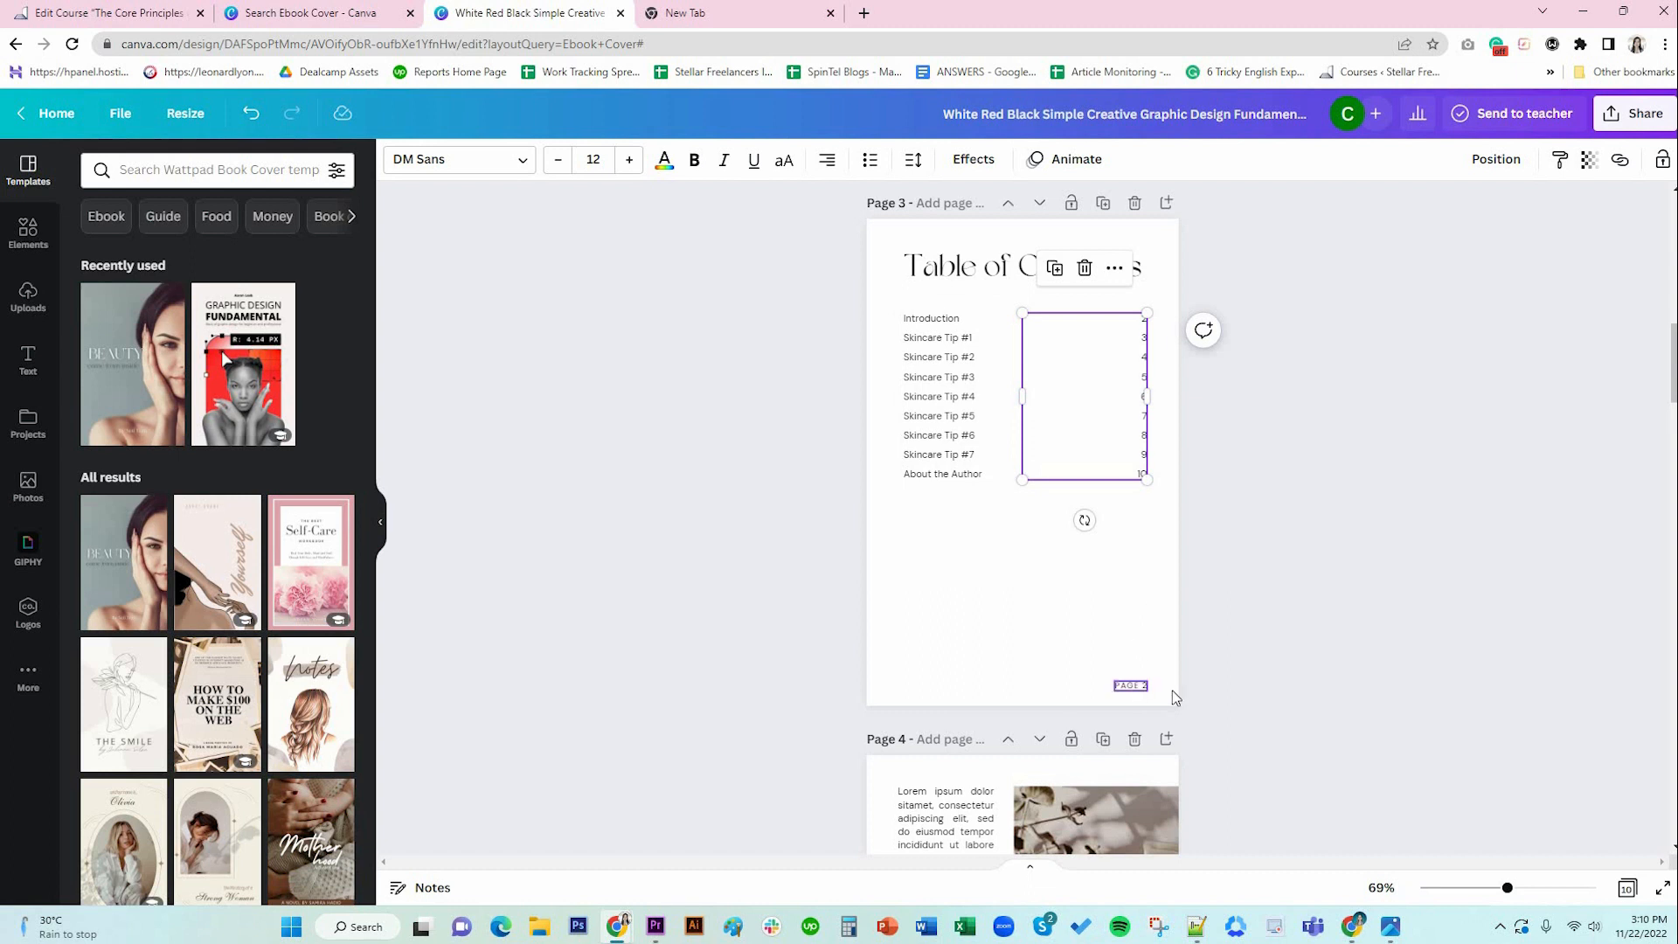
click(1131, 685)
click(1404, 732)
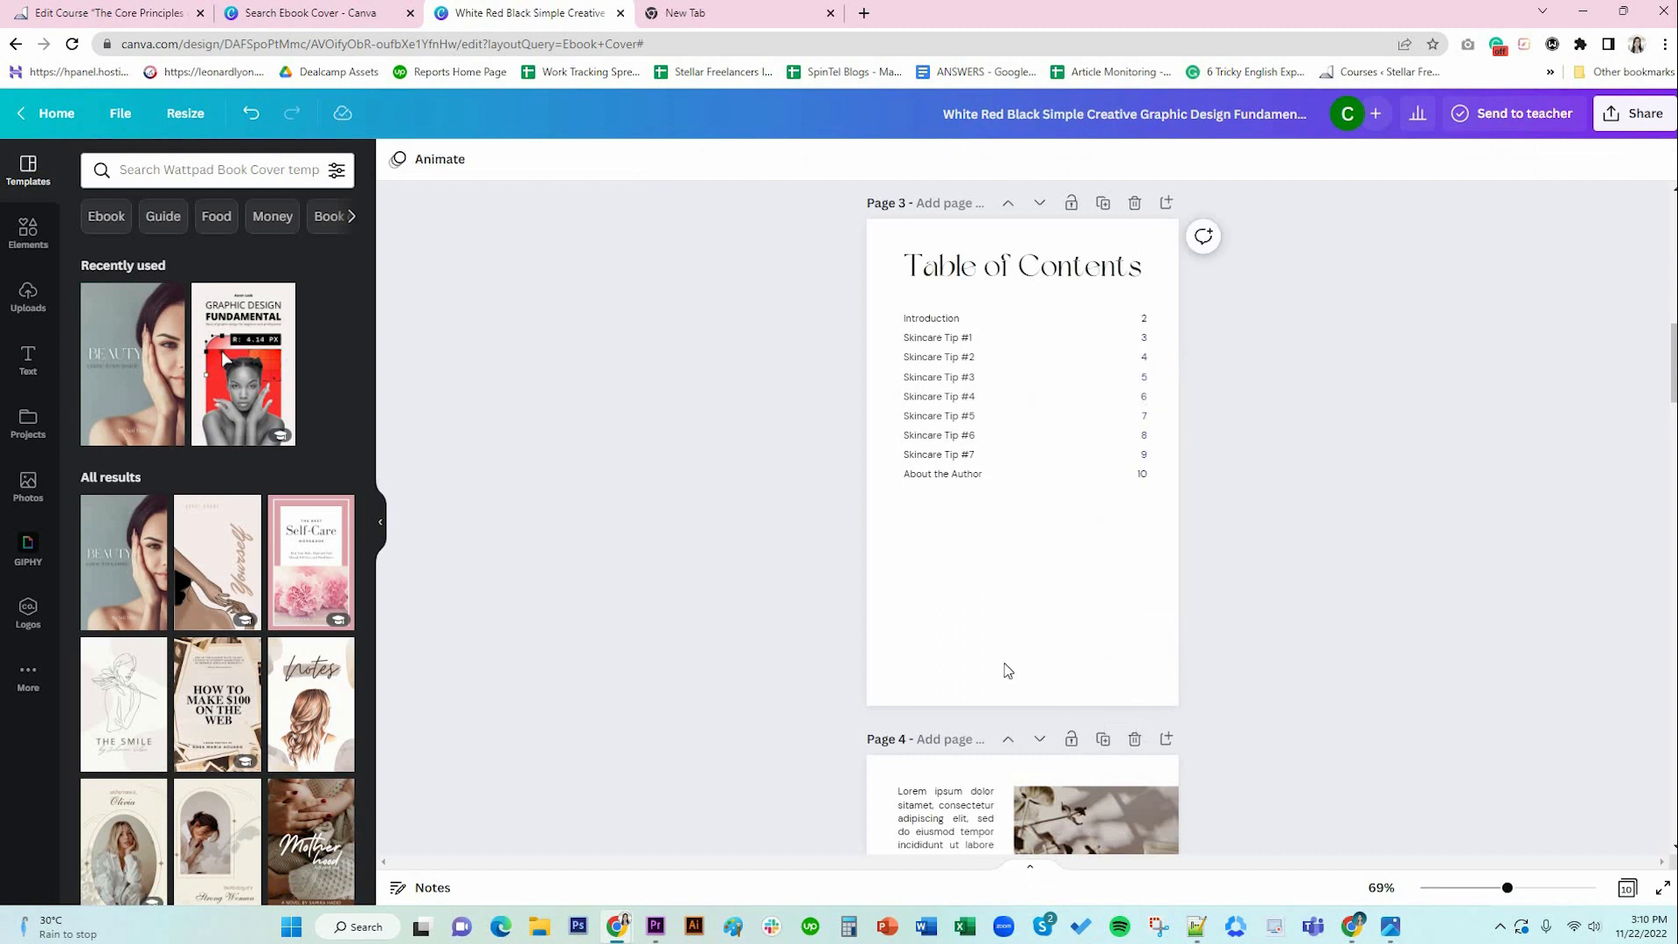
click(966, 338)
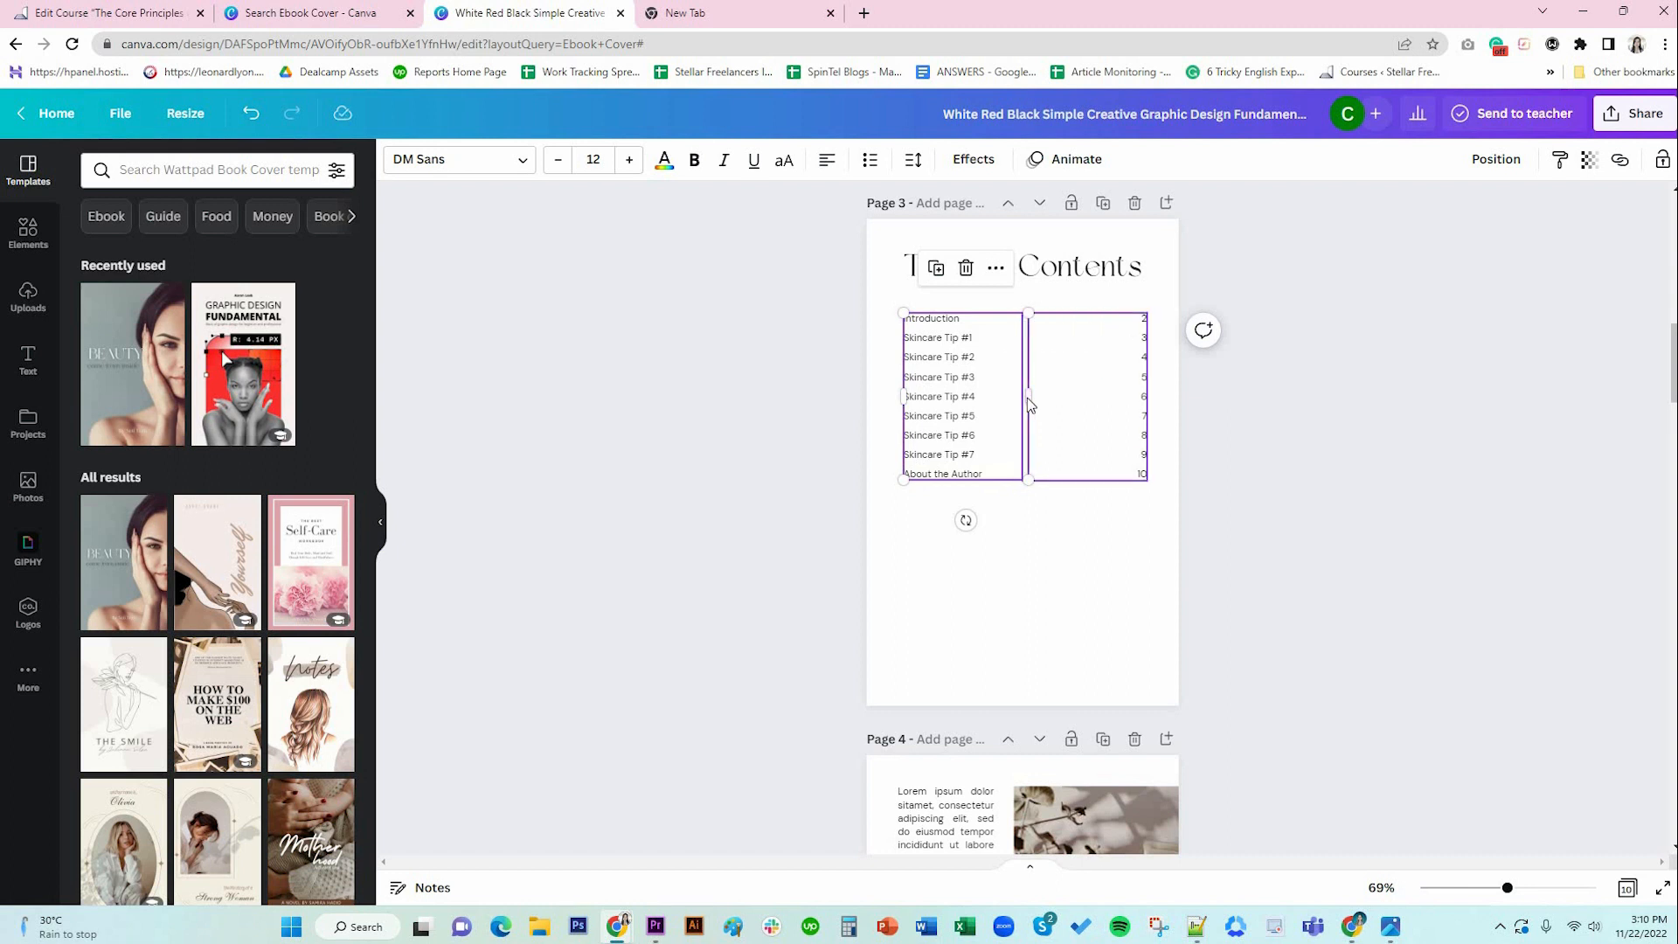
click(1024, 401)
click(1018, 401)
click(1022, 402)
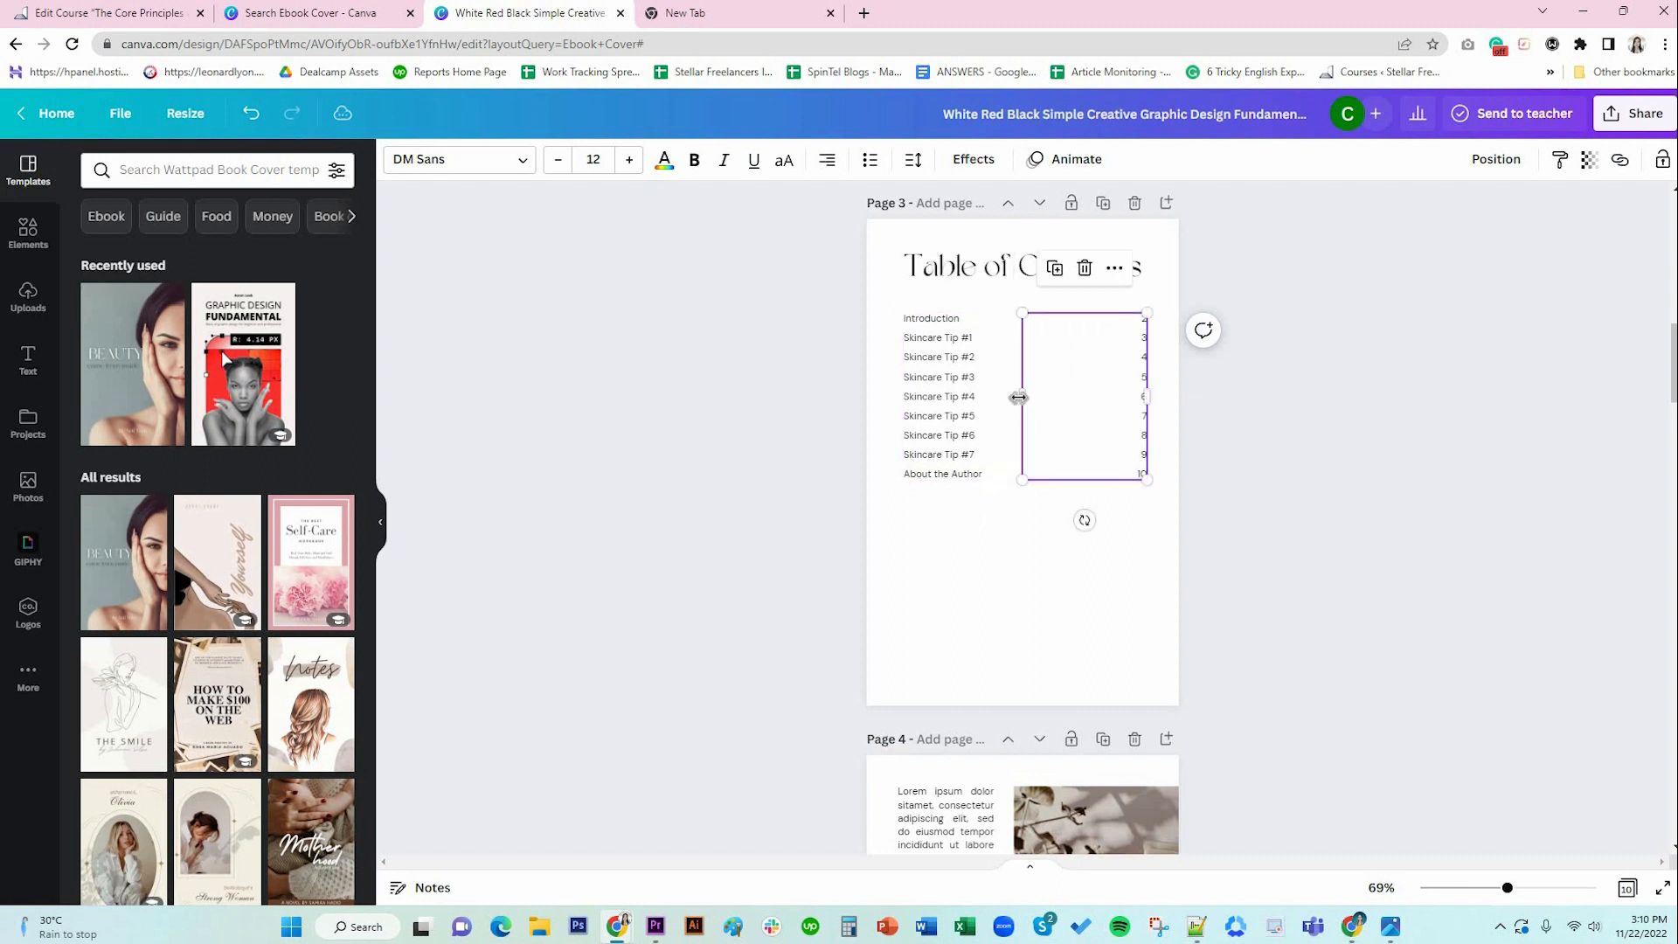
click(1020, 400)
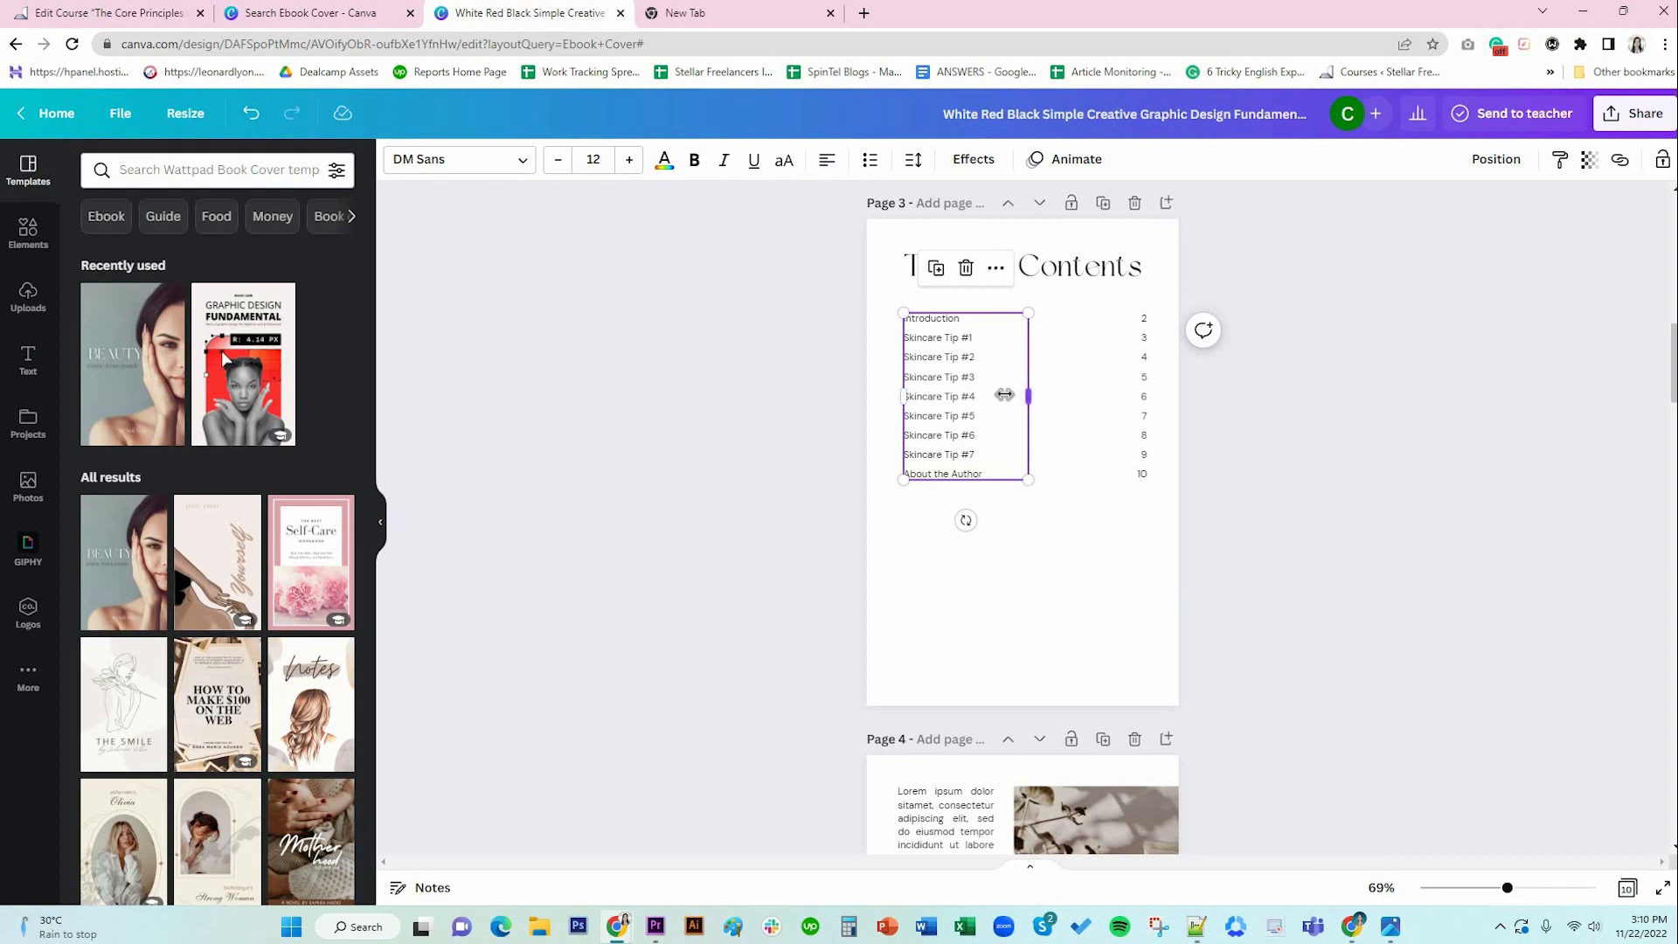
drag(1028, 397, 988, 395)
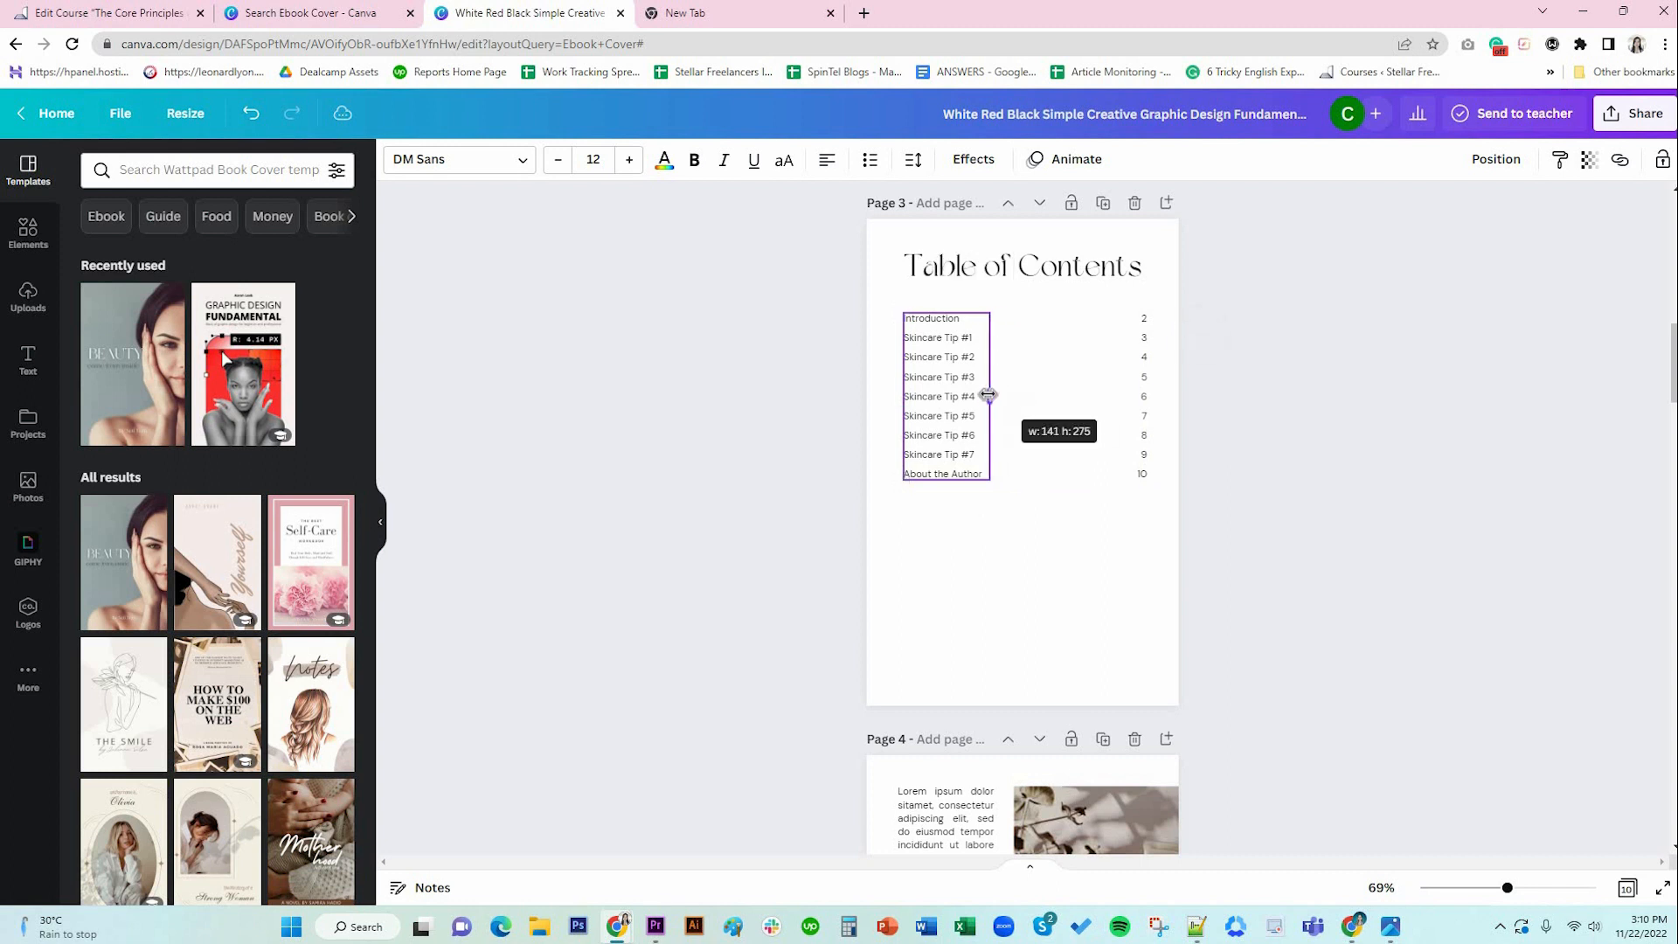
click(1062, 512)
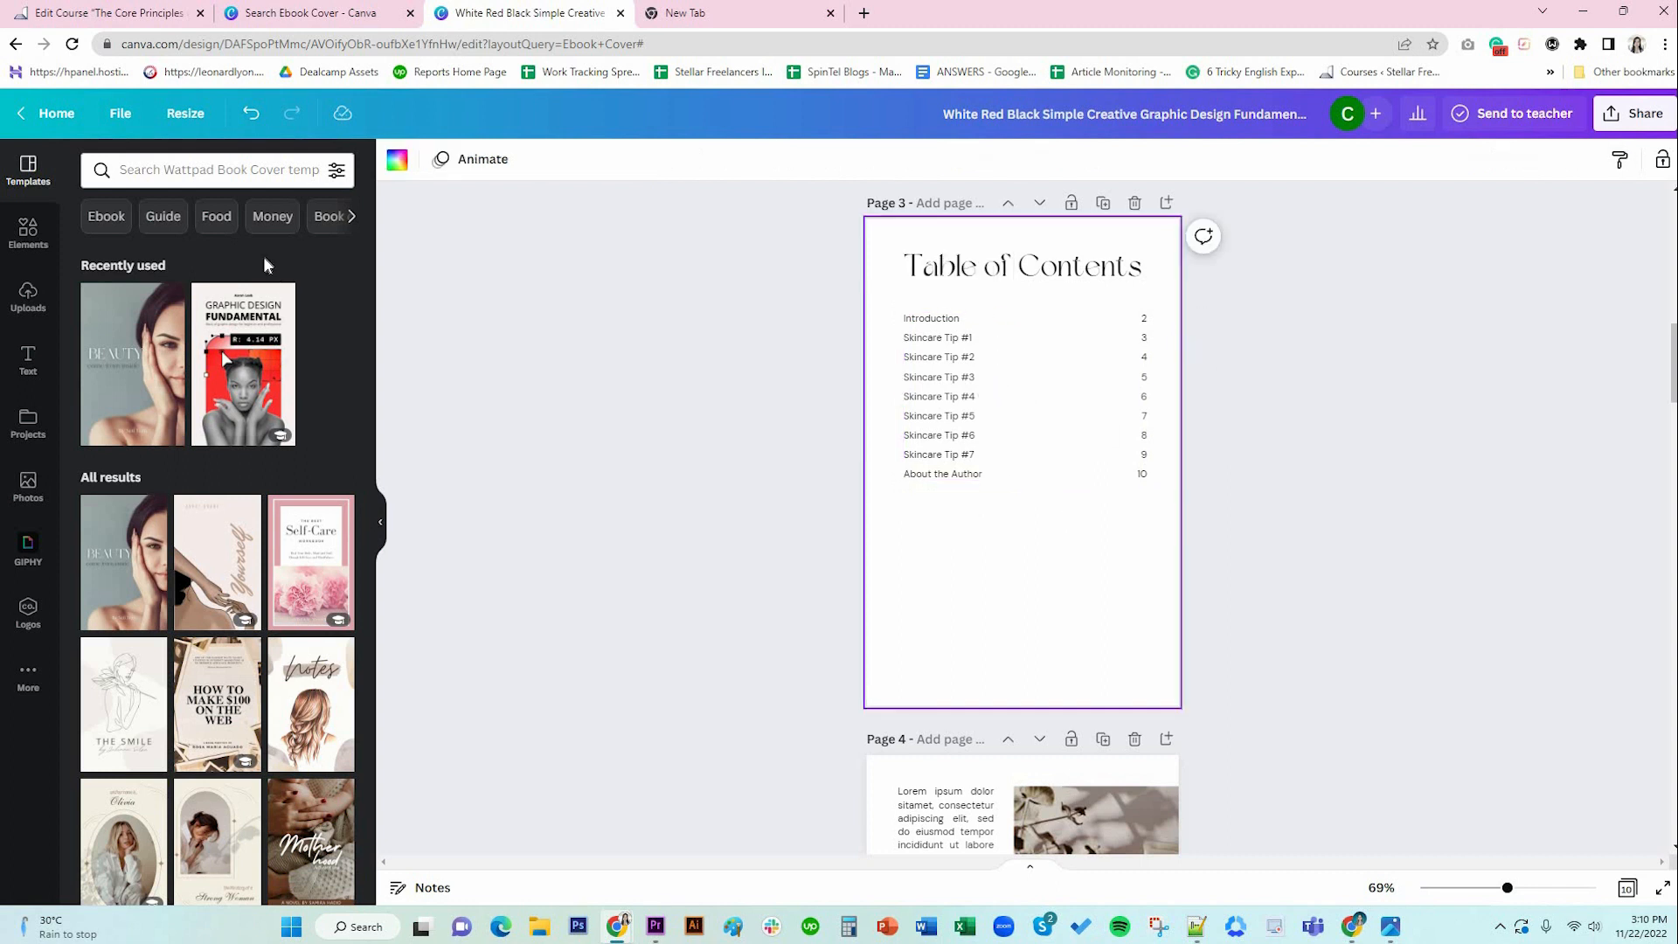
Search Elements for 'lines' and add the dotted line to the contents page.
click(30, 229)
click(199, 171)
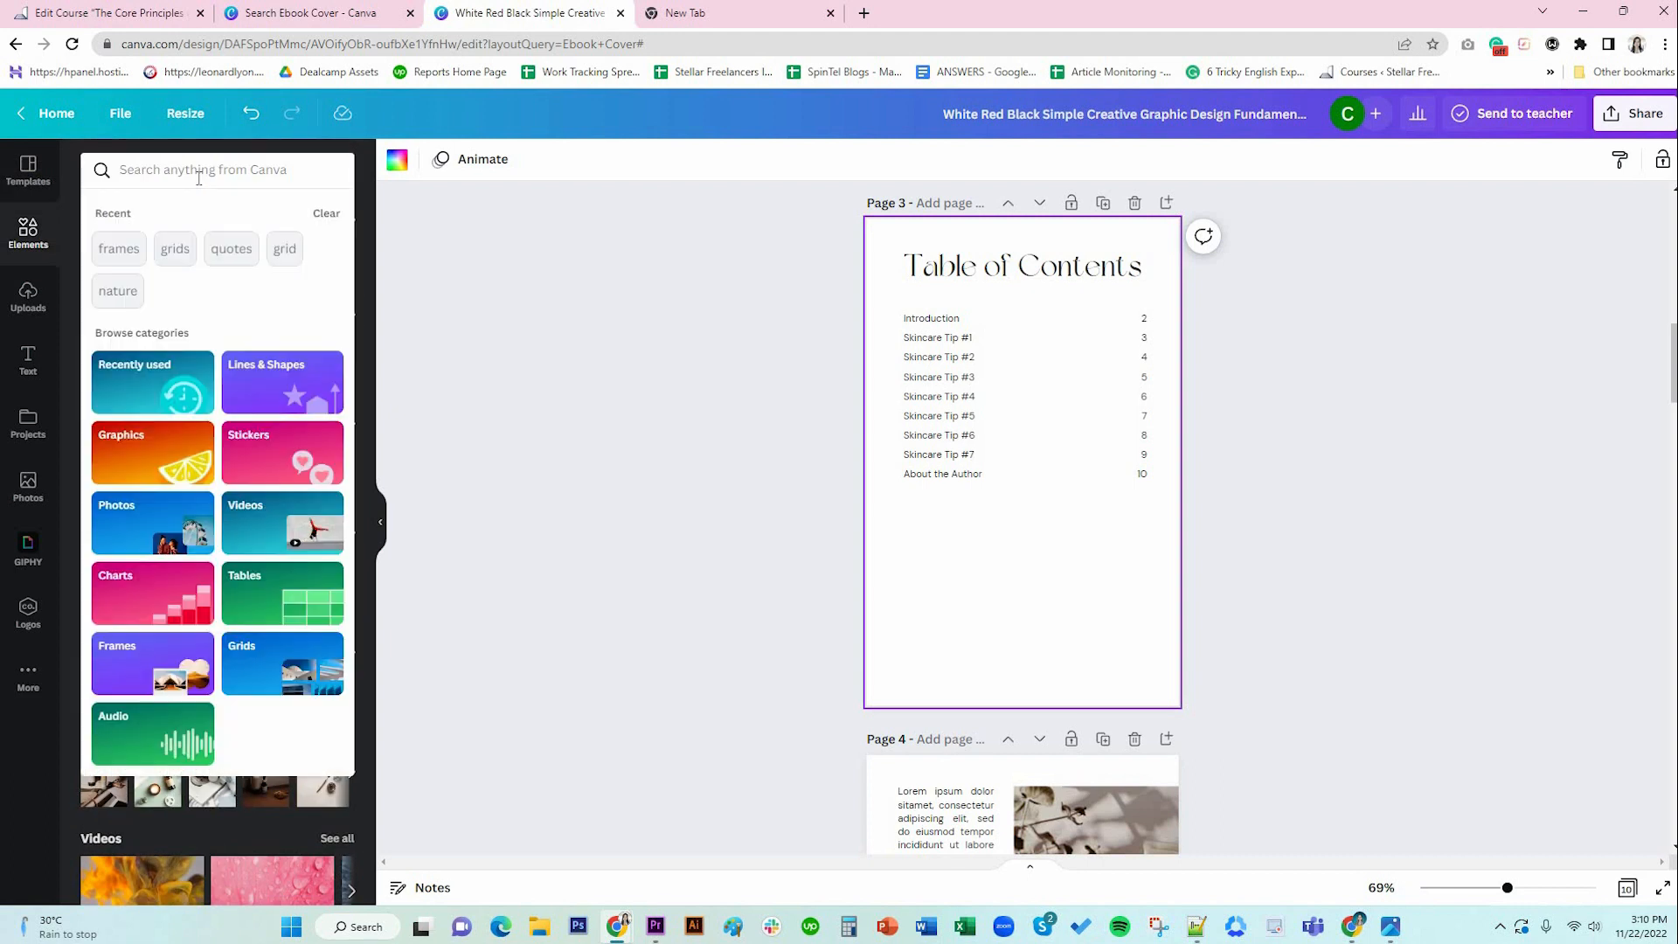
text(lines)
key(Return)
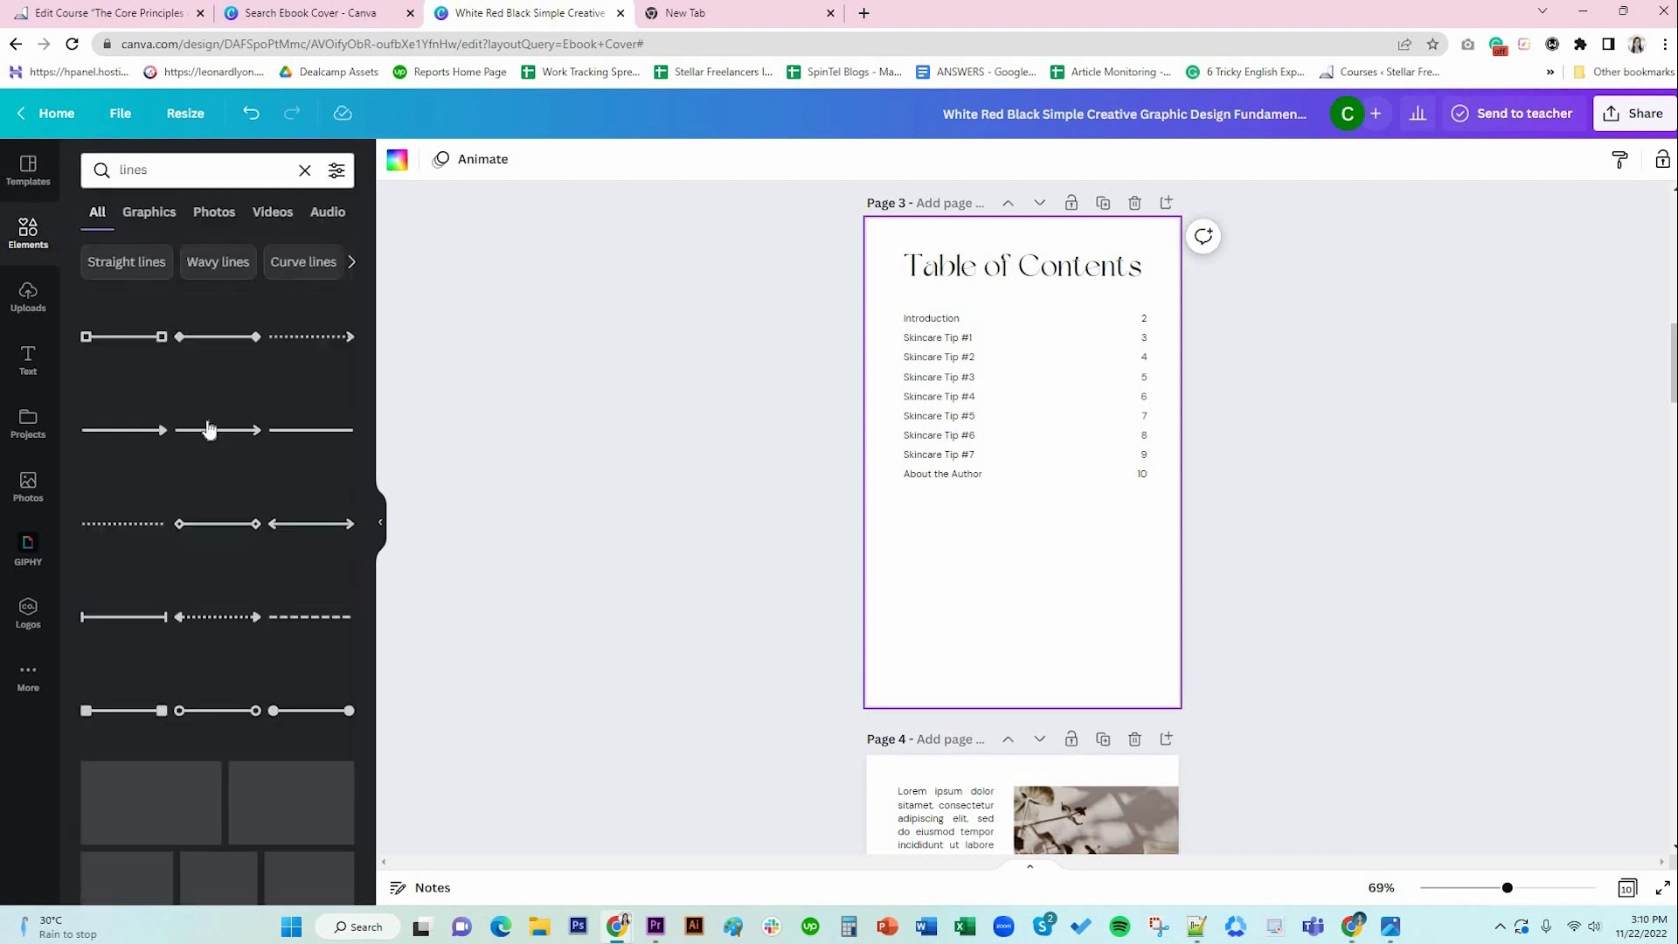
click(118, 524)
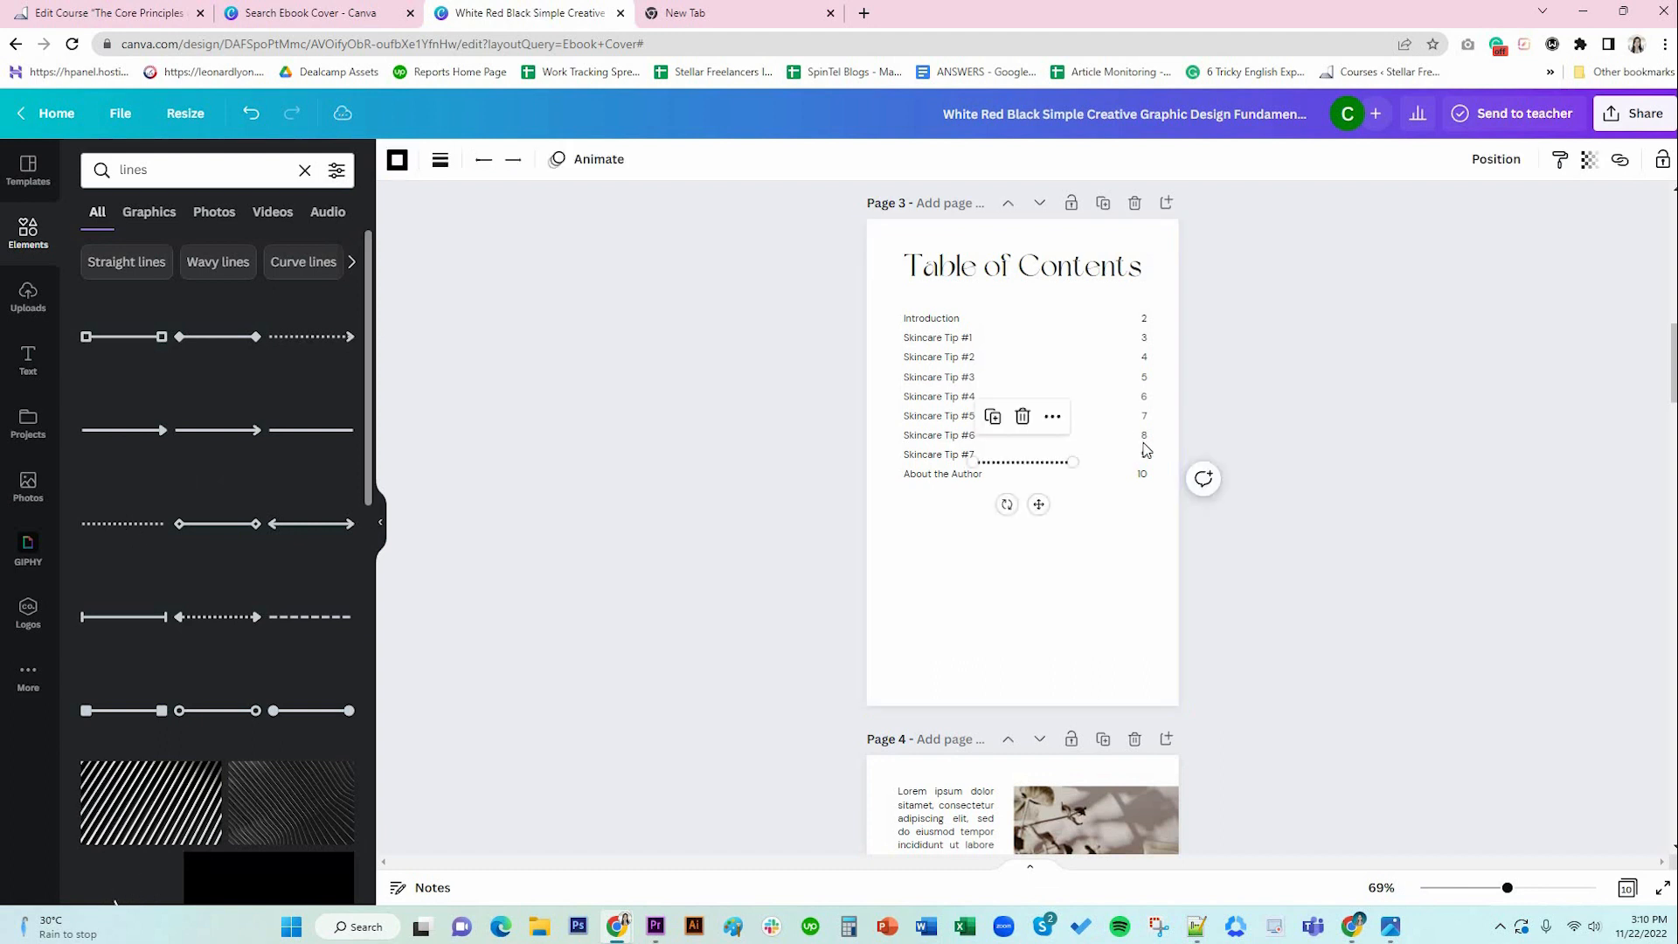
drag(1044, 498, 1035, 379)
Place the dotted line on the Introduction row, running to page number 2.
drag(1507, 889, 1571, 889)
scroll(898, 551, up, 3)
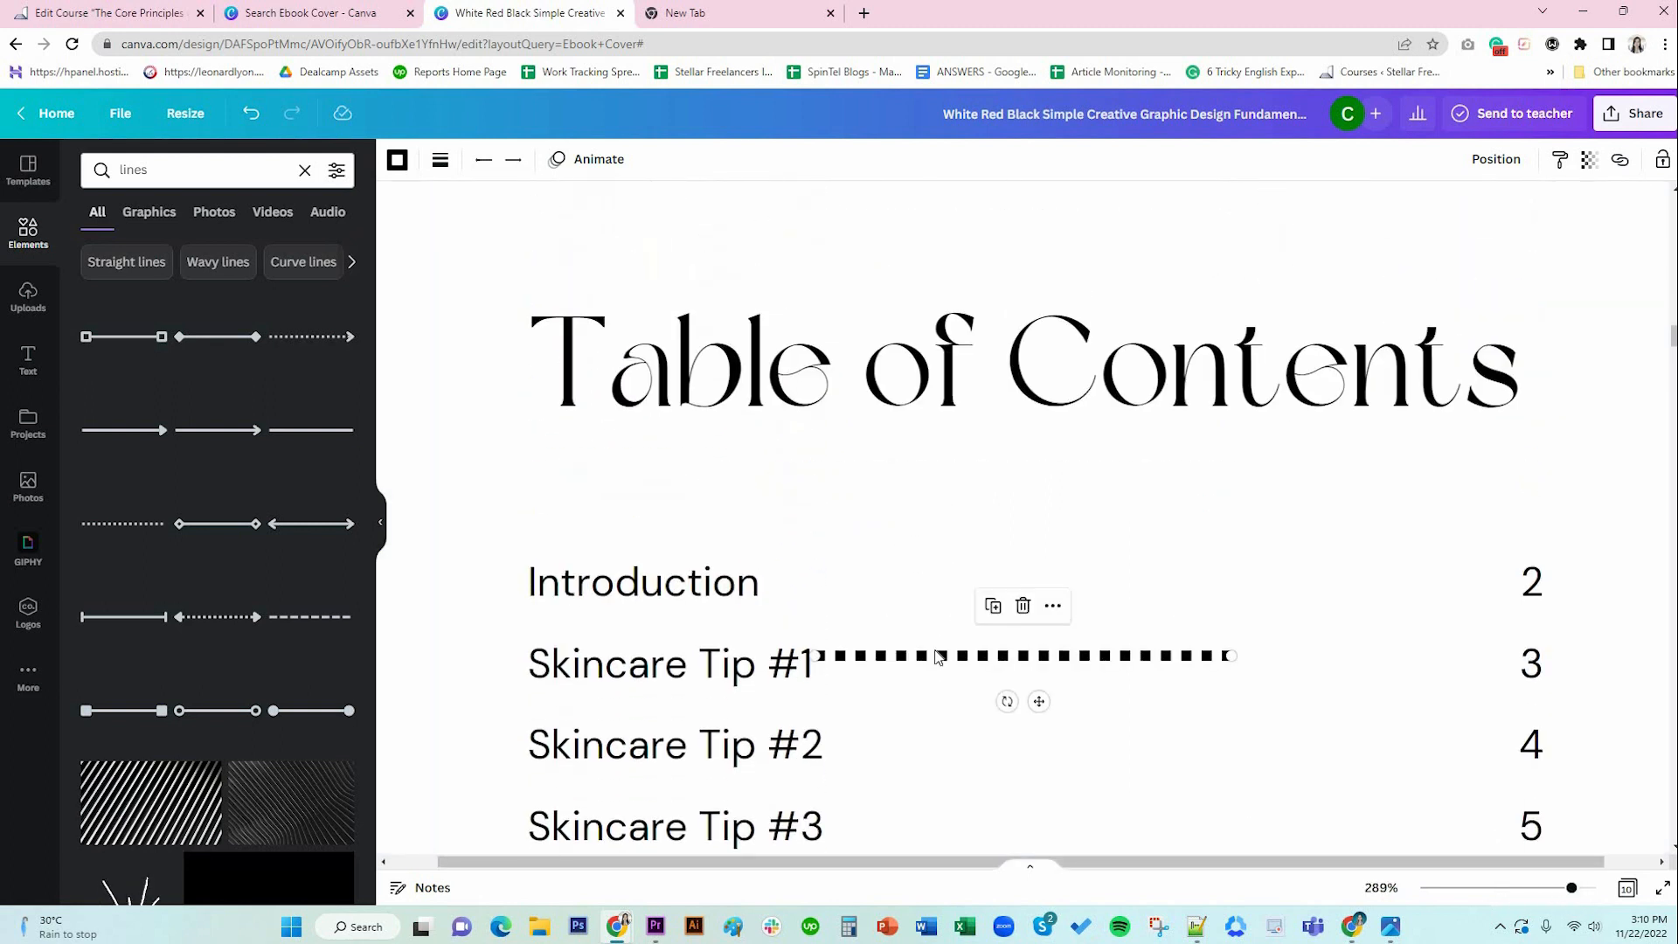
drag(1038, 701, 1005, 632)
drag(778, 588, 847, 592)
drag(1199, 591, 1467, 617)
scroll(902, 562, down, 6)
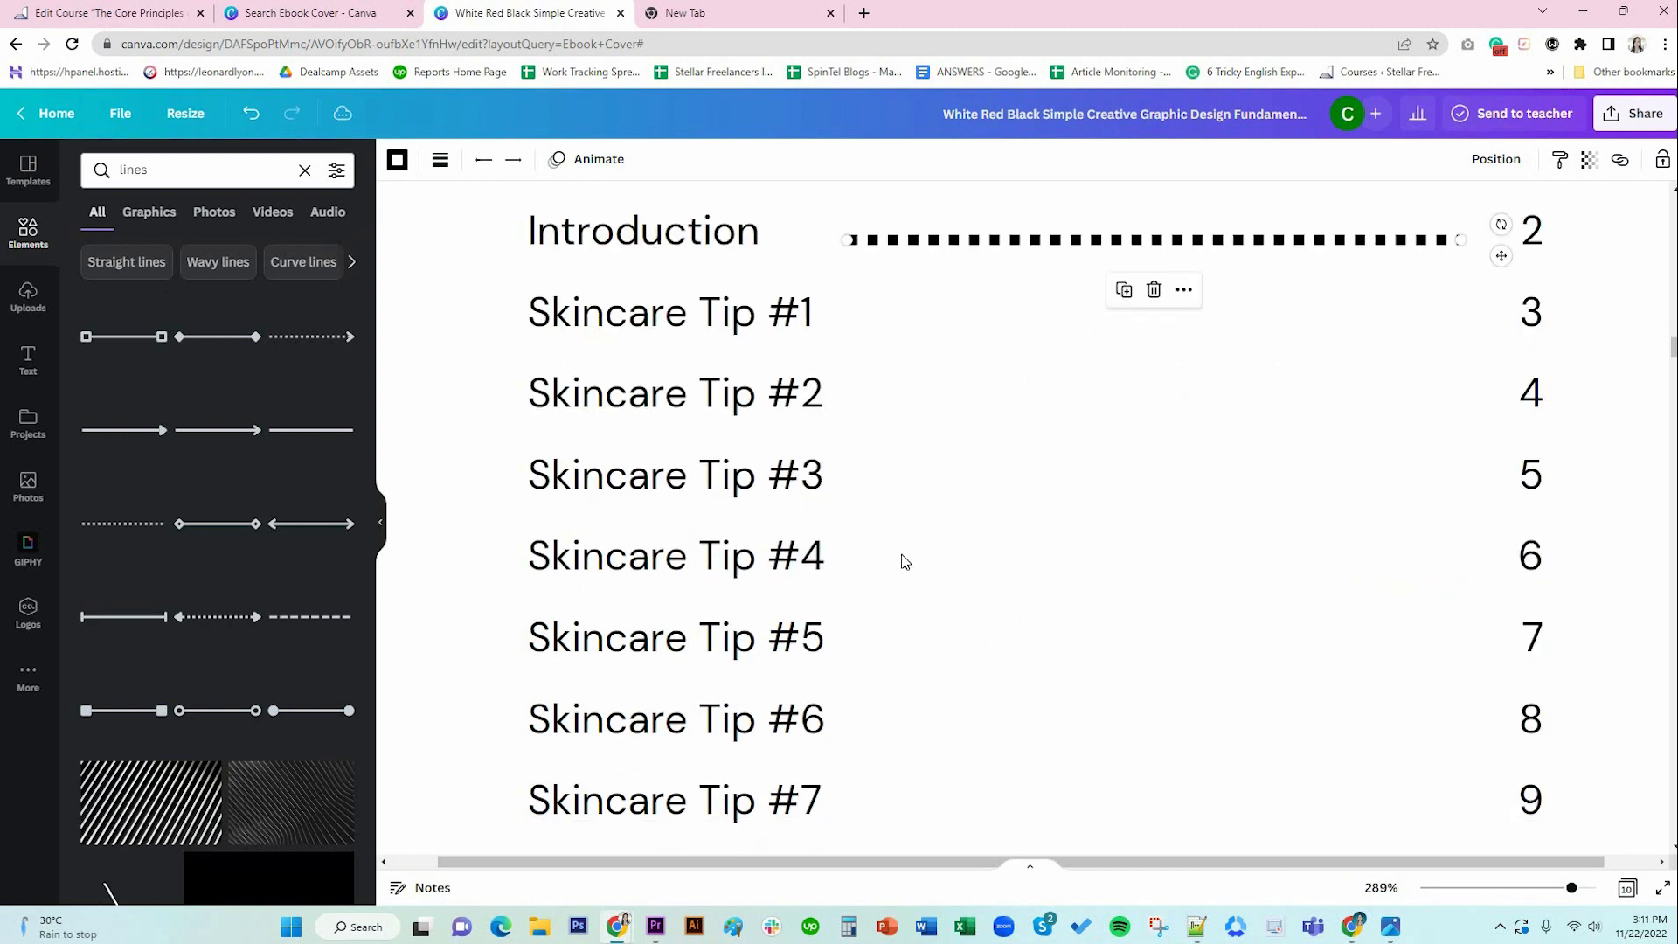
scroll(903, 561, up, 3)
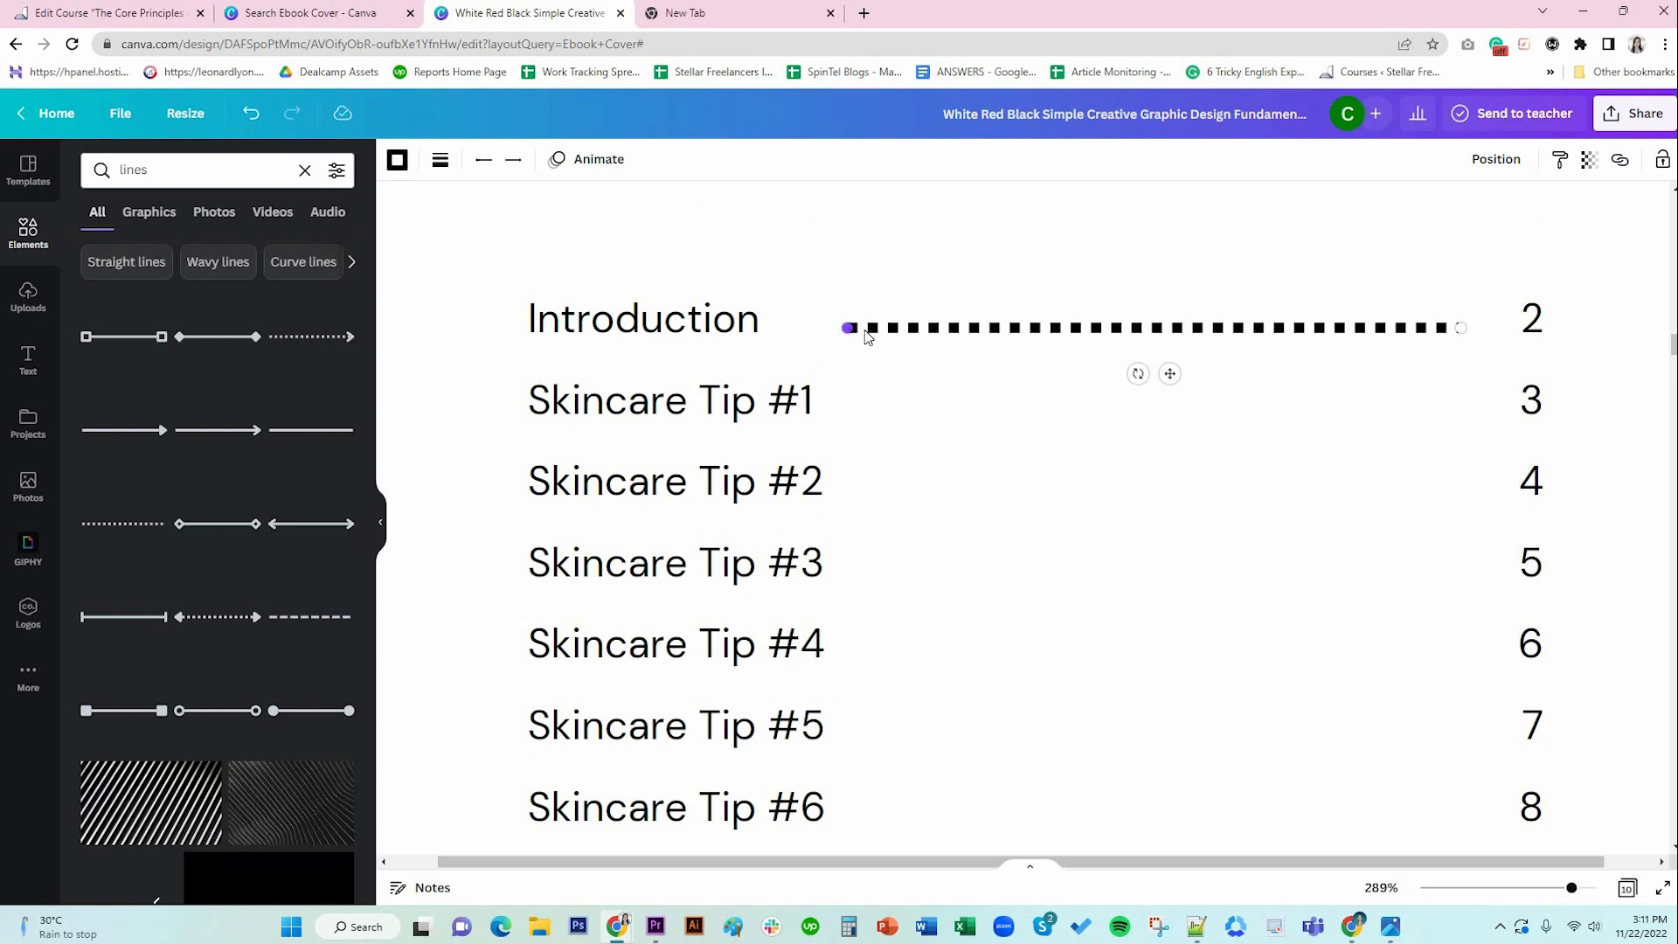
drag(847, 328, 872, 327)
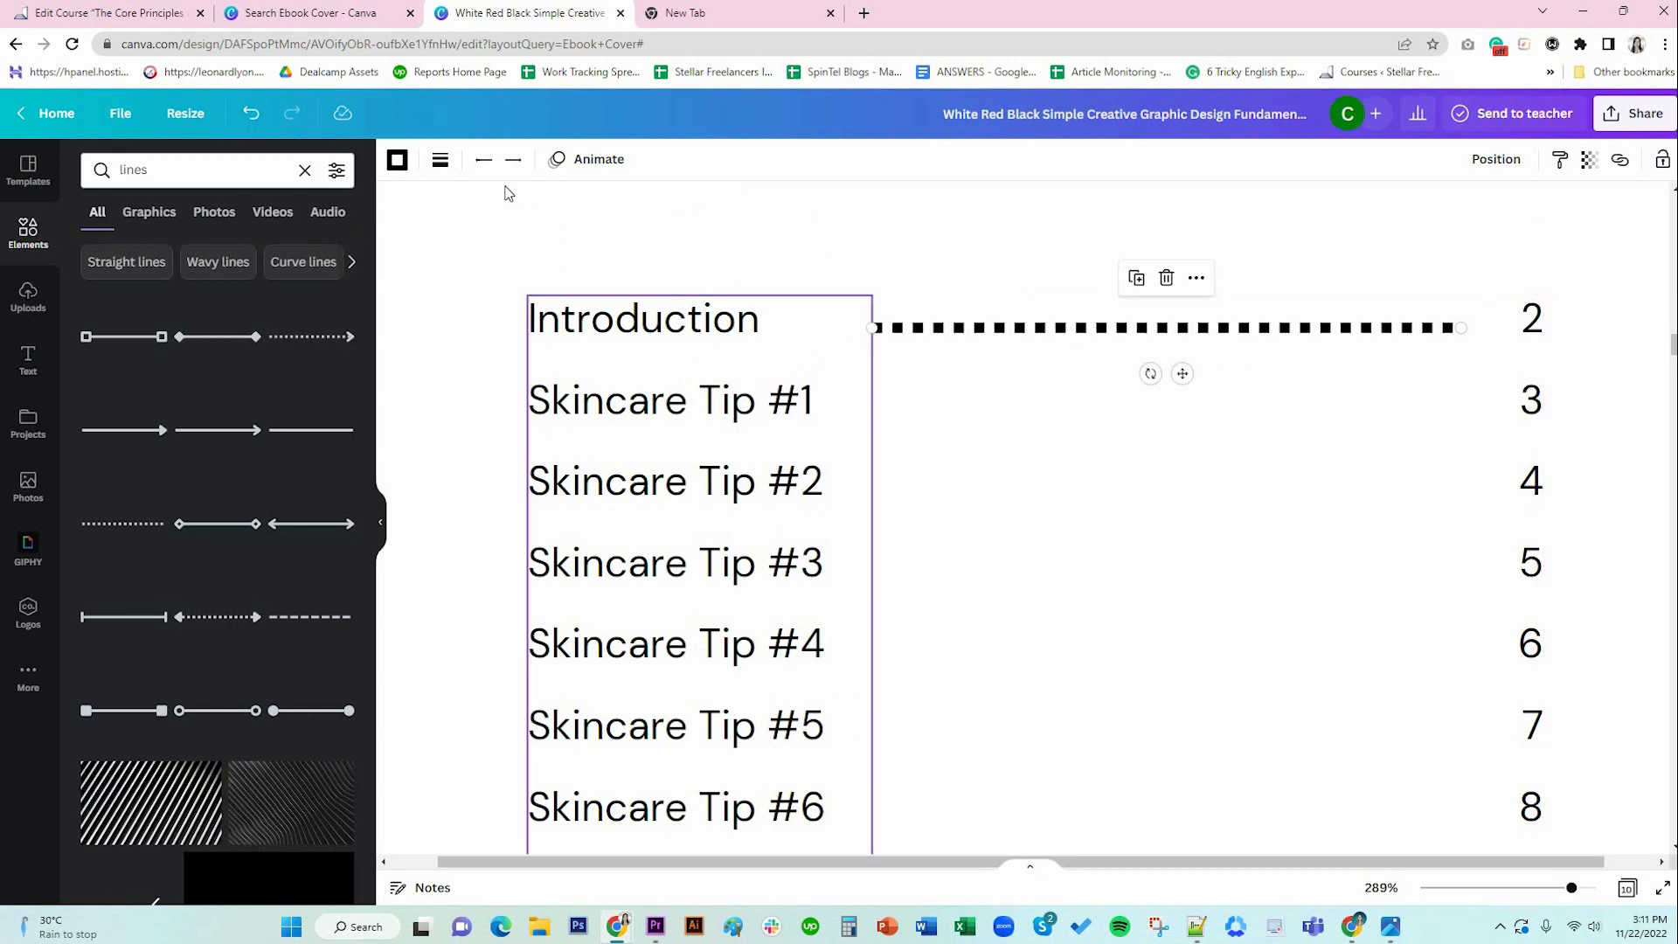
Set the dotted line's weight to 1 and duplicate it beside Skincare Tip #1.
click(441, 160)
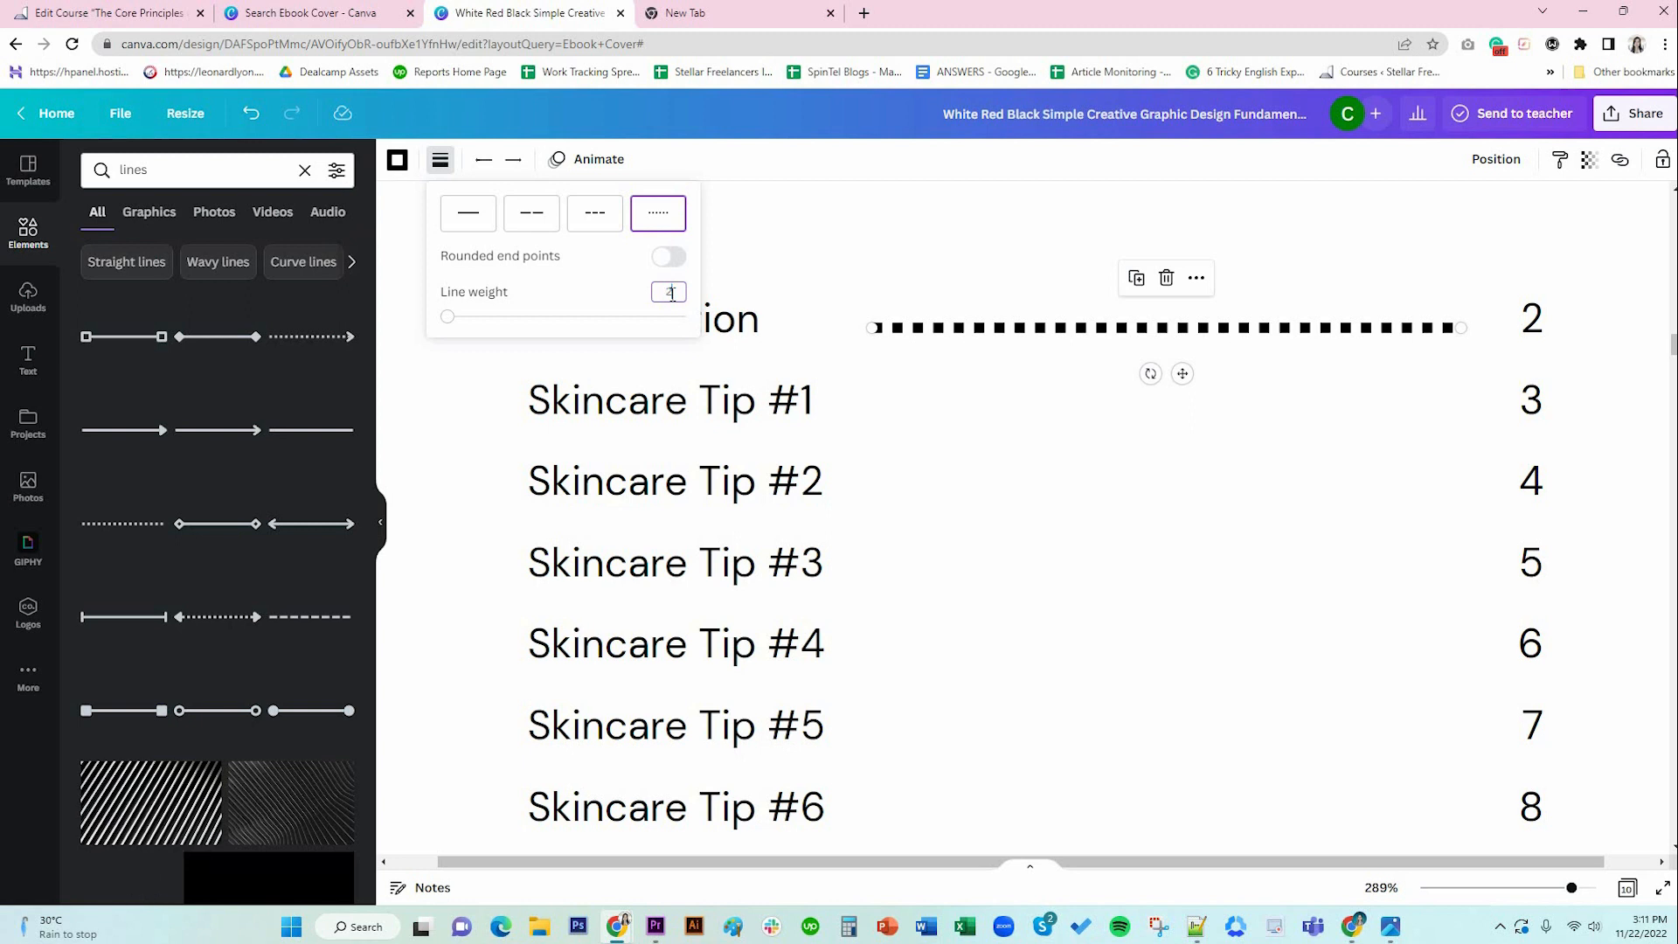
key(Return)
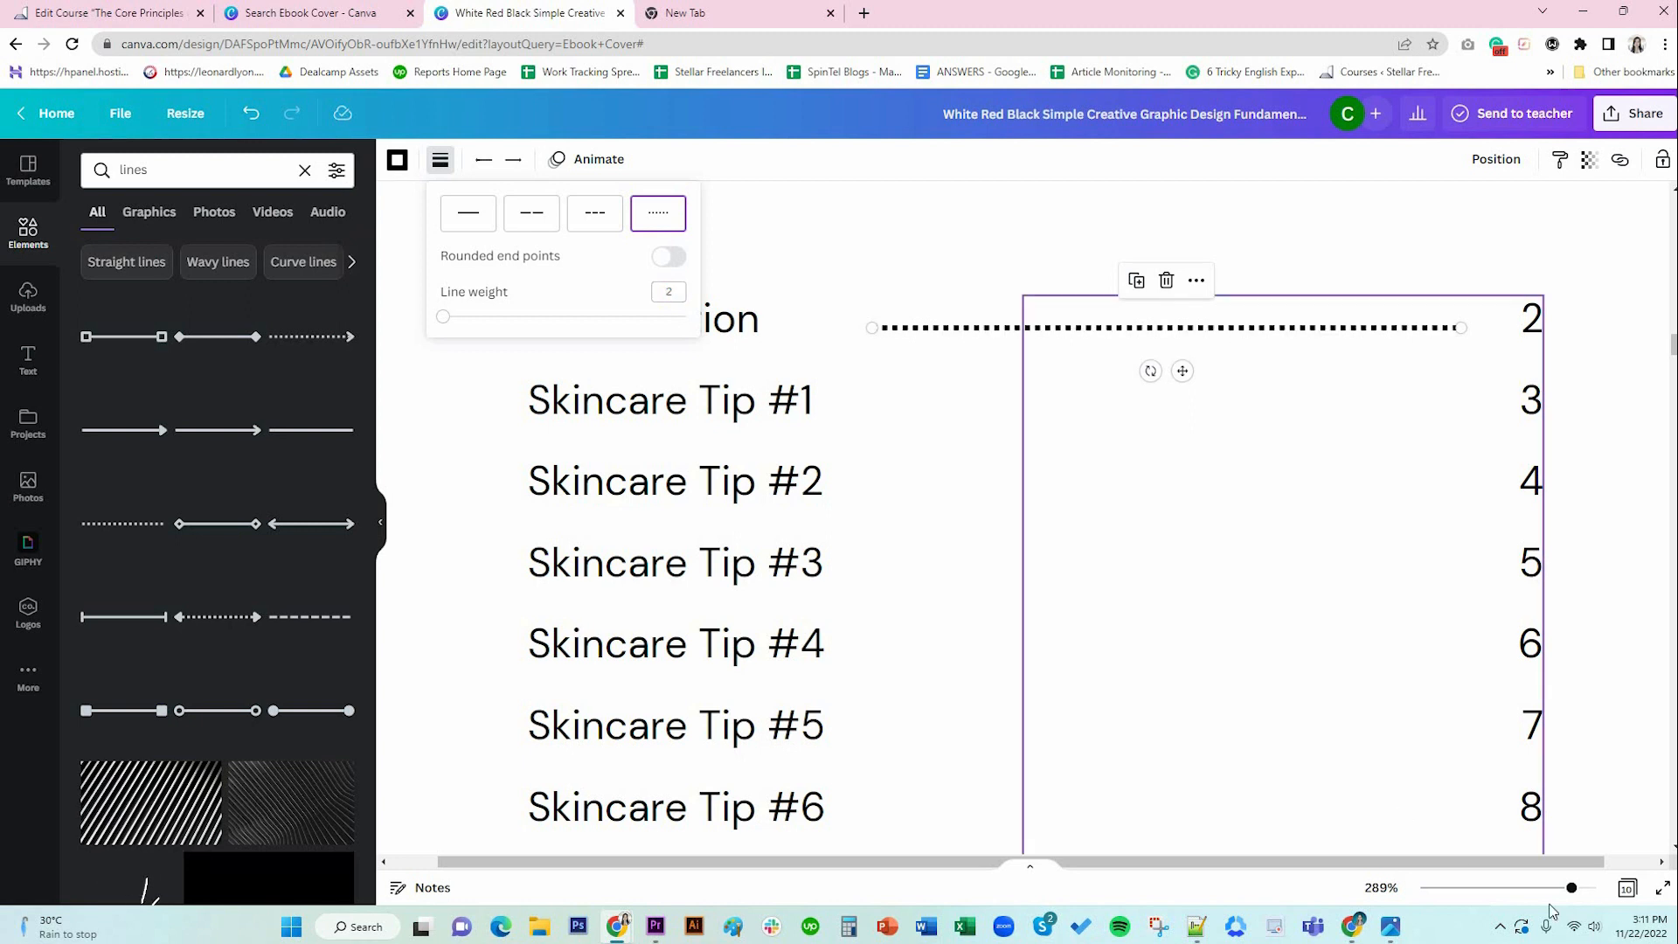
click(1381, 887)
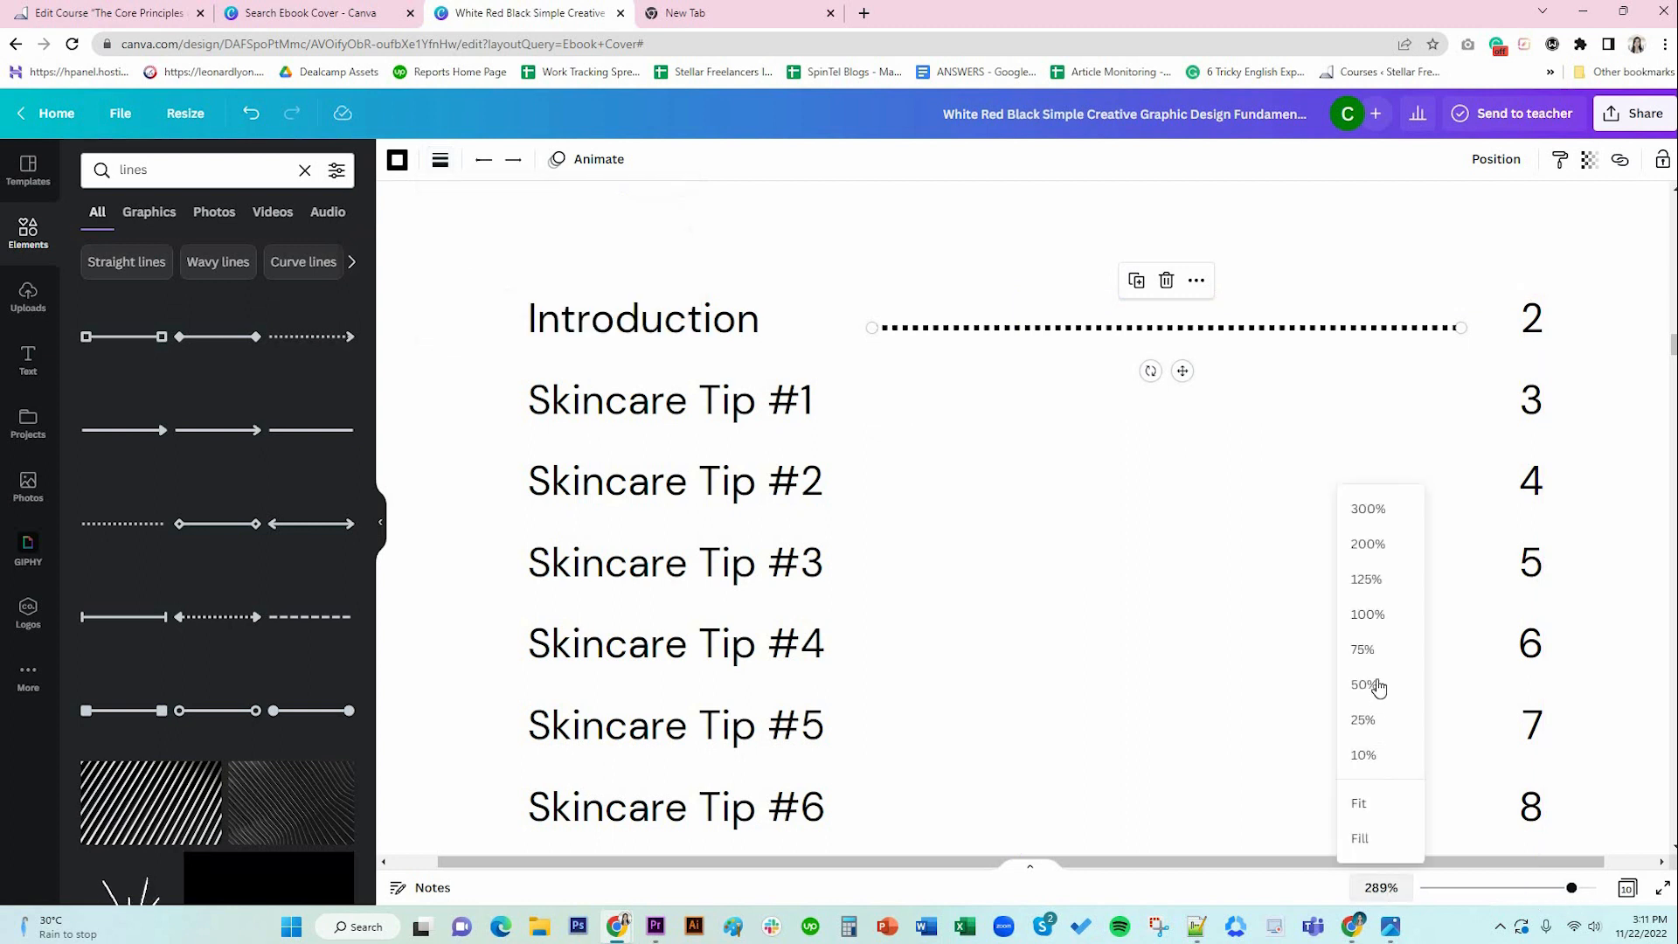
click(1375, 616)
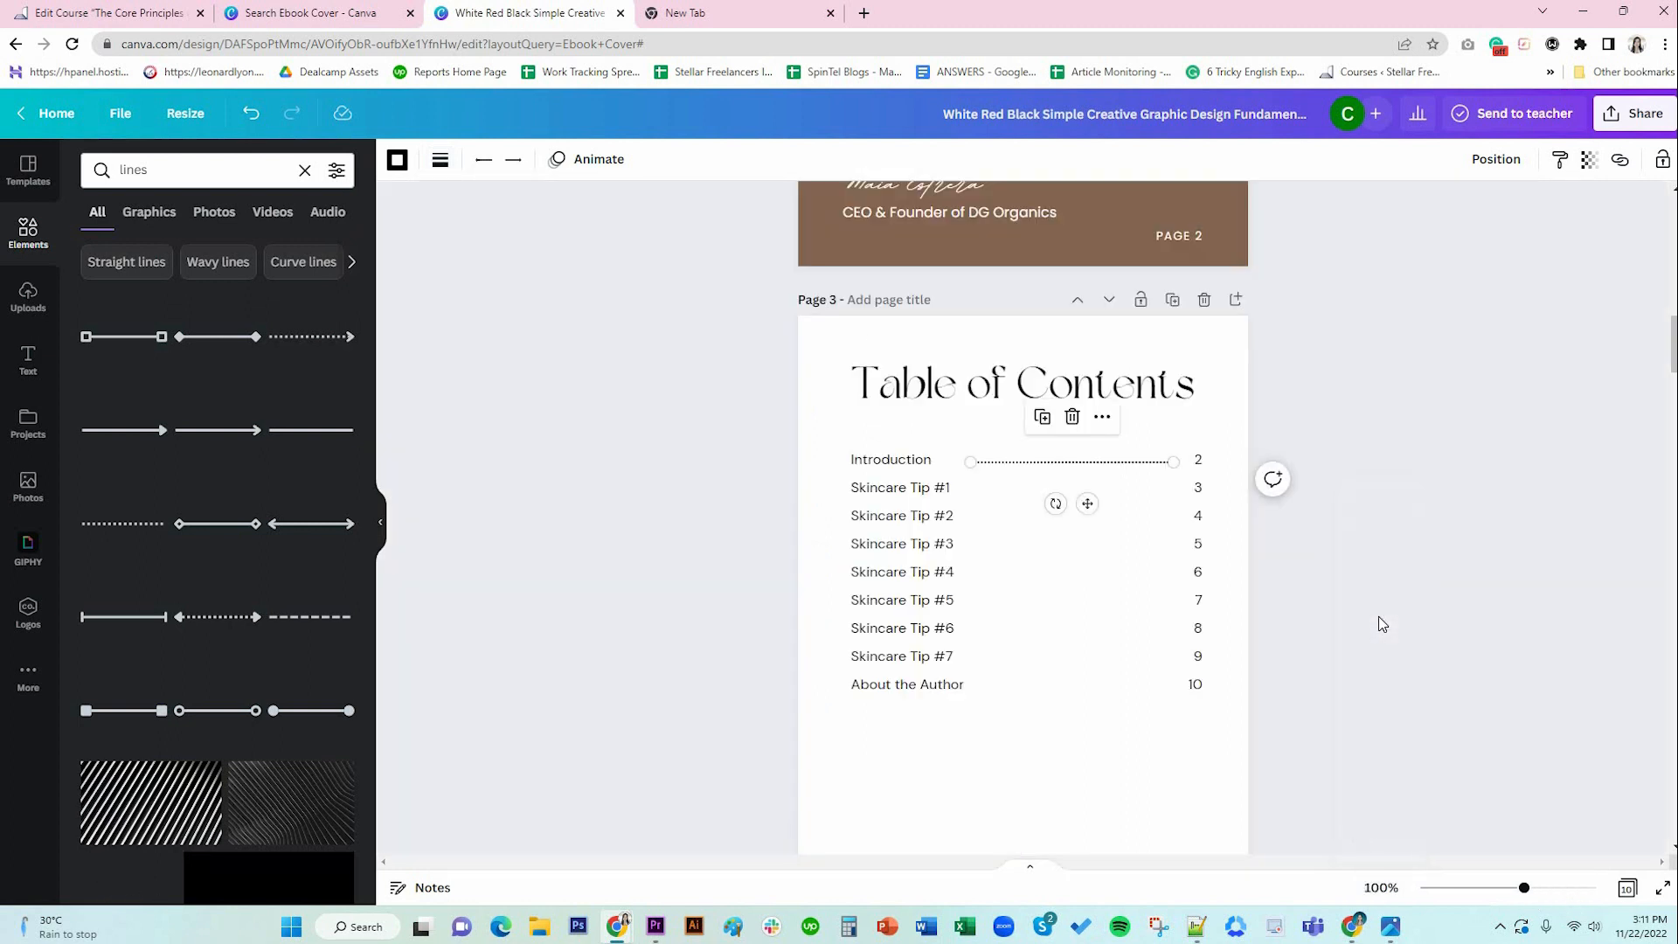
click(1057, 723)
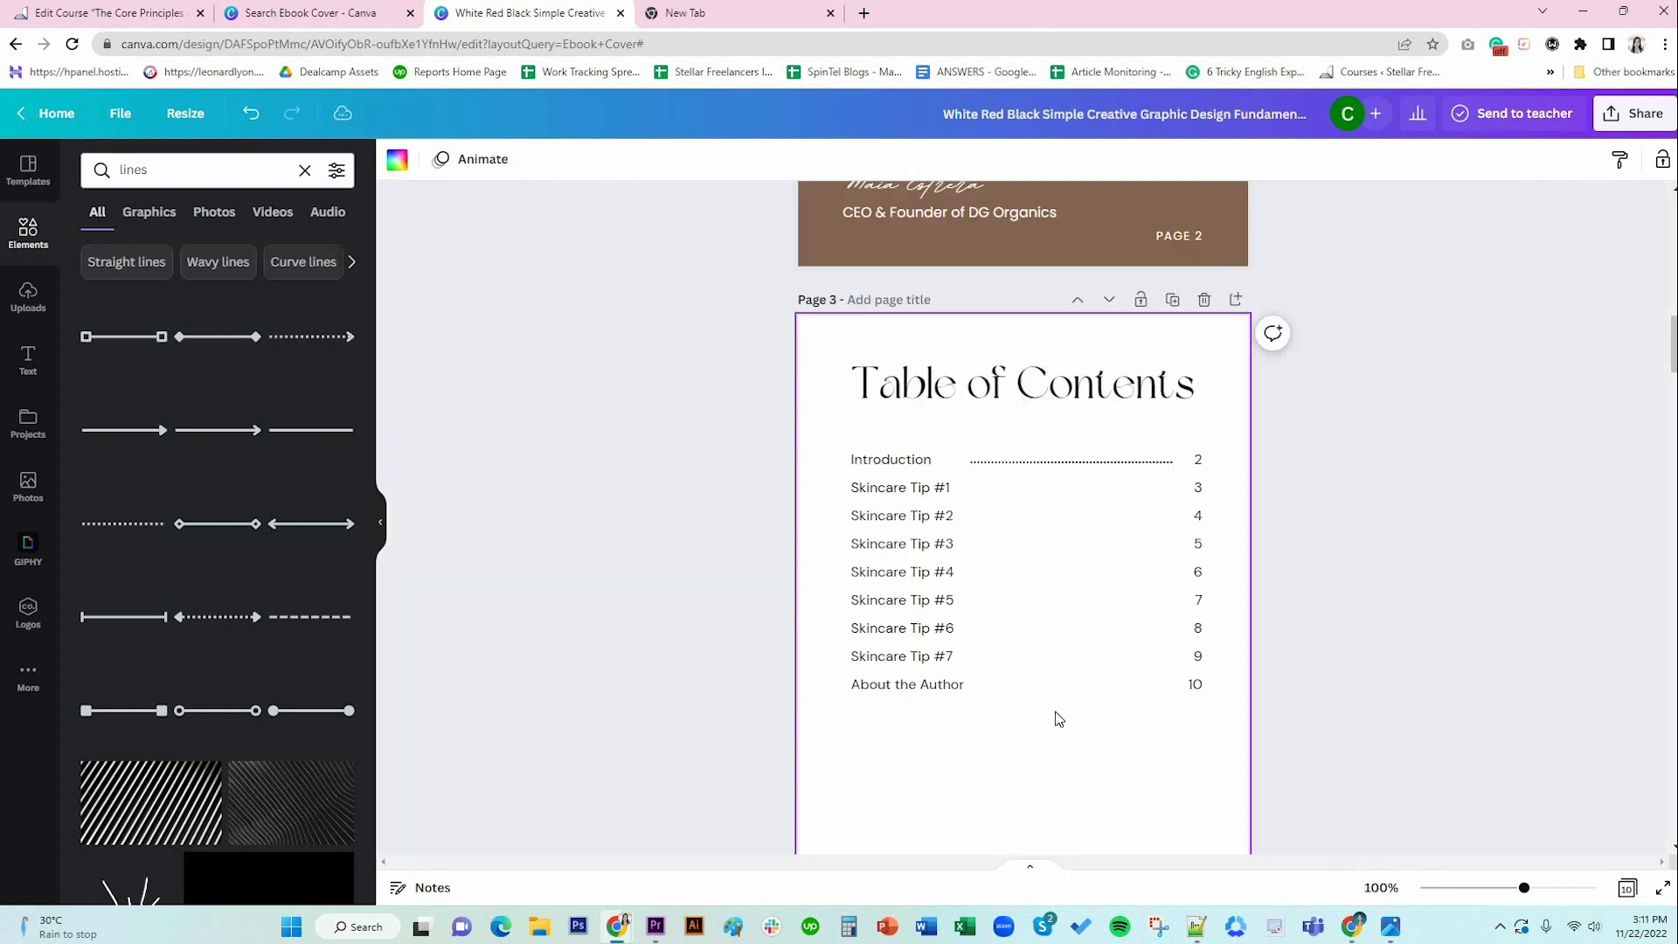
click(1079, 470)
drag(1524, 887, 1556, 888)
click(441, 159)
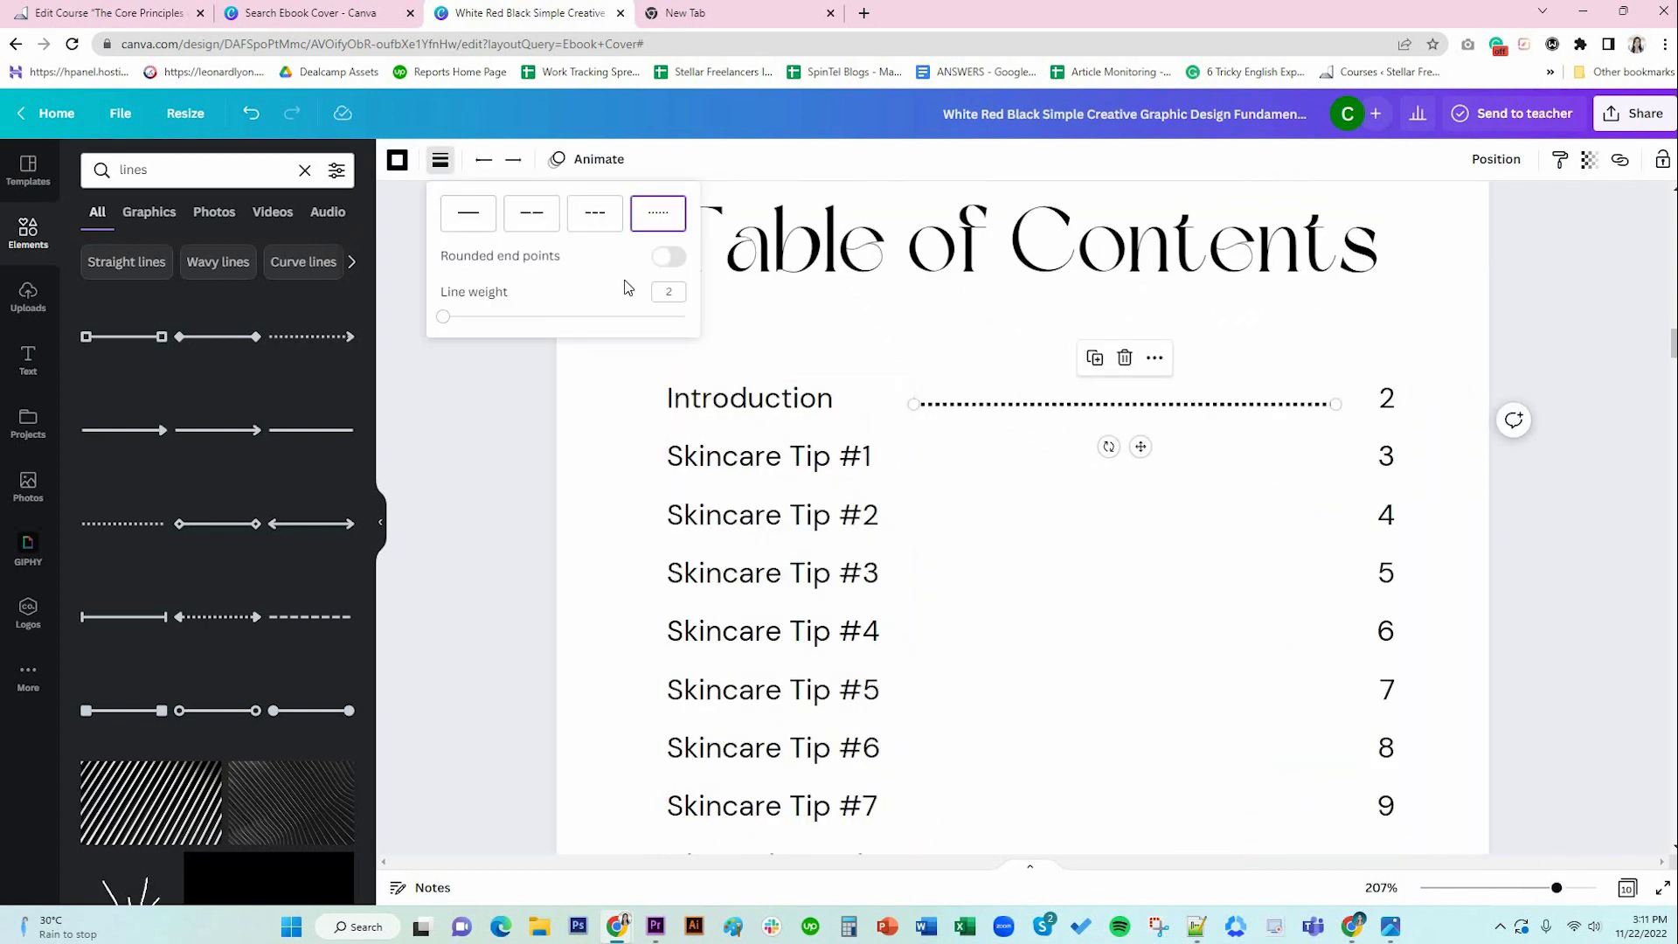
click(673, 291)
text(1)
key(Return)
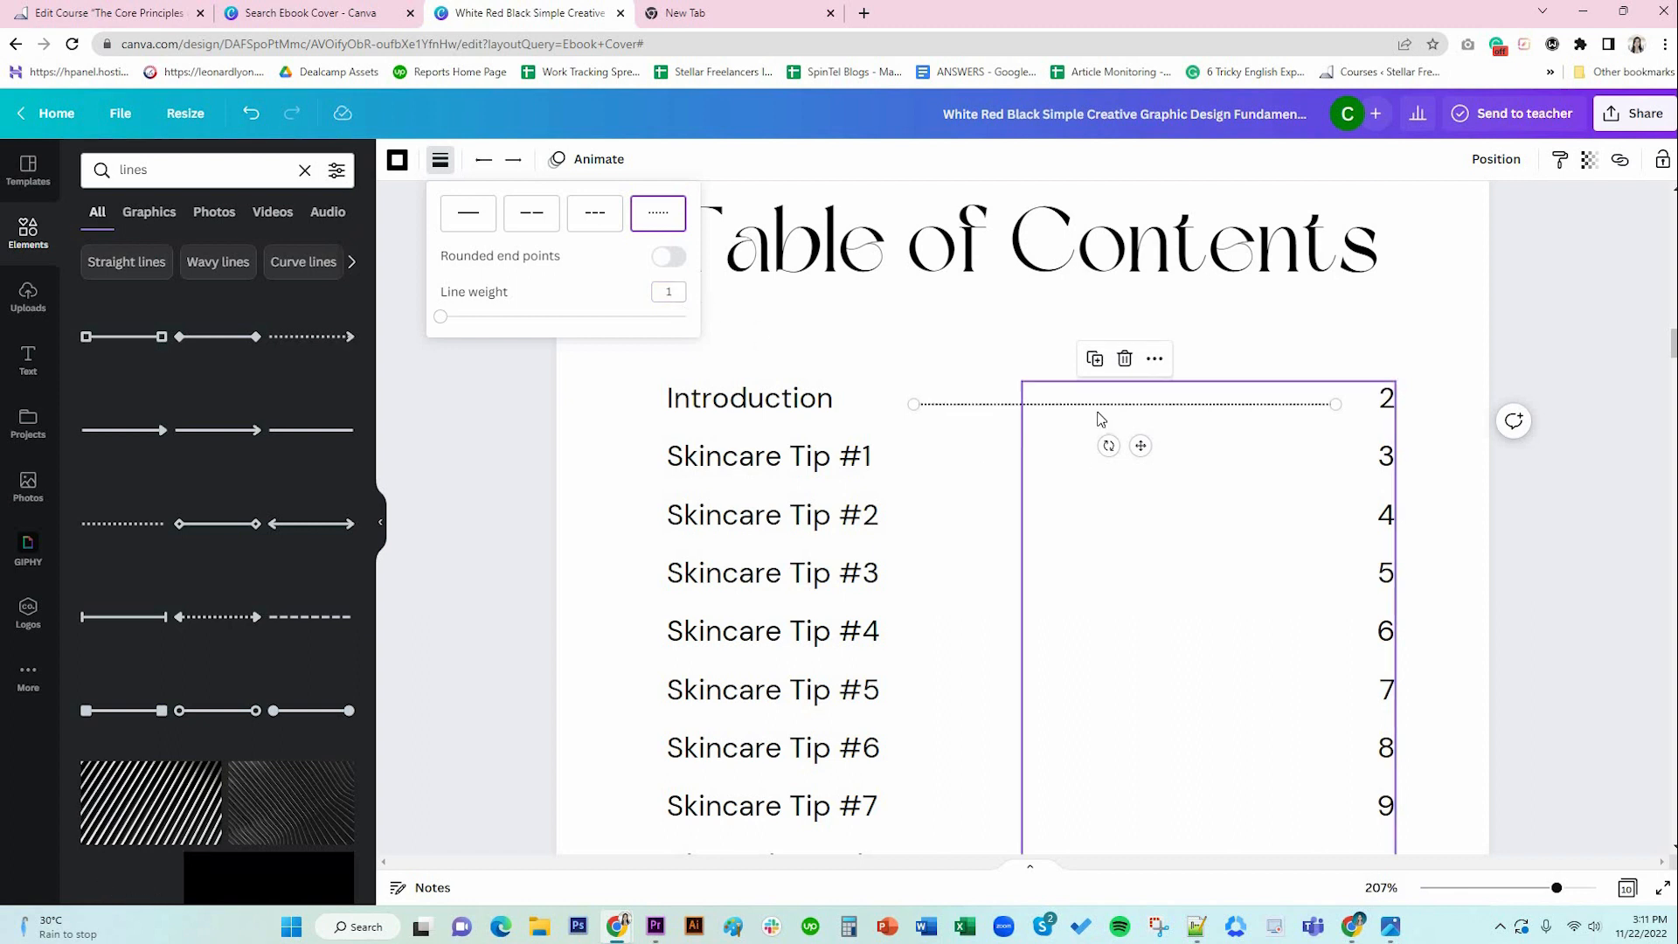
click(1094, 359)
drag(1180, 483, 1140, 511)
Duplicate dotted lines for Skincare Tip #2 through #7 and About the Author.
click(1095, 421)
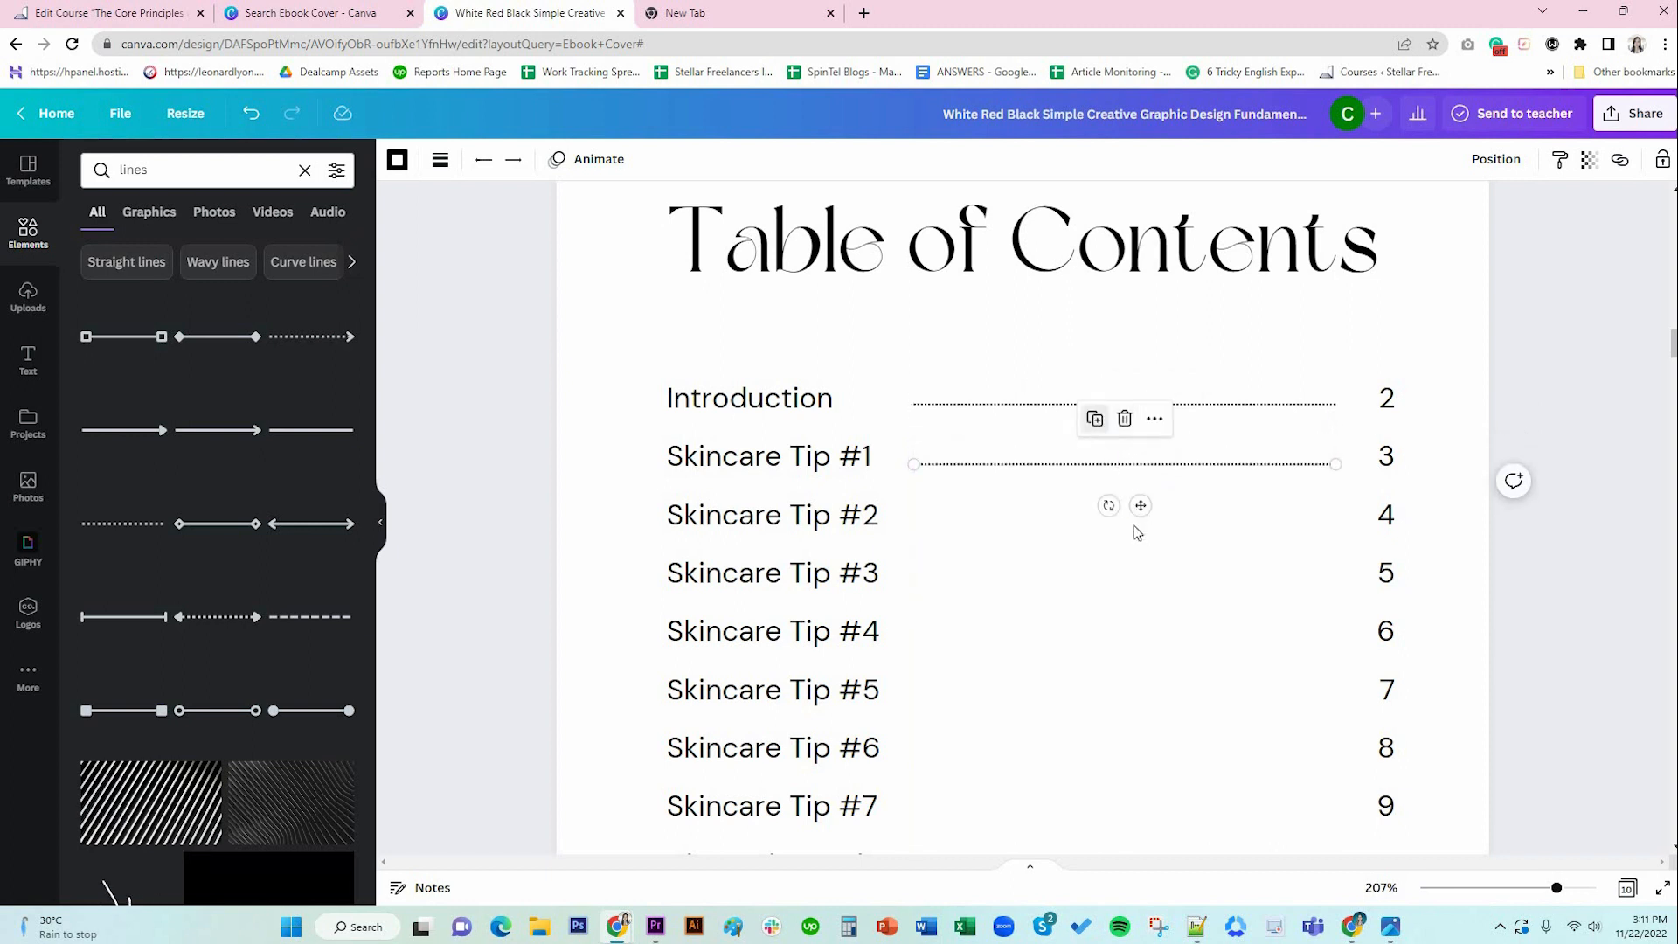
click(1095, 478)
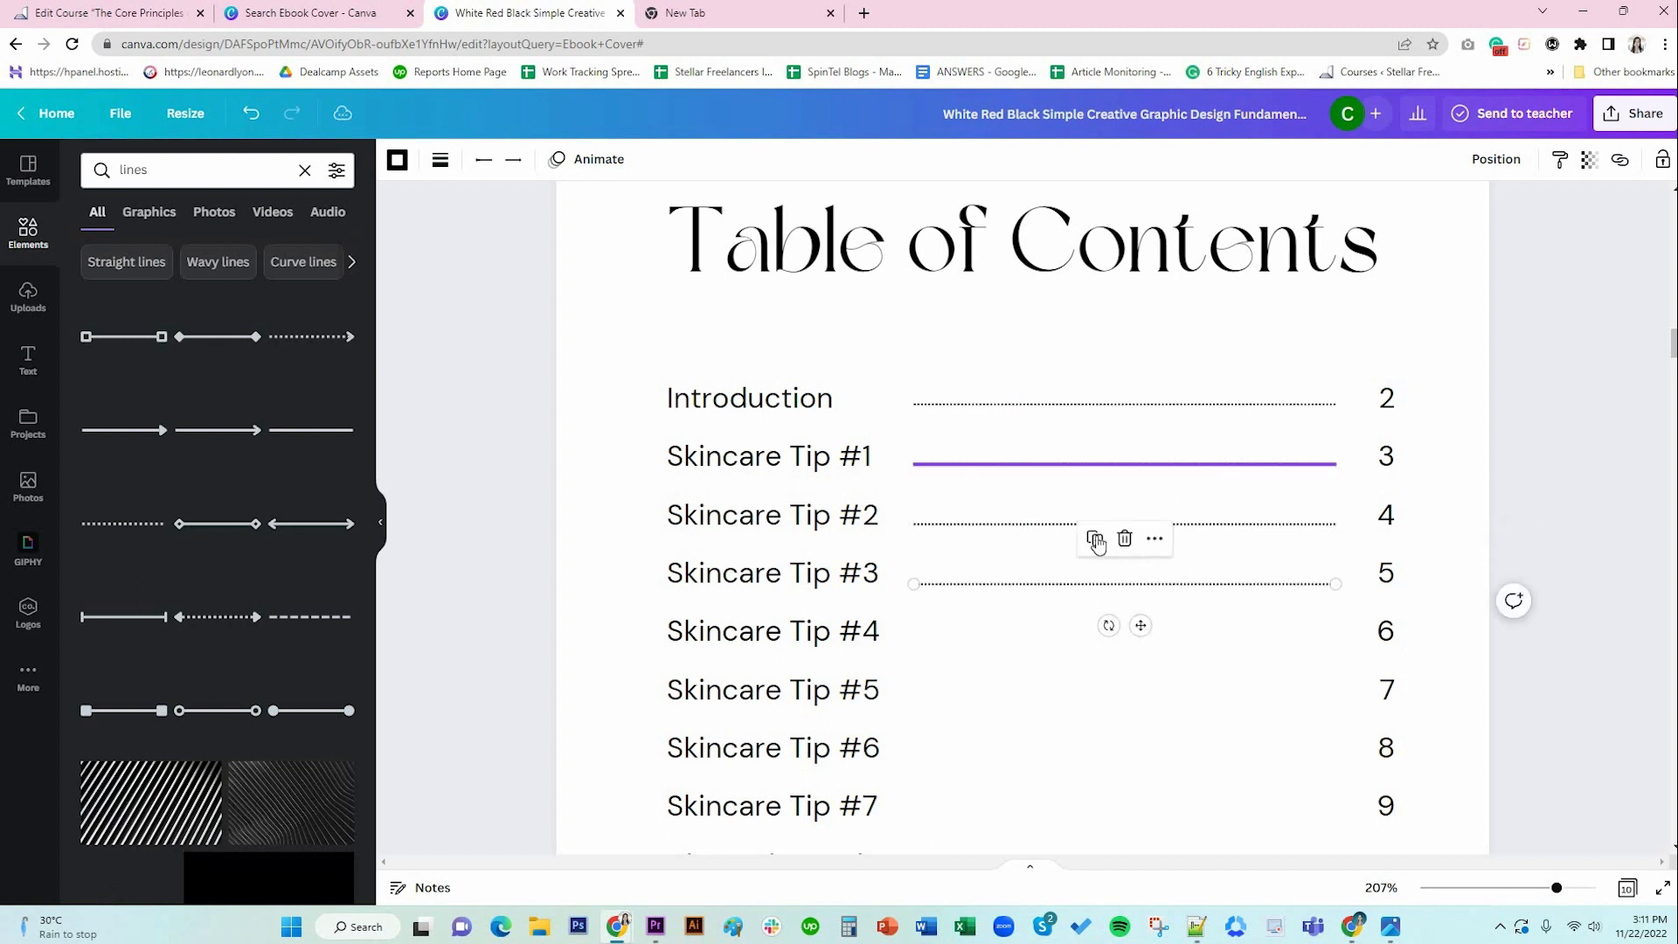
click(1097, 539)
scroll(1113, 355, down, 3)
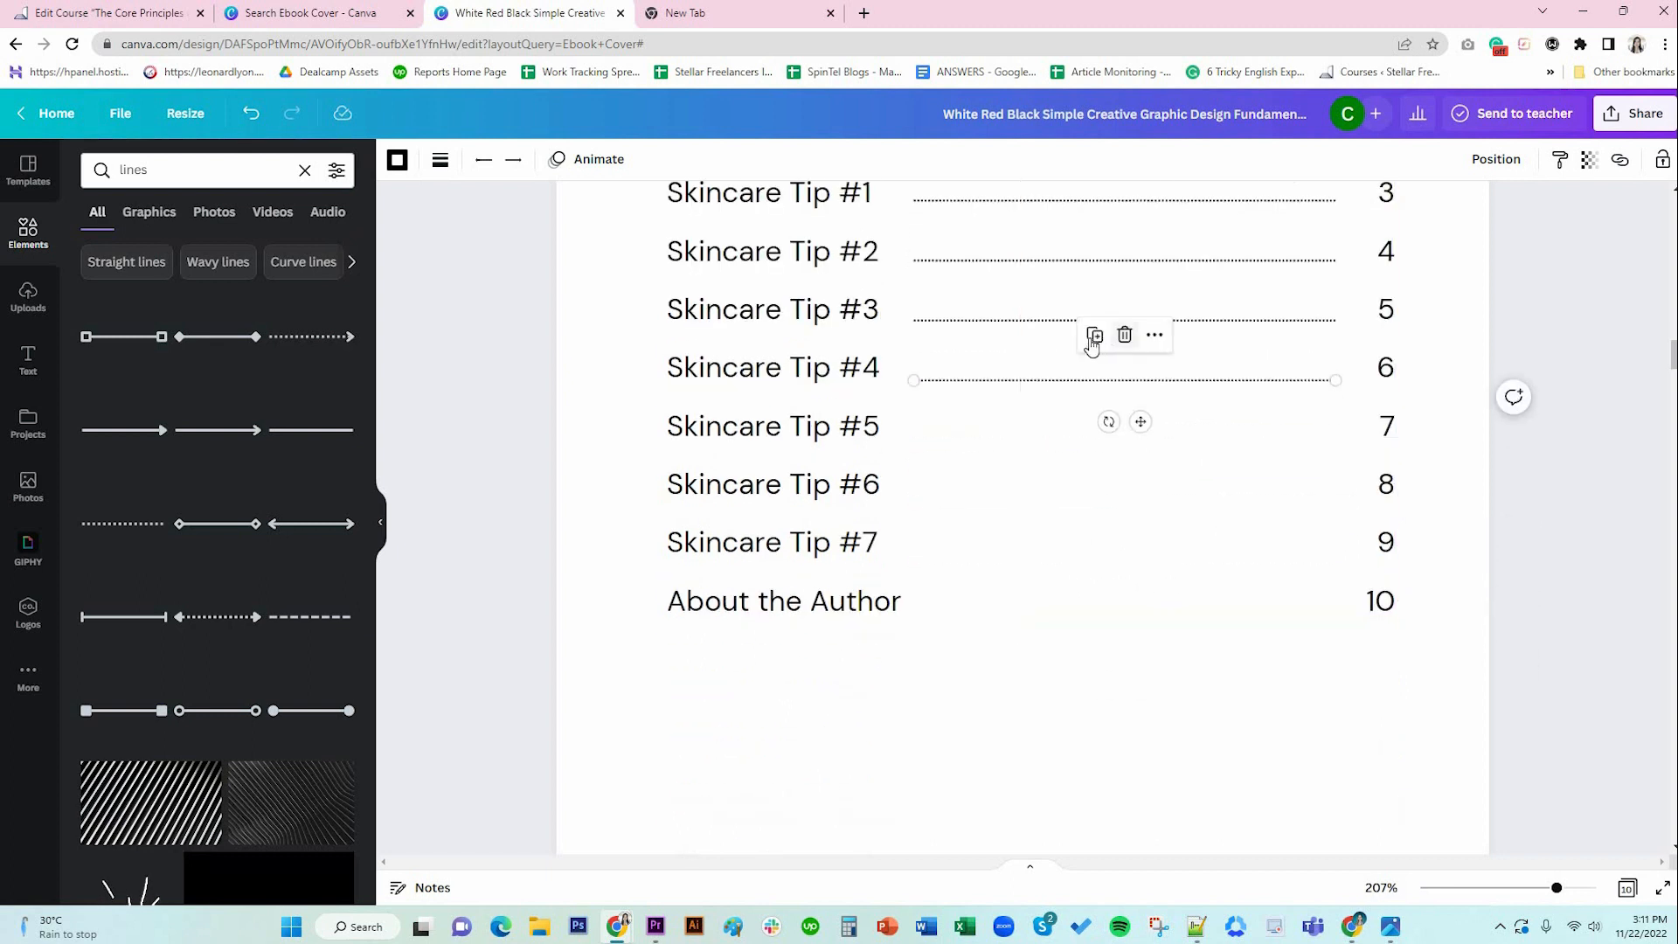
click(1094, 341)
click(1094, 396)
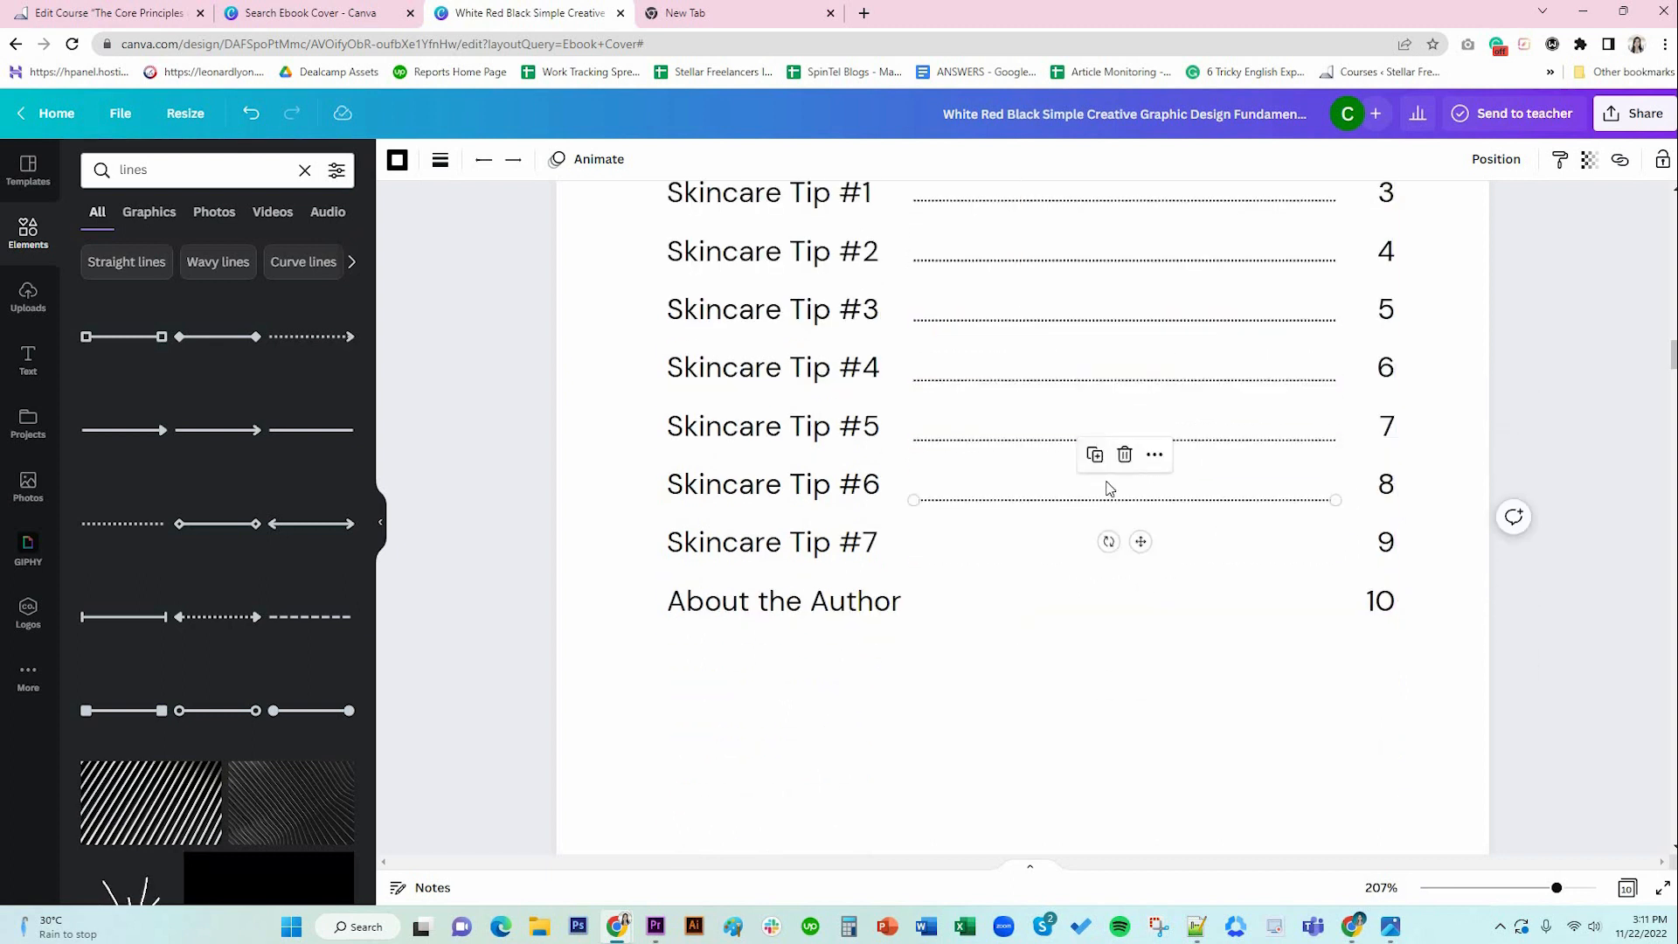
click(1095, 454)
click(1095, 513)
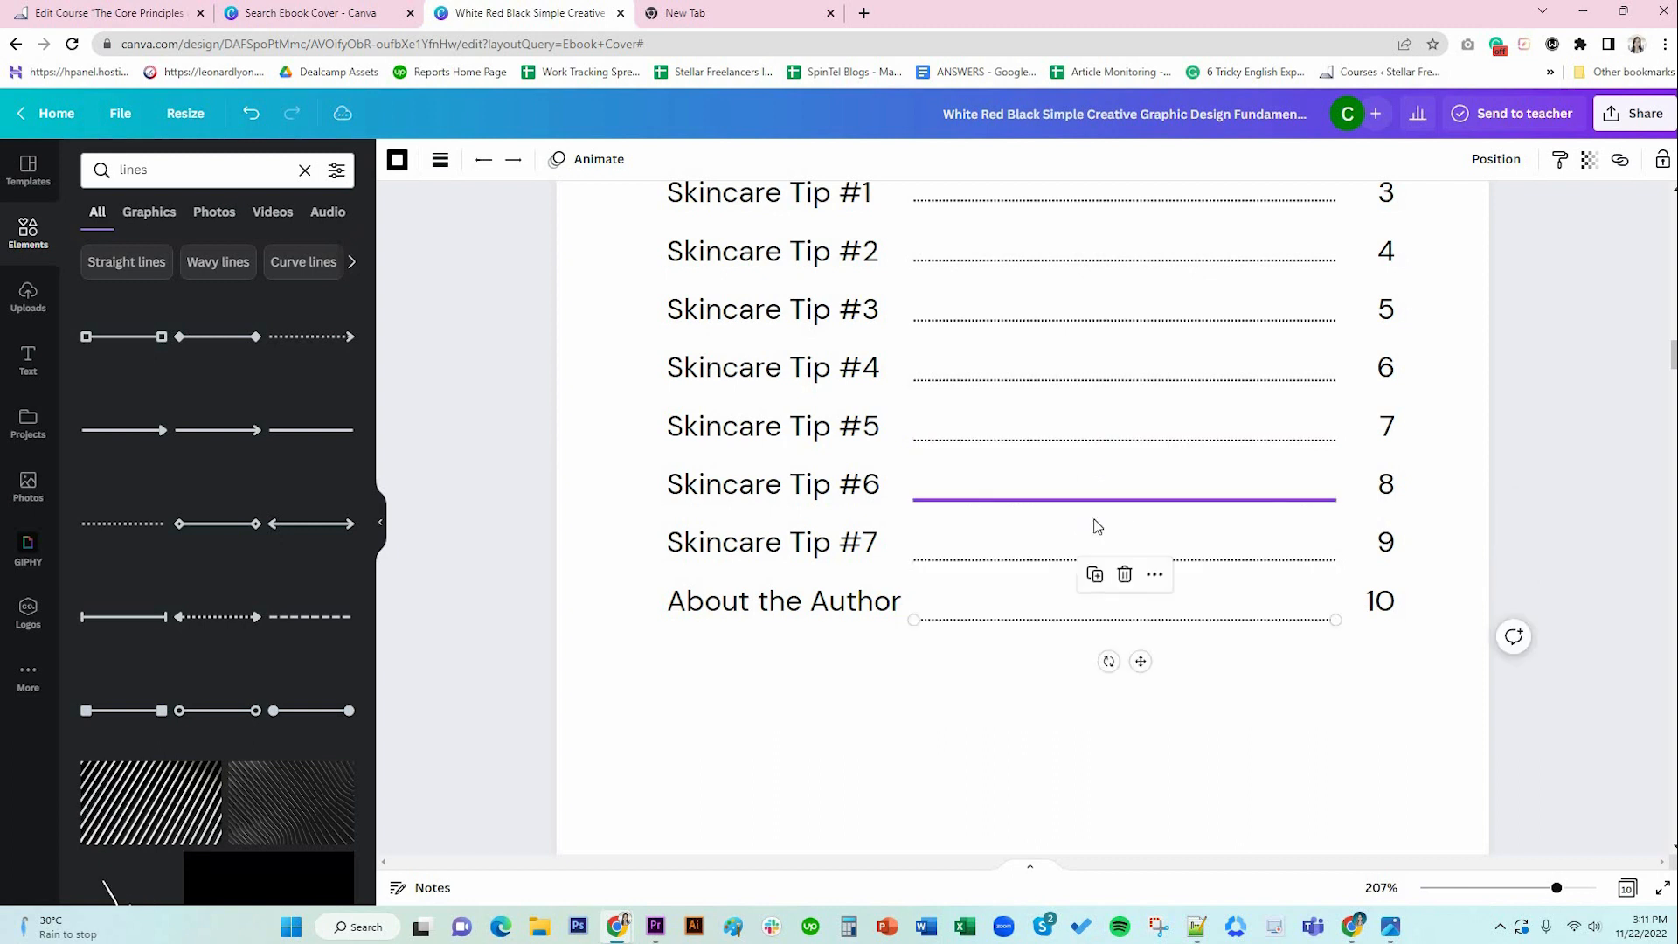
scroll(1280, 655, up, 2)
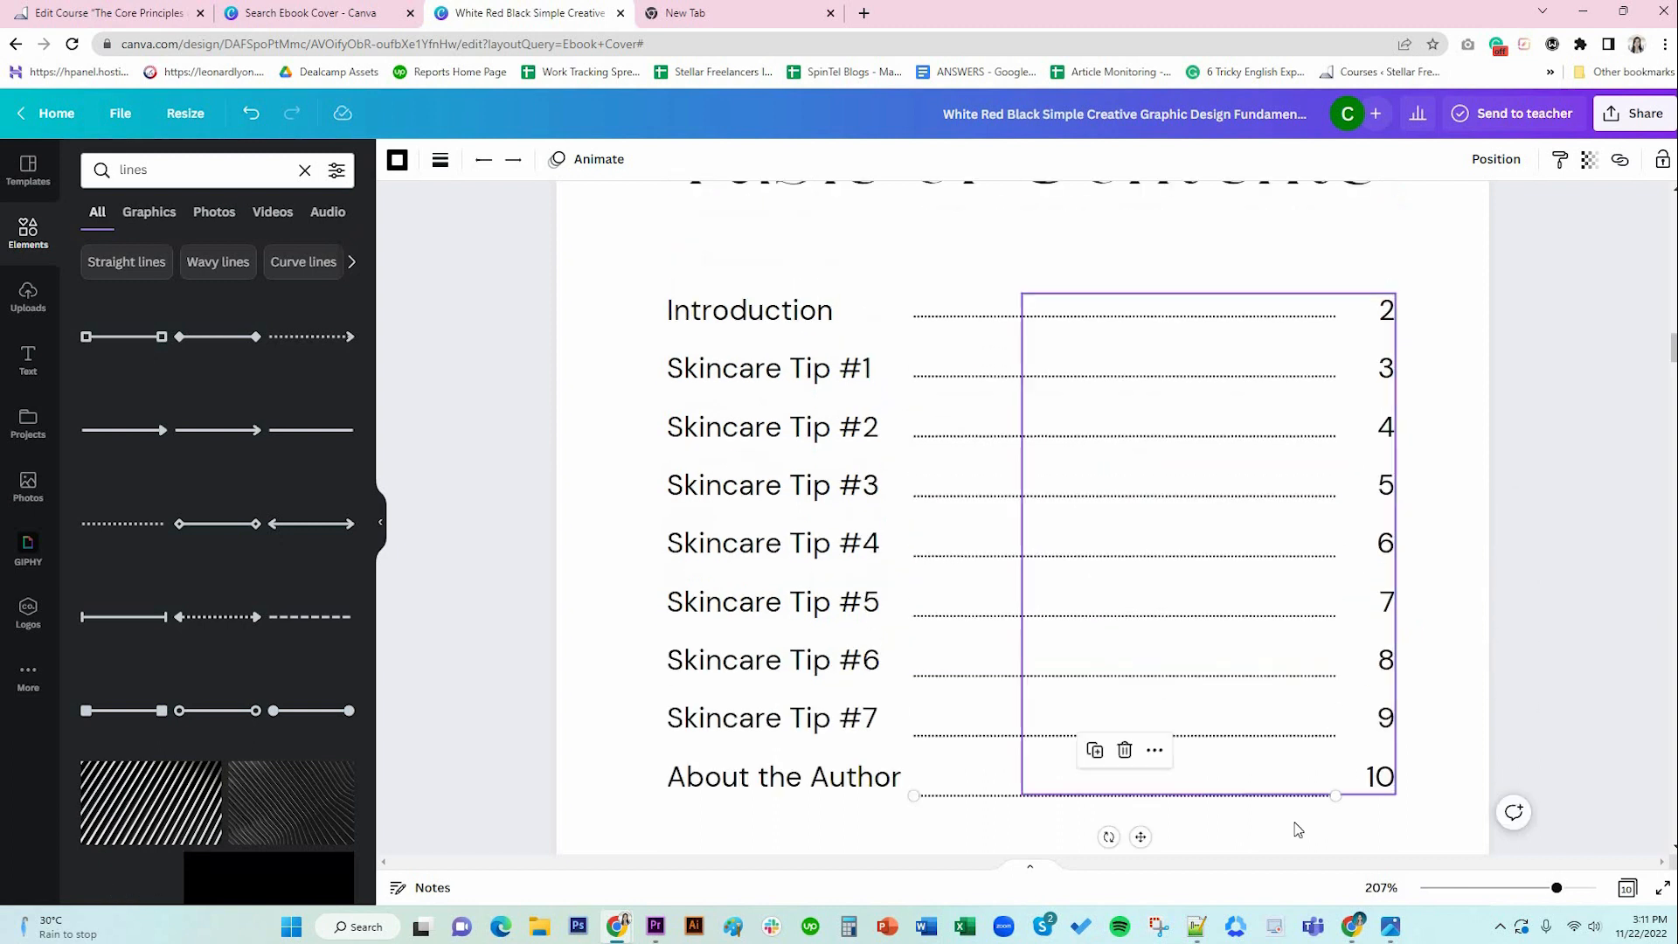
Select all the leader lines together and shift them into alignment.
drag(1289, 833, 930, 364)
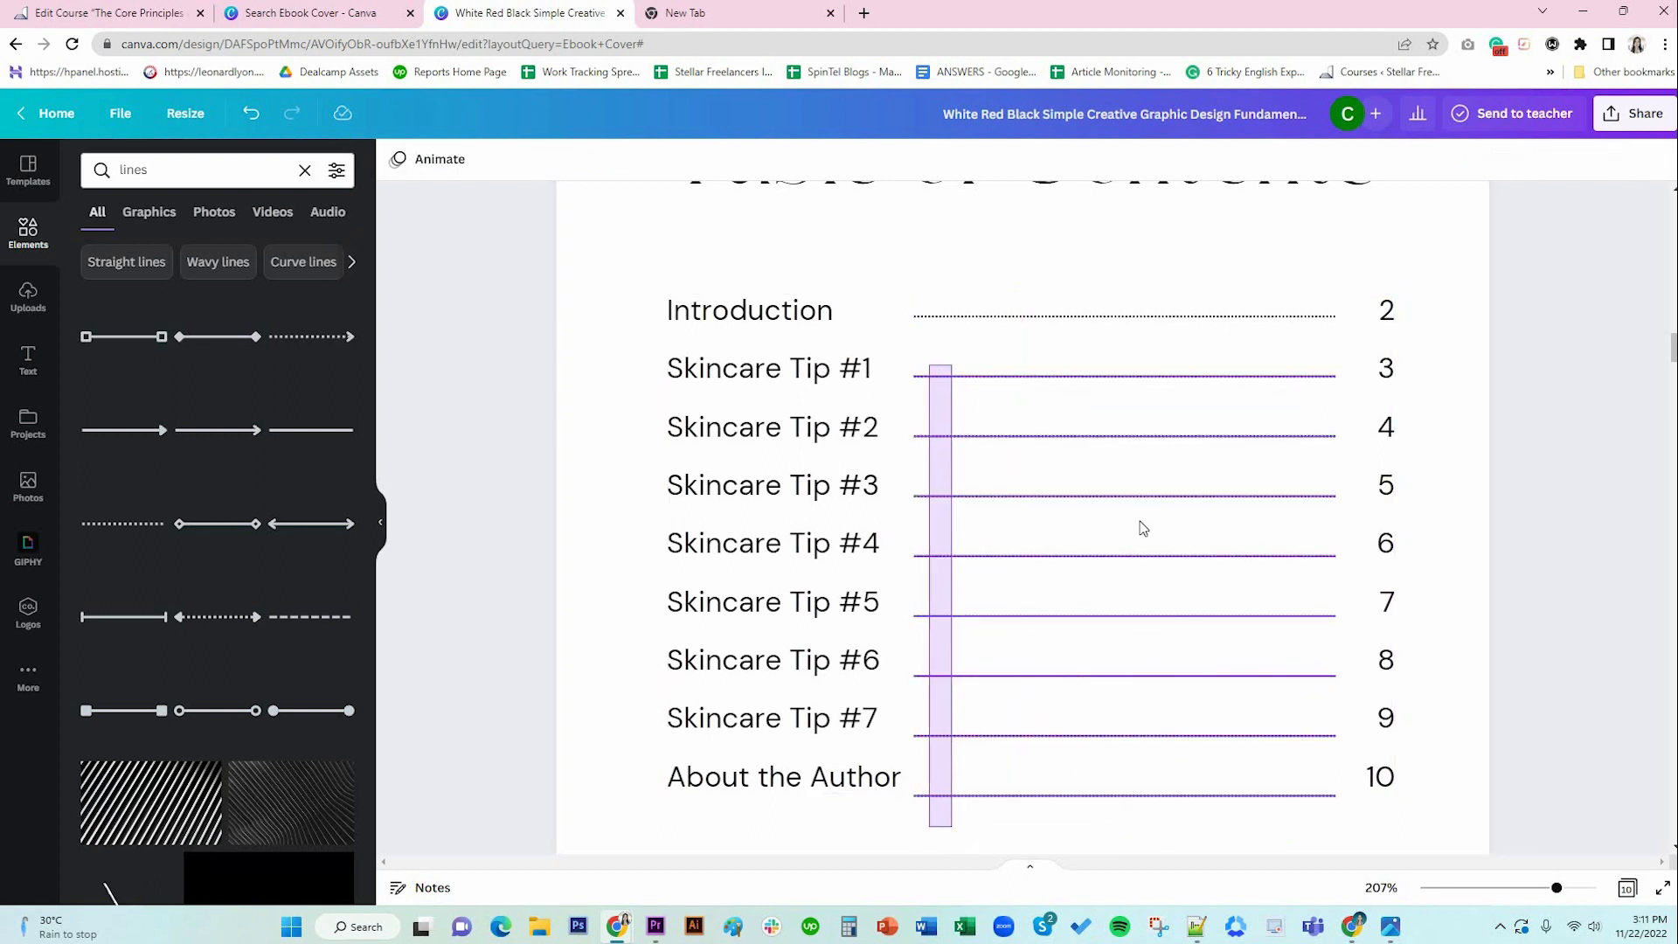
drag(1125, 523, 1122, 517)
drag(1122, 516, 1122, 519)
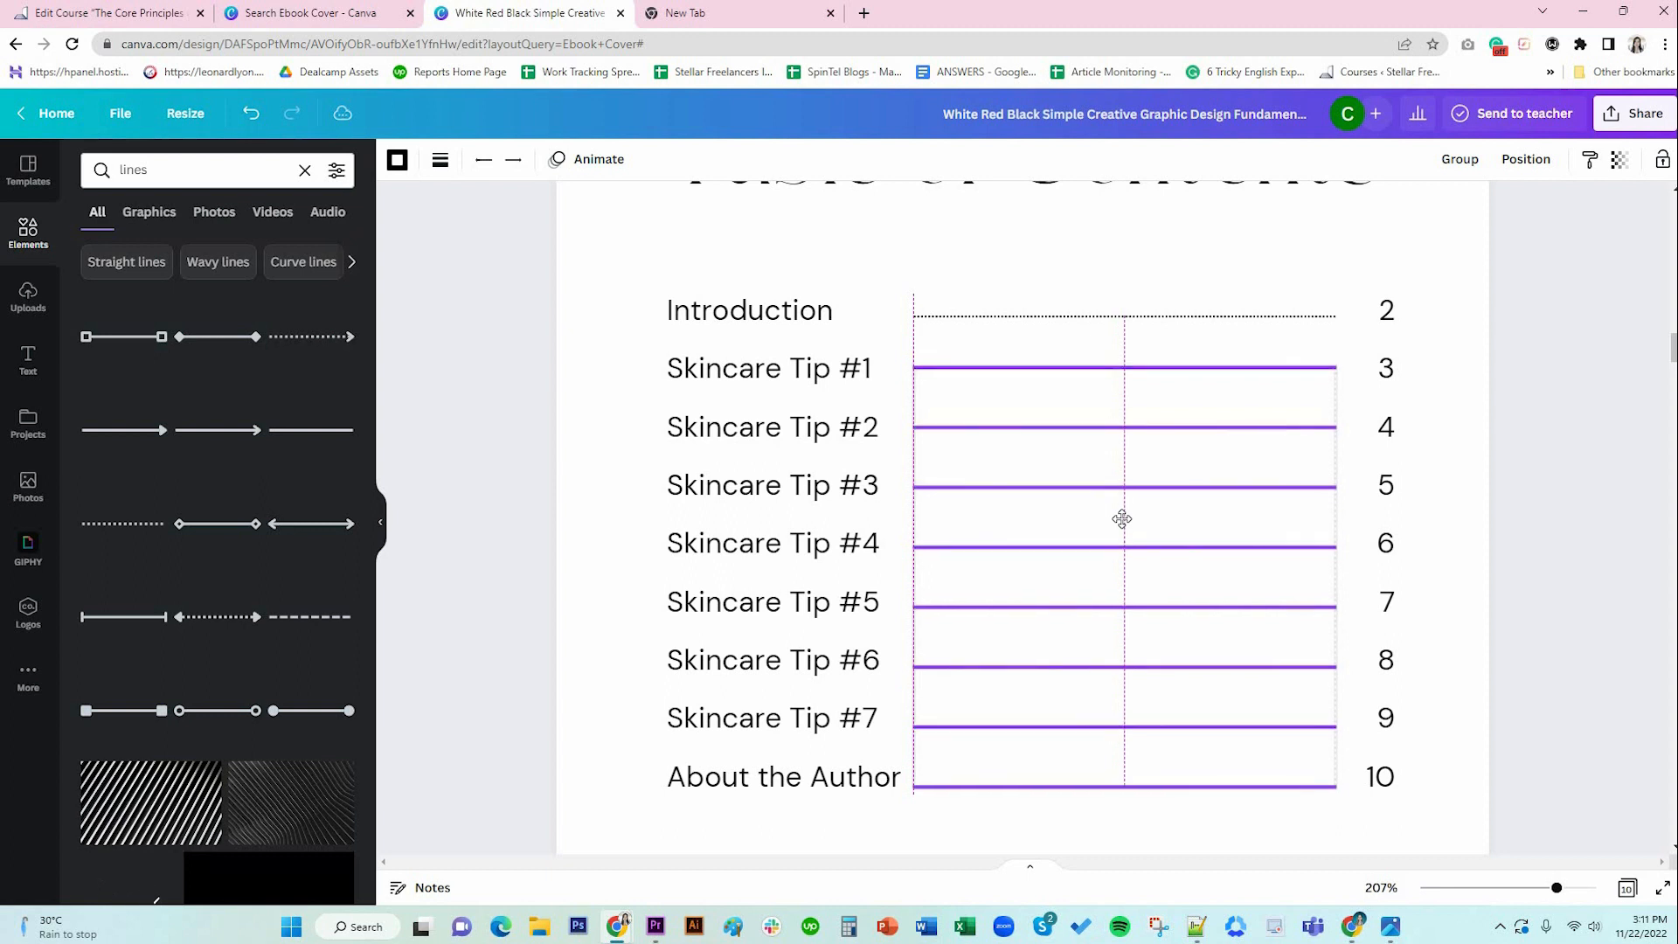
key(Delete)
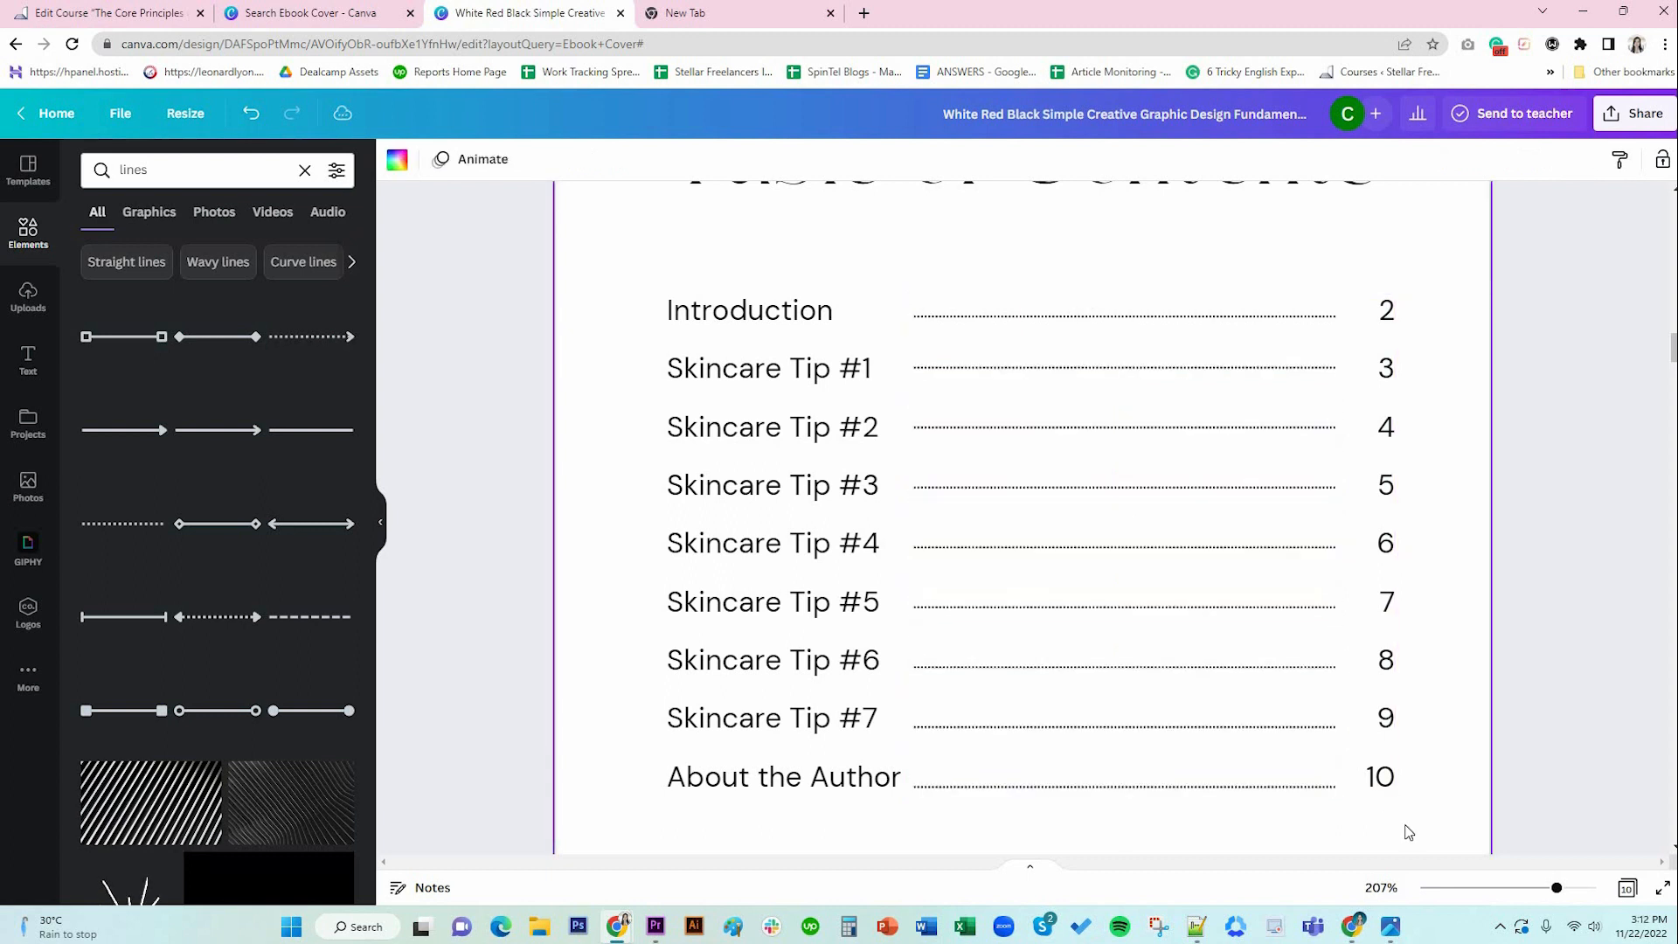
Check each line's position and nudge the Skincare Tip #5 line up slightly.
click(970, 372)
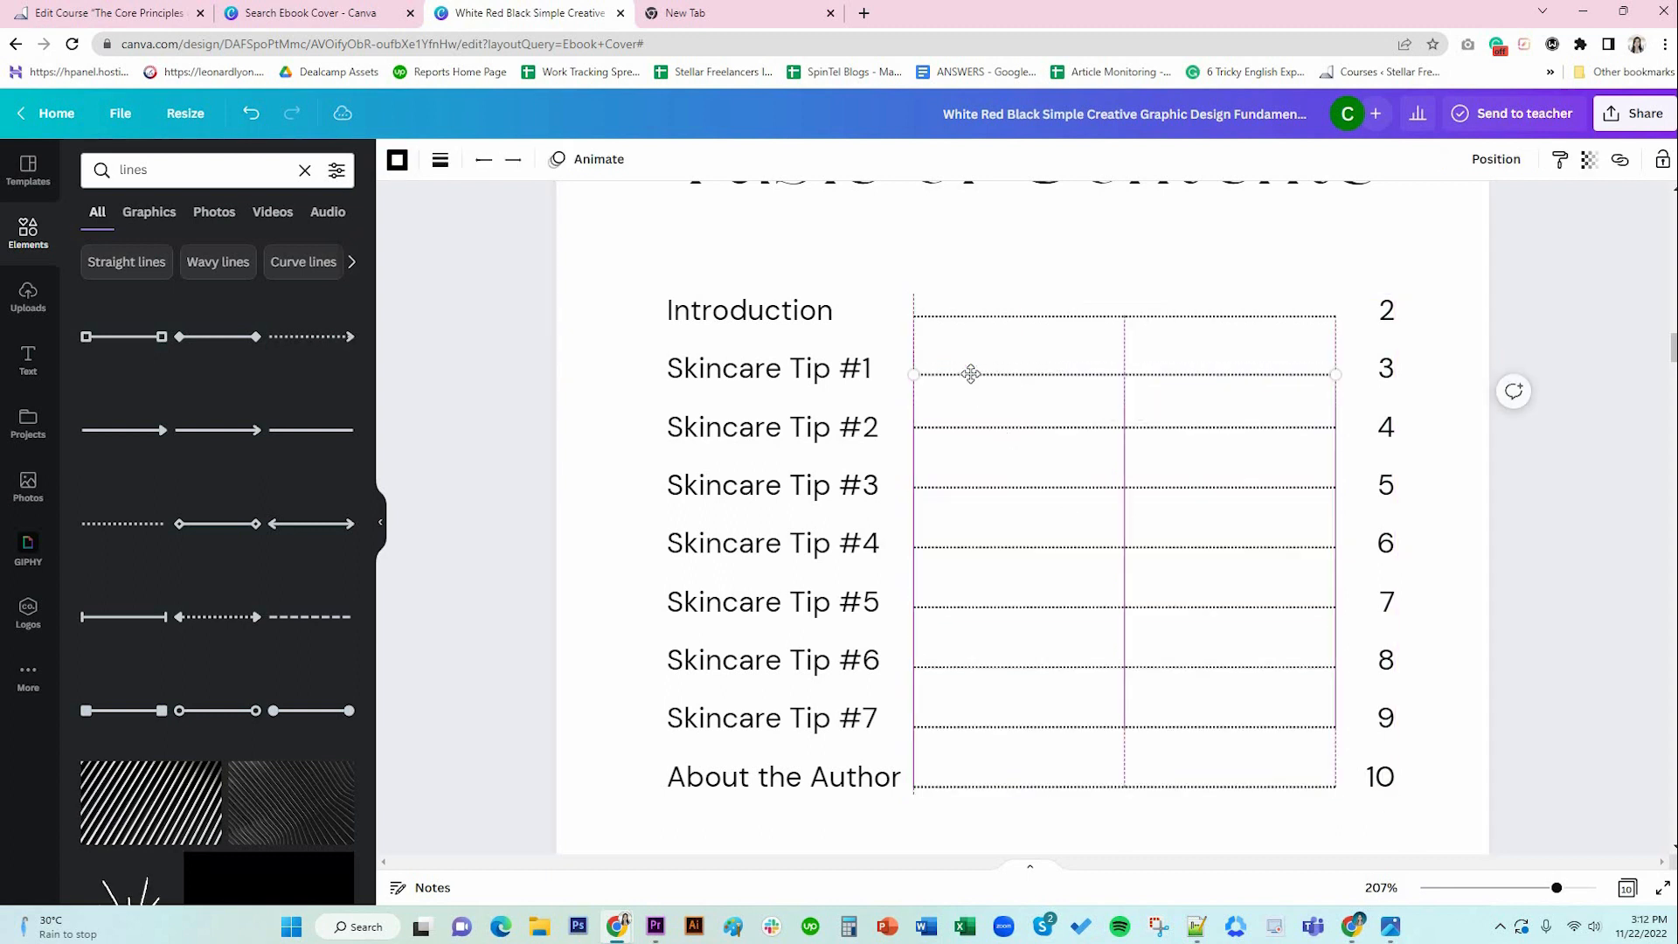
click(970, 374)
click(970, 428)
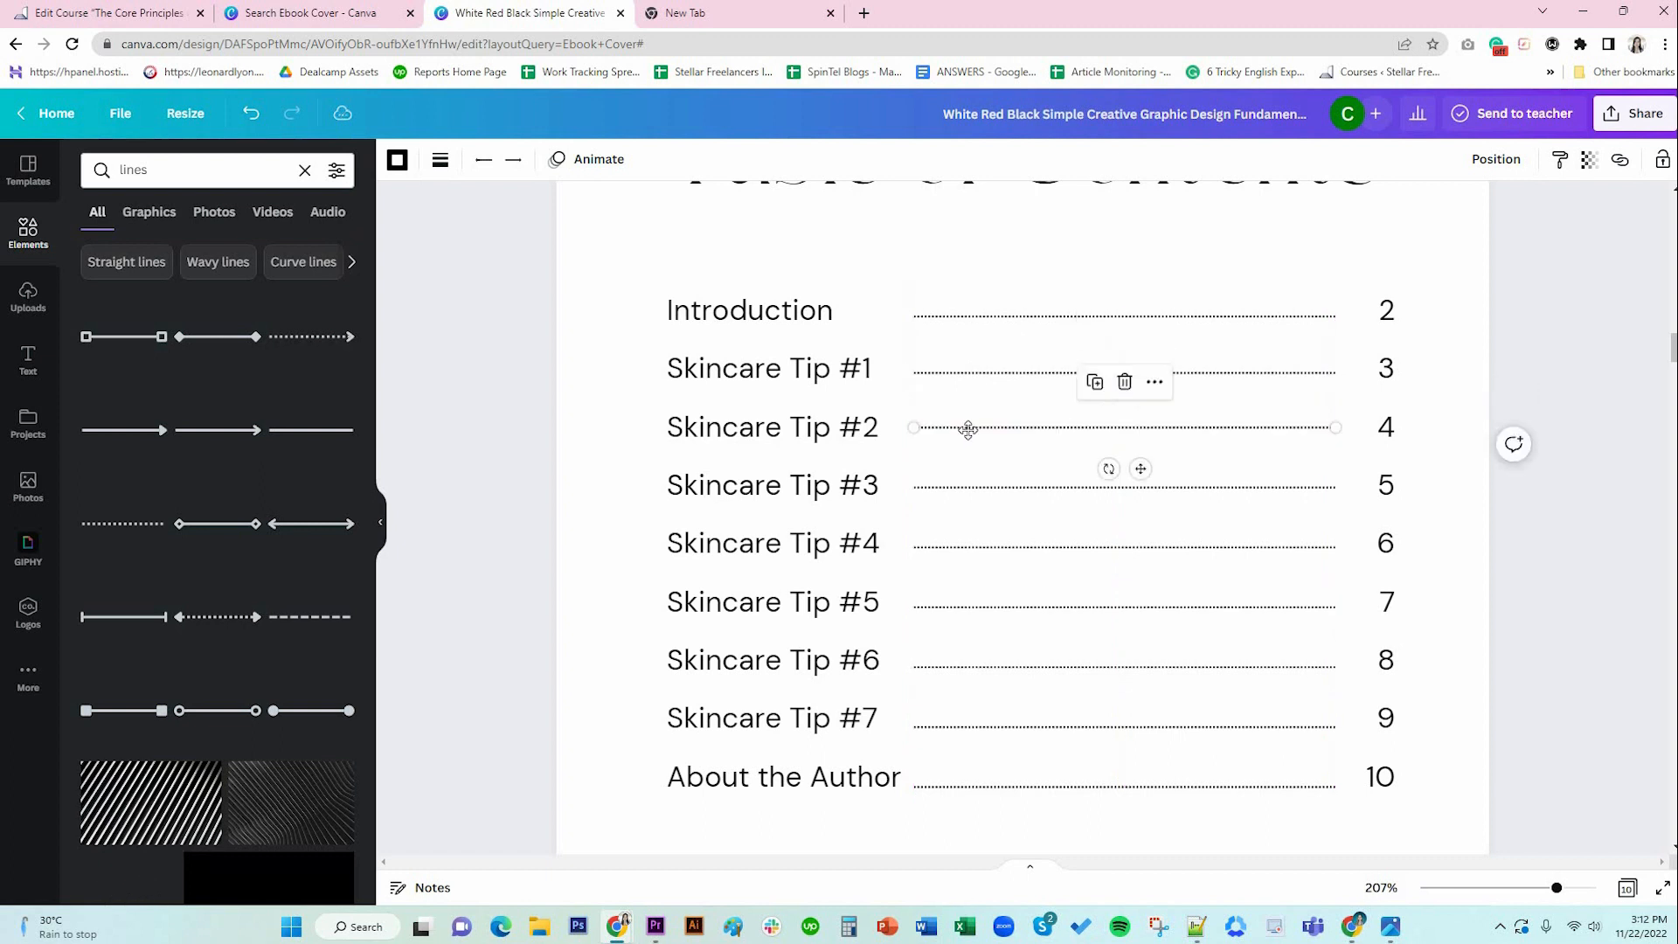
click(969, 489)
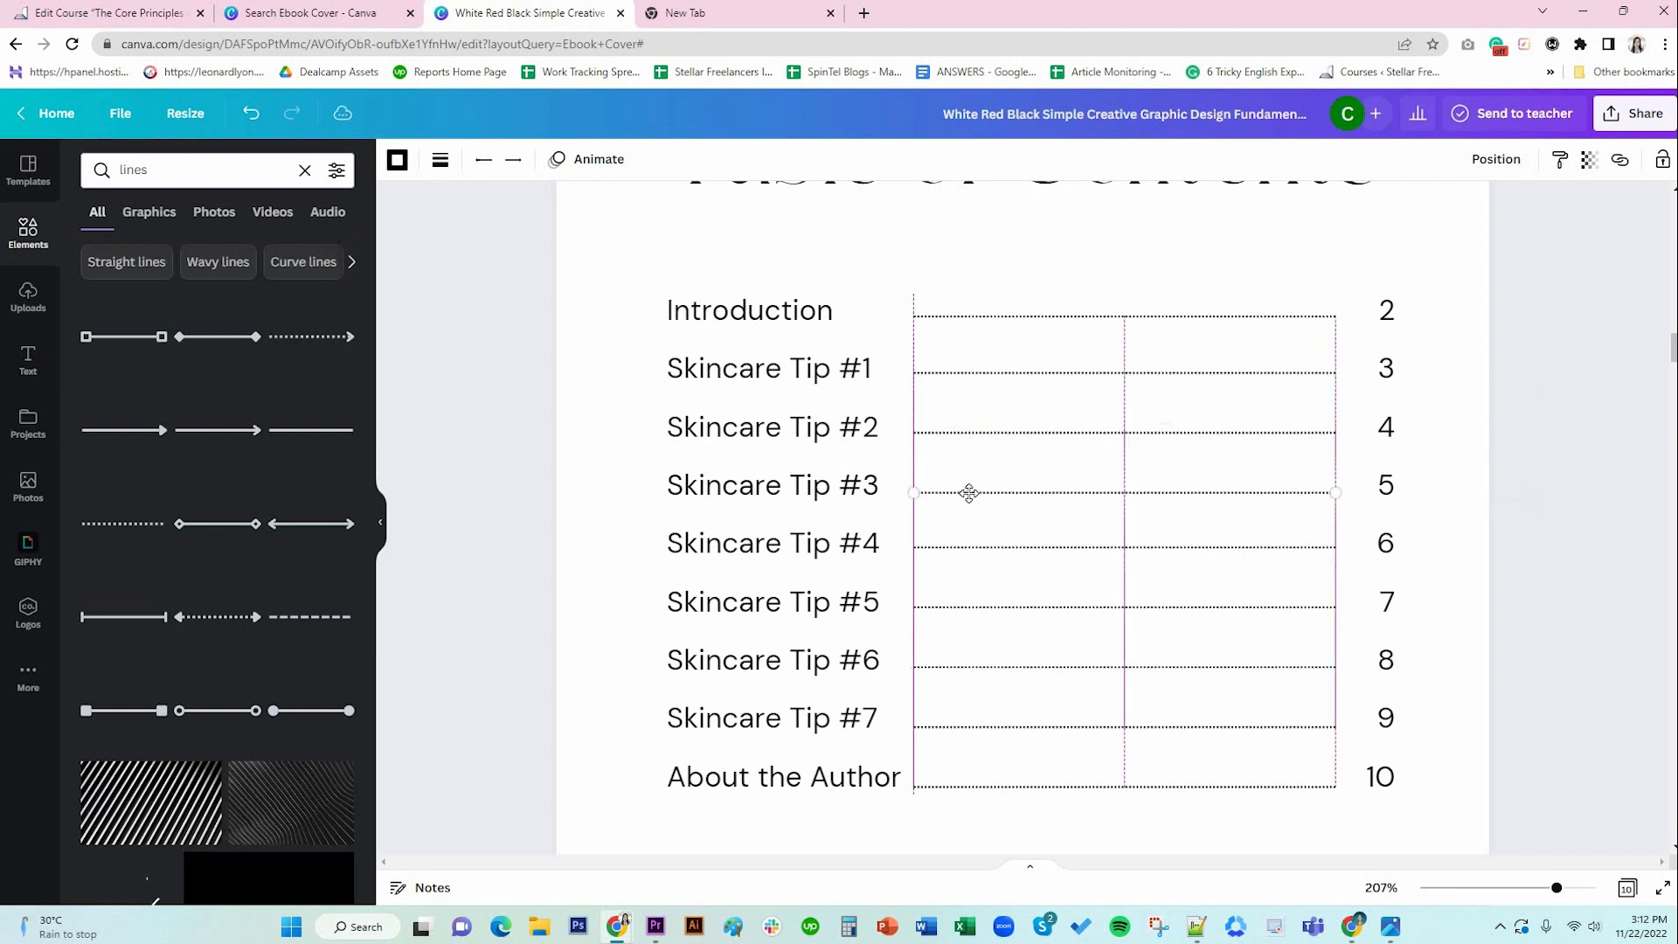
click(962, 551)
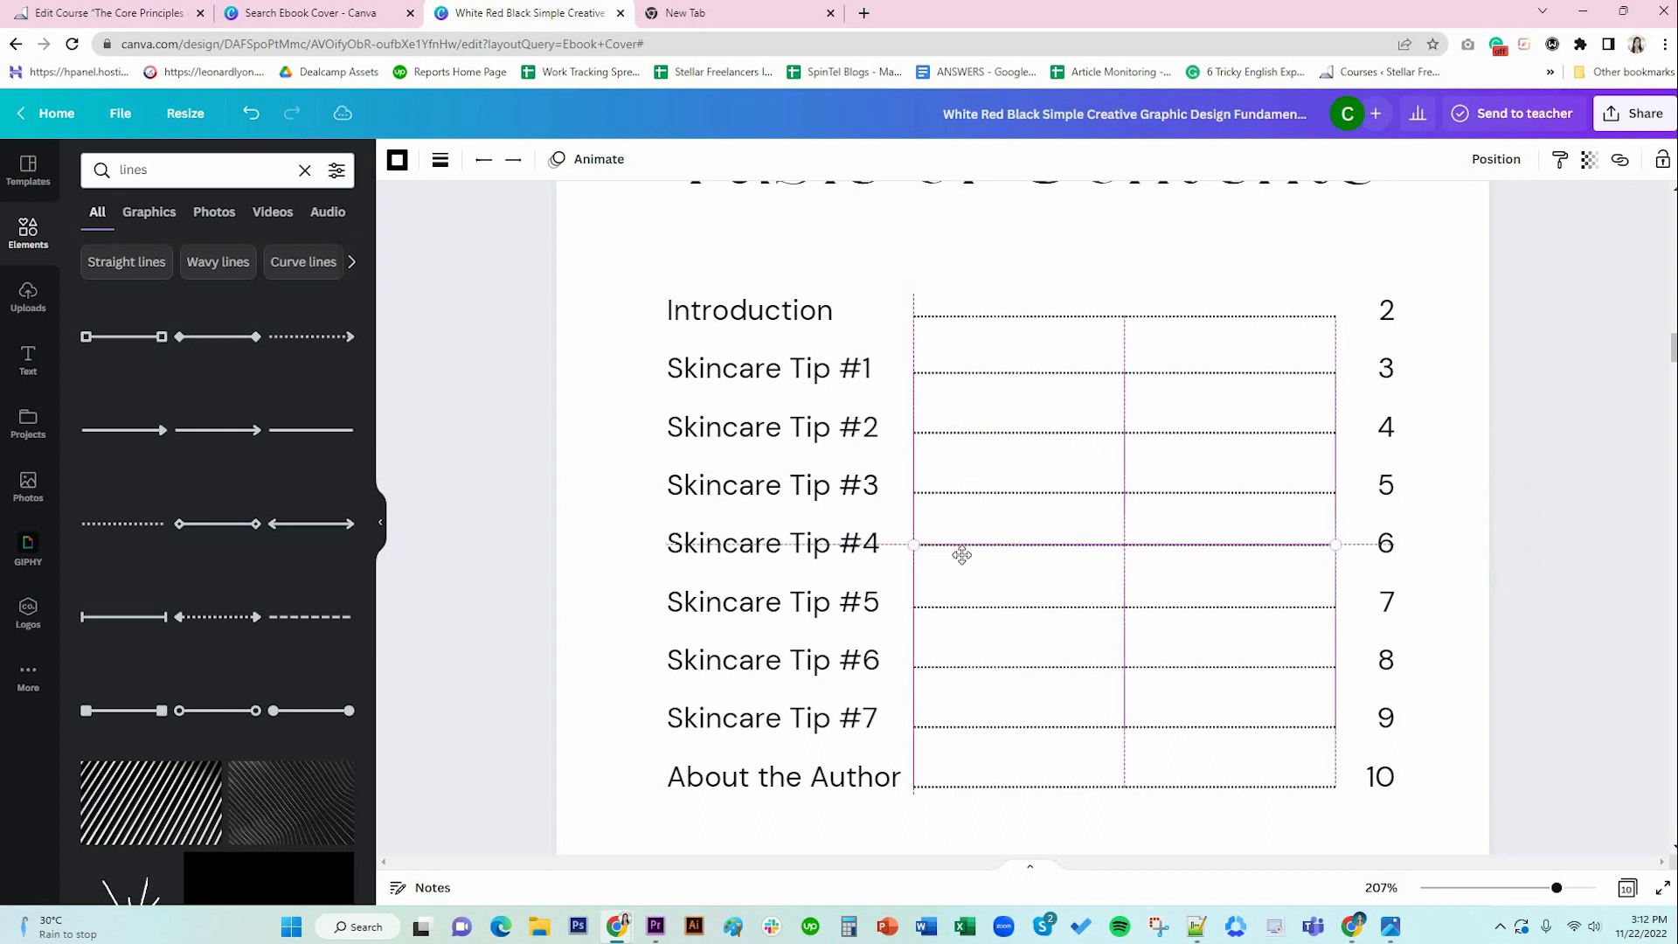
click(961, 610)
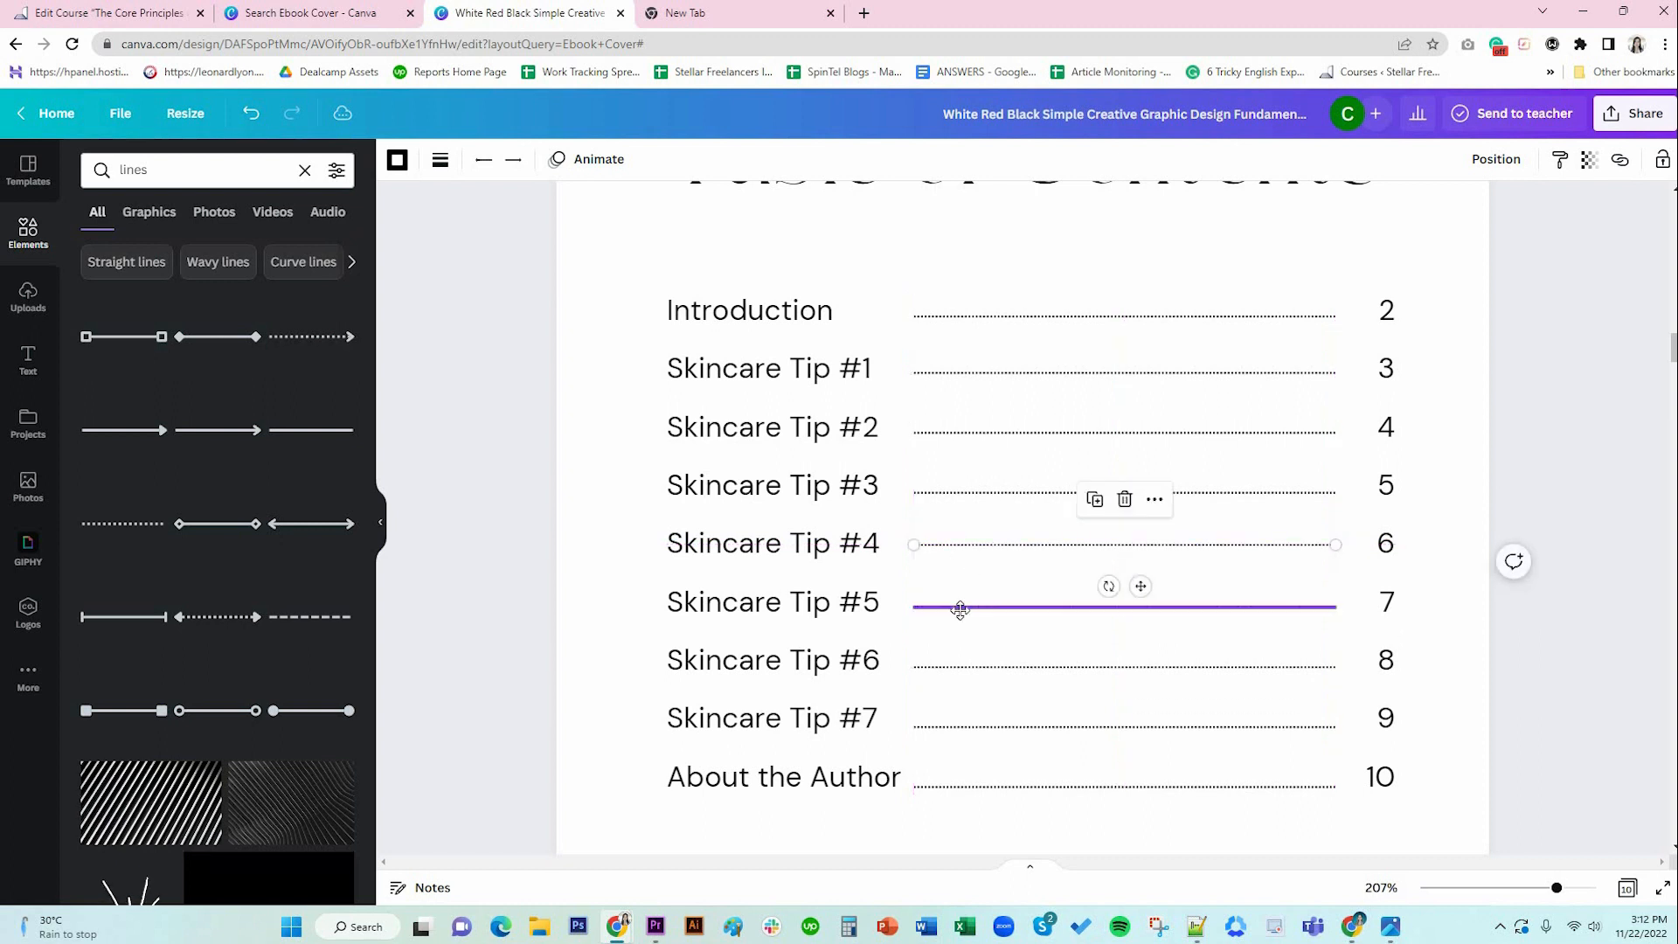
drag(961, 607, 961, 602)
click(959, 669)
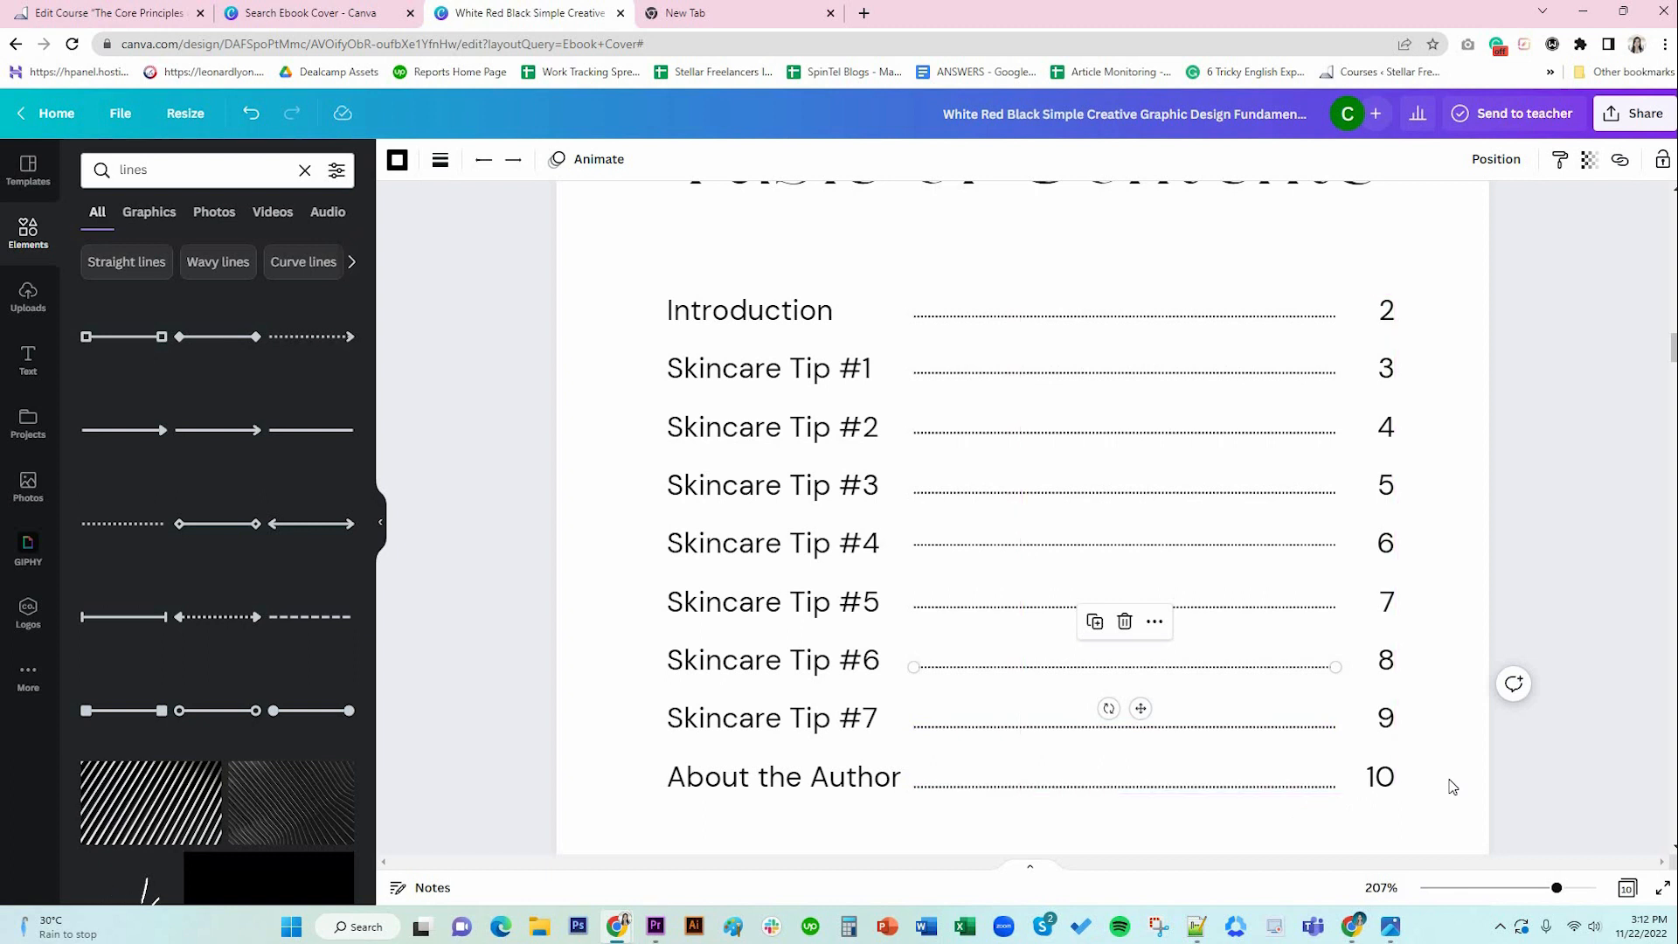
click(1413, 731)
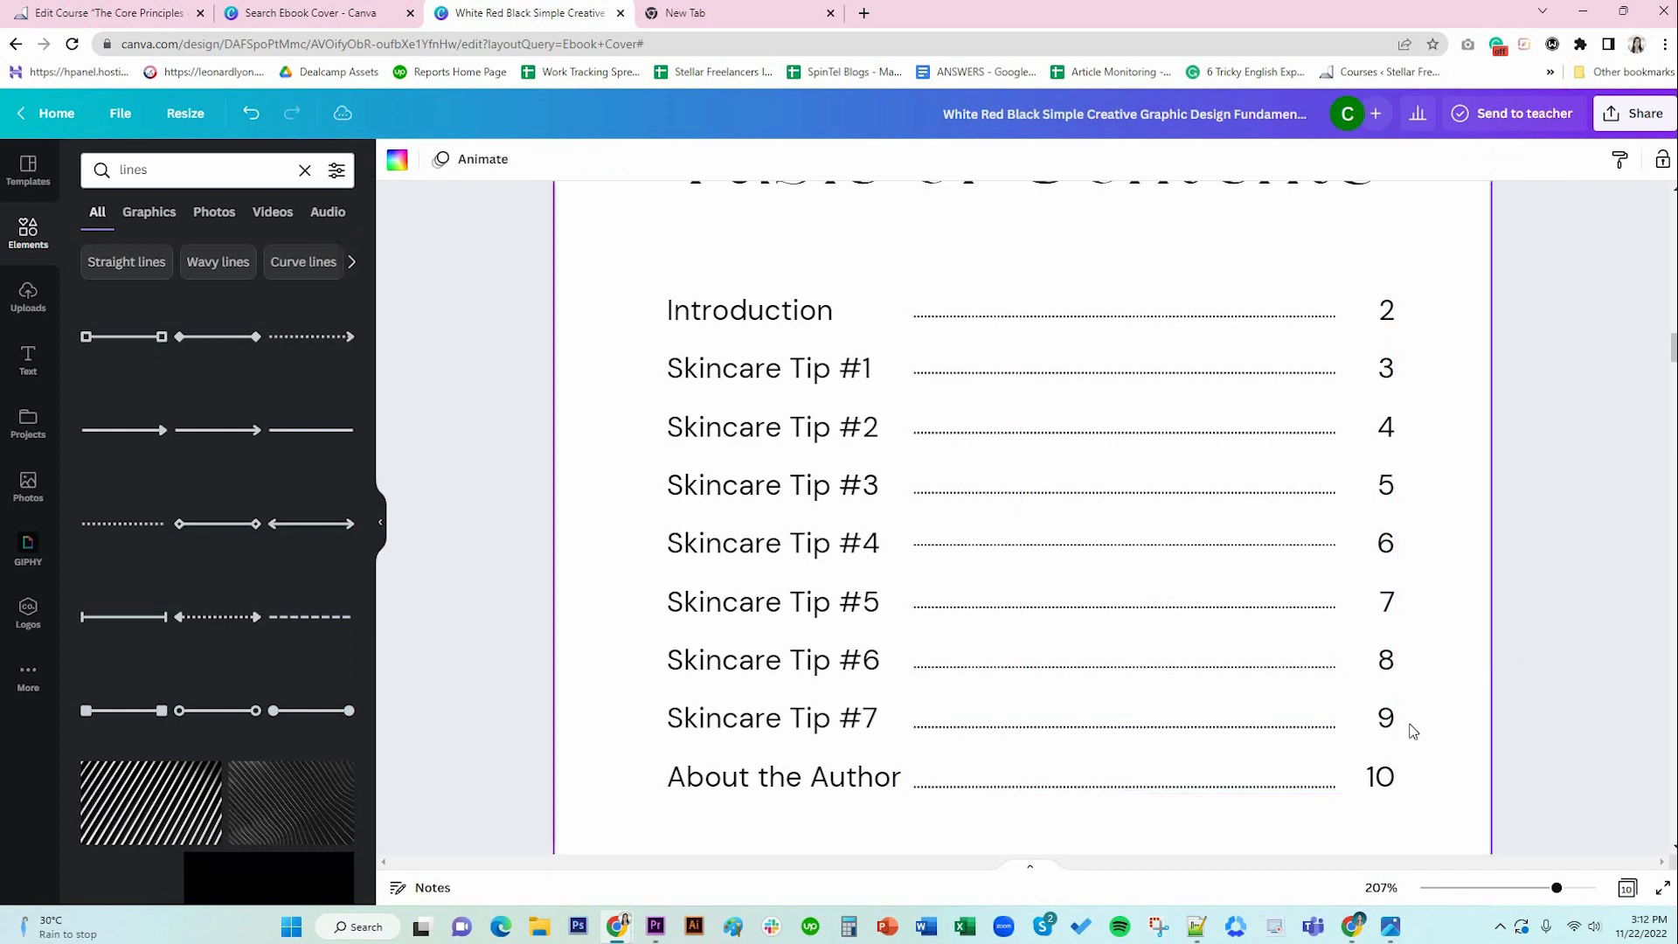
Preview the contents page full screen, then return to the editor.
click(1661, 888)
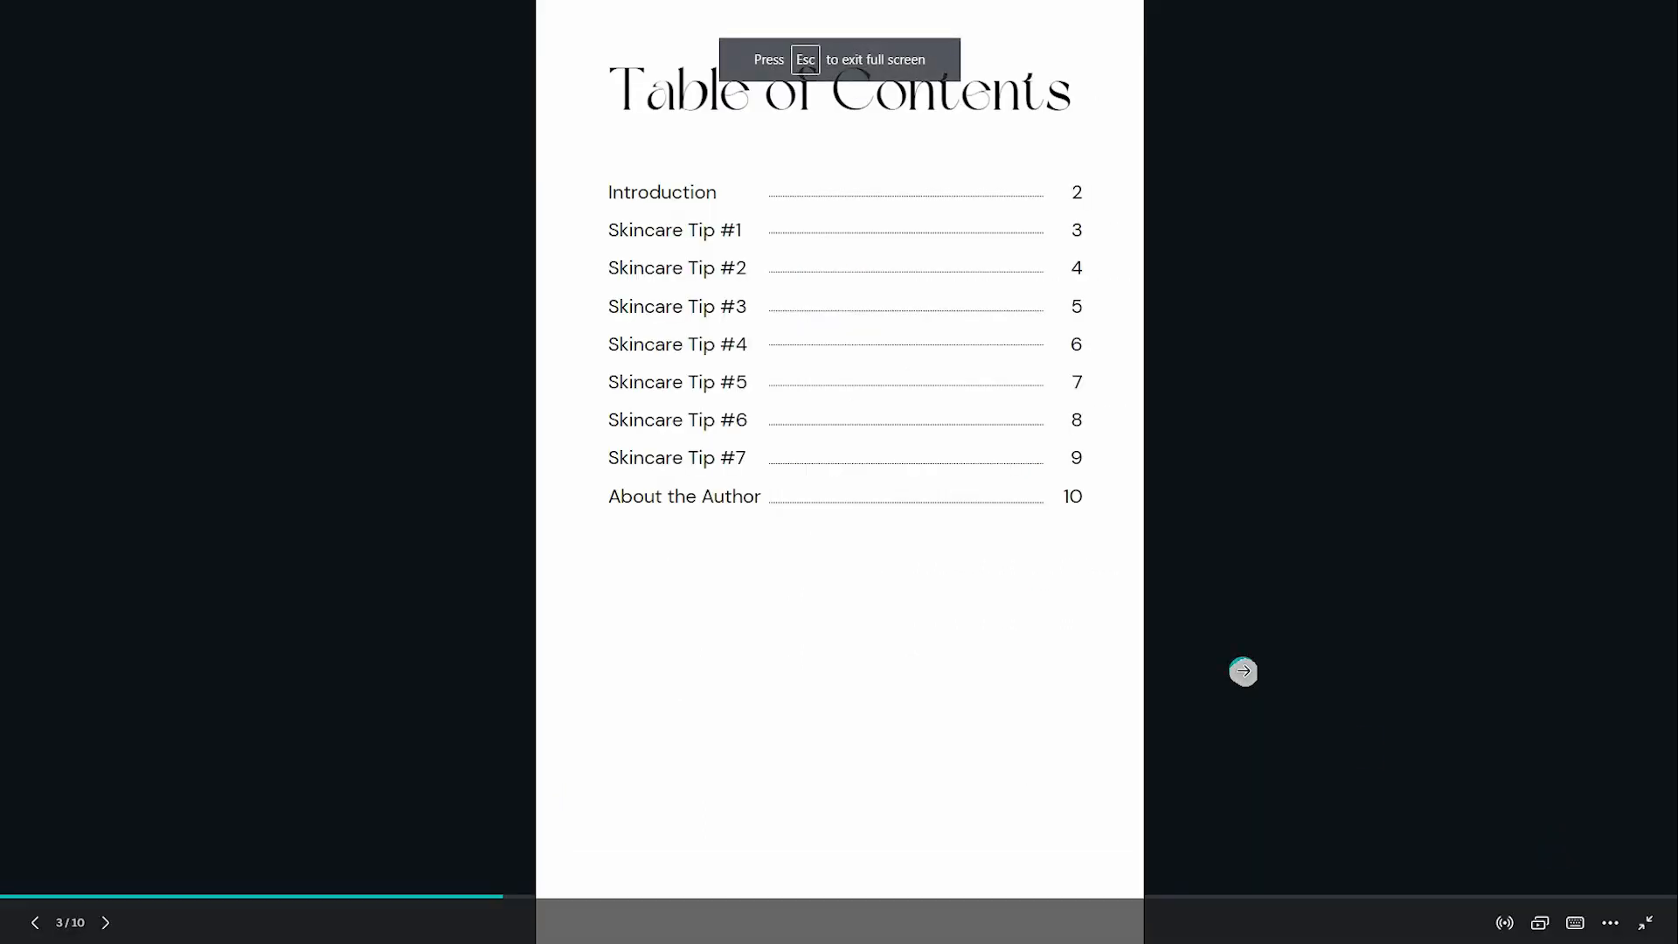
click(1646, 922)
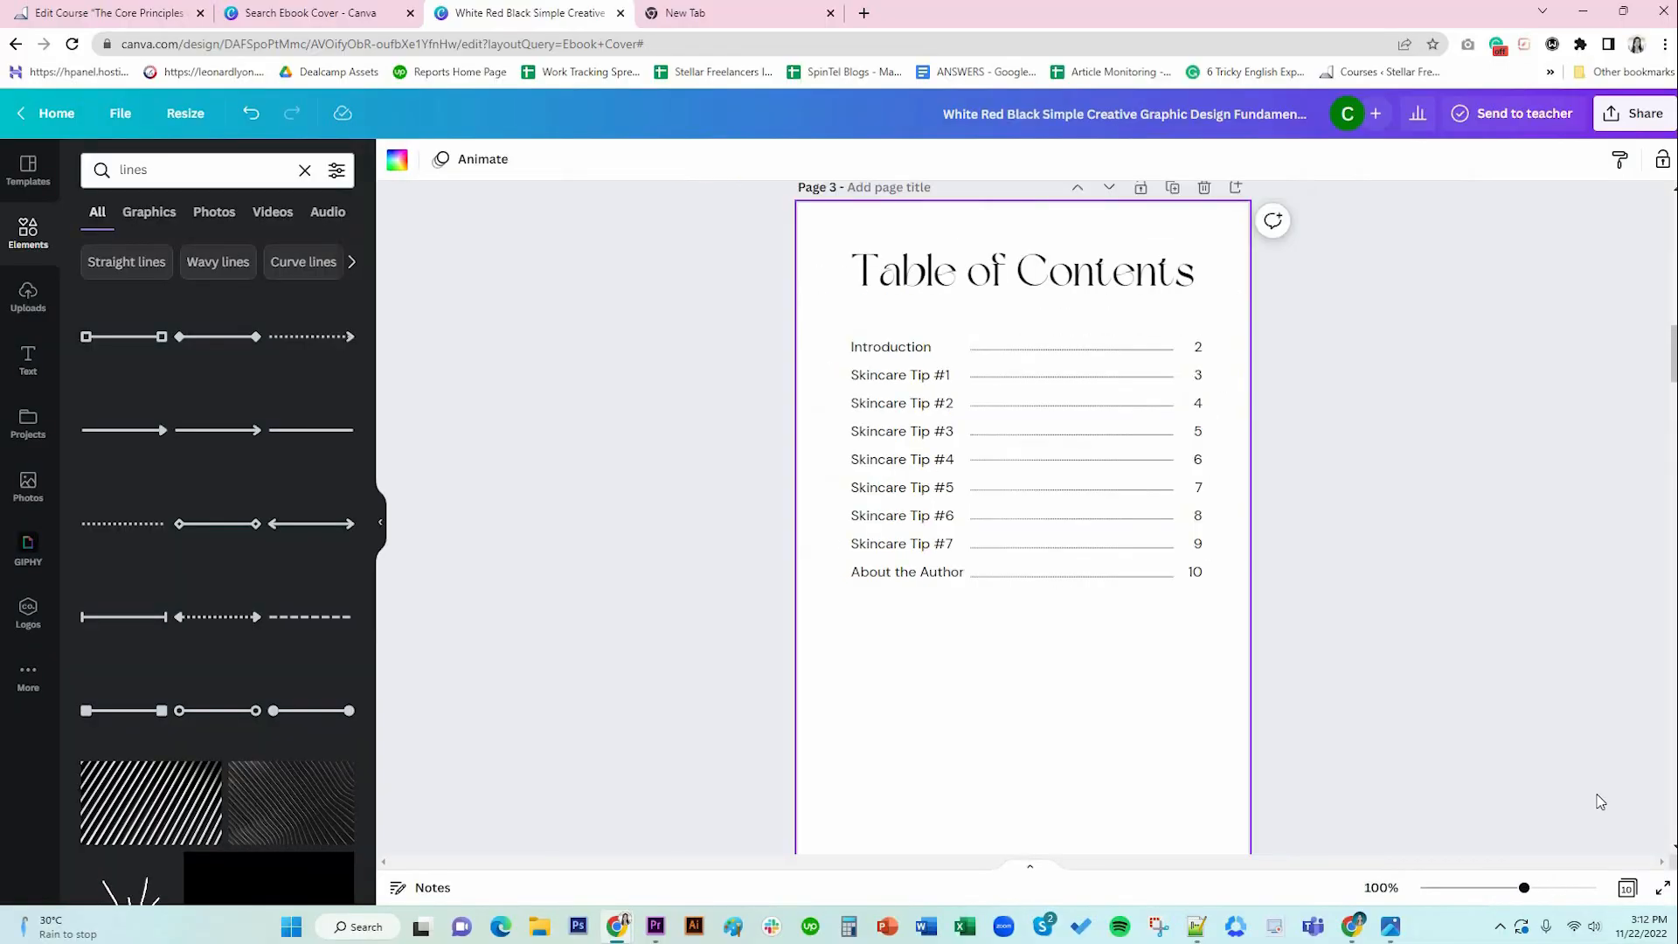
scroll(1435, 674, down, 2)
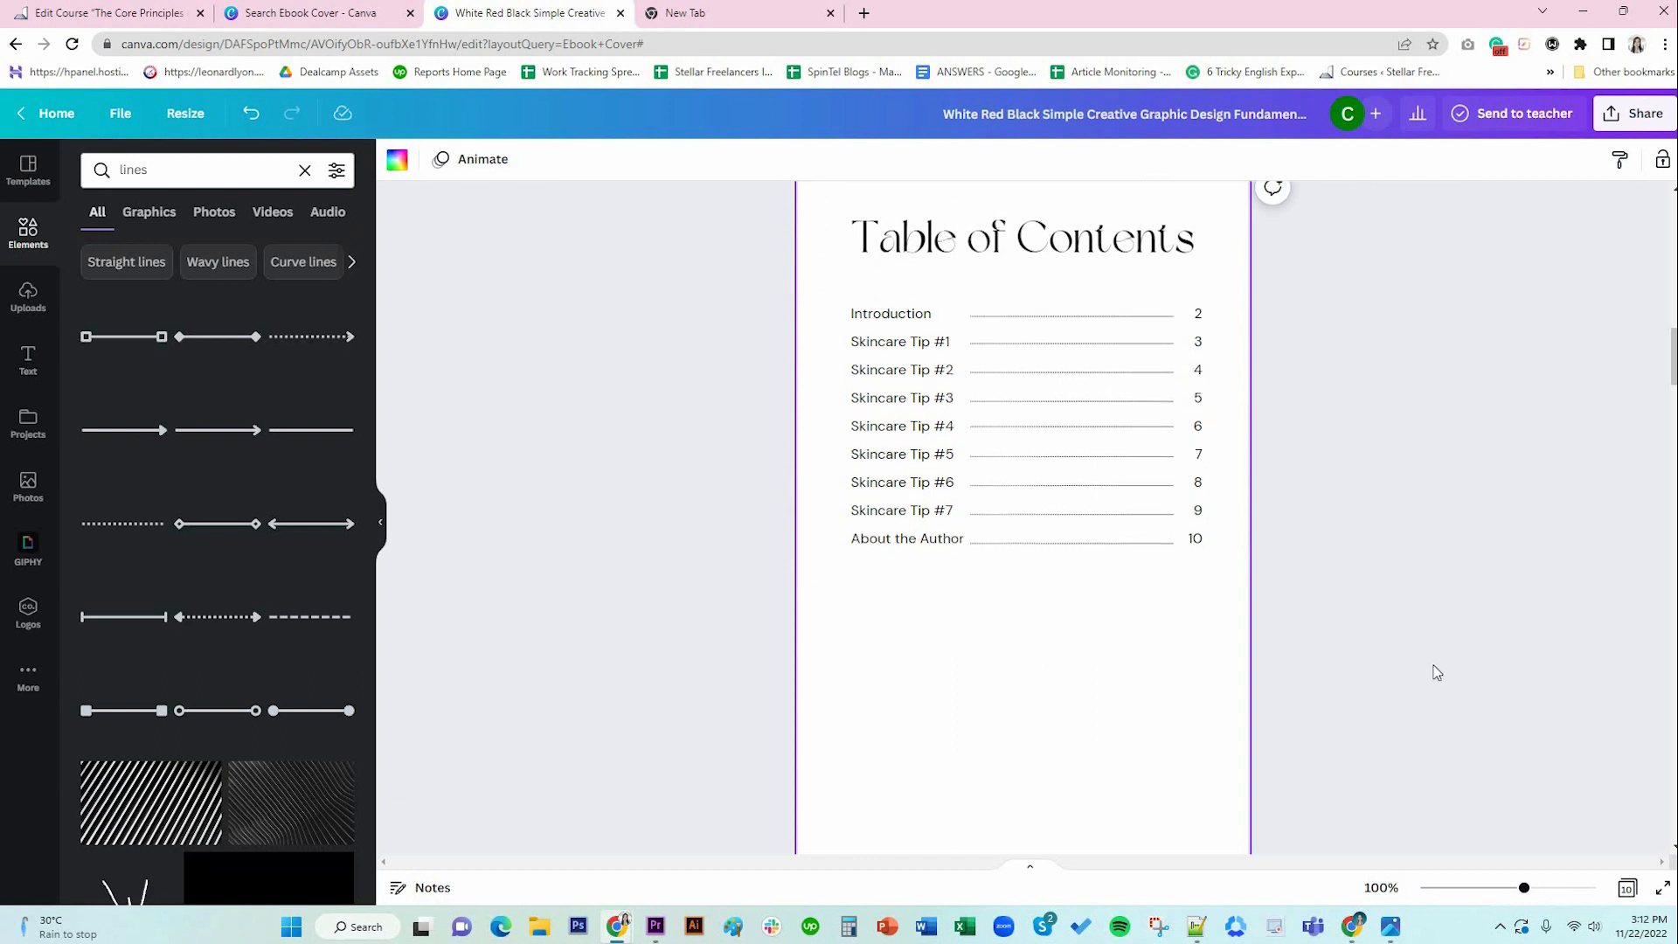
scroll(1127, 403, up, 2)
Recolour the 'Table of Contents' title with the brown document colour.
click(1049, 273)
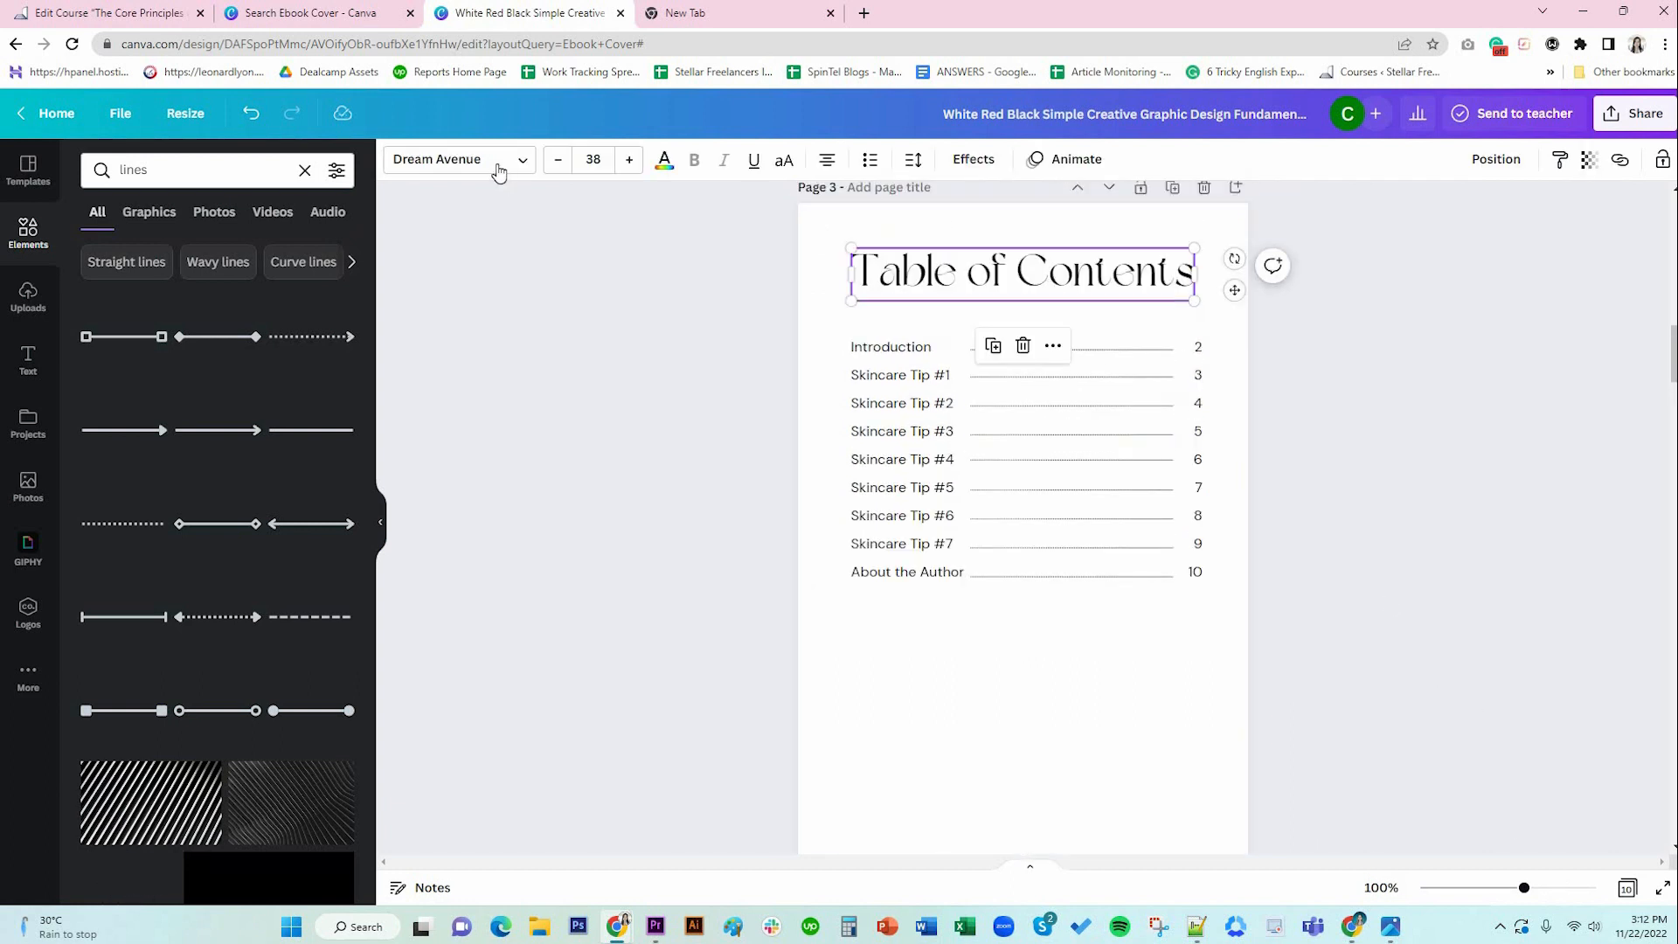
click(498, 166)
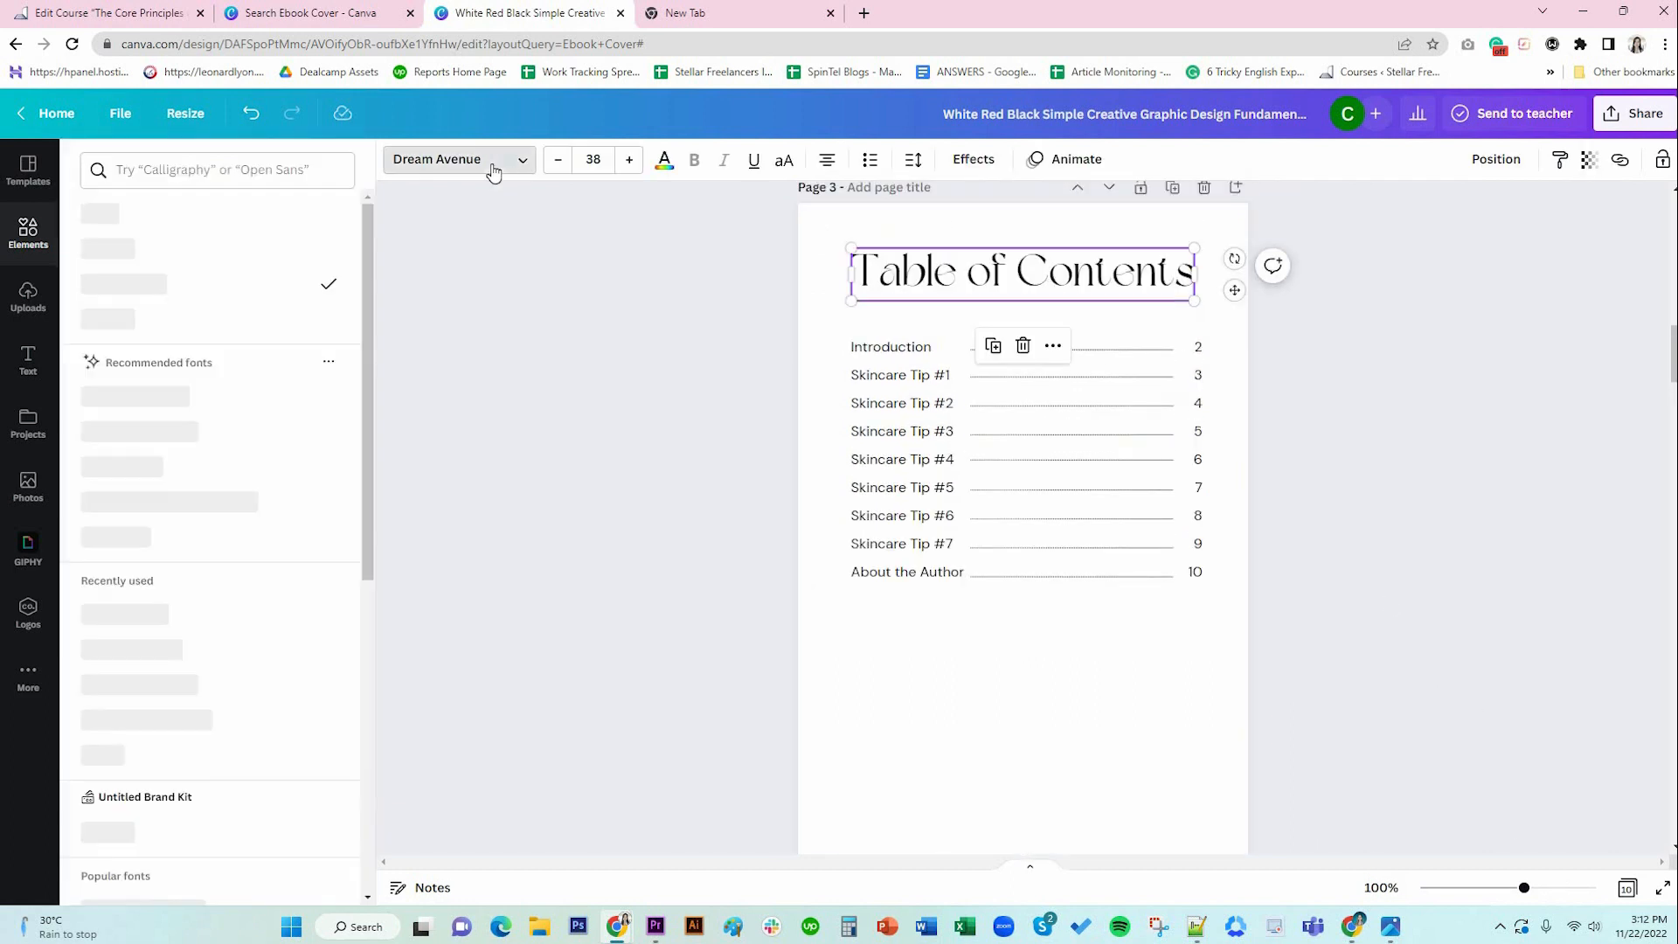
click(664, 161)
click(194, 252)
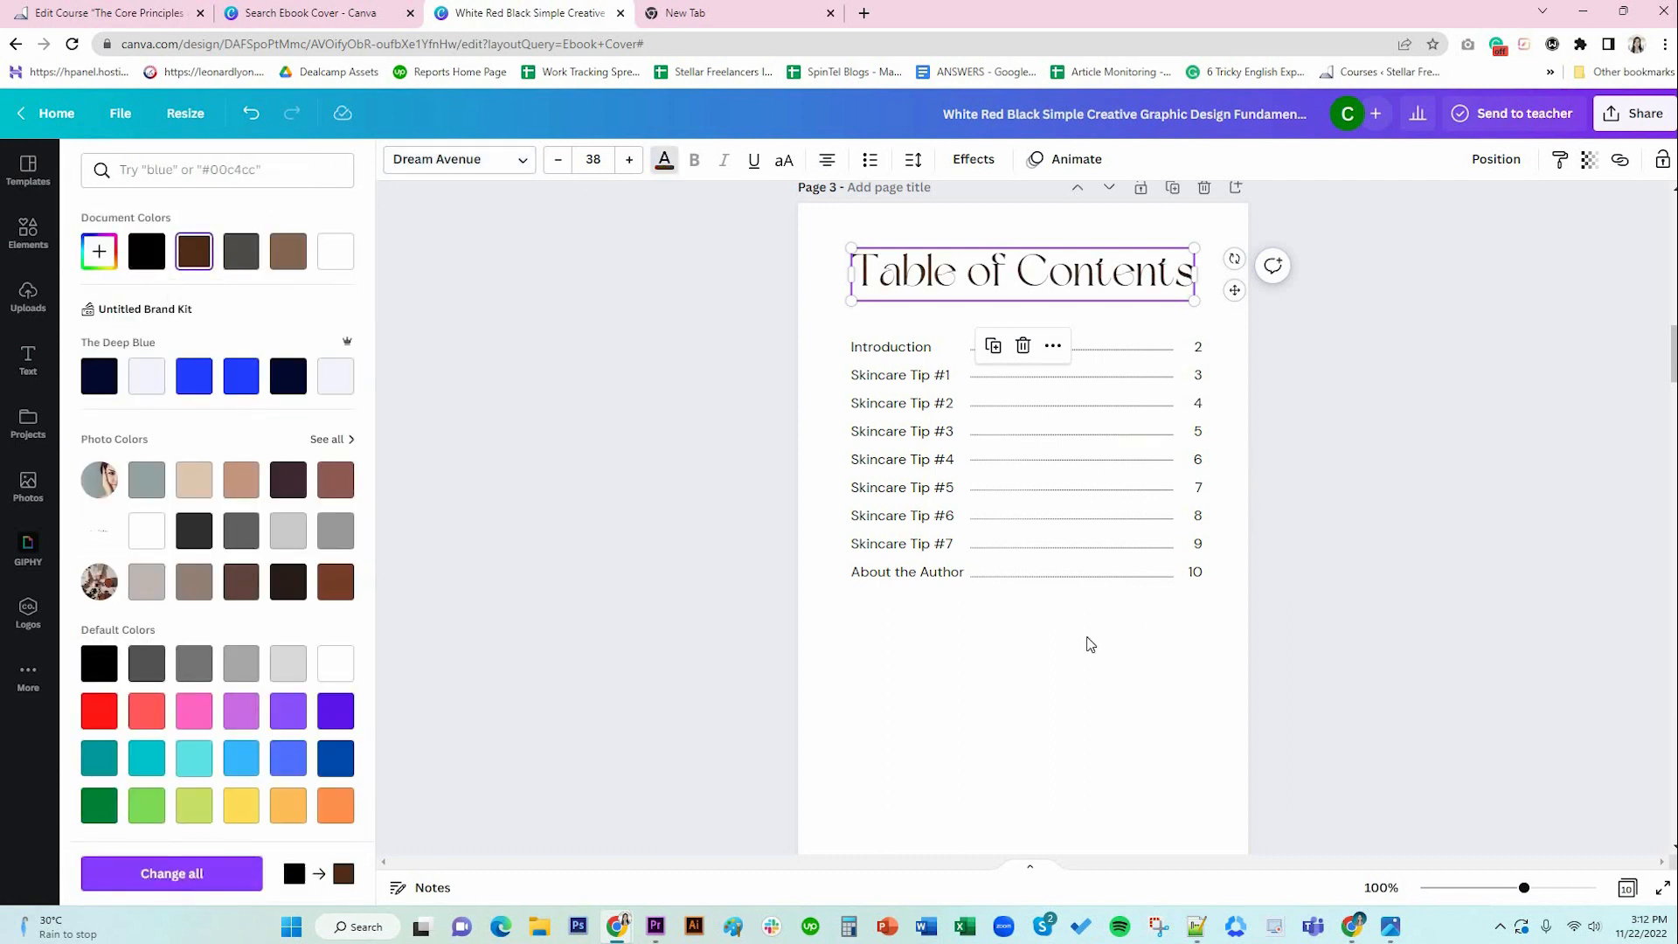
click(1090, 644)
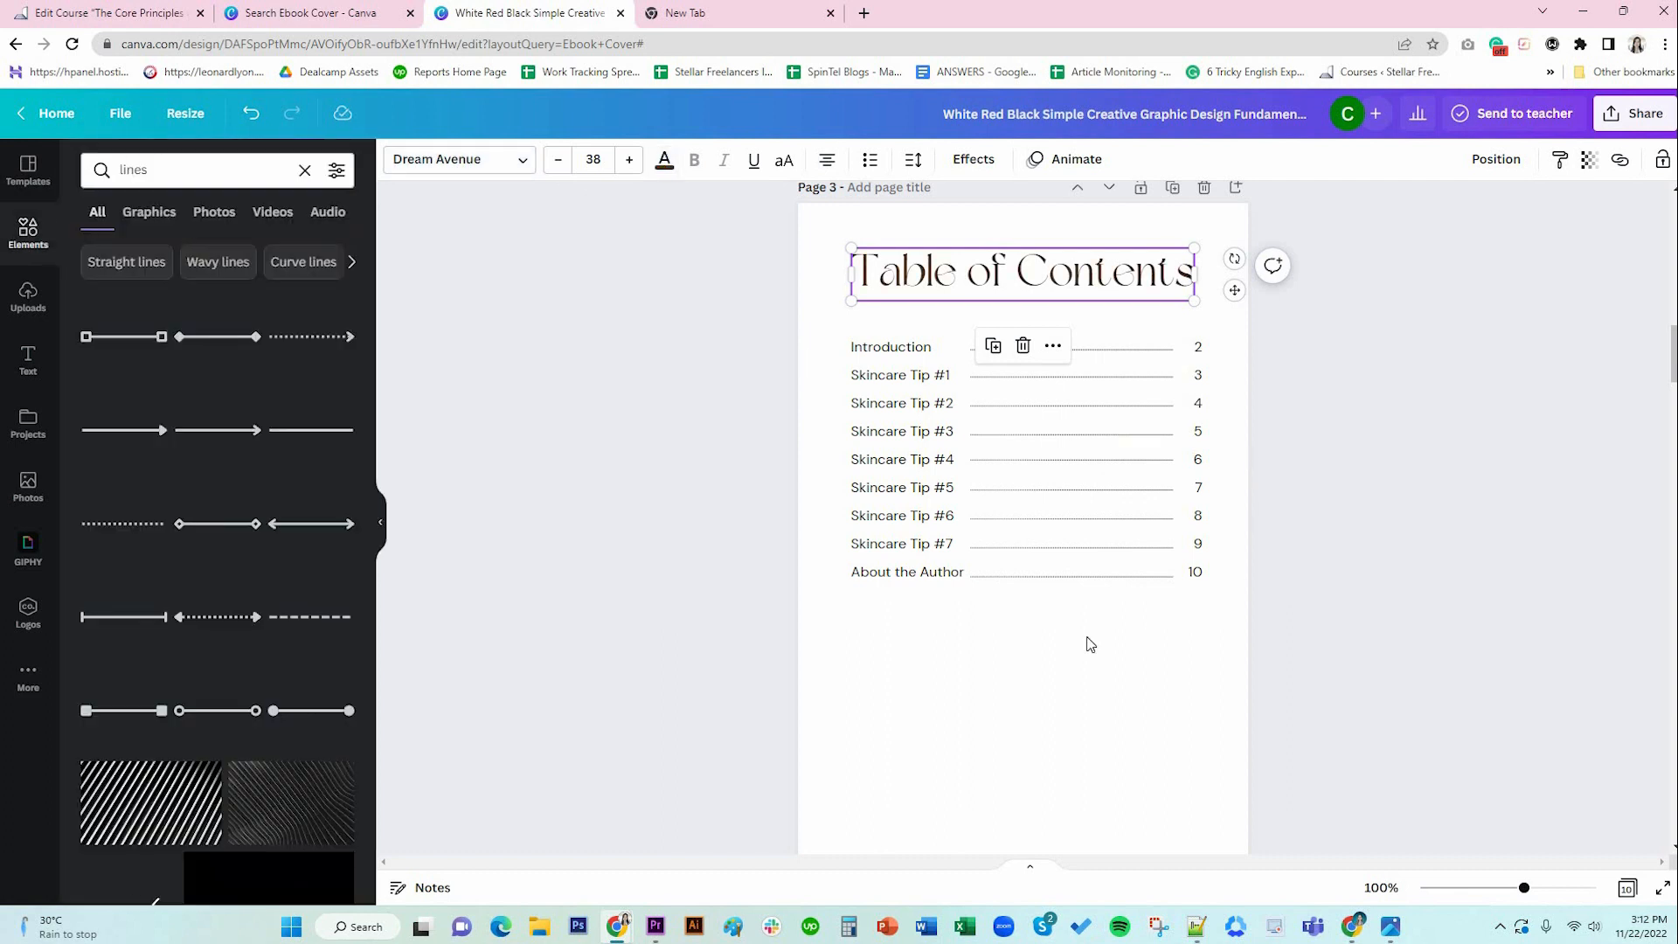
click(960, 280)
click(1036, 659)
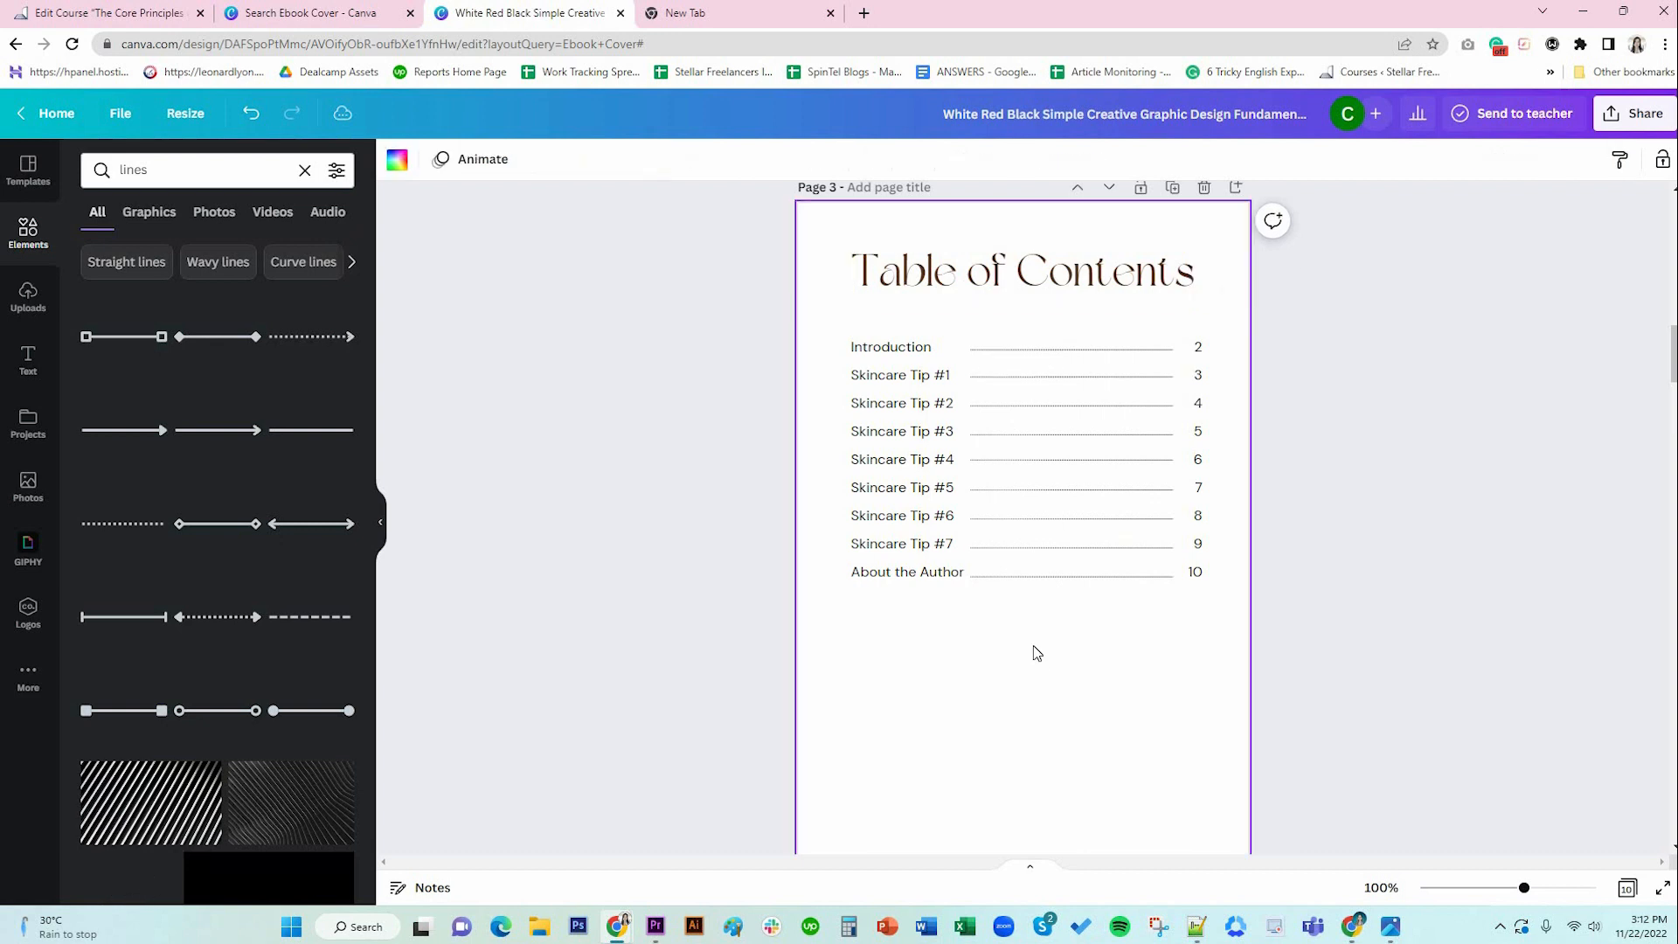
click(892, 384)
click(1193, 381)
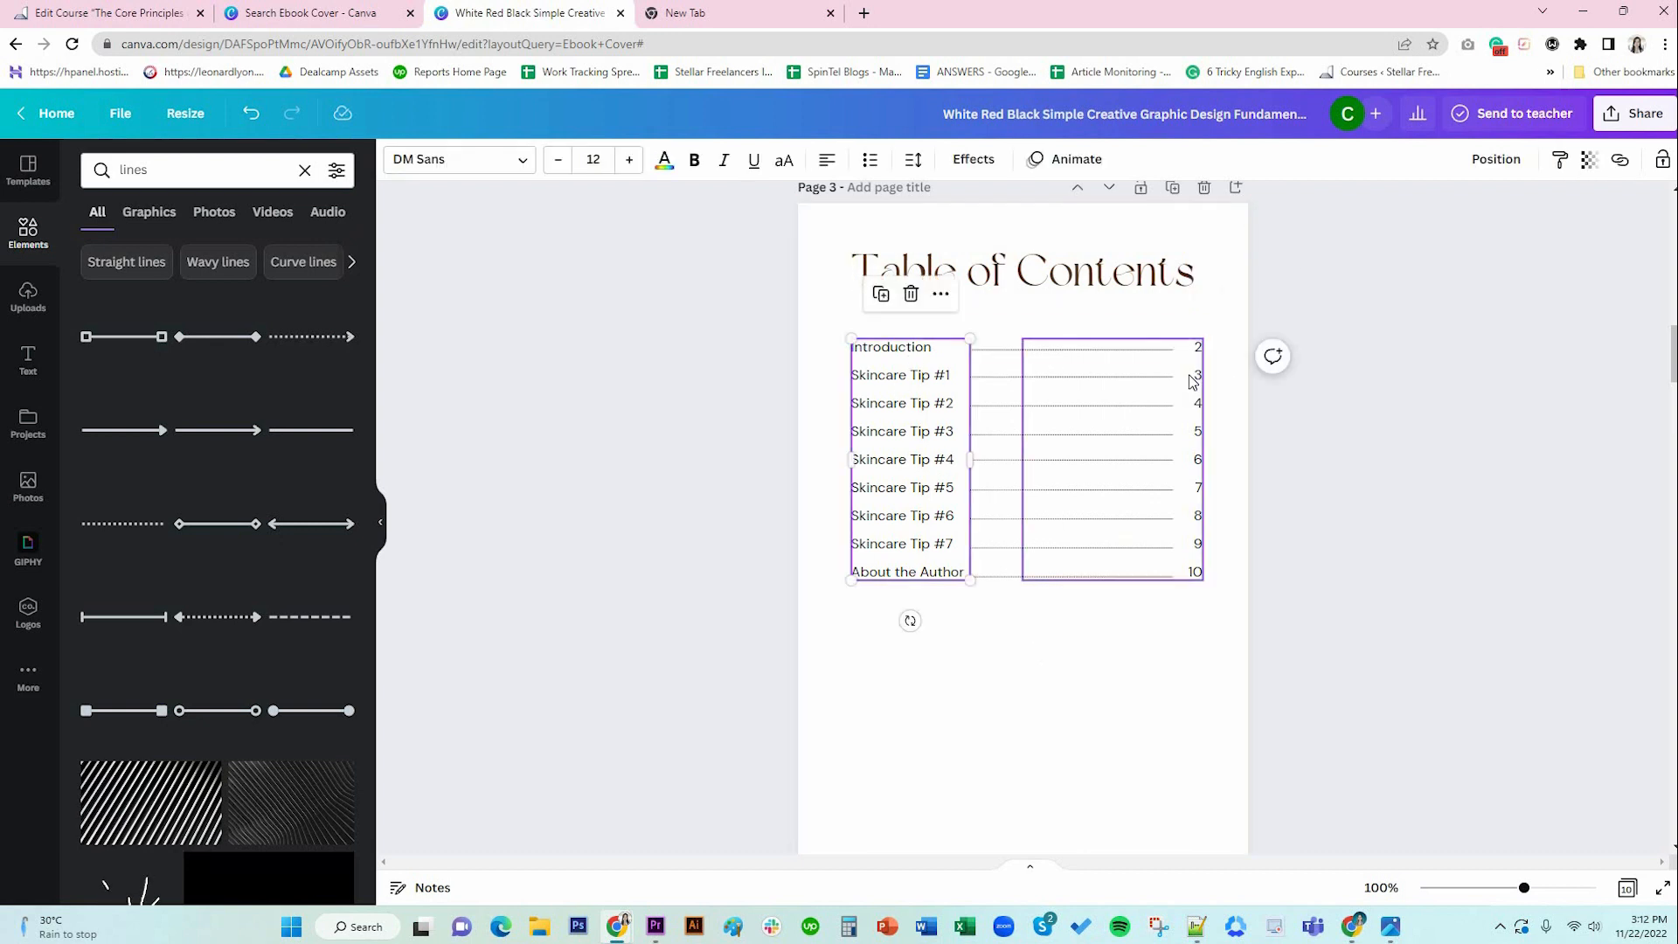
Search Elements graphics for 'nature' and browse the leaf, tree and butterfly results.
click(1152, 664)
scroll(1151, 664, down, 2)
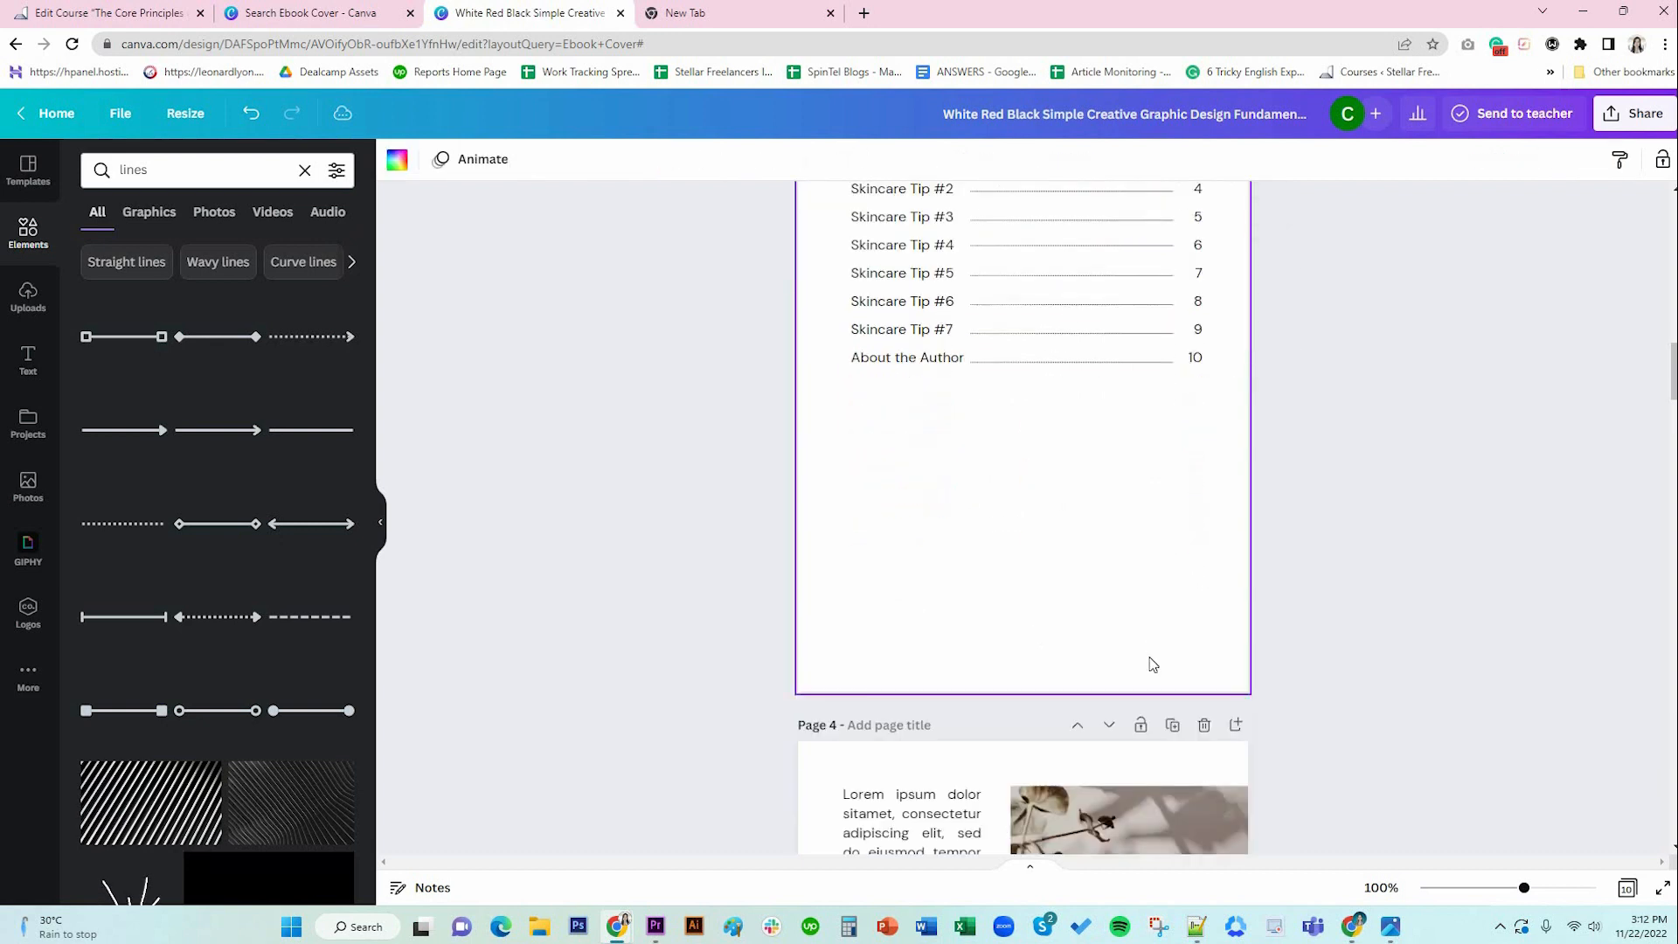
scroll(1152, 664, up, 3)
scroll(1152, 664, down, 2)
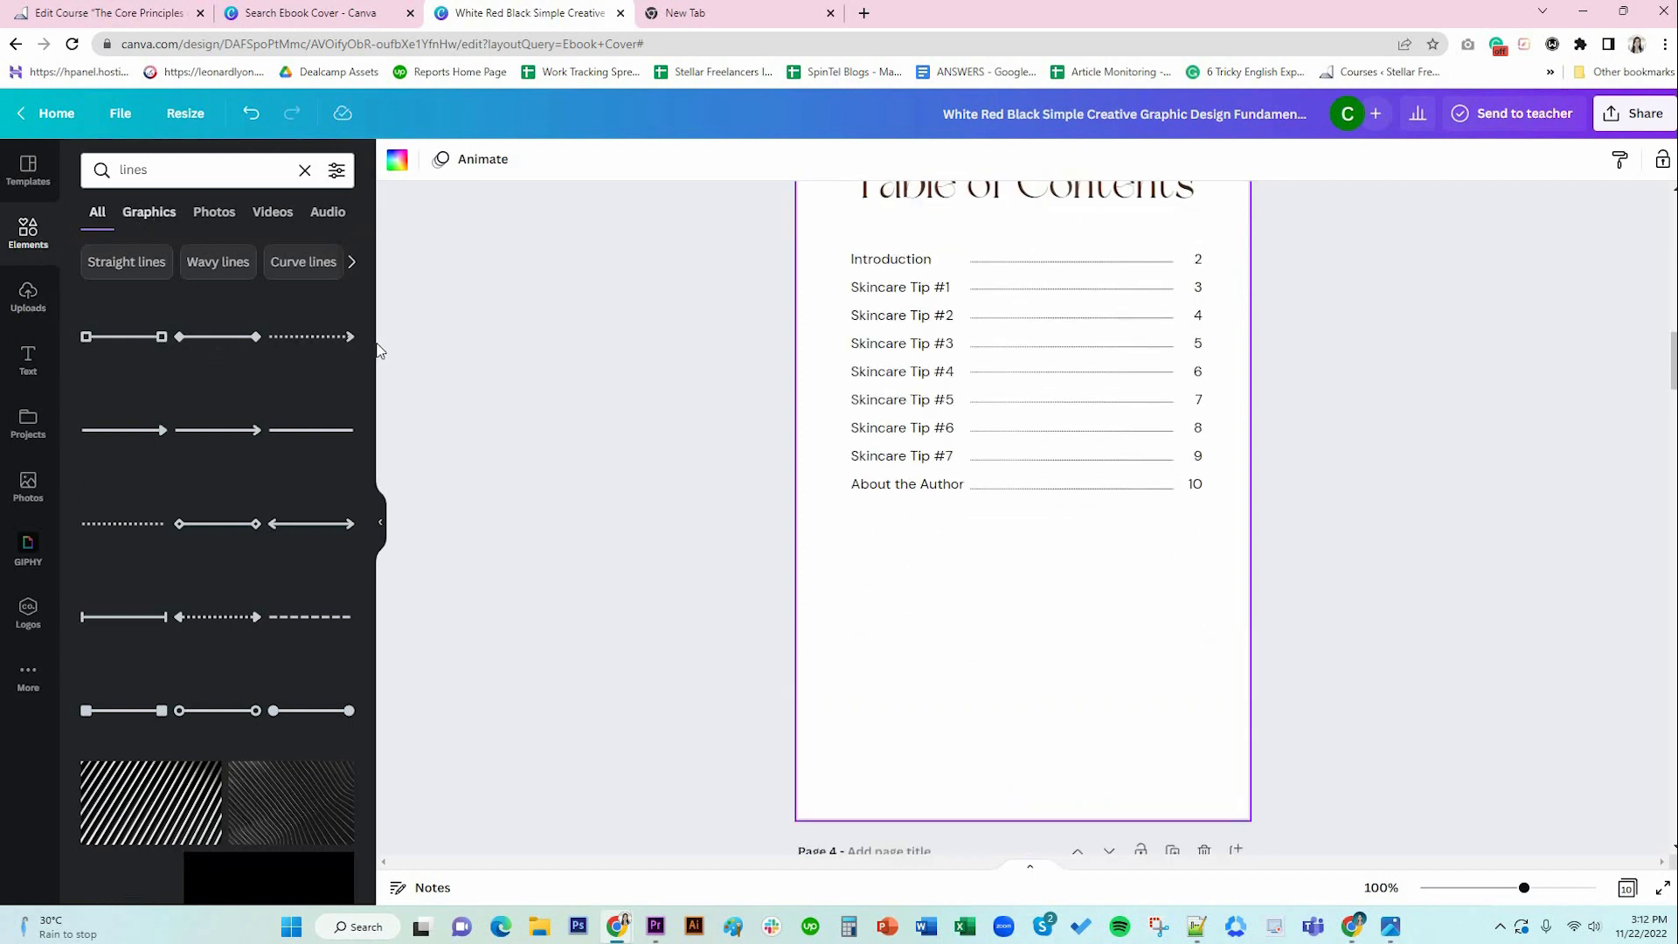
click(148, 212)
click(221, 165)
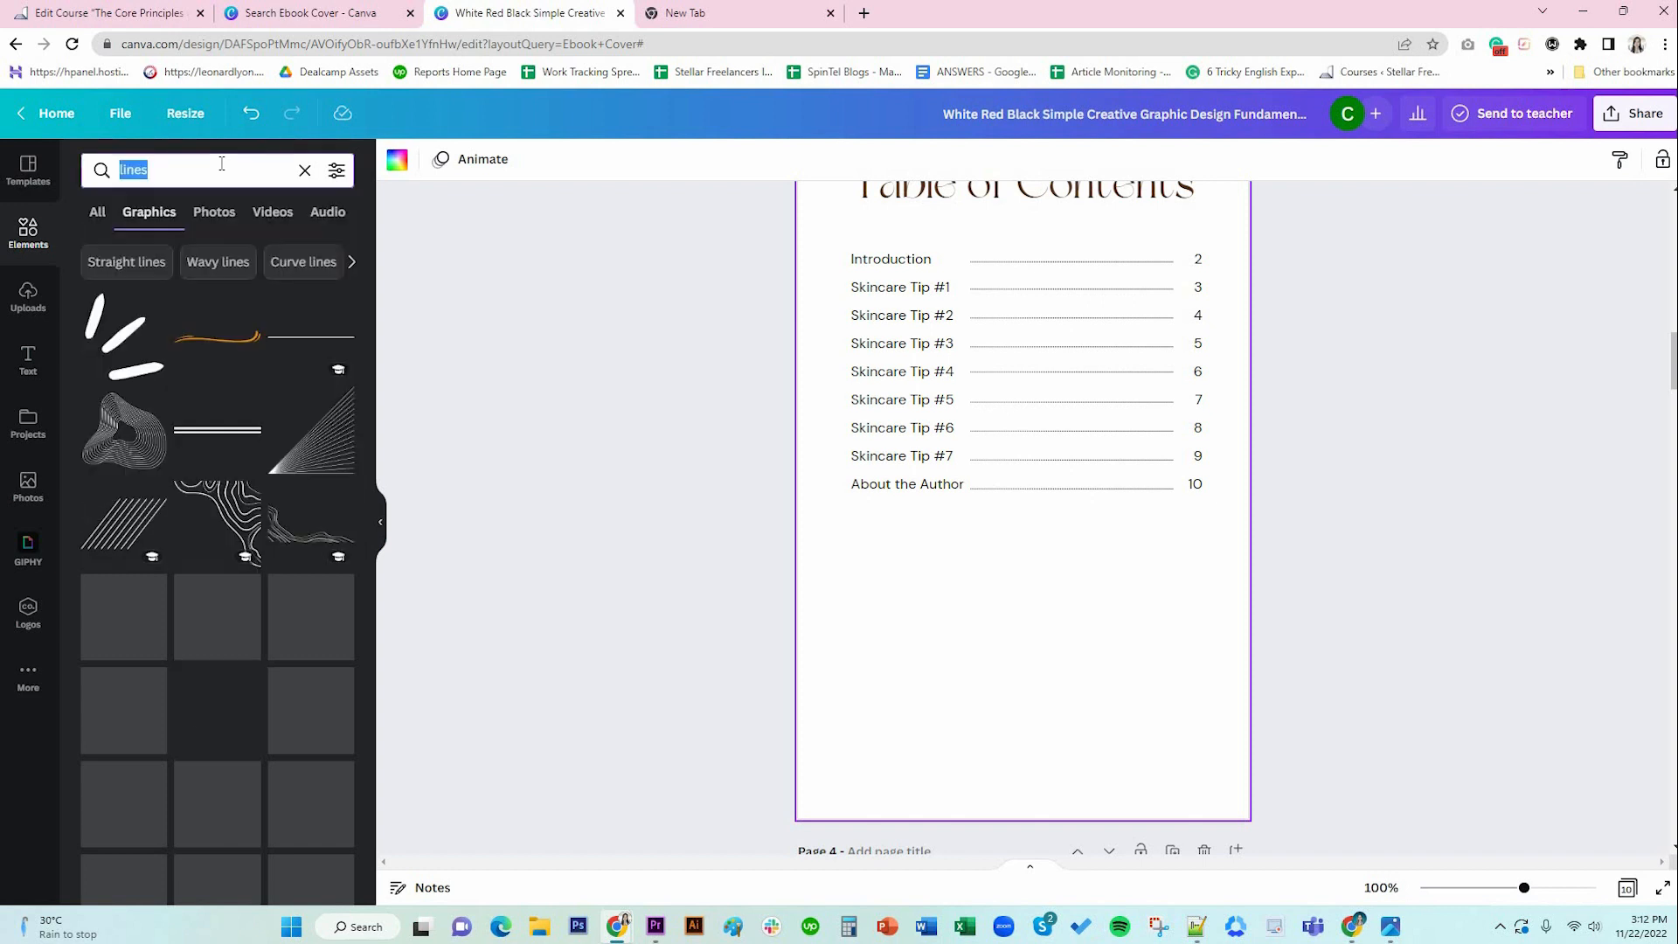
text(nature)
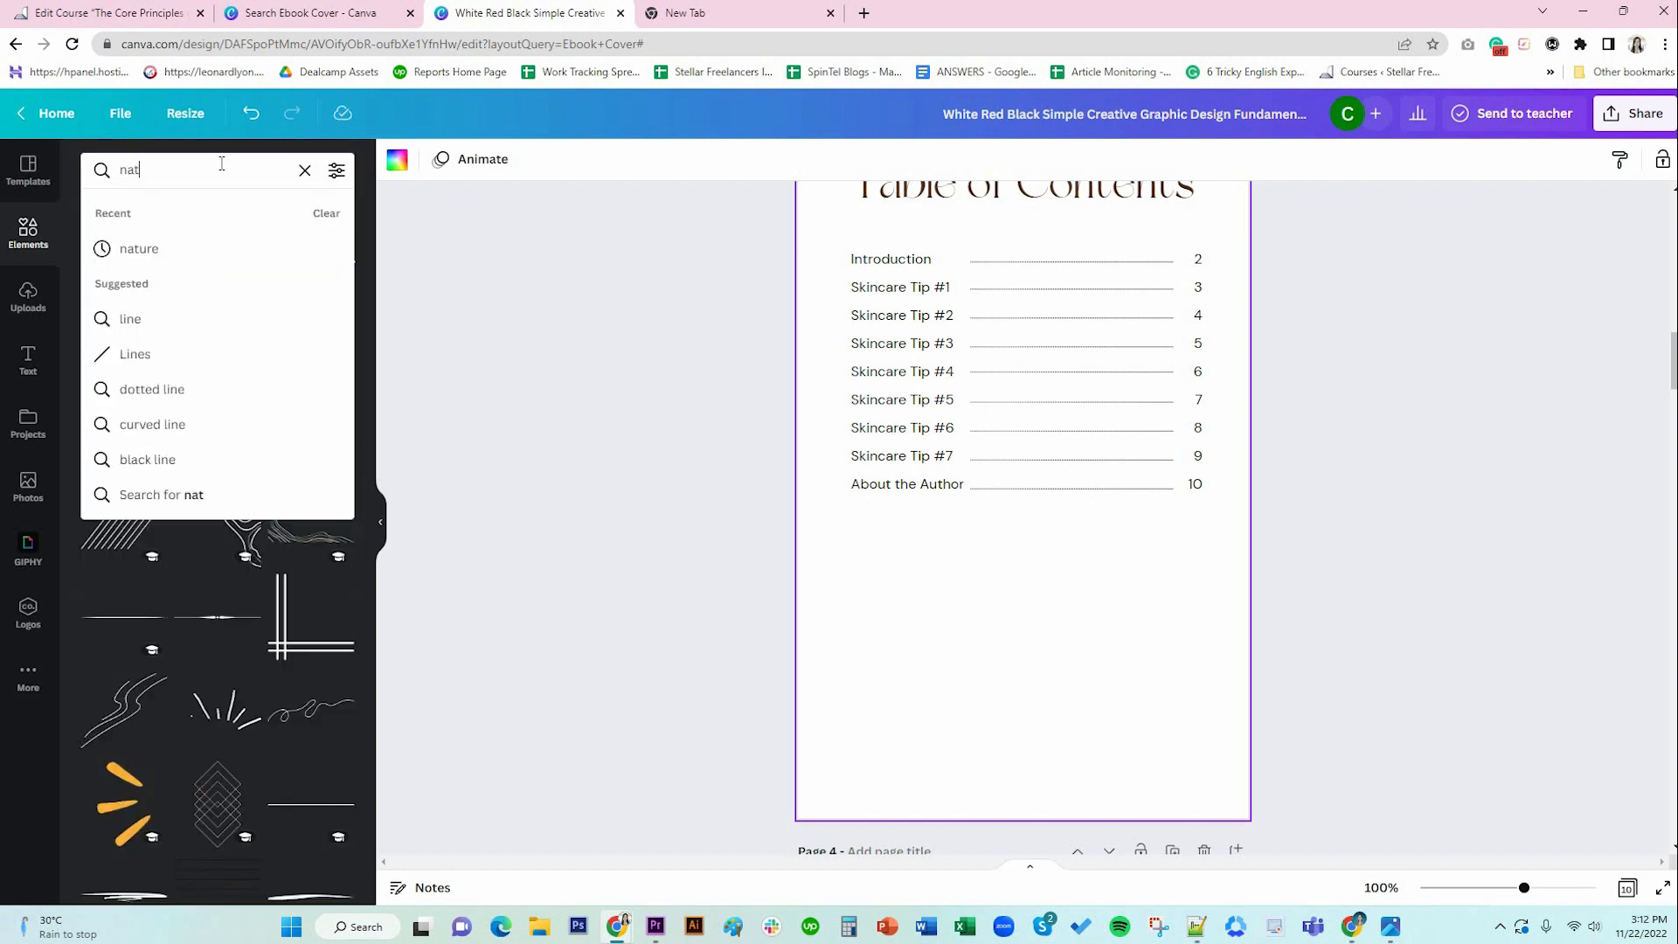
key(Return)
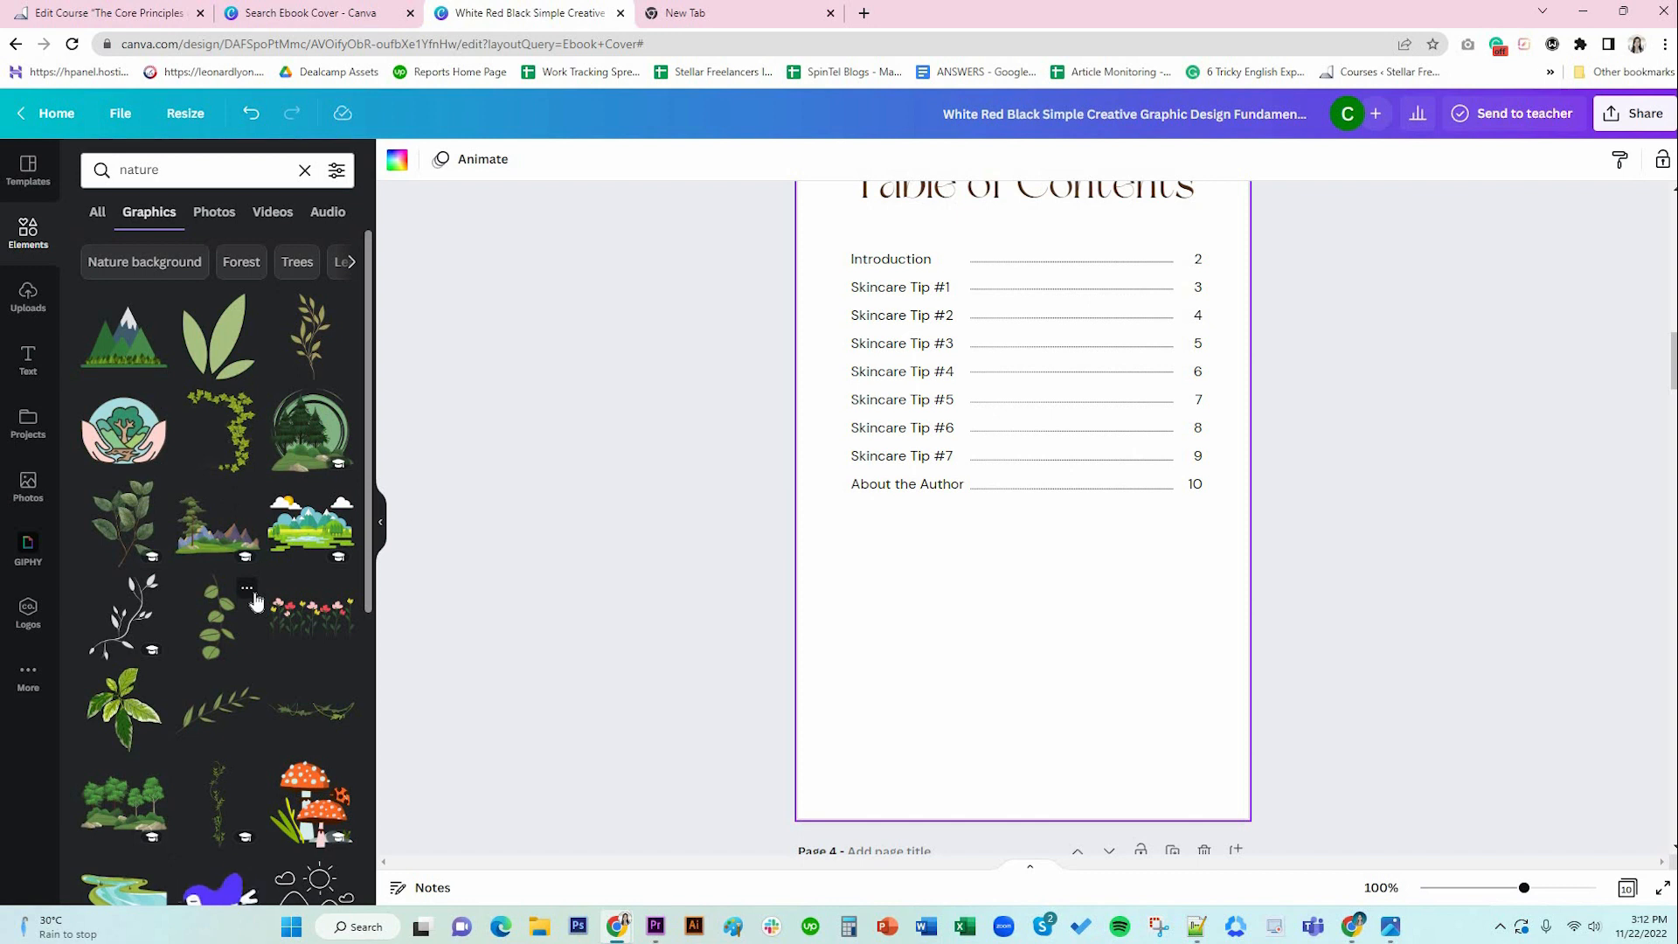
scroll(254, 600, down, 3)
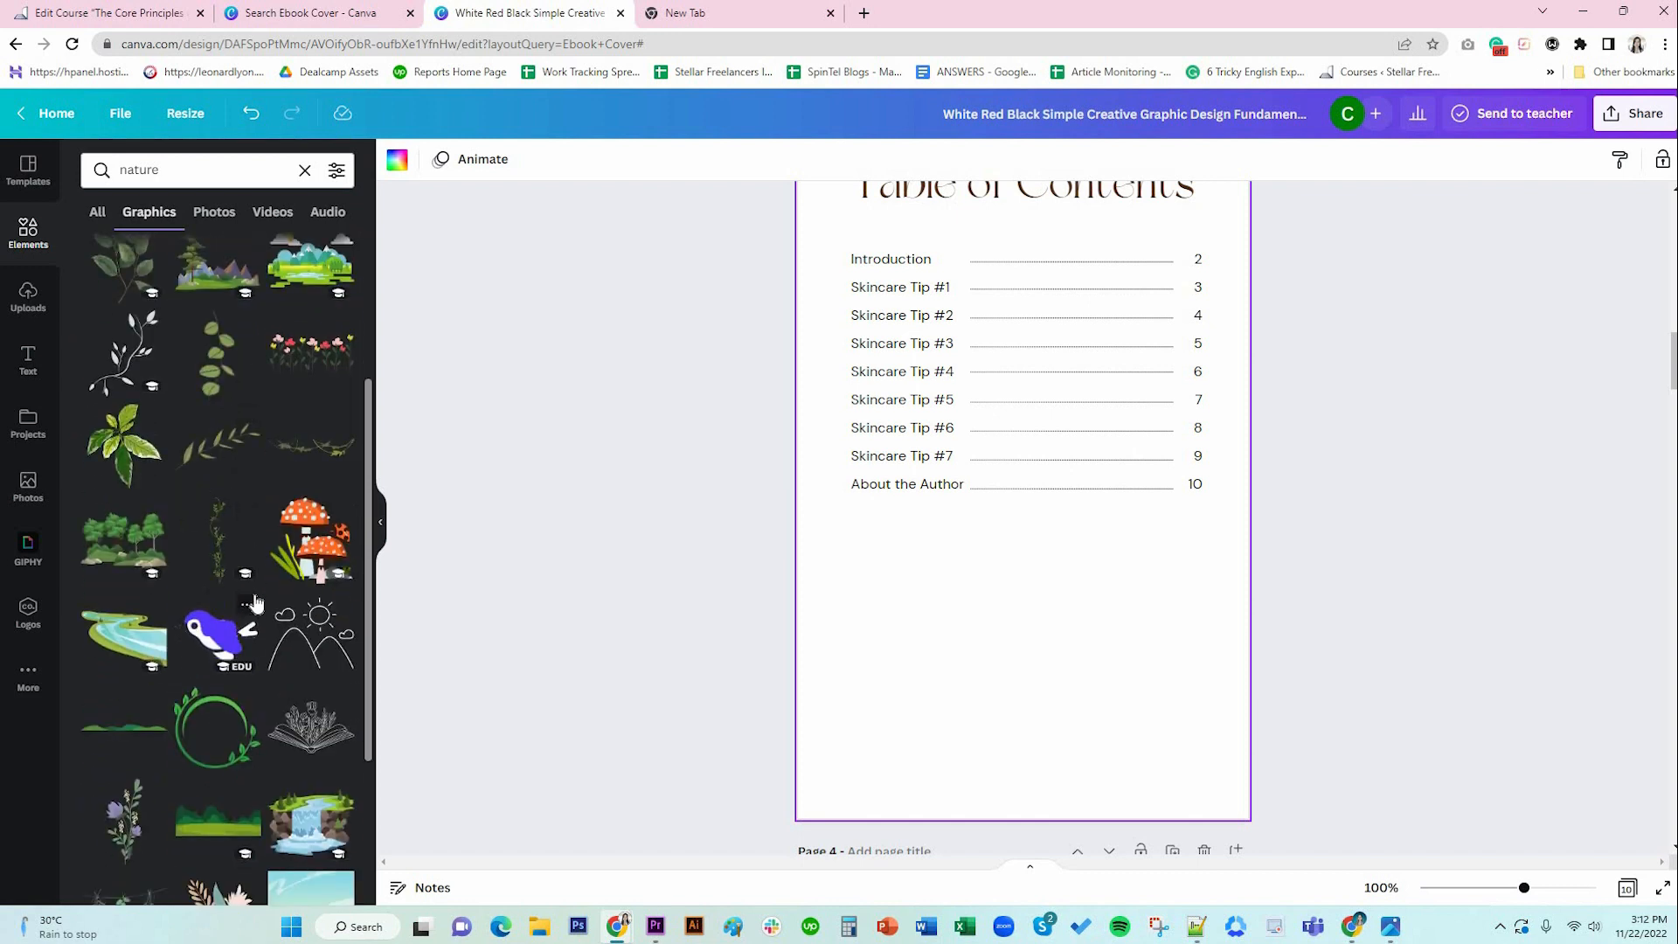
scroll(254, 601, down, 2)
scroll(254, 602, down, 3)
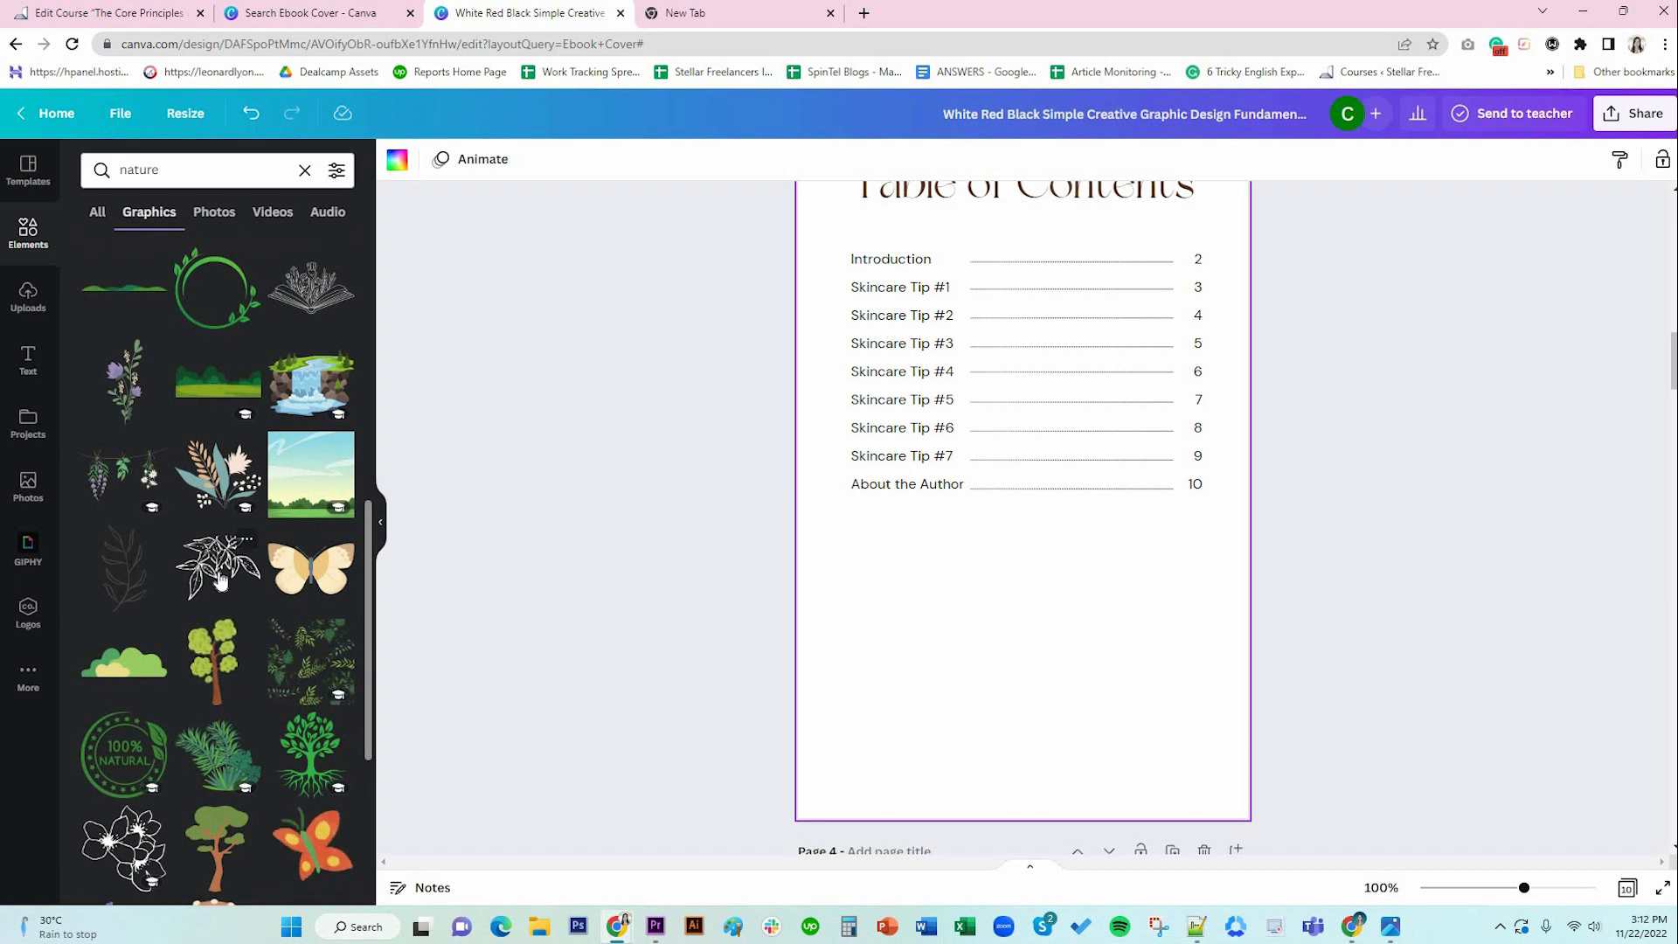
Add the white flower graphic, enlarged over the contents list.
click(135, 861)
drag(933, 376, 831, 262)
drag(1065, 562, 1103, 593)
Fade the flower to about 17 transparency and recolour it dark brown.
click(1590, 162)
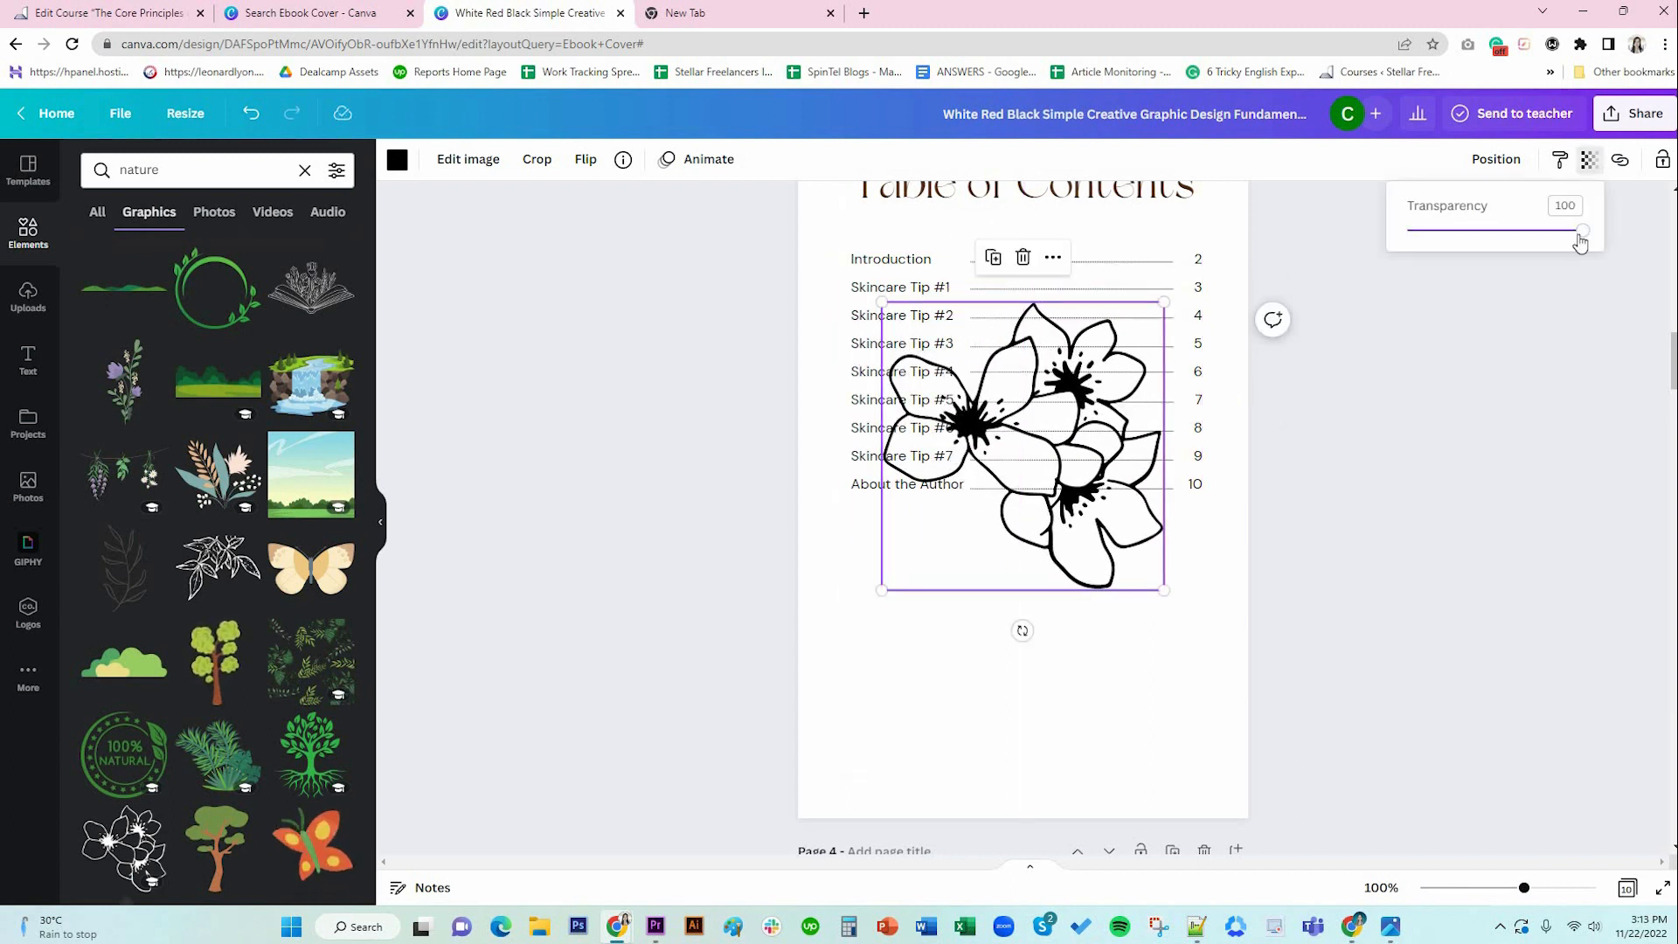
drag(1517, 249, 1430, 250)
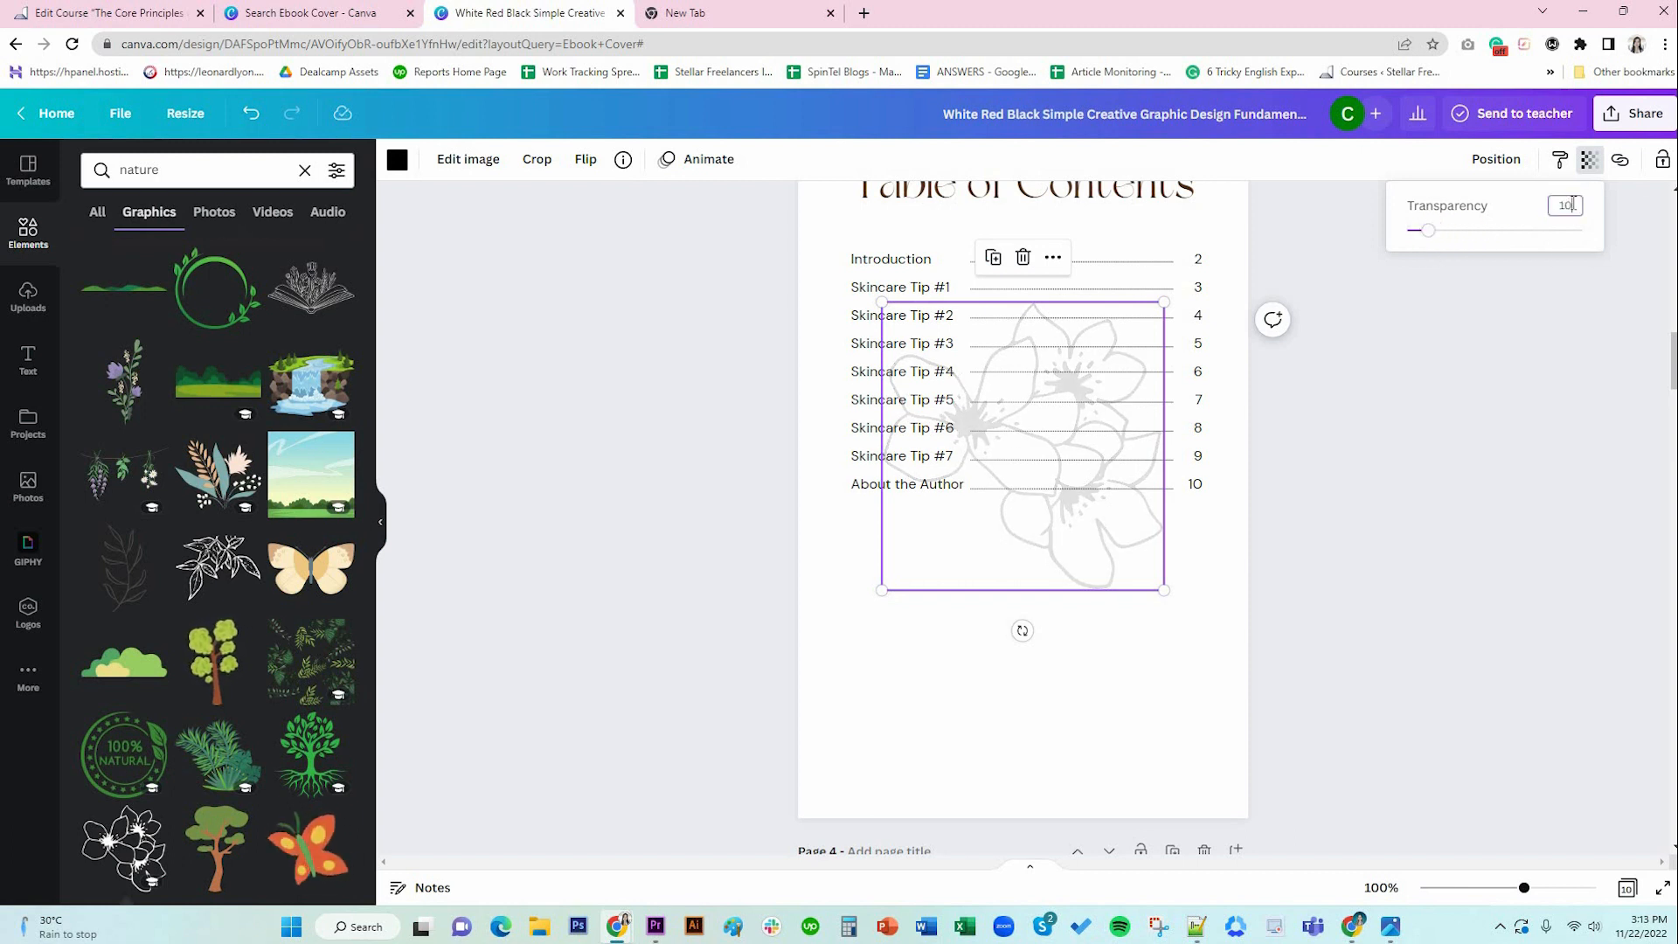
click(398, 161)
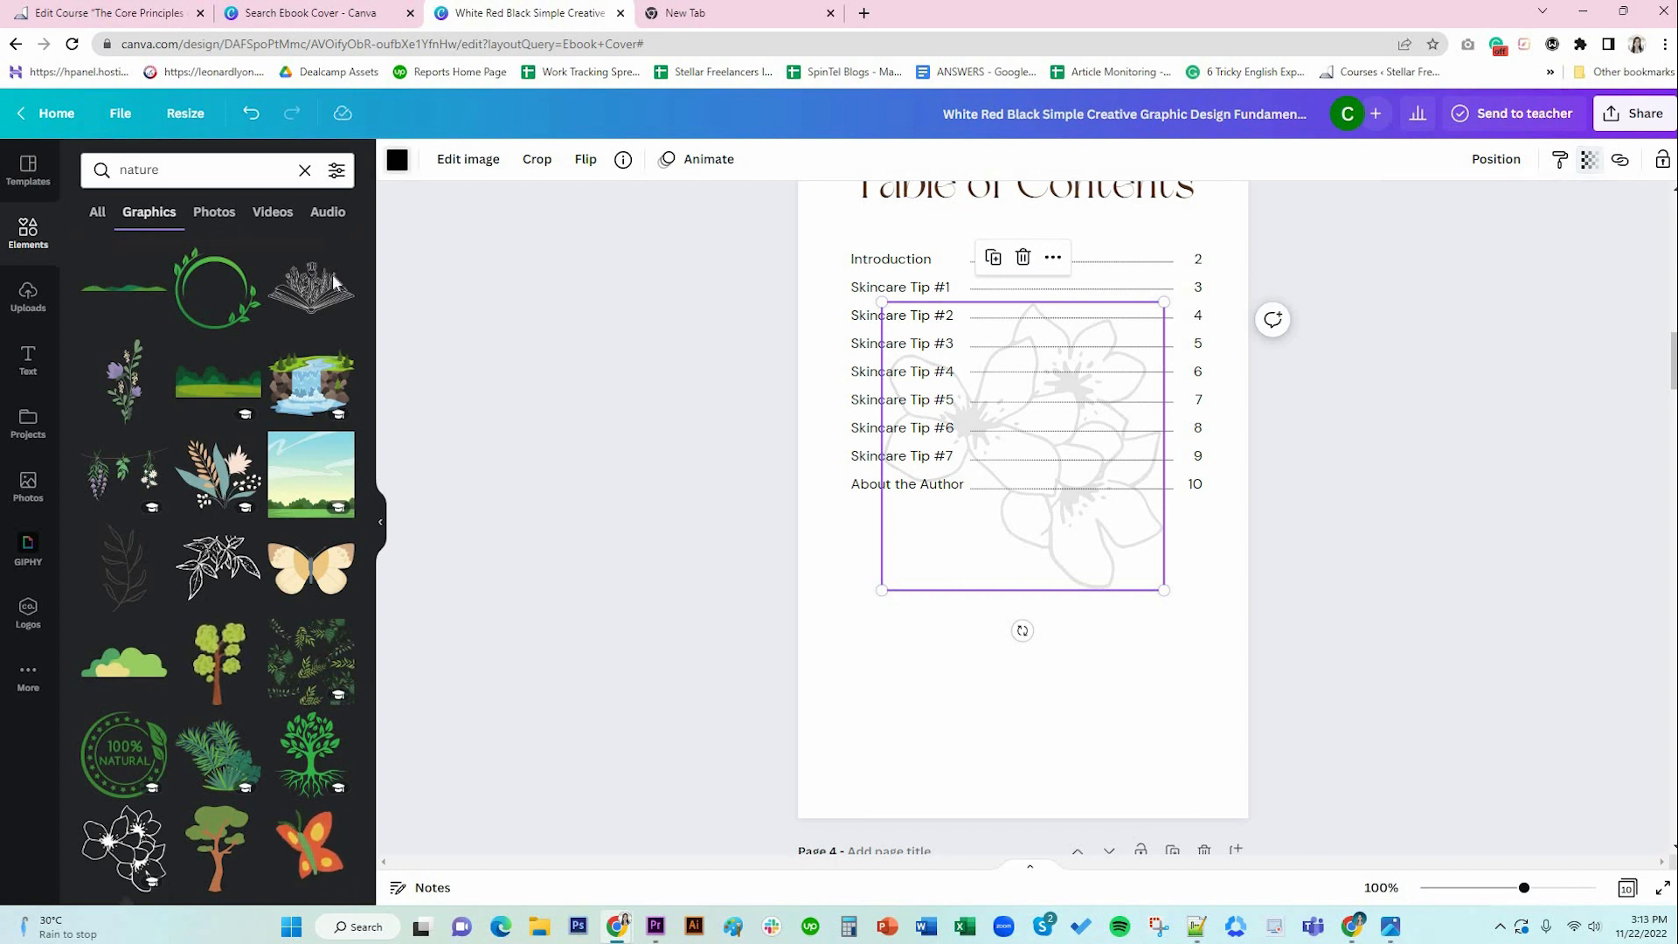
click(193, 260)
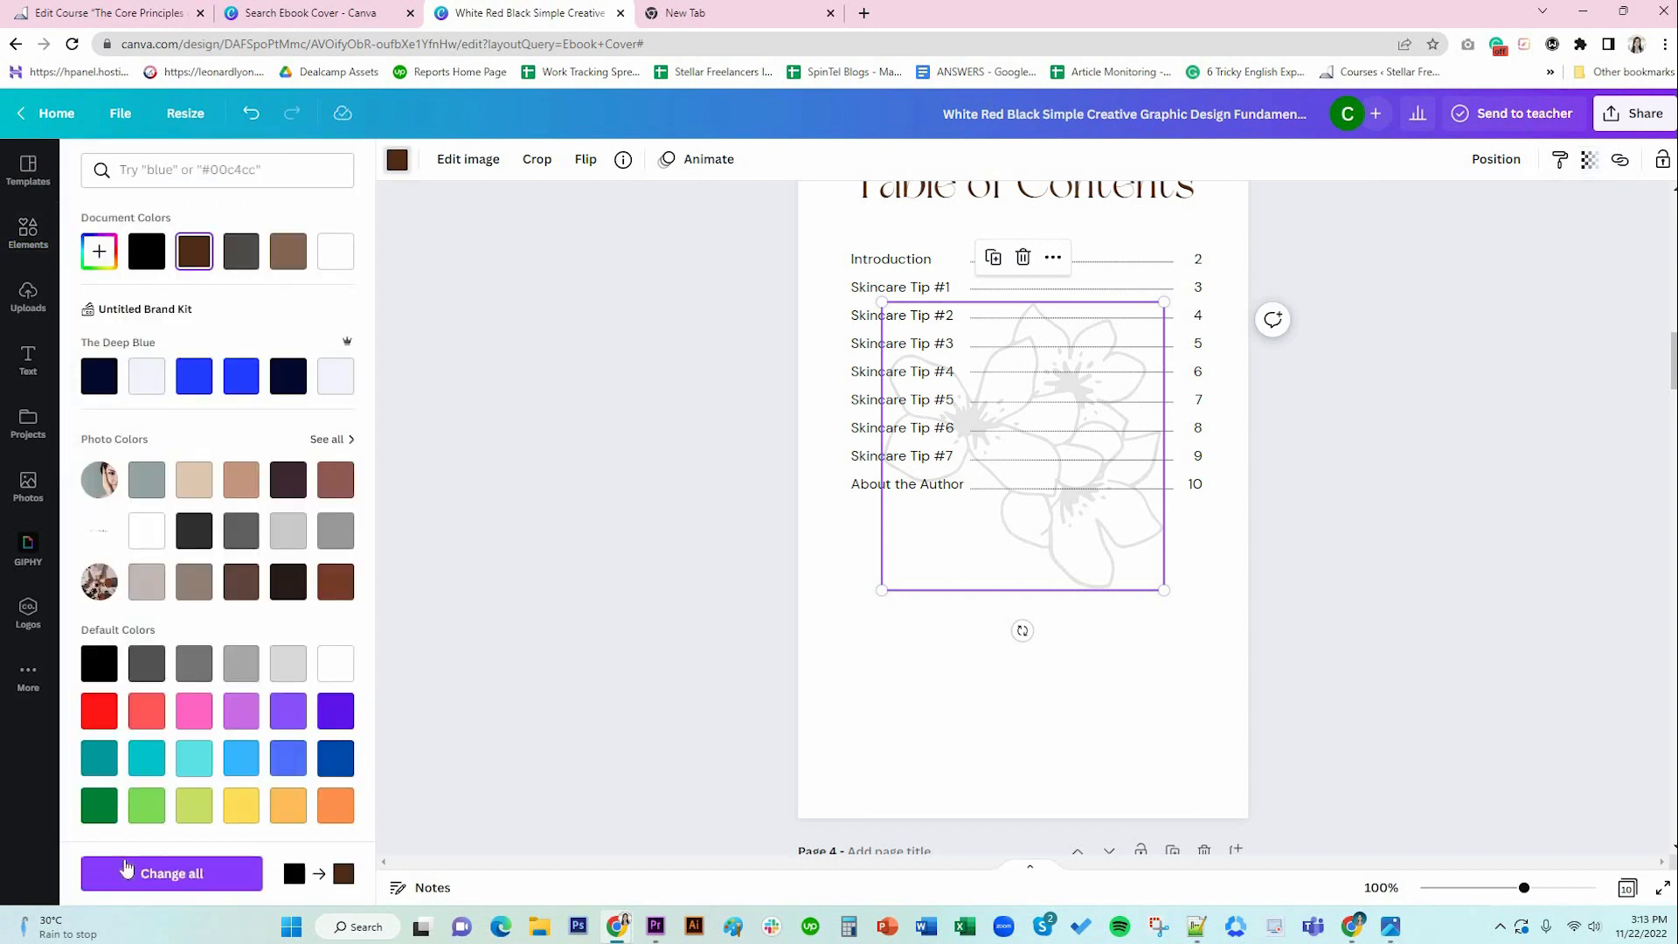
click(961, 673)
click(1215, 693)
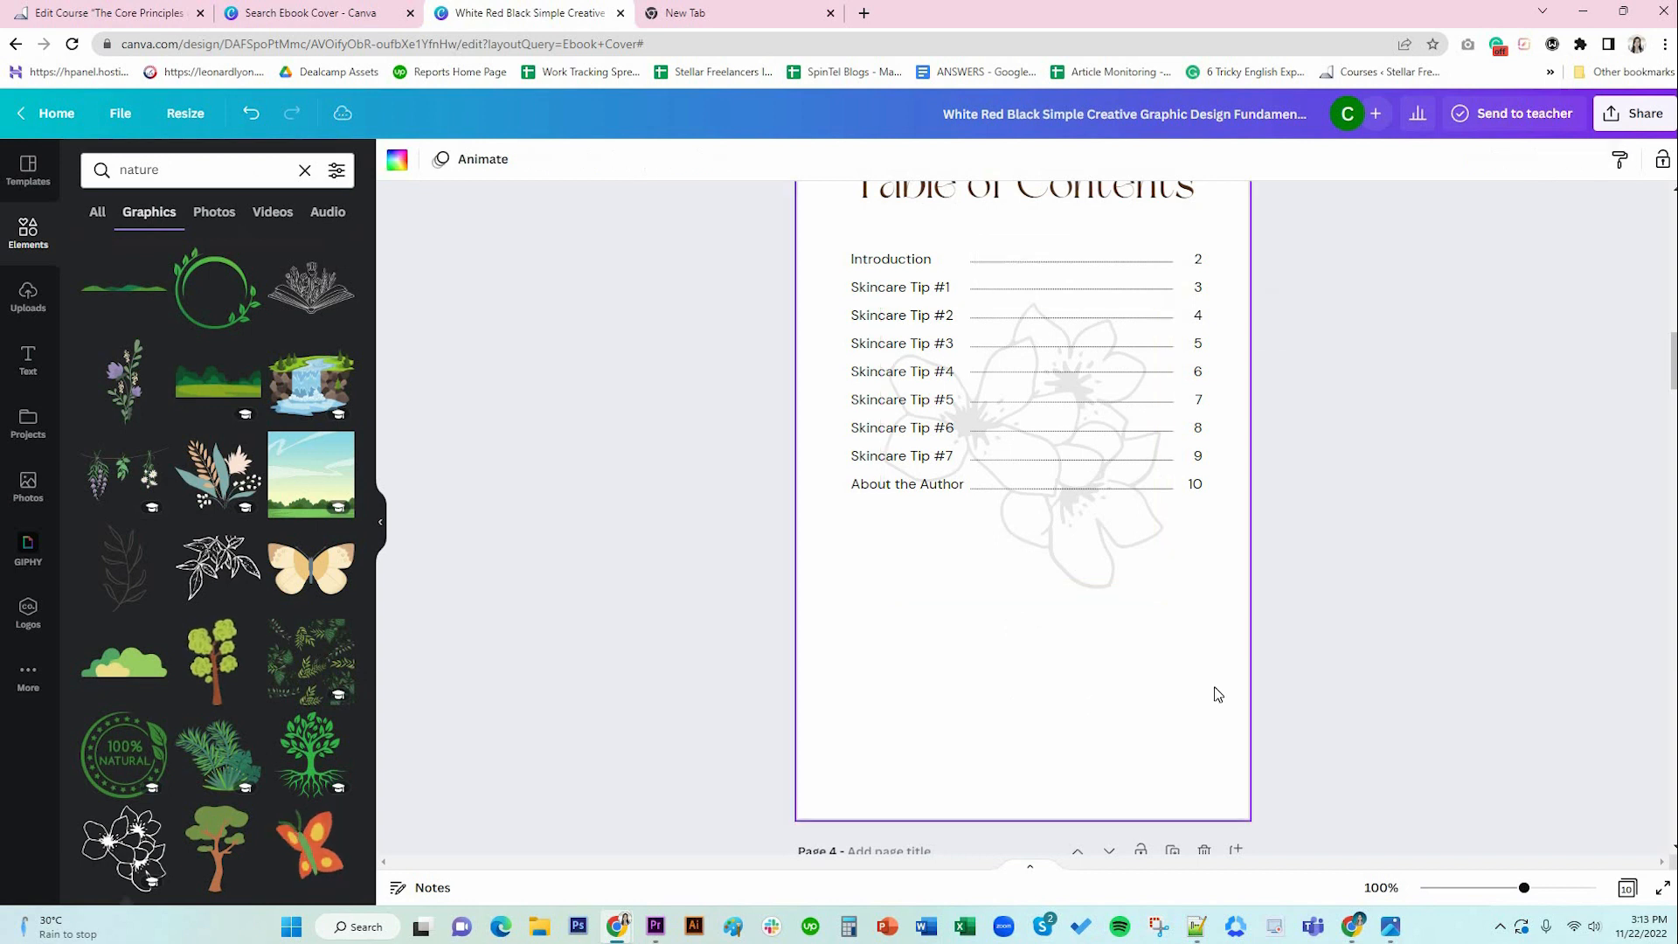
Copy the brown footer bar from the next page onto the Table of Contents page.
scroll(1217, 694, up, 2)
scroll(1216, 692, down, 3)
scroll(1213, 690, up, 5)
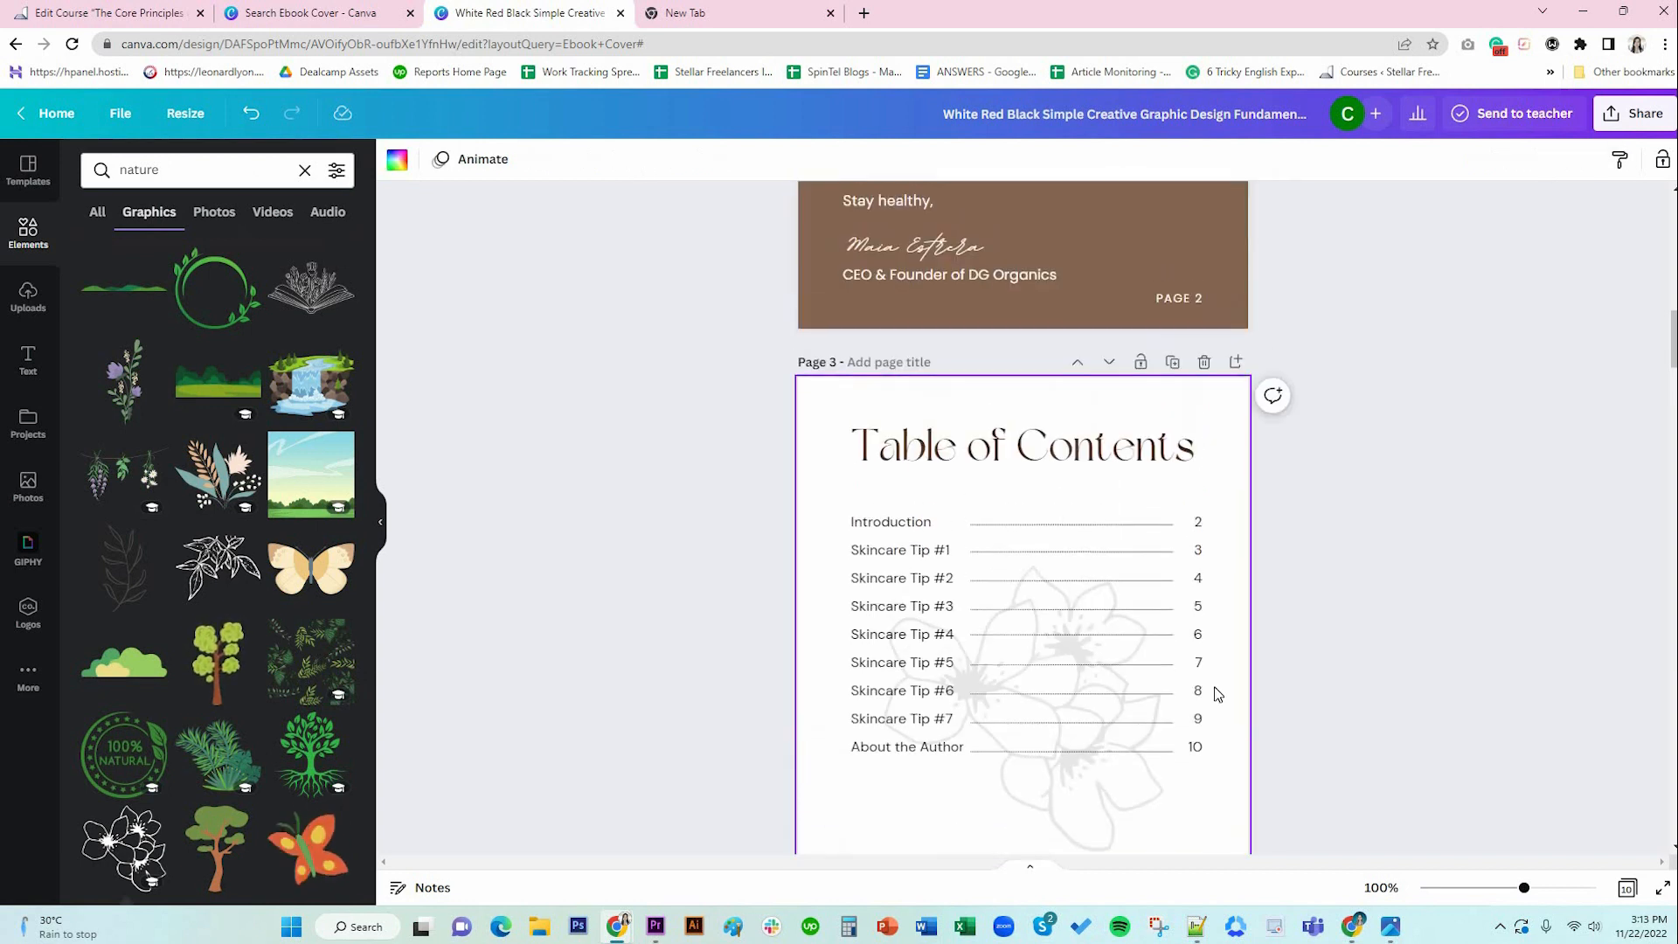
scroll(1136, 646, down, 4)
scroll(1128, 627, down, 12)
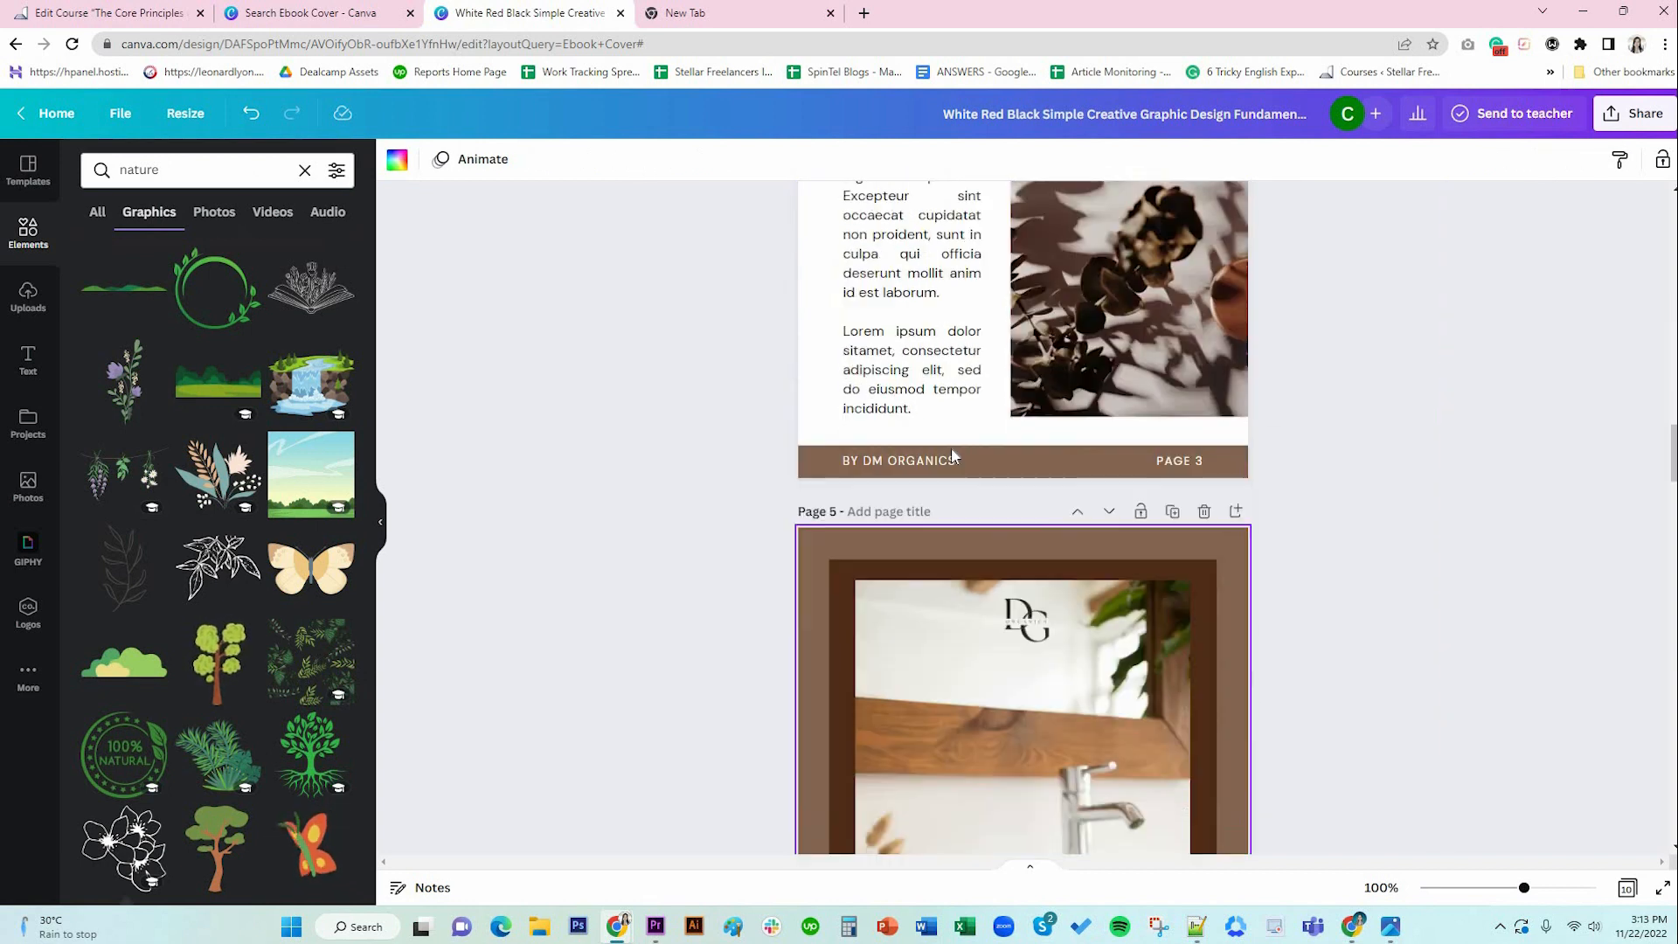
click(1052, 423)
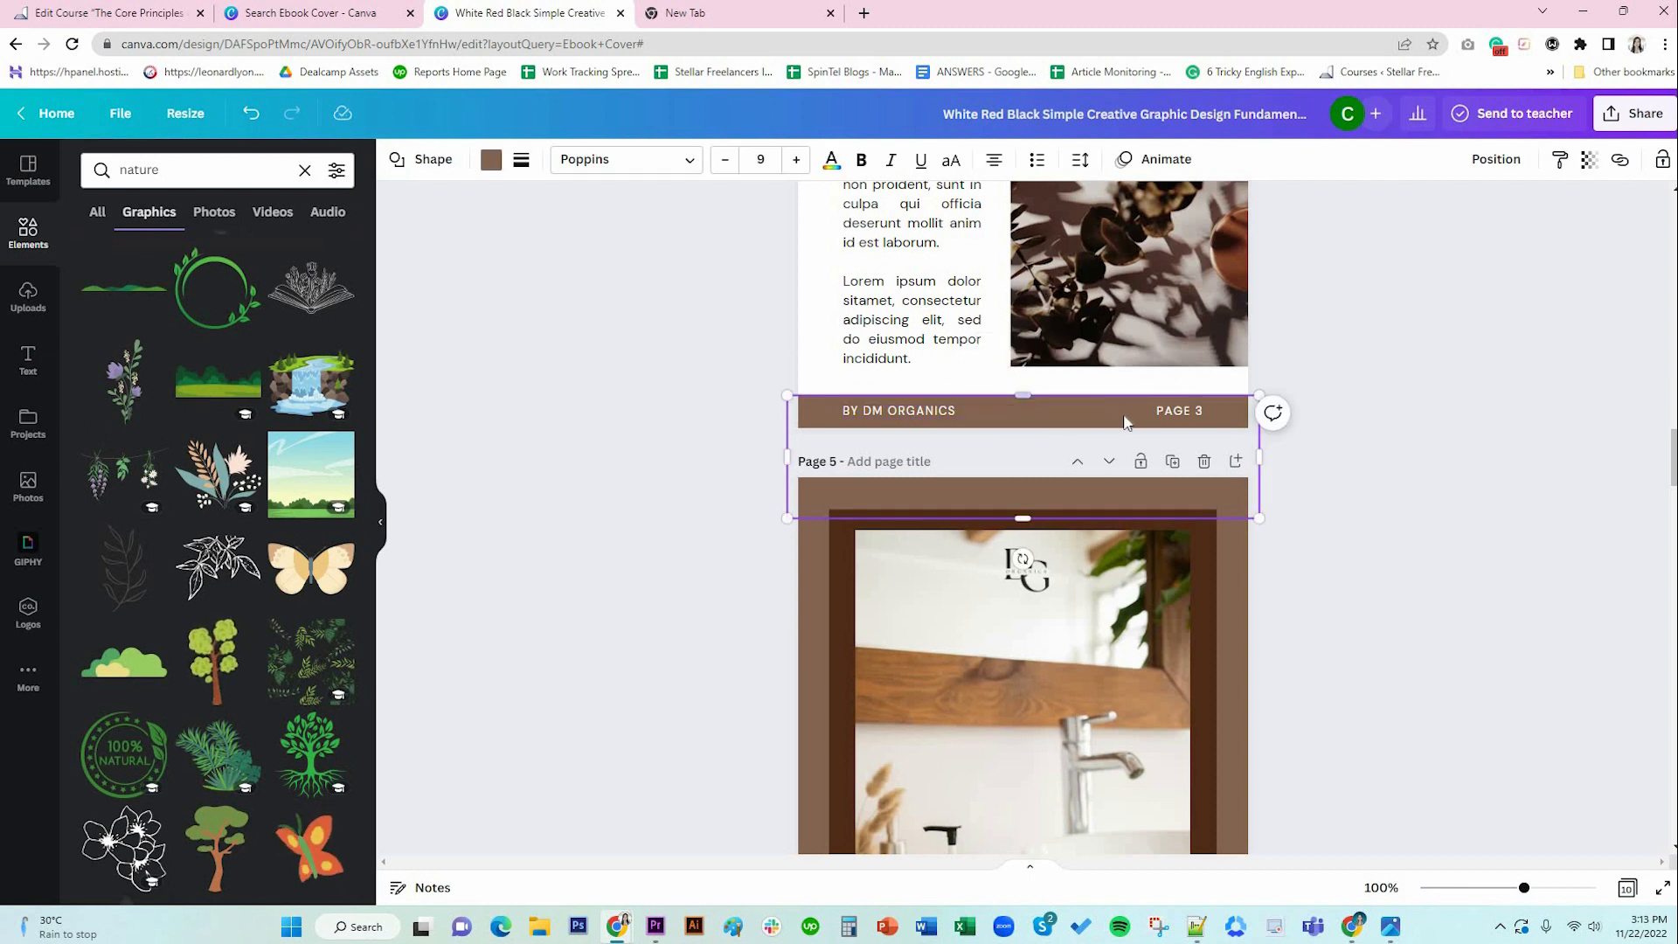
key(Escape)
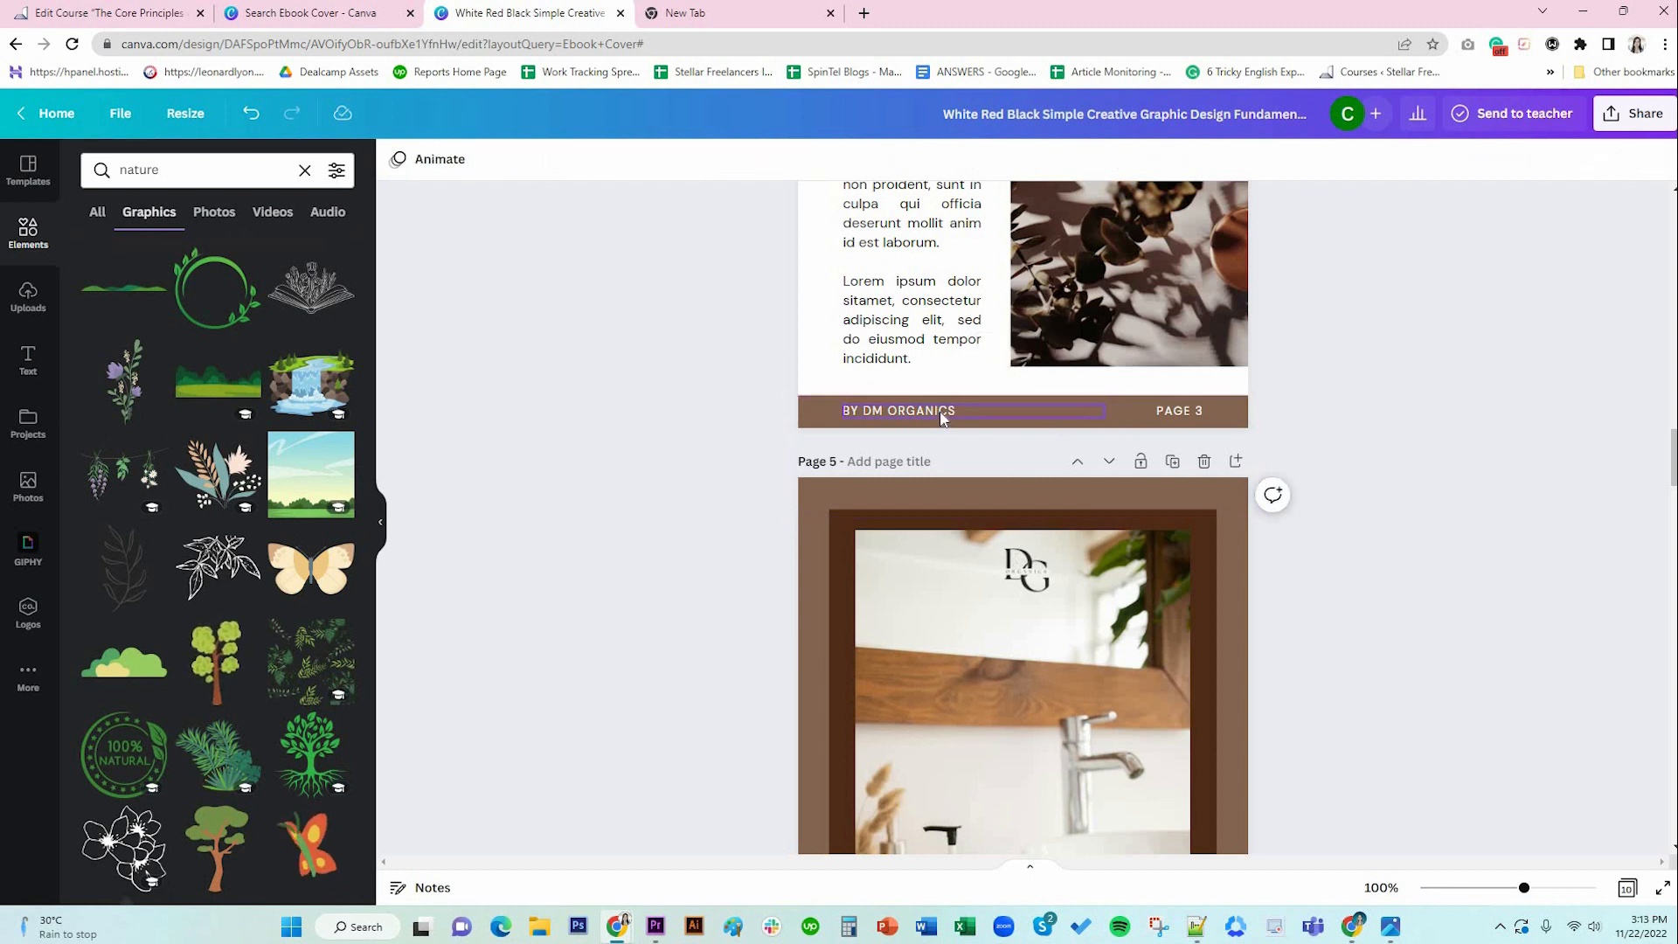
click(1047, 426)
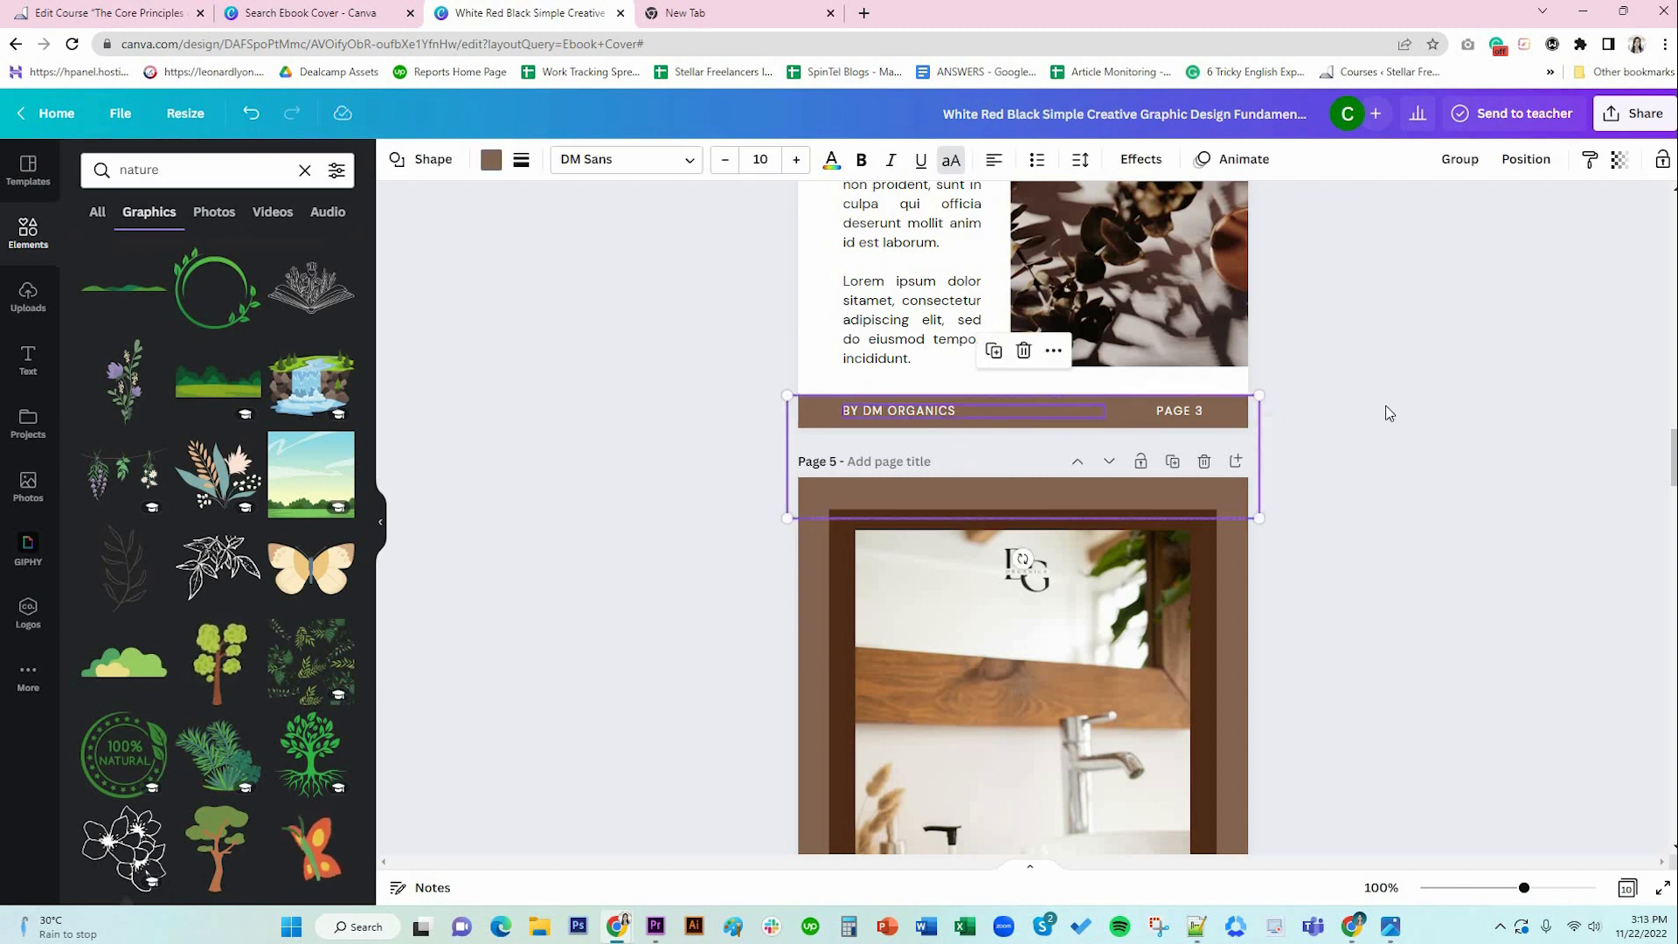
scroll(1386, 412, up, 8)
scroll(1113, 323, up, 1)
click(1115, 323)
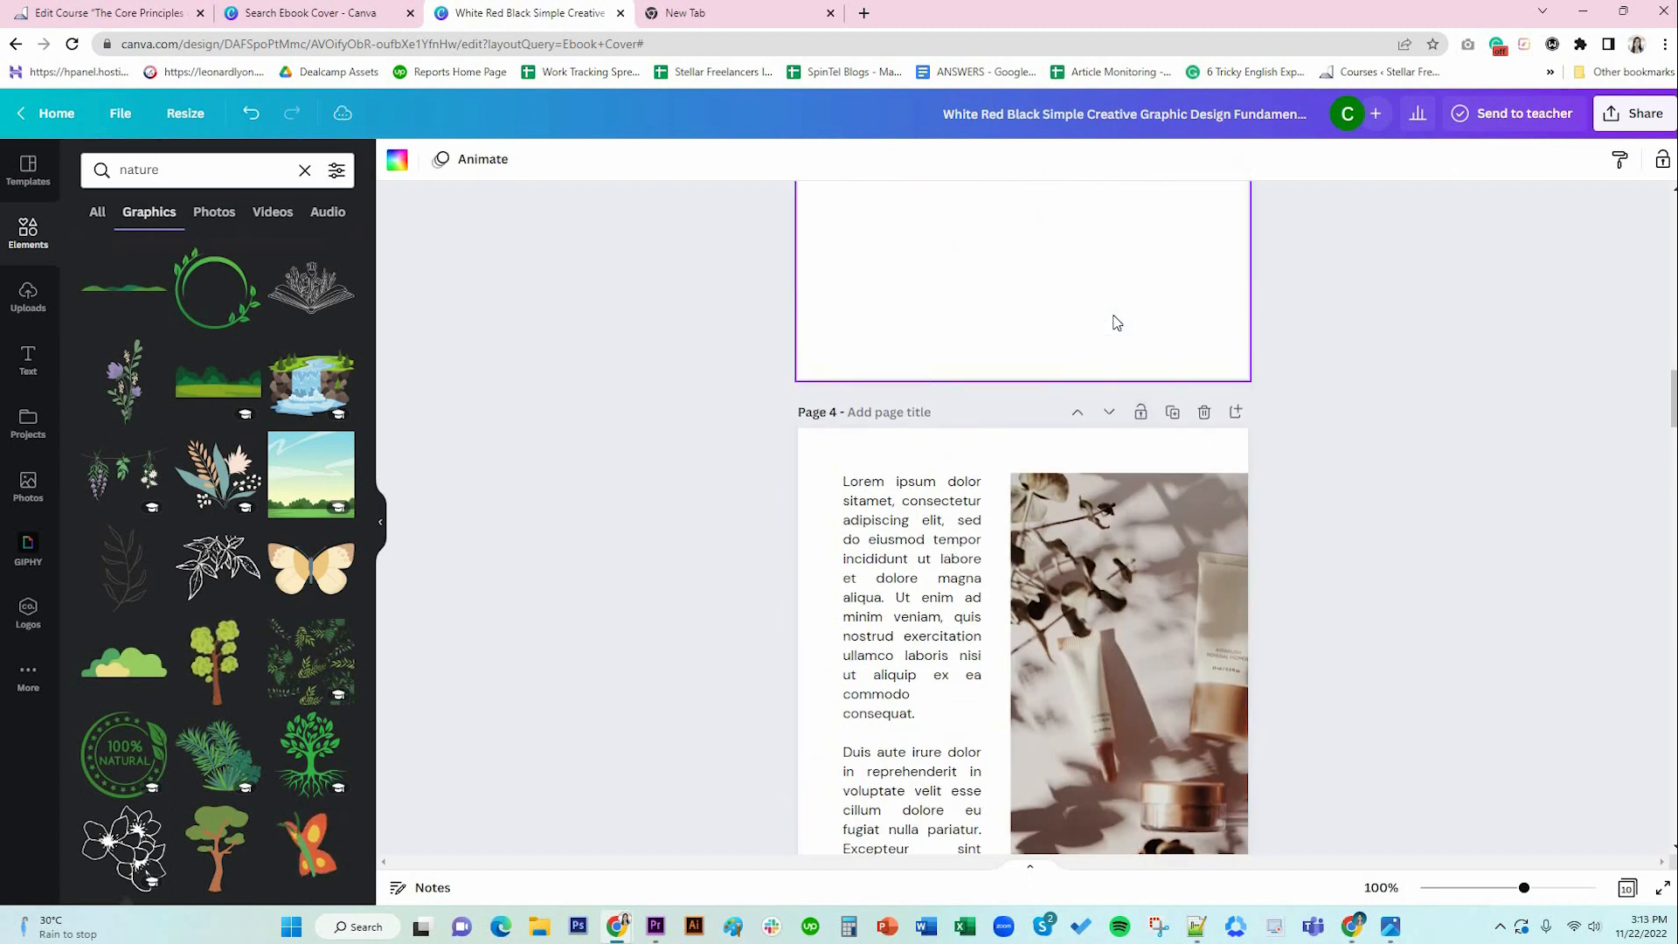
click(968, 374)
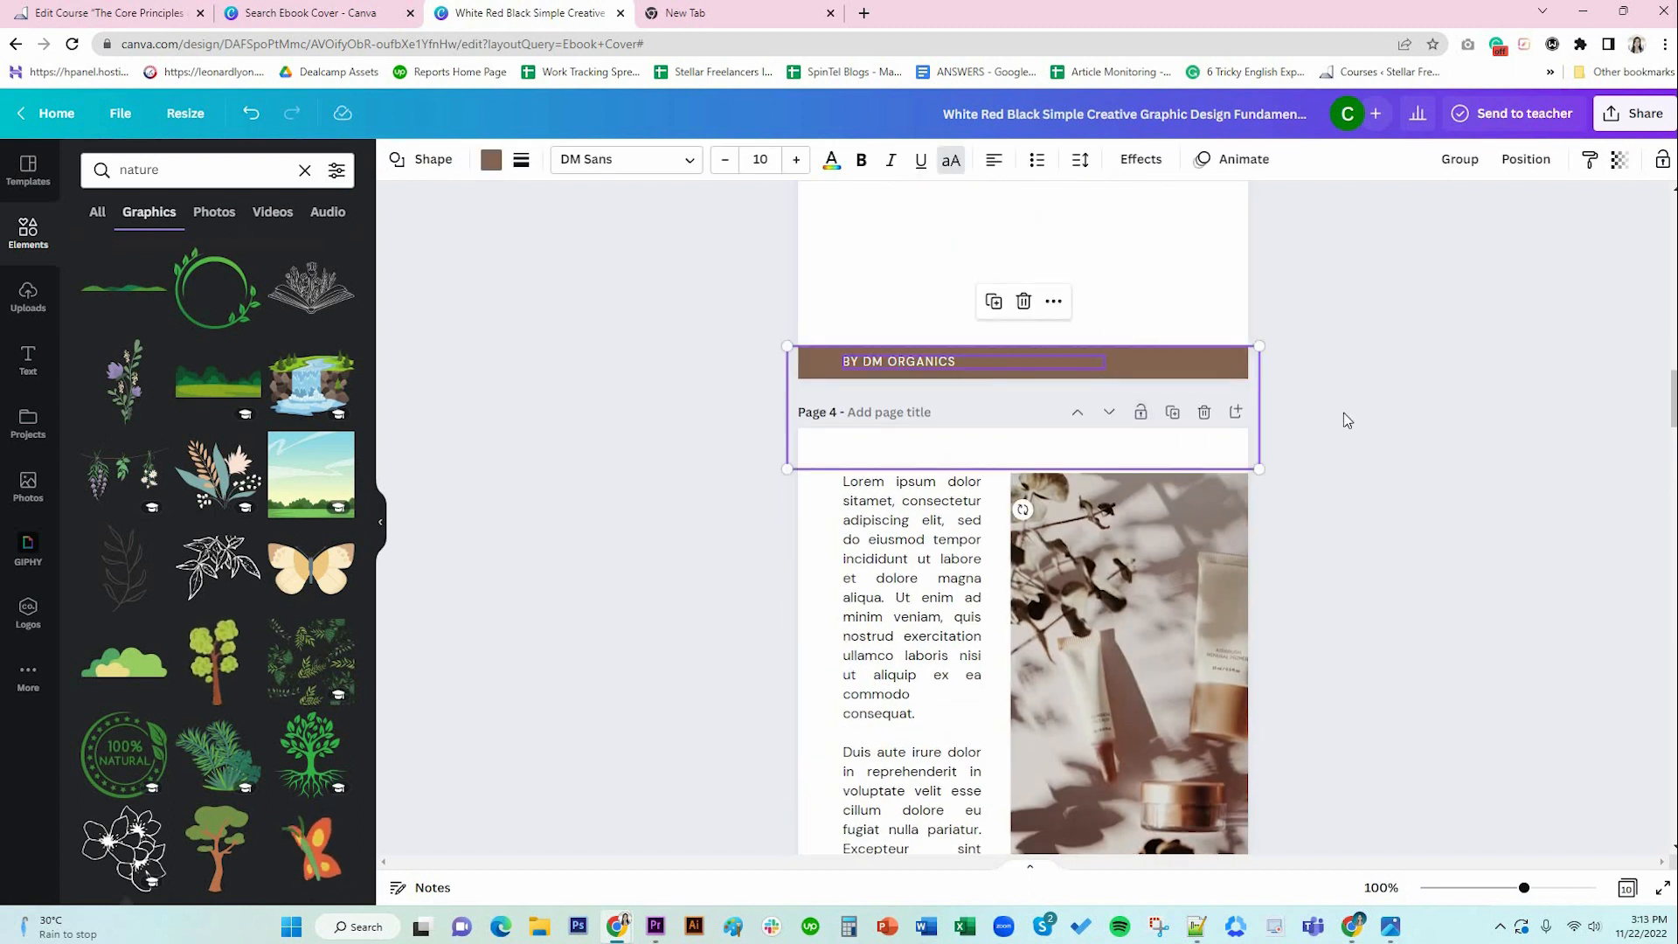
Widen the BY DM ORGANICS text box across the bar, centre it, and preview.
click(987, 360)
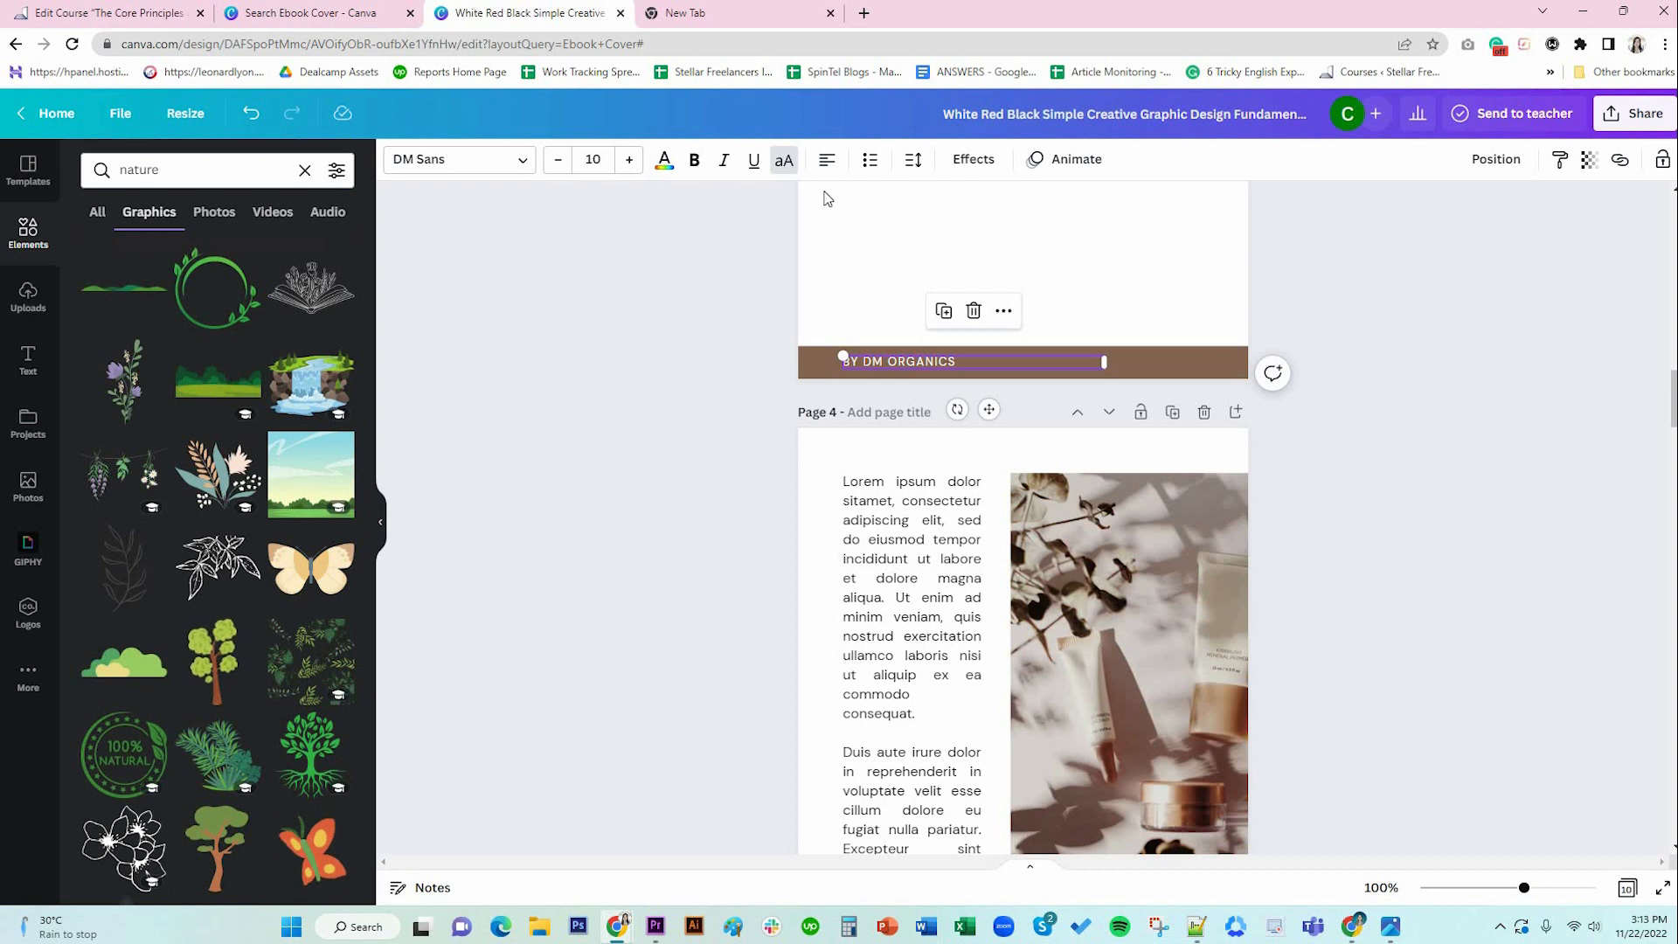
drag(1214, 369, 1204, 367)
click(827, 160)
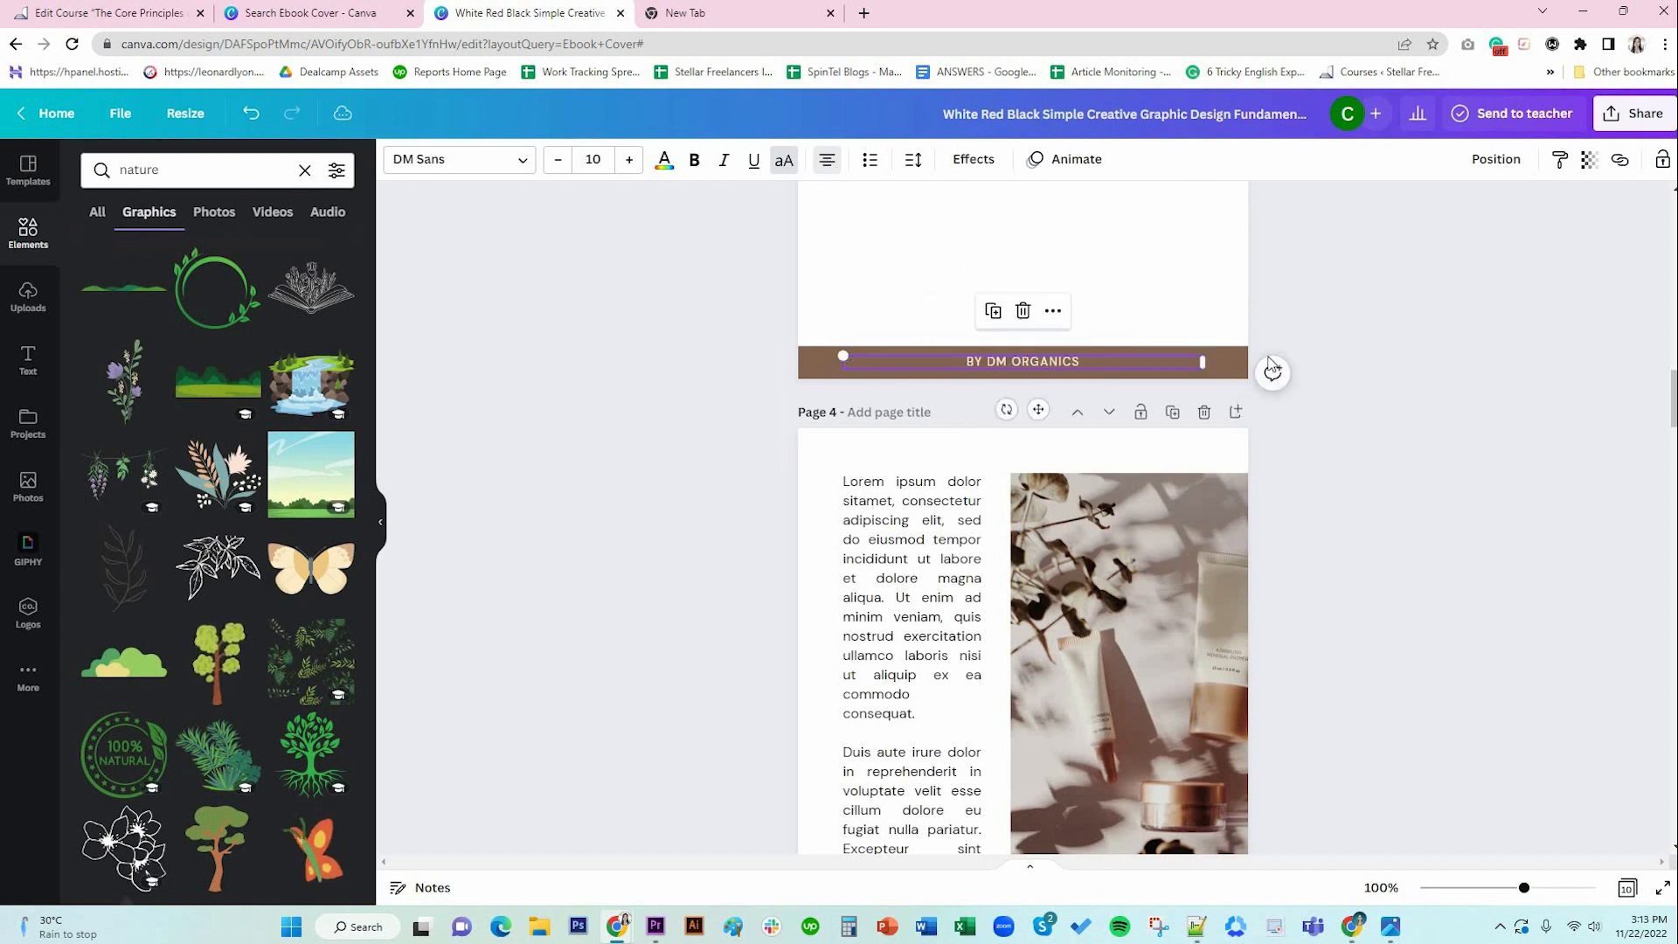
click(1351, 388)
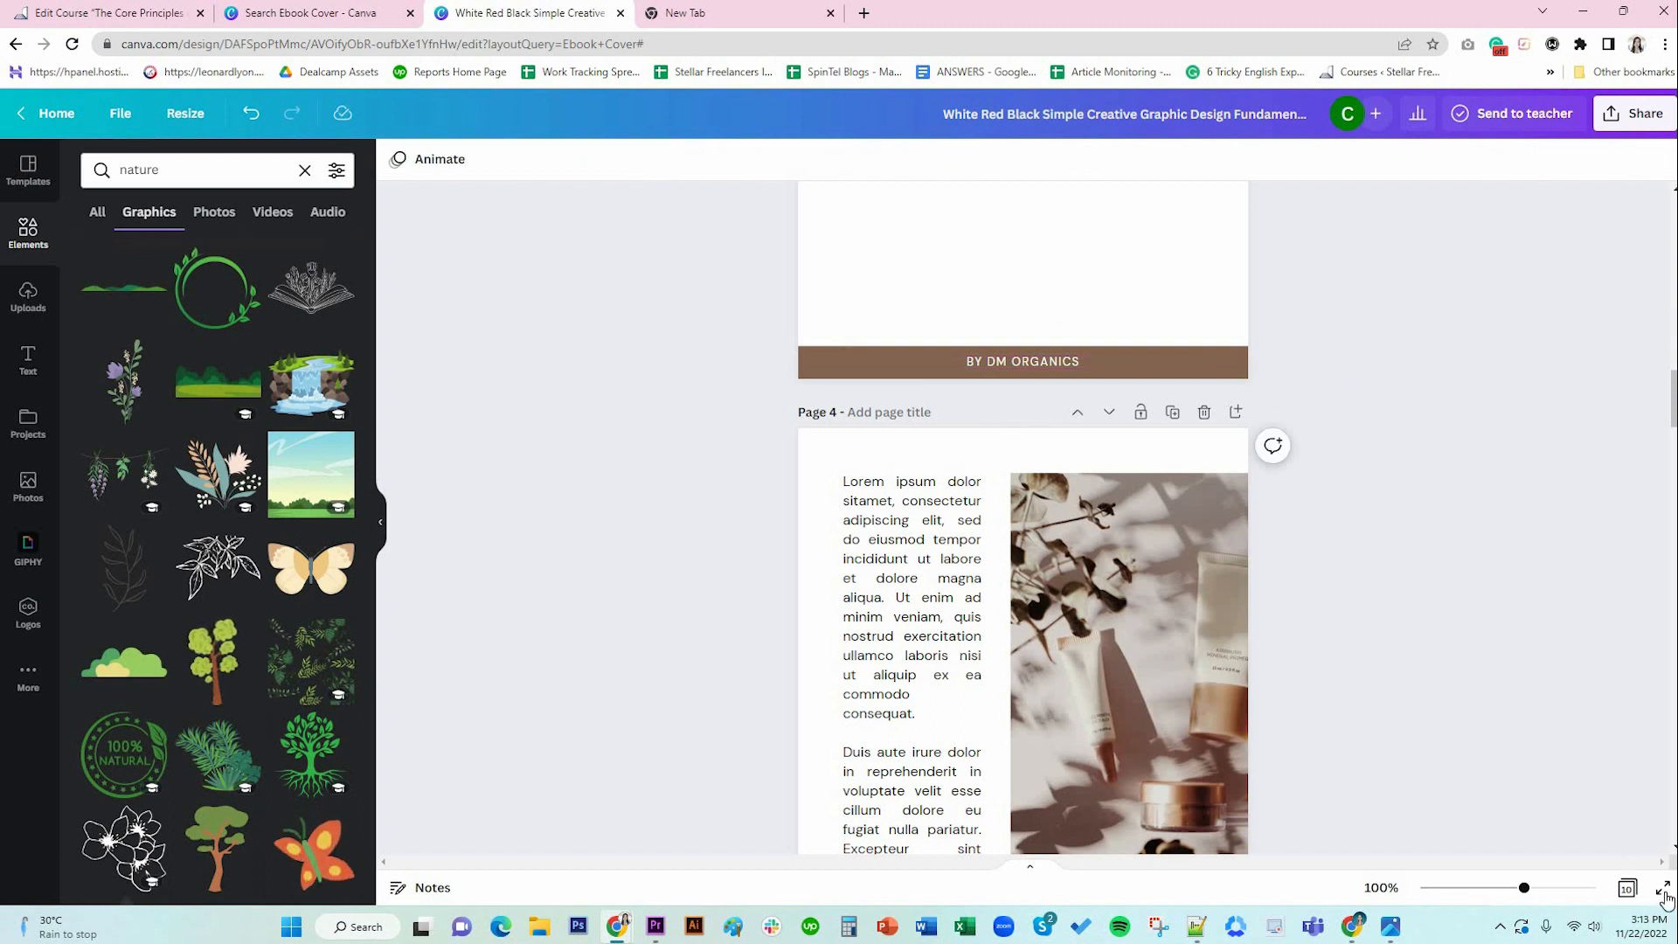
click(1270, 395)
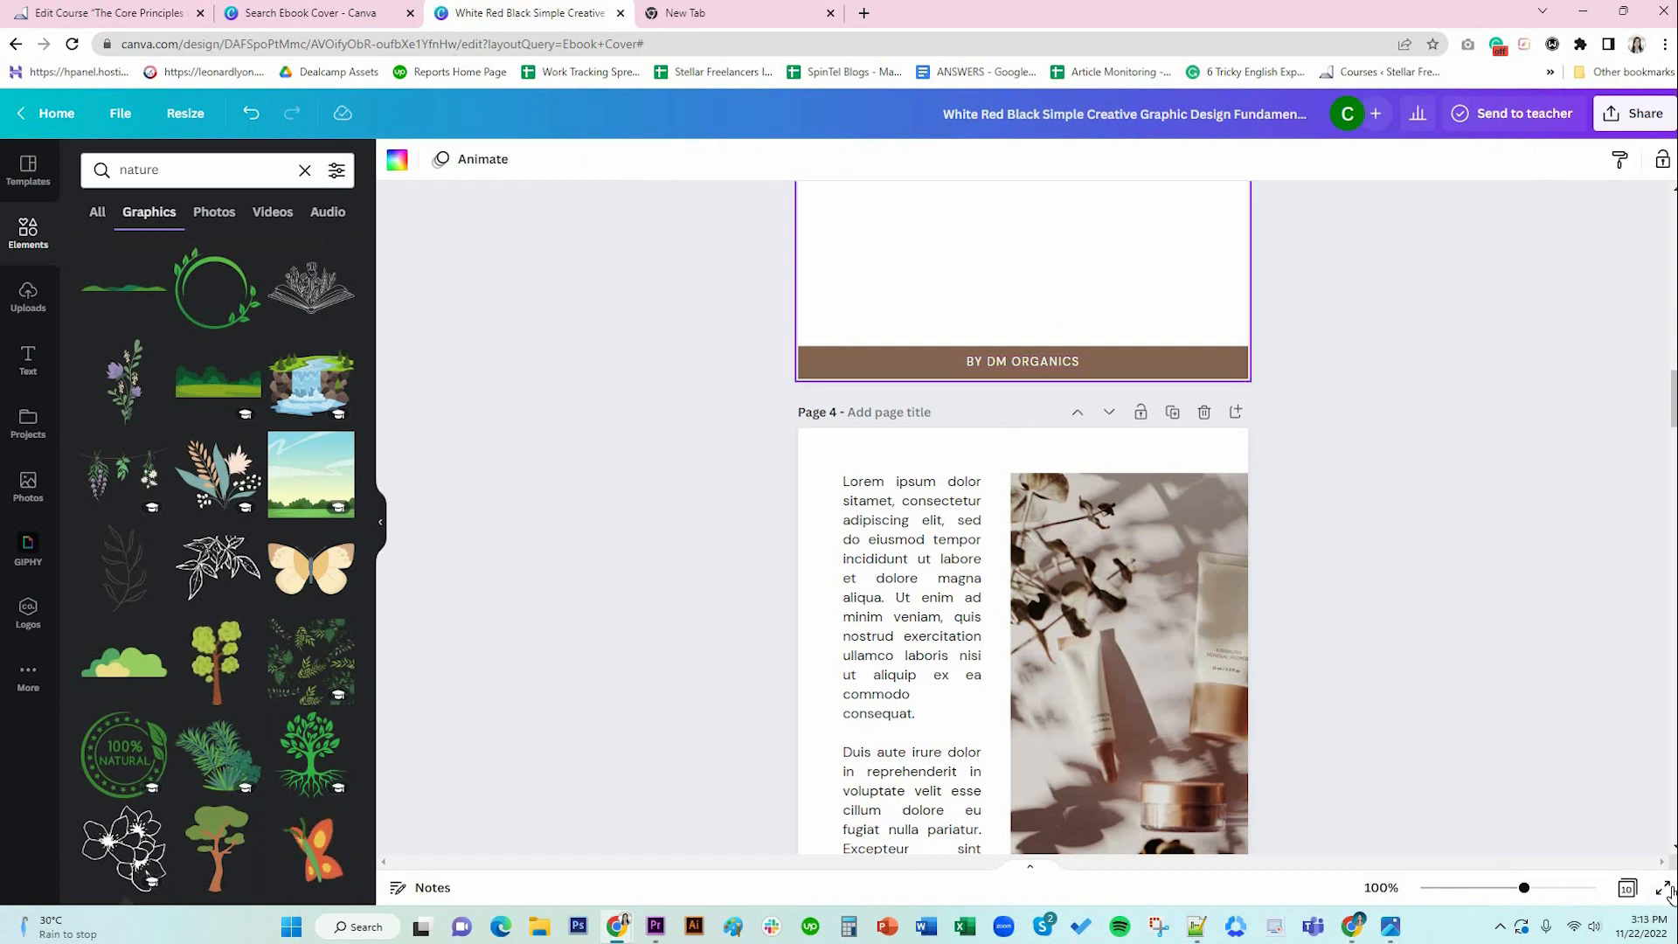
key(ctrl+alt+p)
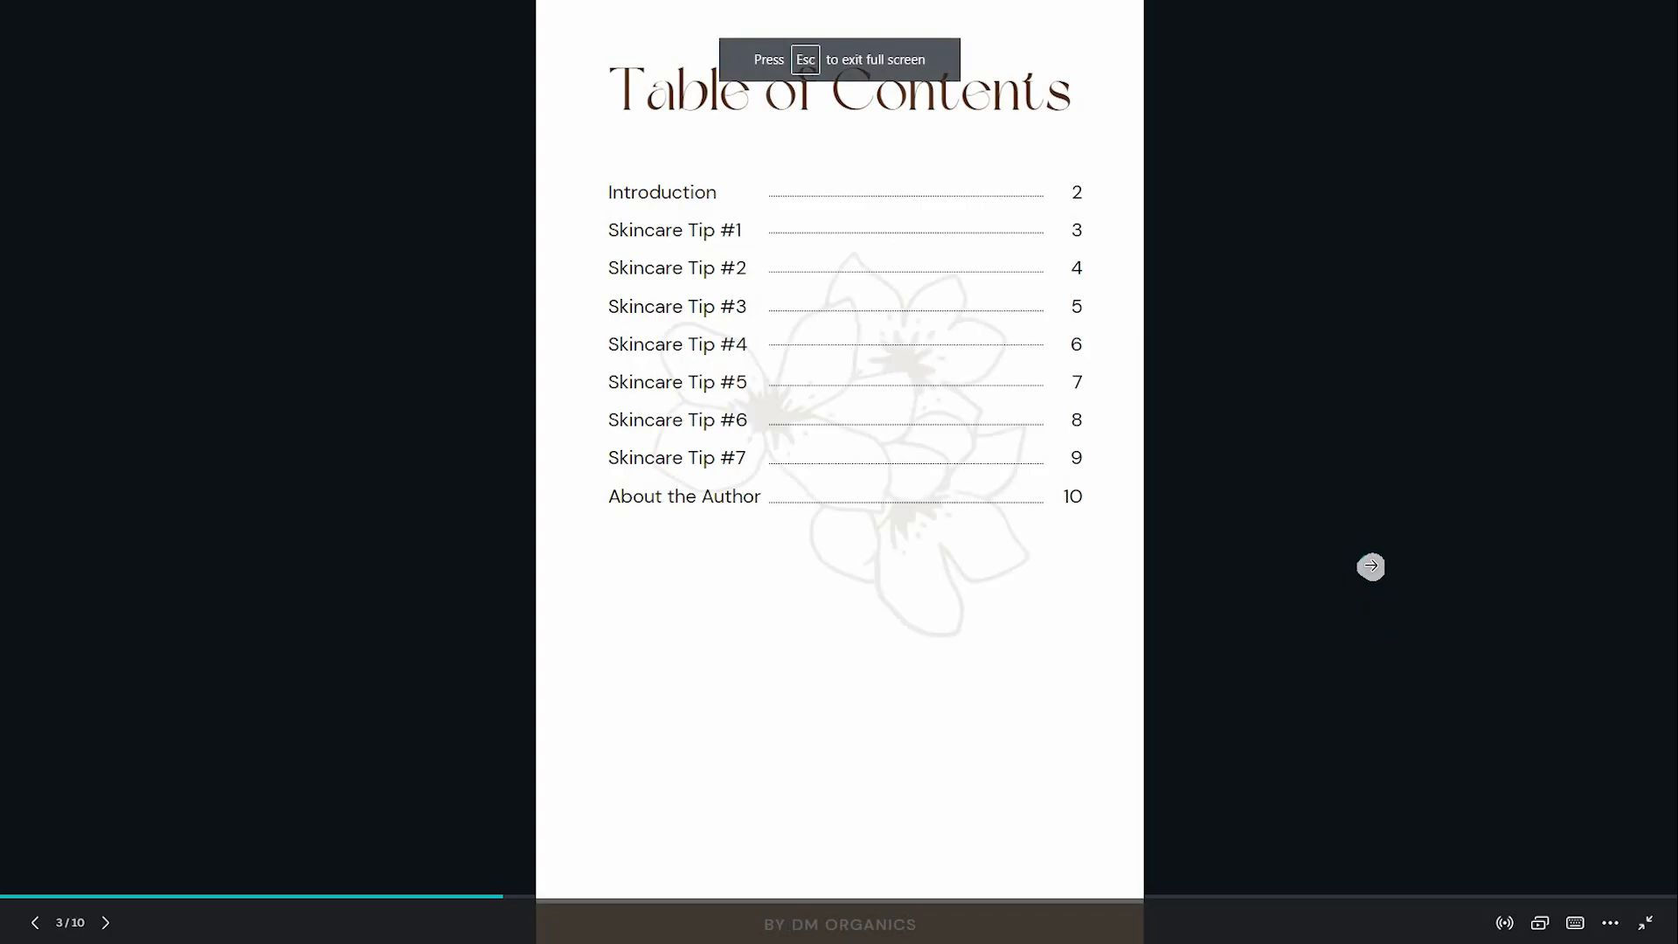
Exit the full-screen preview and scroll back up to the SKINCARE cover.
click(1646, 925)
scroll(1449, 761, up, 1)
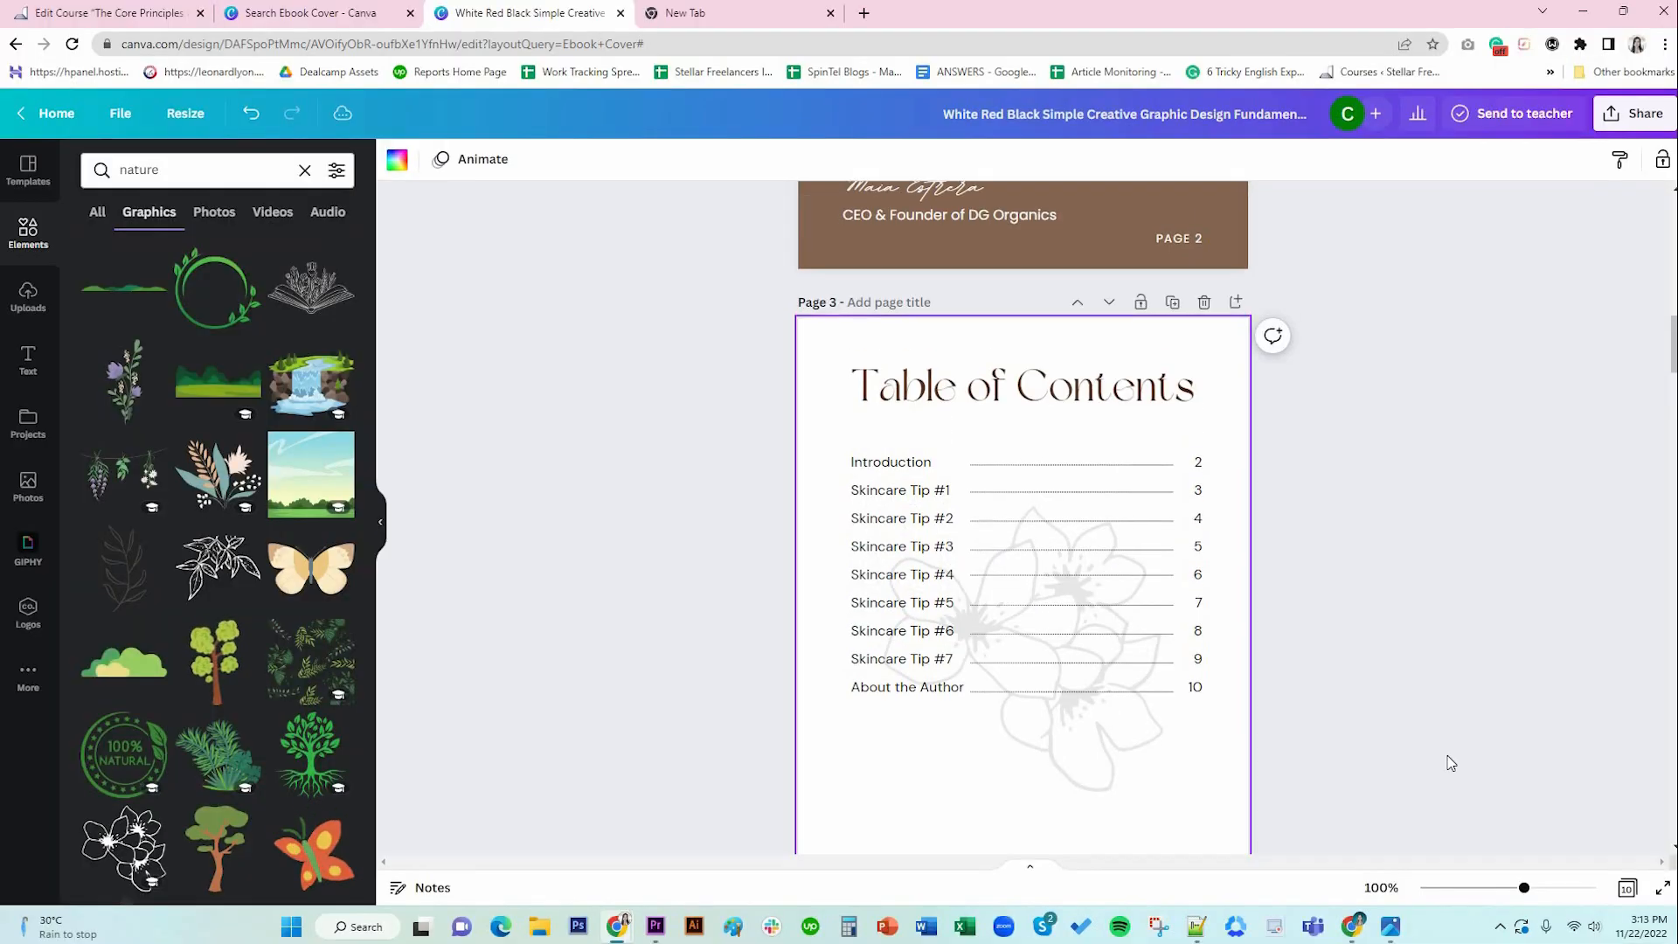
scroll(1450, 763, down, 3)
scroll(1450, 763, up, 3)
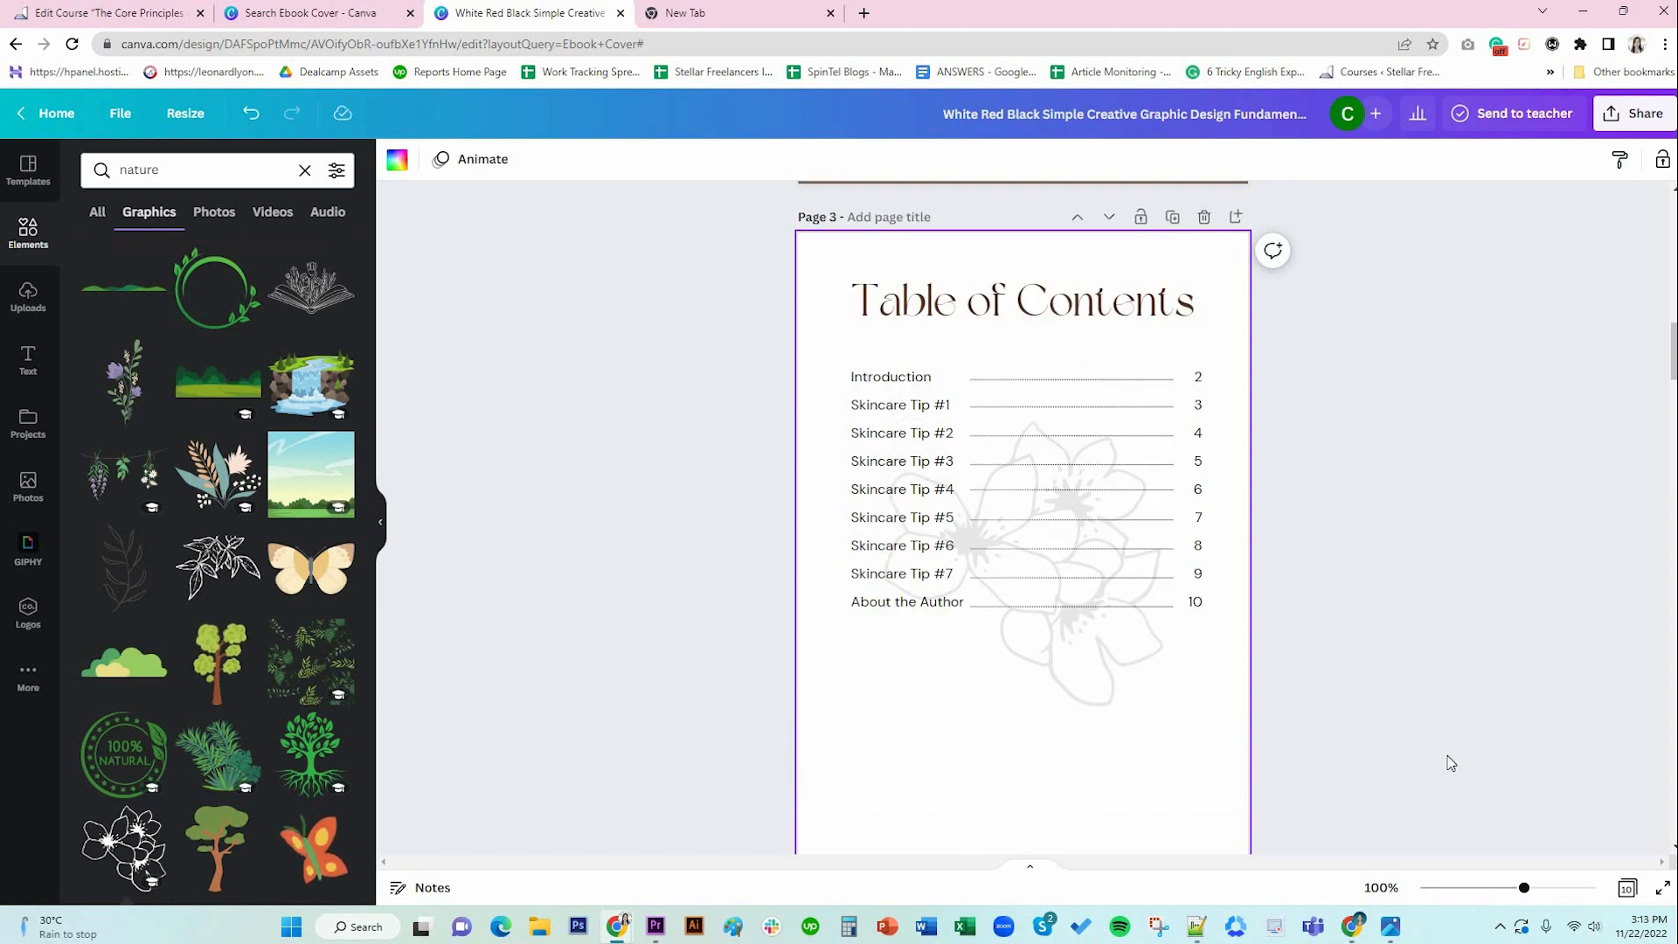
scroll(1449, 762, up, 15)
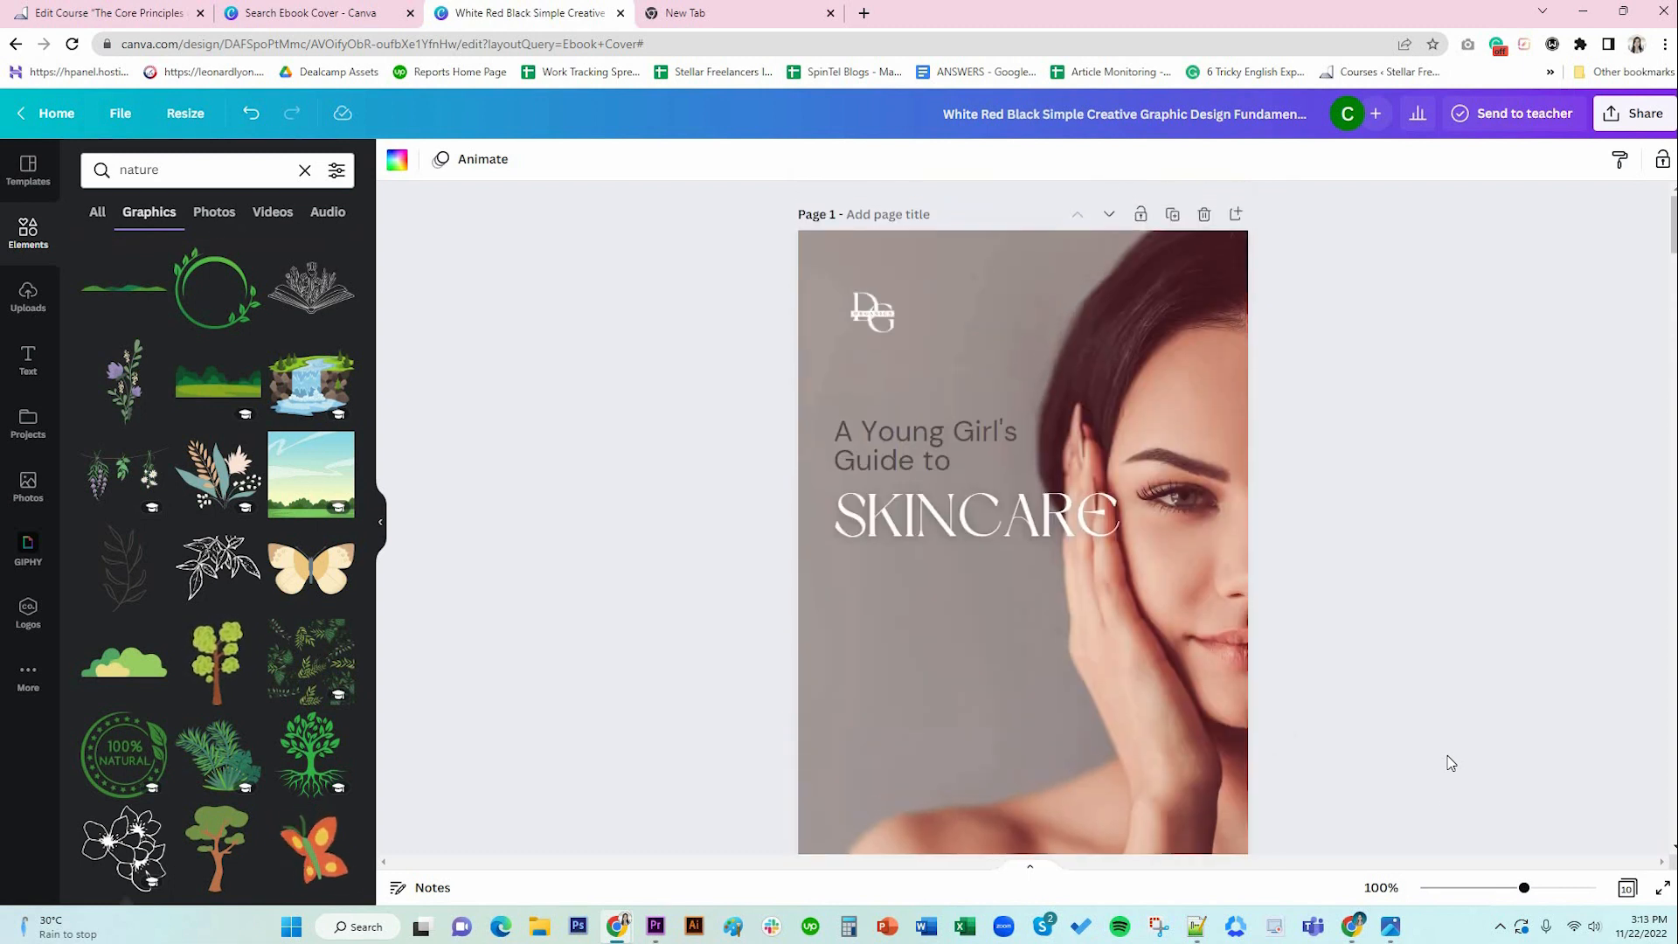
scroll(1450, 763, down, 2)
scroll(1330, 714, up, 1)
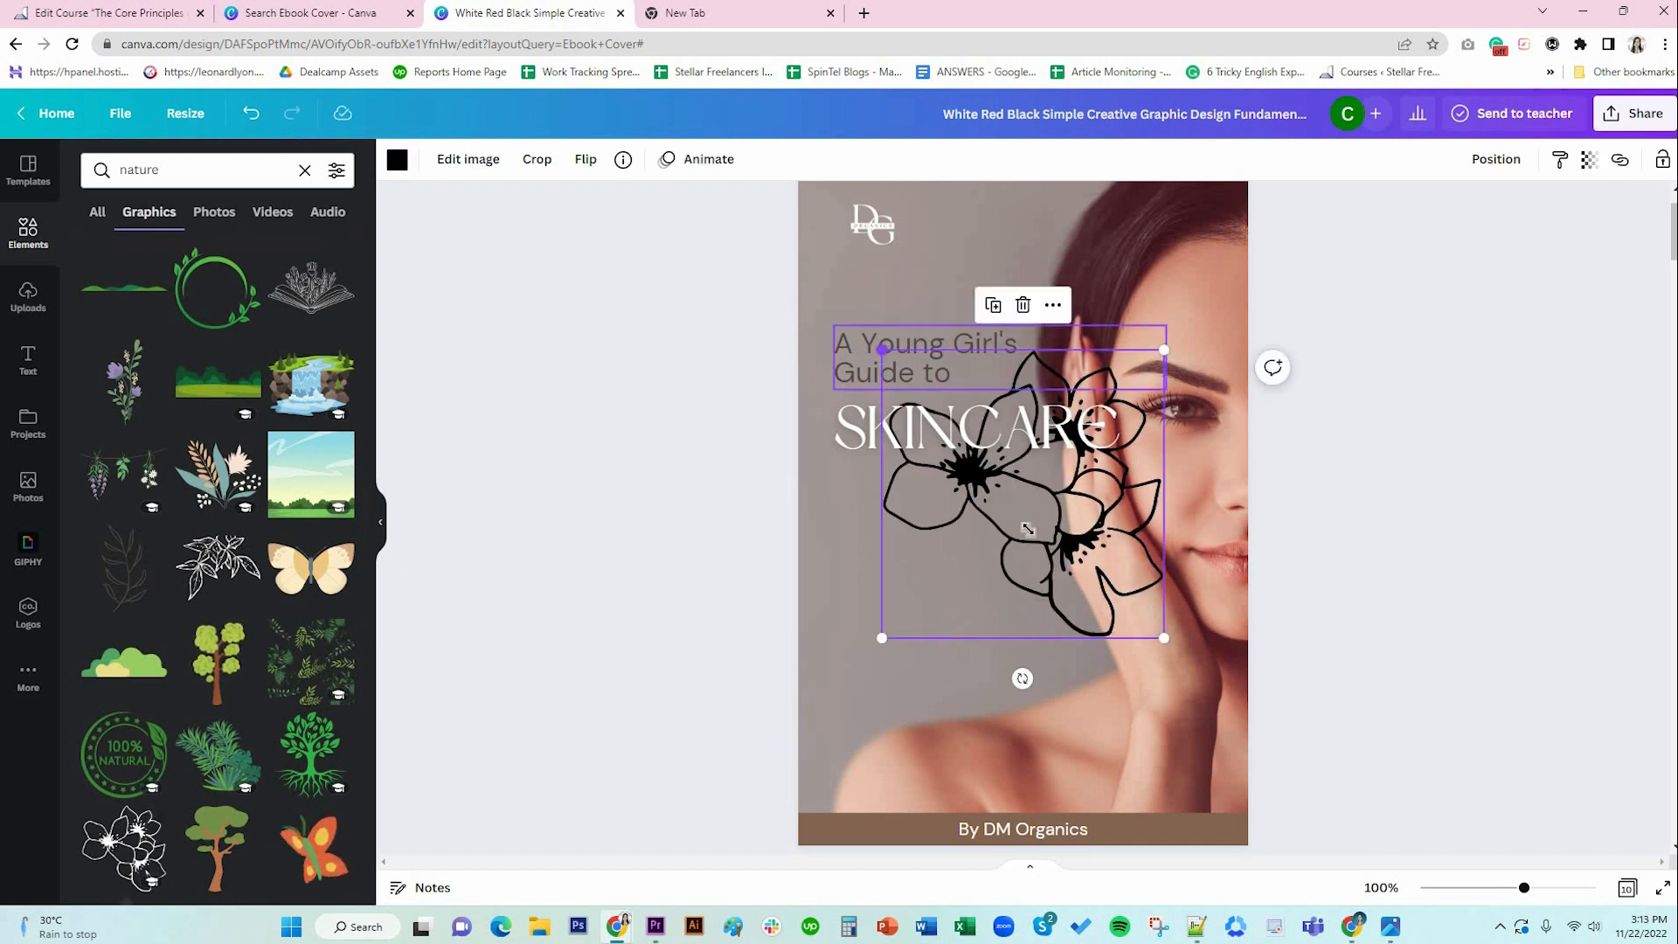
Place the flower graphic small beneath SKINCARE on the cover and colour it white.
drag(881, 349, 1061, 561)
drag(1098, 590, 869, 531)
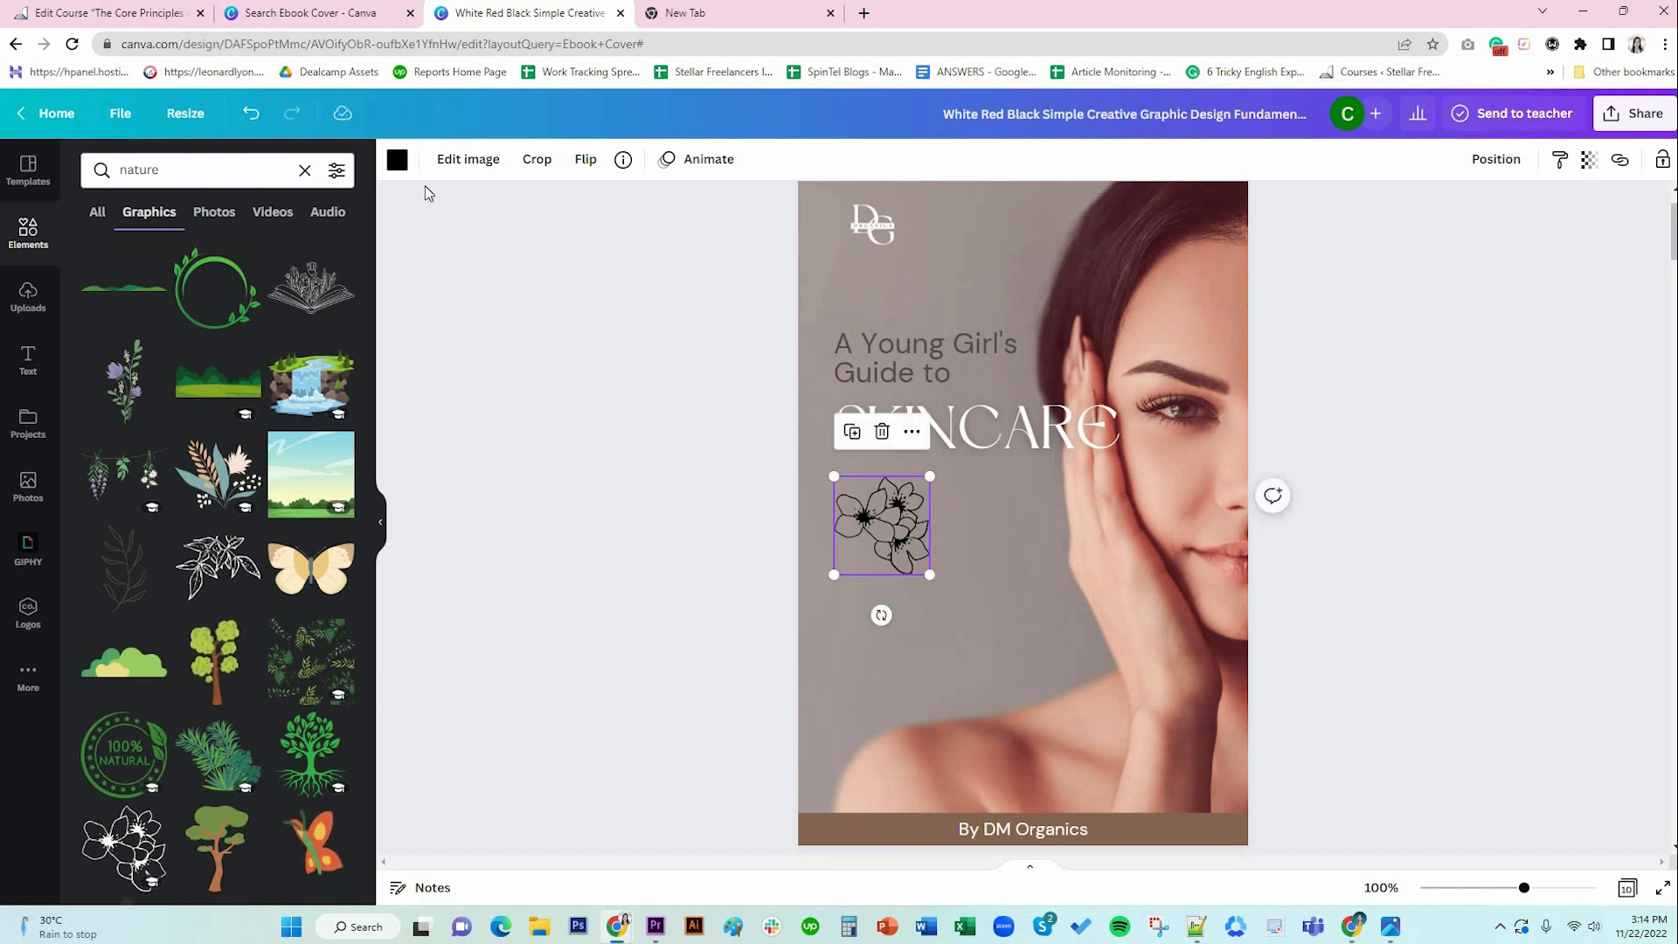
click(397, 160)
click(336, 250)
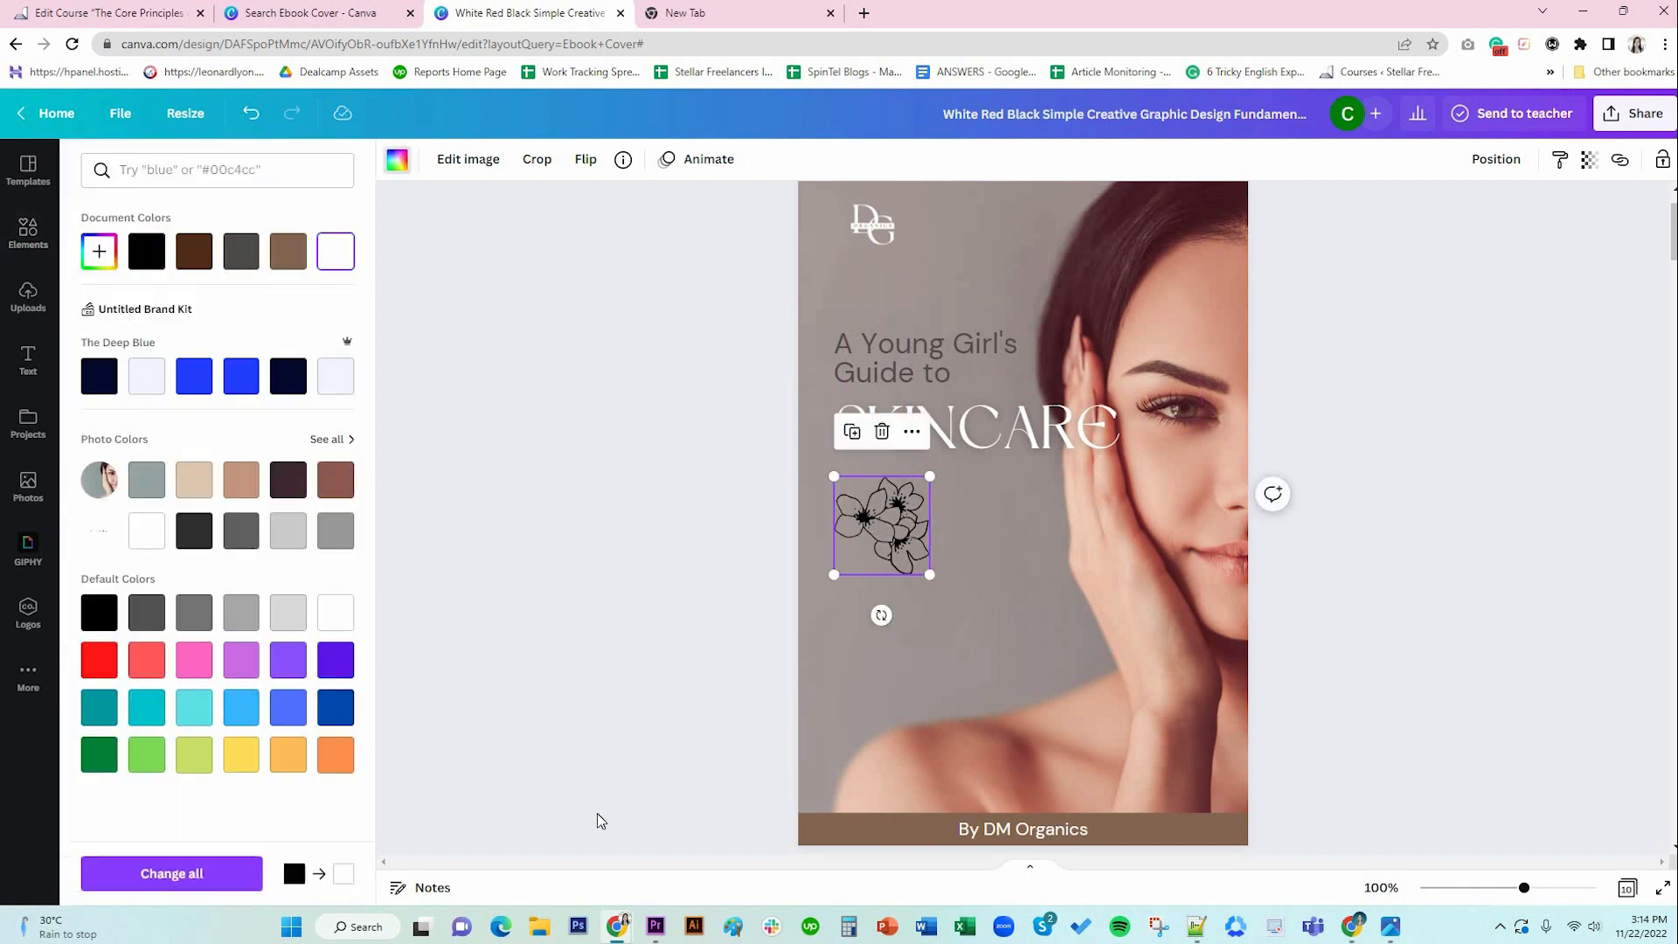
click(1436, 669)
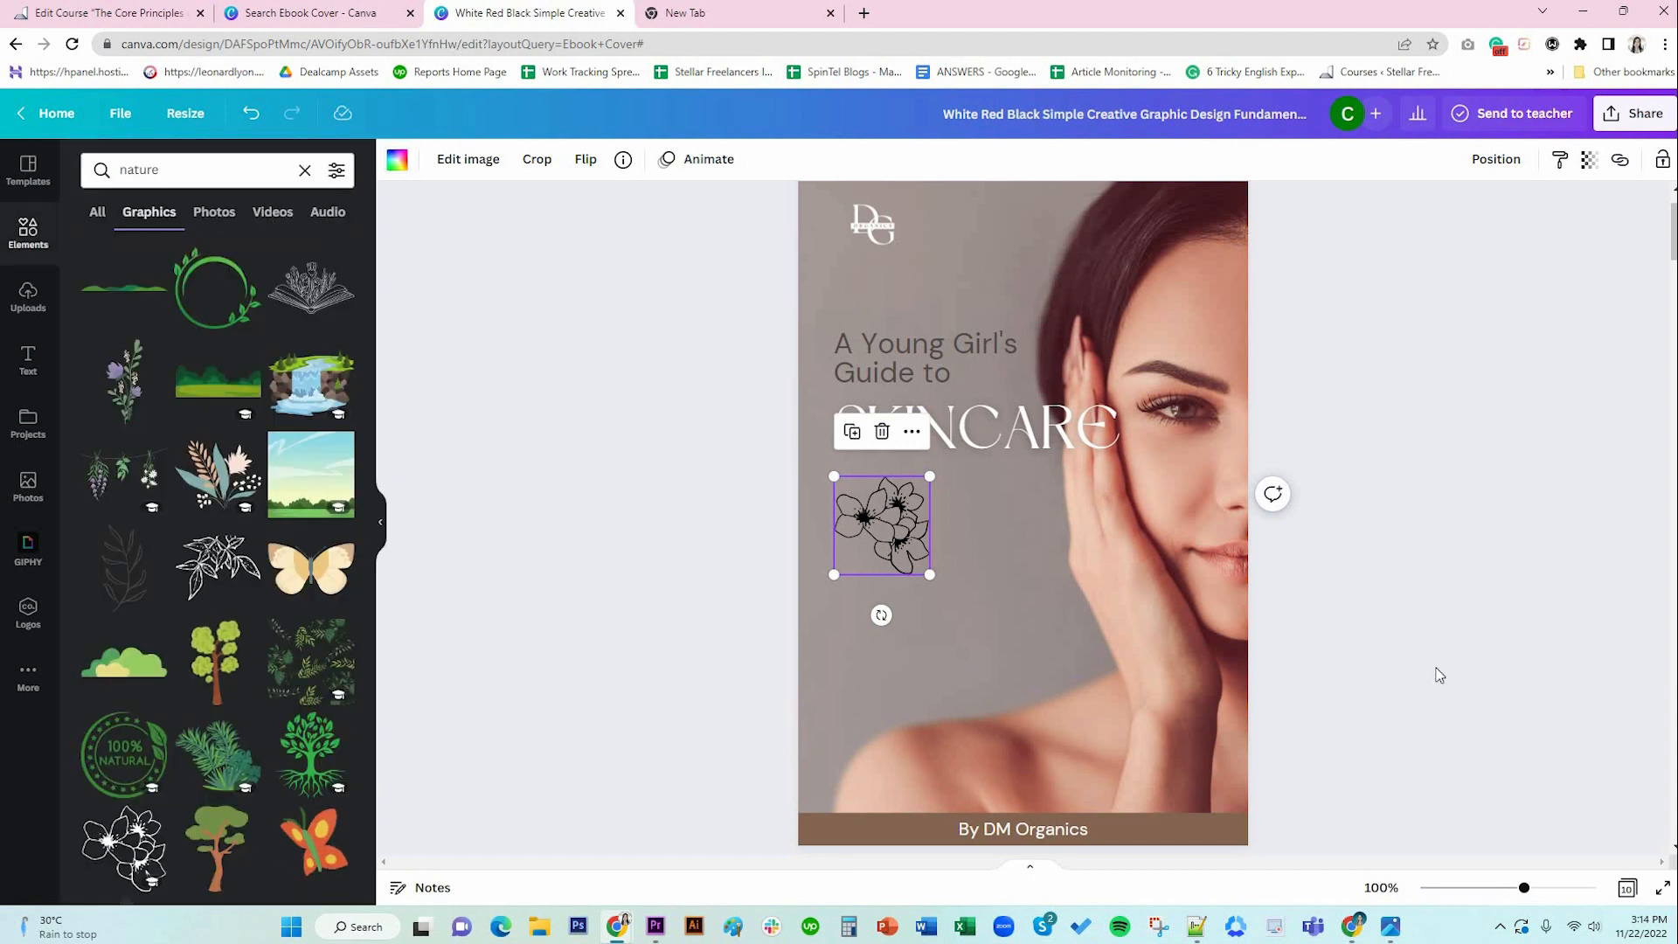
click(1436, 670)
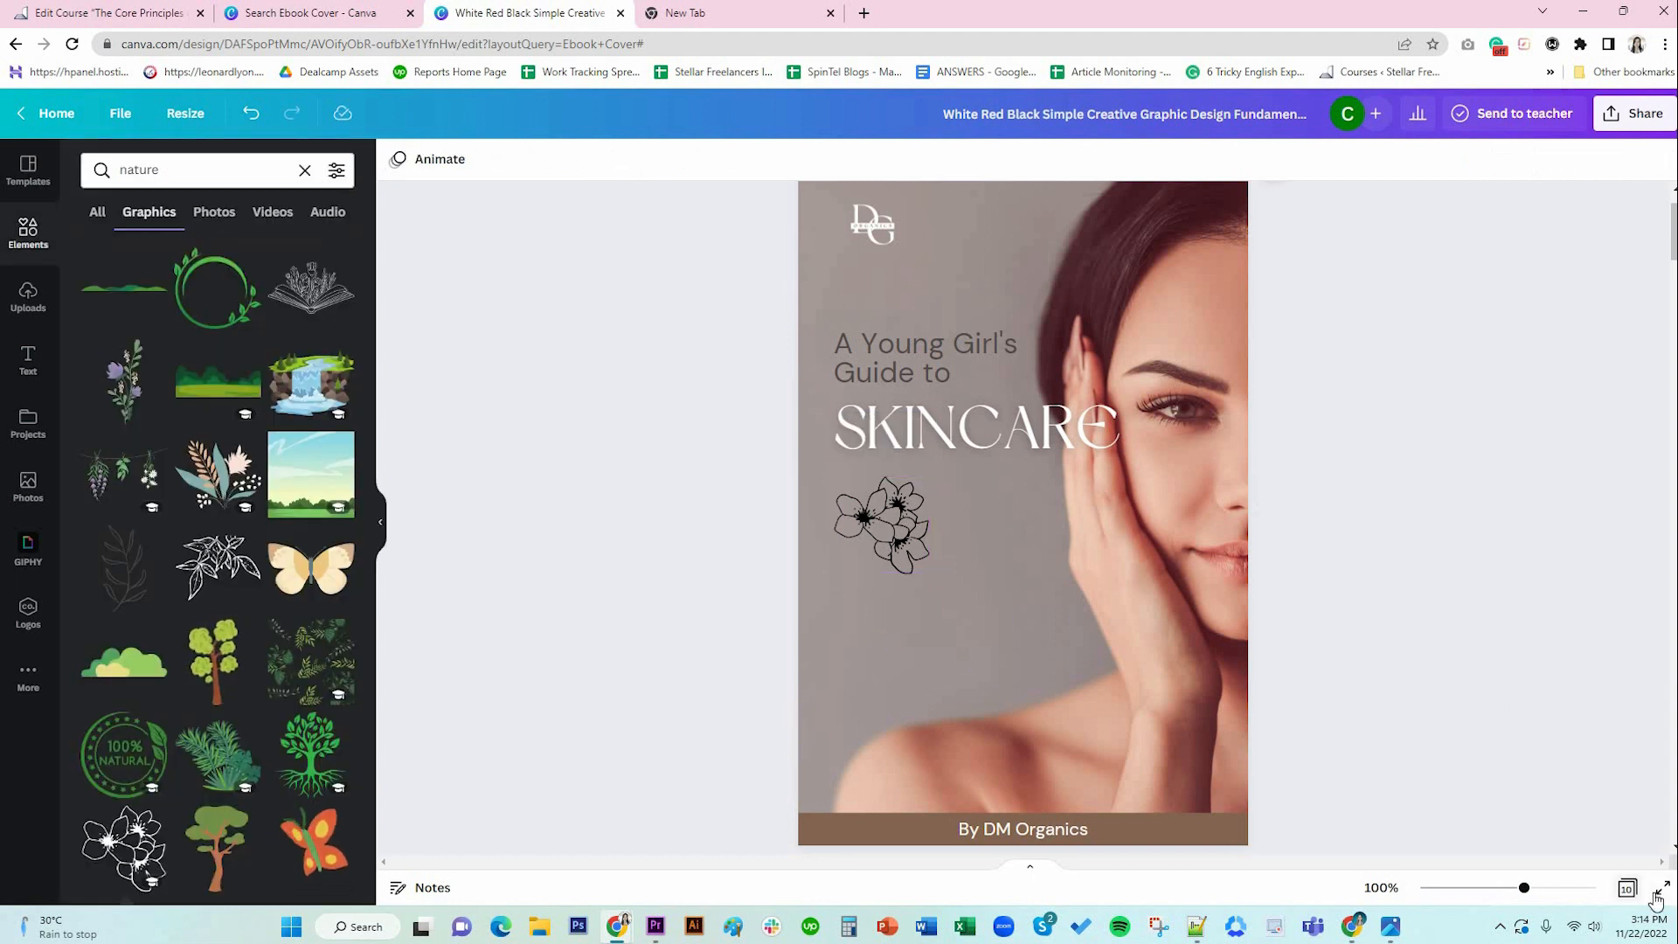
Preview the cover, then shrink the cover flower further under SKINCARE.
key(ctrl+alt+p)
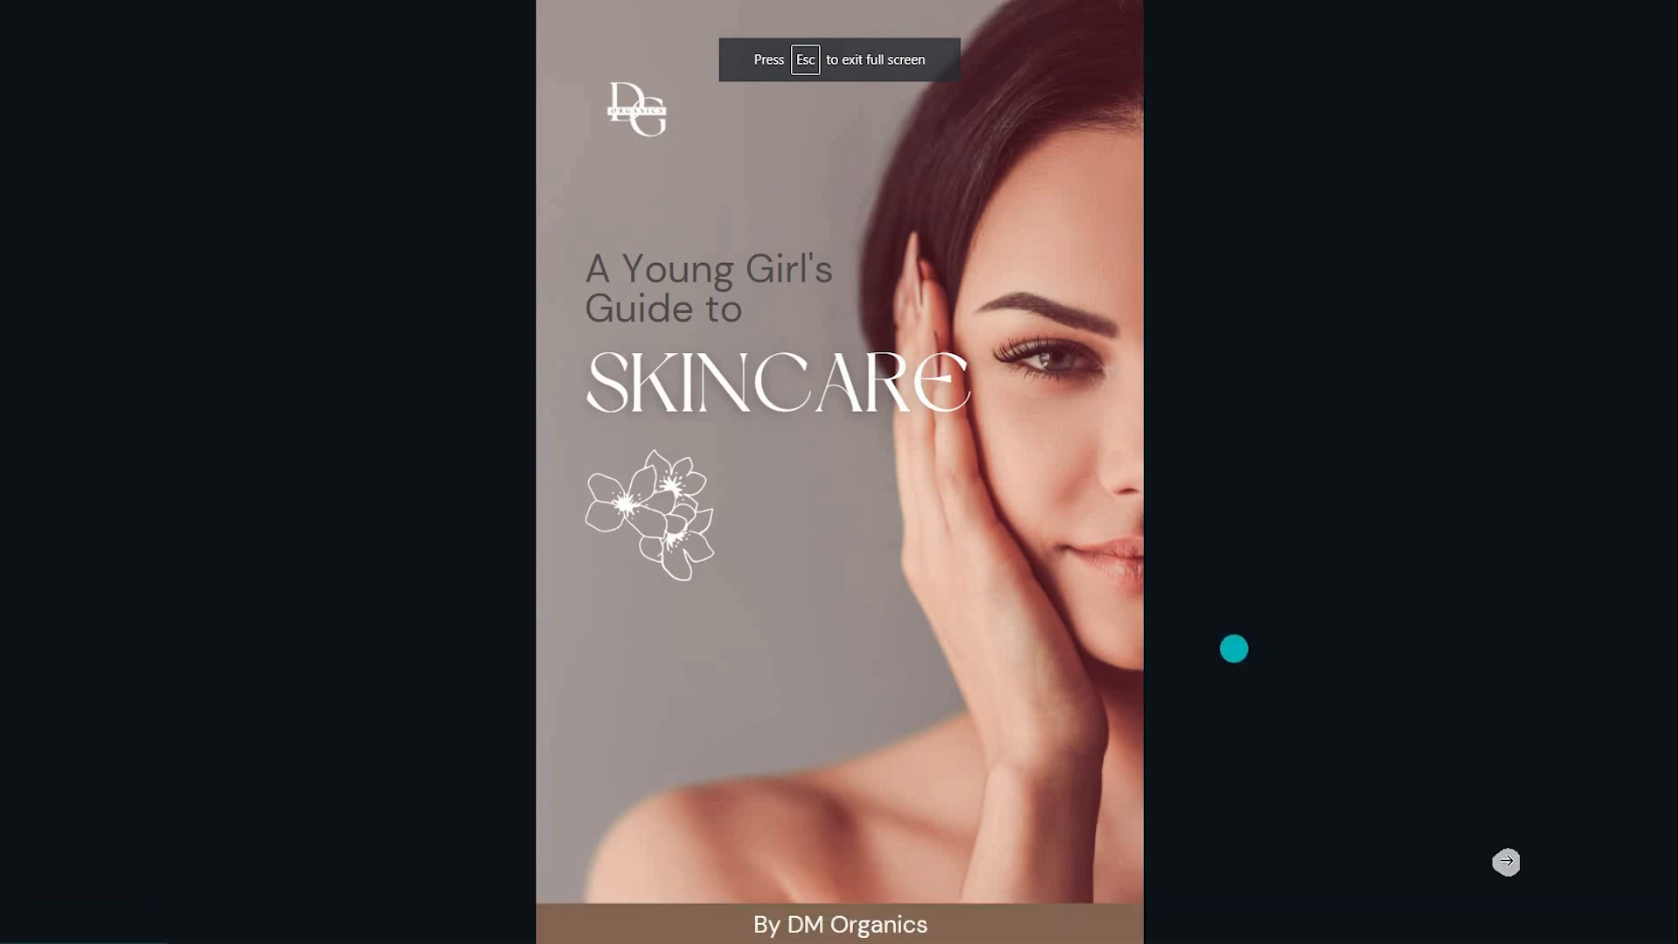
click(1645, 922)
click(863, 603)
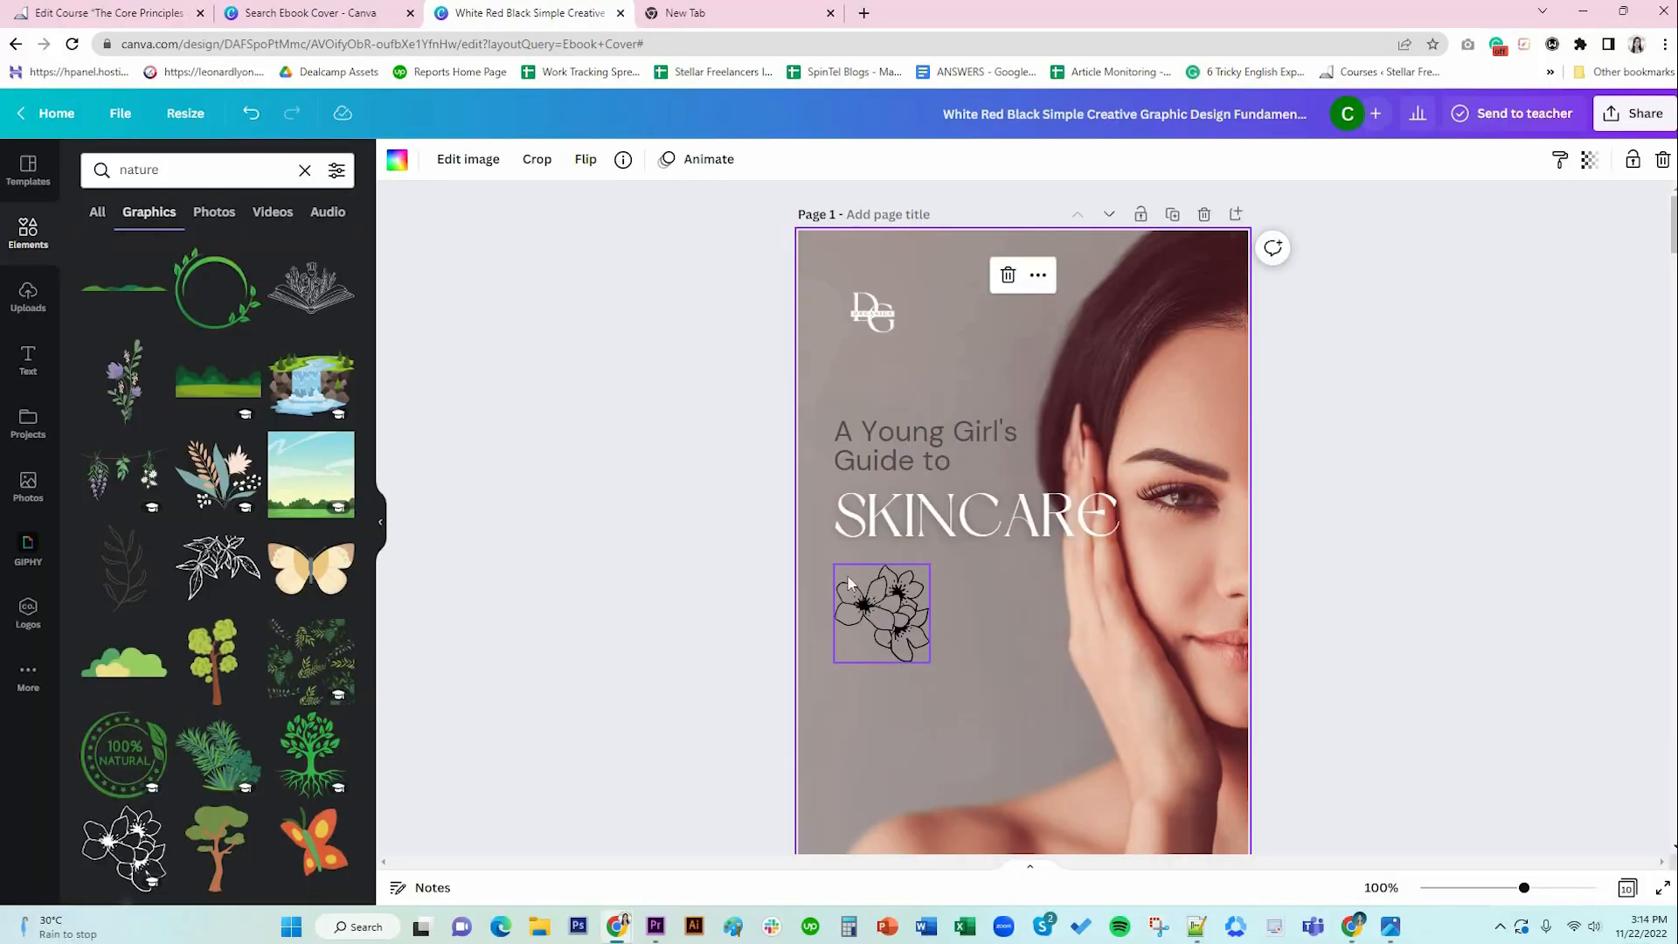
drag(832, 564, 876, 590)
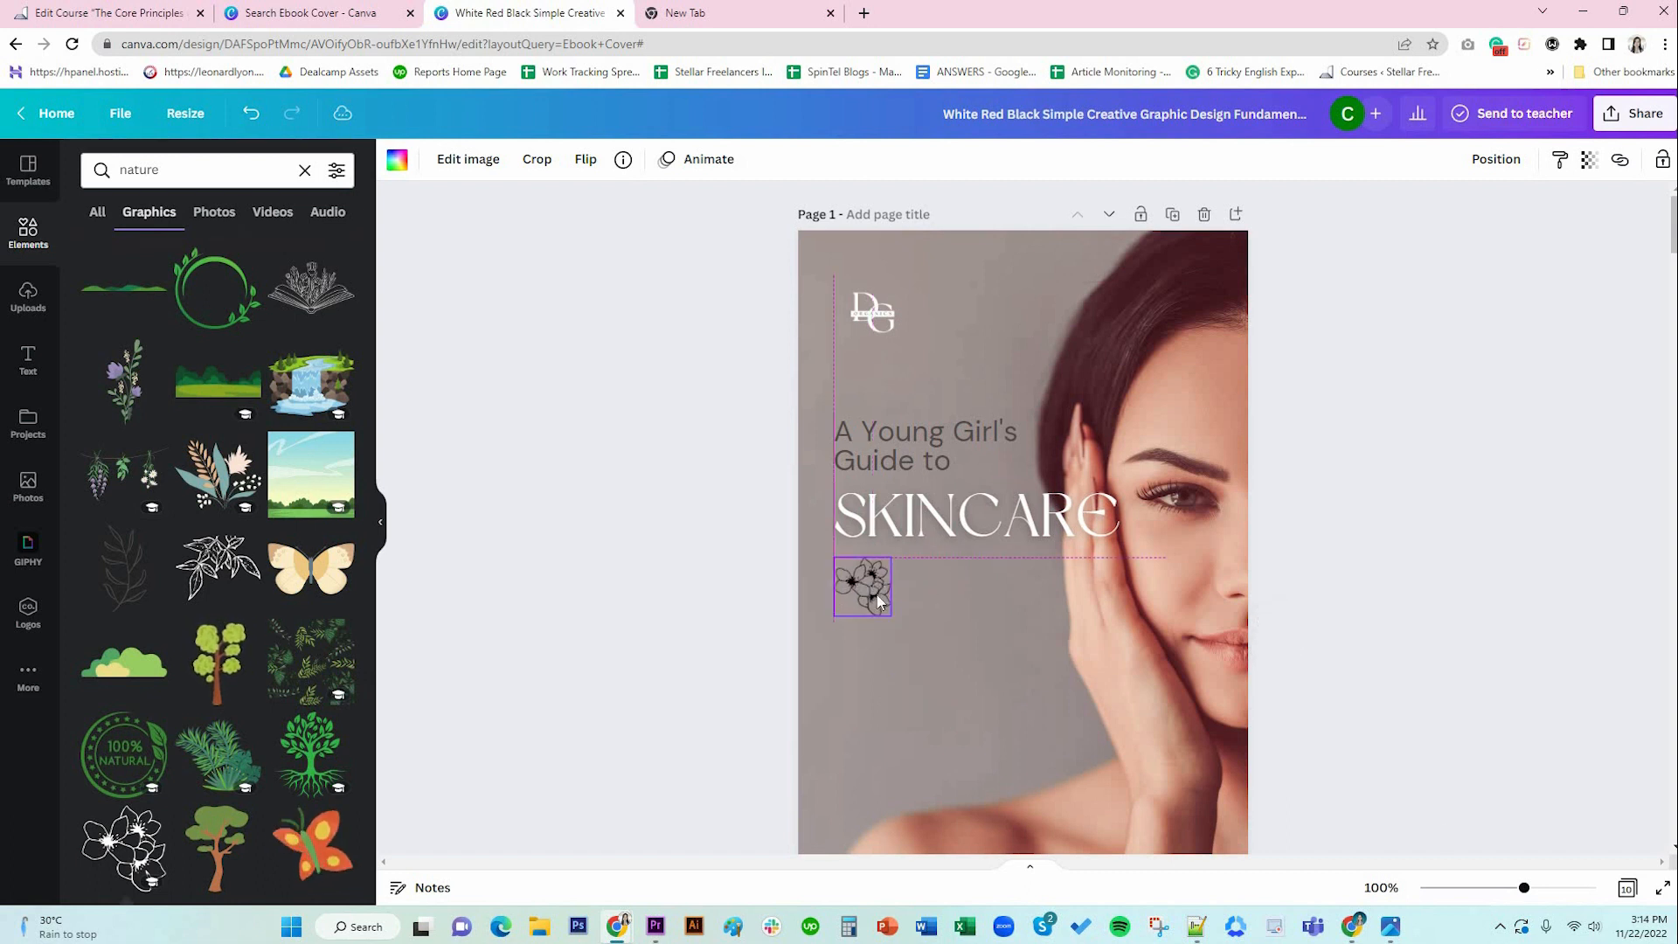
click(1662, 887)
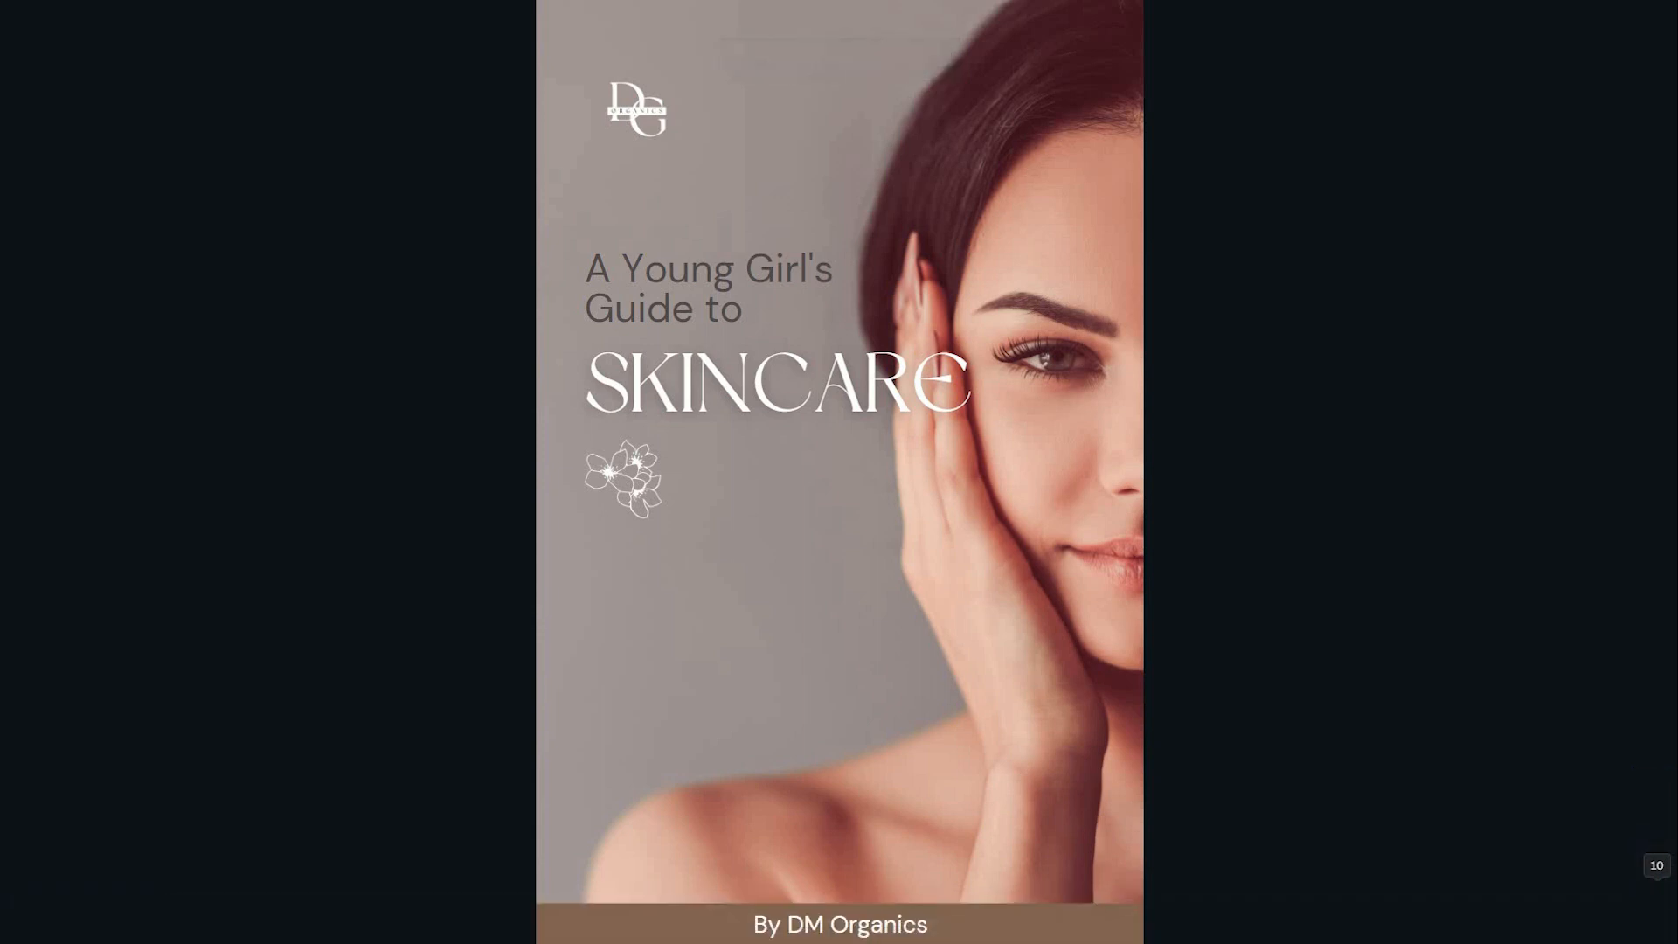
Step through the full-screen preview to the About the Author page and exit.
key(Right)
key(Right)
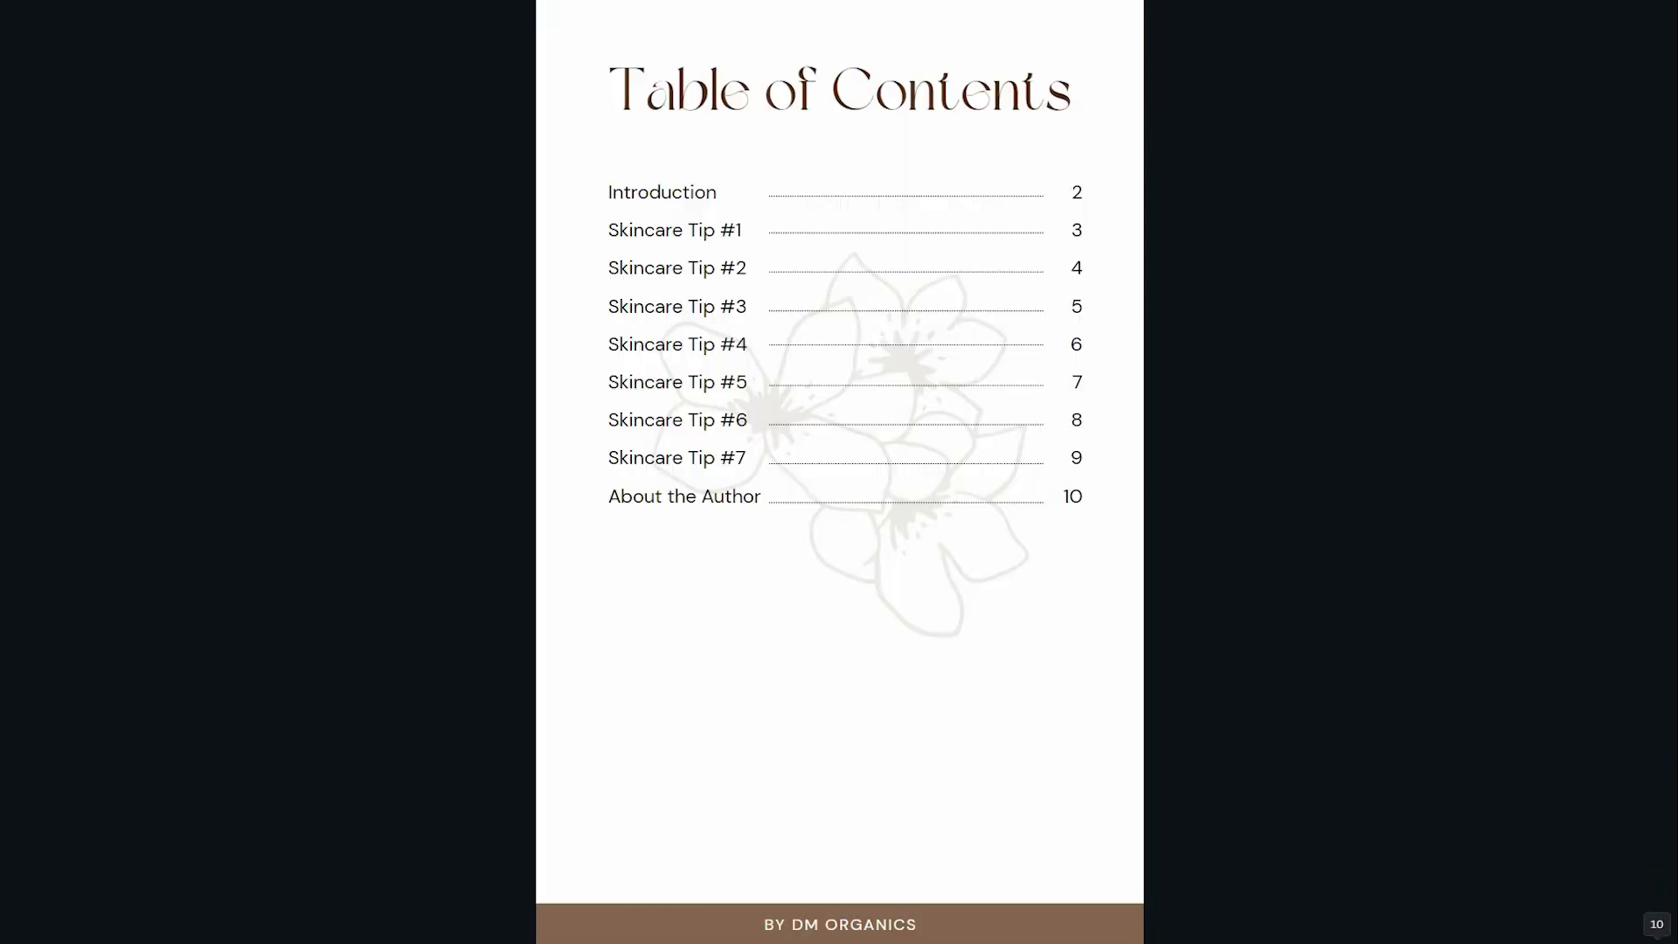
key(Right)
key(Right)
key(Right)
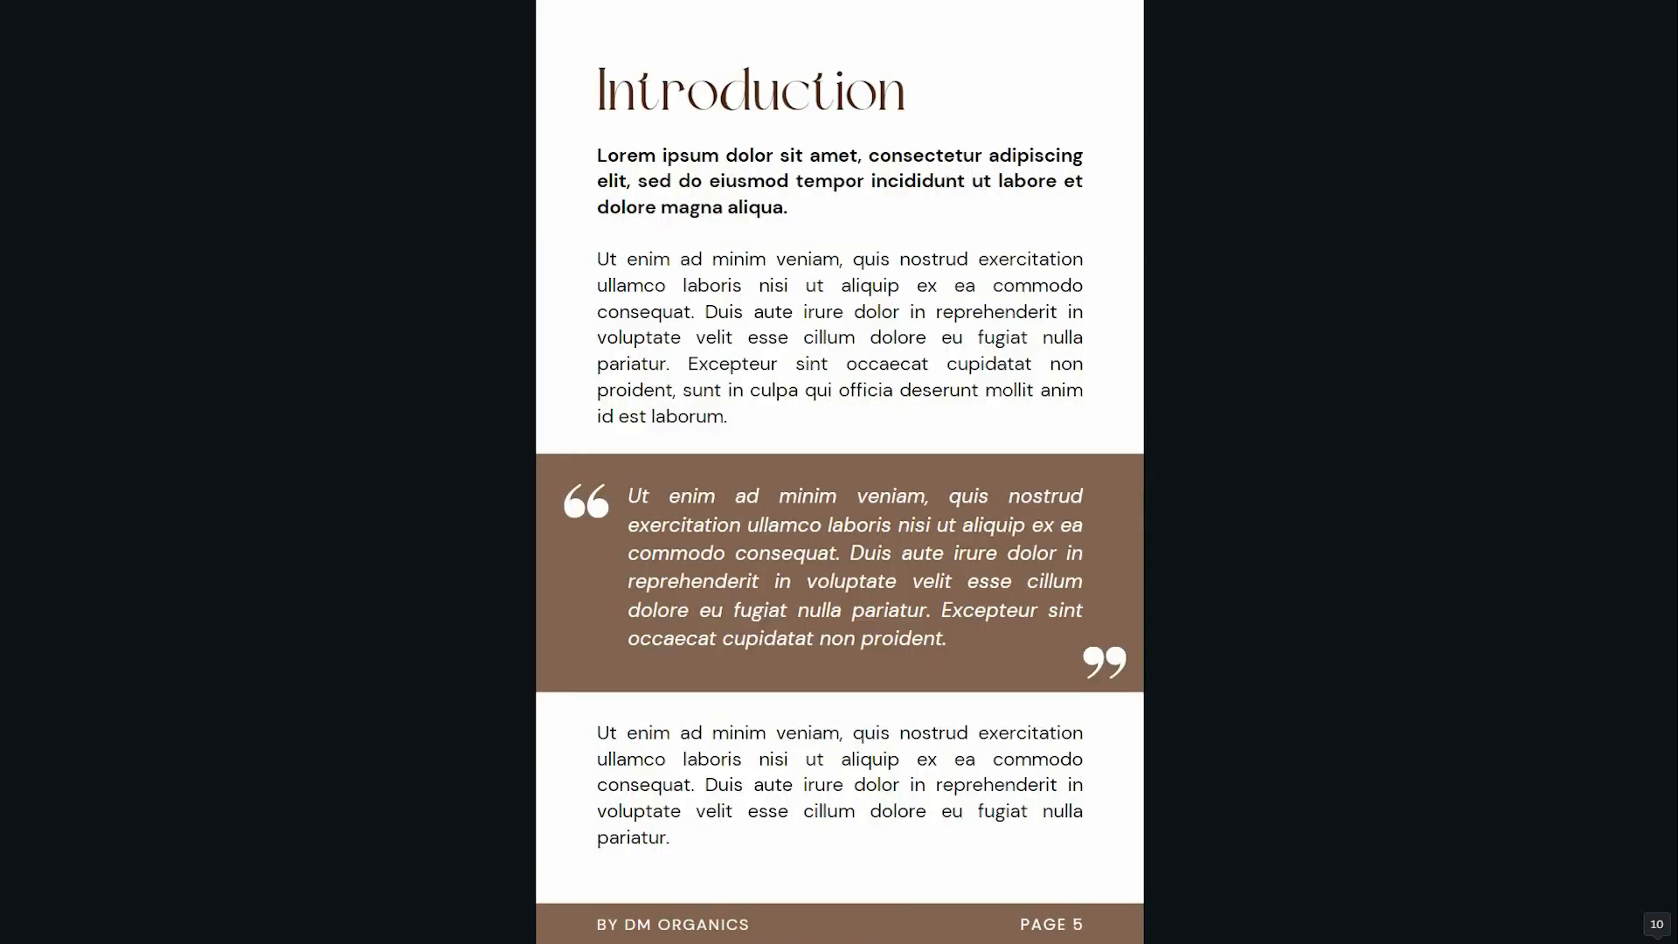
key(Right)
key(Right)
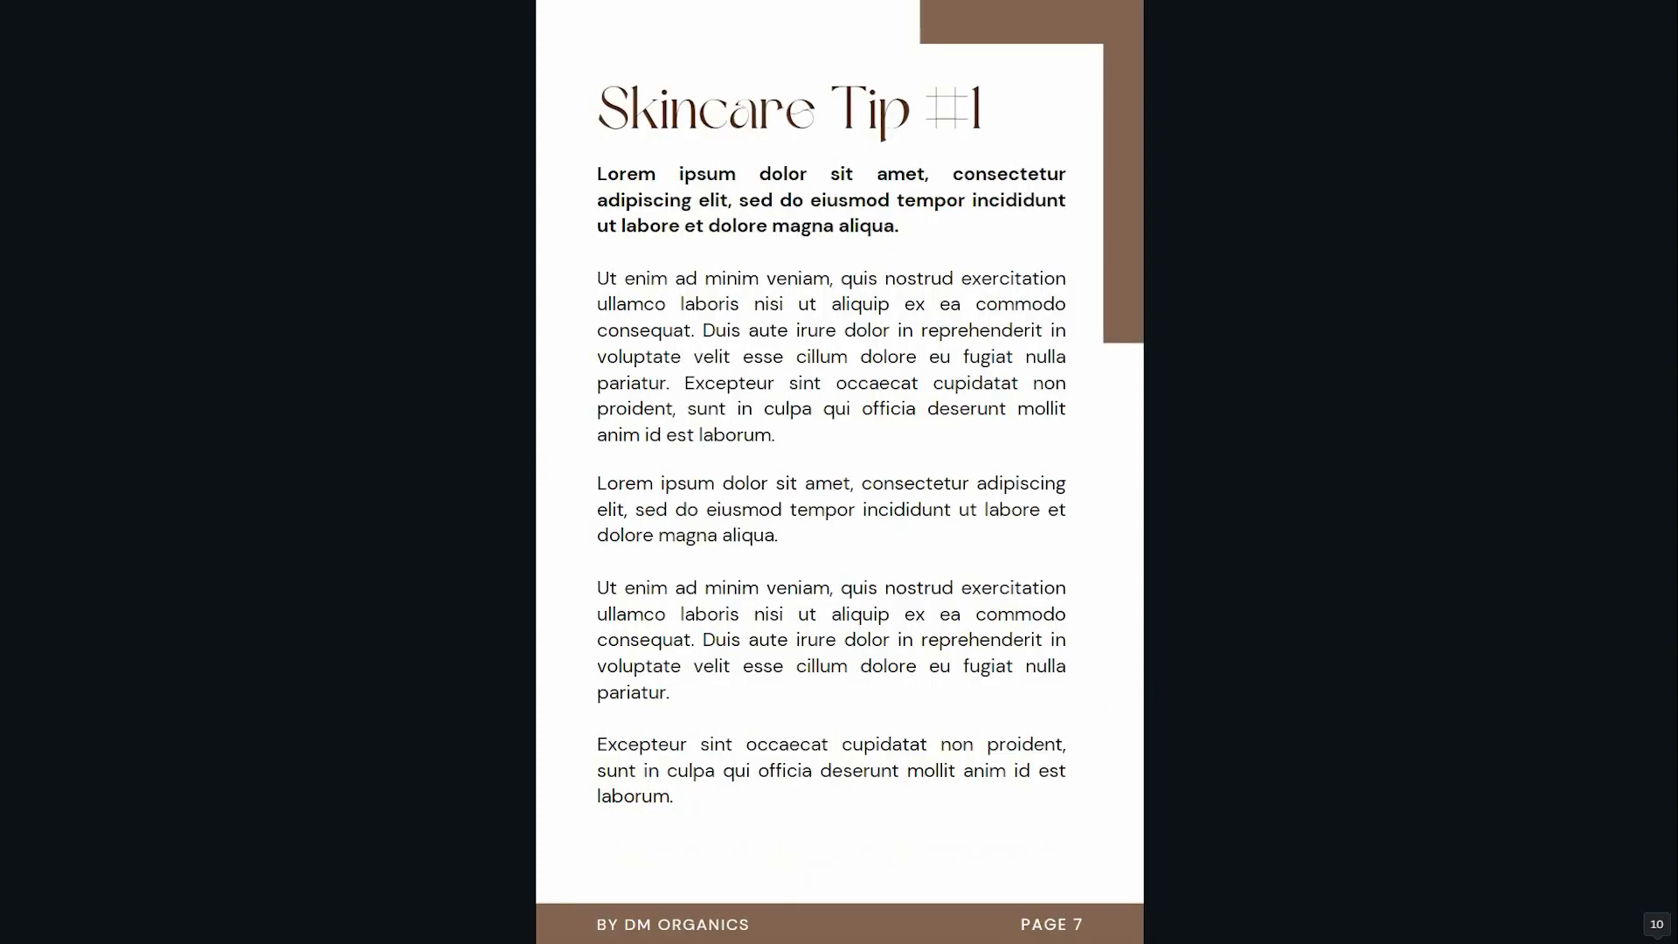
key(Right)
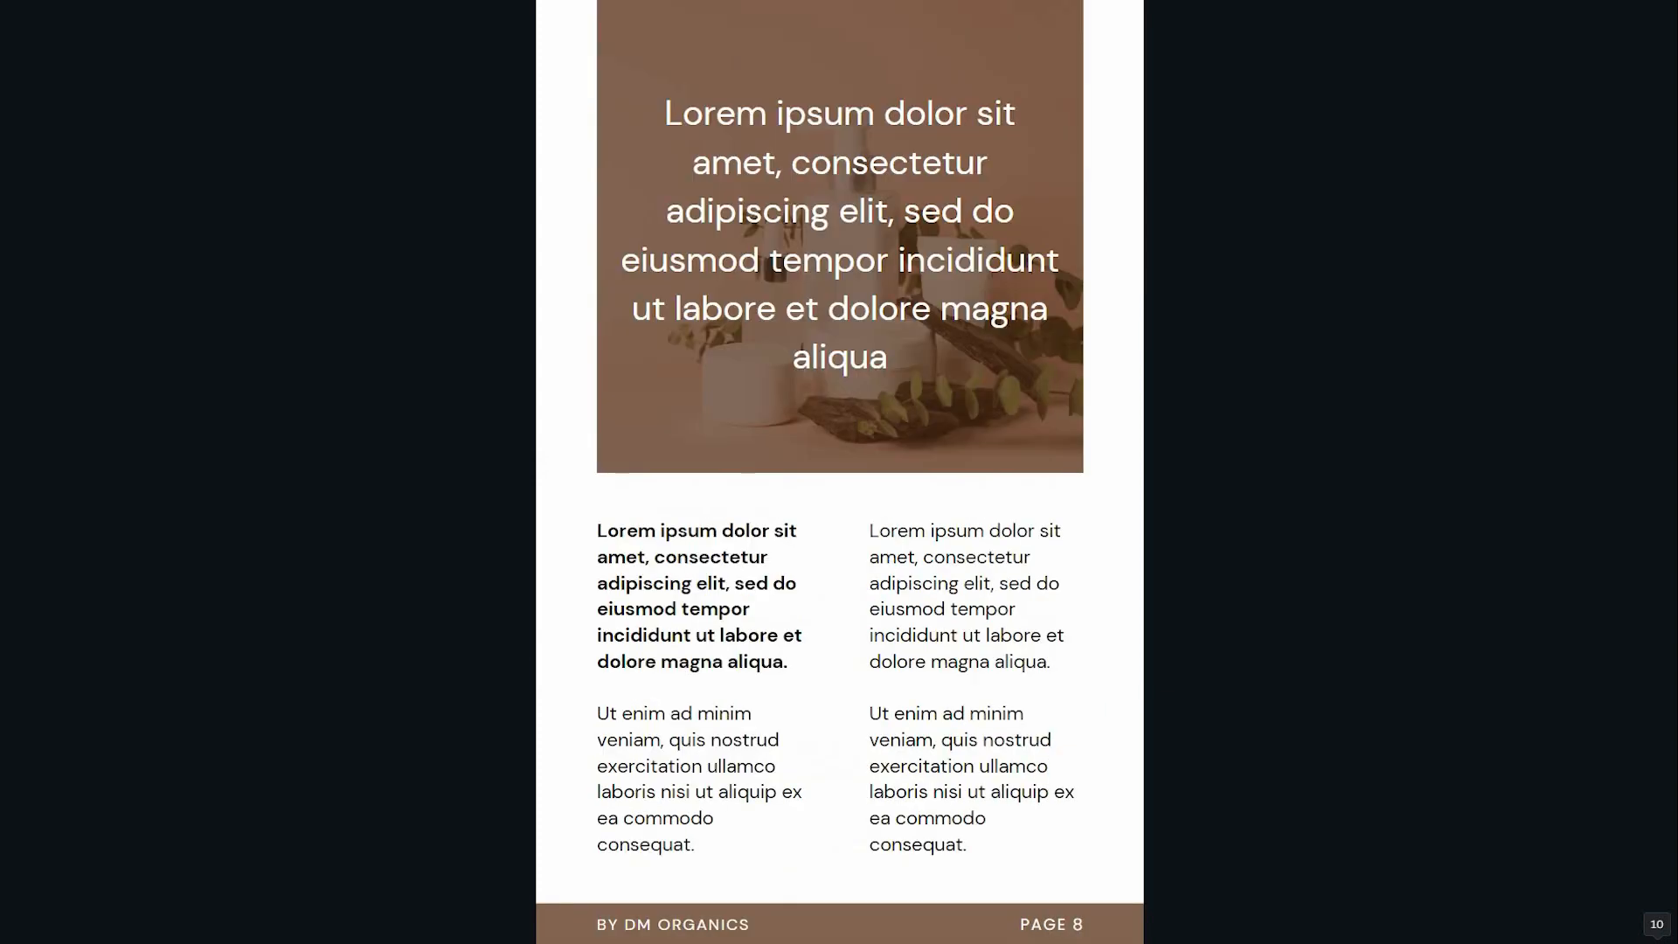
key(Right)
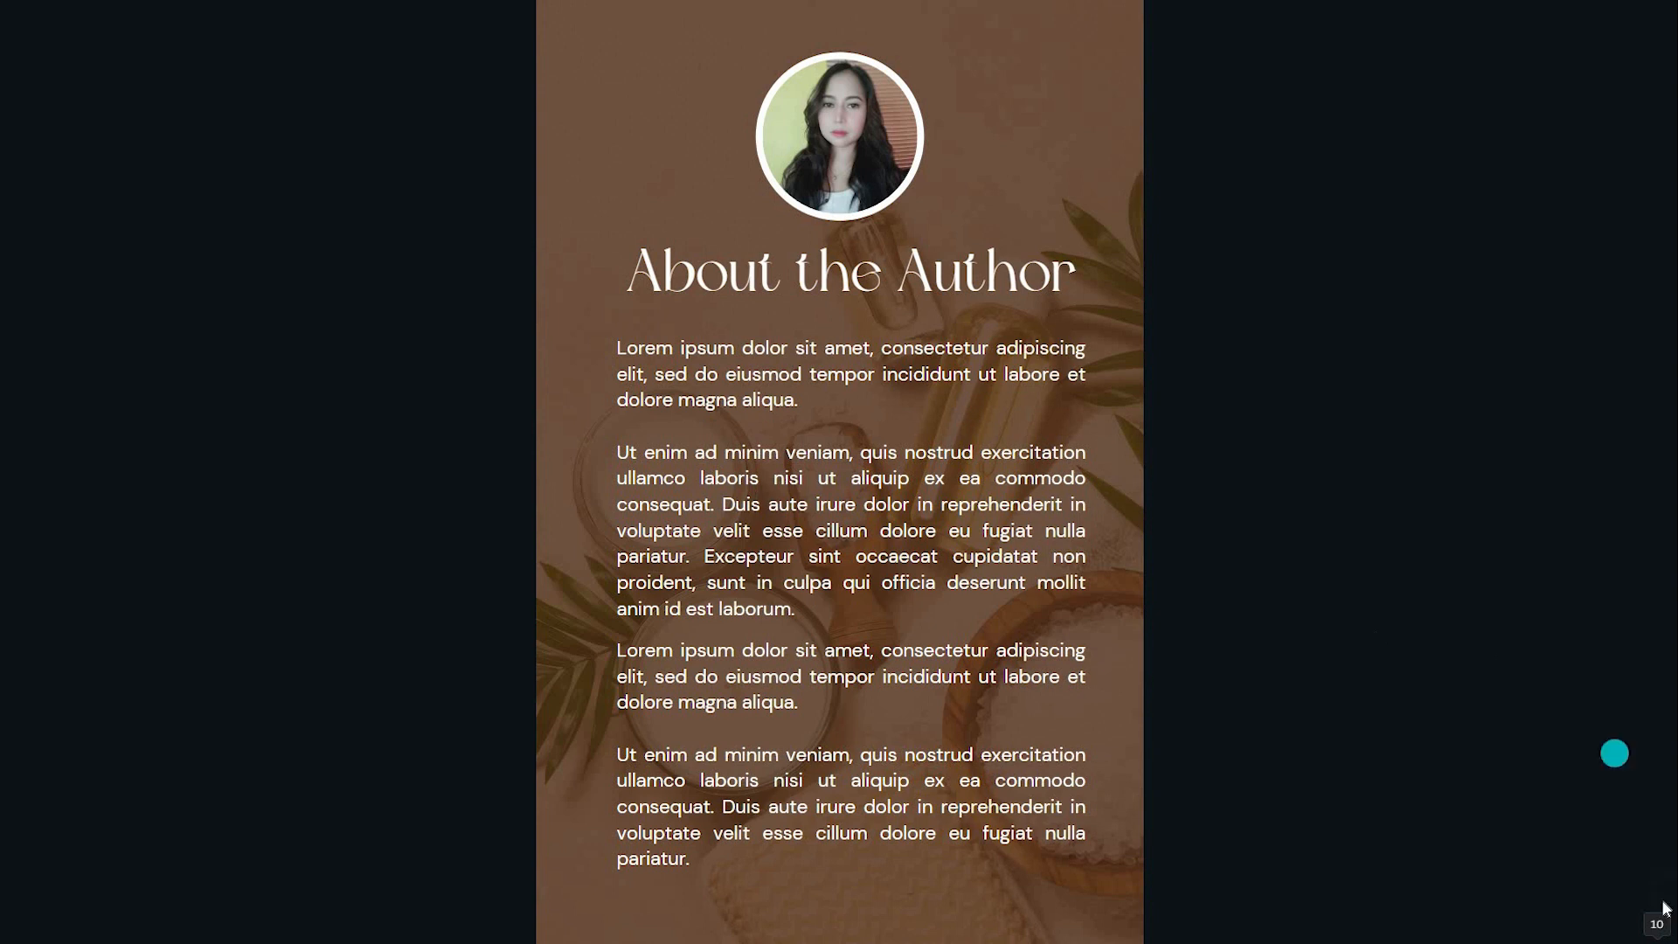
key(Escape)
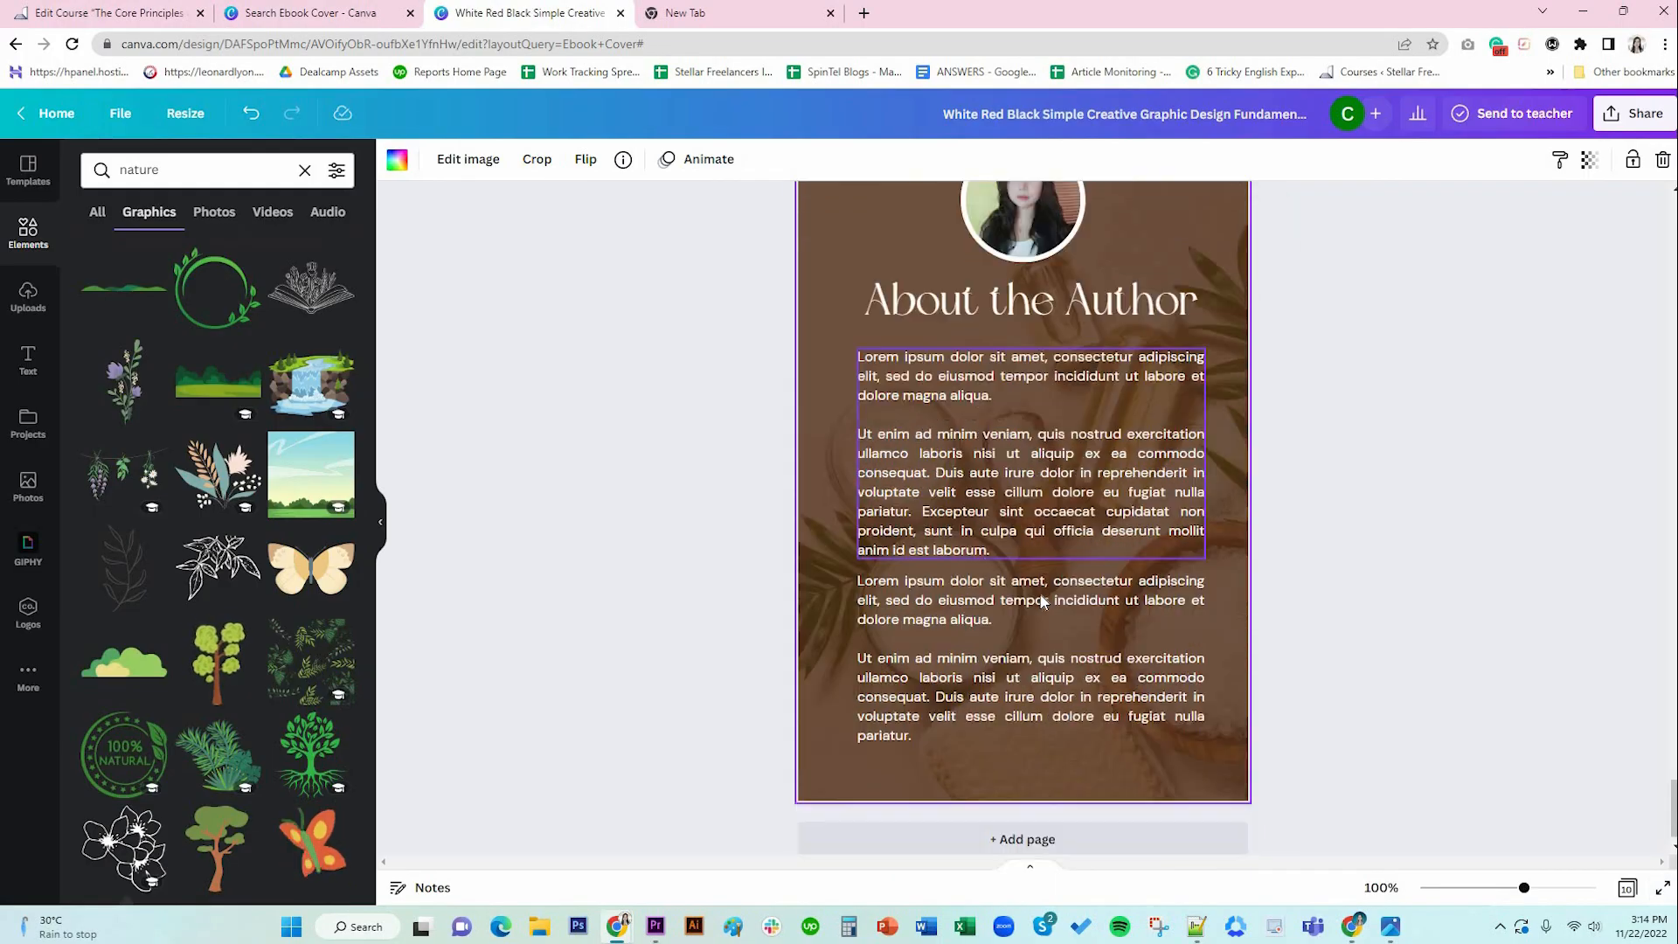
Raise the cover's monogram logo slightly and trim its box's left edge inward.
scroll(1040, 601, down, 1)
scroll(1040, 601, up, 15)
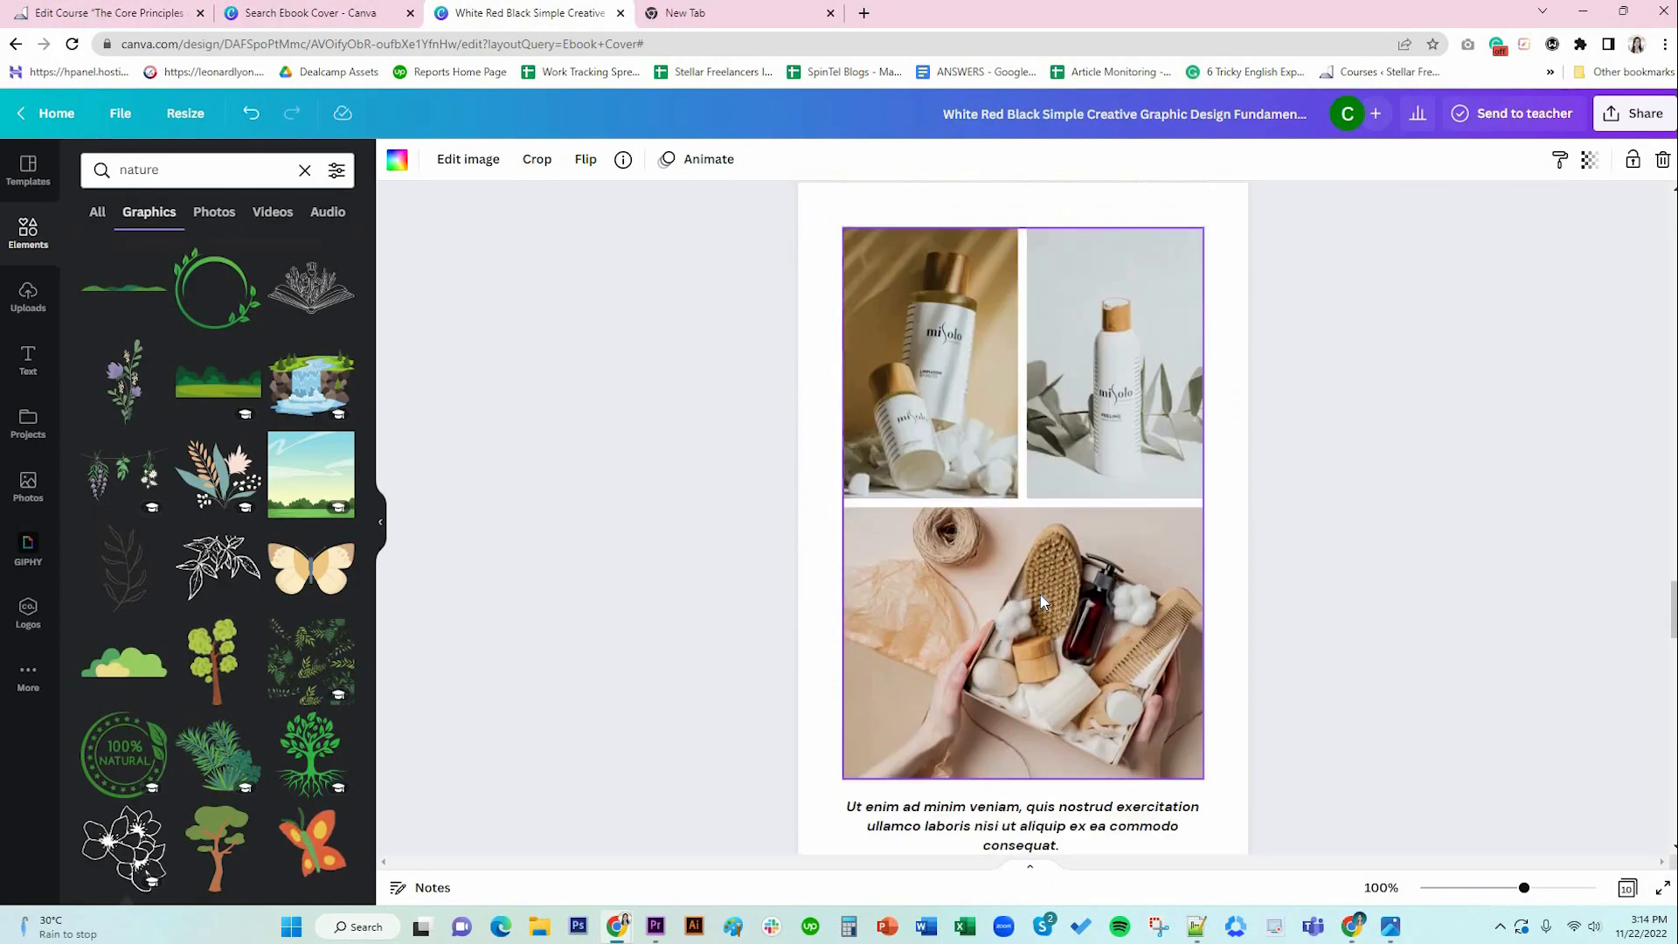
scroll(1040, 601, up, 10)
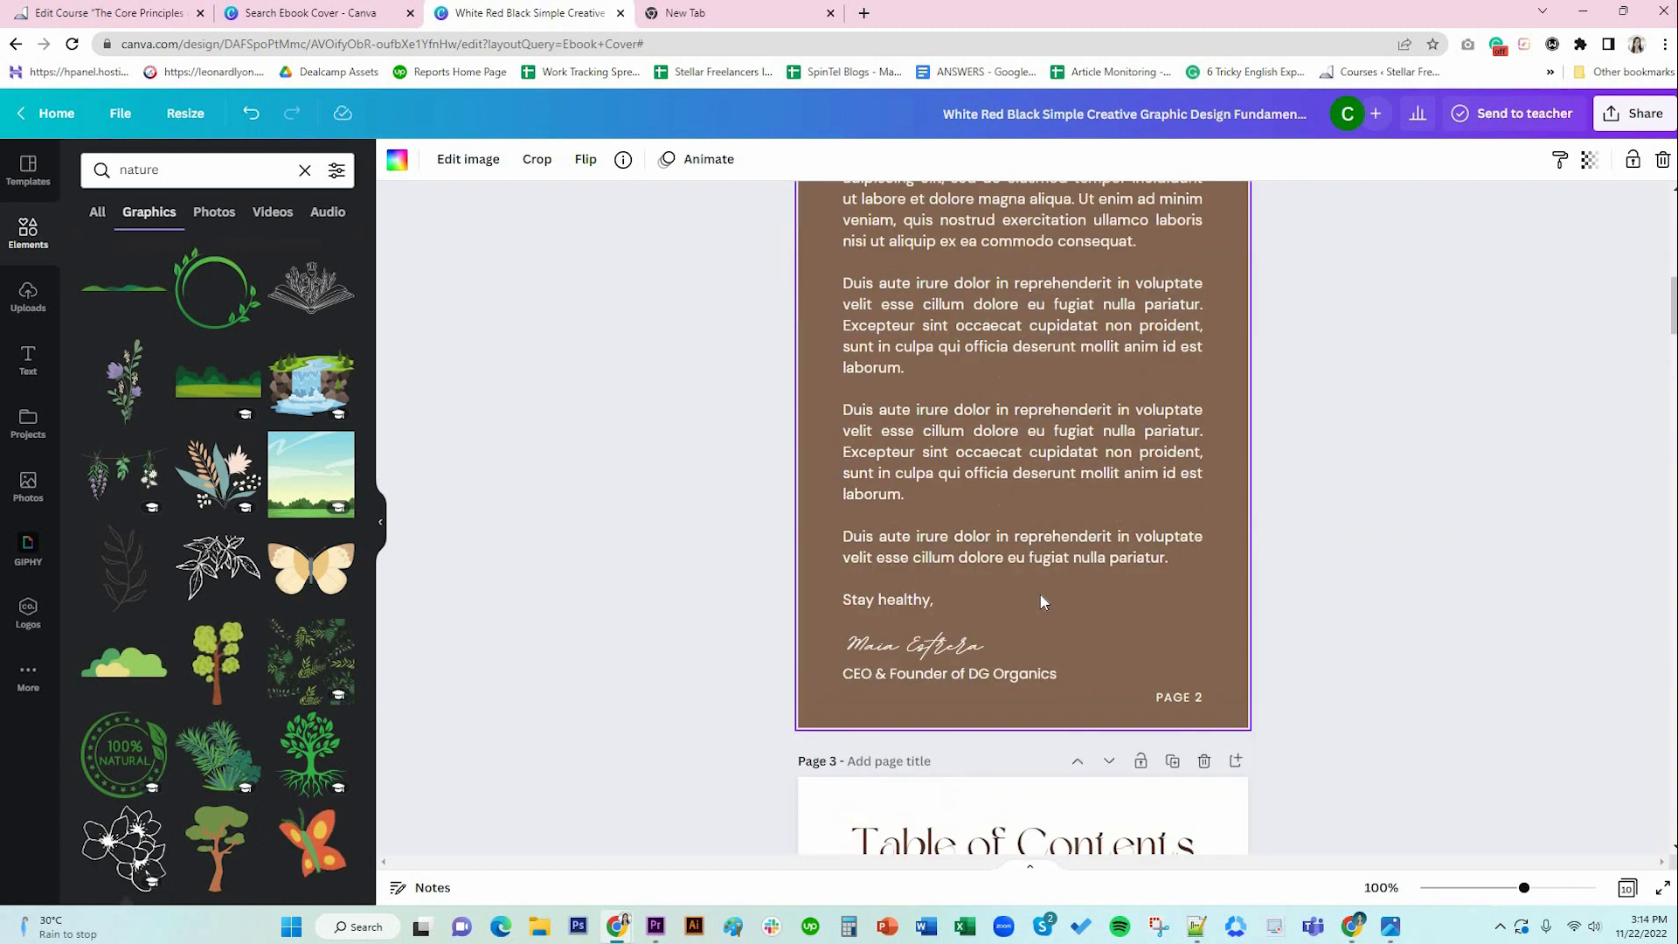
scroll(1040, 601, up, 5)
scroll(1116, 487, up, 5)
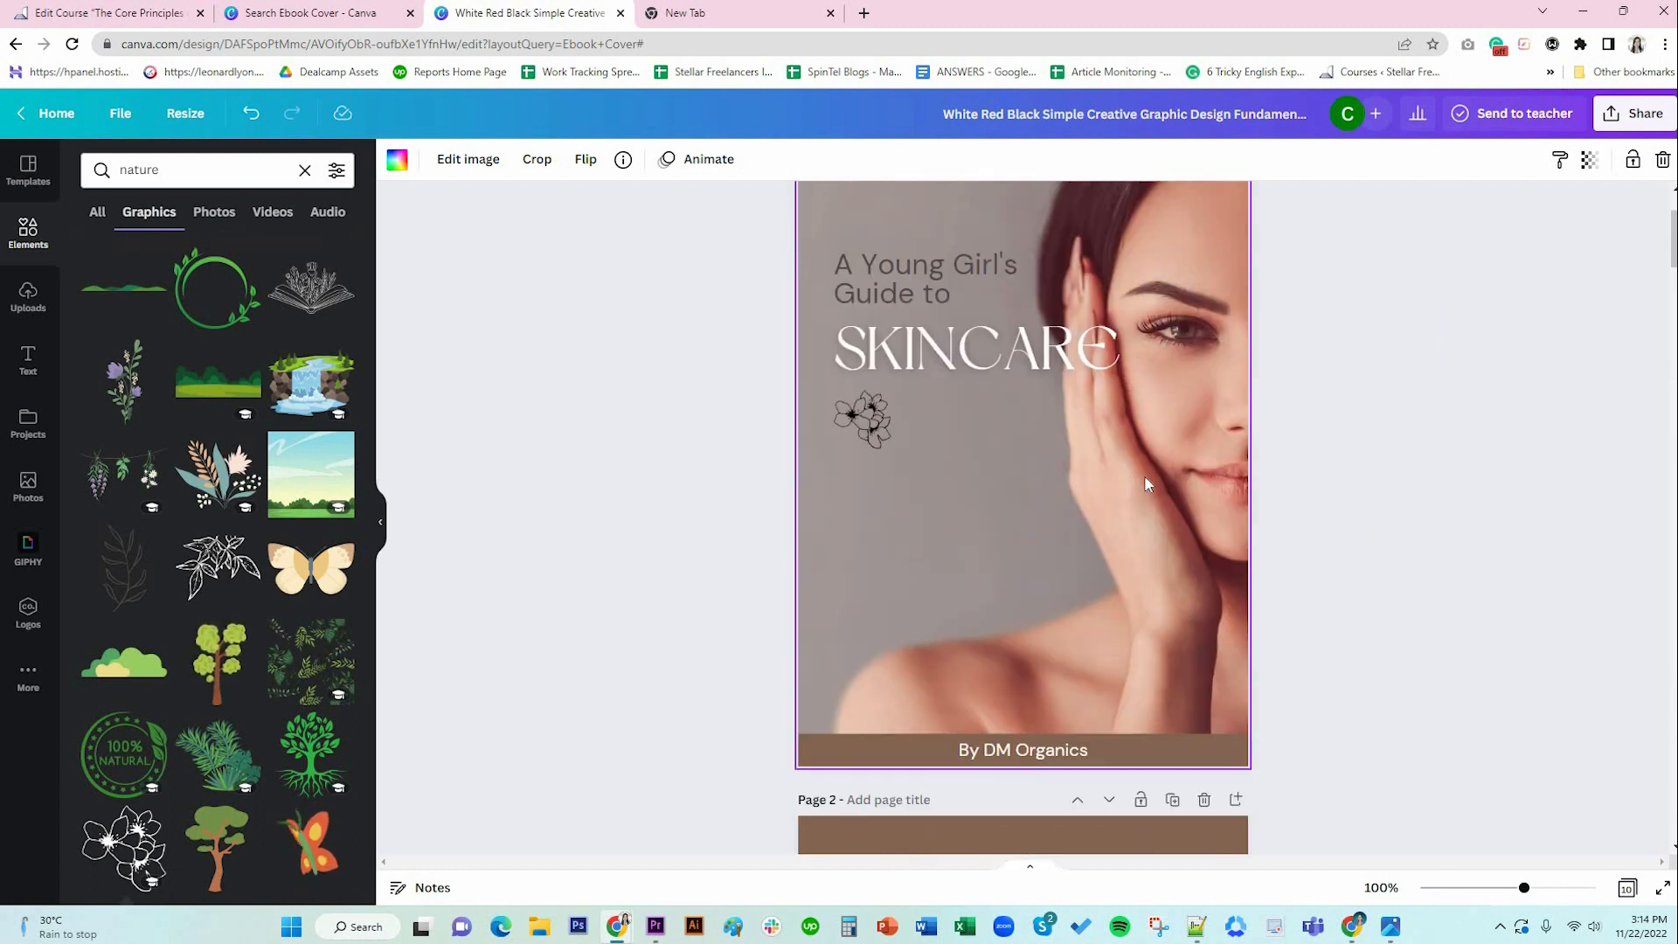
scroll(1144, 481, up, 3)
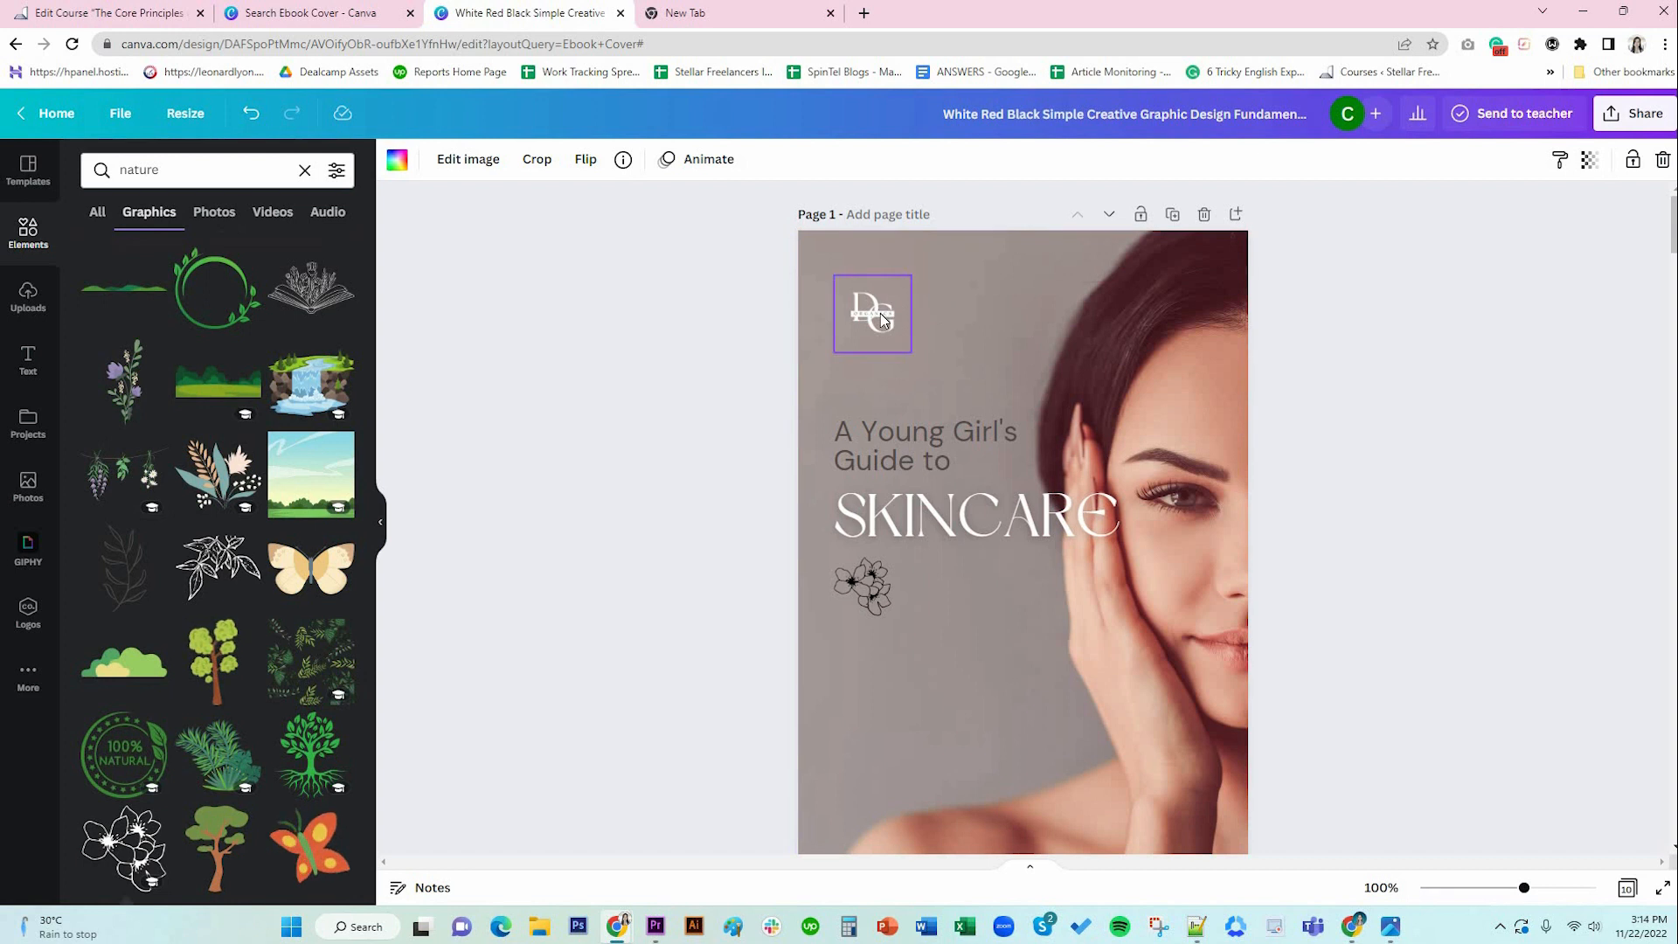
drag(879, 312, 879, 293)
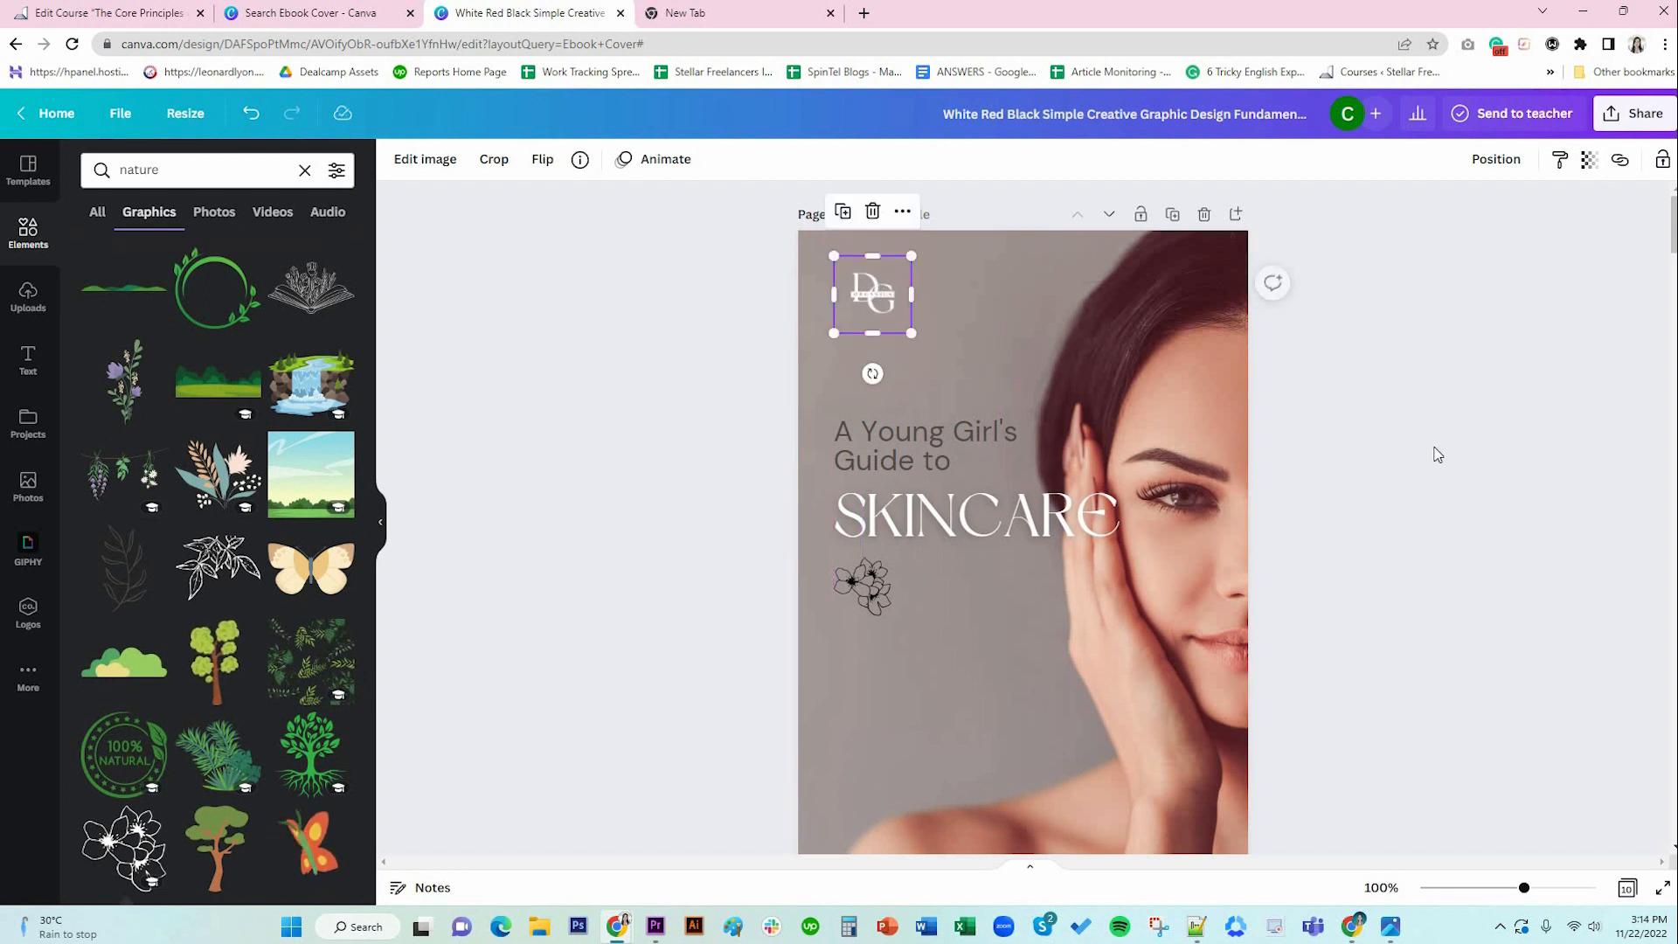
click(1437, 454)
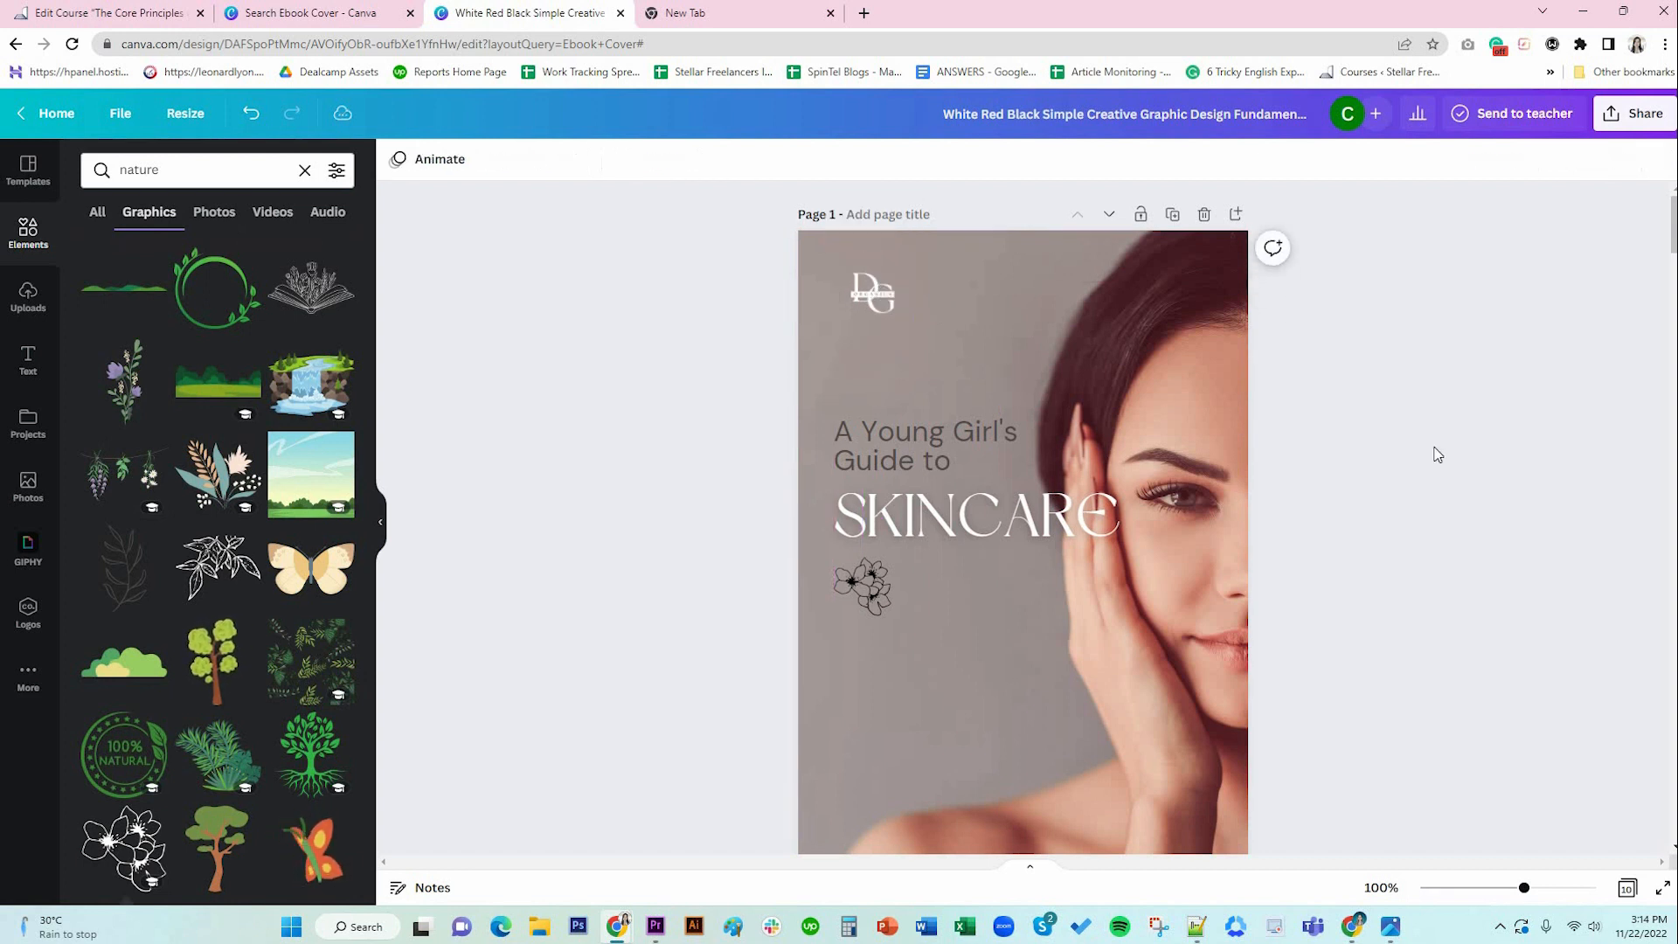
click(872, 302)
drag(833, 295, 855, 291)
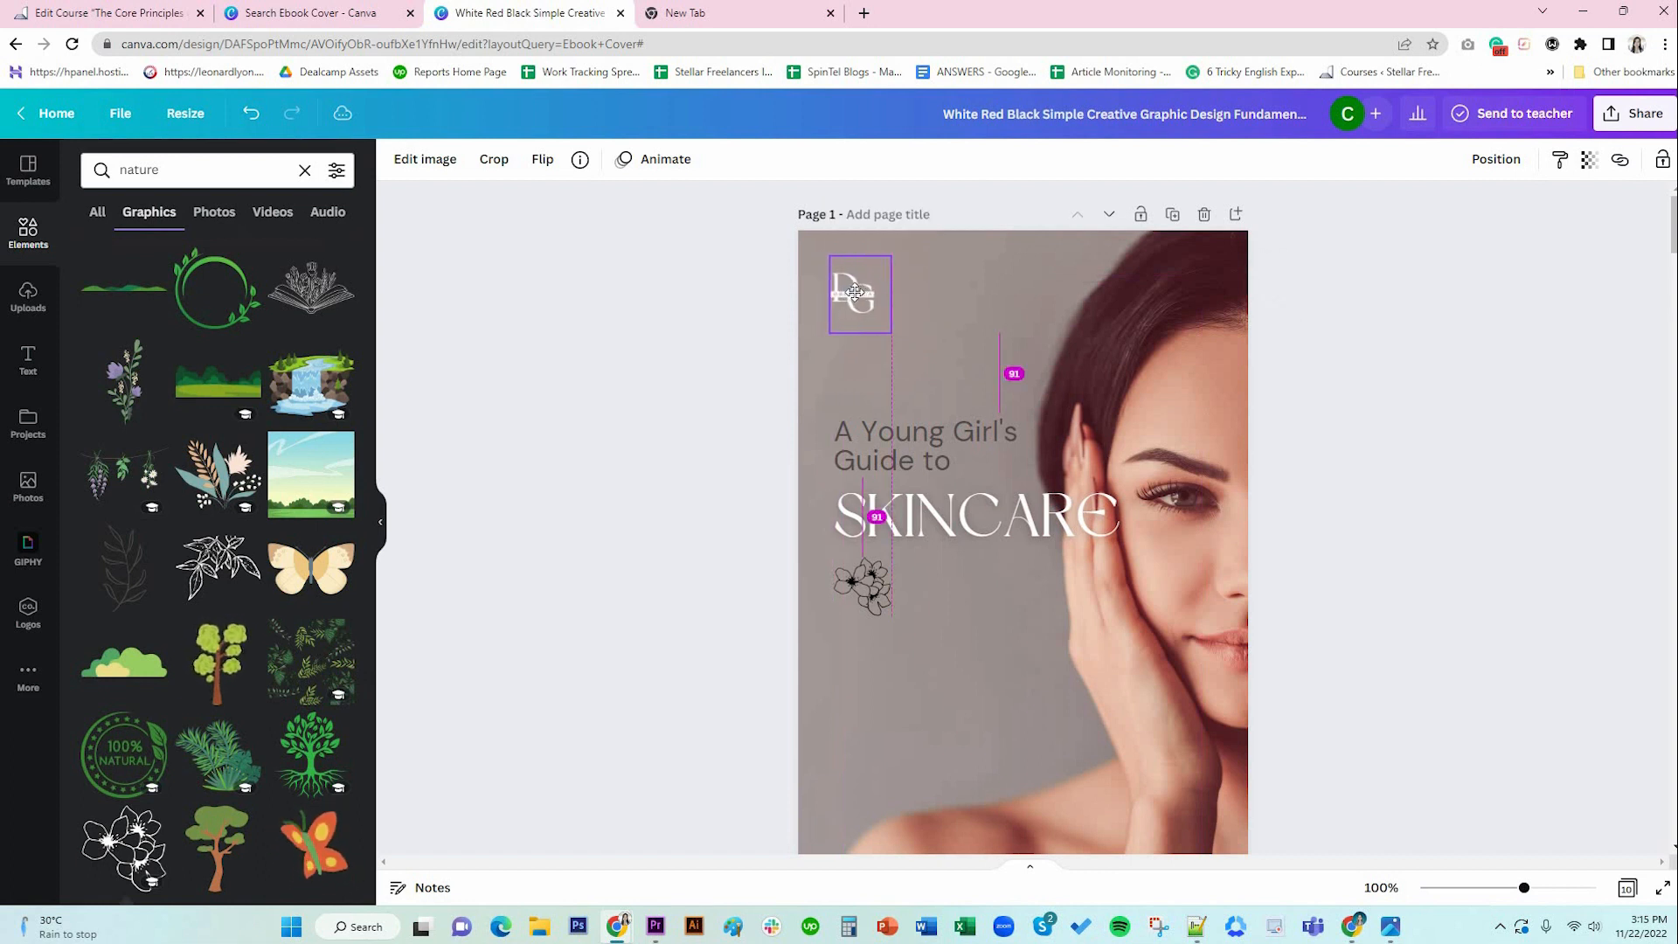
click(951, 297)
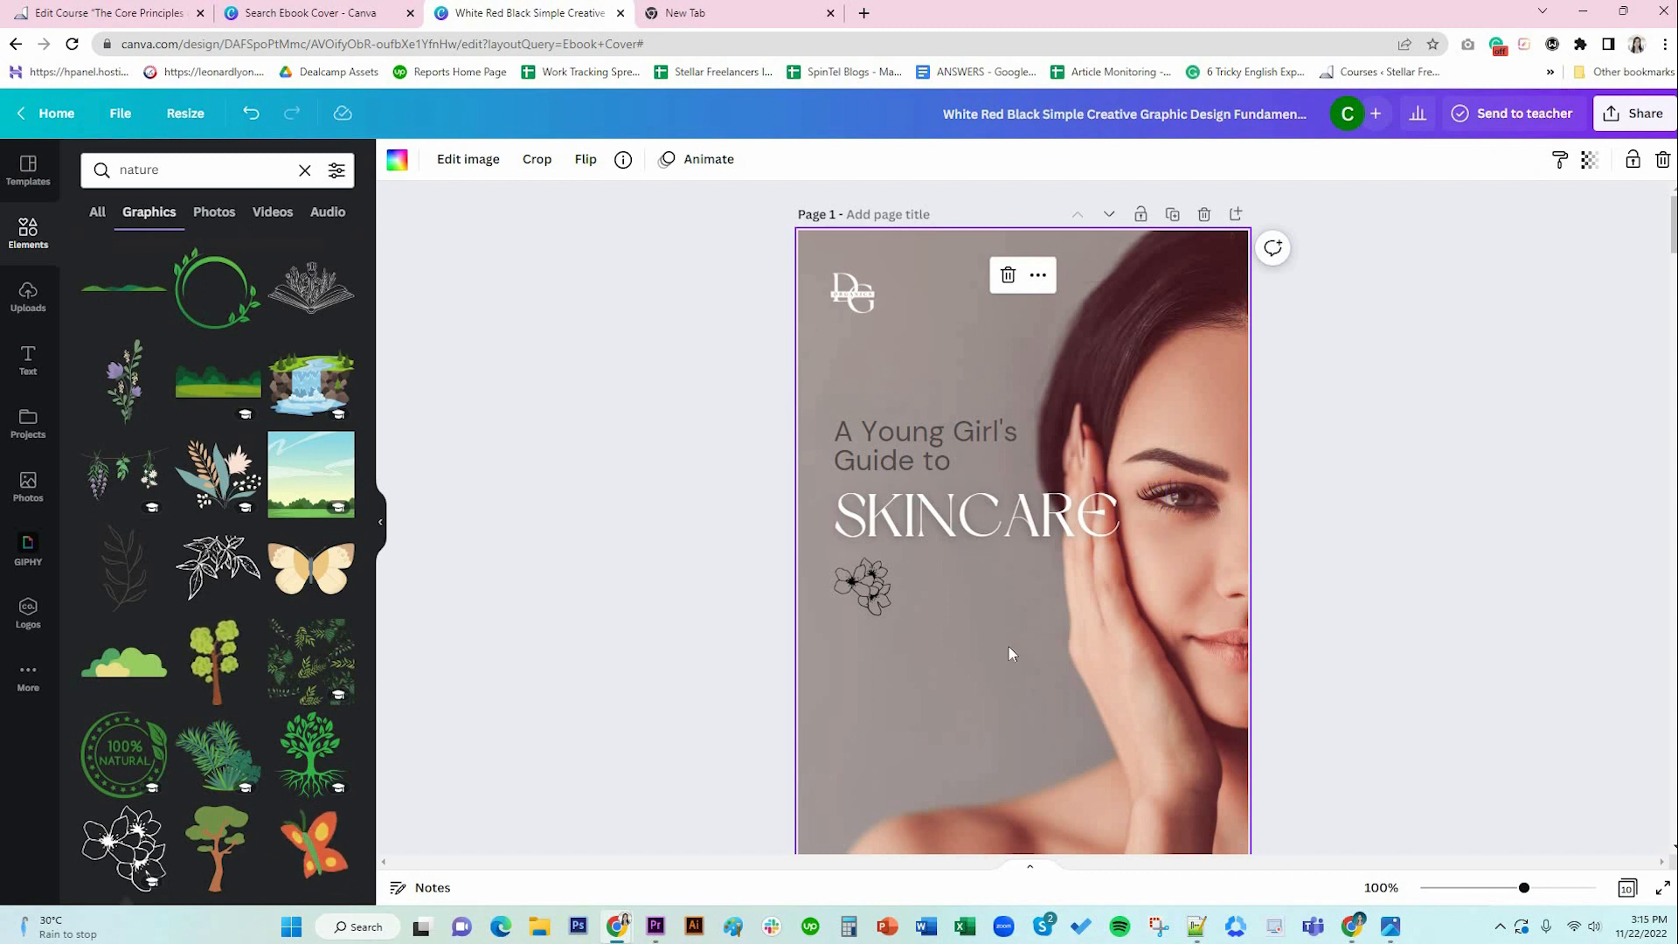
Download all 10 ebook pages as a PDF Standard file and save it to Downloads.
click(1641, 123)
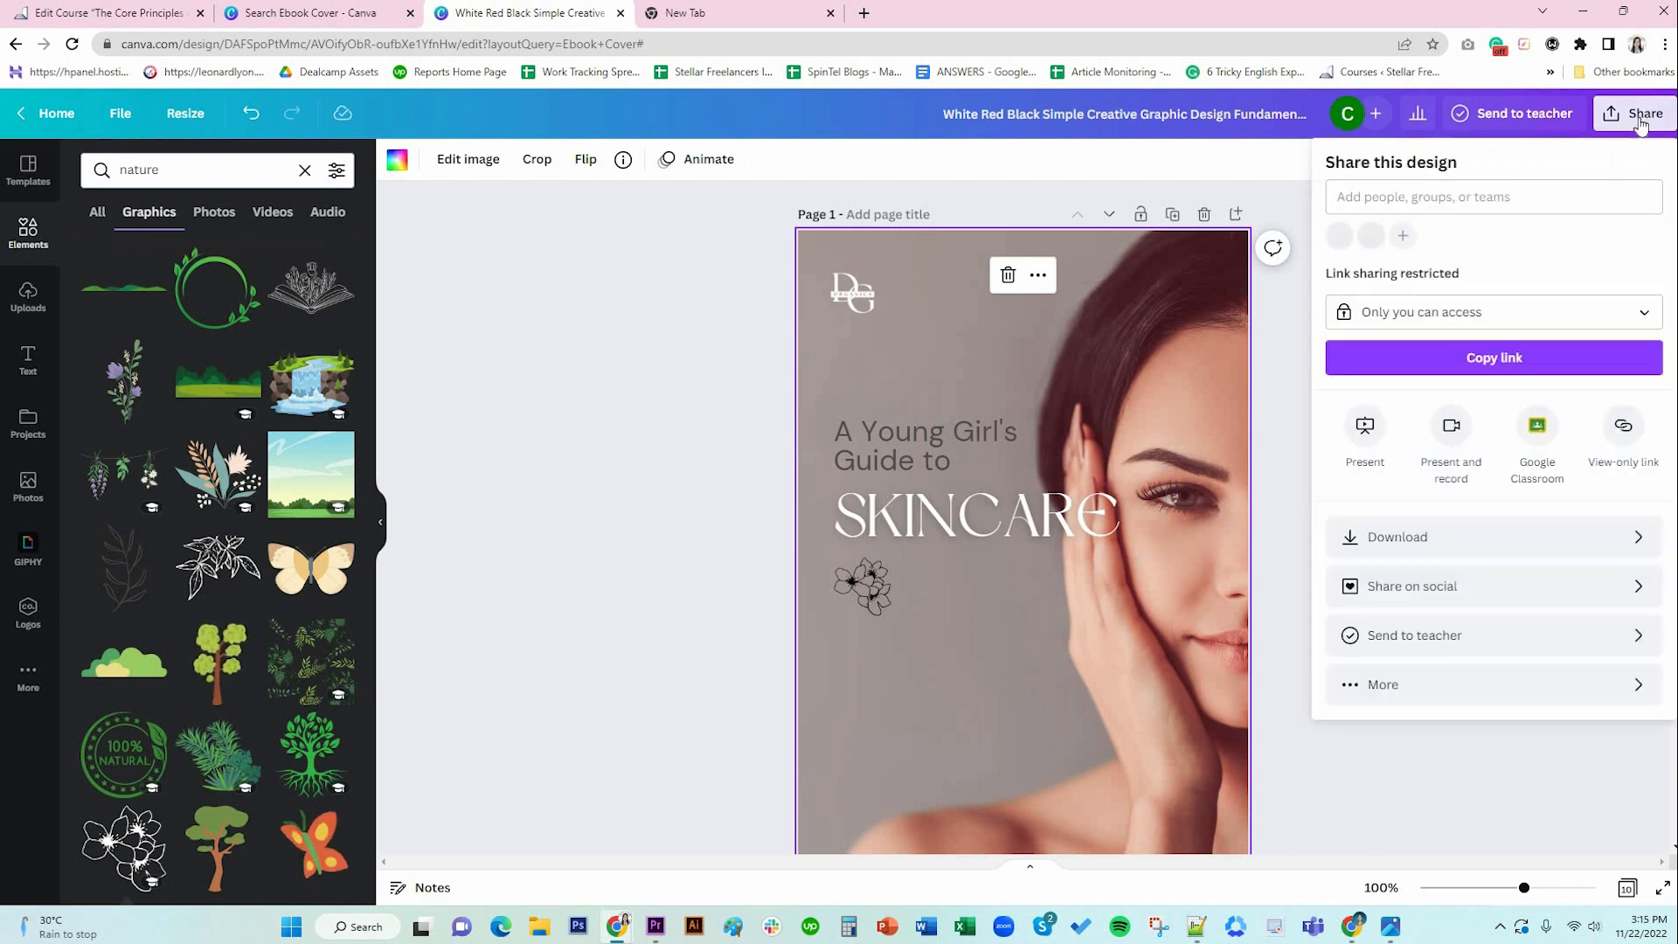
click(1420, 537)
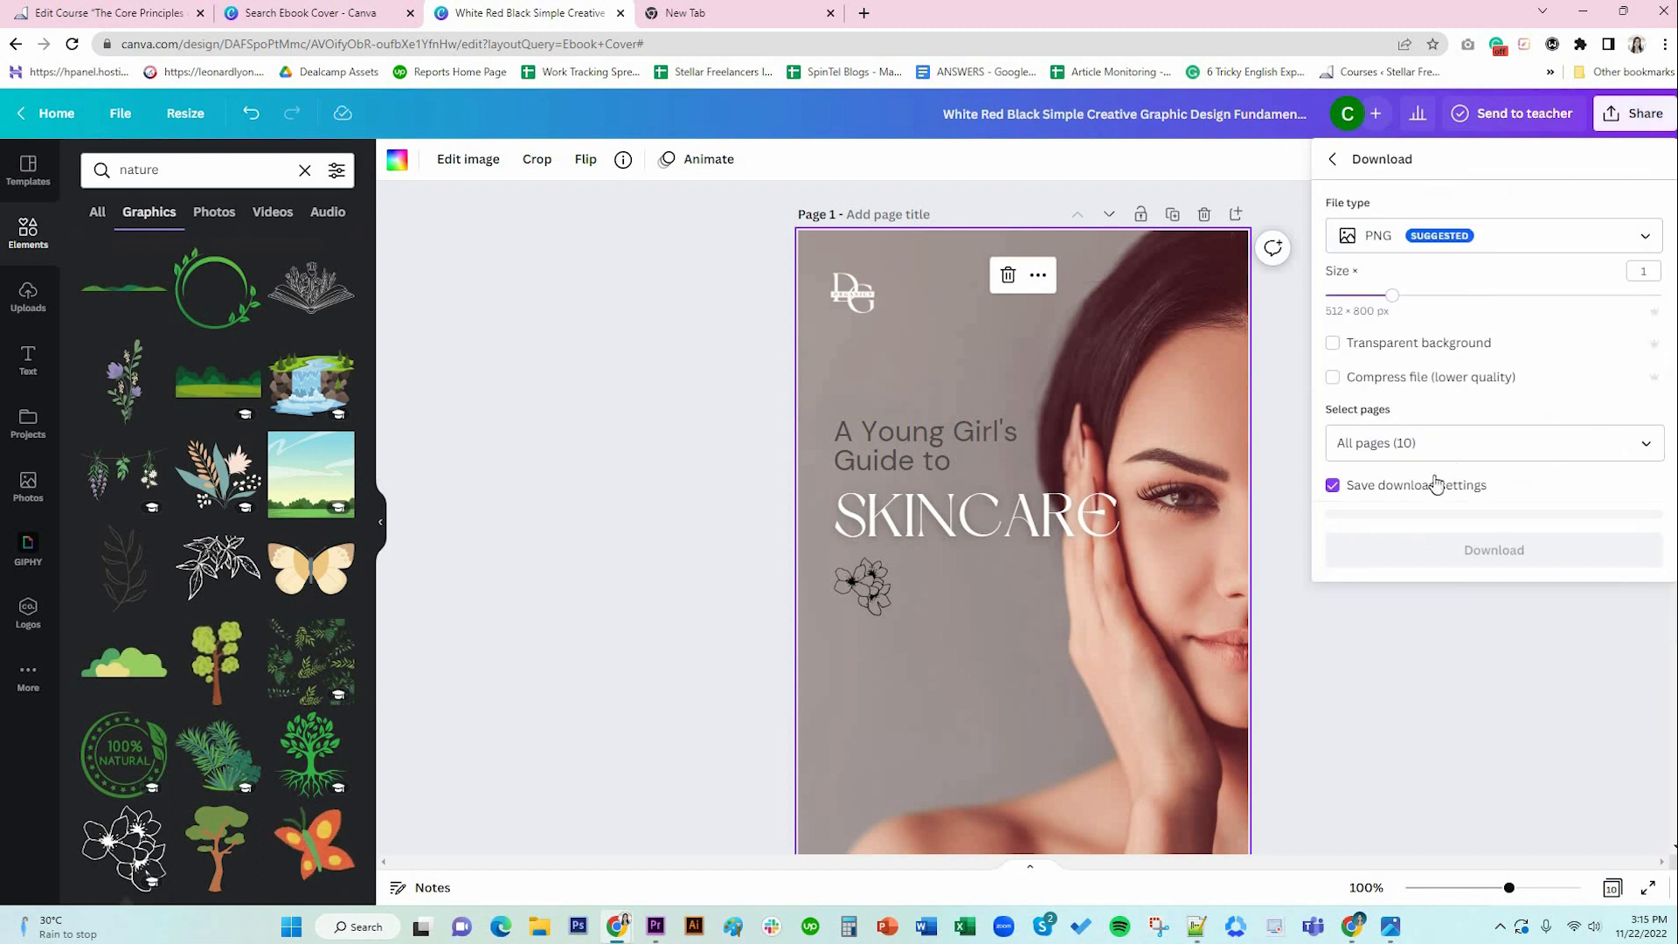
click(1486, 254)
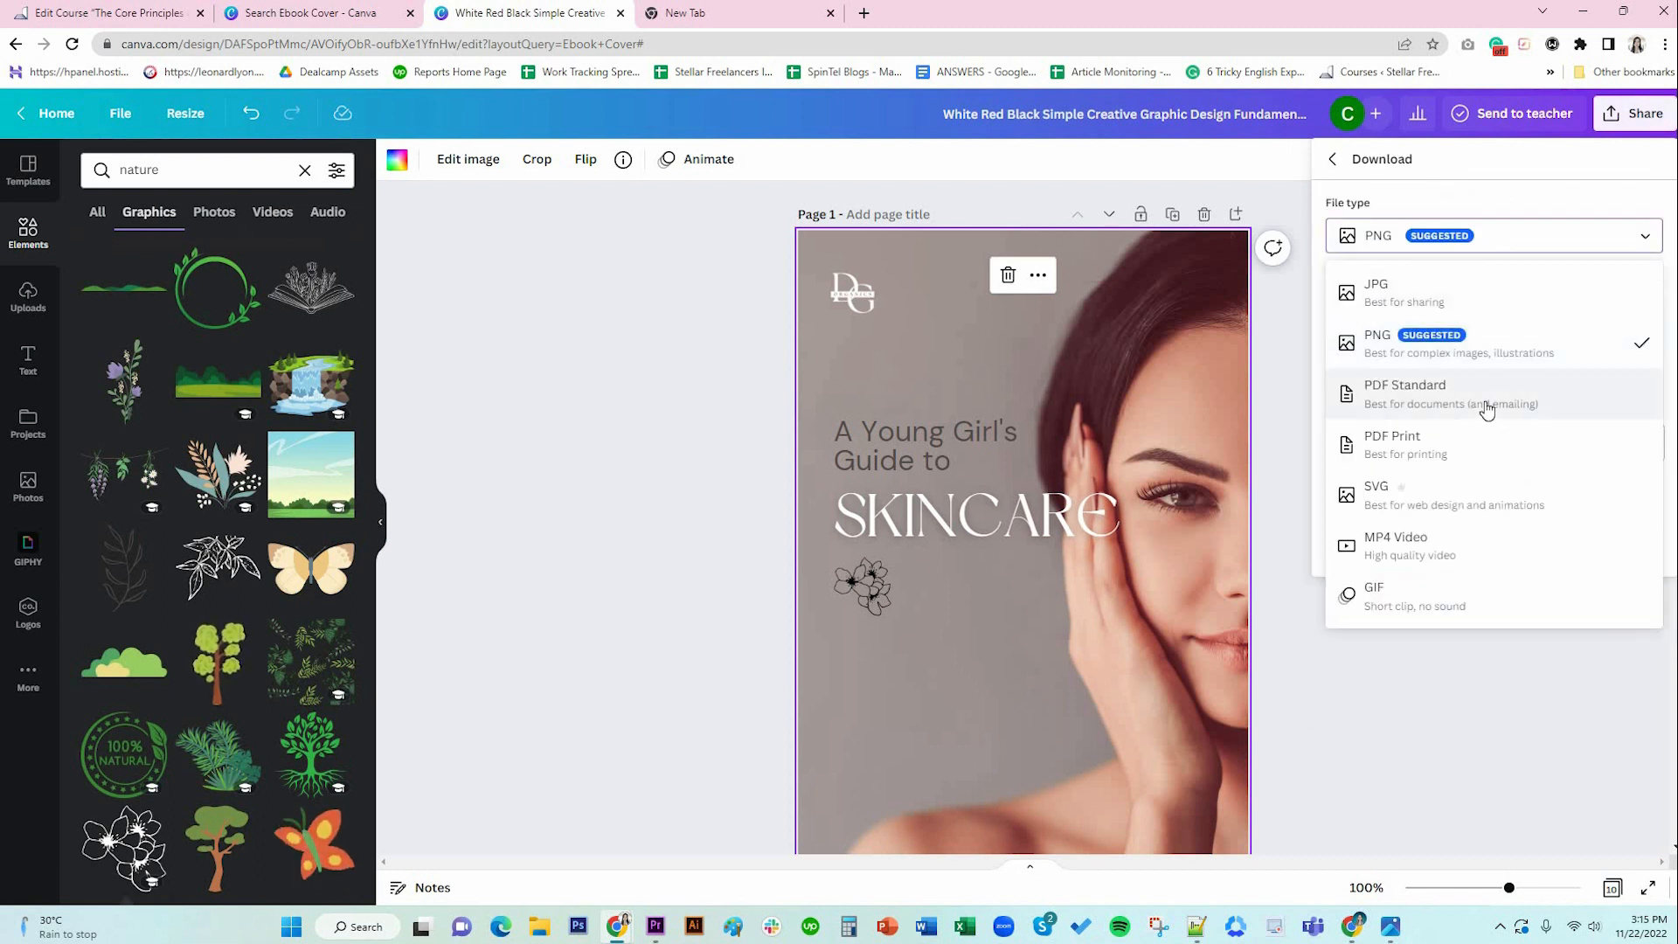
click(1488, 404)
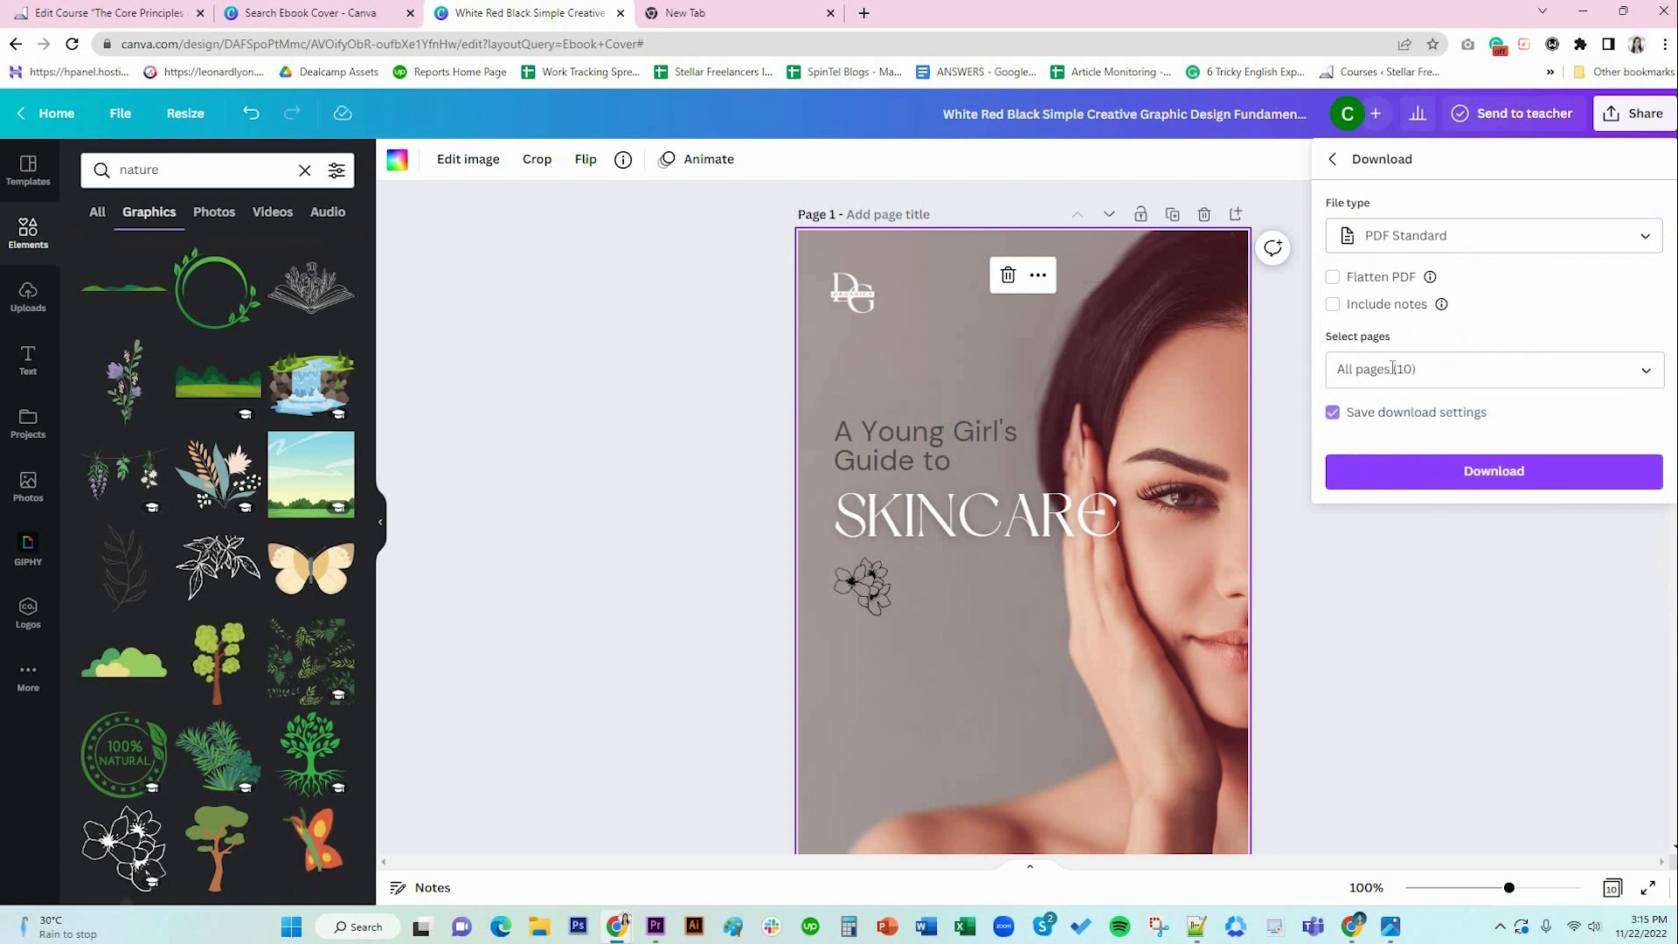
click(1476, 484)
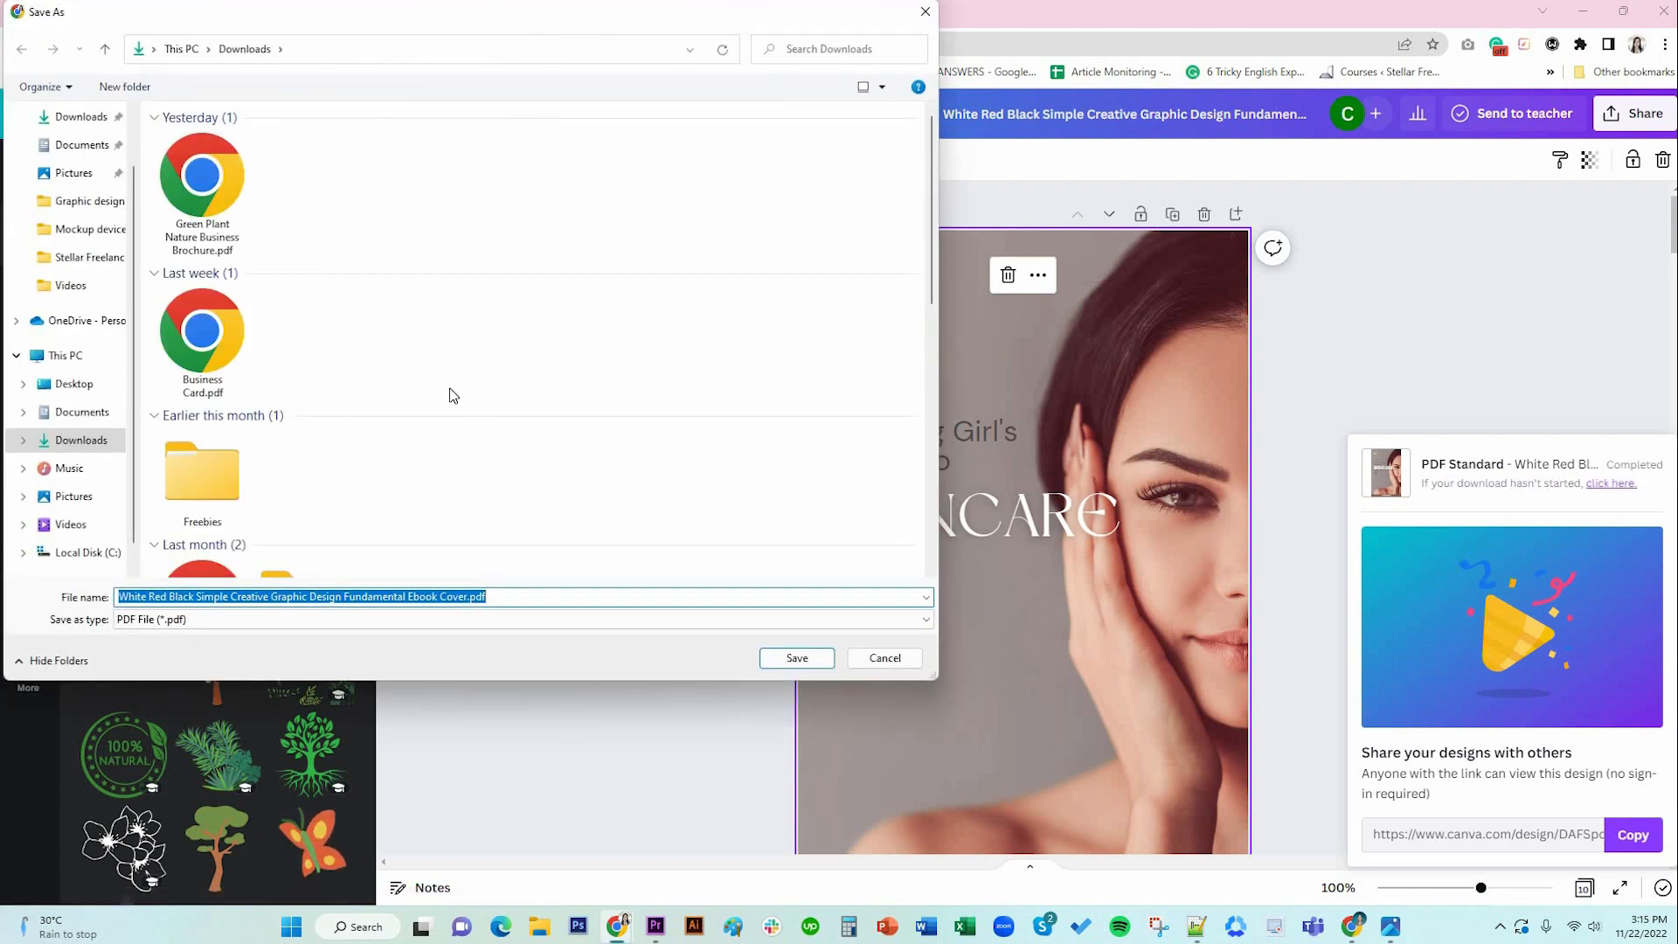
click(791, 657)
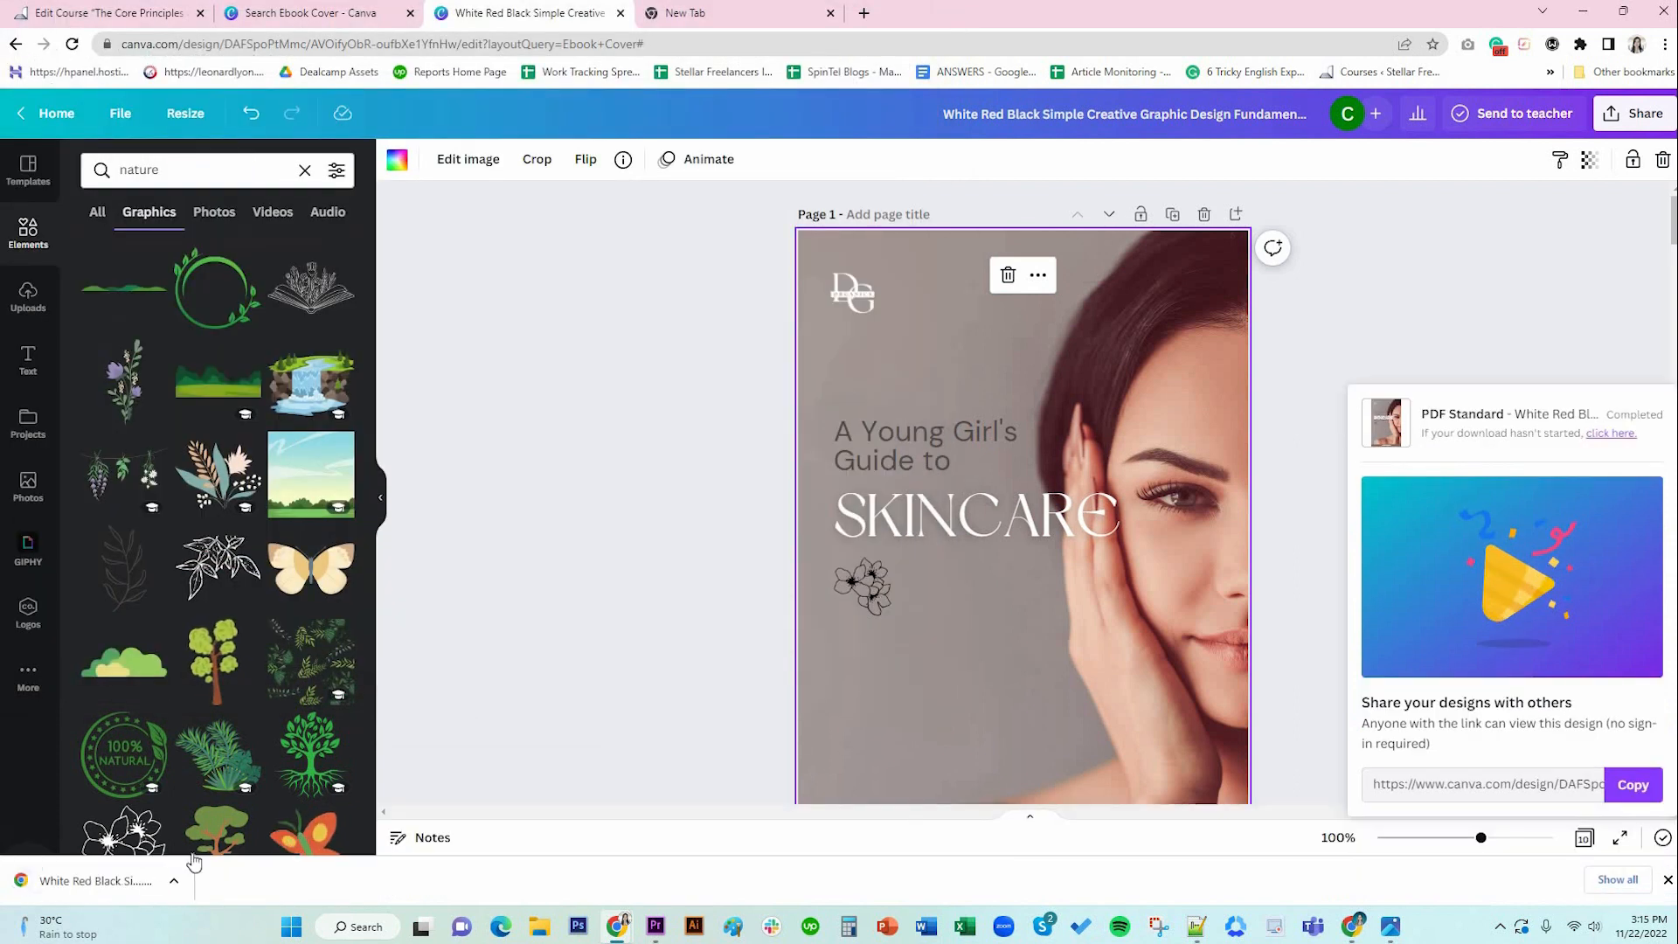
Open the downloaded PDF in Chrome and check pages 2–5, including Welcome! and Table of Contents.
click(96, 879)
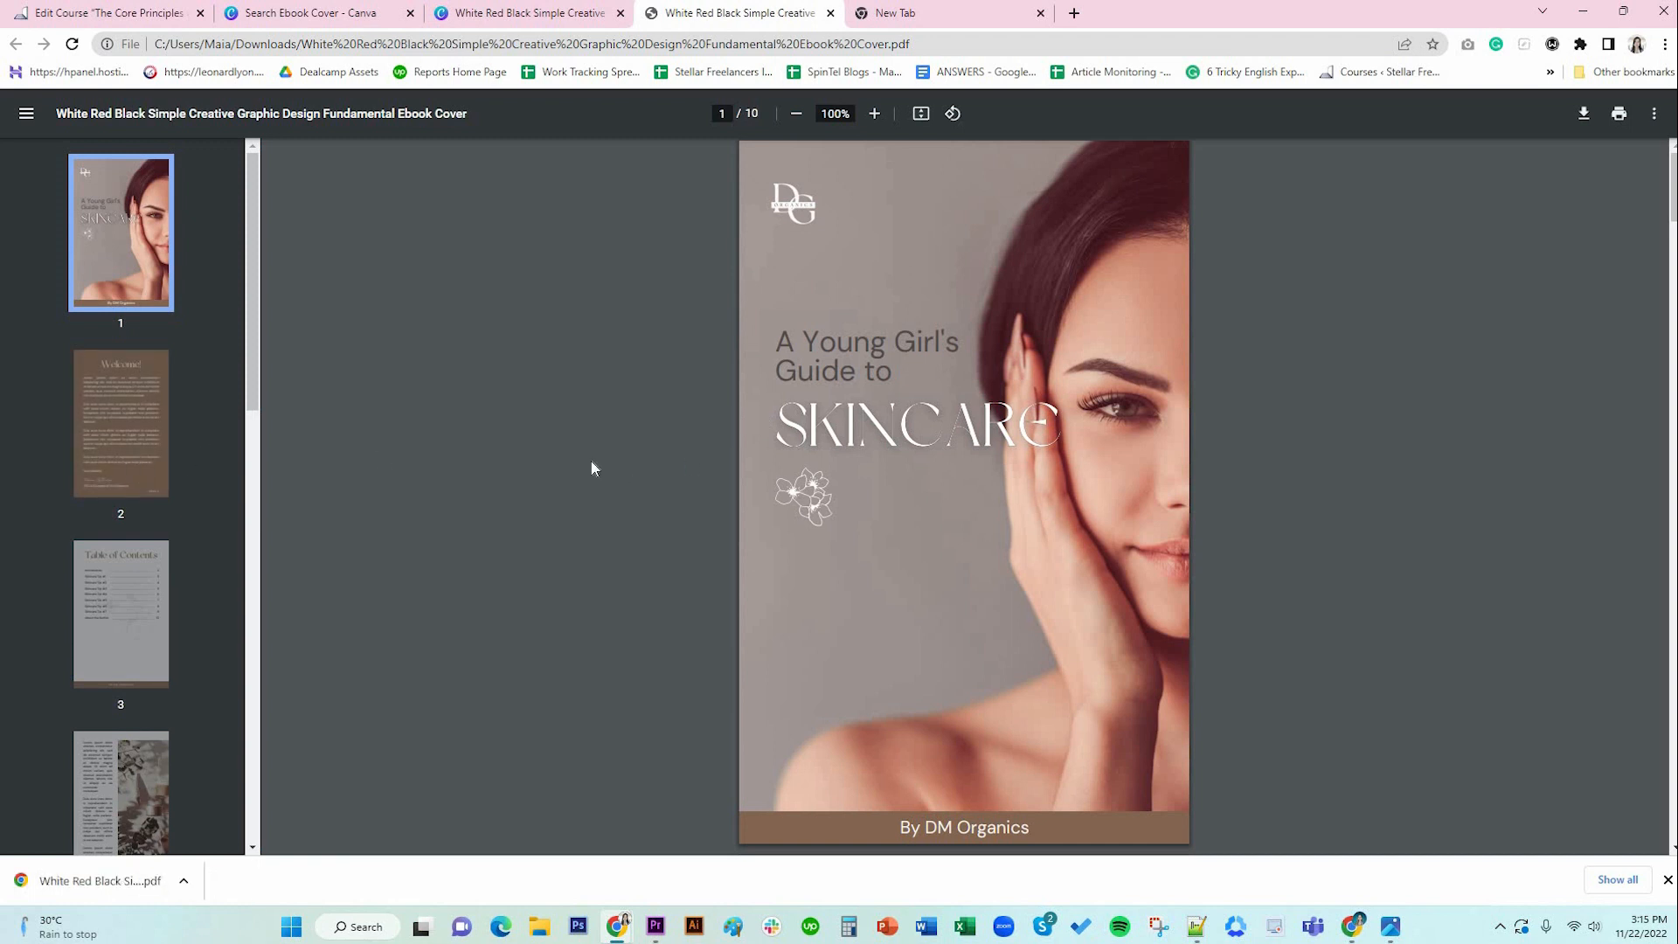
click(98, 416)
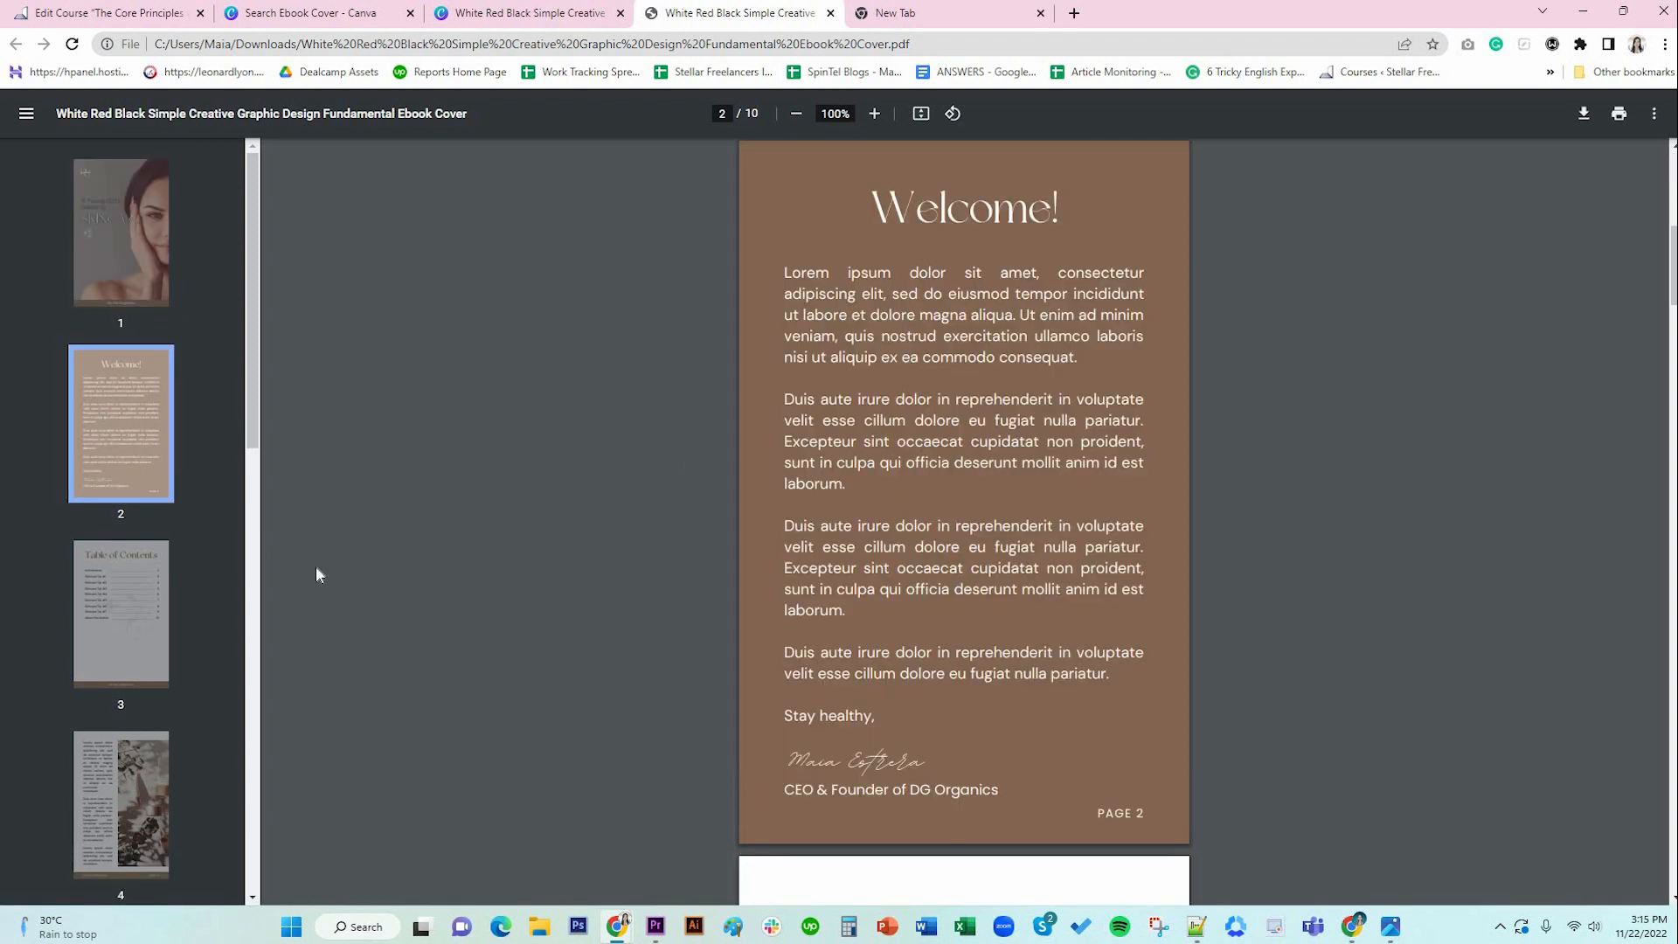
click(103, 639)
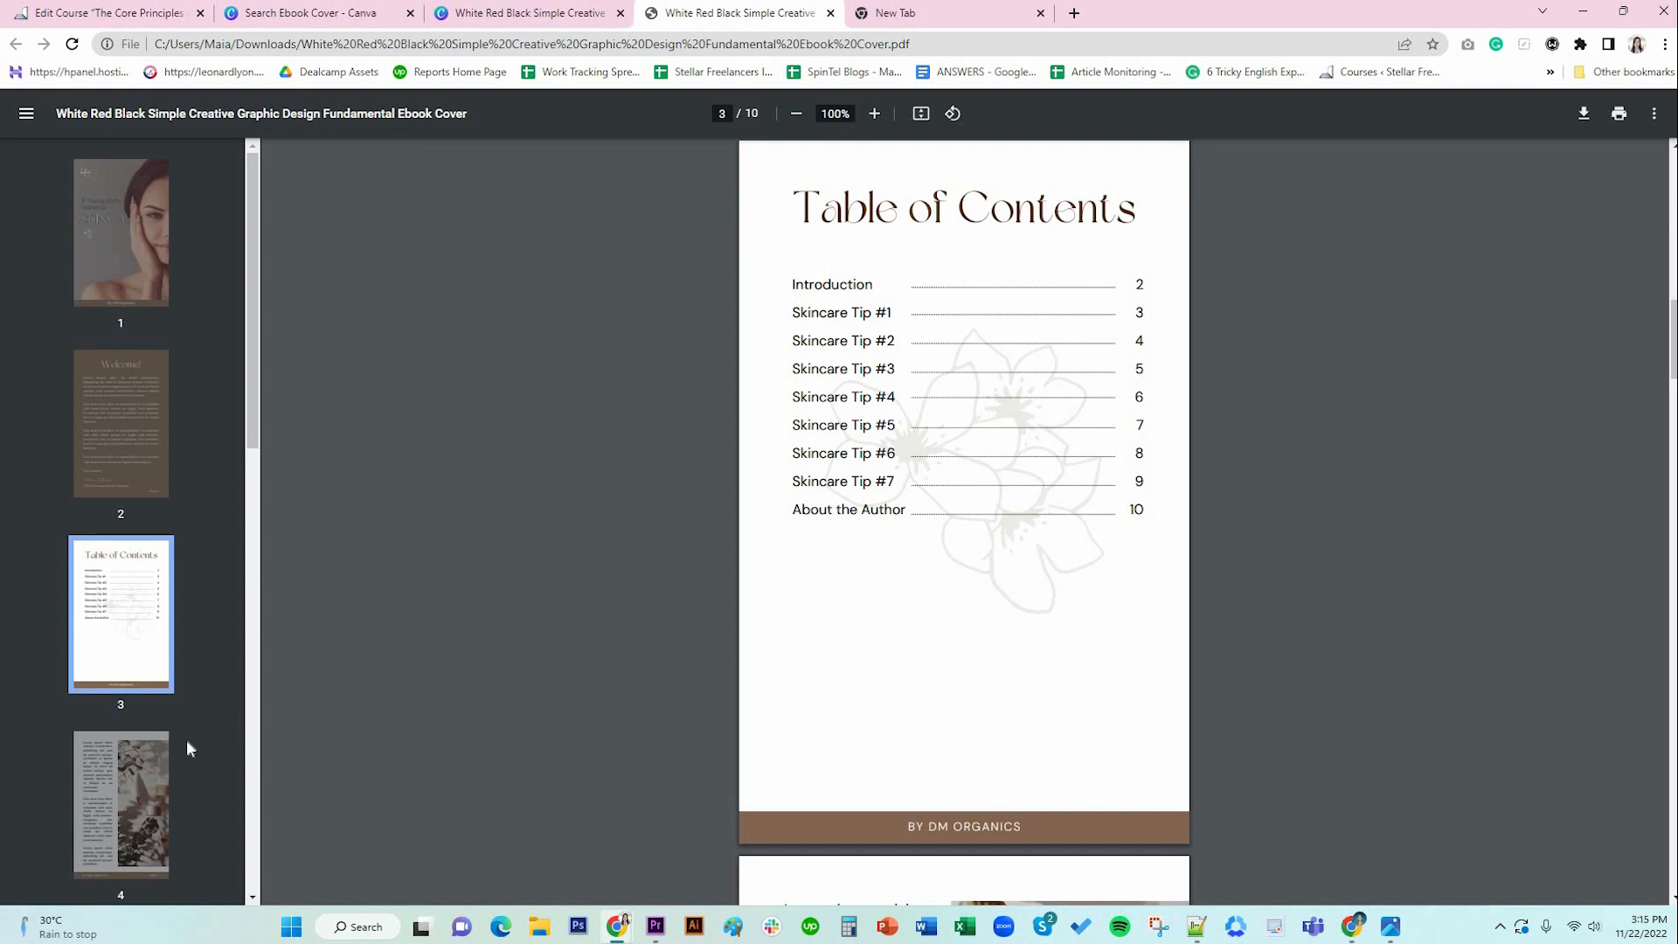
click(129, 776)
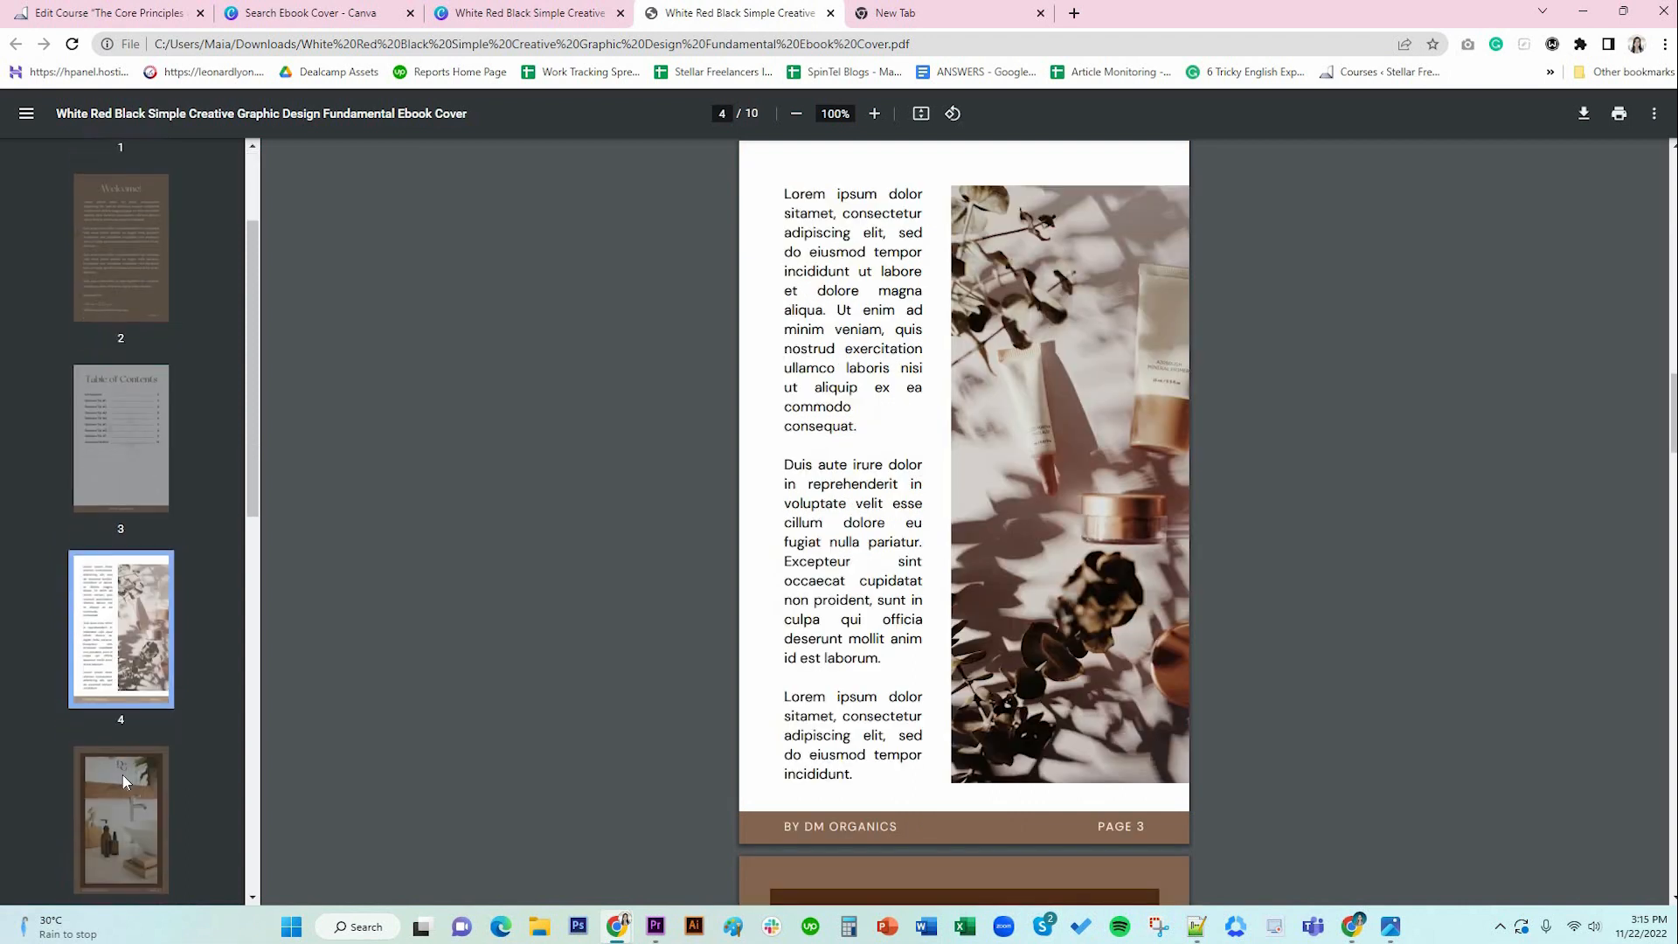
click(123, 774)
Review pages 6–10, Introduction through About the Author, then return to the cover page.
scroll(123, 773, down, 4)
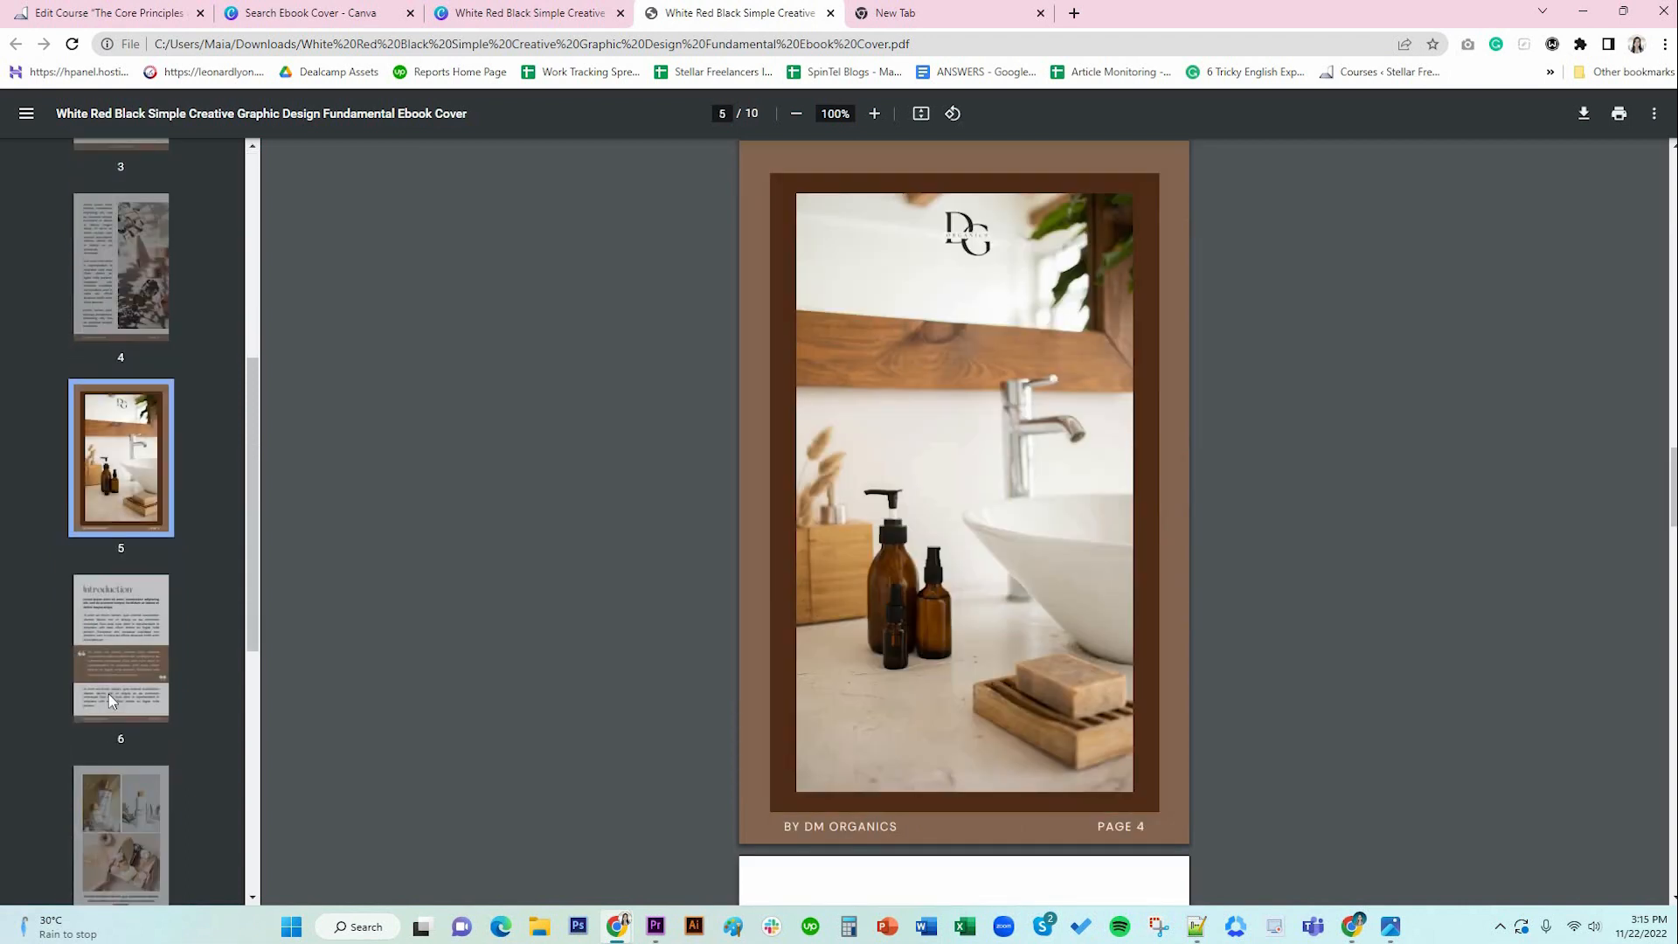
click(108, 693)
click(142, 769)
scroll(142, 764, down, 4)
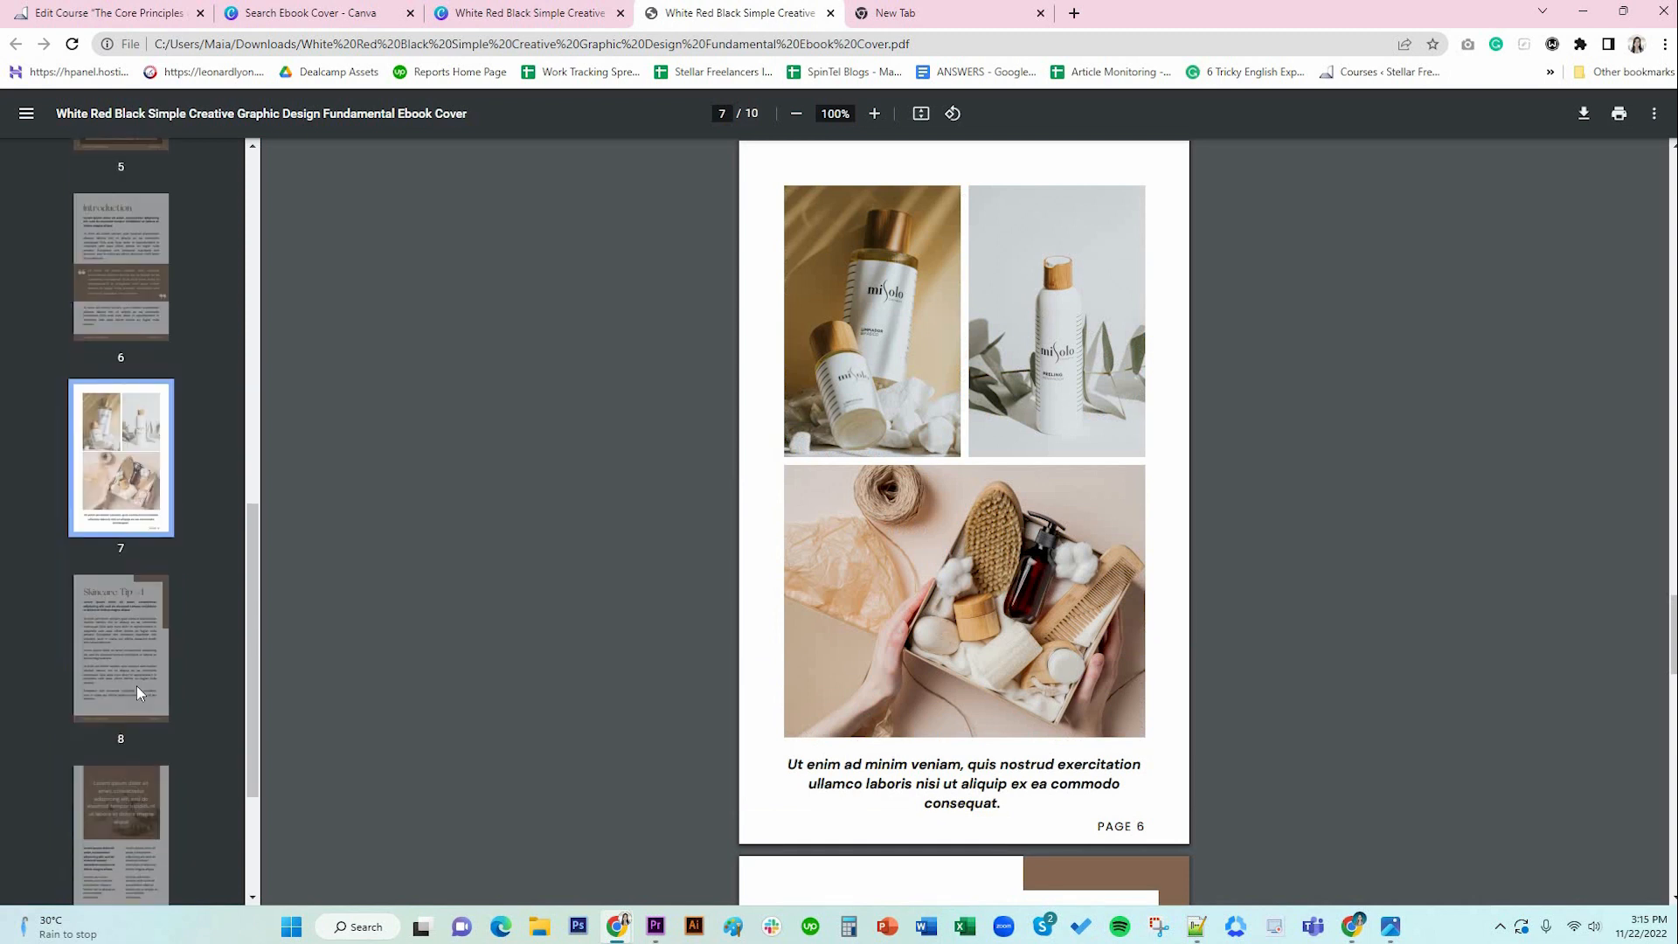
click(137, 685)
click(140, 820)
scroll(140, 819, down, 3)
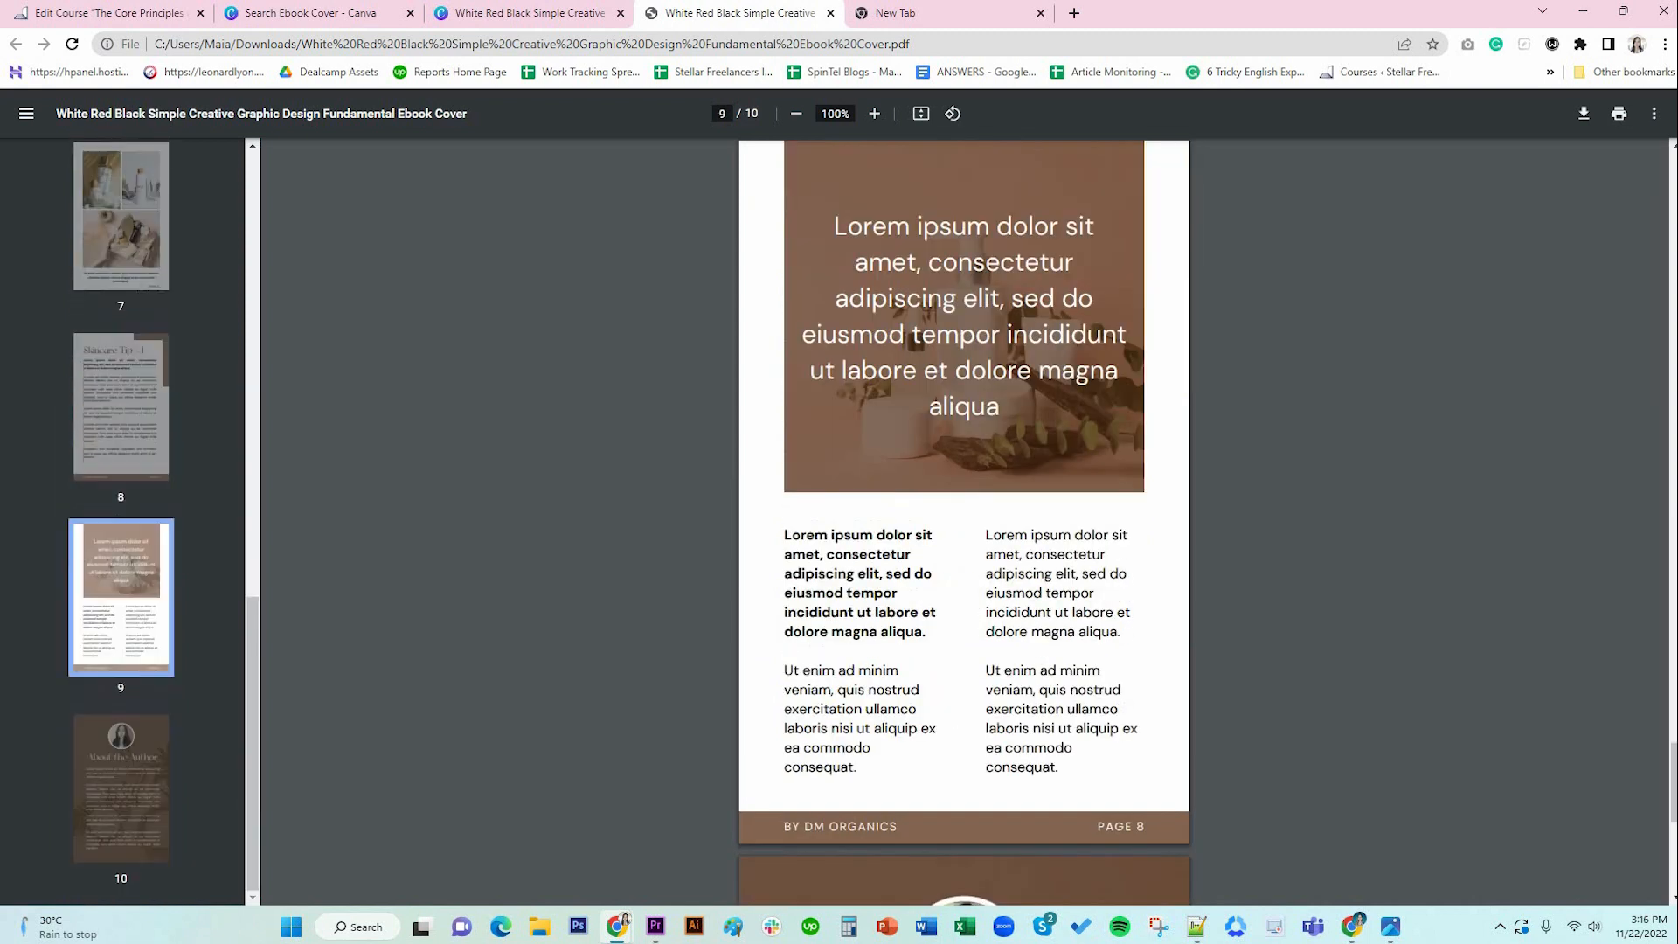
click(136, 437)
click(137, 587)
click(145, 738)
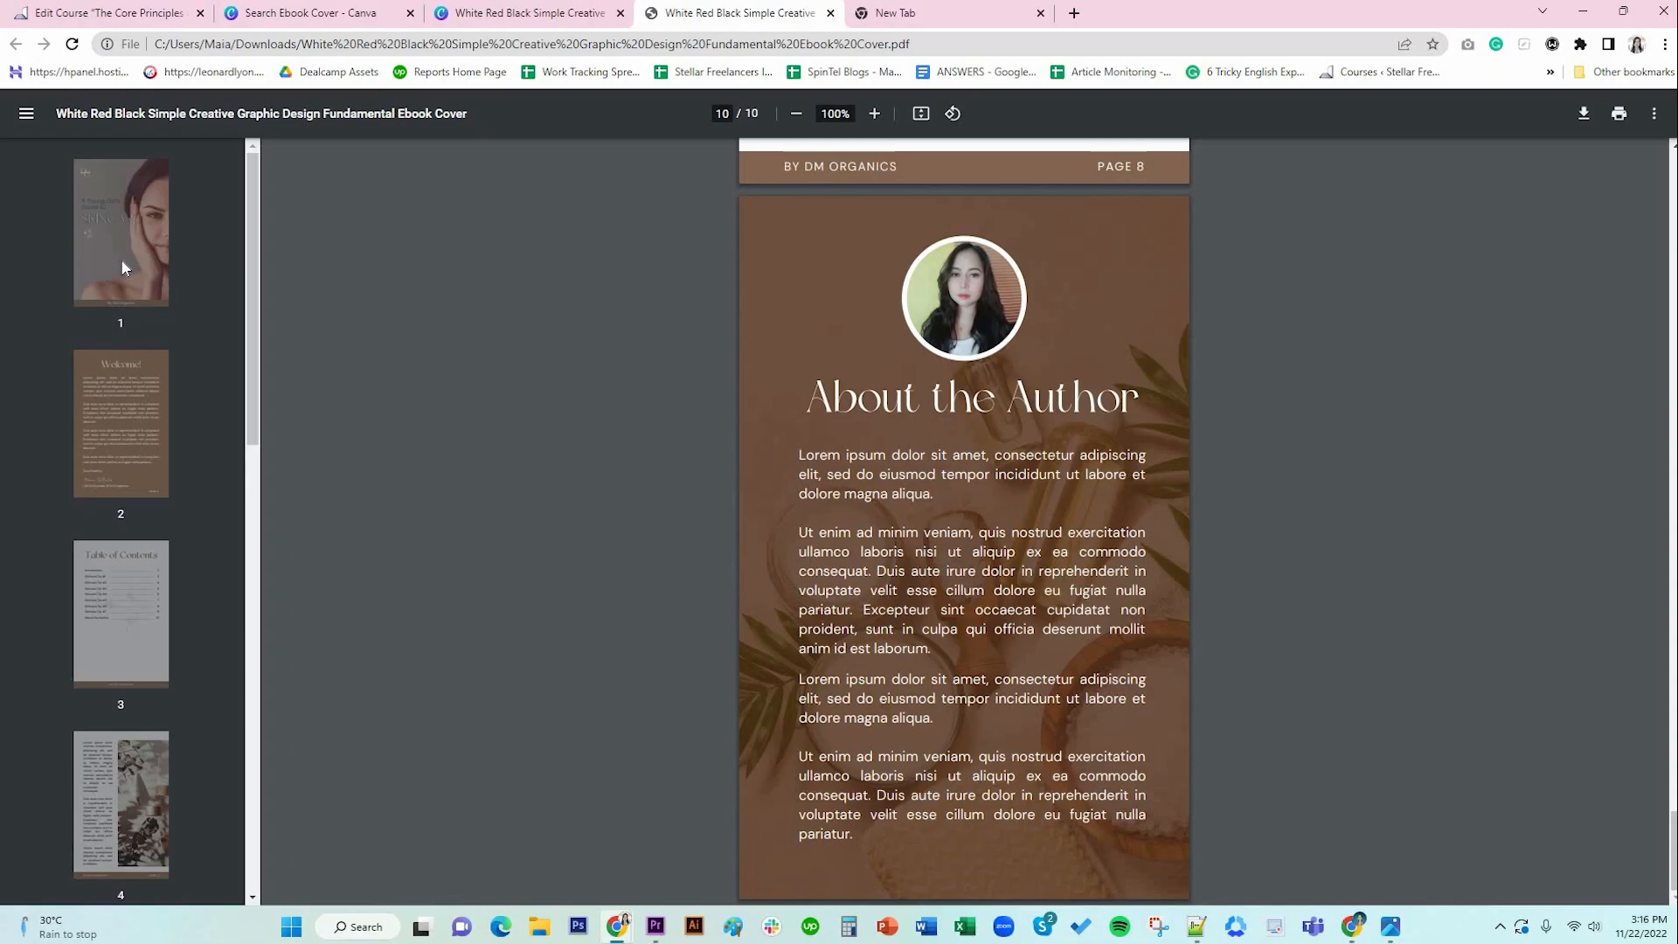
click(124, 264)
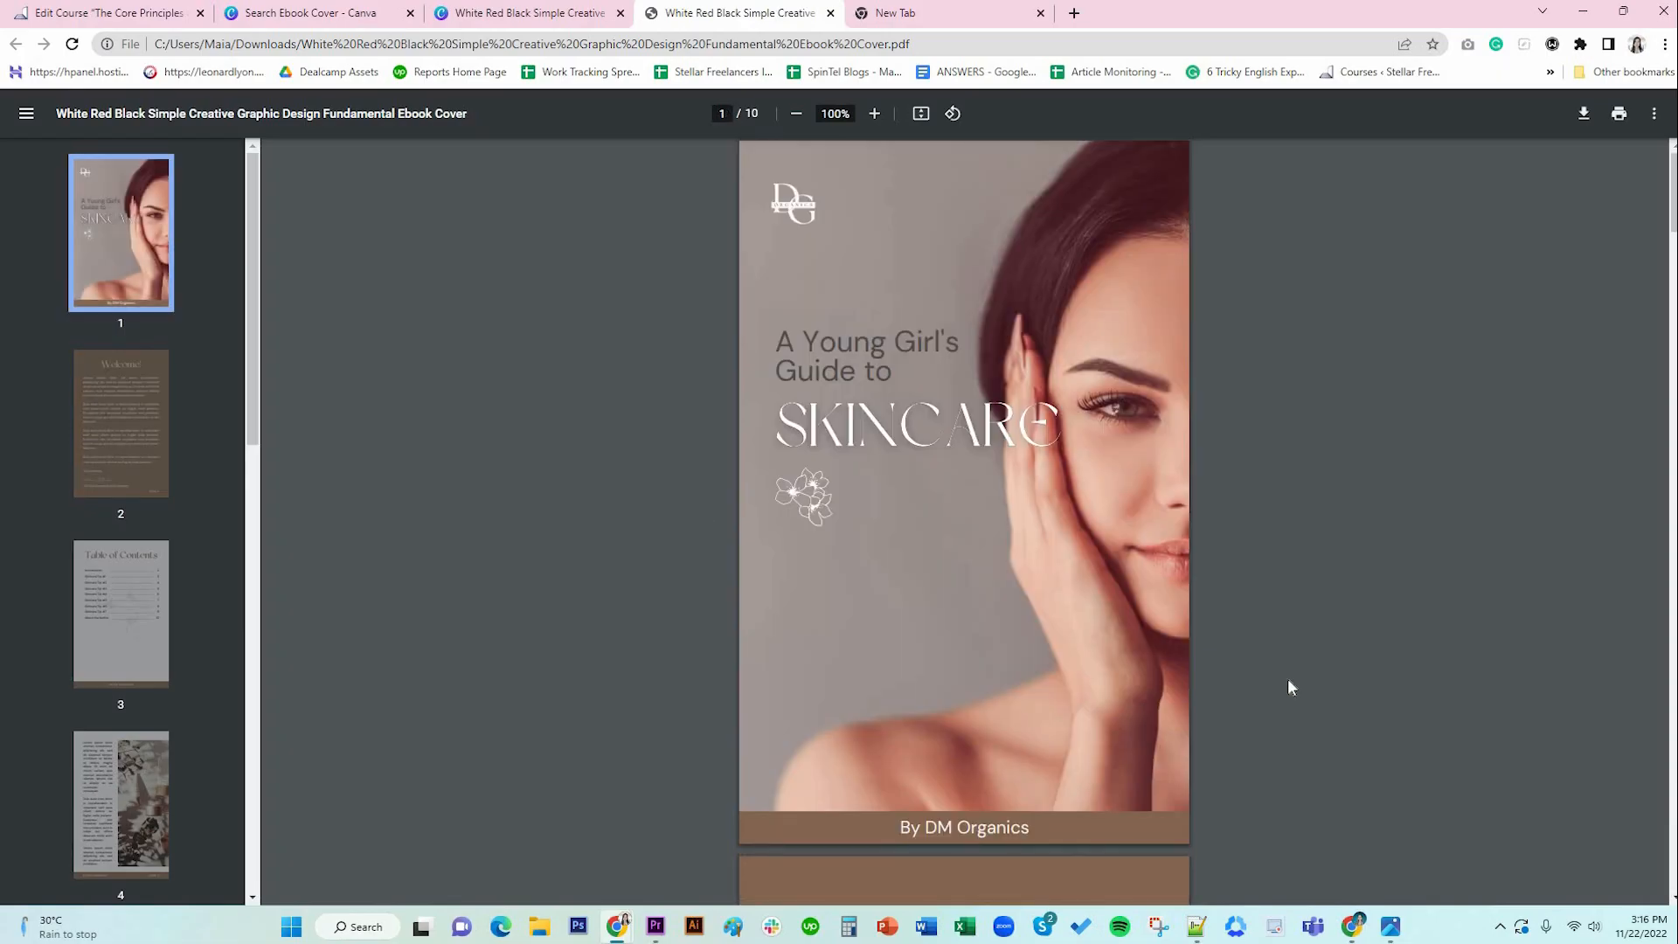